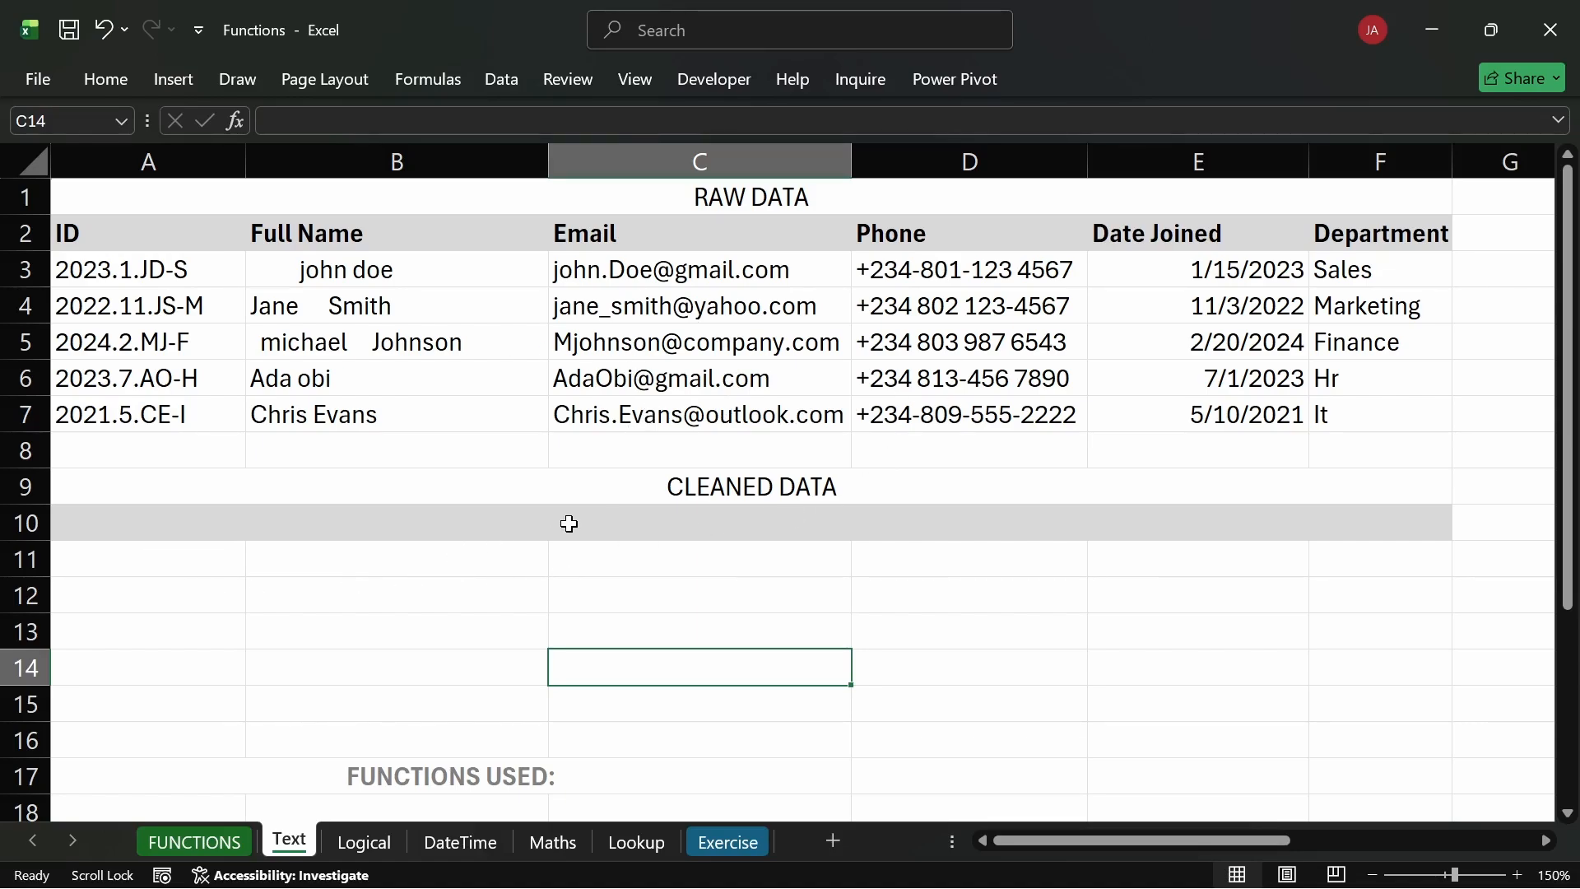
click(647, 560)
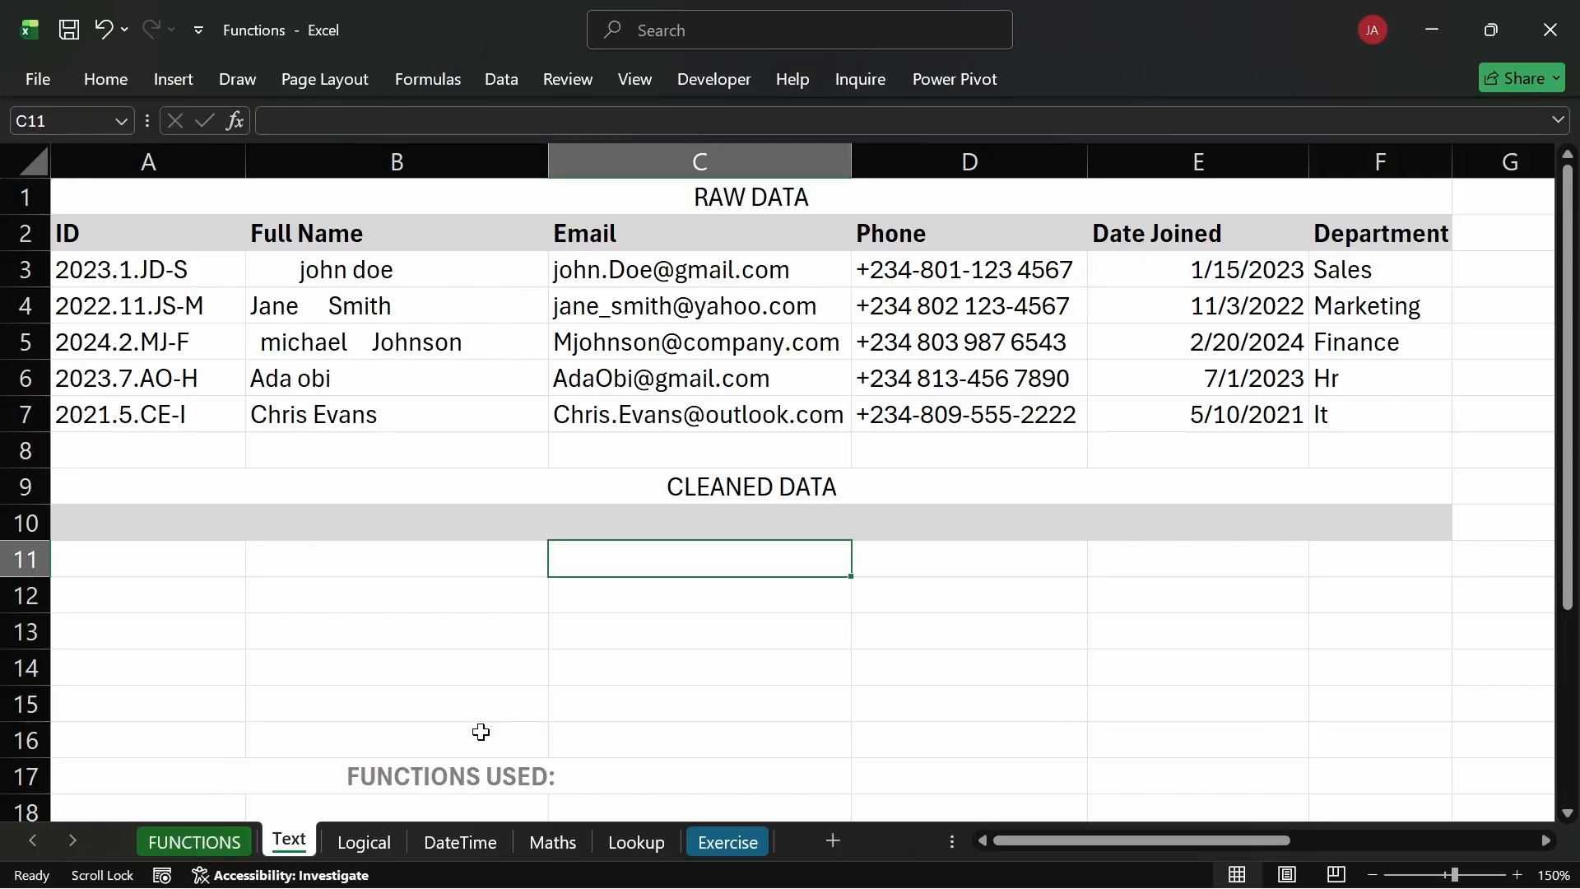
click(673, 635)
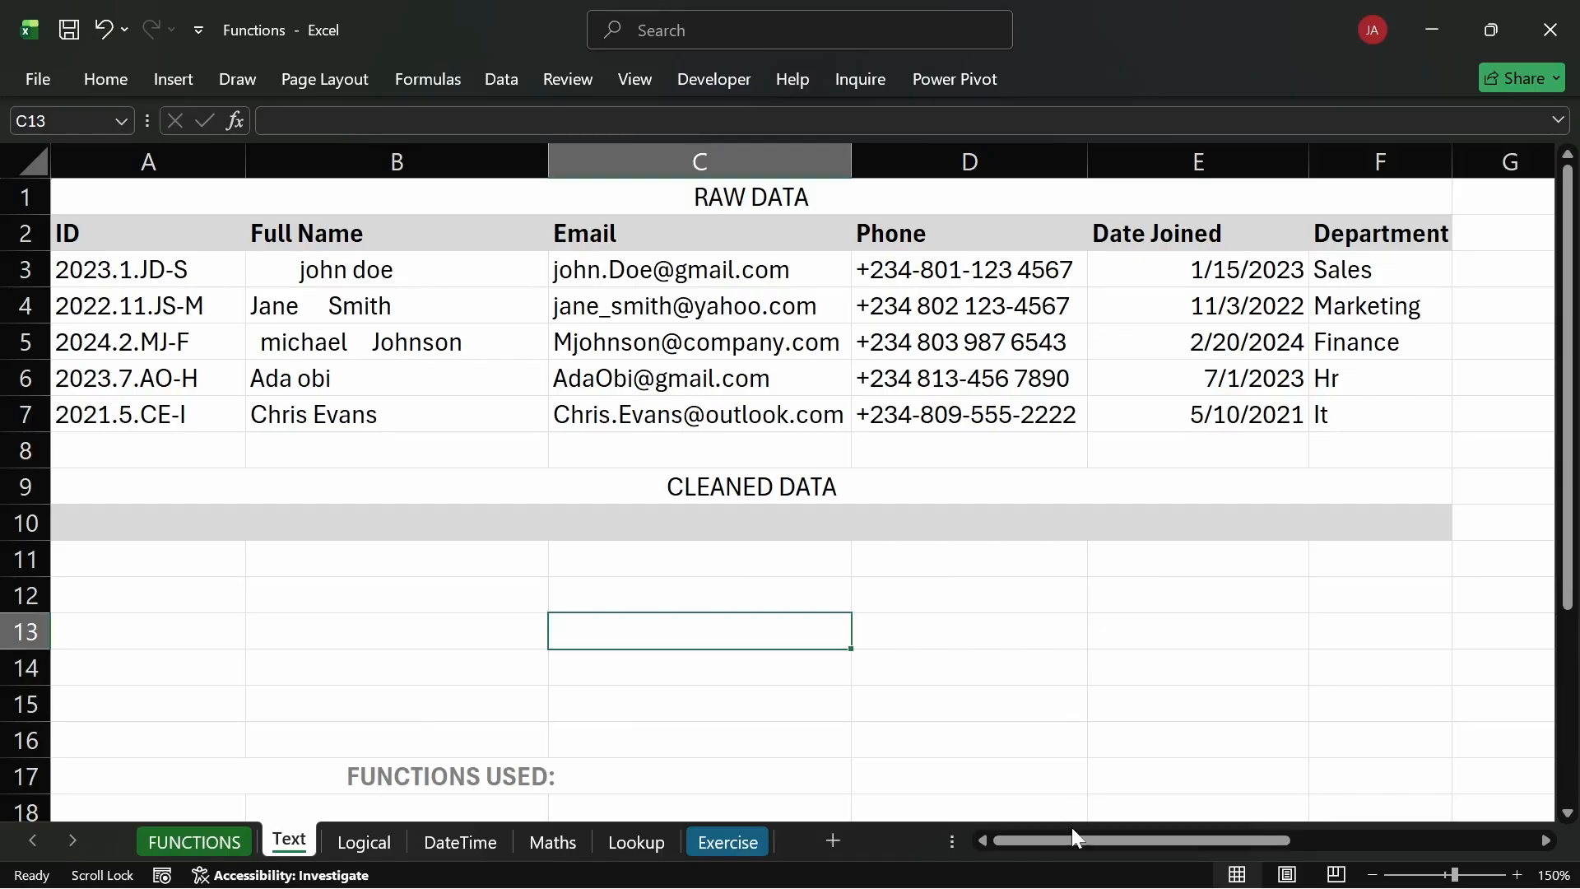
Reset the font colour of tasks 1 and 2 in H3:H4 to Automatic.
drag(1075, 838, 1129, 838)
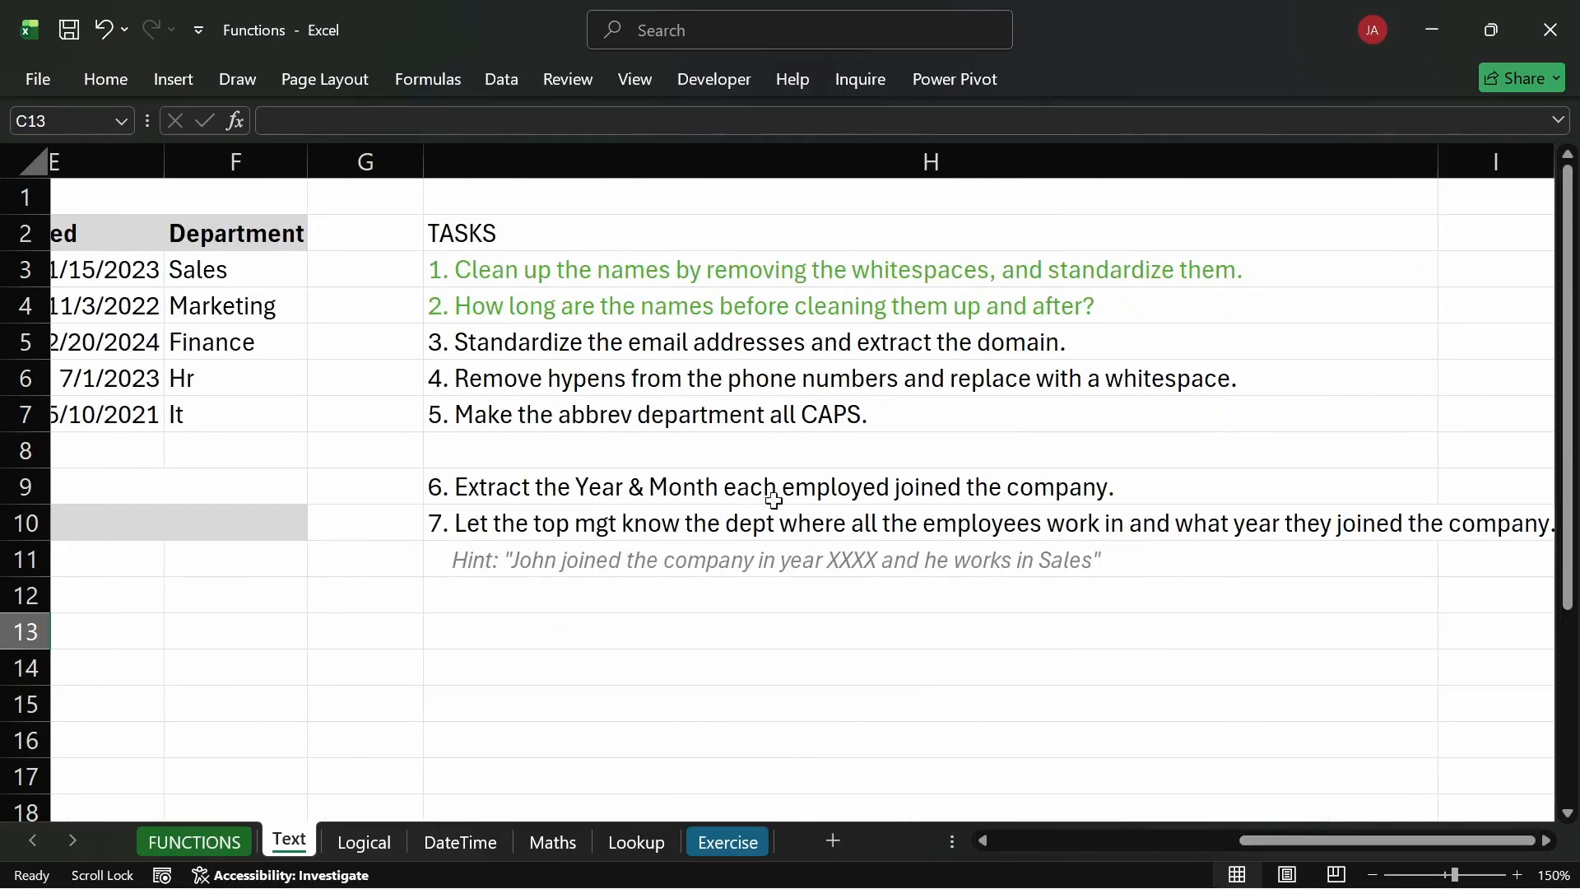
drag(568, 267, 579, 309)
click(124, 79)
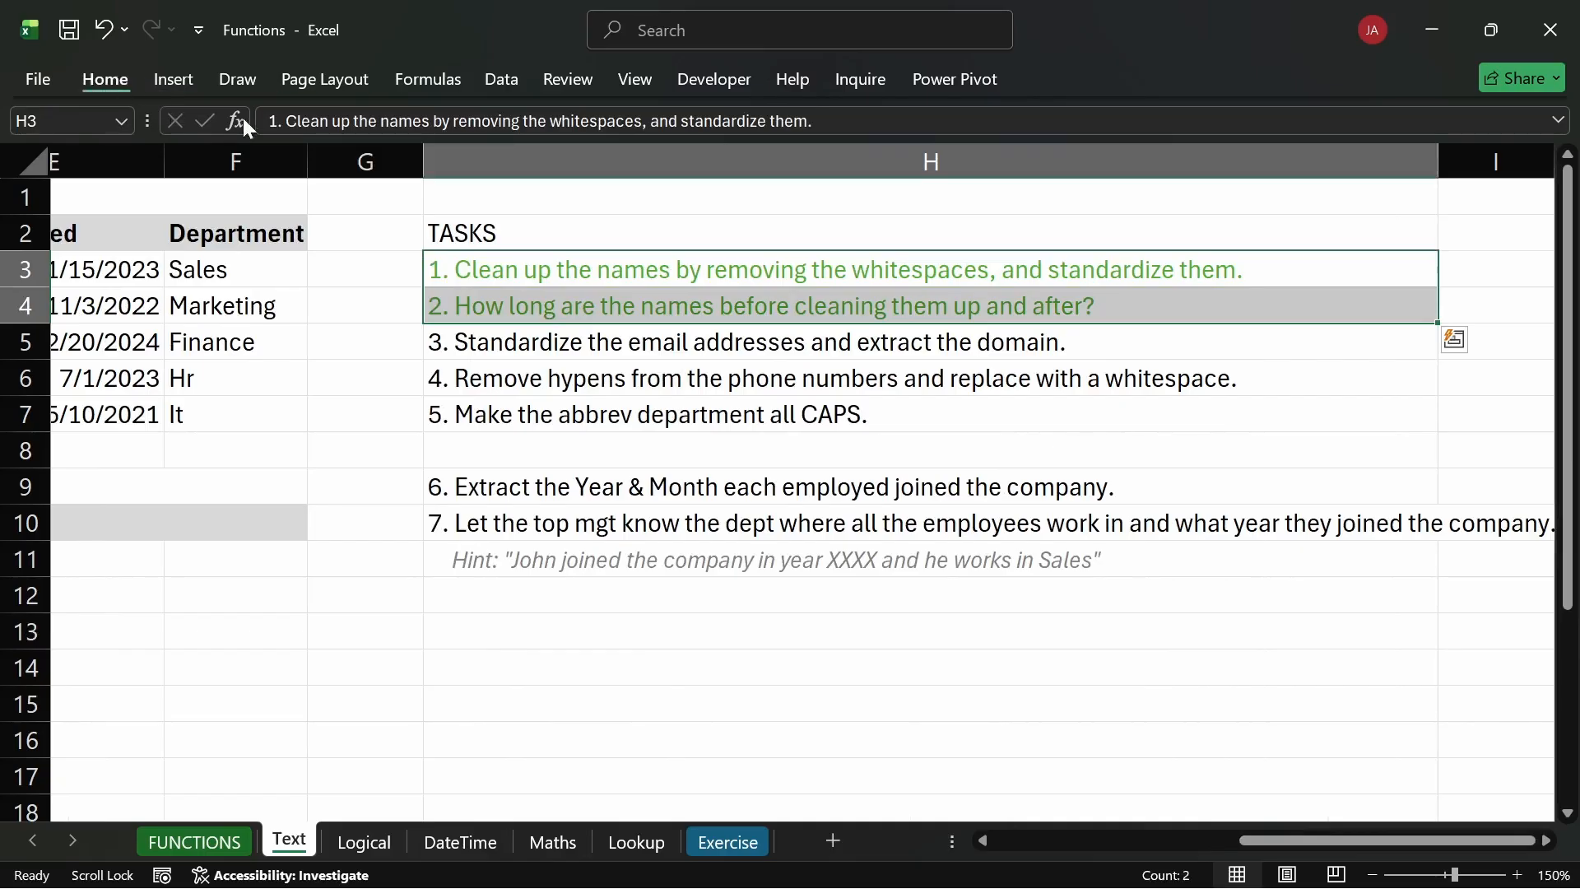
click(415, 165)
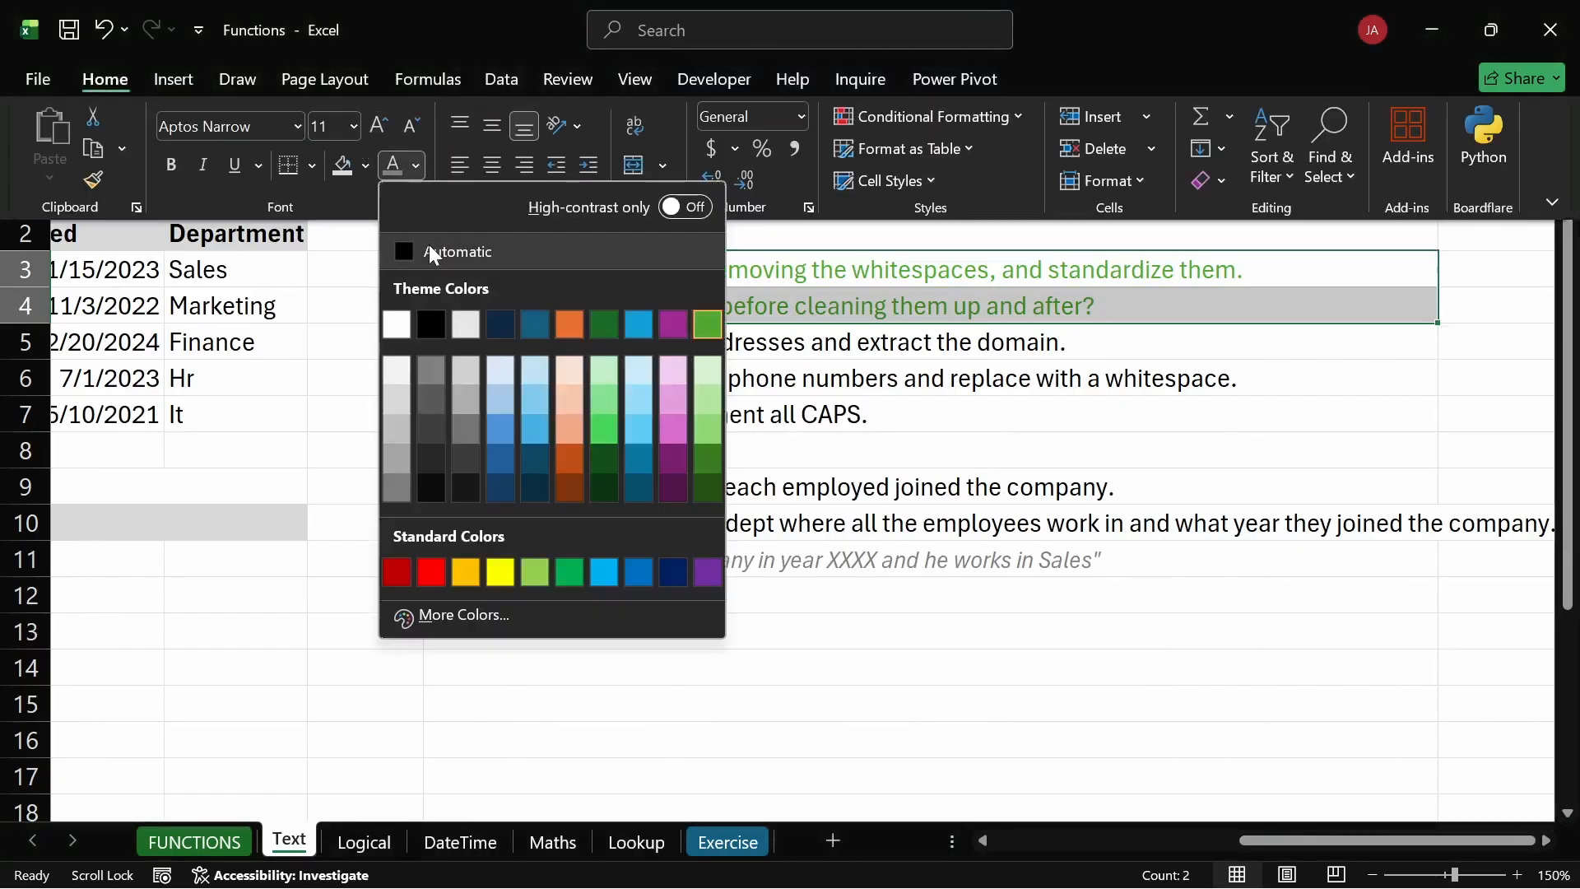
click(423, 249)
click(554, 654)
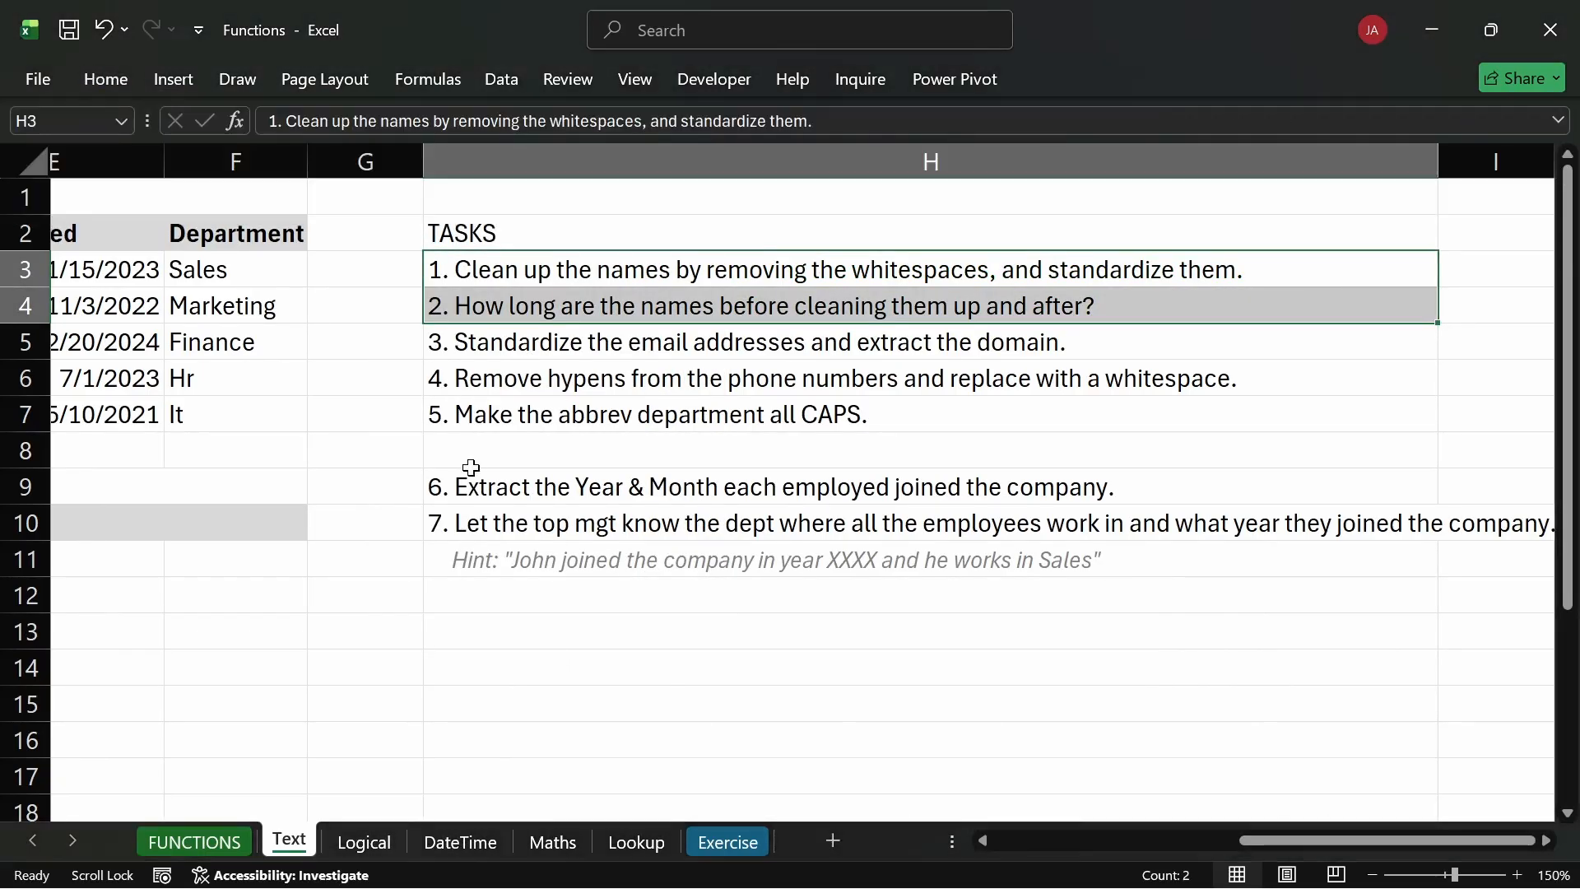
Move tasks 6 and 7 with their hint up one row so the block starts in H8.
drag(476, 495, 498, 547)
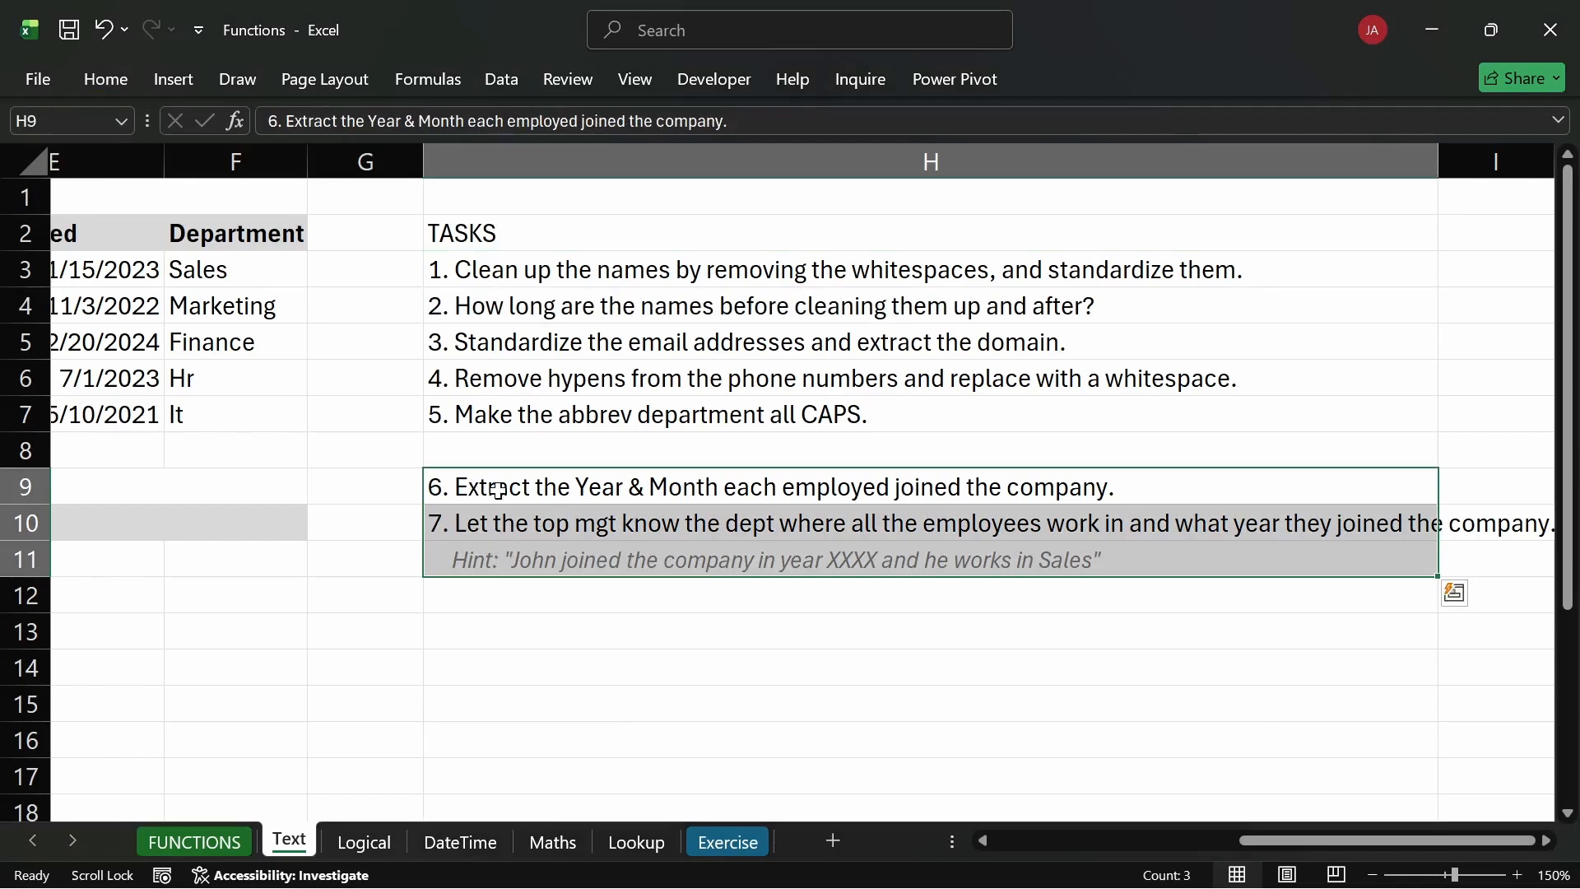
drag(494, 476, 494, 440)
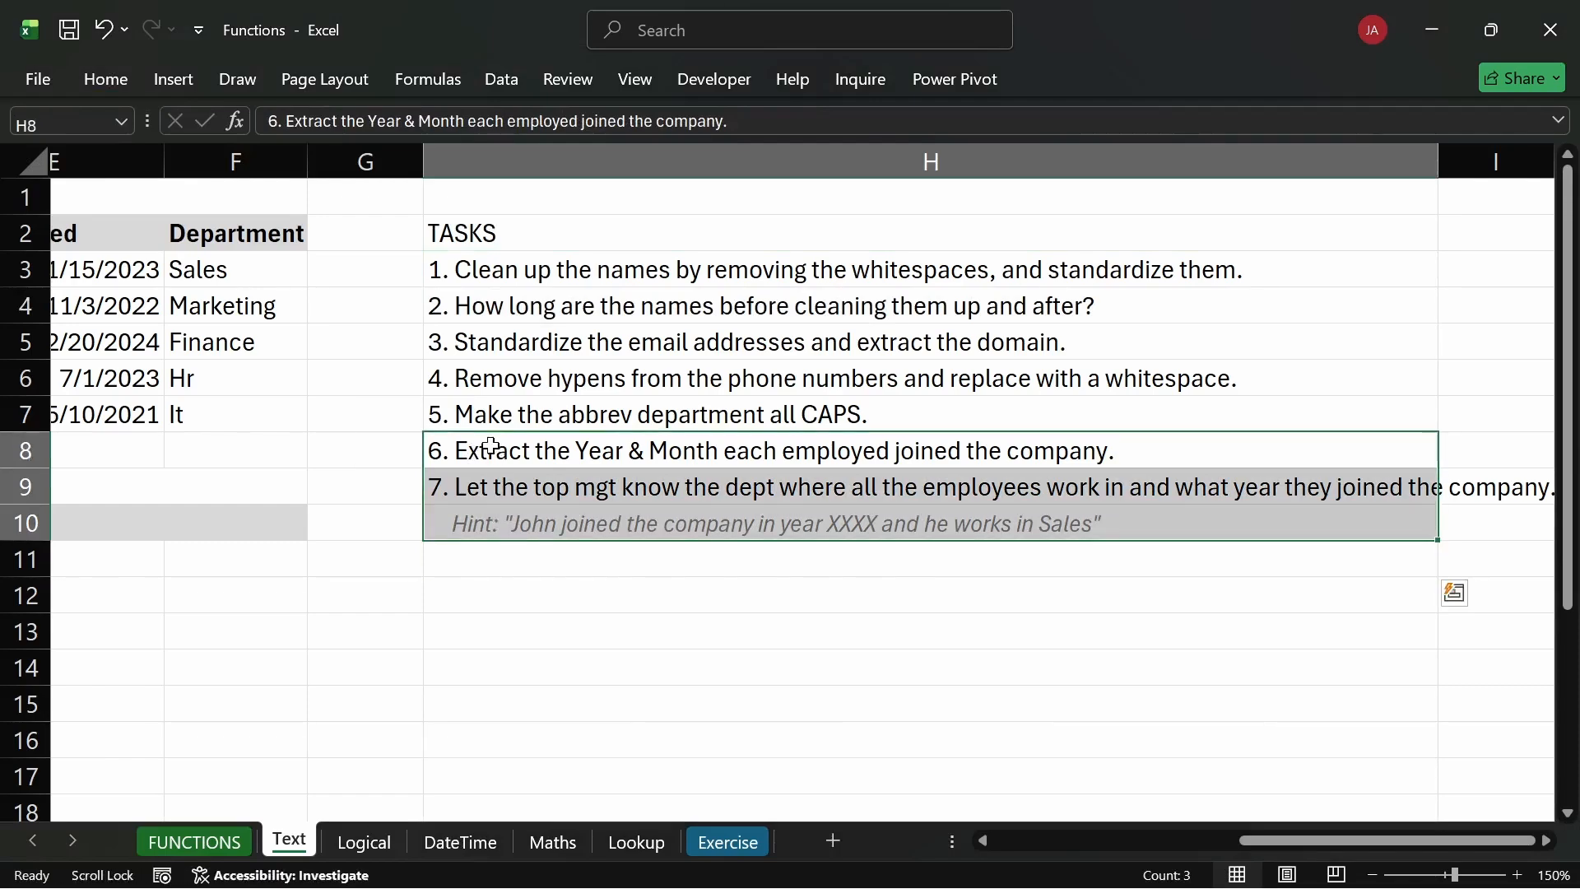
click(491, 600)
Read task 1 and examine the extra spaces in the raw Full Name entries in B3:B5.
click(467, 268)
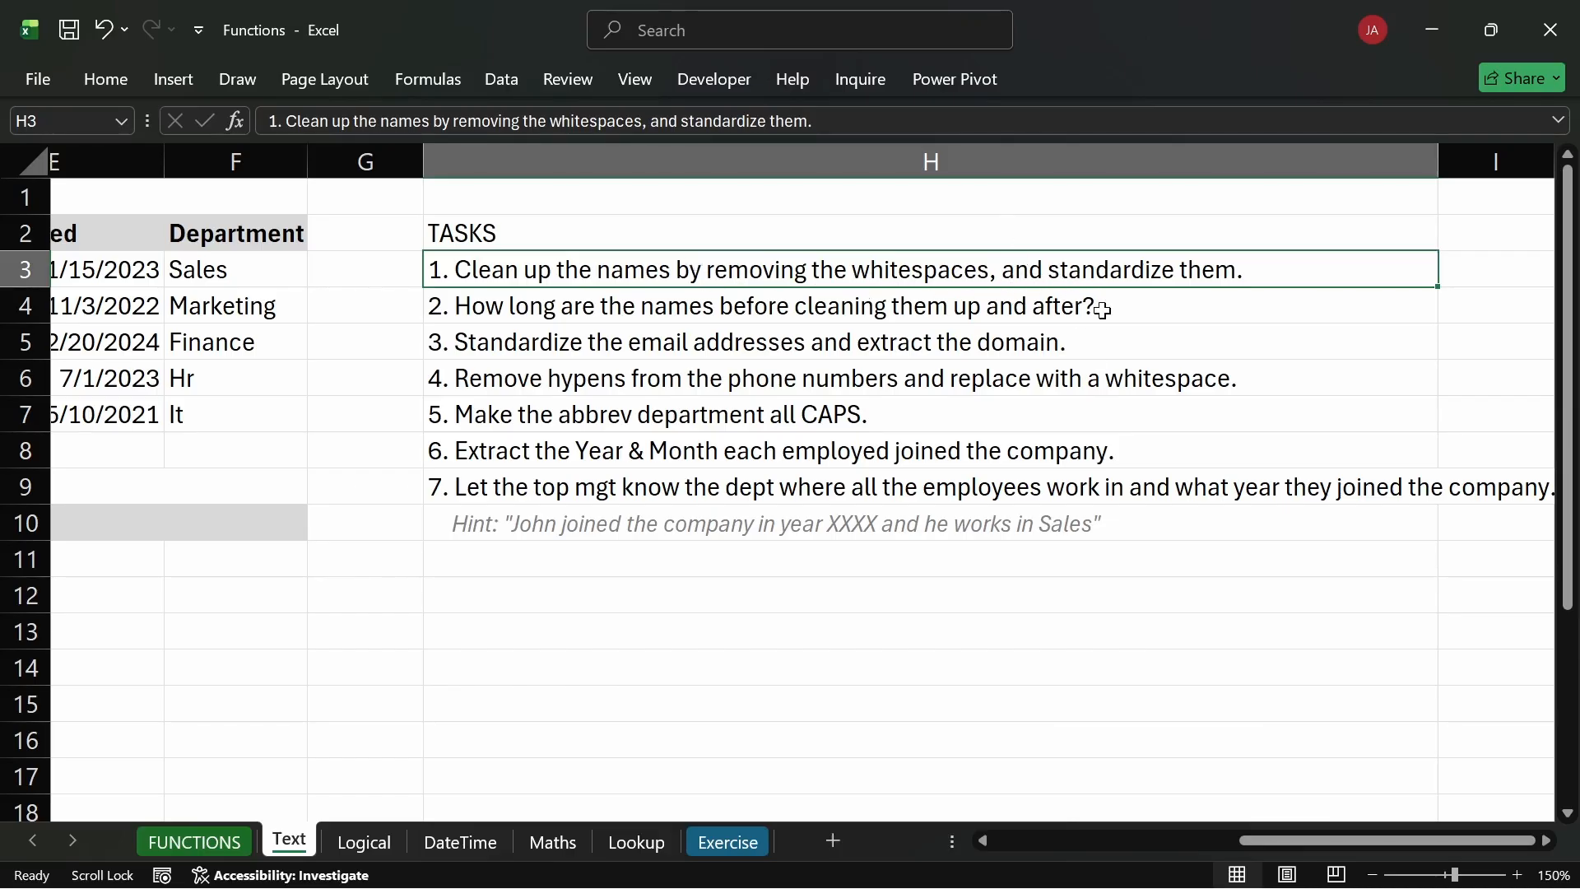
drag(1297, 839, 1052, 840)
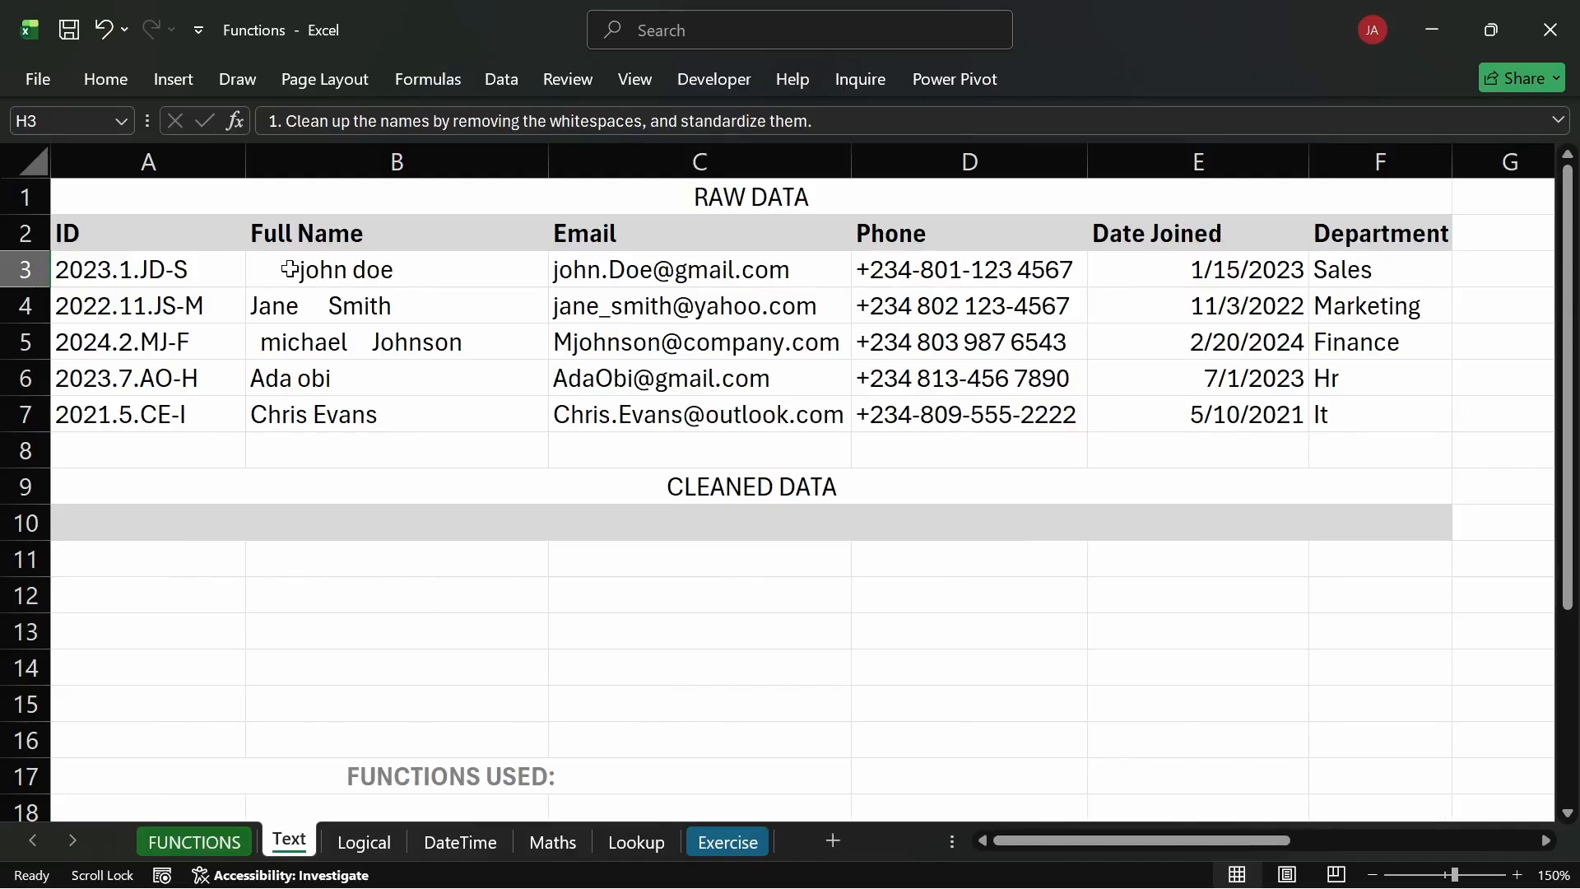
double_click(287, 265)
drag(293, 270, 249, 269)
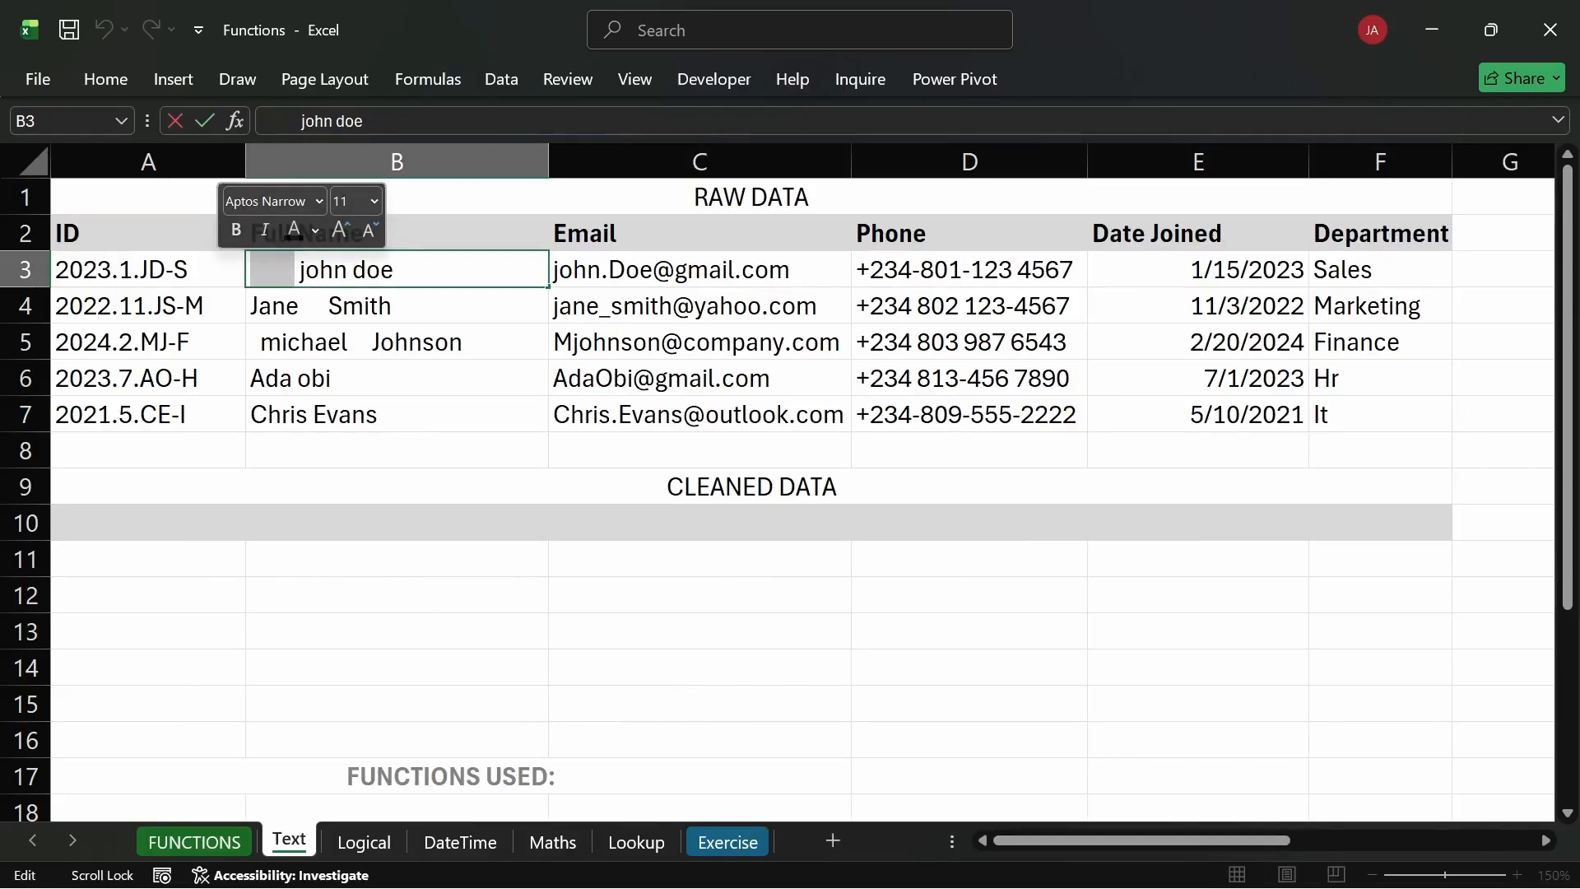
click(317, 309)
double_click(316, 308)
drag(326, 307, 305, 307)
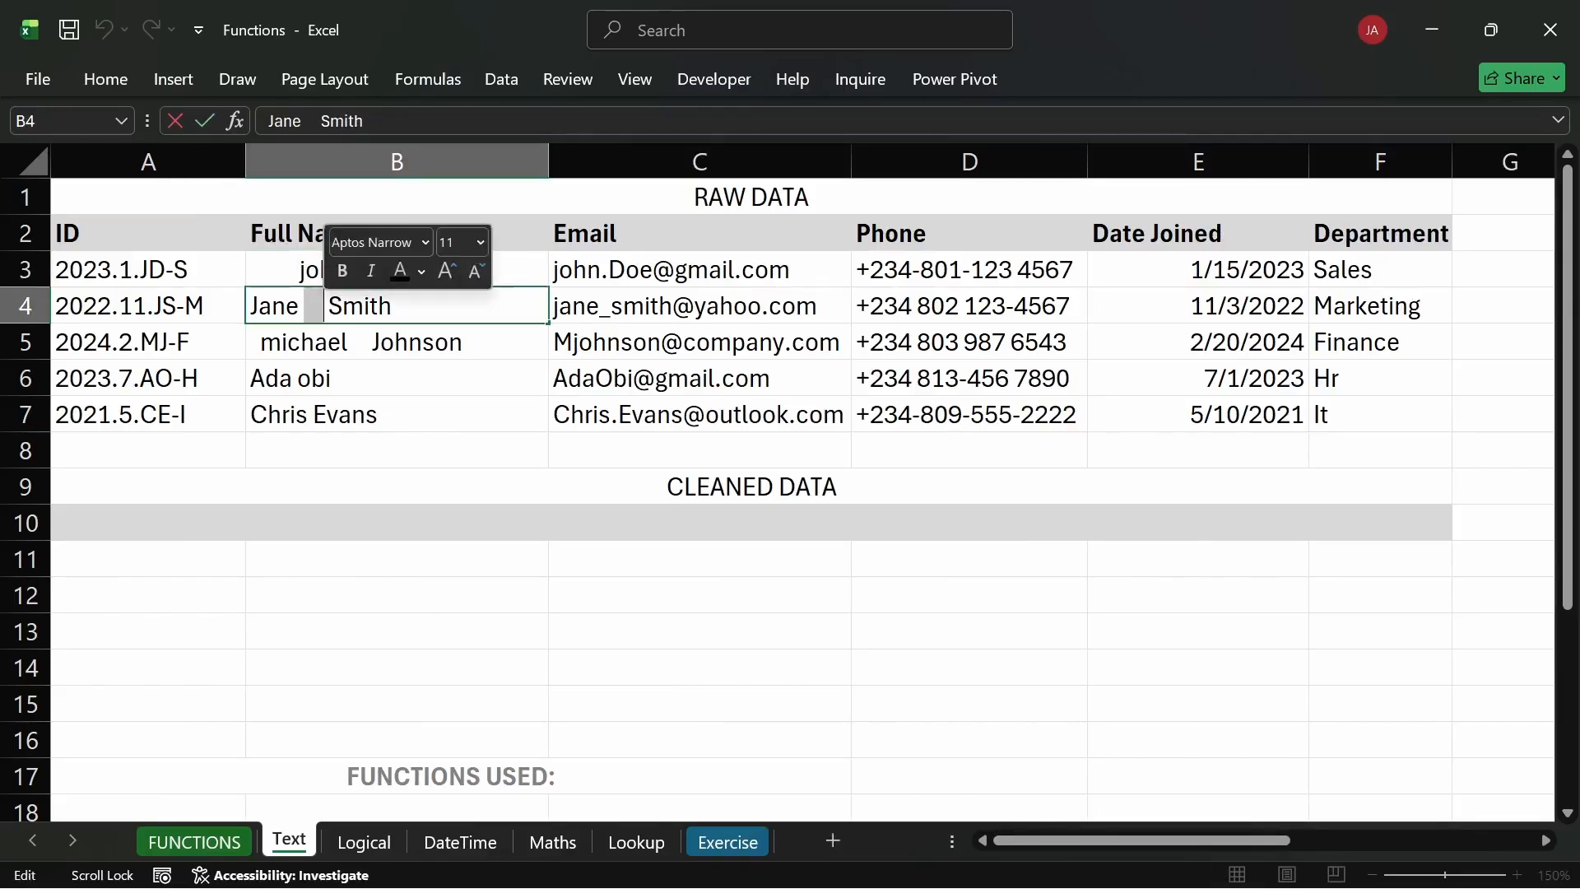
click(371, 344)
click(409, 445)
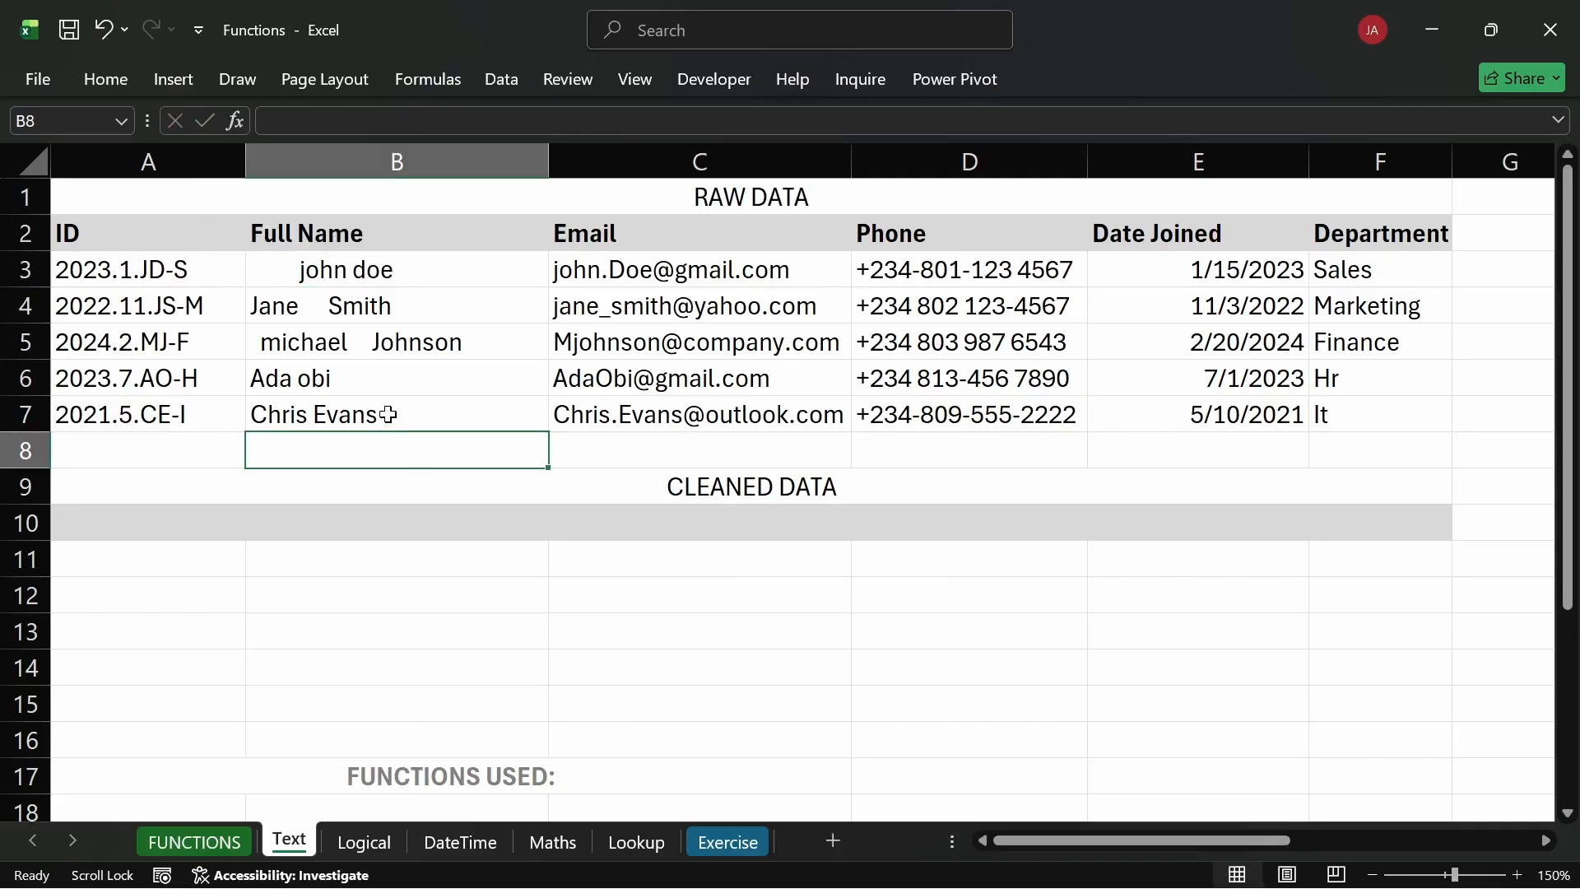
Start inserting a function in B11 and search for "REMOVE WHITESPACES".
click(349, 558)
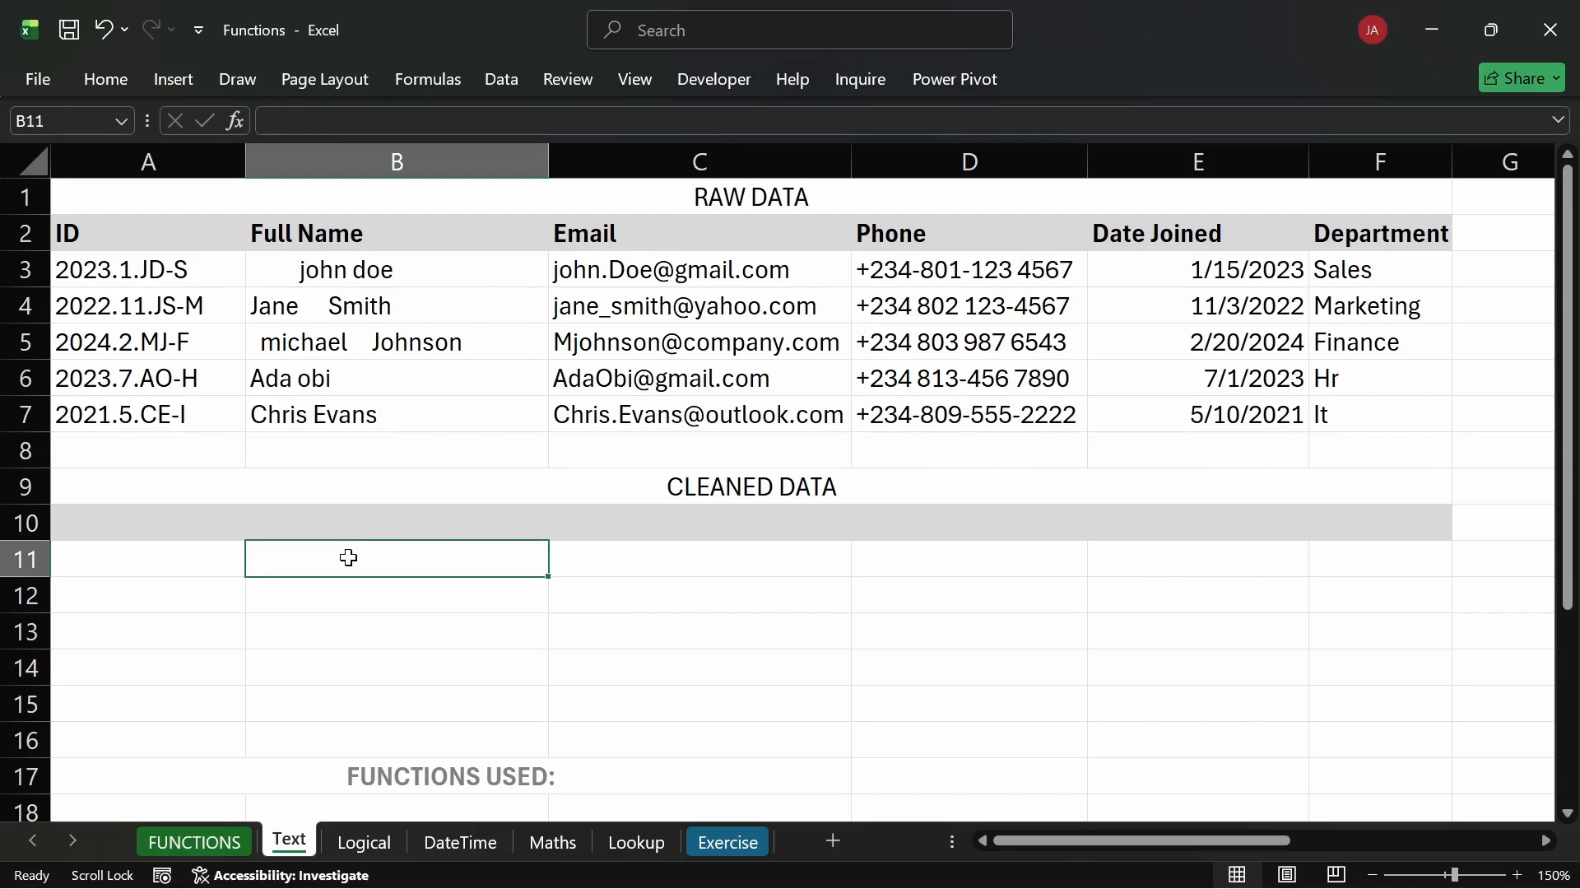
click(234, 122)
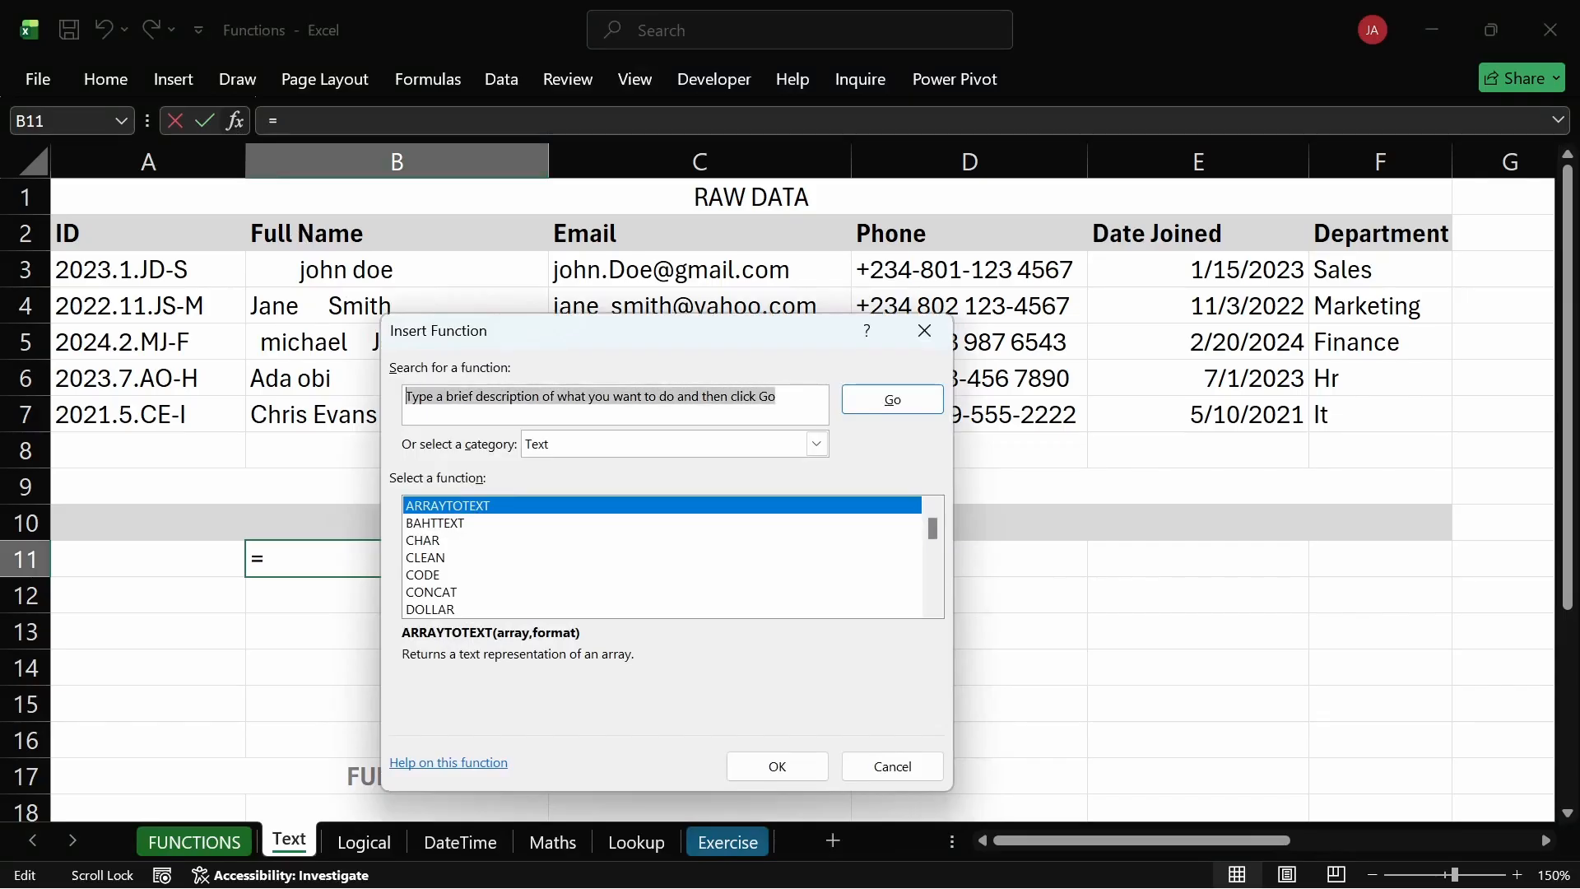
text(REMOVE )
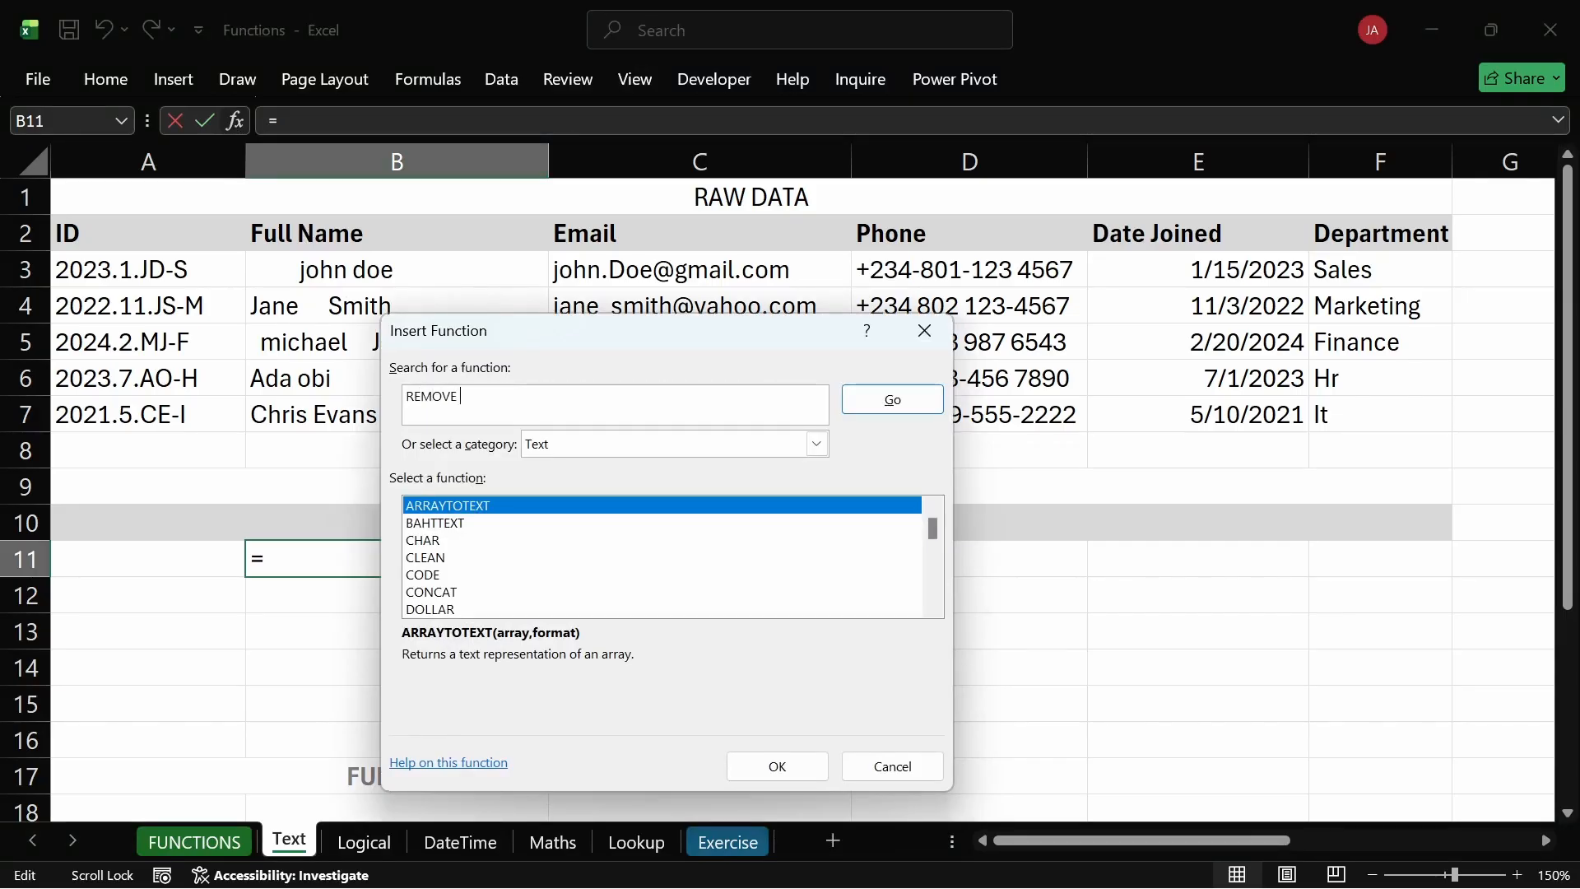
text(WHITESPACES)
key(Return)
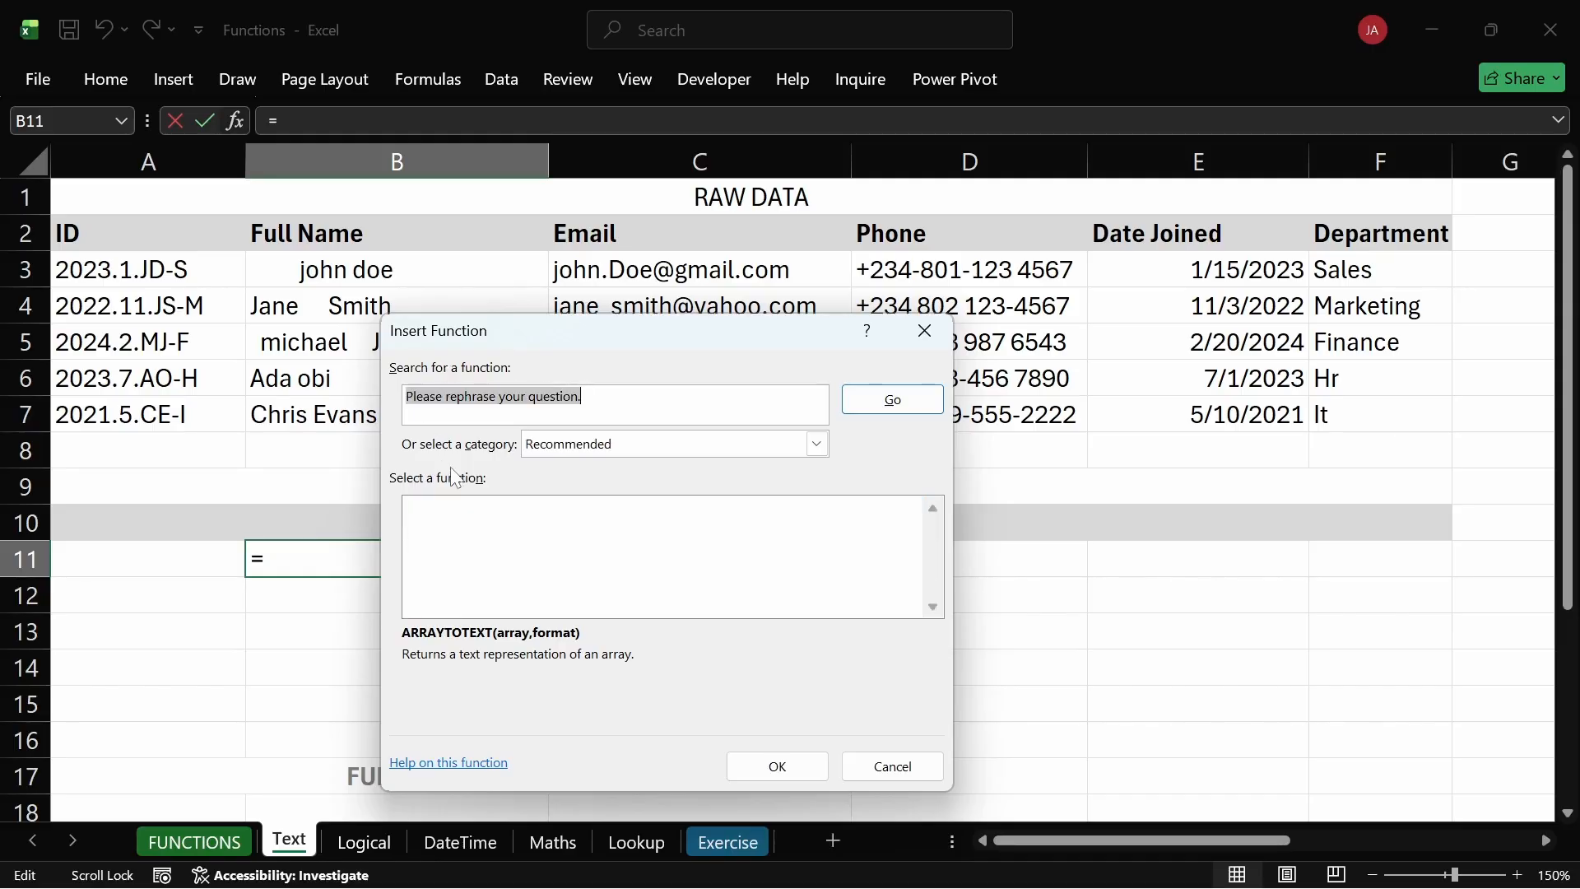
Replace the function search text with "to clear extra space" and run the search.
click(599, 399)
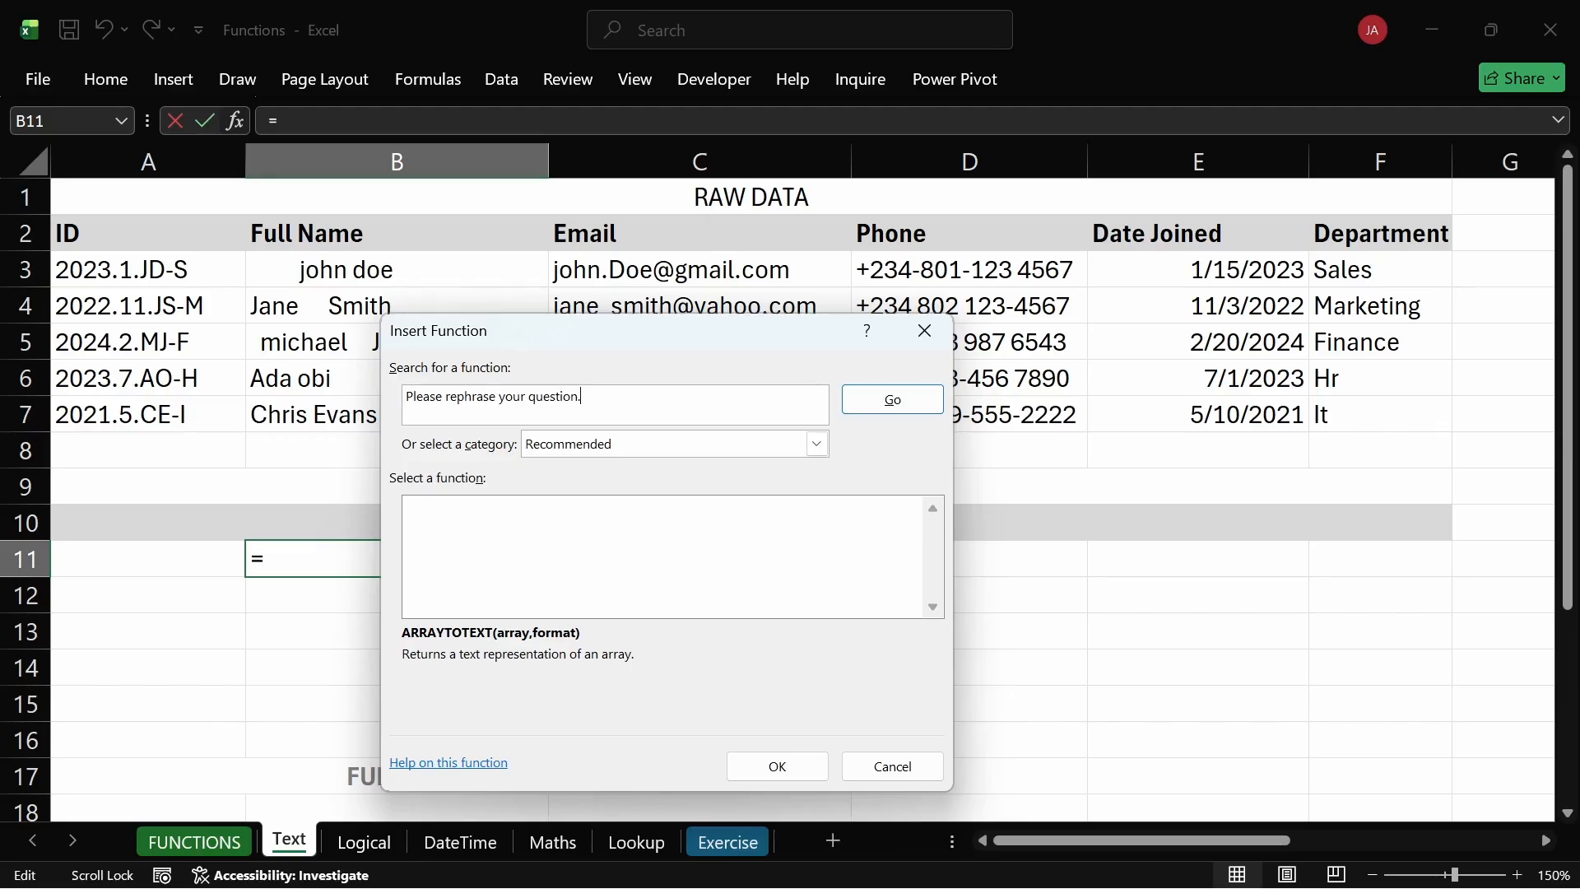
drag(594, 398, 403, 398)
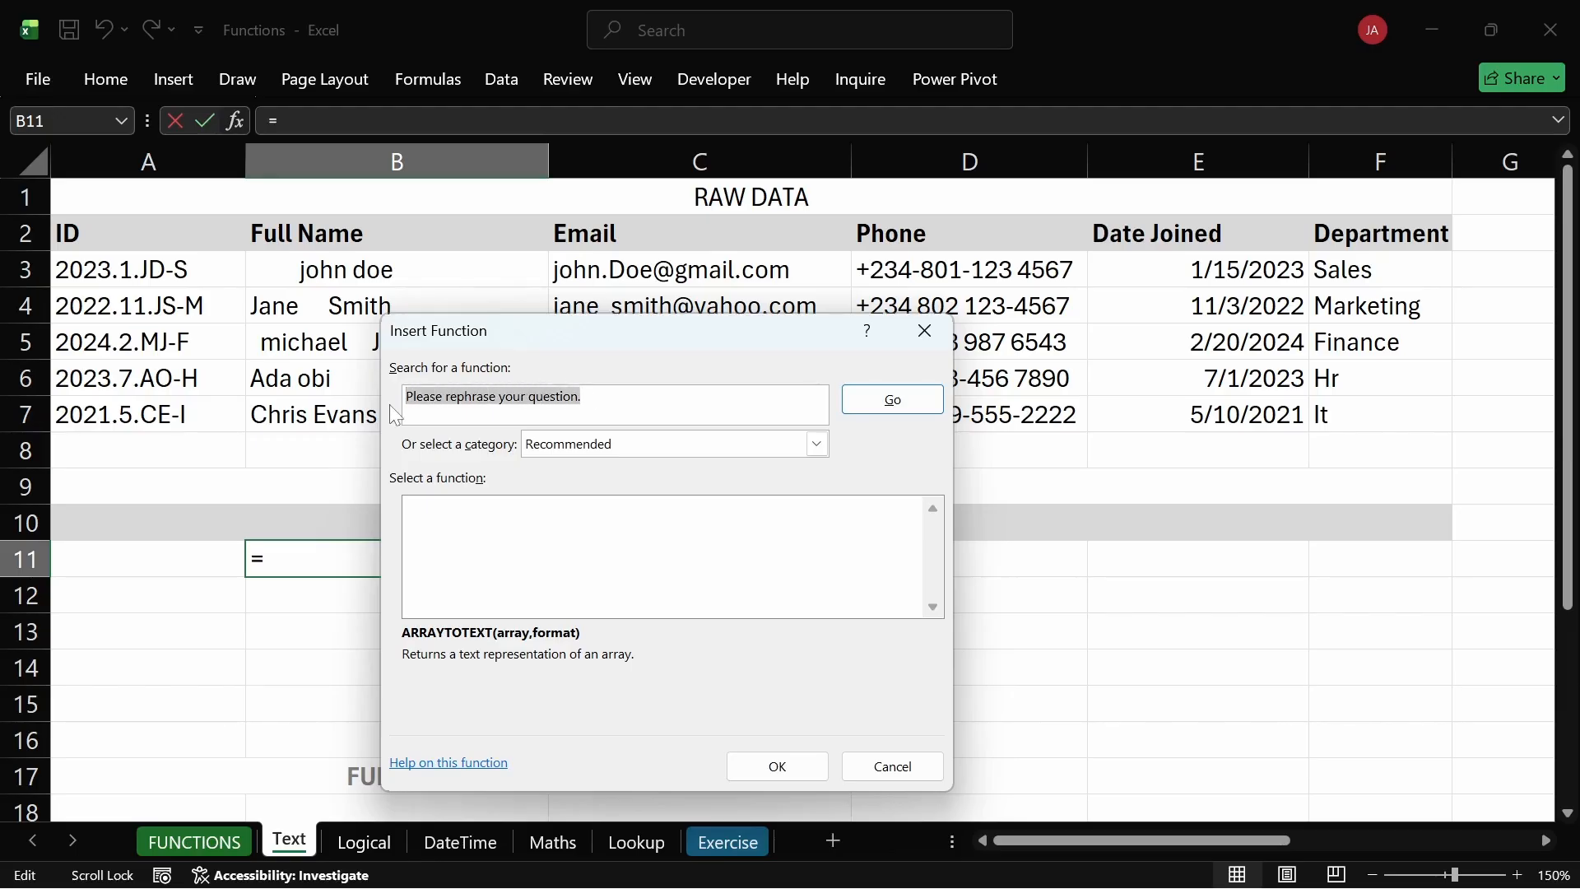
text(to)
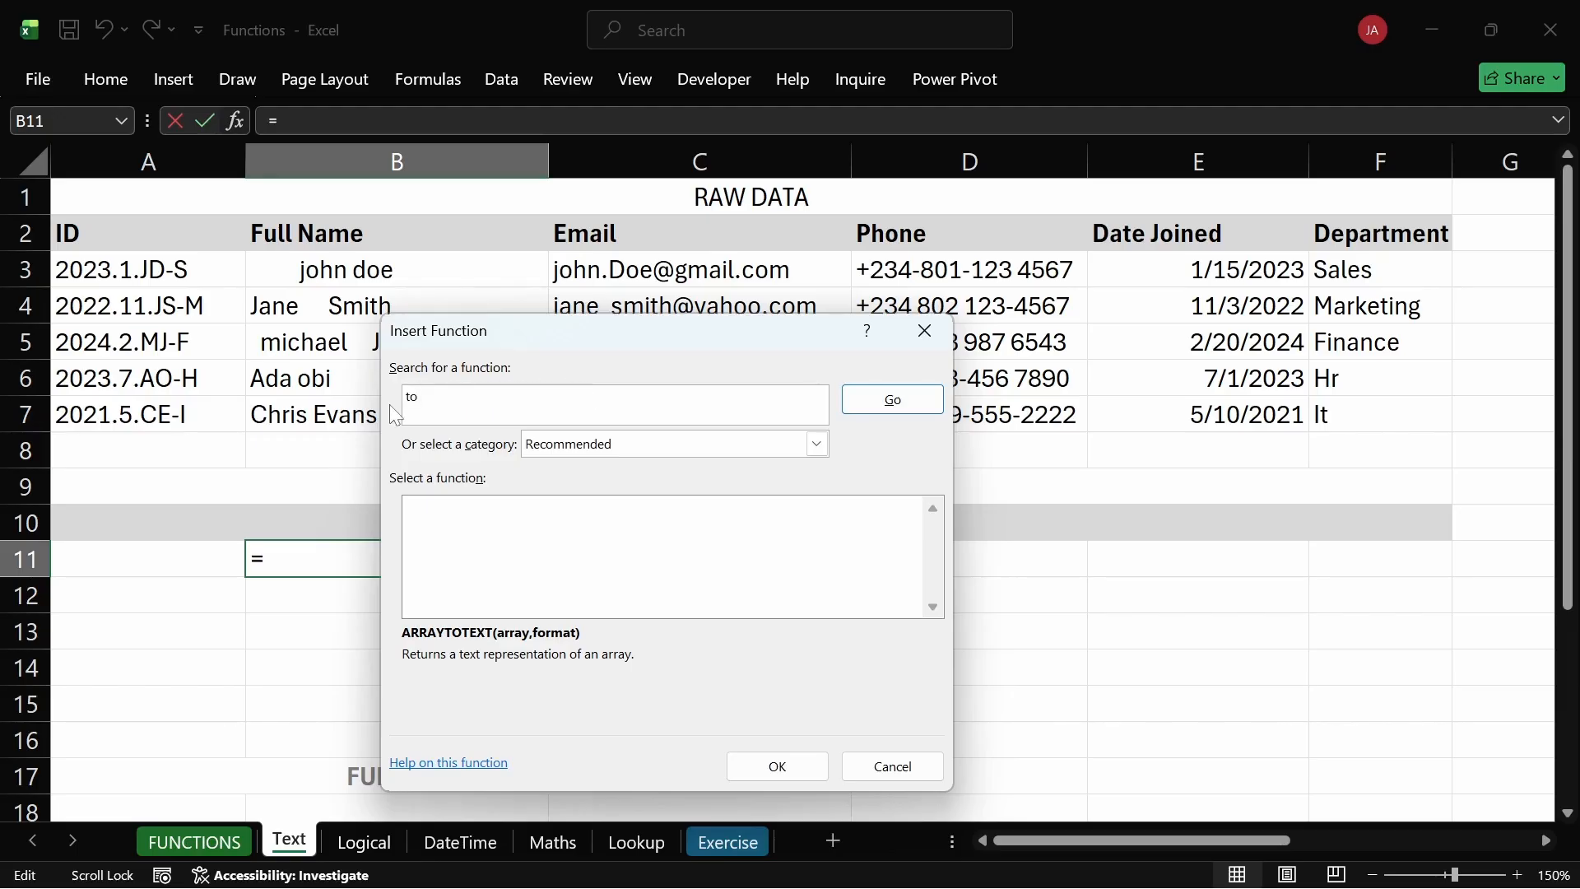
text( clear extra space)
key(Return)
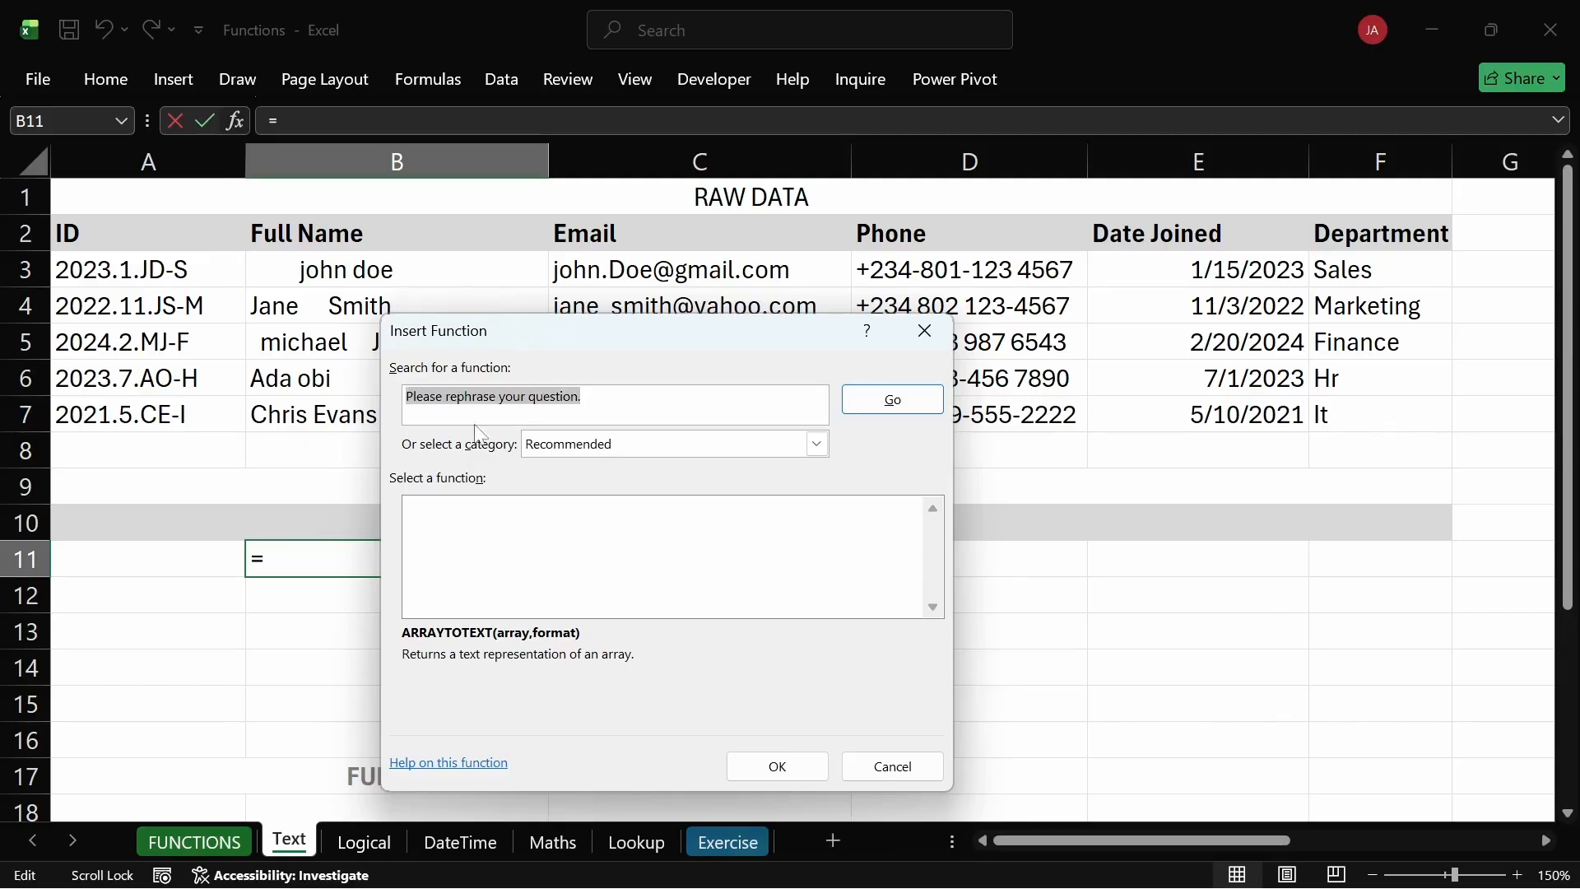
Search for a function using the description "to trim out unwanted spaces".
text(to trim ou)
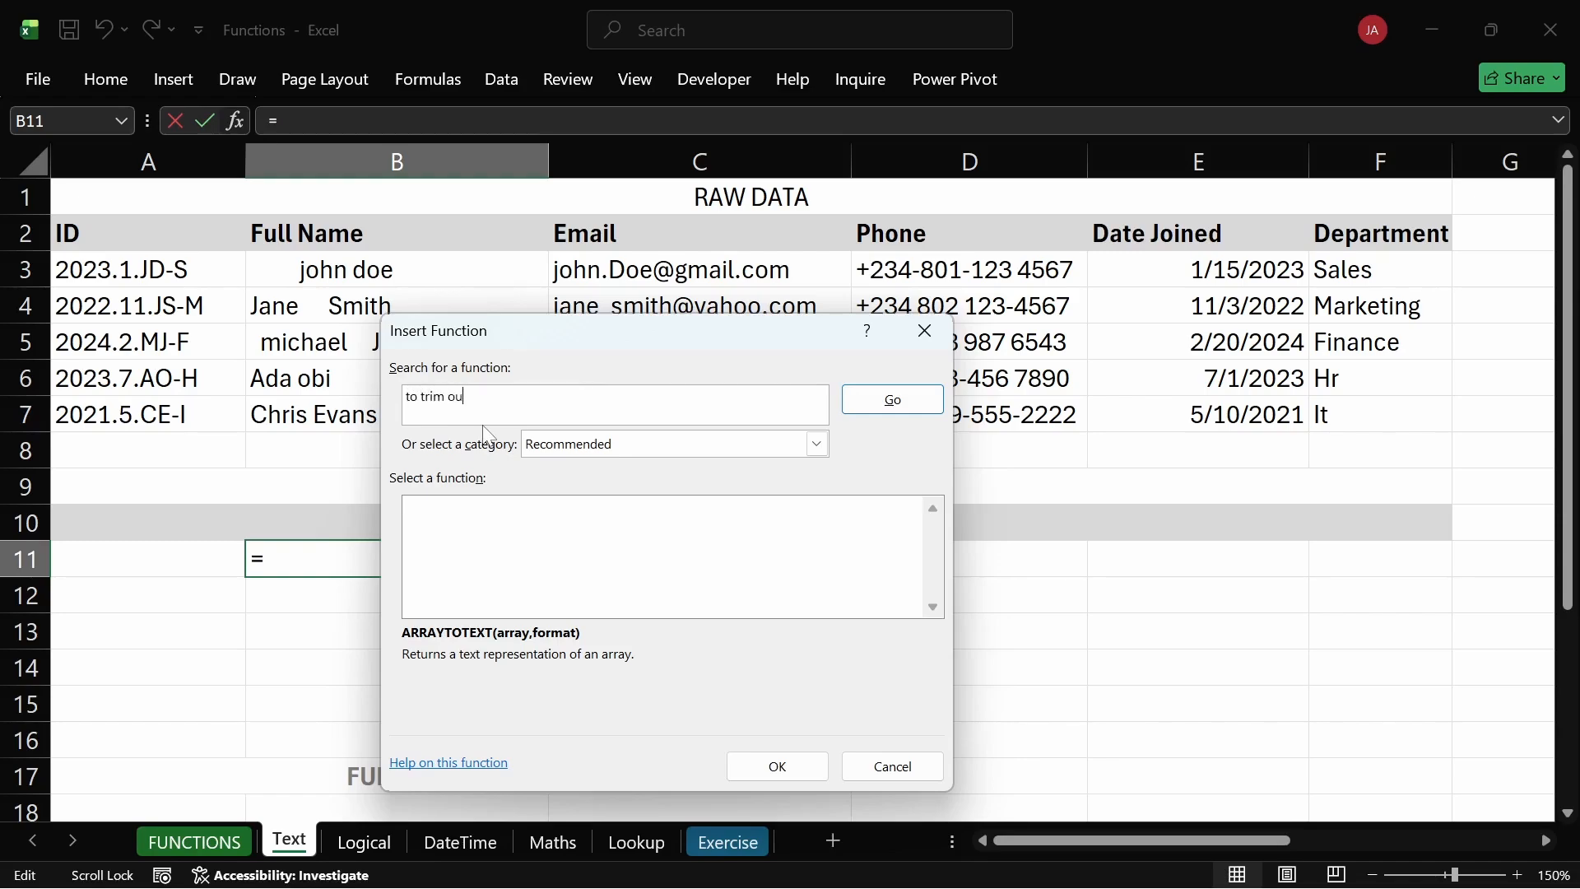
text(t unwanted spaces)
key(Return)
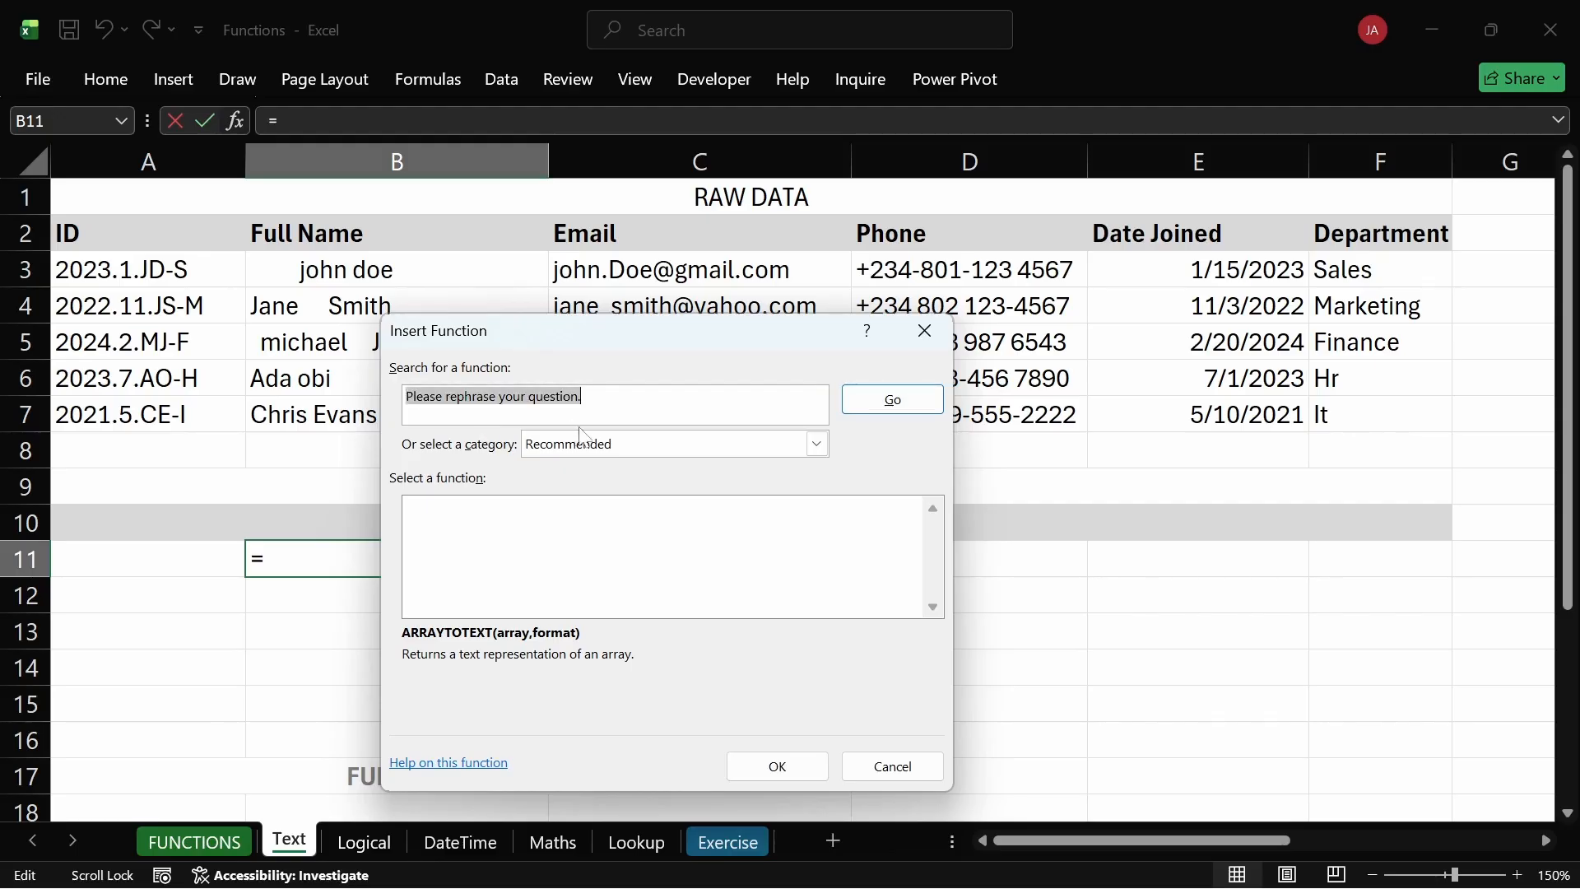
Choose the Text function category, clear the old search wording and search for "remove whitespace".
click(624, 449)
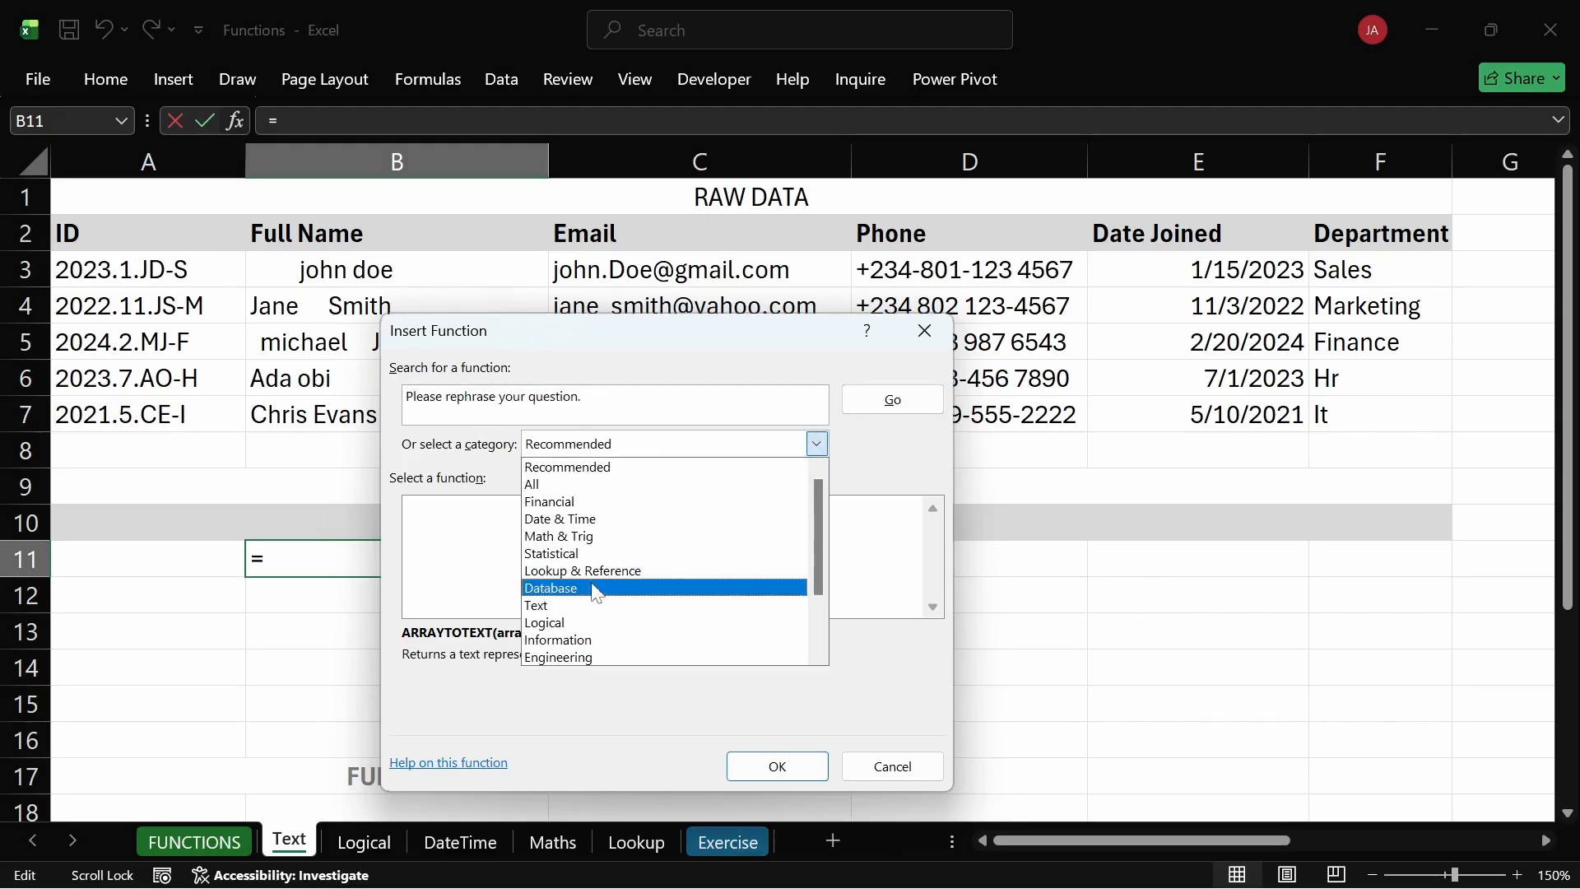
click(582, 604)
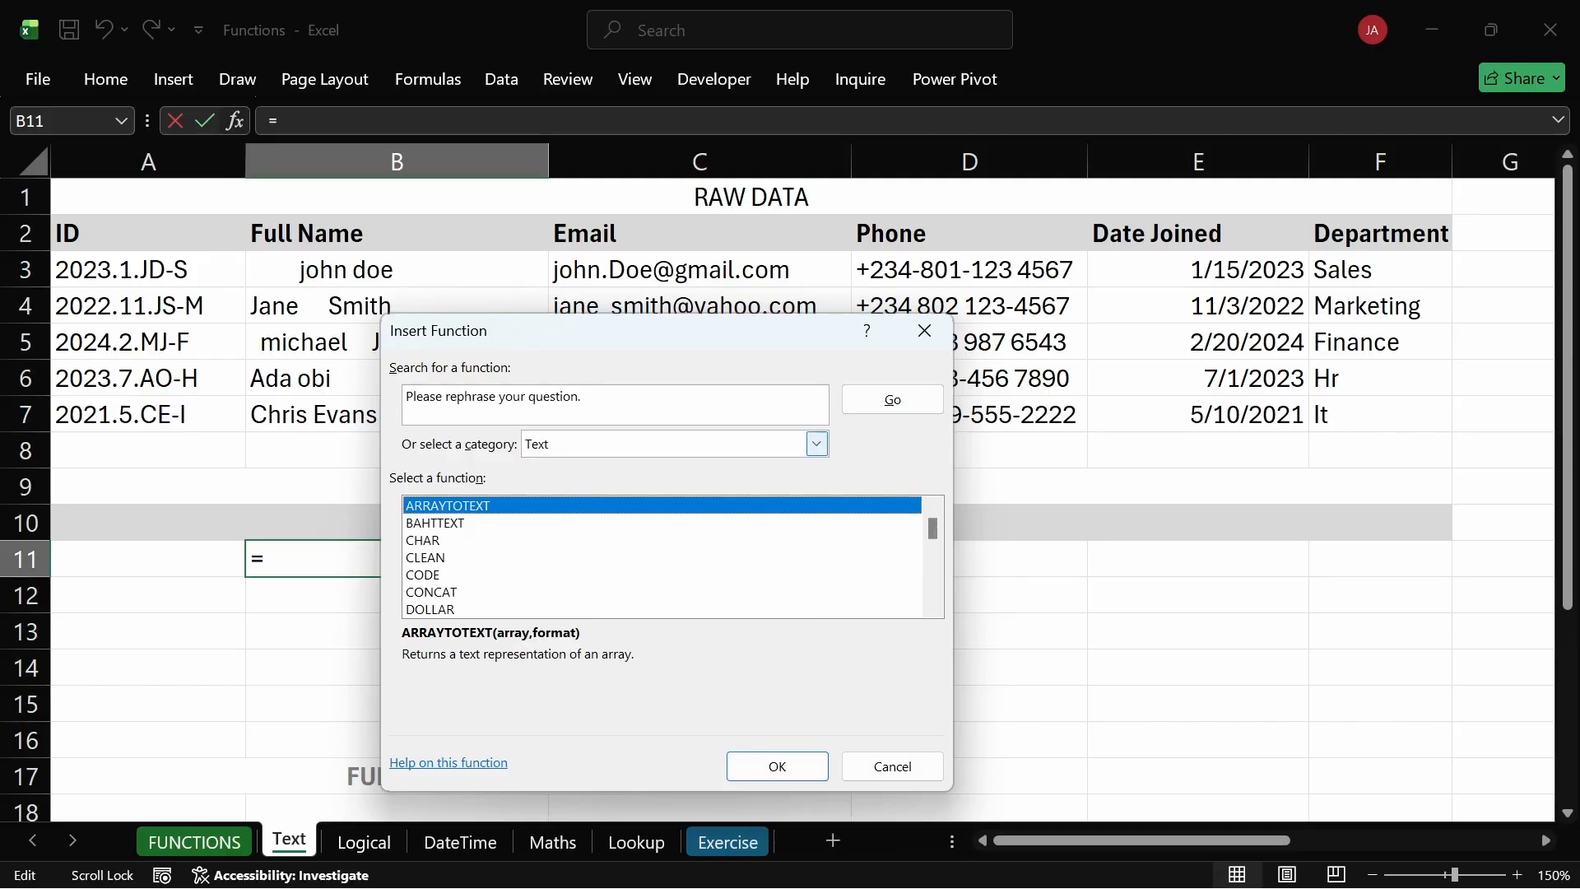
click(565, 397)
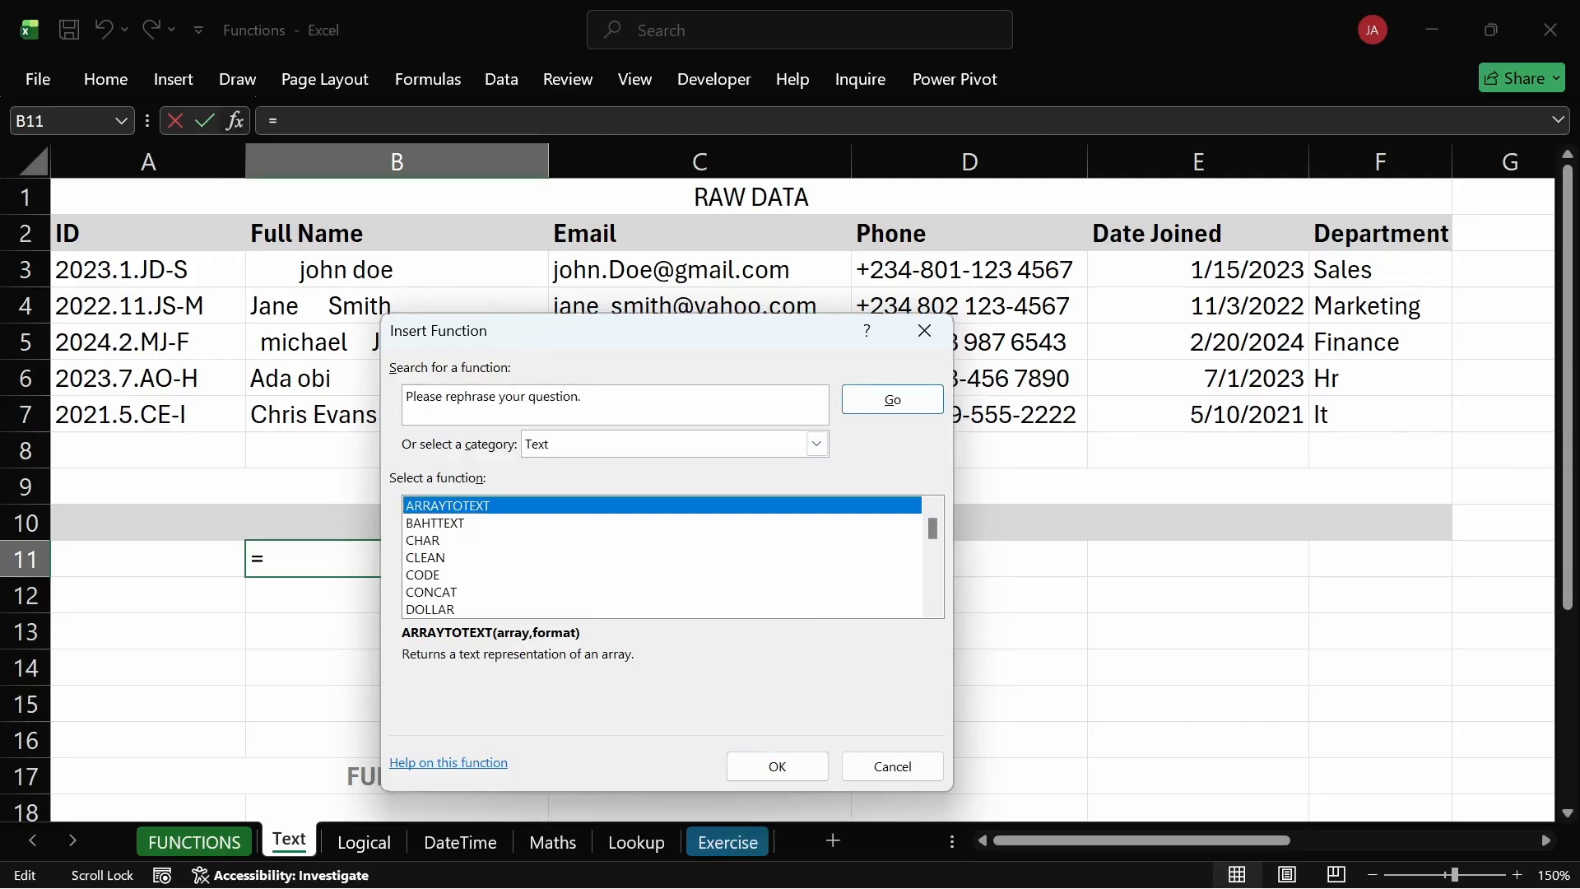
key(BackSpace)
key(BackSpace)
key(BackSpace)
key(BackSpace)
key(BackSpace)
key(BackSpace)
key(BackSpace)
key(BackSpace)
key(BackSpace)
key(BackSpace)
key(BackSpace)
key(BackSpace)
key(BackSpace)
key(BackSpace)
key(BackSpace)
key(BackSpace)
key(BackSpace)
key(BackSpace)
key(BackSpace)
key(BackSpace)
key(Delete)
key(Delete)
key(Delete)
text(rephre)
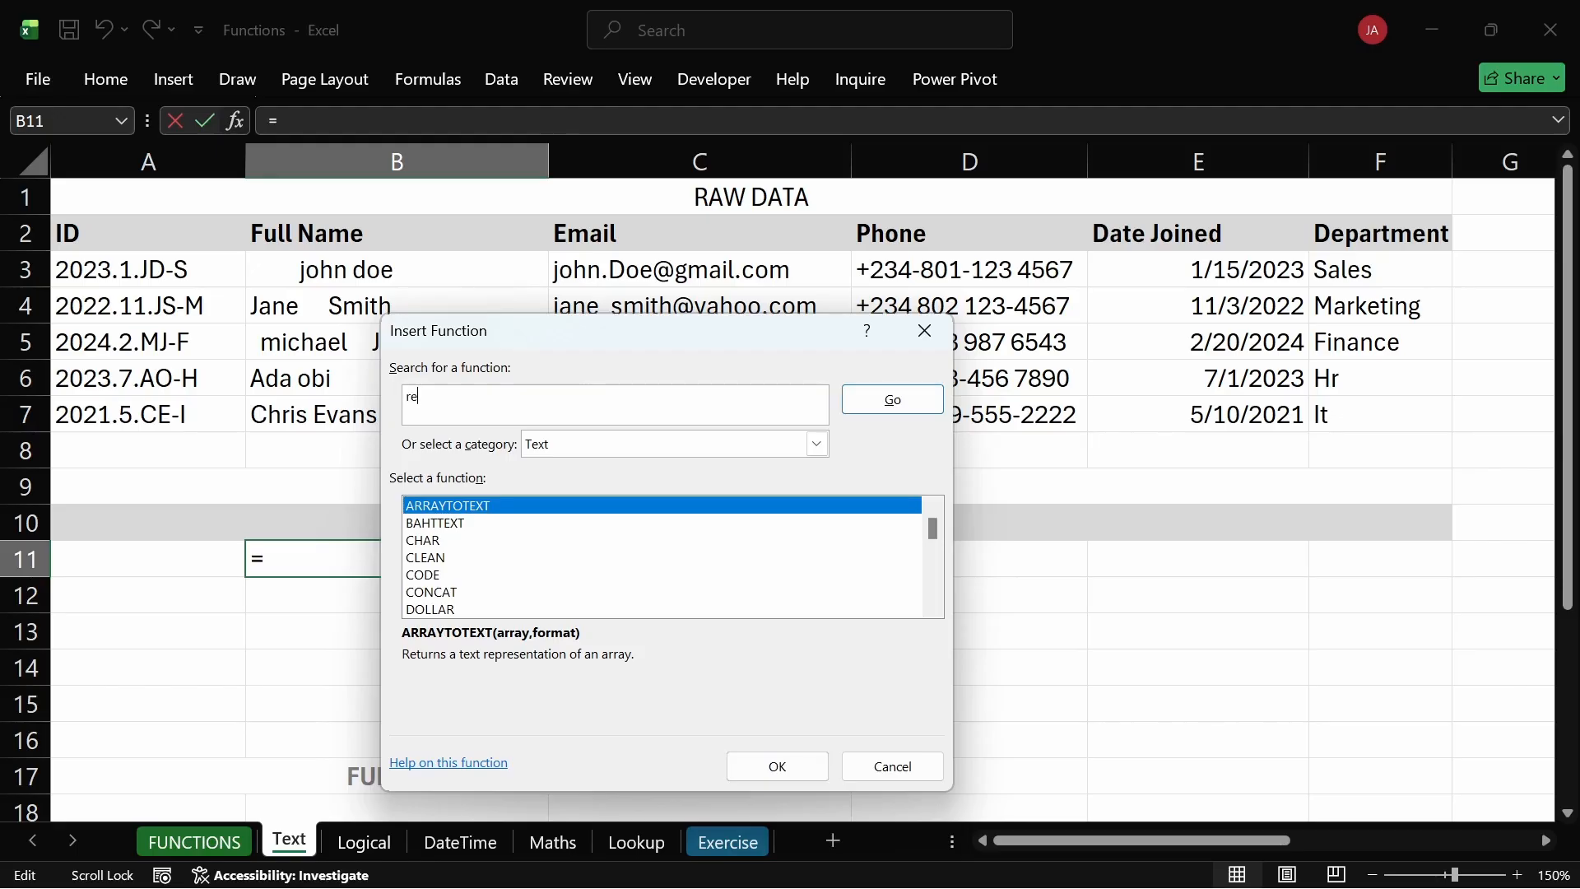
key(BackSpace)
key(BackSpace)
key(BackSpace)
key(BackSpace)
key(BackSpace)
key(BackSpace)
text(remove whitespace)
key(Return)
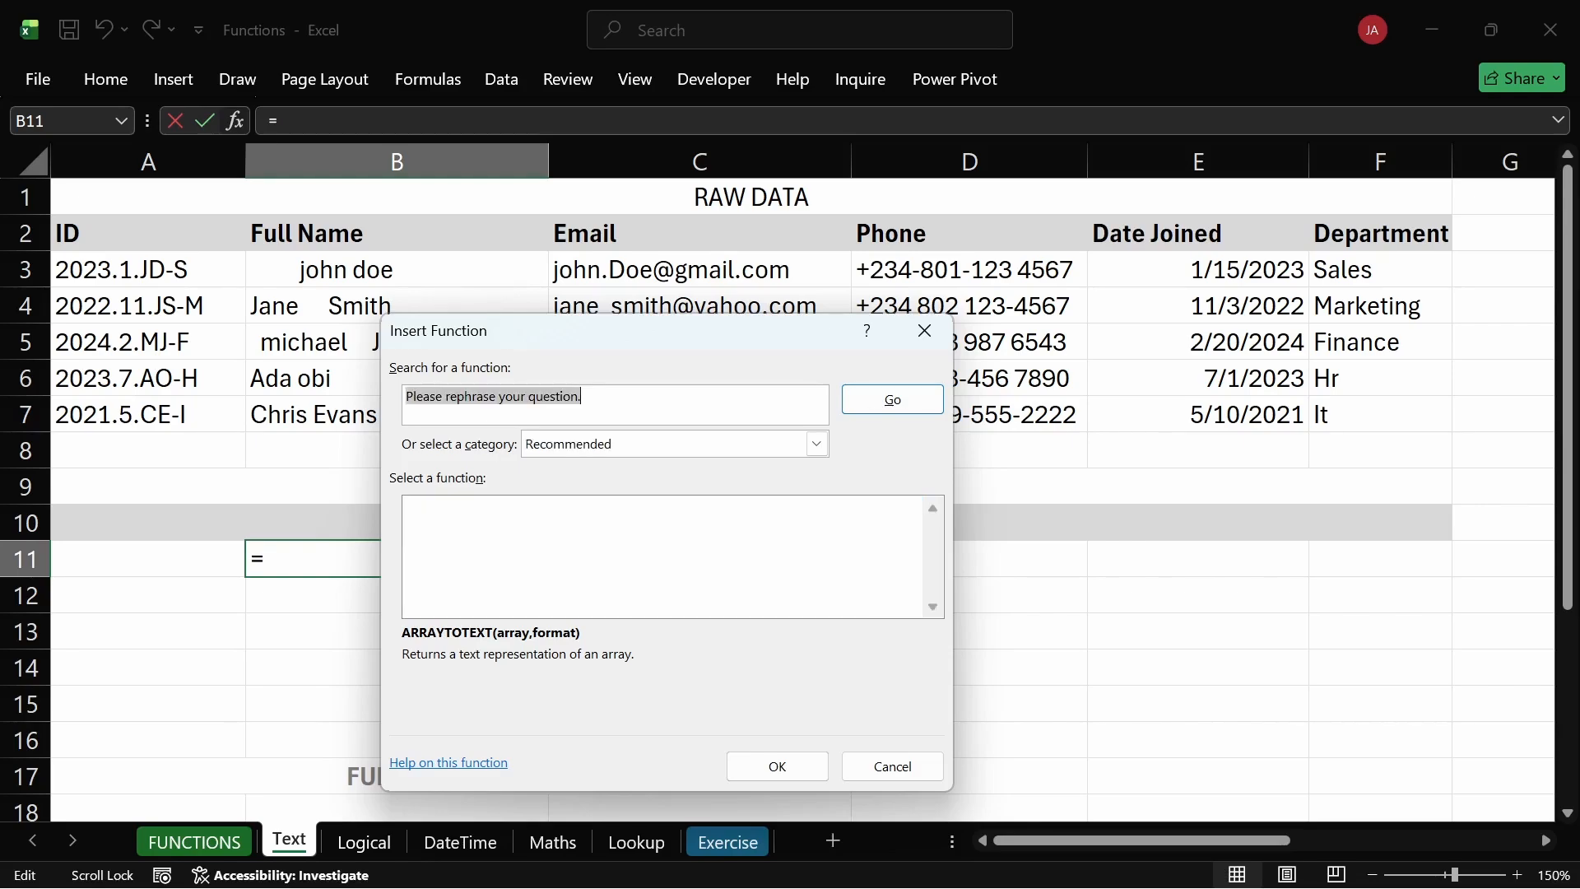
Search for "trim spaces" with the Text category chosen, and close Insert Function without inserting anything.
text(trim)
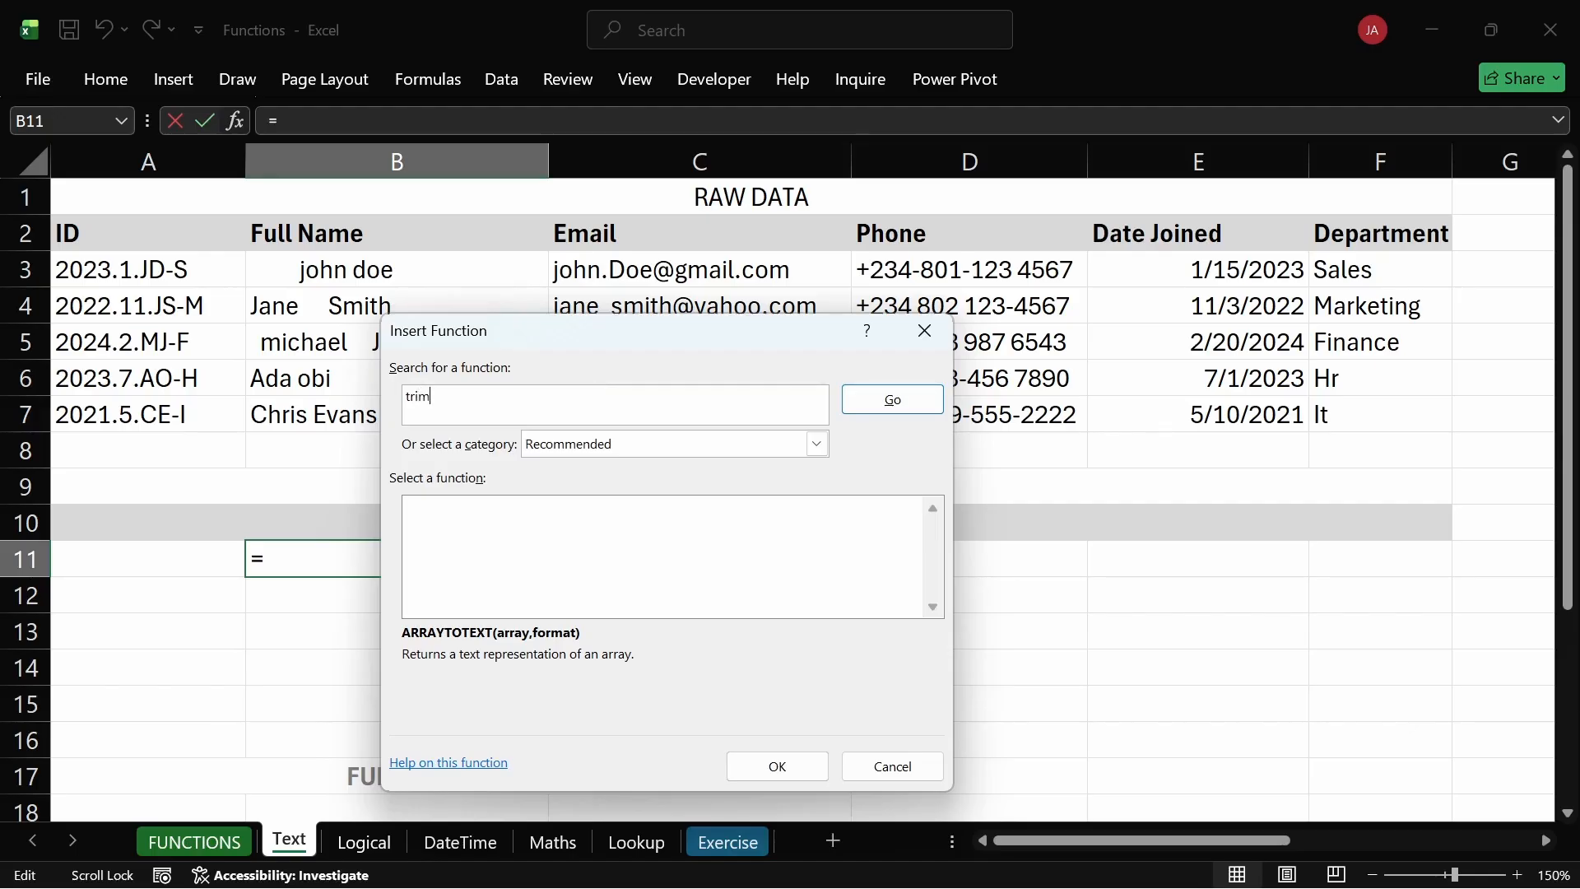
click(638, 446)
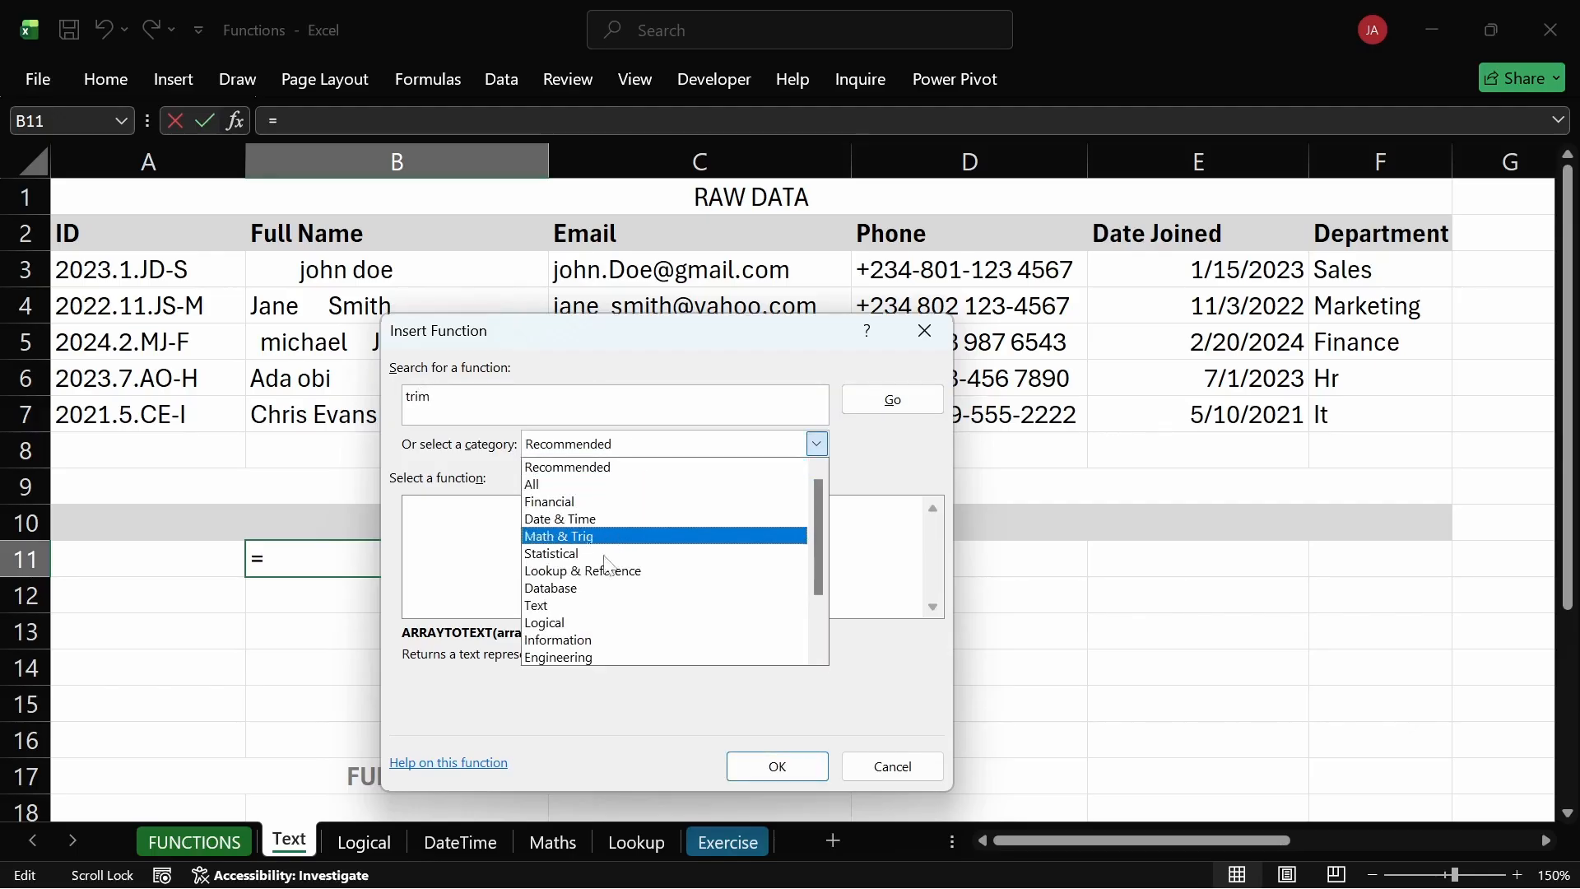
click(576, 605)
click(434, 398)
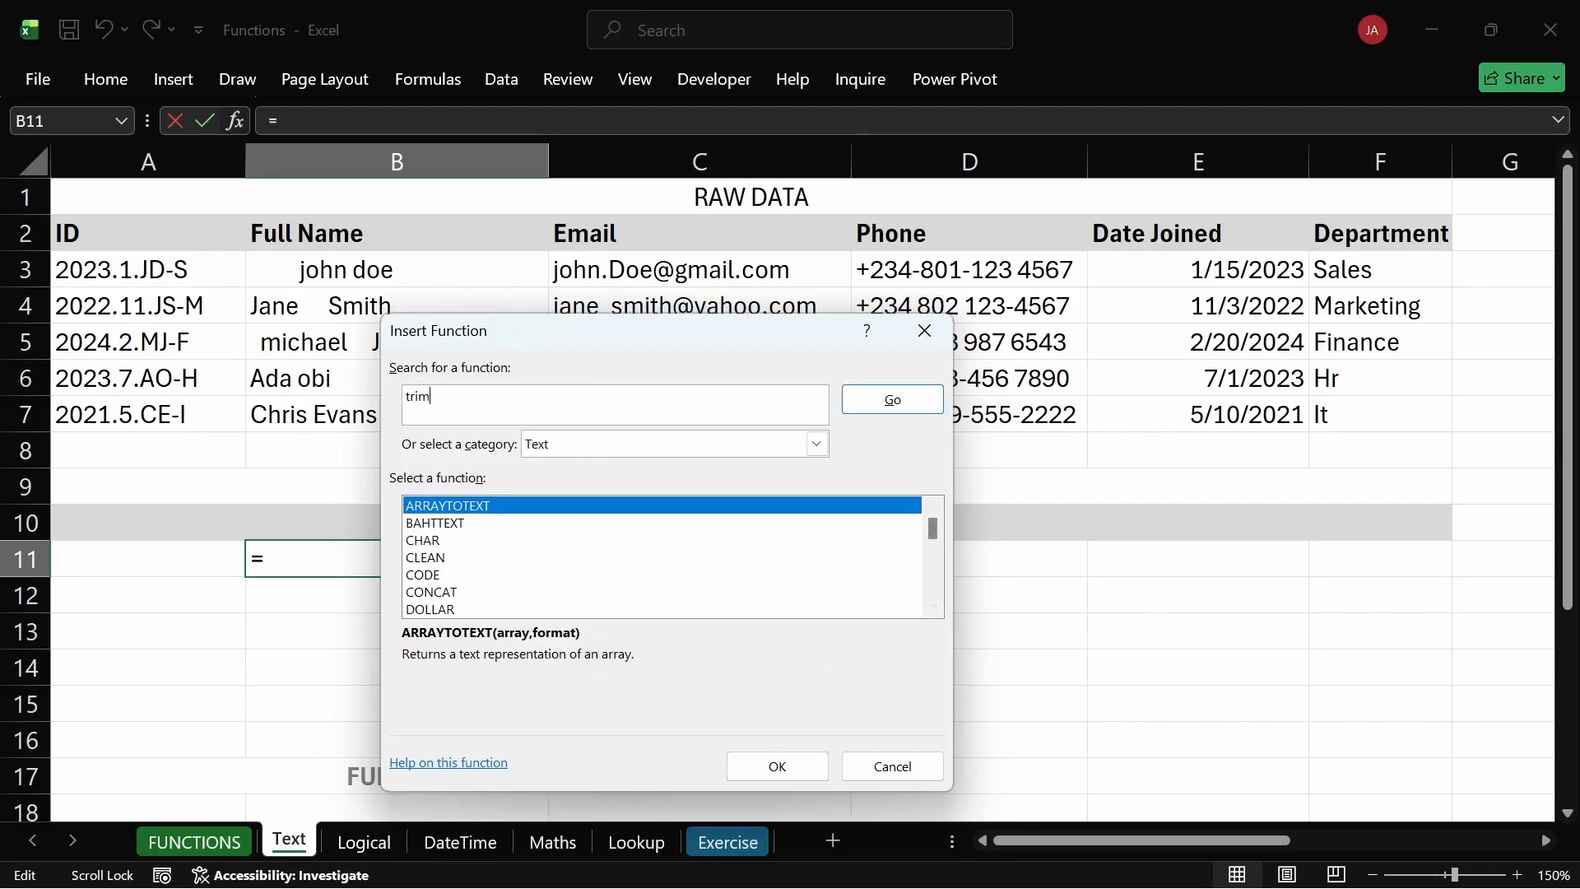
text(spaces)
key(Return)
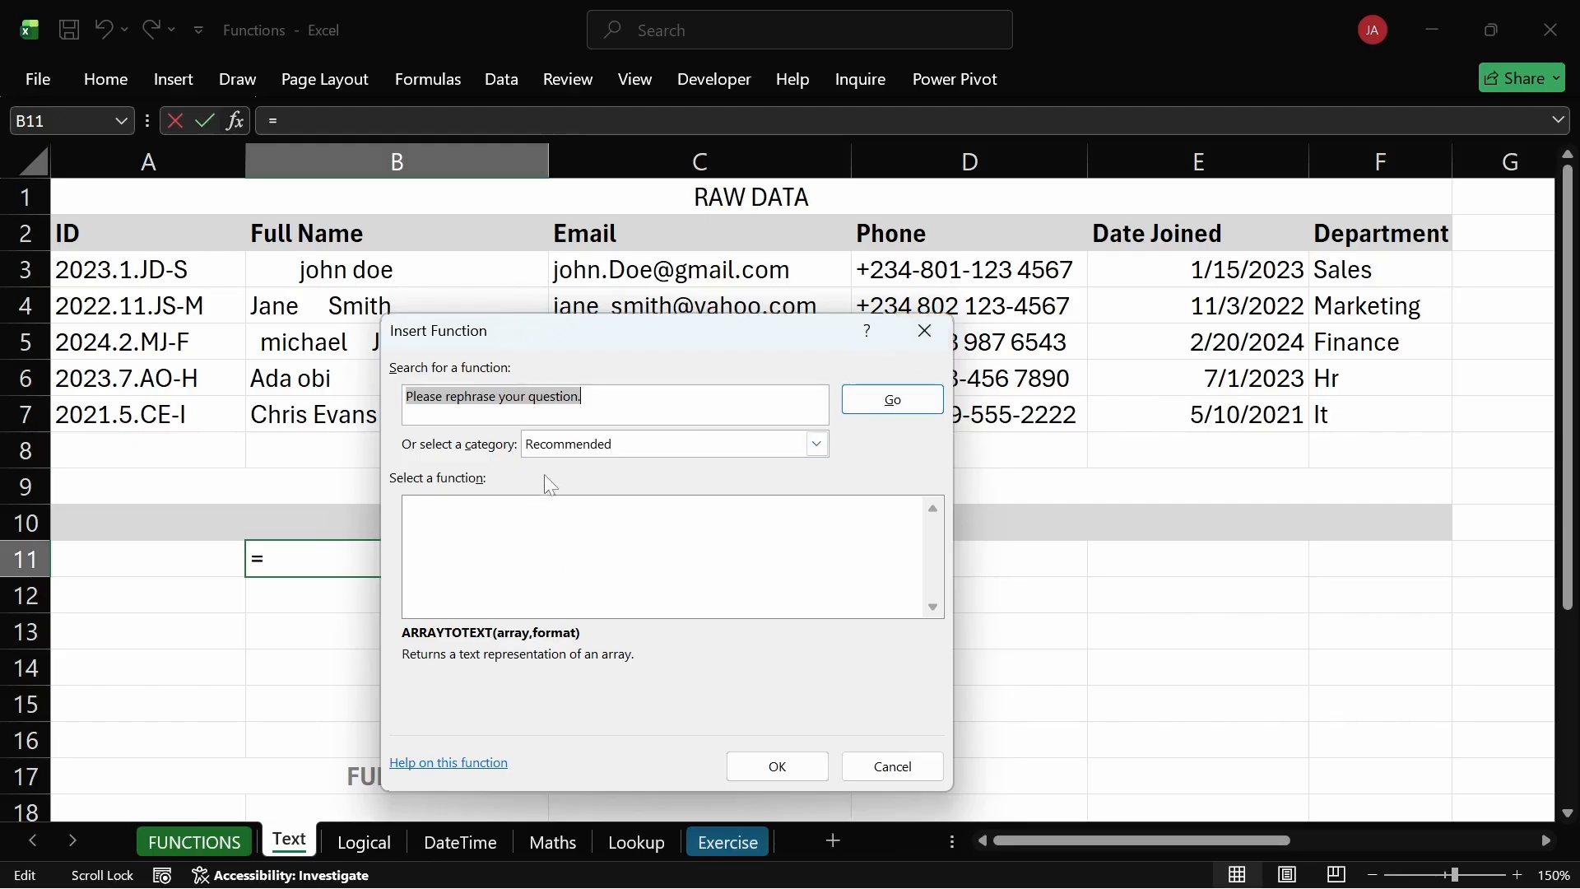
click(579, 537)
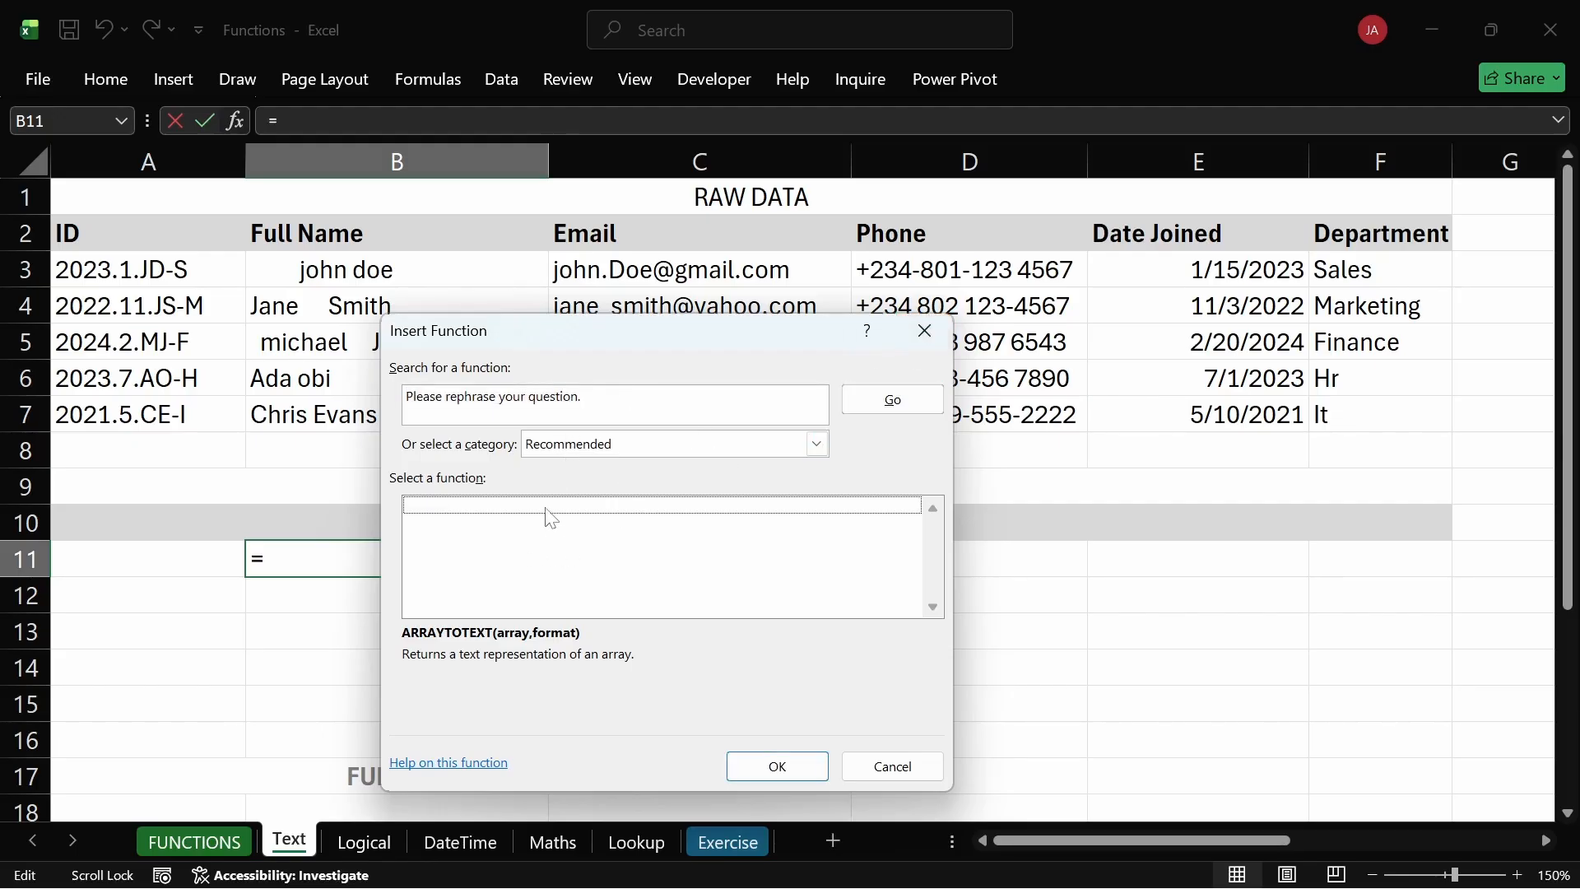
click(906, 346)
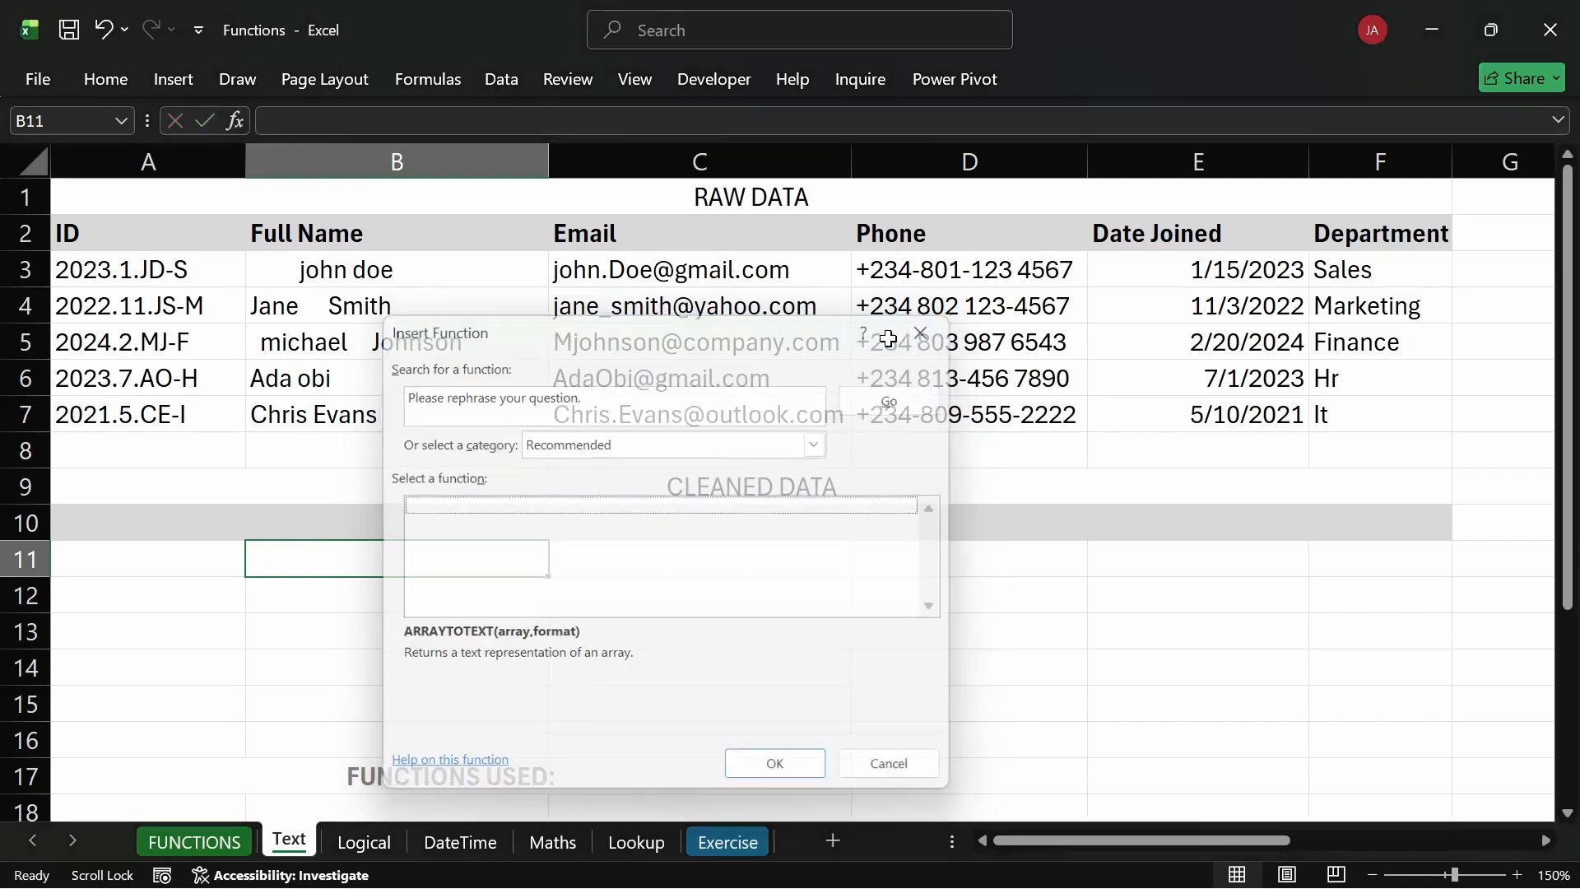
Enter the column heading "Full Name" in cell A10 of the cleaned data section.
click(174, 556)
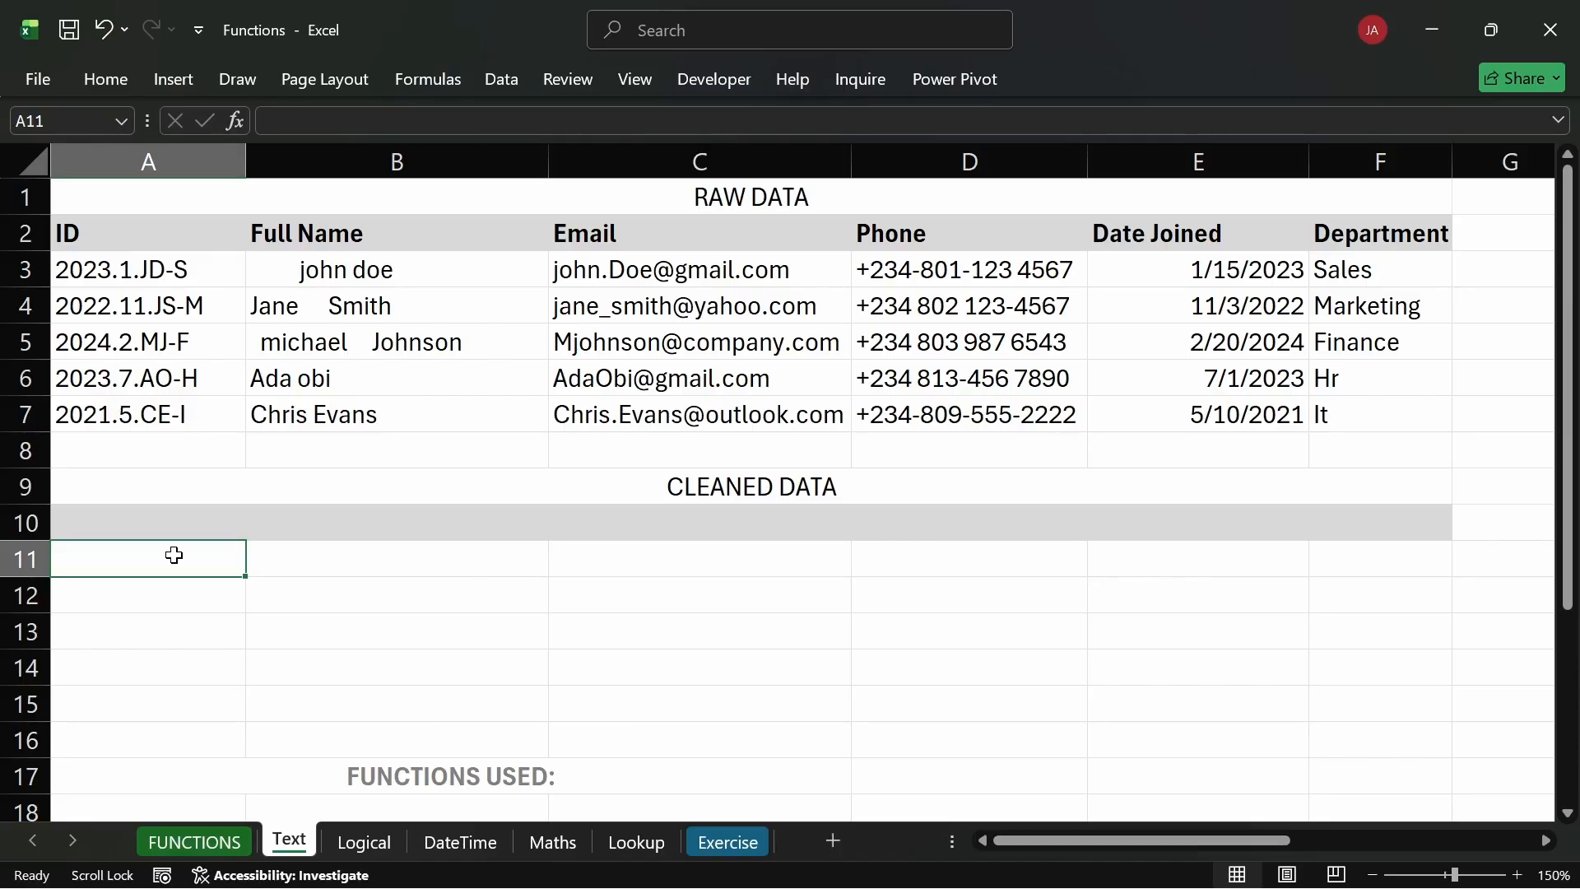
click(167, 524)
text(Fu)
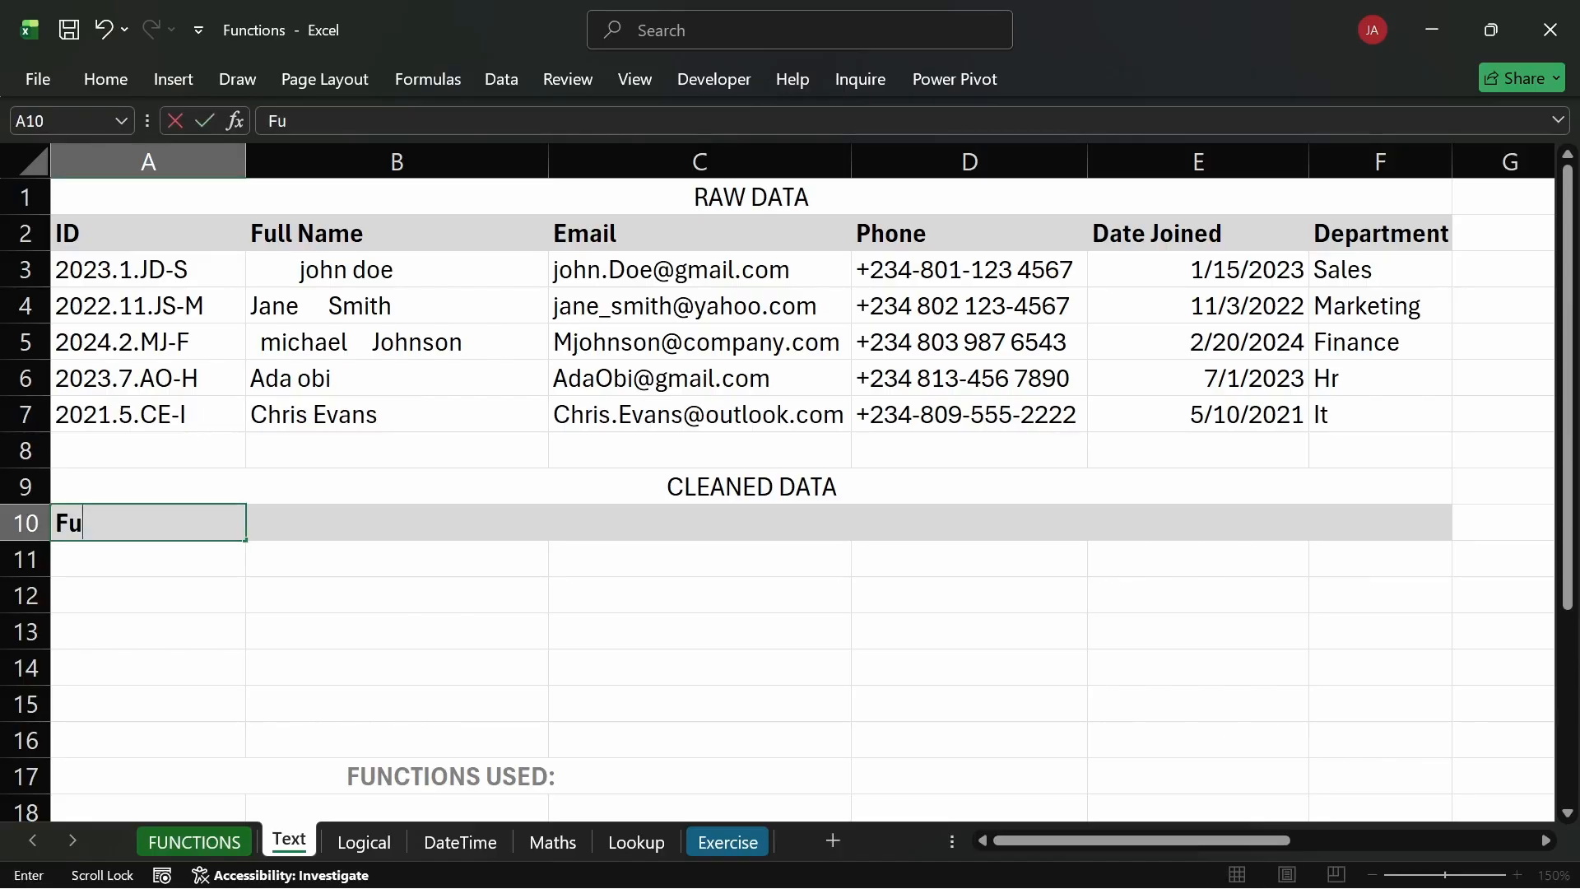
text(ll Nma)
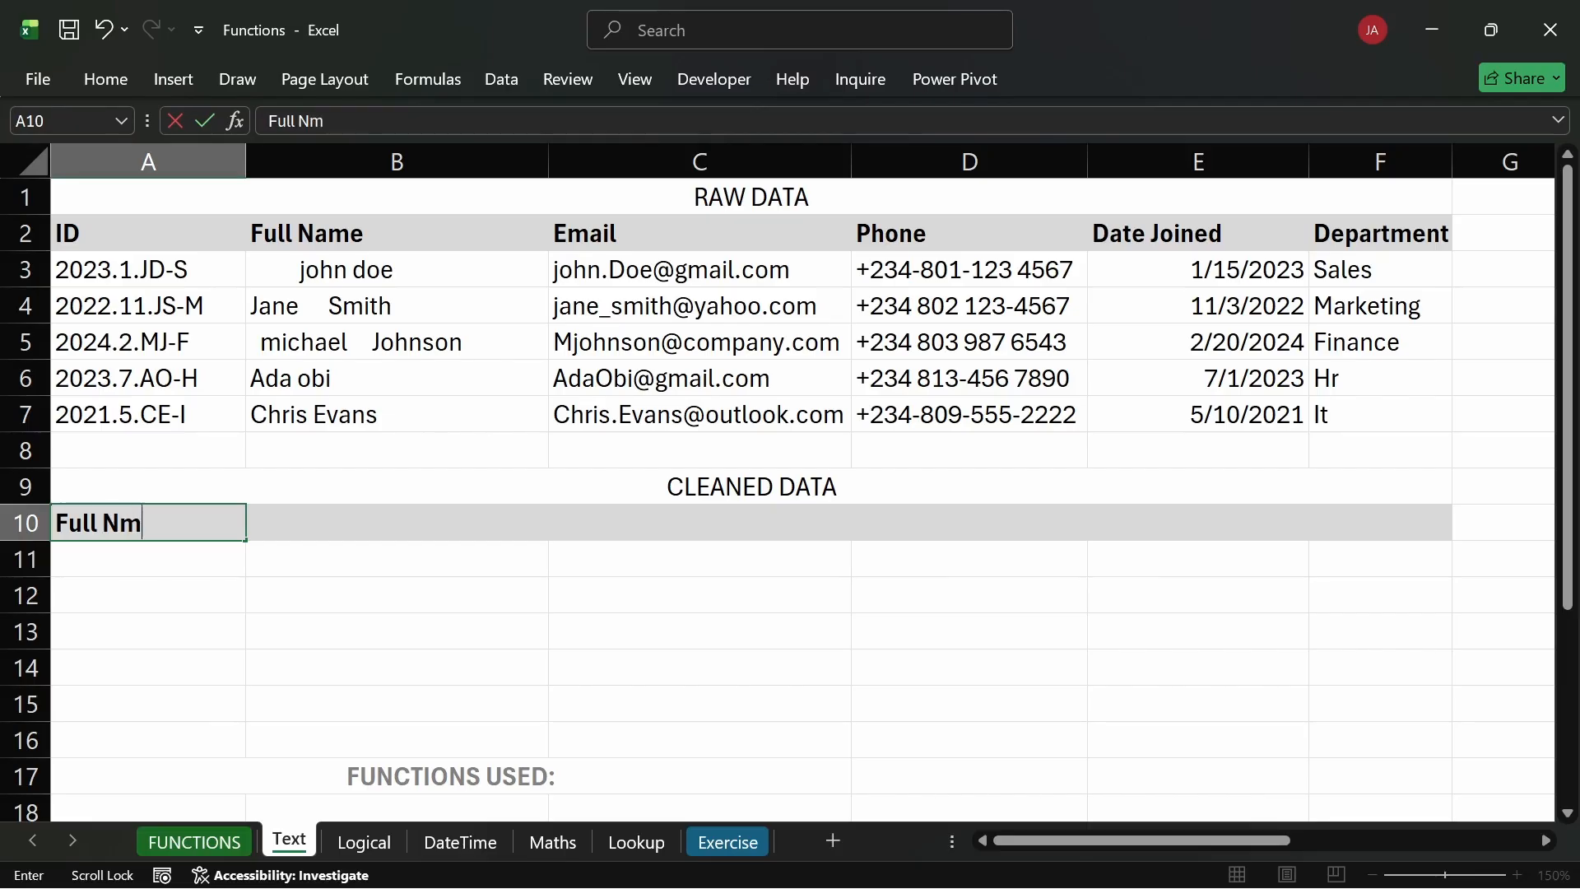
key(BackSpace)
key(BackSpace)
key(BackSpace)
key(BackSpace)
text(Name)
key(ctrl+Return)
key(Down)
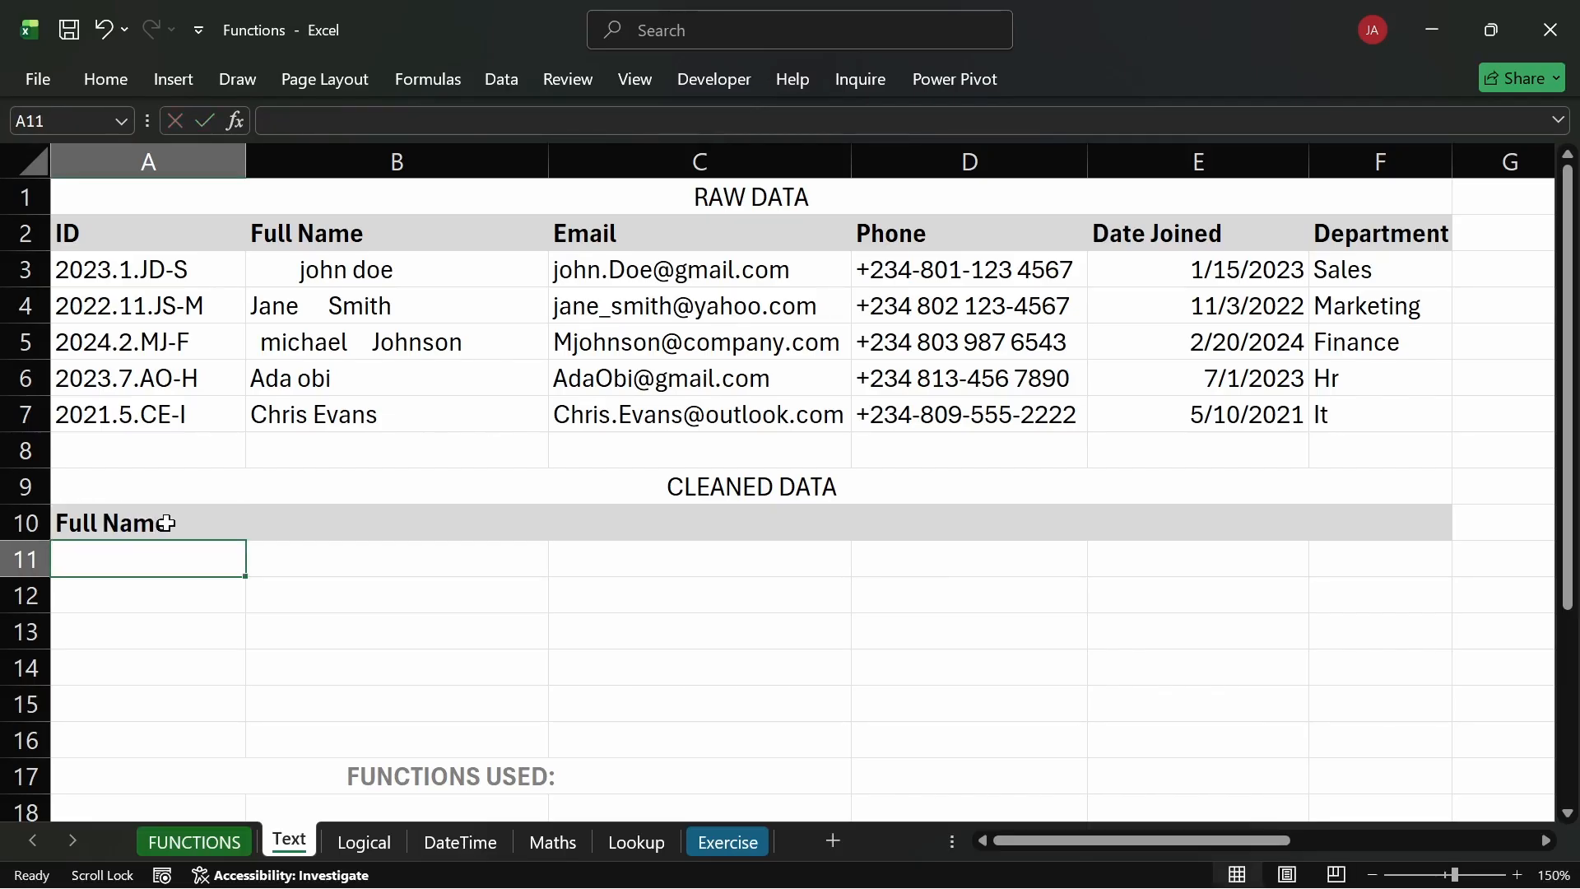
text(=)
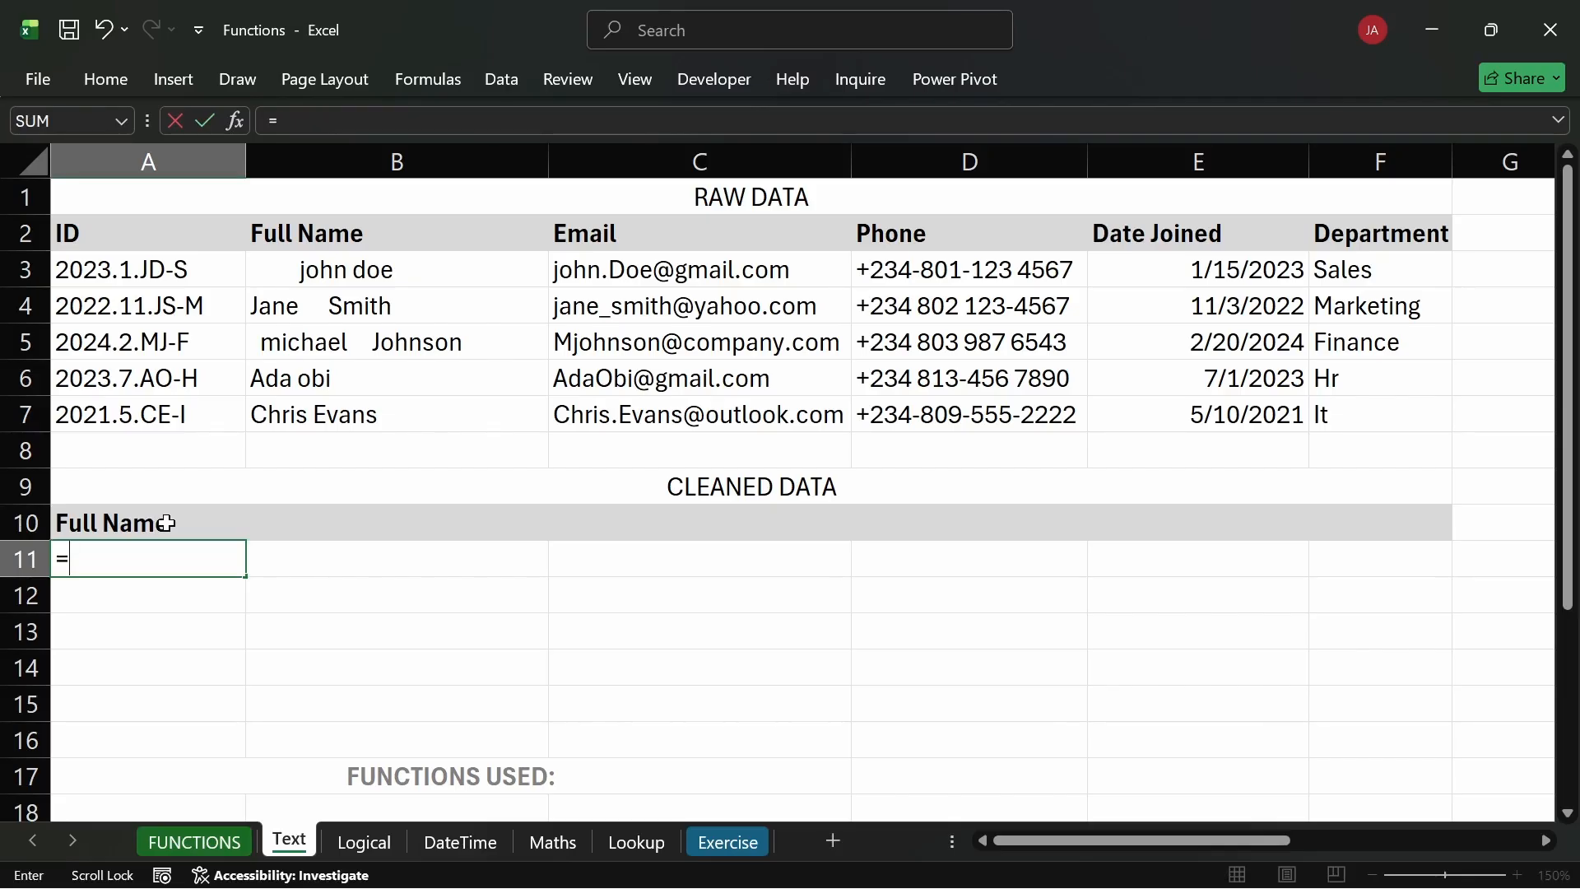
text(trim)
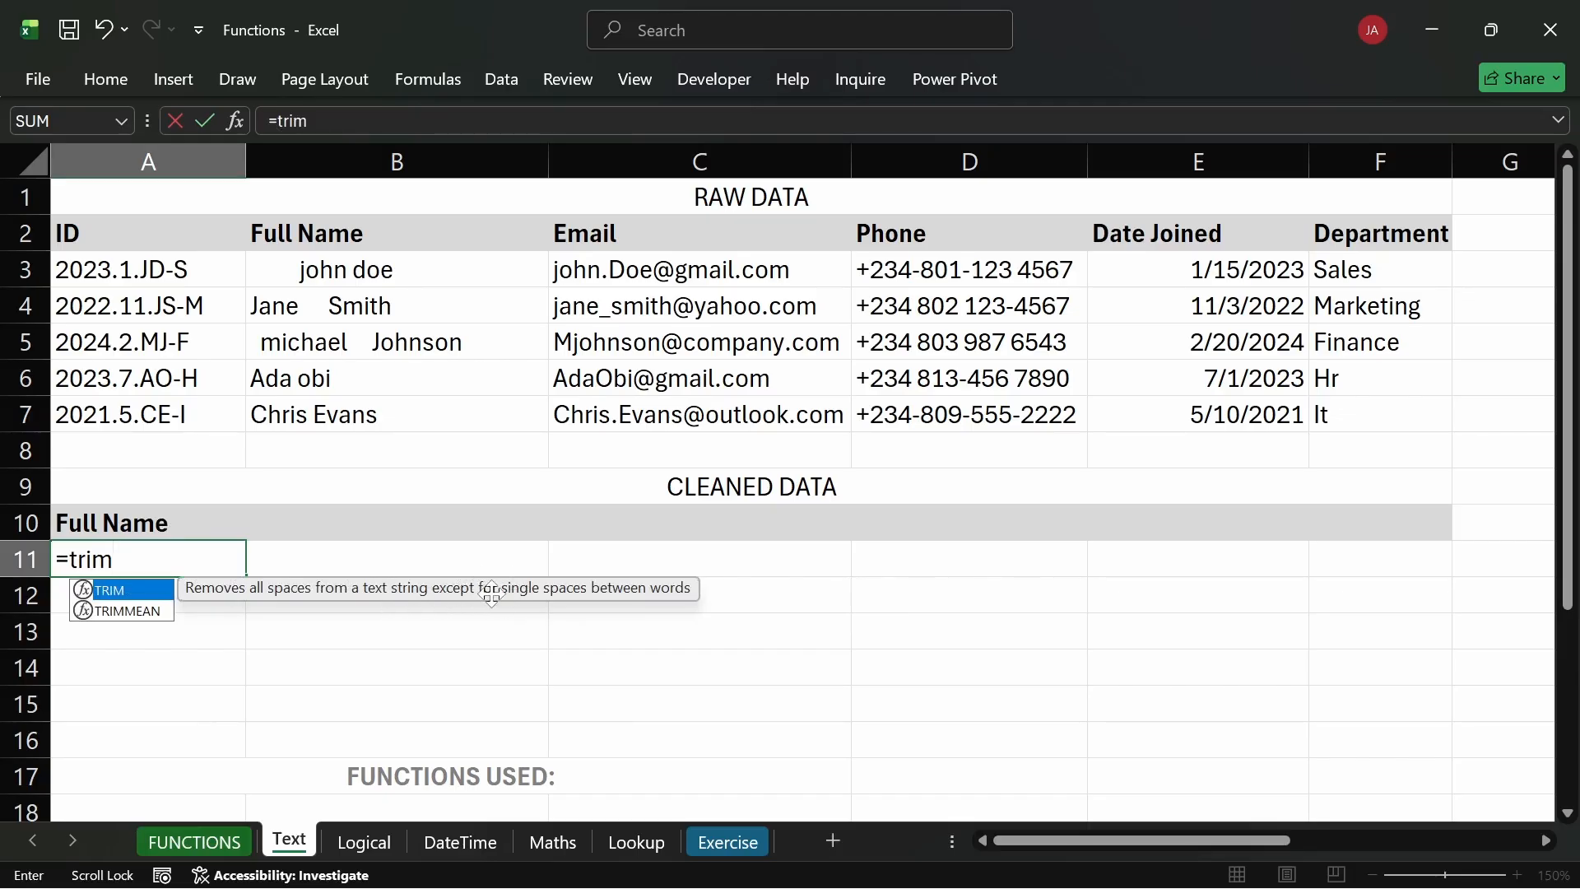
key(Escape)
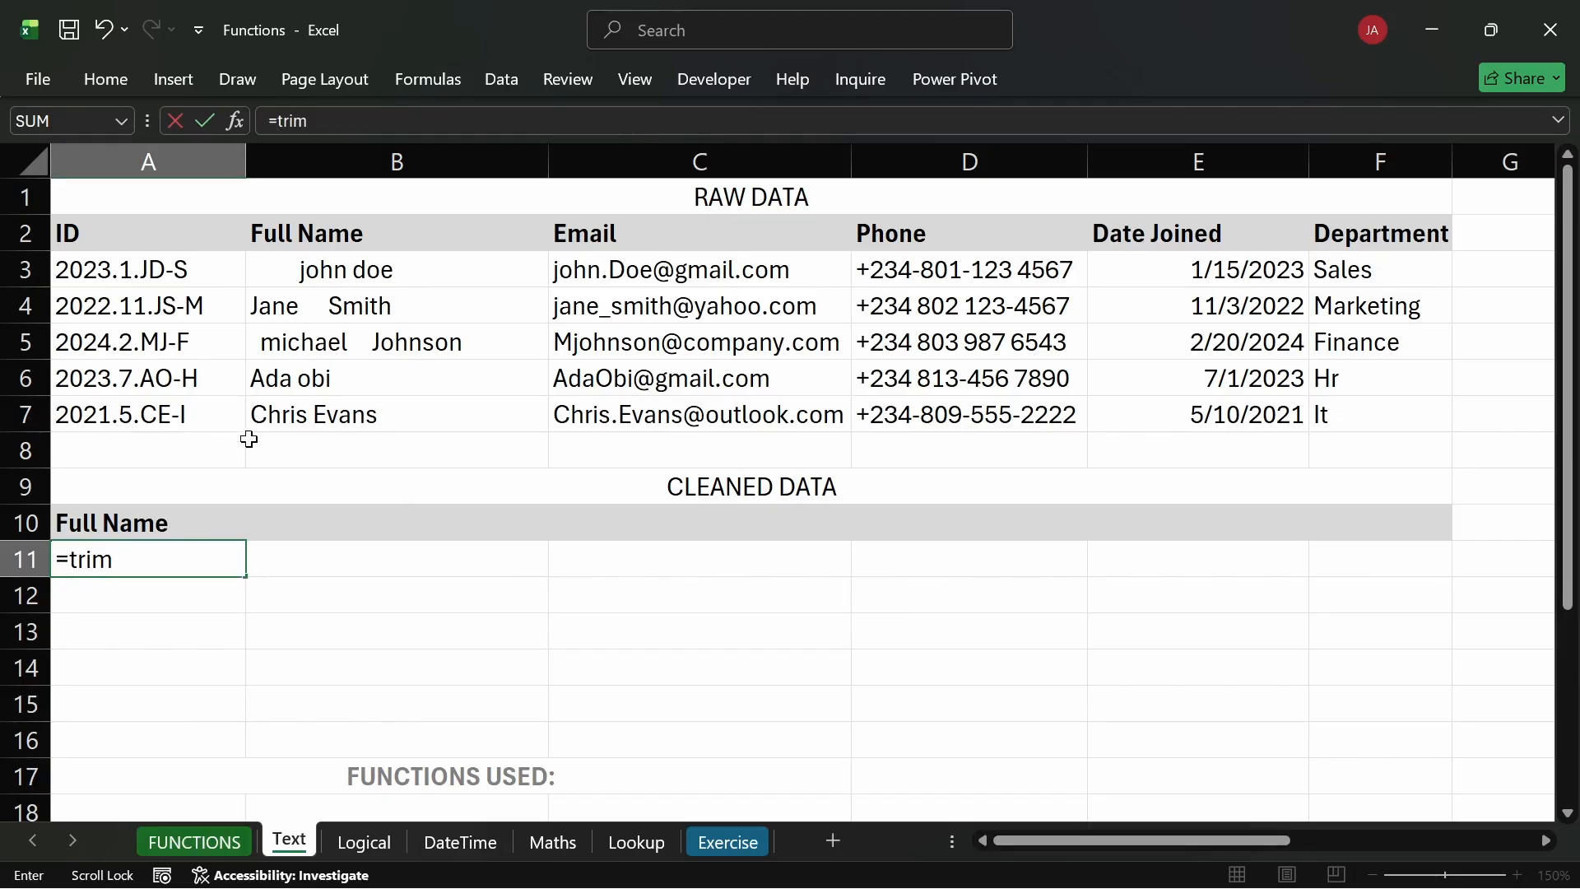
key(Escape)
Search Insert Function for "remove spaces from a text string", and close it without inserting a function.
click(240, 121)
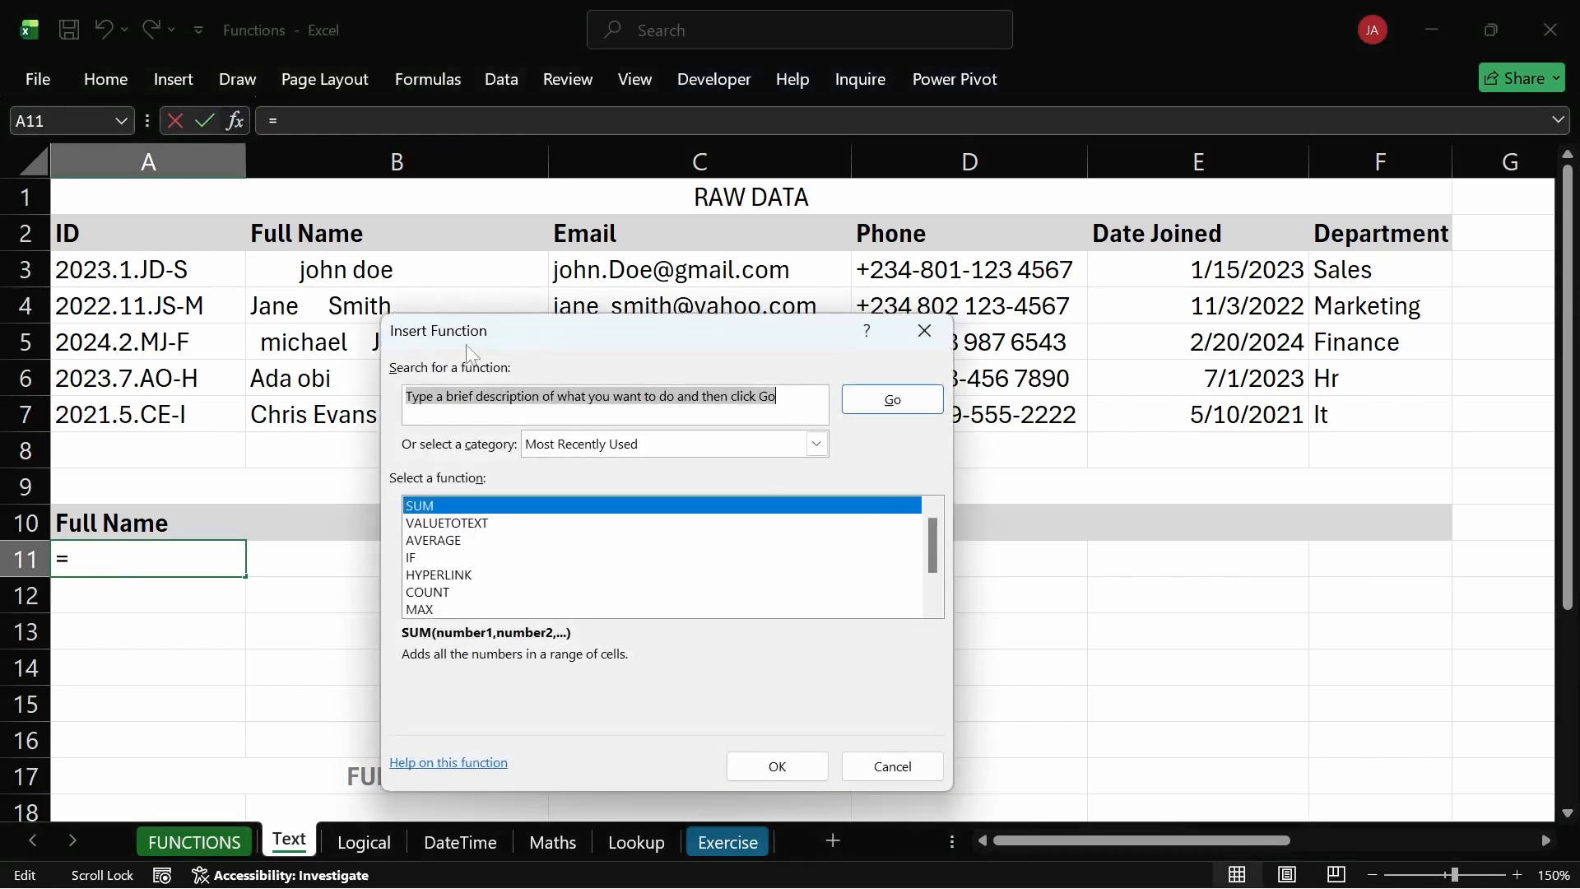
text(remove )
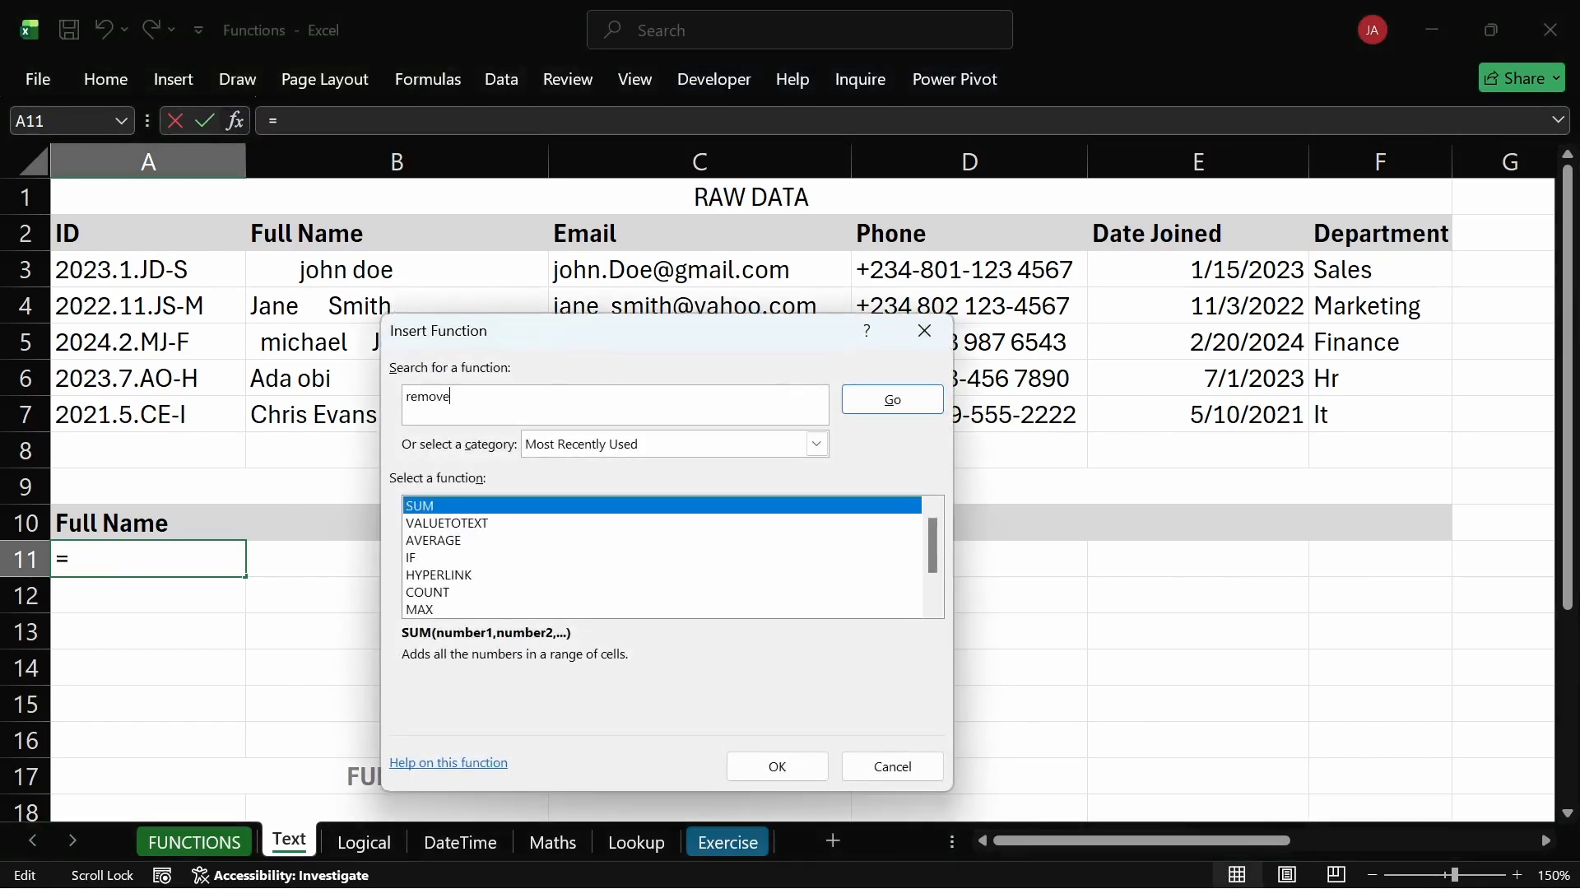
text(spaces from a text string)
click(896, 401)
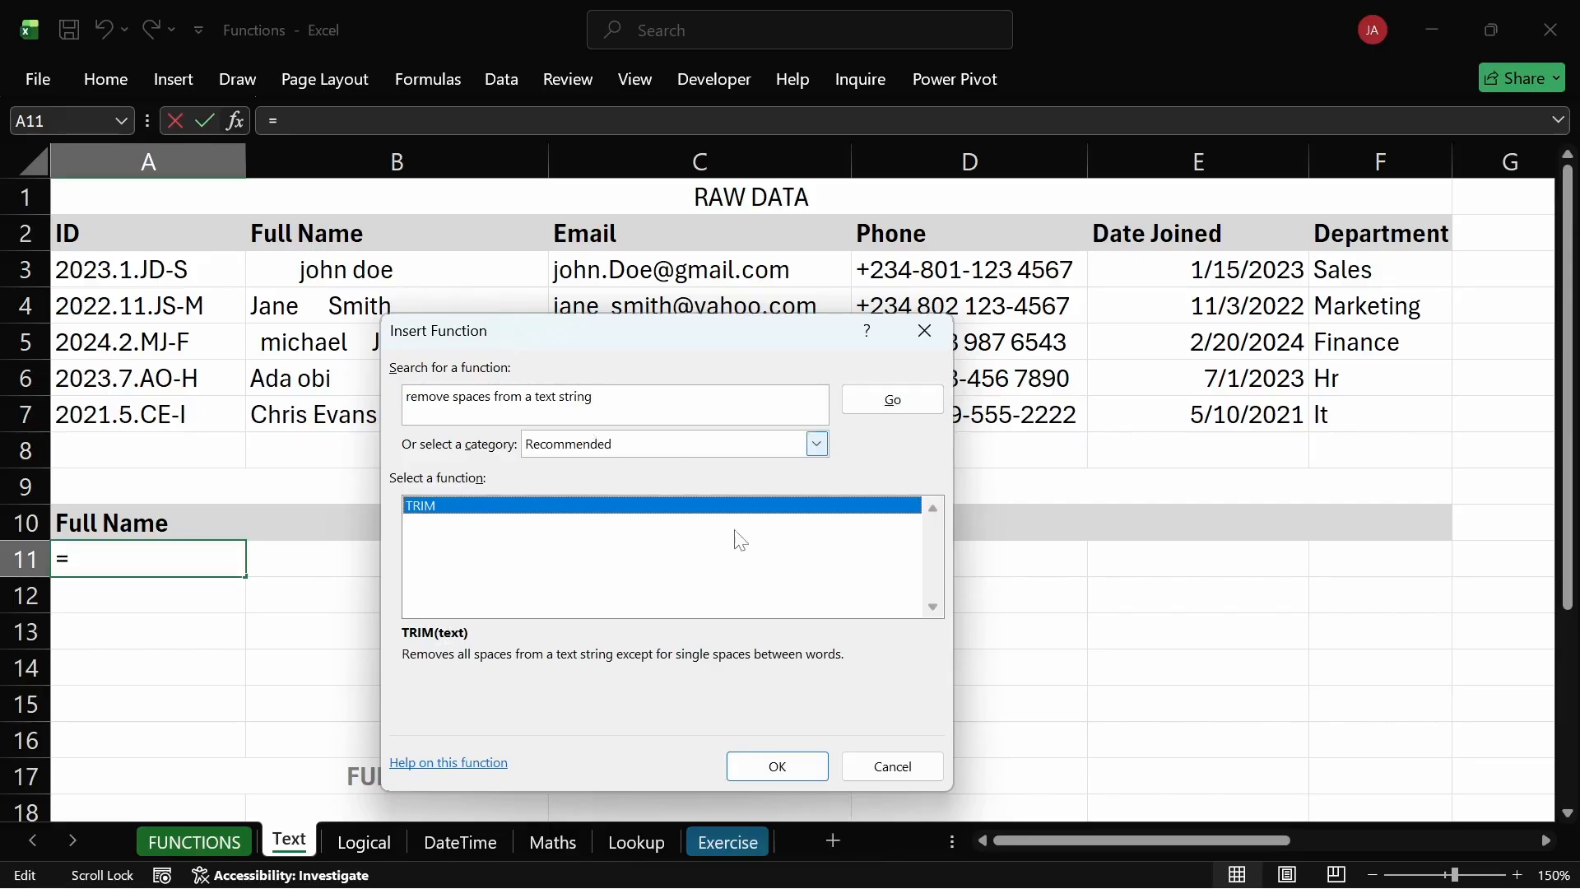
click(873, 765)
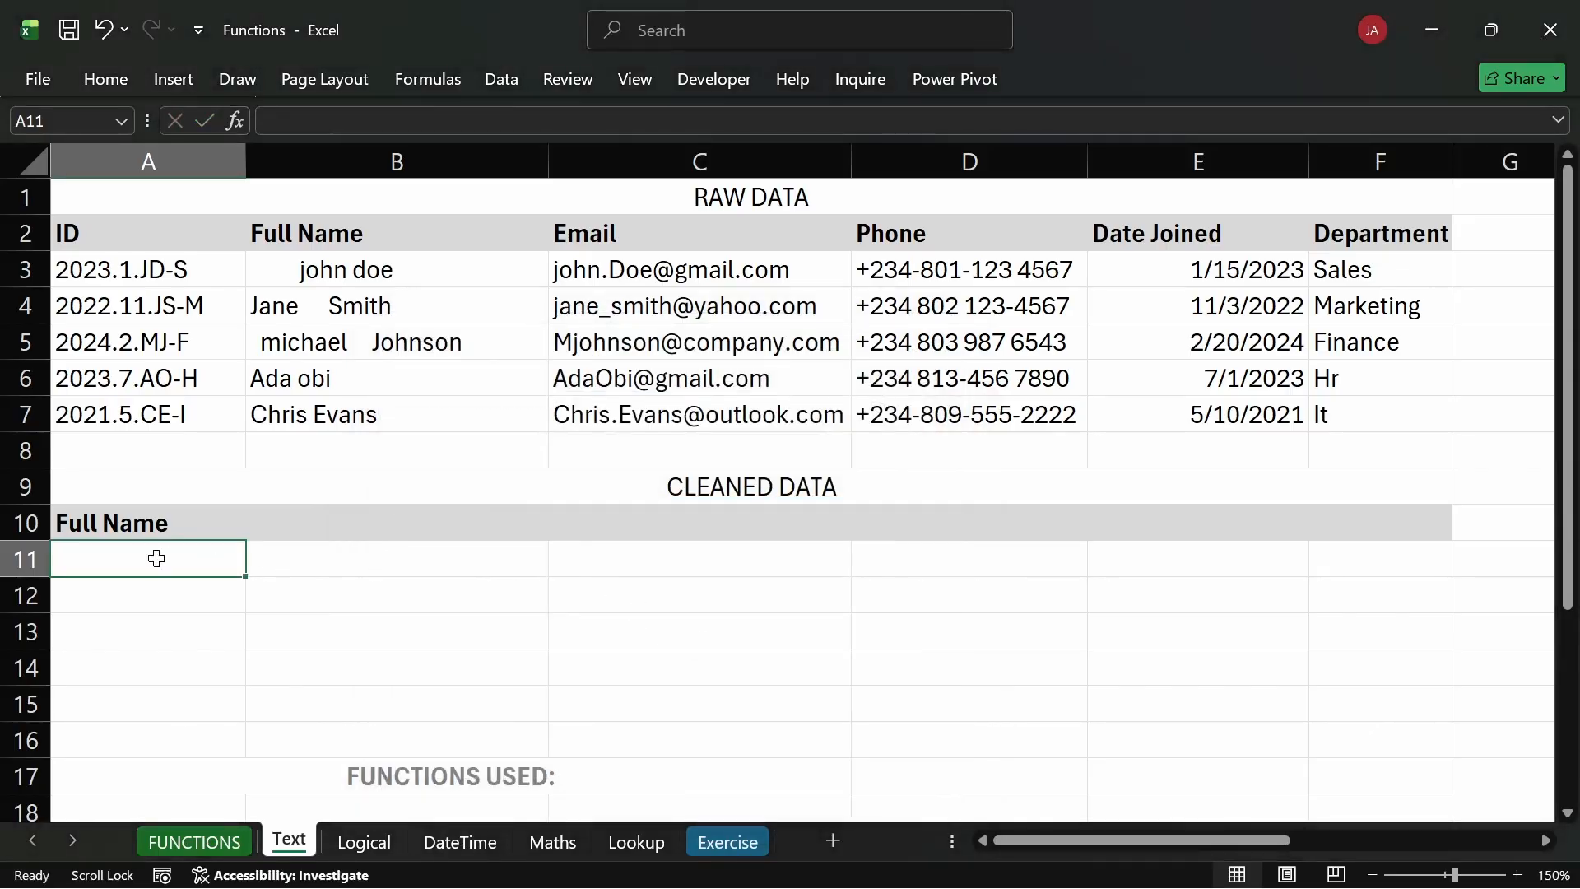
Enter a TRIM formula in A11 that strips the extra spaces from the full name in B3.
text(=t)
text(r)
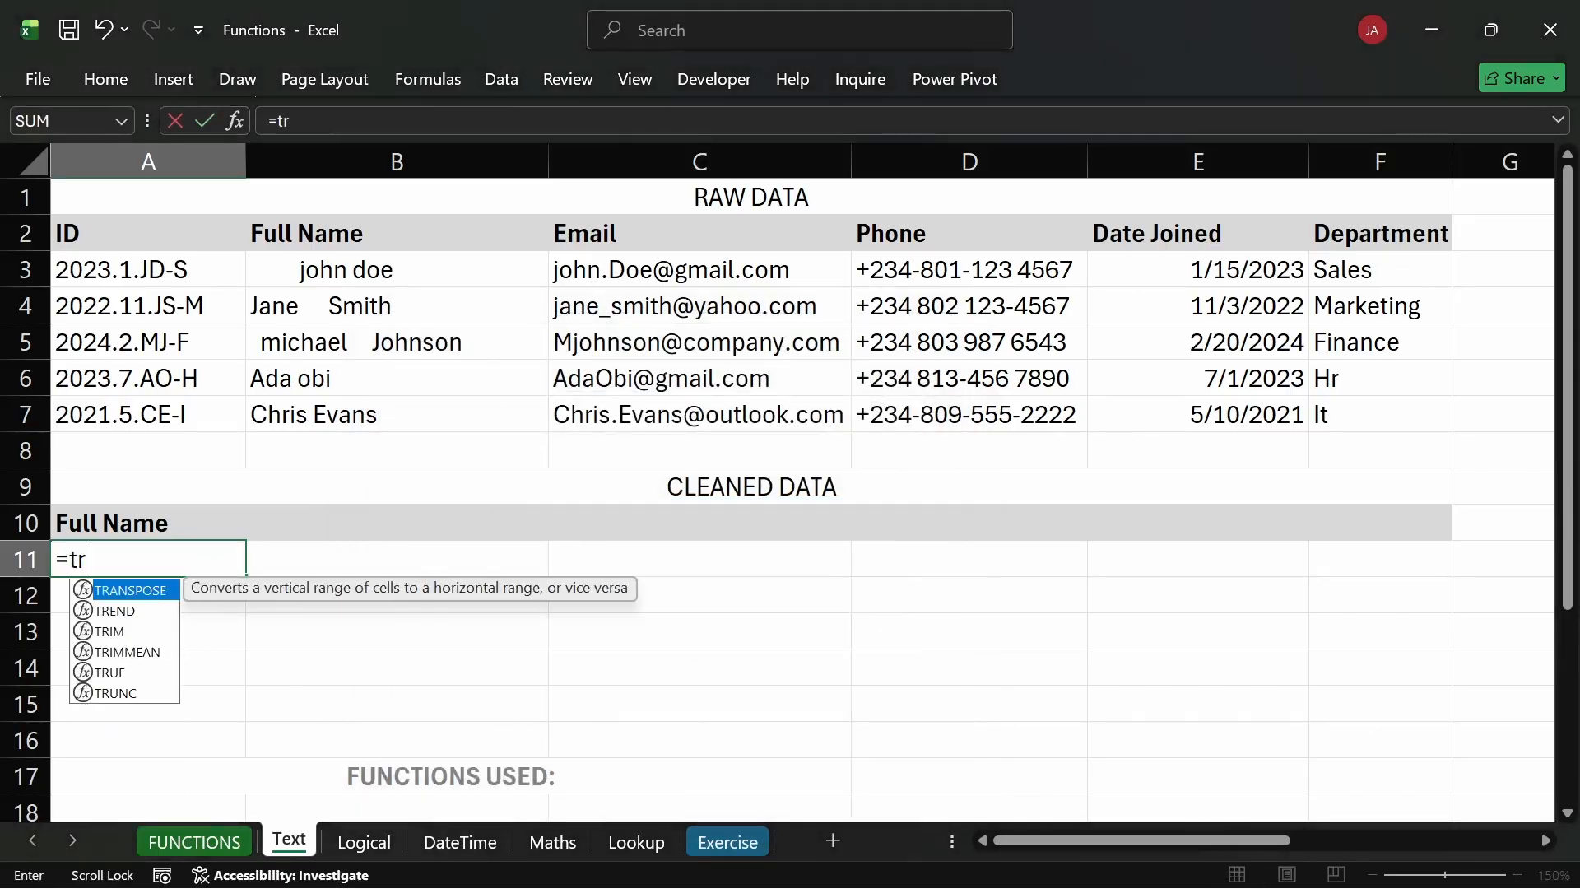
text(im)
key(Tab)
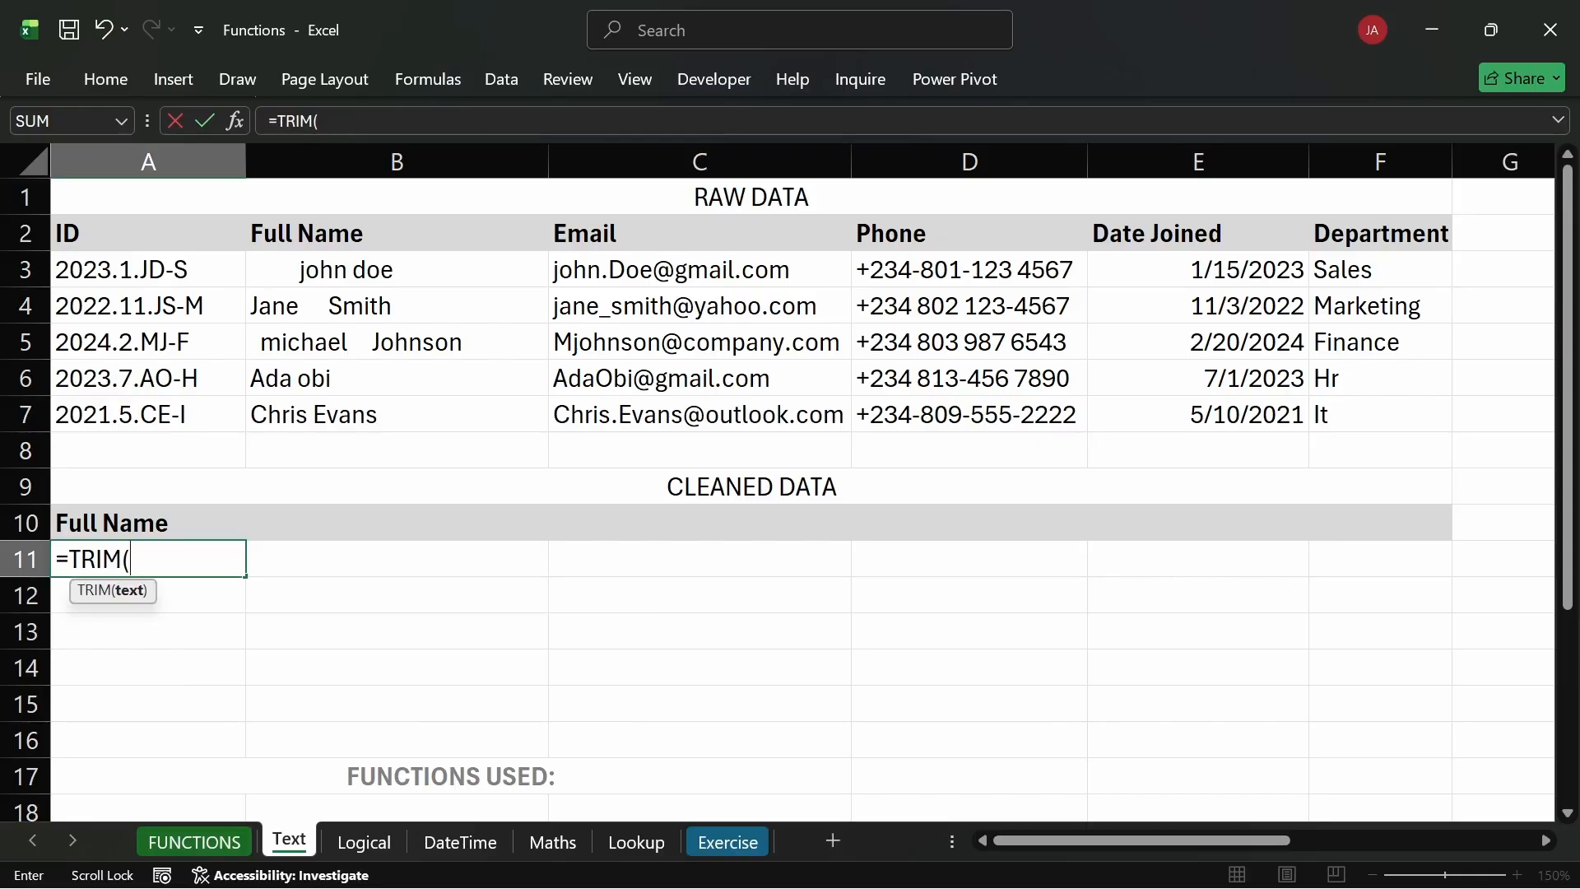
key(BackSpace)
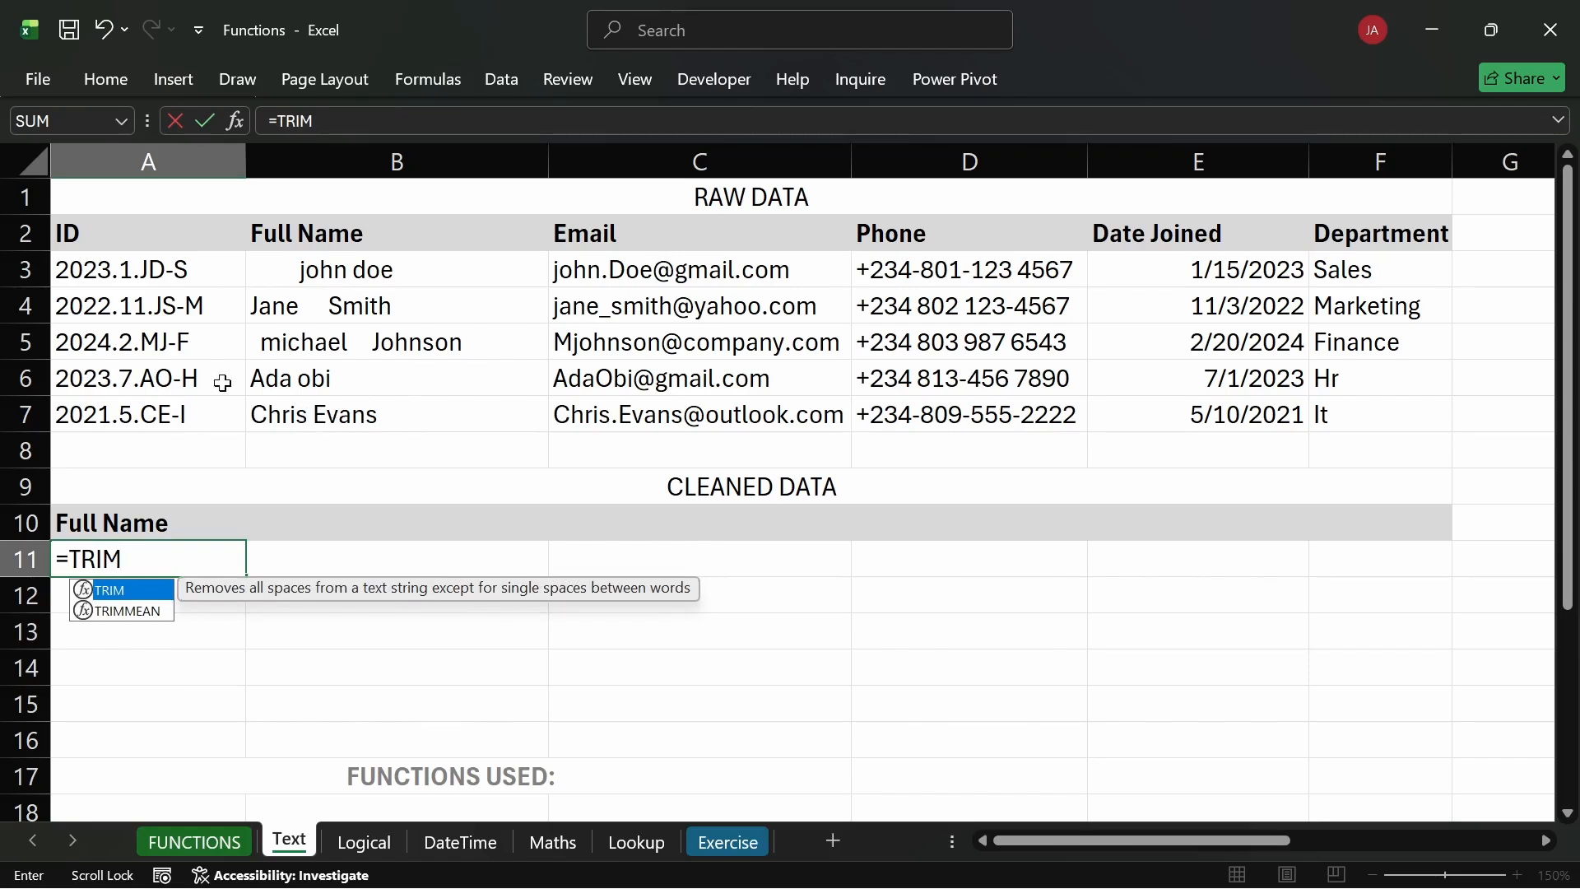
text(()
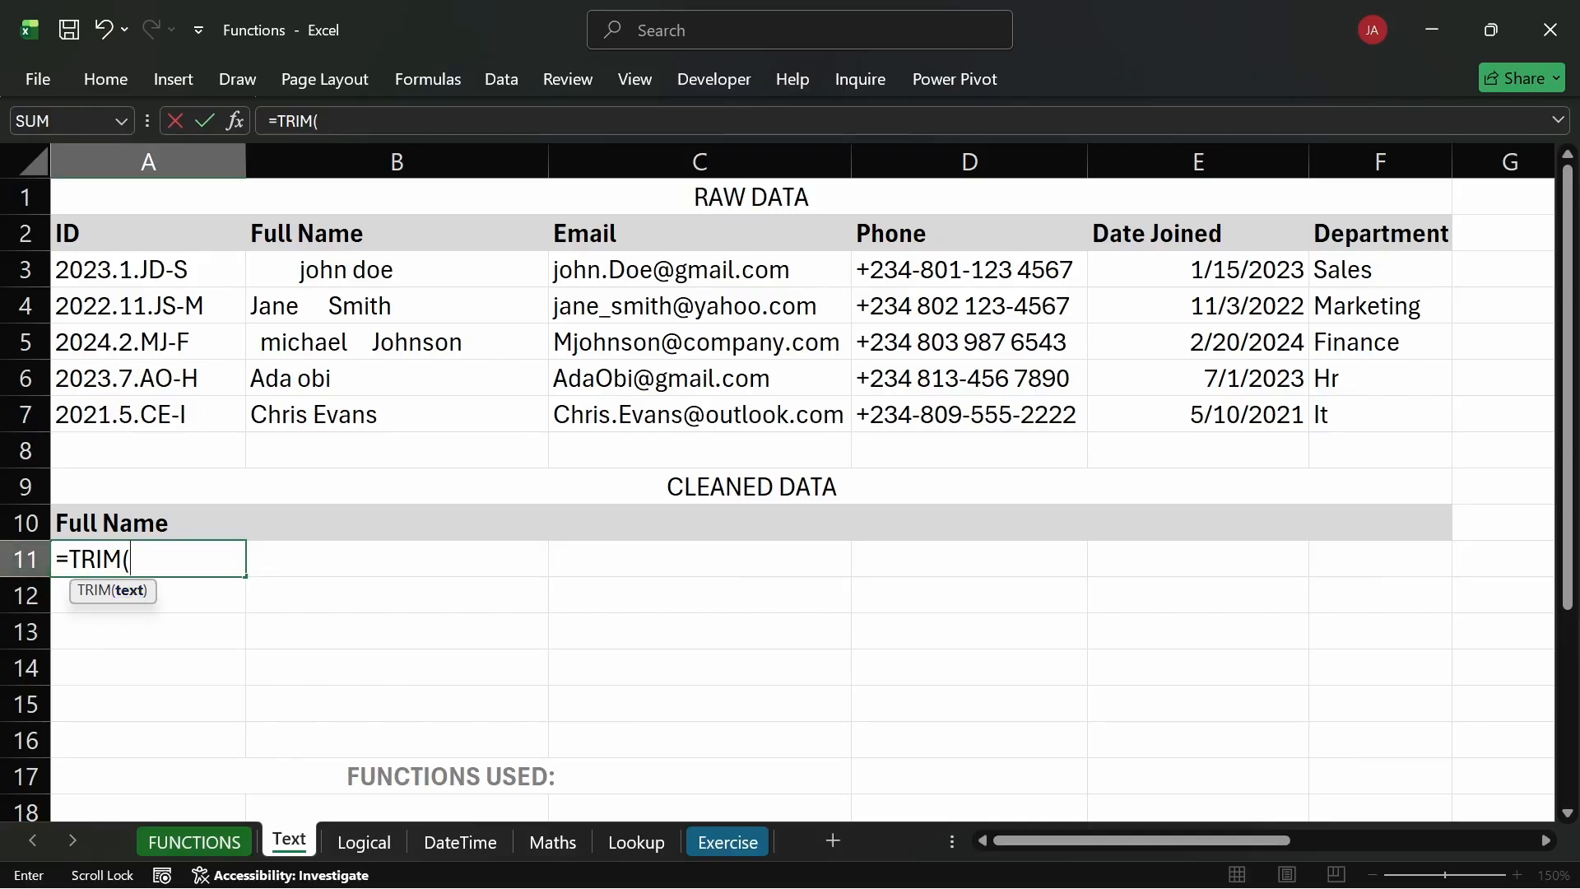
click(317, 264)
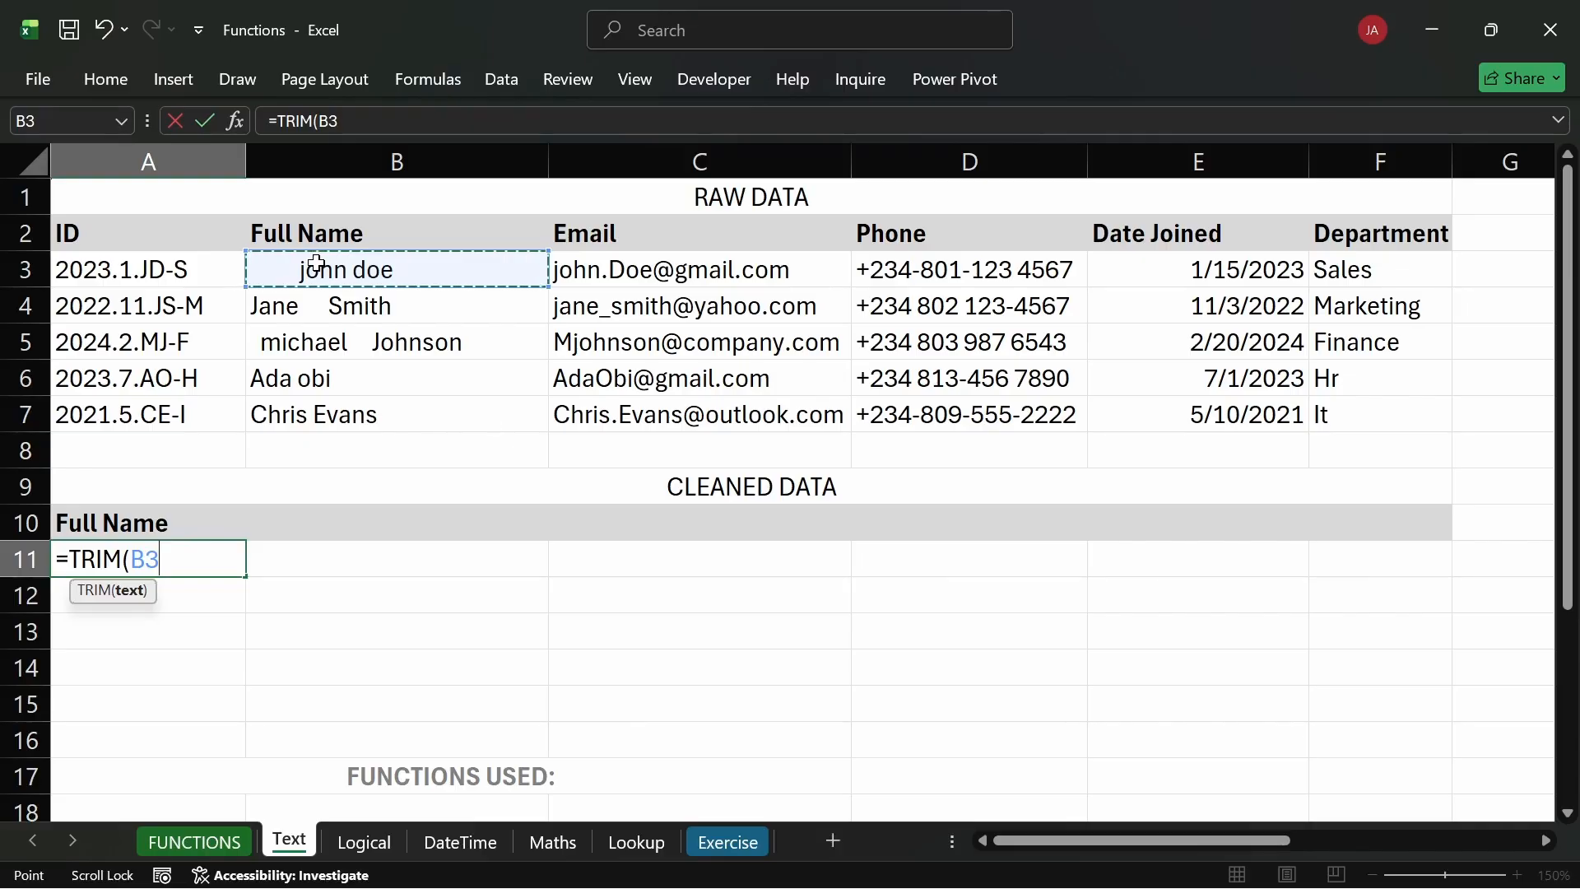
key(Return)
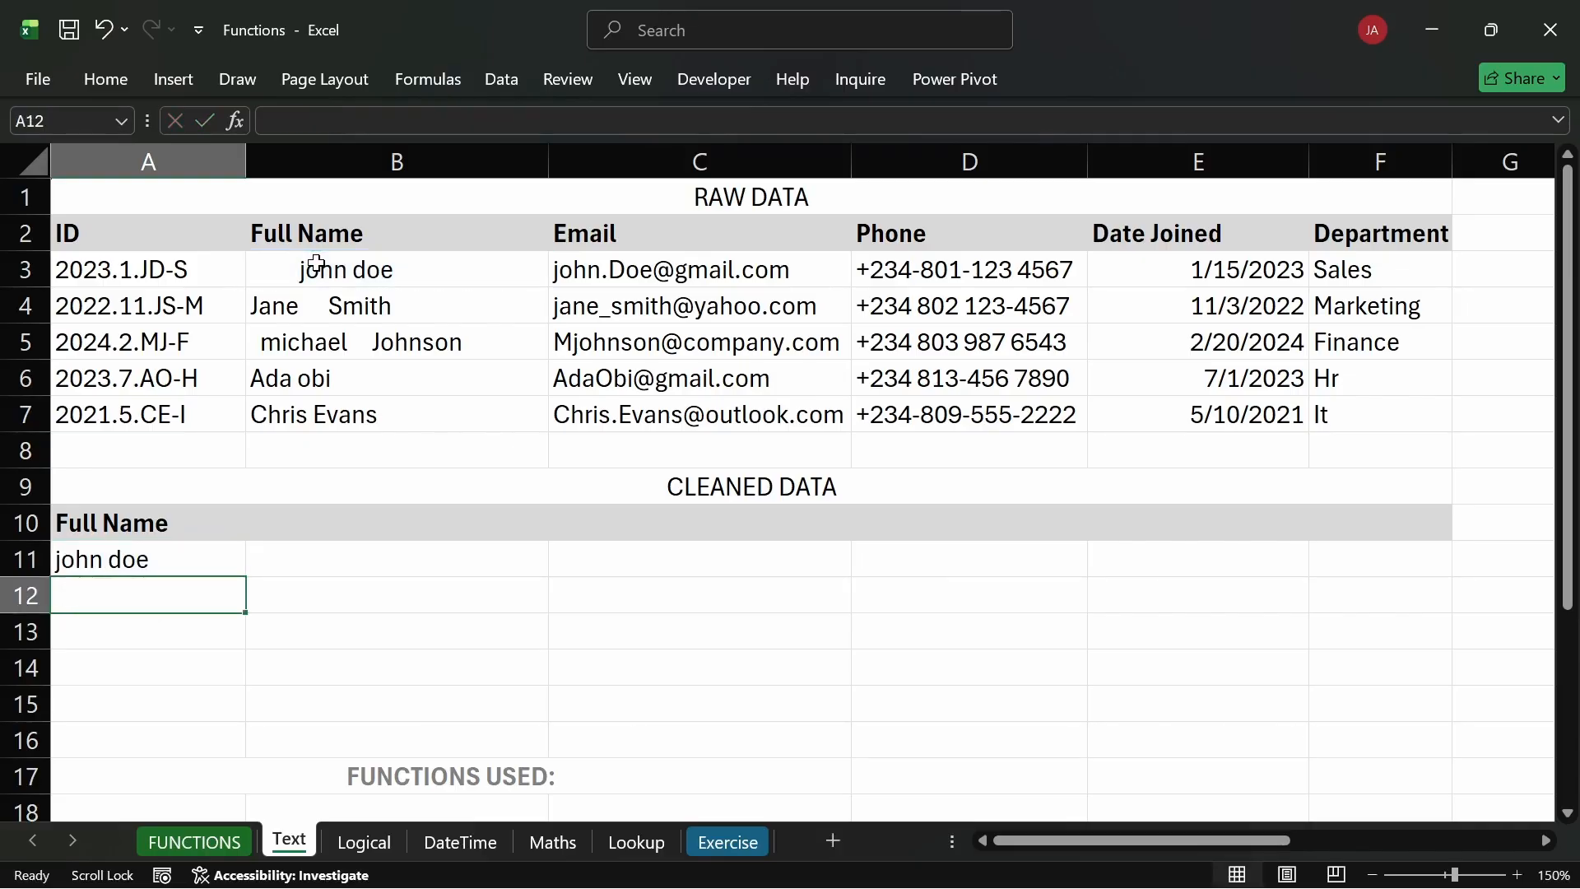
Copy the TRIM formula from A11 down through A16 and compare the trimmed names with the raw ones.
click(239, 570)
drag(245, 574, 239, 745)
click(225, 741)
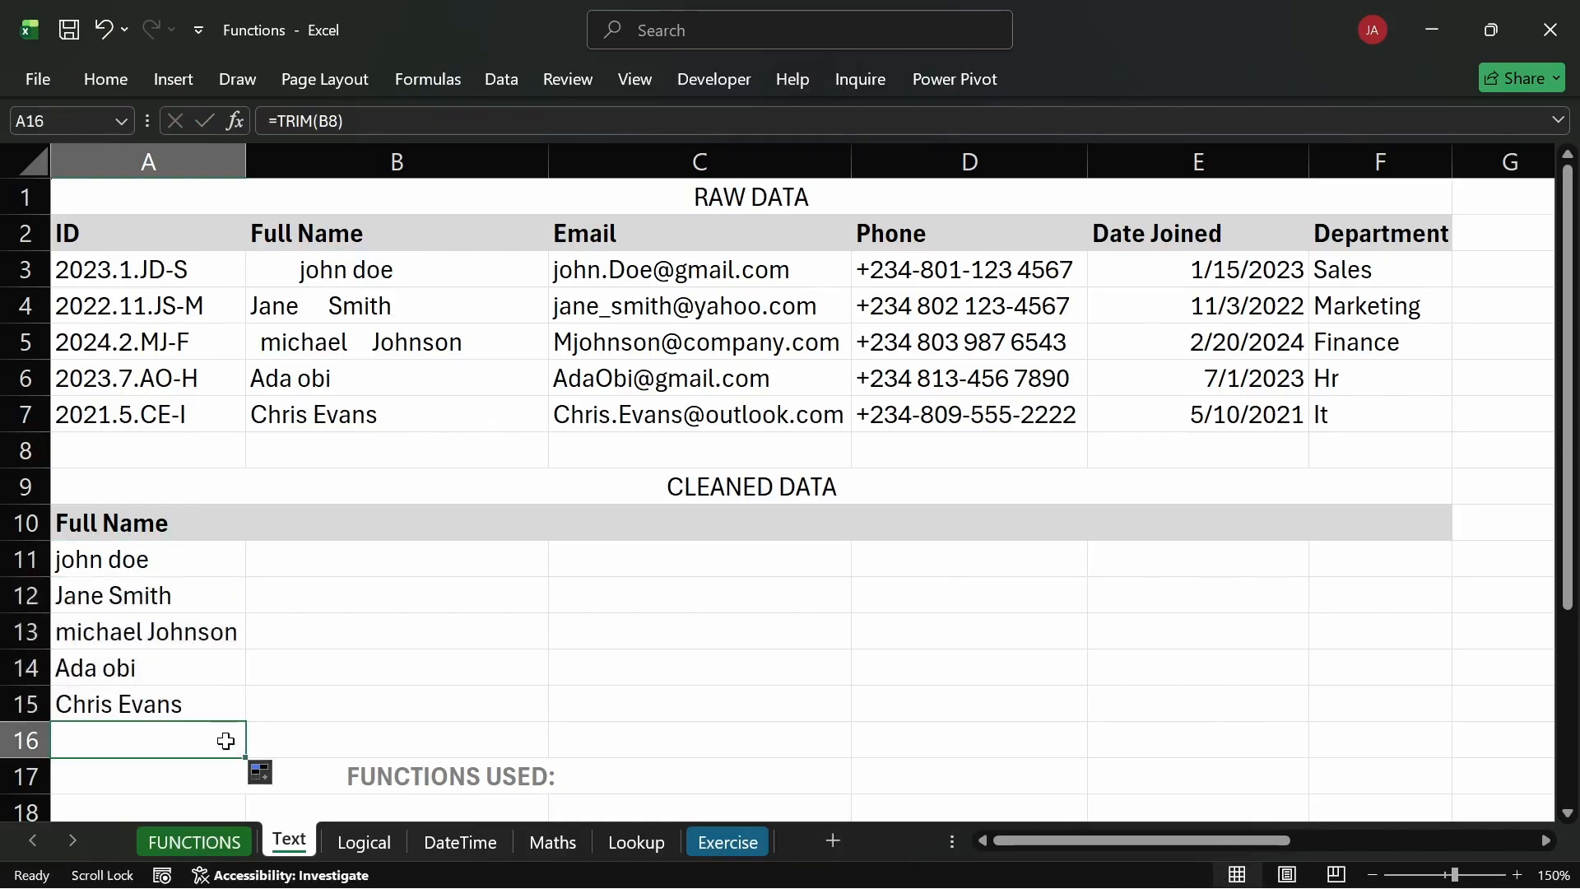
click(180, 668)
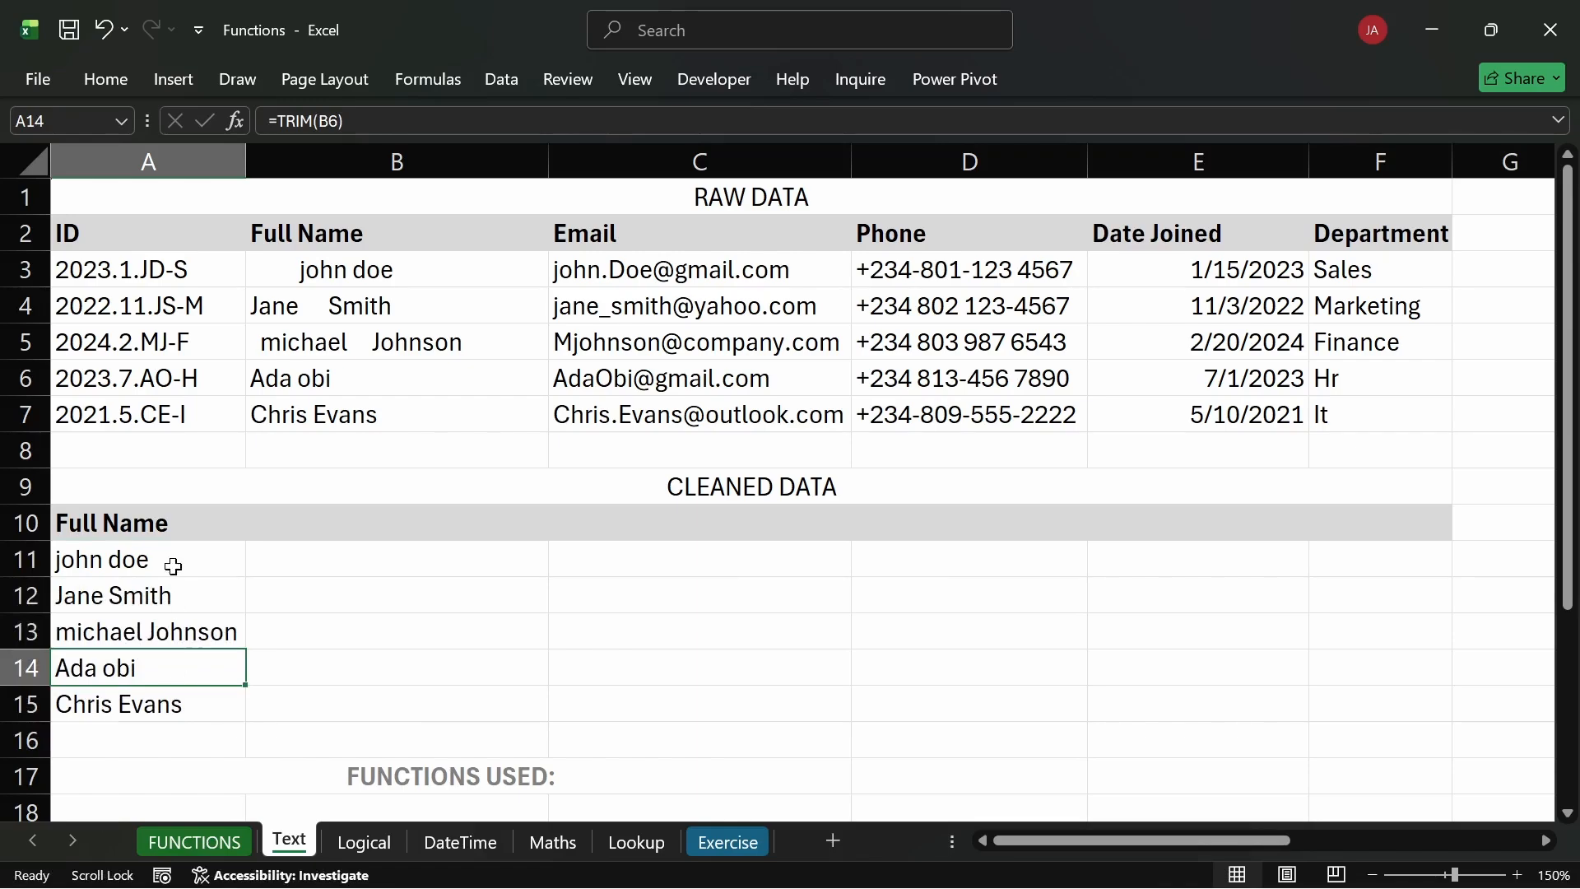
drag(171, 562, 187, 705)
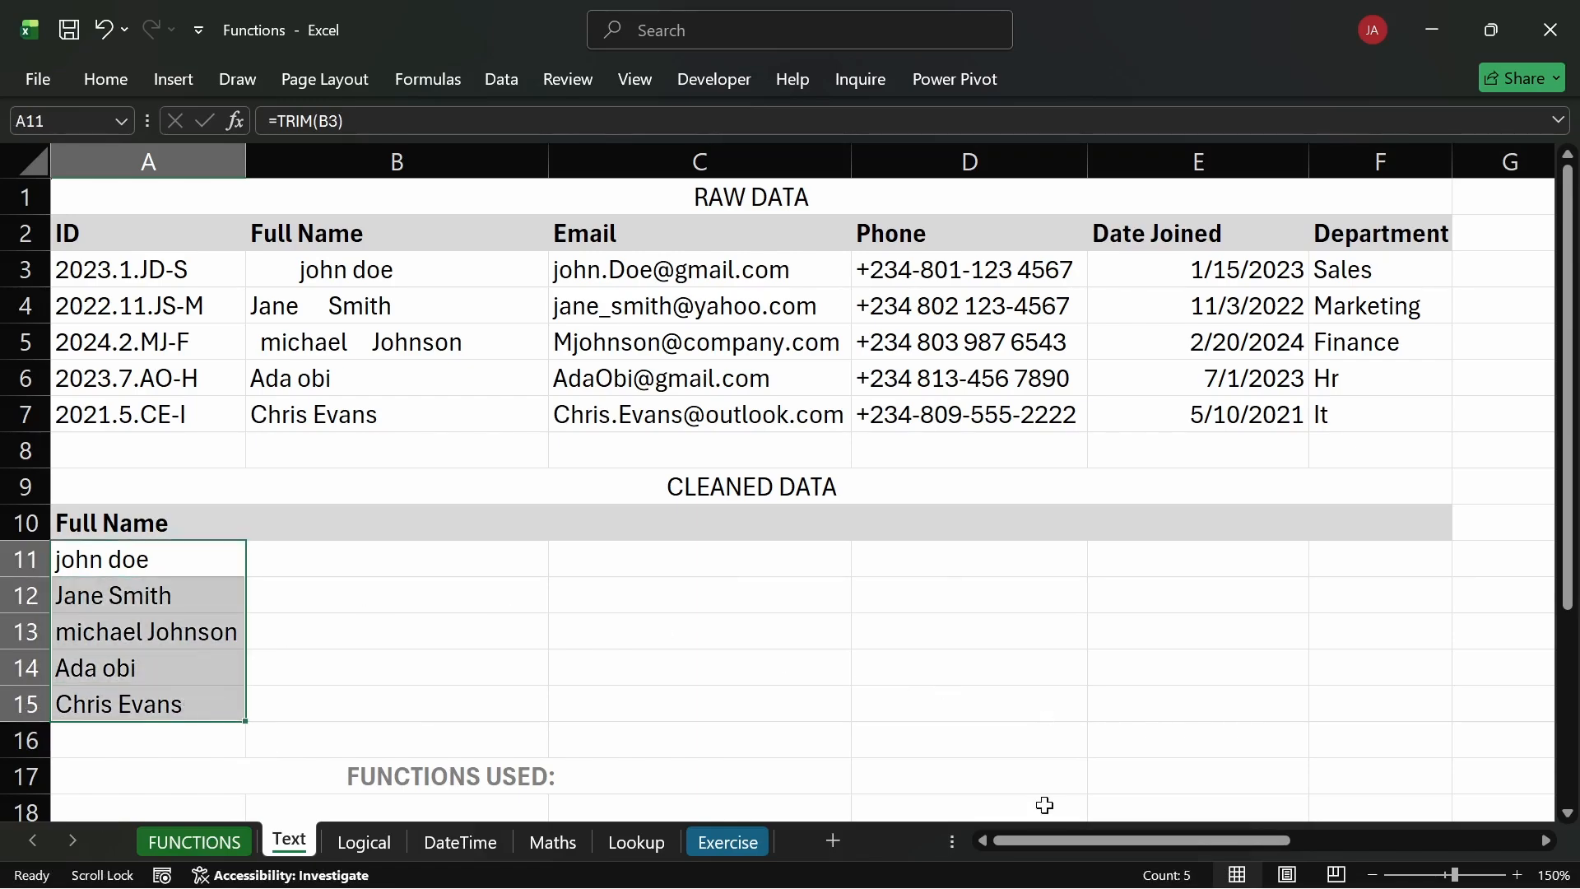
drag(1039, 841, 984, 816)
click(274, 284)
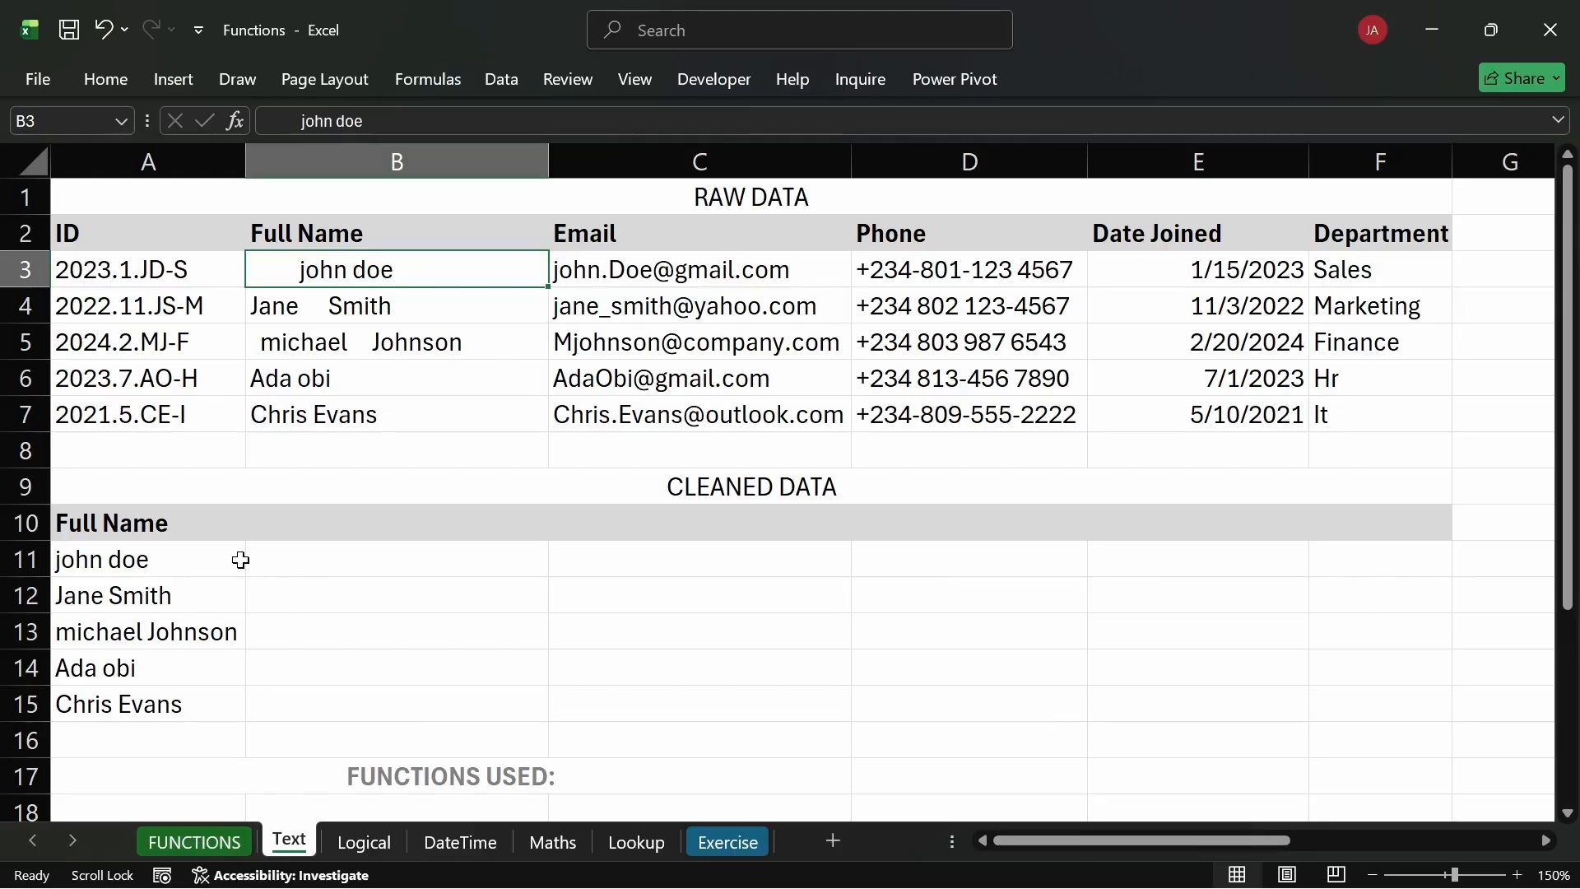
Enter the formula =PROPER(A11) in B11 to put the trimmed name into proper case.
click(280, 568)
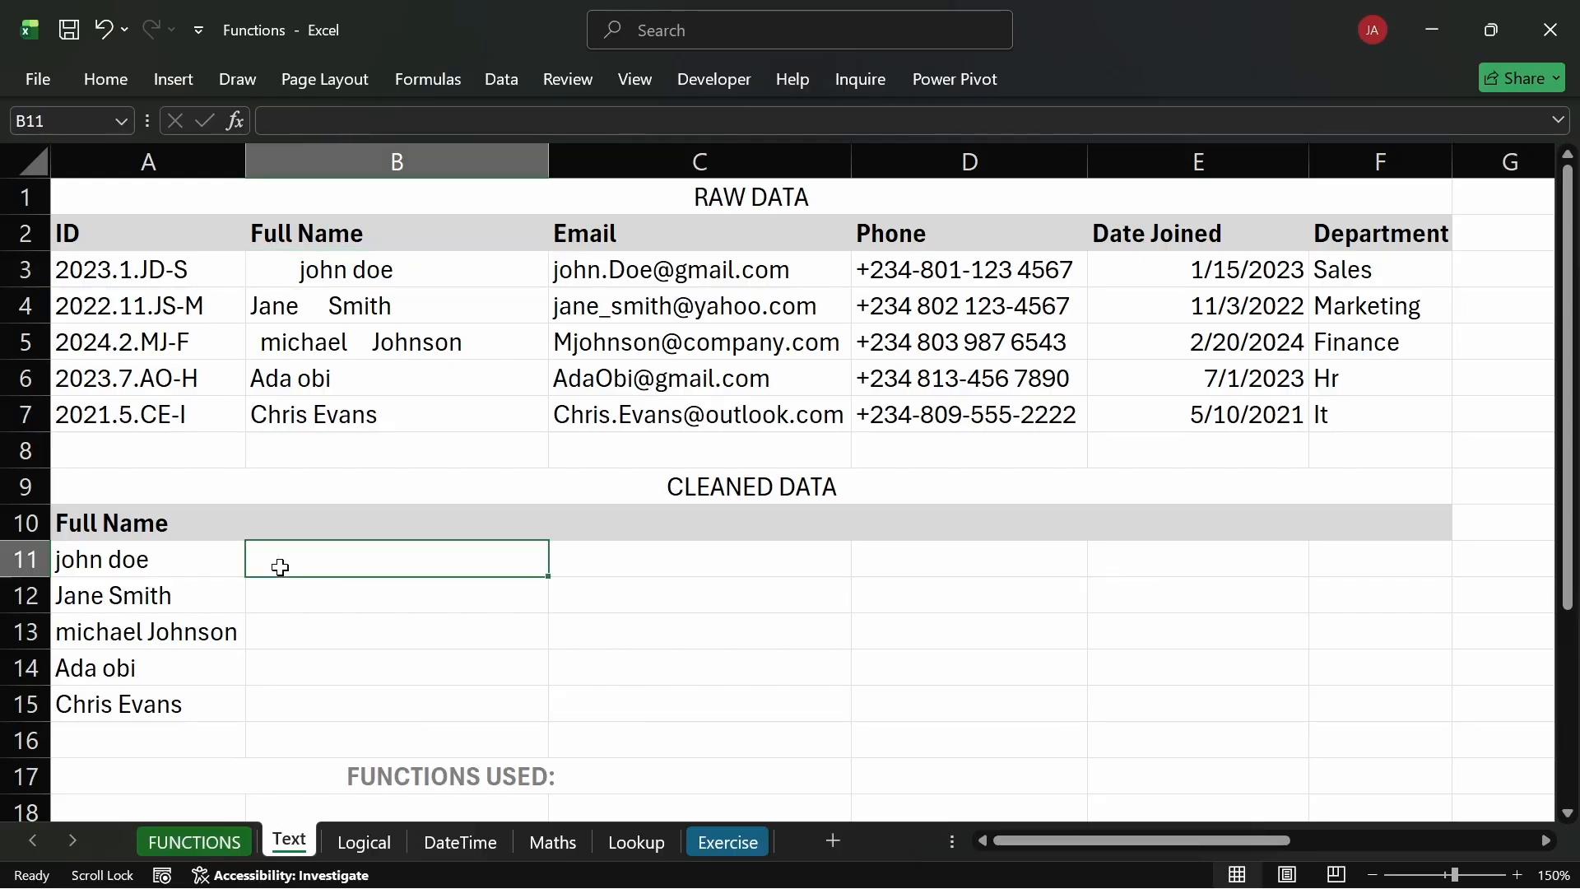
text(=)
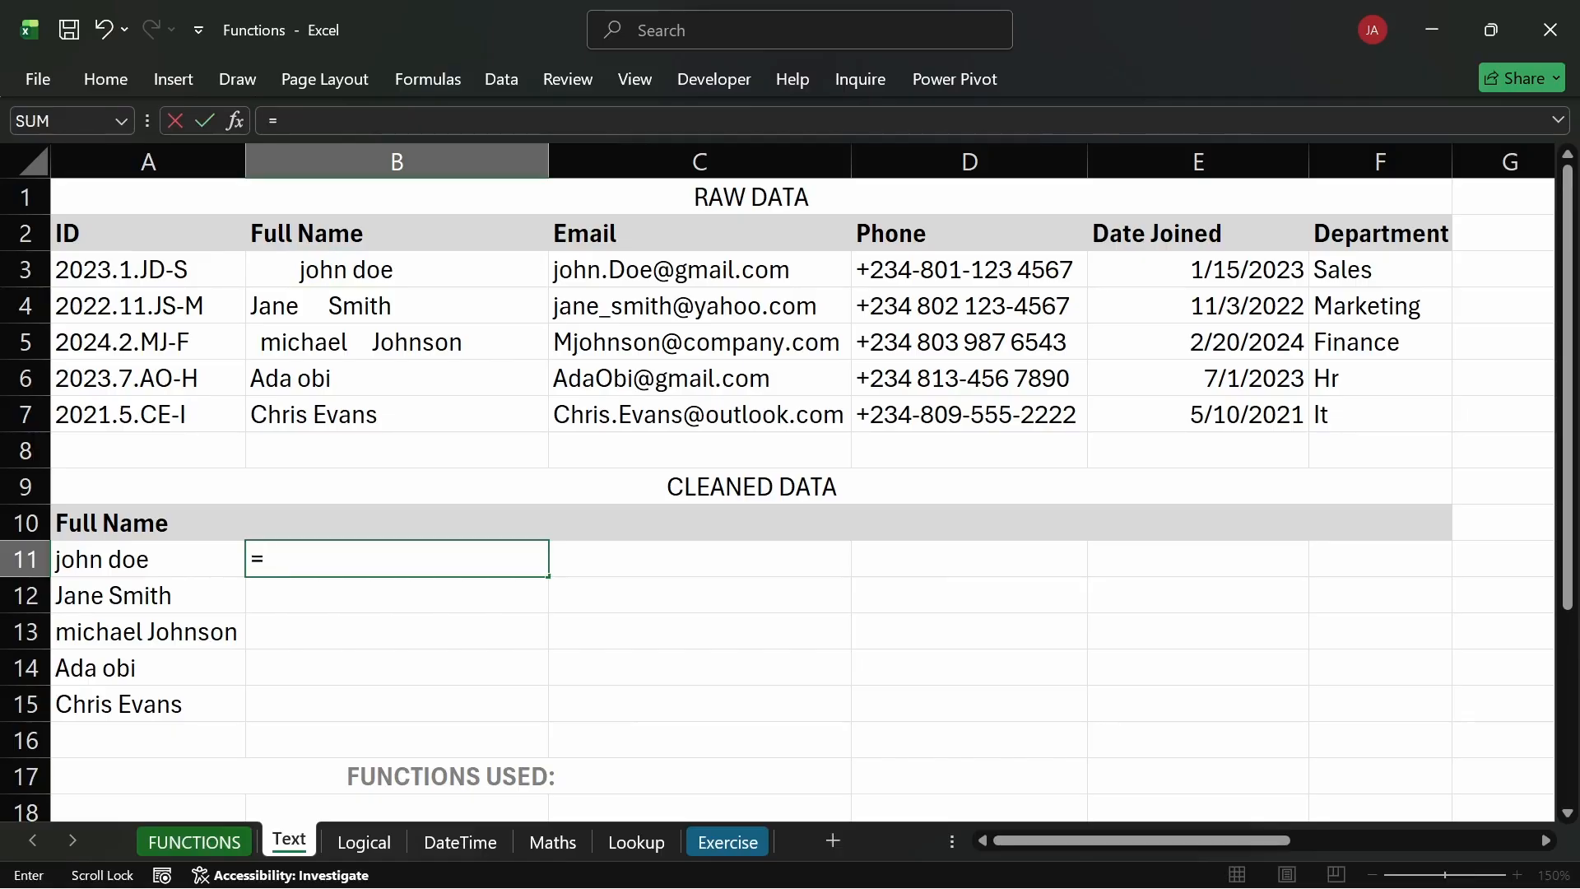
text(pop)
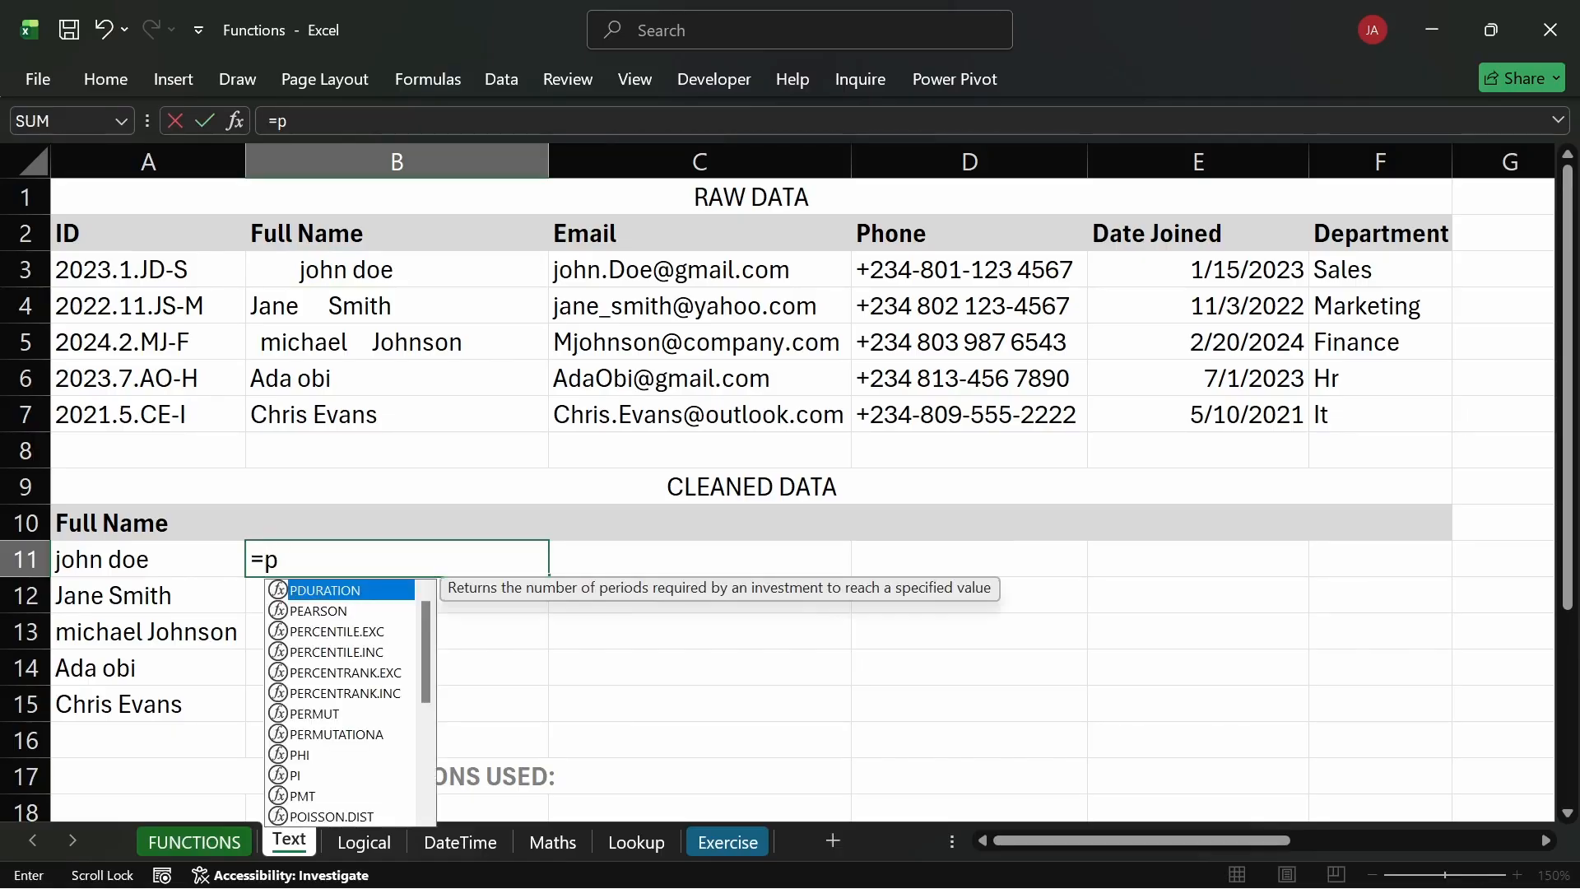
key(BackSpace)
key(BackSpace)
text(roper)
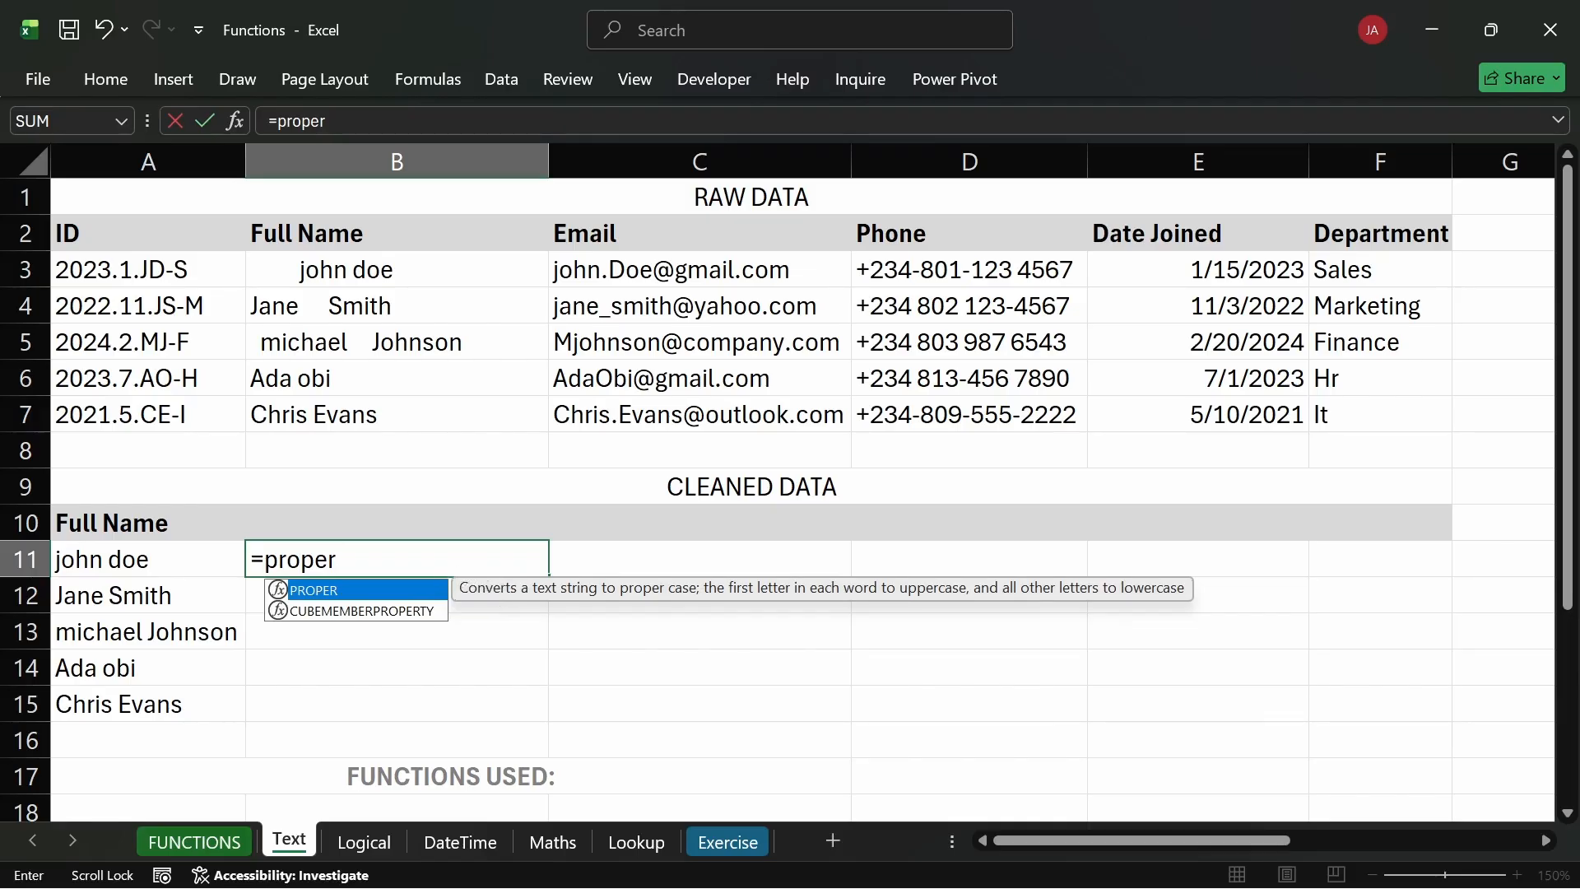
key(Tab)
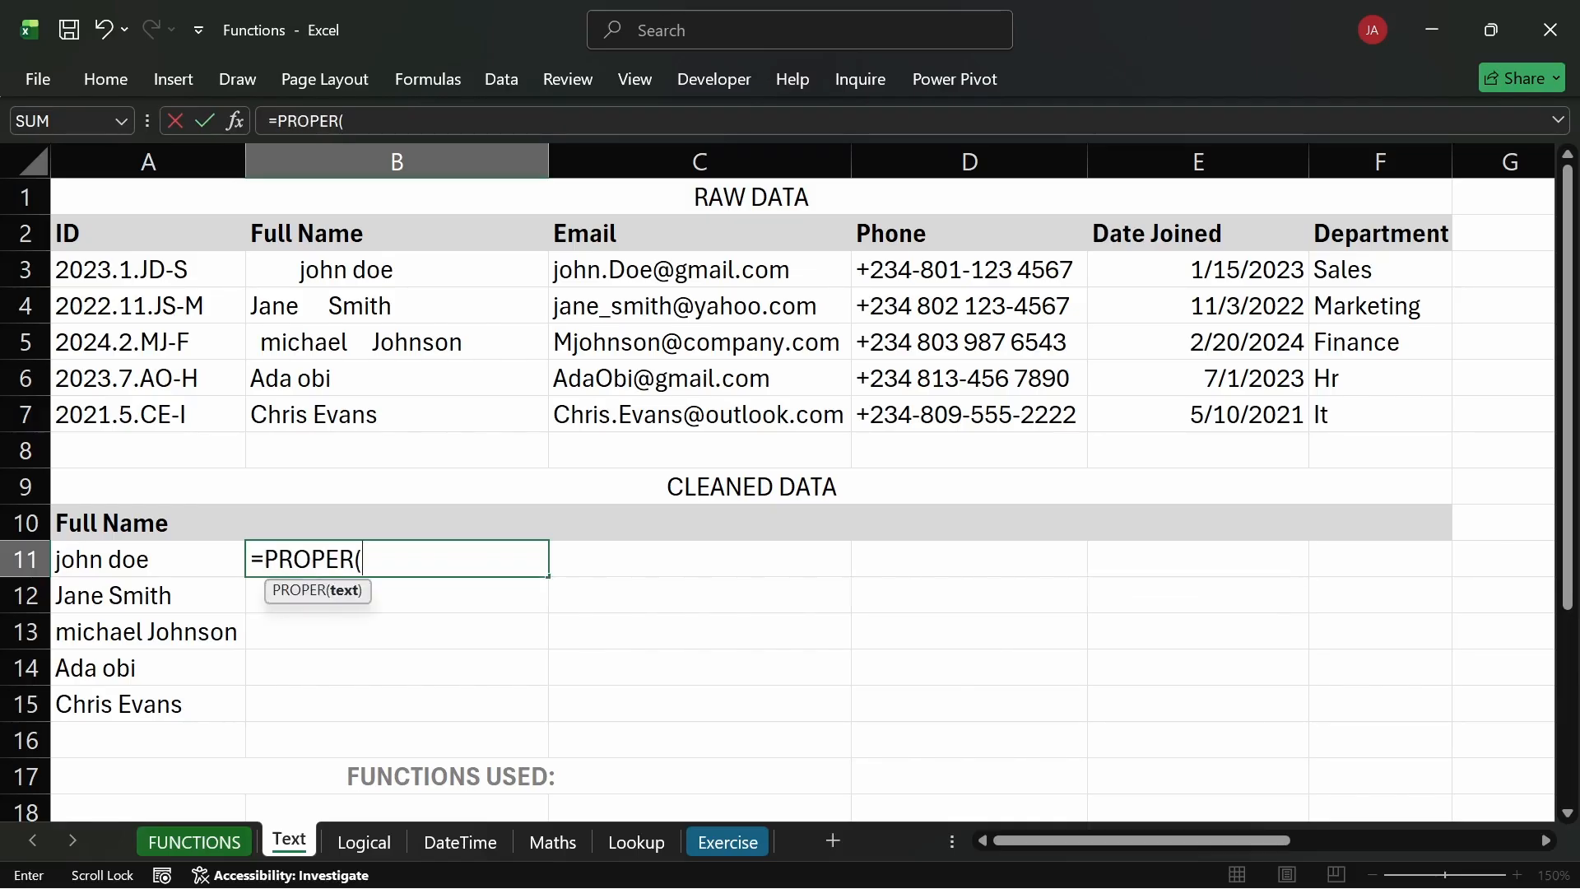
click(189, 562)
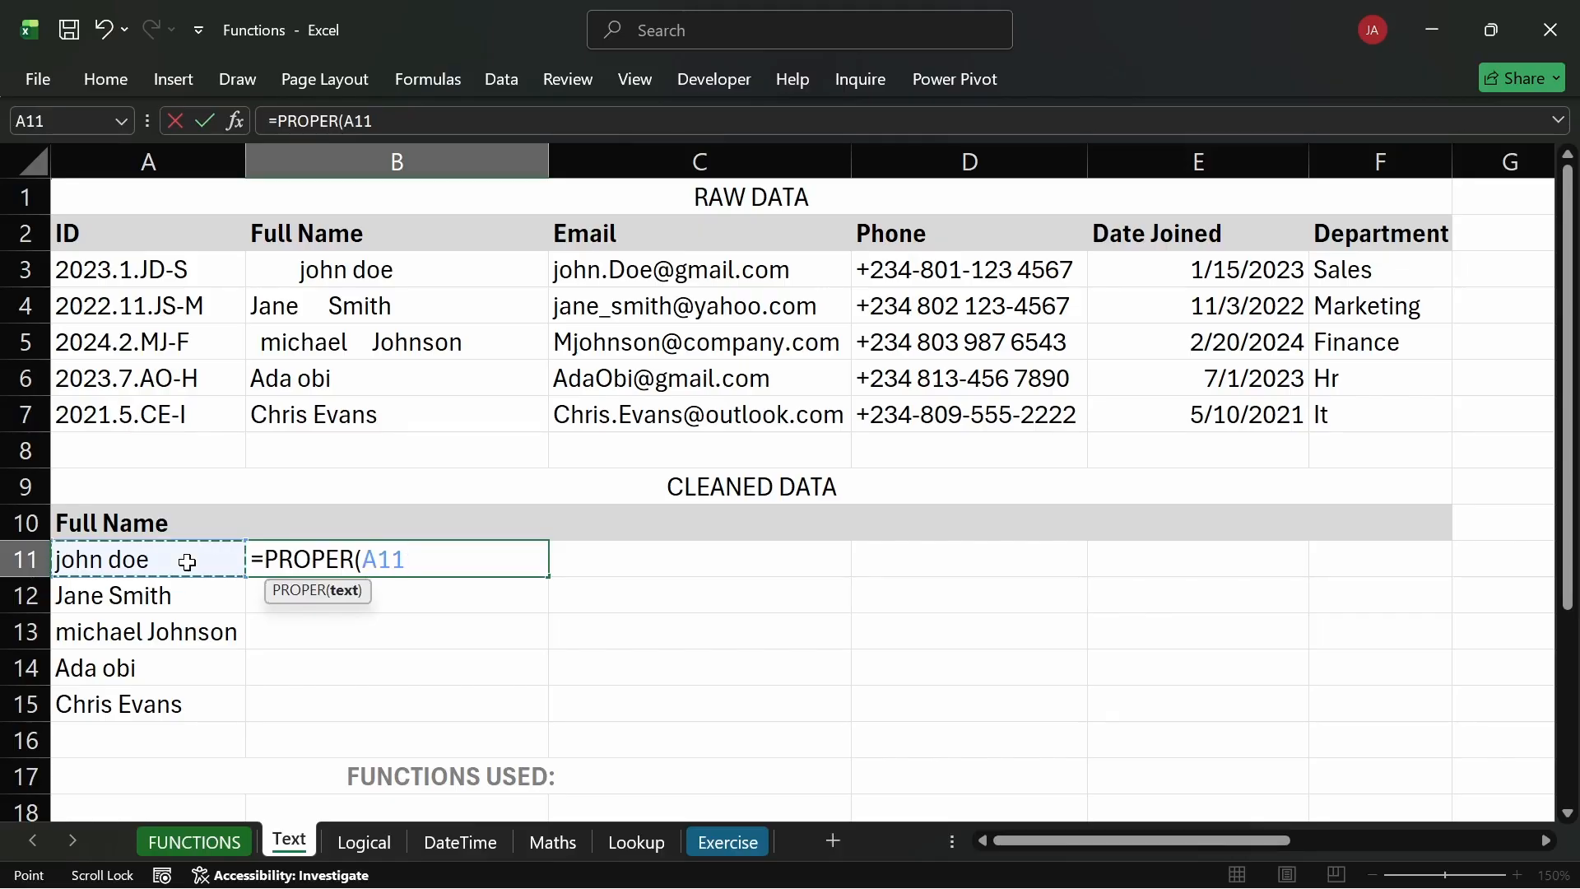
text())
key(Return)
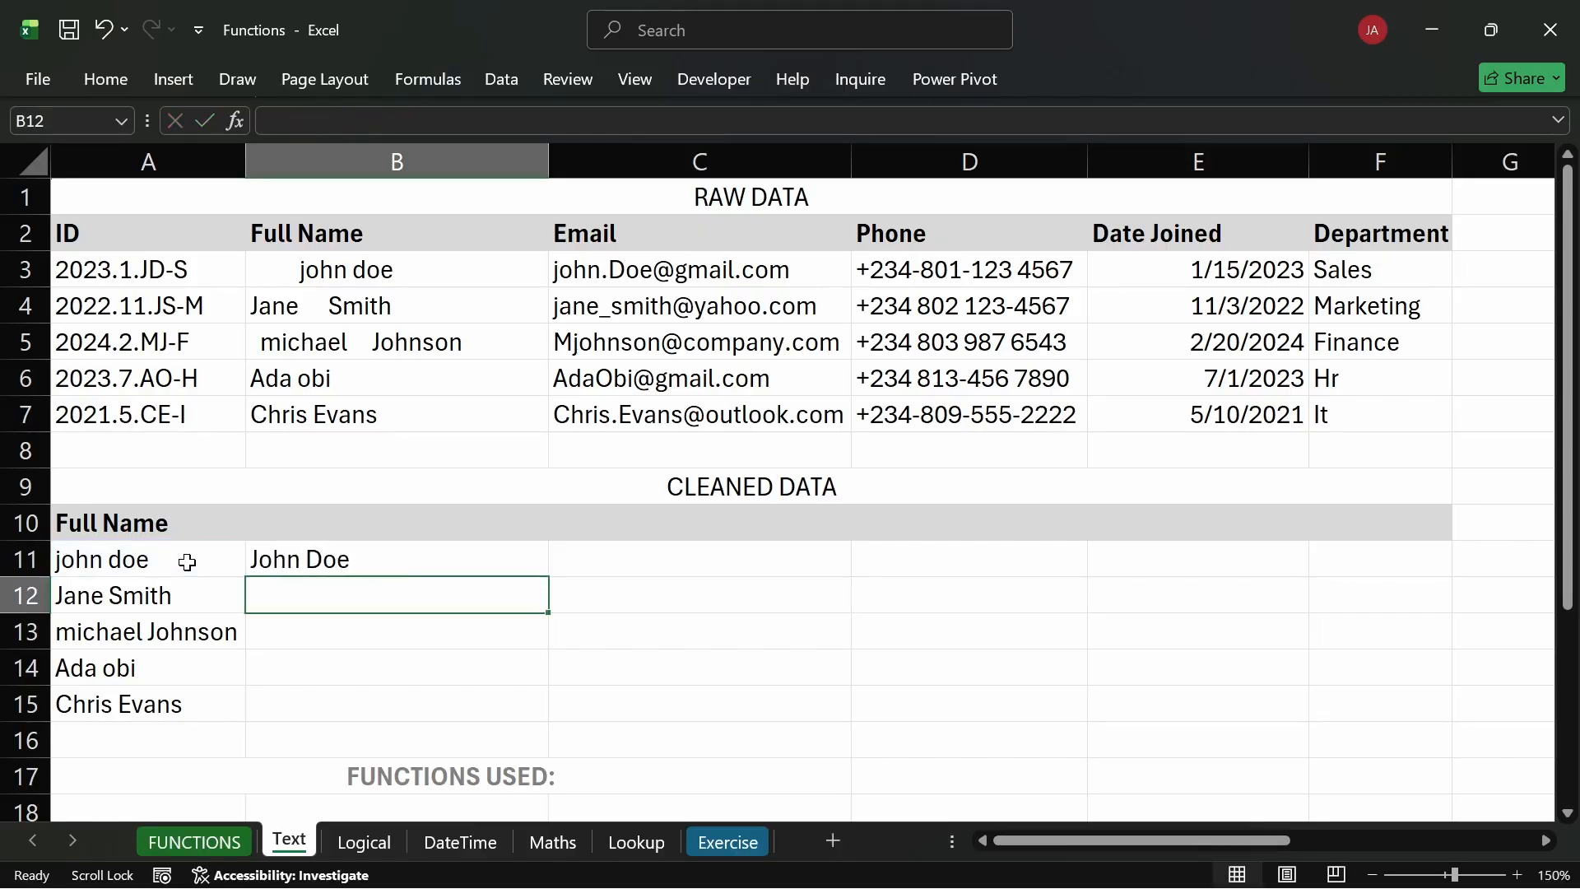
Fill the PROPER formula from B11 down through B15 and compare the results with the raw and trimmed names.
click(423, 562)
double_click(548, 576)
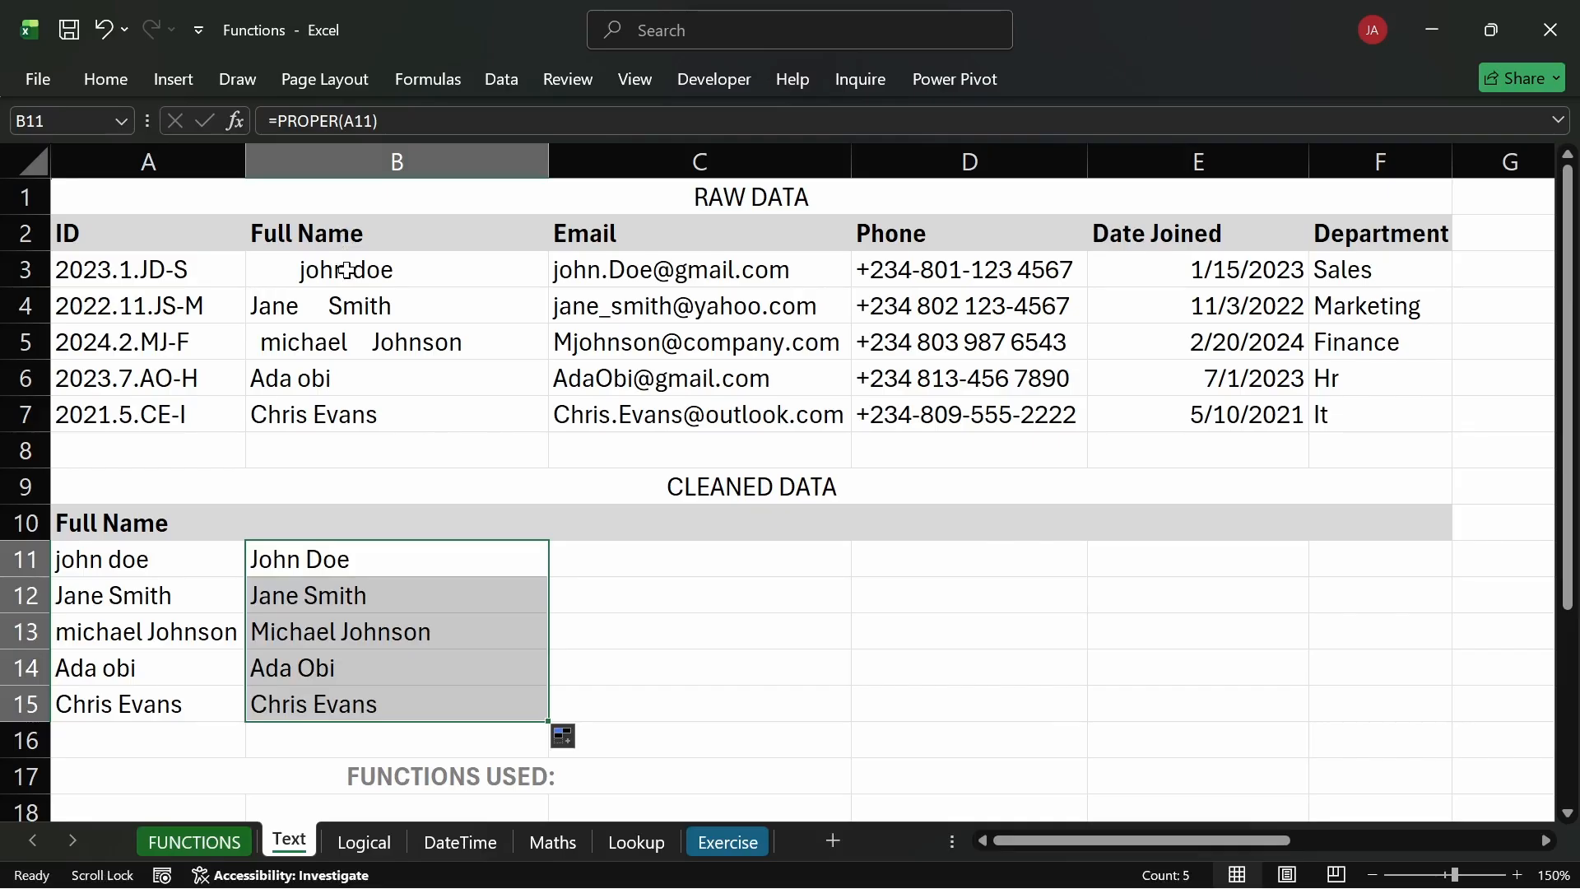
drag(347, 270, 367, 416)
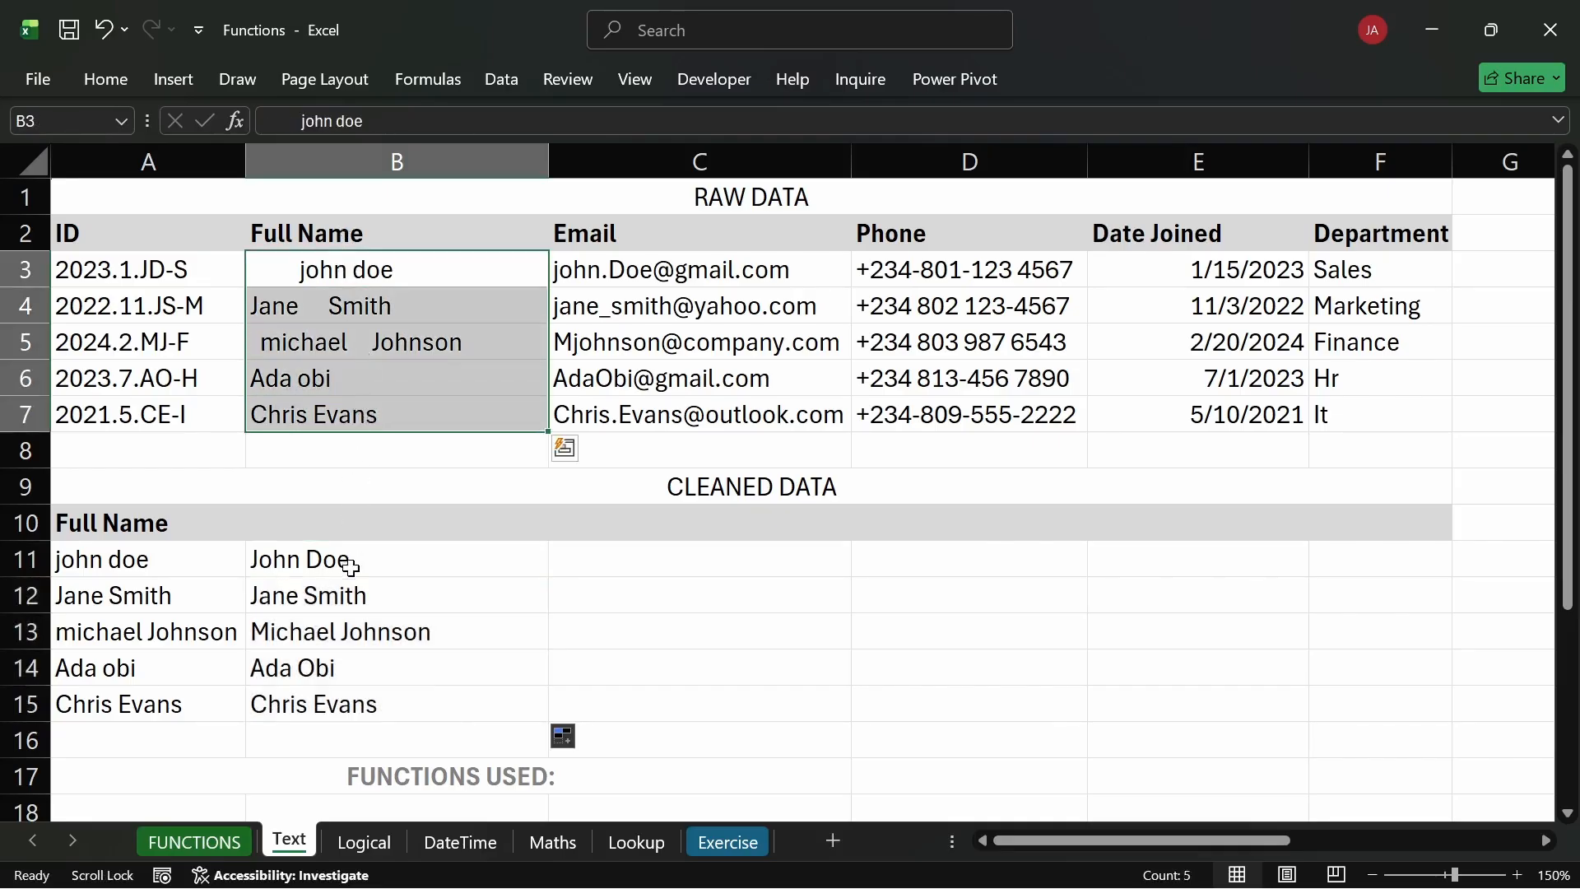
drag(352, 567, 351, 704)
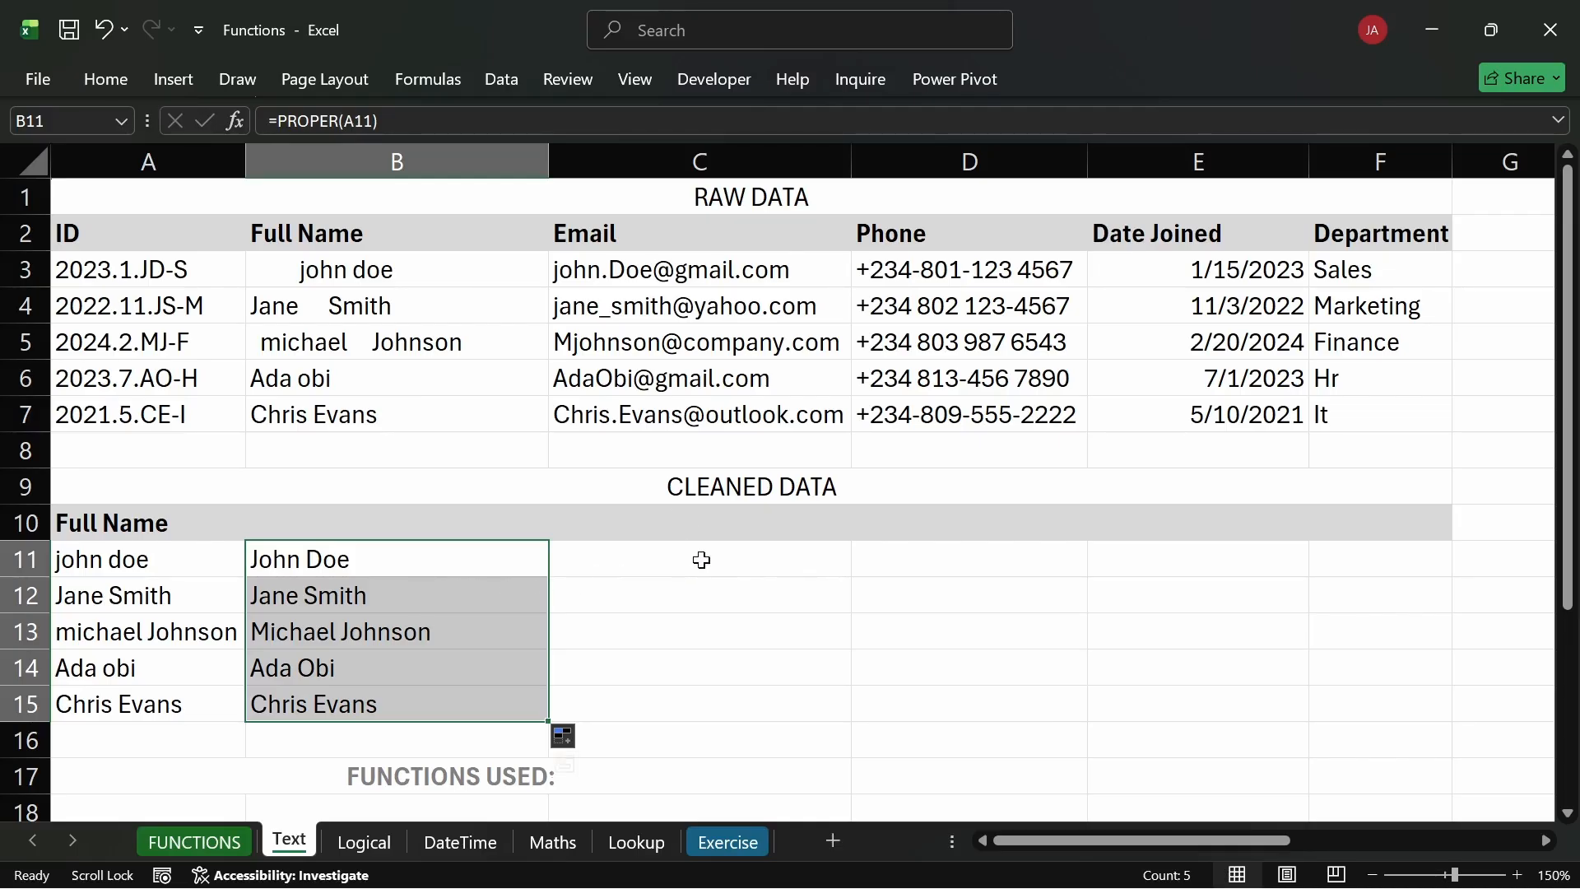
click(711, 591)
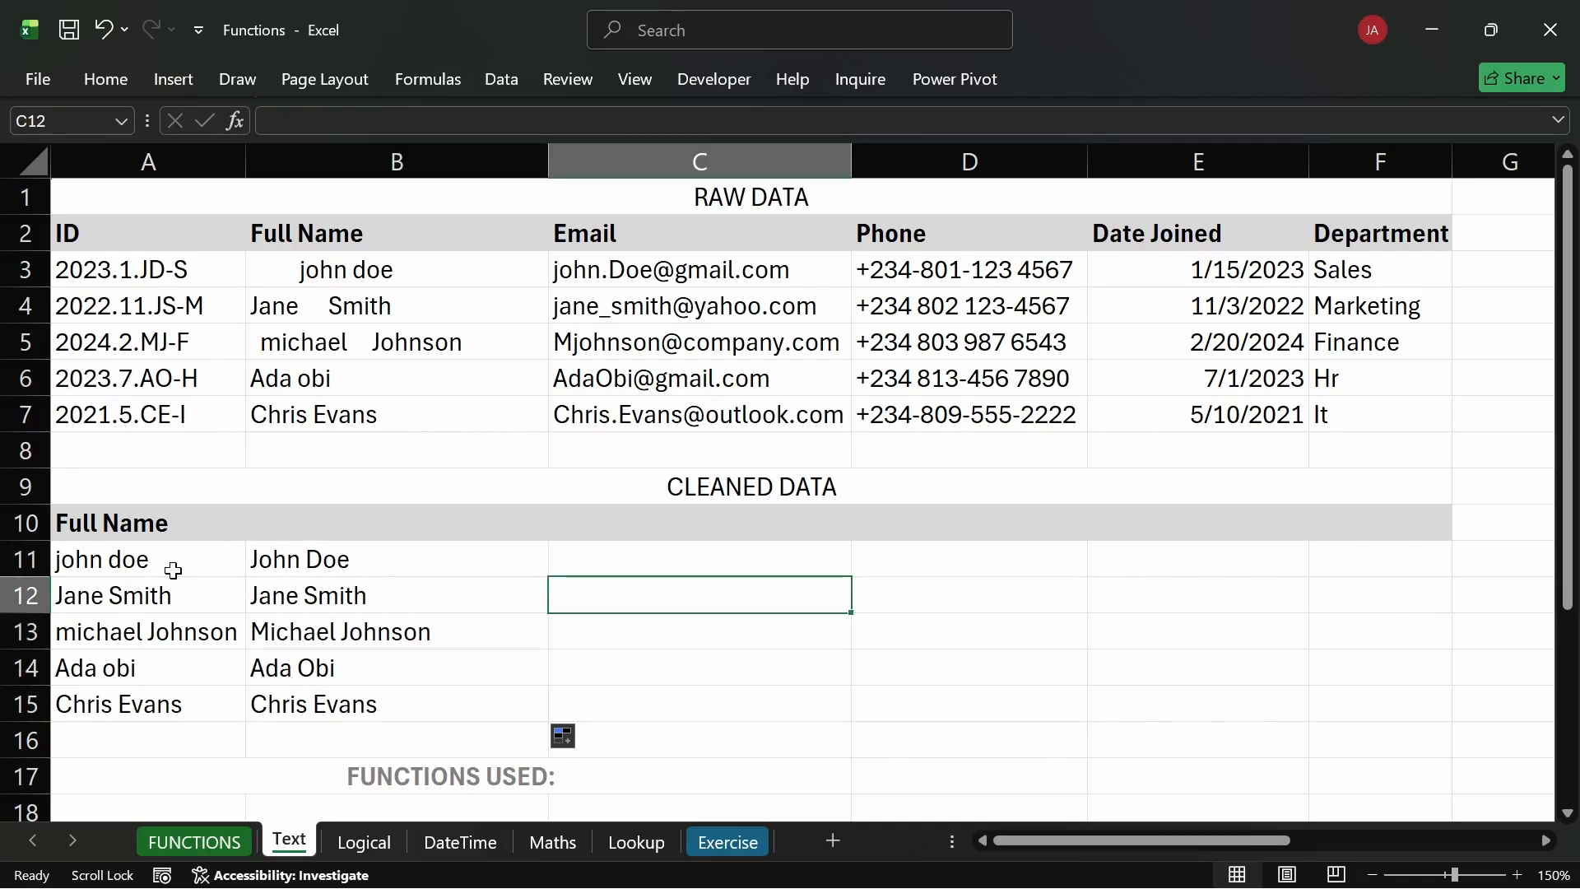
drag(171, 569, 381, 700)
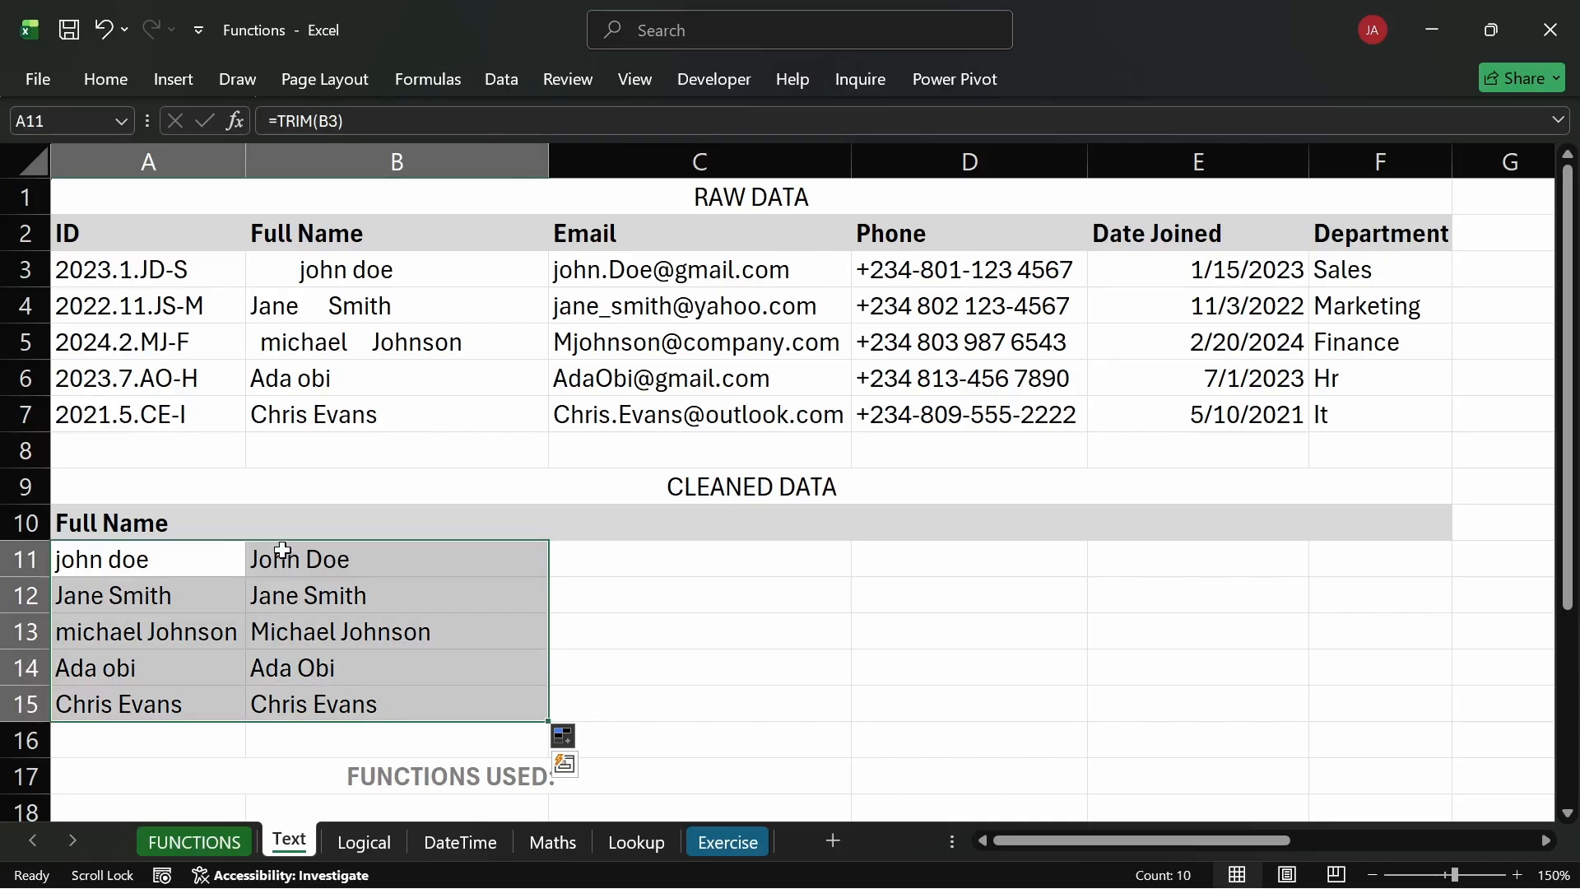
Add "TRIM, PROPER," after the FUNCTIONS USED: label in row 17.
click(345, 560)
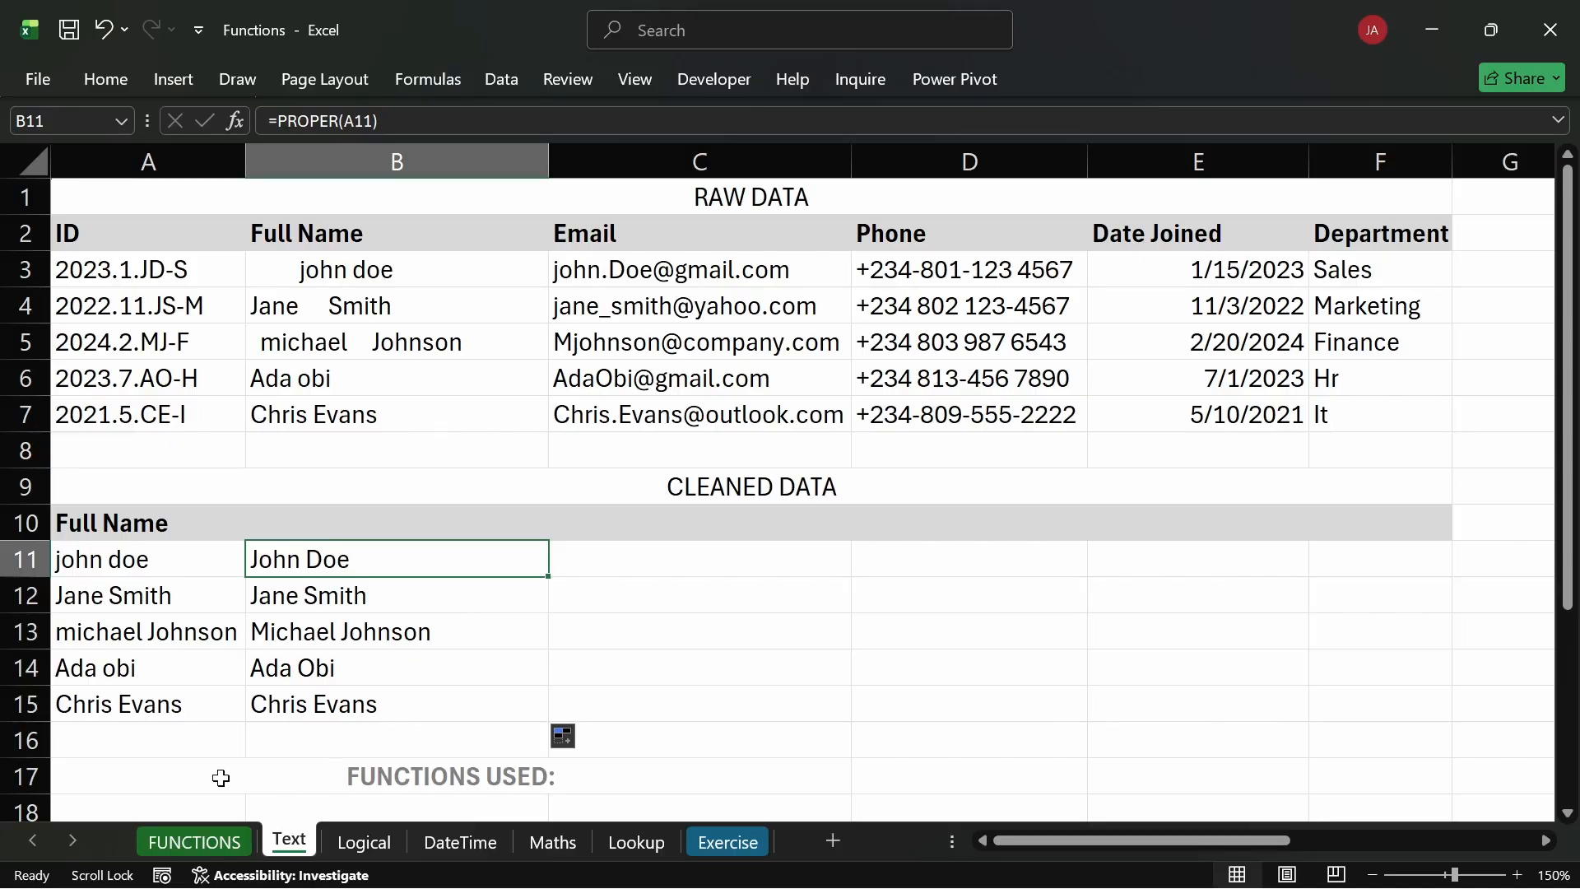
double_click(217, 778)
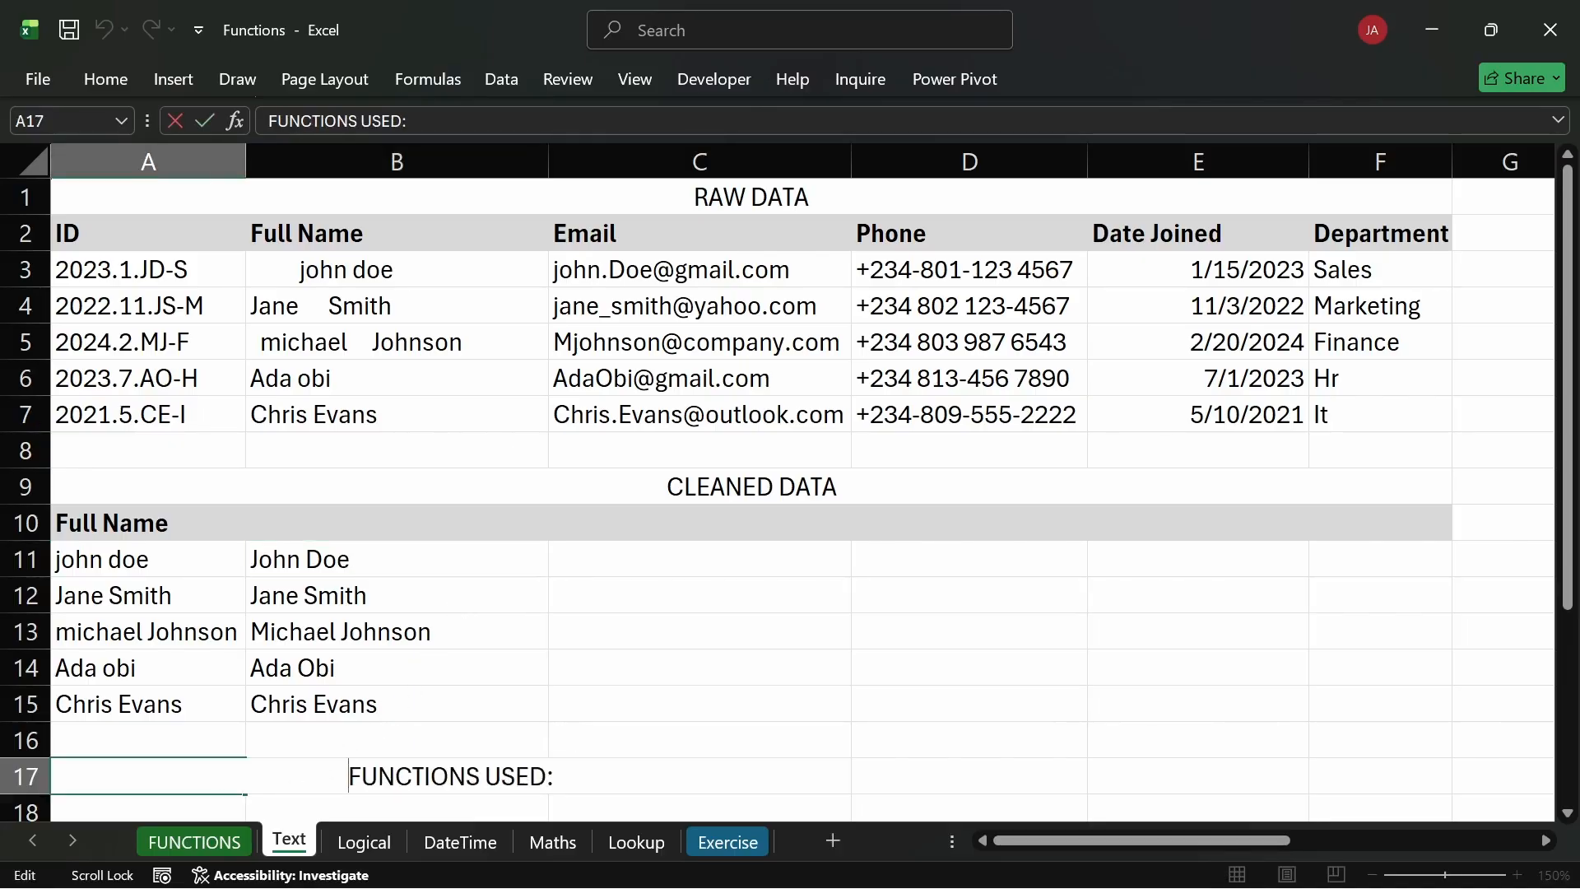
key(End)
text(t)
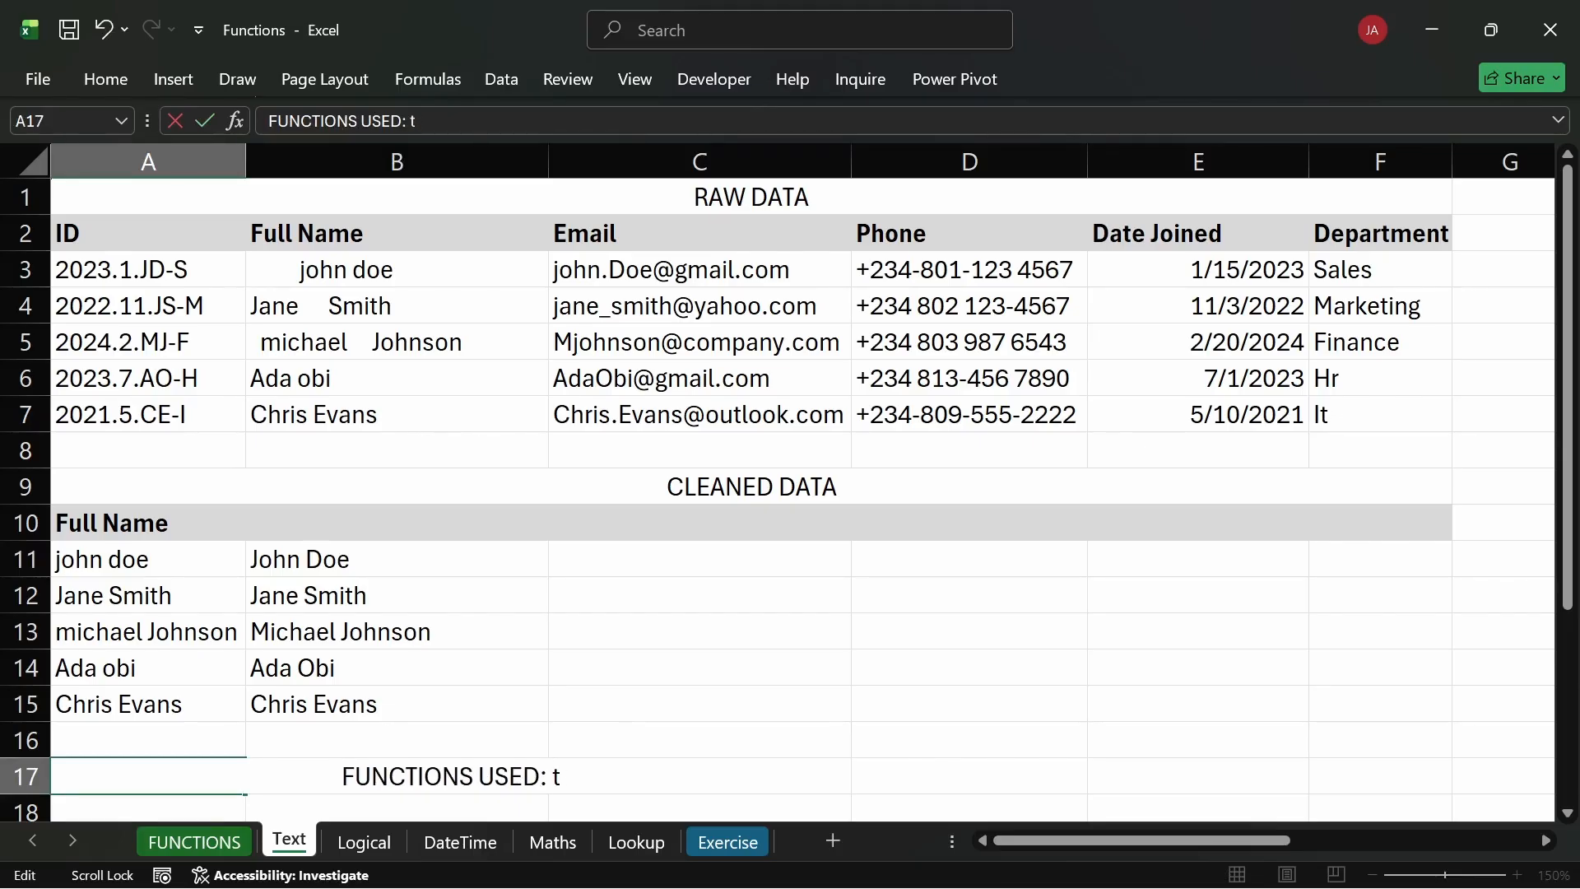
key(BackSpace)
text(TRIM,)
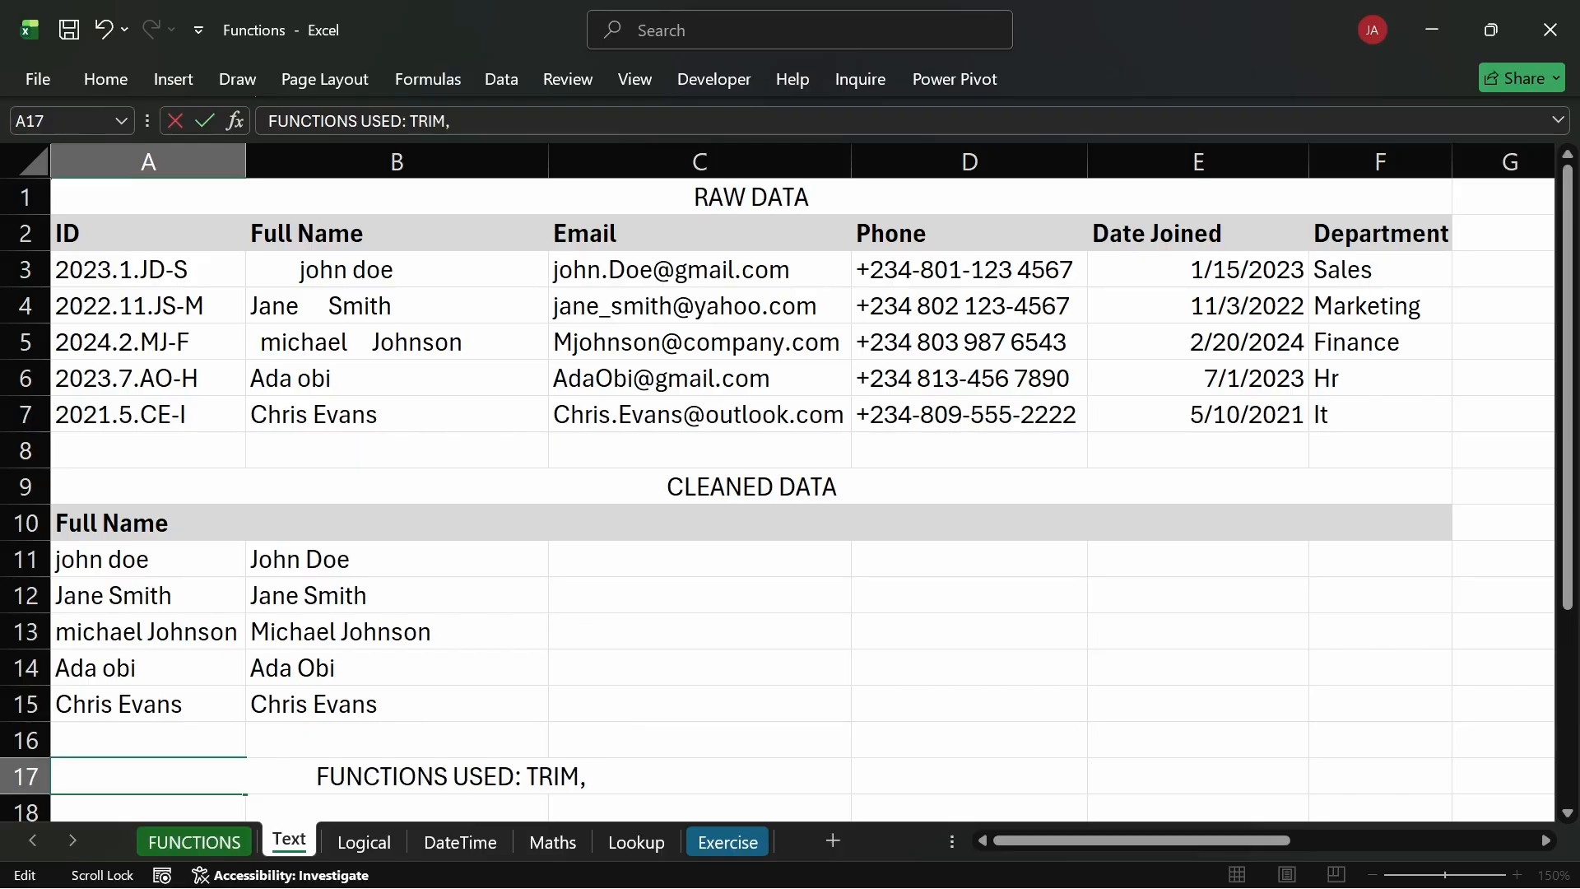
text( PROPER)
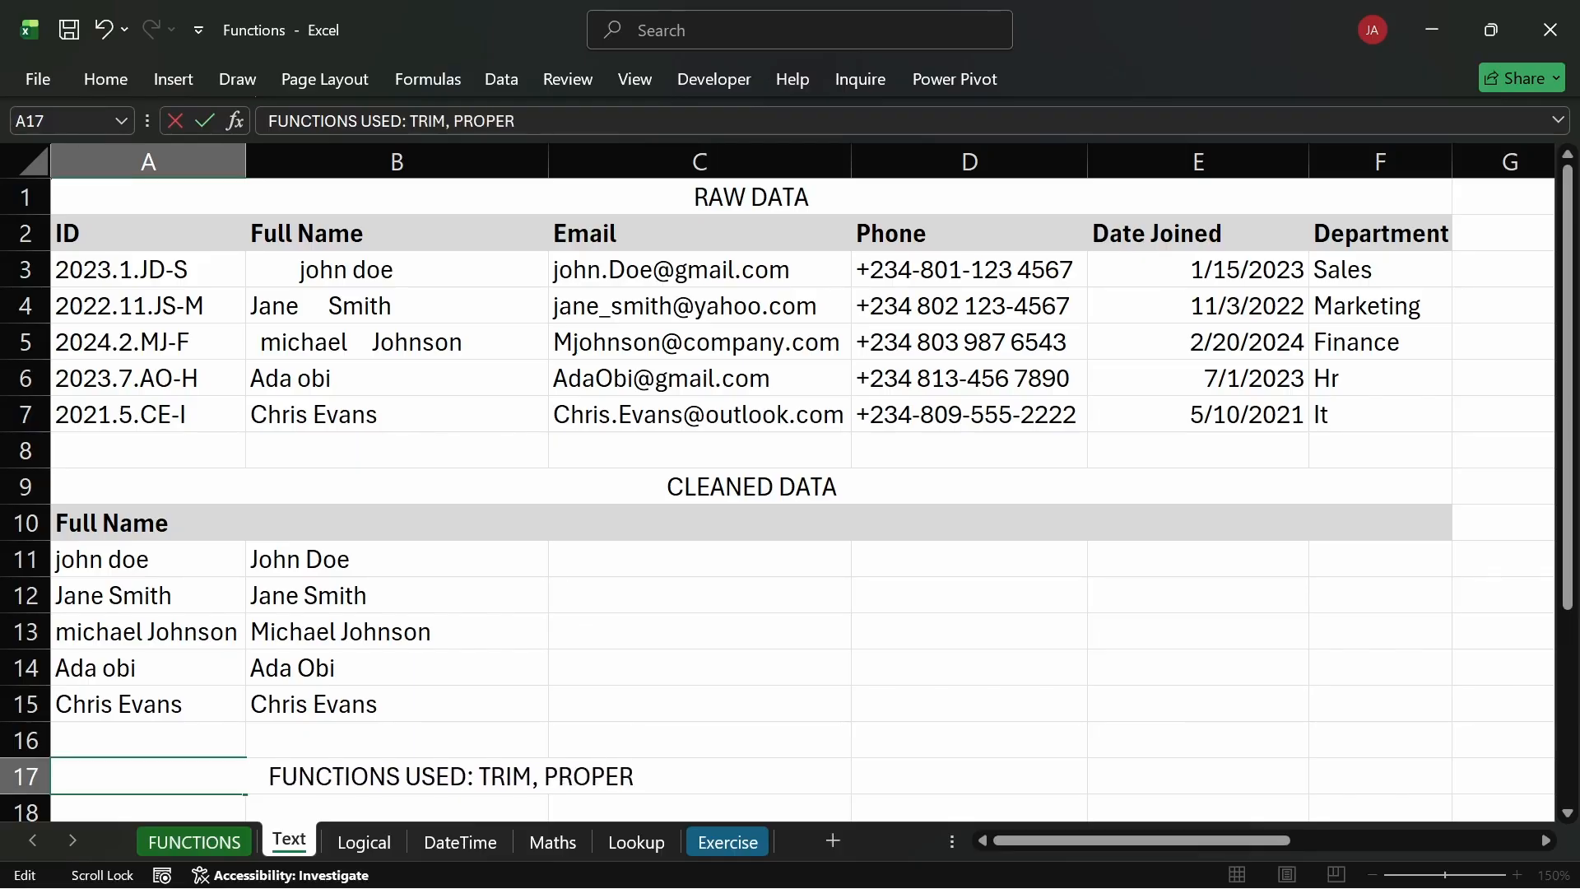
text(,)
key(Return)
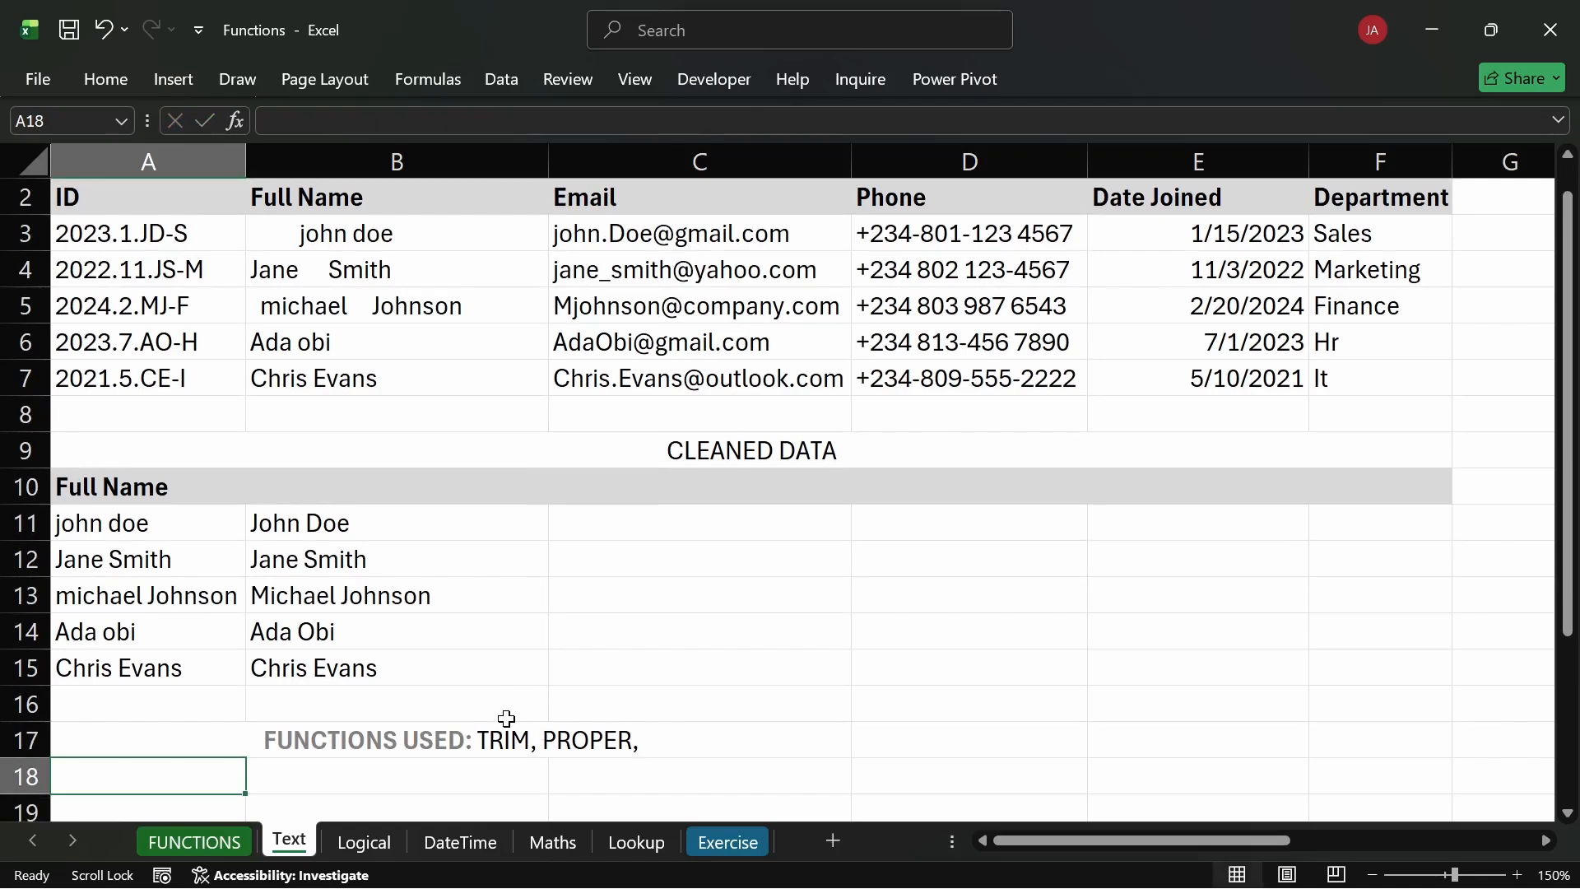
click(613, 524)
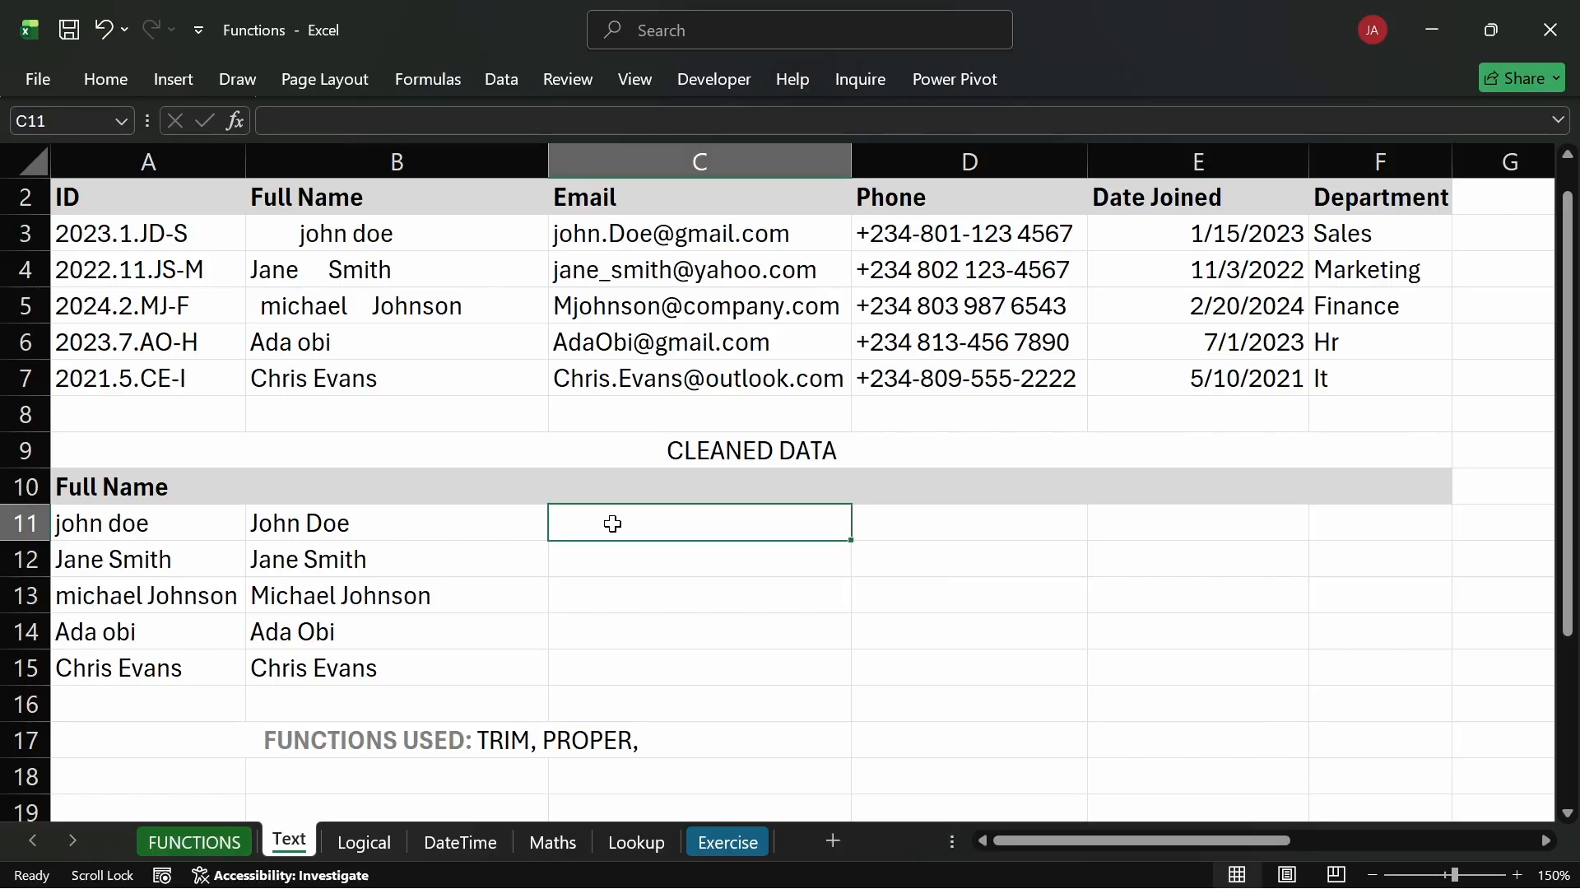
click(592, 591)
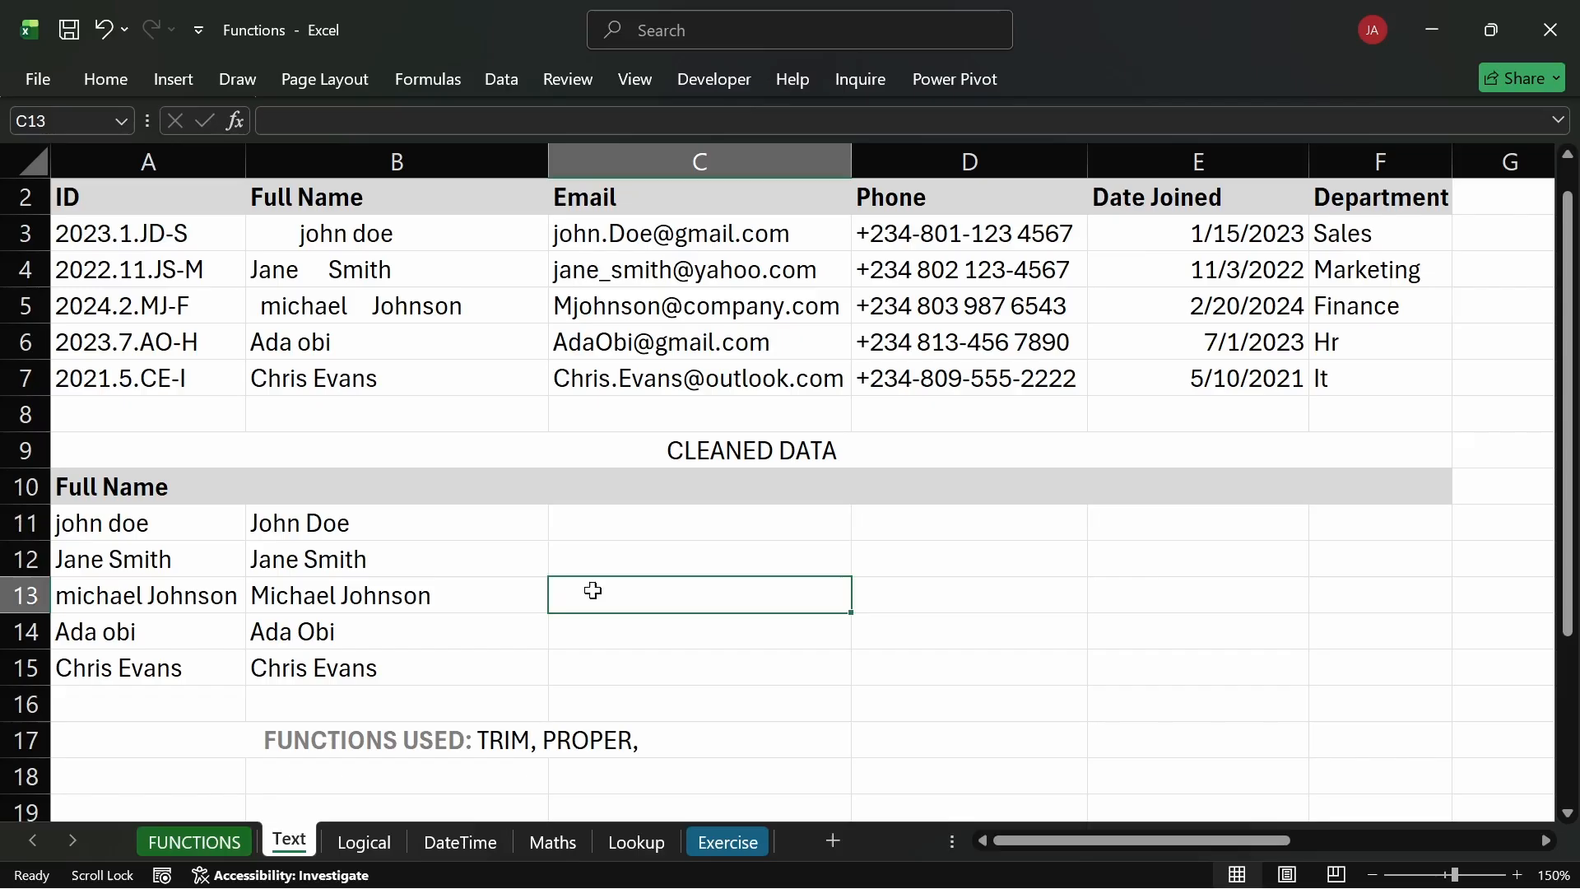
click(599, 527)
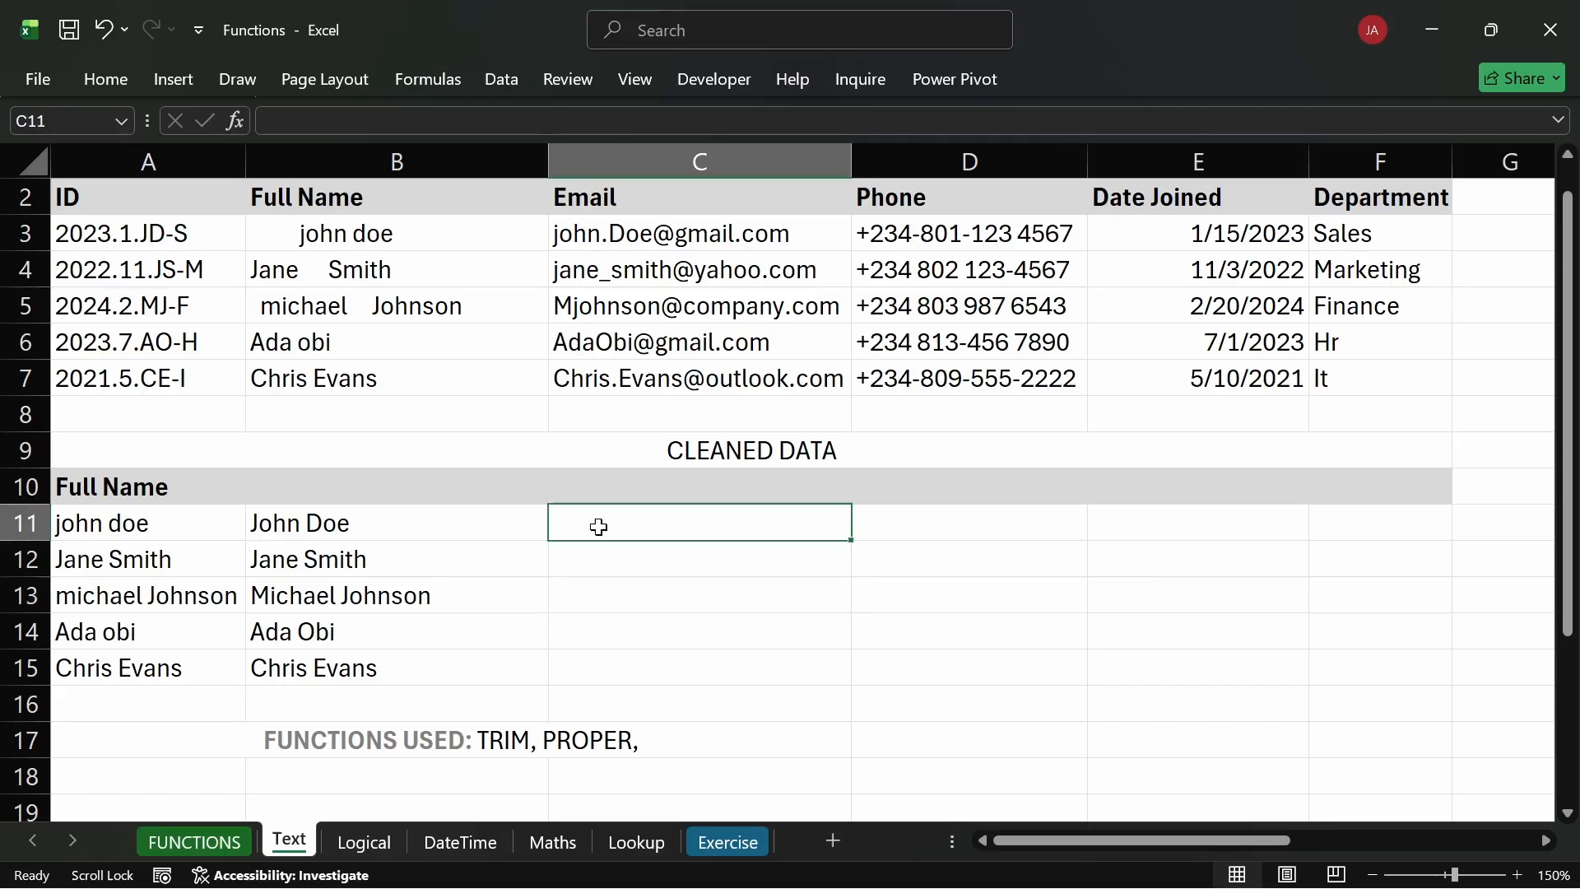
click(792, 569)
click(901, 527)
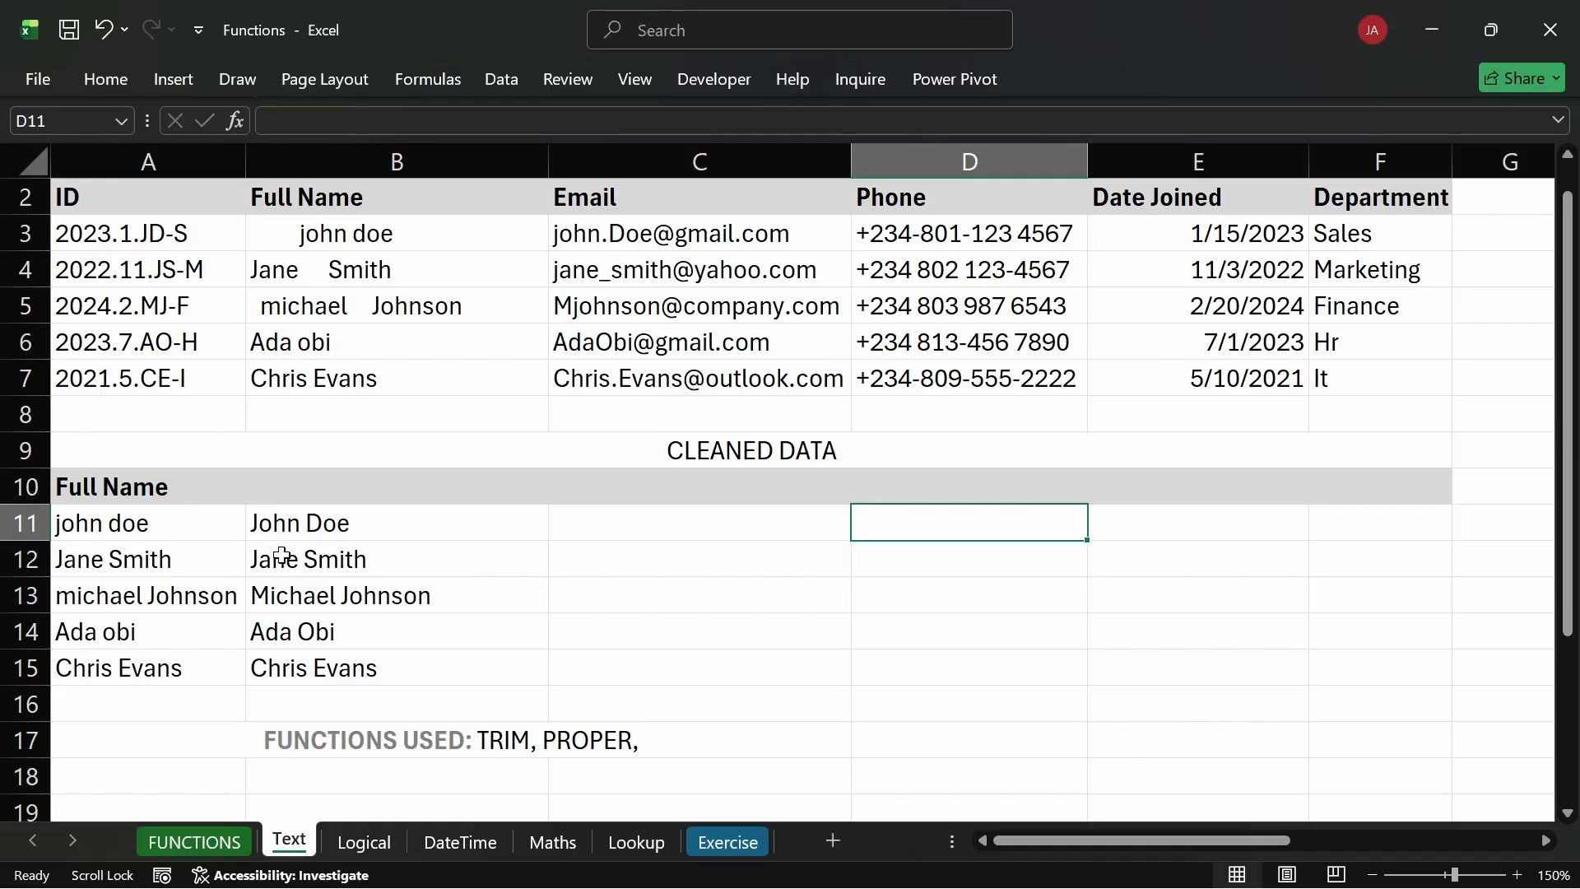
Begin a nested formula in C11 with TRIM inside PROPER, as far as =PROPER(TRIM(.
click(598, 525)
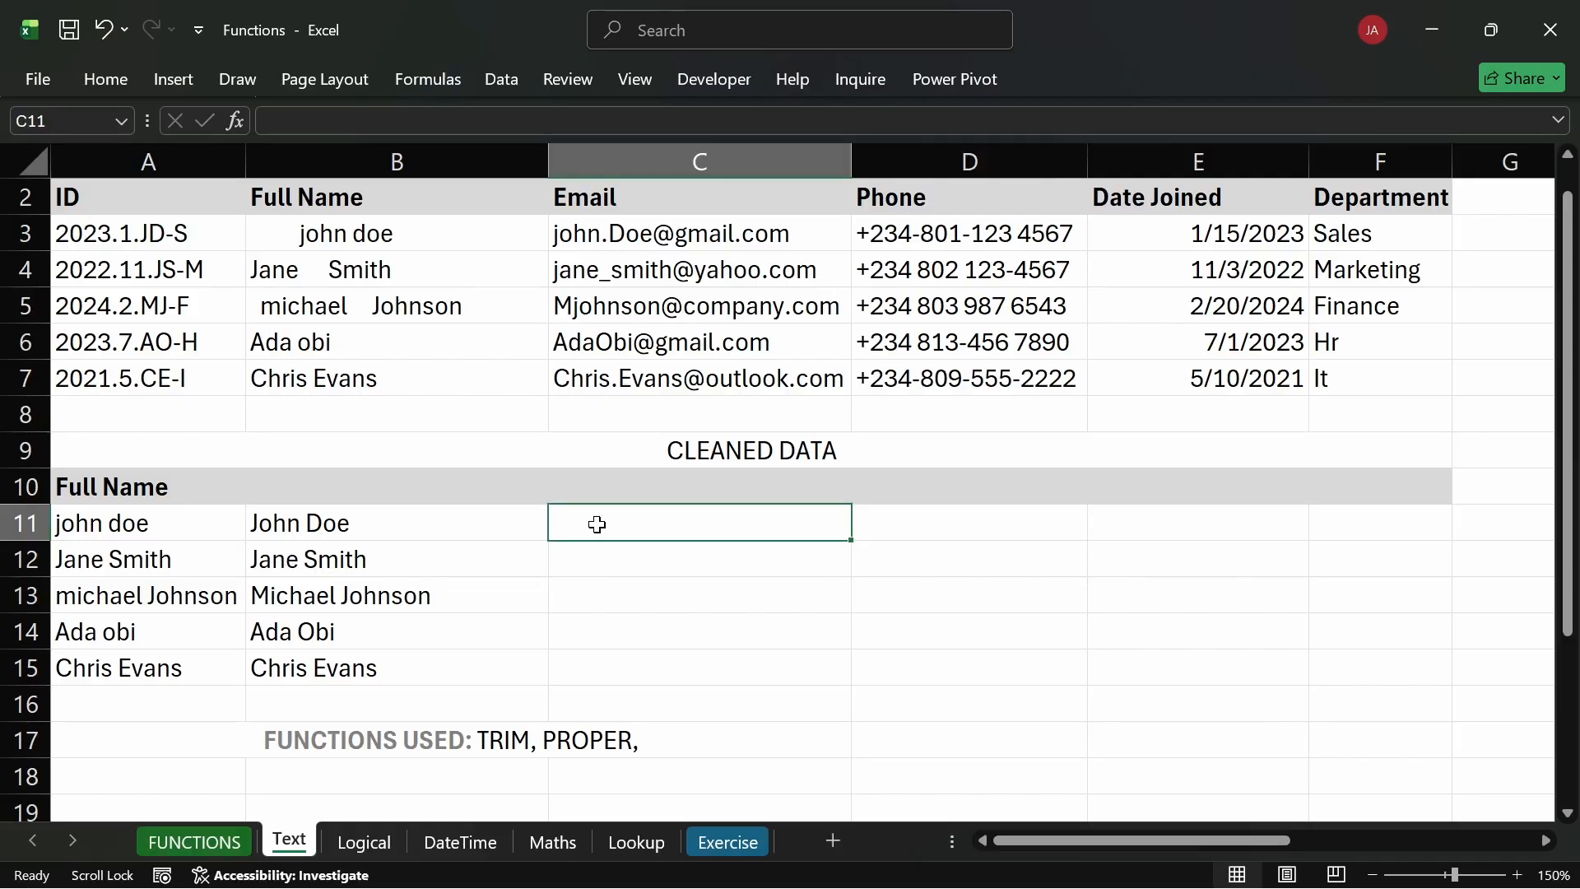
text(=TR)
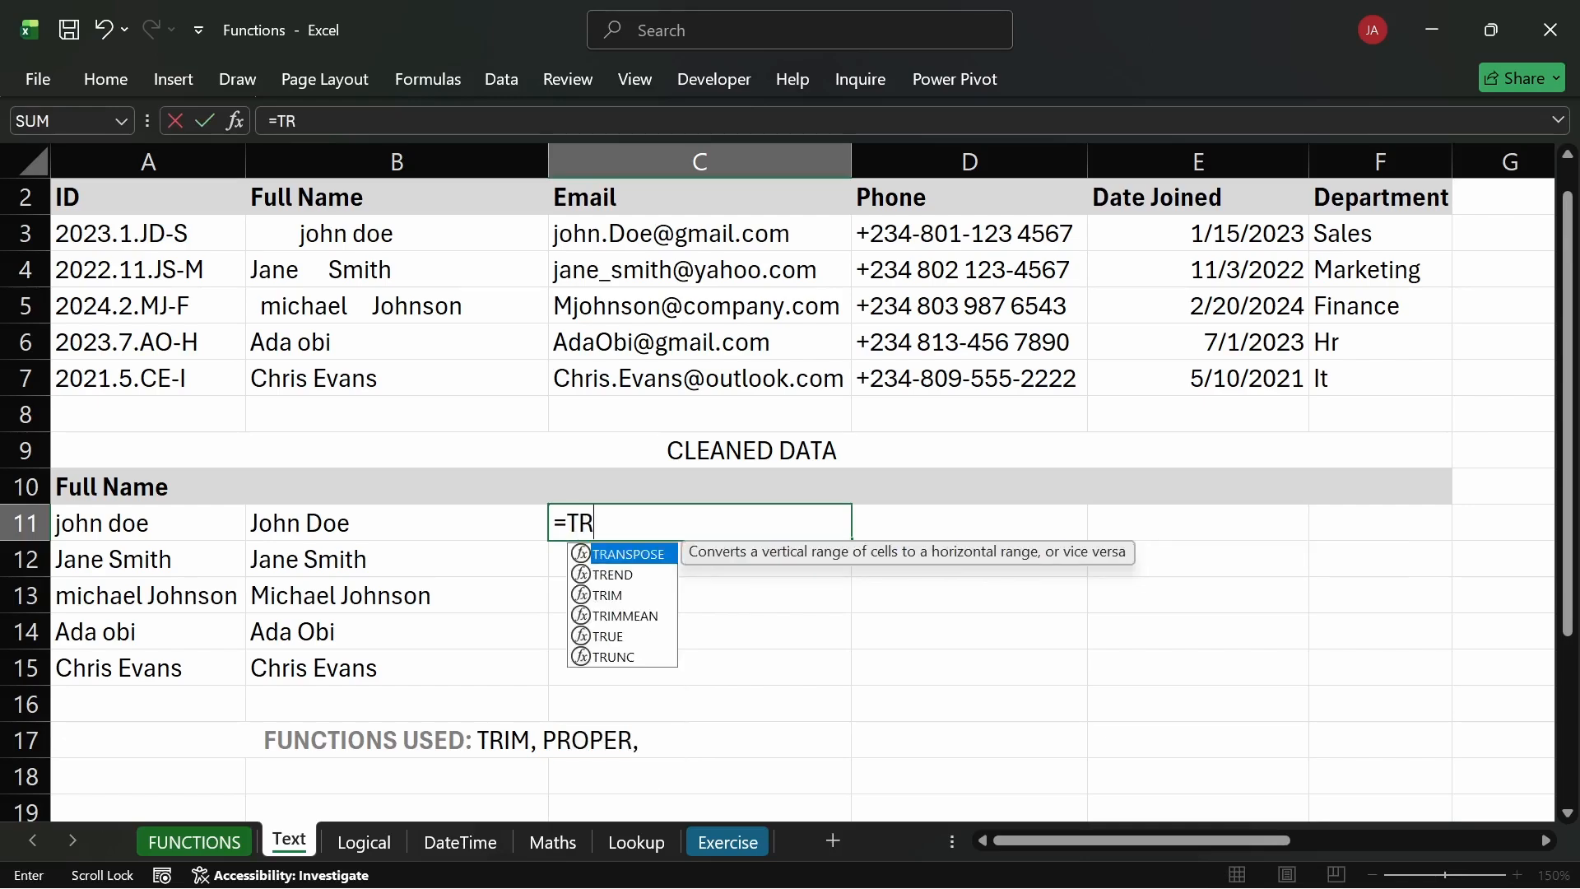
key(BackSpace)
key(BackSpace)
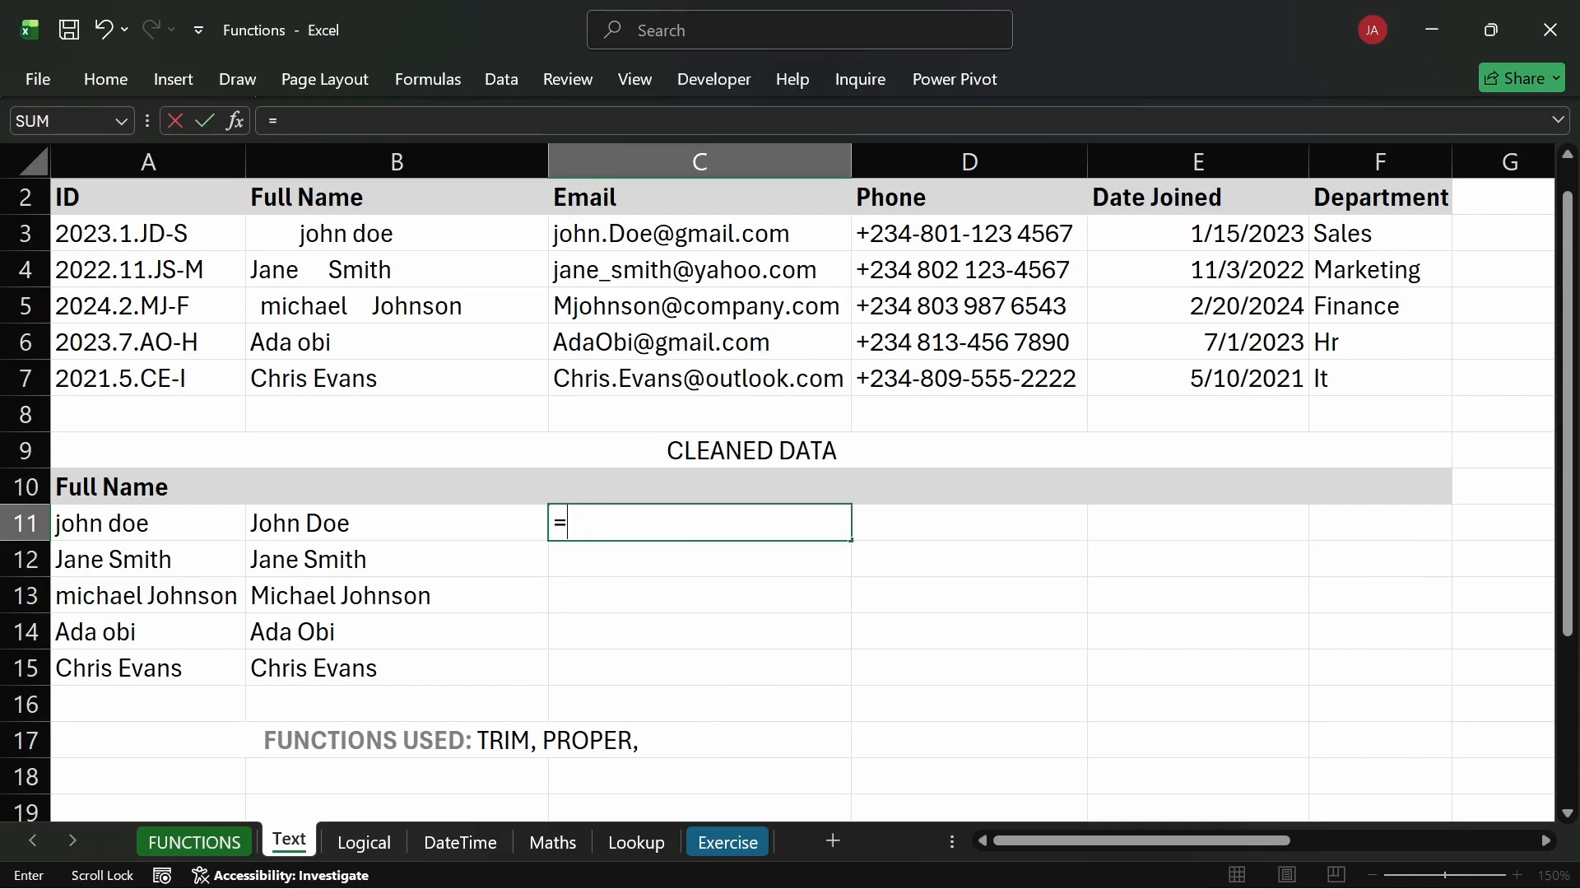
text(PROP)
key(Tab)
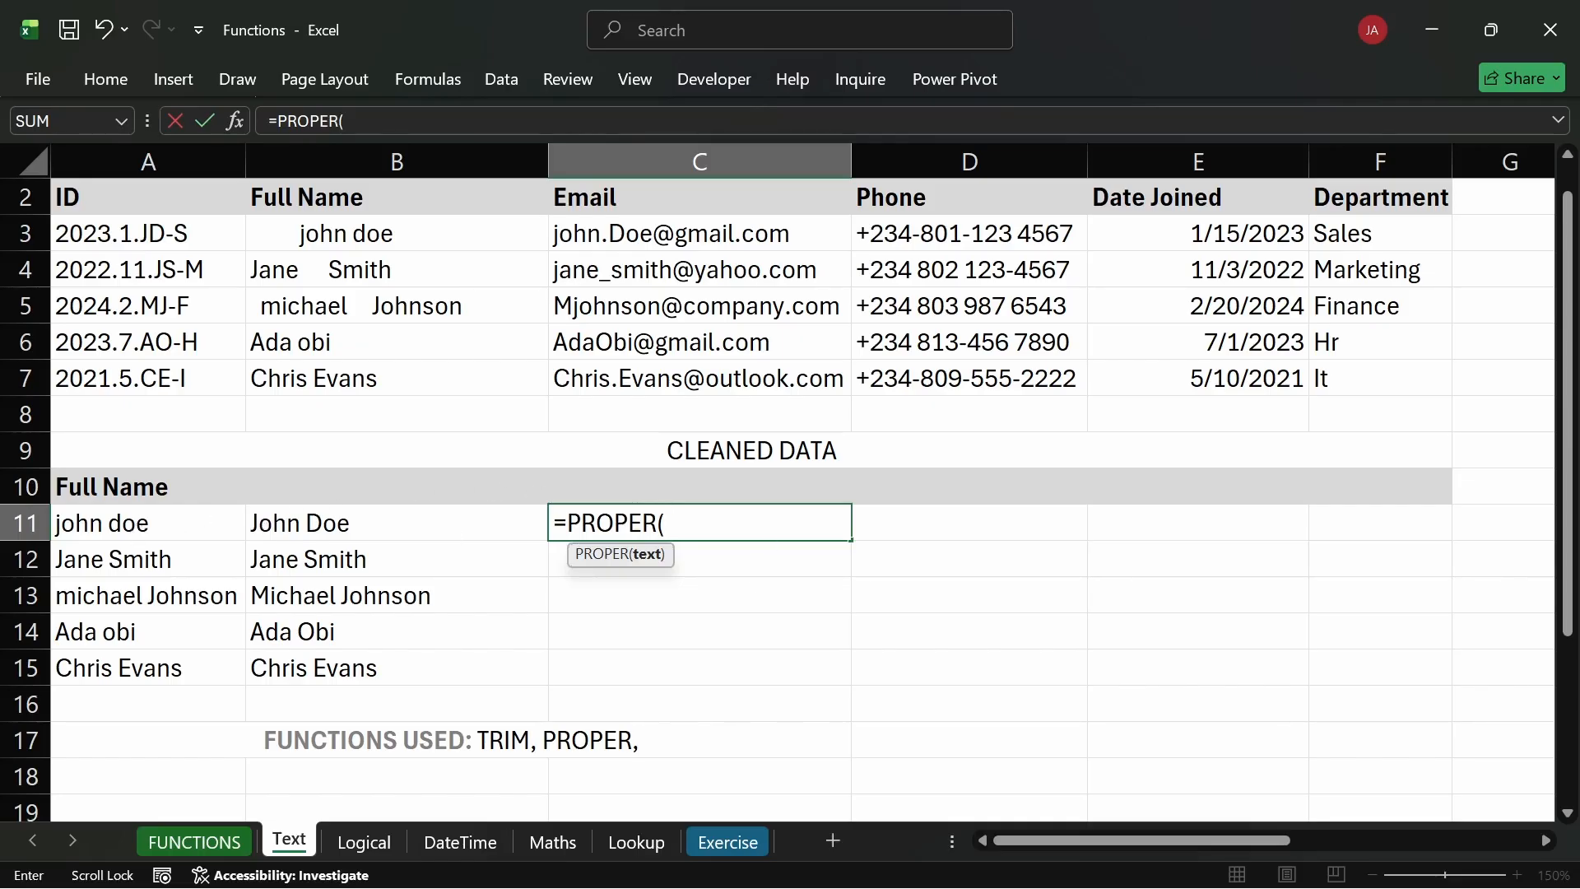
text(IM()
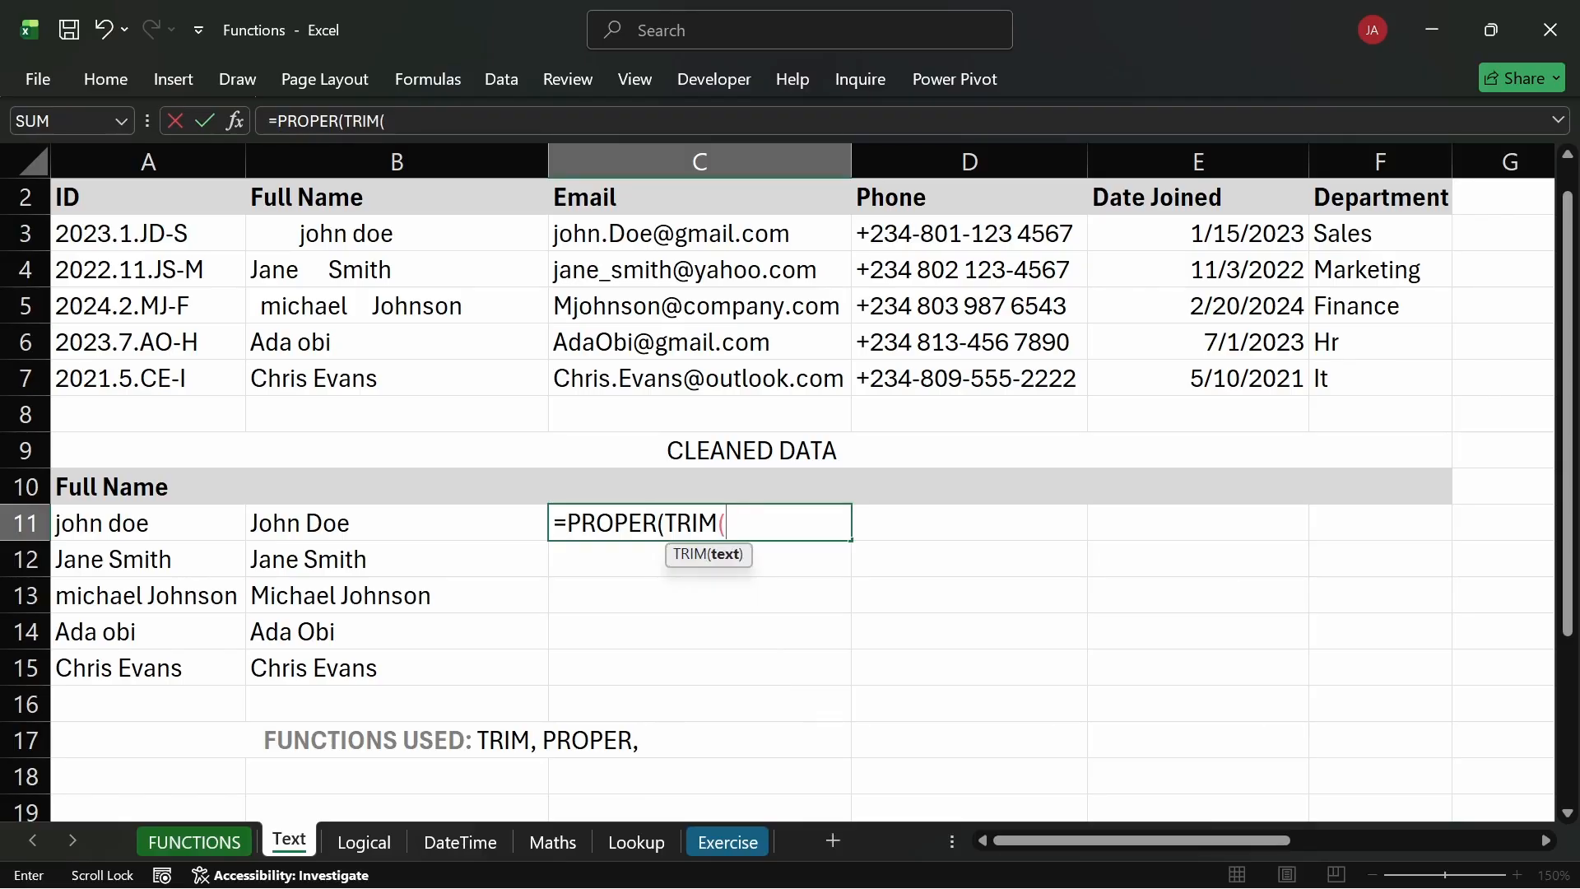
key(F2)
key(Left)
key(Left)
key(Left)
key(Left)
key(Left)
text(=)
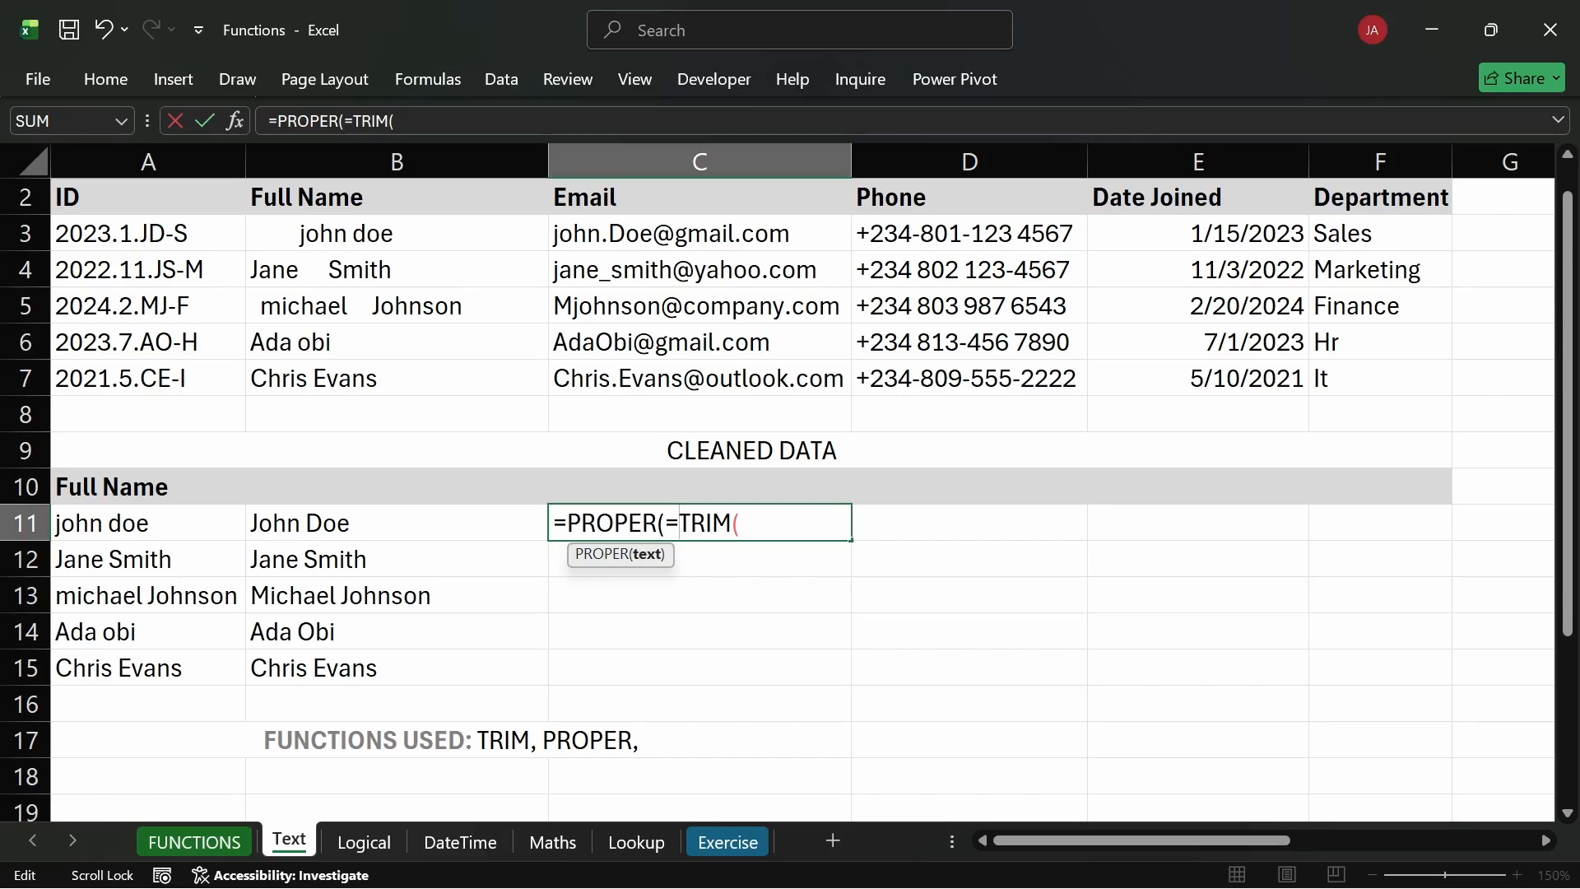
key(BackSpace)
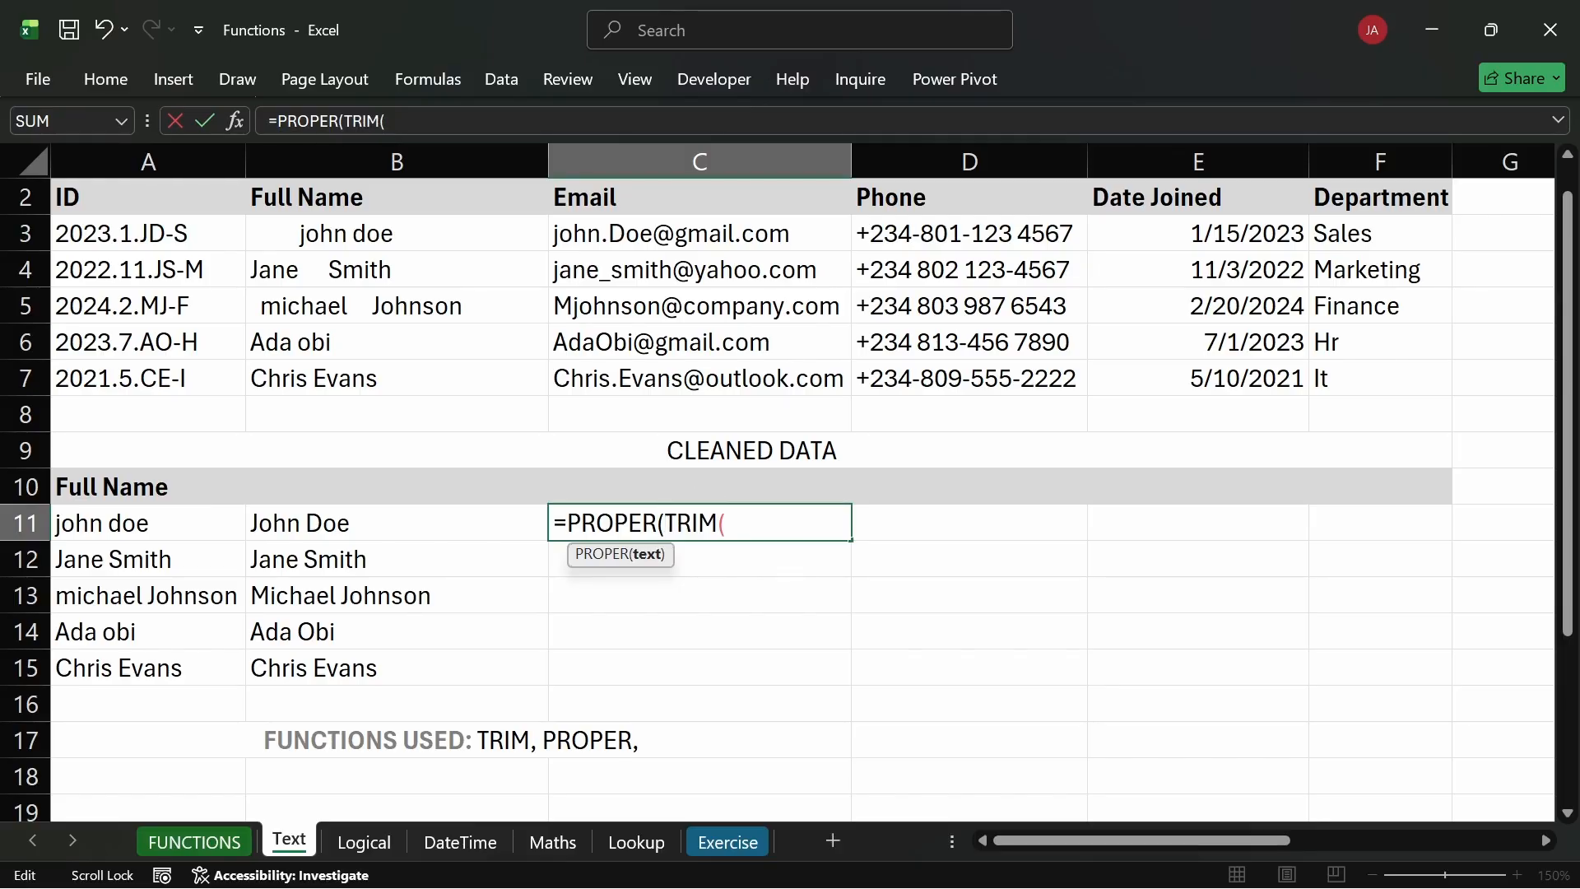
Complete the C11 formula as =PROPER(TRIM(B3)), check its matching parentheses and enter it.
click(408, 240)
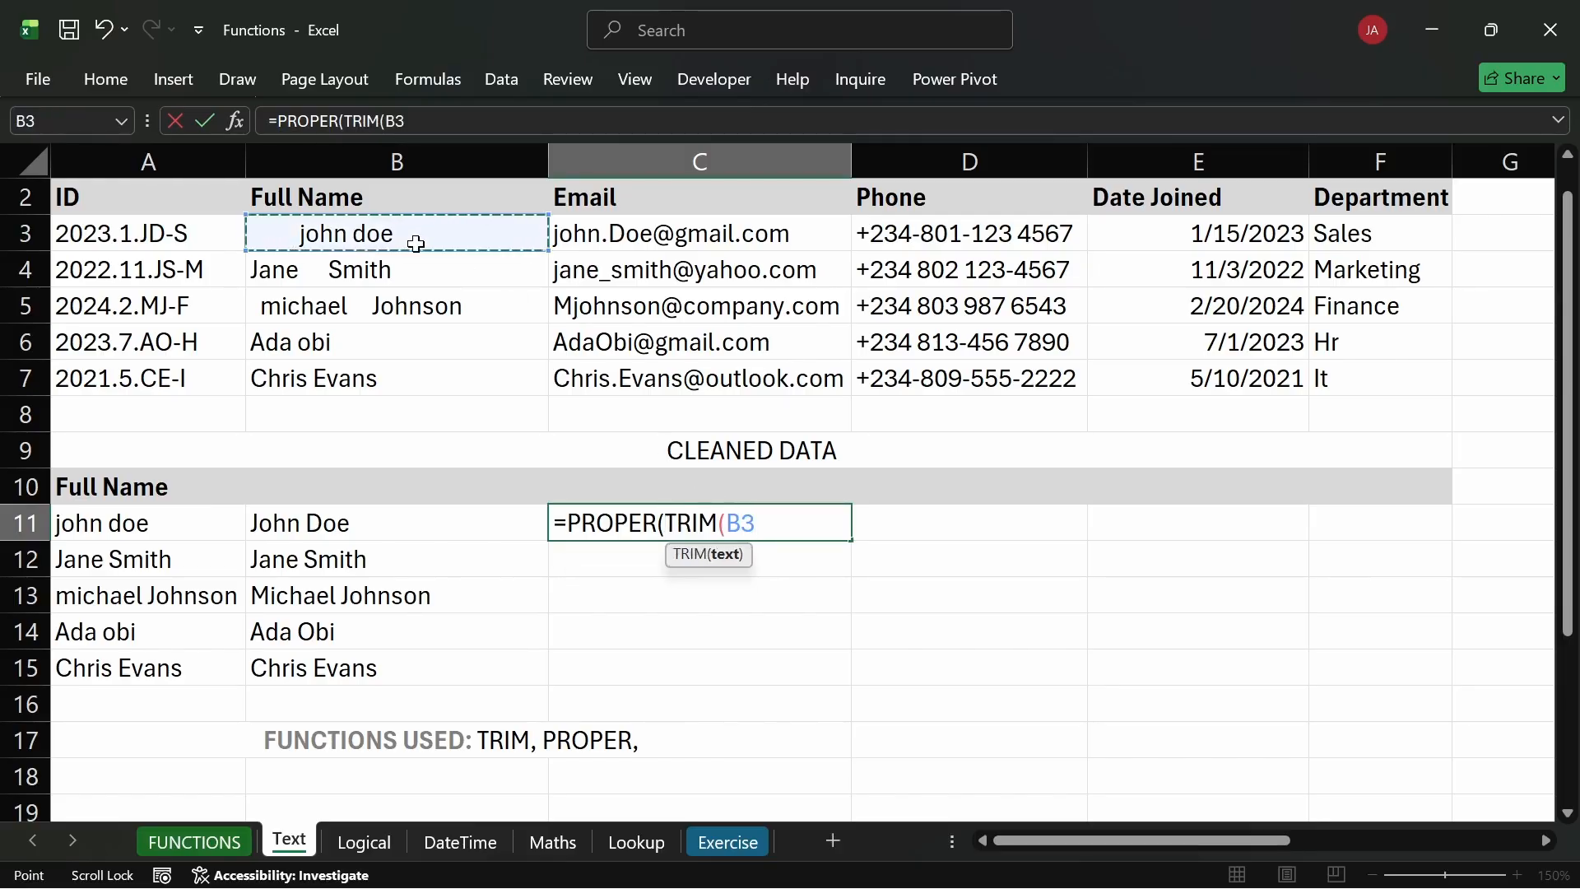
text()))
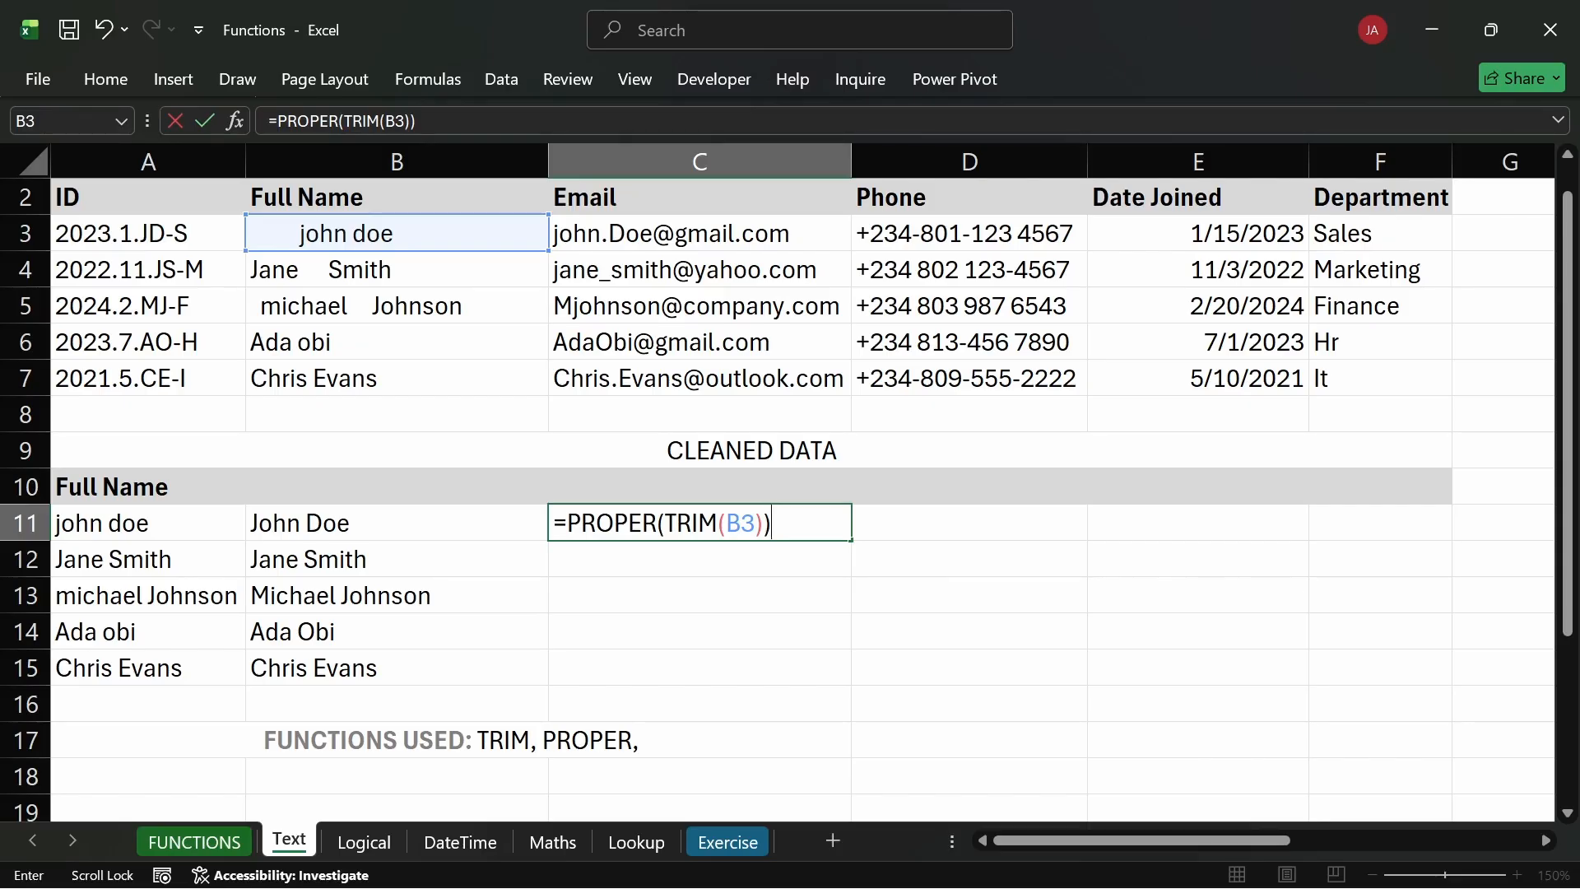
click(719, 523)
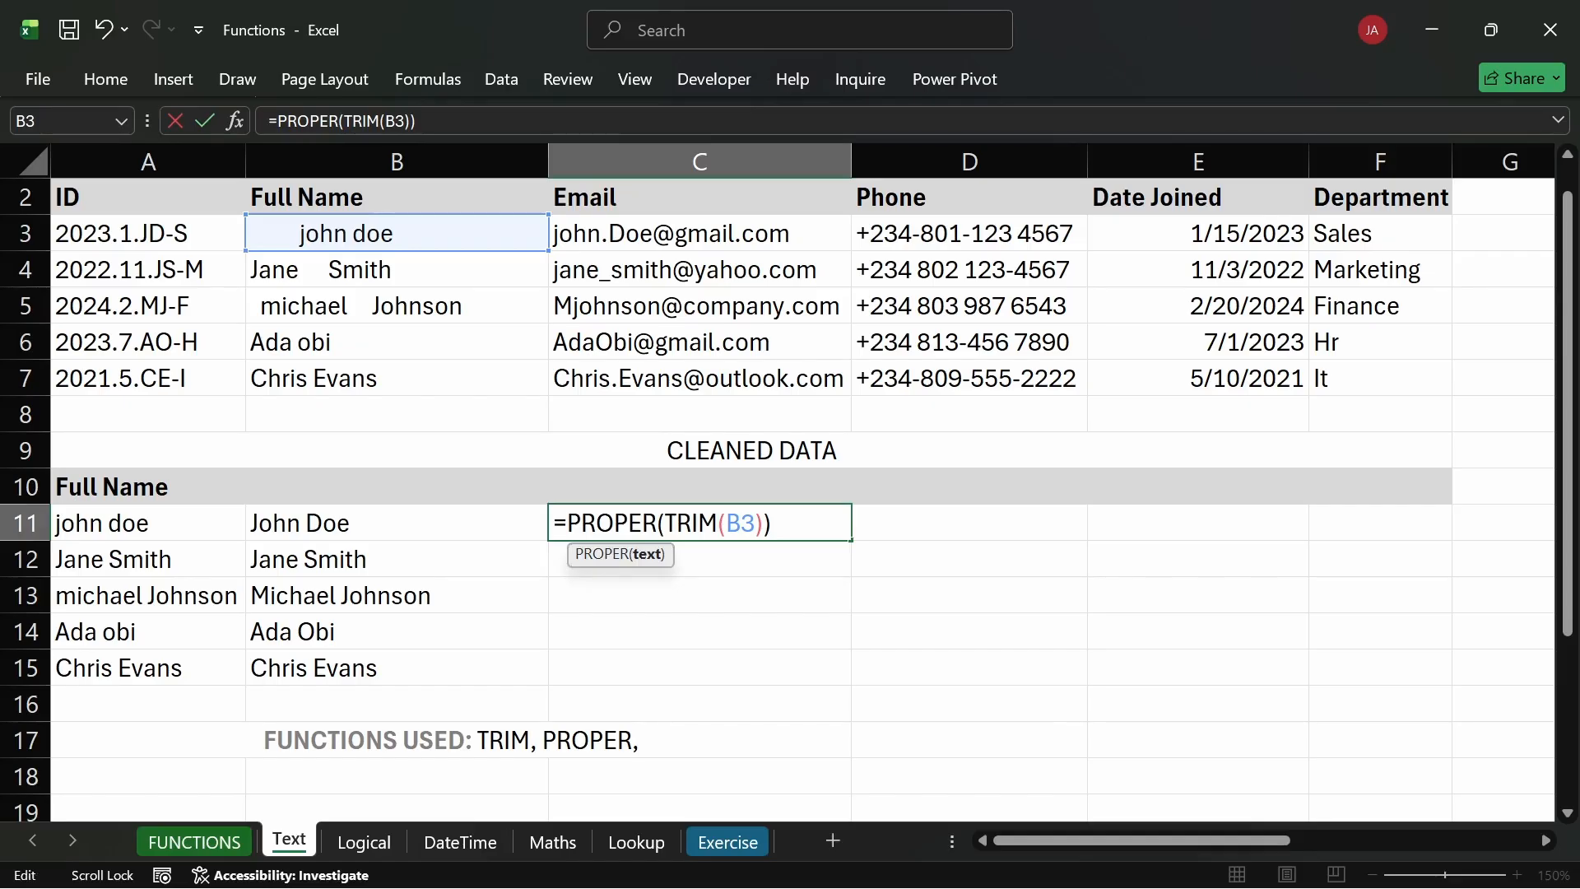
click(759, 523)
click(661, 524)
click(767, 523)
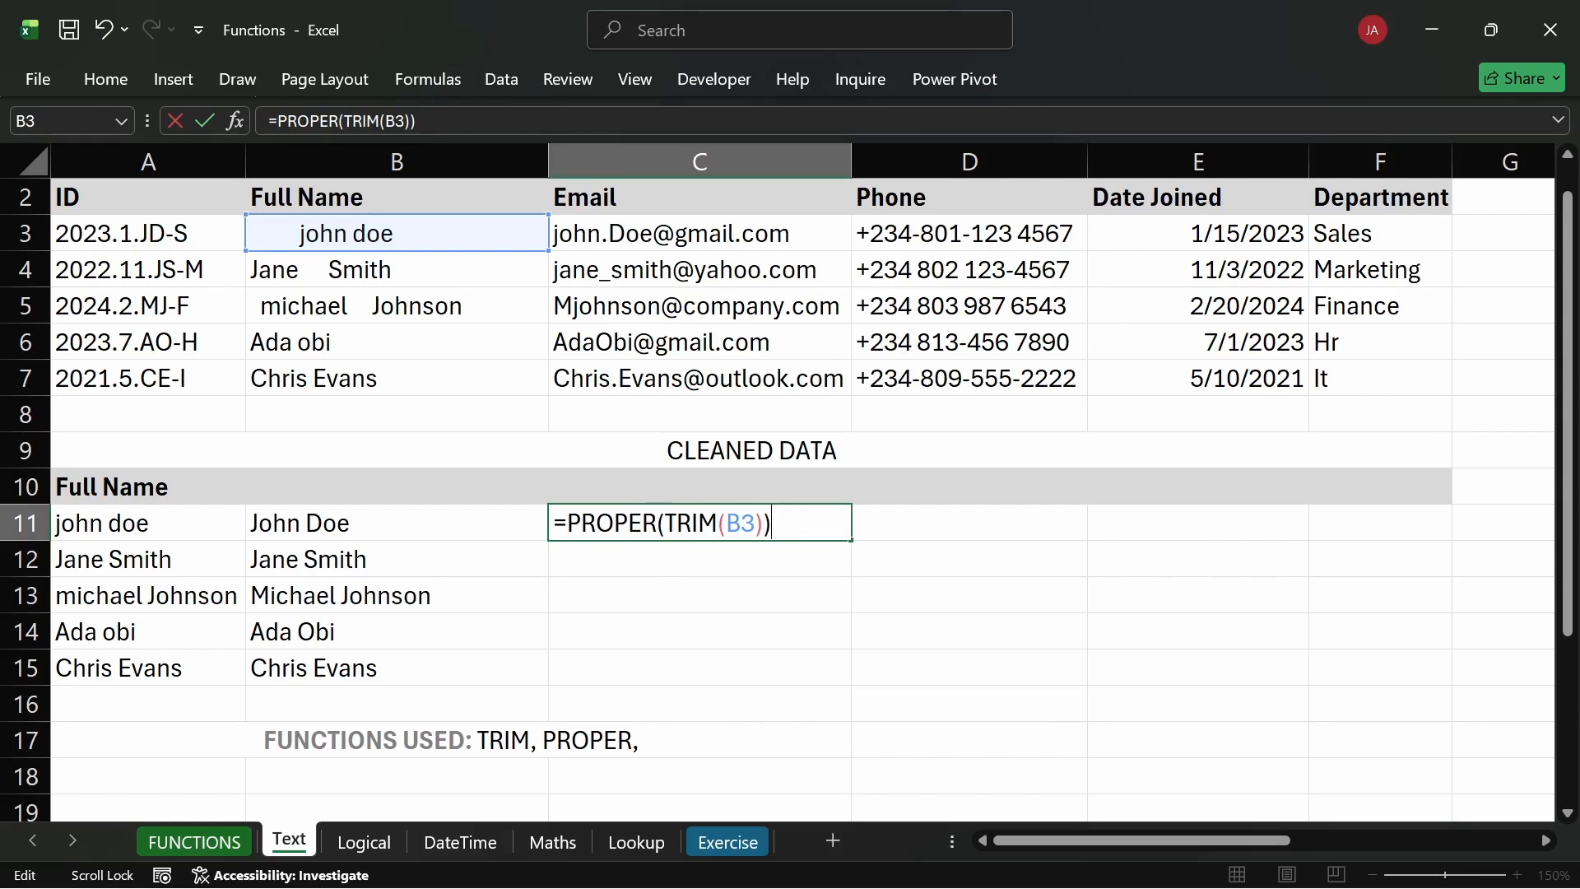
key(Left)
key(Left)
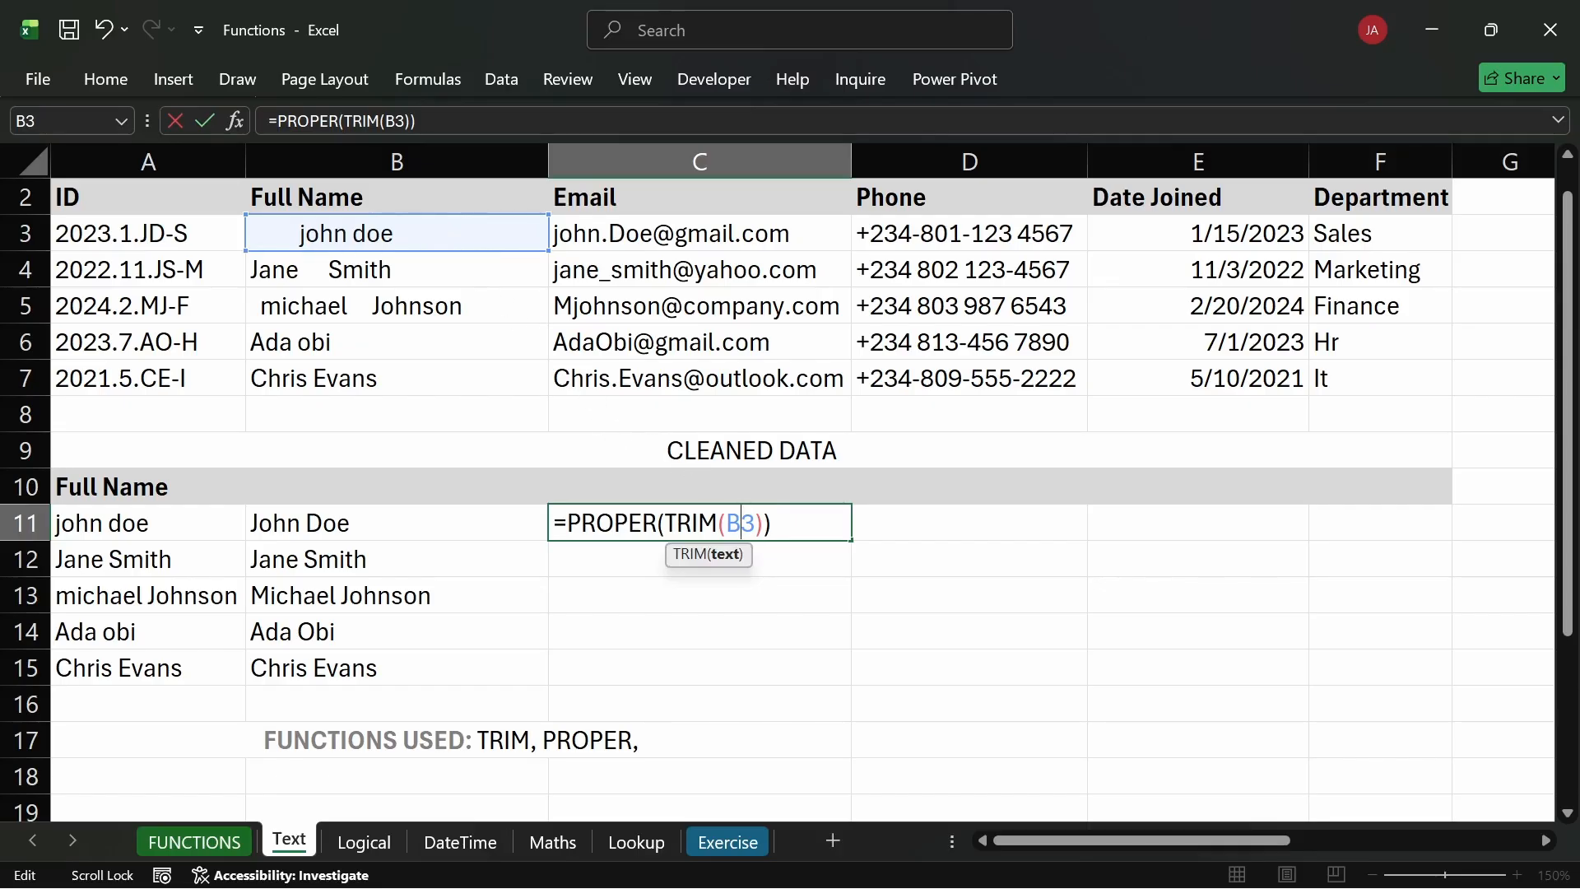
key(Return)
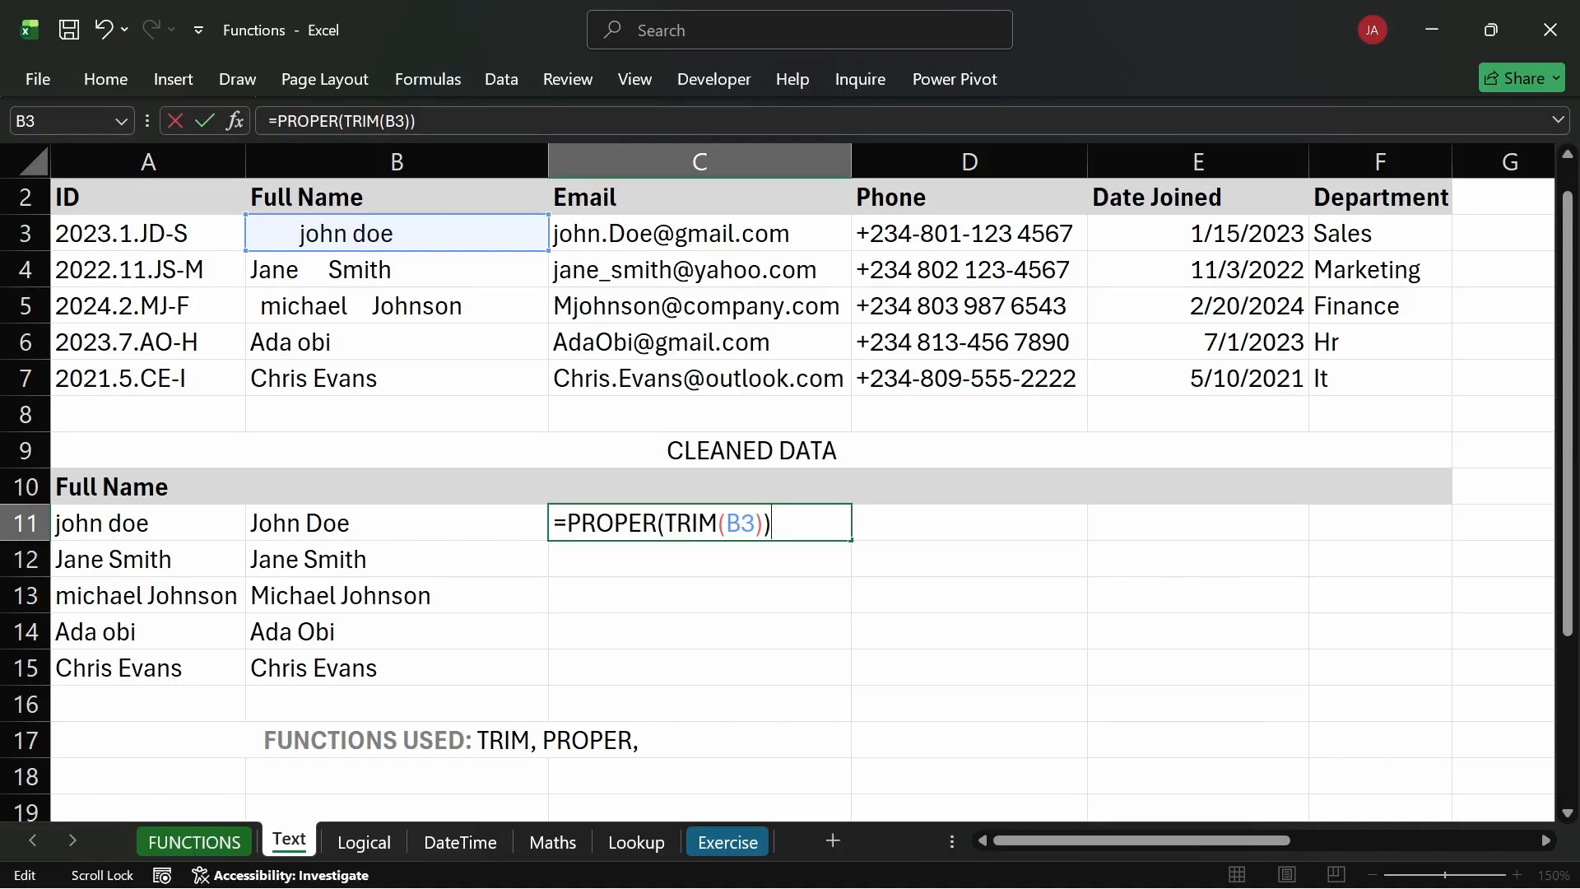
key(Return)
Fill the nested formula from C11 down through C15 and move the filled range onto A11:A15, replacing the data there.
click(782, 522)
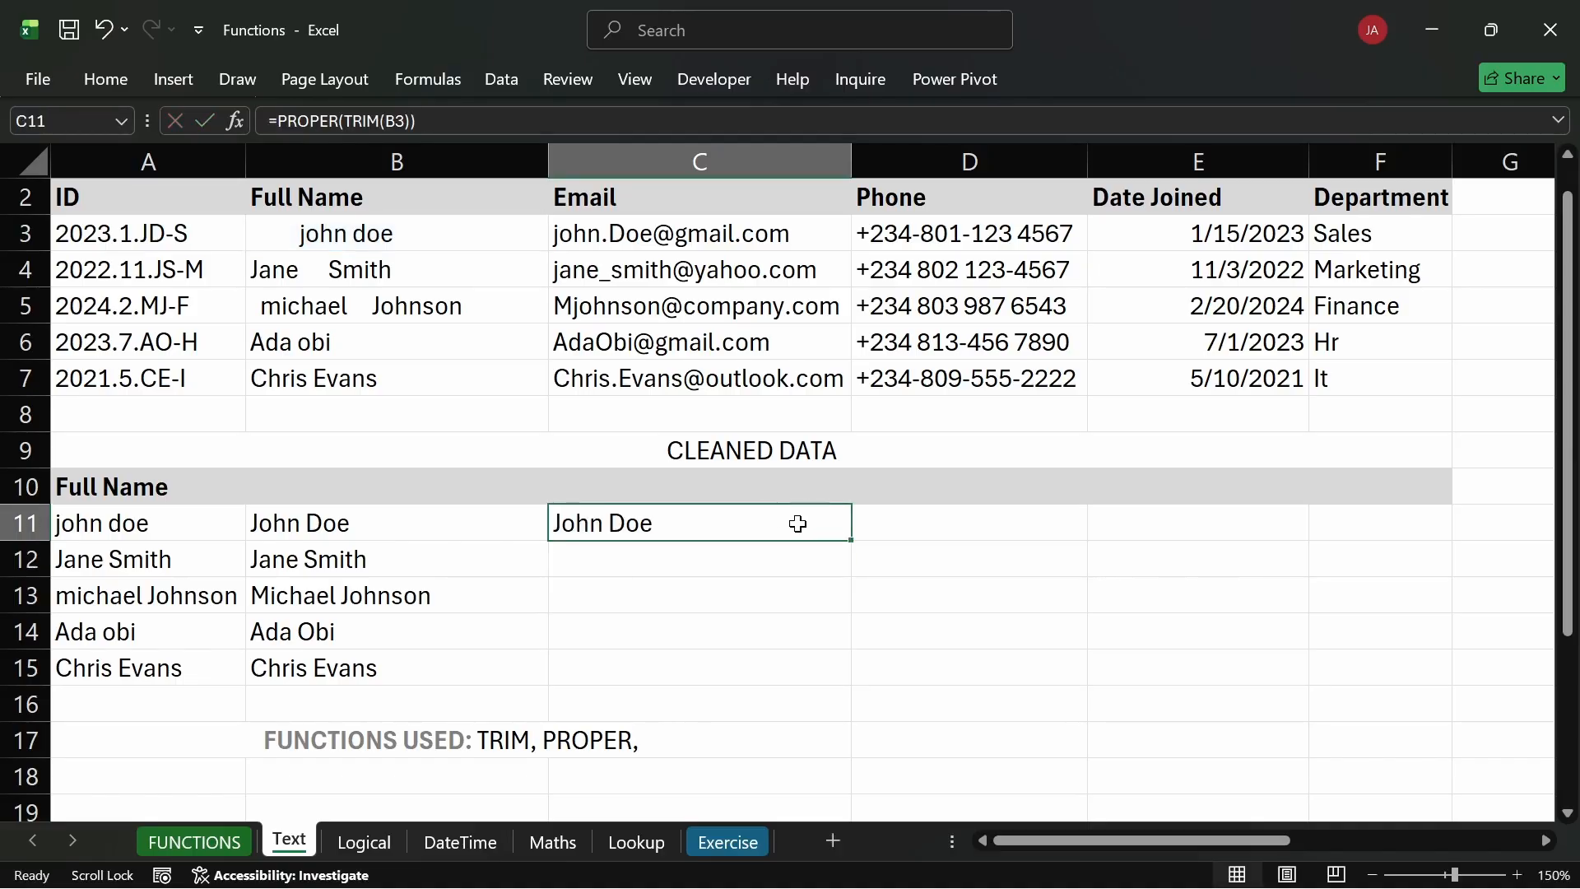
double_click(847, 541)
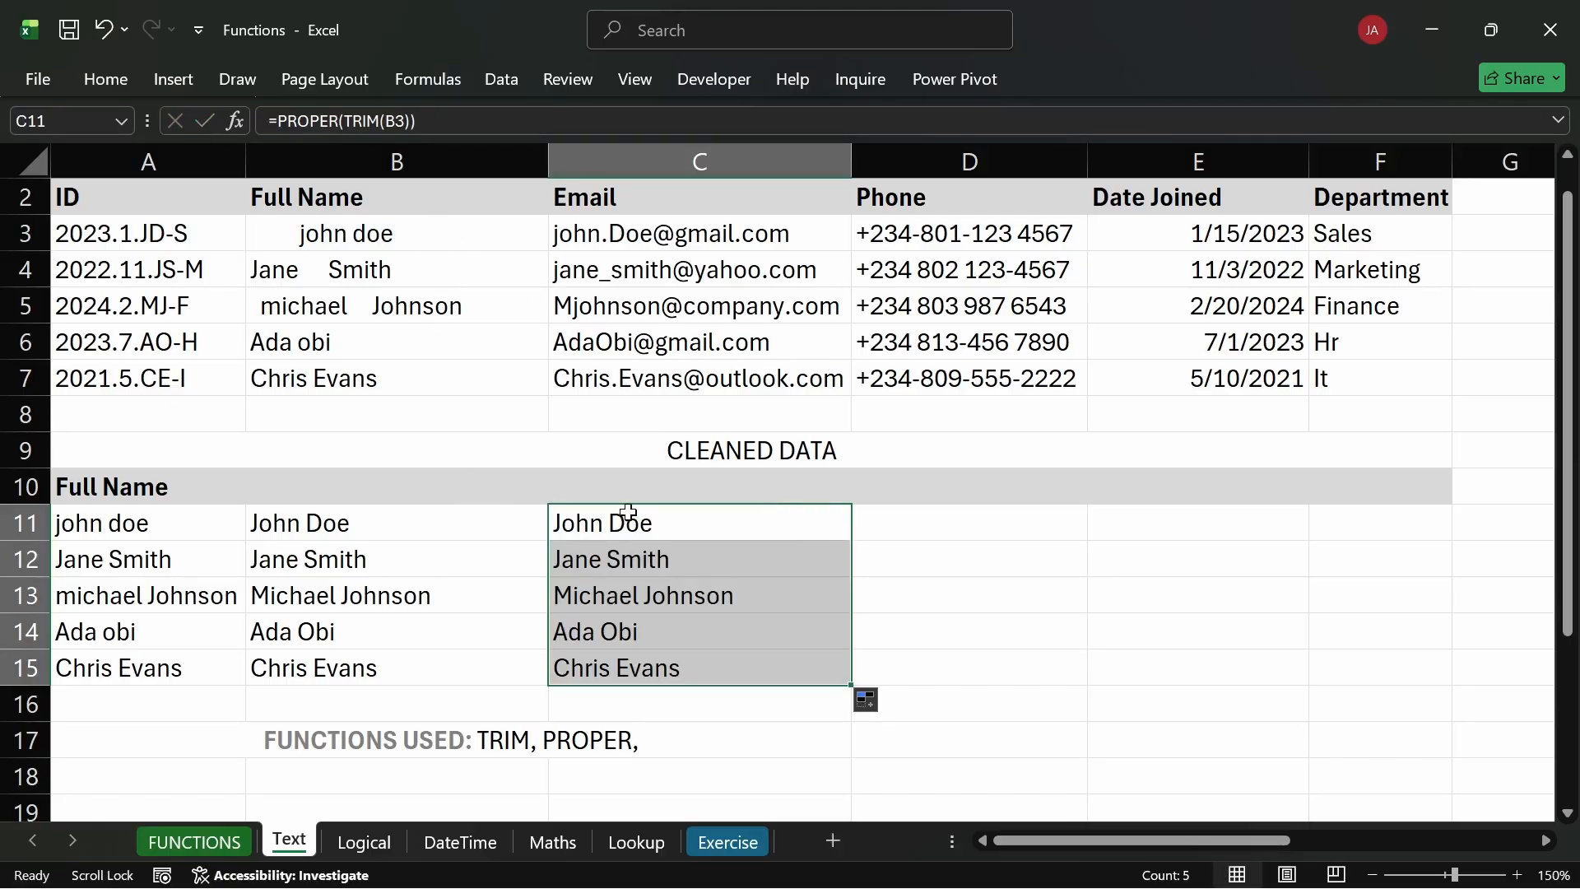
drag(622, 510, 219, 522)
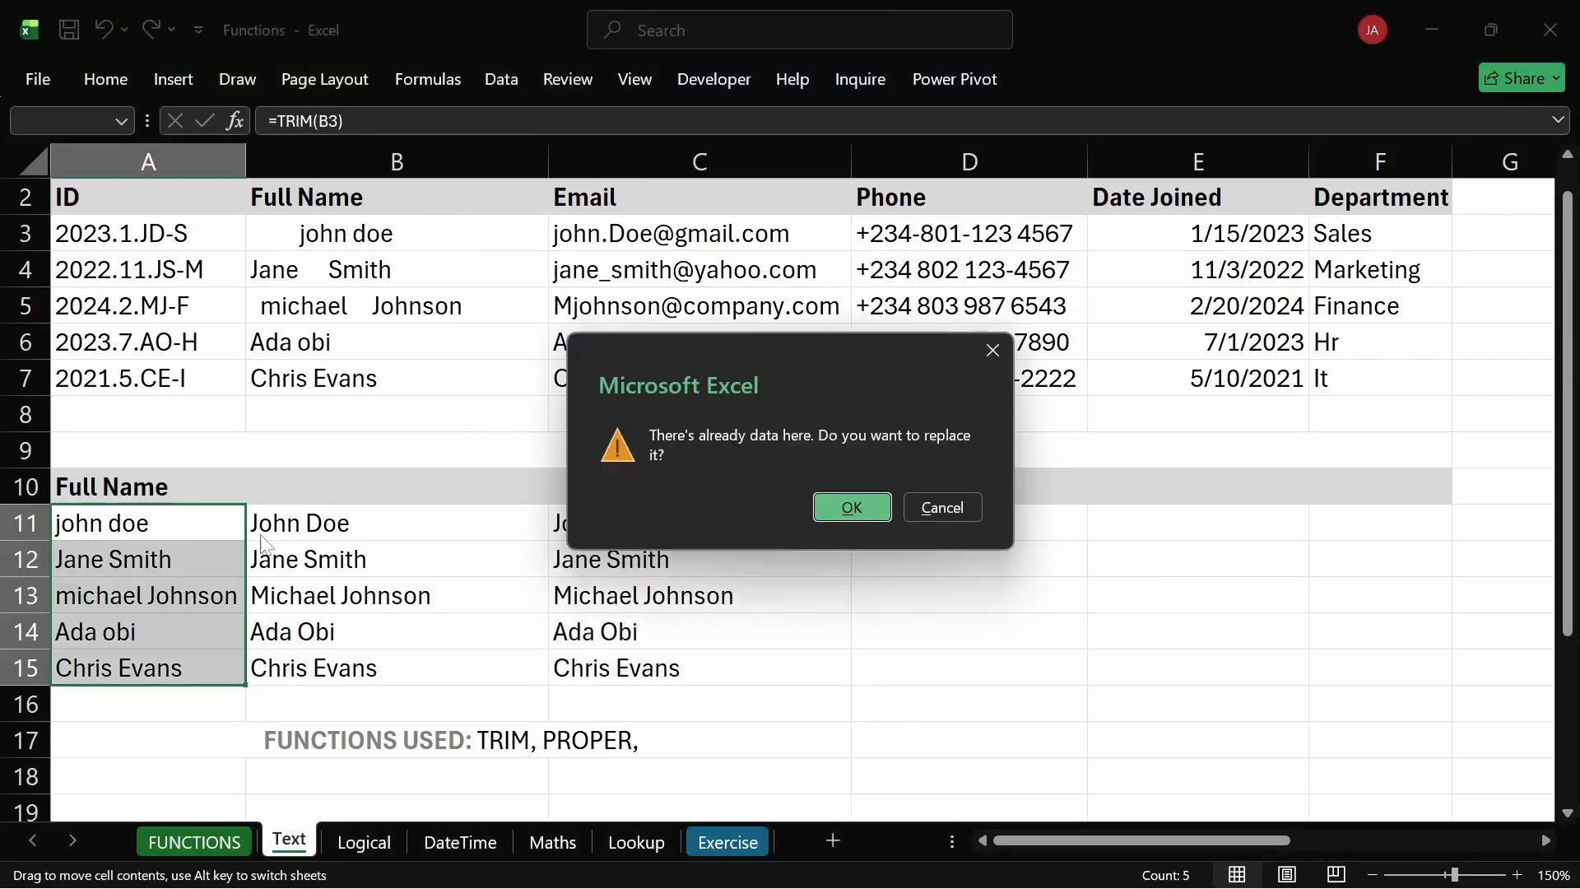
click(852, 505)
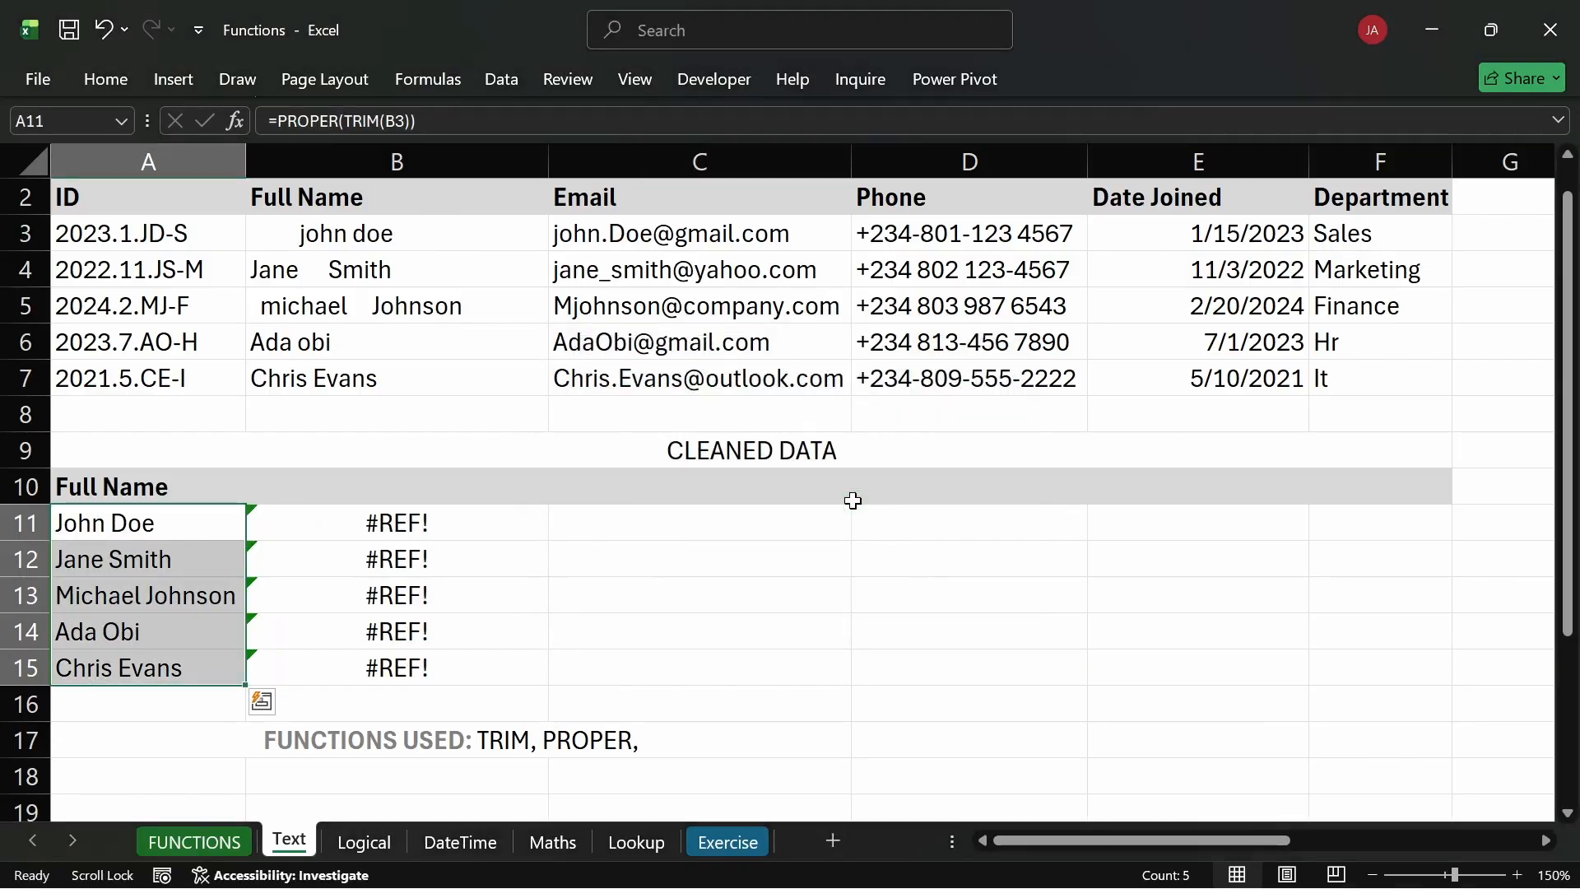
Clear the leftover PROPER formulas from B11:B15 and check the nested formula in A11.
drag(440, 526, 462, 670)
key(Delete)
click(628, 600)
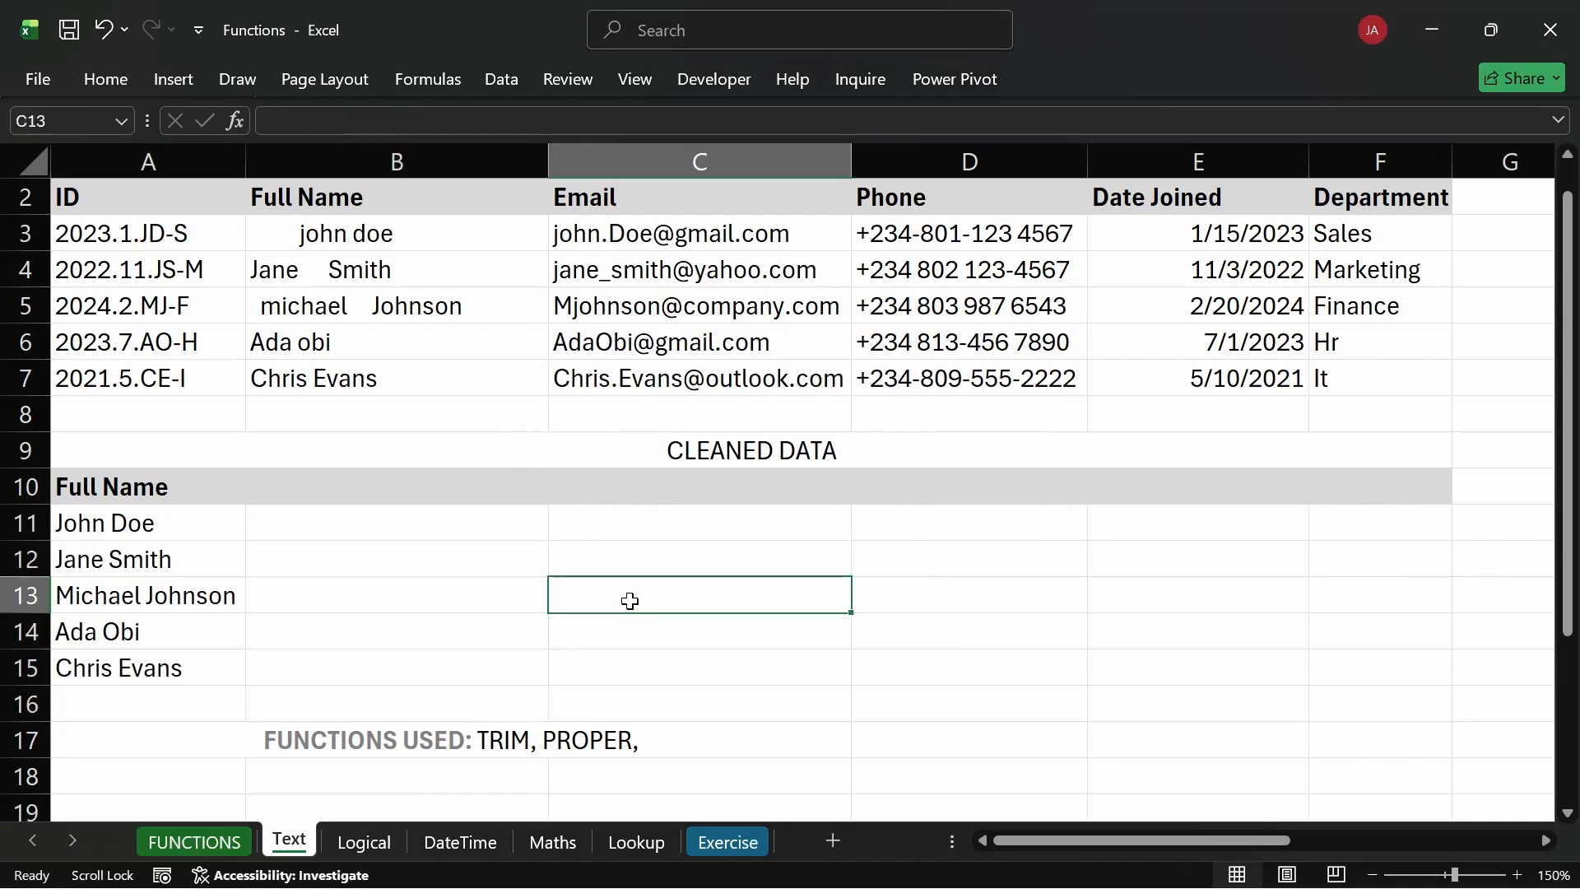
double_click(107, 523)
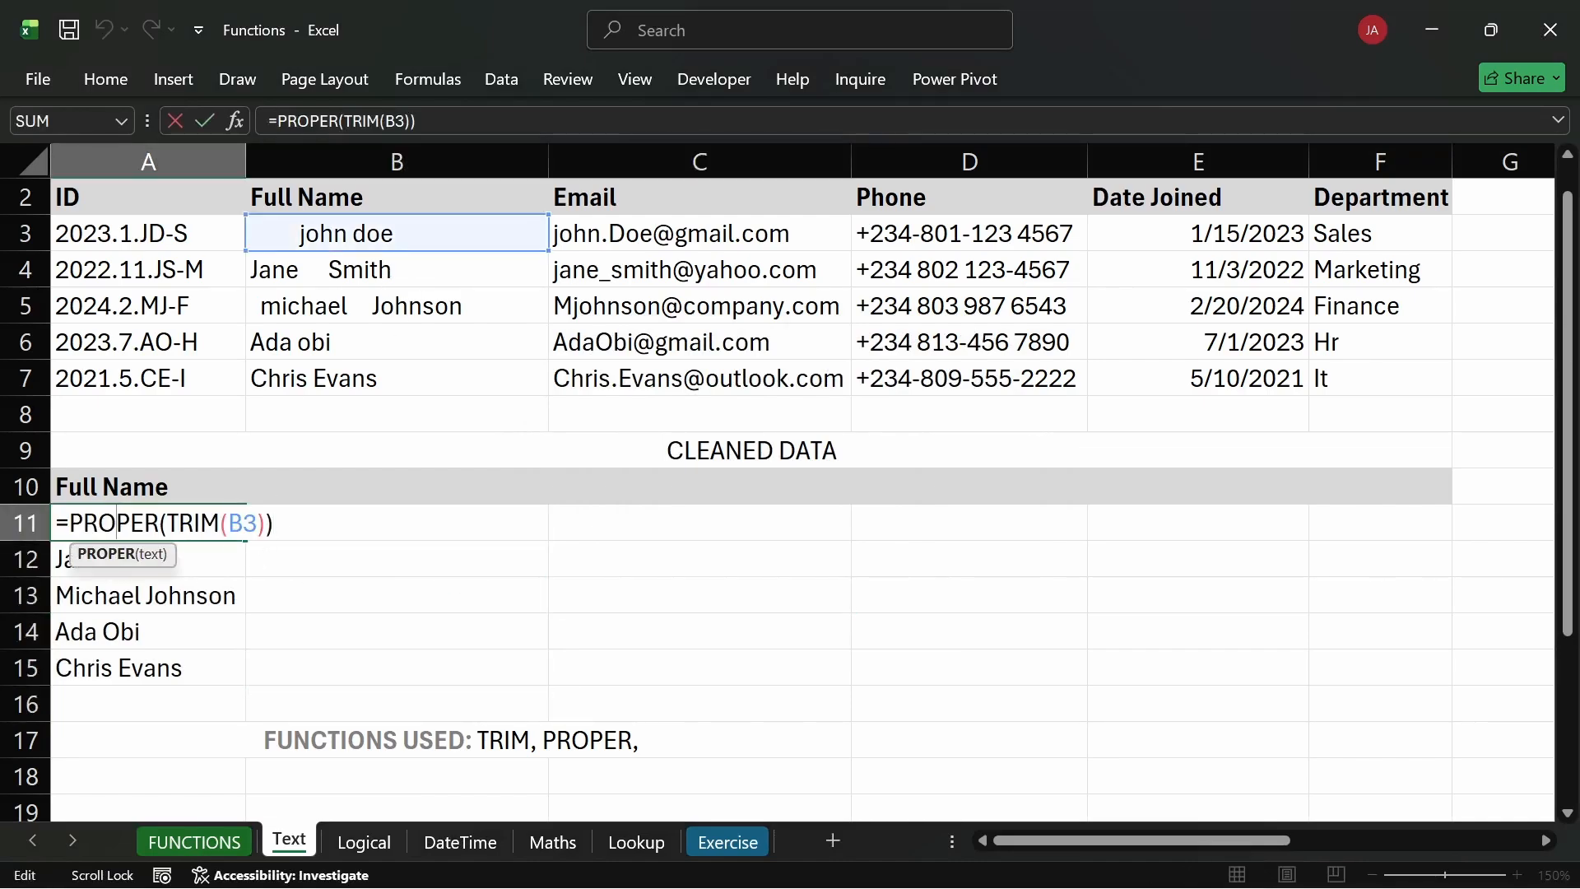
key(ctrl+Return)
key(Return)
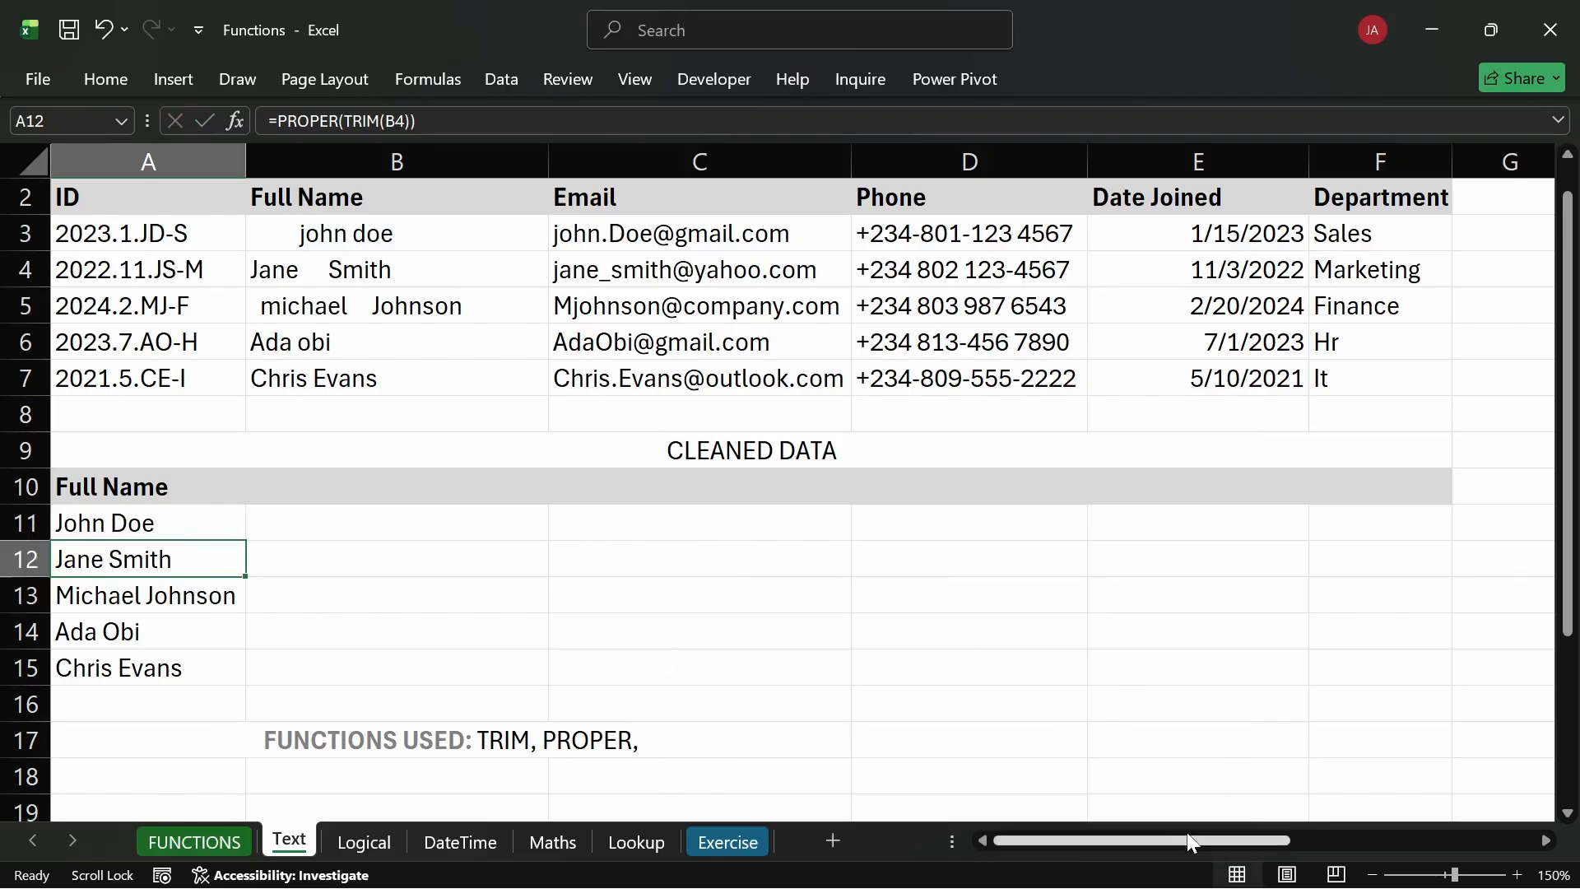
Set the font color of the first task in H3, about cleaning up the names, to theme green.
drag(1185, 839, 1393, 826)
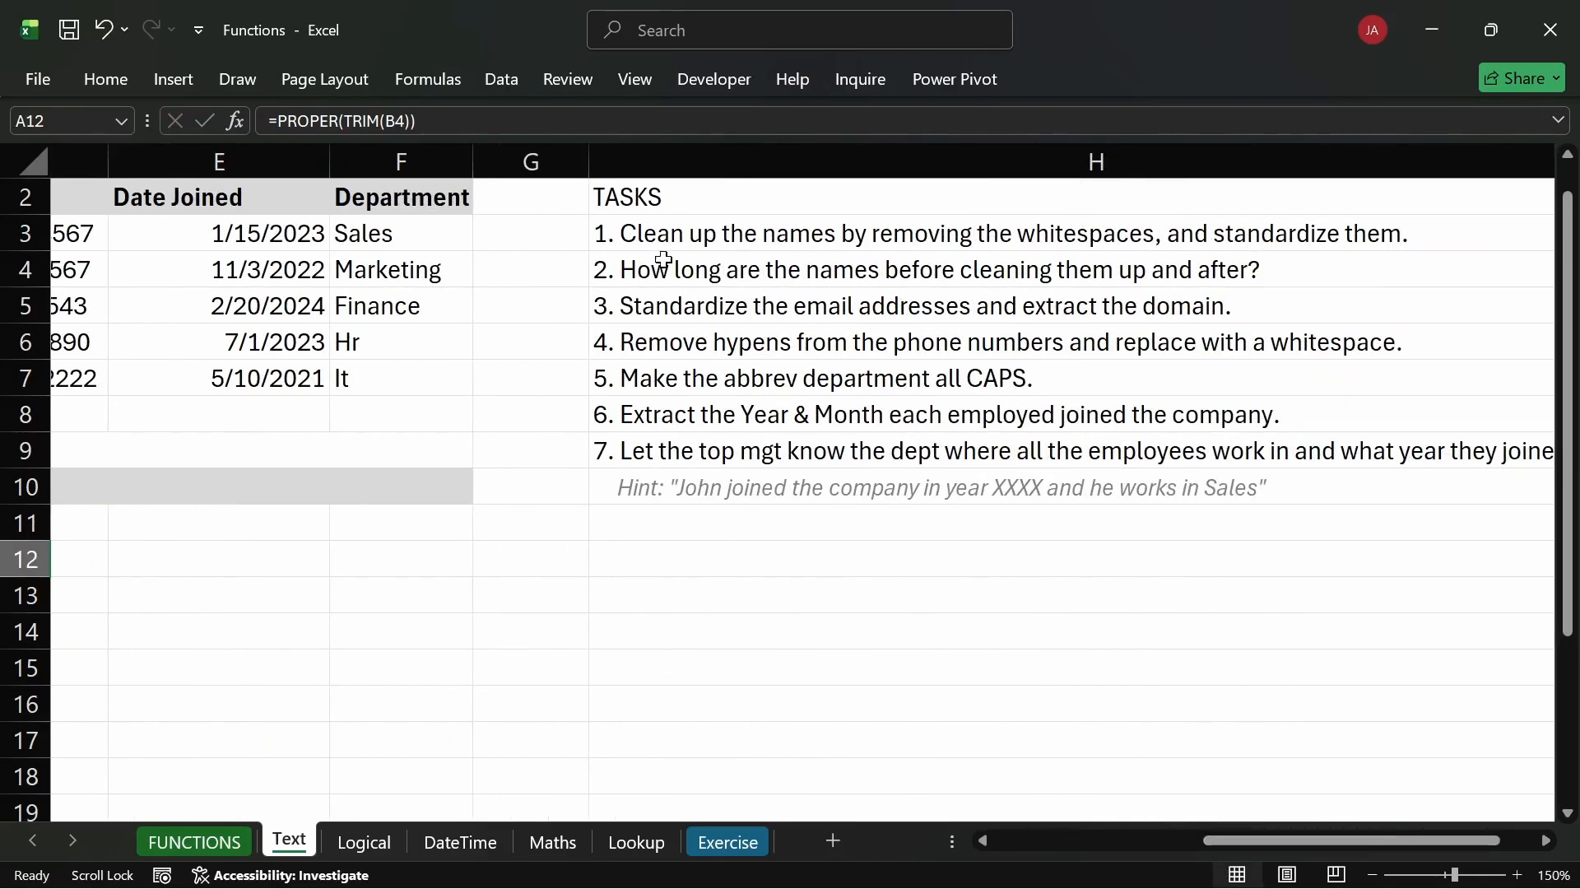
click(642, 234)
click(109, 81)
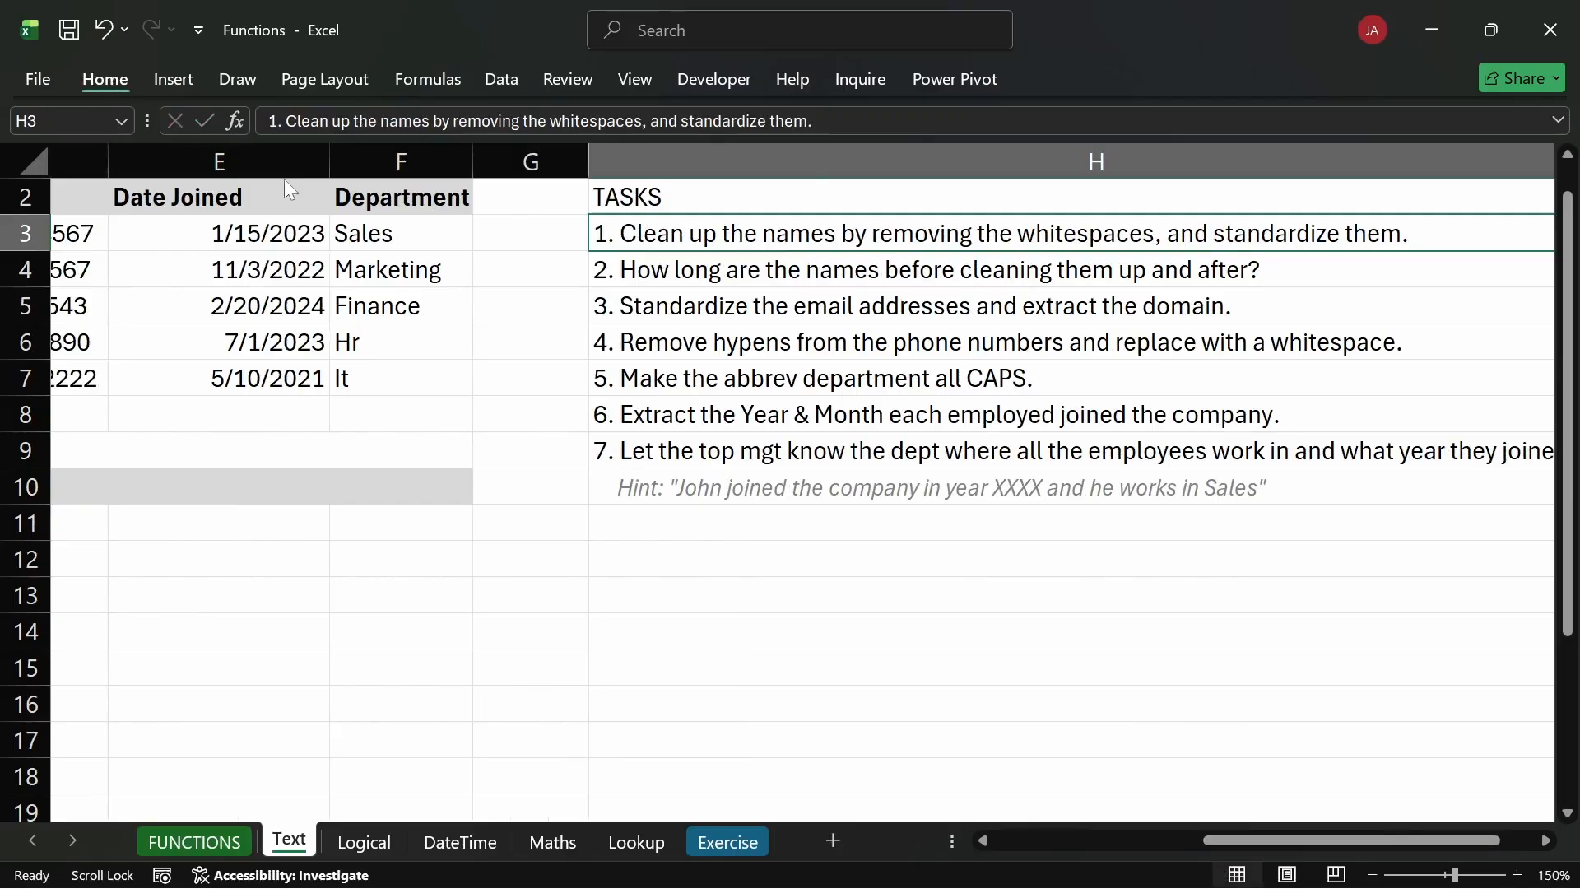
click(416, 166)
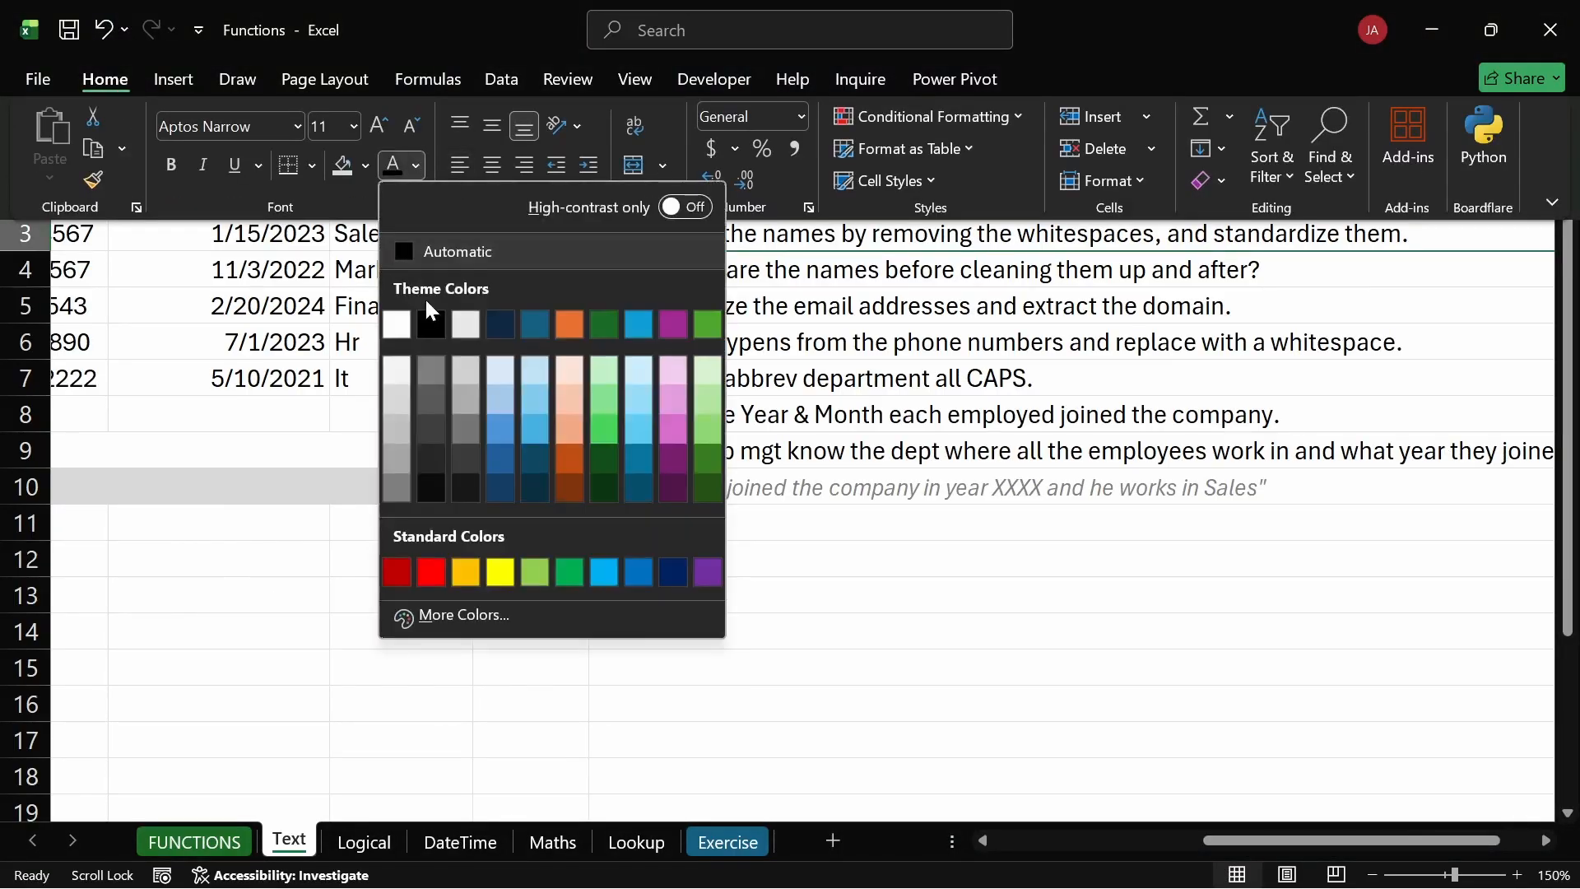
click(606, 323)
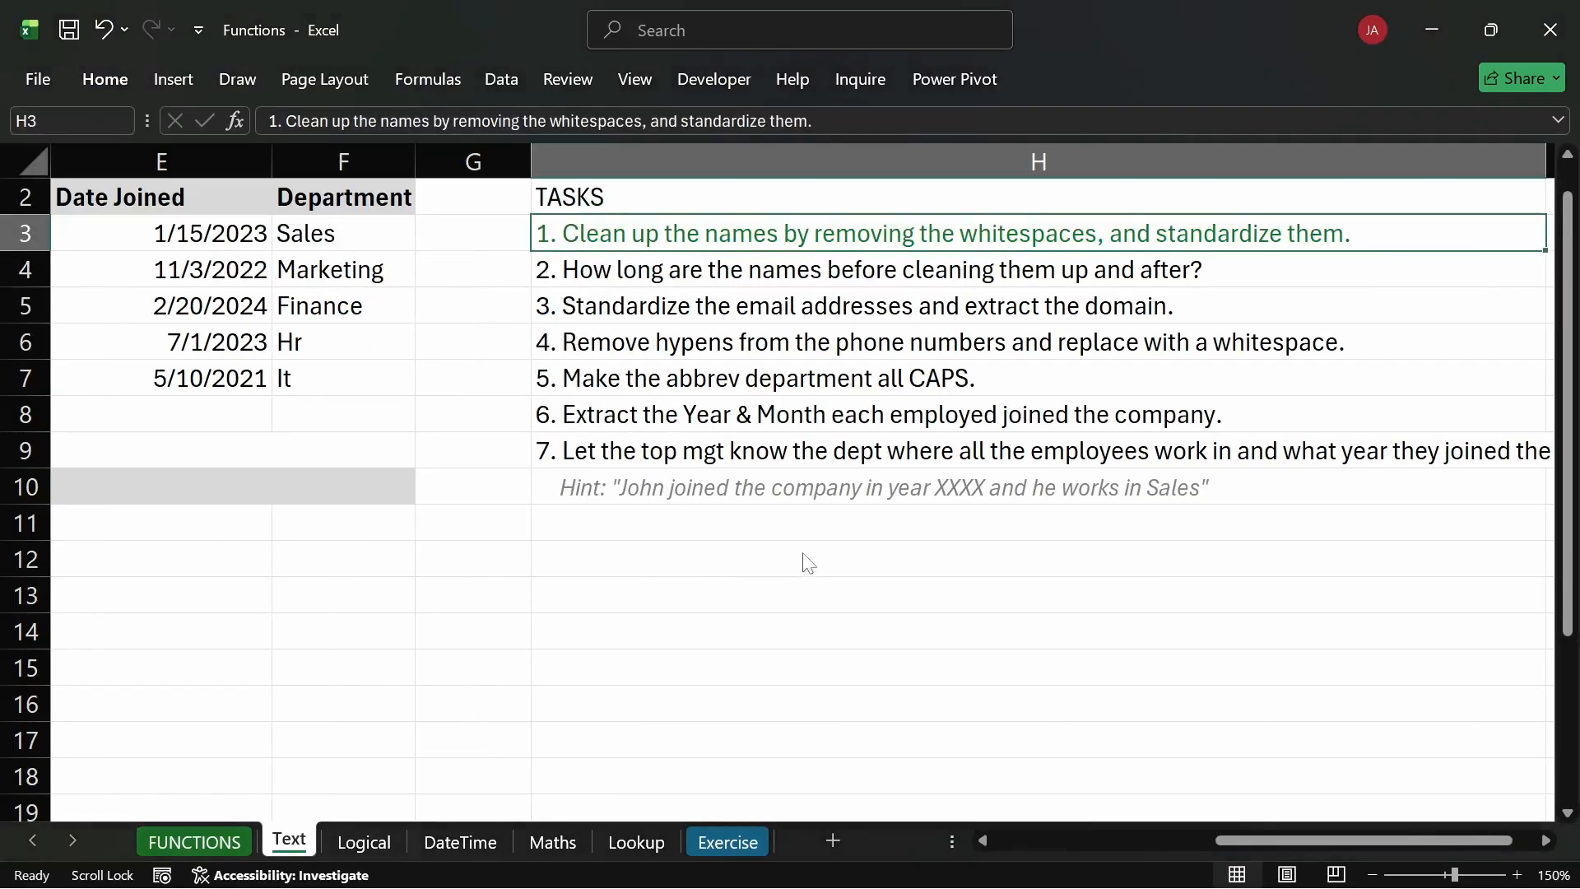
click(607, 270)
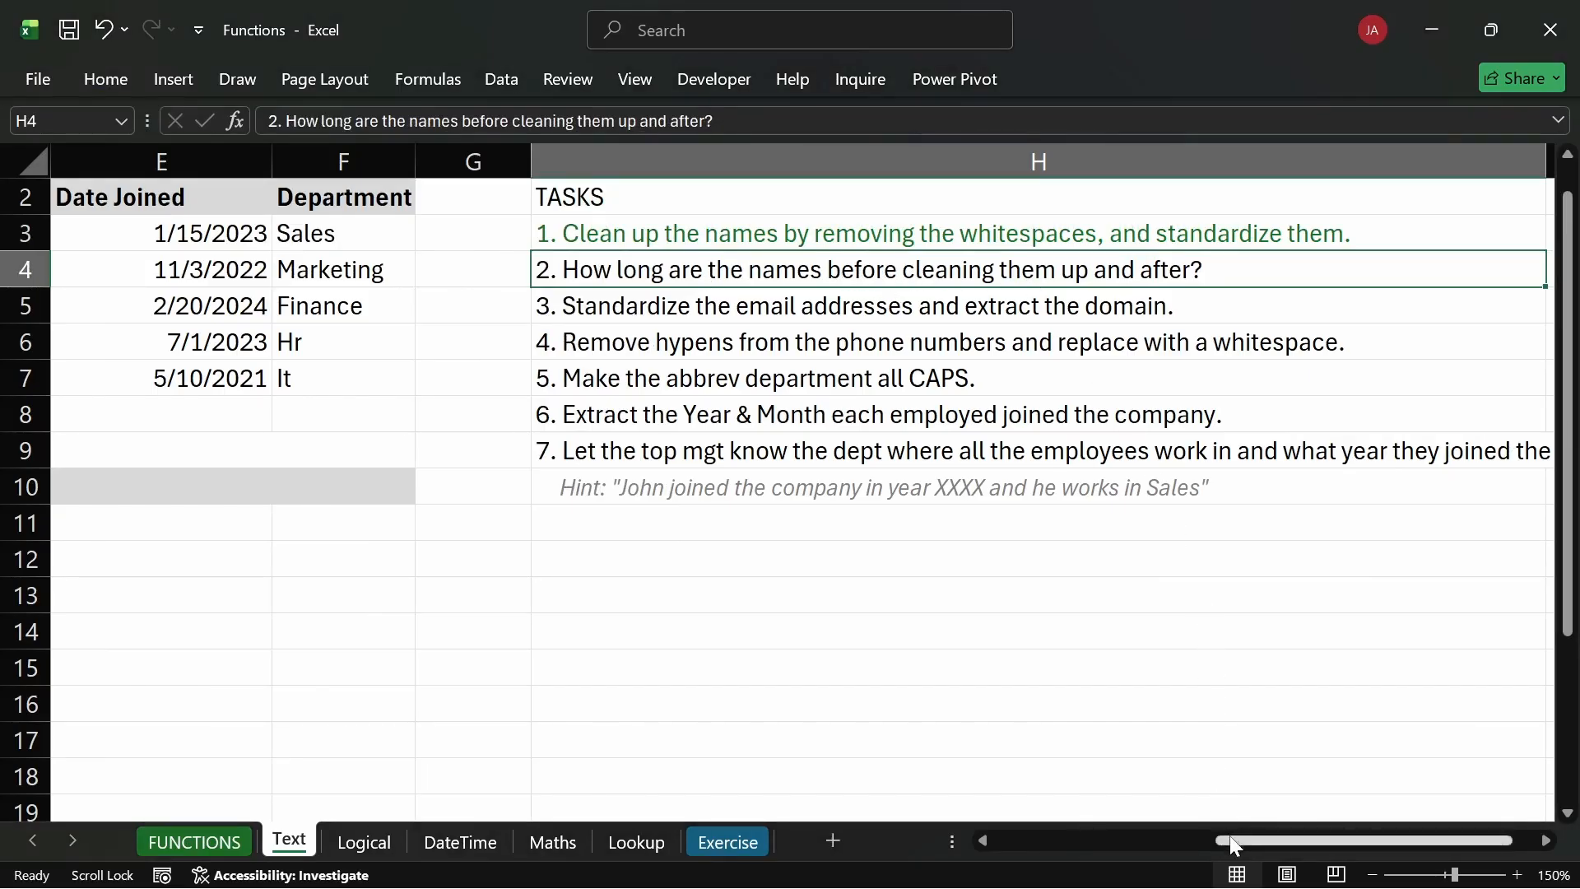
Return to the data columns and select A18, the empty cell just below the FUNCTIONS USED line.
drag(1230, 836, 892, 833)
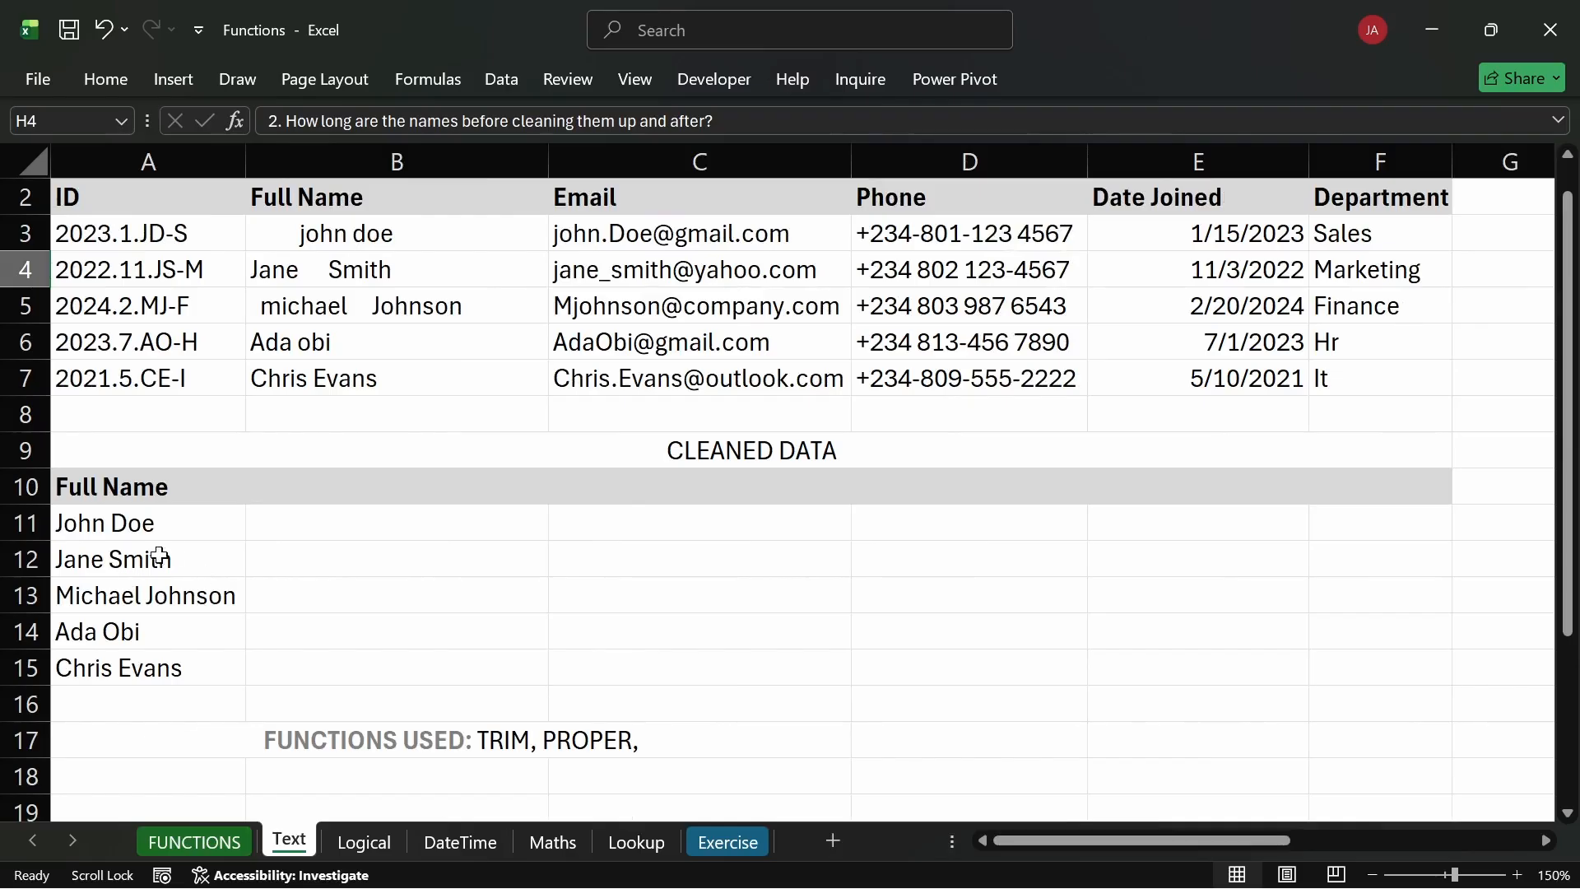
click(178, 772)
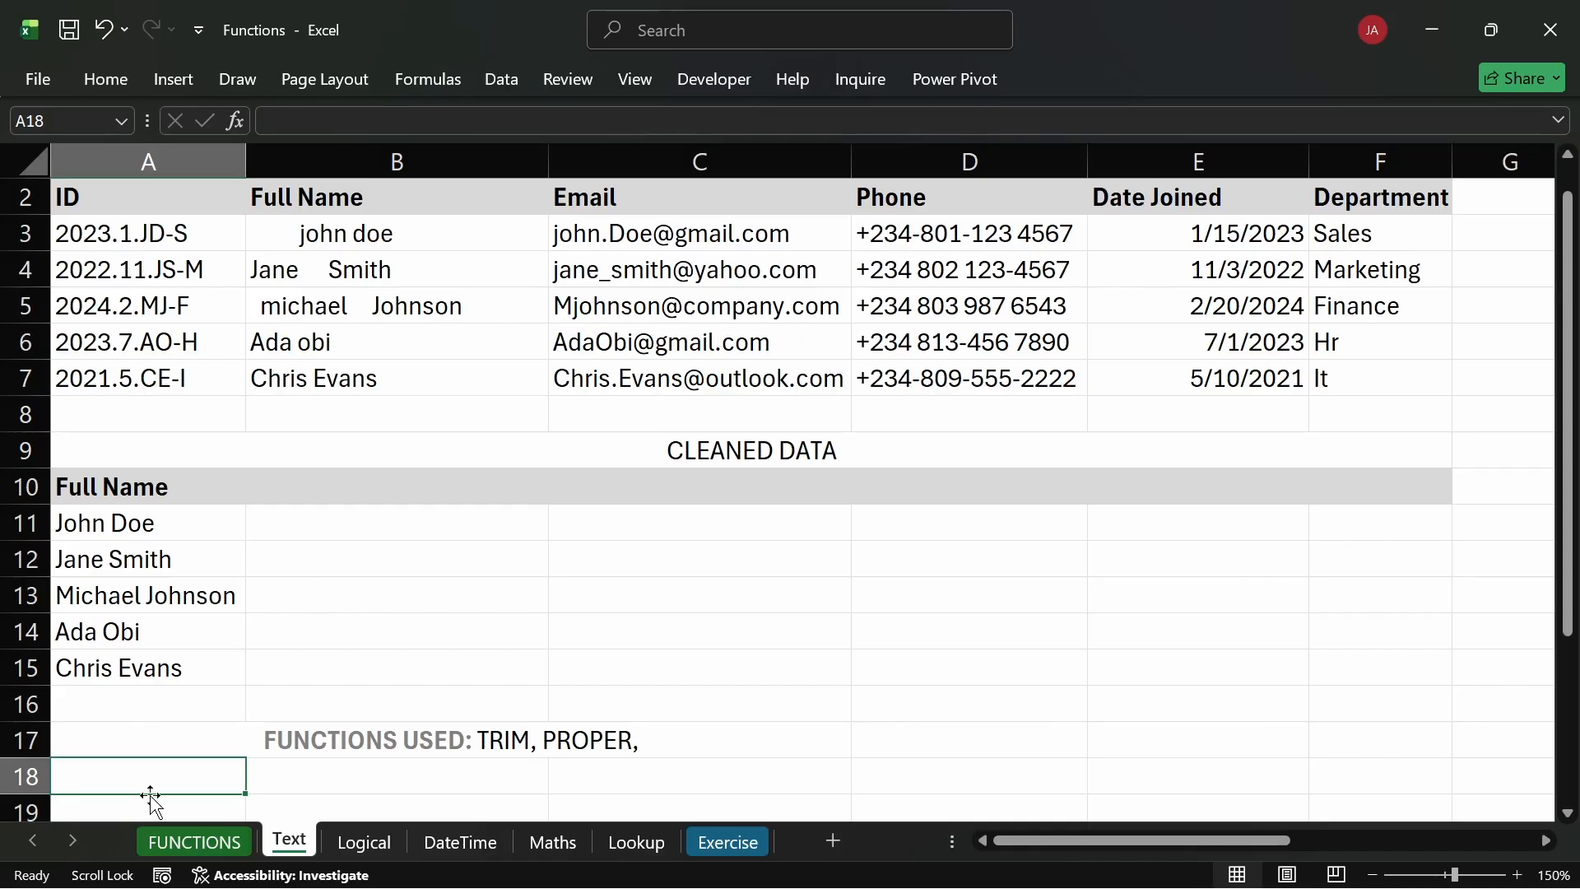
drag(338, 490, 520, 640)
drag(524, 644, 530, 653)
drag(474, 503, 566, 597)
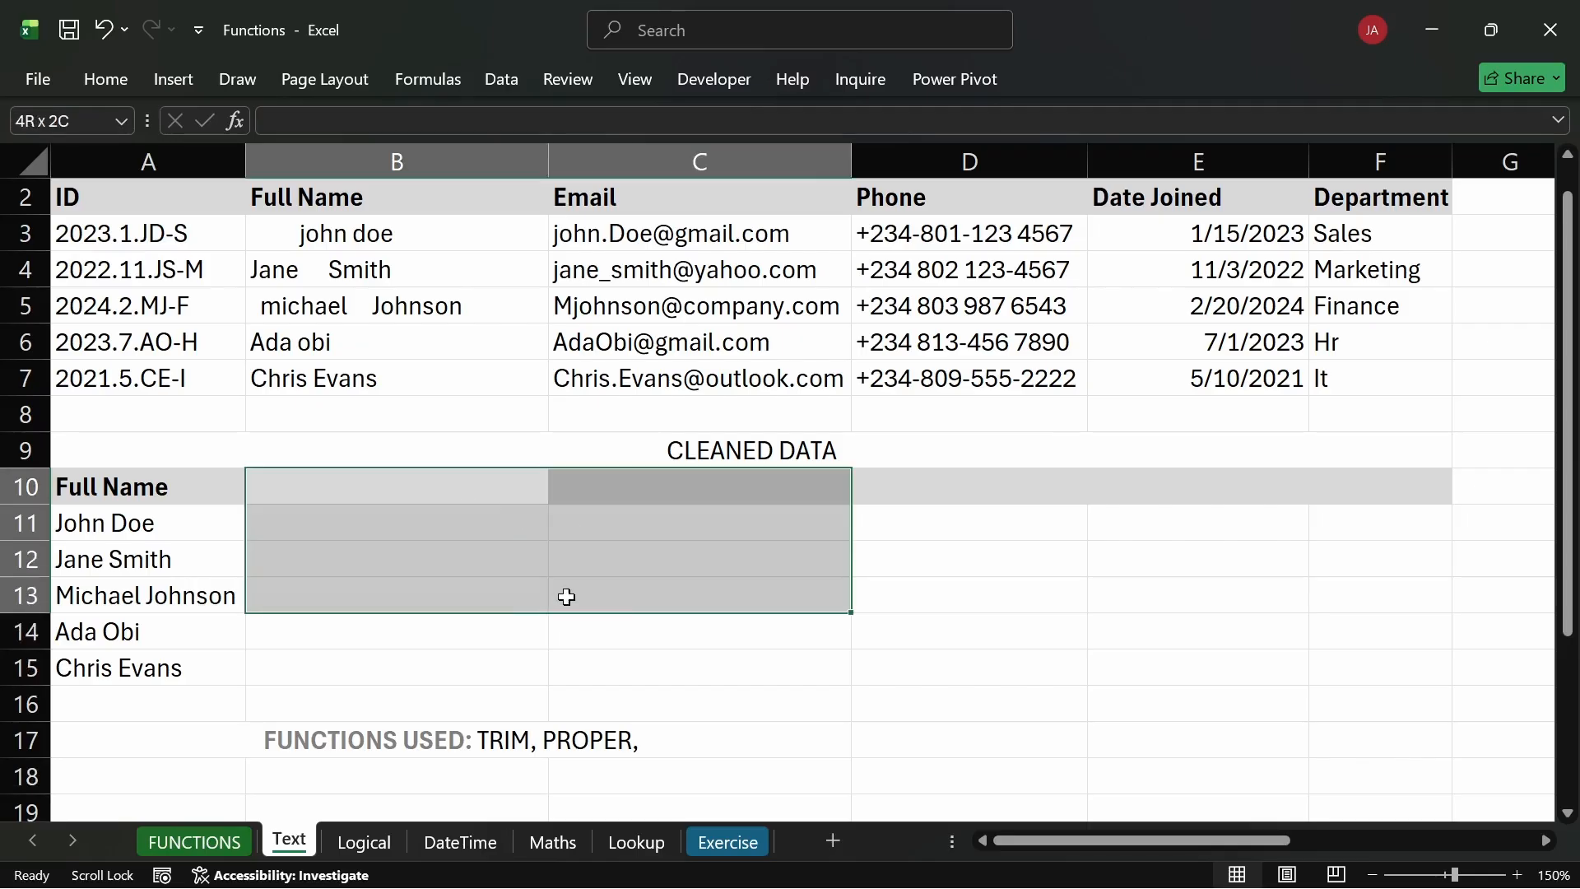
click(408, 487)
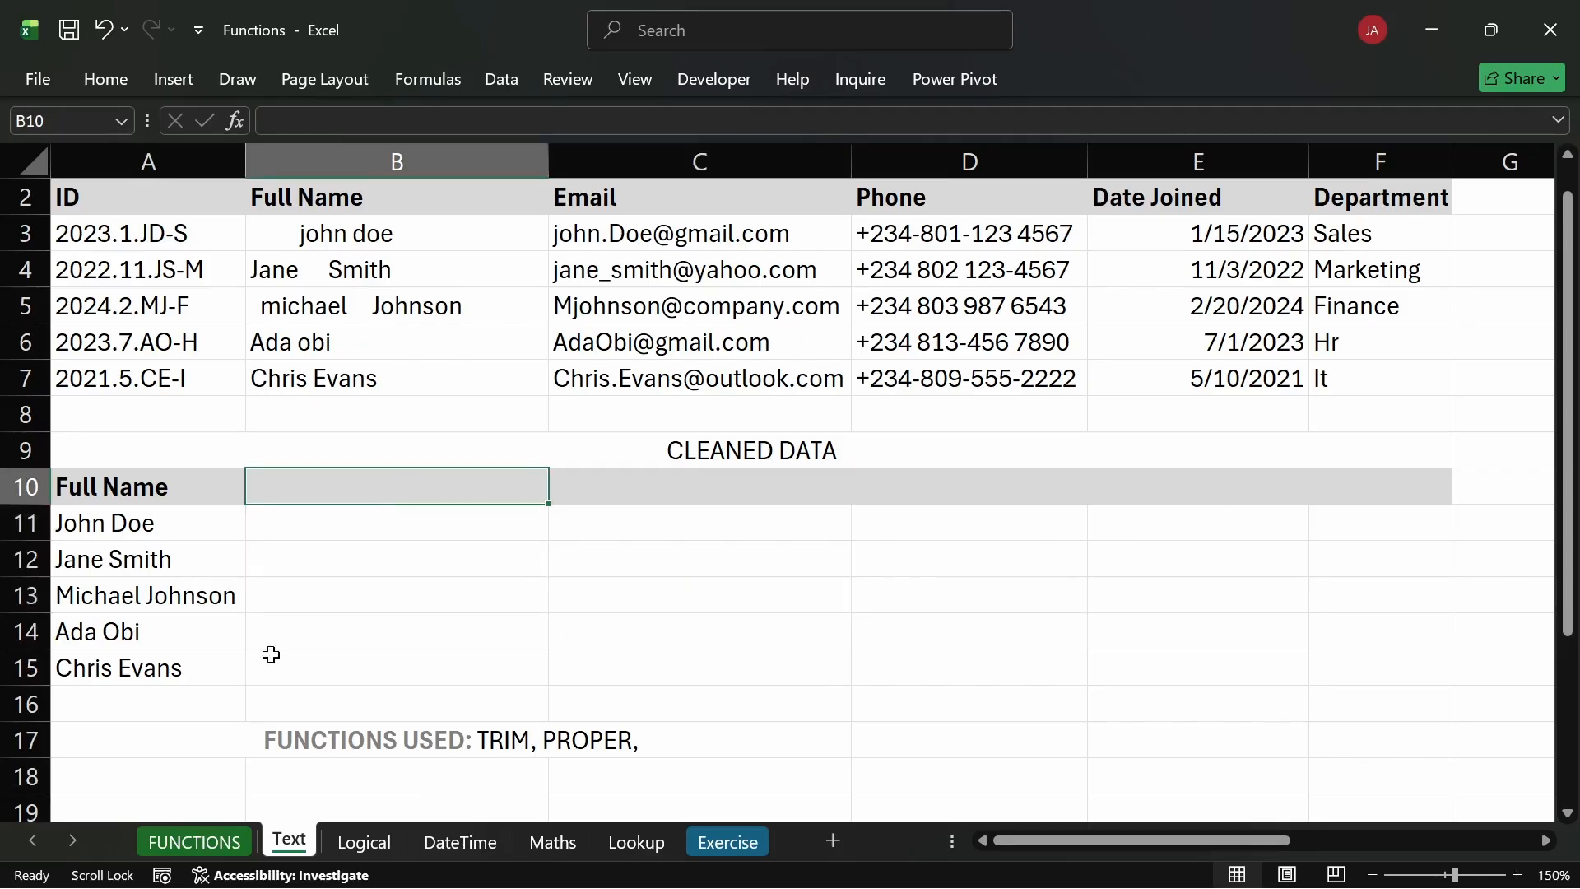
click(130, 786)
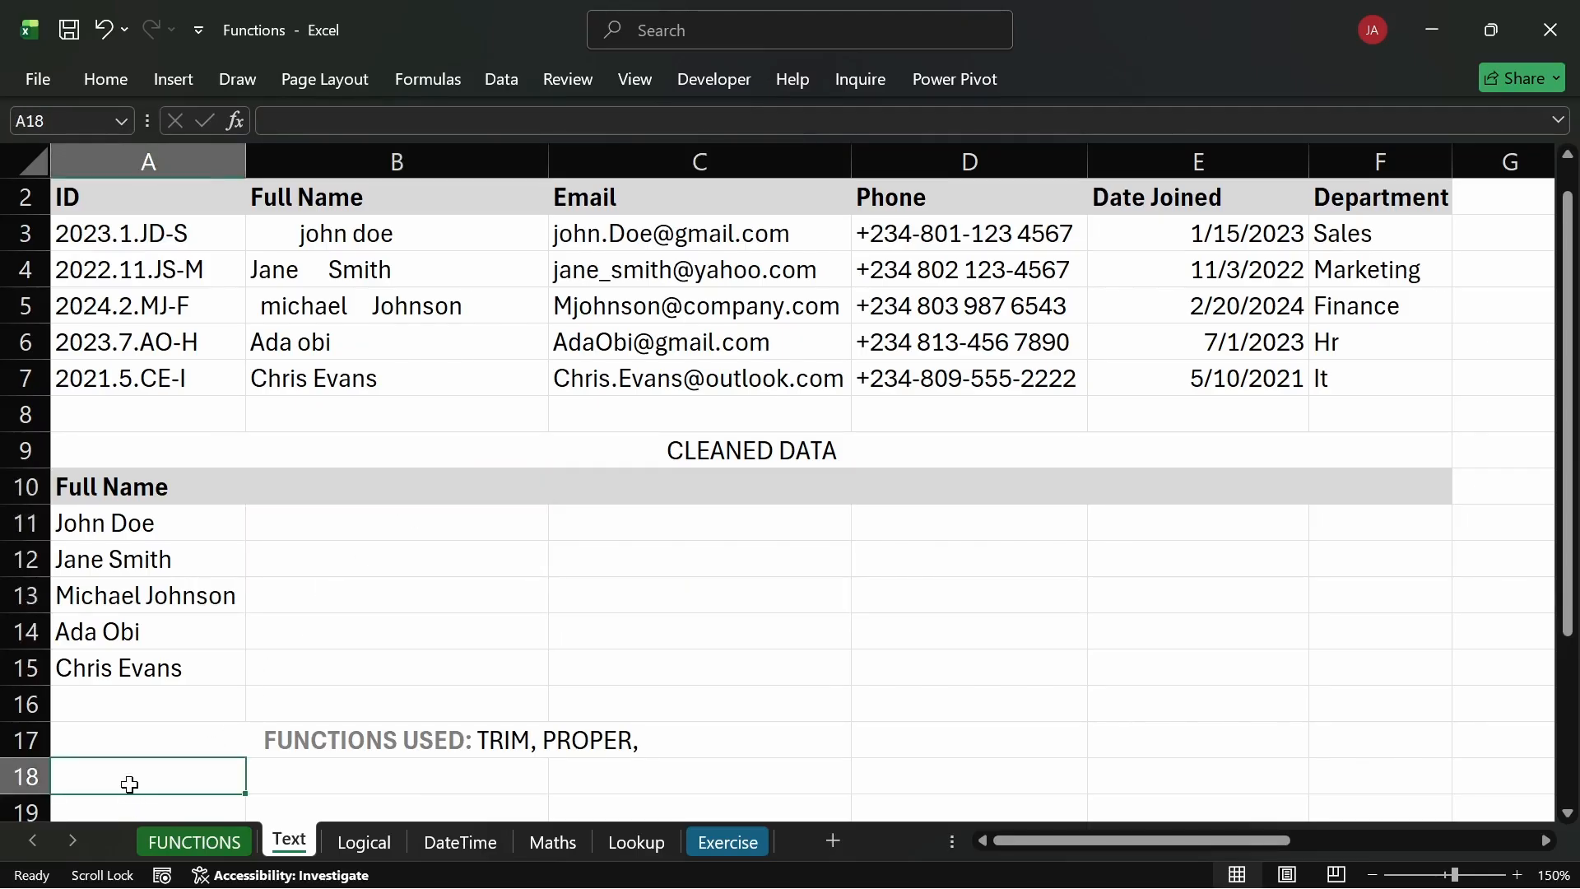
text(lEN)
key(BackSpace)
key(BackSpace)
key(BackSpace)
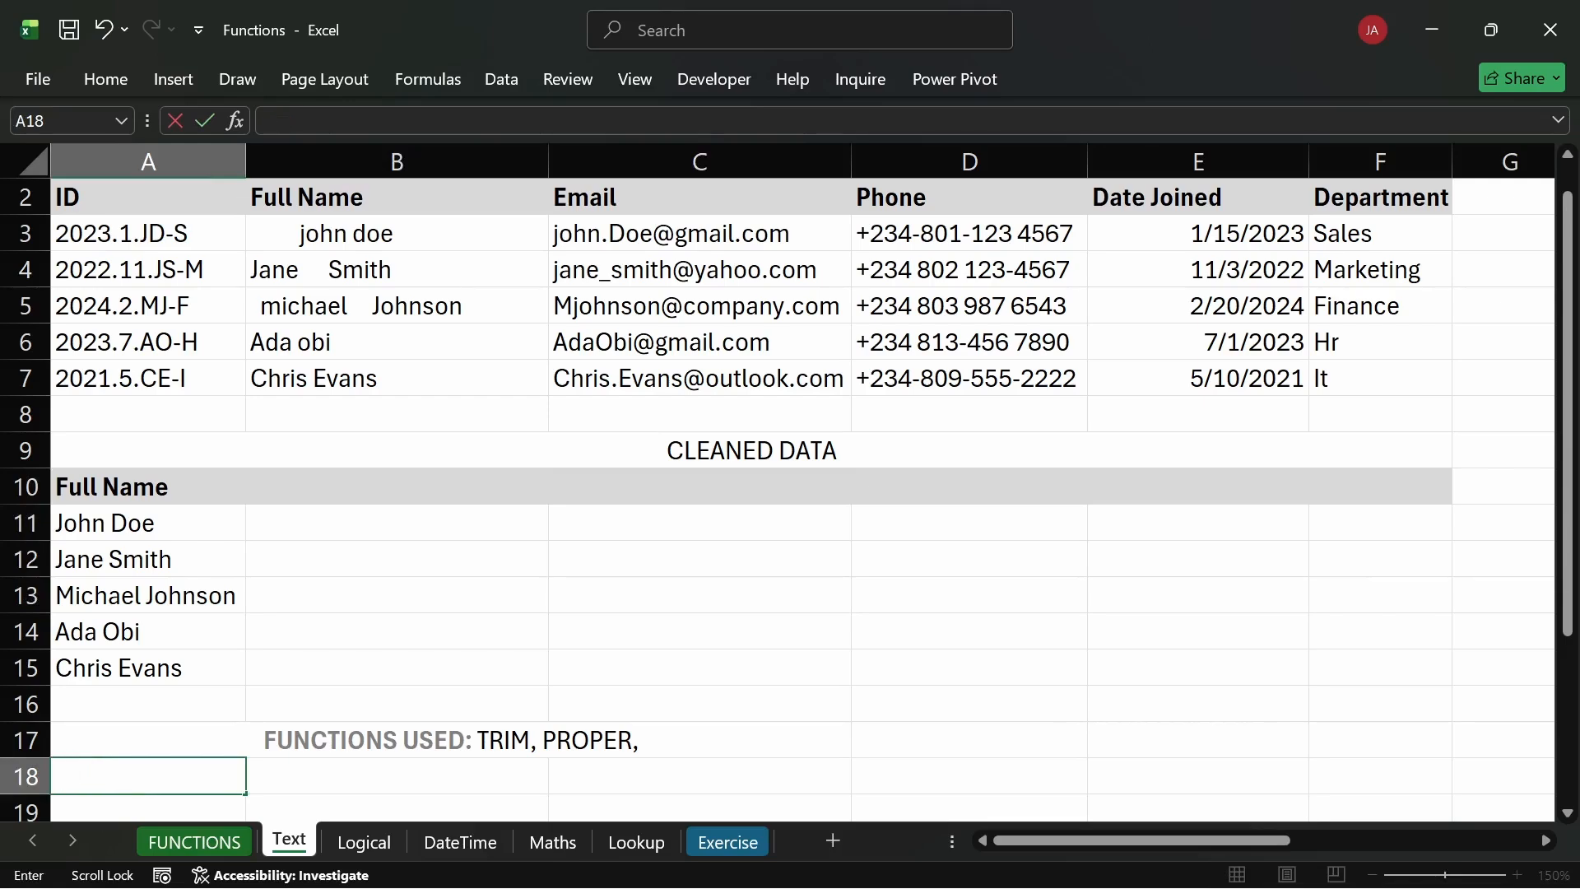
text(fU)
key(BackSpace)
key(BackSpace)
key(BackSpace)
text(D)
key(BackSpace)
Enter the heading "Full Name Length (b4 cleaning/0" in A18.
text(F)
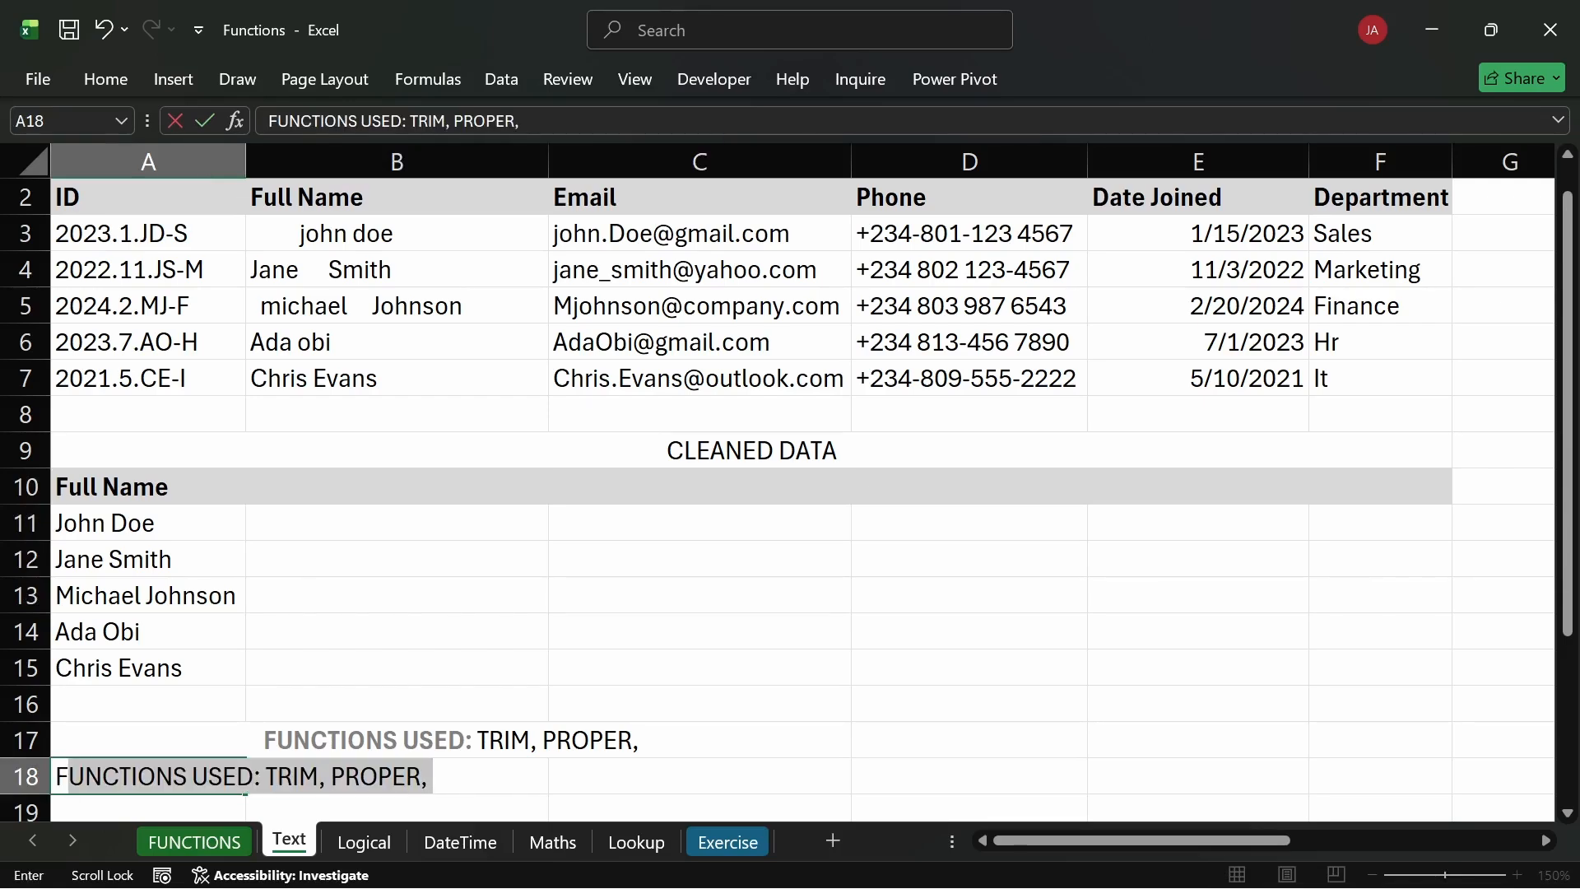
text(ull Name)
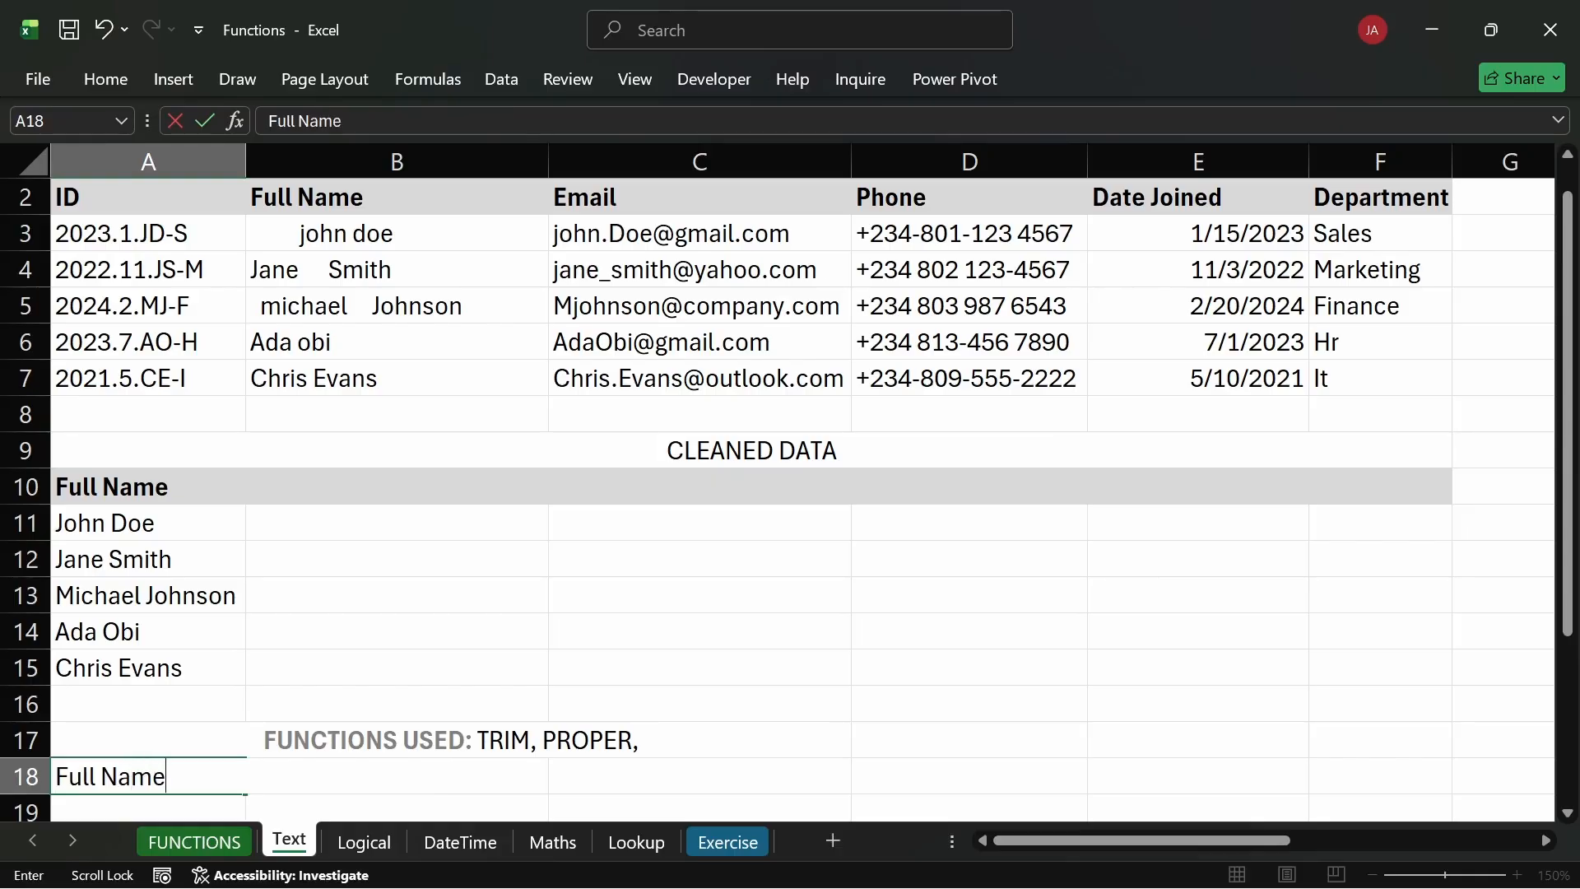
text( Leng)
key(BackSpace)
text(ght)
key(BackSpace)
key(BackSpace)
text(th)
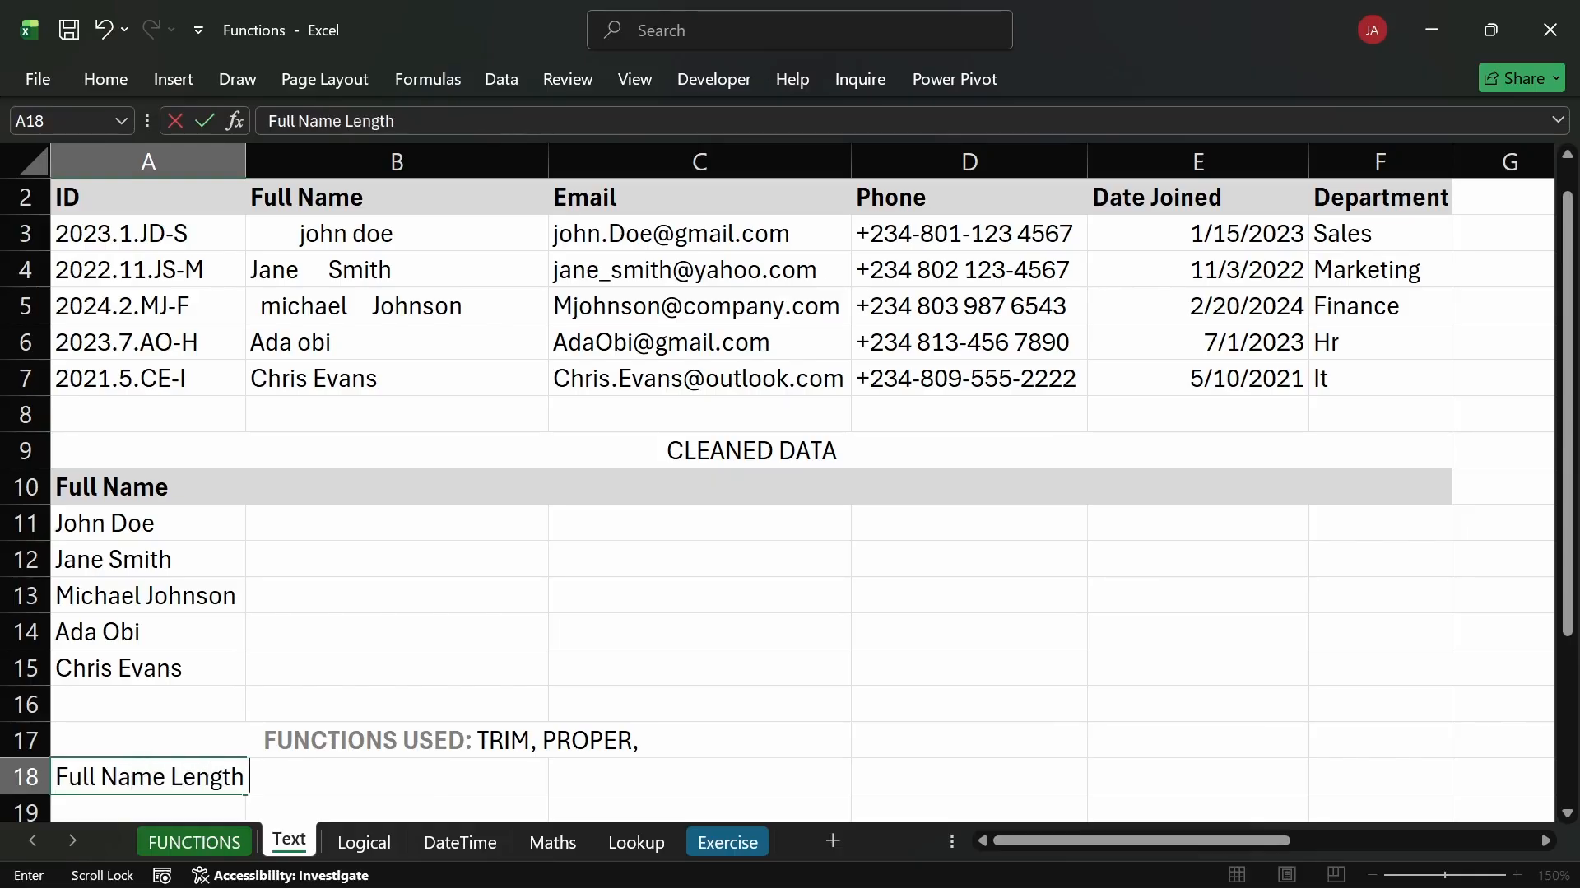
text( (b4 cle)
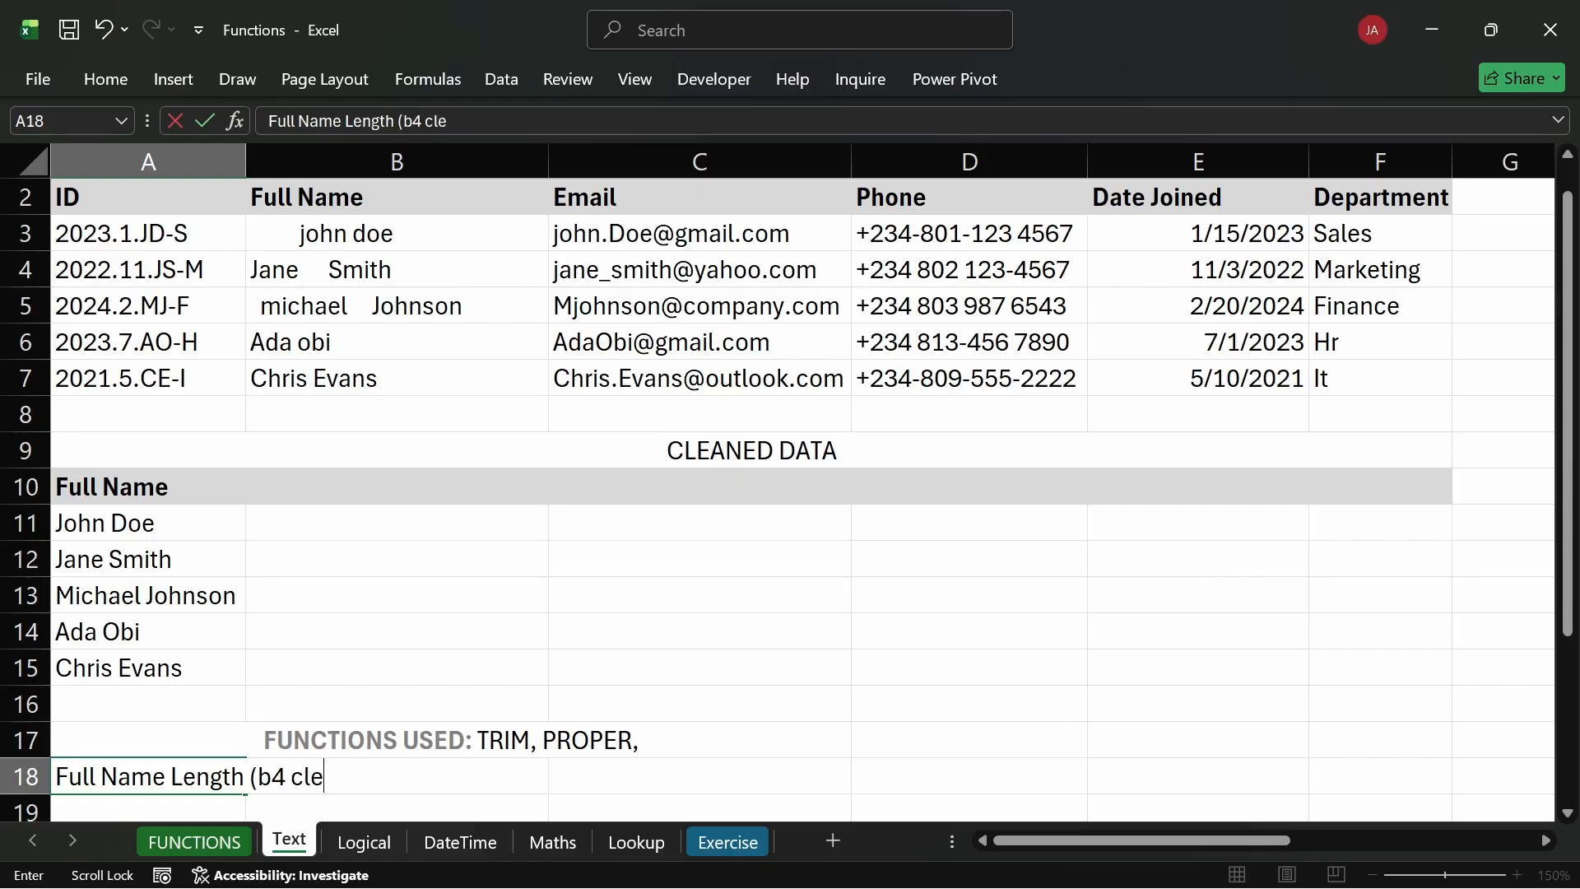
text(aning/0)
key(Return)
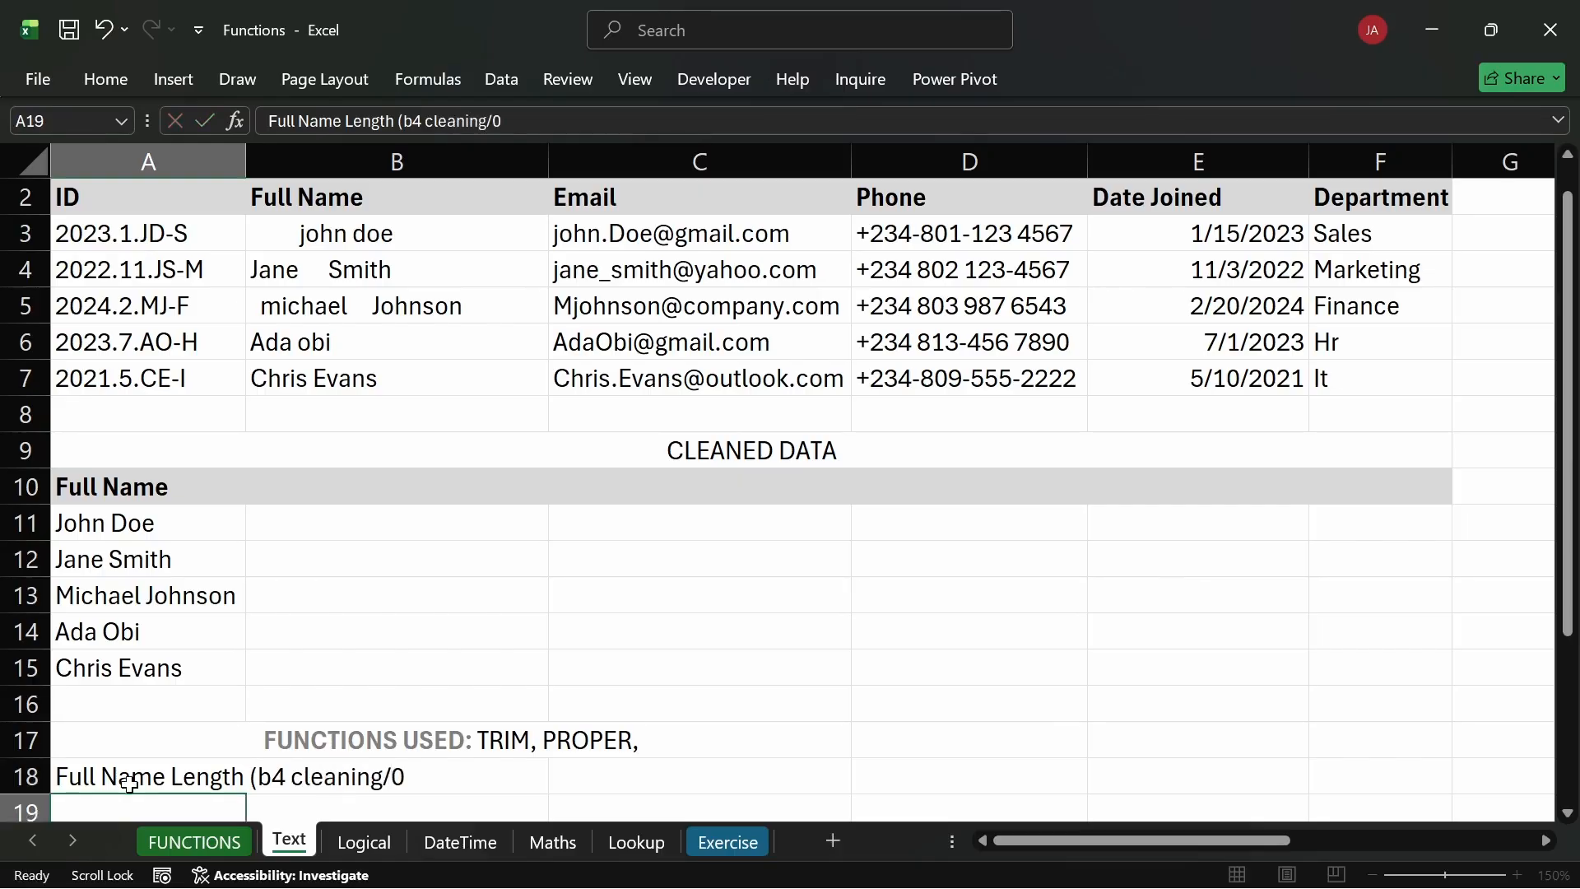
Correct the end of the A18 heading so it reads "Full Name Length (b4 cleaning)".
double_click(126, 743)
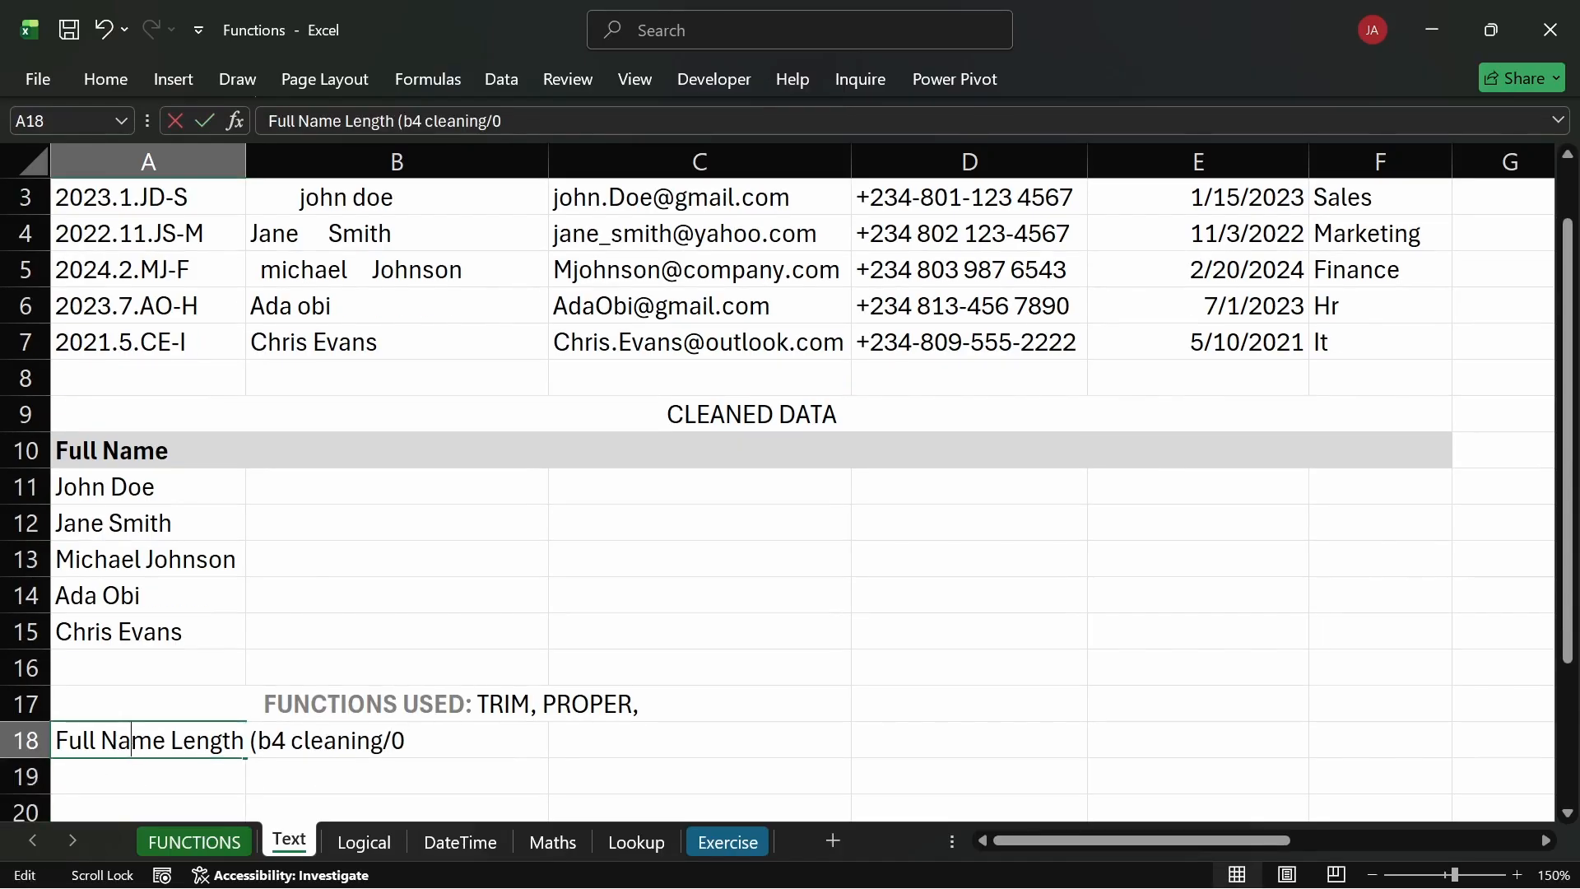
key(BackSpace)
key(BackSpace)
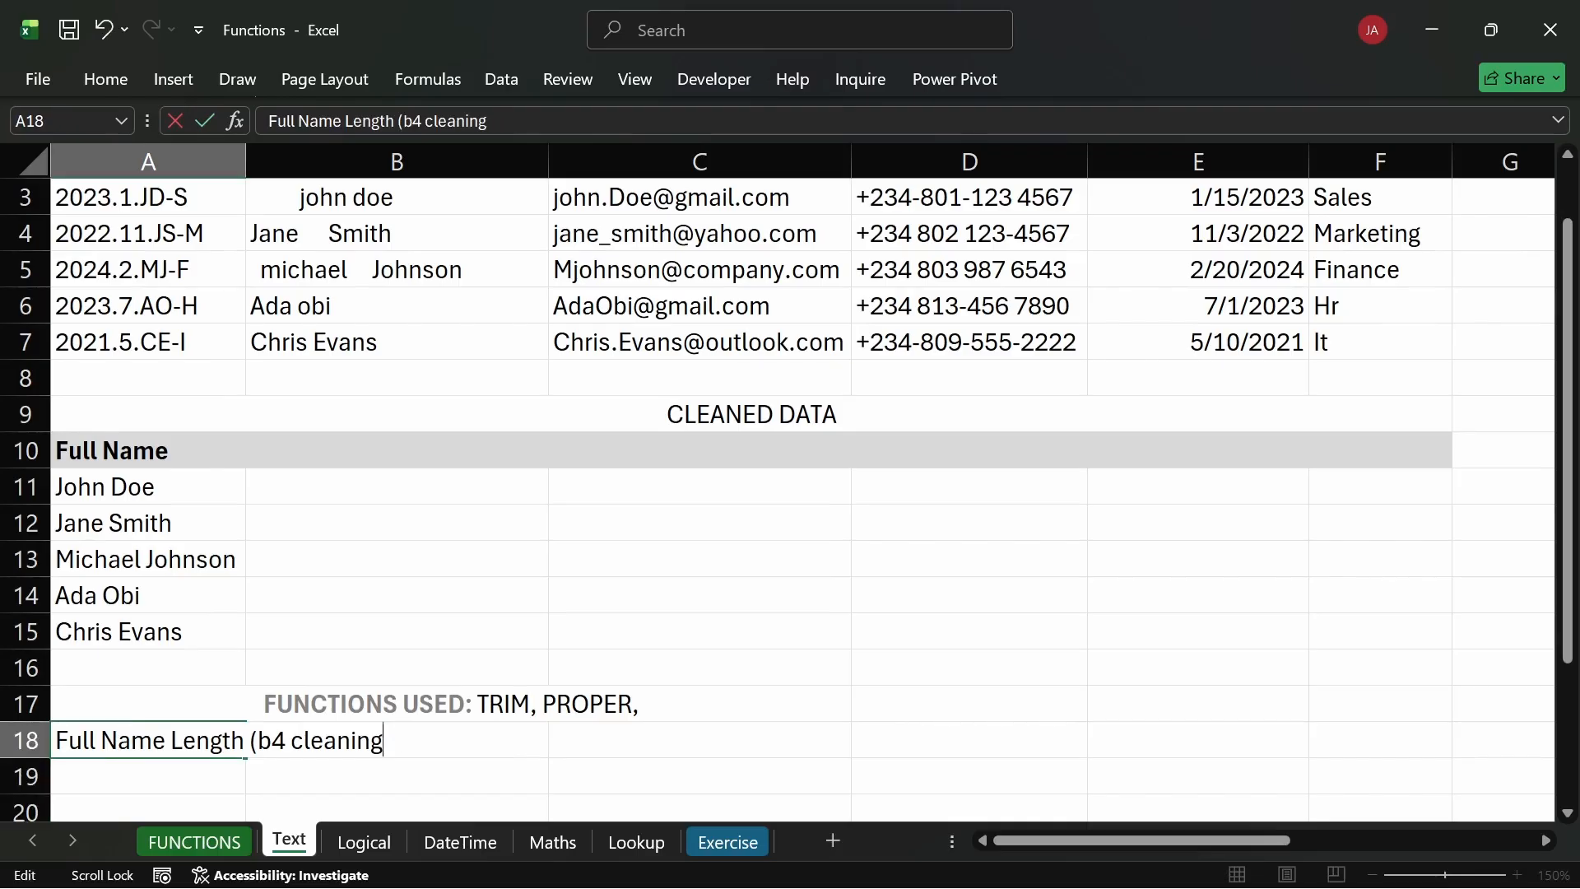
text())
key(Return)
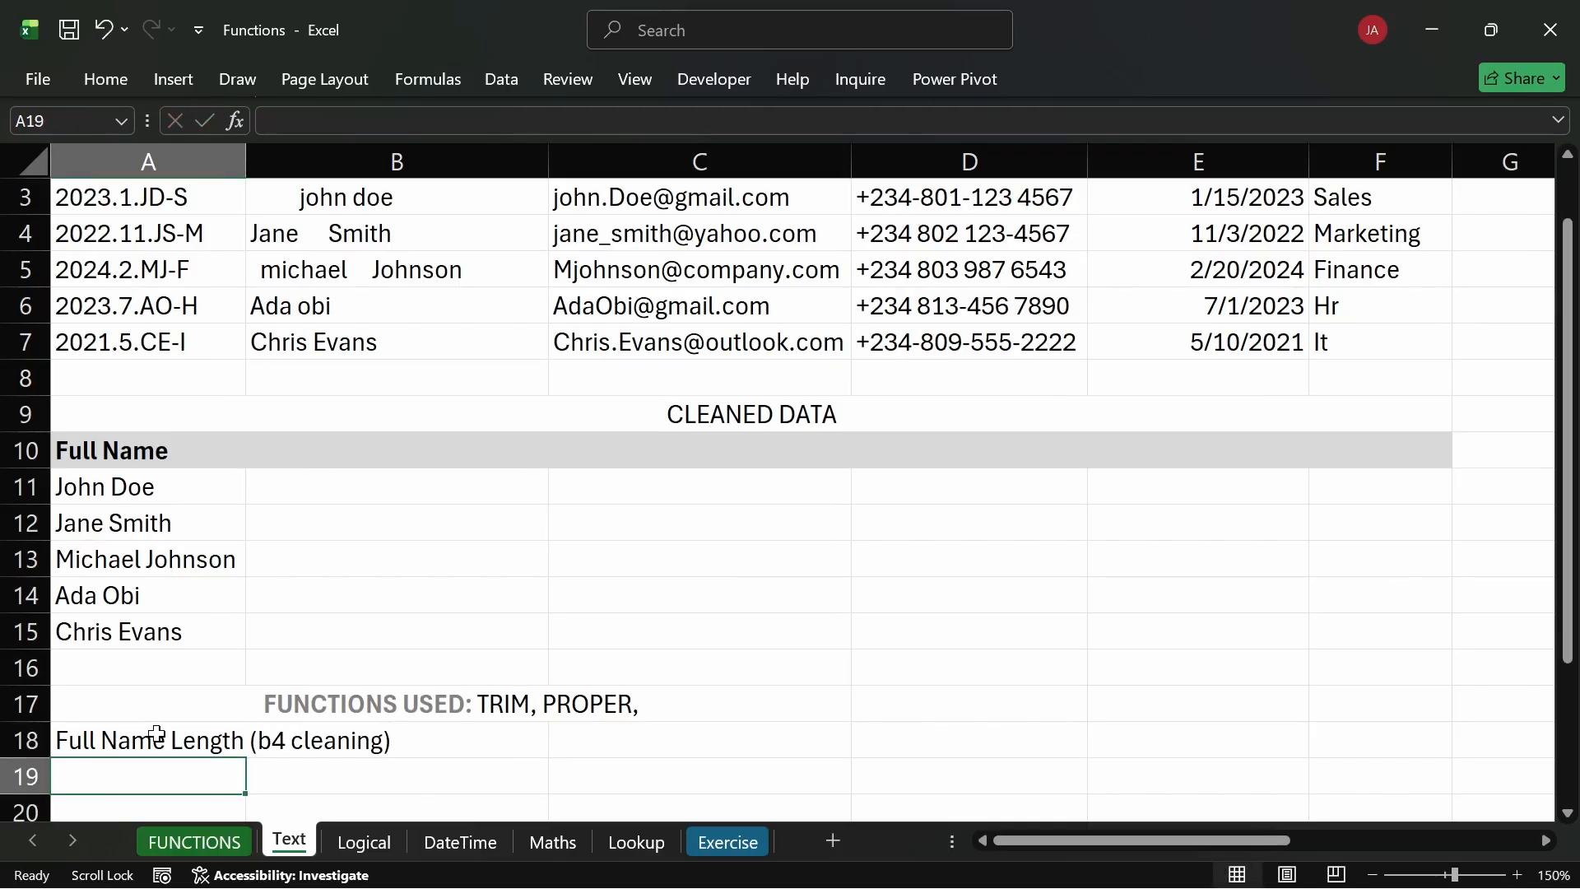
Copy the A18 heading across to B18 and change the copy to "Full Name Length (after cleaning)".
click(189, 750)
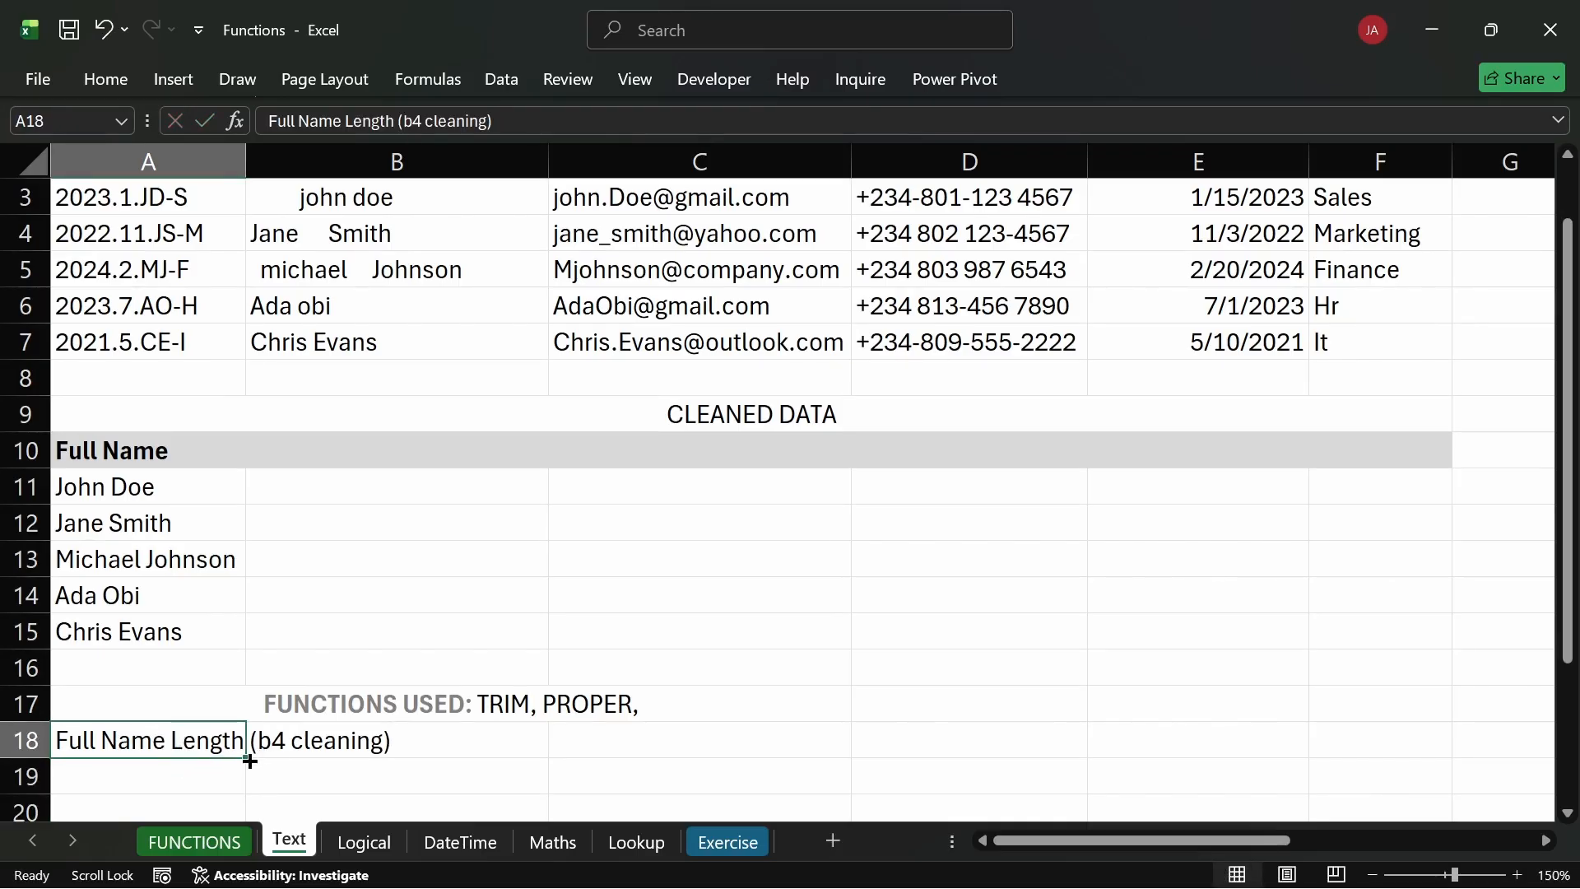
drag(247, 753, 512, 751)
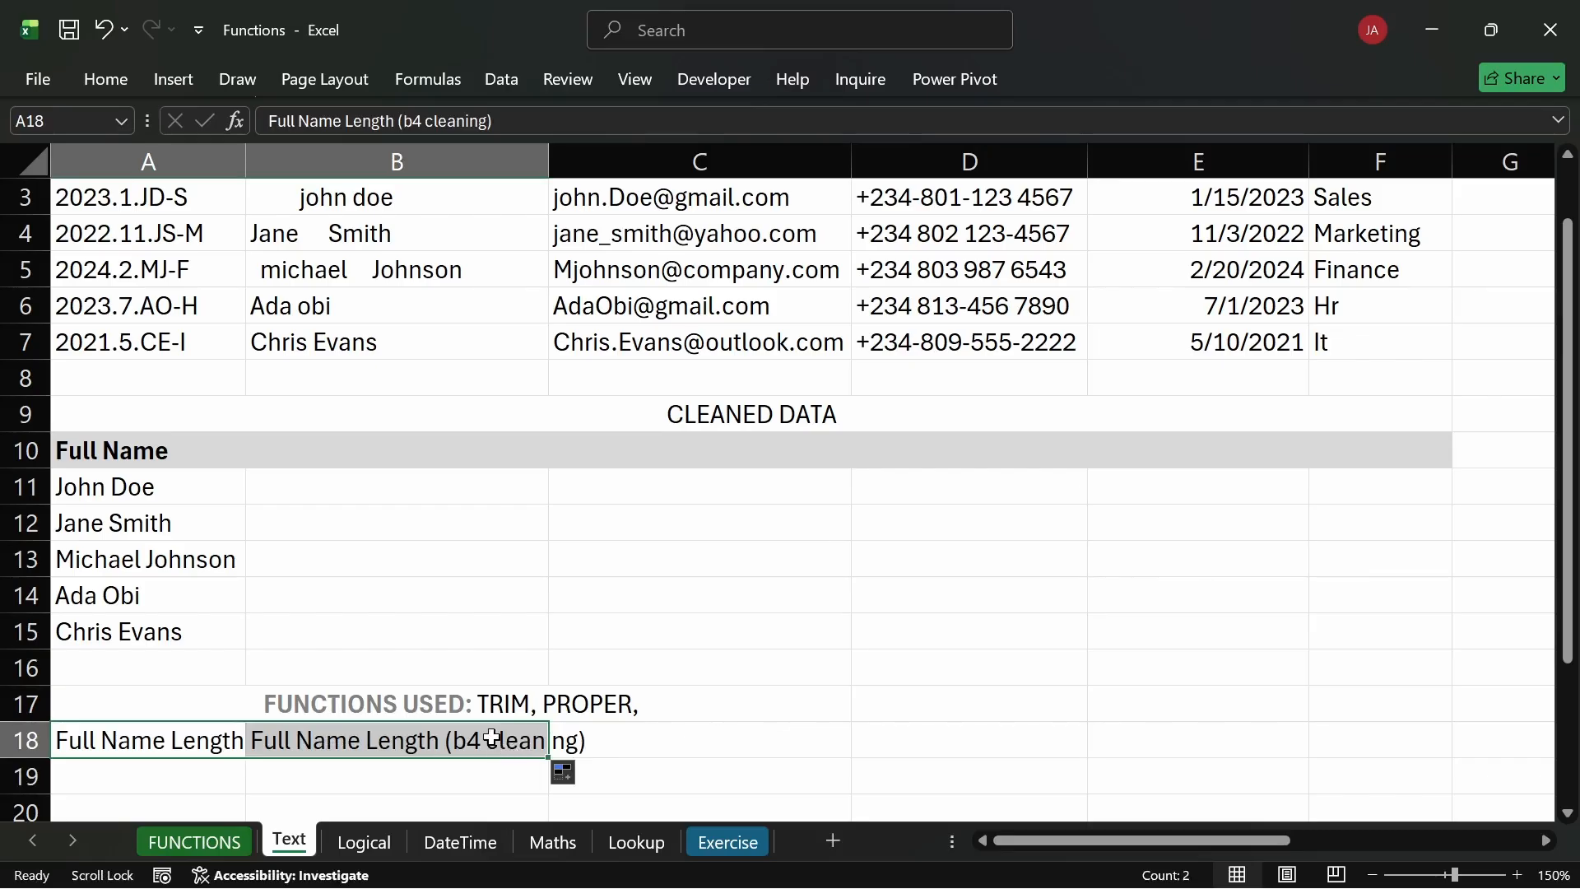
double_click(485, 741)
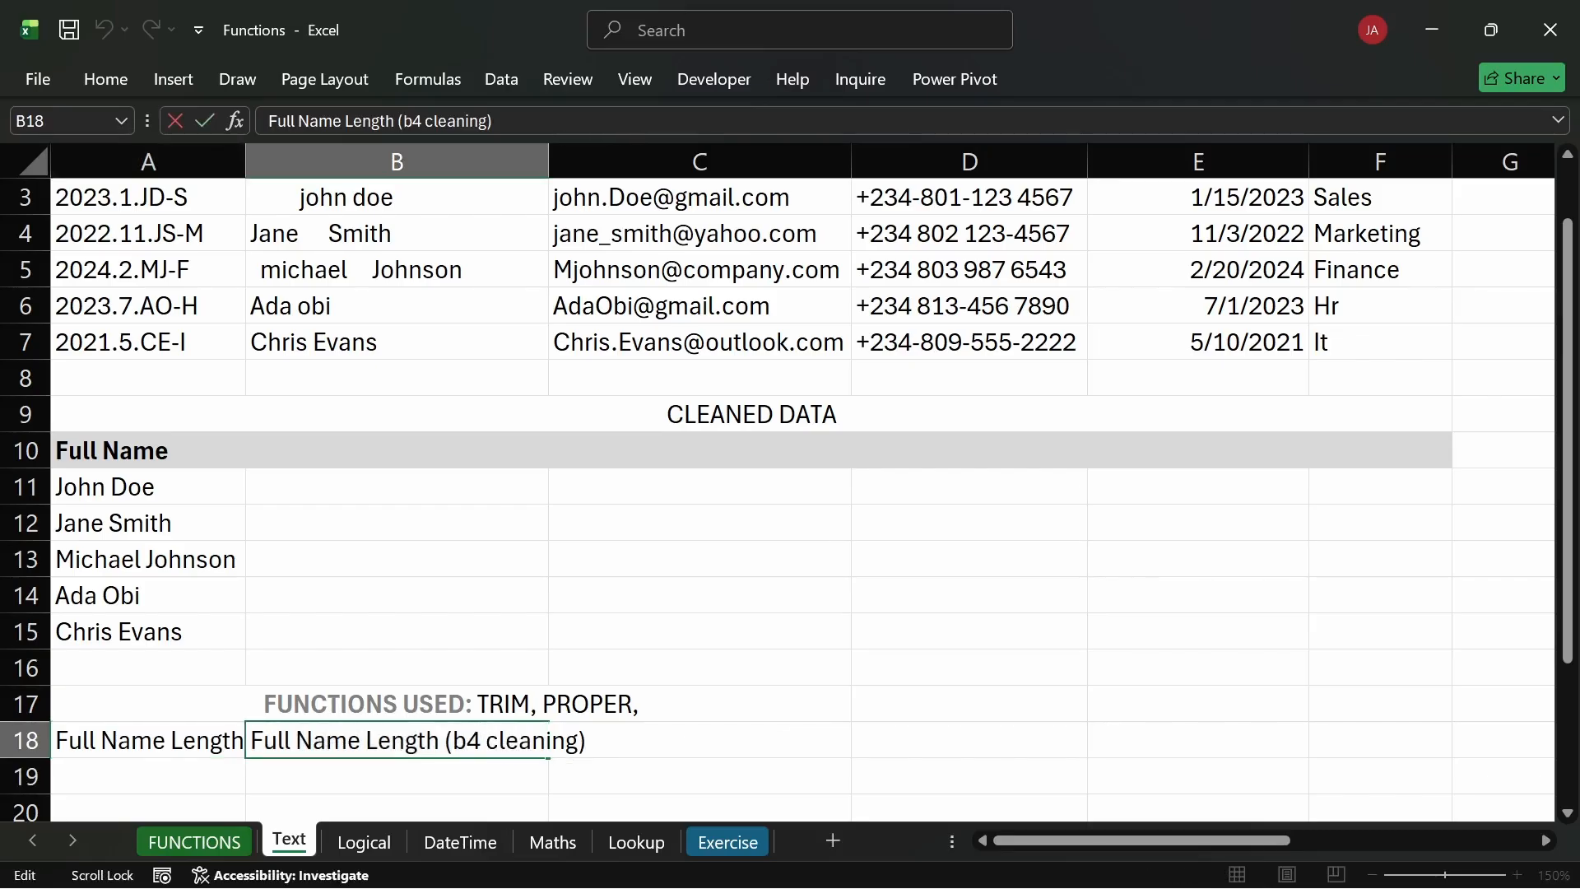
drag(472, 740, 451, 741)
text(after)
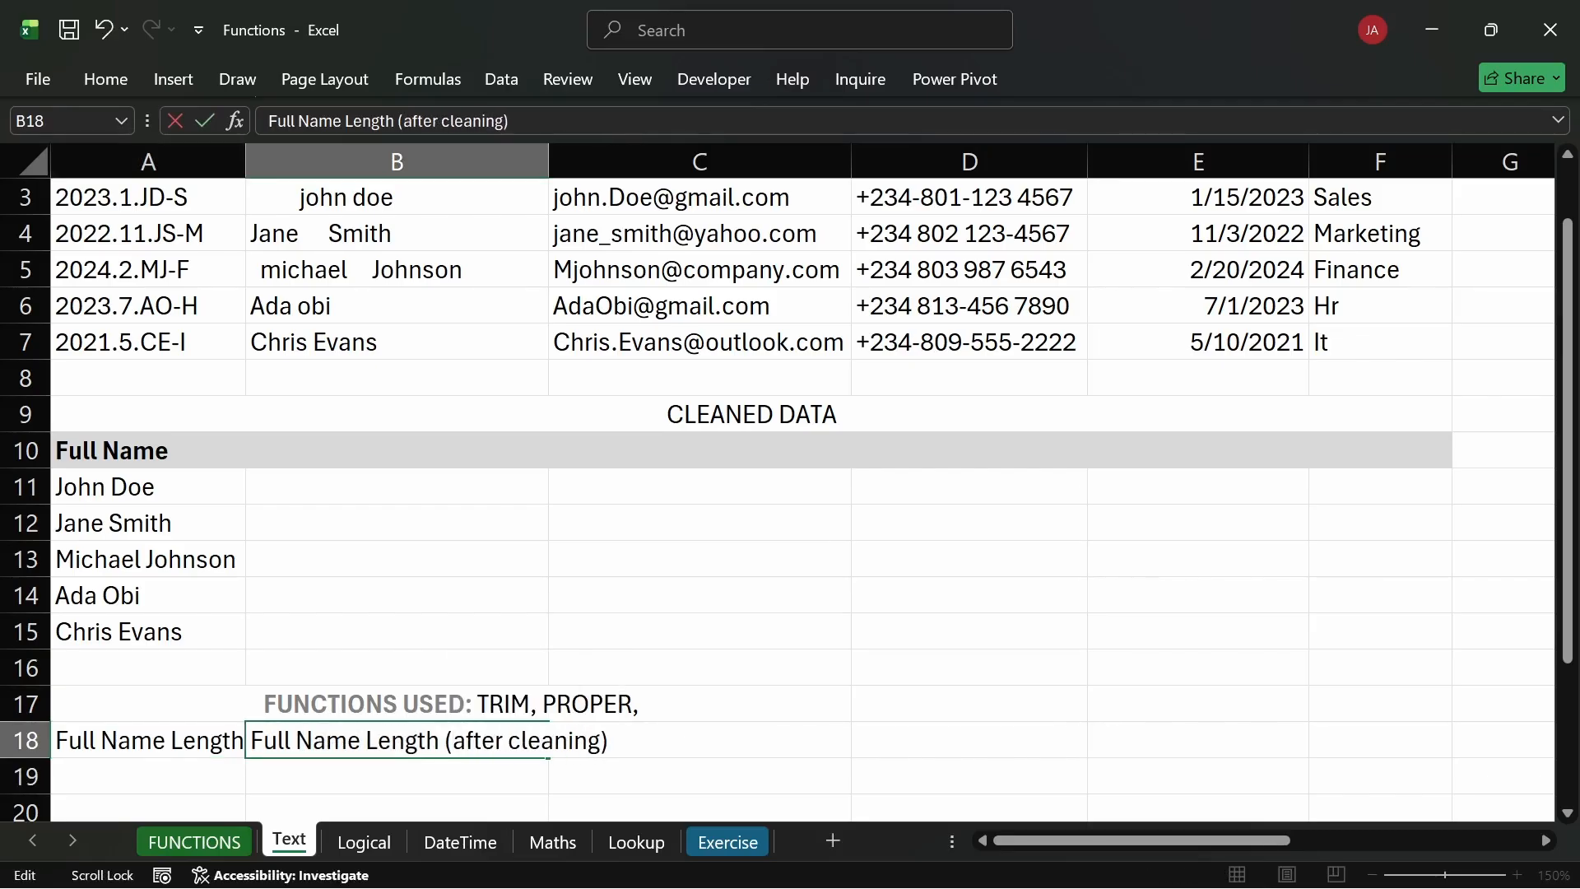
key(Return)
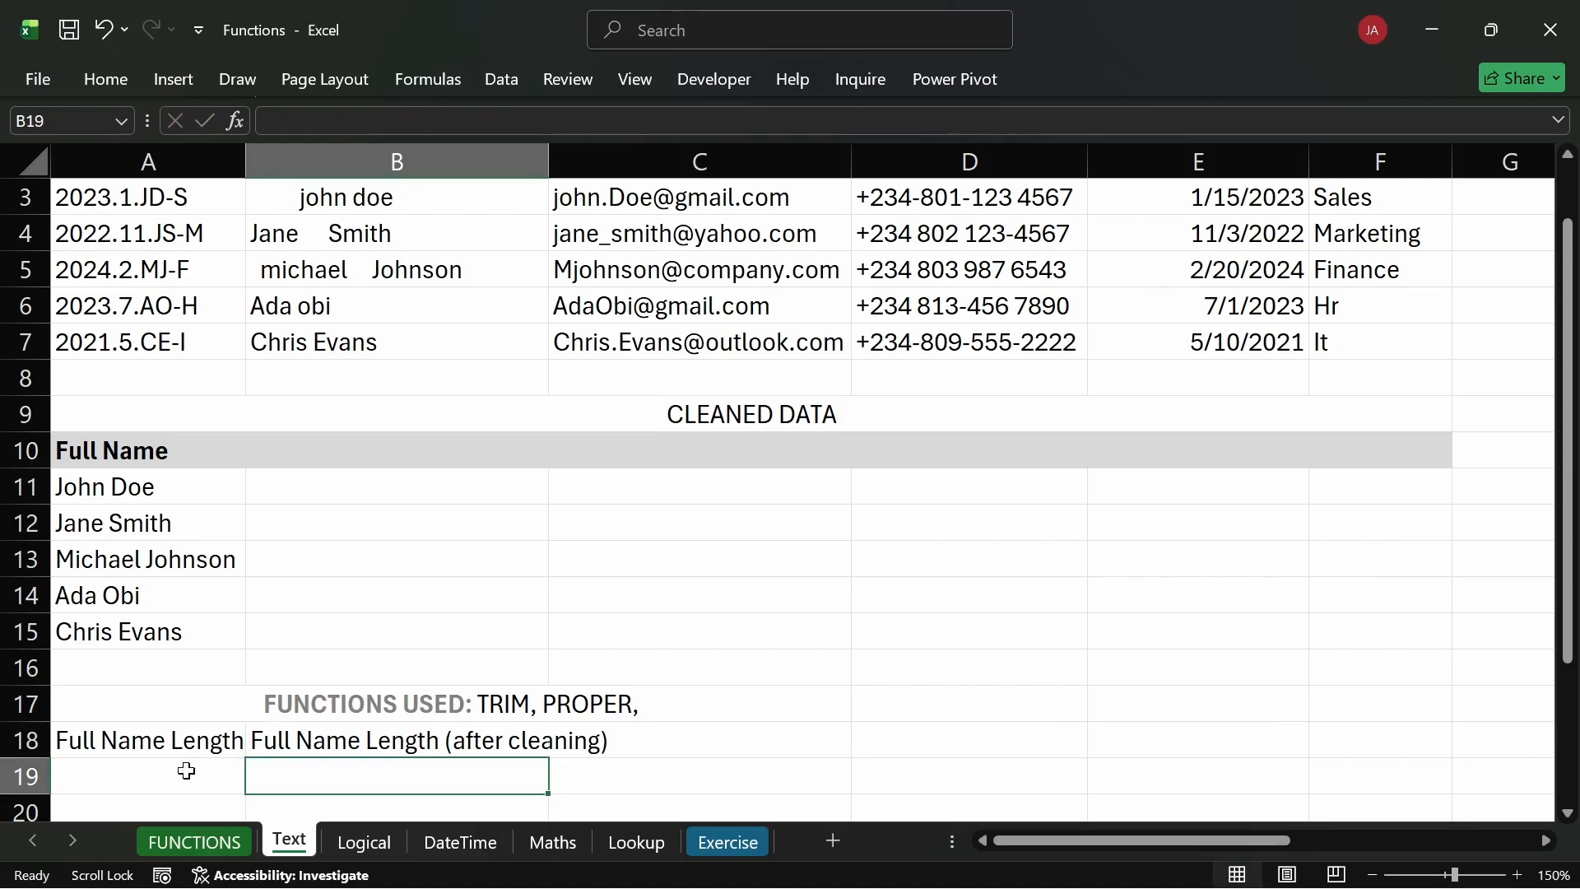
Enter =LEN(B3) in A19 to count the characters of the first raw name and fill it down through A23.
click(186, 771)
text(=len)
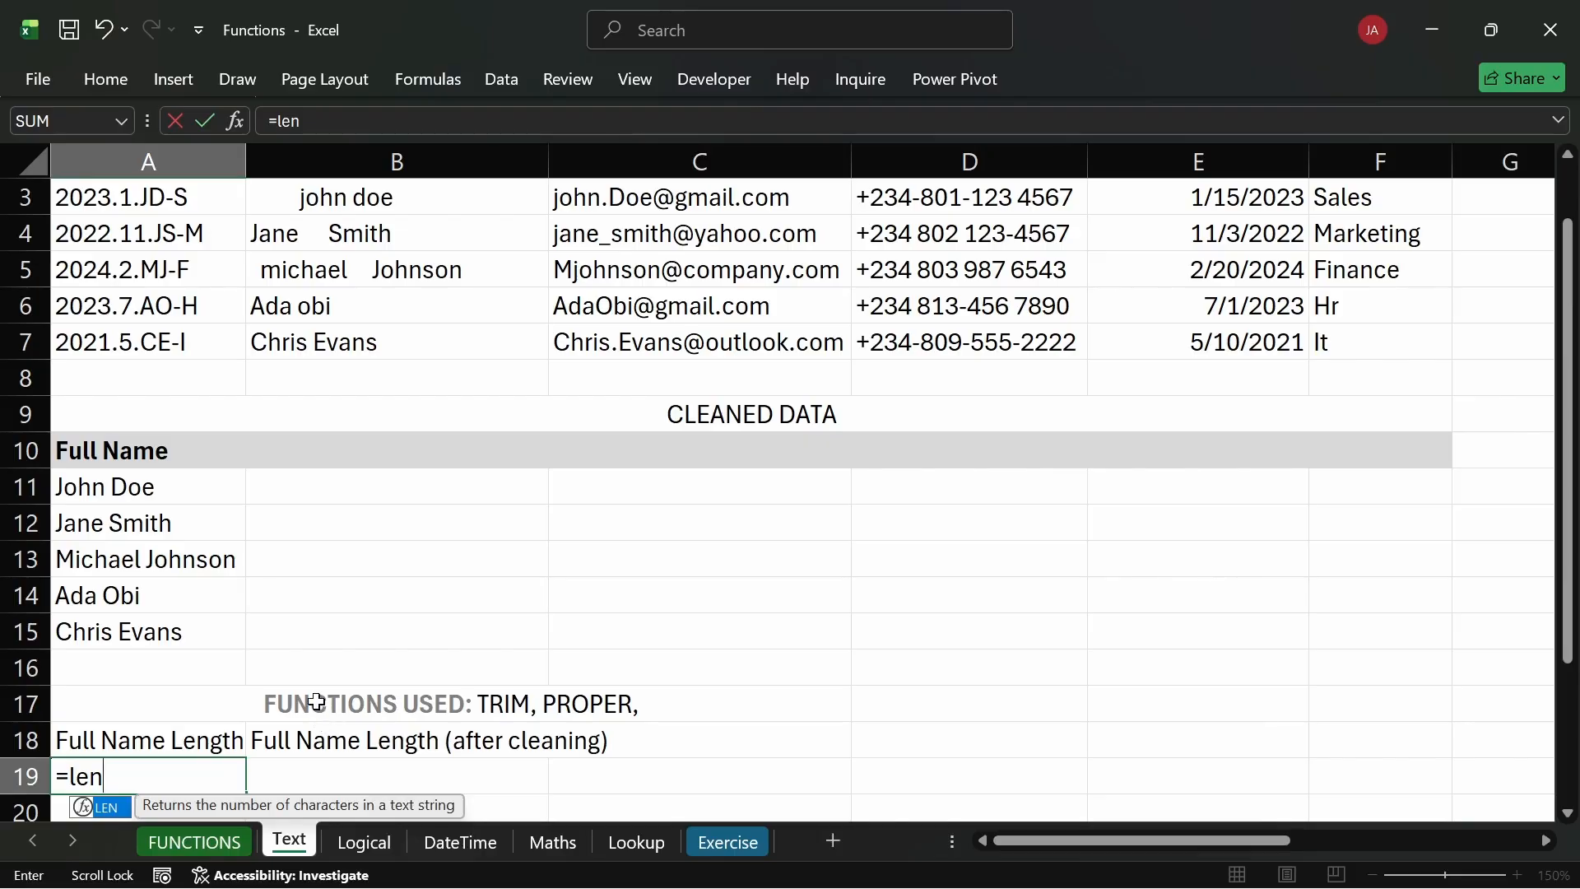
key(Tab)
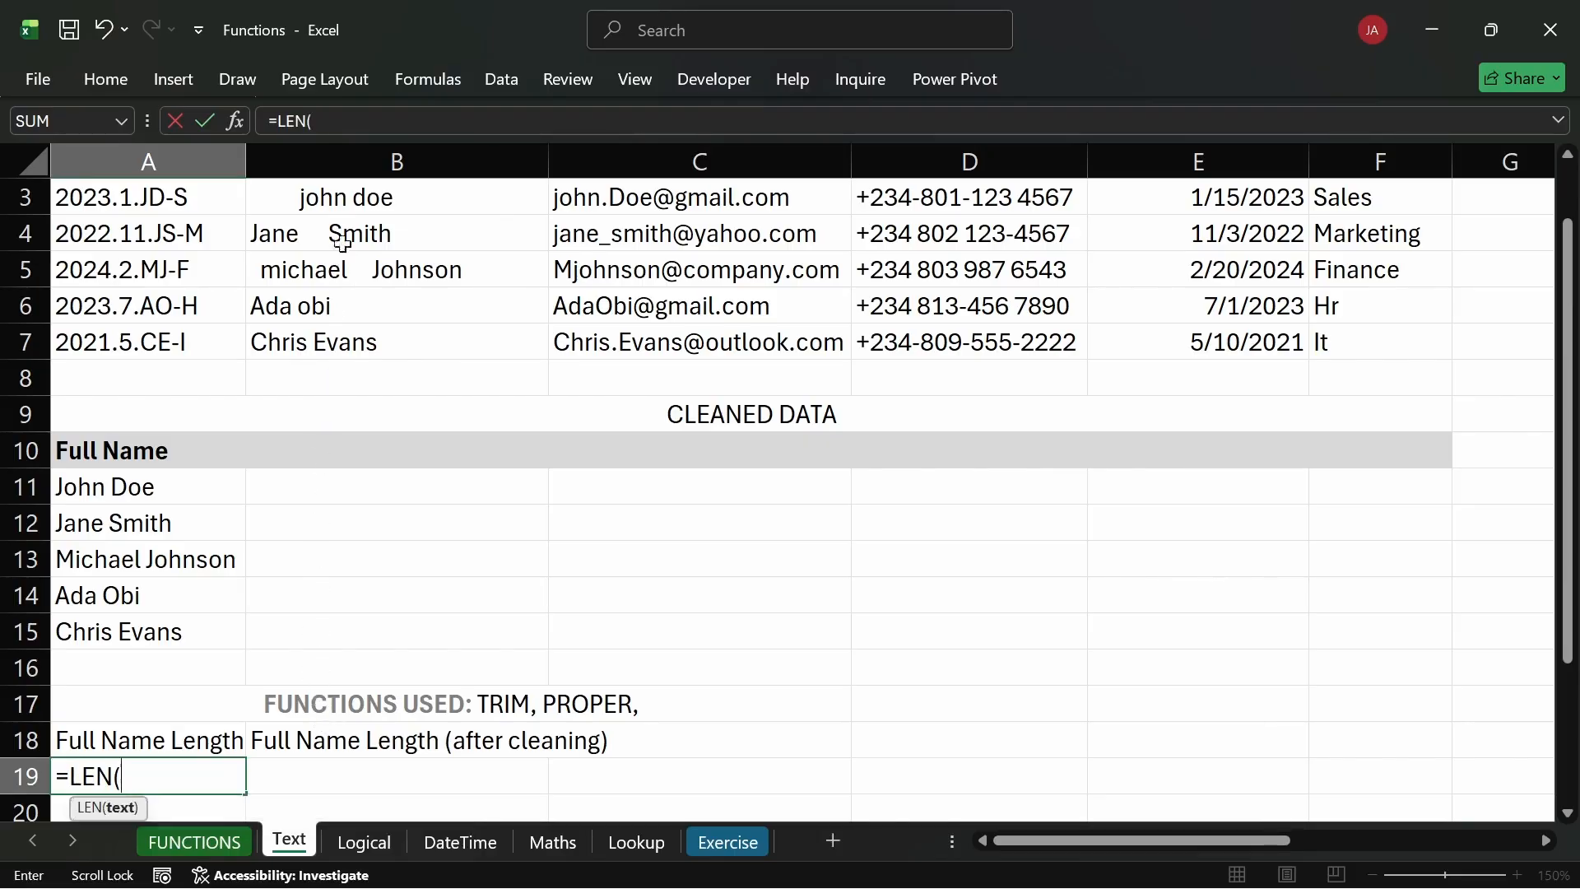
scroll(343, 224, up, 1)
scroll(343, 224, up, 1)
click(344, 271)
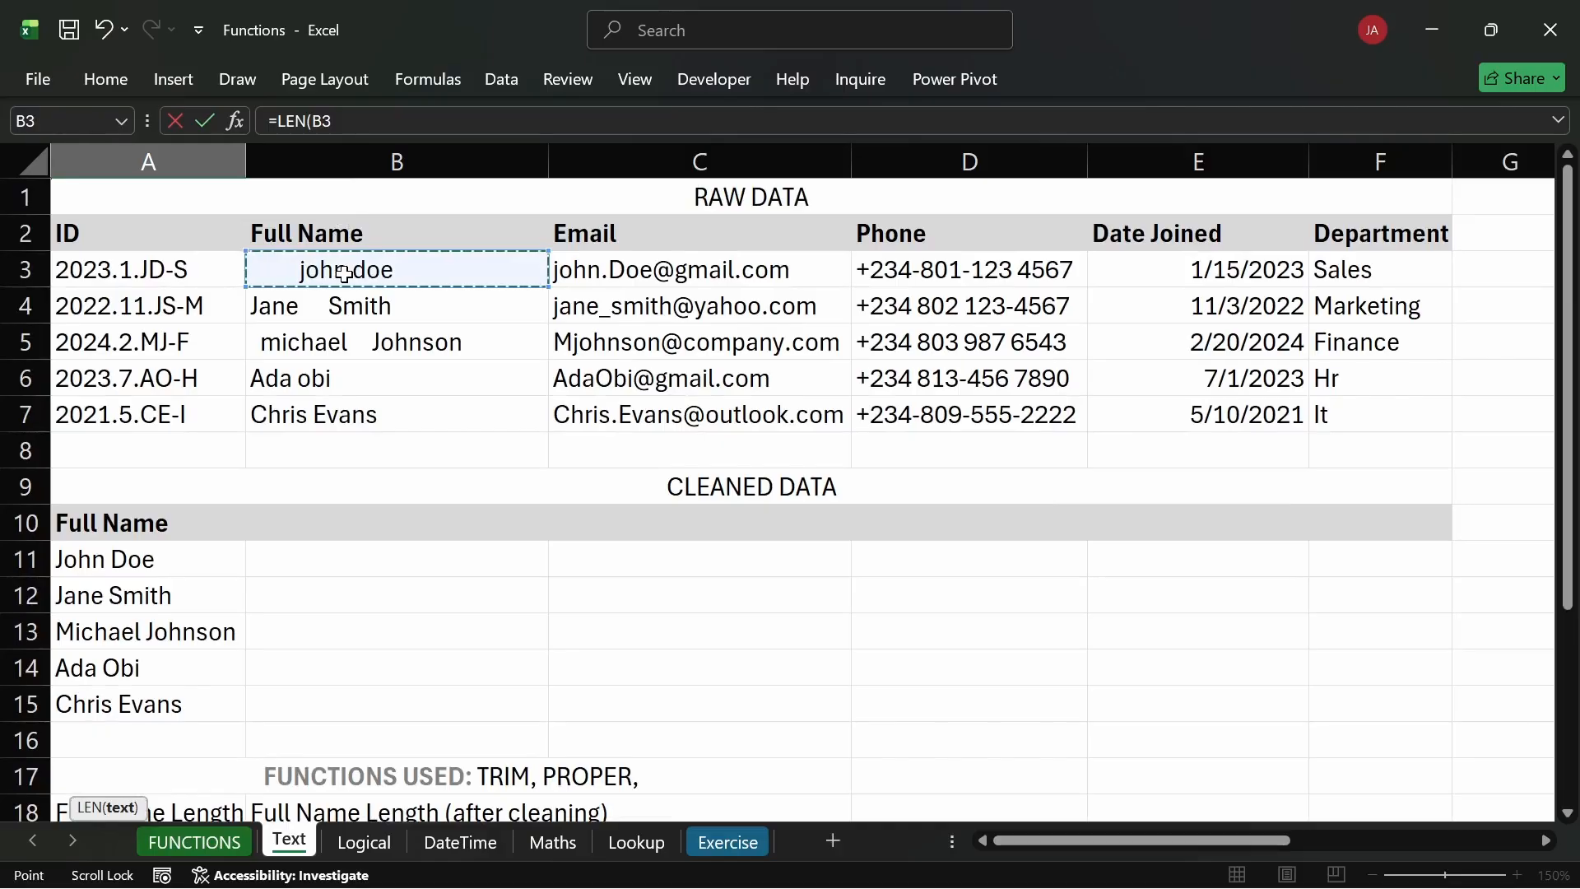
key(Return)
scroll(338, 321, down, 1)
click(235, 646)
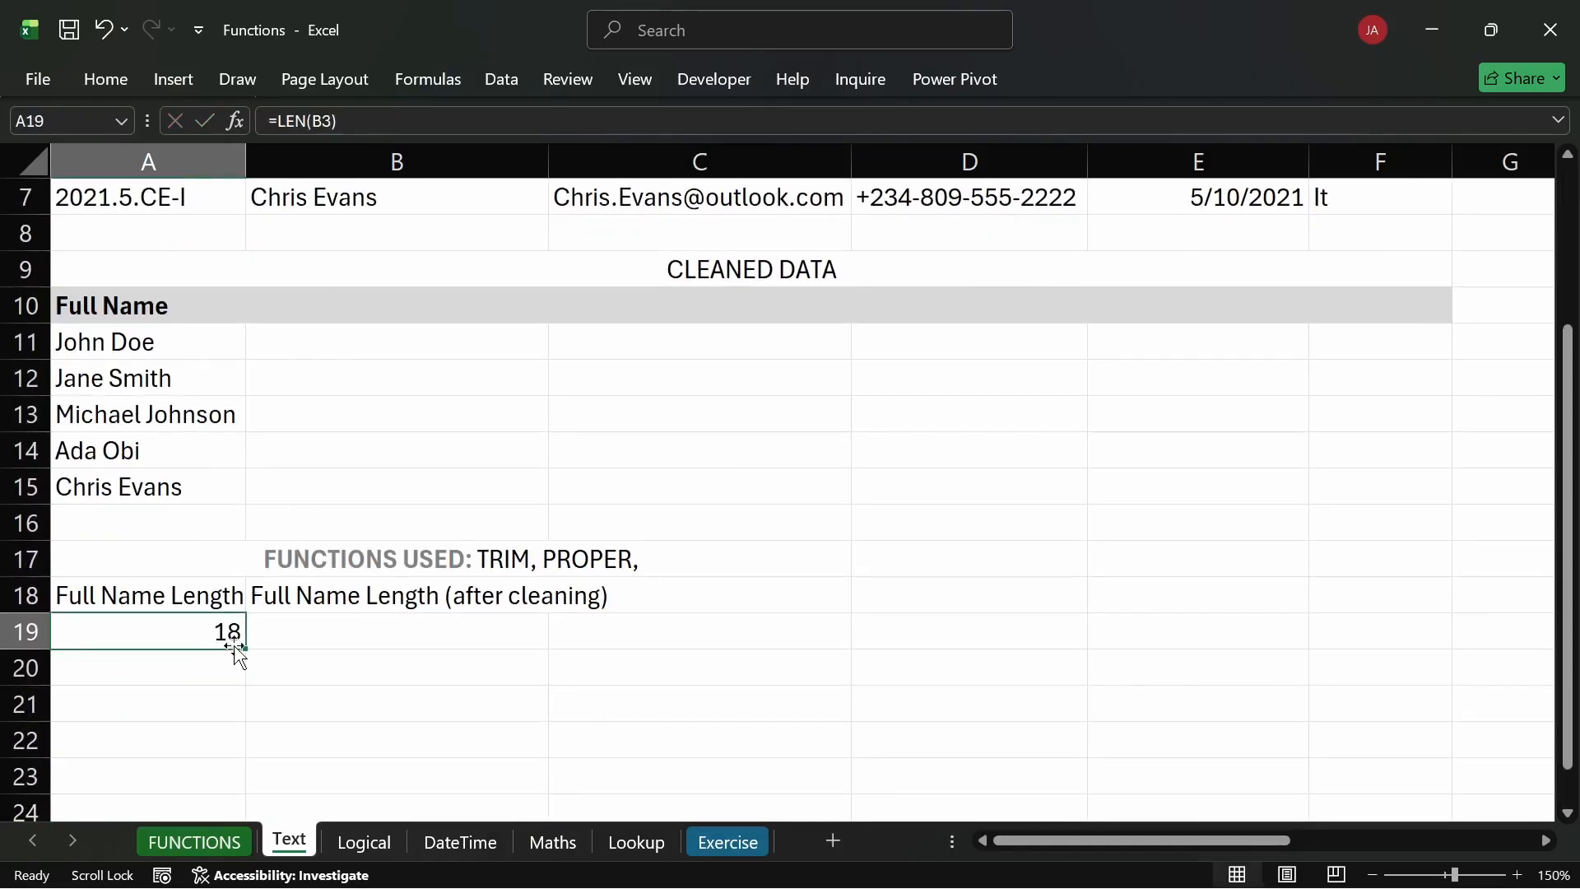
drag(240, 653, 233, 802)
Check the LEN formulas in A19:A23 and examine the extra spaces in the raw name in B3.
click(212, 632)
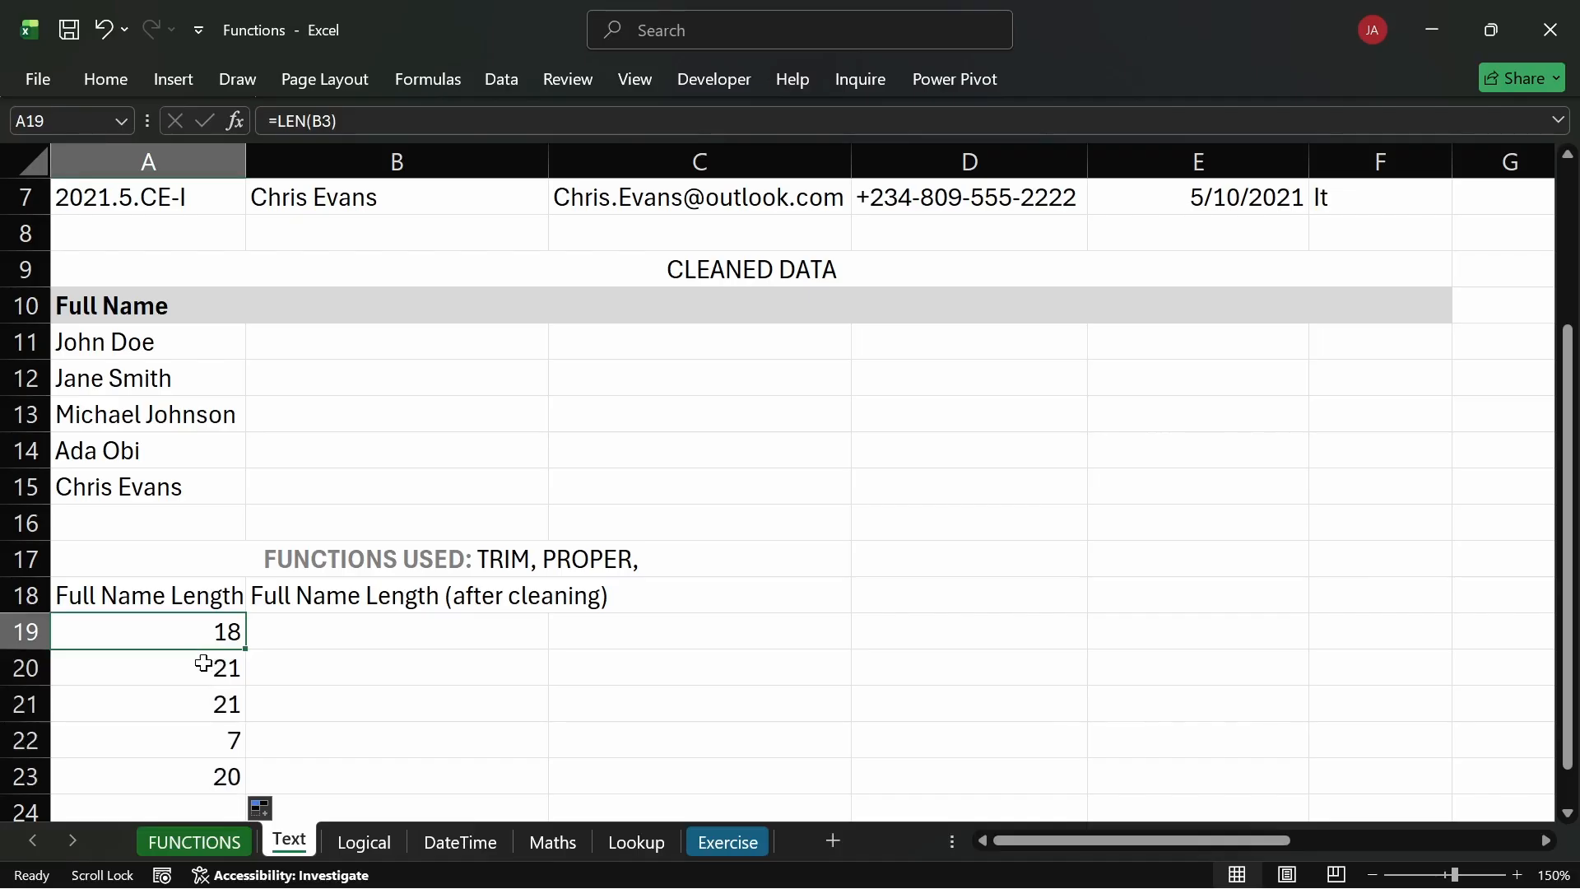
click(203, 665)
click(201, 705)
click(200, 743)
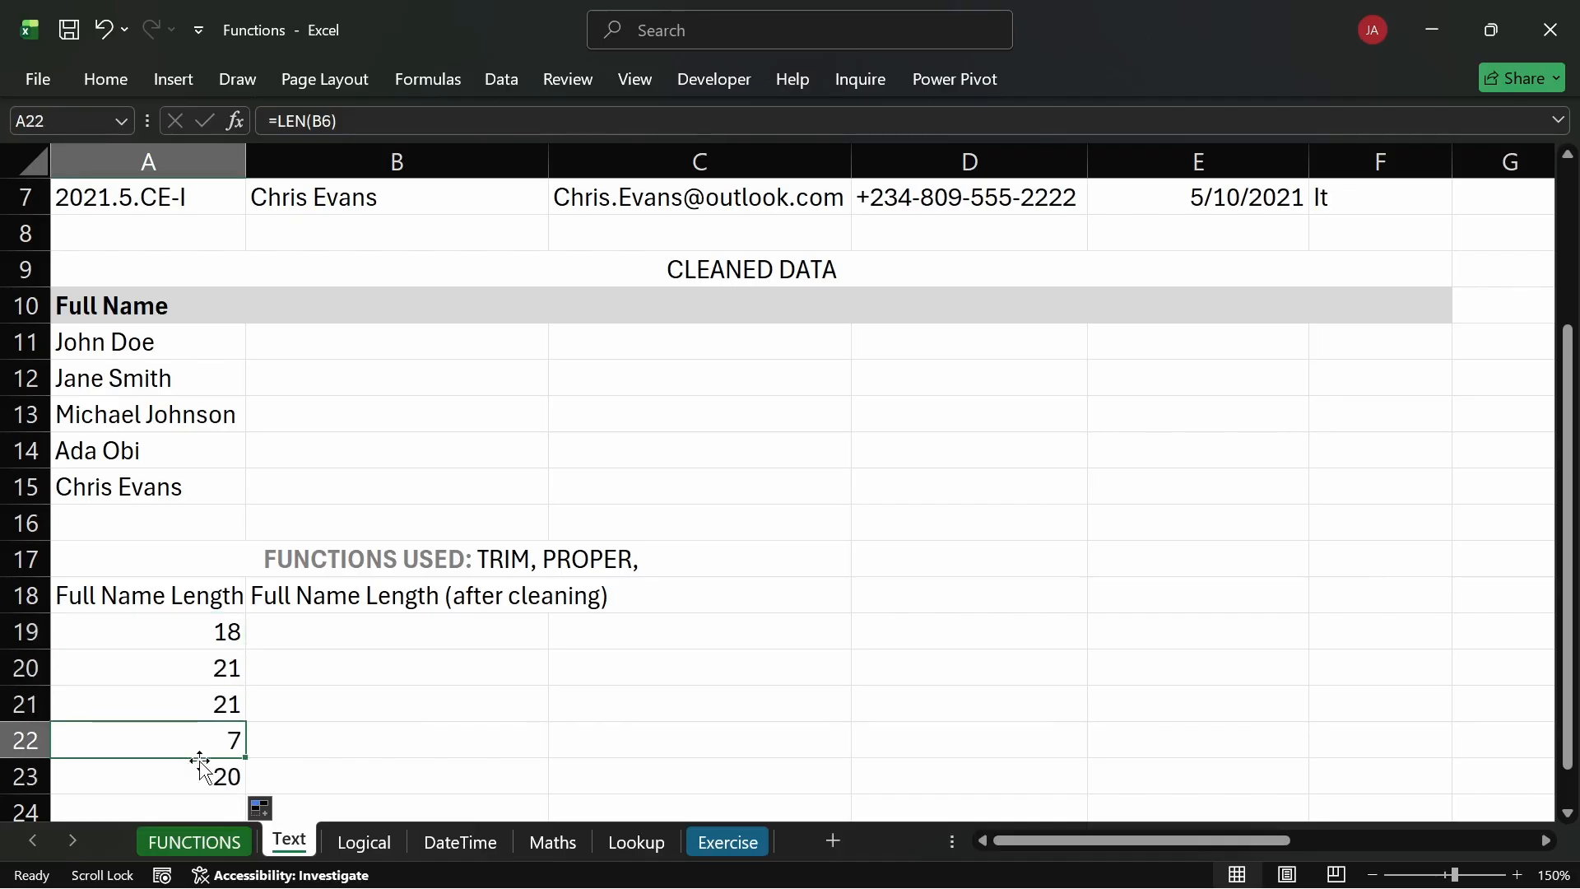
click(202, 772)
scroll(247, 658, up, 2)
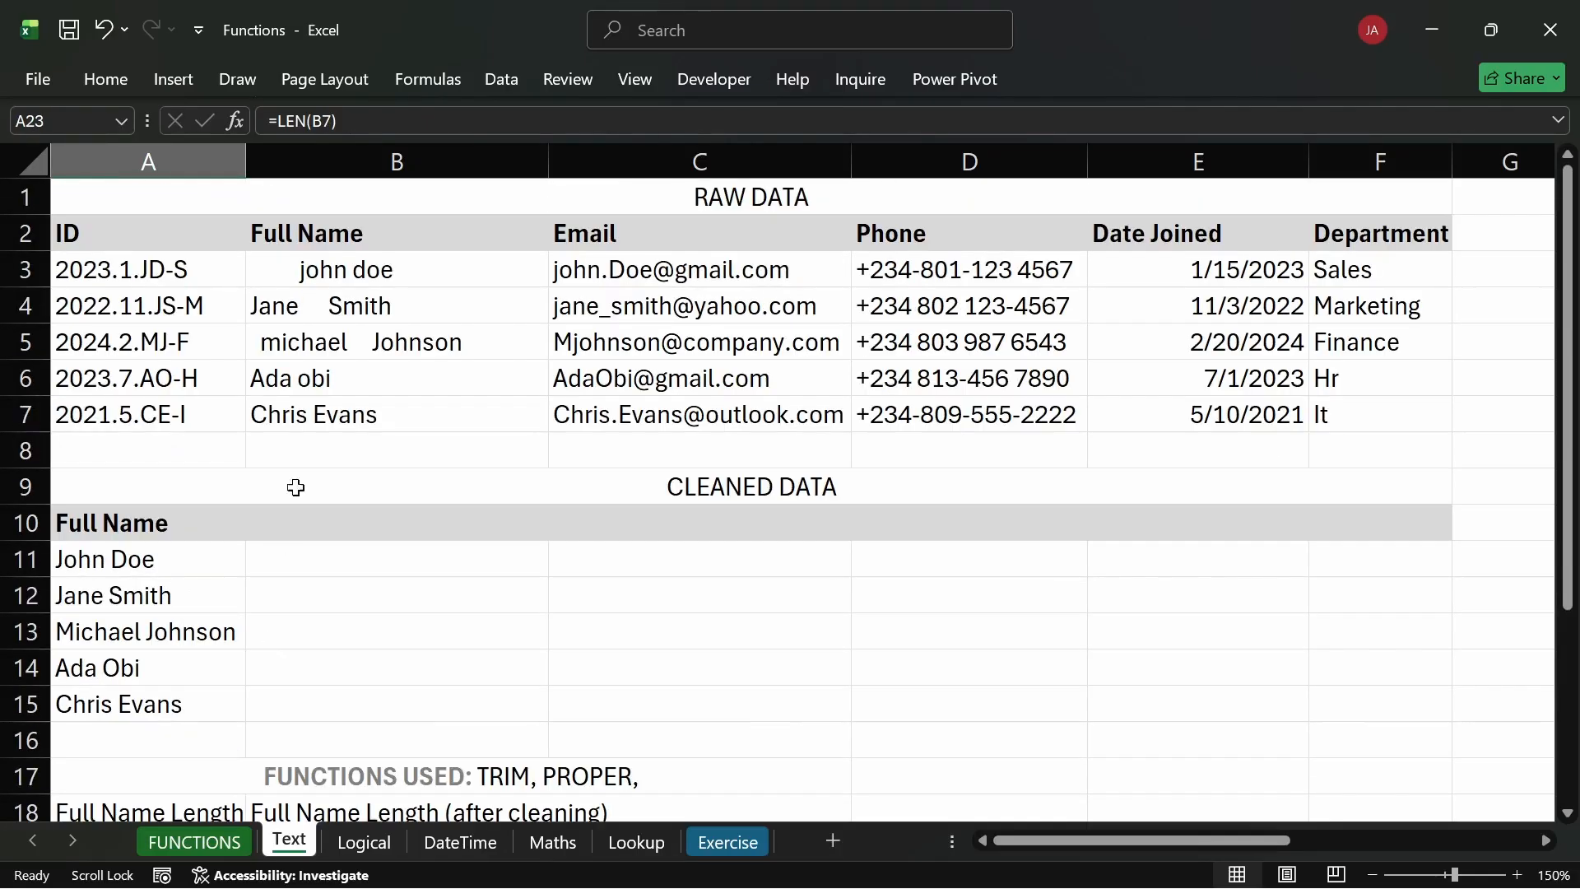
click(260, 273)
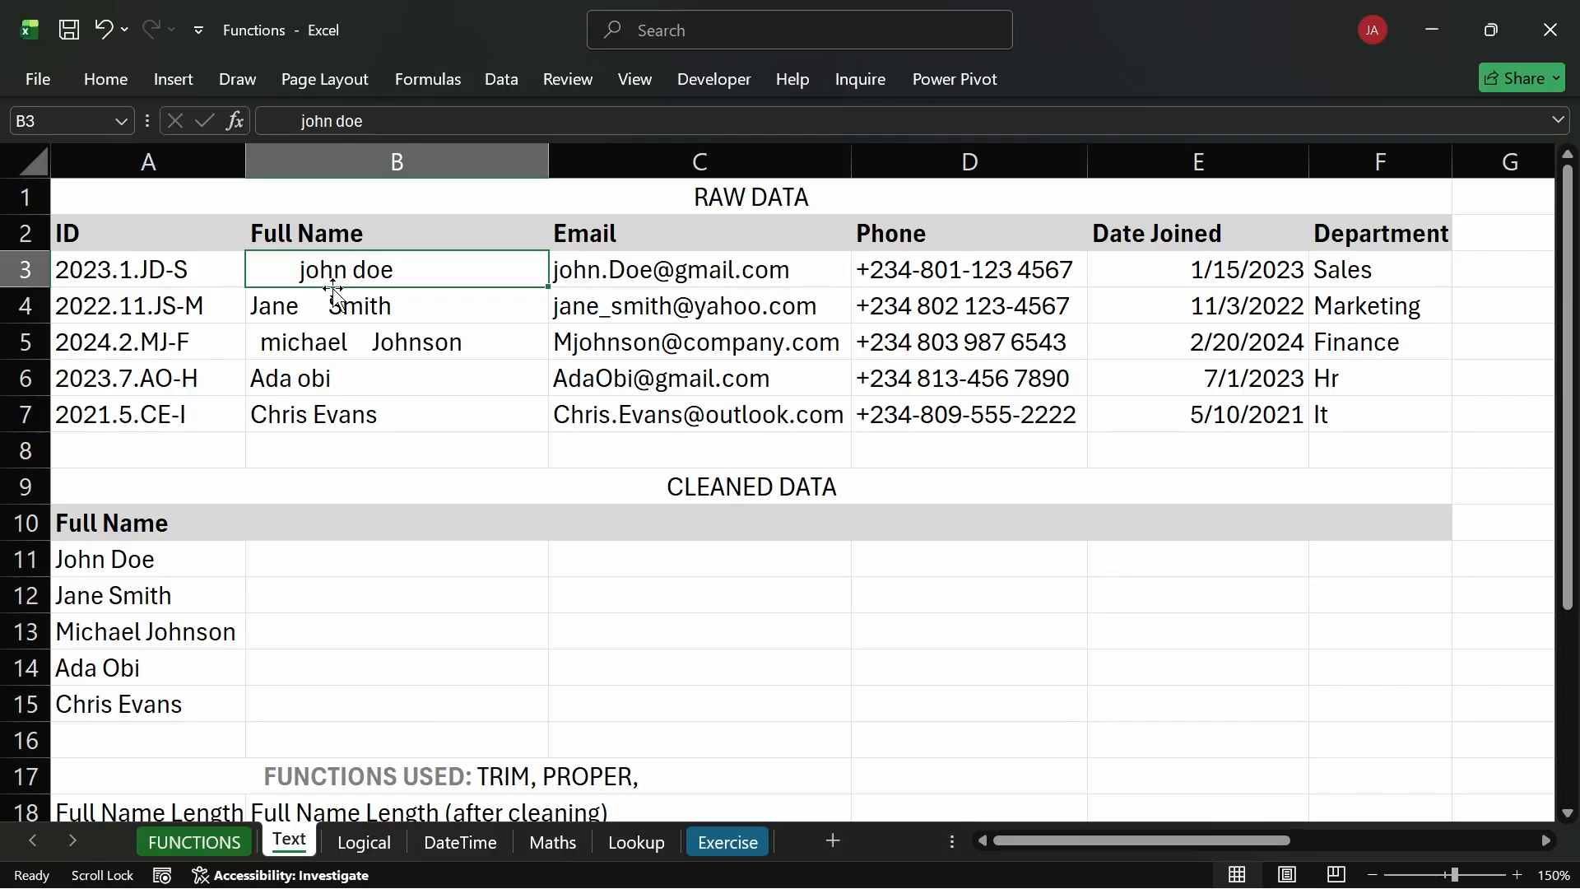
Enter =LEN(A11) in B19 to count the characters of the first cleaned name.
scroll(334, 312, down, 1)
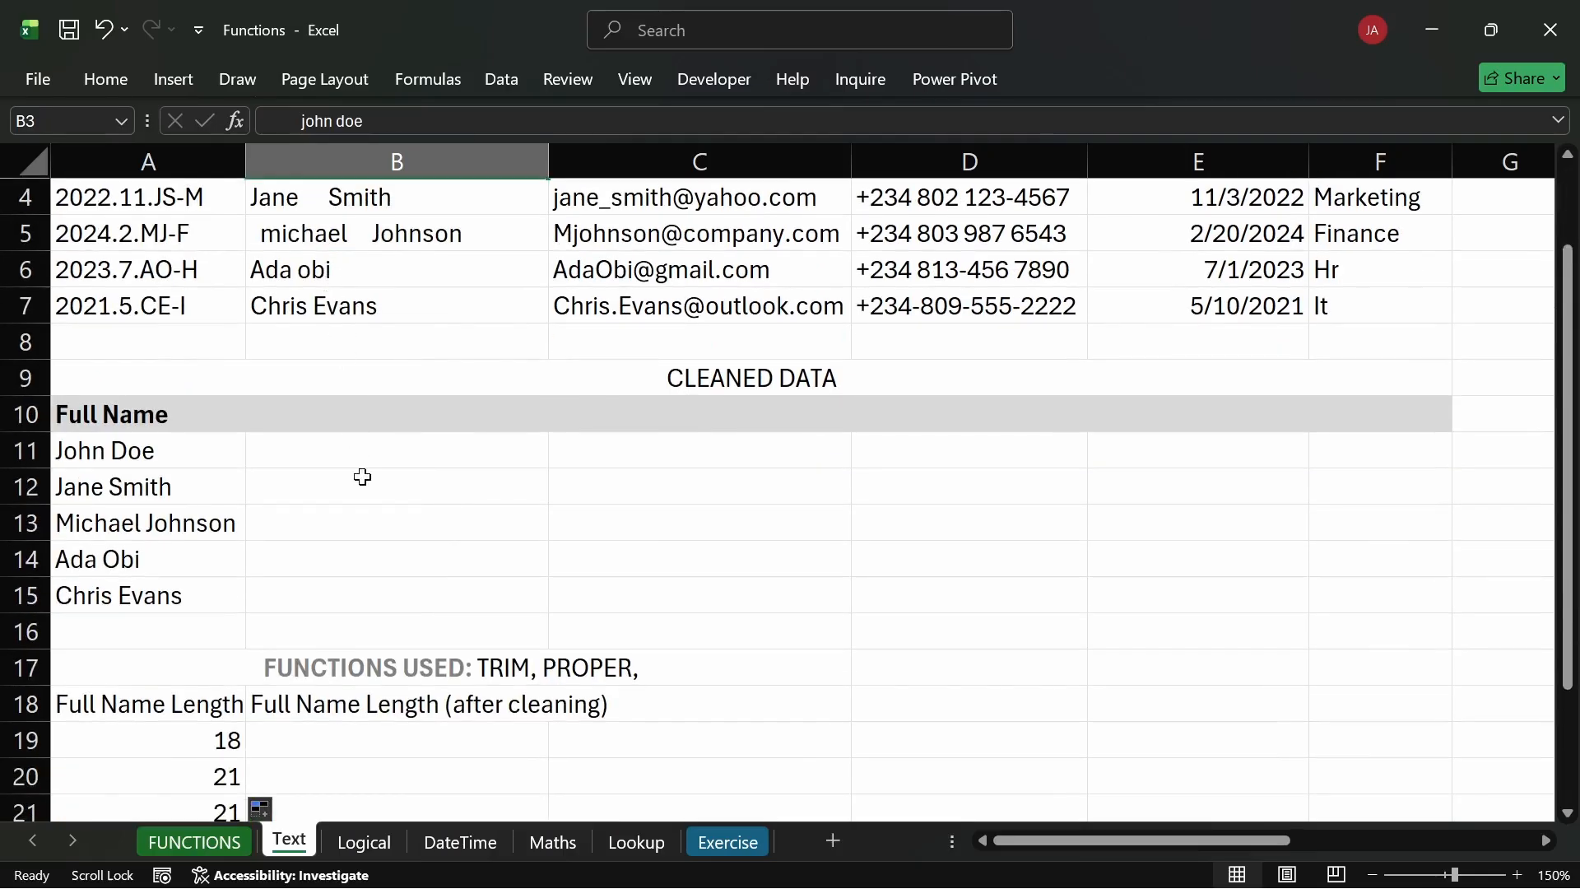
click(368, 734)
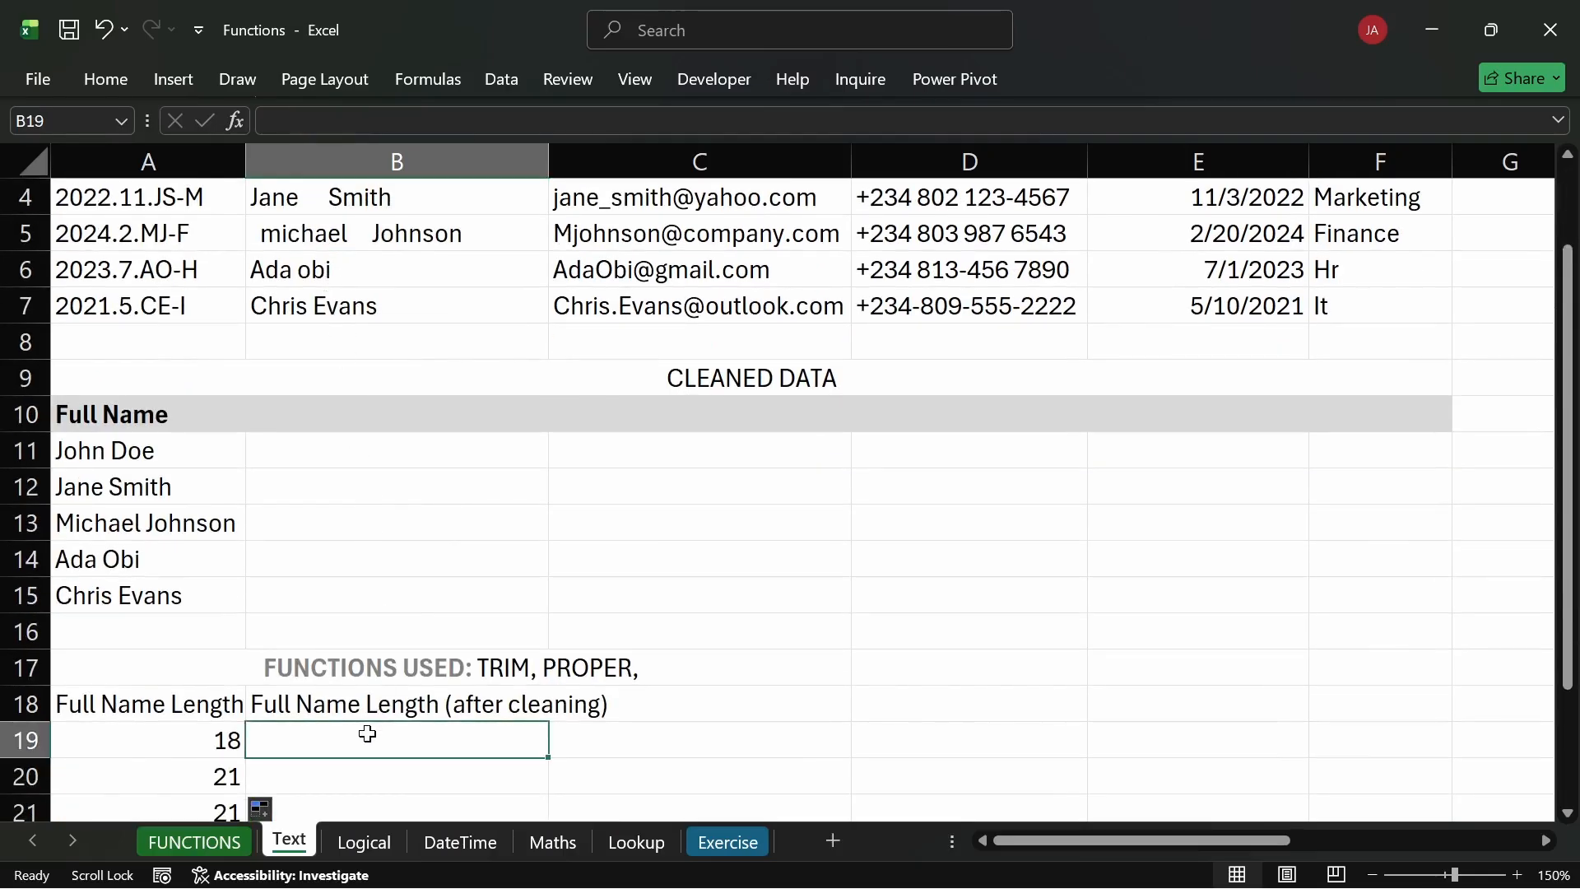
scroll(368, 734, up, 1)
scroll(368, 734, down, 1)
text(=len)
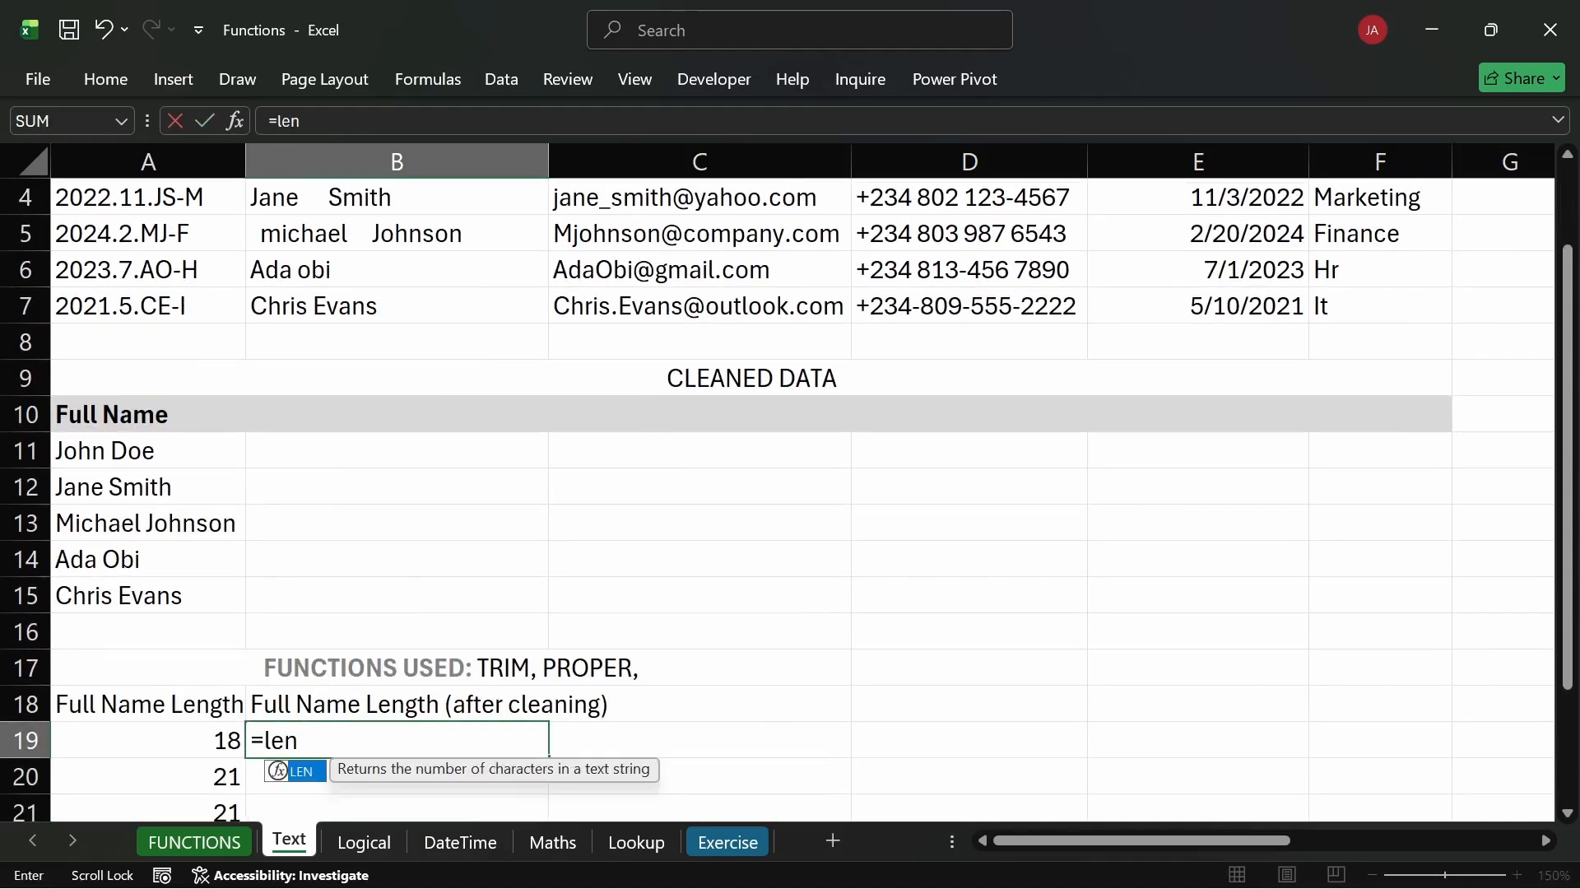
key(Tab)
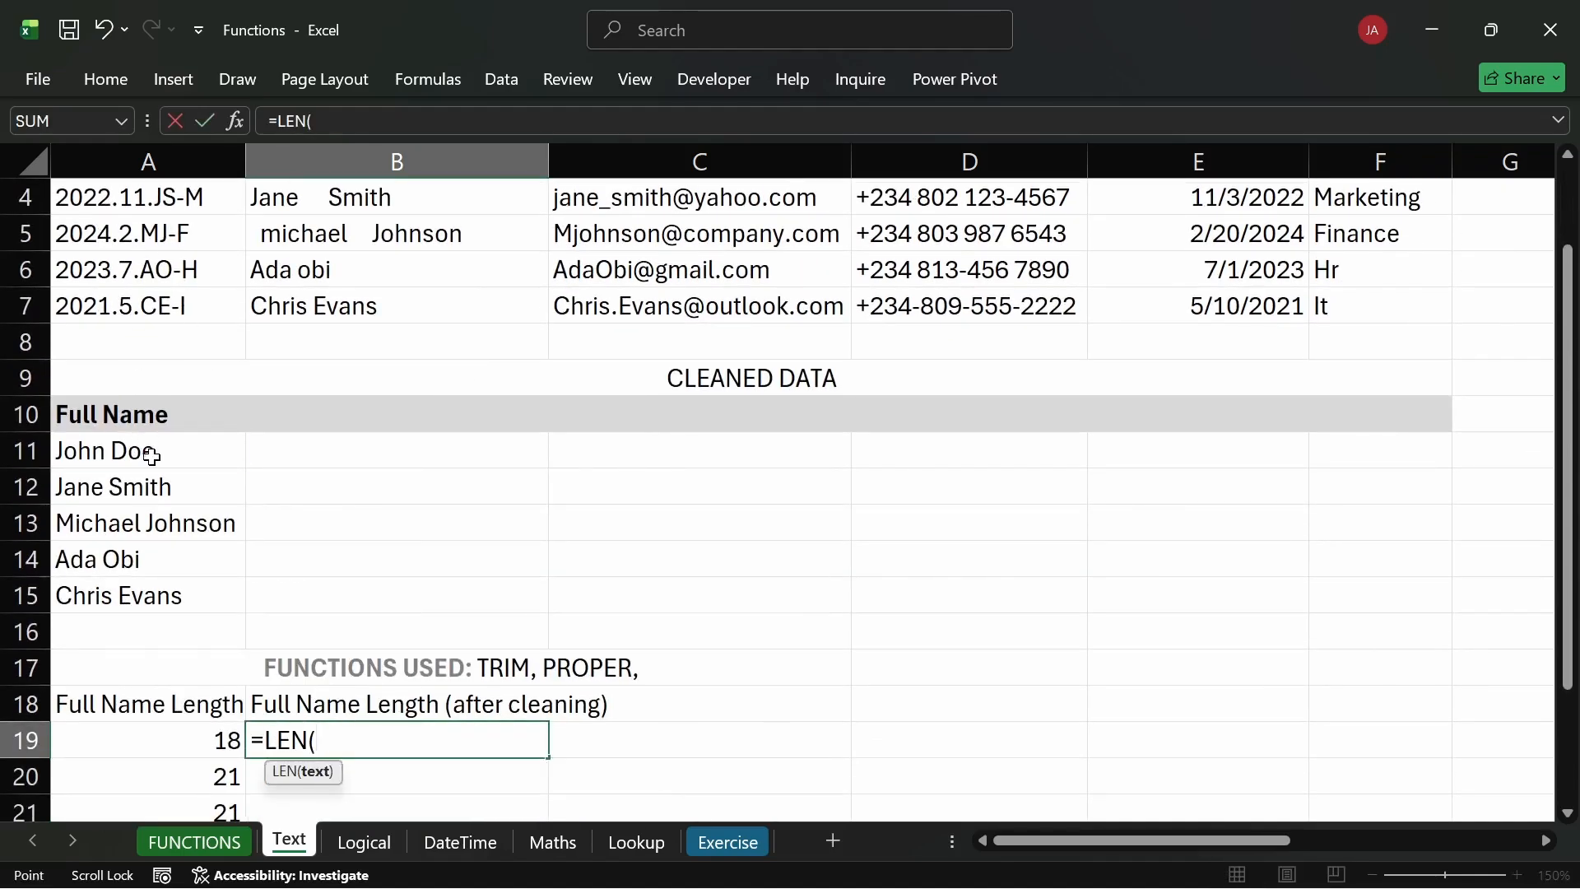
click(150, 454)
key(Return)
Fill the LEN formula from B19 down through B23 and compare B20 with the before-cleaning length in A20.
scroll(368, 589, down, 1)
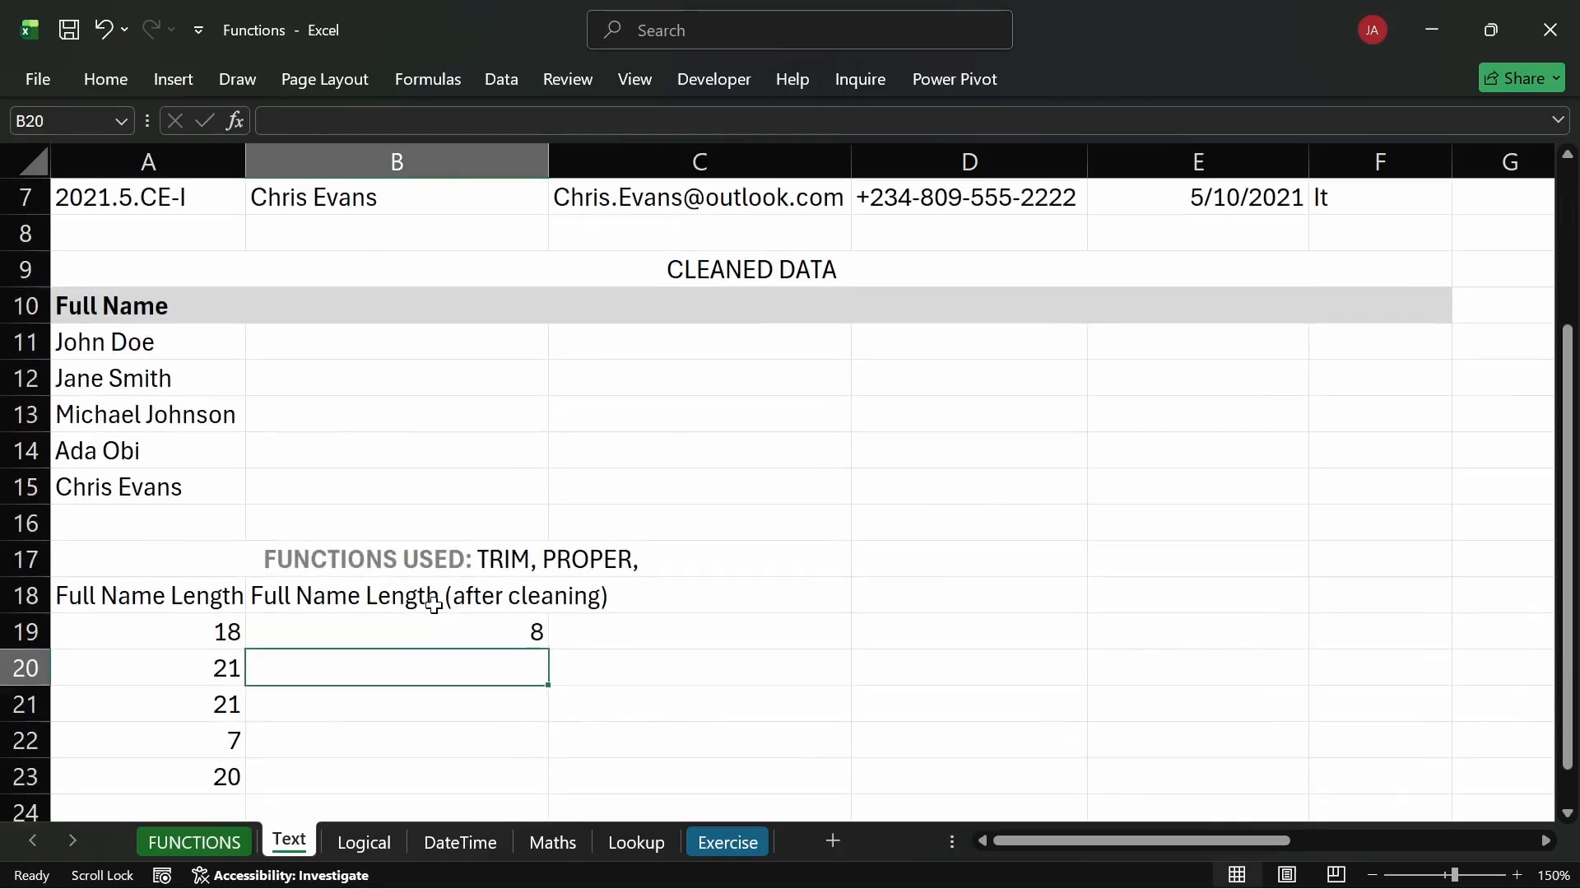
click(538, 644)
double_click(549, 653)
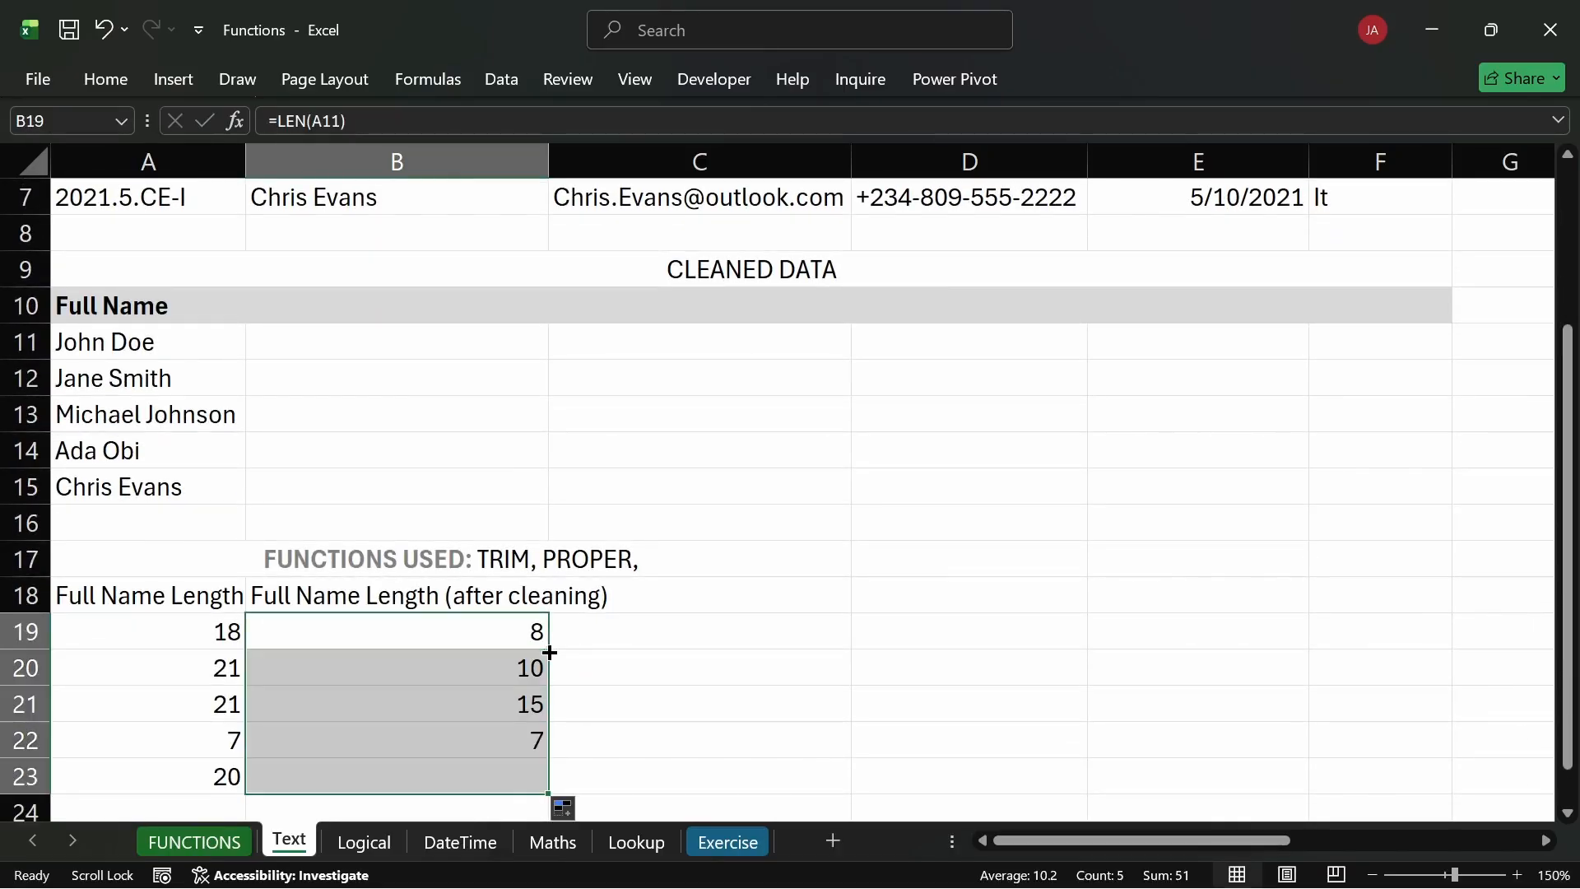
click(585, 652)
click(415, 673)
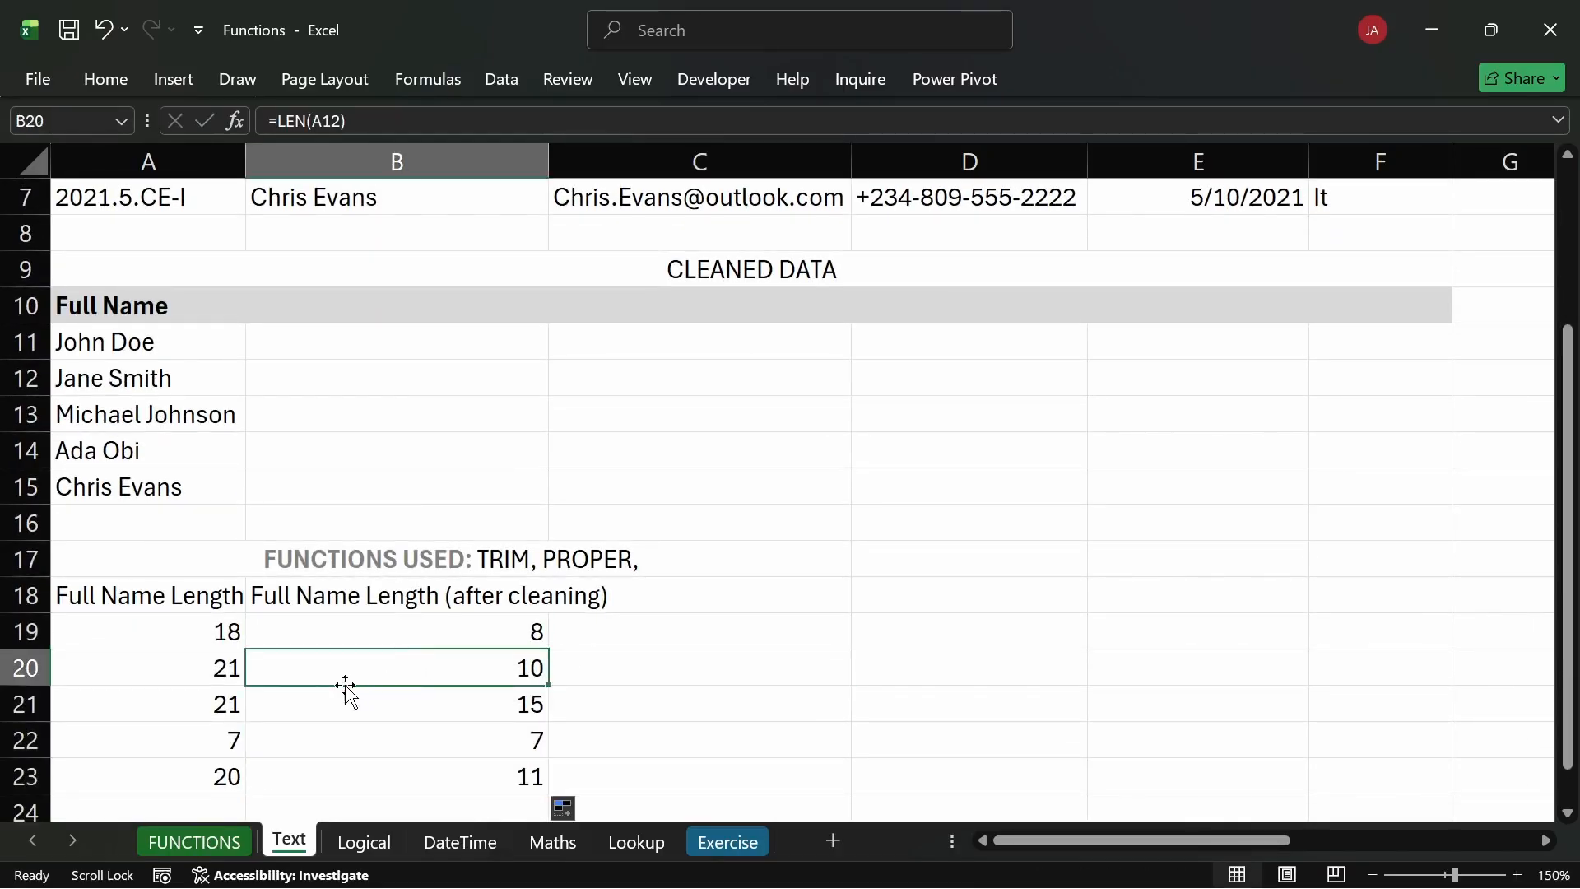
click(218, 671)
click(325, 675)
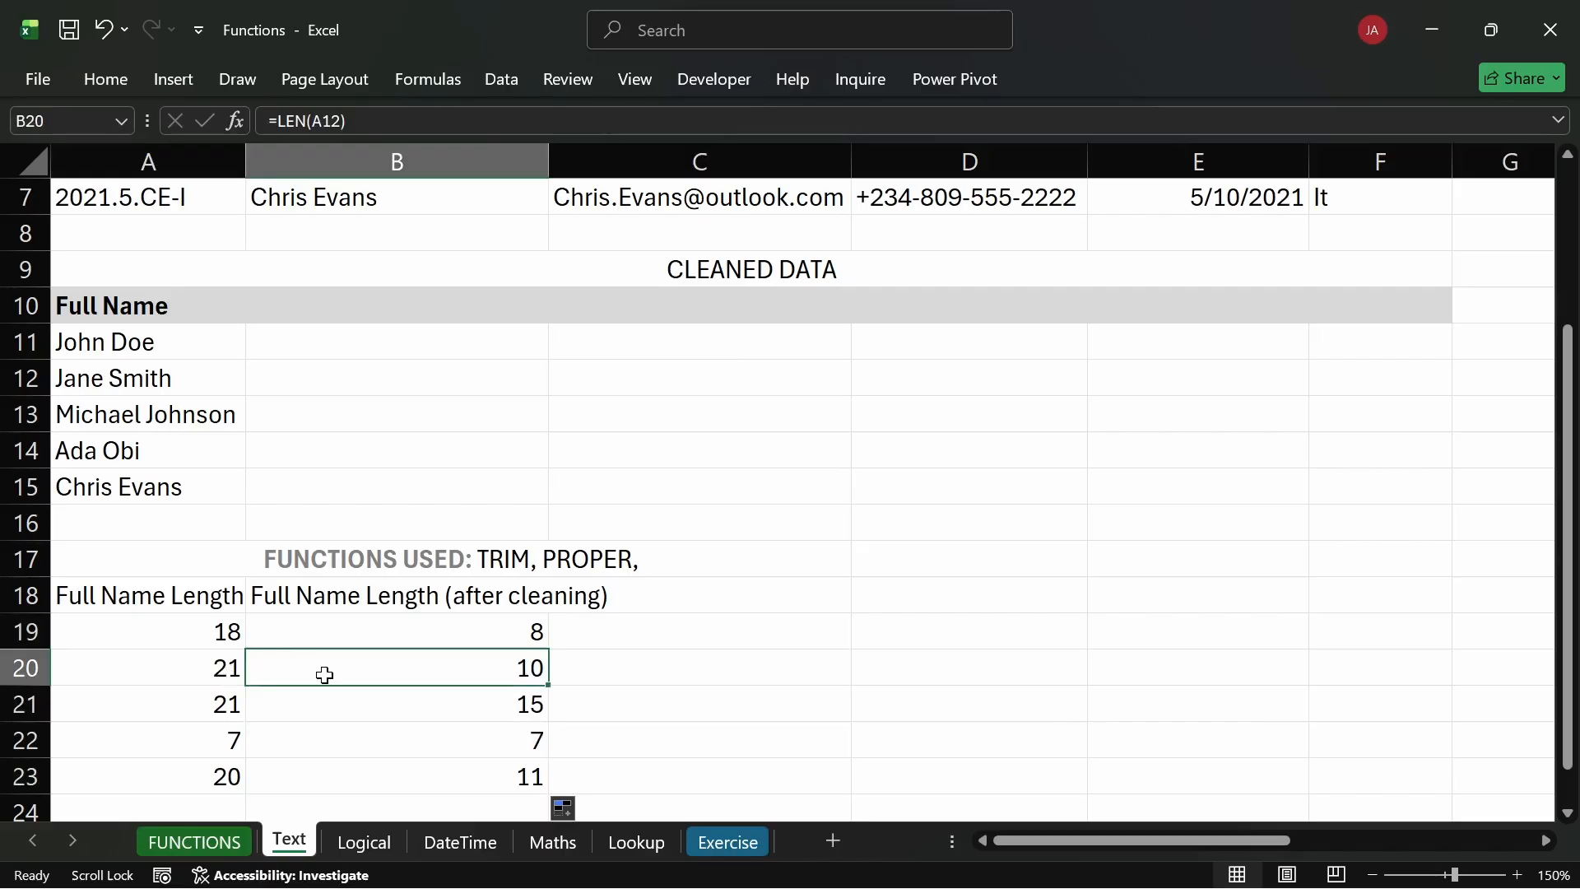
Compare the name lengths before and after cleaning in rows 21 to 23.
click(288, 708)
click(234, 709)
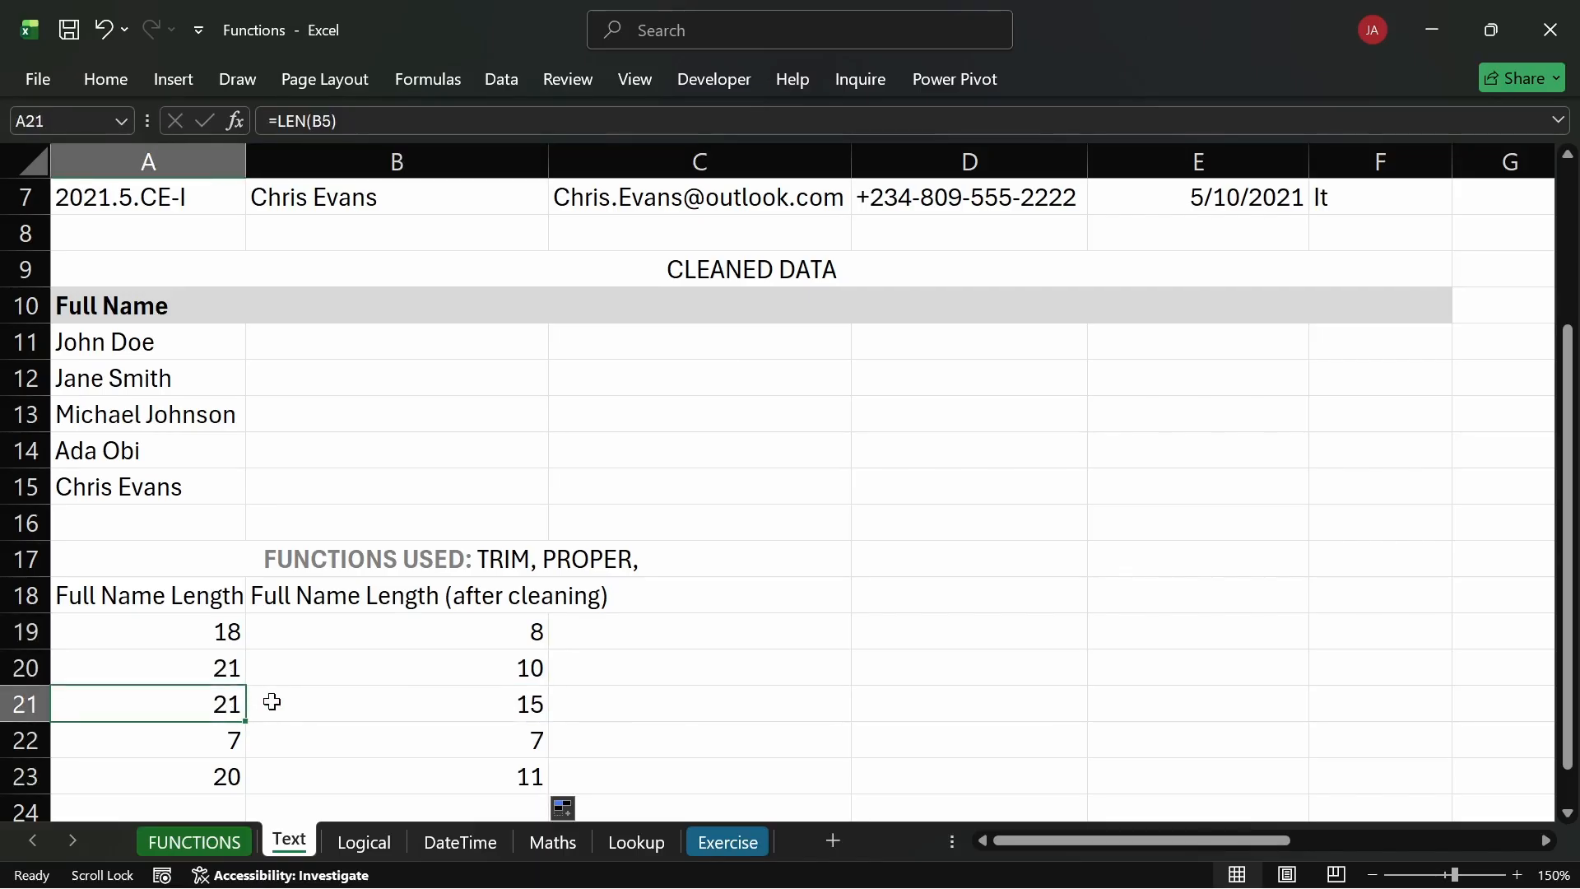
click(315, 743)
click(231, 745)
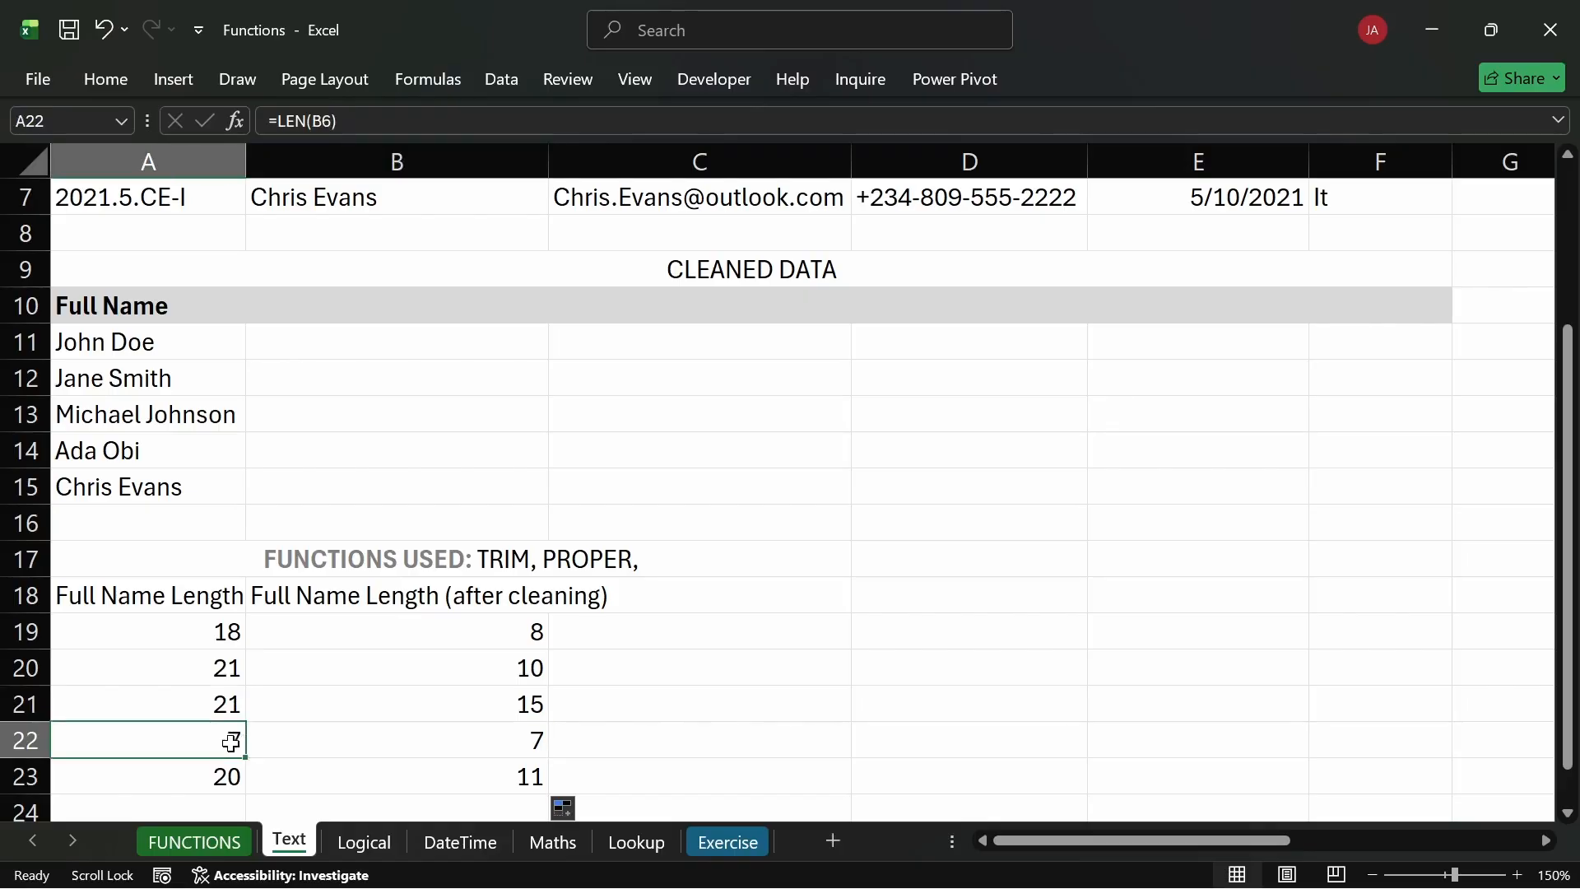
click(284, 745)
click(348, 783)
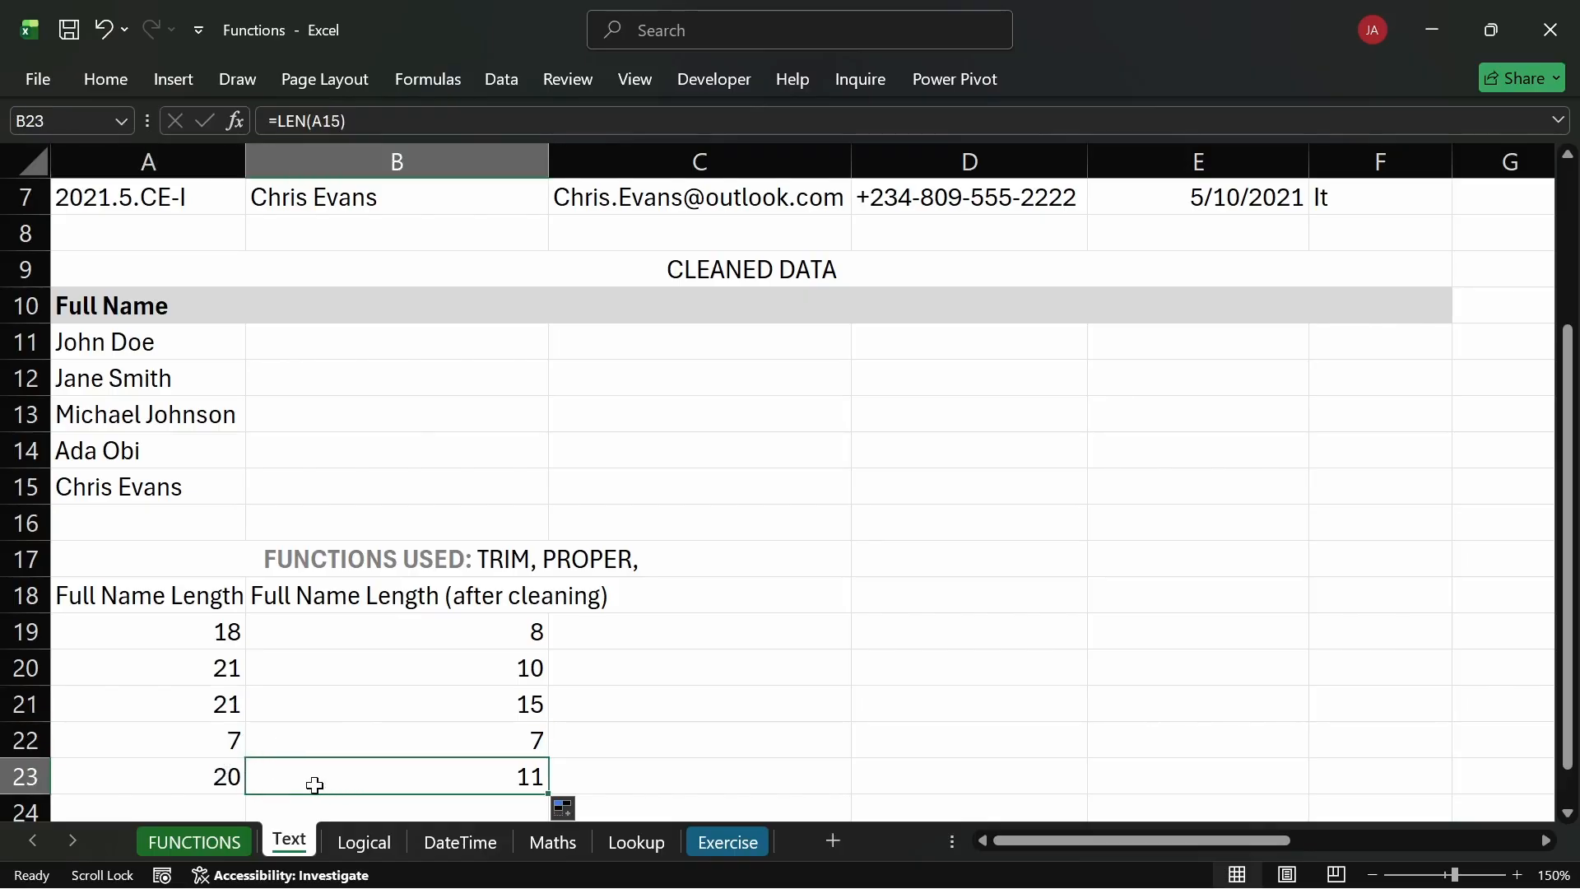
click(224, 778)
scroll(370, 430, up, 1)
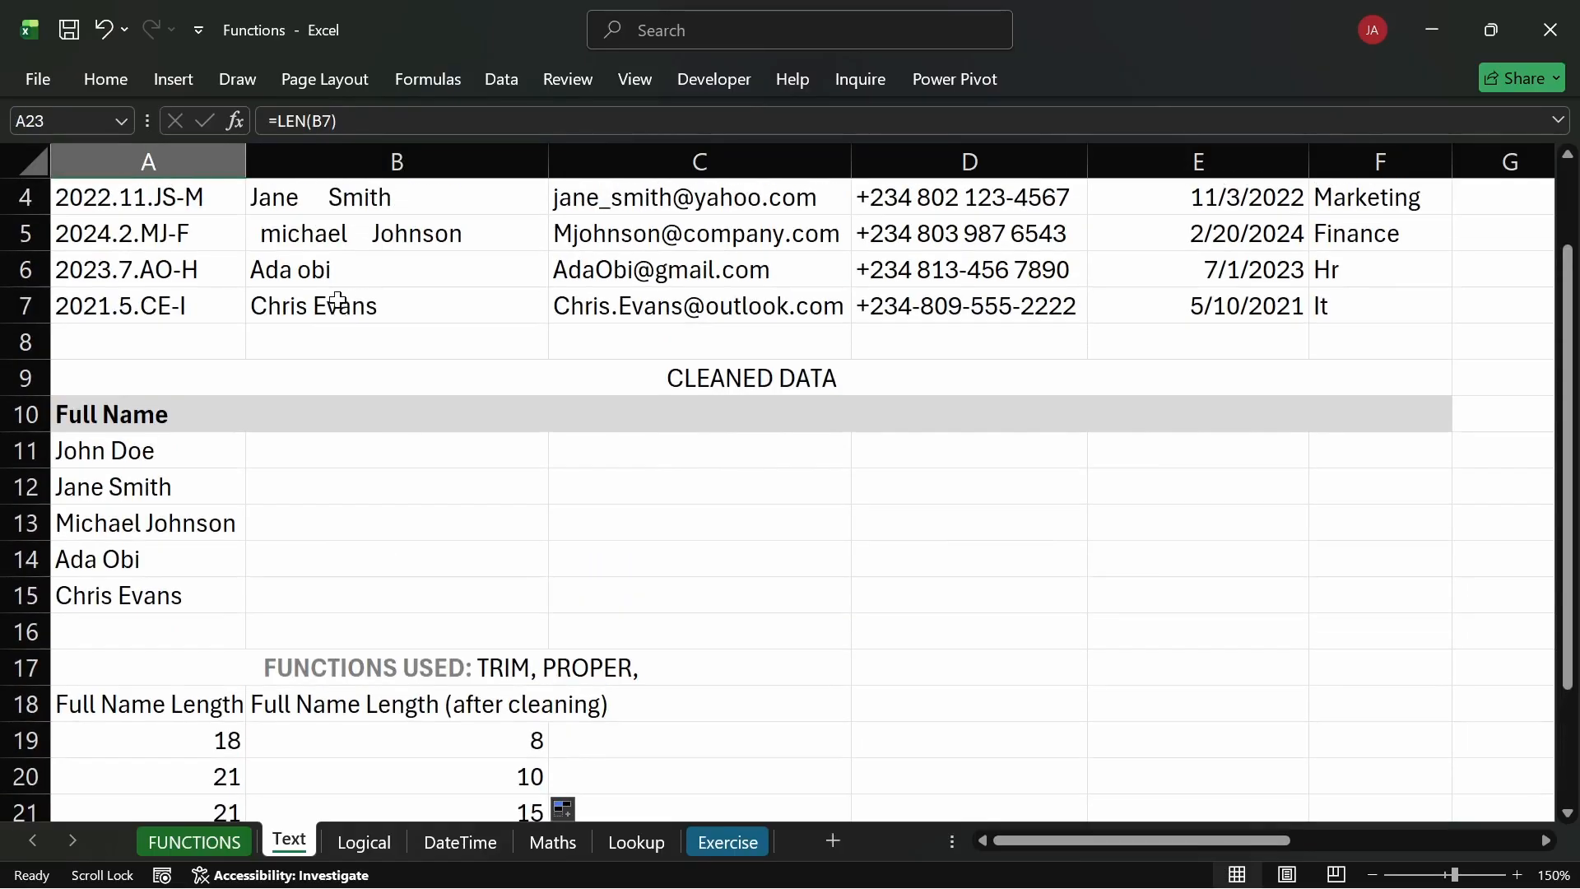
Examine the raw names in B7 and B6 for trailing spaces and compare them with the computed name lengths.
double_click(400, 304)
drag(379, 305, 422, 305)
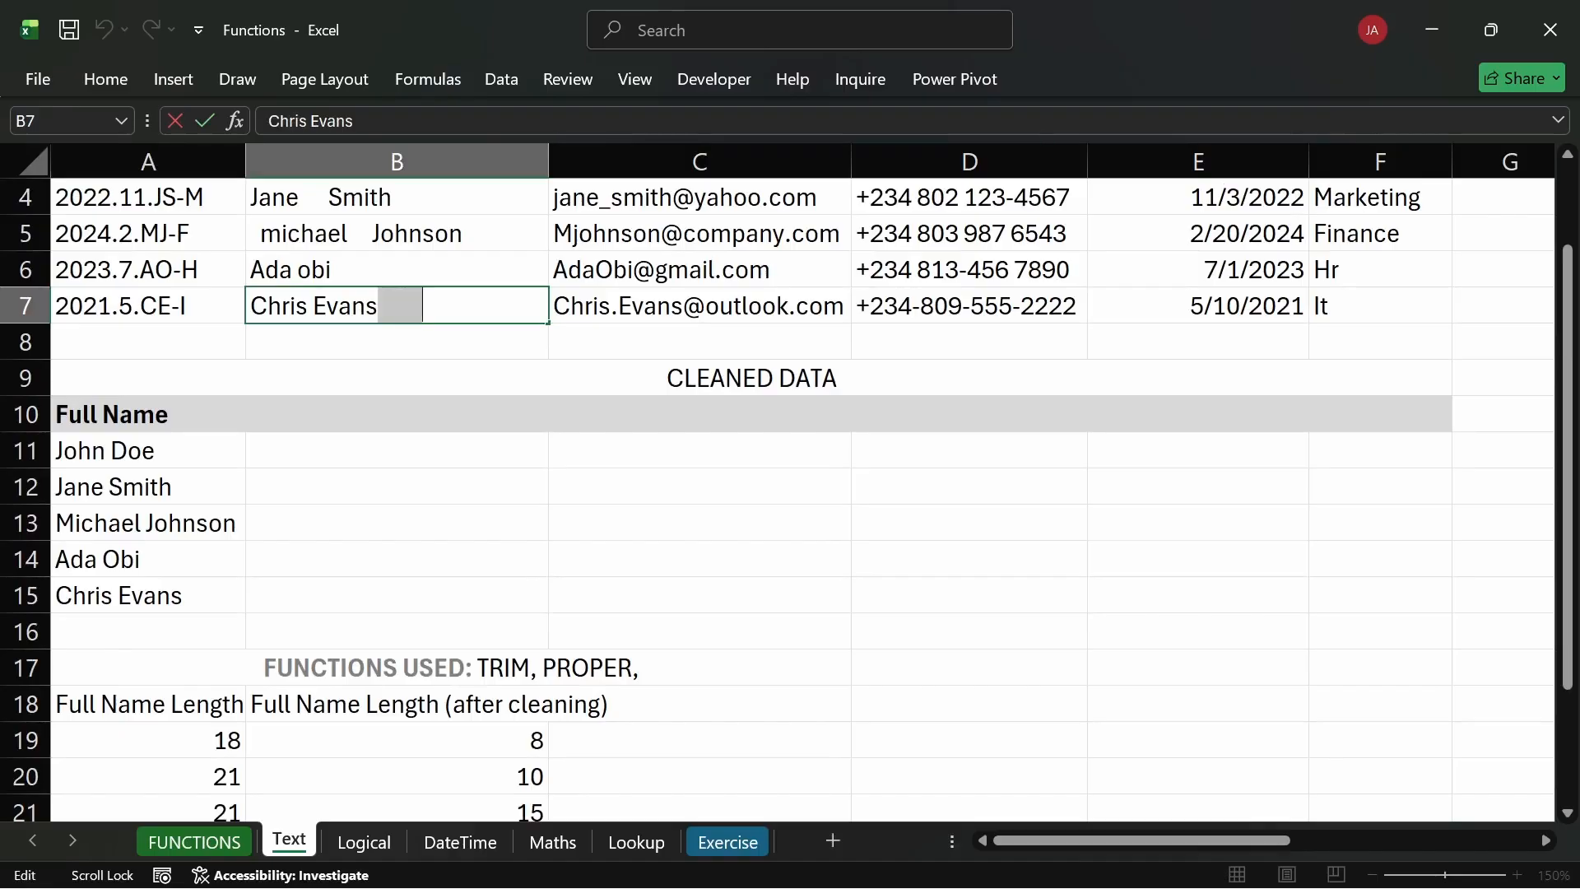
key(BackSpace)
click(410, 274)
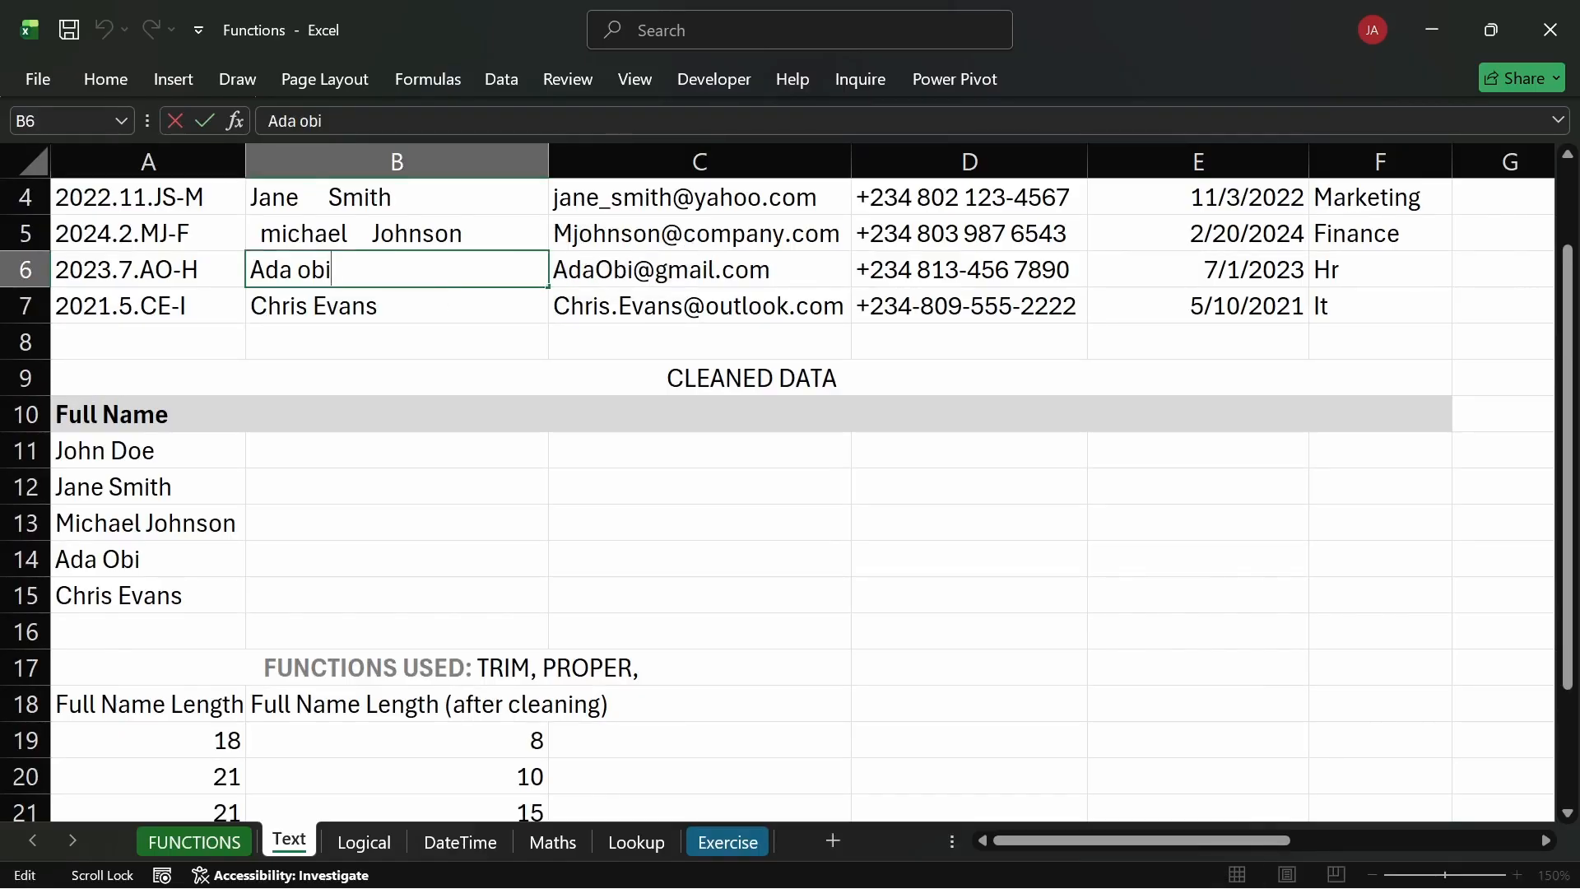
click(399, 483)
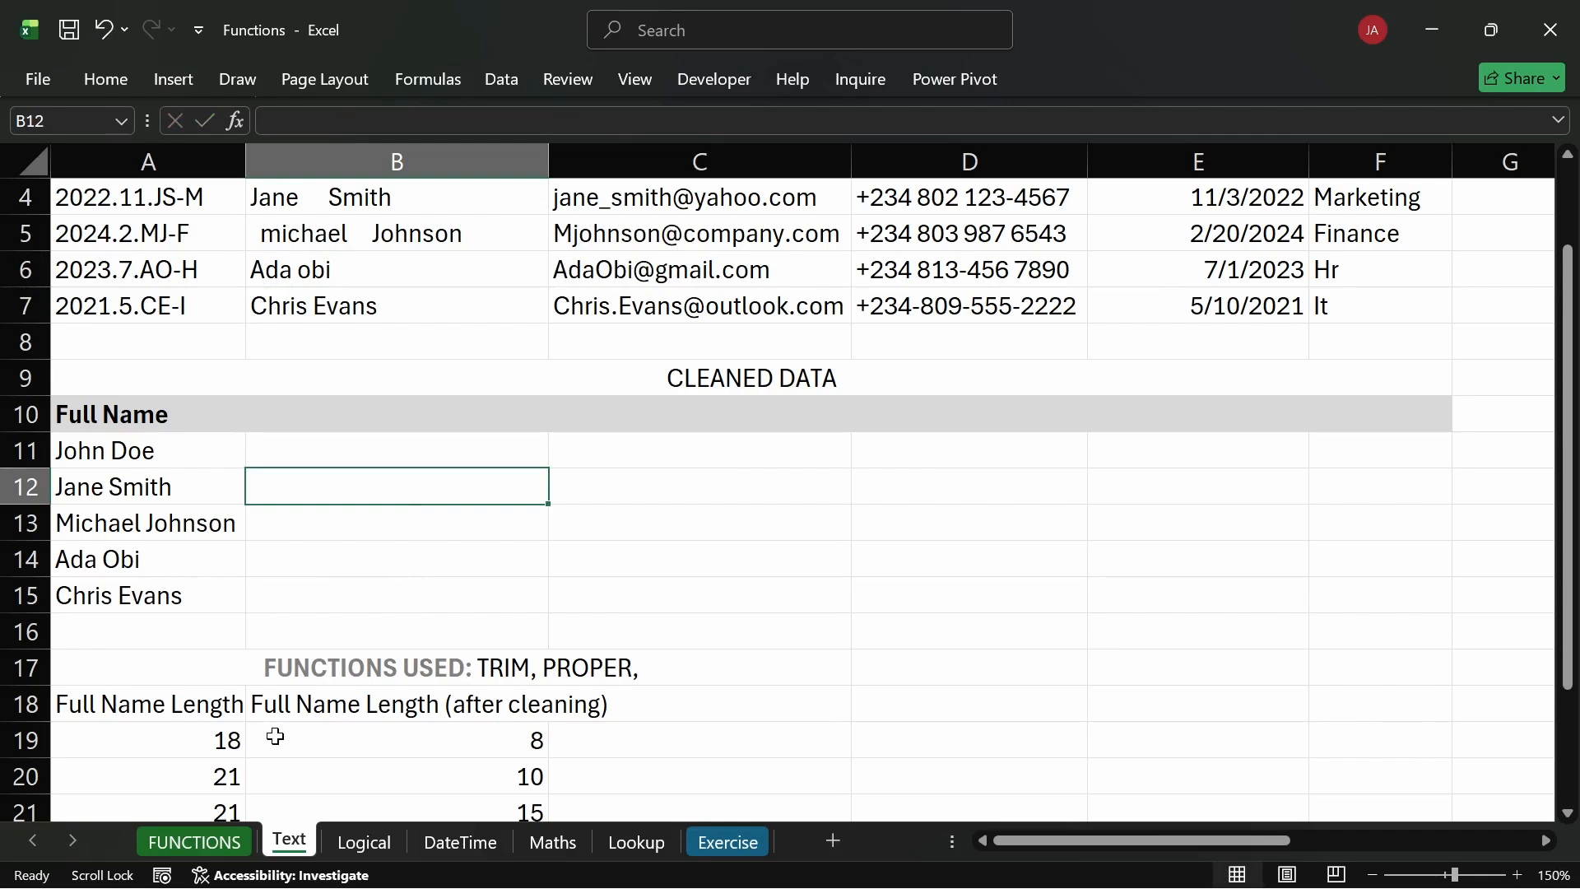
scroll(328, 706, down, 1)
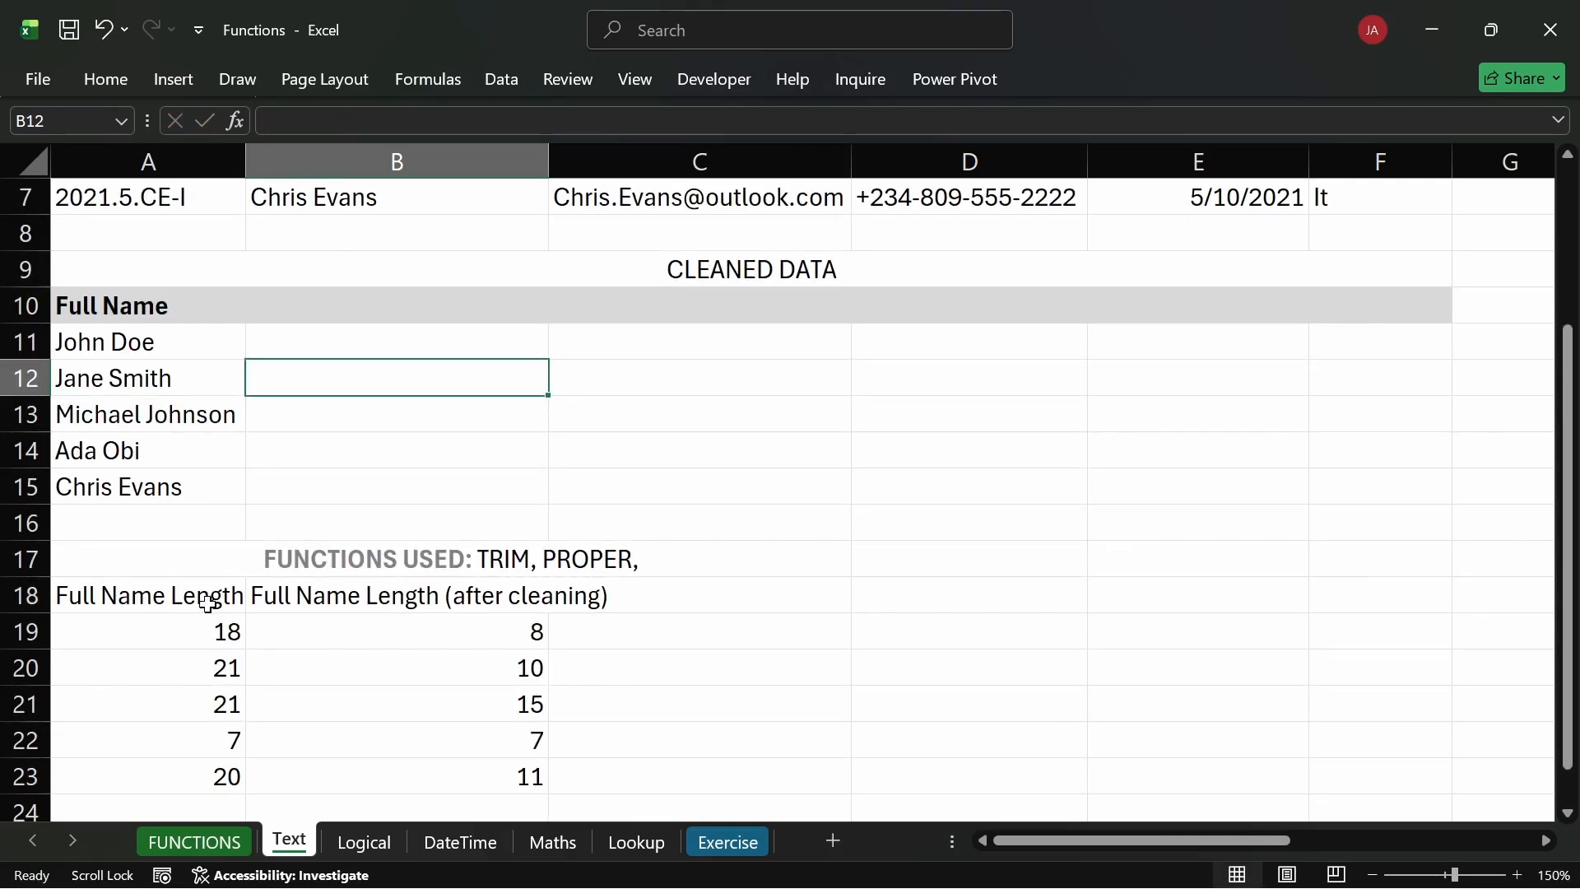
scroll(152, 296, up, 1)
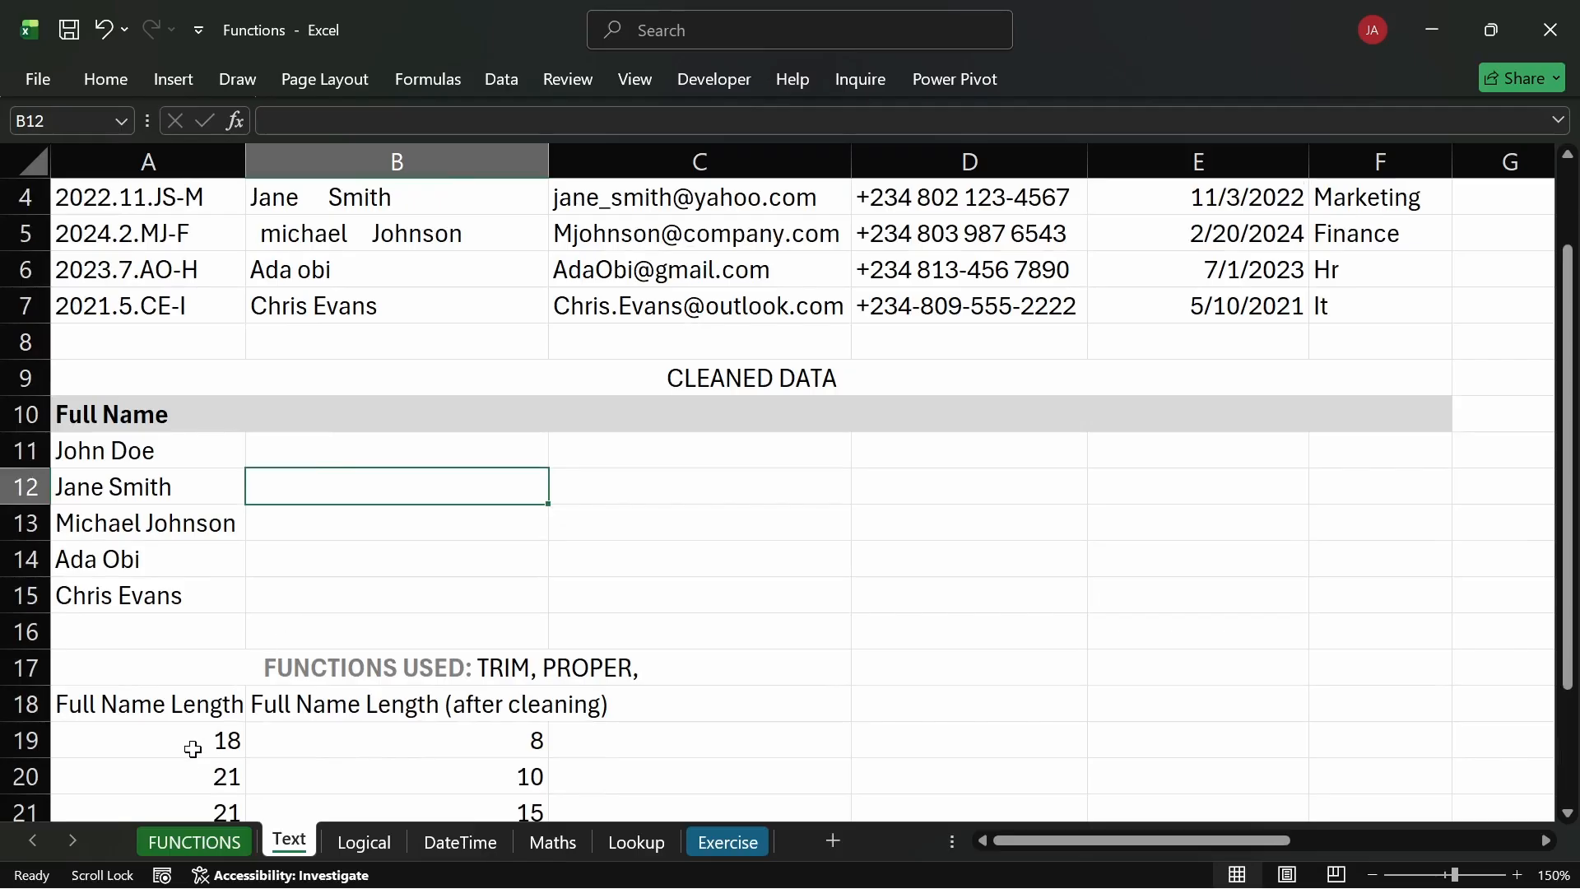
Mark task 2 in H4 as done by changing its font color to green.
scroll(357, 642, up, 1)
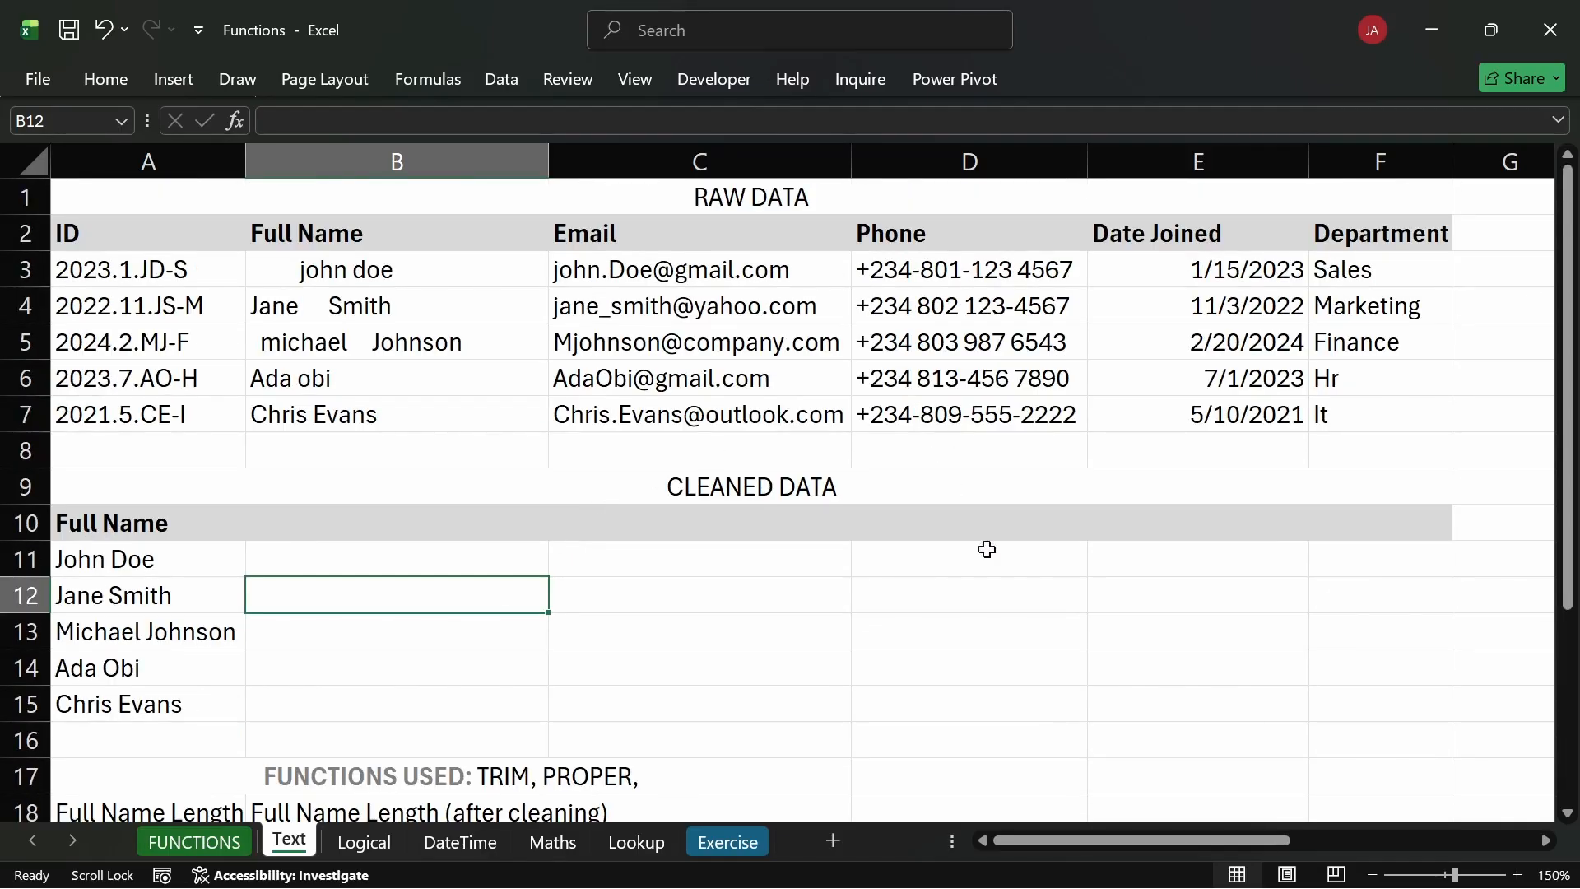
drag(1059, 843, 1167, 830)
click(1108, 316)
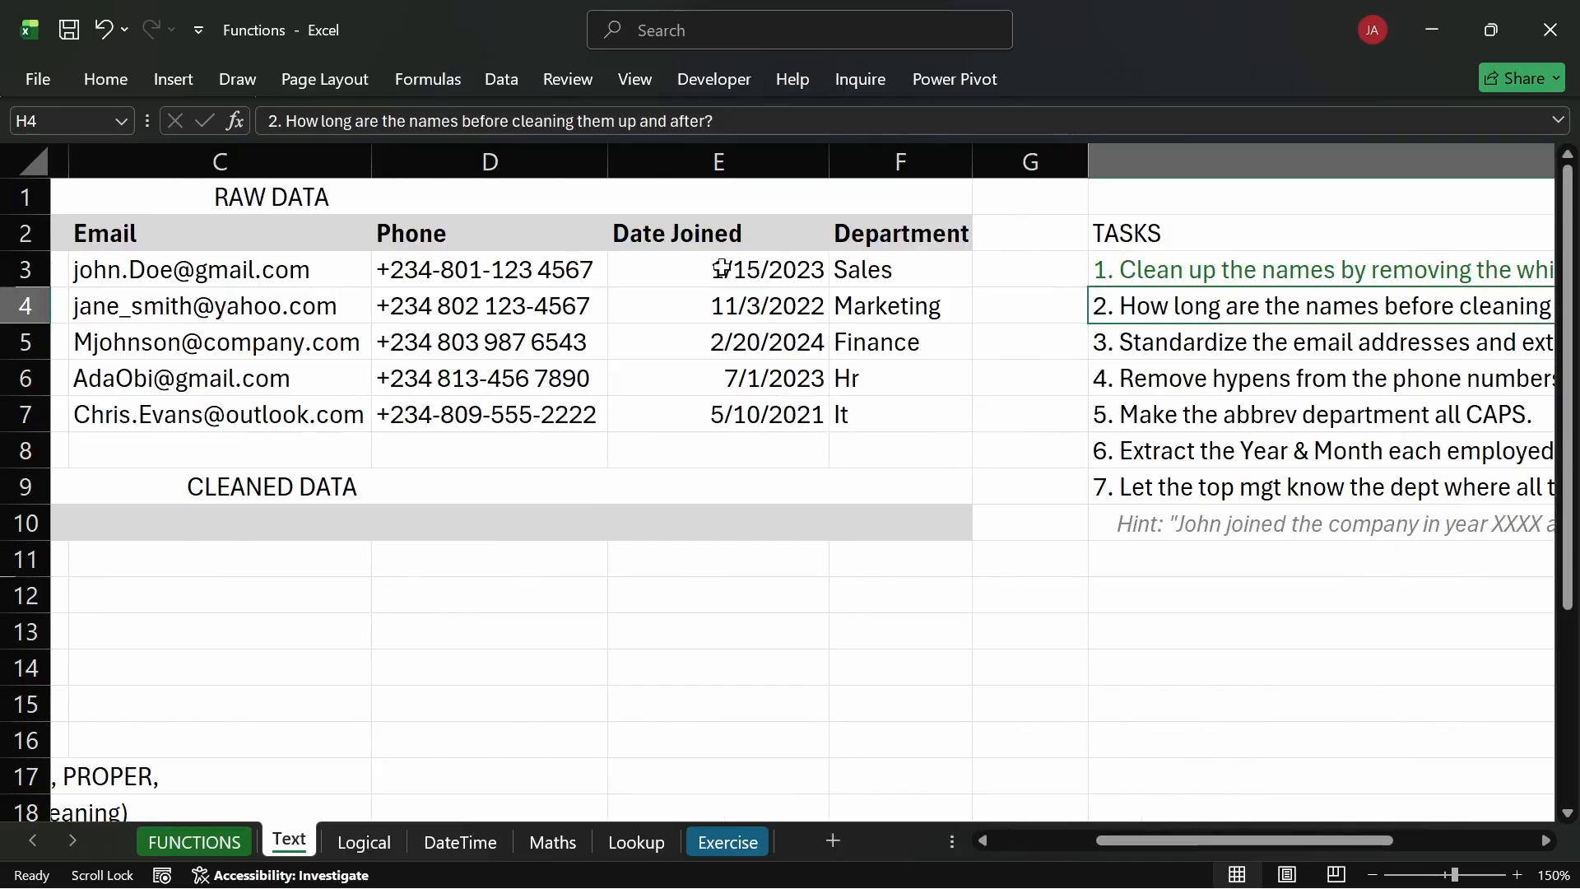
click(107, 74)
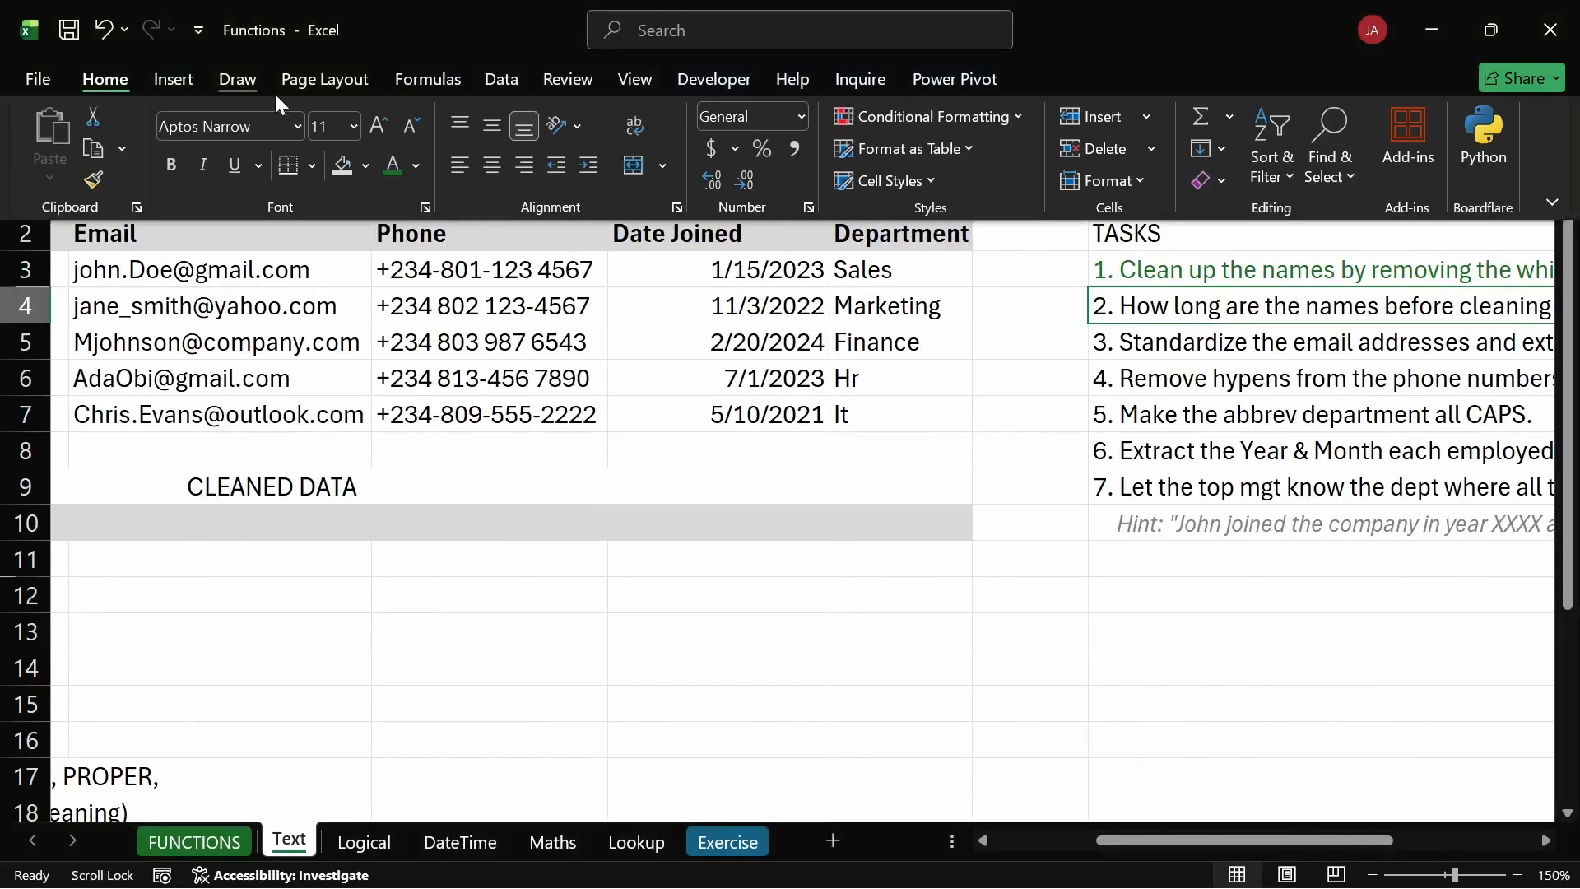
click(400, 163)
click(667, 362)
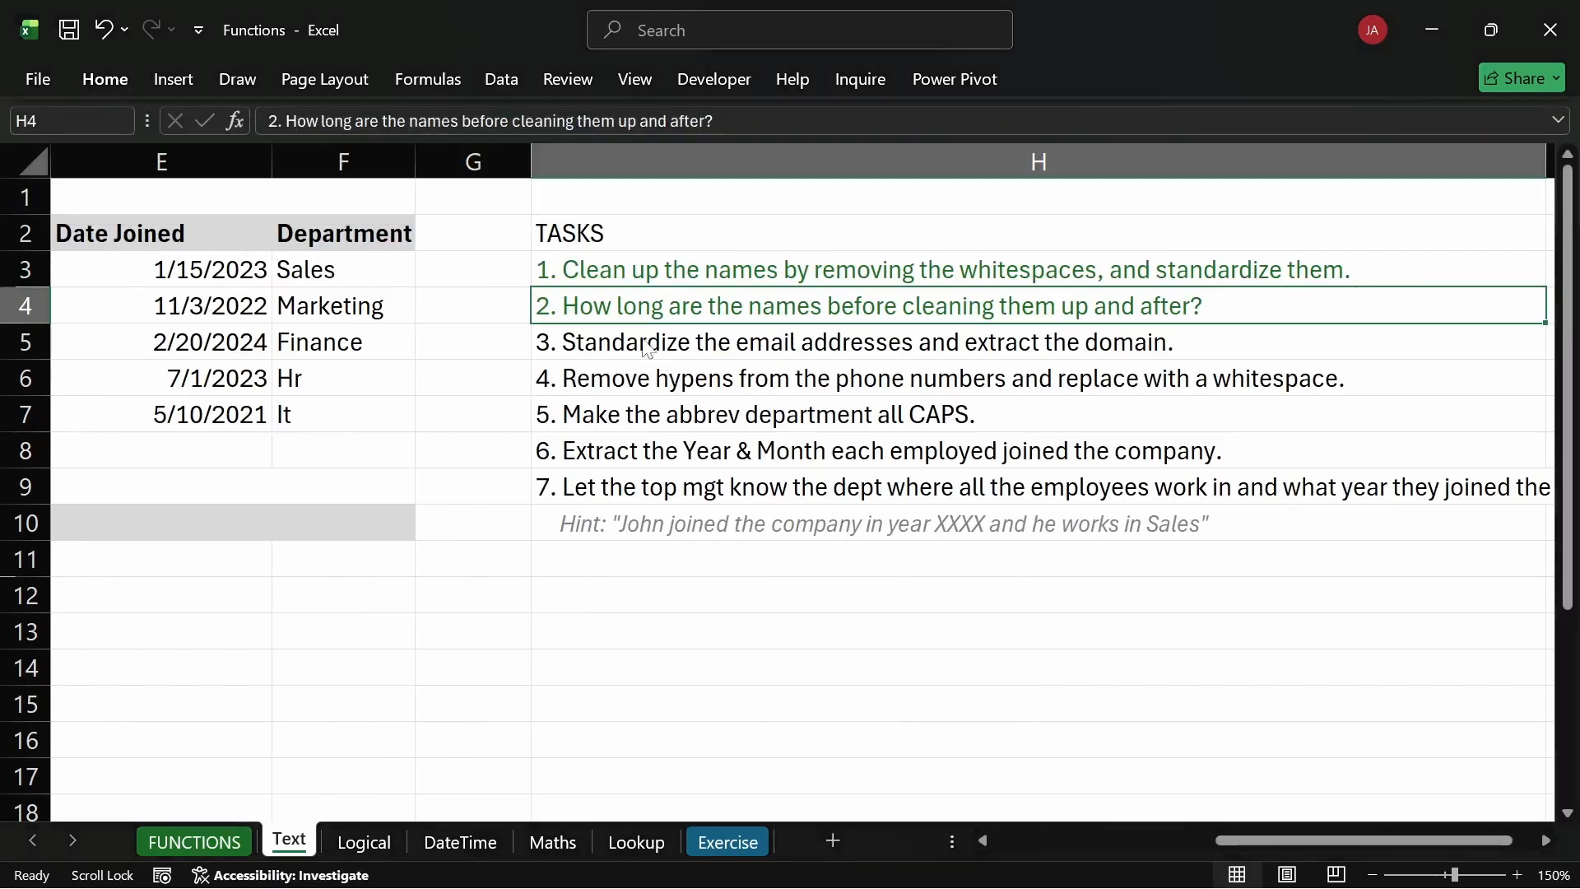
Read task 3 in H5 and enter the header Email in B10 of the cleaned data table.
click(663, 341)
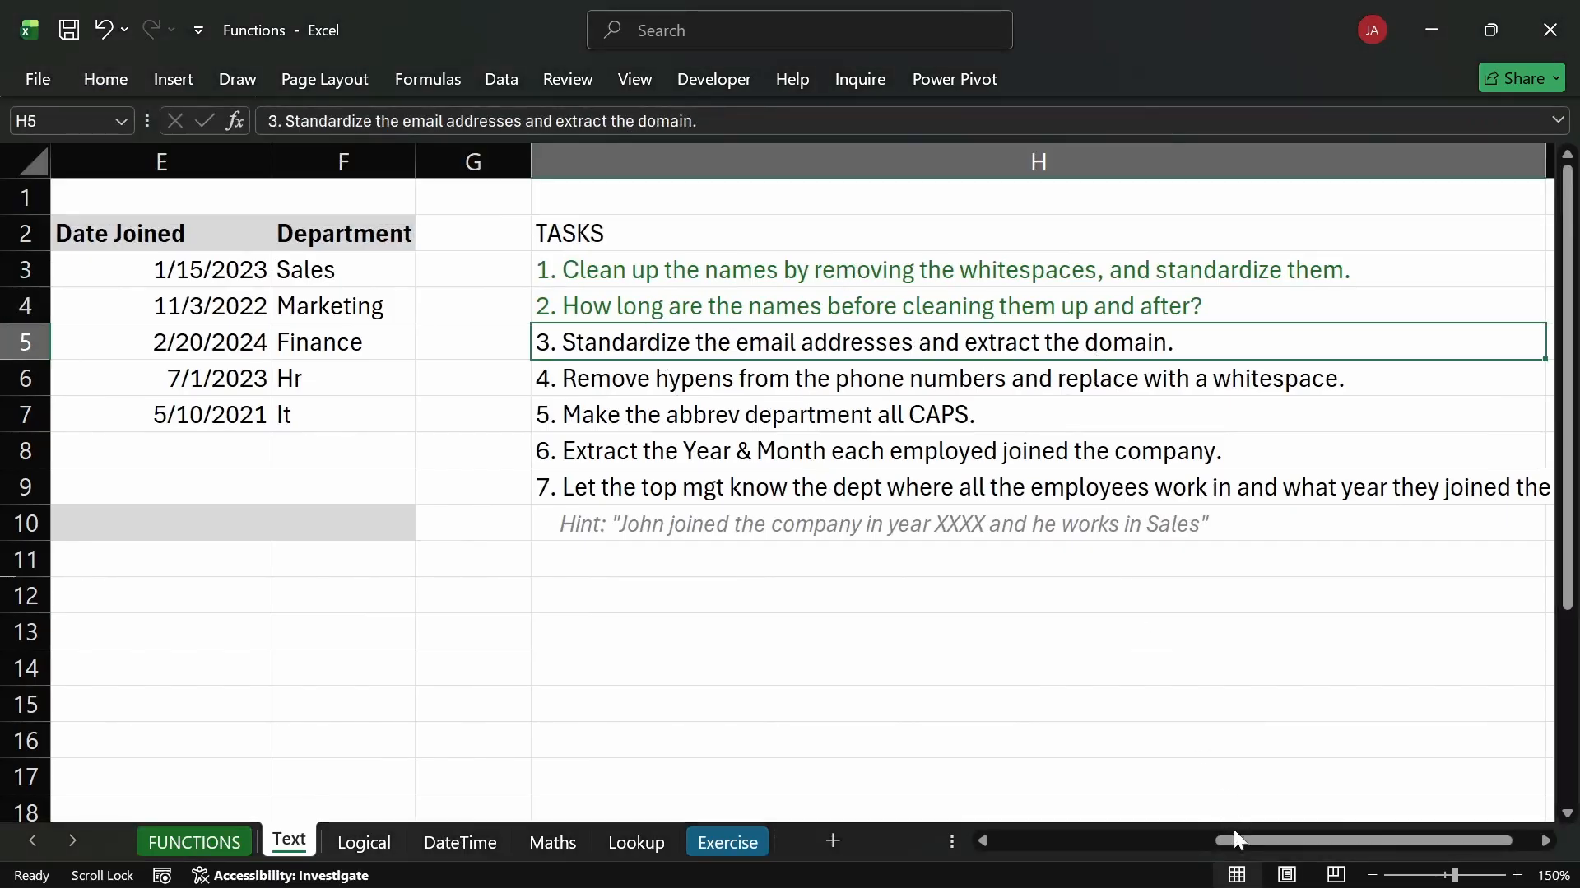
drag(1238, 837, 1018, 837)
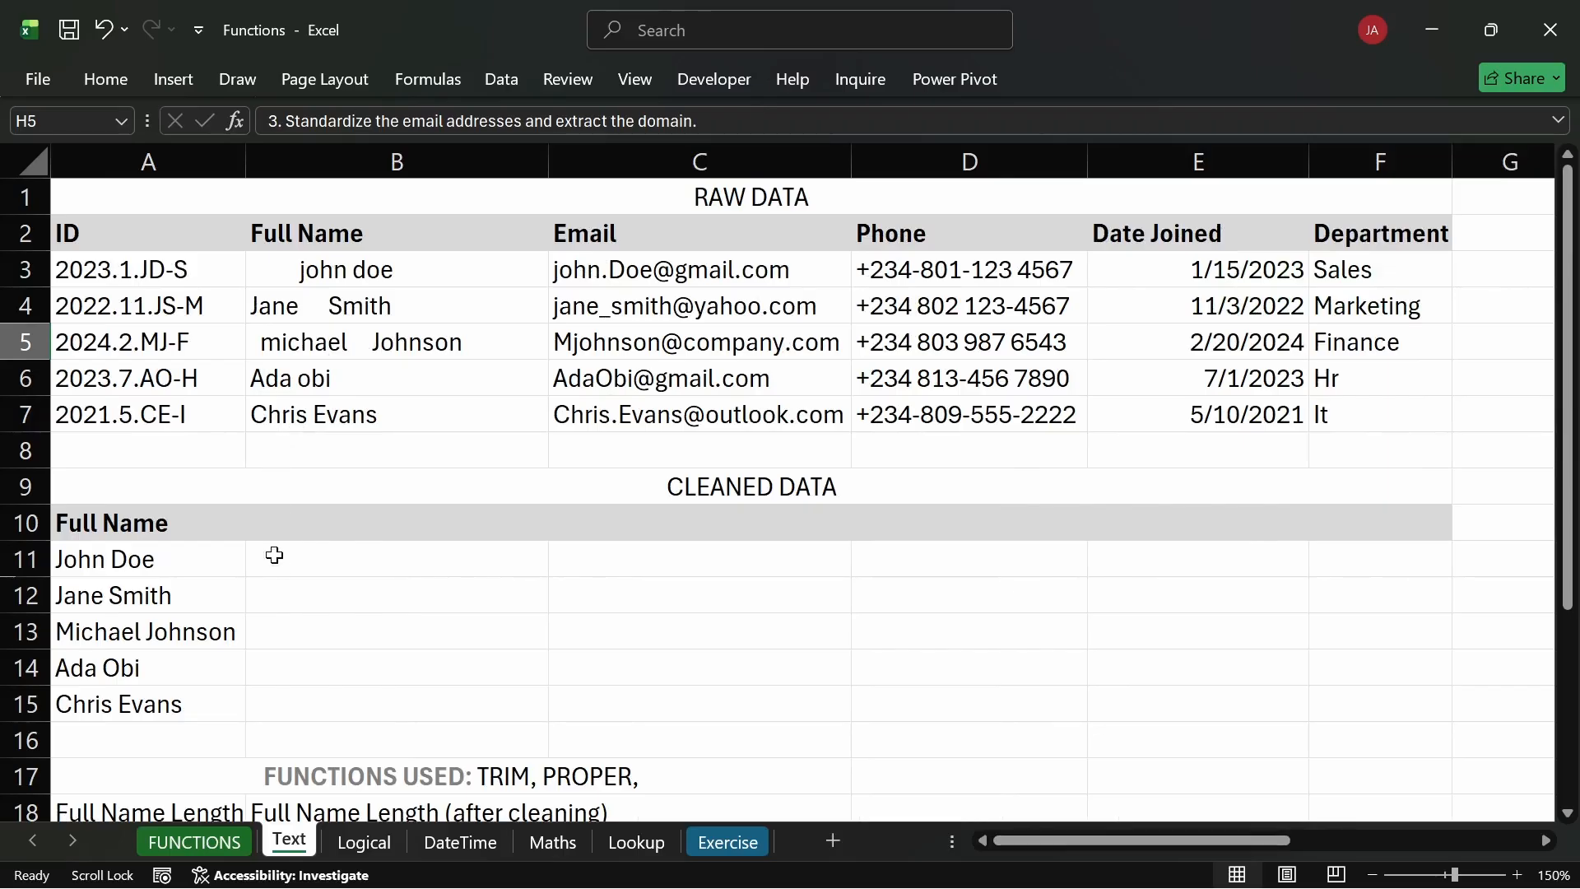
click(304, 525)
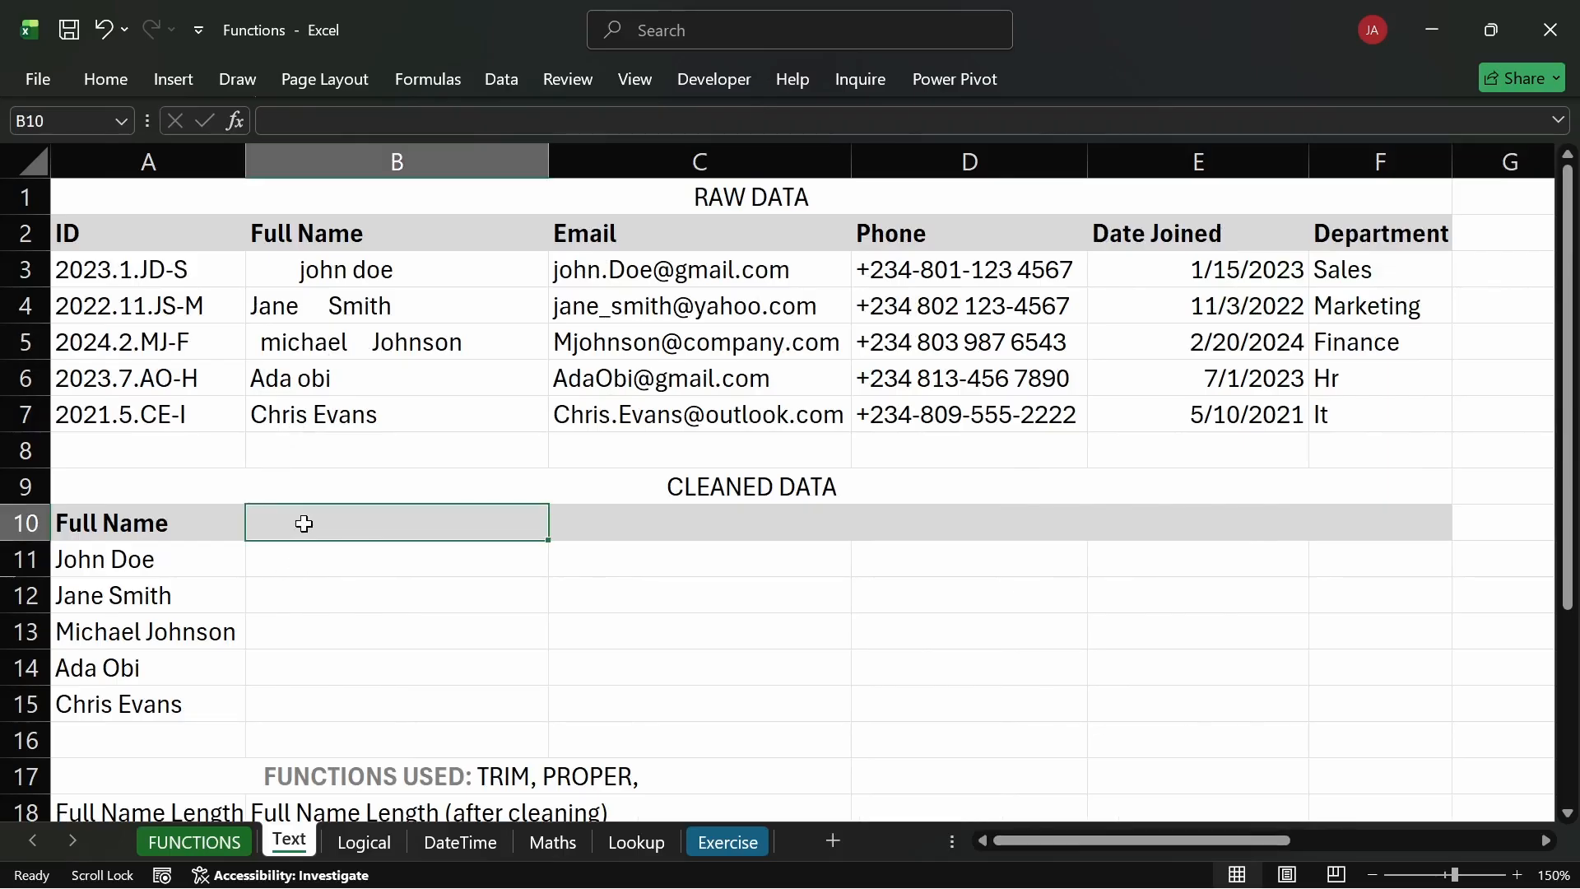
text(eEmail)
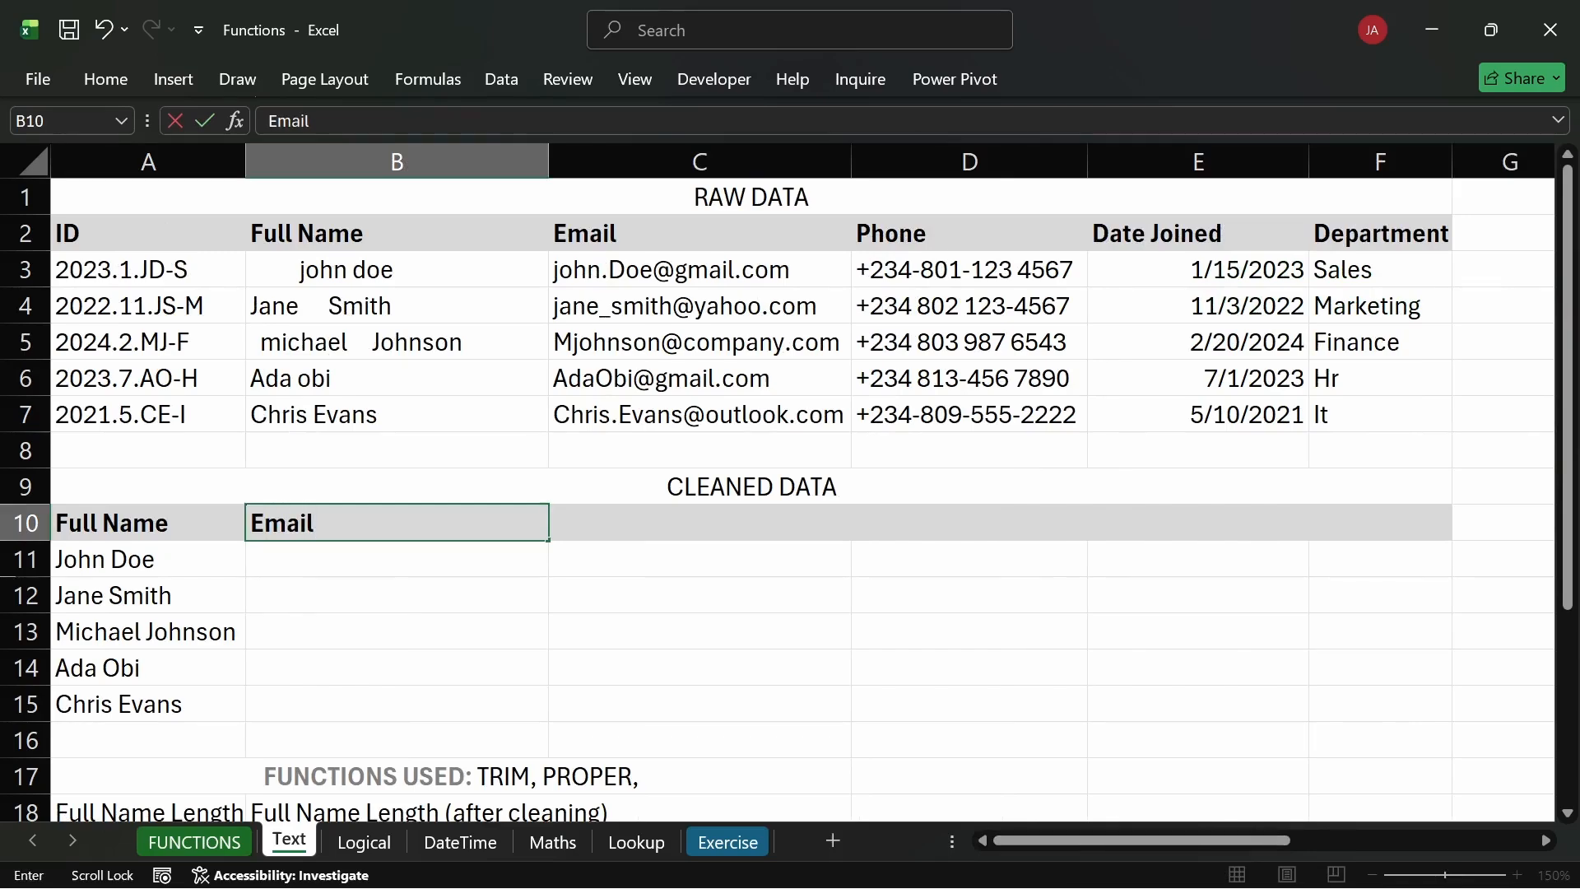
key(Return)
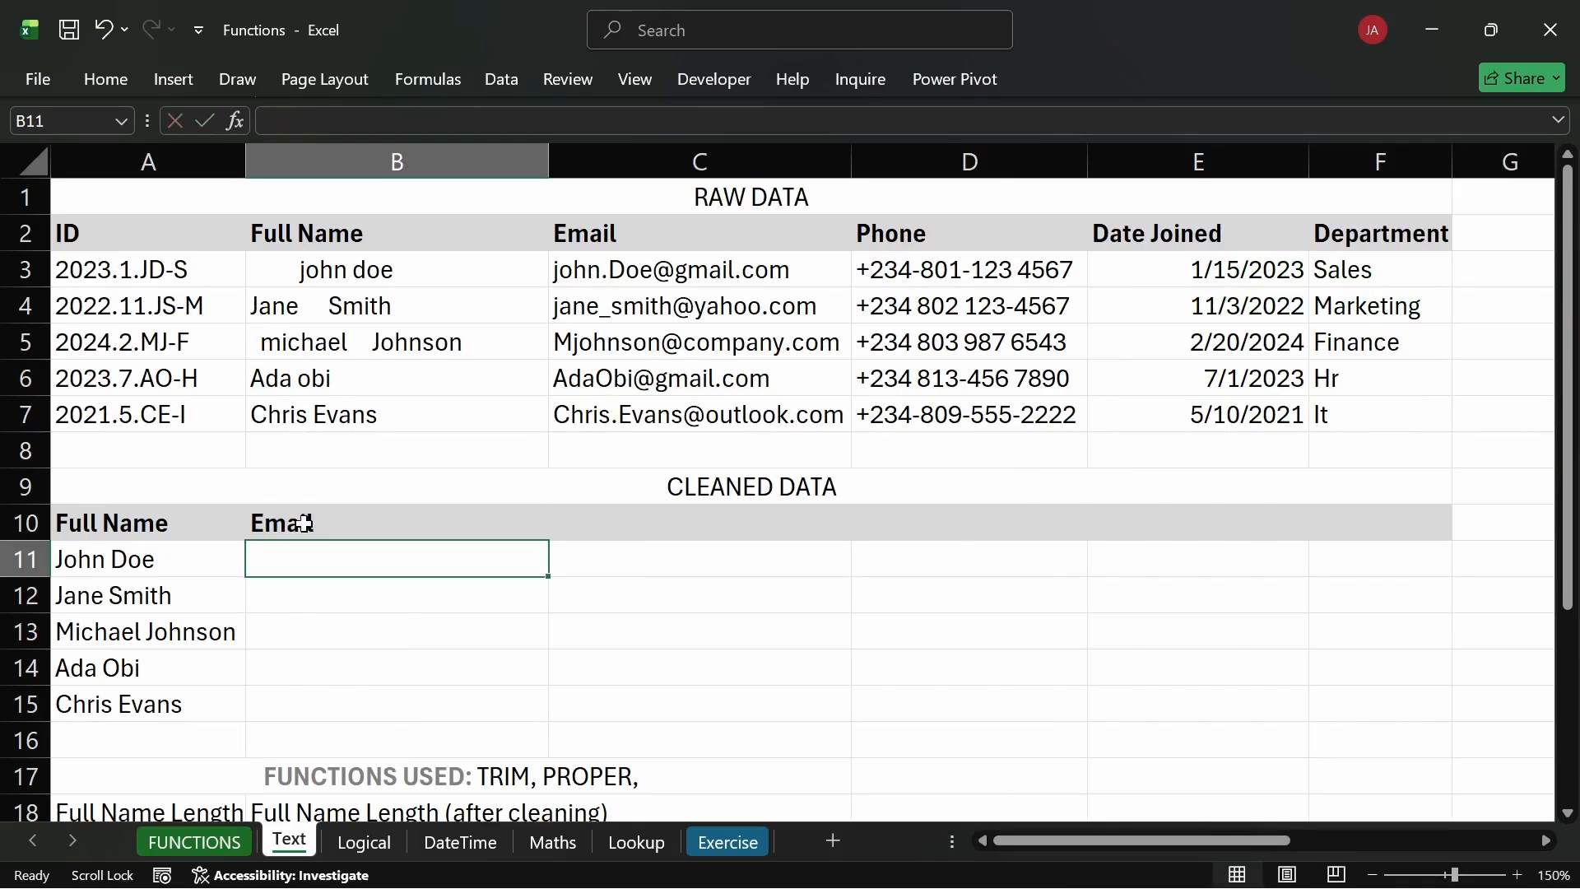
Enter =LOWER(C3) in B11 to convert the first raw email address to lowercase.
text(=)
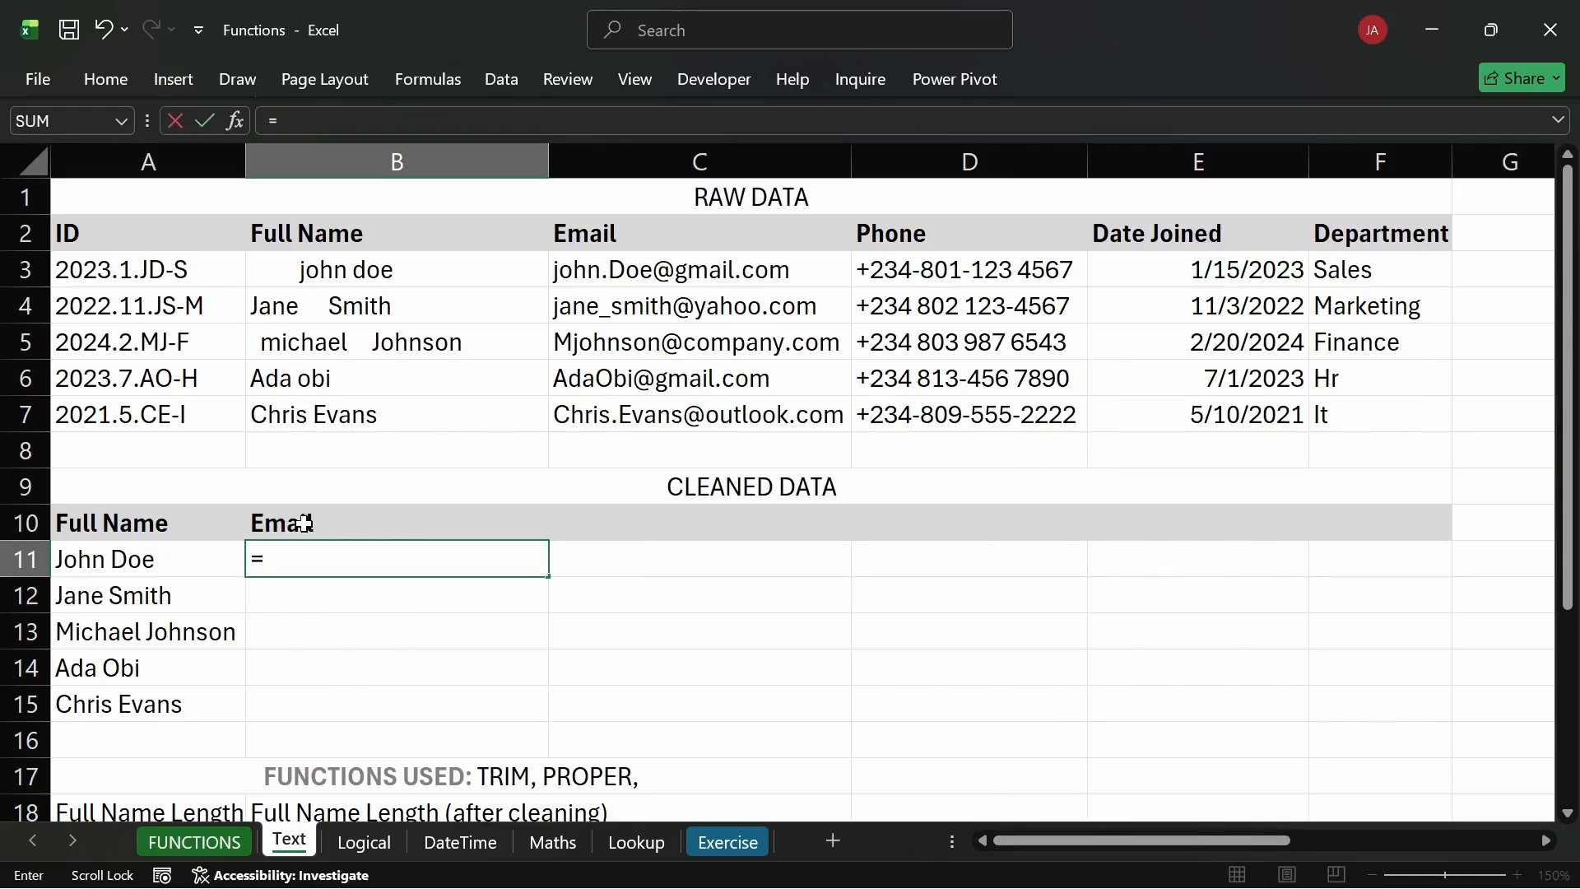
text(lo)
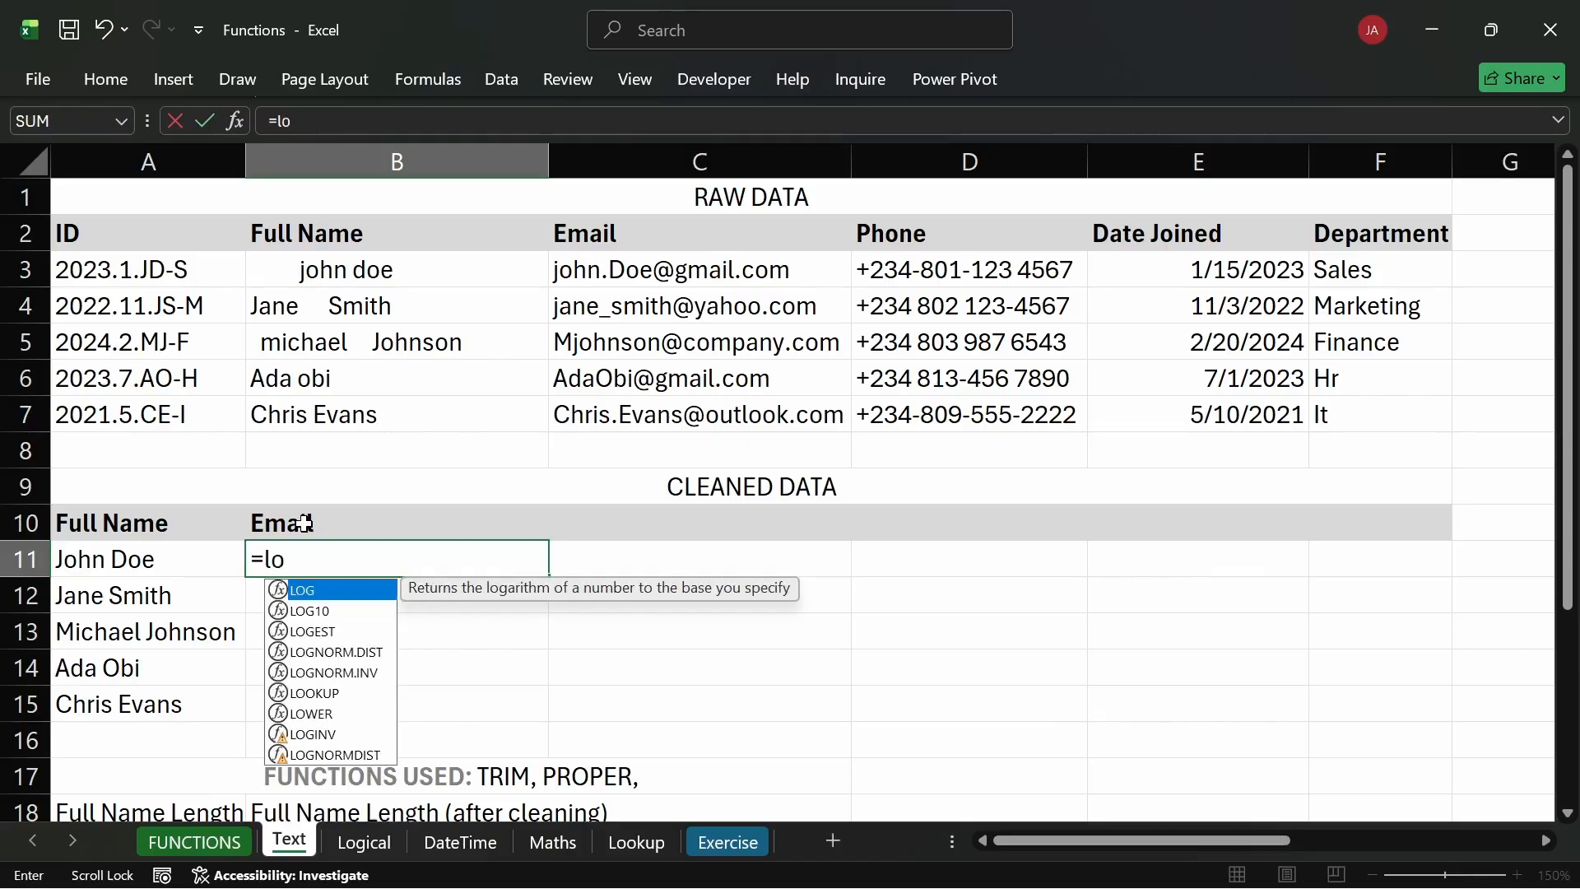
text(wer)
key(Tab)
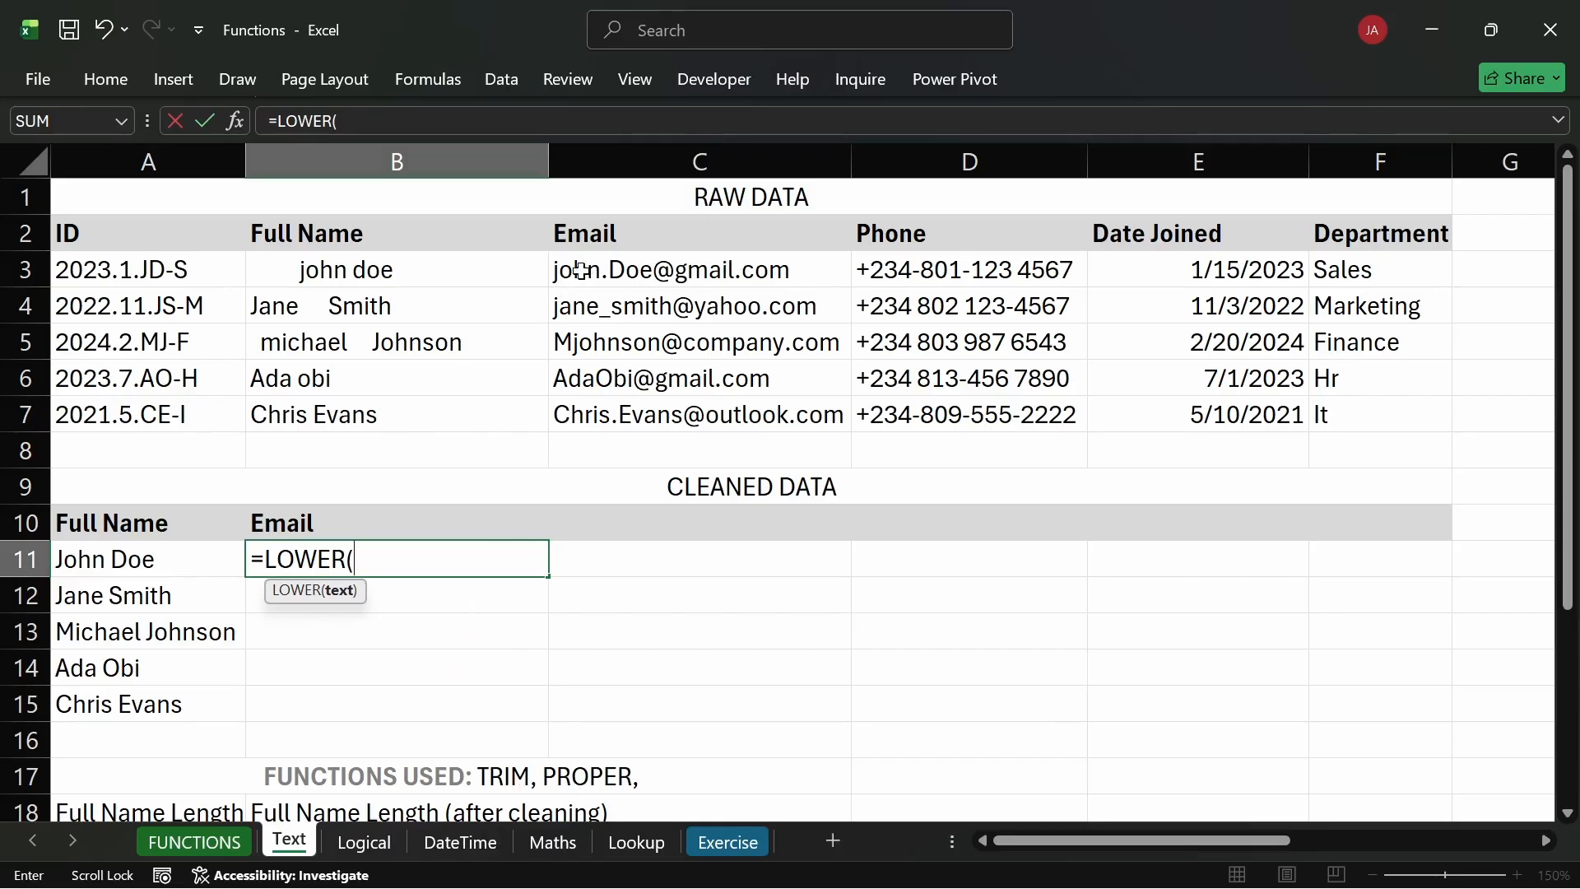
click(734, 269)
key(Return)
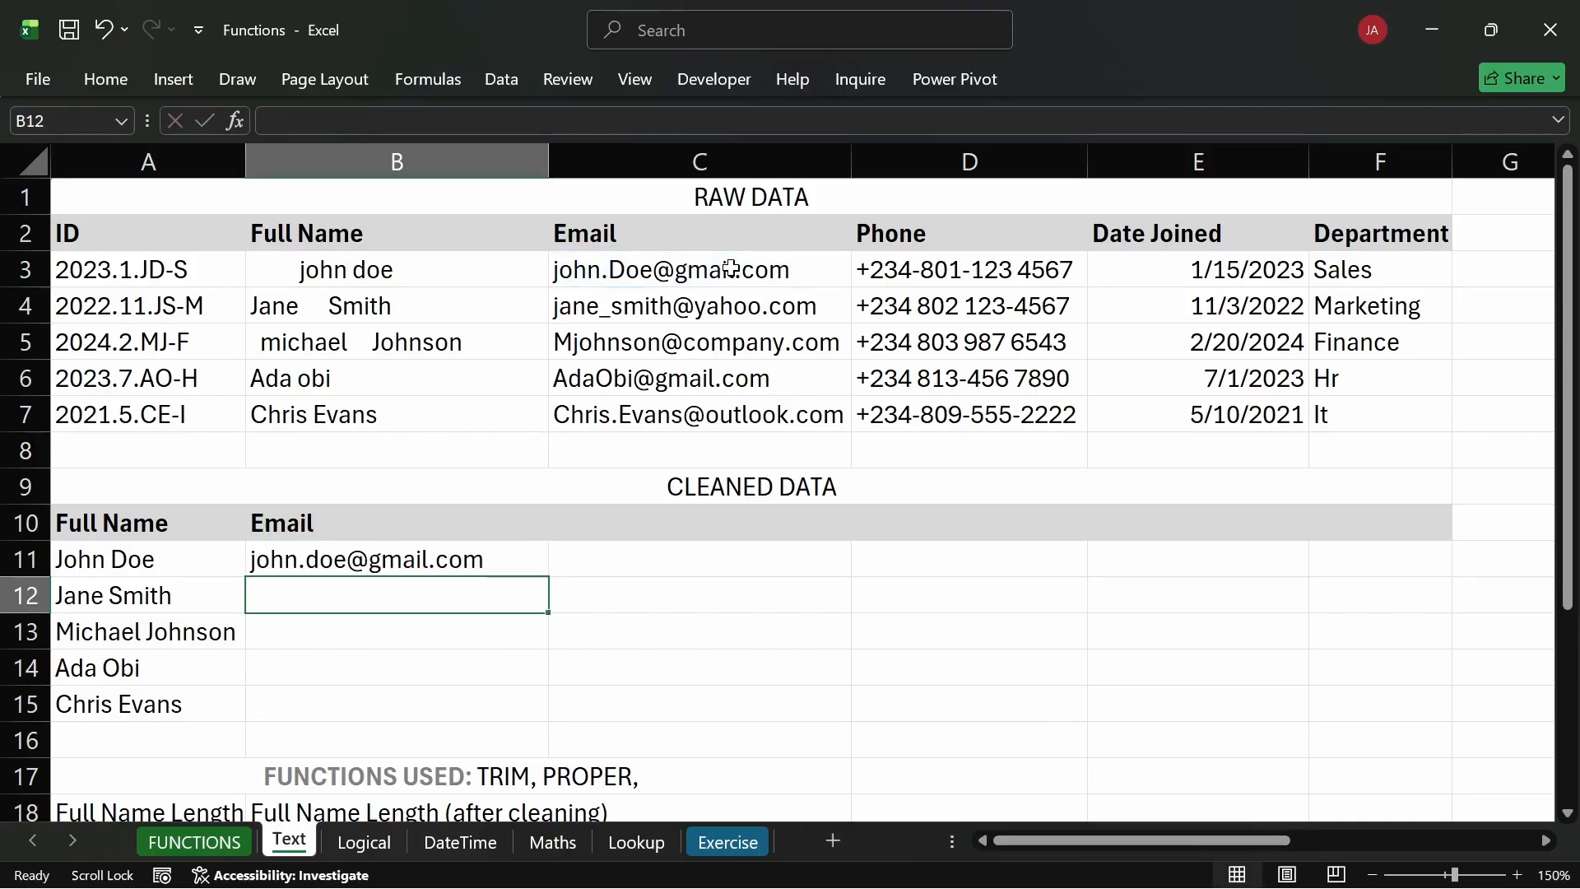
Fill the LOWER formula from B11 down through B15.
click(535, 556)
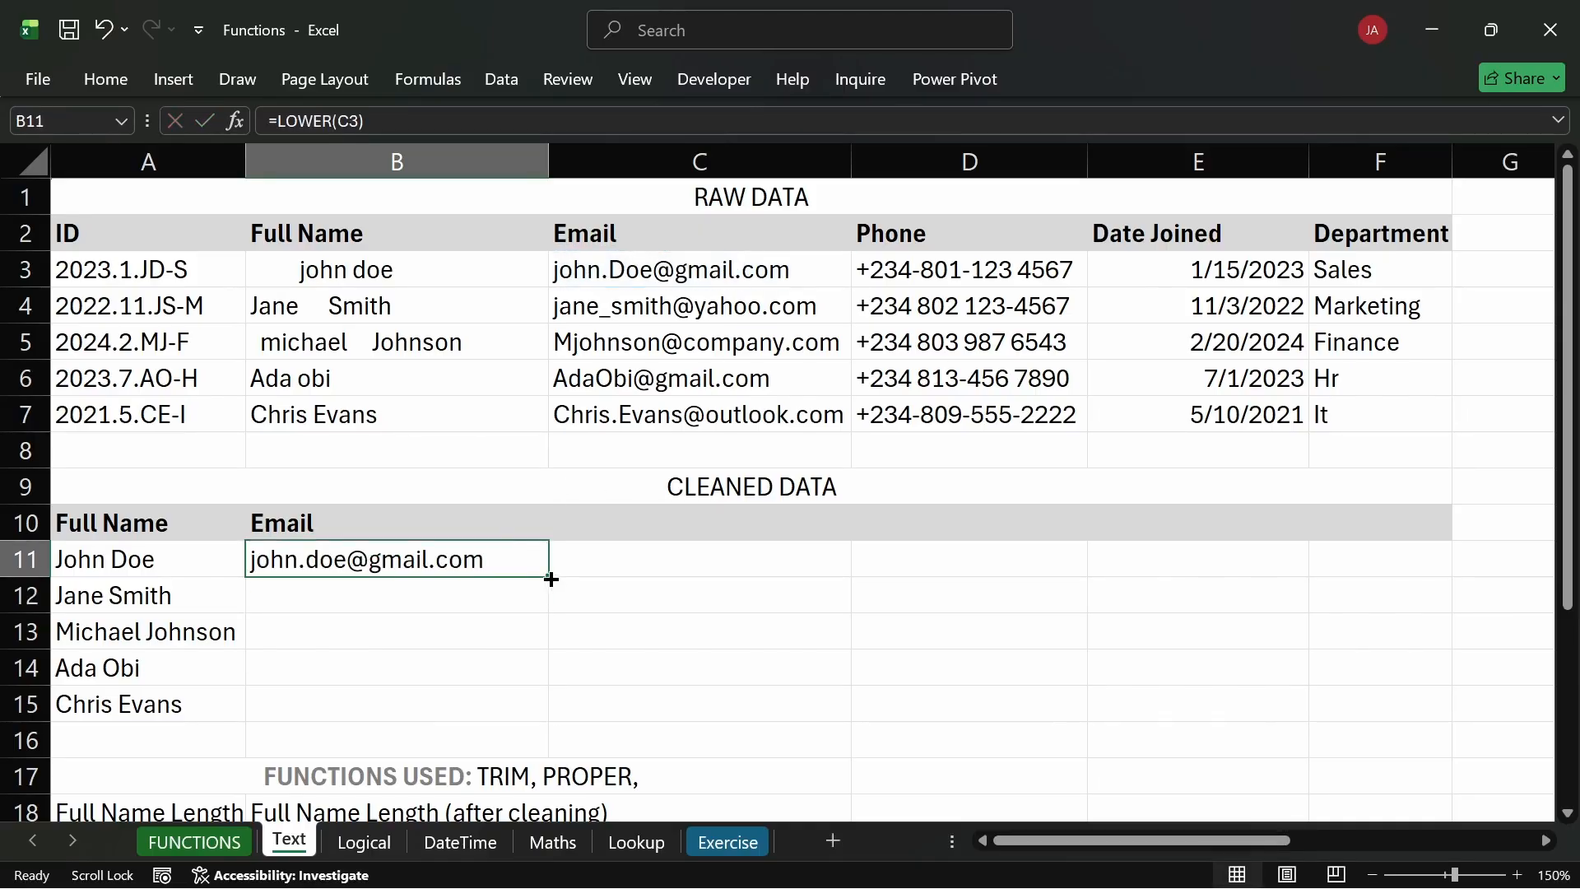
double_click(552, 579)
click(712, 599)
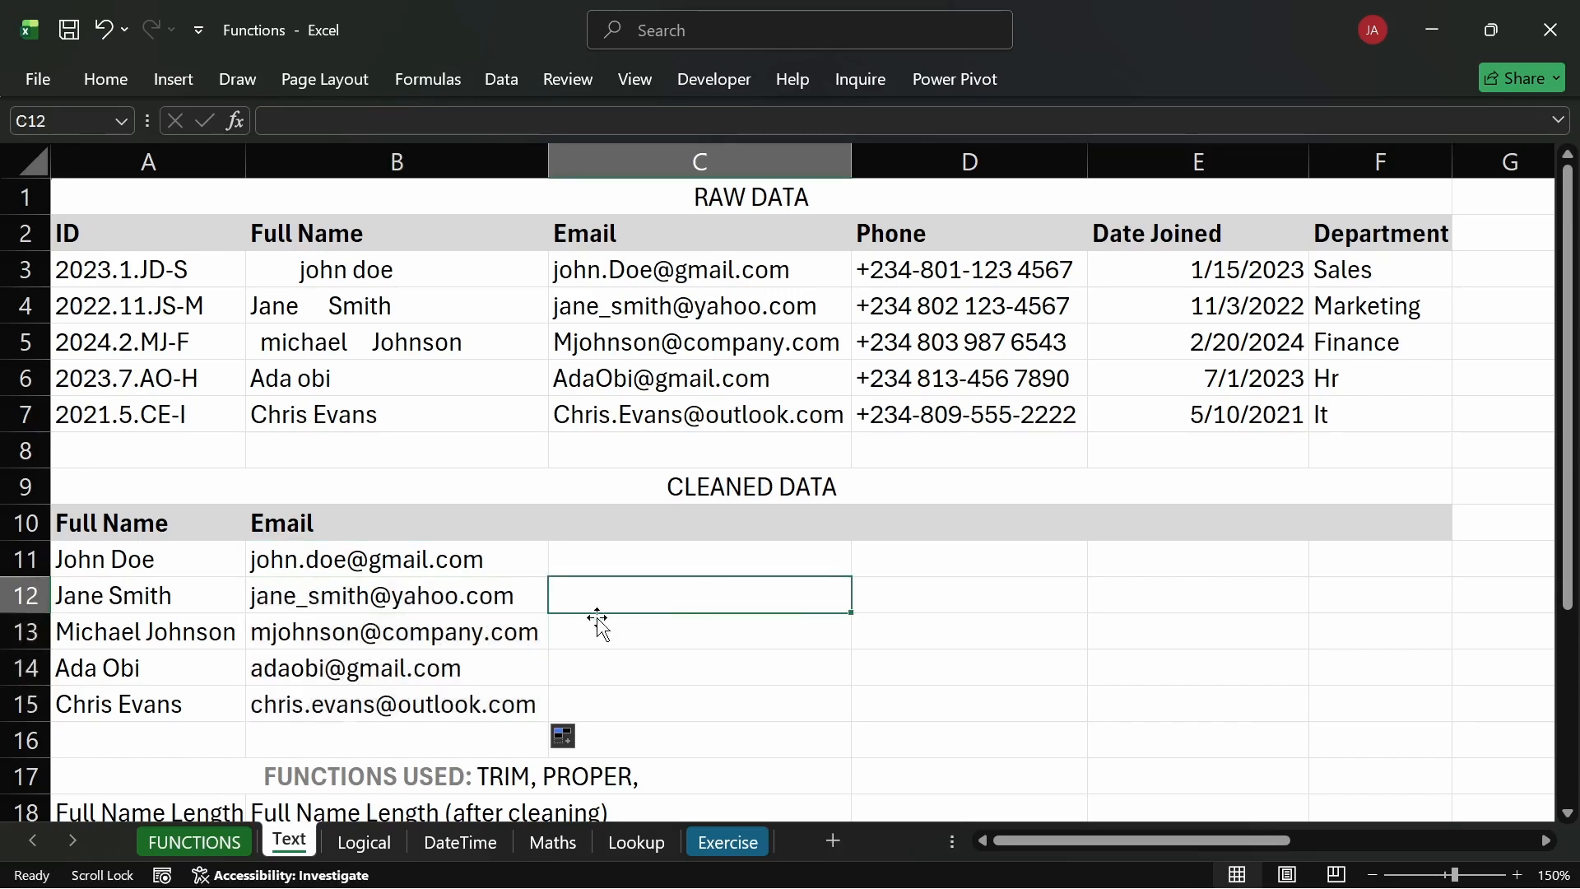
Enter the header Domain in C10 of the cleaned data table.
click(599, 516)
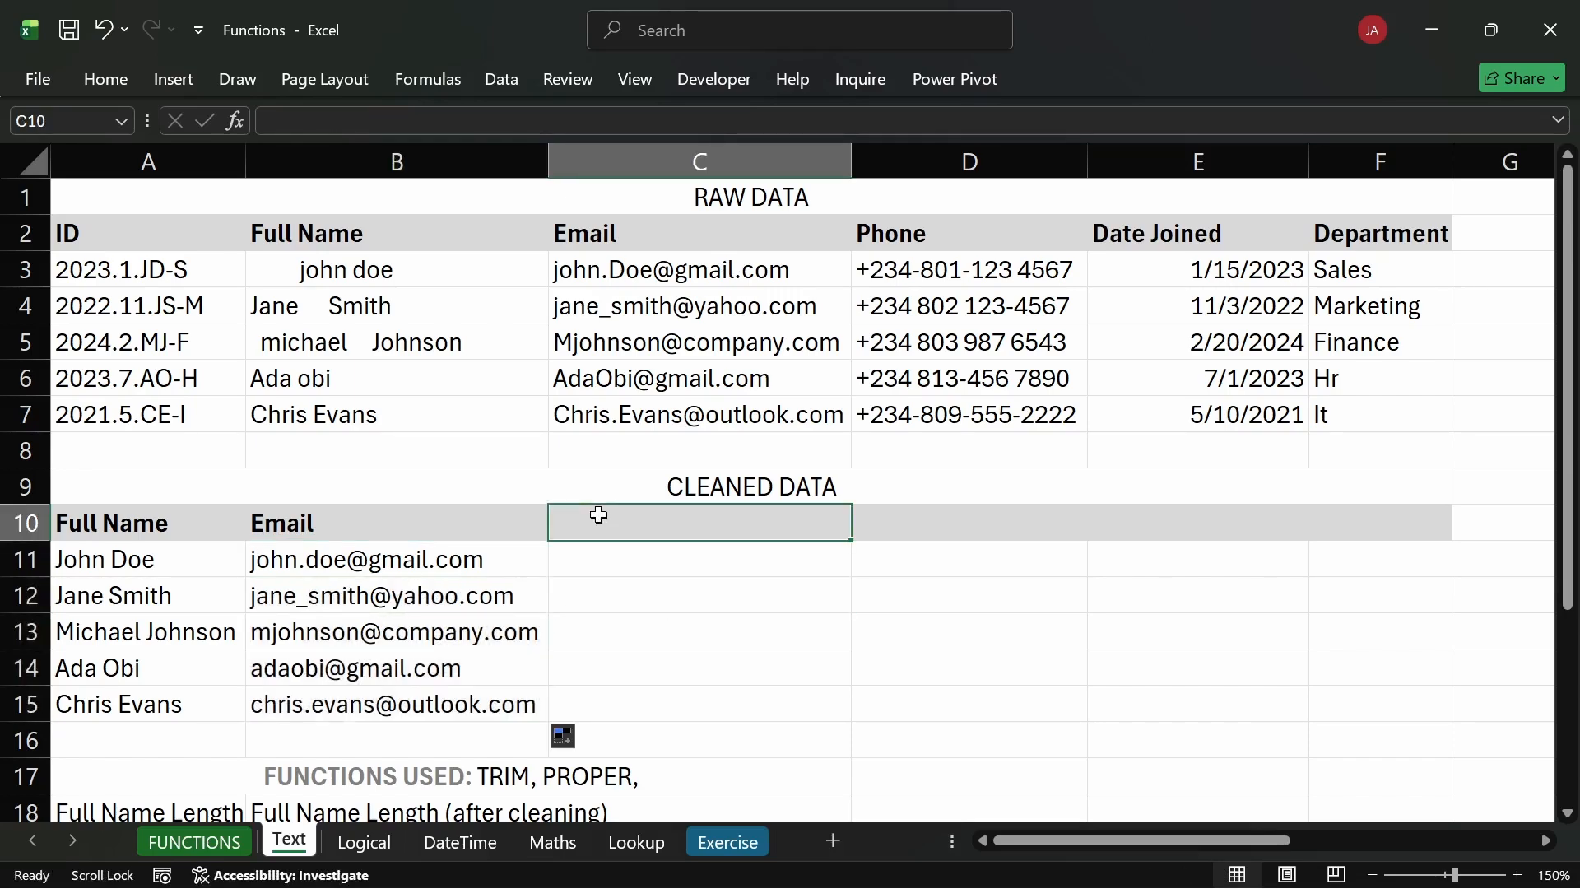
text(d)
key(BackSpace)
text(D)
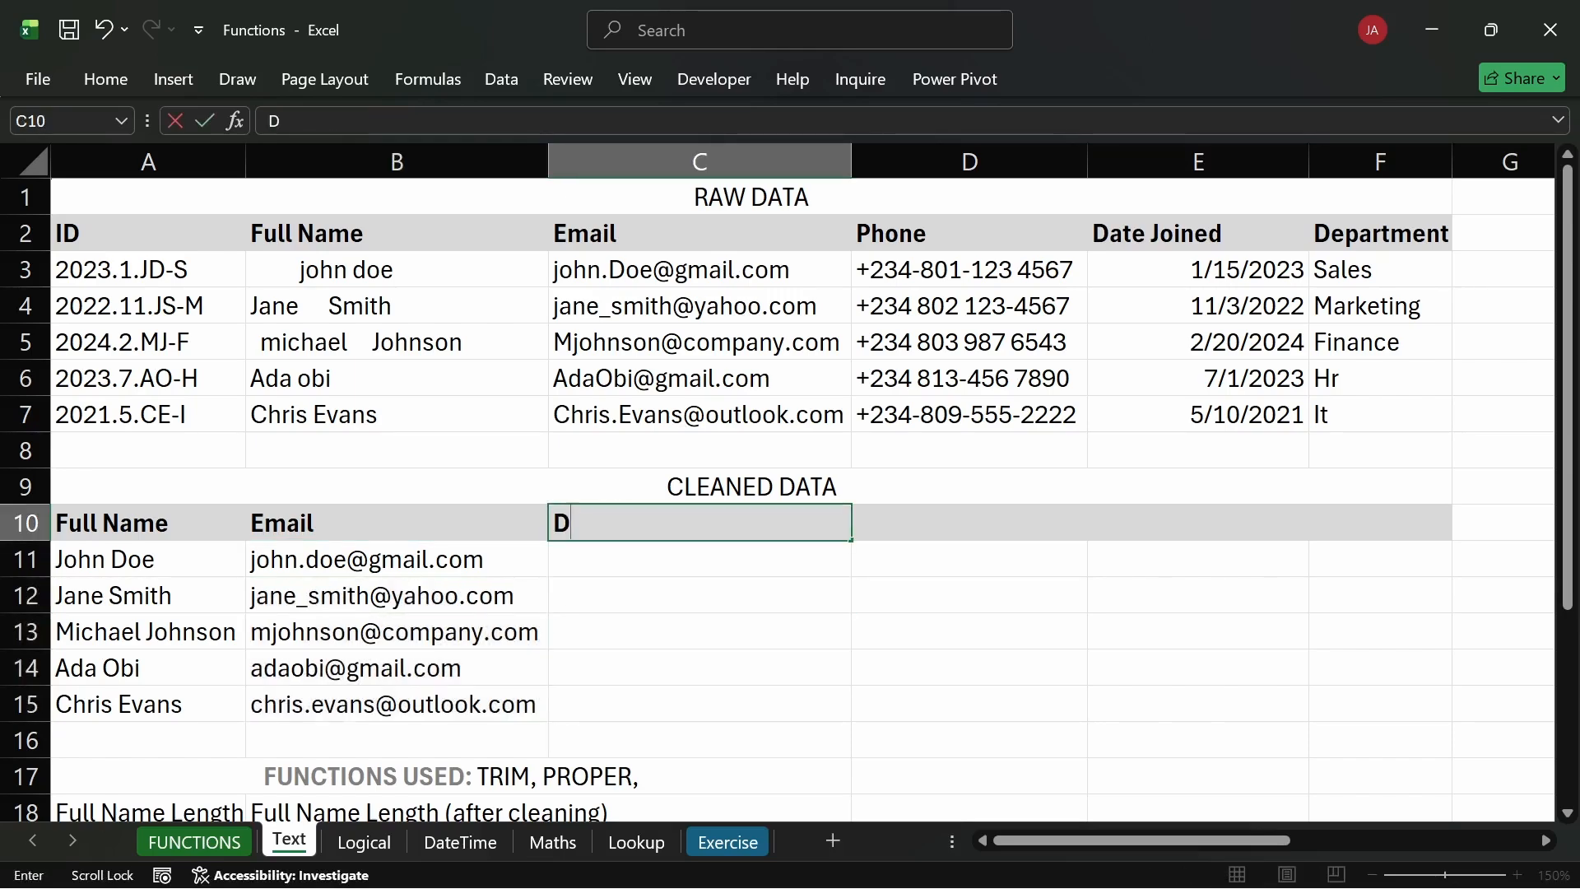
text(omain)
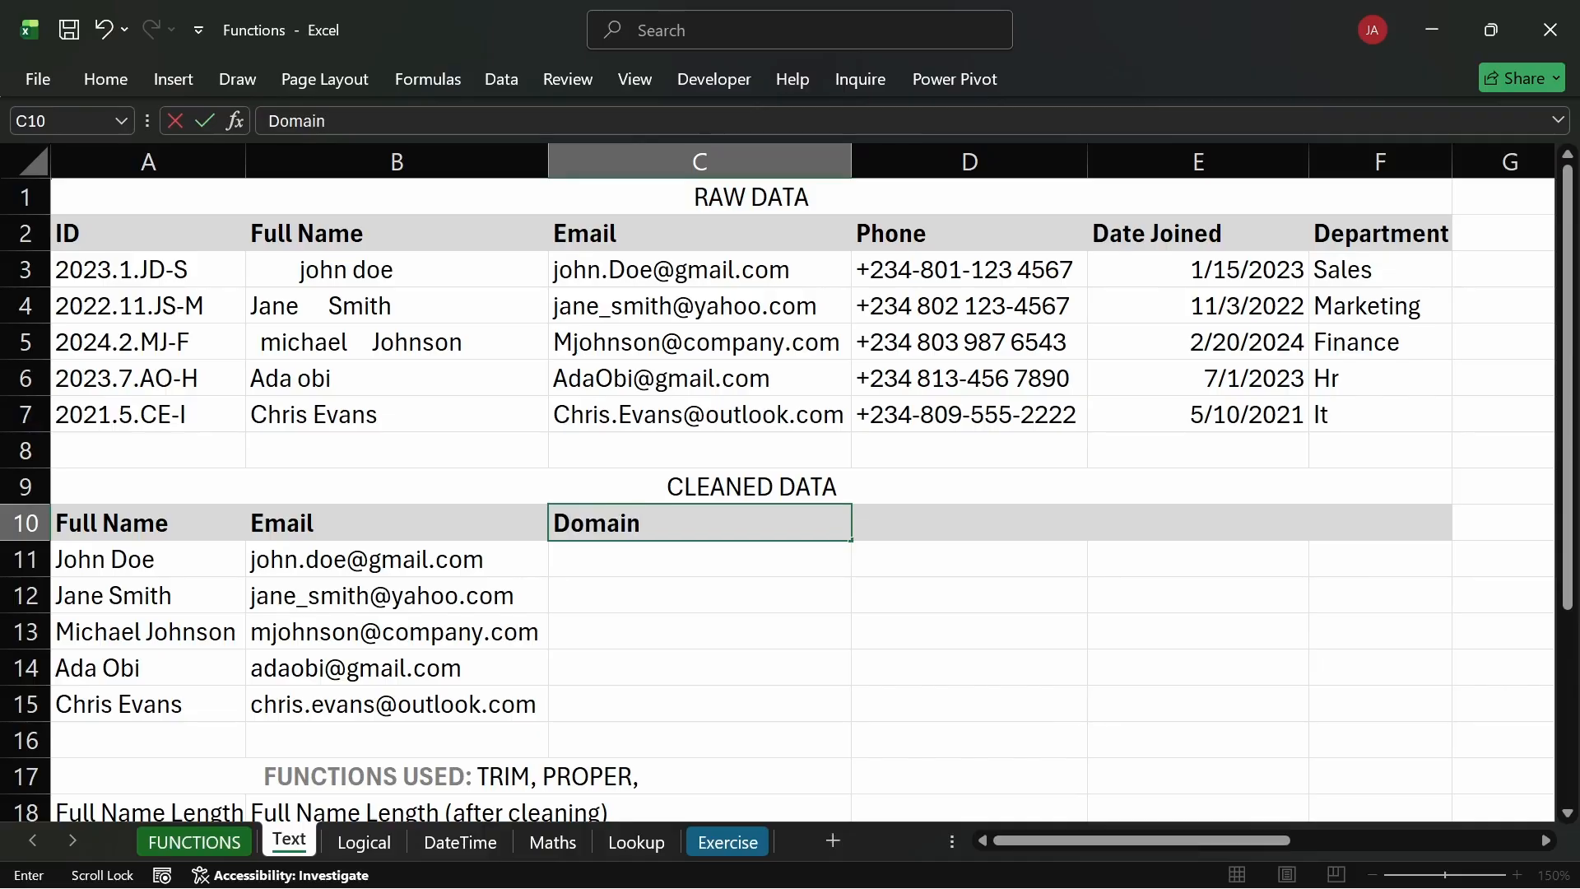
key(Return)
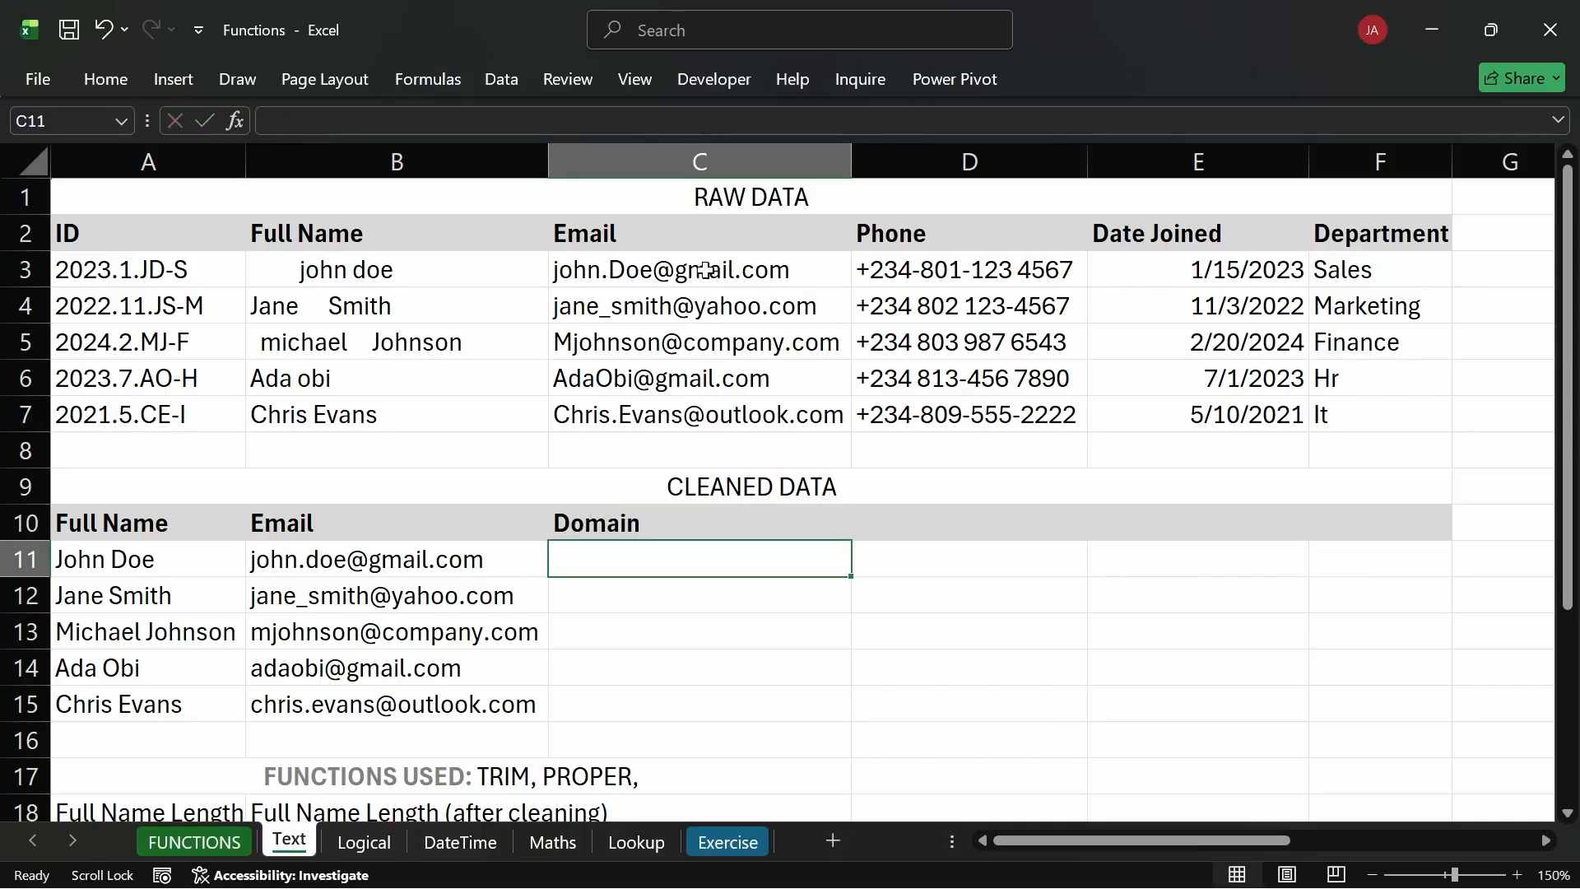
Replace the domain name of the raw email address in C3 with bluechip and undo its automatic hyperlink.
double_click(804, 268)
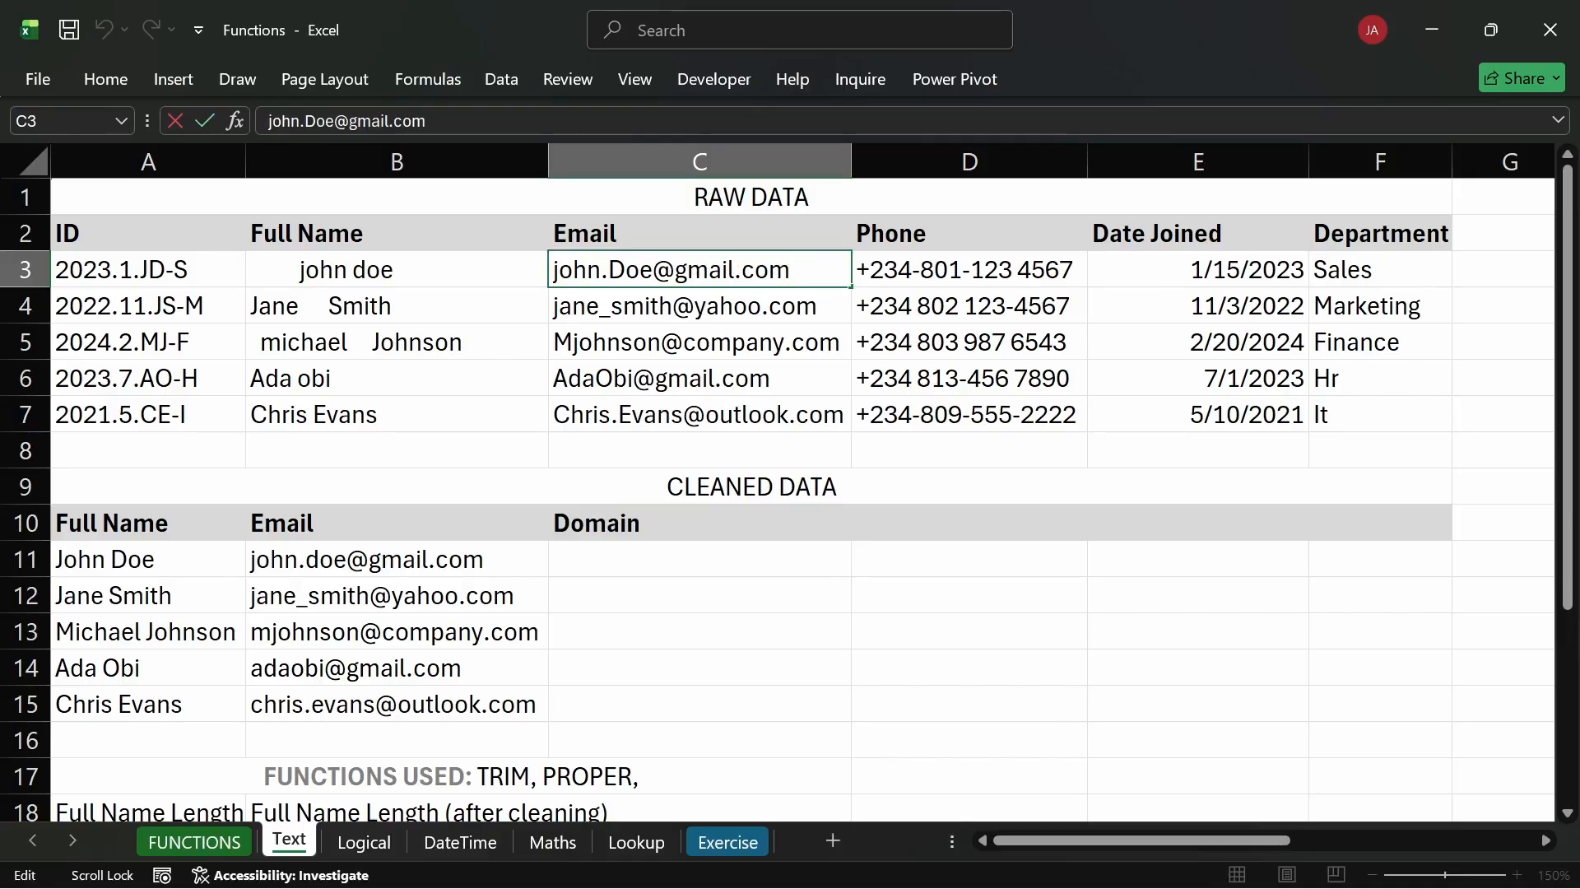
drag(735, 269, 675, 269)
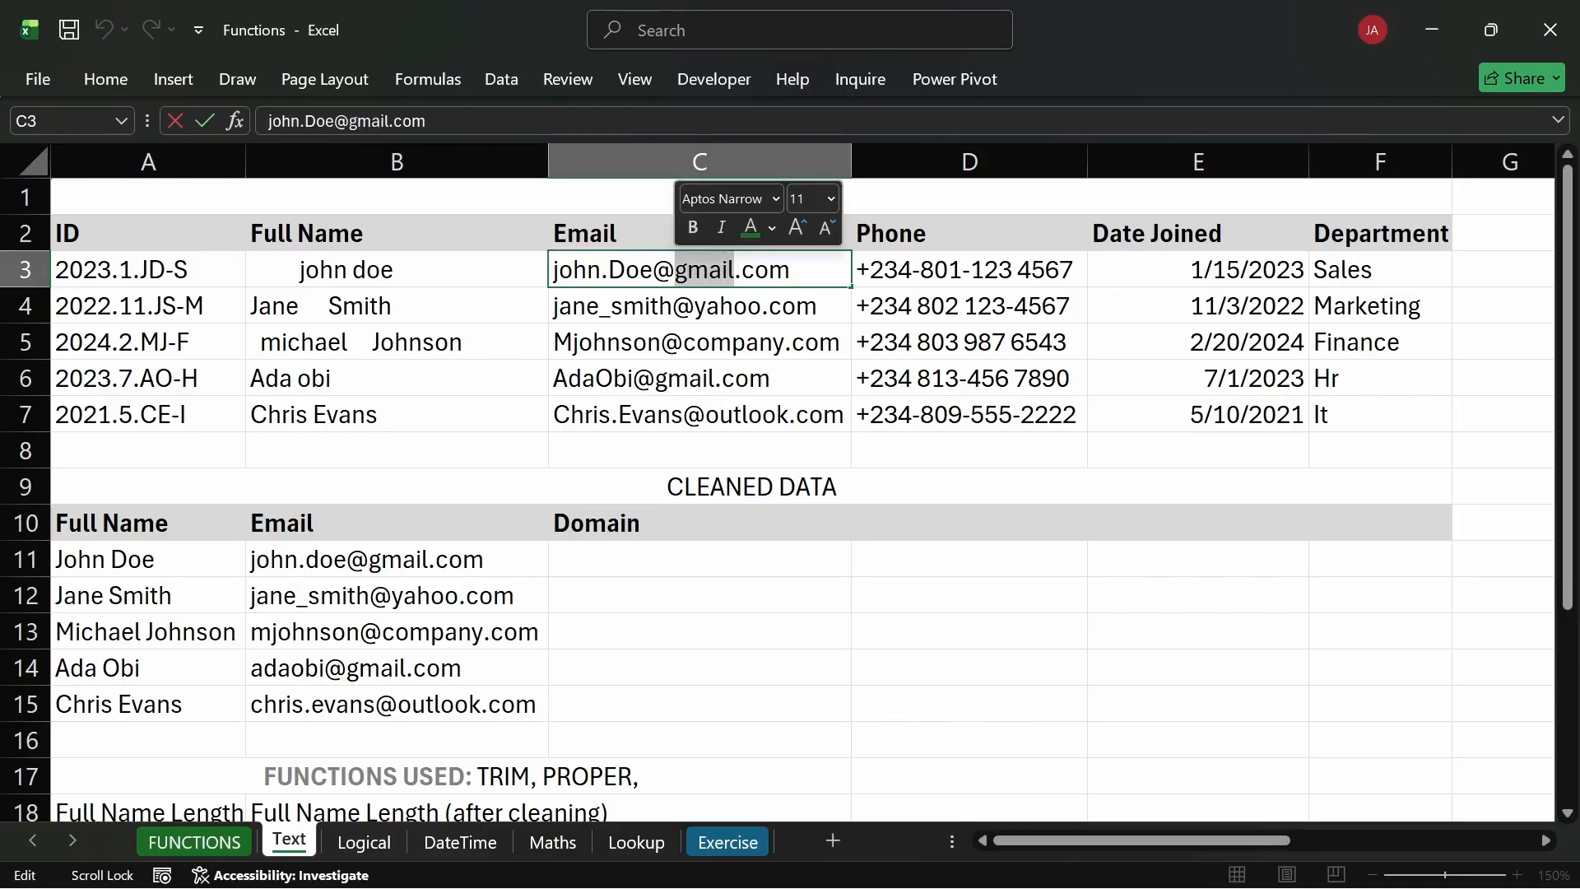
text(bleu)
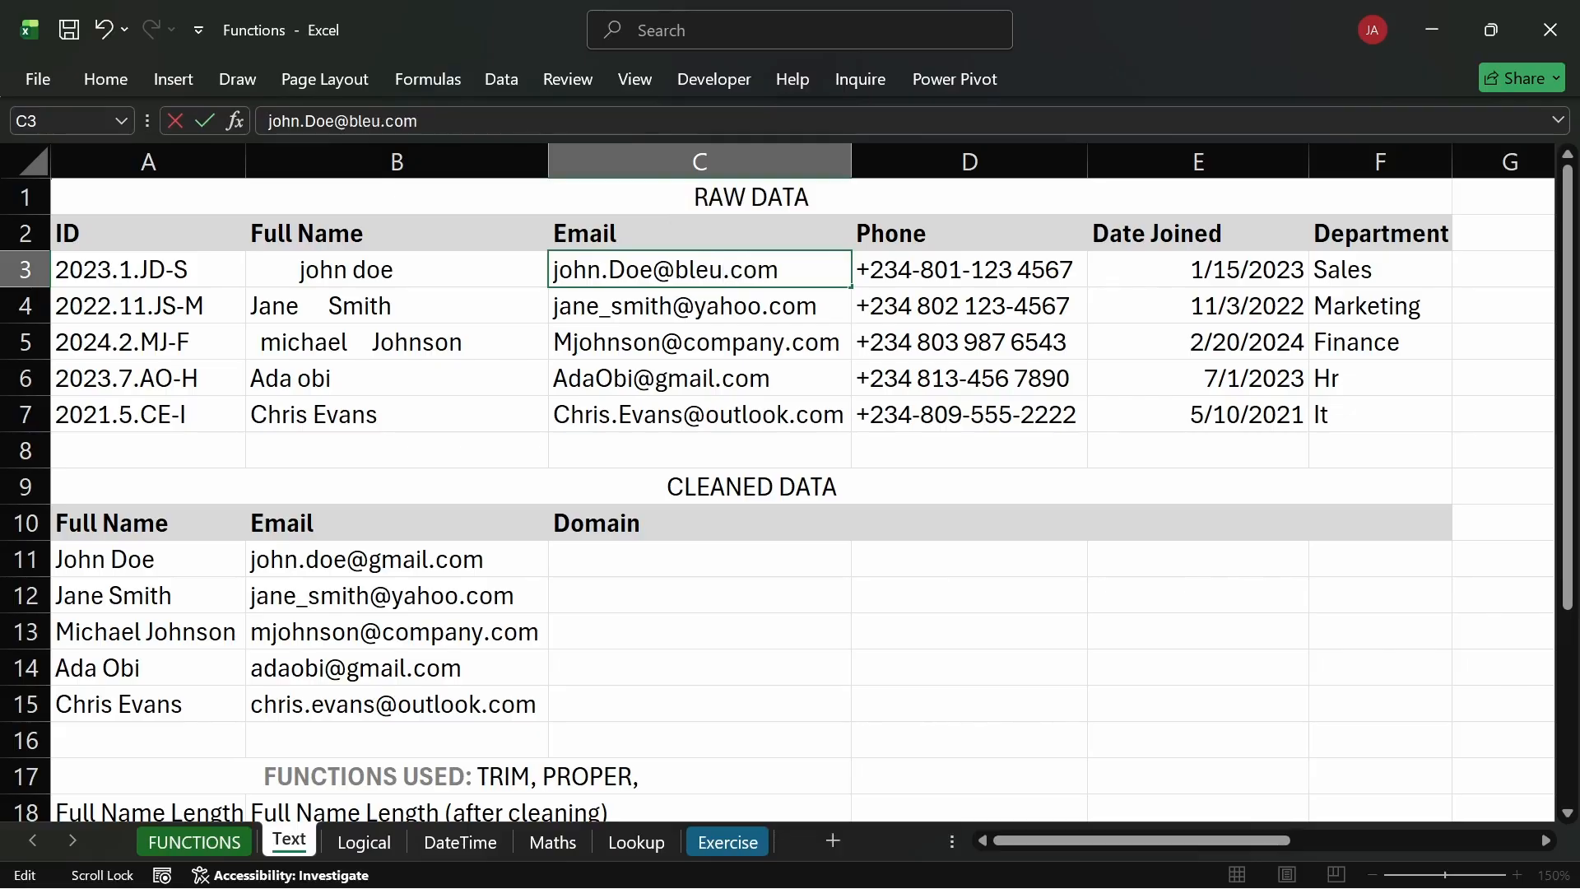
key(BackSpace)
key(BackSpace)
text(uechip)
key(Return)
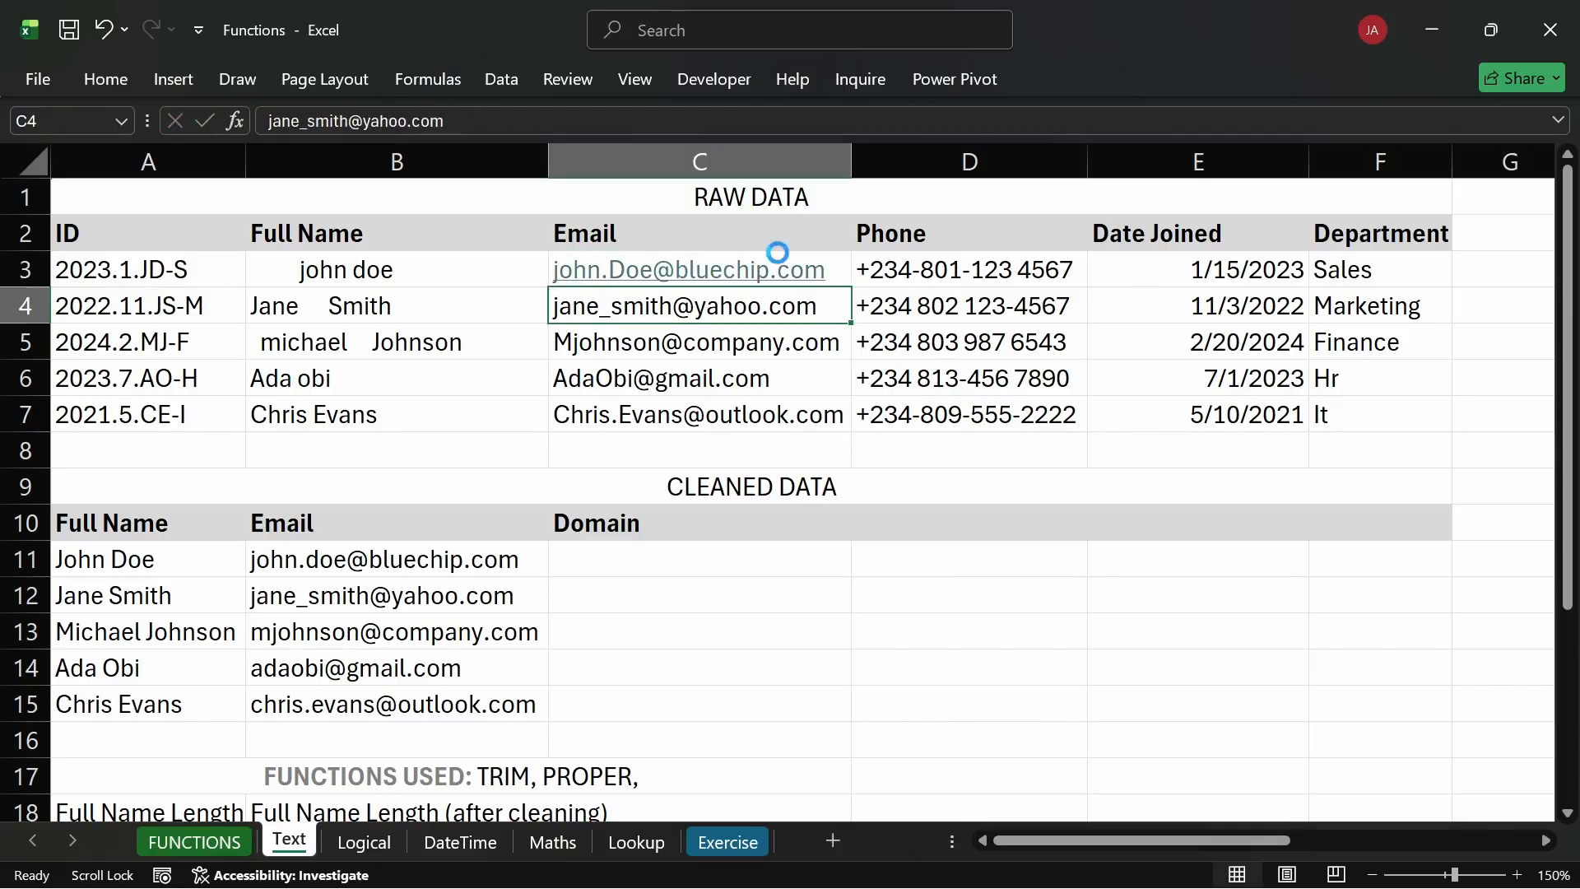
key(ctrl+z)
Replace the domain name of the raw email address in C4 with fortune500 and undo its automatic hyperlink.
click(759, 310)
double_click(759, 309)
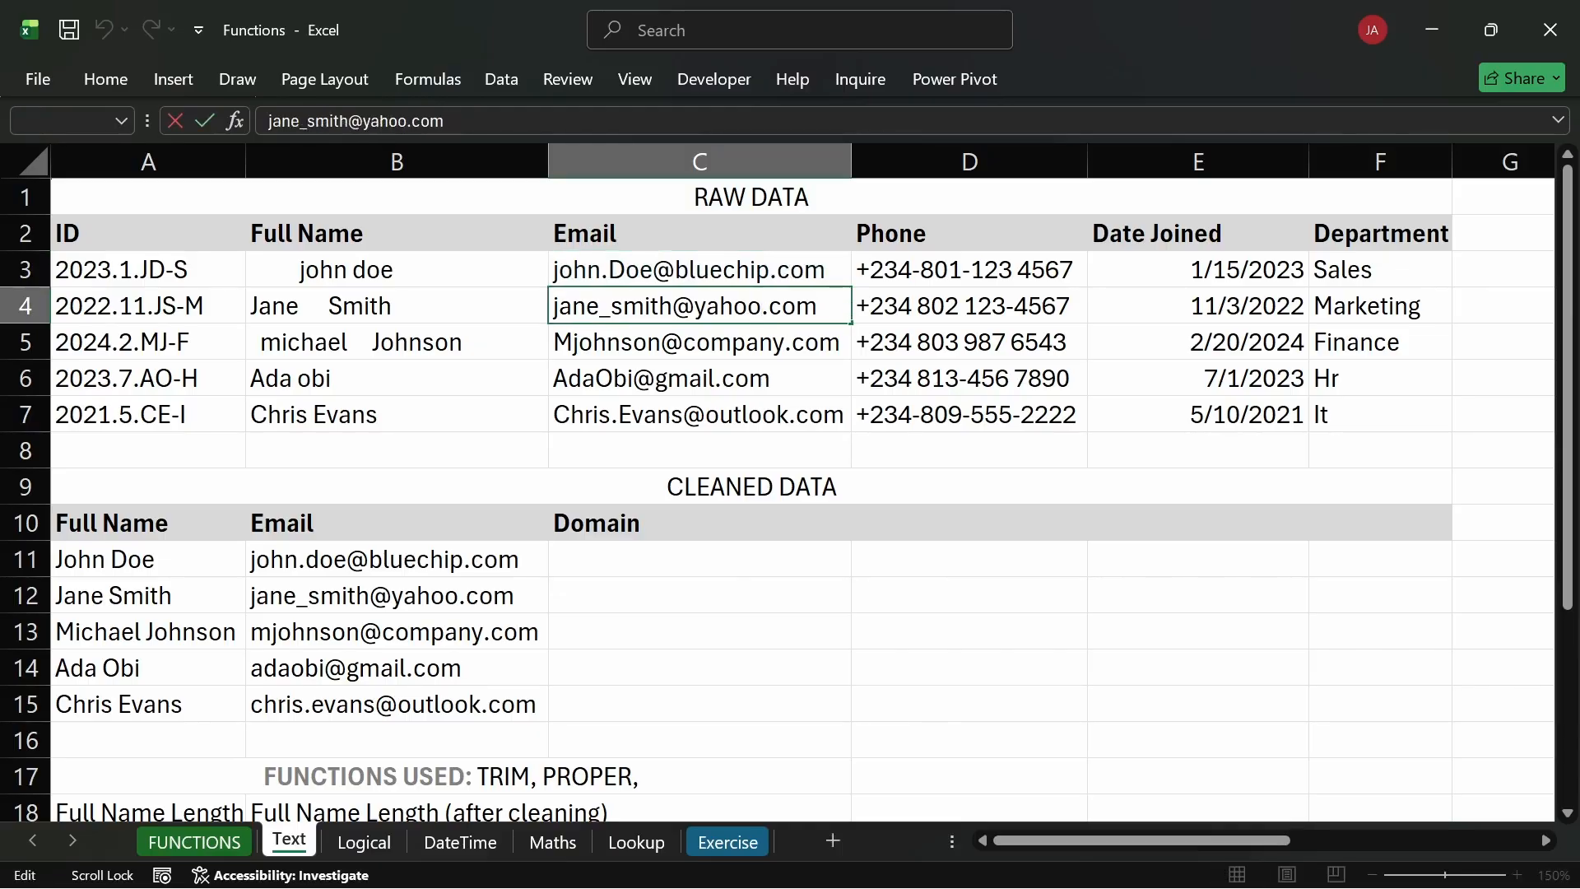
drag(763, 309, 693, 310)
text(f)
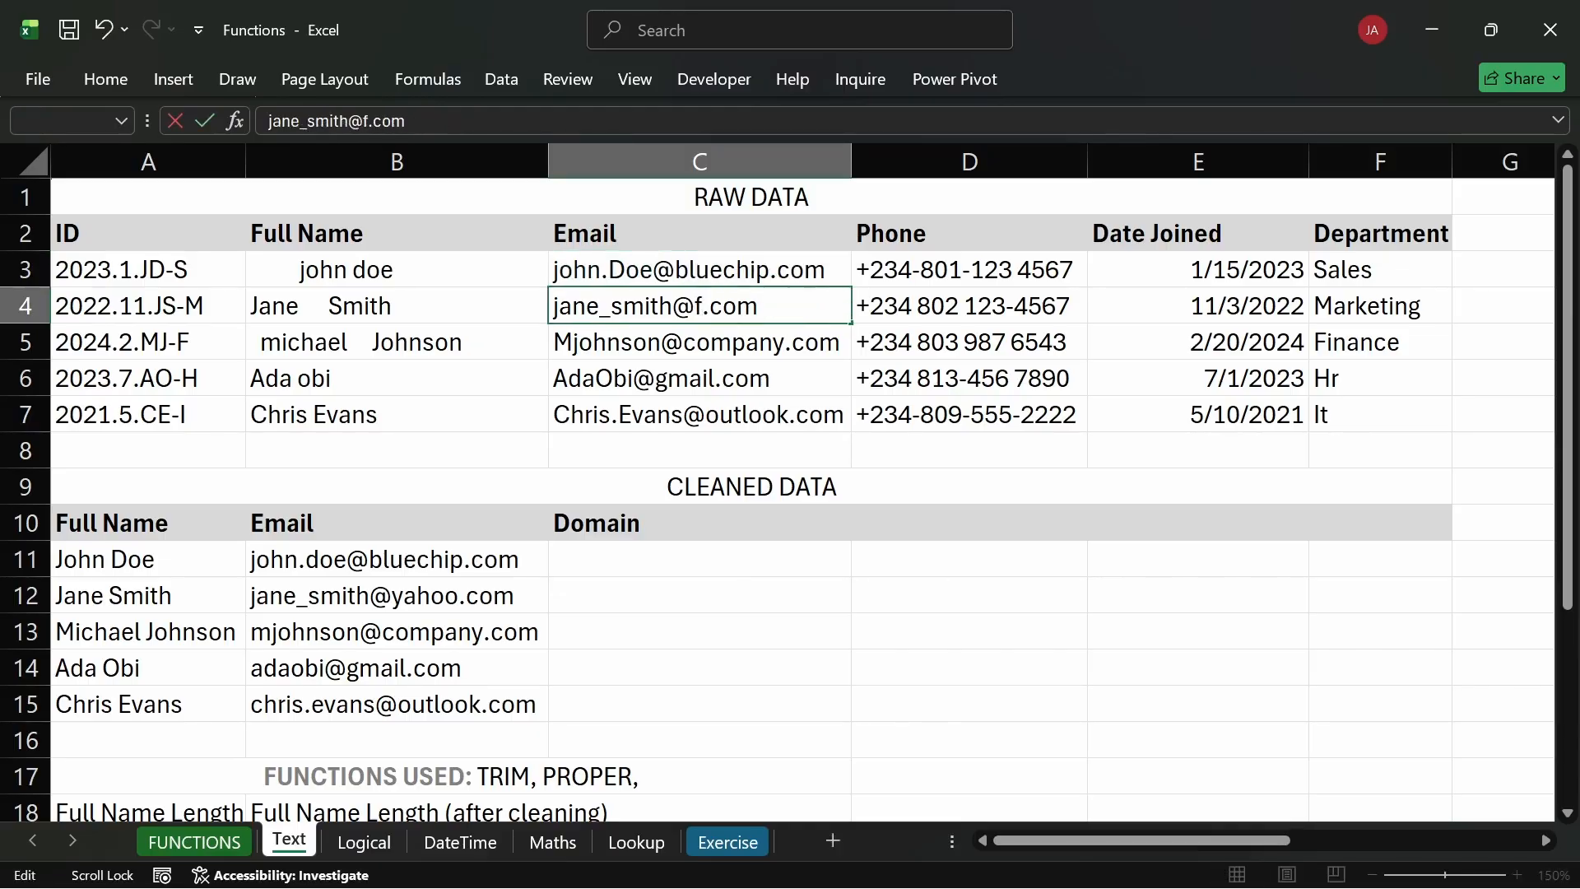
text(ortune)
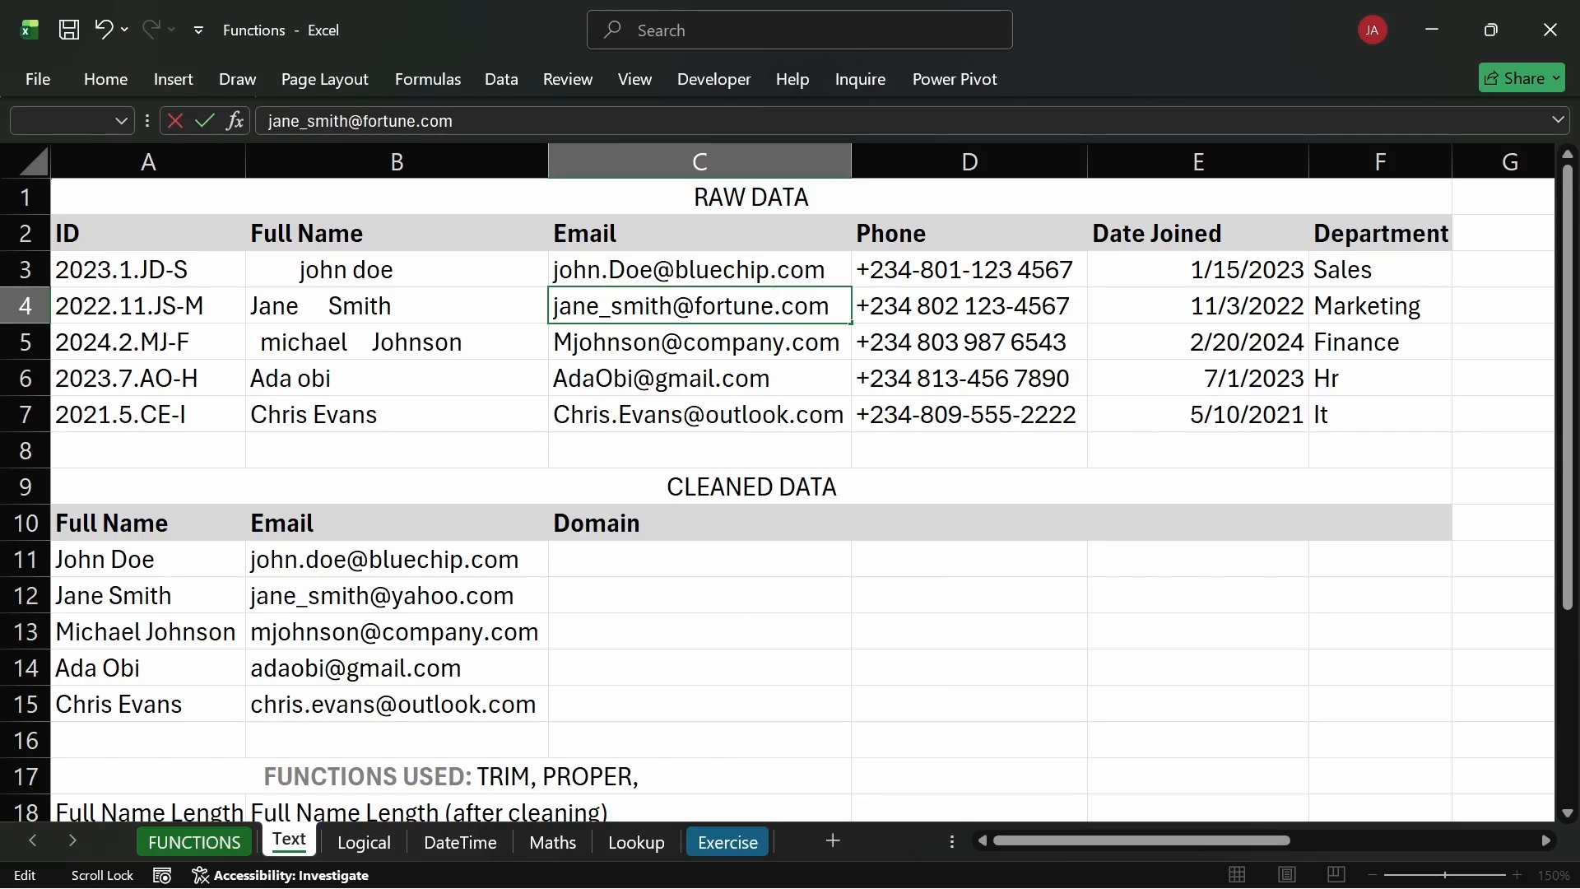
text(500)
key(Return)
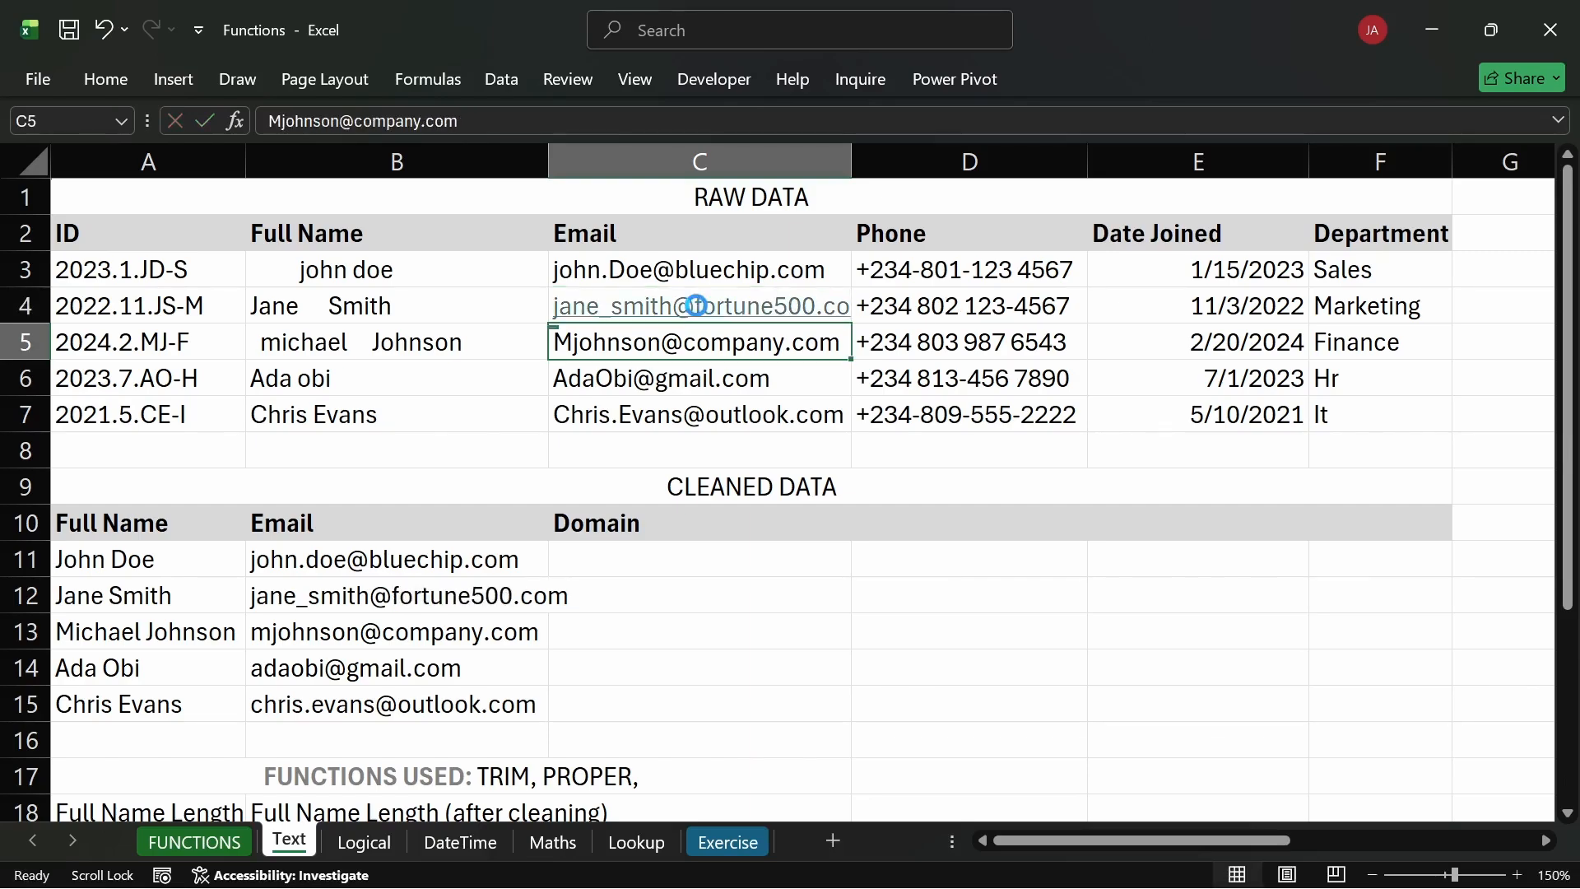
key(ctrl+z)
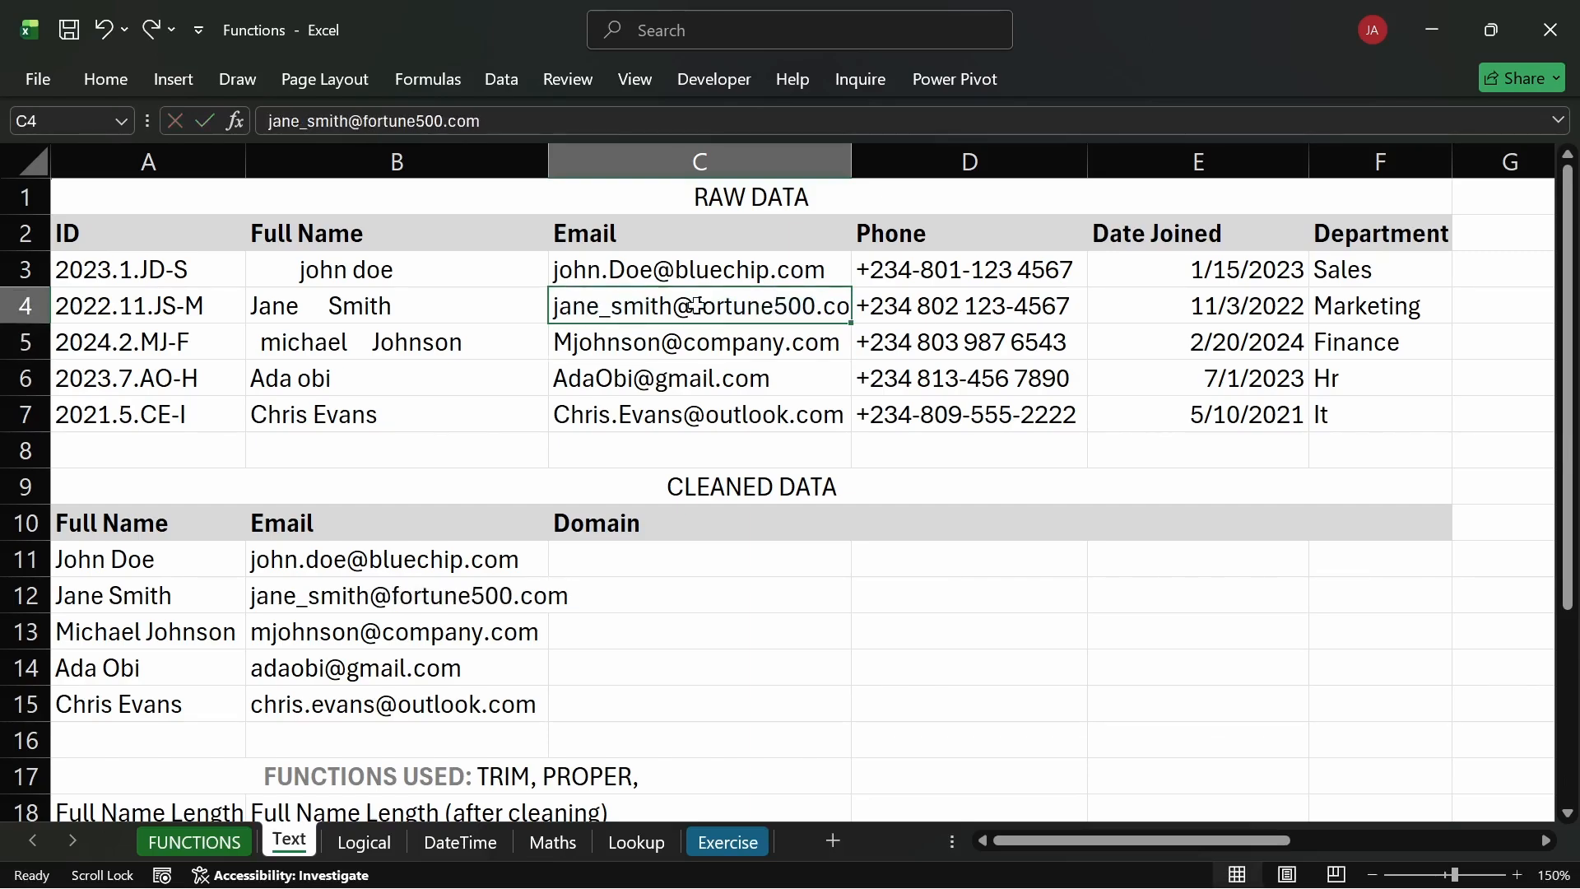
Replace the domain name of the raw email address in C5 with excel and undo its automatic hyperlink.
double_click(774, 342)
drag(783, 342, 684, 341)
text(exc)
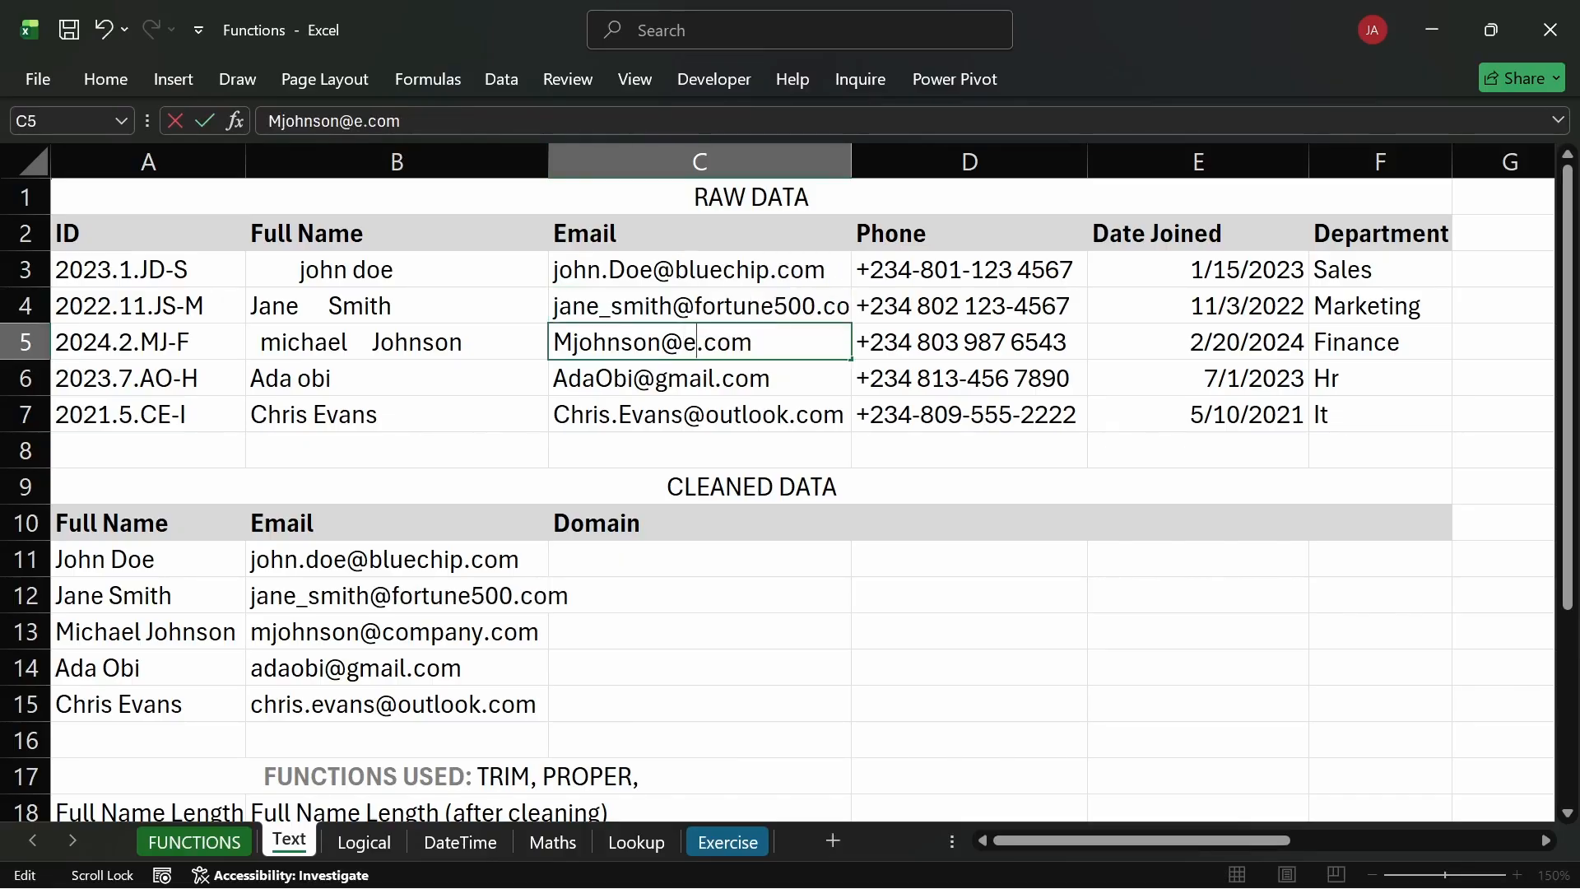
text(el)
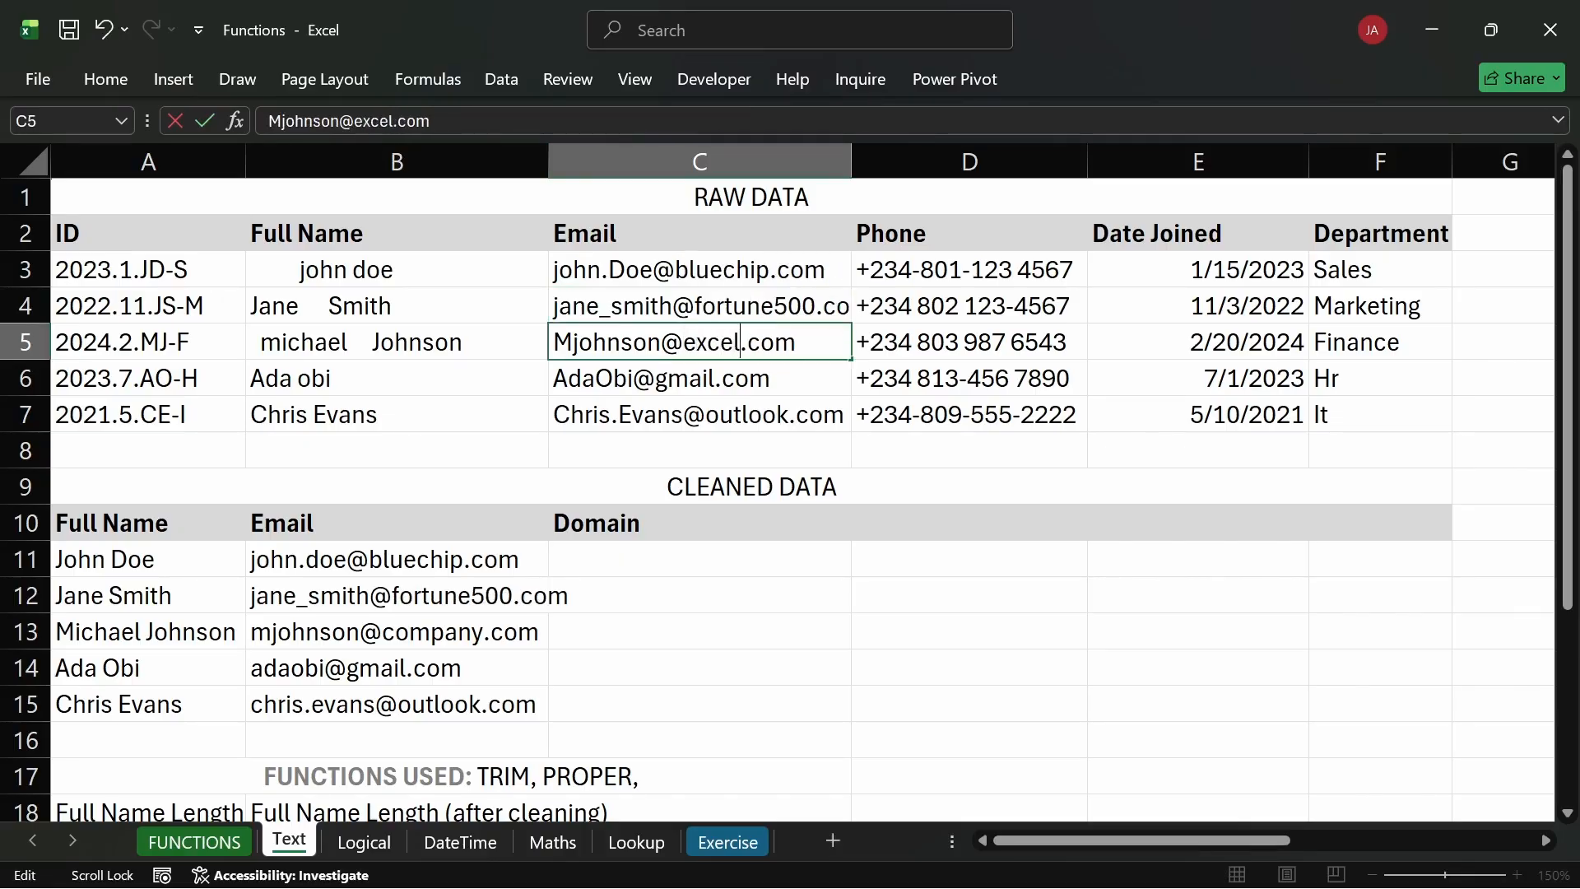
key(Return)
key(ctrl+z)
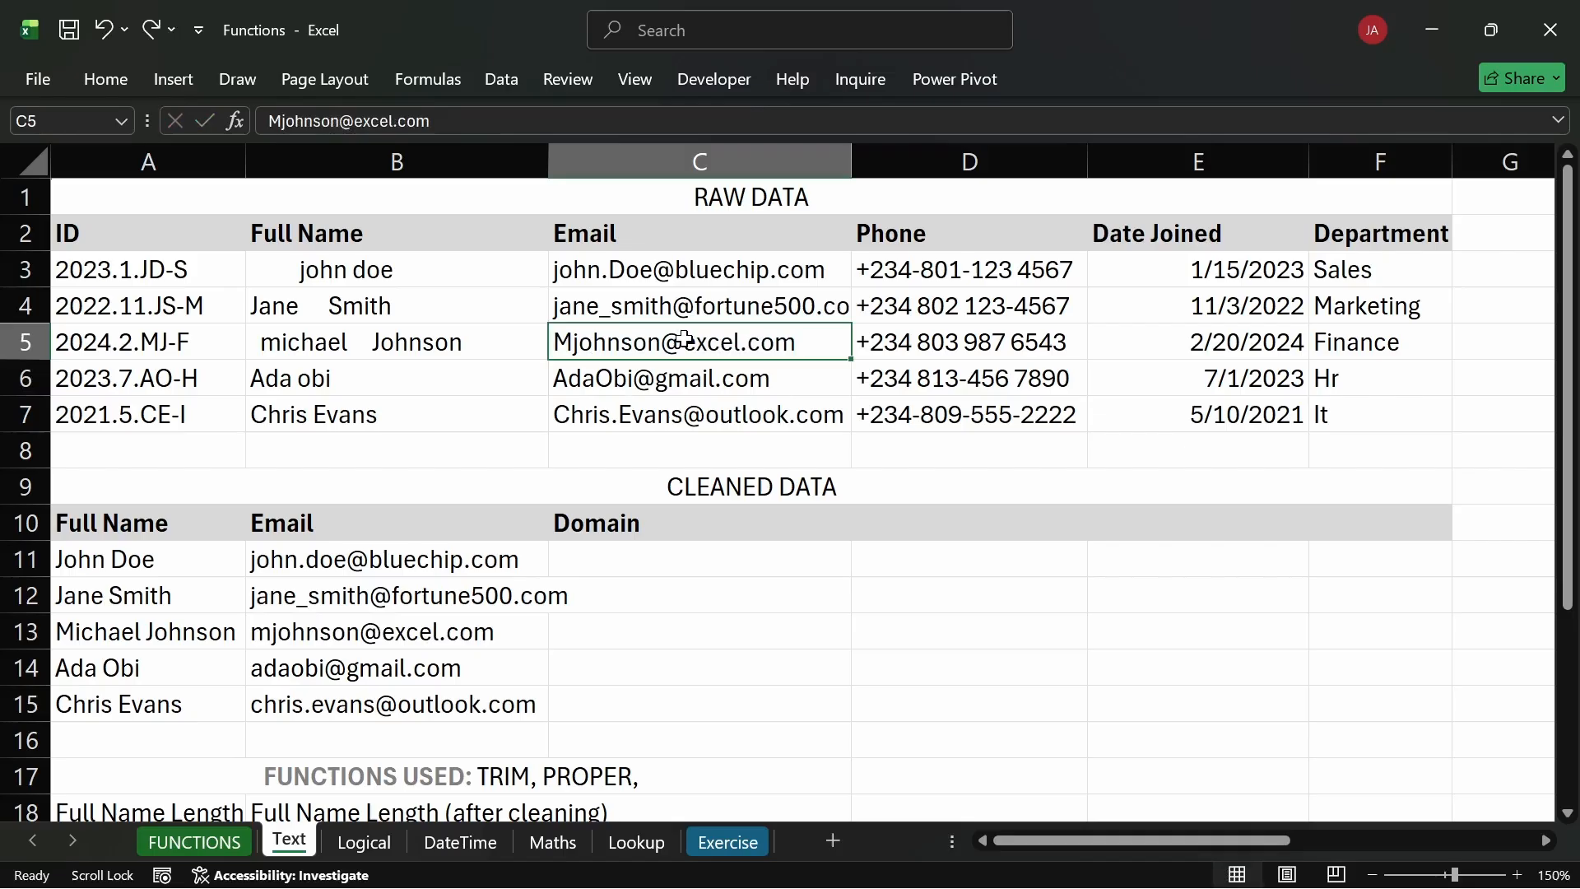
Replace the domain name of the raw email address in C6 with microsoft and undo its automatic hyperlink.
double_click(714, 378)
drag(714, 379, 656, 379)
text(micro)
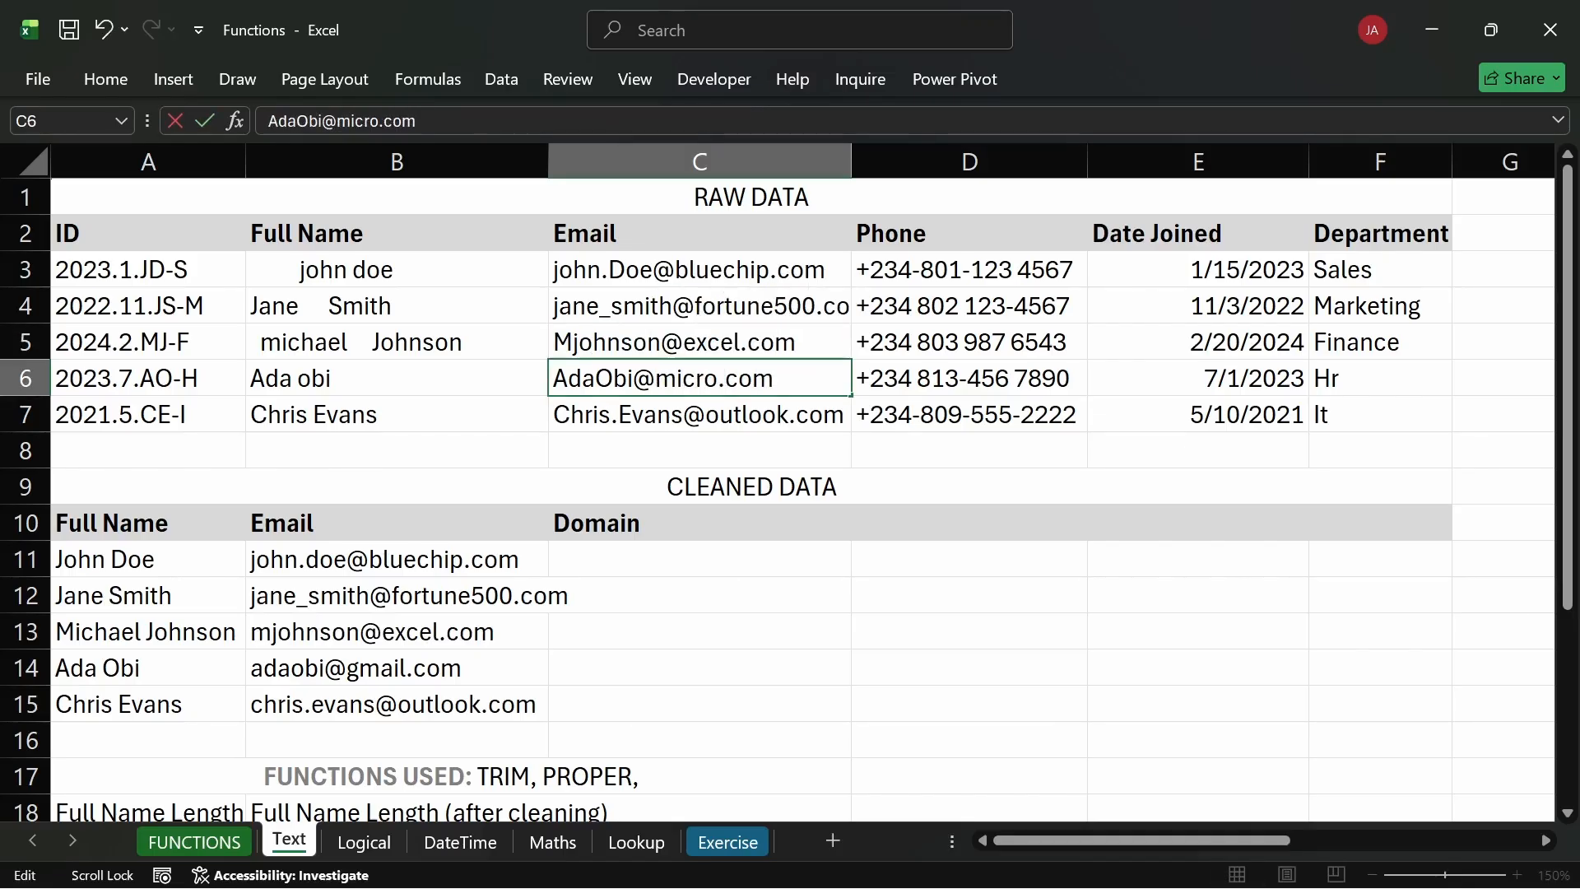
text(soft)
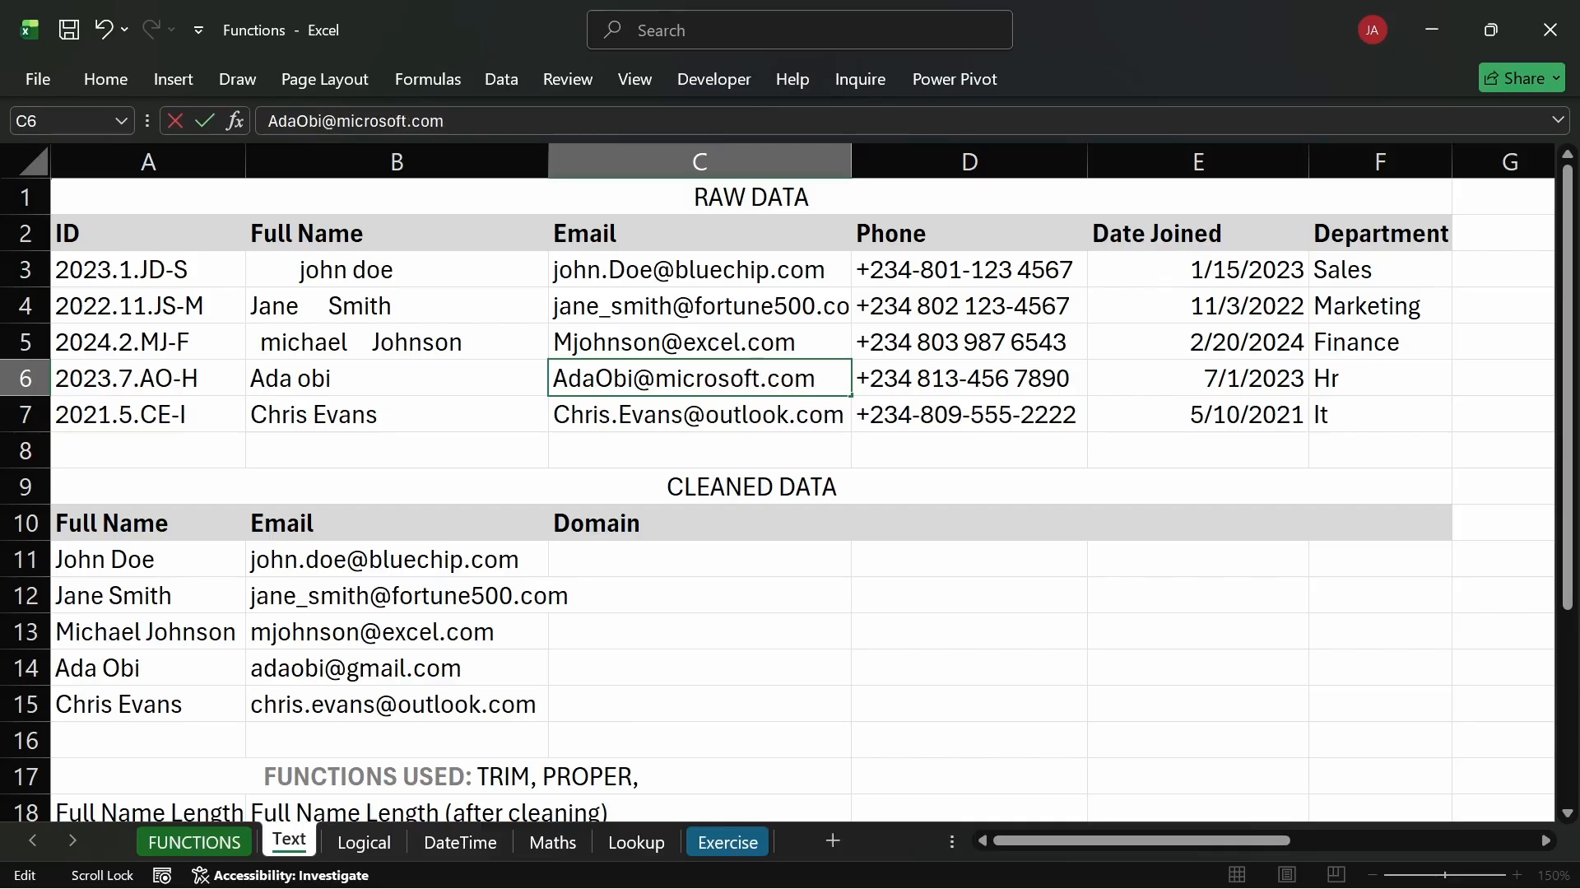
key(Return)
key(ctrl+z)
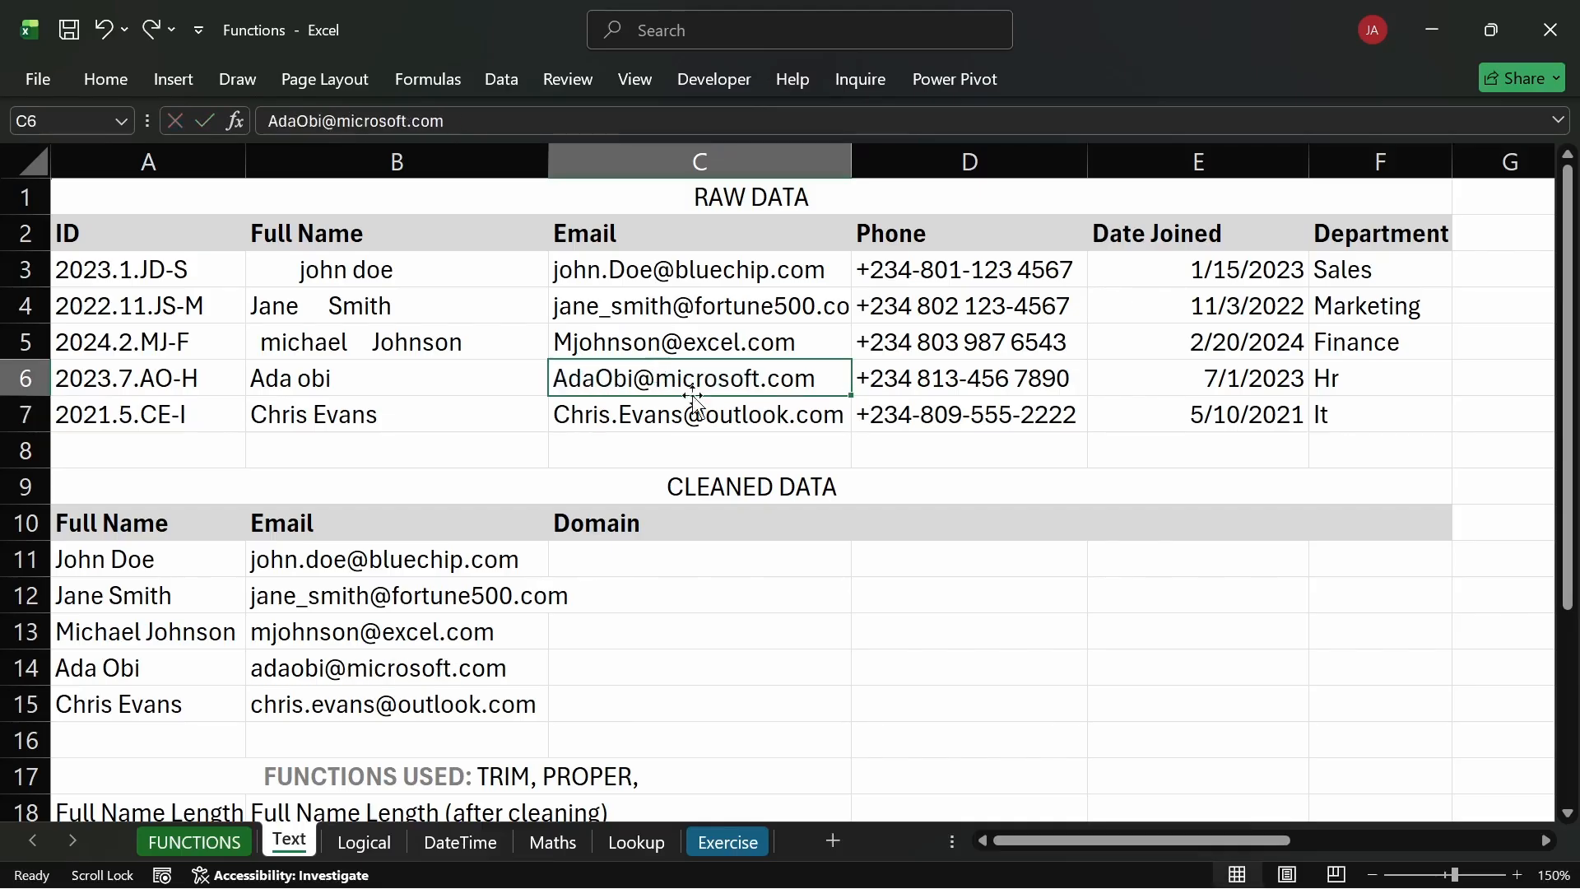
Replace the domain name of the raw email address in C7 with google and undo its automatic hyperlink.
double_click(712, 418)
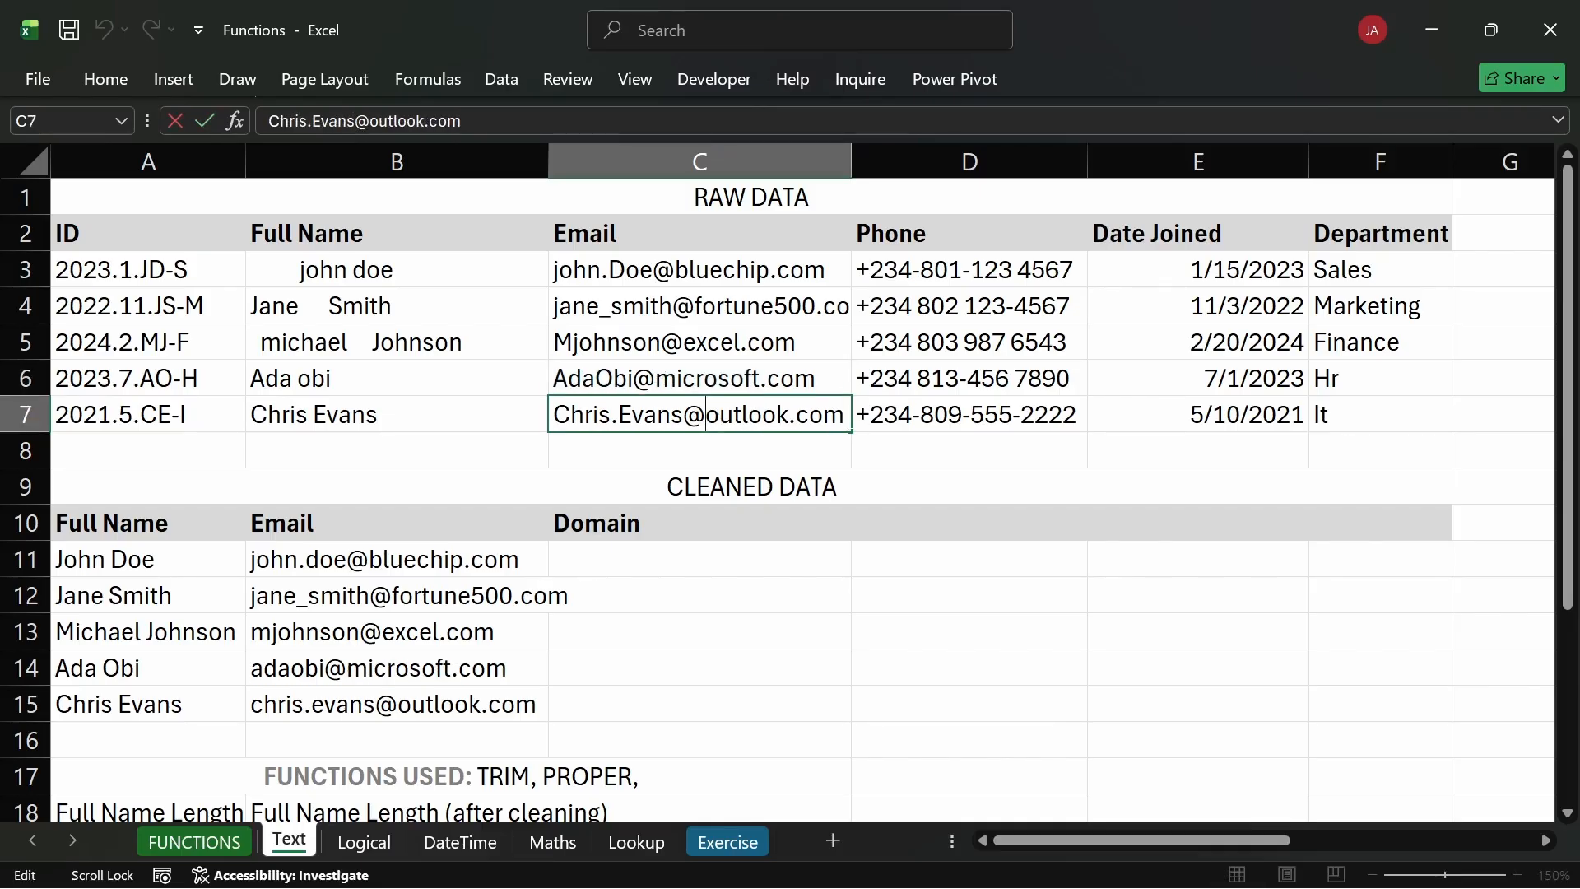
drag(789, 414, 705, 415)
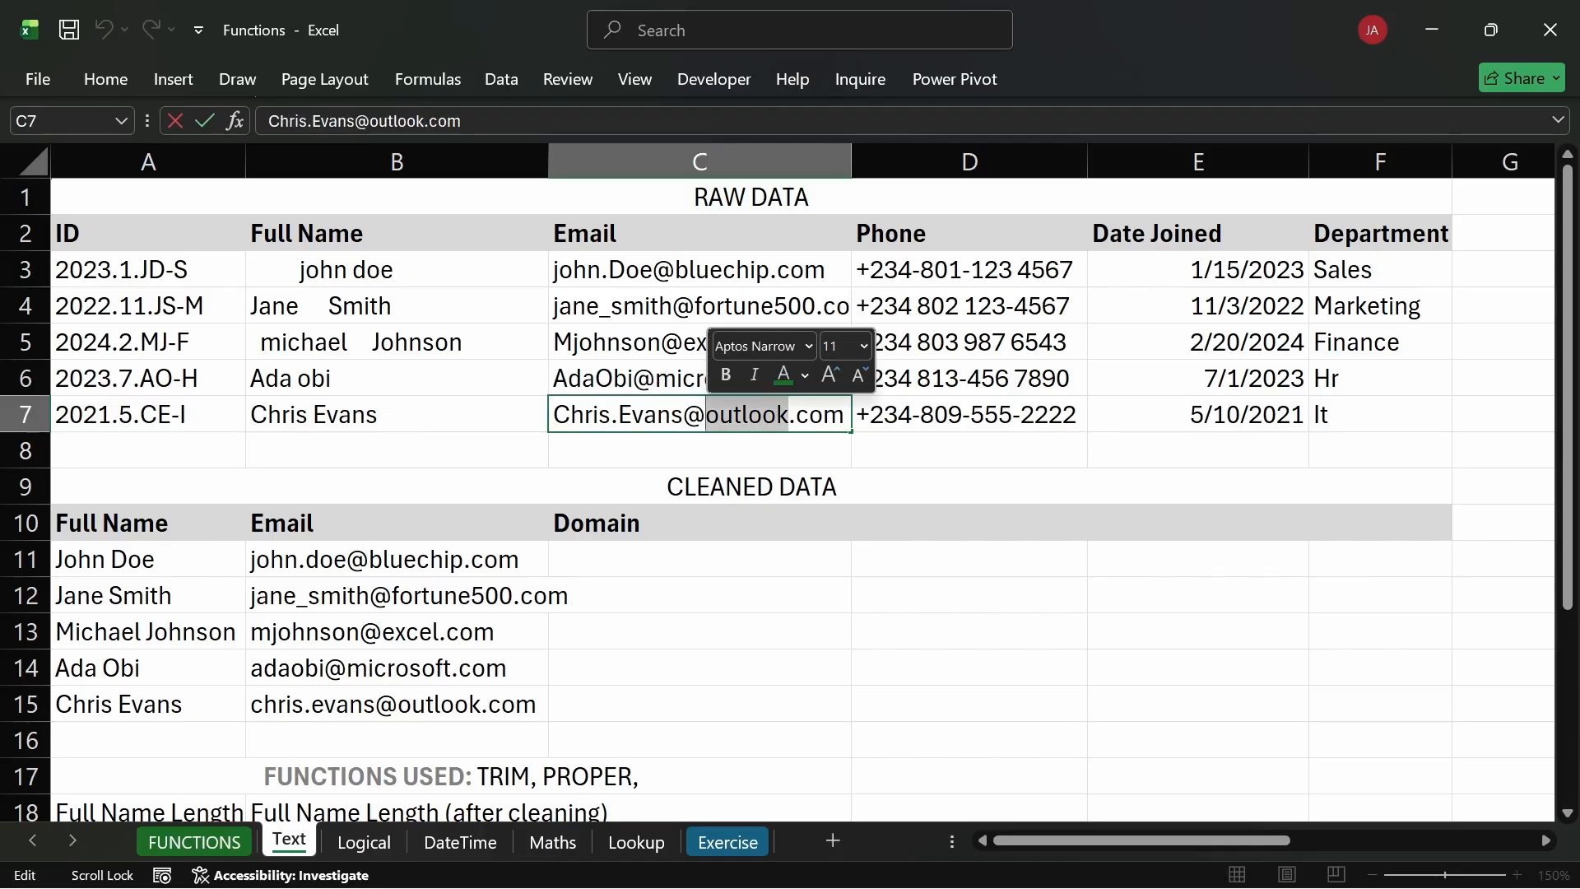
text(google)
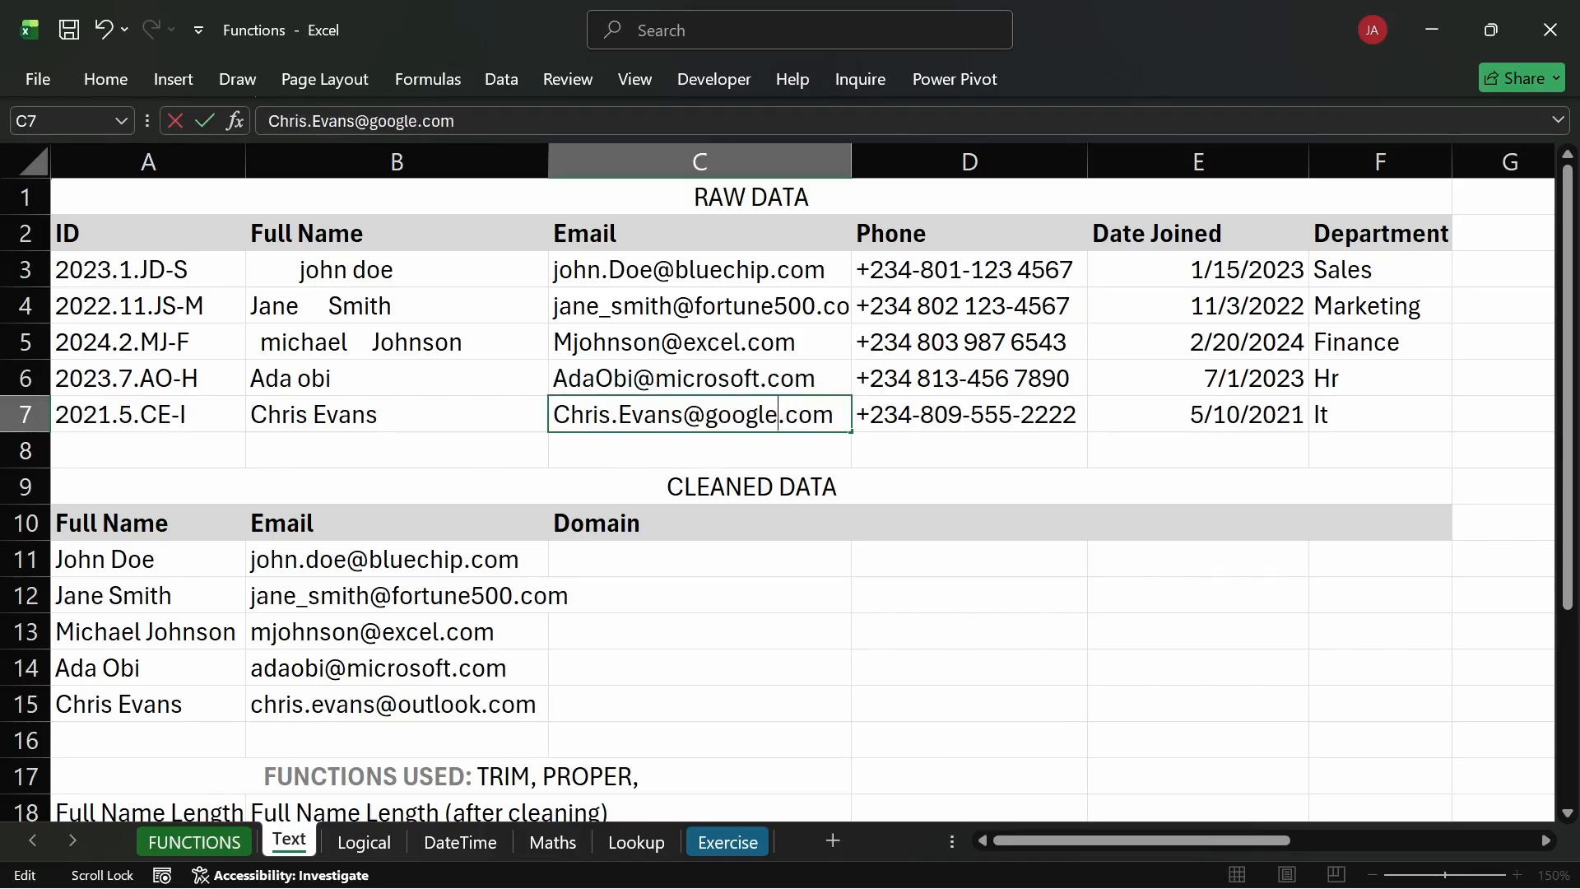
key(Return)
click(710, 414)
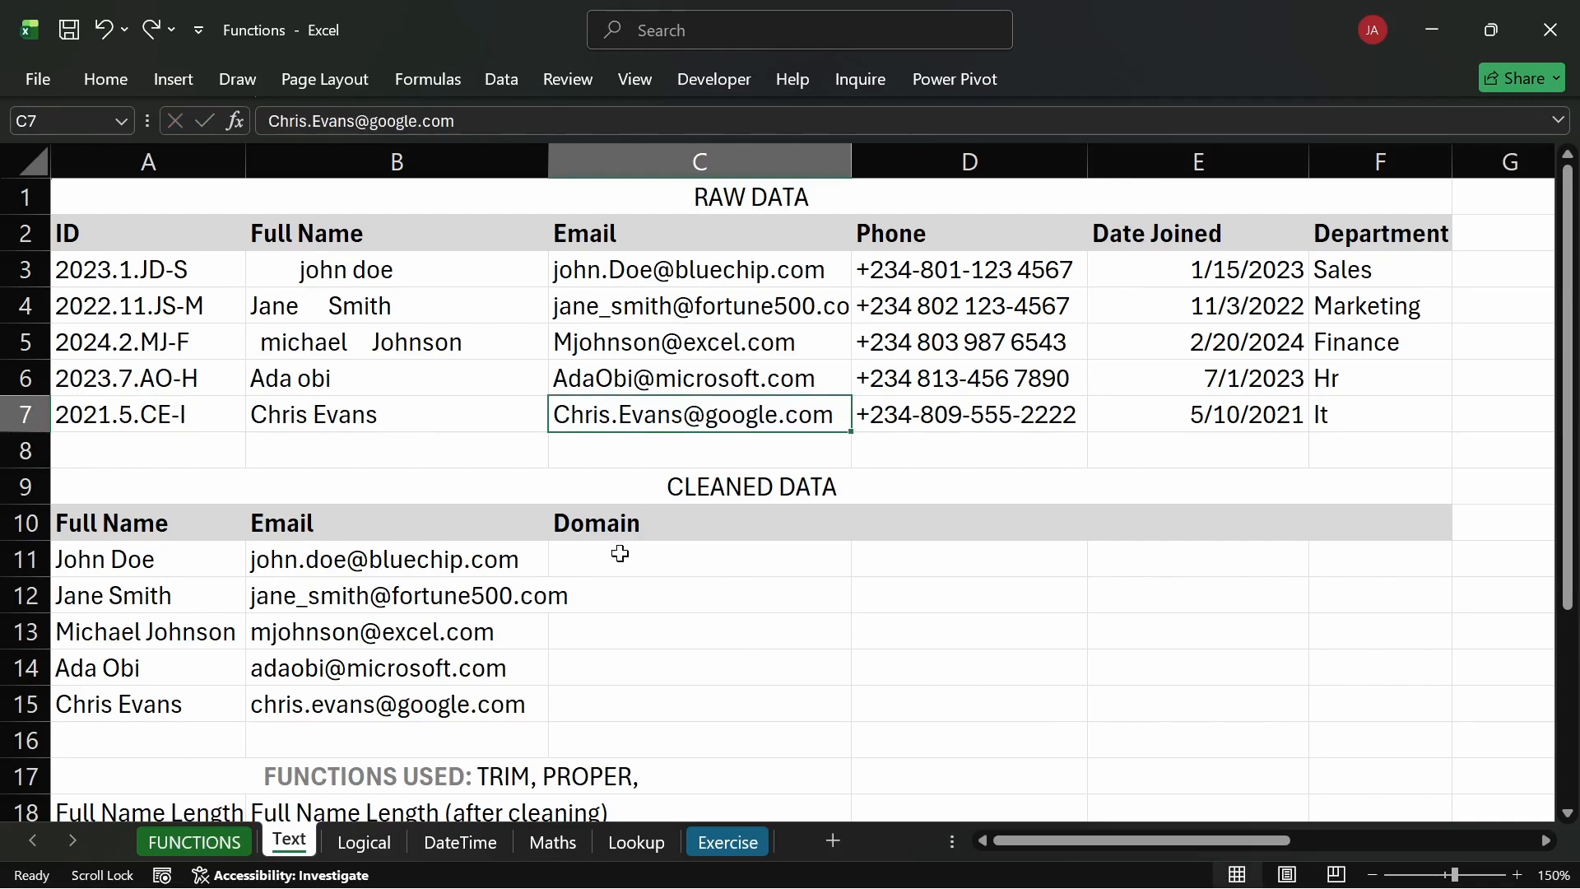
Widen column B so the longest cleaned email address fits inside its cell.
drag(553, 159, 624, 161)
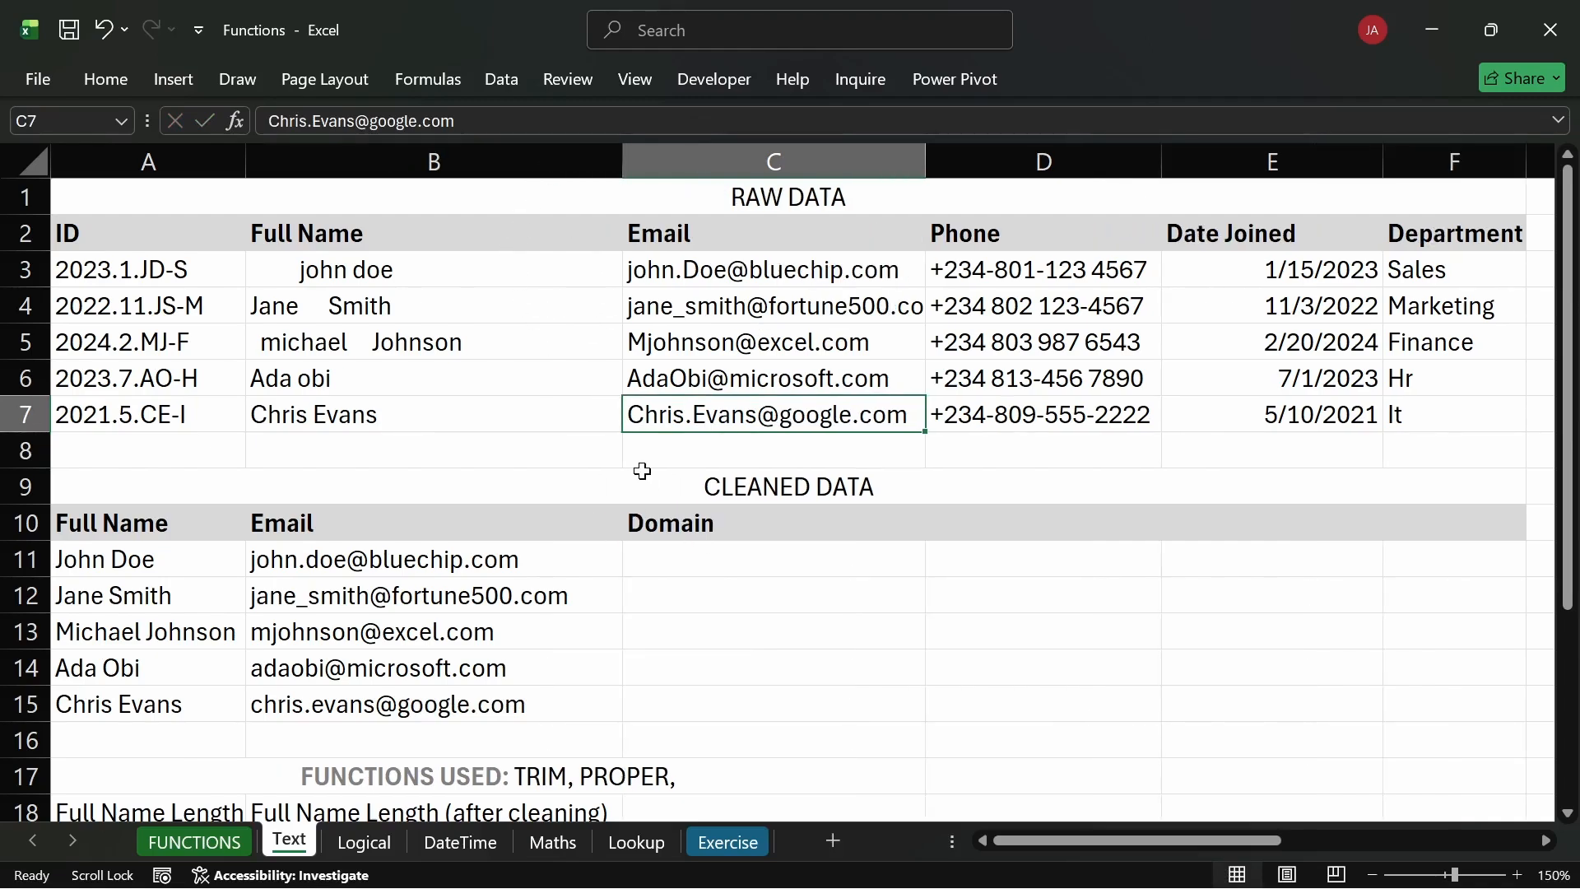
click(716, 570)
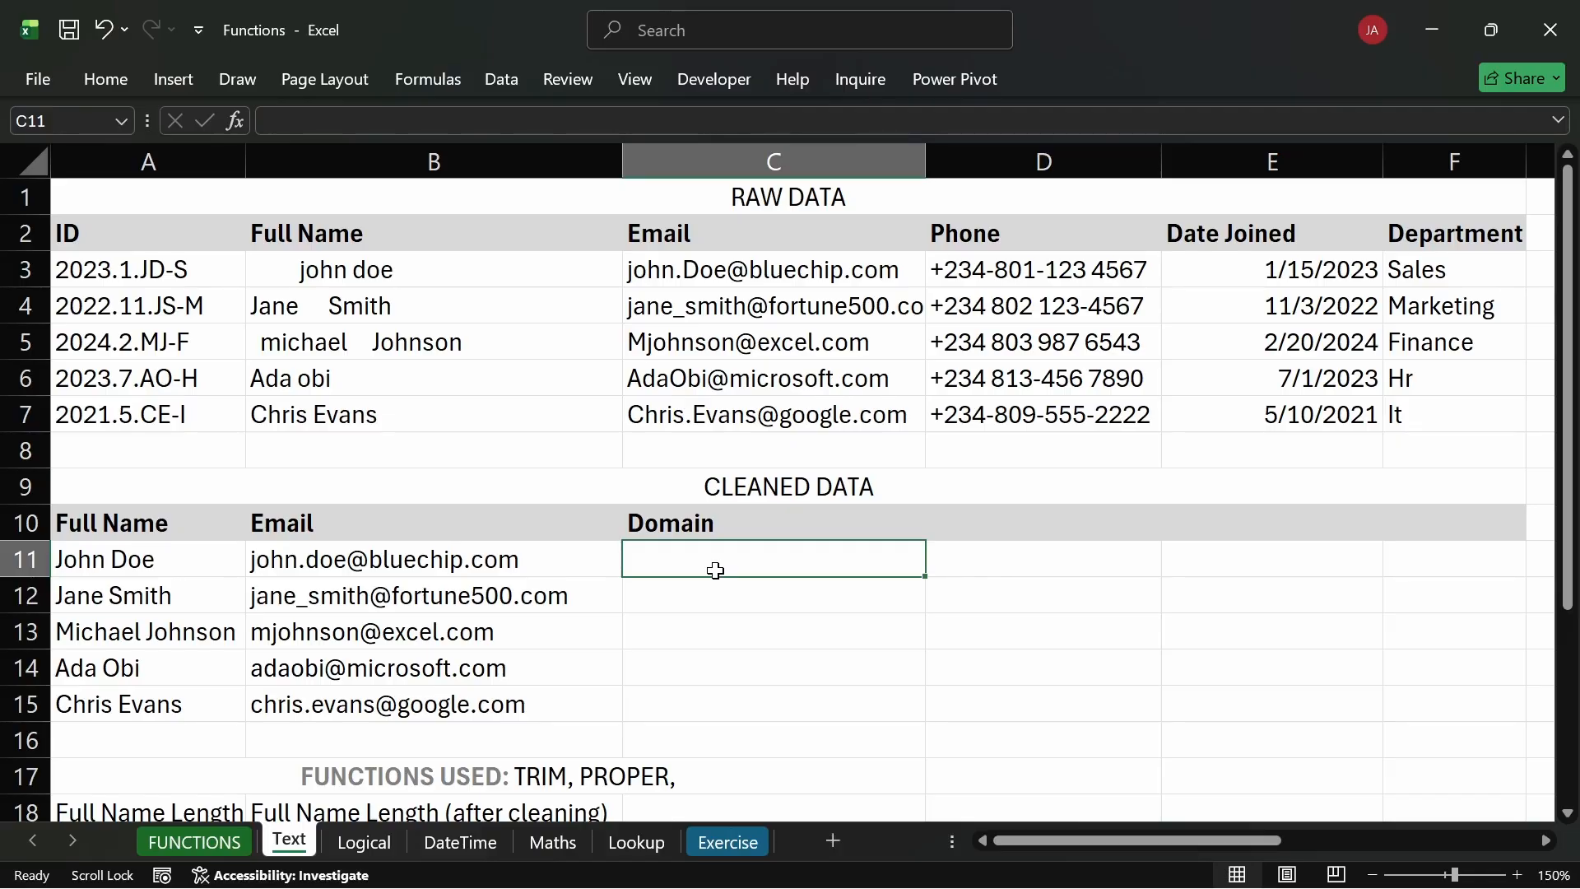
click(737, 262)
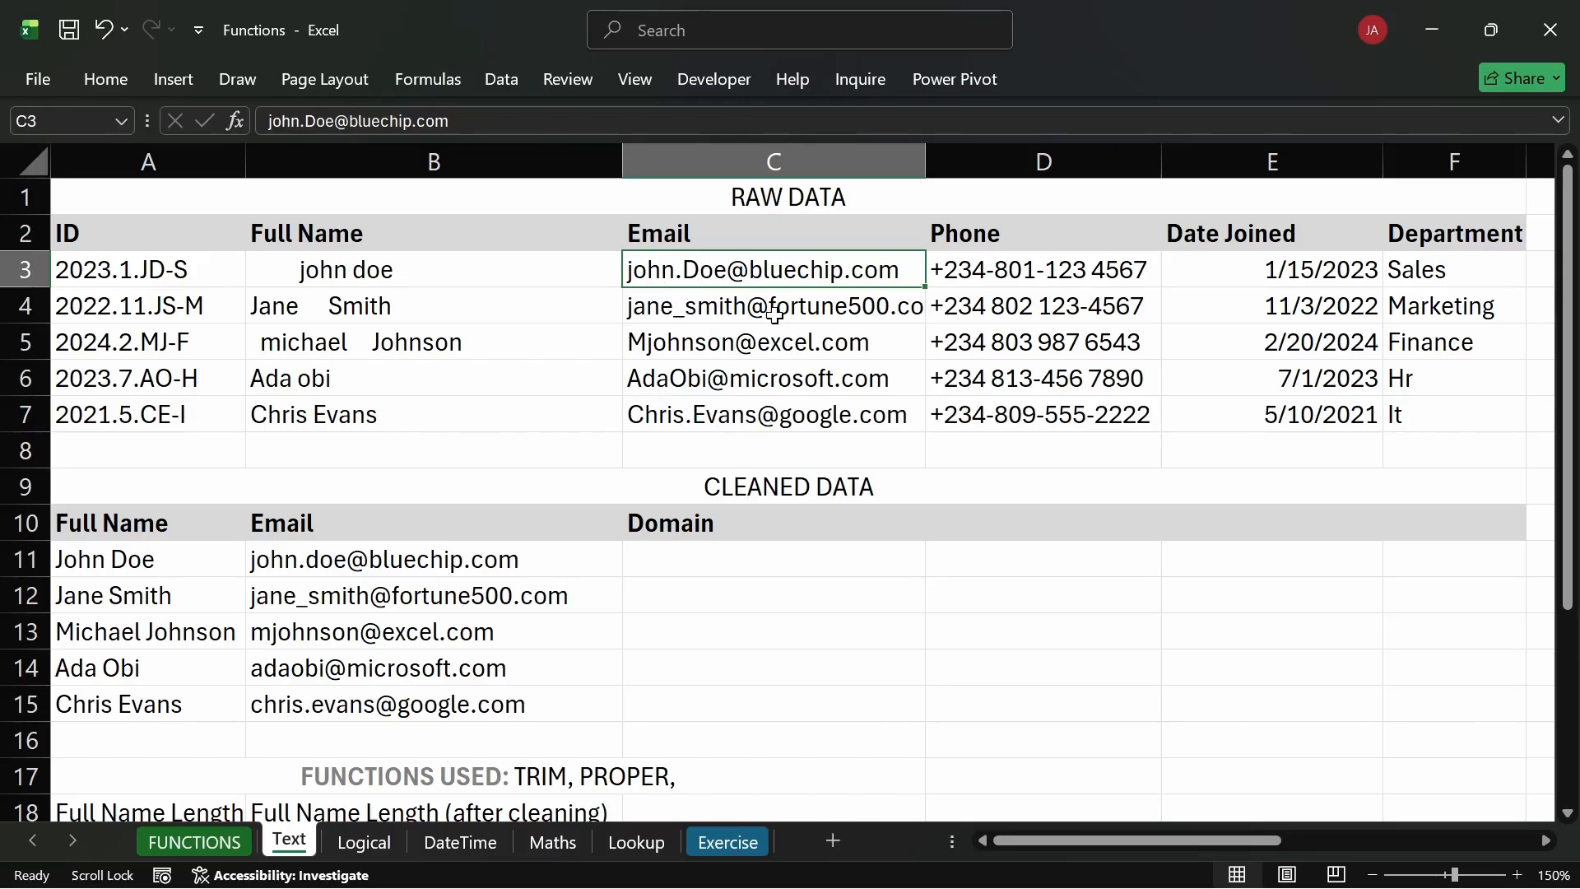
click(774, 561)
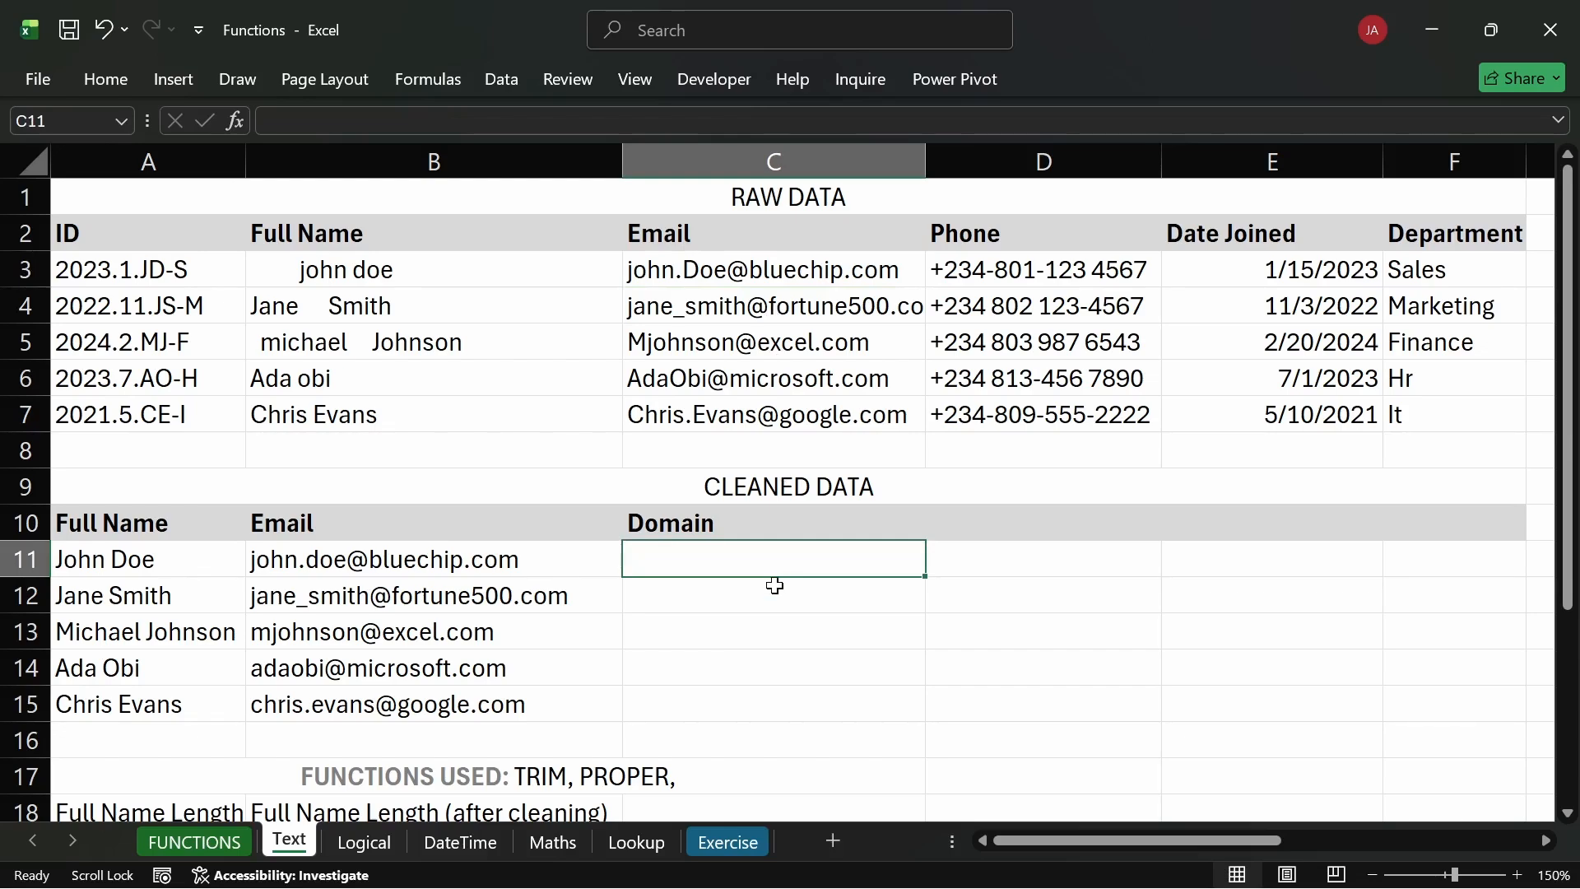
Append LOWER, LEN, FIND and RIGHT to the FUNCTIONS USED list in row 17.
click(362, 778)
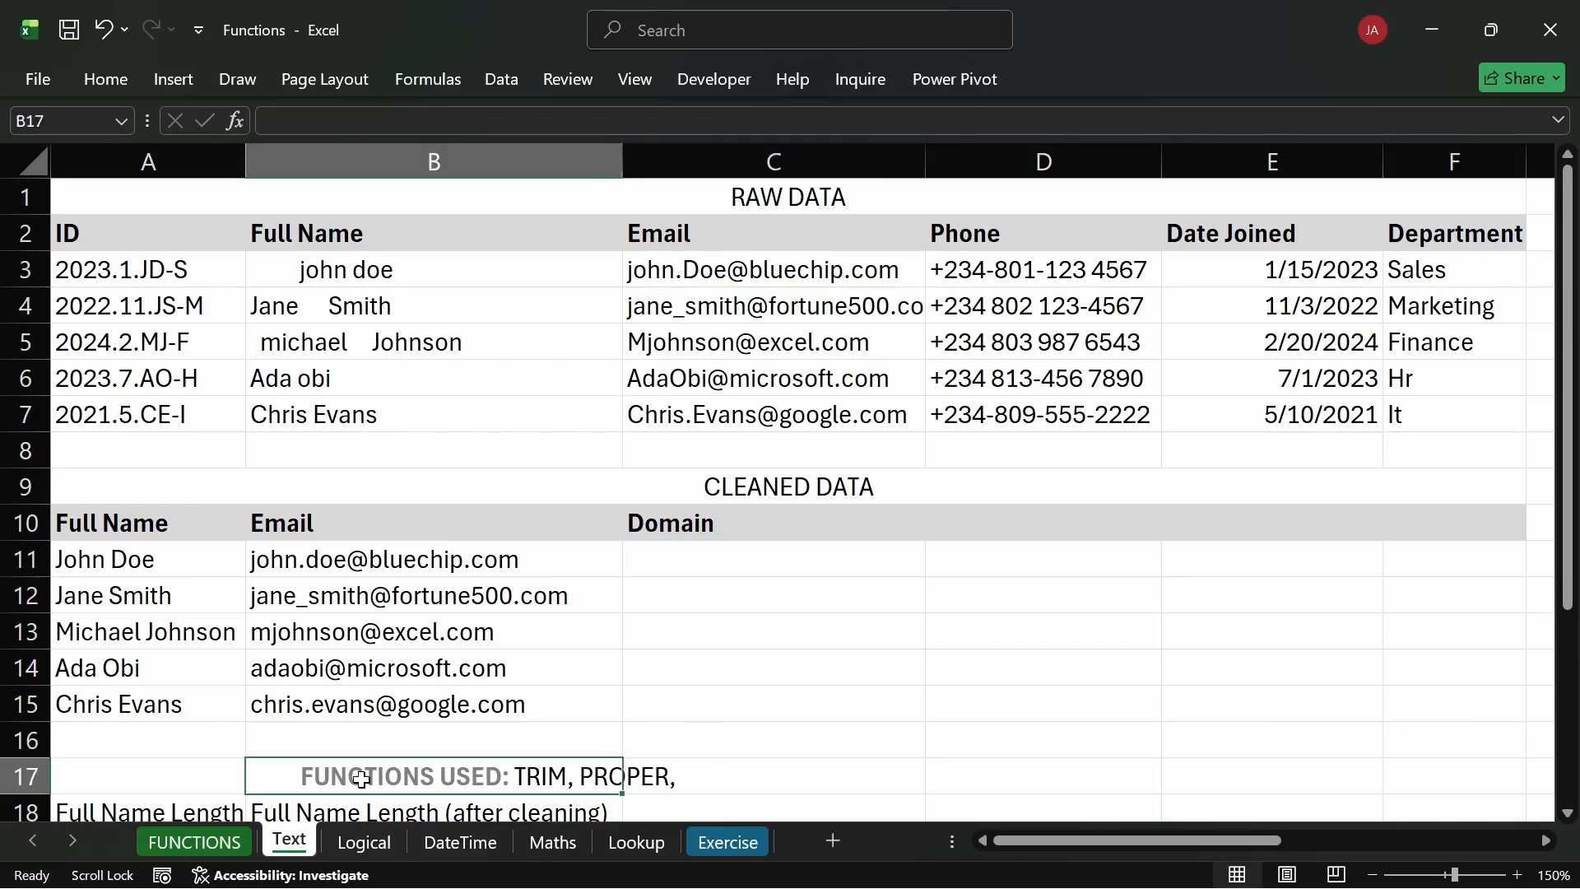
double_click(183, 776)
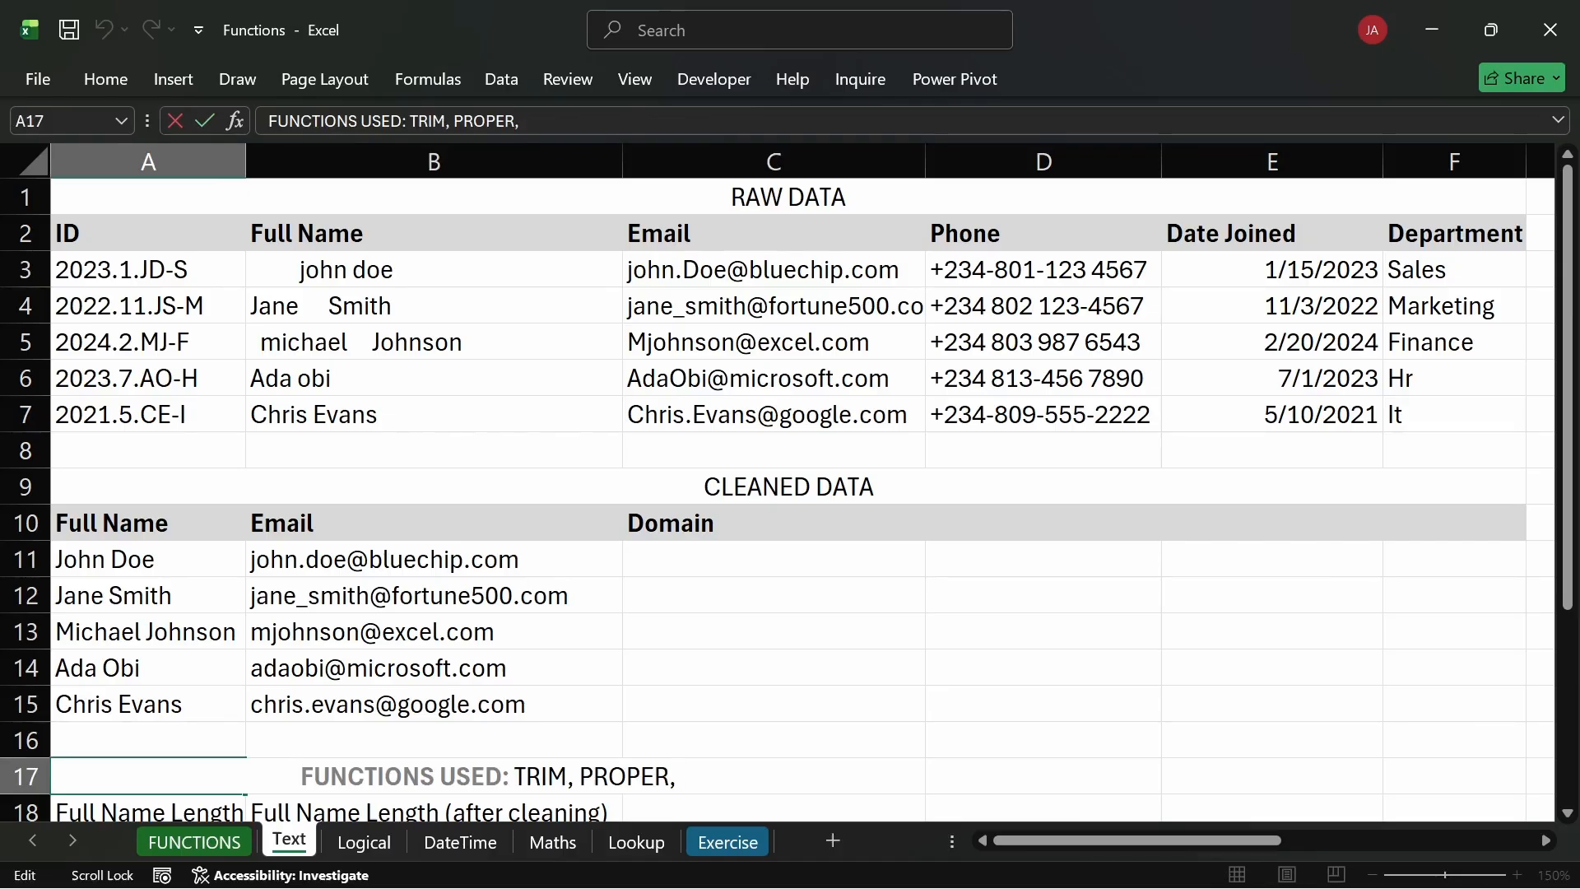
text(LOWE)
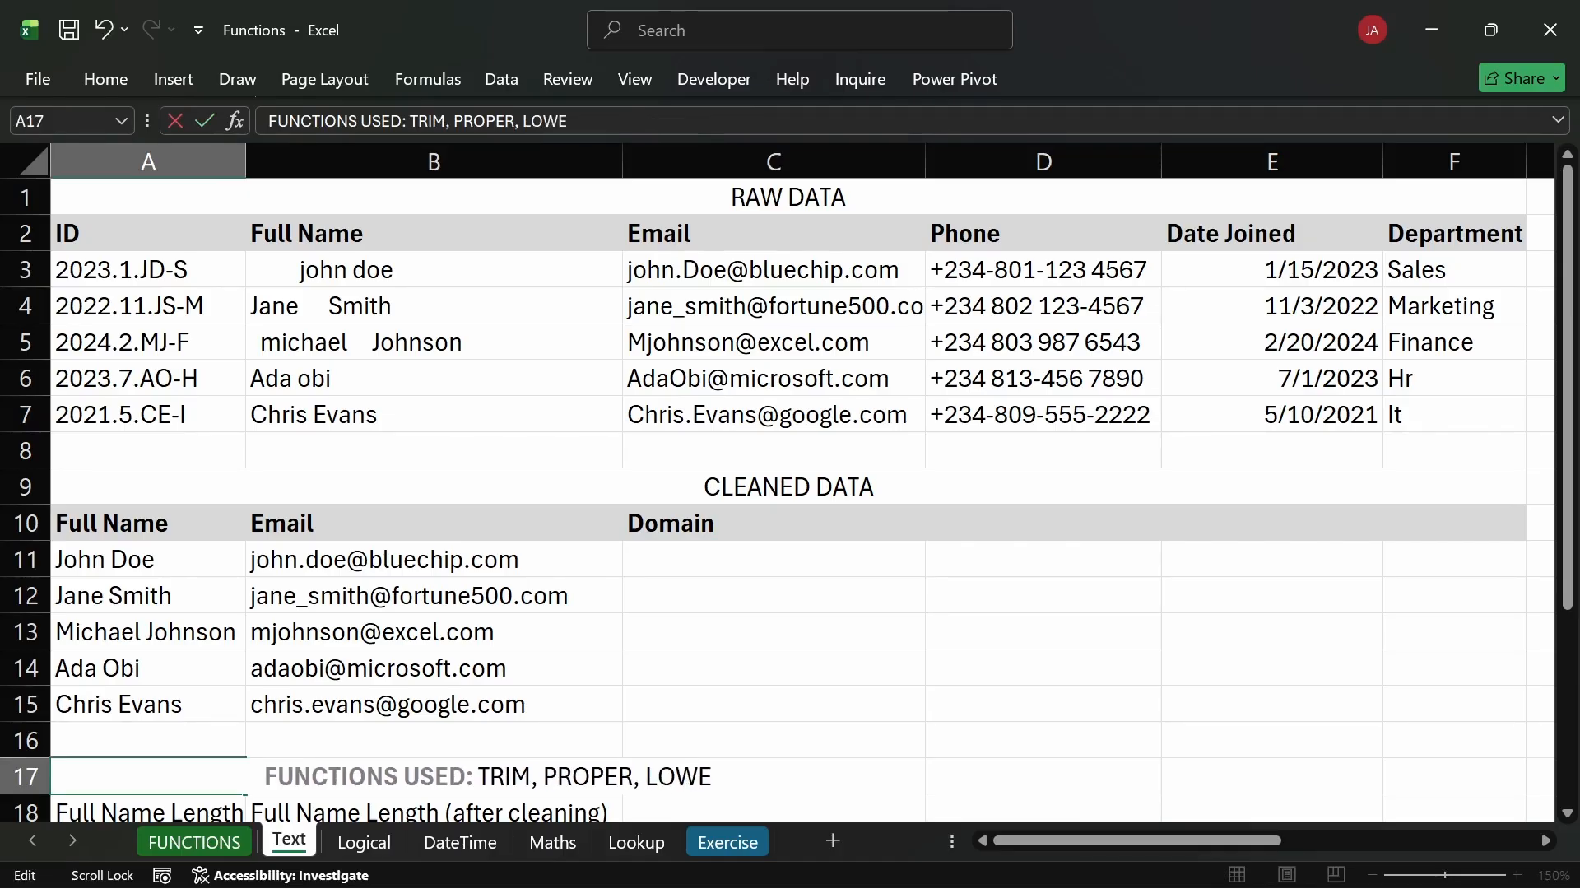
text(R,)
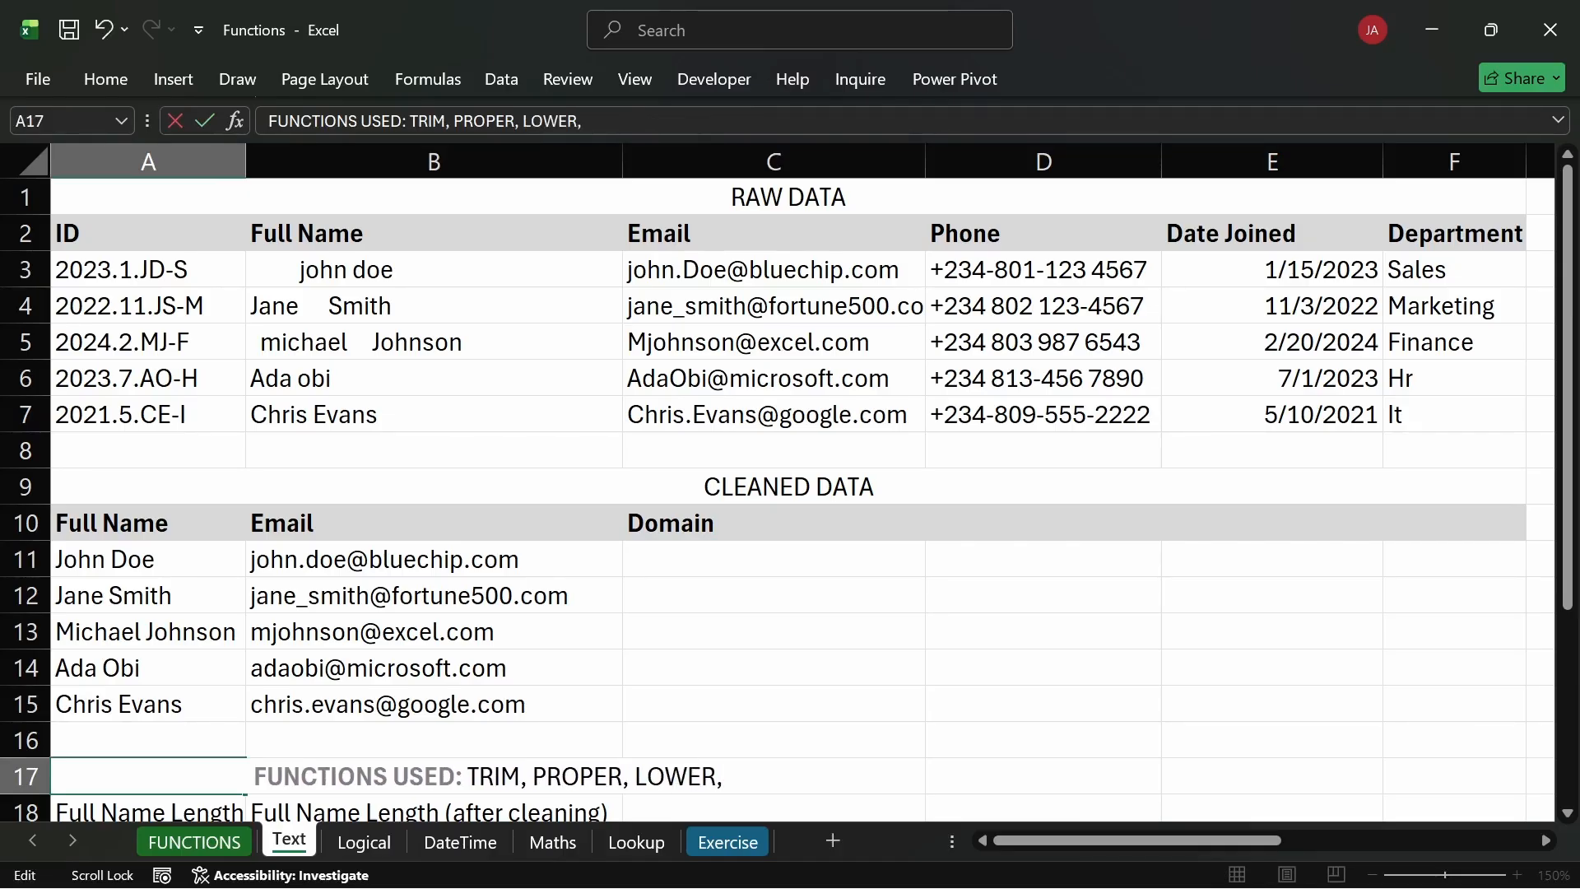
text( FIND,)
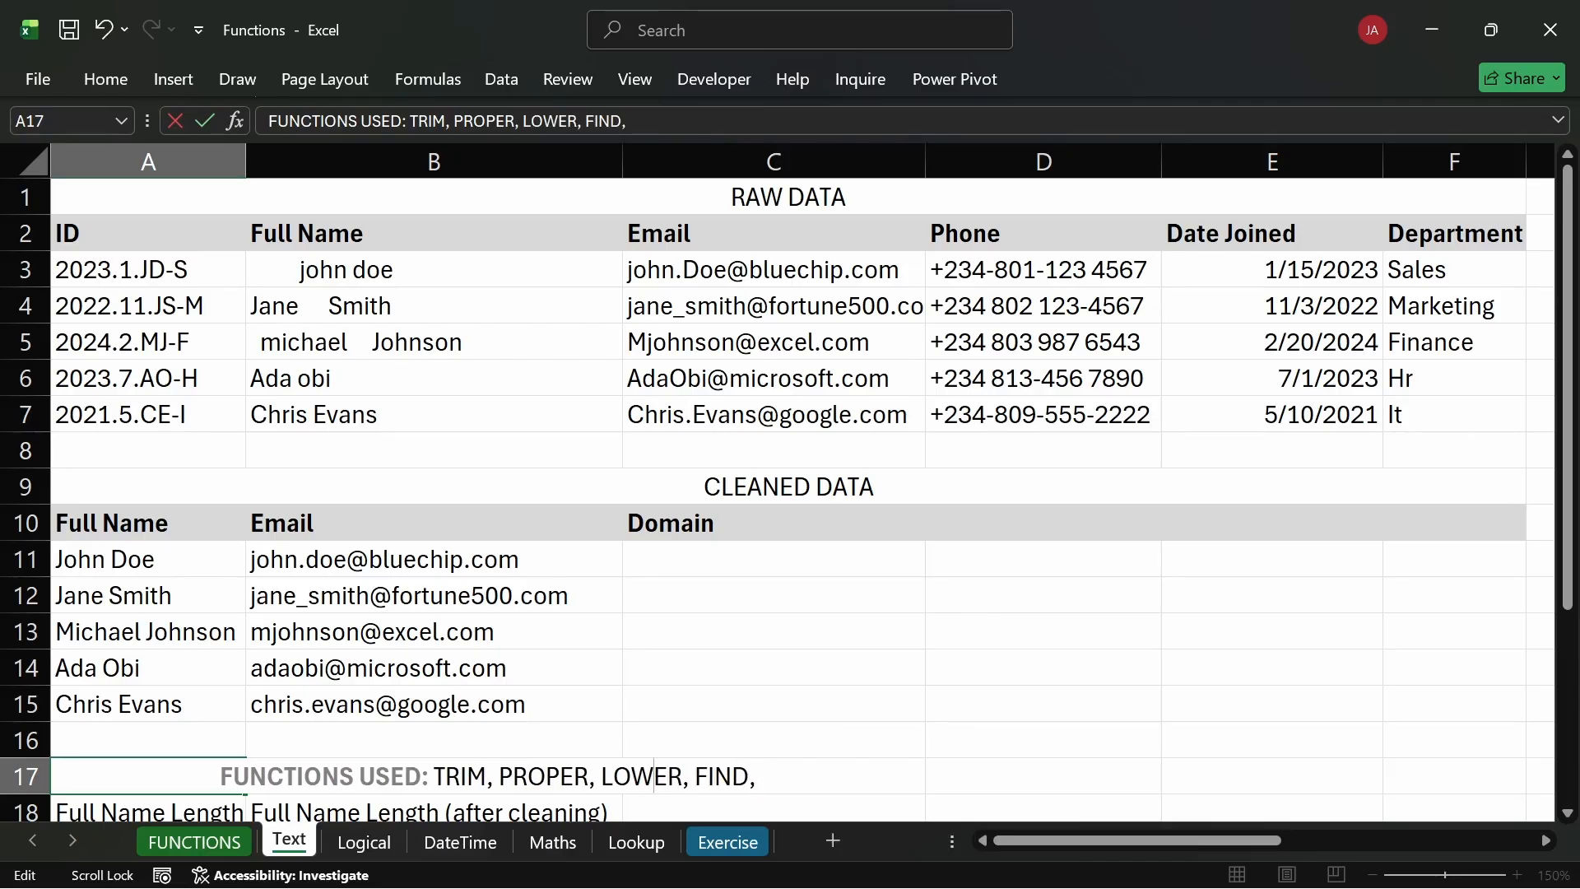
key(BackSpace)
key(BackSpace)
key(BackSpace)
key(BackSpace)
key(BackSpace)
text(LEN, FIND,)
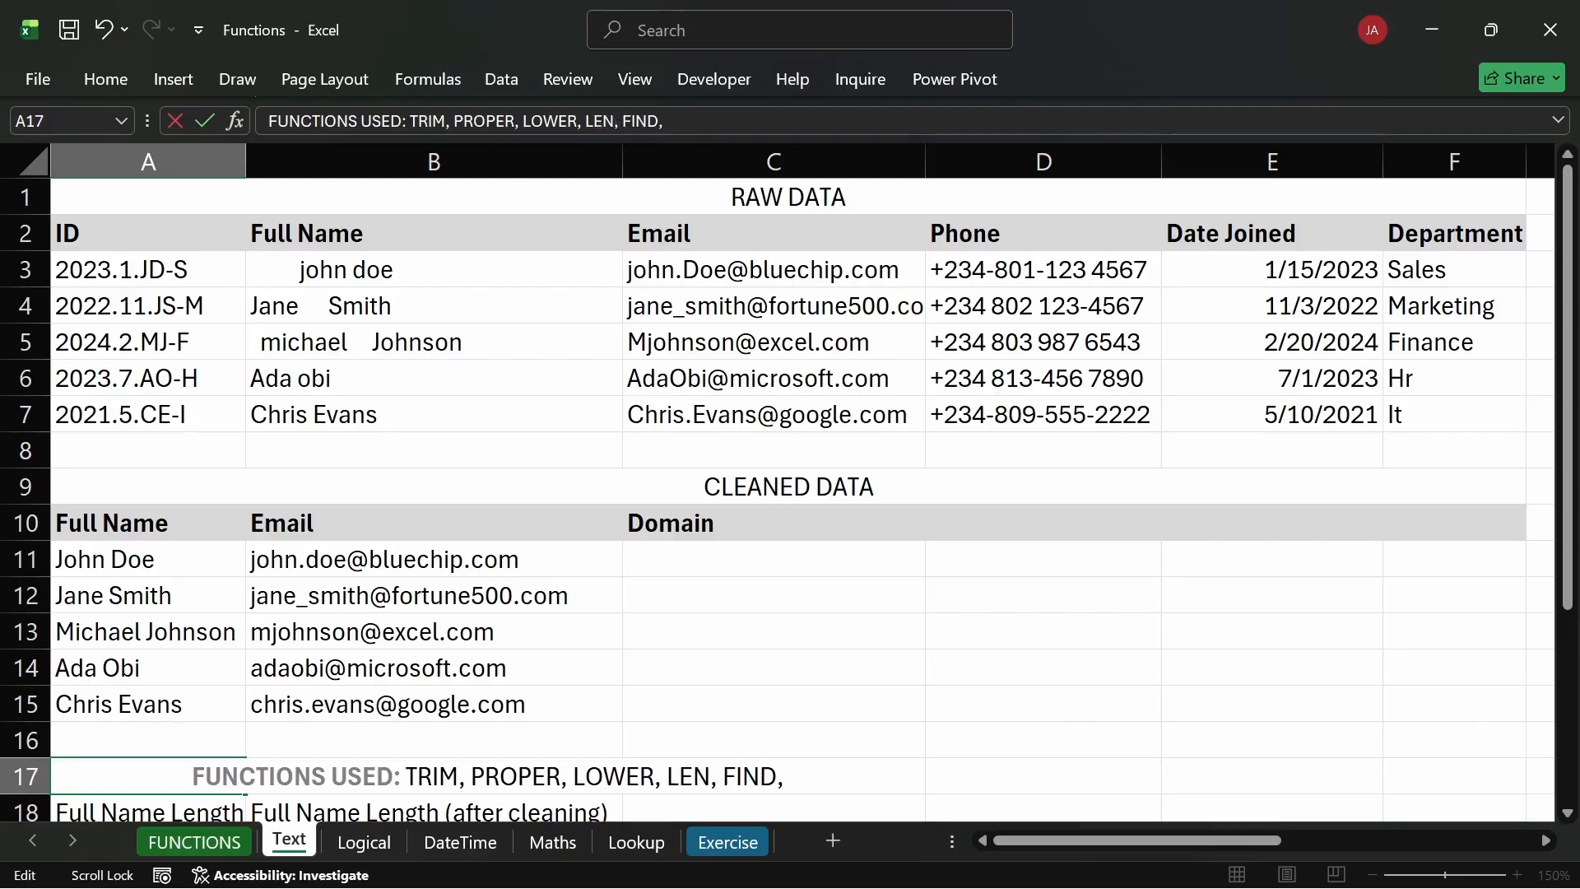
text( RIGHT)
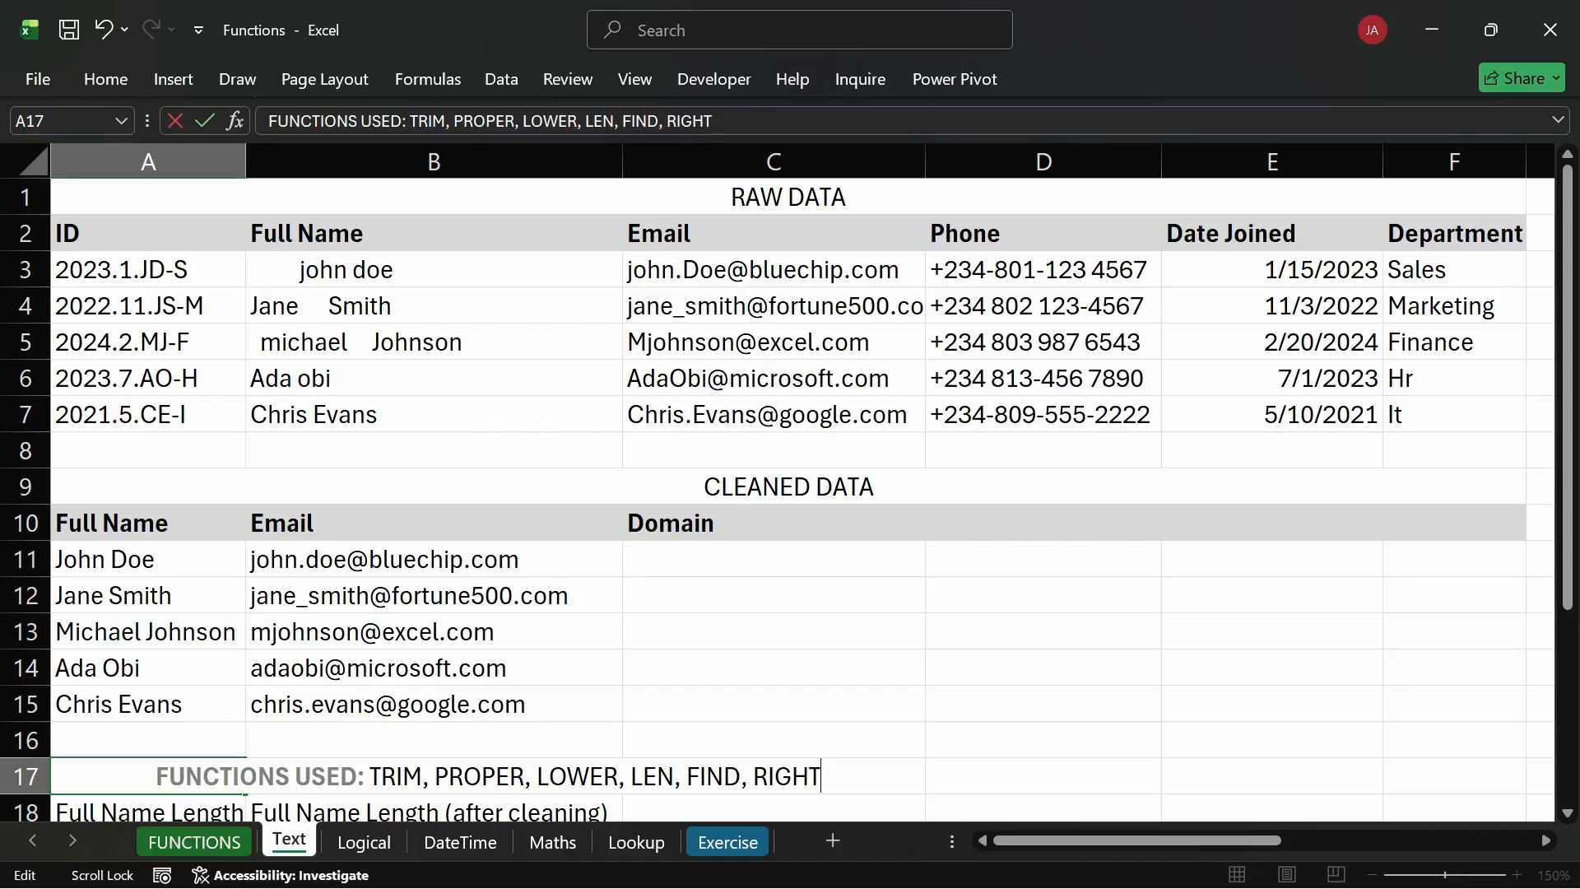
text(,)
key(Return)
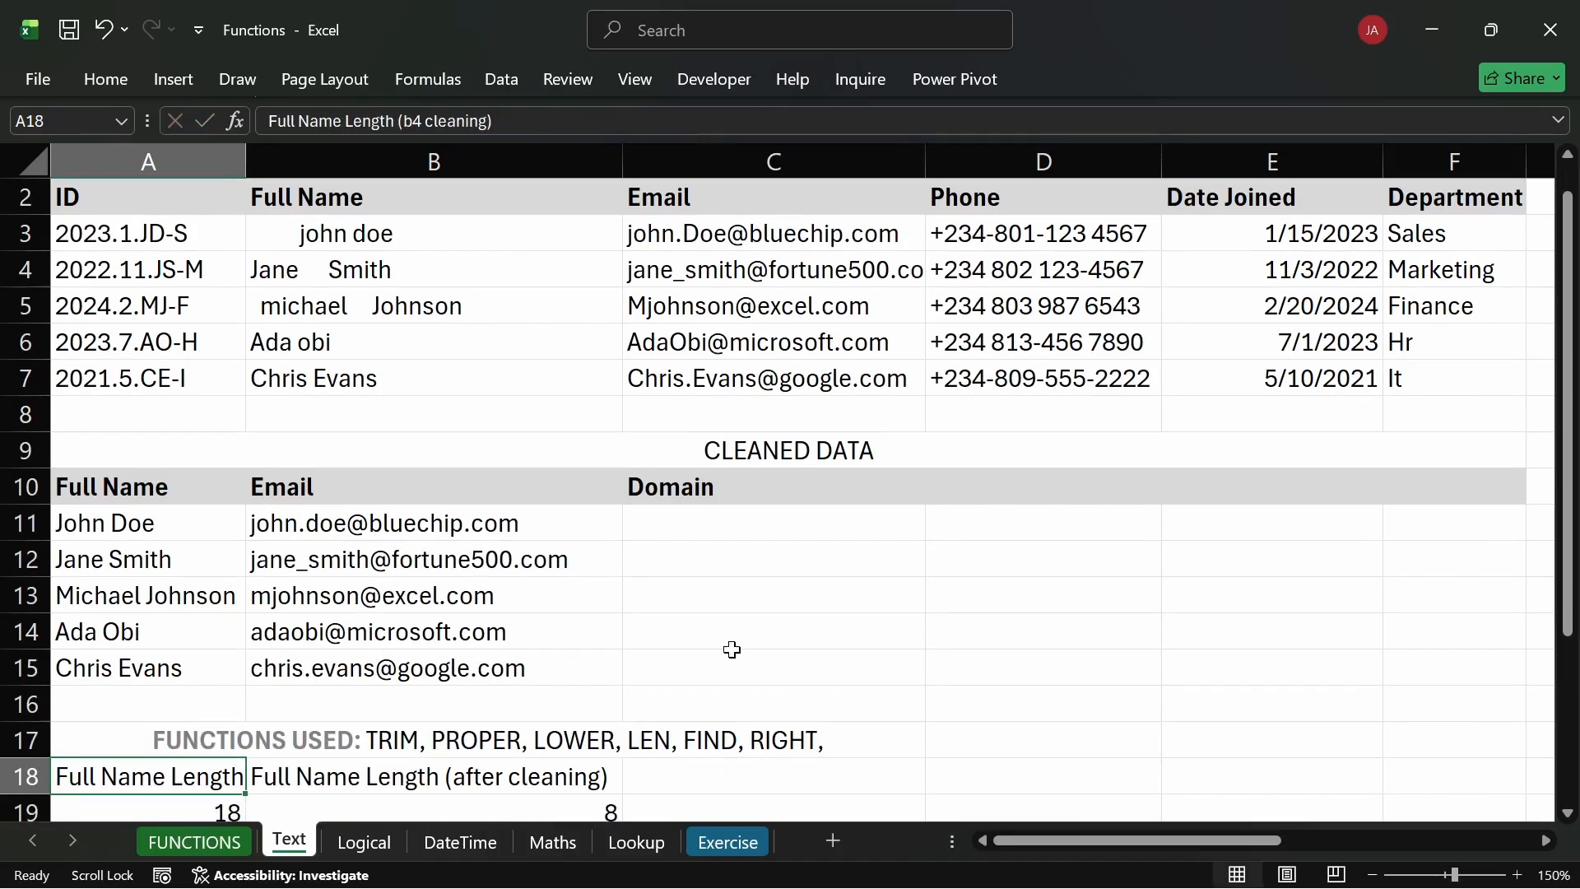
Enter =FIND("@",C3) in C11 to locate the @ sign in the first raw email address.
click(724, 554)
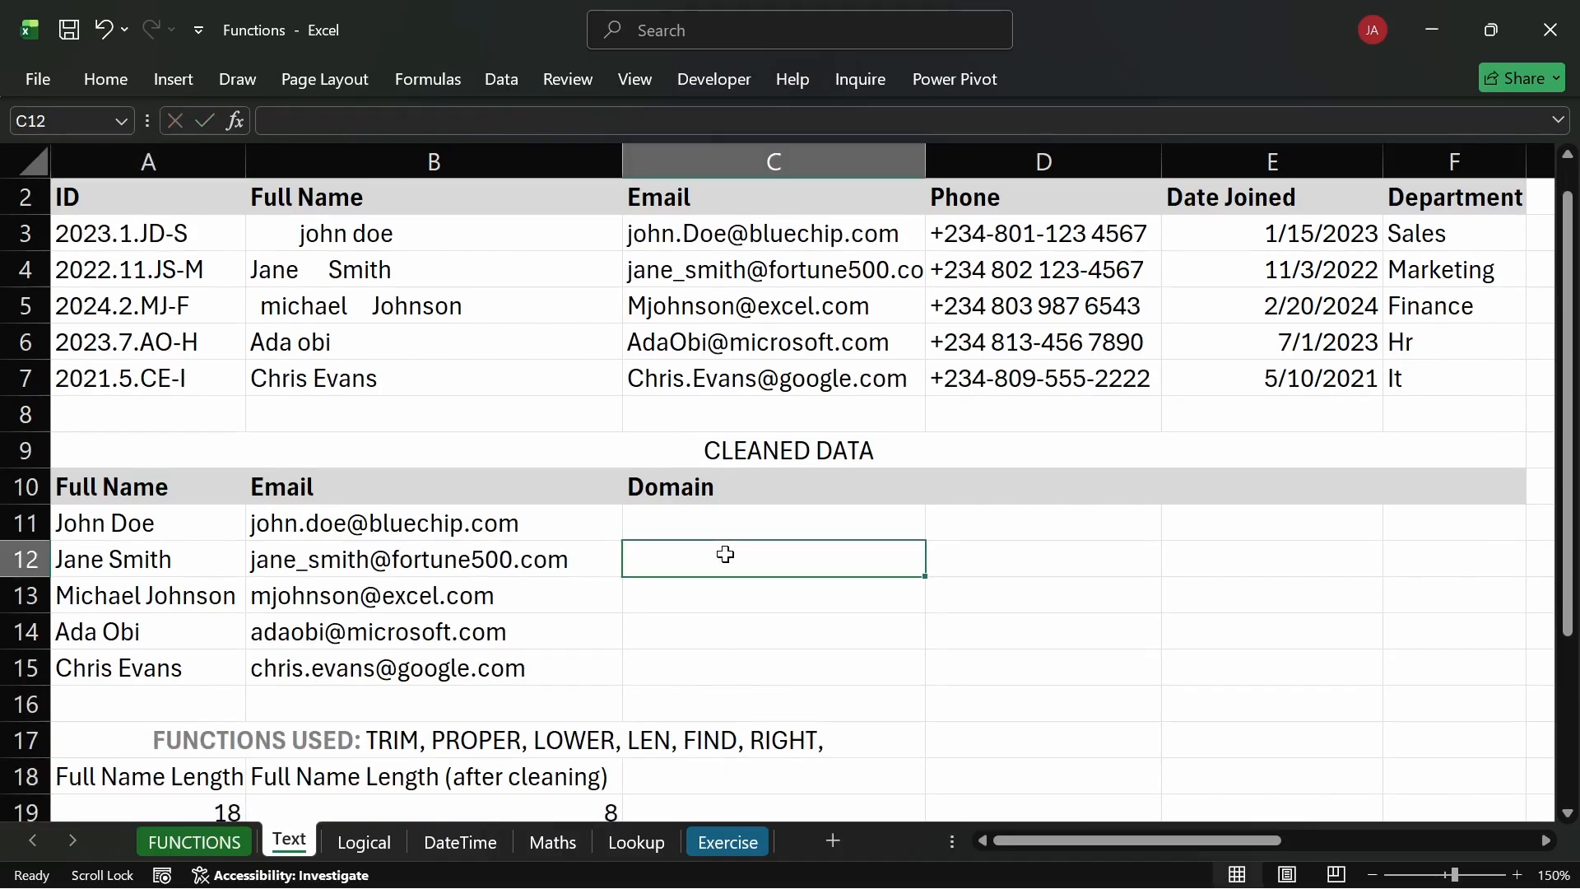
scroll(725, 554, up, 1)
click(728, 556)
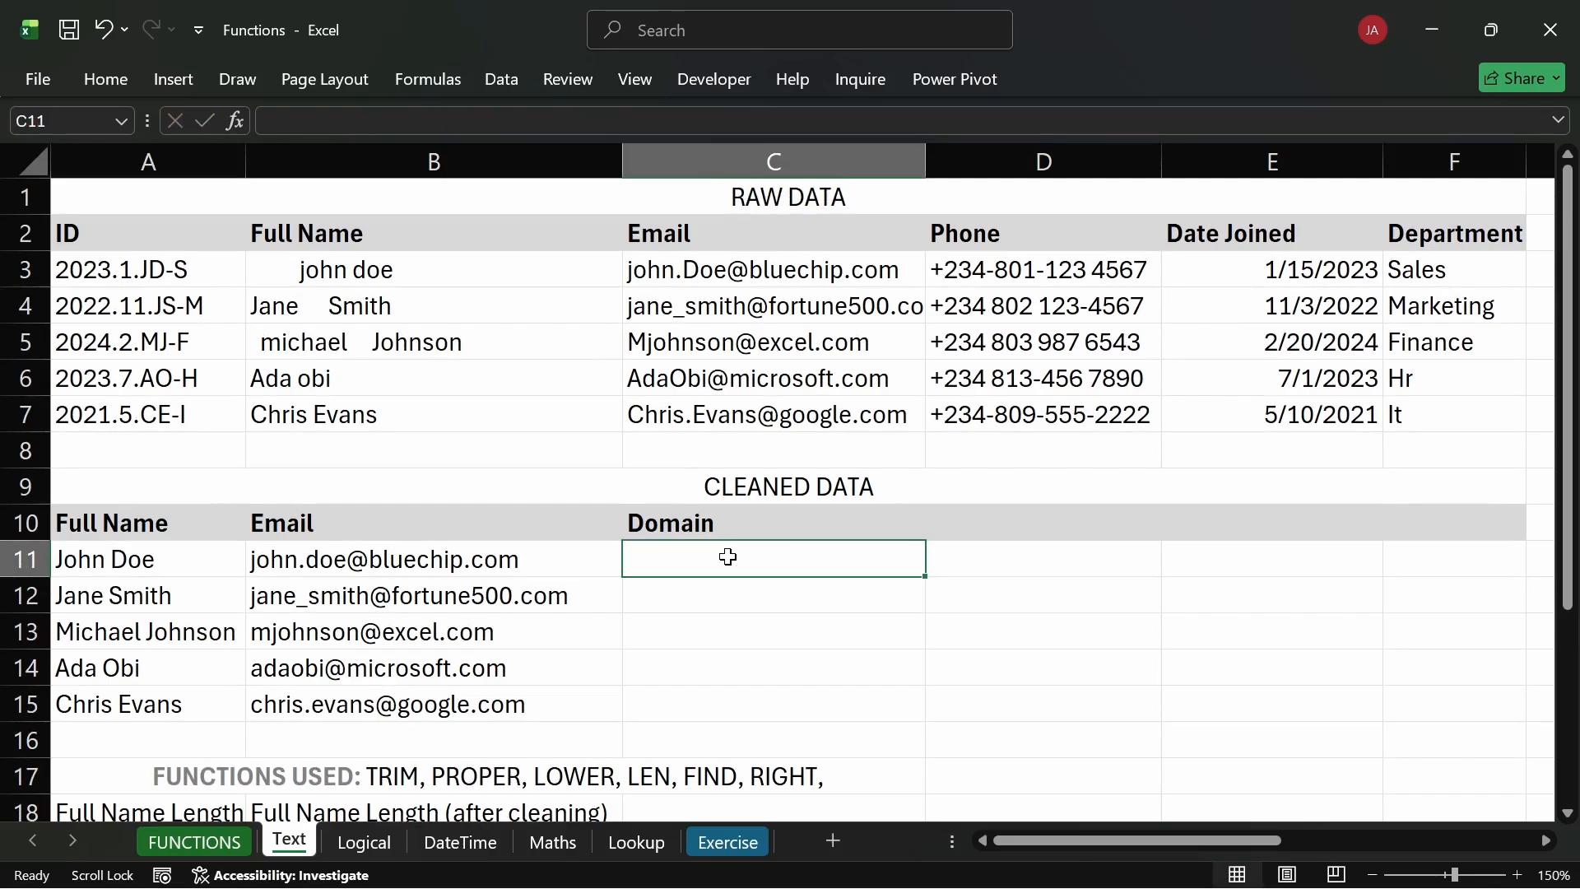
text(=FIND()
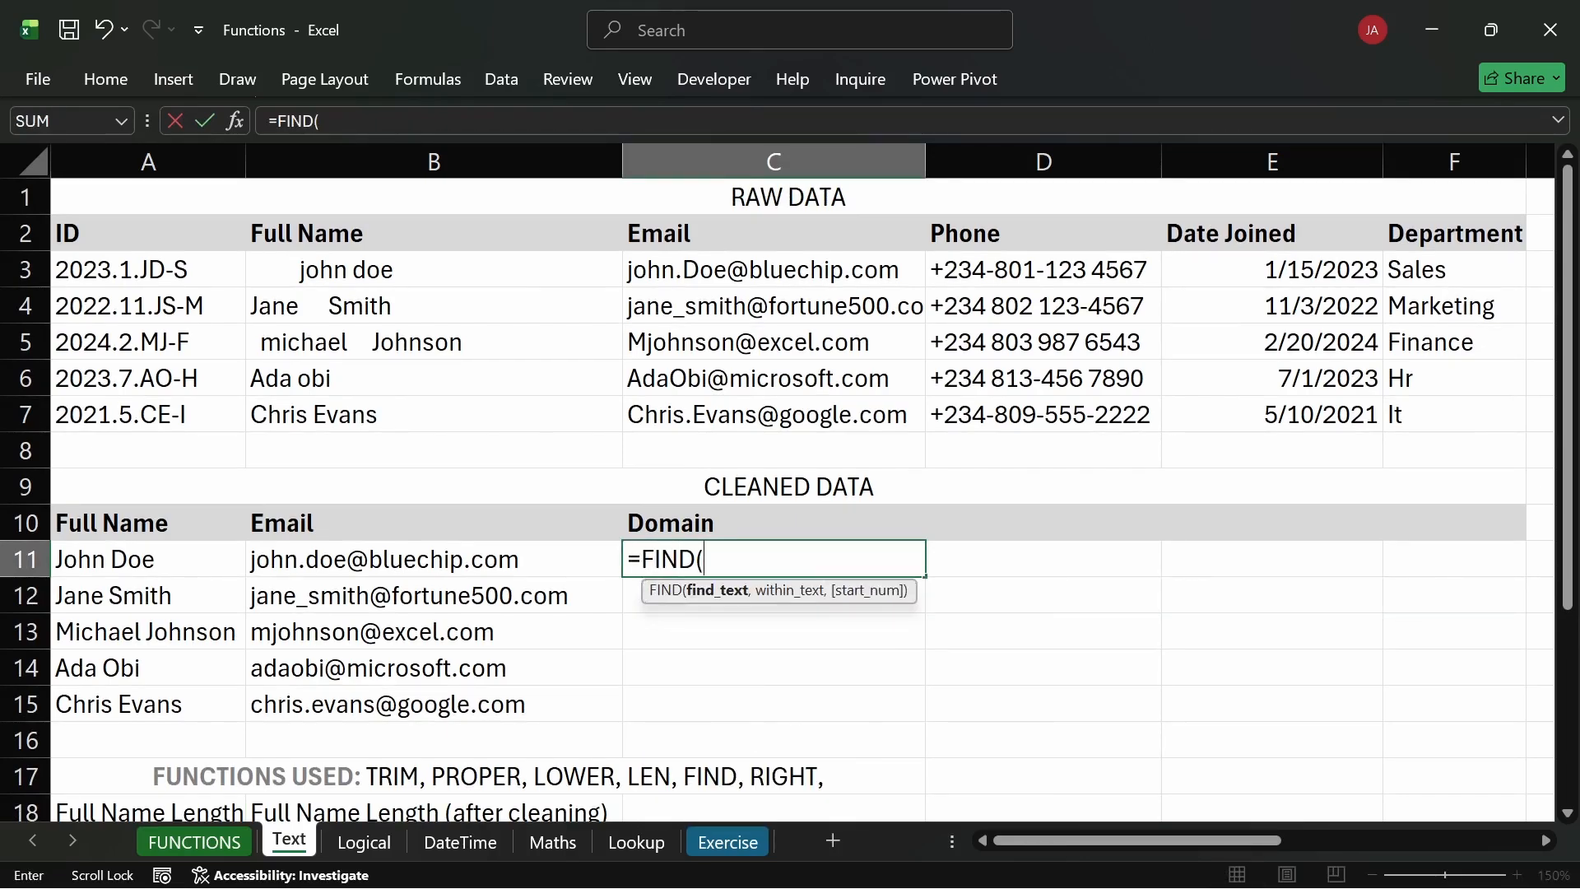
key(BackSpace)
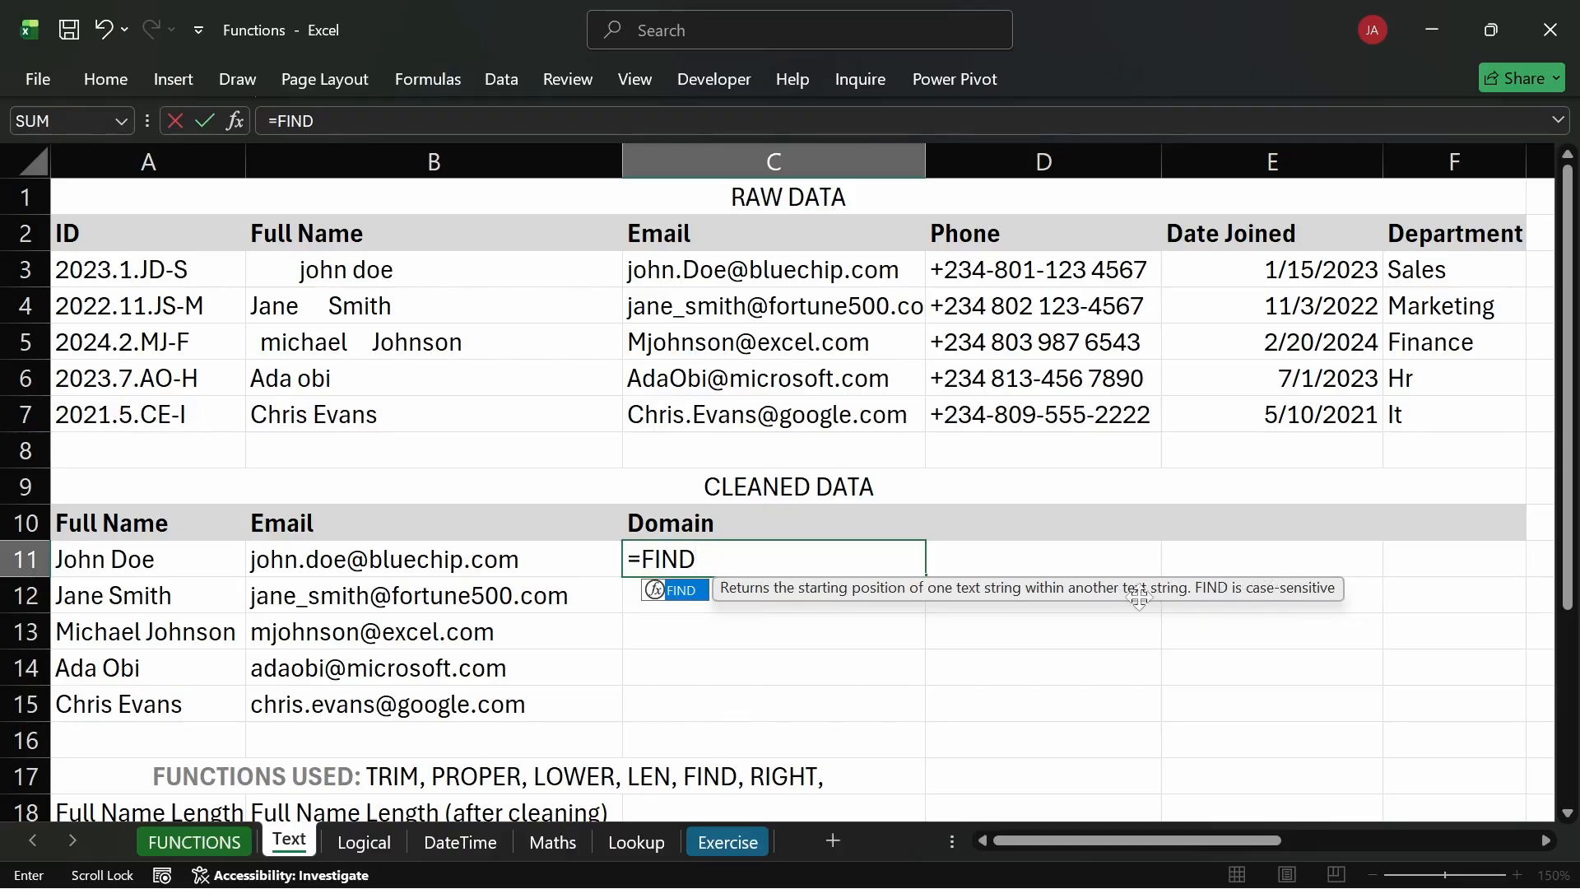
text(()
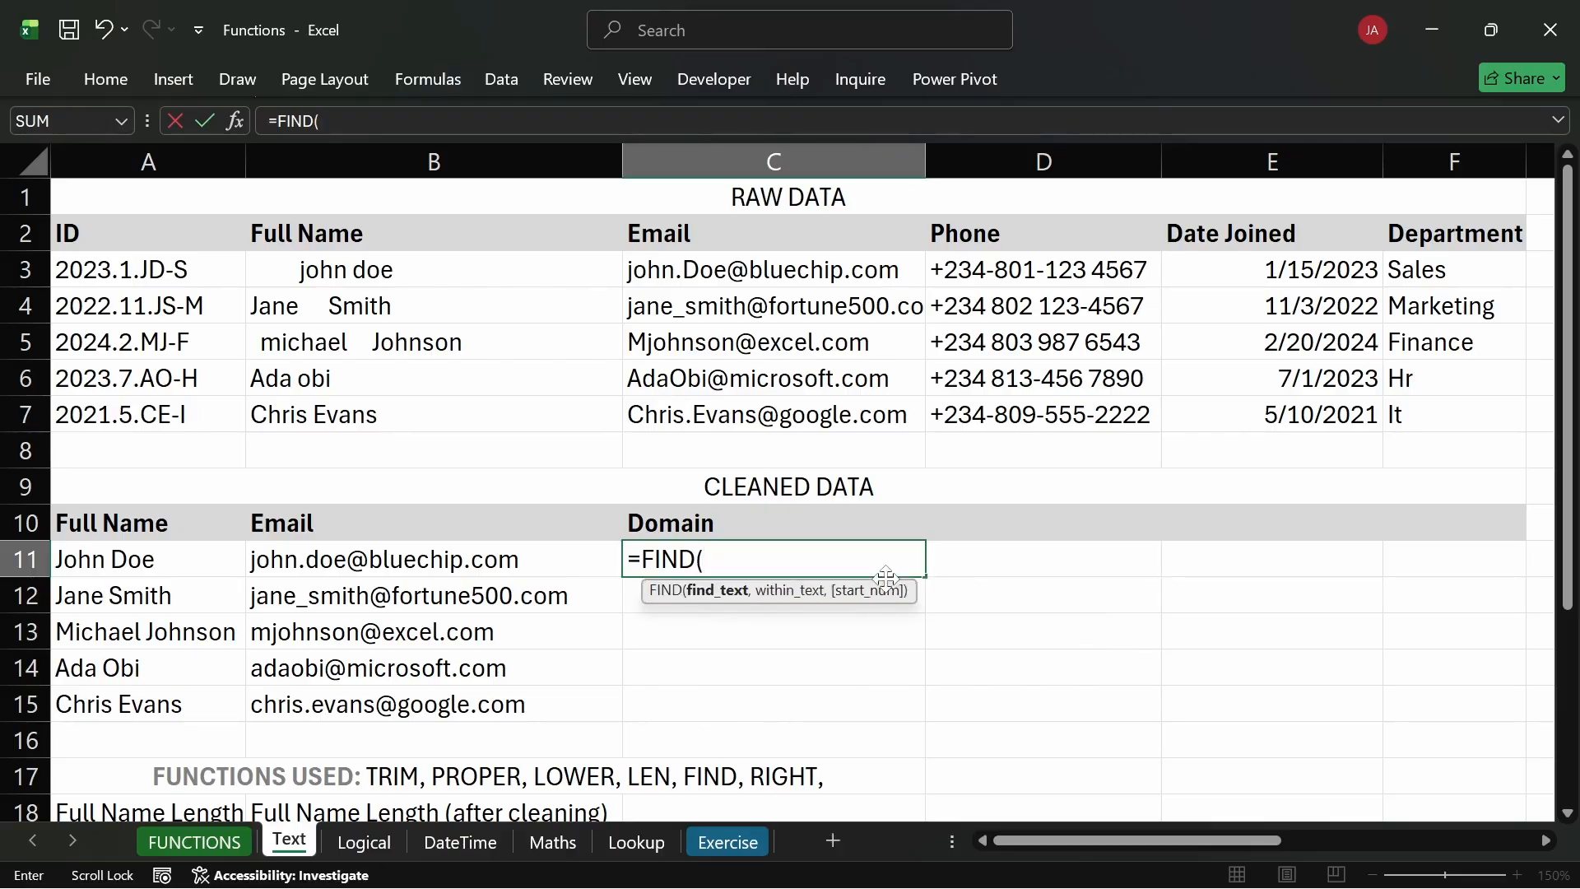
text("2)
key(BackSpace)
text(@)
text(,)
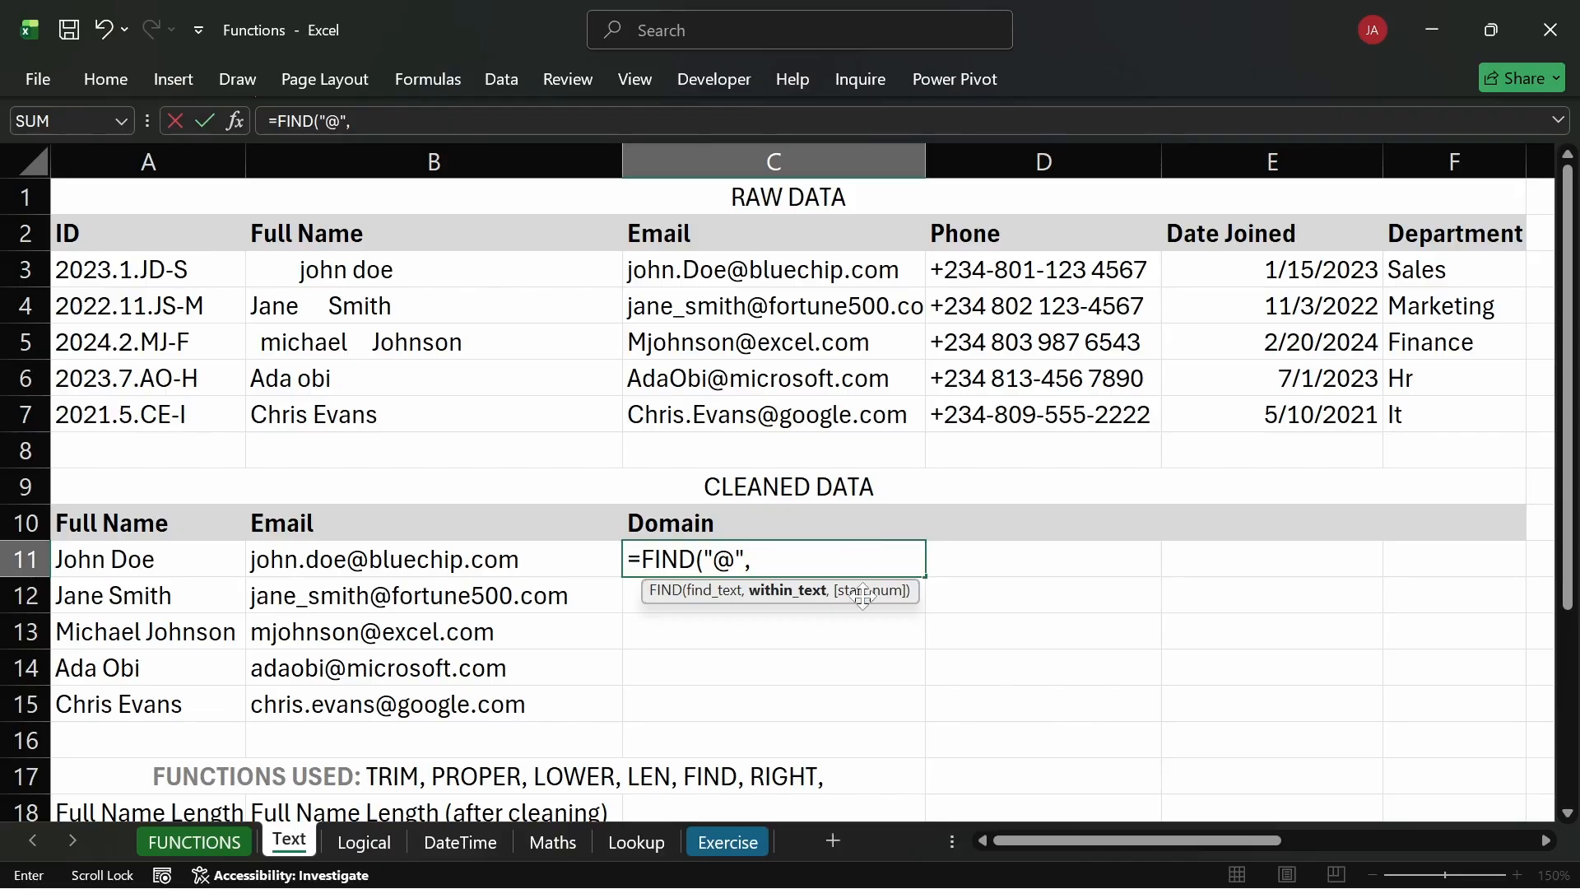
click(761, 268)
key(Return)
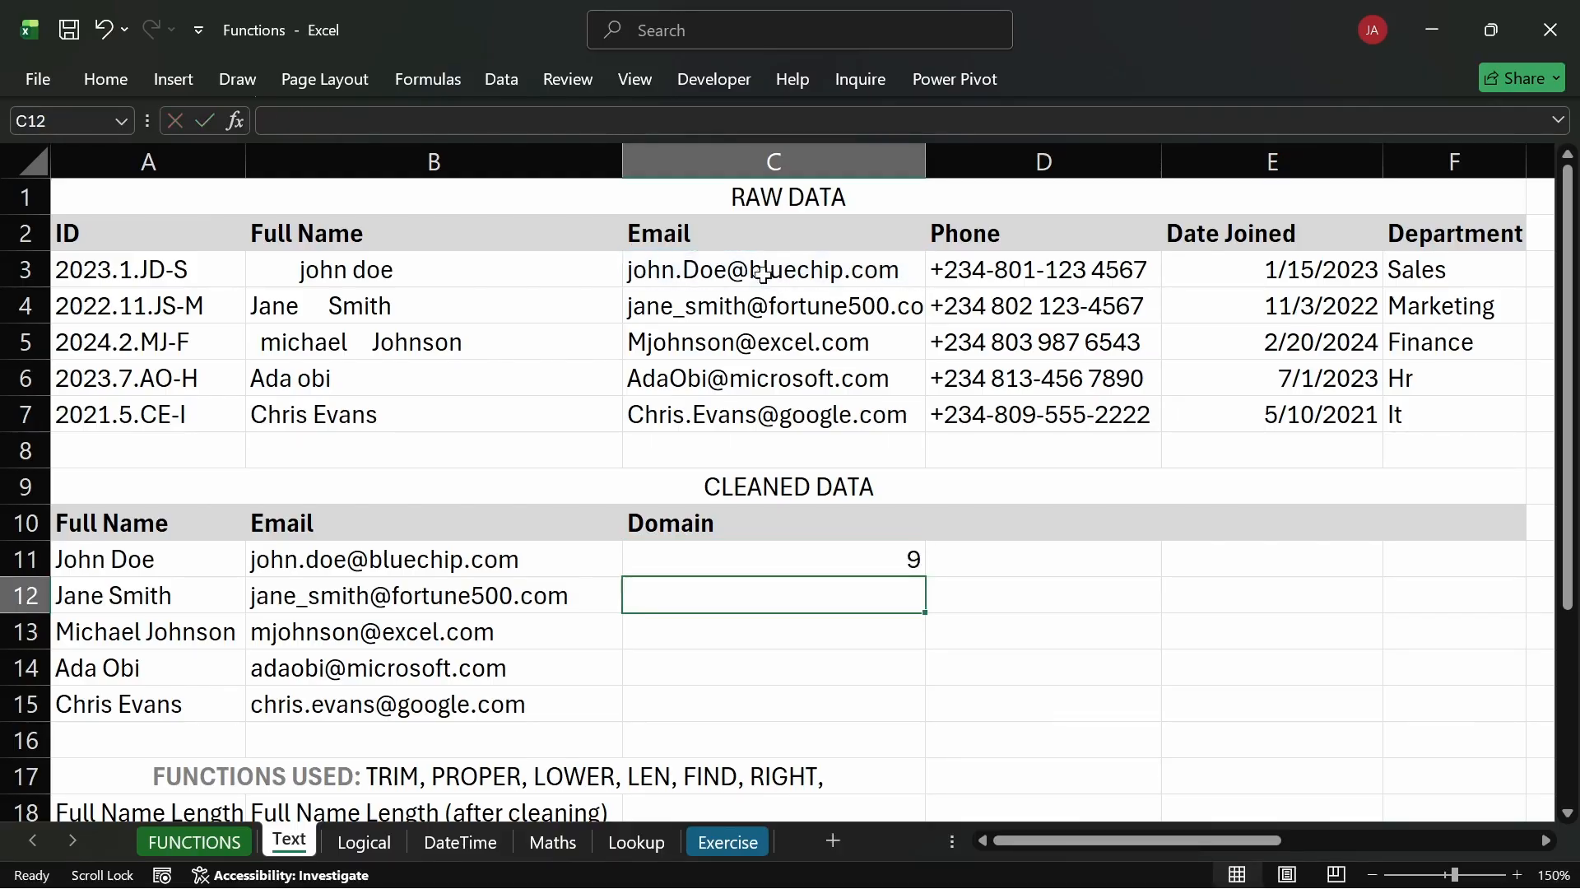
click(910, 556)
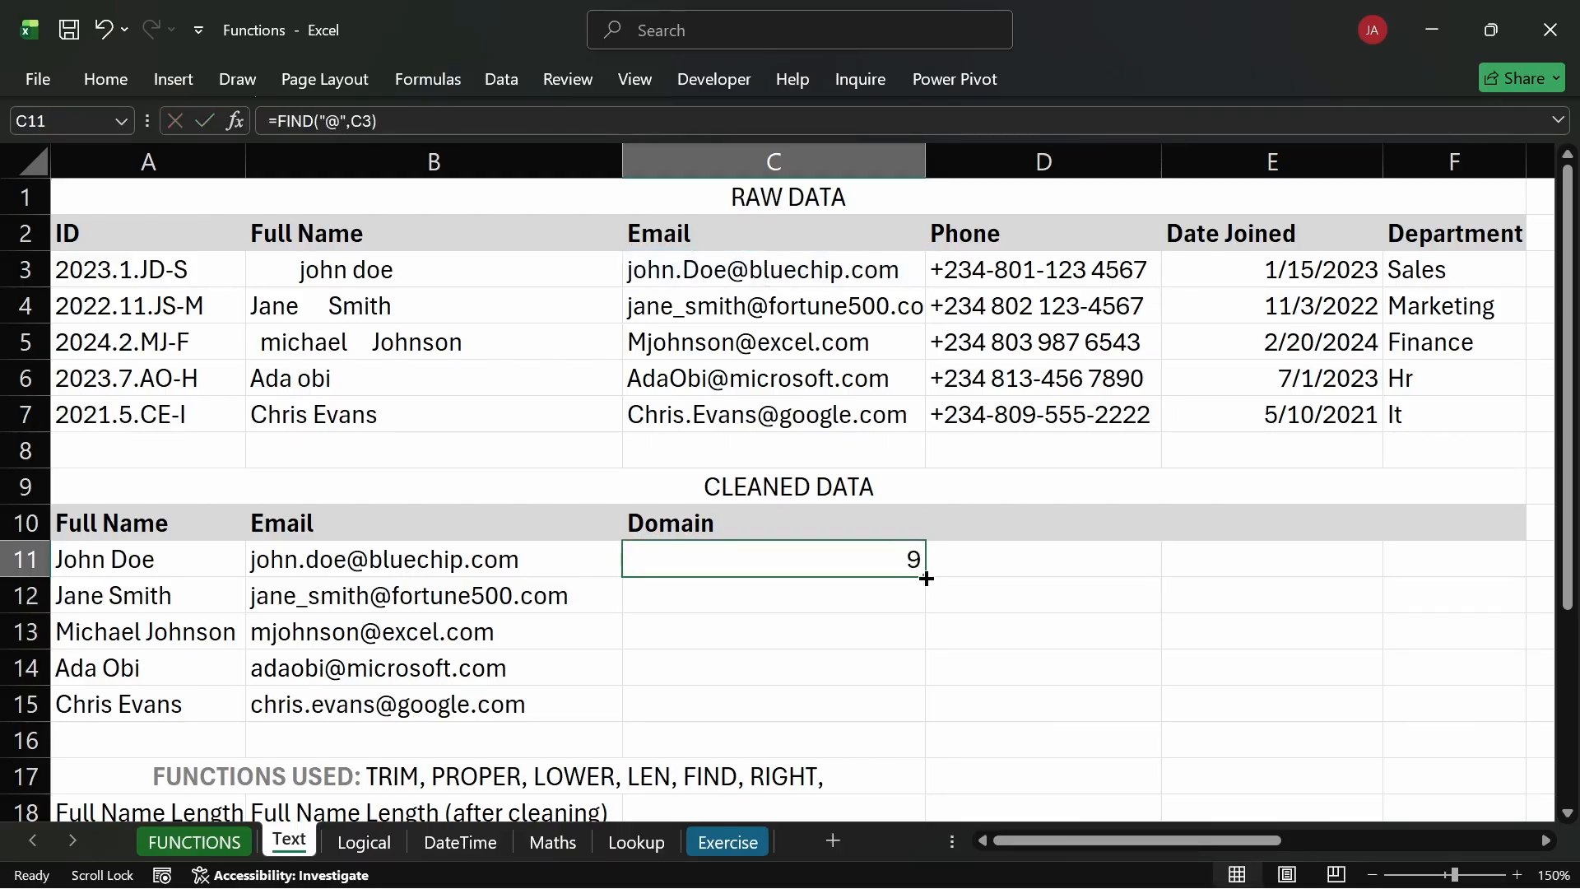
Fill the FIND formula in C11 down to C15 for the remaining email addresses.
double_click(927, 578)
click(954, 571)
click(897, 564)
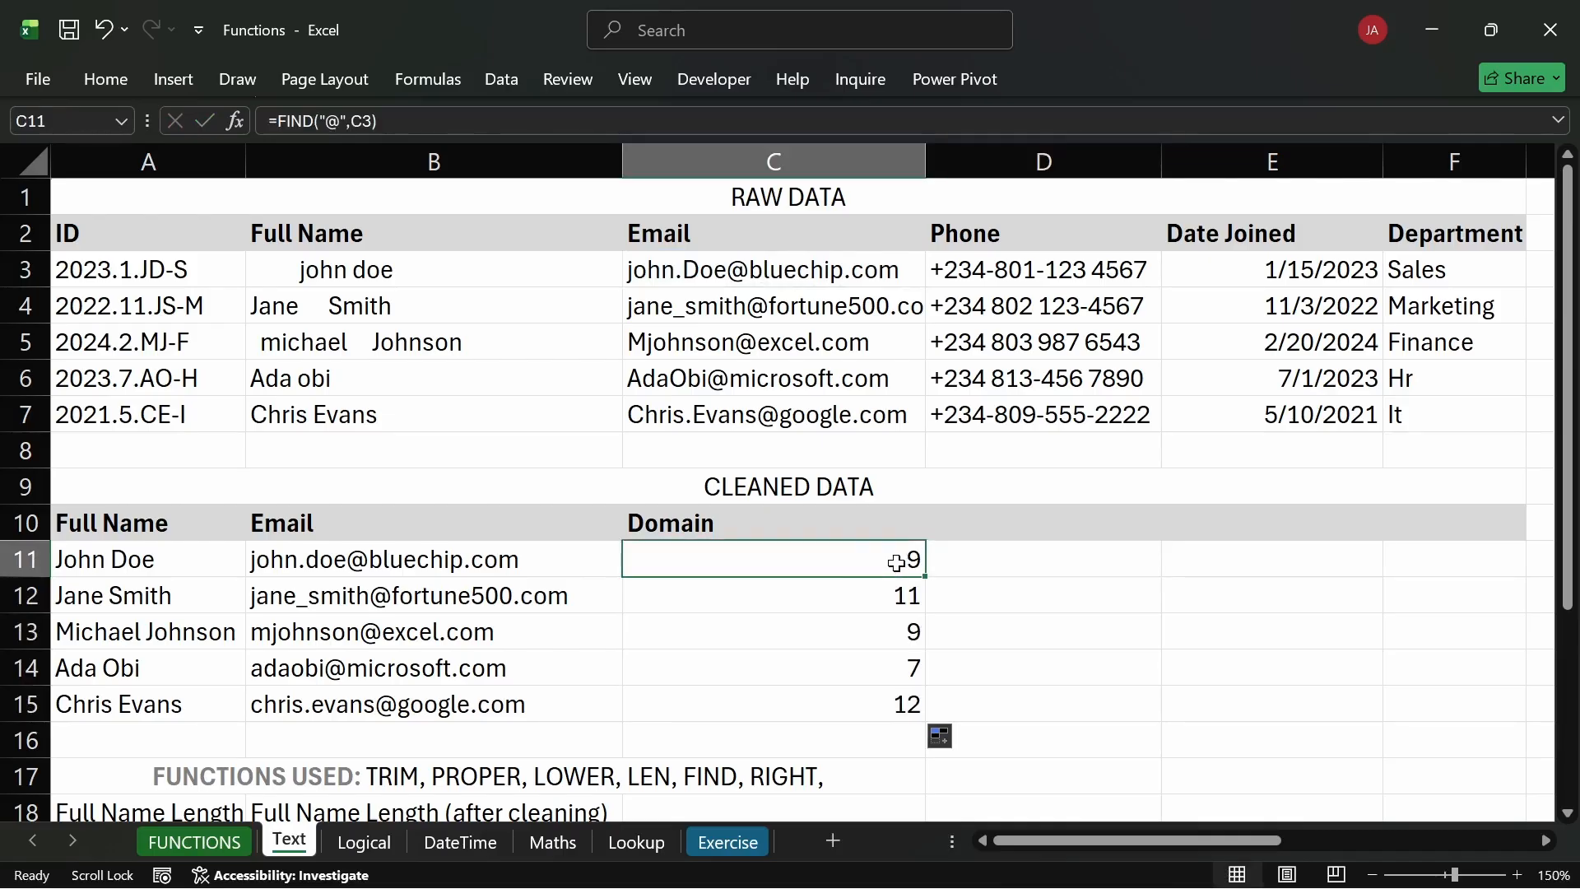
Compare the raw emails in C3:C7 with the @ positions in C11:C15 and review the FIND formula in C11.
click(747, 264)
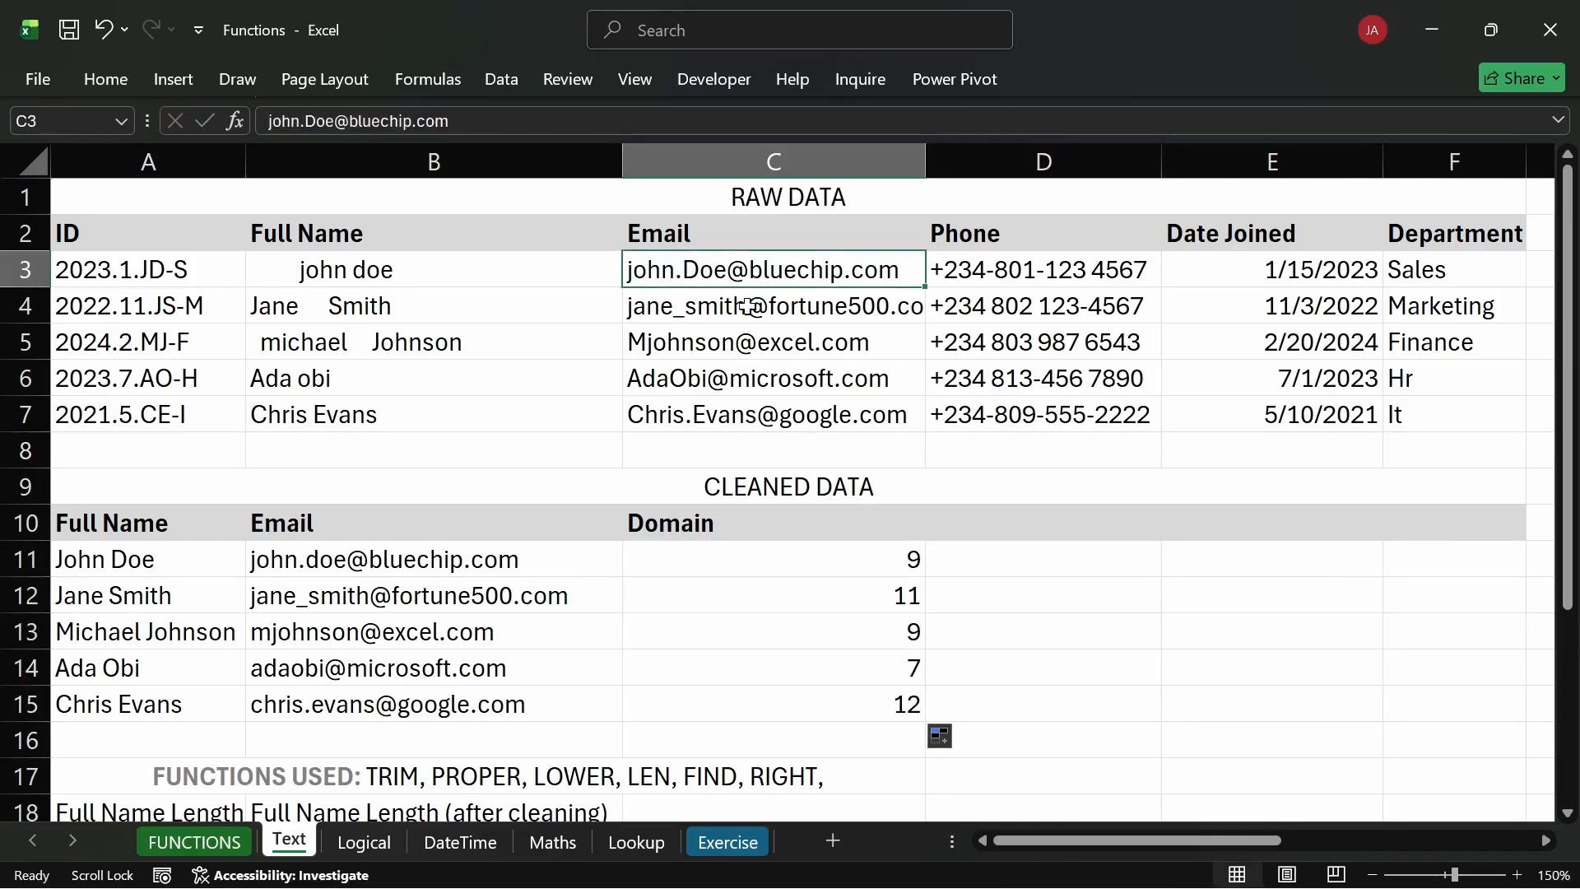
click(747, 306)
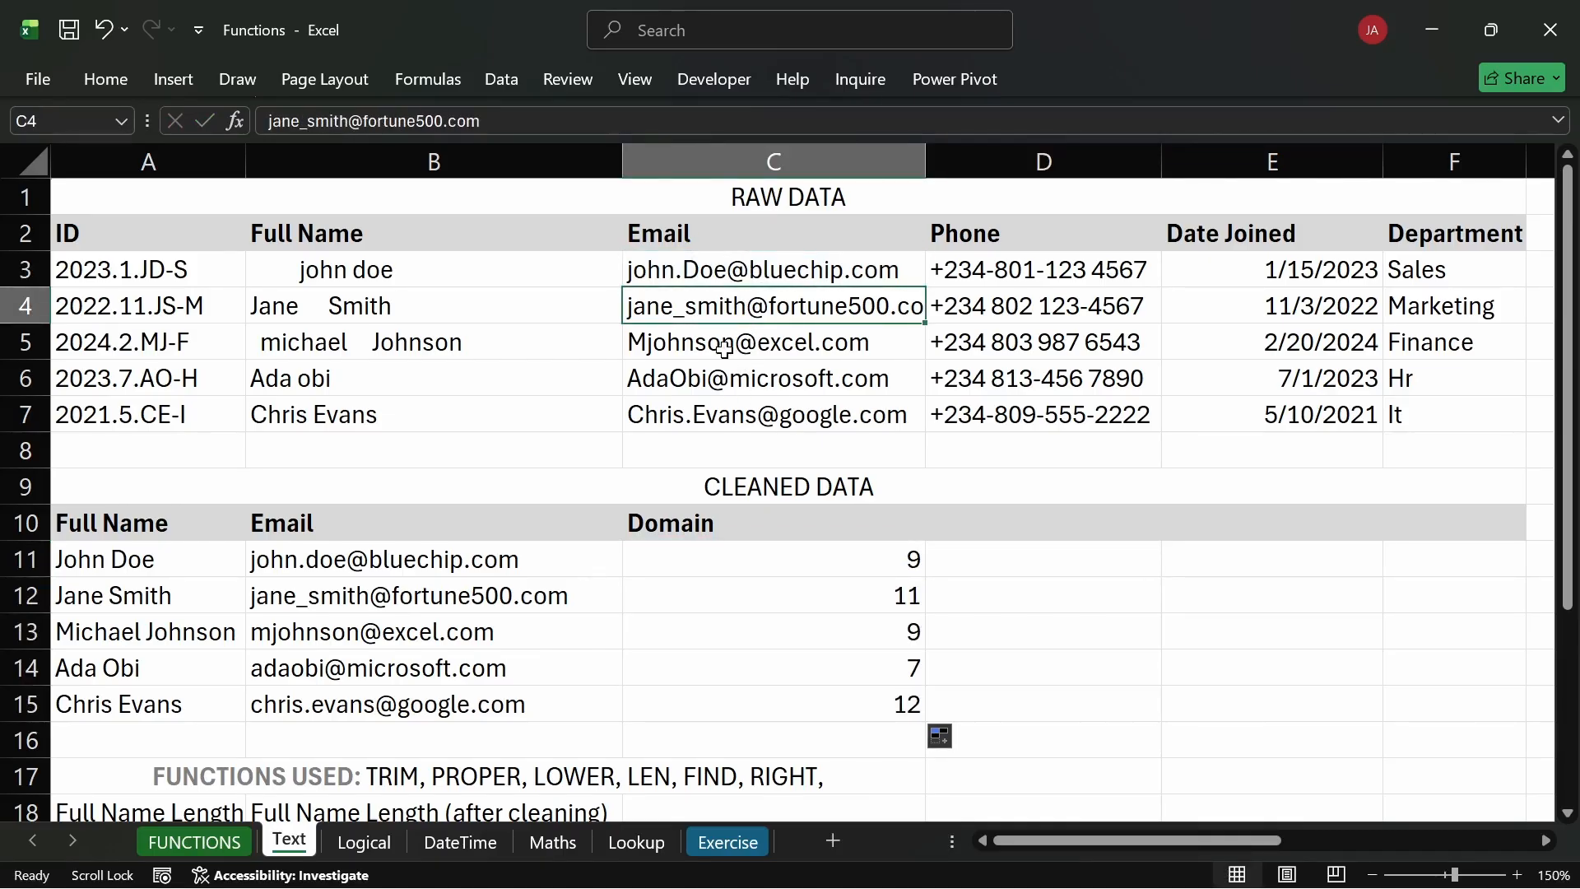
click(726, 351)
click(737, 380)
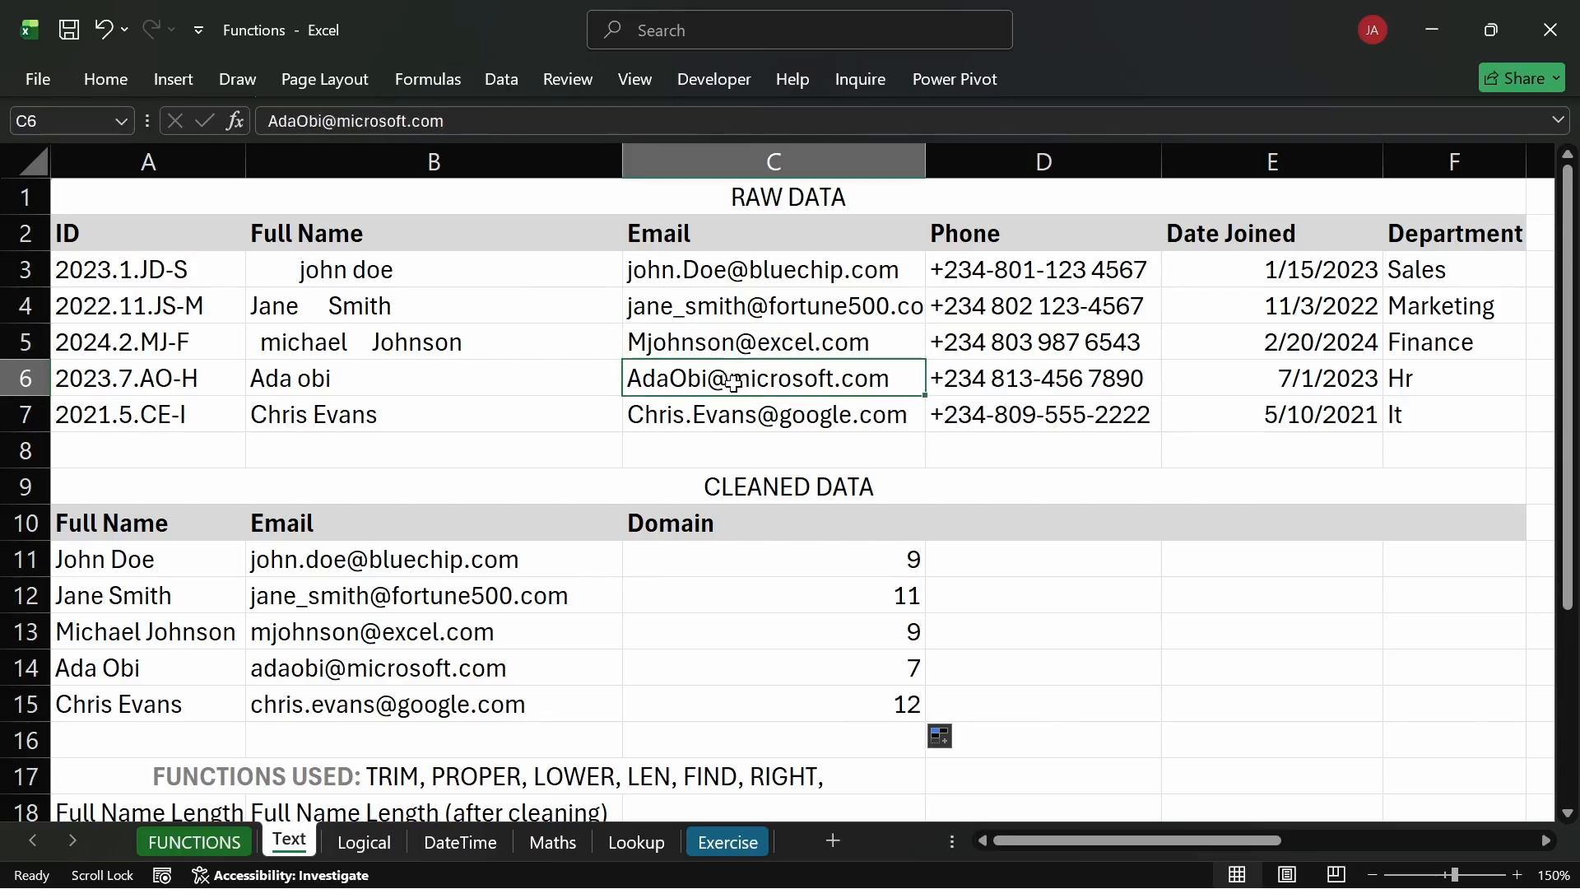
click(733, 423)
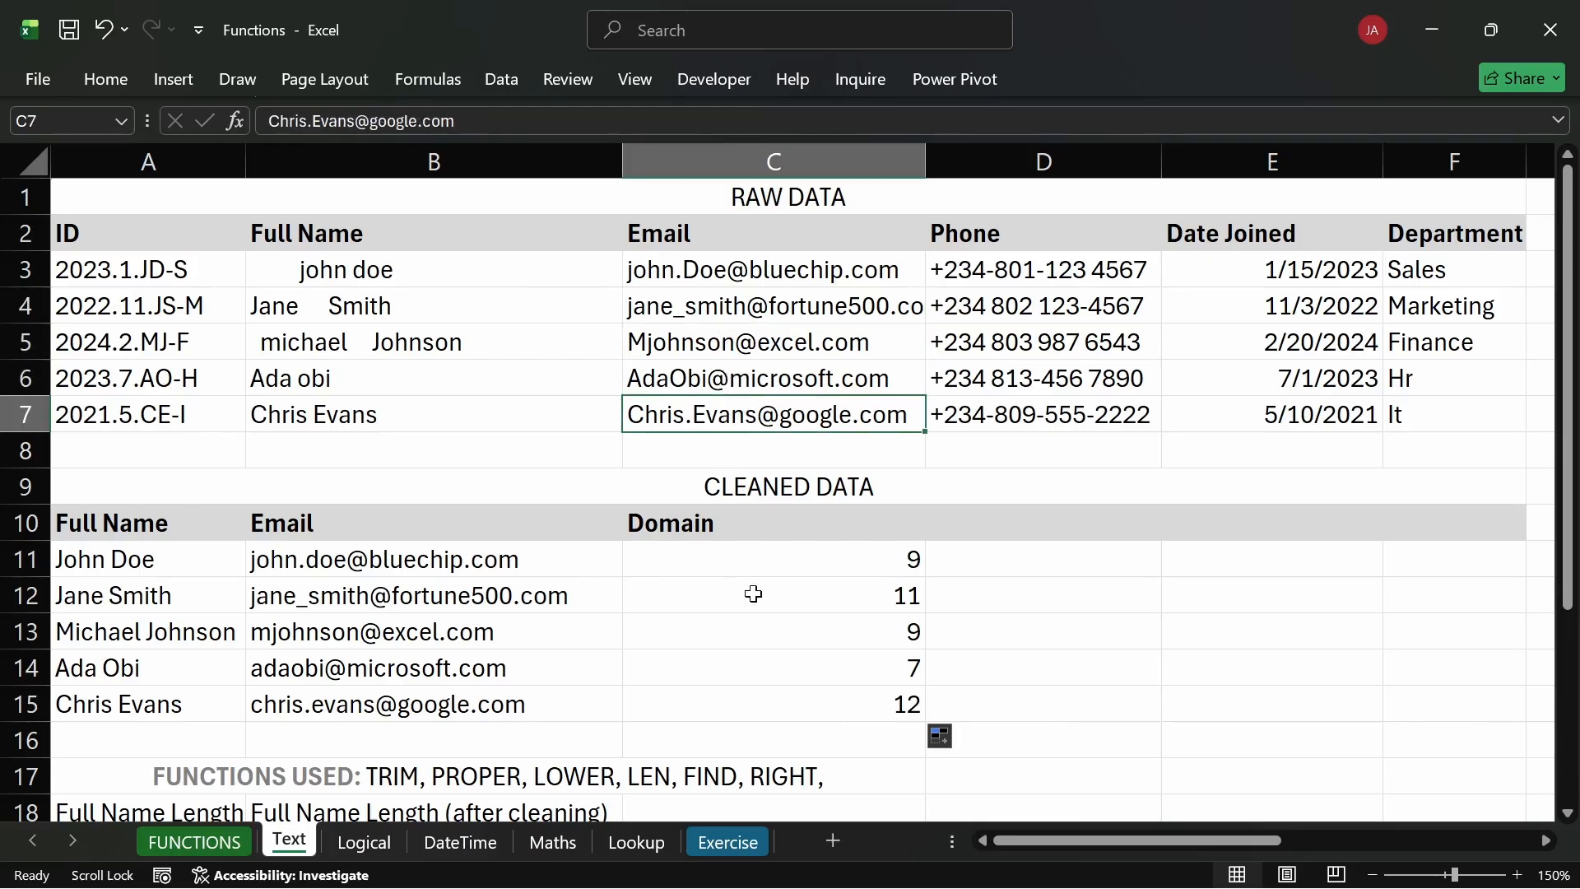
drag(790, 560, 800, 689)
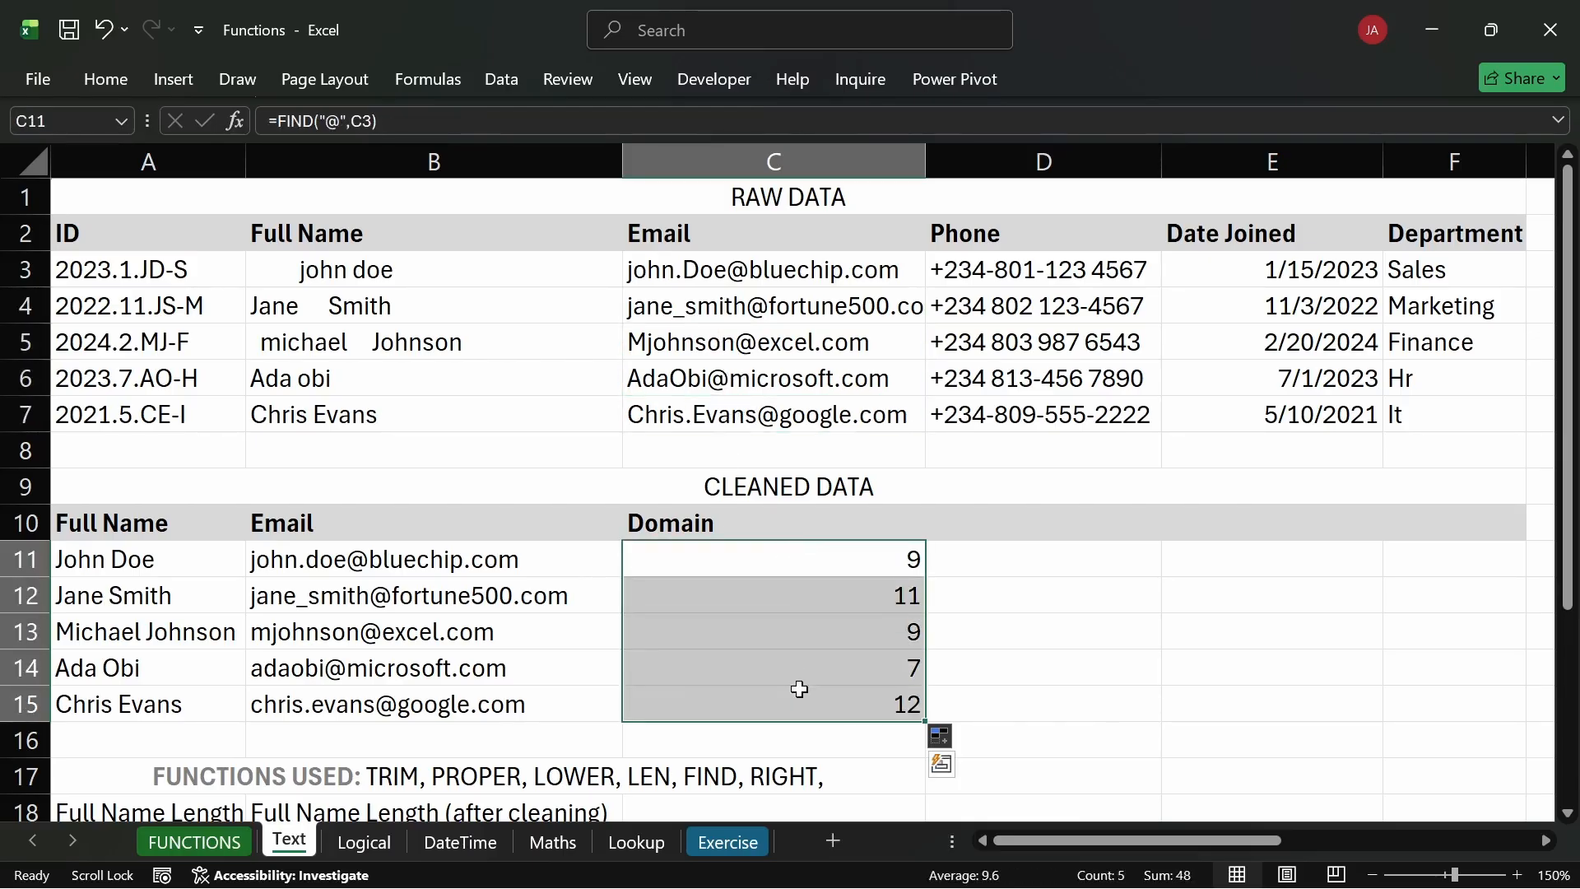
click(945, 566)
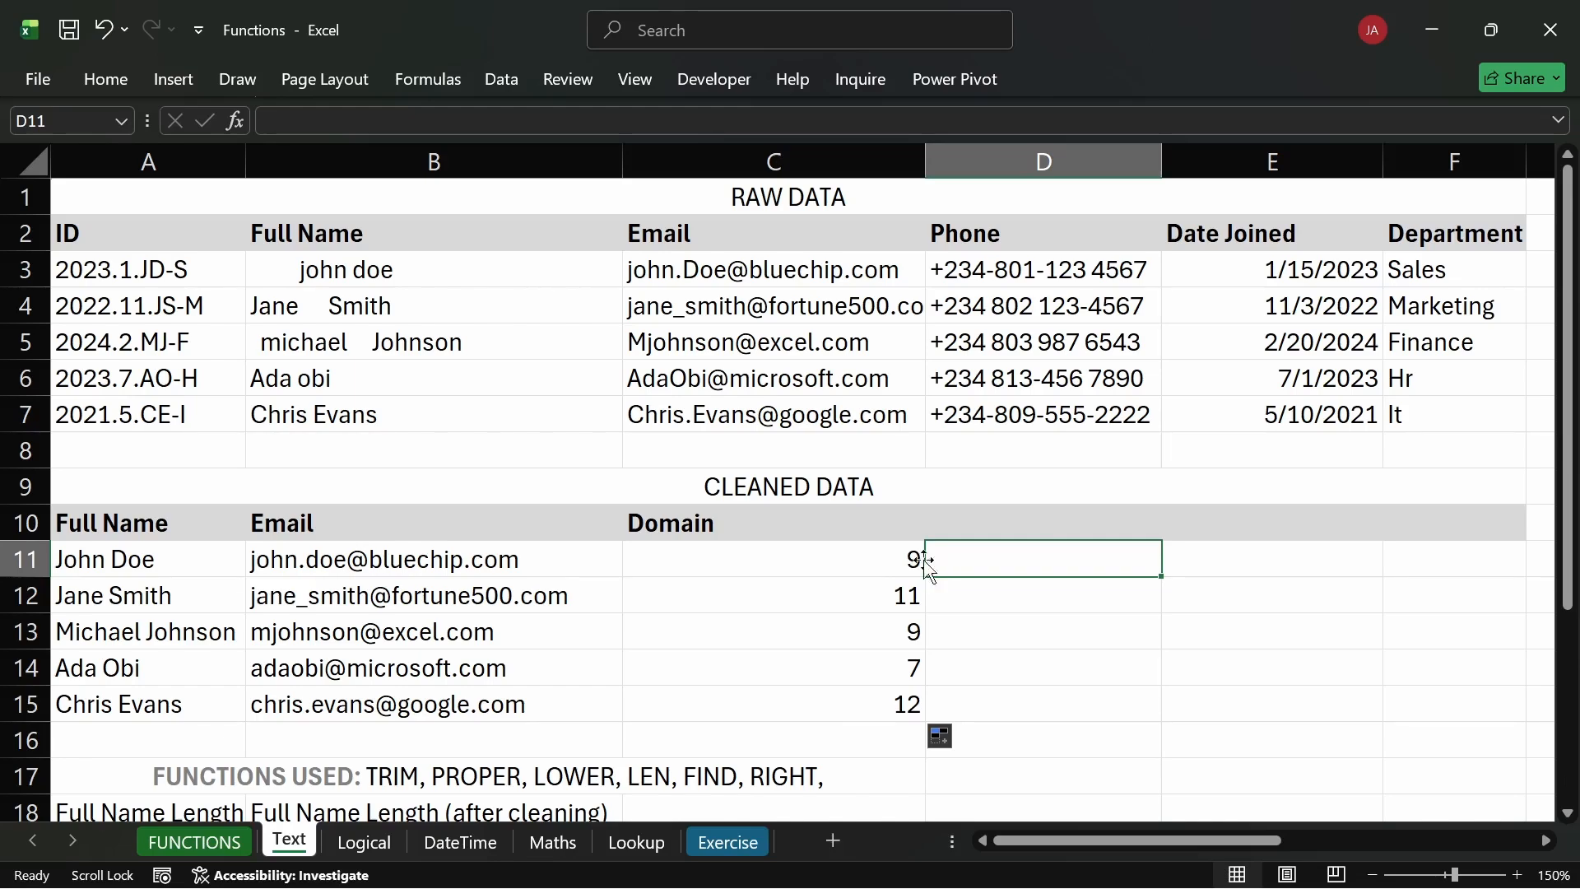
click(782, 770)
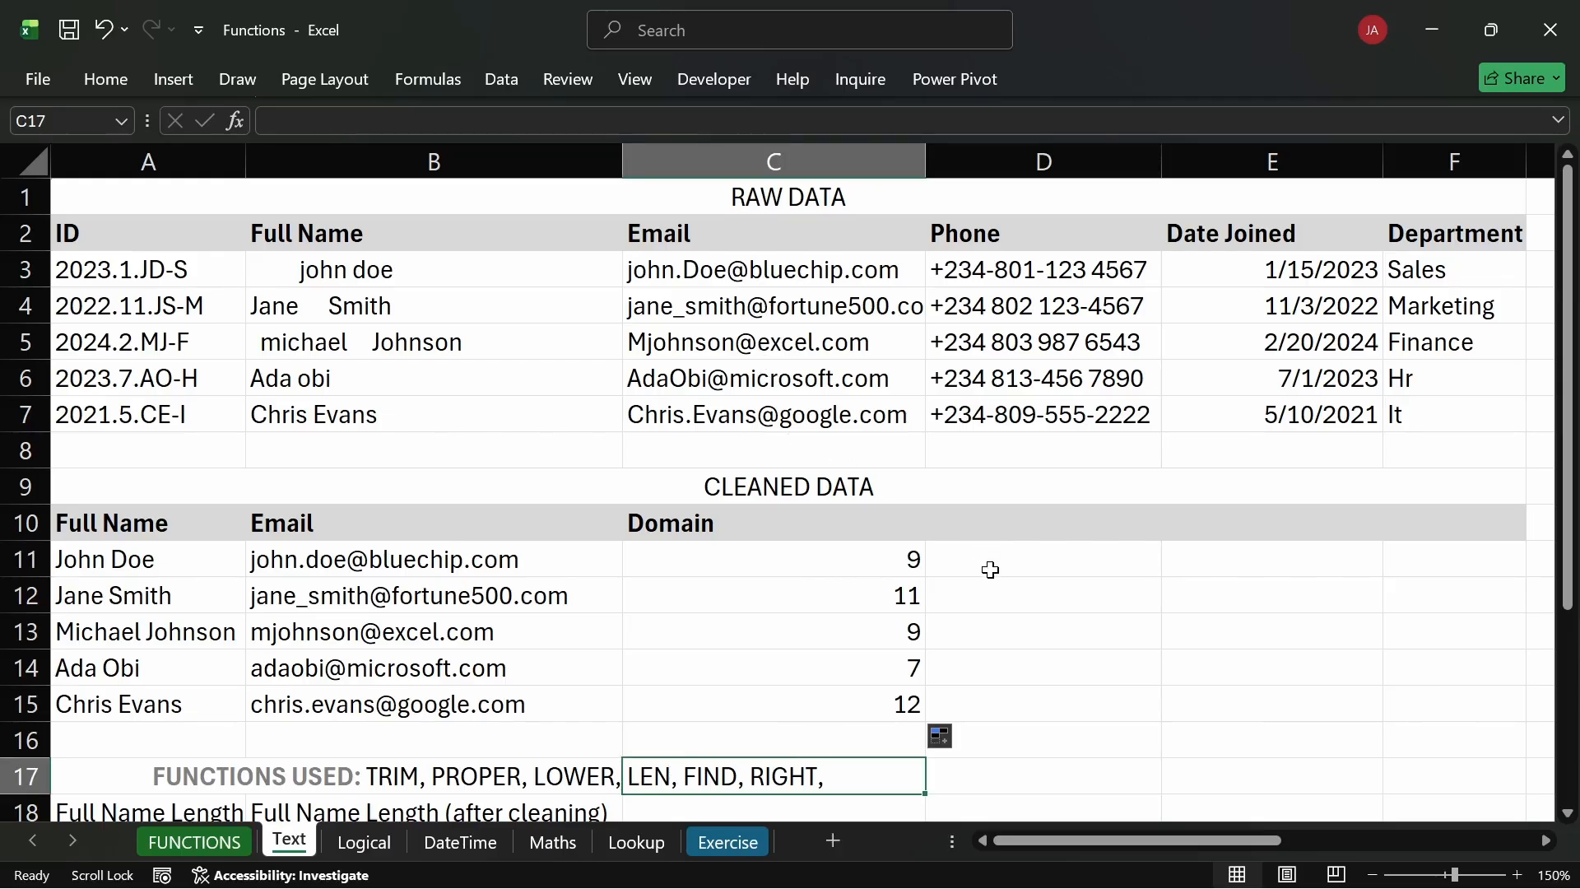
click(990, 563)
double_click(899, 560)
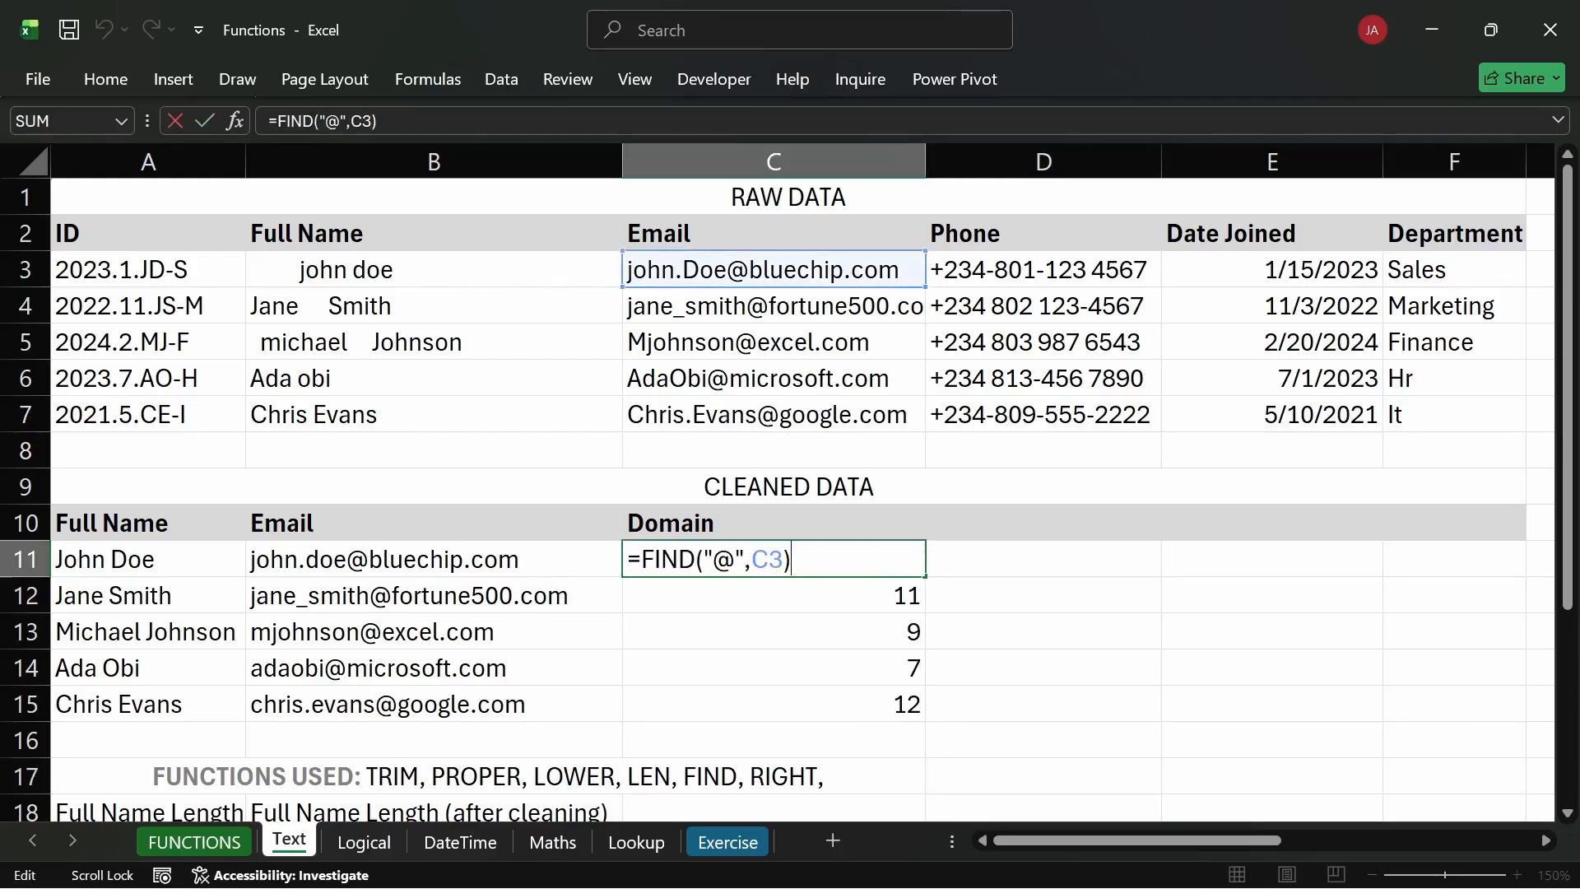
key(Return)
Enter =RIGHT(C3,3) in D11 to extract the last three characters of the first raw email address.
click(958, 564)
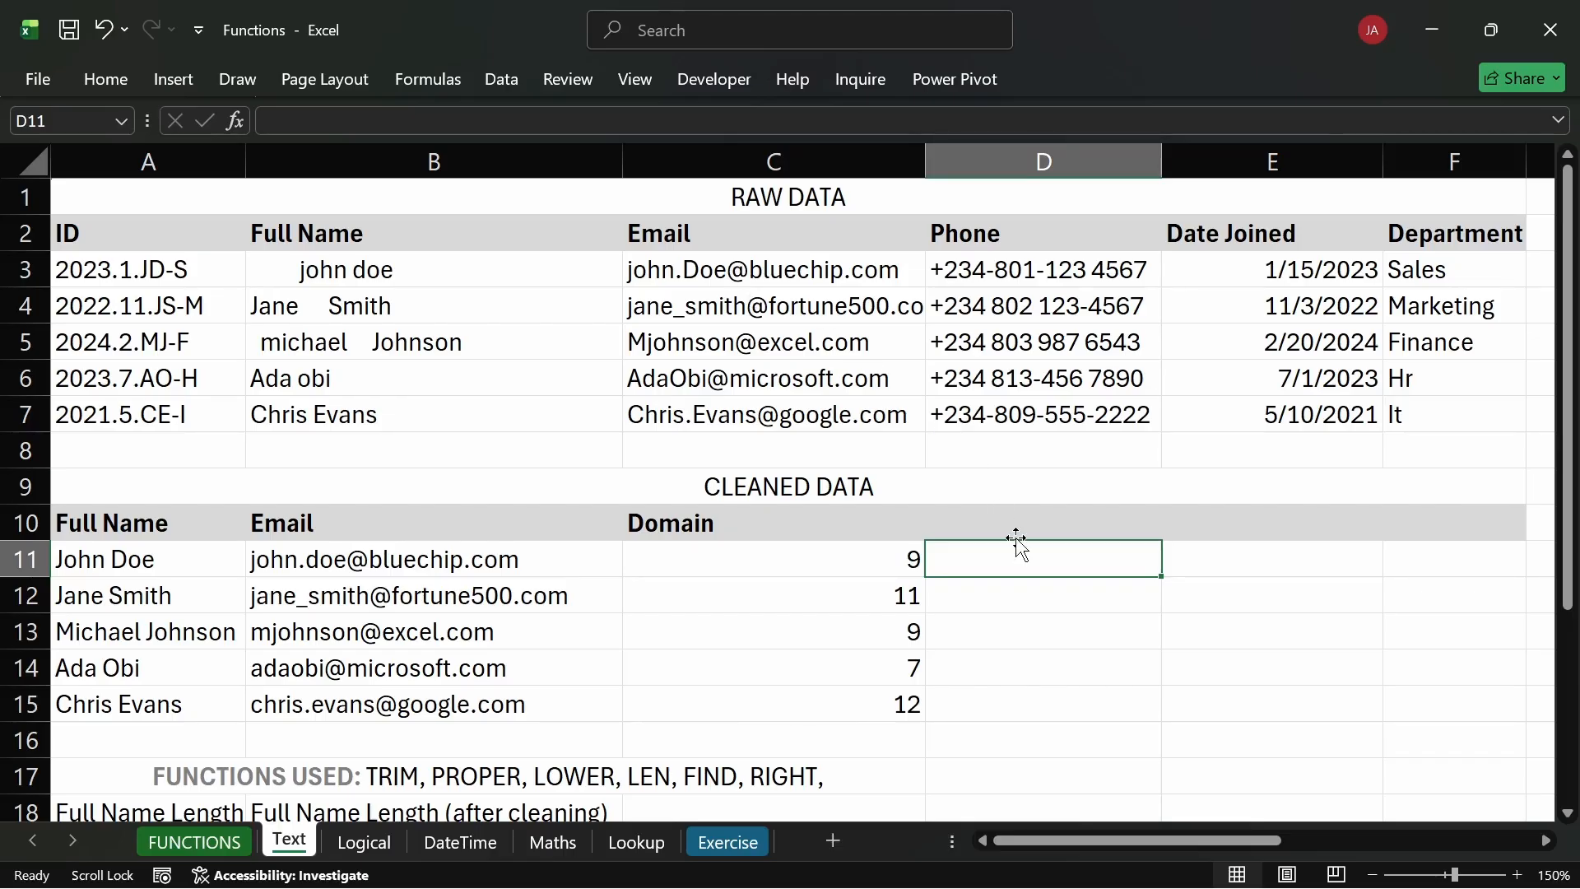
text(=R)
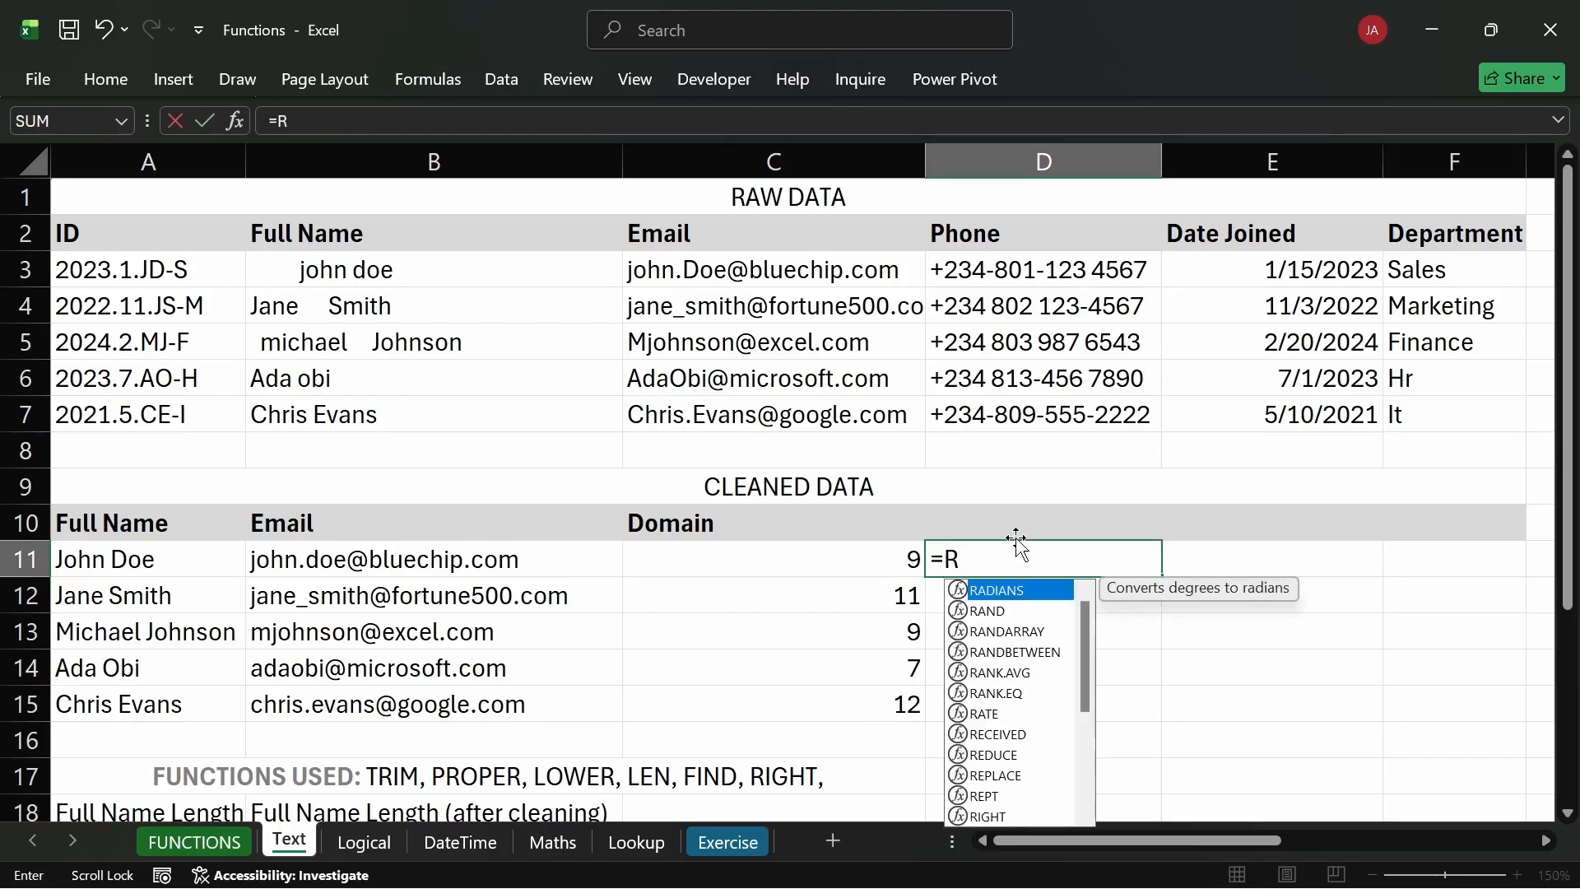
text(IG)
key(Tab)
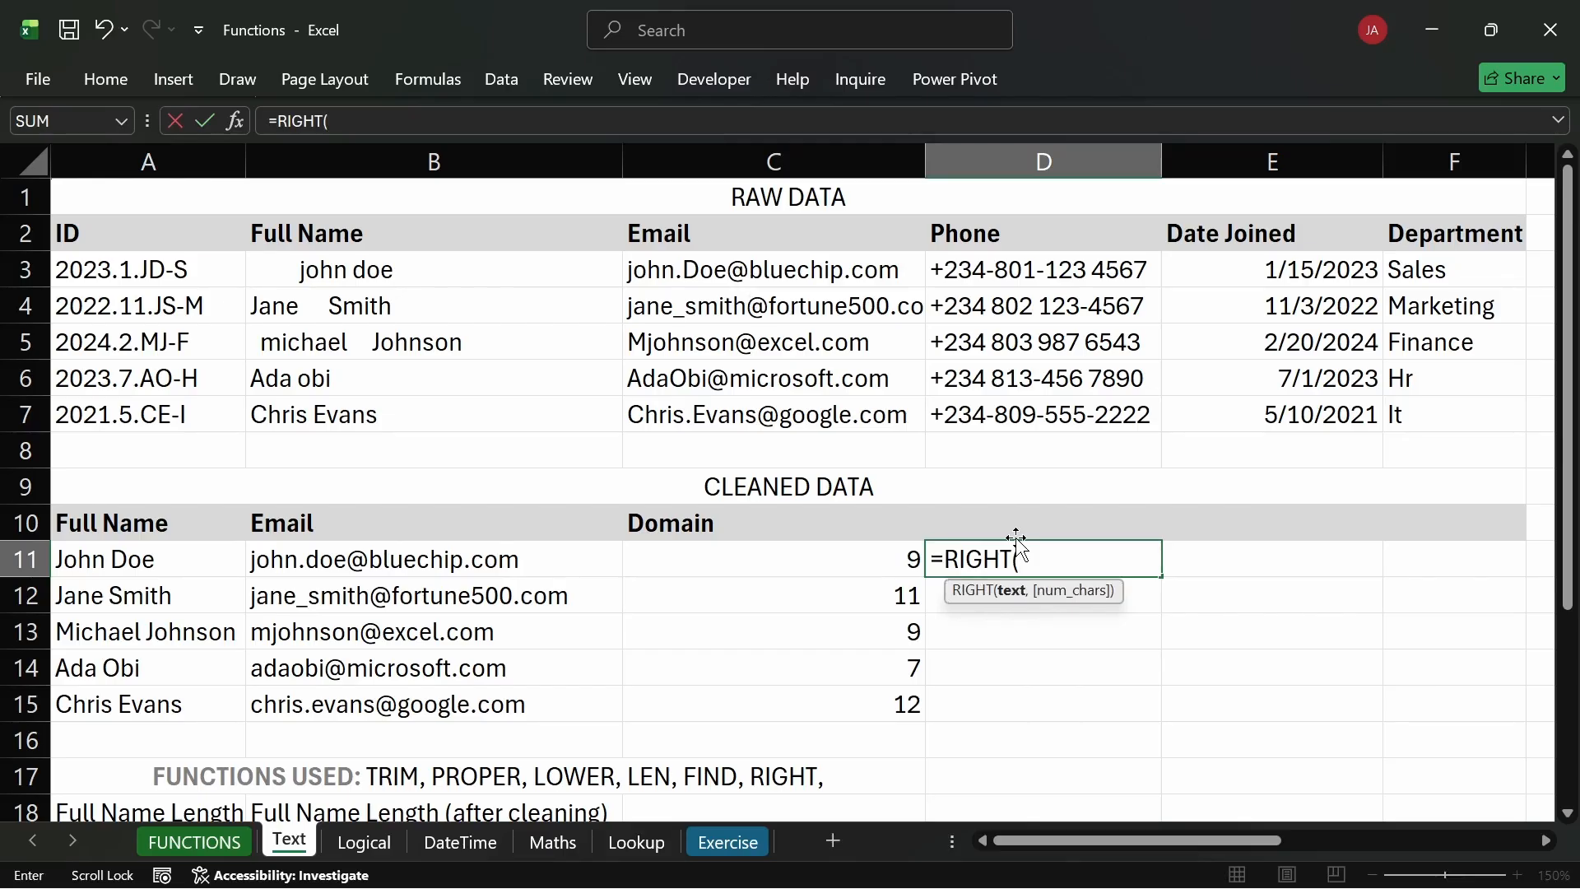
click(828, 275)
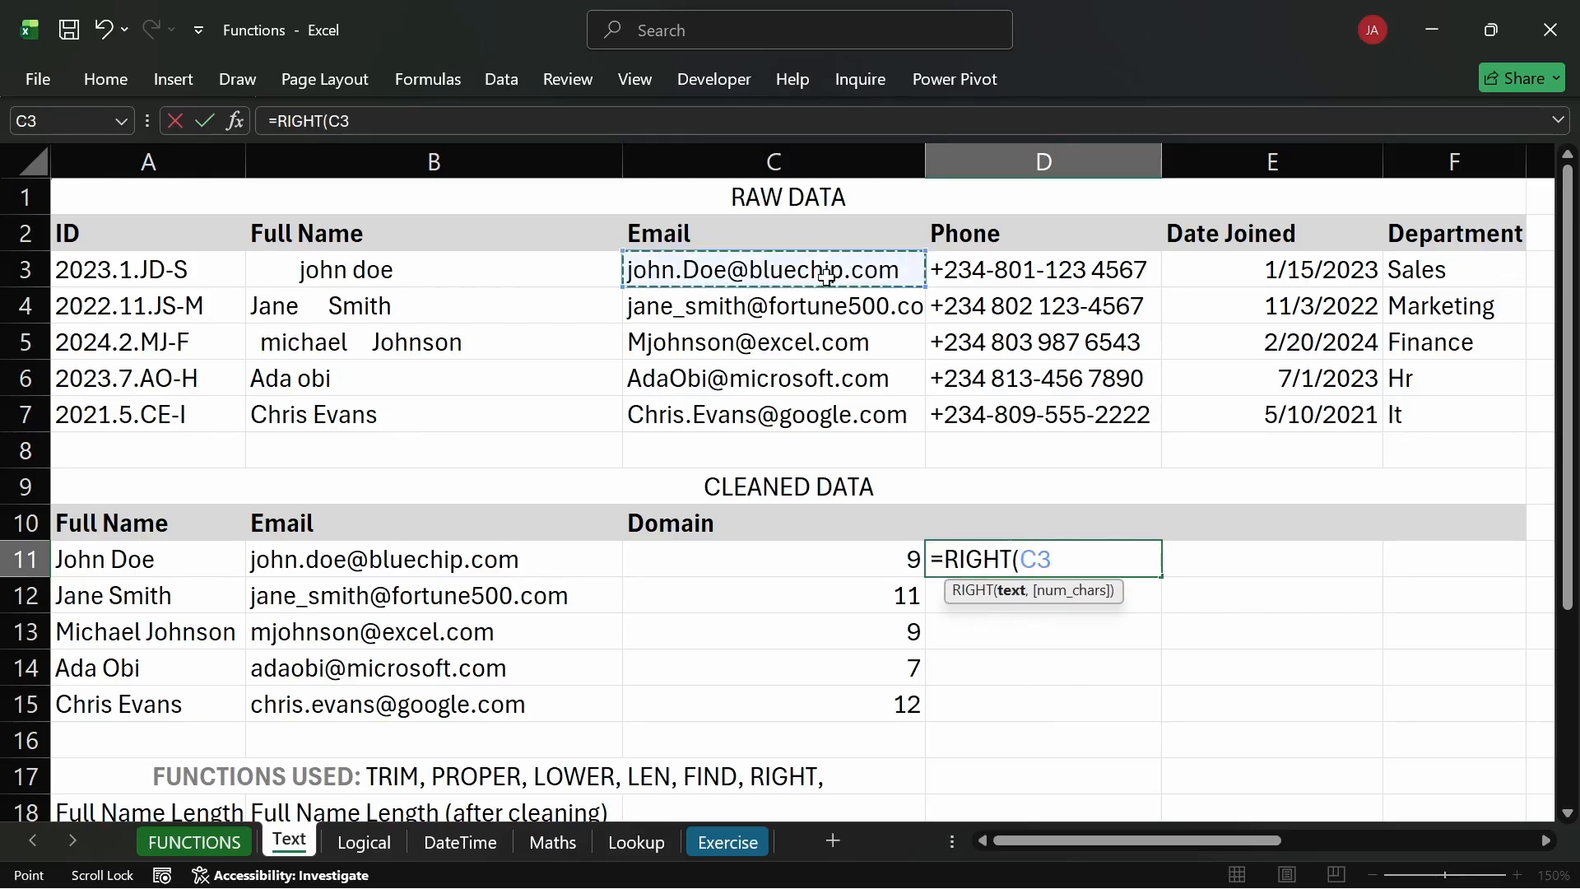
text(,)
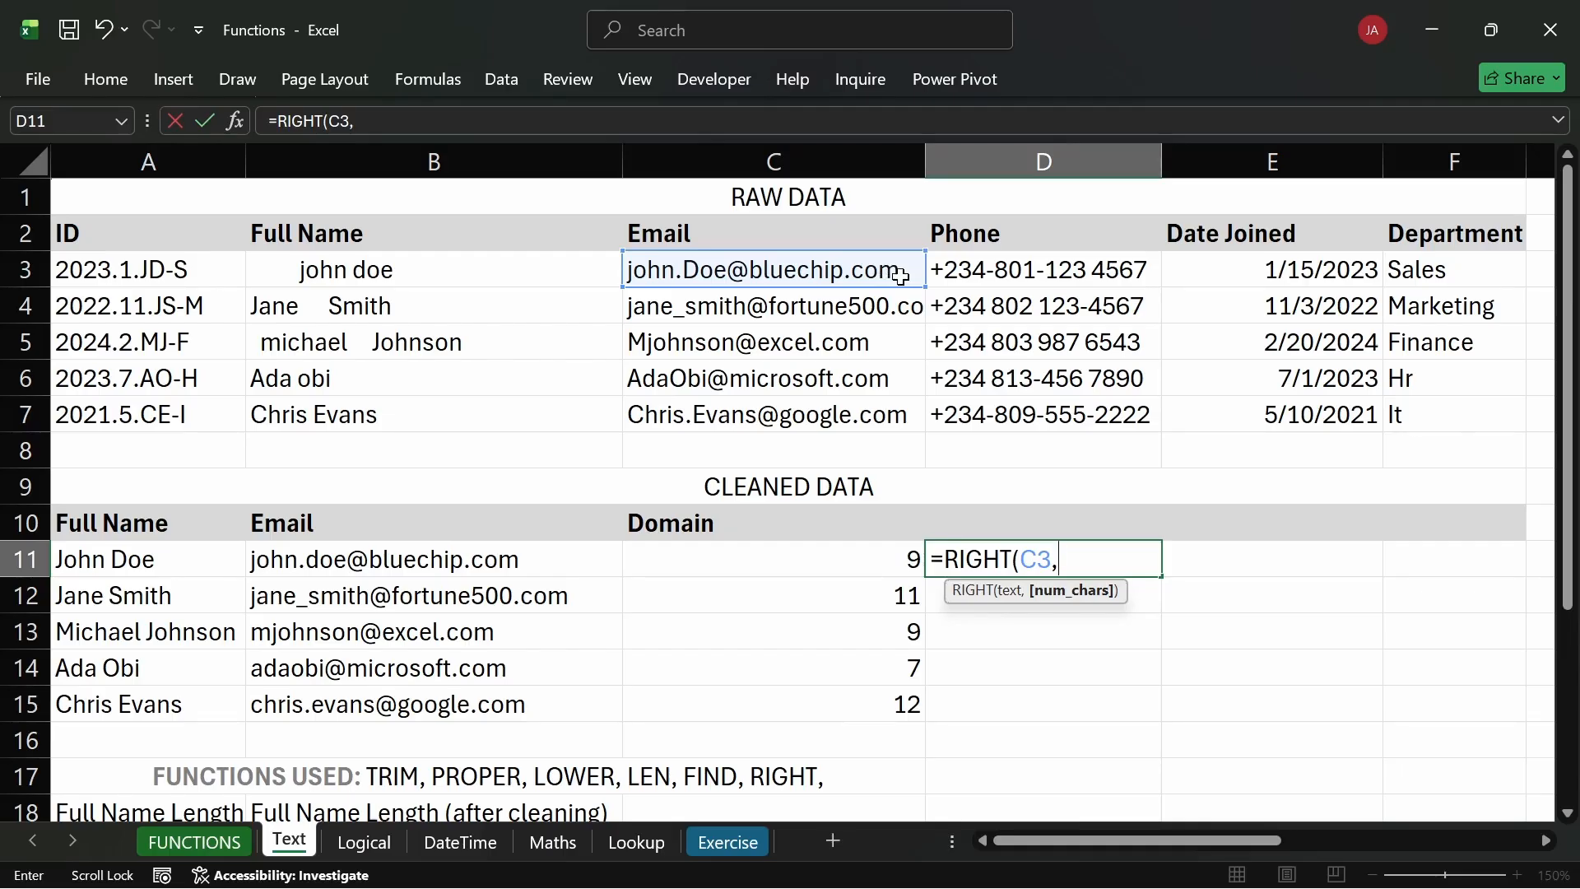
key(BackSpace)
key(BackSpace)
key(BackSpace)
key(BackSpace)
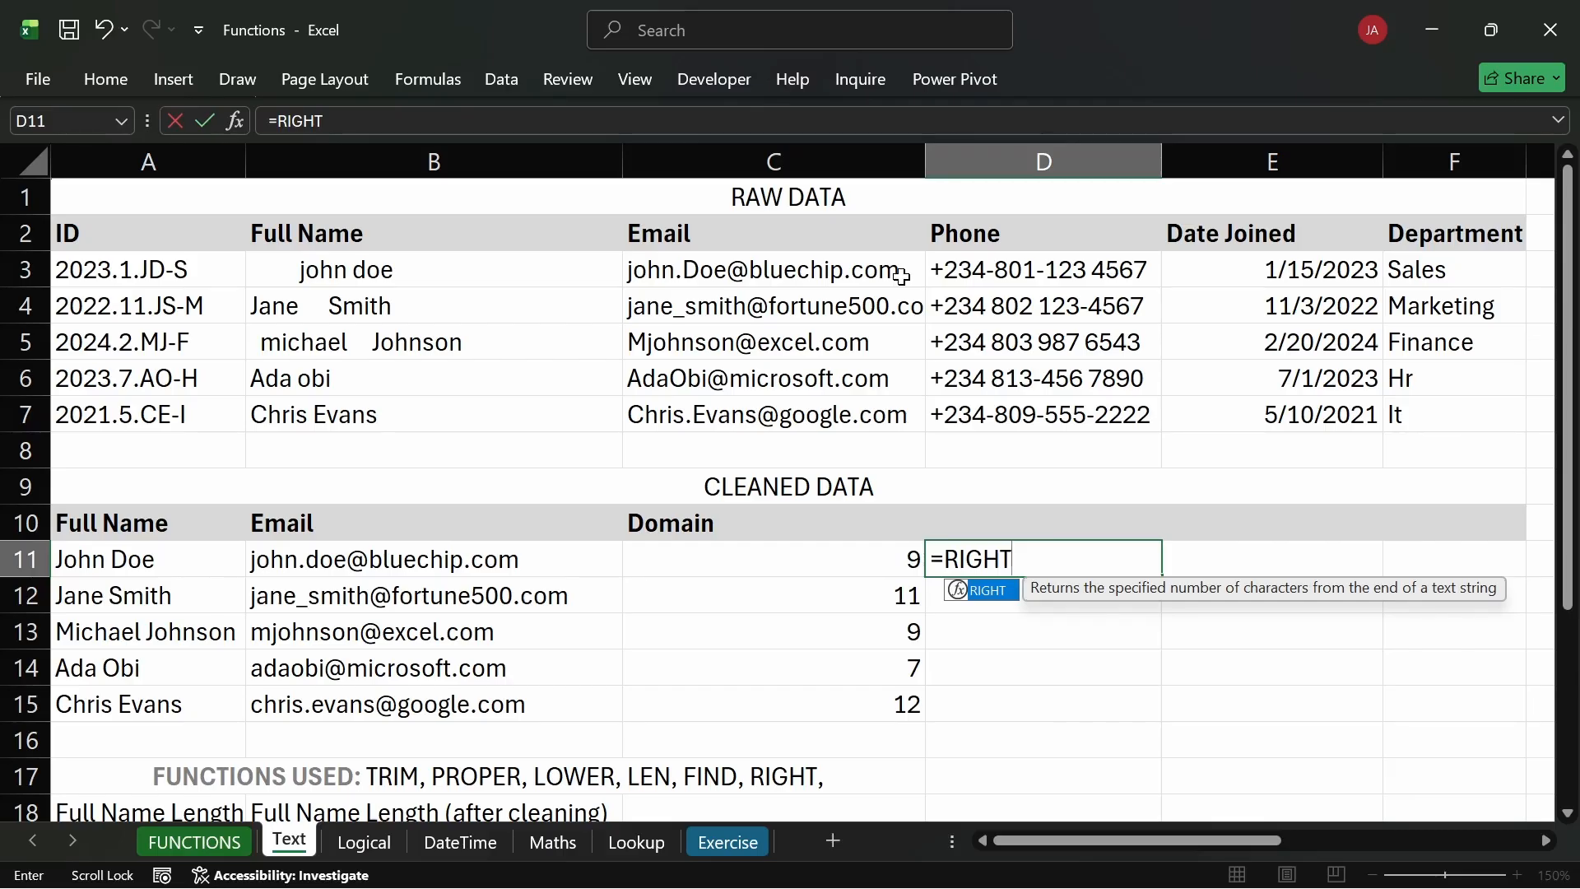
text(()
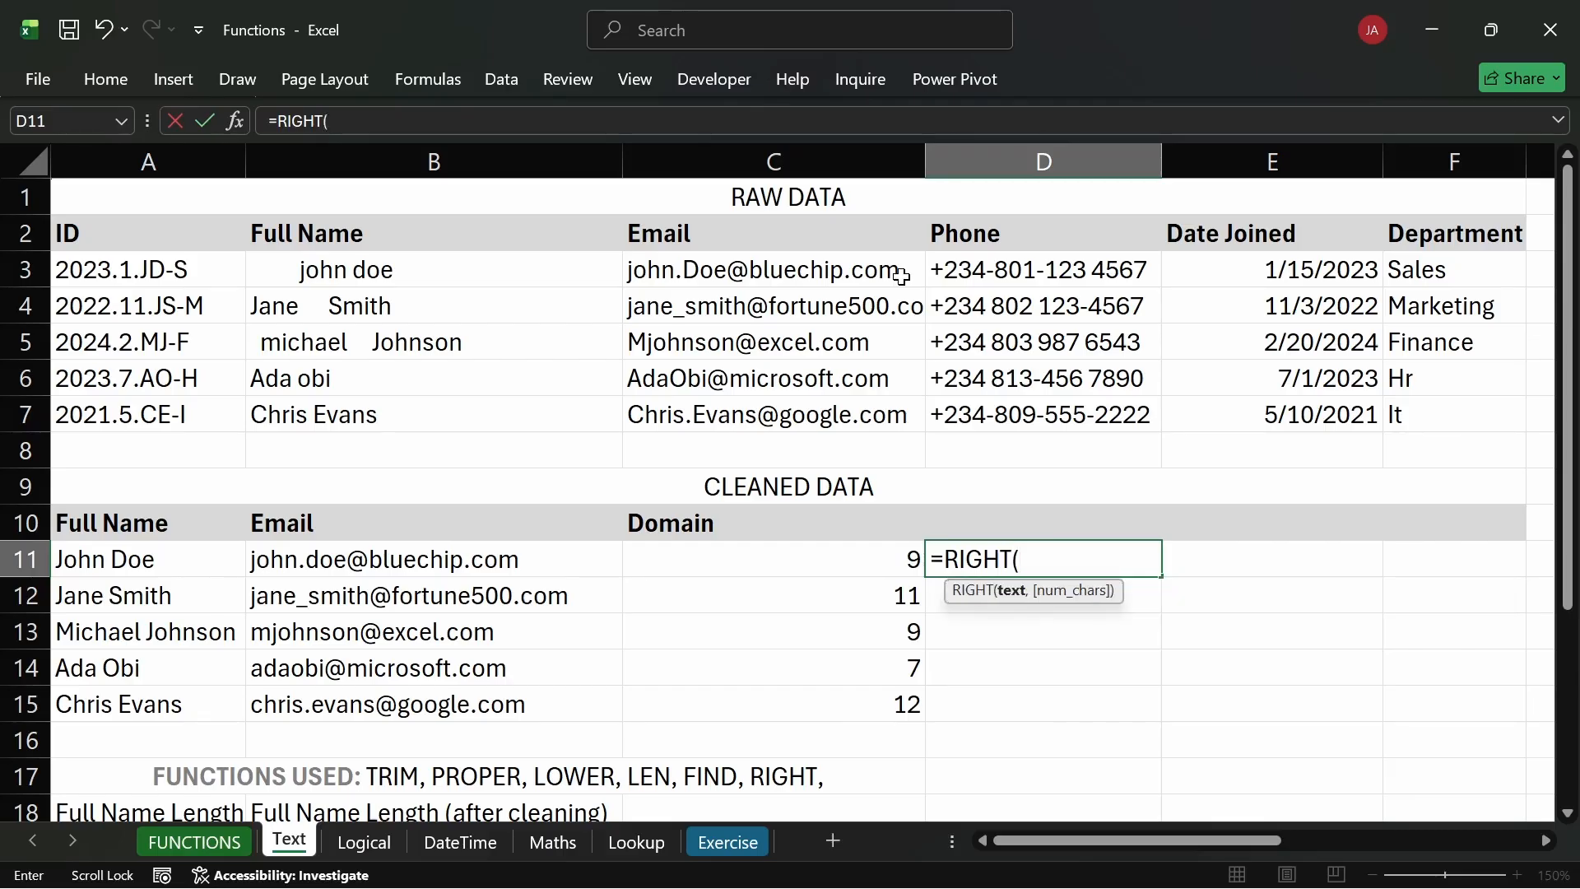
click(903, 276)
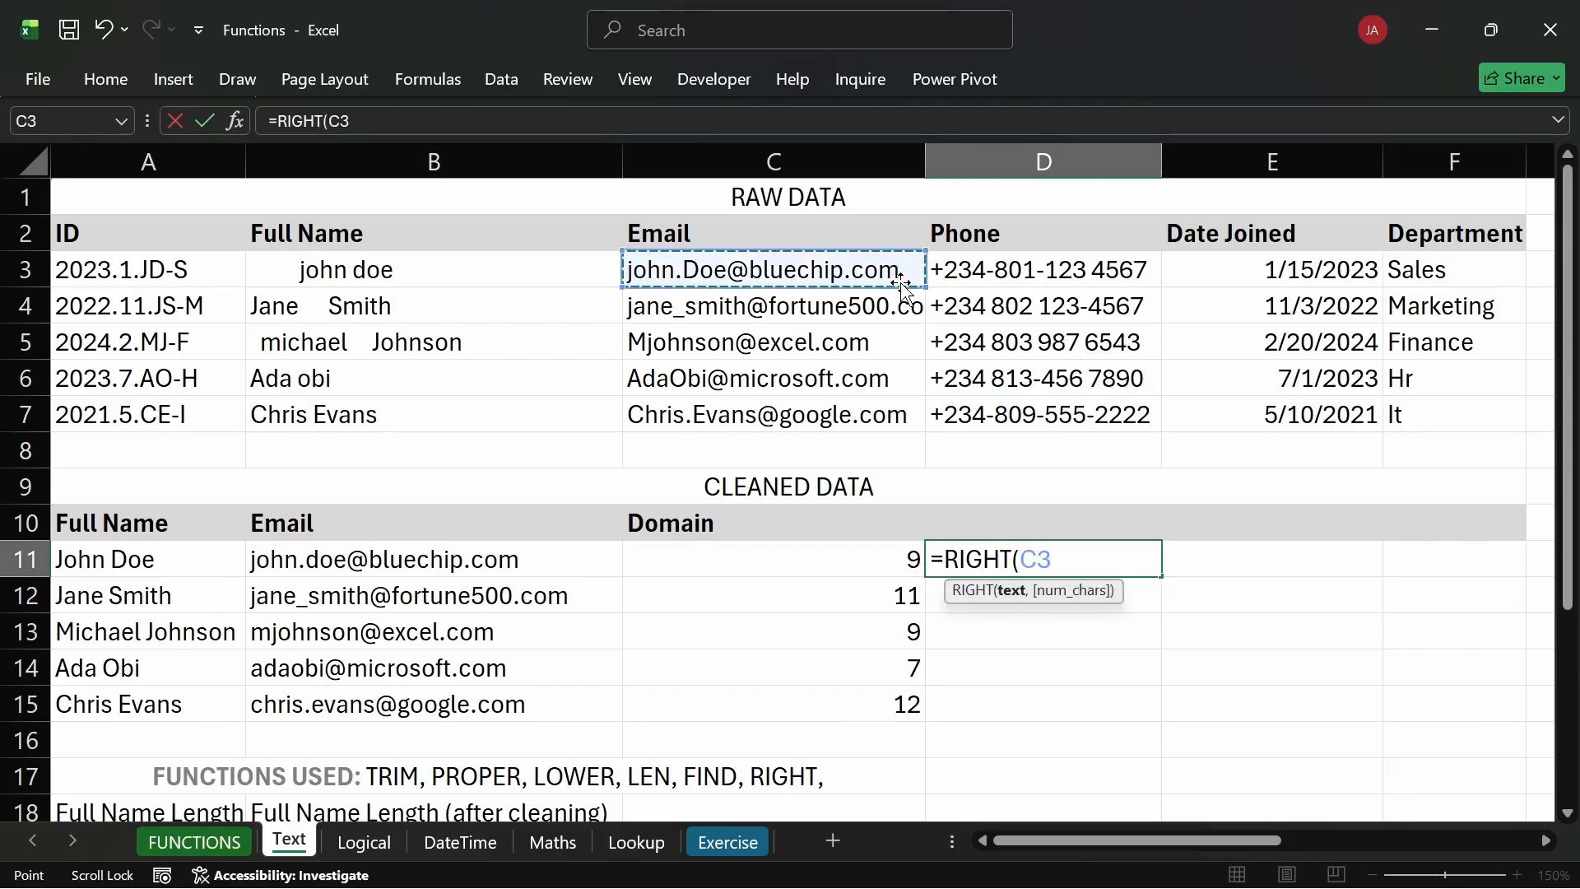
text(,)
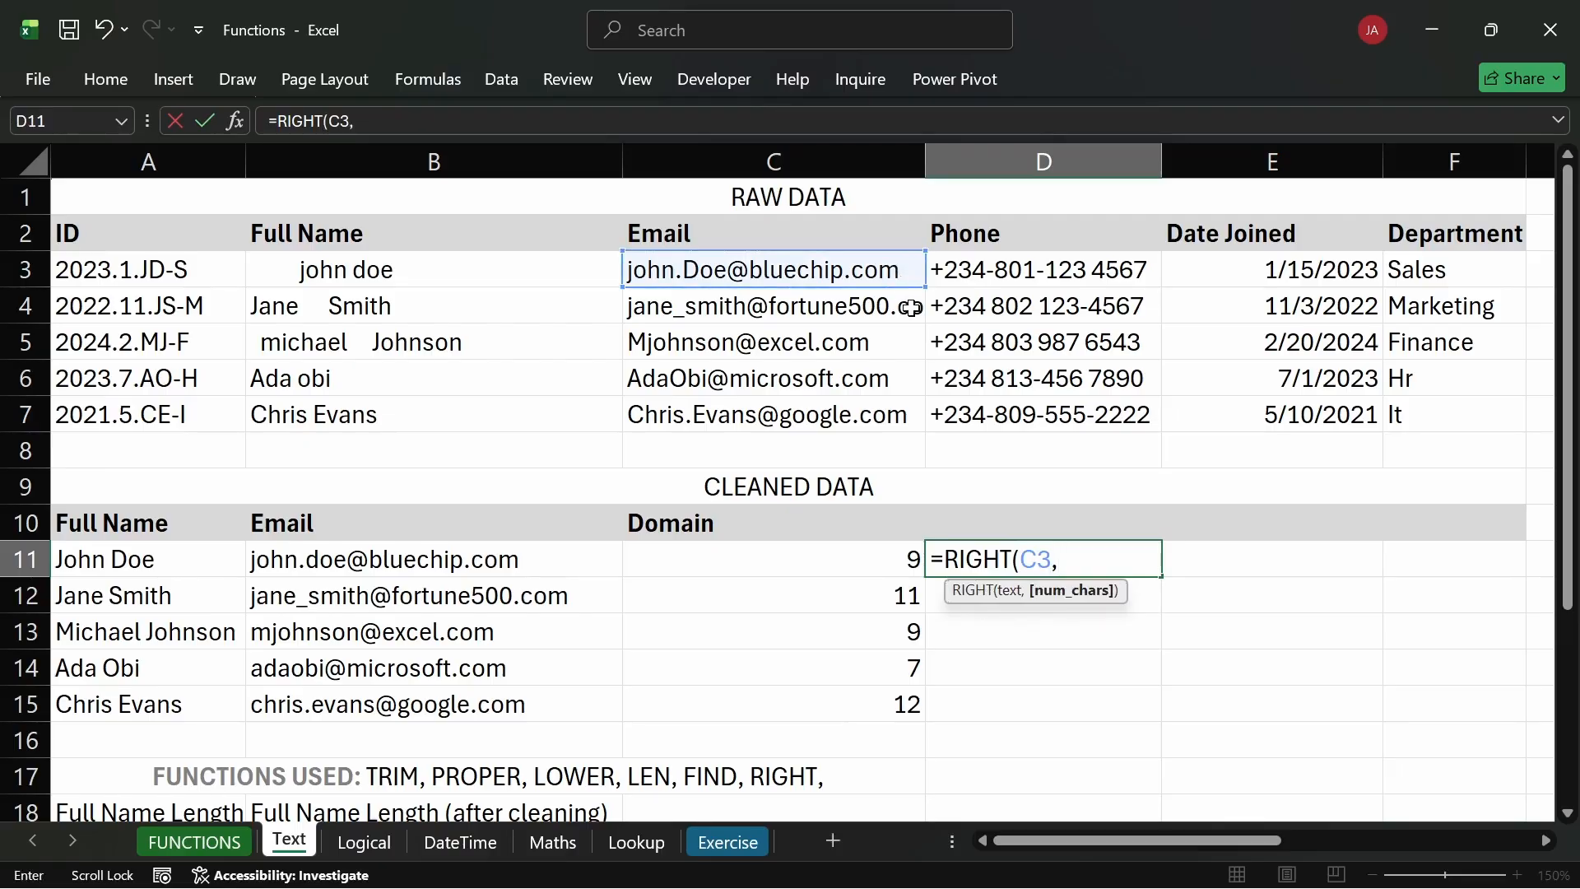
text(3)
key(Return)
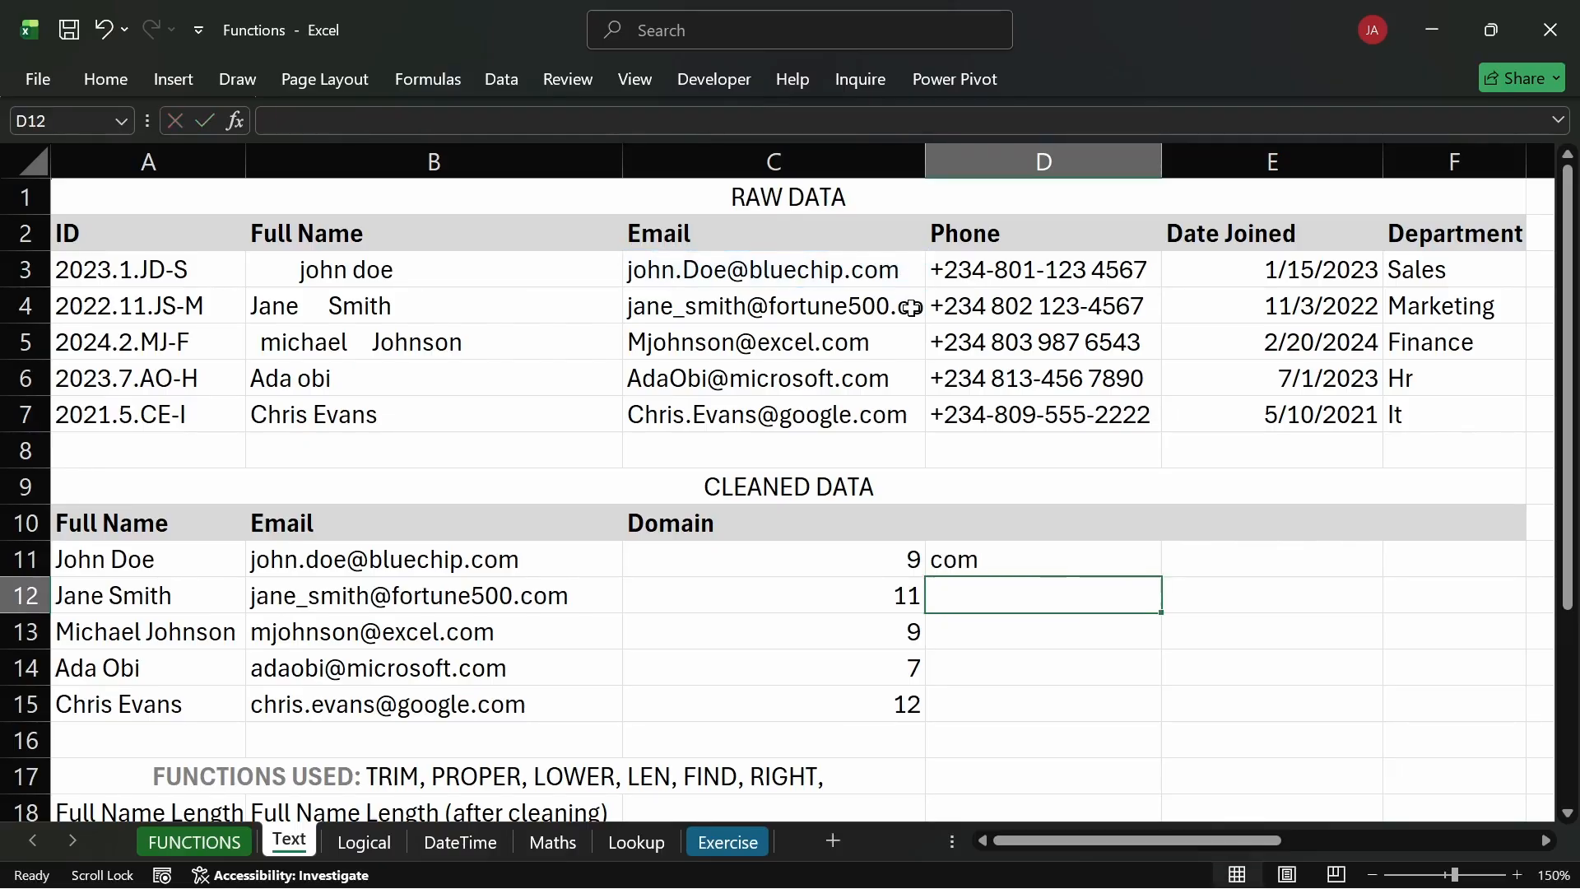
Set the number of characters in D11's RIGHT formula to 12 to return the first email's full domain.
click(1036, 559)
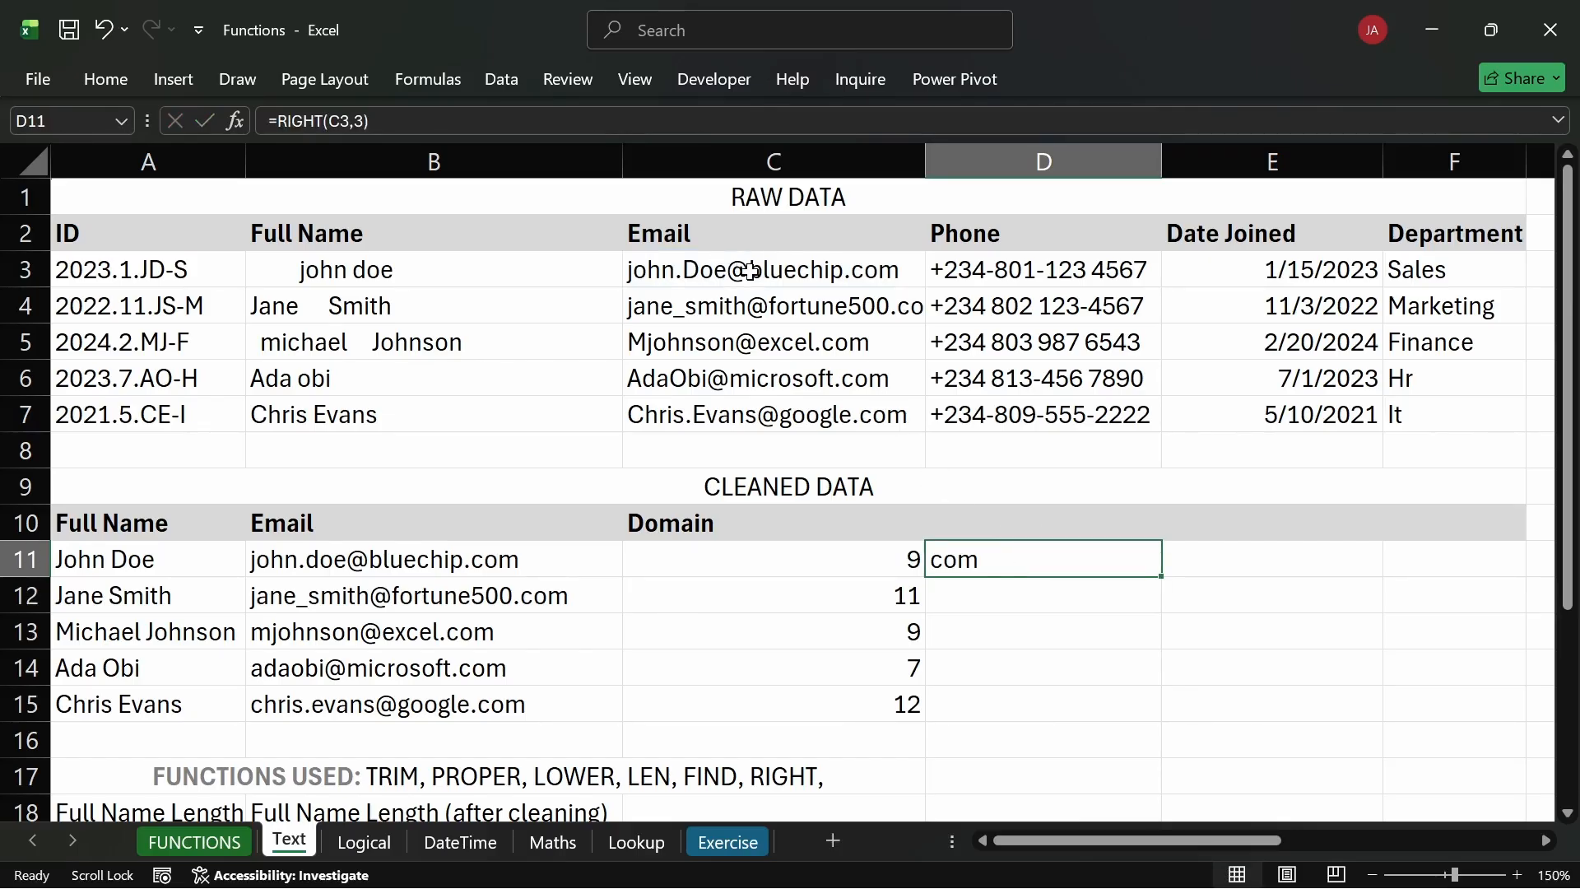
double_click(979, 558)
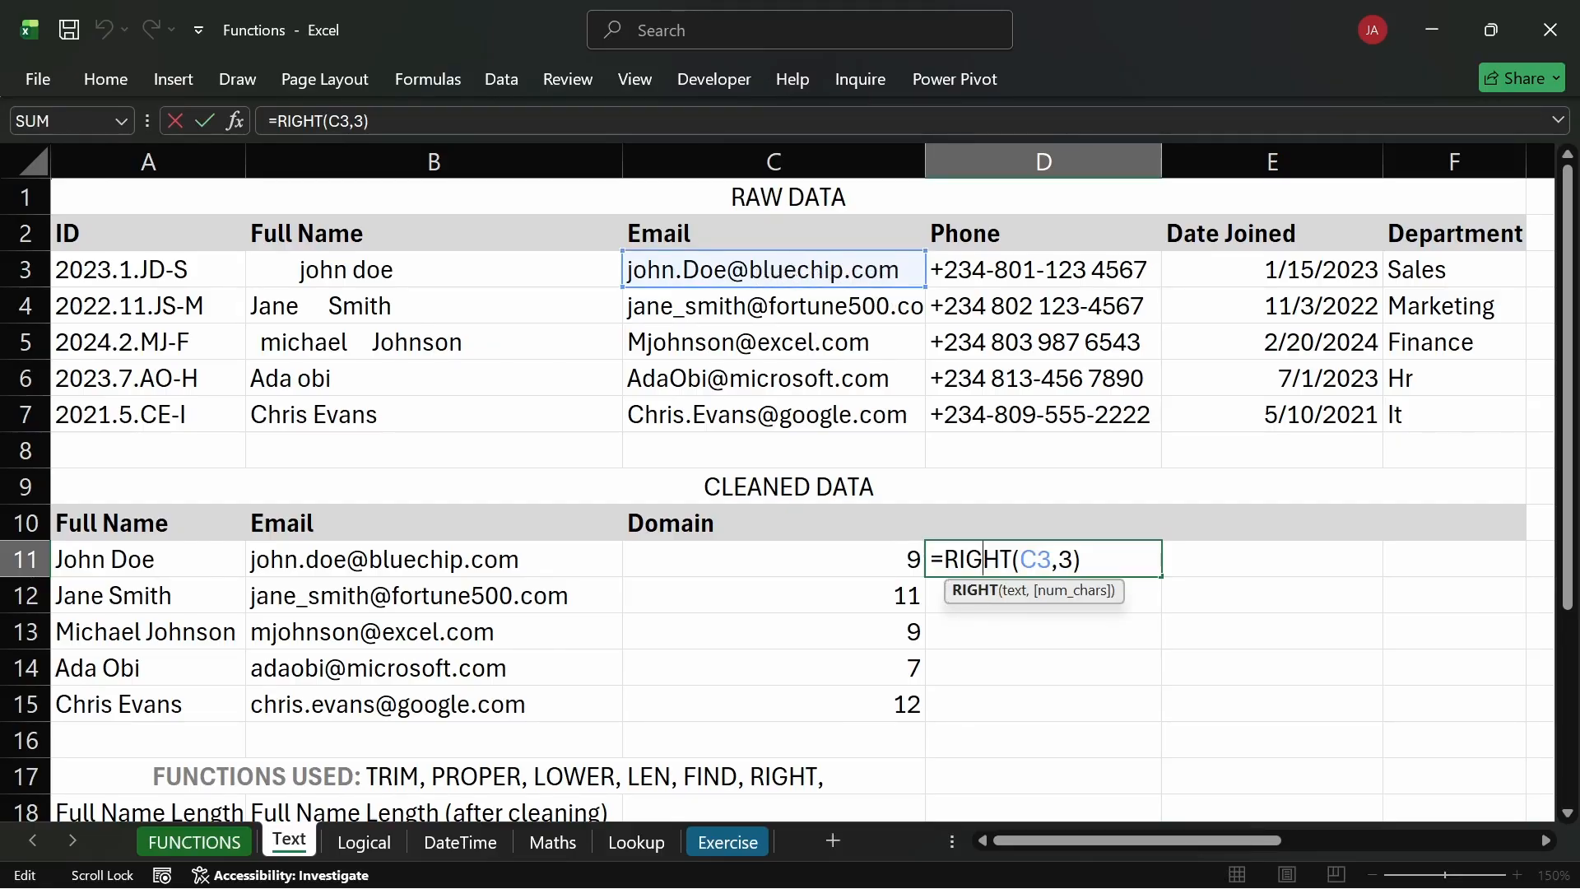
drag(1073, 560, 1059, 560)
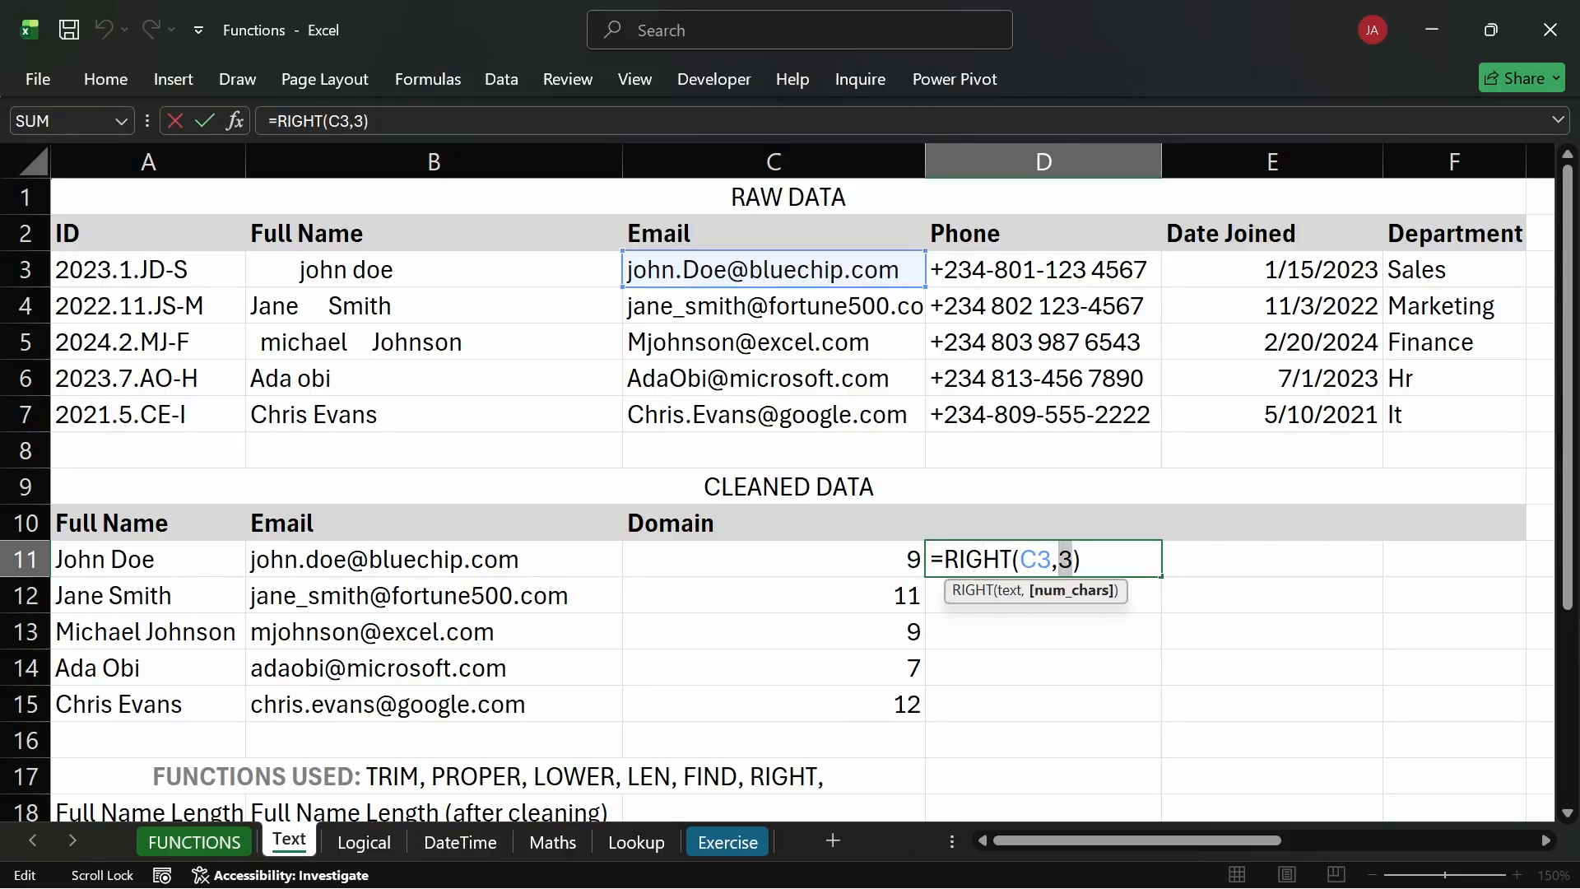
text(12)
key(Return)
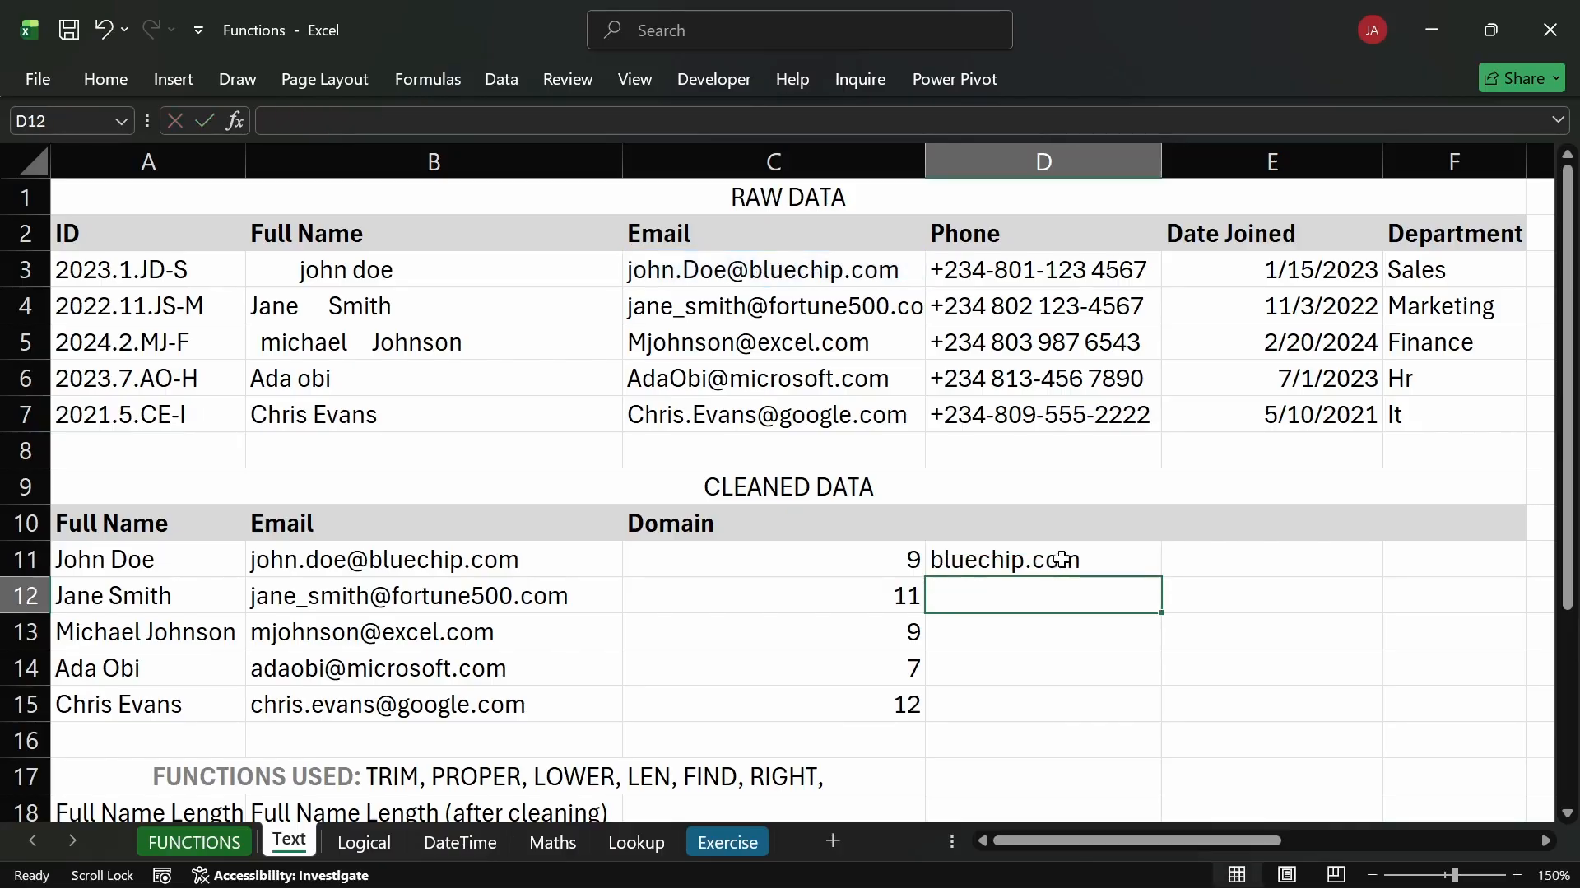
Fill the RIGHT formula in D11 down to D15 for the other email addresses.
click(1114, 557)
double_click(1162, 575)
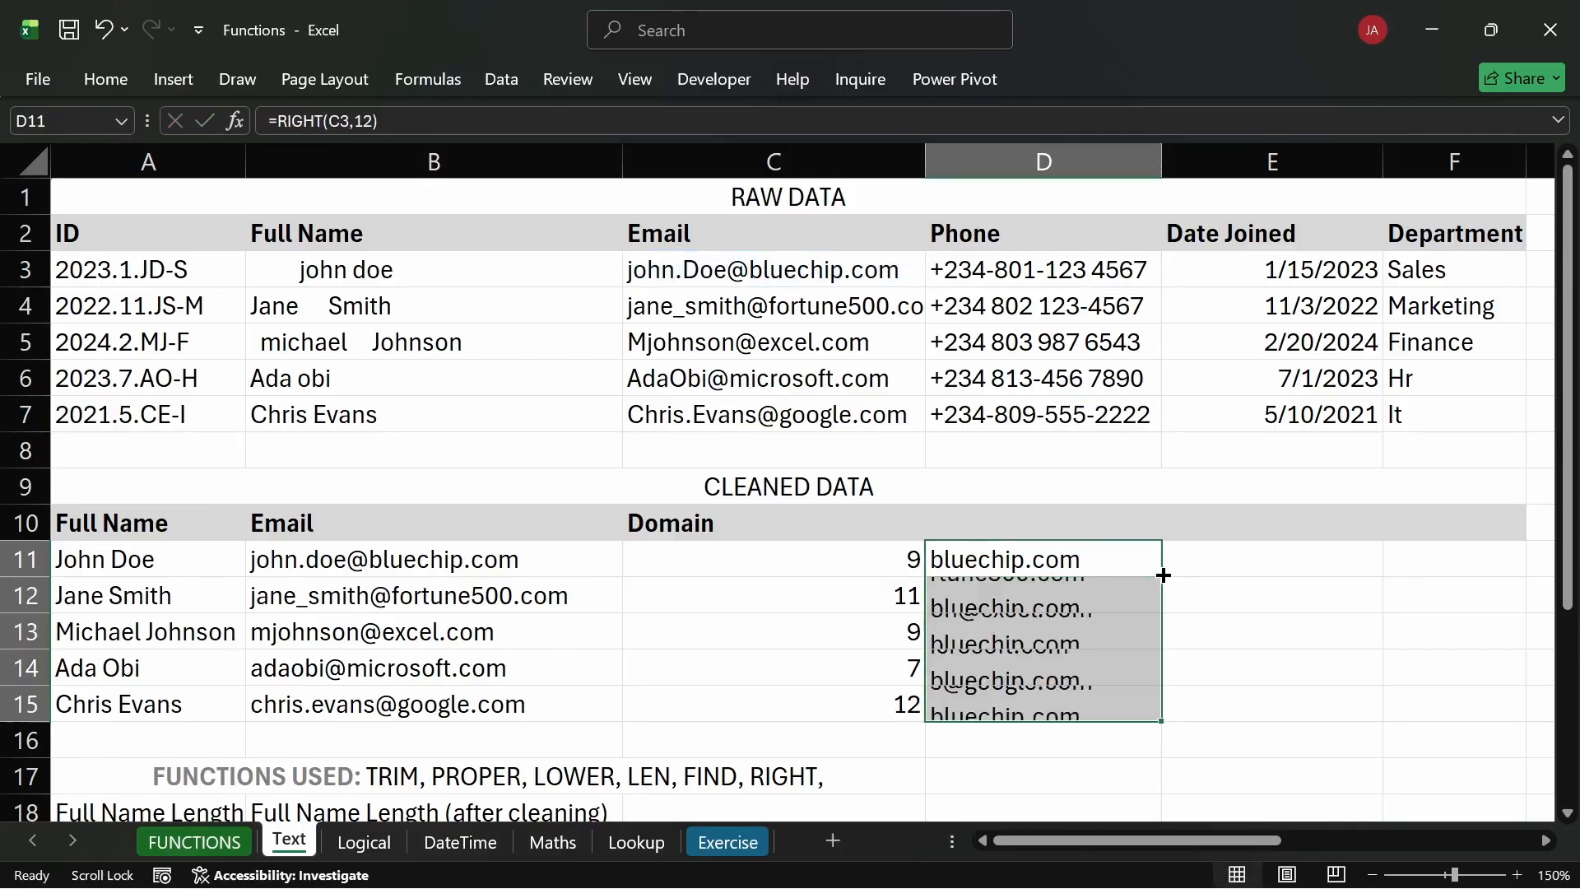
click(1183, 577)
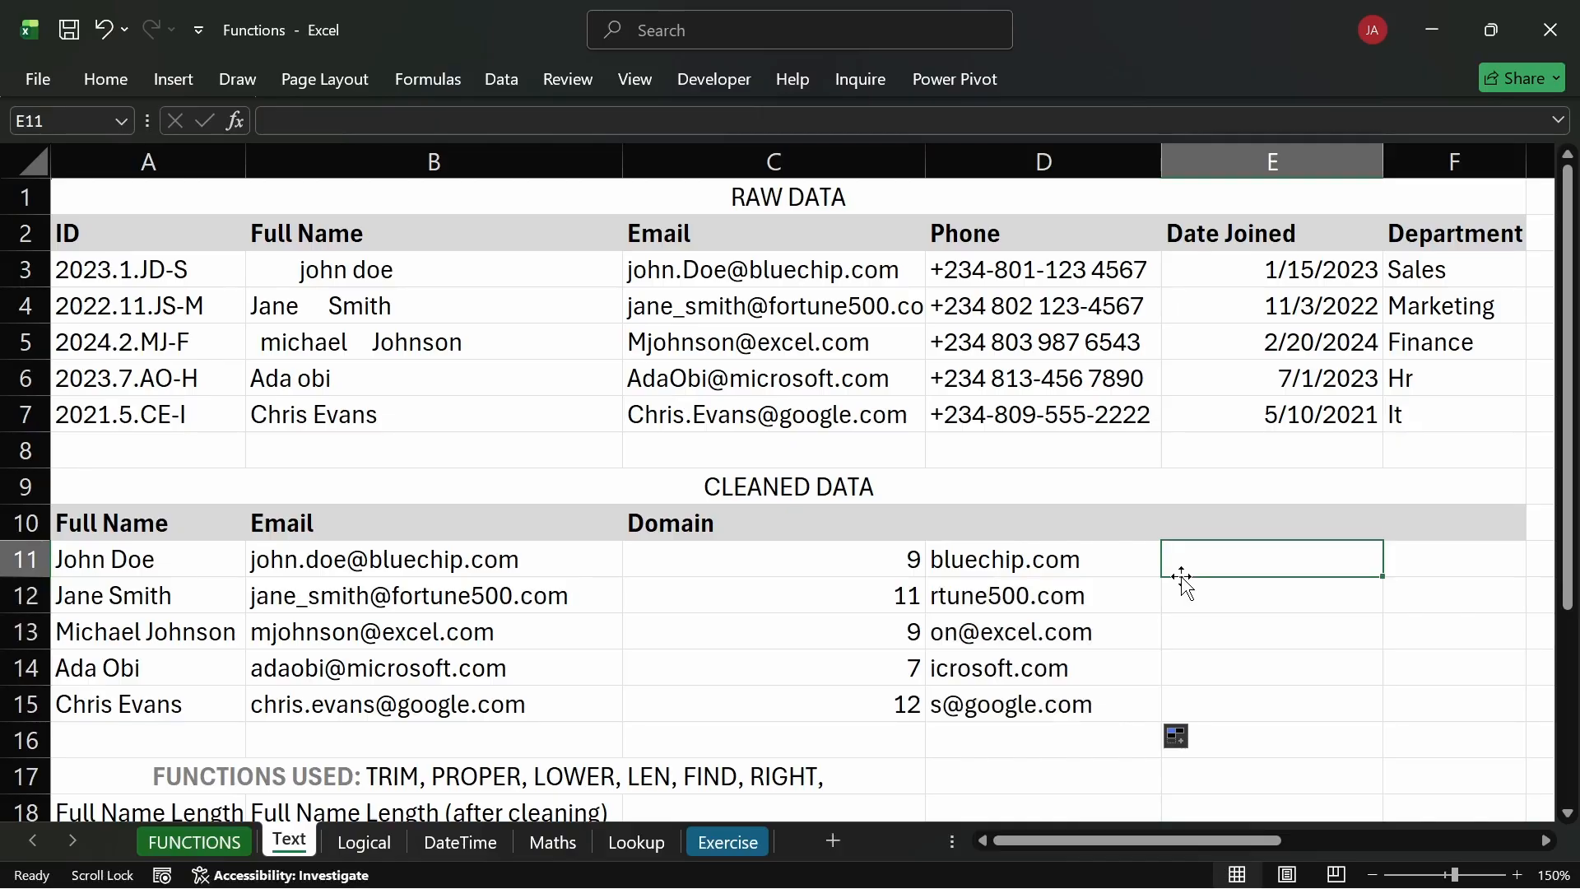
Examine the extracted text in D11 and D12 and the fixed character count used in D11's RIGHT formula.
click(1007, 596)
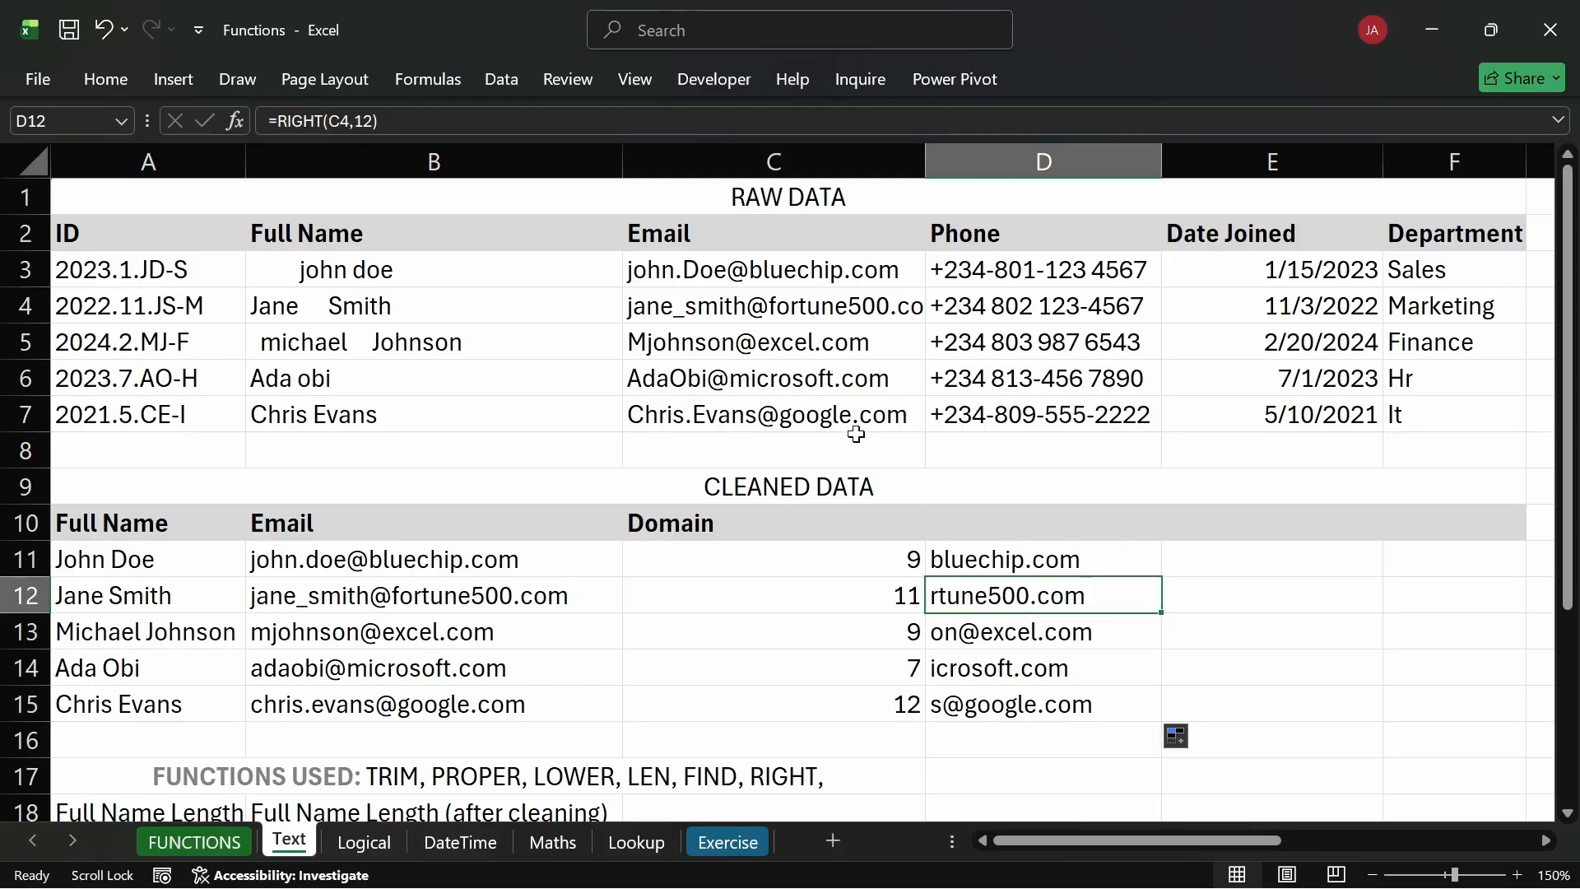
click(1019, 562)
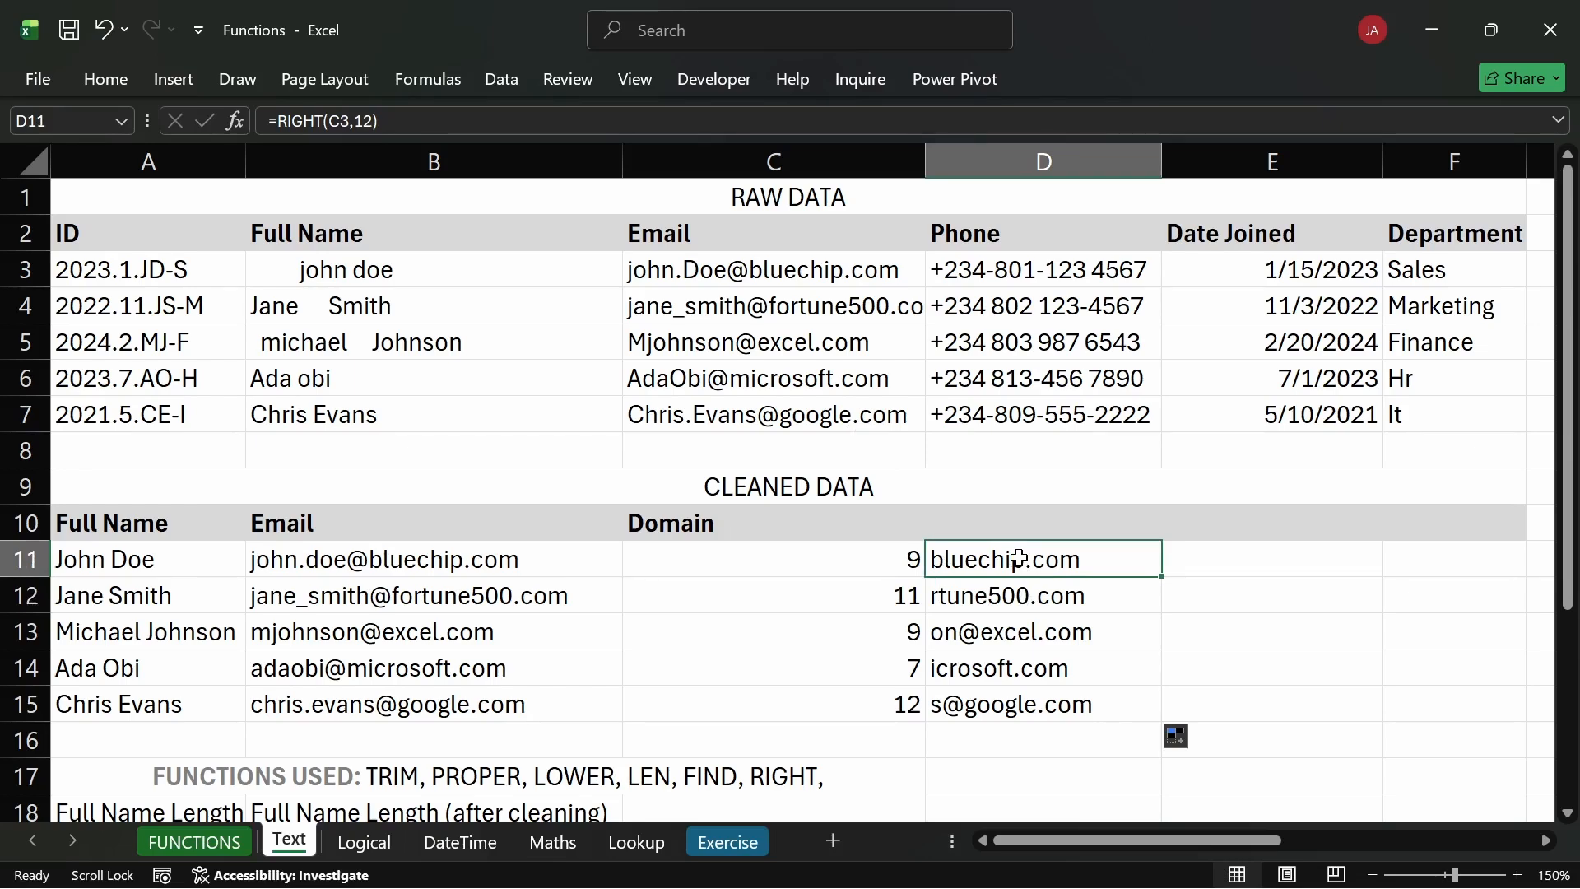
click(1024, 603)
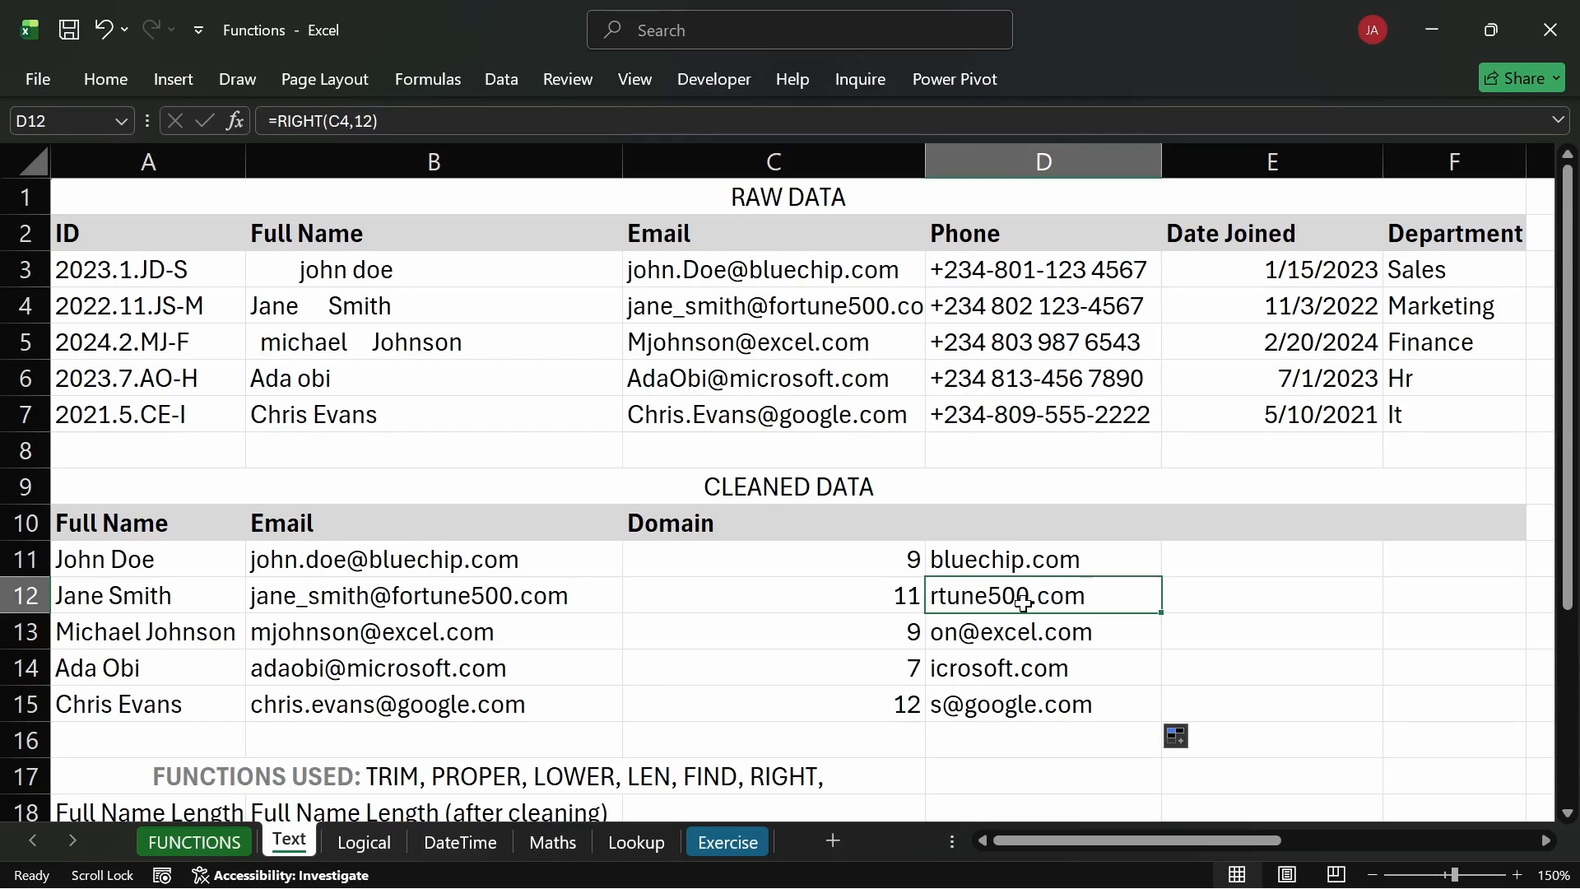
double_click(1072, 559)
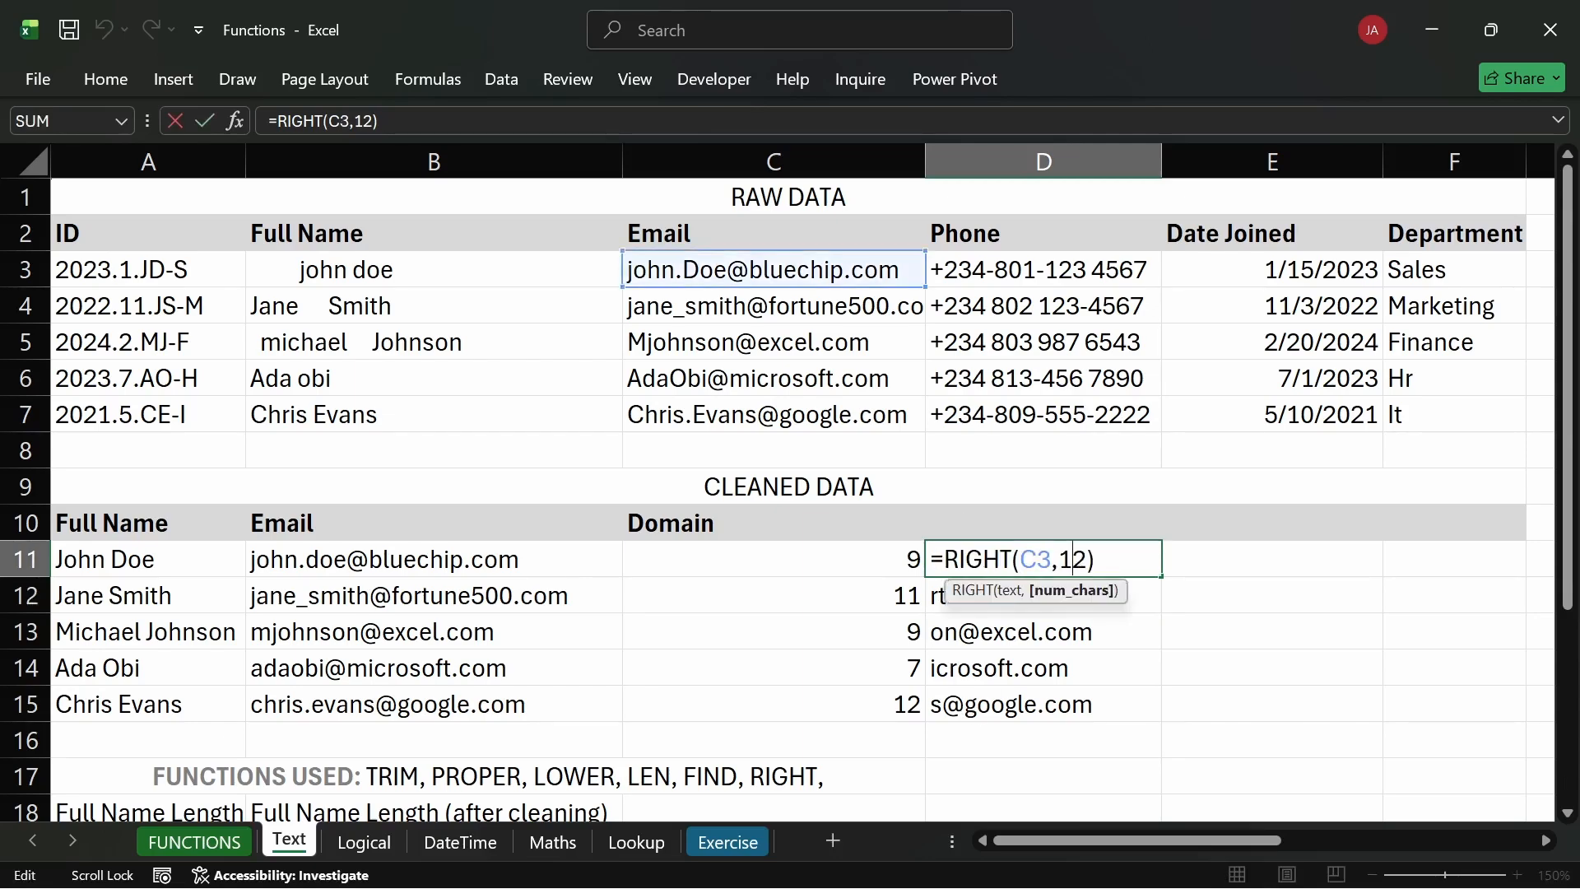
key(shift+Right)
key(Left)
key(Left)
key(shift+Right)
key(shift+Right)
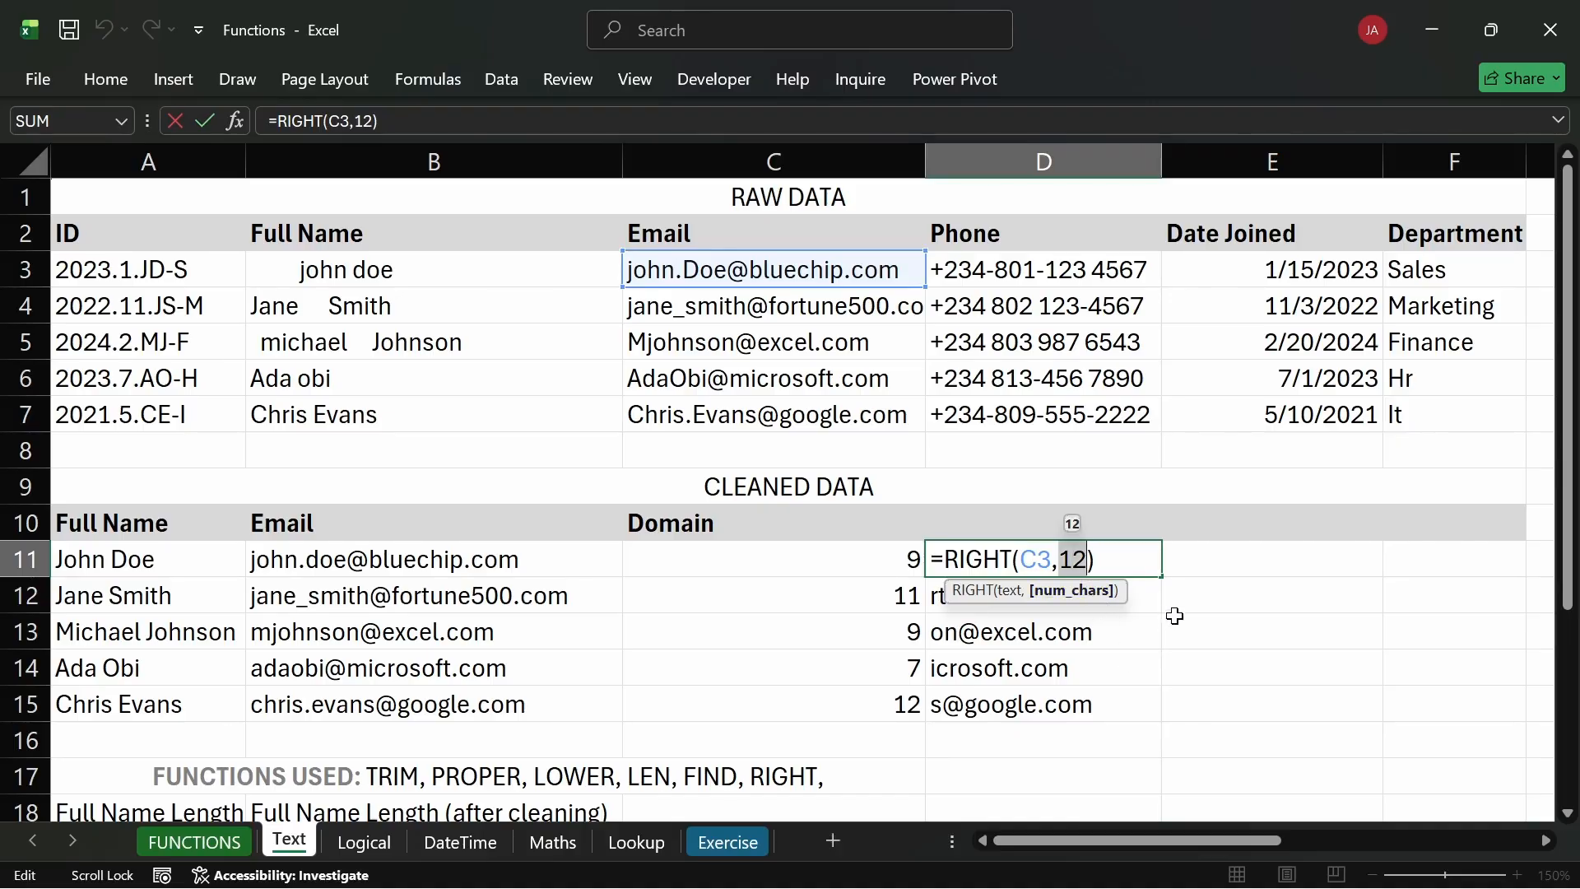
key(Return)
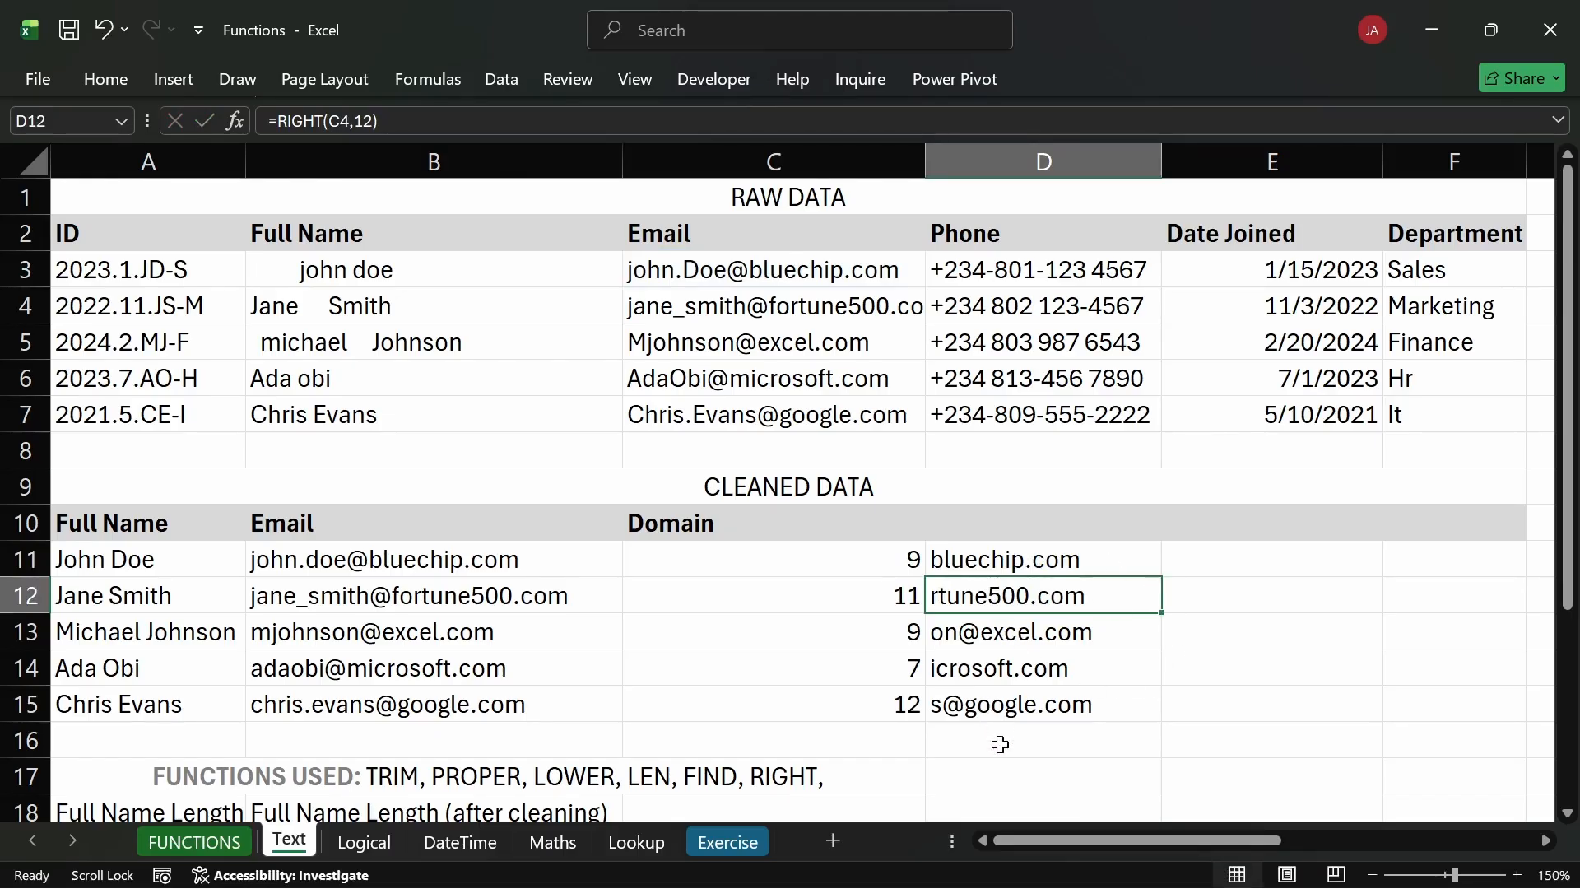
Enter =LEN(C3) in E11 to count the characters of the first raw email address.
click(1236, 561)
text(=)
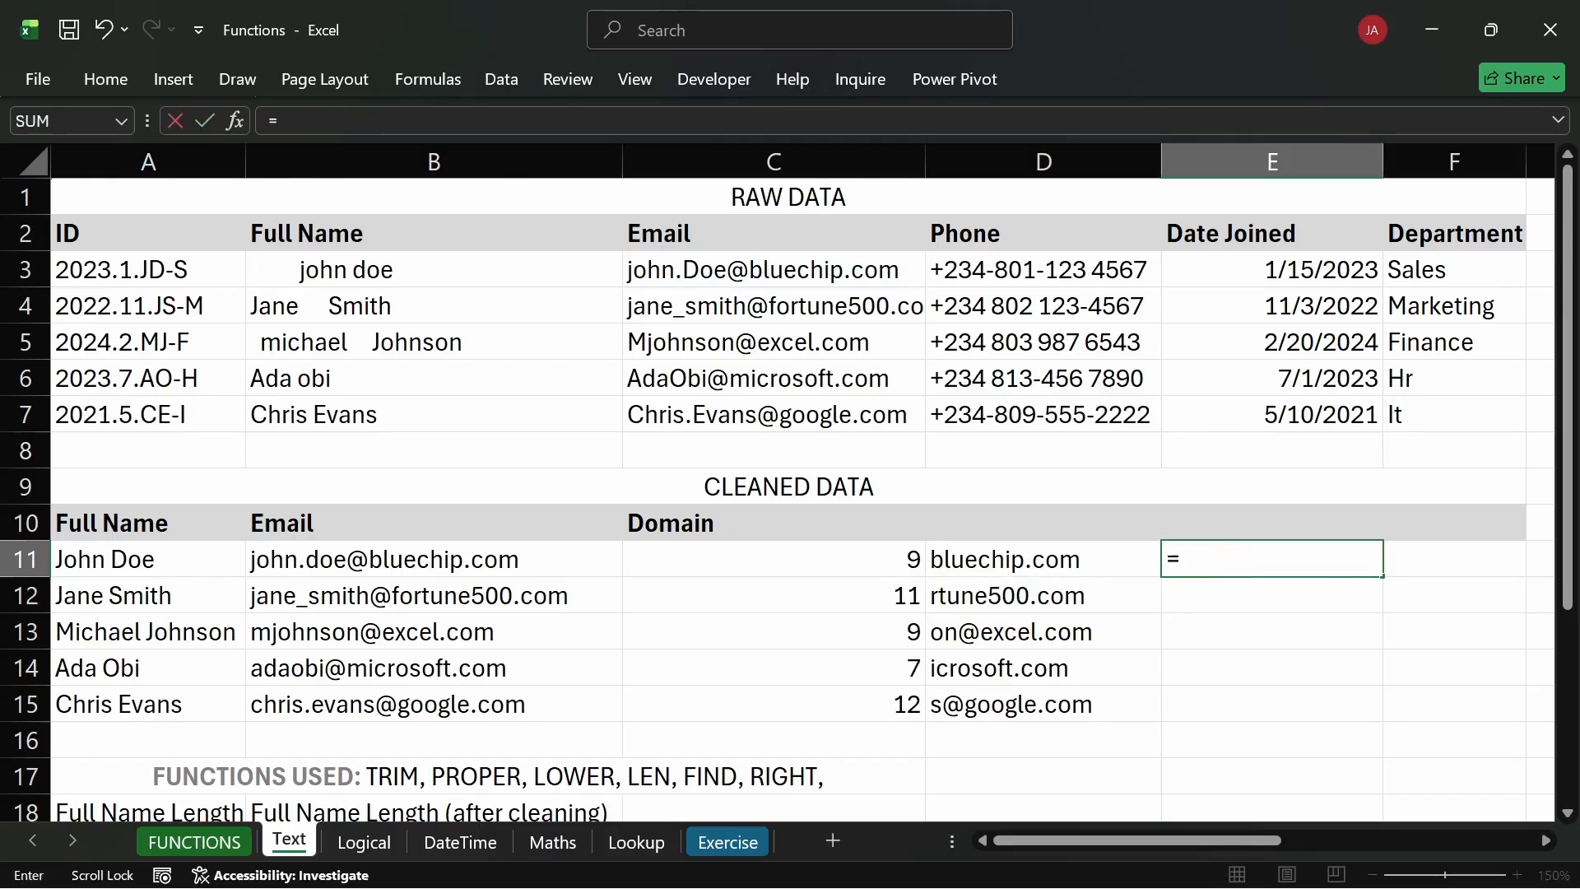
text(LEN()
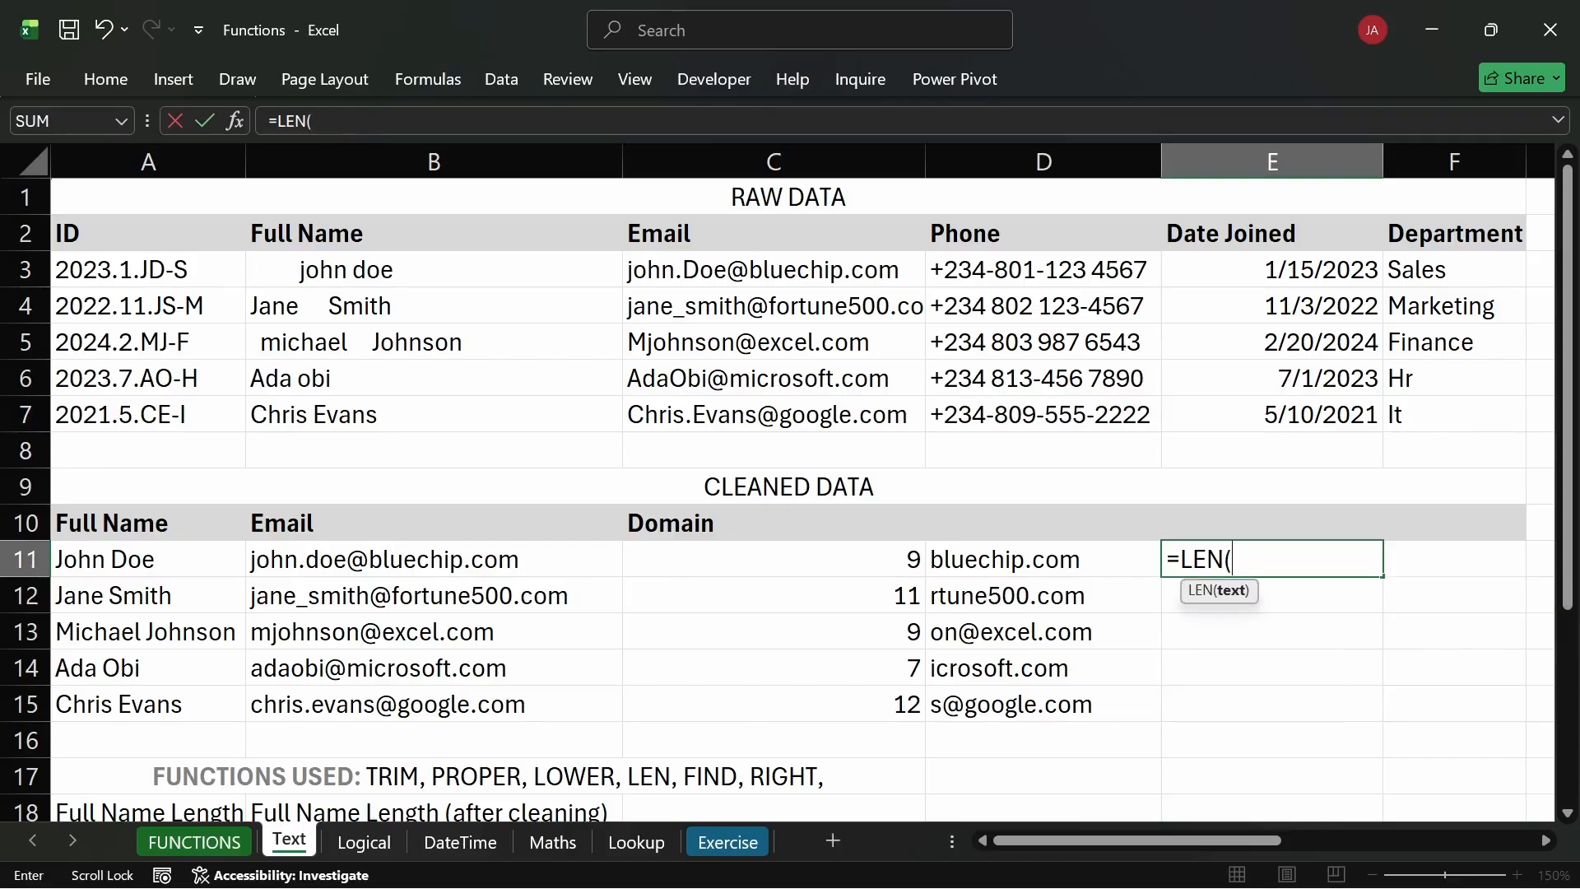
click(813, 270)
key(Return)
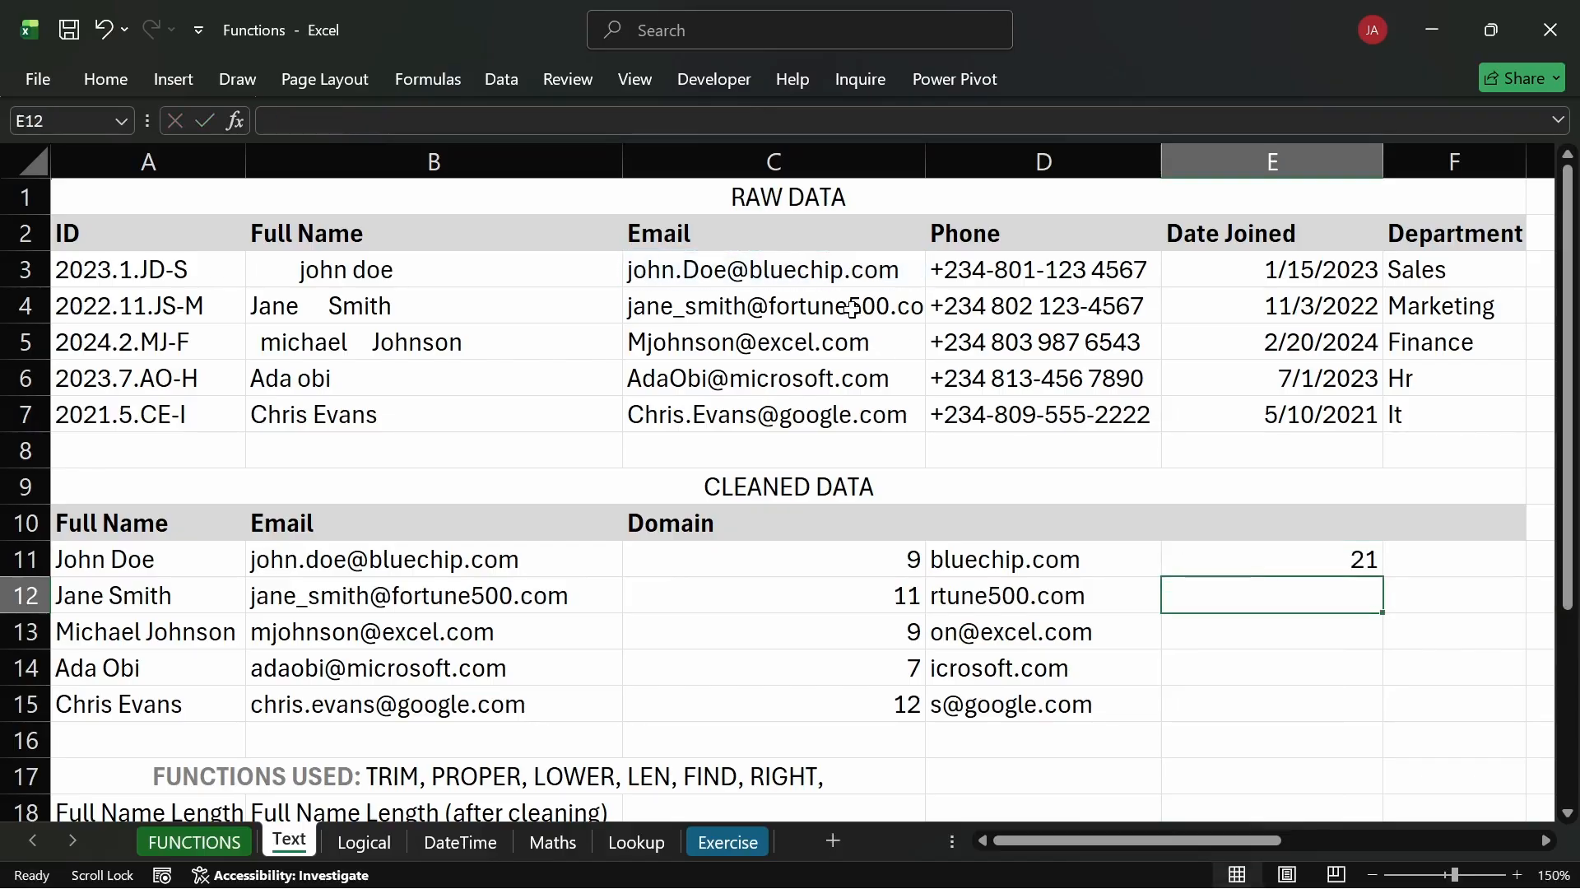
click(1346, 556)
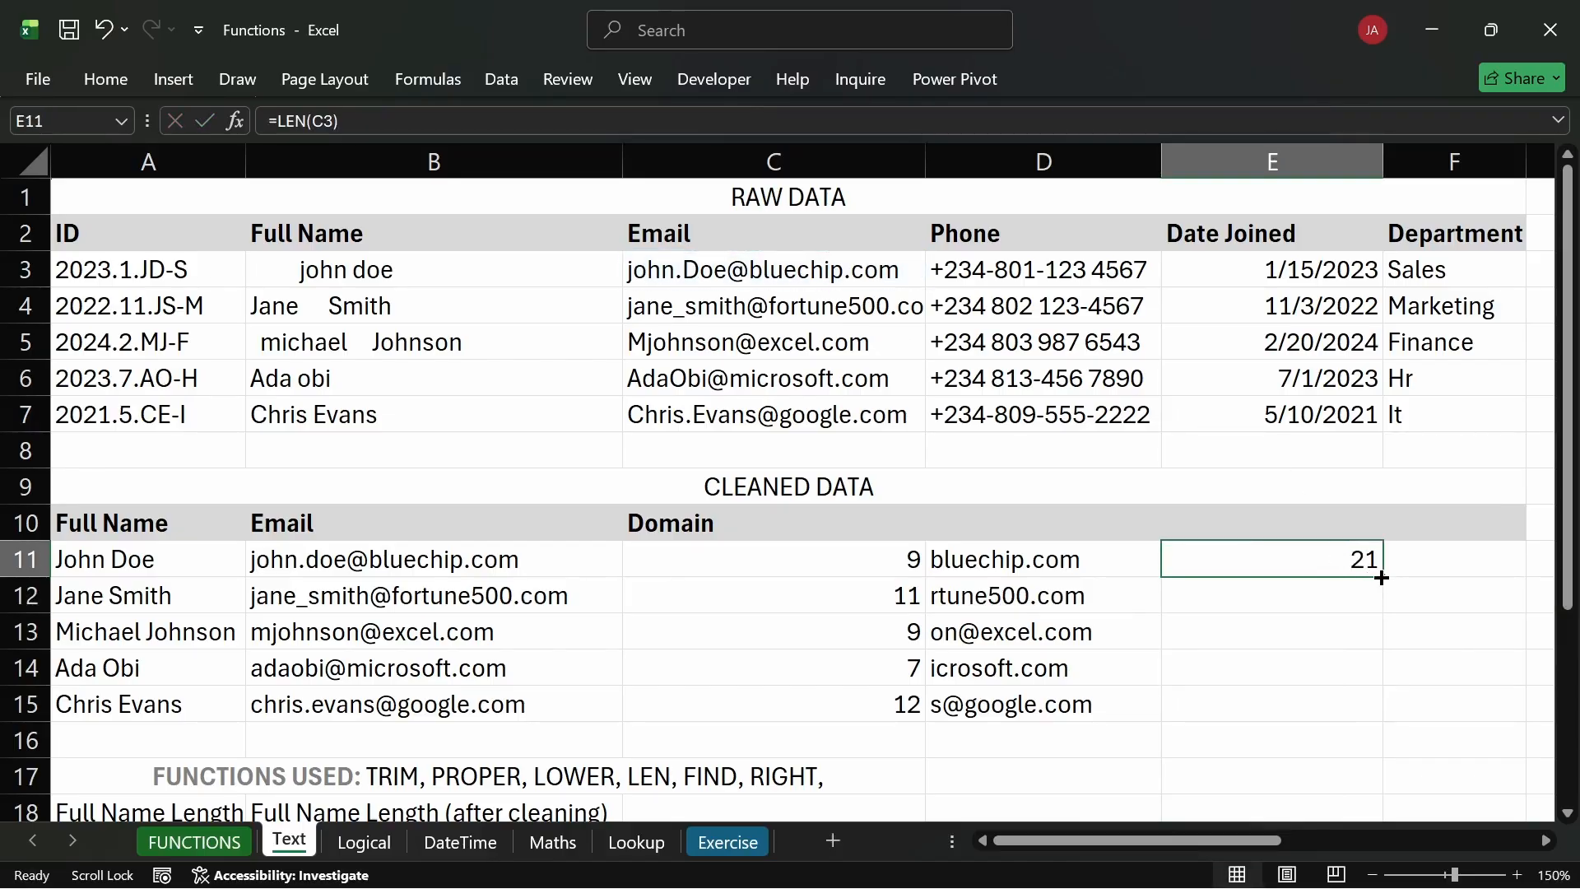
Fill E11's LEN formula down to E15, and compare the lengths with the FIND results in C11 and C12.
double_click(1380, 576)
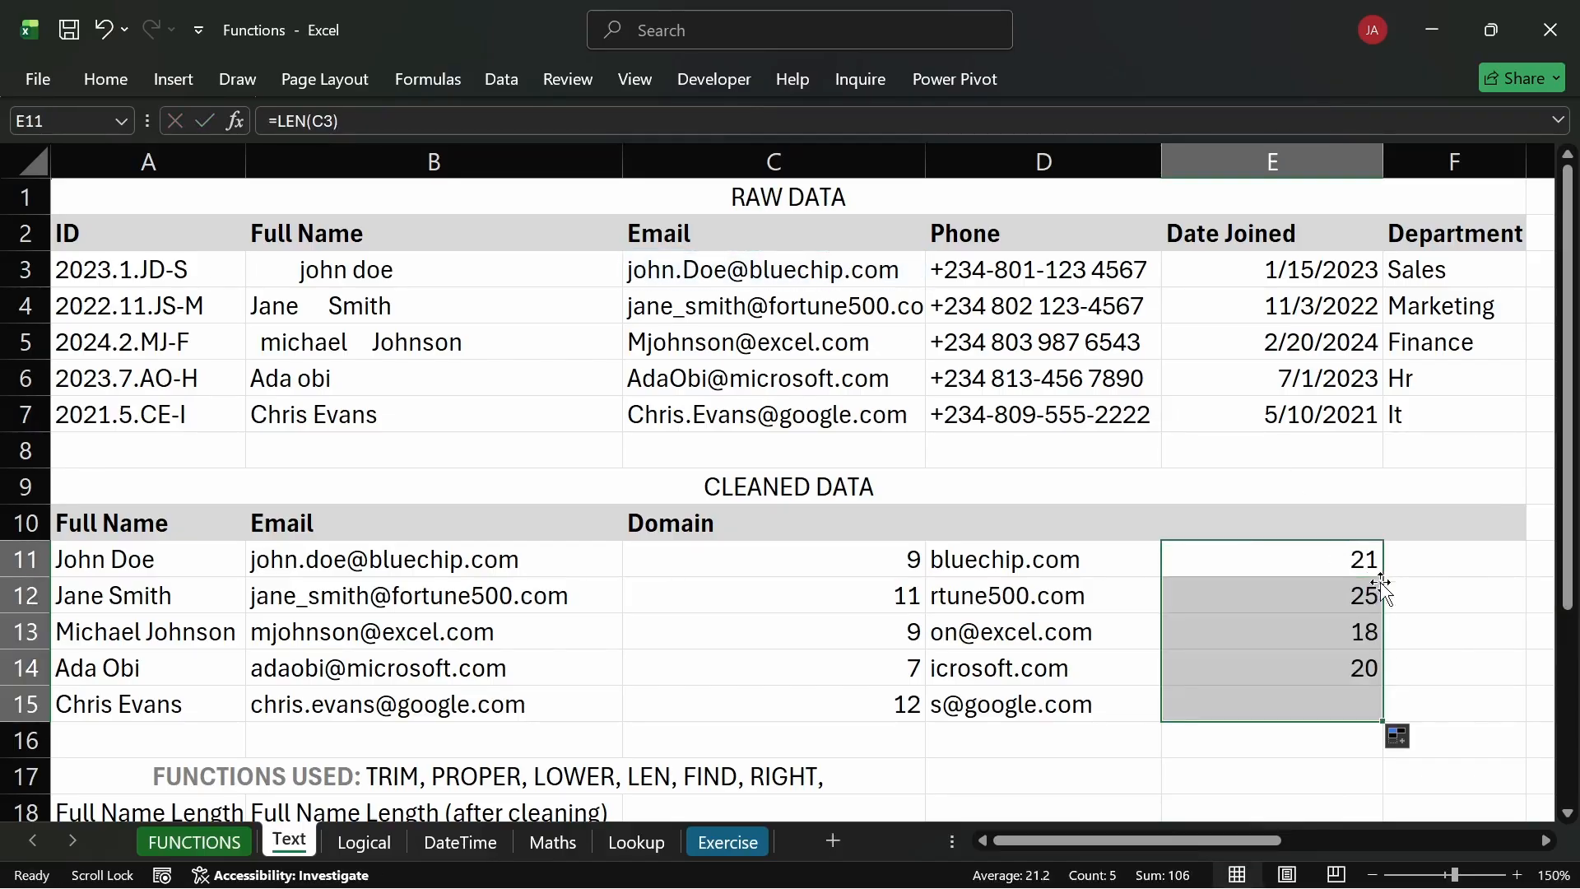
click(1340, 589)
click(1267, 560)
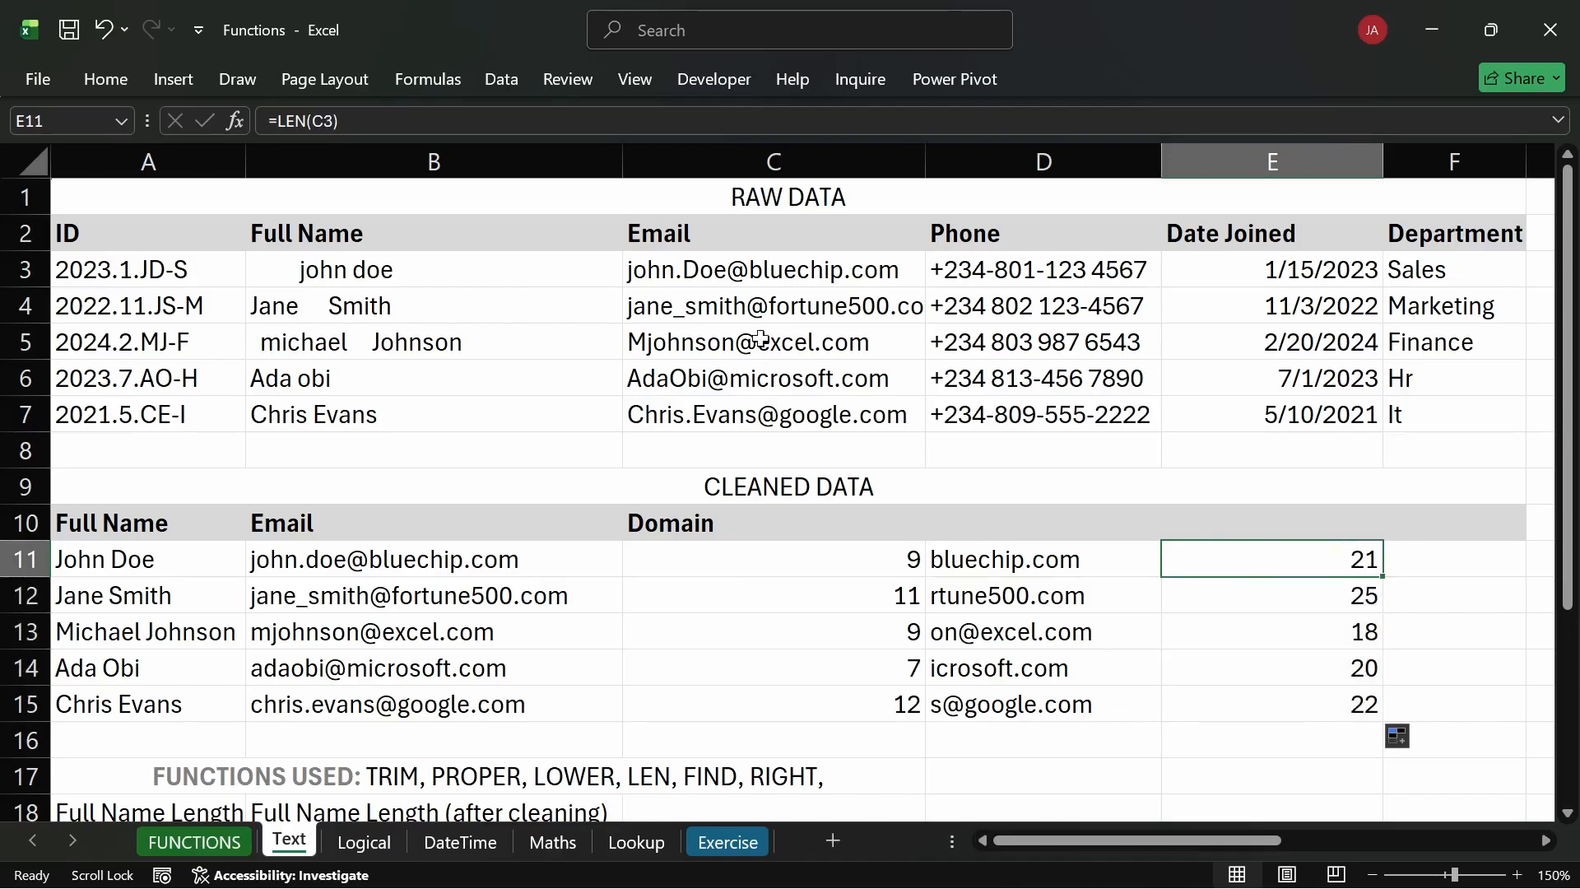
click(904, 560)
click(886, 594)
click(879, 559)
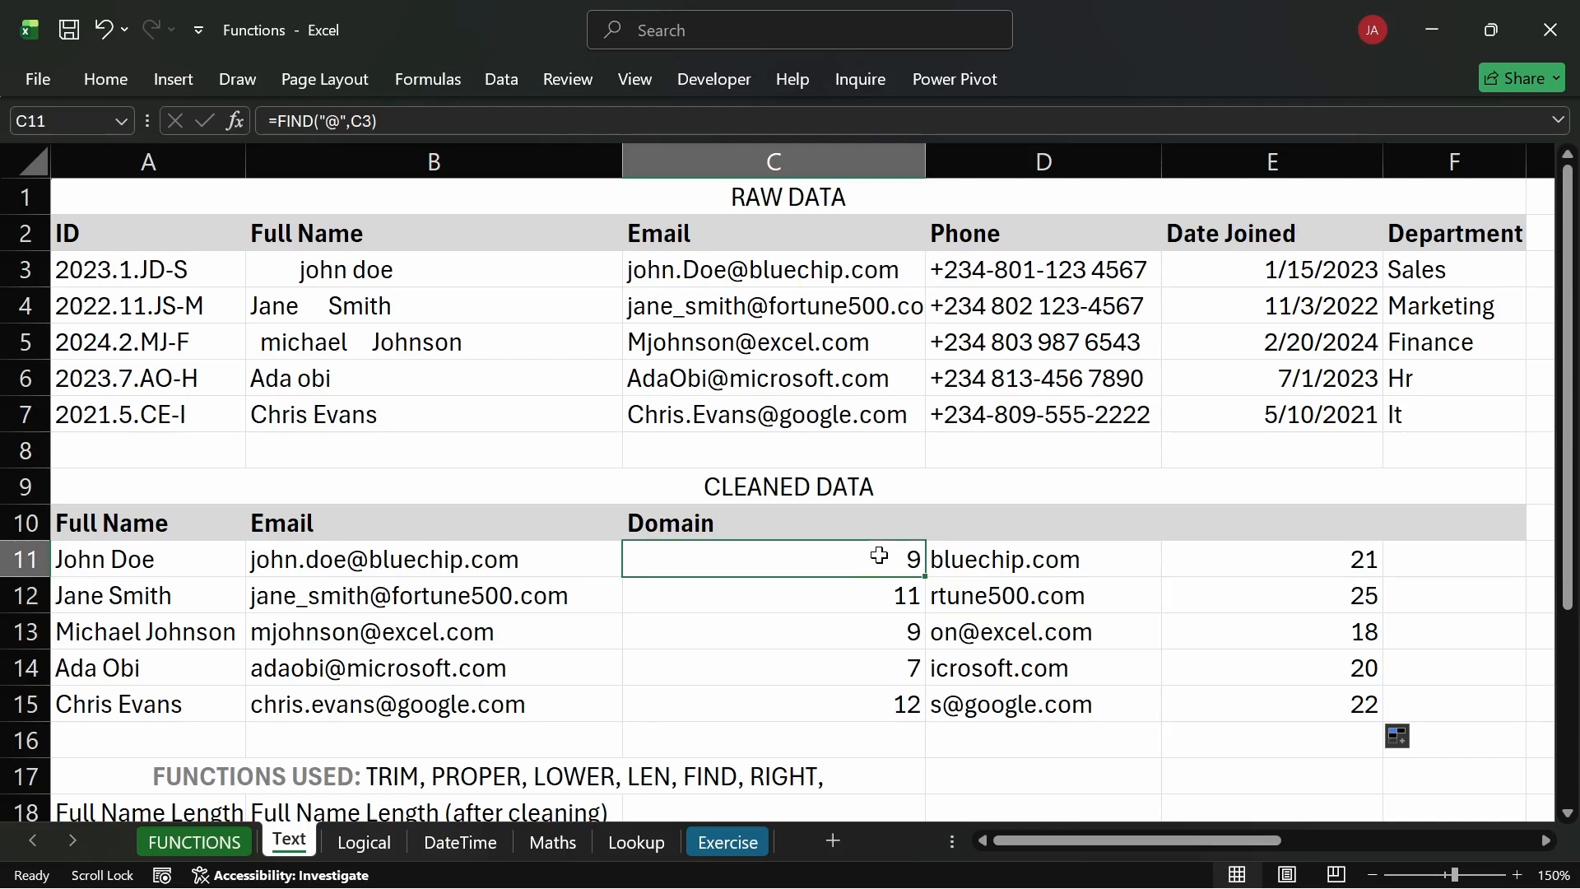
click(877, 594)
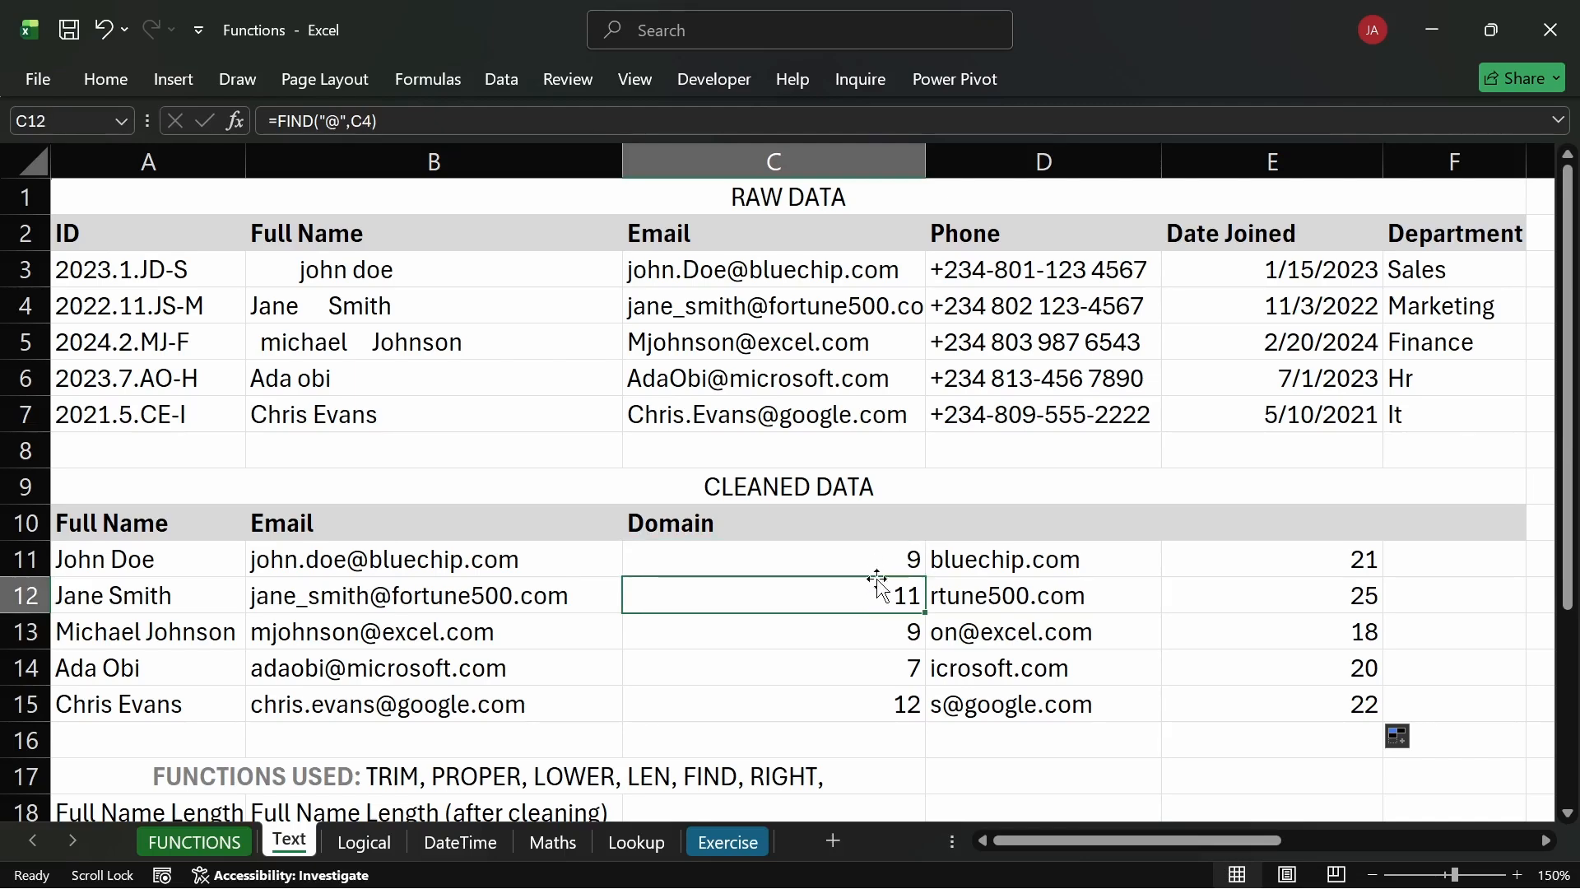
click(877, 570)
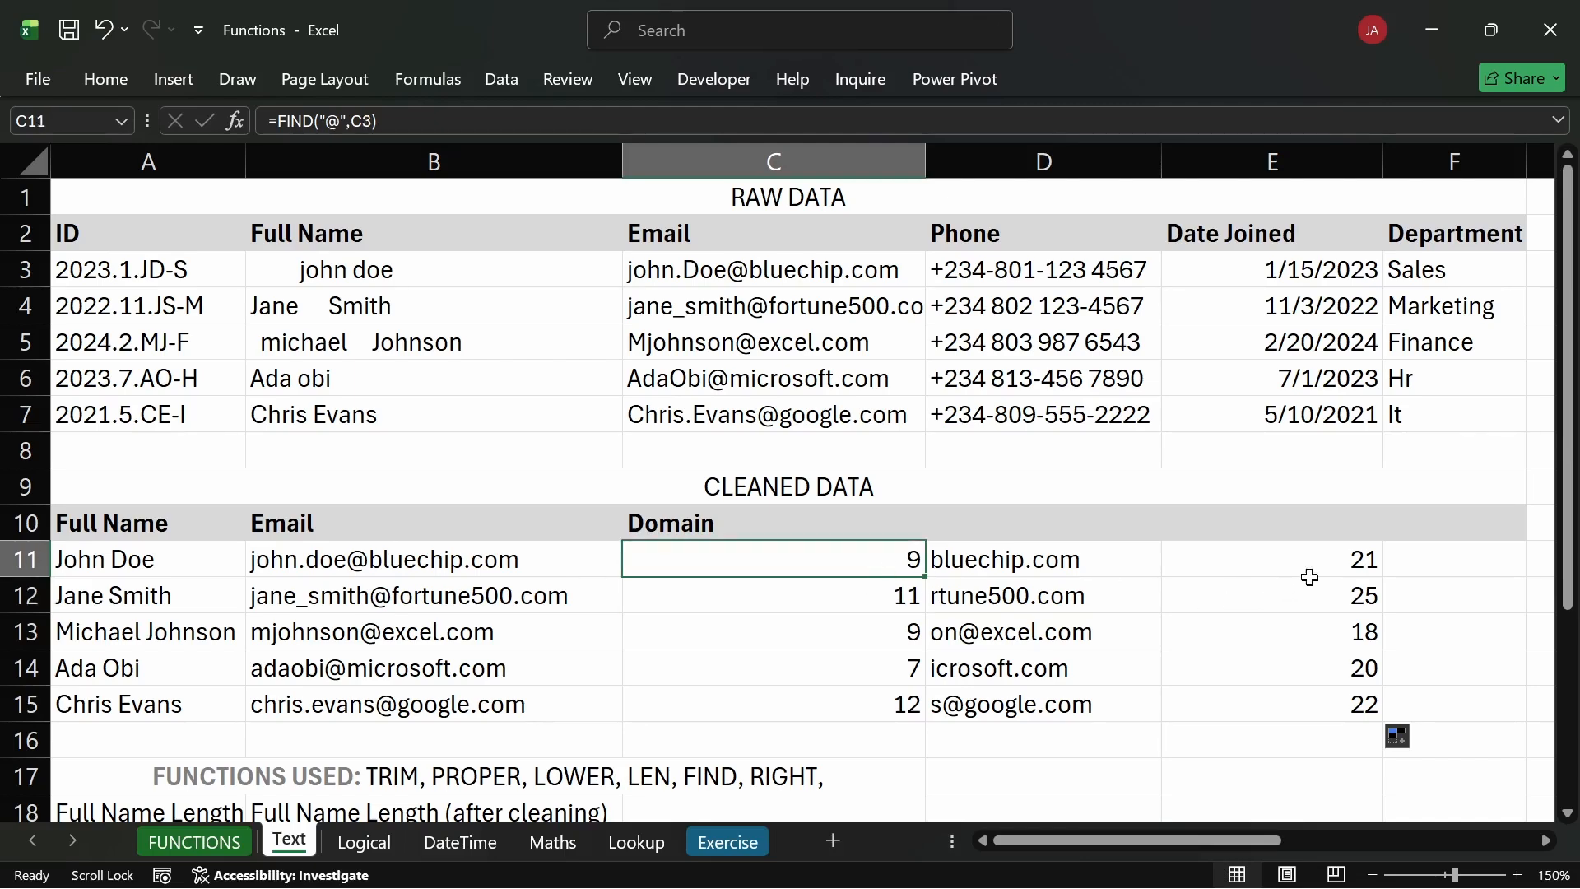
click(1408, 562)
text(=)
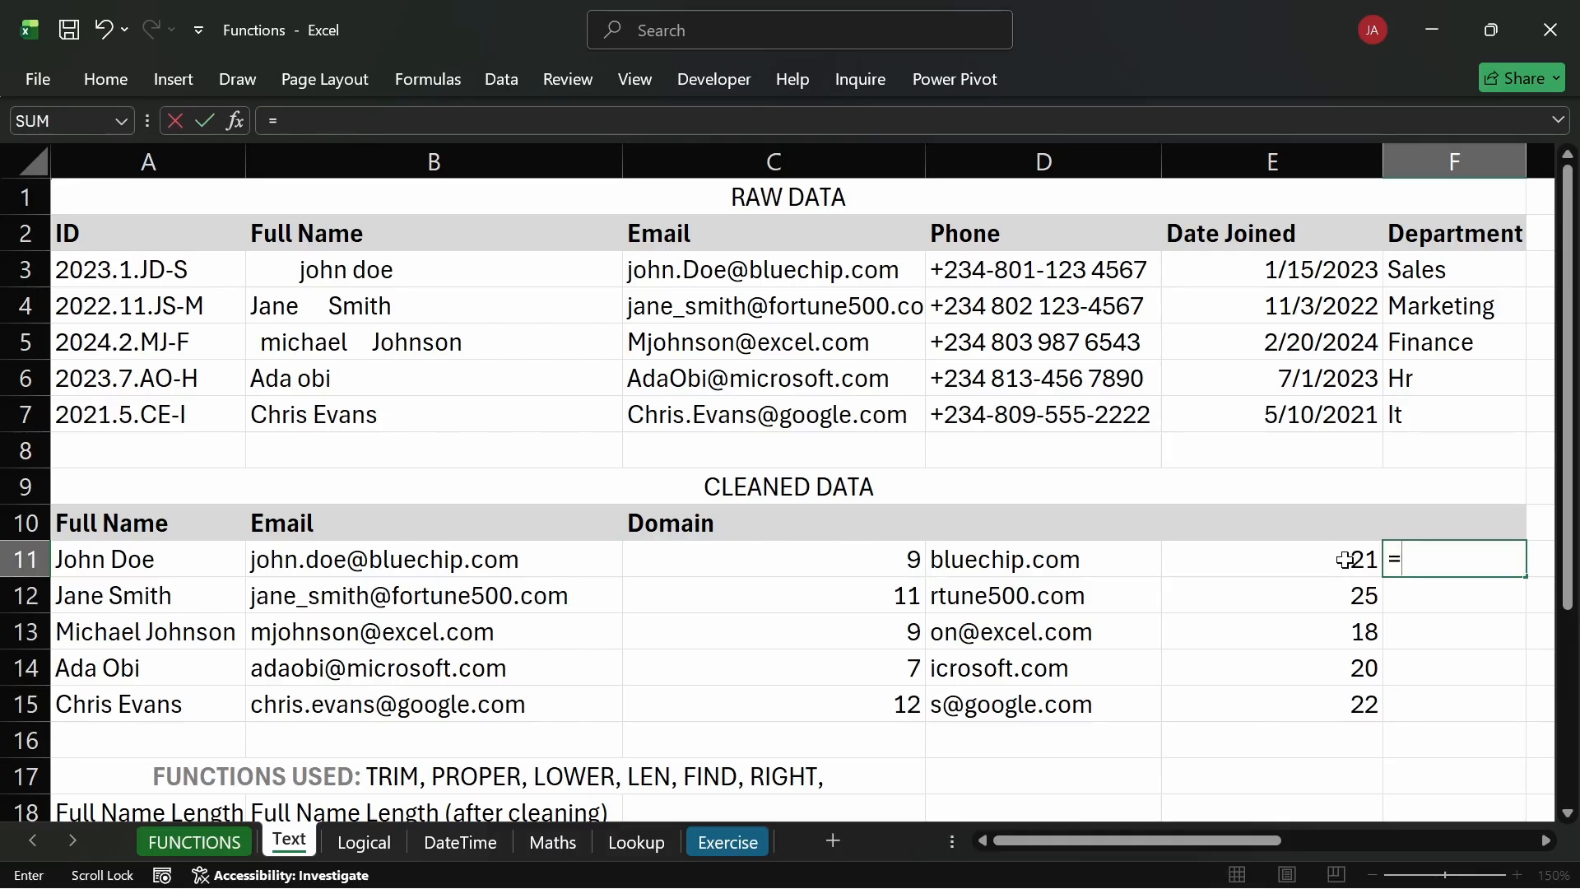
key(Escape)
Review the FIND formula in C11 and the LEN formula in E11 along with the raw email cell they reference.
click(1316, 628)
click(808, 558)
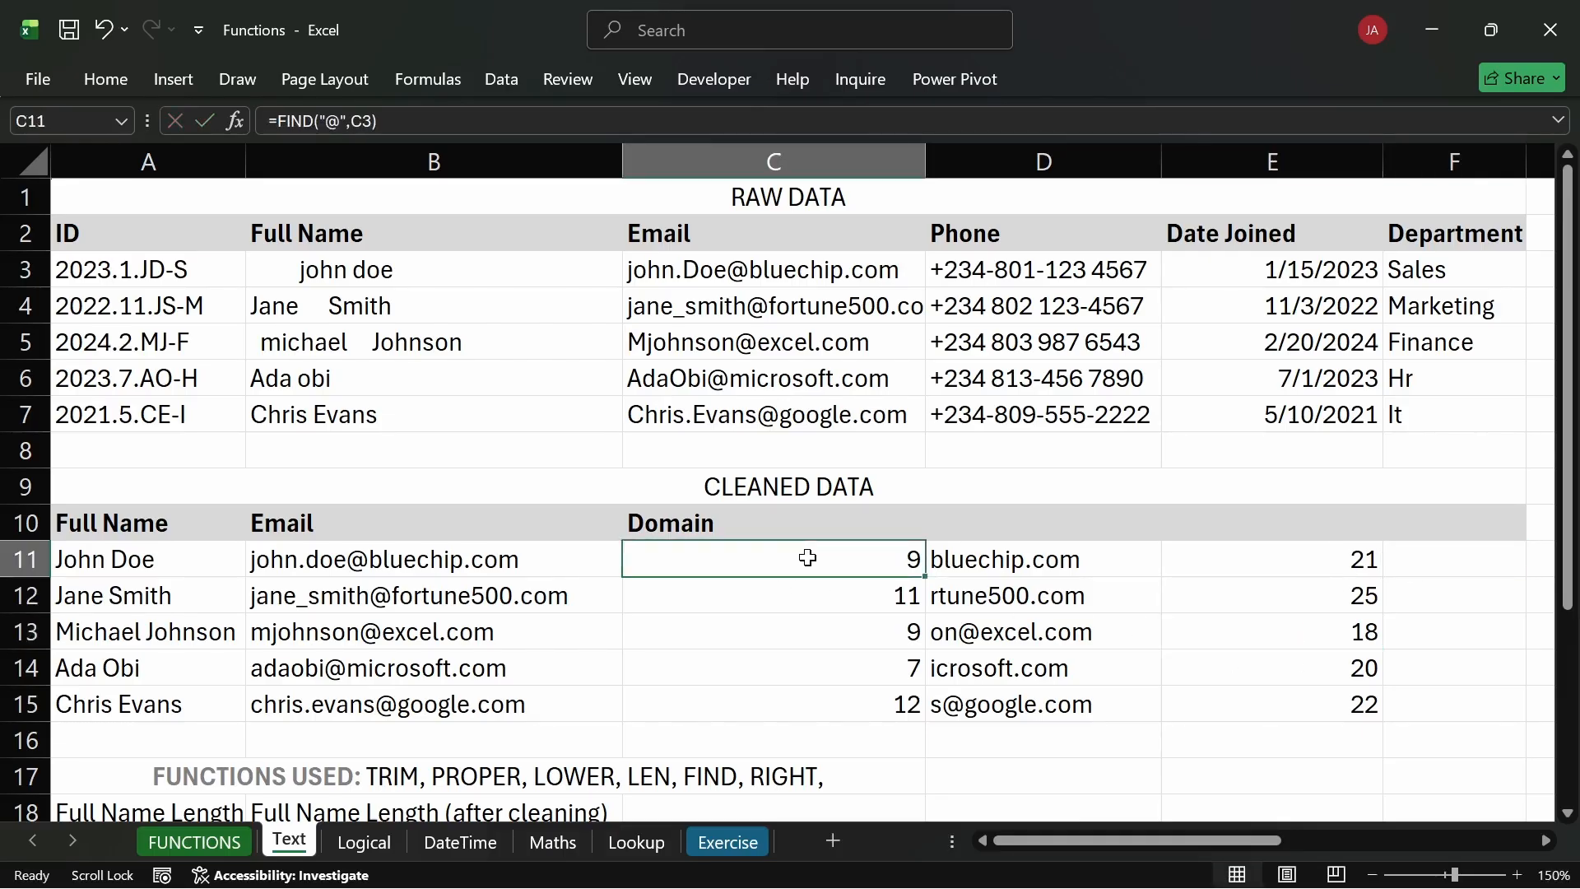
key(F2)
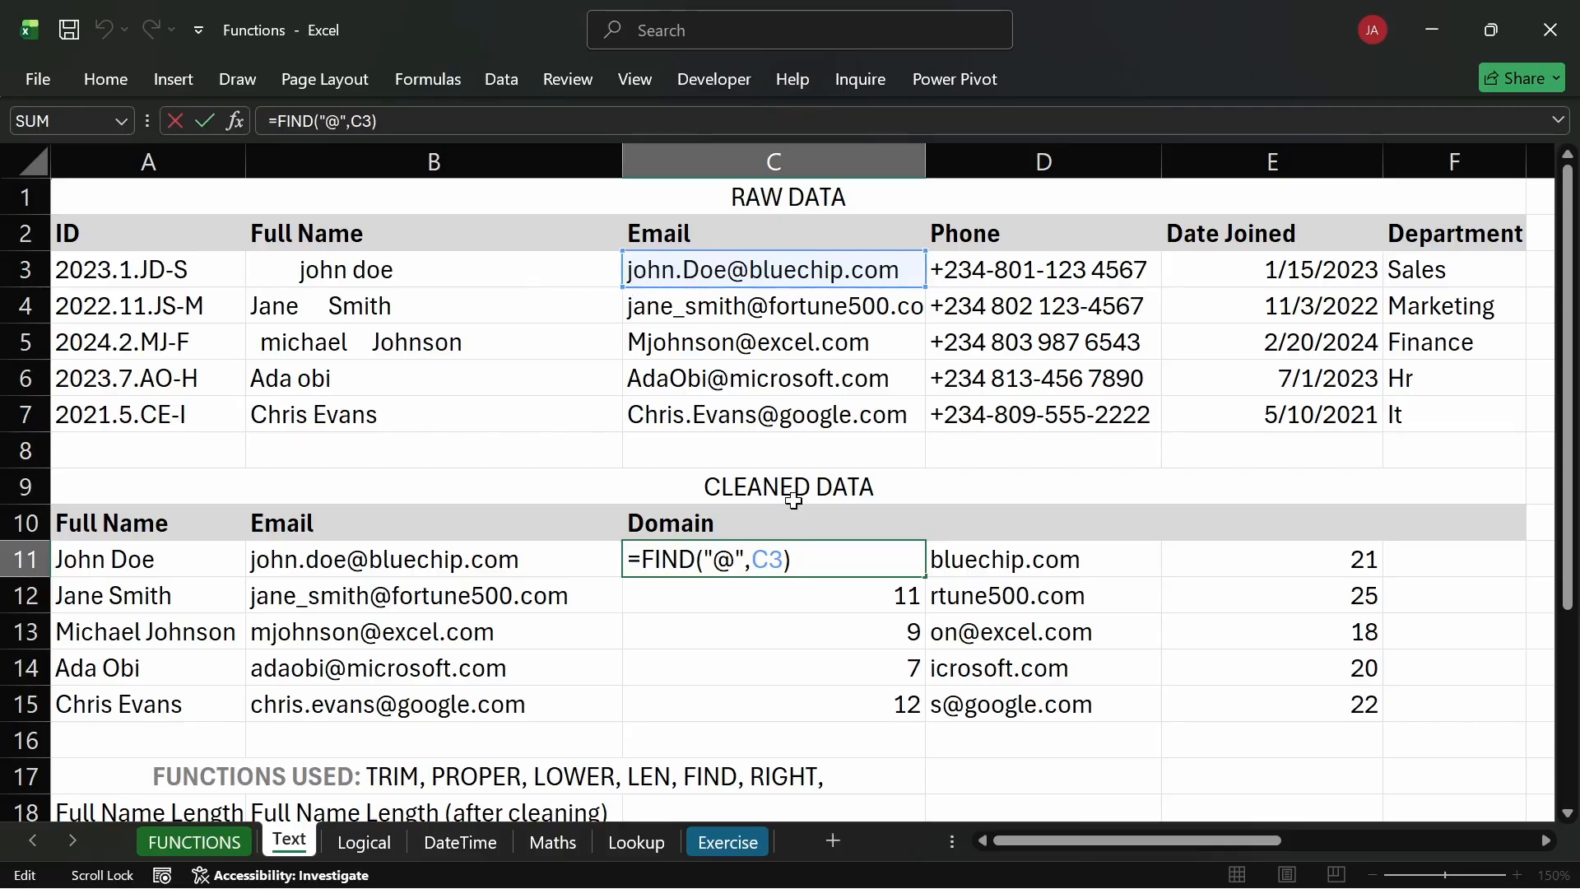
key(Return)
double_click(868, 559)
key(Return)
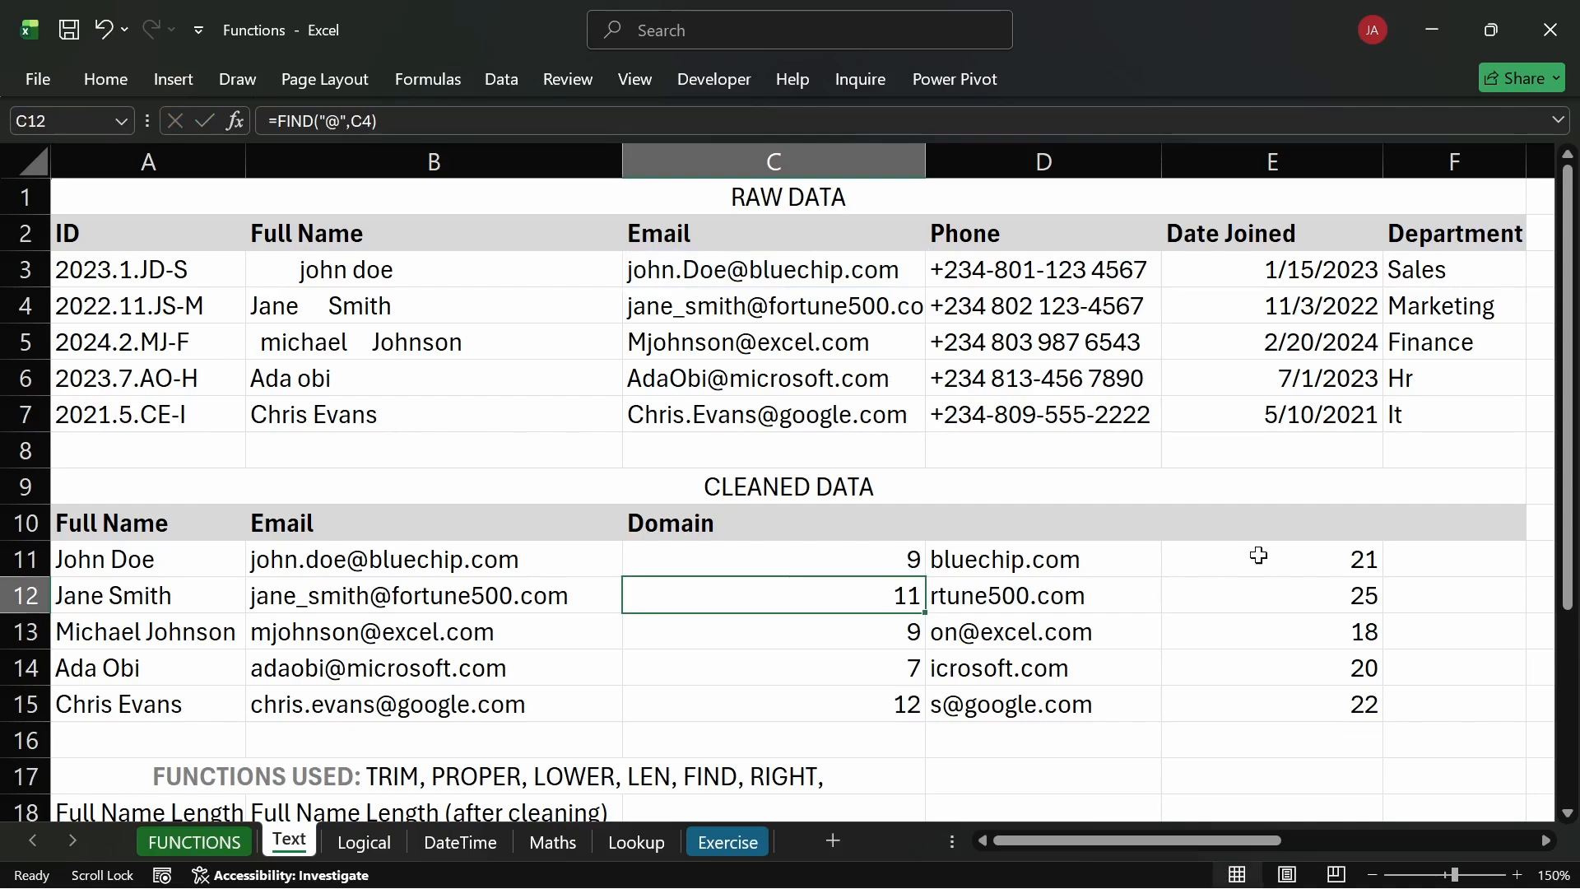
double_click(1259, 555)
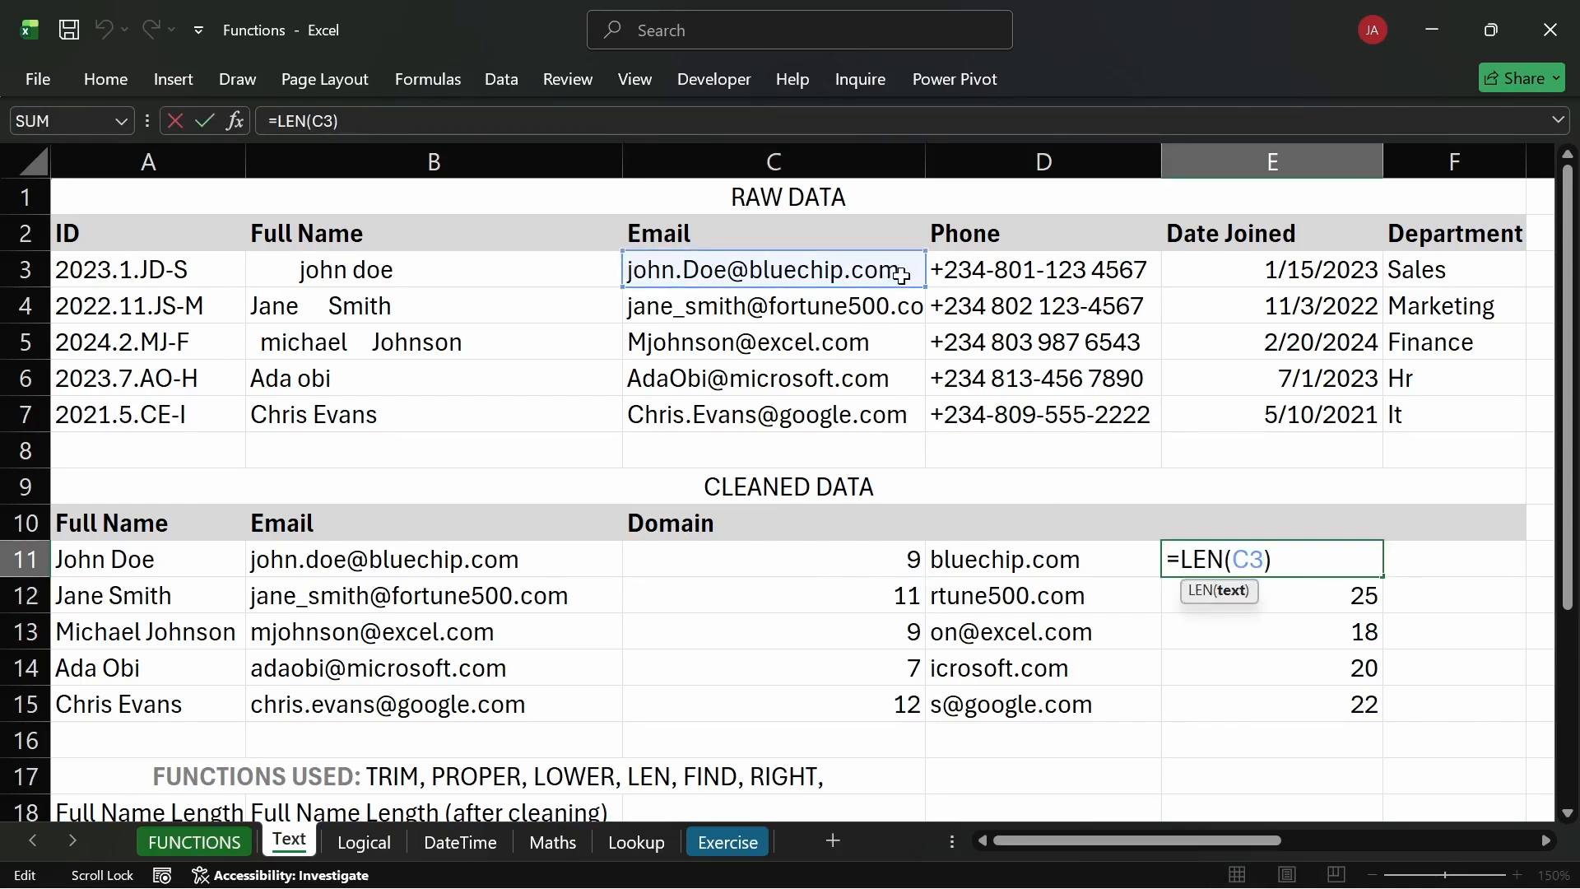
key(Return)
Enter =E11-C11 in F11 to calculate the number of characters after the @ sign.
click(1422, 552)
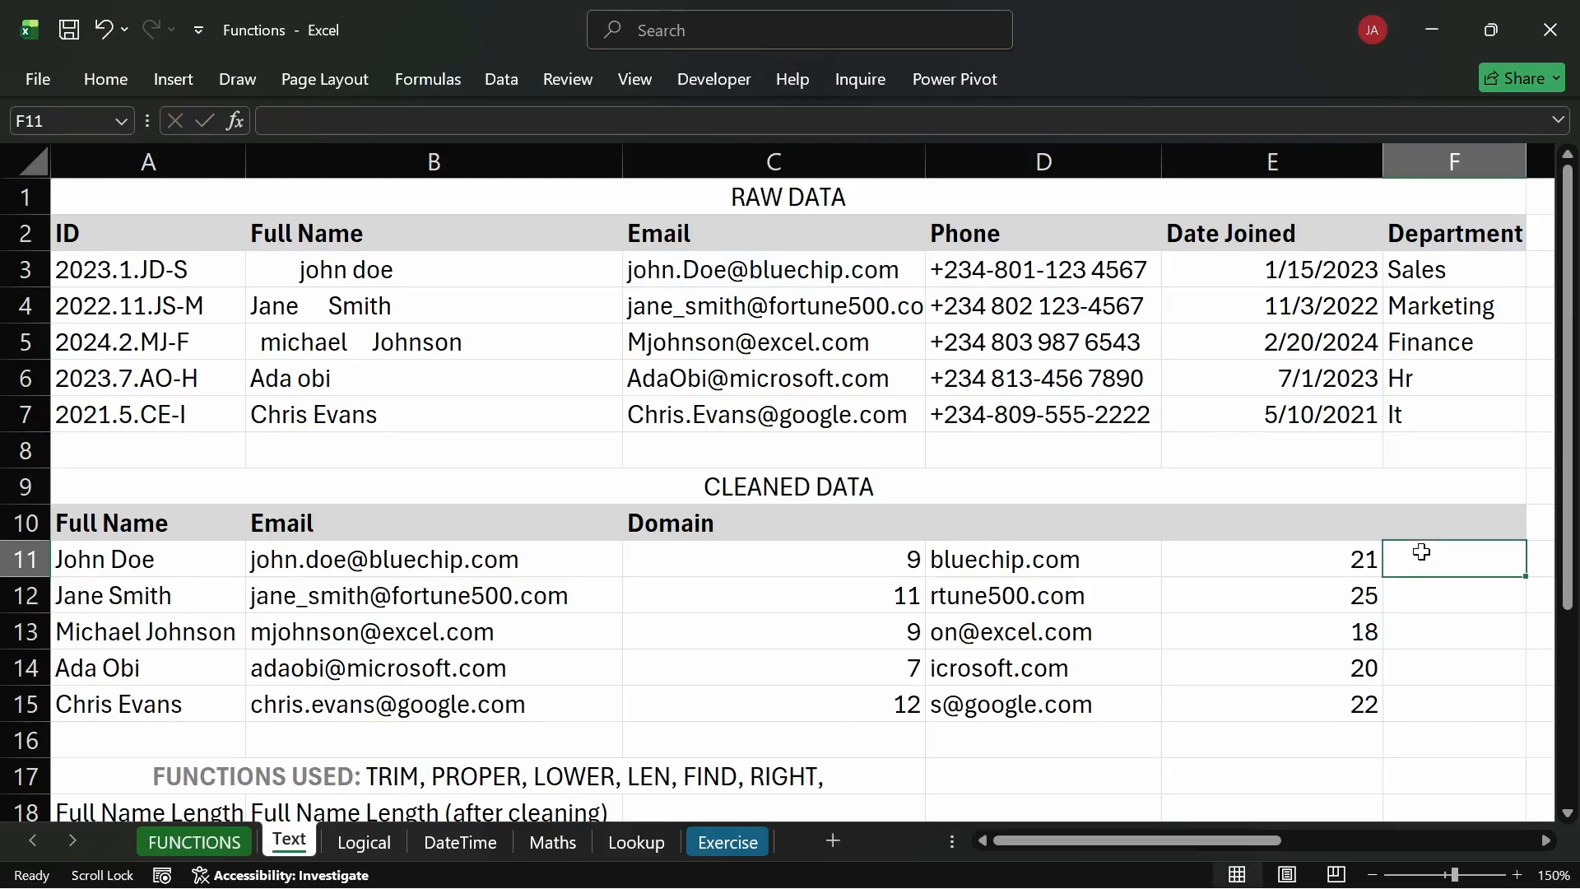
text(=)
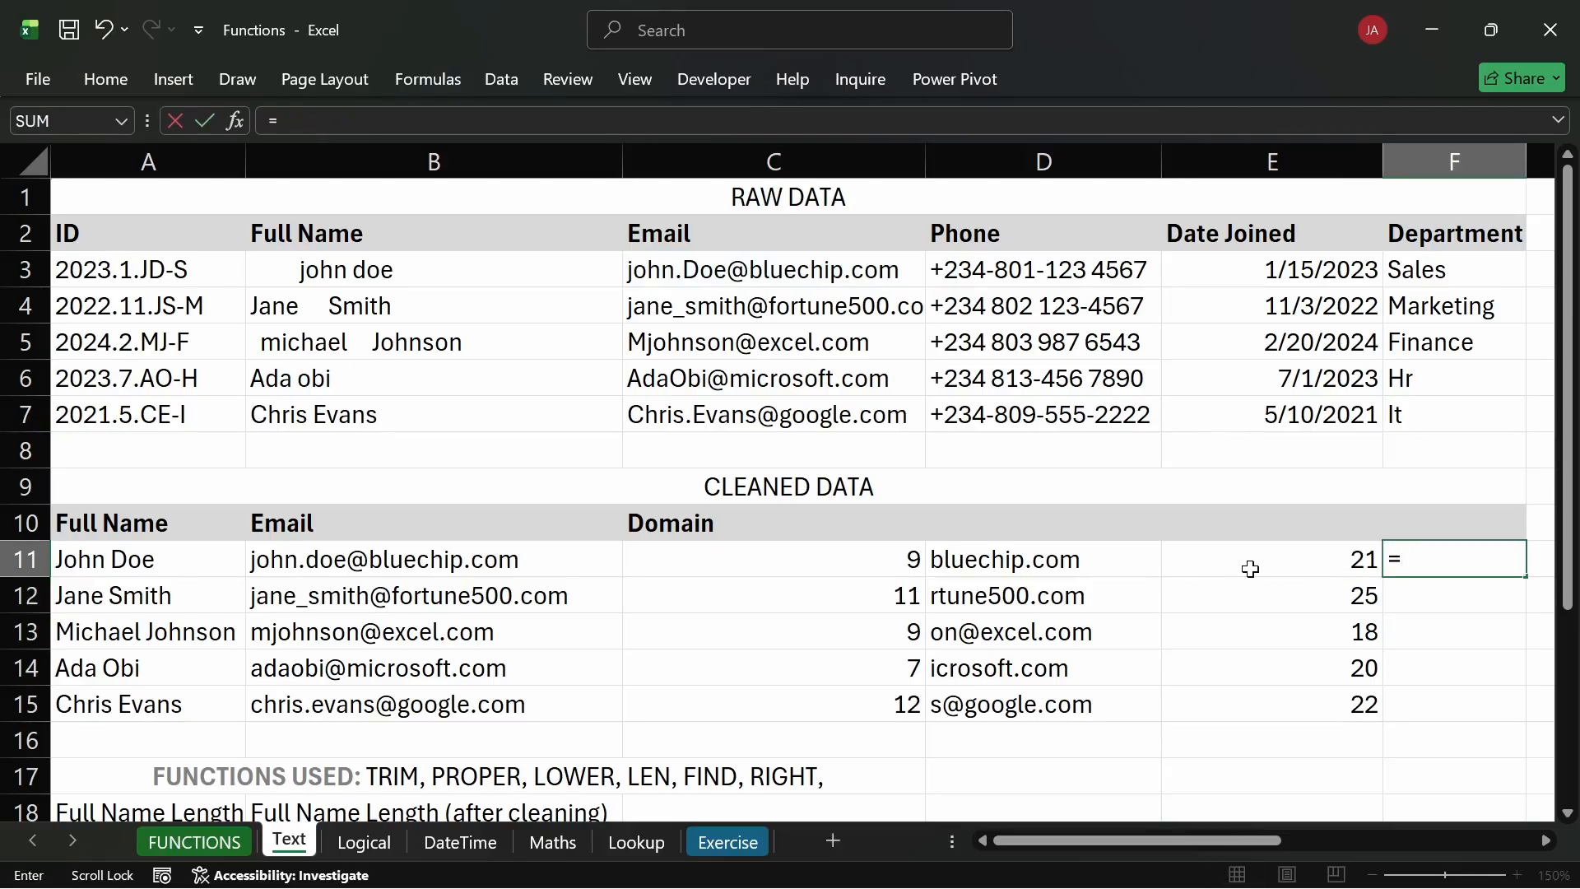
click(1203, 569)
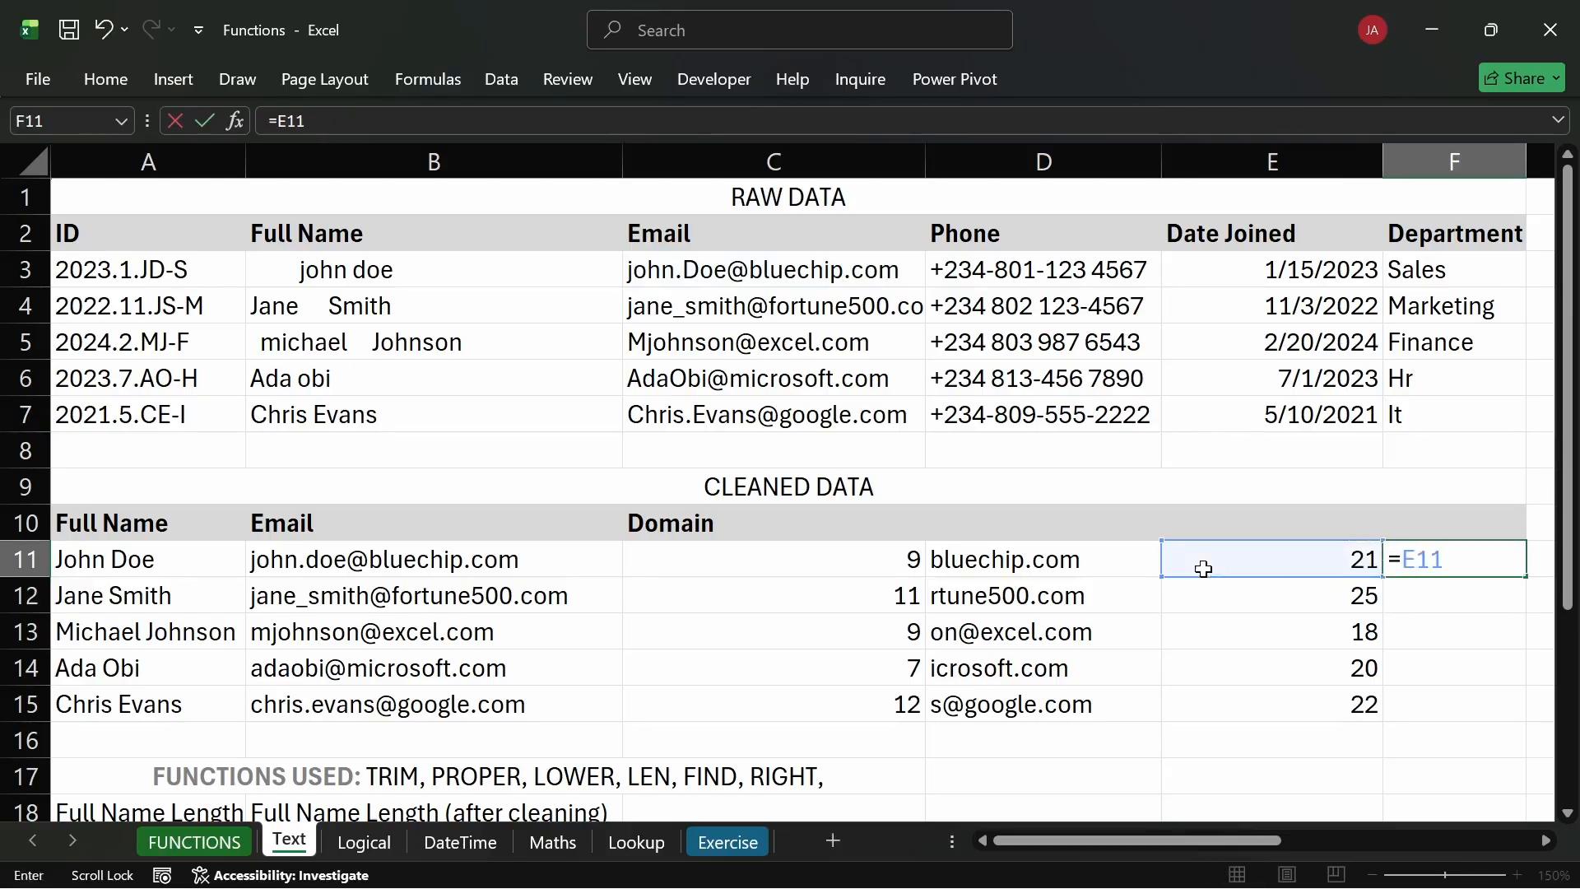
text(-)
click(822, 547)
key(Return)
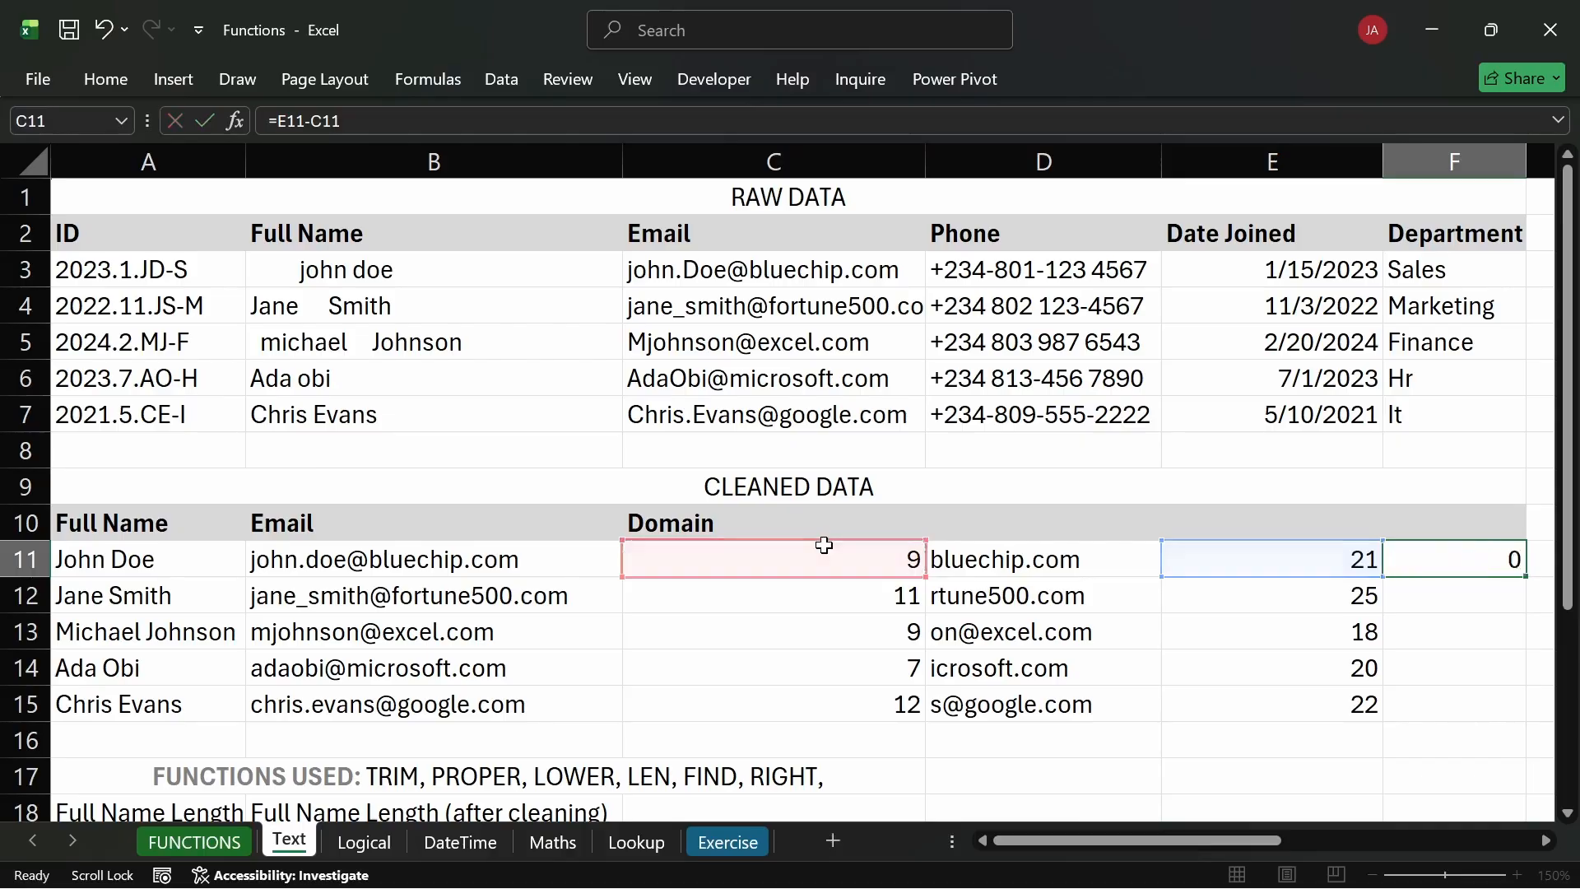
Check the character count in D11's RIGHT formula against F11, and fill F11's subtraction formula down to F15.
click(1467, 566)
click(1002, 566)
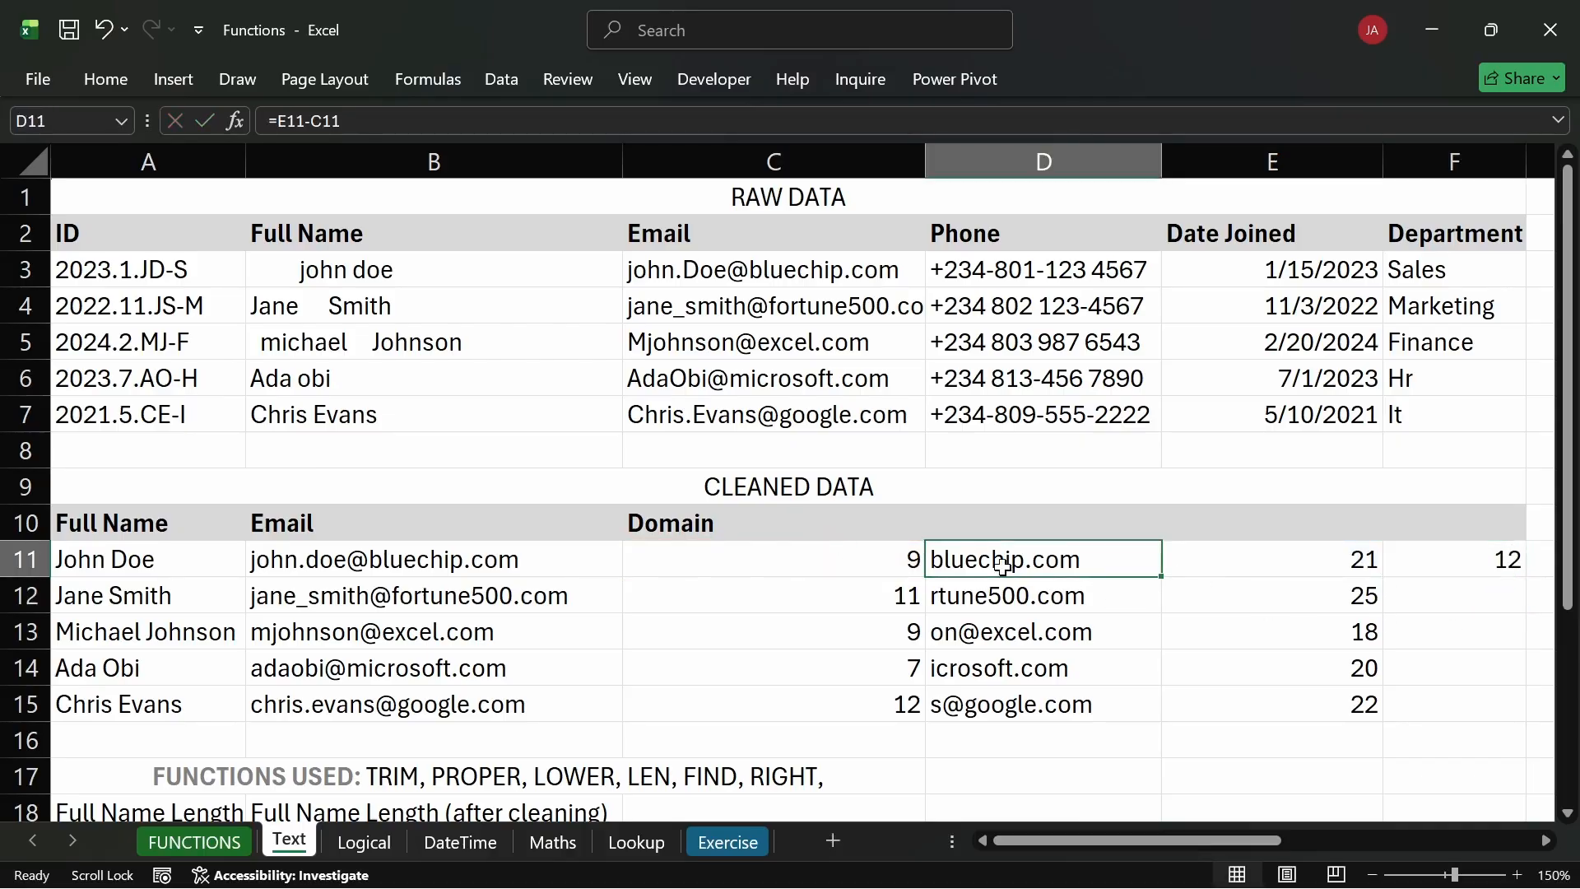
double_click(1003, 566)
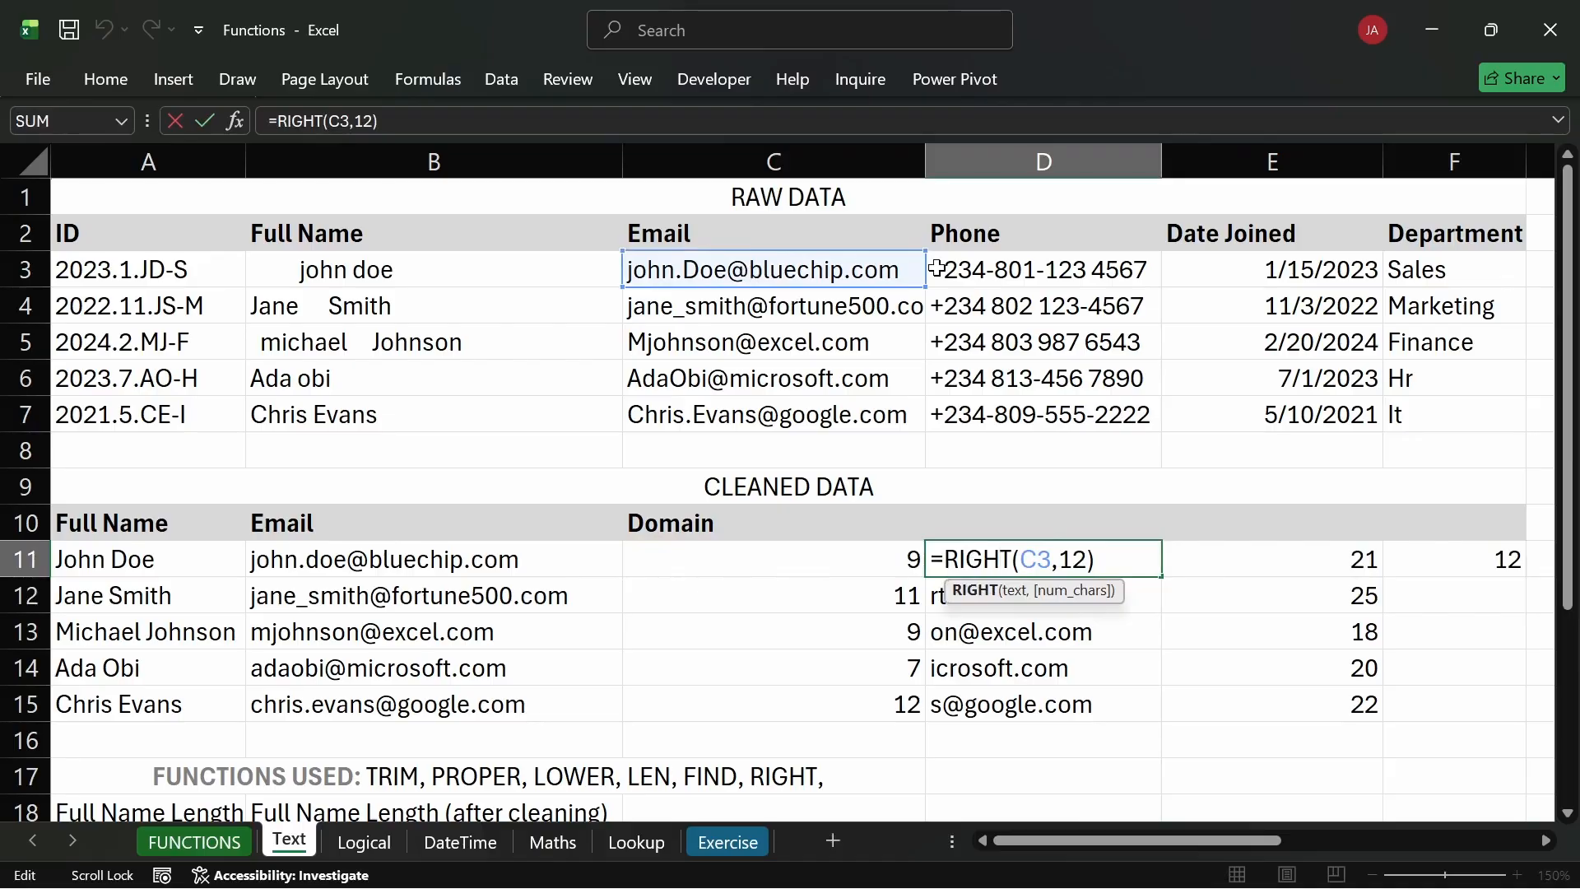
key(Return)
click(1509, 559)
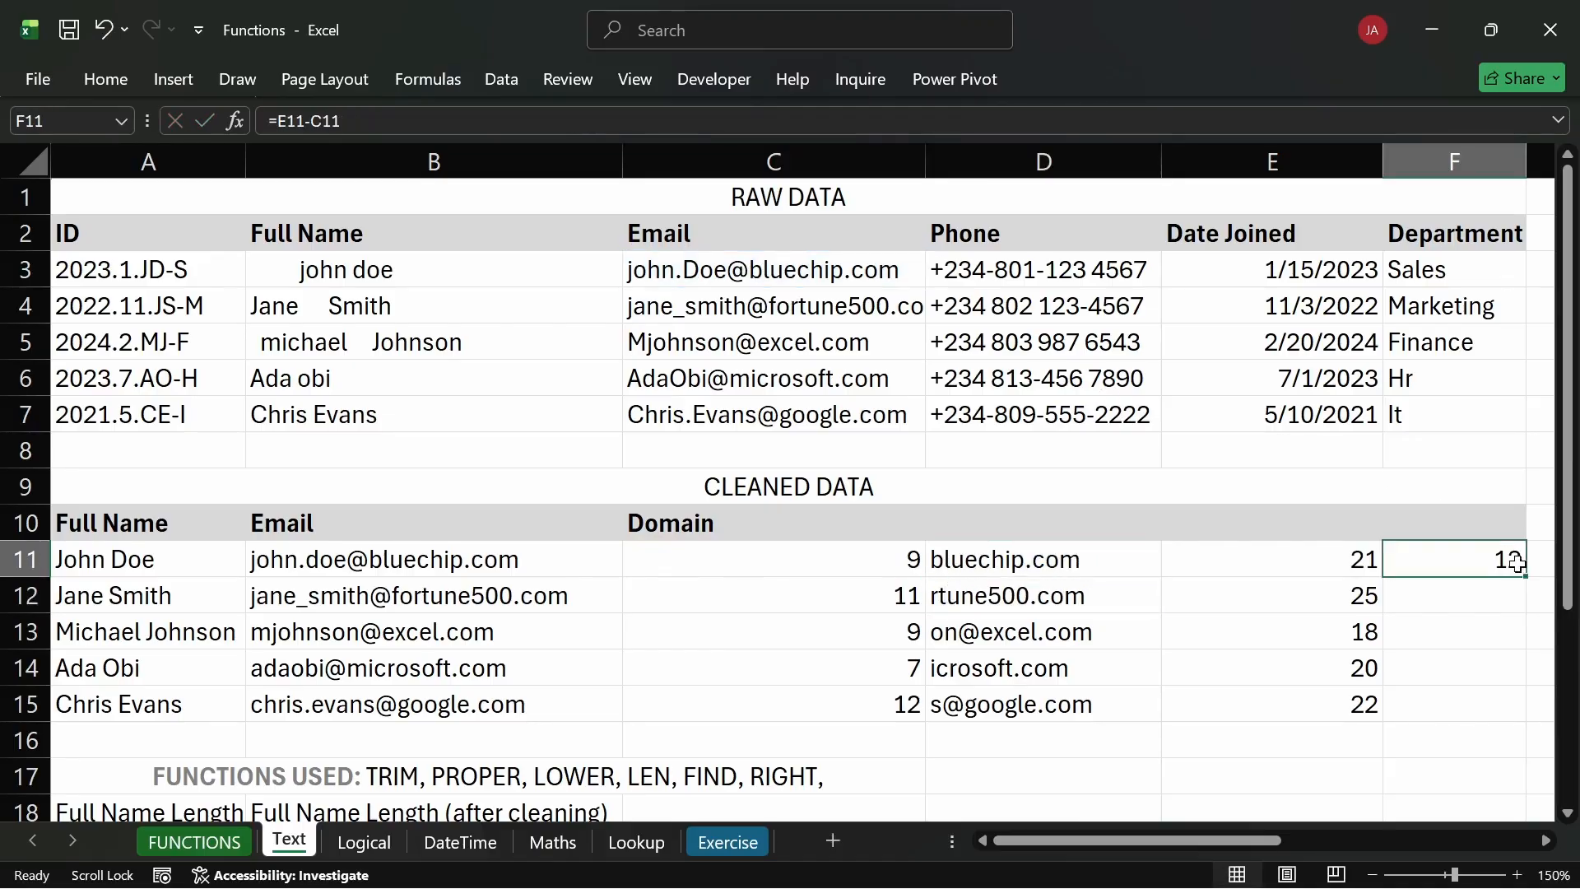
double_click(1529, 581)
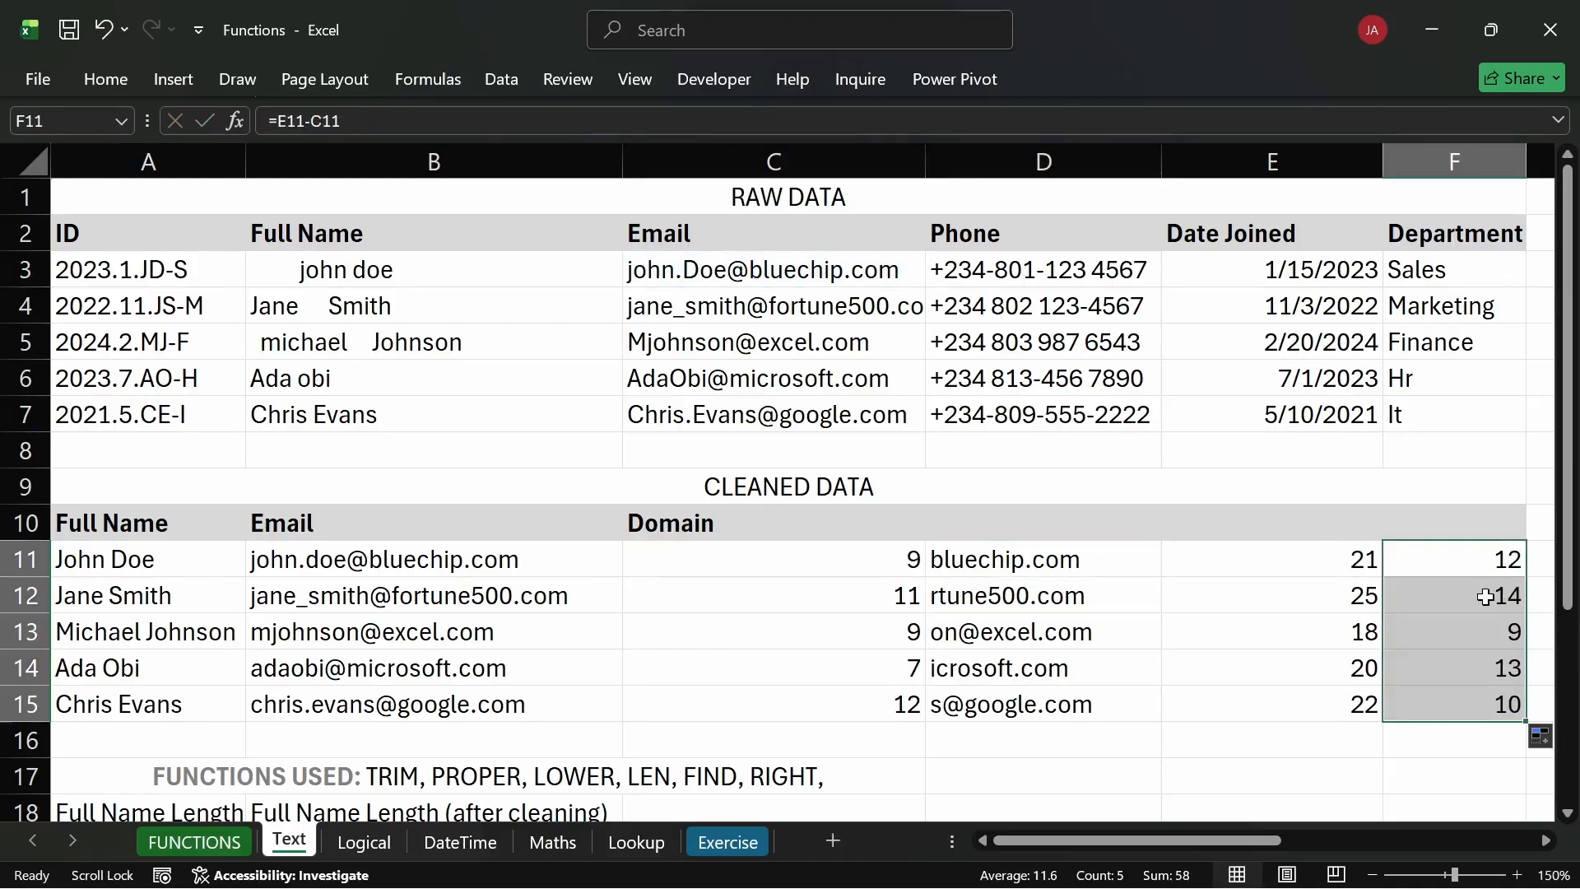
Set the number of characters in D12's RIGHT formula to 14.
click(1083, 595)
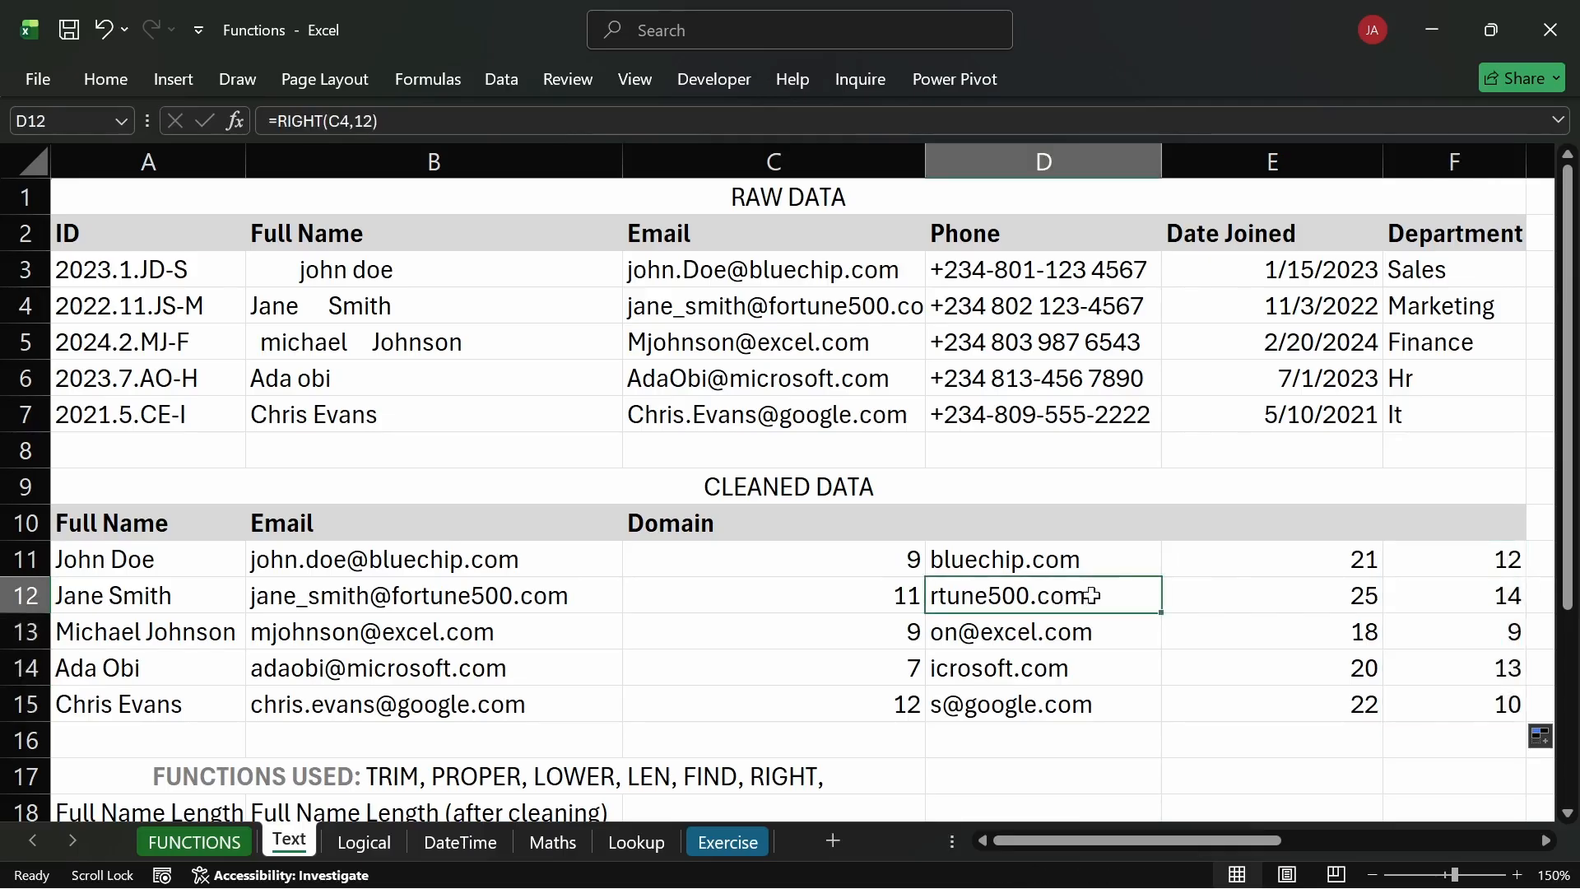
key(F2)
key(Left)
key(BackSpace)
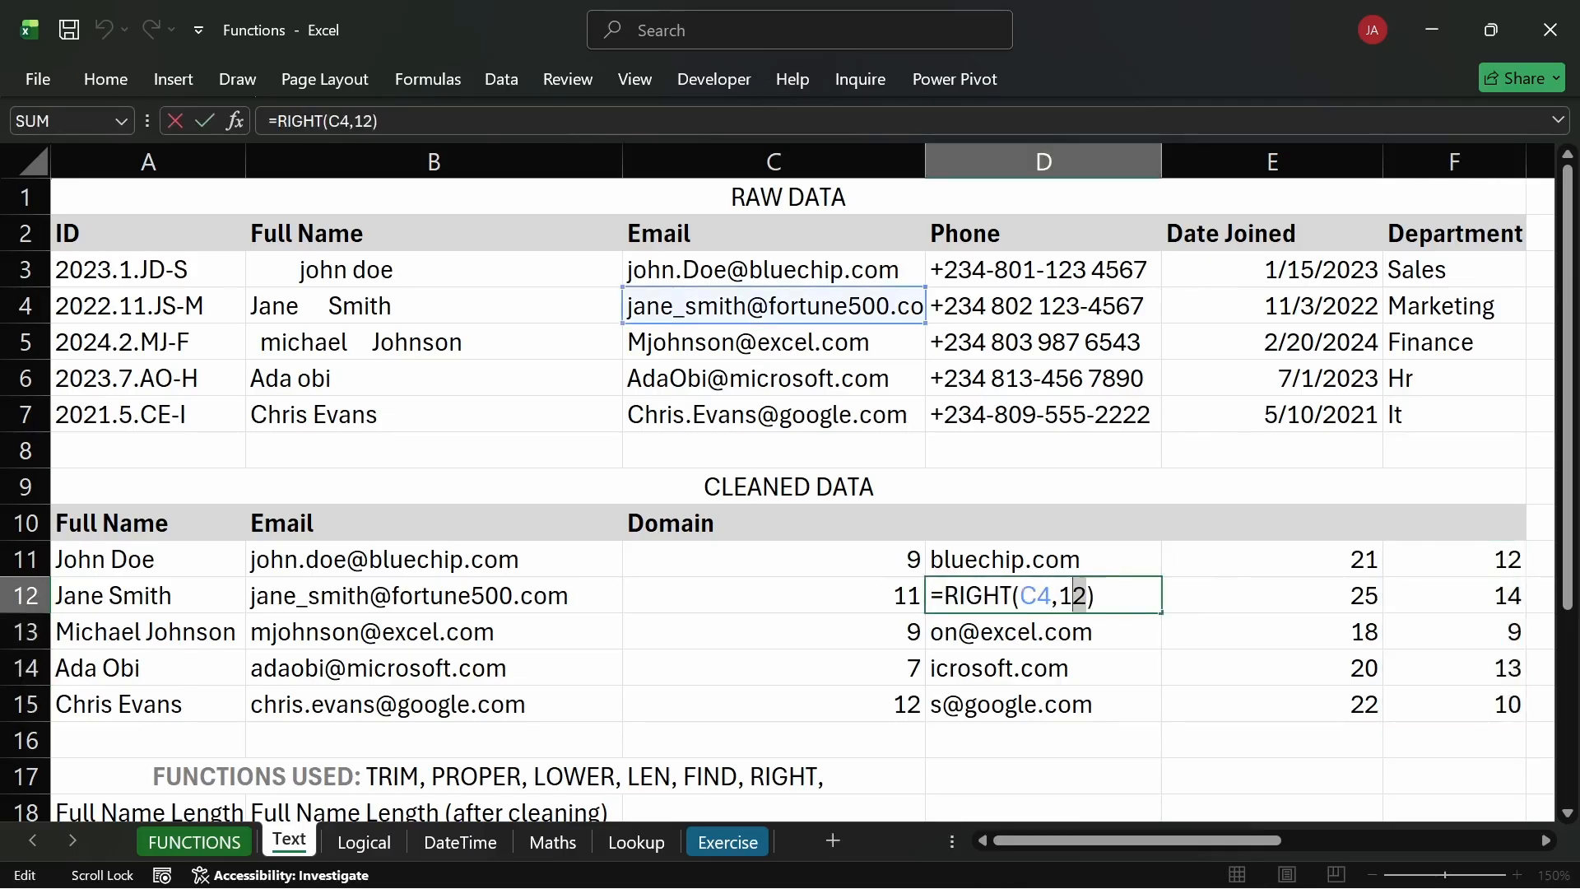
text(4)
key(Return)
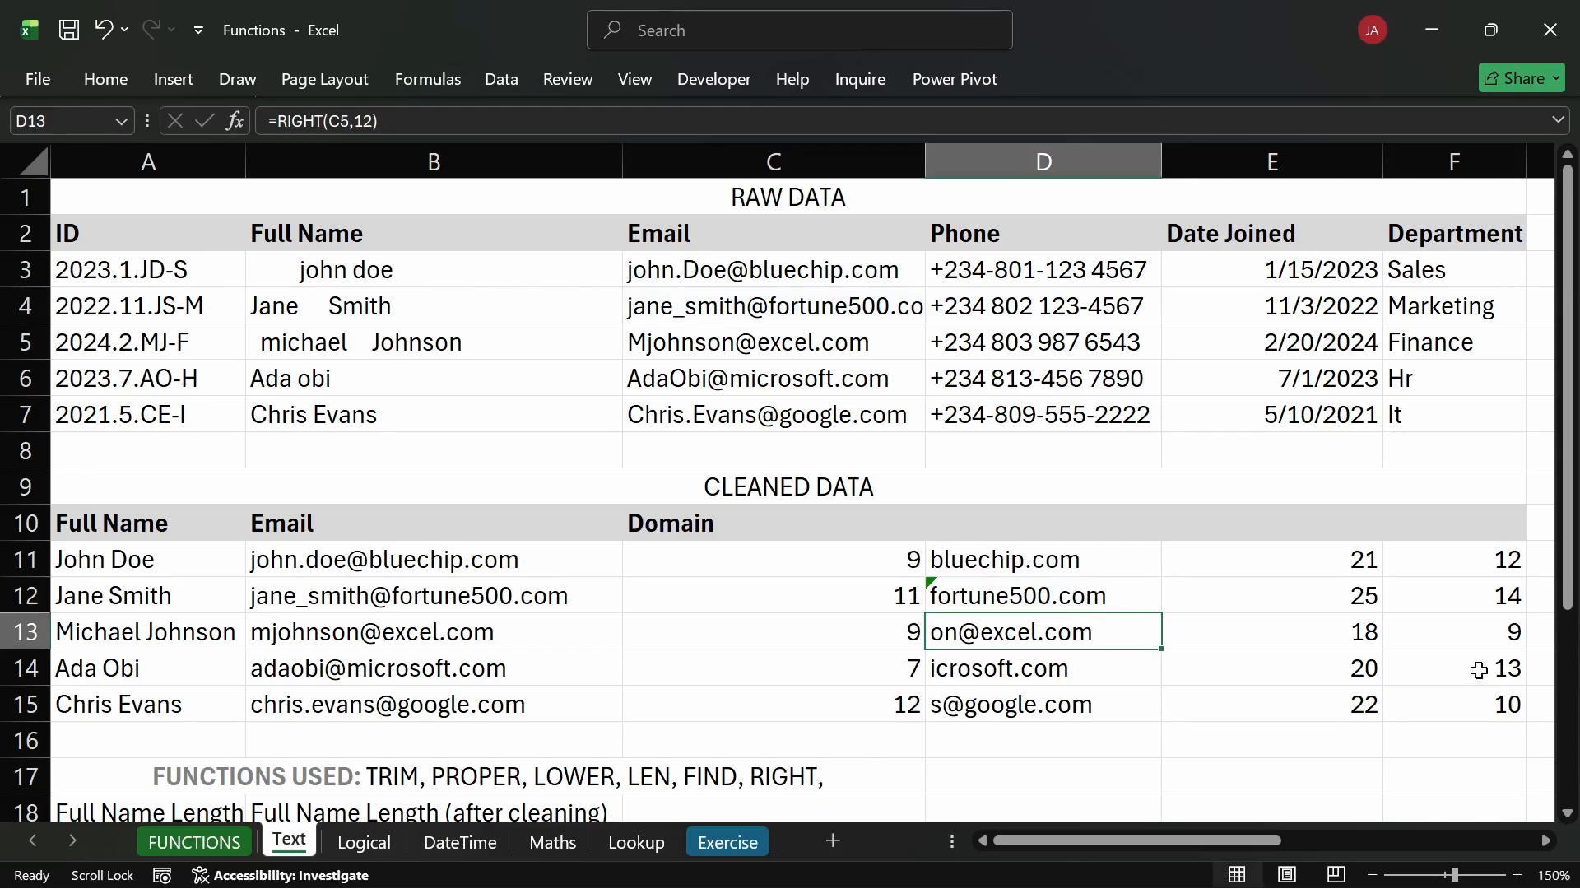
Set the number of characters in D13's RIGHT formula to 9.
double_click(1112, 634)
drag(1087, 633, 1059, 633)
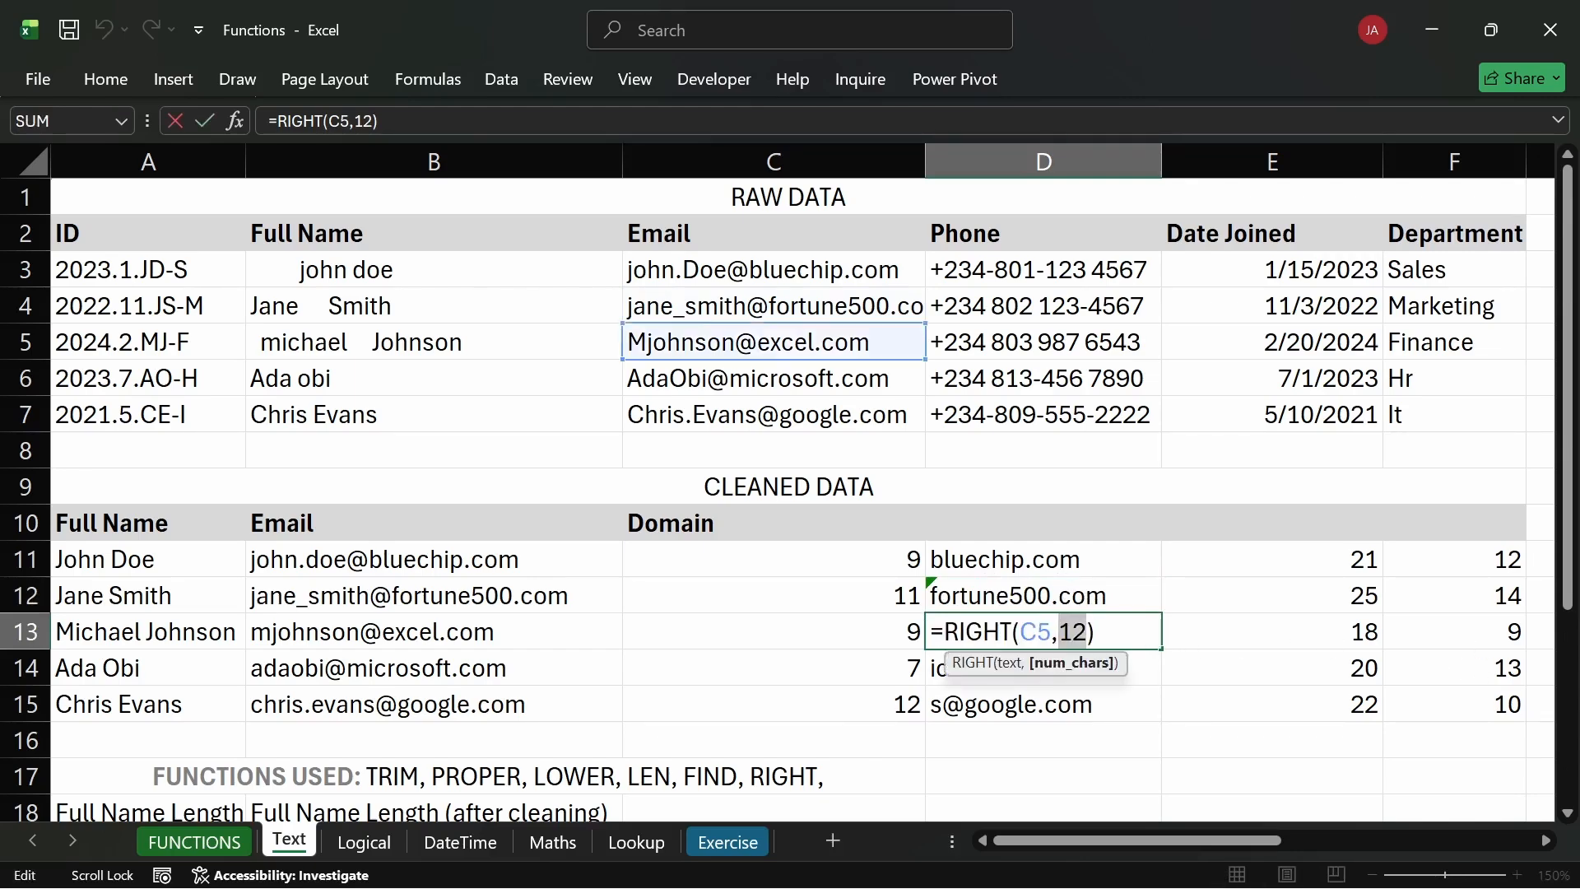
text(9)
key(Return)
click(1218, 693)
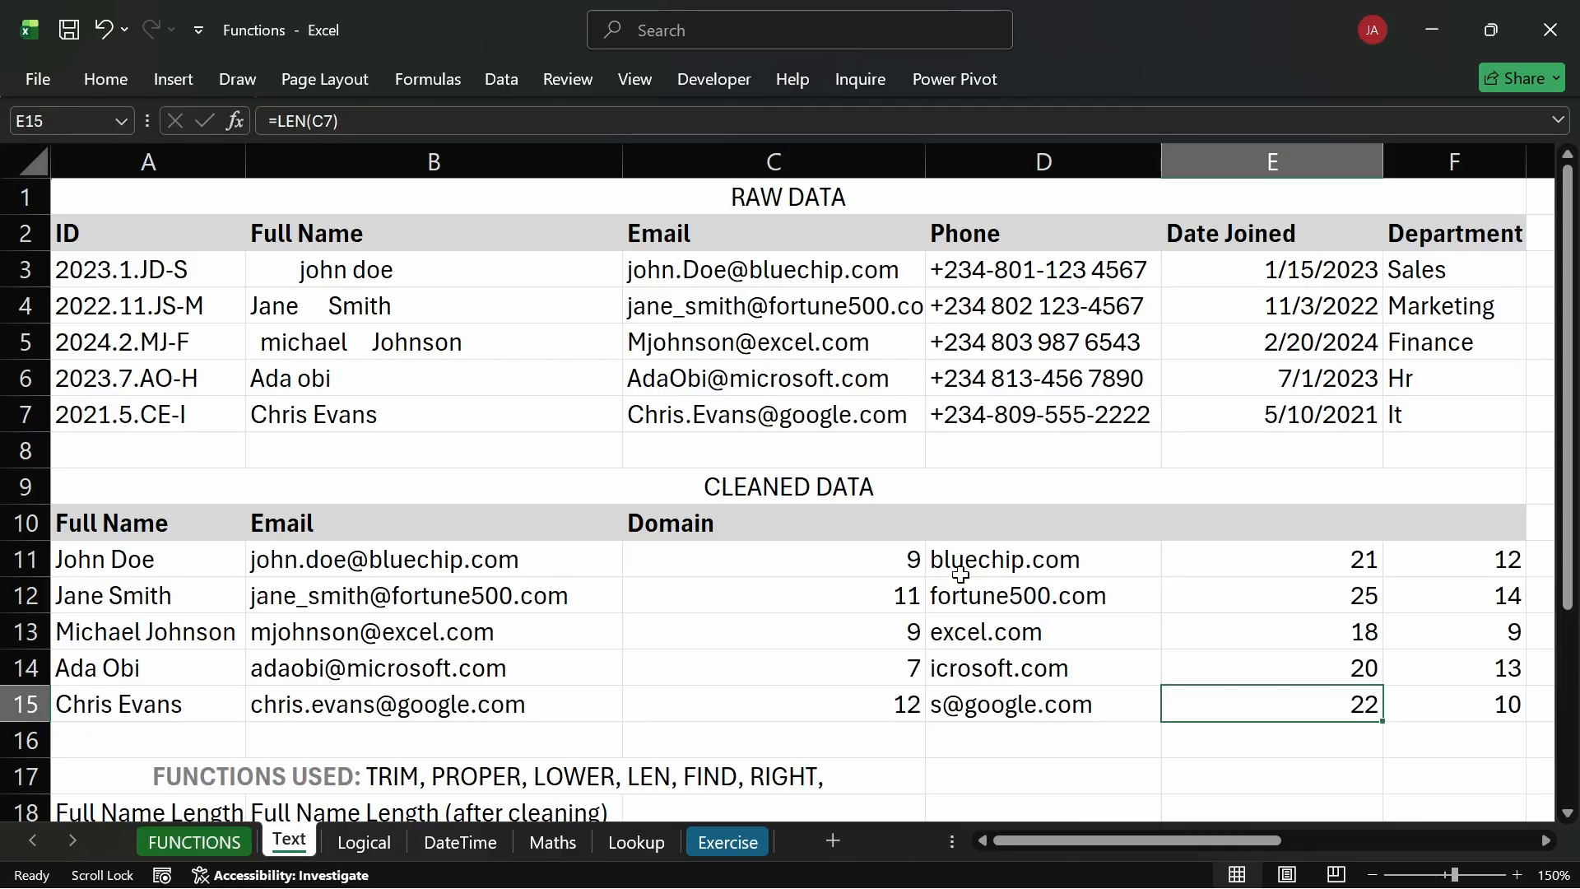
Clear all the trial formulas from C11:F15.
drag(881, 563, 1458, 700)
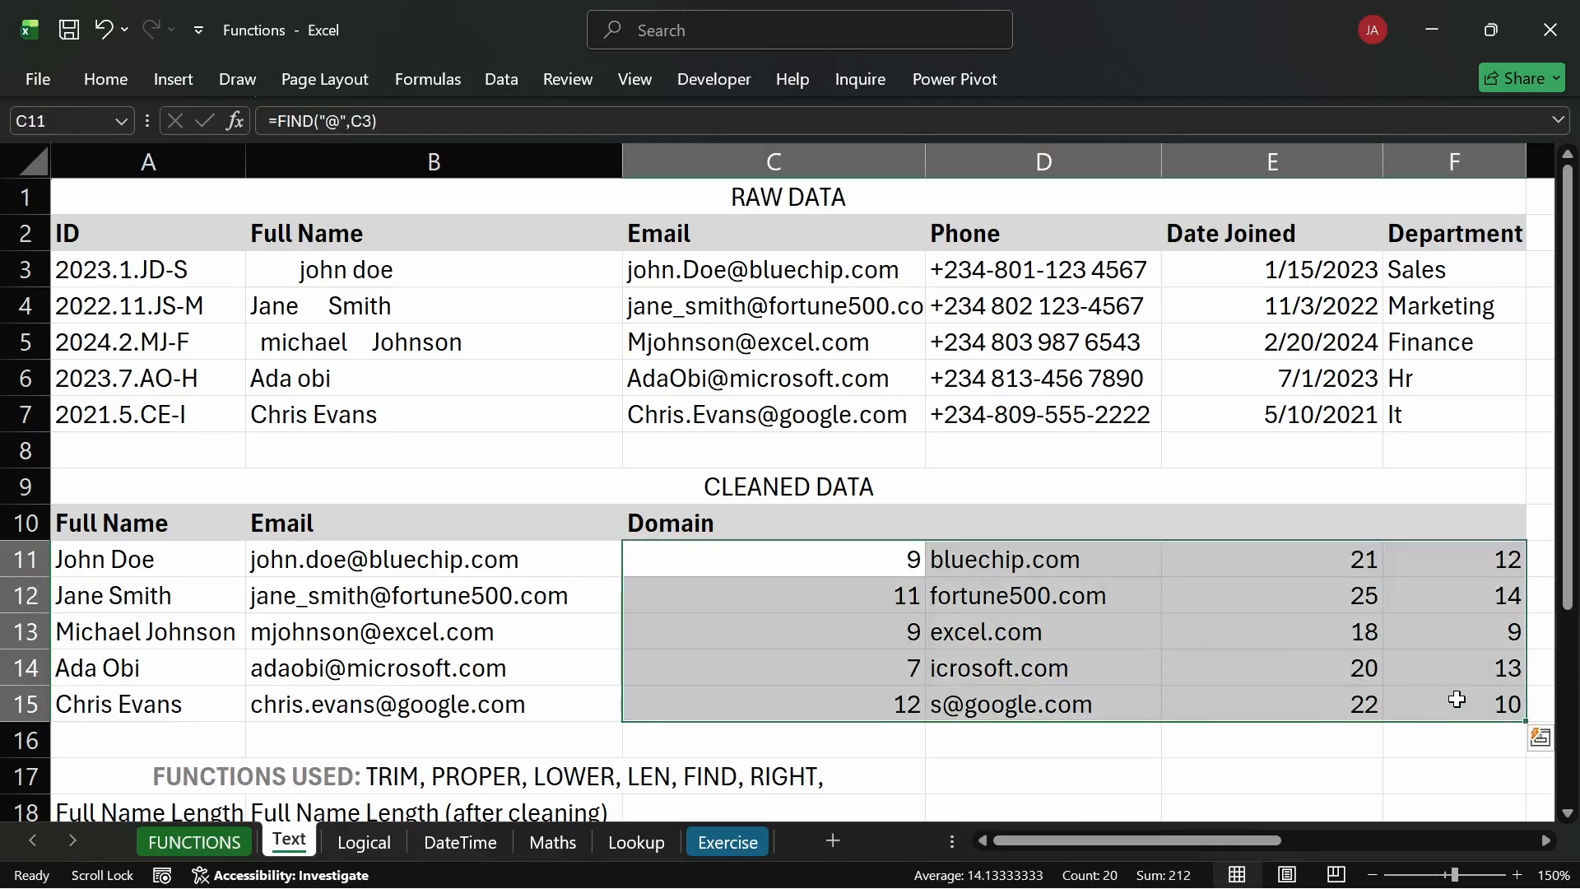
key(Delete)
Start the domain formula in C11 as =RIGHT(C3, LEN(C3) - for the first raw email.
click(772, 551)
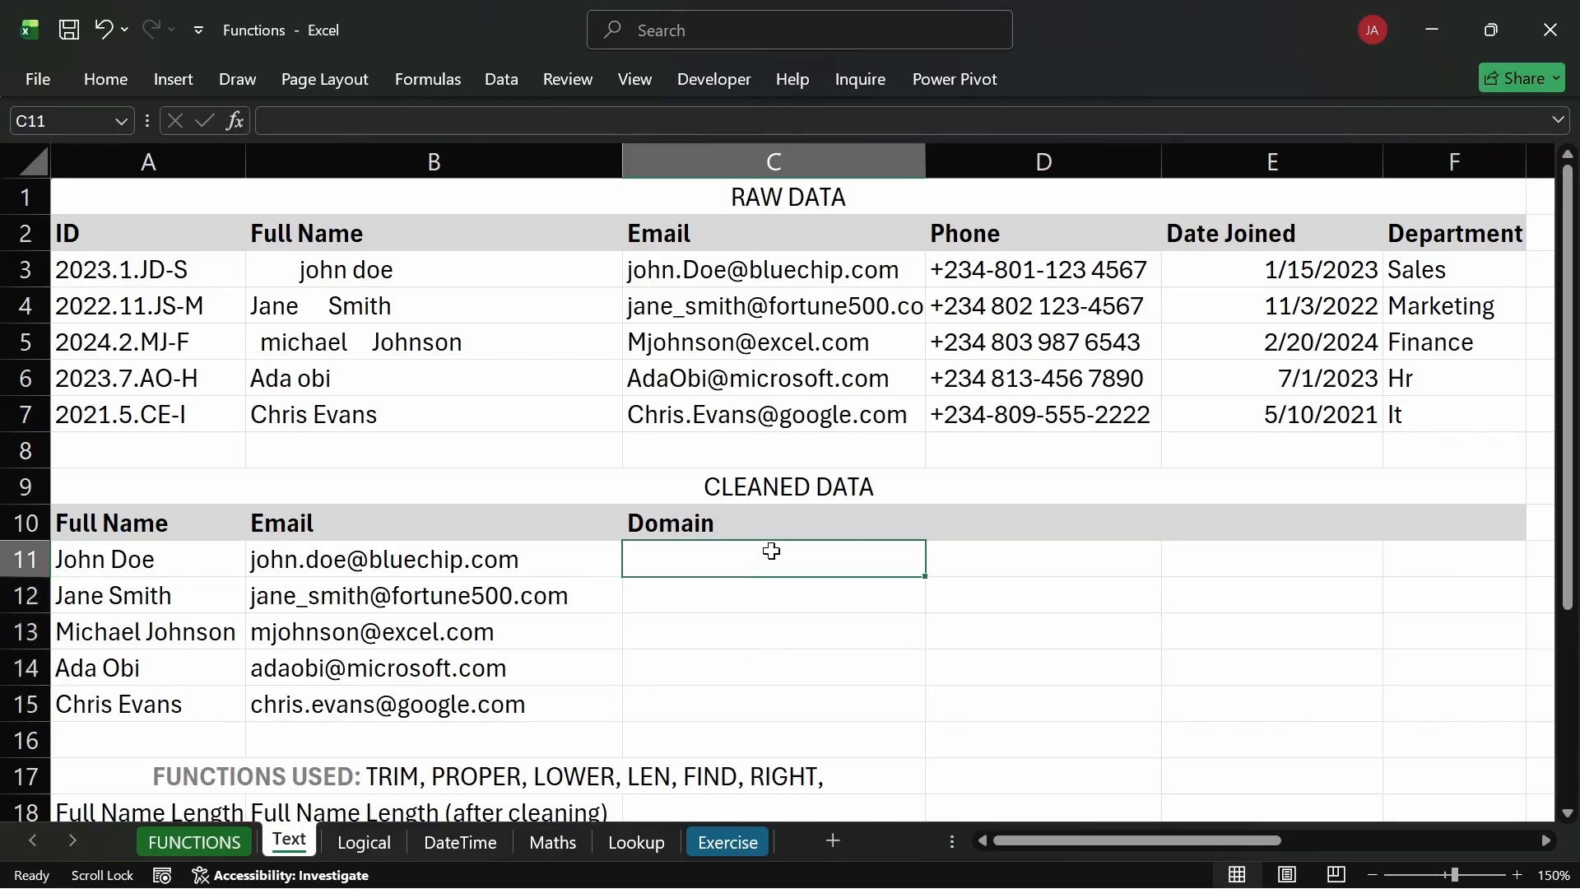
text(=RI)
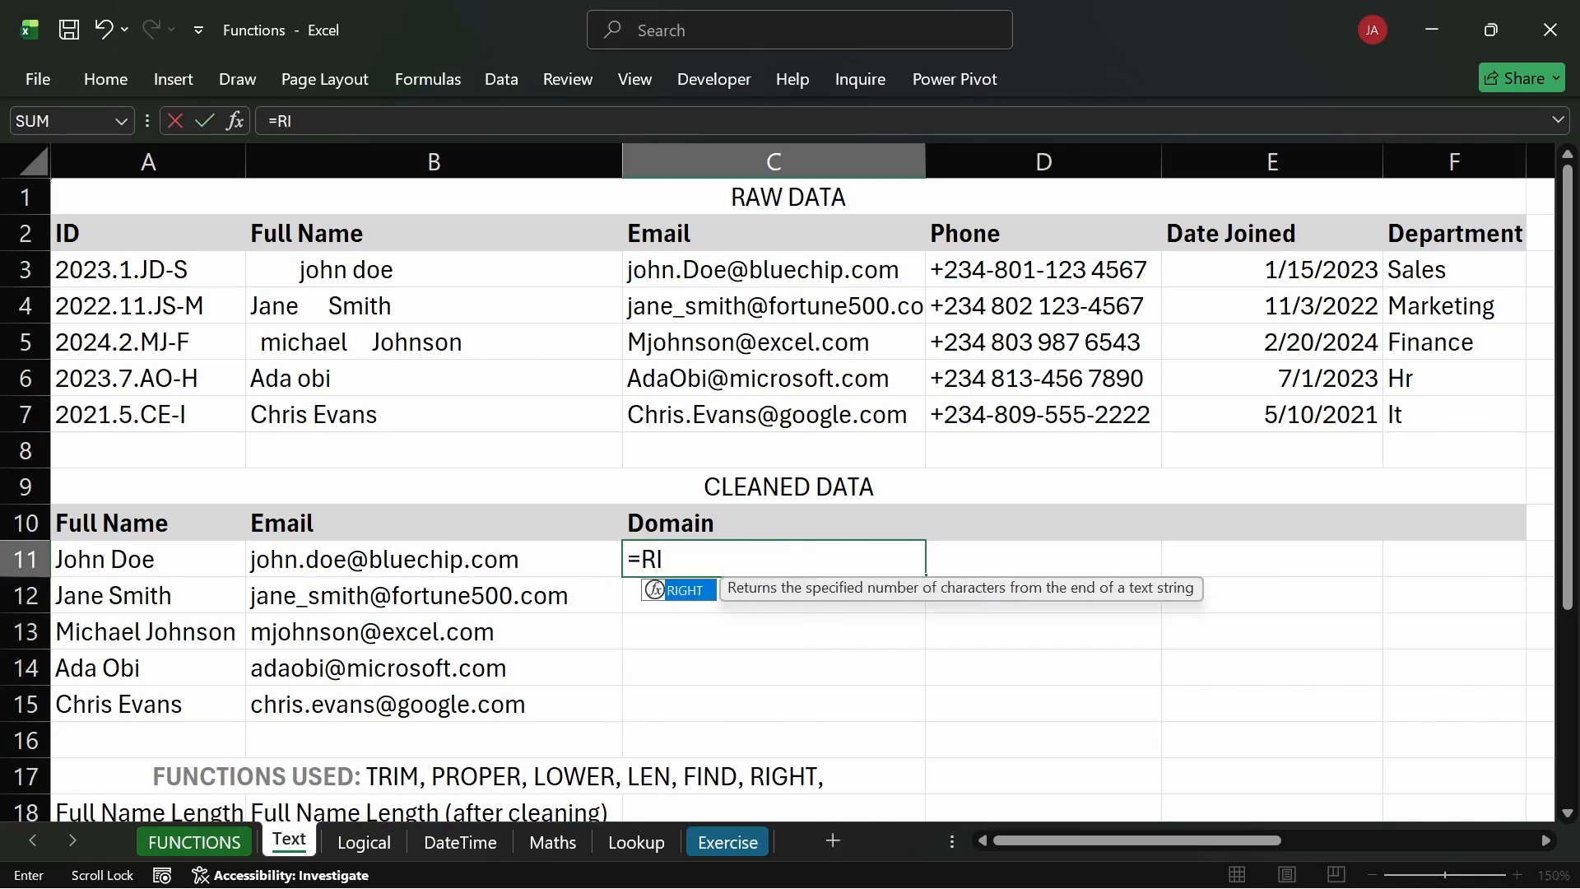
text(GHT()
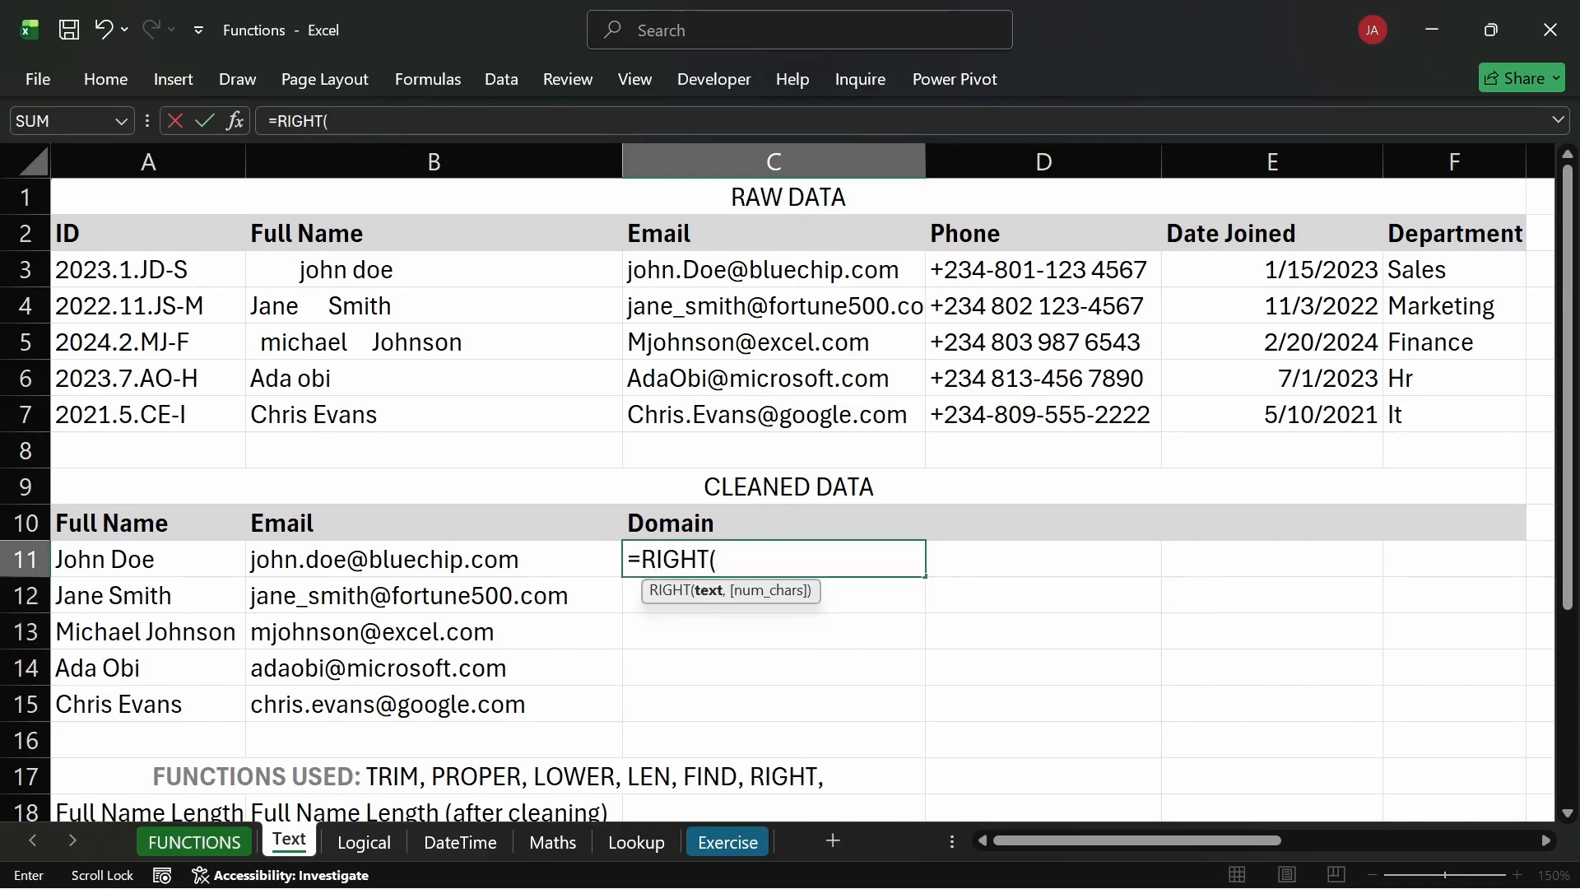
click(836, 273)
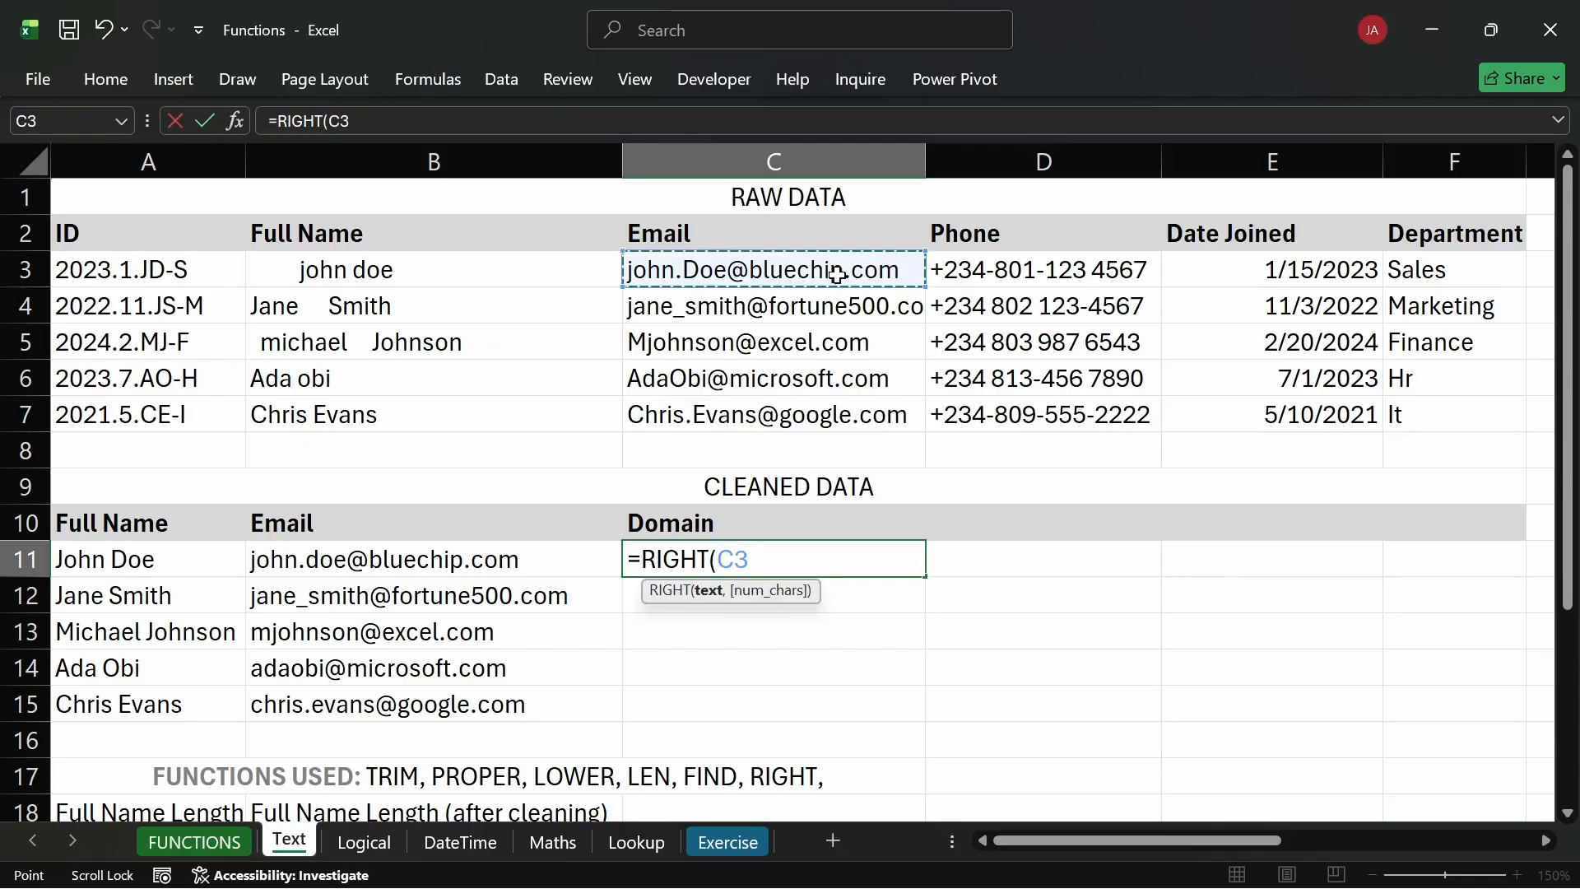
text(,)
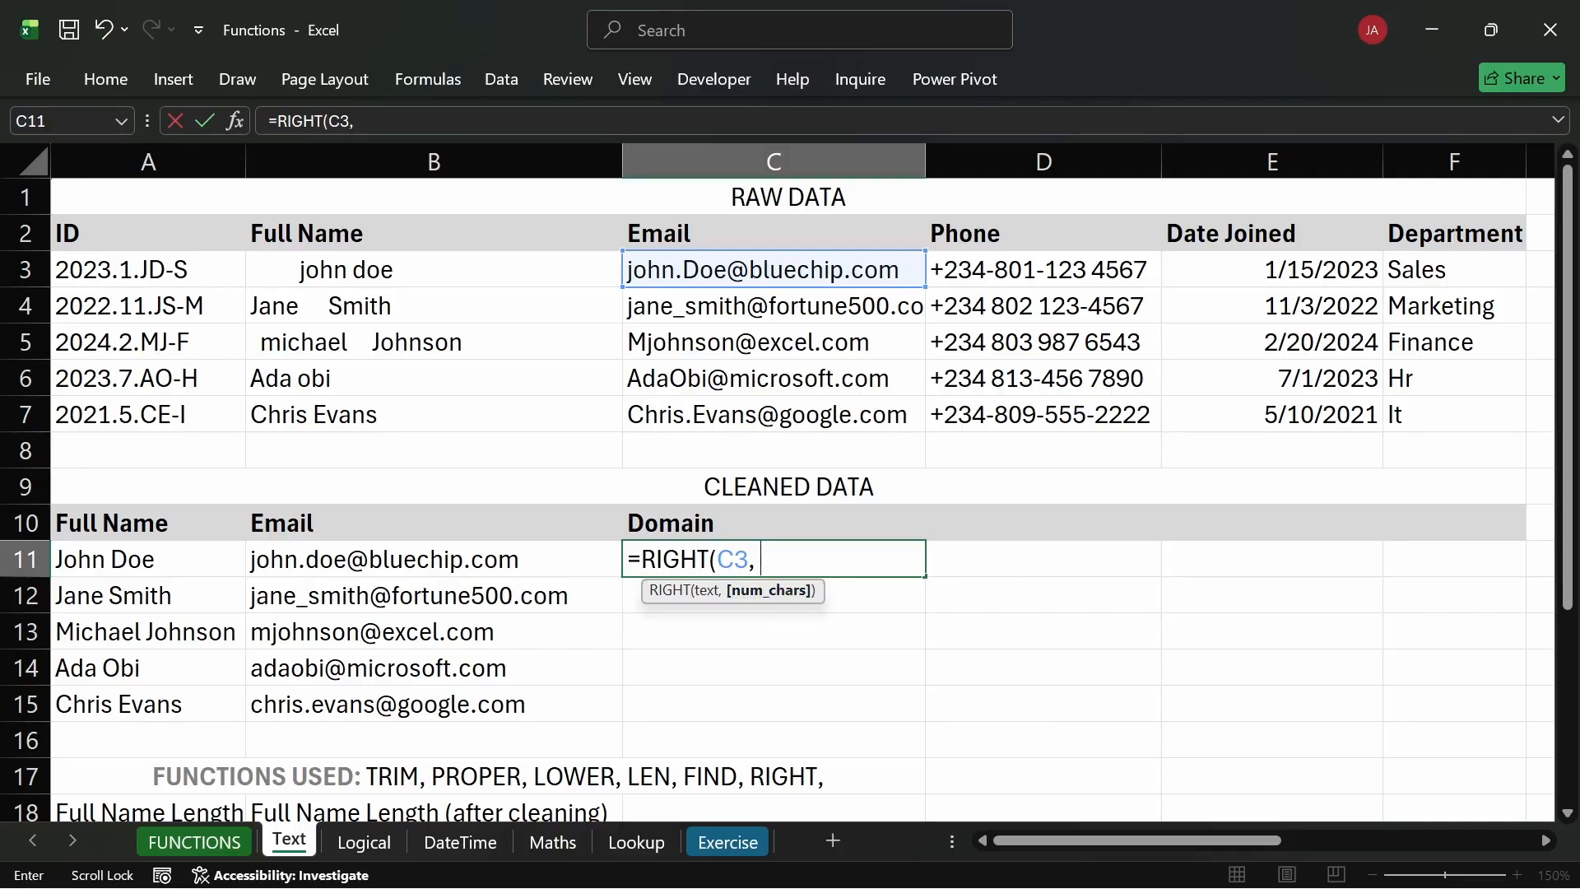
text(LEN()
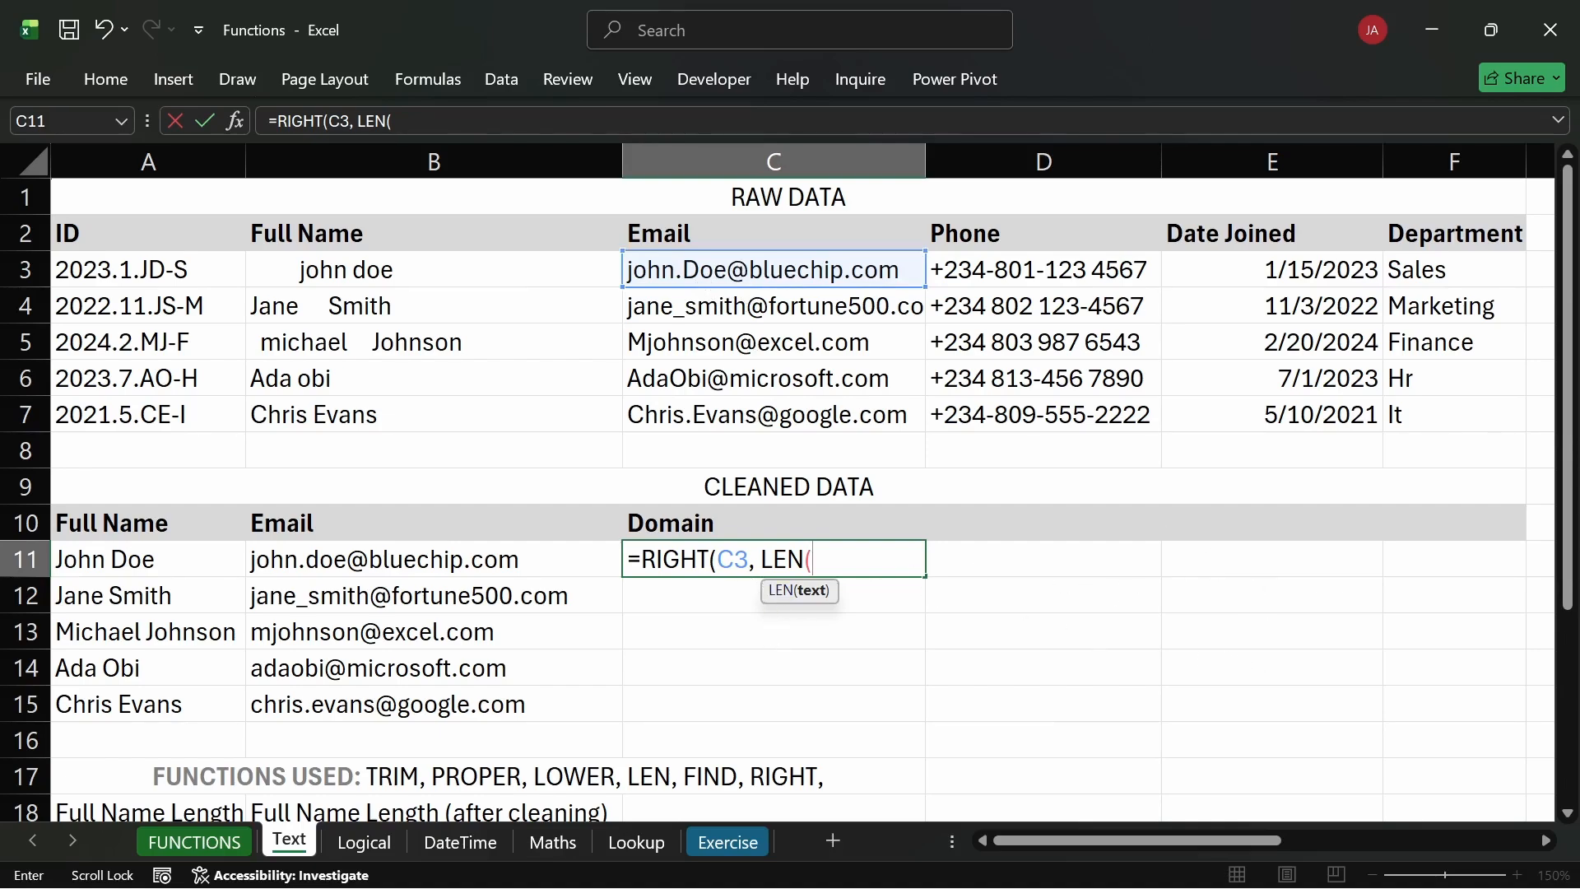
click(735, 272)
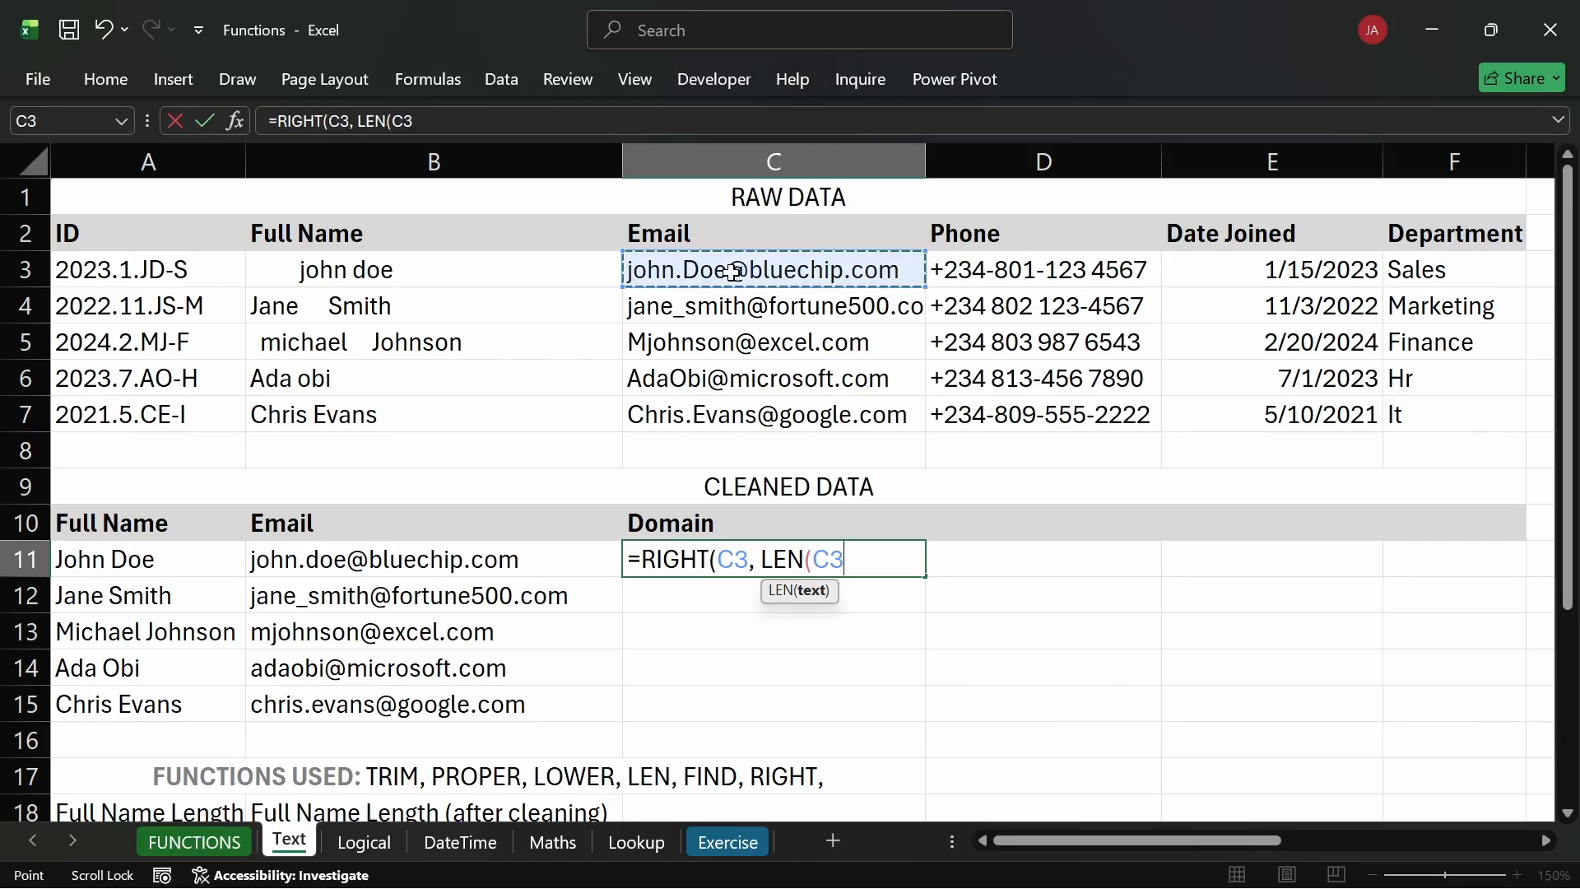
text() -)
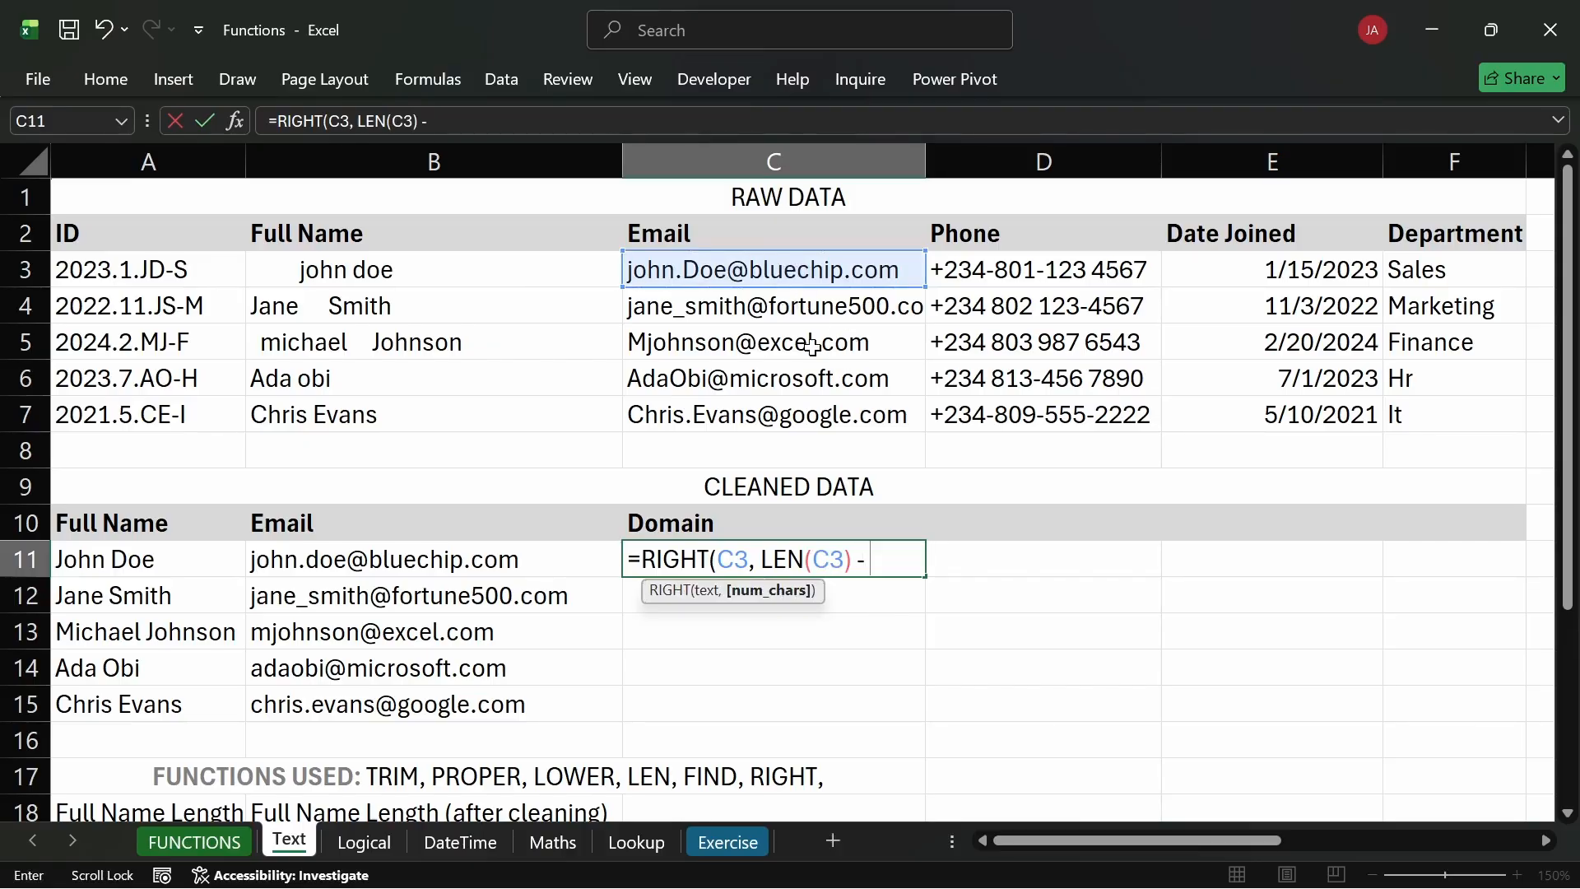
Complete C11's RIGHT formula by subtracting FIND("@",C3) from the length, check its arguments, and enter it.
text(FIN)
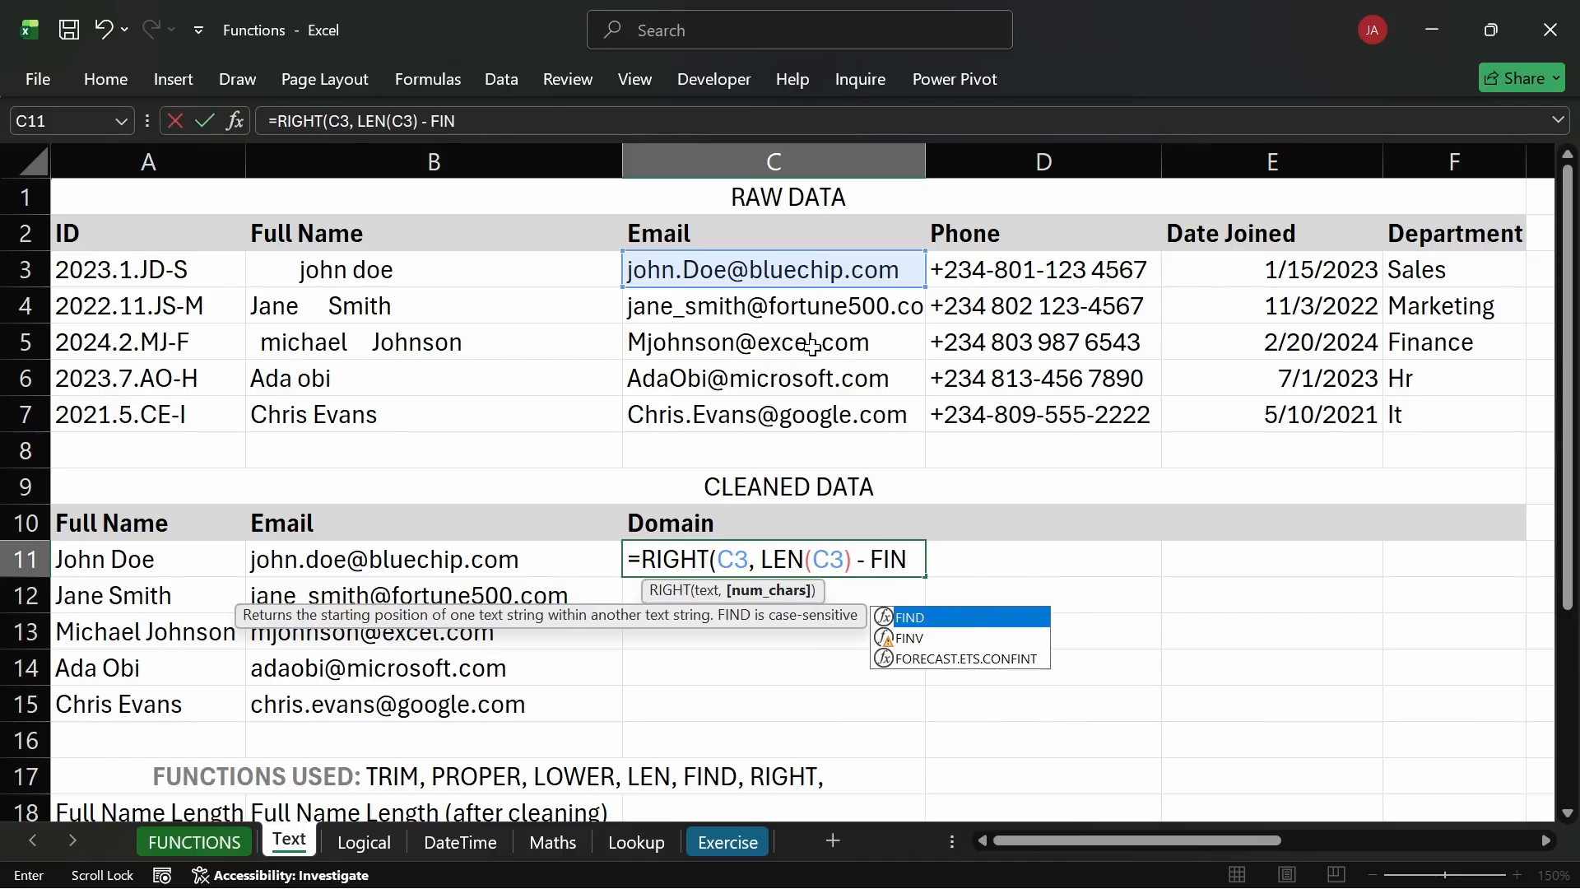
key(Tab)
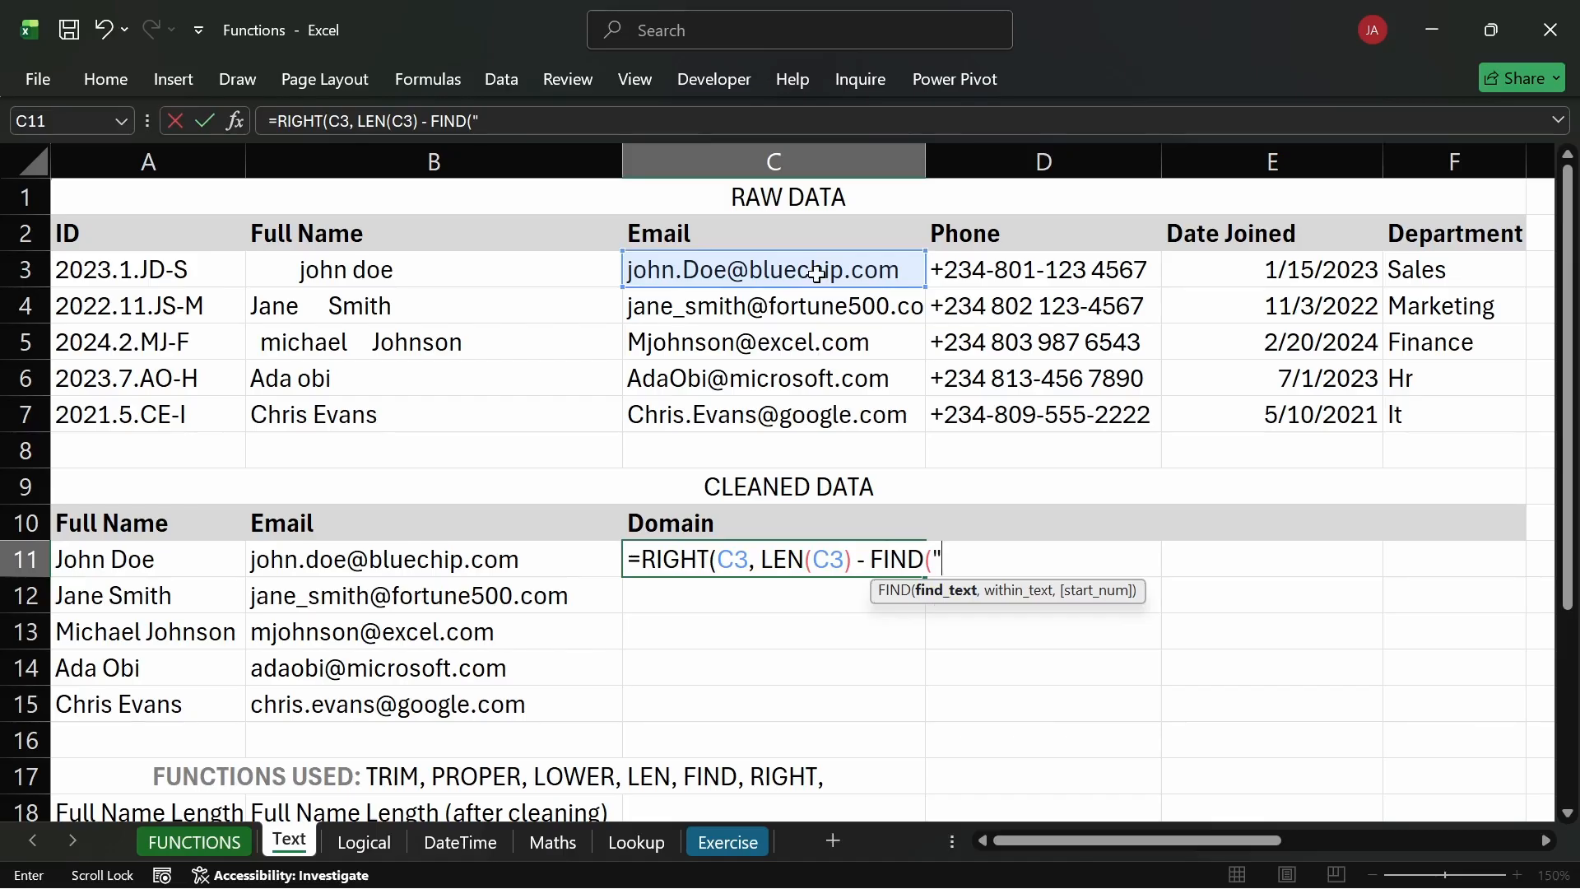
text(@",)
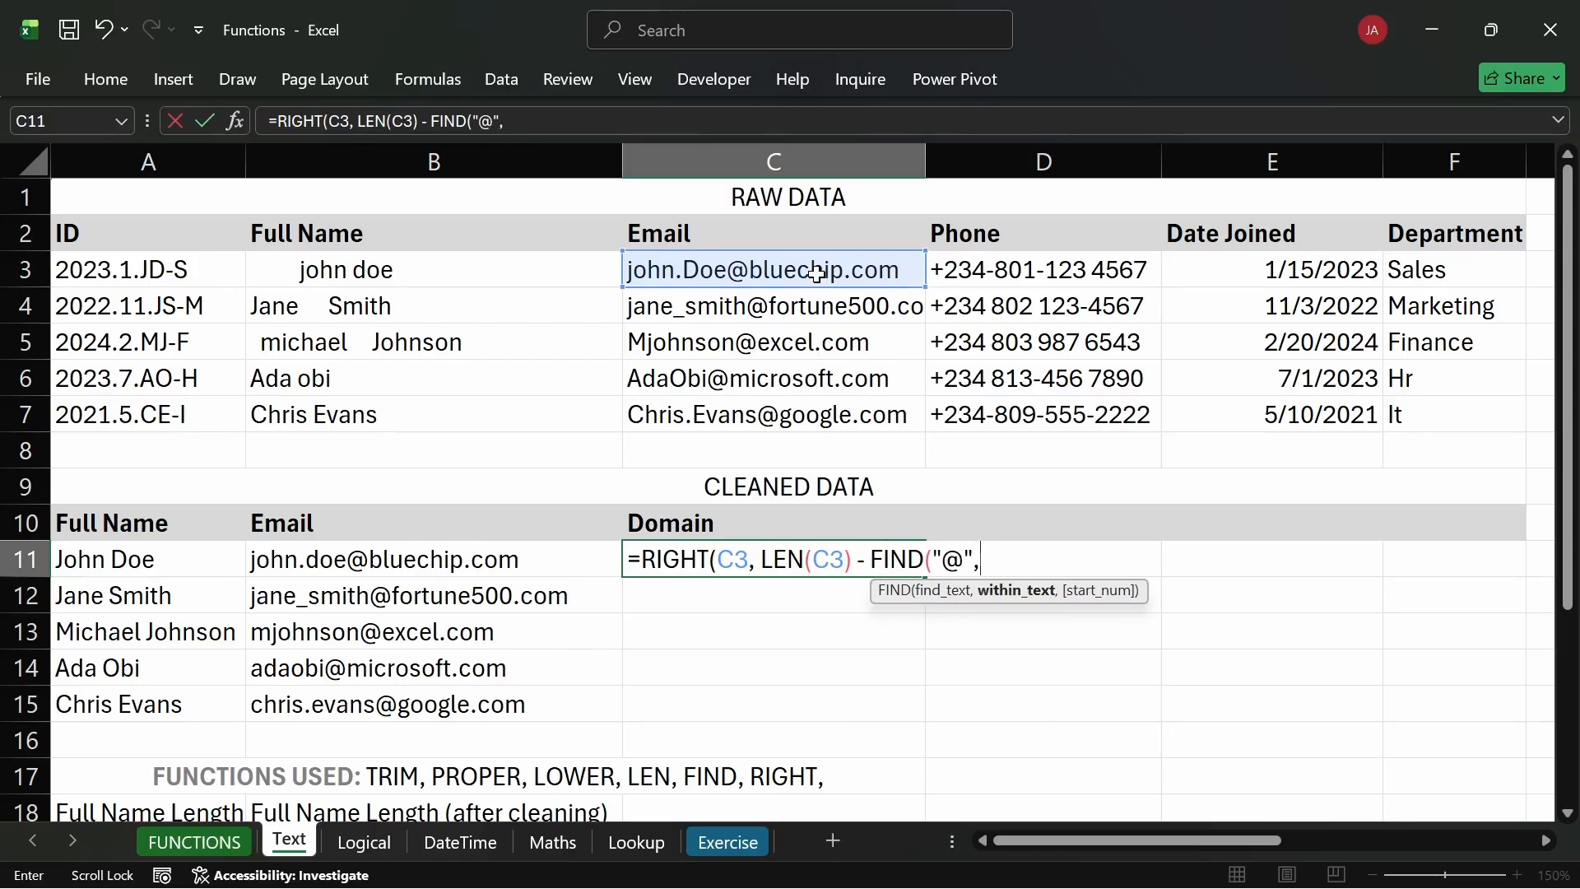
click(817, 275)
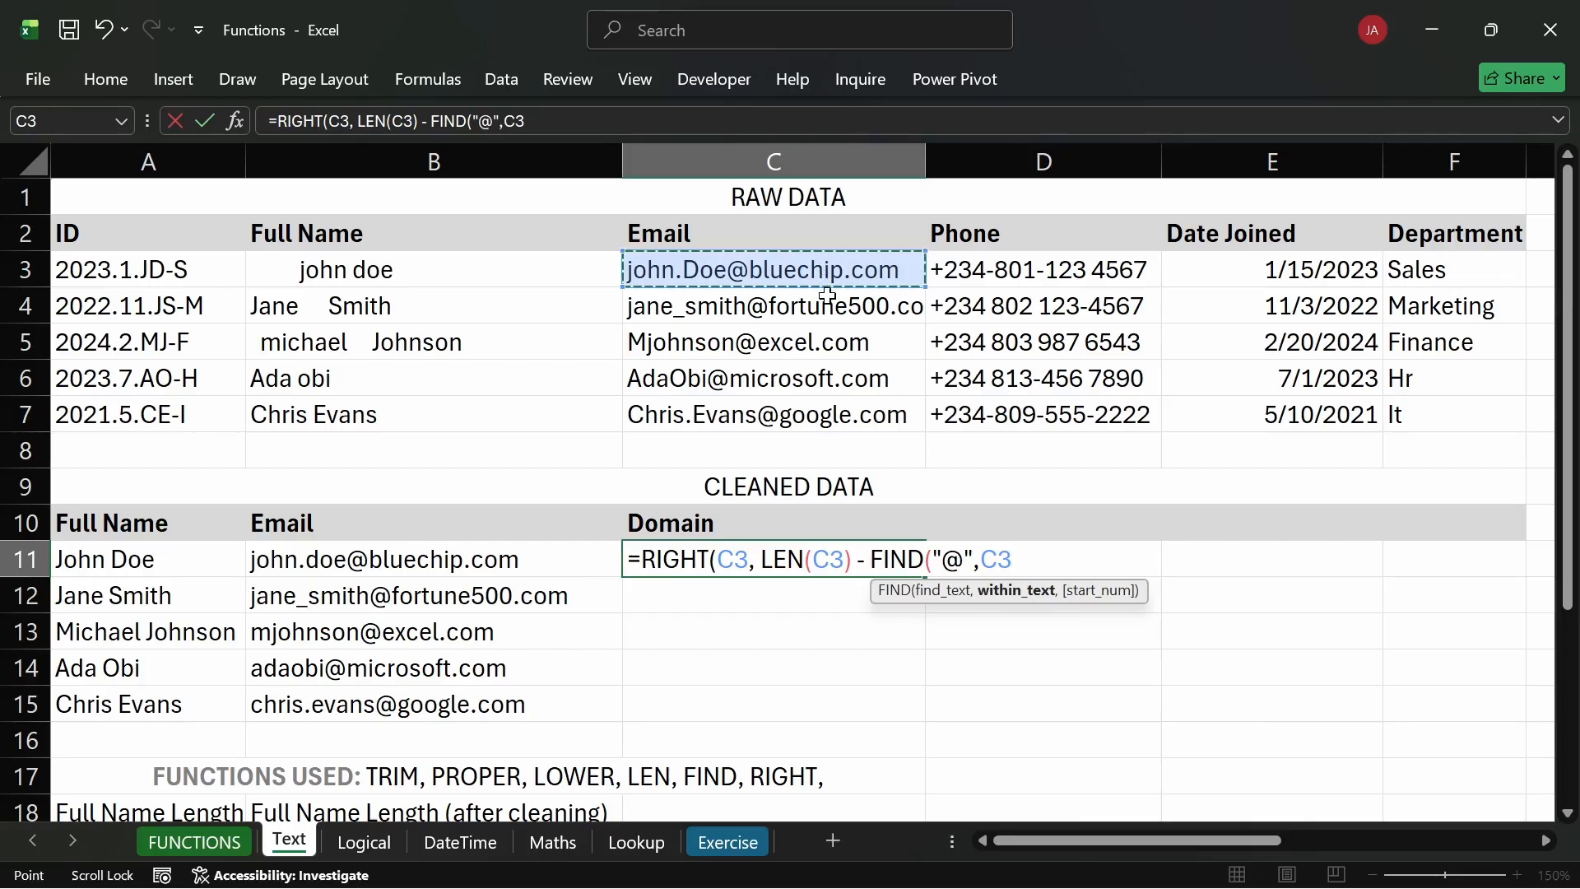
text())
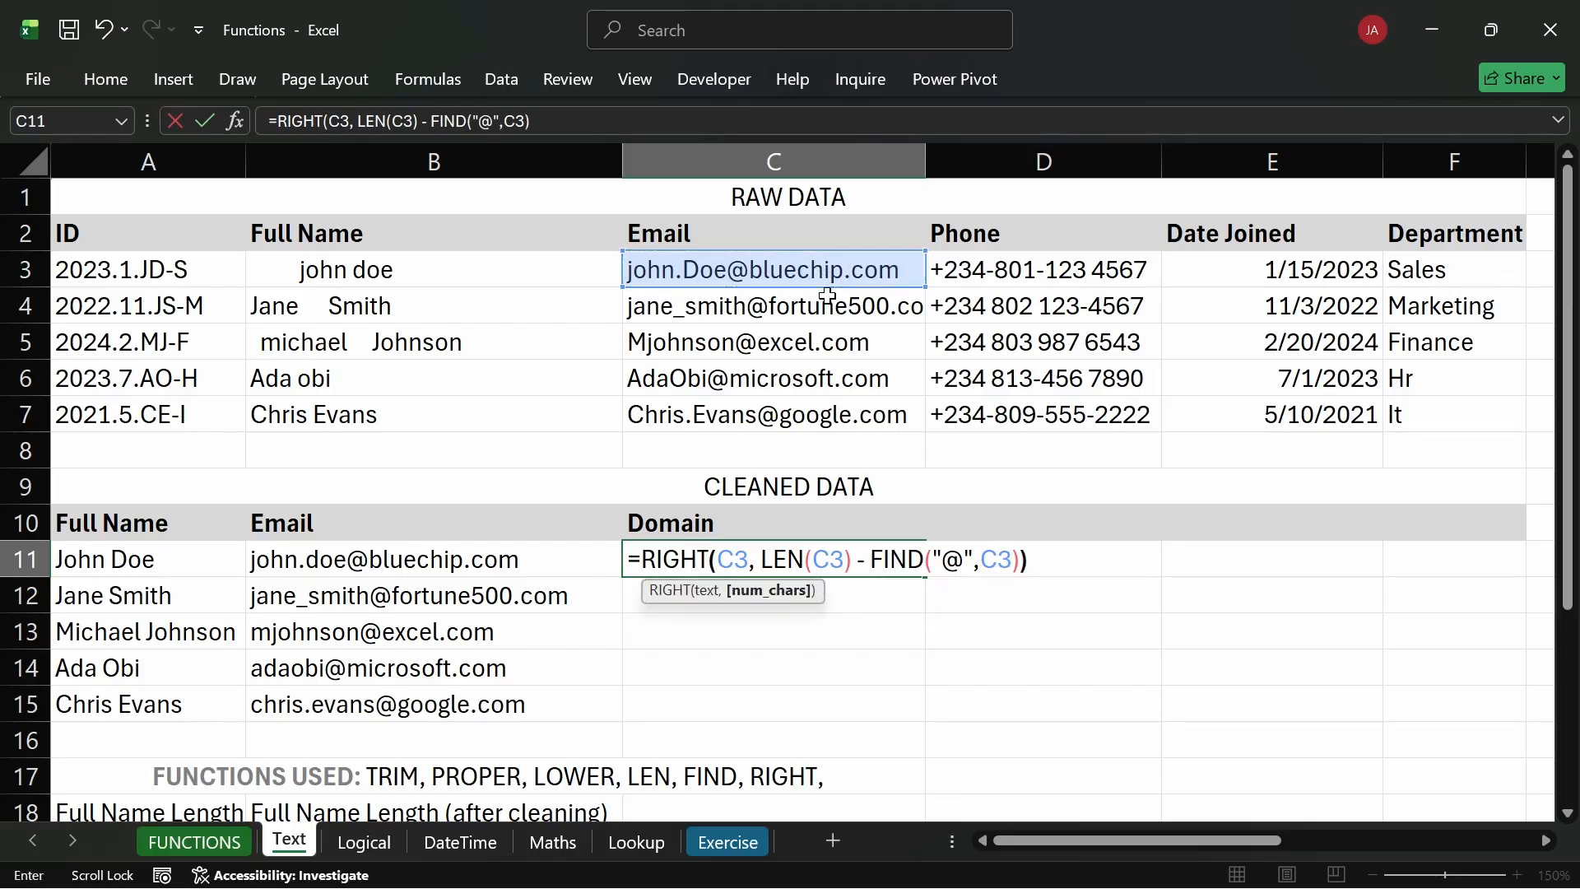
text())
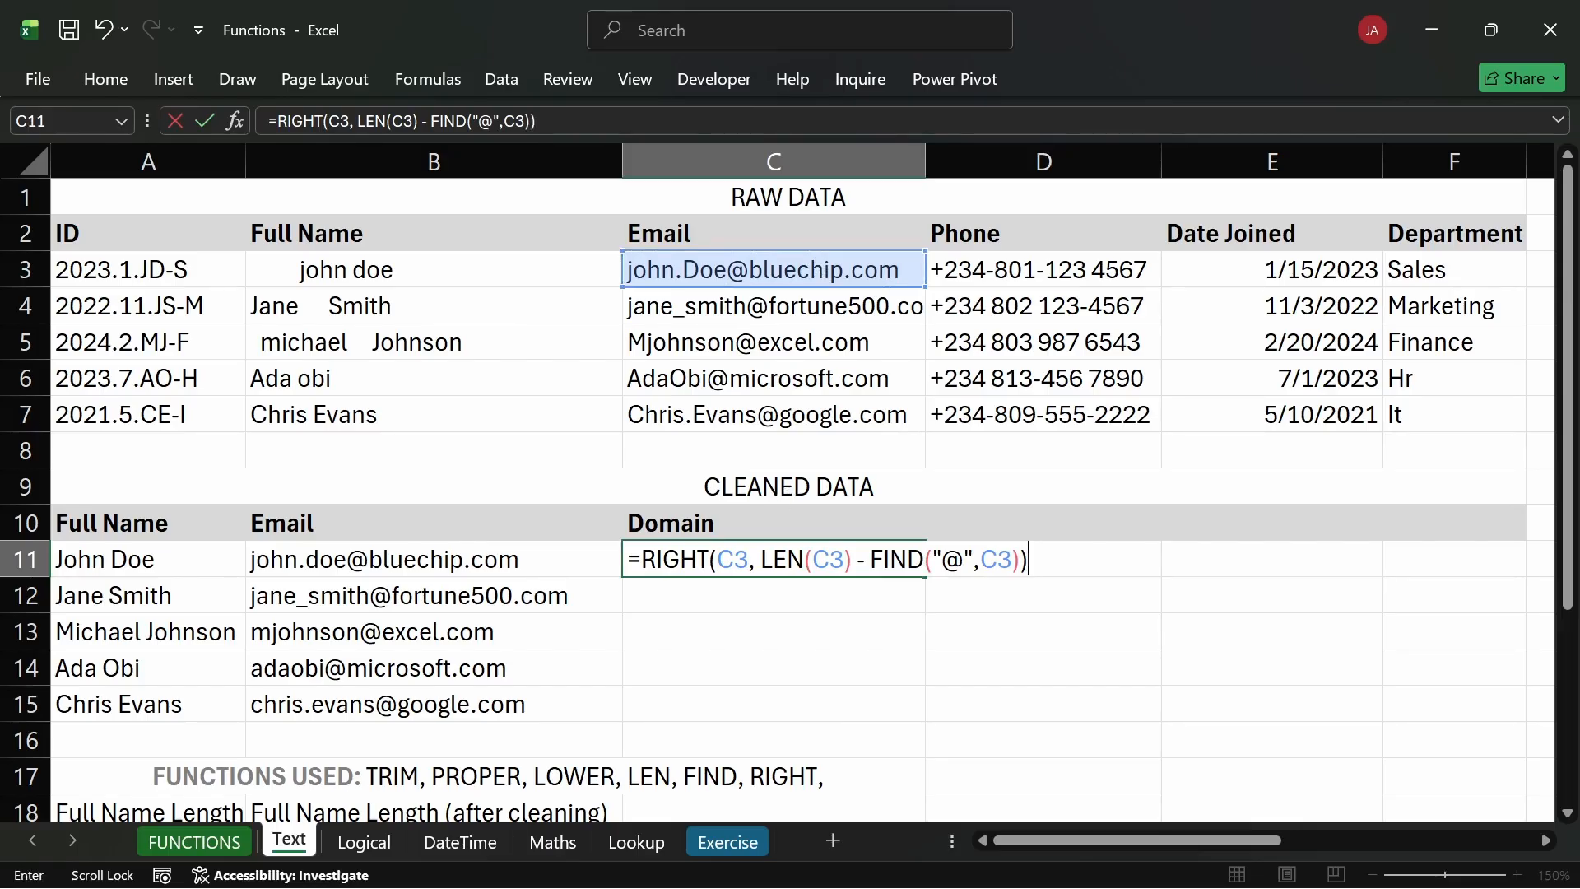
drag(748, 560, 710, 559)
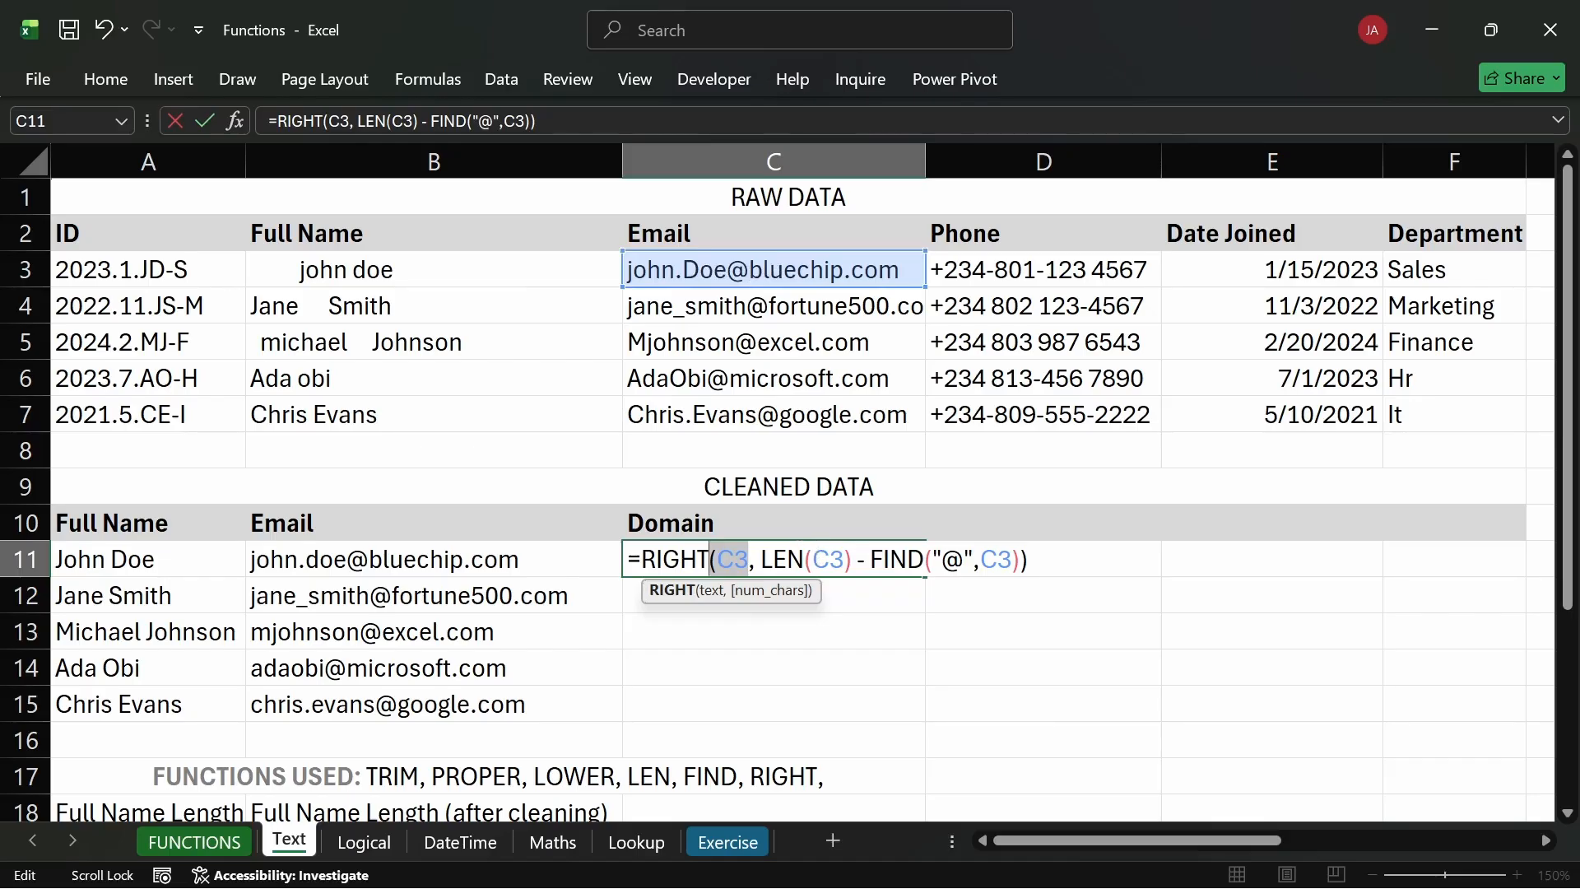
click(762, 560)
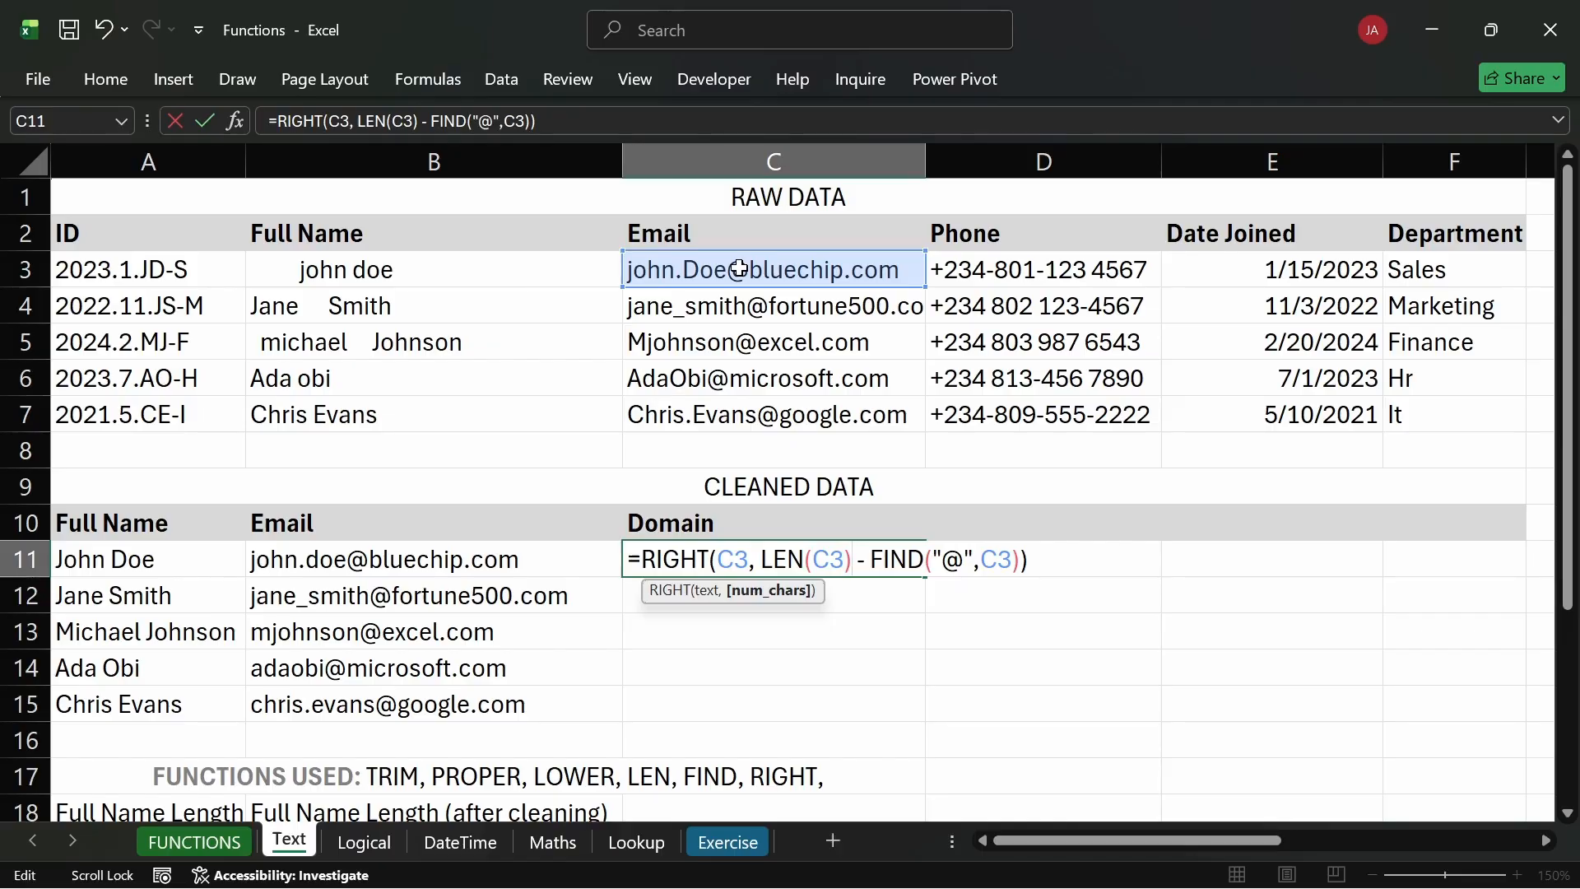
key(Return)
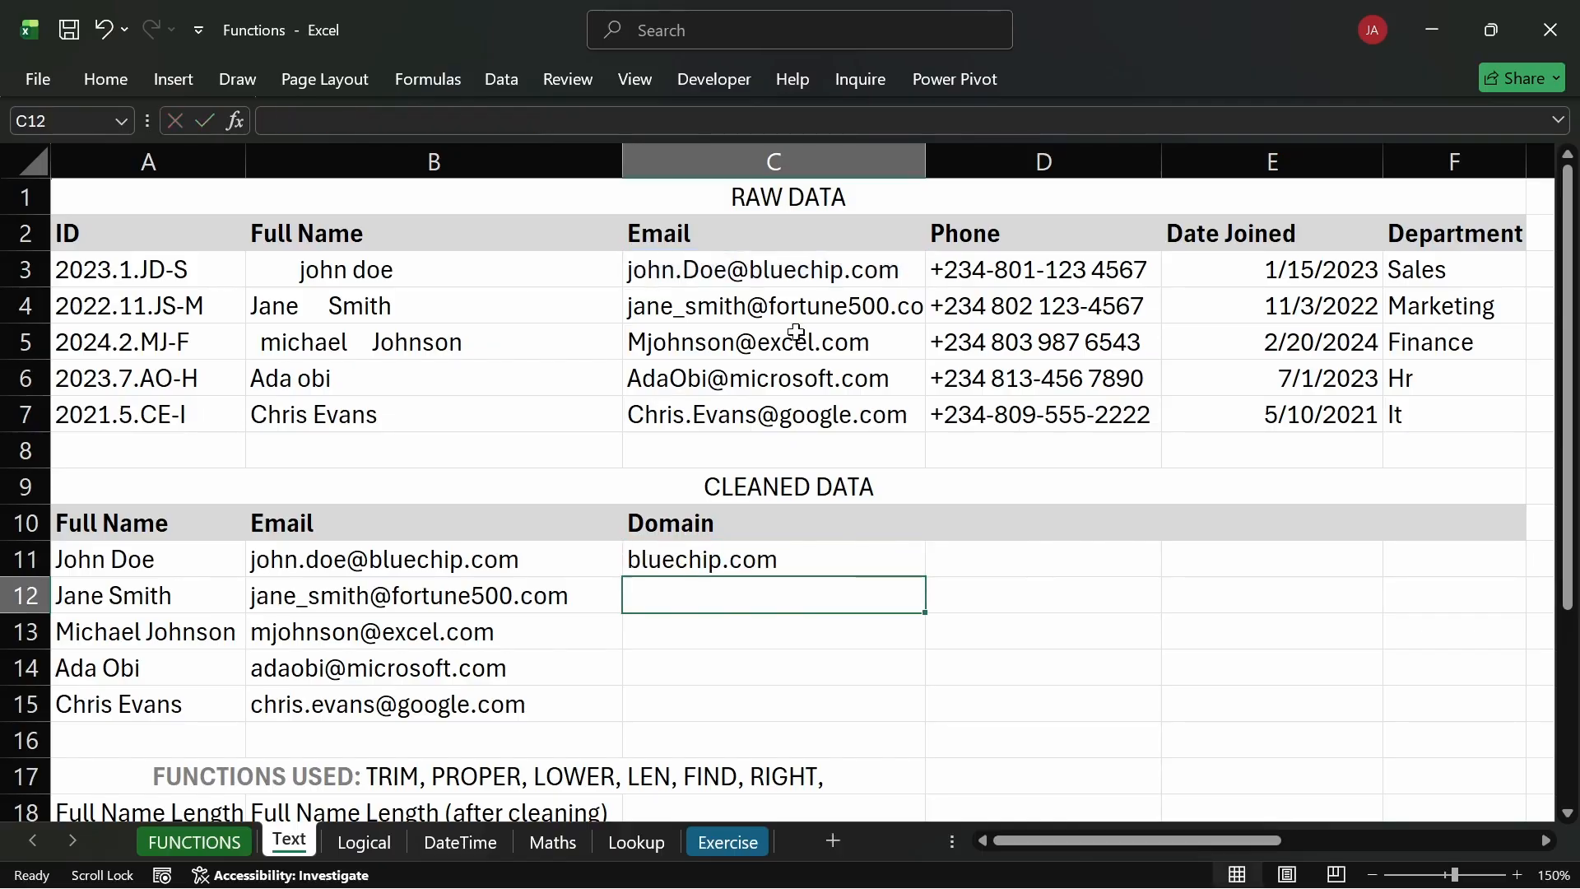
Fill C11's domain formula down to C15.
click(897, 559)
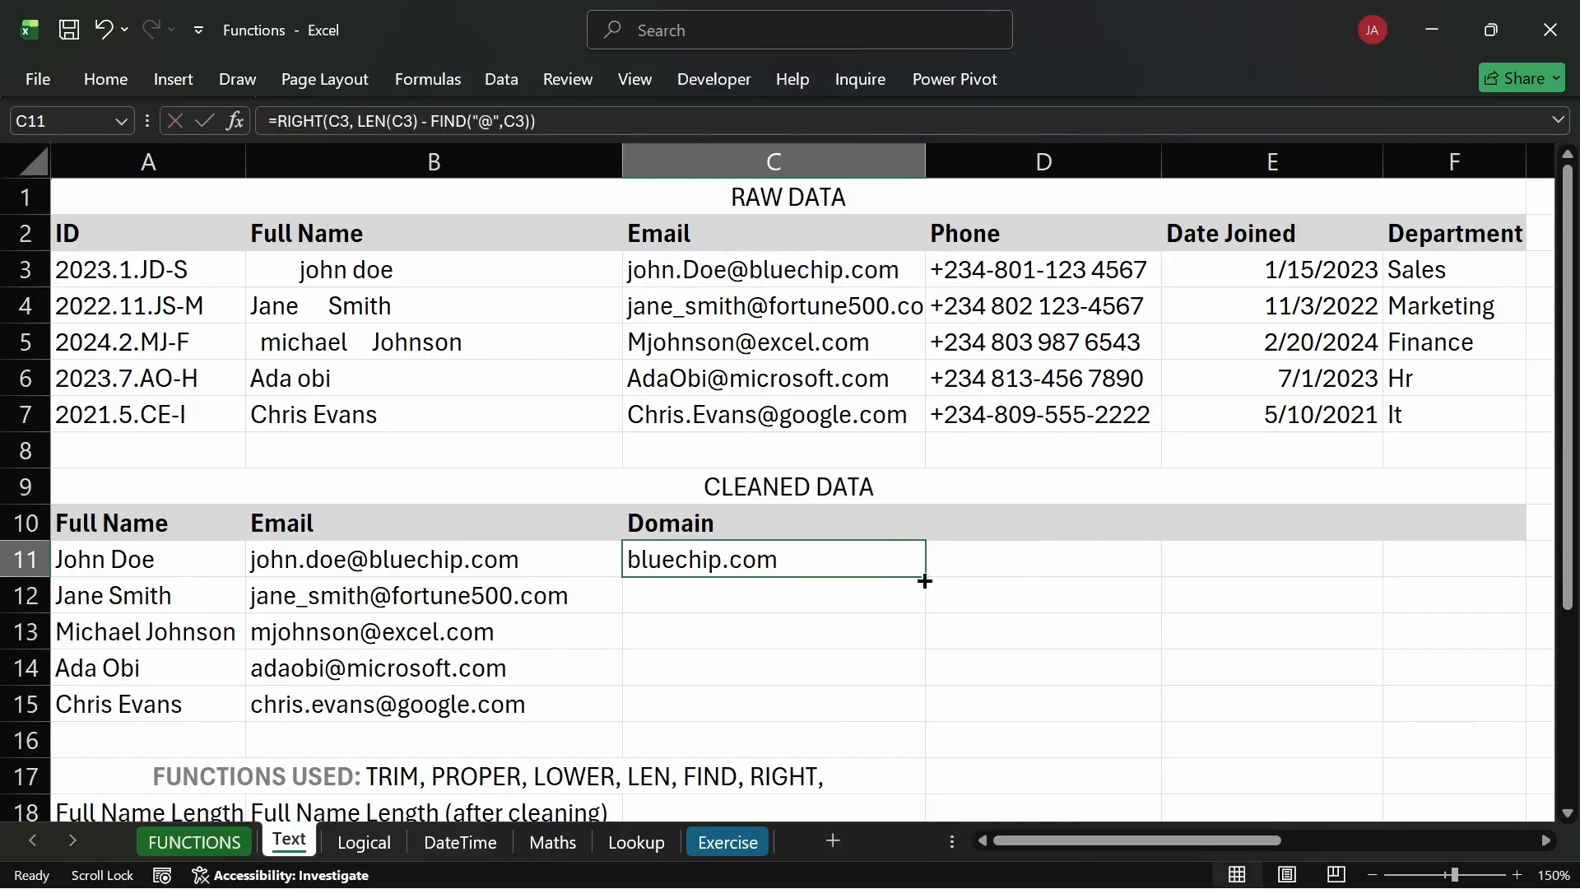
double_click(925, 576)
click(980, 578)
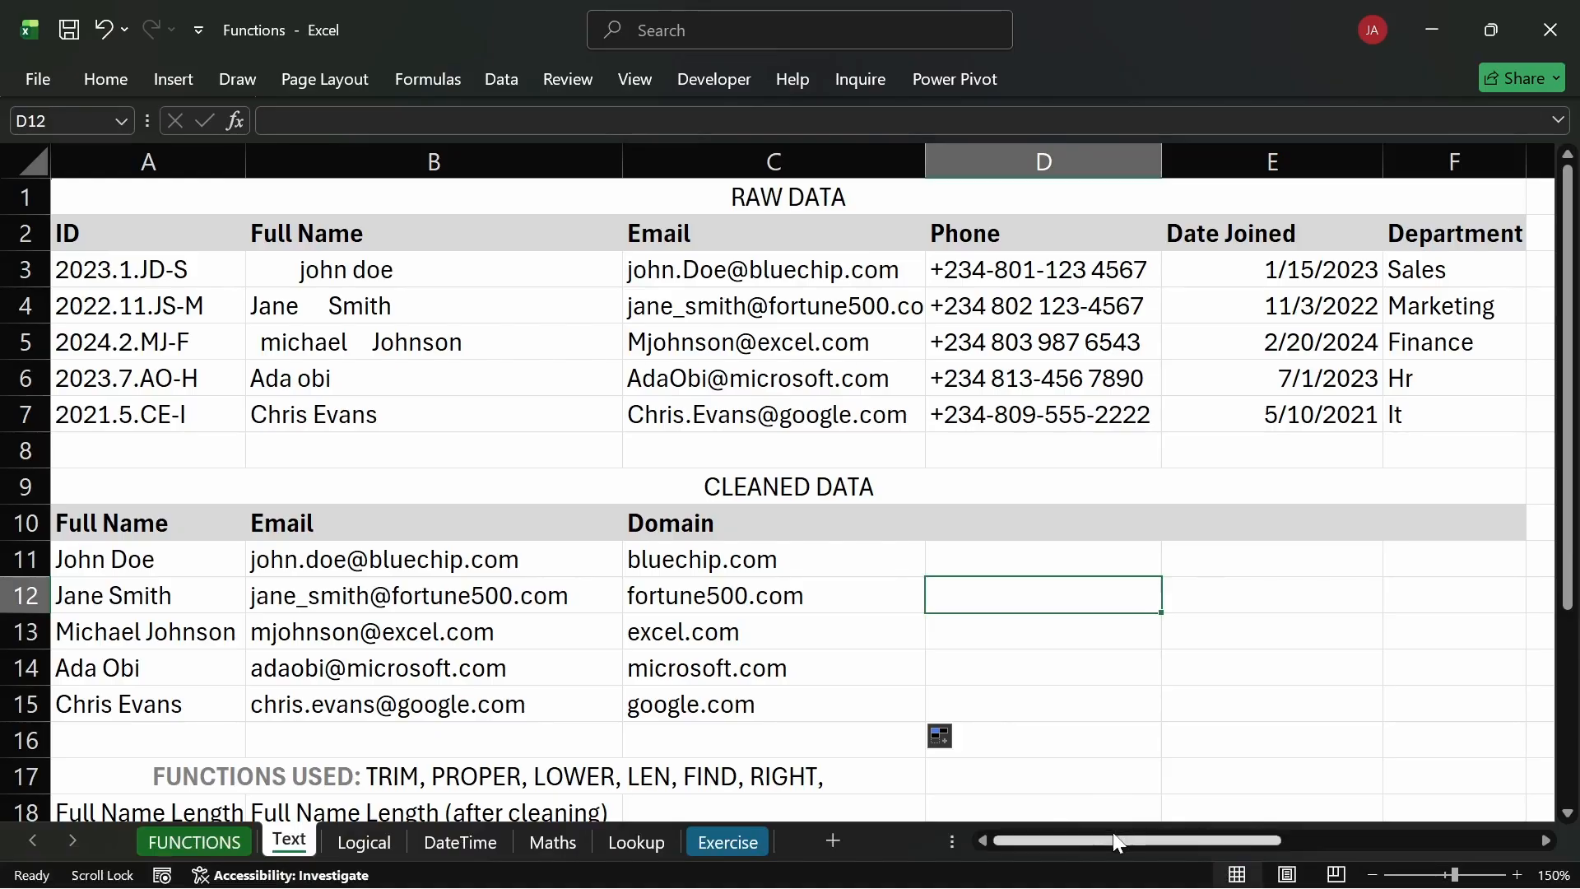
Mark task 3 in H5, about standardizing emails and extracting the domain, as done with a green font colour.
drag(1114, 840, 1295, 819)
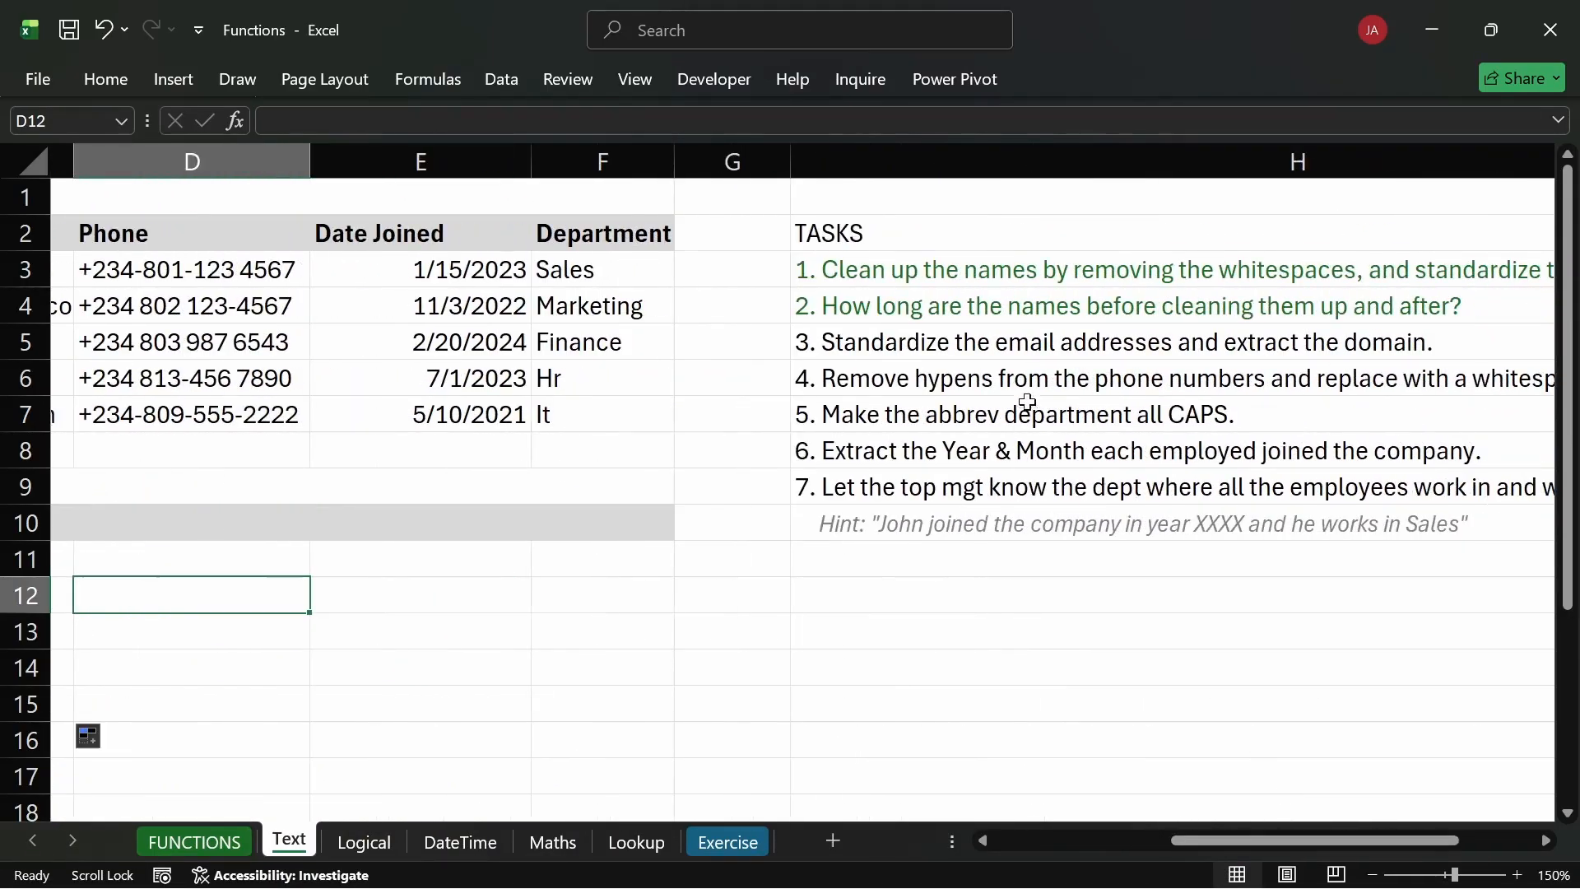
click(948, 339)
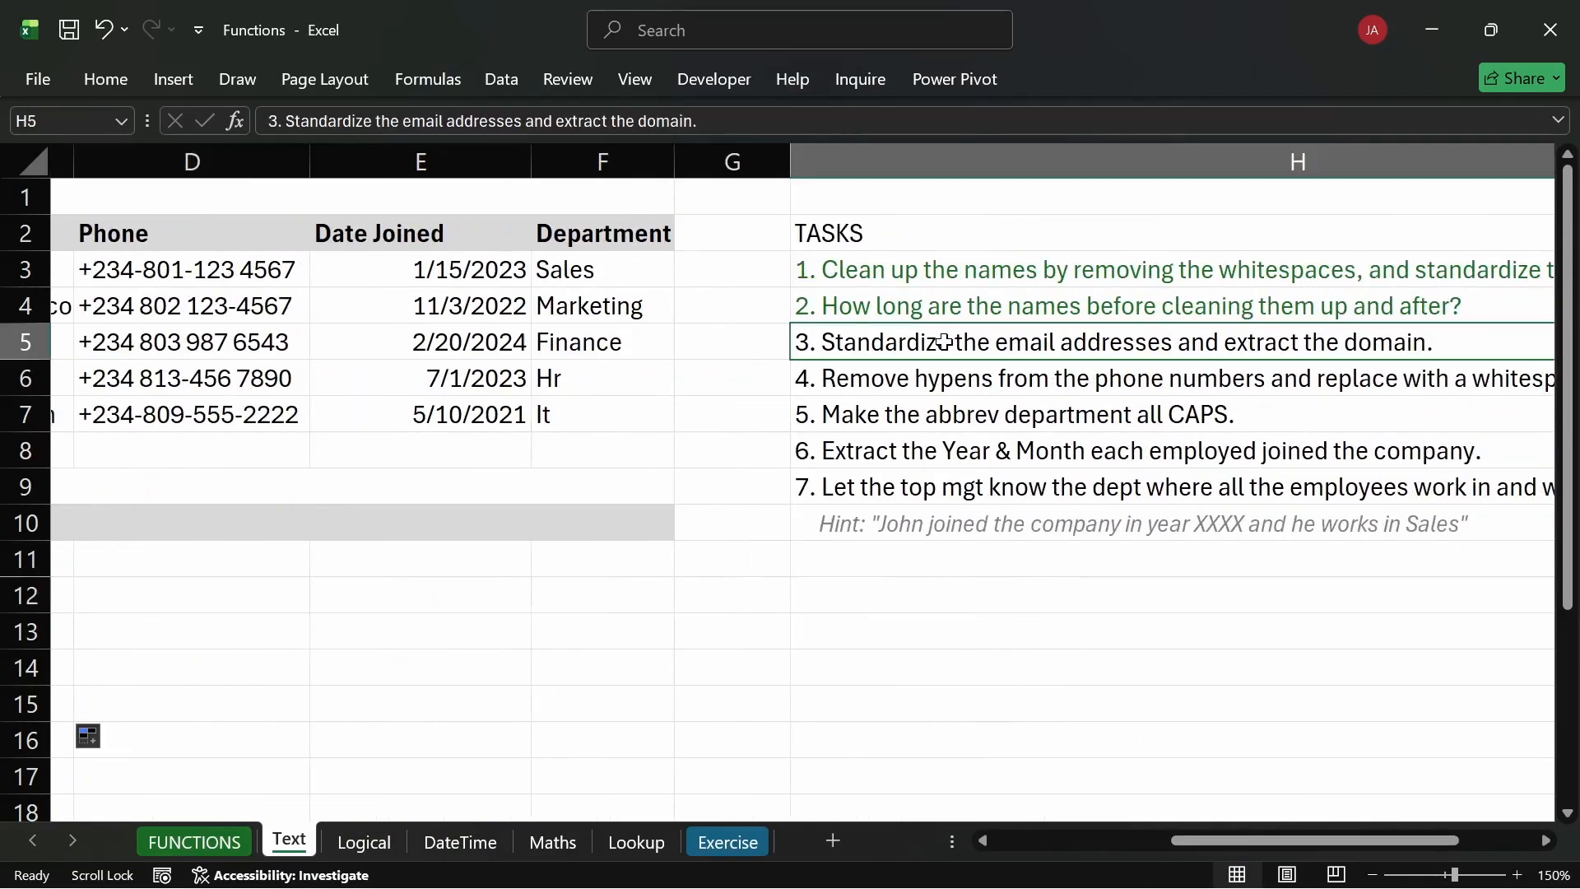
click(126, 79)
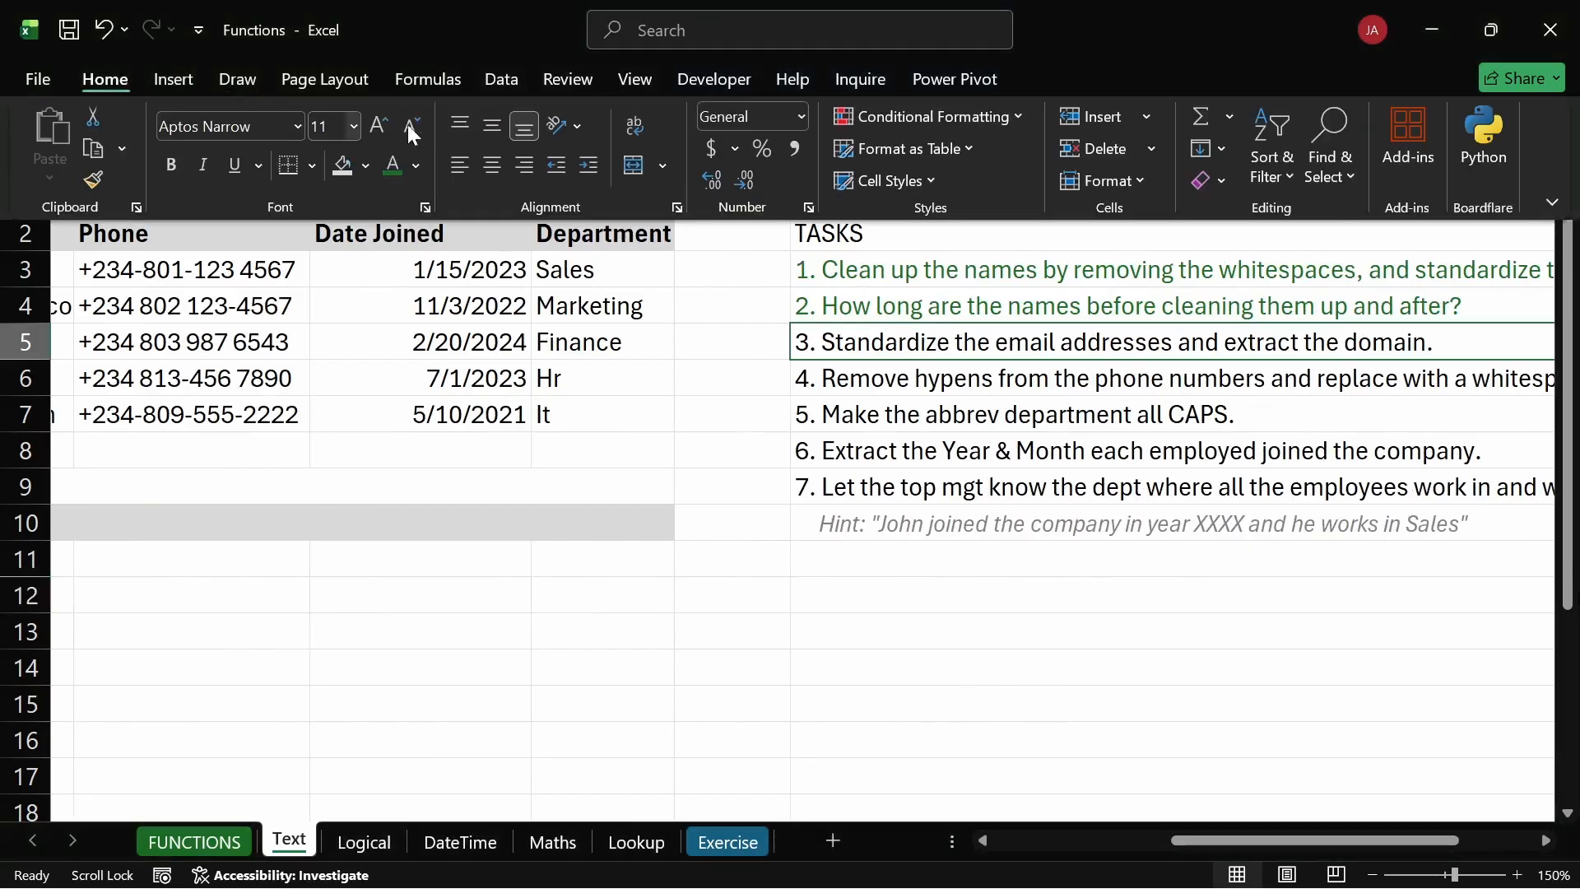
click(394, 167)
click(643, 644)
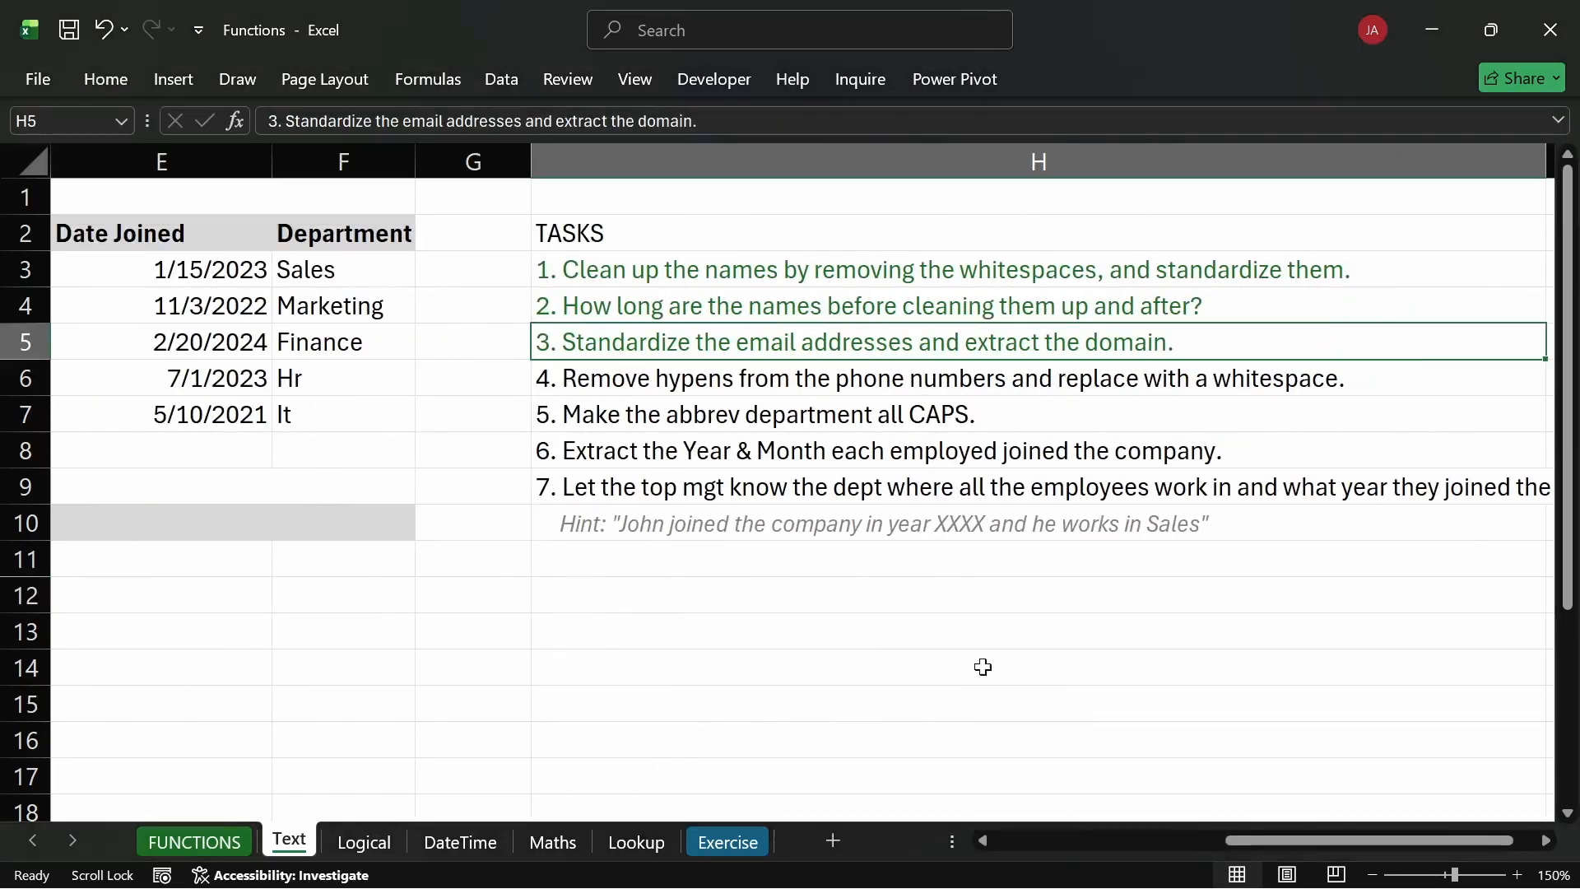
drag(1220, 842, 1094, 846)
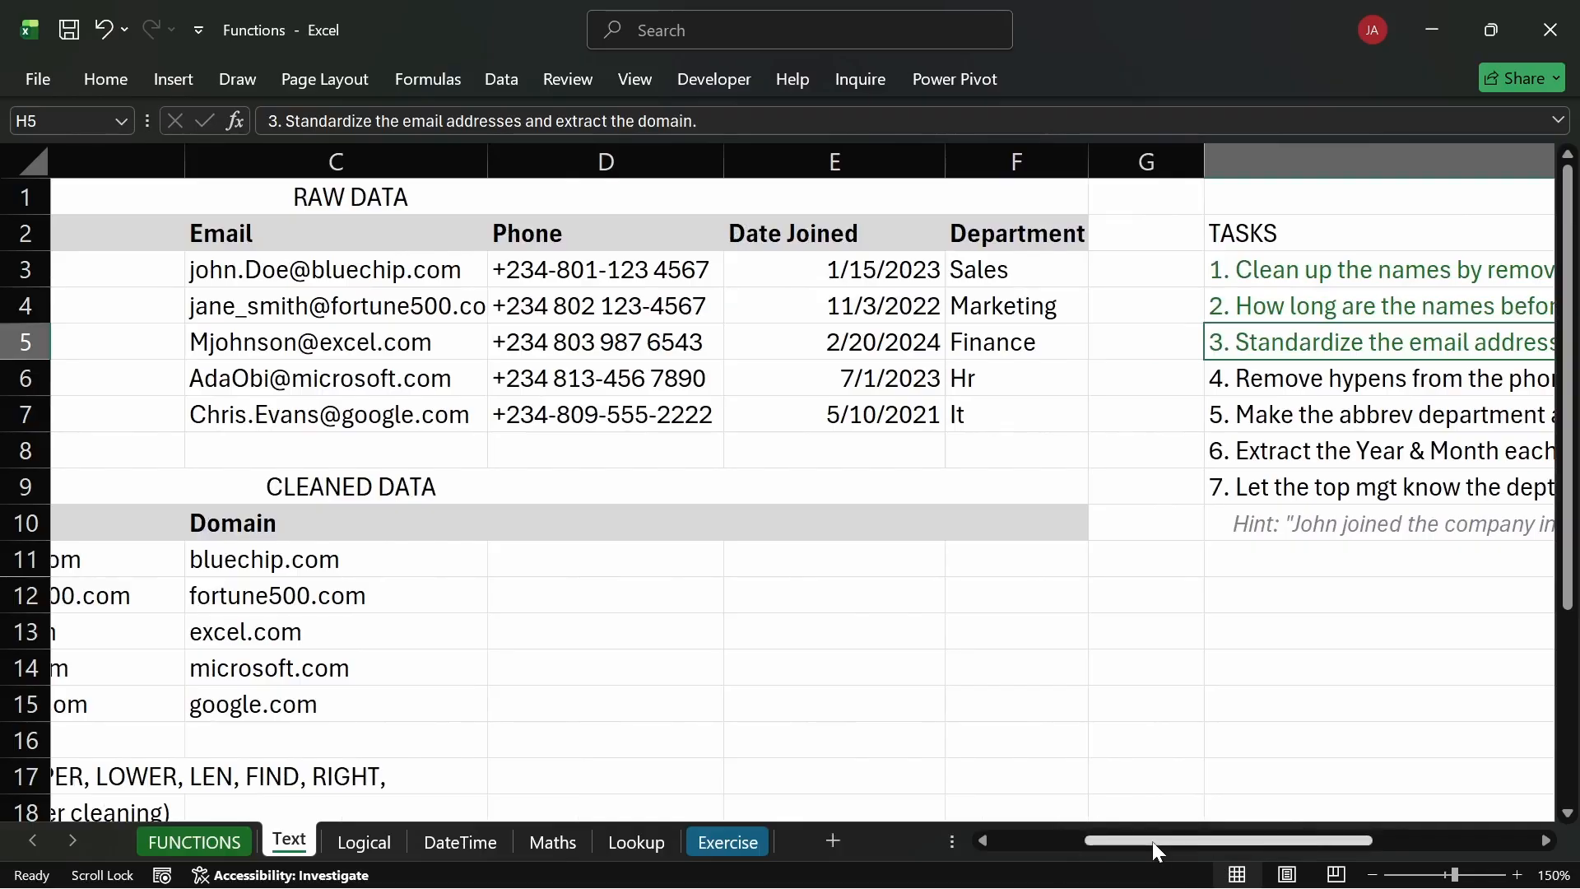
Review task 4 about the phone numbers and add the header Telephone in D10 of the cleaned data table.
drag(1152, 841, 1225, 841)
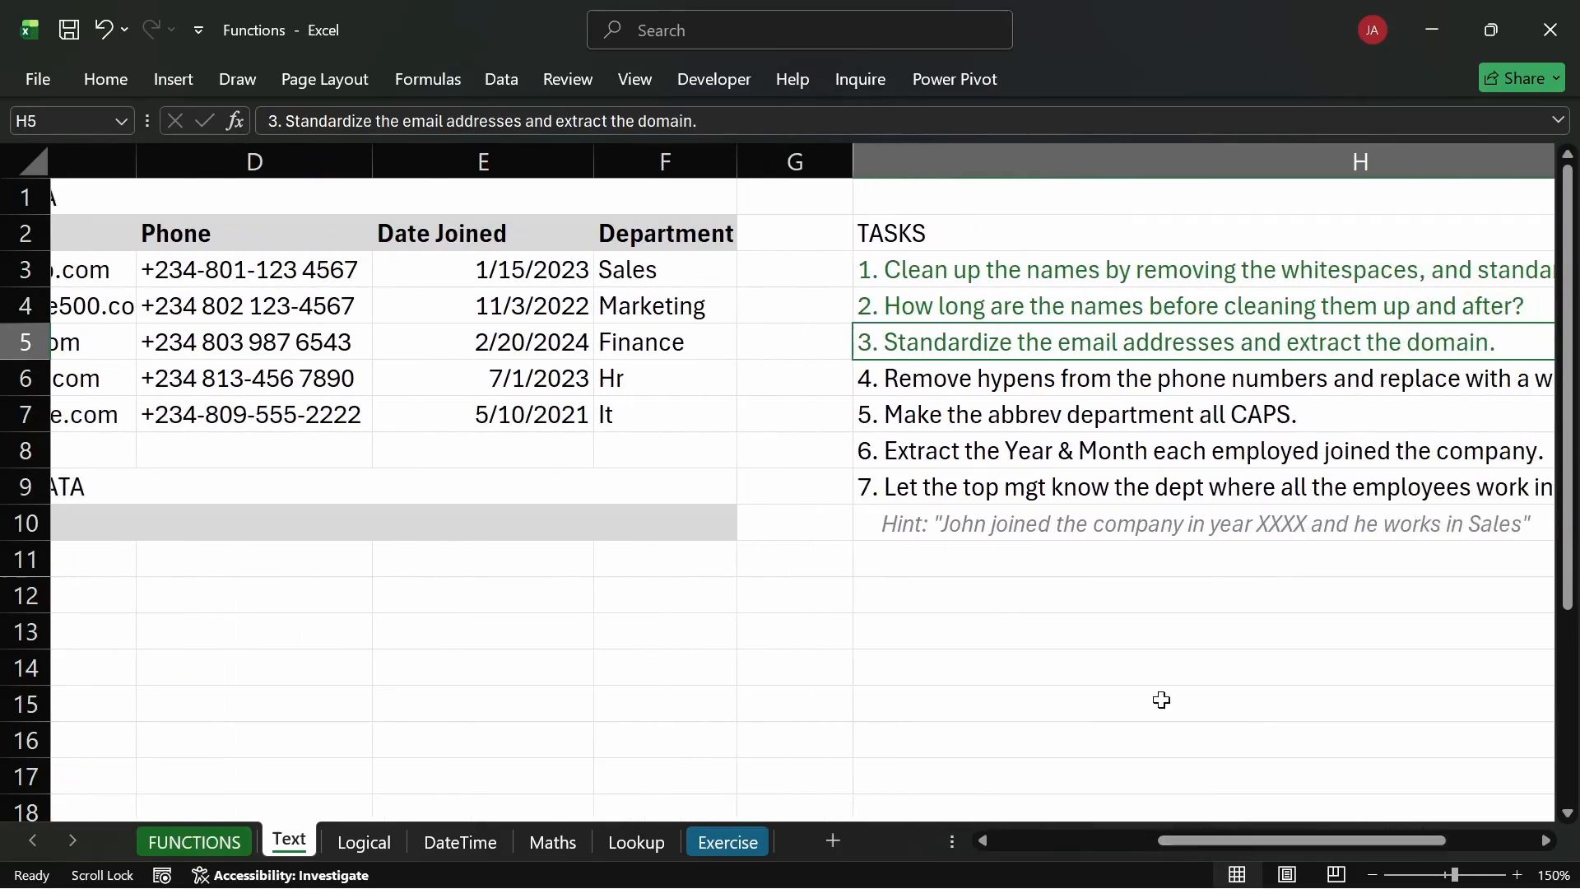
click(917, 380)
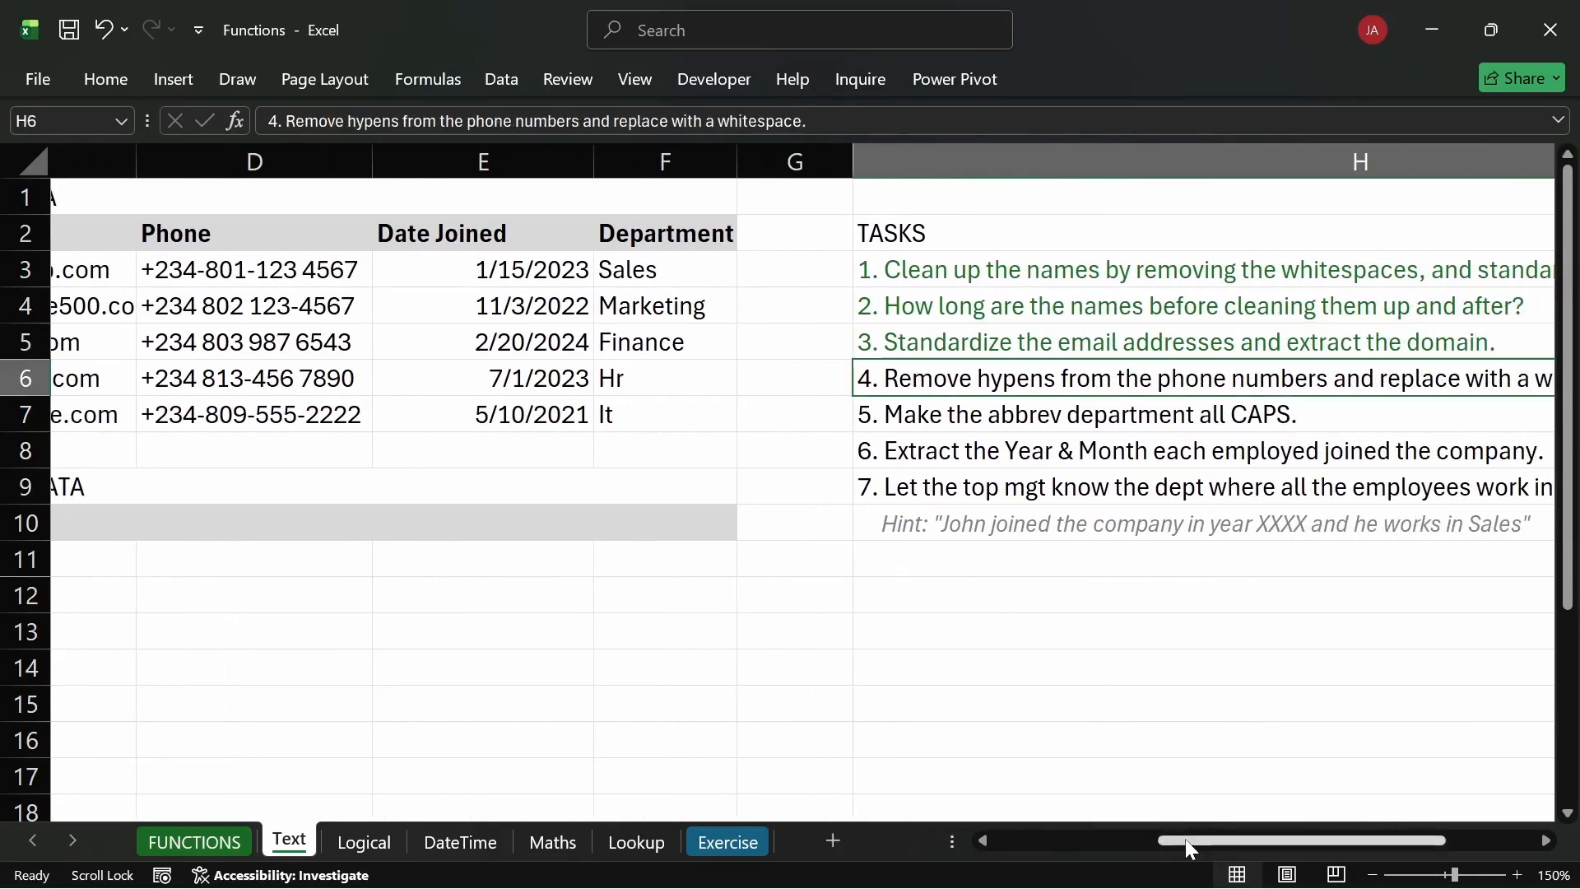
drag(1186, 840, 1033, 842)
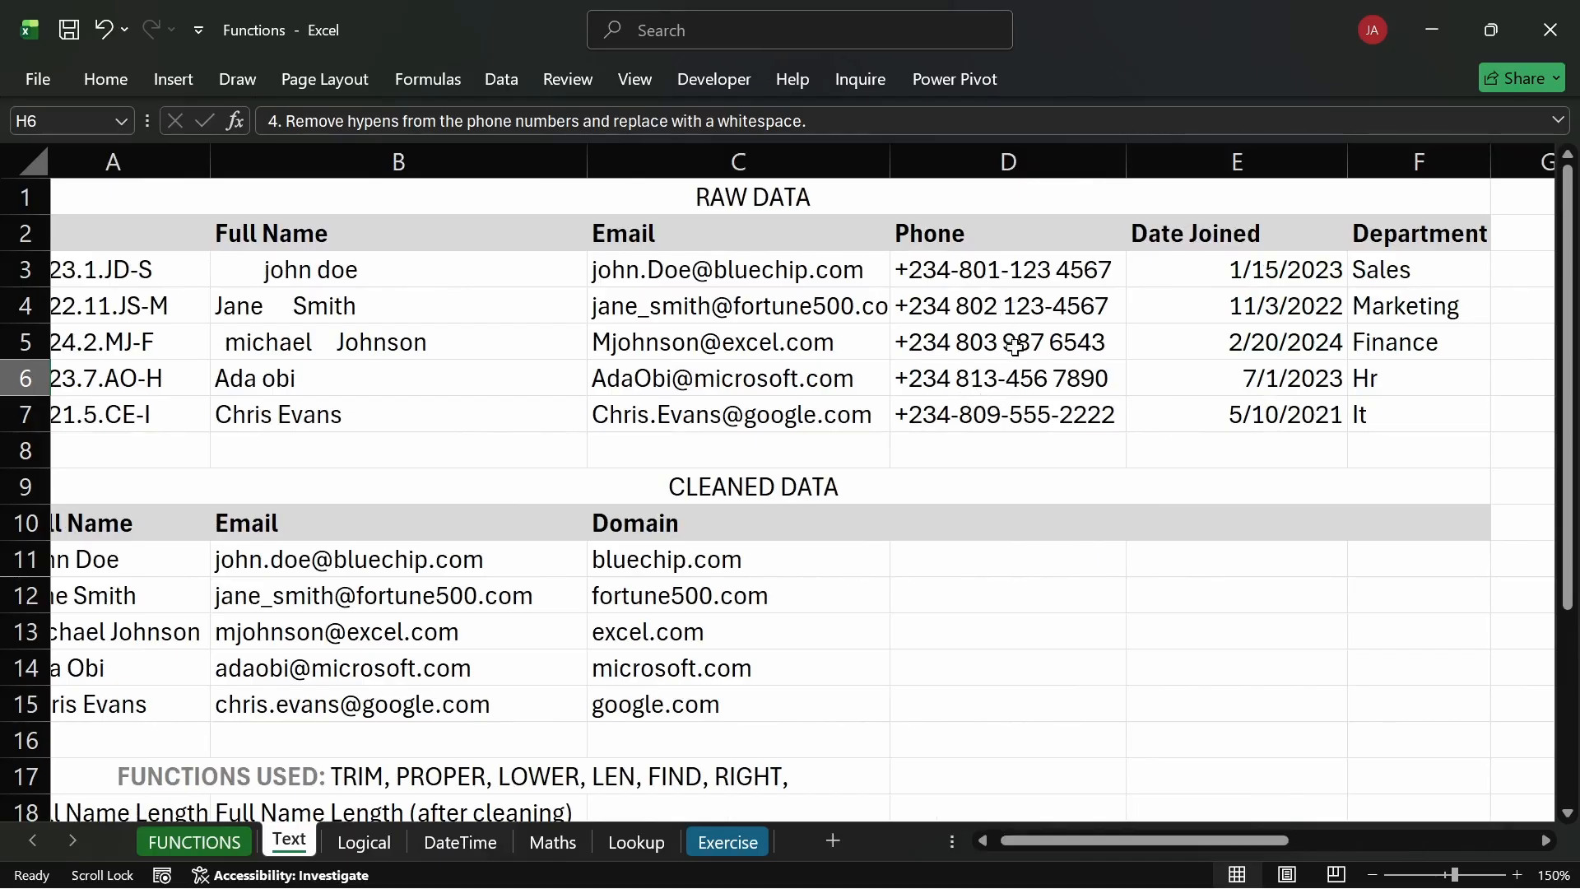
click(1089, 345)
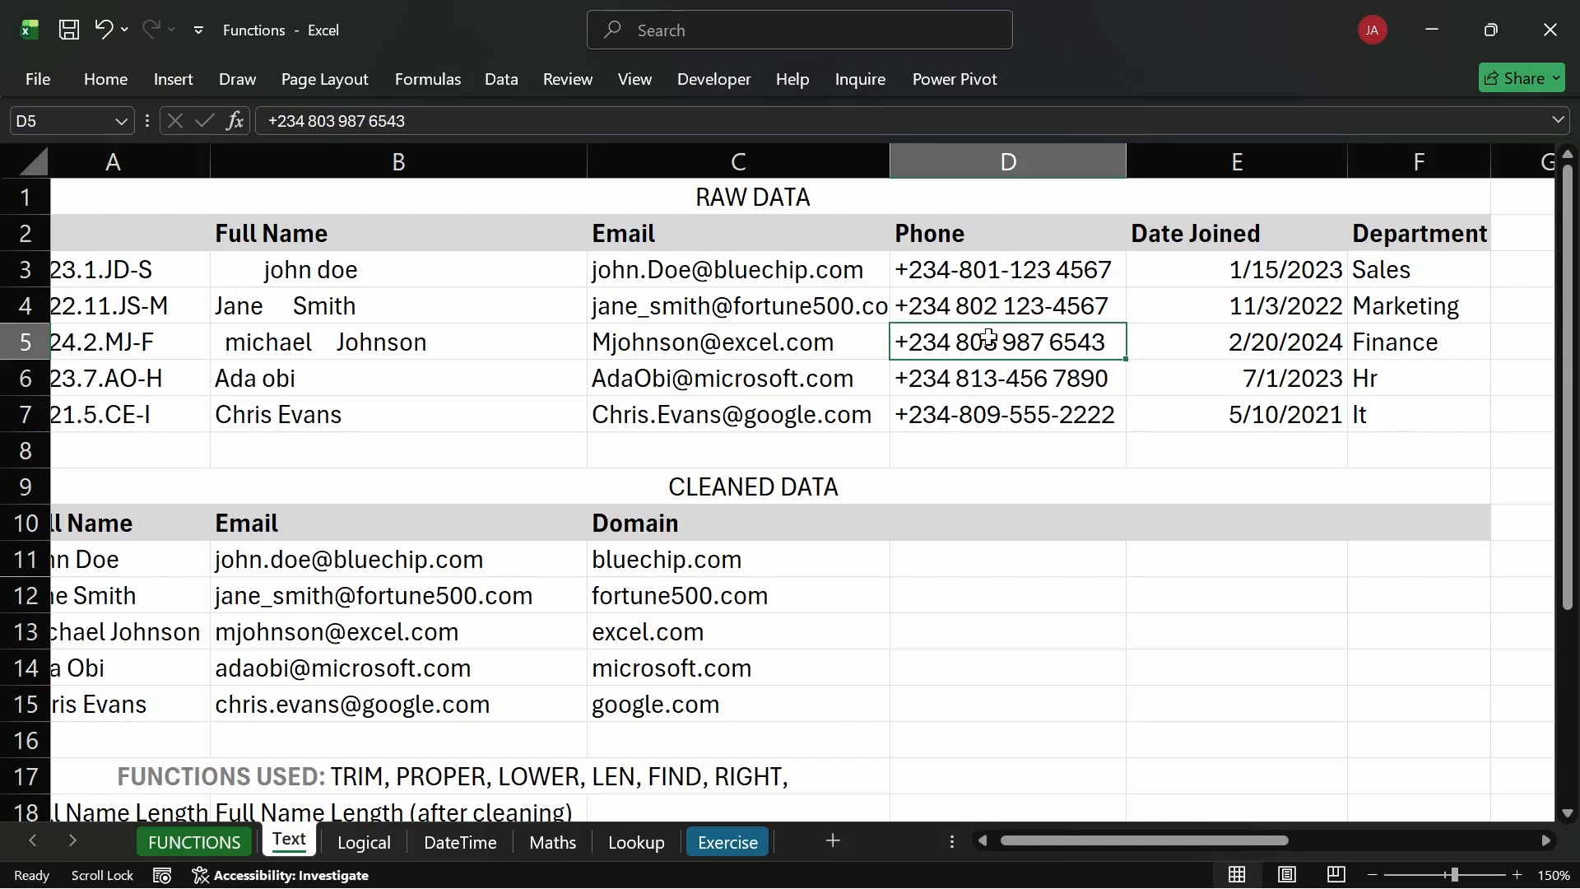
click(985, 519)
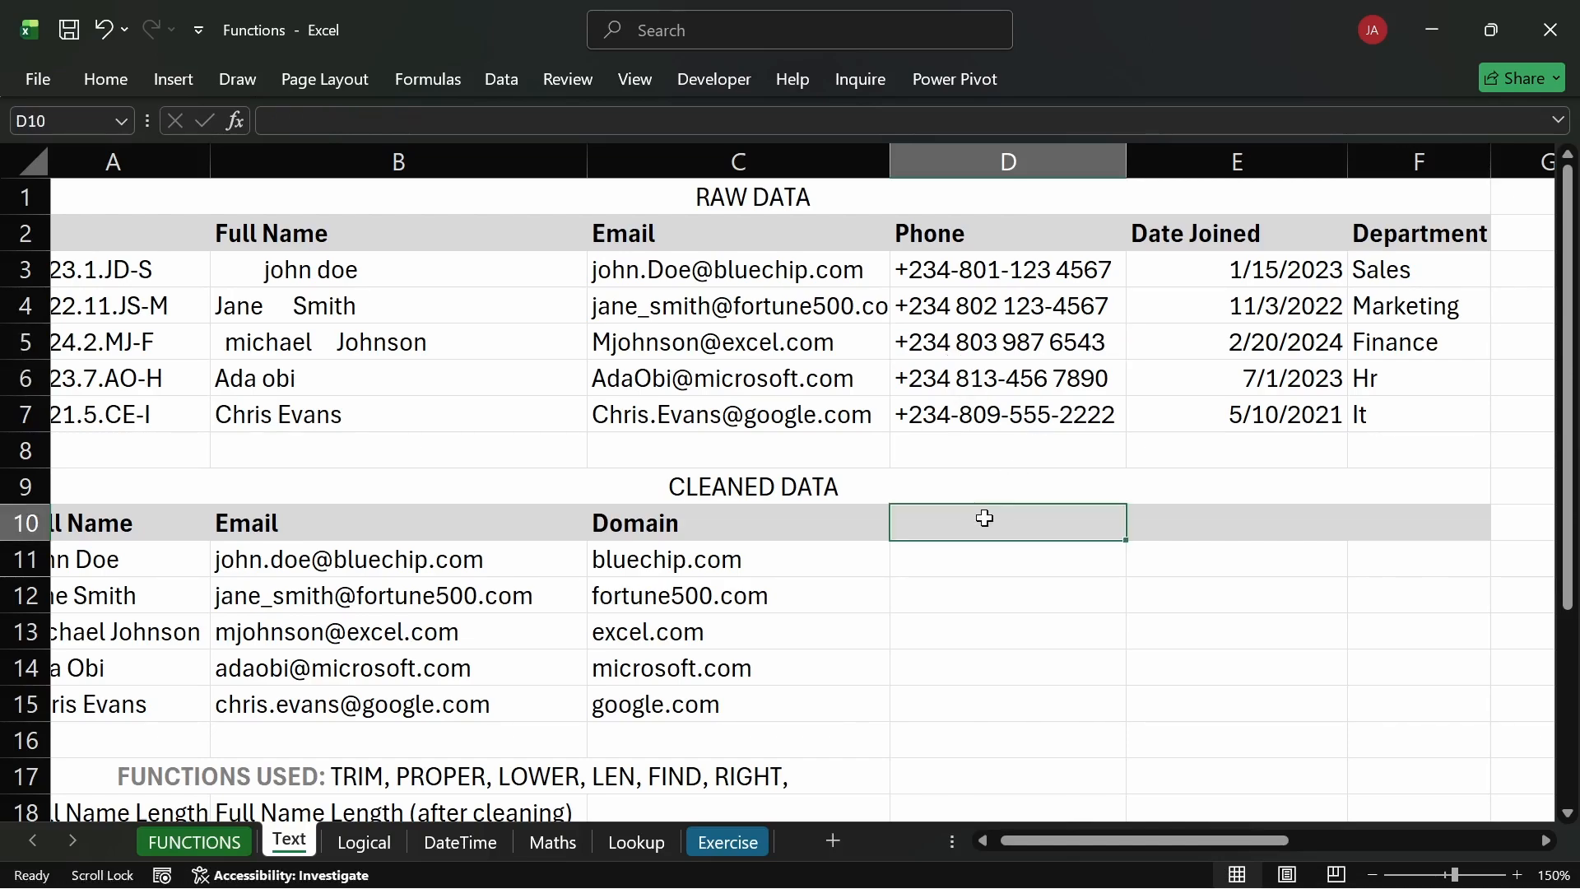
text(P)
key(BackSpace)
text(T)
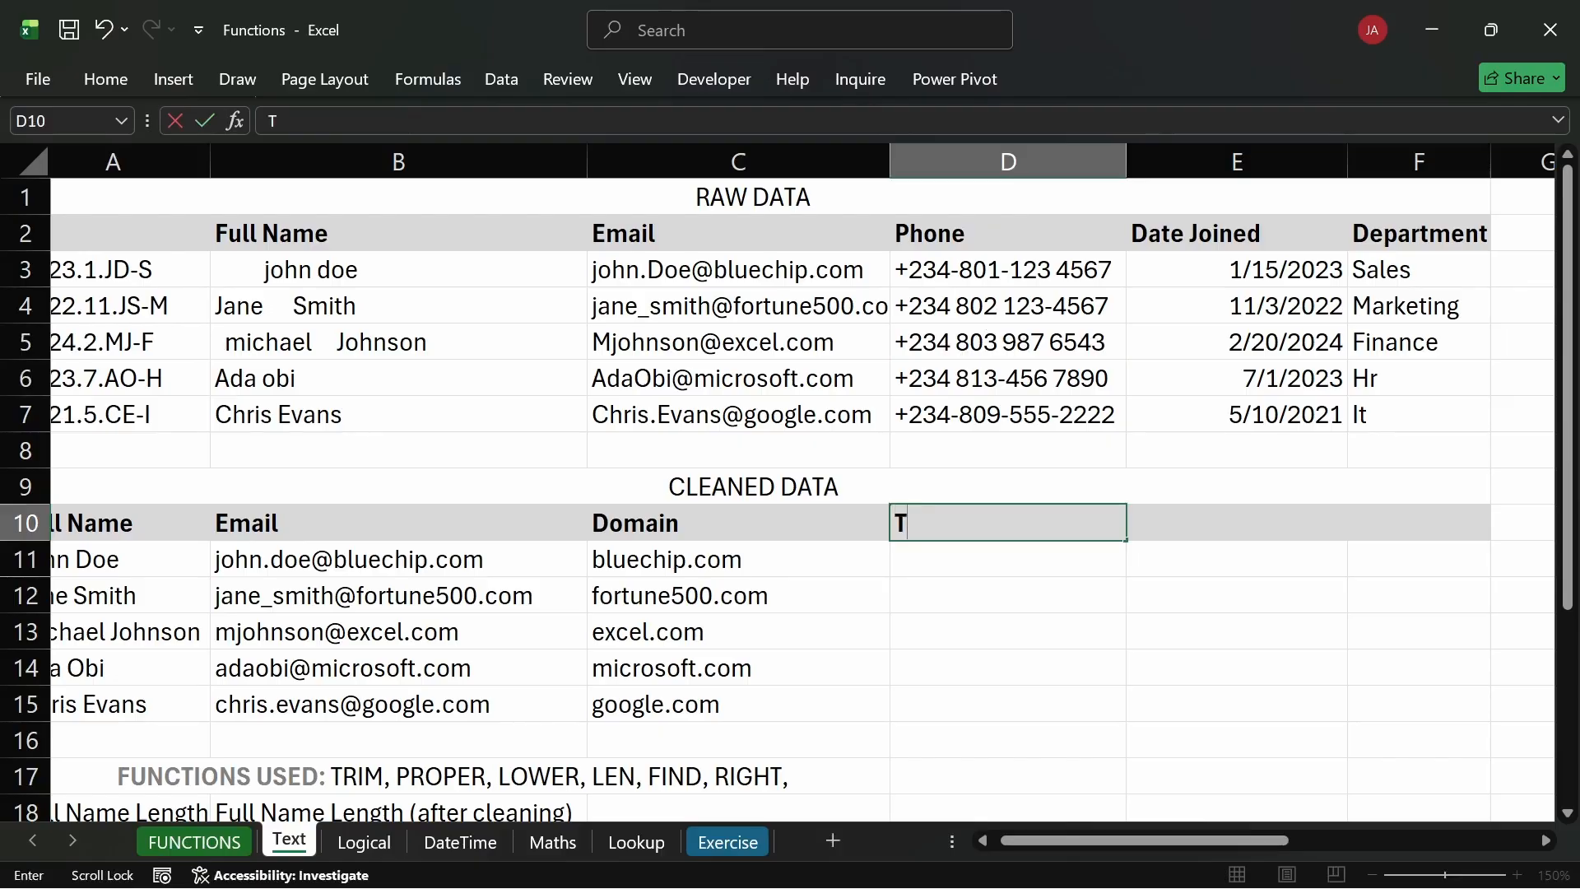
text(elephon)
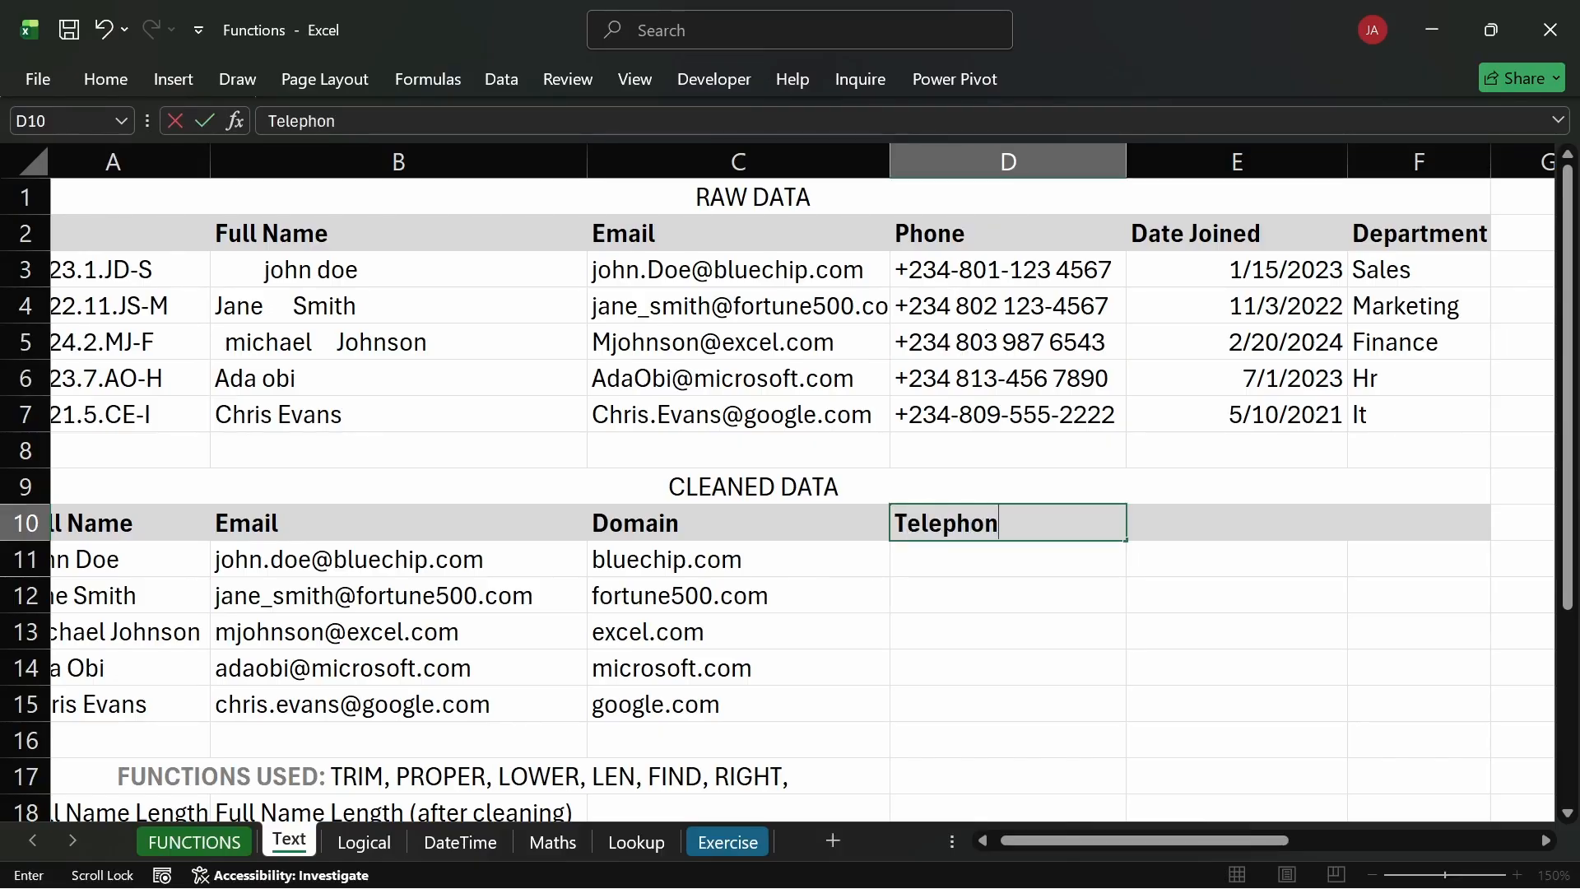
text(e)
key(Return)
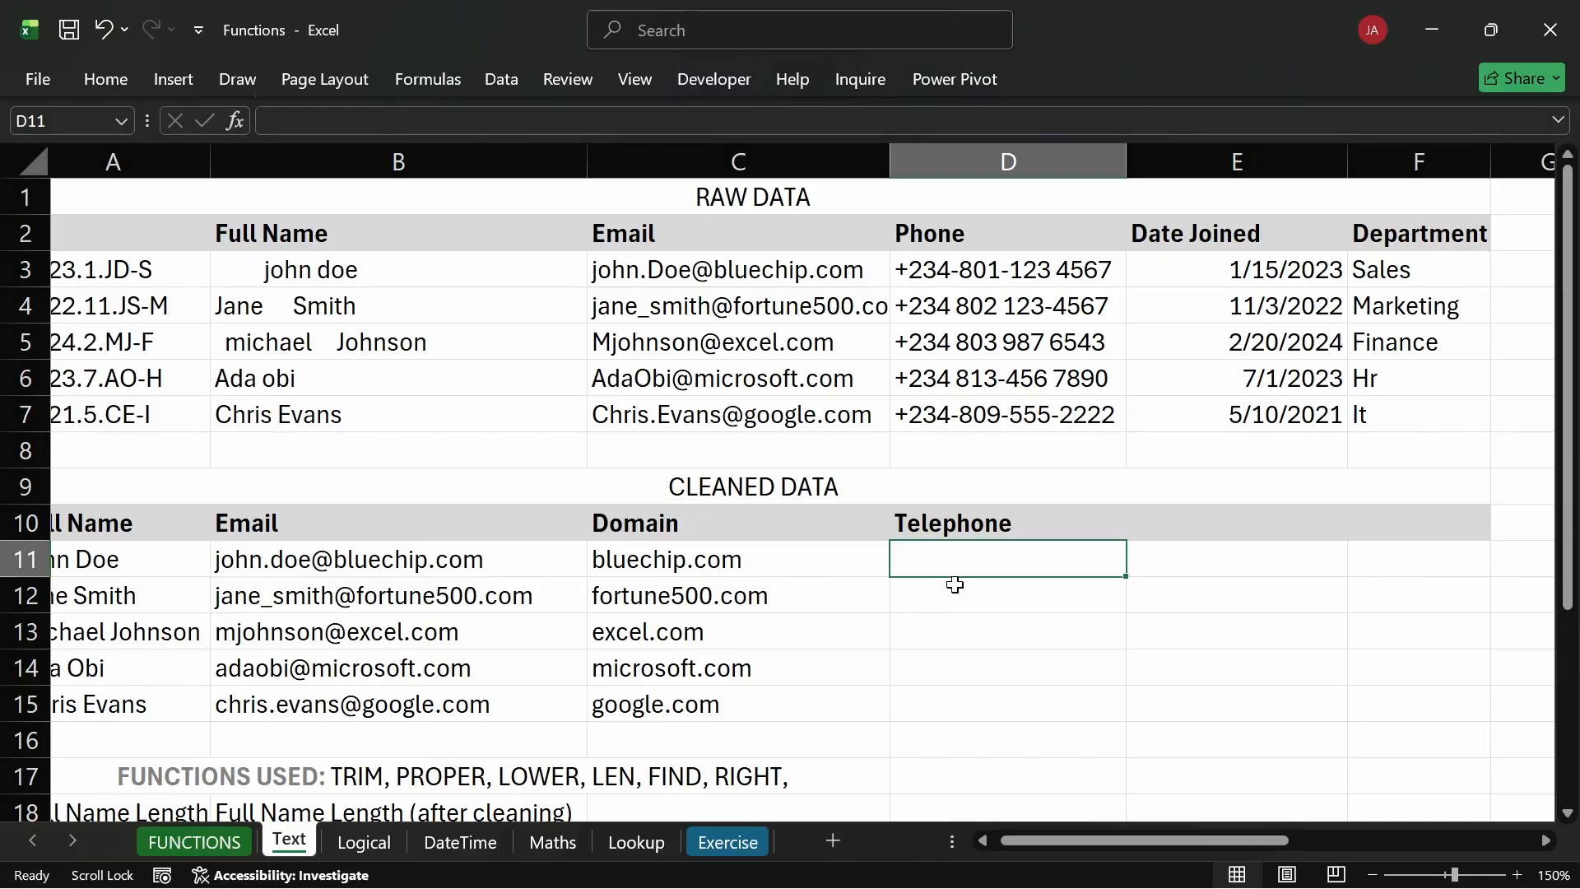
Enter =SUBSTITUTE(D3,"-"," ") in D11 to replace the hyphens in the first raw phone number with spaces.
text(=)
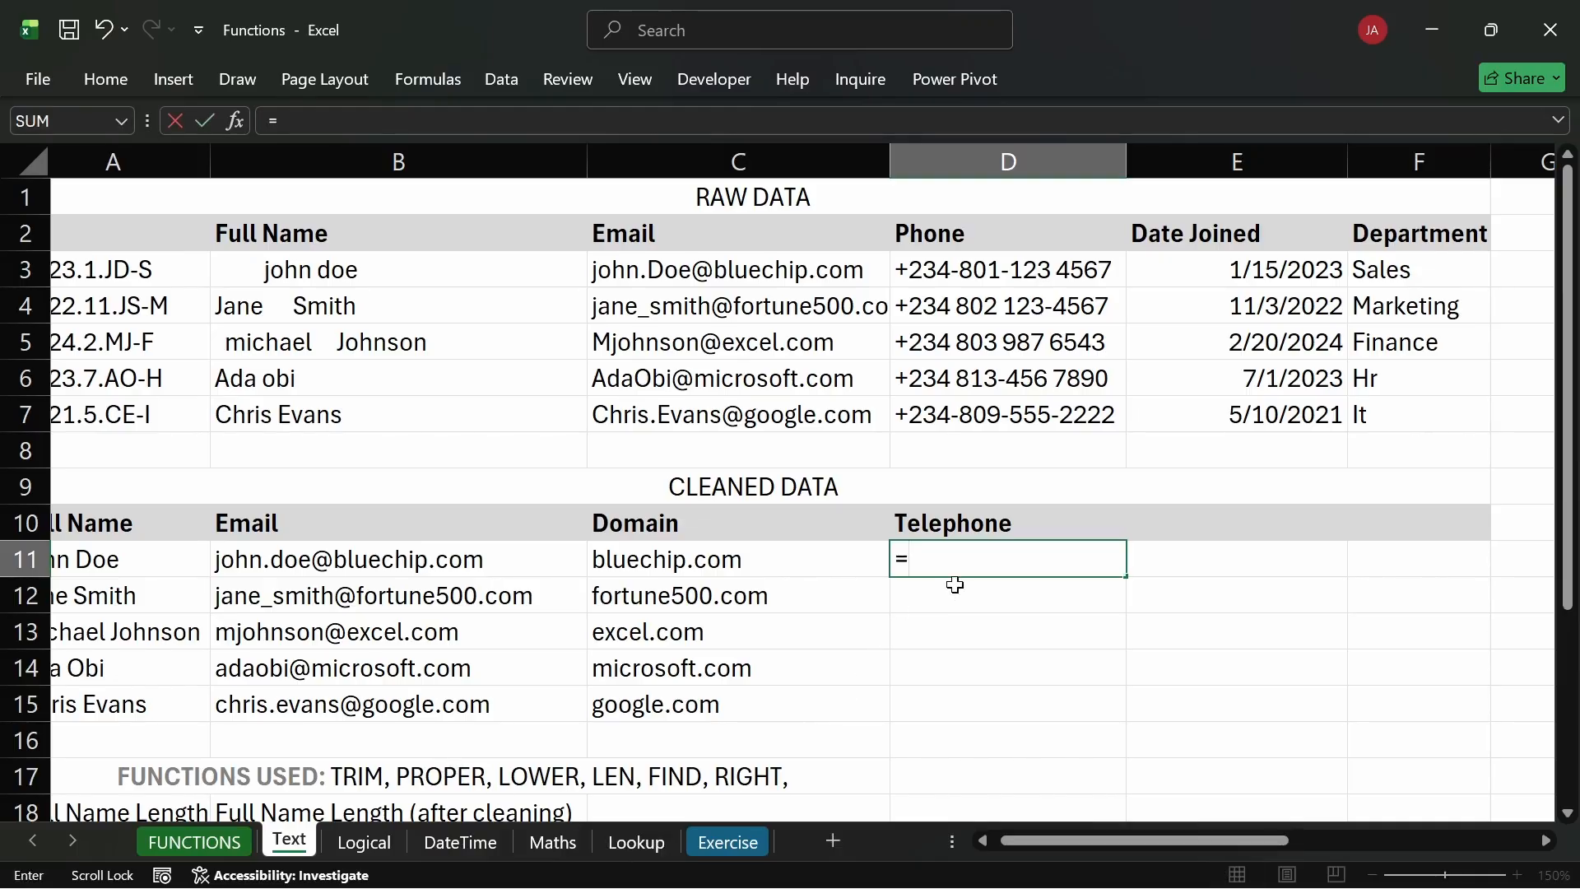
text(sub)
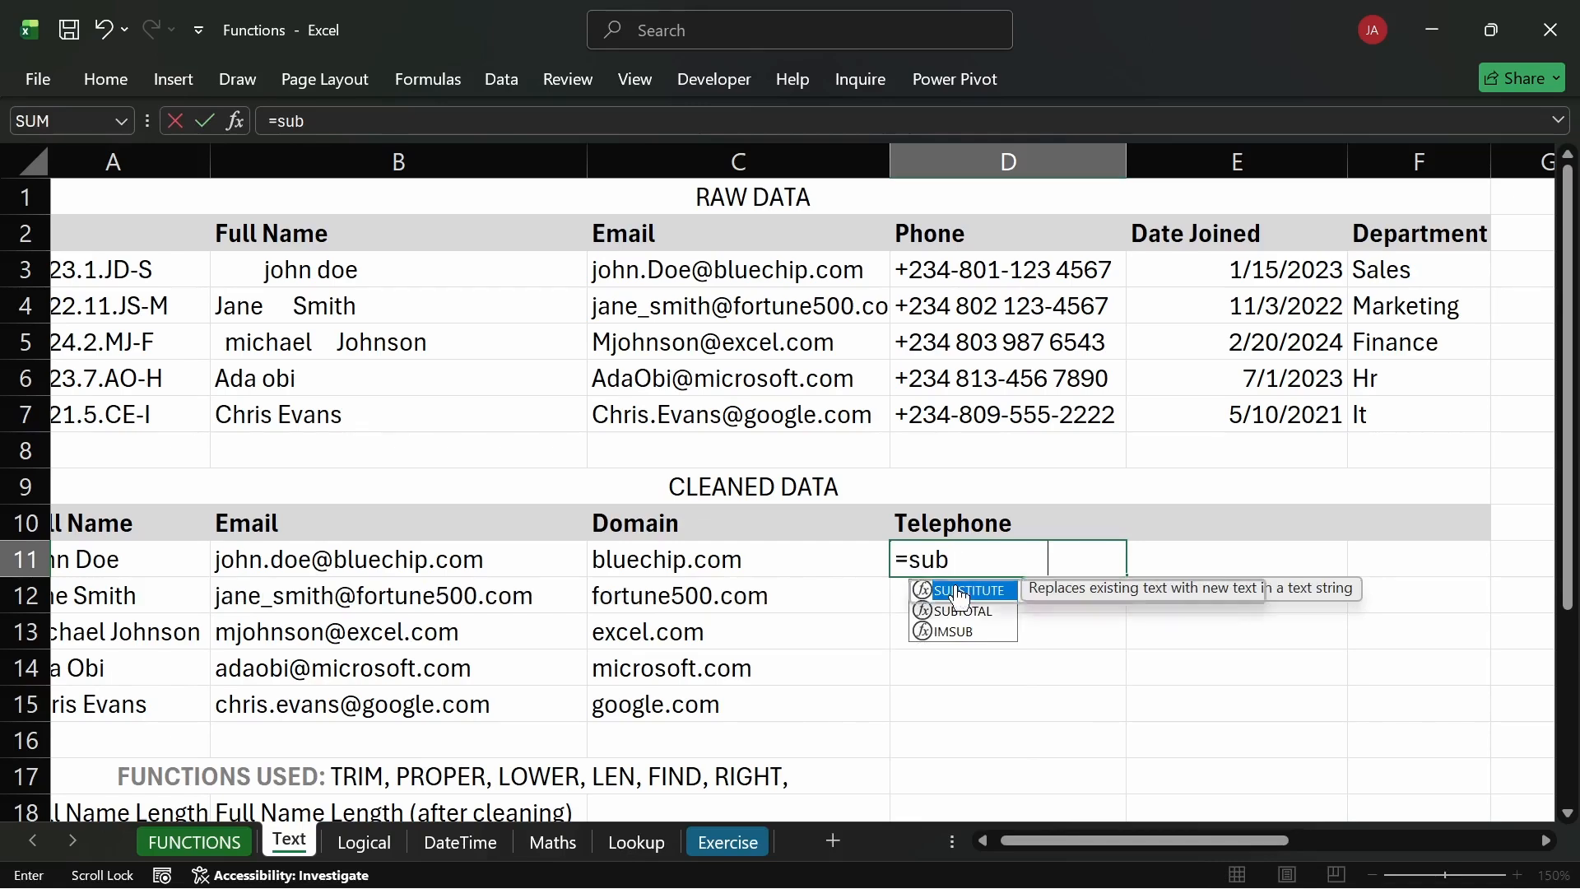
double_click(960, 591)
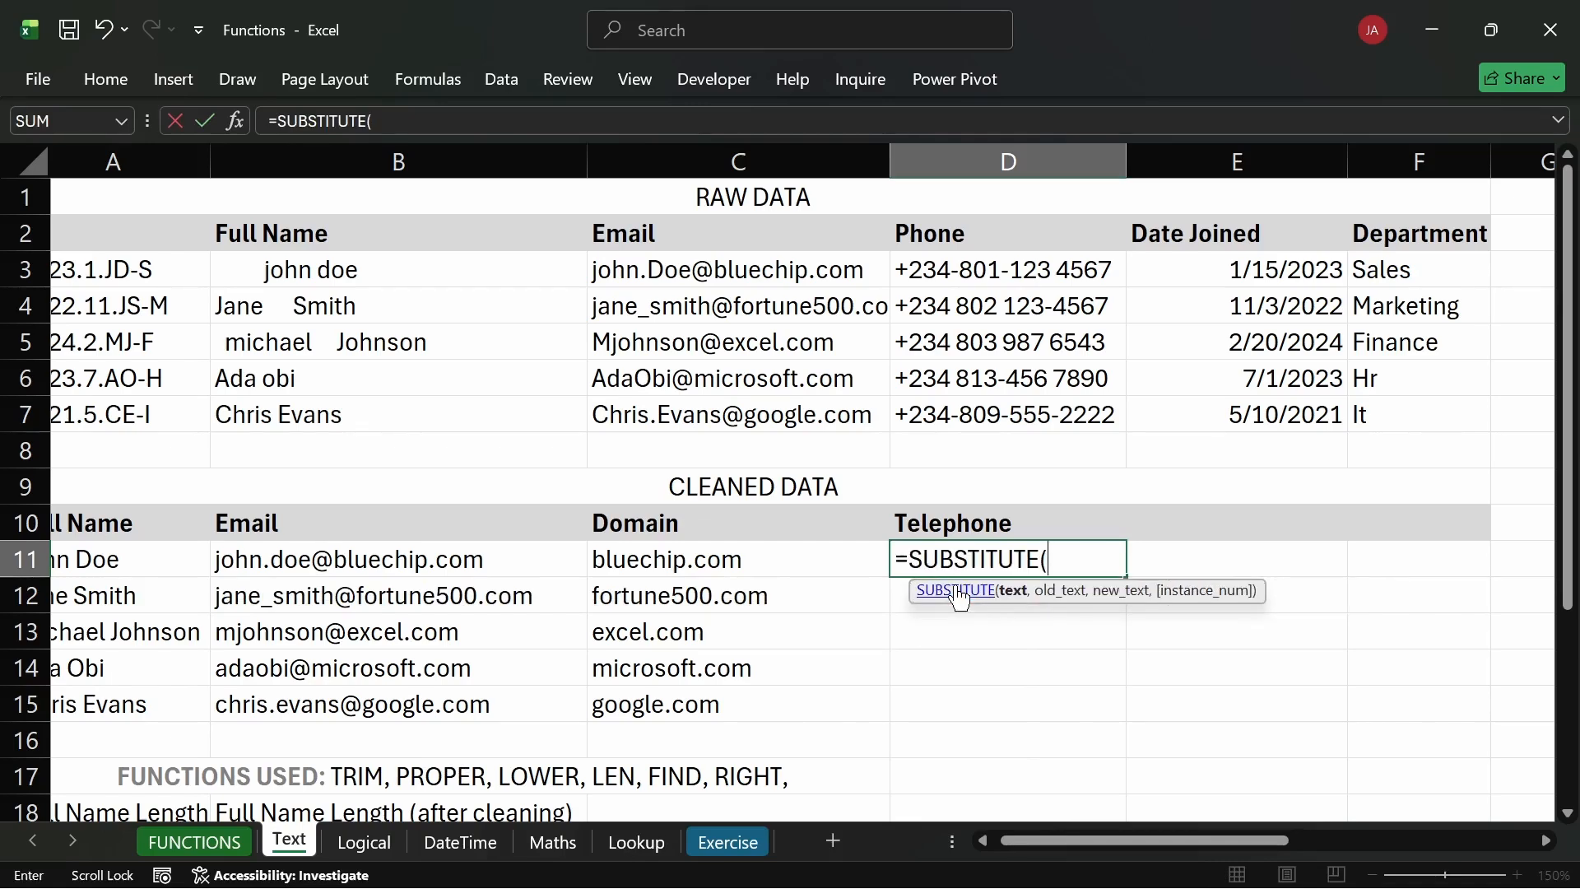
click(997, 278)
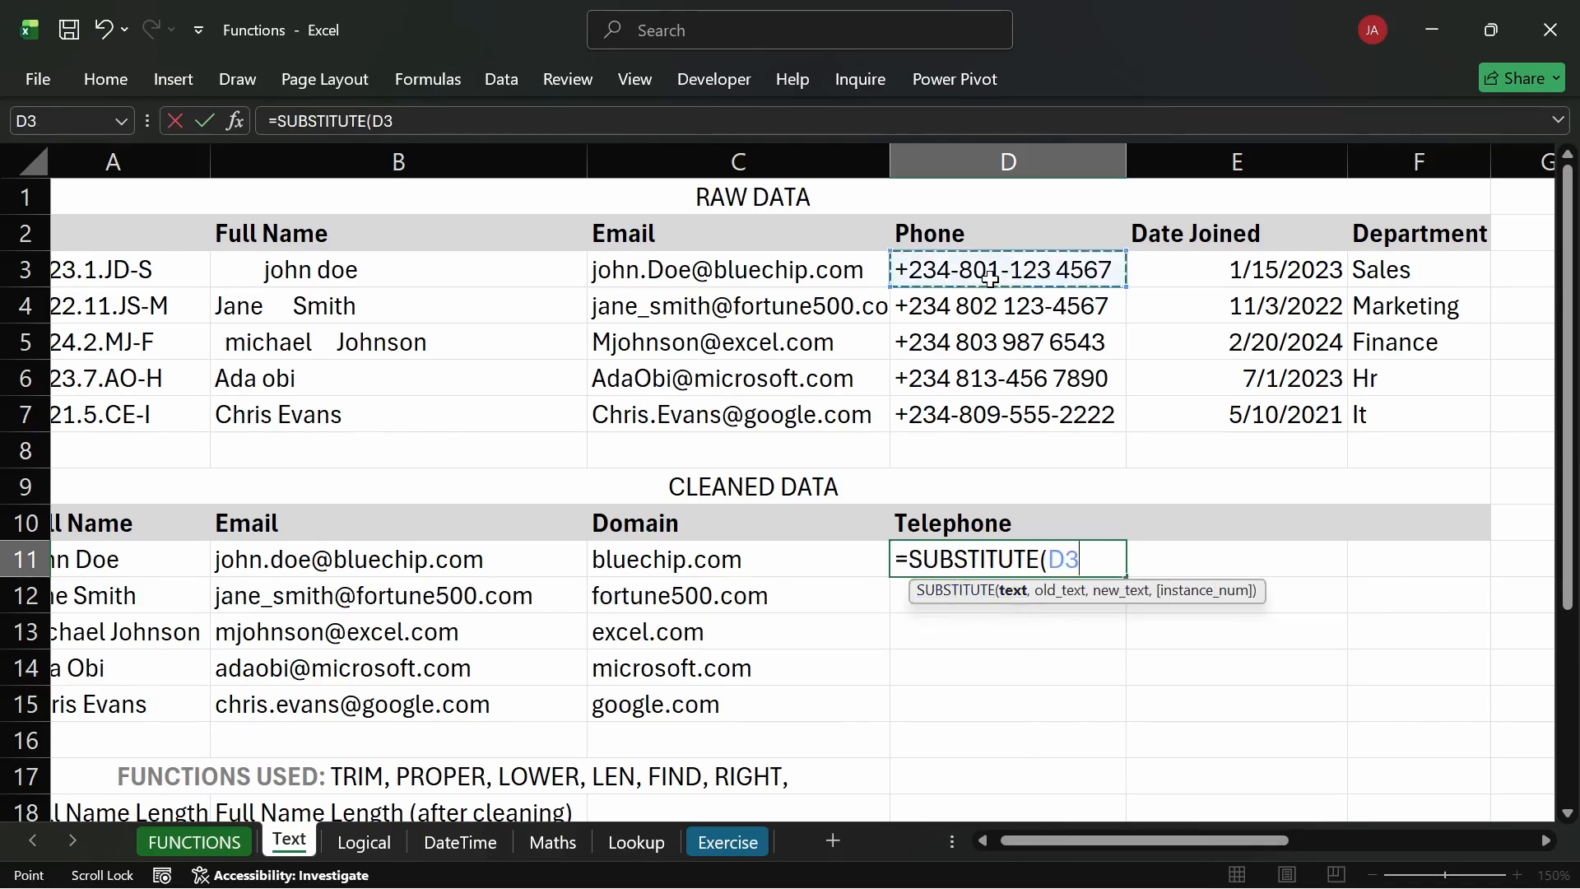
text(,)
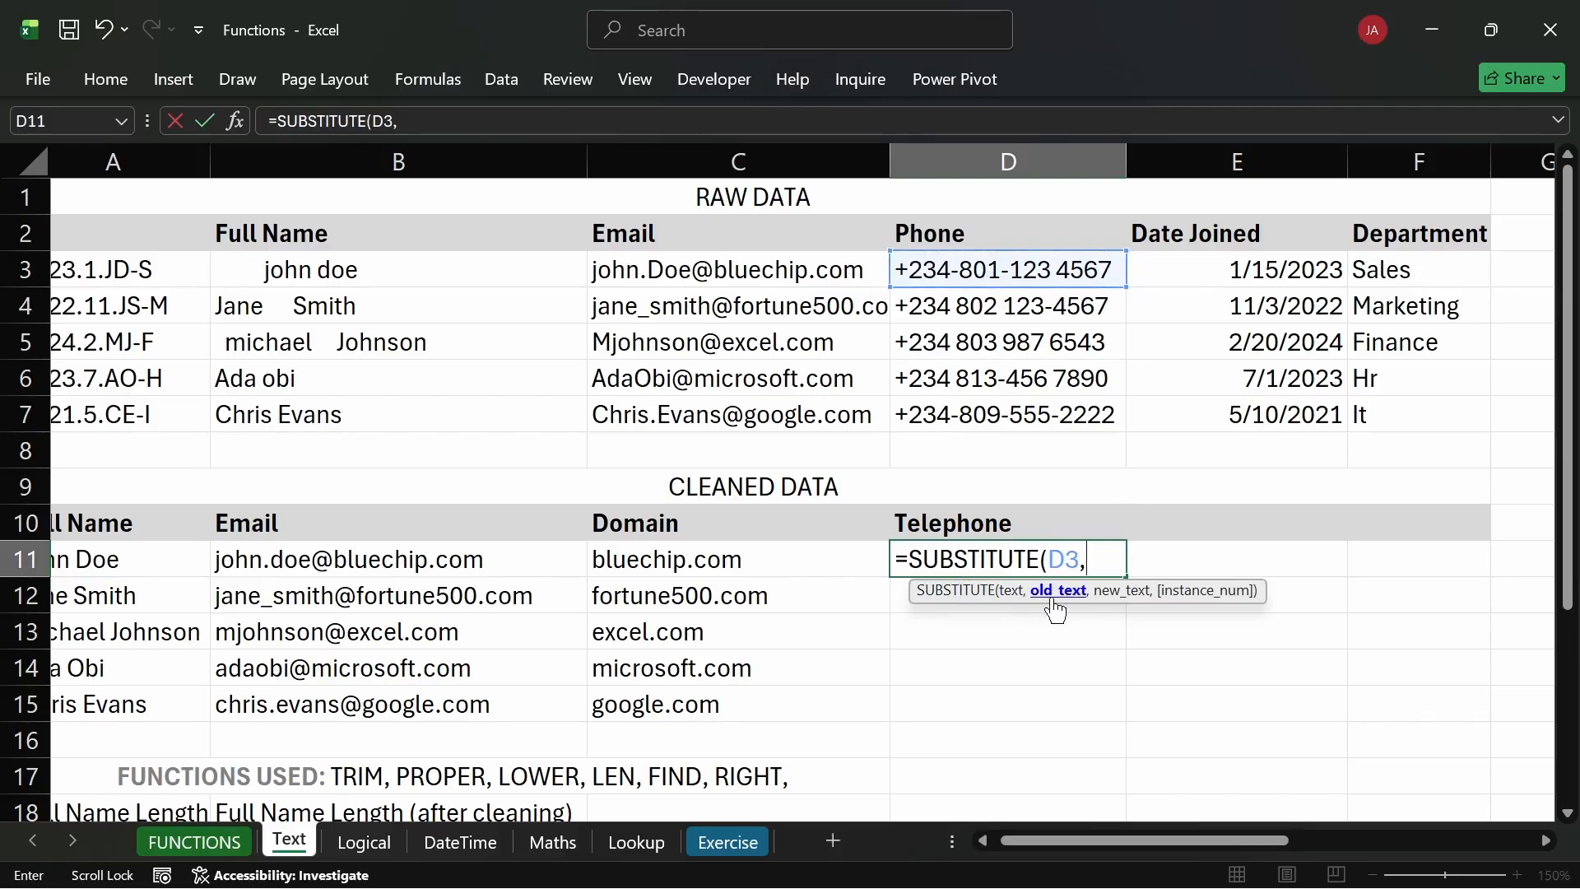
text(")
text(")
text(-)
text(,)
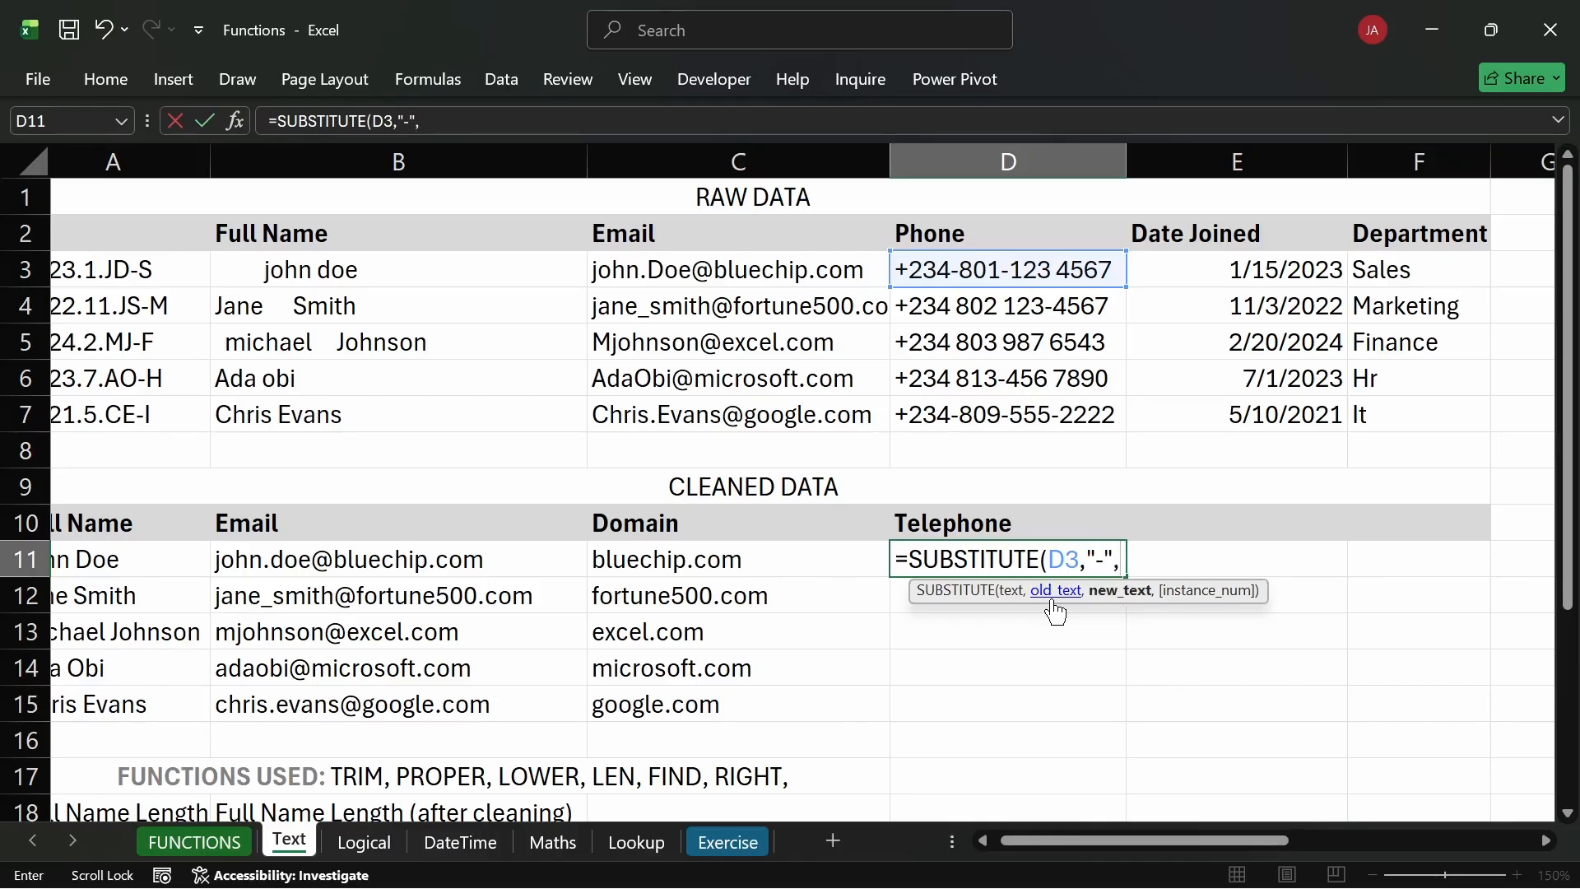
text( " ")
text())
key(Return)
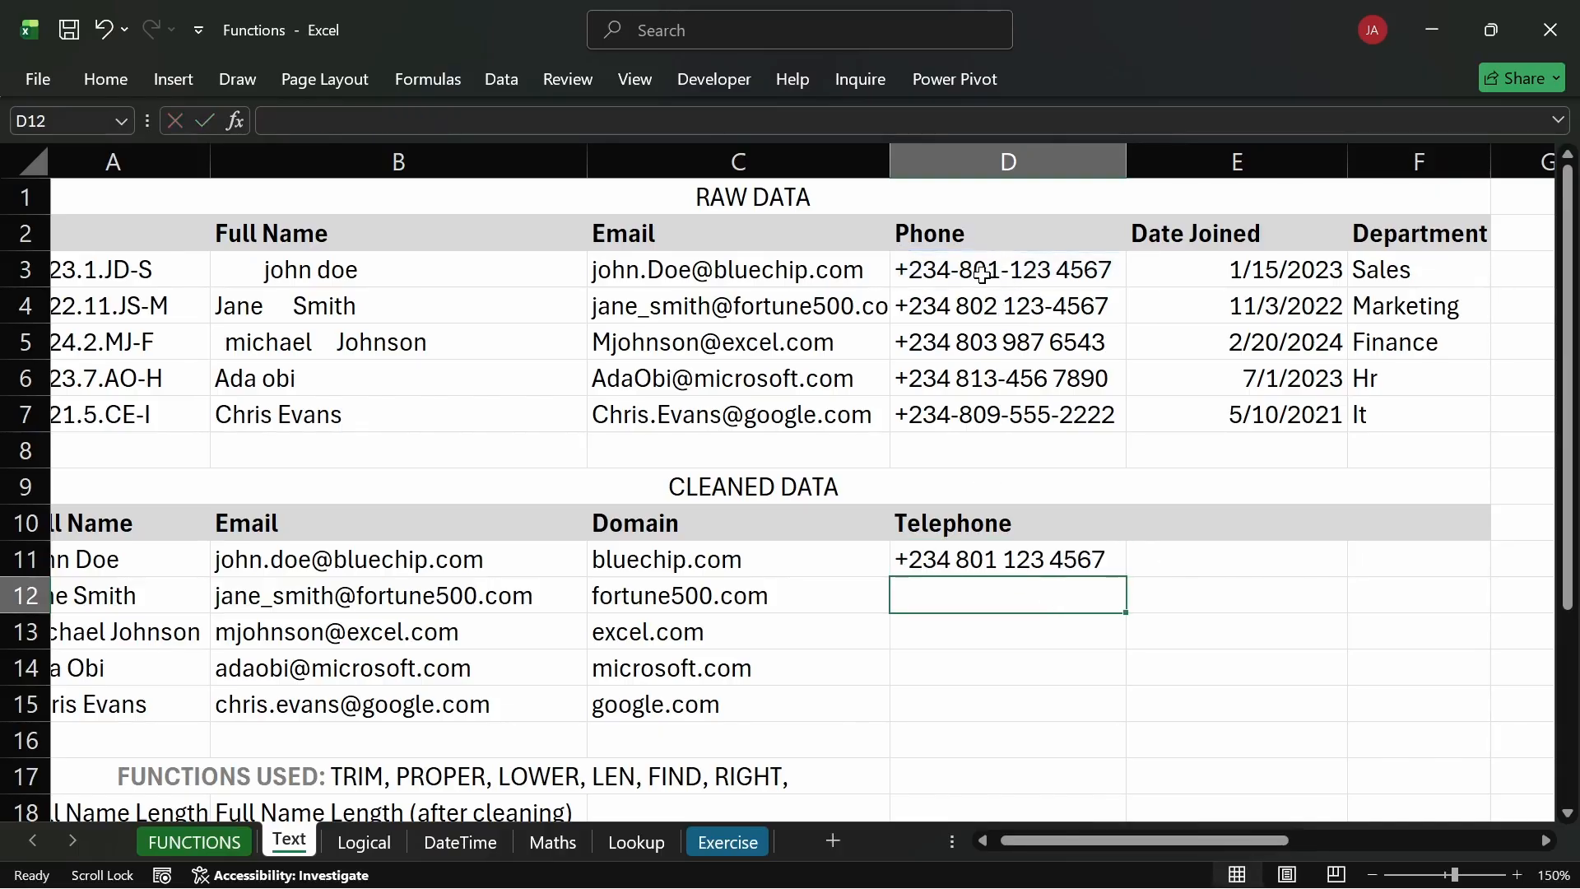
Fill the SUBSTITUTE formula from D11 down through D15 for the remaining phone numbers.
click(1116, 560)
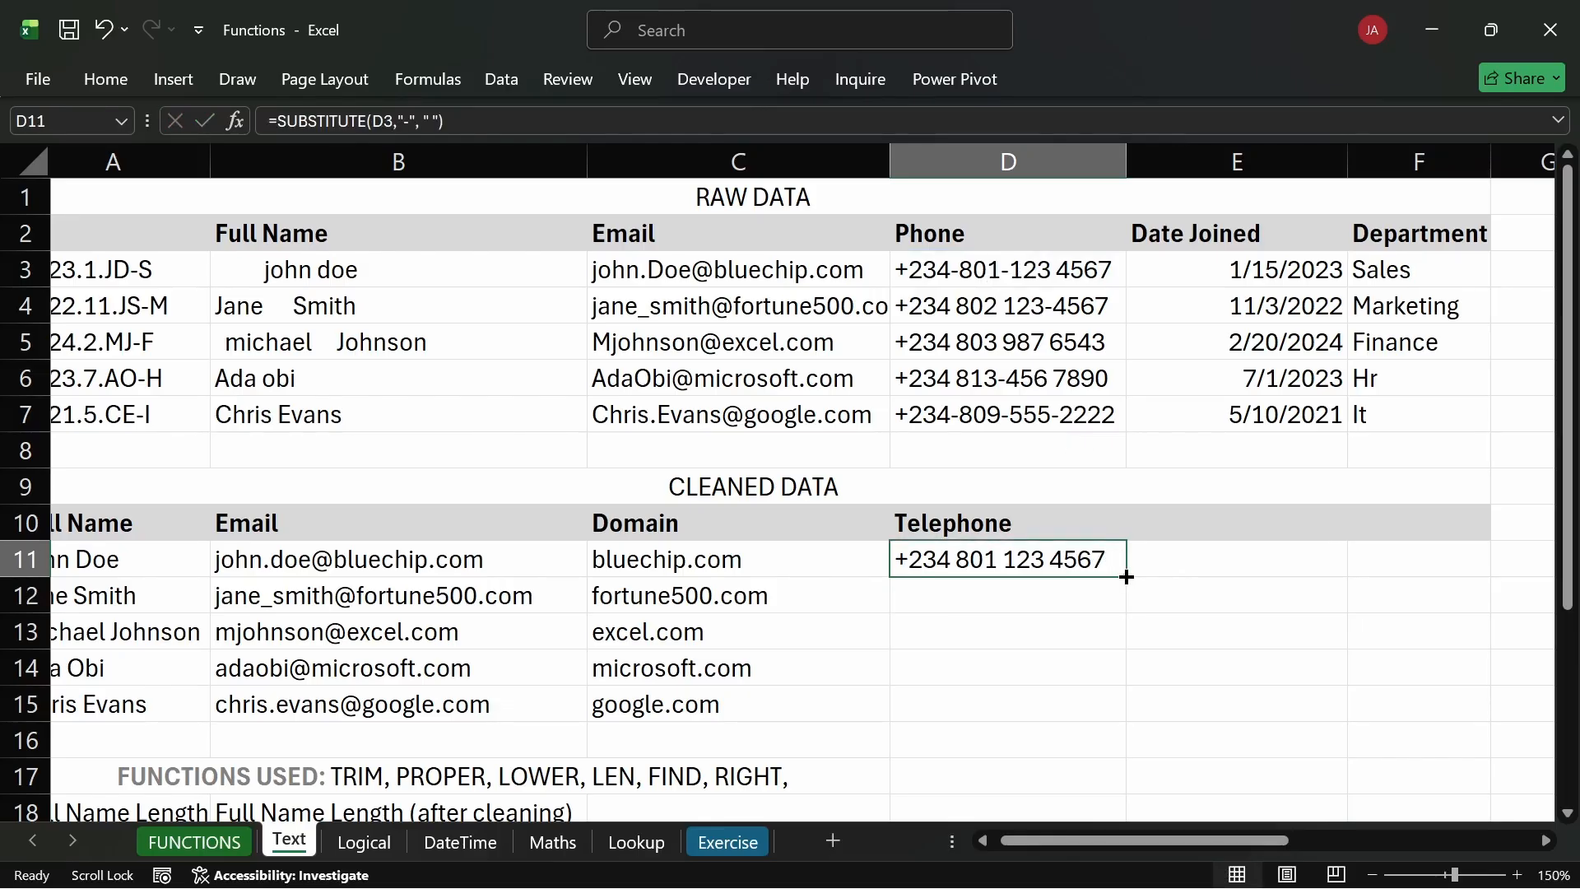
double_click(1127, 577)
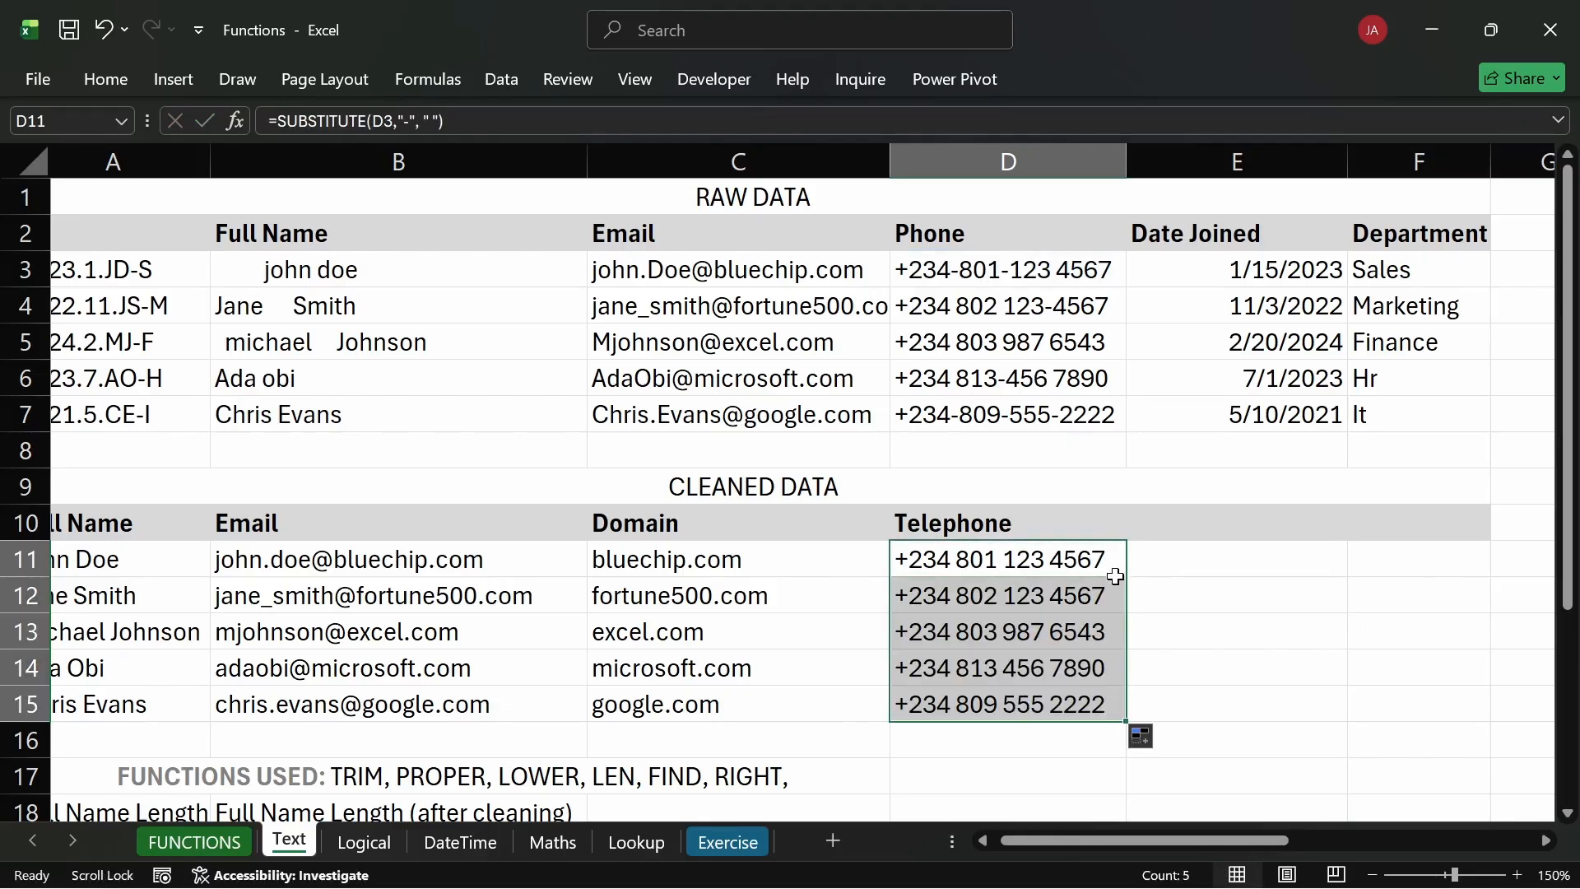
click(1156, 593)
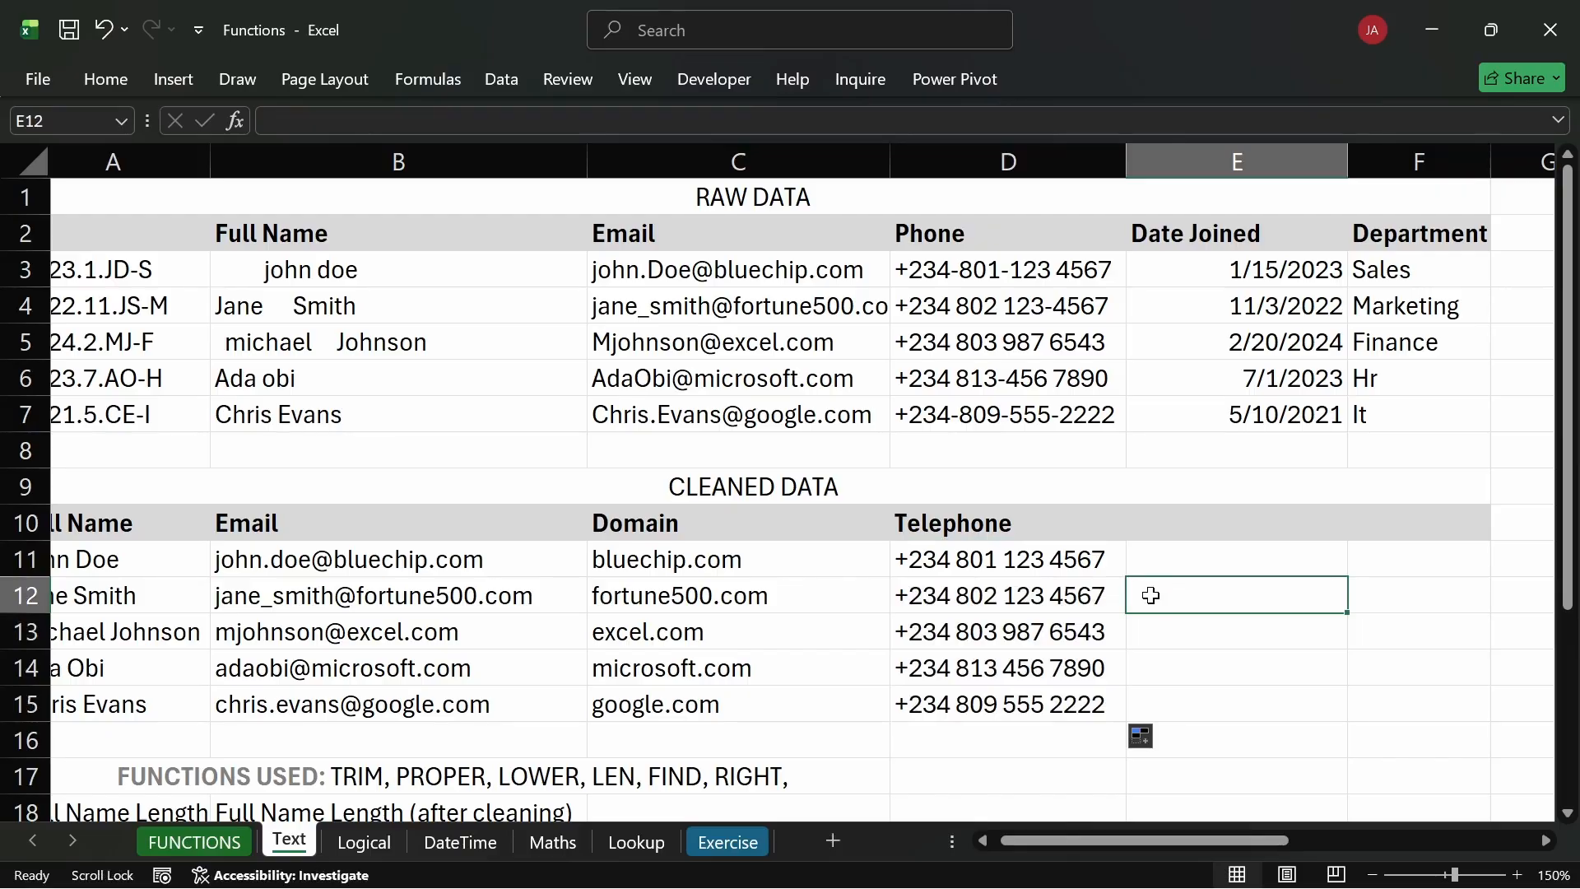
drag(1056, 579, 1057, 690)
click(1146, 607)
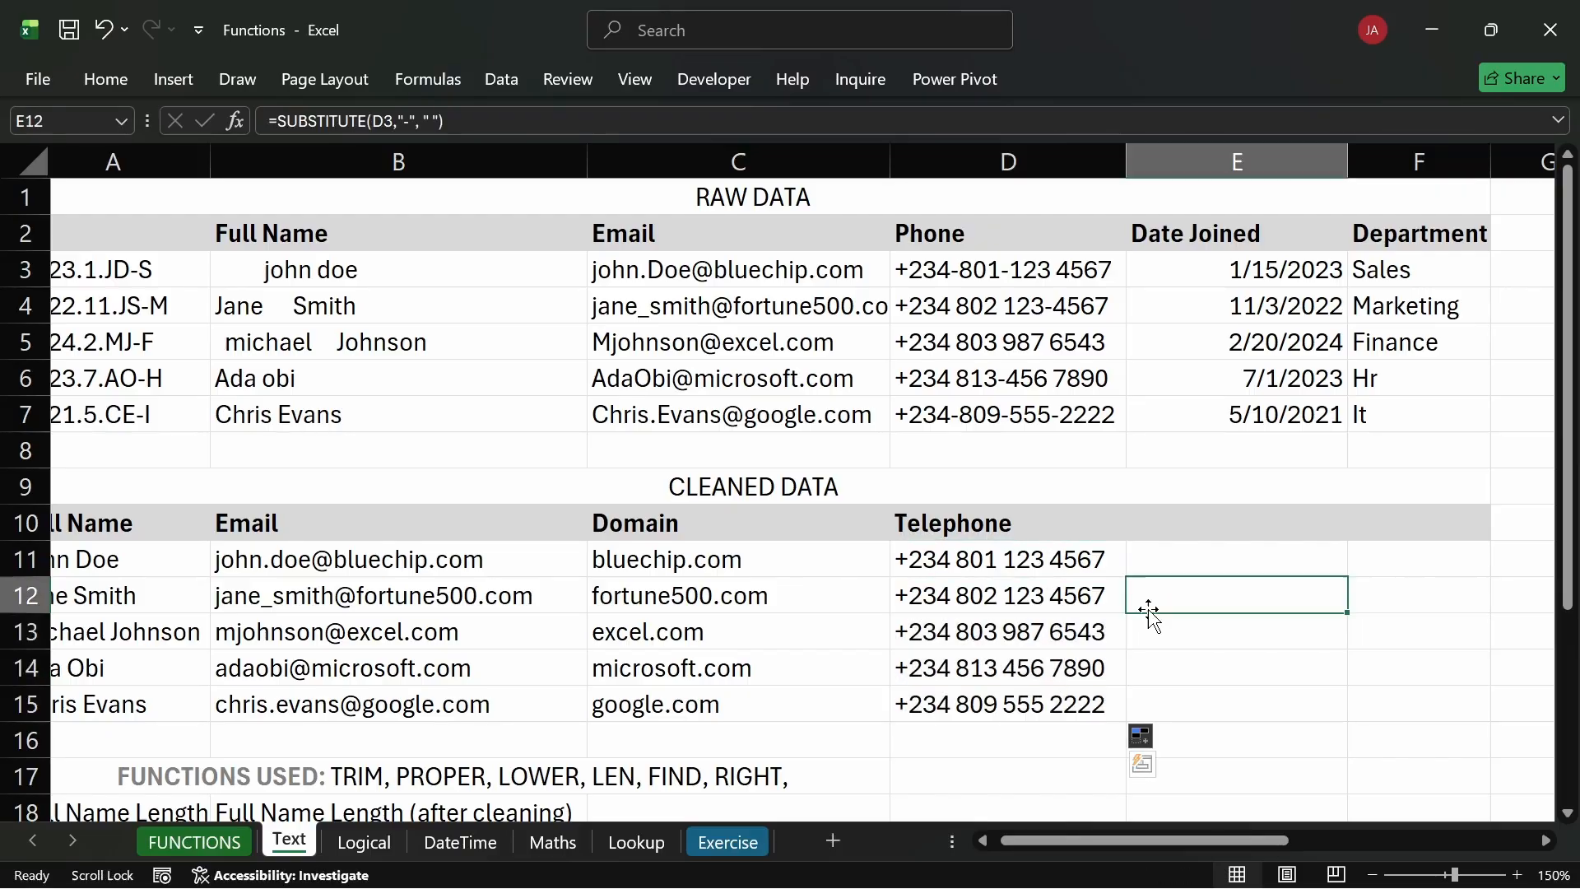
click(1152, 559)
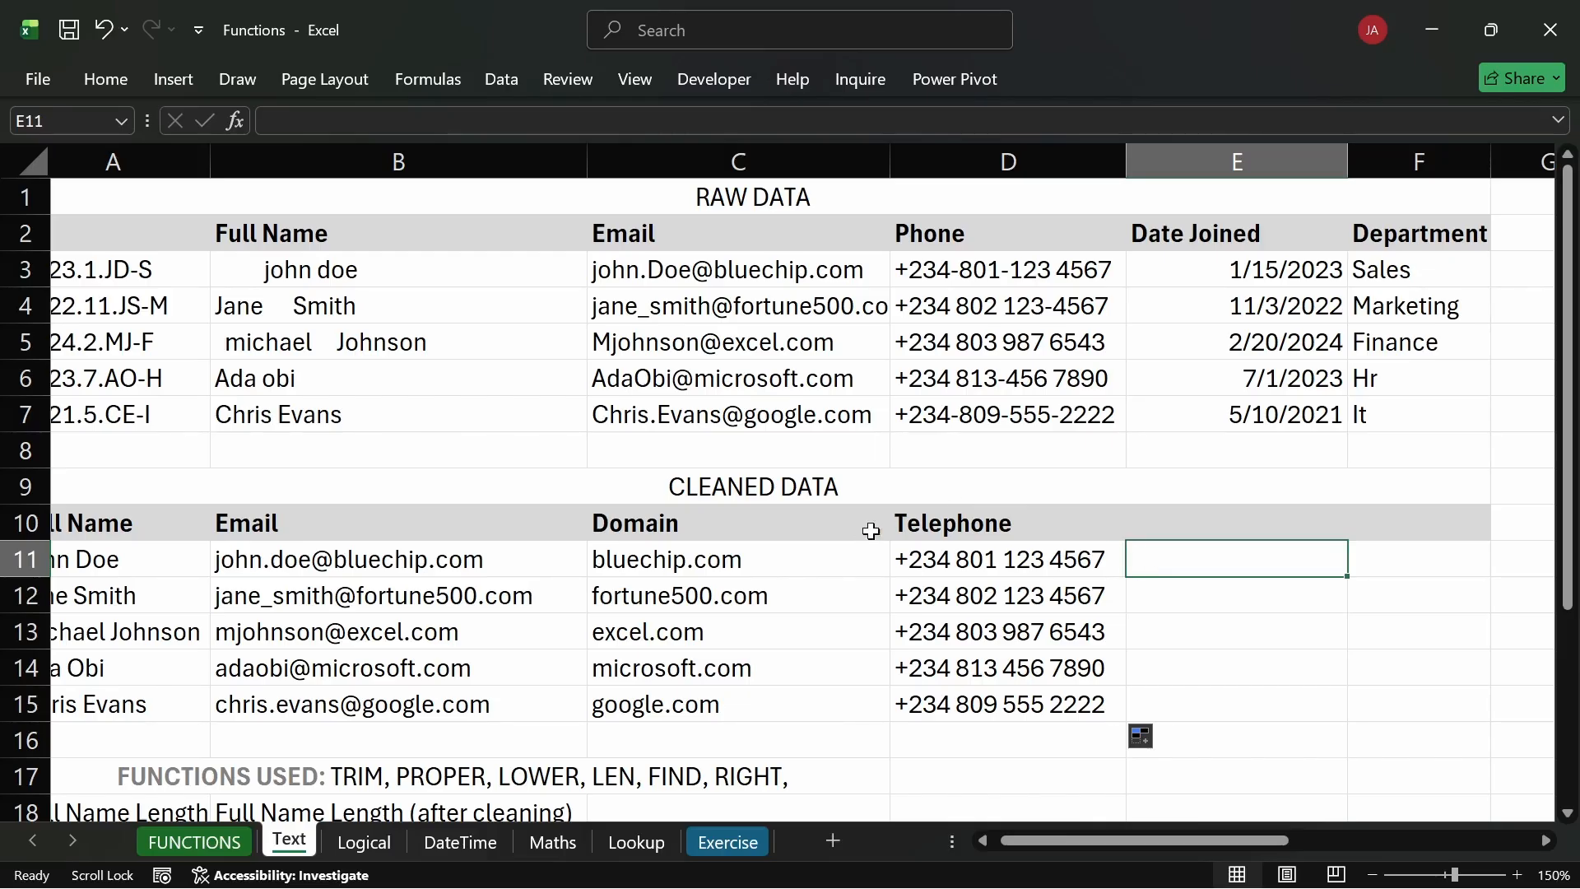
Try entering the domain's company name Bluechip in cell D17 below the cleaned data.
click(814, 566)
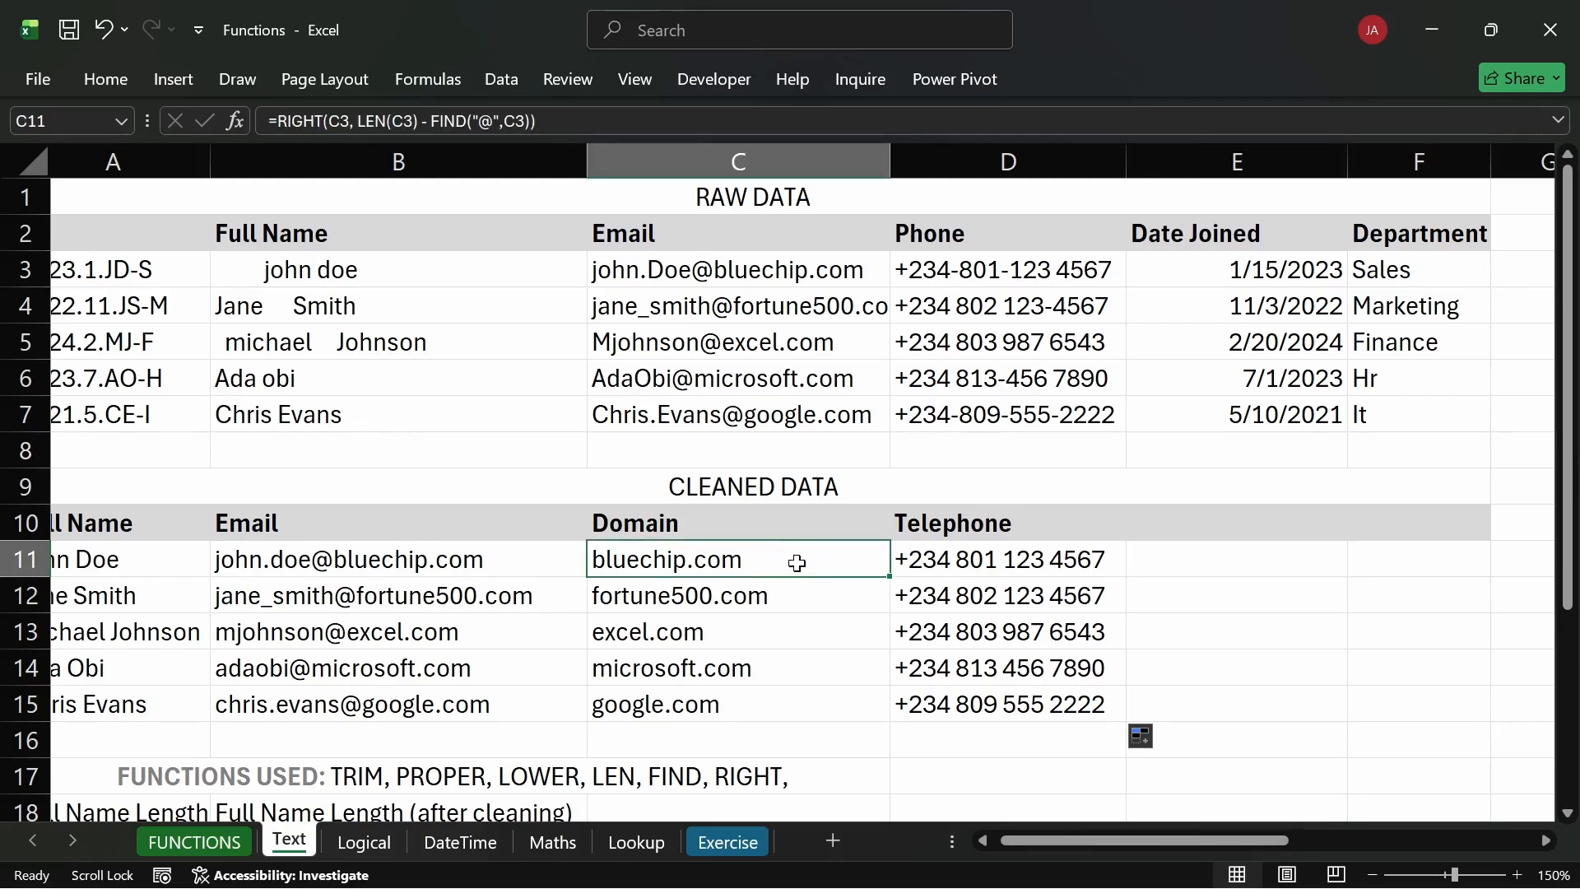
scroll(906, 684, down, 1)
click(925, 676)
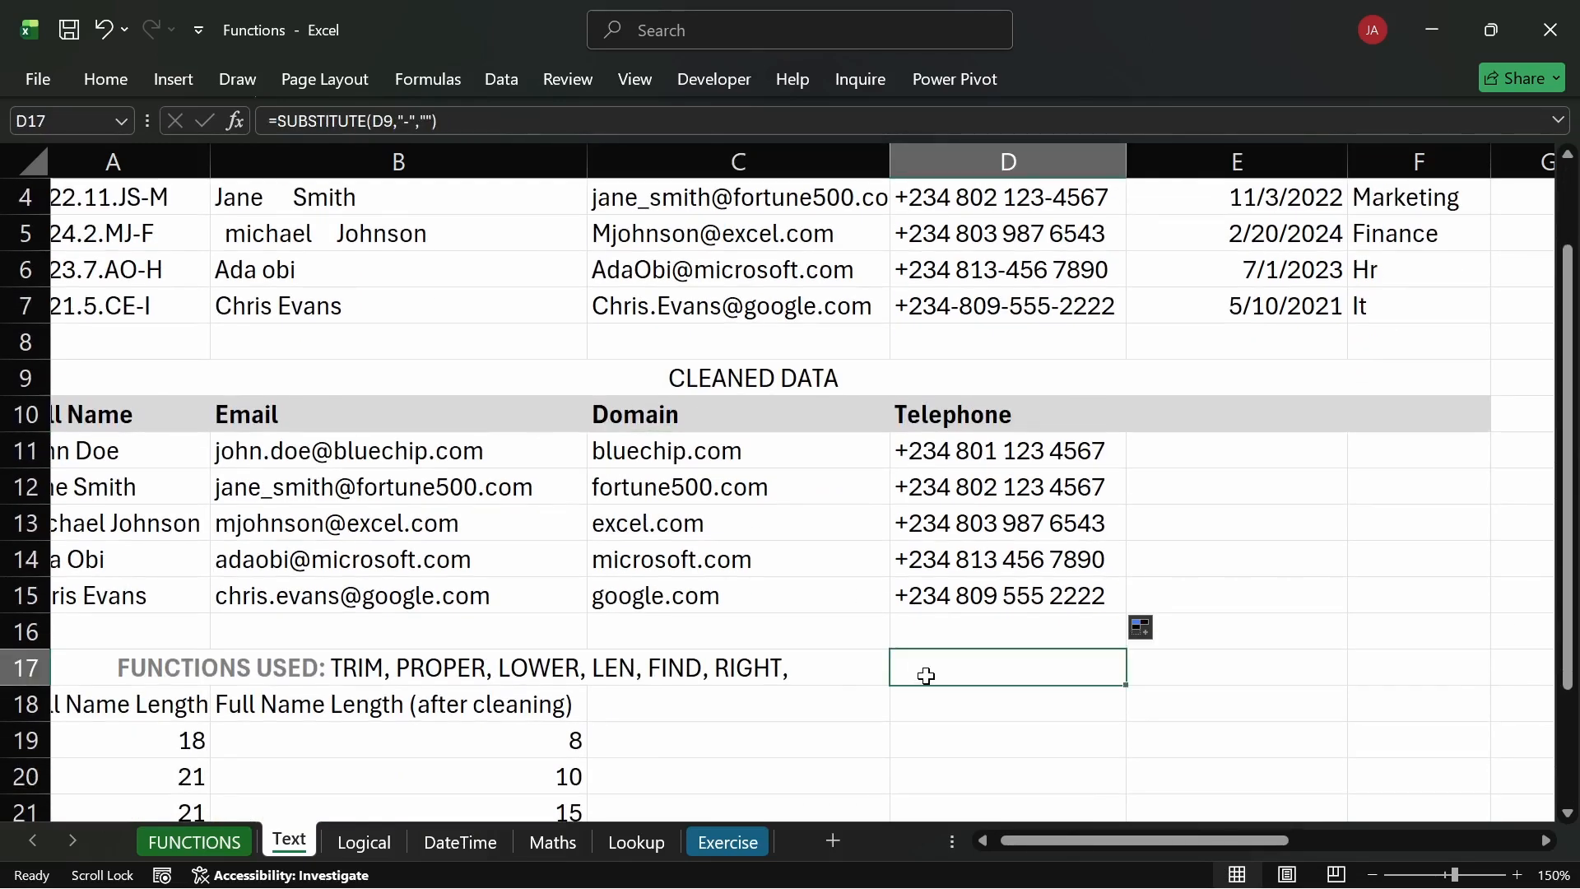
text(Blu)
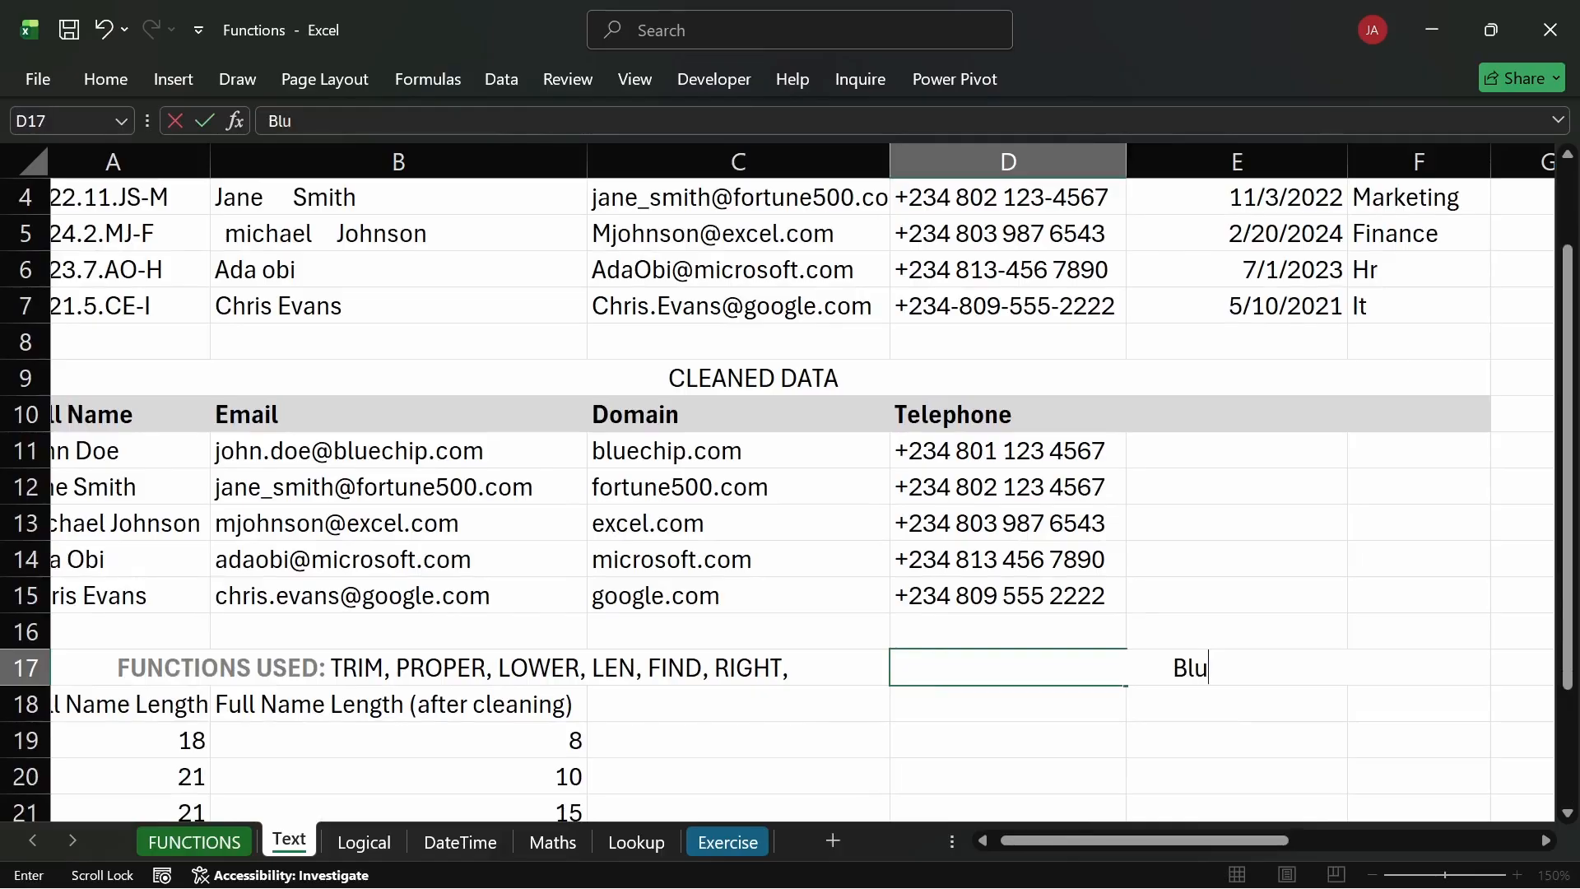
text(echip)
key(Return)
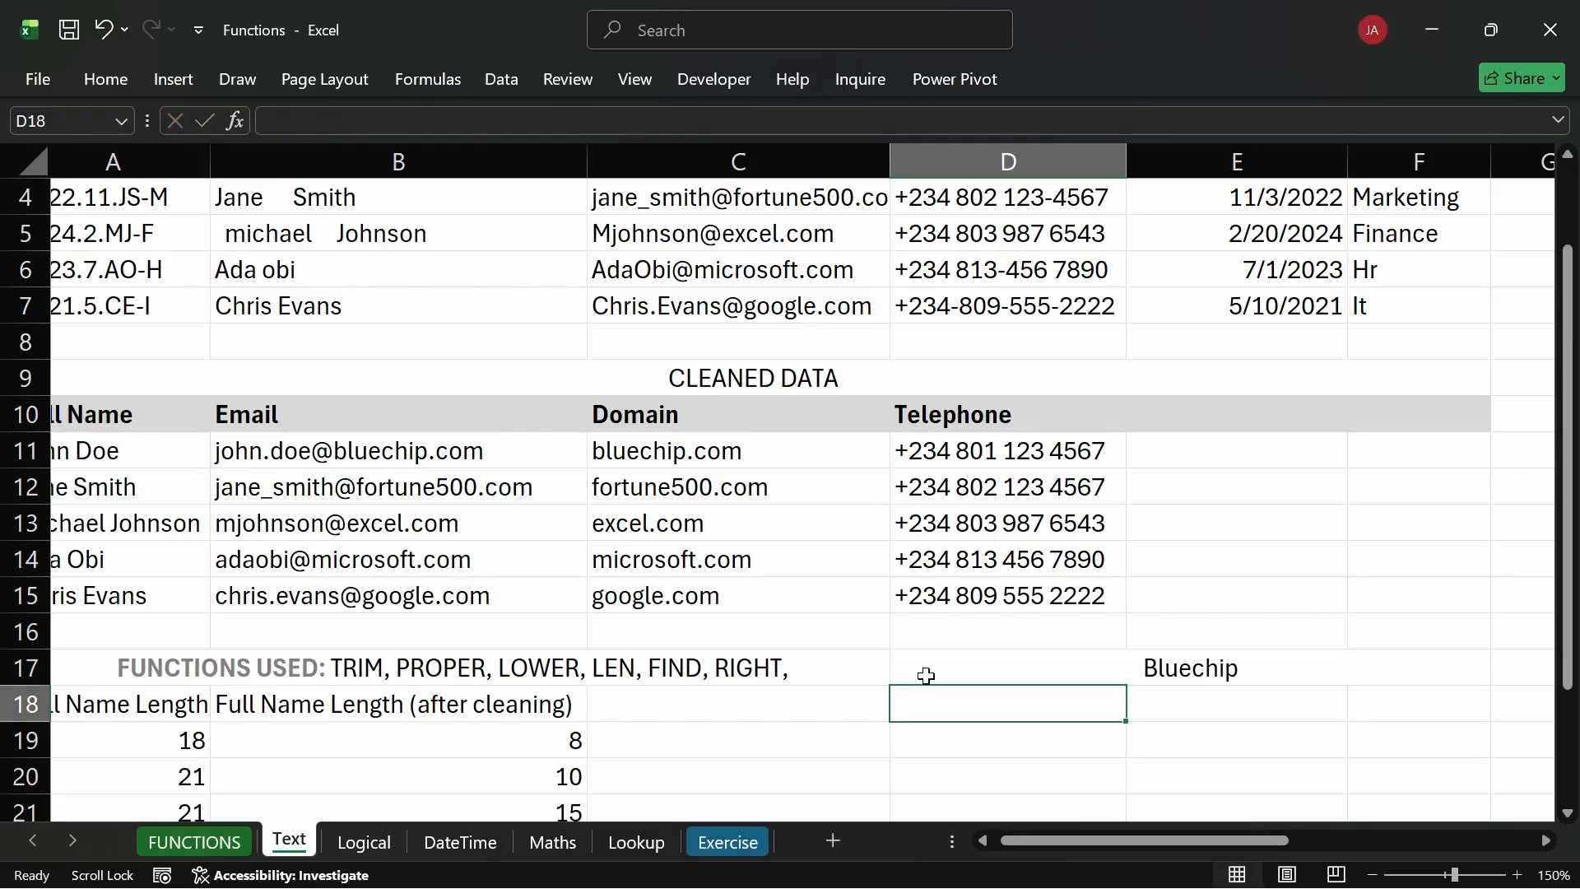
Enter Fortune500 in cell E18 and undo that entry.
click(1156, 694)
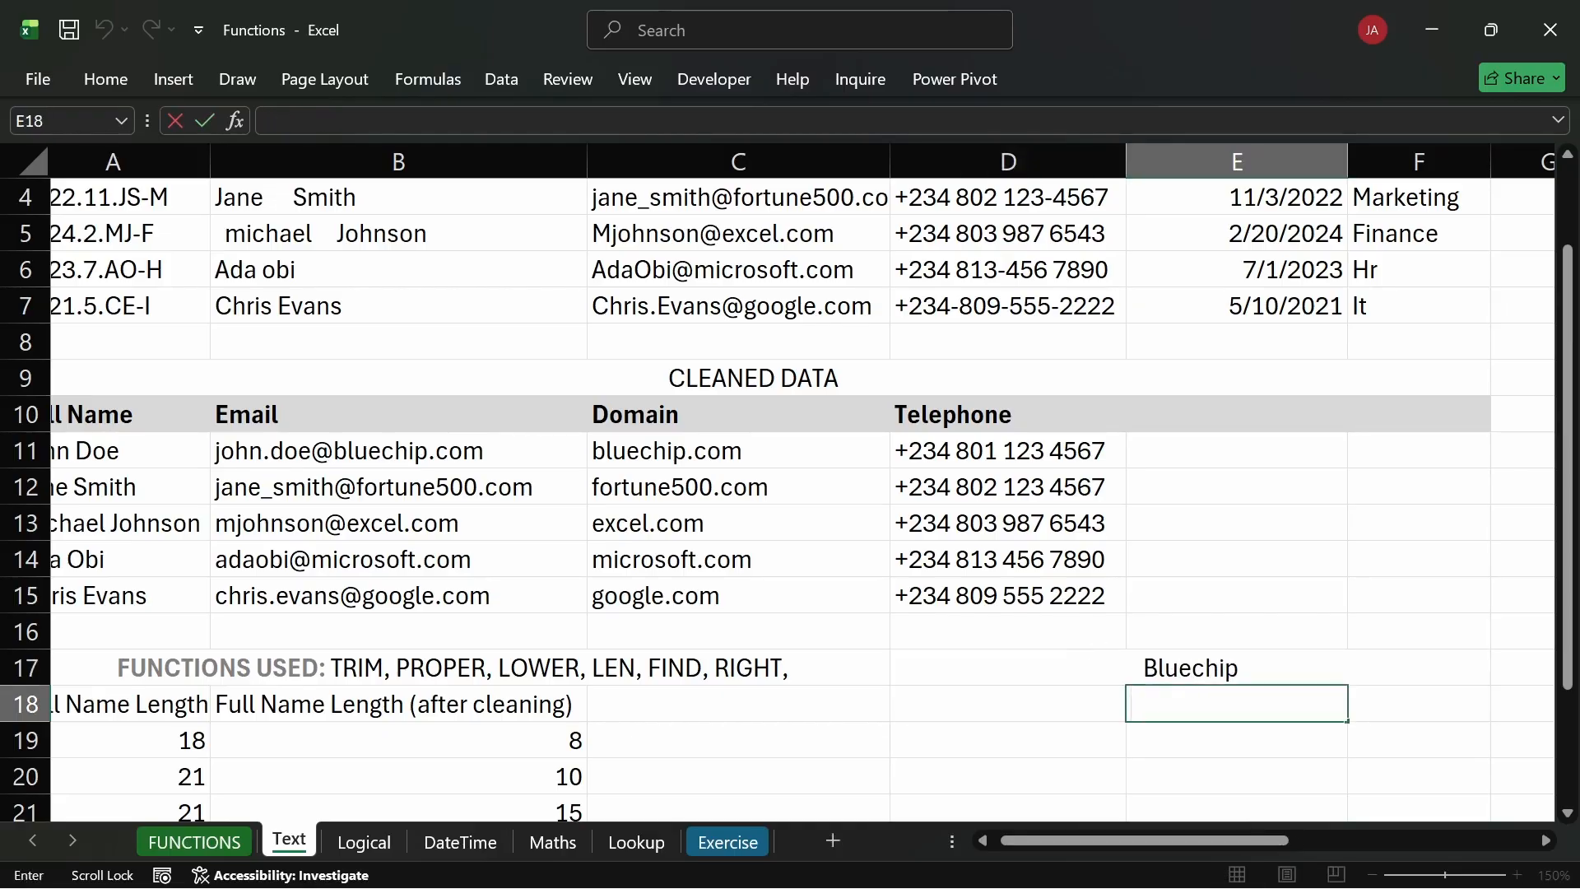
text(Fortune500)
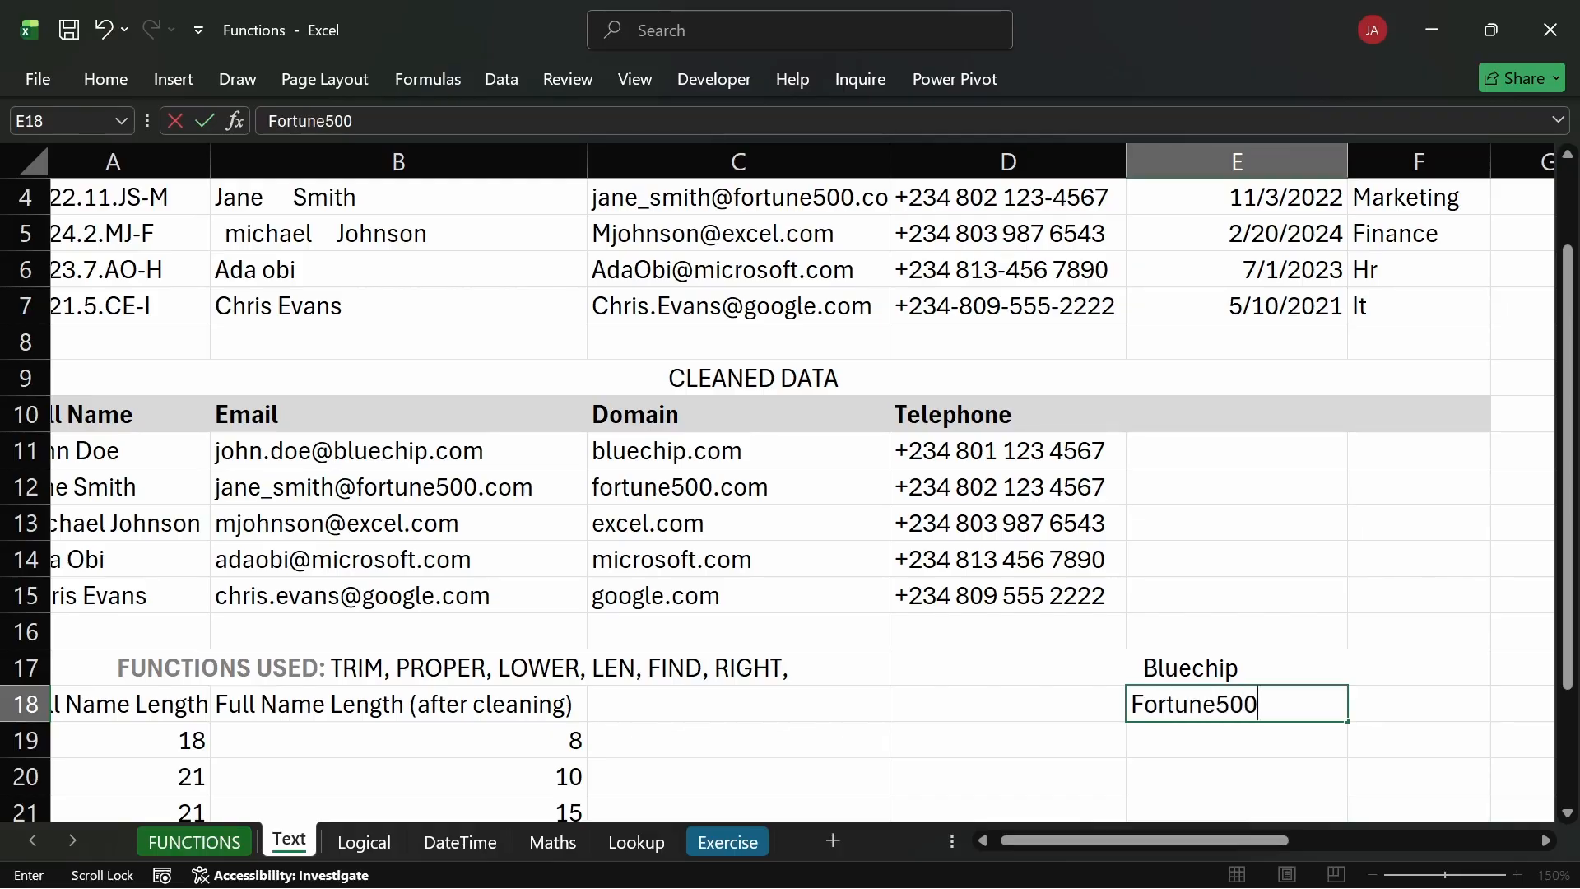
key(Return)
drag(1166, 668, 1178, 701)
key(ctrl+z)
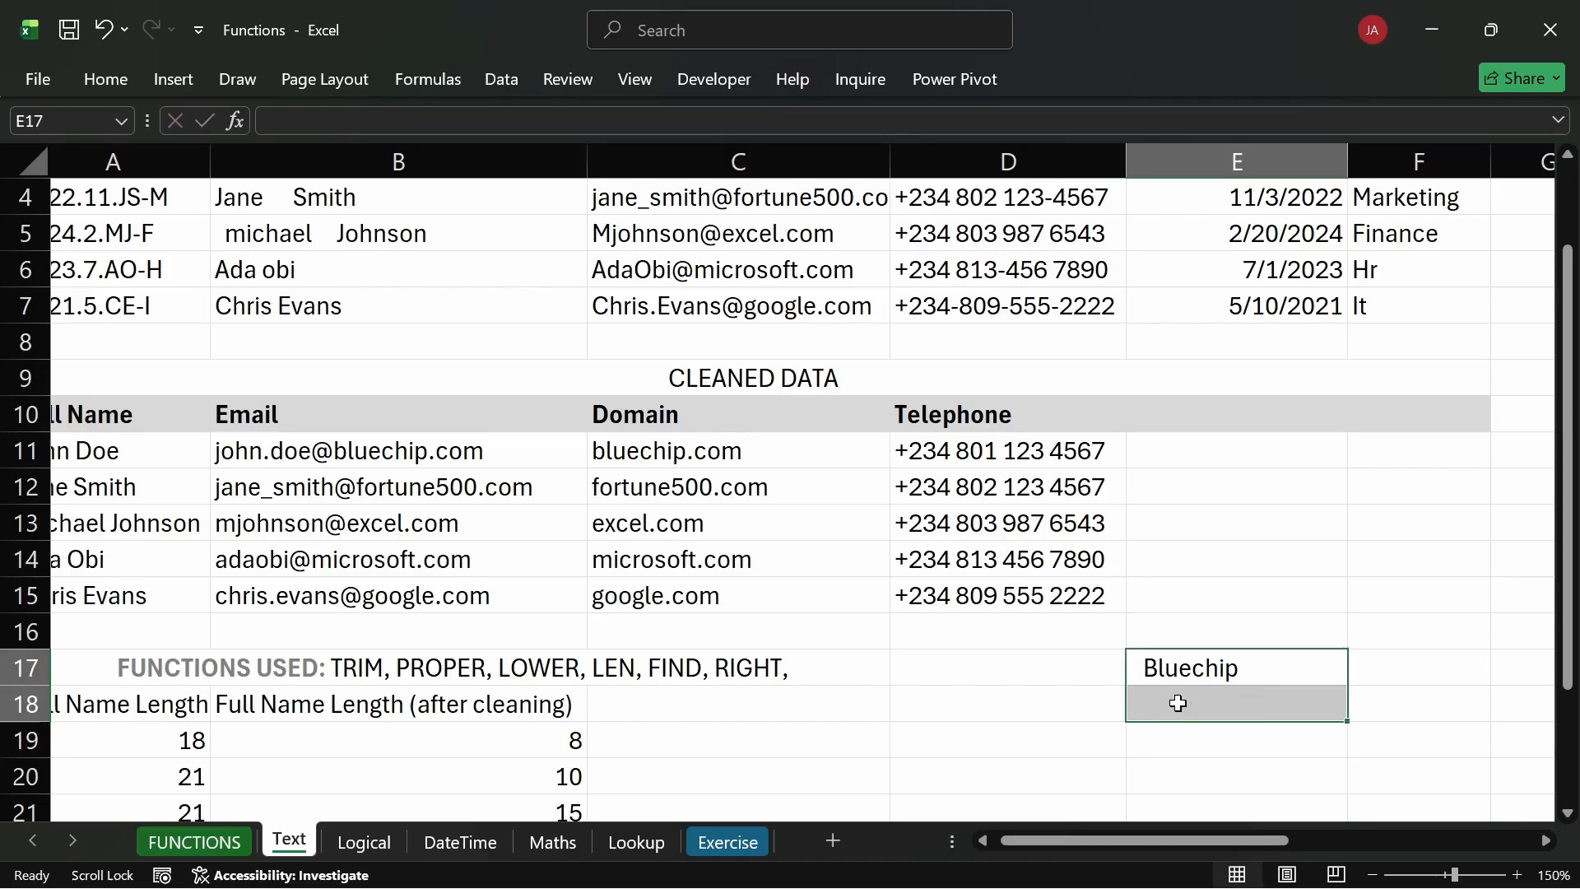
Clear the contents of cell D17 beside the list of functions used.
click(1025, 693)
click(1177, 663)
key(BackSpace)
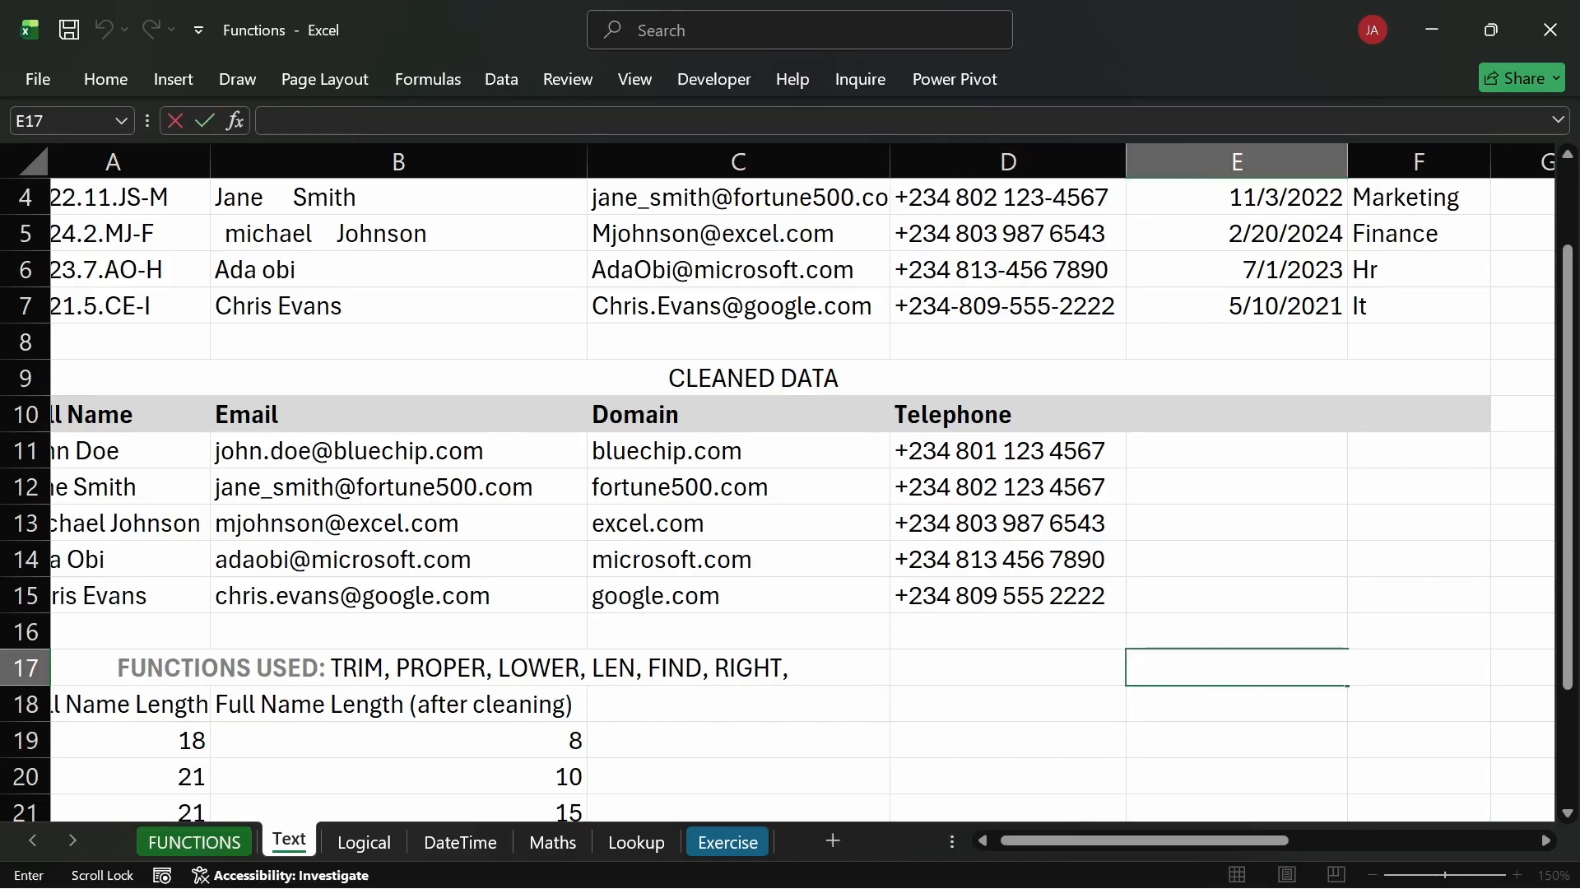
double_click(1051, 664)
key(shift+End)
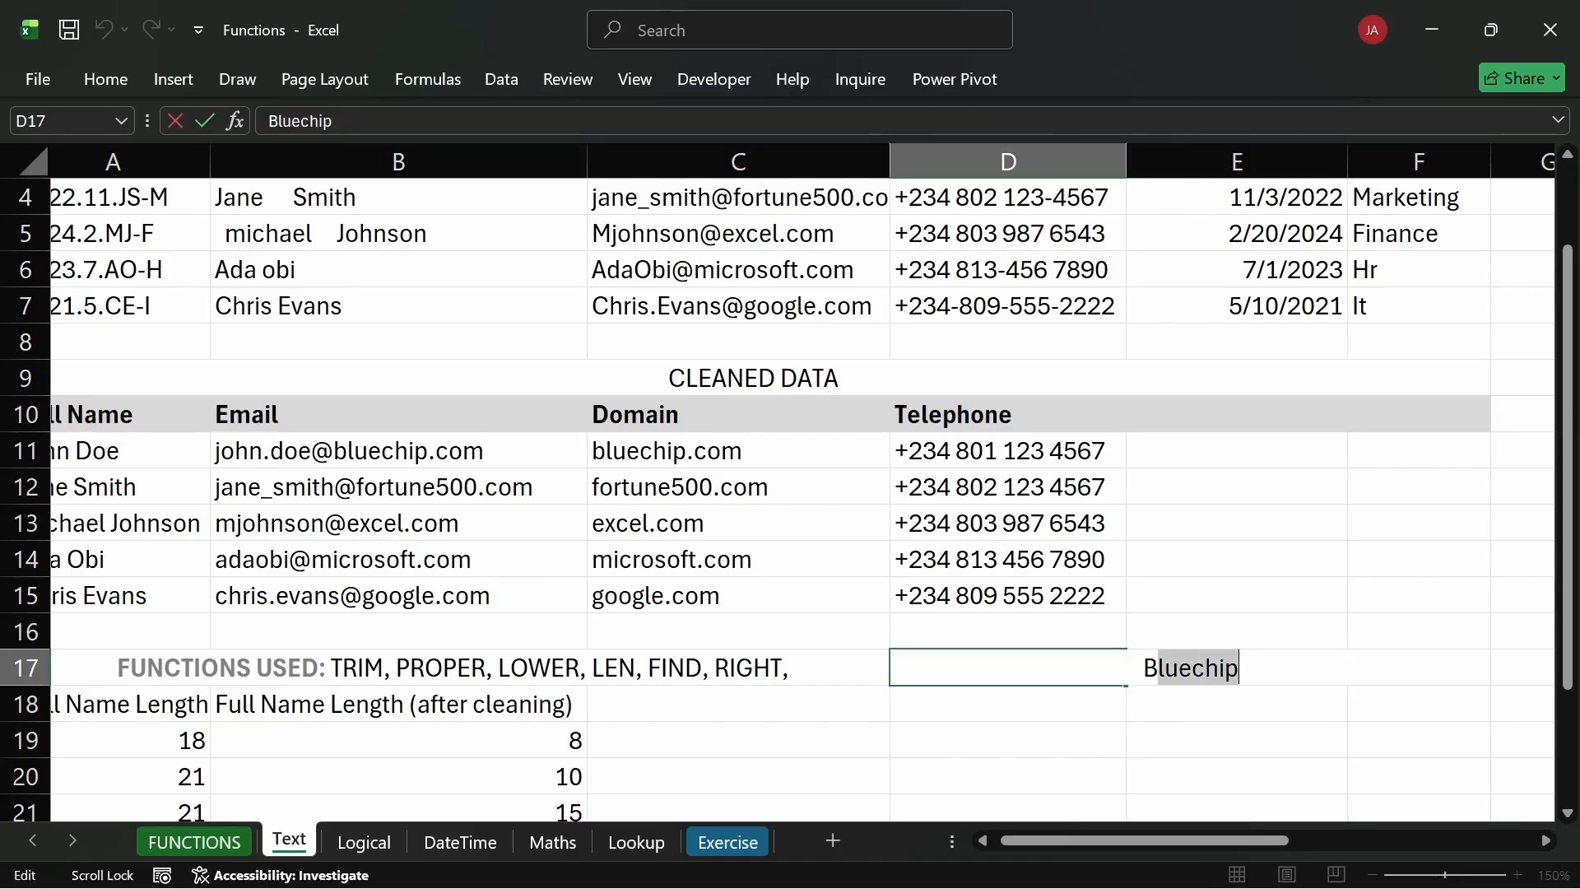
text(B)
click(1057, 728)
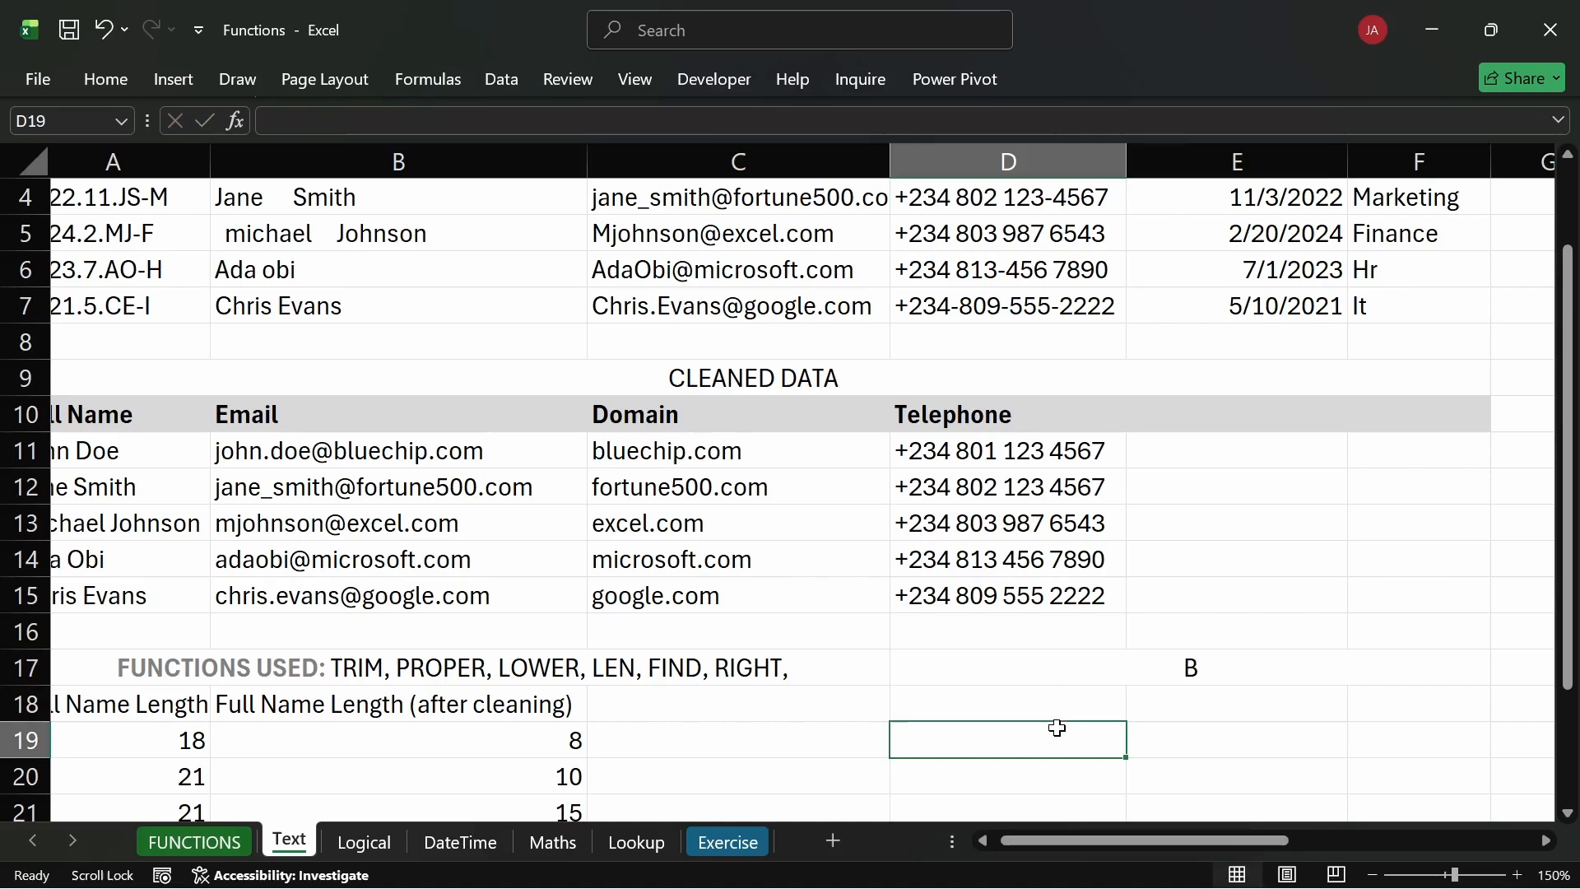
double_click(1044, 673)
key(Delete)
click(990, 741)
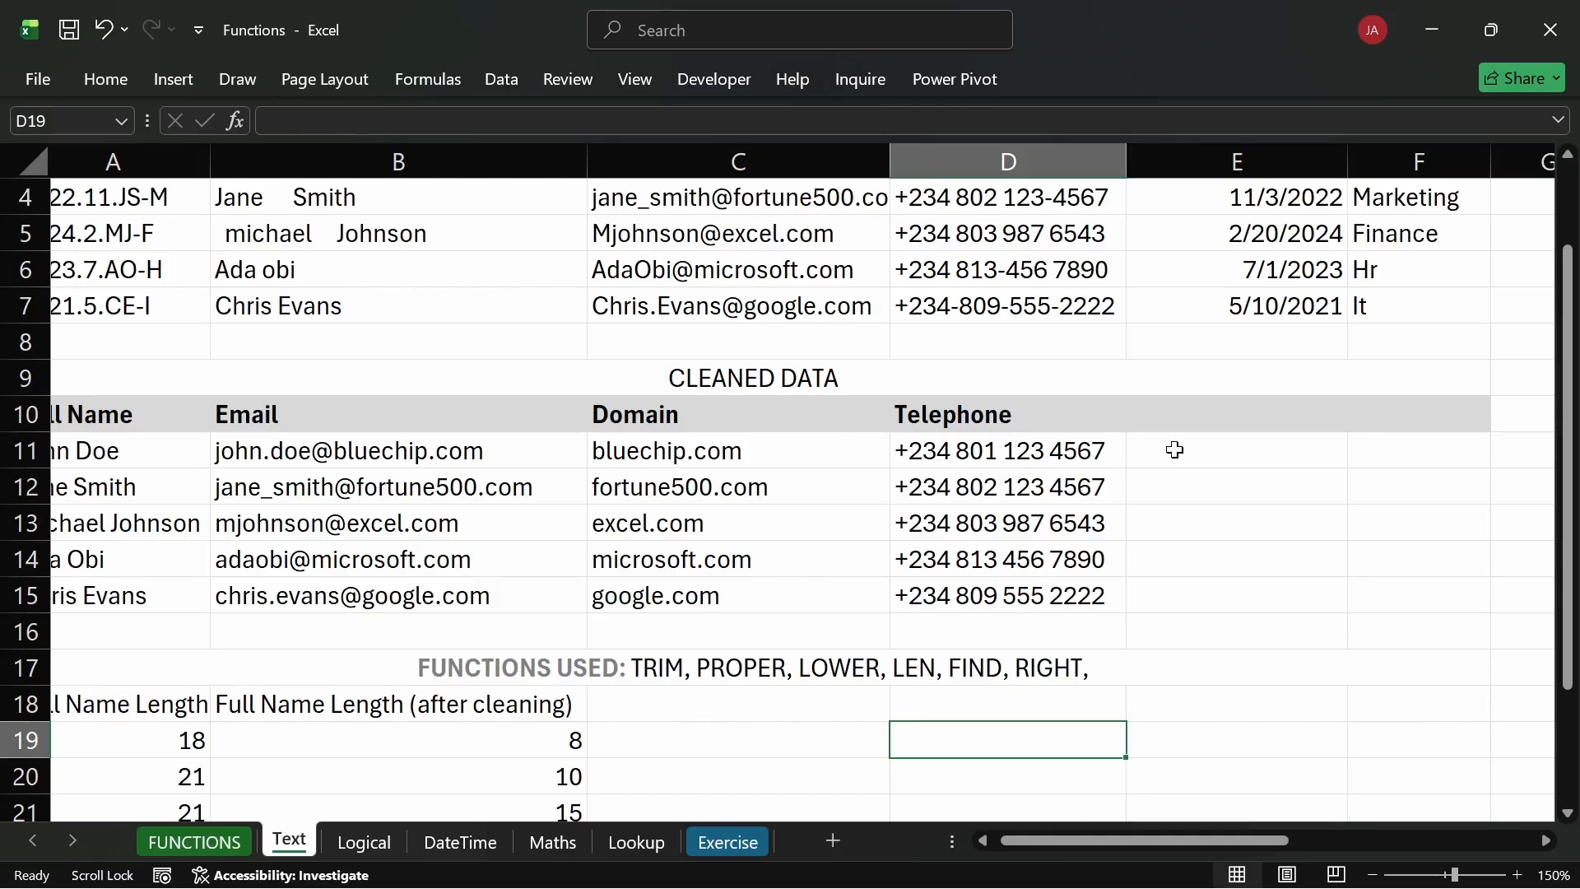
Mark task 4 in H6 as done by changing its font color to green, and move on to task 5.
drag(1200, 840, 1334, 834)
click(1014, 267)
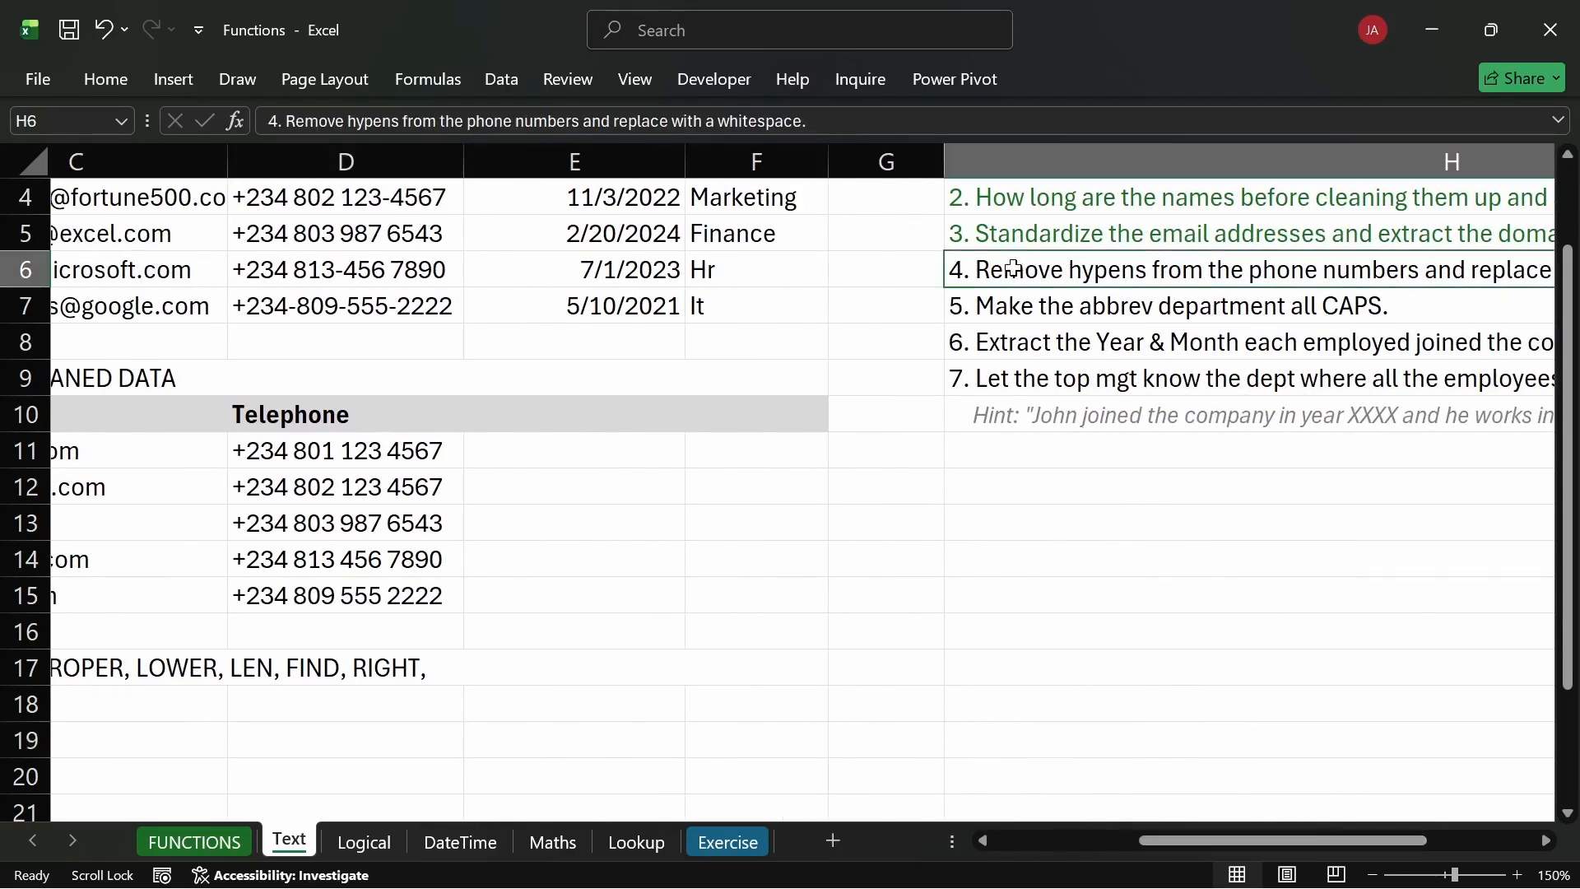
click(130, 74)
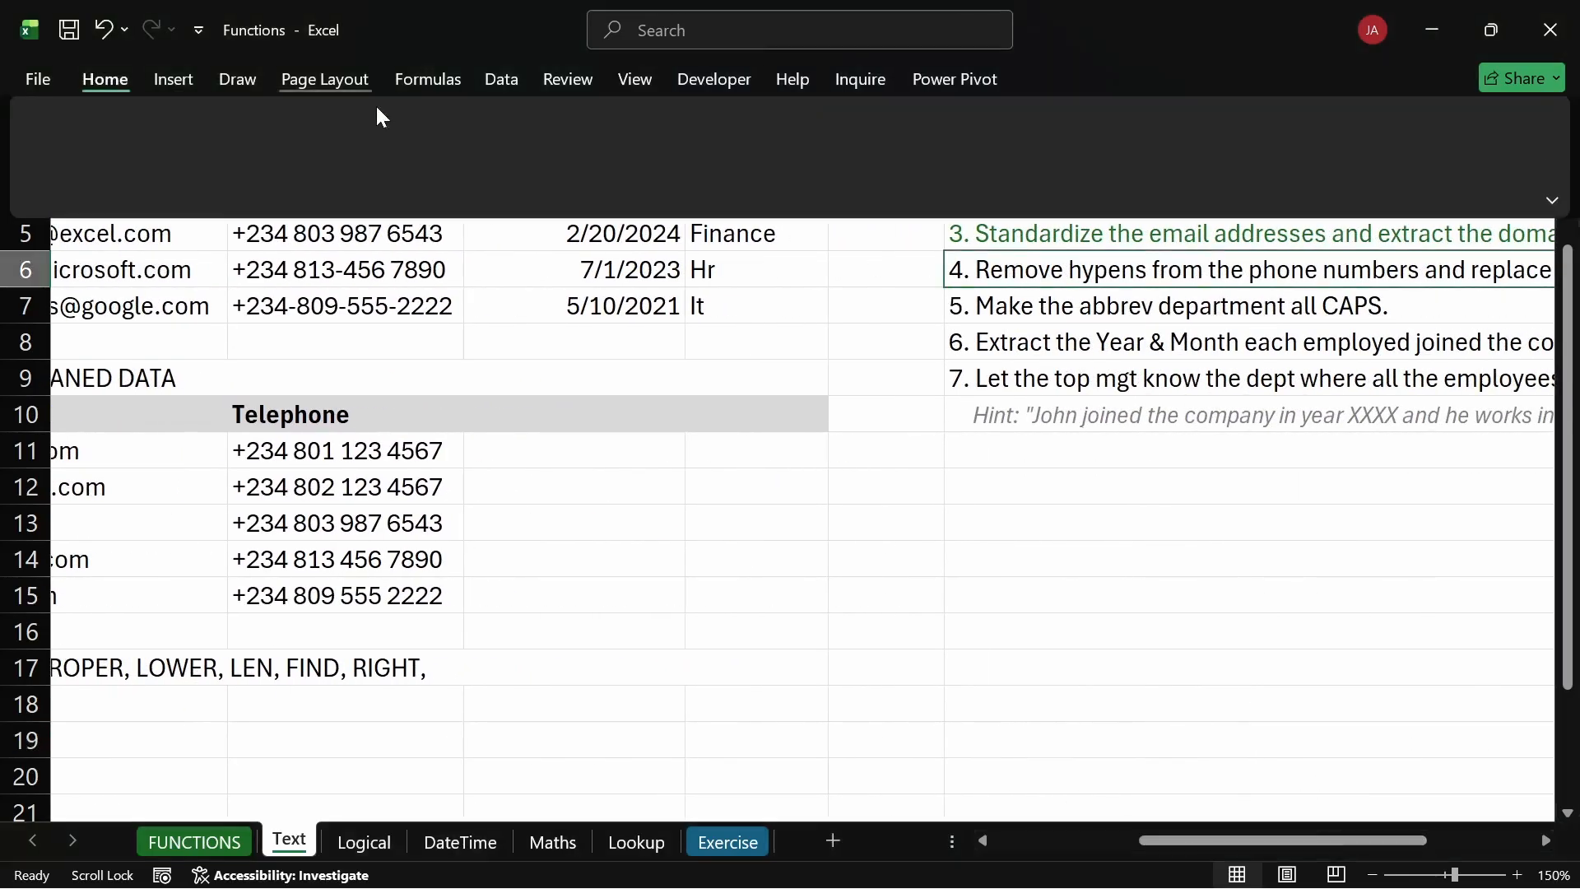
scroll(938, 445, right, 3)
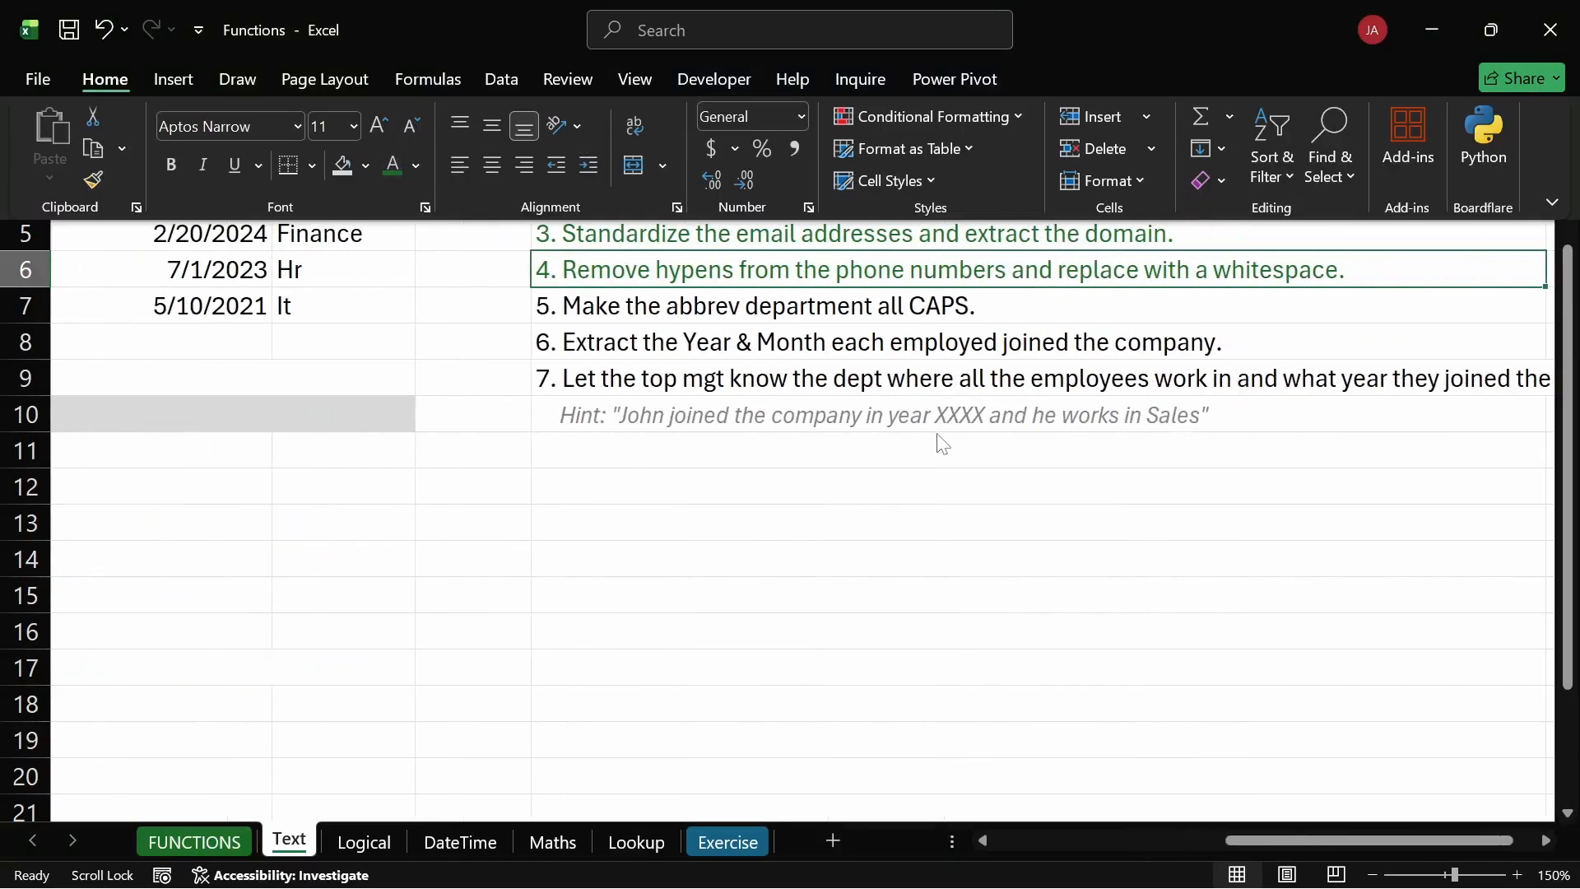
click(663, 317)
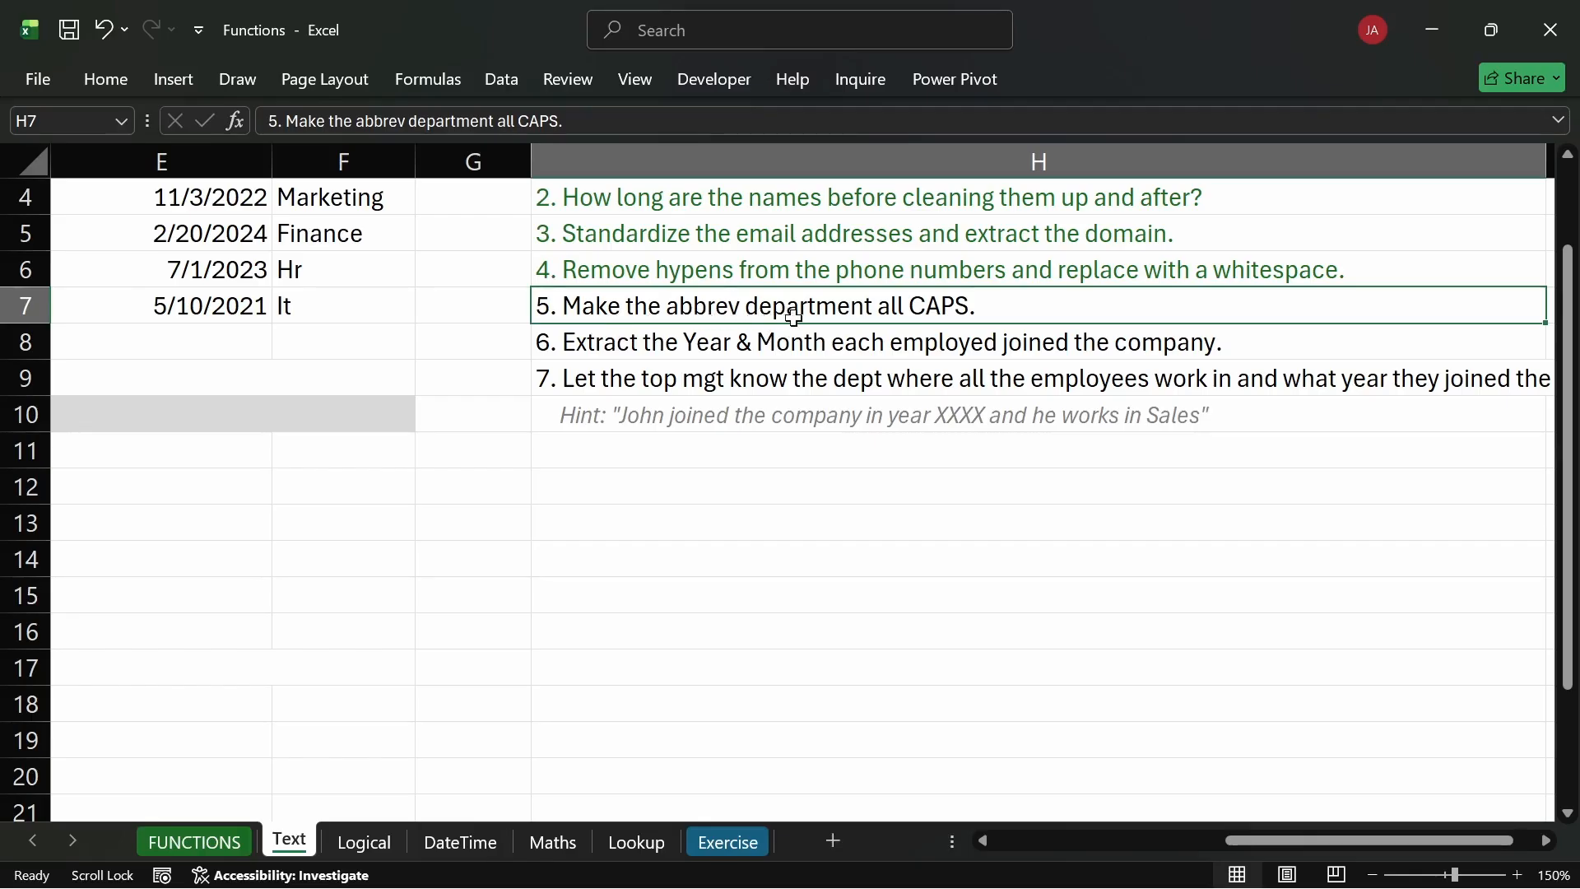
Reword task 5 in H7 to read "5. Make the department abbrev all CAPS.".
double_click(741, 306)
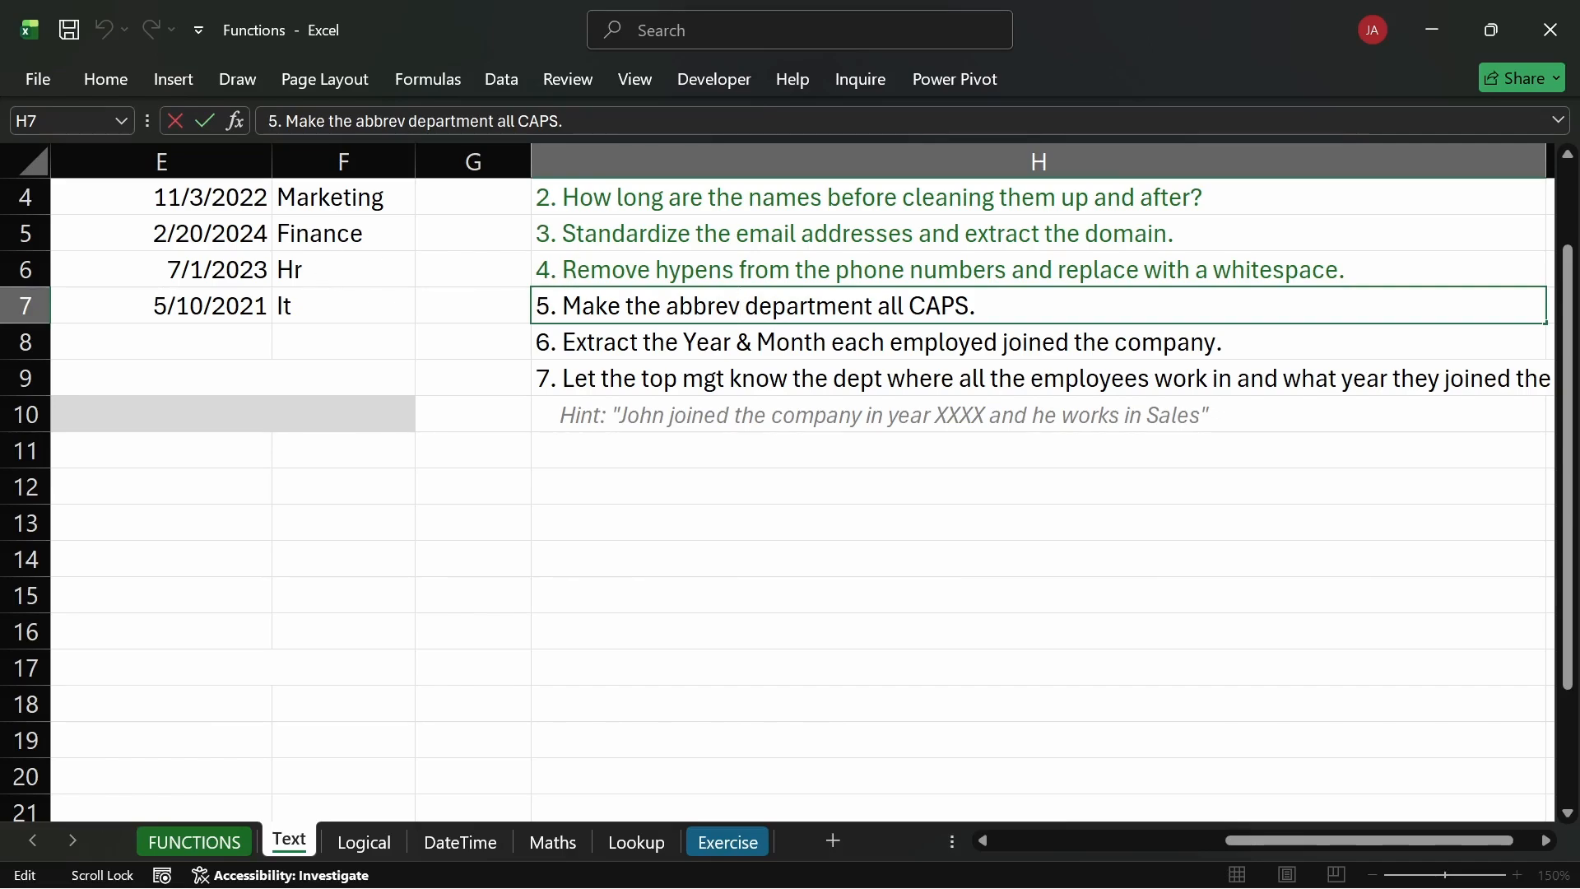
drag(742, 306, 667, 306)
key(BackSpace)
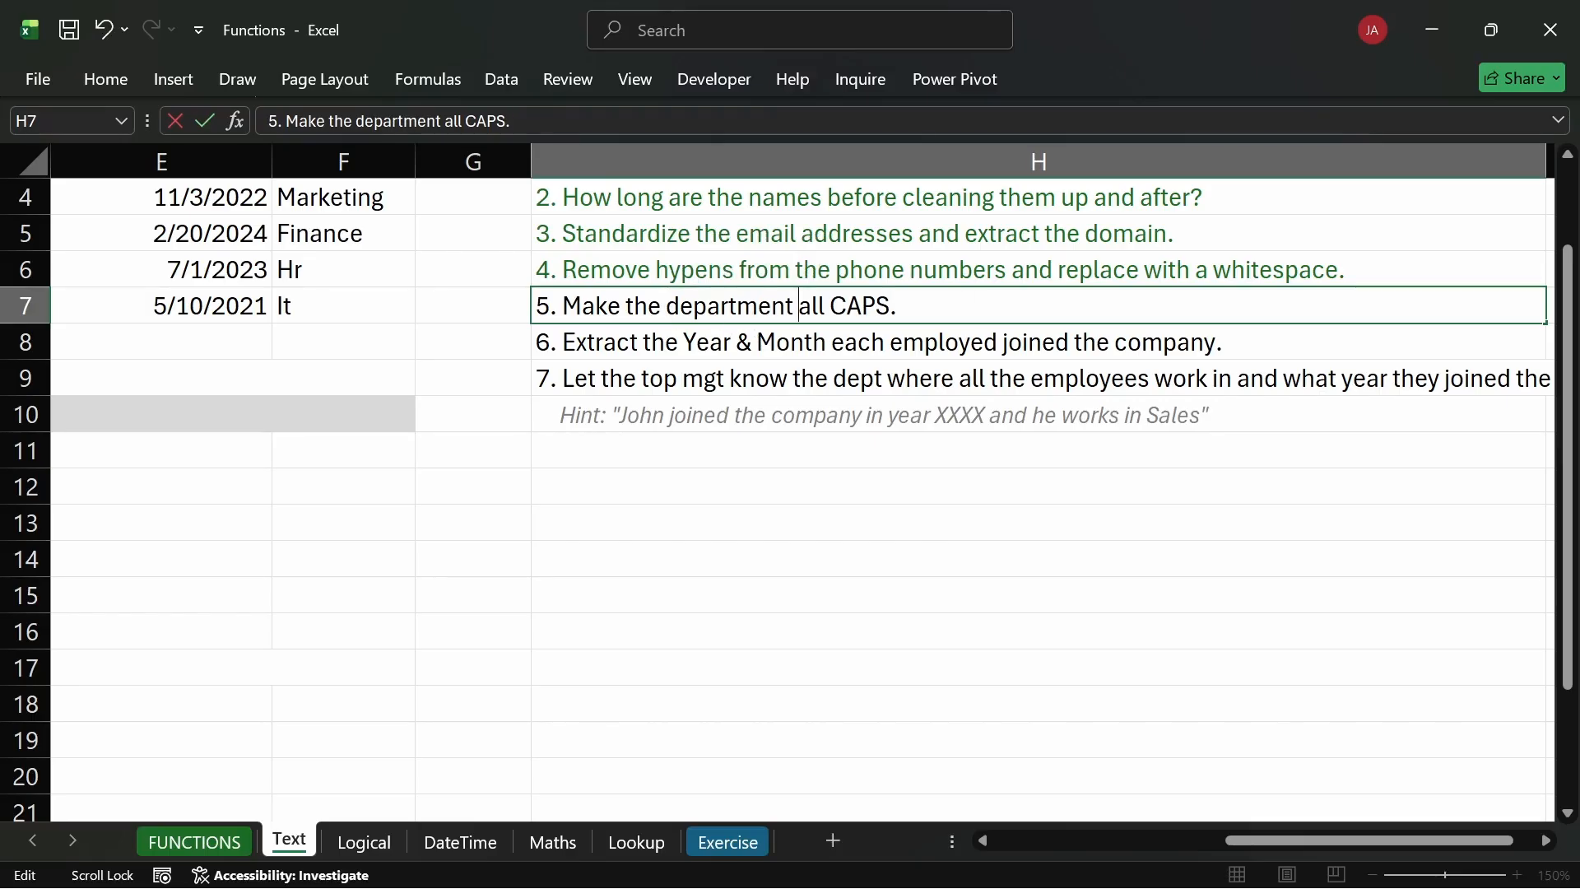
key(ctrl+z)
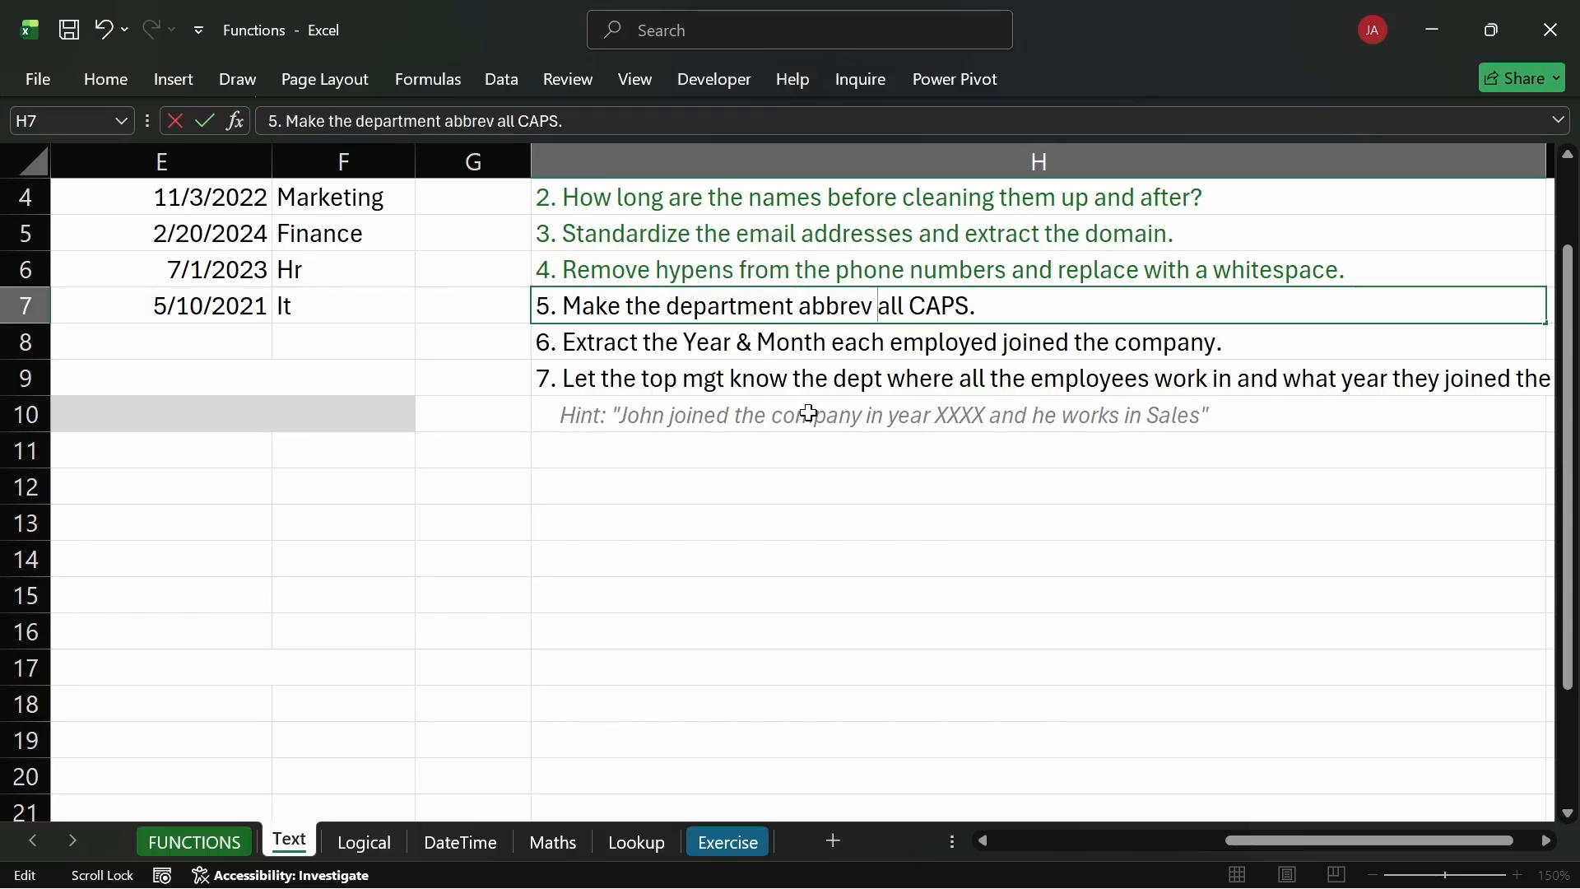
key(Return)
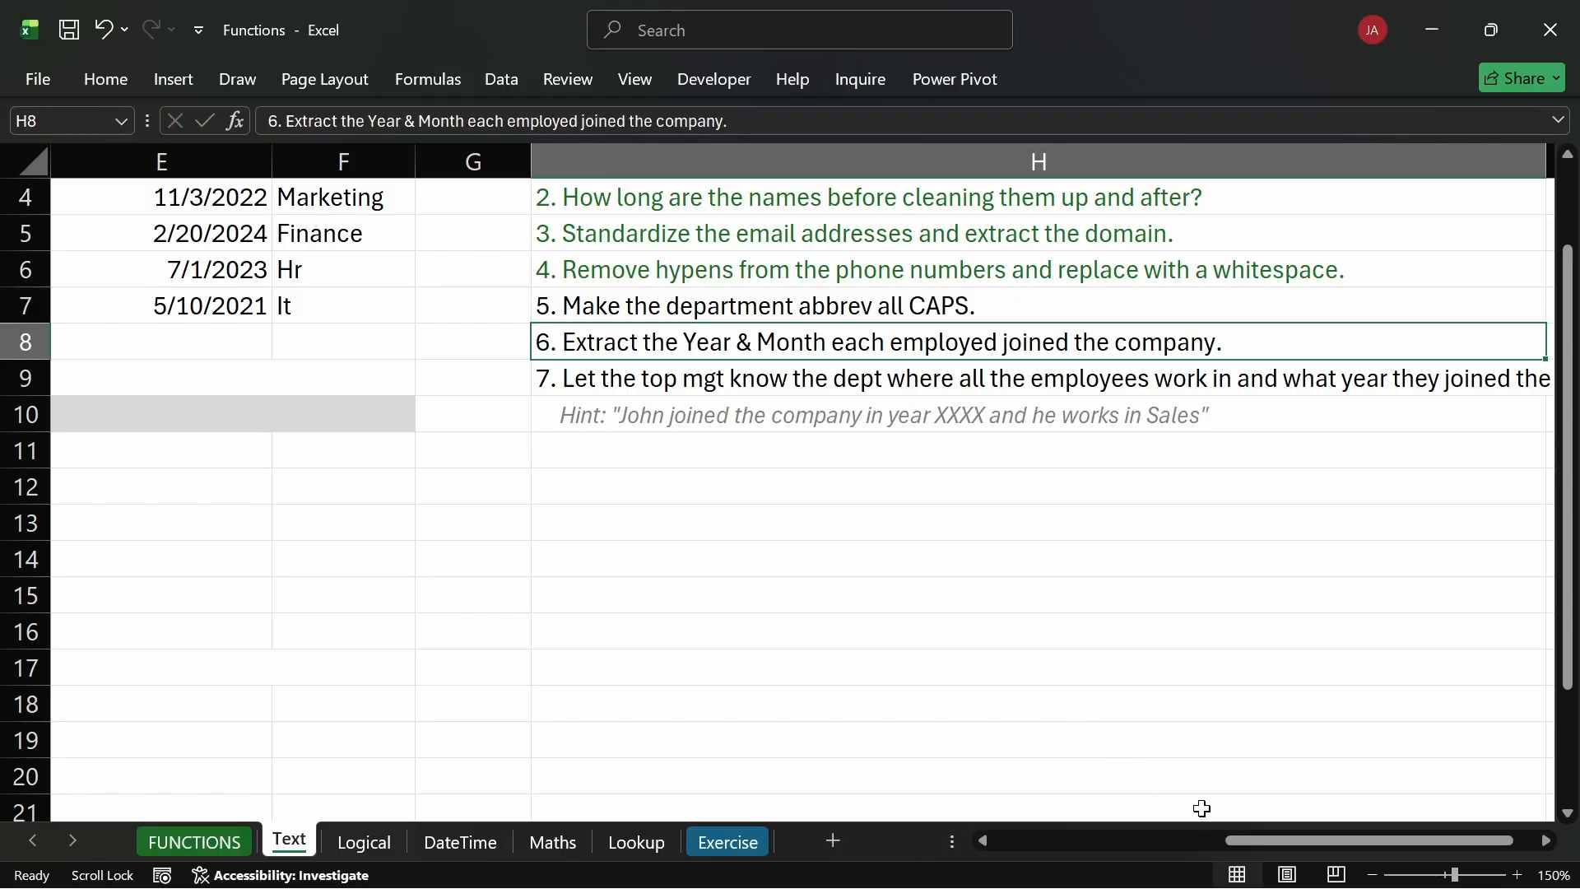
Examine the raw department entries in F3:F7 to see which ones are abbreviations that task 5 applies to.
drag(1231, 840, 1005, 833)
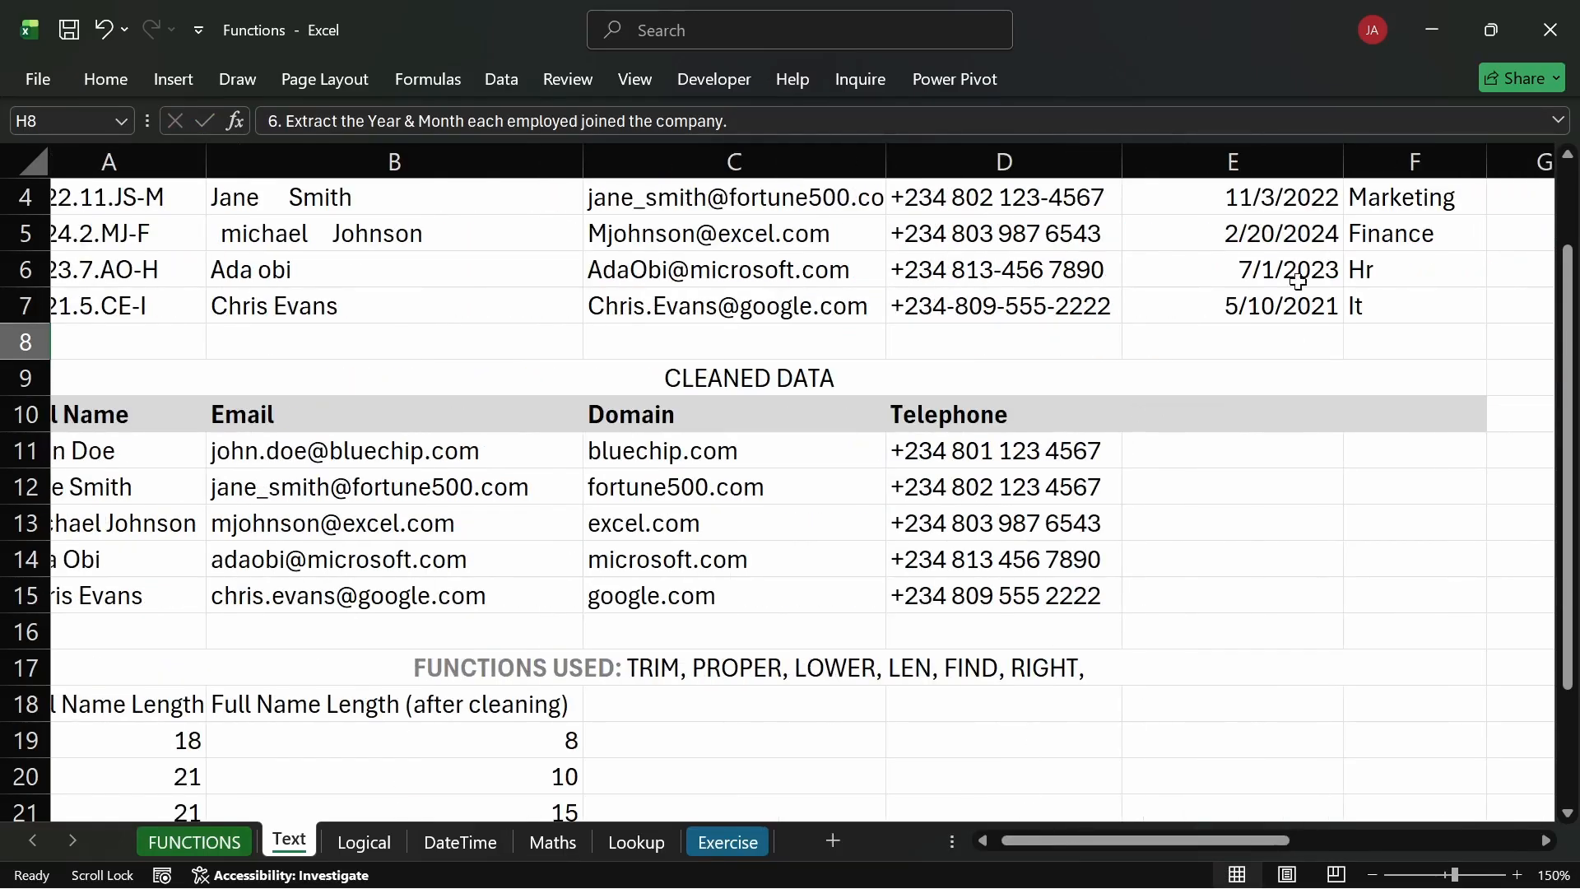
scroll(1317, 247, up, 1)
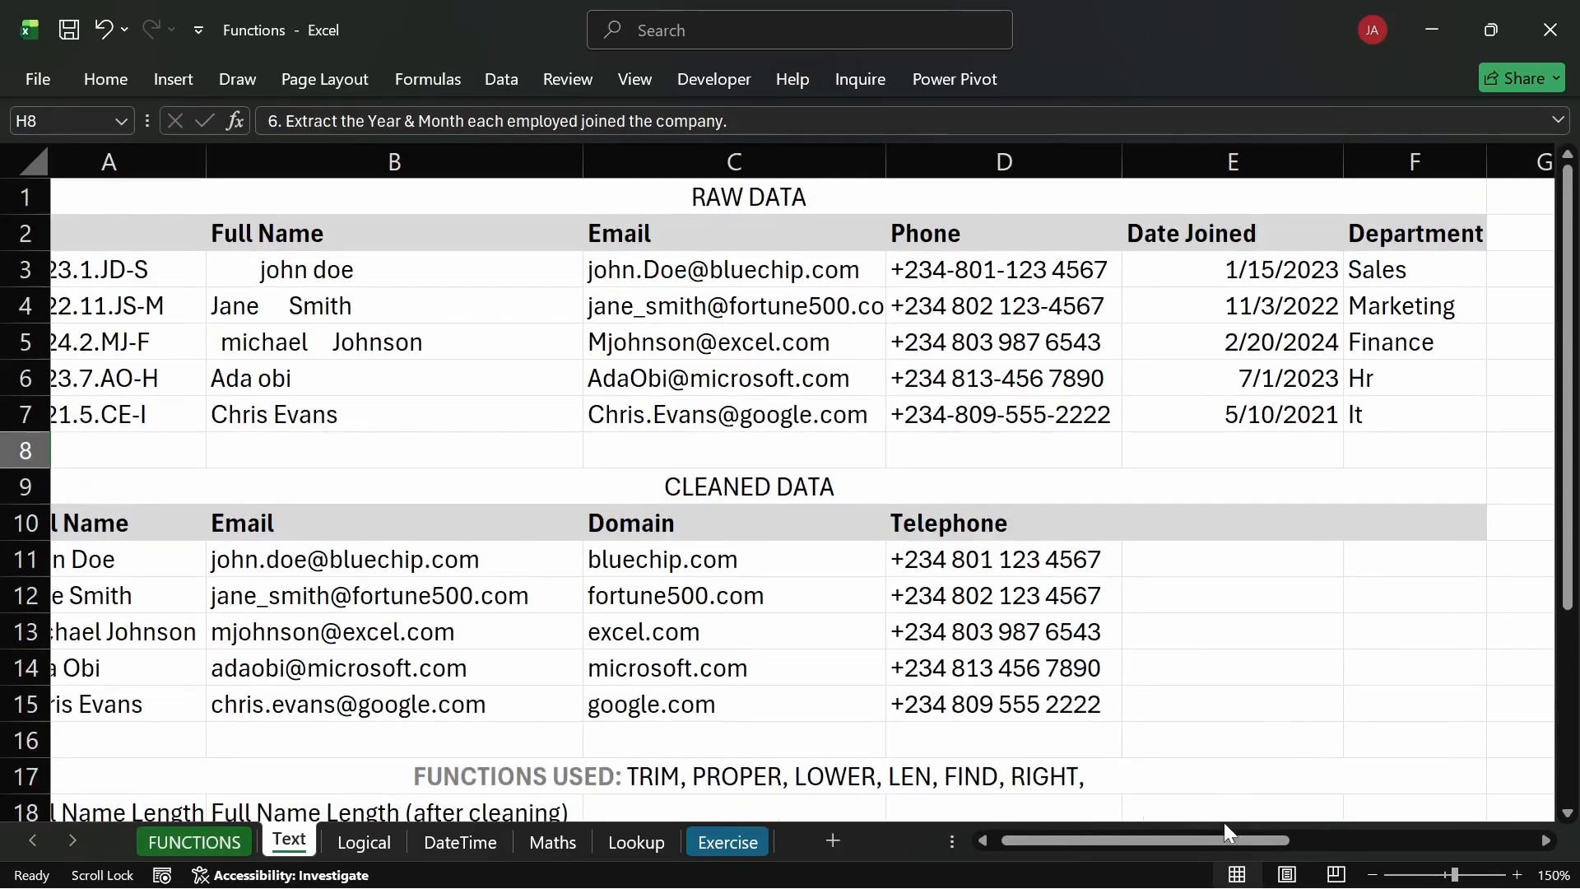
drag(1218, 838, 1335, 818)
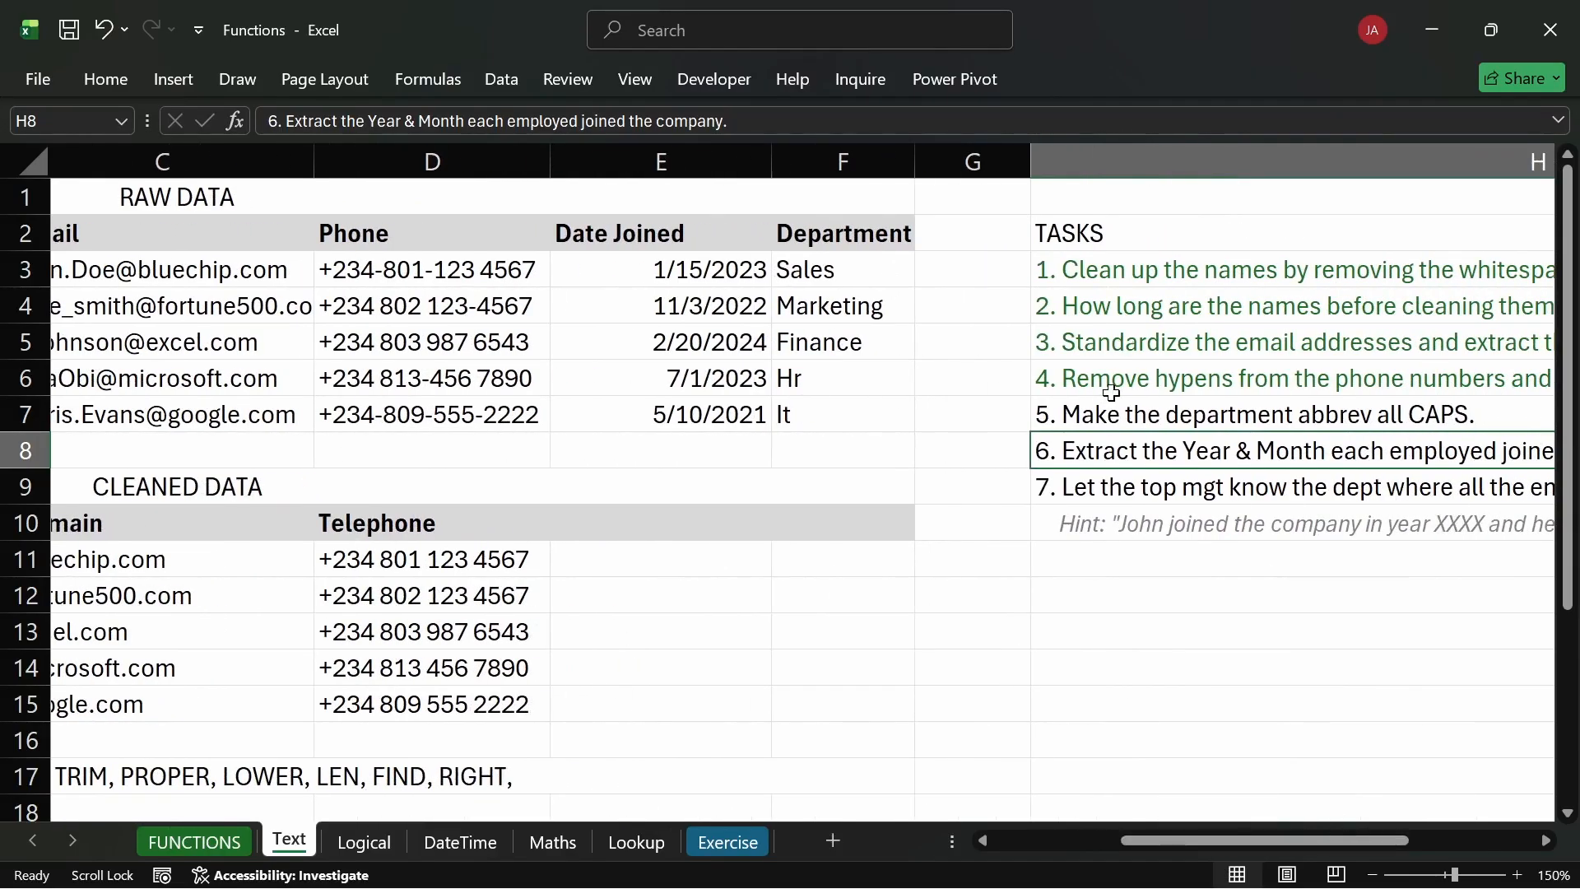
click(817, 276)
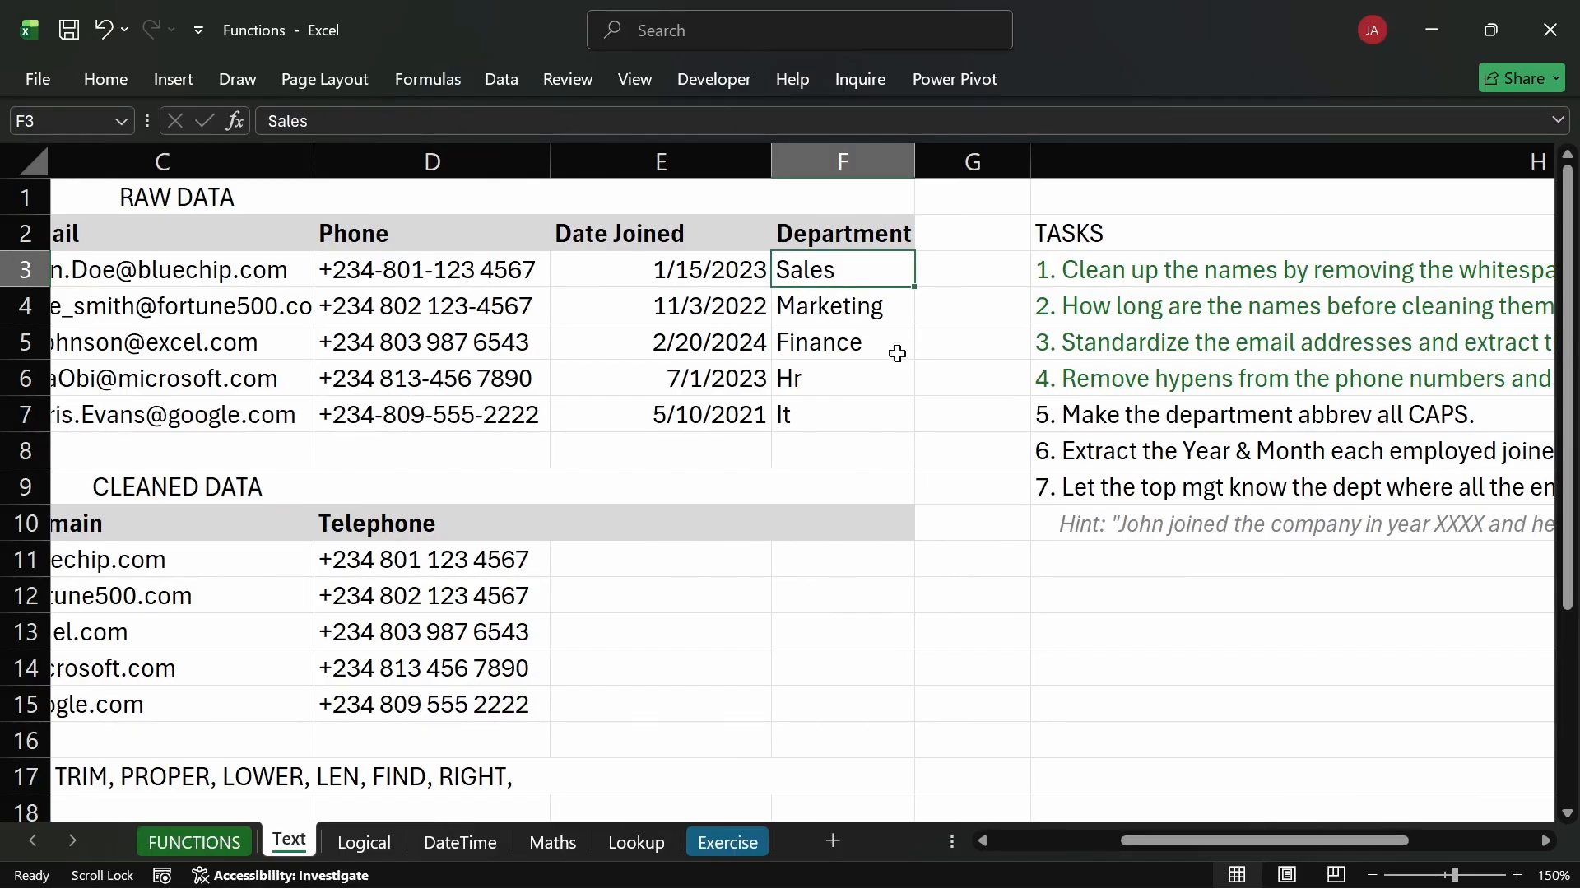
drag(1142, 841, 1096, 806)
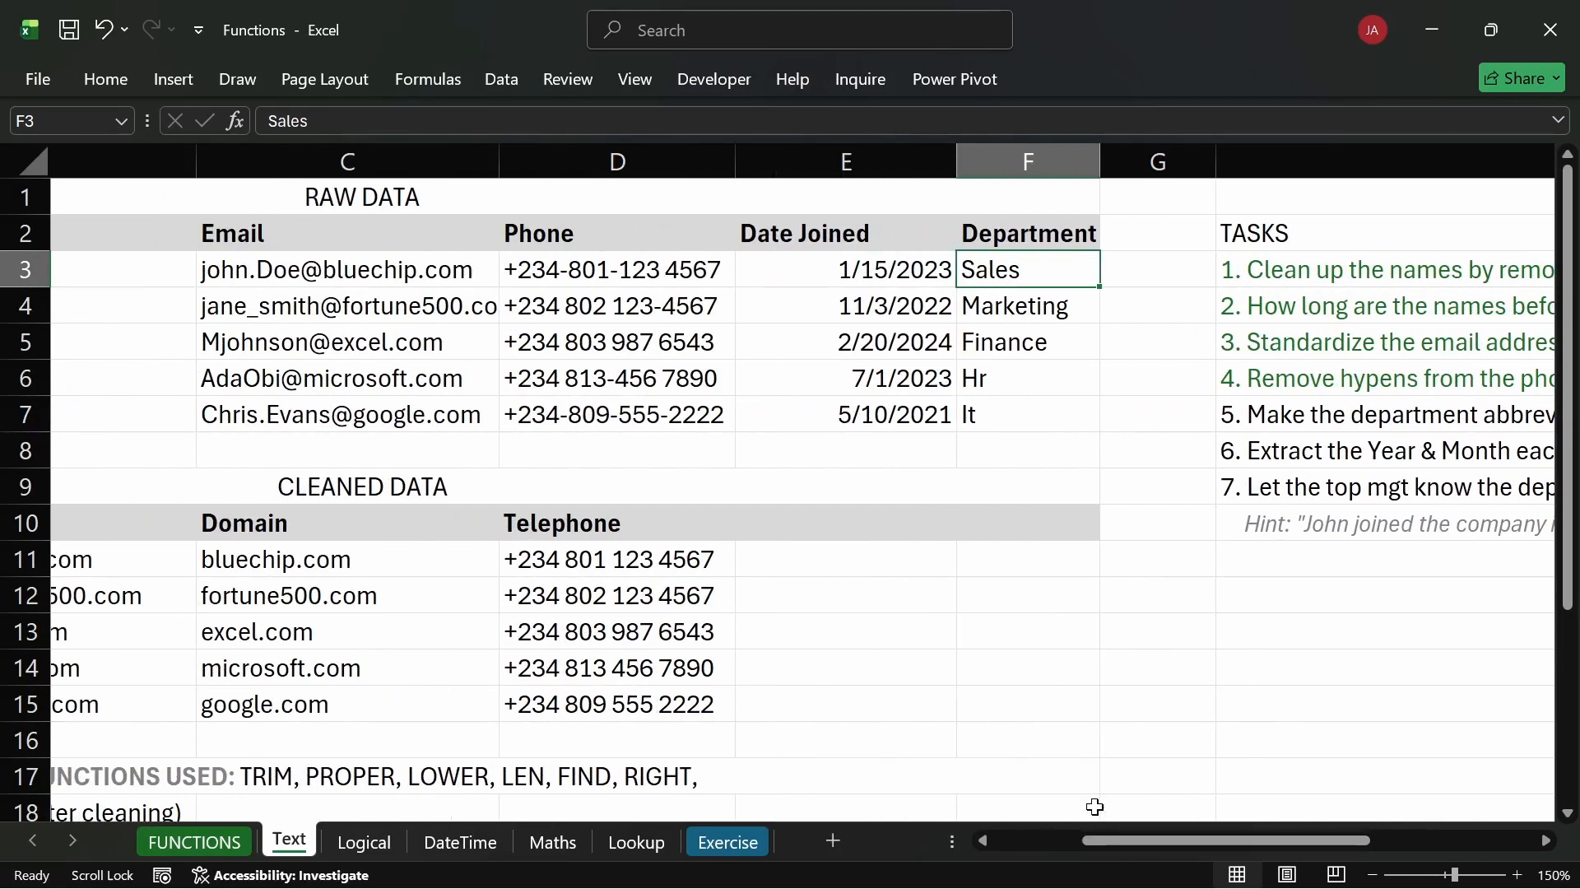
click(1007, 304)
click(1005, 335)
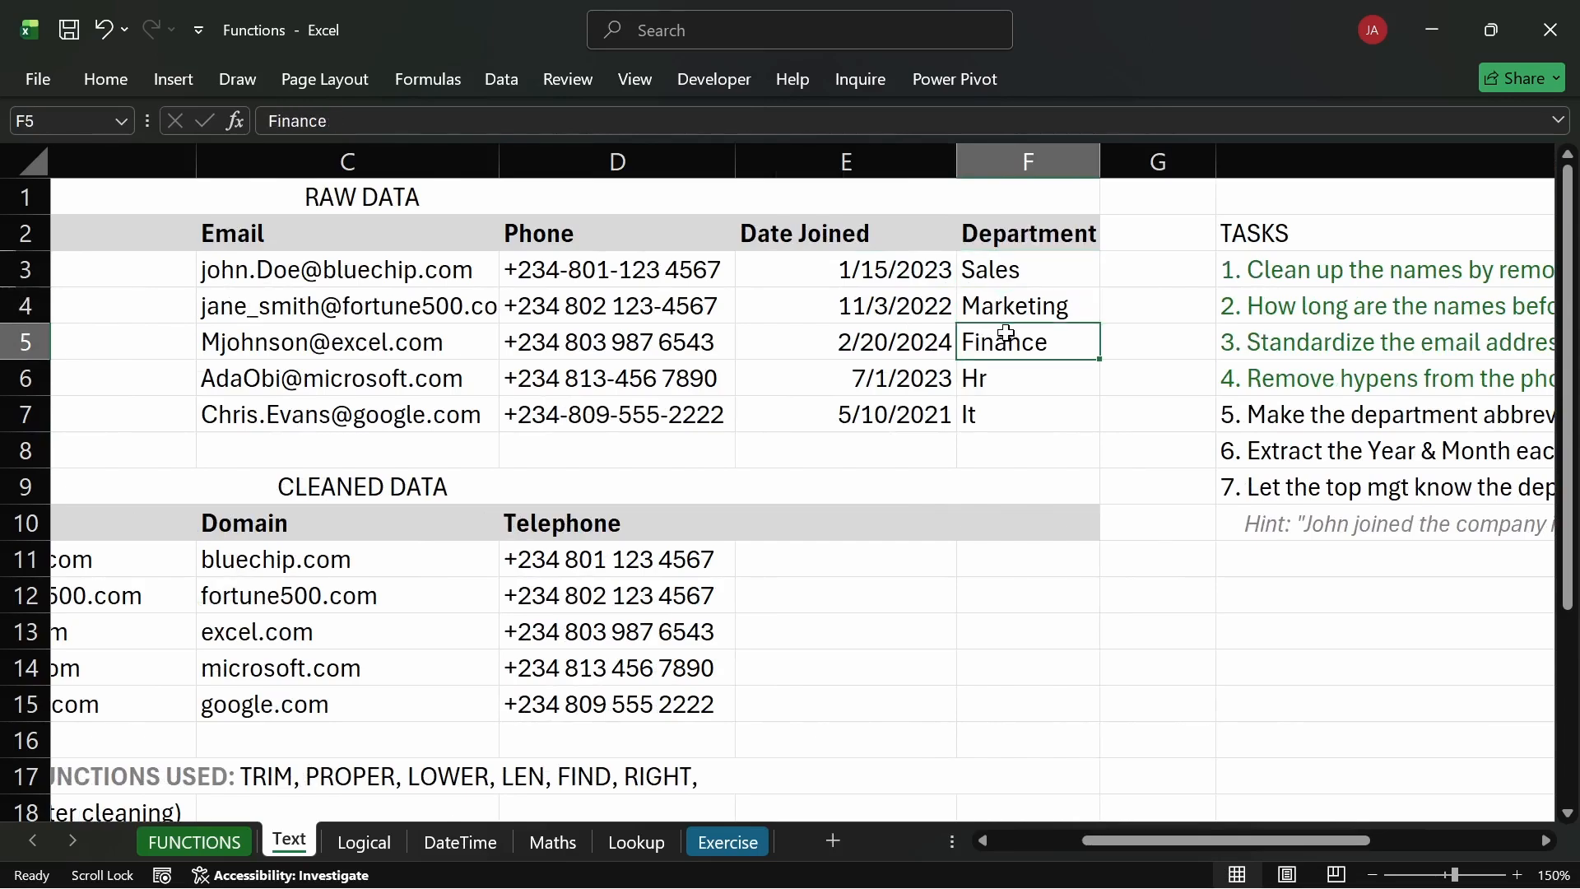
click(1002, 380)
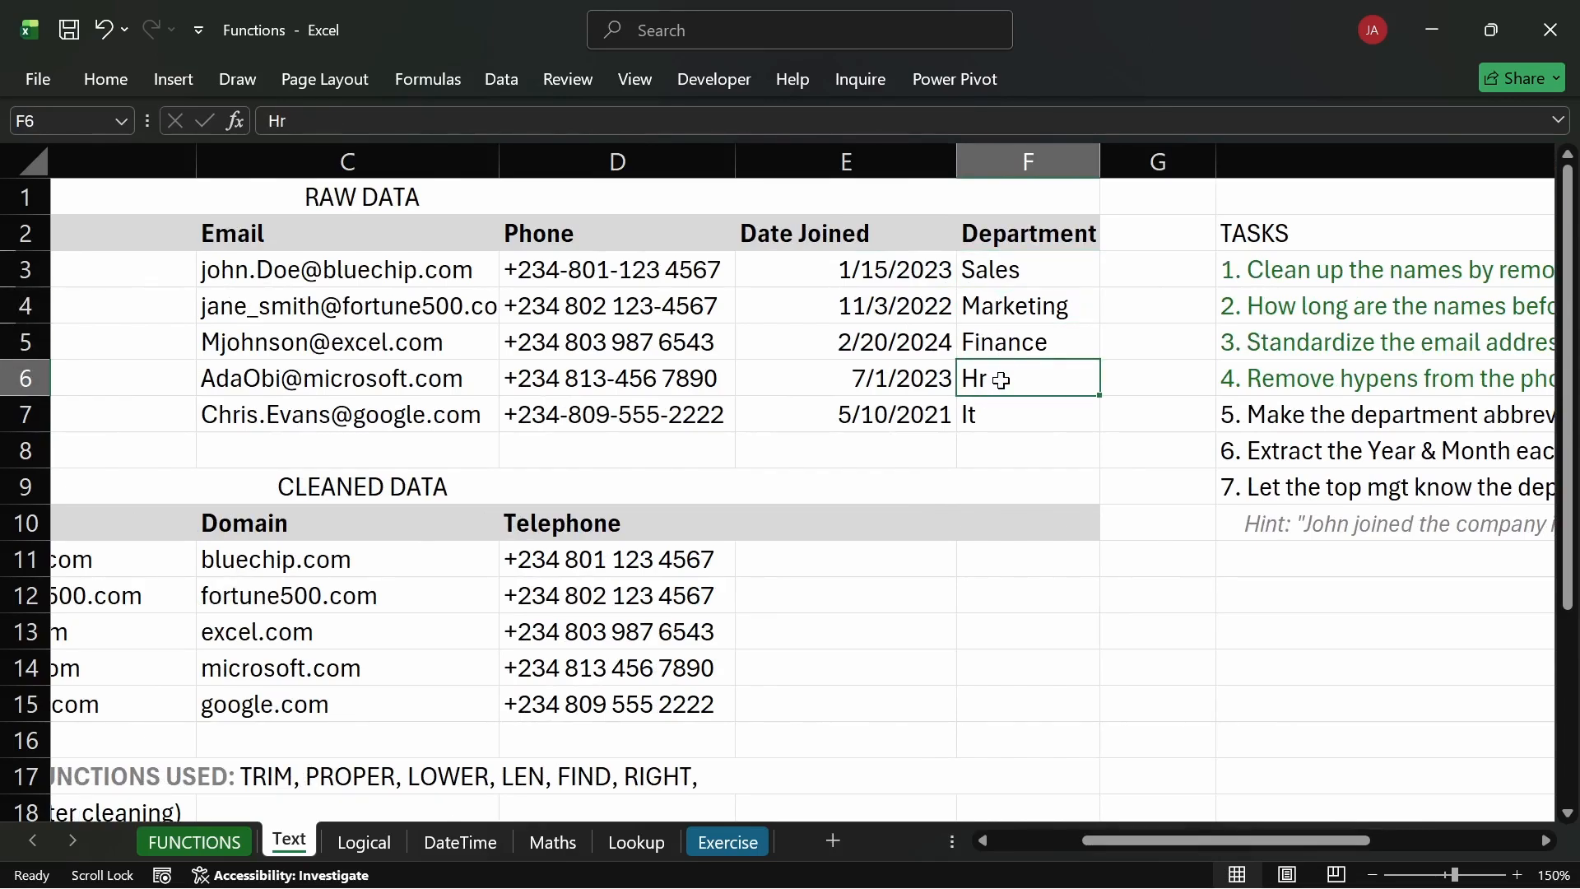
click(1007, 411)
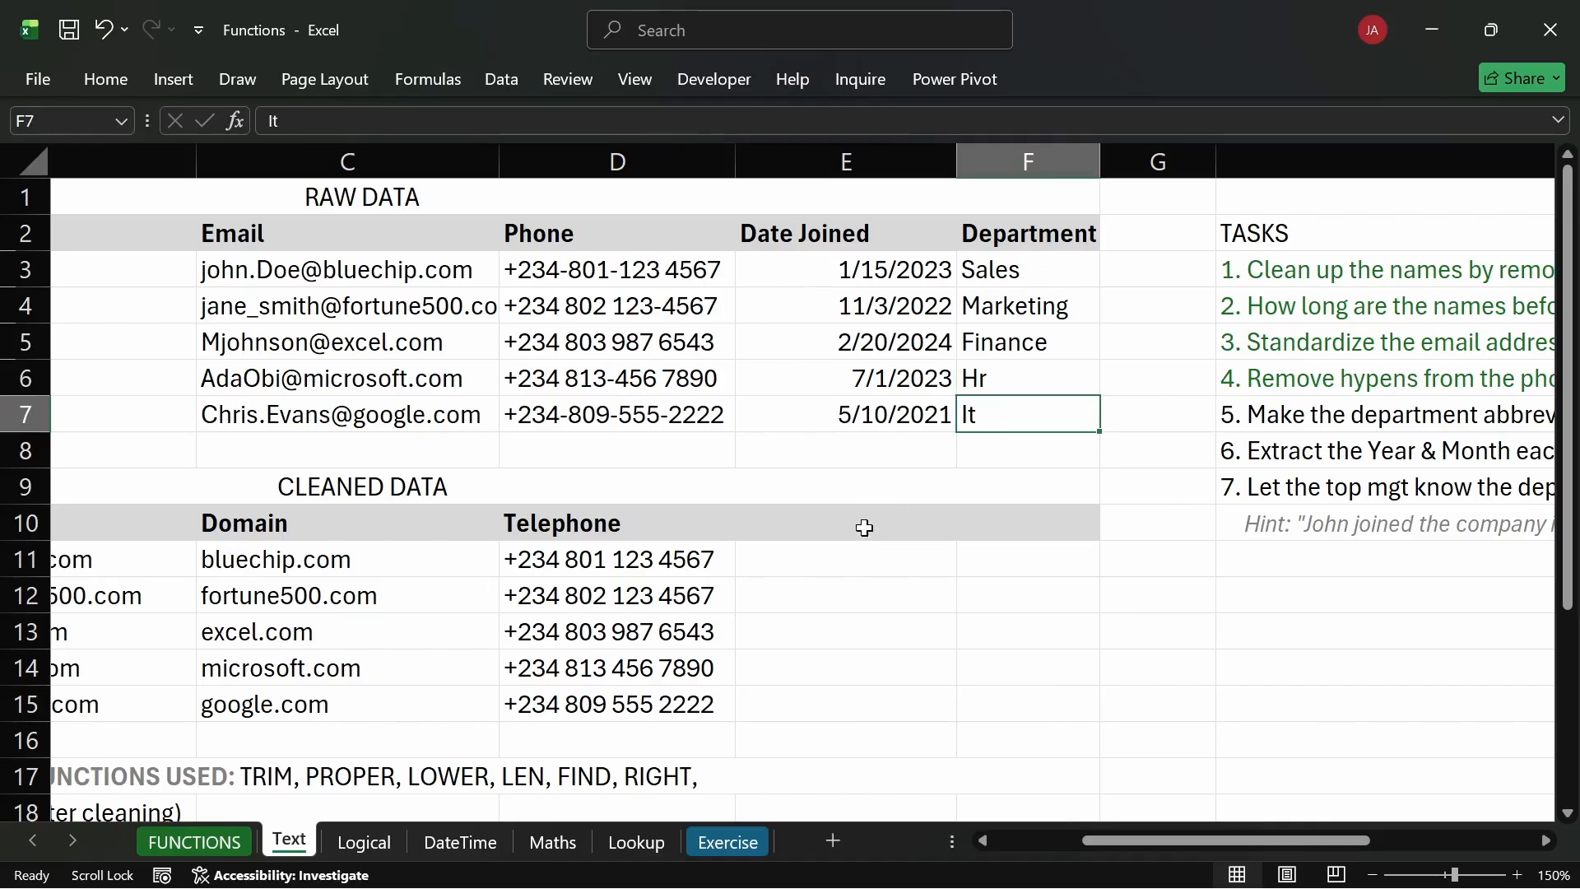
Review the domain extraction formula in C11 and compare the full department names with the abbreviated ones in column F.
click(854, 553)
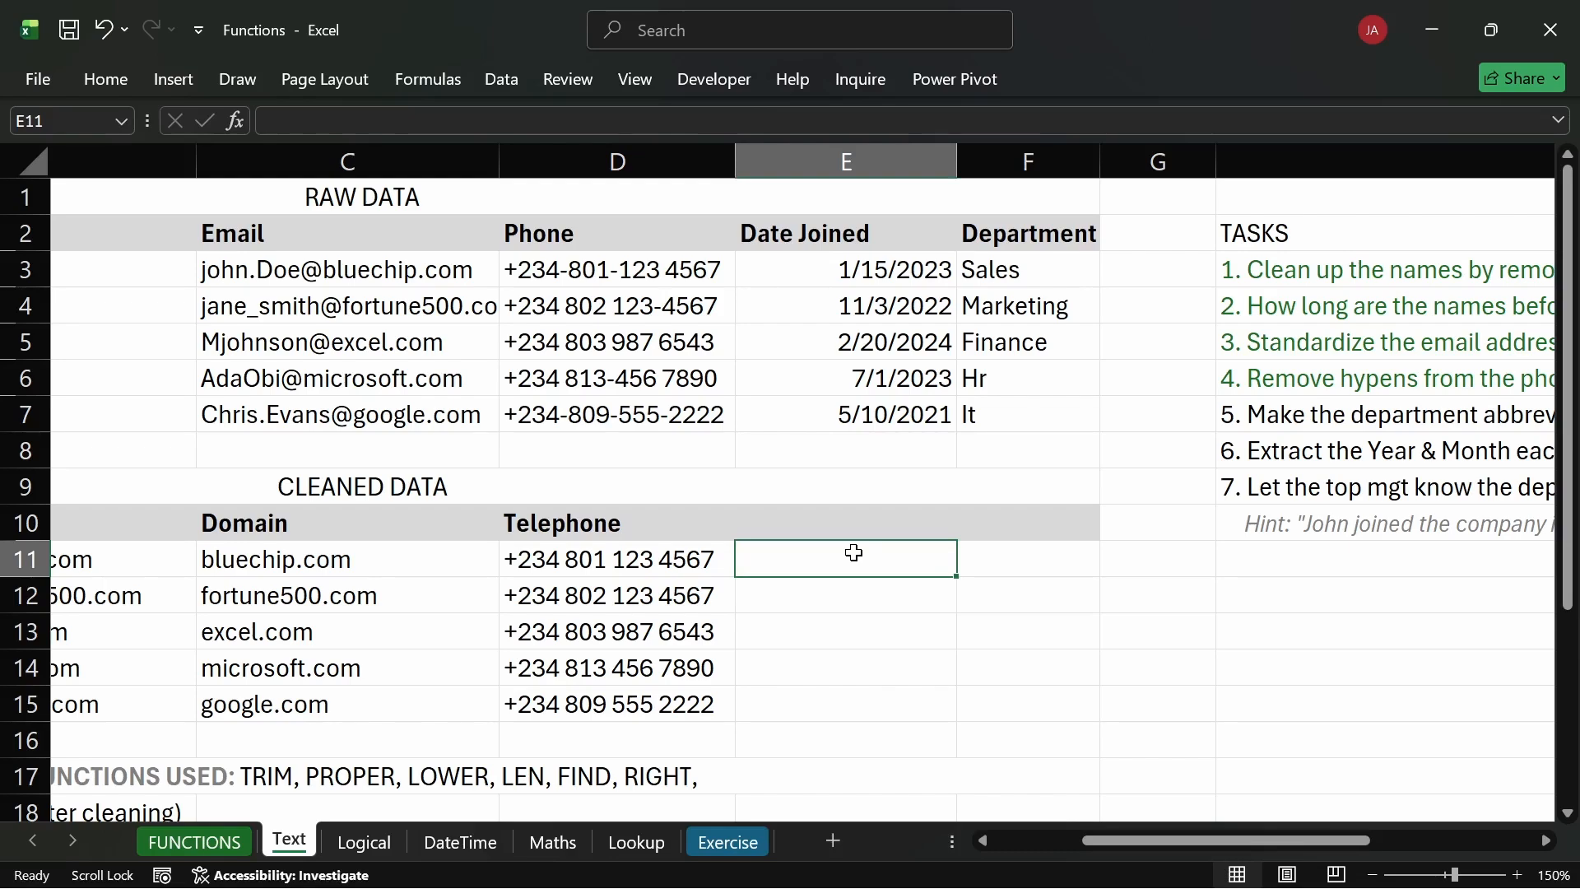
click(412, 551)
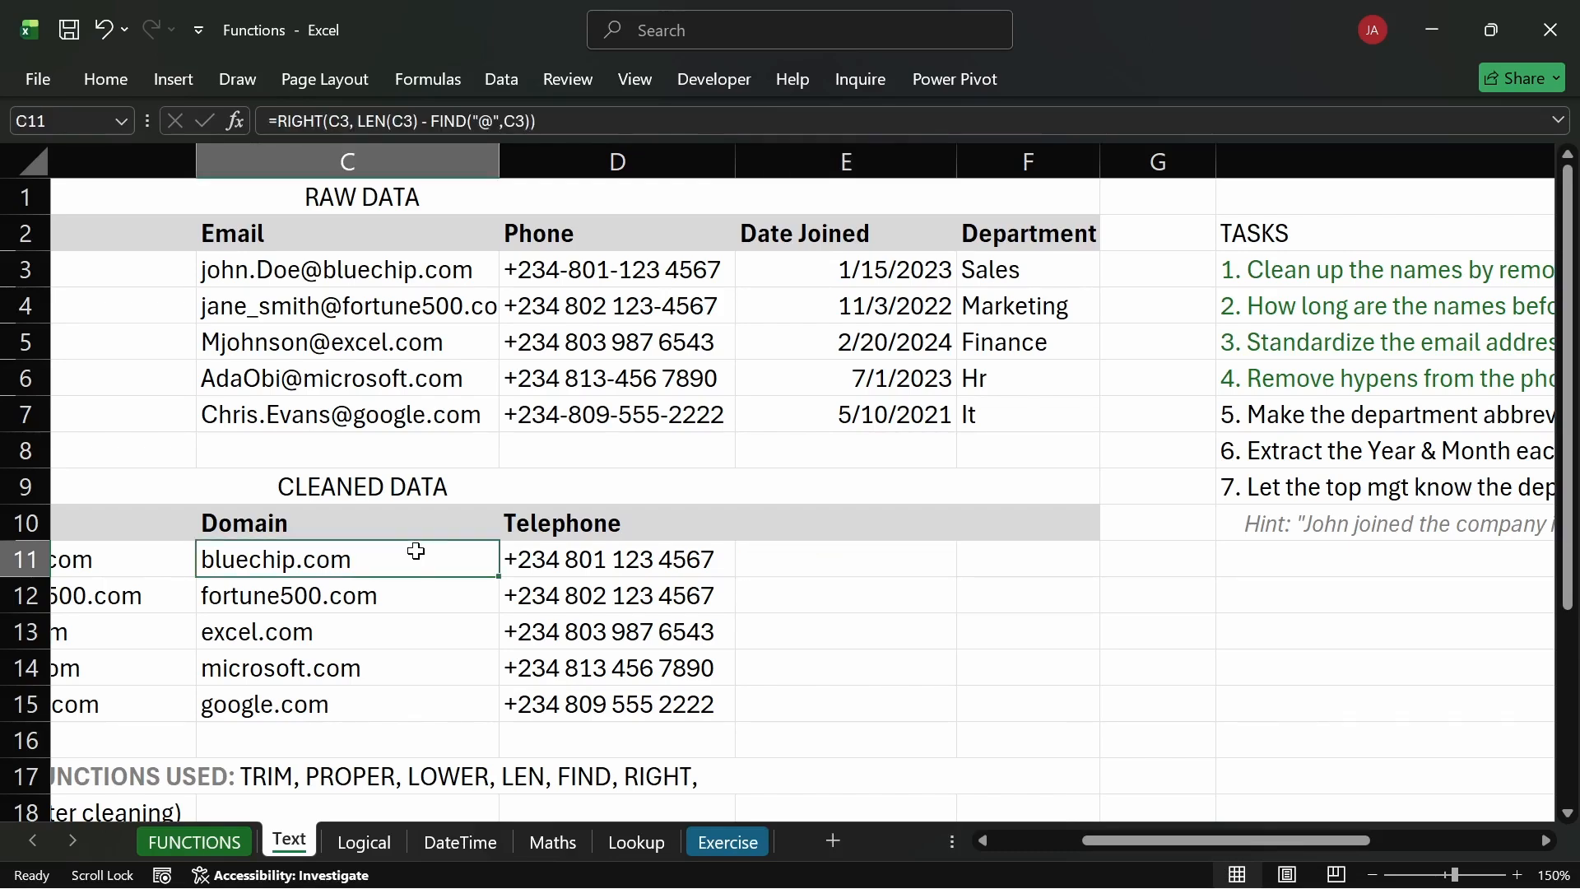
double_click(419, 559)
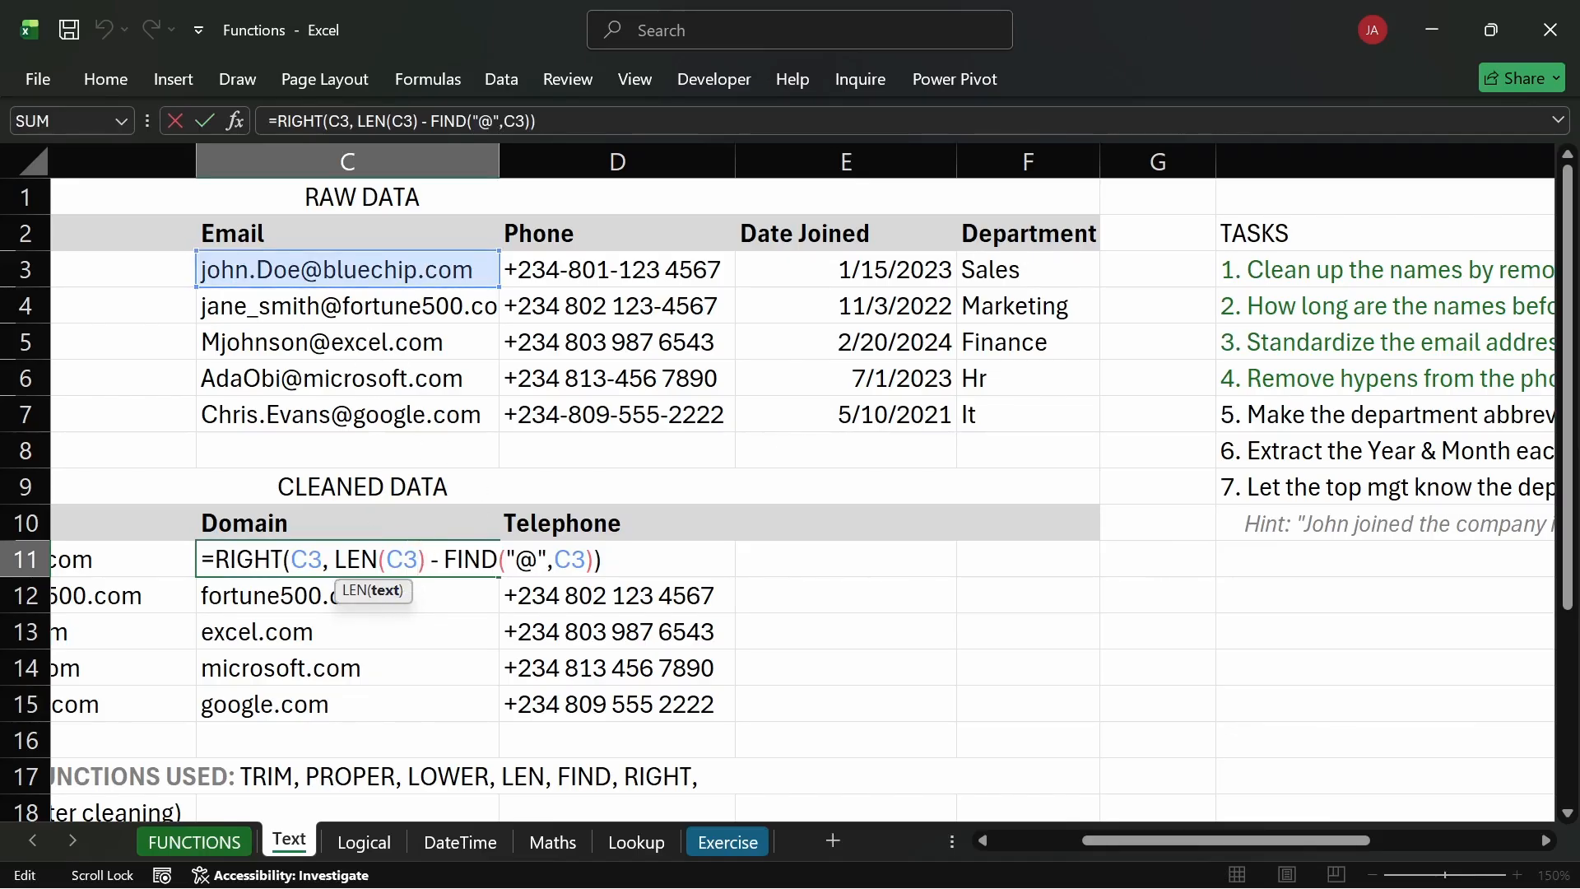
key(Return)
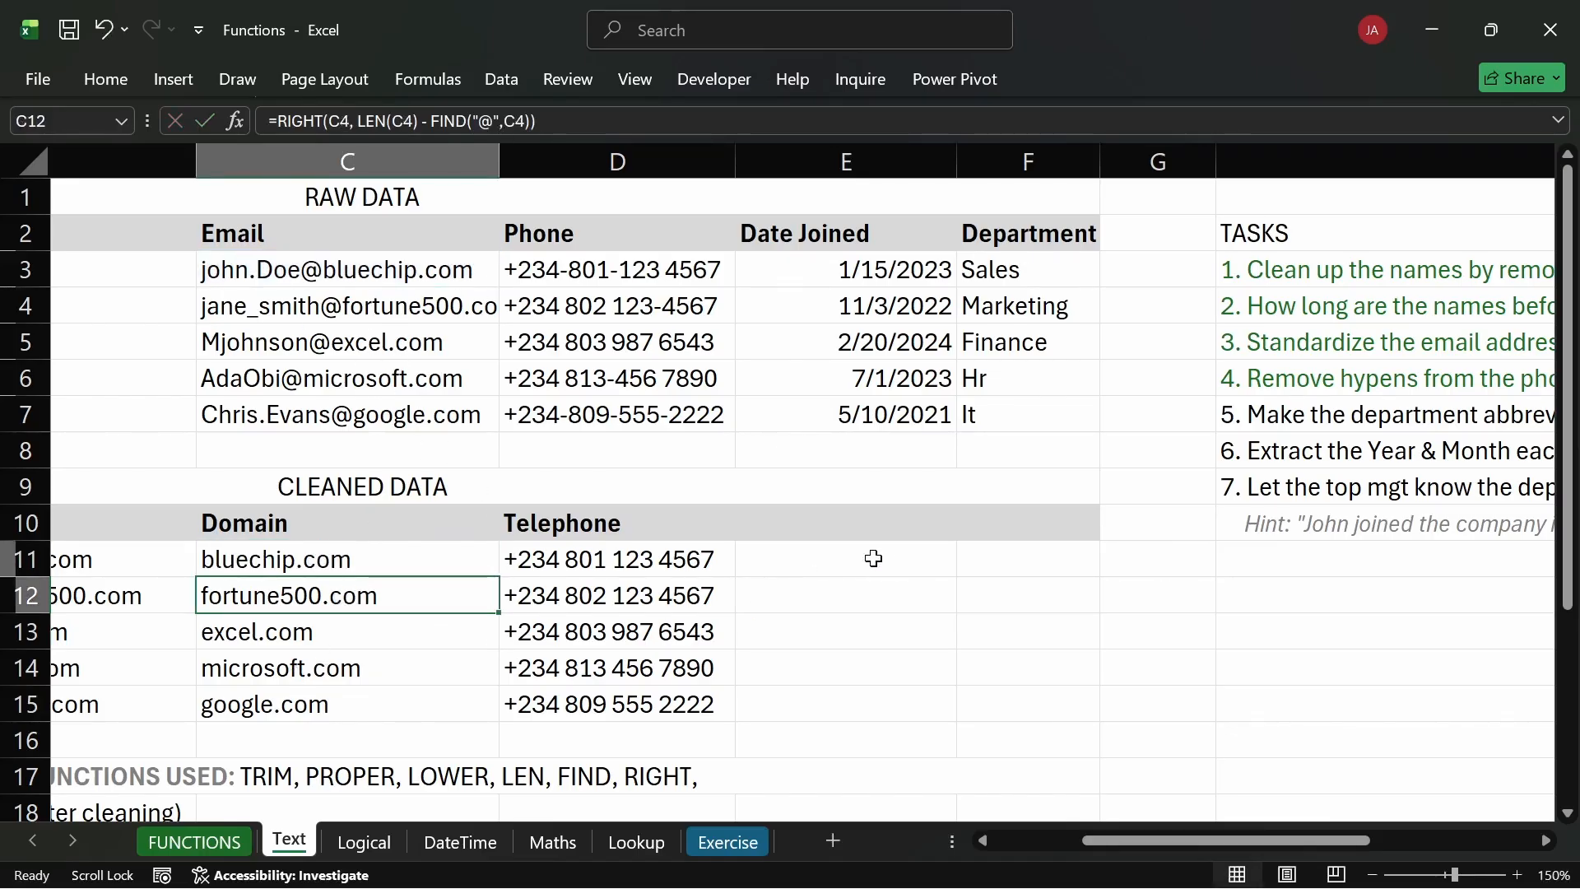
click(874, 559)
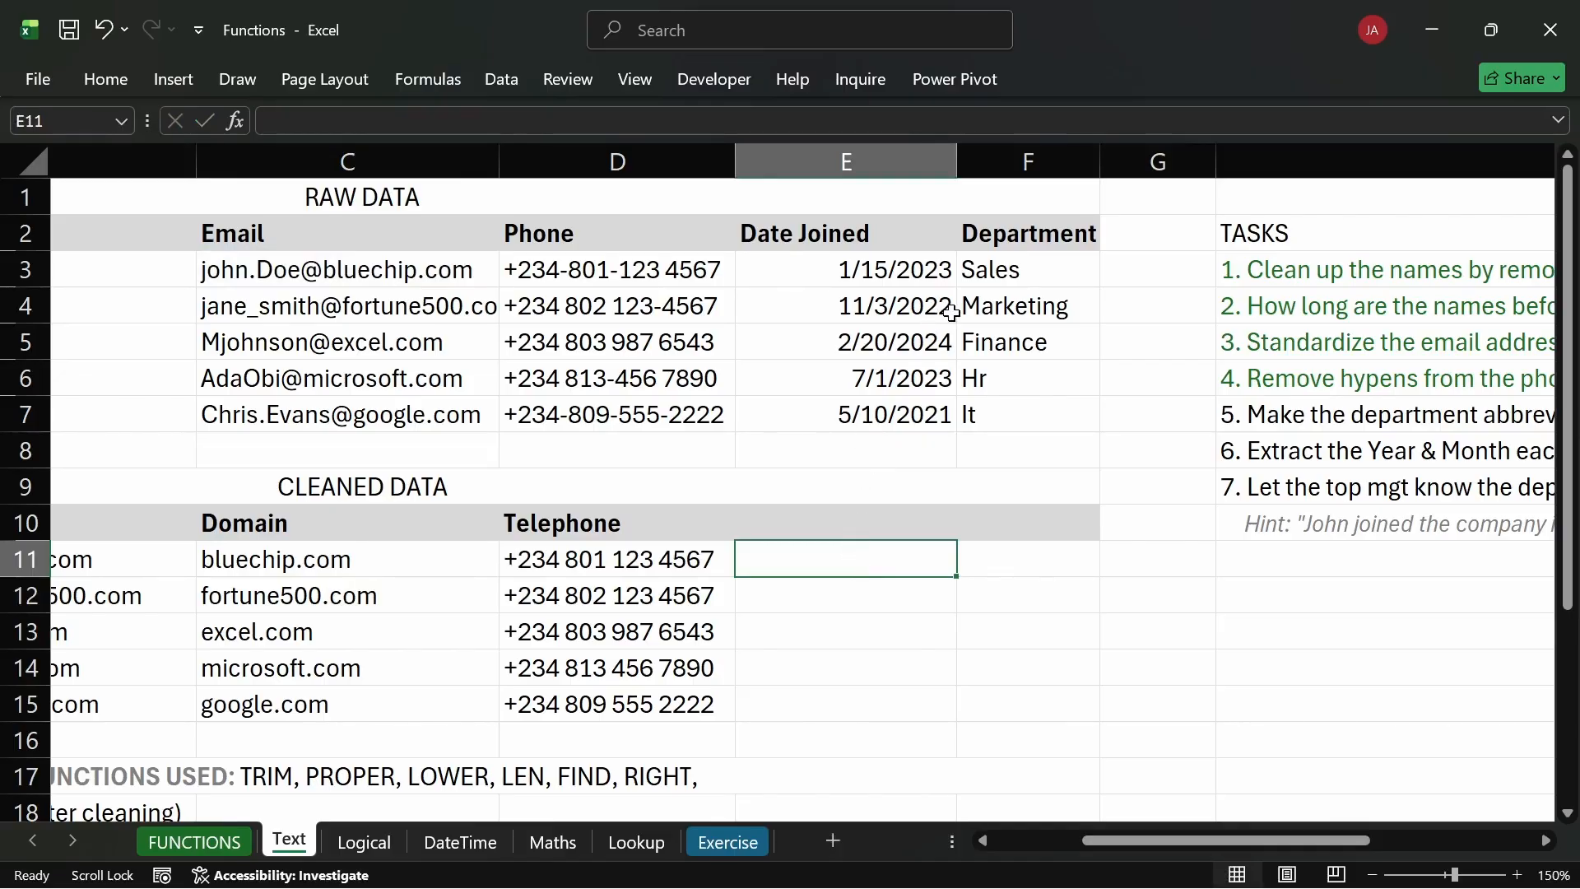
drag(997, 267, 997, 332)
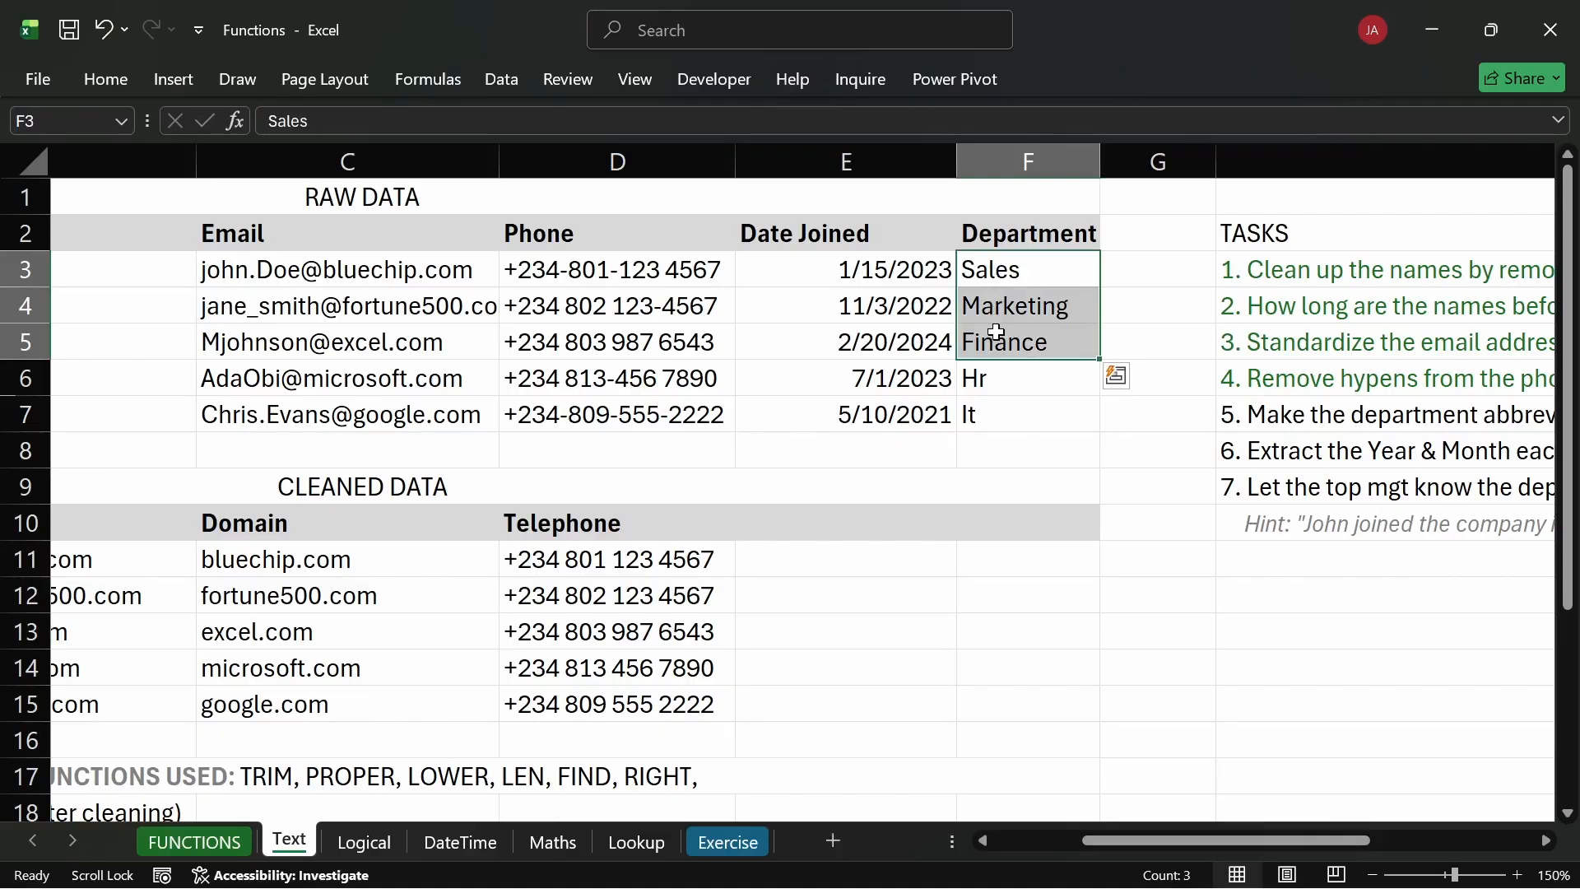
click(984, 368)
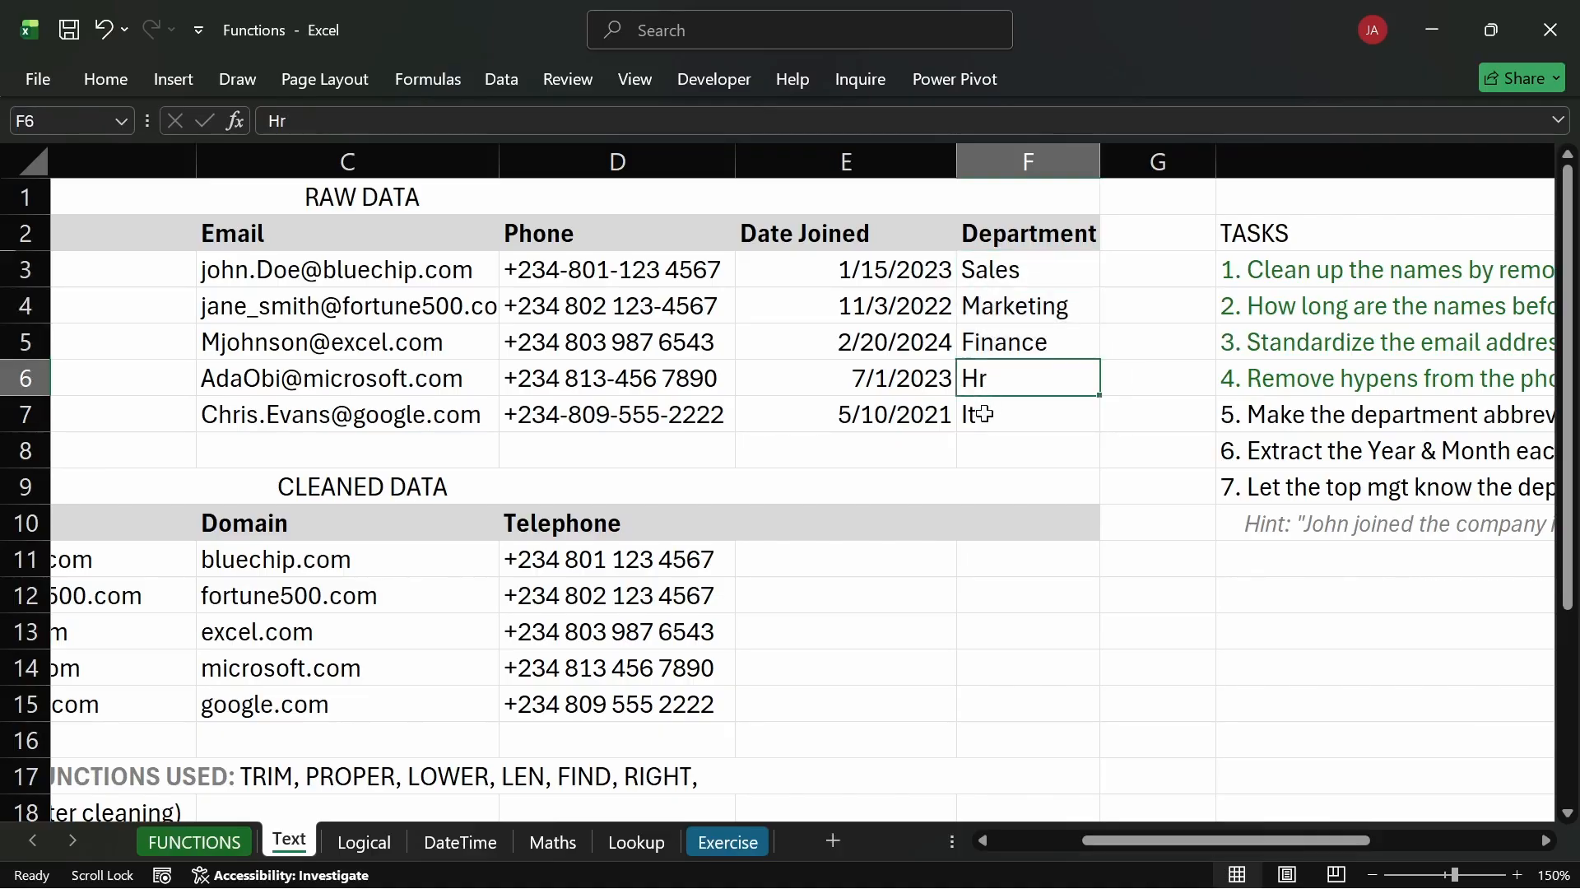
click(986, 418)
click(986, 381)
drag(1000, 267, 1013, 406)
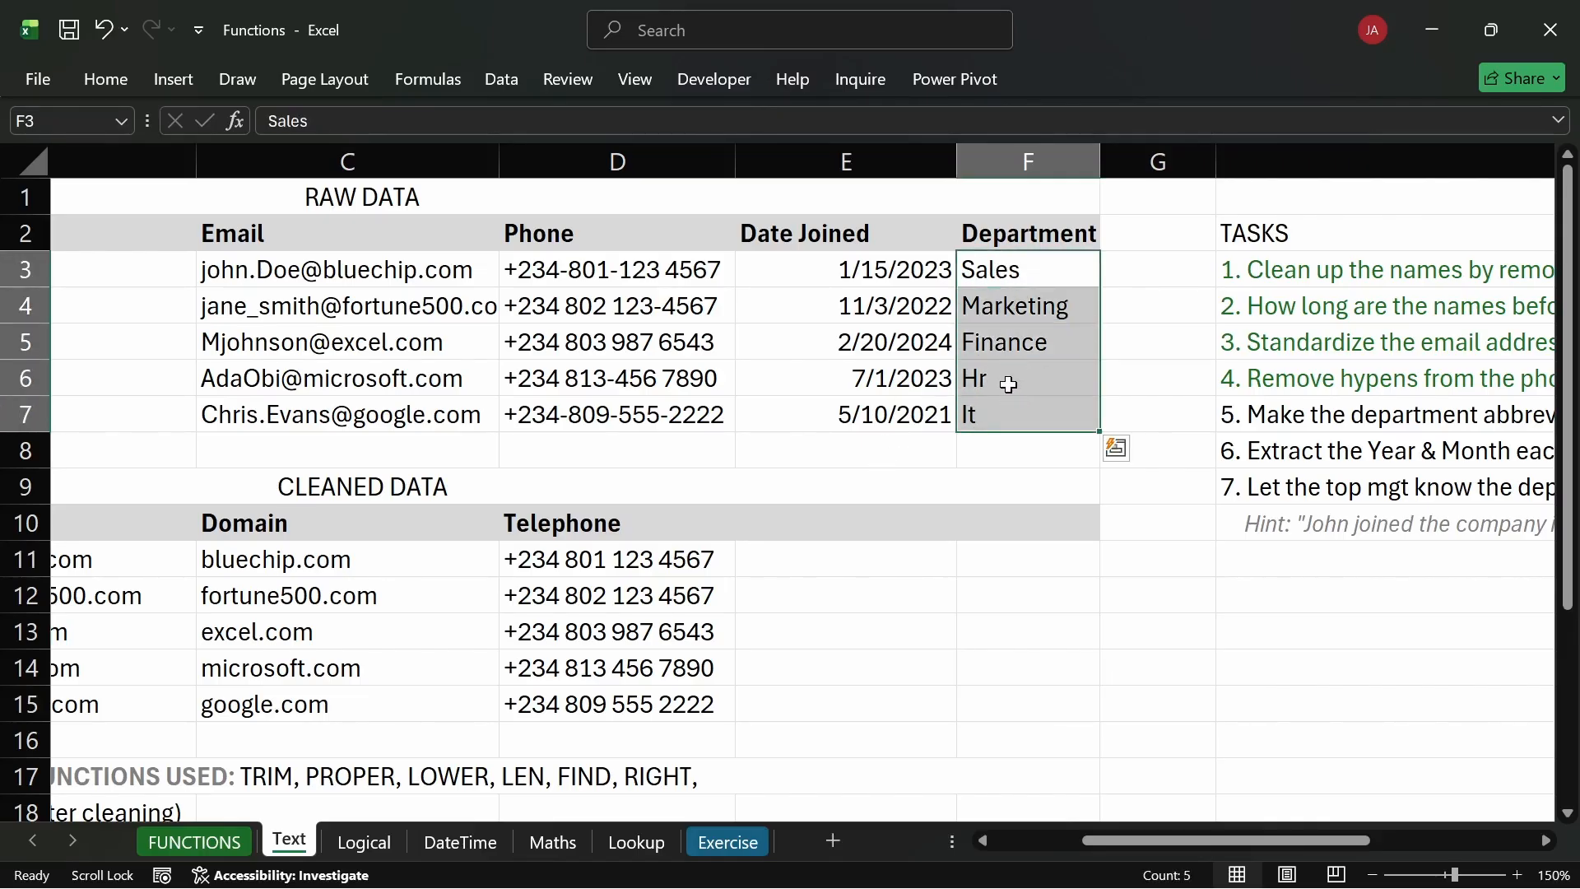
click(1143, 267)
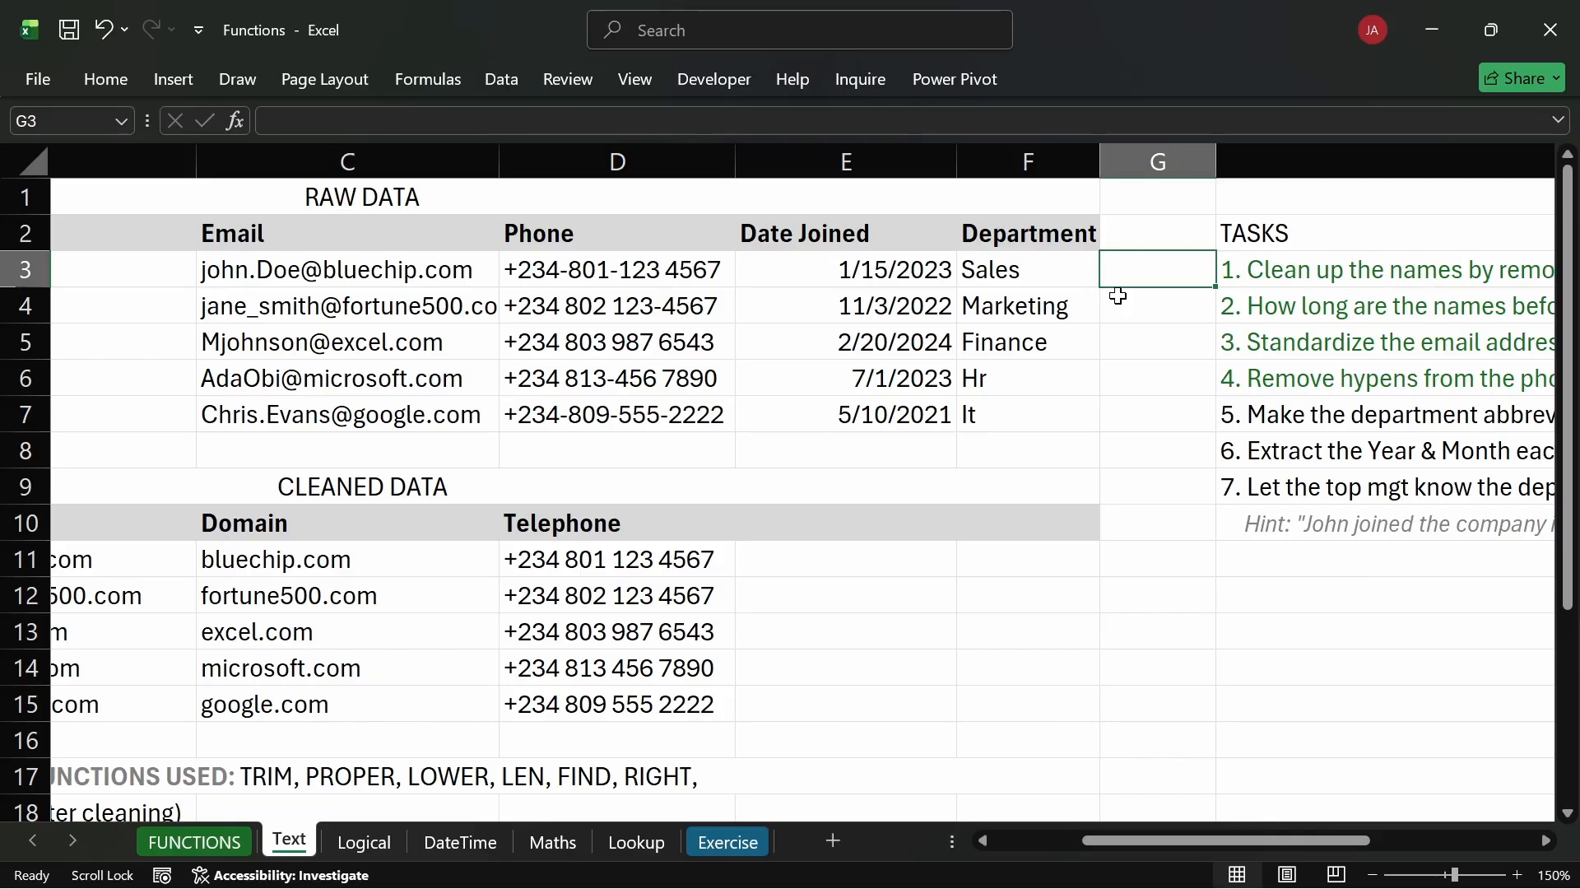
text(=u)
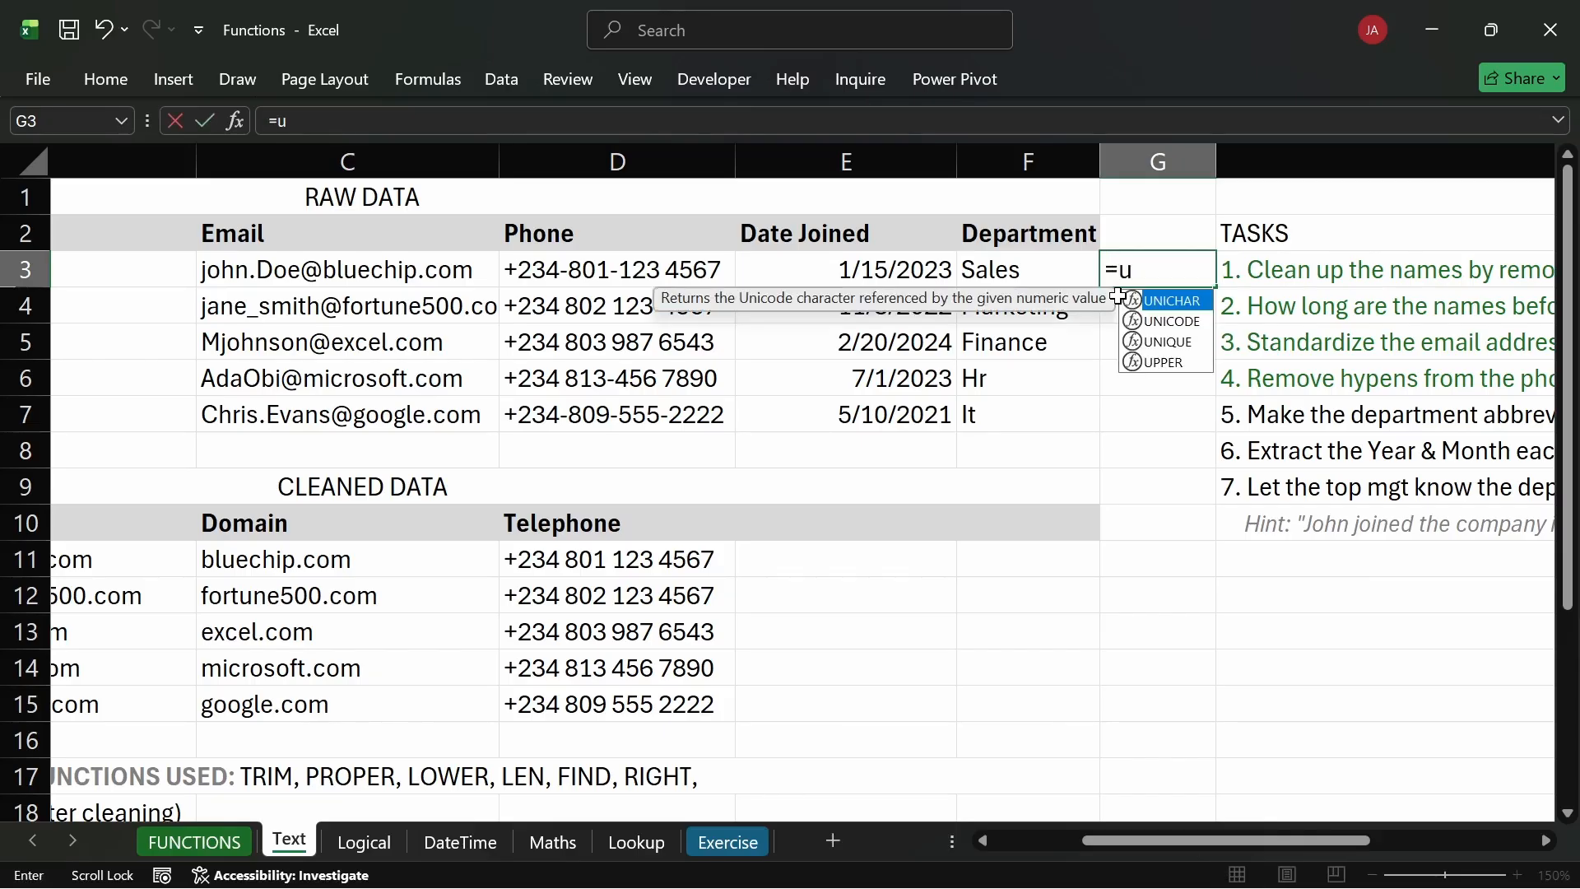
text(ni)
key(Down)
key(Down)
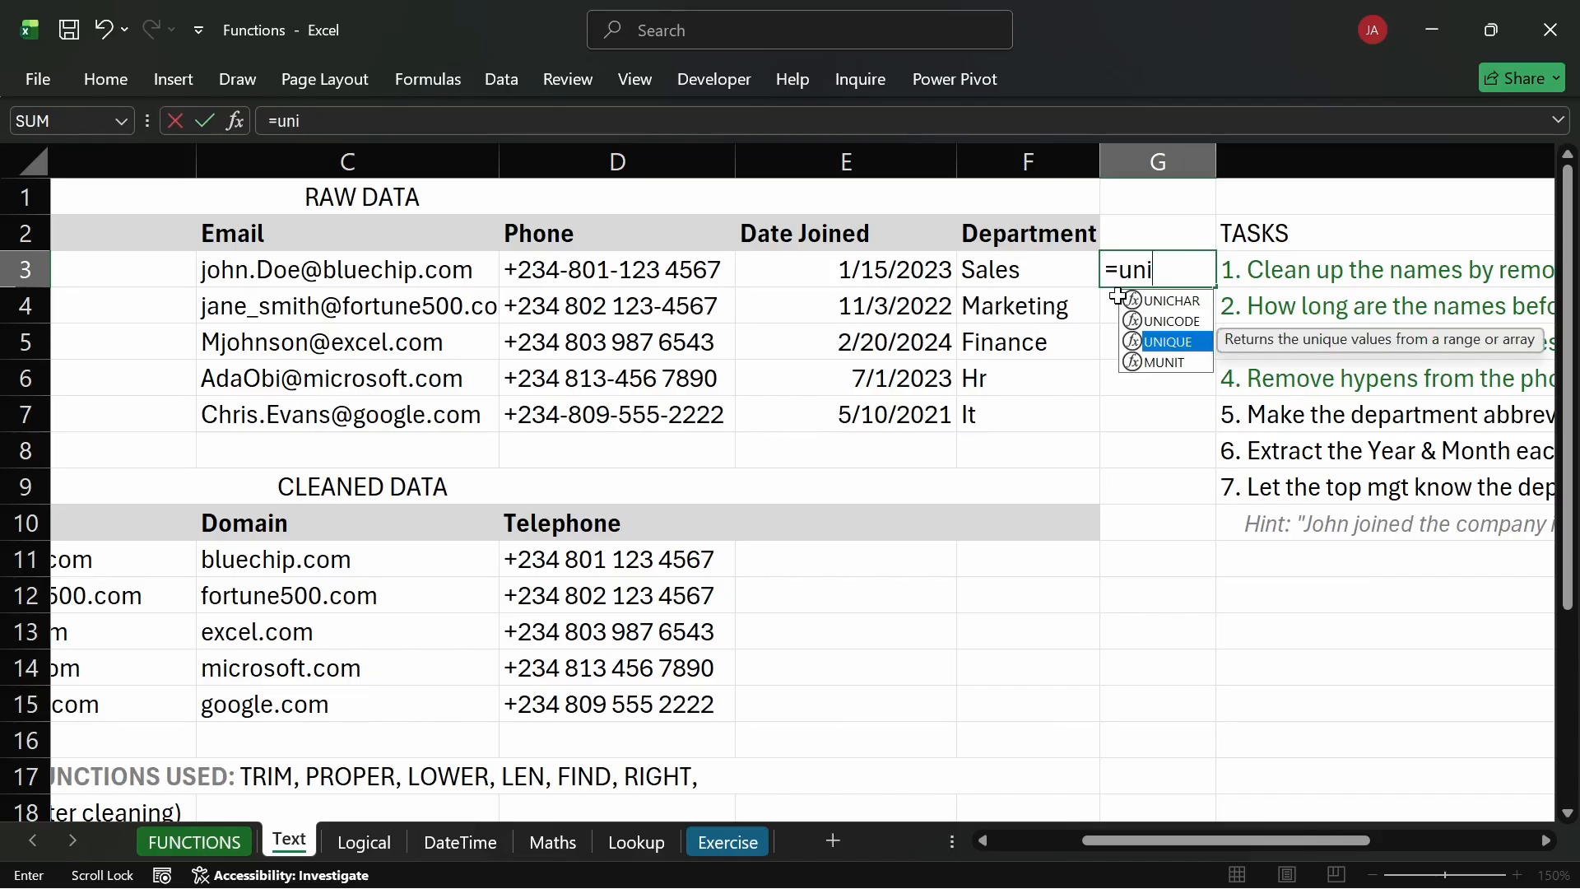
key(Up)
key(Up)
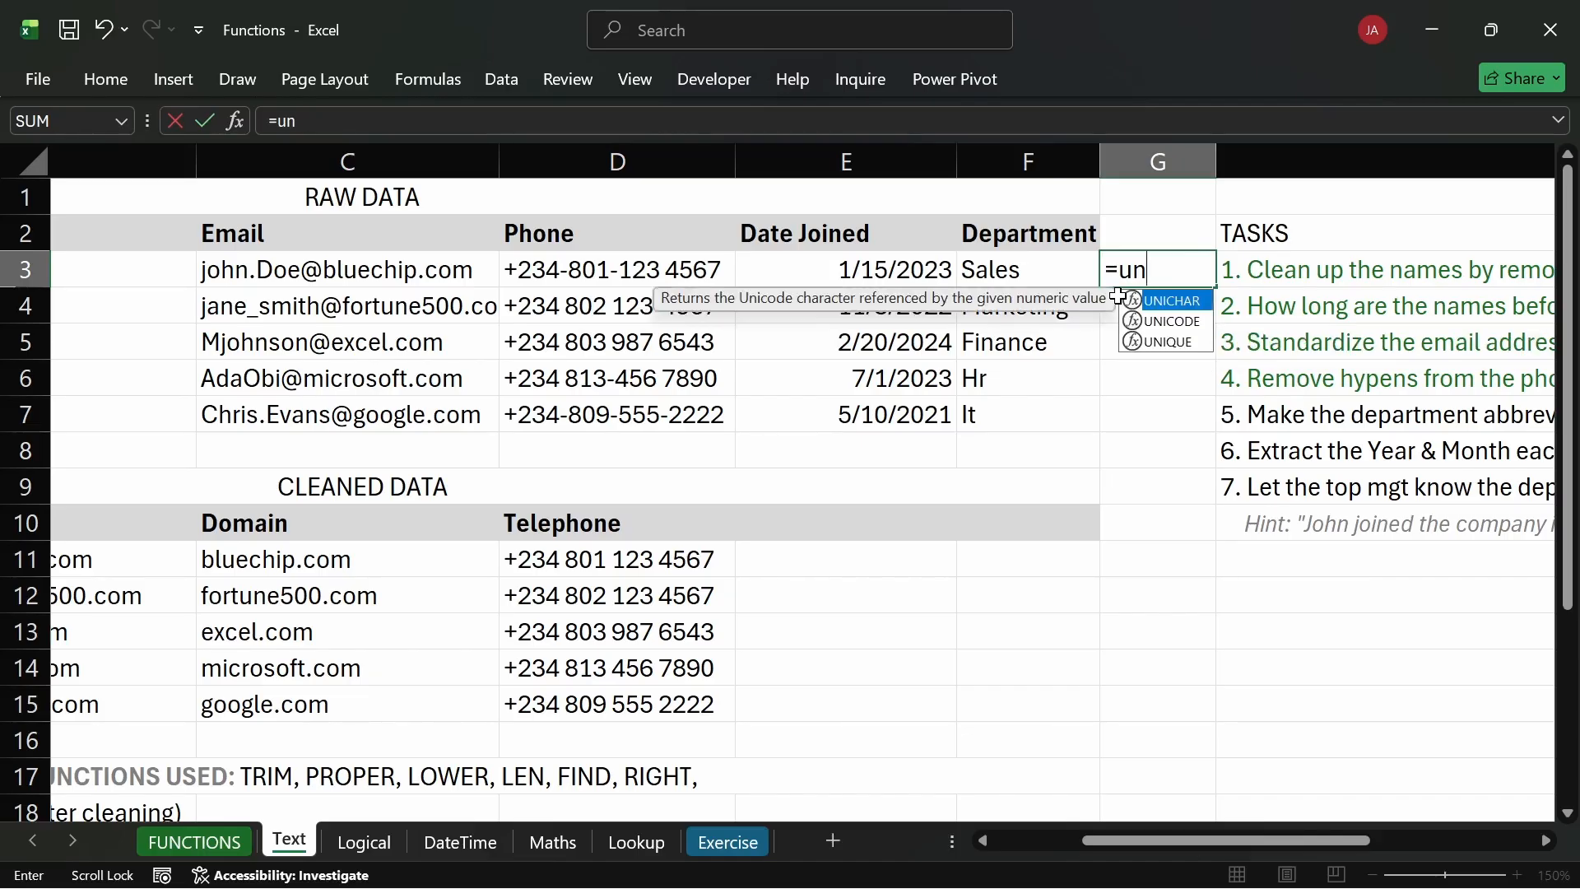
key(Escape)
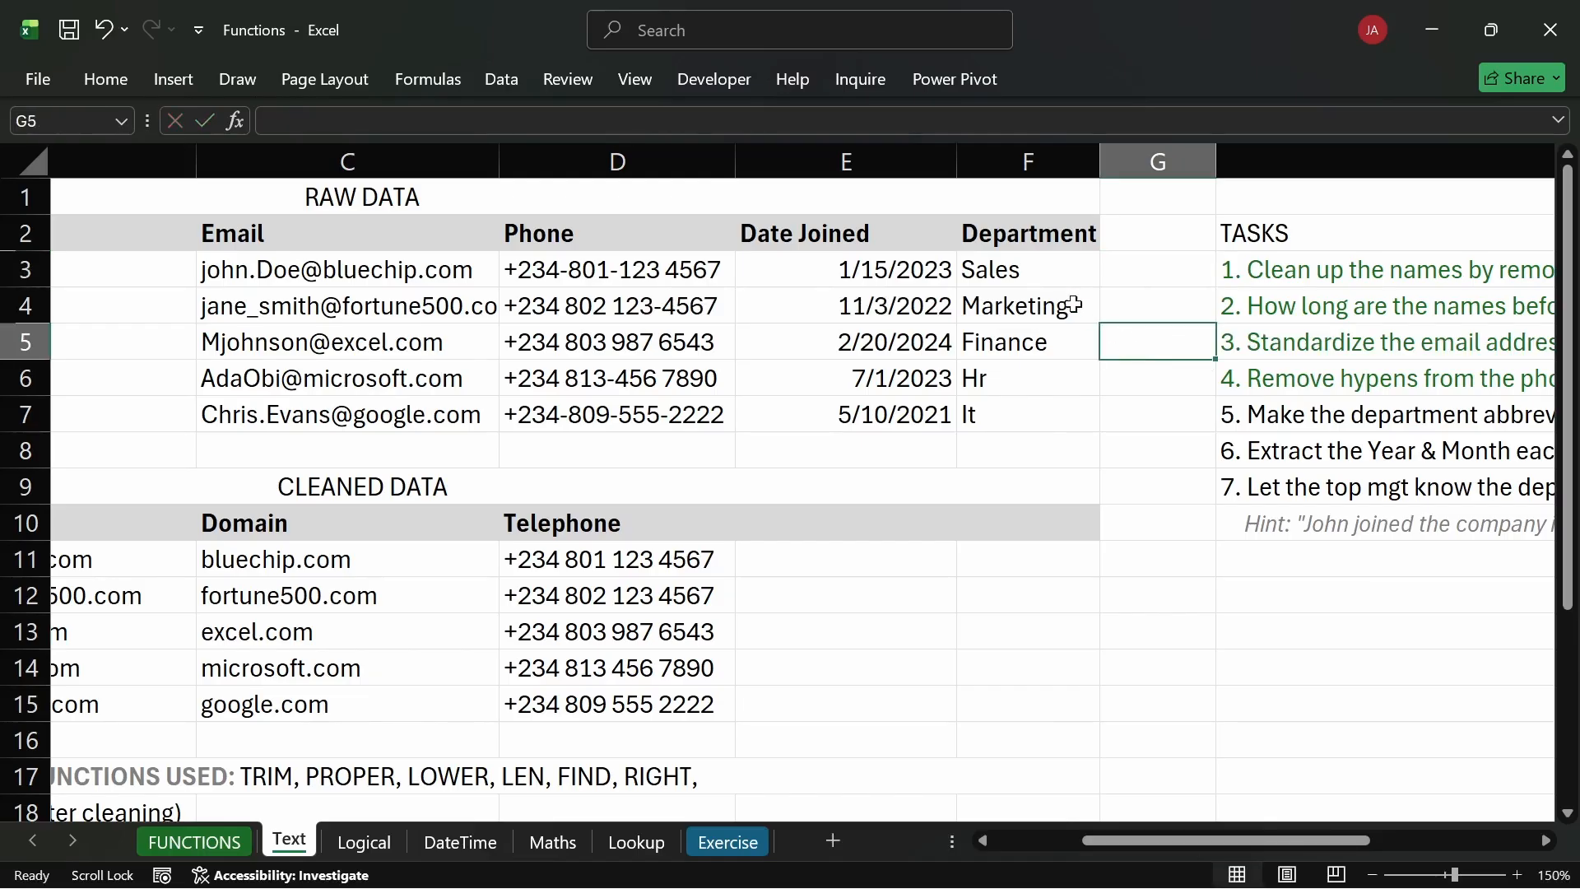
Look over the department range F3:F7 and inspect the RIGHT, LEN and FIND formula behind the cleaned domains.
drag(1061, 272, 1060, 405)
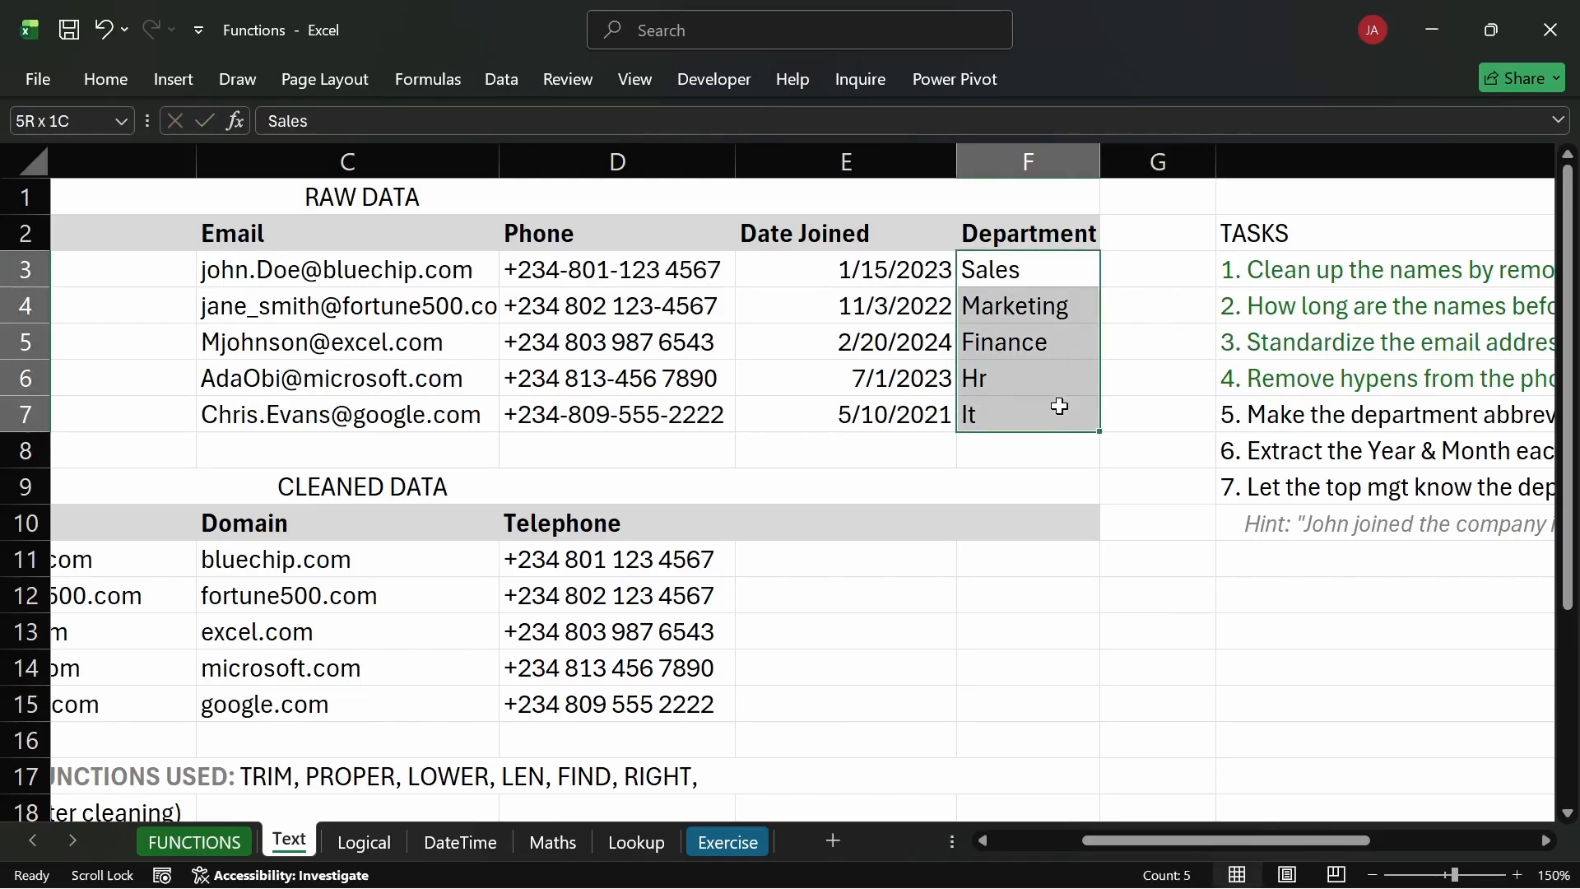
click(1155, 522)
click(993, 272)
drag(1003, 305, 995, 398)
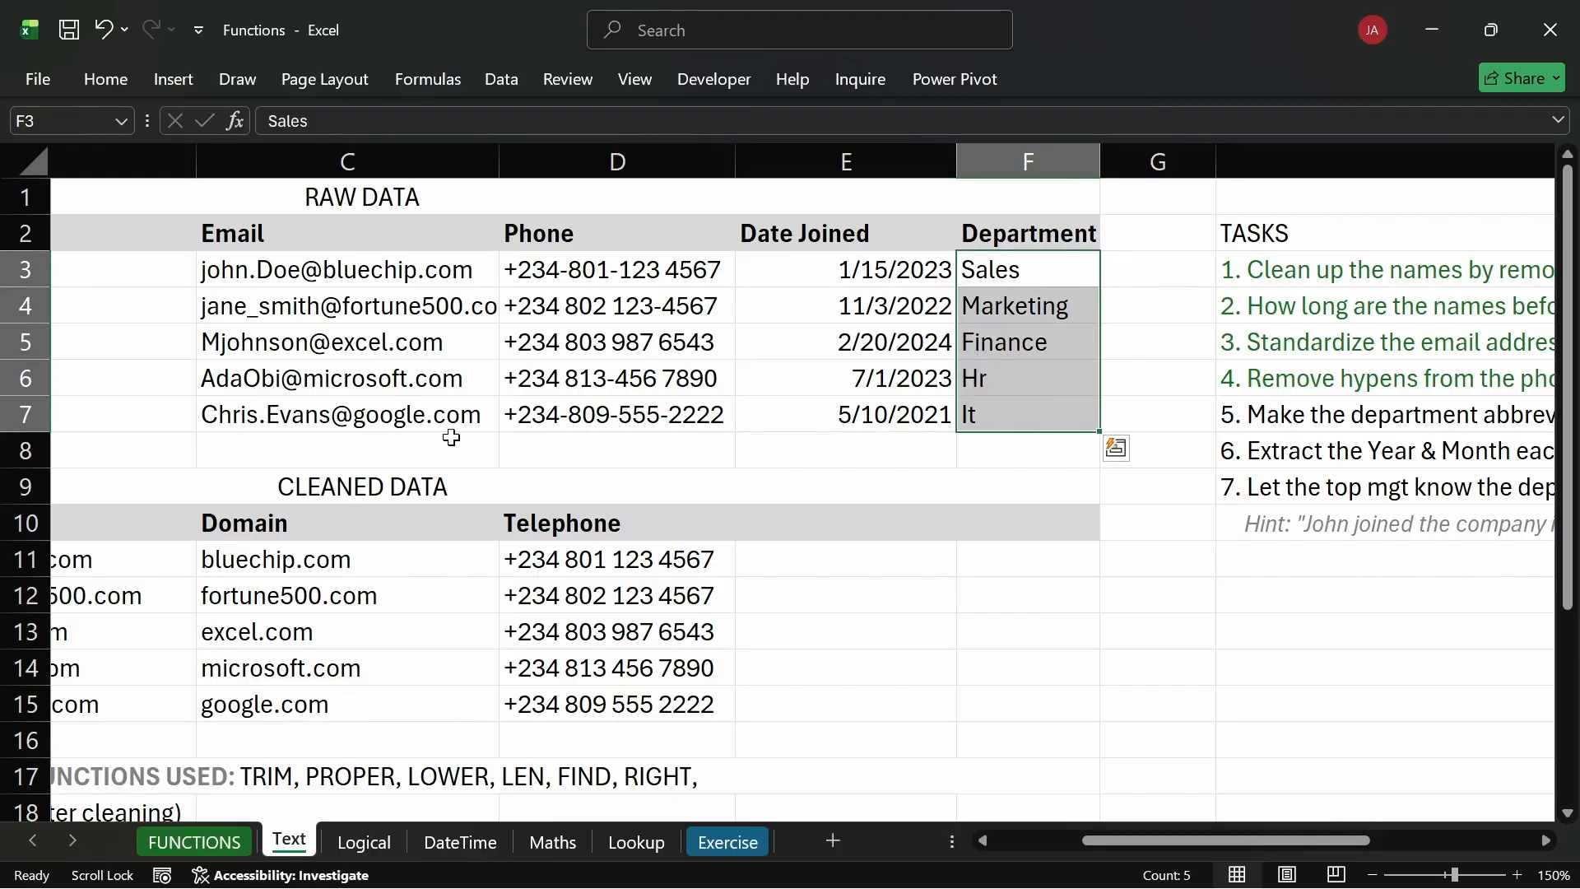
click(527, 490)
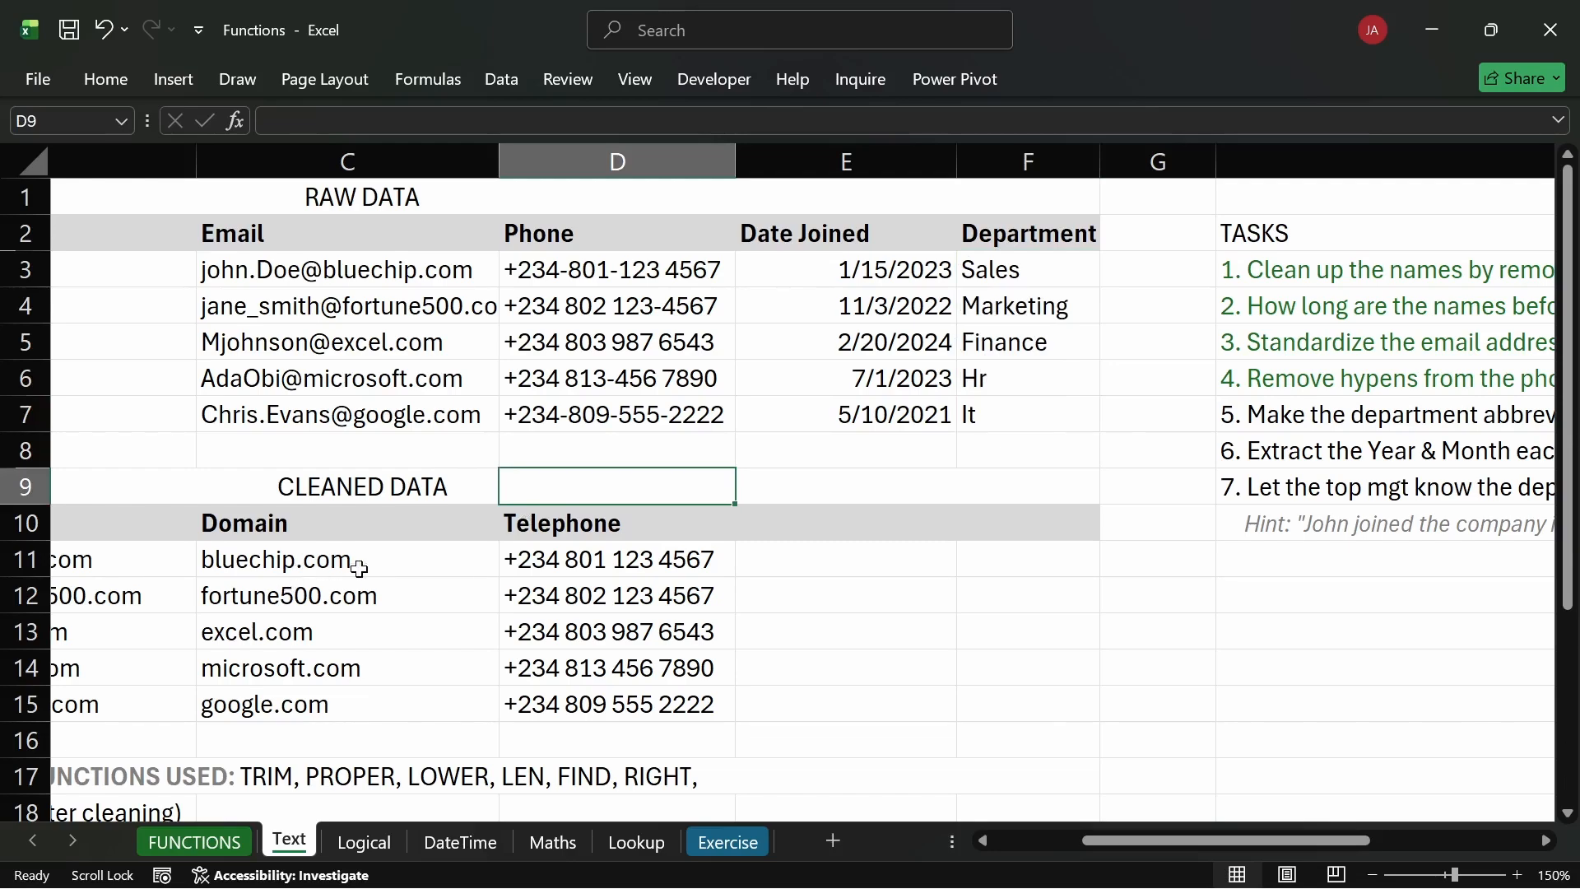
drag(362, 566, 381, 704)
double_click(423, 565)
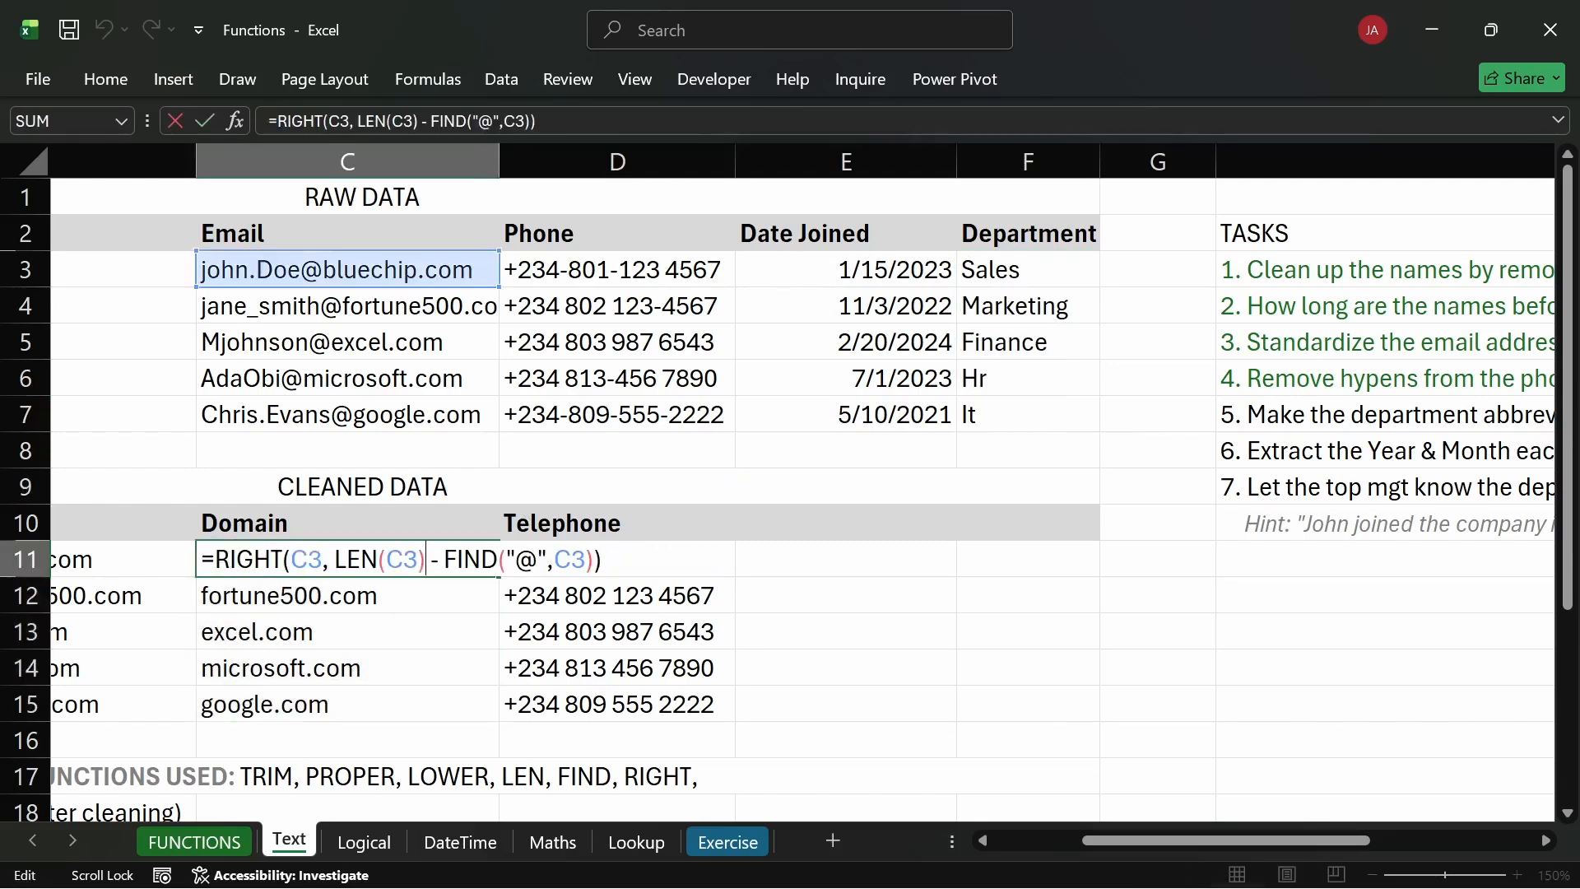
key(Return)
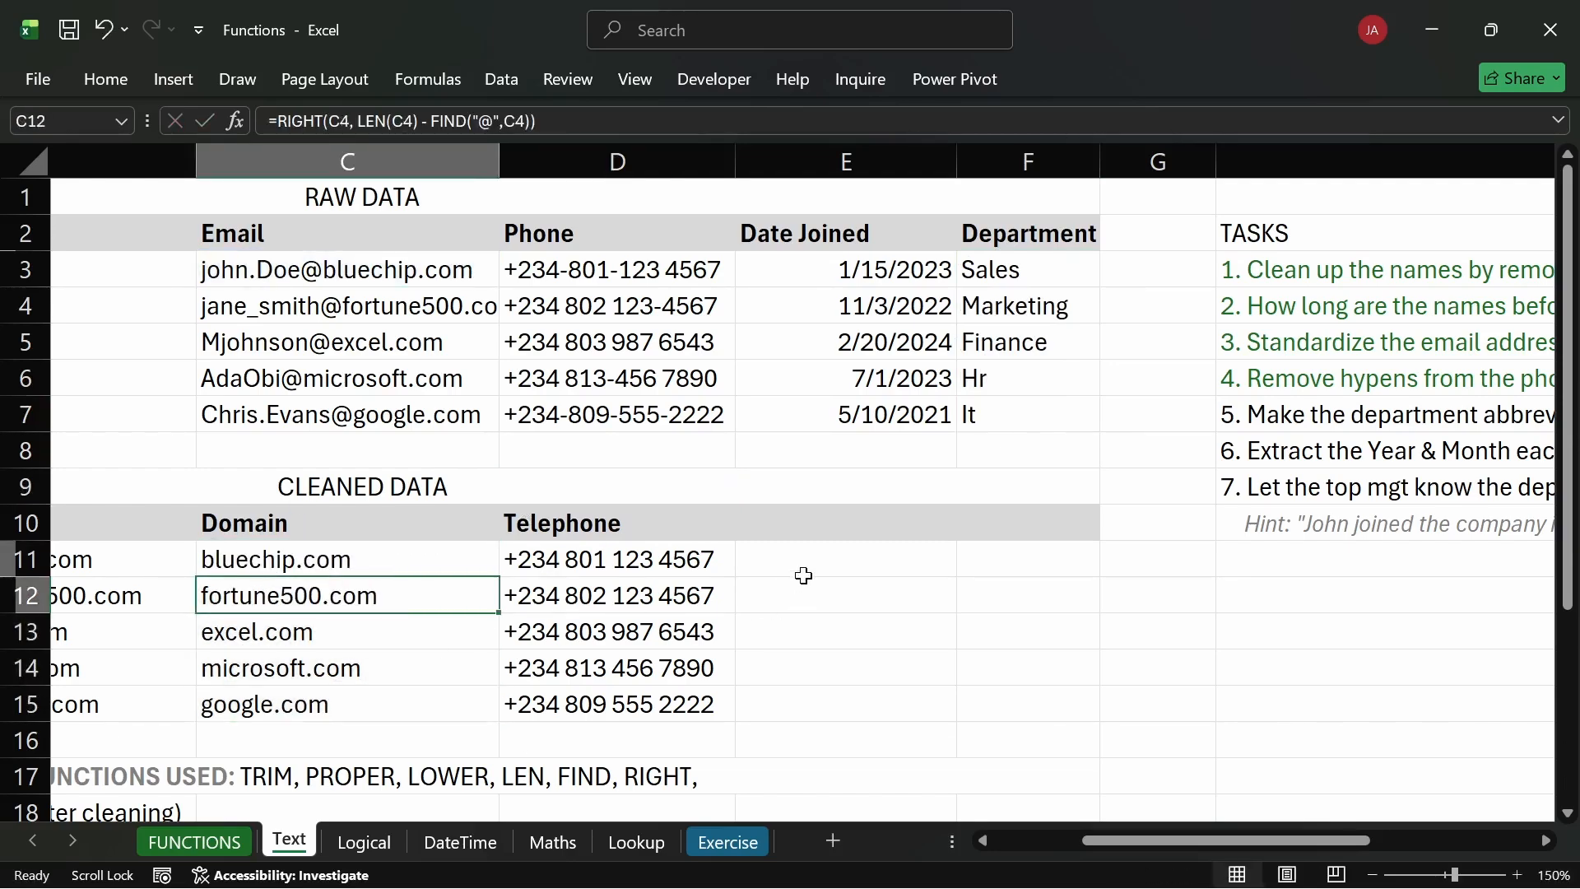
Enter =TEXTAFTER(C3,"@") in E11 to extract the domain from the first raw email.
click(818, 559)
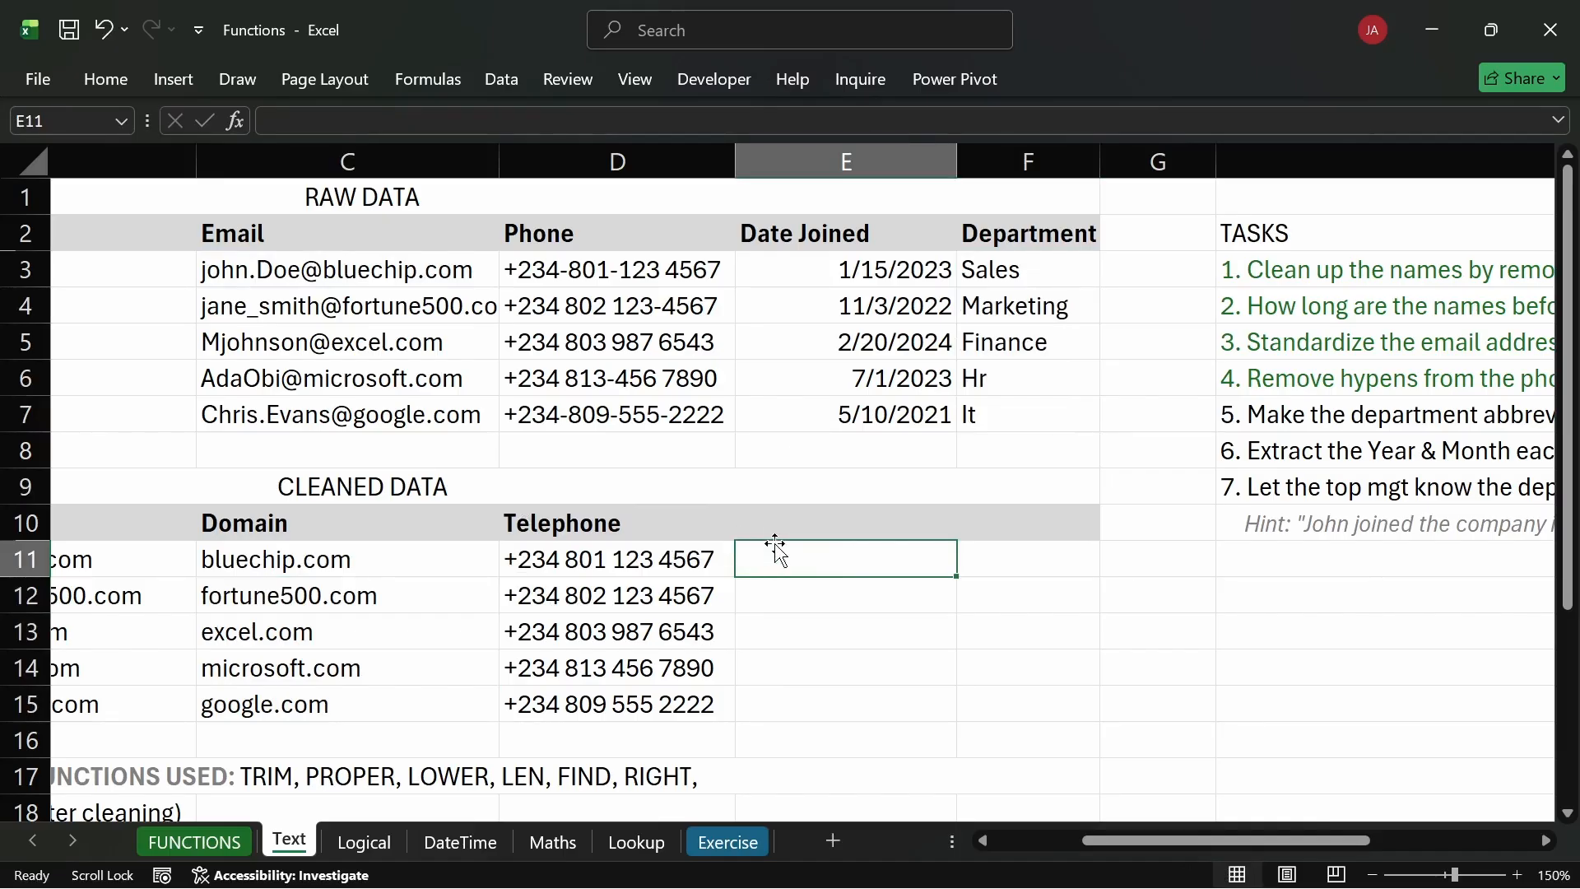
text(=text)
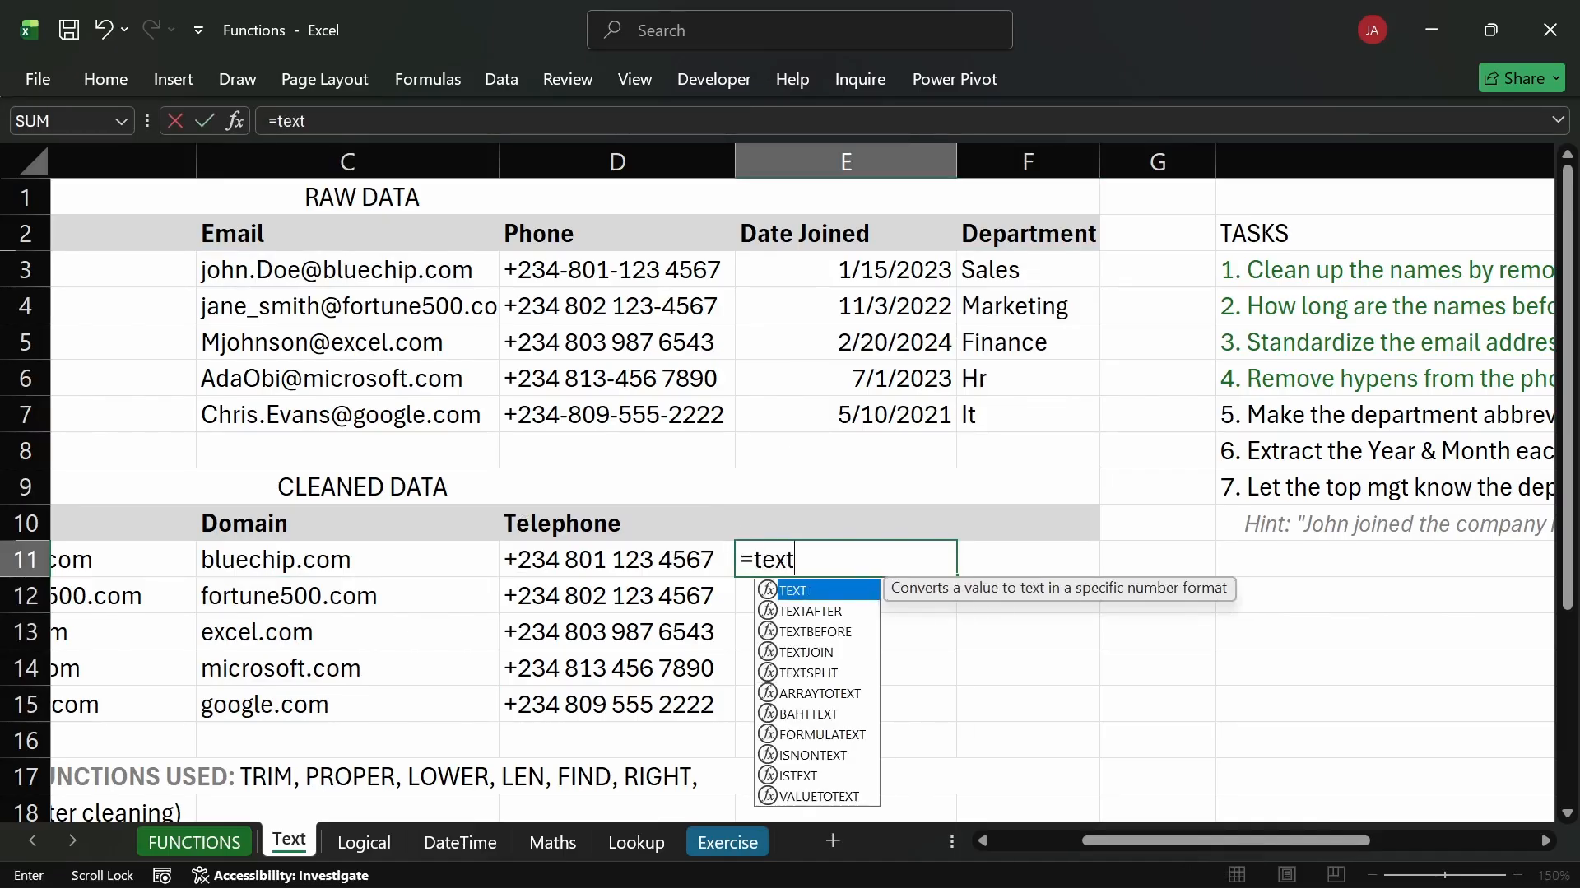
key(Down)
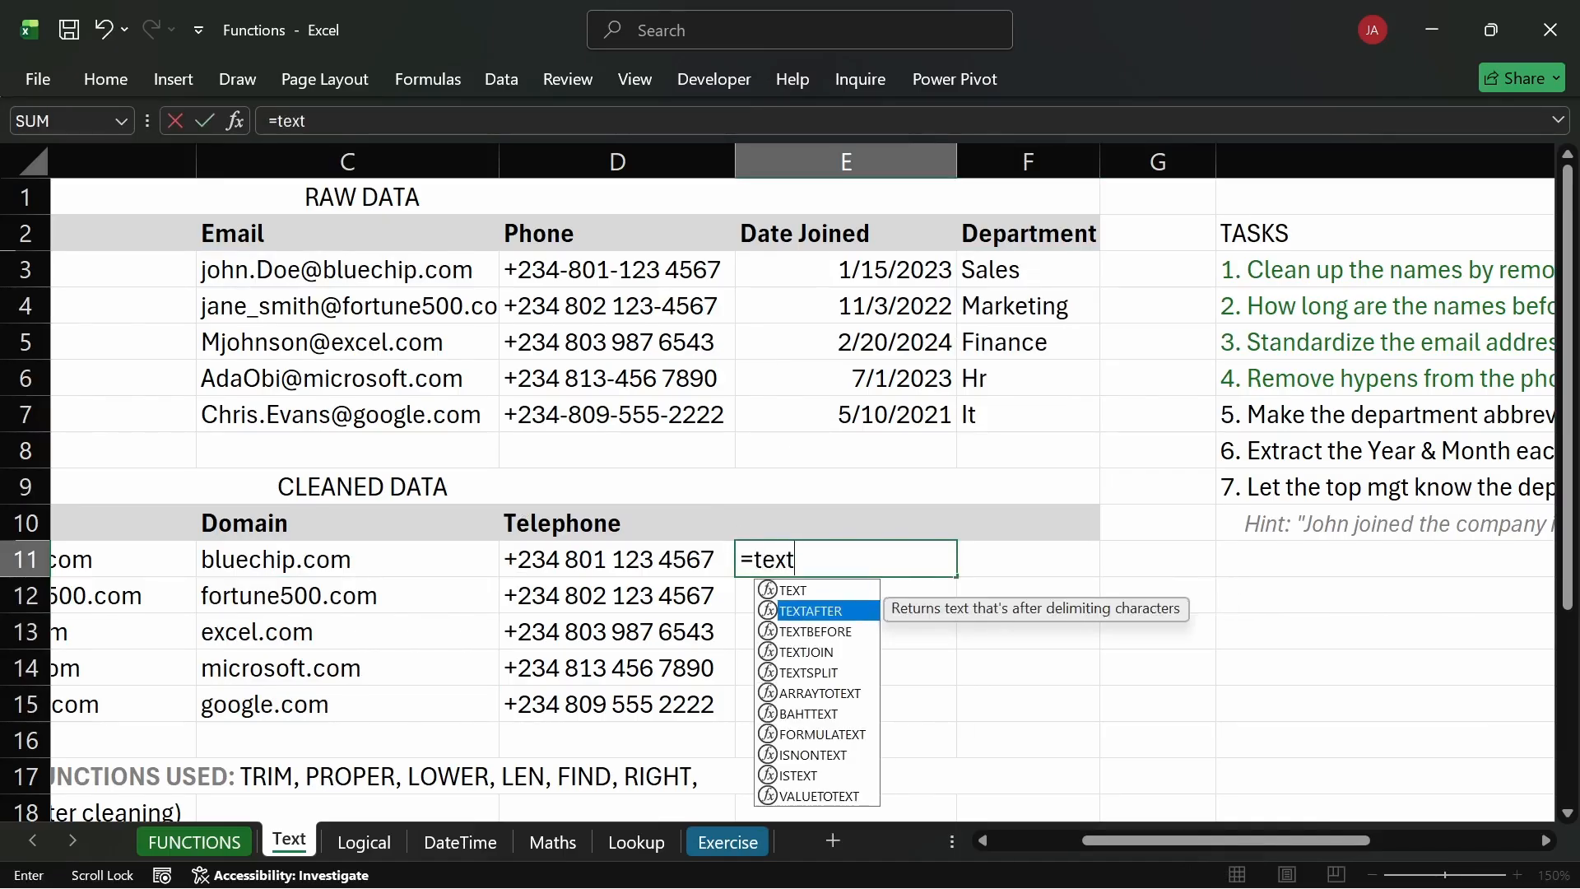
key(Tab)
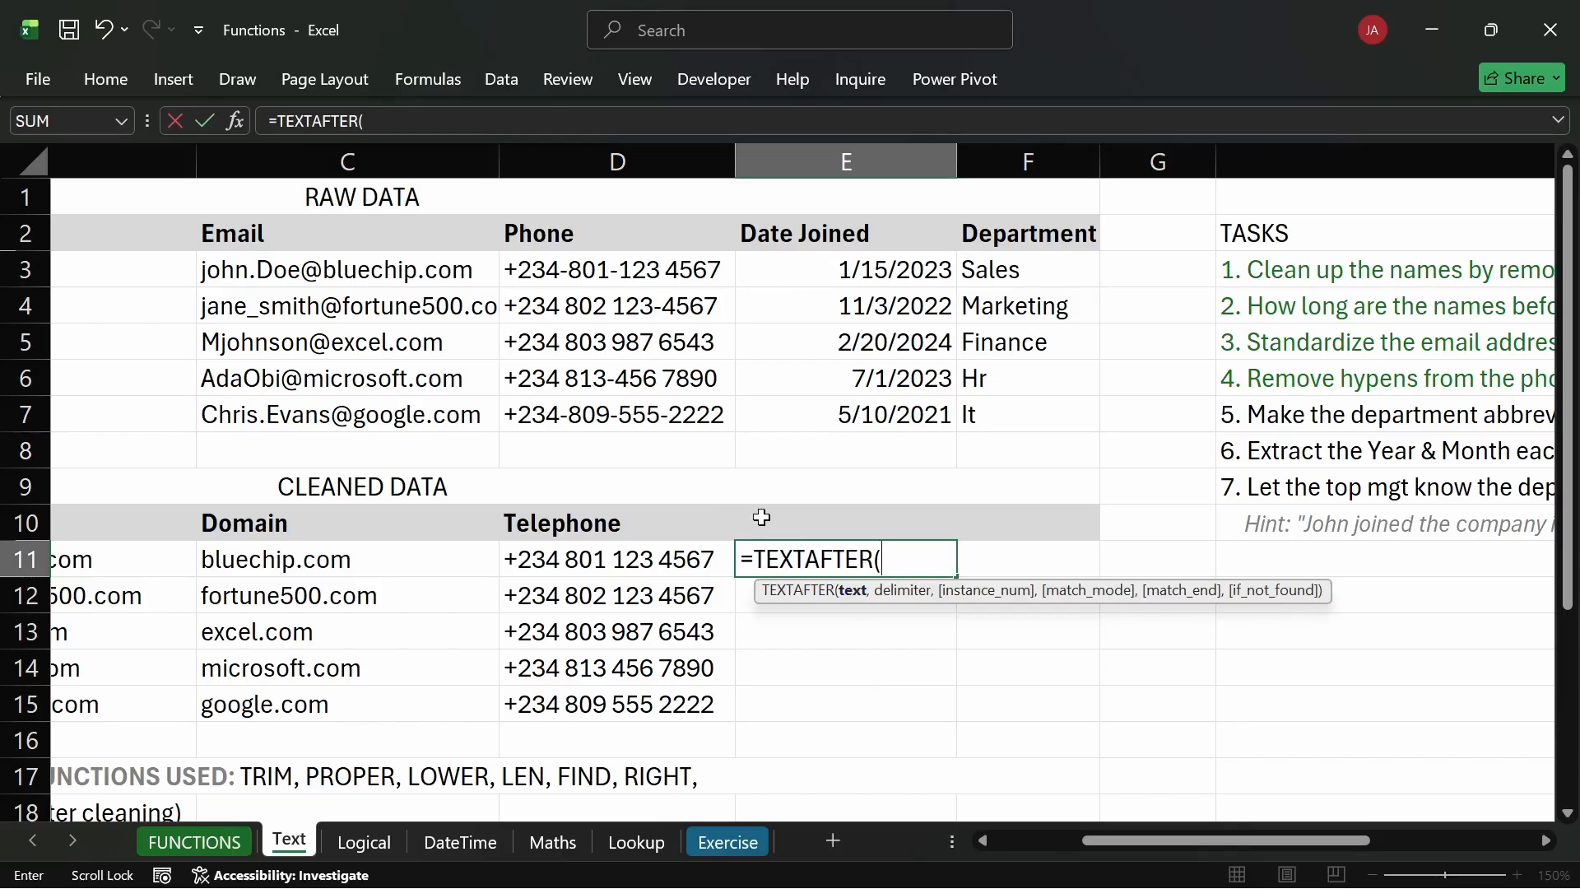
click(392, 272)
text(,)
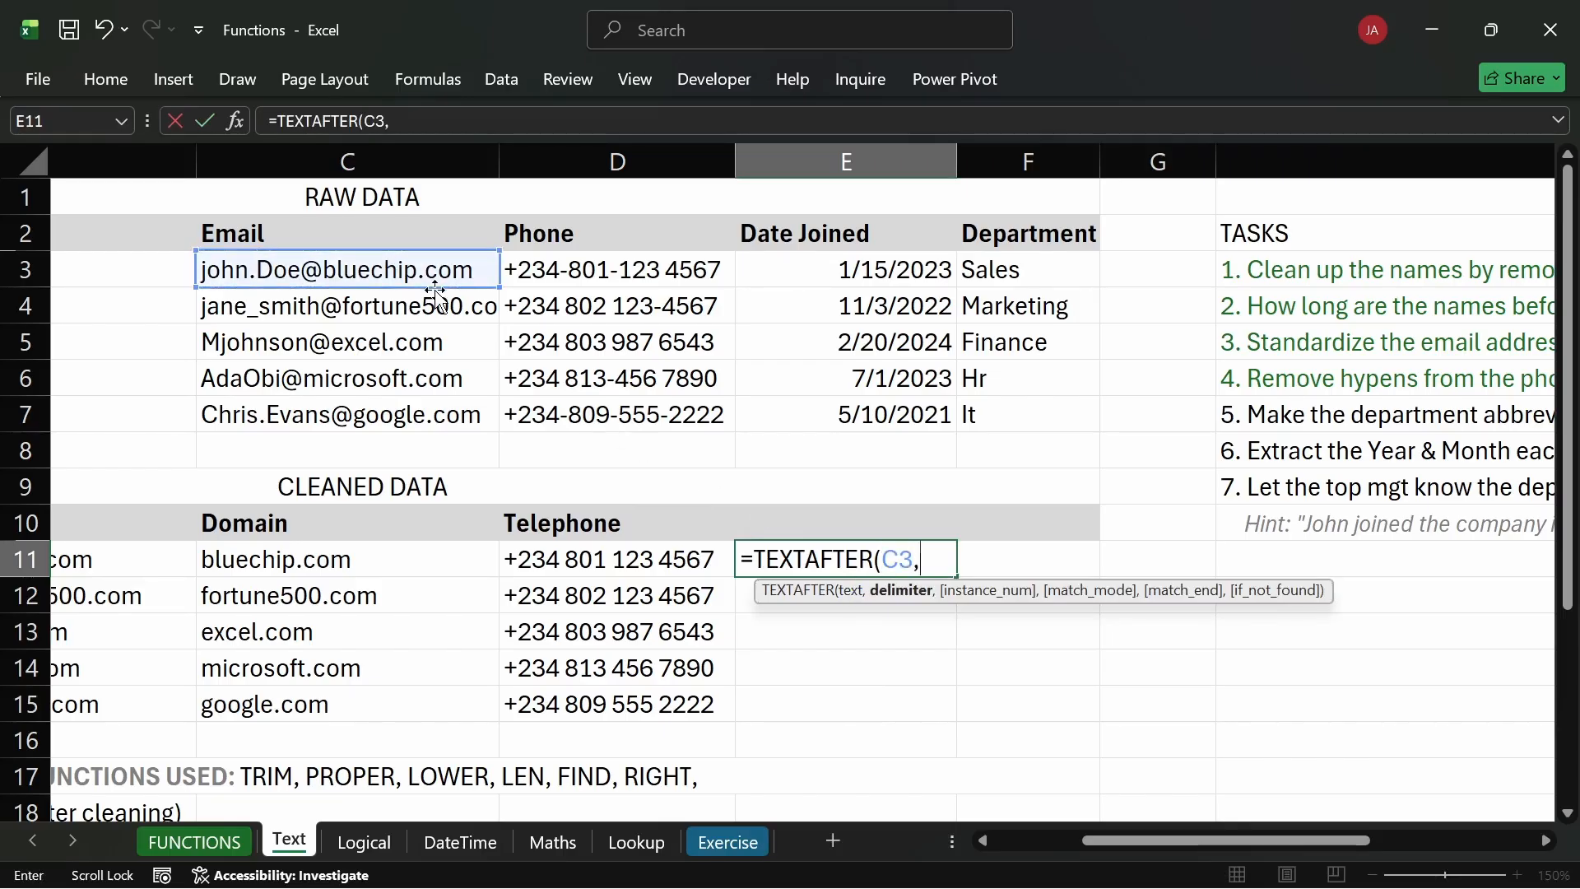
text("@"))
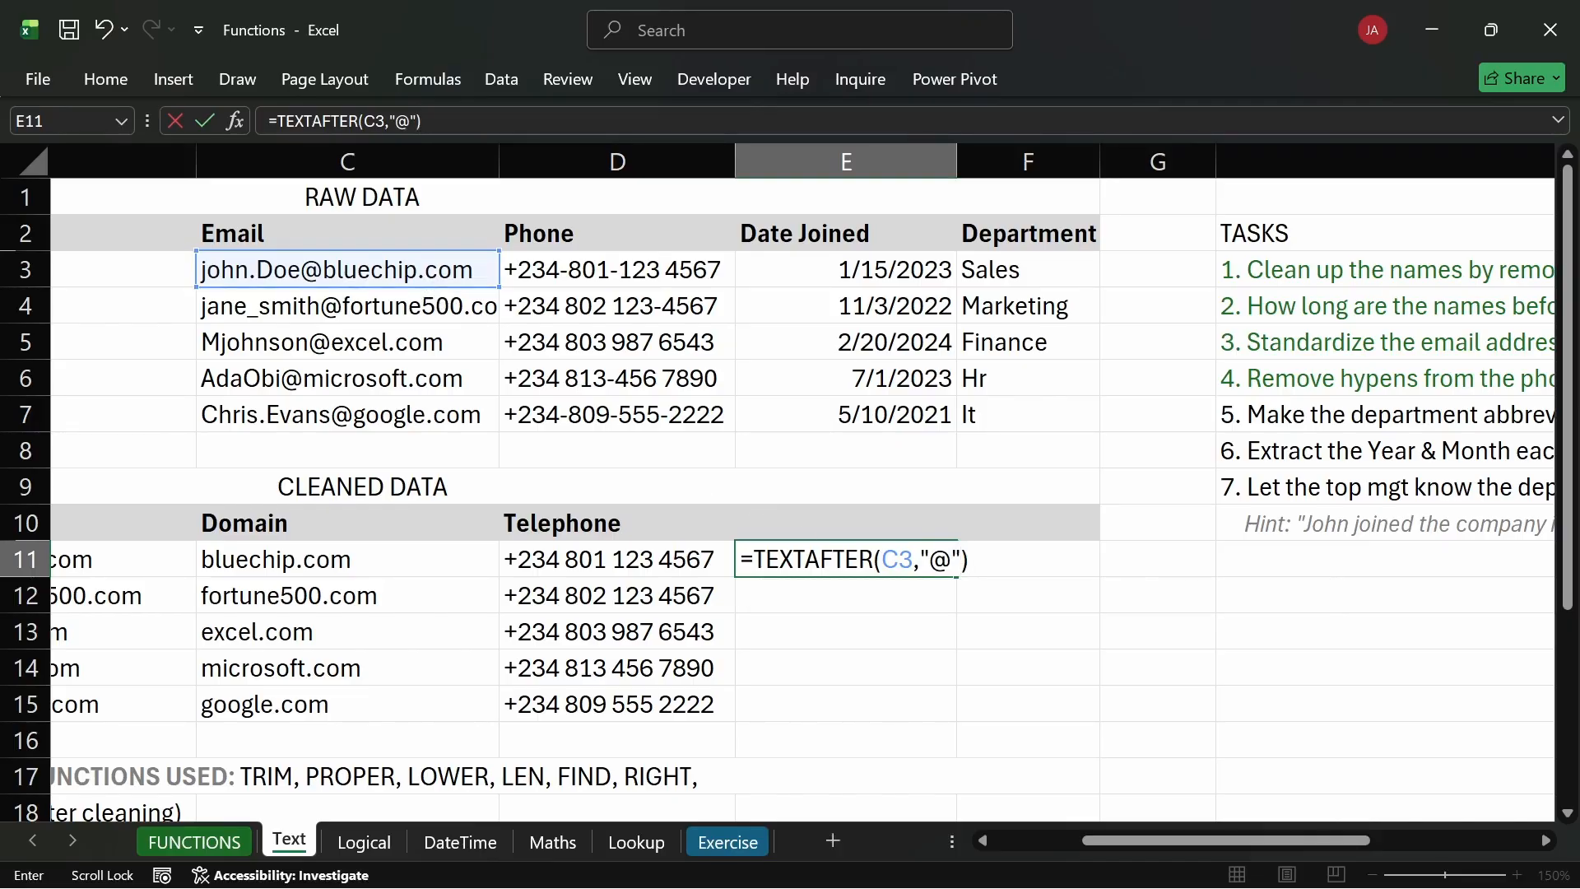
key(F2)
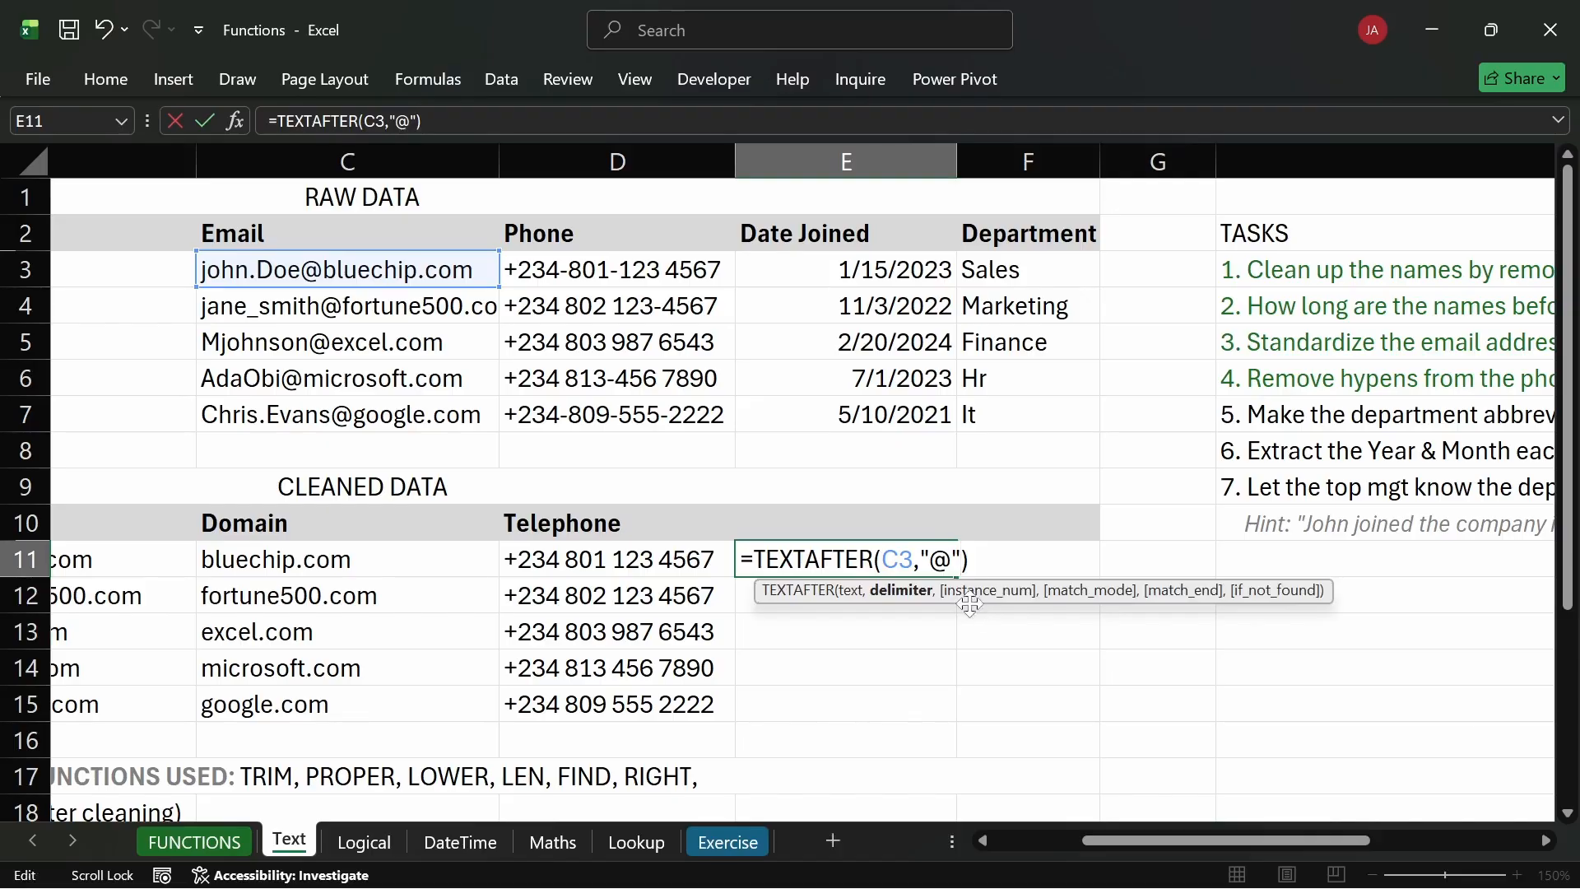
key(Return)
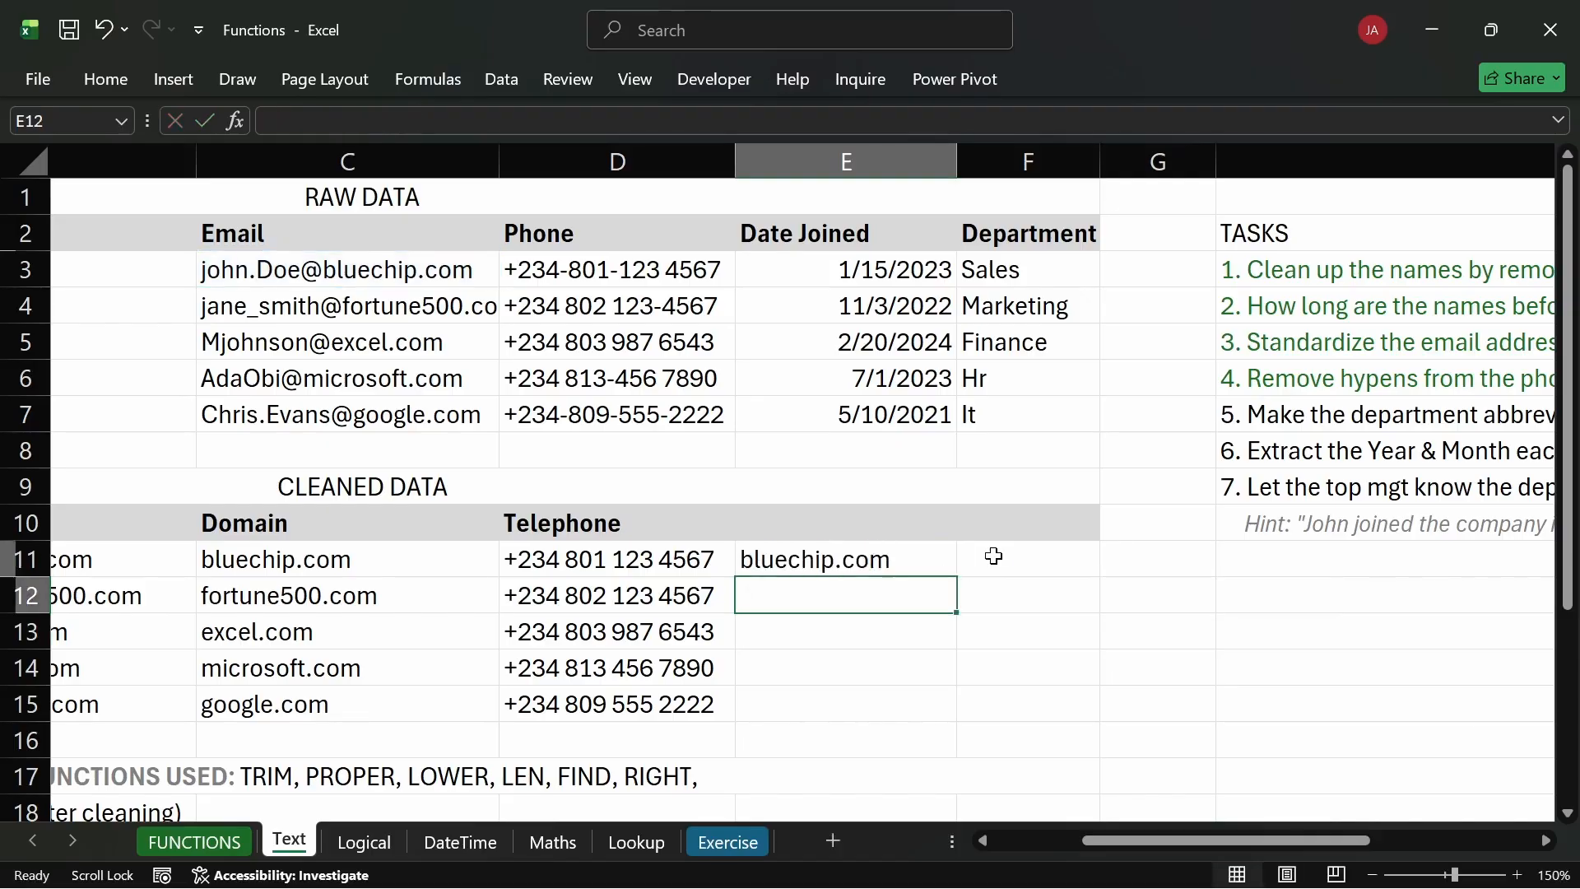
Fill the TEXTAFTER formula from E11 down to E15 and check the formula in E11.
click(904, 561)
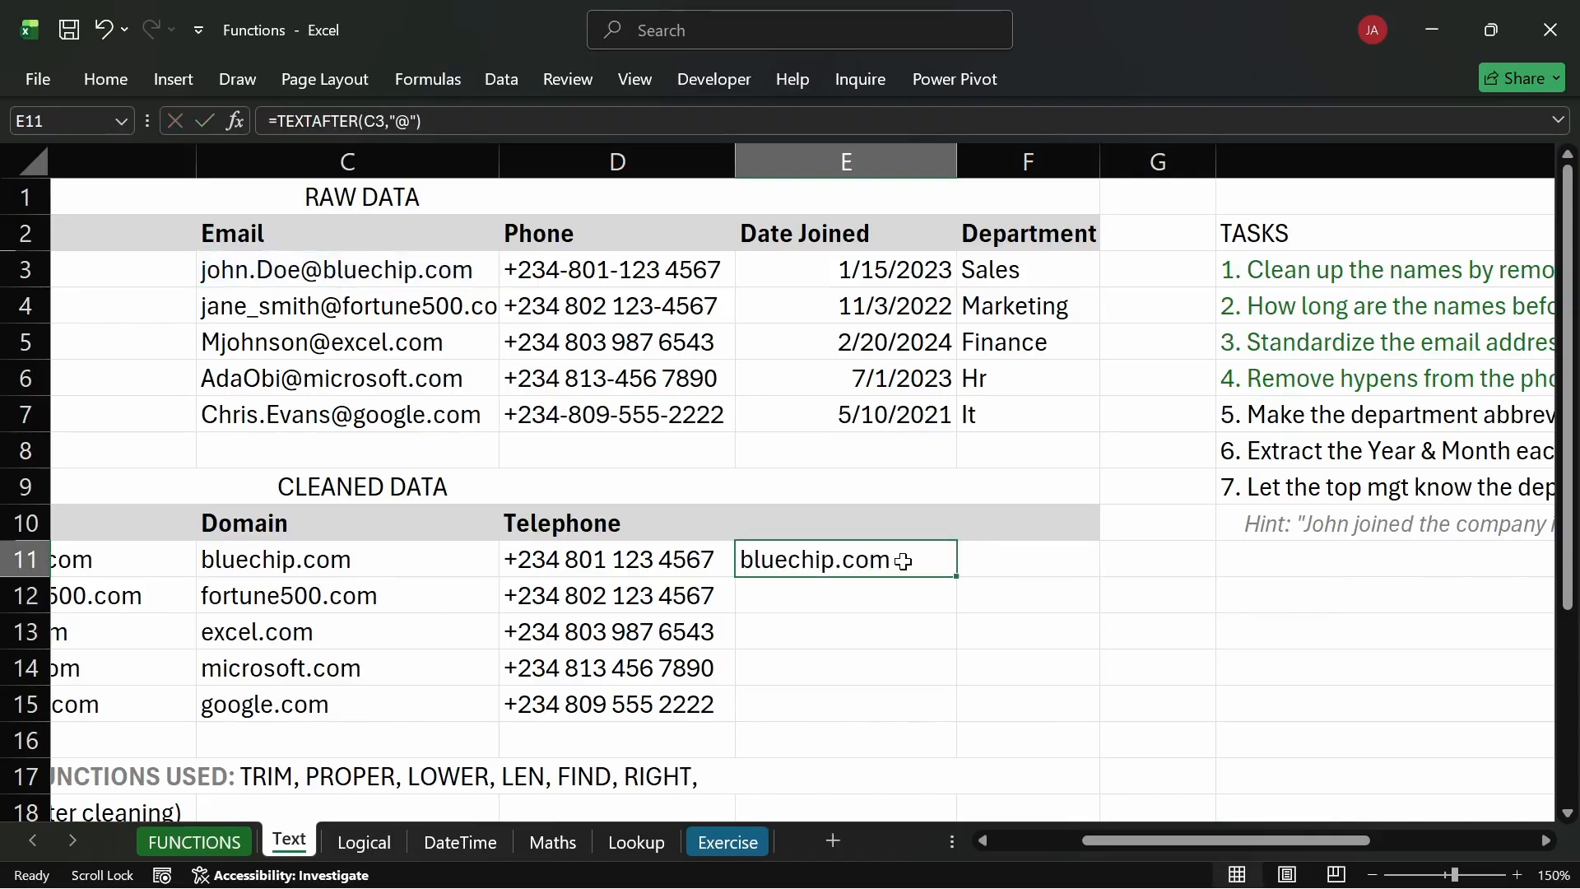
double_click(958, 576)
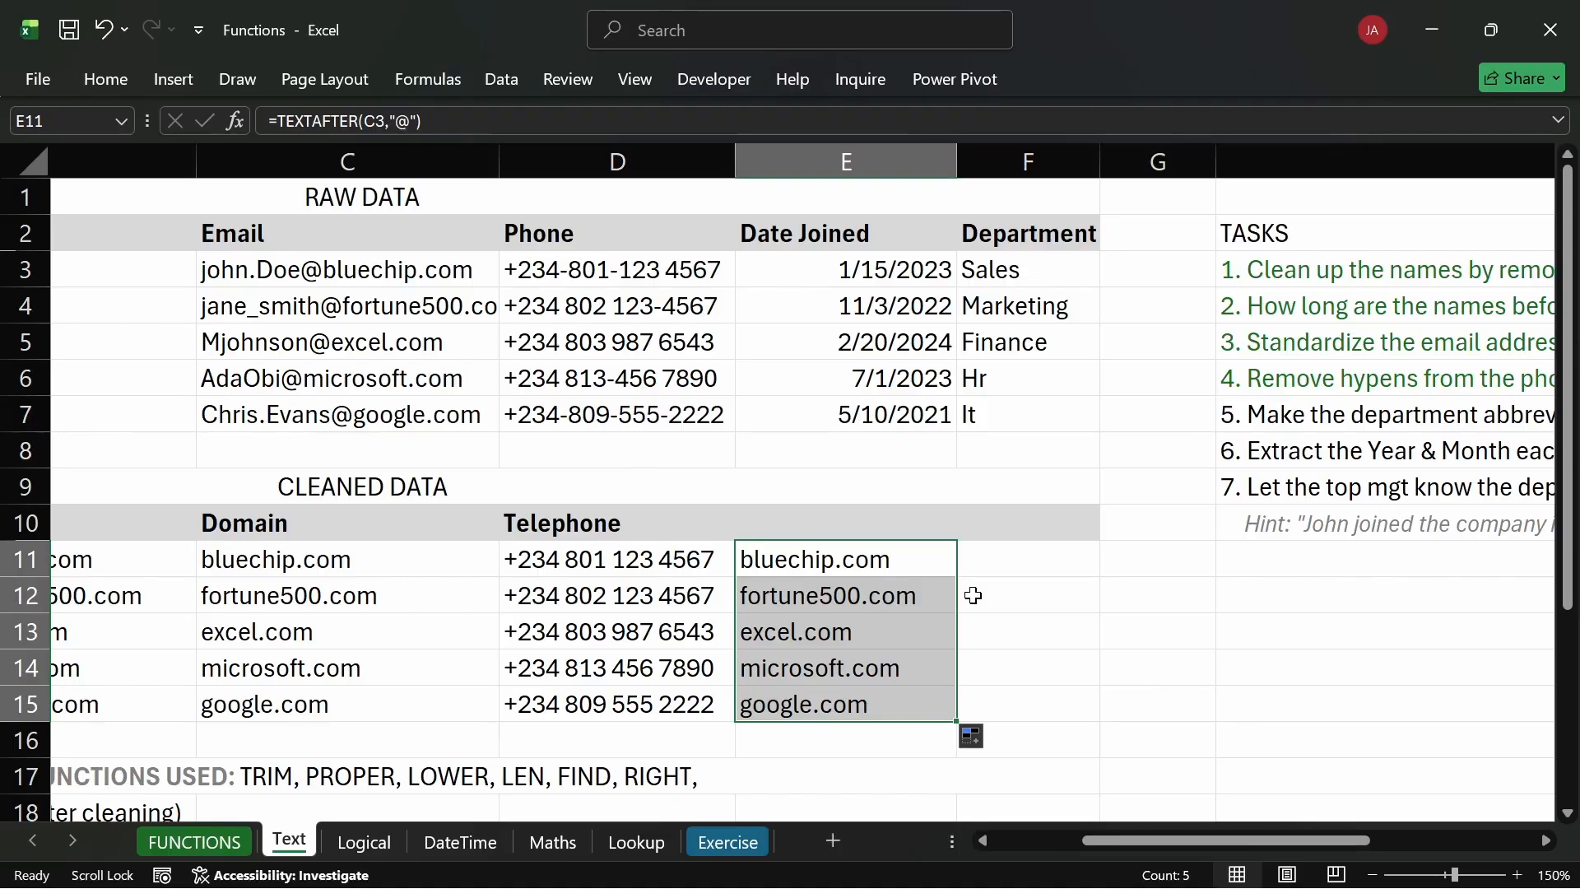
double_click(860, 559)
key(Return)
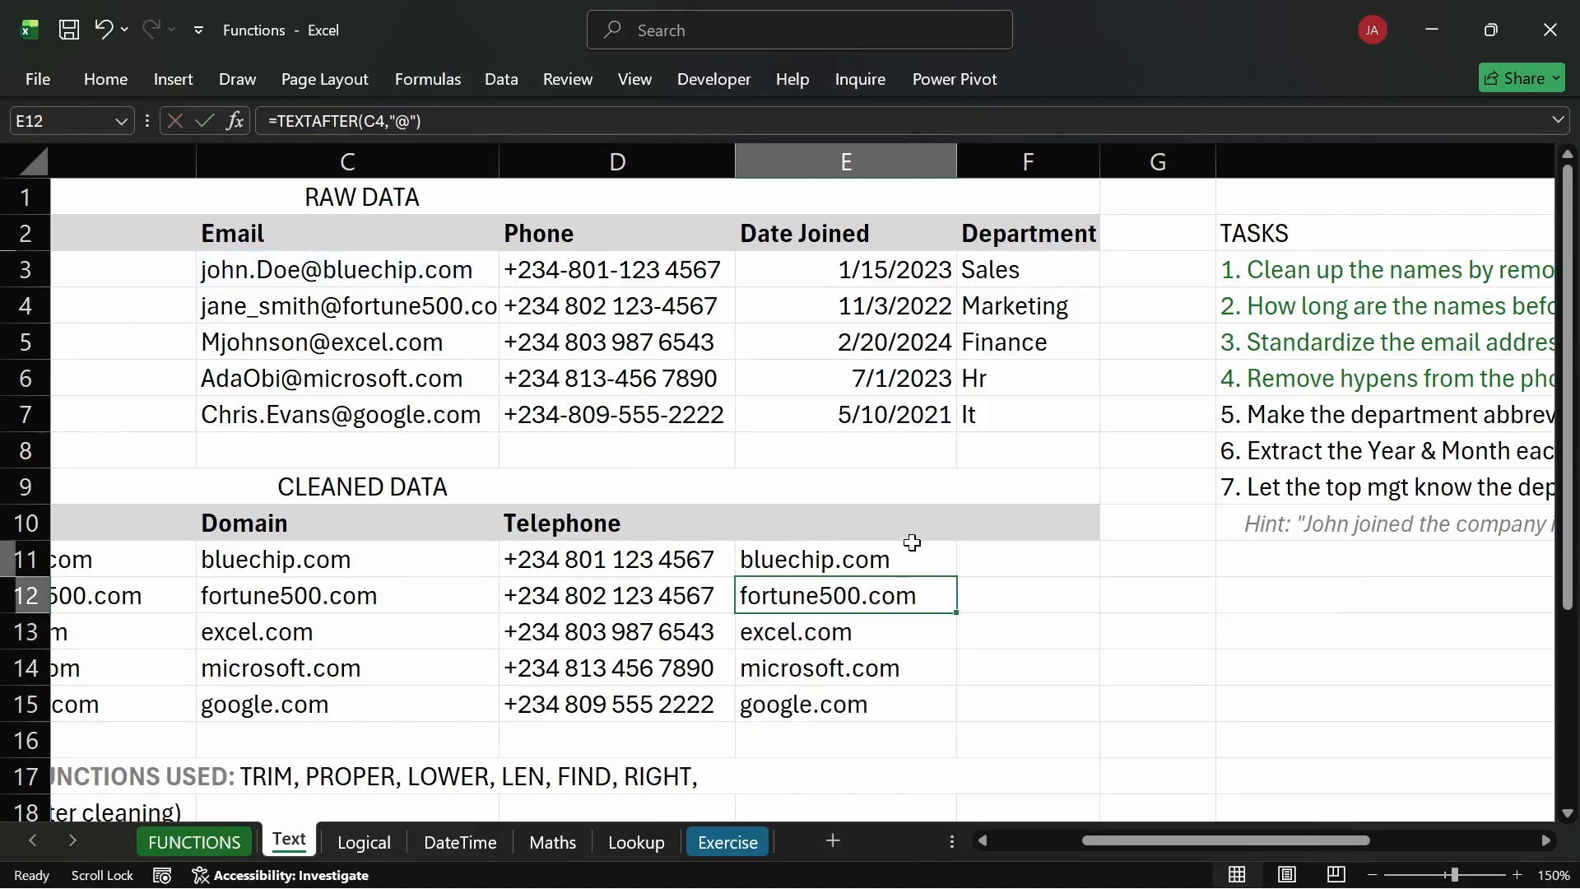
Clear the trial TEXTAFTER domains from E11:E15.
drag(921, 557, 915, 698)
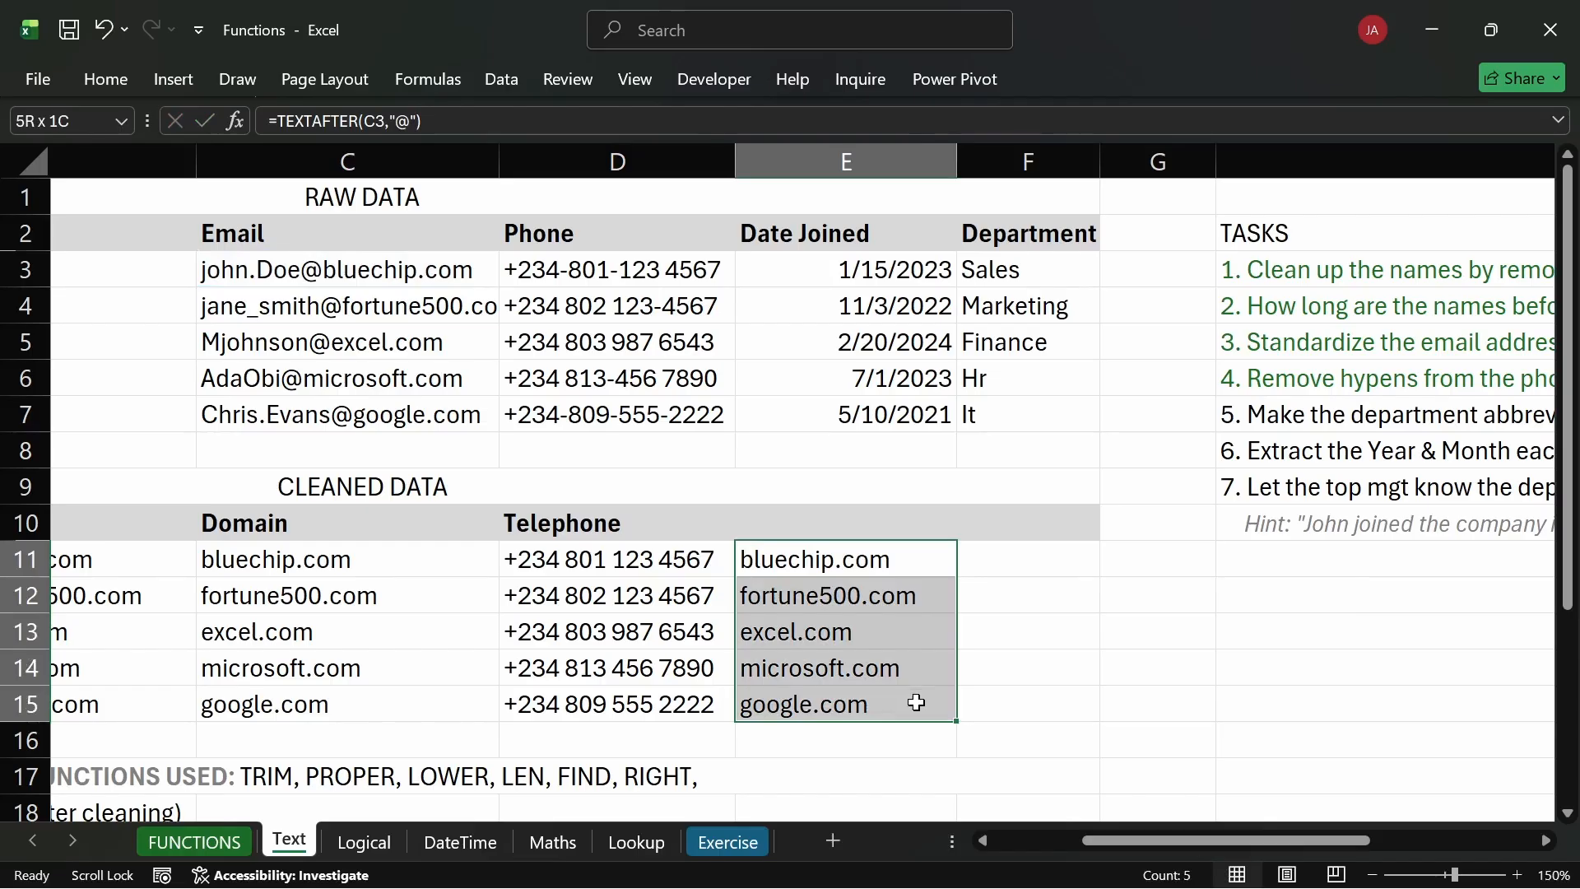
key(Delete)
click(1017, 624)
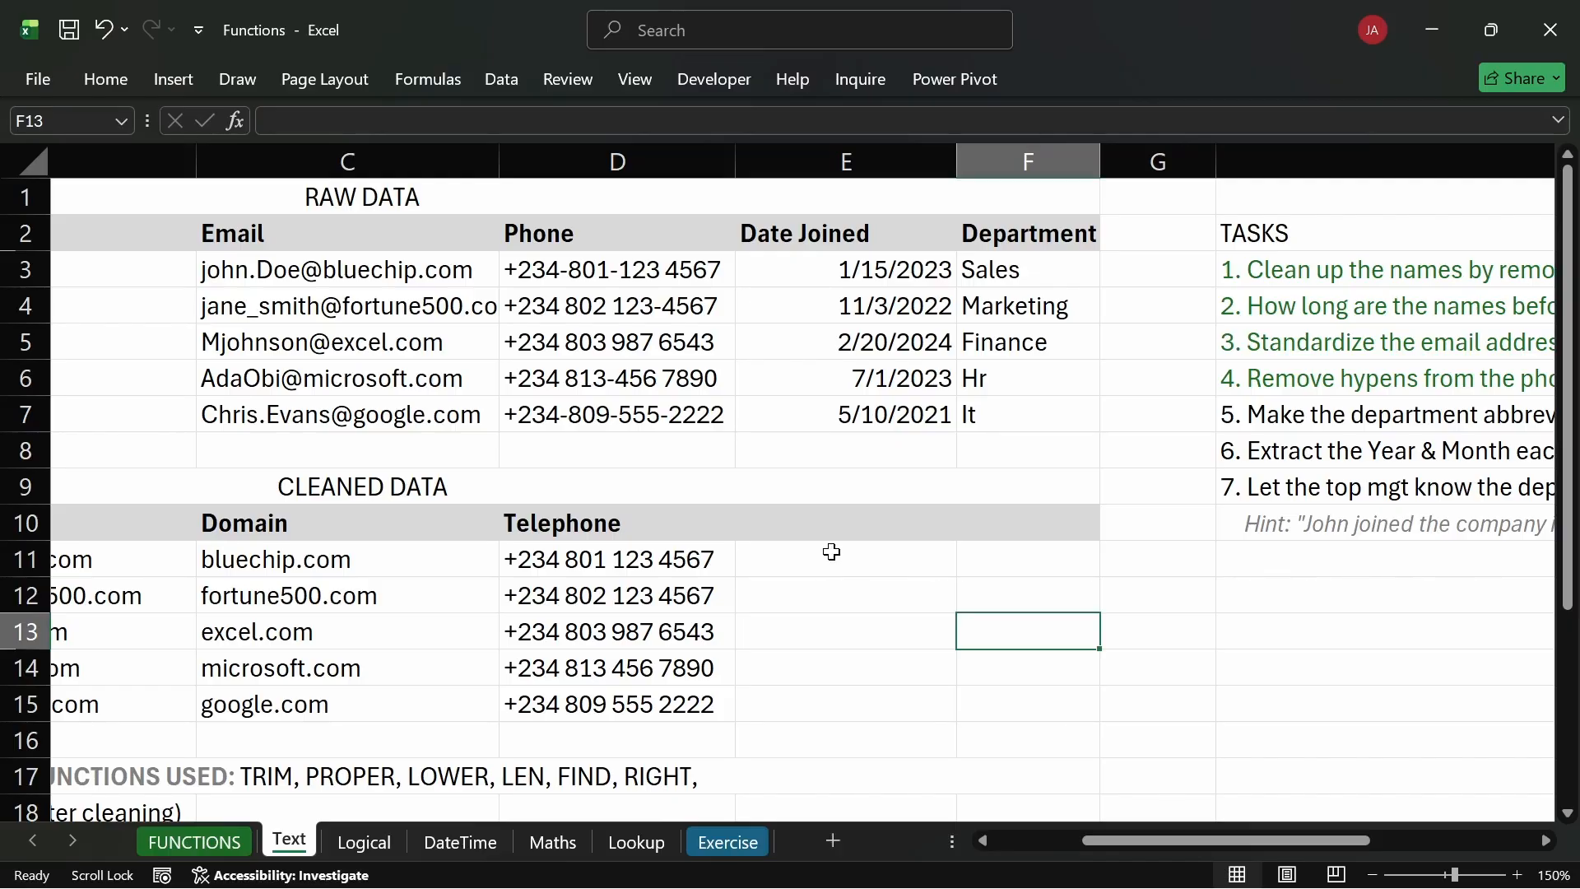
Review the RIGHT, LEN and FIND formula in C11 as the alternative way of extracting the domain.
click(434, 558)
text(=RIGHT(C3, LEN(C3) - FIND("@",C3)))
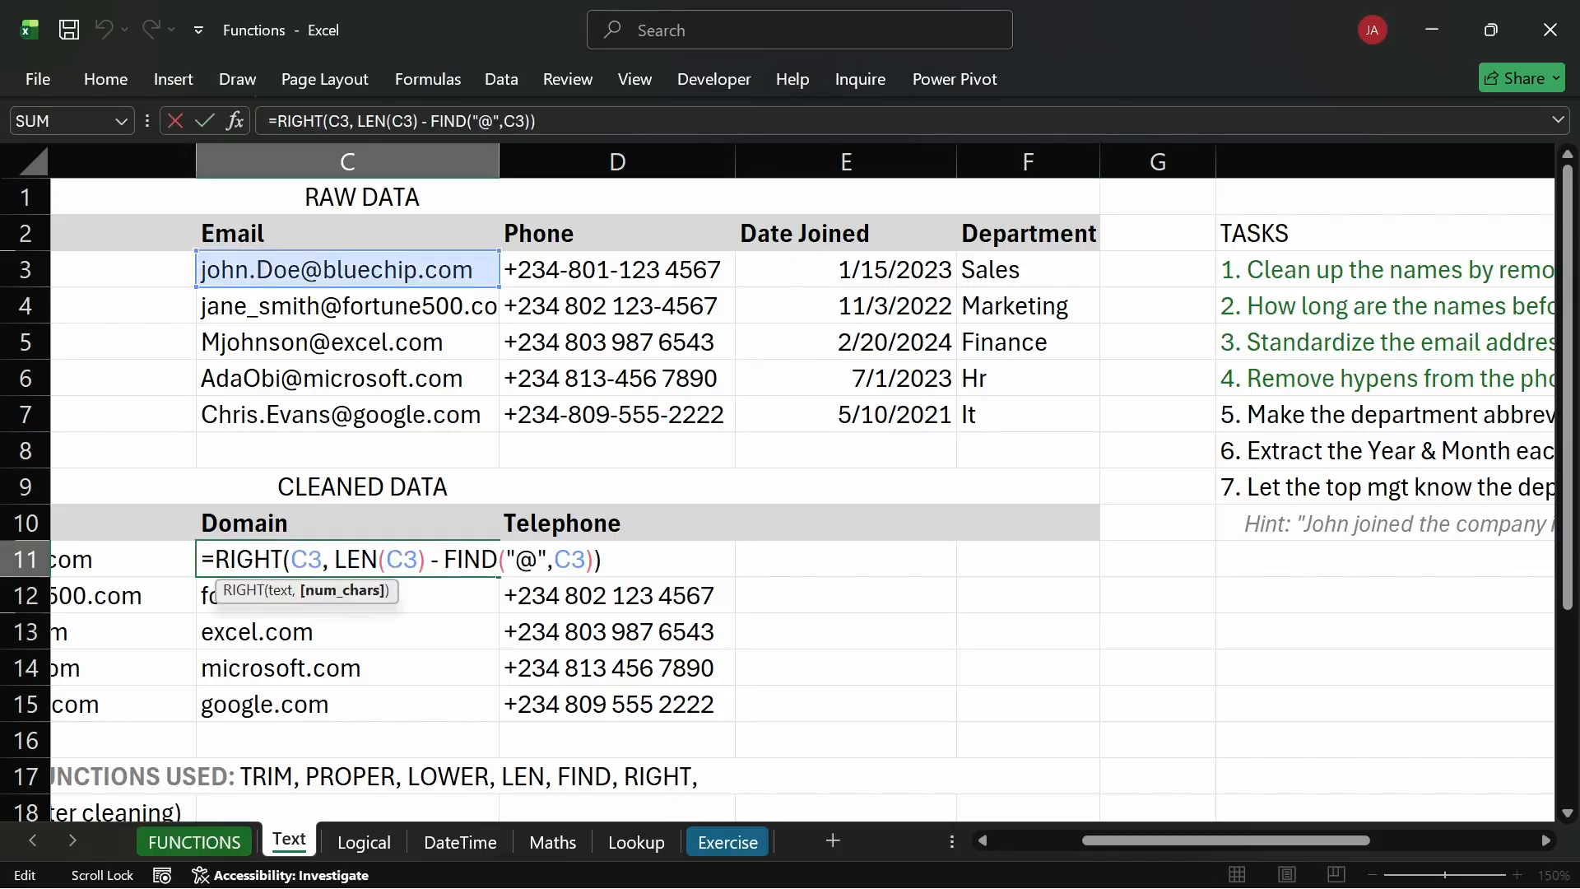
key(Return)
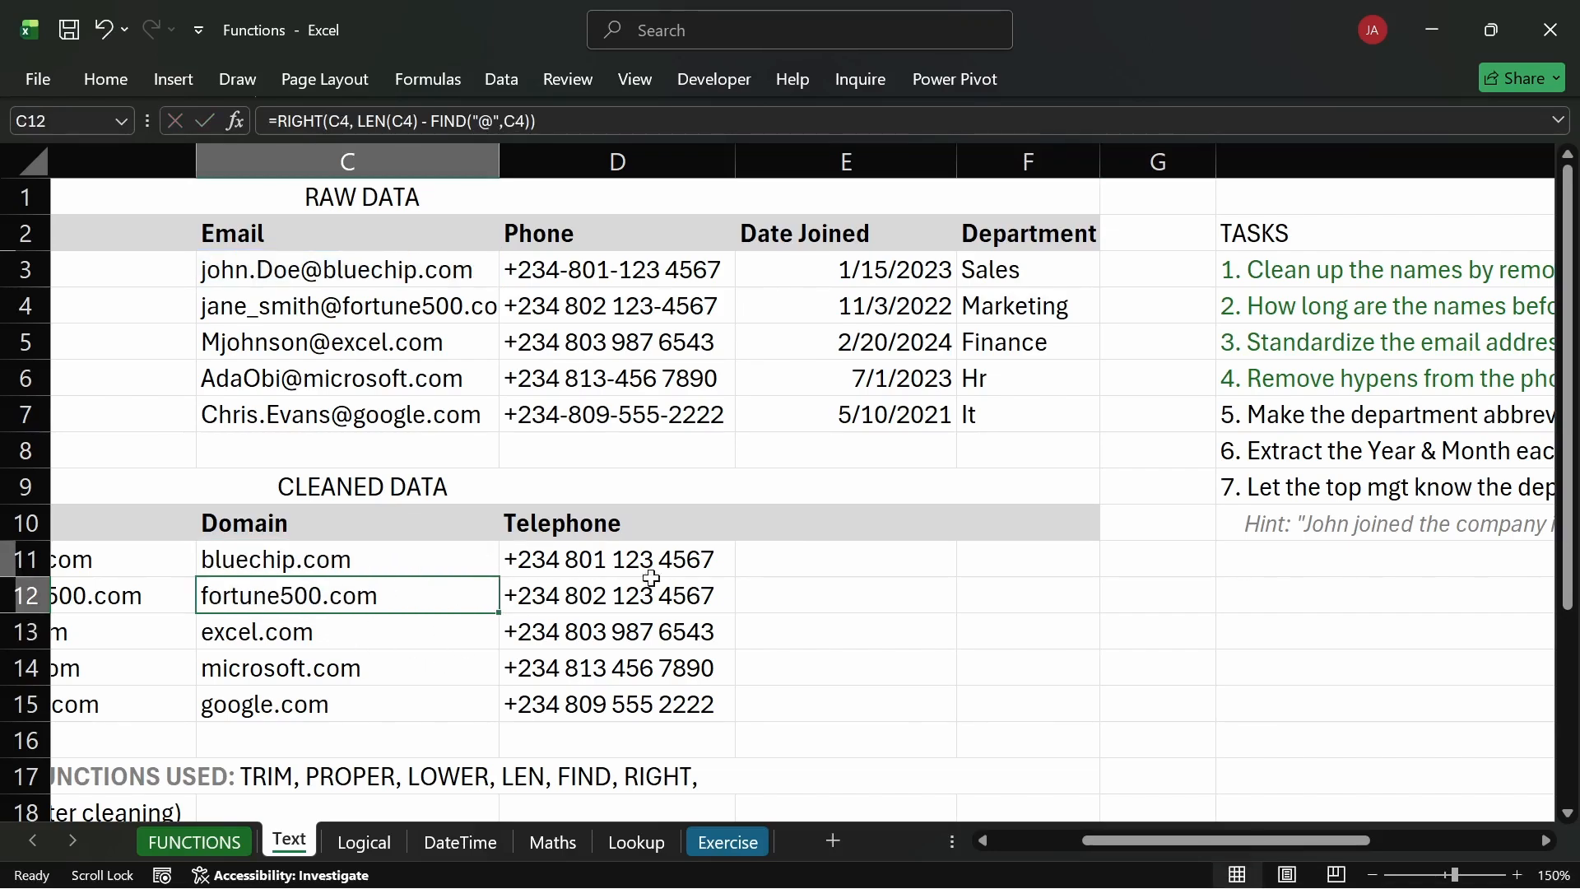
Examine the raw department entries in F3:F7 and the empty cells beside the cleaned telephone numbers.
click(769, 549)
drag(1003, 286, 1012, 398)
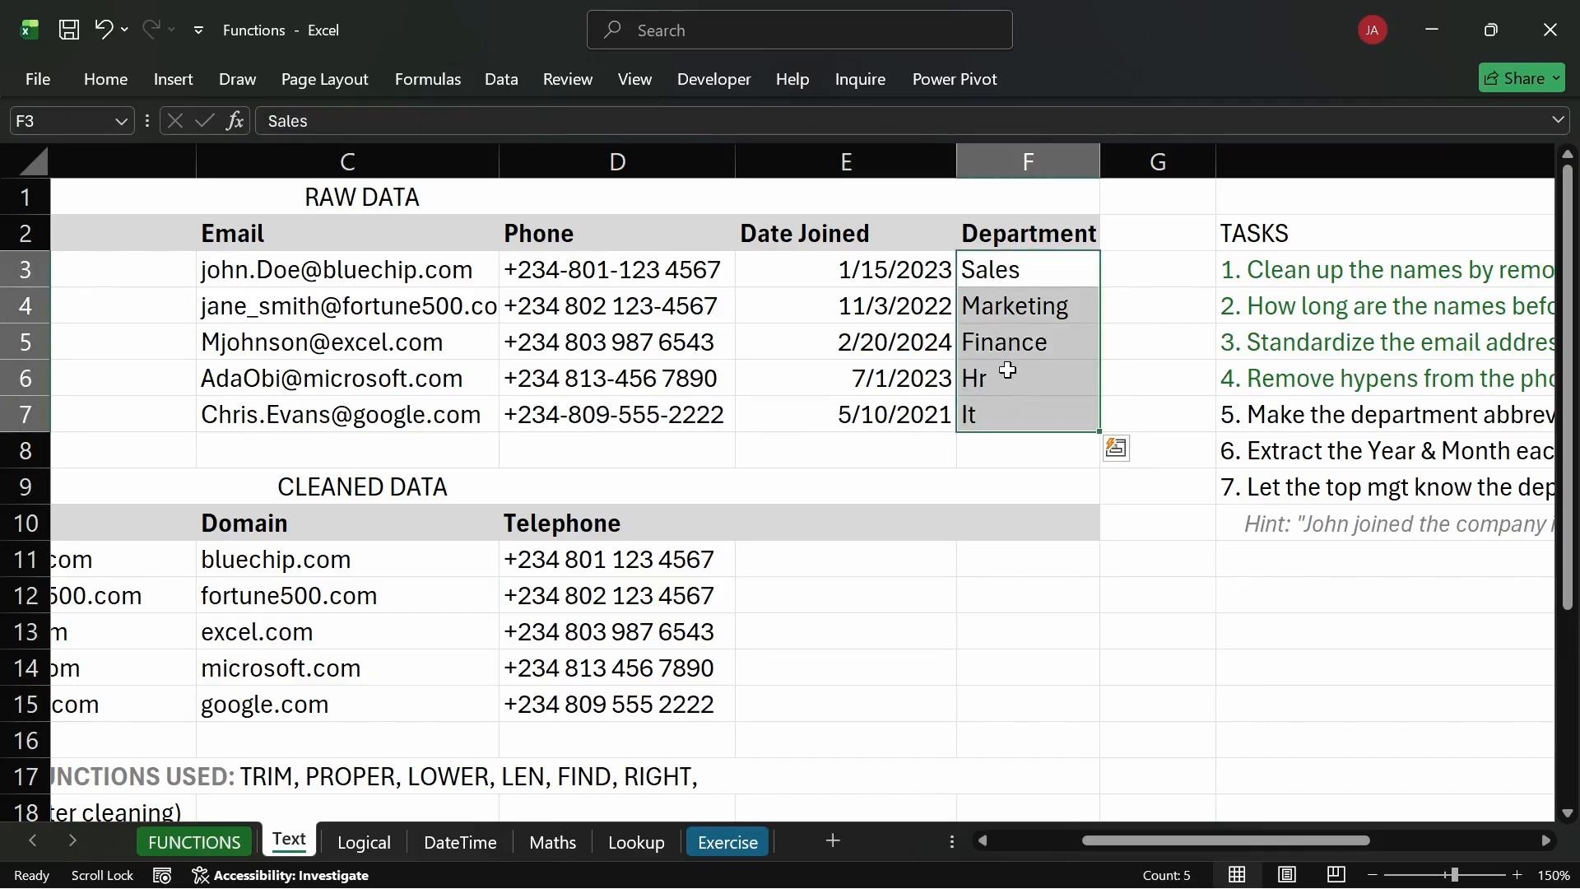
click(1009, 370)
click(862, 563)
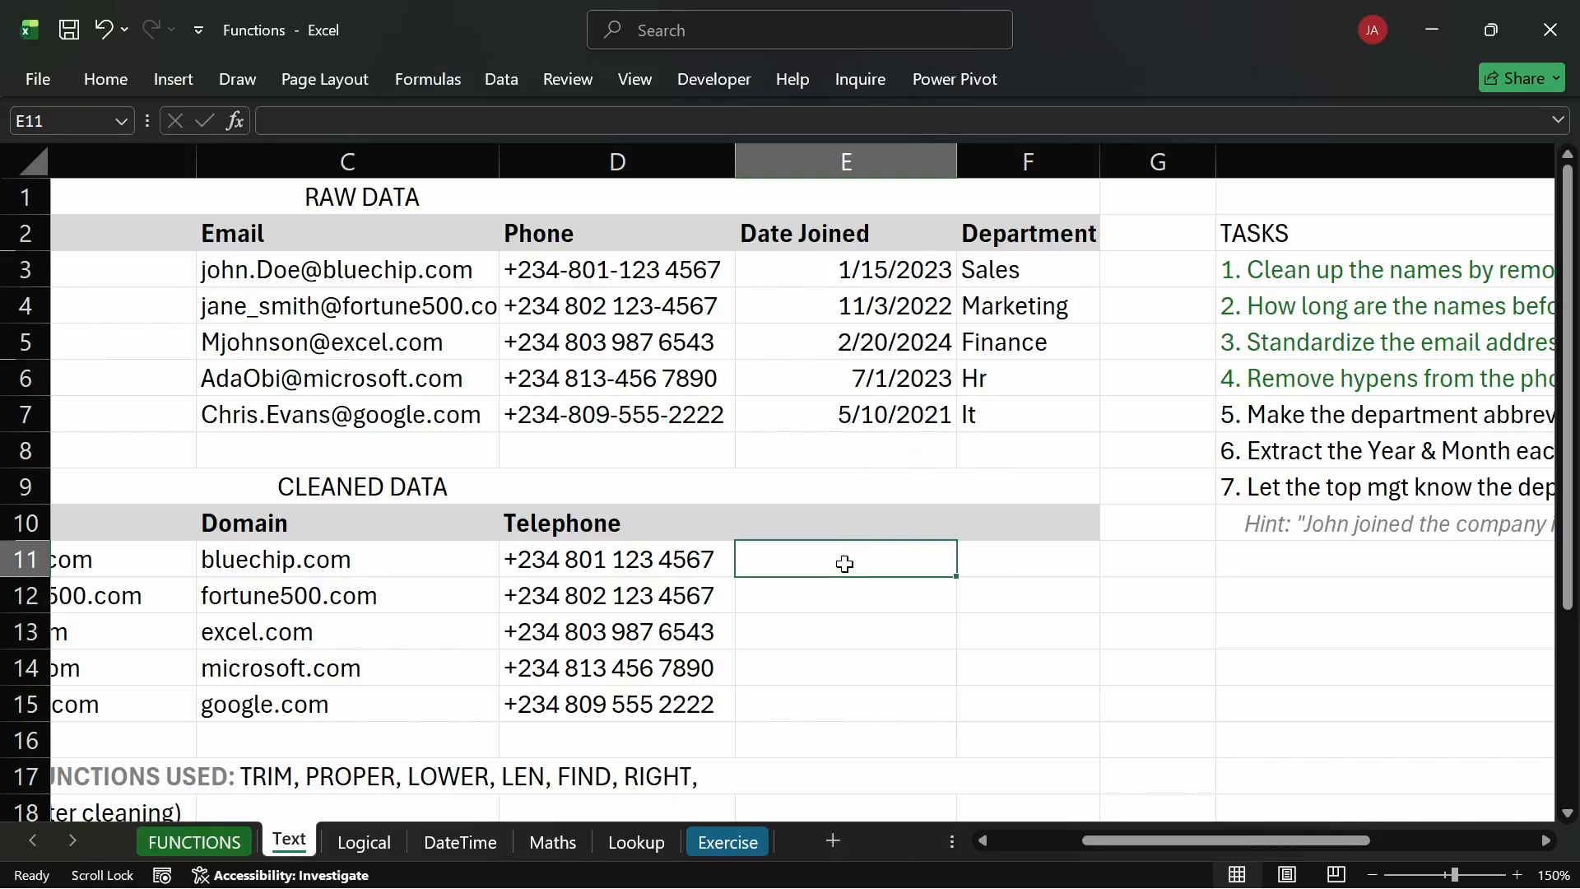
click(874, 605)
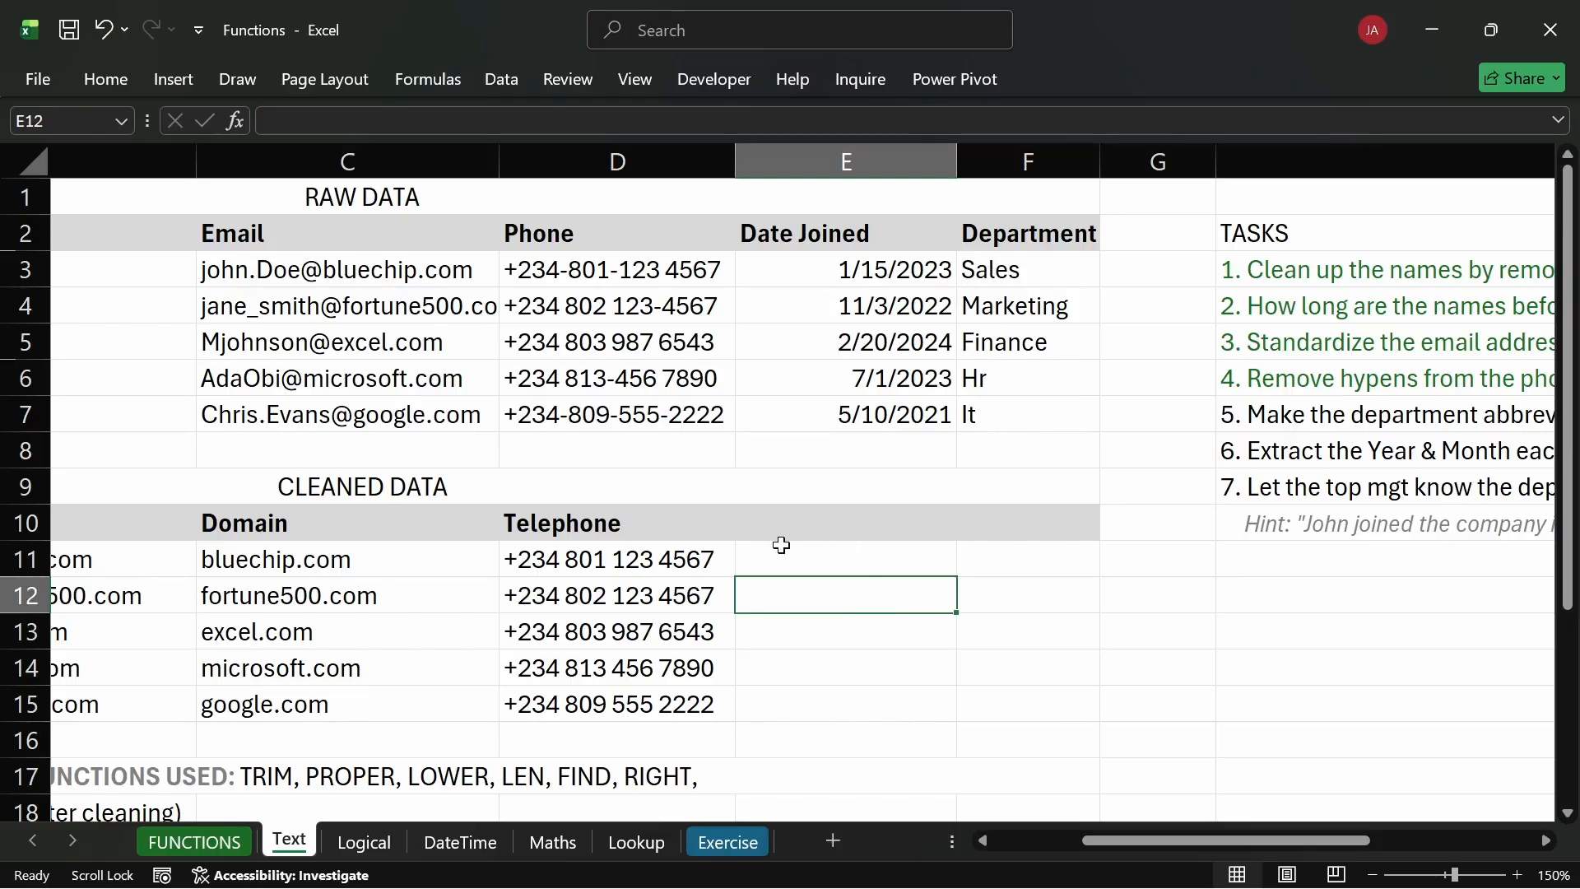
View the Logical sheet's employee table and task list, and return to the Text sheet.
click(357, 832)
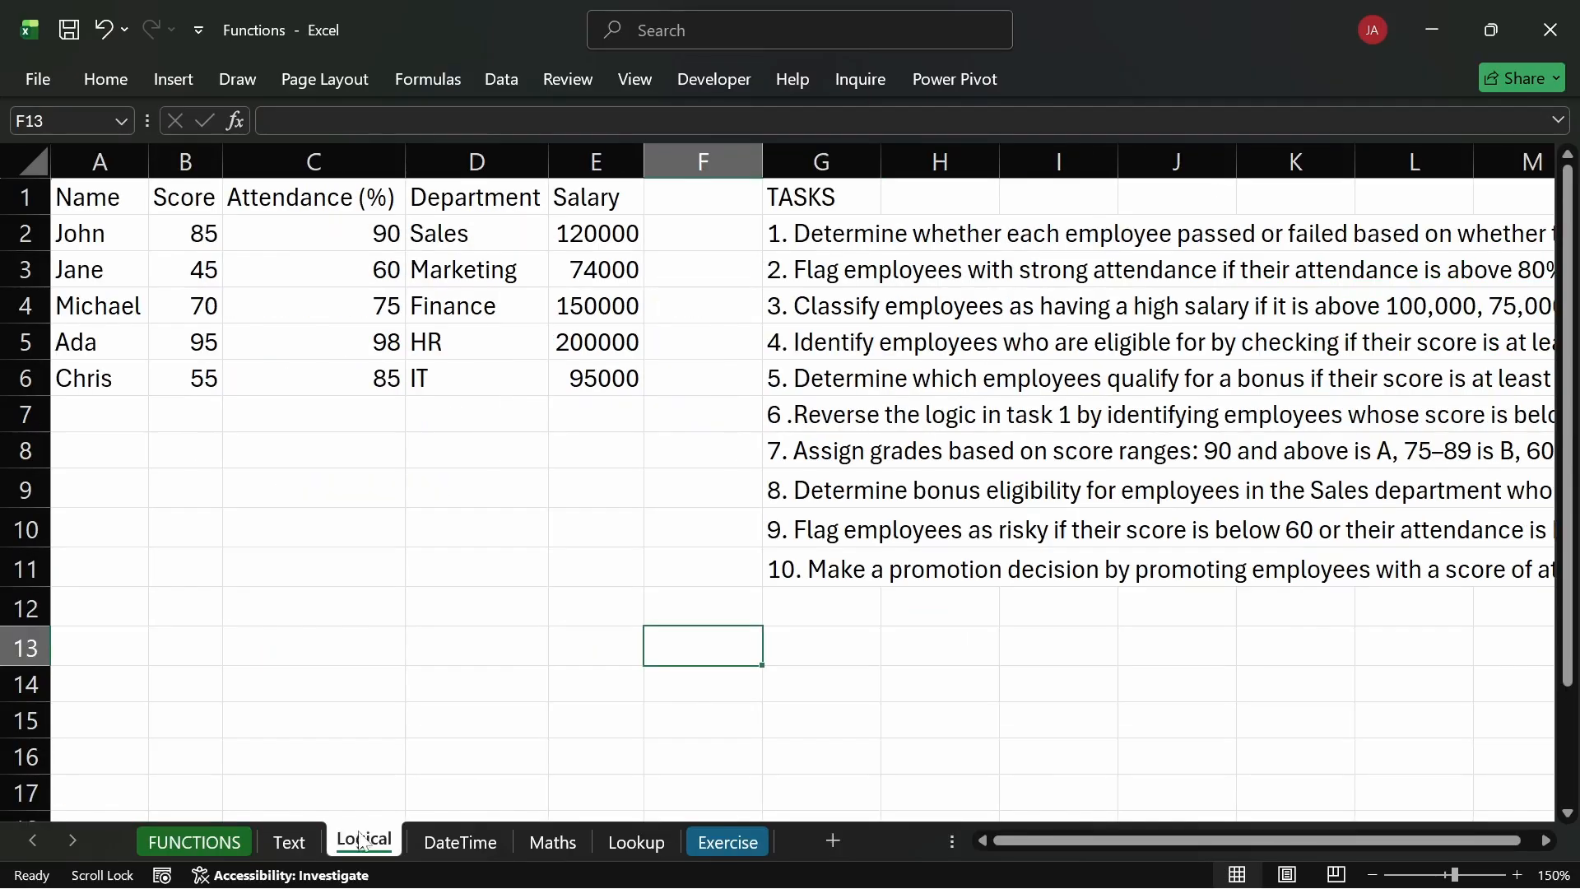
drag(423, 550, 601, 567)
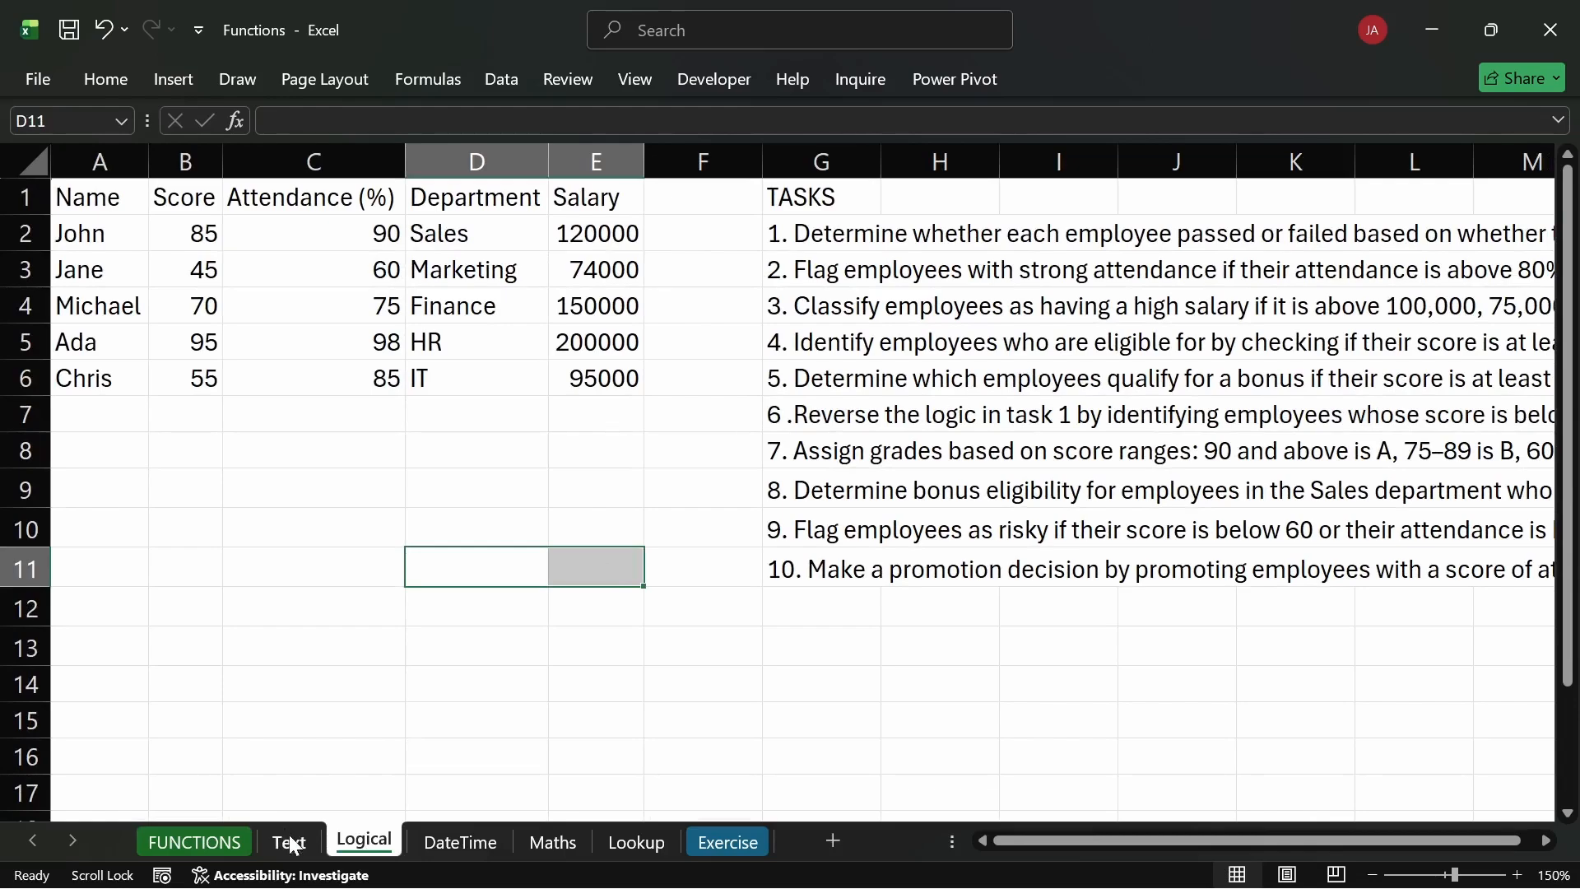
click(288, 840)
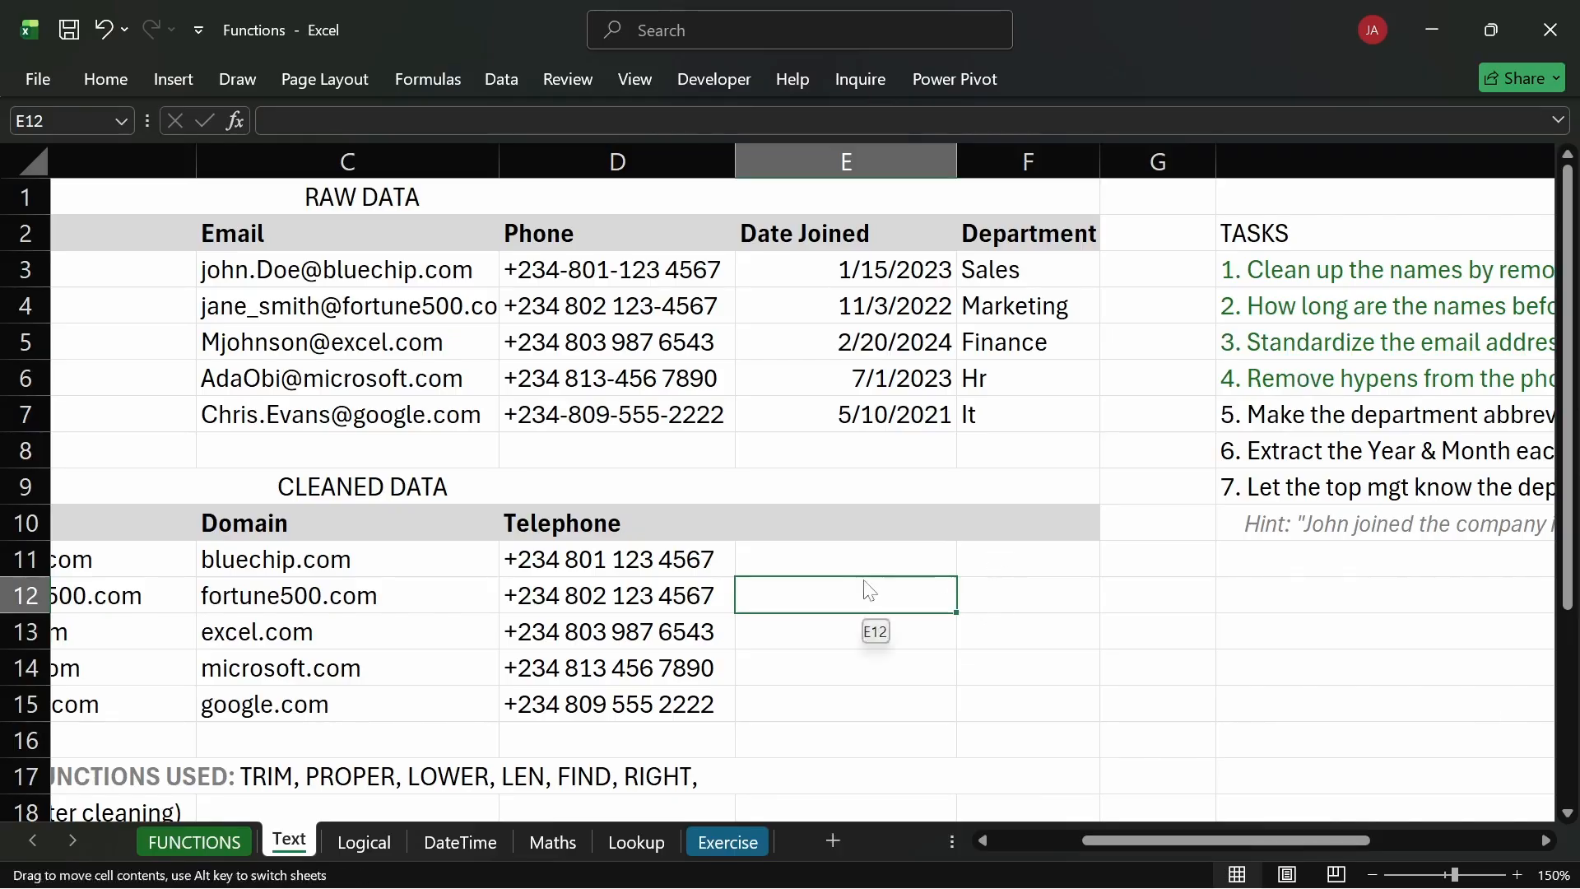
Add the header "Department" in E10 of the cleaned data table.
click(859, 557)
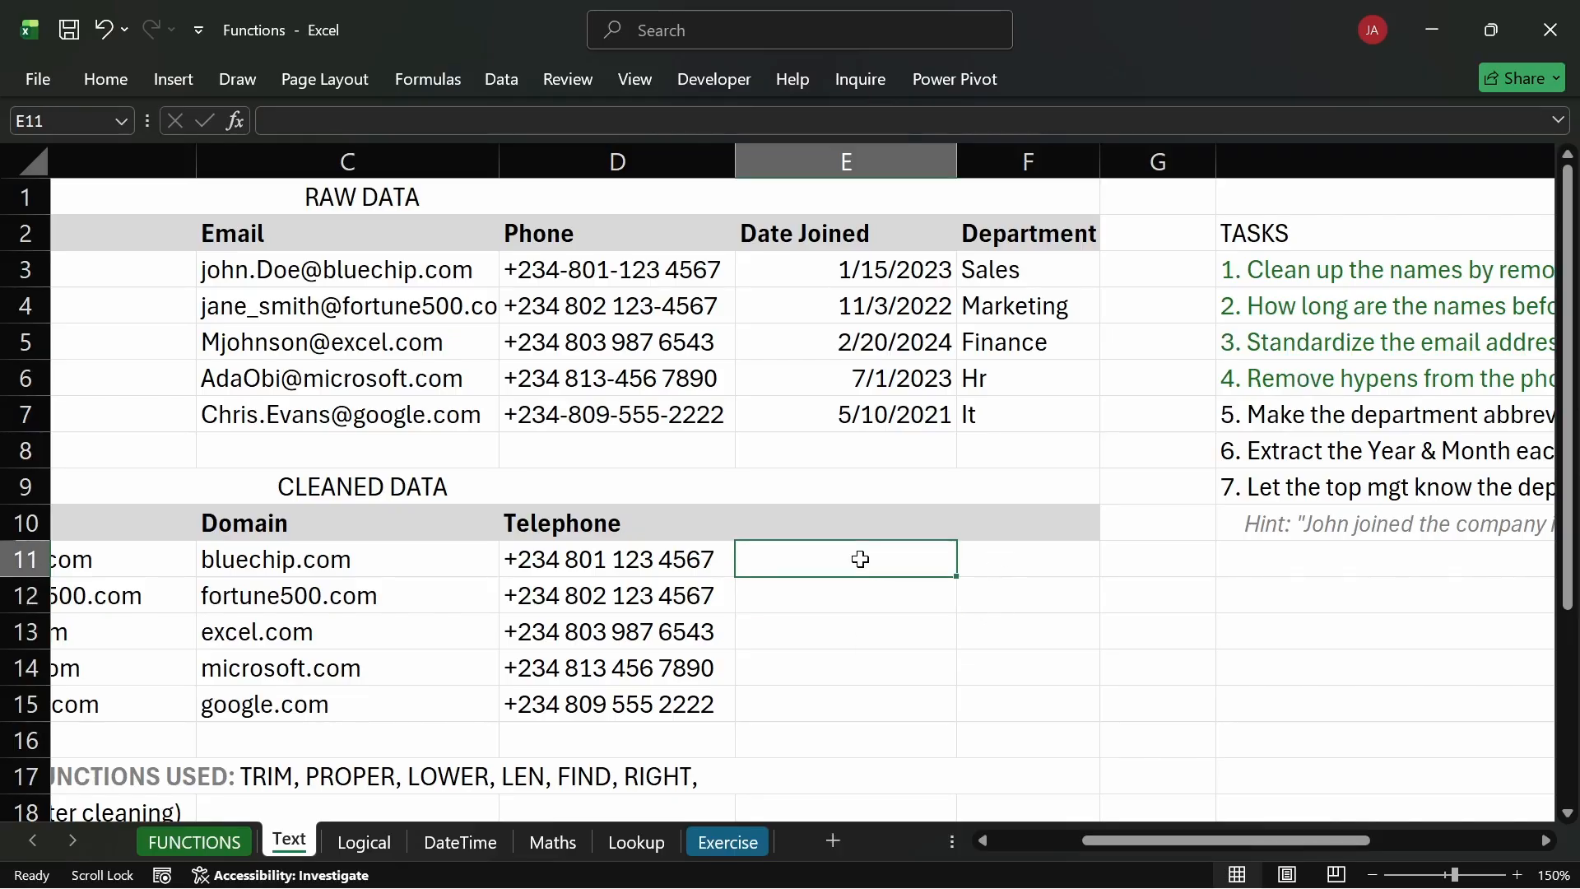
click(838, 517)
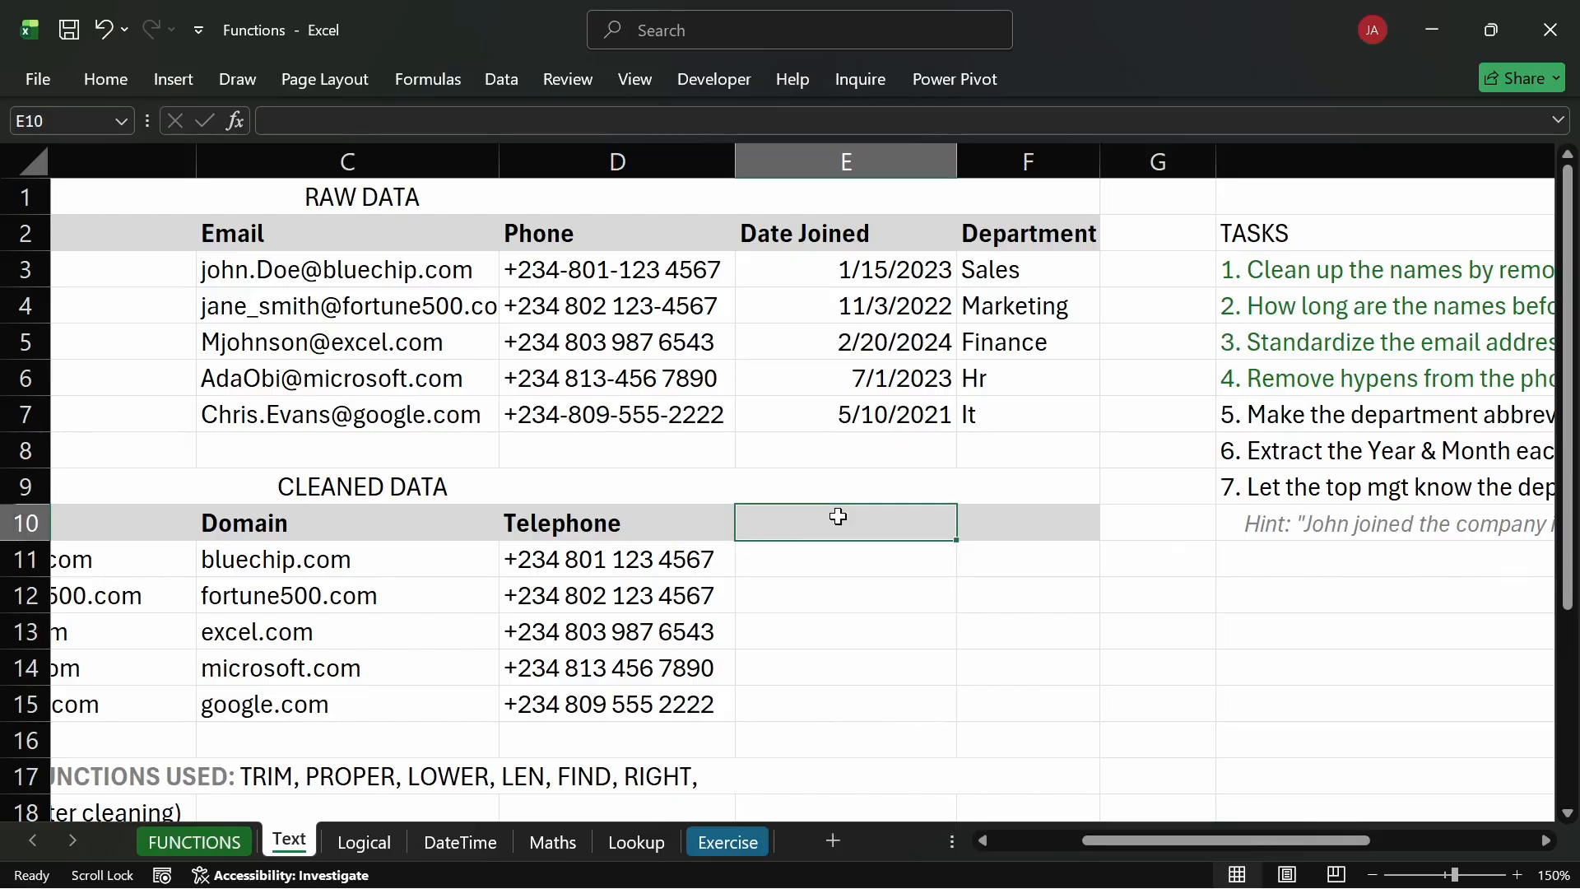
text(Depart)
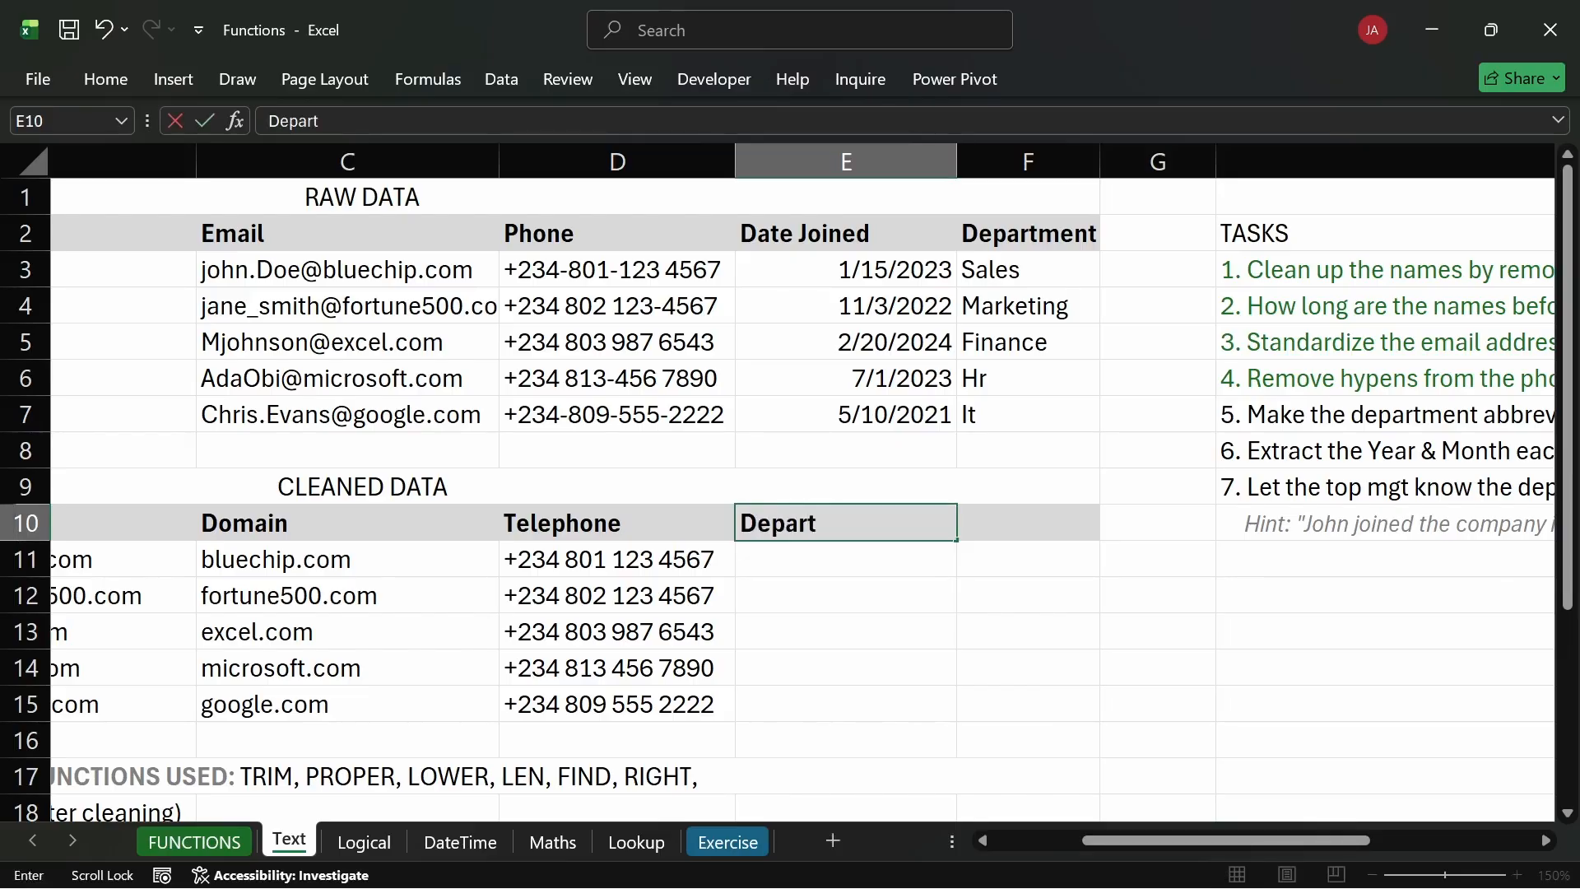
text(ment)
key(Return)
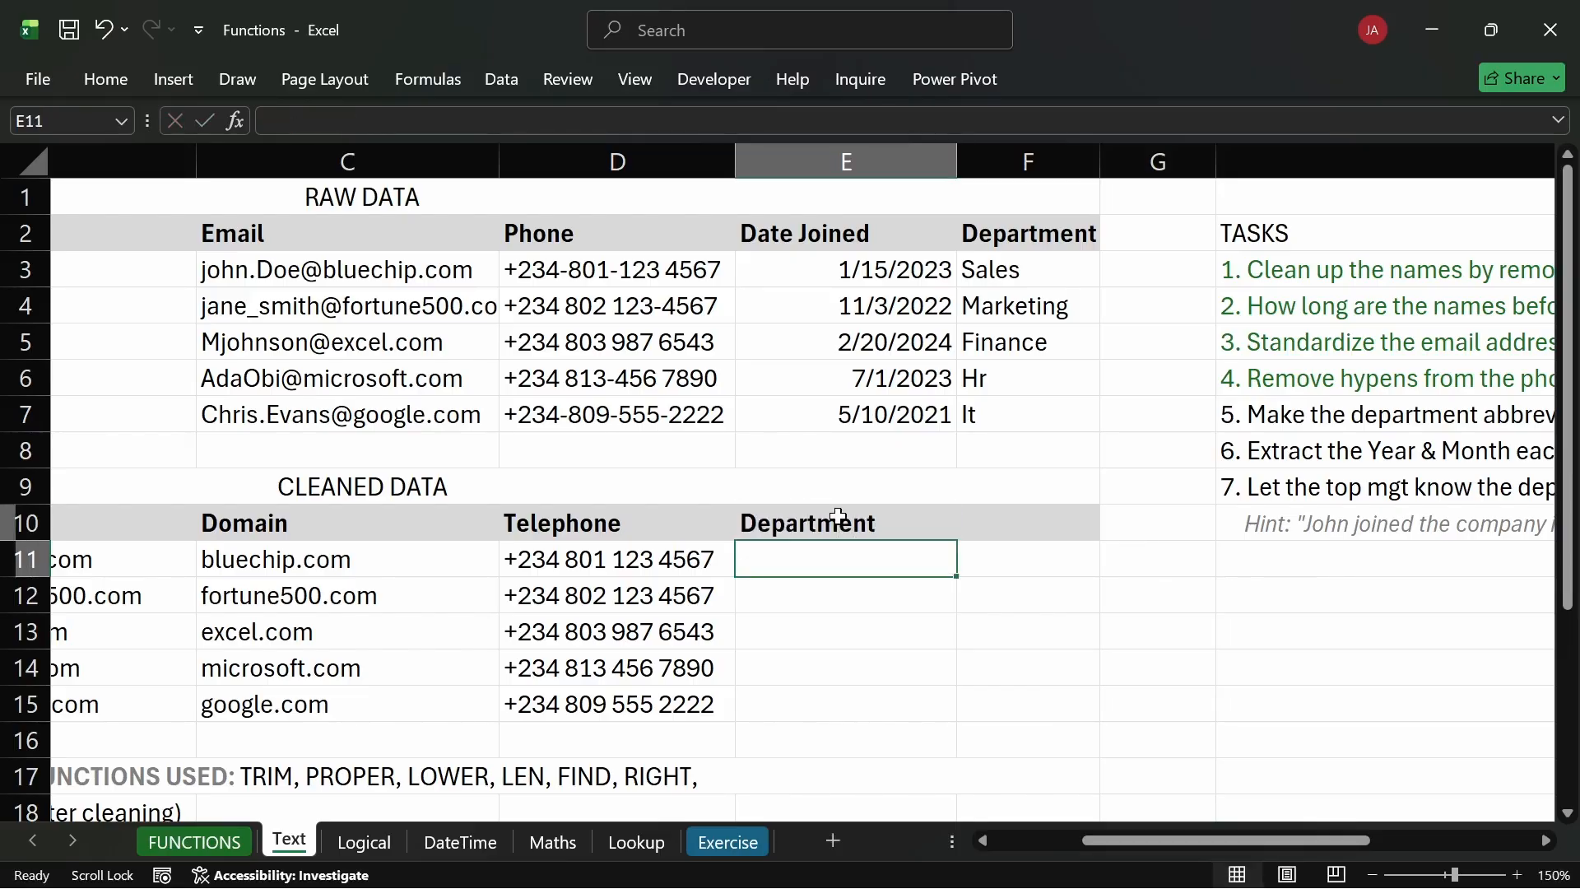
text(=)
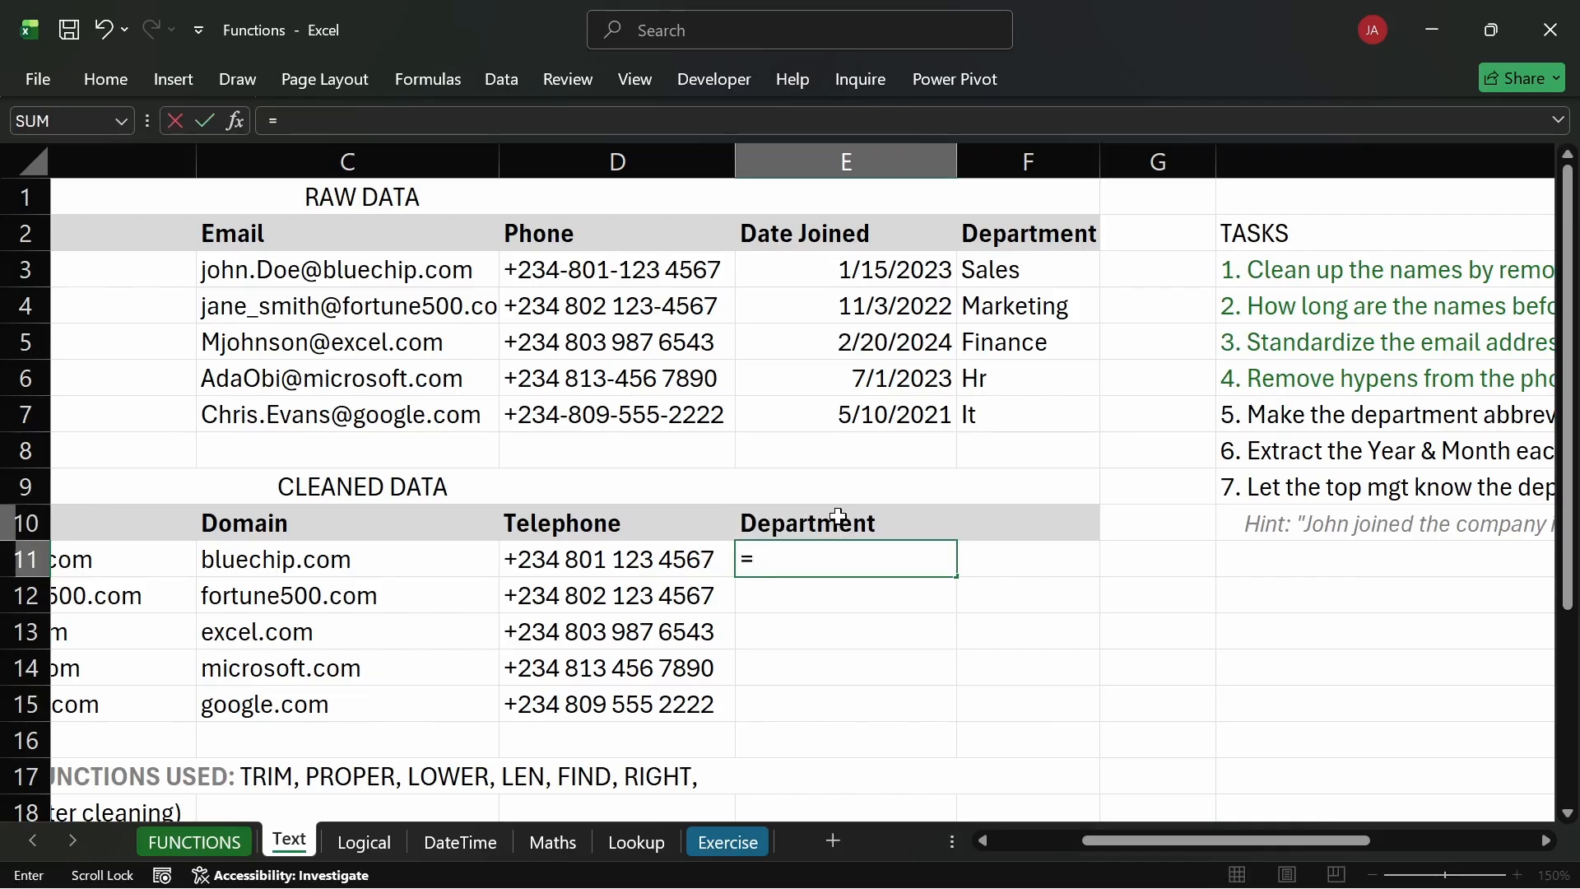
text(IF()
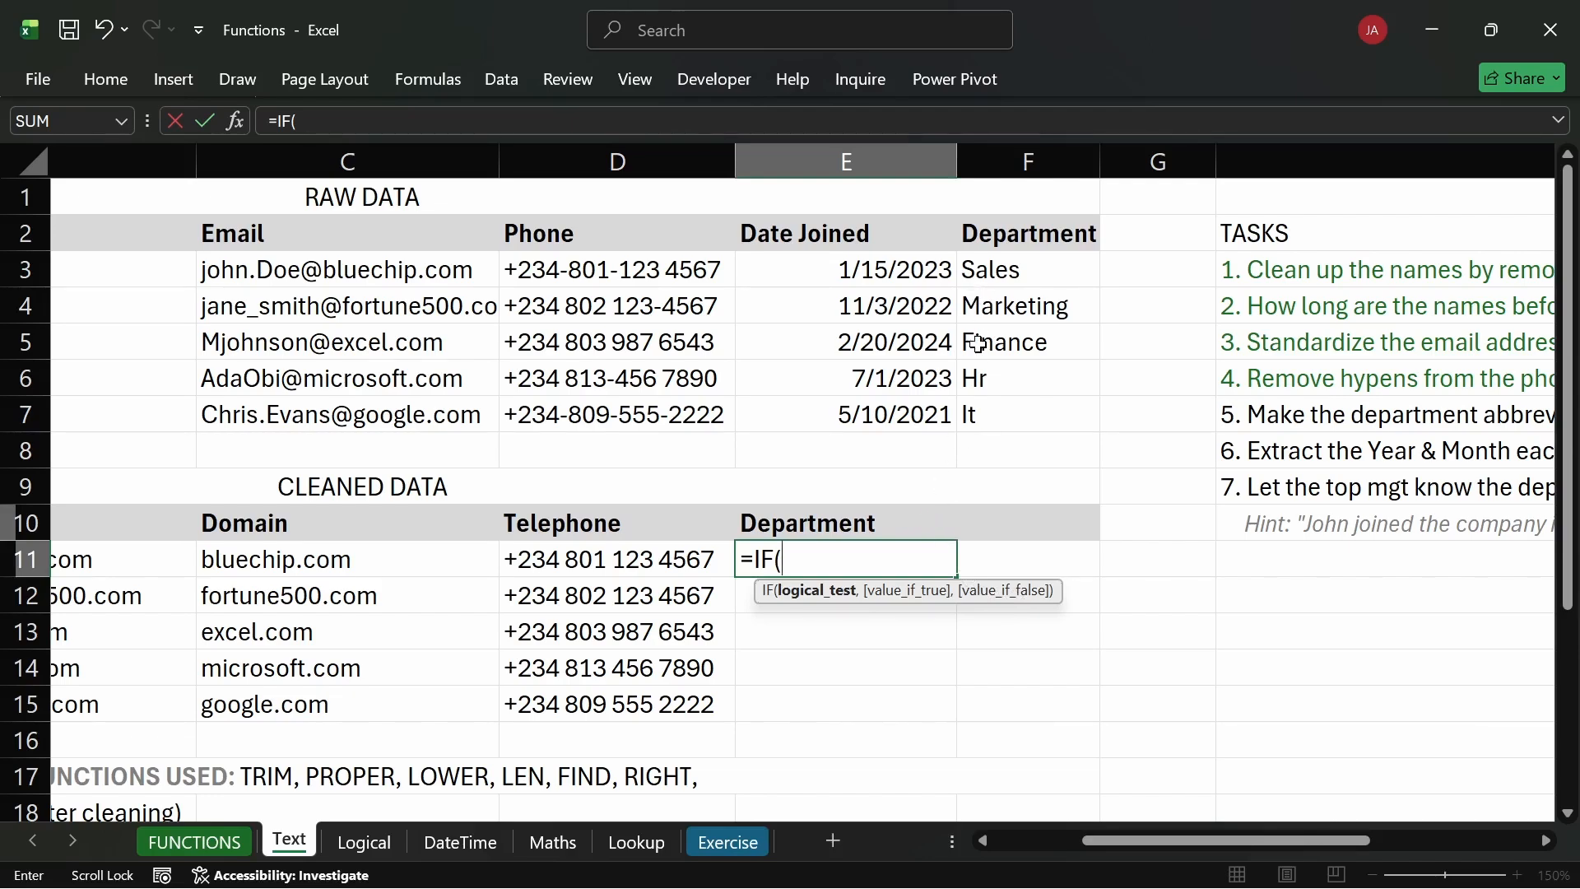
text(len)
key(Tab)
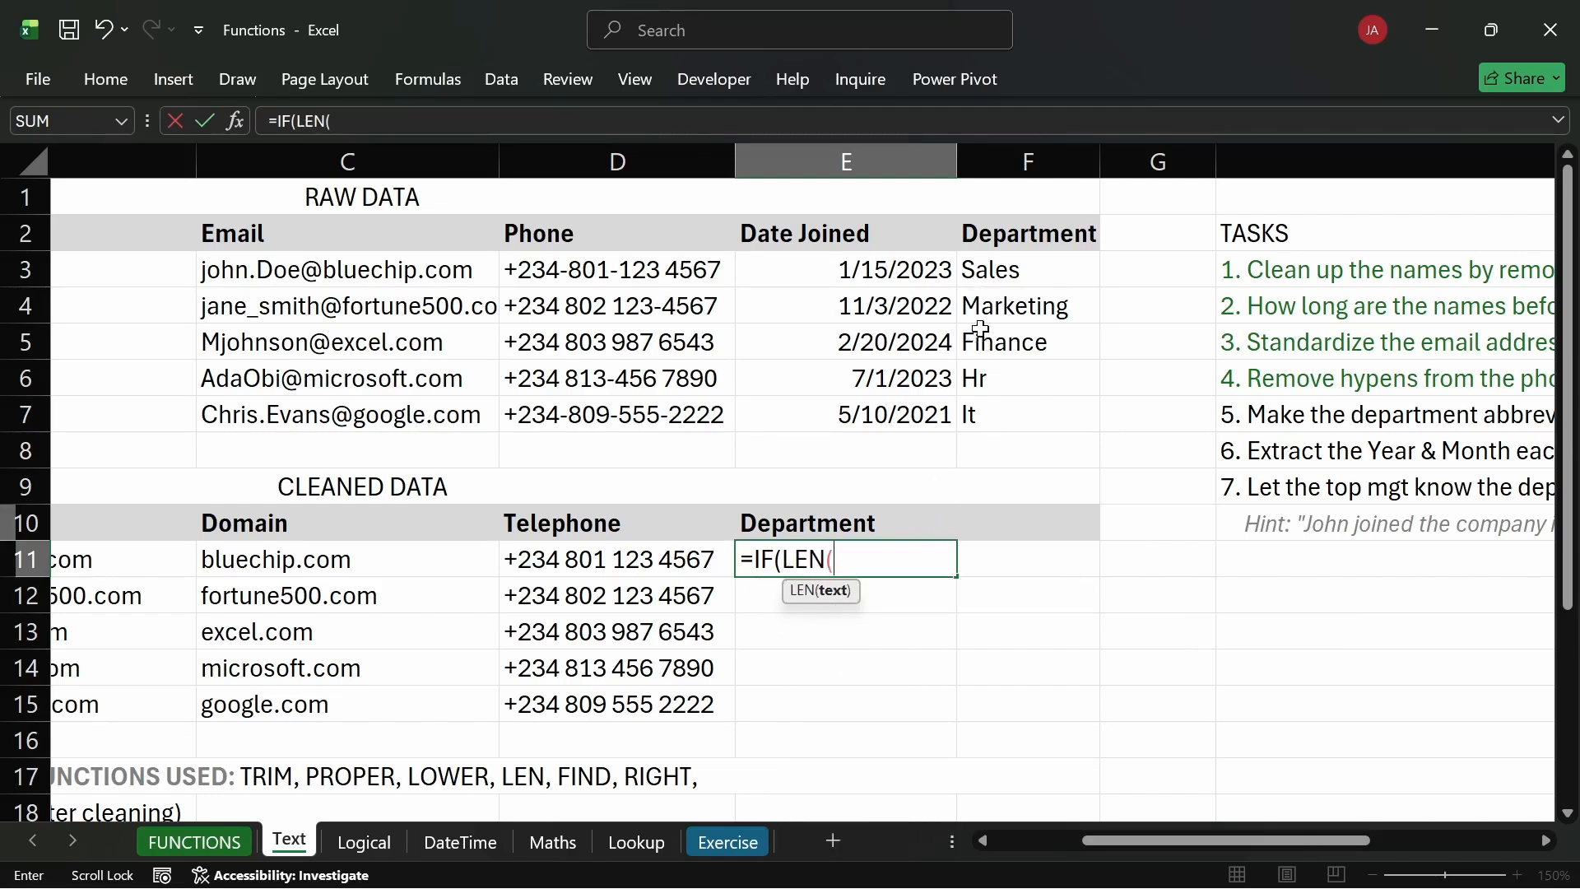
click(993, 266)
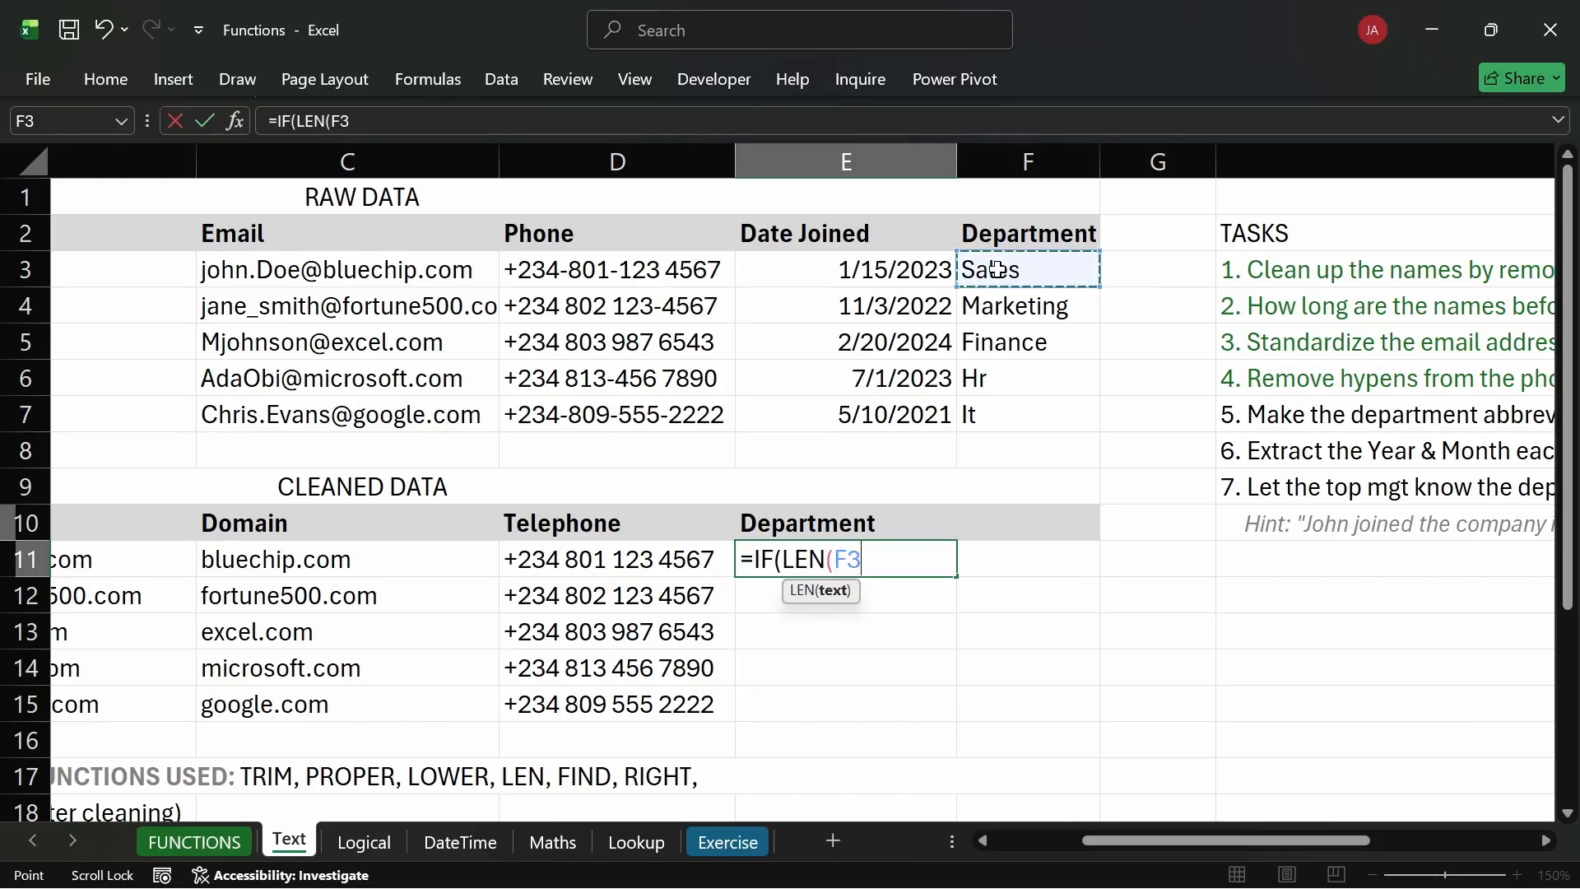
text()>)
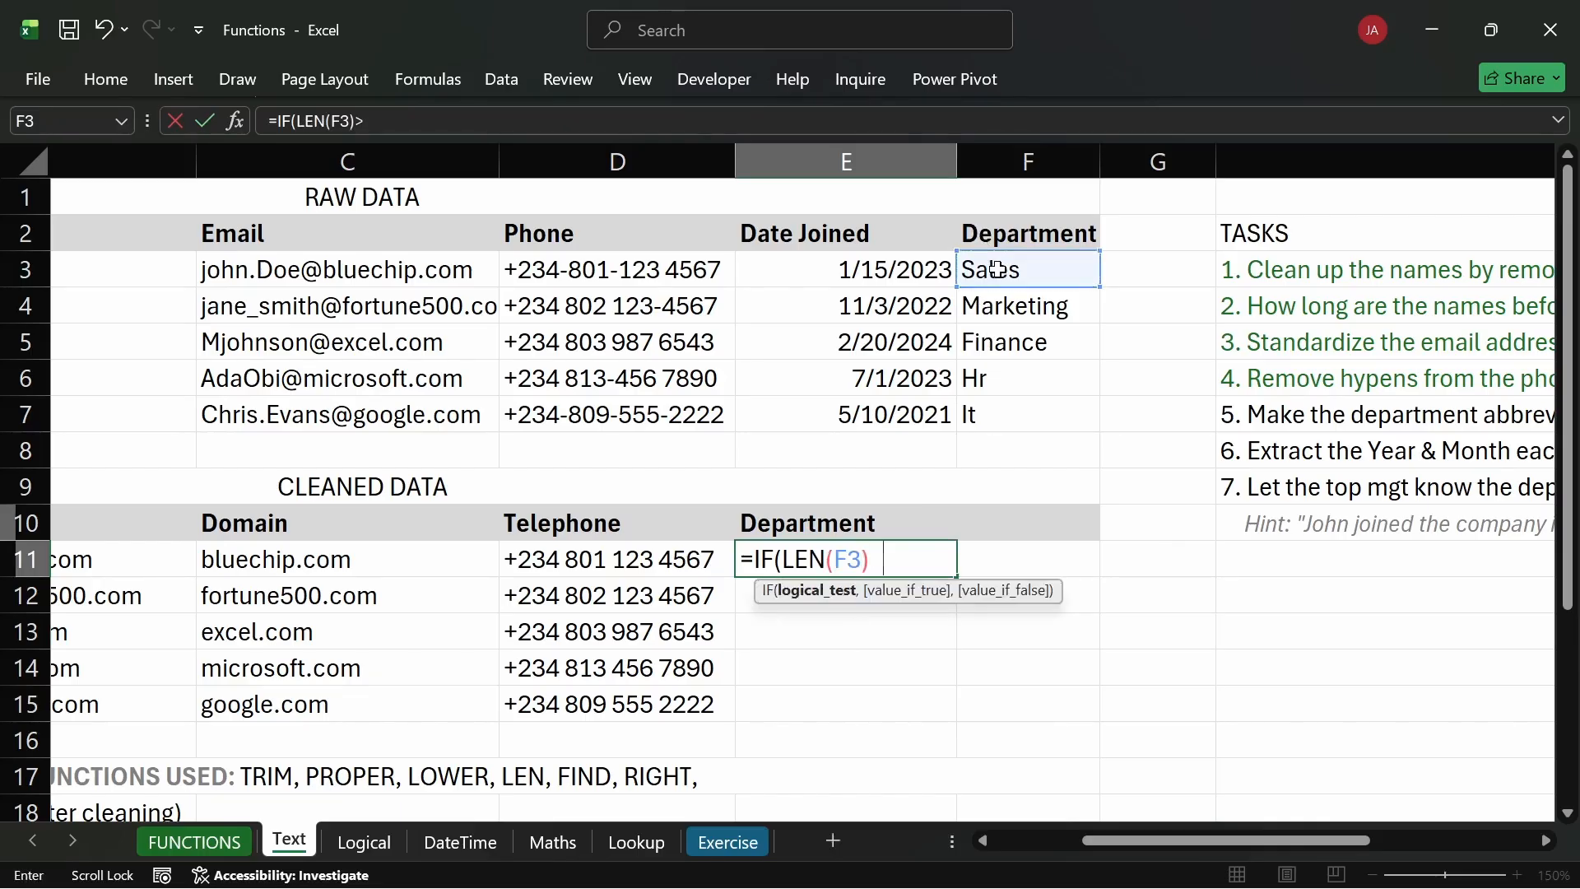
text(2)
key(Escape)
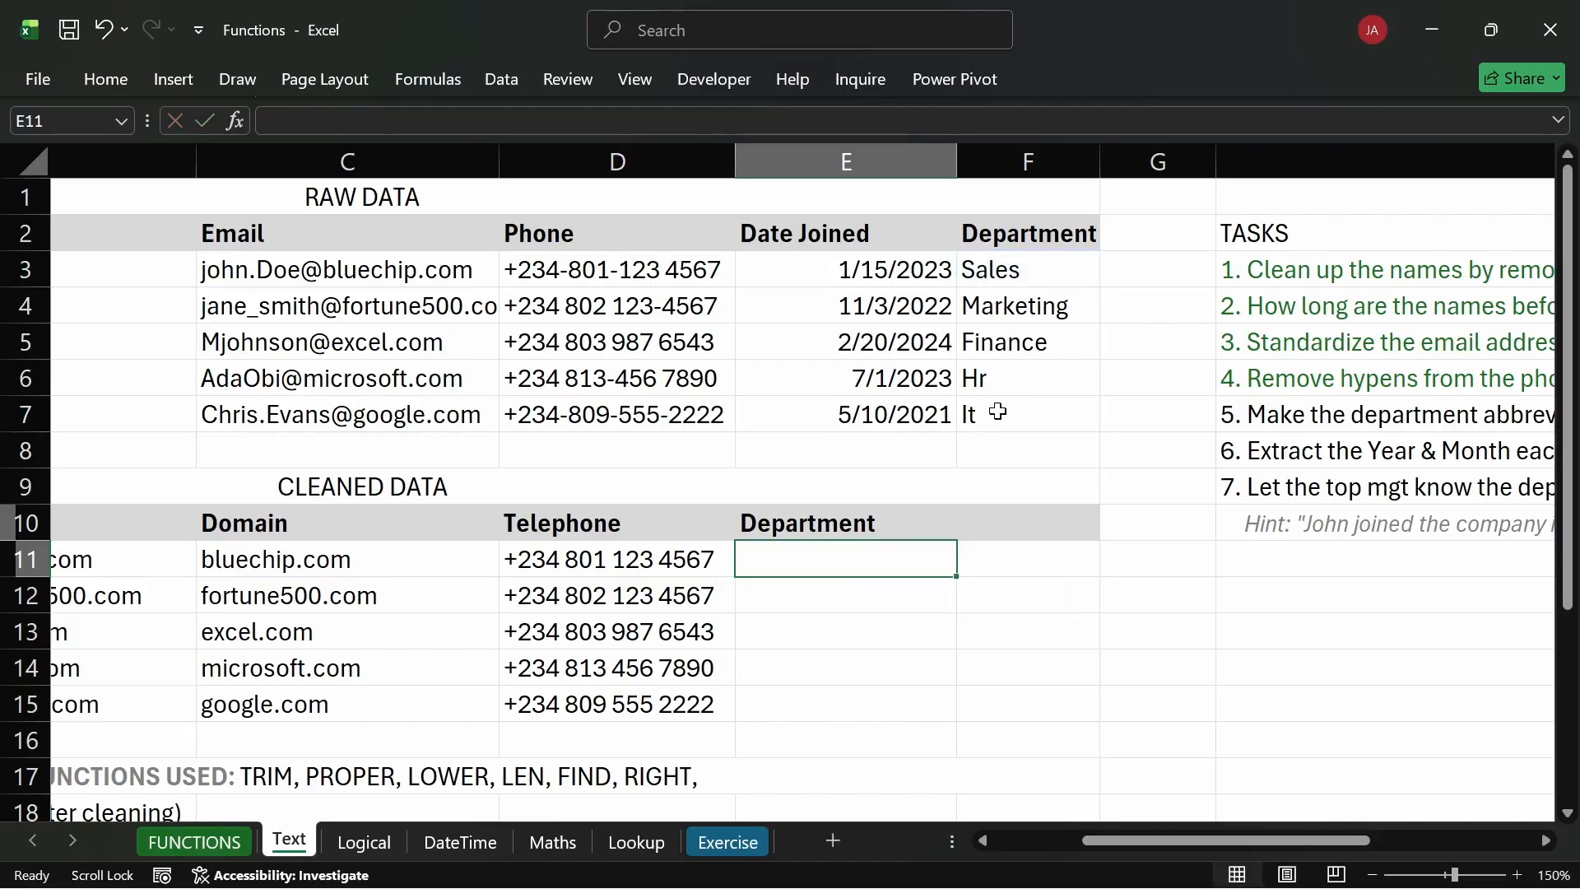
Insert a space between the two letters of the department abbreviation in F6 so it reads "H r".
click(997, 270)
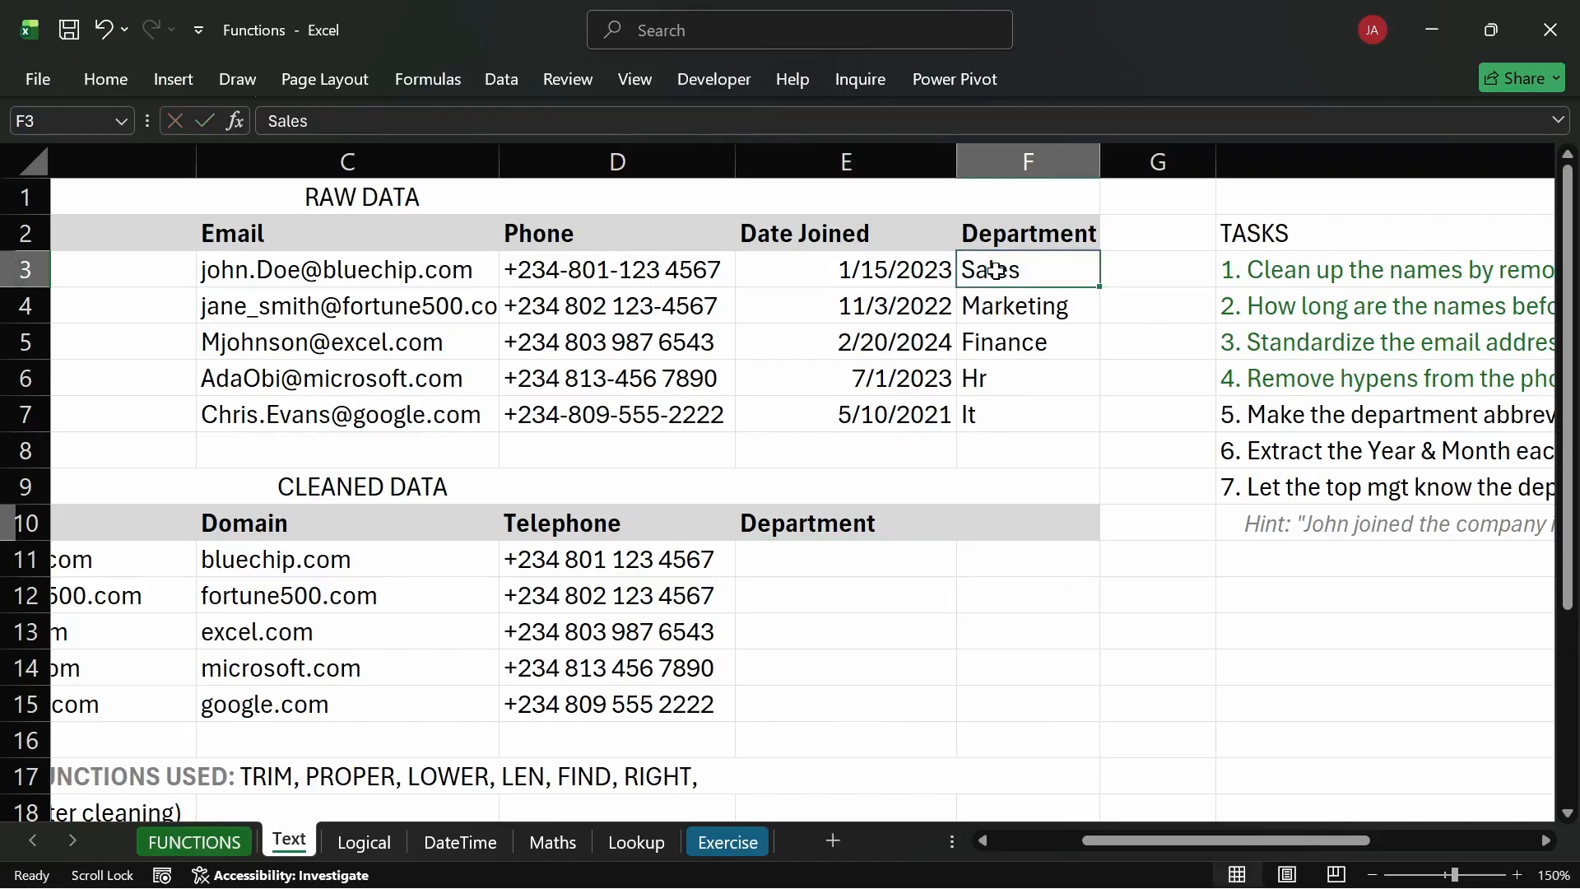
click(987, 378)
double_click(982, 379)
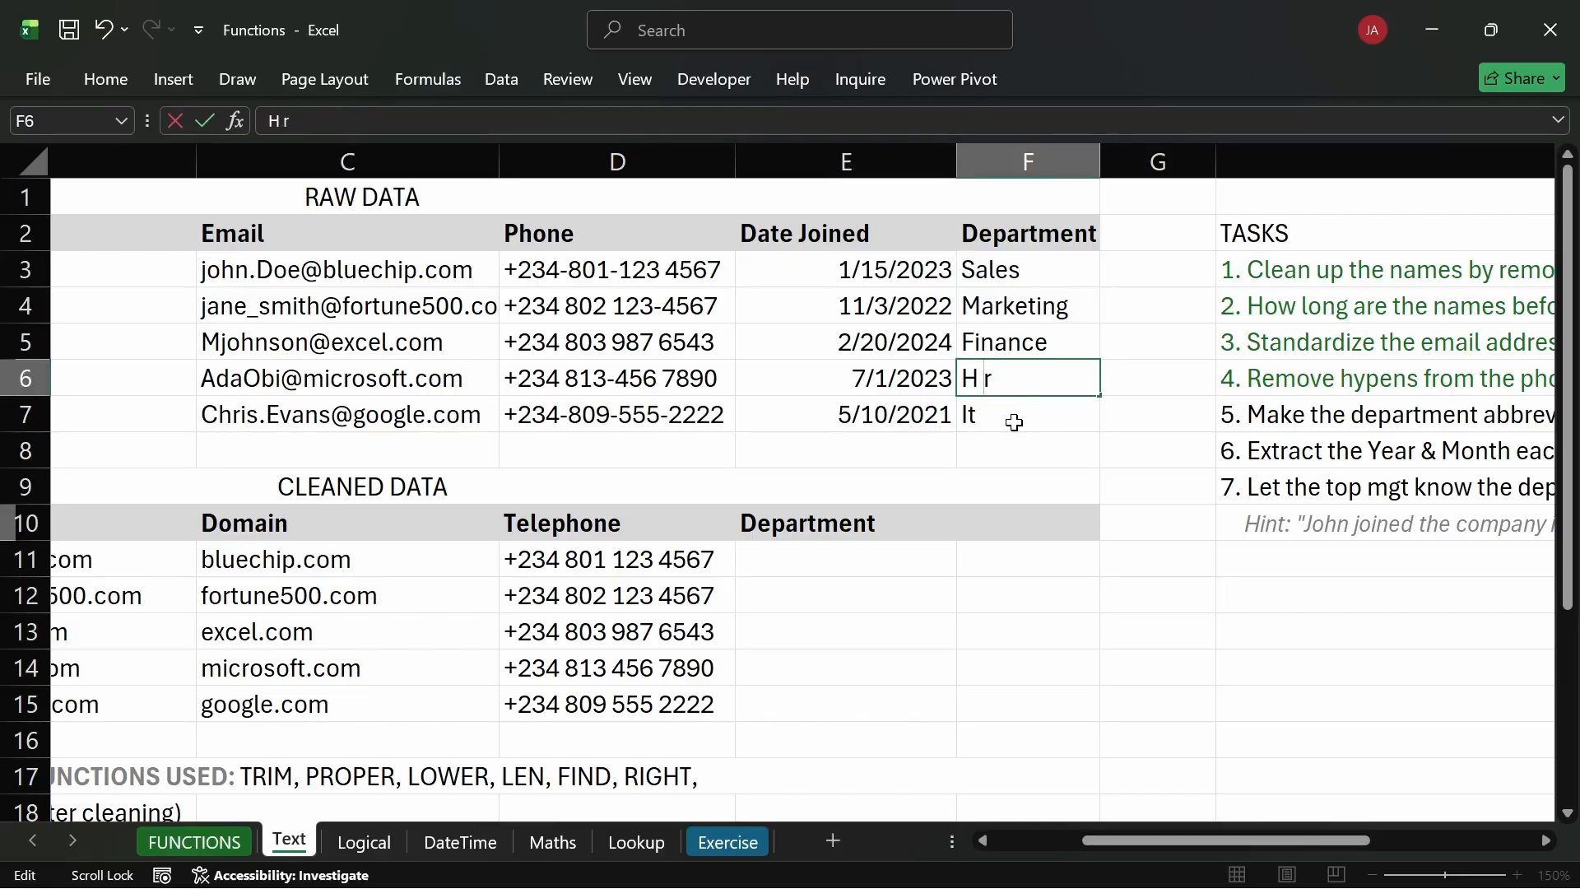
key(Return)
click(1010, 363)
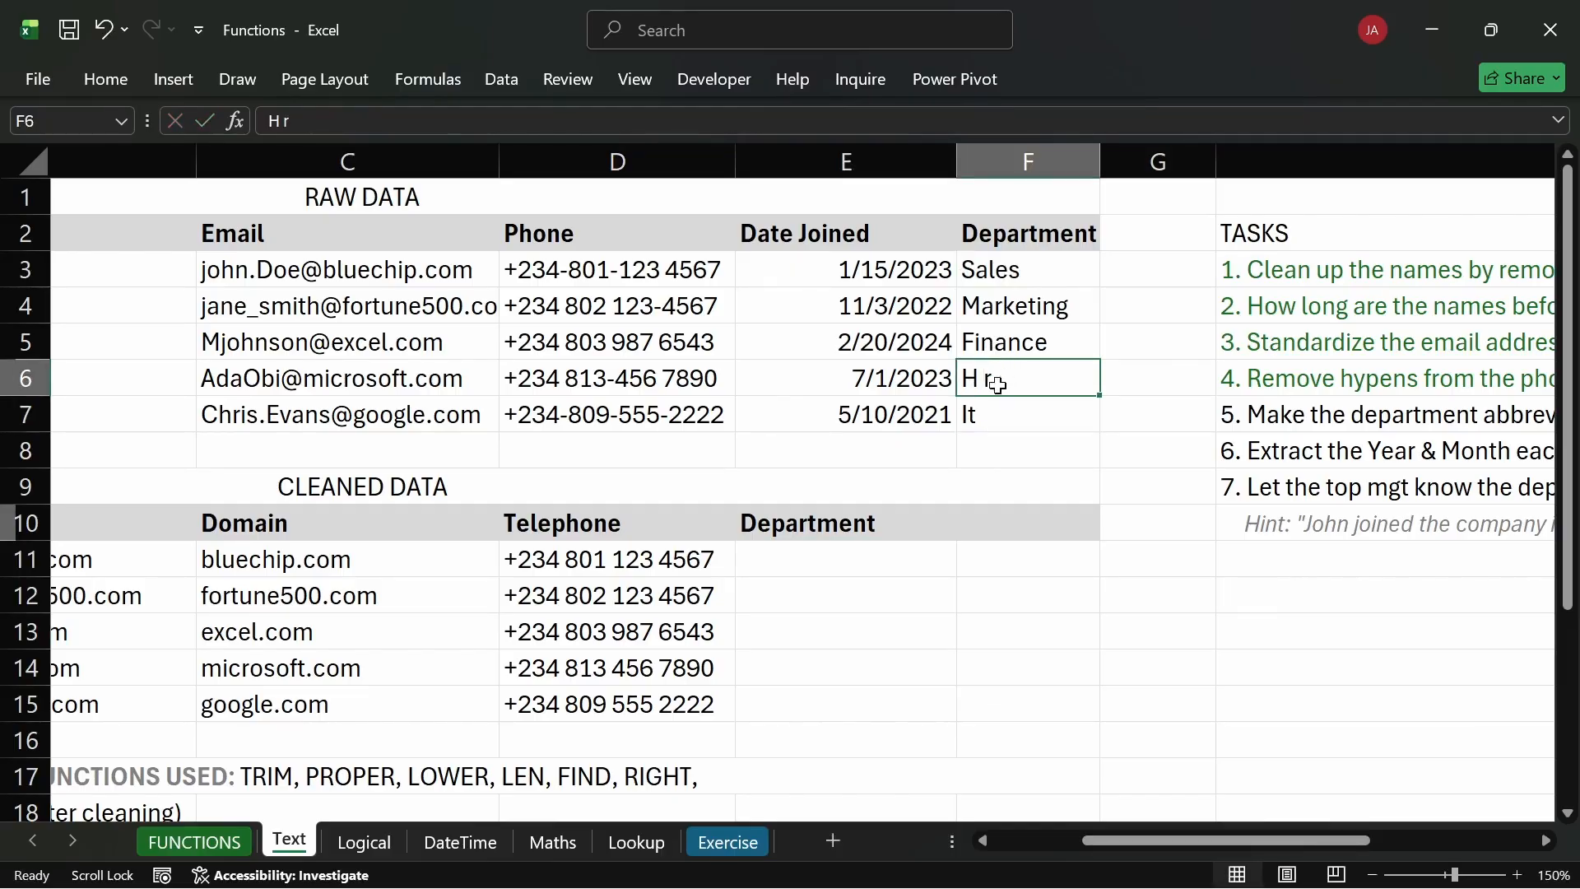
click(792, 559)
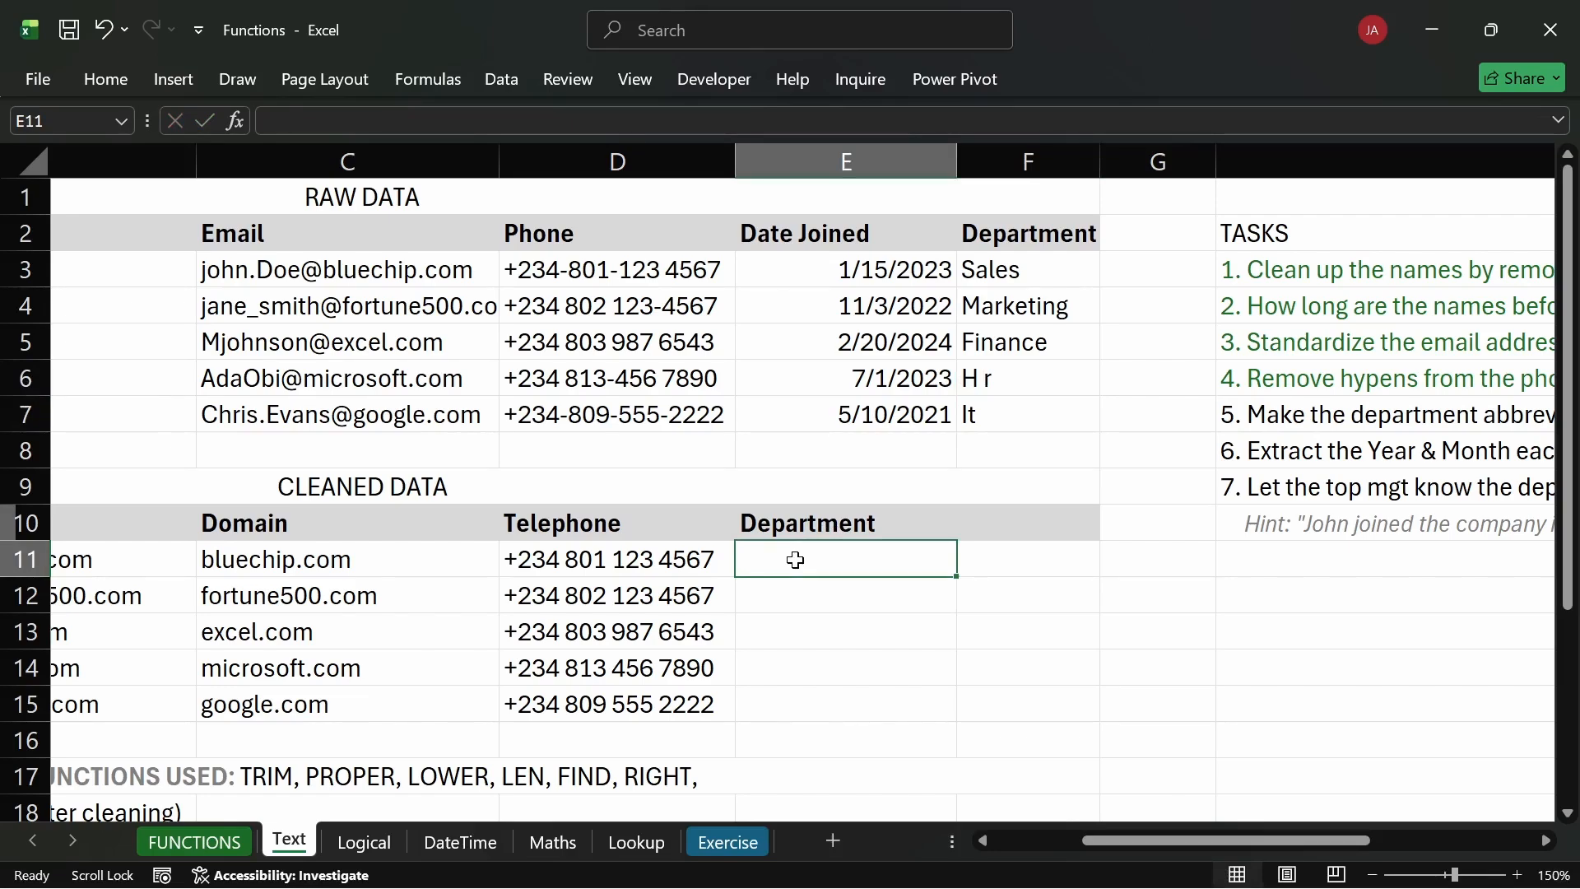
Remove the space between the letters of the department abbreviation in F6 so it reads "Hr".
click(988, 374)
double_click(986, 376)
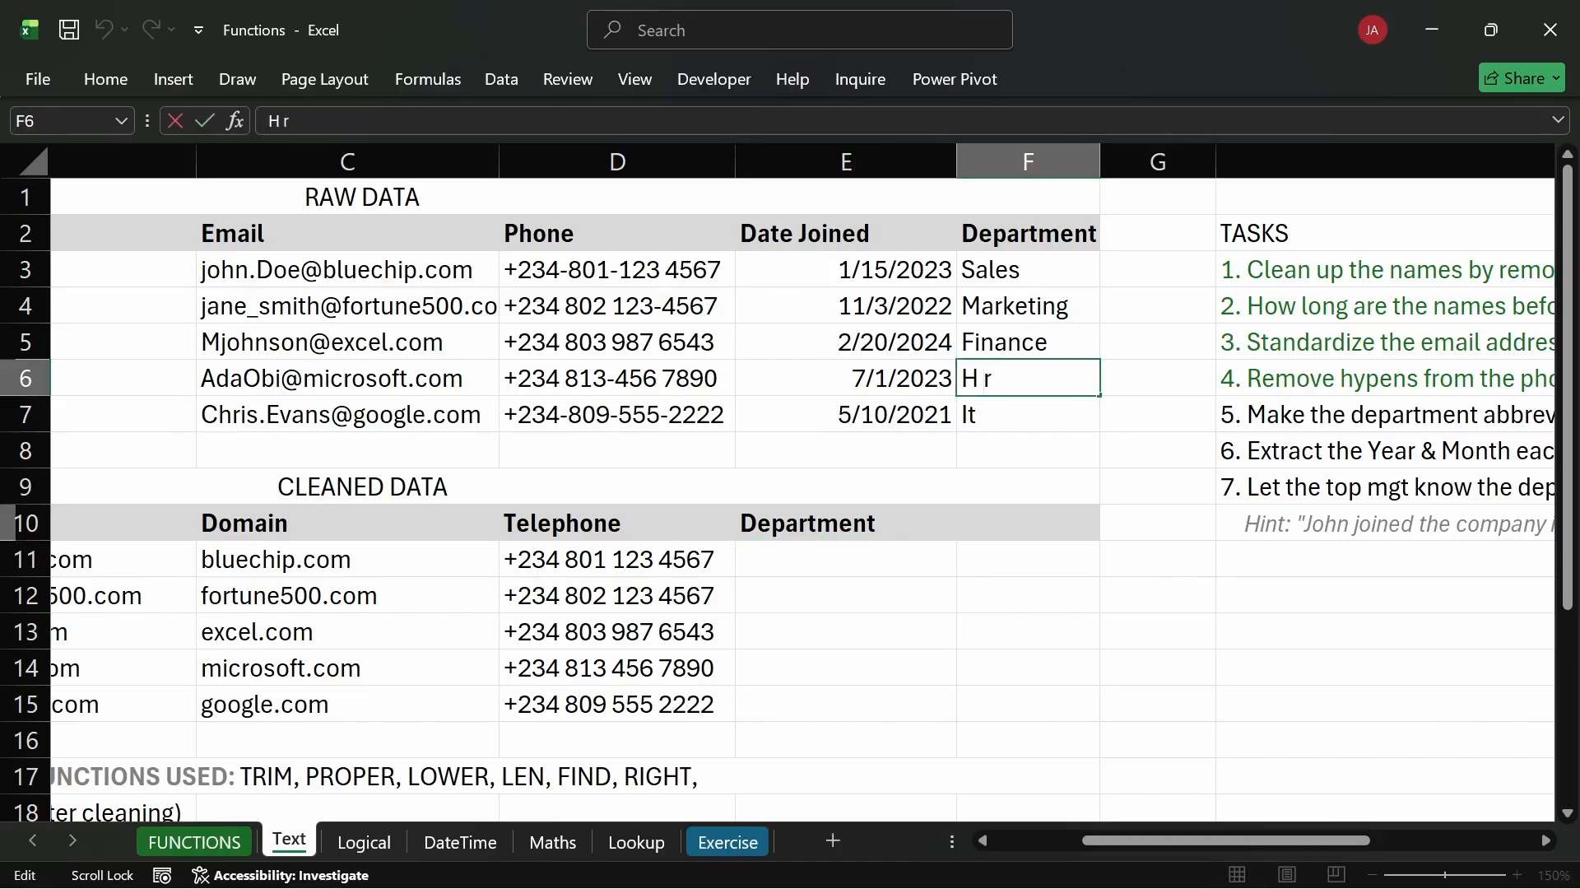
key(Return)
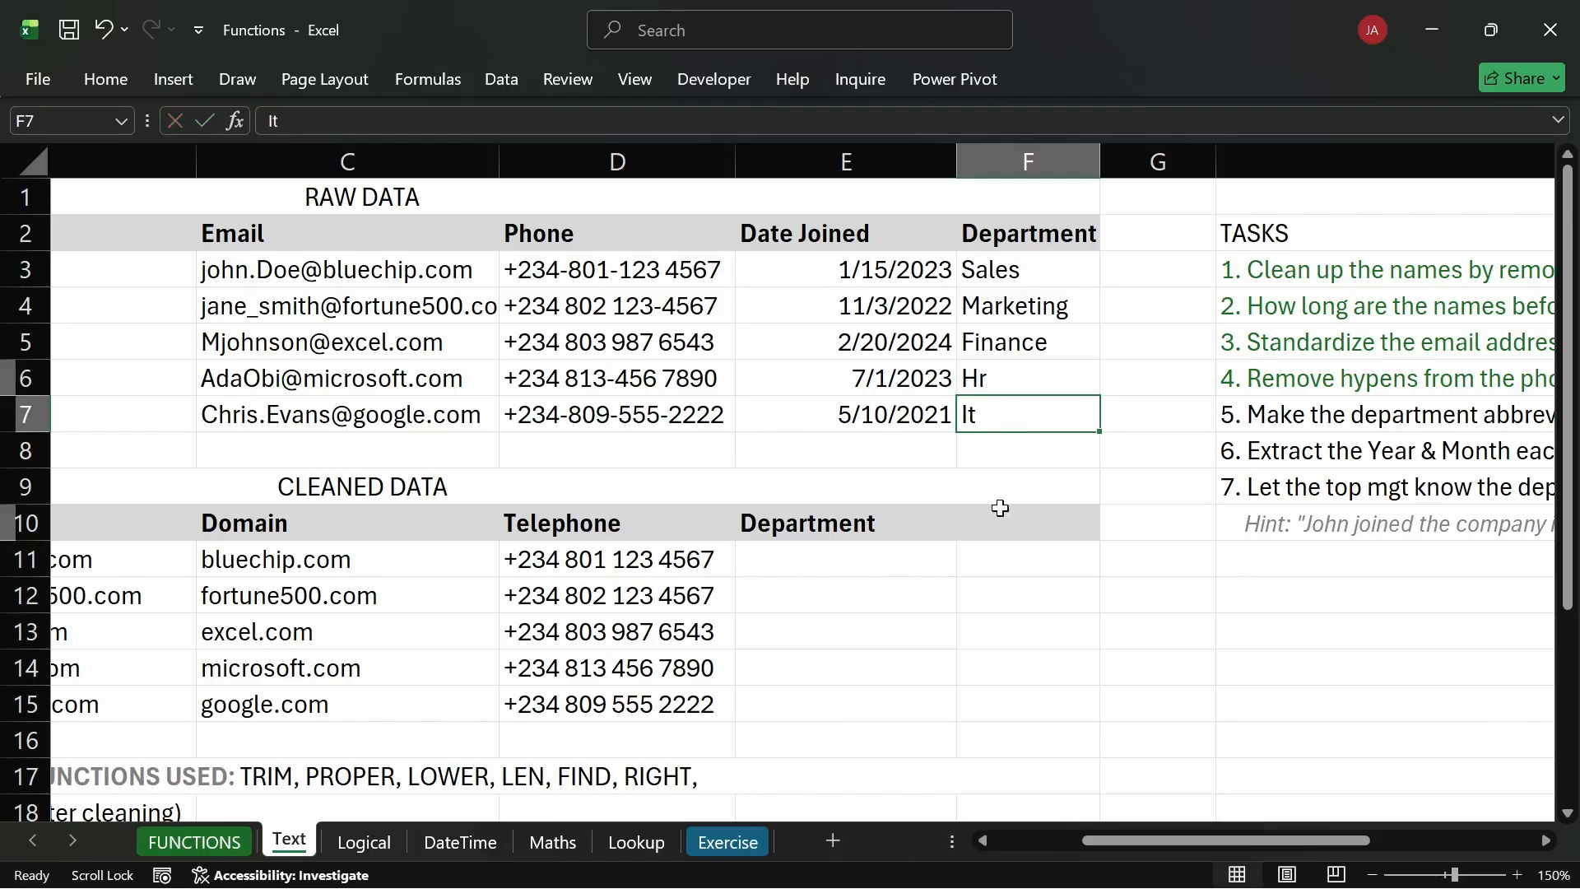
Begin an IF formula in E11 with the logical test LEN(F3)>2.
click(889, 570)
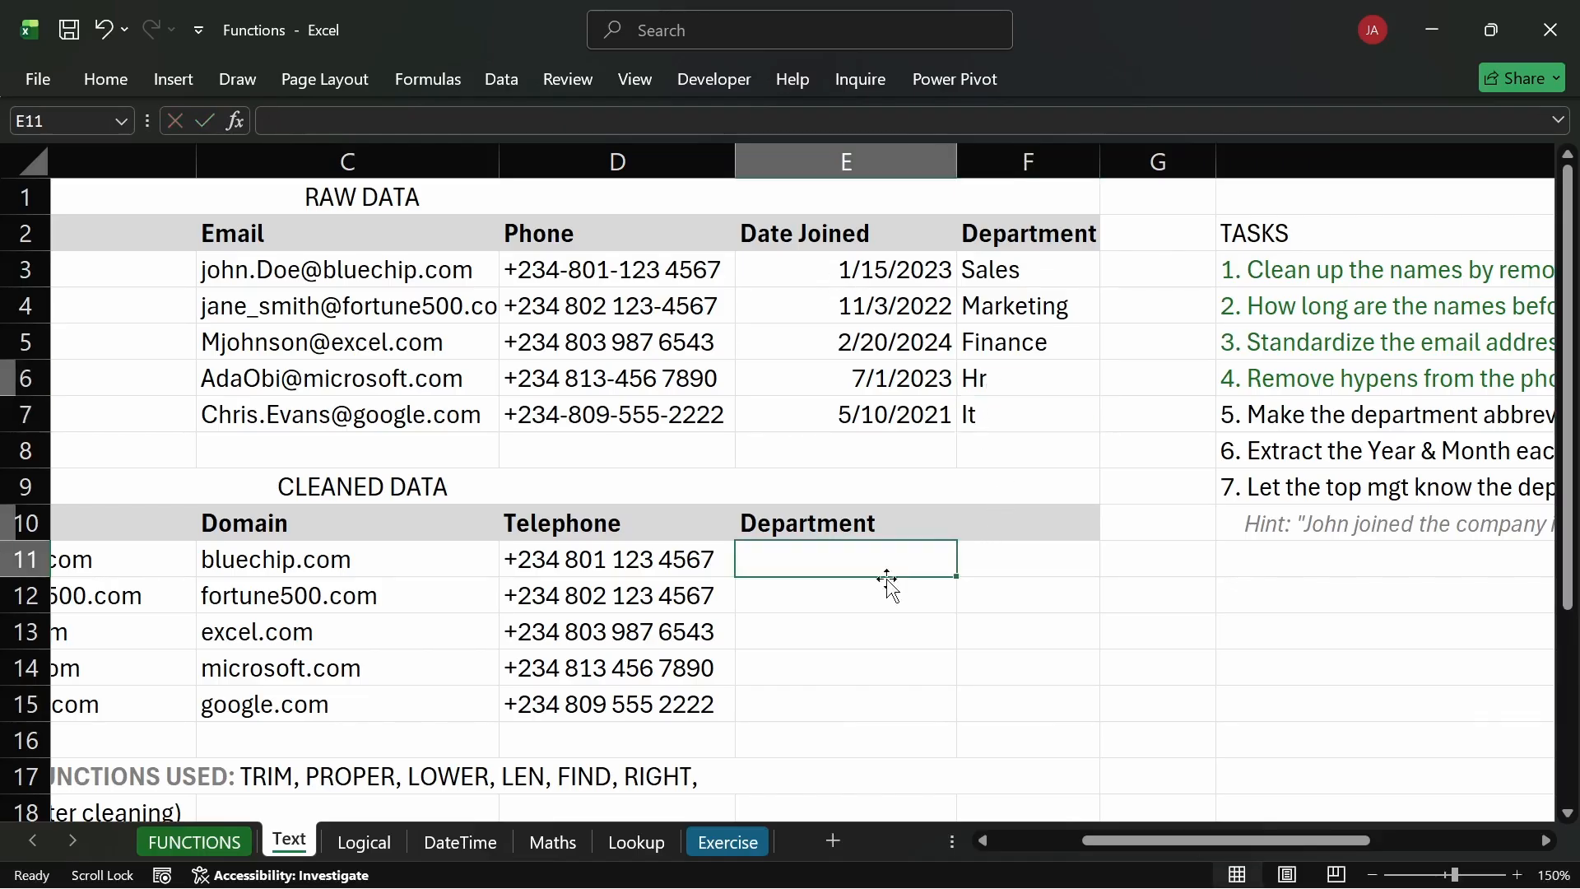
click(846, 592)
click(832, 560)
text(=)
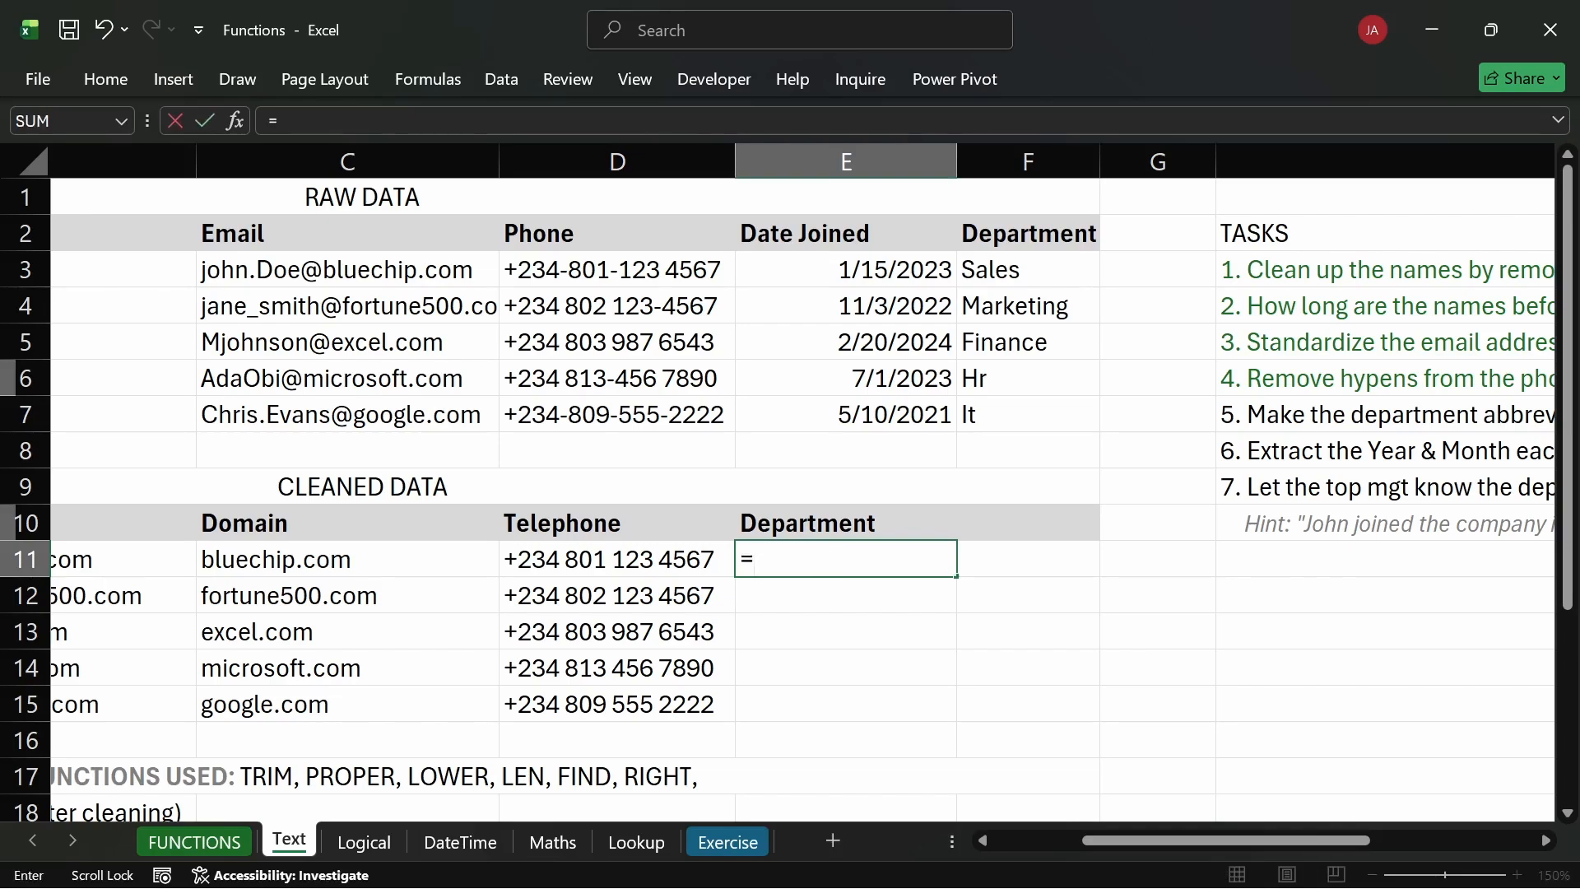
text(IF()
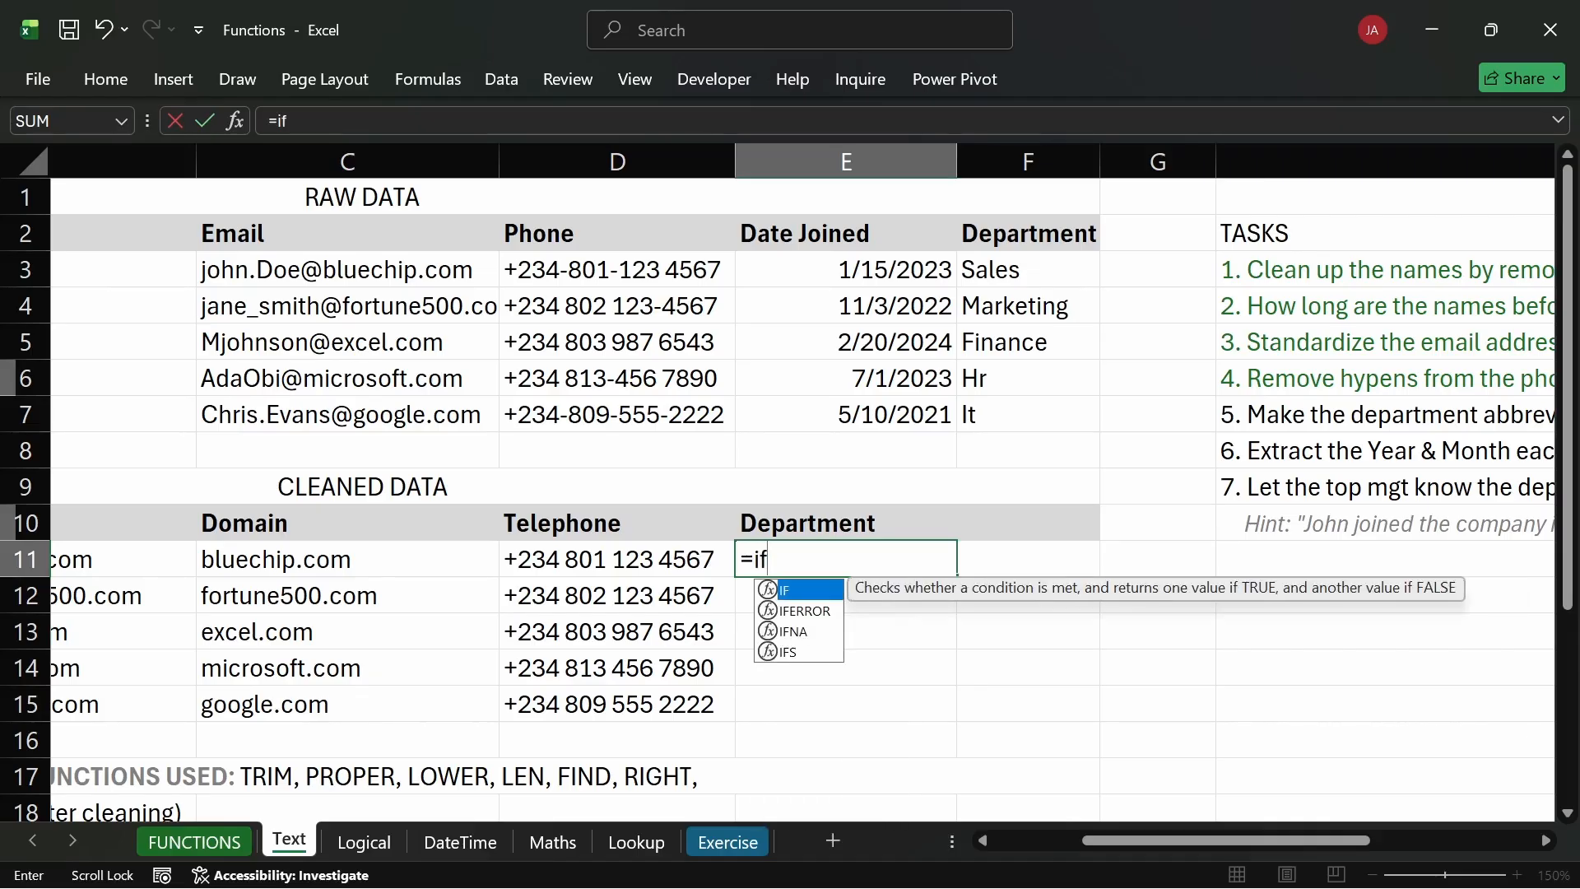
text(len)
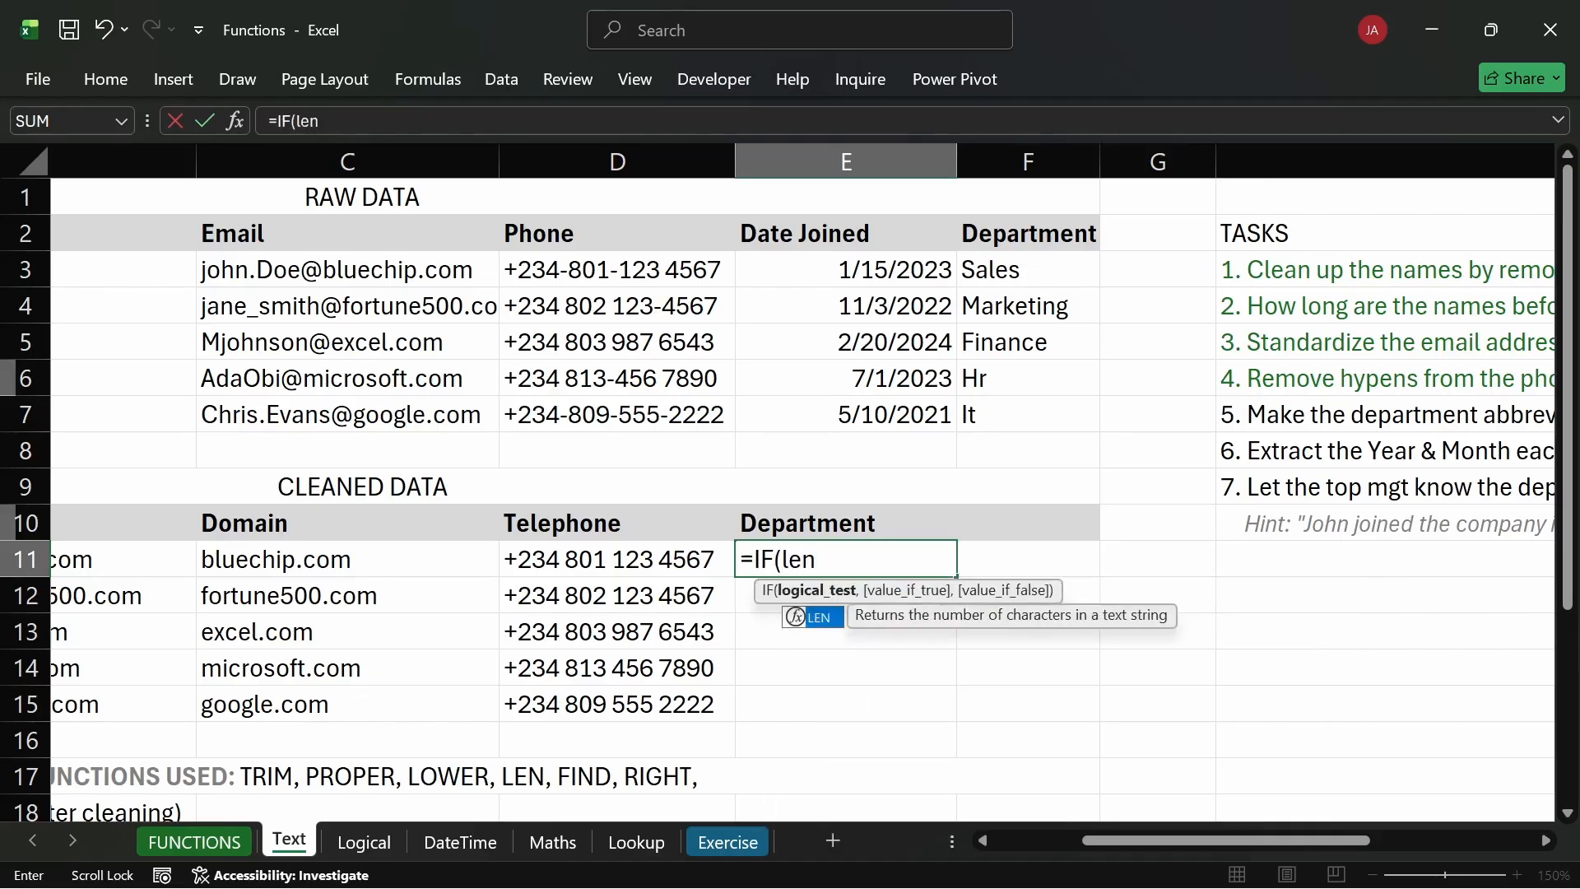
key(Tab)
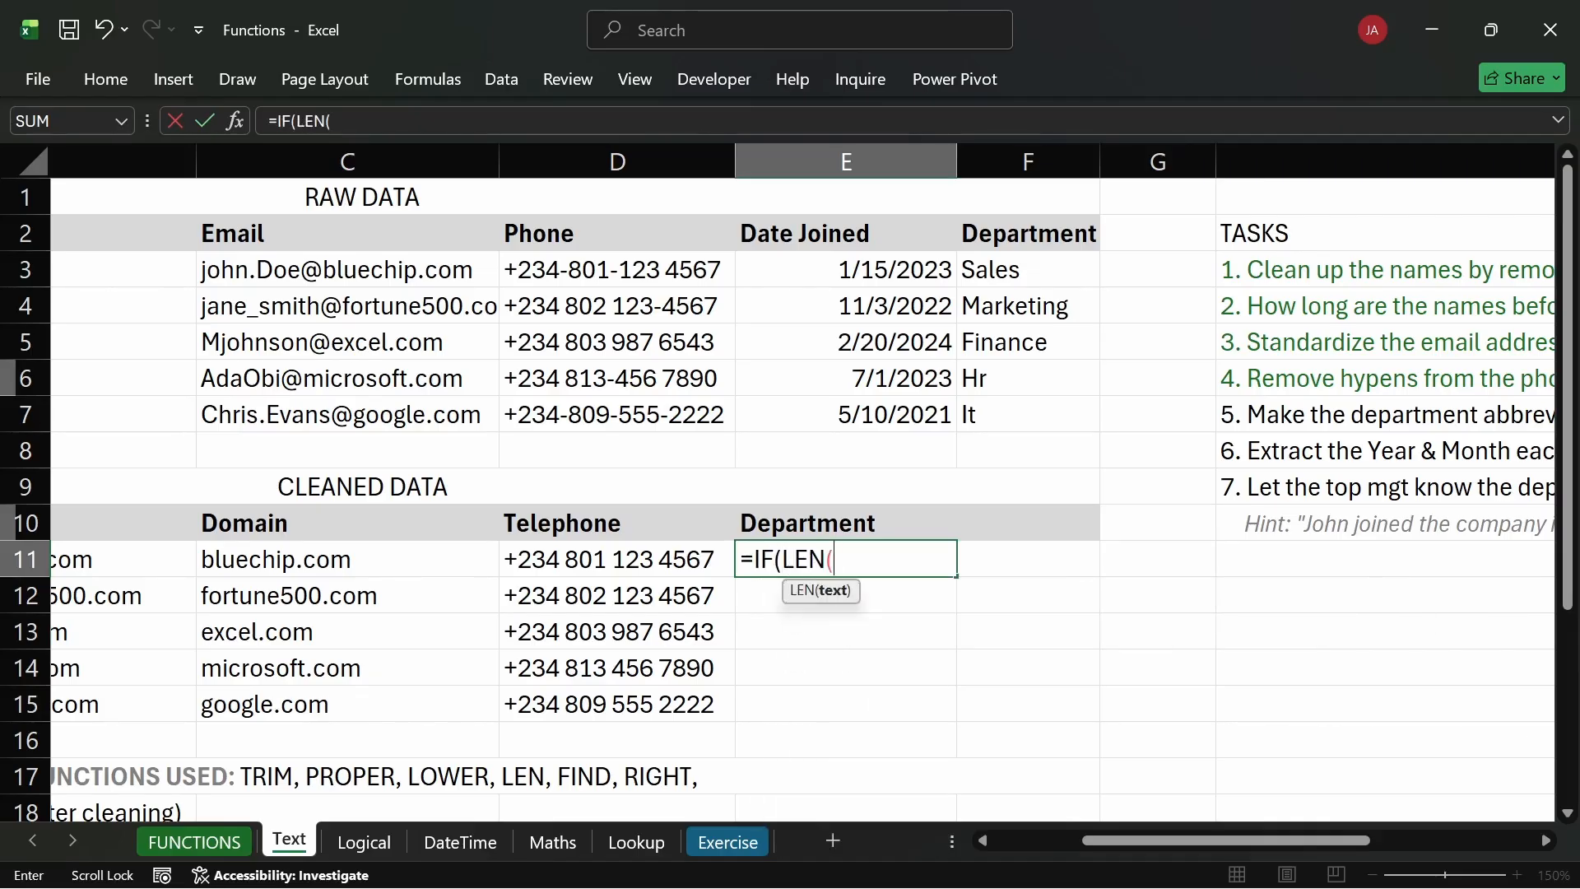
click(996, 270)
text())
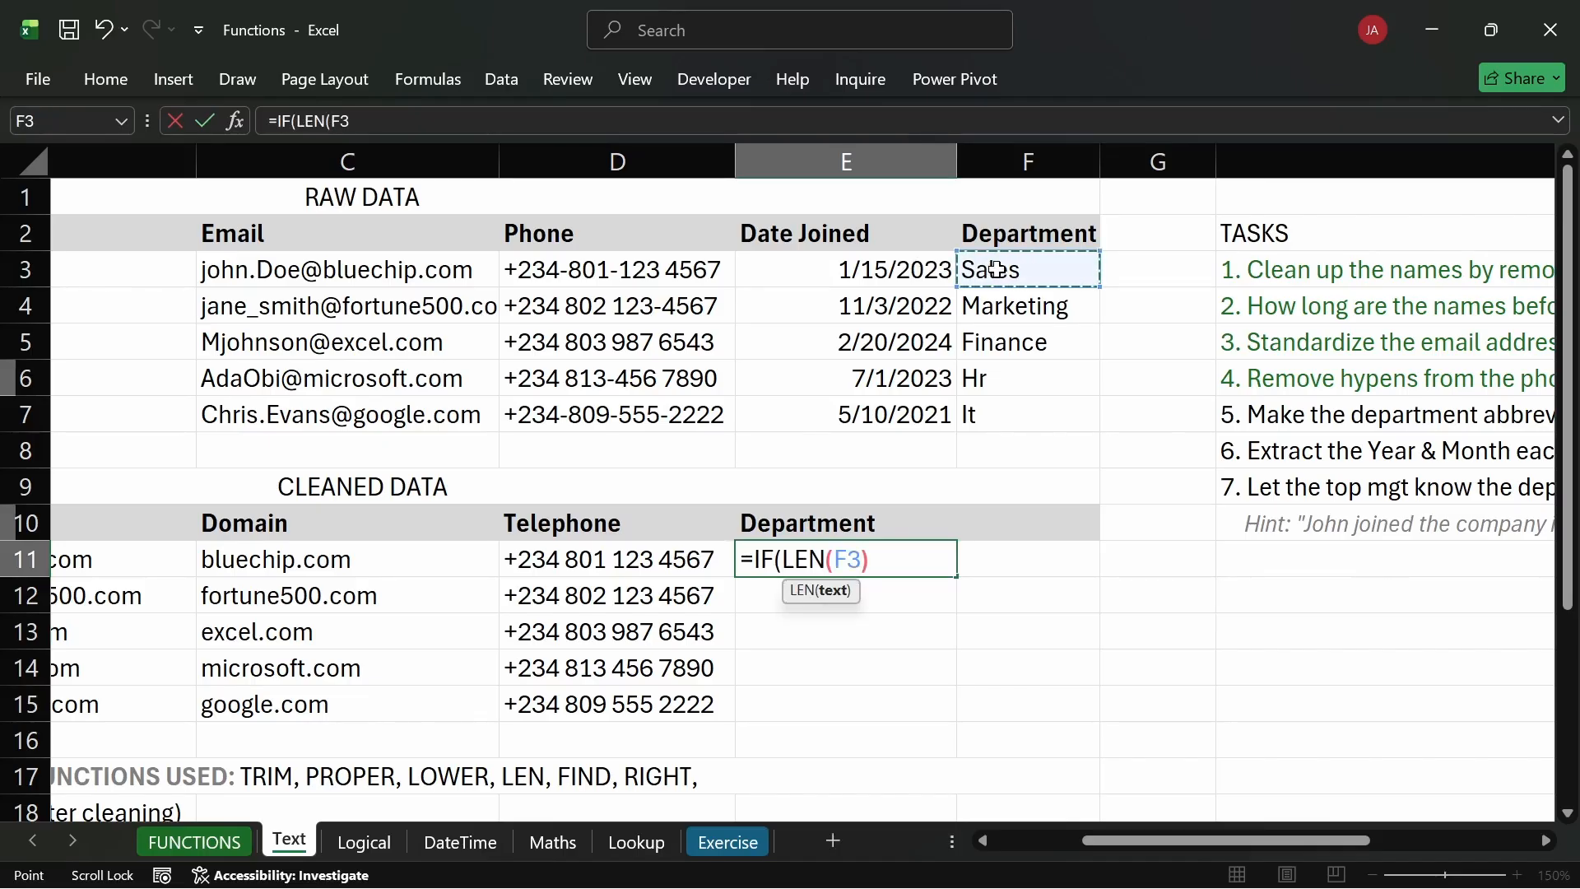
text(>)
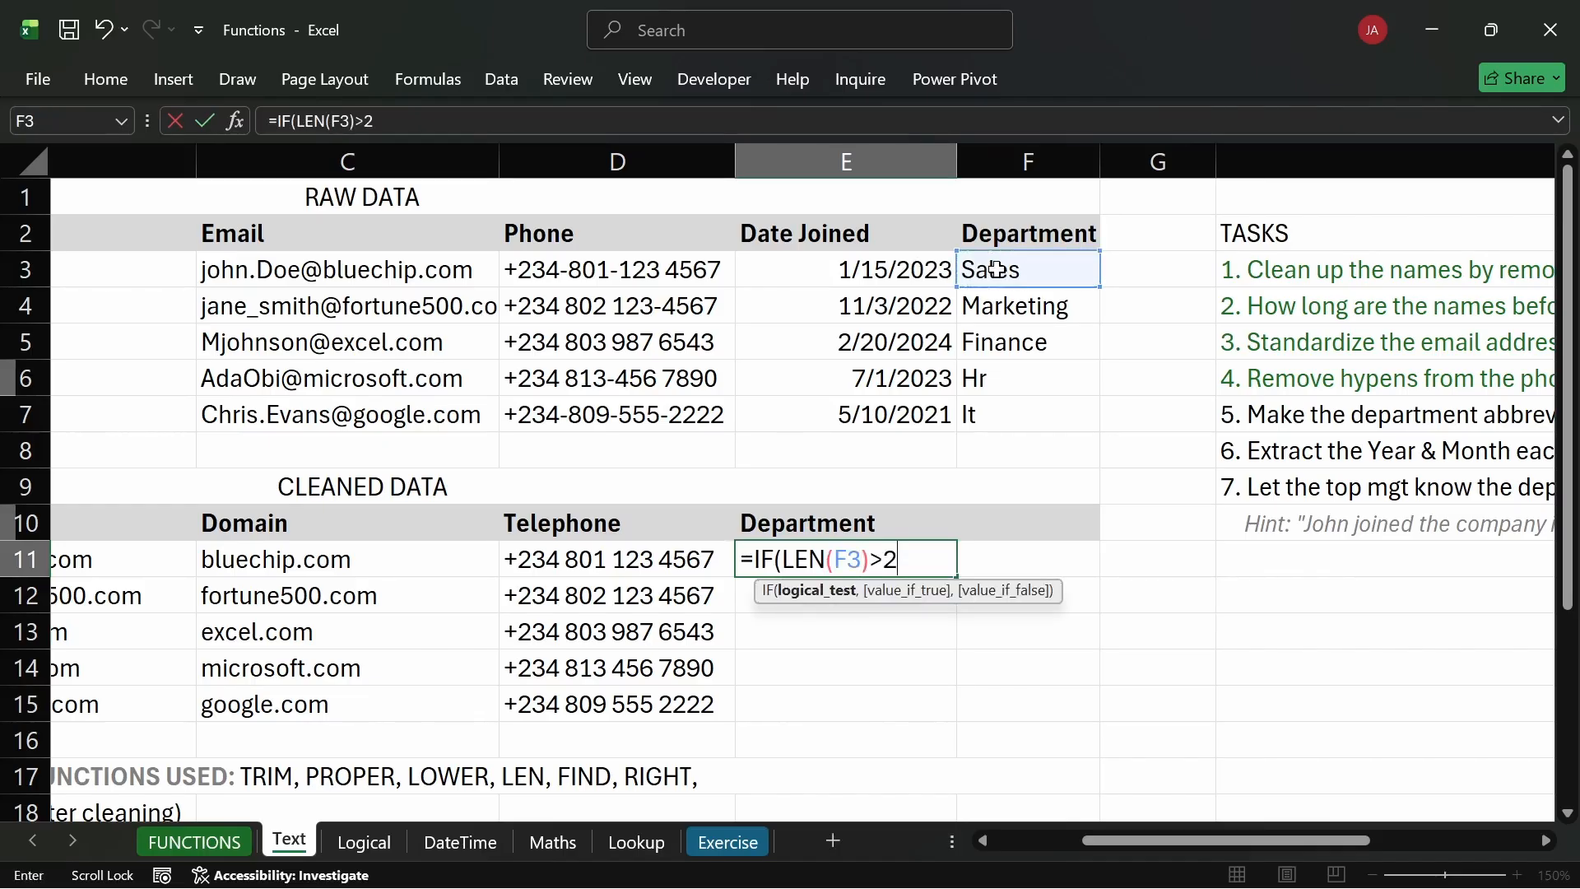
text(2,)
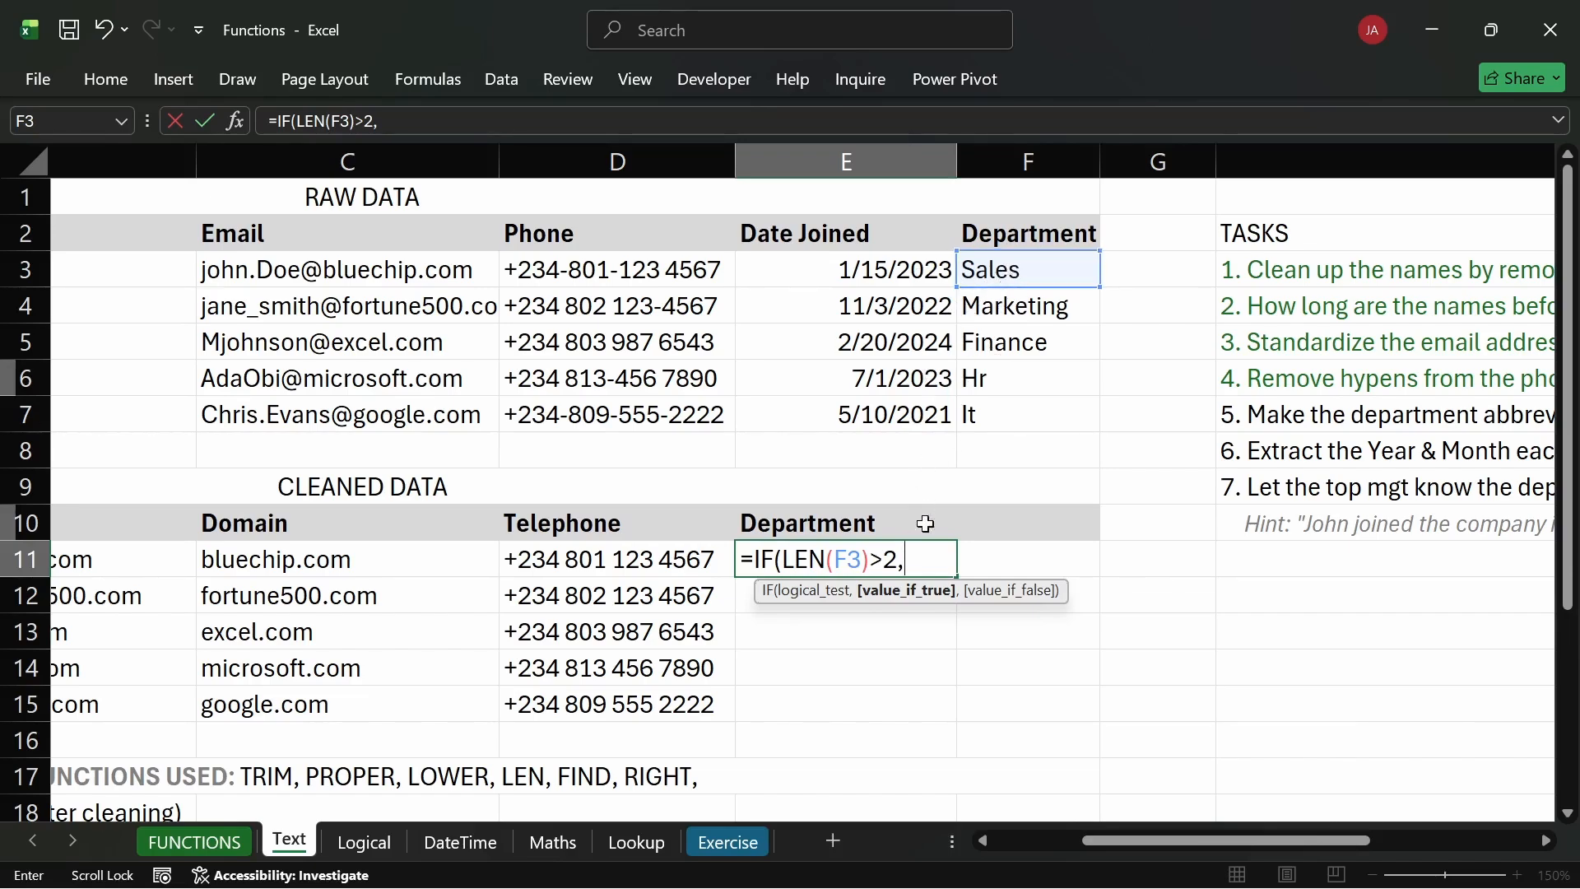
Complete the IF formula in E11 with F3 as the value if true and UPPER(F3) as the value if false.
click(1024, 271)
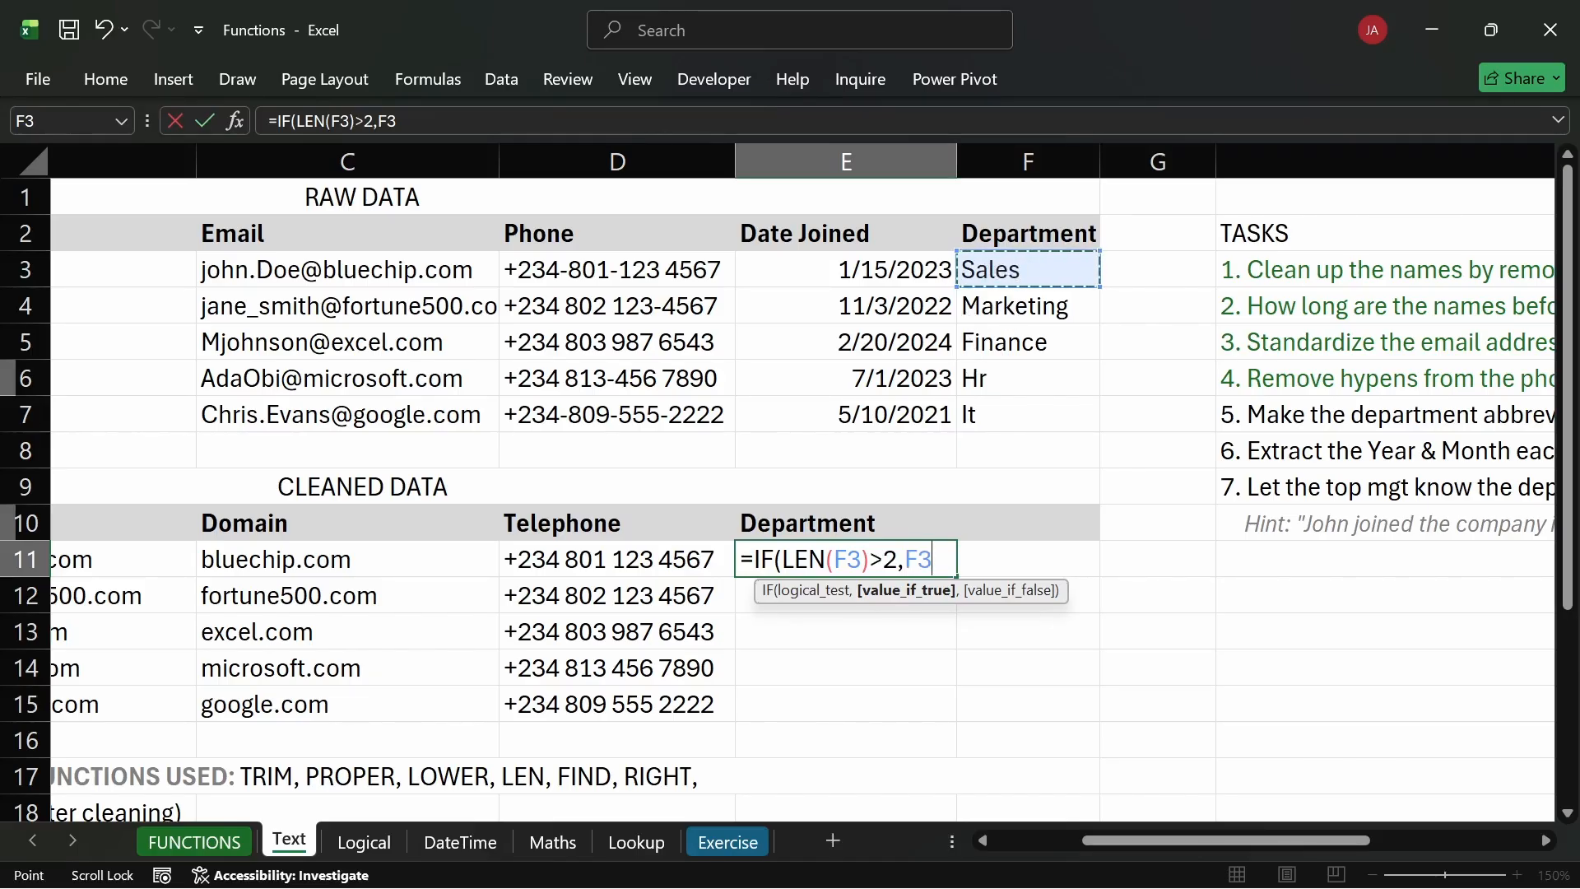
text(,)
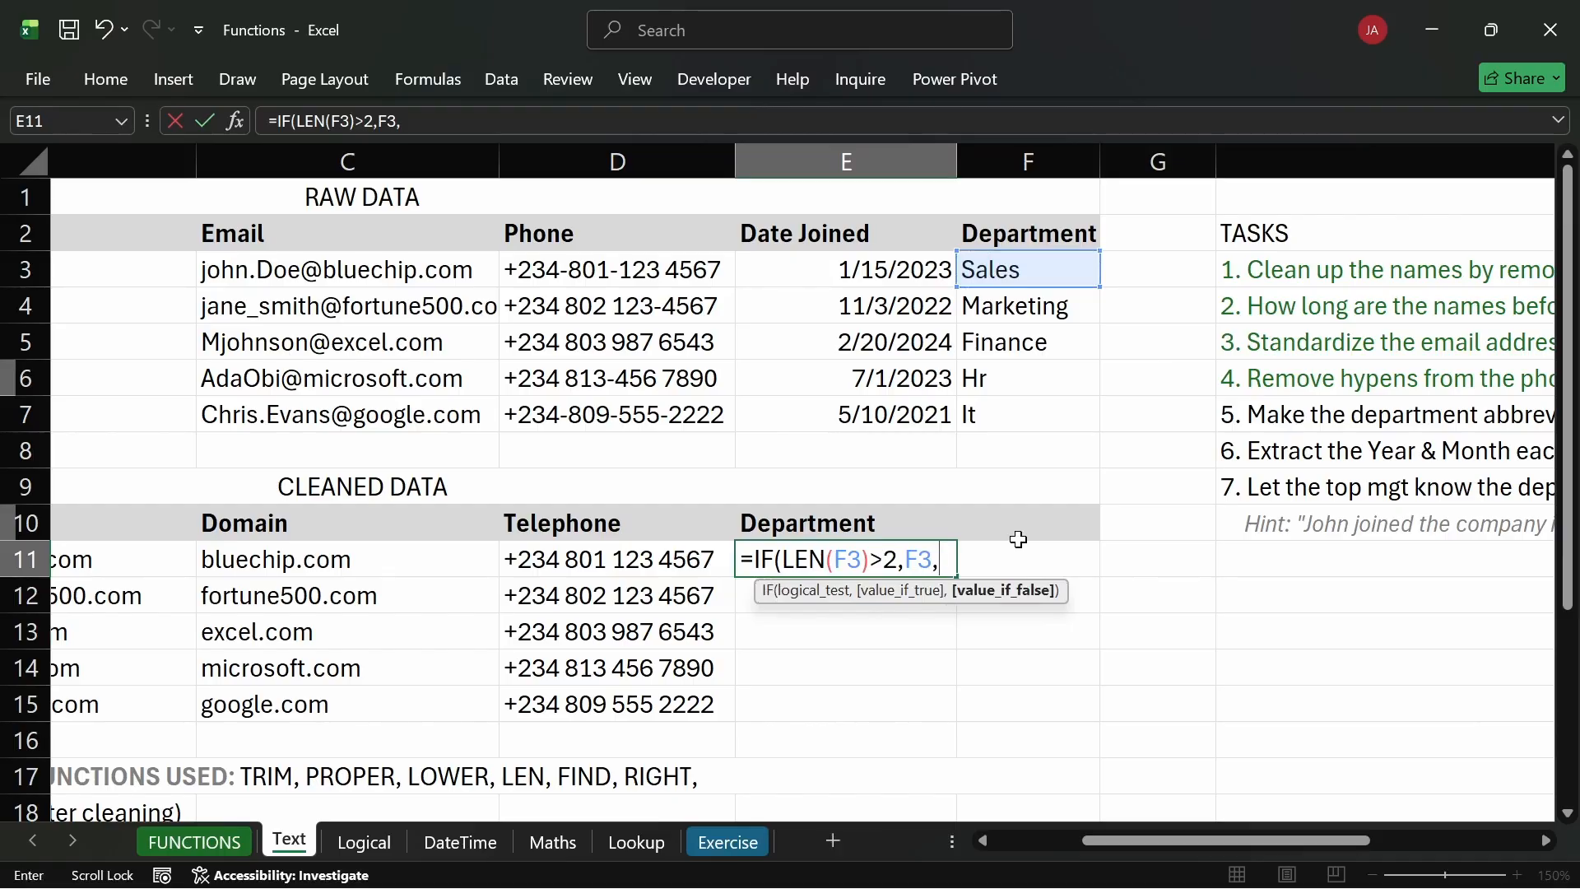
text(upp)
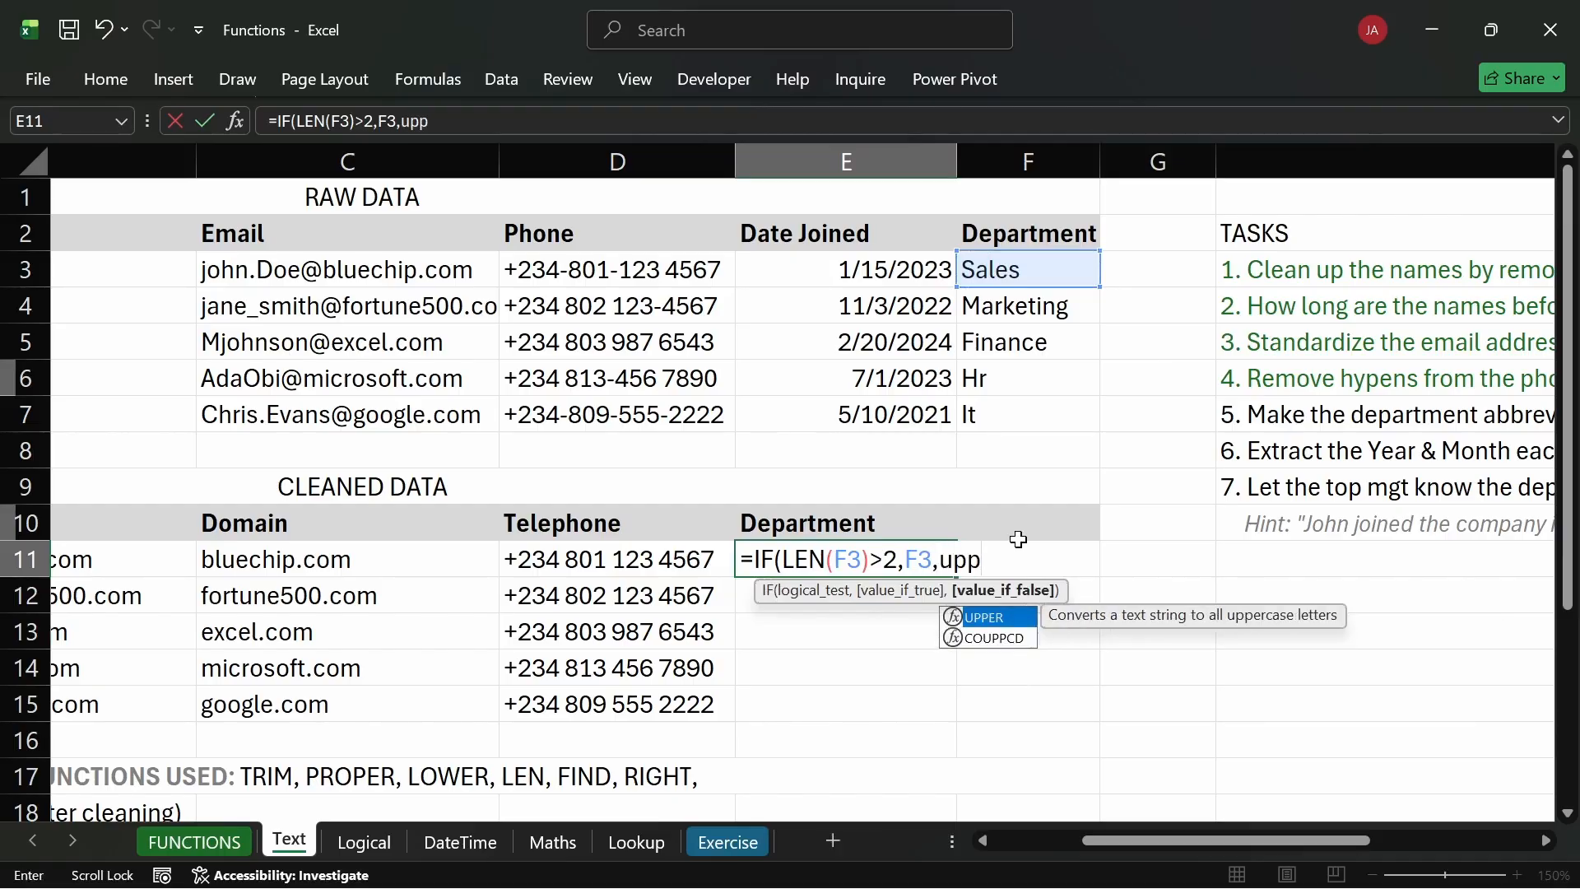
key(Tab)
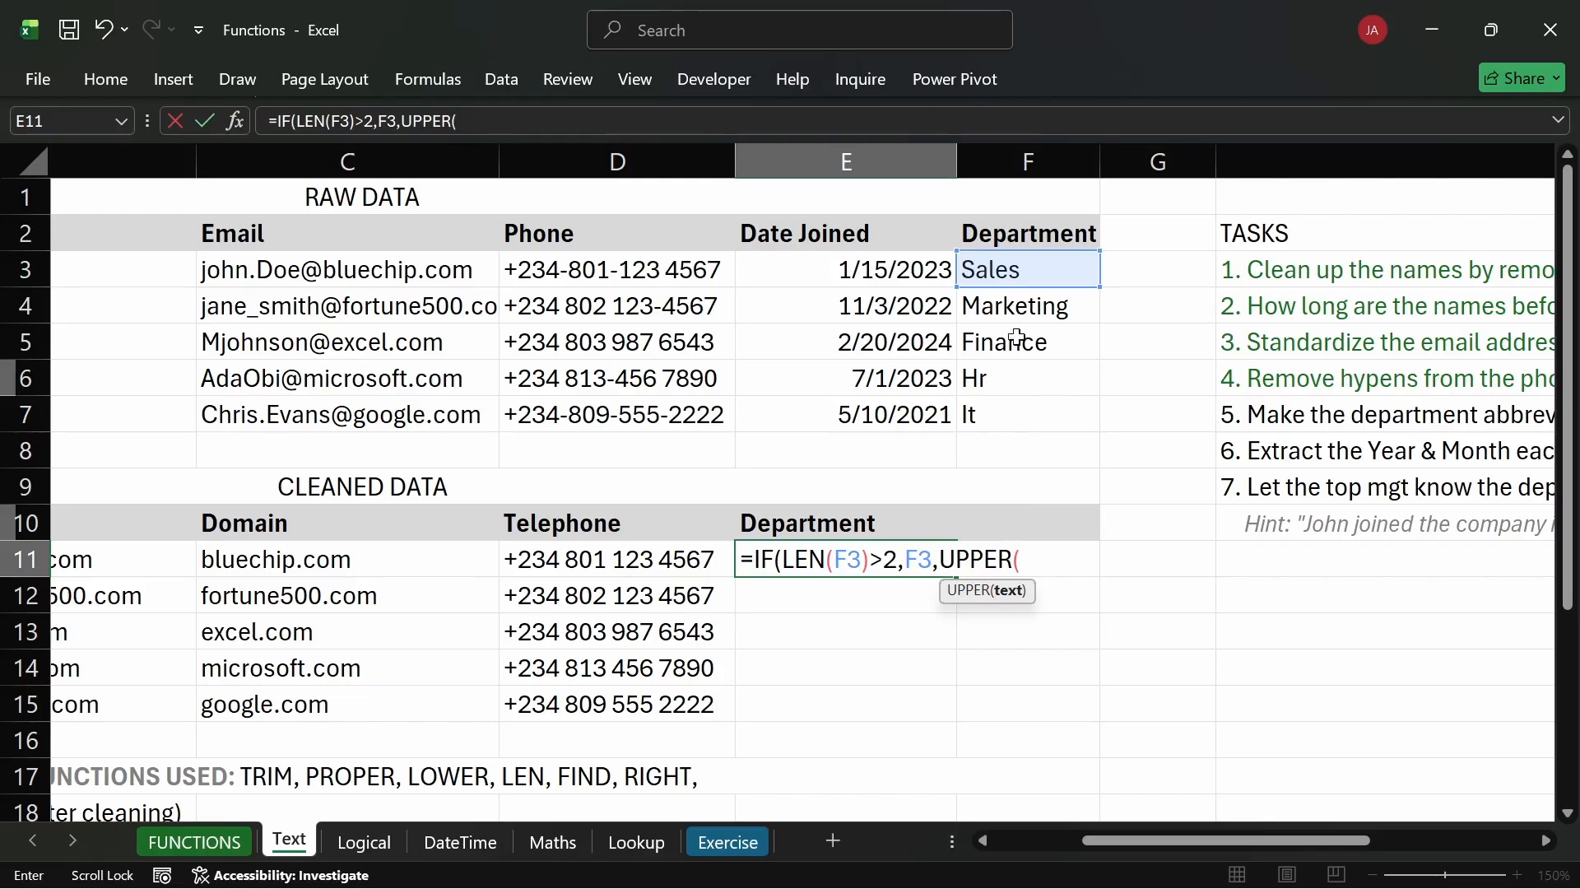
click(1017, 278)
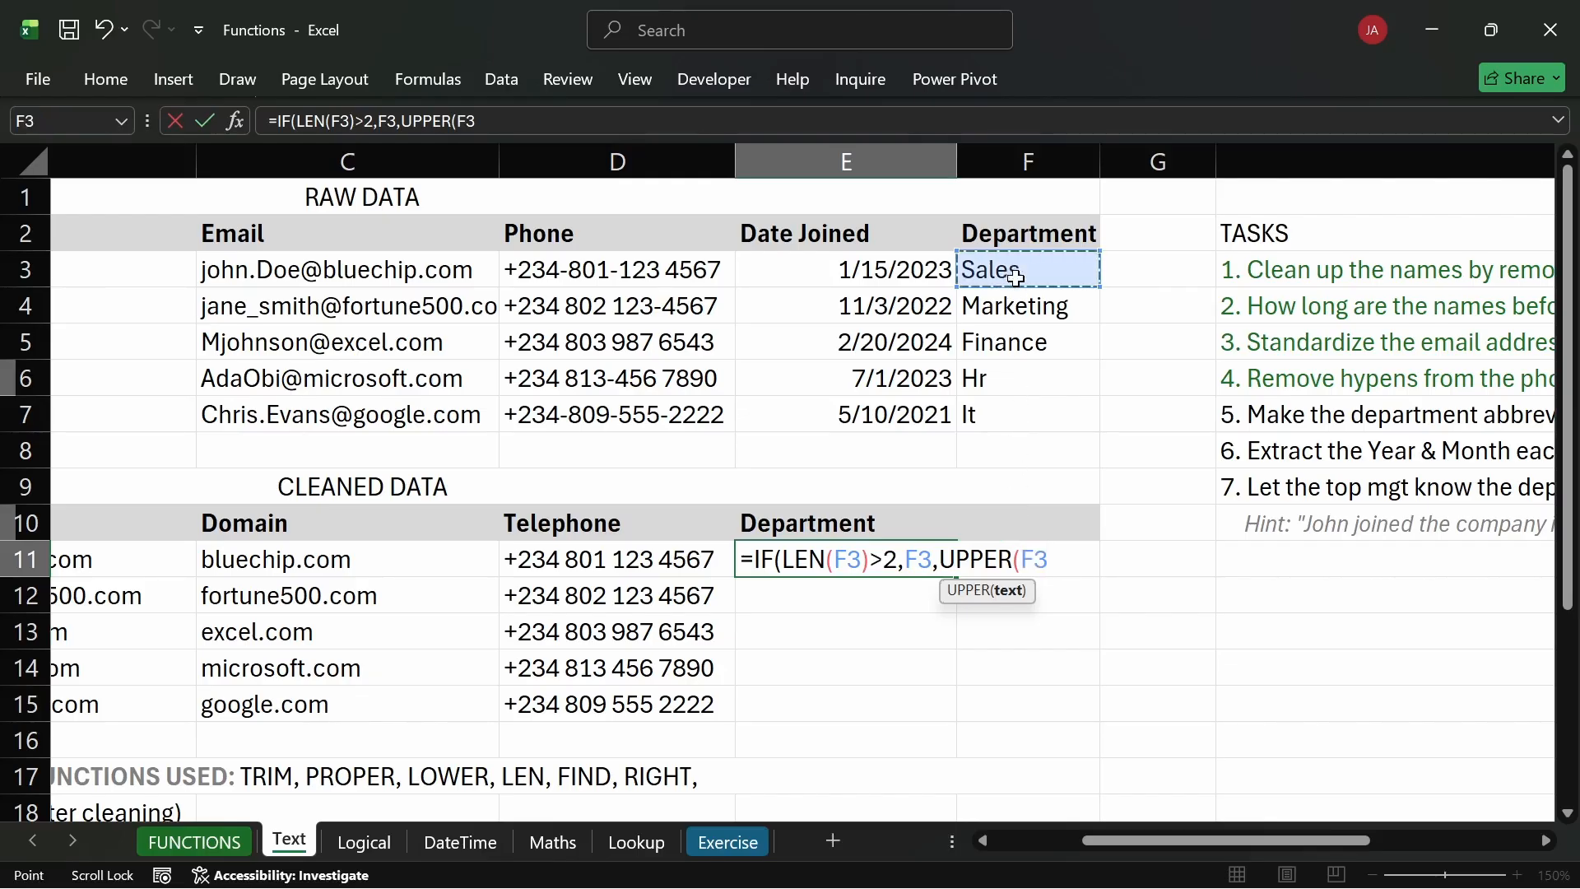
text()))
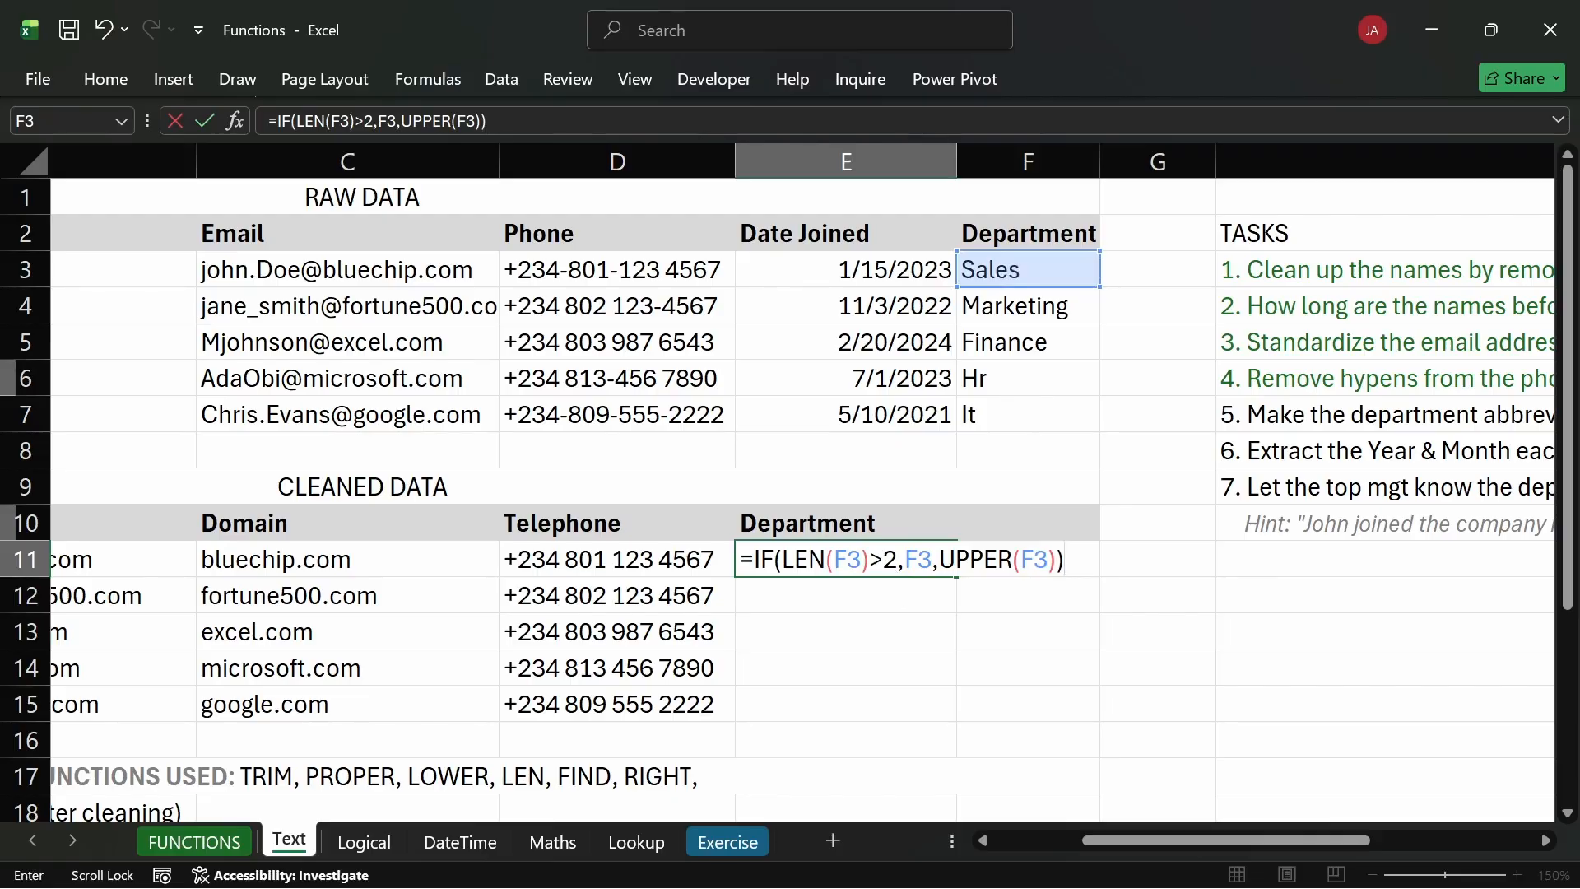
Space out the arguments of the E11 formula as =IF( LEN(F3)>2, F3, UPPER(F3) ) and commit it.
click(904, 560)
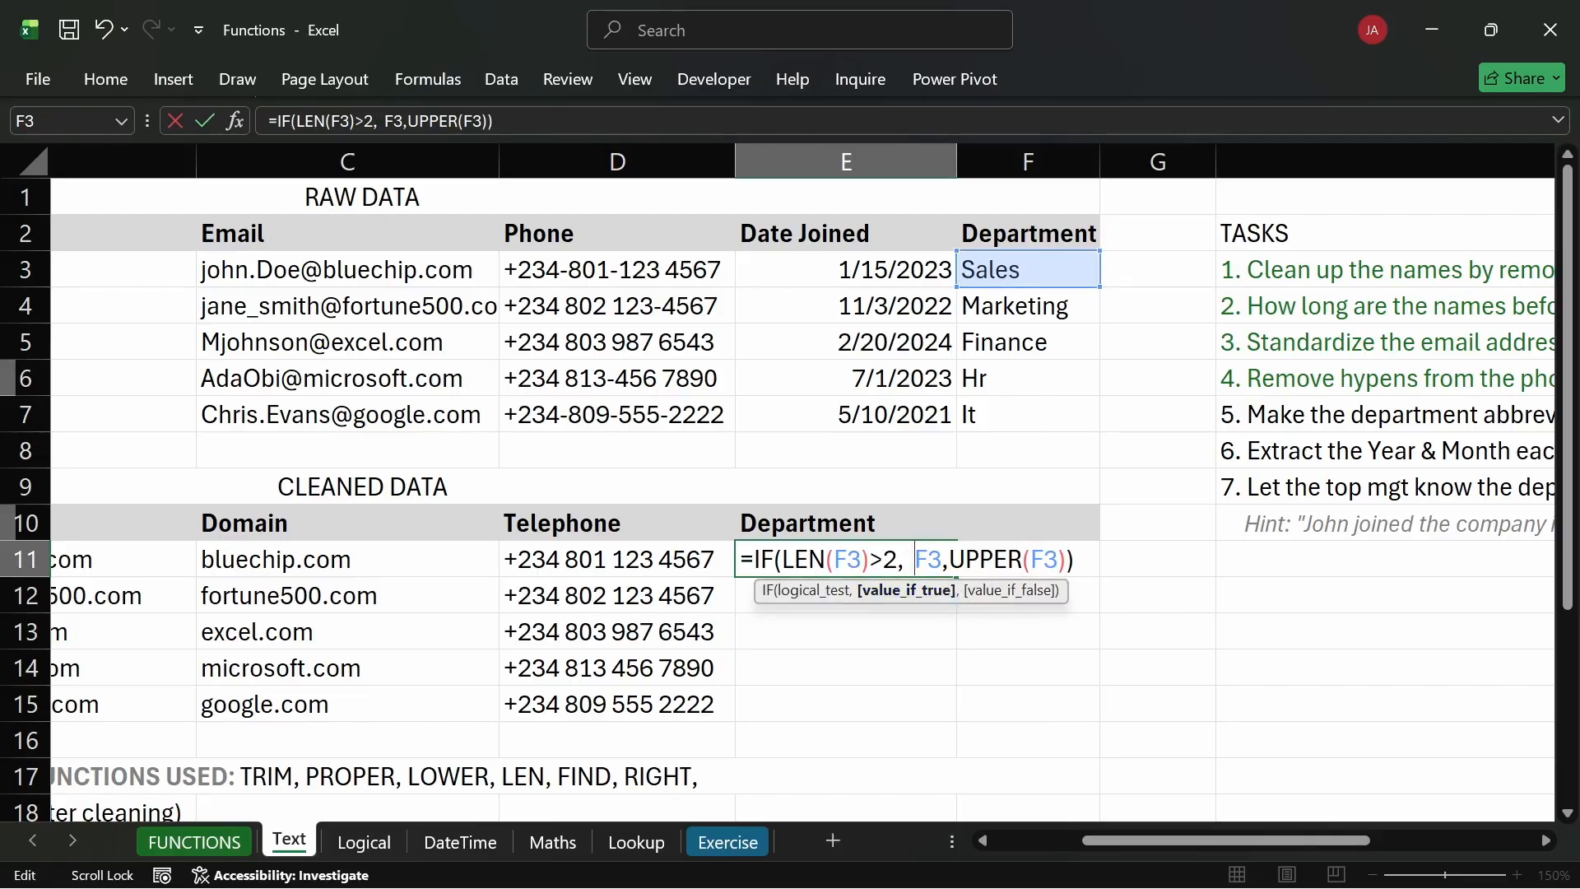
key(Right)
key(Right)
key(Right)
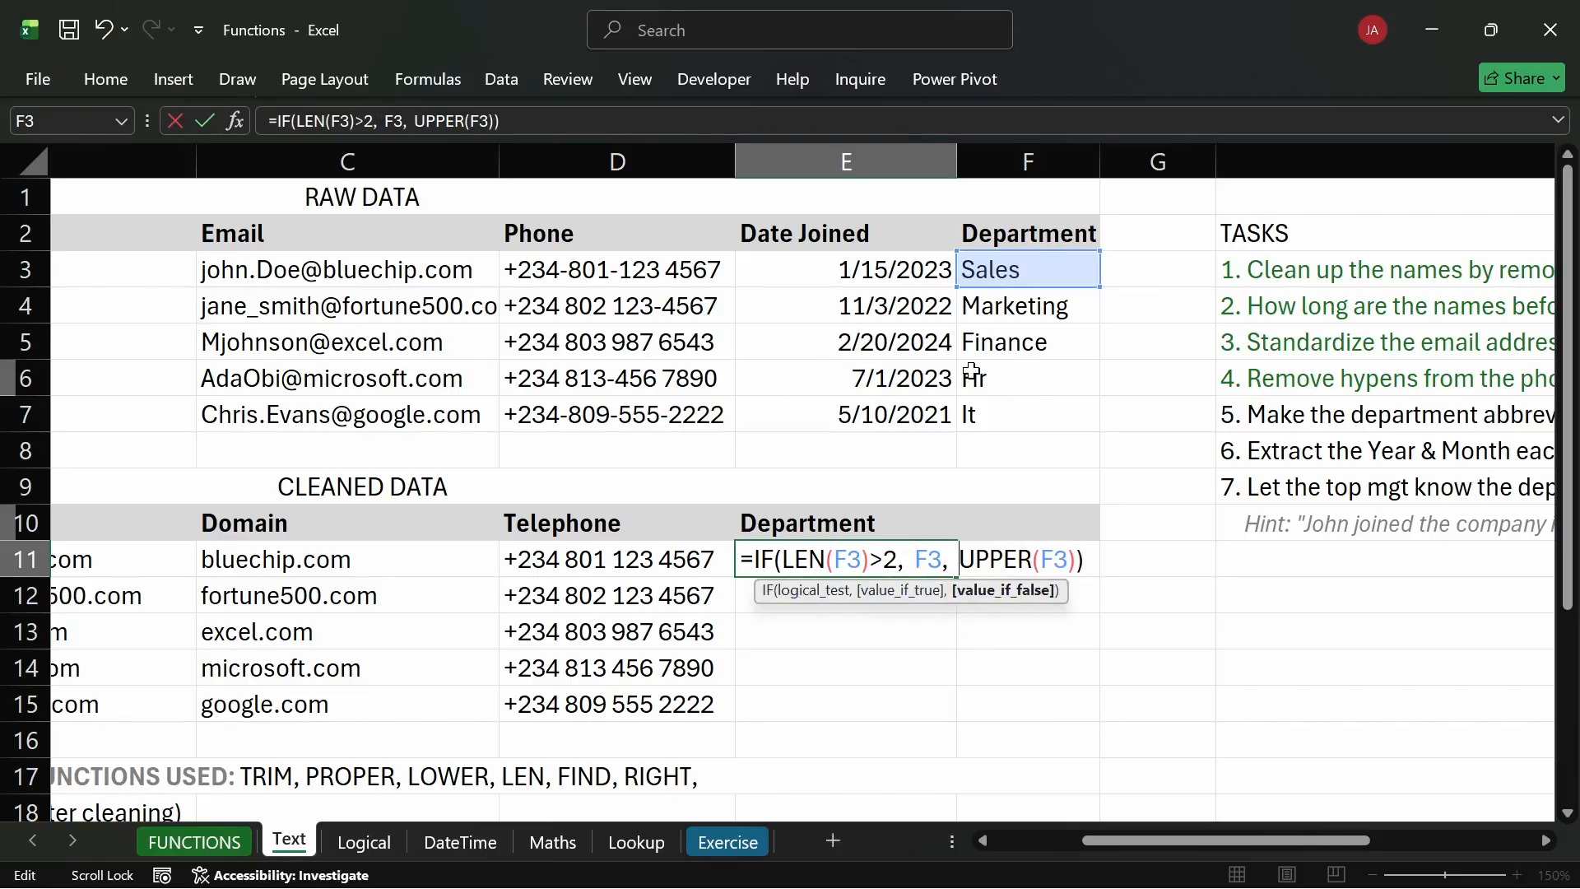
click(780, 559)
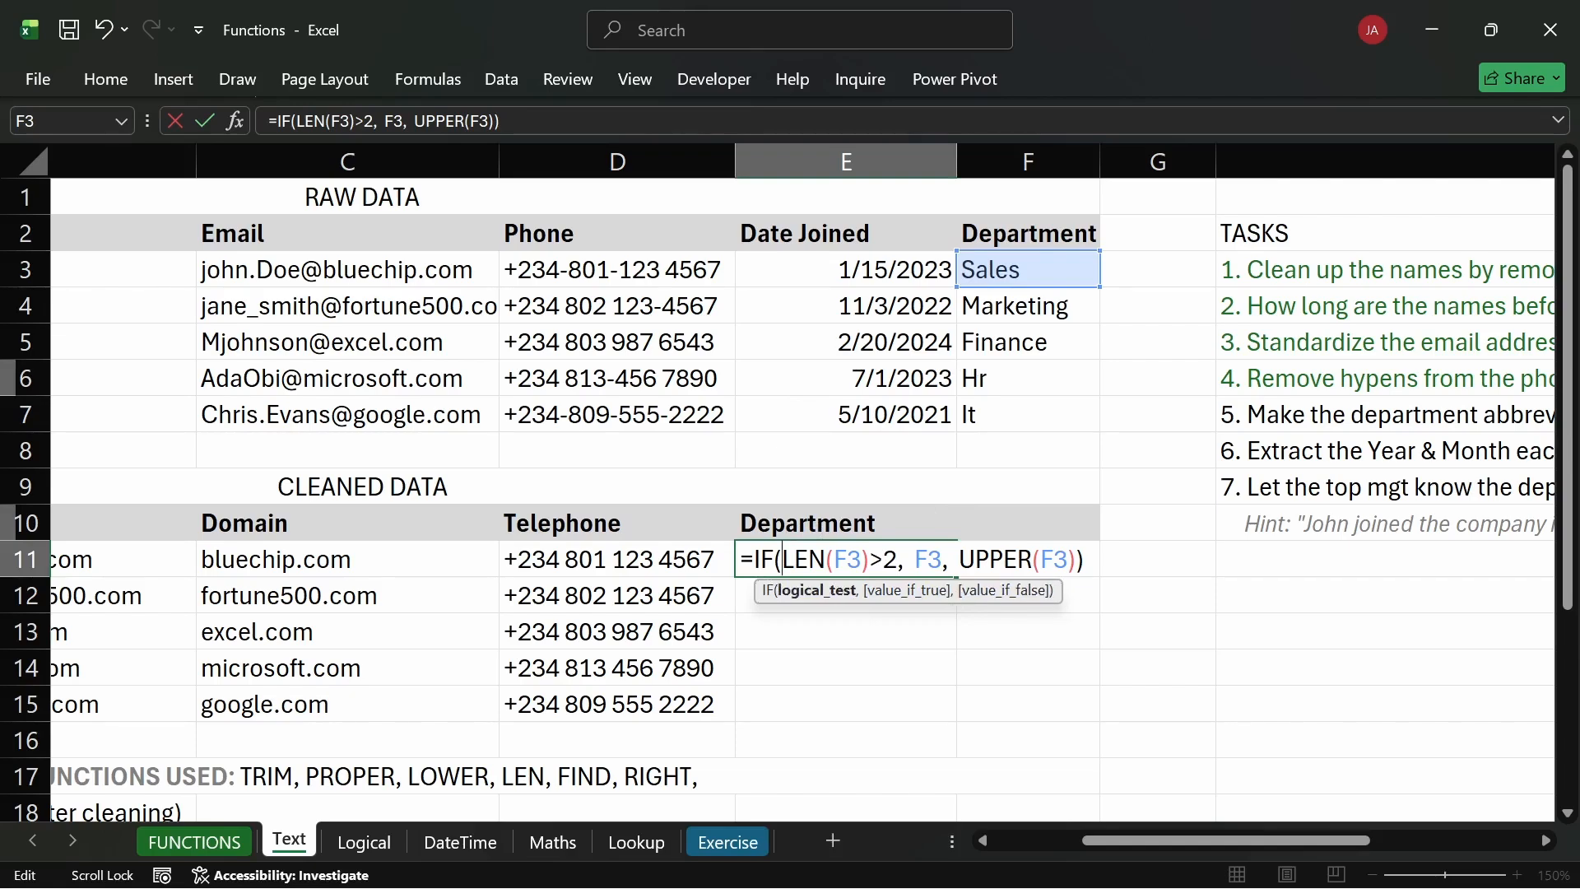
click(1093, 560)
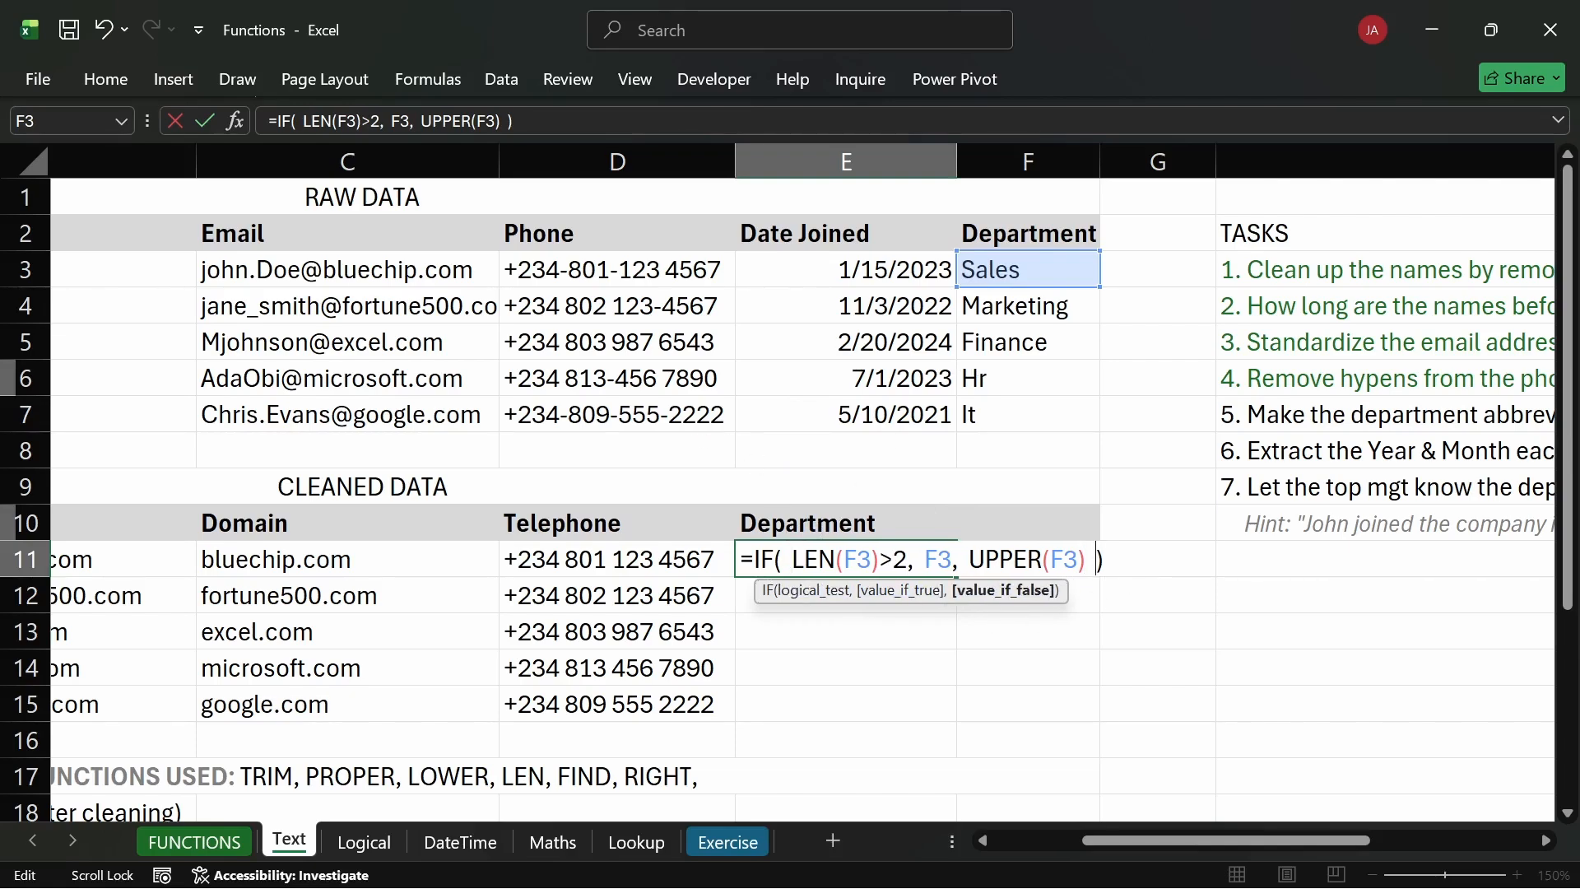
drag(792, 559, 909, 559)
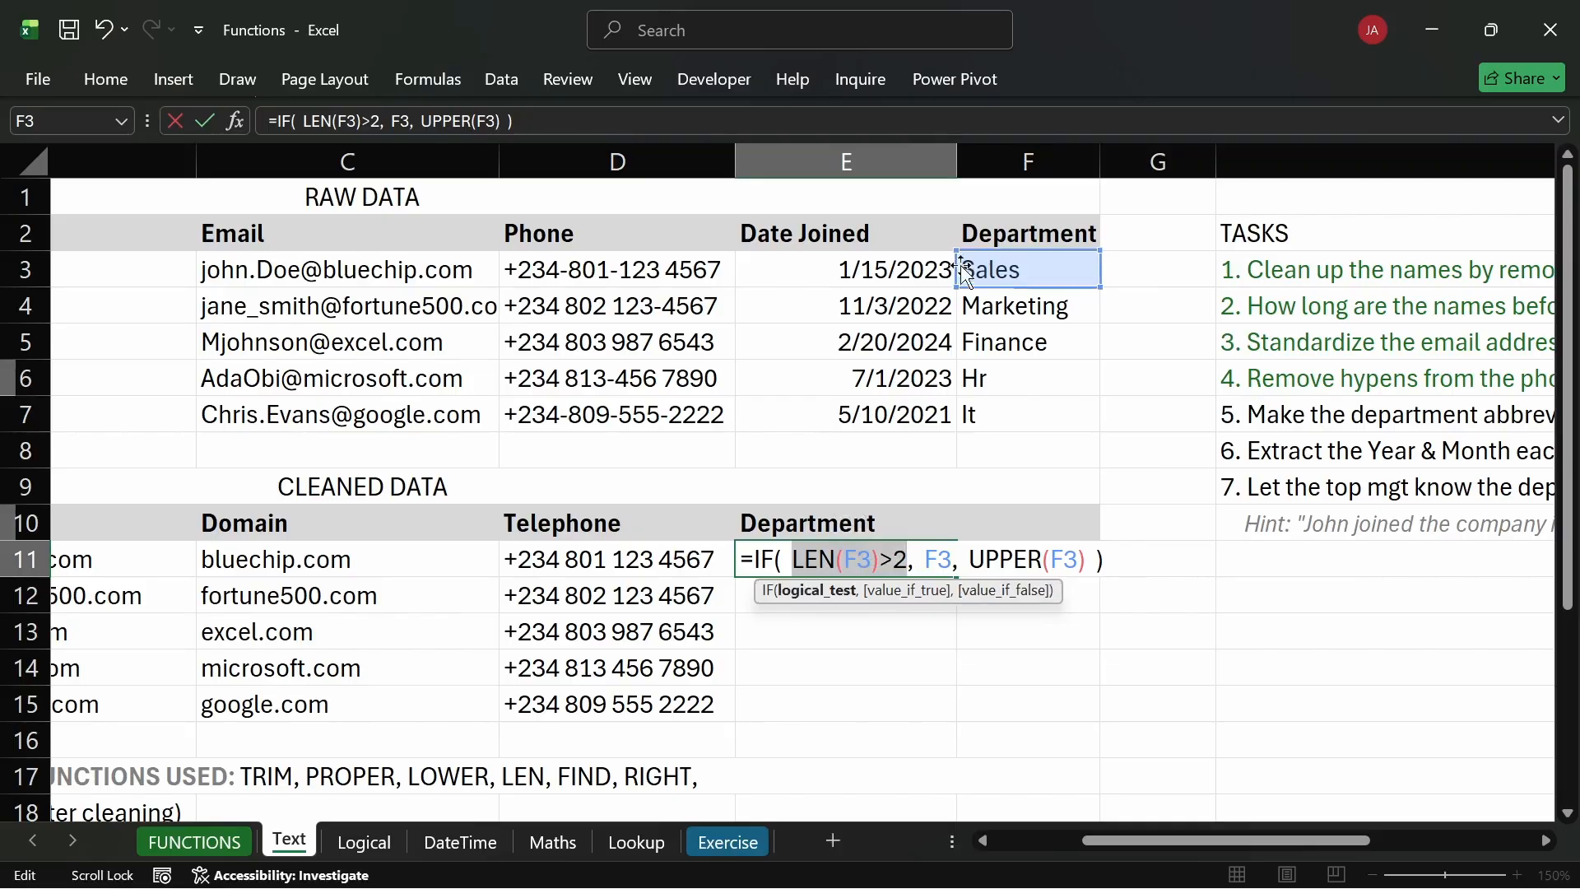
click(894, 559)
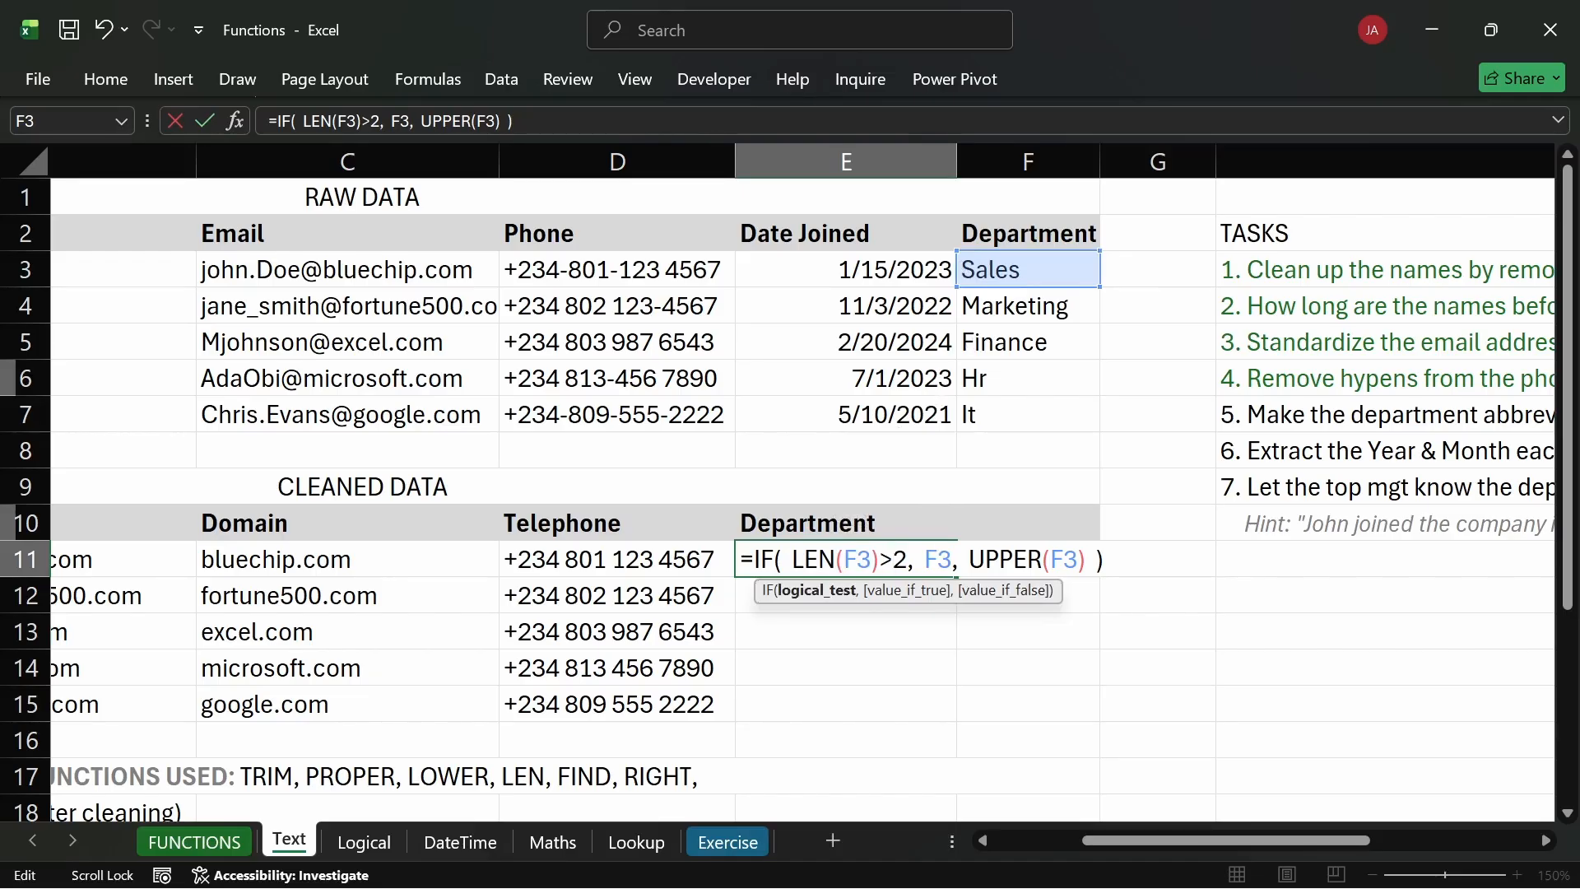
double_click(937, 559)
click(968, 559)
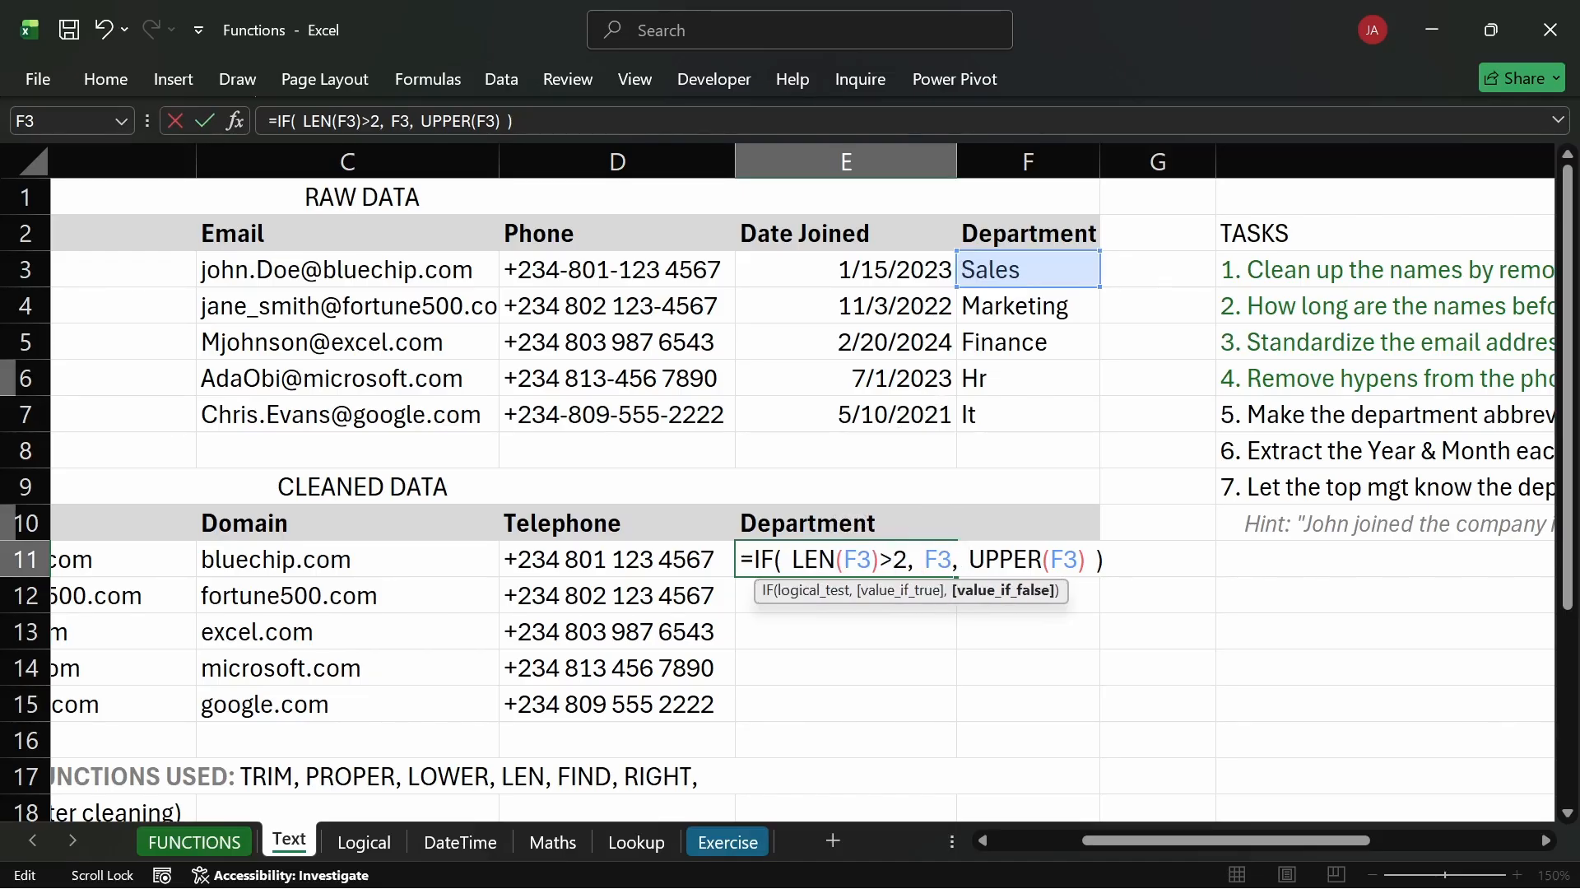
key(Return)
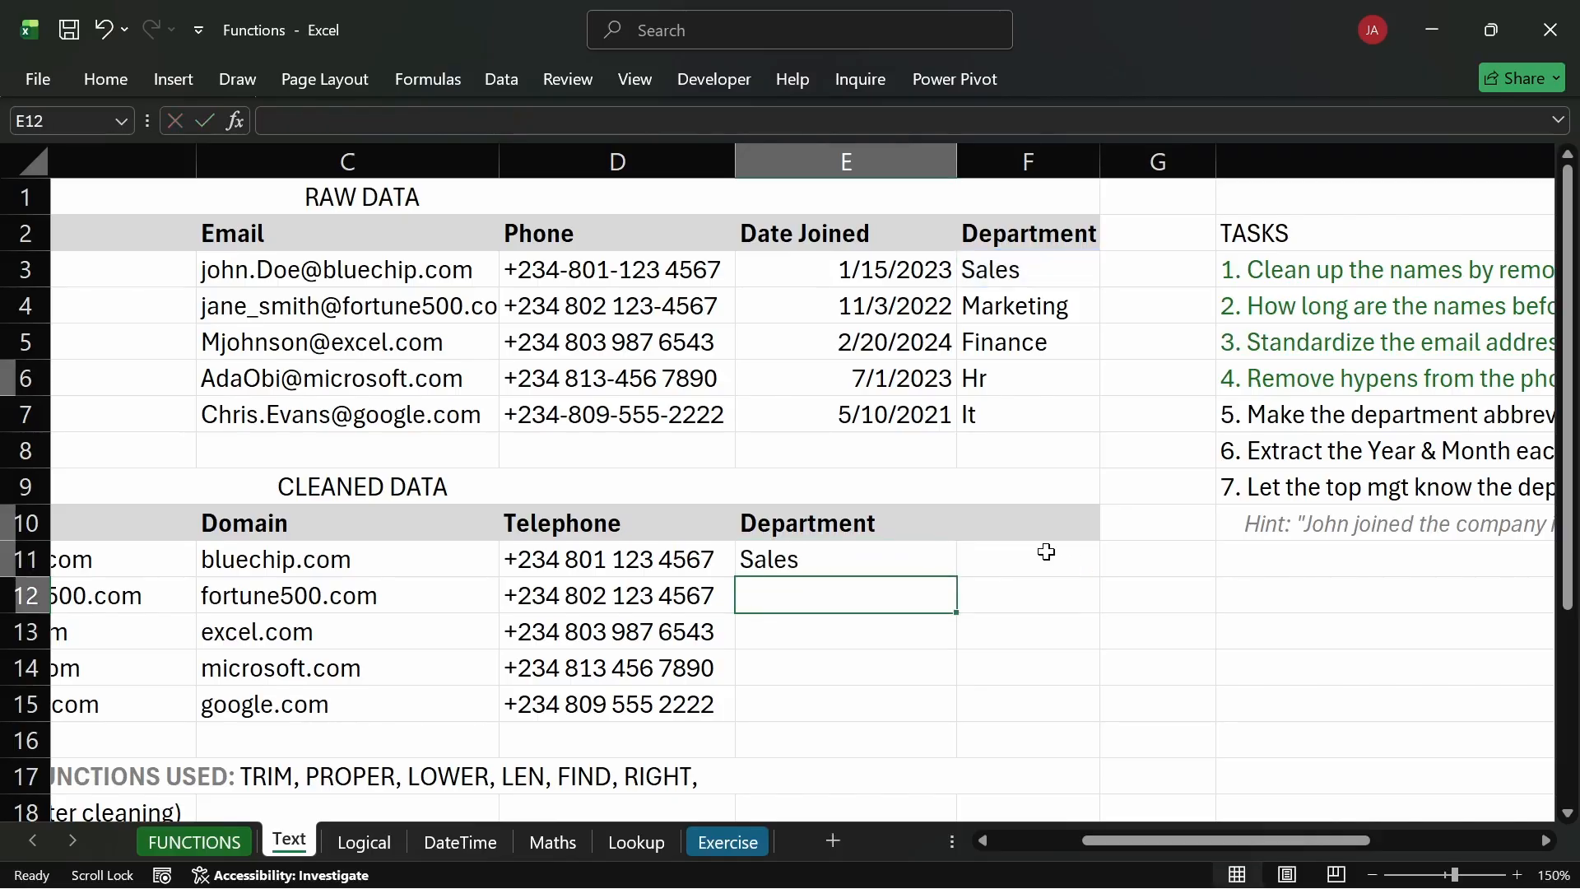
Fill the department formula from E11 down to E15 and check the HR and IT cells.
click(938, 565)
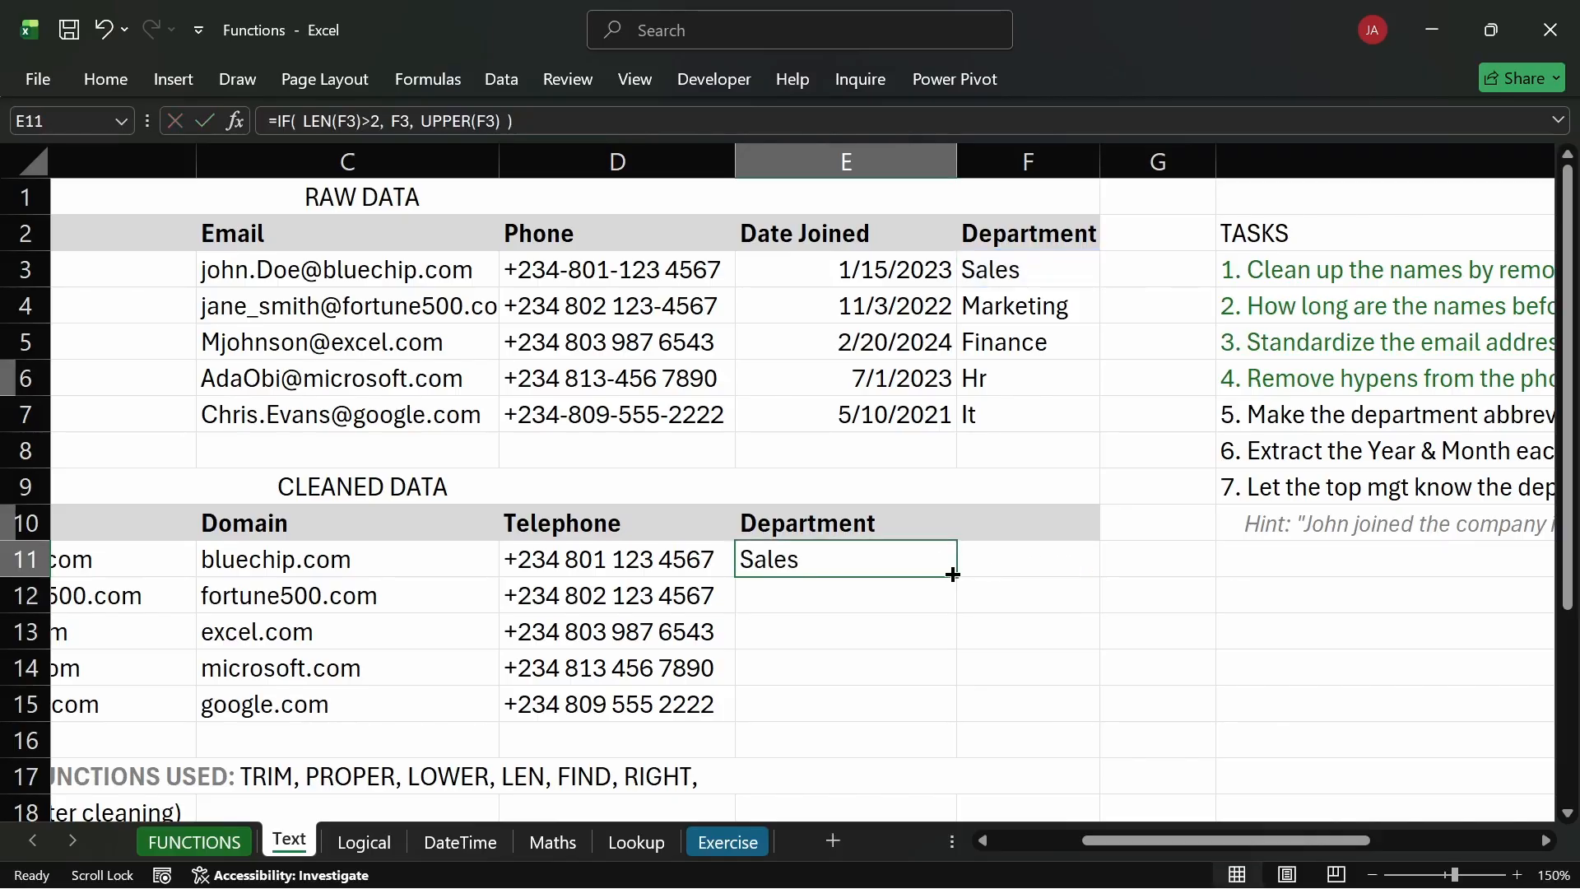
double_click(953, 575)
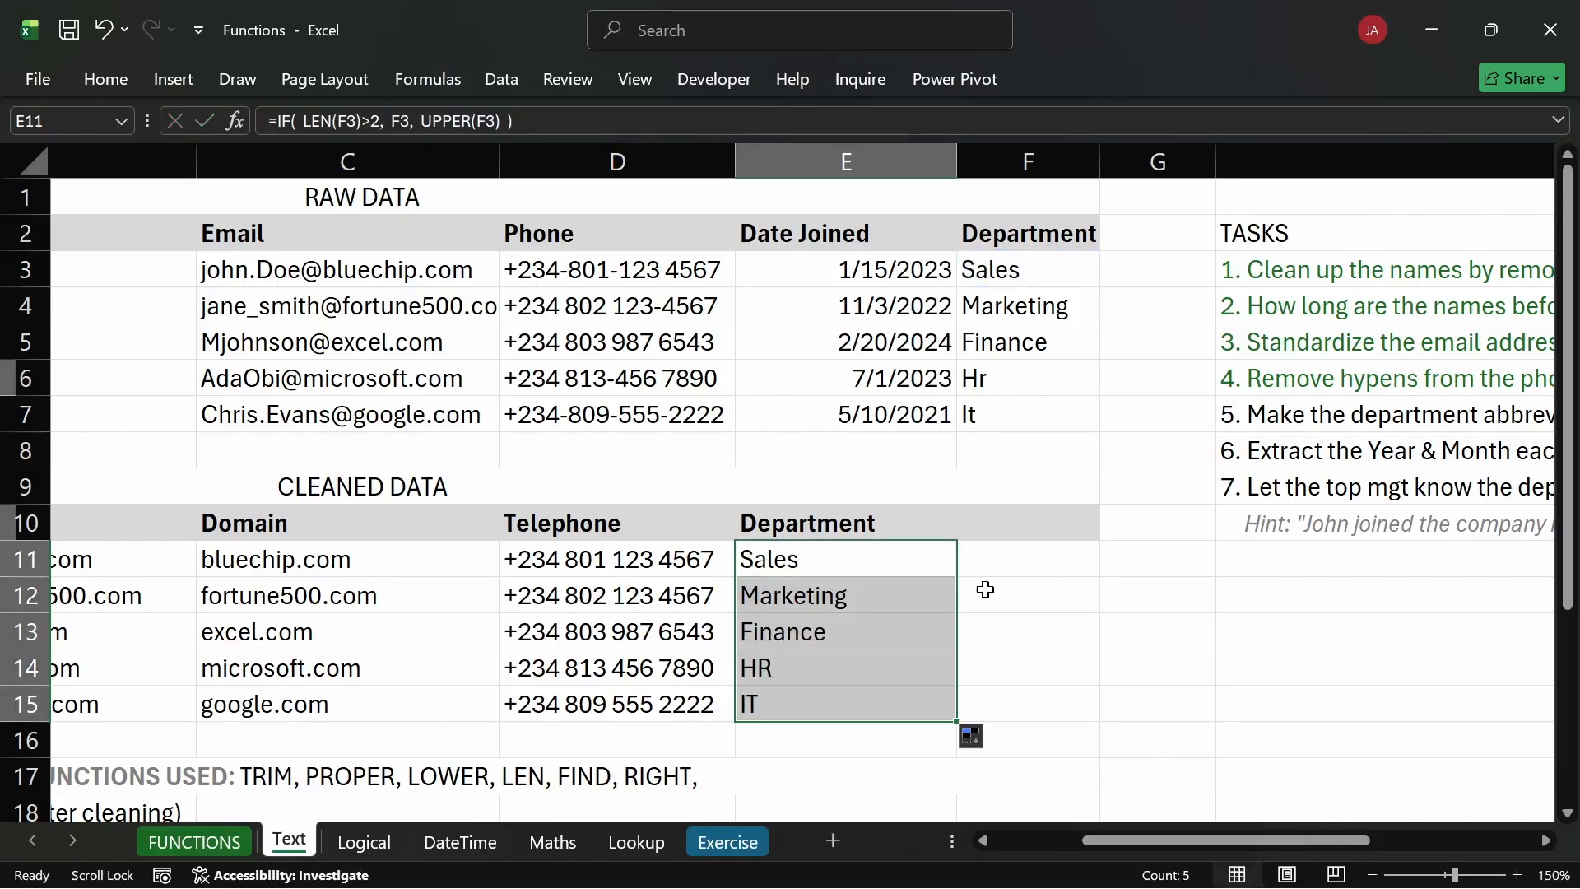
click(985, 590)
click(827, 671)
click(820, 702)
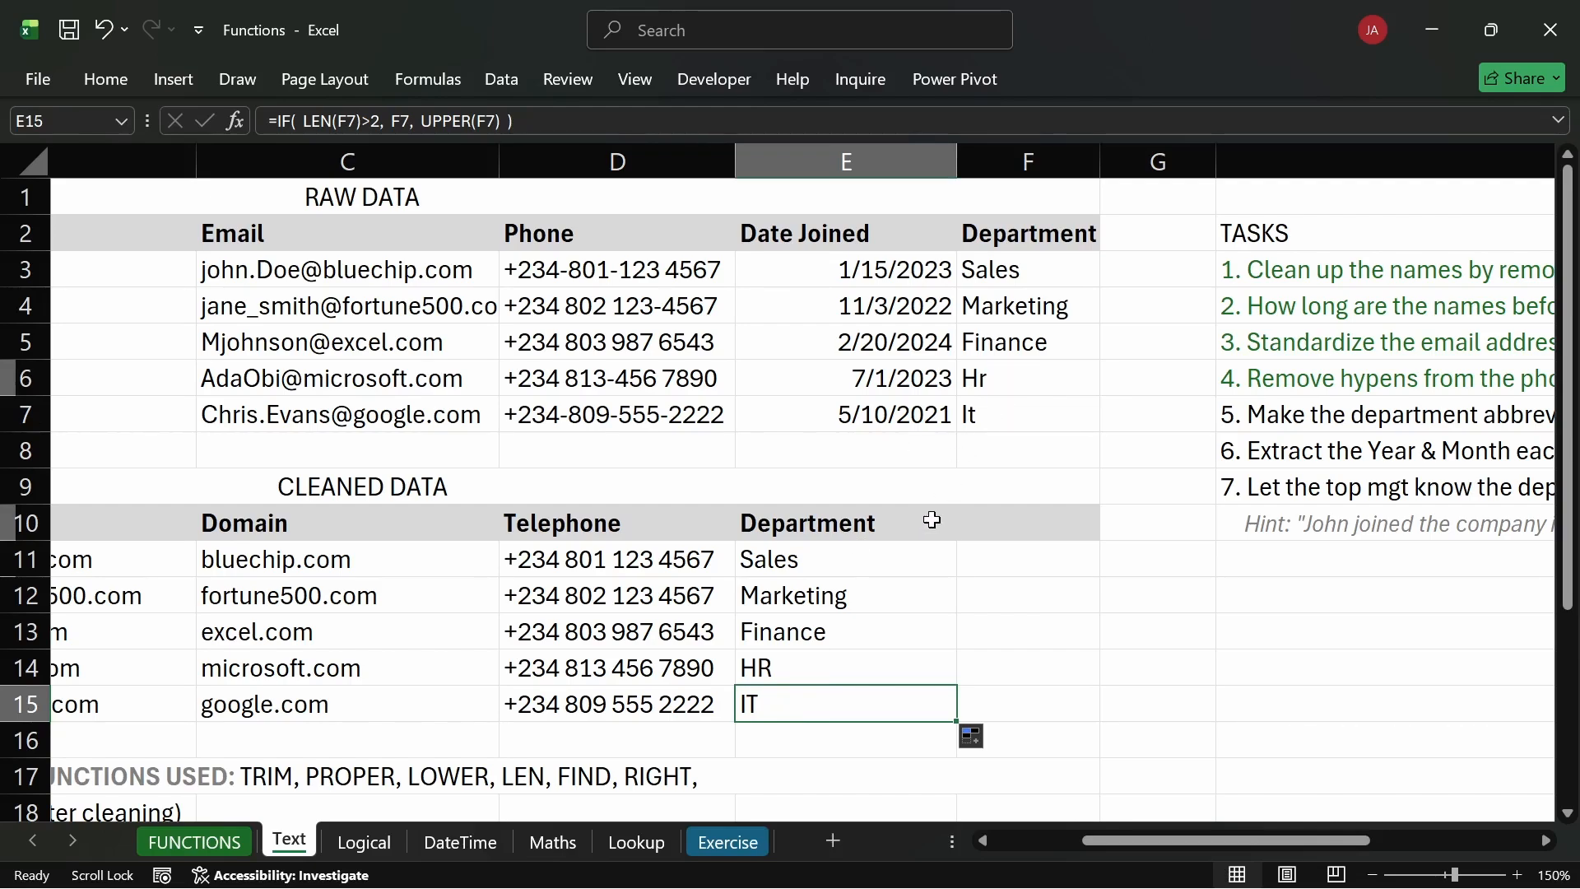
Colour the text of task 5 in H7 green to mark it as completed.
click(1285, 426)
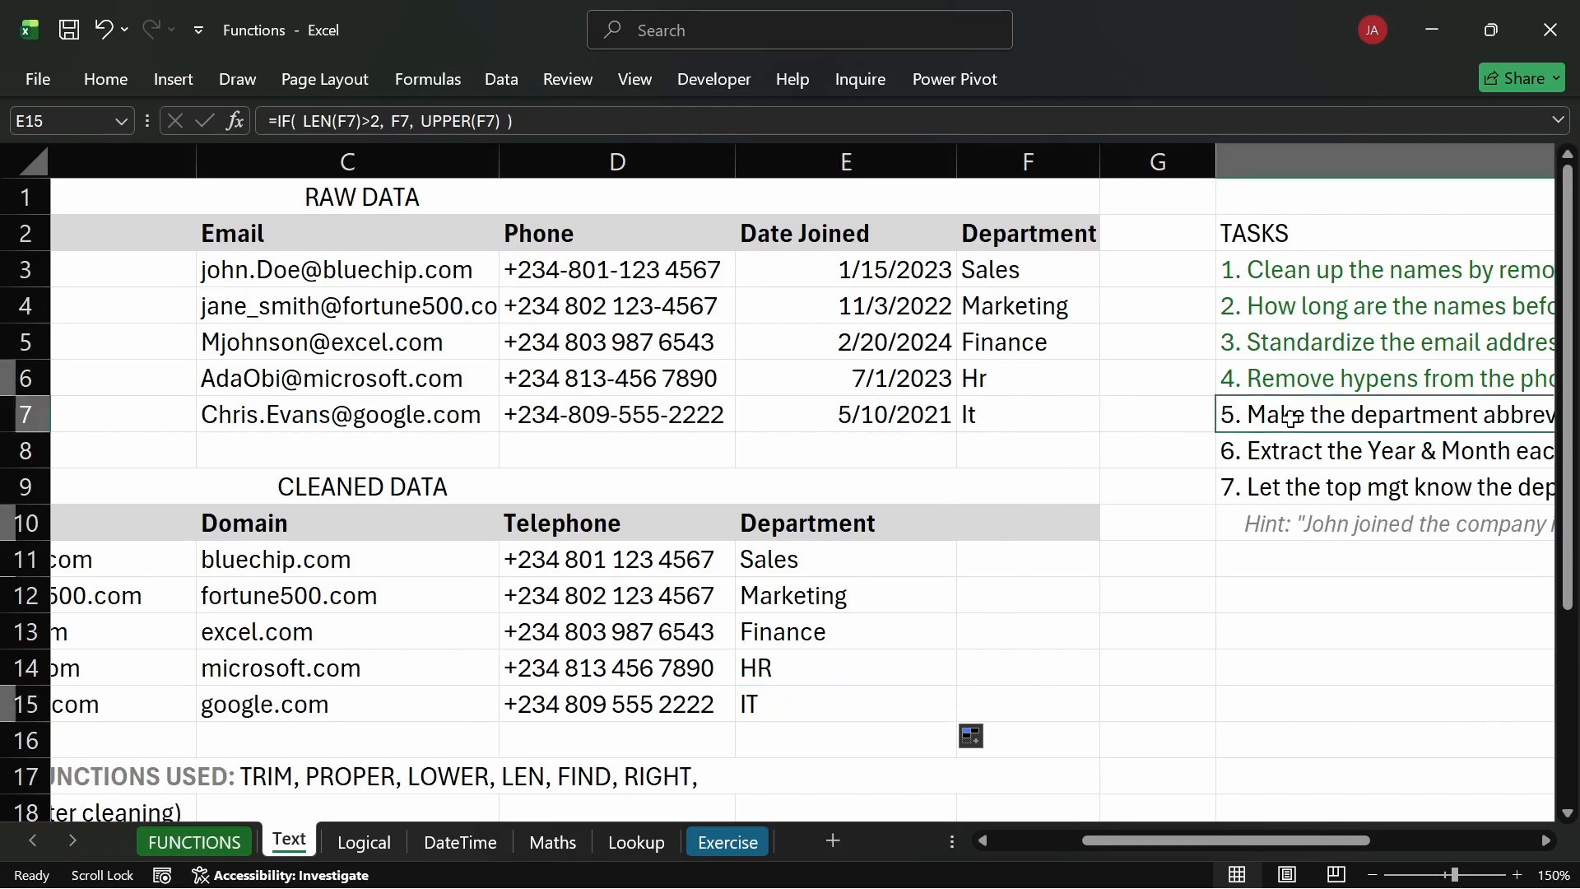
click(106, 80)
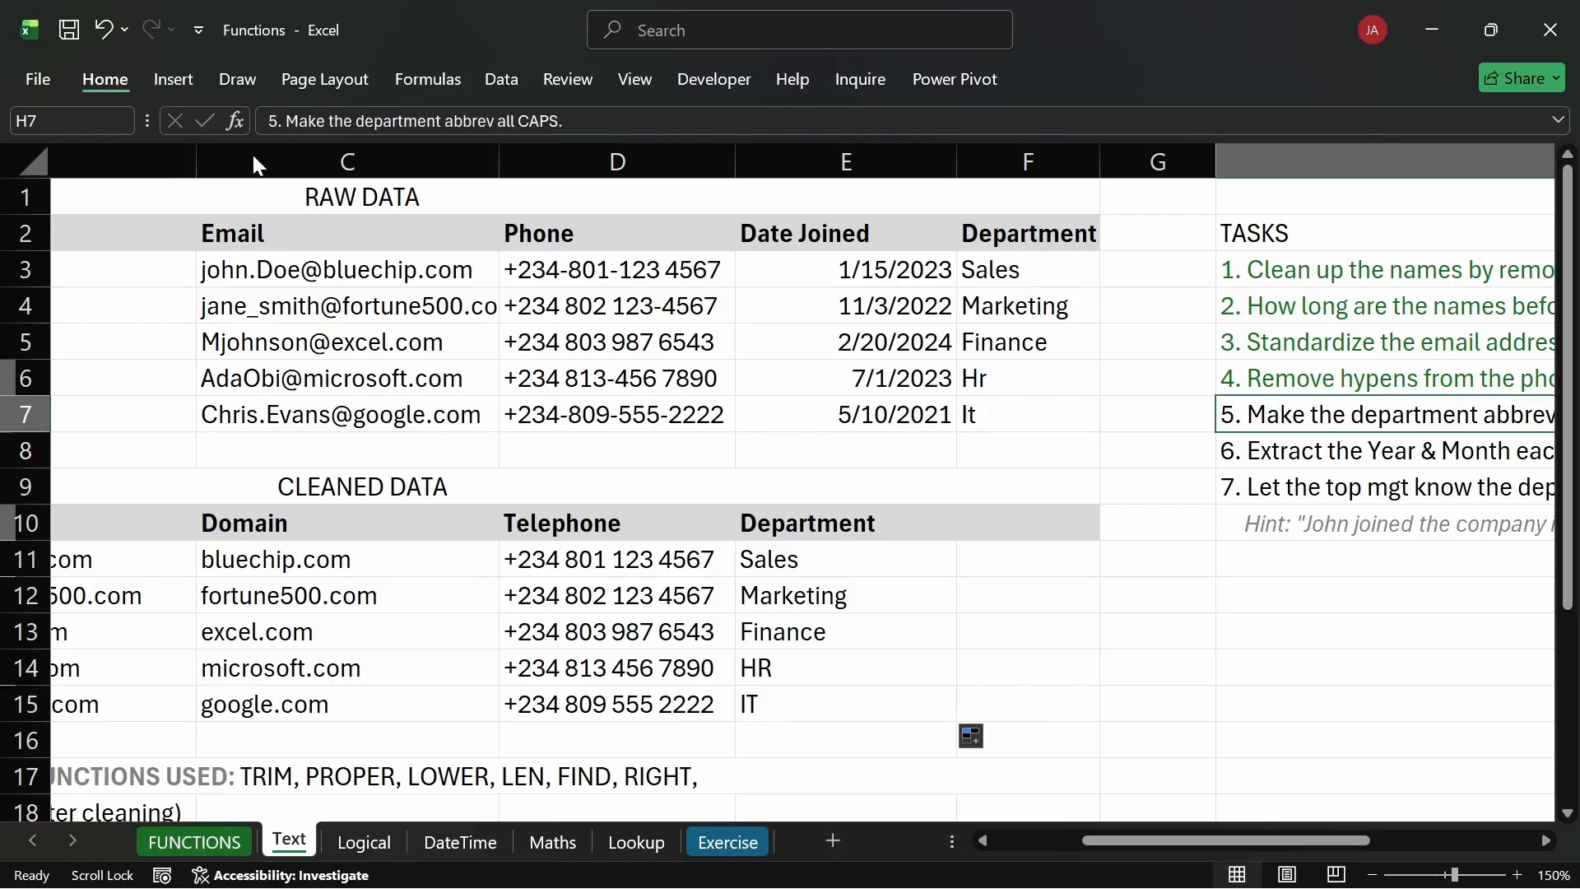
click(398, 166)
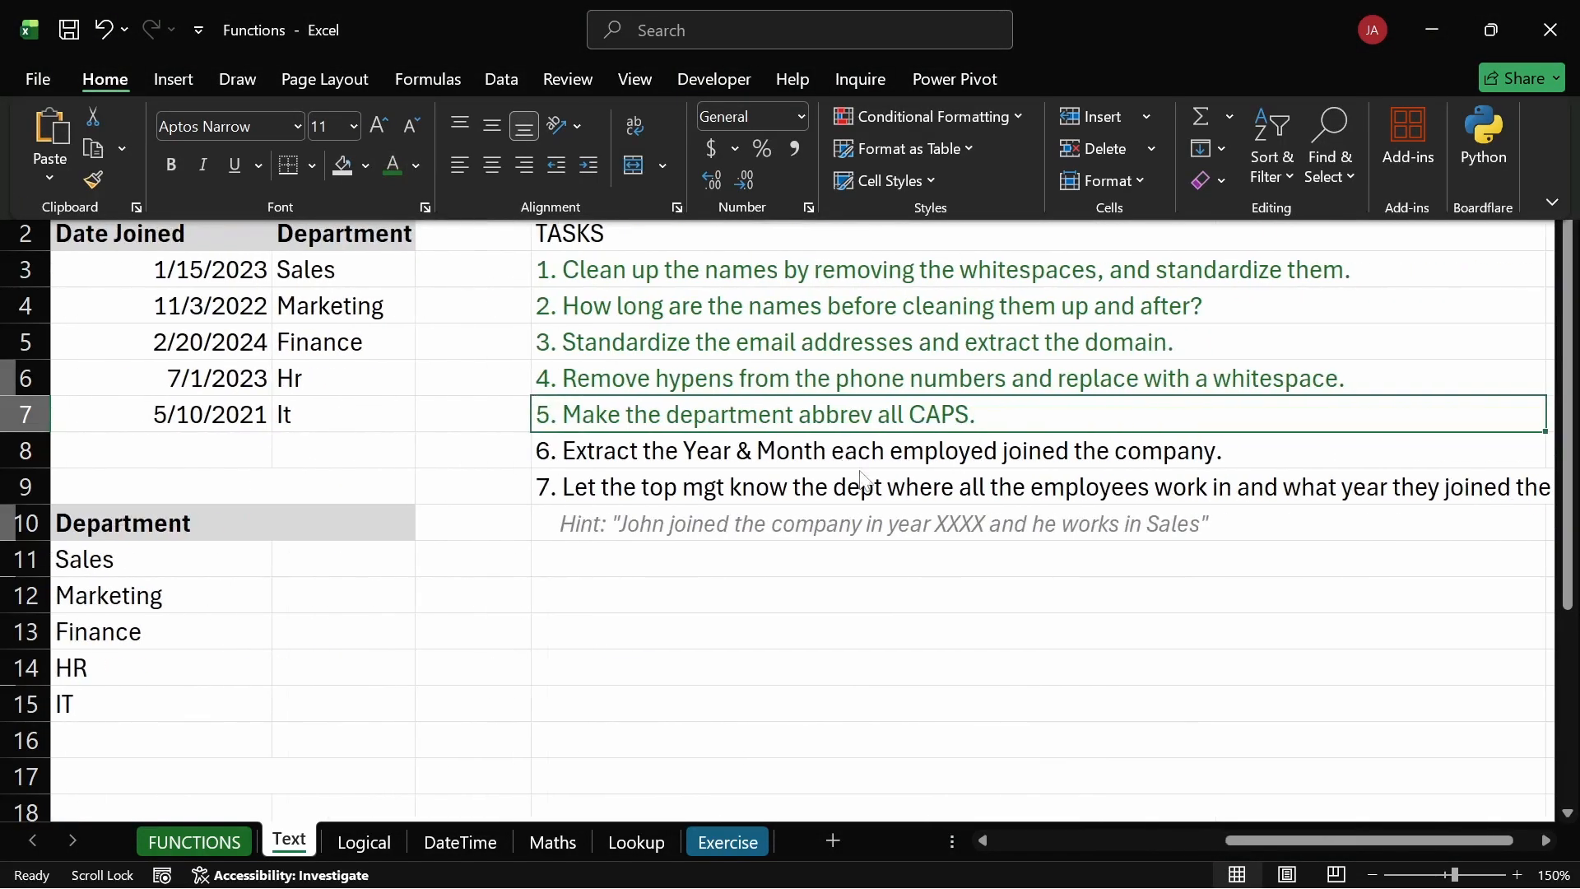
click(801, 639)
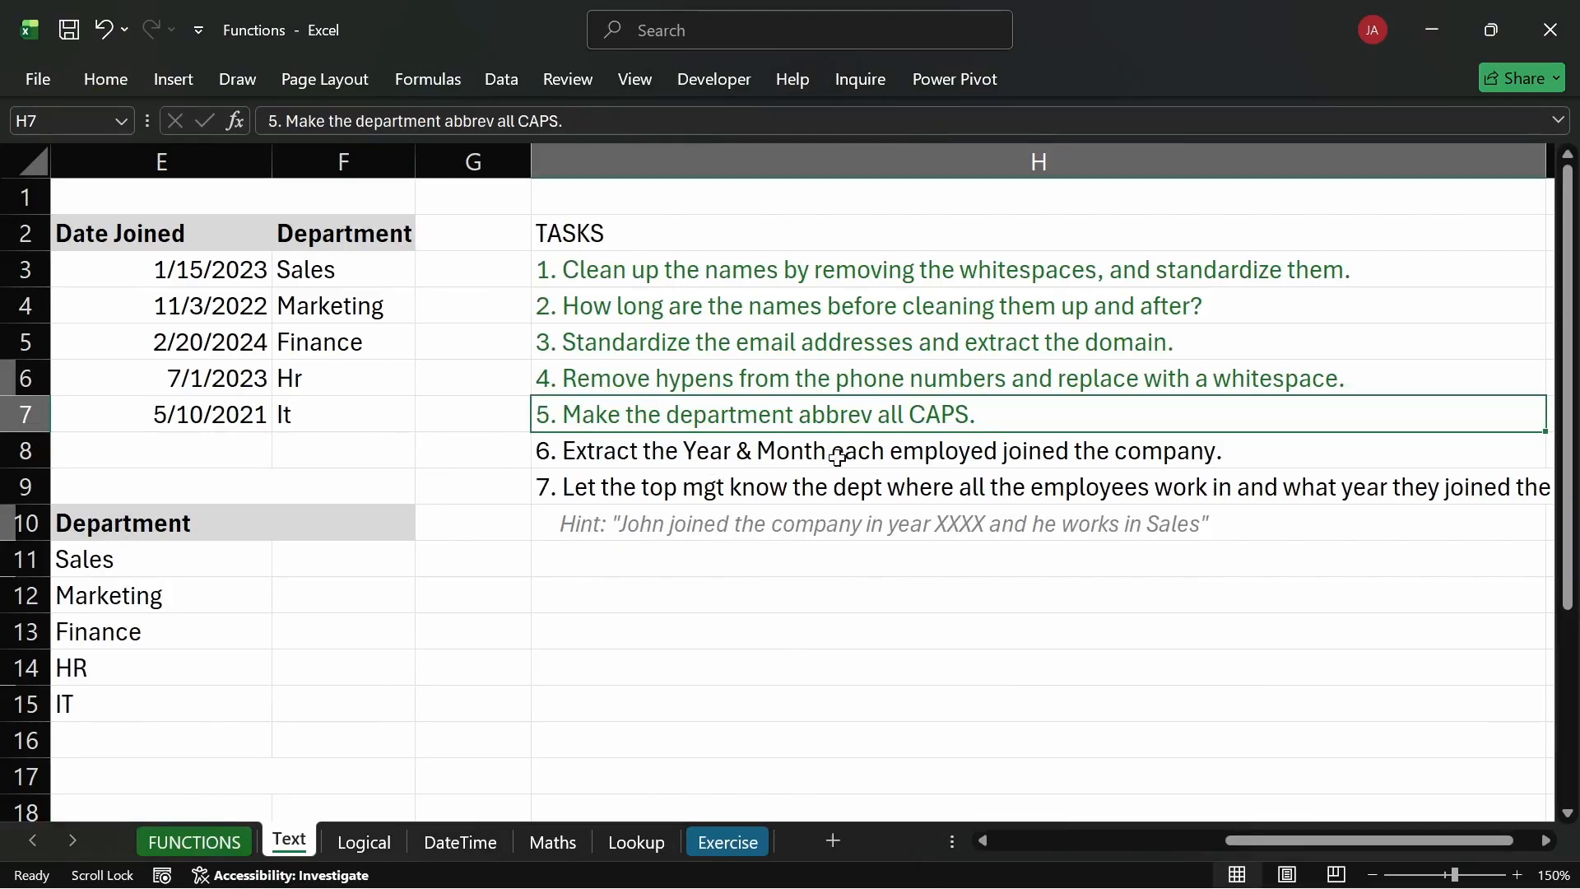
Read tasks 6 and 7 and the hint in H8:H10, and select the empty header cell F10.
click(710, 450)
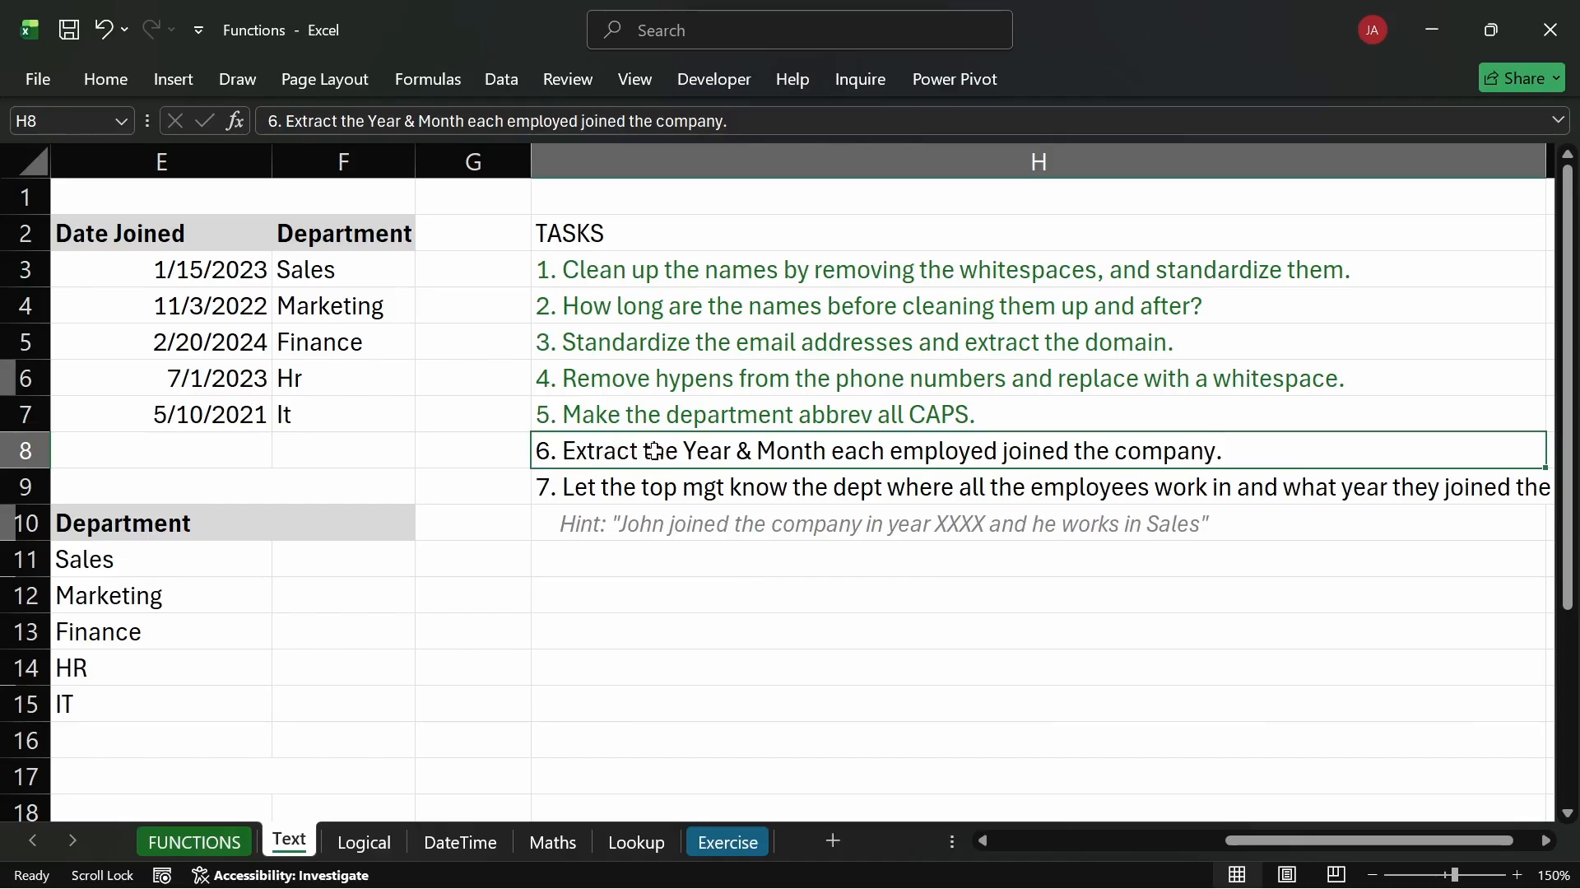
click(630, 491)
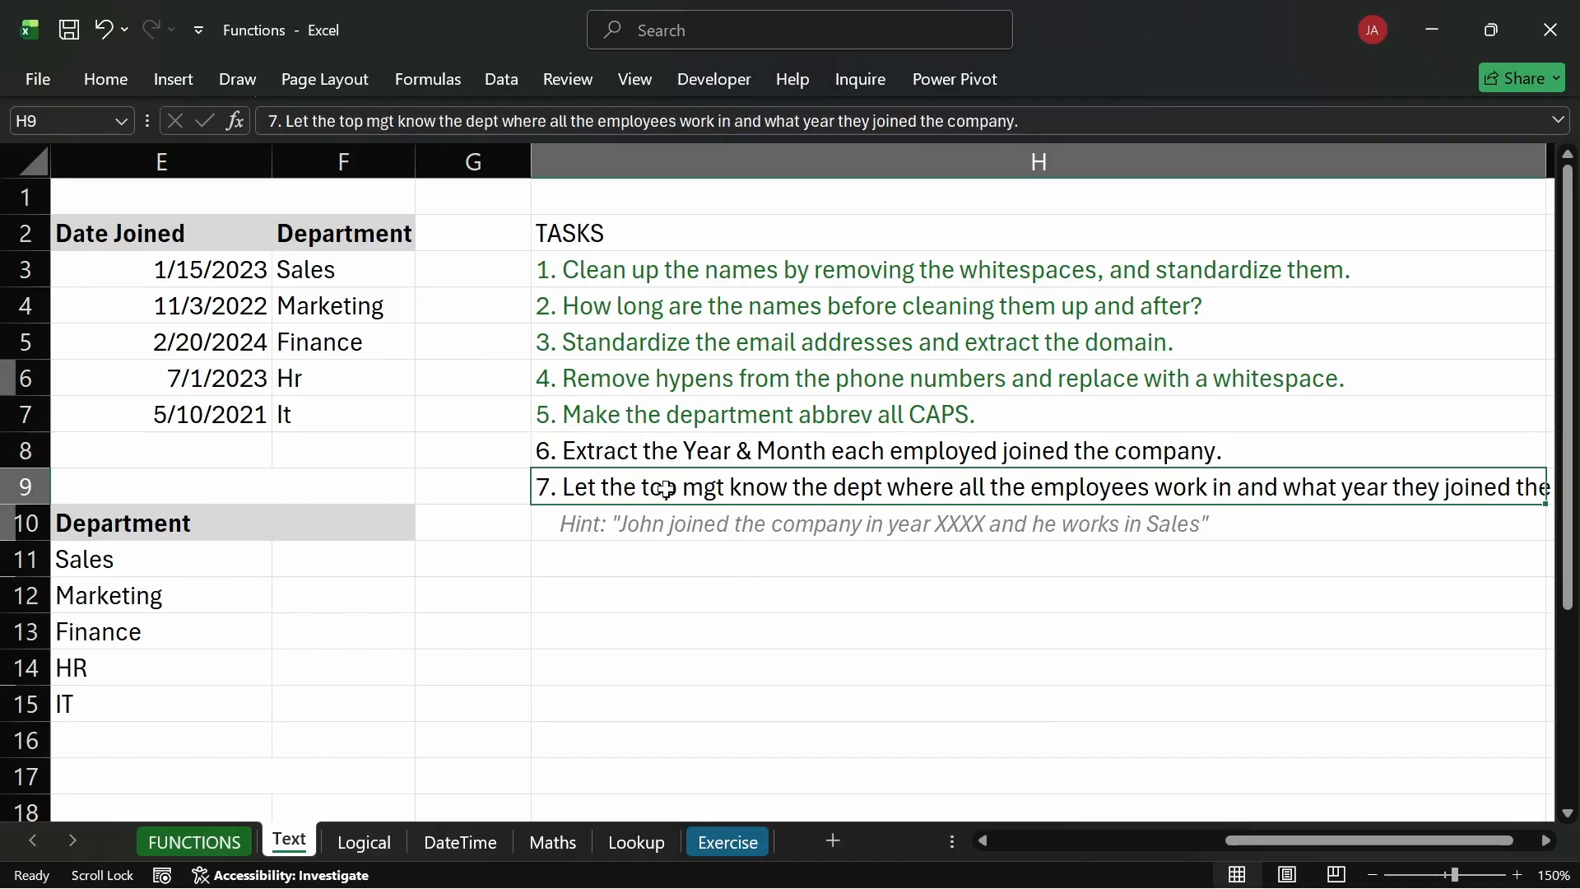
click(701, 452)
click(680, 517)
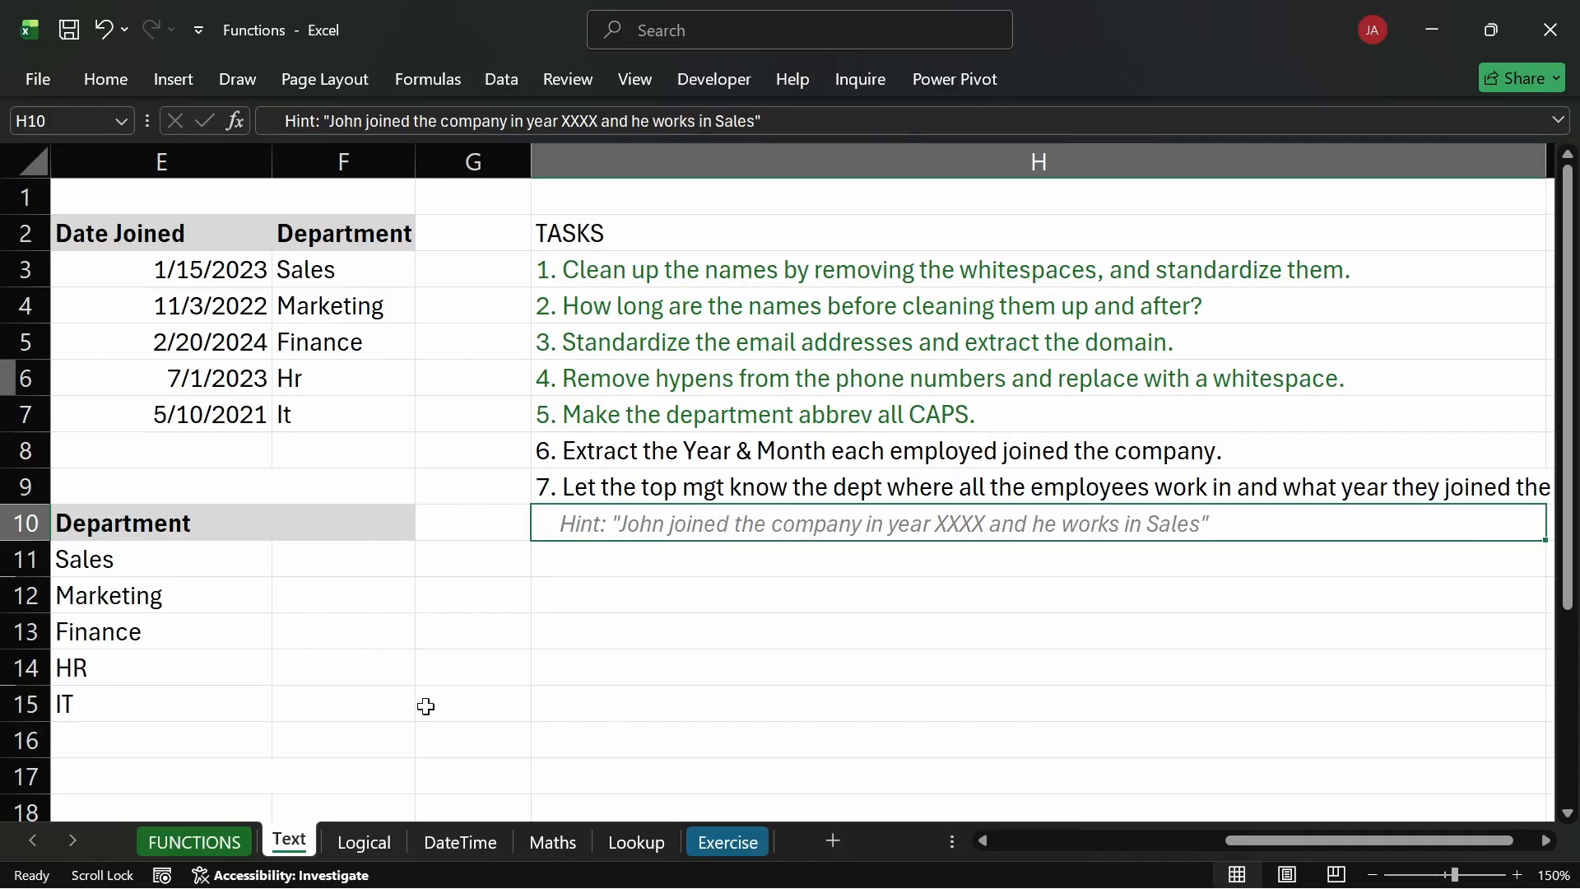
click(391, 541)
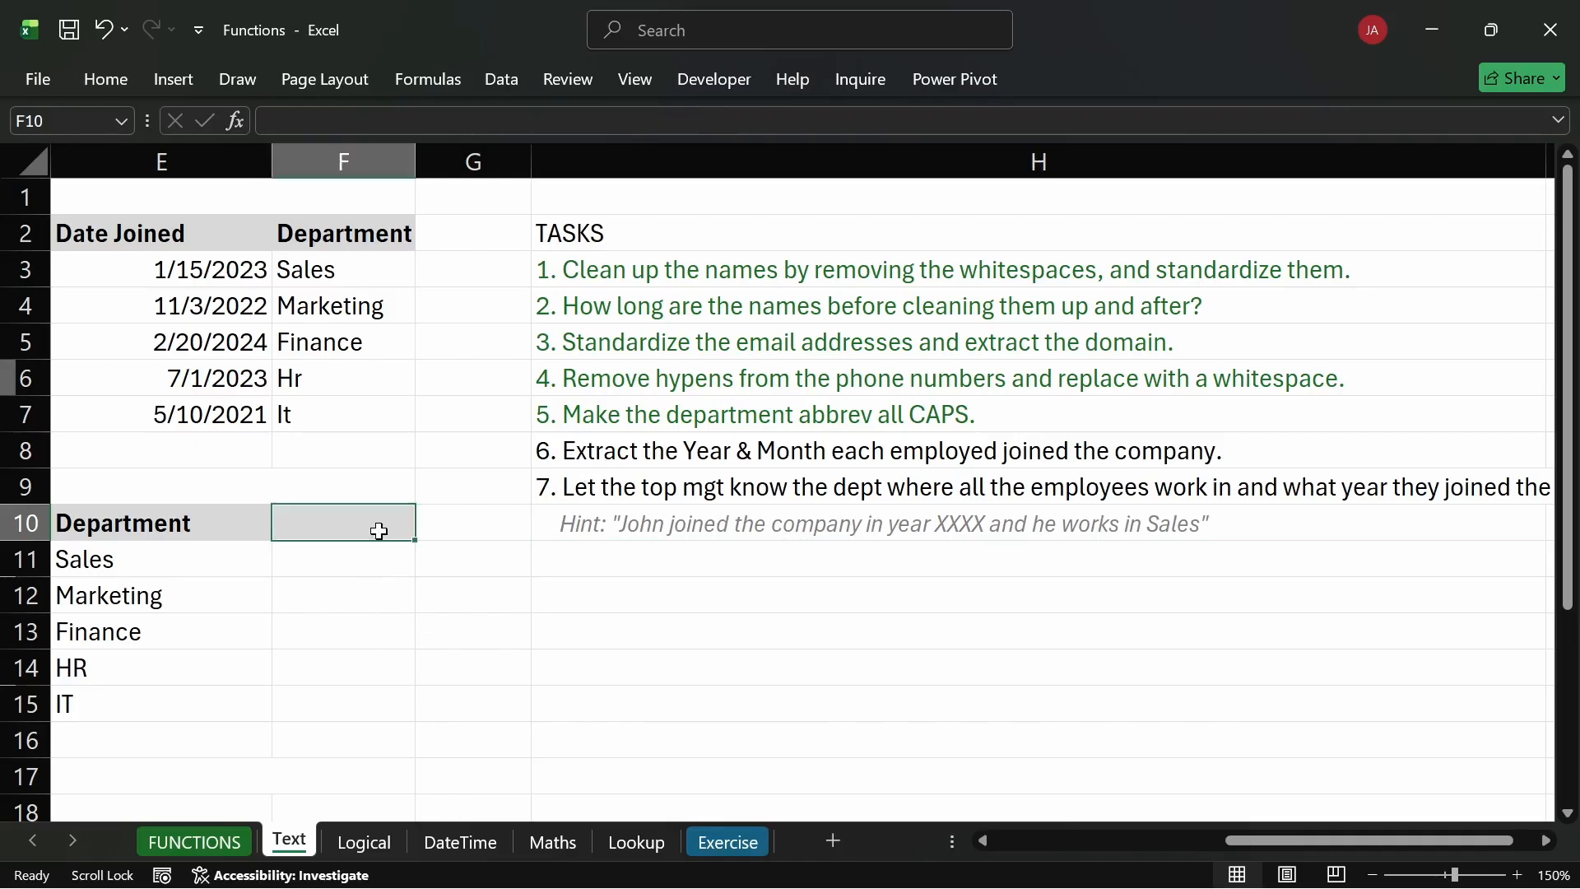
Insert two new columns before column G and clear the formatting of the header cells G2:H2.
click(507, 151)
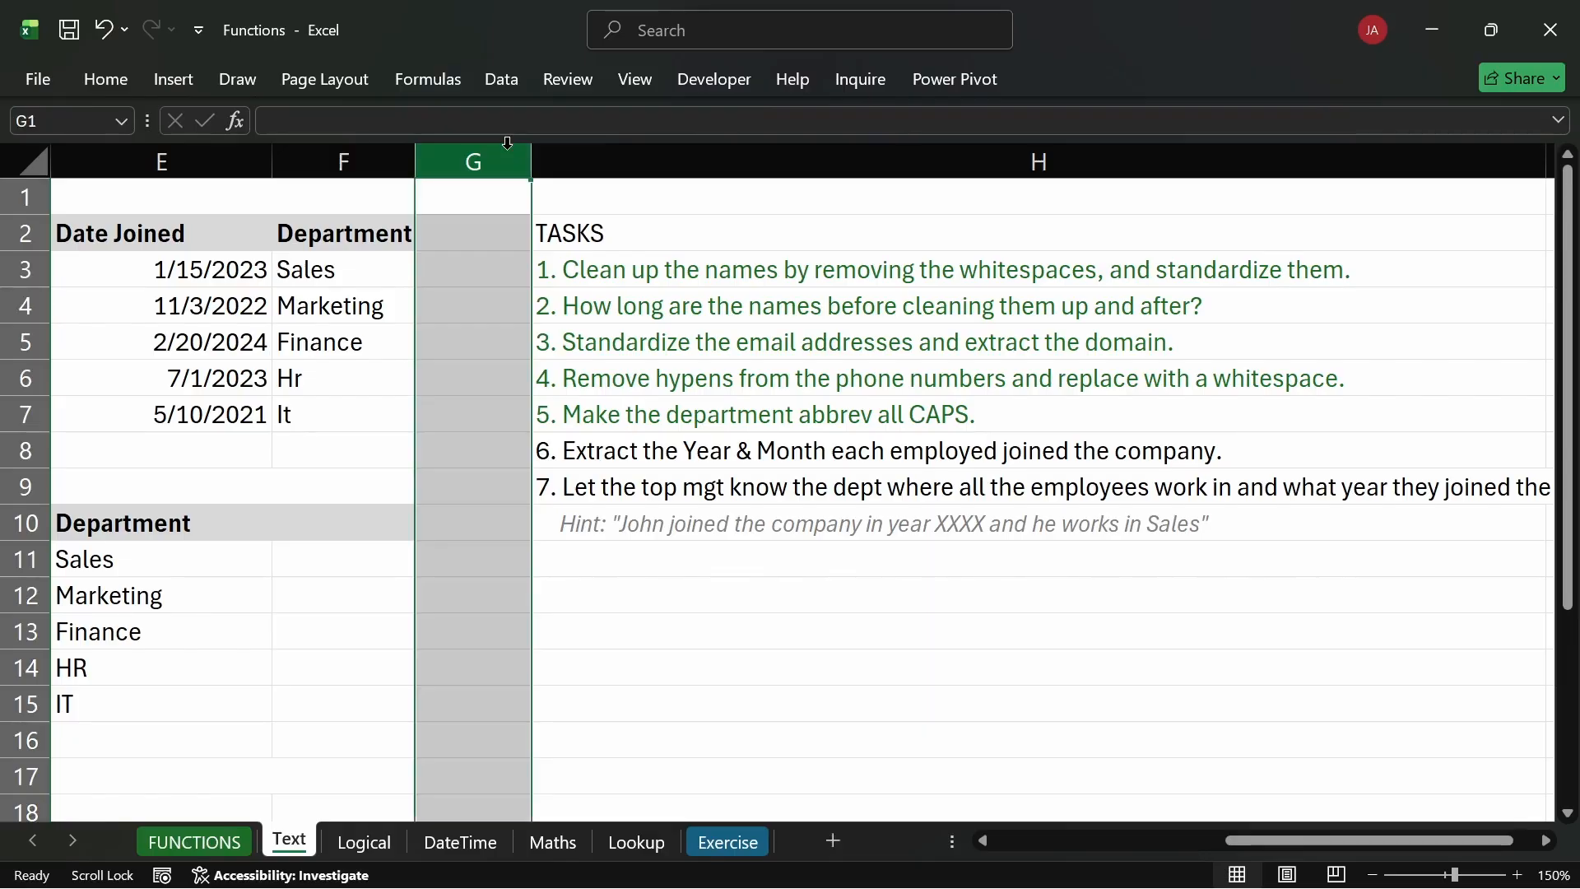
key(ctrl+shift+plus)
key(ctrl+shift+plus)
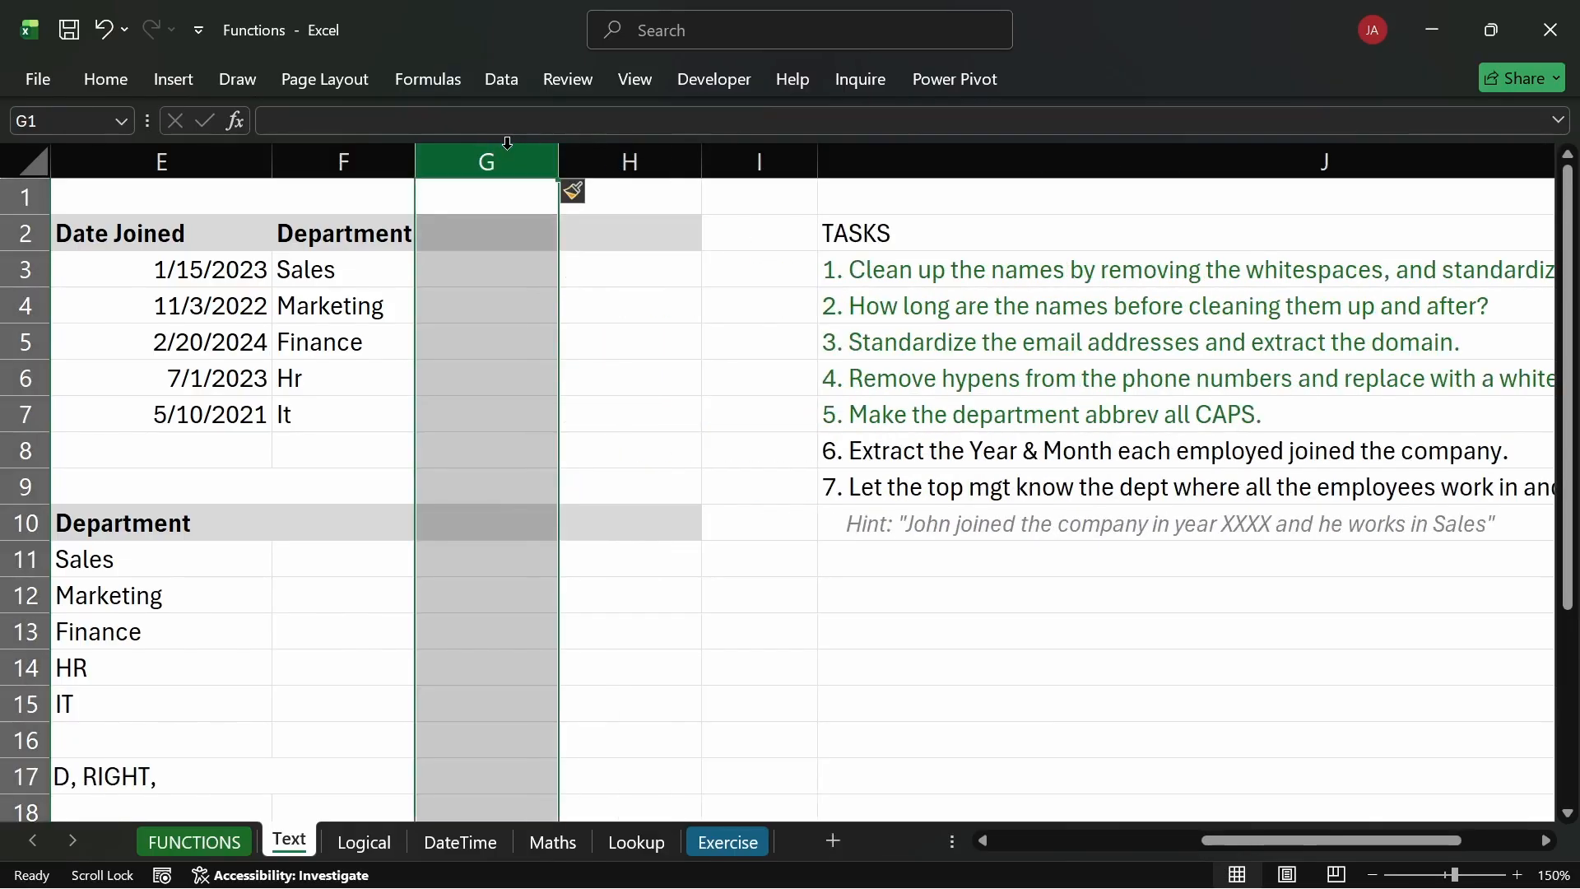
drag(458, 228, 601, 239)
click(106, 80)
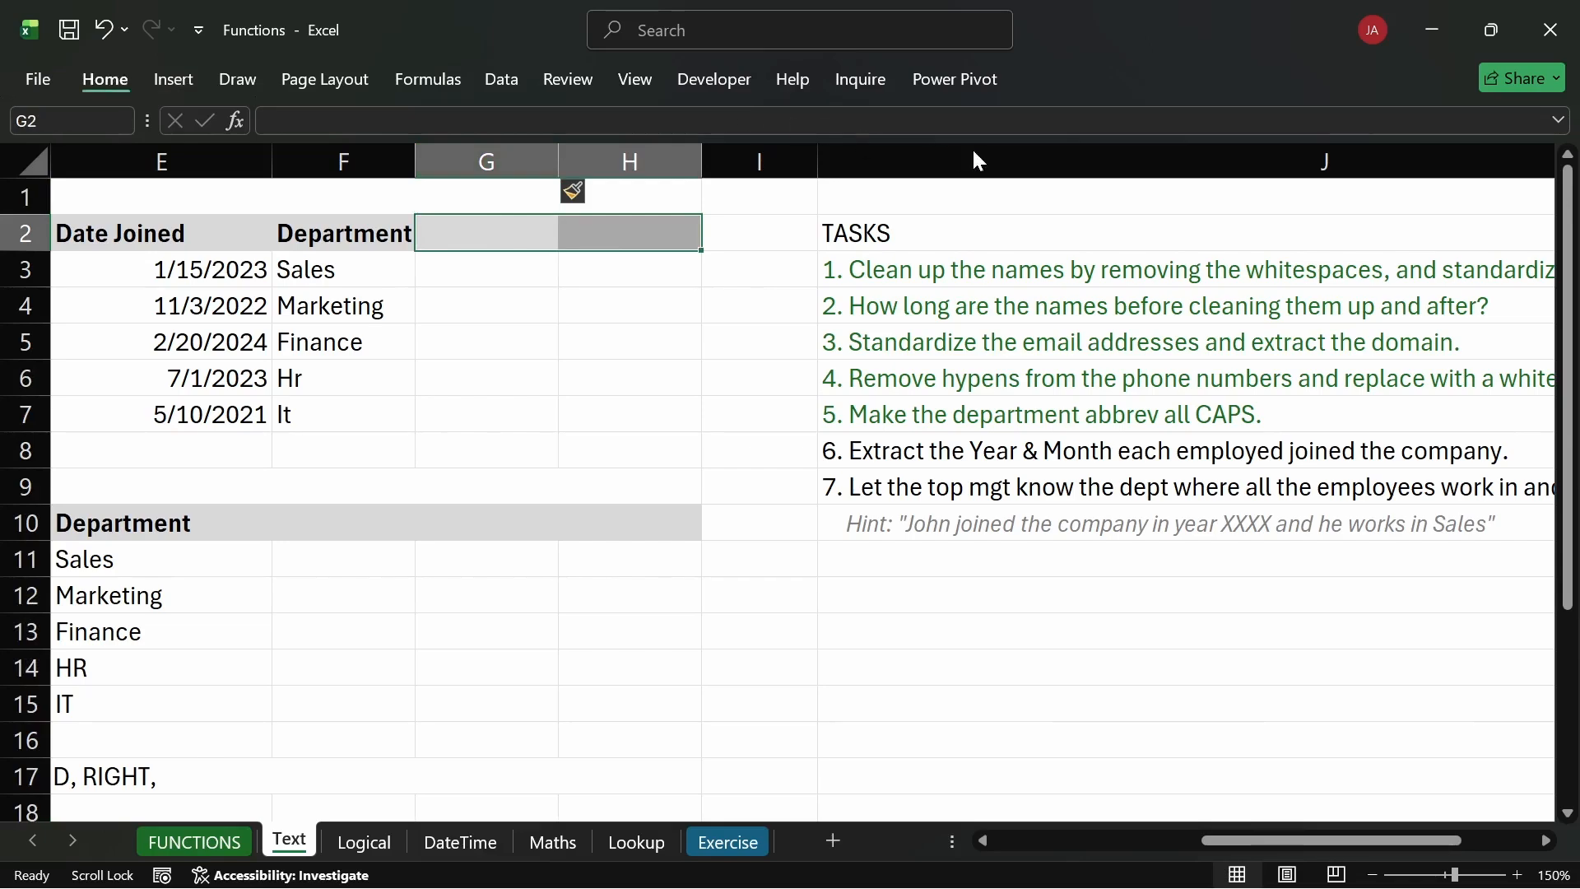
click(1223, 186)
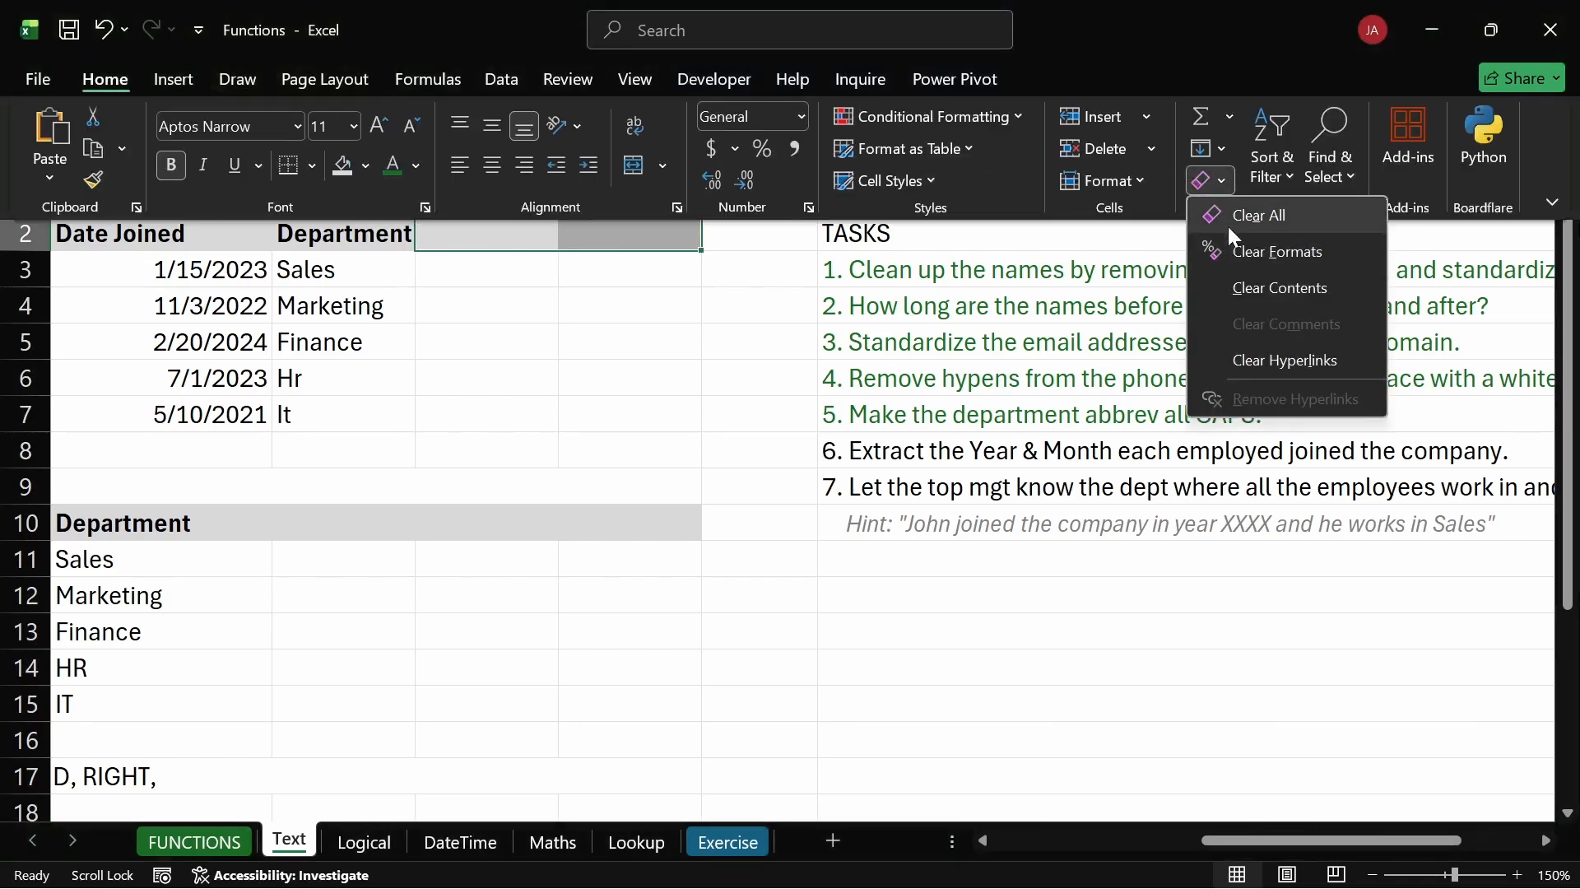
click(1251, 247)
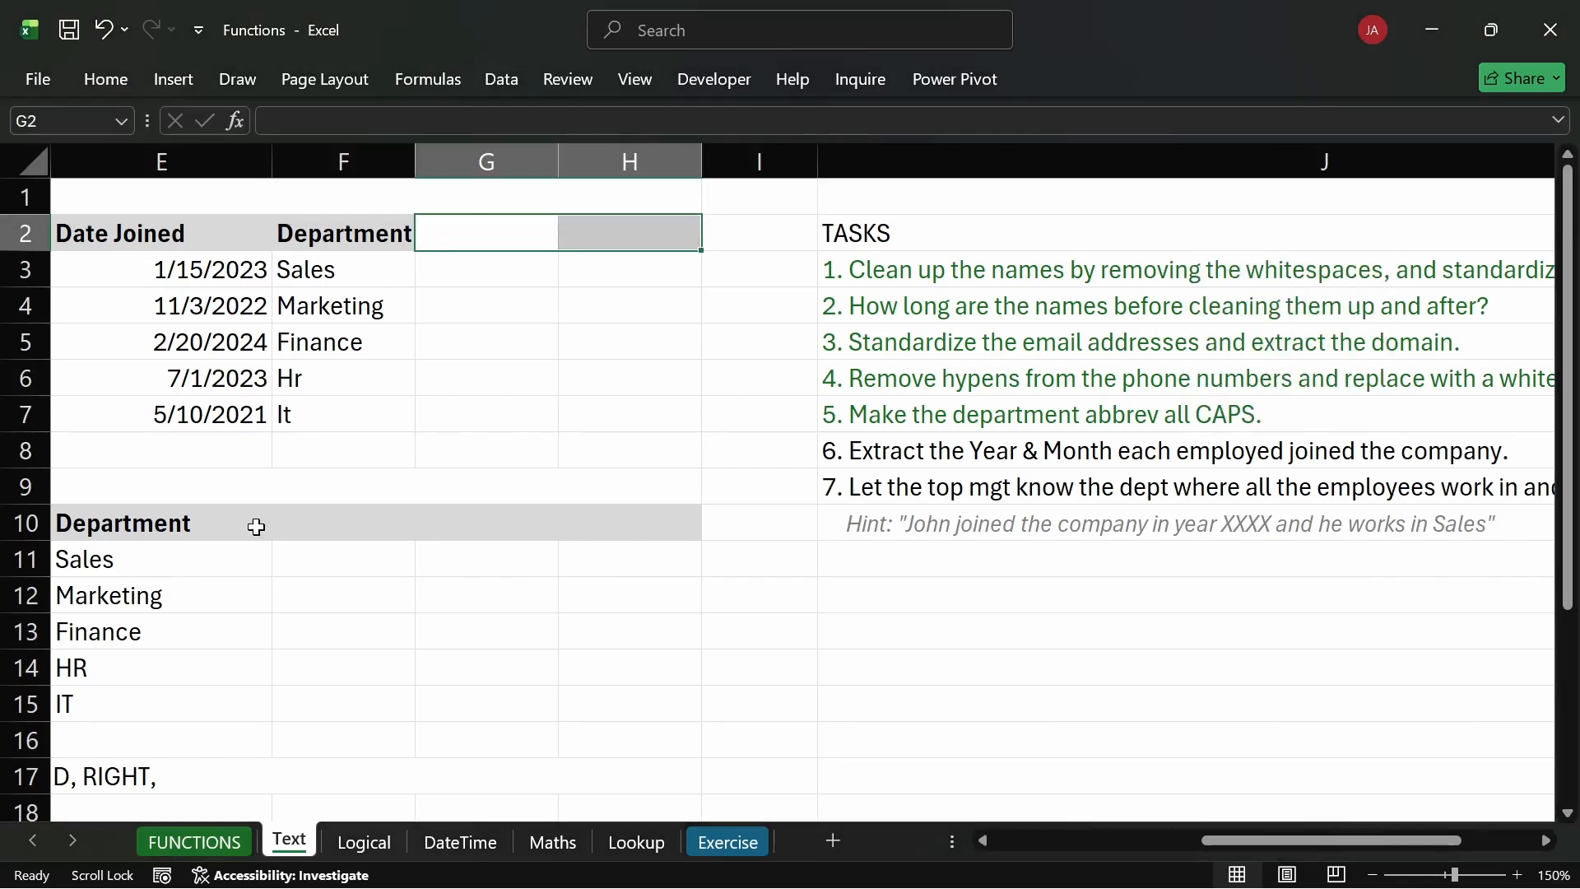
Enter the headers Year in F10 and Month in G10 of the cleaned data table.
click(350, 526)
text(Year)
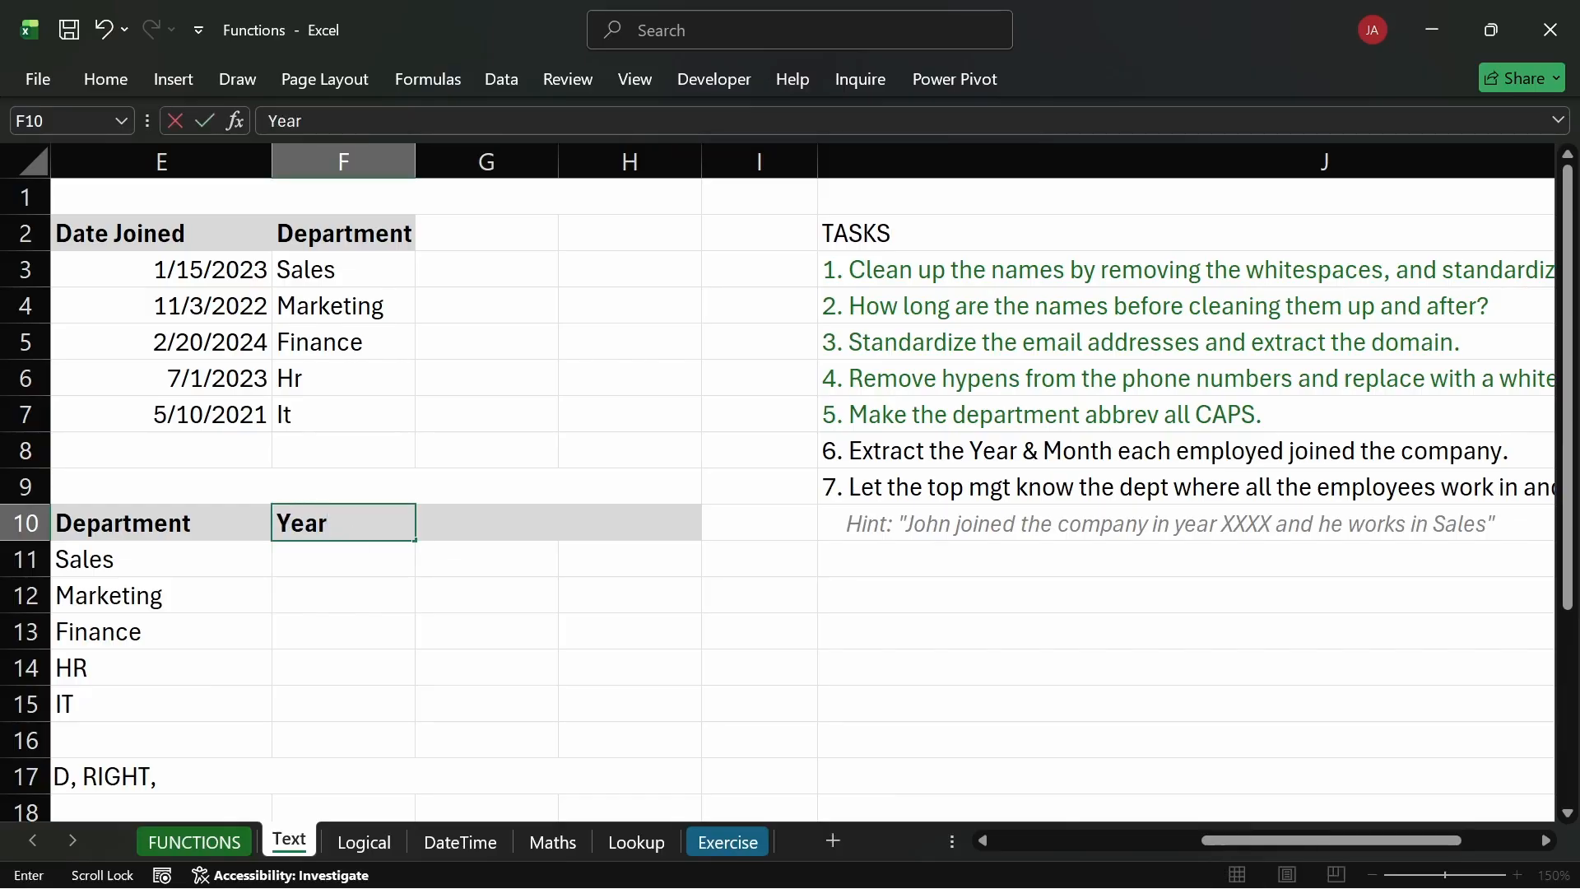
key(Tab)
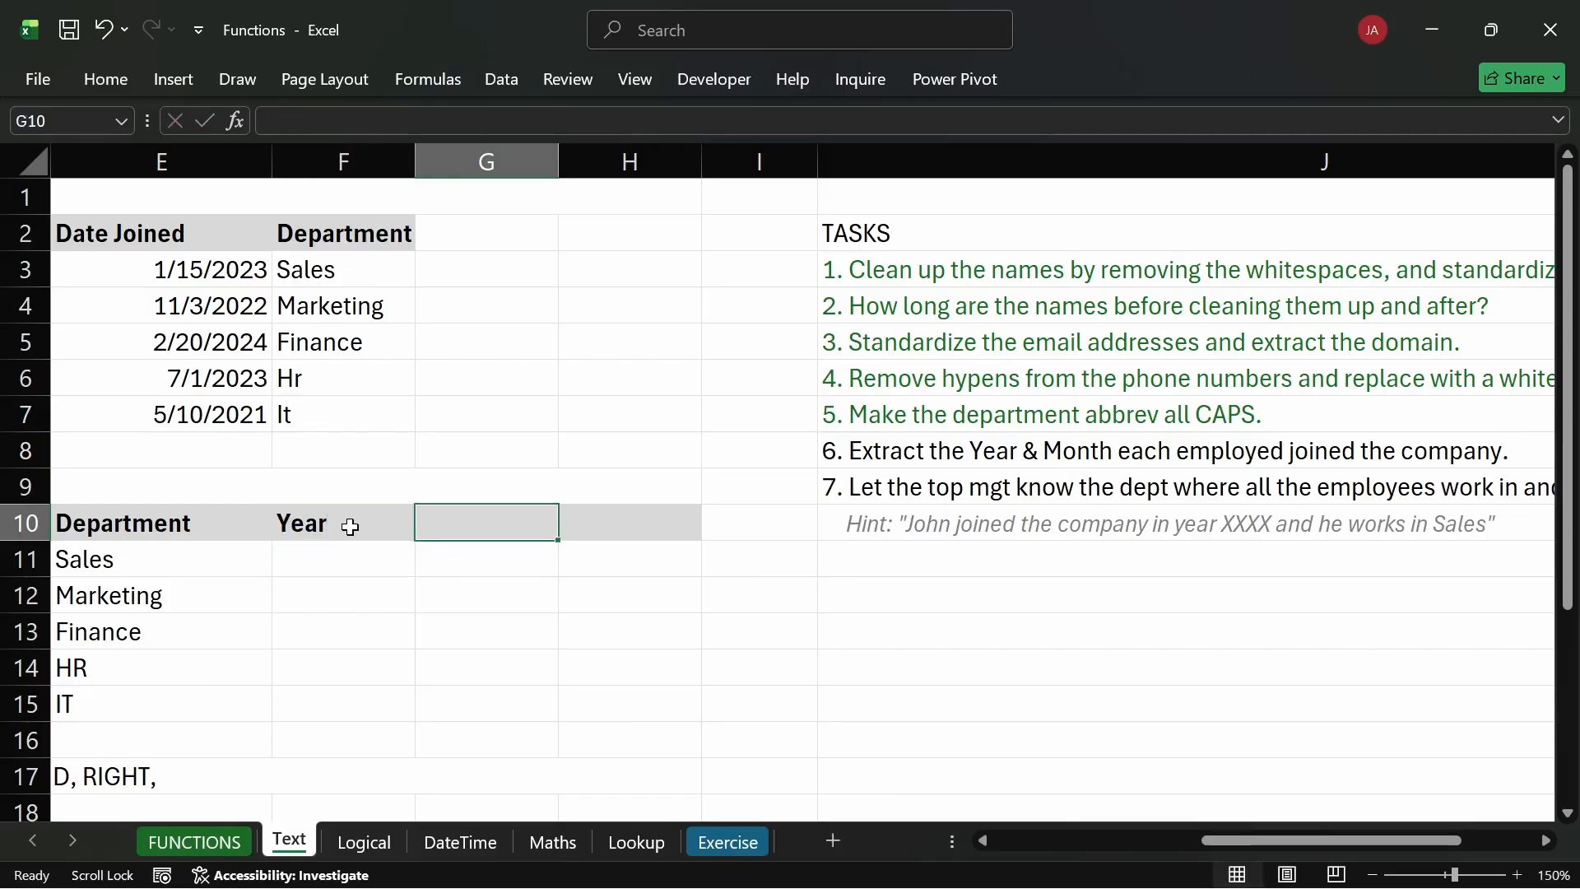
text(Month)
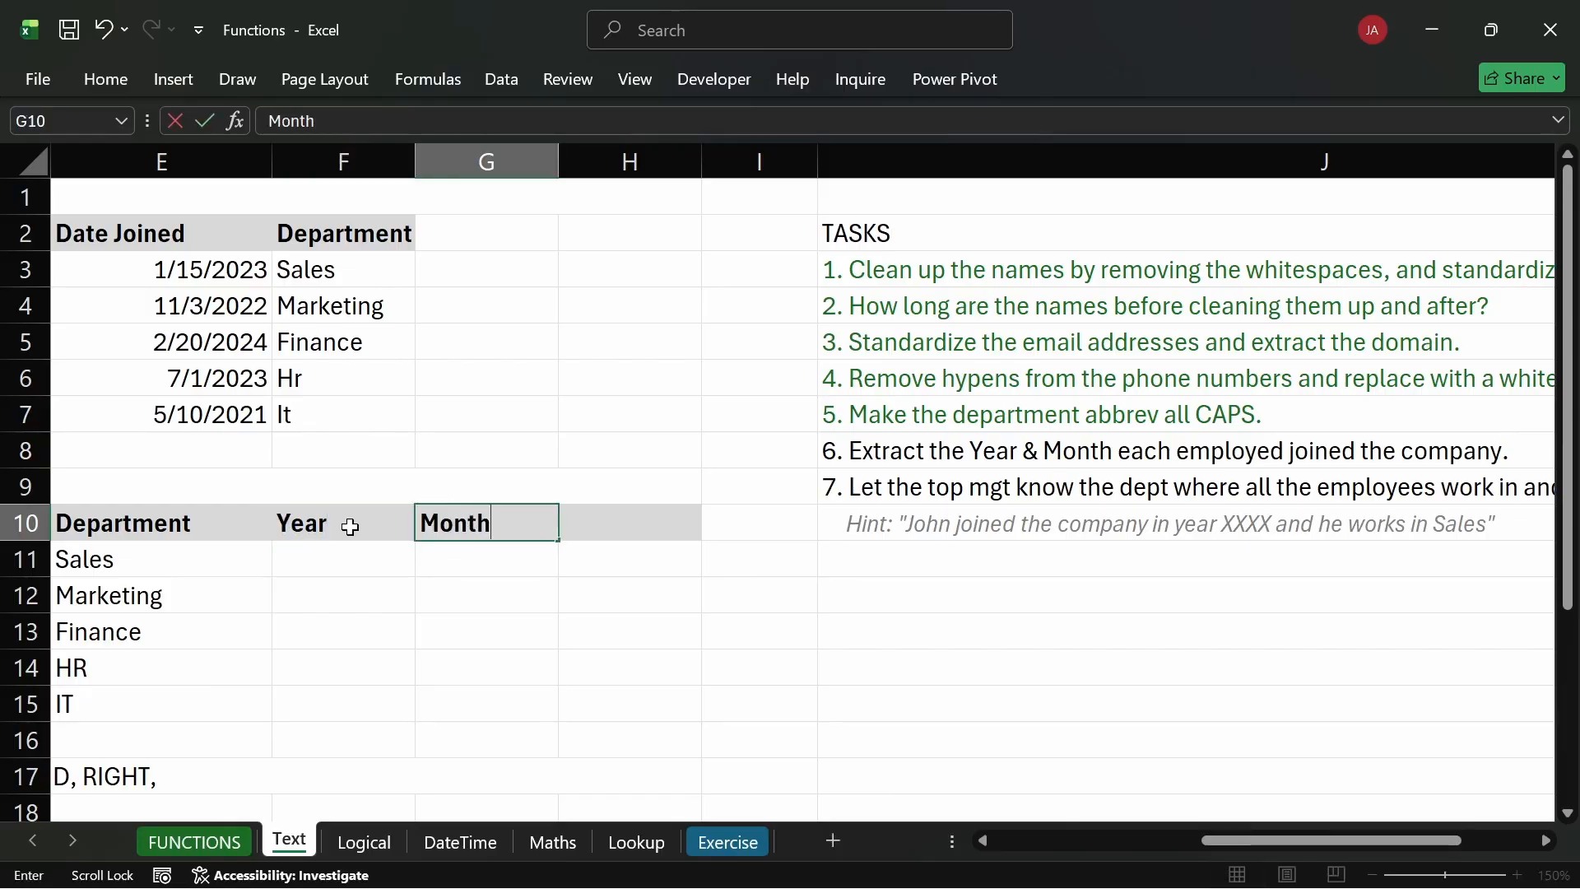
key(Tab)
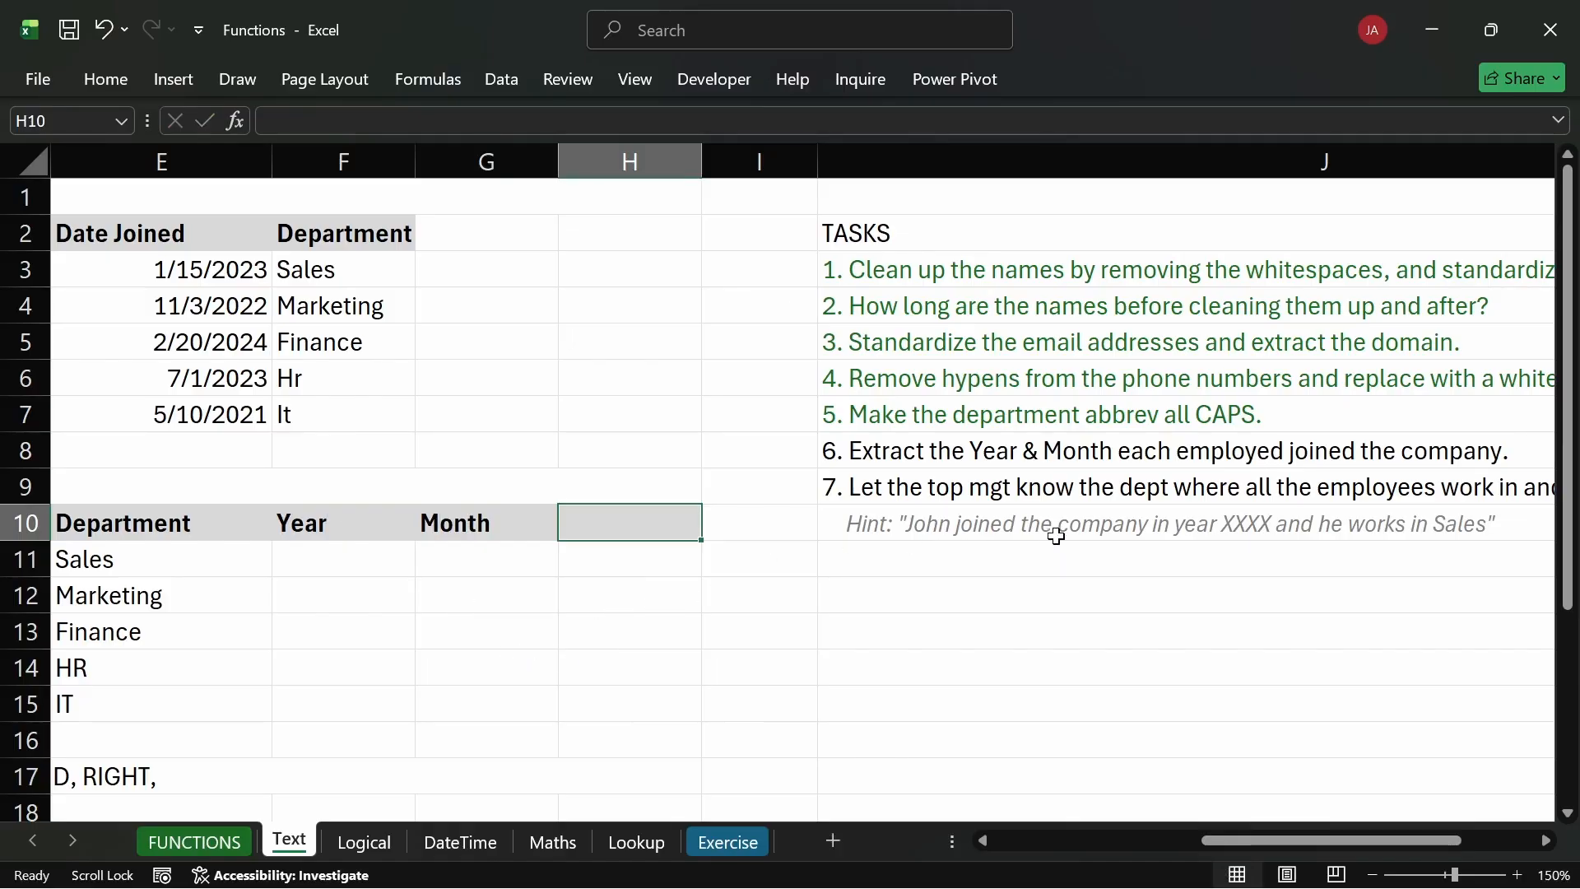
Enter the header About Employee in H10 and widen column H to fit it.
text(A)
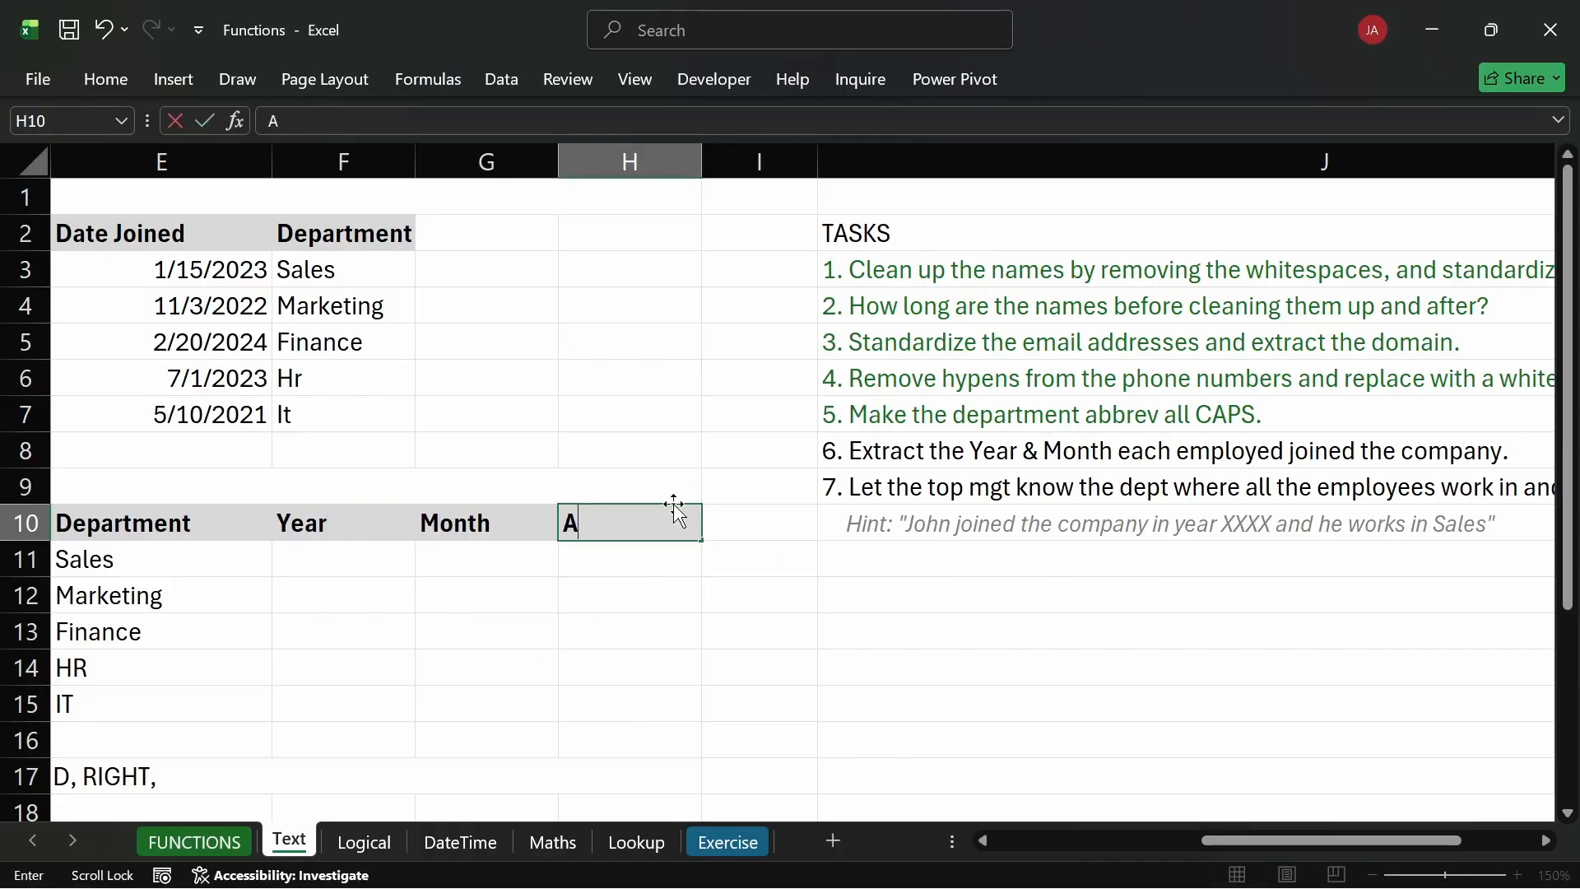
text(bout E)
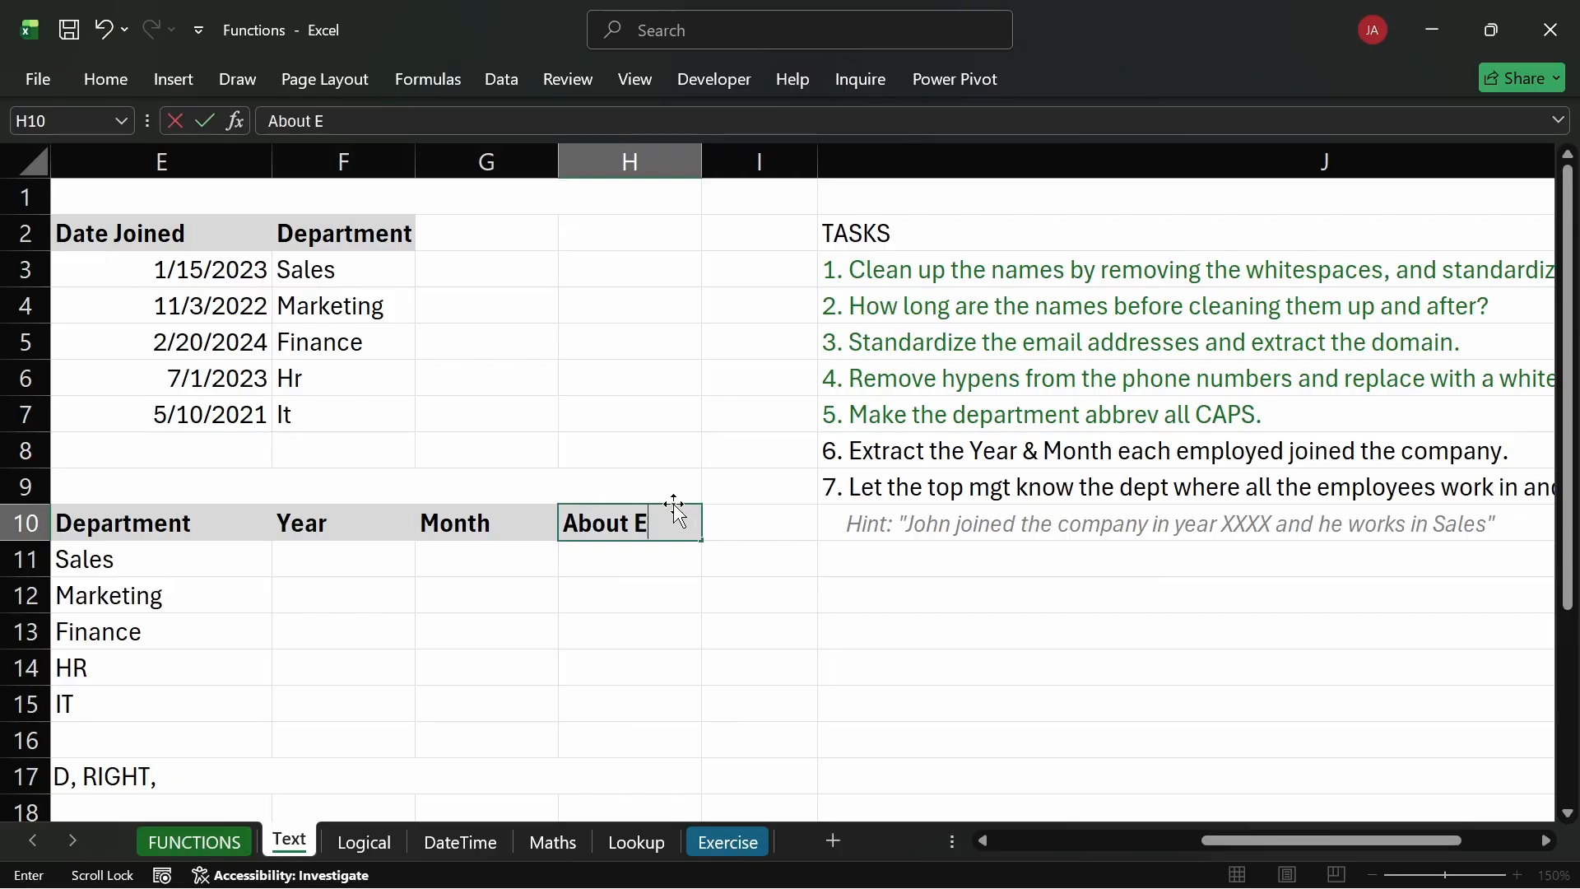
text(mploye)
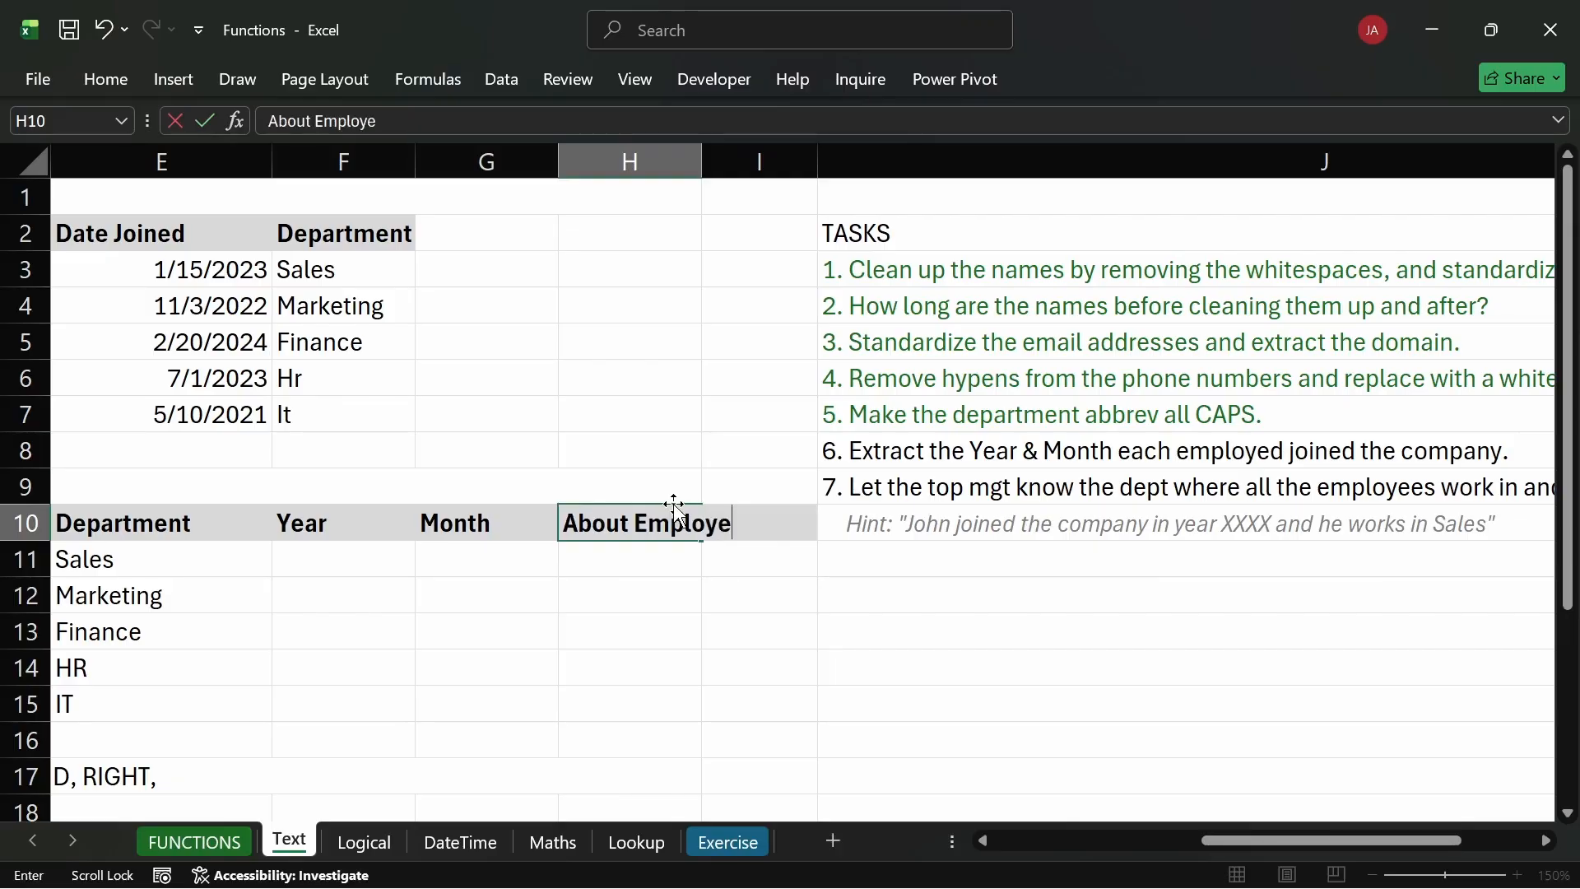
text(sss)
key(BackSpace)
key(Return)
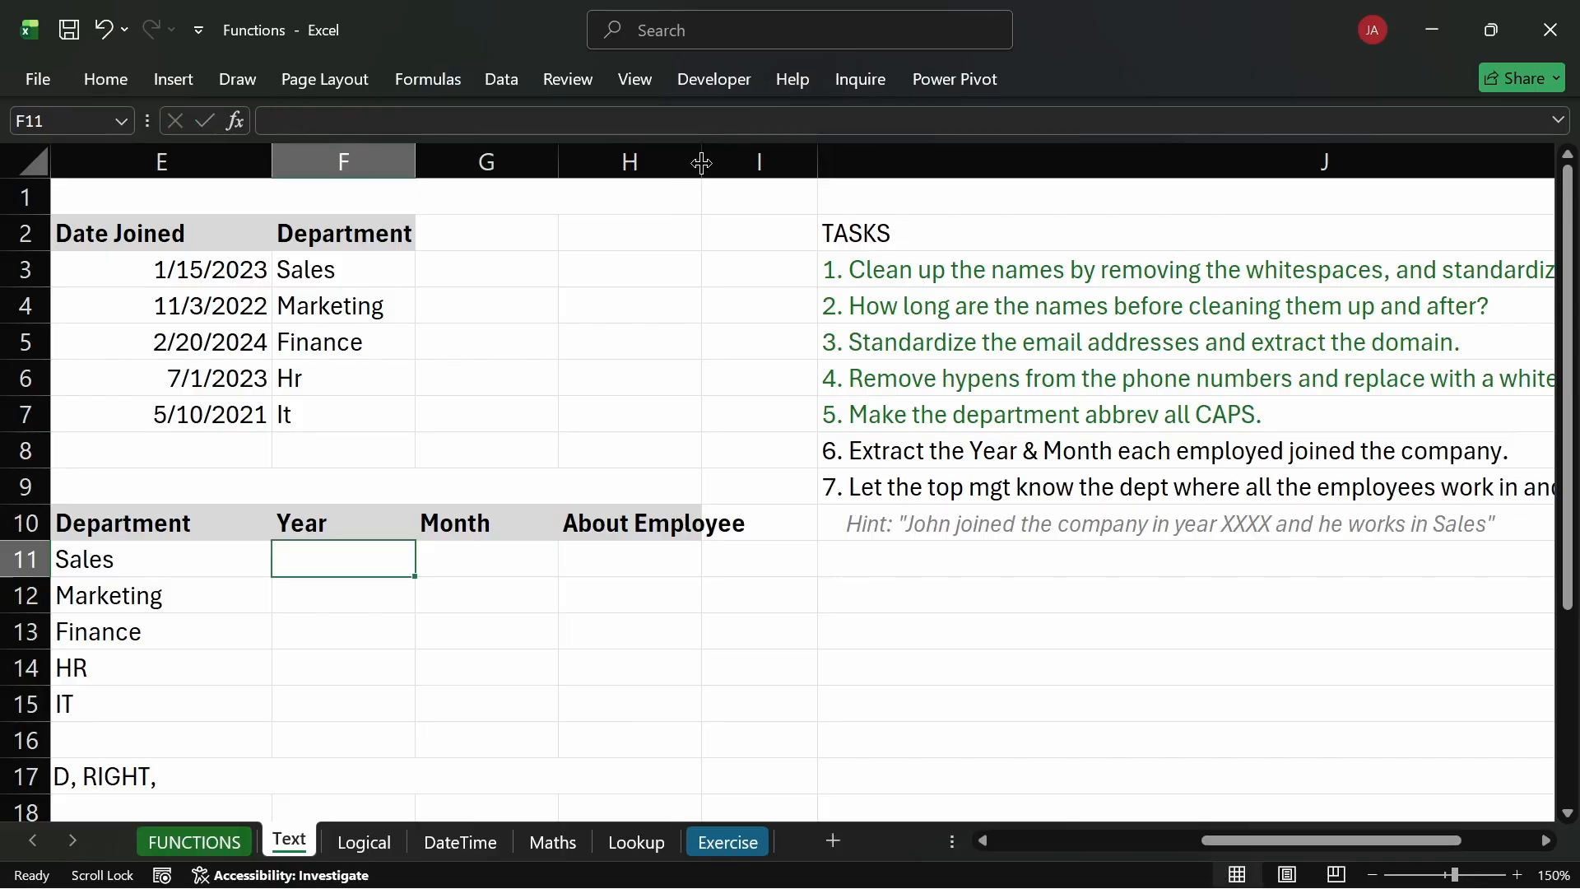
click(710, 162)
drag(704, 162, 753, 162)
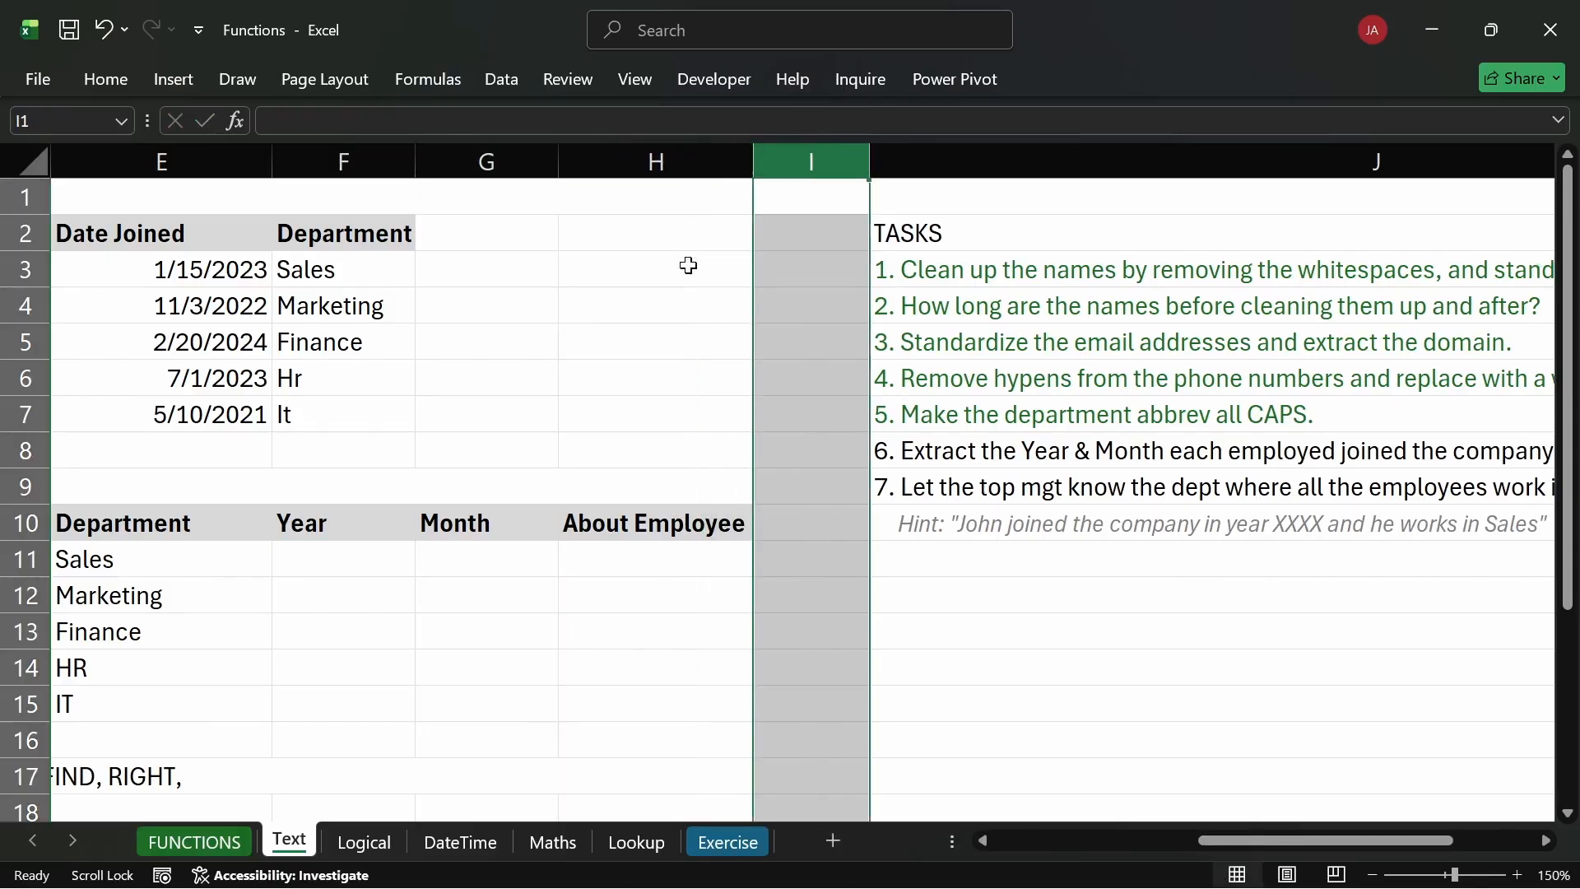
Extract the join year in F11 with =YEAR(E3) and fill the formula down to F15.
click(340, 566)
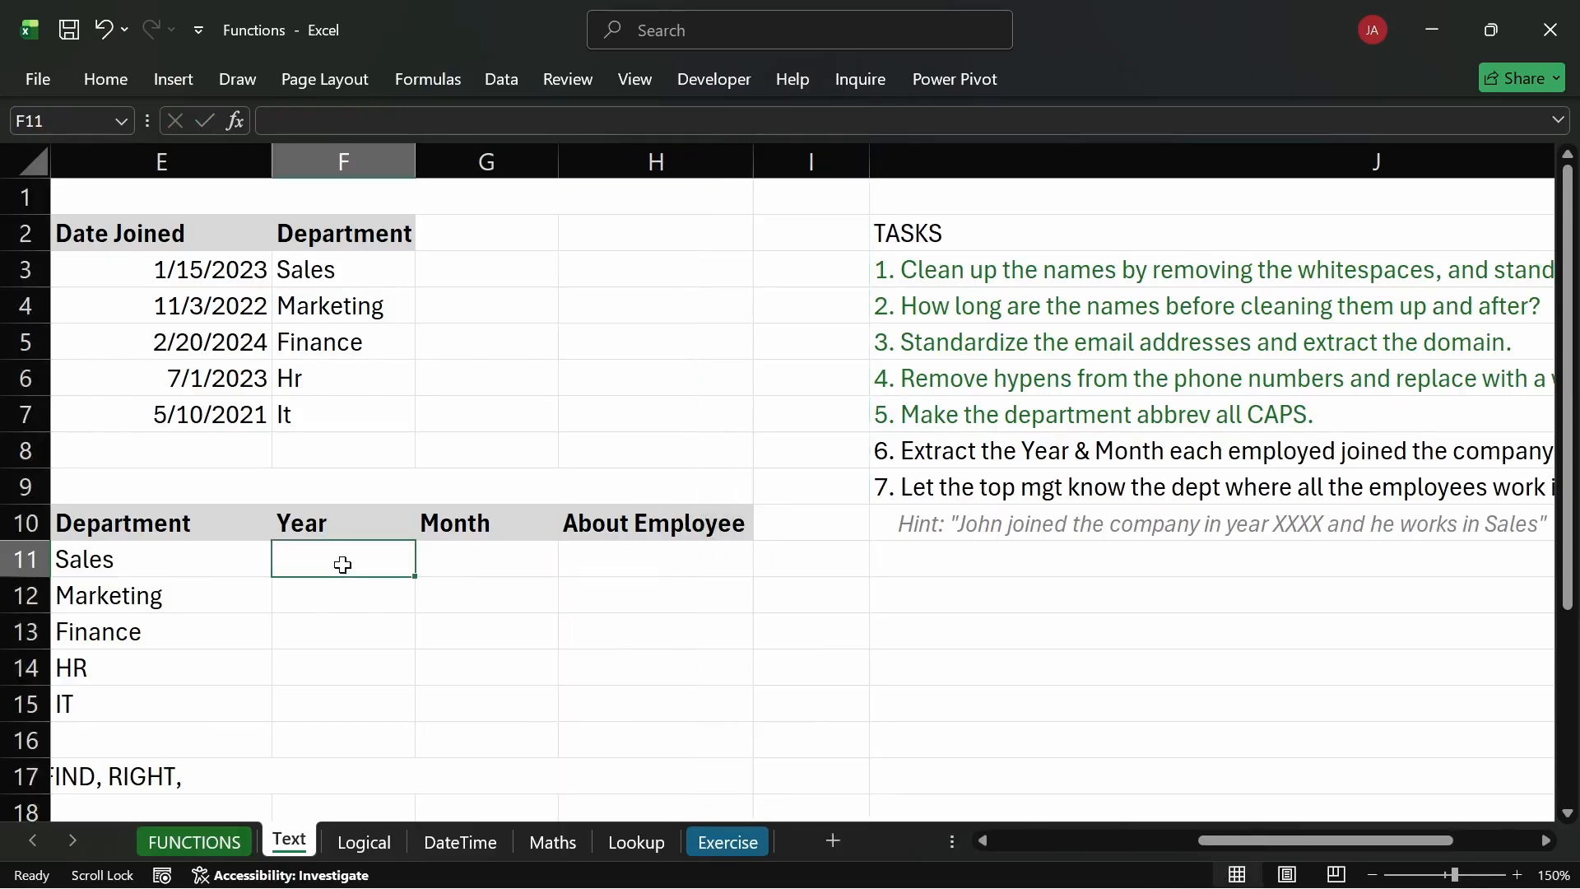
scroll(343, 565, left, 3)
text(=)
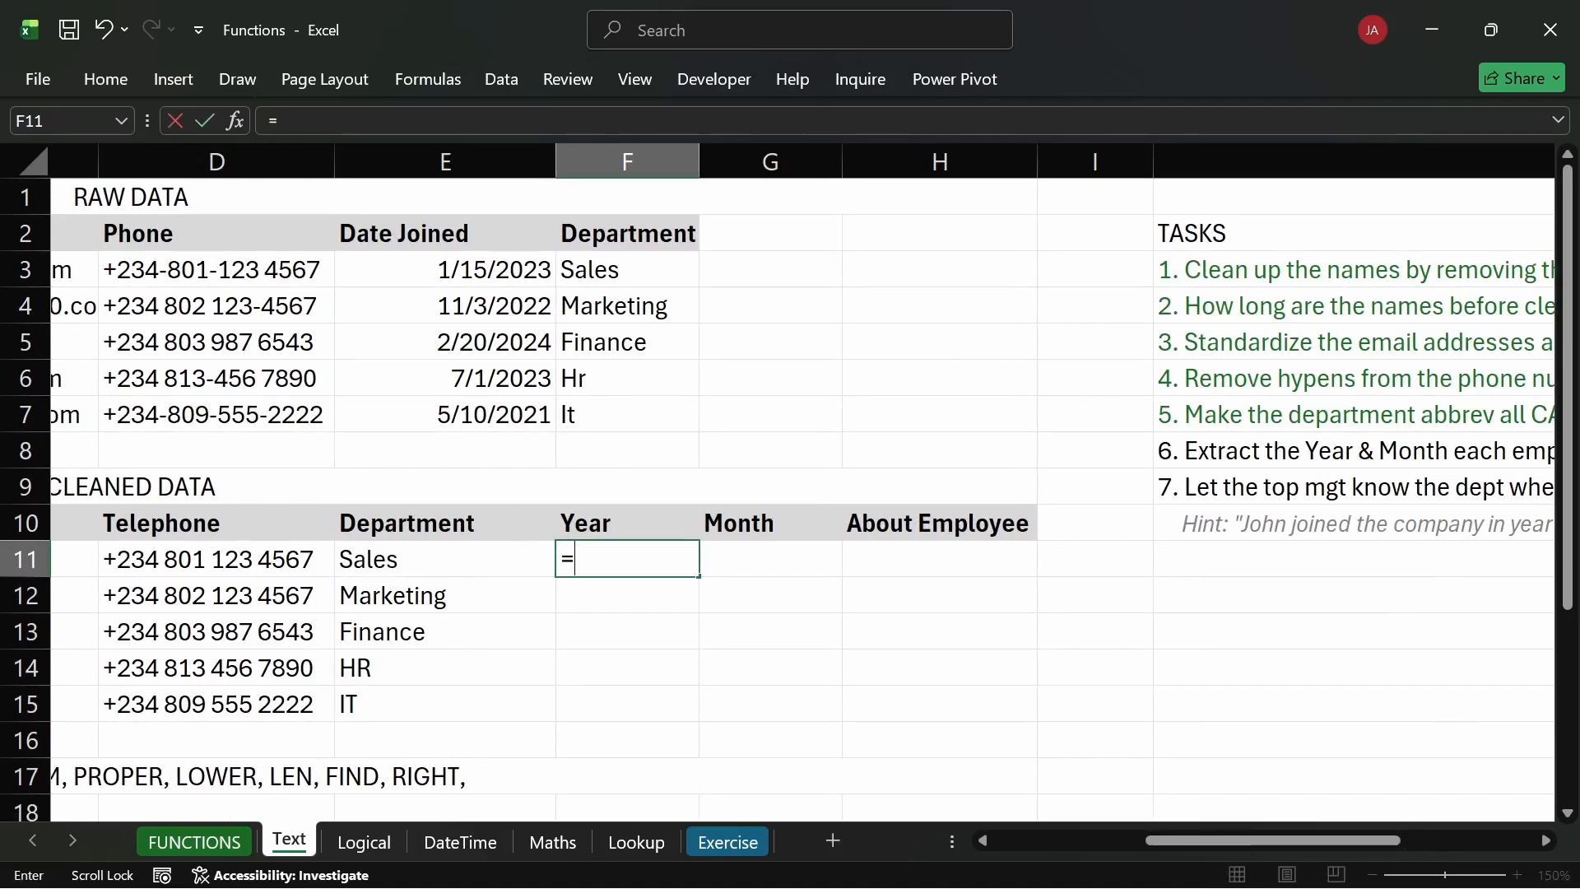
text(yea)
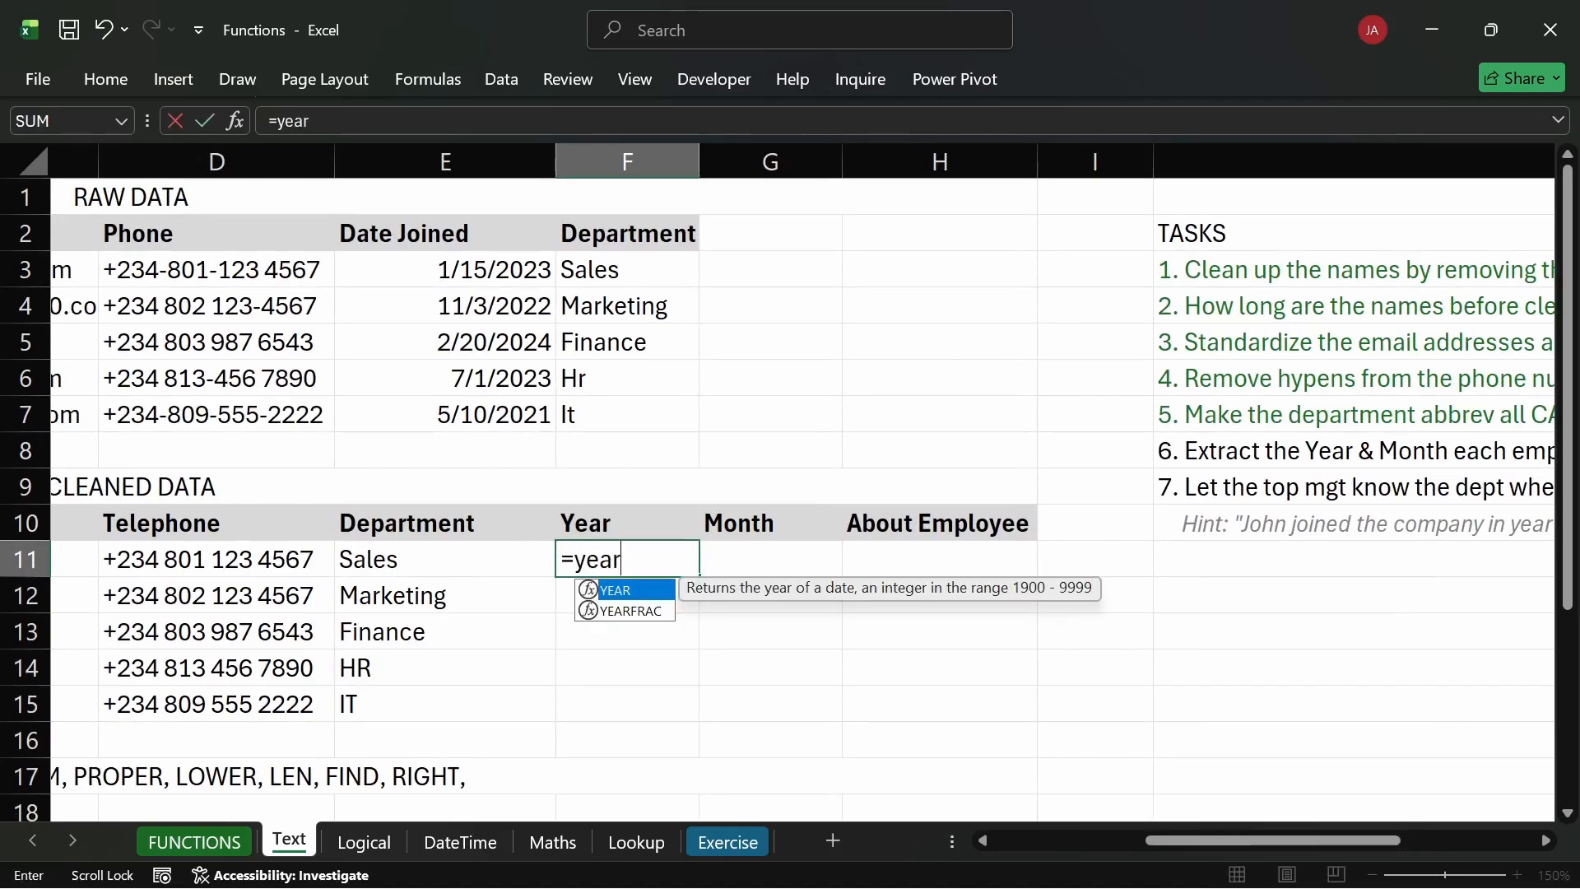
text(r)
key(Tab)
click(469, 269)
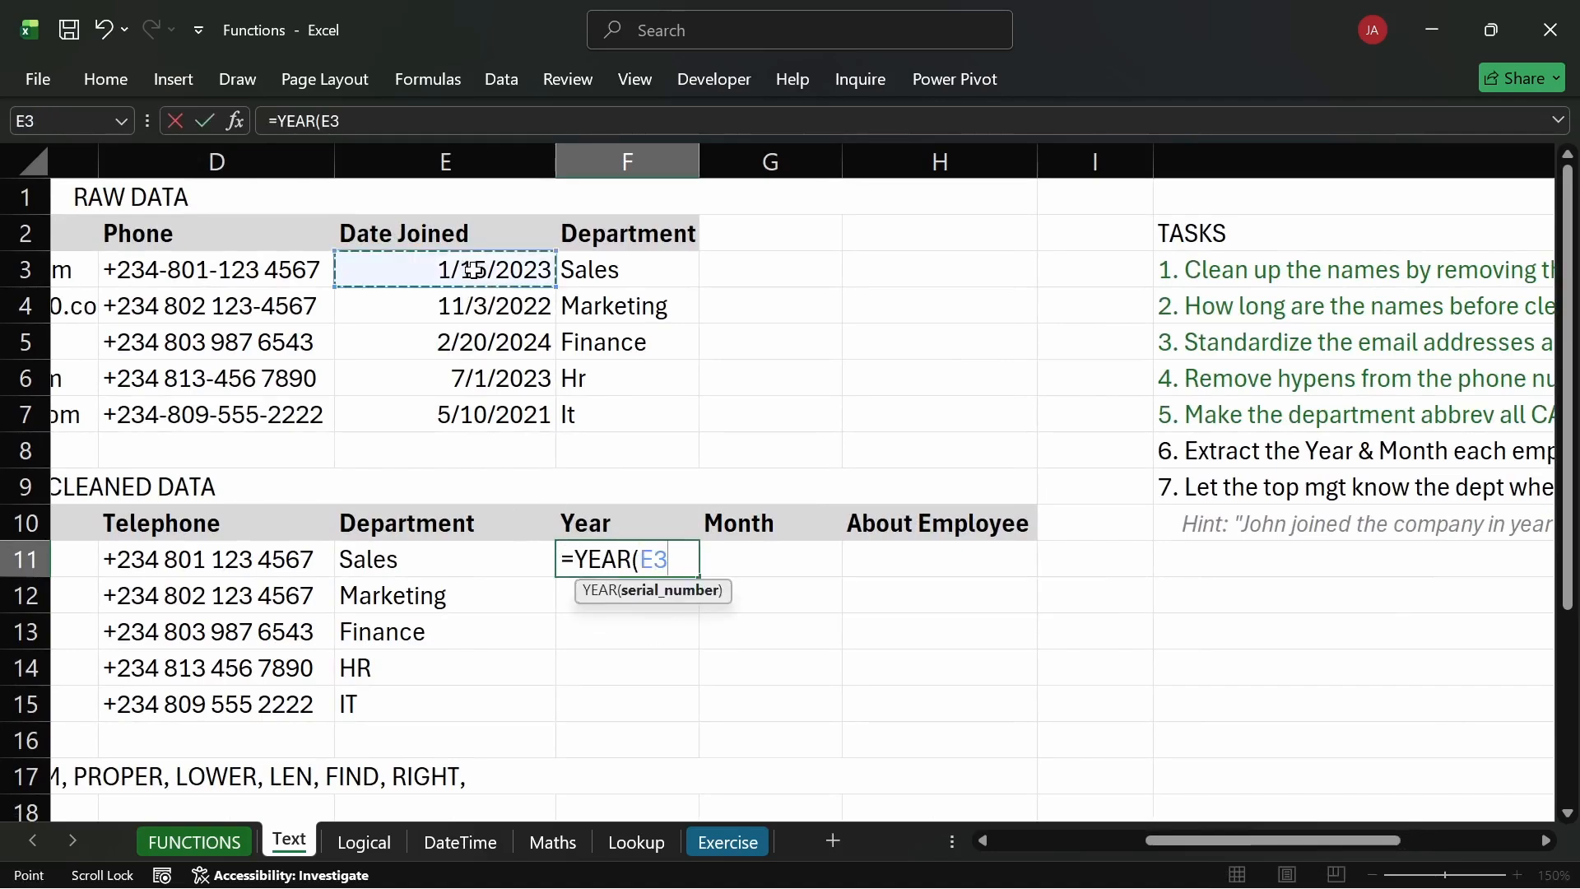
key(Return)
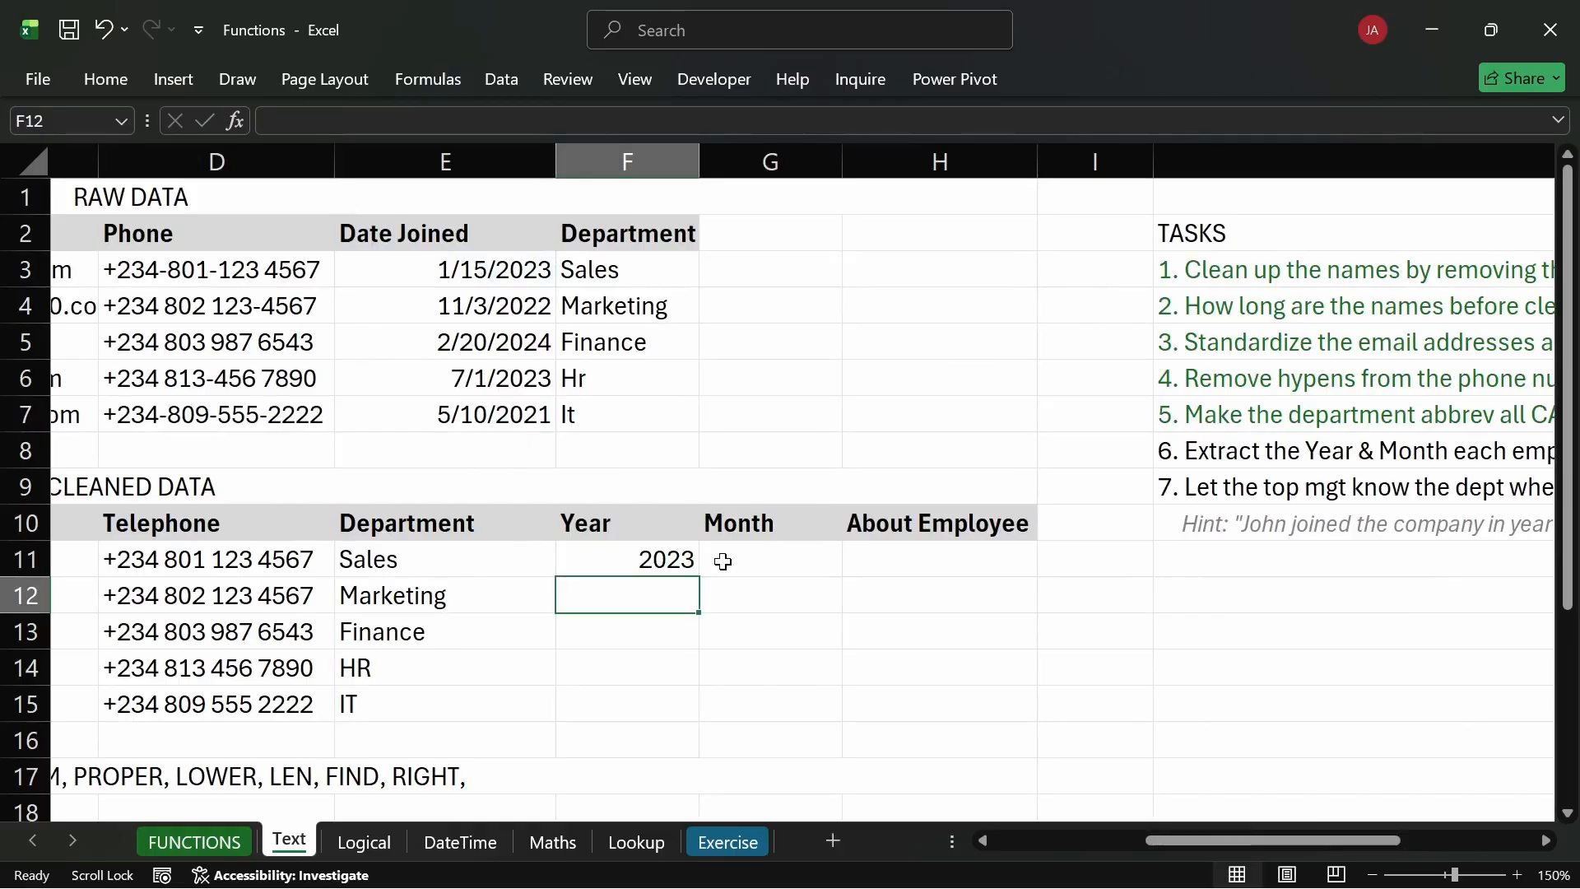
click(656, 558)
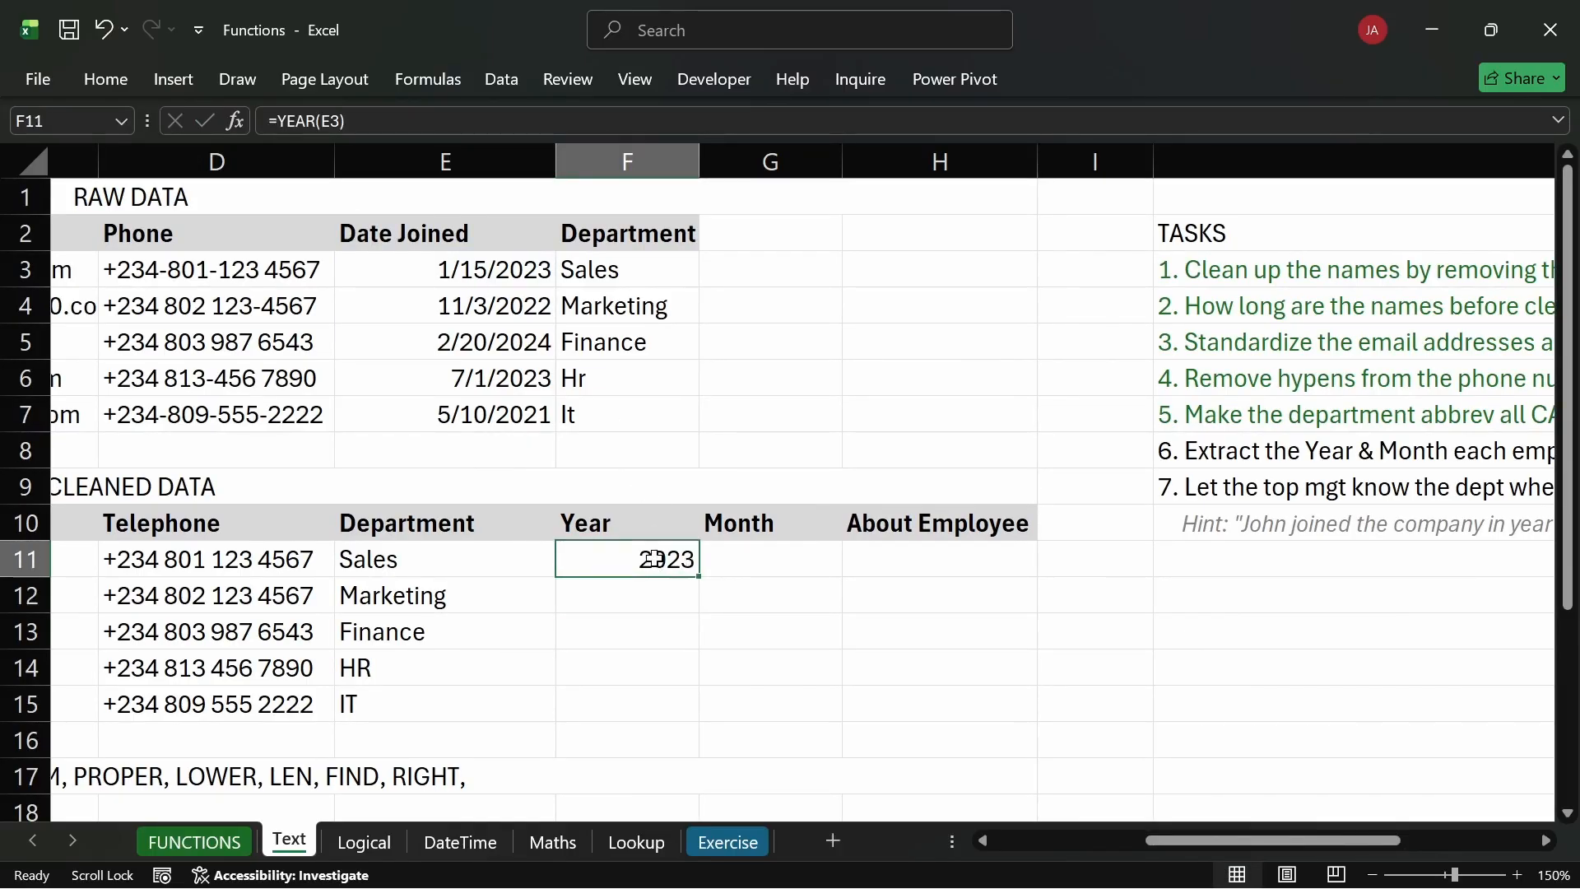
double_click(701, 578)
Extract the join month in G11 with =MONTH(E3) and fill the formula down to G15.
click(744, 566)
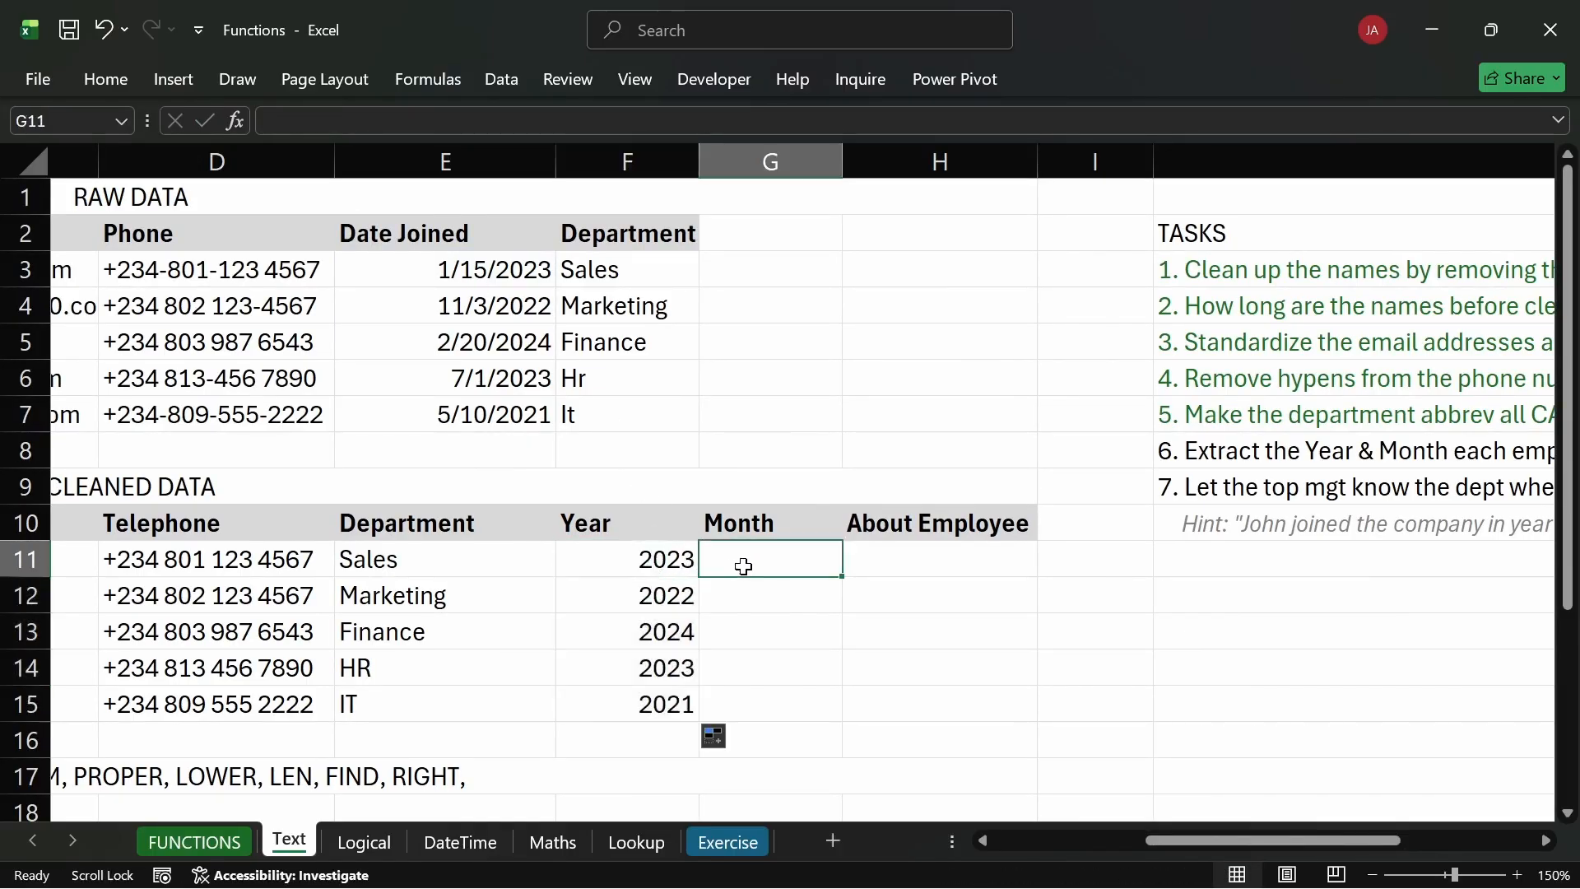
text(=)
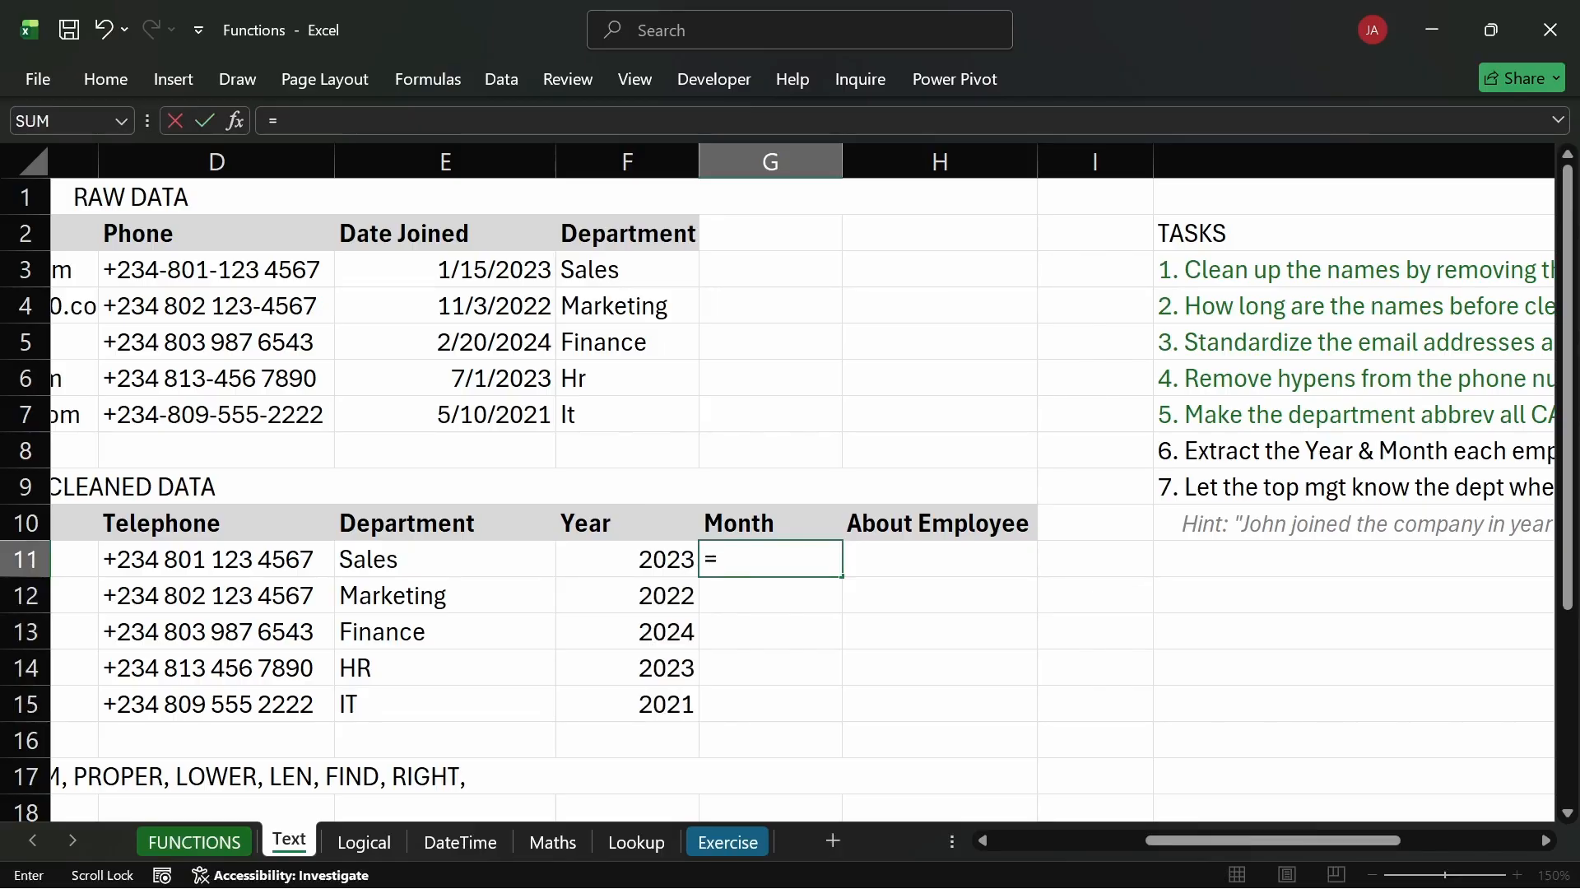
text(mont)
key(Tab)
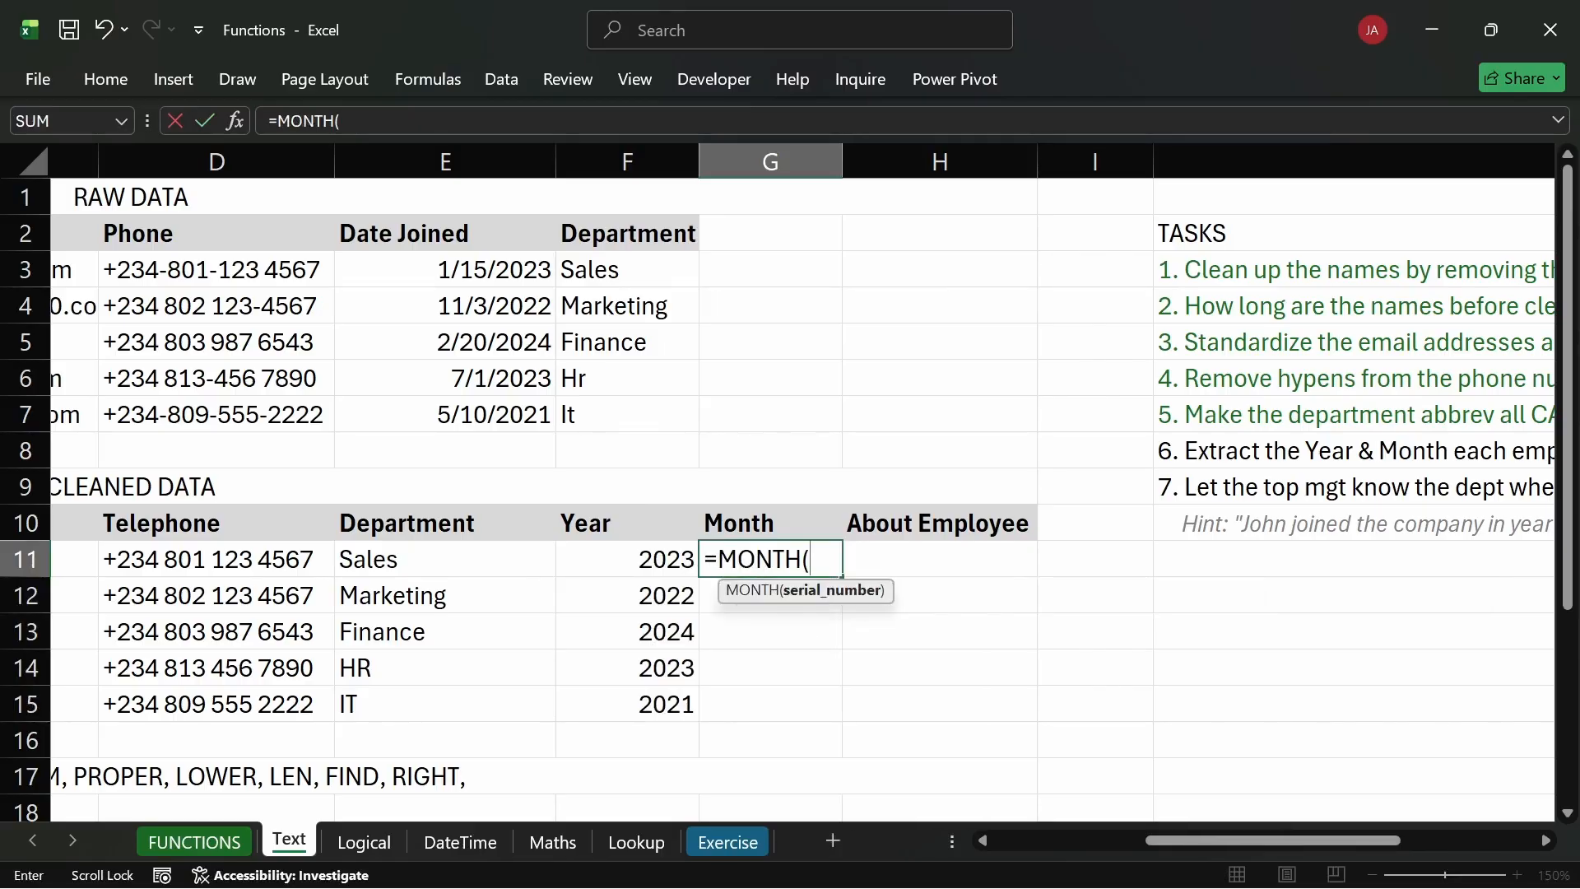
click(524, 275)
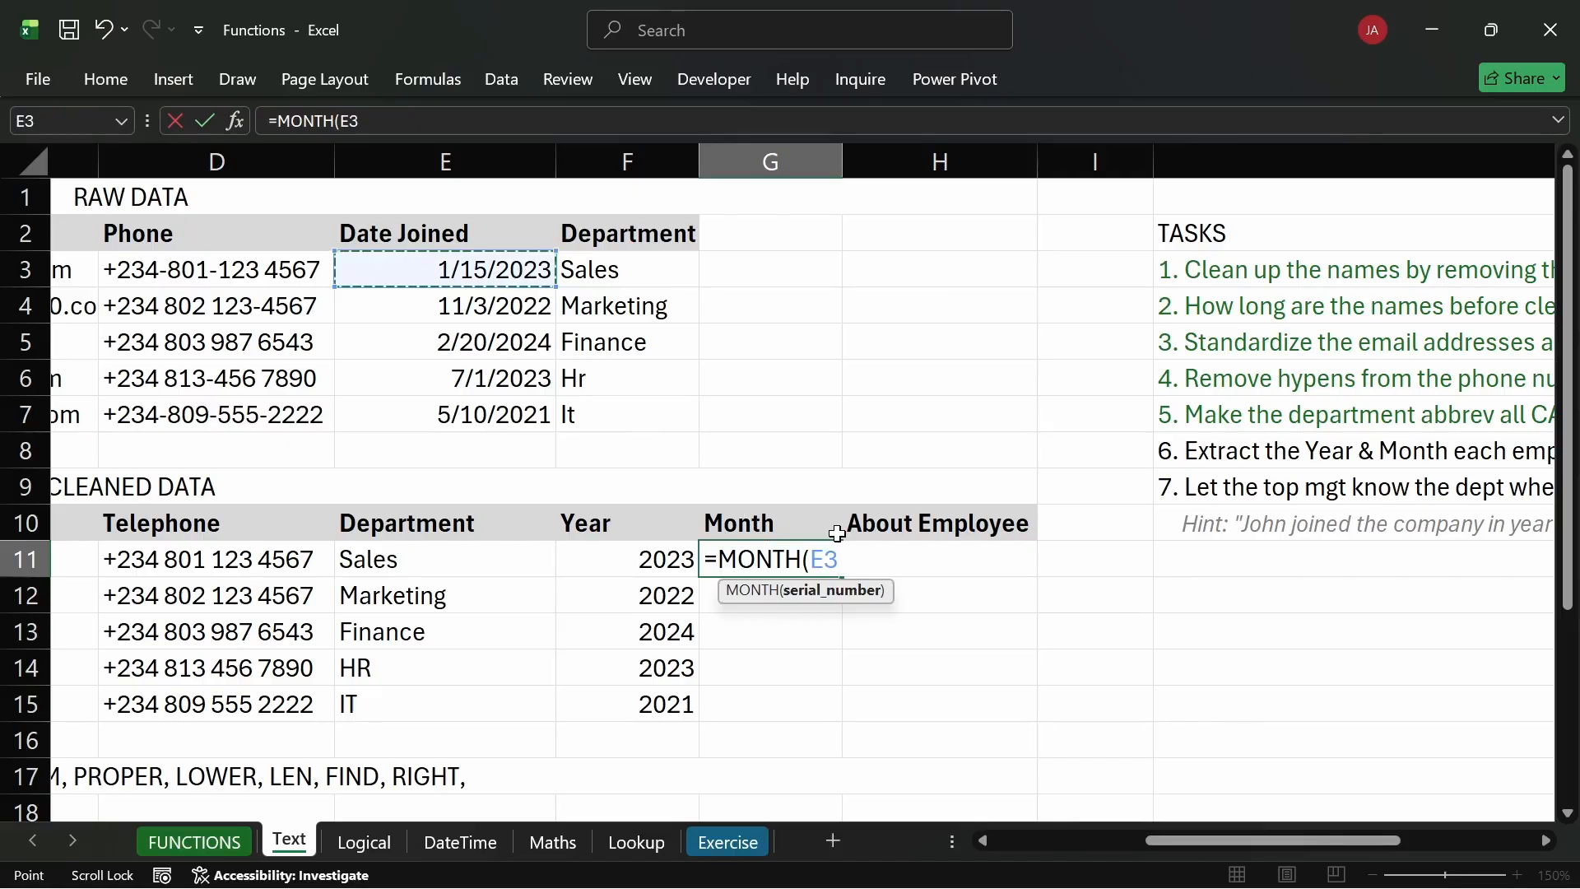
key(Return)
click(829, 558)
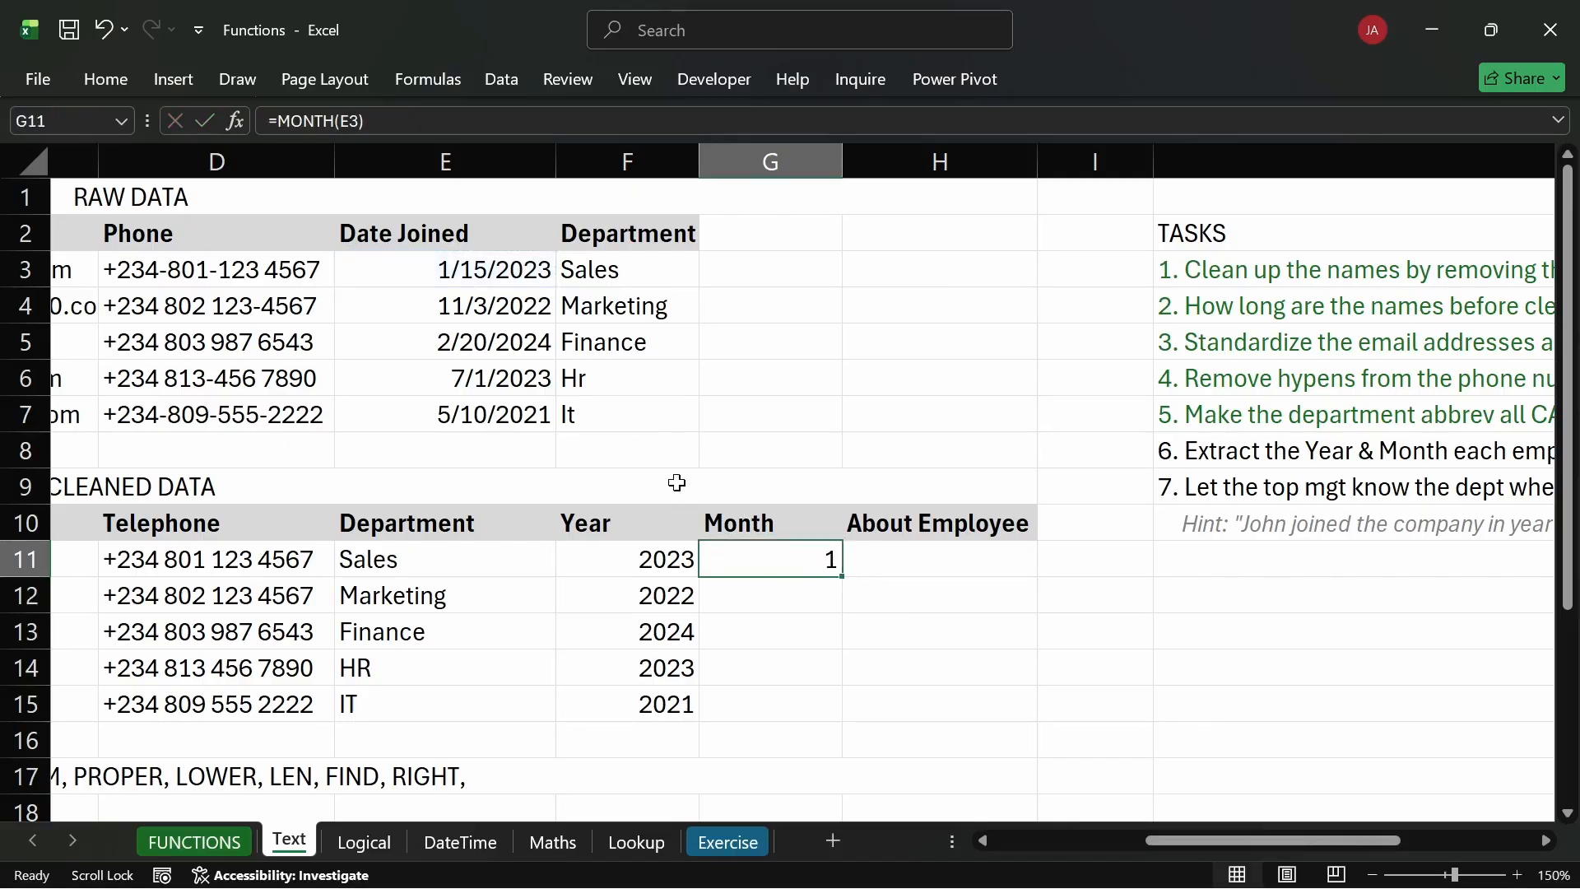
key(ctrl+d)
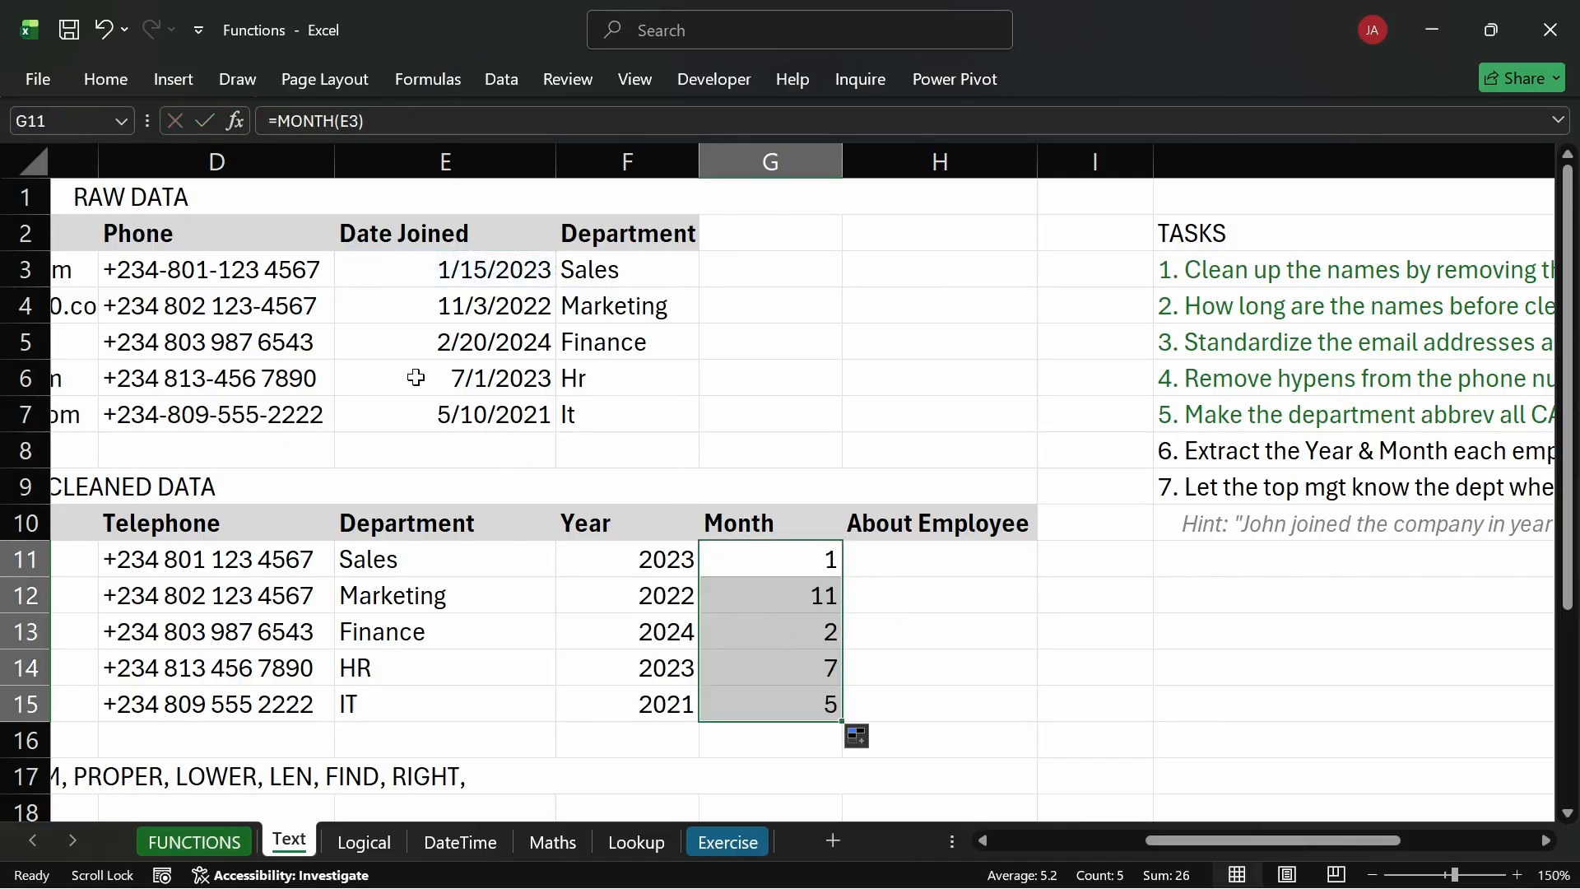
Check the extracted months in G13:G15 against the raw join dates in column E.
click(391, 320)
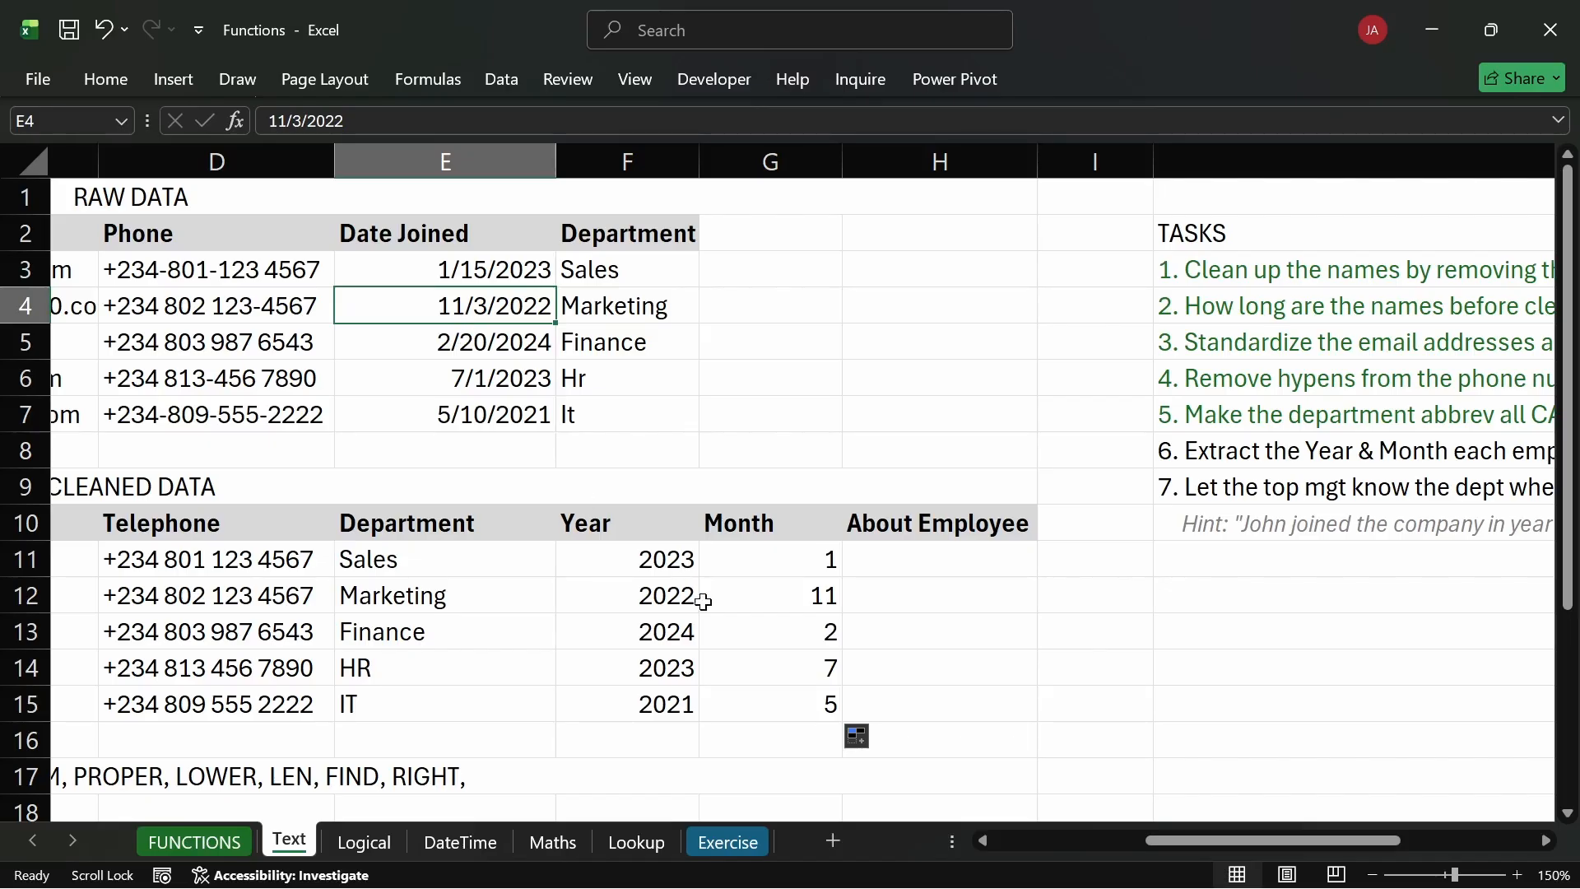
click(779, 632)
click(777, 670)
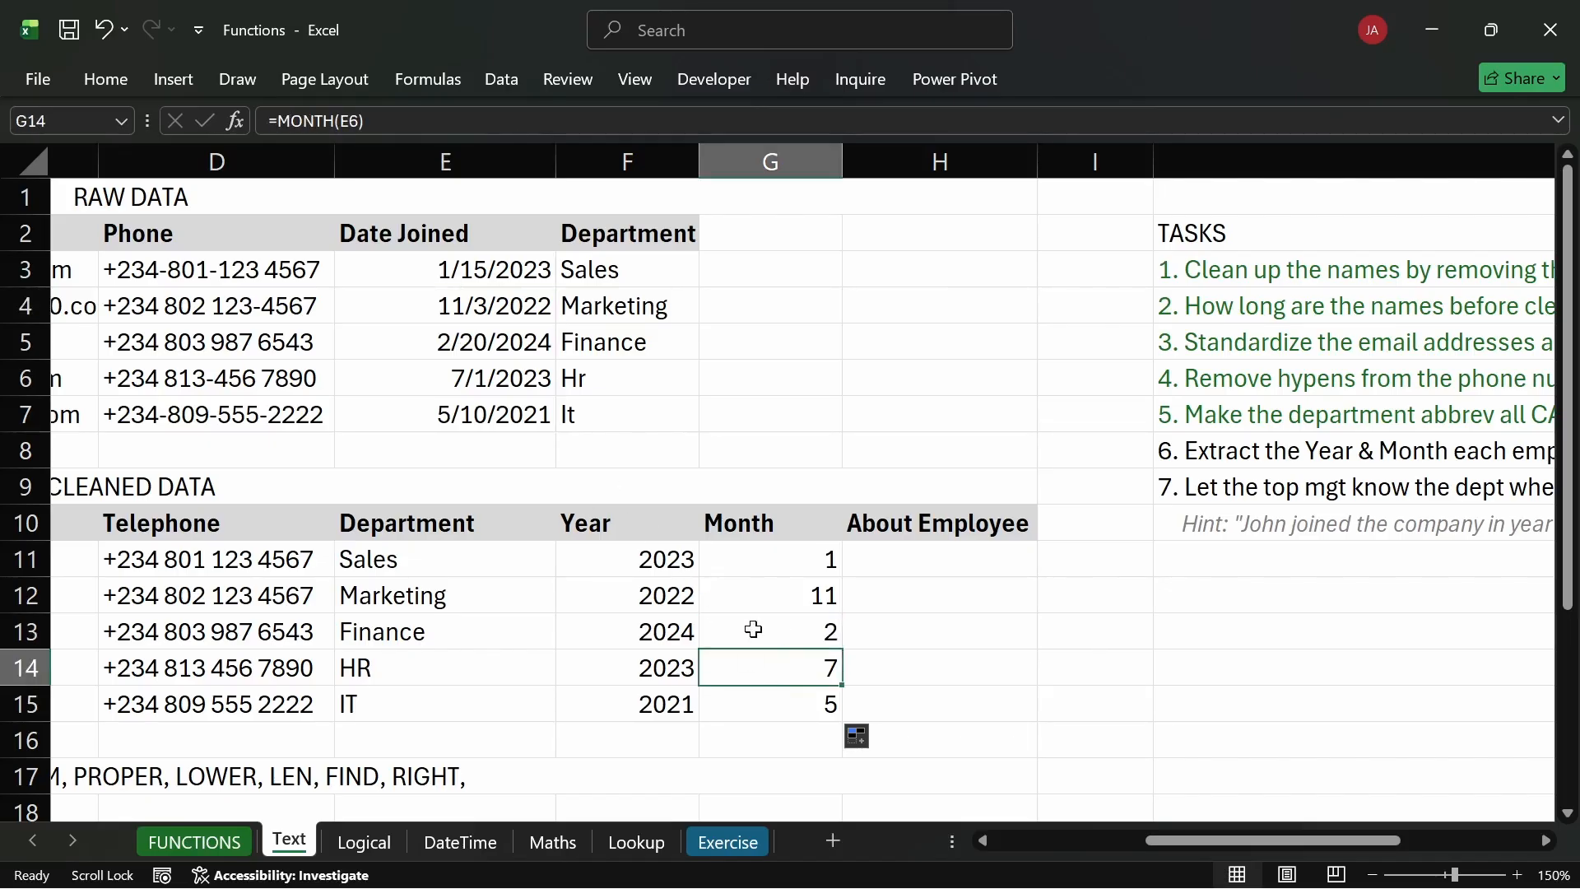
click(770, 705)
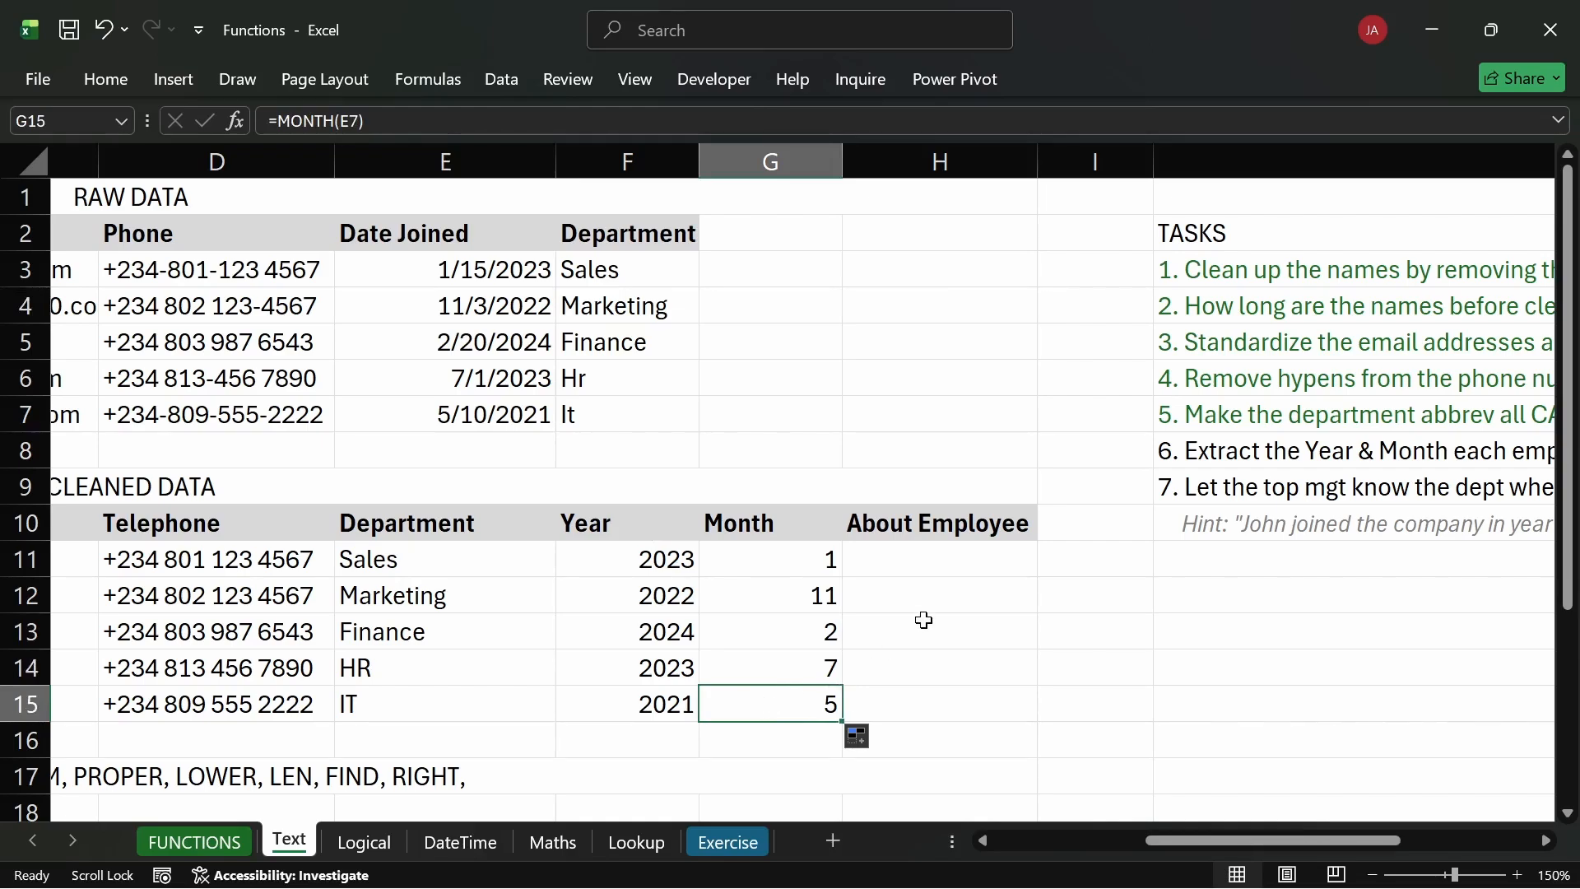
Colour the text of task 6 in J8 green to mark it as completed.
drag(1235, 840, 1326, 826)
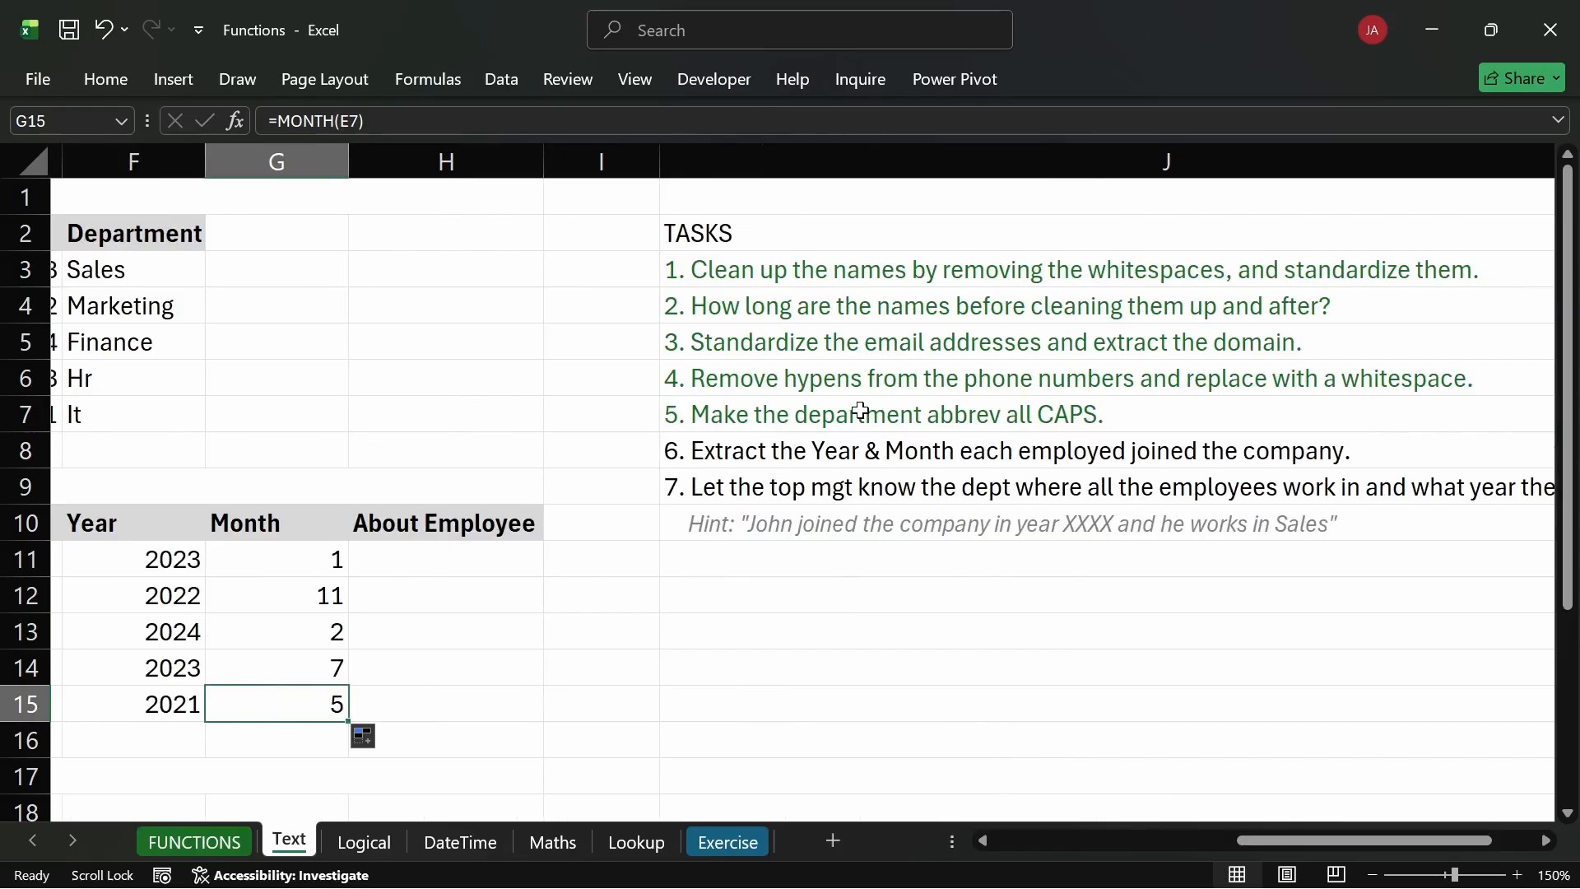
click(812, 453)
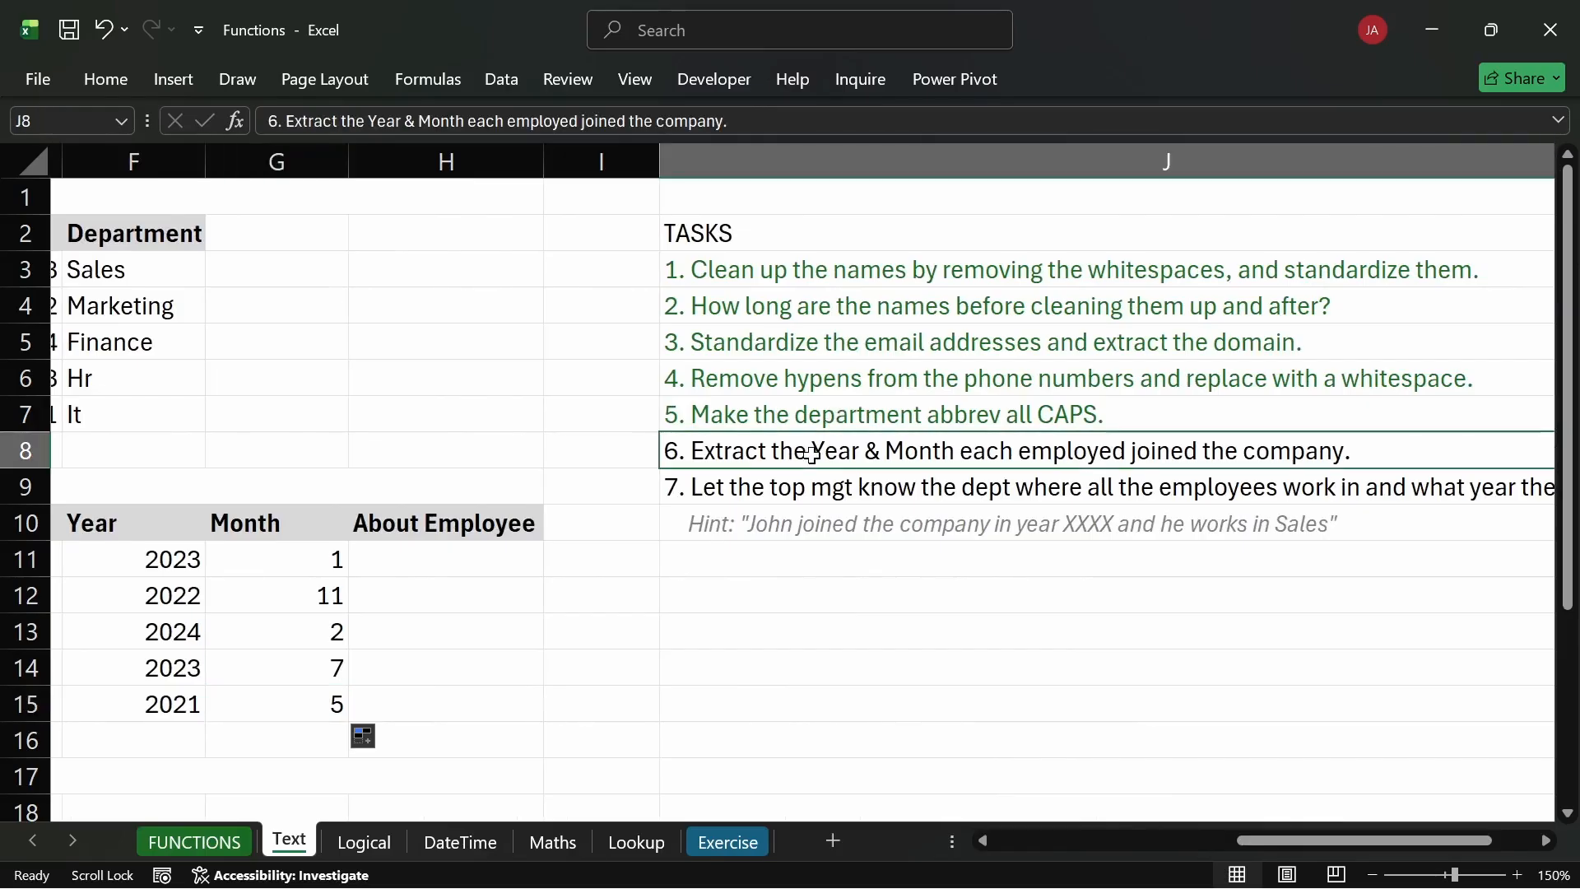
click(128, 73)
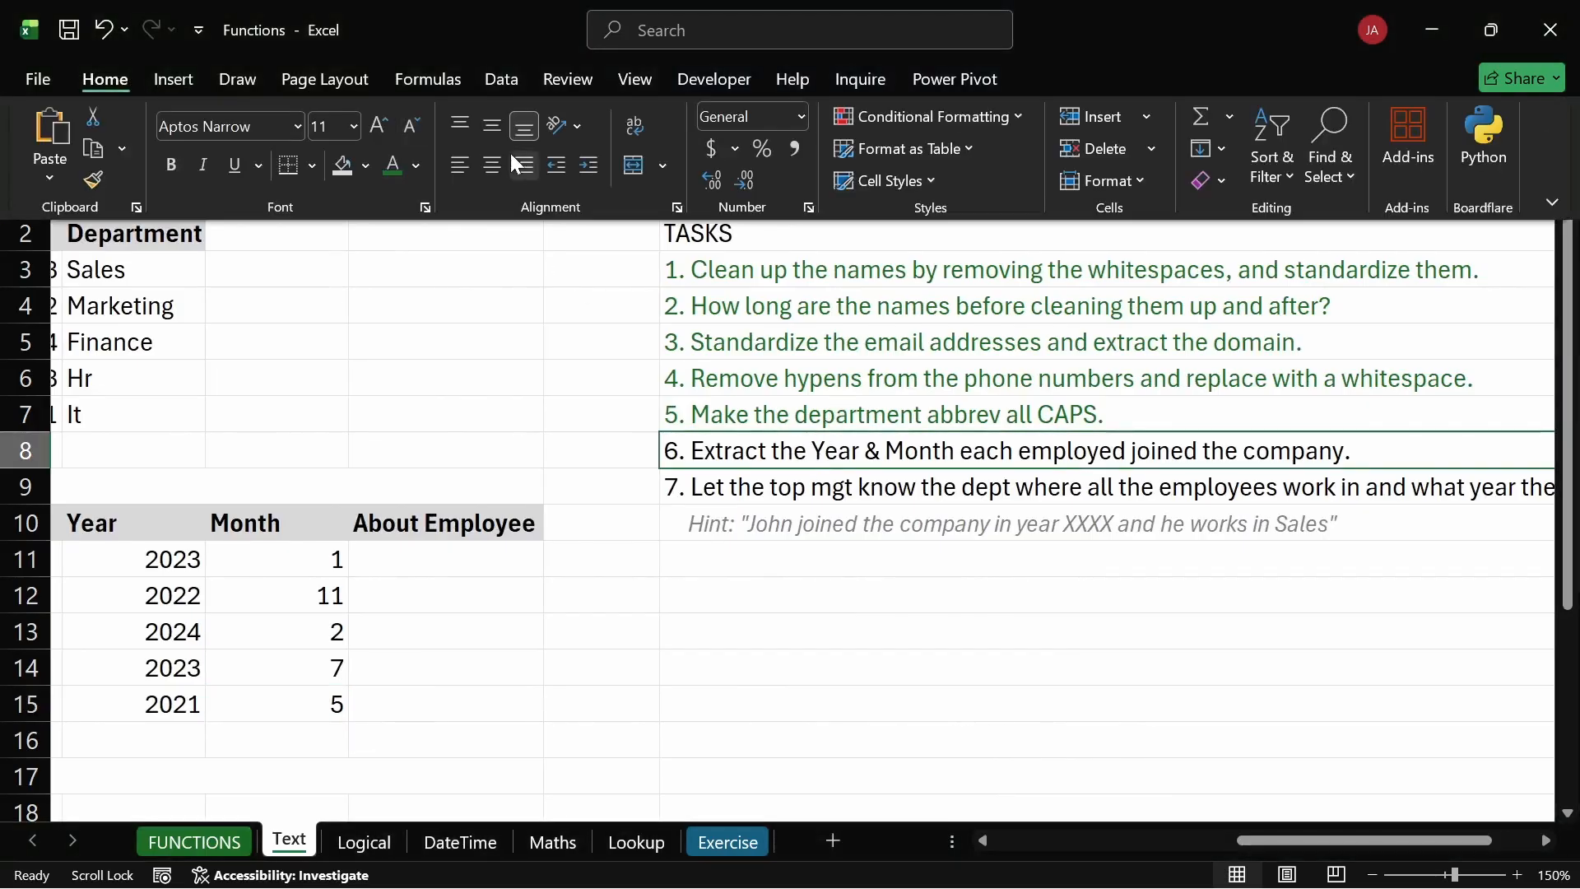
scroll(498, 343, right, 3)
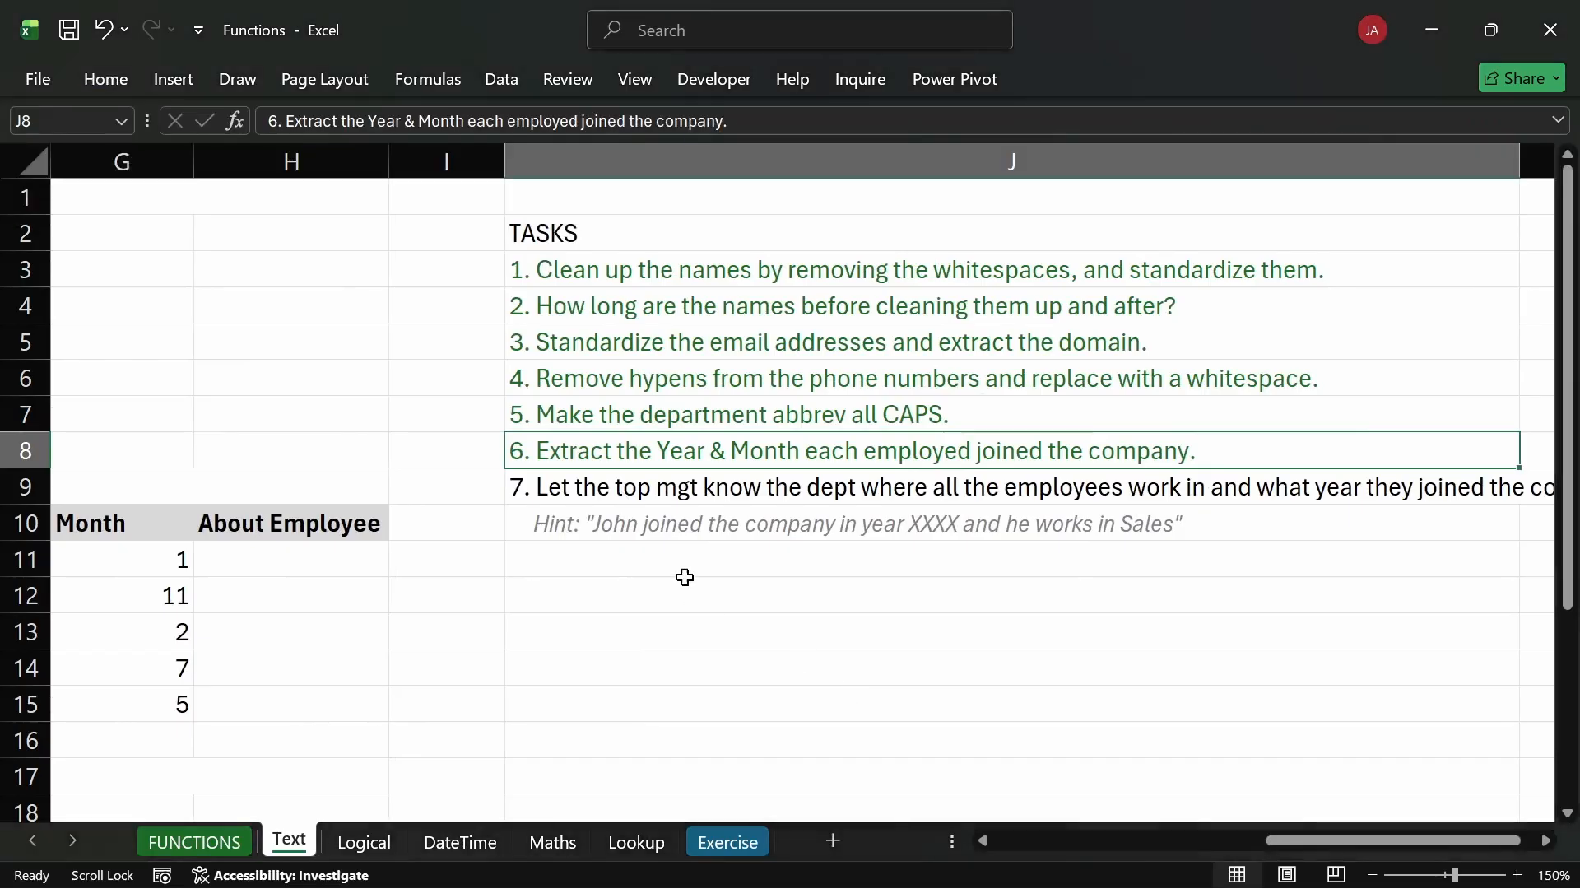
Read task 7 in J9 and its hint sentence in J10 alongside the cleaned data columns.
click(674, 494)
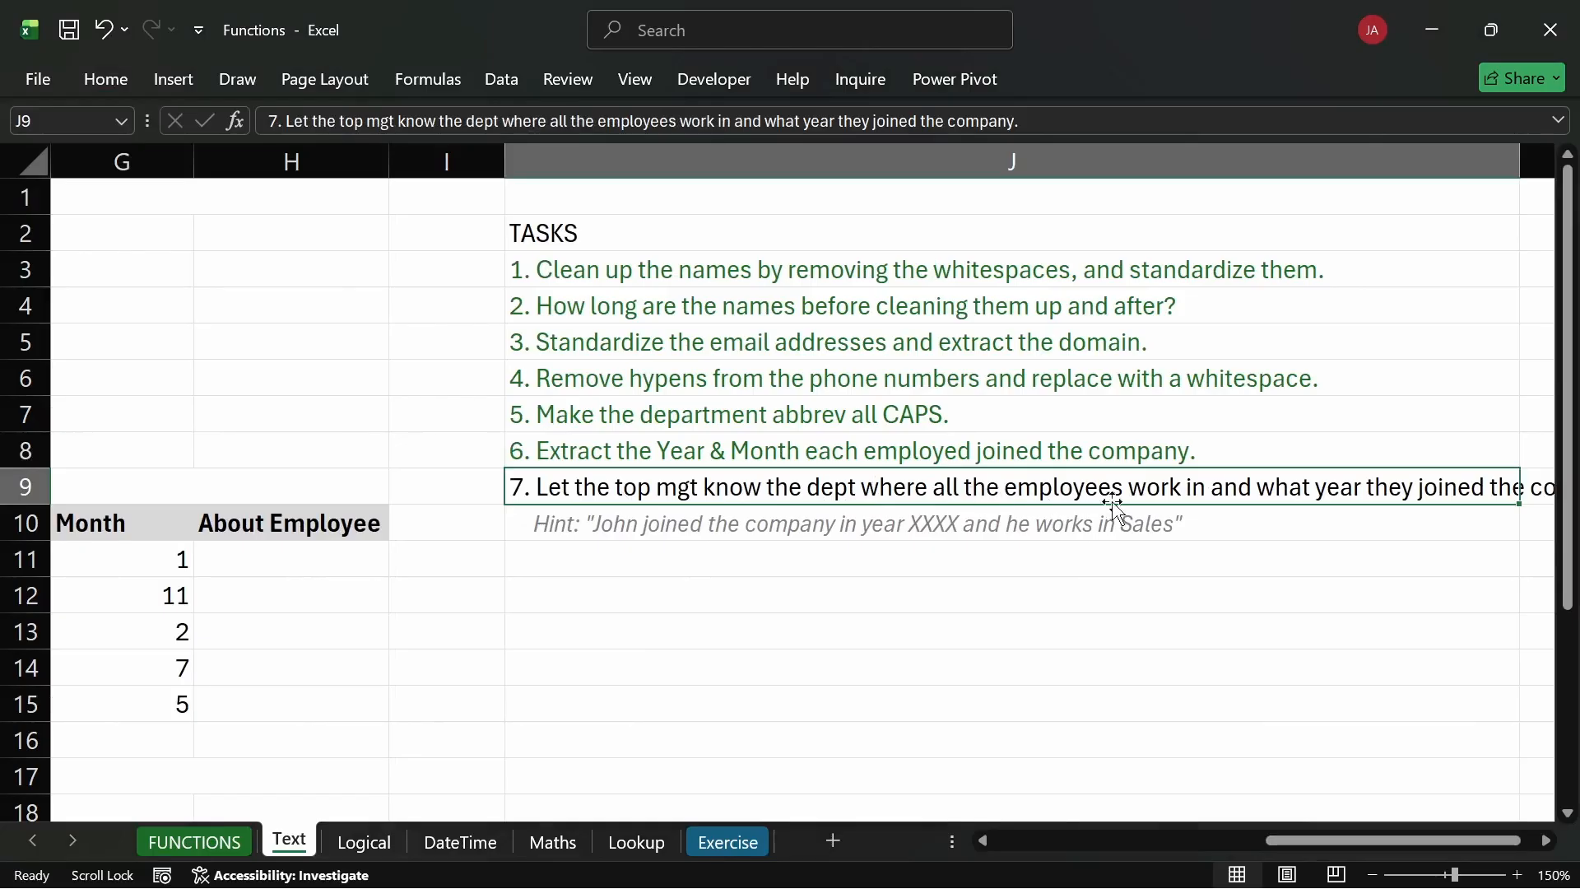
drag(1302, 838, 1261, 836)
click(1054, 525)
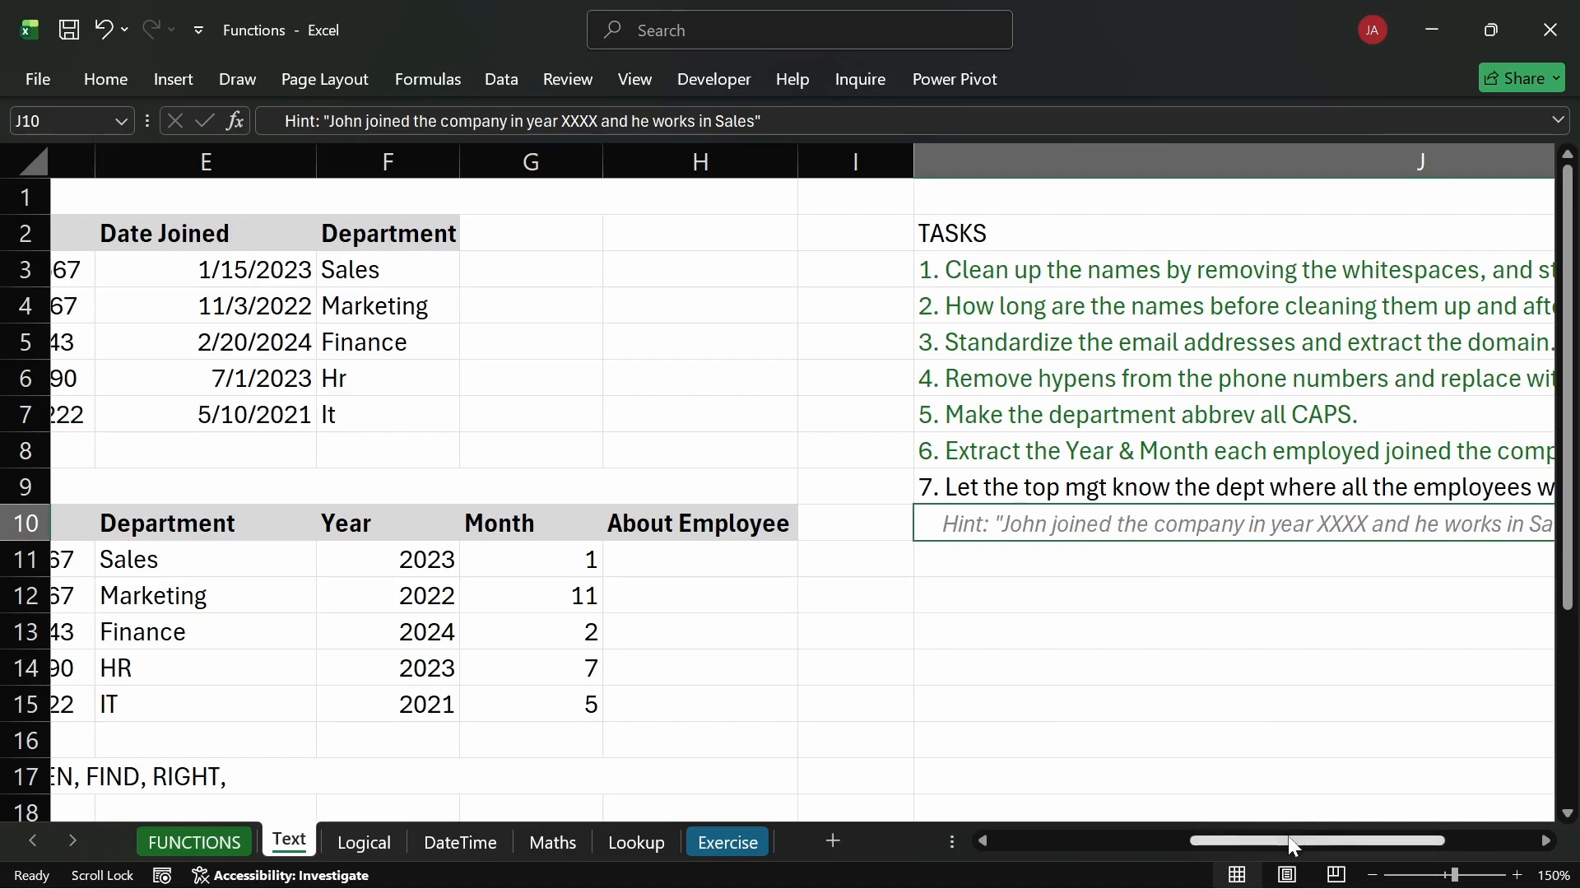
drag(1292, 839, 1314, 840)
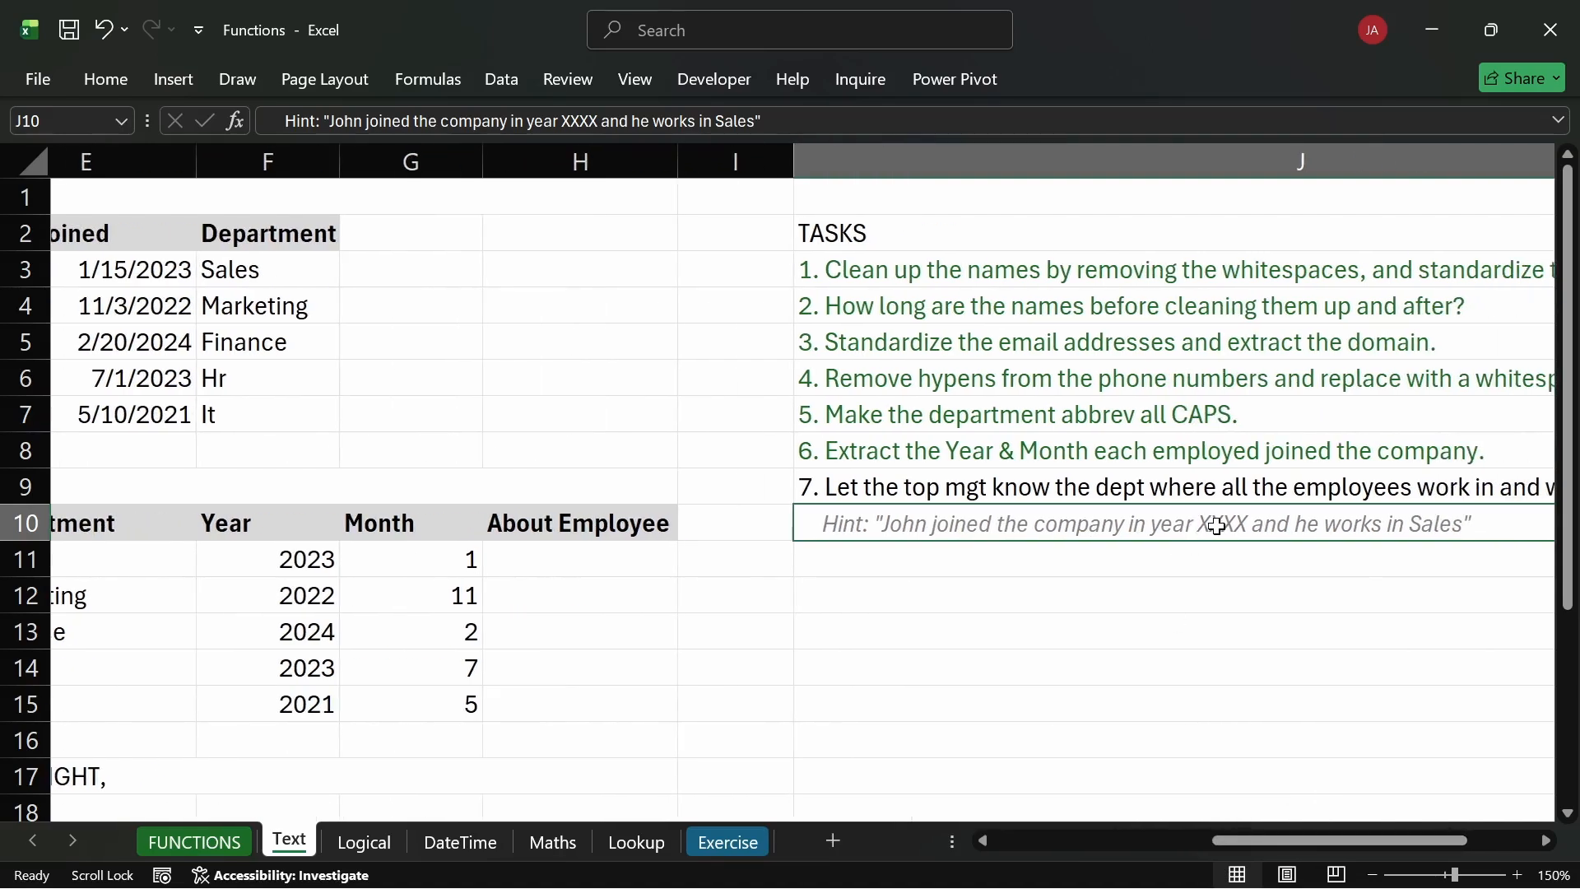
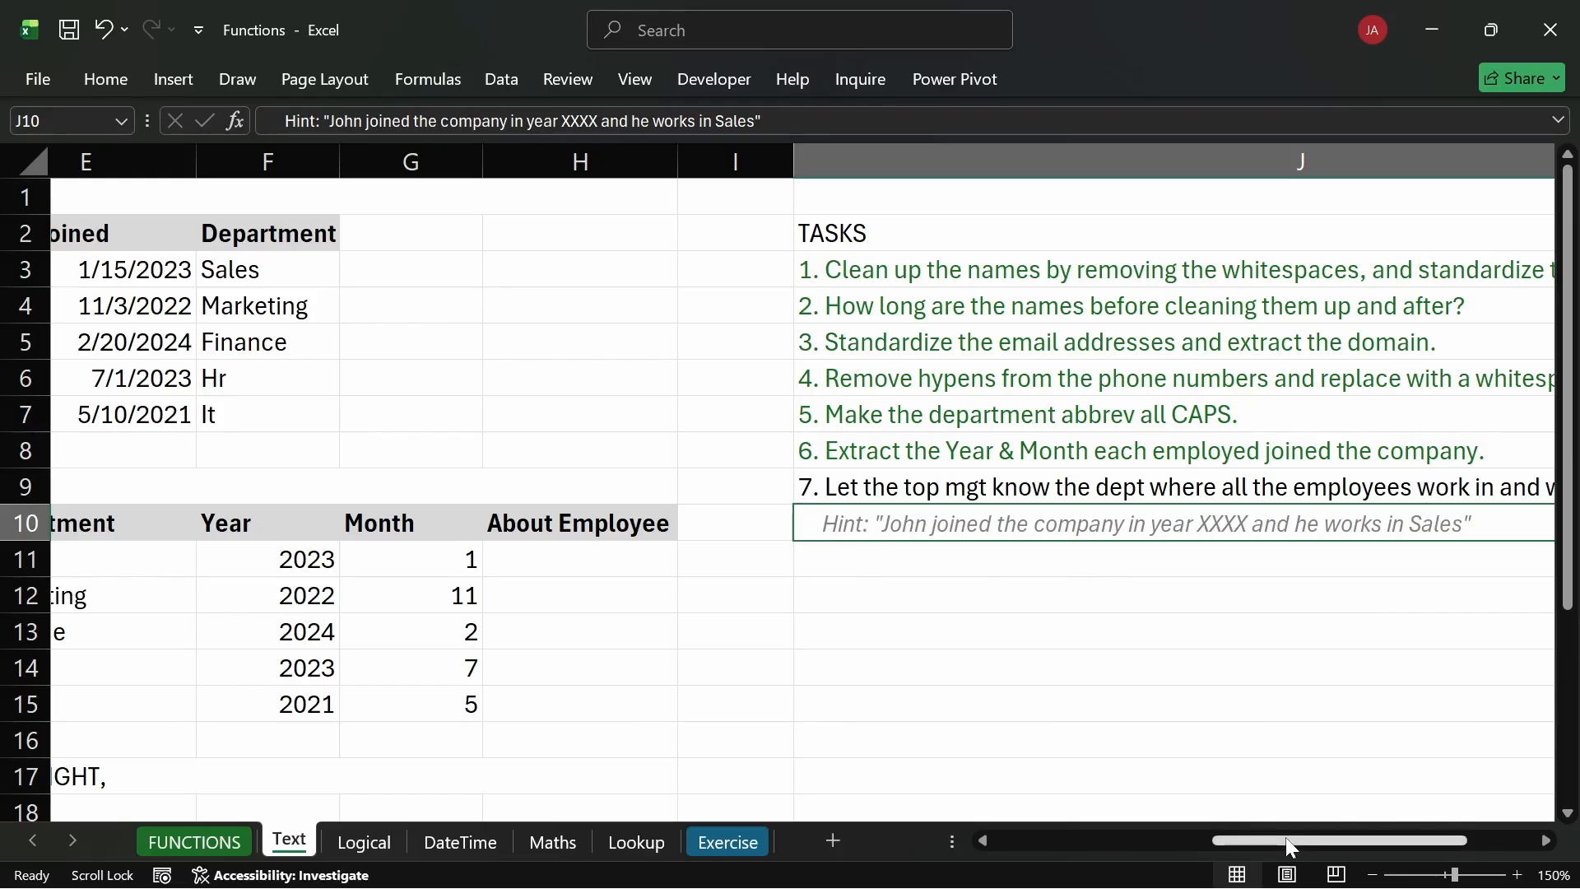
drag(1286, 840, 1006, 847)
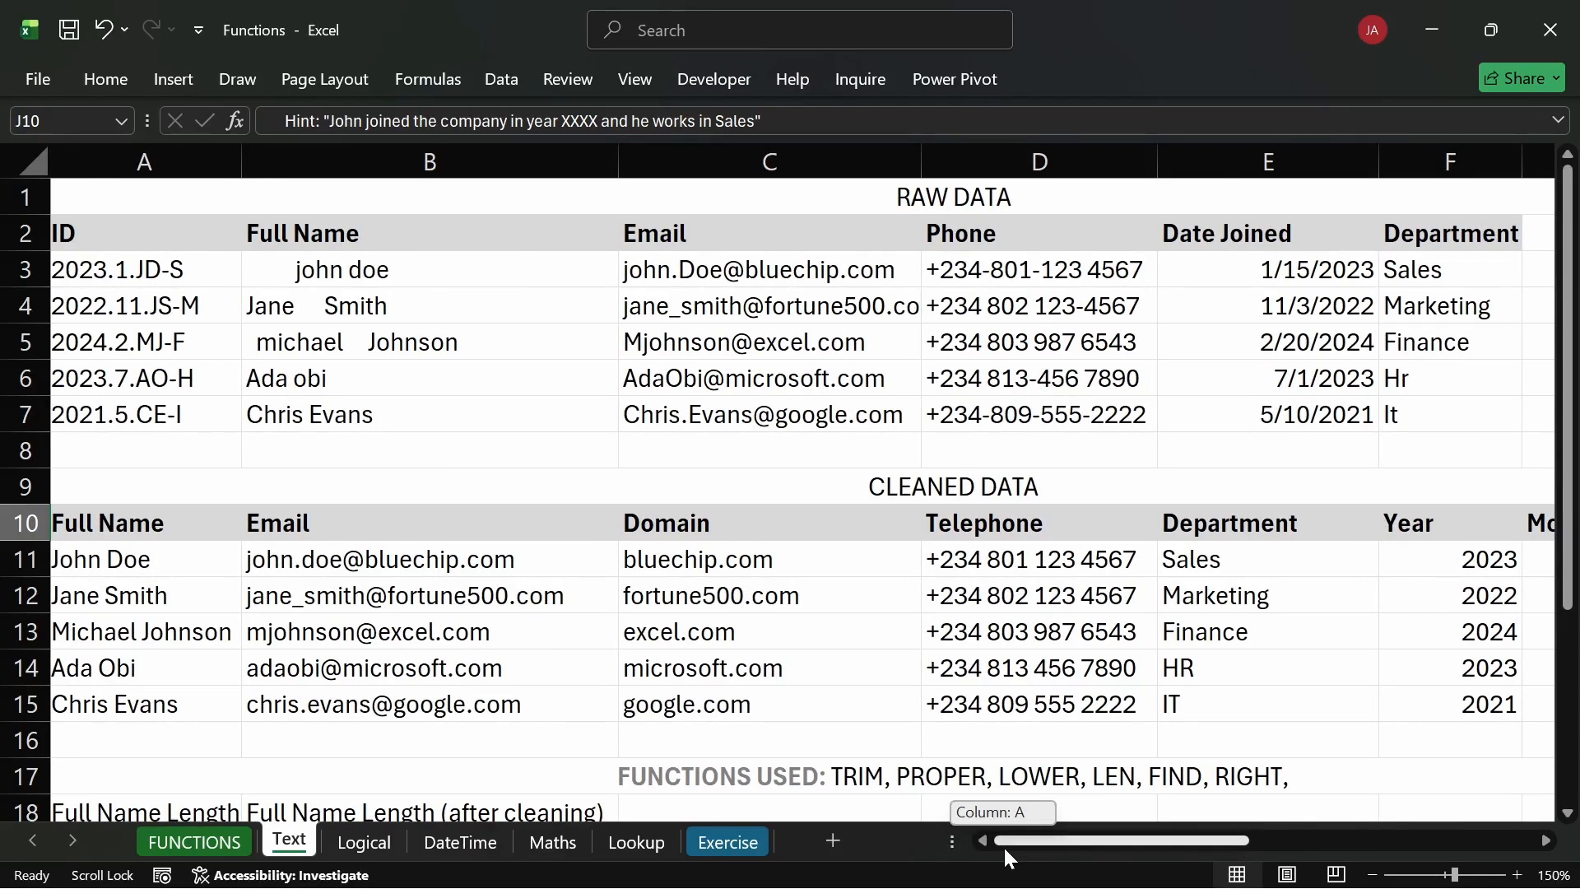
drag(1005, 848, 1129, 838)
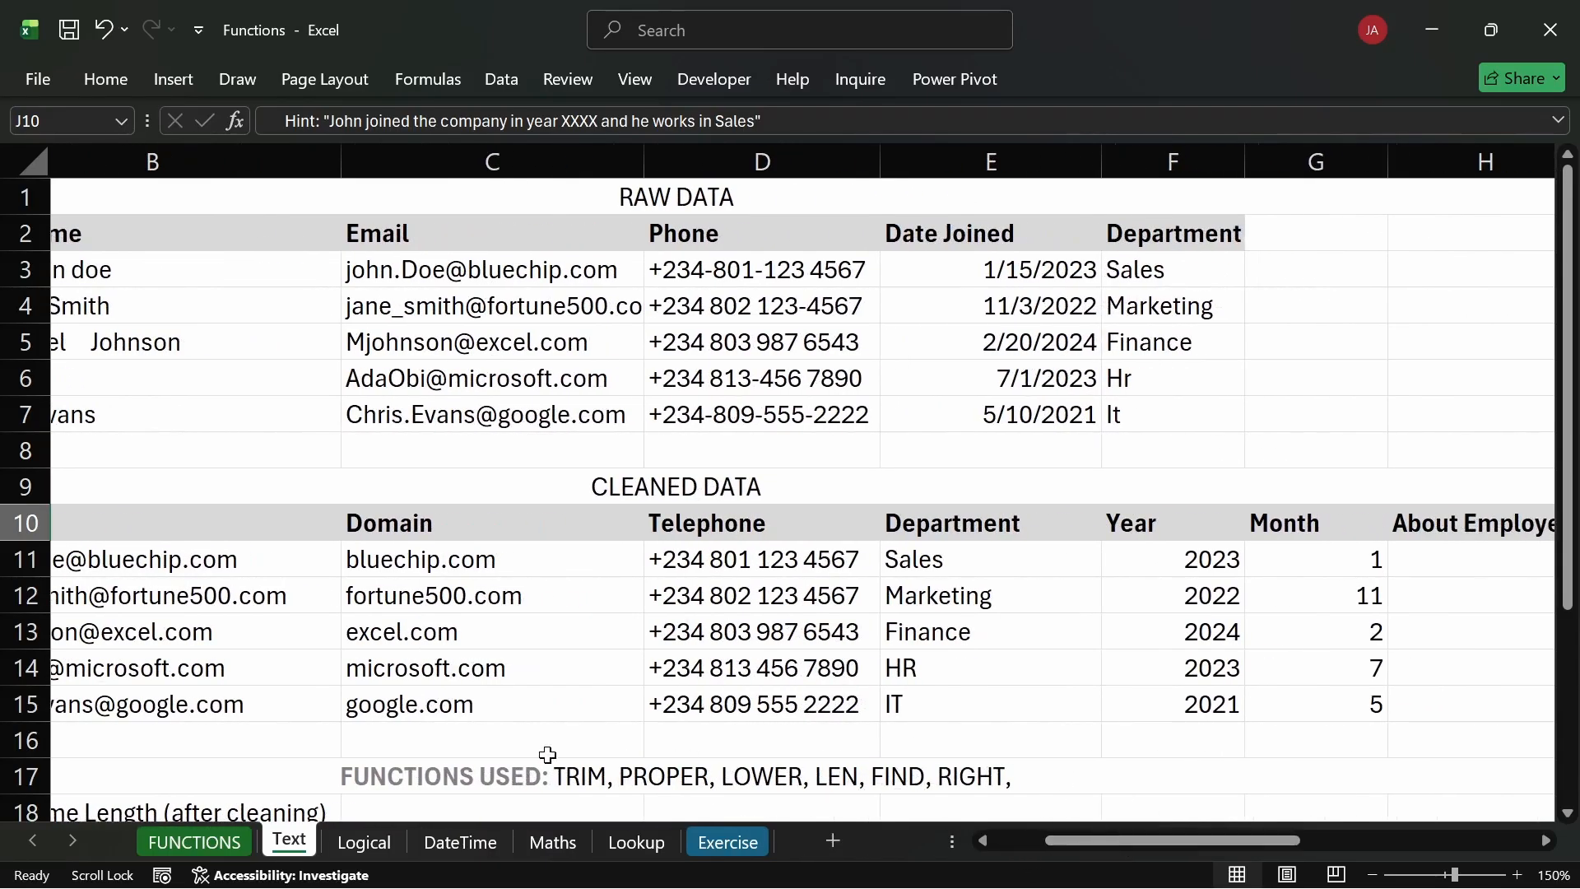
click(388, 769)
key(BackSpace)
click(283, 777)
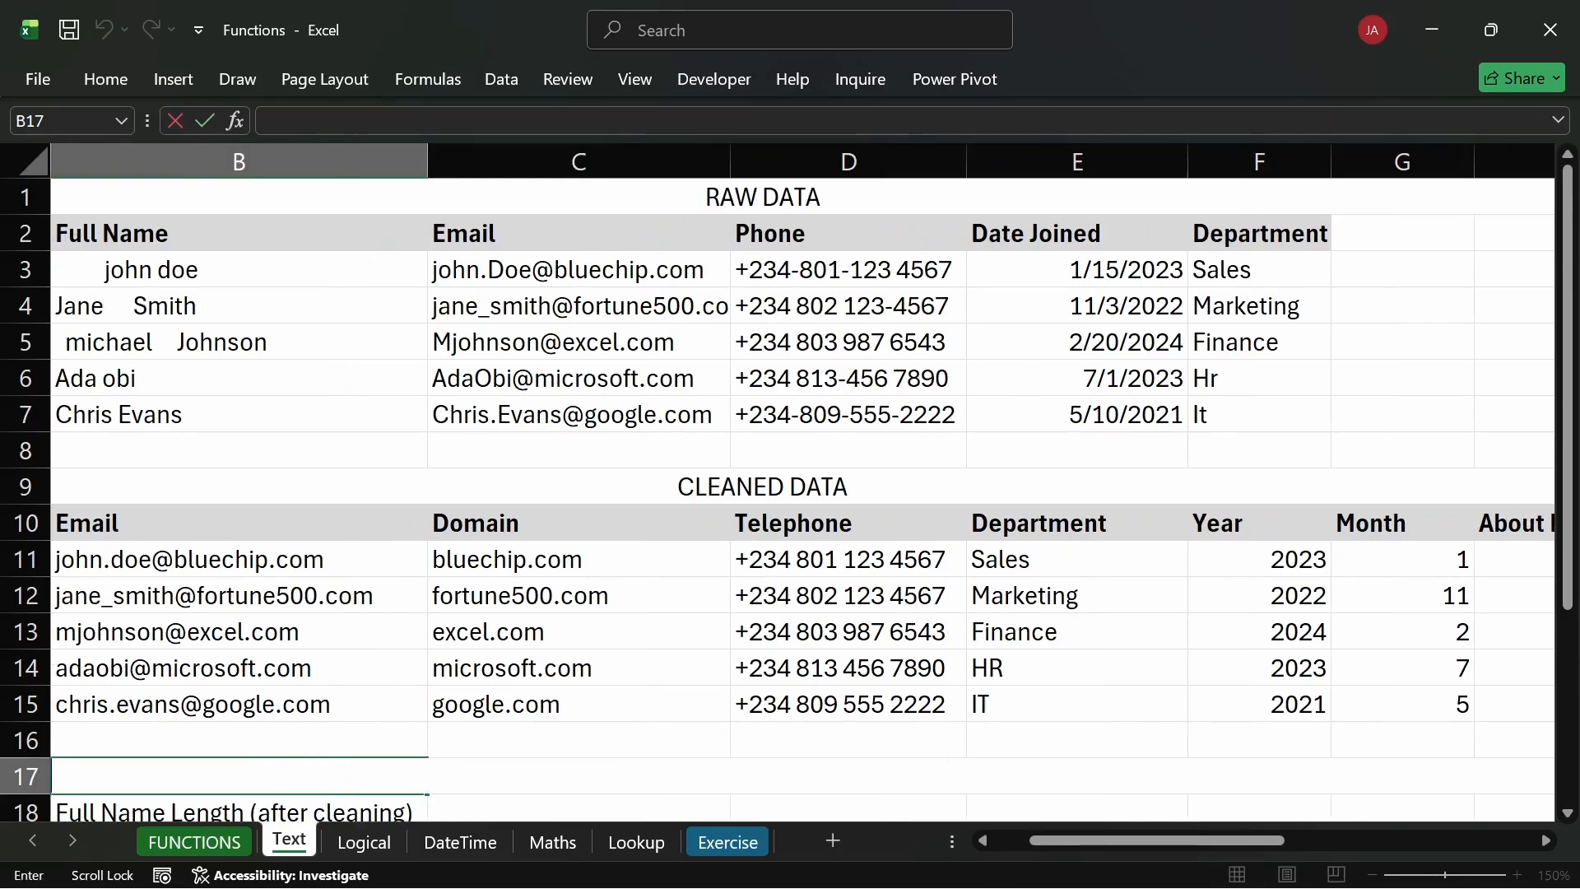
key(Escape)
click(998, 744)
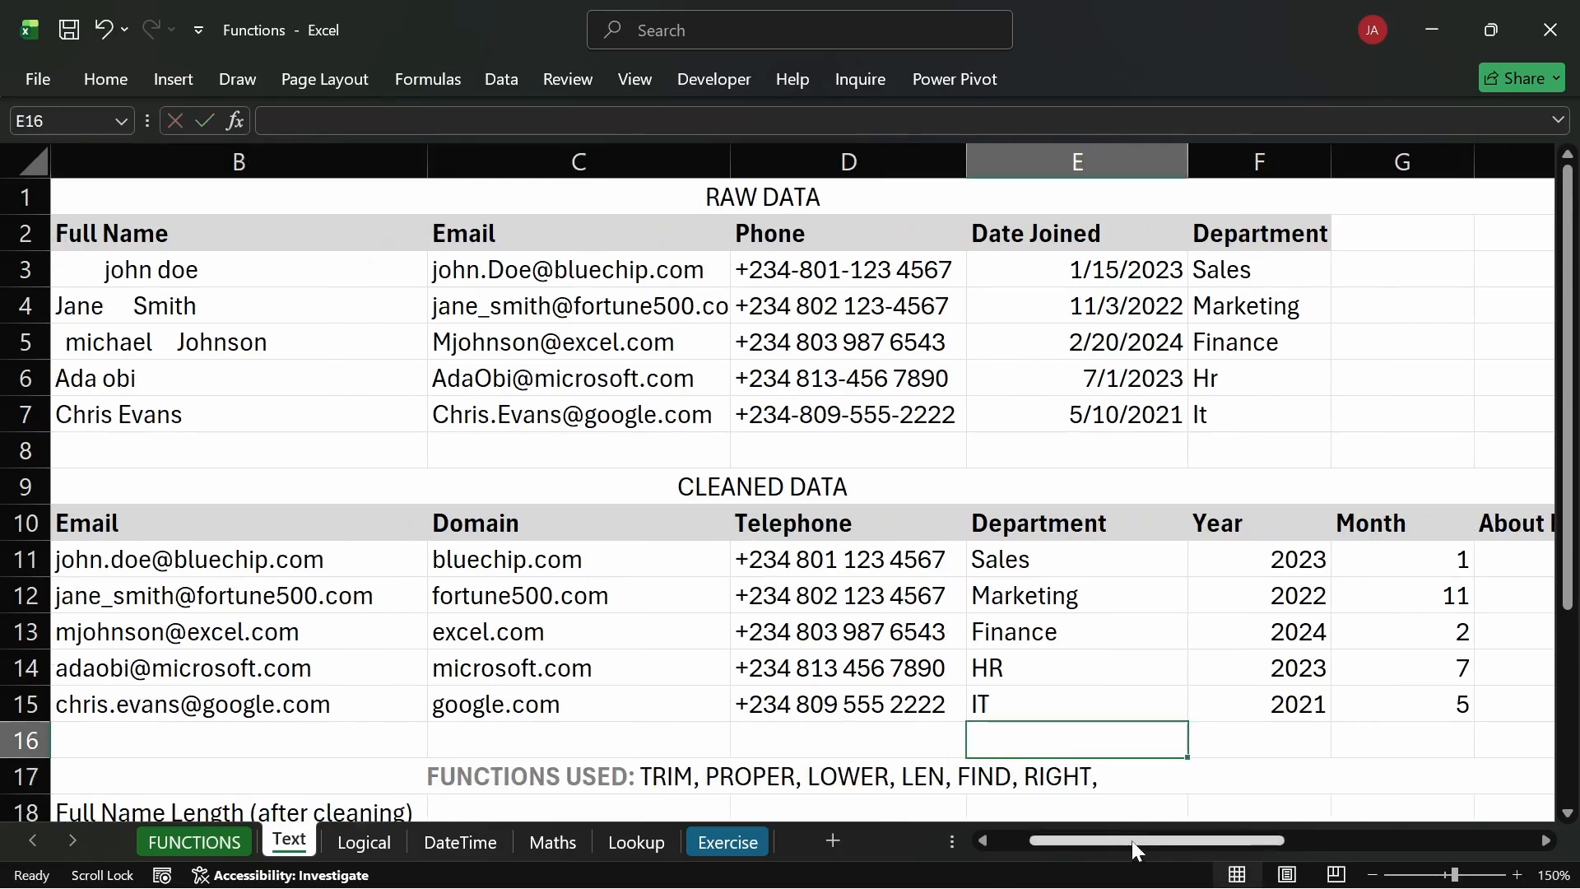
Append "SUBSTITUTE, YEAR, MONTH, CONCAT, LEFT)" to the functions-used list in A17.
drag(1133, 841, 851, 839)
double_click(141, 780)
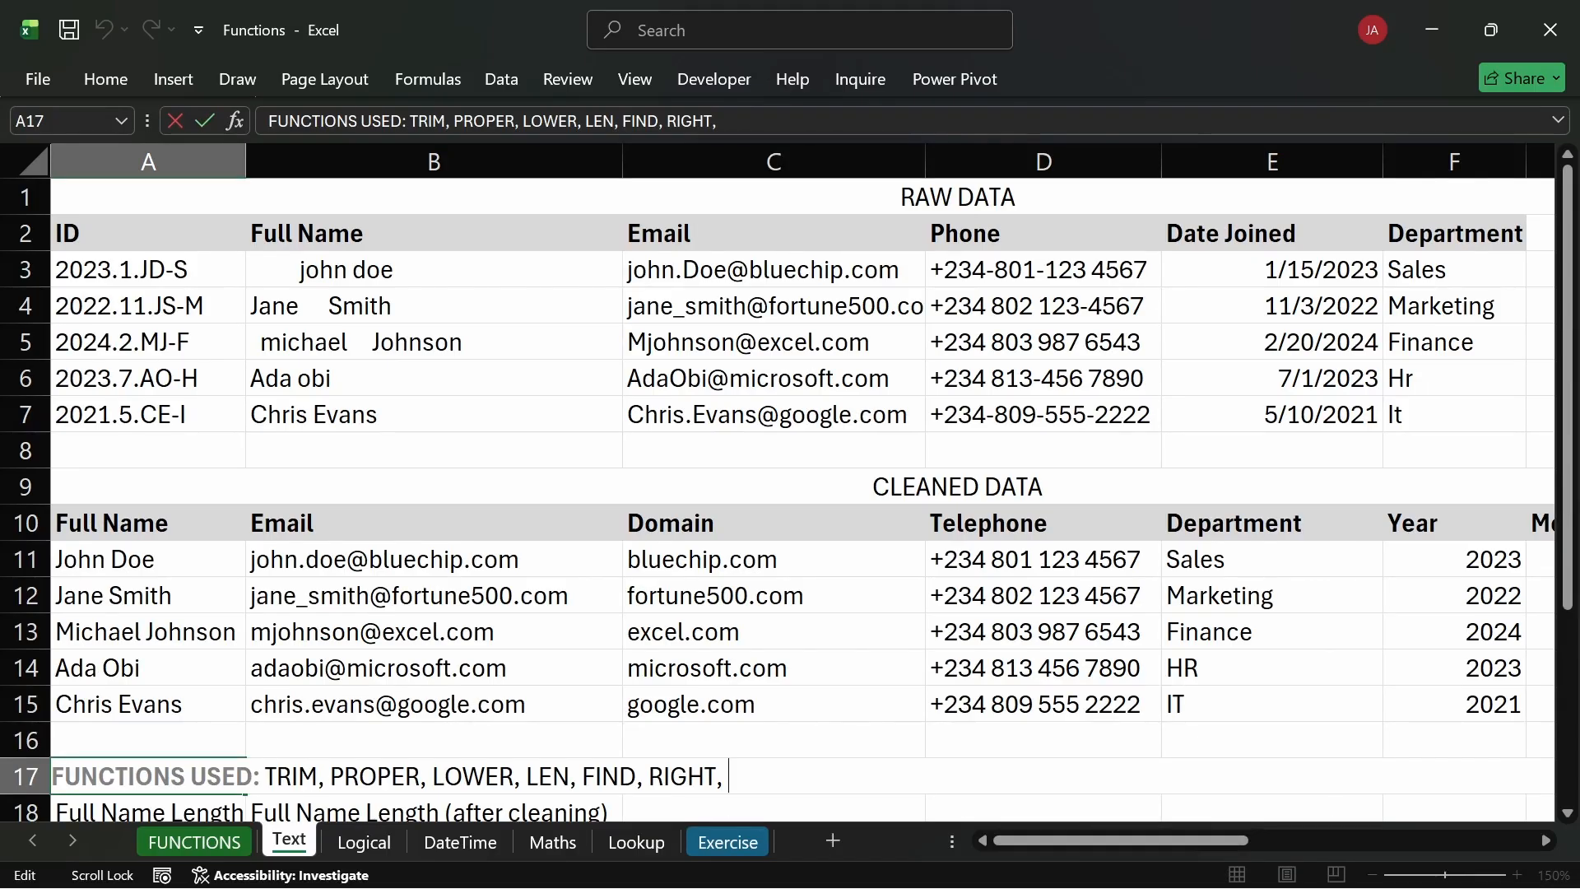
text(s)
key(BackSpace)
key(BackSpace)
text(SUBSTIT)
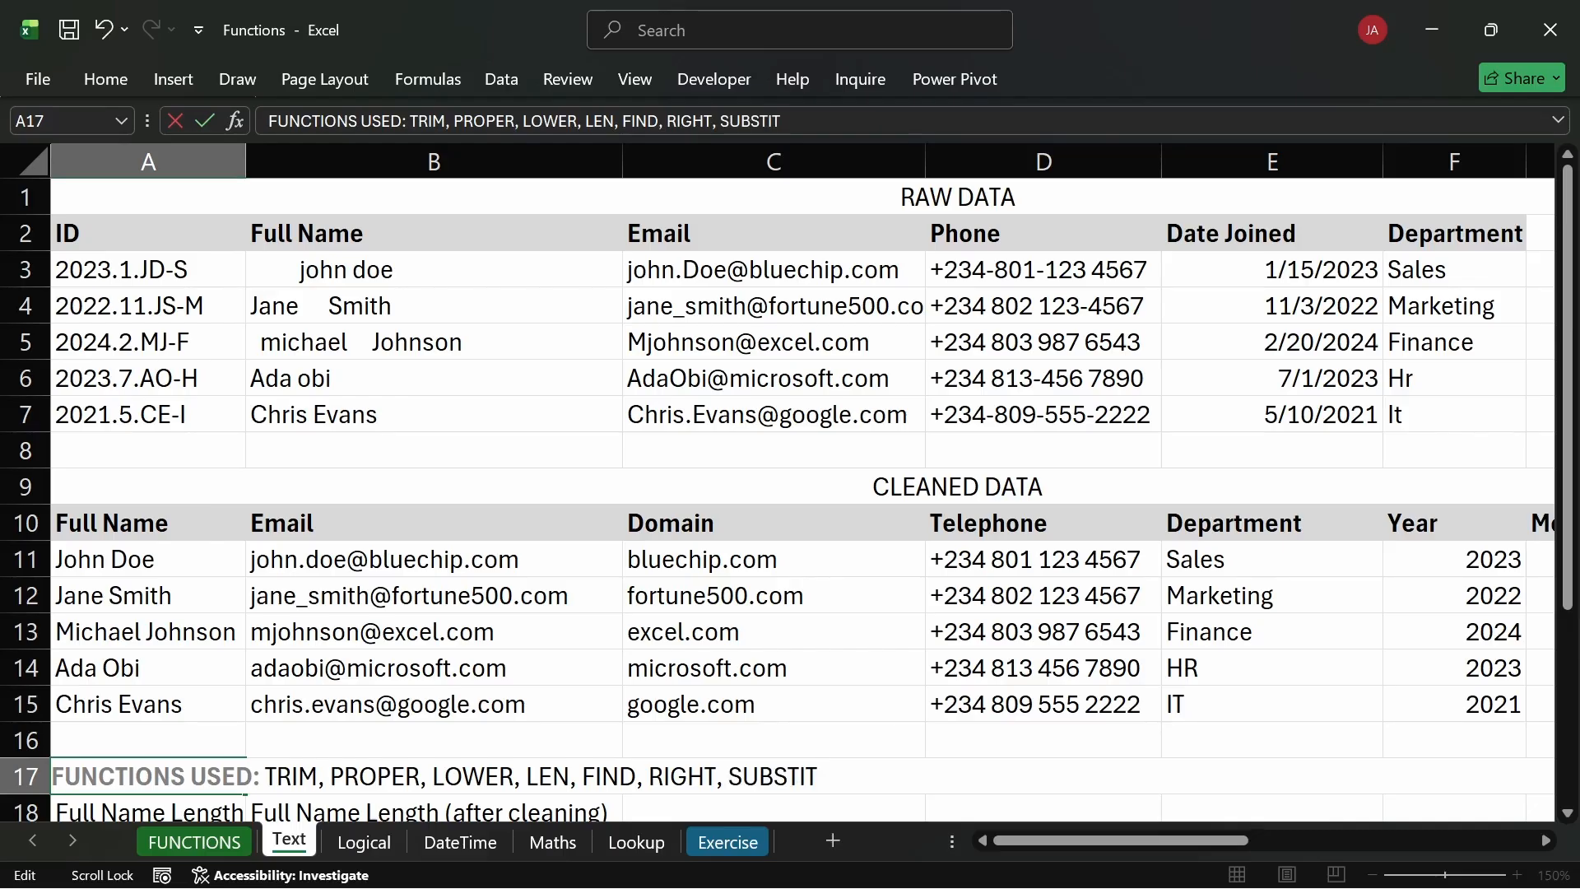
text(UTE, YEAR)
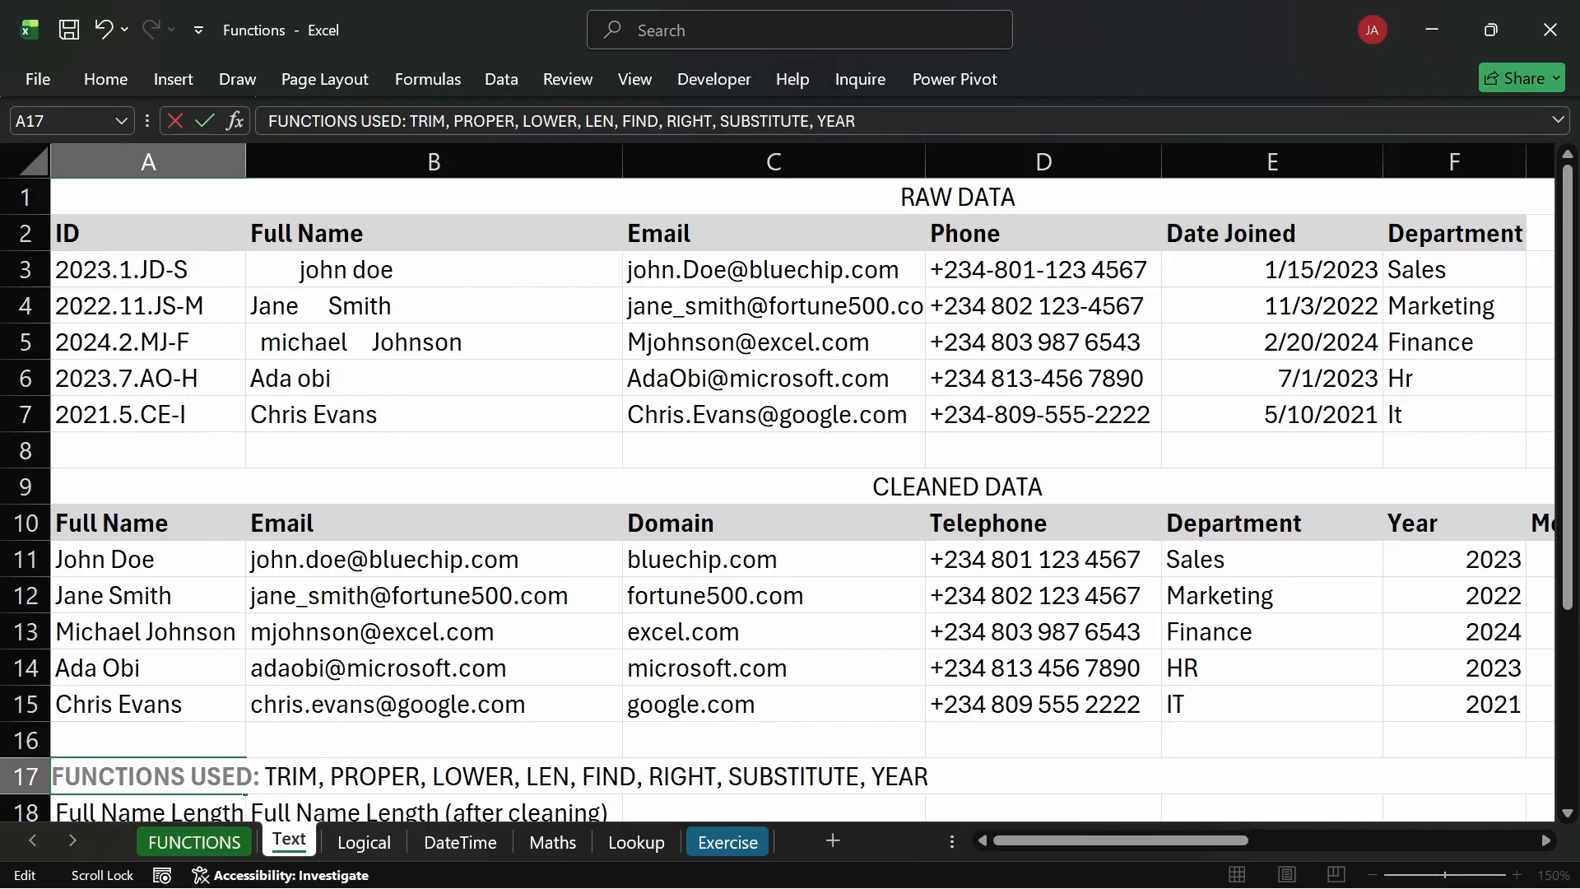
text(, MONTH)
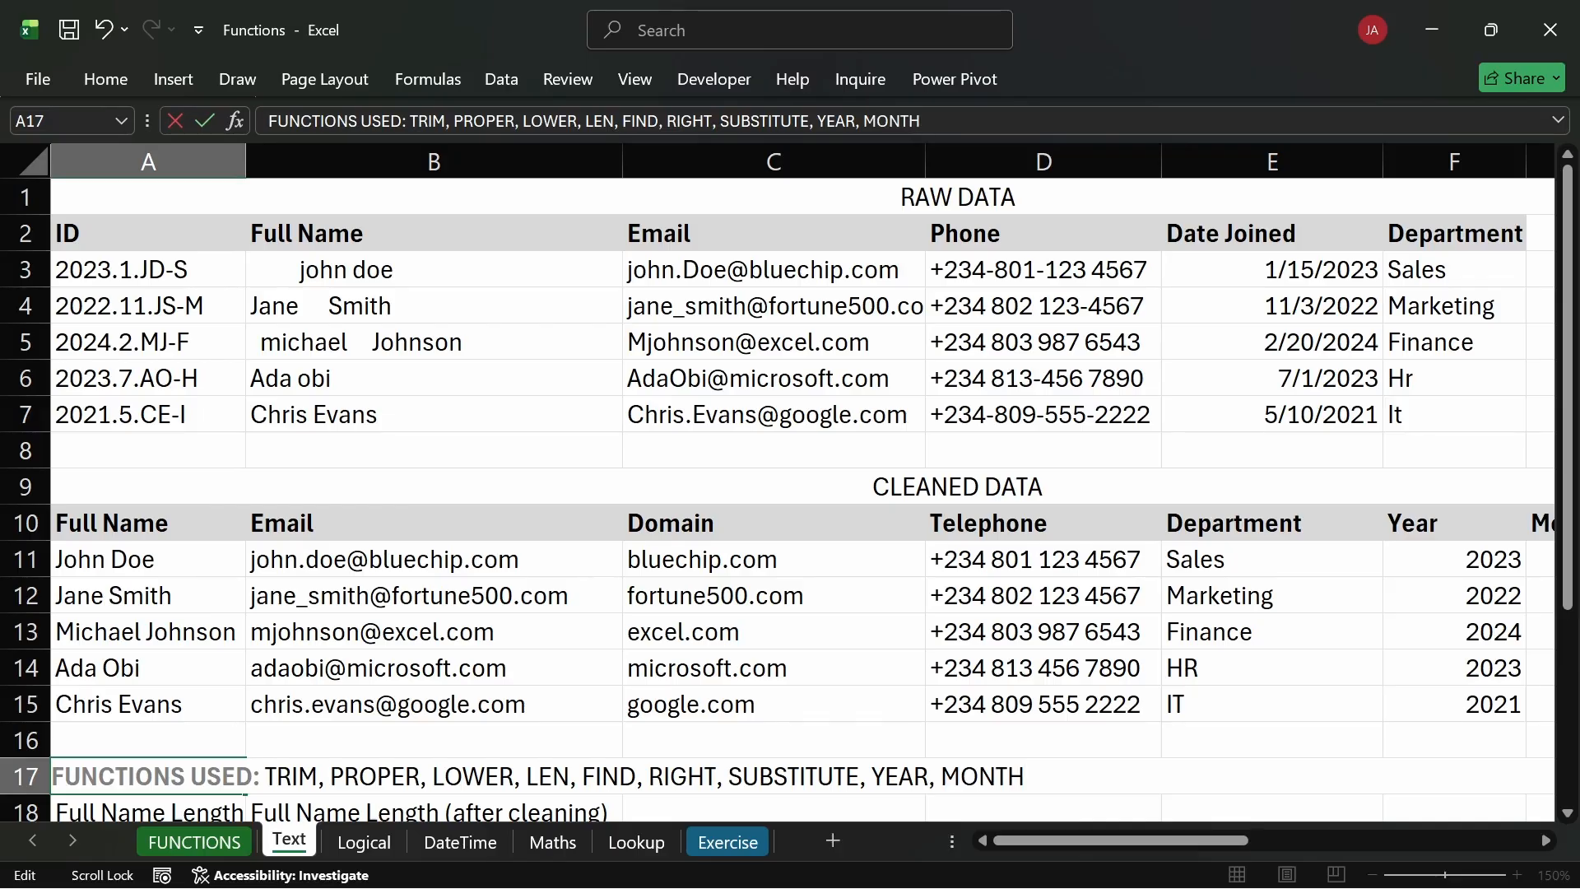
text(, CONCATM)
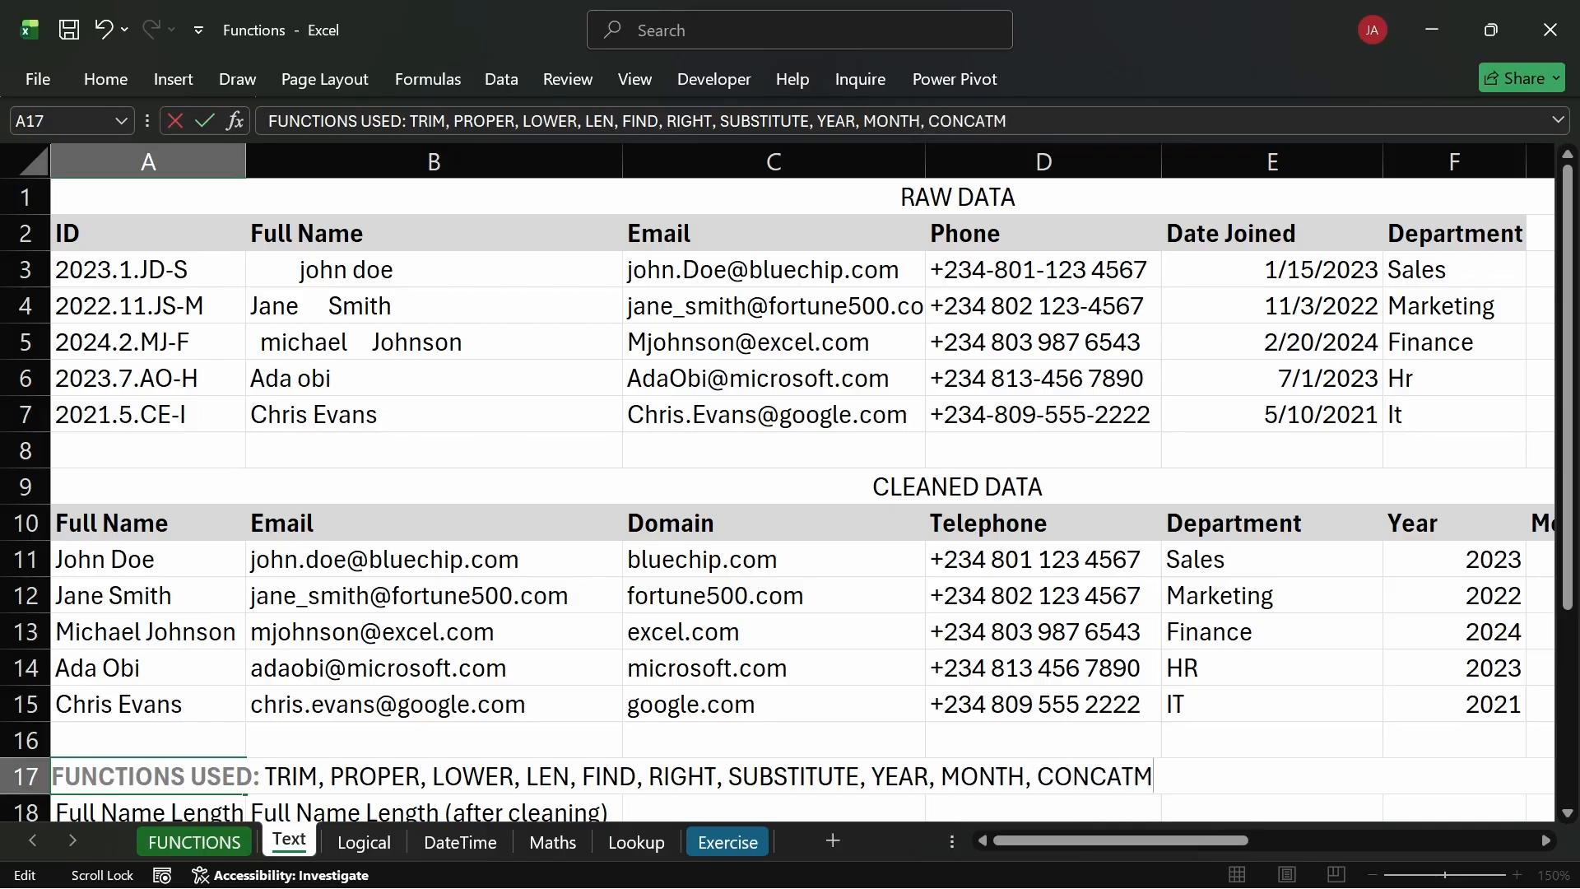
key(BackSpace)
text(, LEFT)
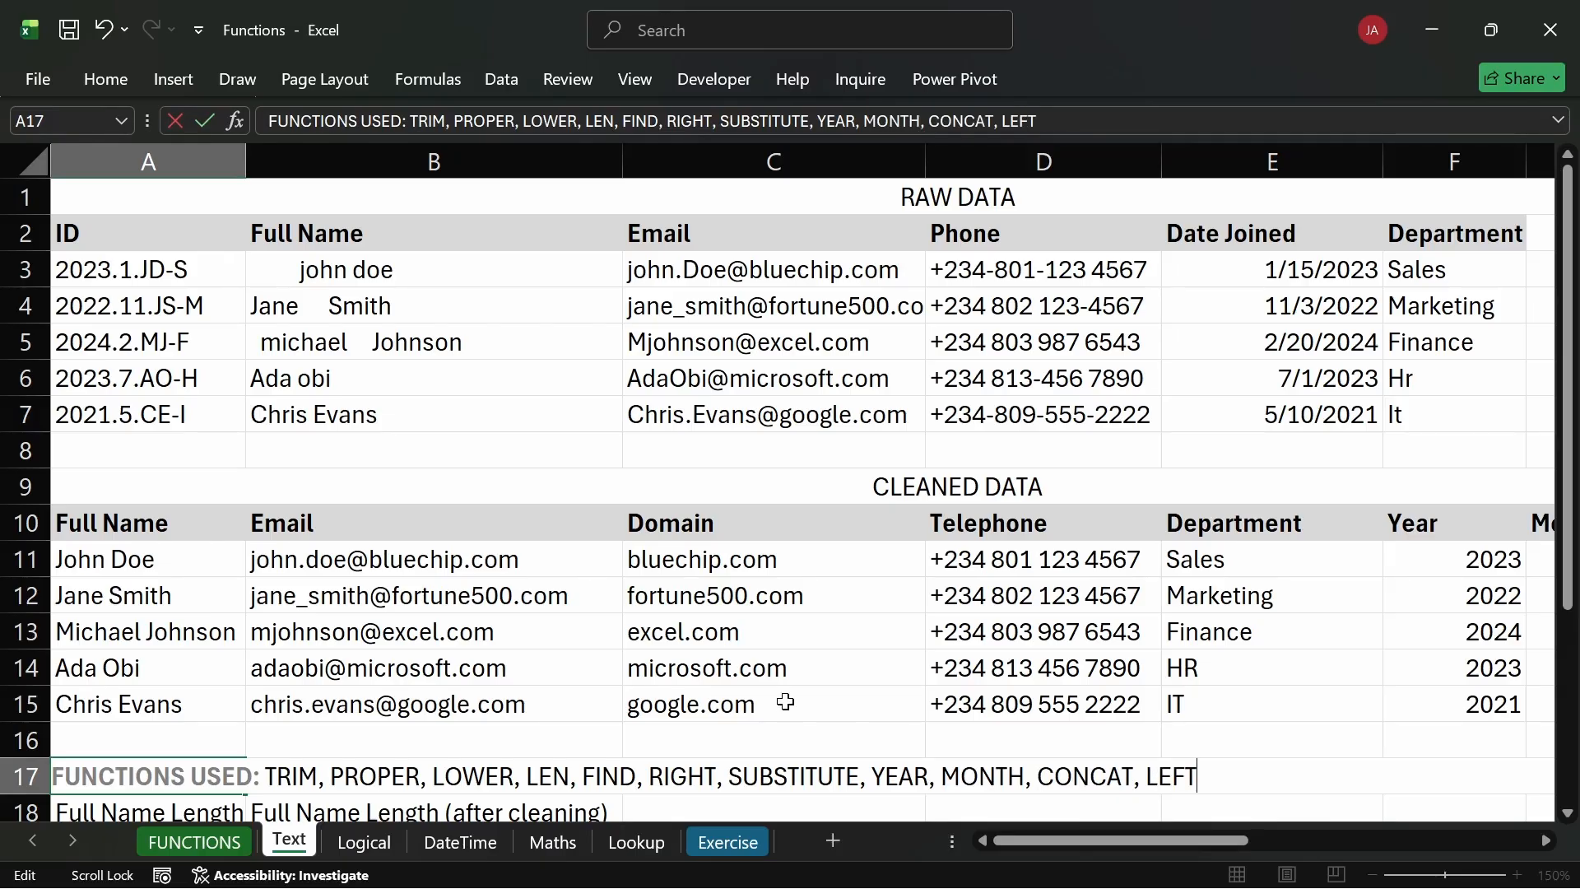
text())
Italicize "YEAR, MONTH," within the functions-used text in A17.
drag(1032, 776, 871, 776)
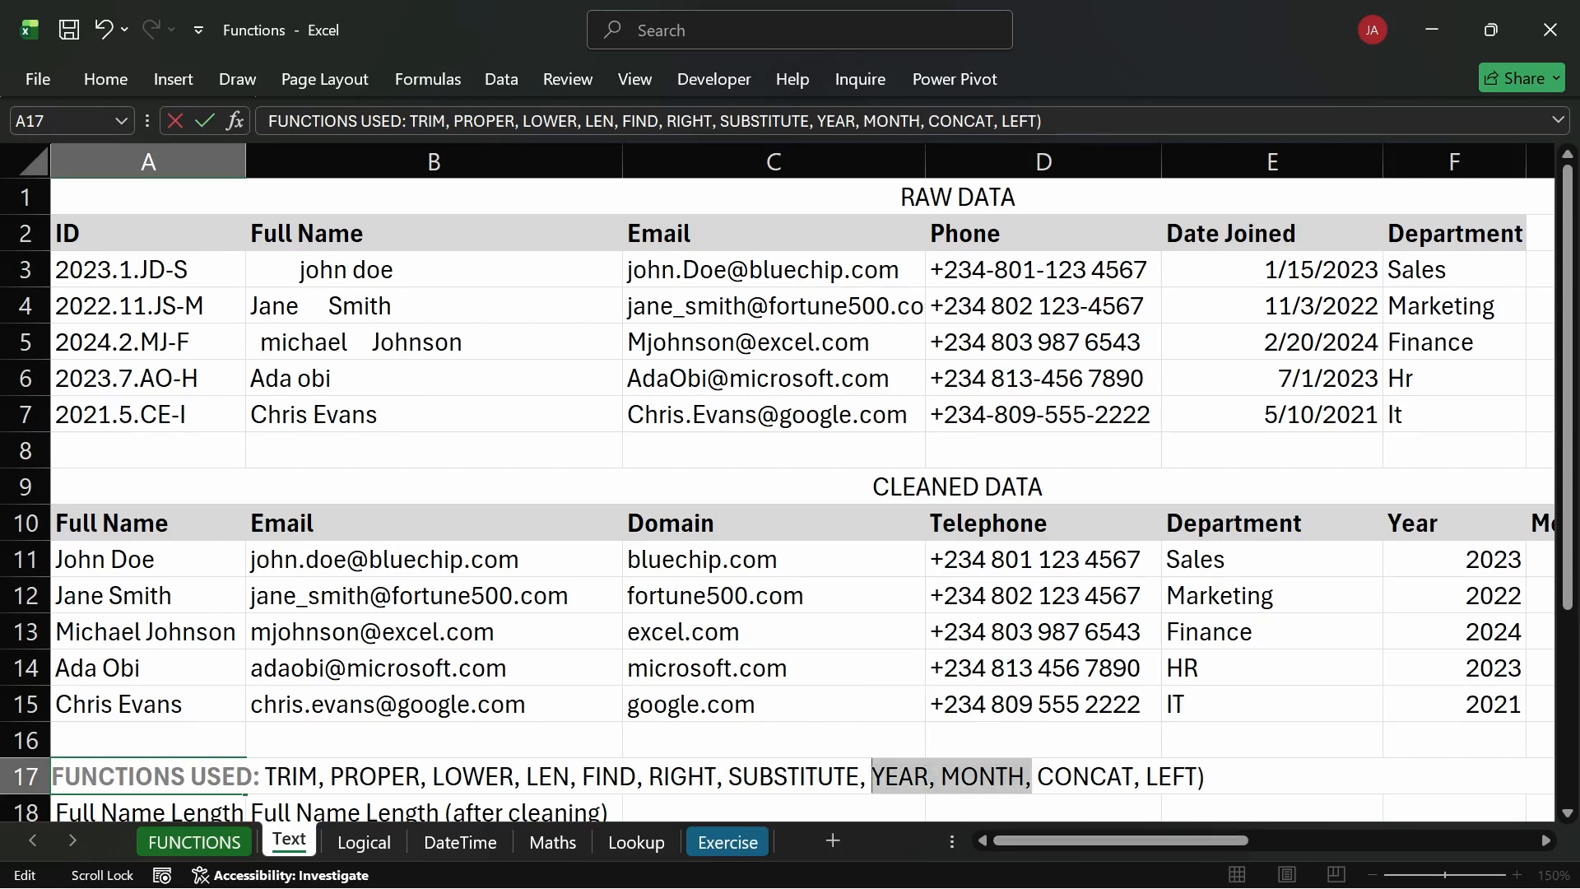
key(ctrl+i)
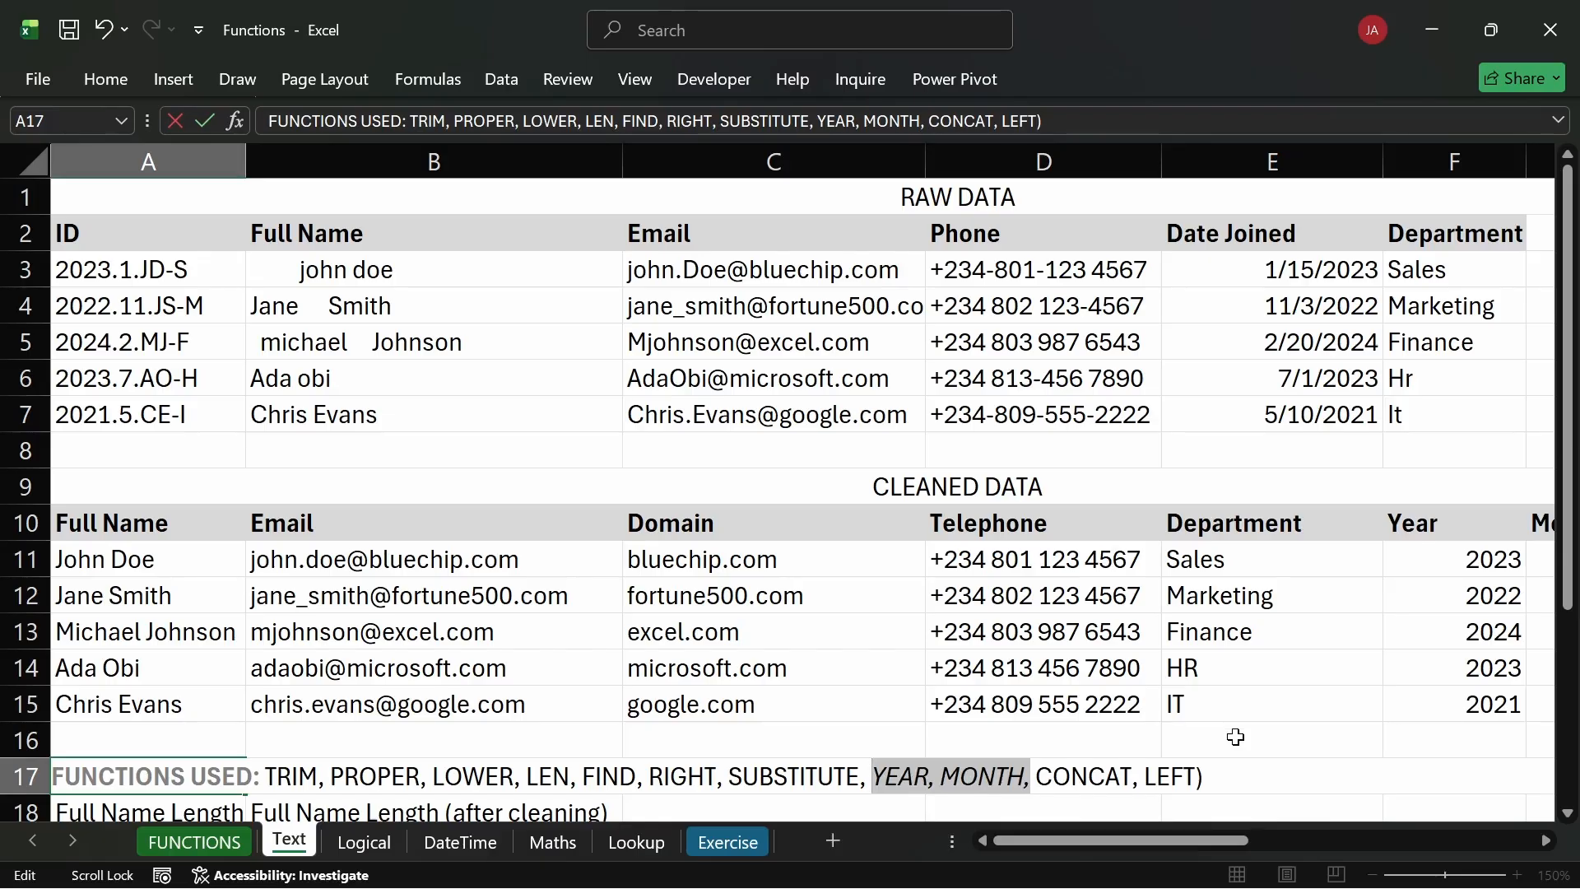
key(Return)
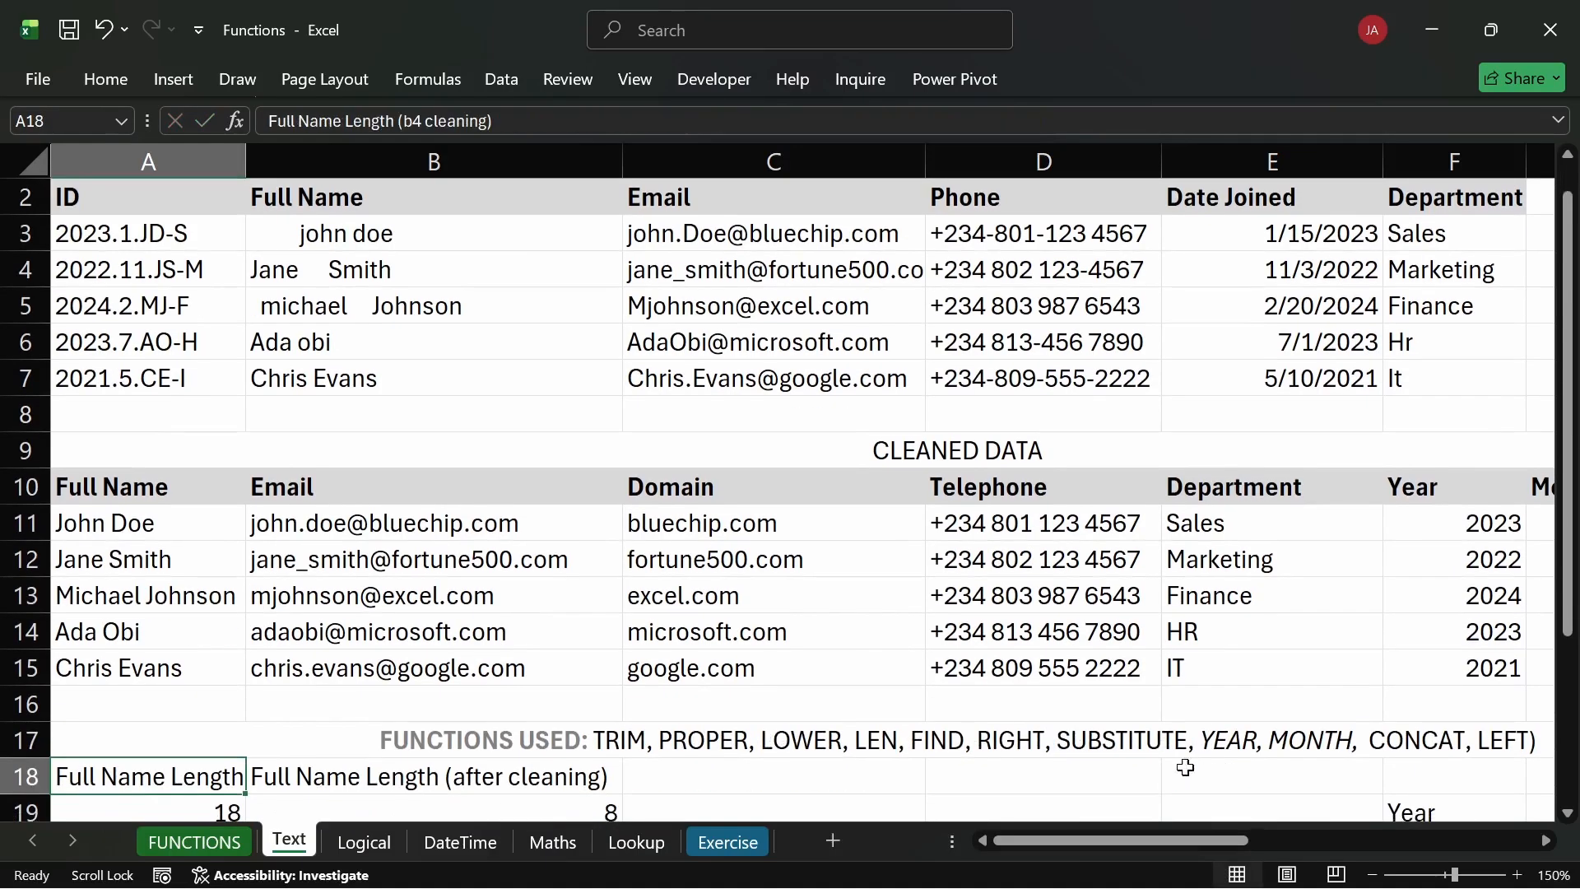
Left-align the functions-used line in A17.
drag(1106, 840, 1185, 833)
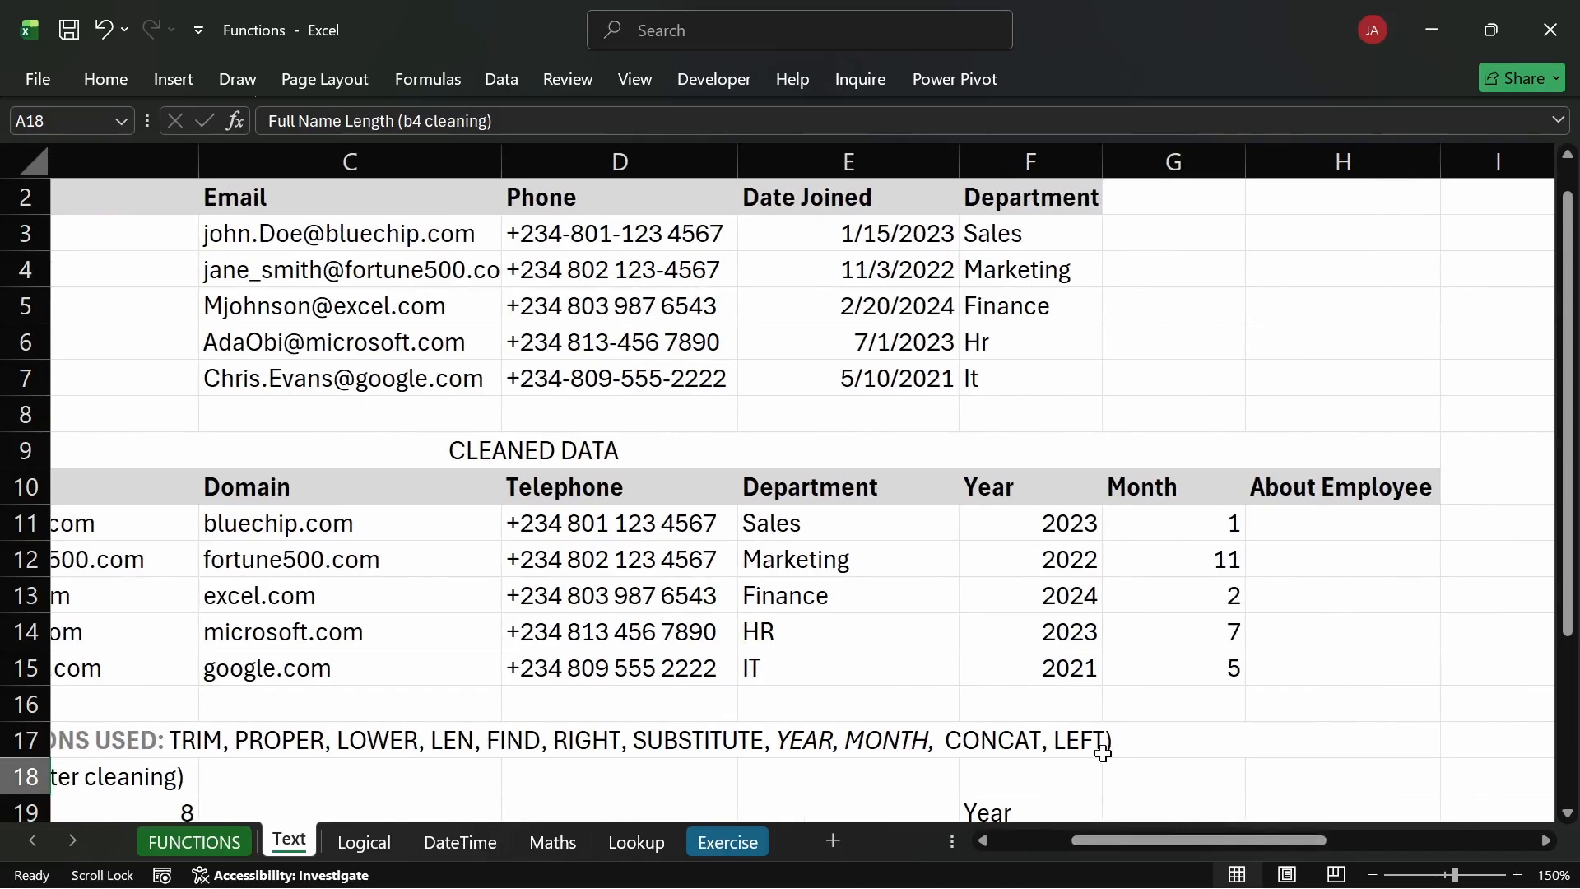
drag(1152, 839, 979, 841)
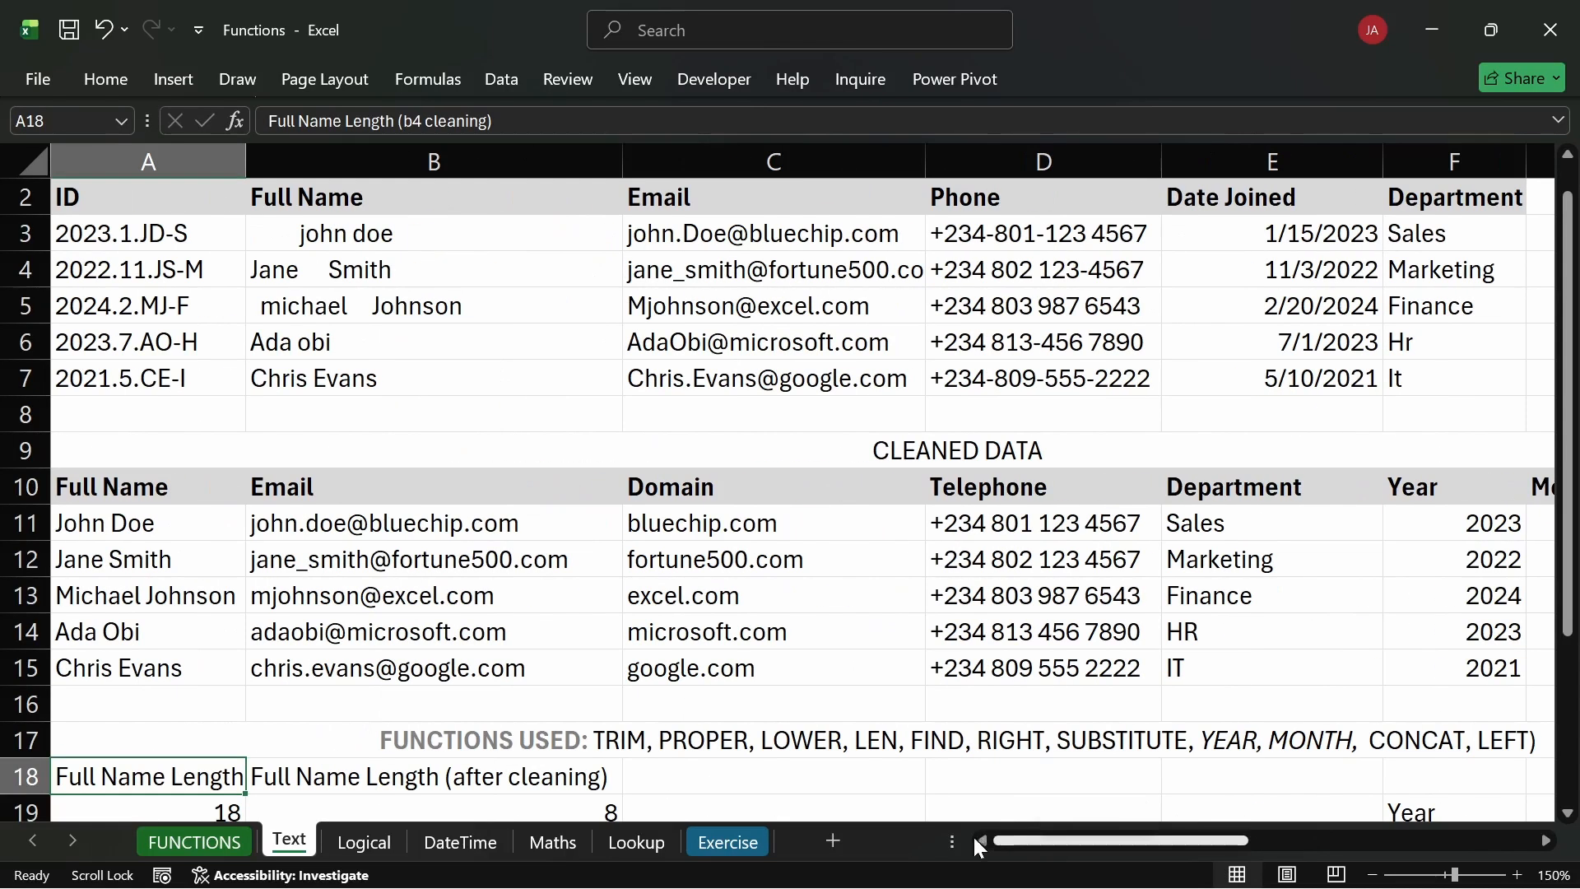
click(159, 738)
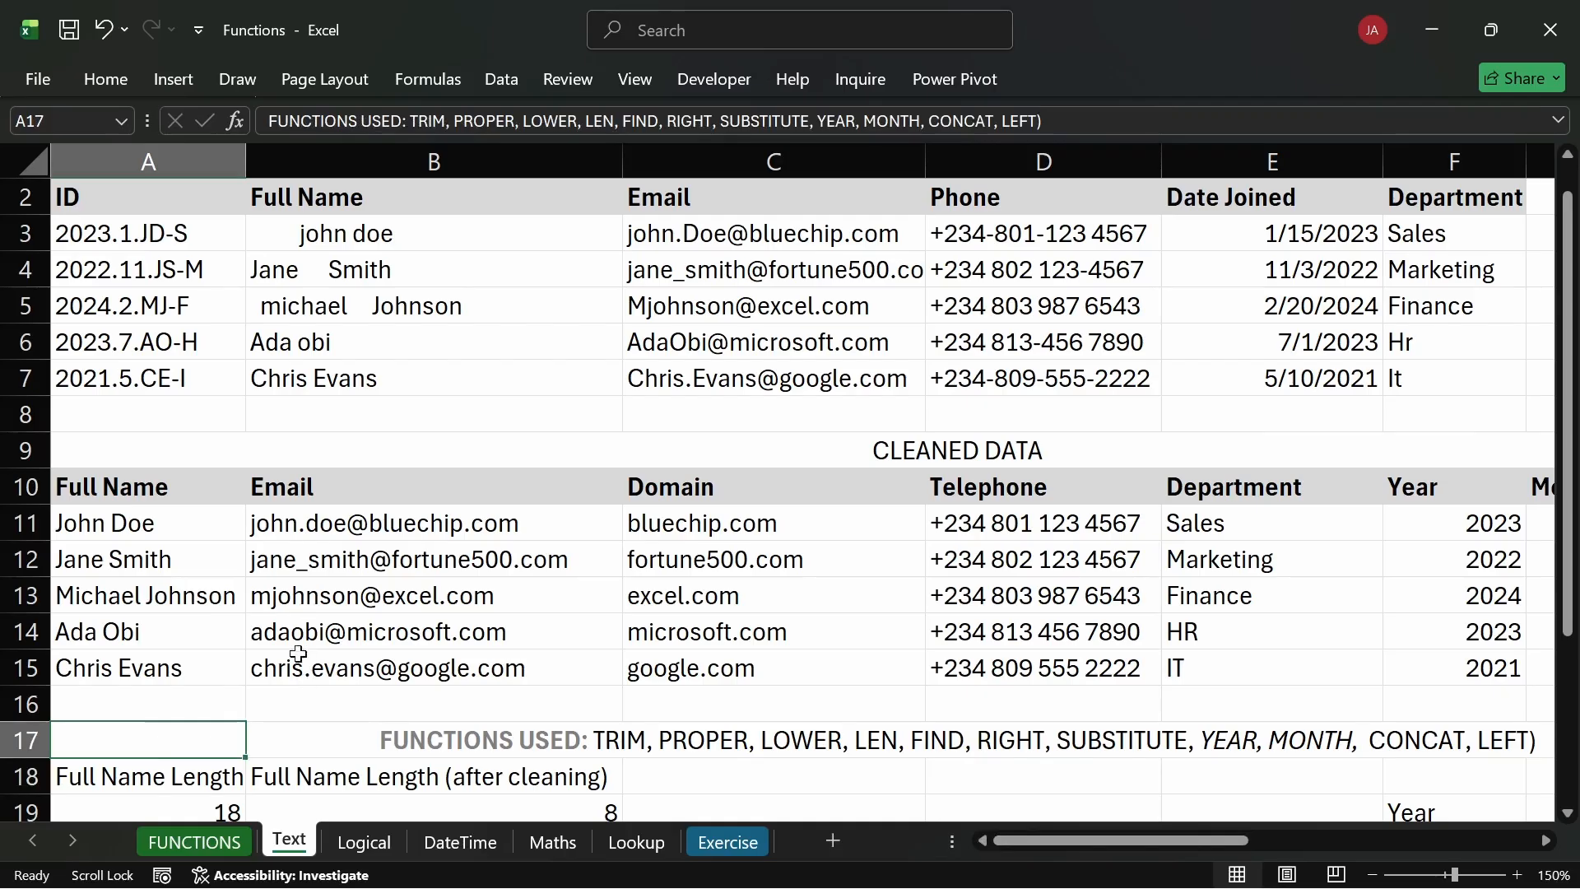
click(99, 80)
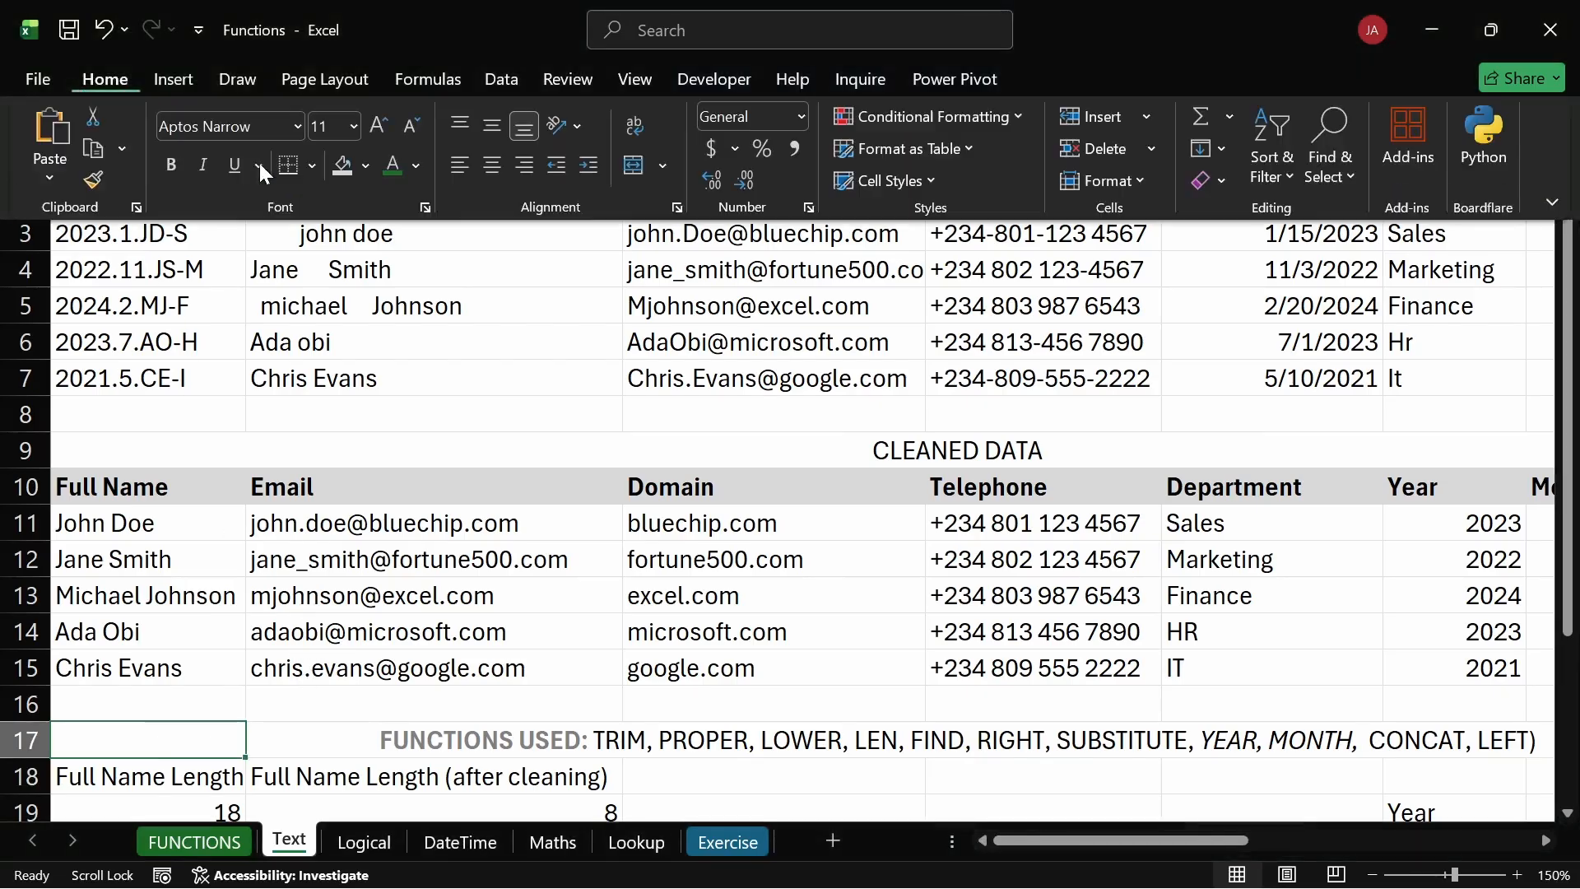
click(459, 168)
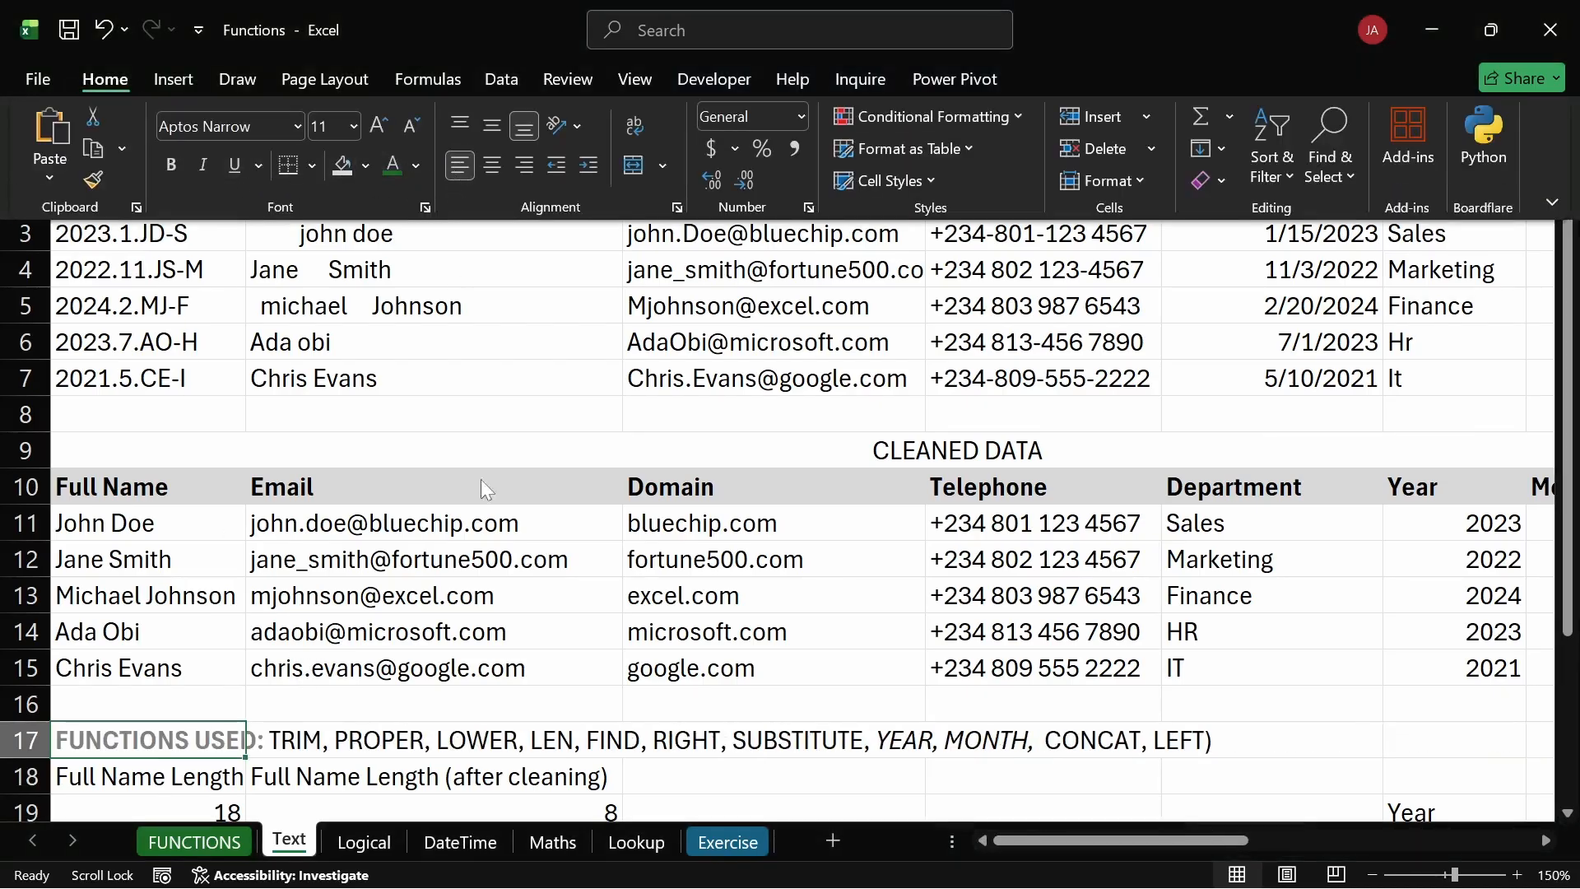
click(585, 685)
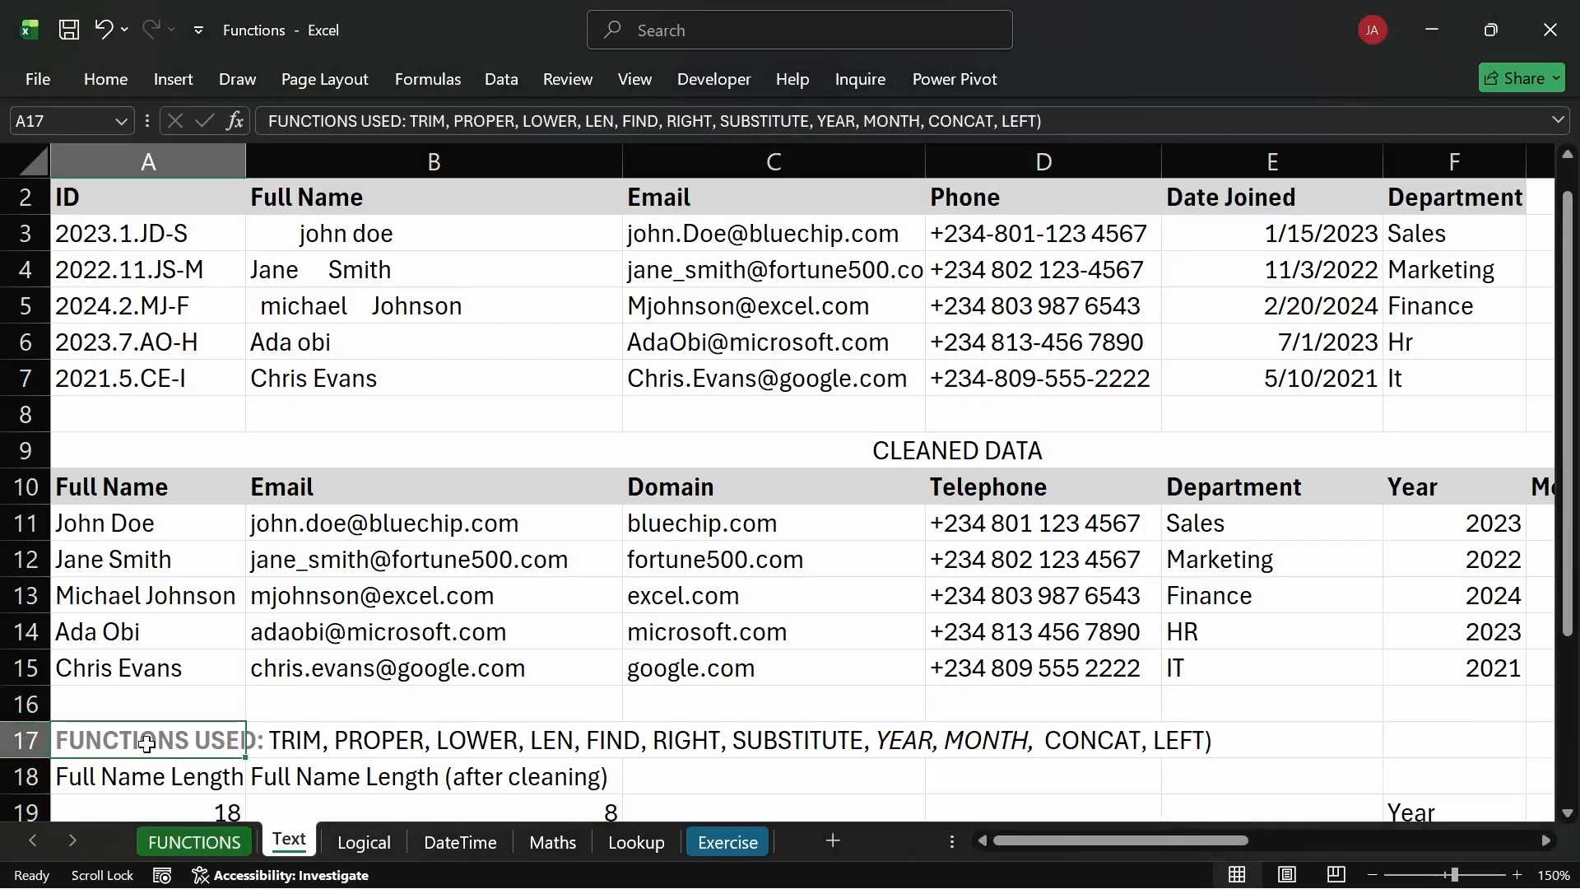
Shade the functions-used row from A17 to F17 with a light gray fill.
drag(146, 743, 1508, 730)
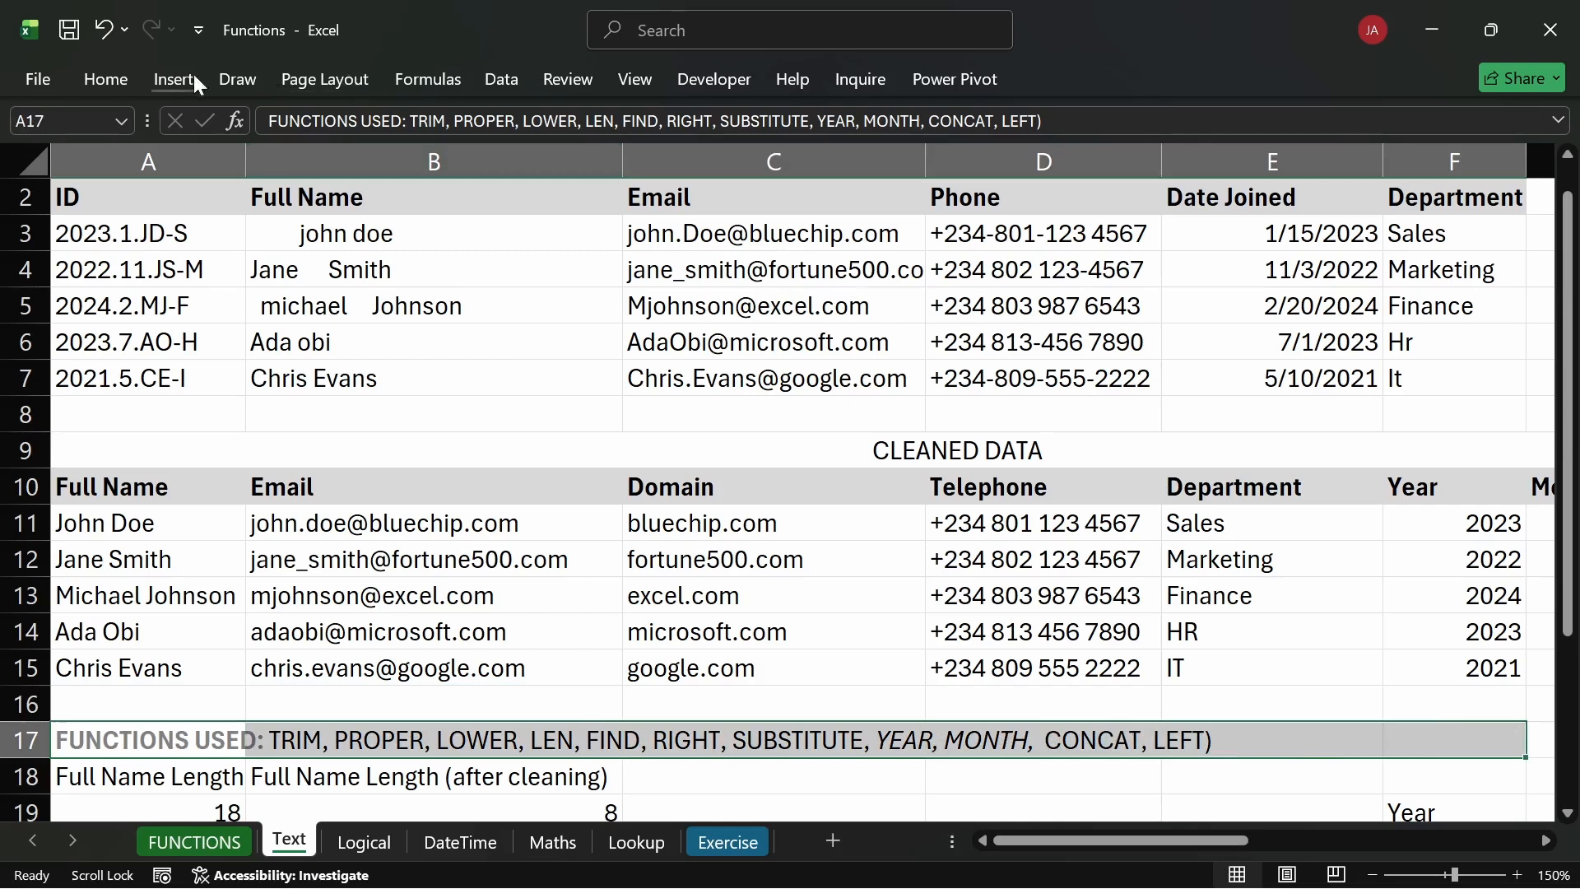
click(107, 76)
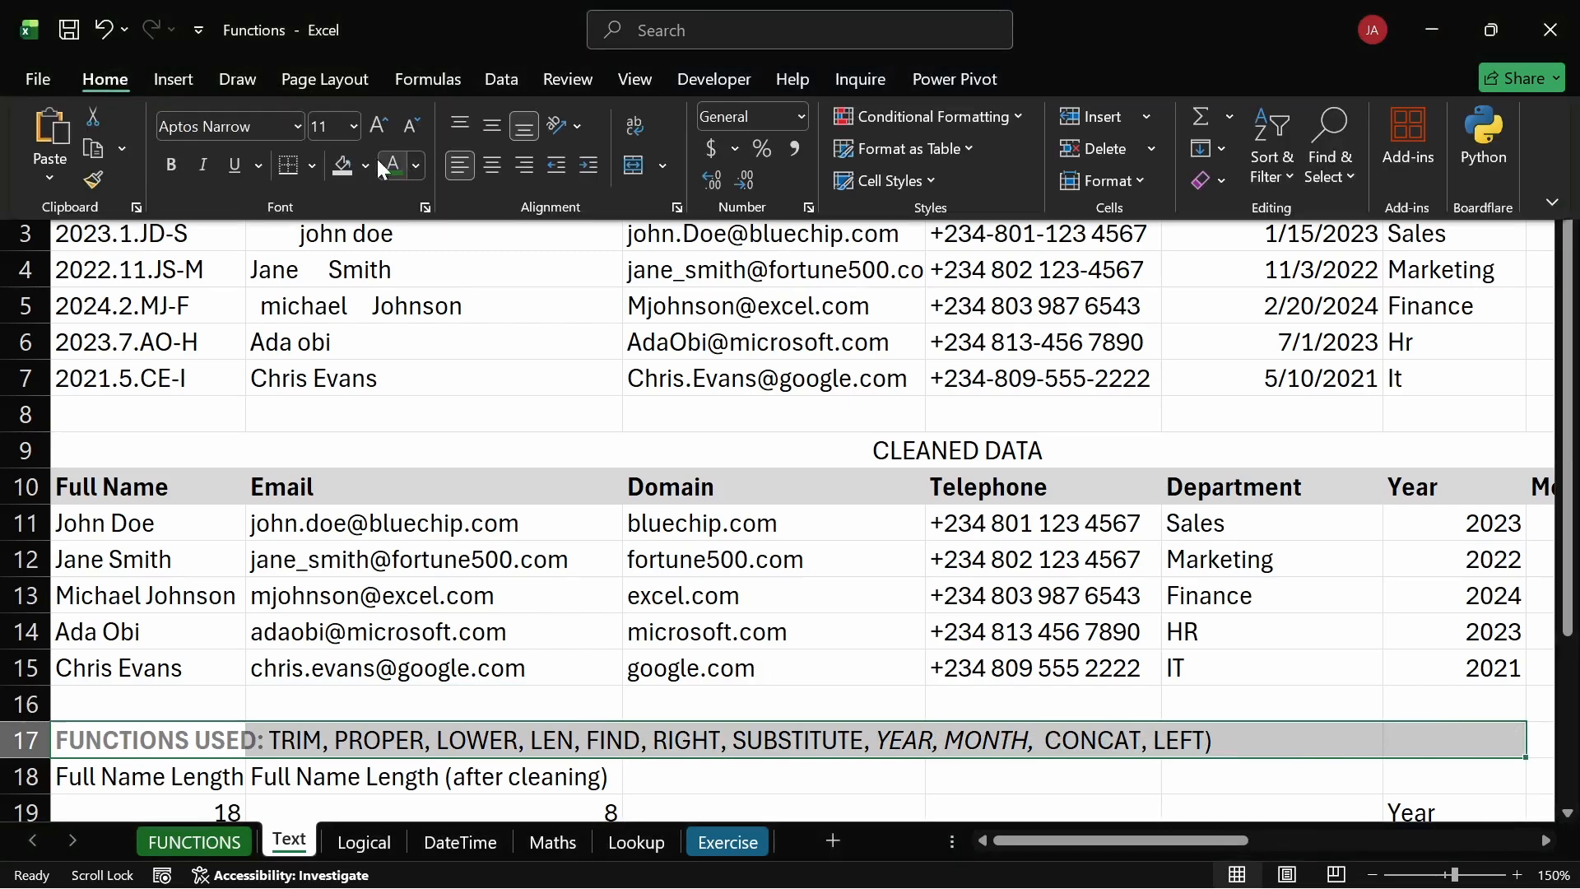
click(373, 163)
click(351, 331)
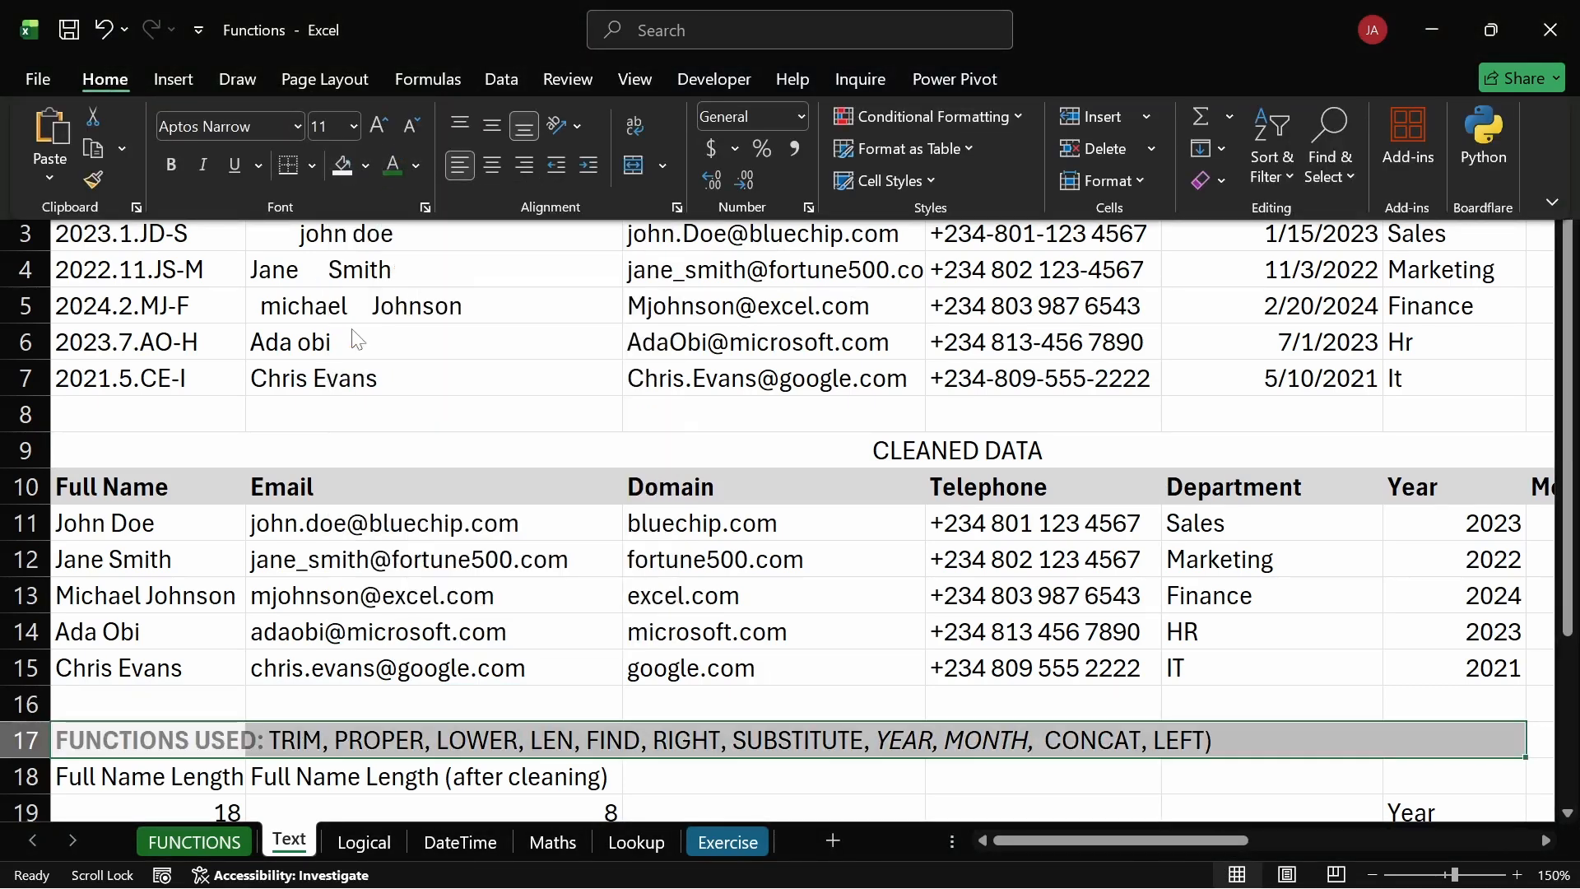
click(841, 633)
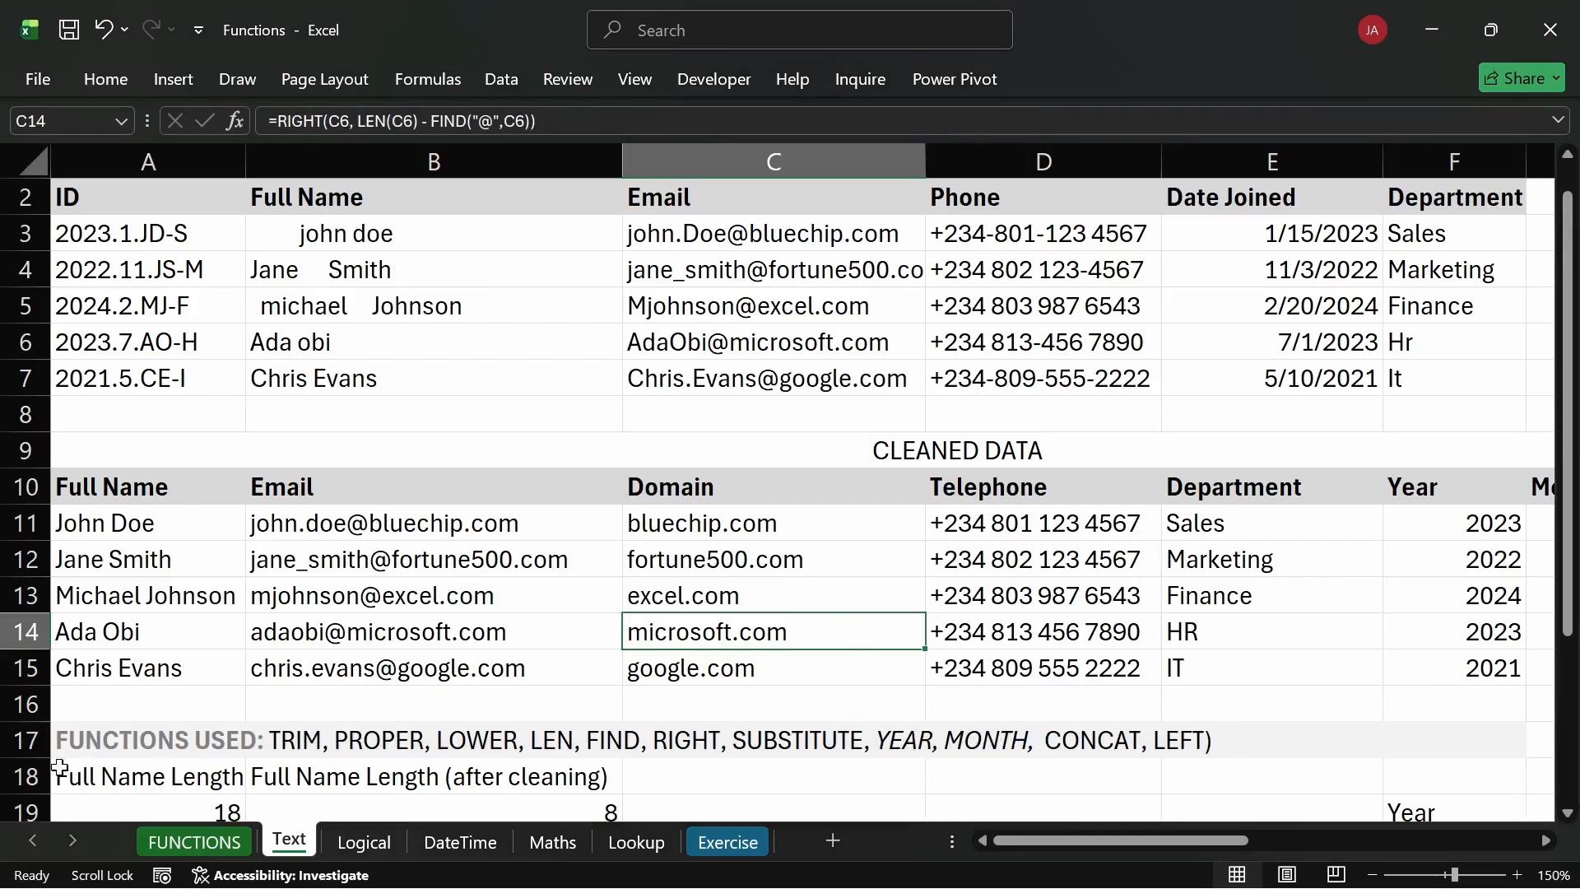
Insert a blank row between the functions-used line and the name length headers in row 18.
click(26, 776)
key(ctrl+shift+plus)
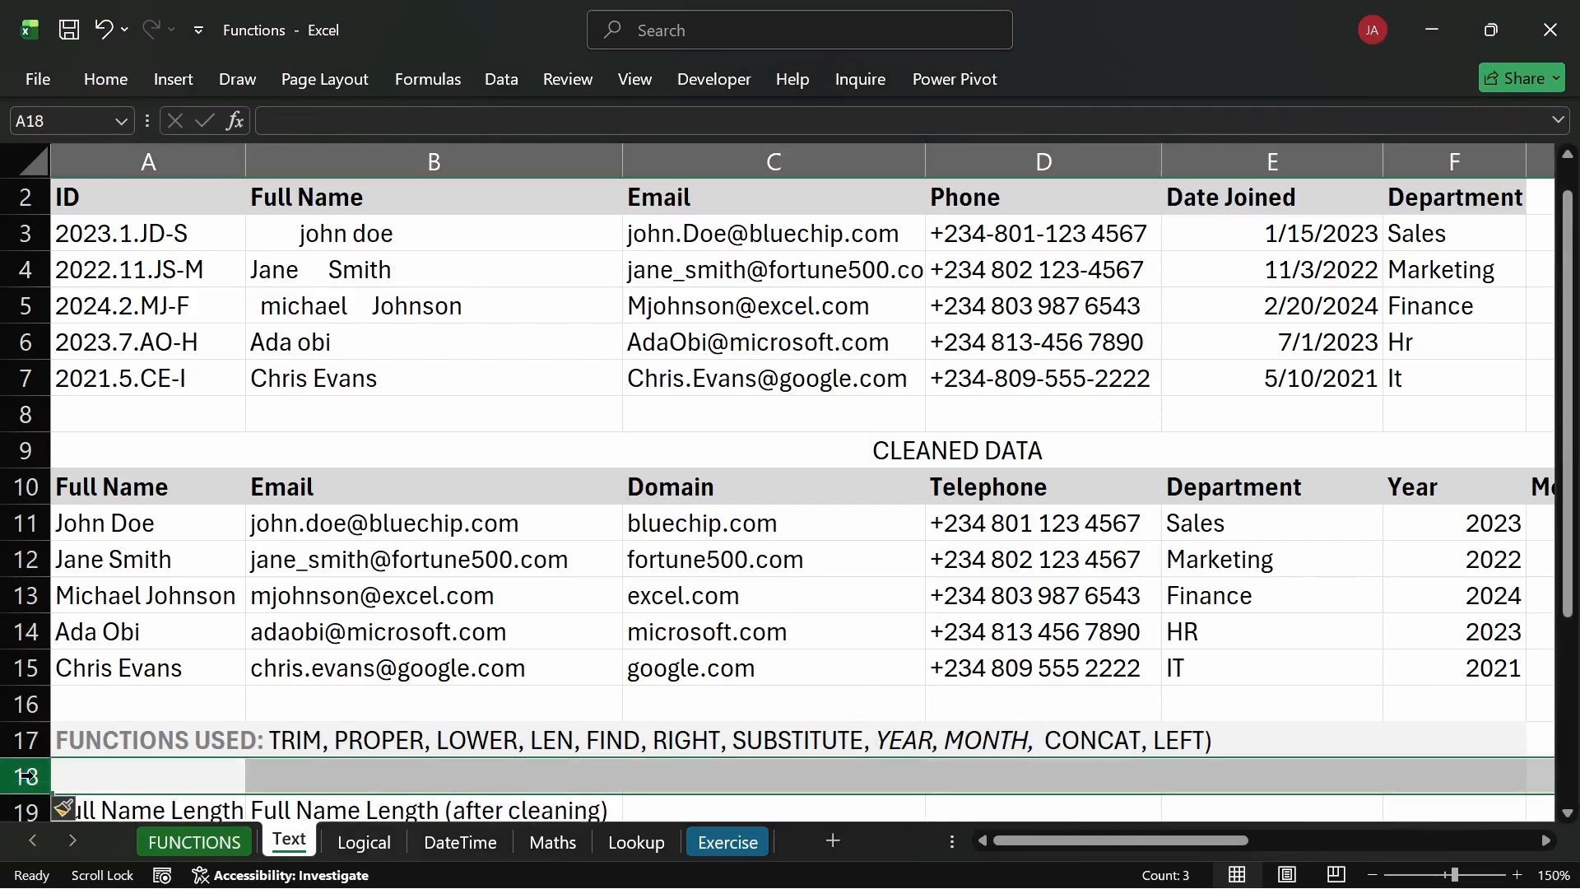
click(260, 702)
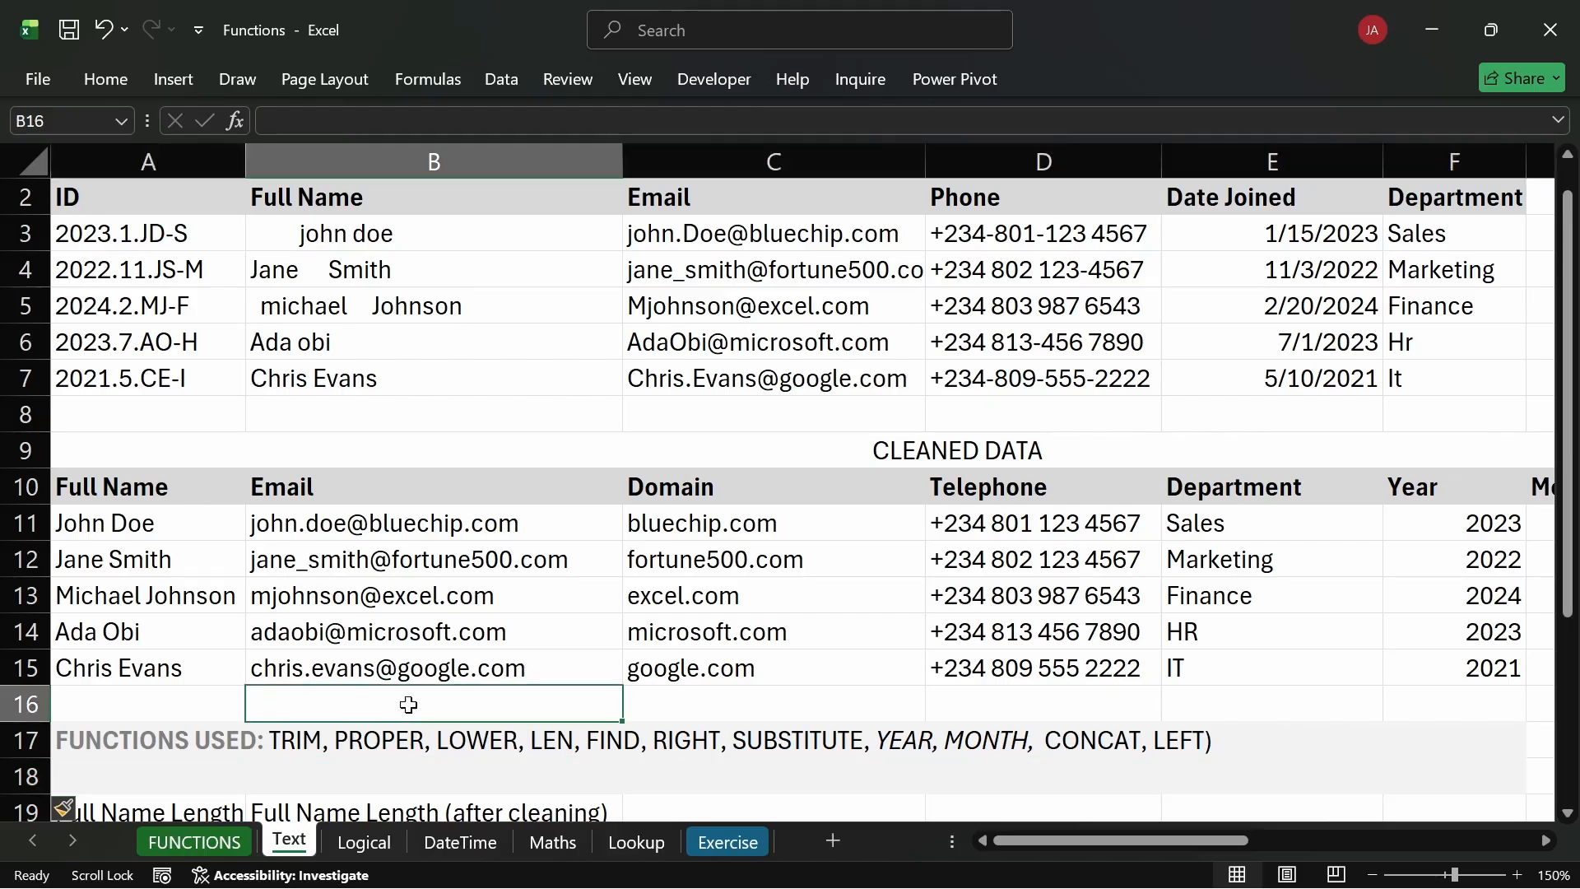
drag(1172, 845, 1281, 844)
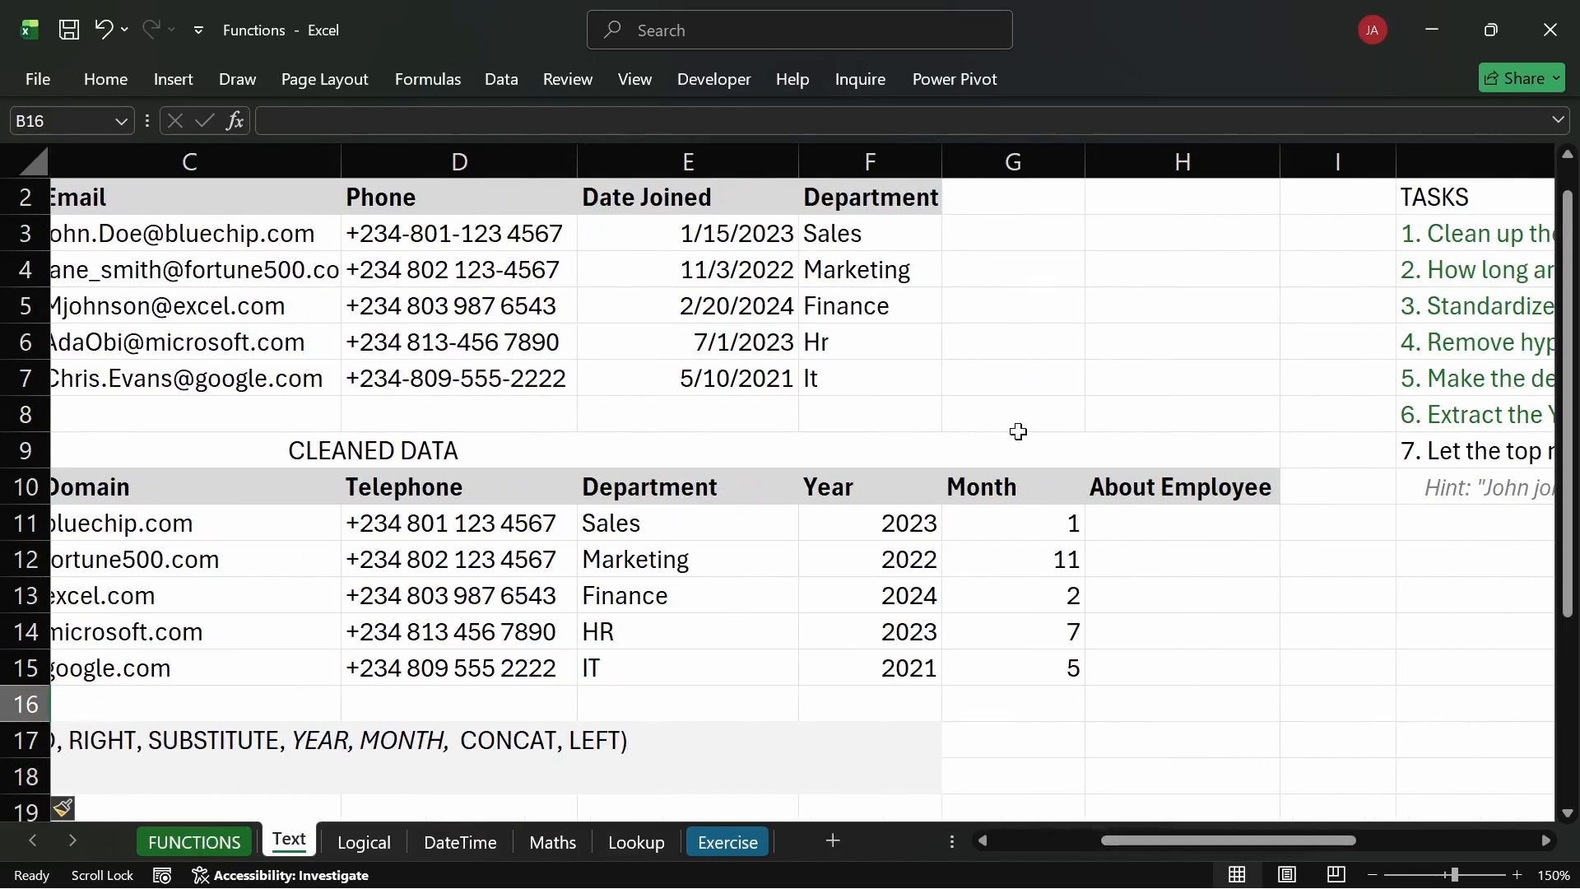
click(1145, 531)
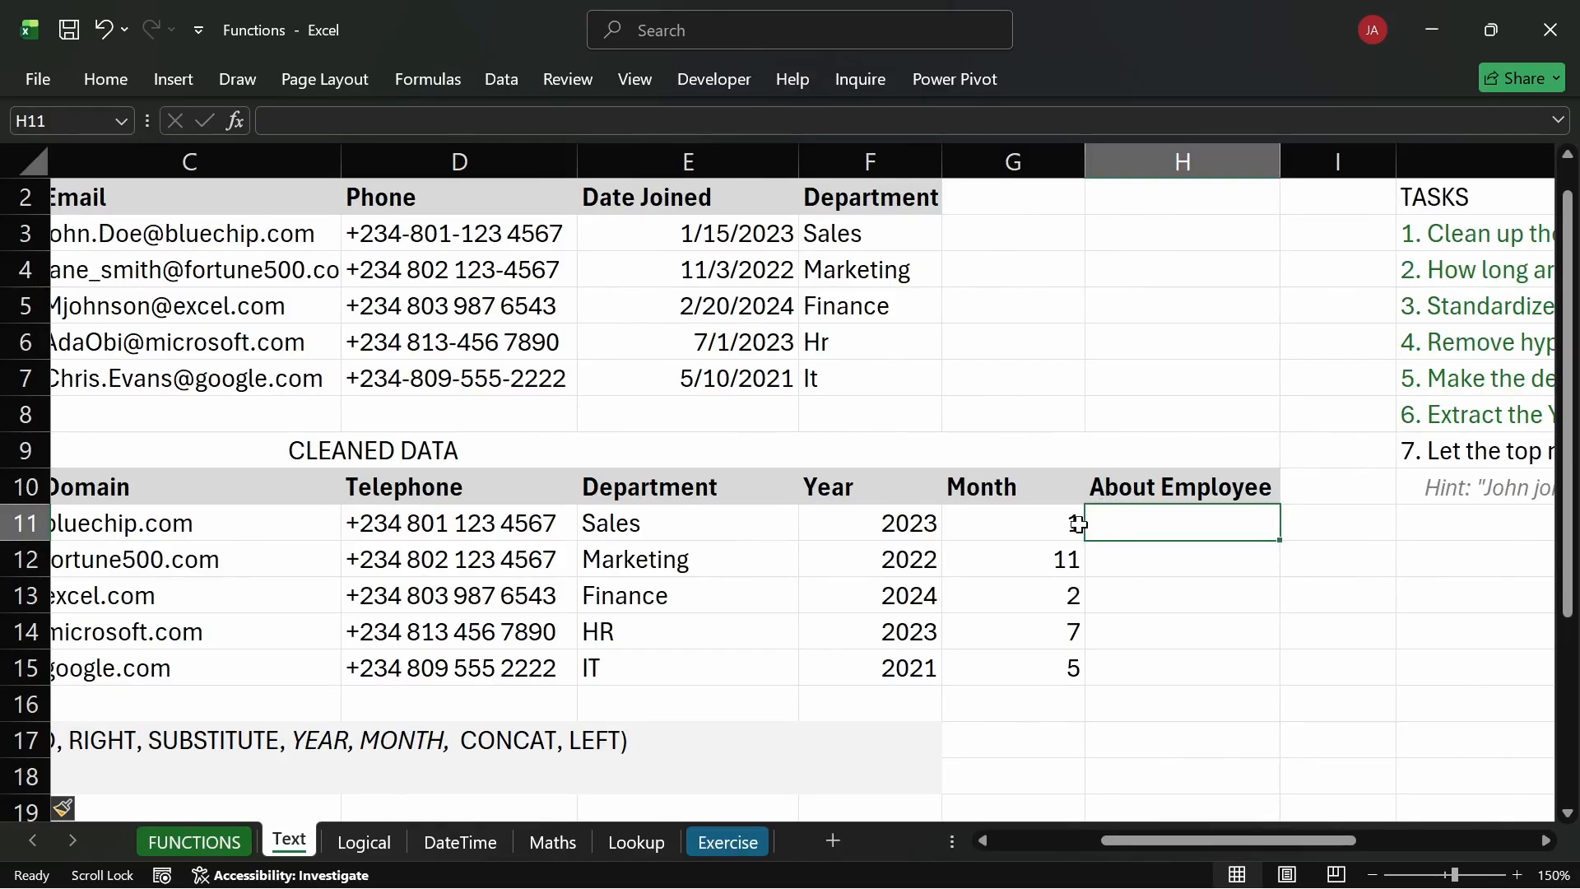
drag(1225, 843, 1282, 838)
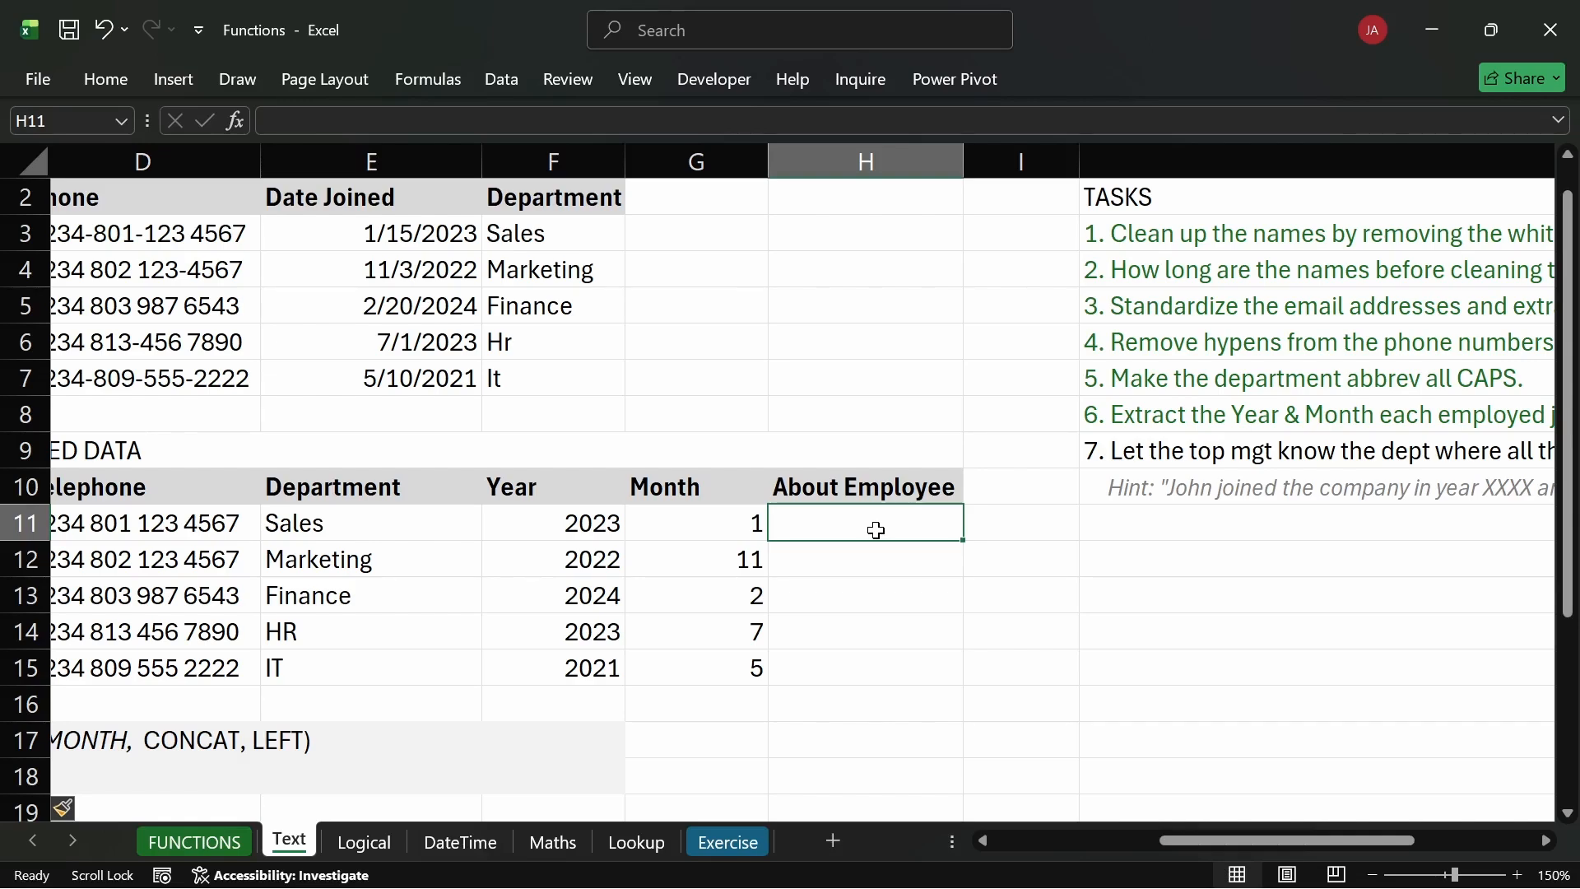
text(=)
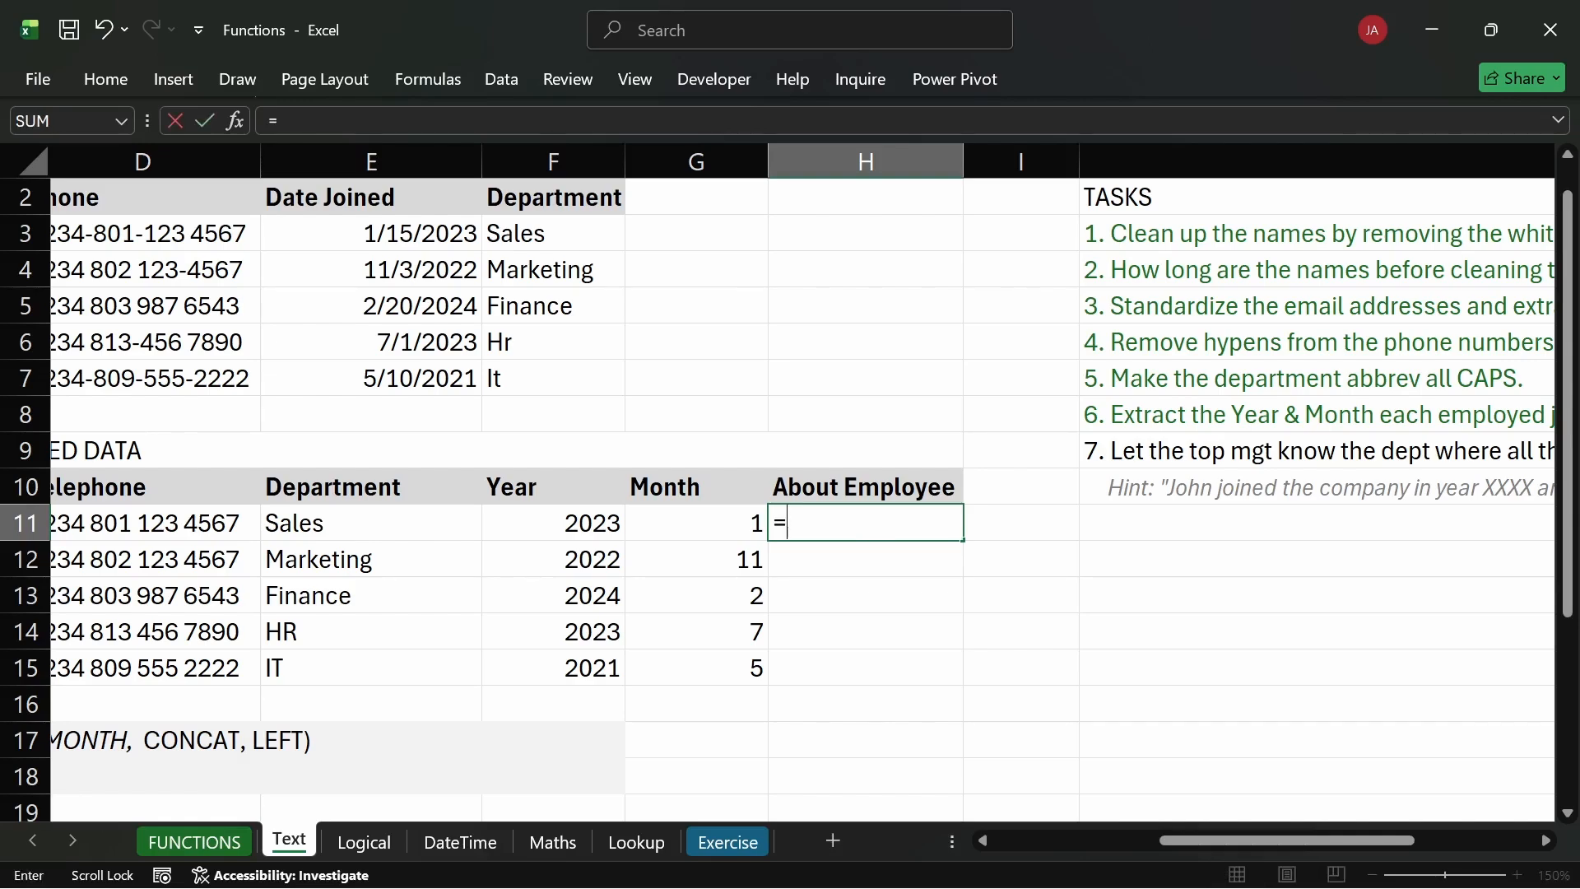
text(CON)
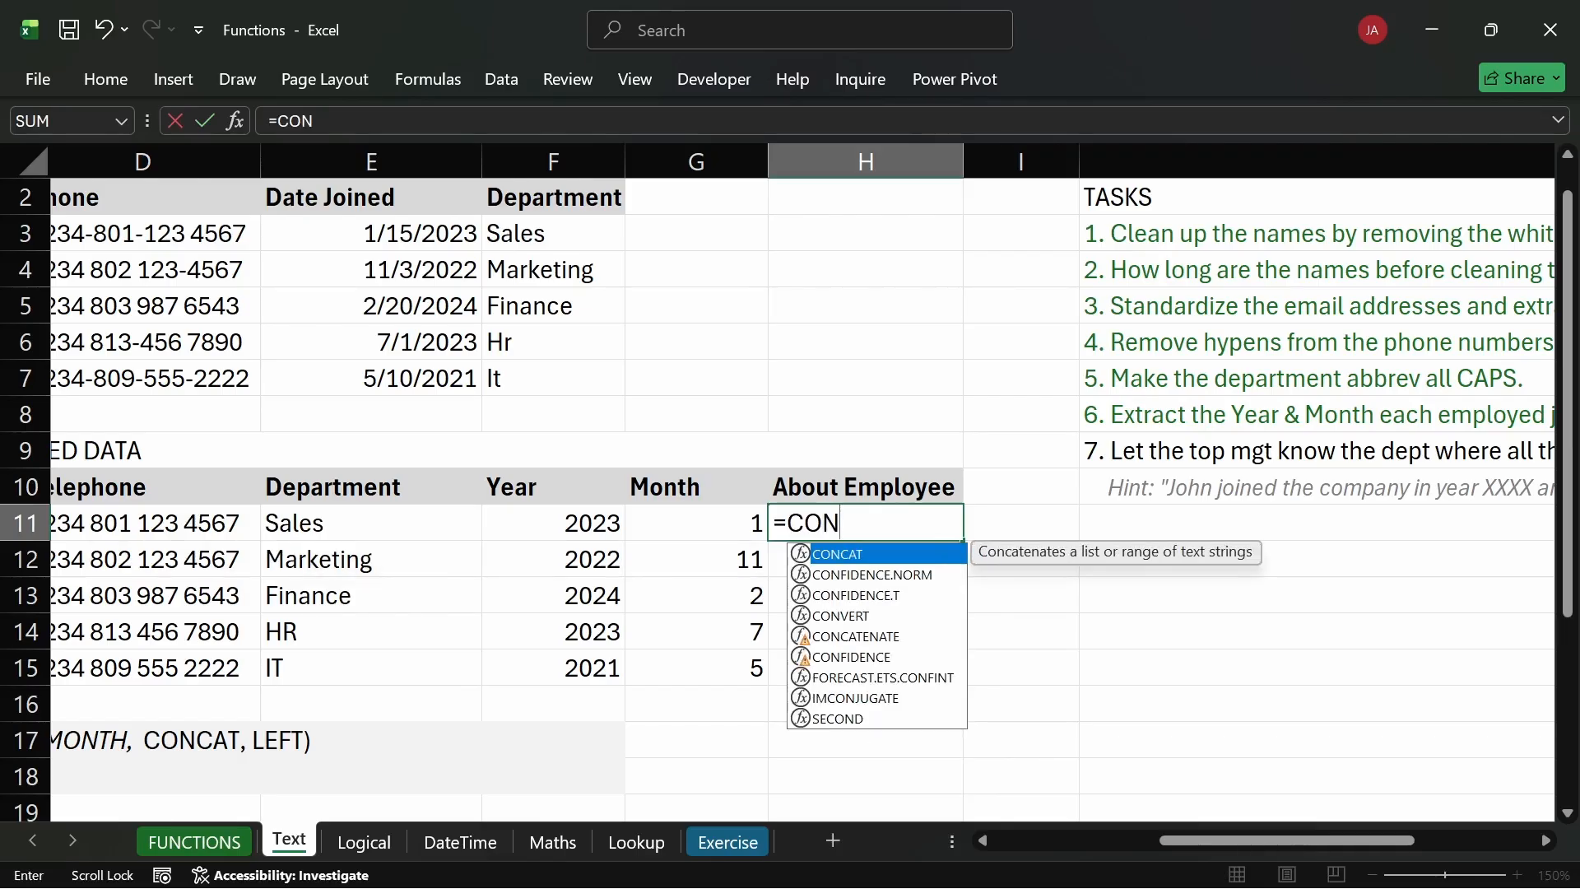
text(C)
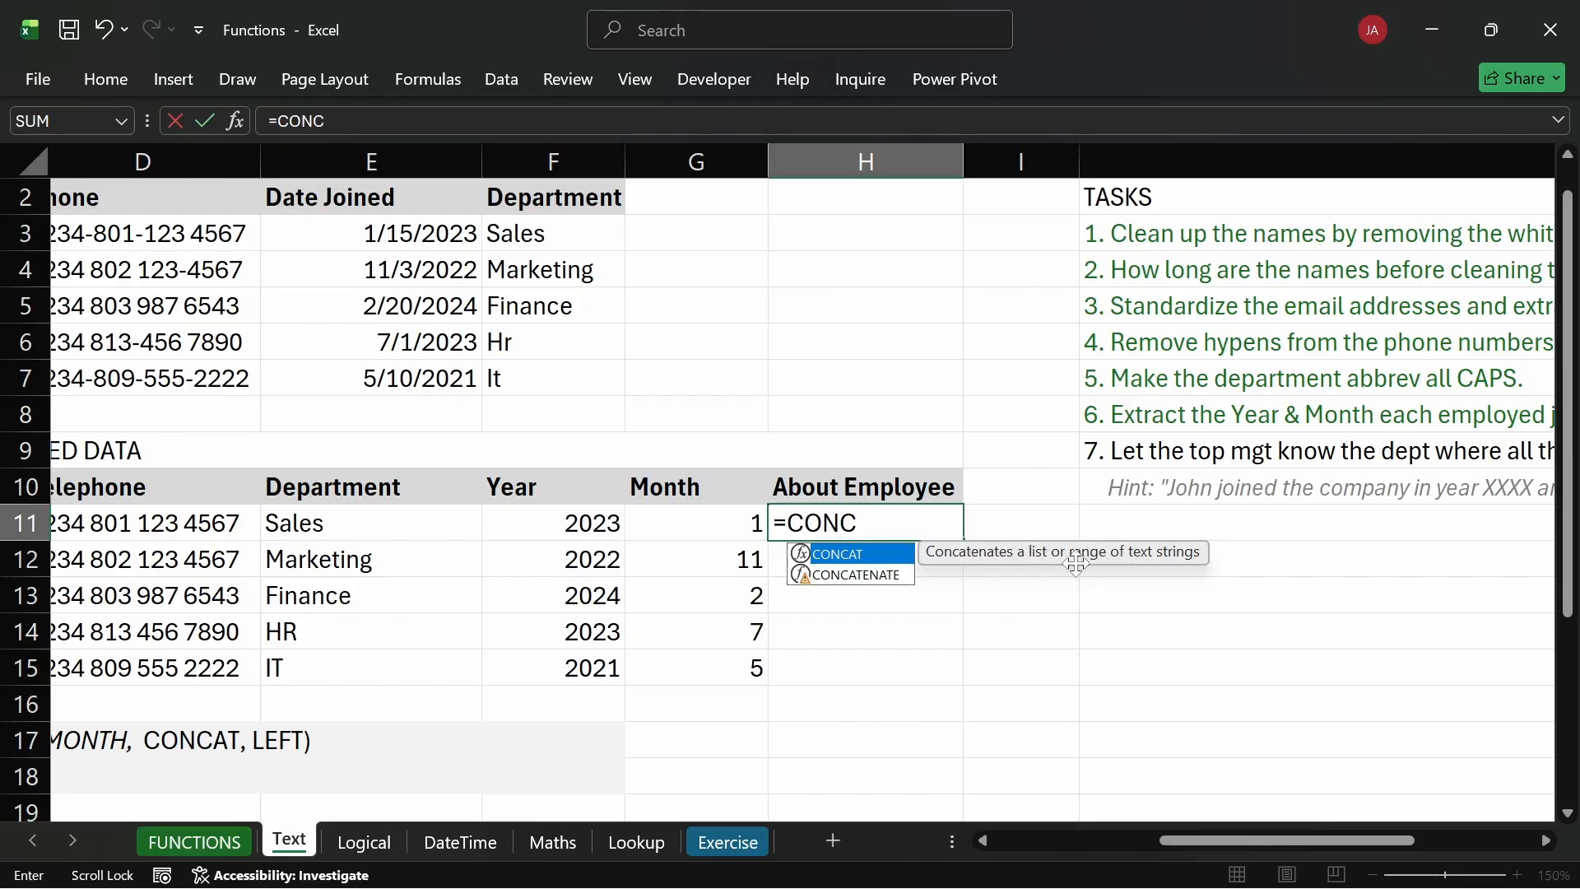
key(Tab)
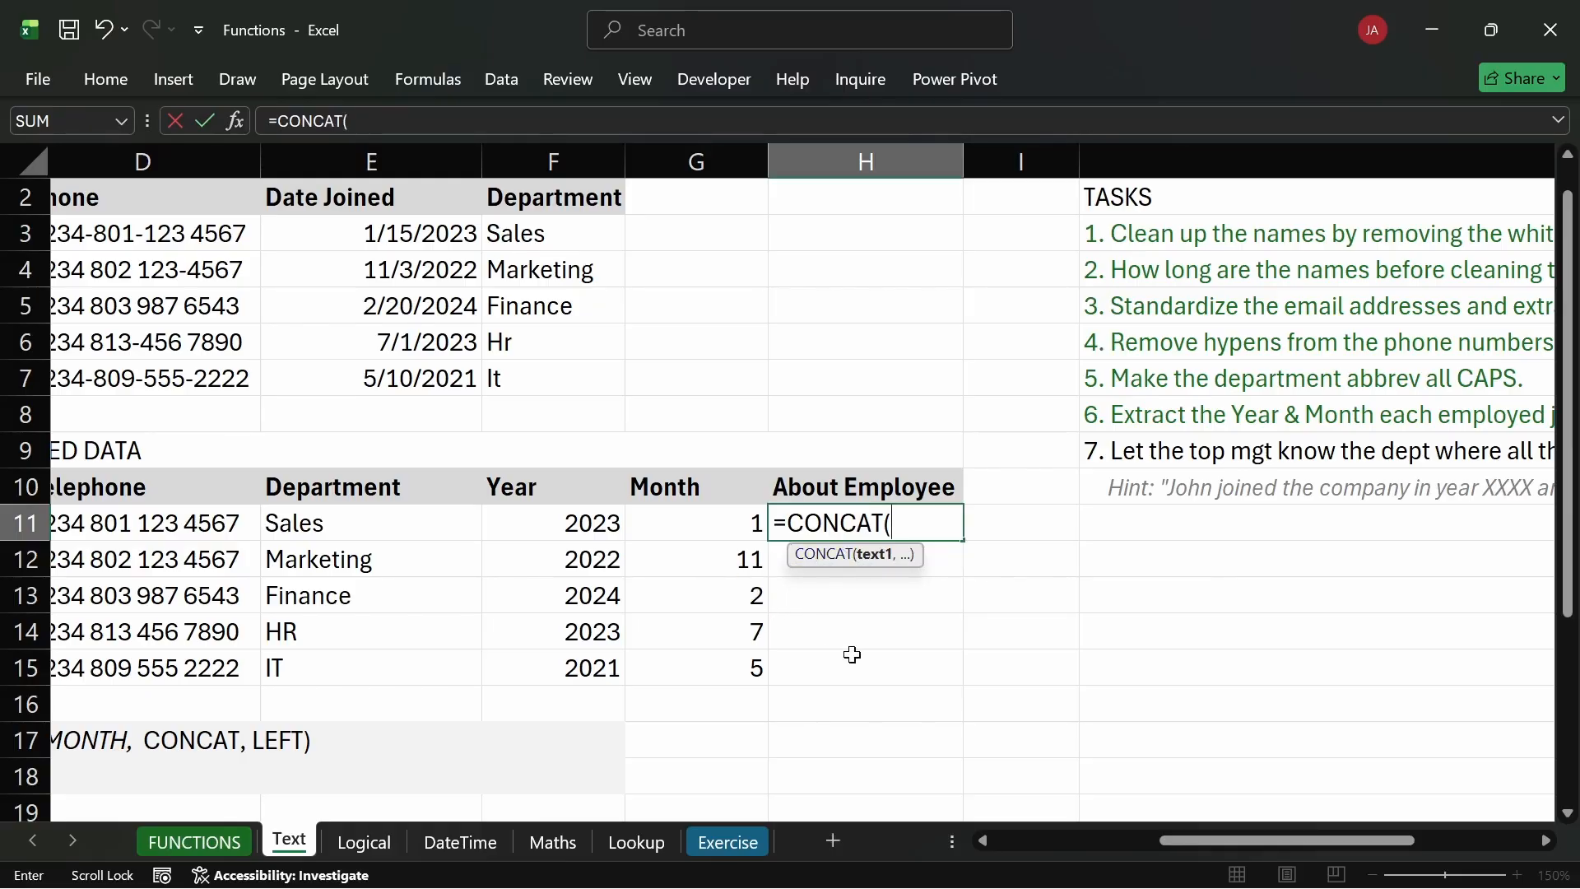
key(Escape)
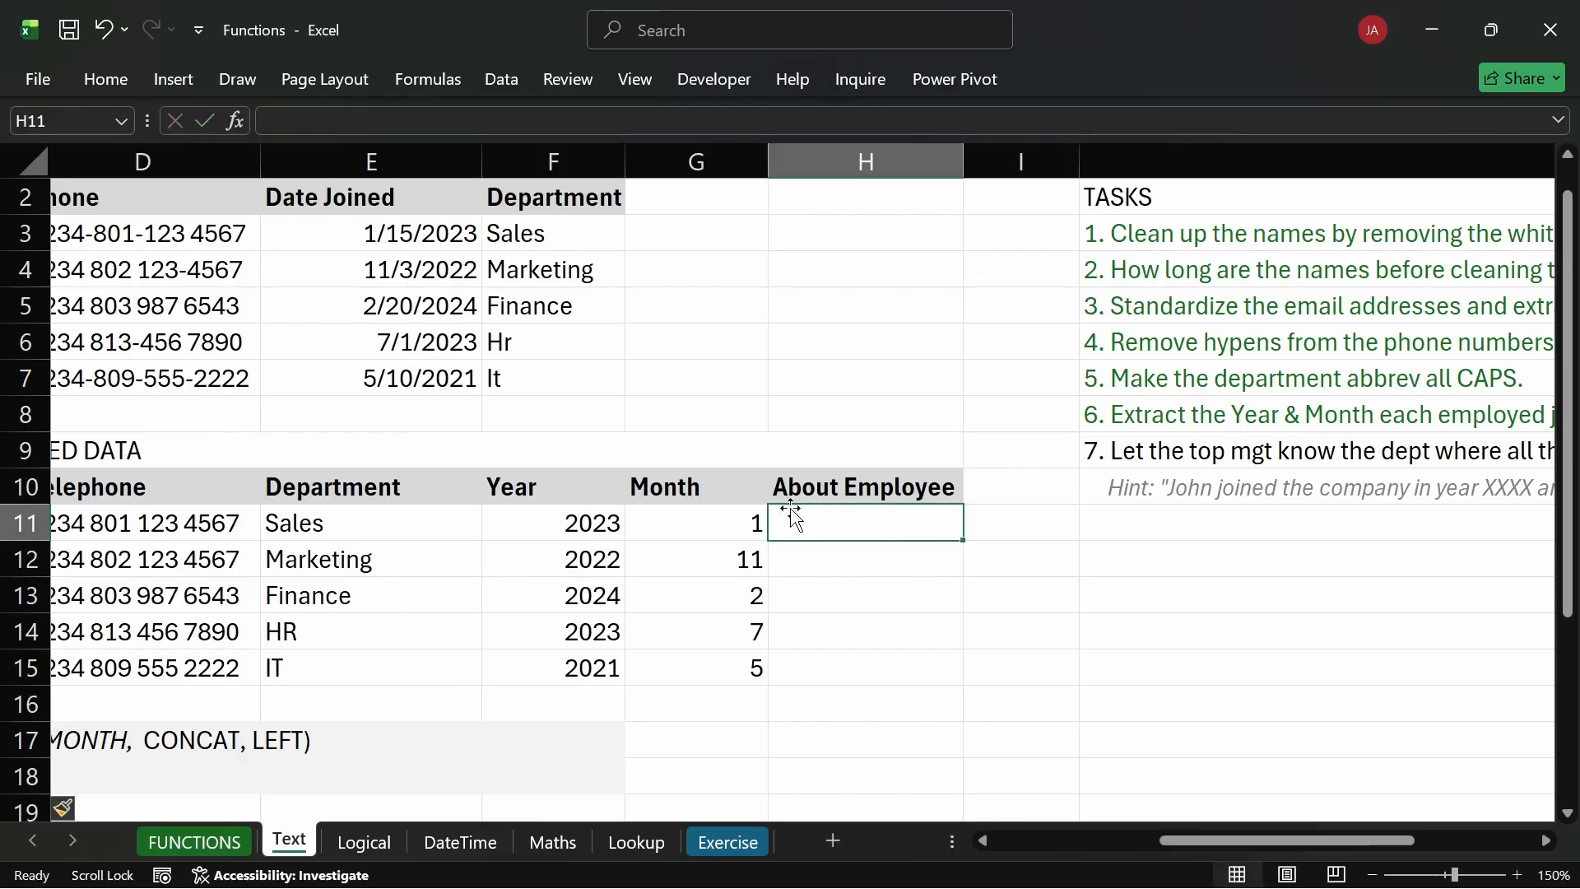
Enter a sample first name in G6 and a sample last name in H6.
click(709, 340)
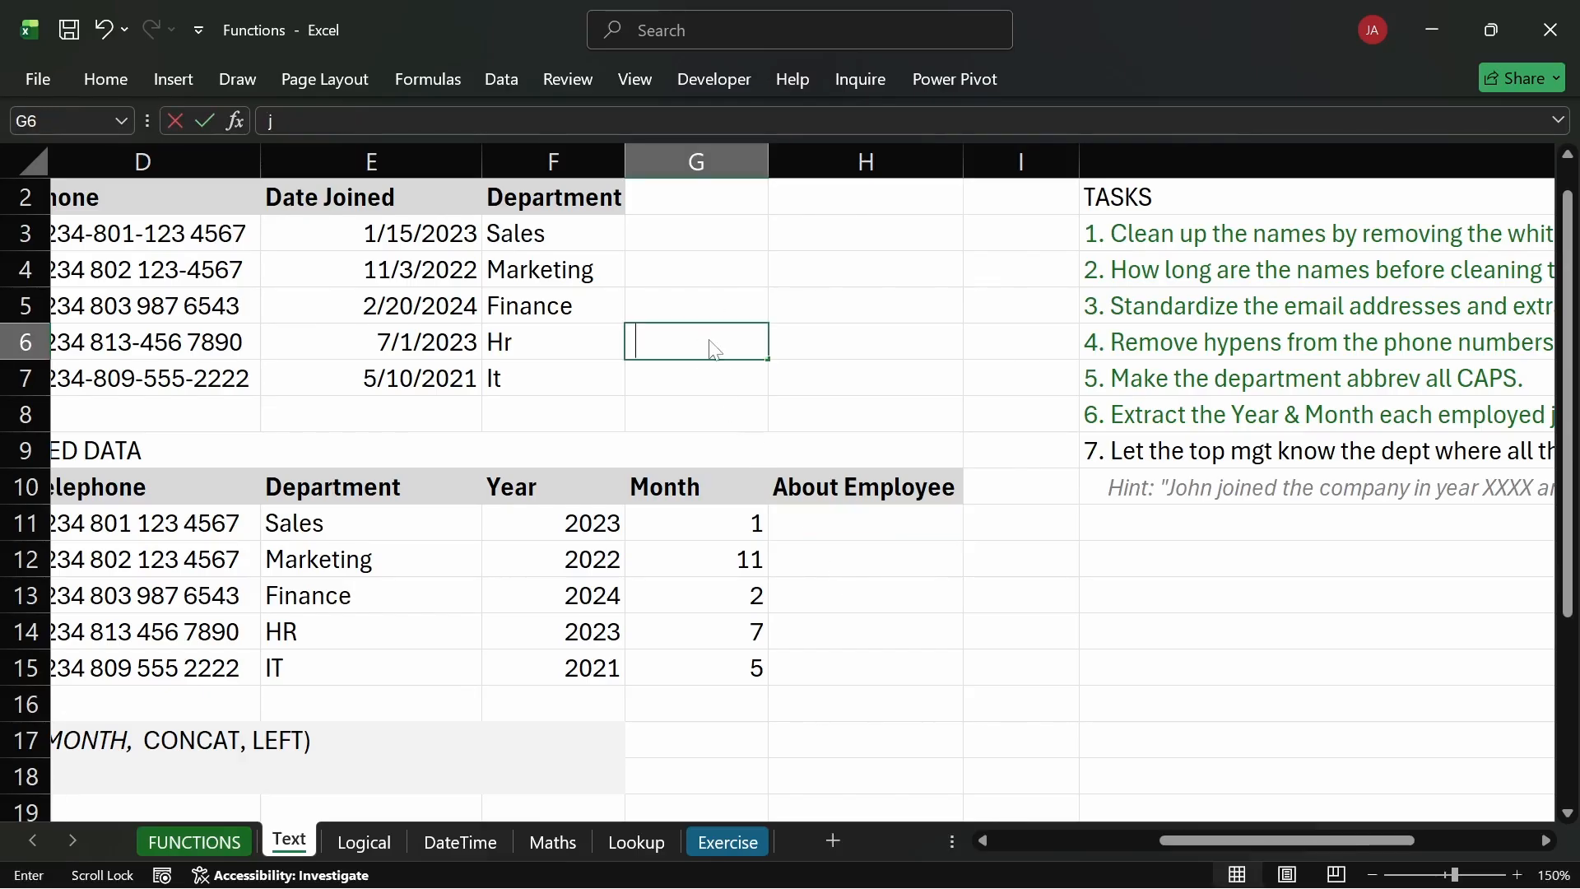
text(Jo)
key(BackSpace)
text(OH)
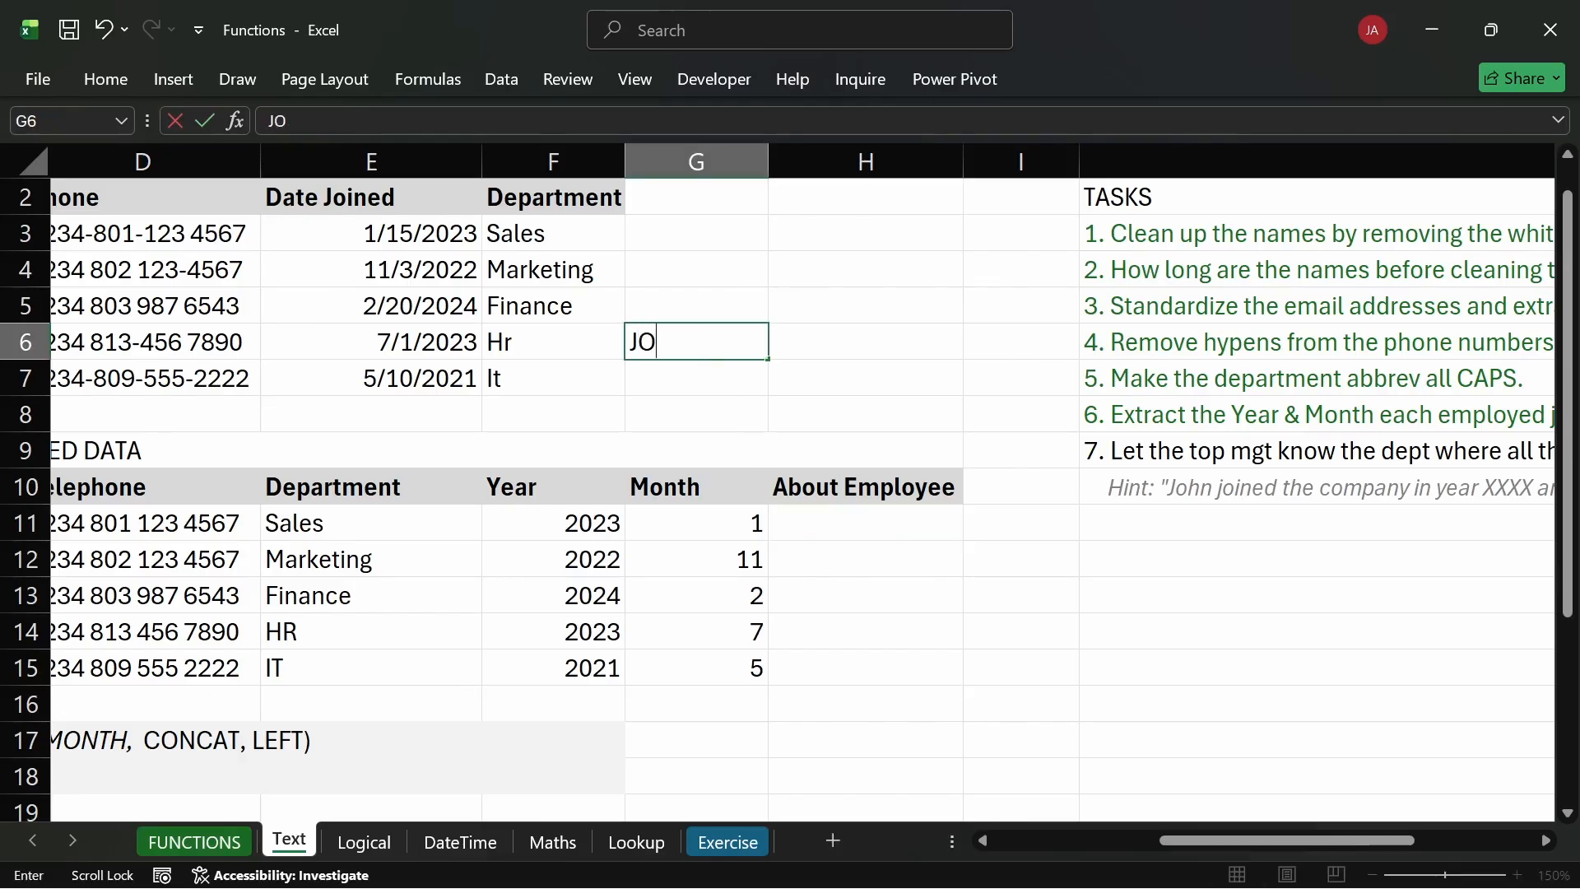
key(BackSpace)
key(BackSpace)
text(ohn)
key(Tab)
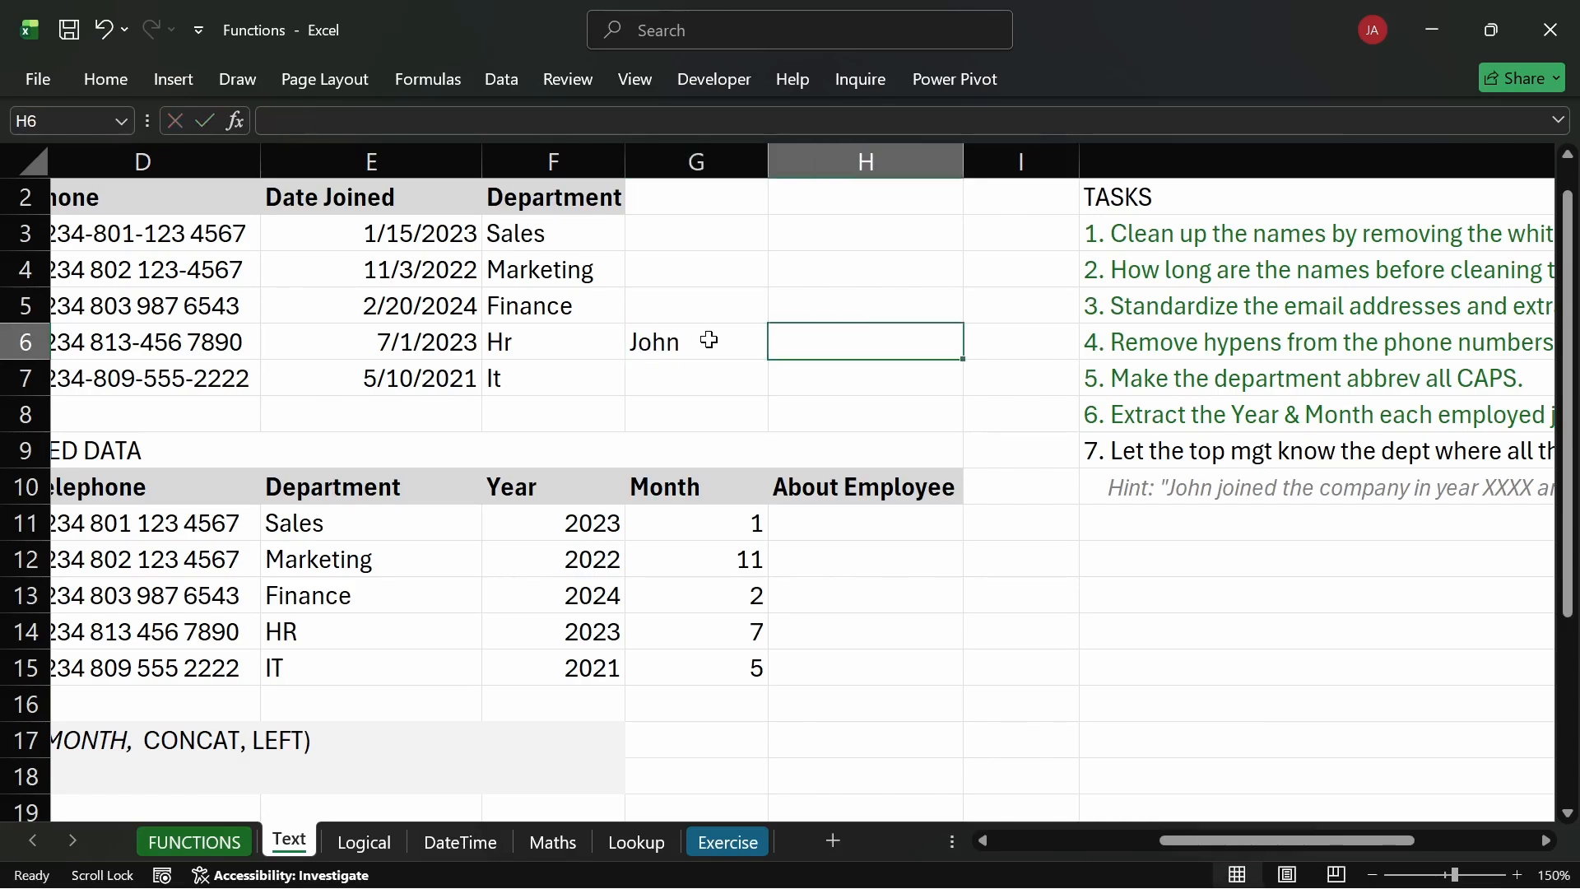
text(Doe)
key(Return)
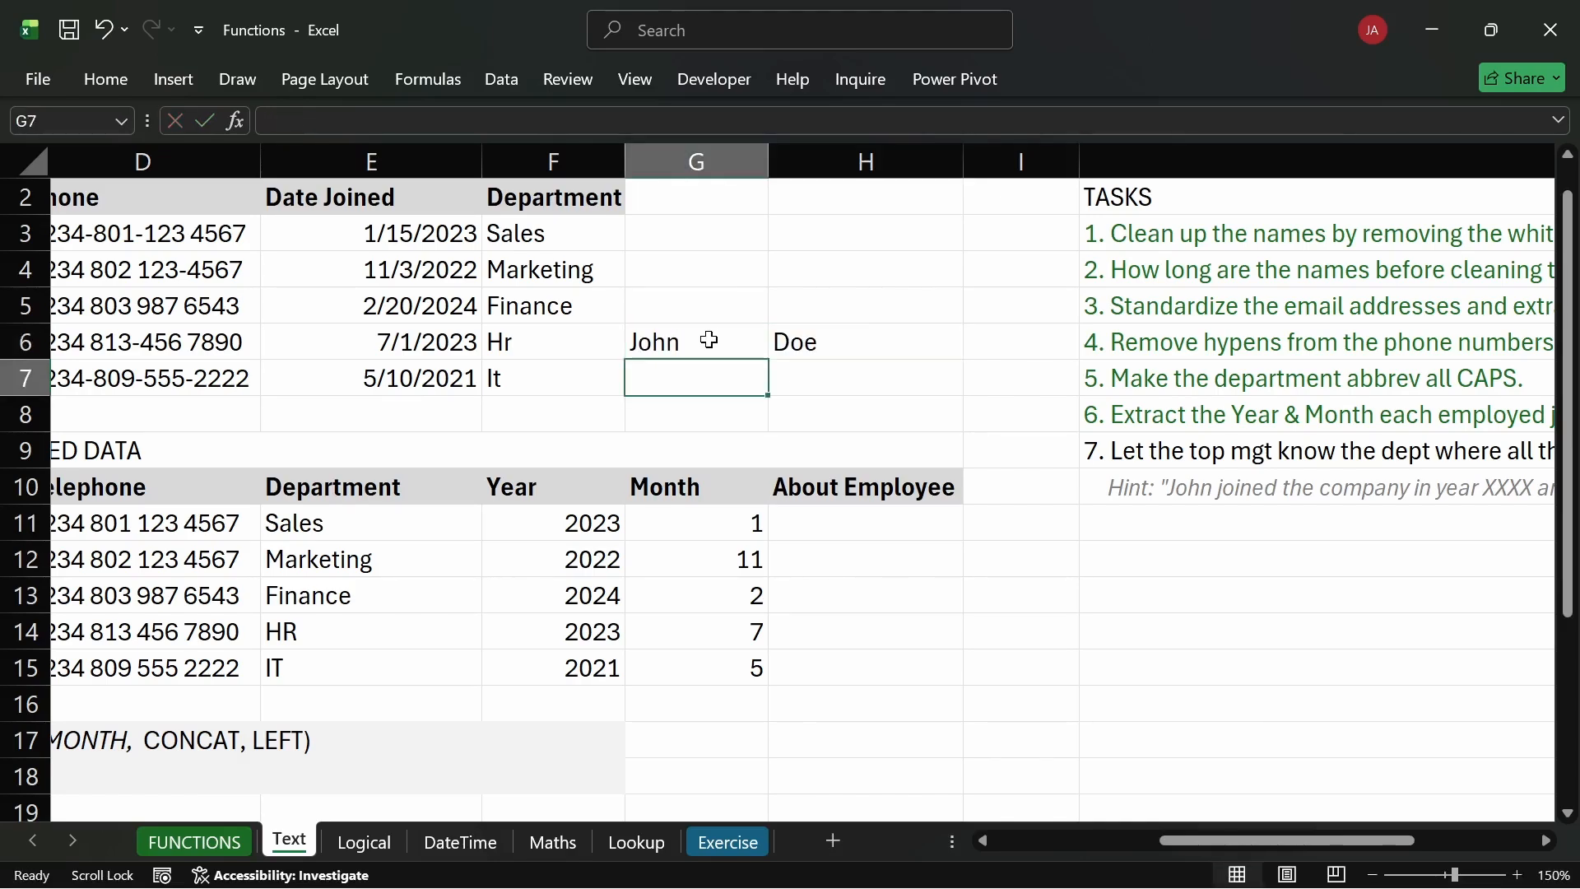
Join the sample first and last names in H11 with the formula =CONCAT(G6,H6).
click(801, 523)
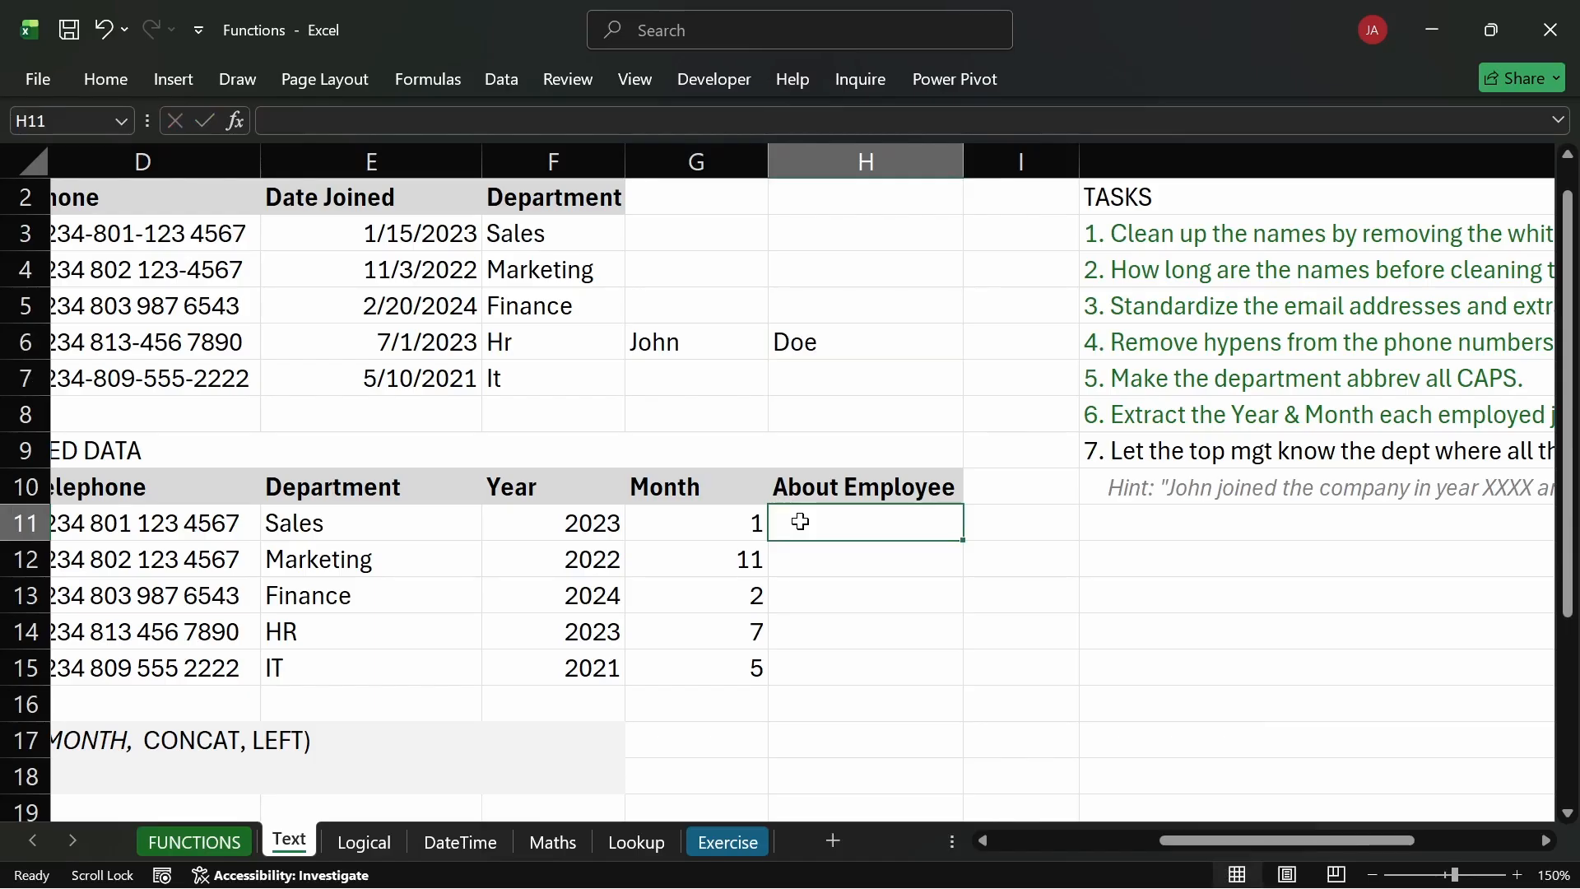
text(=con)
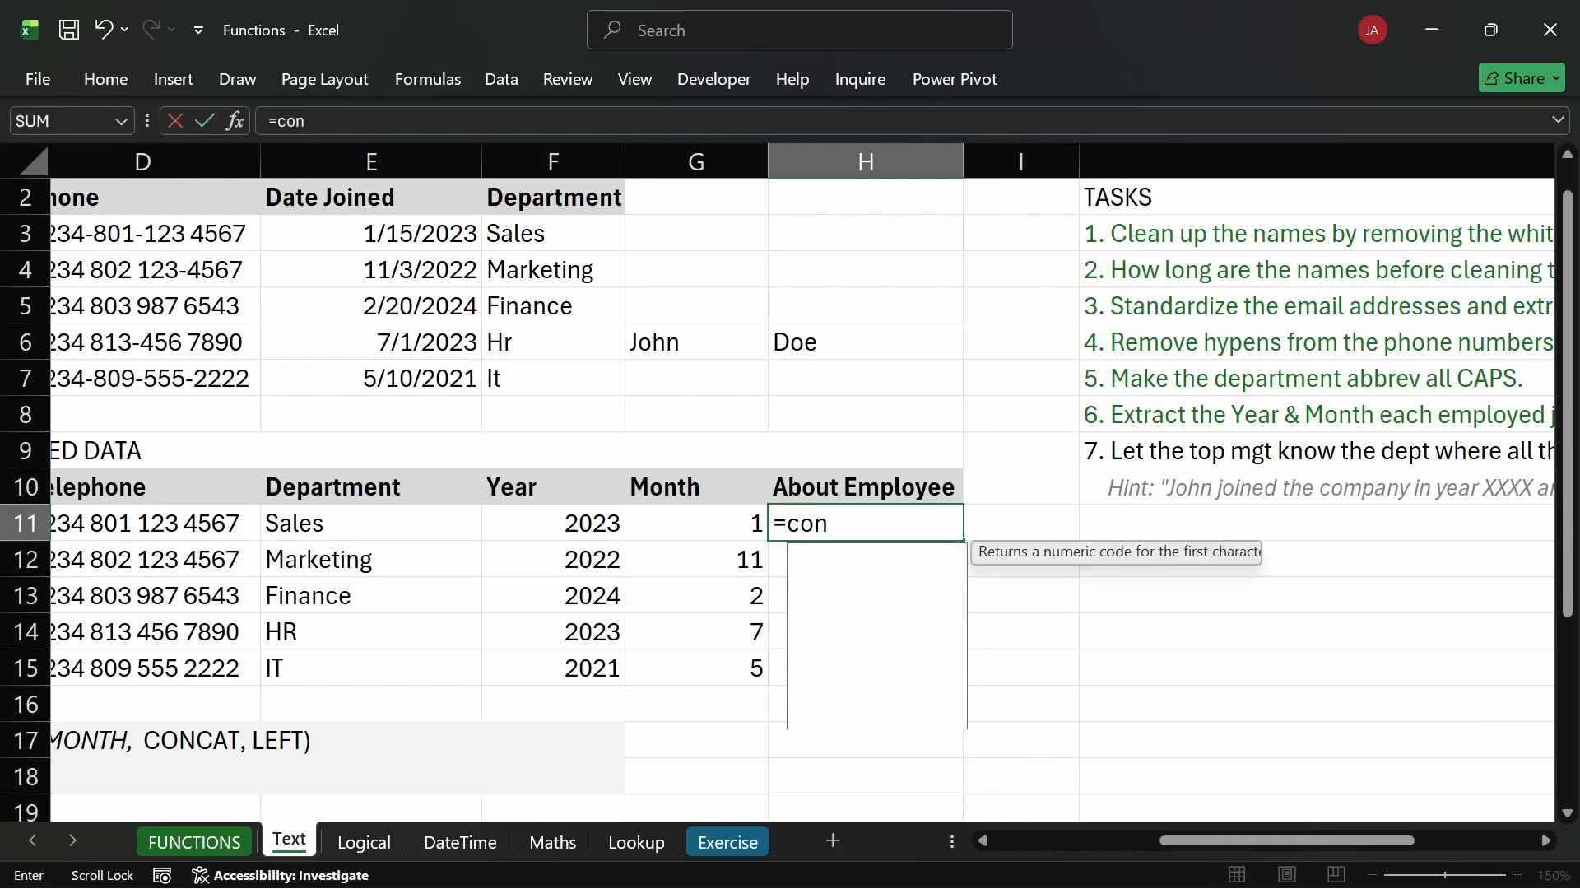
key(Tab)
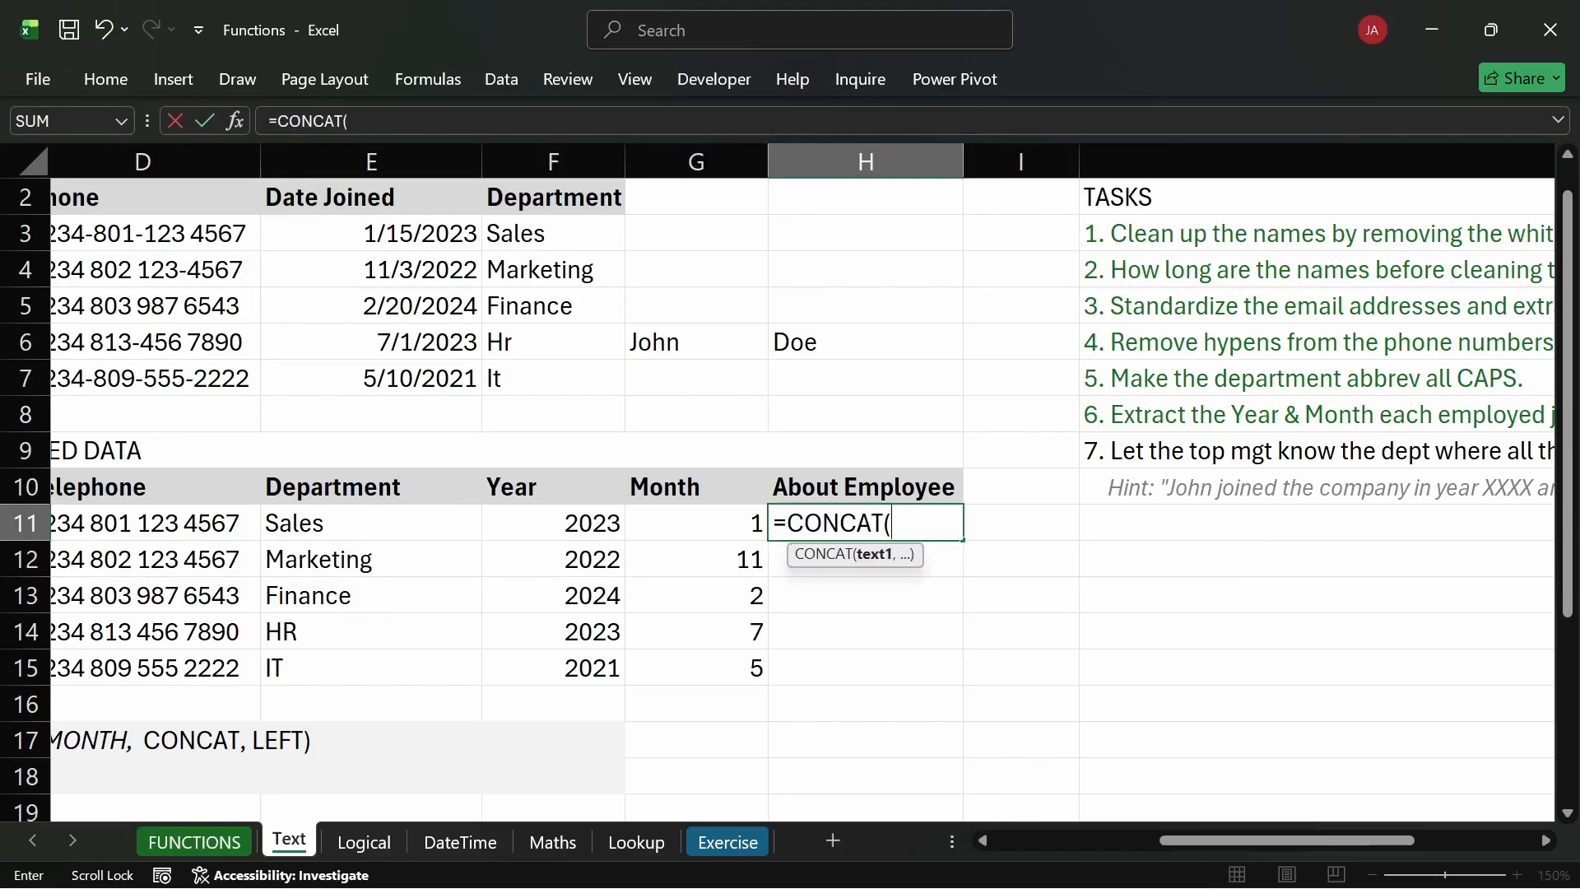
click(654, 344)
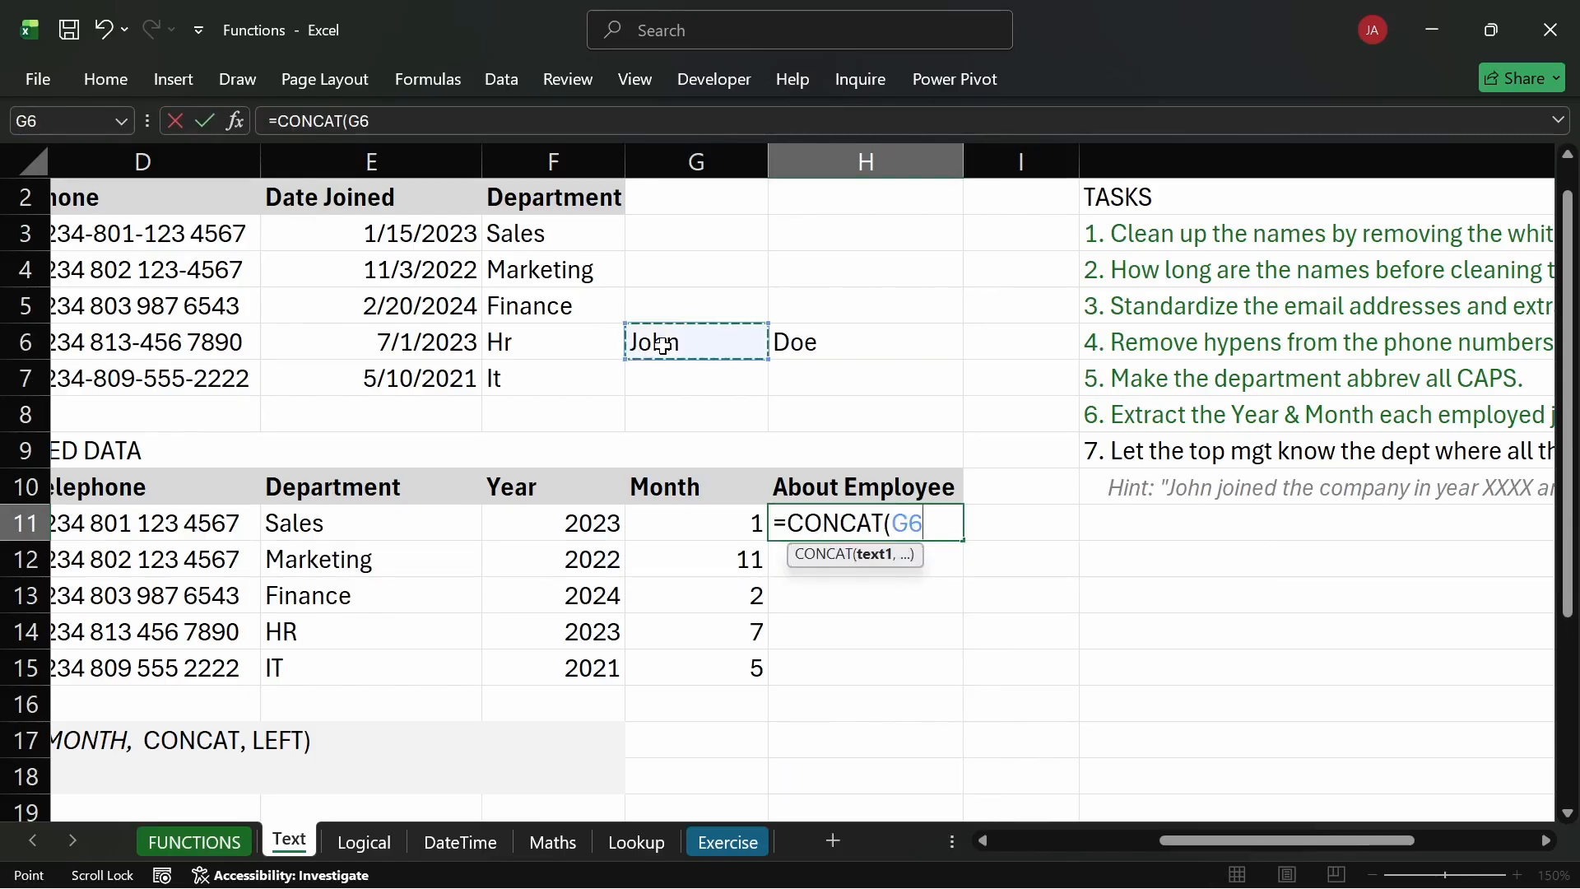
click(827, 341)
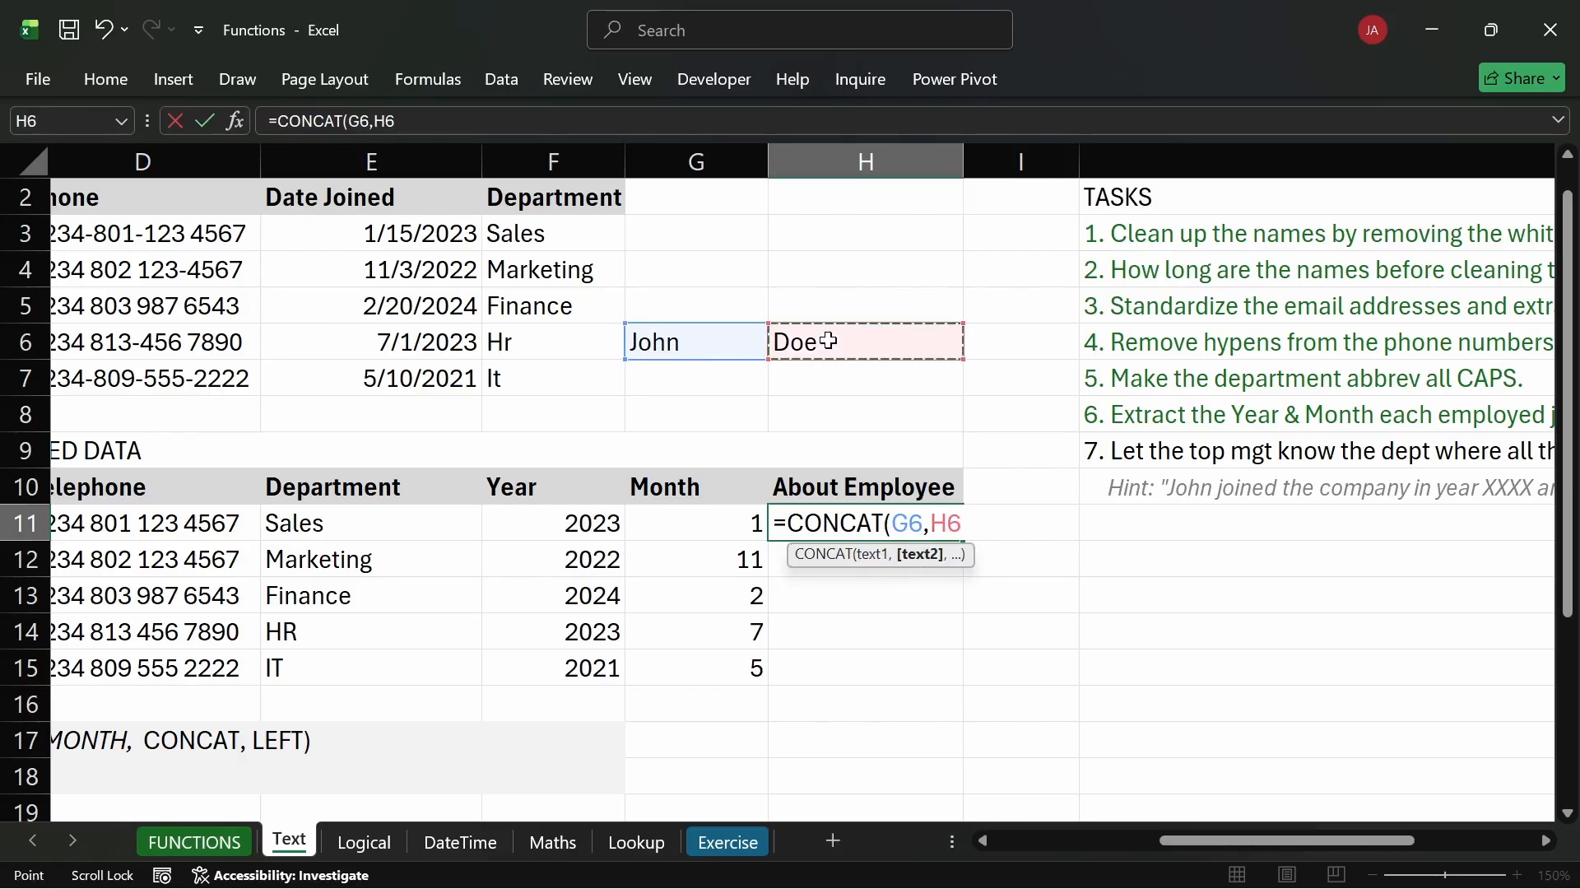
text())
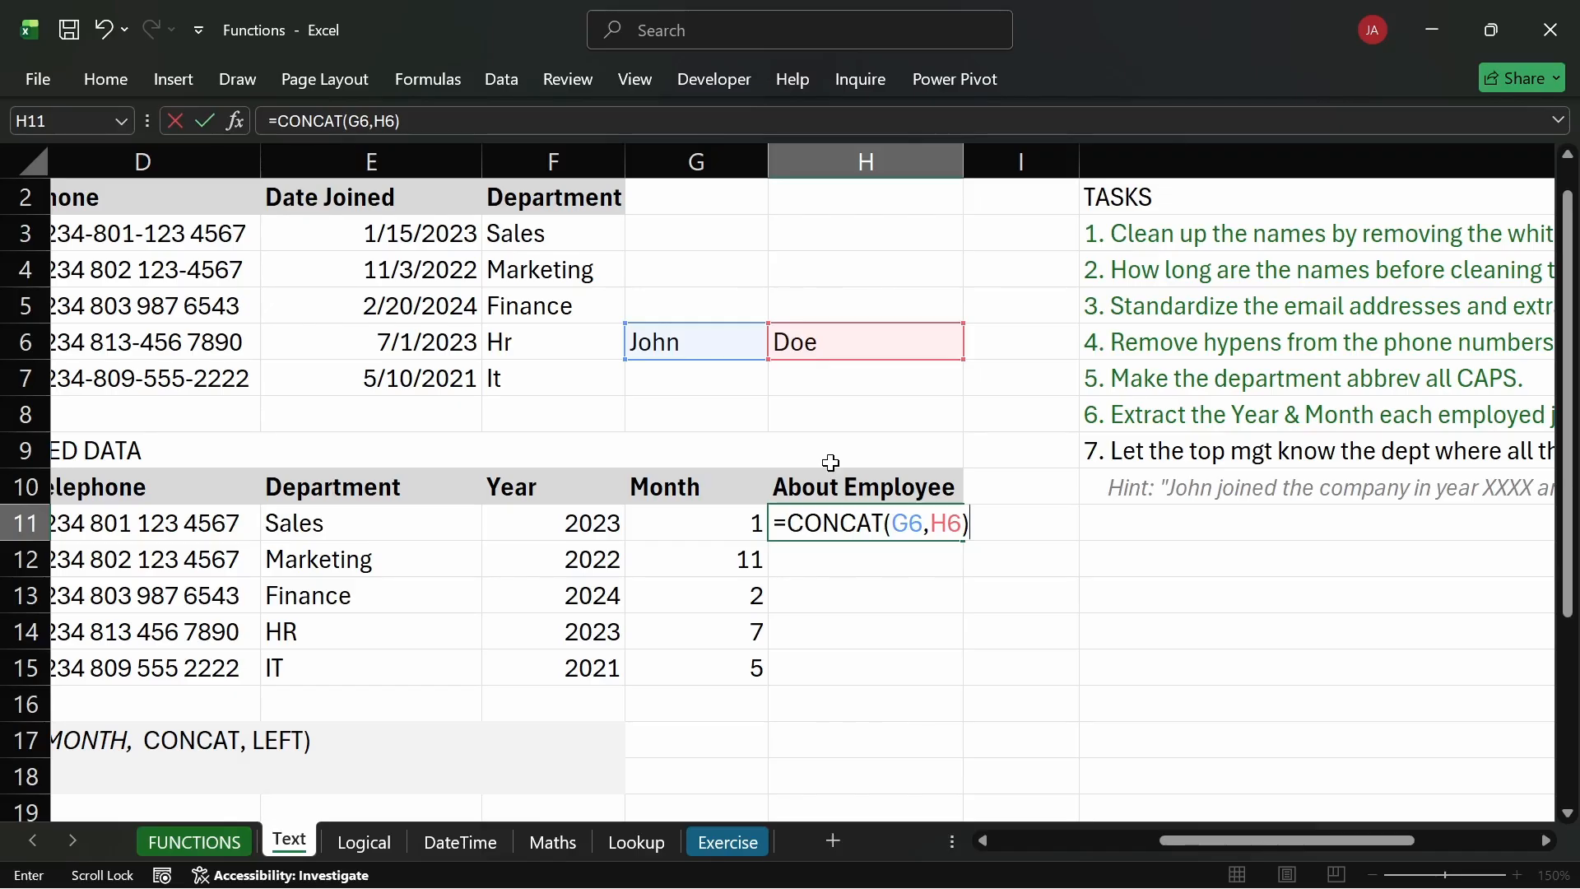
key(Return)
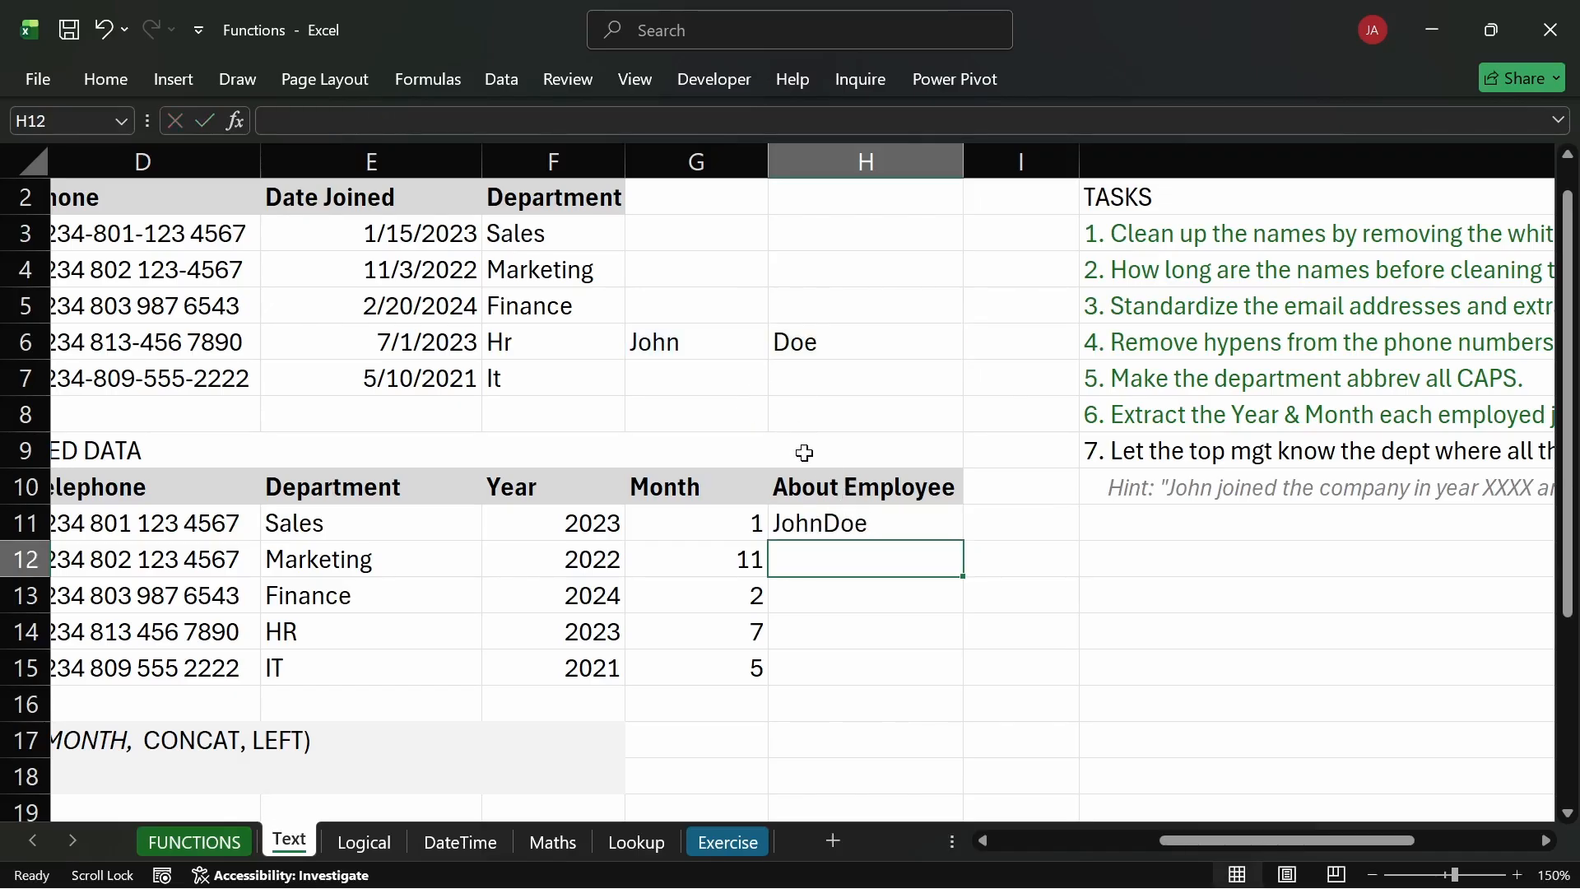
Add a quoted space, " ", as an argument between G6 and H6 in the H11 CONCAT formula.
click(826, 523)
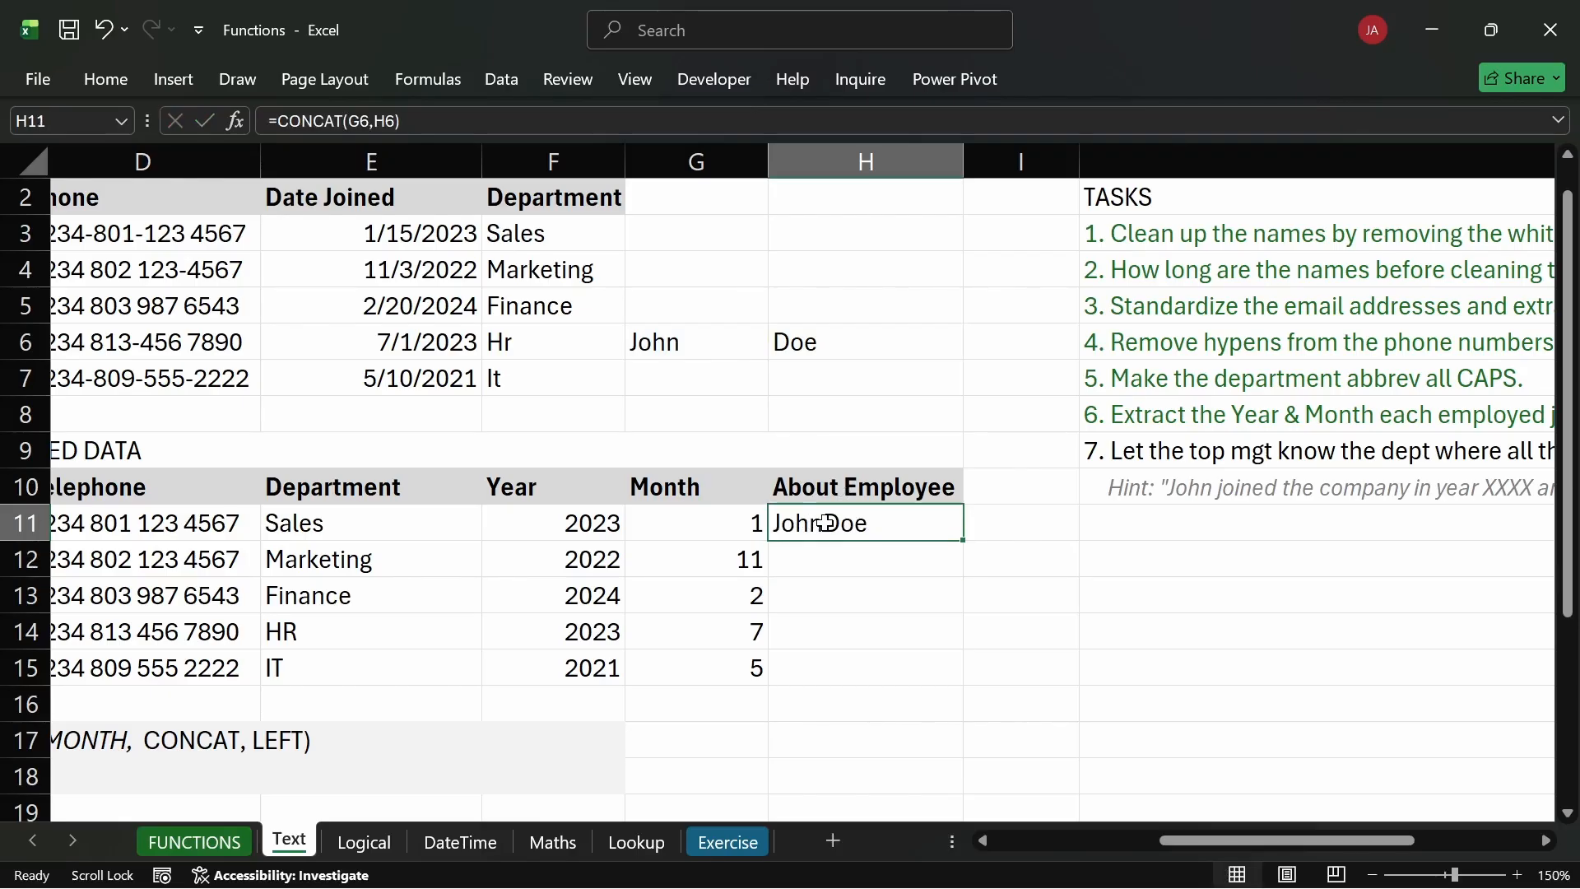
double_click(826, 523)
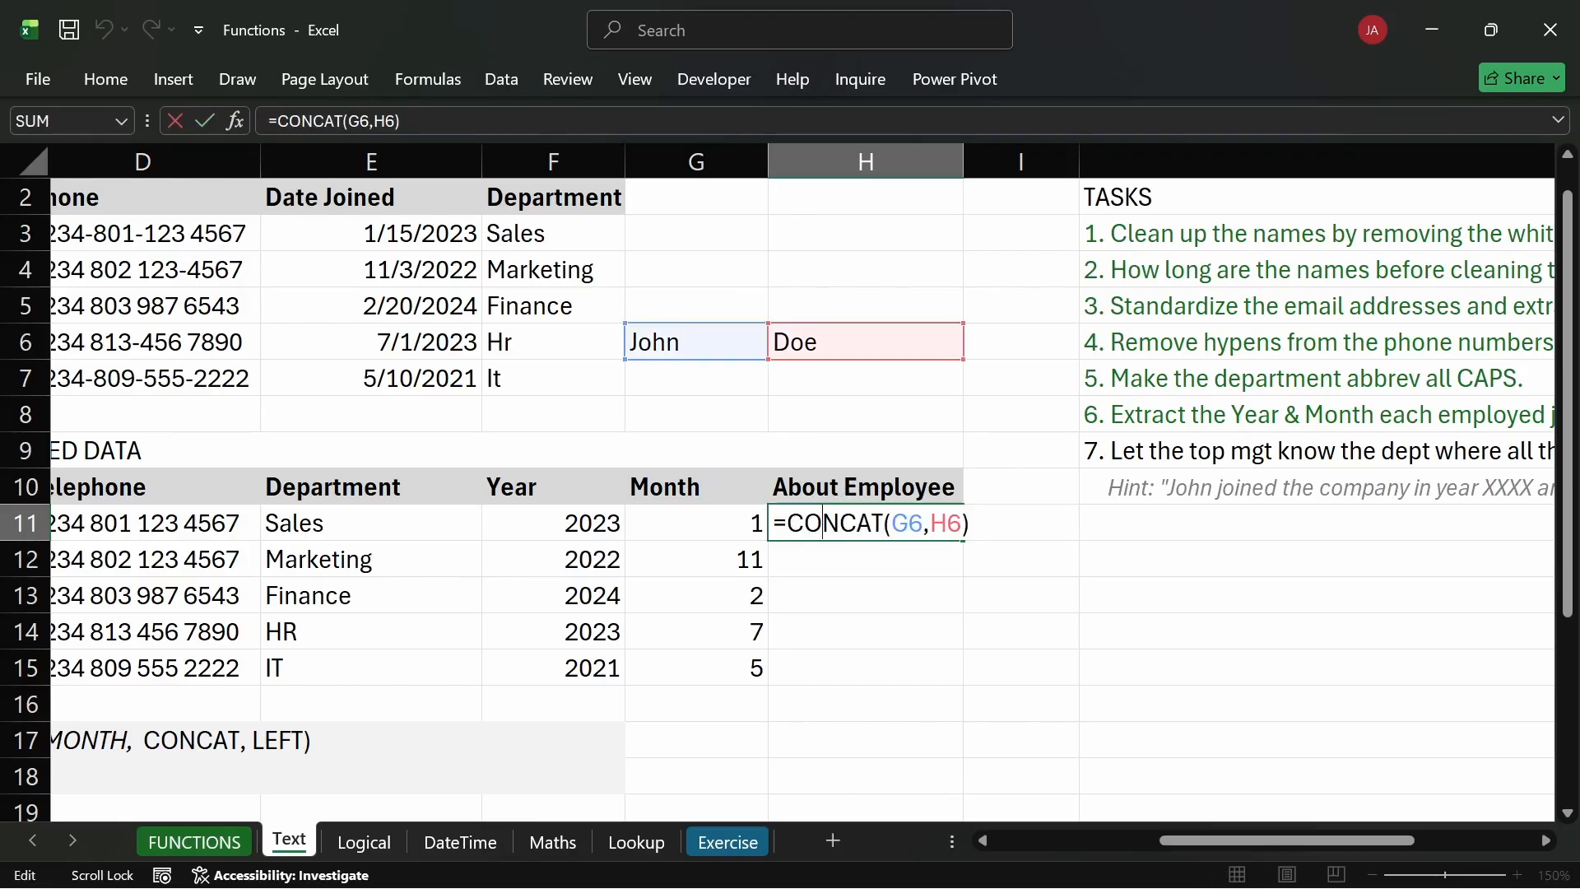
click(931, 524)
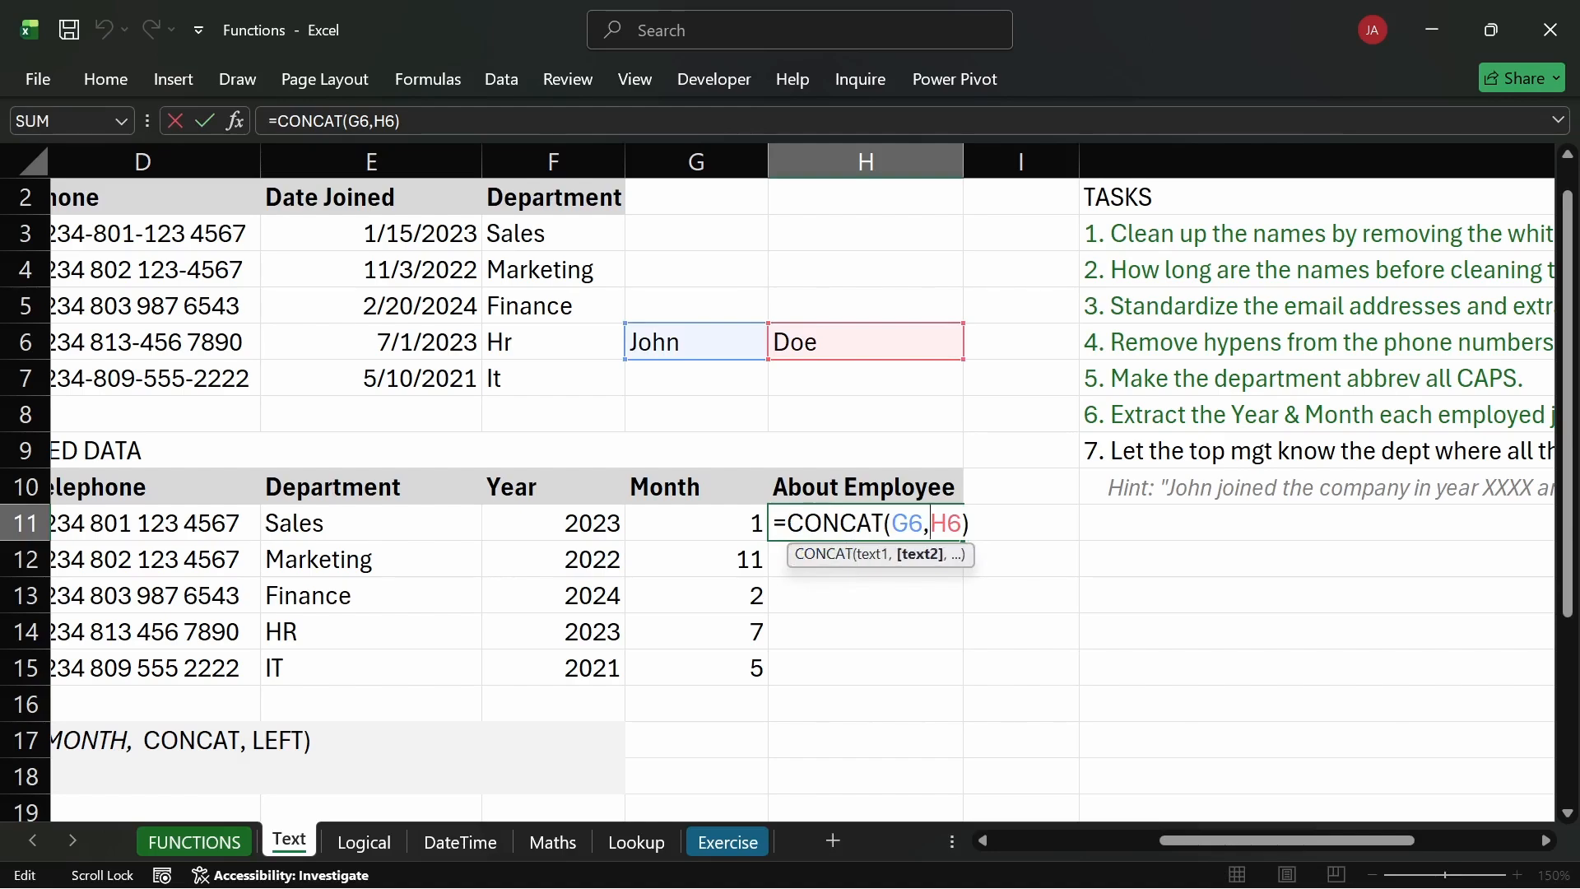
text(")
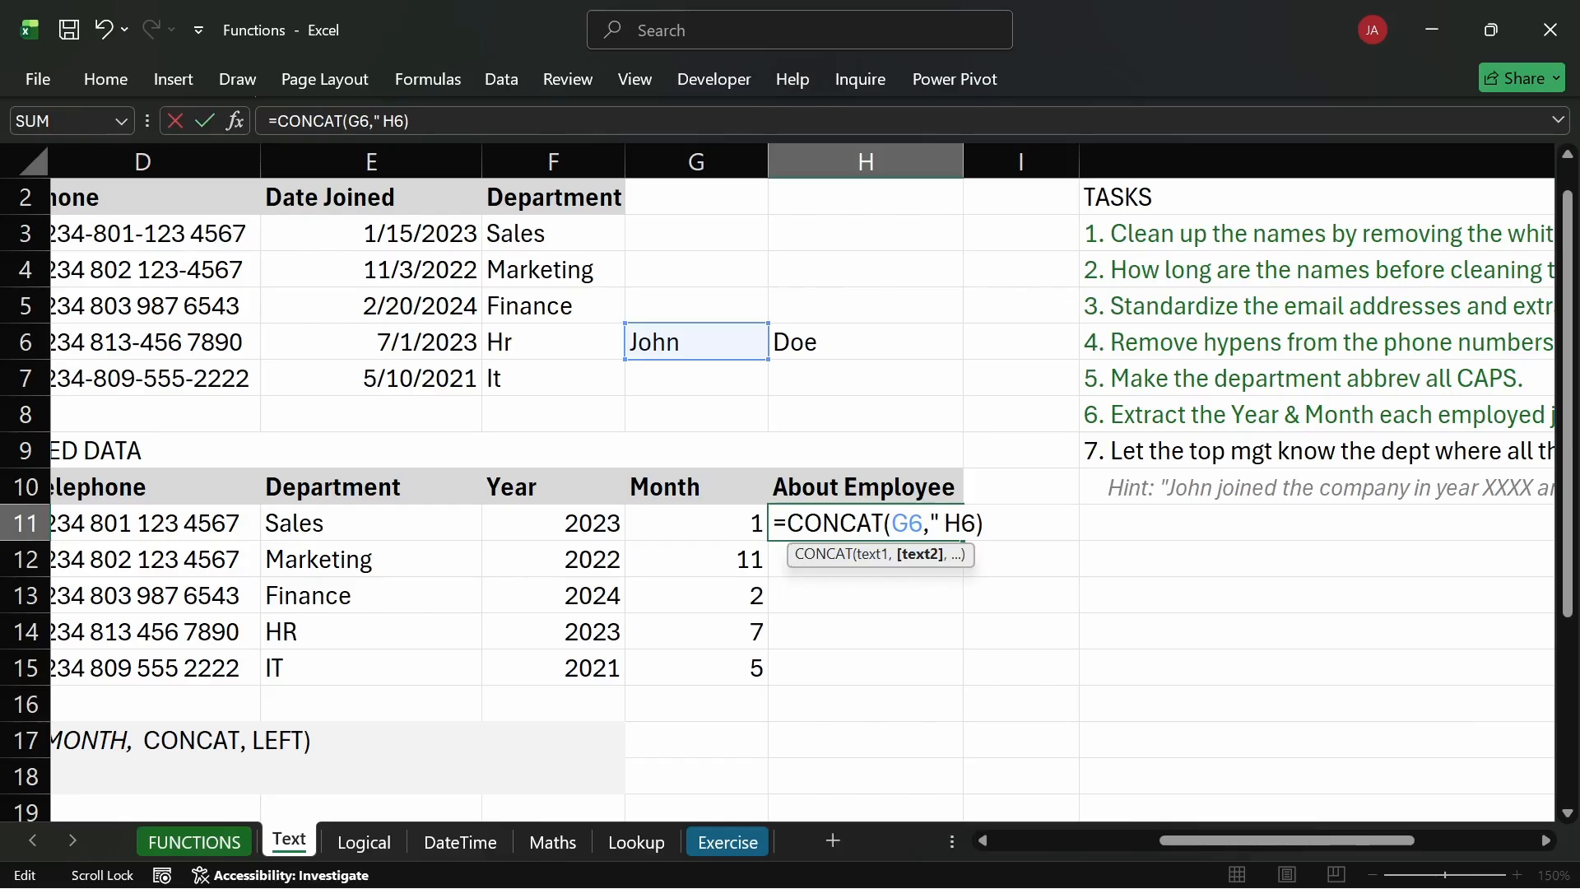
text( ",)
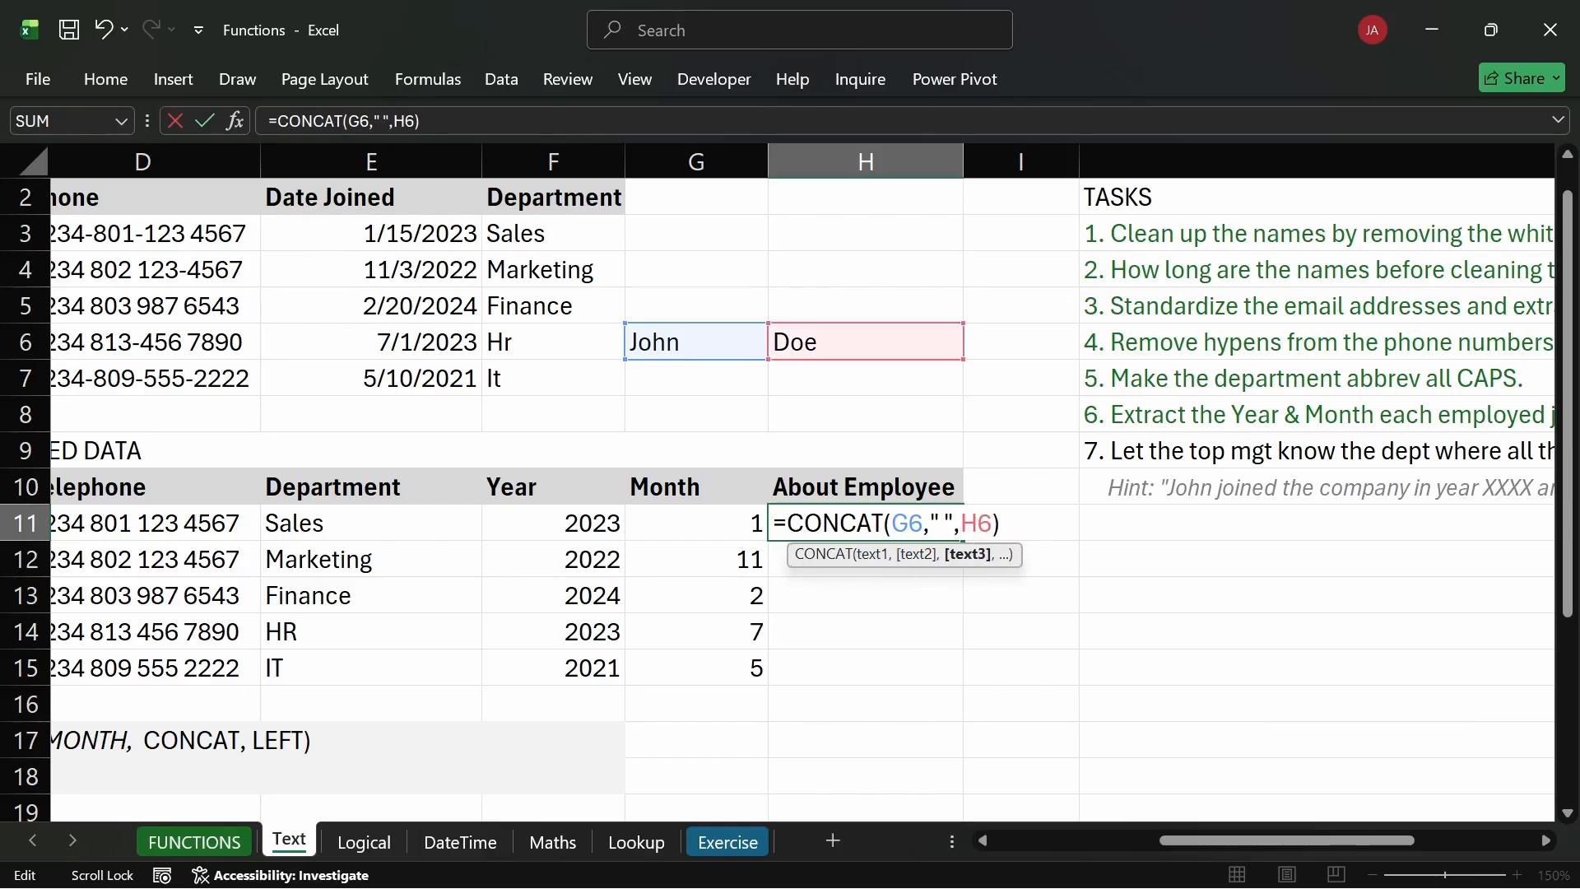
Spread out the arguments of the H11 CONCAT formula with extra spacing around the commas and the quoted space.
key(Left)
key(Left)
key(Left)
key(Left)
key(Left)
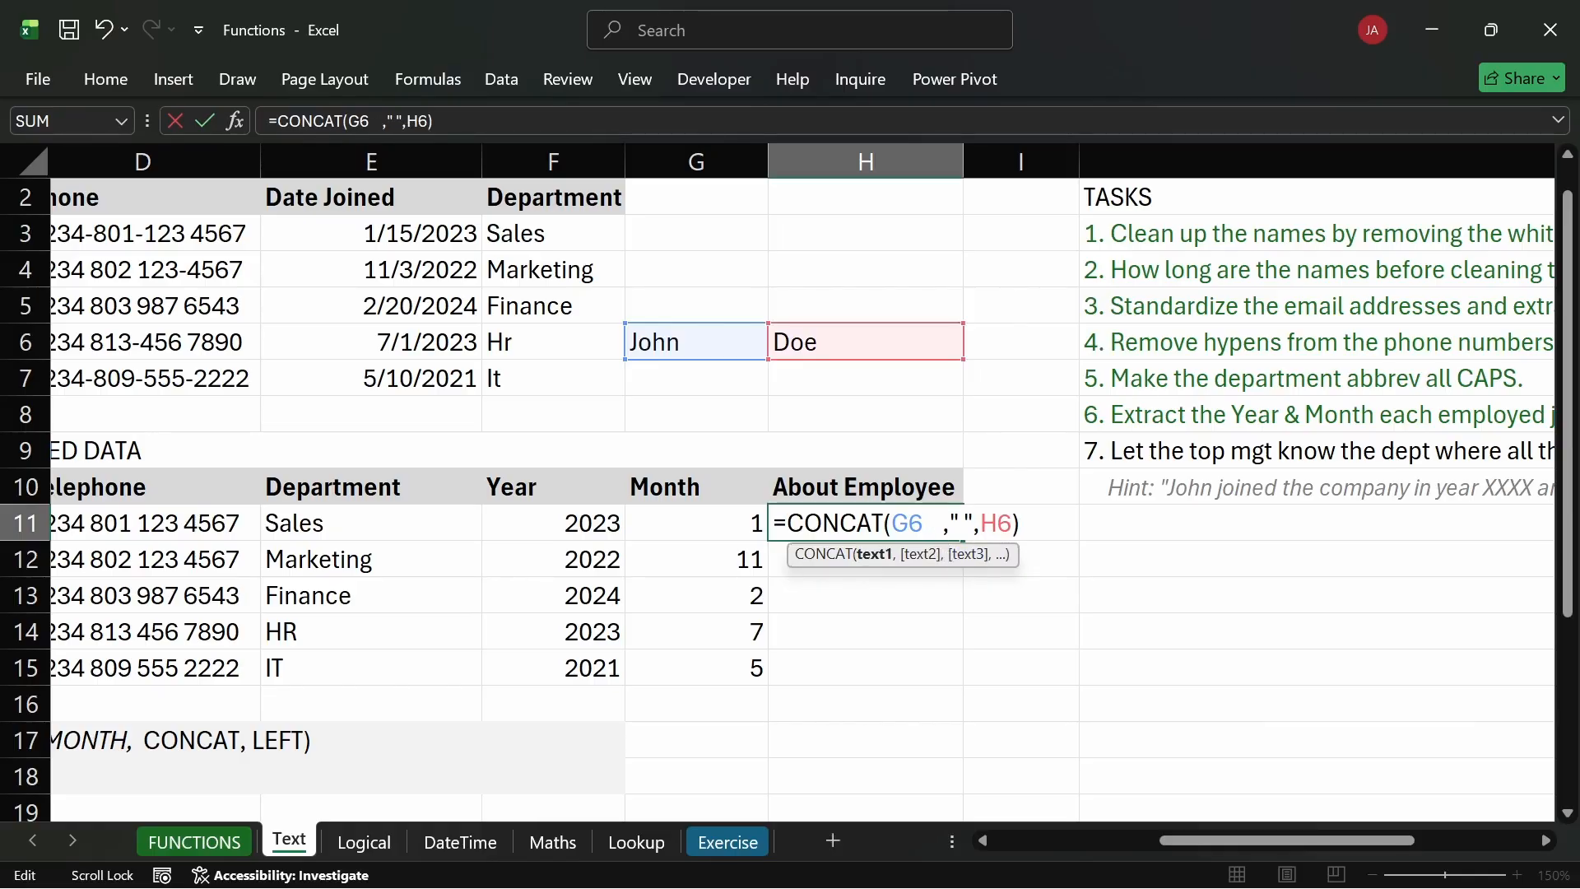
key(BackSpace)
key(BackSpace)
key(BackSpace)
key(Right)
key(Right)
key(Right)
key(Right)
key(Right)
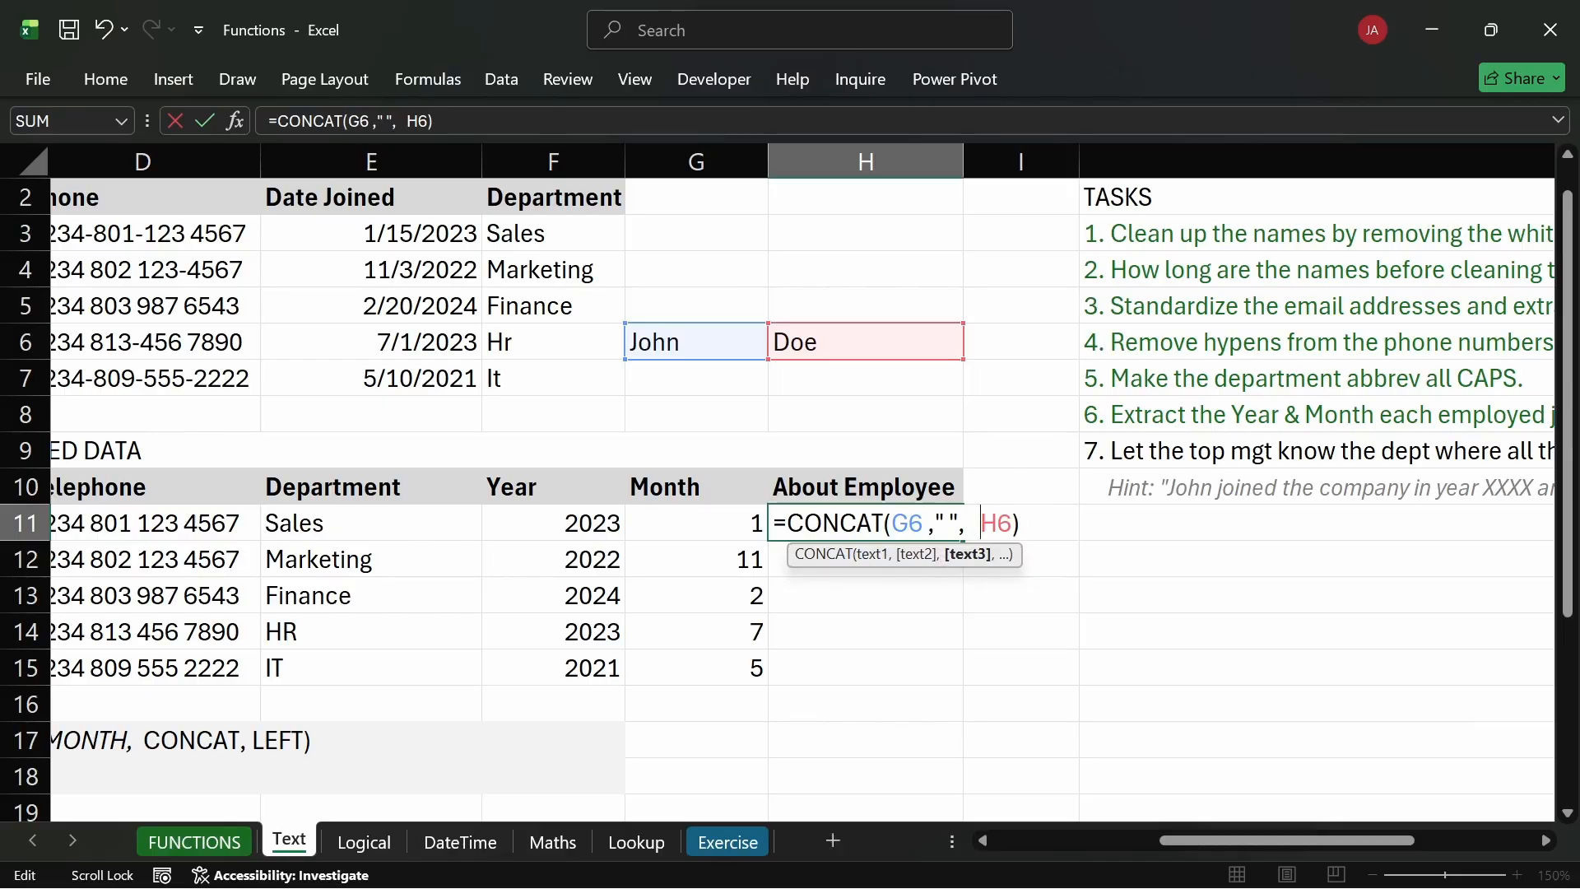
key(Left)
key(Left)
key(Left)
key(Left)
key(Left)
key(Left)
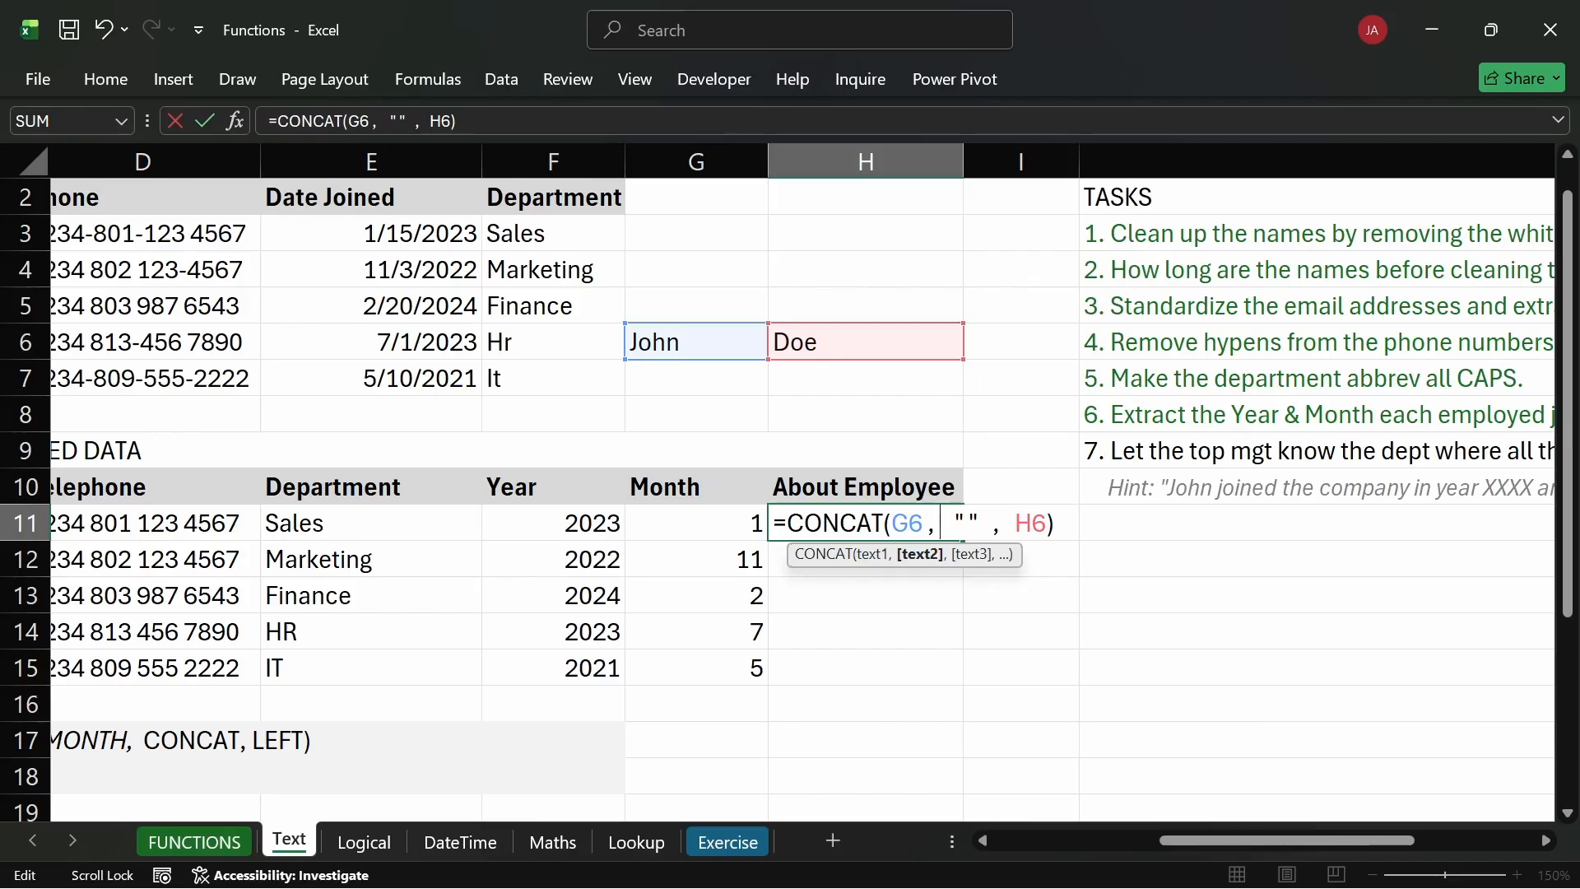
key(Return)
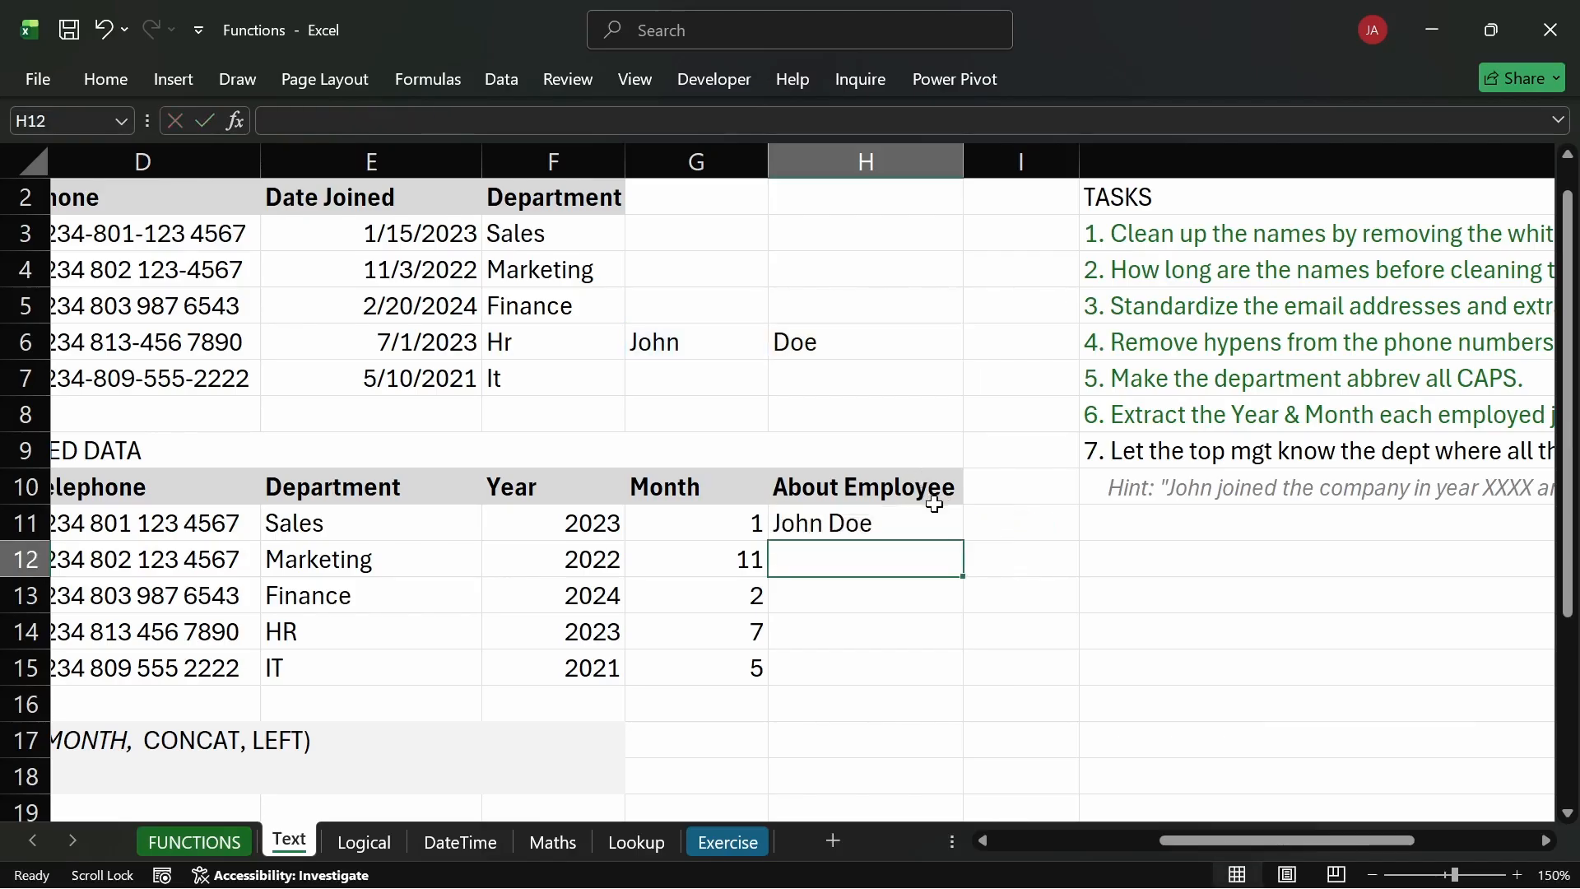
Remove the surplus spacing between arguments in H11 so the formula reads =CONCAT(G6, " ", H6).
click(826, 524)
double_click(825, 524)
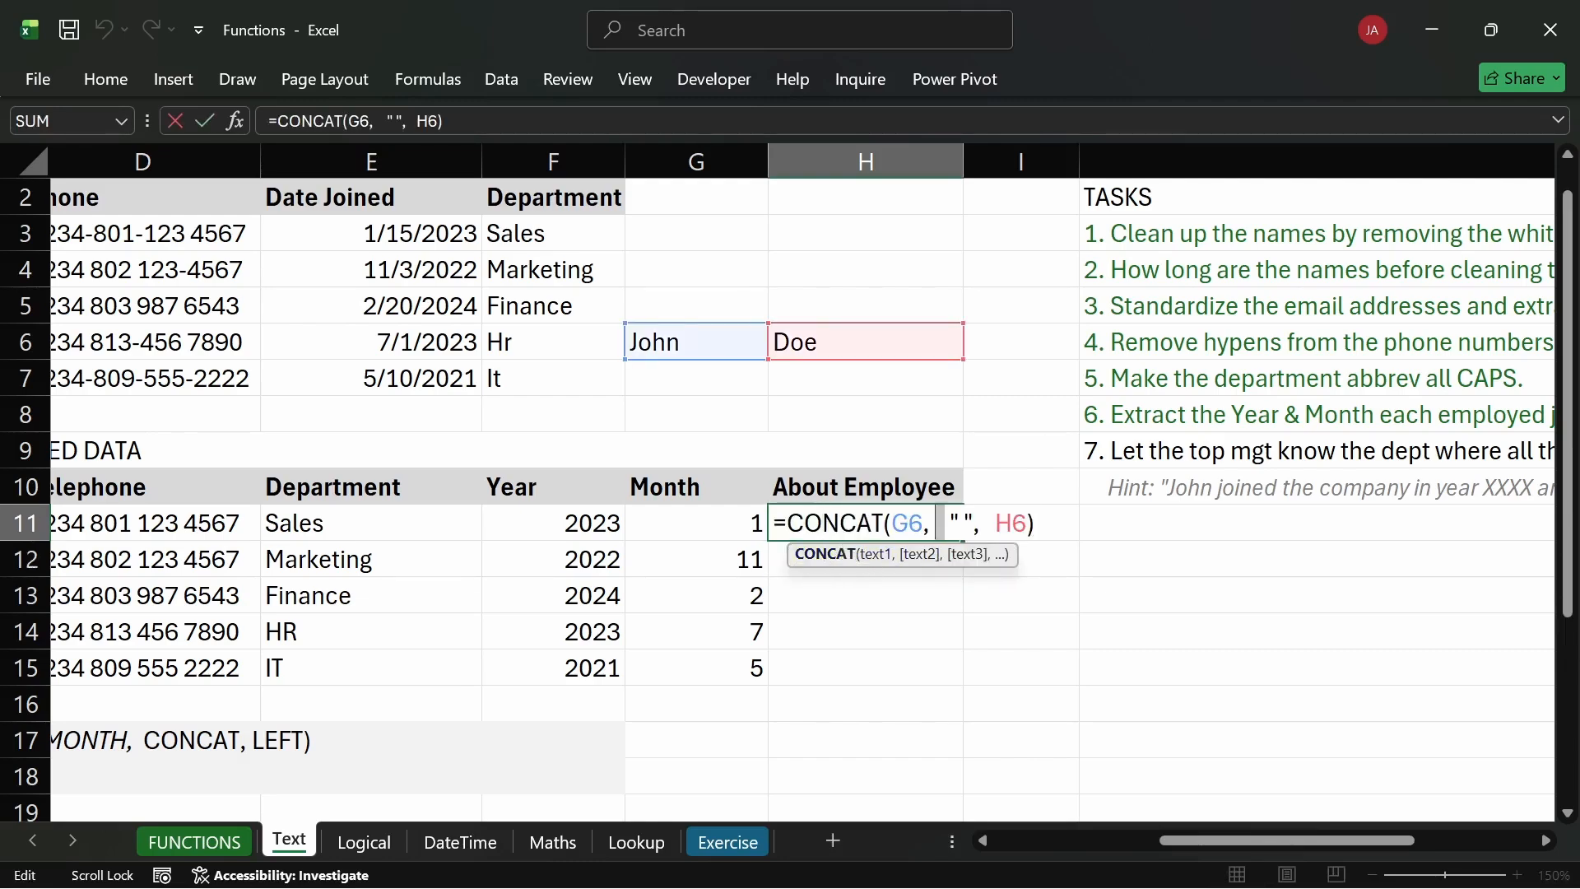
click(940, 523)
key(BackSpace)
key(BackSpace)
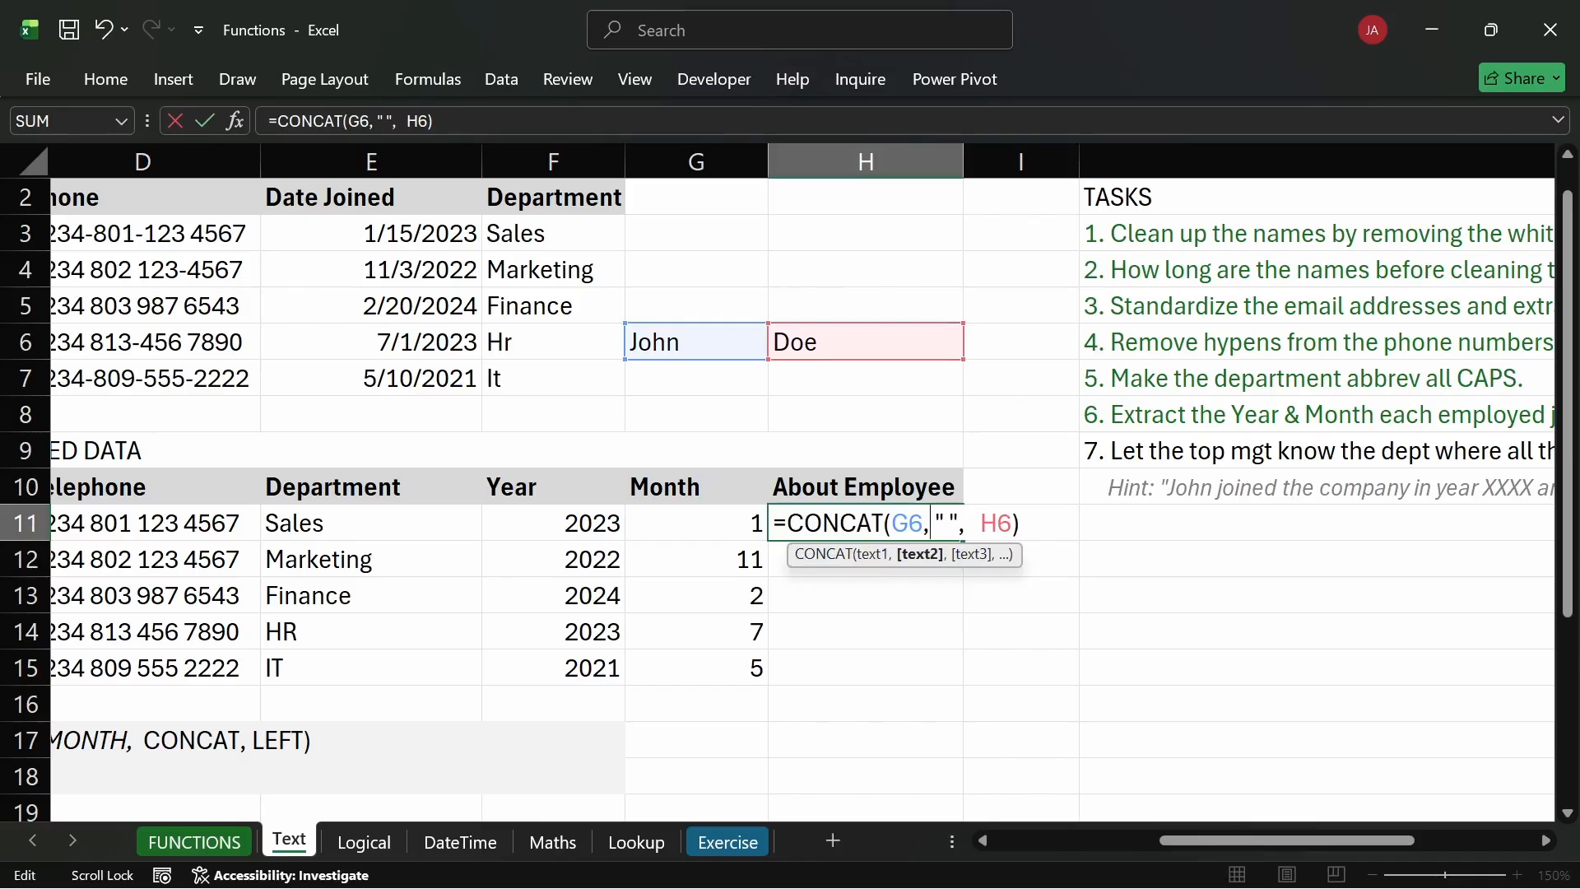
click(977, 524)
key(BackSpace)
key(BackSpace)
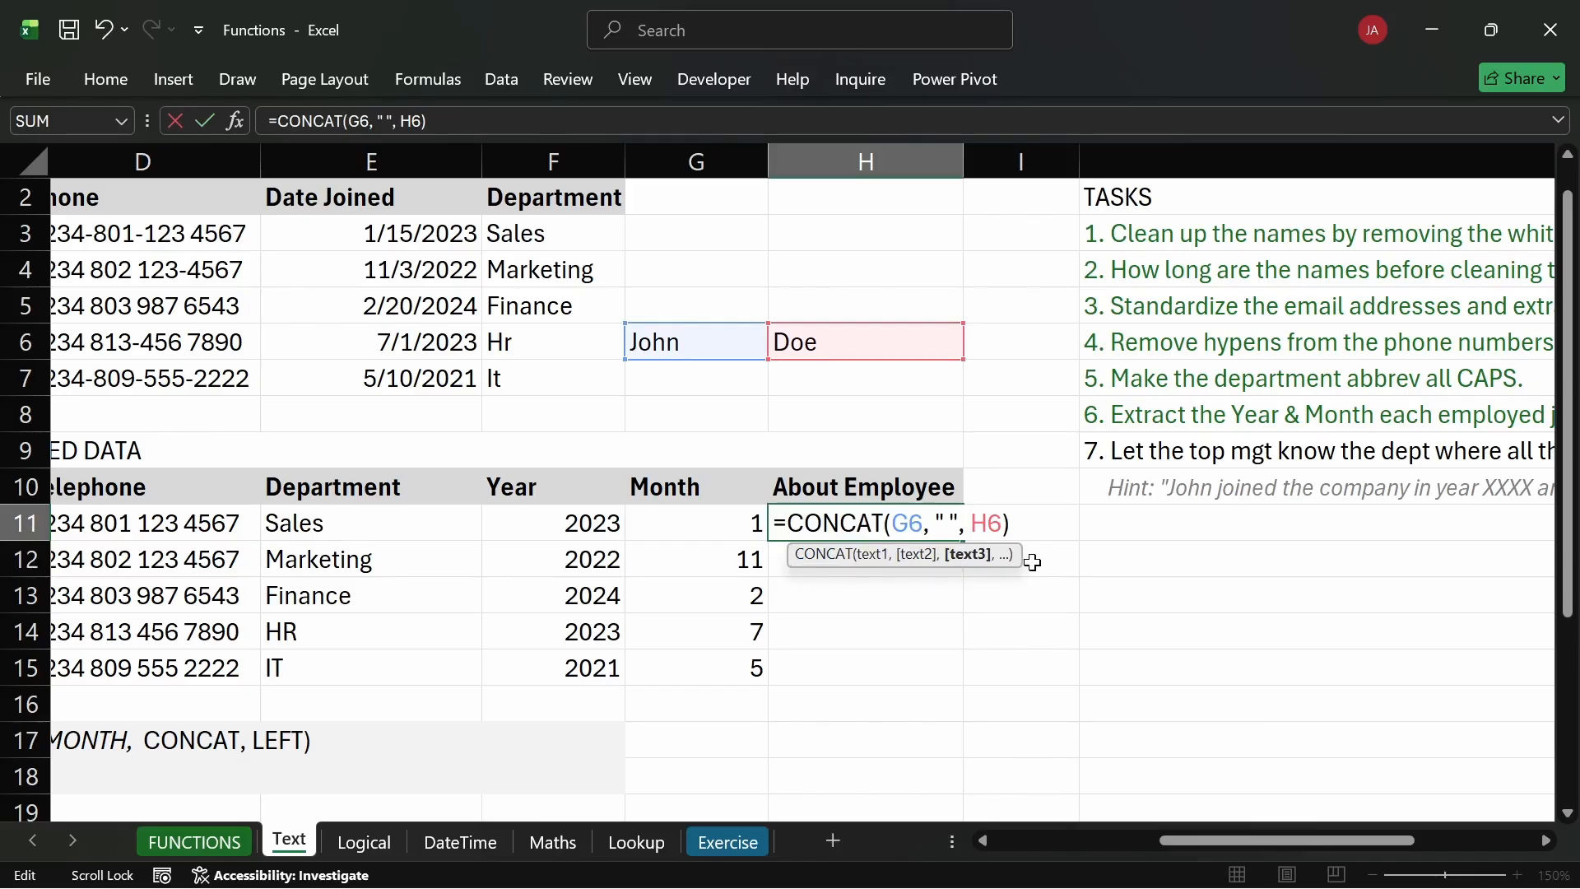
key(Return)
Change the separator text in the H11 formula to " is ", giving =CONCAT(G6, " is ", H6).
click(853, 524)
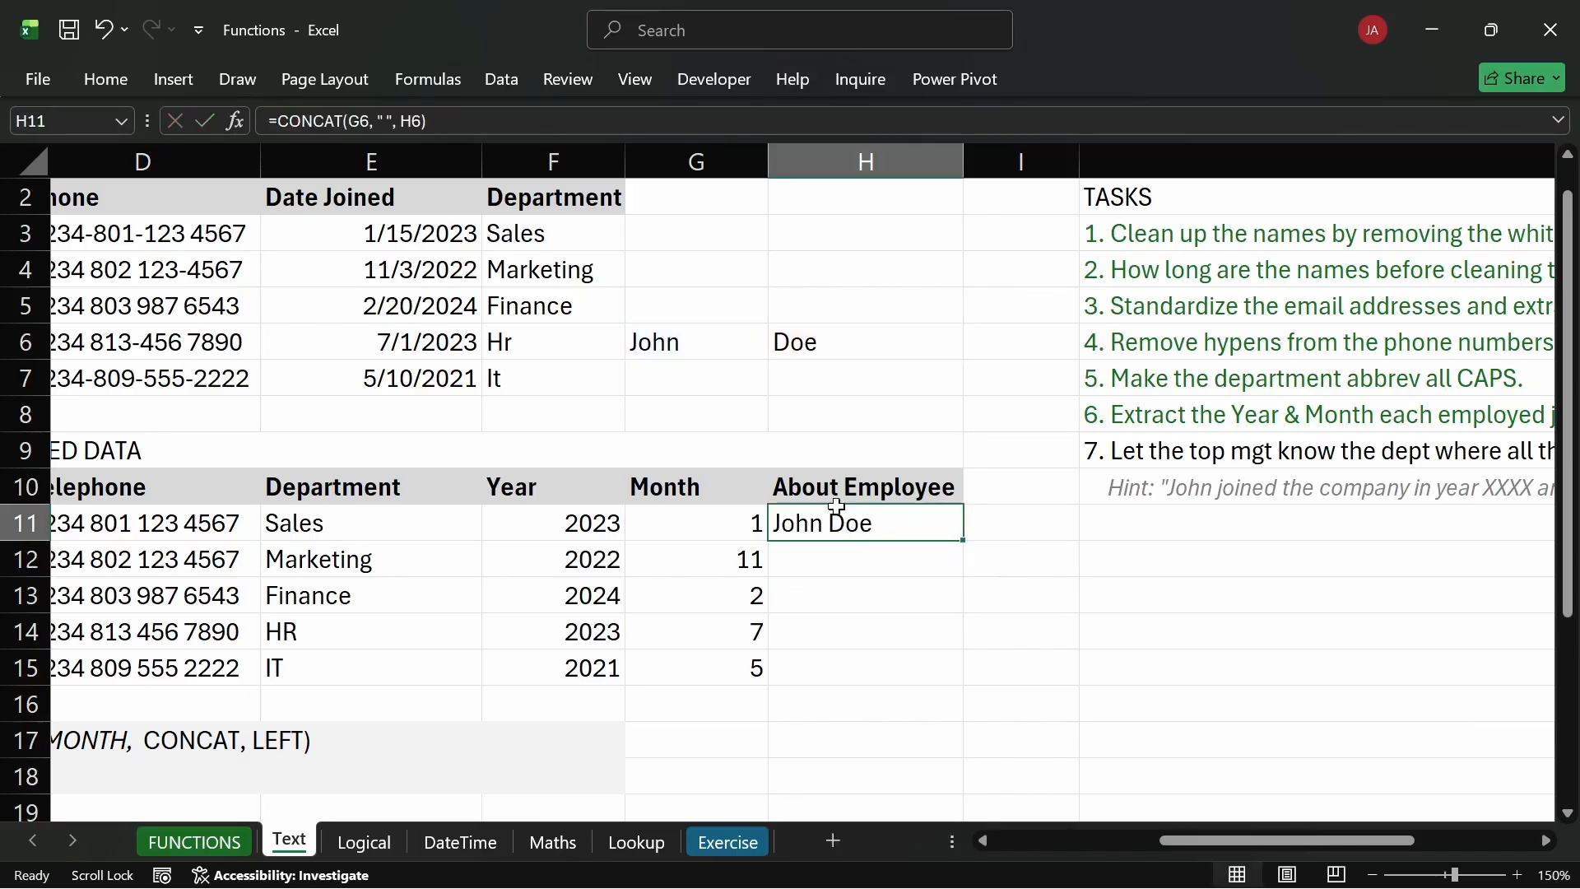
click(712, 349)
click(814, 360)
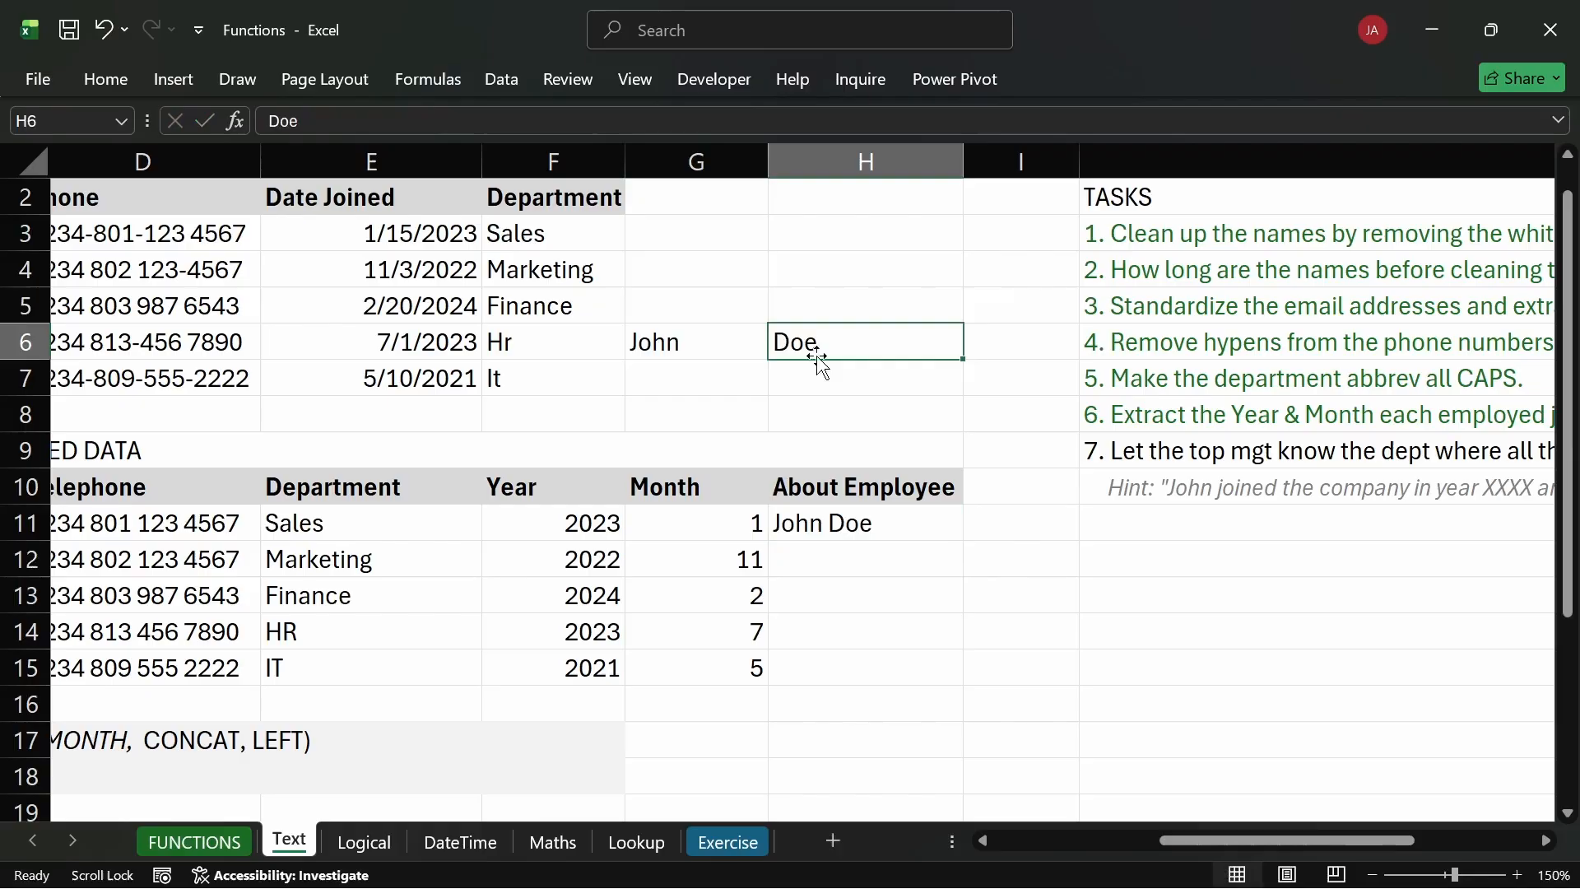
double_click(856, 523)
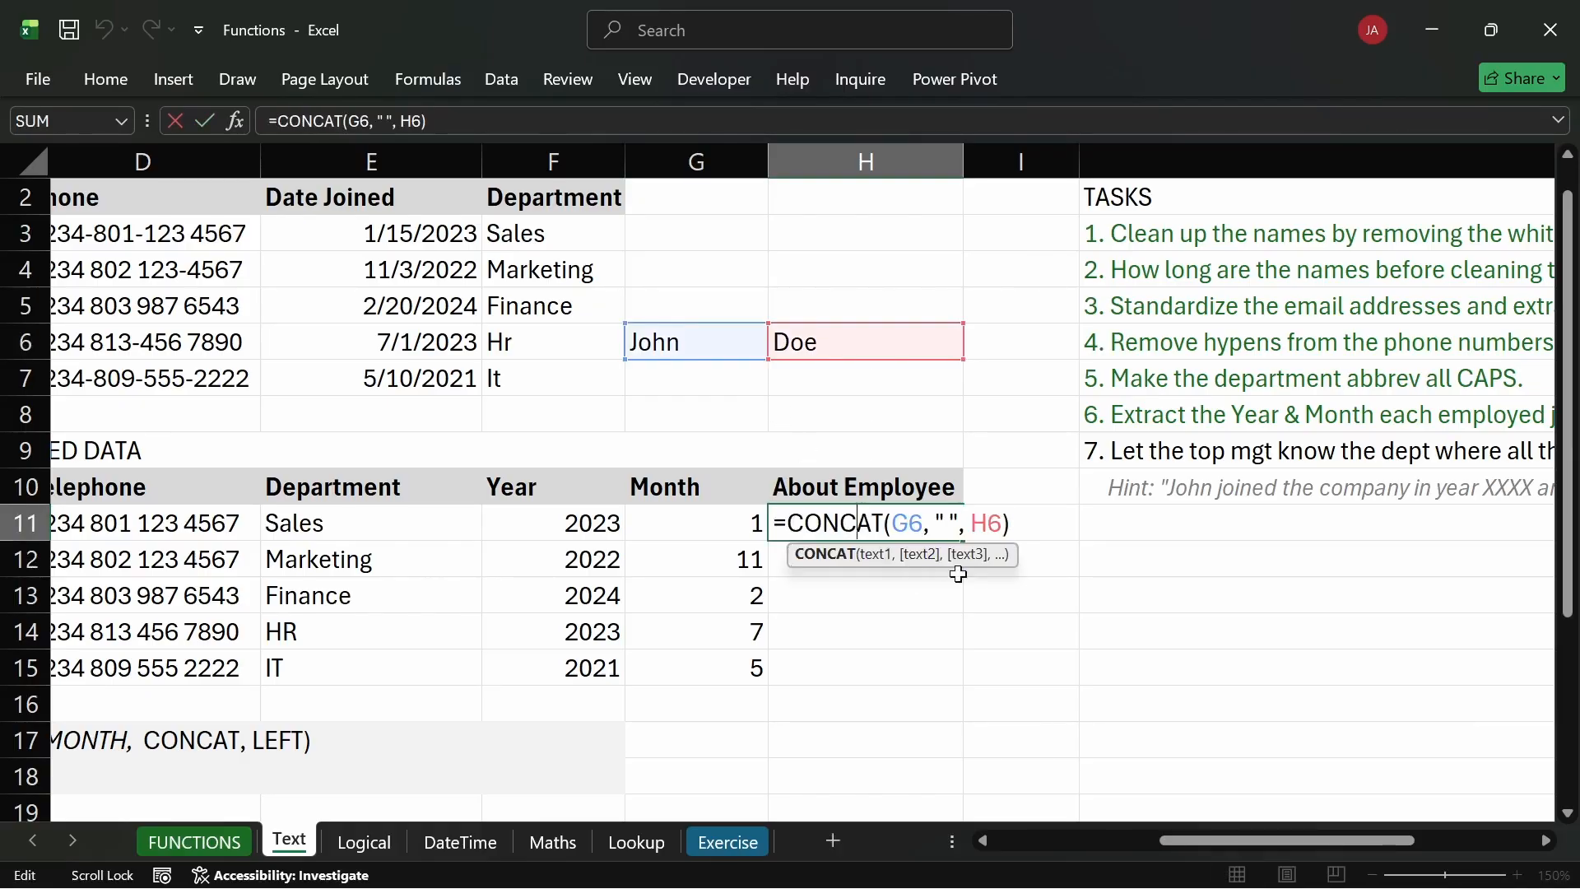
click(943, 523)
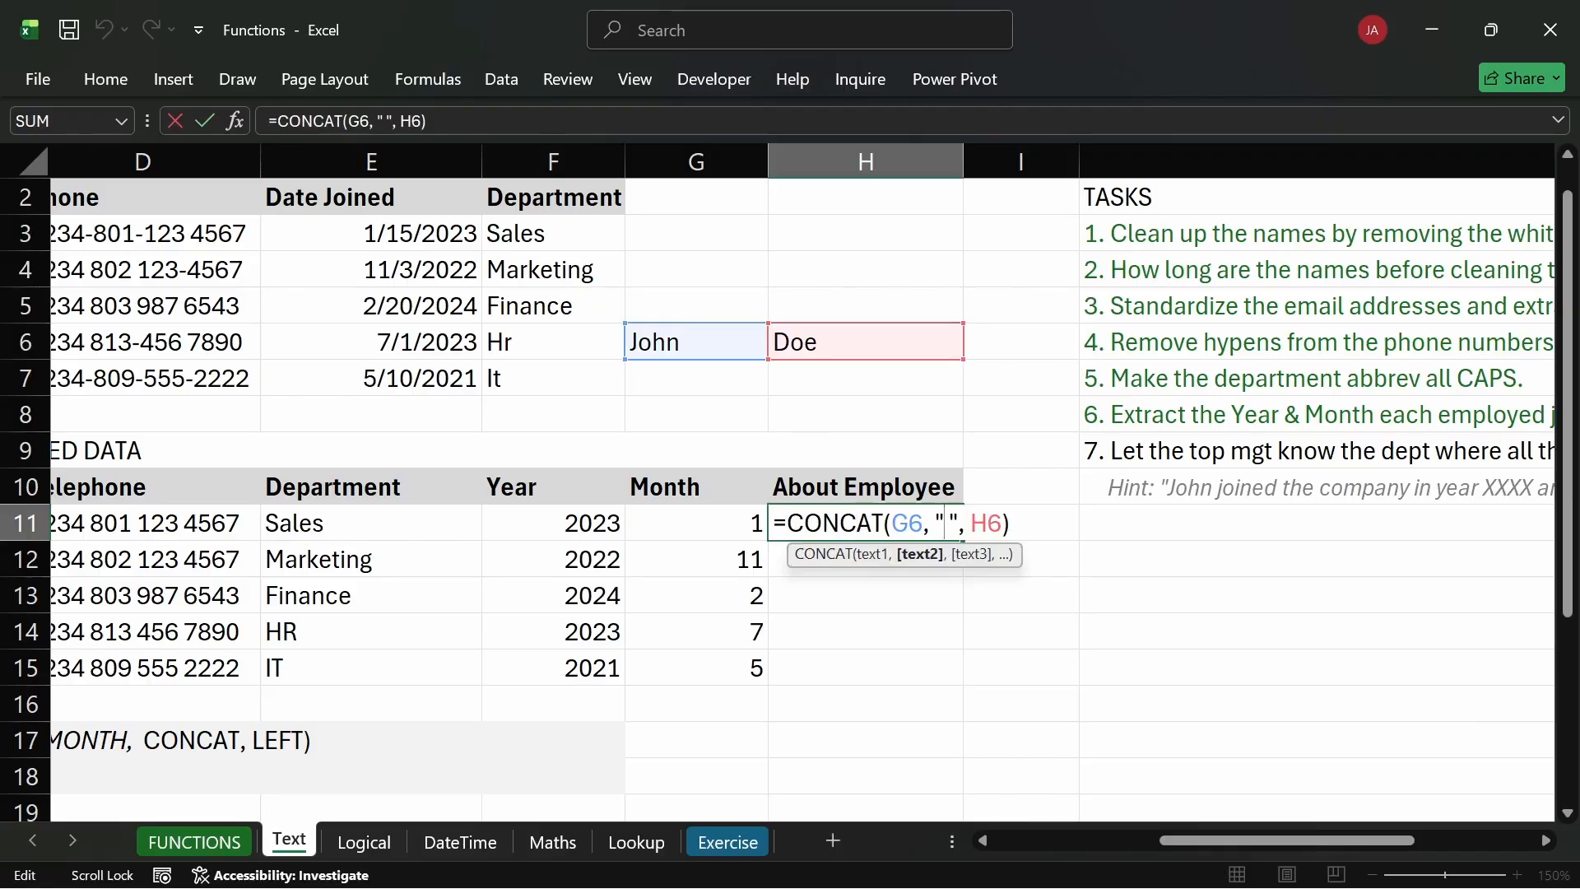
text(is)
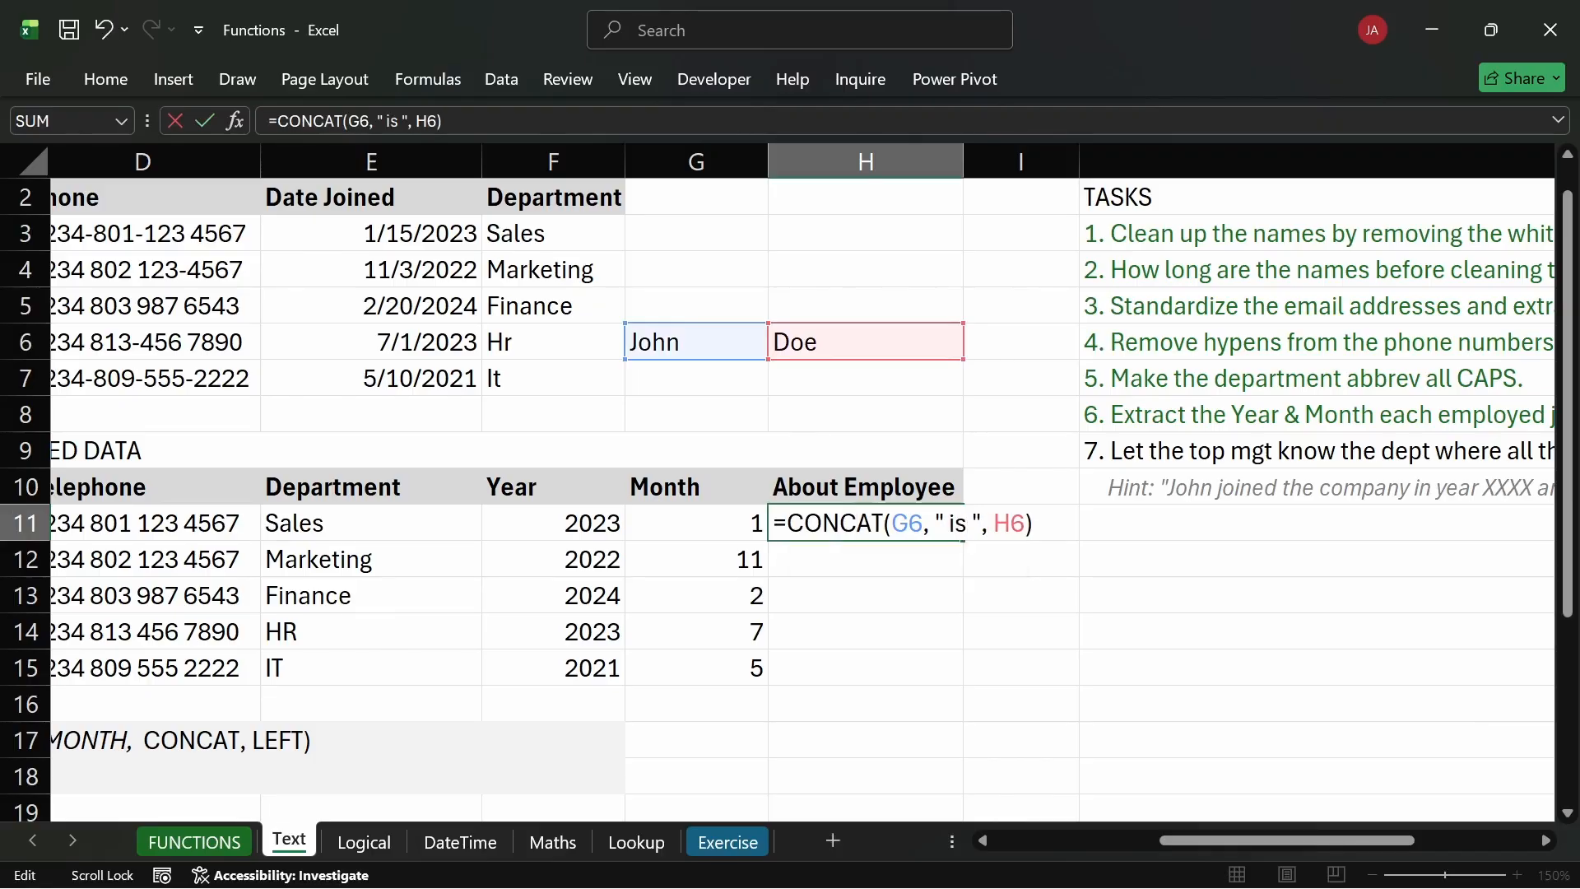
key(Return)
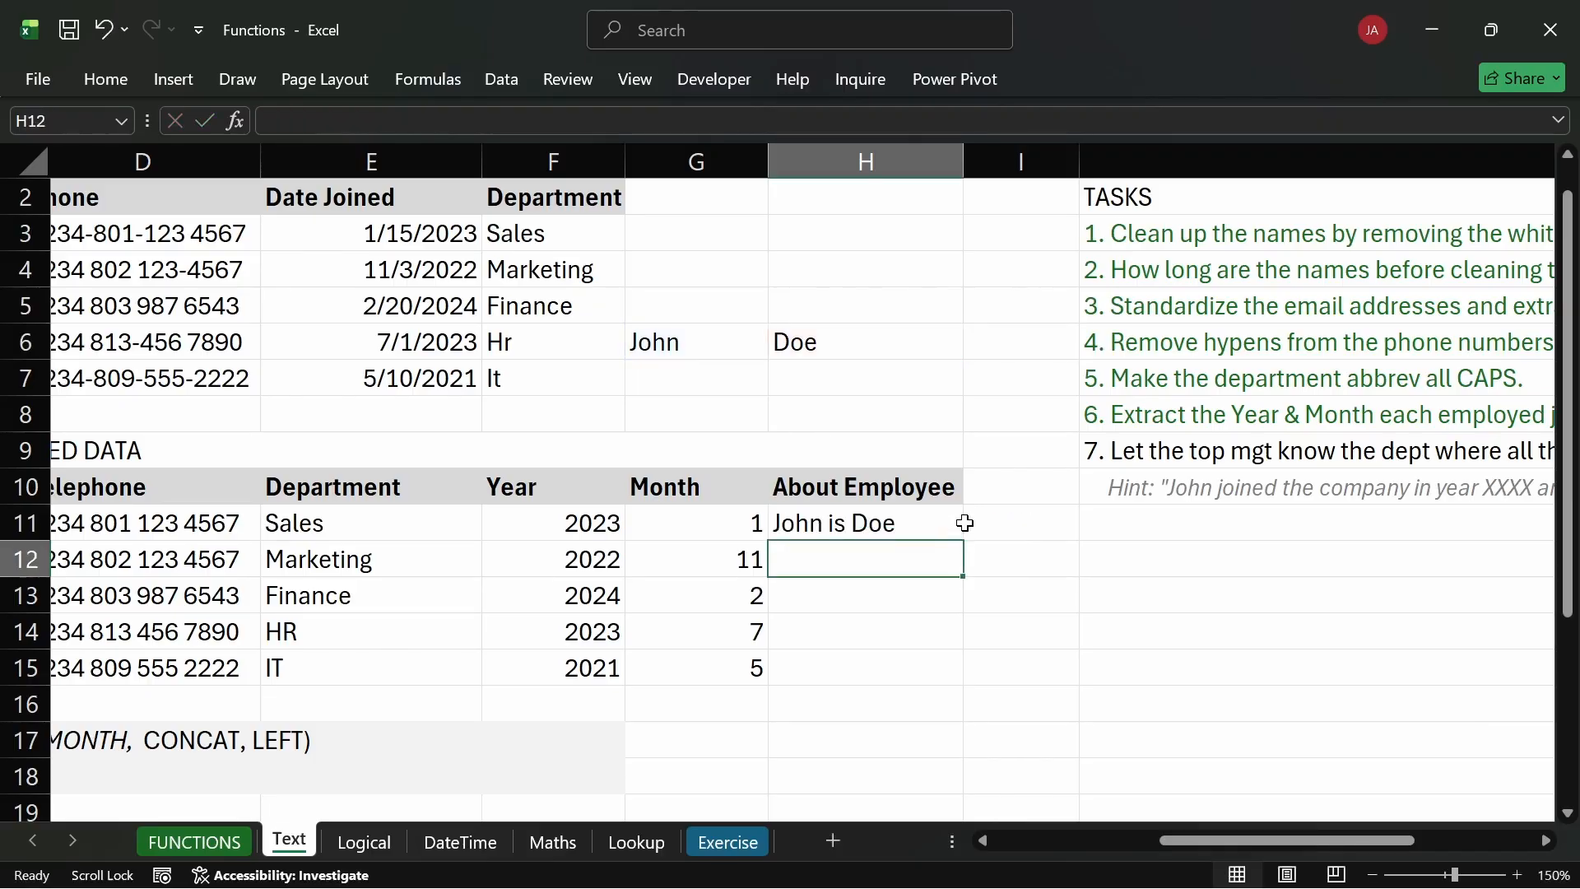
double_click(879, 523)
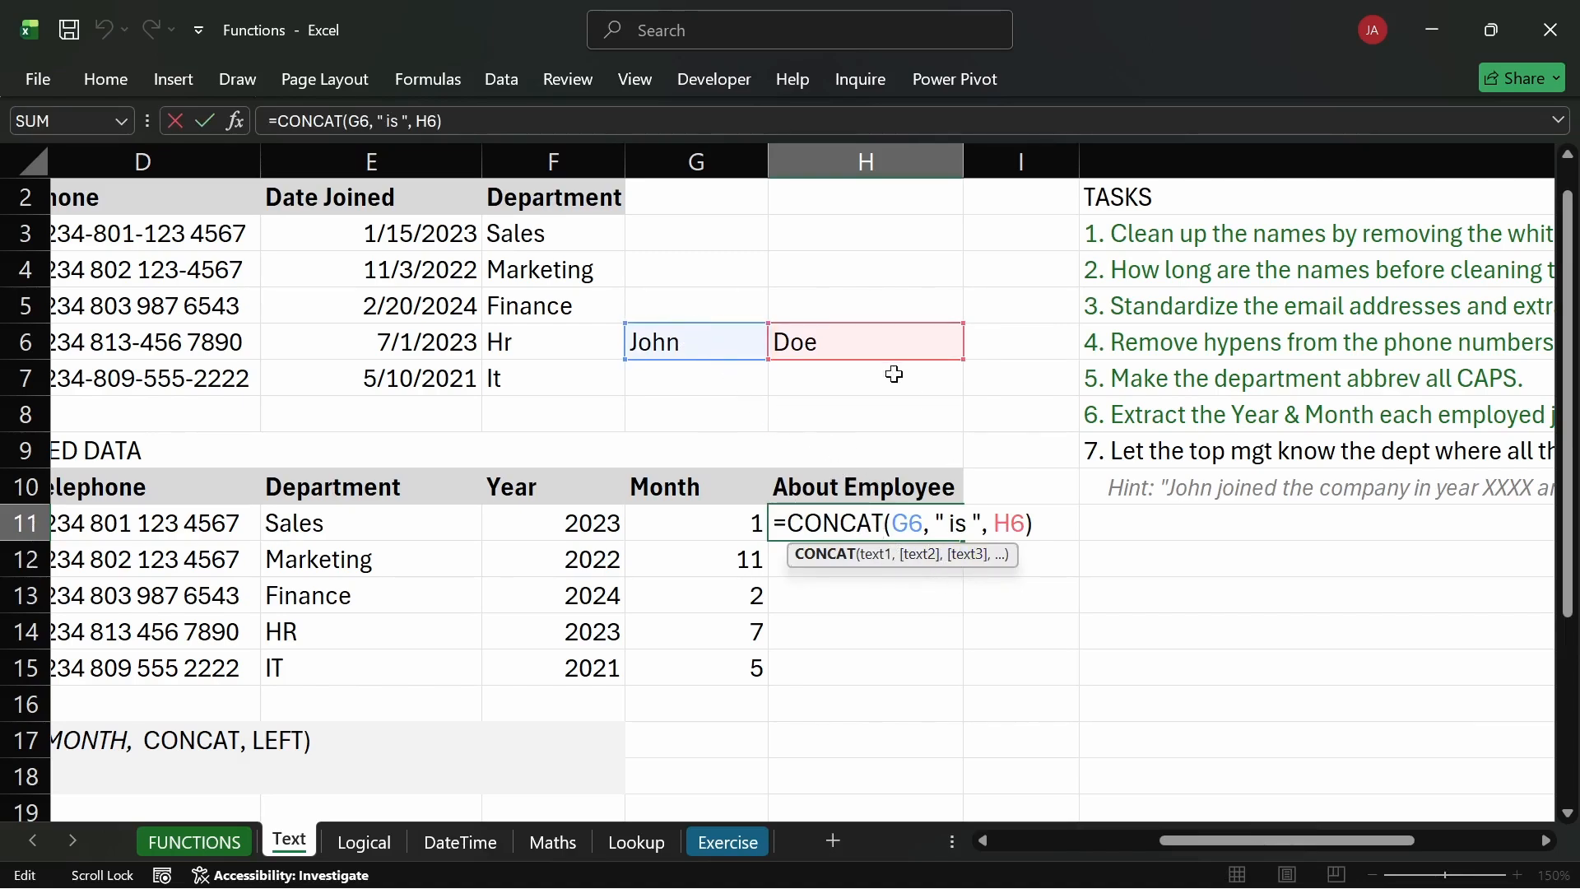
key(Return)
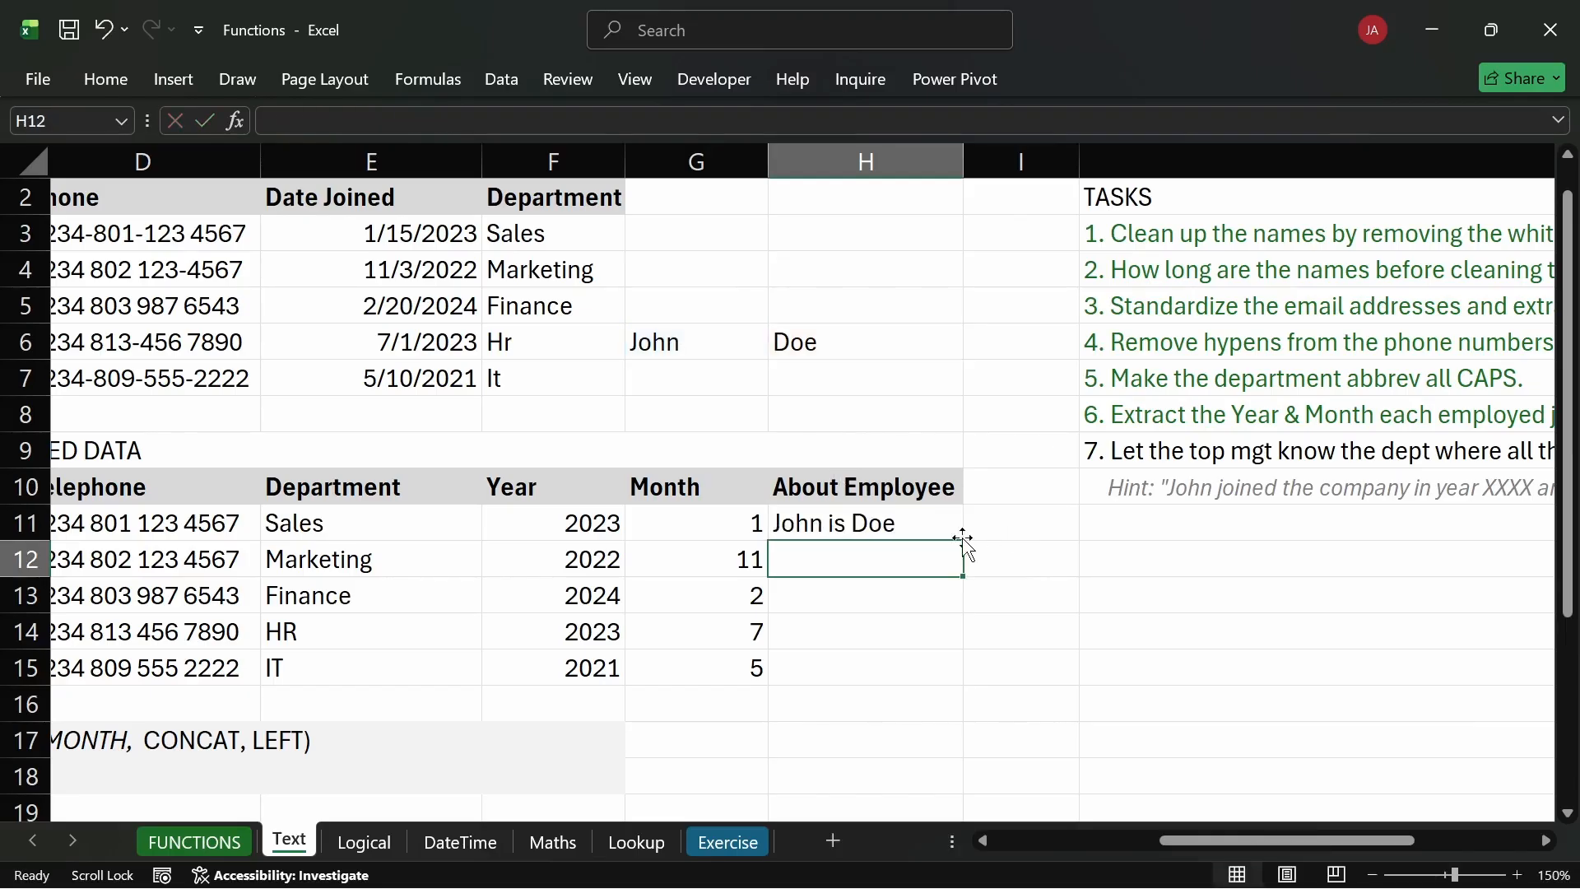
Clear the example CONCAT formula from H11 and review the sentence hint in J10.
click(932, 514)
key(Delete)
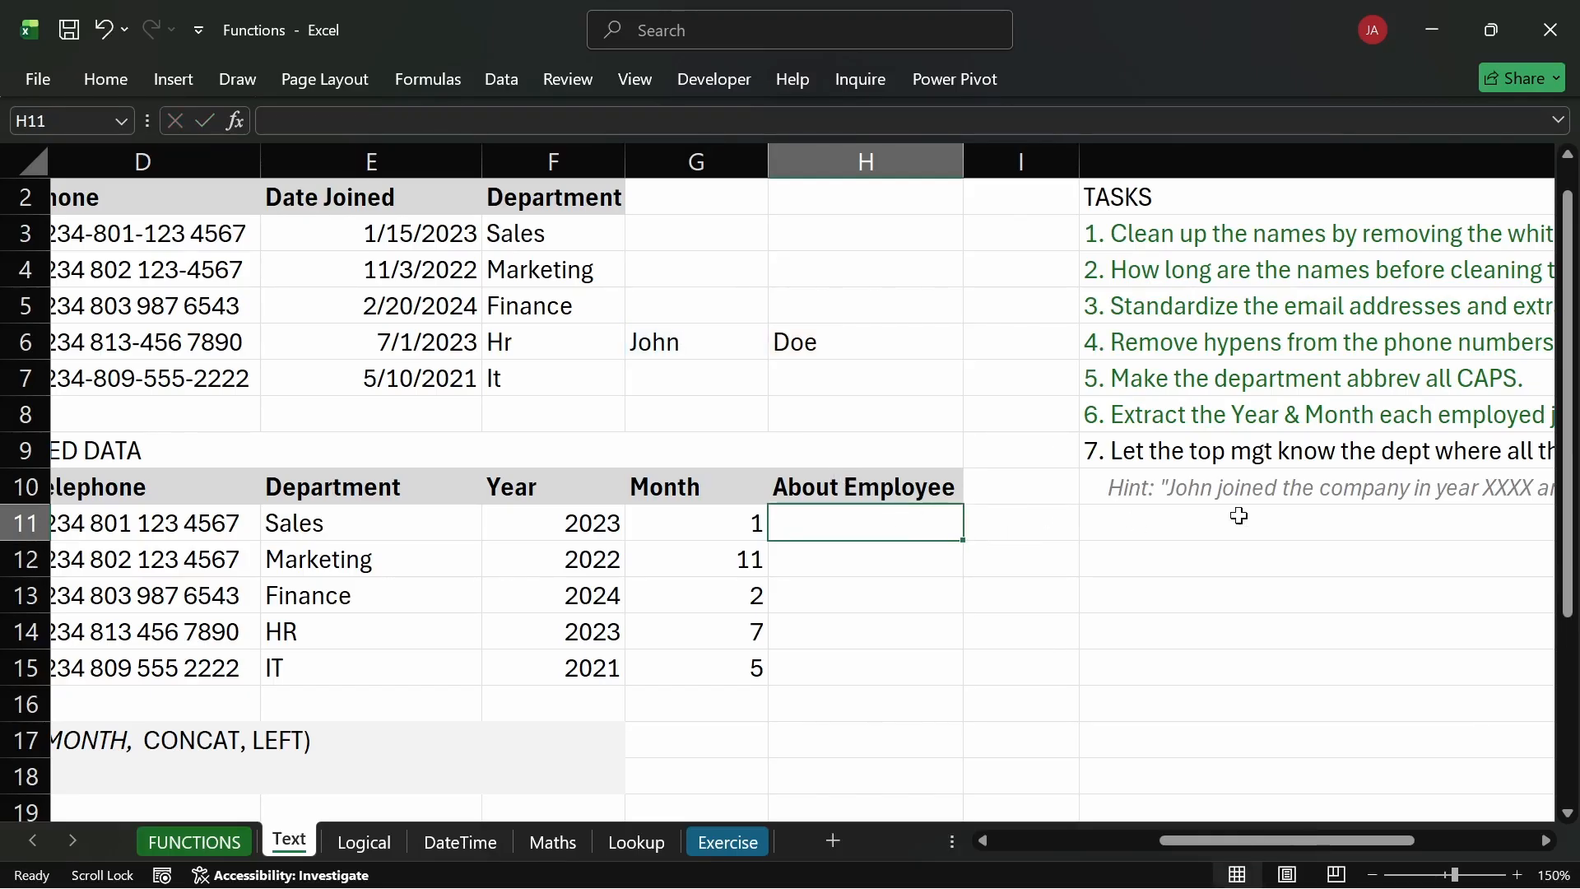
click(1291, 492)
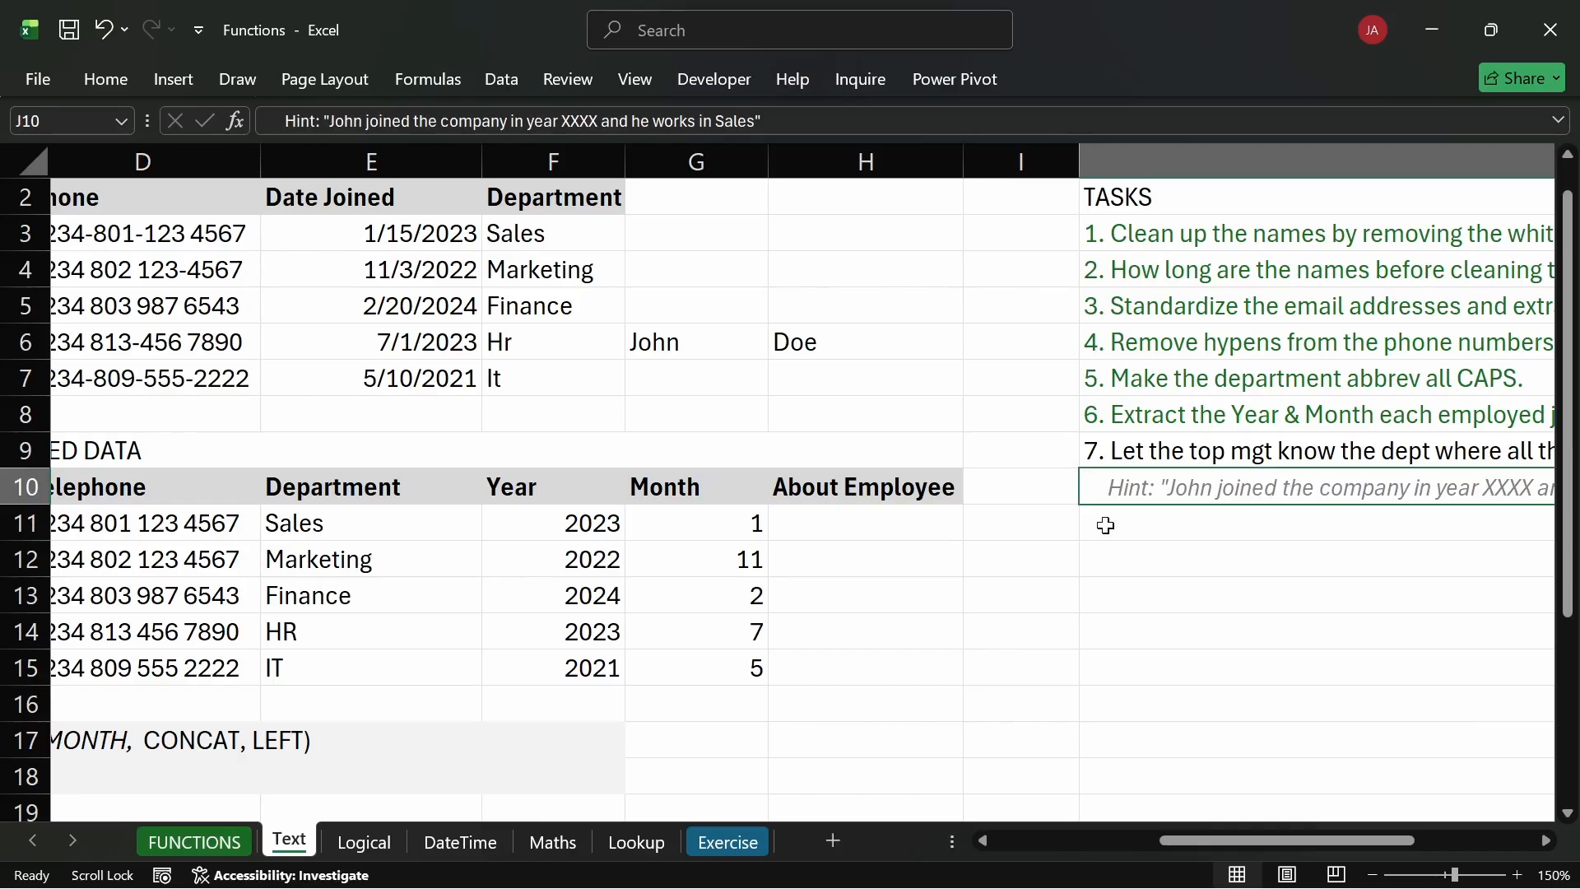
click(867, 526)
click(1161, 487)
click(879, 536)
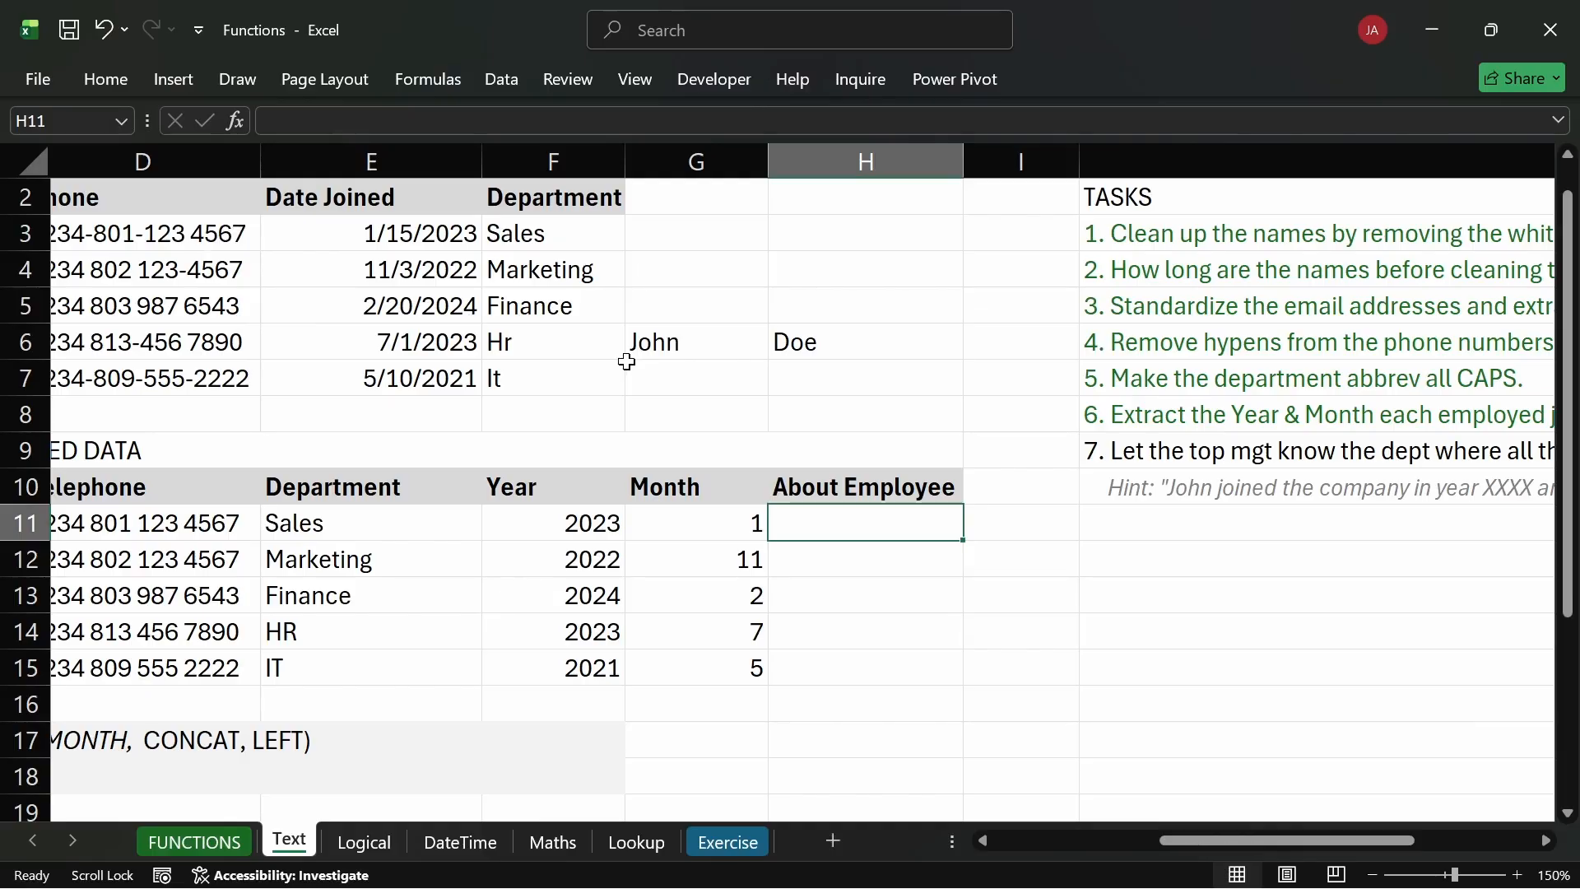
Undo the clearing of the example formula in H11 and select the sample last name in H6.
key(ctrl+z)
click(803, 349)
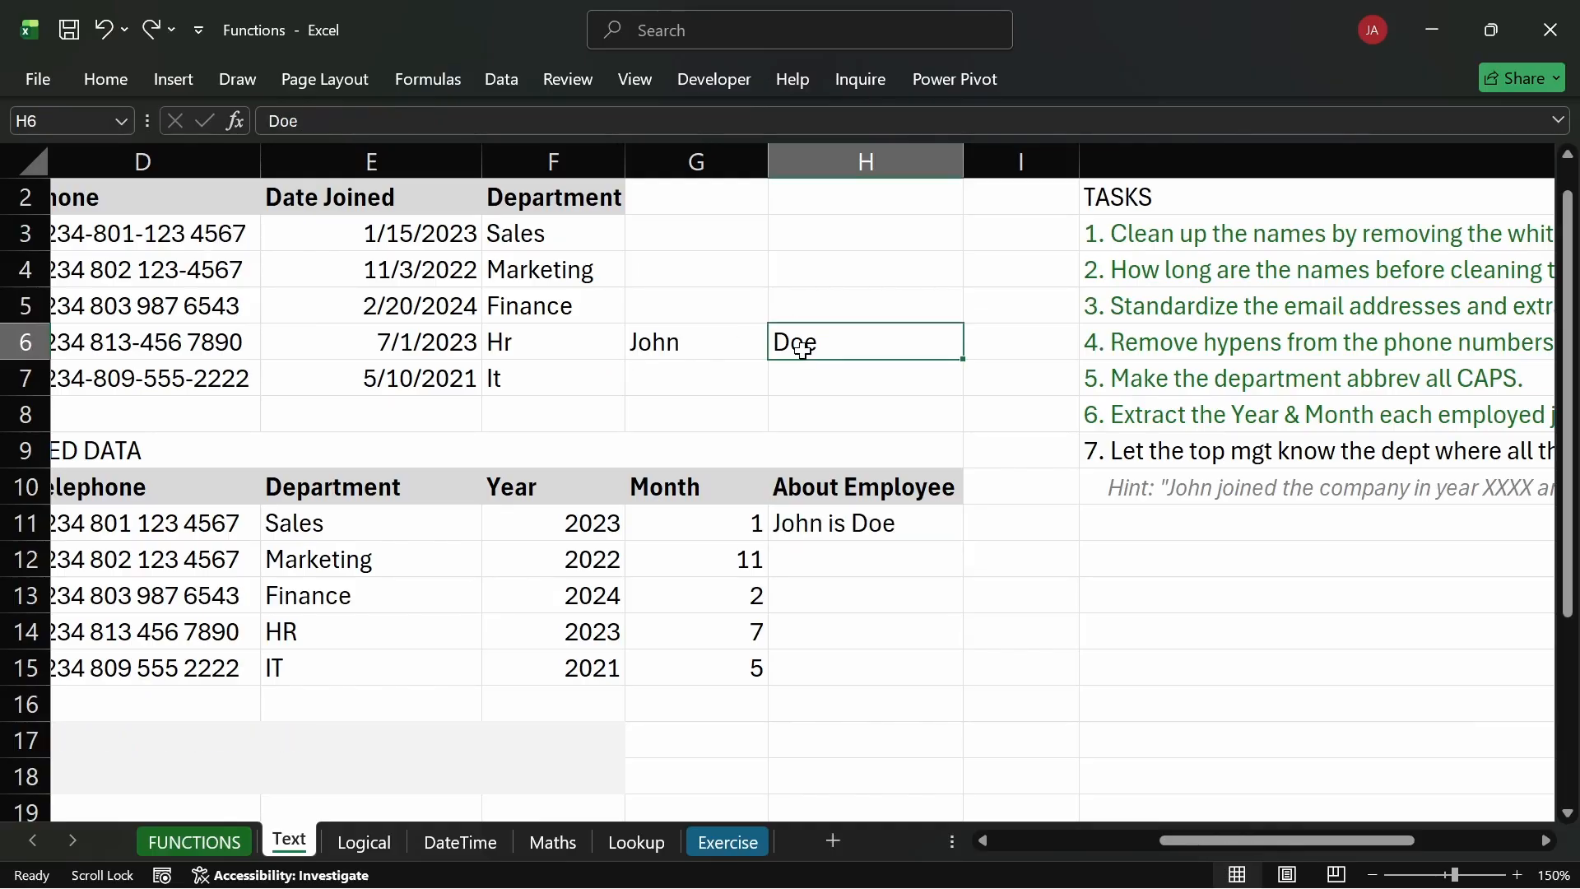
Replace the sample last name in H6 with a different sample name to test the CONCAT formula.
text(Jack)
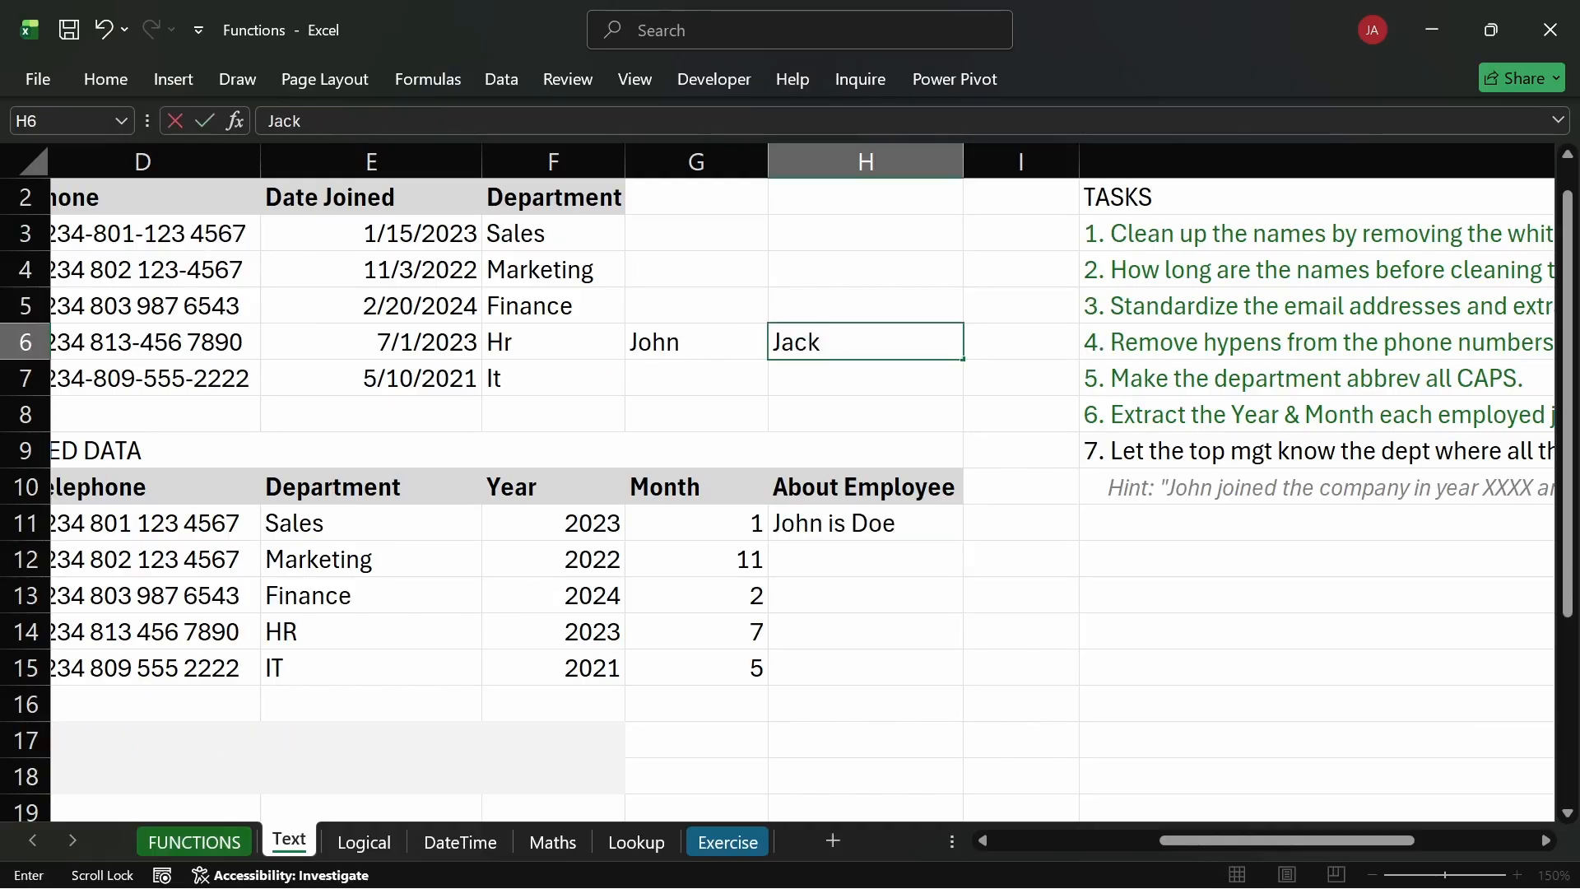
key(Return)
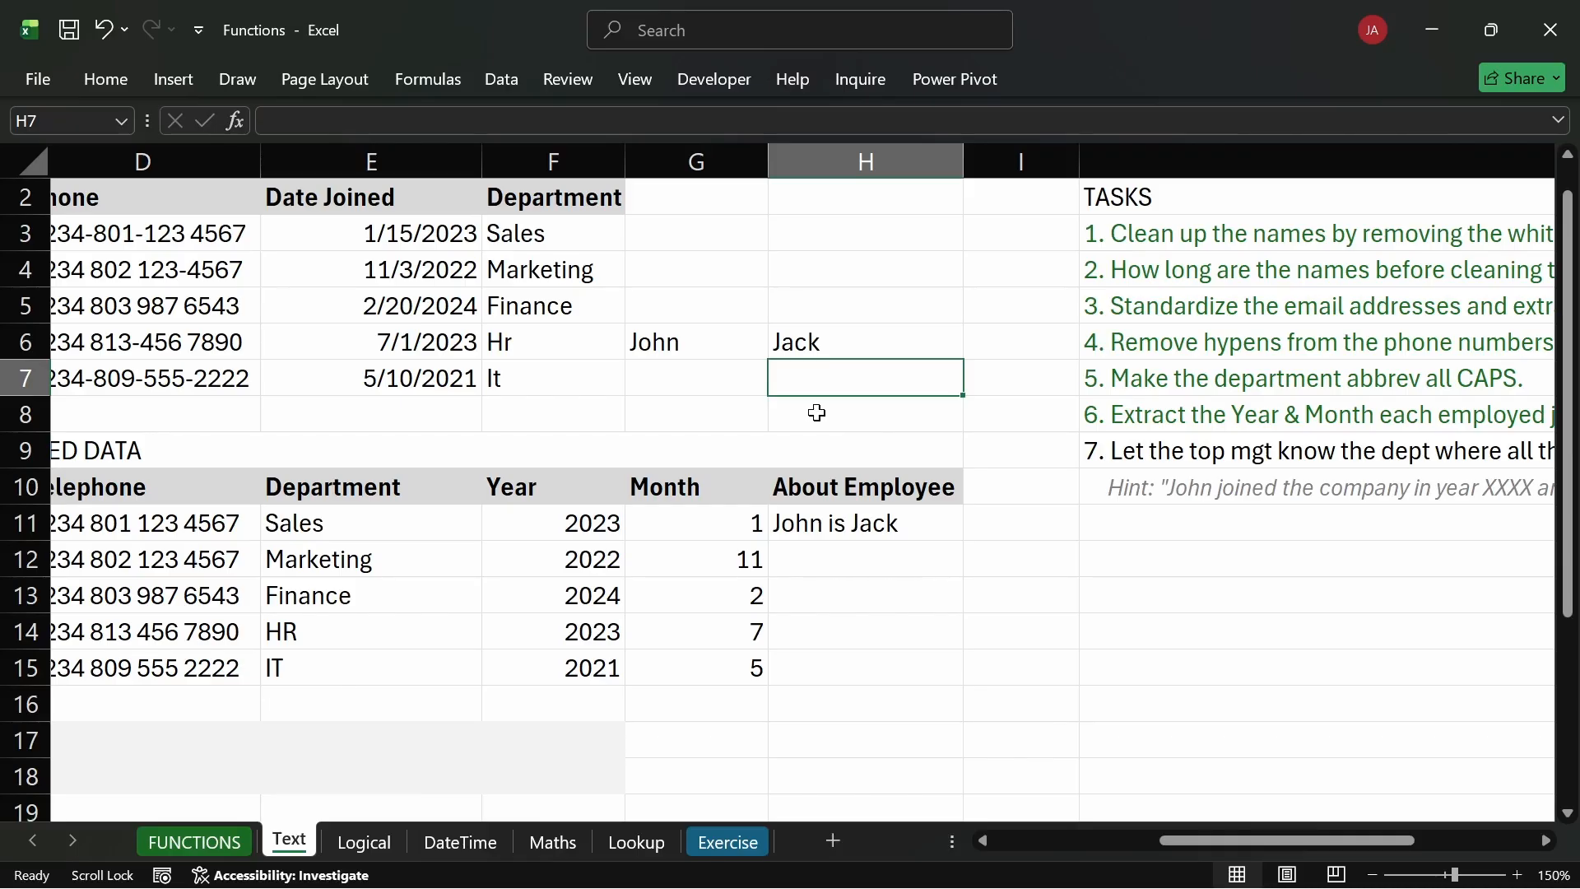
Clear the sample names from G6:H6 and the example CONCAT formula from H11.
drag(658, 342, 823, 341)
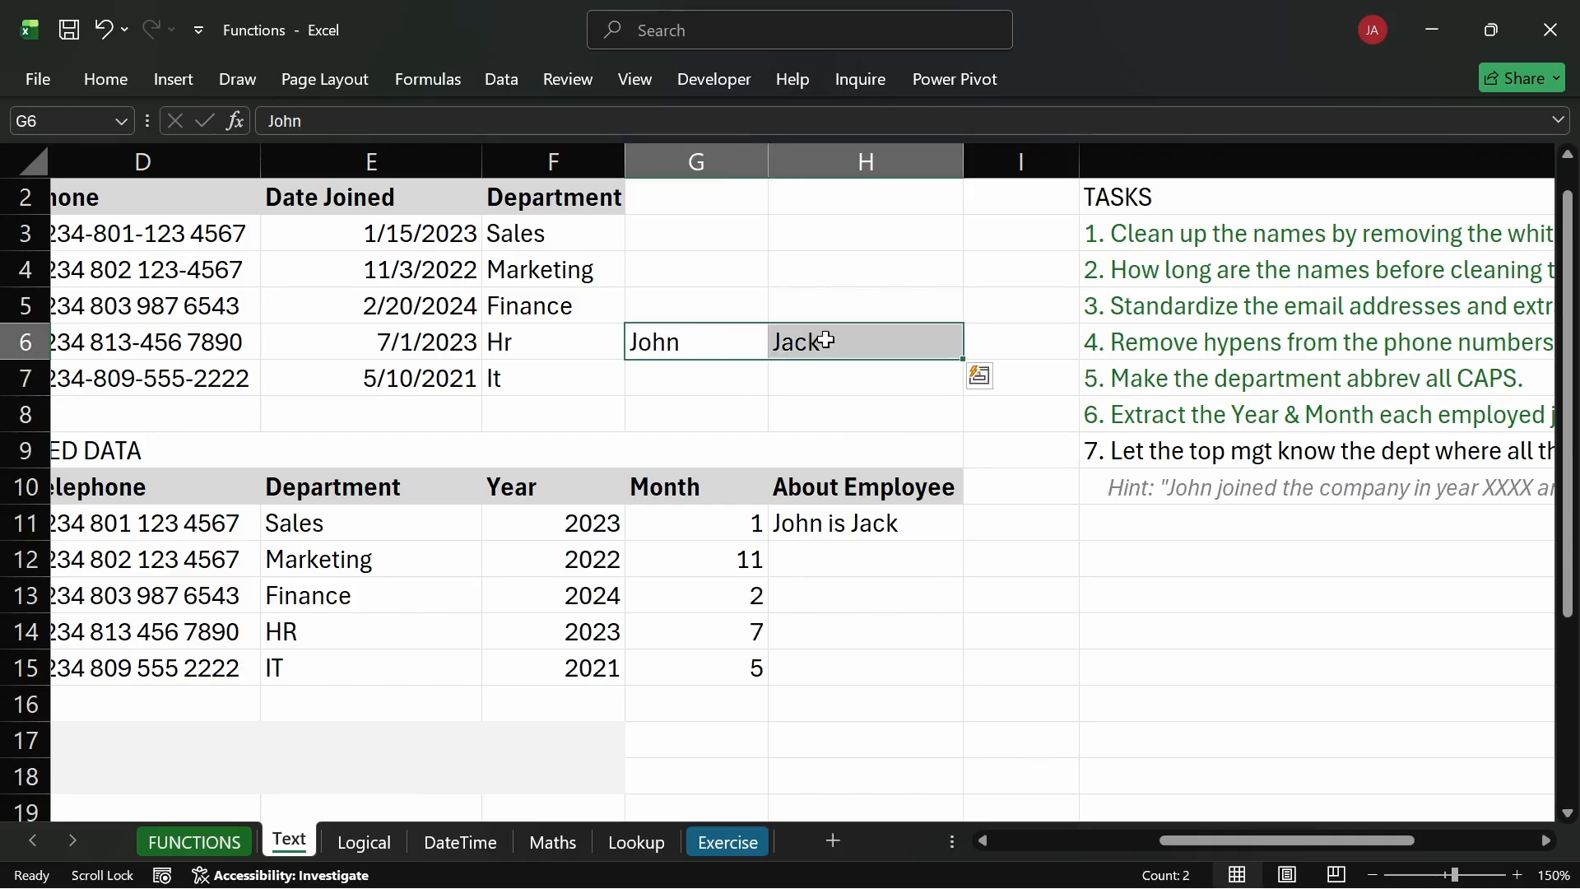
key(Delete)
click(844, 529)
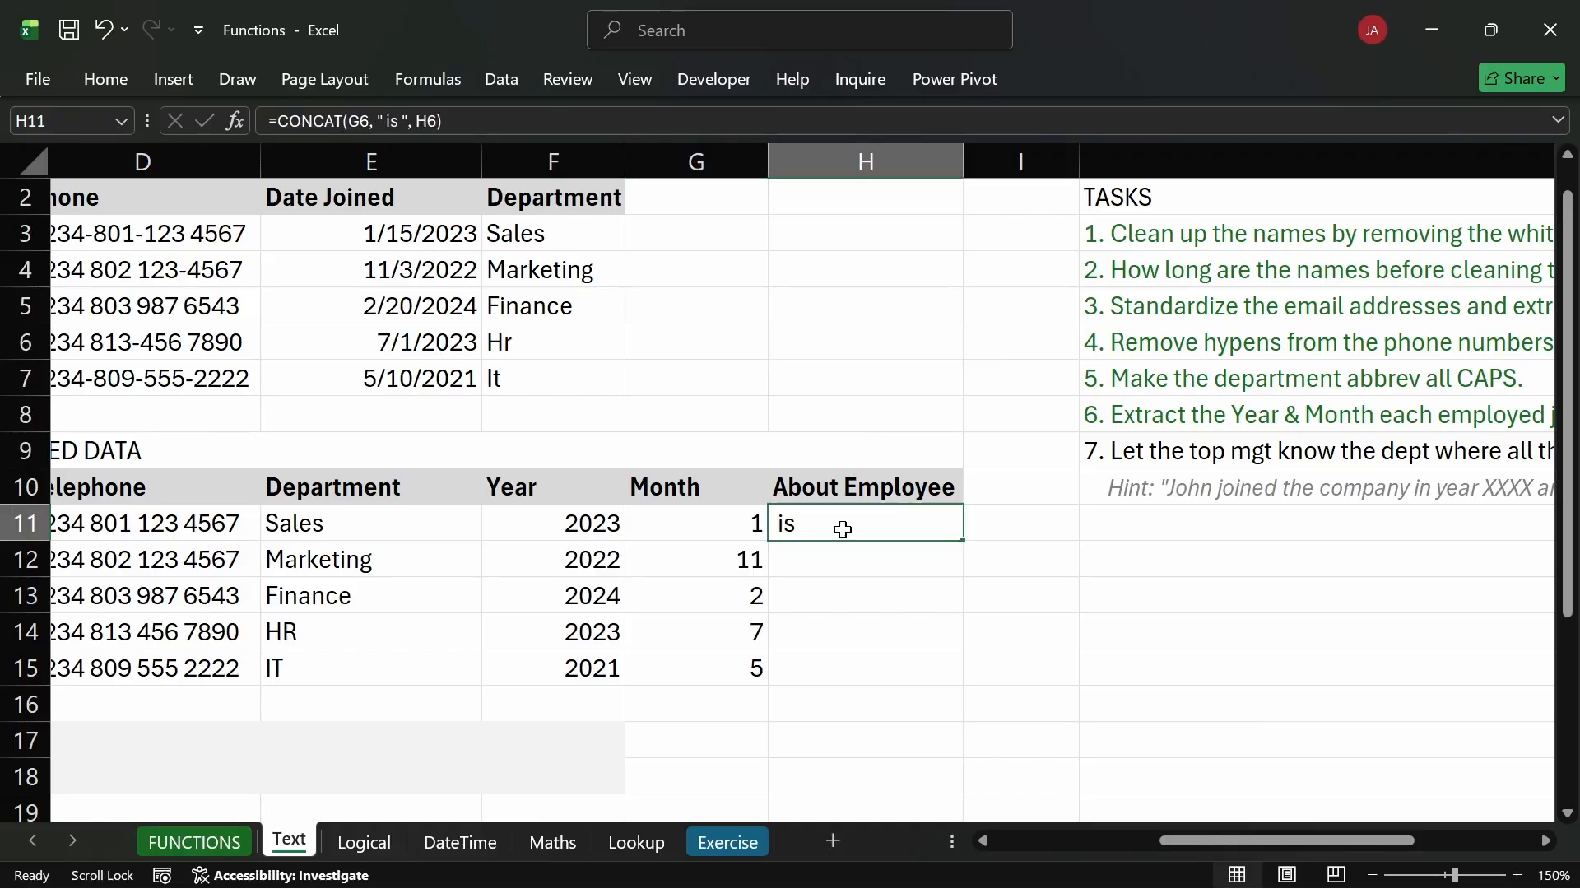
double_click(844, 529)
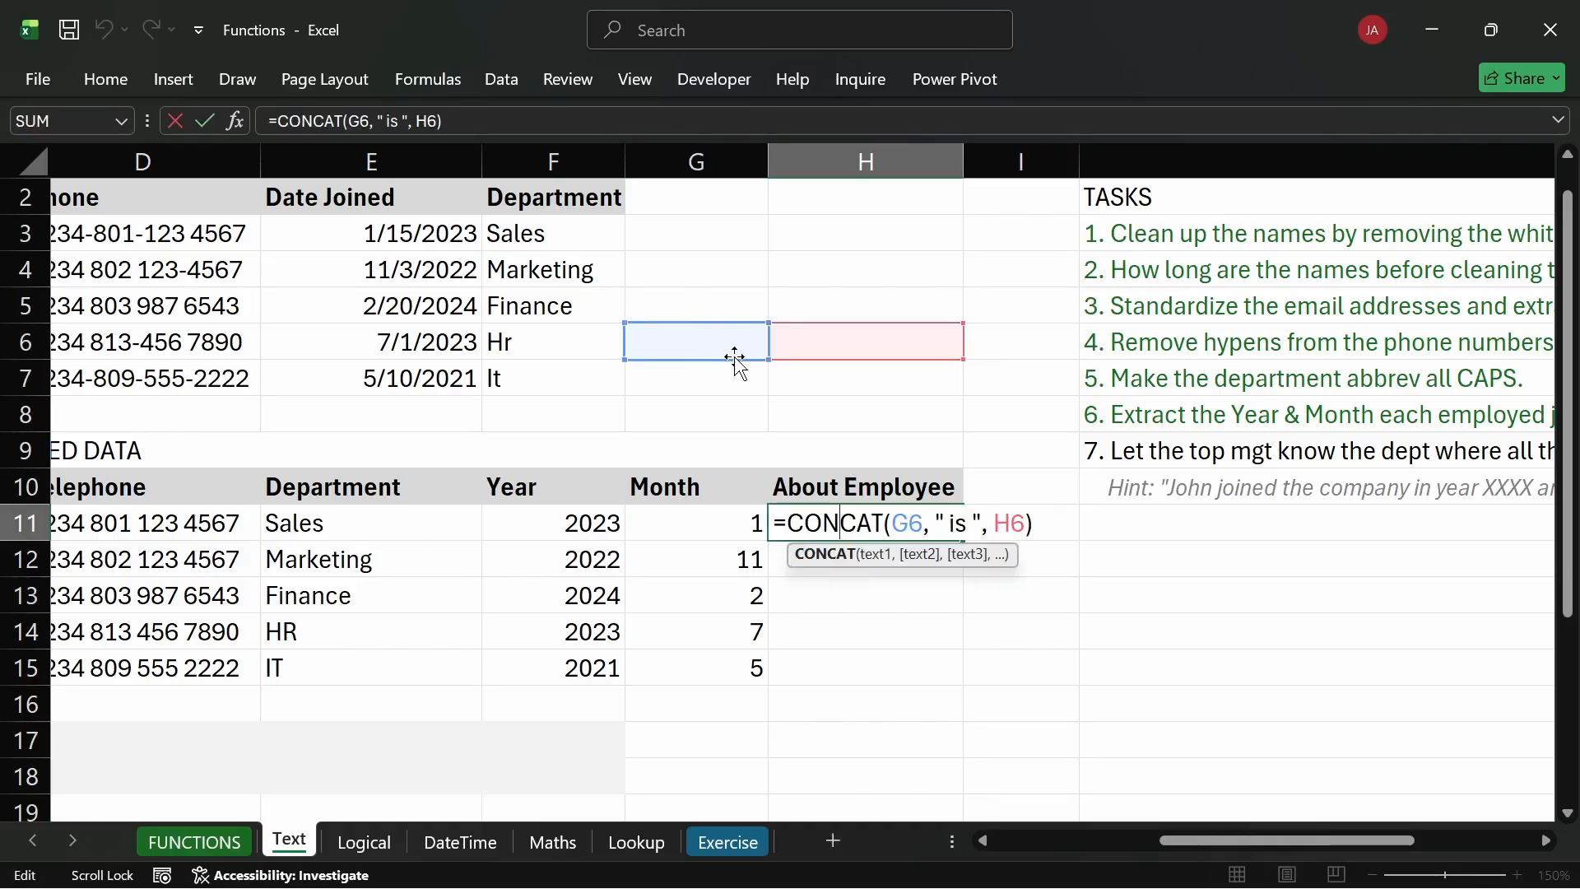
key(Delete)
key(Escape)
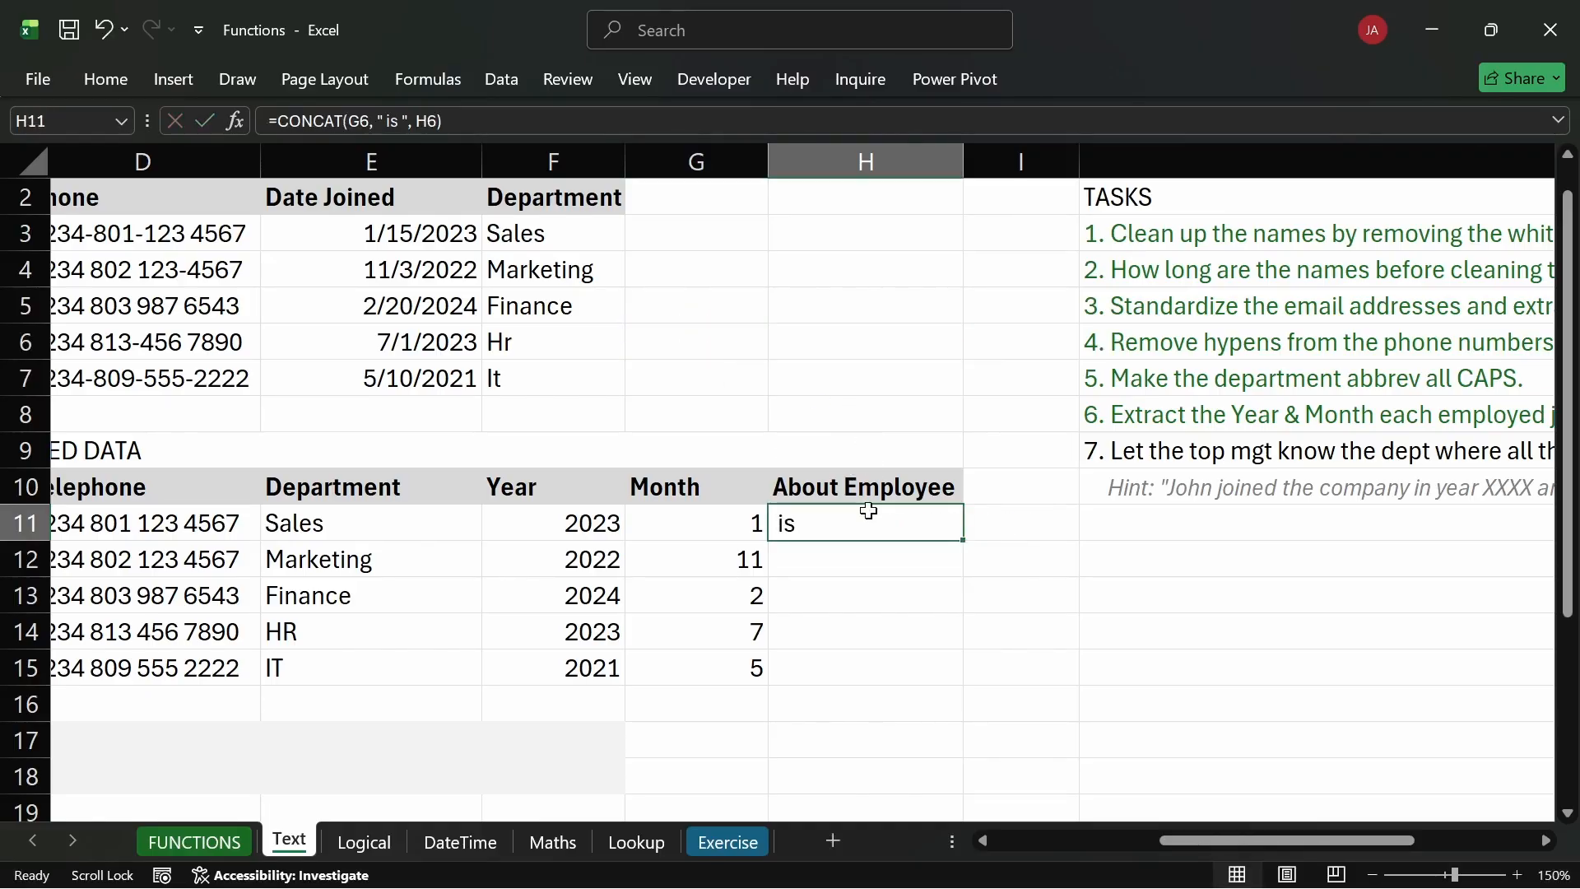
key(Delete)
click(864, 582)
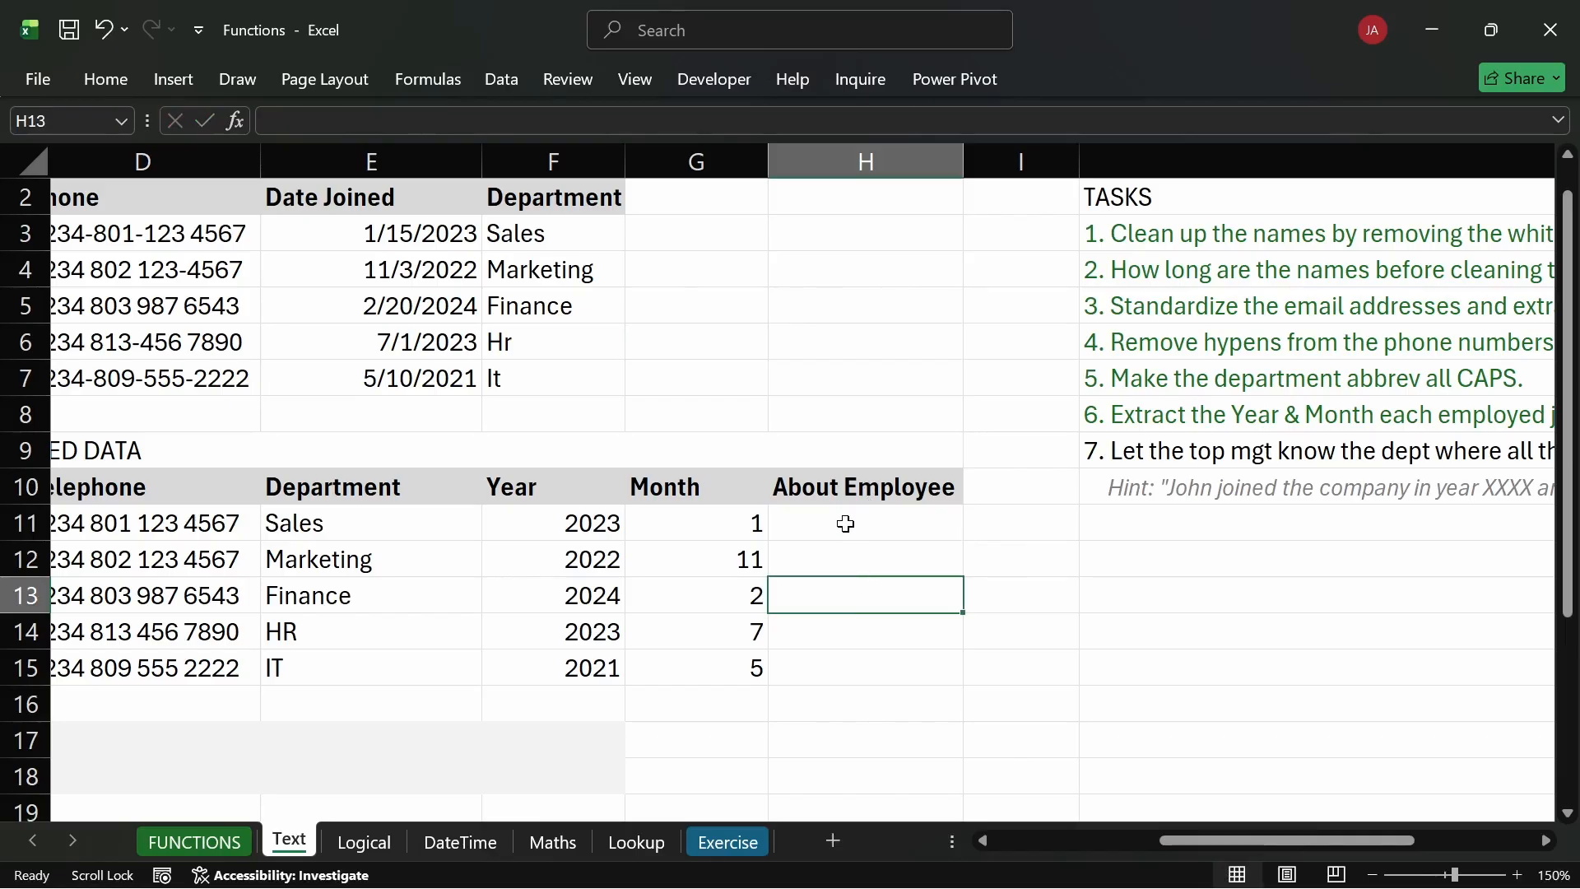
Start a CONCAT formula in H11 with the cleaned full name in A11 as its first argument.
click(846, 524)
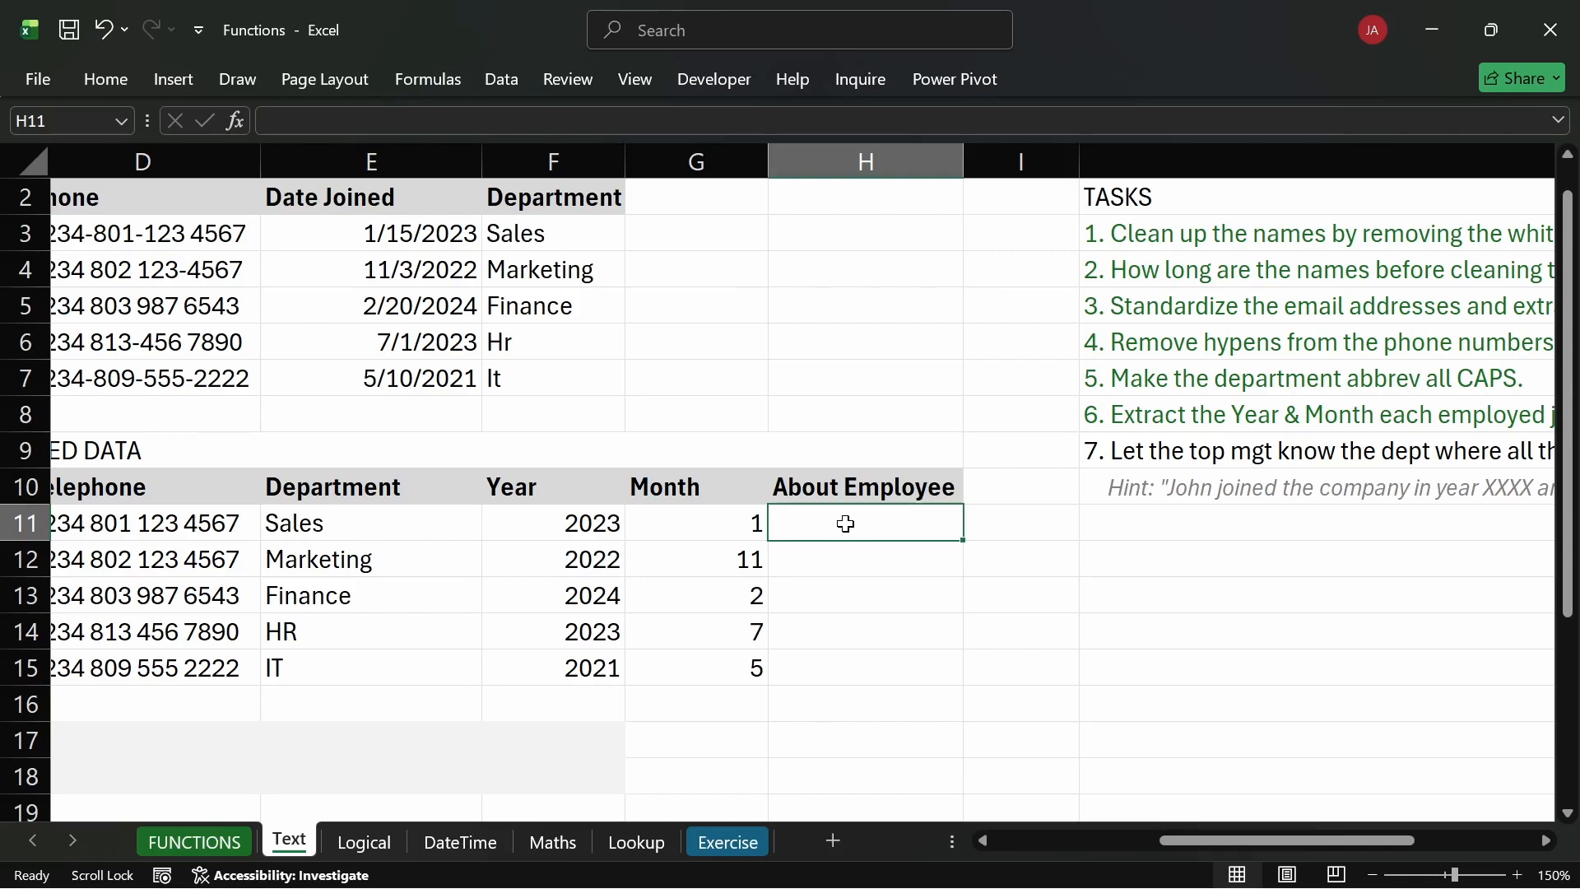
text(=)
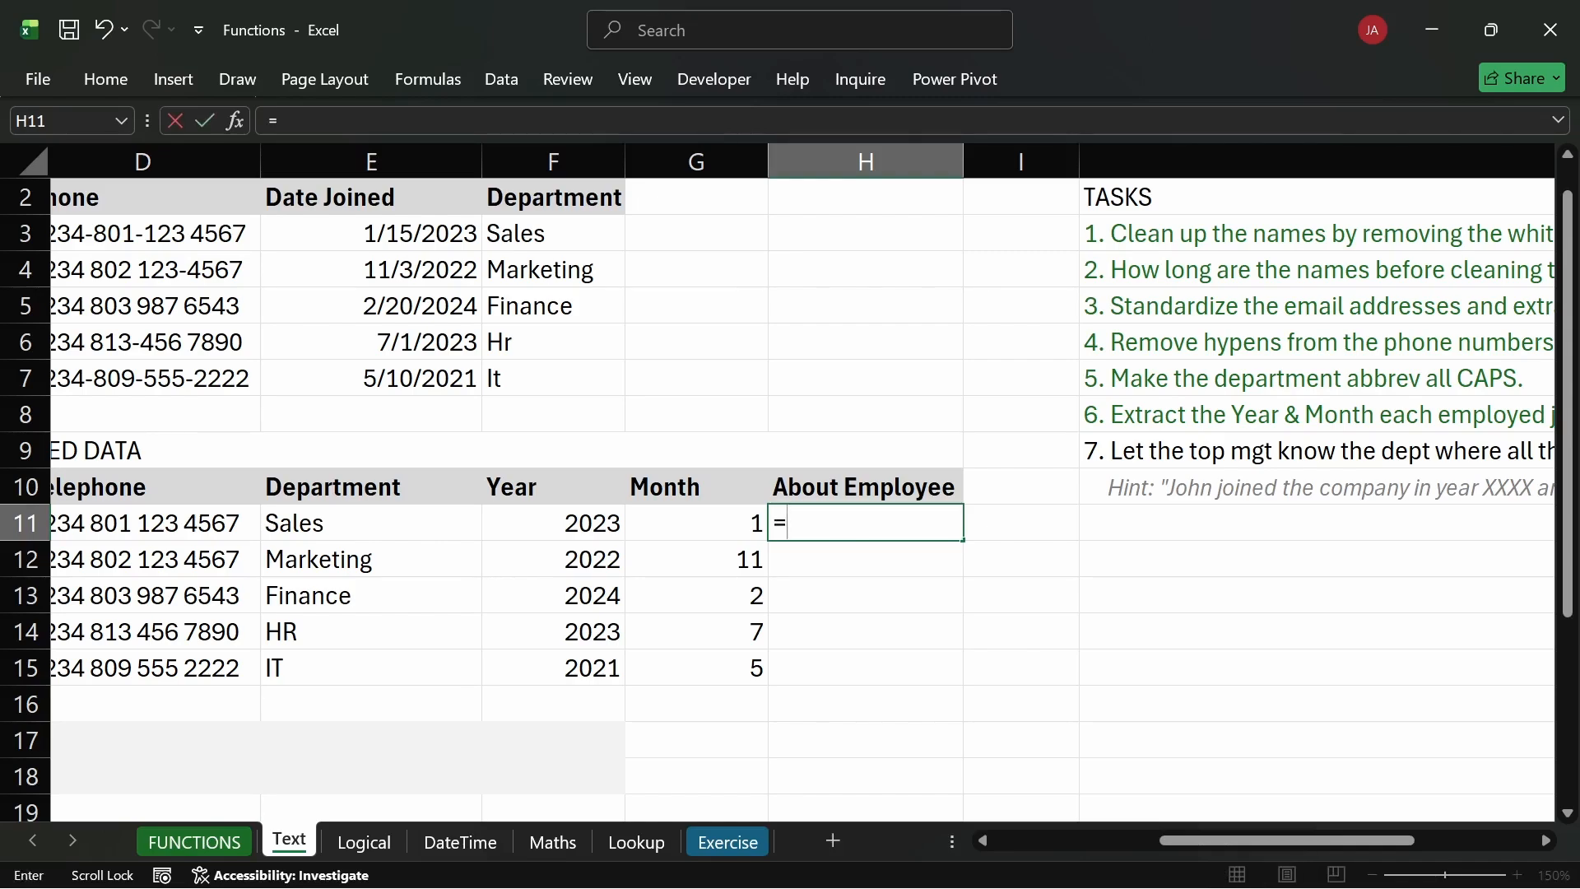
text(concat)
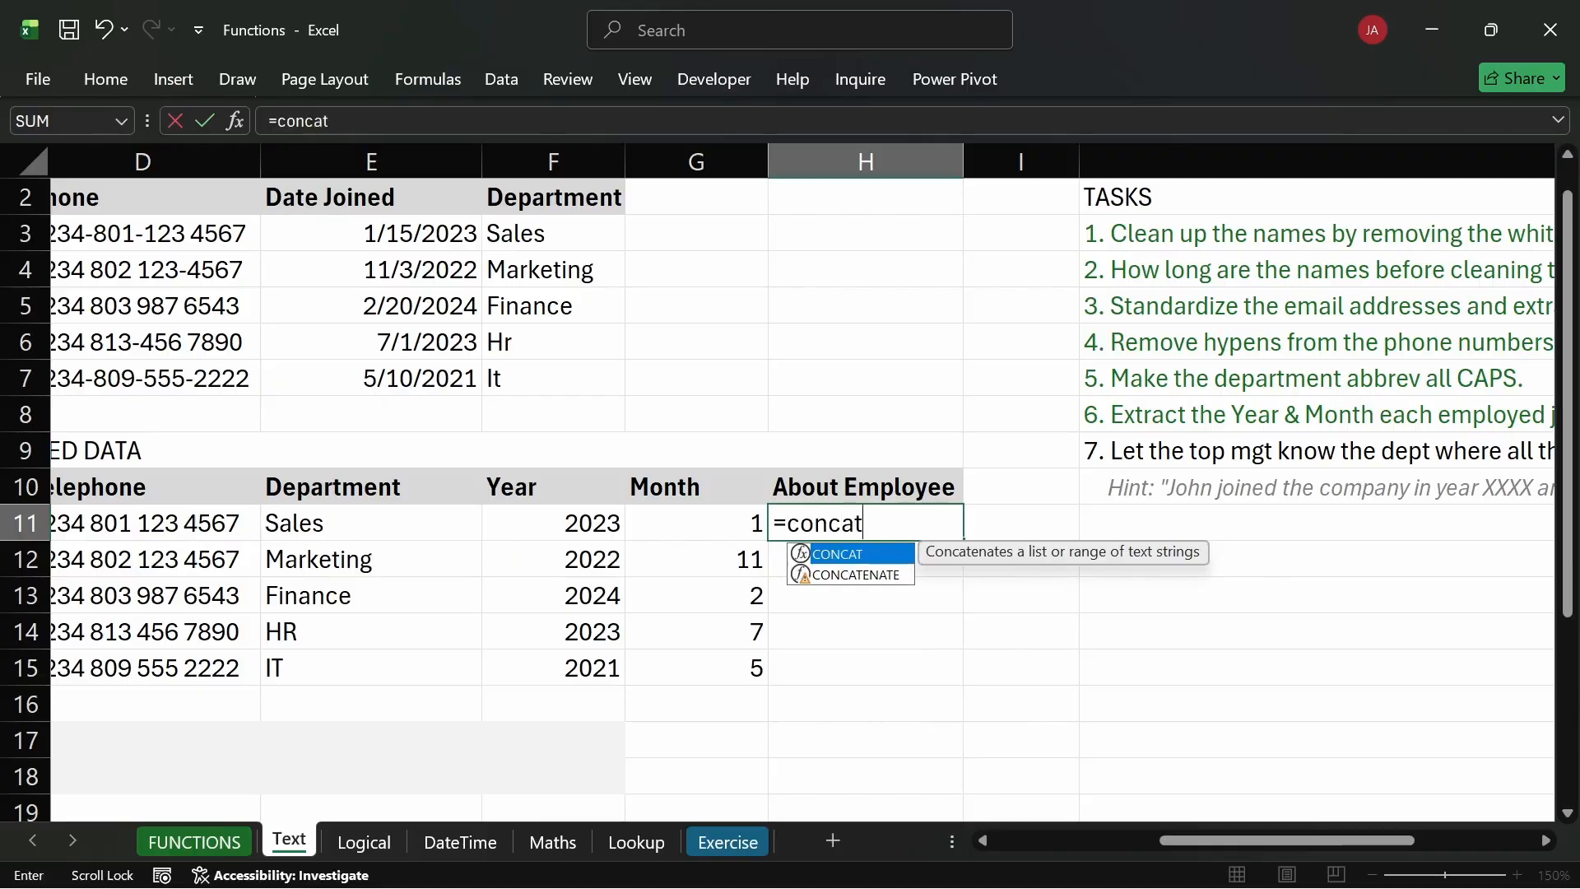
key(Tab)
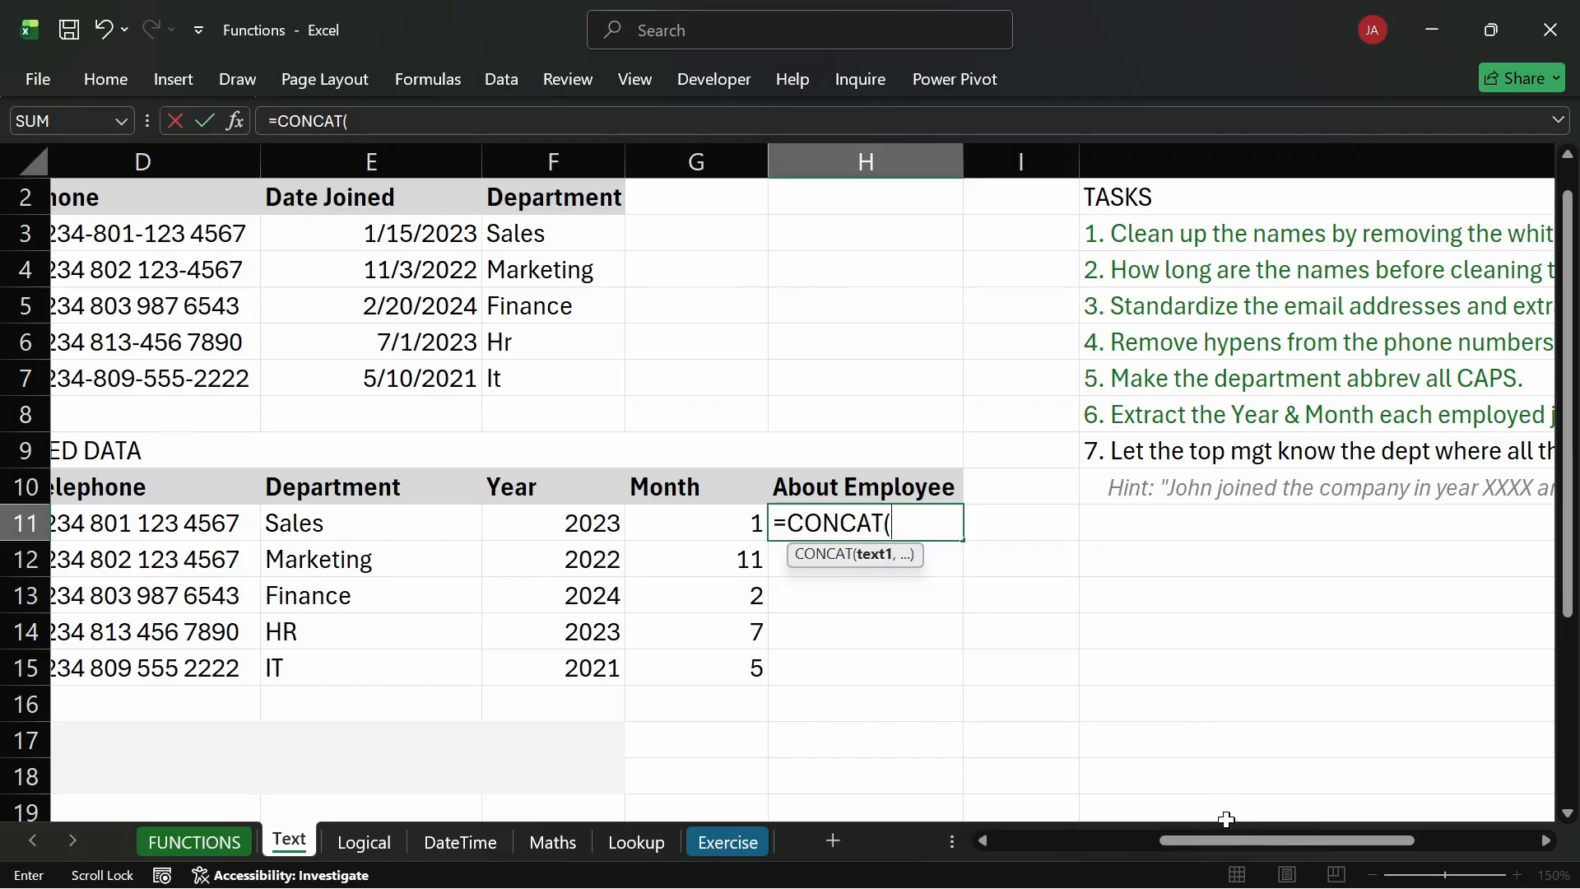
drag(1226, 838, 1031, 848)
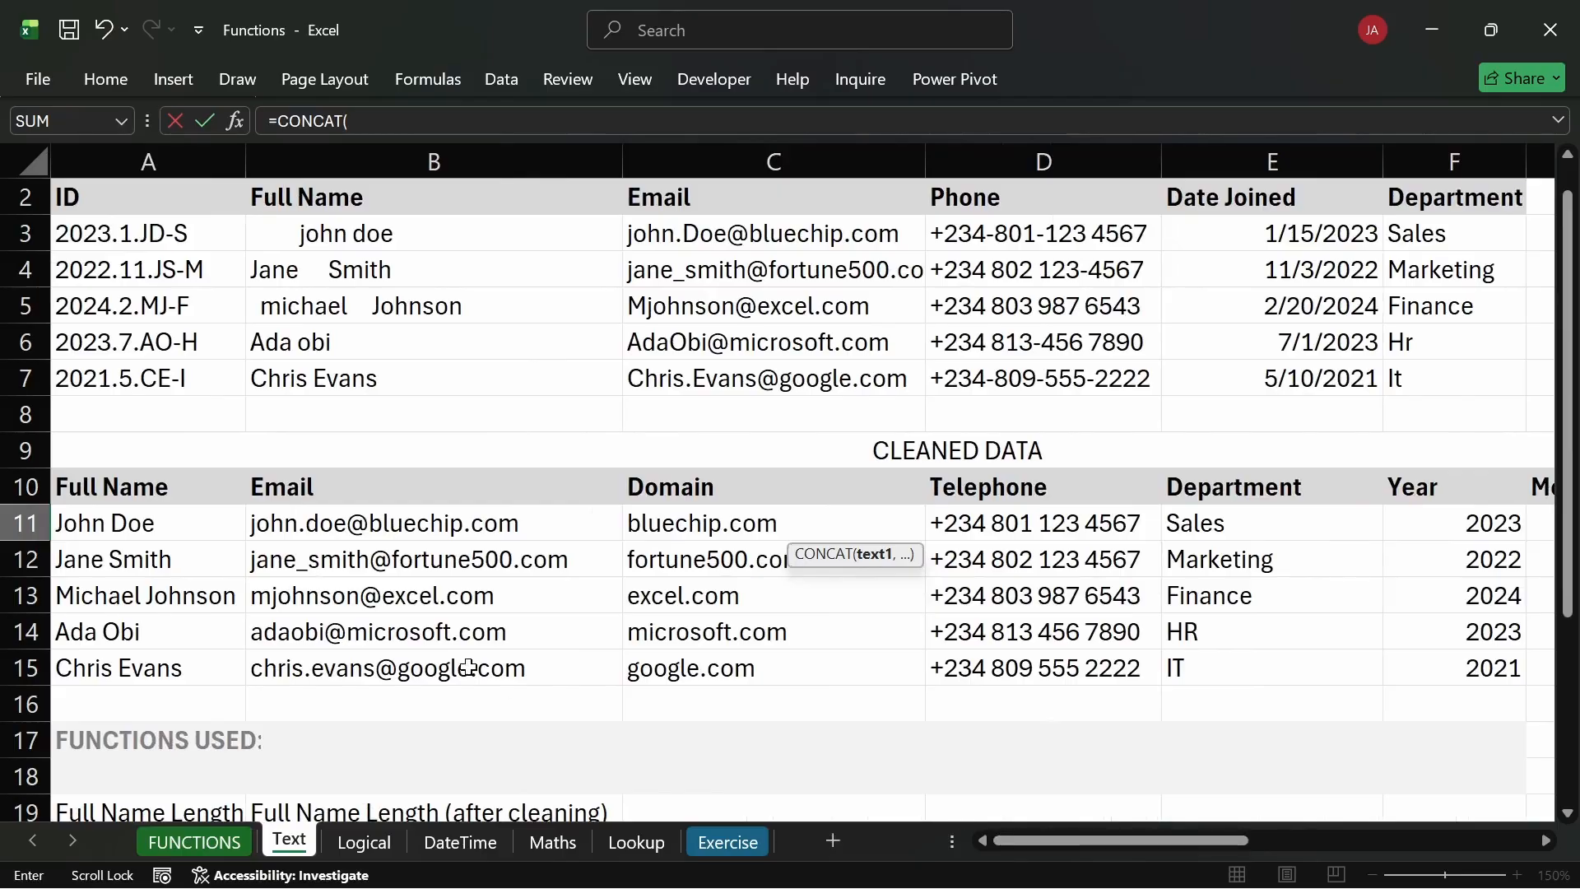
click(141, 529)
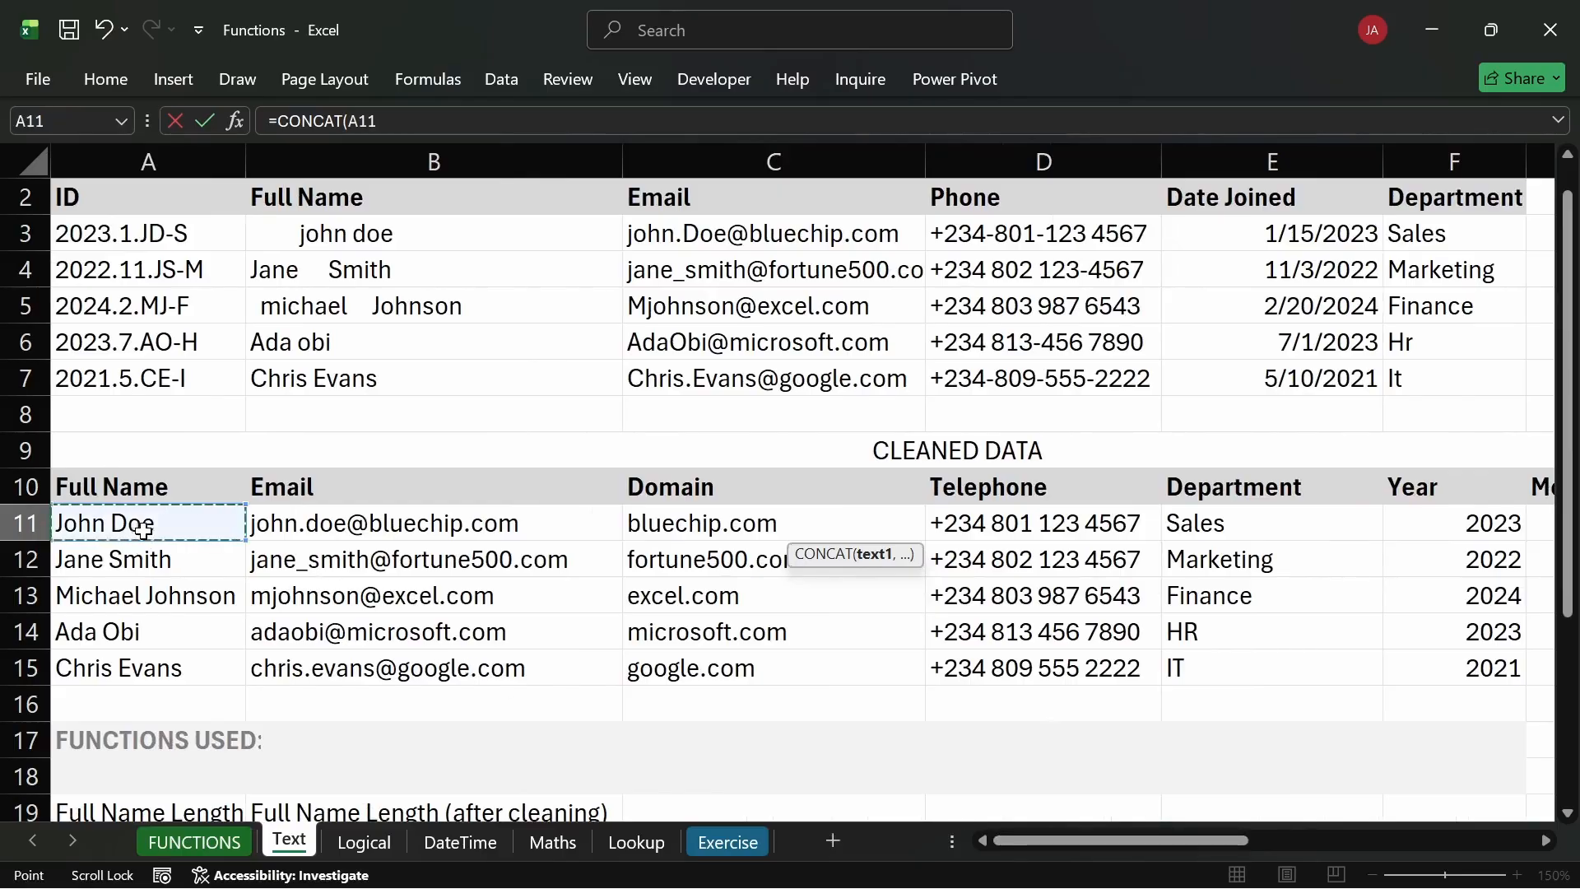
drag(1064, 836, 1256, 839)
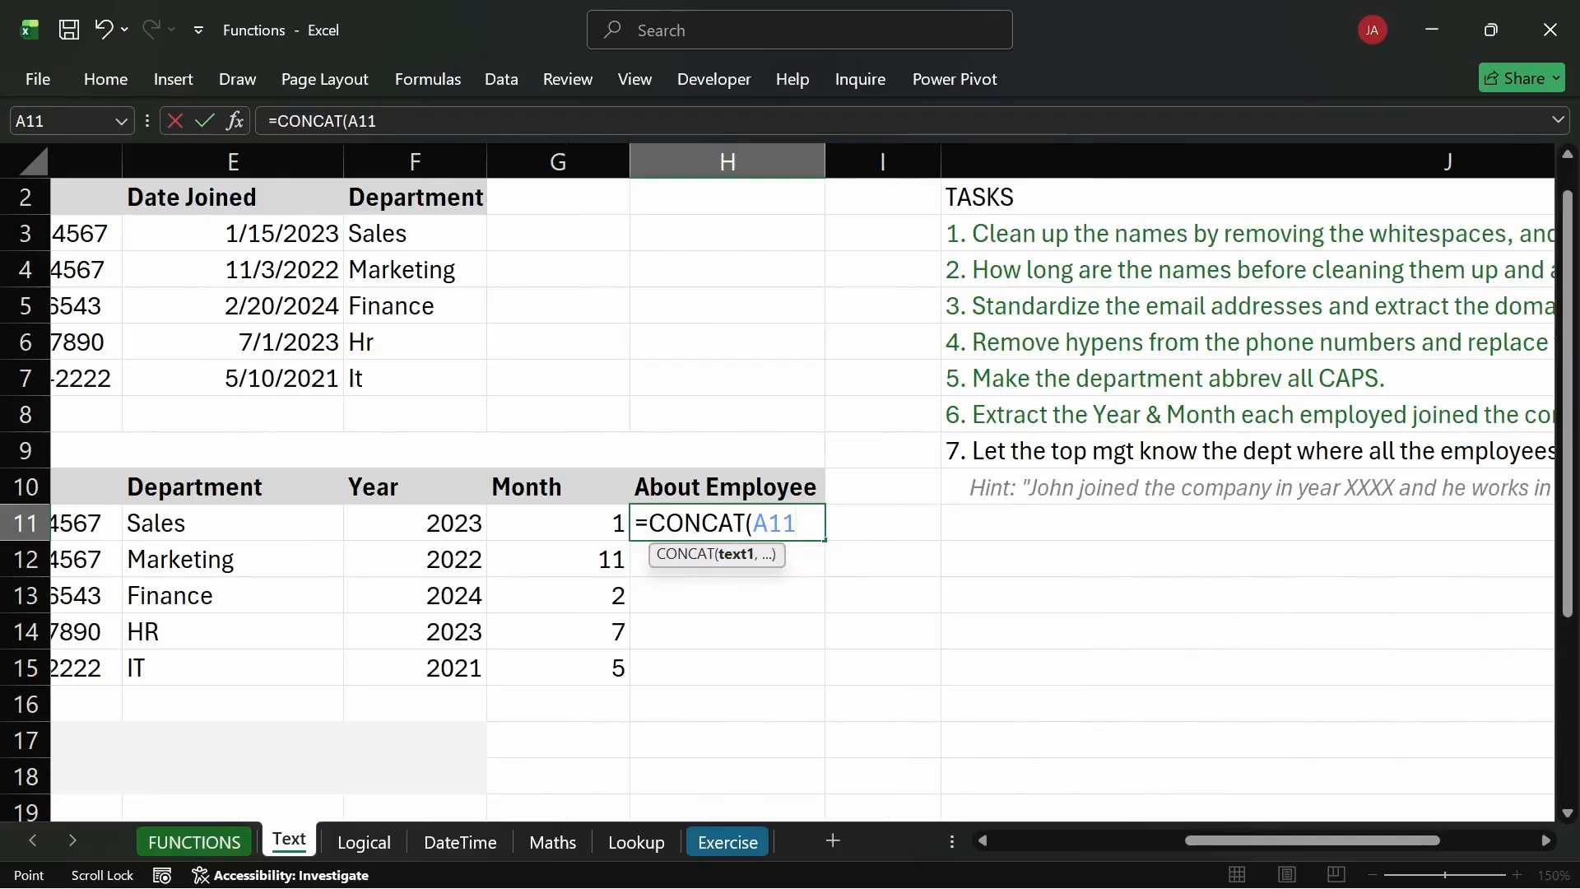
Add the text " joined the company in the year " as the second argument of the H11 CONCAT formula.
text(,)
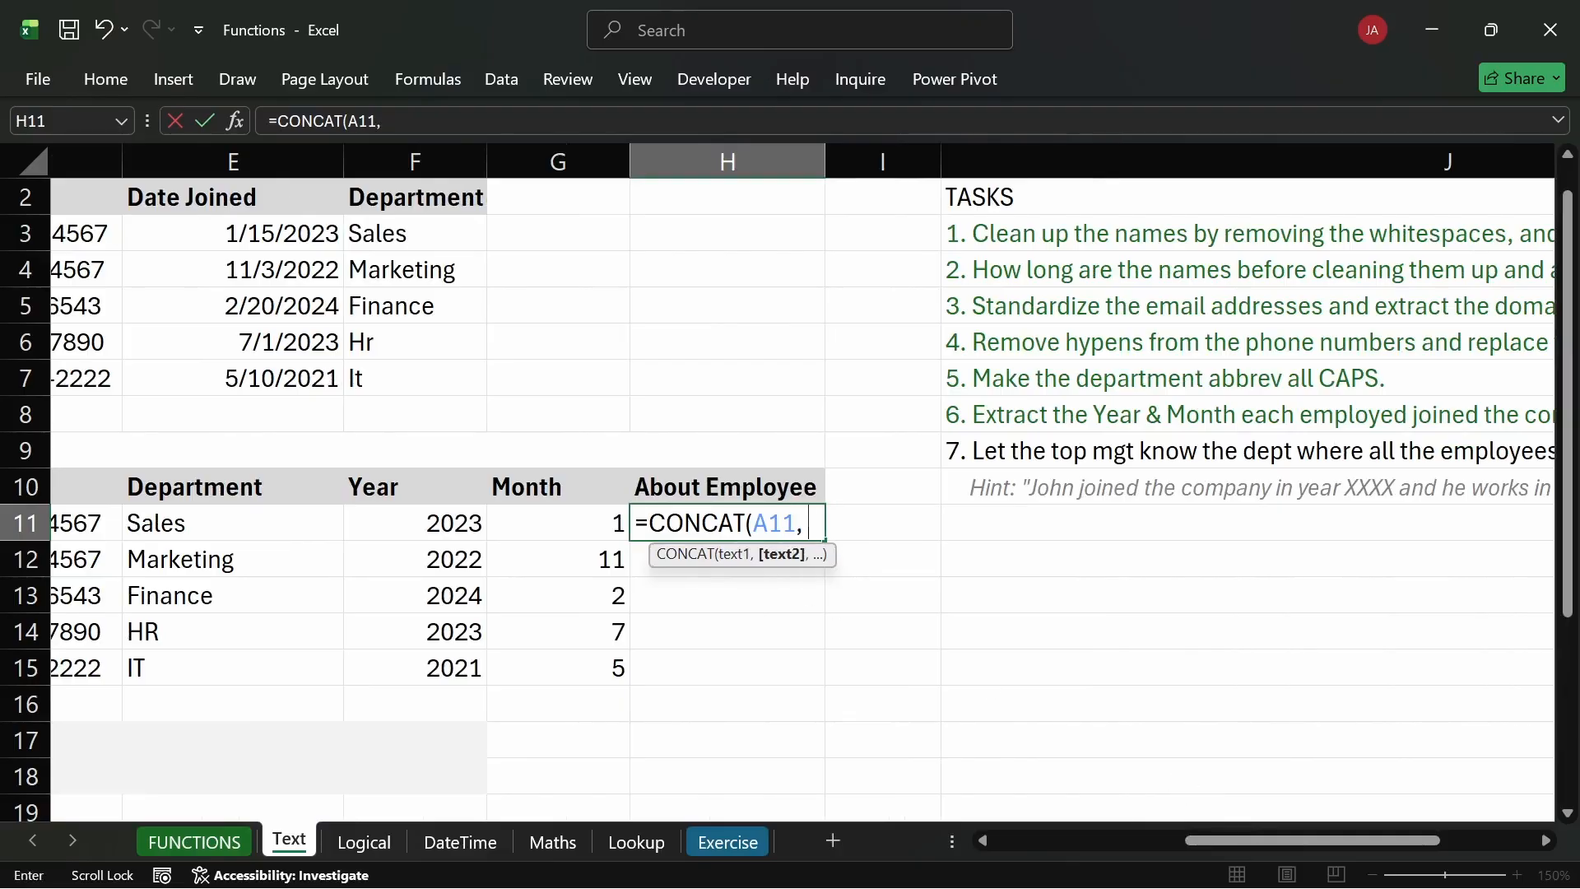
text( ")
text( JP)
key(BackSpace)
key(BackSpace)
text(joined the)
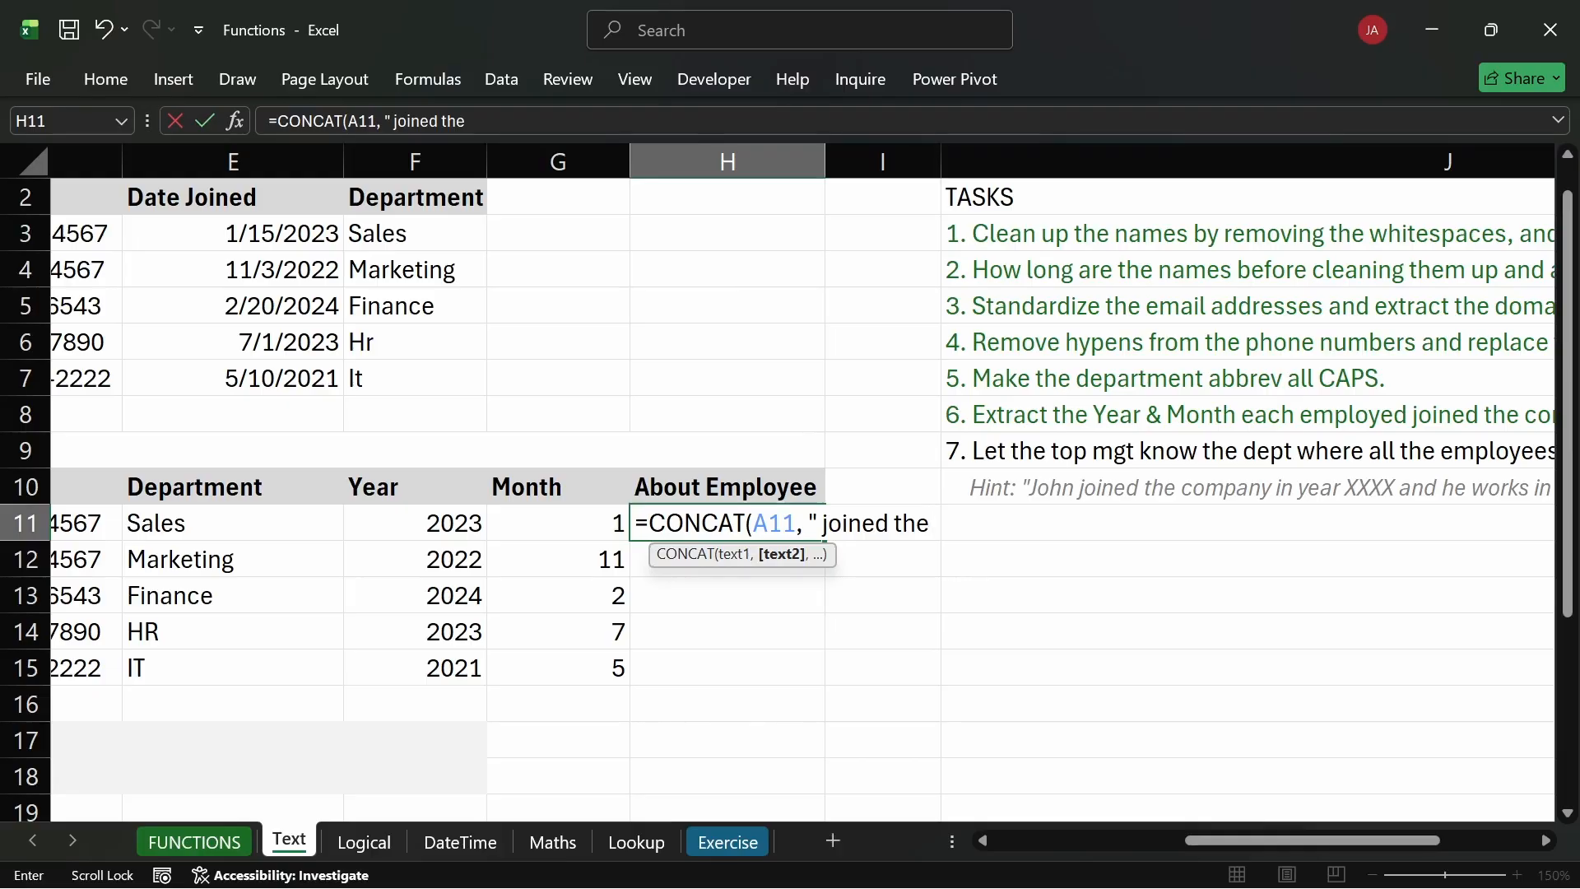
drag(1202, 841, 1114, 841)
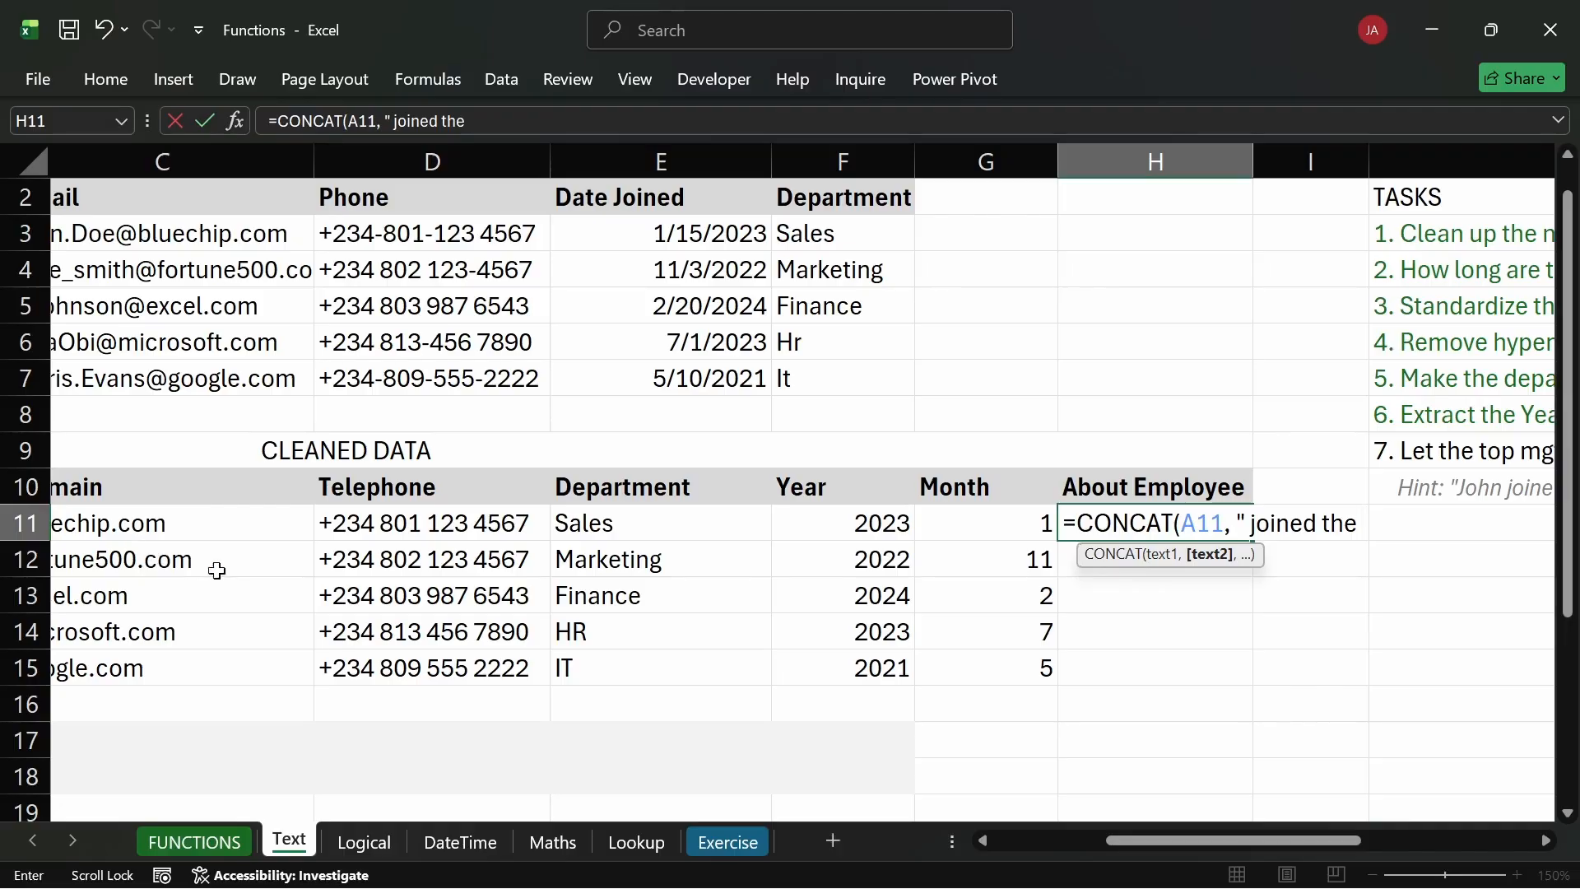
drag(1173, 840, 1236, 842)
text(com)
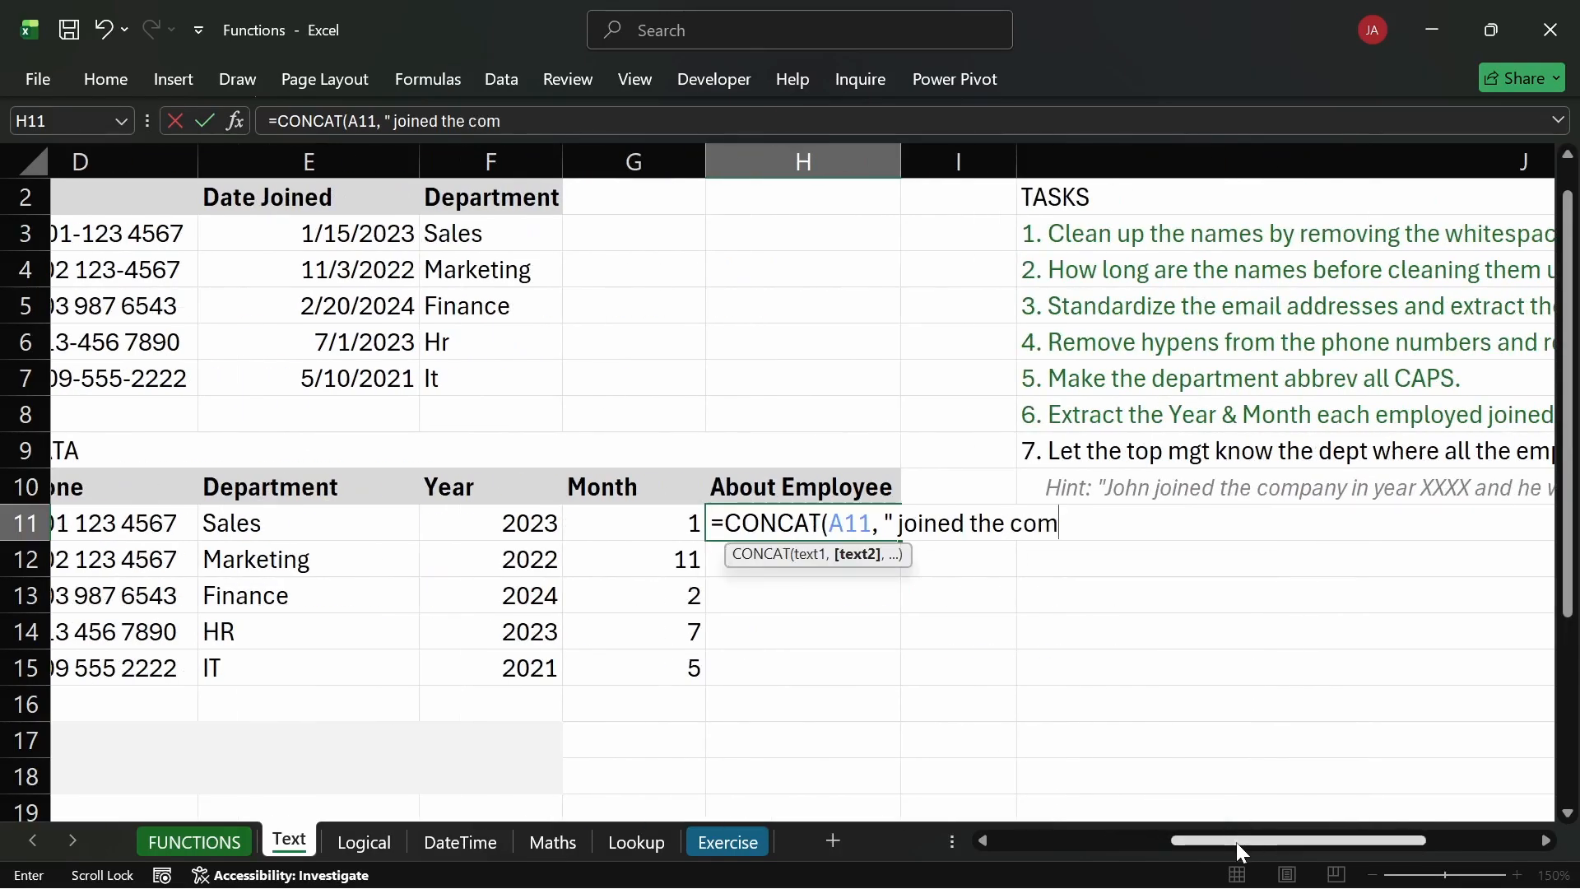
text(pany)
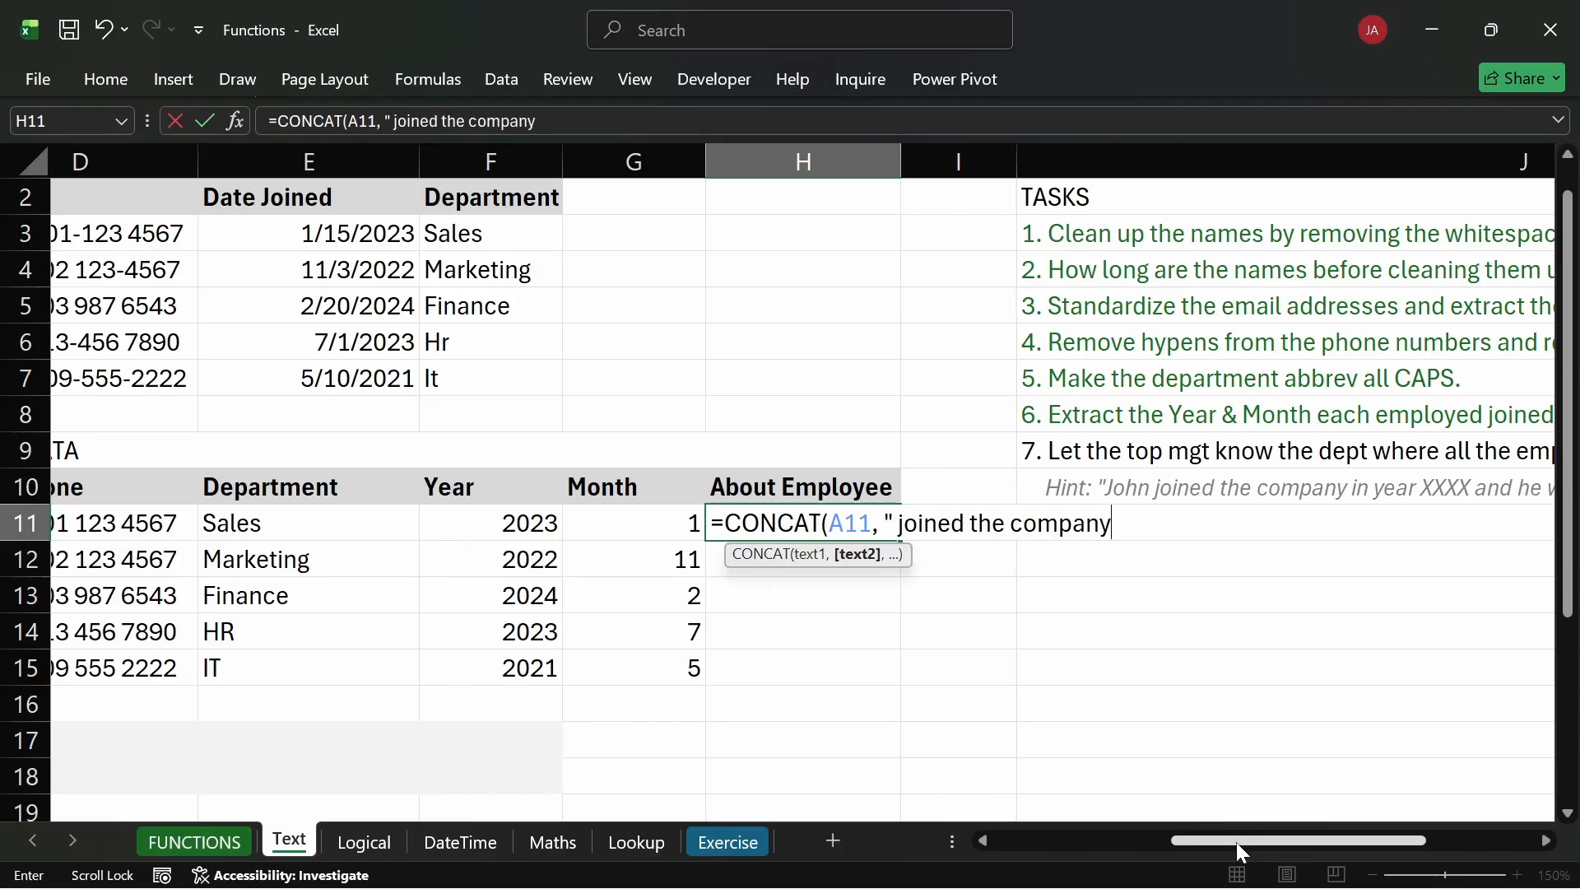
text( in the year)
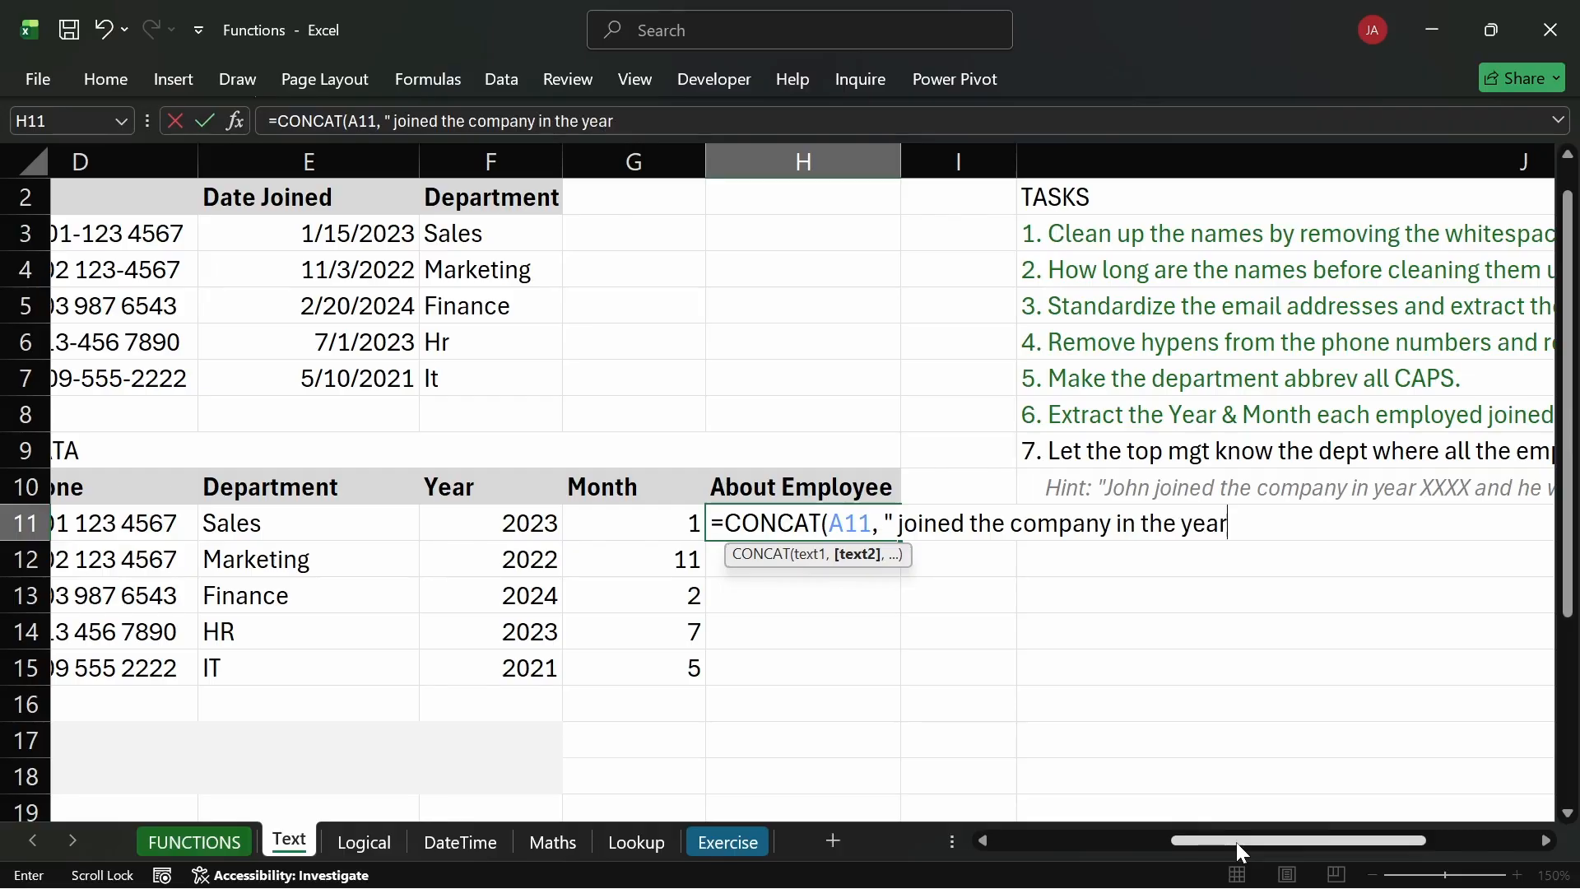
text( ")
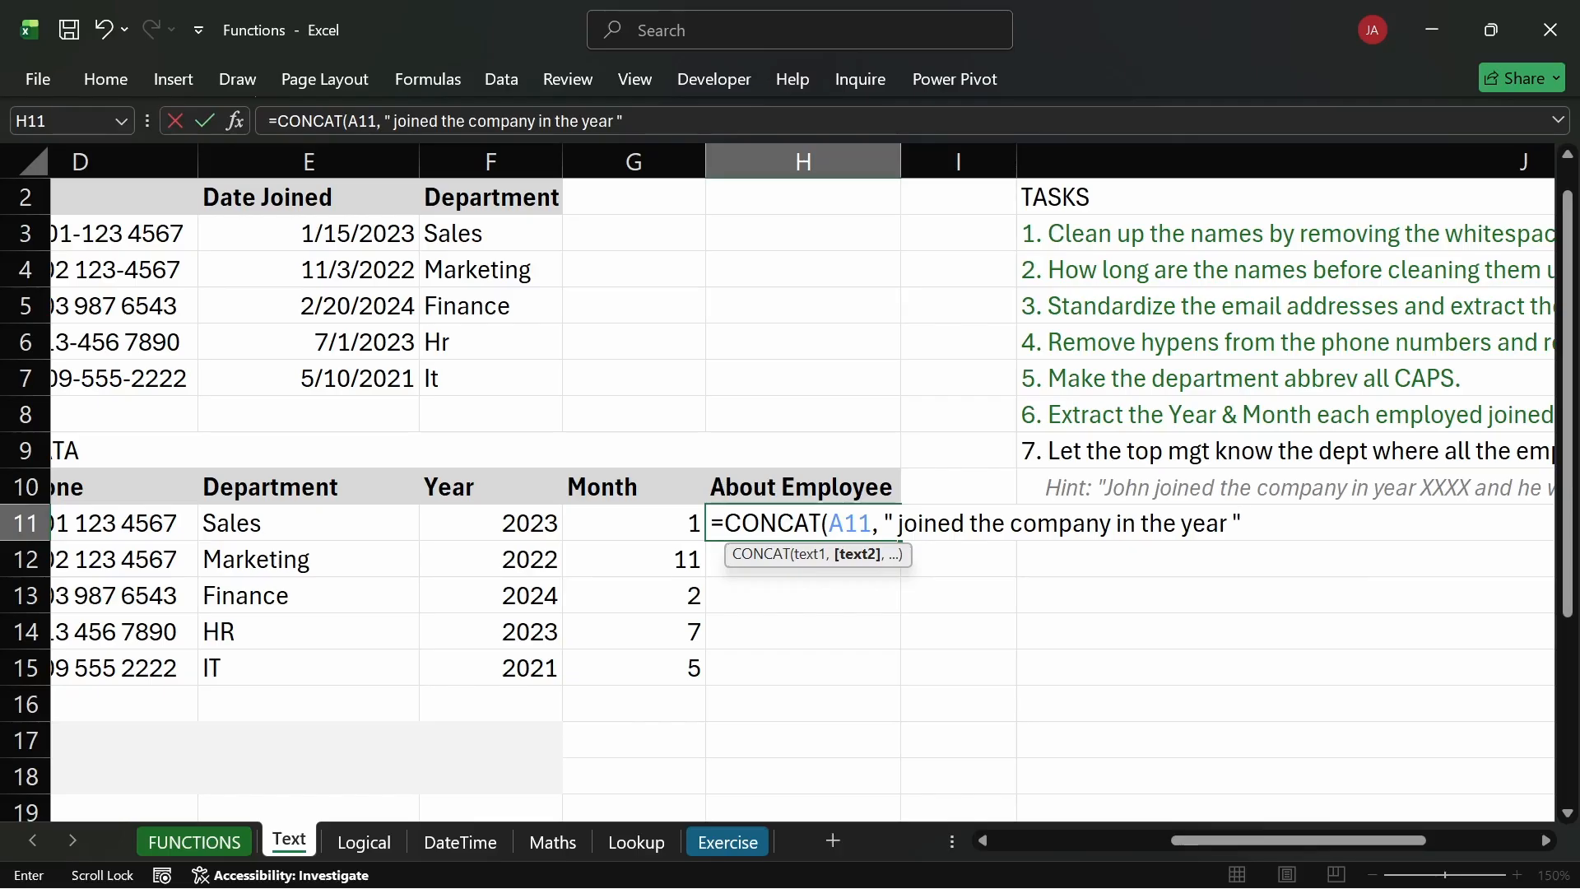
Add the join year in F11 as the third argument of the H11 CONCAT formula.
text(,)
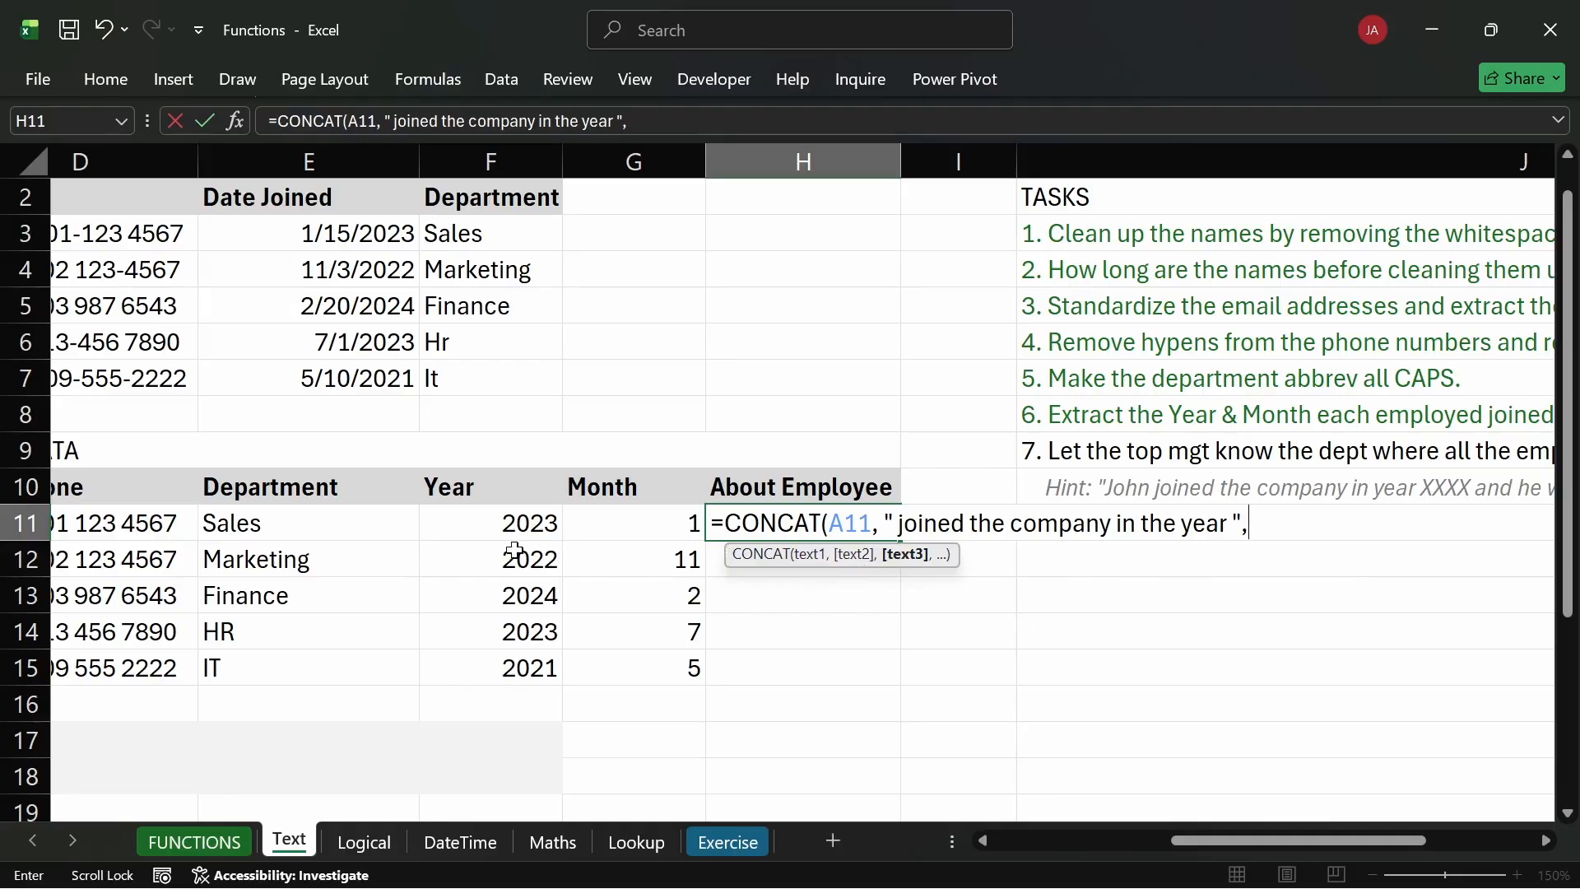
click(500, 525)
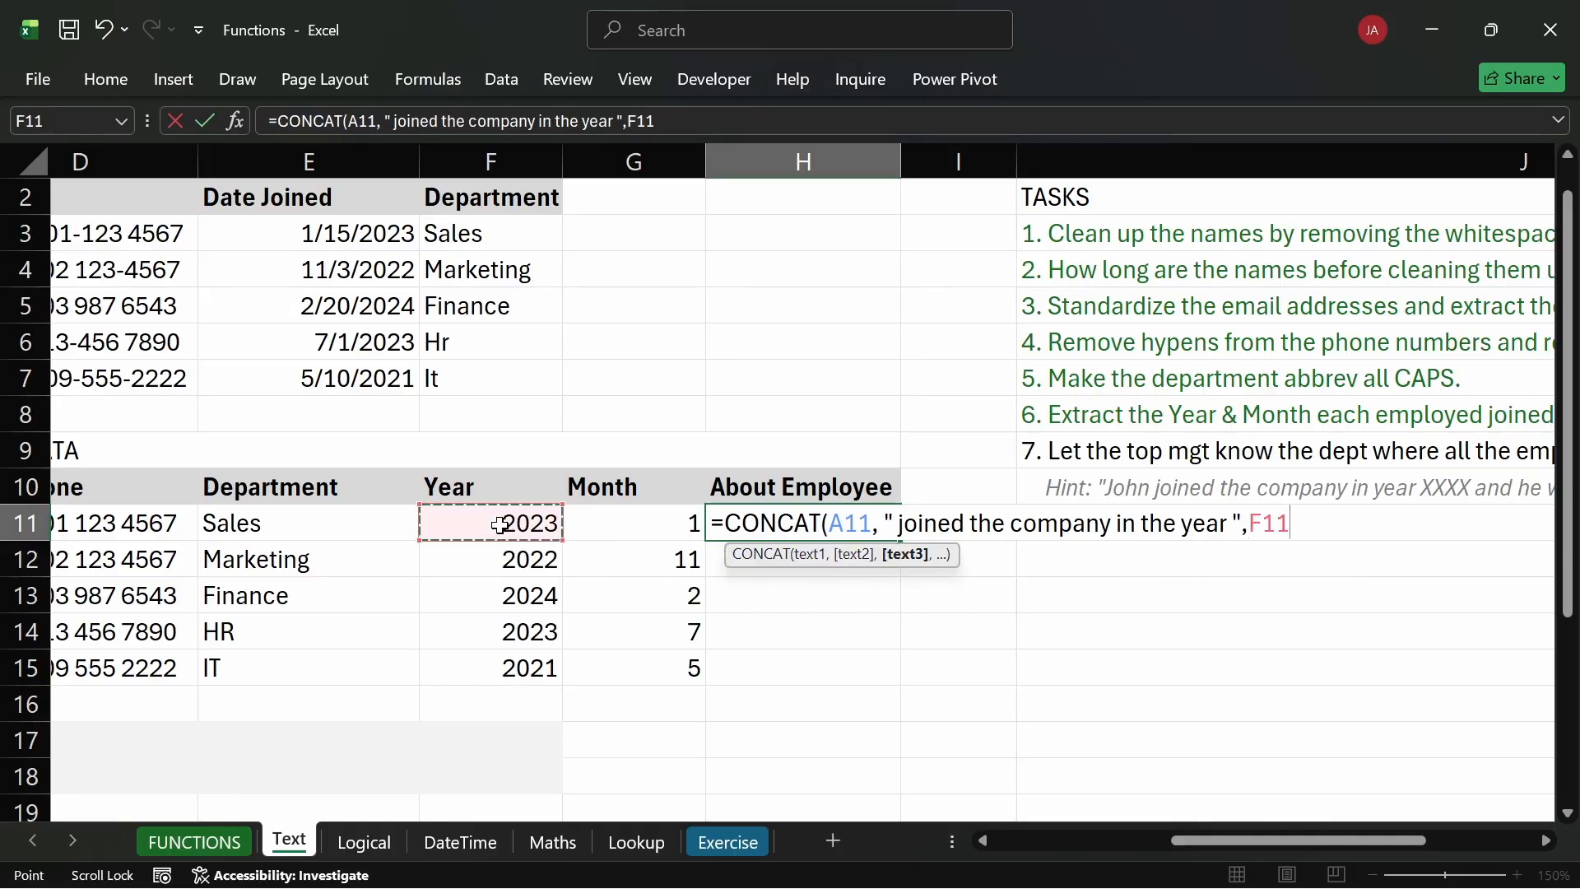
text(,)
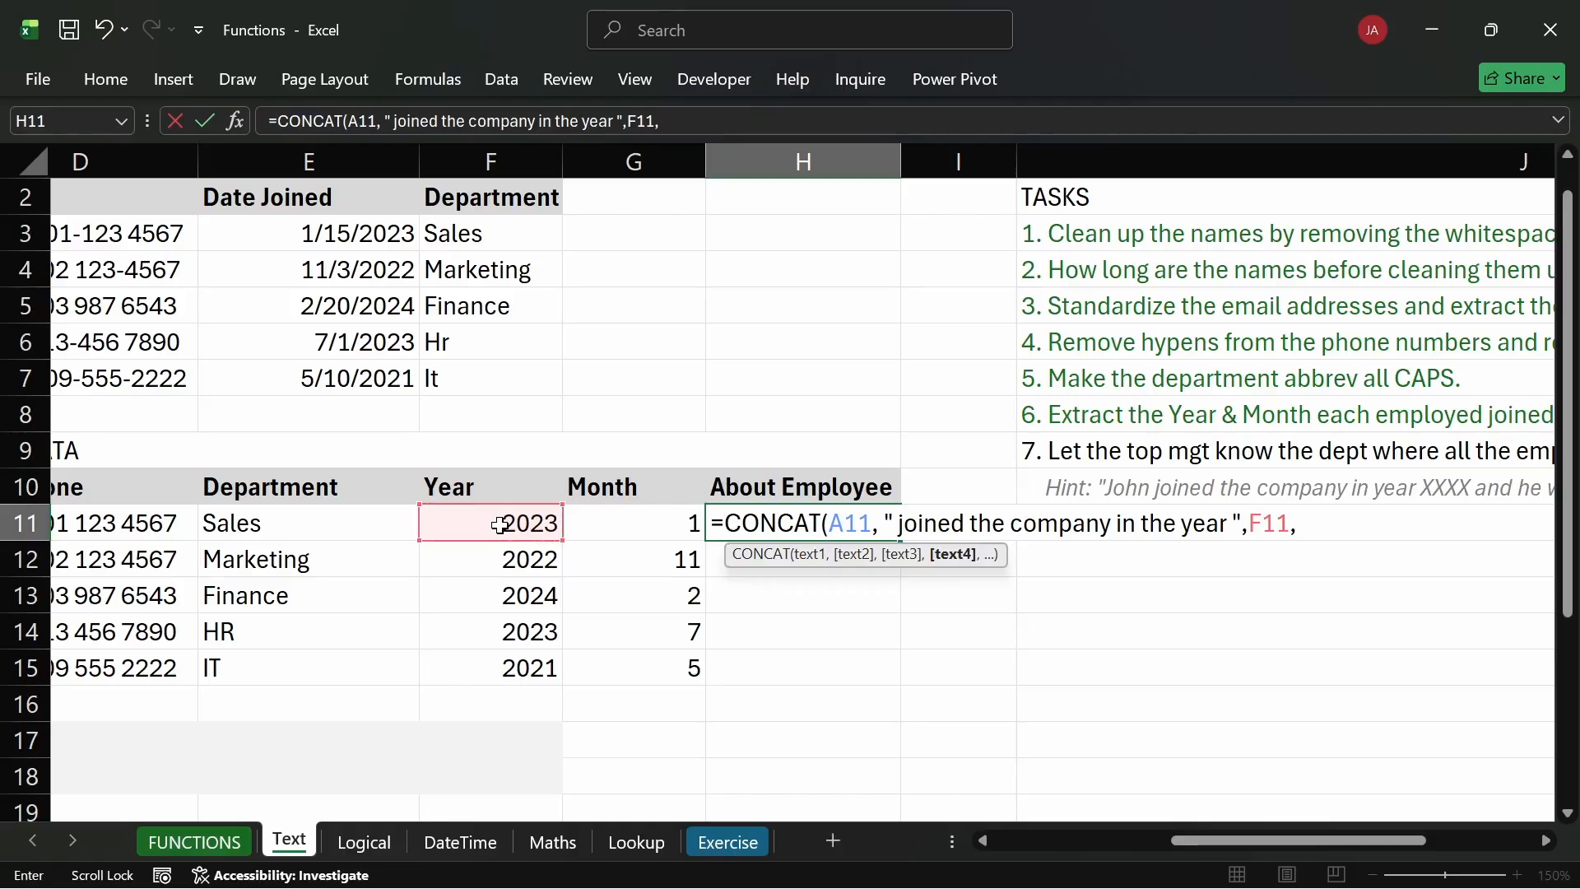
Add the text " and works in " as the fourth argument of the H11 CONCAT formula.
text( b)
key(BackSpace)
text(" and he)
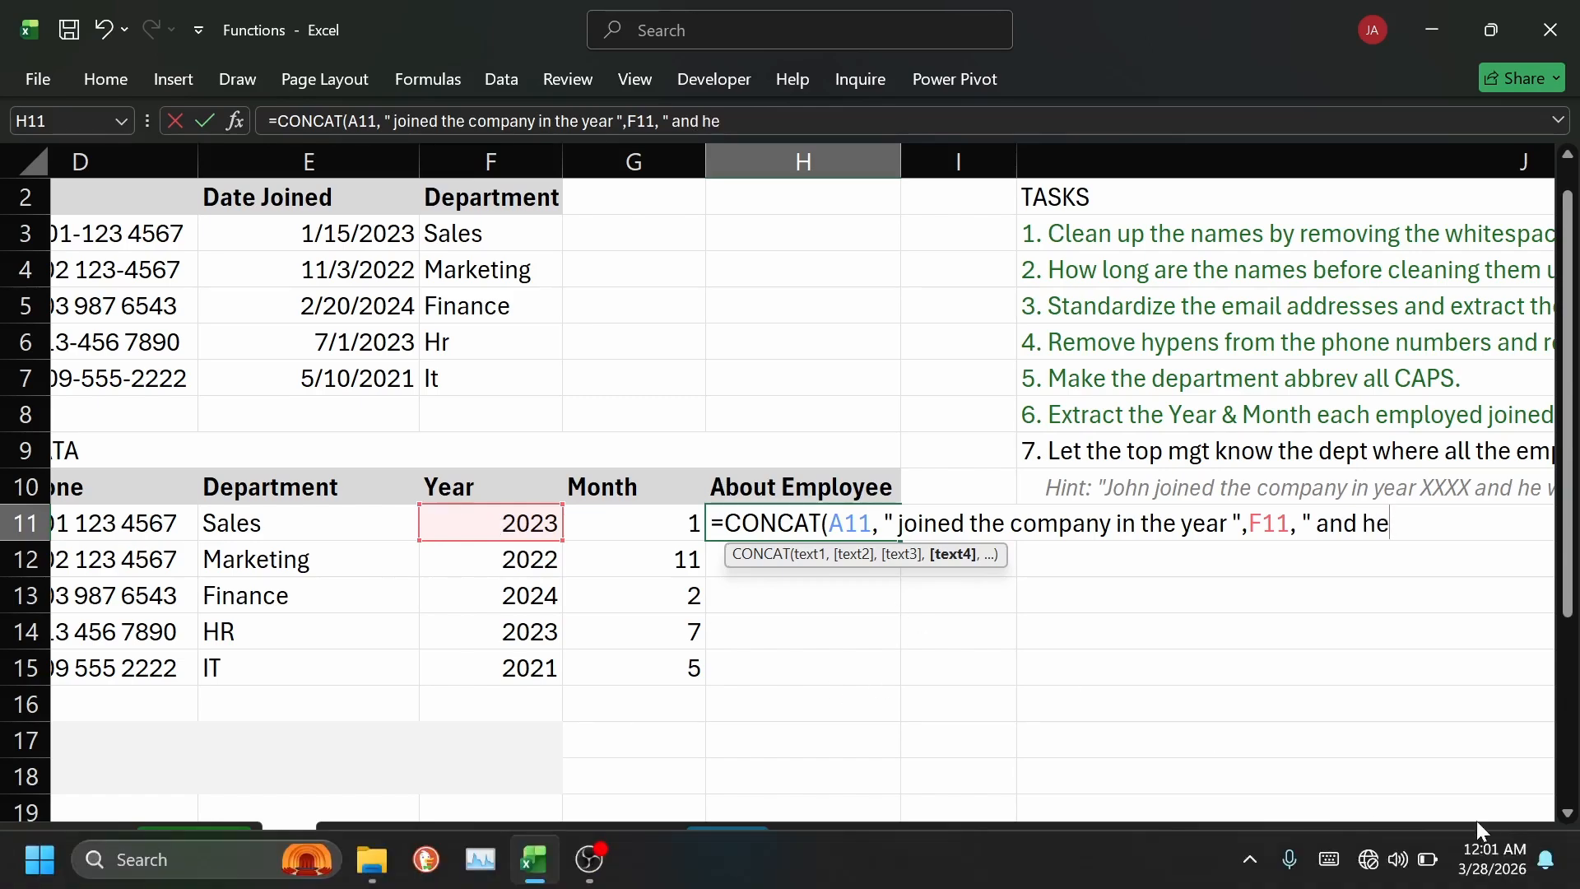
drag(1319, 841, 1367, 841)
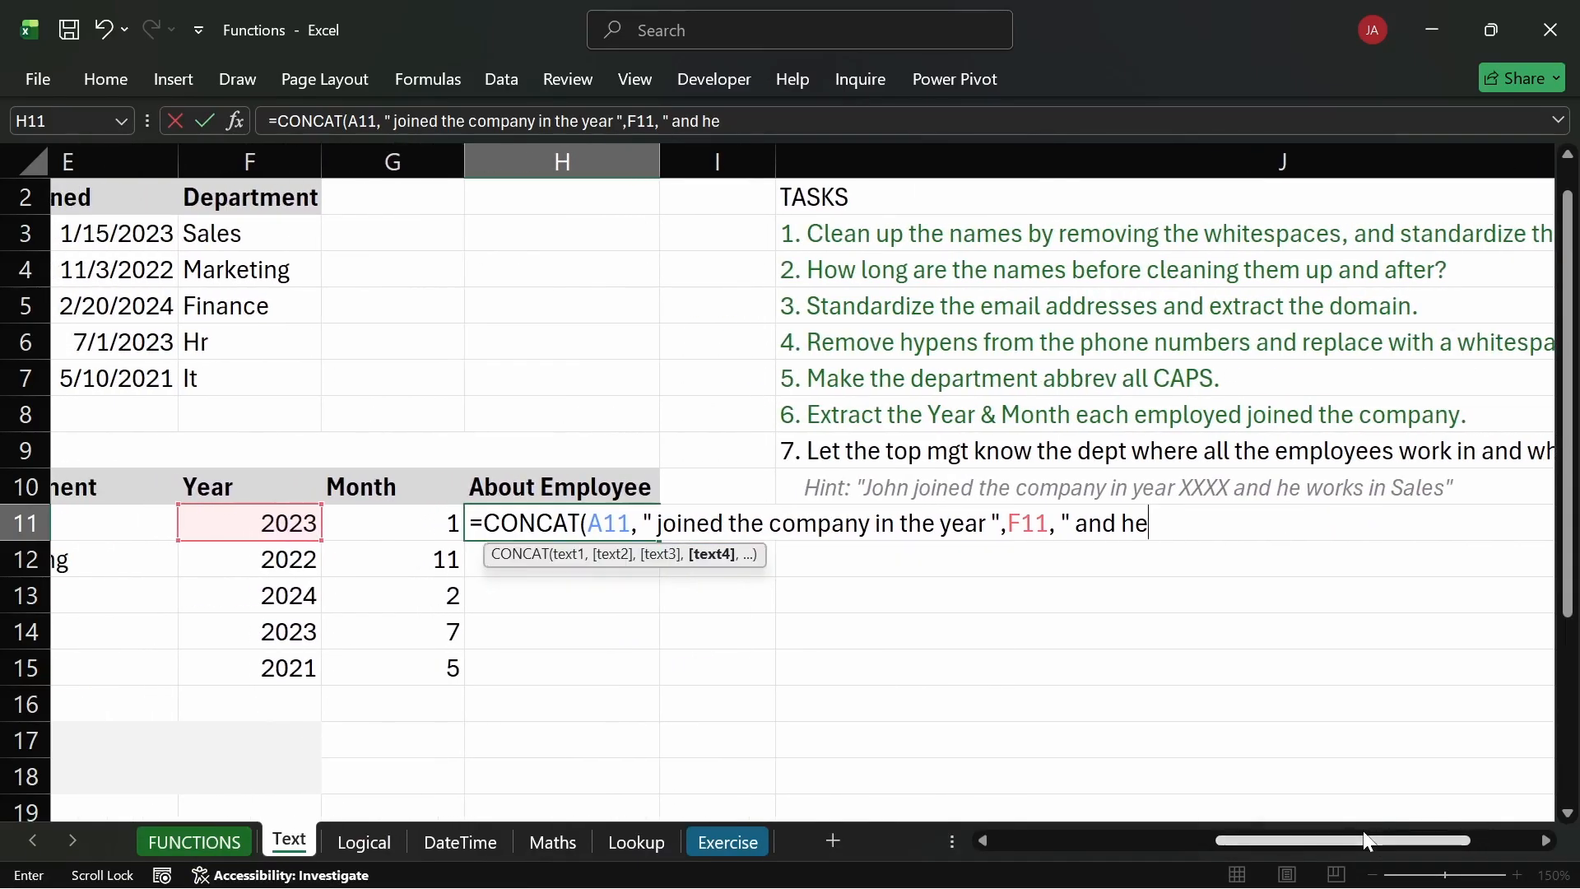
key(BackSpace)
key(BackSpace)
text(works)
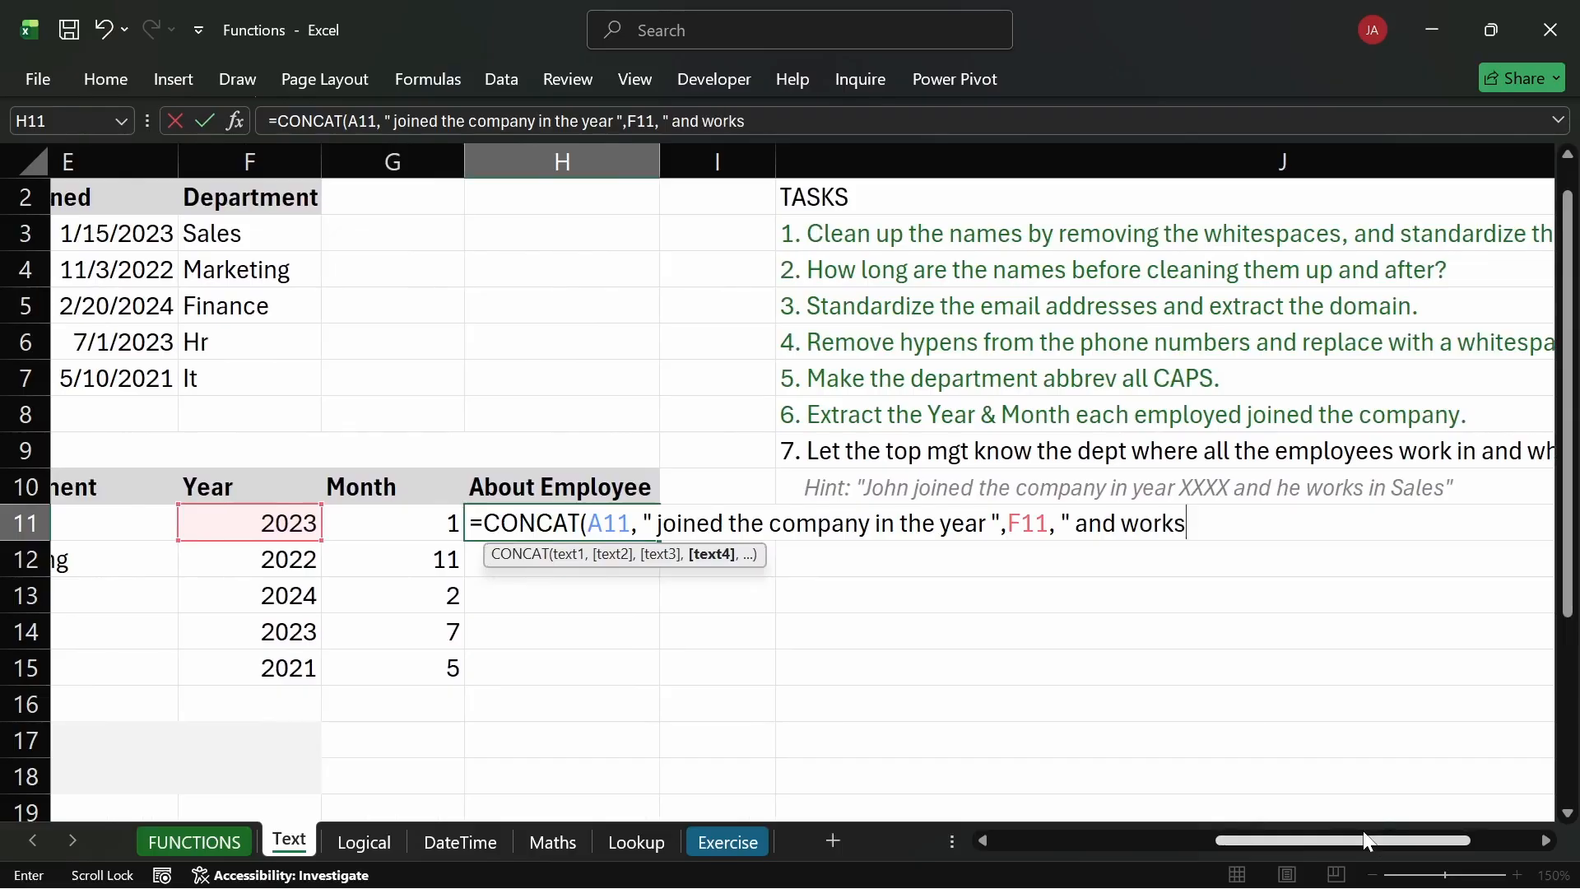
text( in)
key(BackSpace)
text(",)
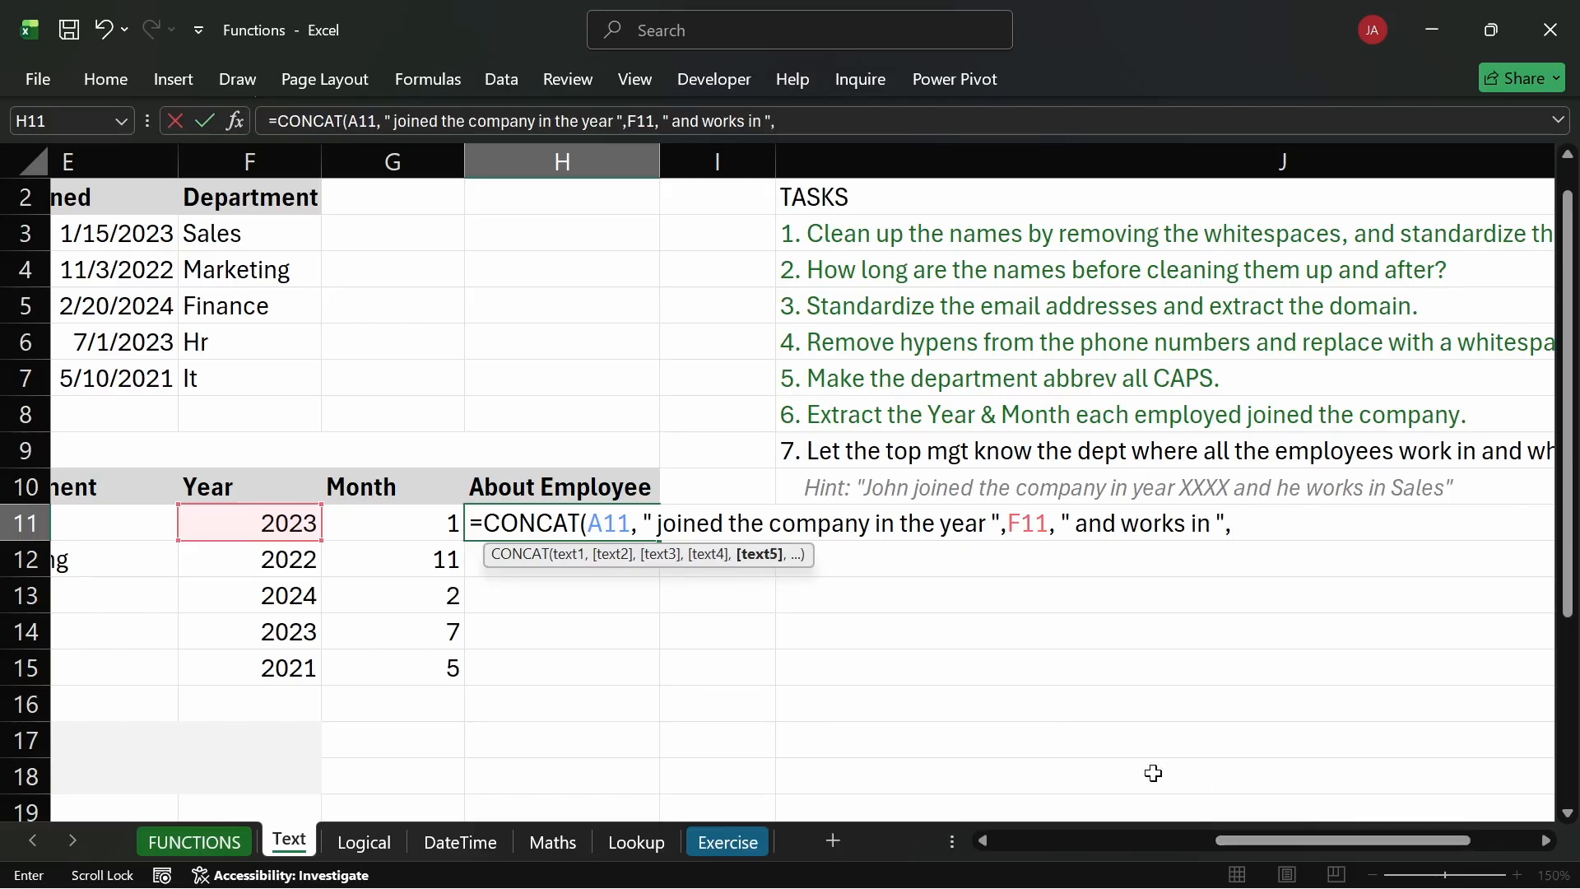
Add the department in E11 as the last CONCAT argument and close the formula's parenthesis.
drag(1251, 836, 1171, 836)
click(583, 527)
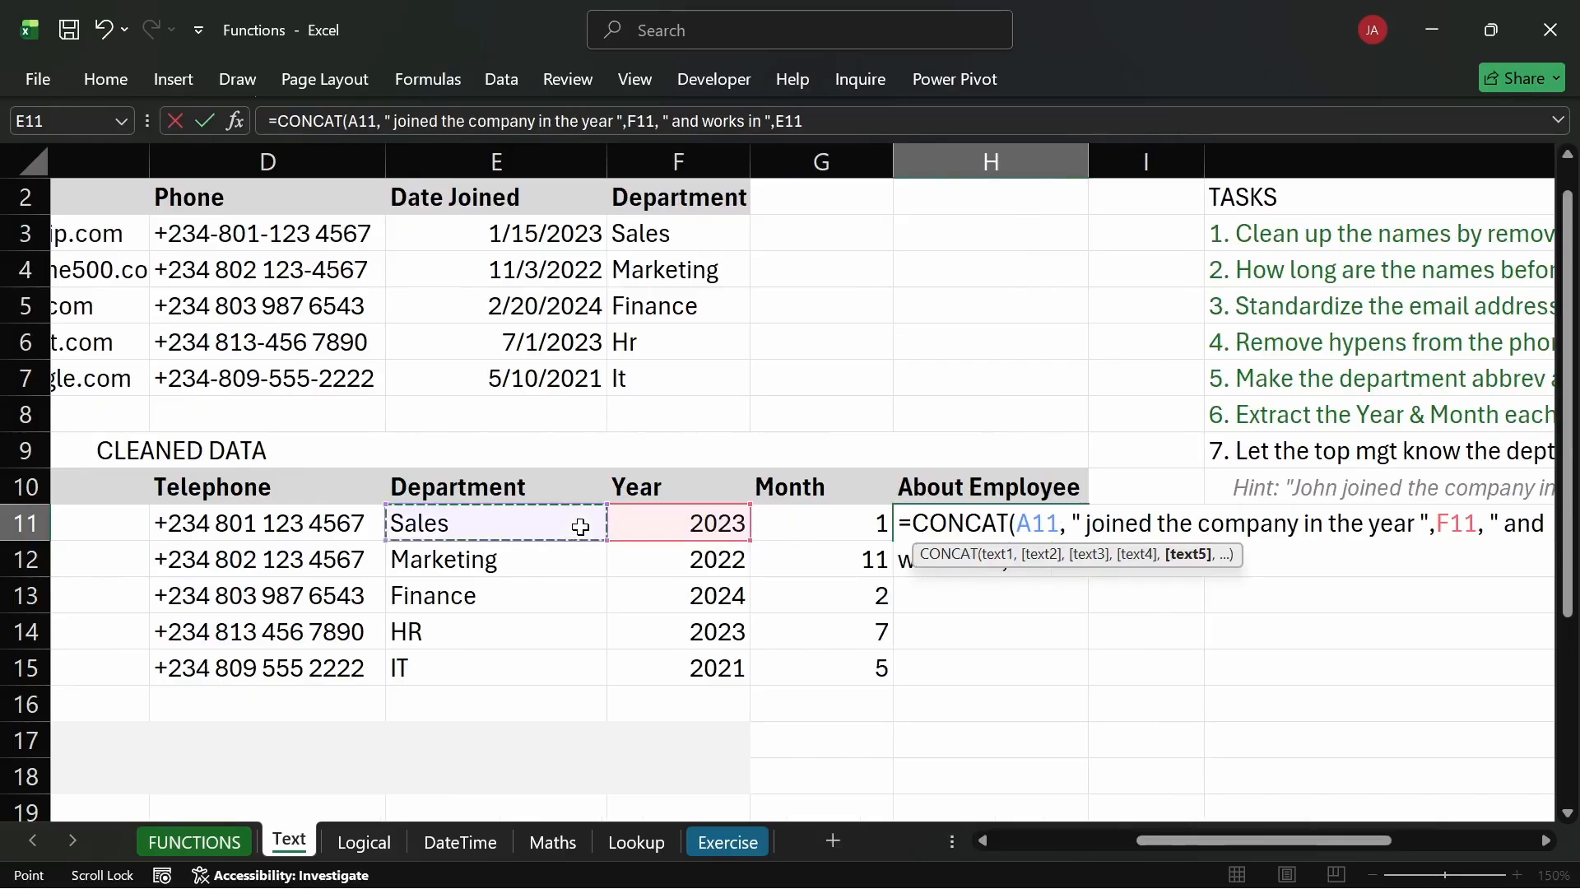
drag(1334, 843, 1399, 842)
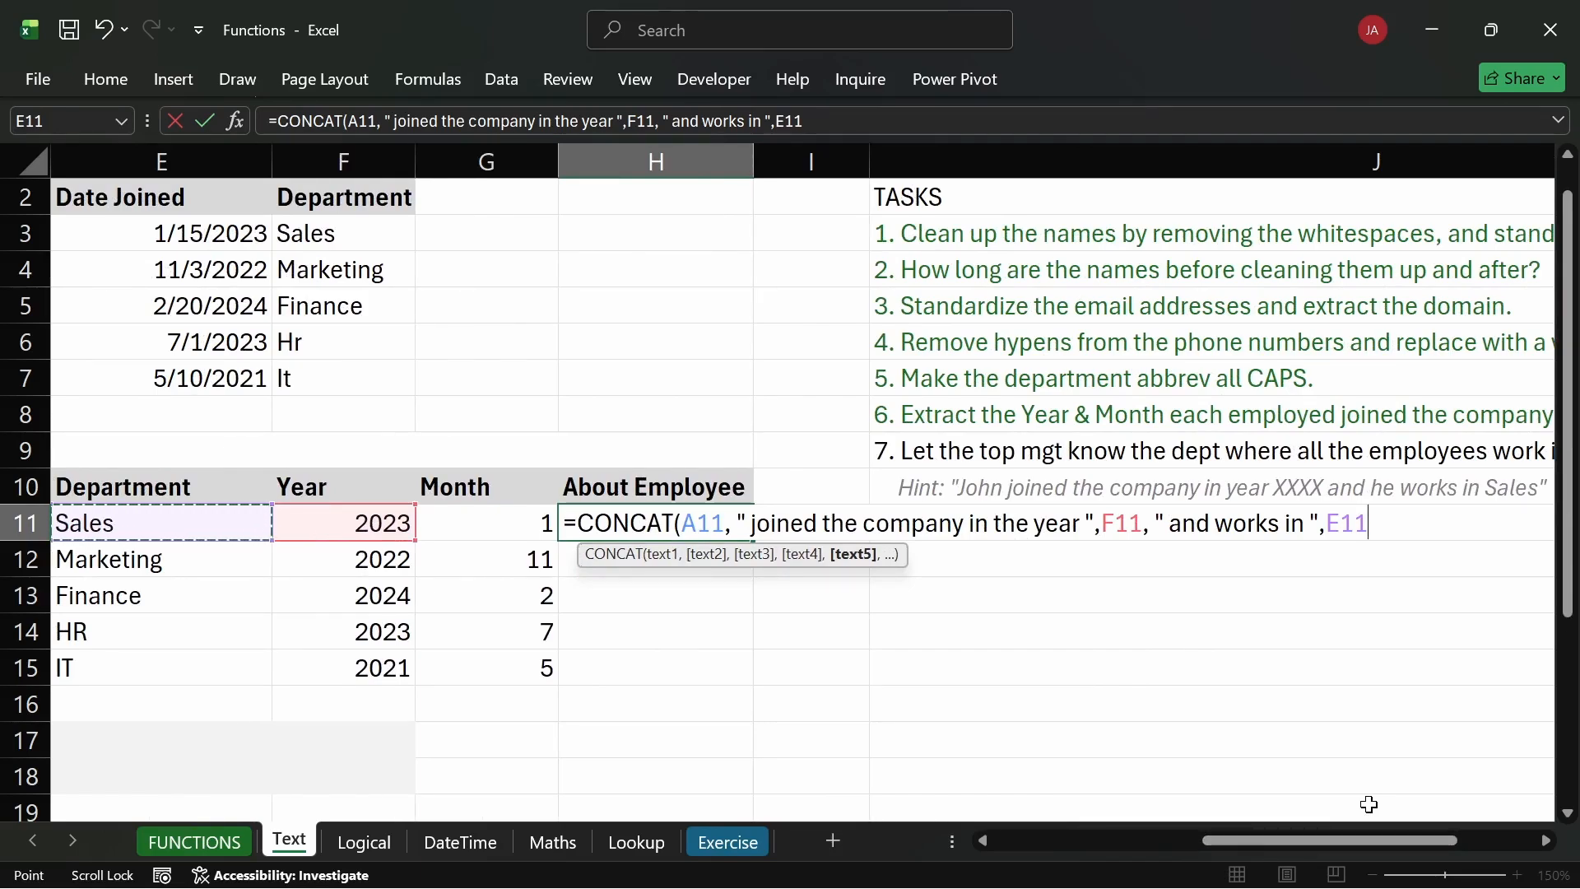
text())
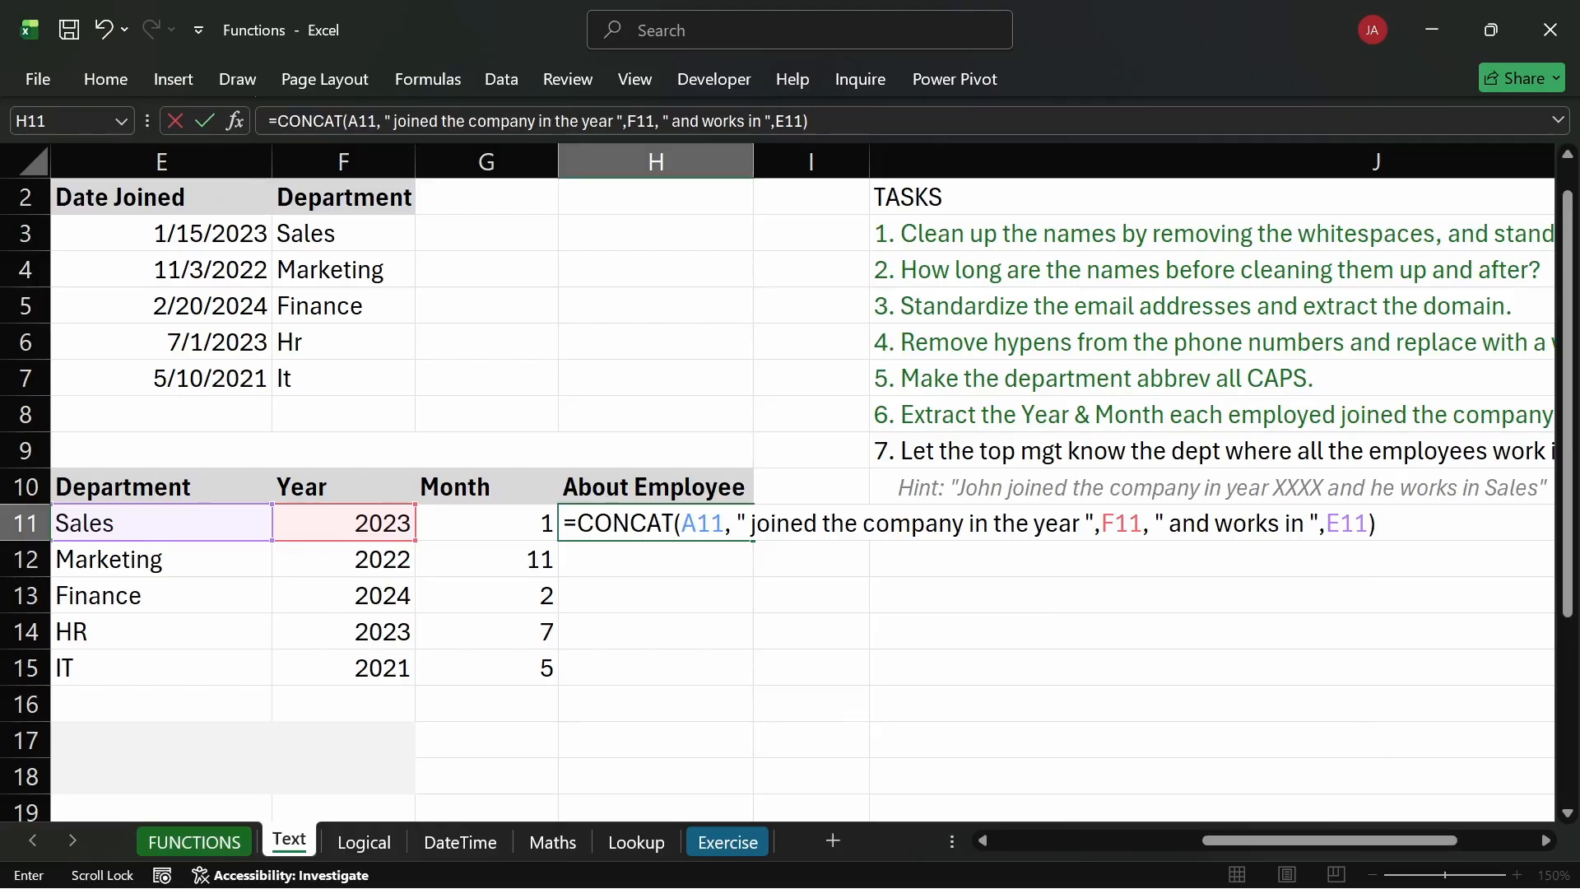
Insert a comma after "year" in the H11 formula's joining text and commit the formula.
drag(1399, 840, 1342, 837)
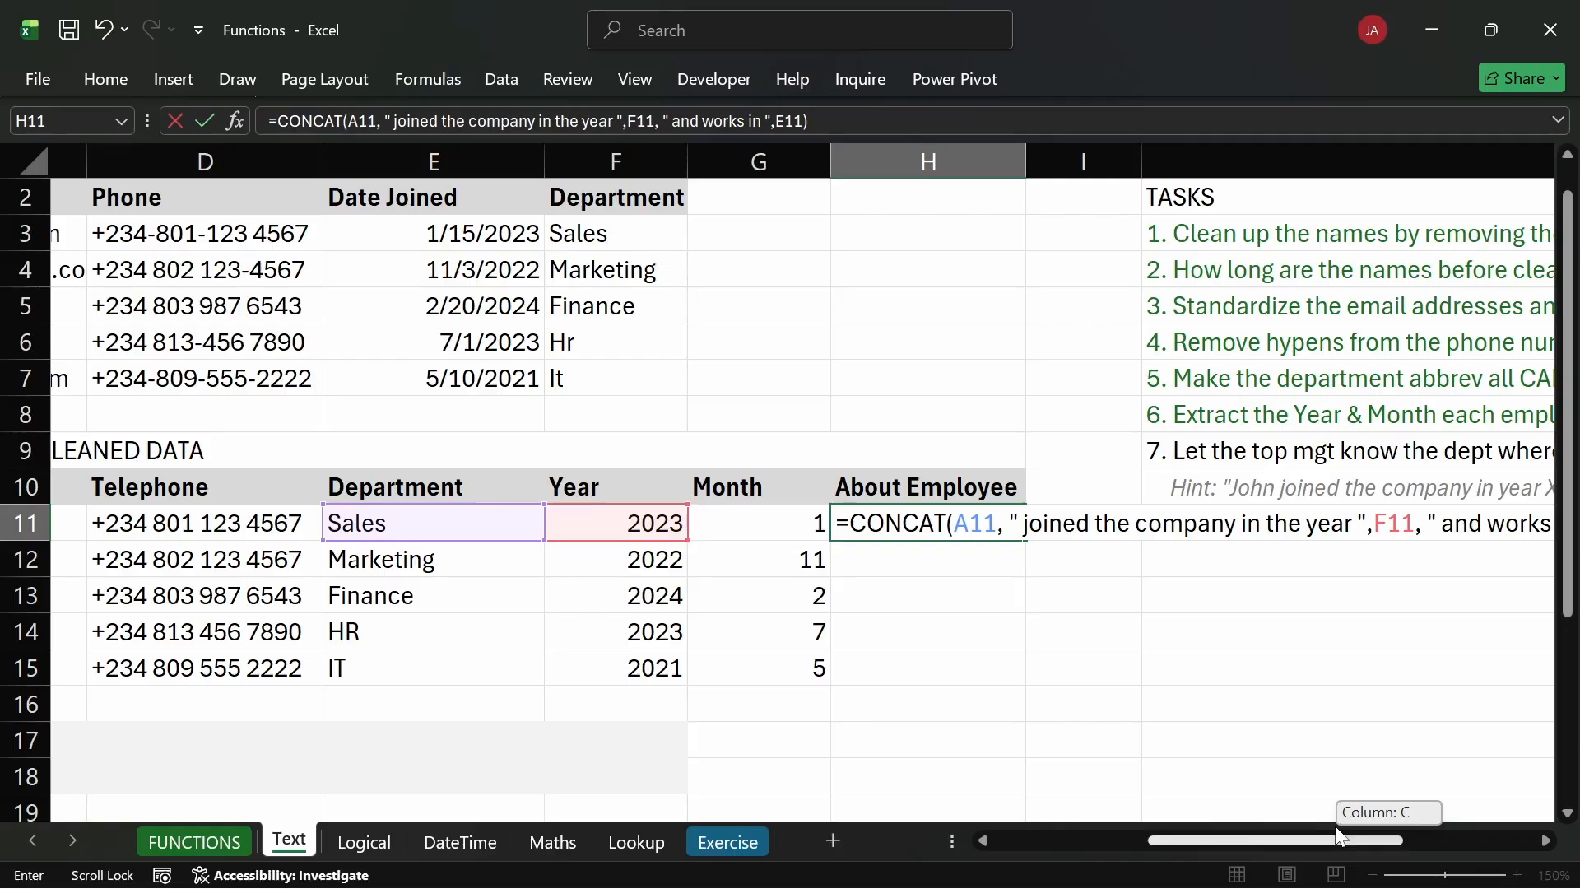
drag(1342, 835, 1365, 791)
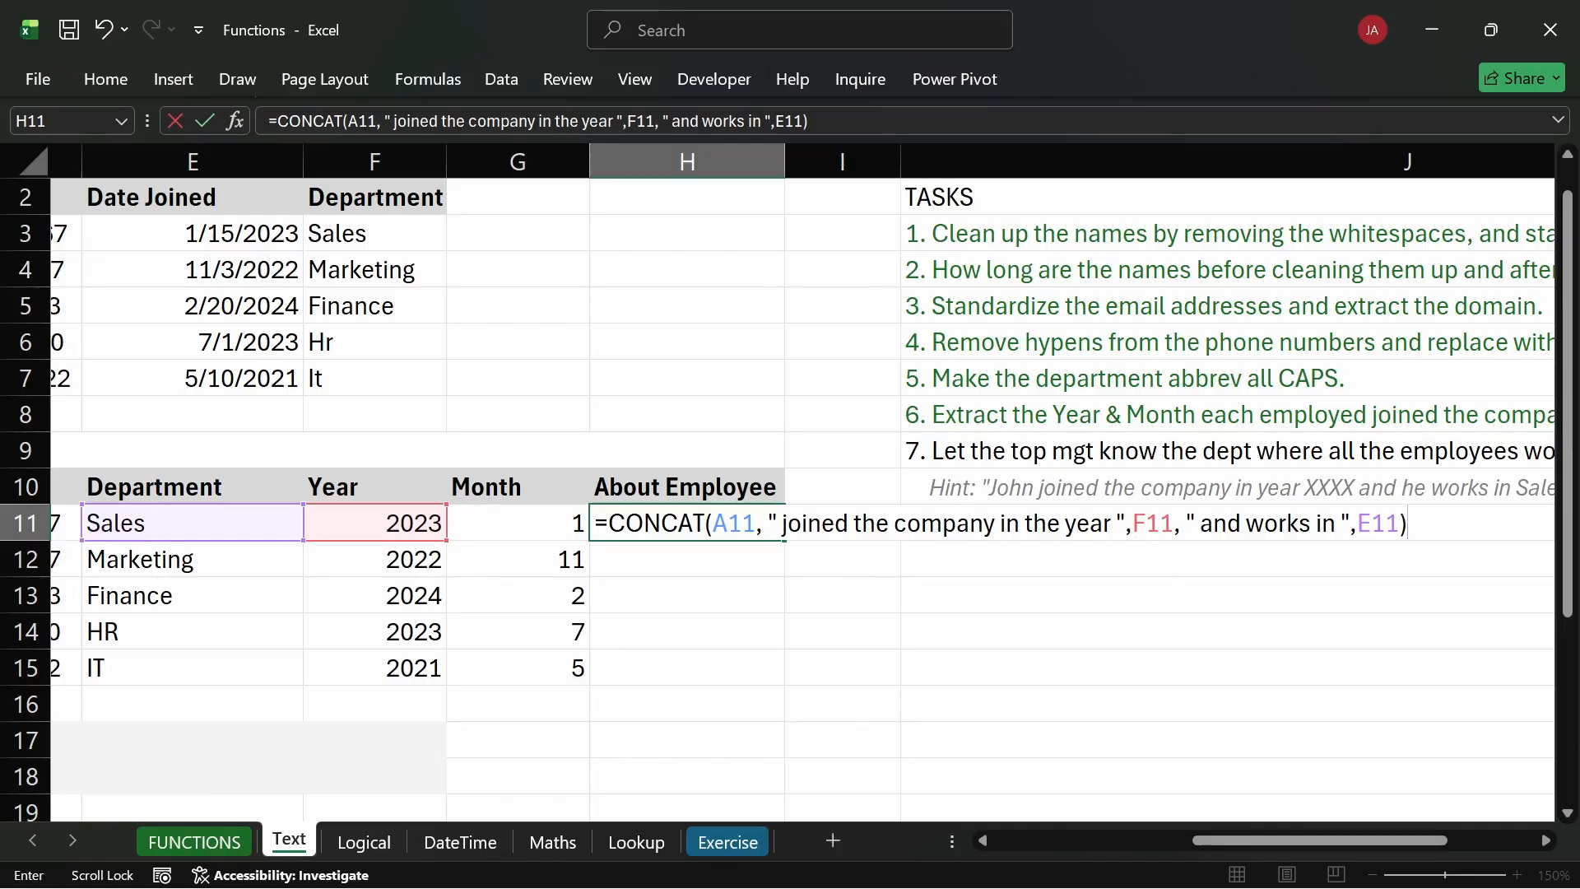
click(1112, 522)
text(,)
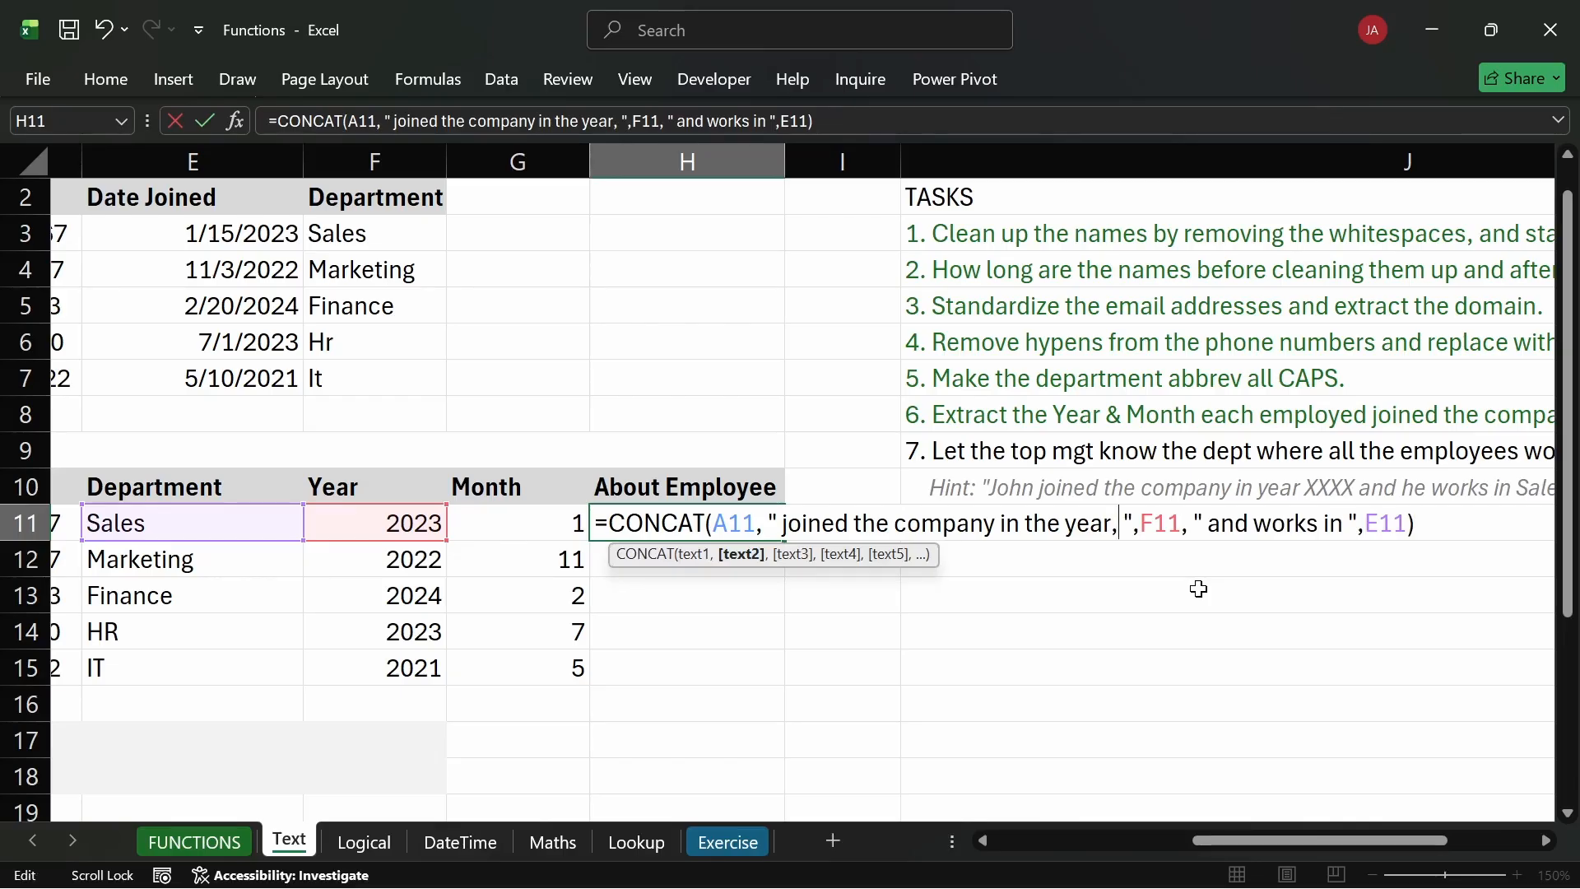
key(Return)
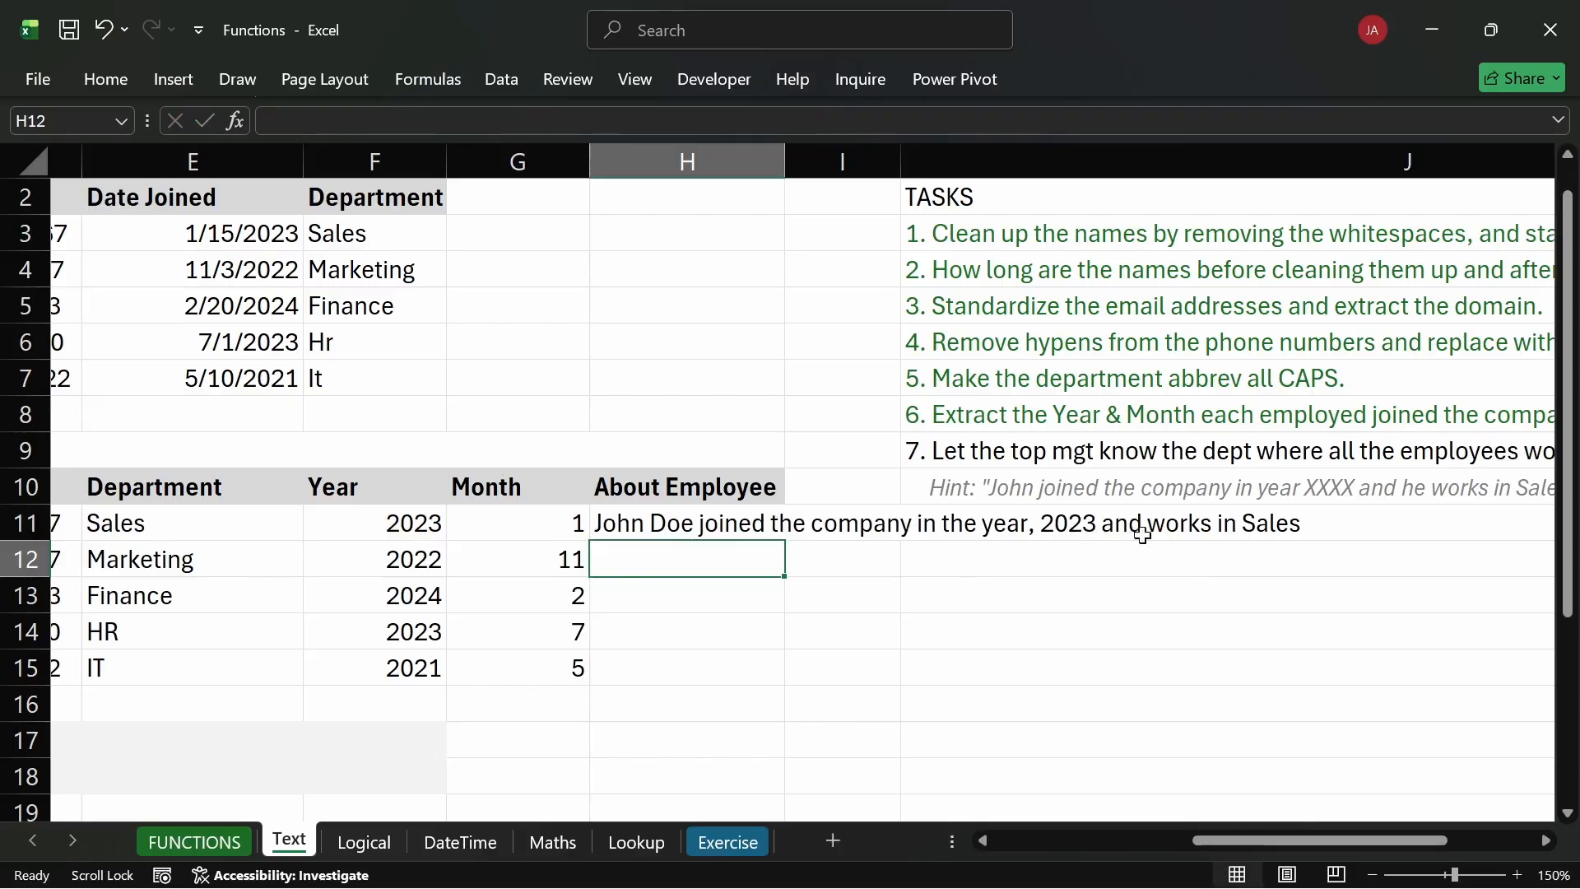
Remove the comma after "year" from the joining text in the H11 CONCAT formula and commit it.
click(665, 523)
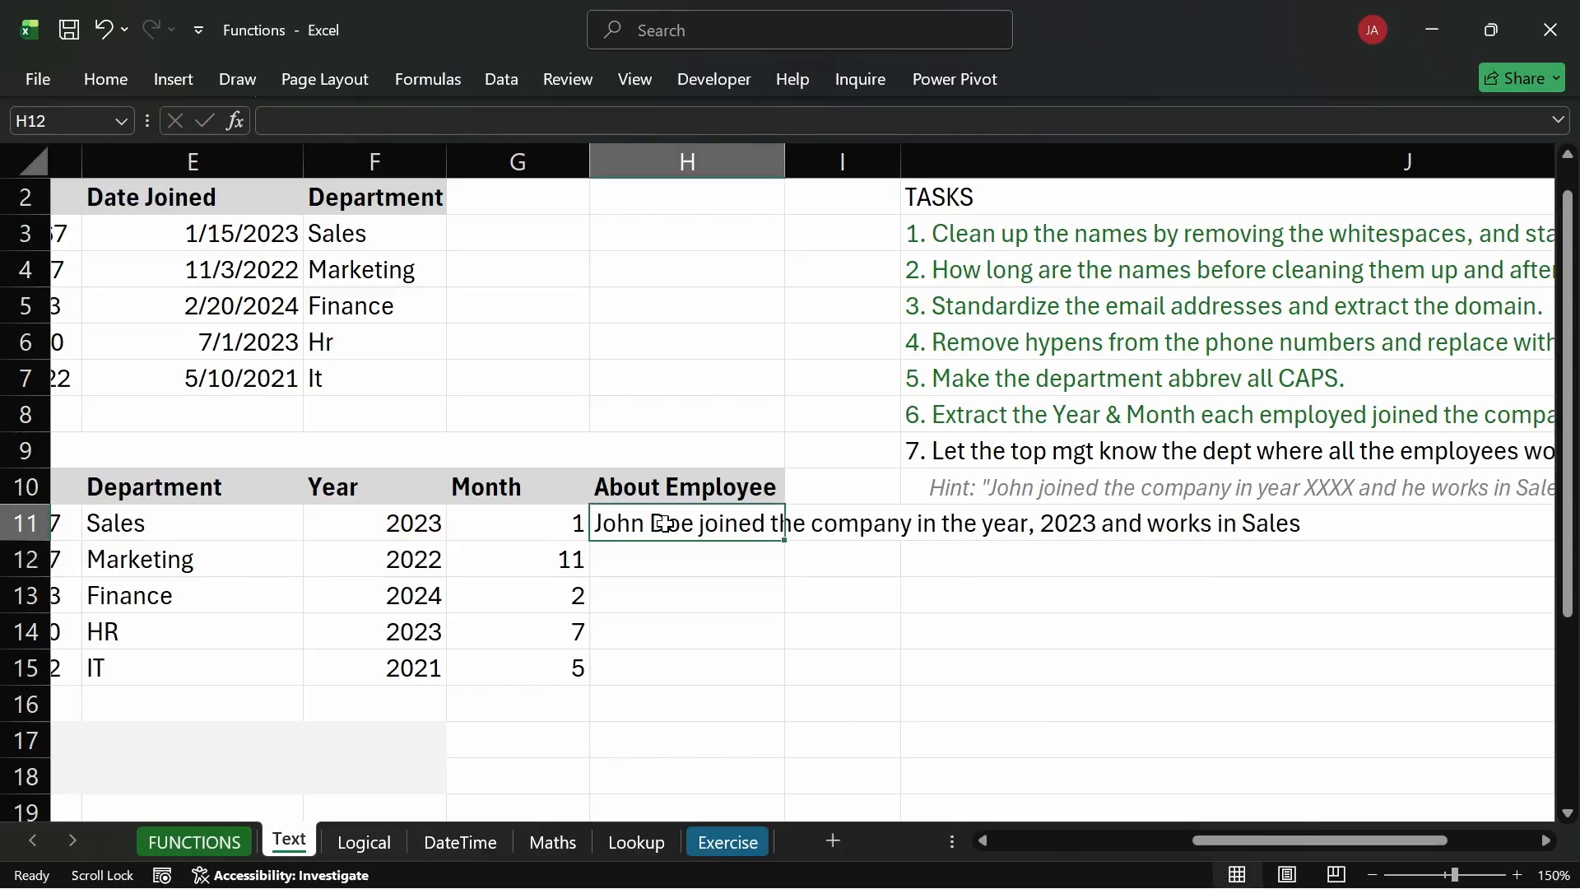
double_click(665, 524)
click(1114, 523)
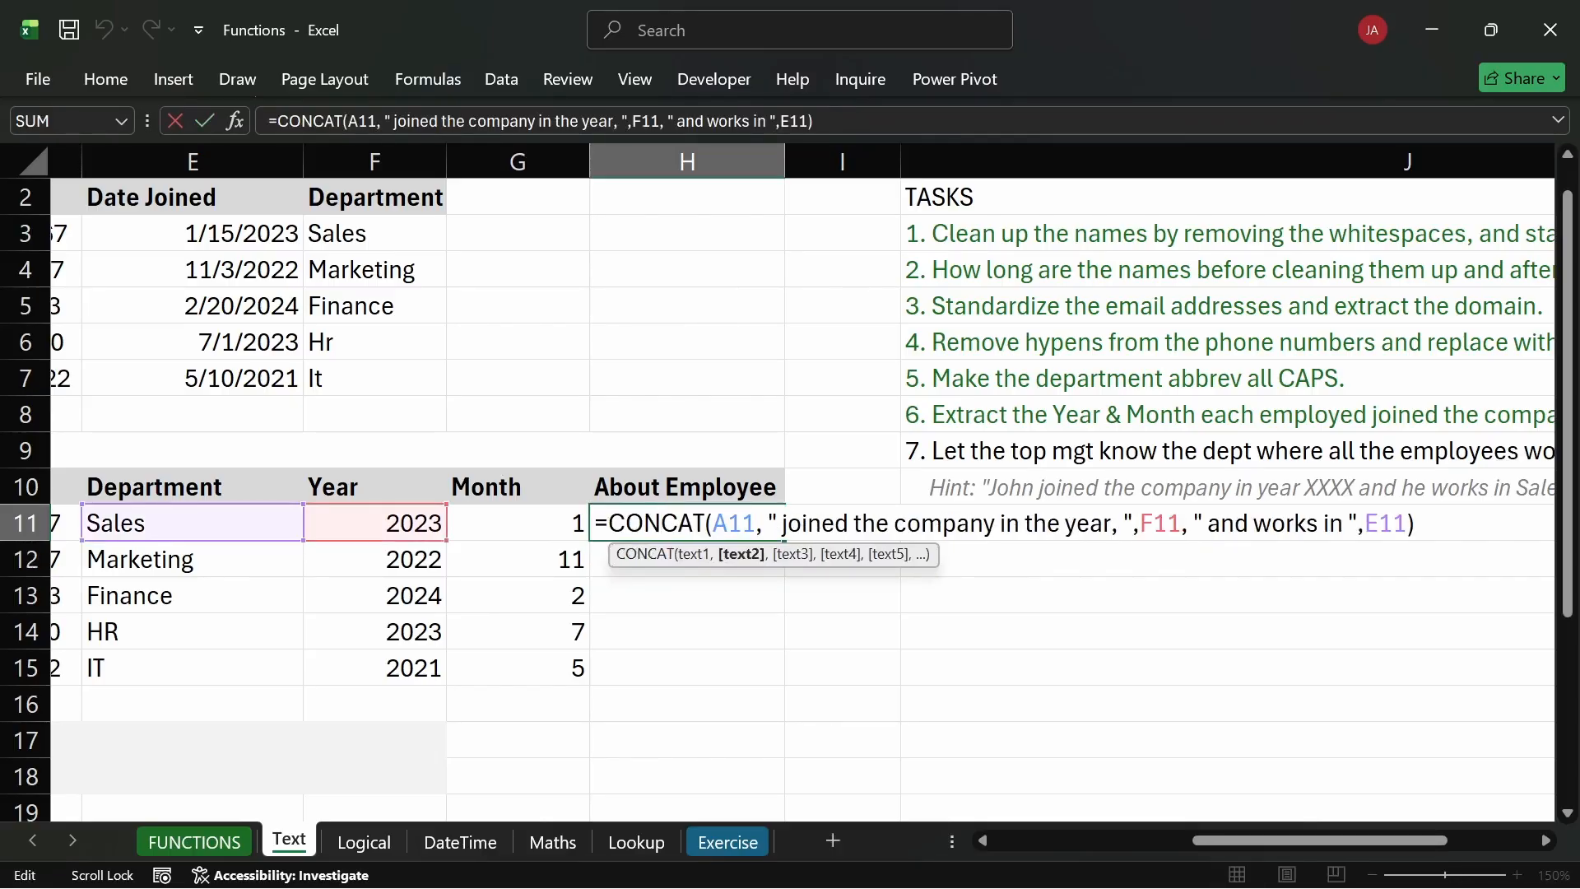
key(BackSpace)
key(Return)
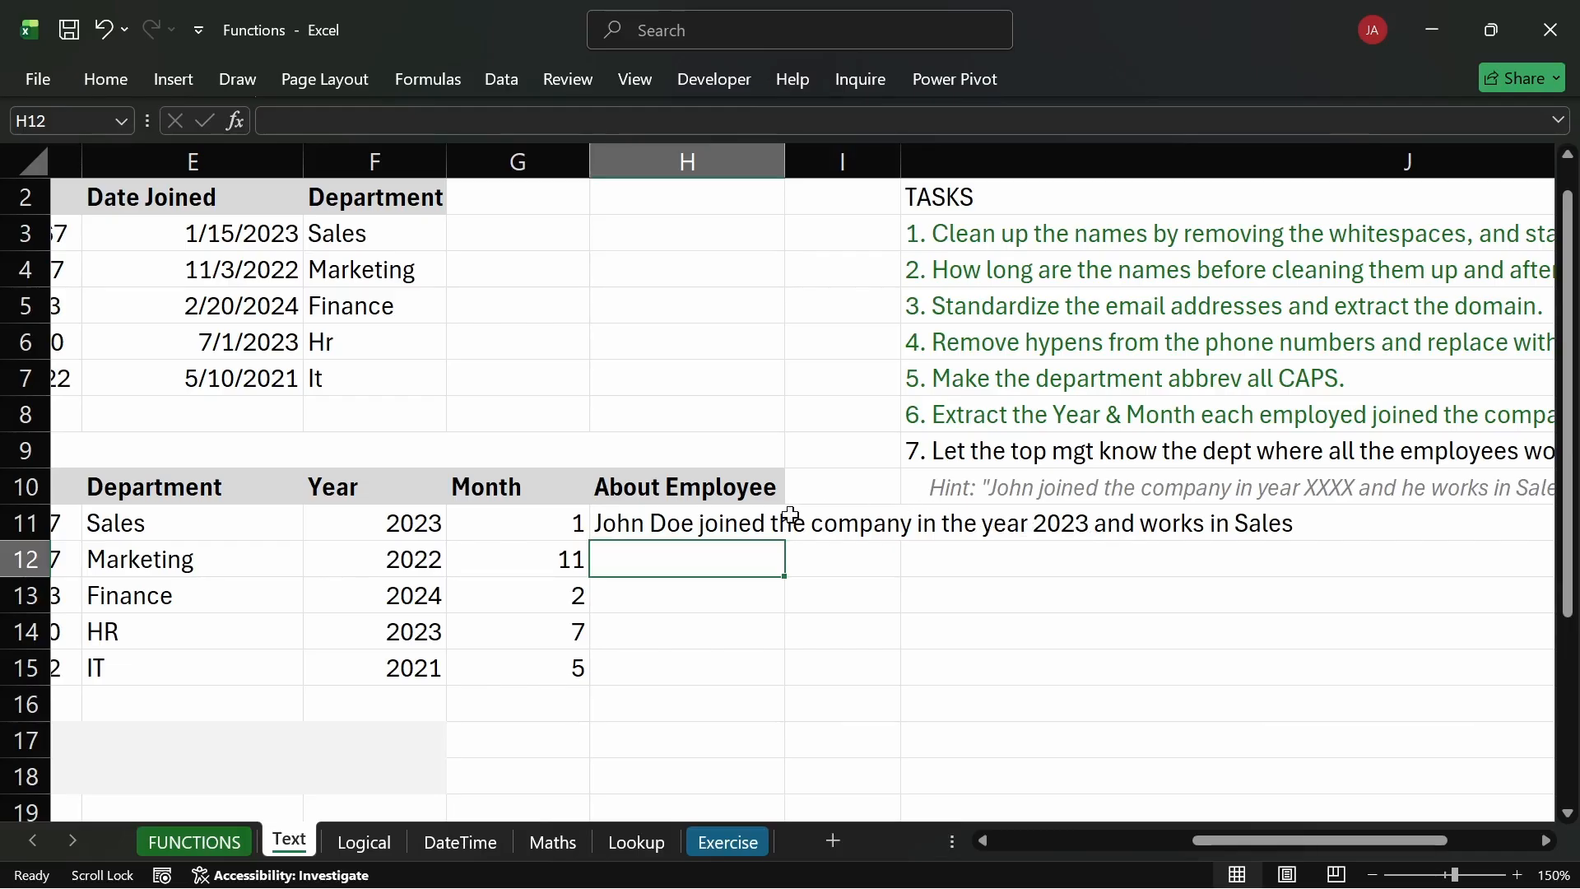
click(748, 525)
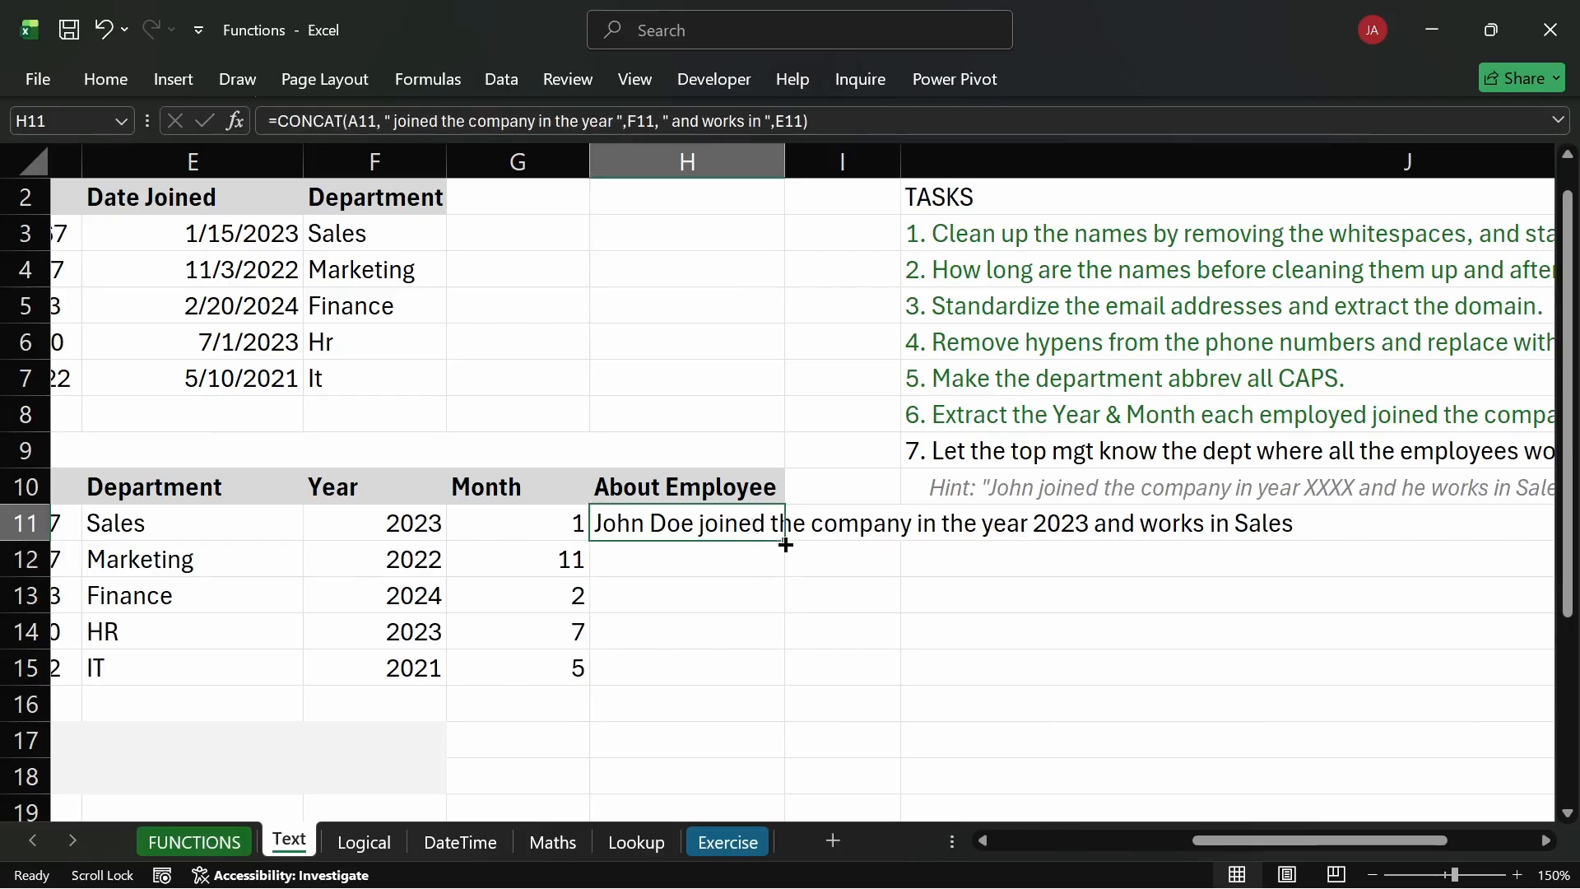
click(850, 525)
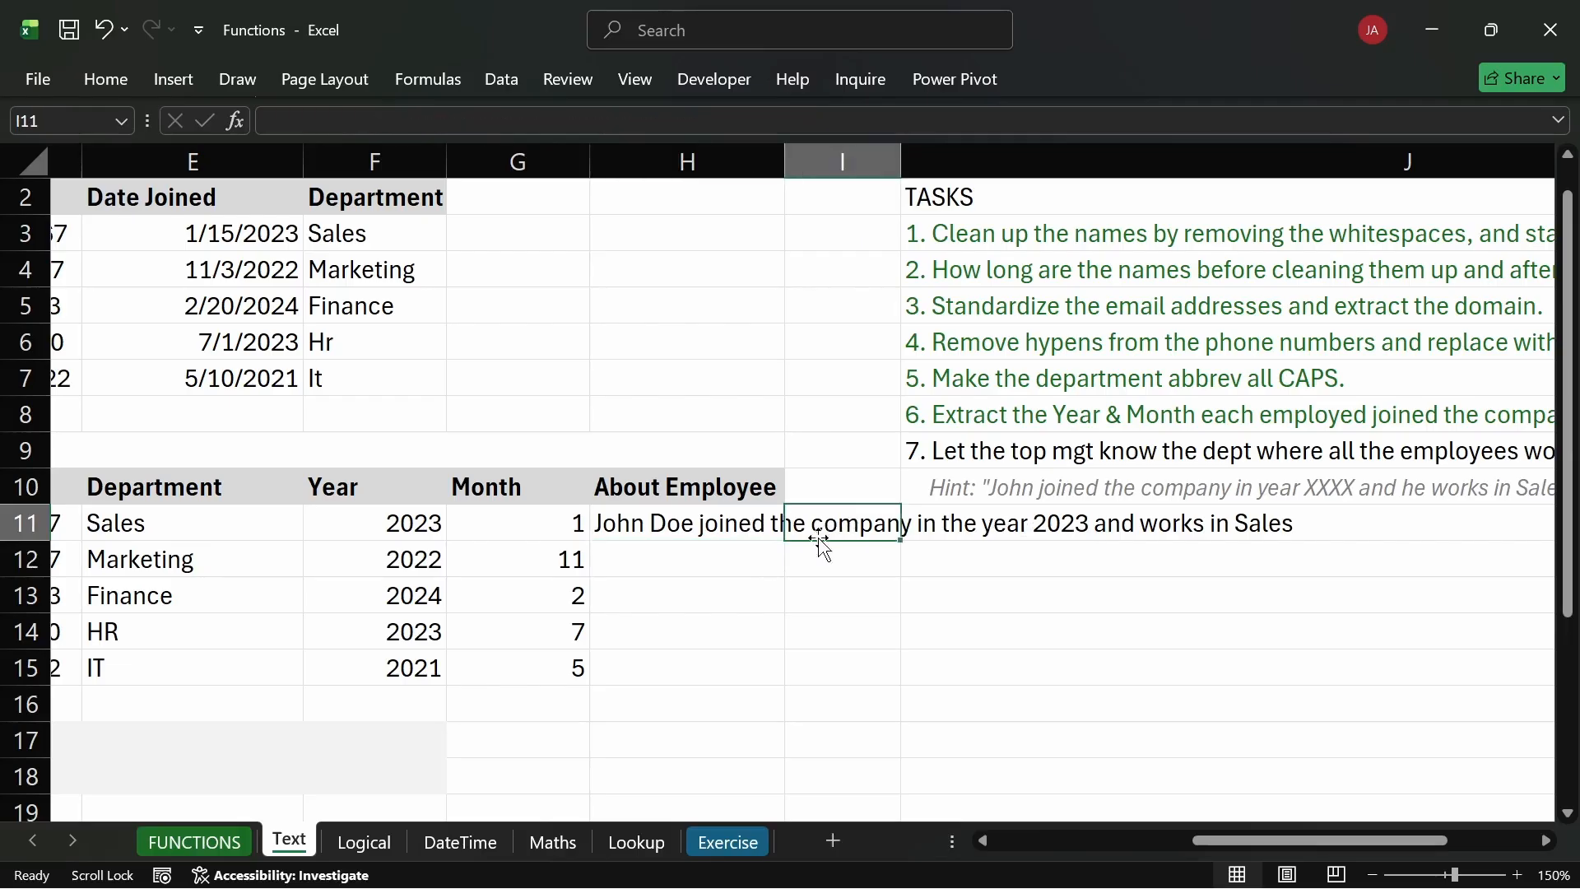
click(698, 523)
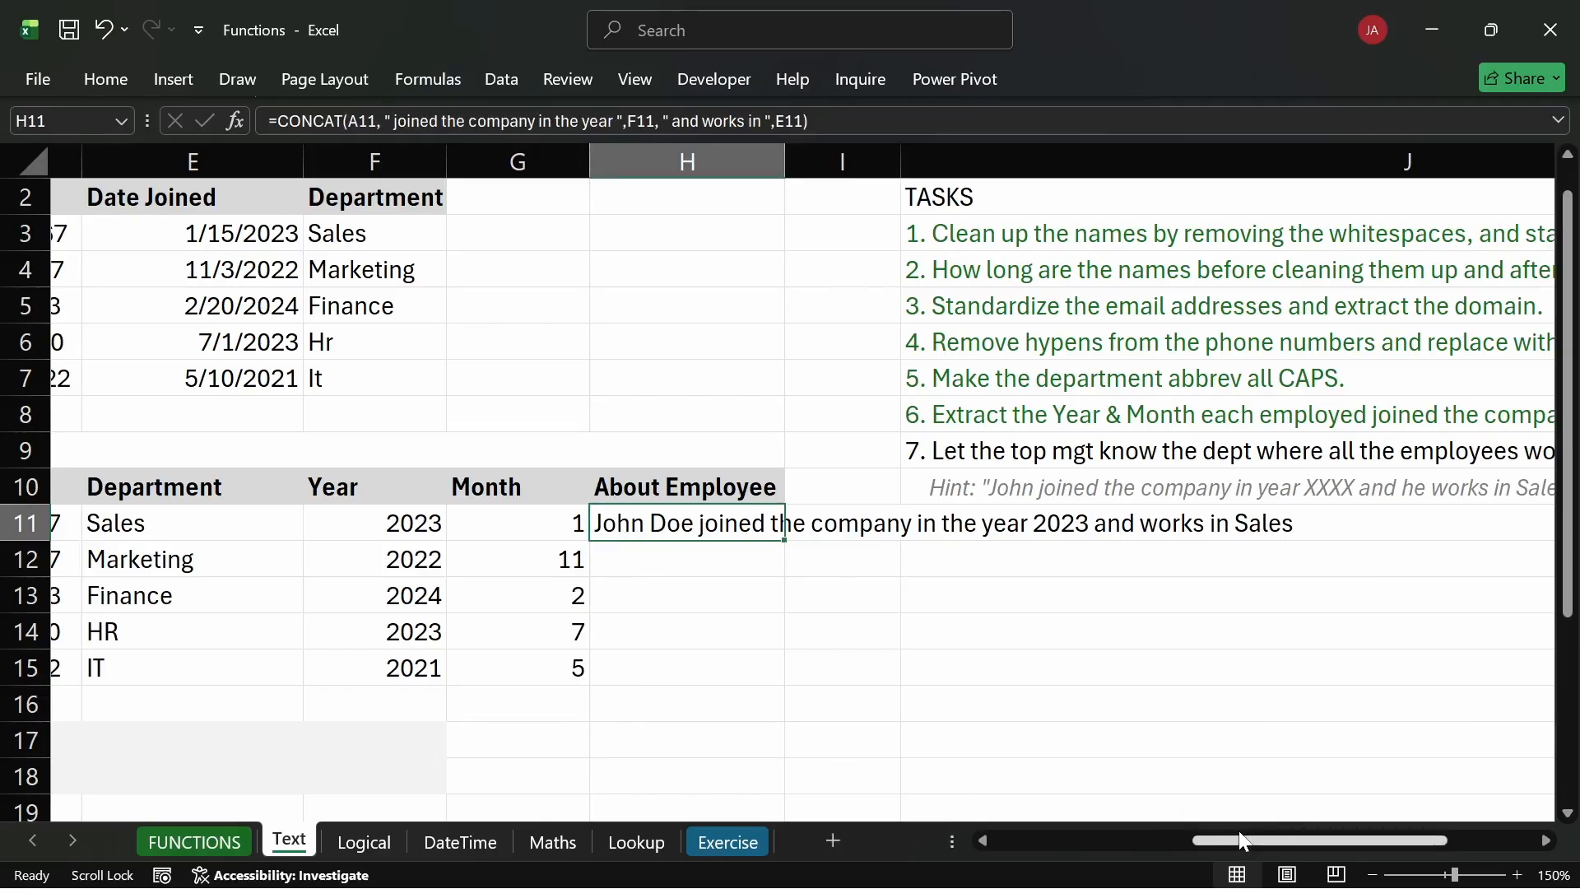
Open the FUNCTIONS USED note in A17 below the cleaned data to read its full function list, leaving its text unedited.
drag(1243, 843, 1021, 843)
click(251, 698)
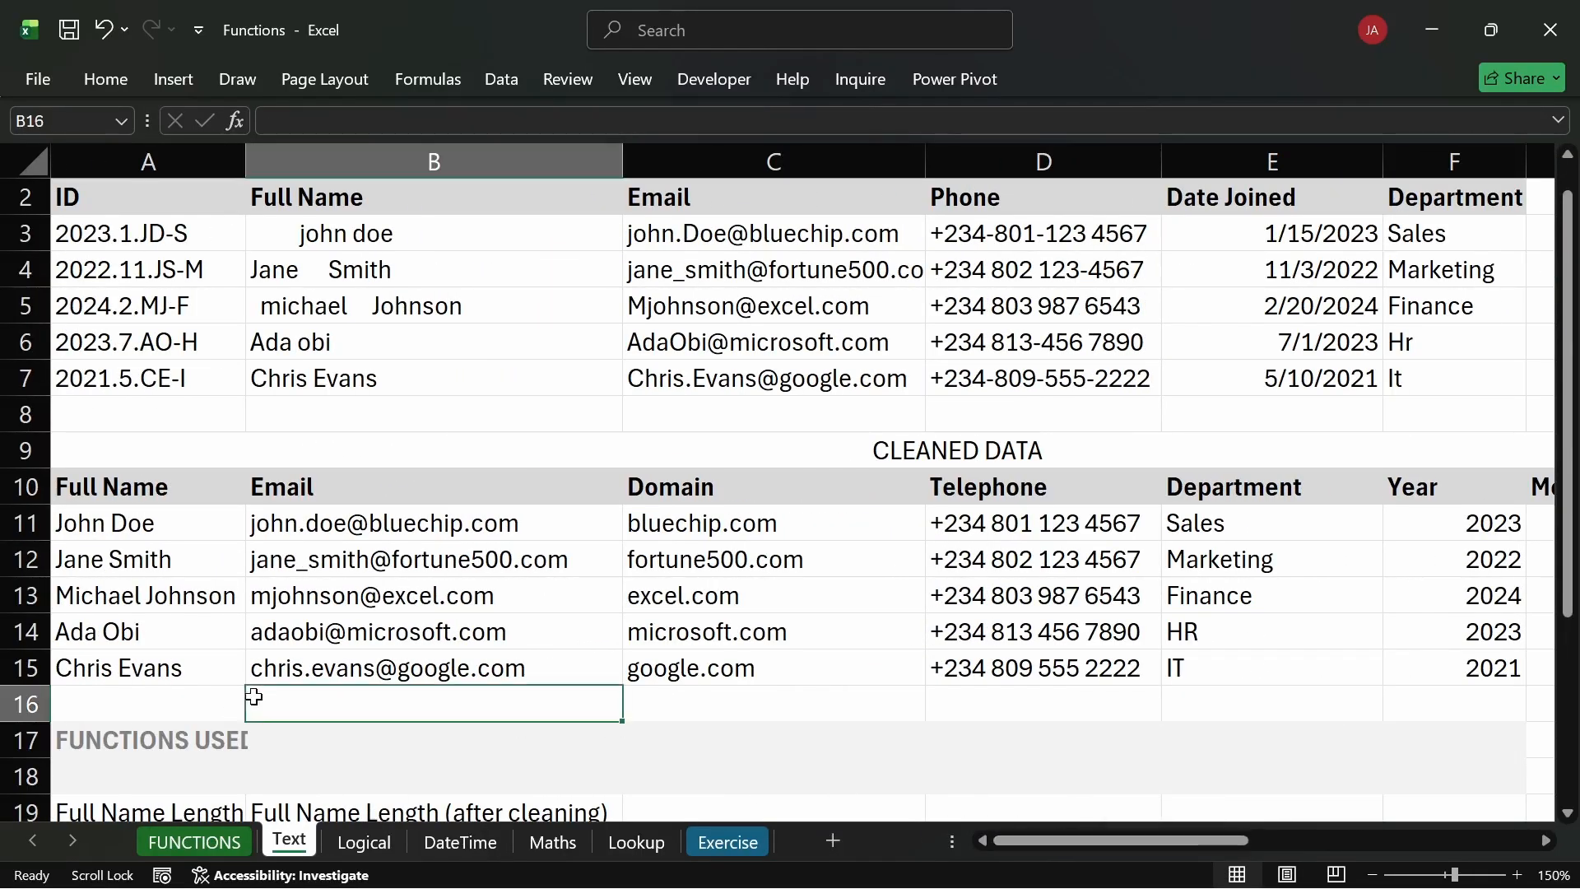
click(280, 735)
double_click(175, 743)
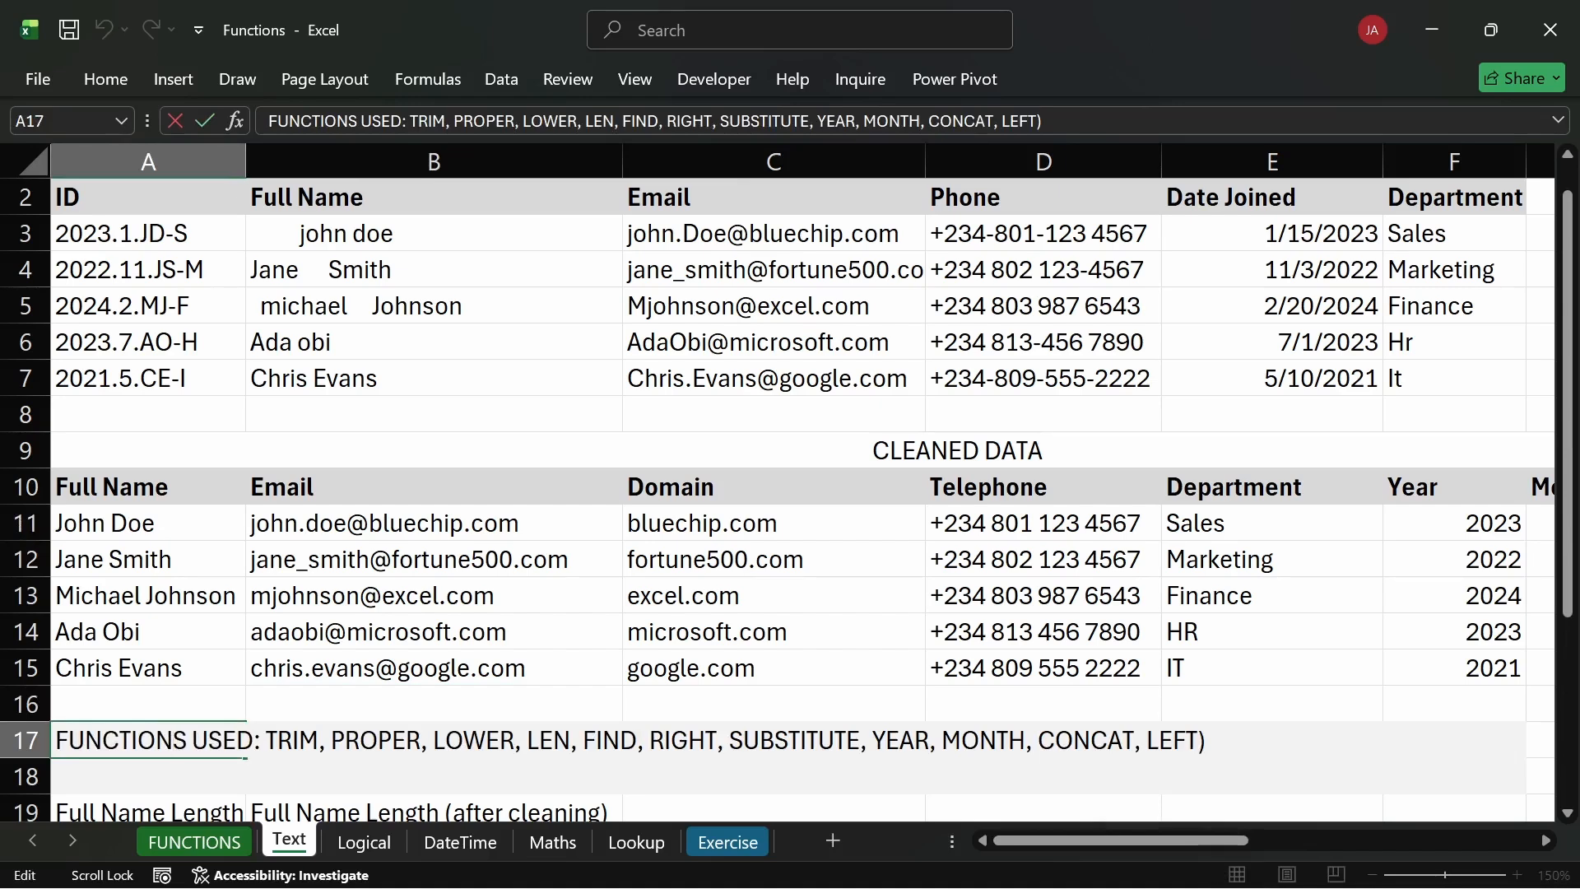
click(324, 694)
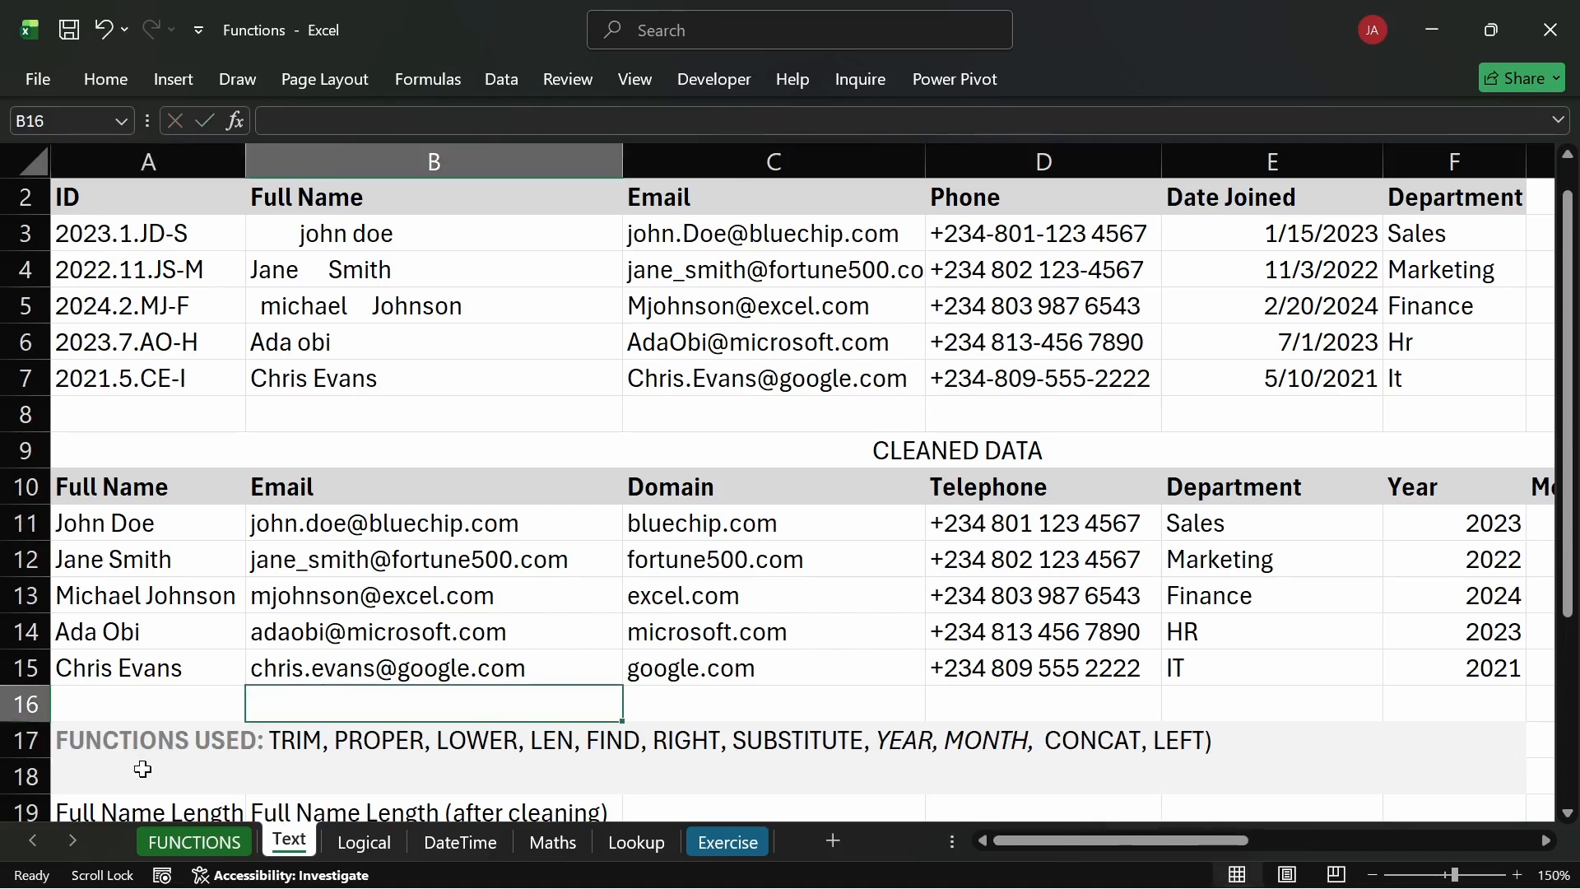
Select the entire blank row 18 beneath the FUNCTIONS USED note for formatting.
scroll(165, 761, down, 1)
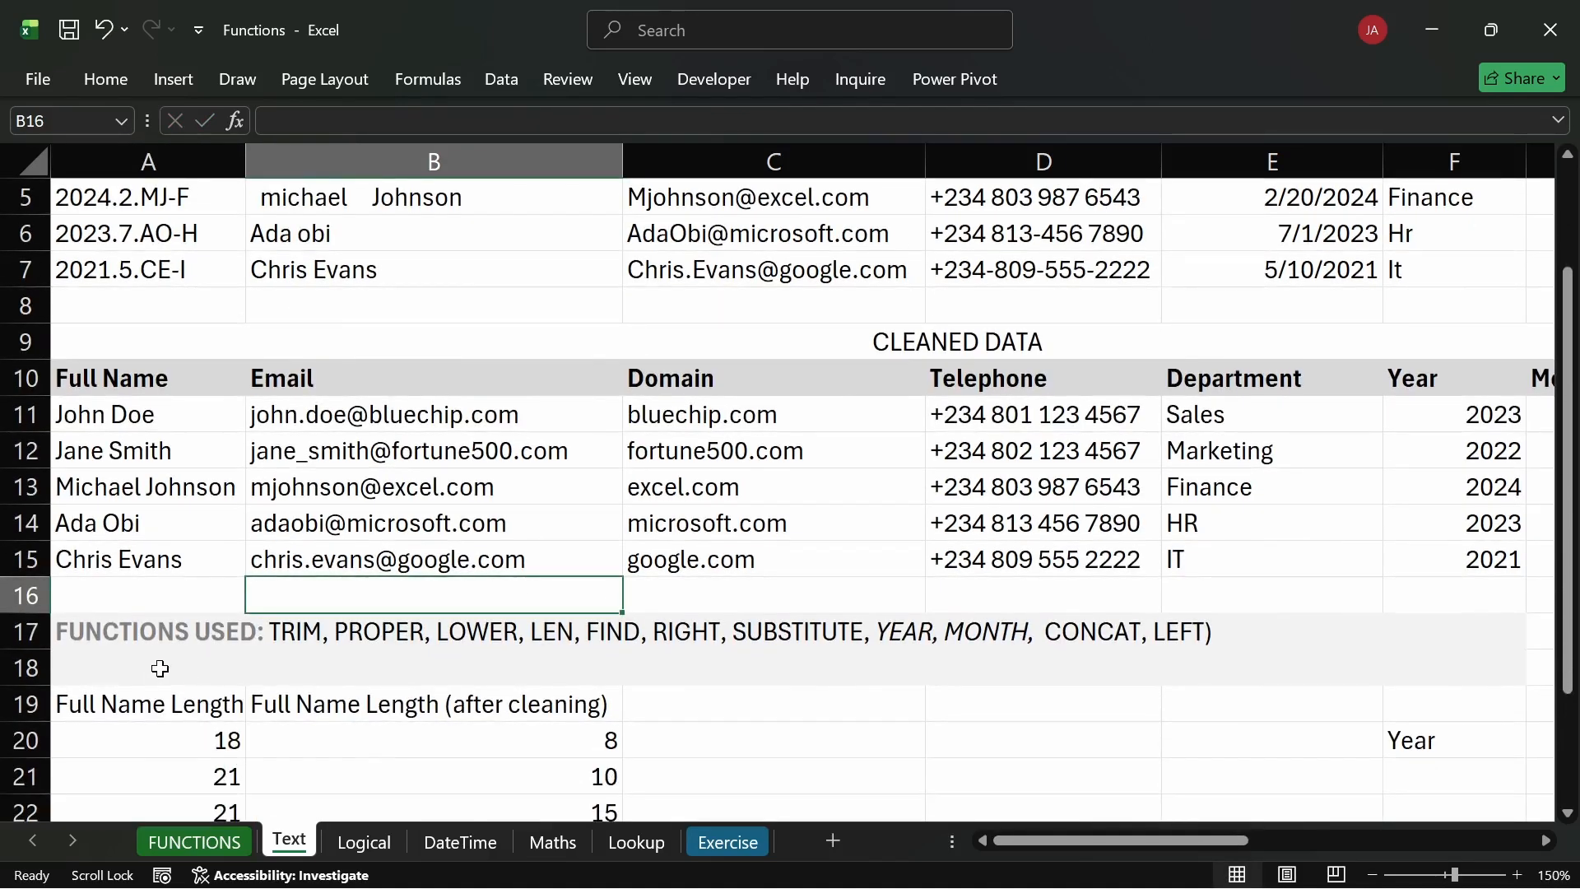
click(25, 669)
click(96, 76)
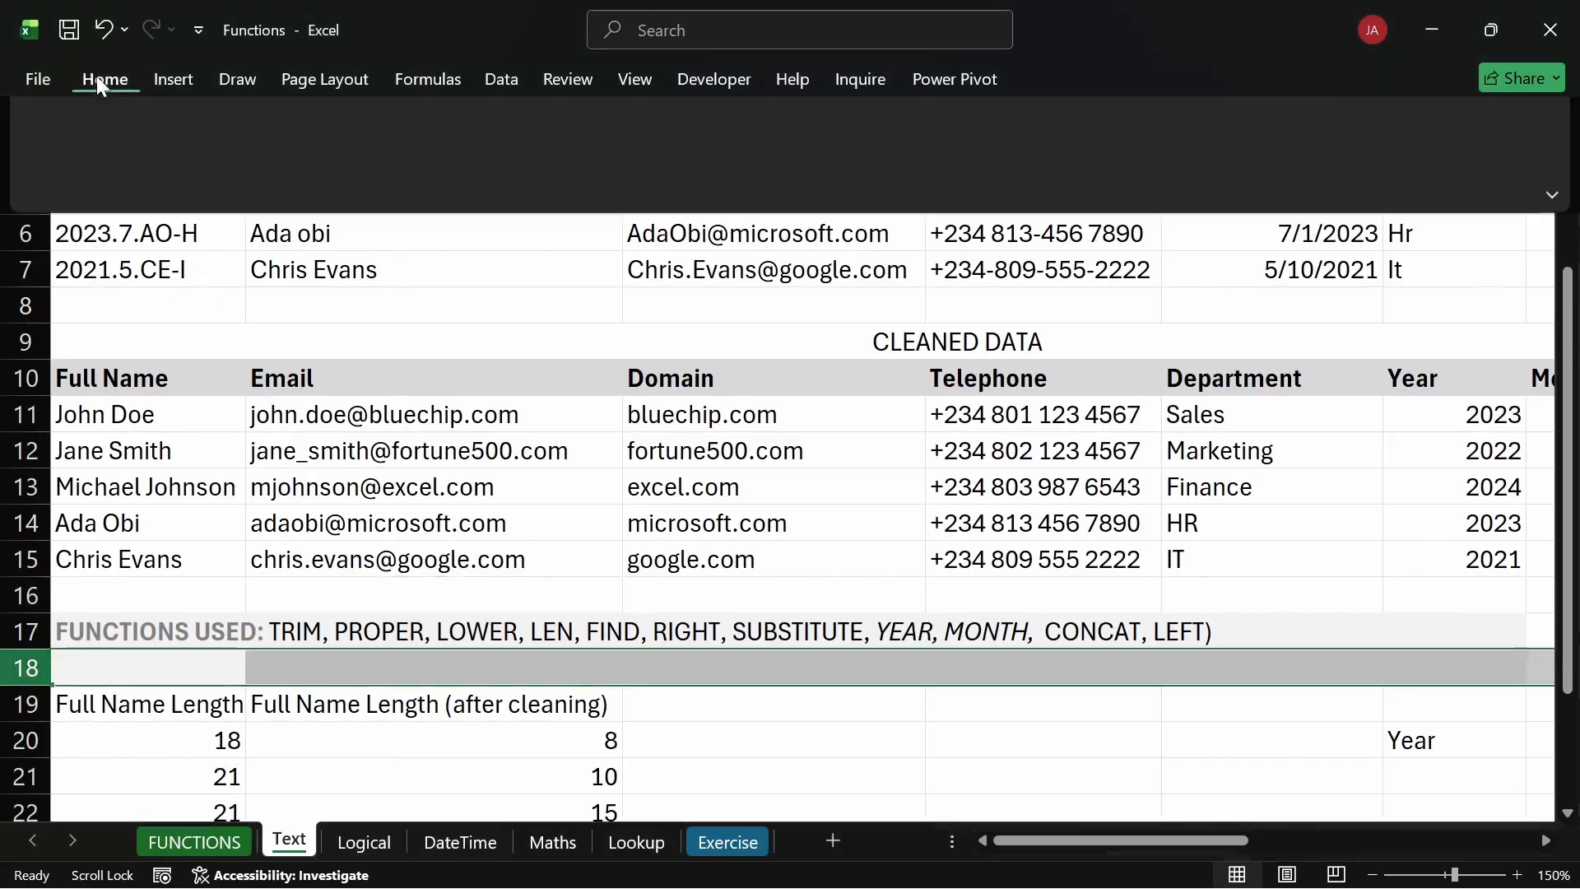
Clear the formatting from row 18 beneath the list of functions used.
click(1218, 187)
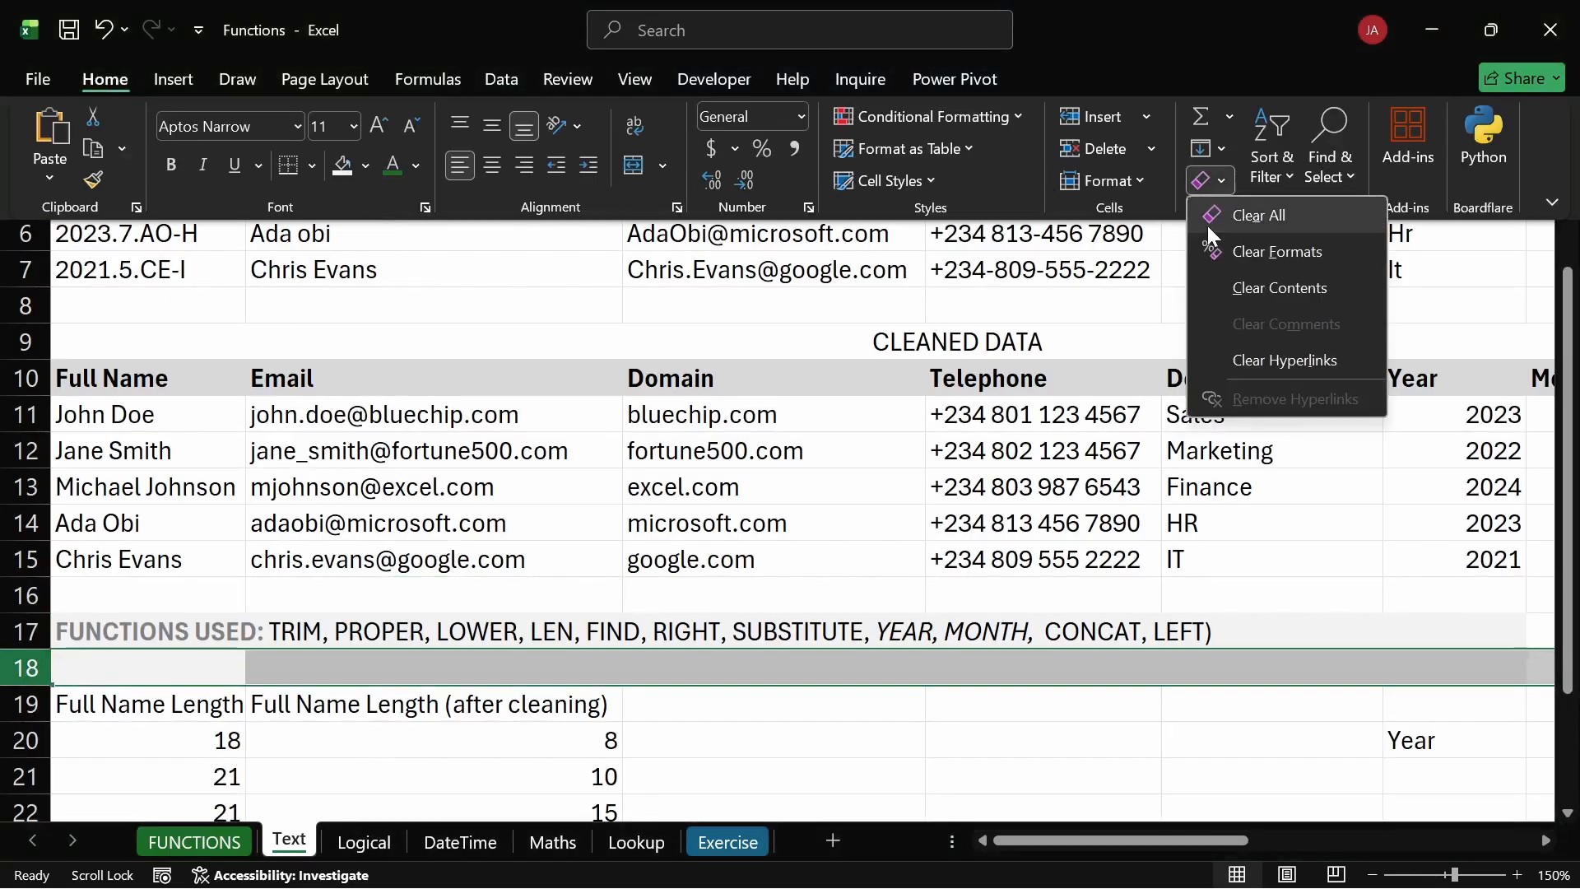
click(1235, 248)
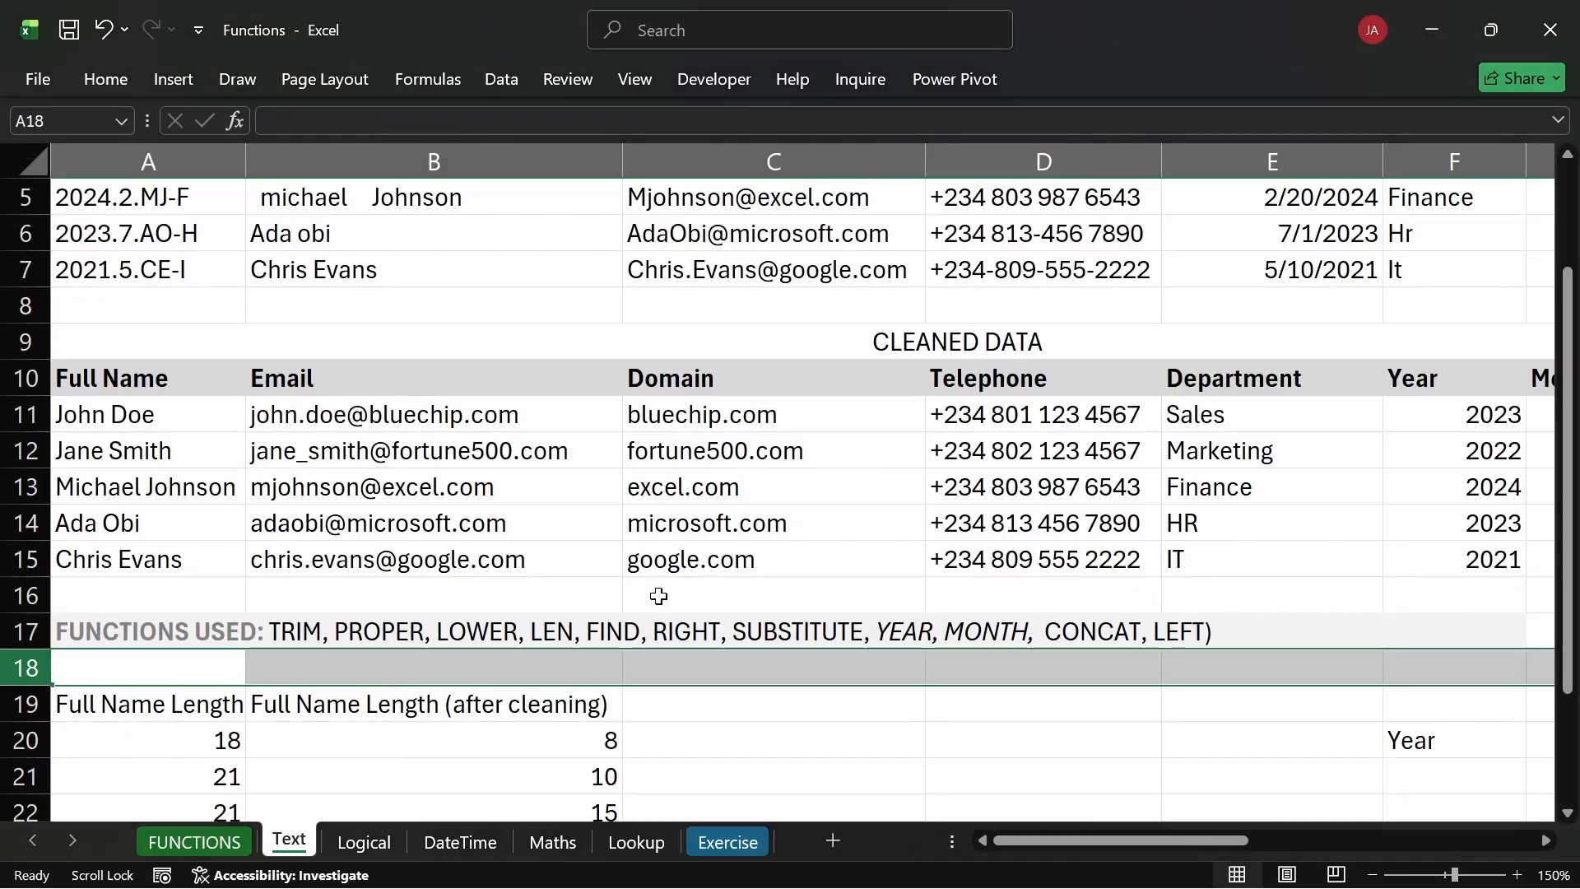
click(666, 606)
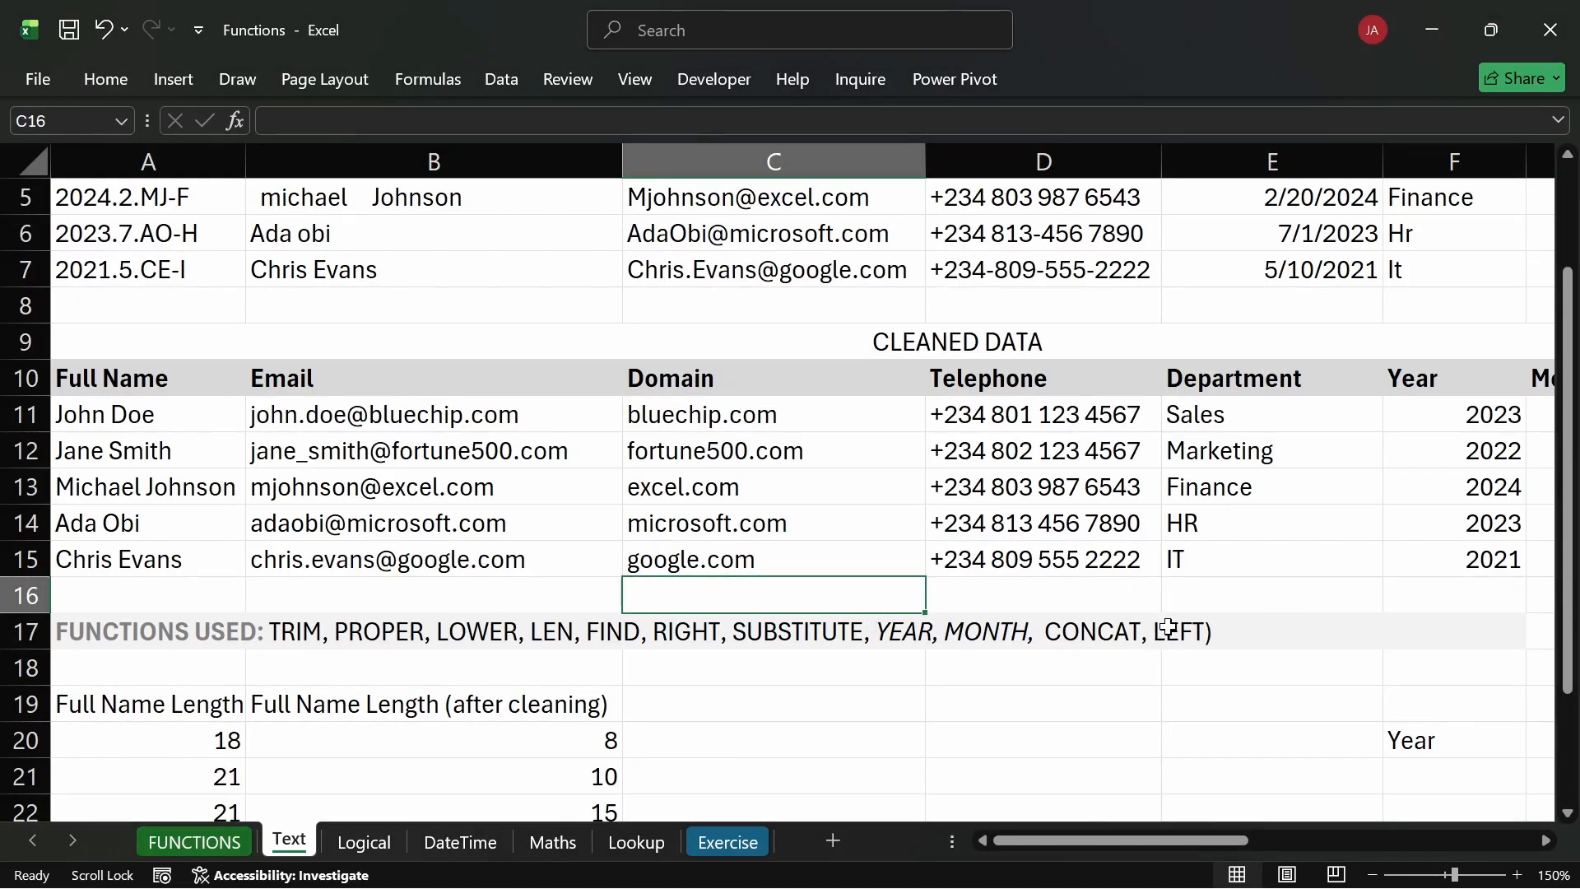
Examine the cleaned data and the formula that extracts the first email domain in C11.
scroll(1173, 630, up, 2)
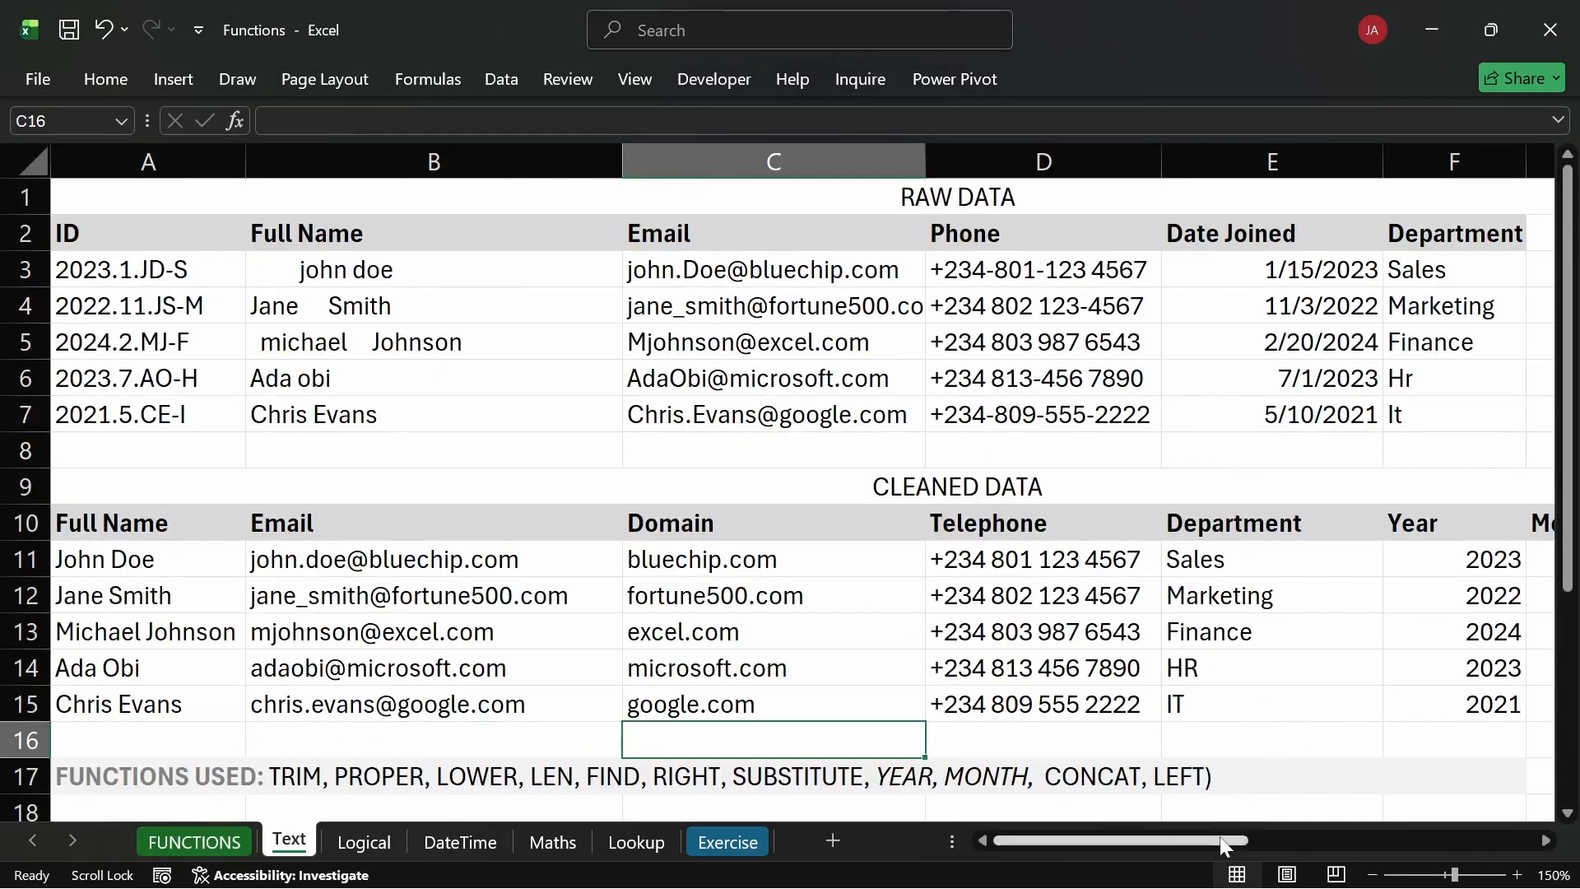
drag(1219, 836, 1305, 838)
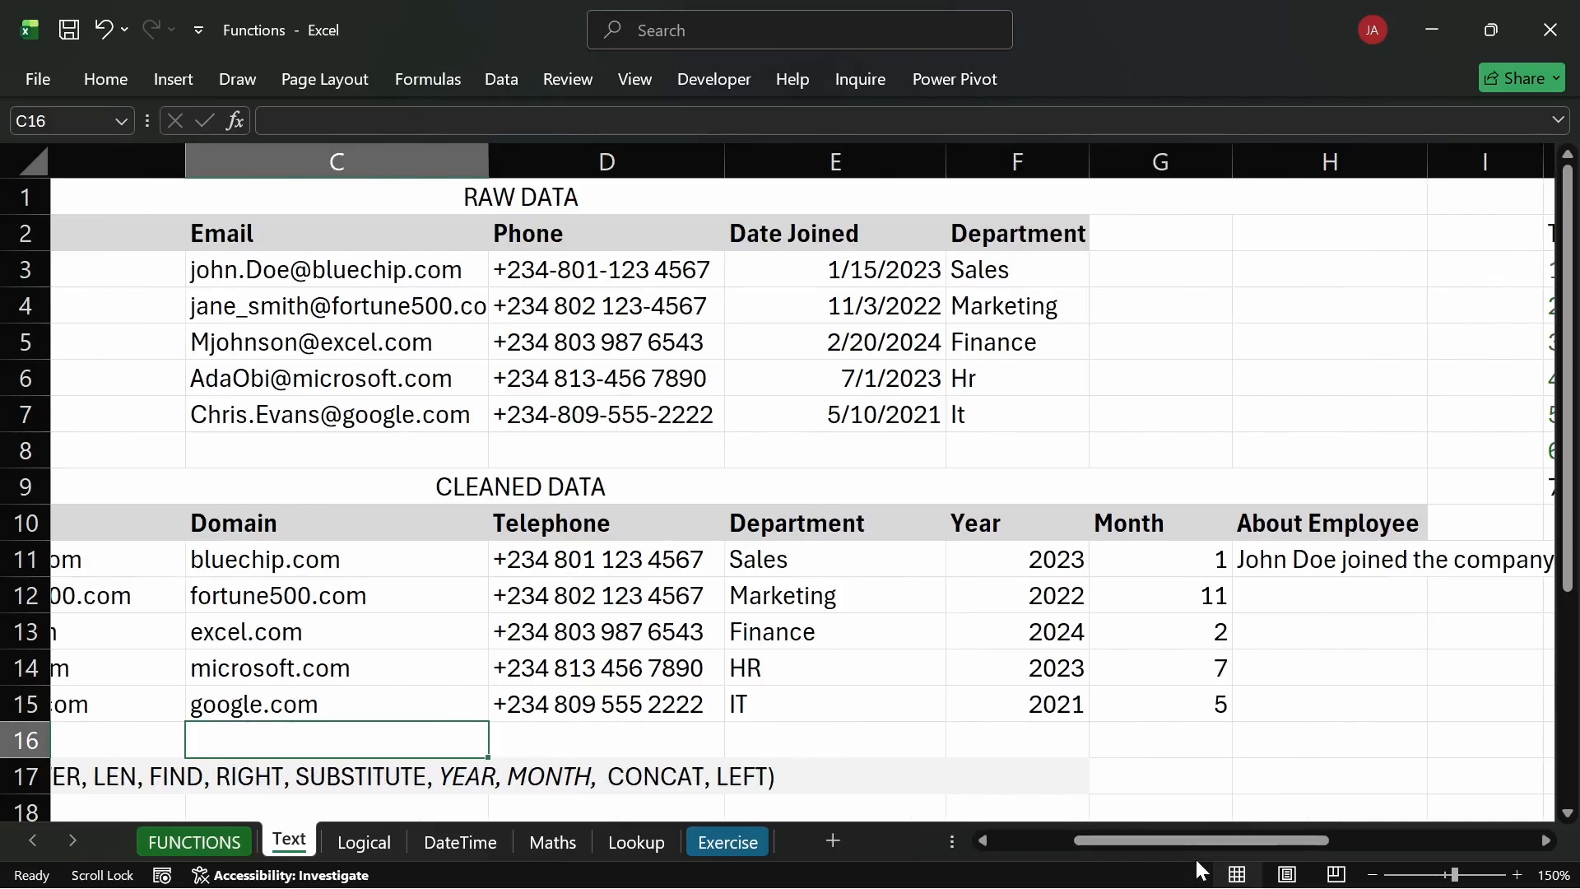
drag(1188, 840, 1073, 838)
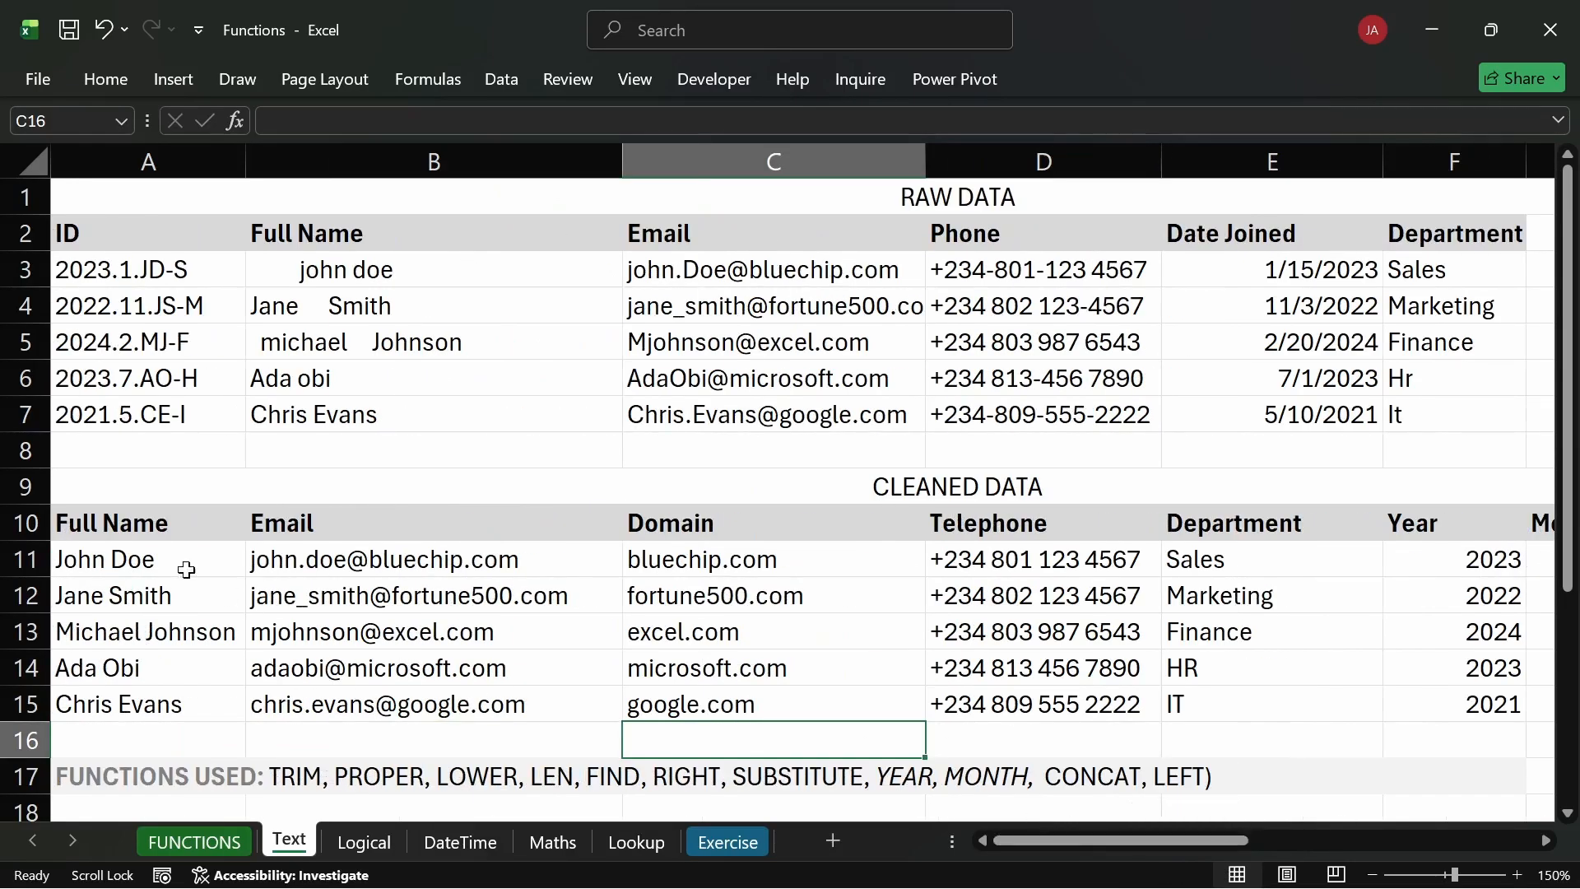
double_click(805, 560)
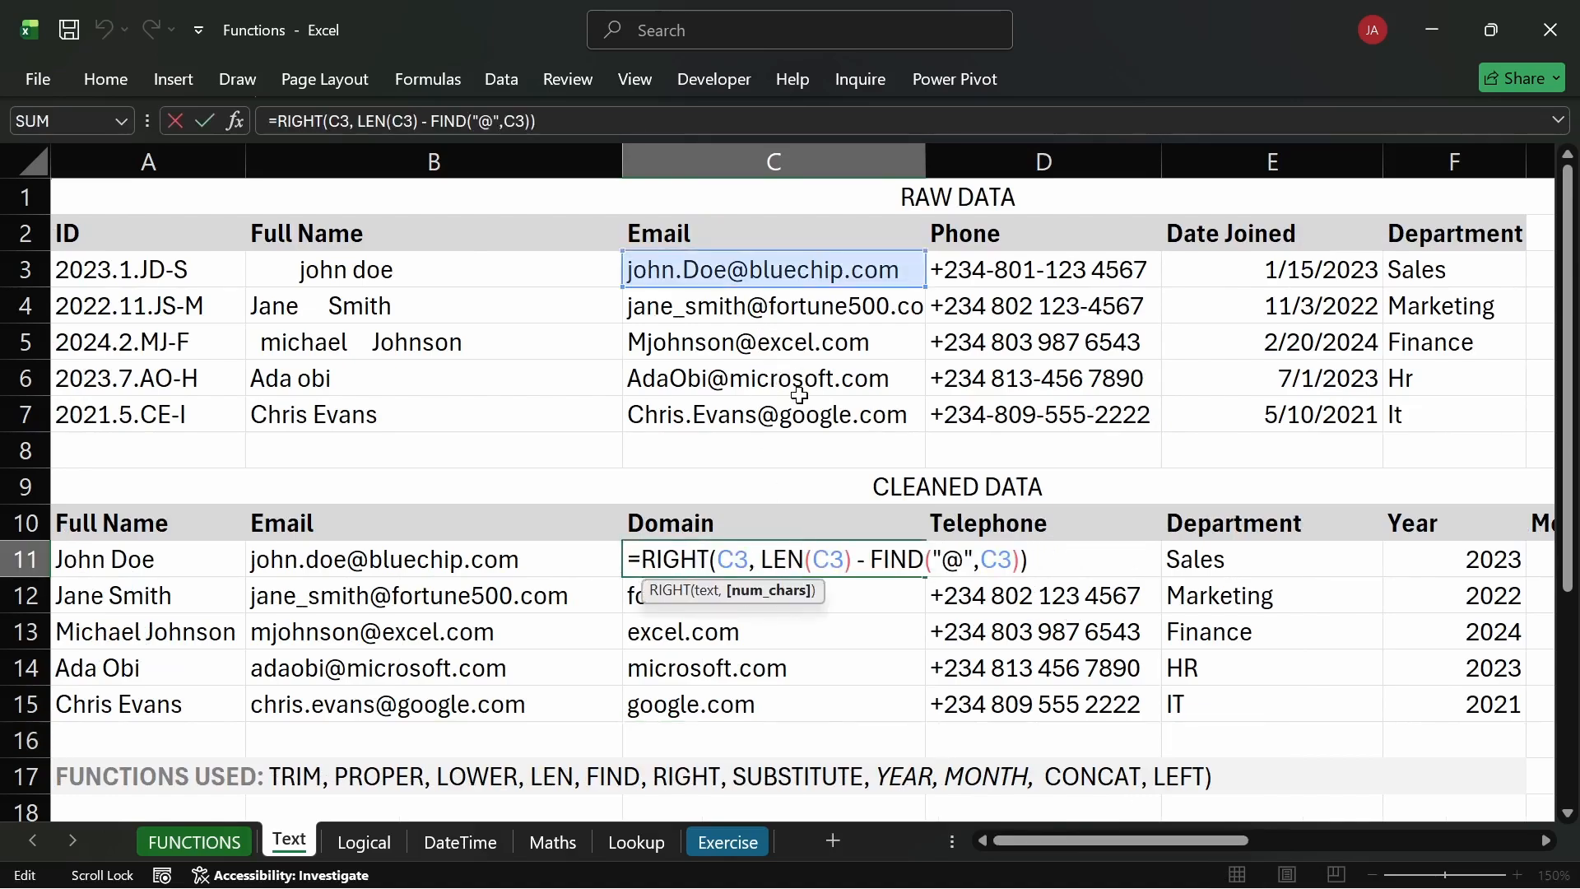
key(Return)
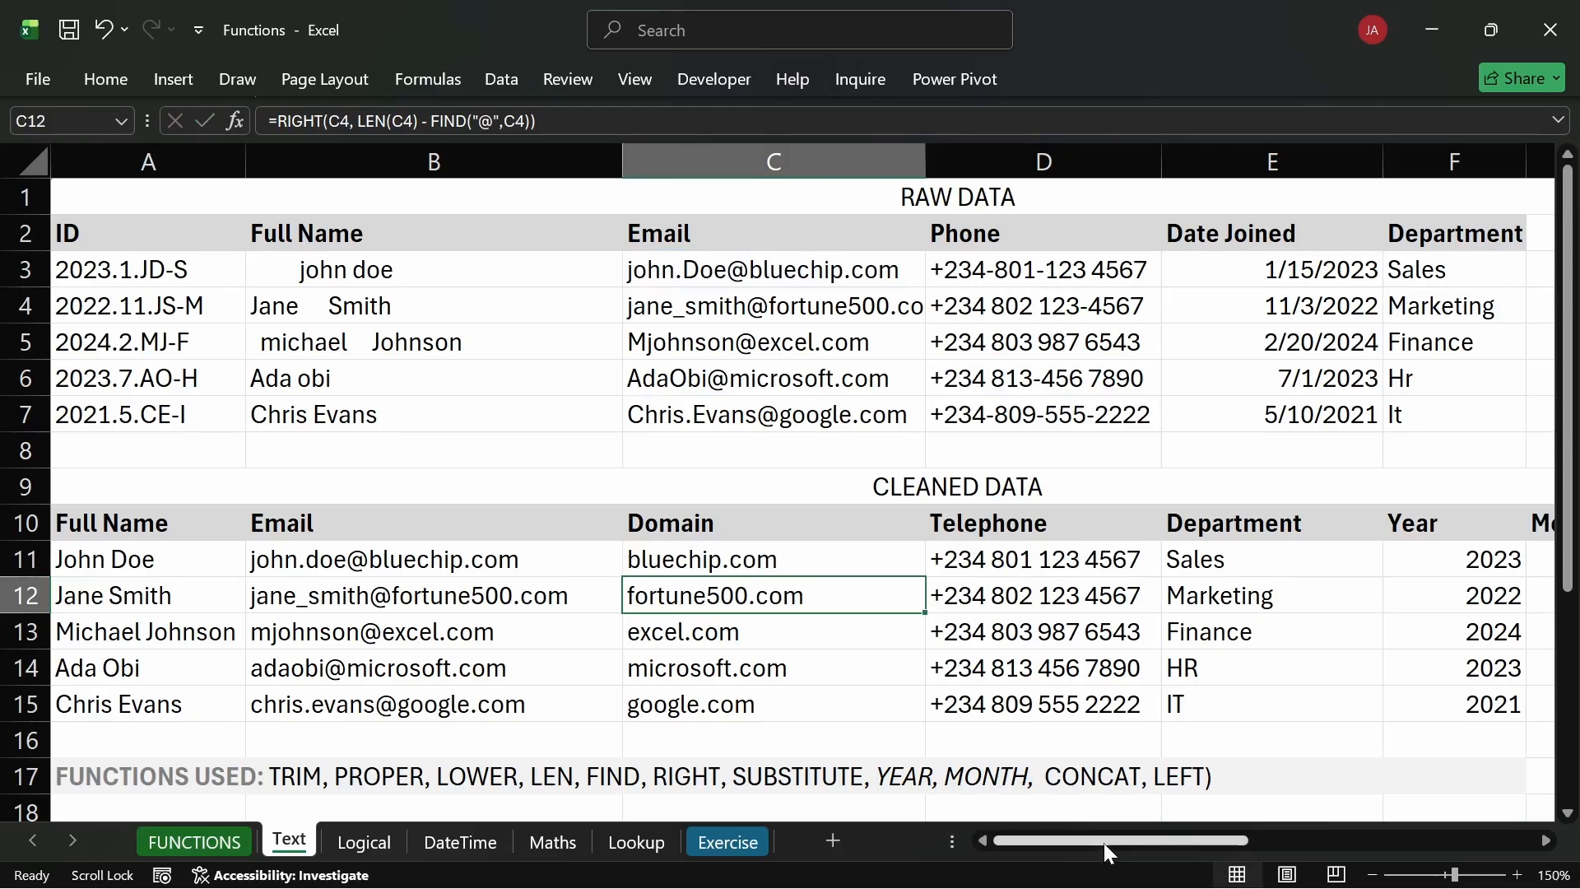
Fill the About Employee CONCAT formula from H11 down through H15.
drag(1104, 842, 1247, 840)
click(1128, 566)
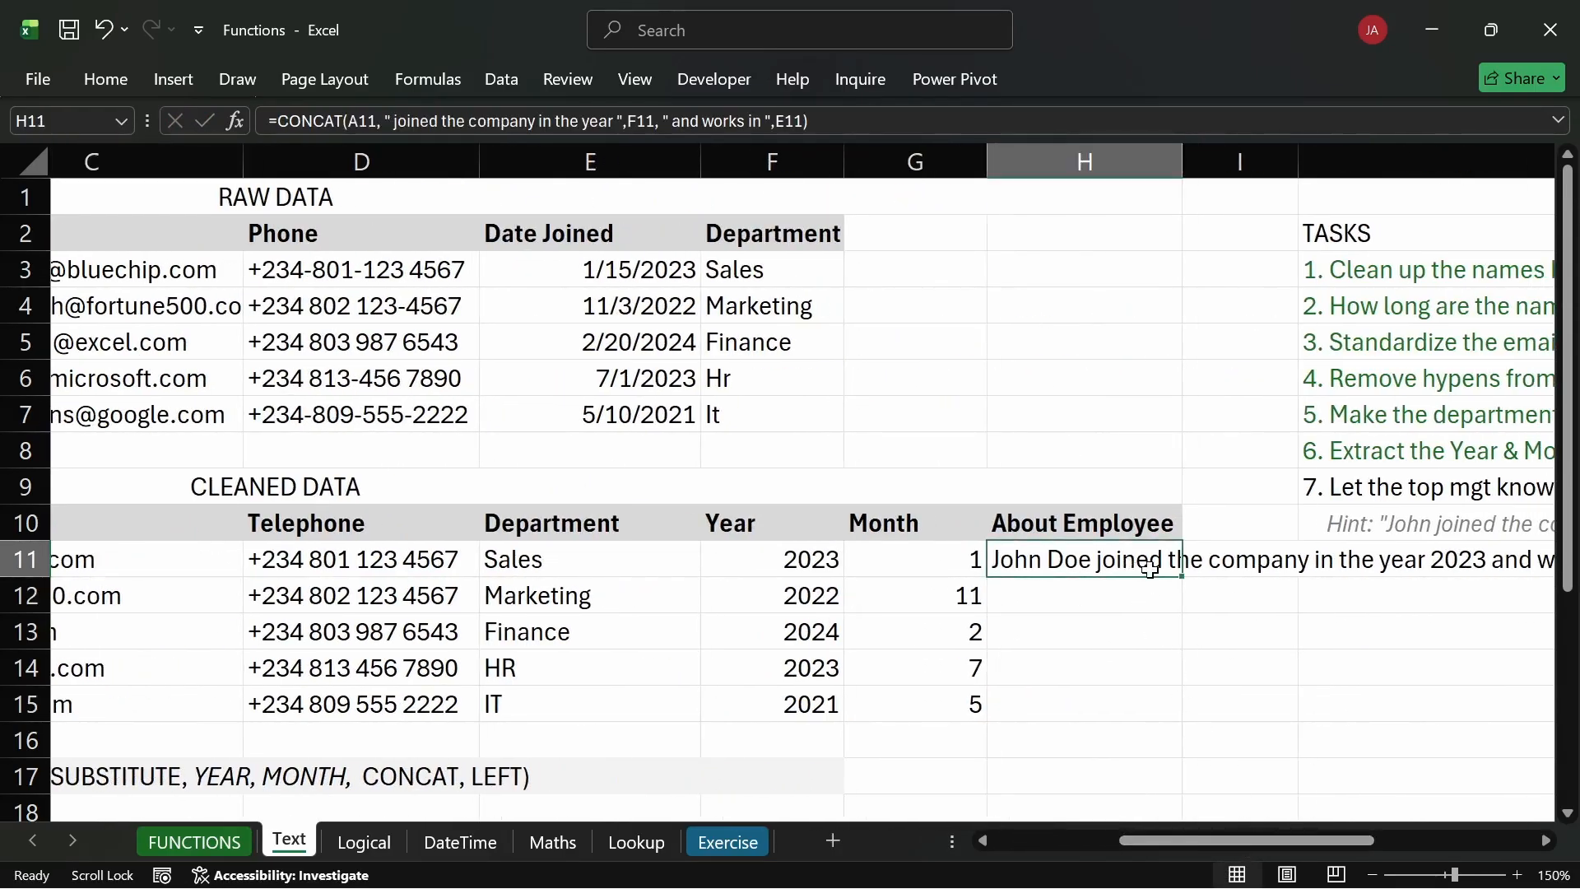
double_click(1183, 579)
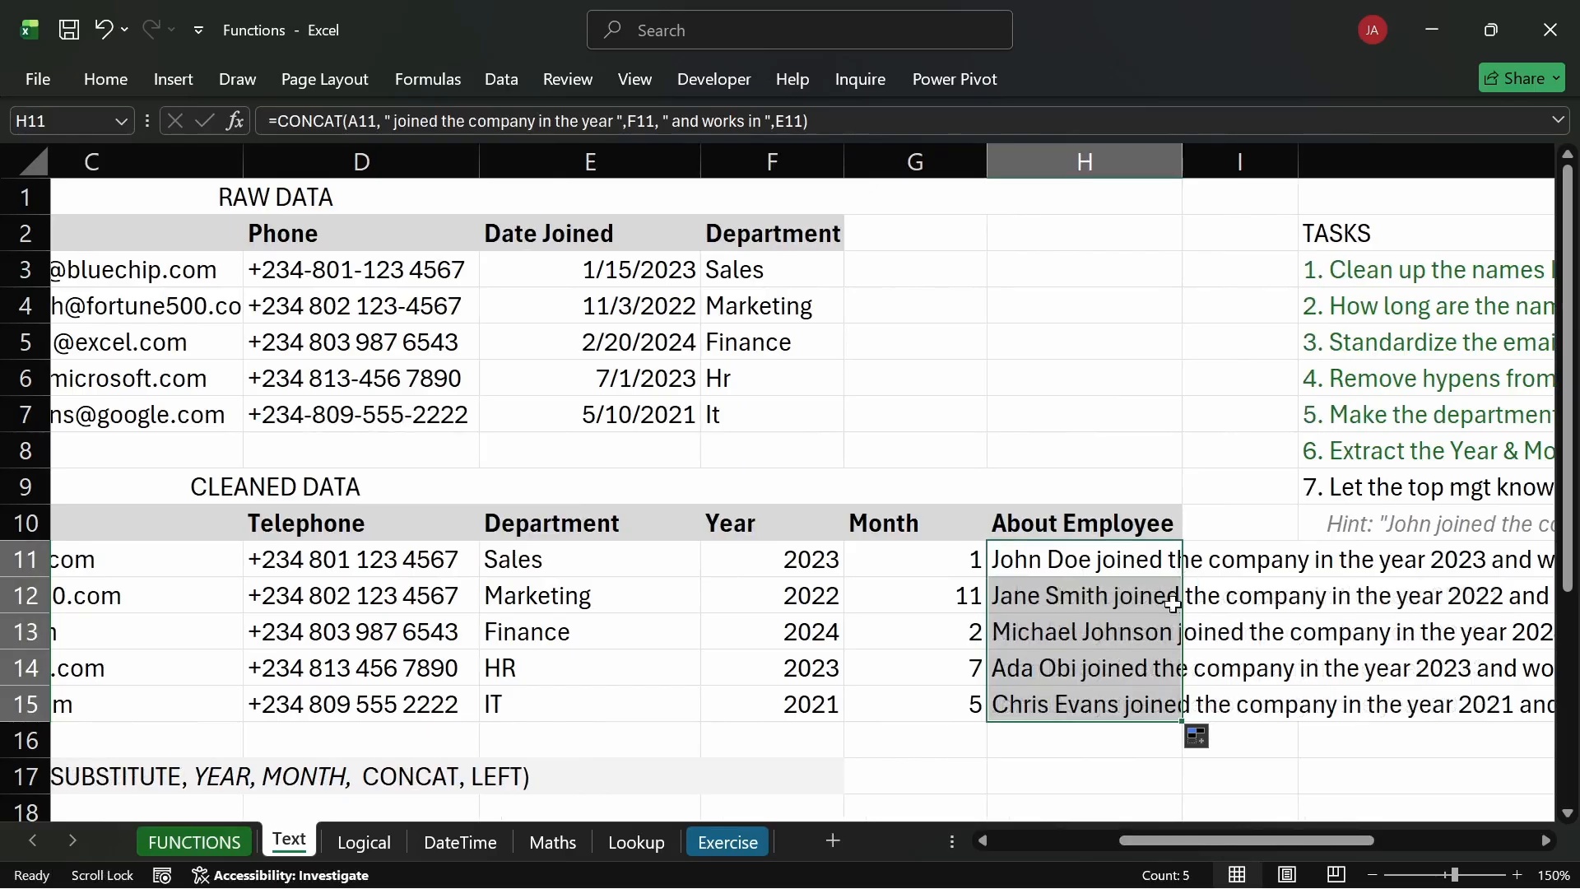
click(1154, 780)
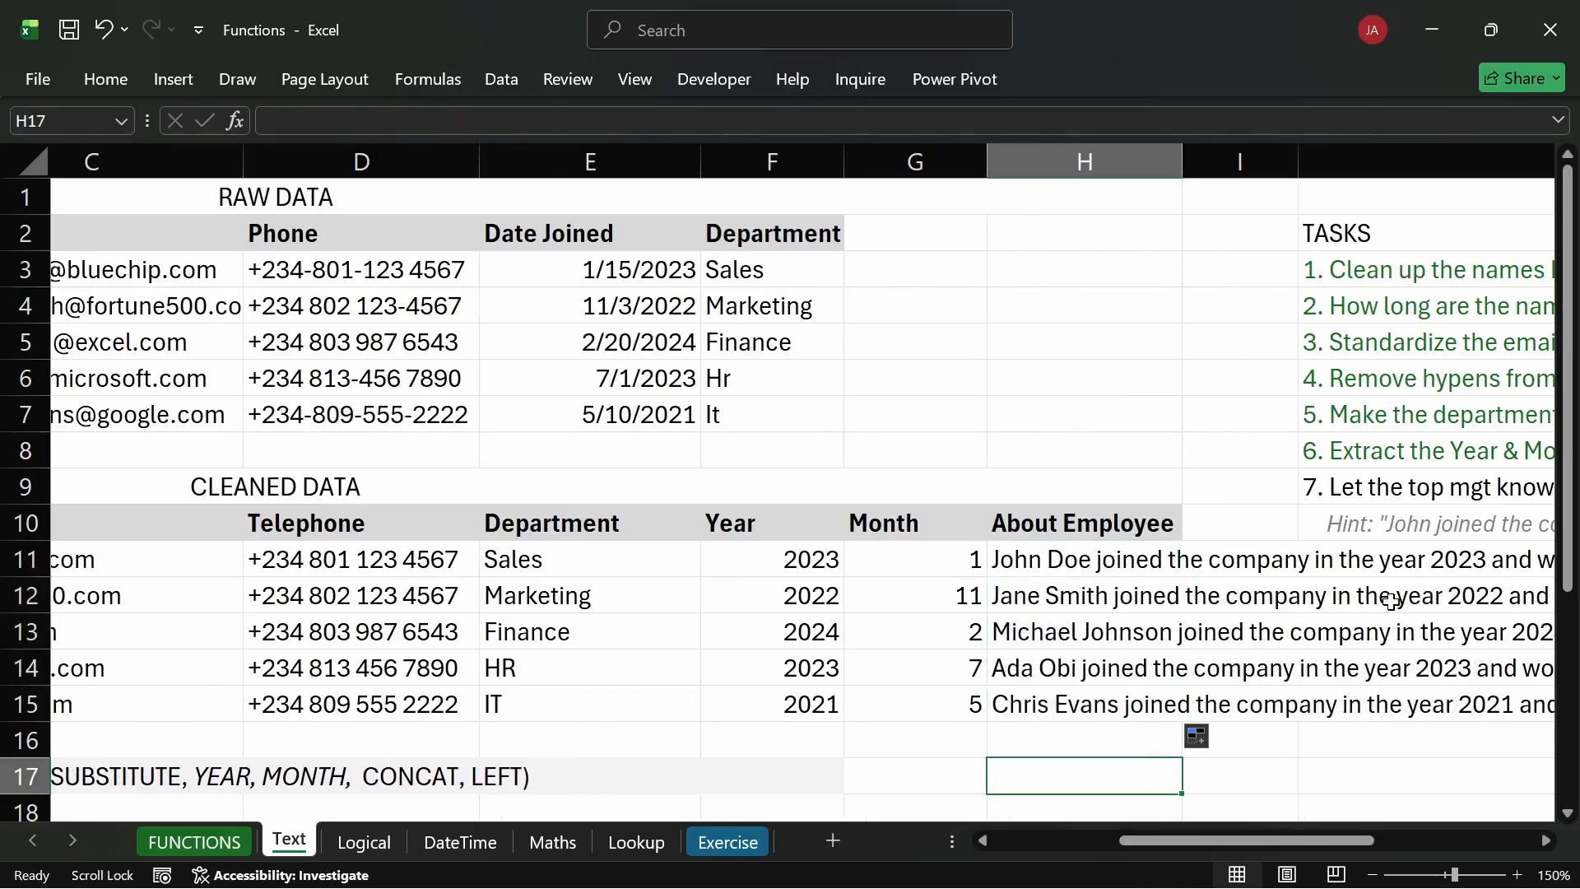
Check the About Employee sentences against the Year and Department values of each employee in the cleaned data.
click(856, 602)
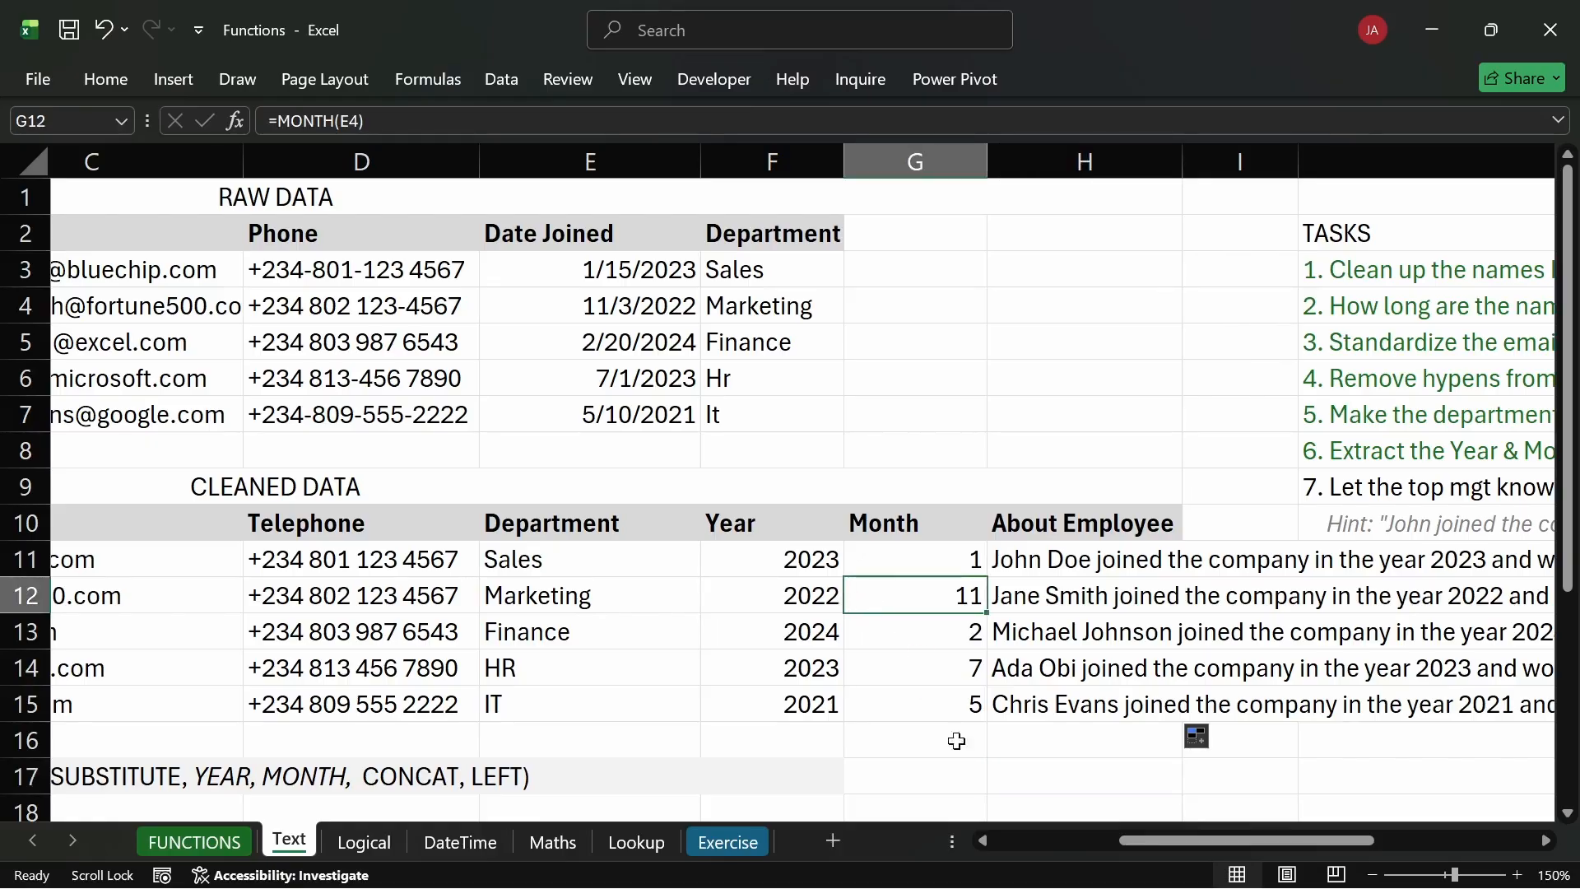
drag(1145, 839, 1192, 838)
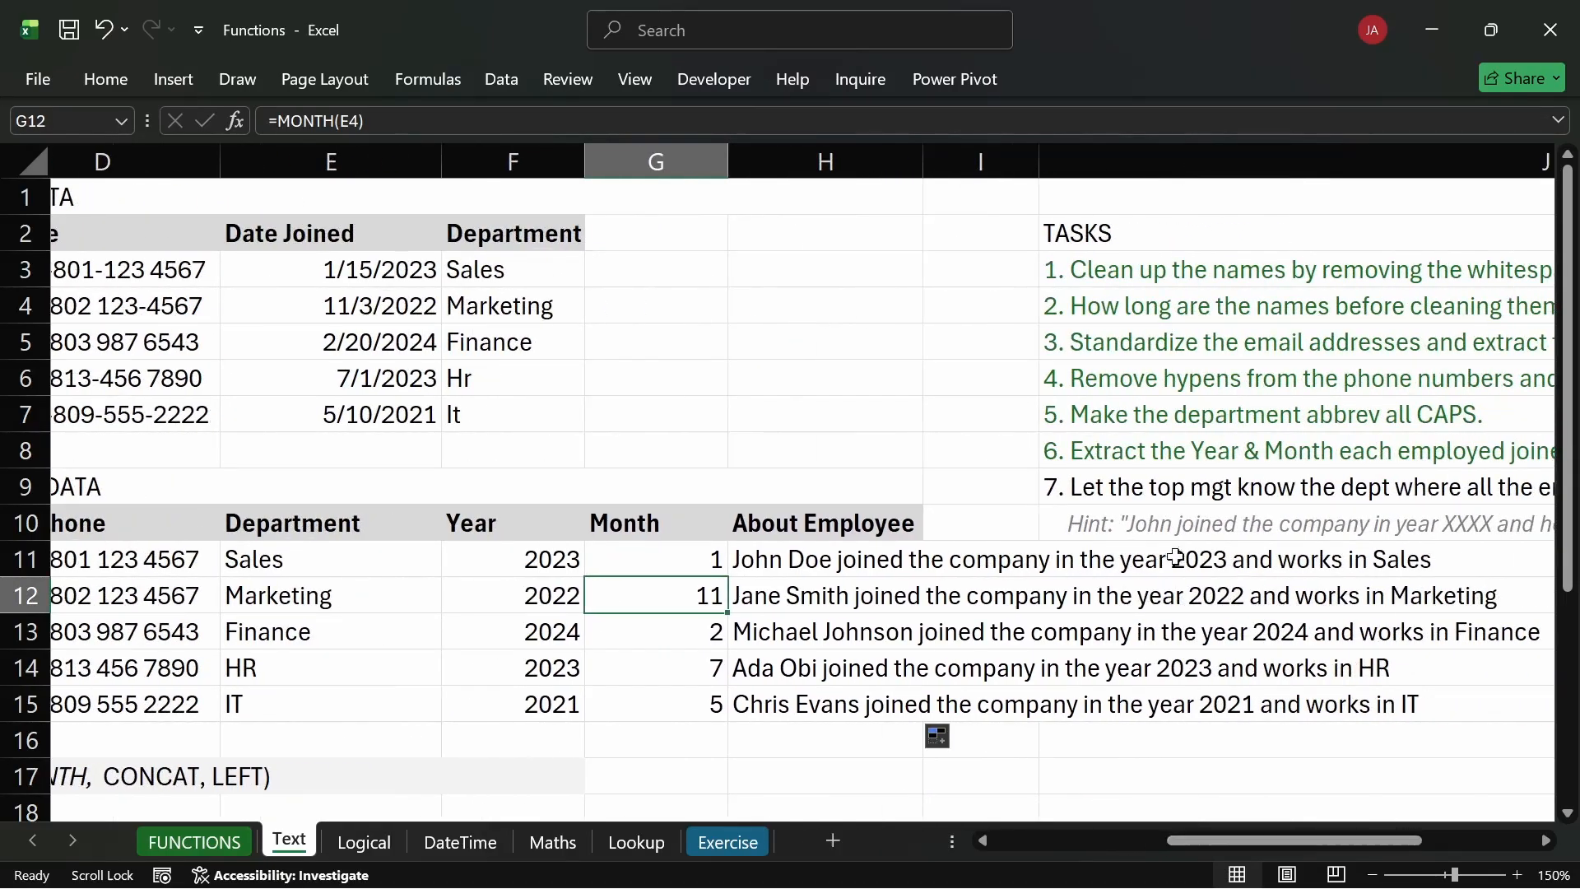
click(1187, 639)
click(520, 635)
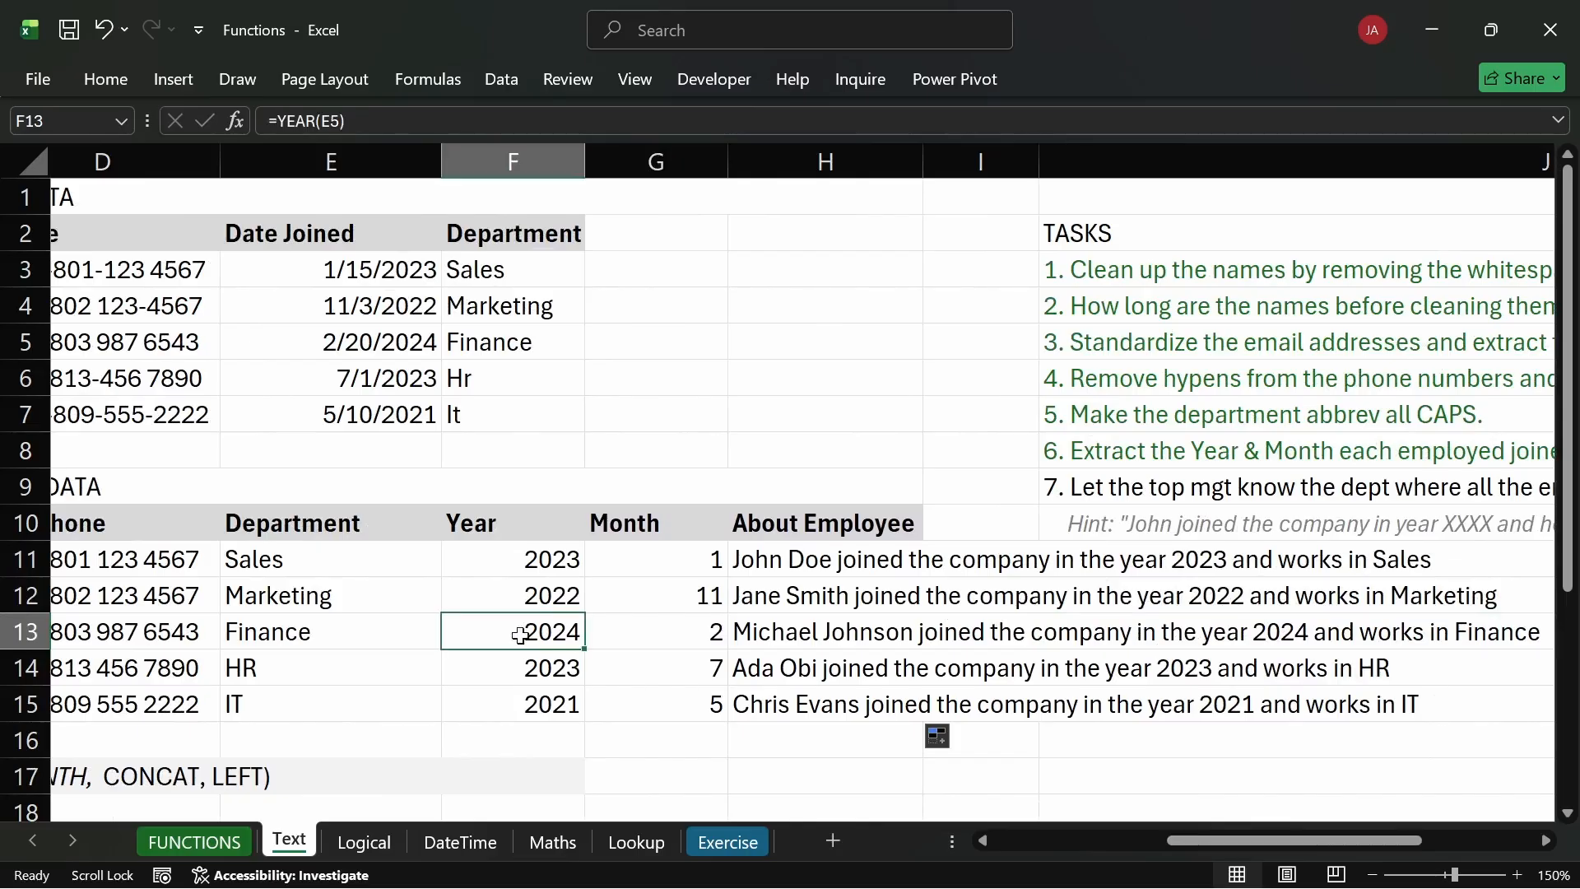
click(425, 625)
click(499, 668)
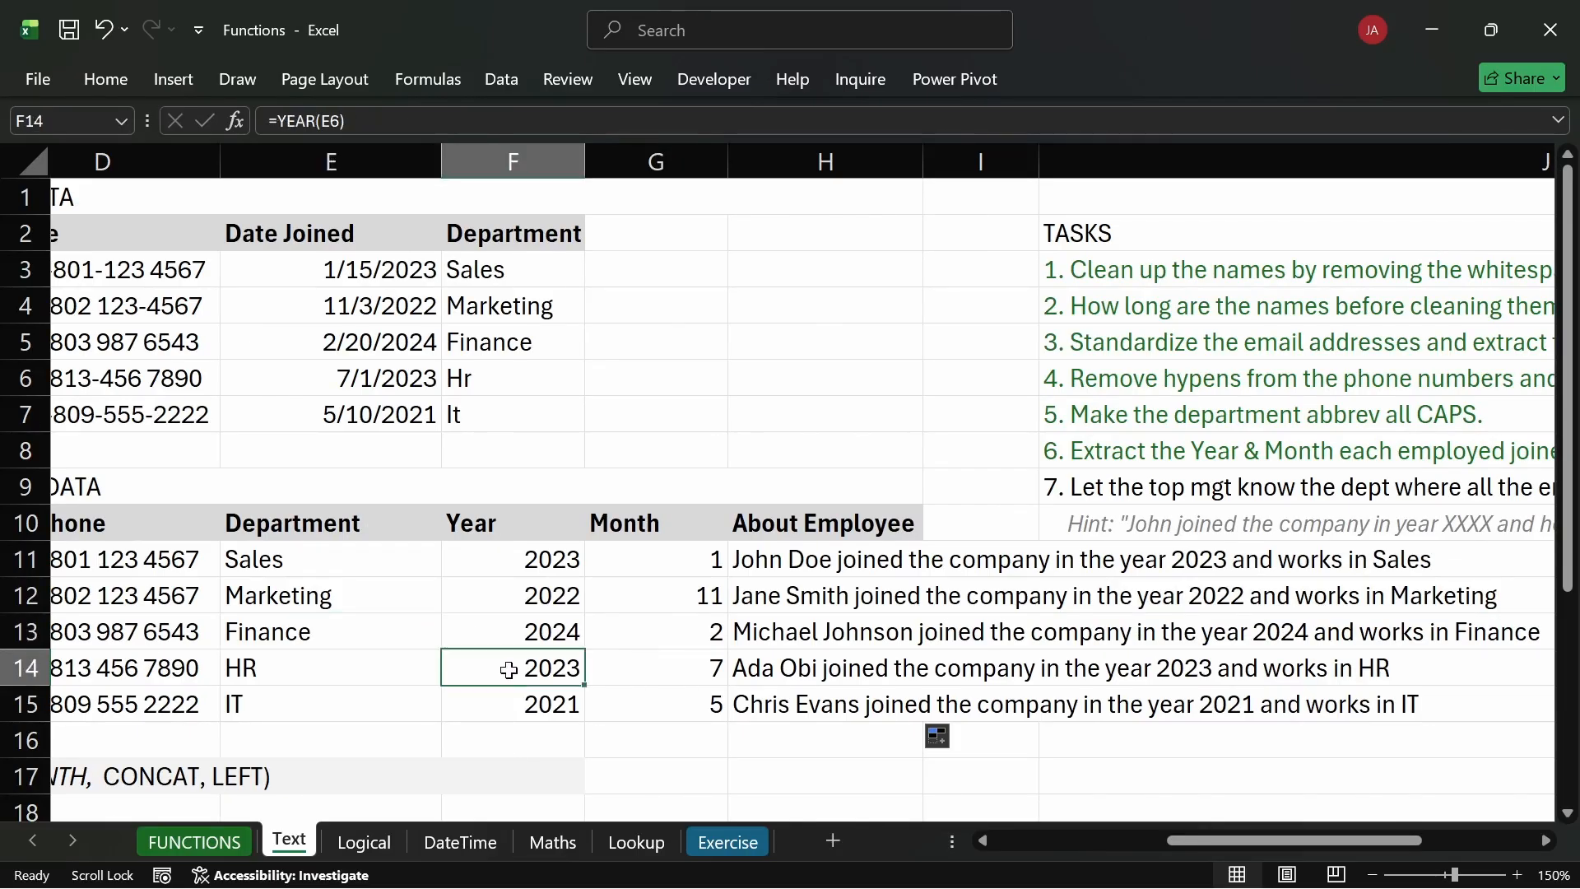
click(290, 671)
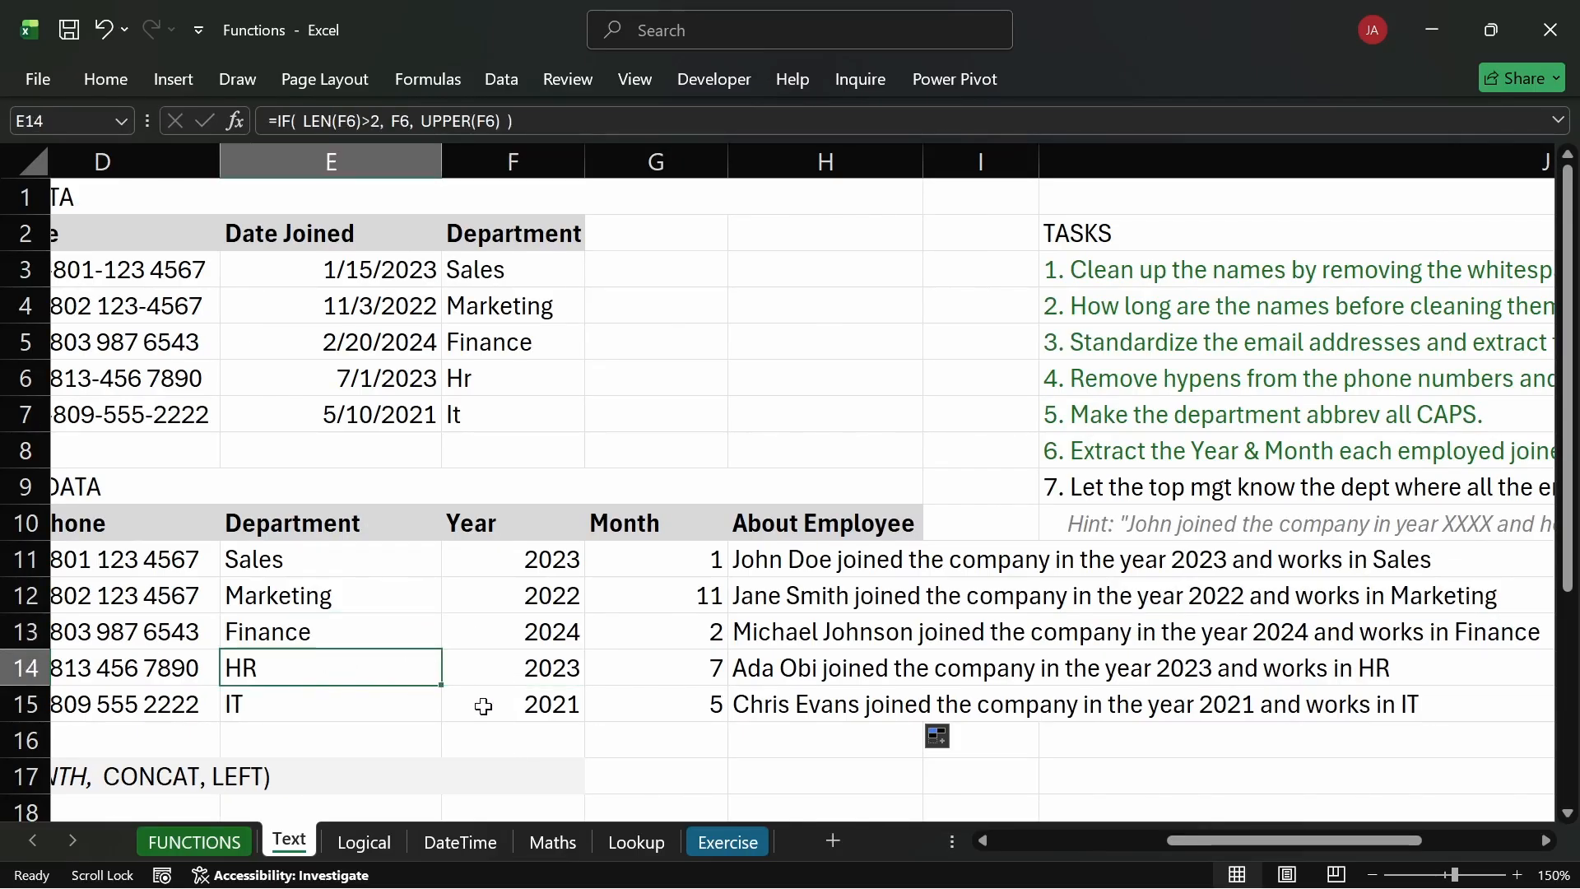
click(494, 706)
click(395, 705)
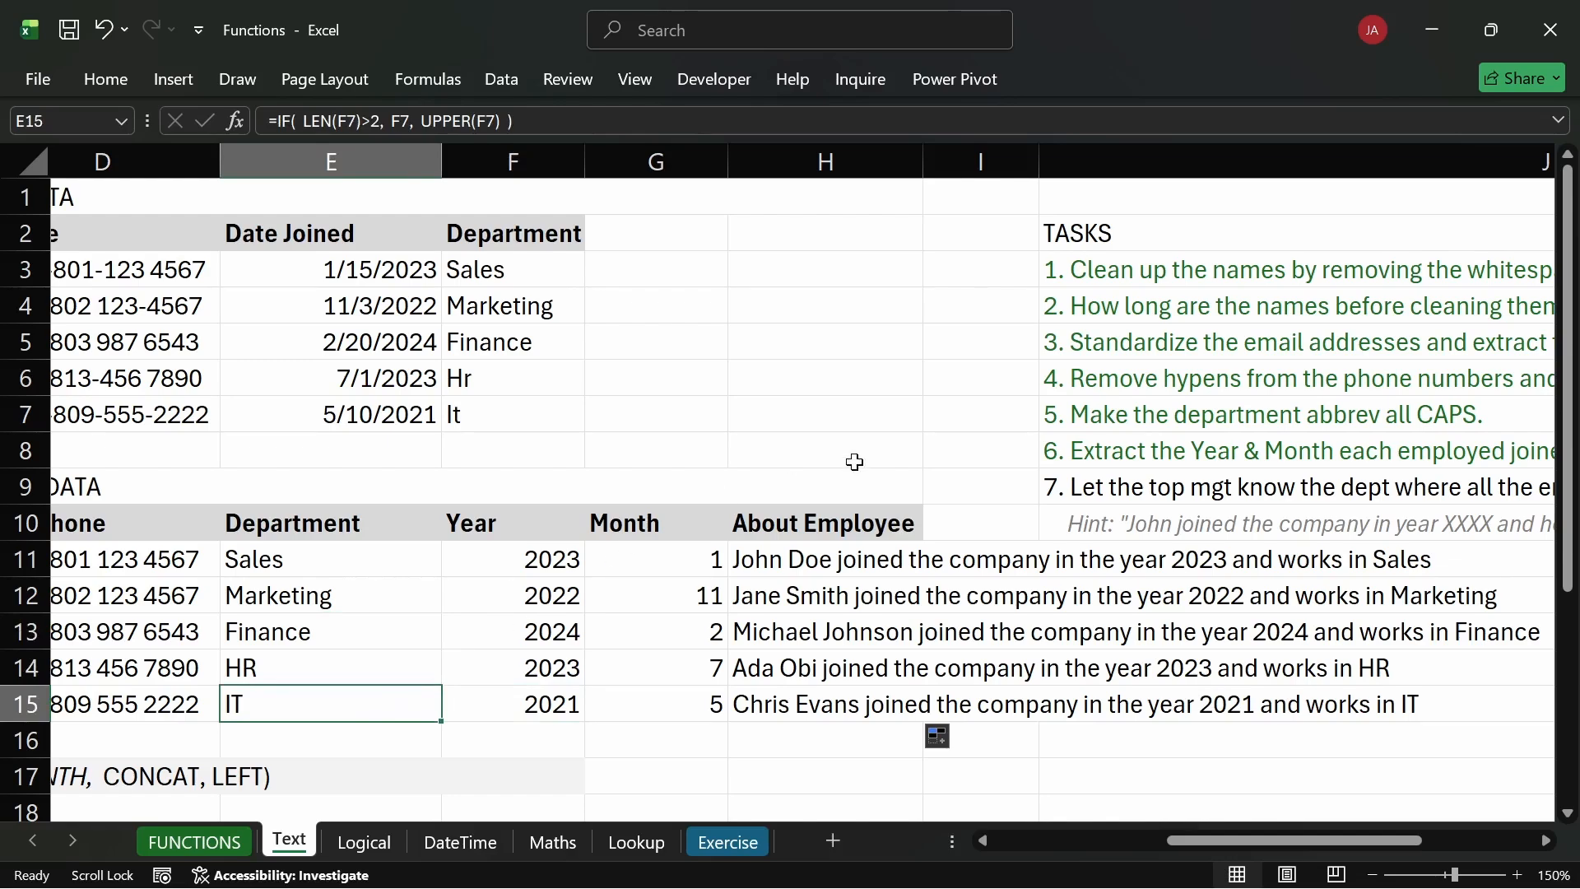
Autofit column H to the length of the About Employee sentences.
double_click(922, 163)
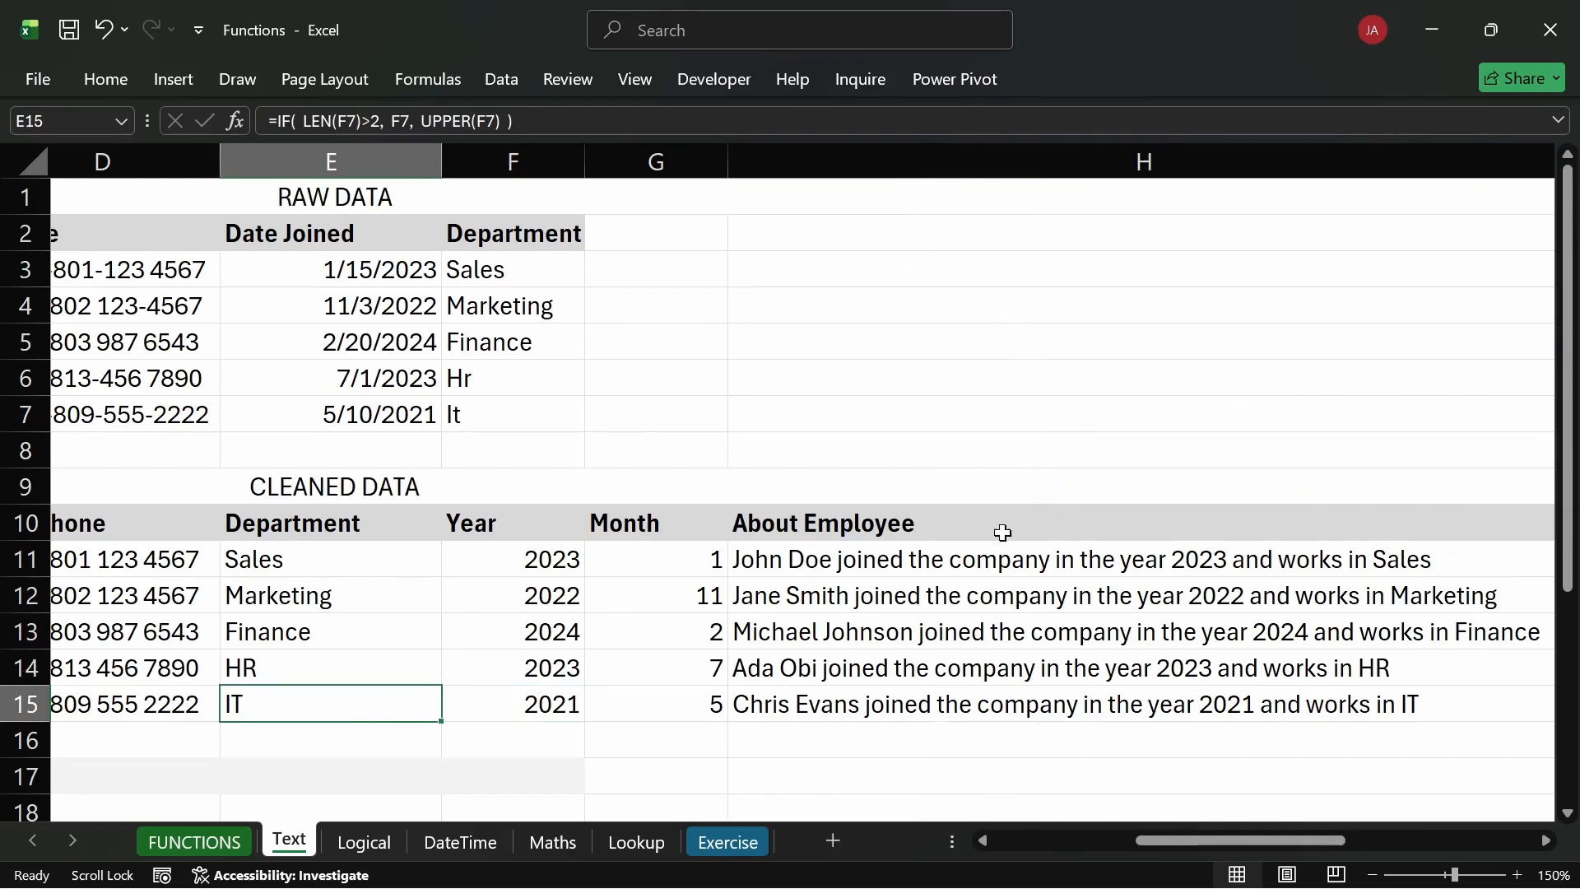
scroll(987, 571, down, 1)
scroll(1000, 577, up, 1)
scroll(992, 572, down, 1)
click(780, 657)
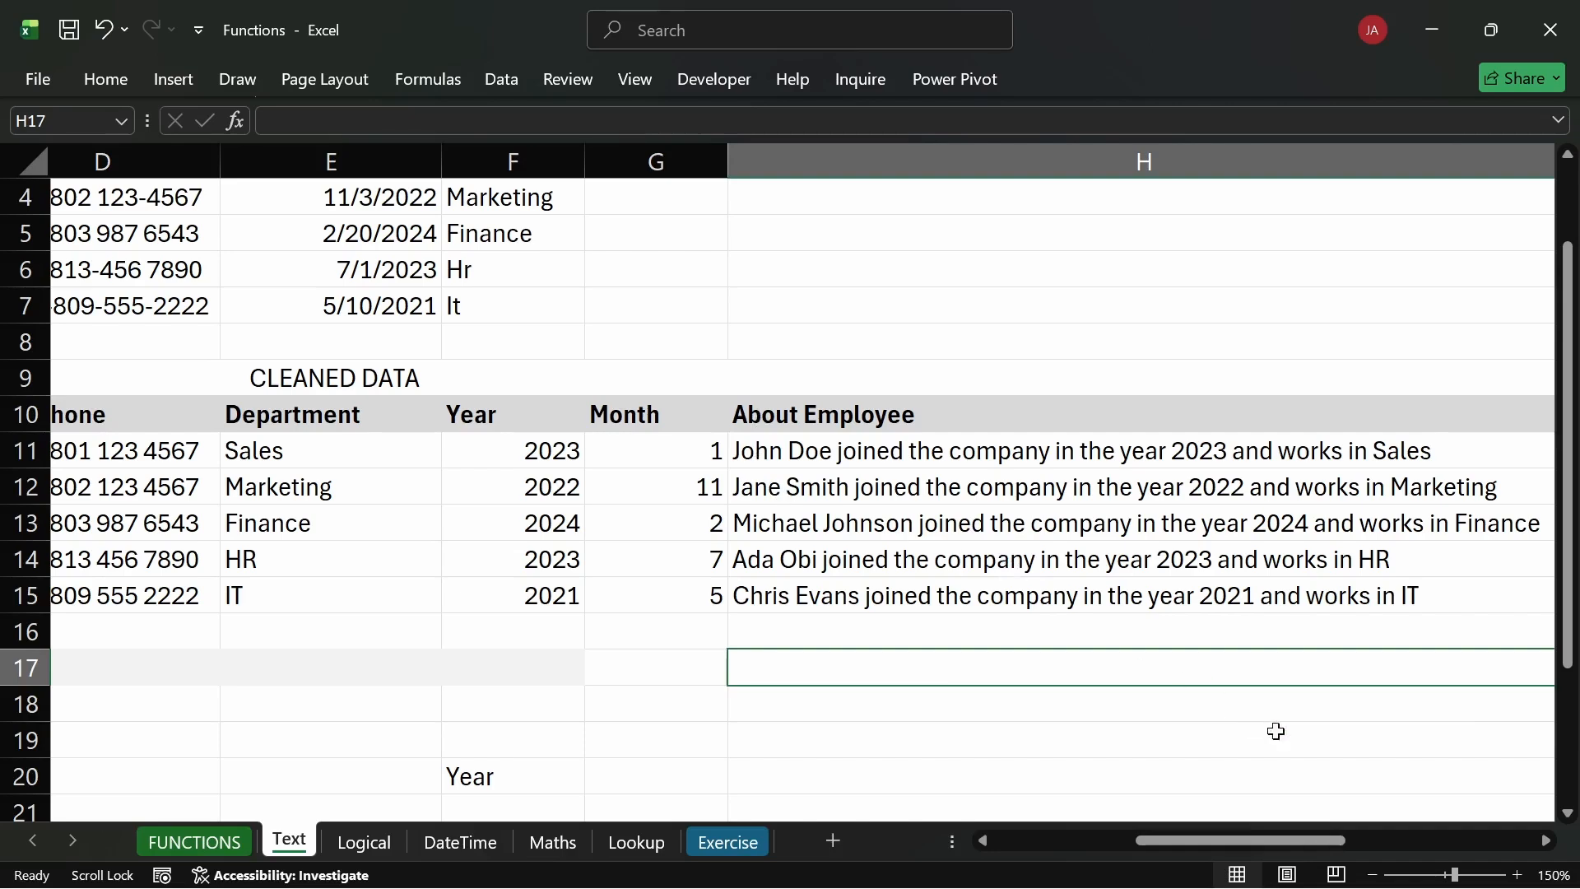
drag(1325, 840, 1280, 841)
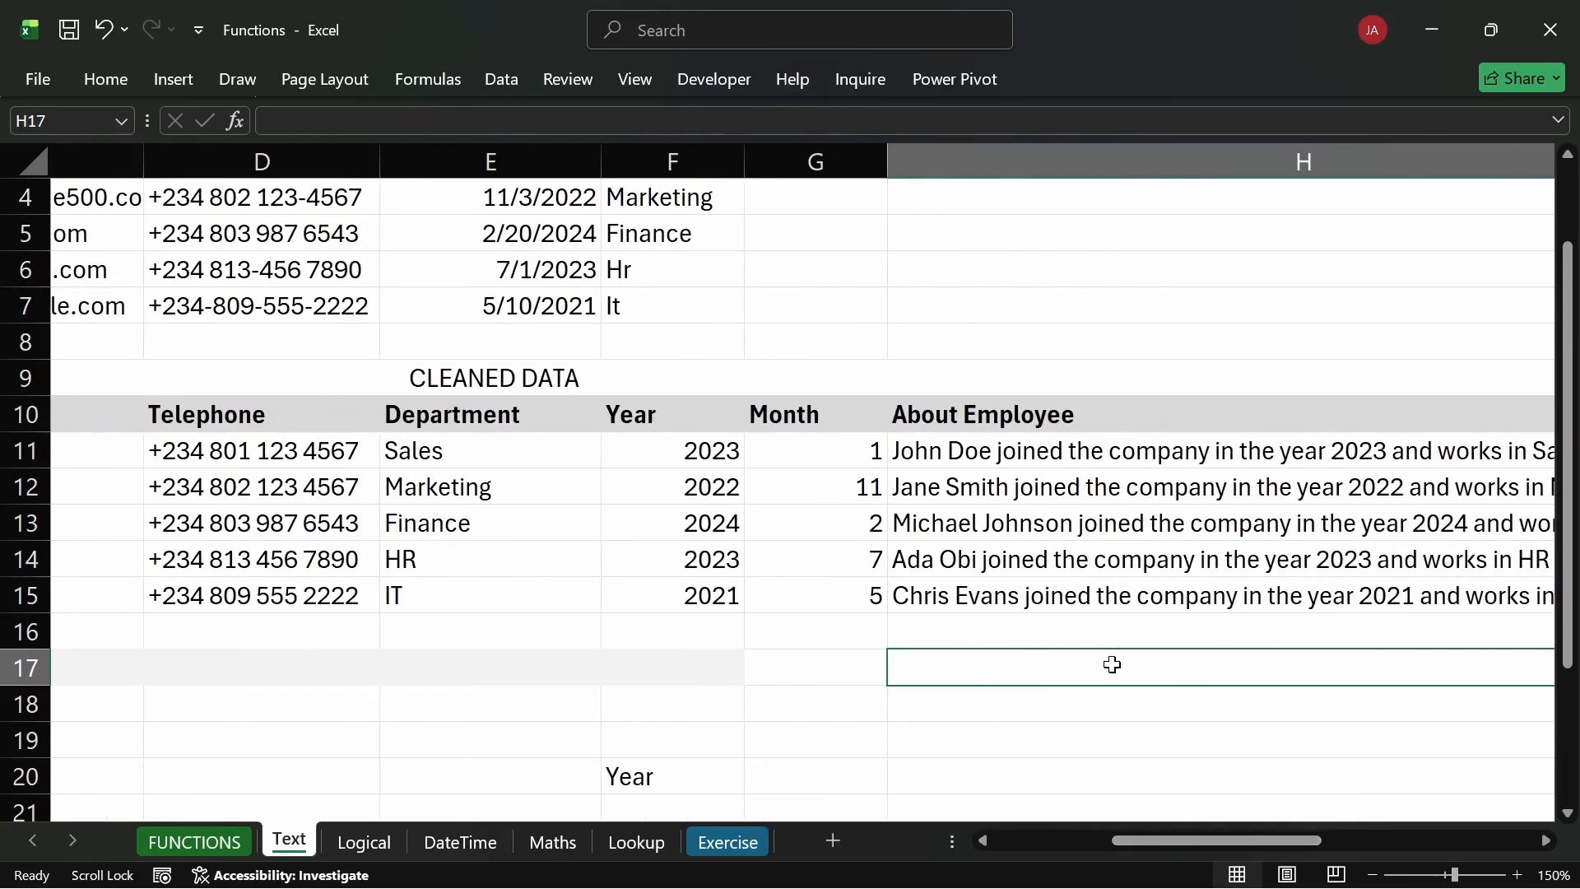
text(=)
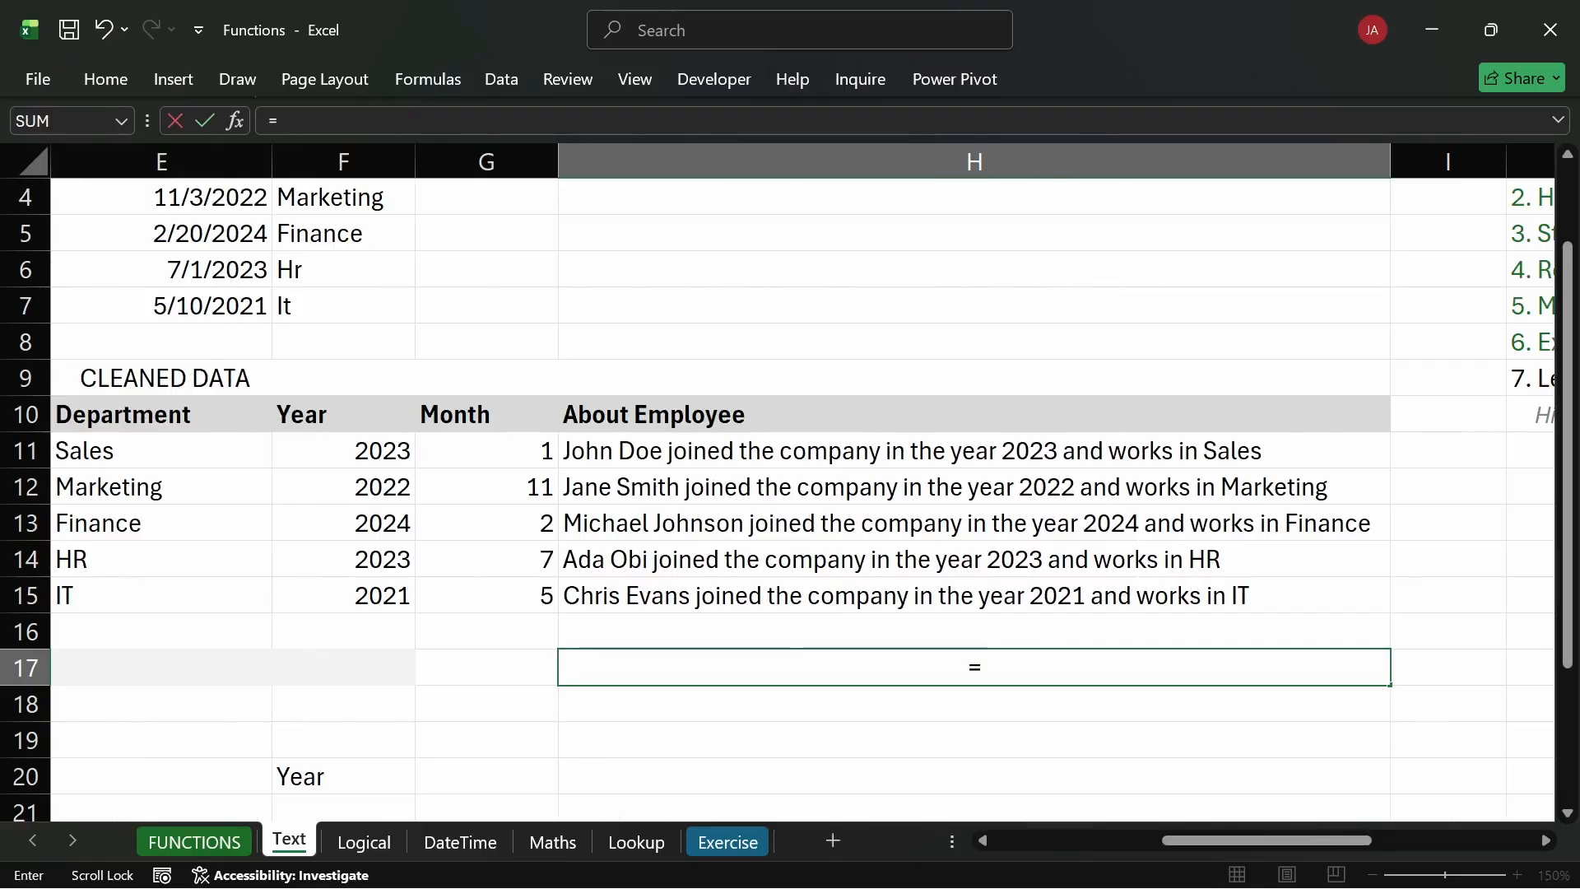
text(lef)
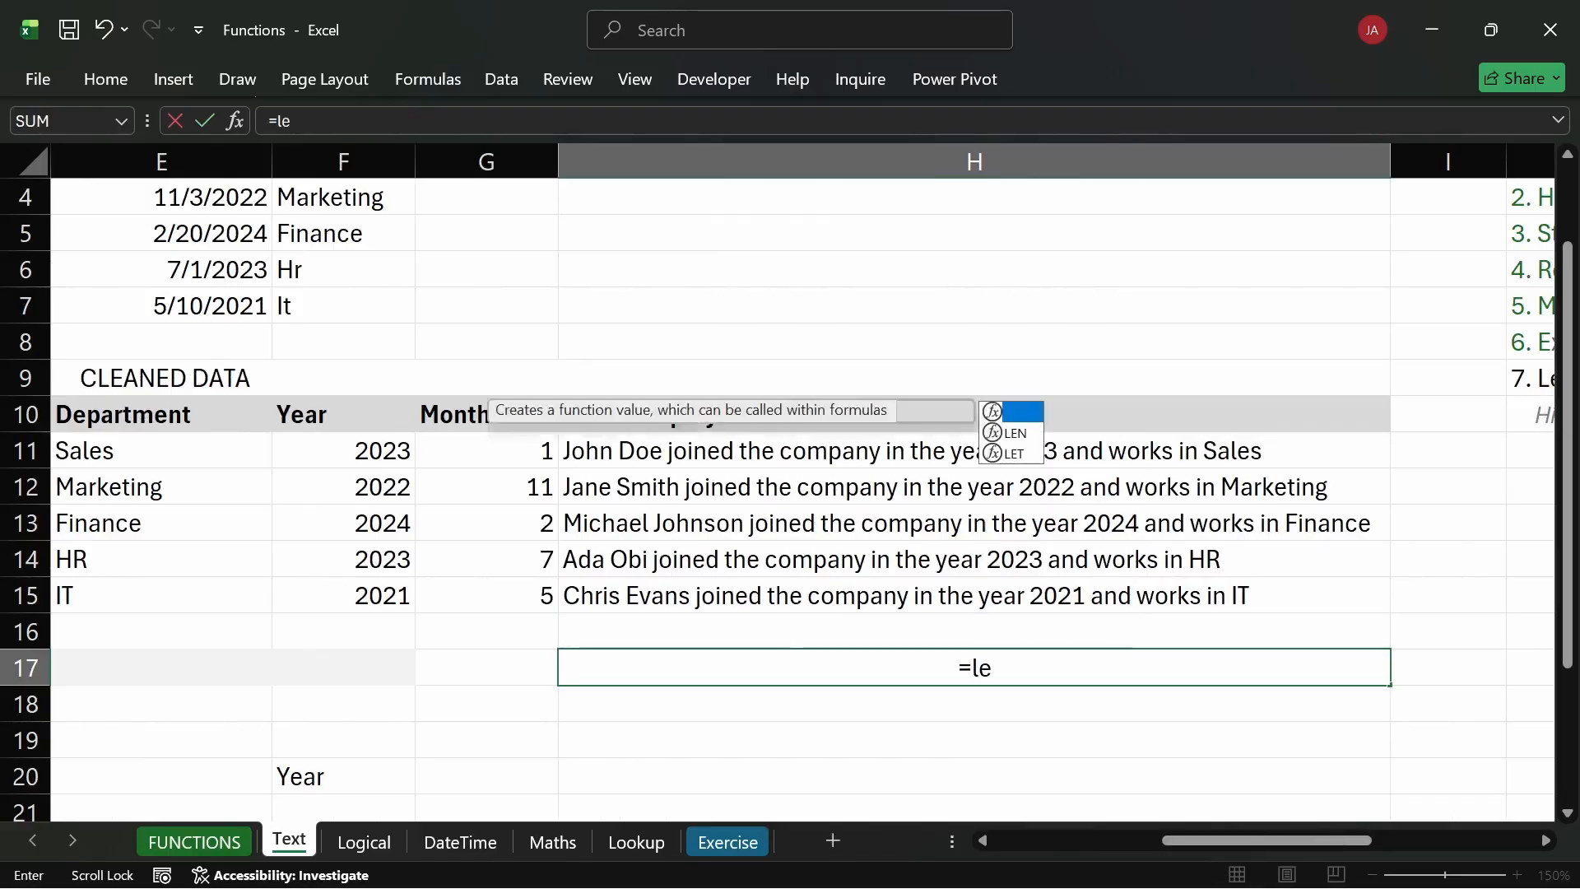
key(BackSpace)
key(BackSpace)
key(BackSpace)
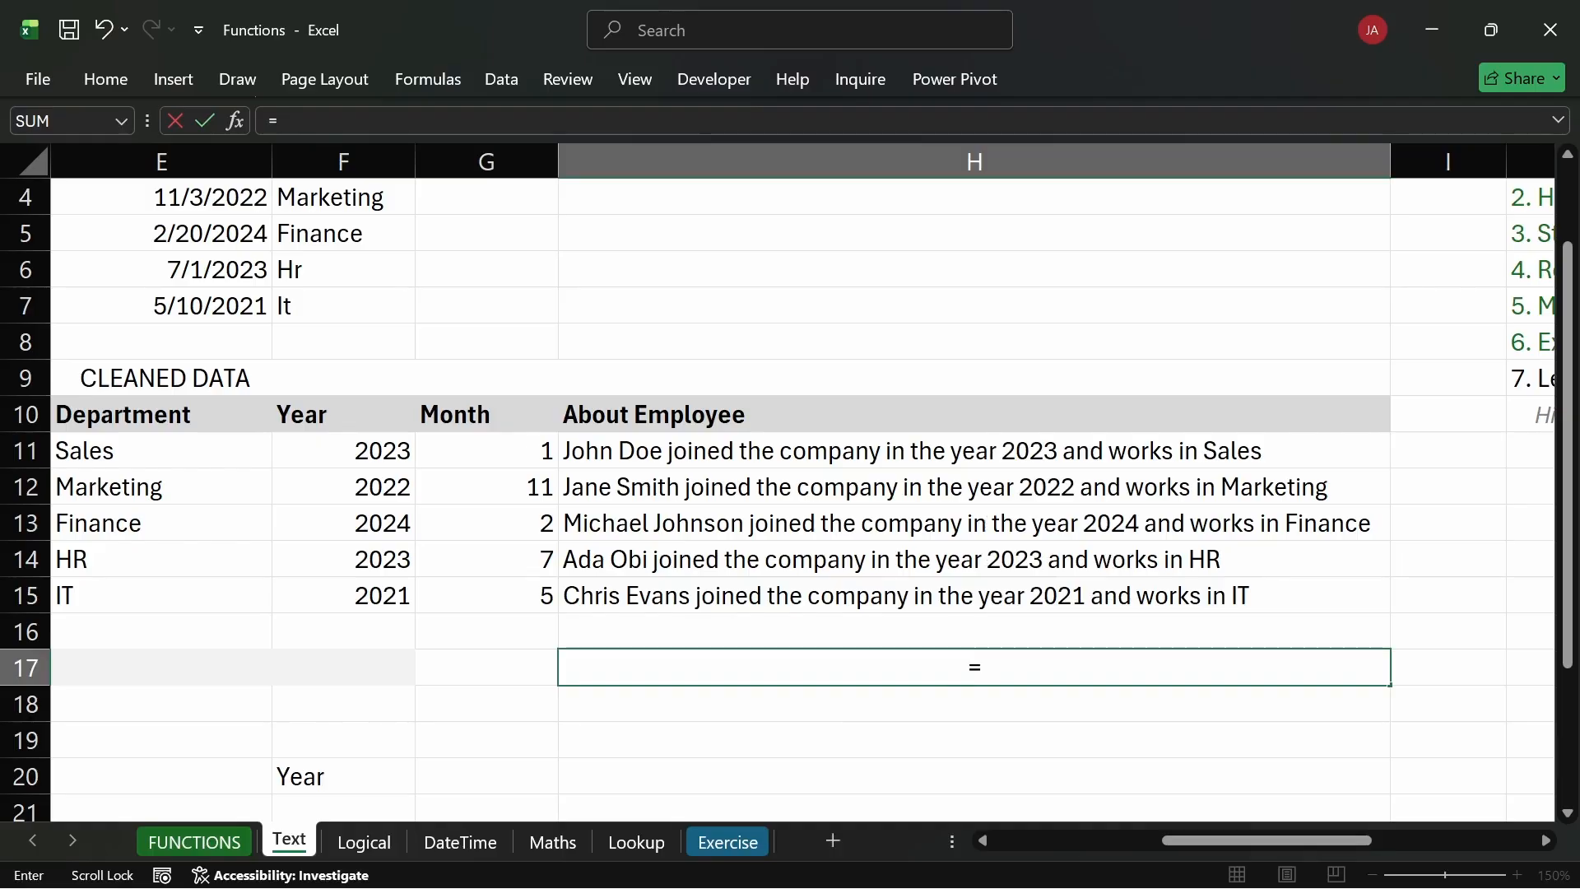
key(BackSpace)
key(Return)
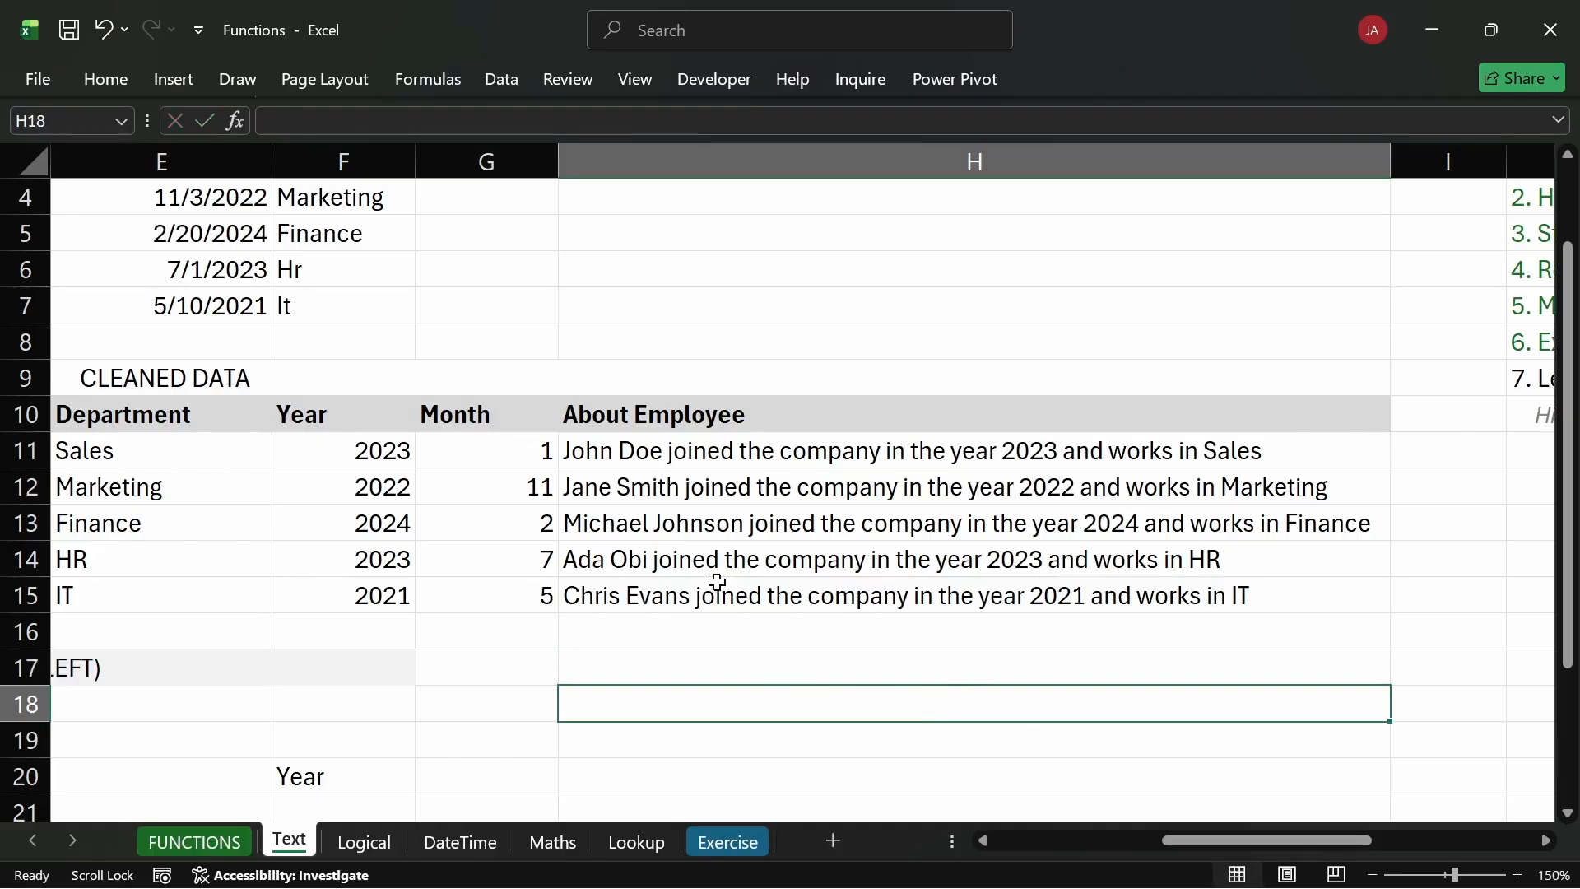
Examine the arguments of the CONCAT formula in H11.
click(580, 484)
click(592, 451)
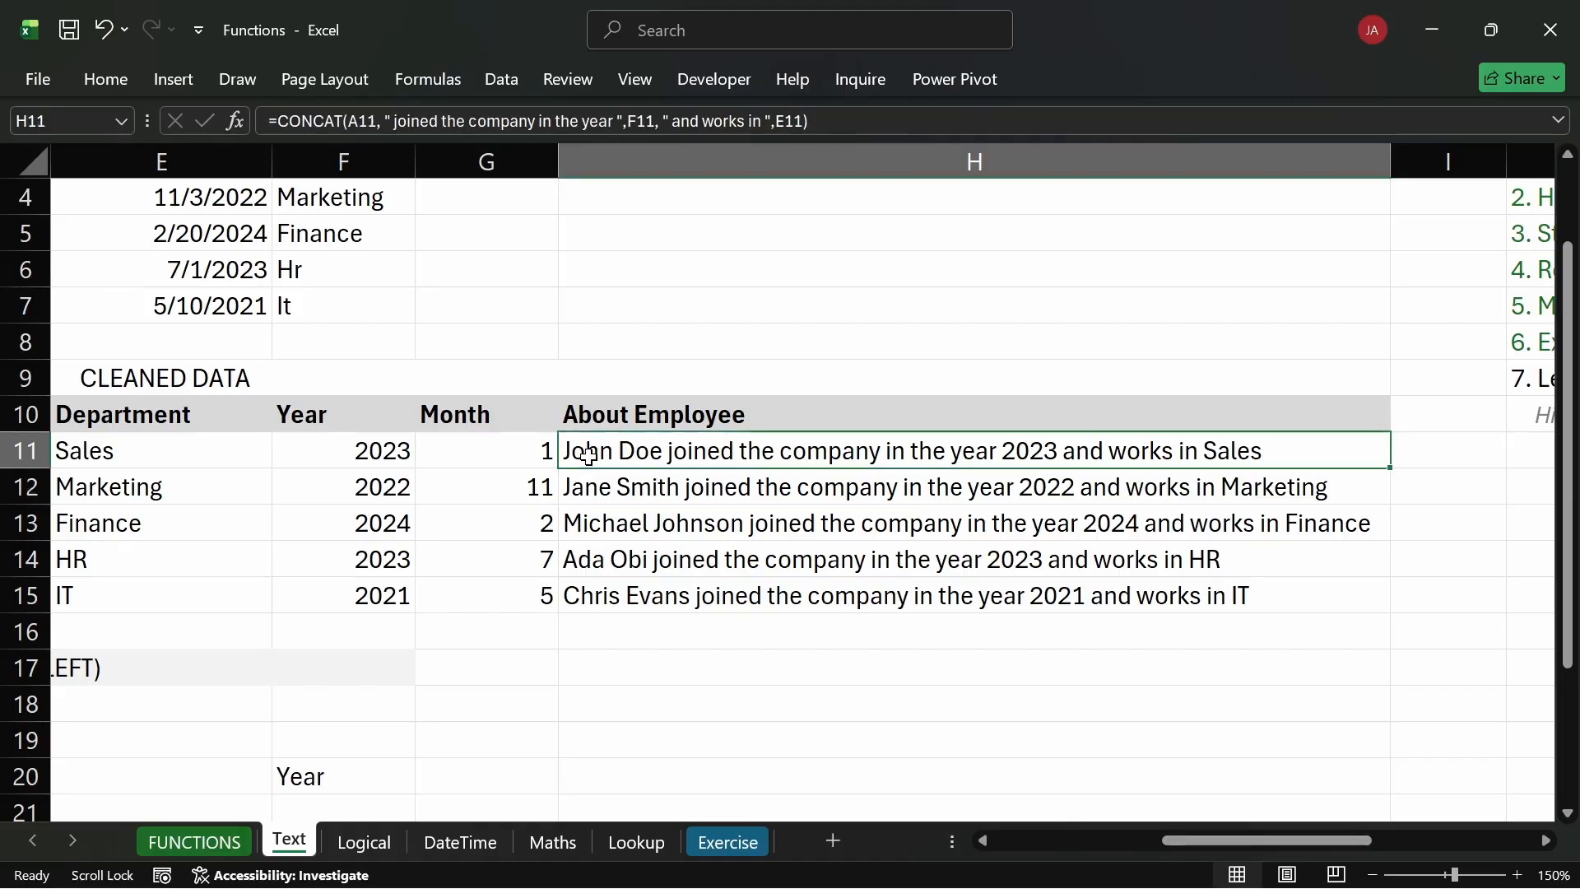
double_click(595, 451)
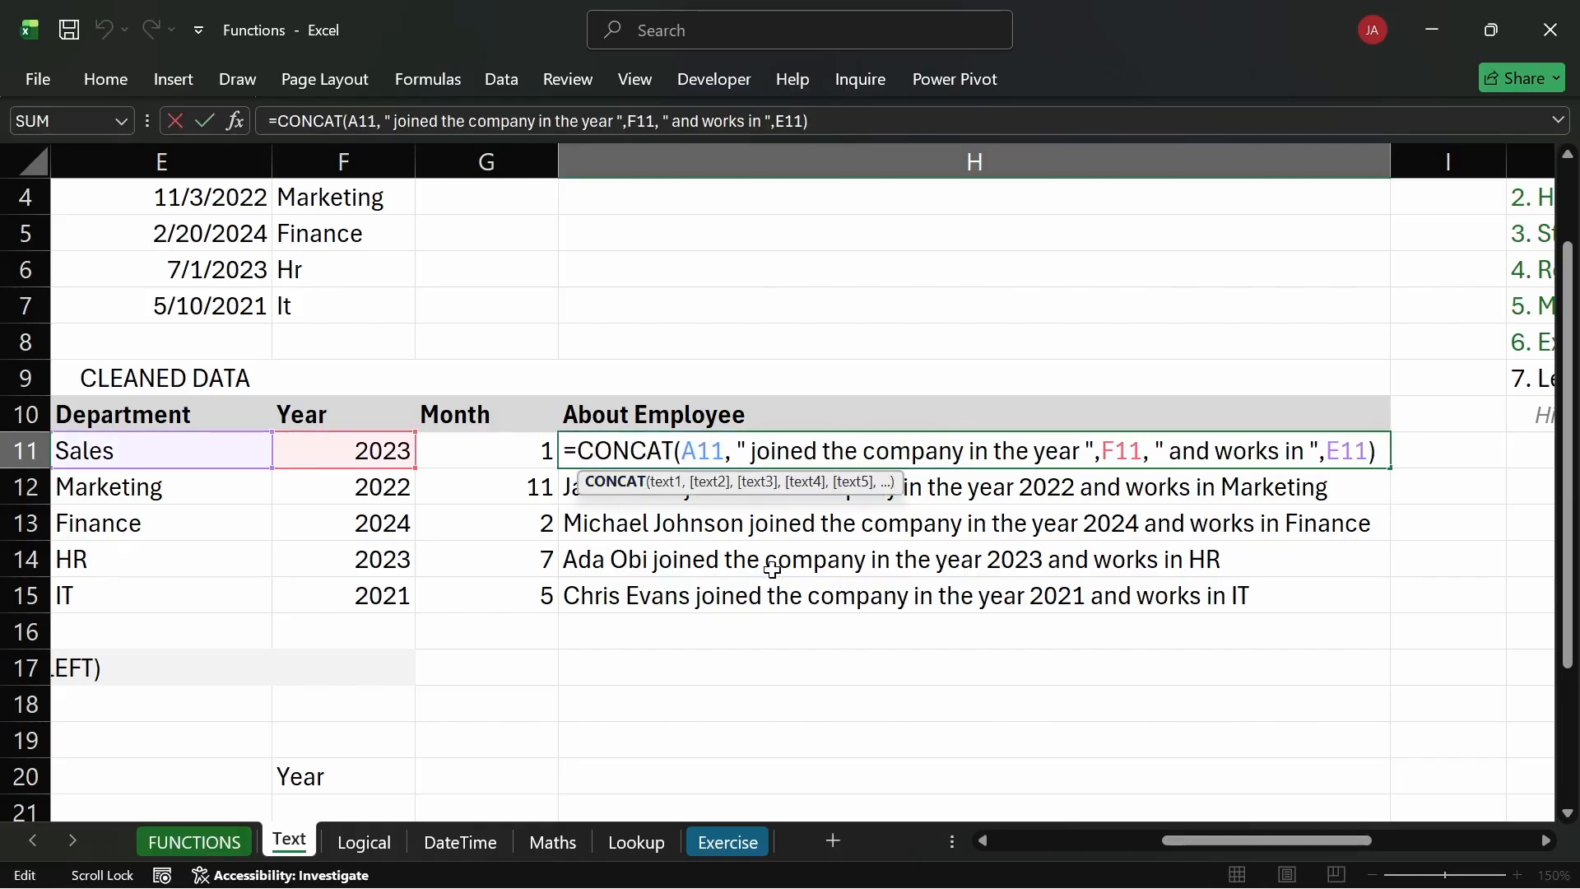
key(Escape)
Delete the About Employee formulas from H12 to H15, keeping the one in H11.
click(649, 497)
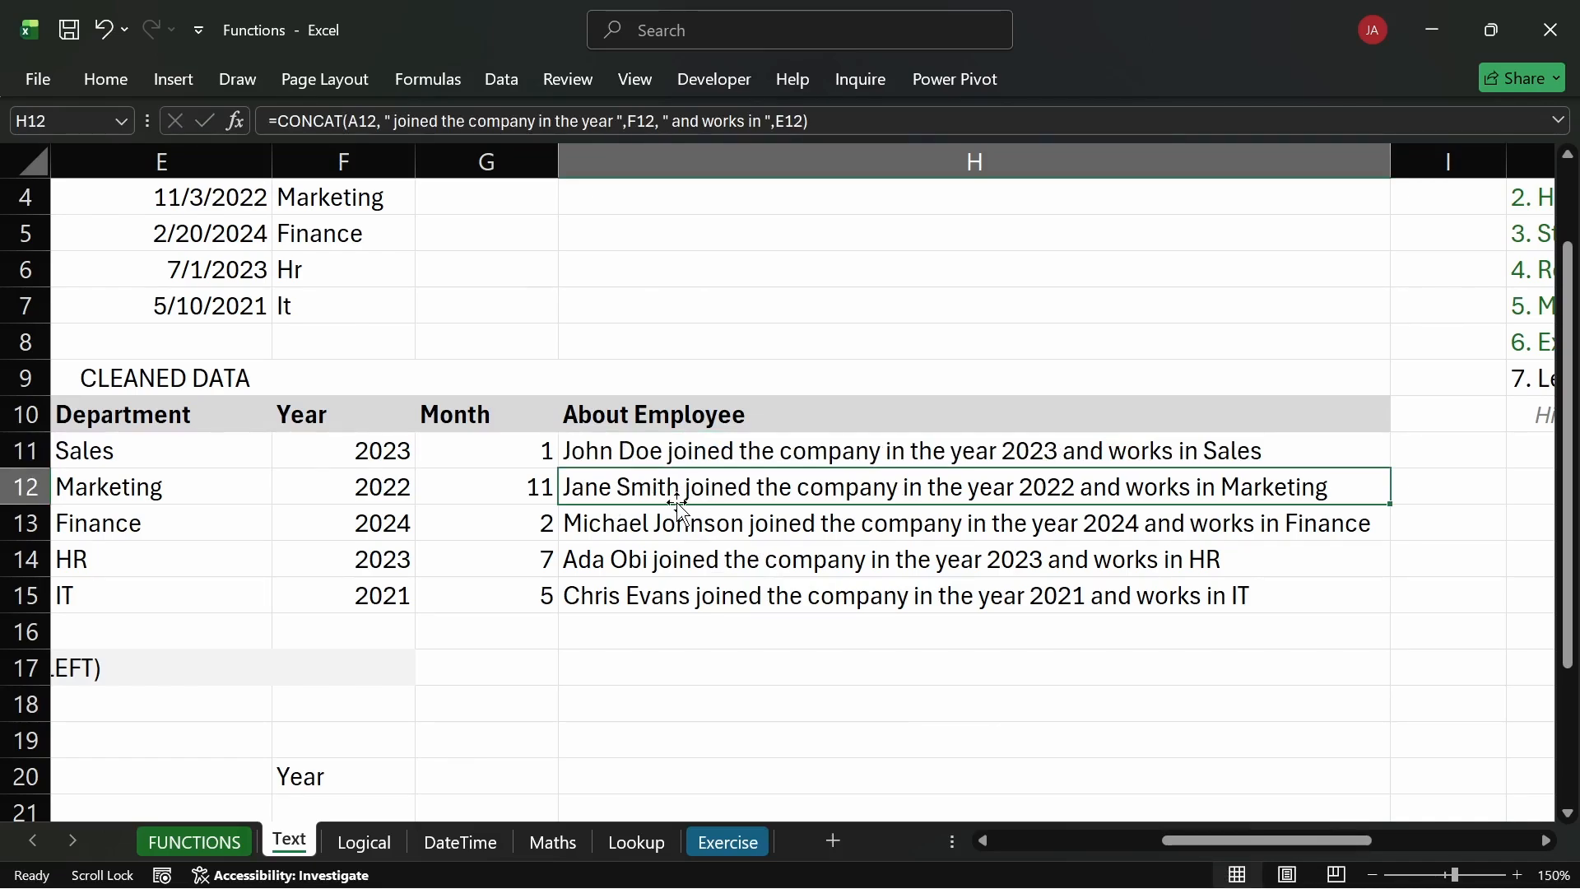
drag(671, 489, 696, 591)
key(Delete)
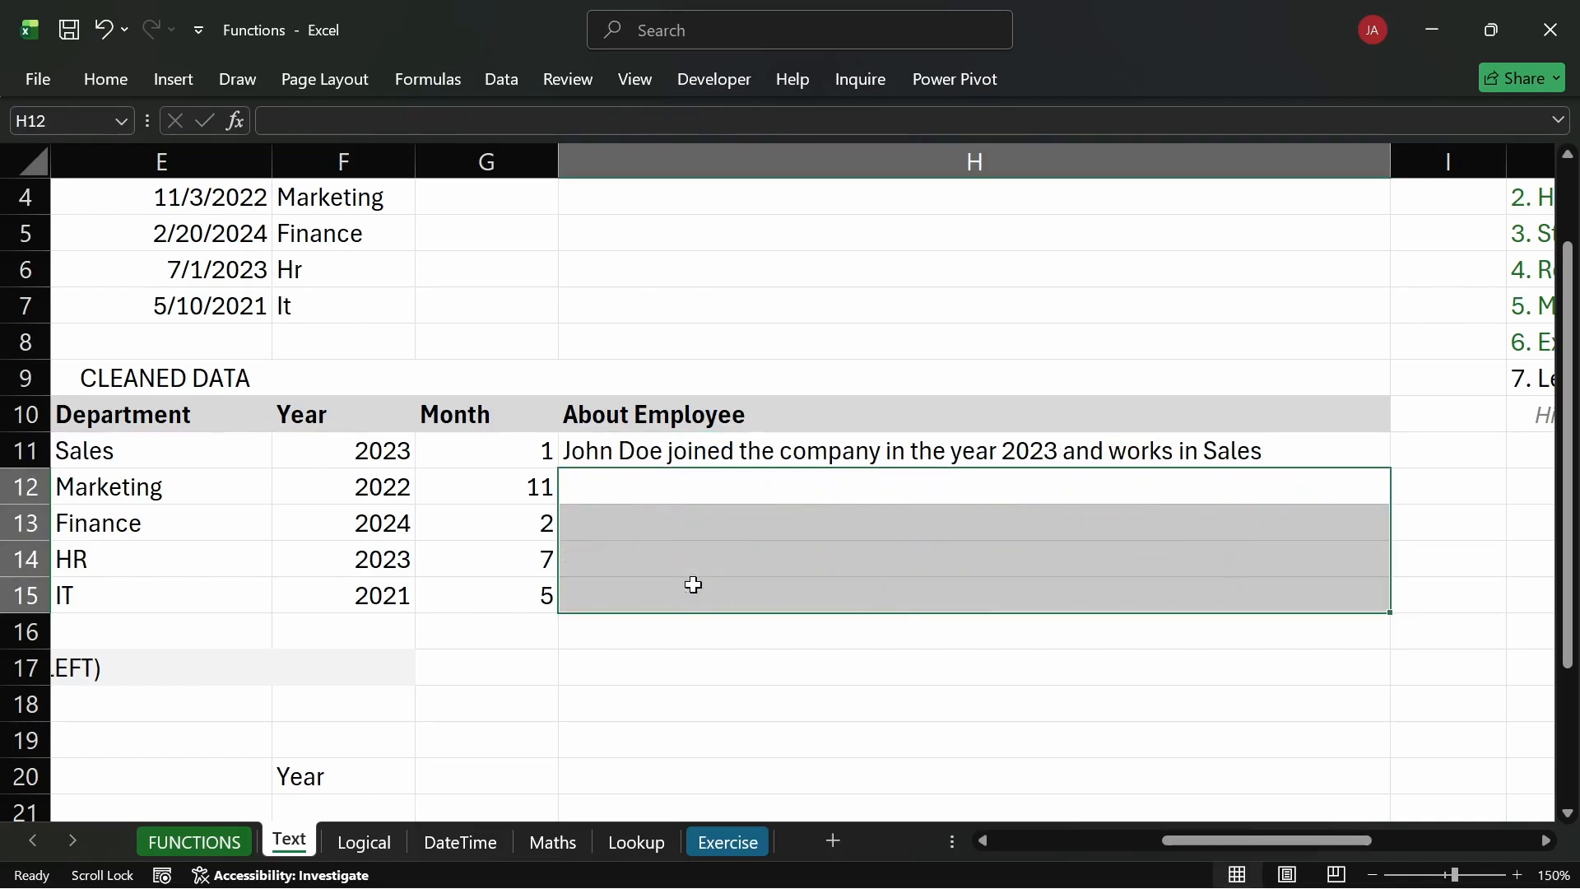
Begin a formula in H12 that references the full name in A12.
click(638, 493)
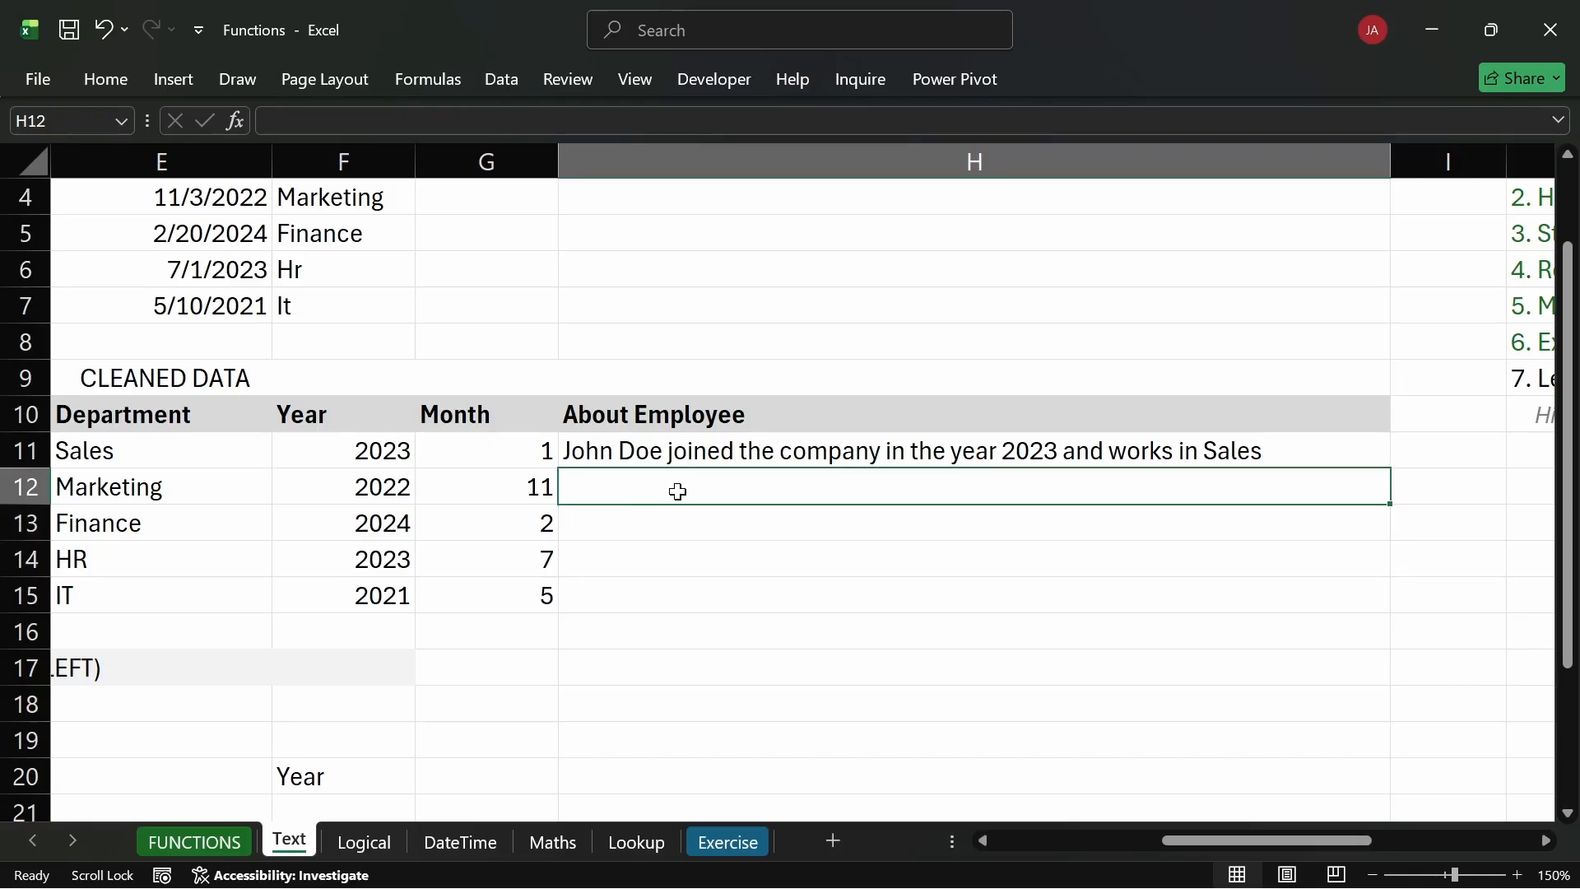
text(=)
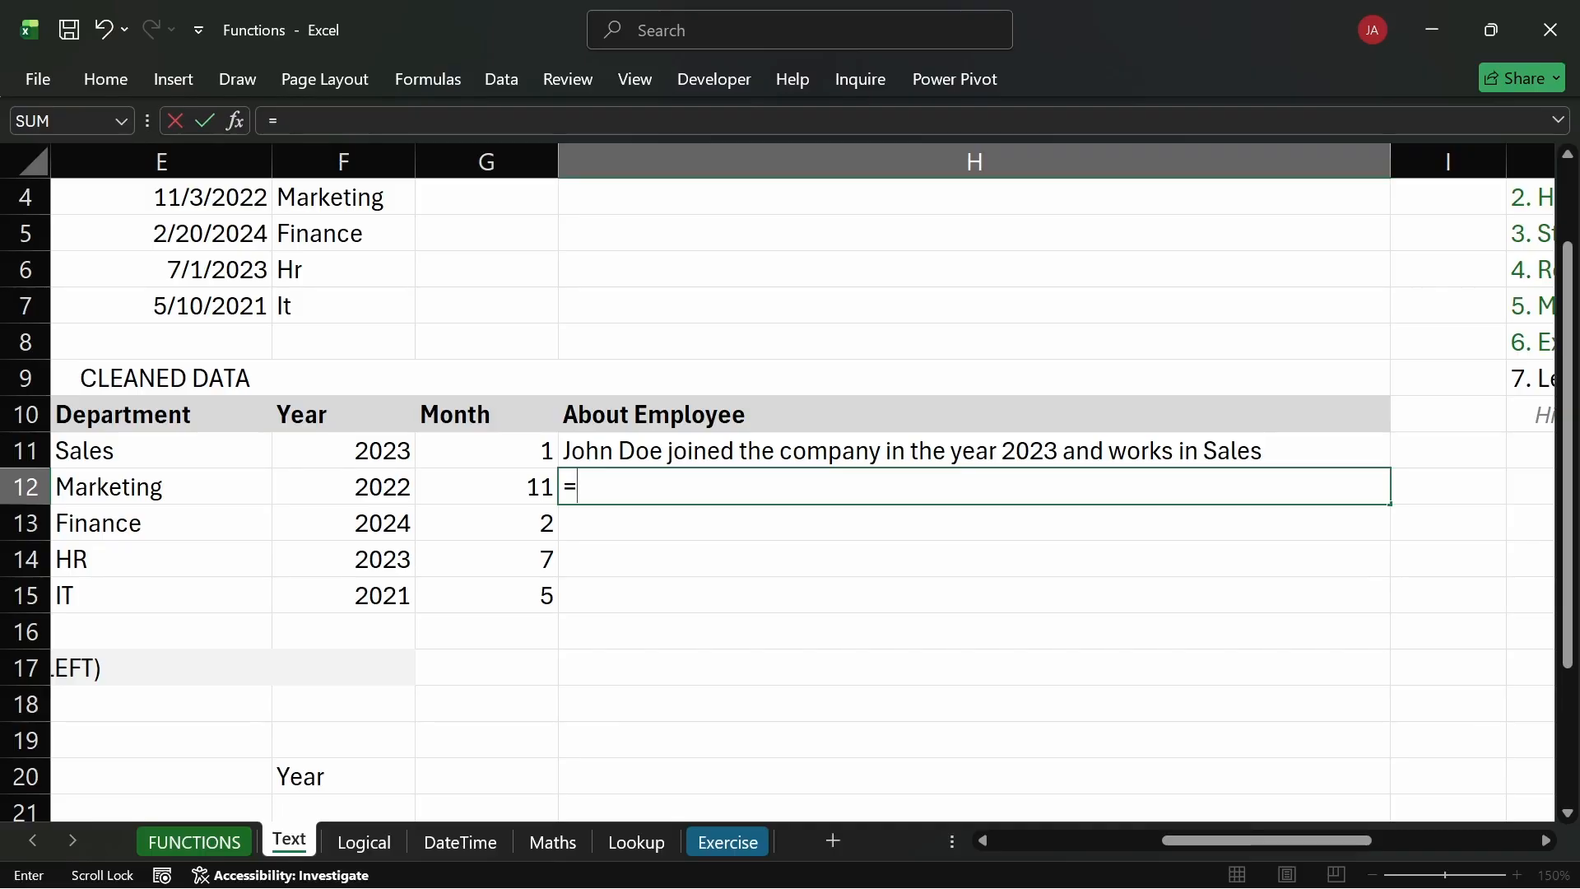
drag(1191, 842, 1030, 846)
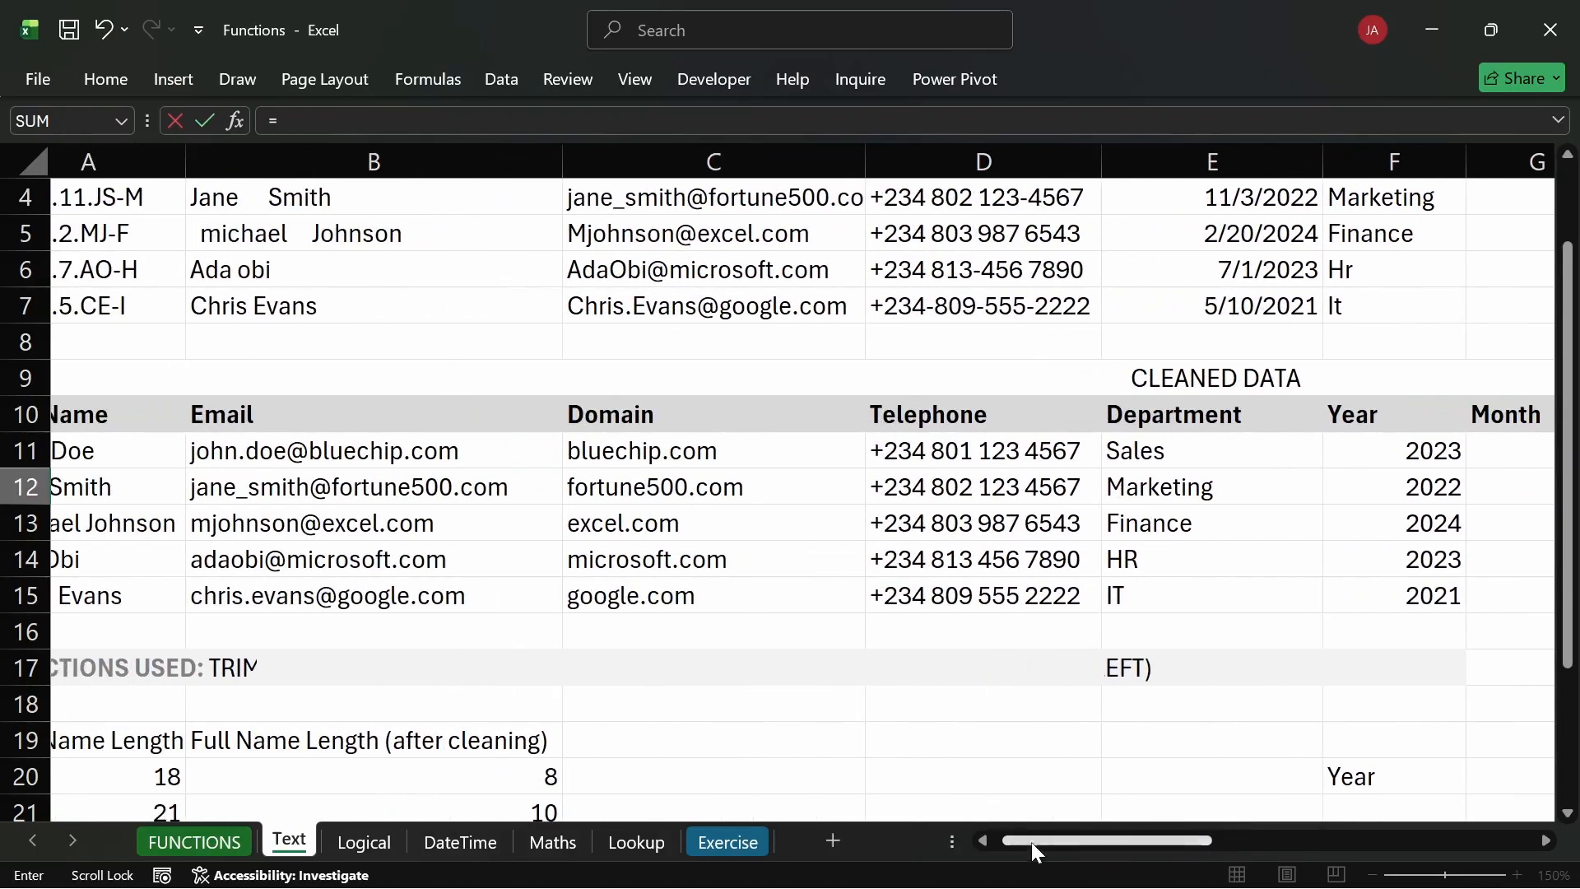
click(159, 487)
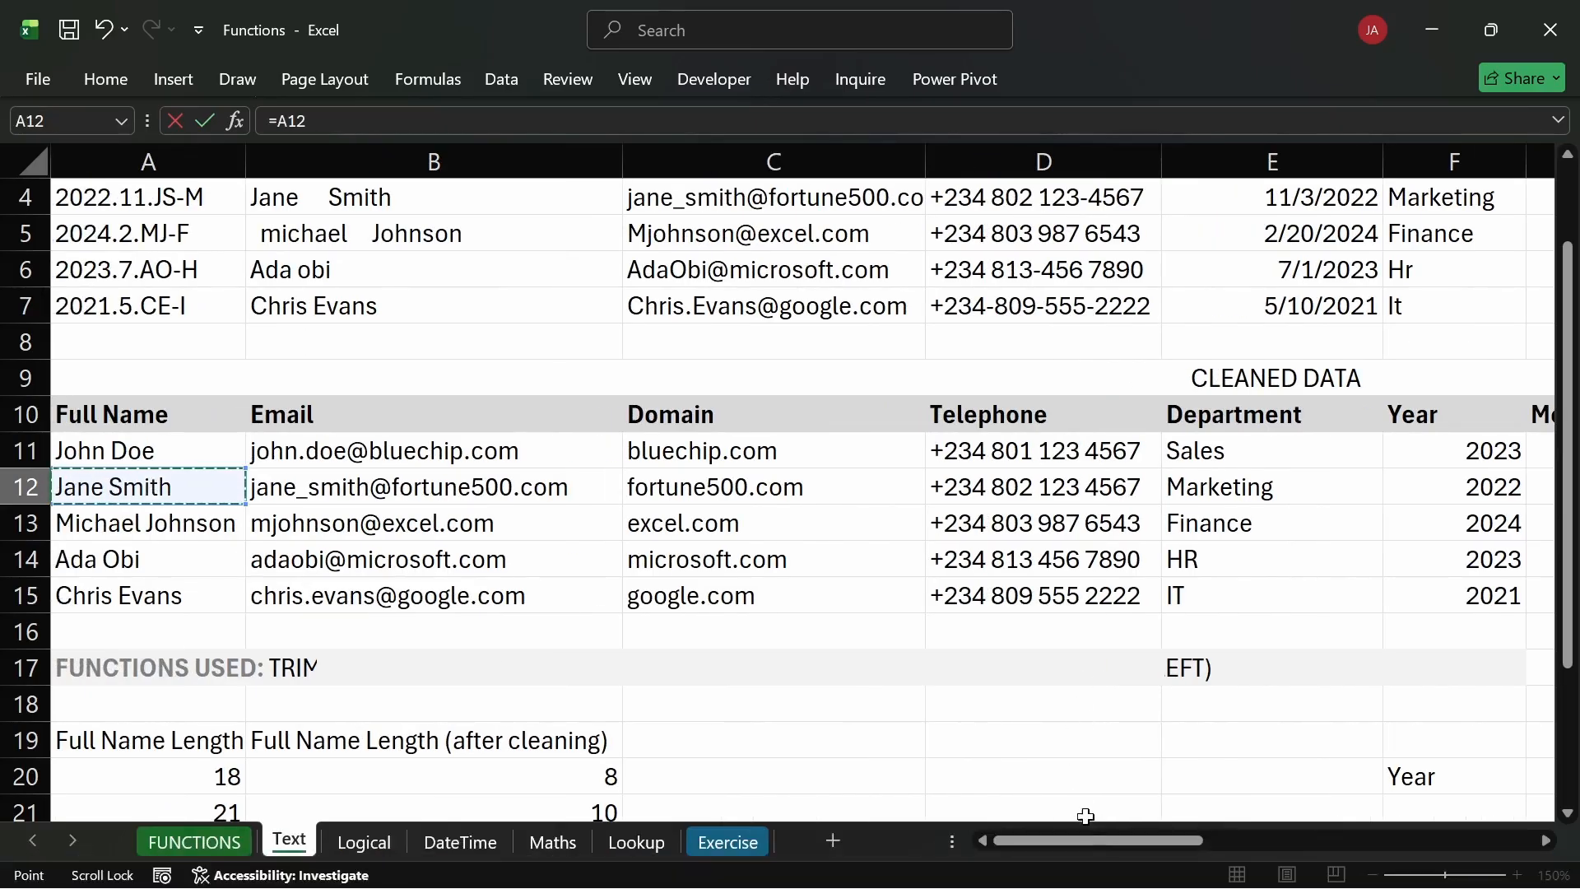
drag(1088, 841, 1189, 841)
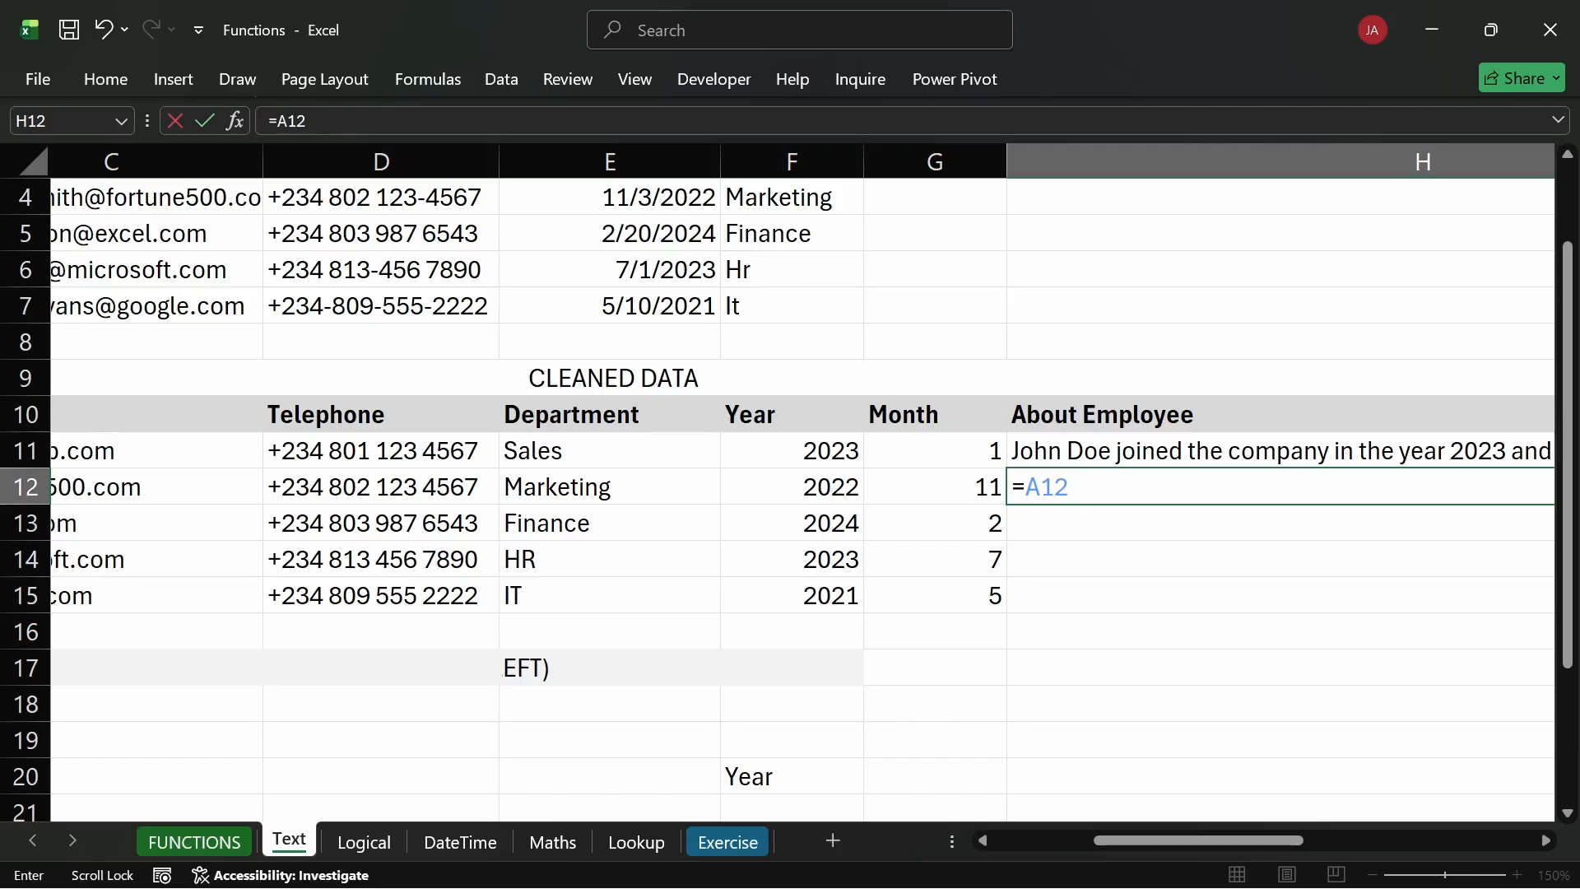
Append the text " joined the company in the year " to the name reference in the H12 formula with the & operator.
text(& " jine)
key(BackSpace)
key(BackSpace)
key(BackSpace)
text(oine)
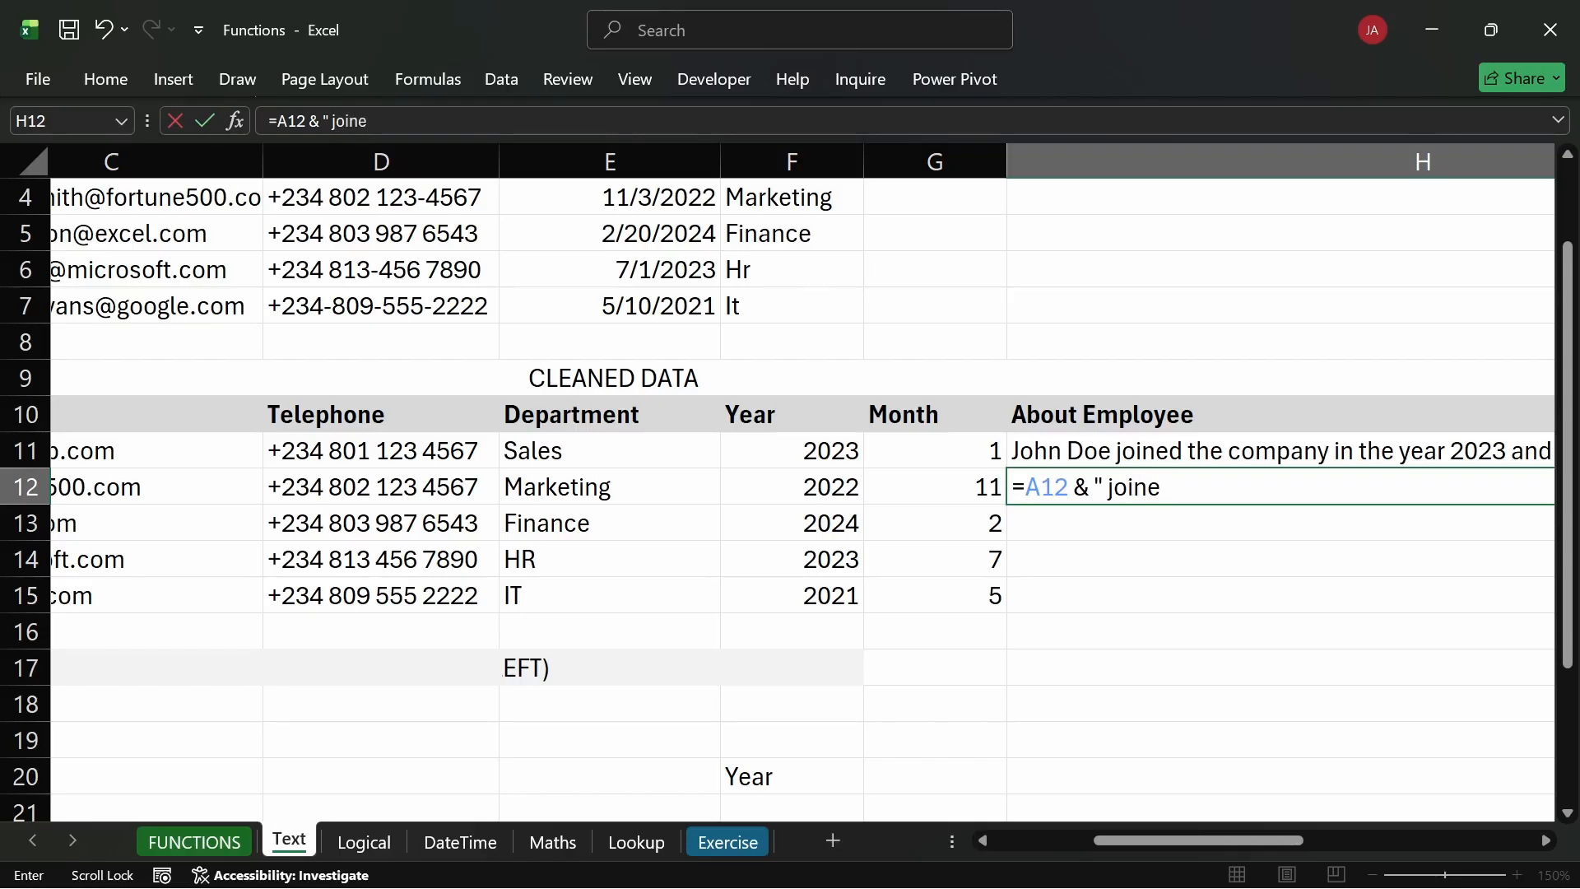
text(d the cm)
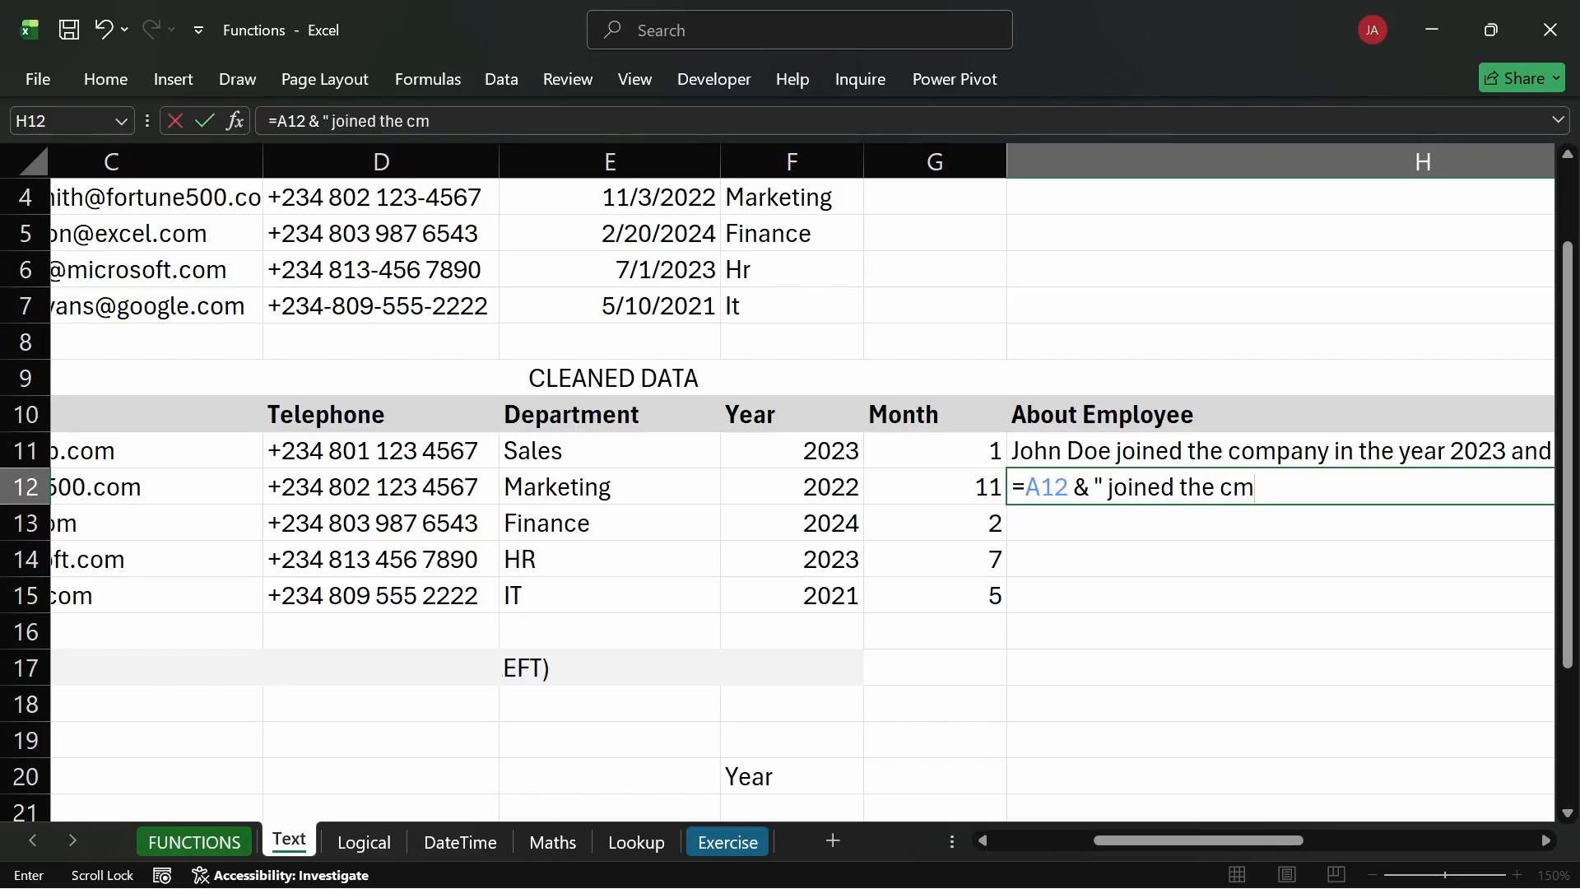
key(BackSpace)
text(ompany in the )
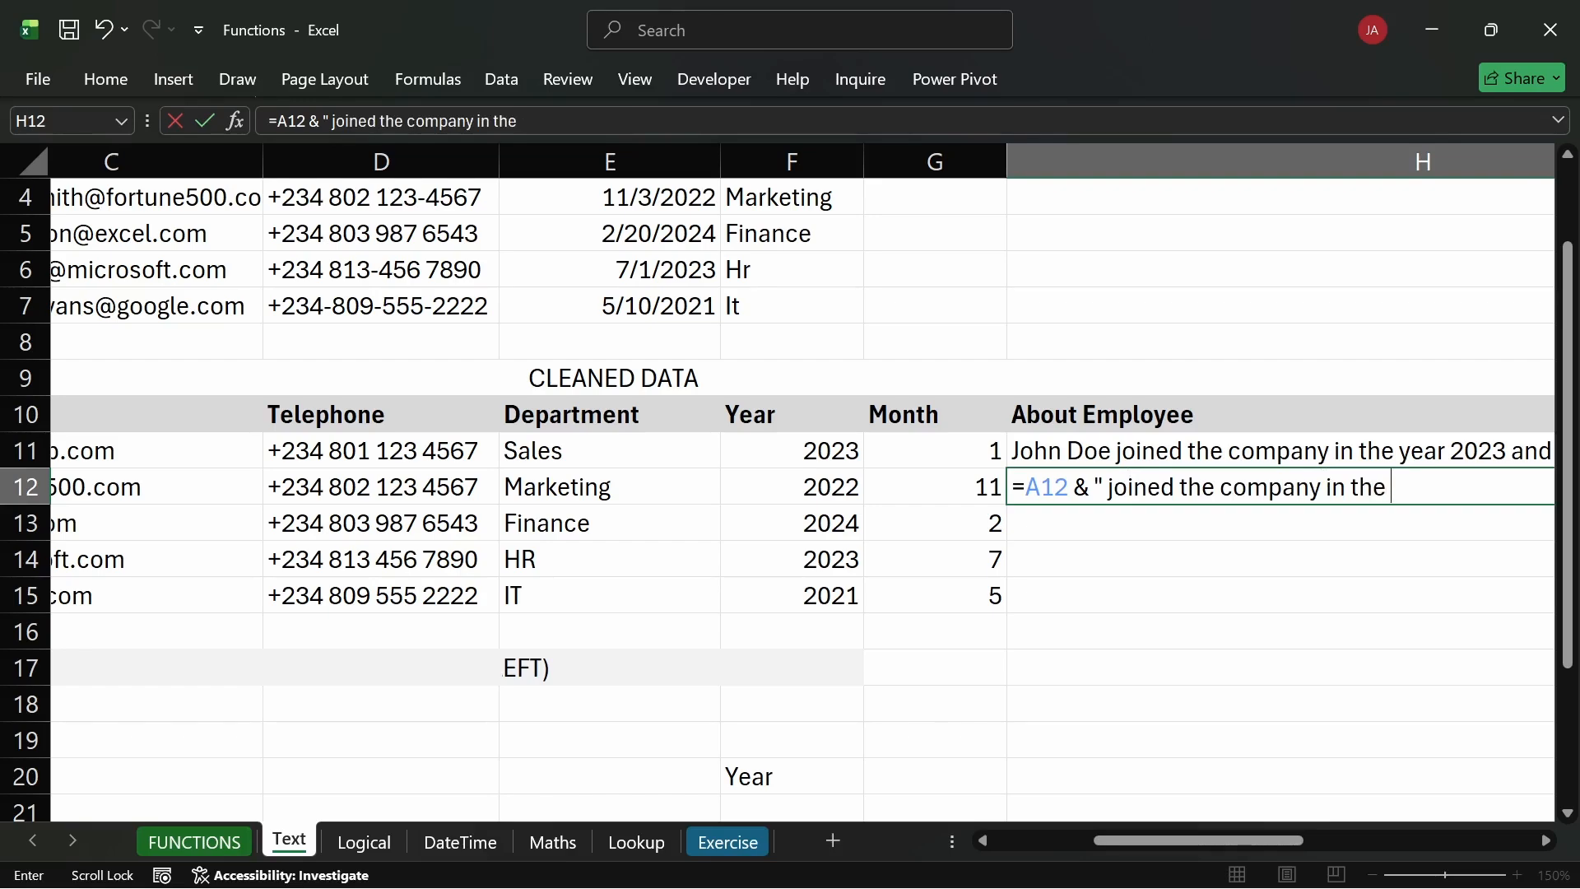
text(yea)
text(r " &)
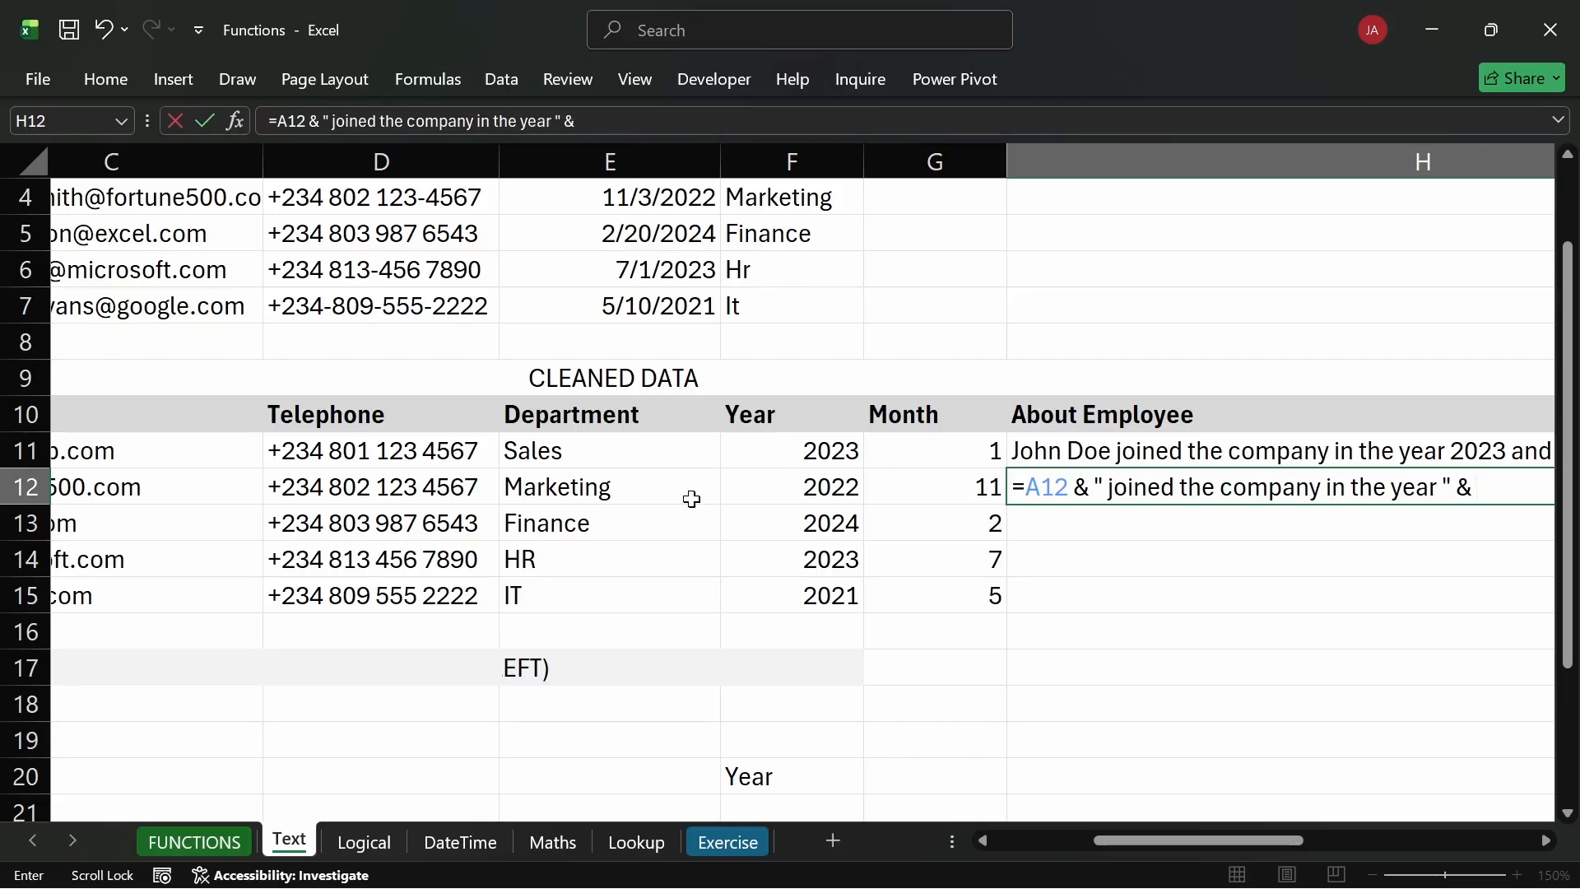
Complete the H12 formula by joining the year in F12, the text "and works in " and the department in E12 with &.
click(795, 497)
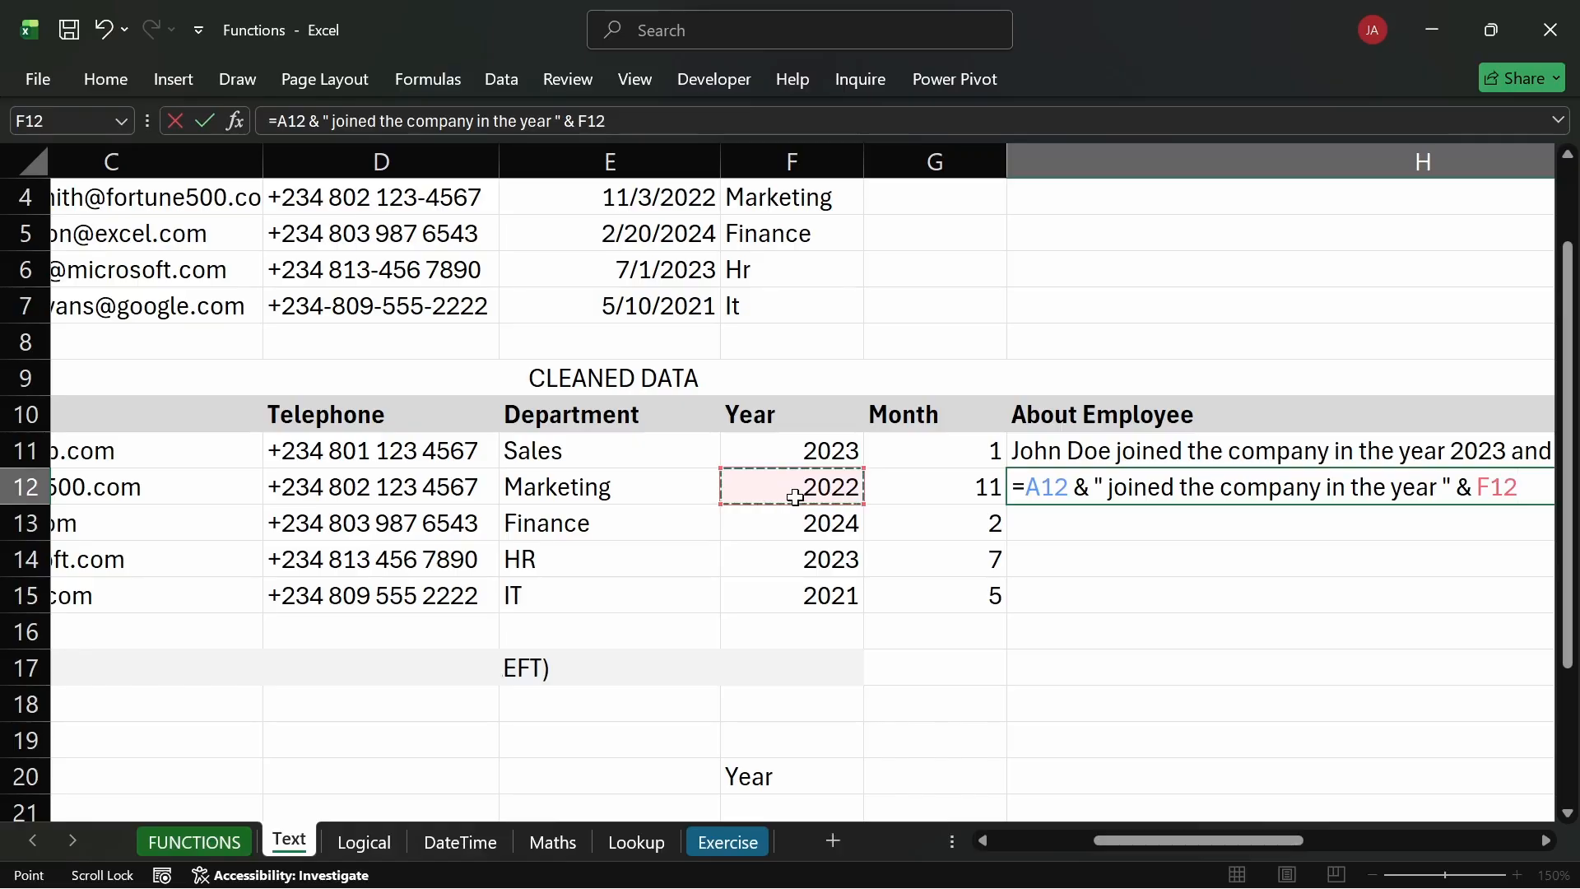
text(&)
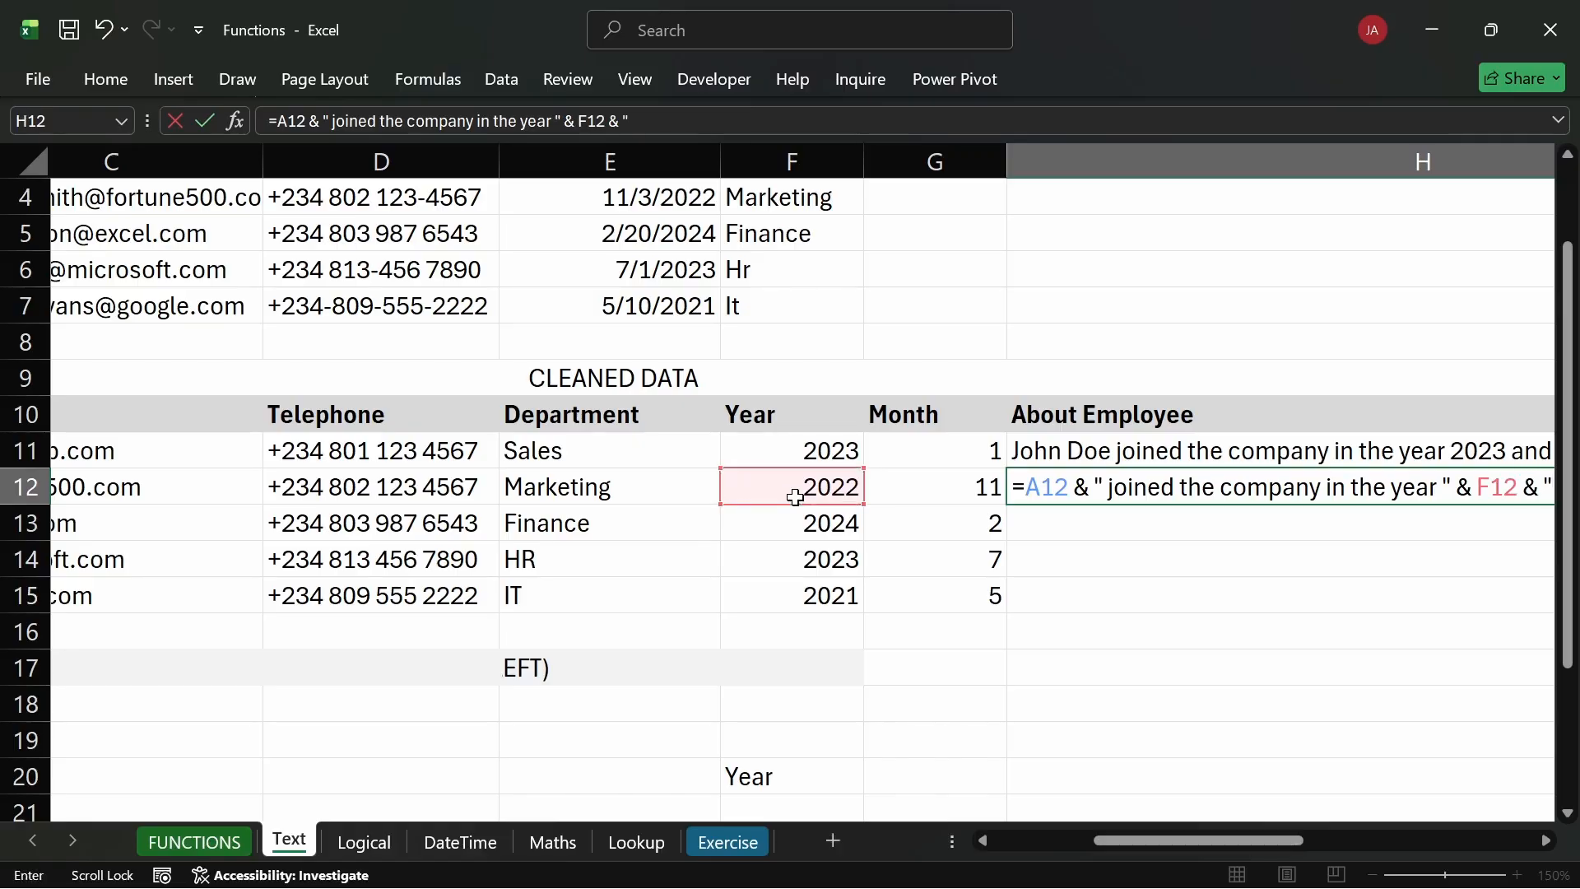
drag(1154, 837, 1221, 843)
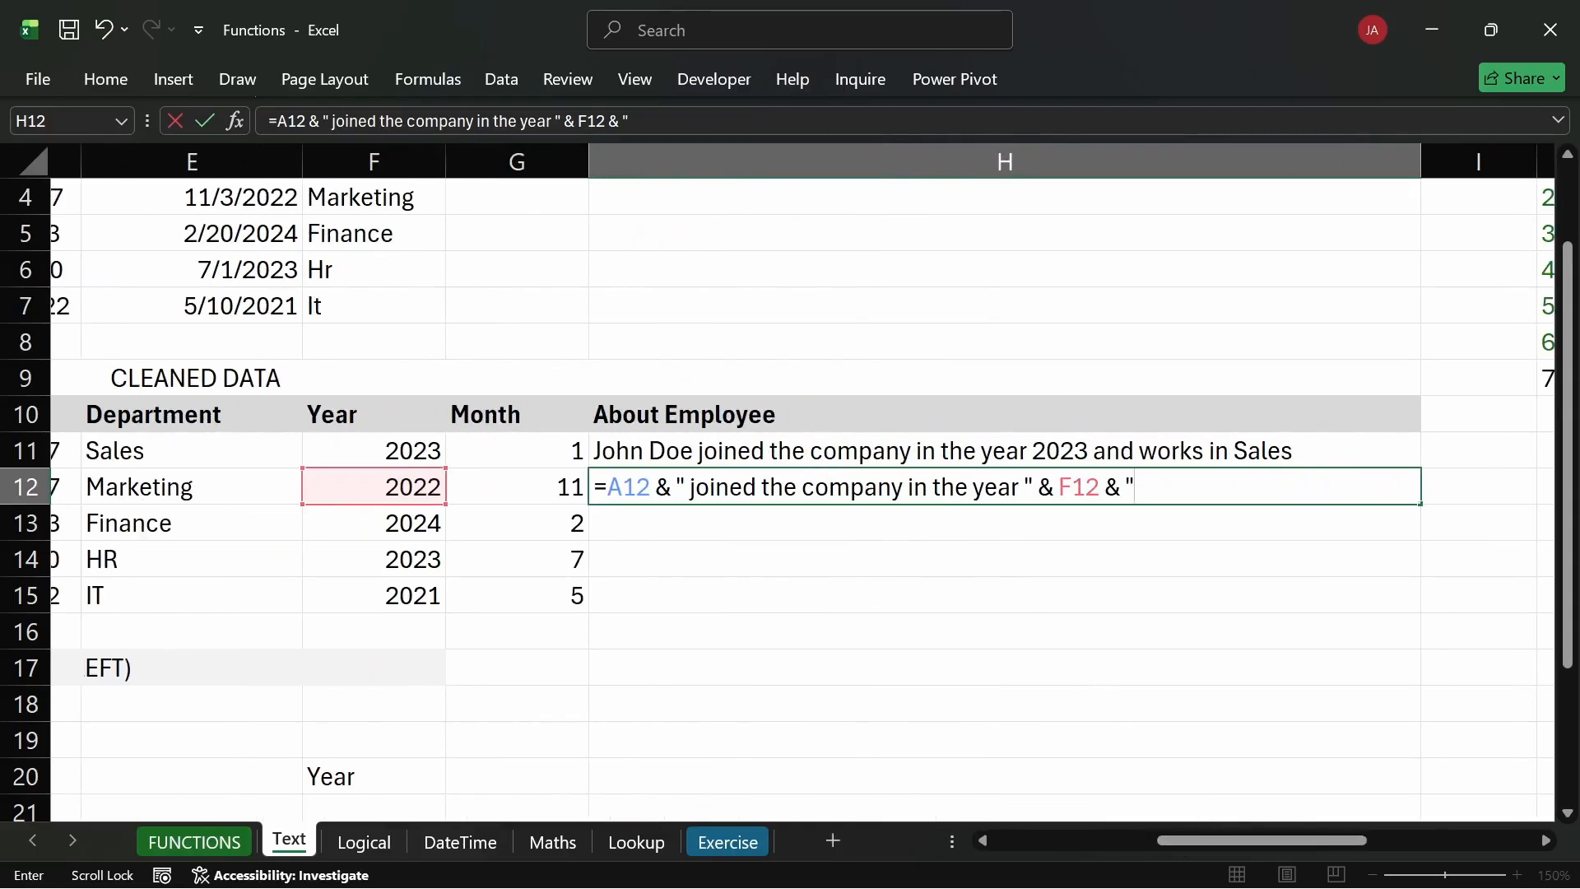
text(an)
text(d works in)
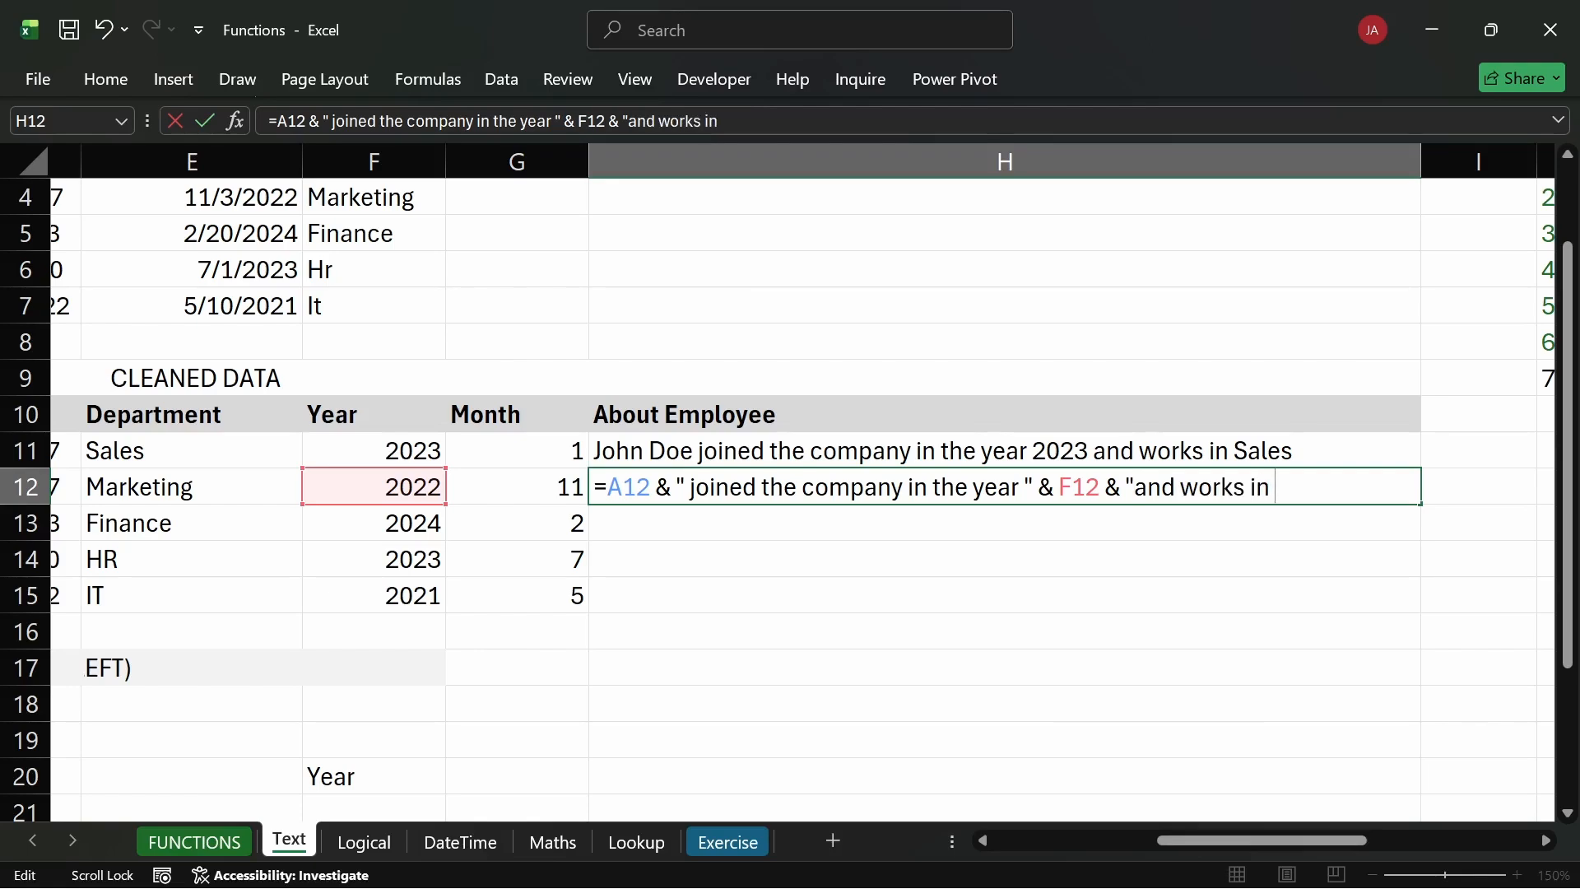
text(  " &)
click(235, 483)
key(Return)
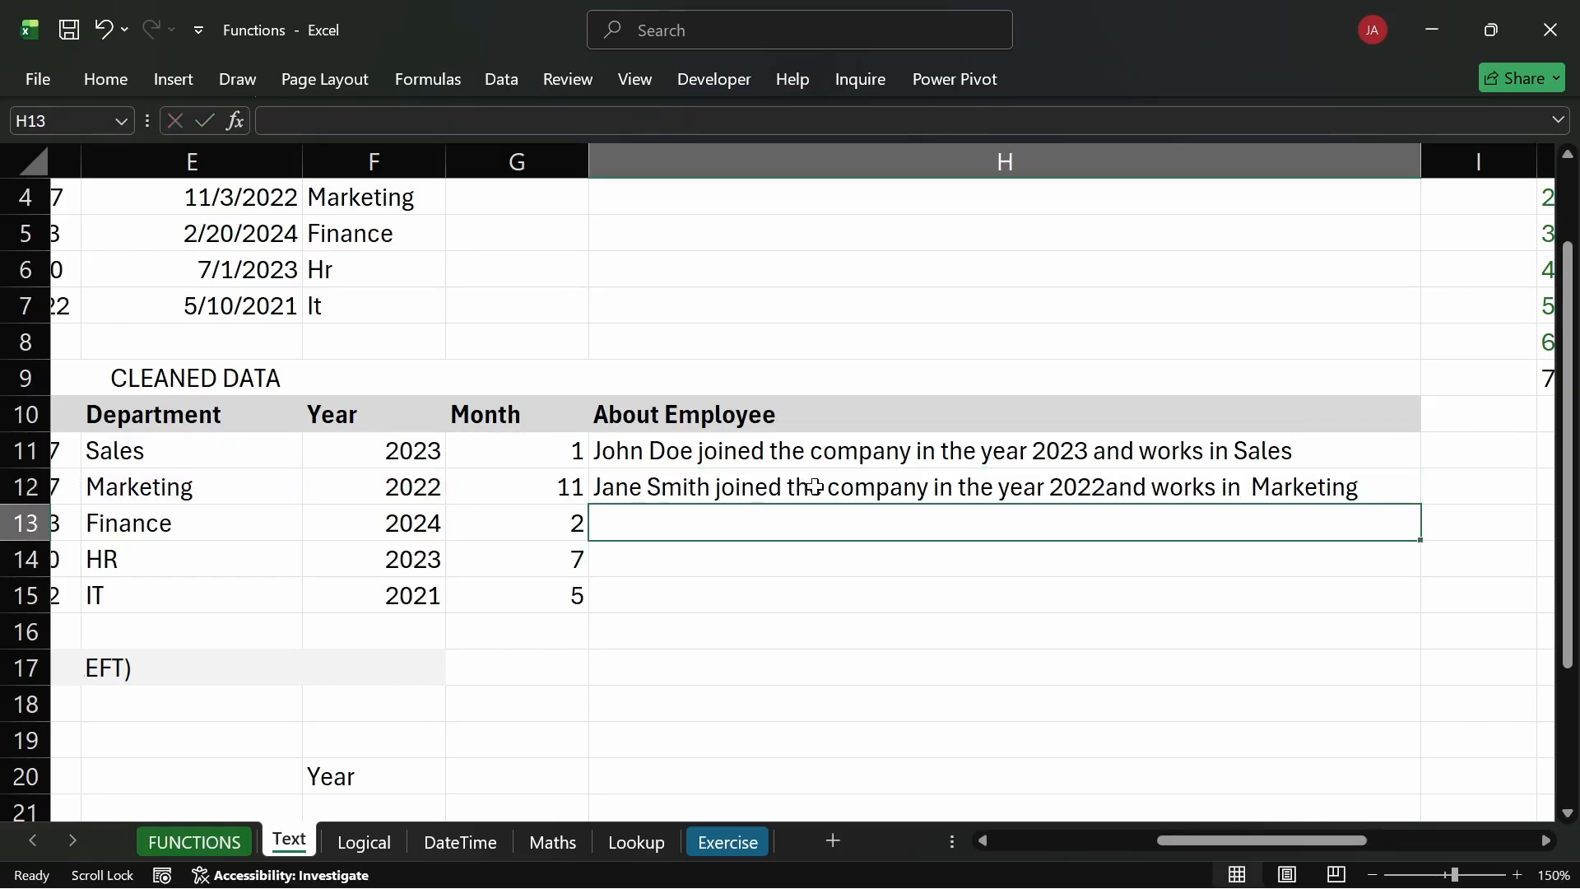
Insert a space before "and works in" in the H12 formula and fill the formula down to H15.
double_click(1132, 486)
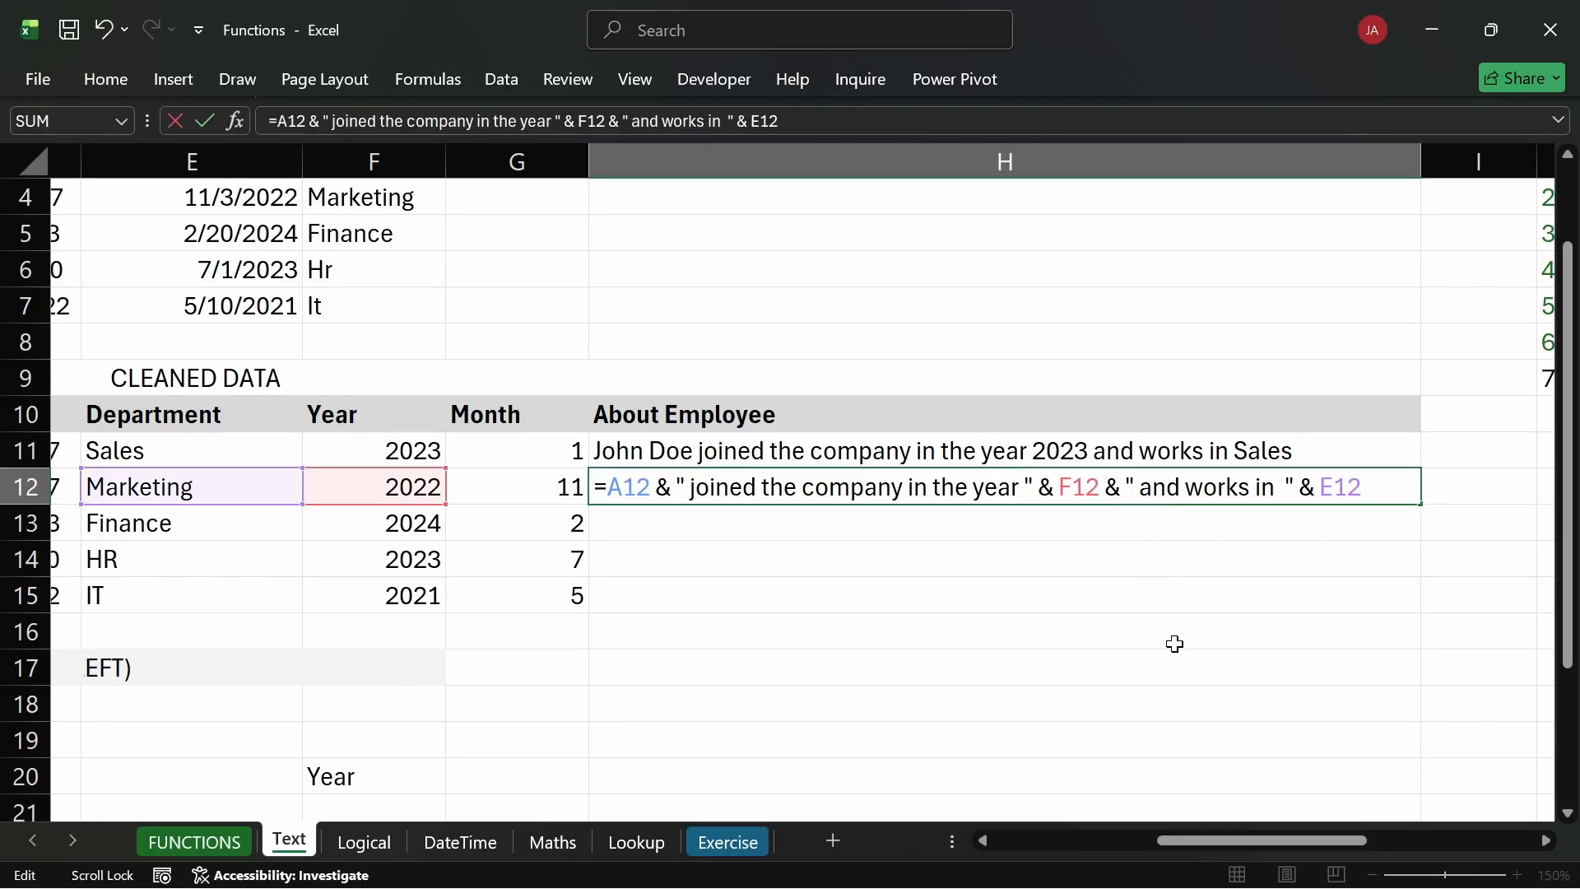
key(Return)
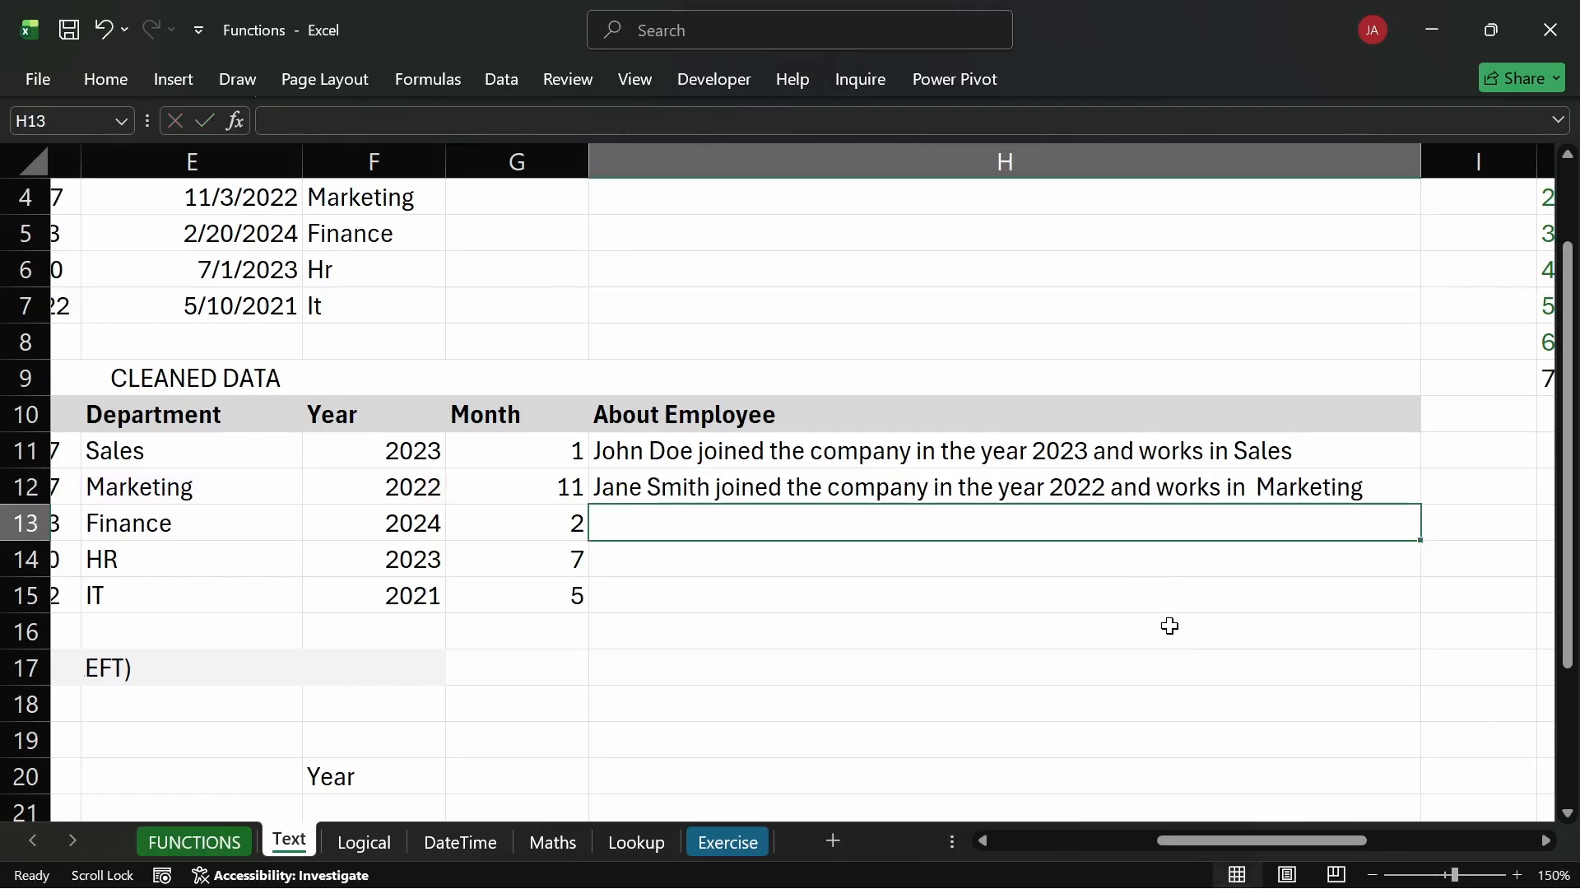
click(1220, 487)
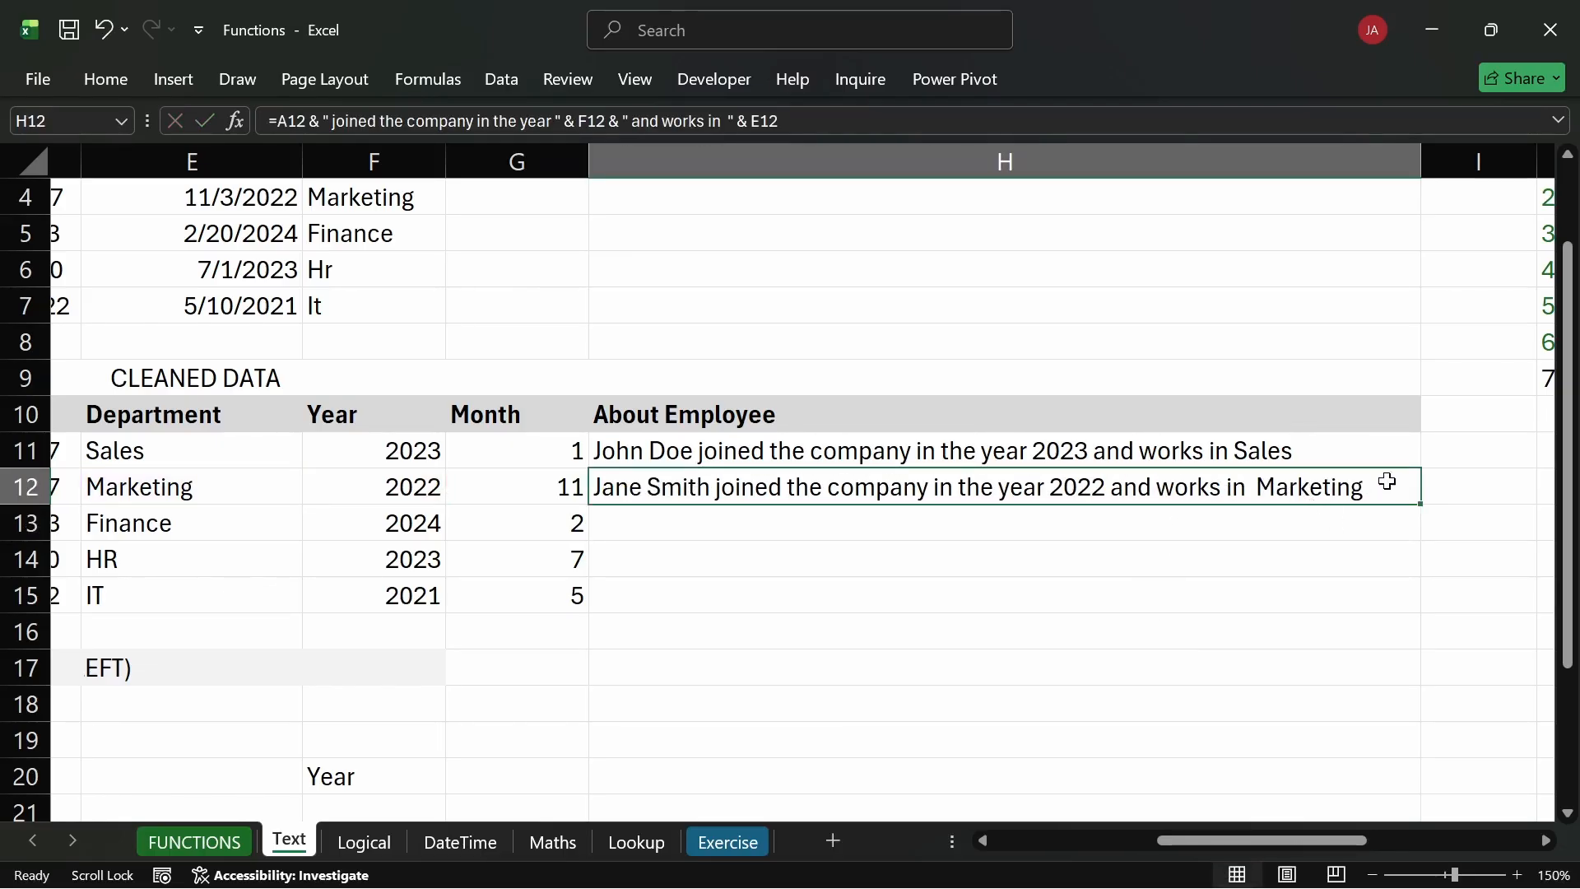
double_click(1422, 504)
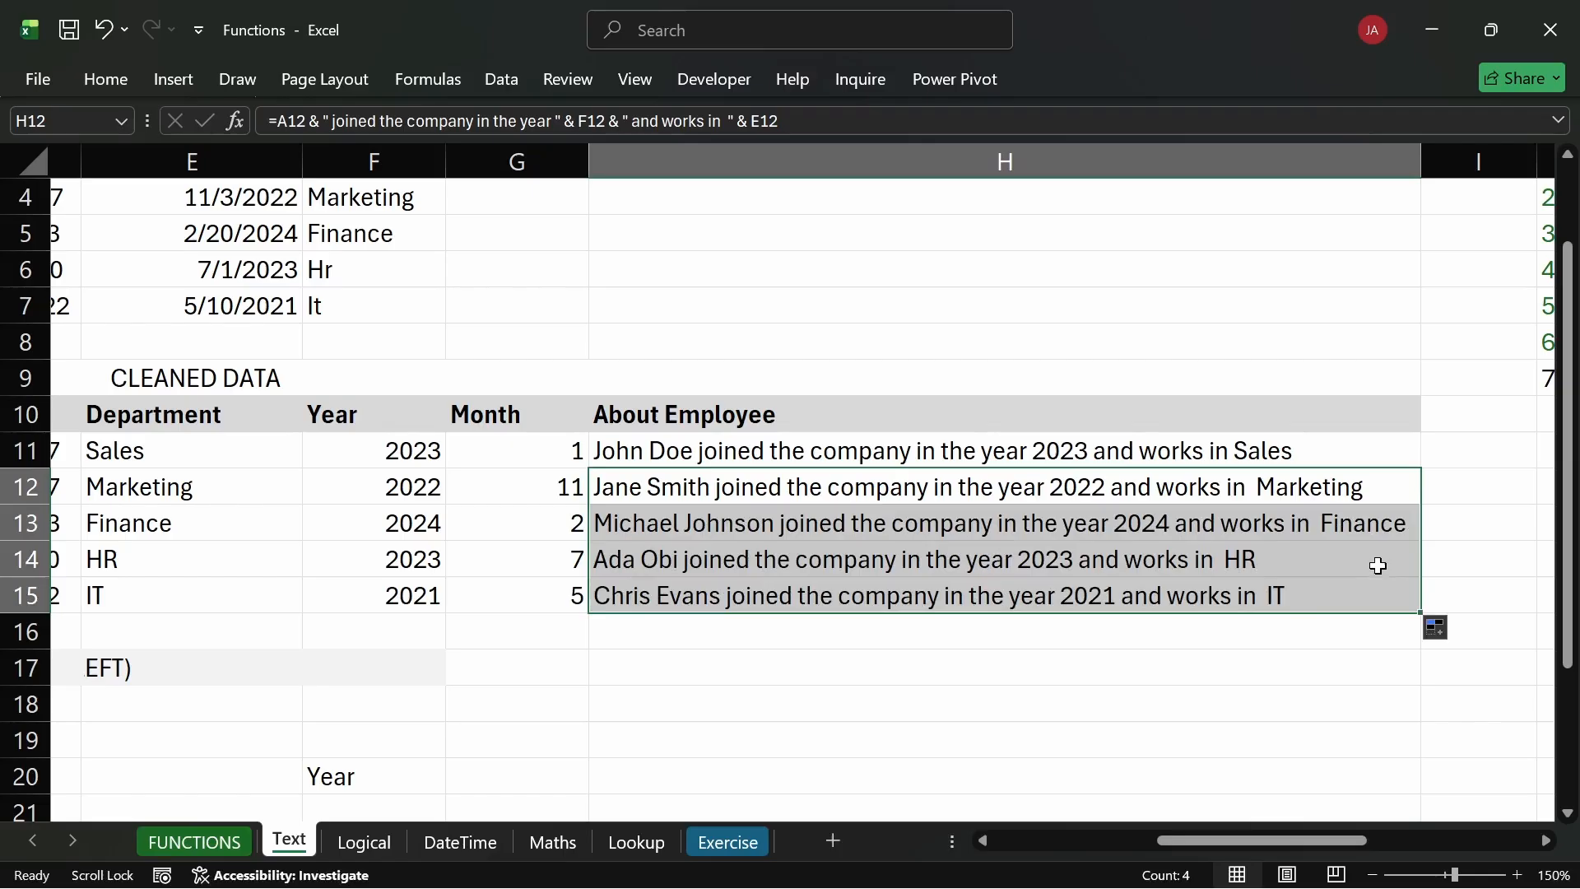
click(1244, 662)
Remove the extra space after "works in" in the H12 formula and refill it down to H15.
click(1253, 499)
double_click(1252, 499)
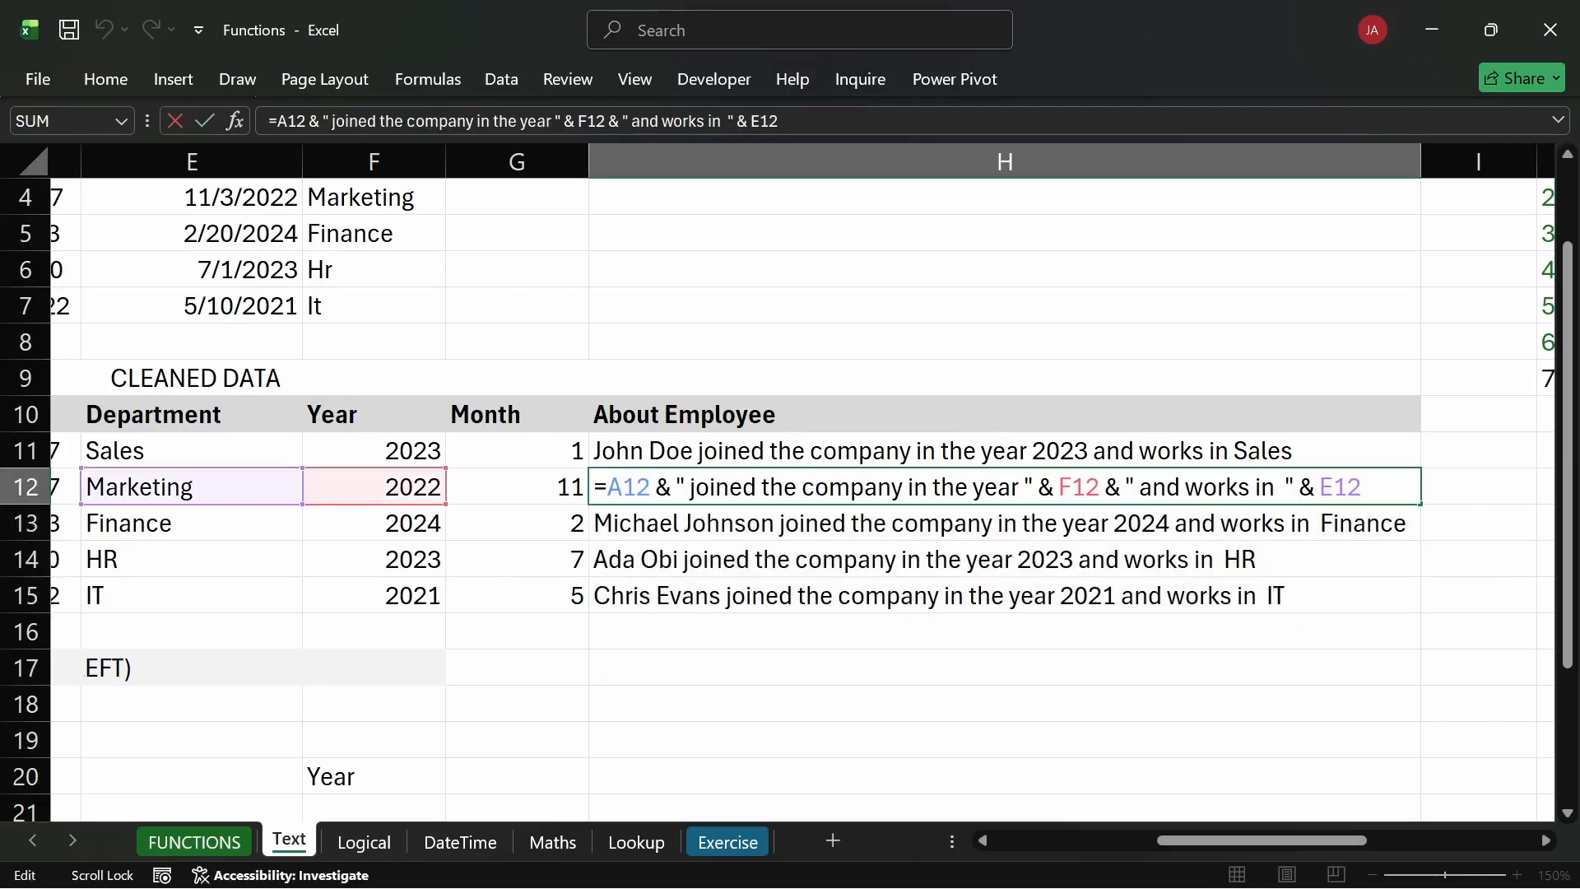
key(BackSpace)
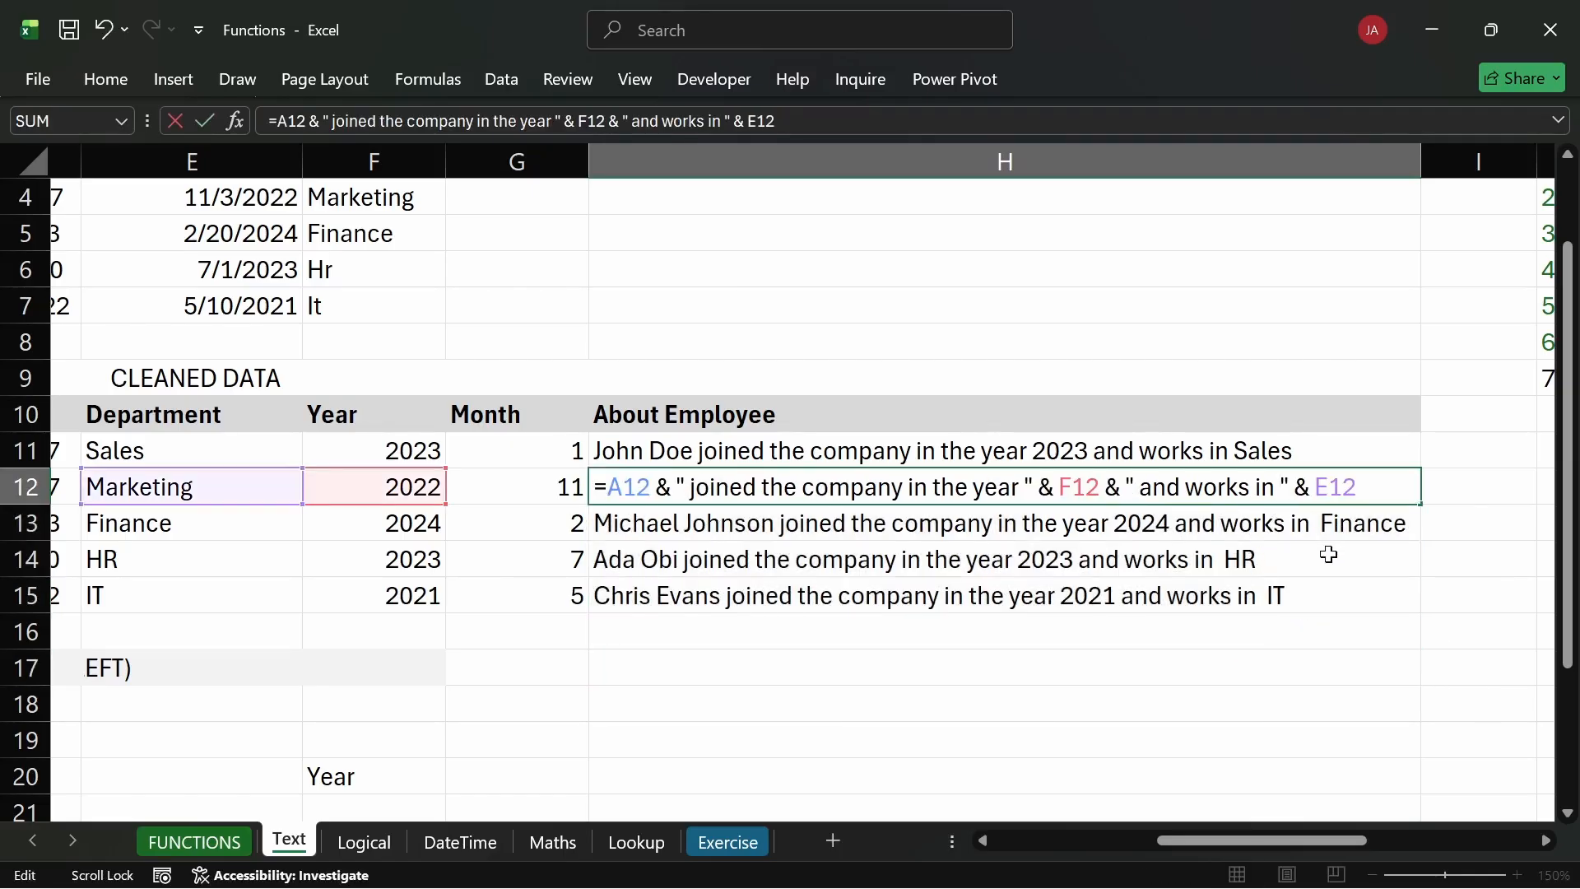
key(Return)
click(1346, 492)
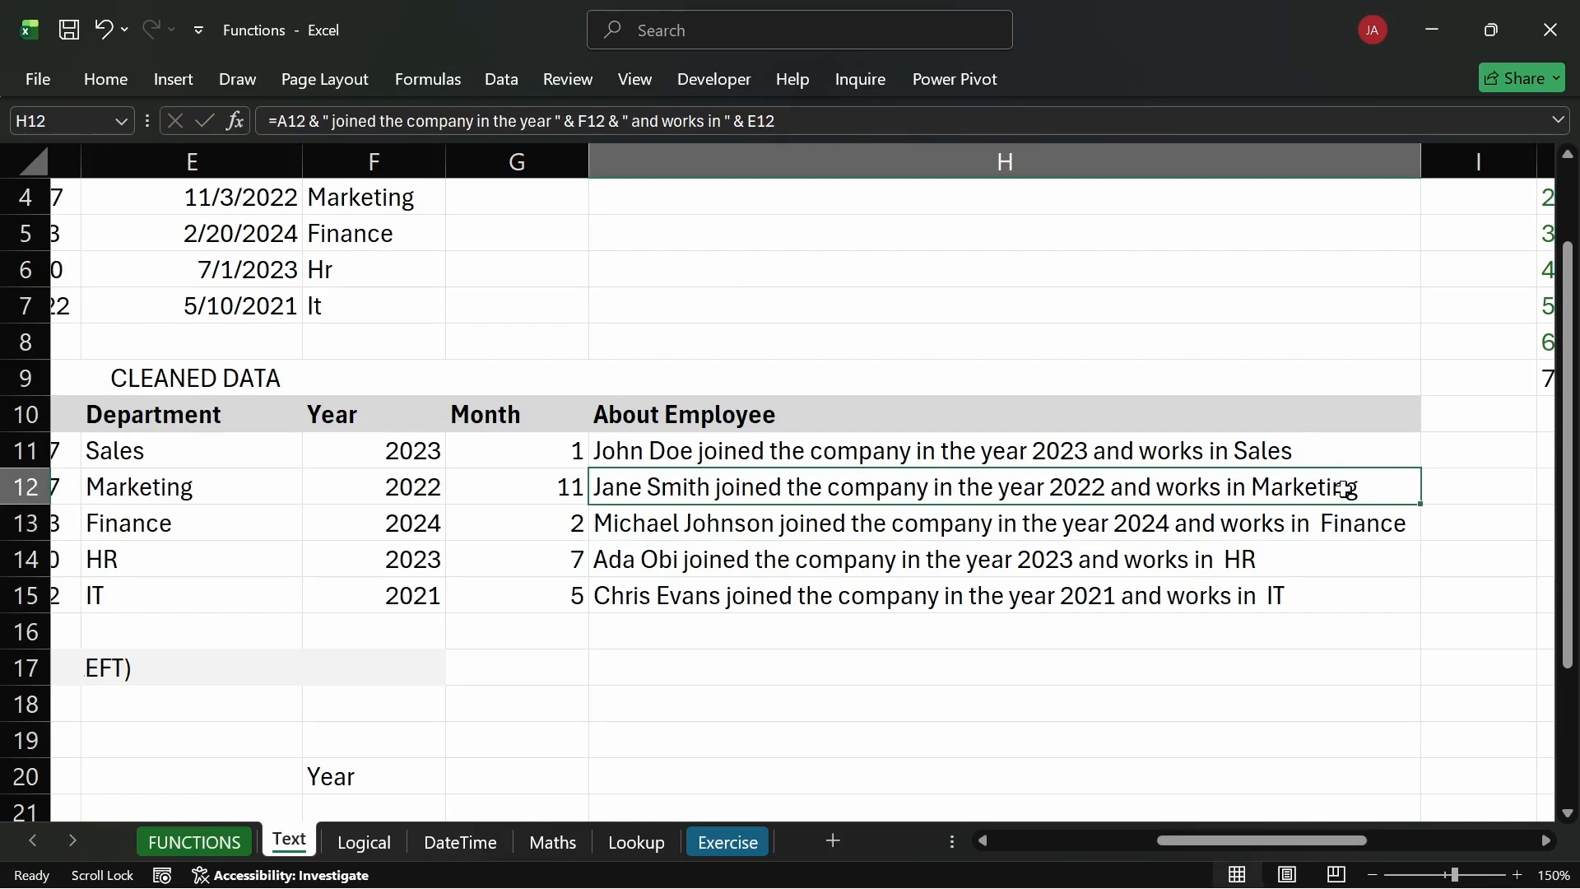
drag(1419, 505, 1430, 609)
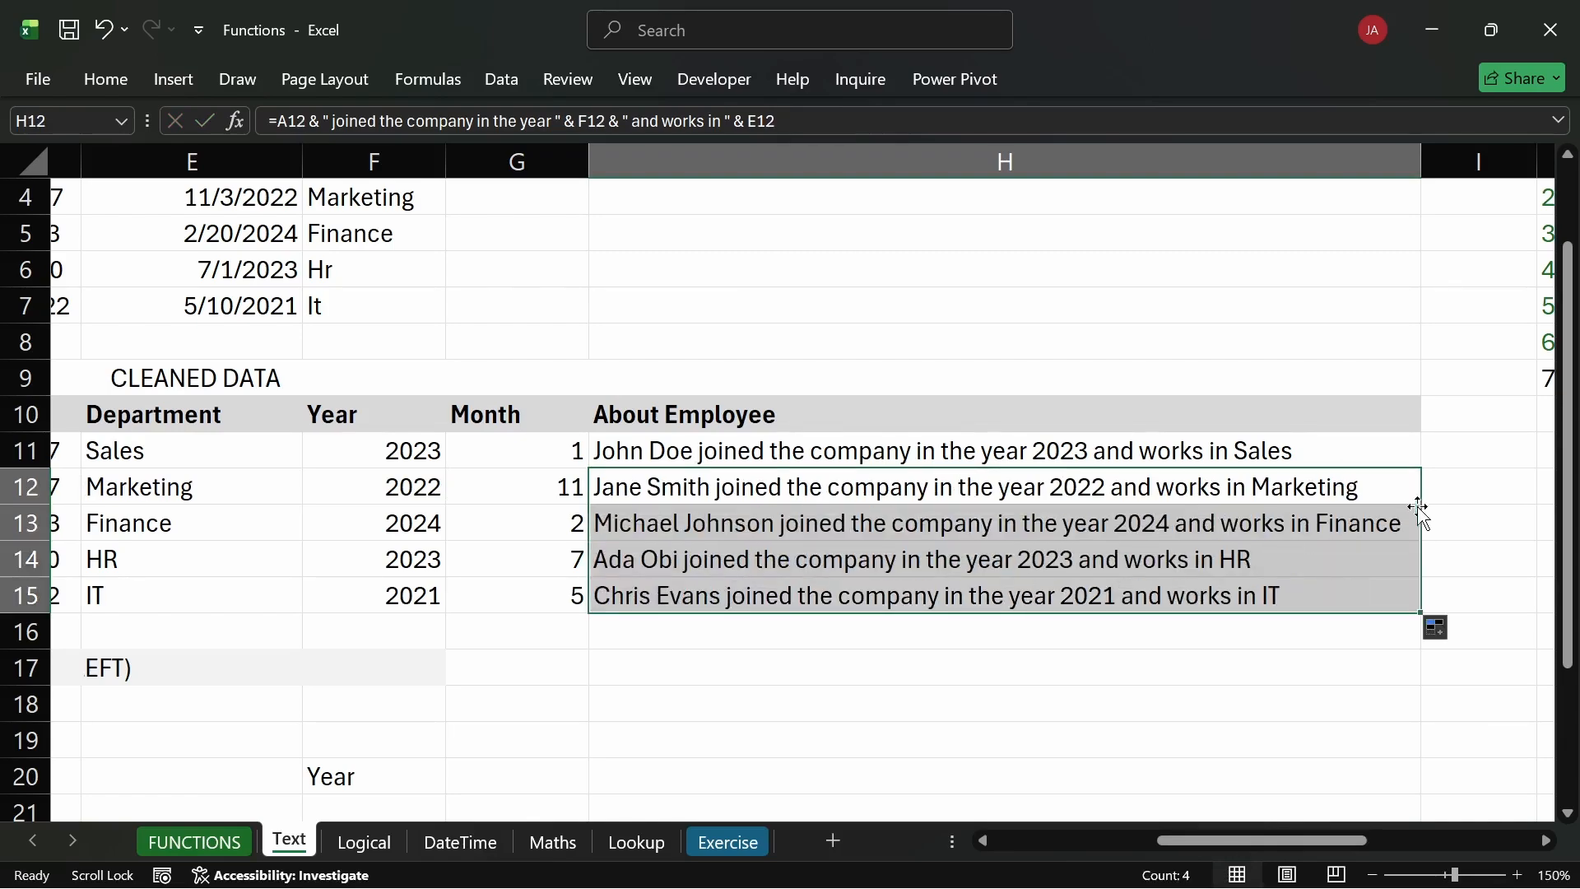
double_click(1352, 477)
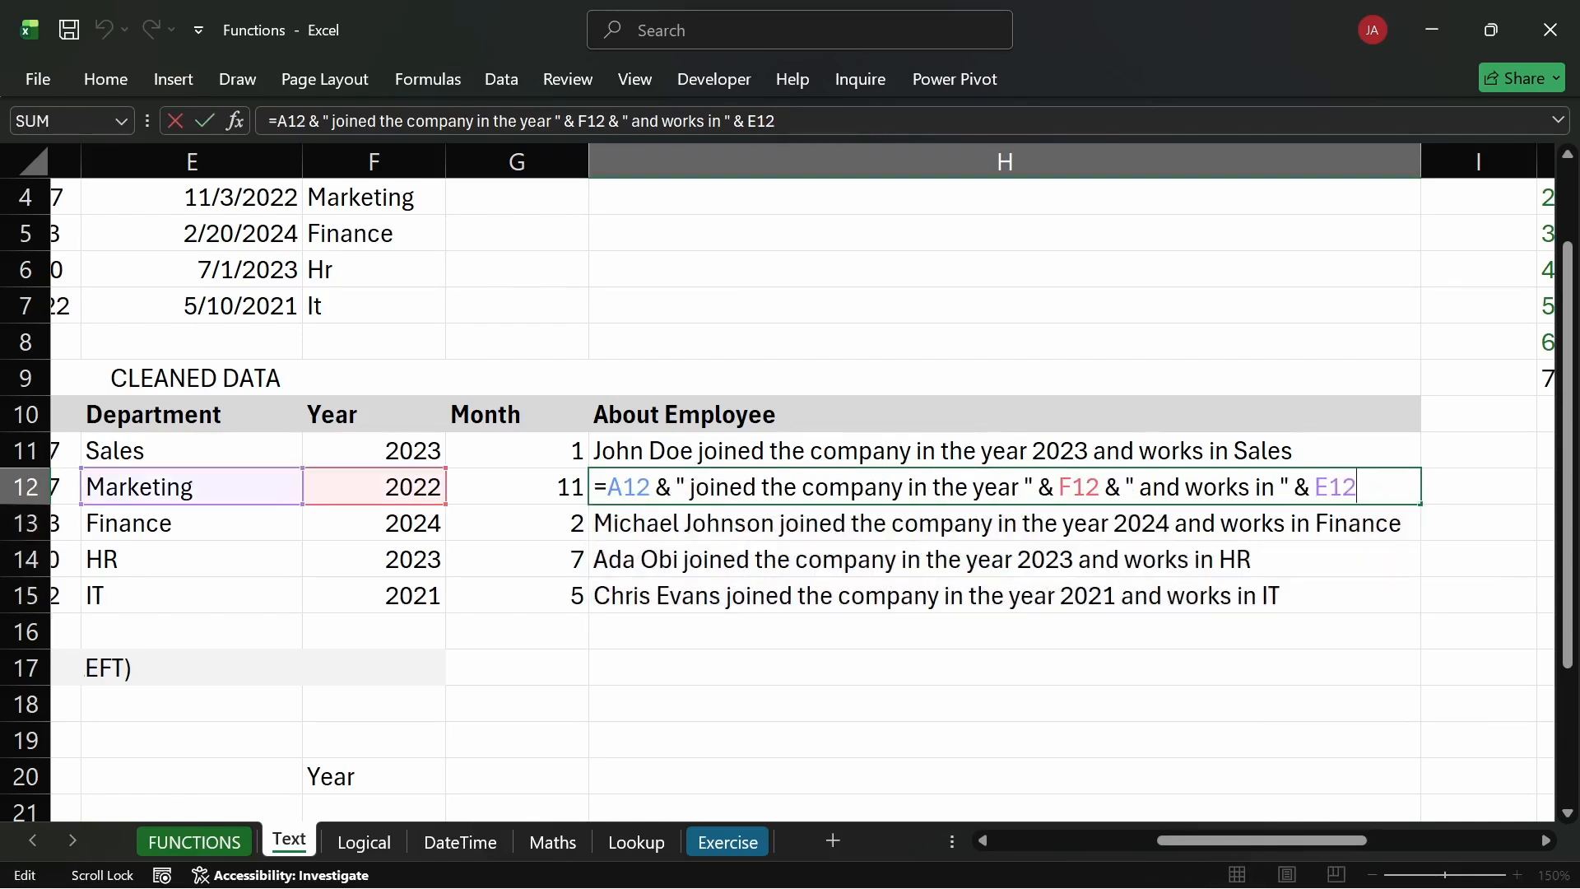
key(Return)
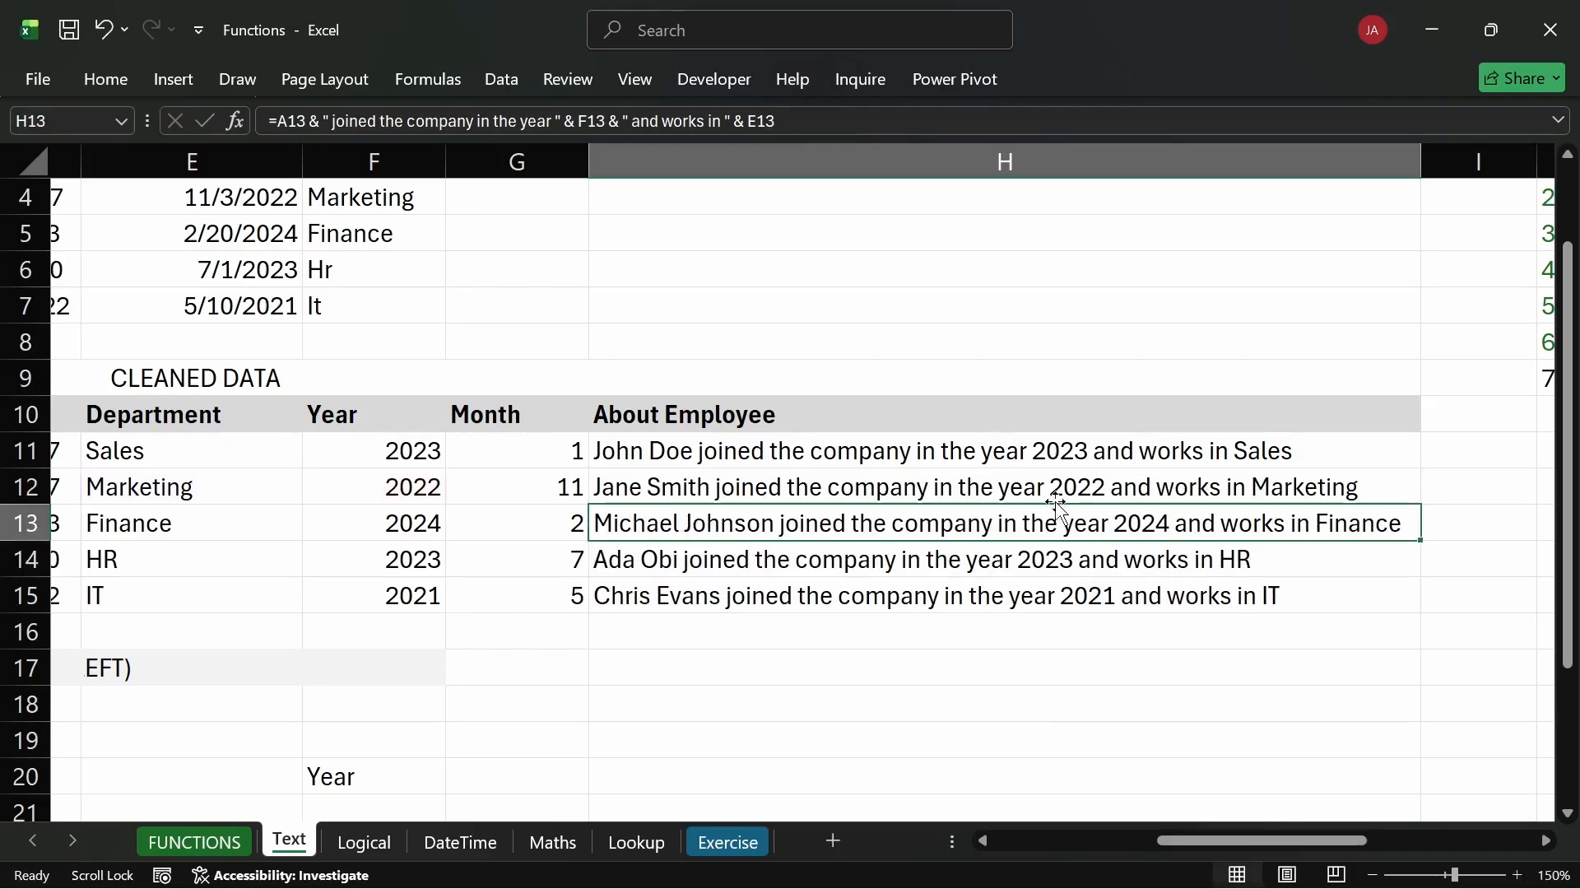
click(1399, 495)
double_click(1421, 504)
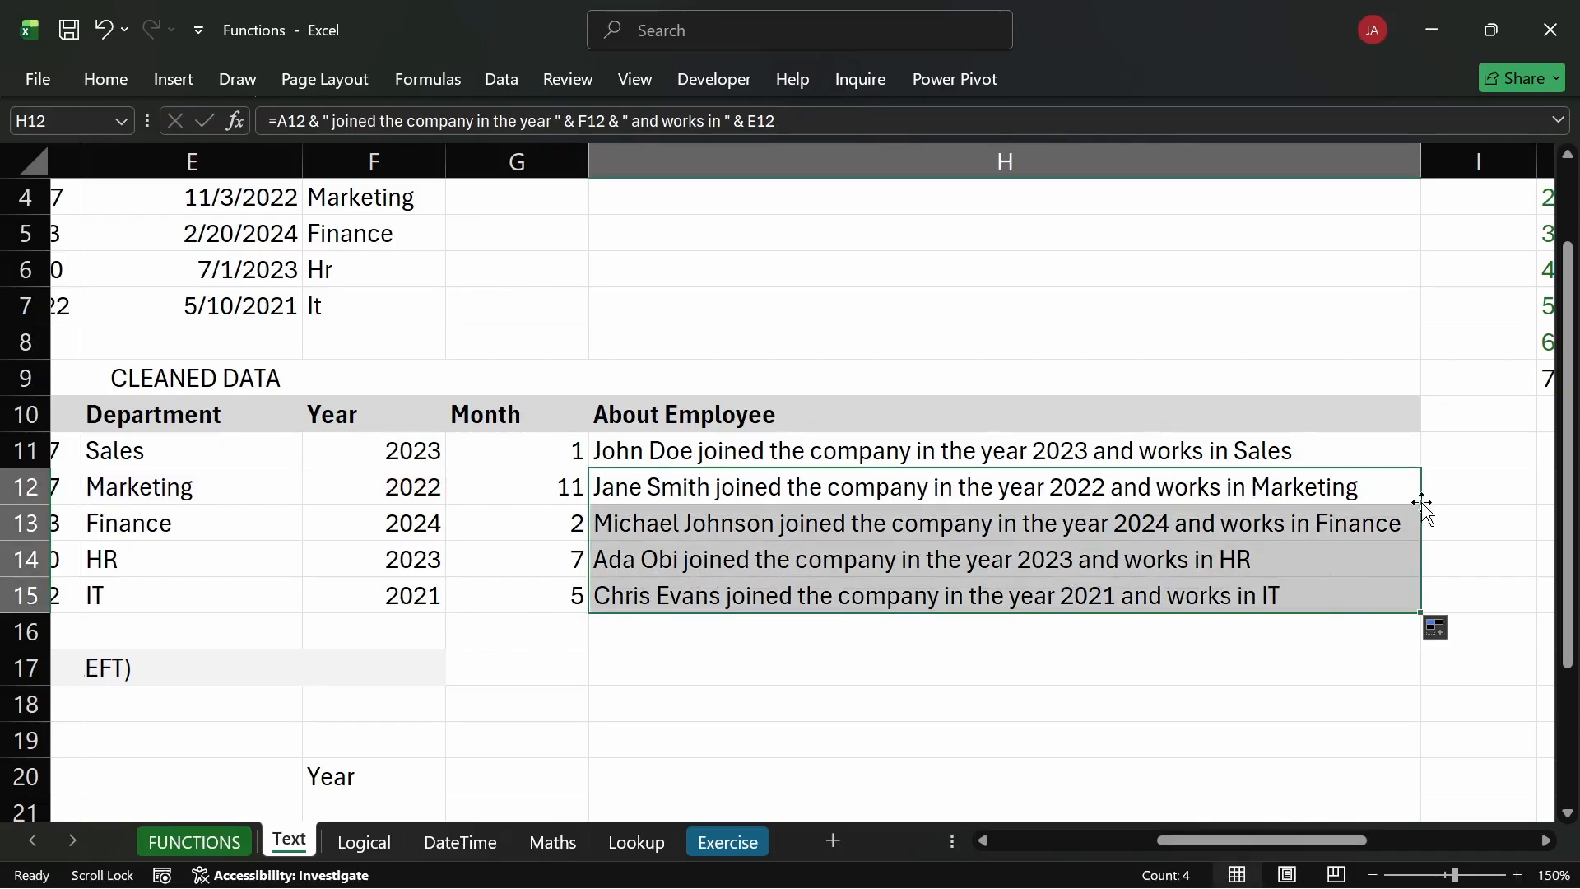
click(1174, 619)
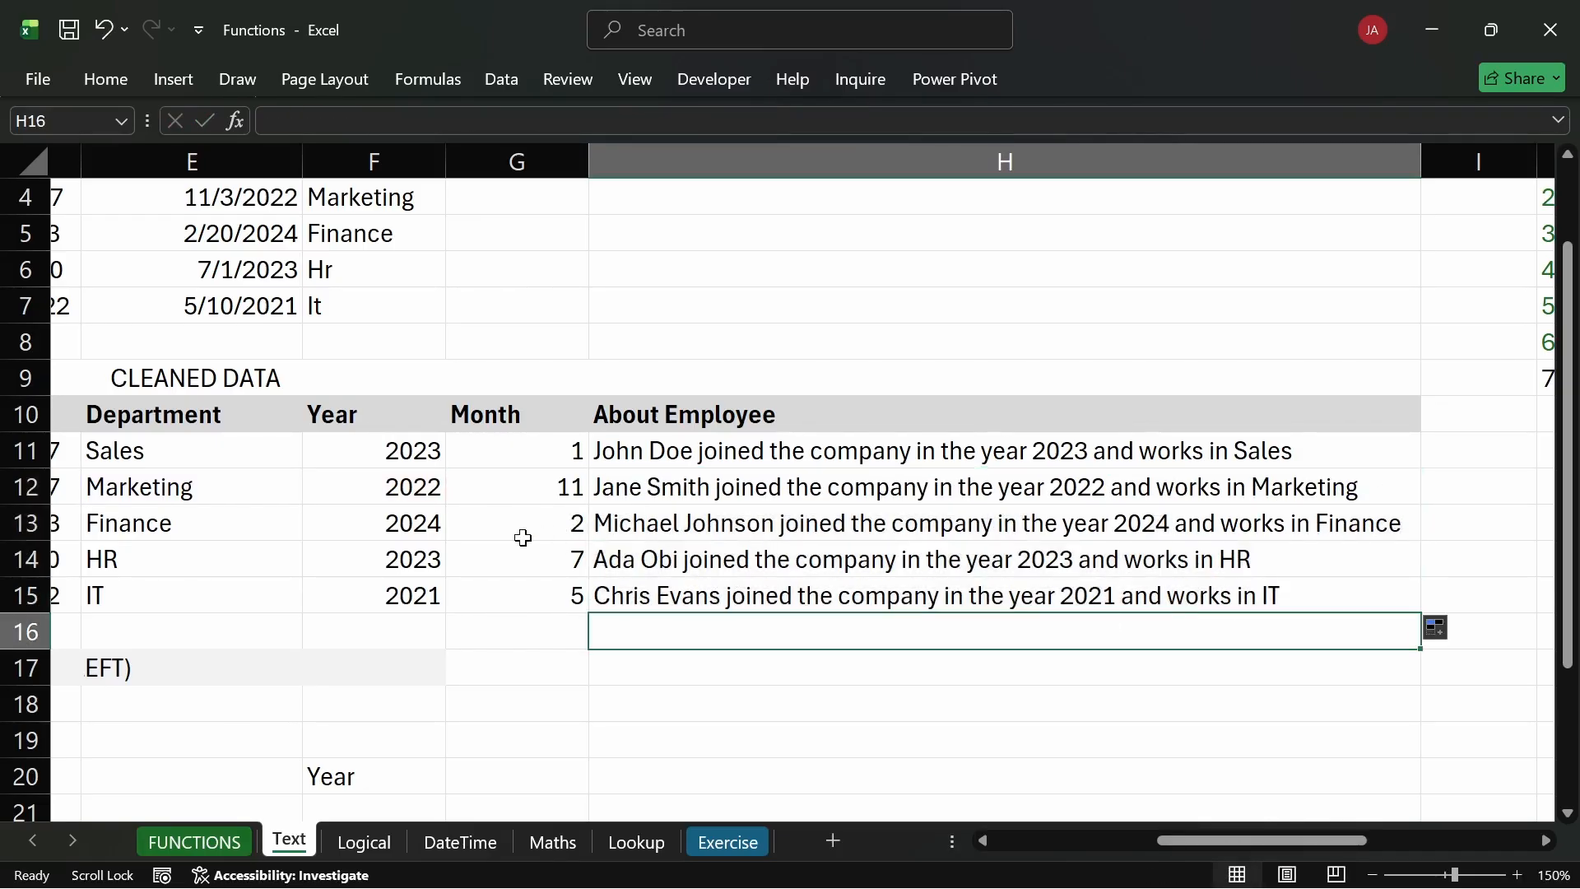
Try 2019 as the year in F13 to test the linked About Employee sentence, and undo the change.
click(414, 452)
click(420, 519)
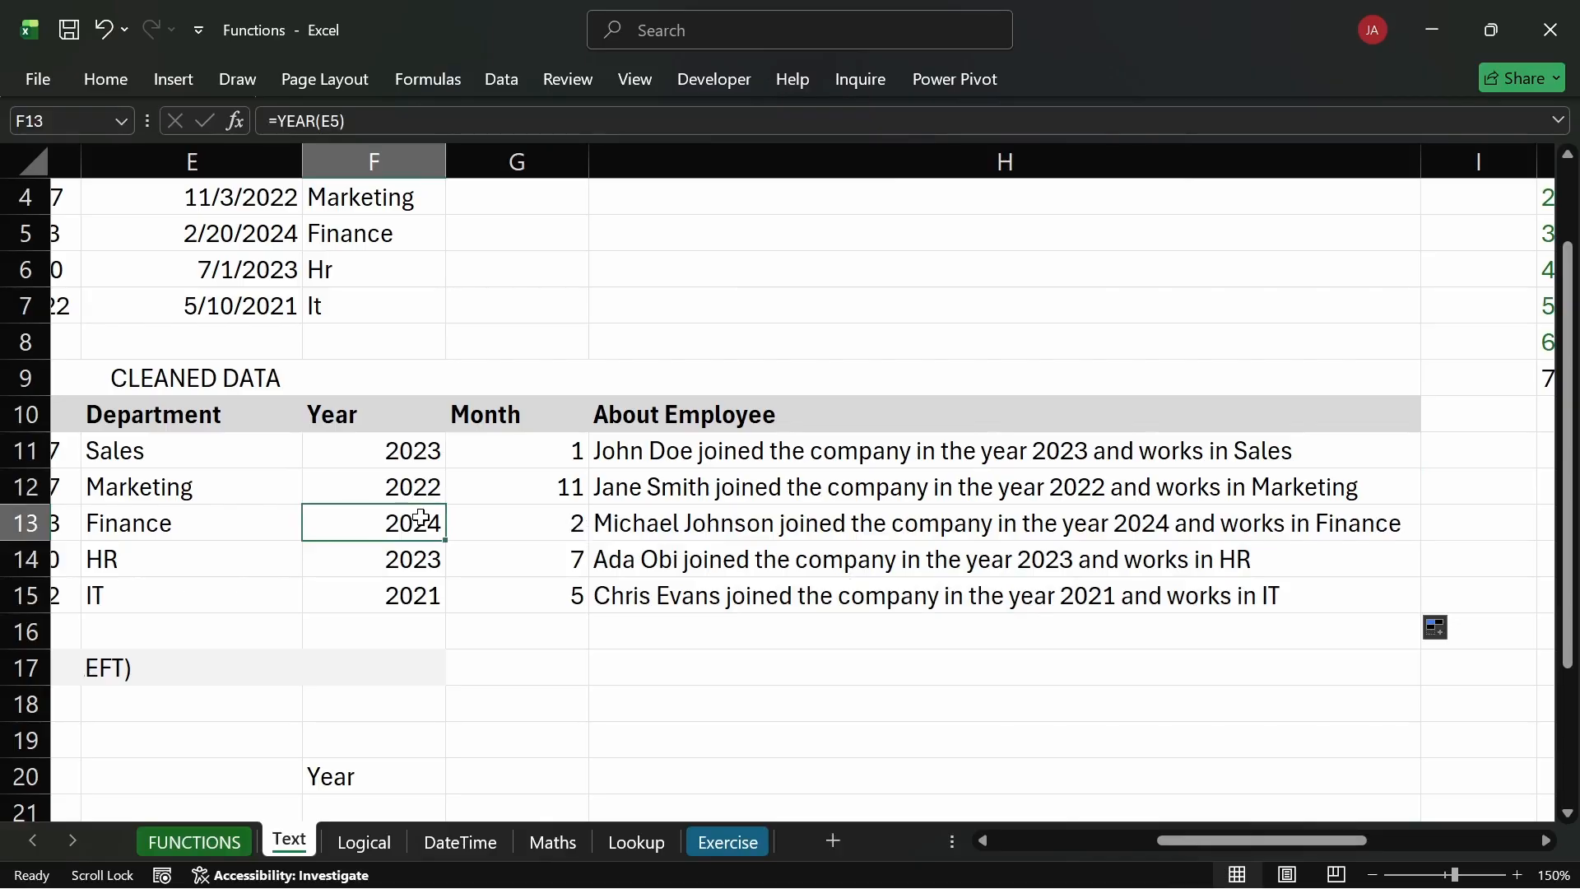
text(20)
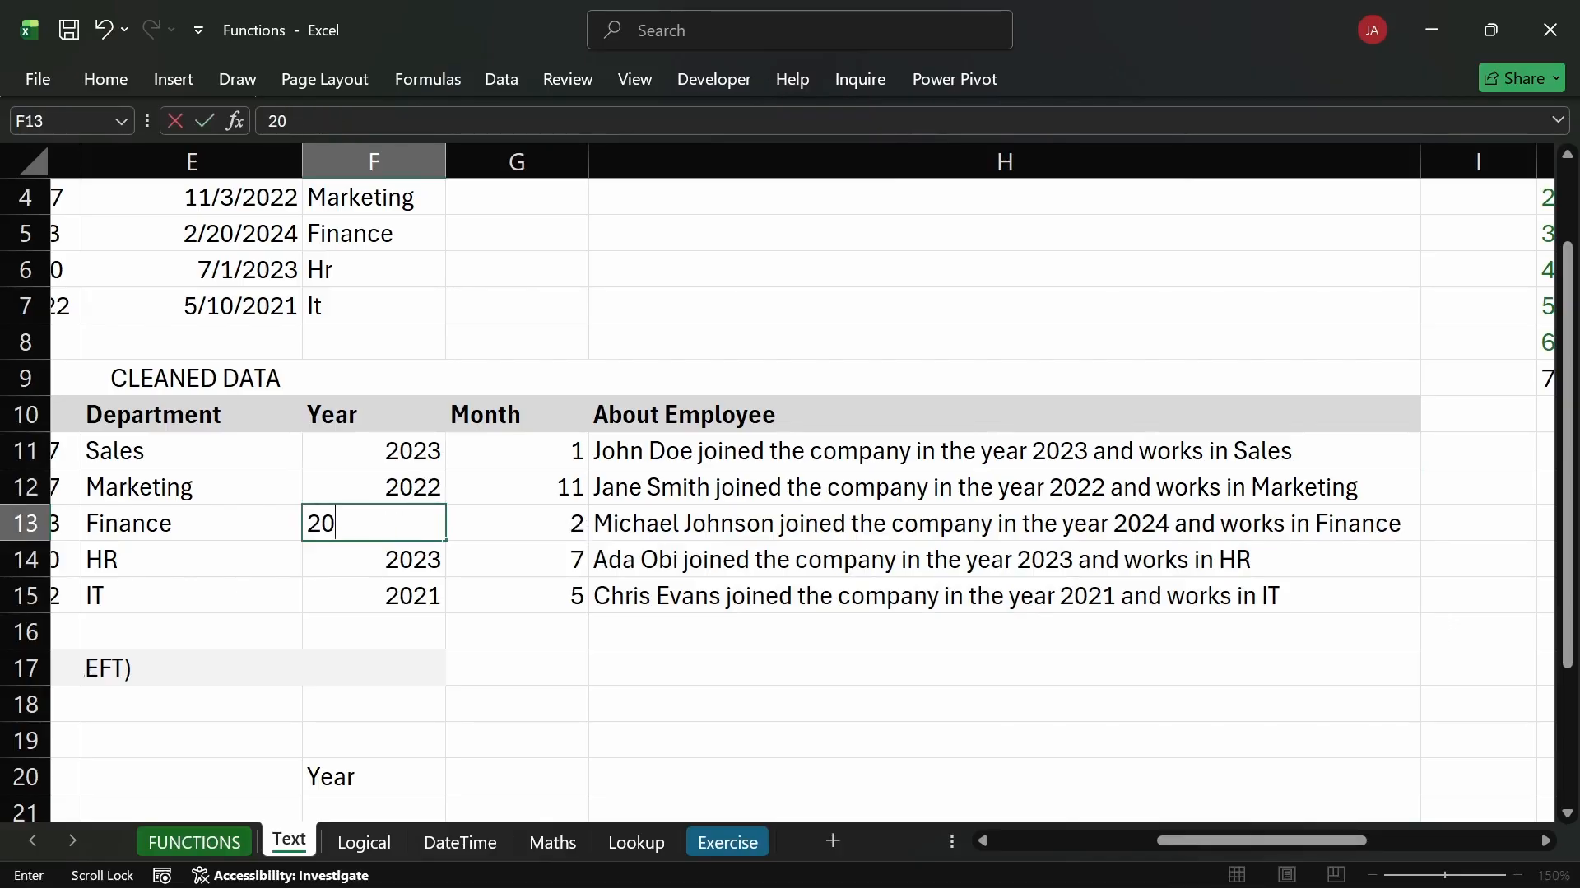
text(19)
key(Return)
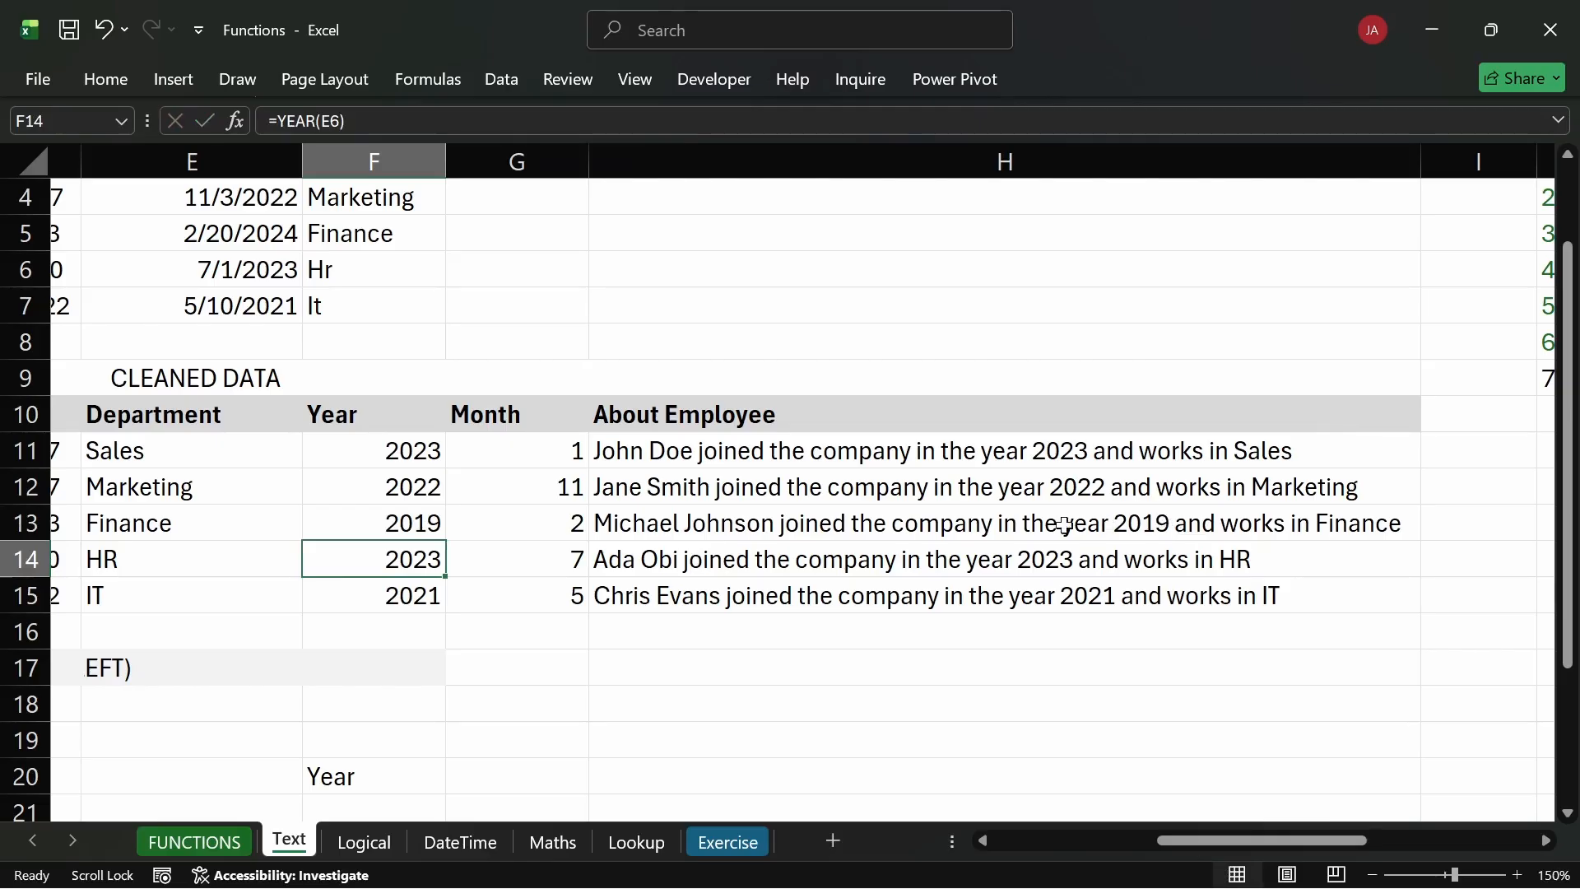
key(ctrl+z)
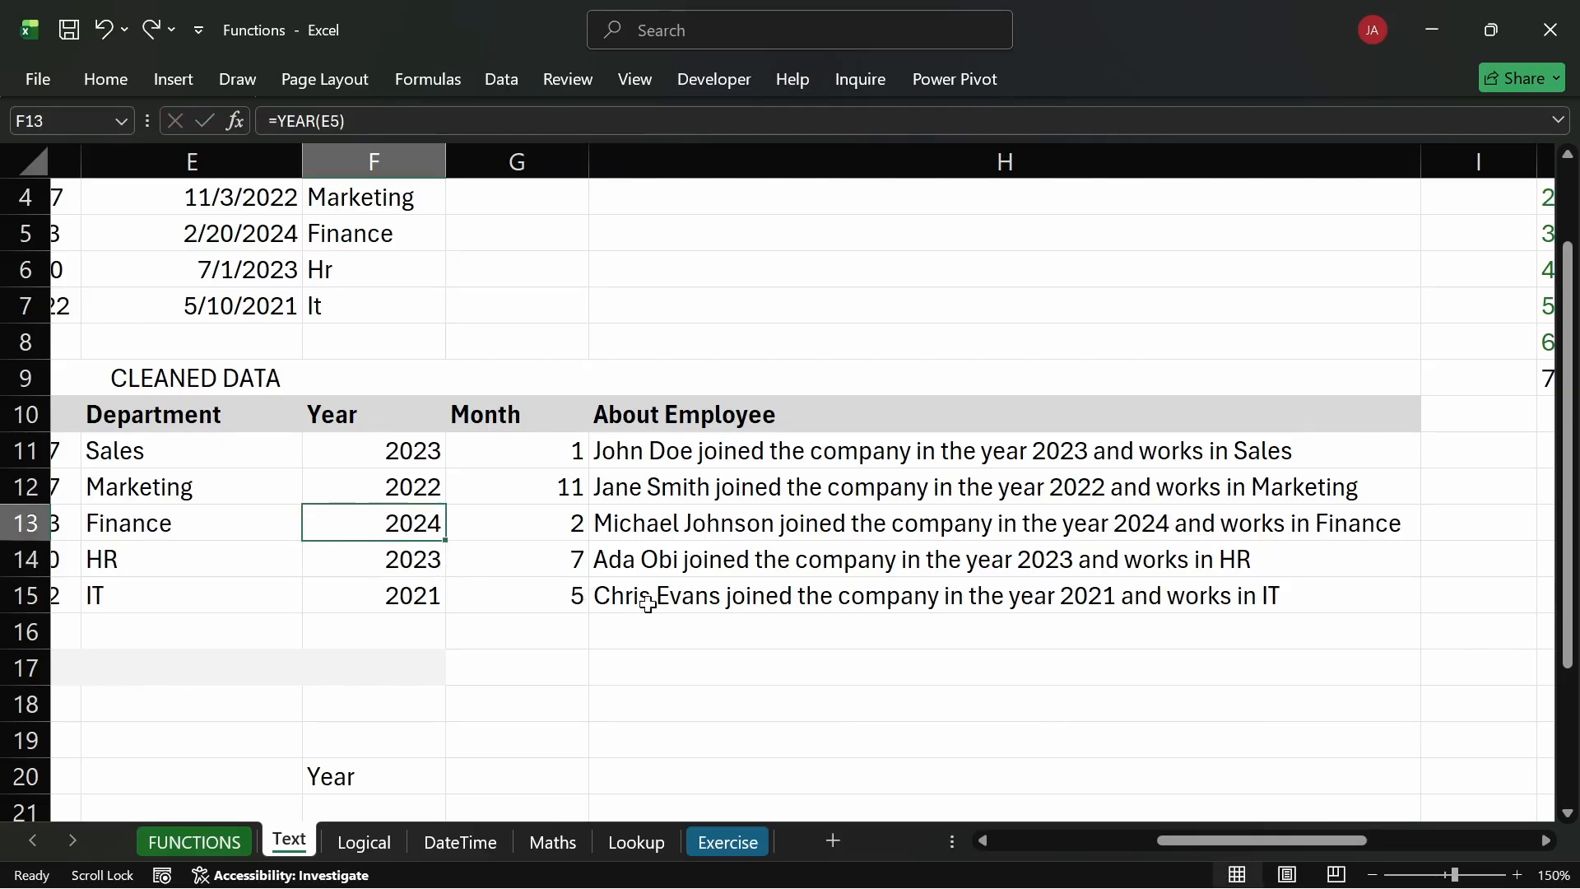
Compare the & formula in H12 with the CONCAT formula in H11.
click(646, 487)
key(F2)
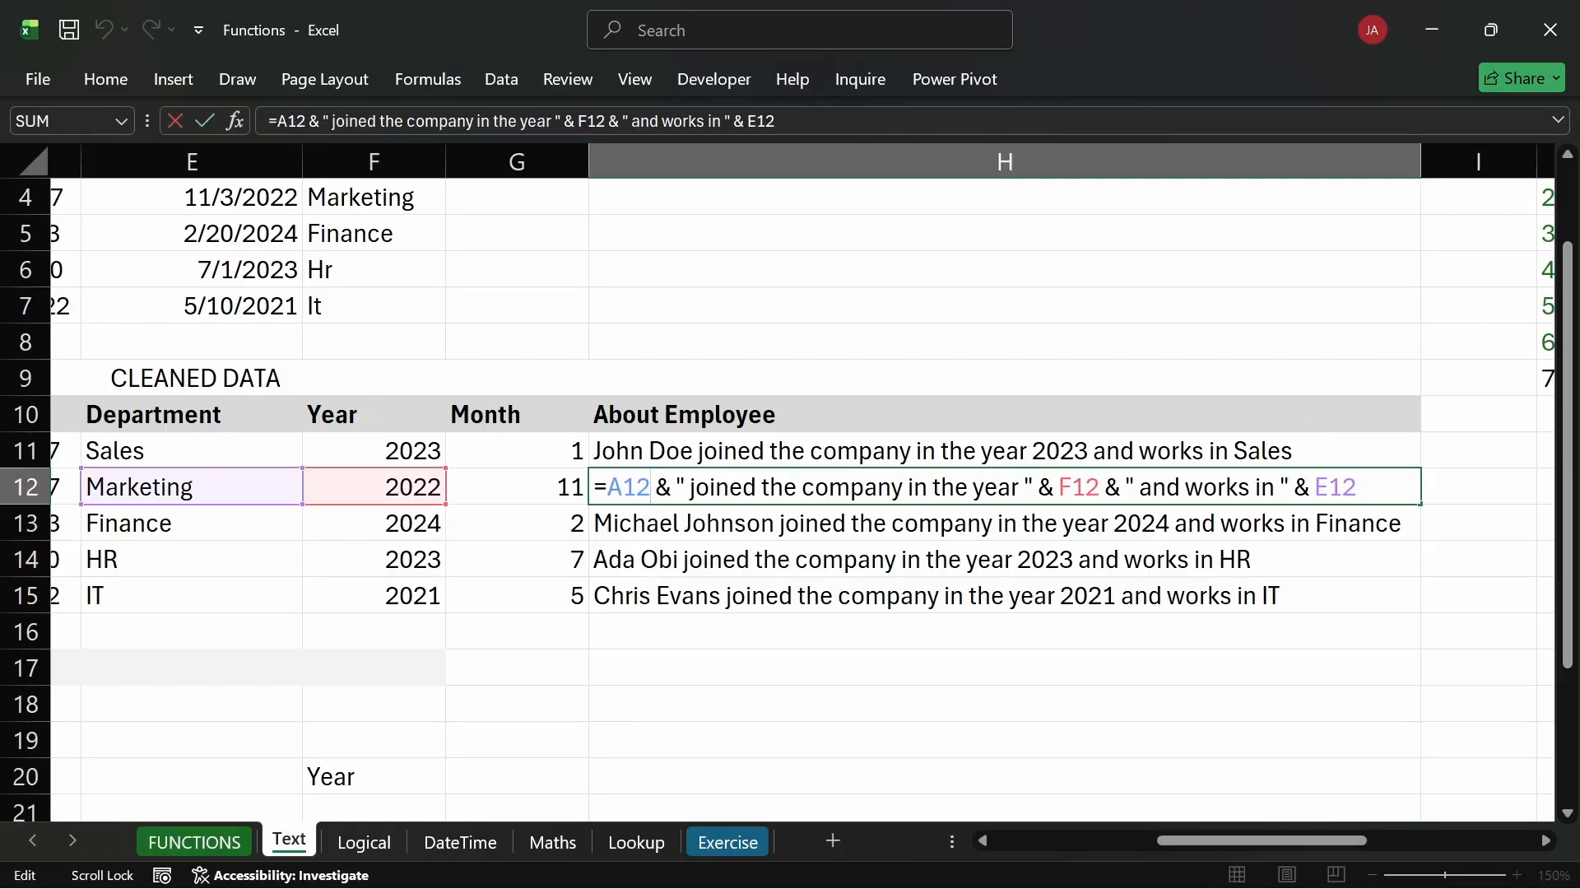
key(Return)
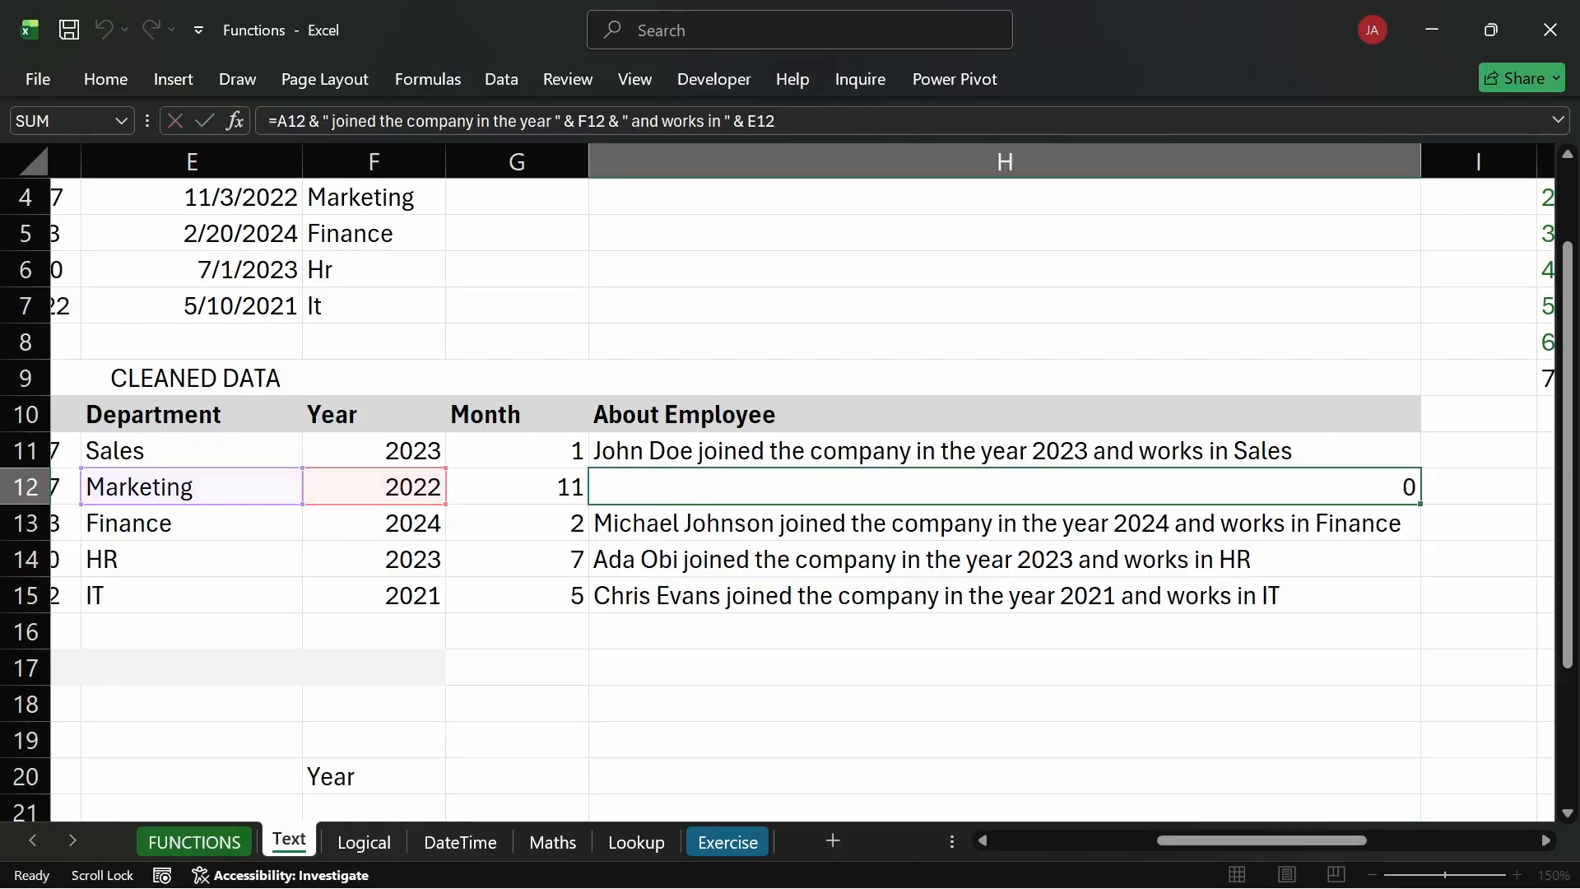
double_click(910, 455)
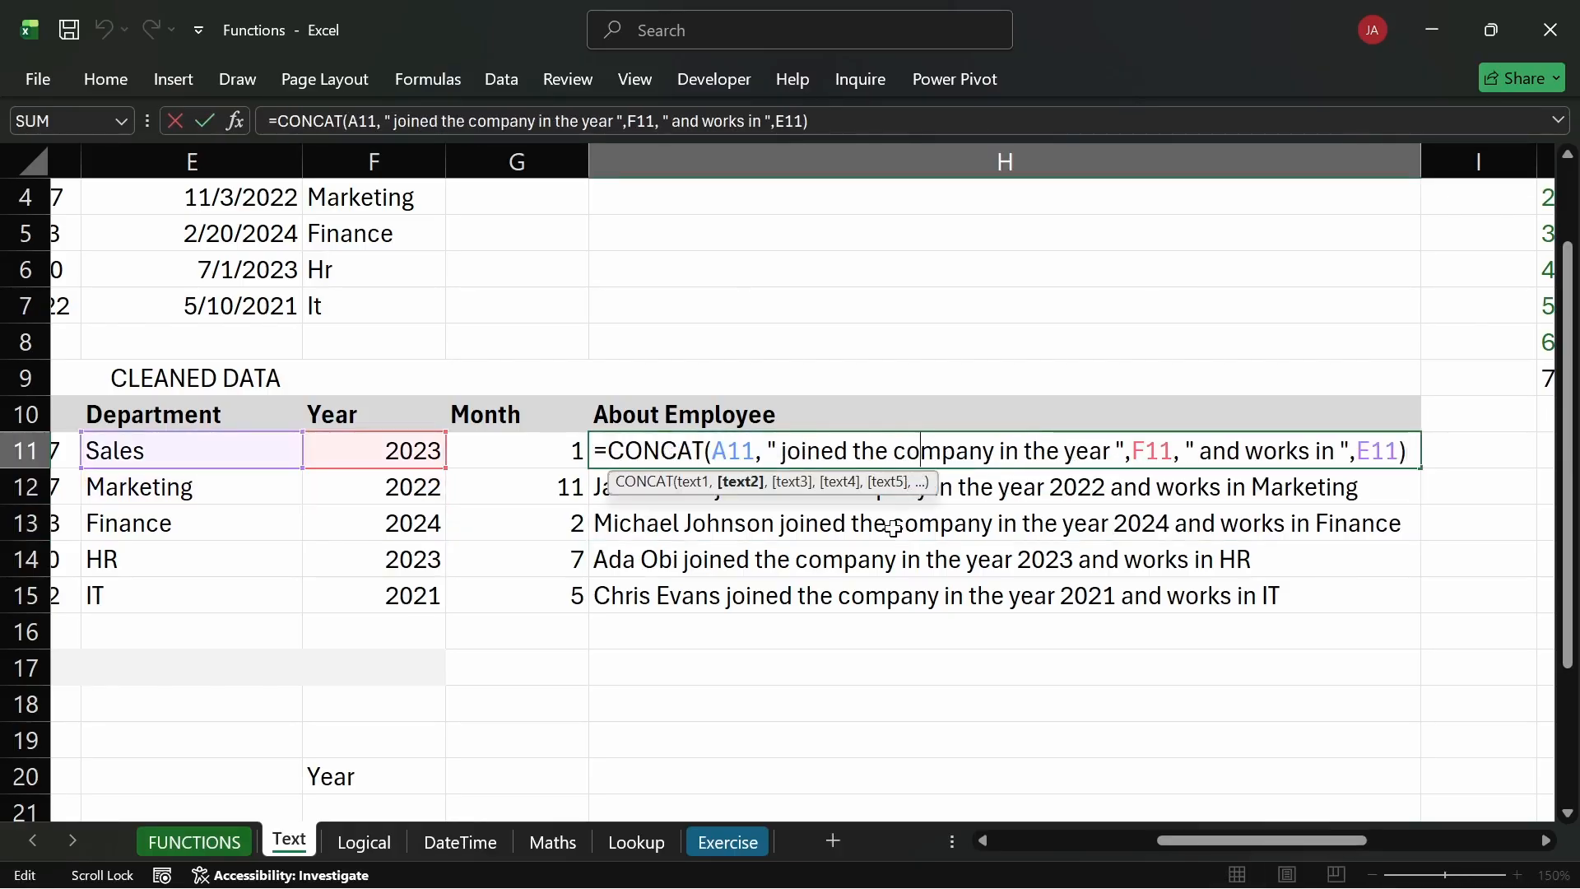
key(Return)
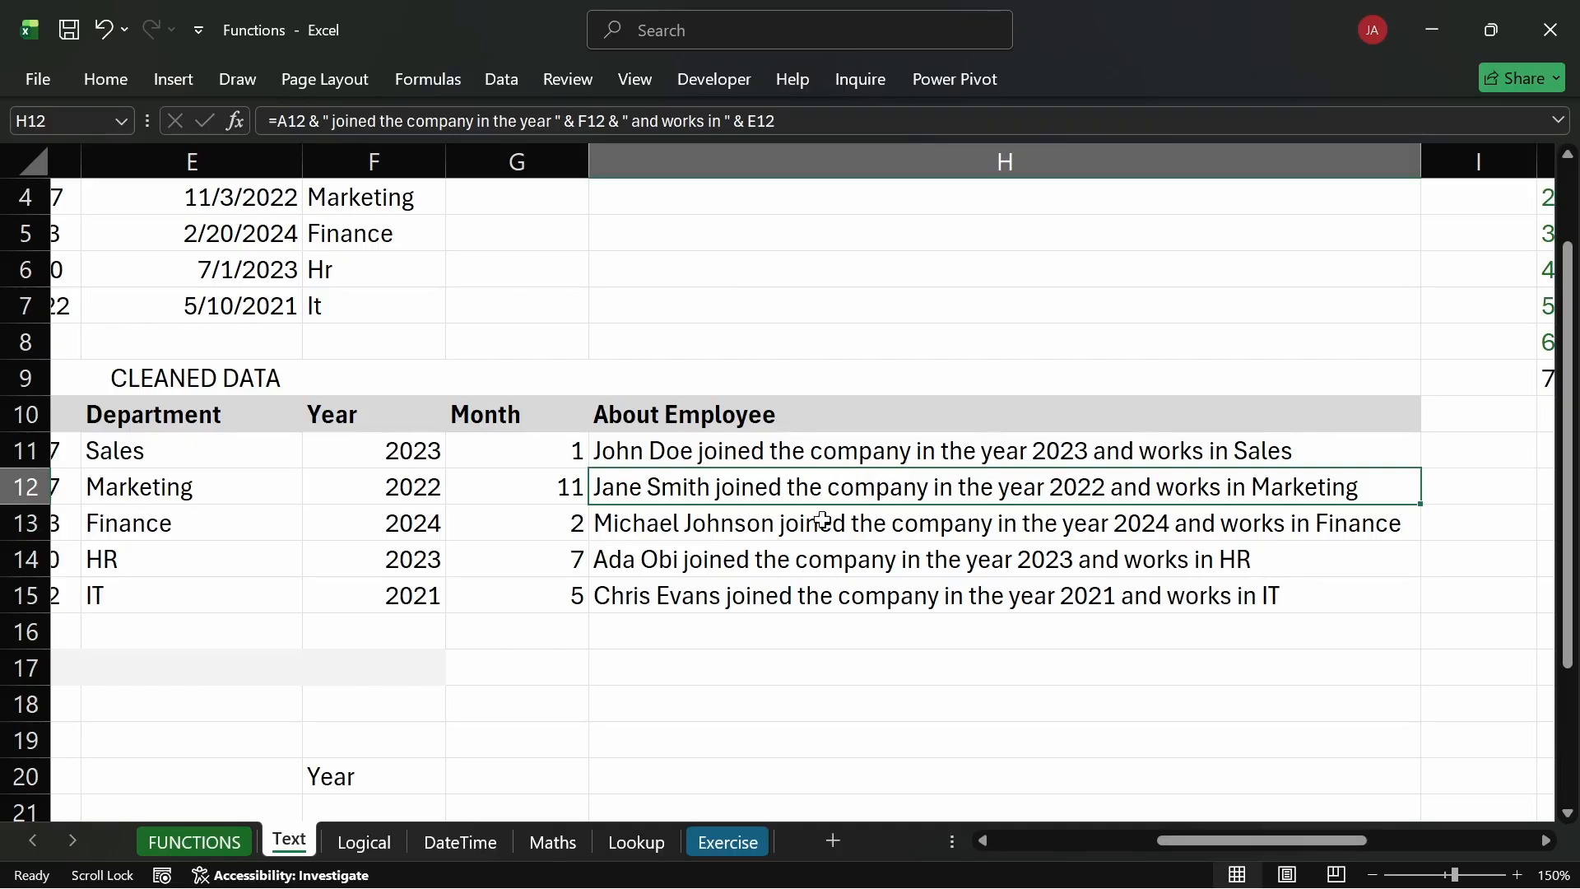
click(639, 673)
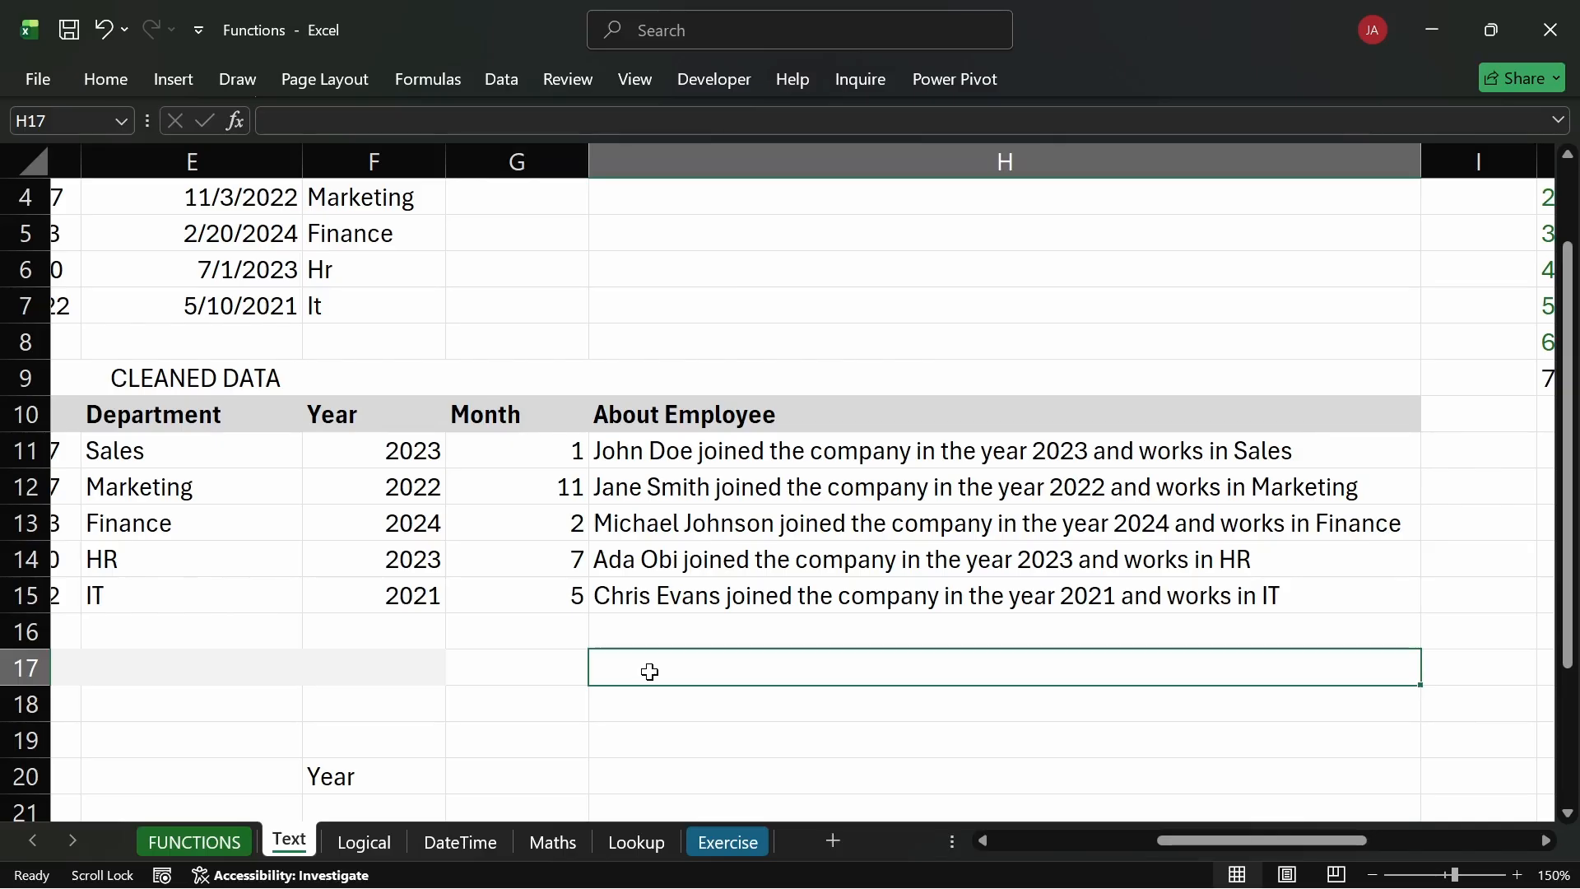
text(=)
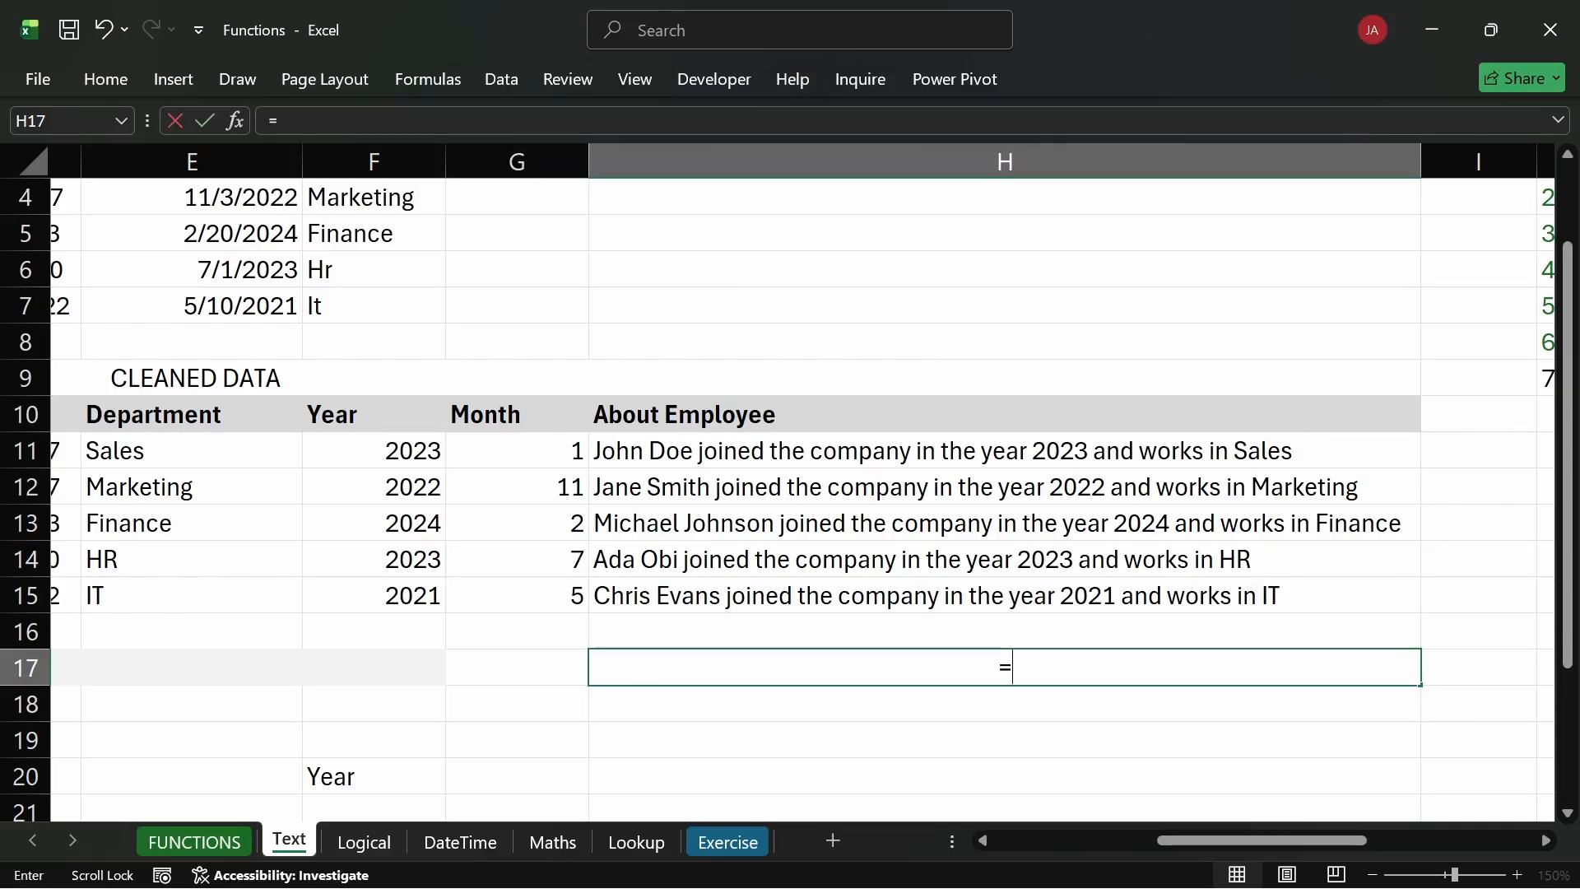
text(lef)
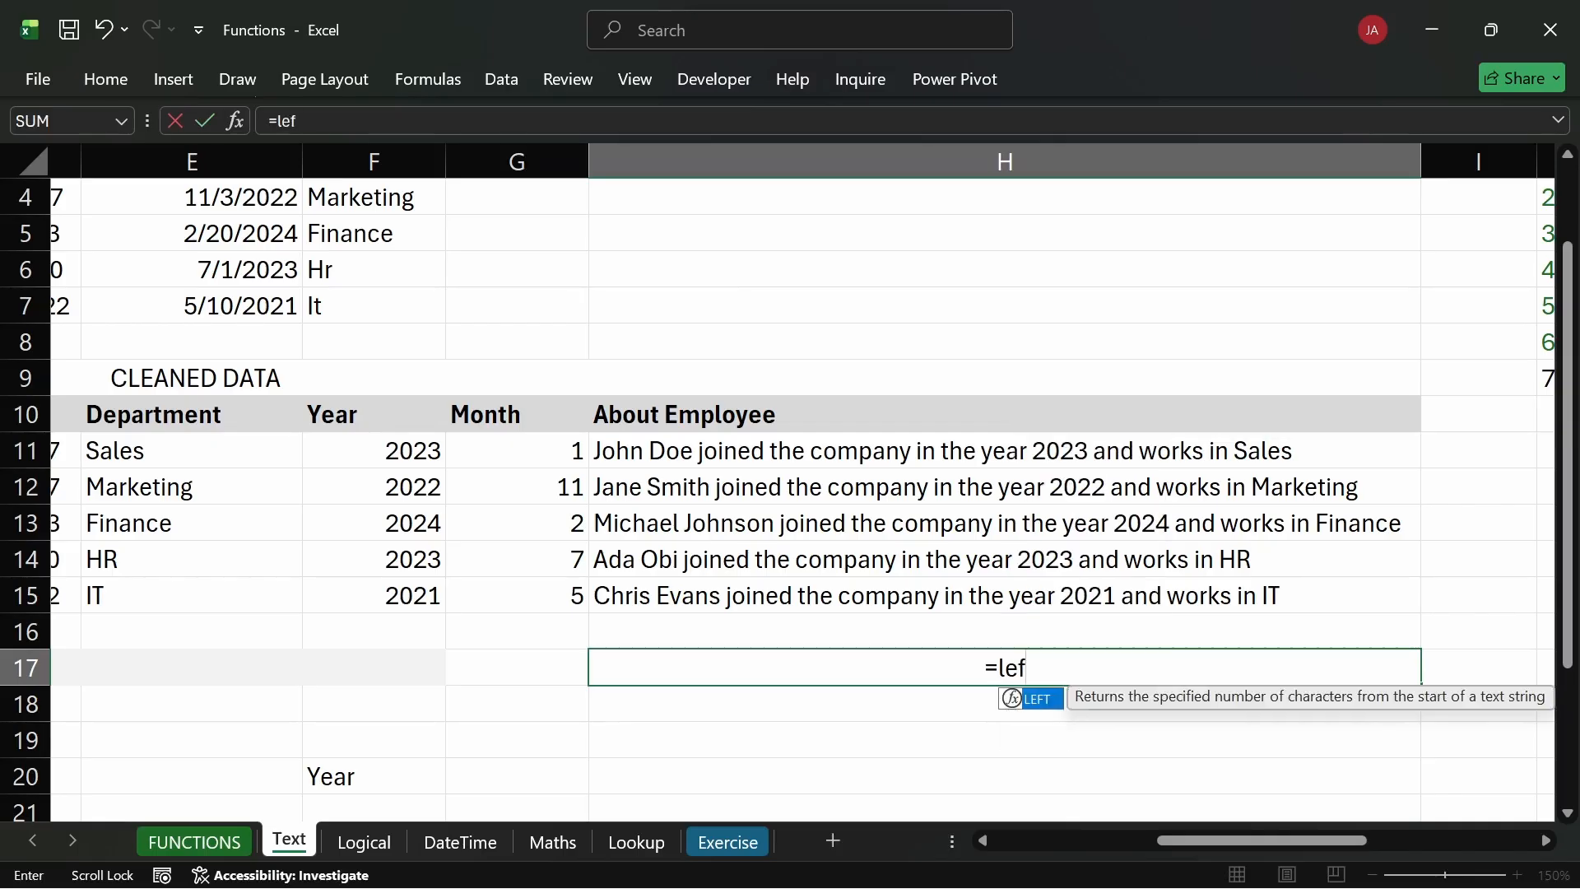
key(BackSpace)
key(BackSpace)
key(BackSpace)
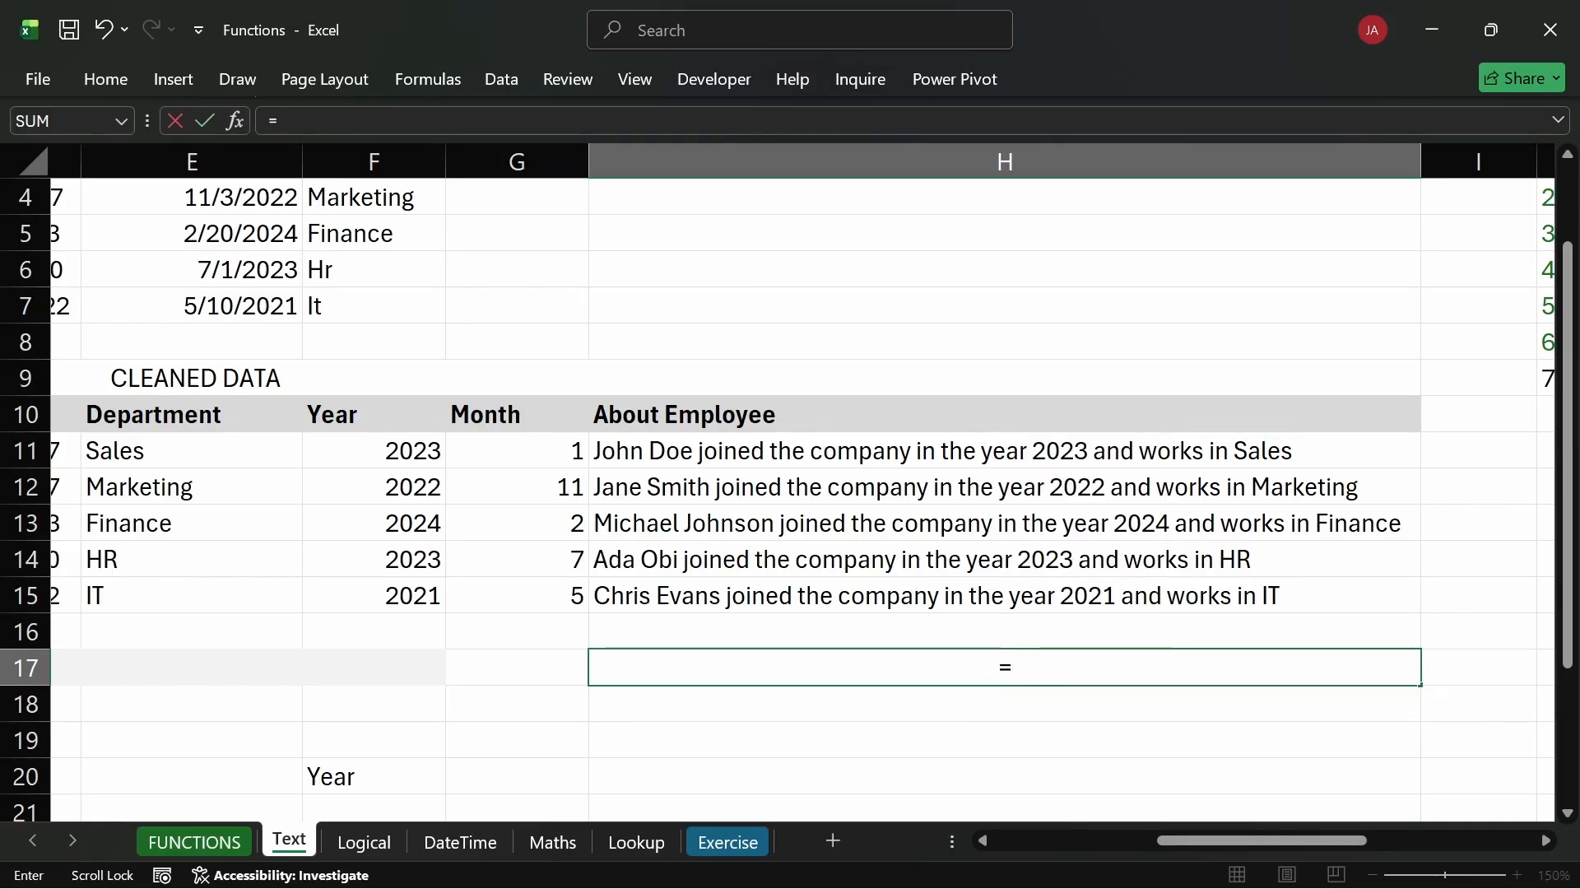
text(COMC)
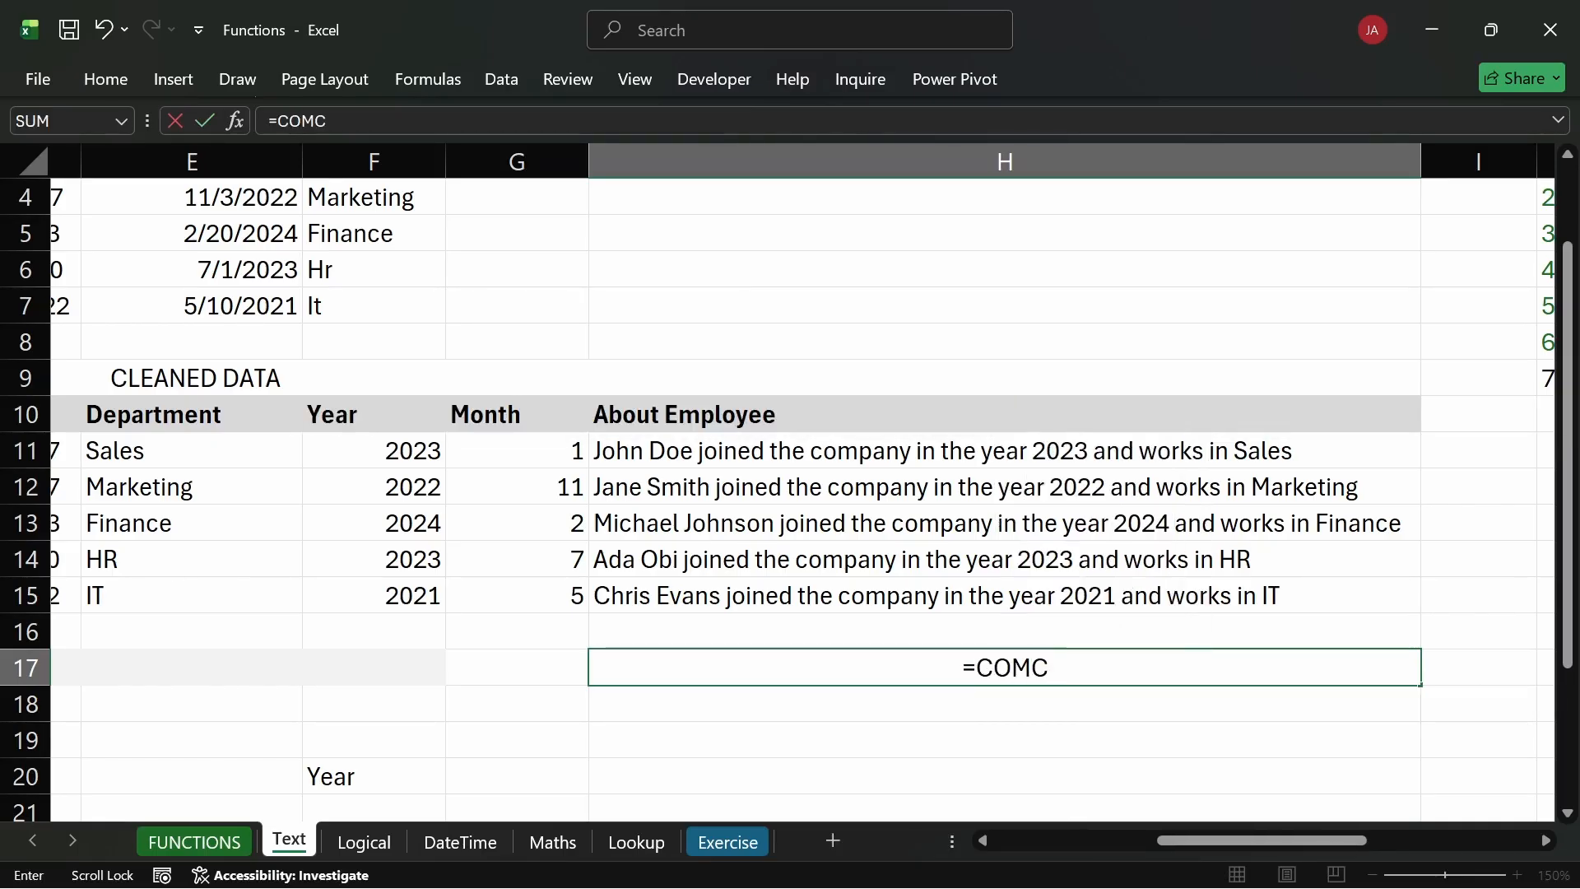
key(BackSpace)
key(BackSpace)
text(NC)
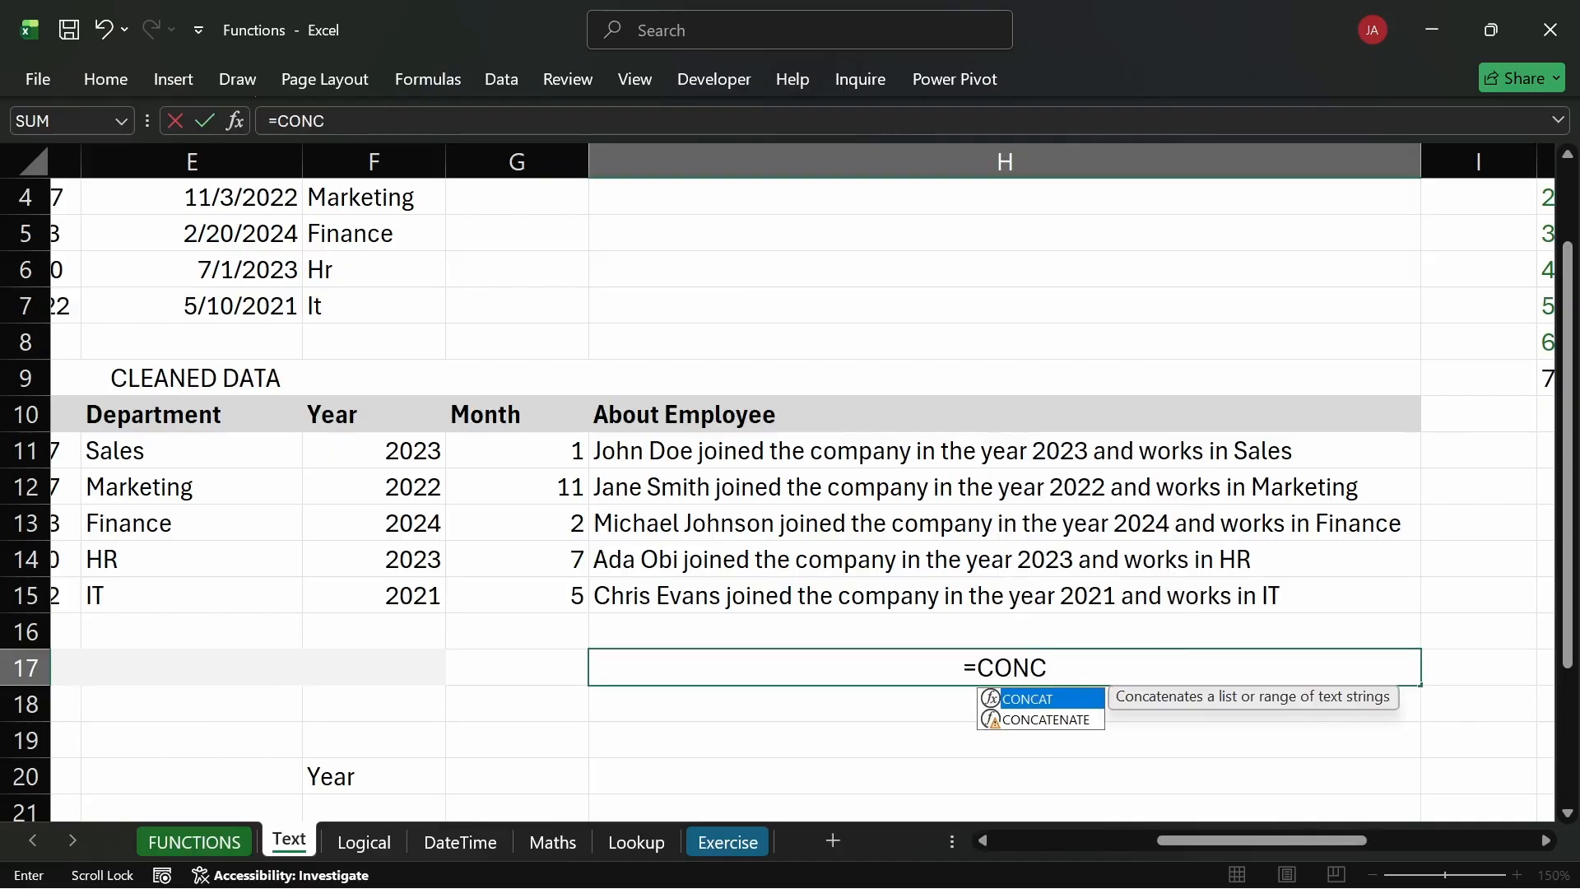
key(Tab)
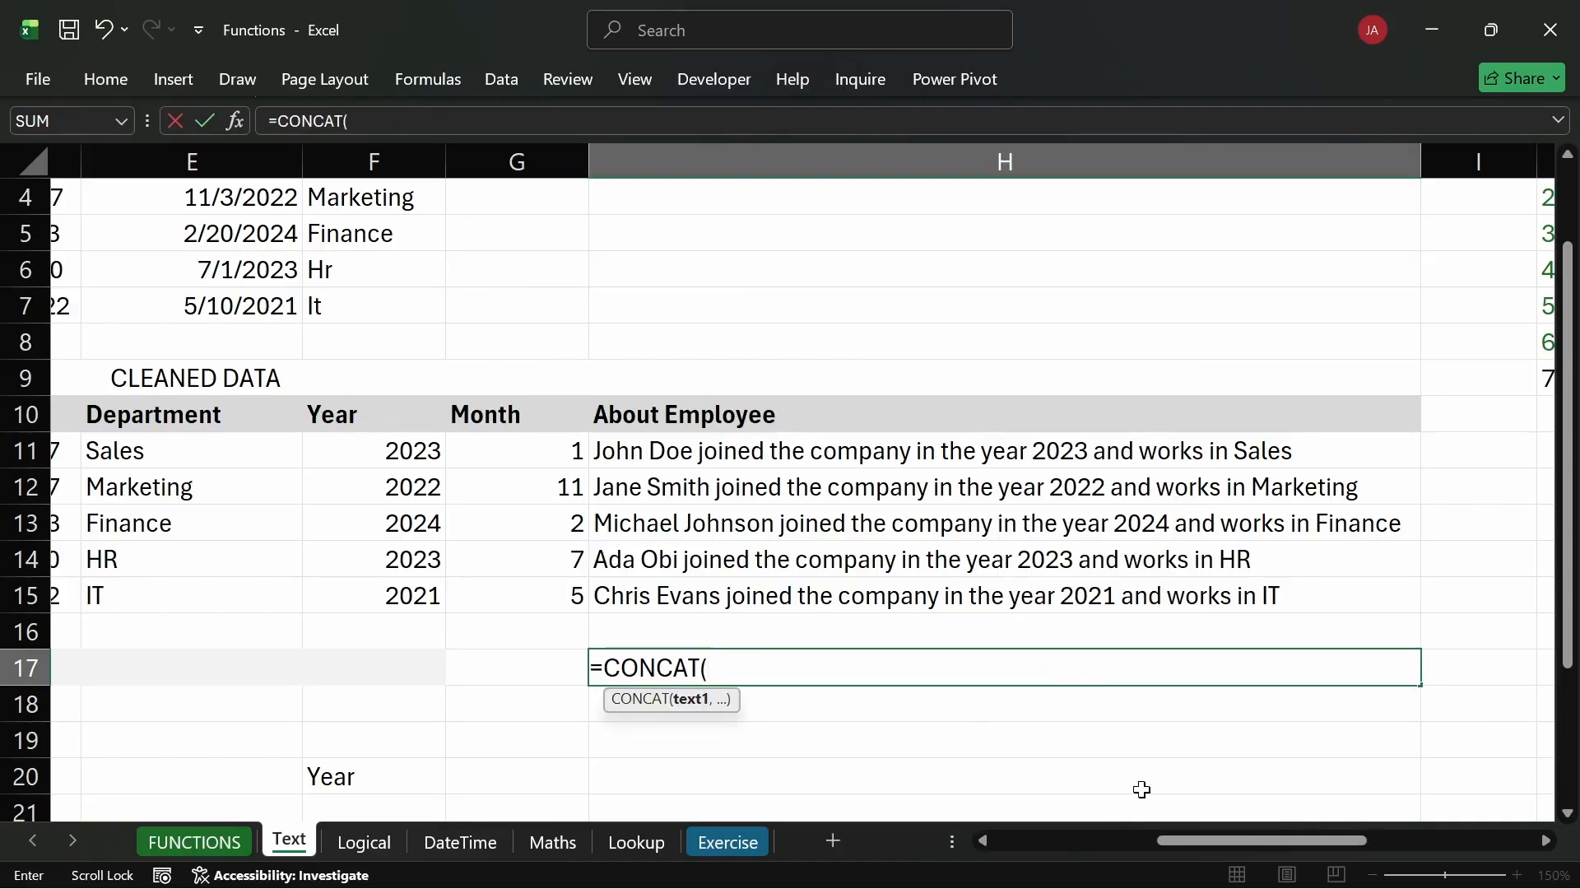
drag(1187, 837, 1020, 827)
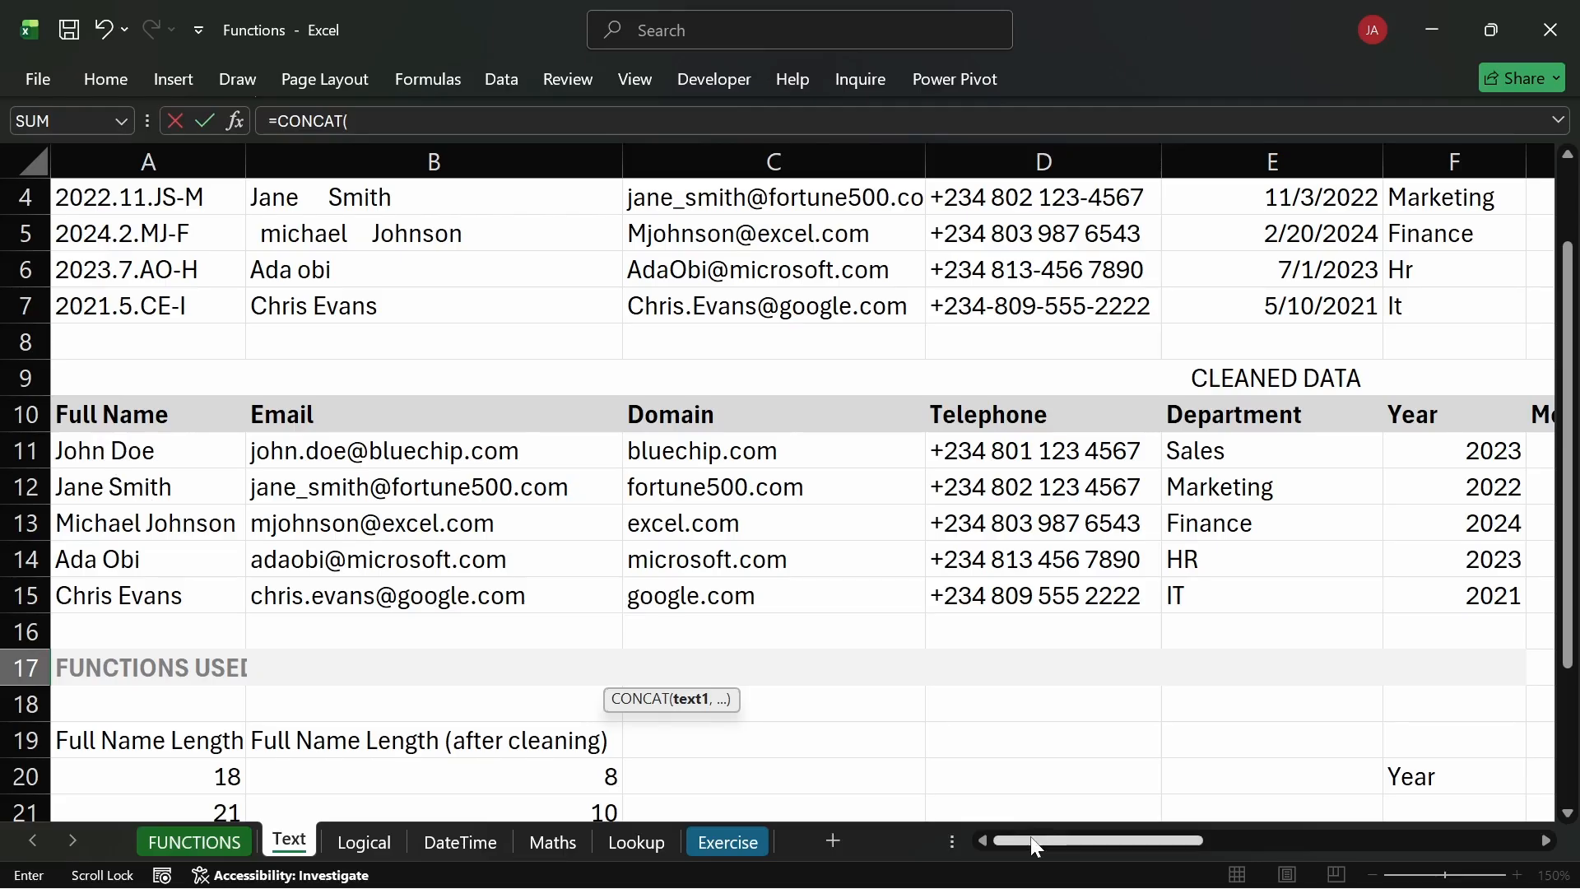
drag(1037, 843, 1177, 841)
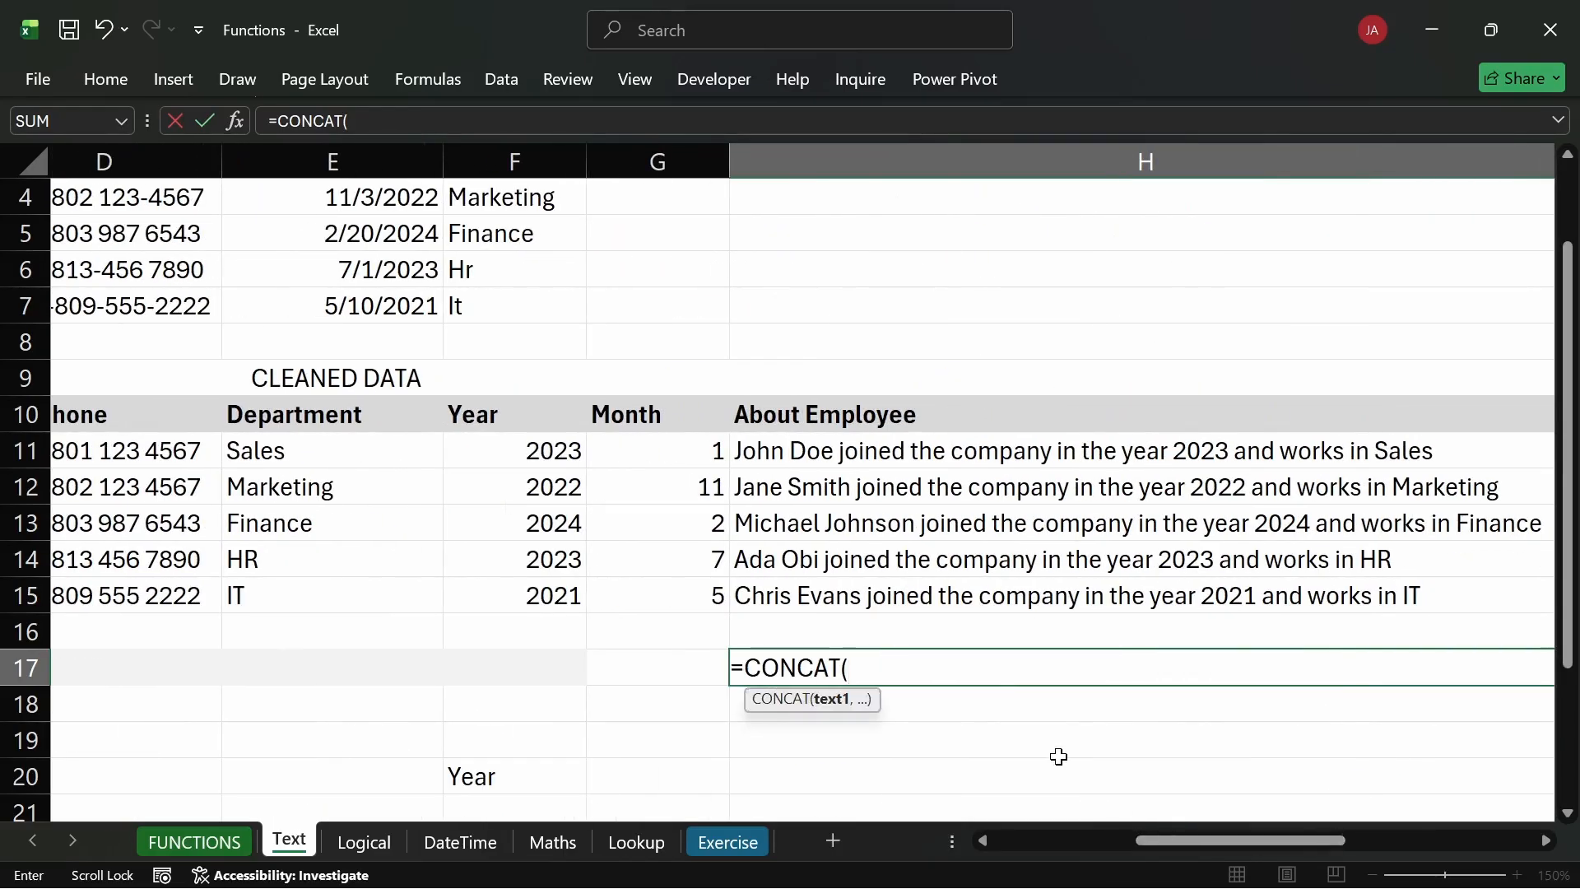
key(Escape)
Enter =LEFT(A11,4) in B16 to extract the first four characters of the full name in A11.
scroll(1059, 756, right, 1)
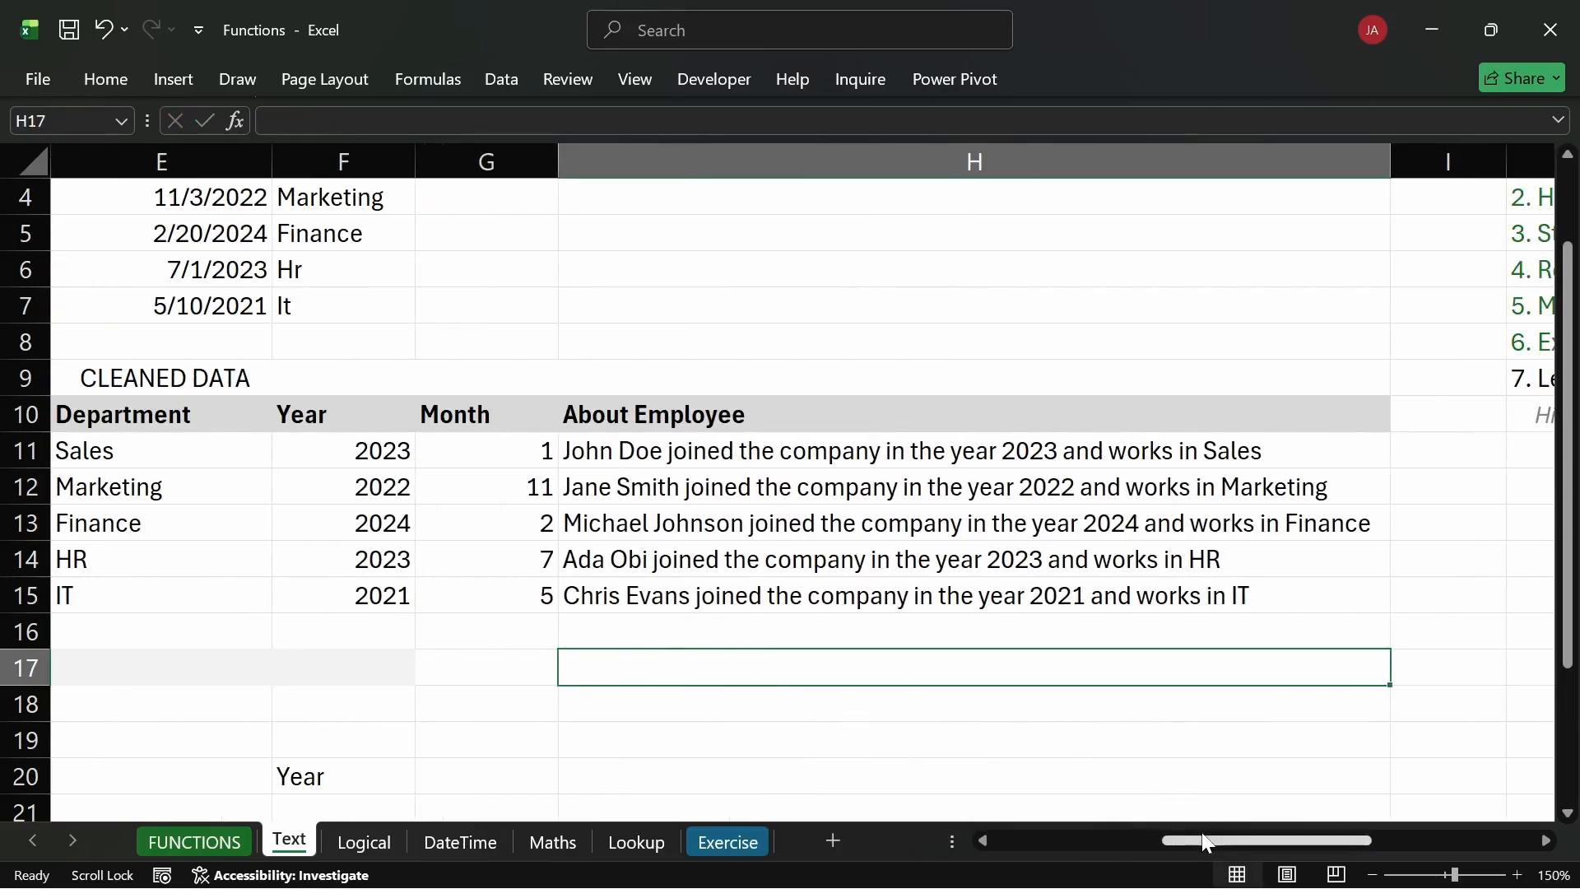
drag(1208, 841, 971, 841)
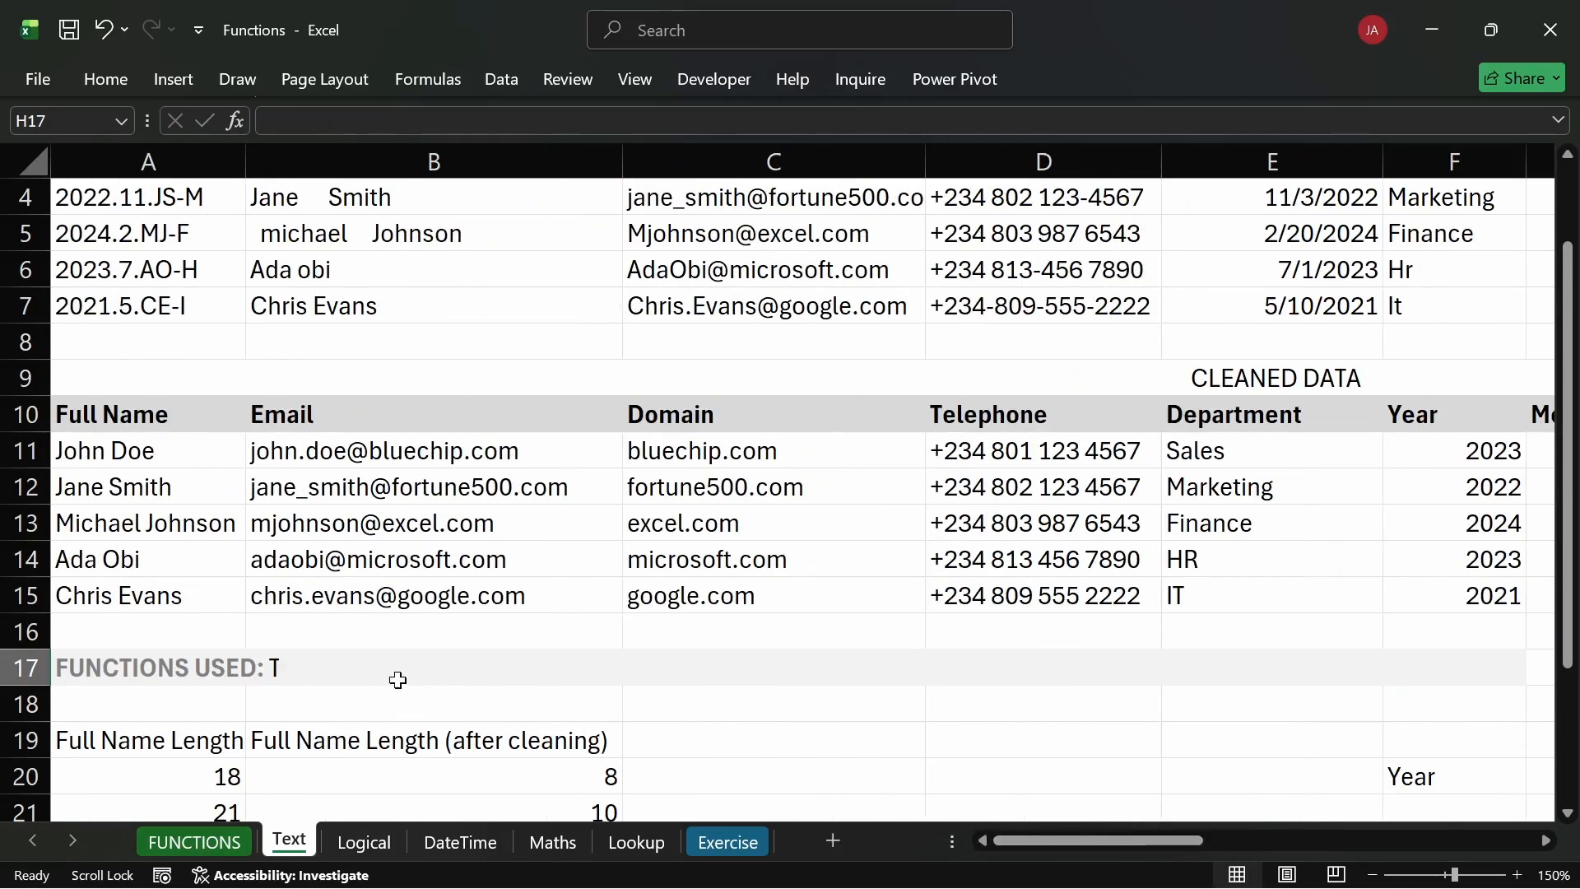
click(212, 631)
click(227, 667)
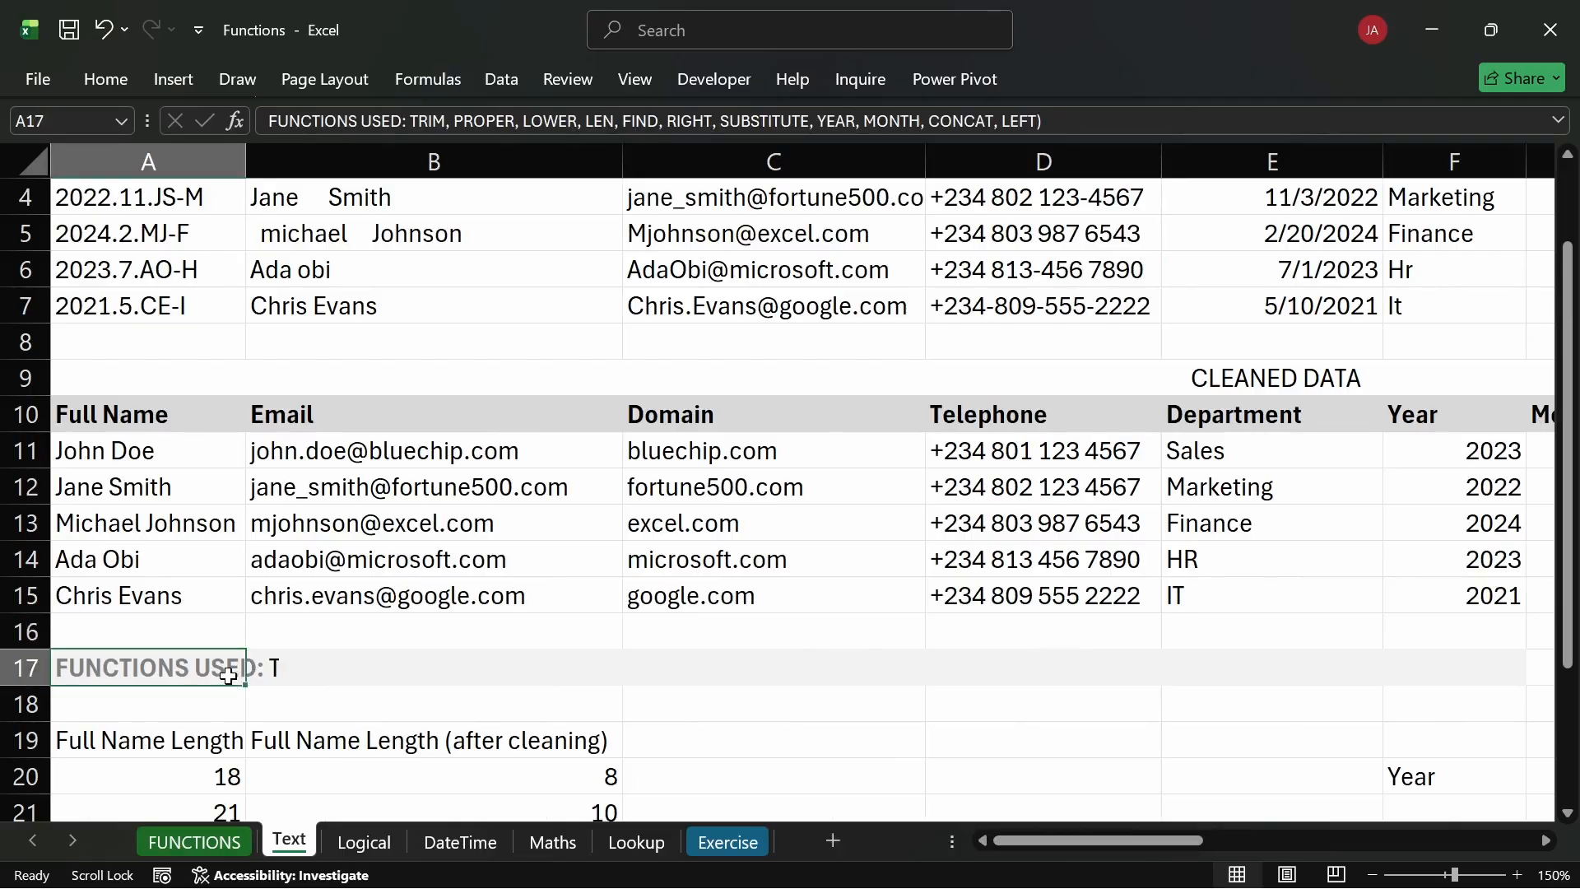
click(241, 639)
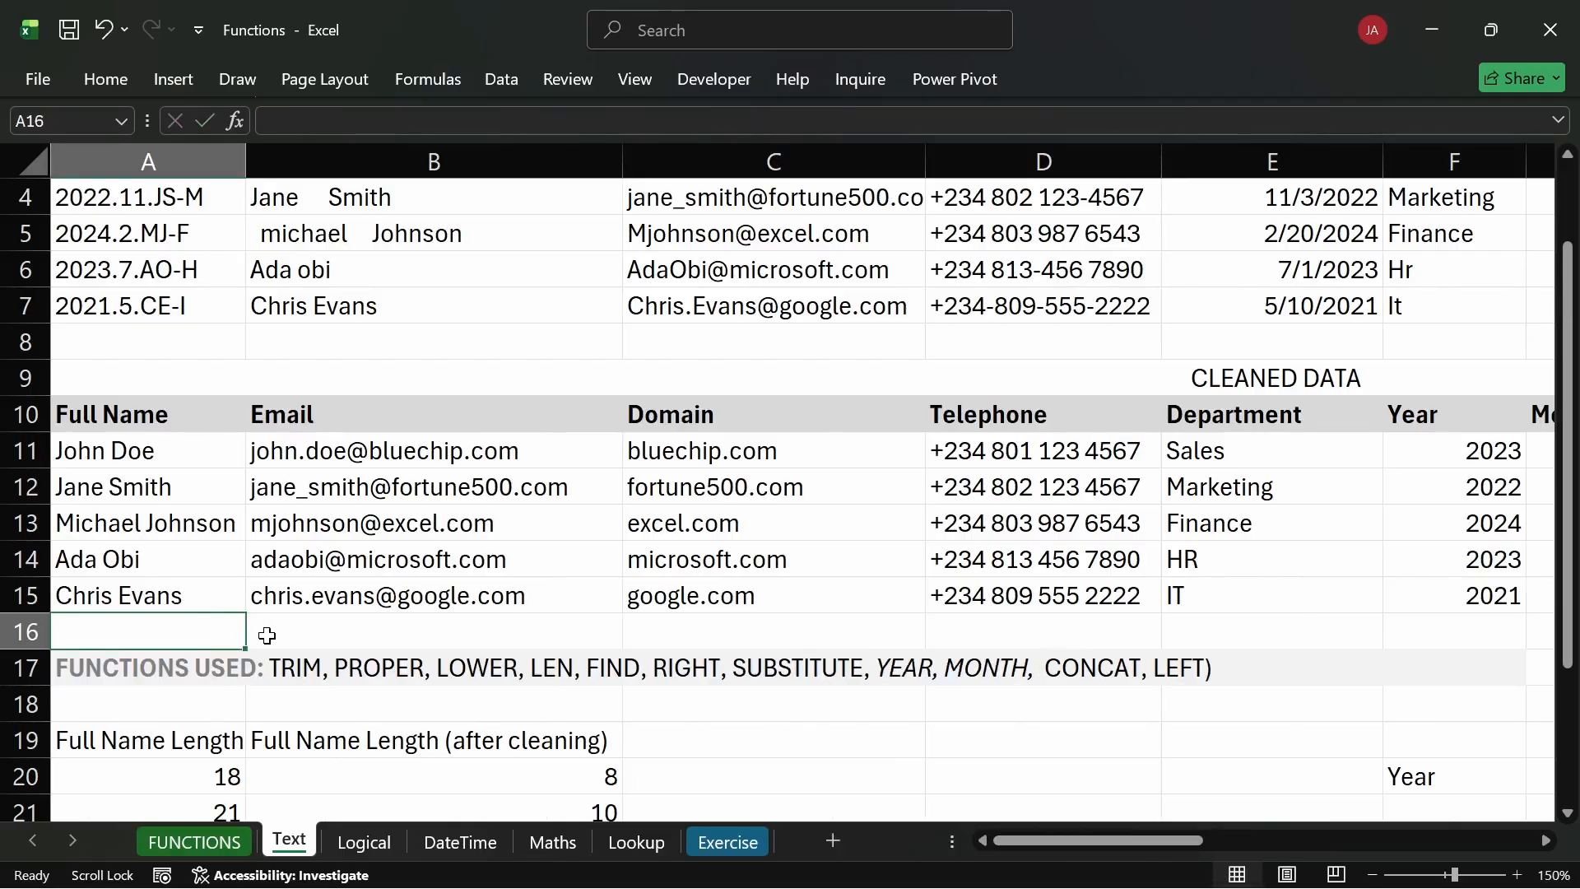
click(276, 633)
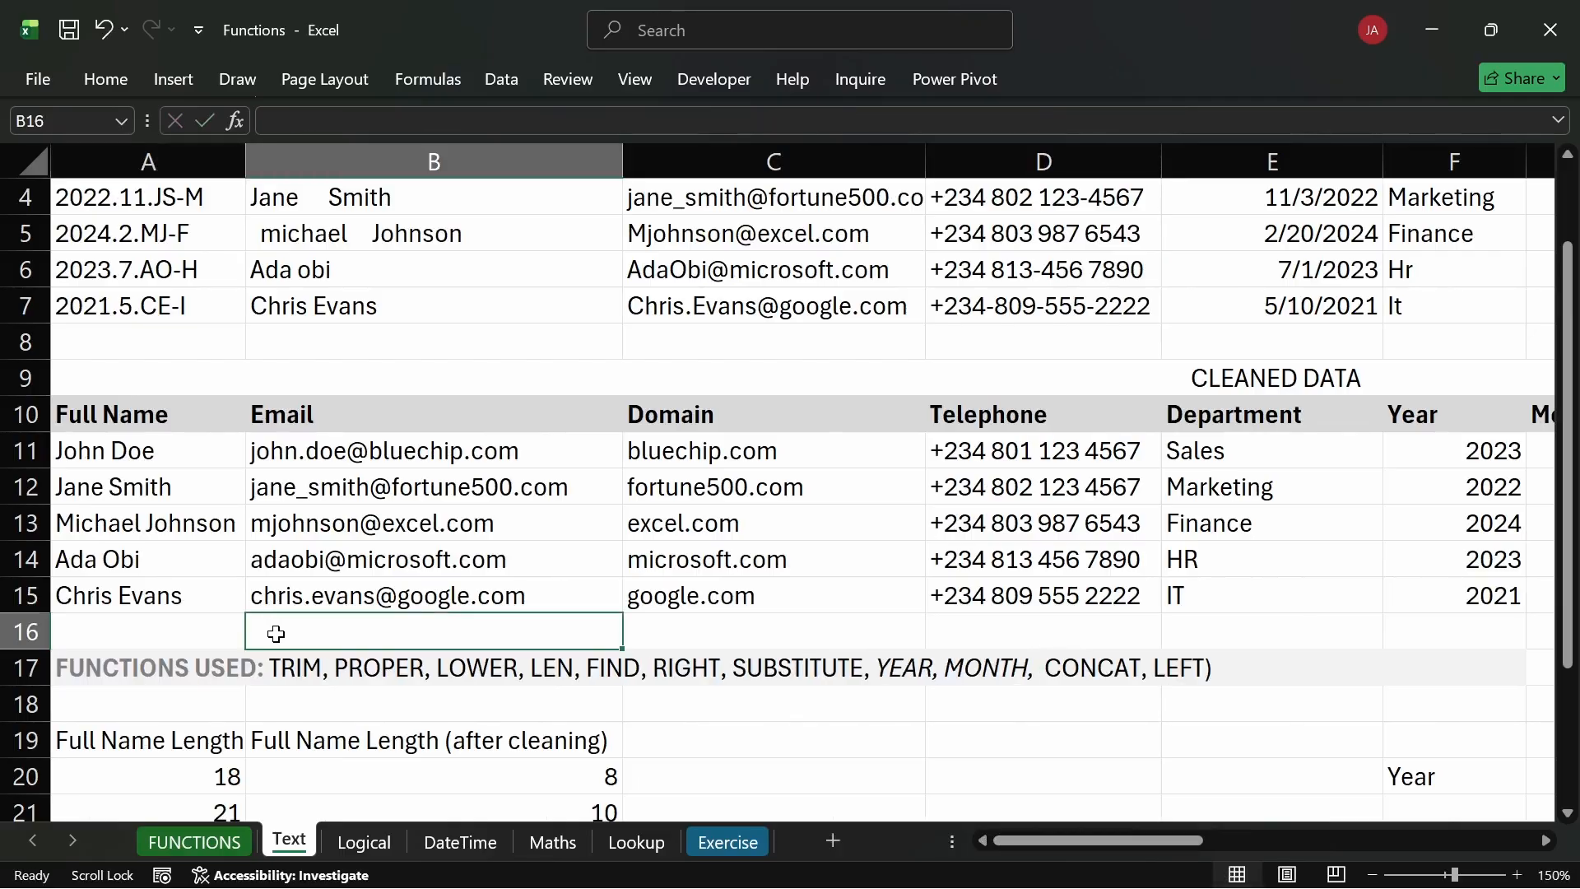
text(=LEFT)
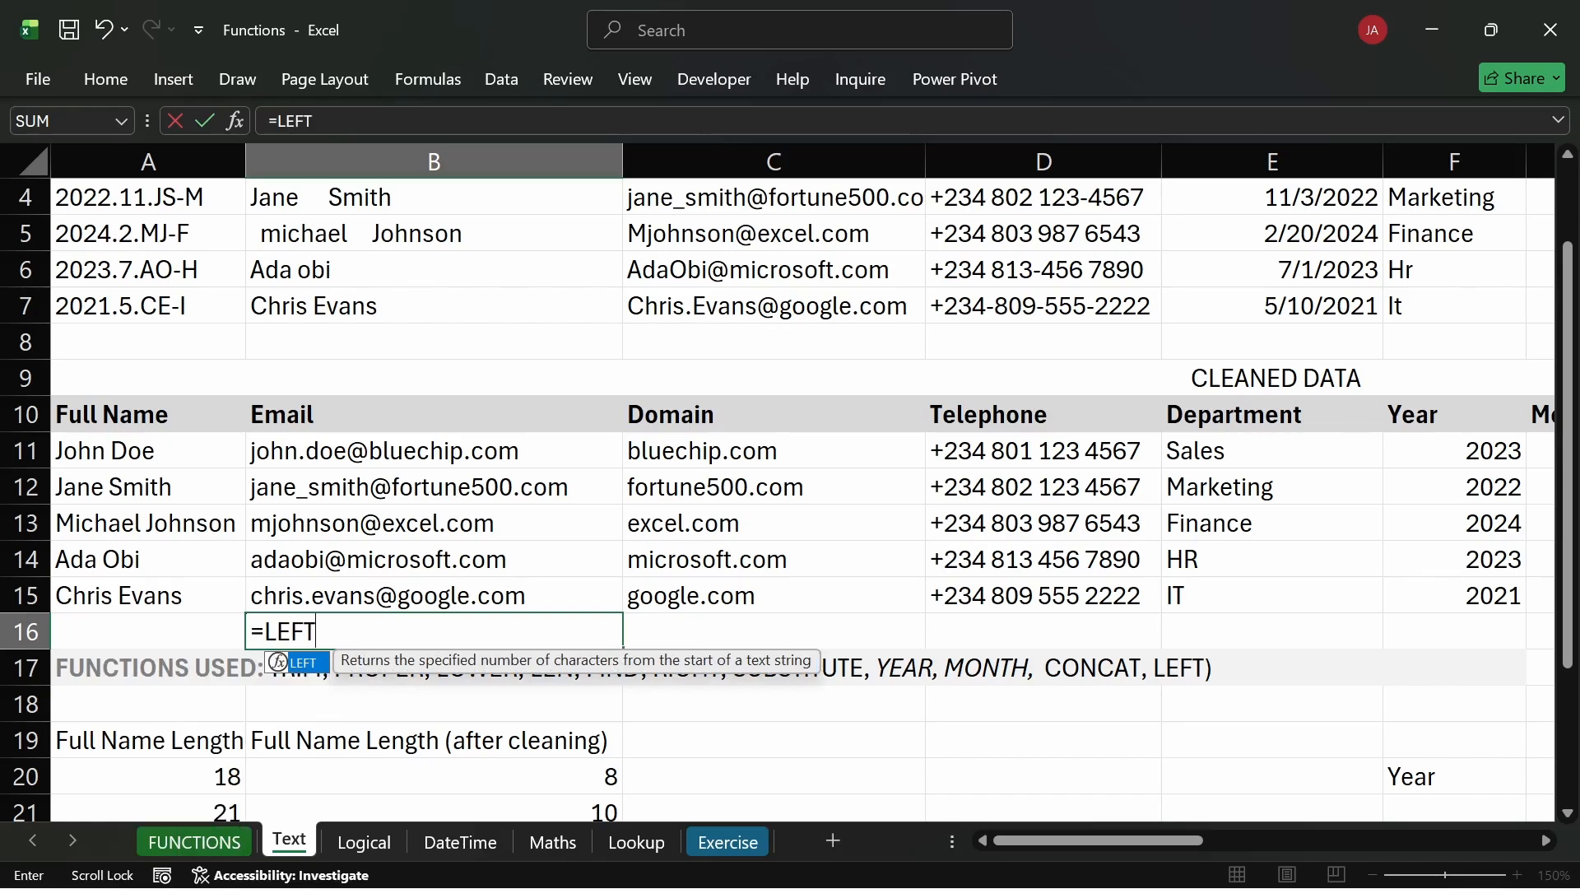
text(()
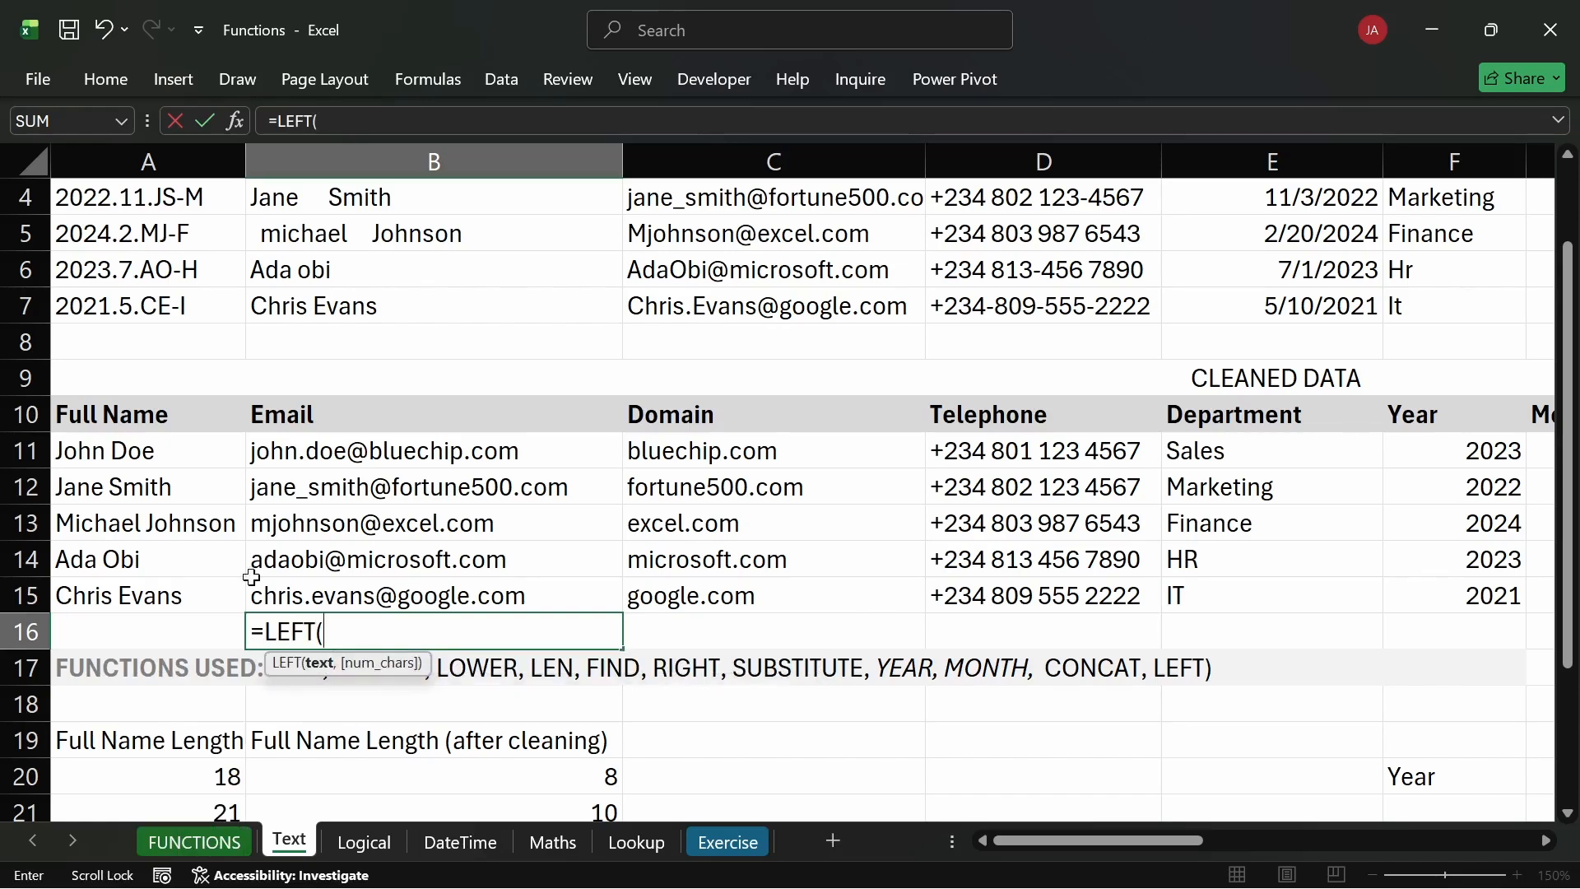
click(155, 453)
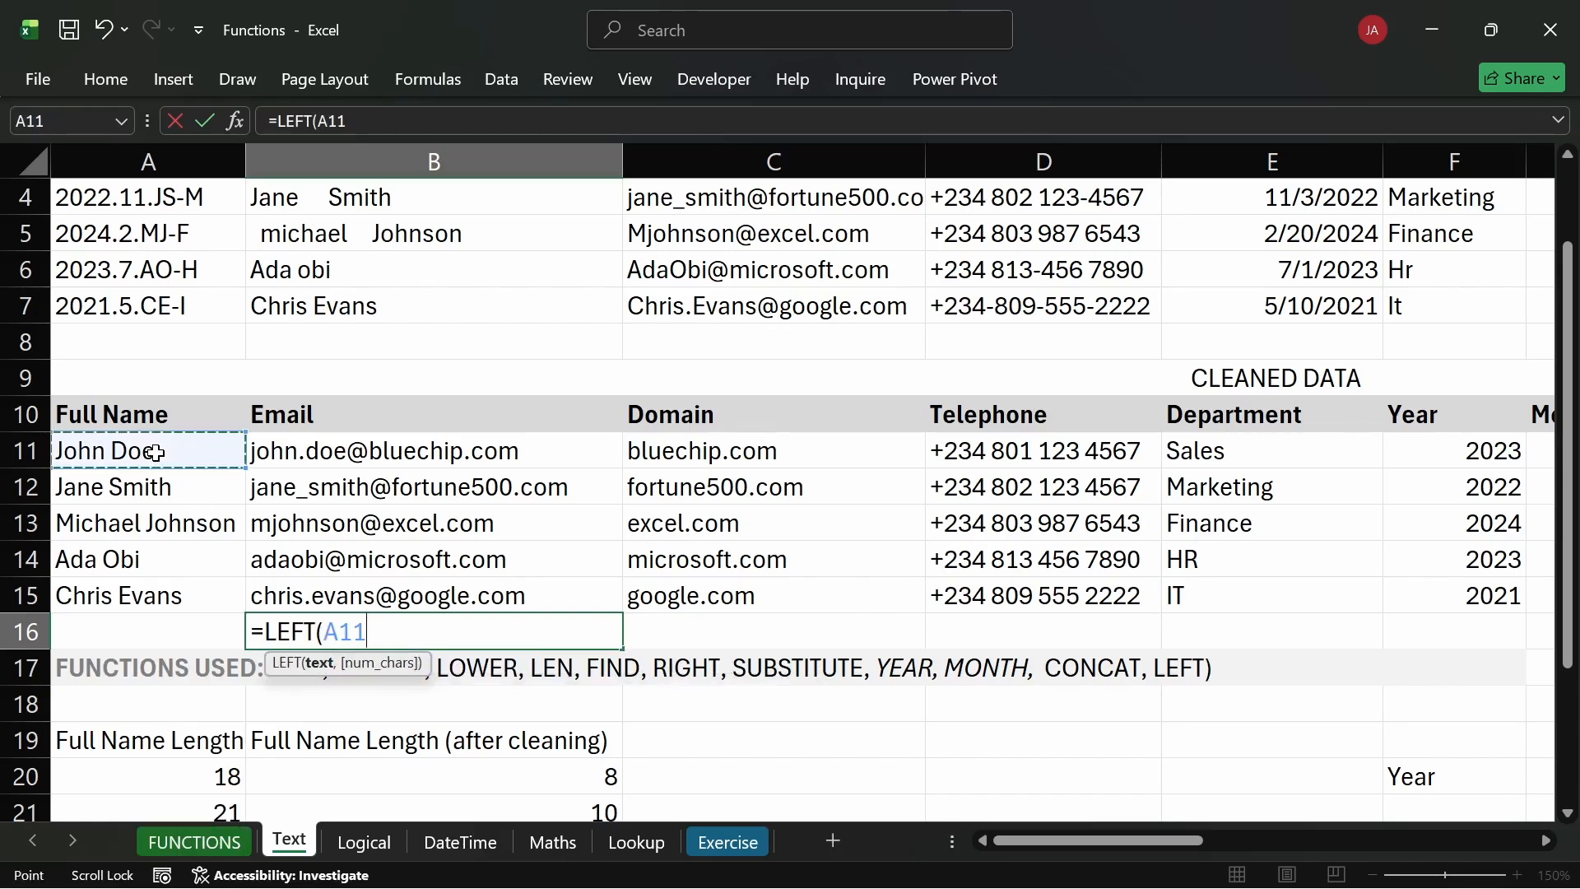
text(,4)
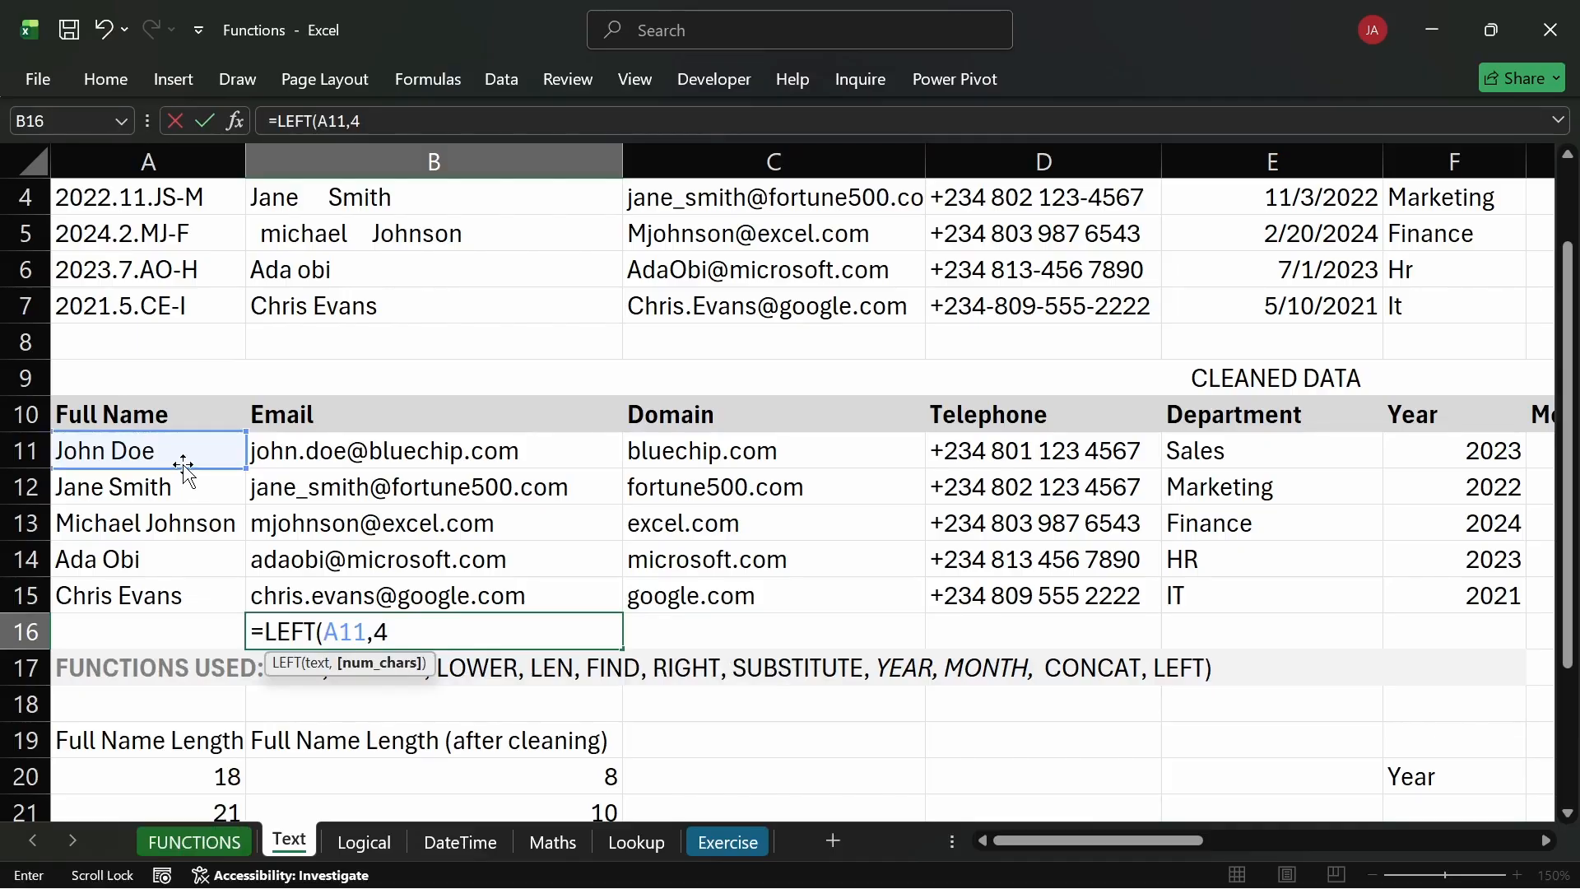
key(Return)
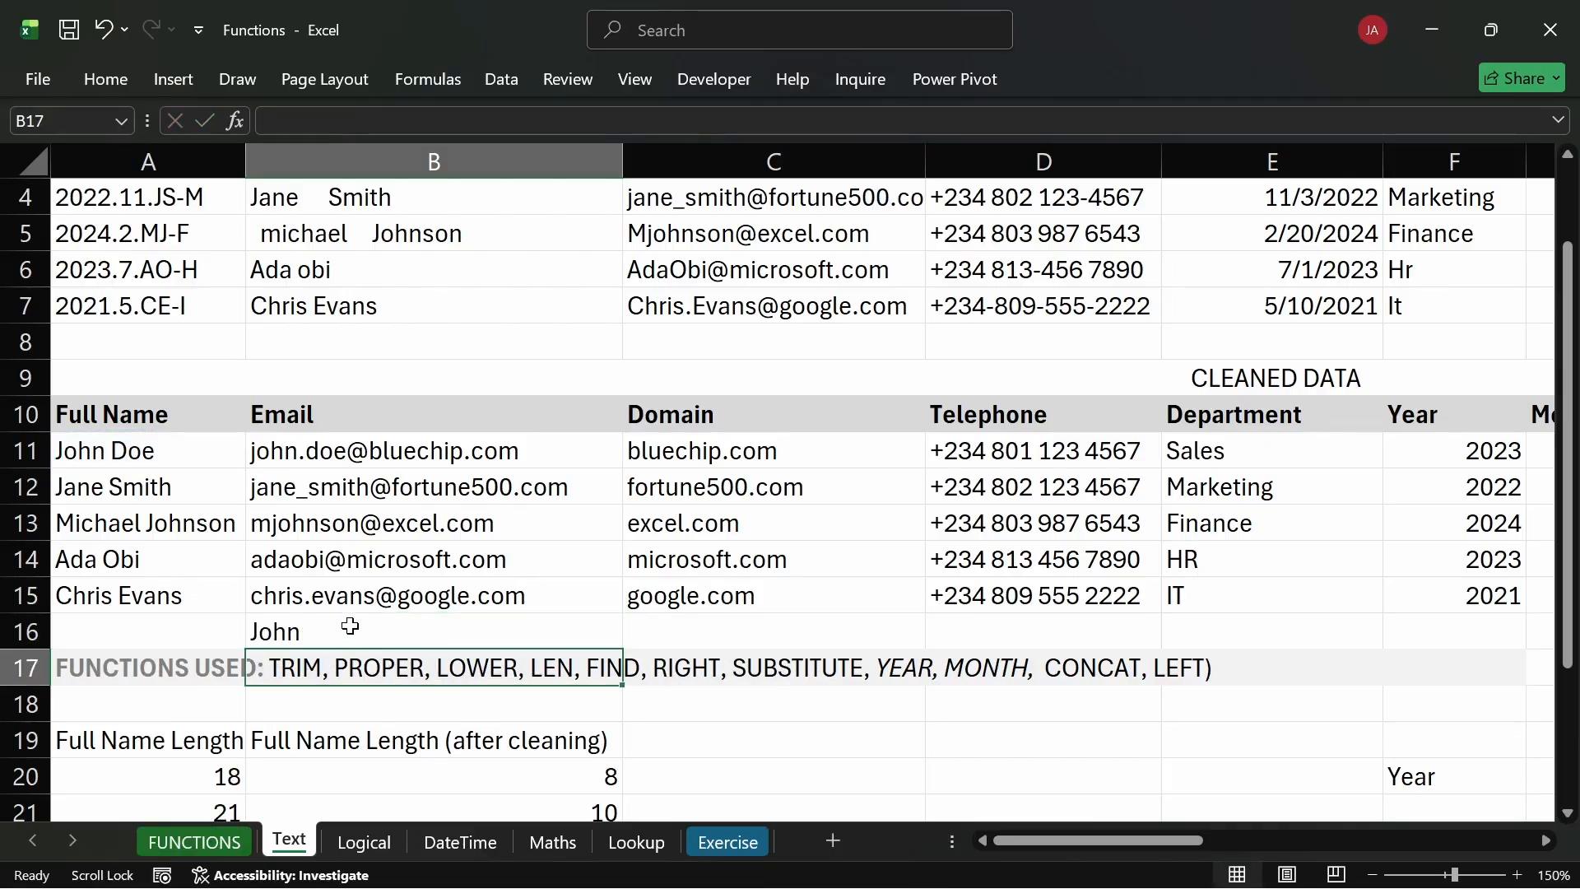
Replace LEFT with RIGHT in the B16 formula to extract the last four characters of A11, and dismiss the battery notification.
click(98, 489)
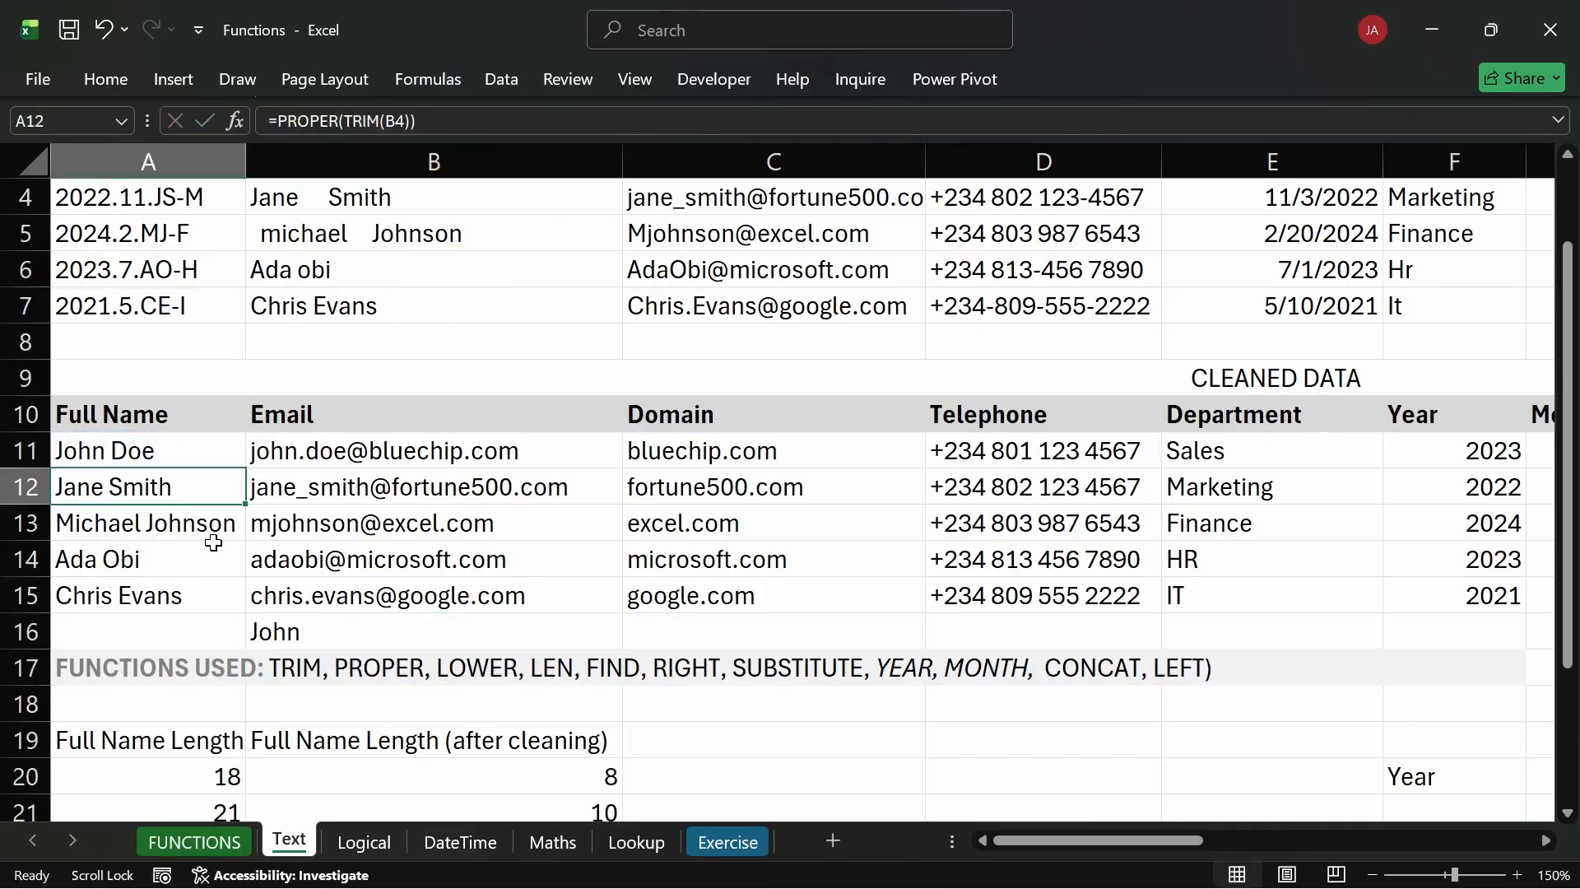
click(136, 527)
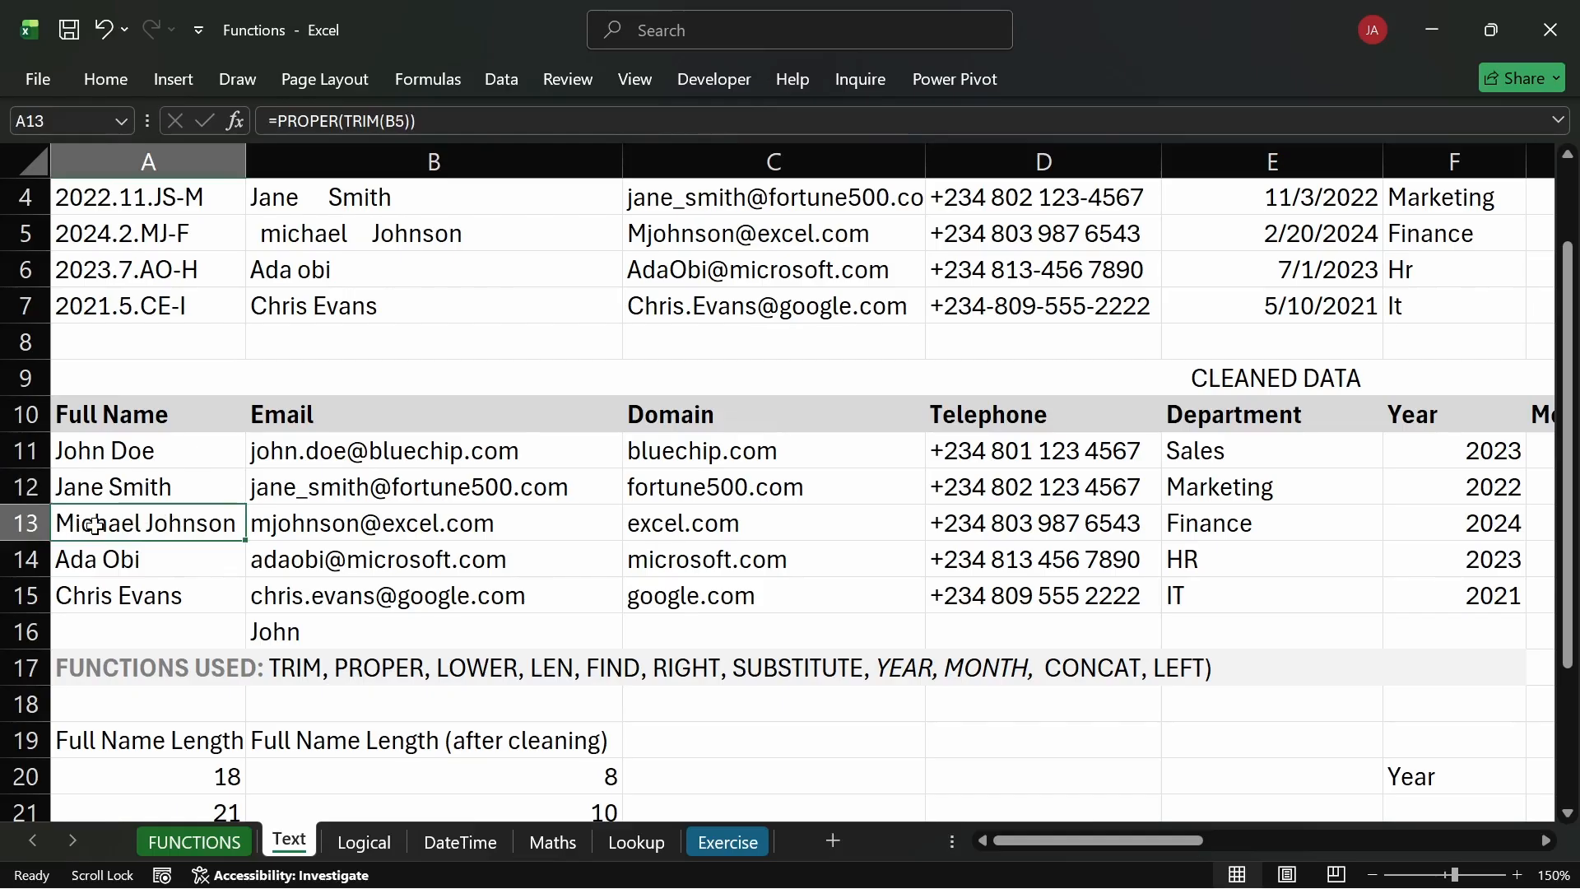
click(99, 561)
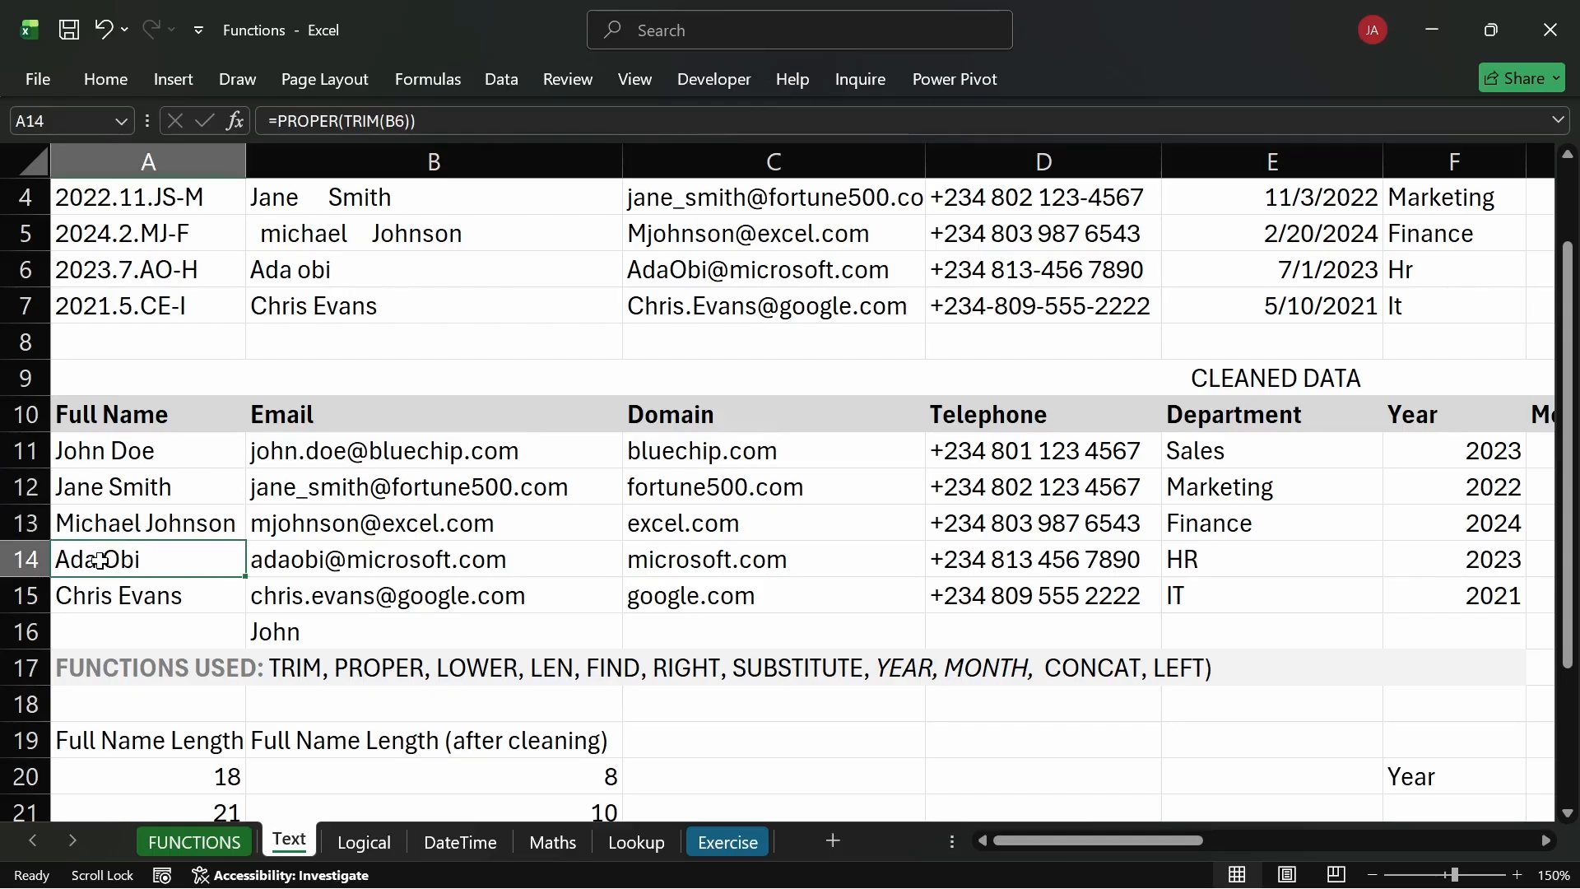
click(99, 607)
click(351, 633)
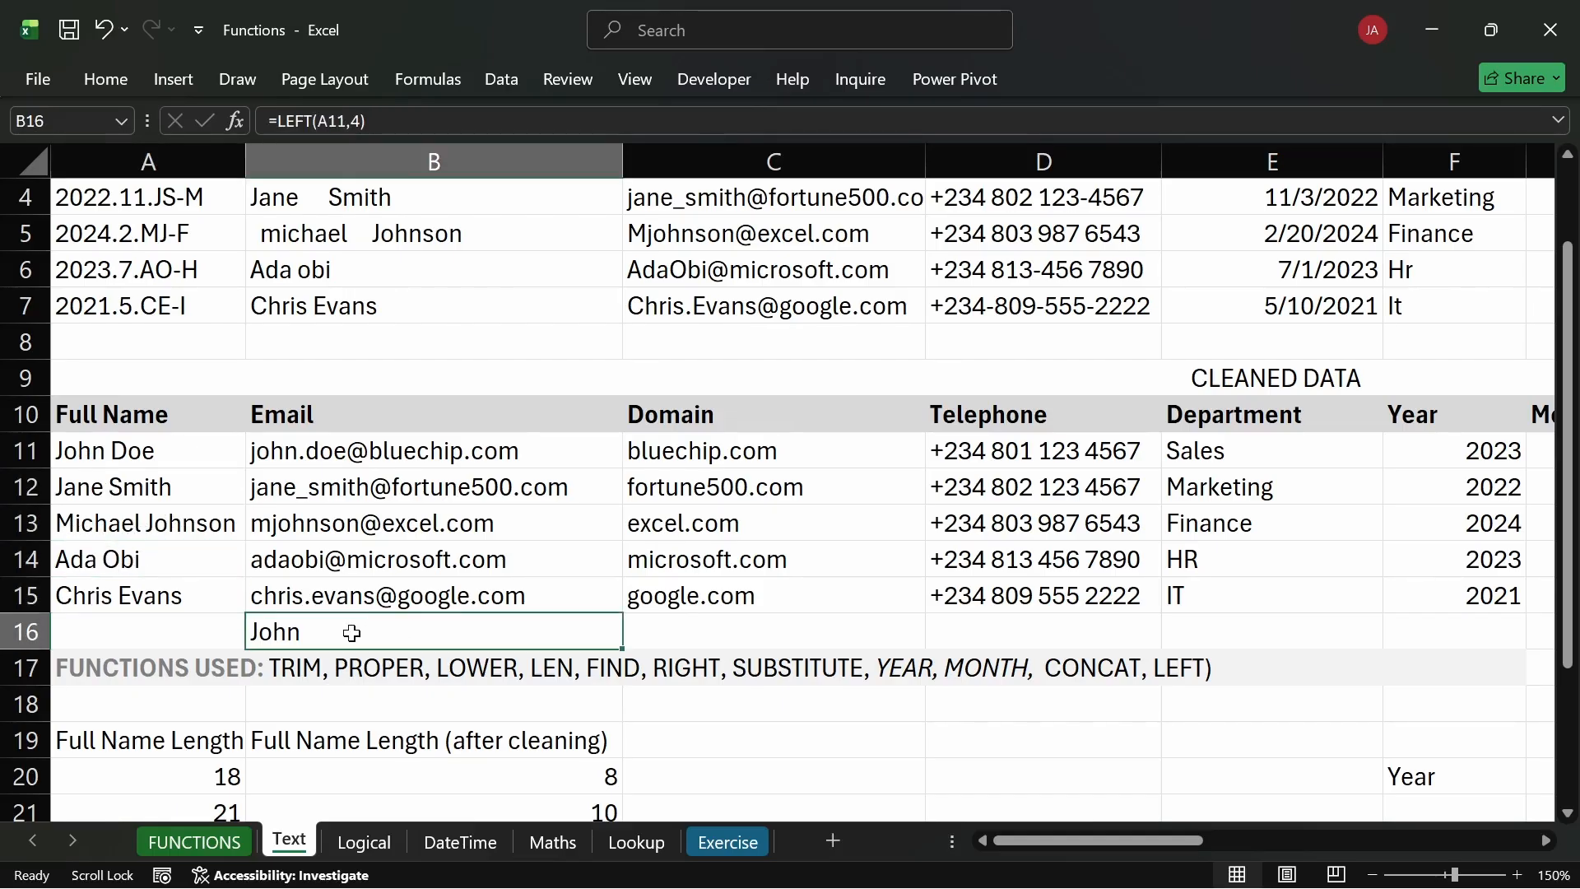
double_click(355, 633)
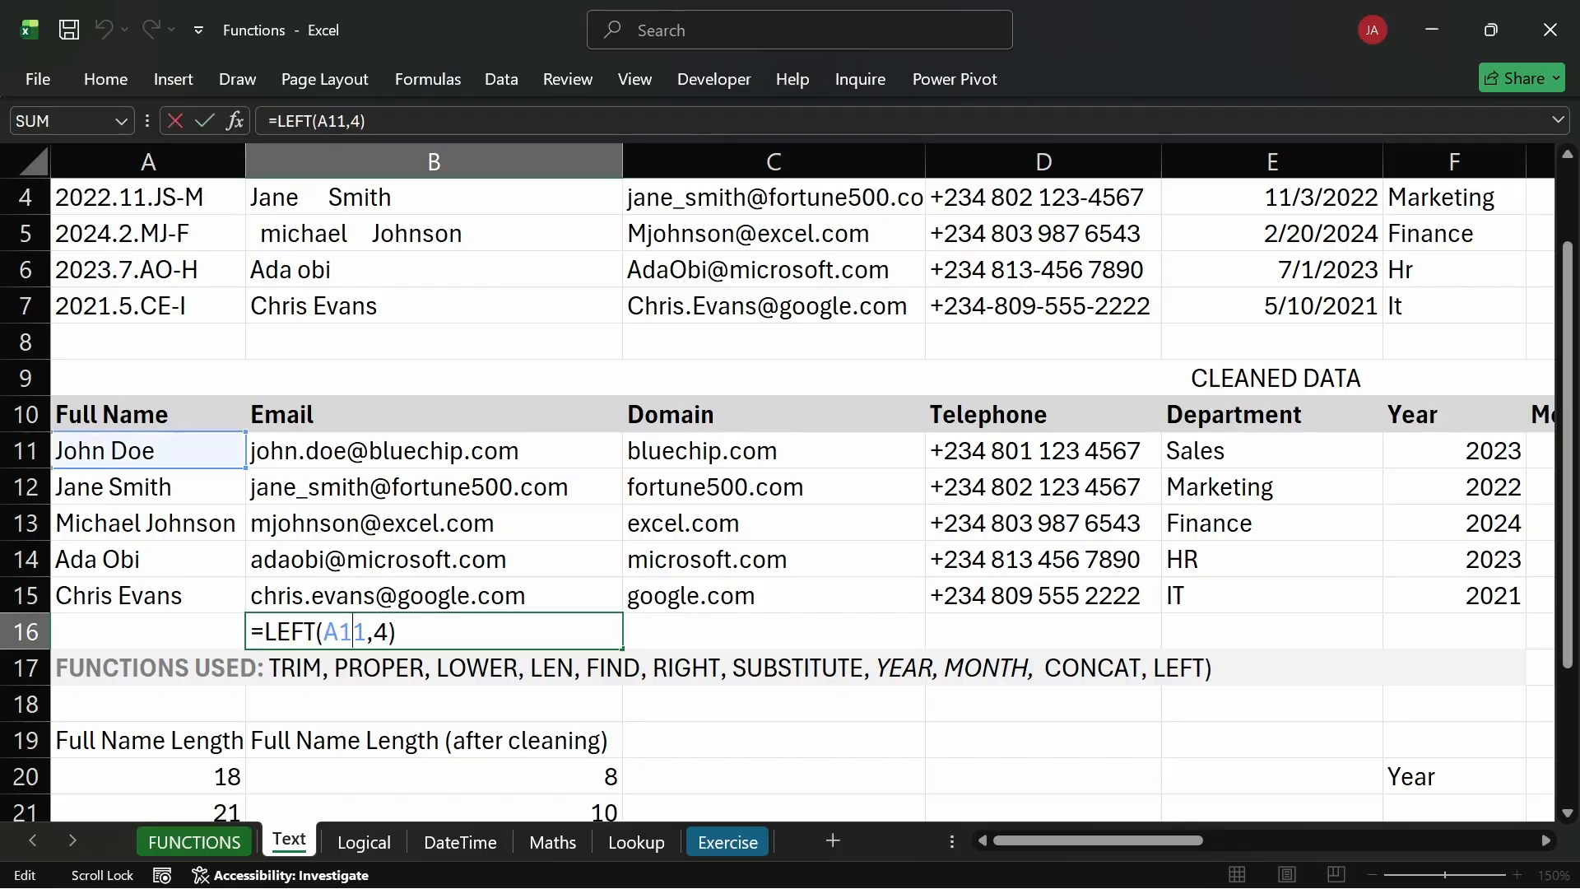
drag(315, 631, 264, 631)
text(RIGHT)
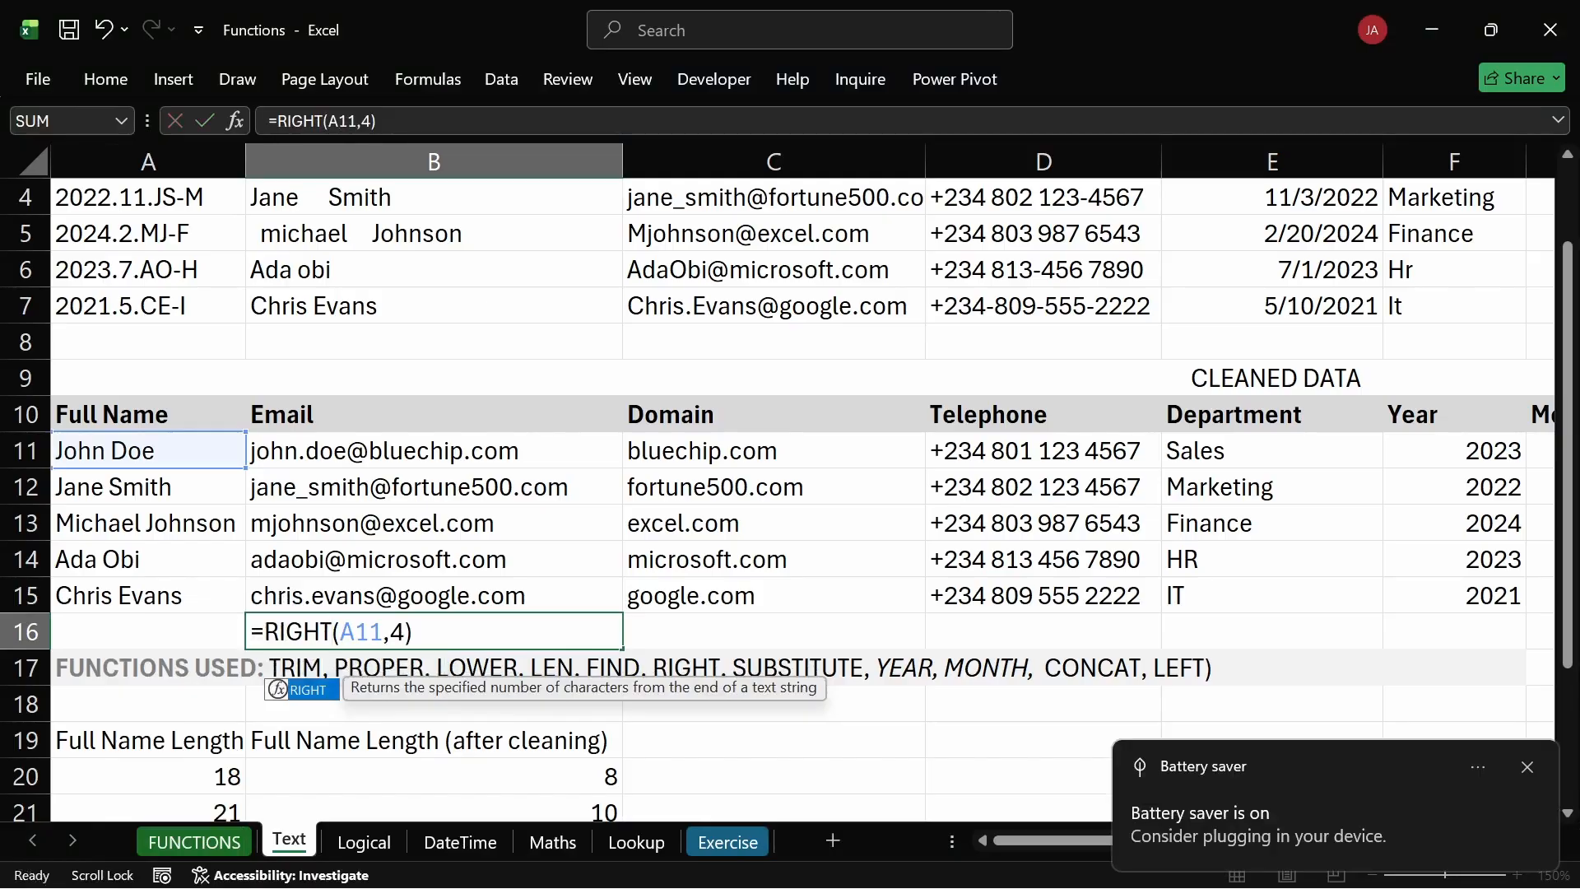
key(Return)
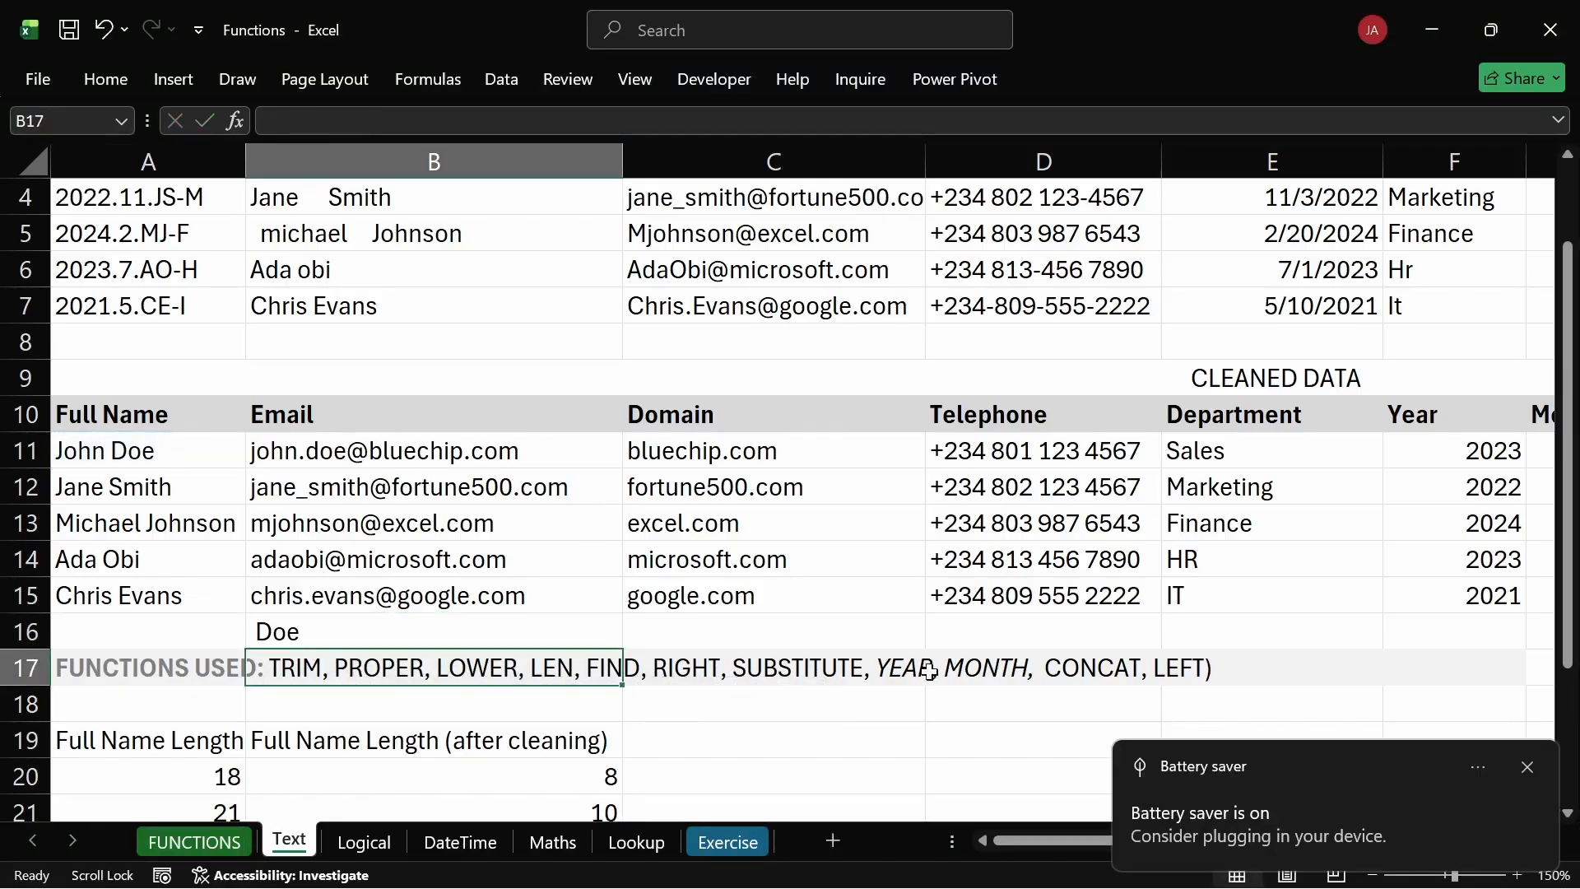
click(1529, 760)
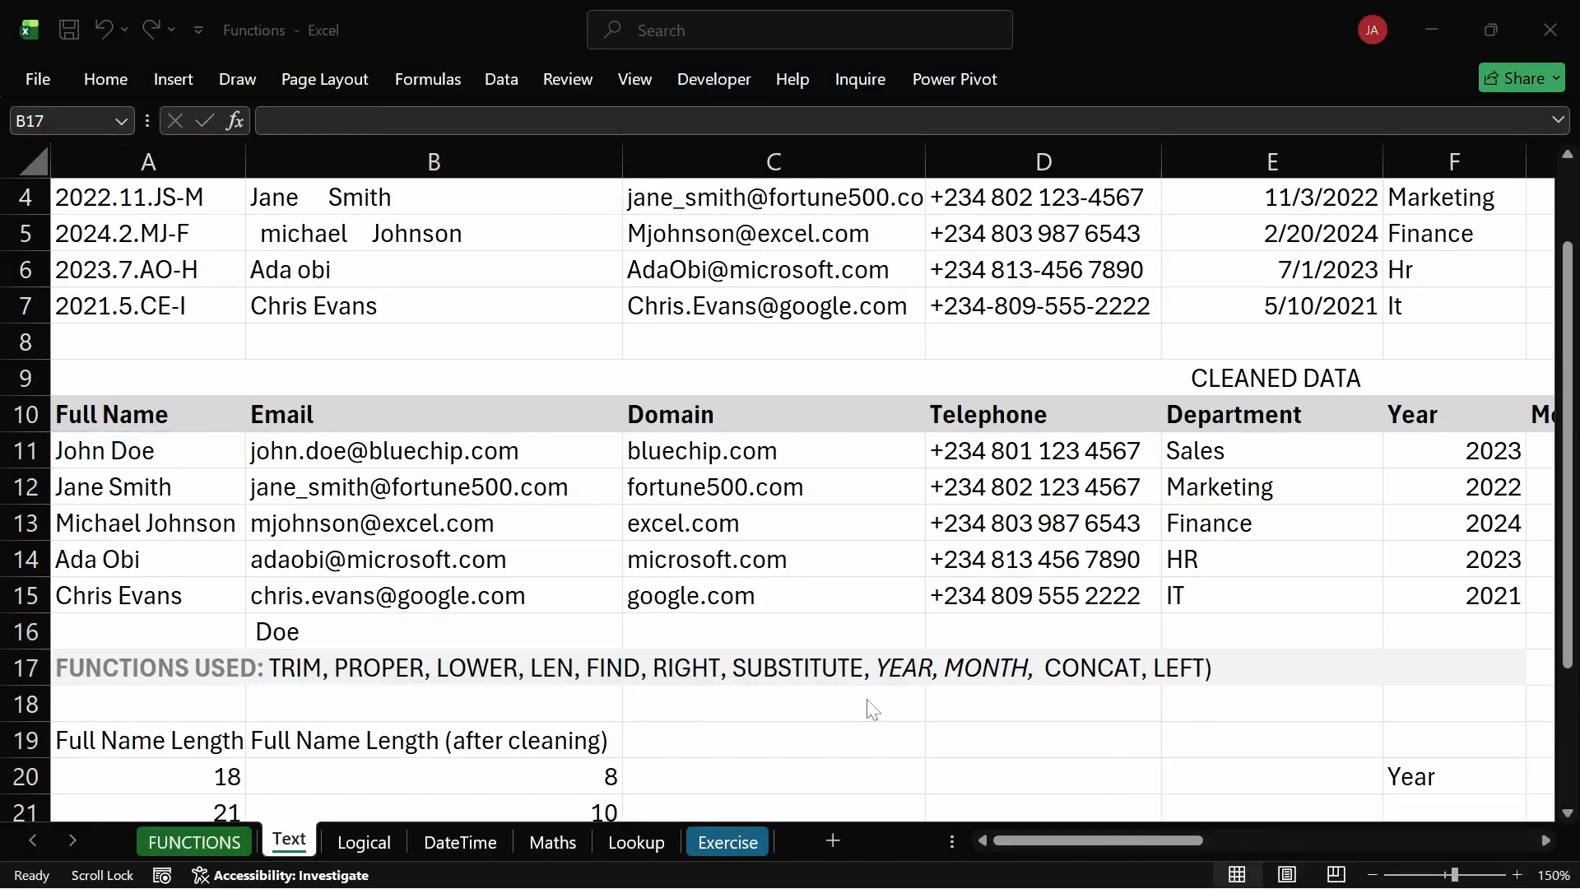
Set the RIGHT formula in B16 to return three characters, and clear the test cell.
click(262, 633)
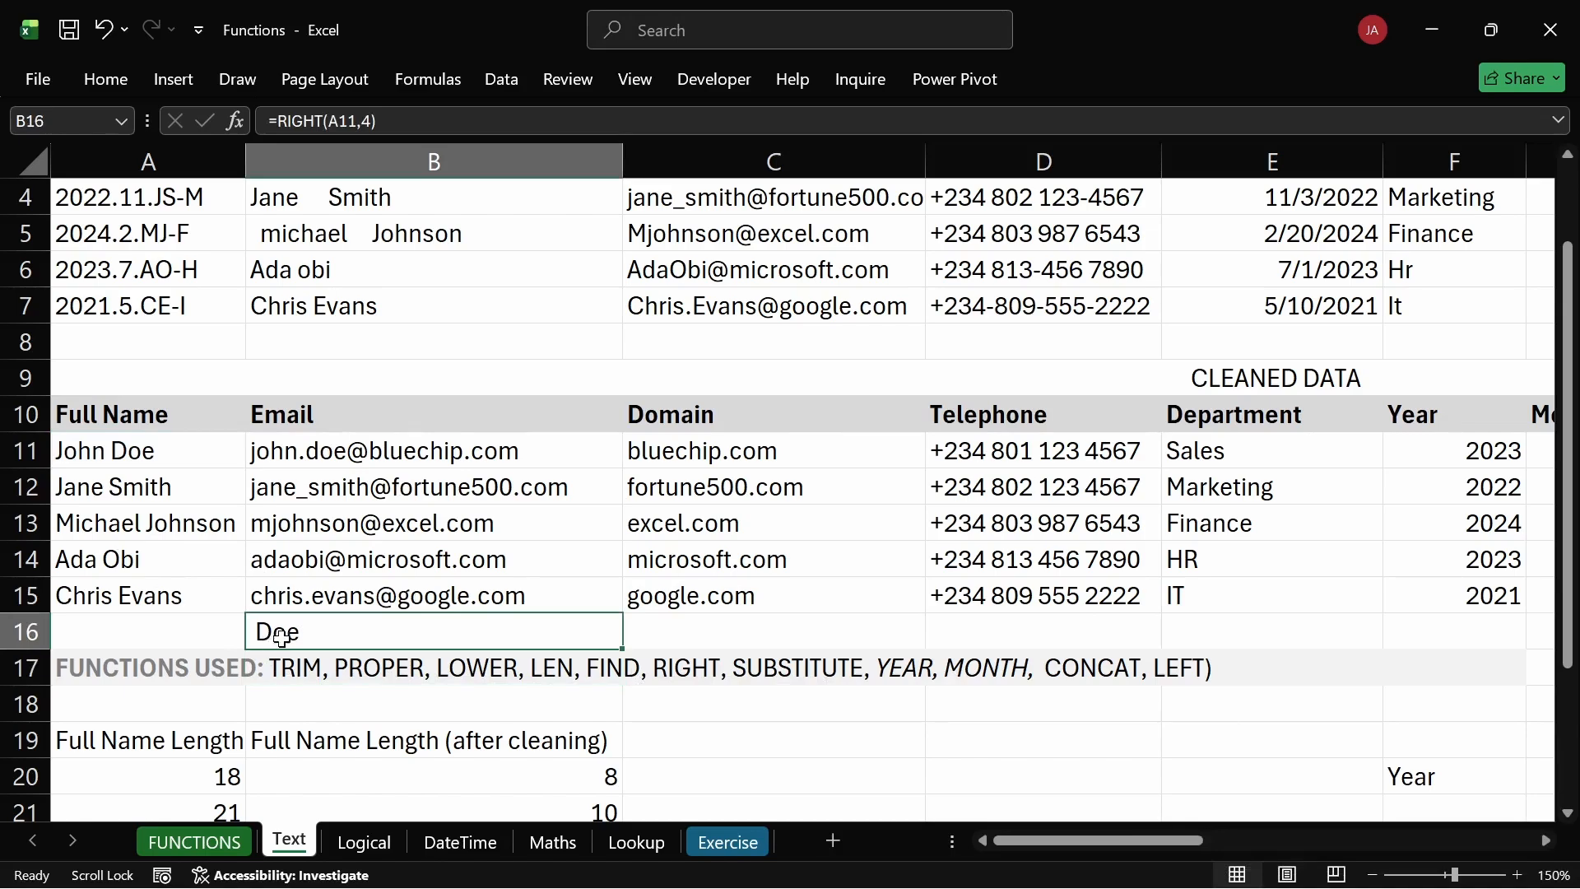
double_click(264, 631)
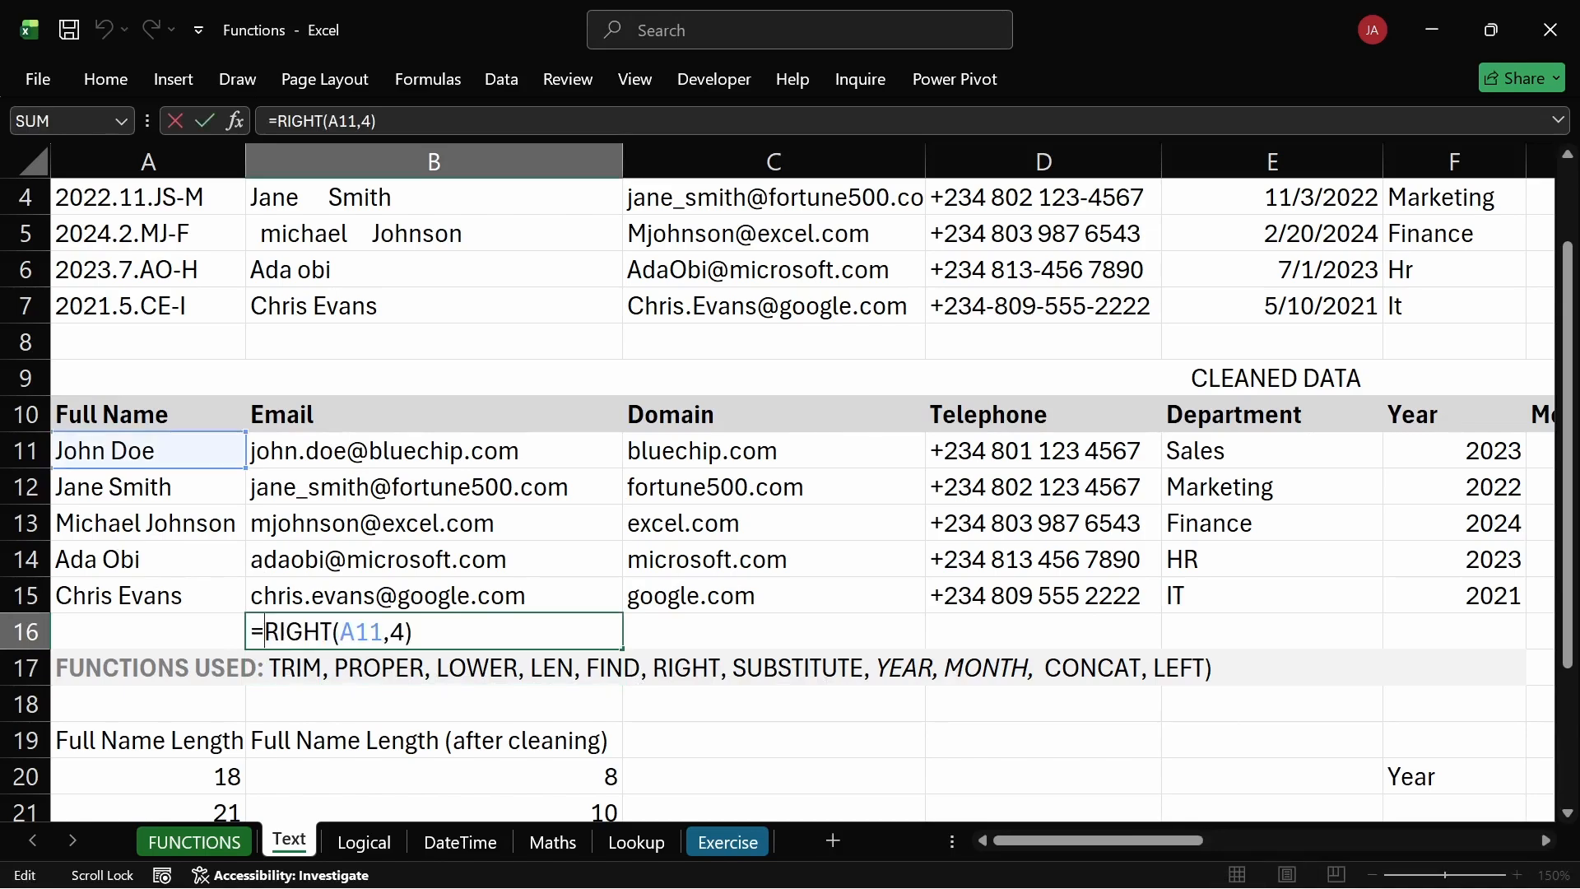
click(397, 631)
key(BackSpace)
text(3)
key(Return)
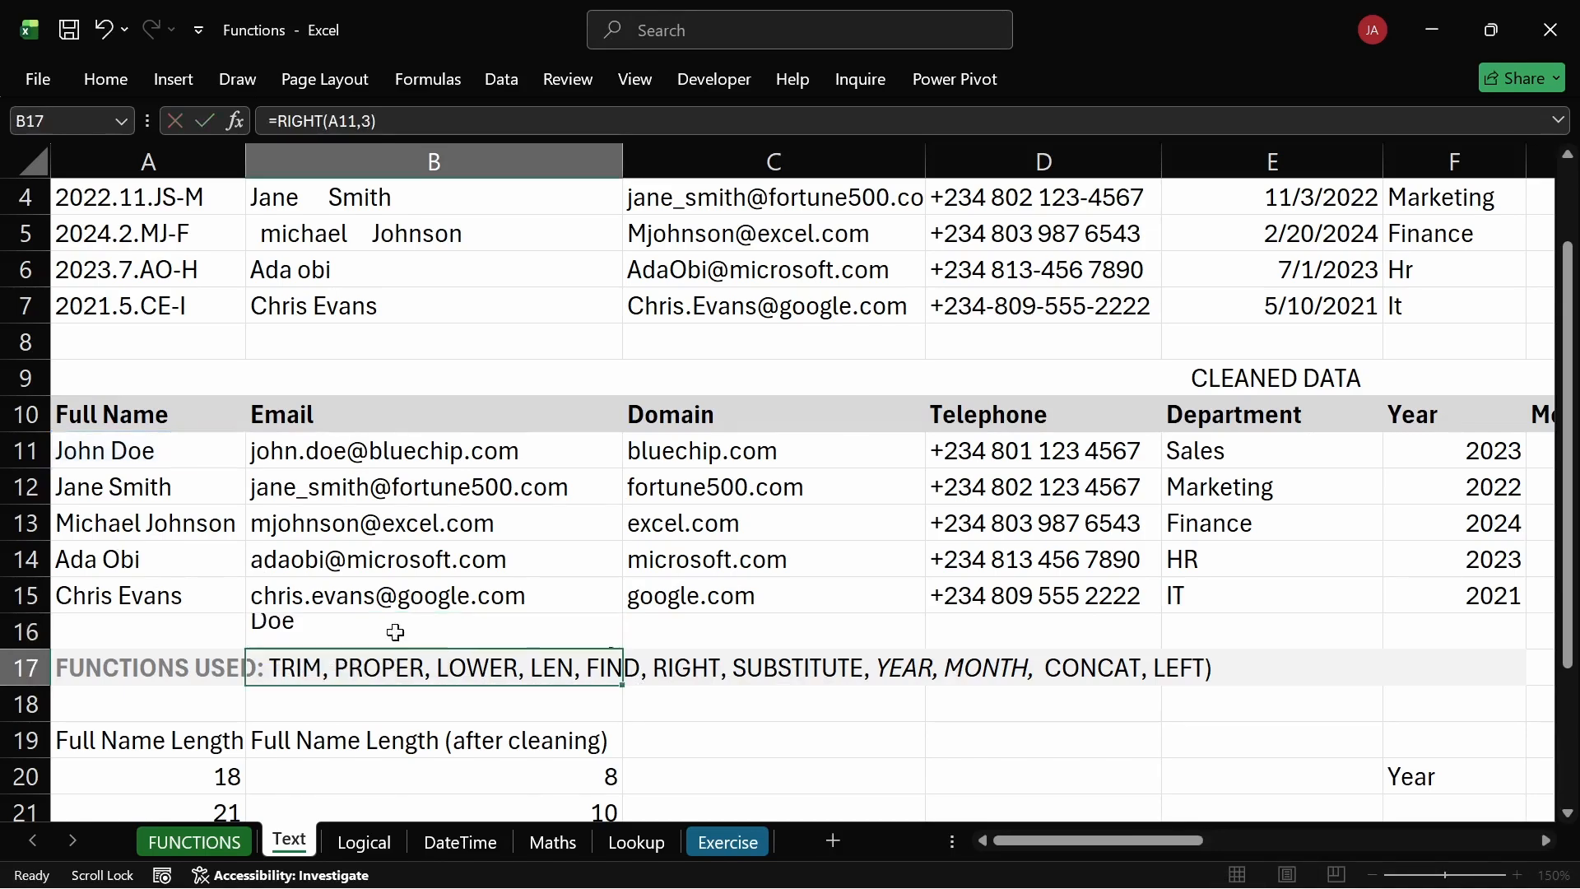
click(363, 630)
key(Delete)
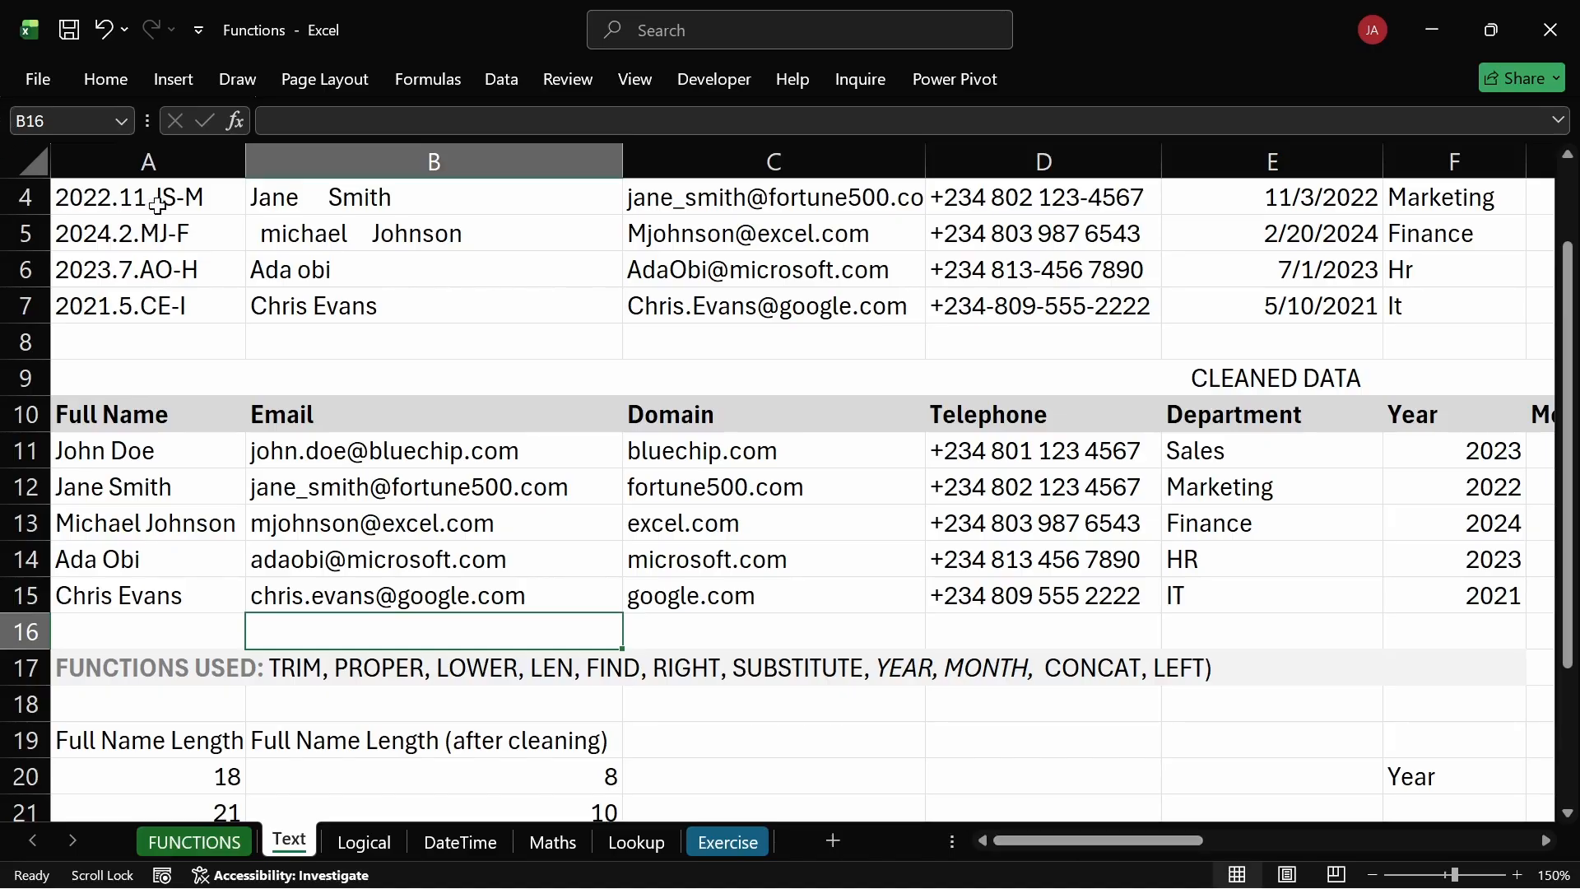
Look over the employee ID codes in the raw data's ID column, A3:A7.
drag(156, 204, 181, 311)
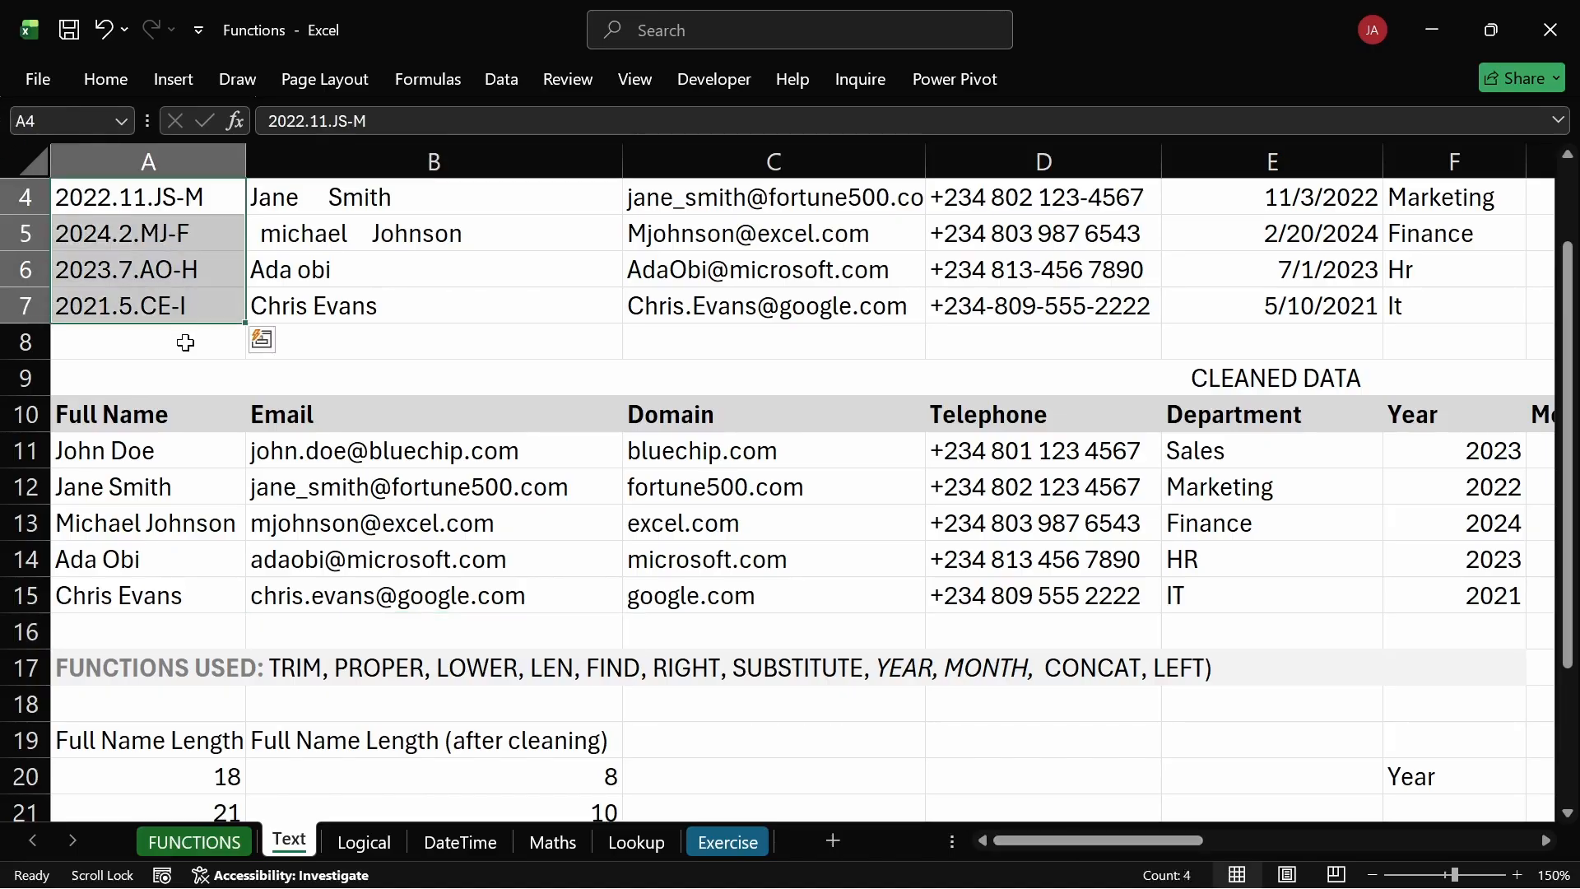
scroll(184, 342, up, 1)
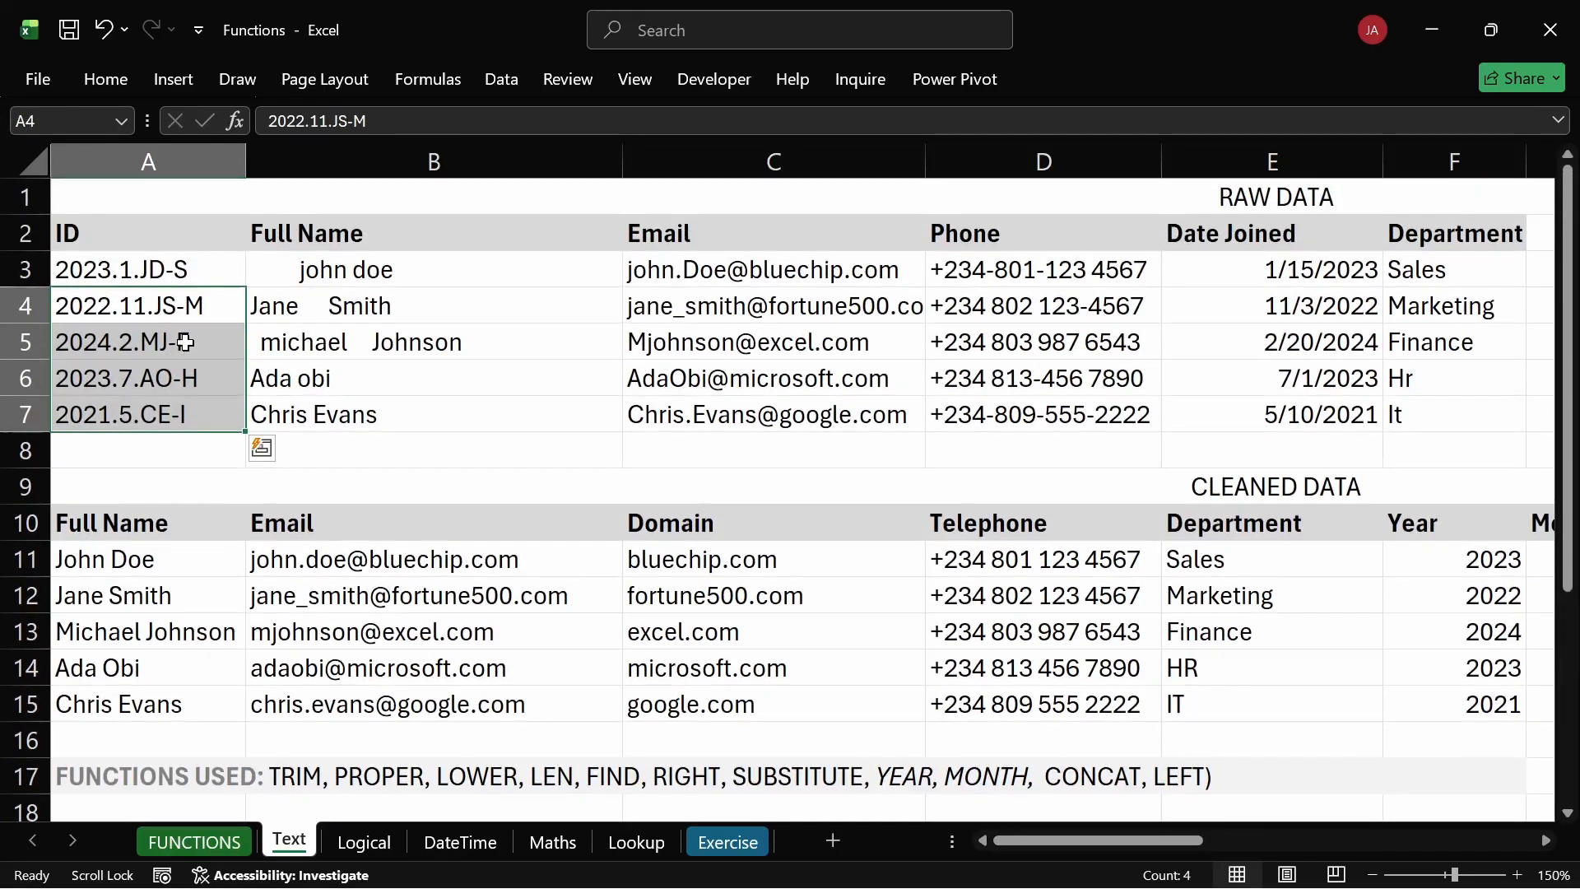
click(161, 262)
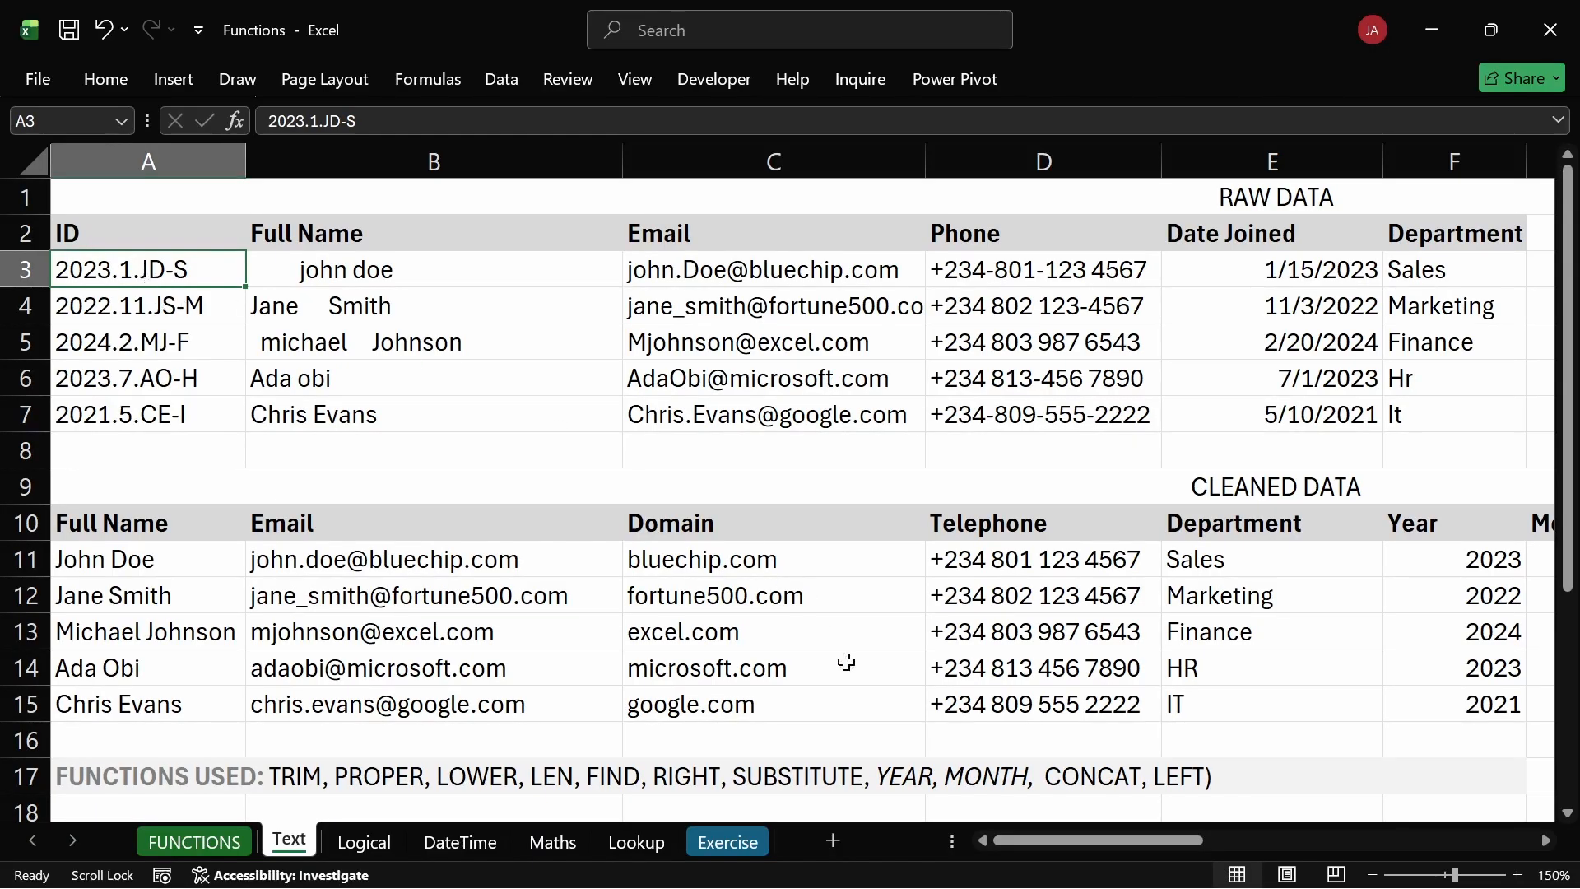
Replace YEAR, MONTH with LEFT, MID in the list of functions used in A17.
double_click(158, 773)
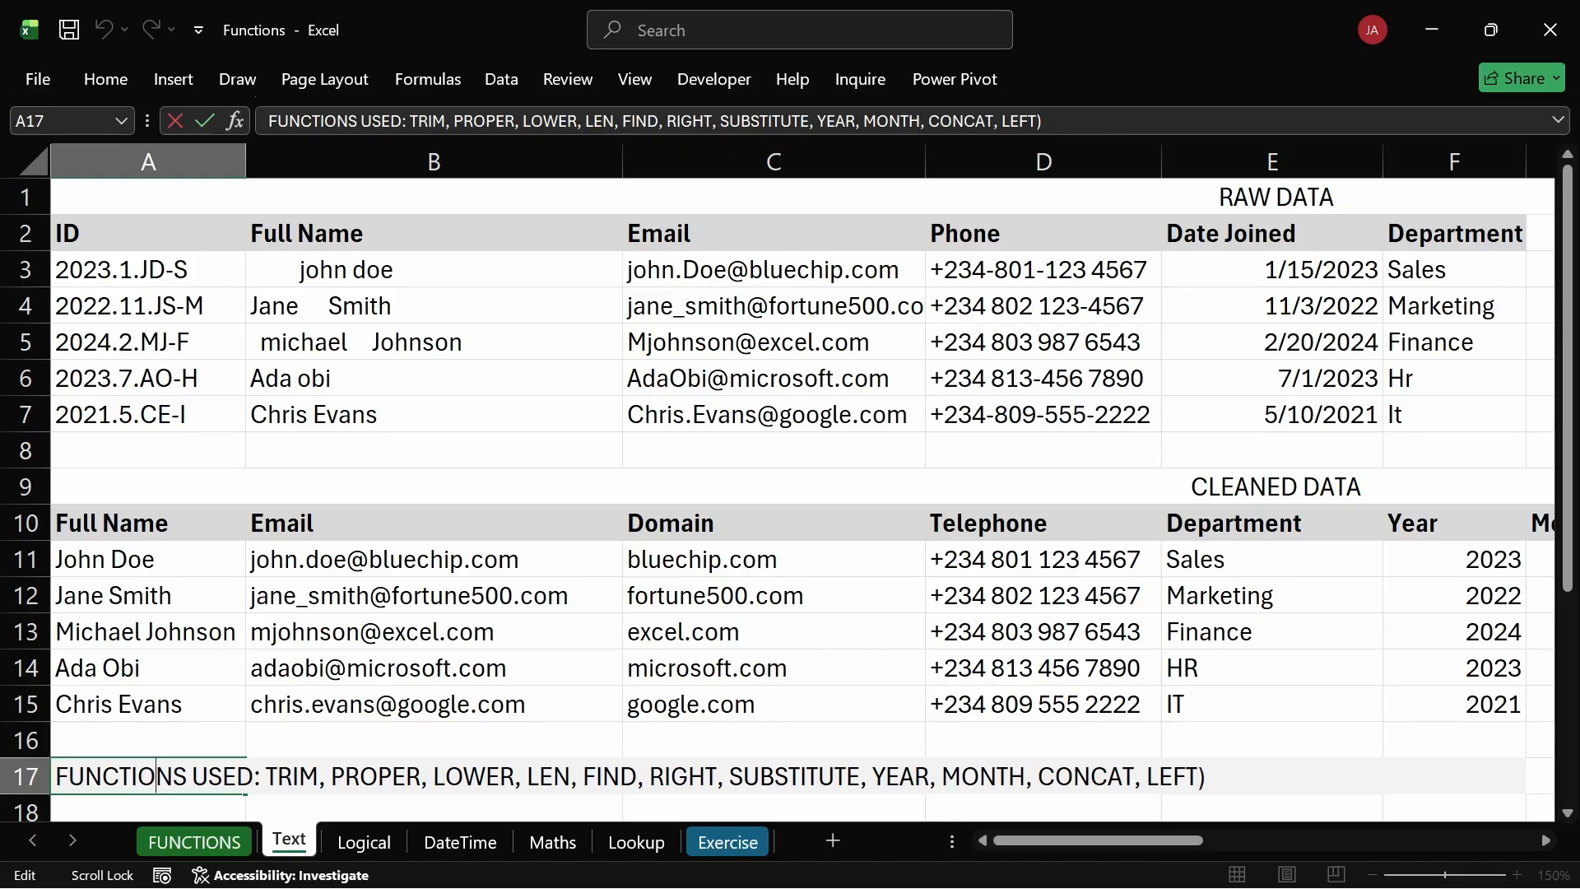
drag(1027, 776, 872, 776)
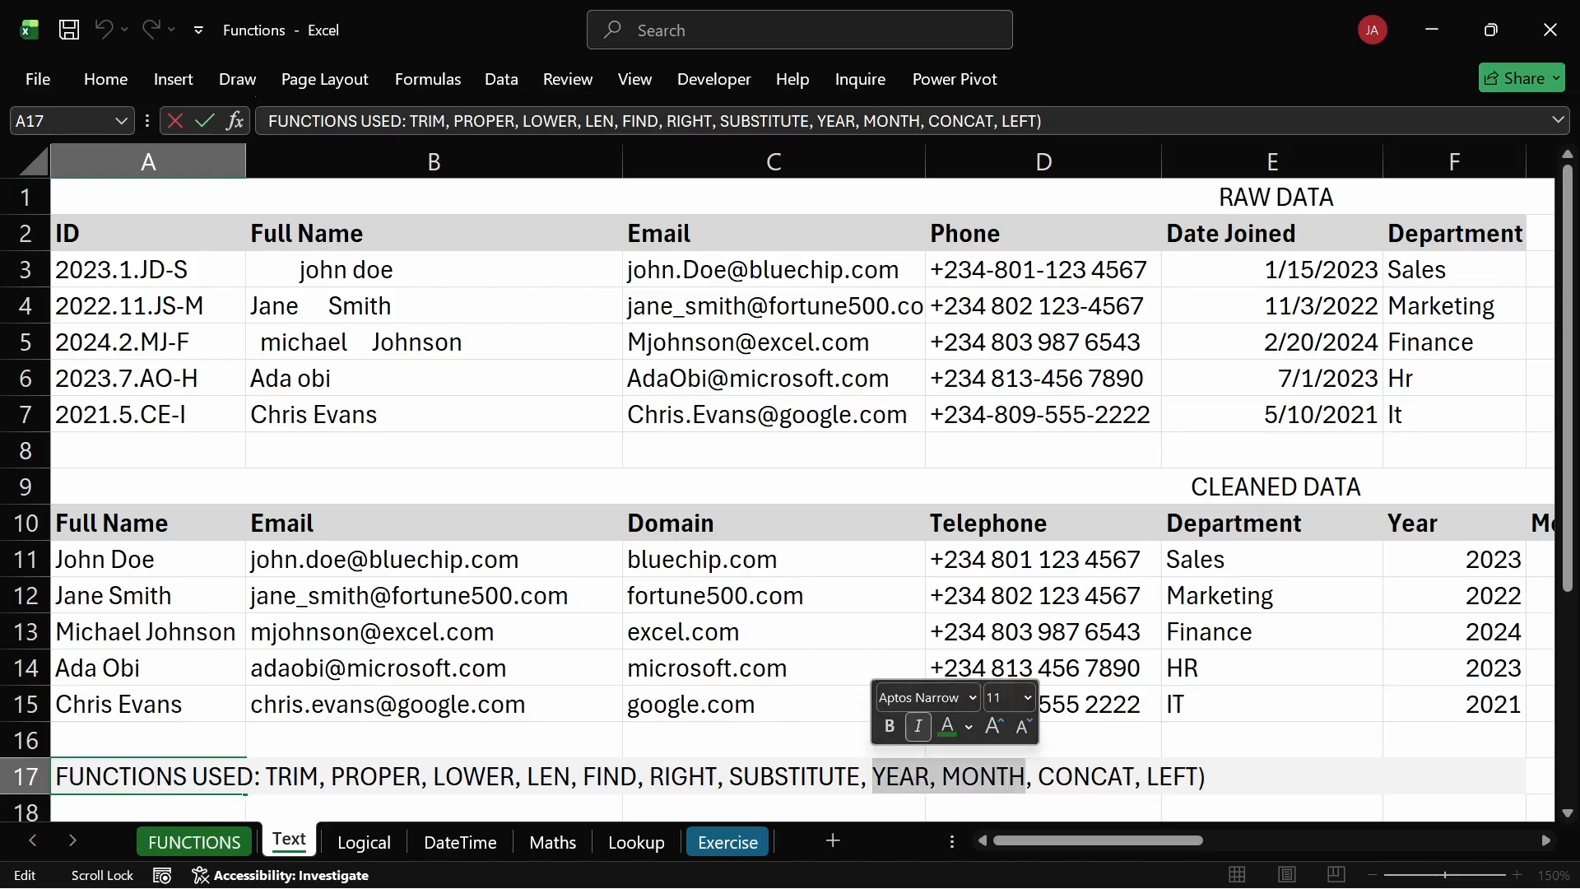
text(MID)
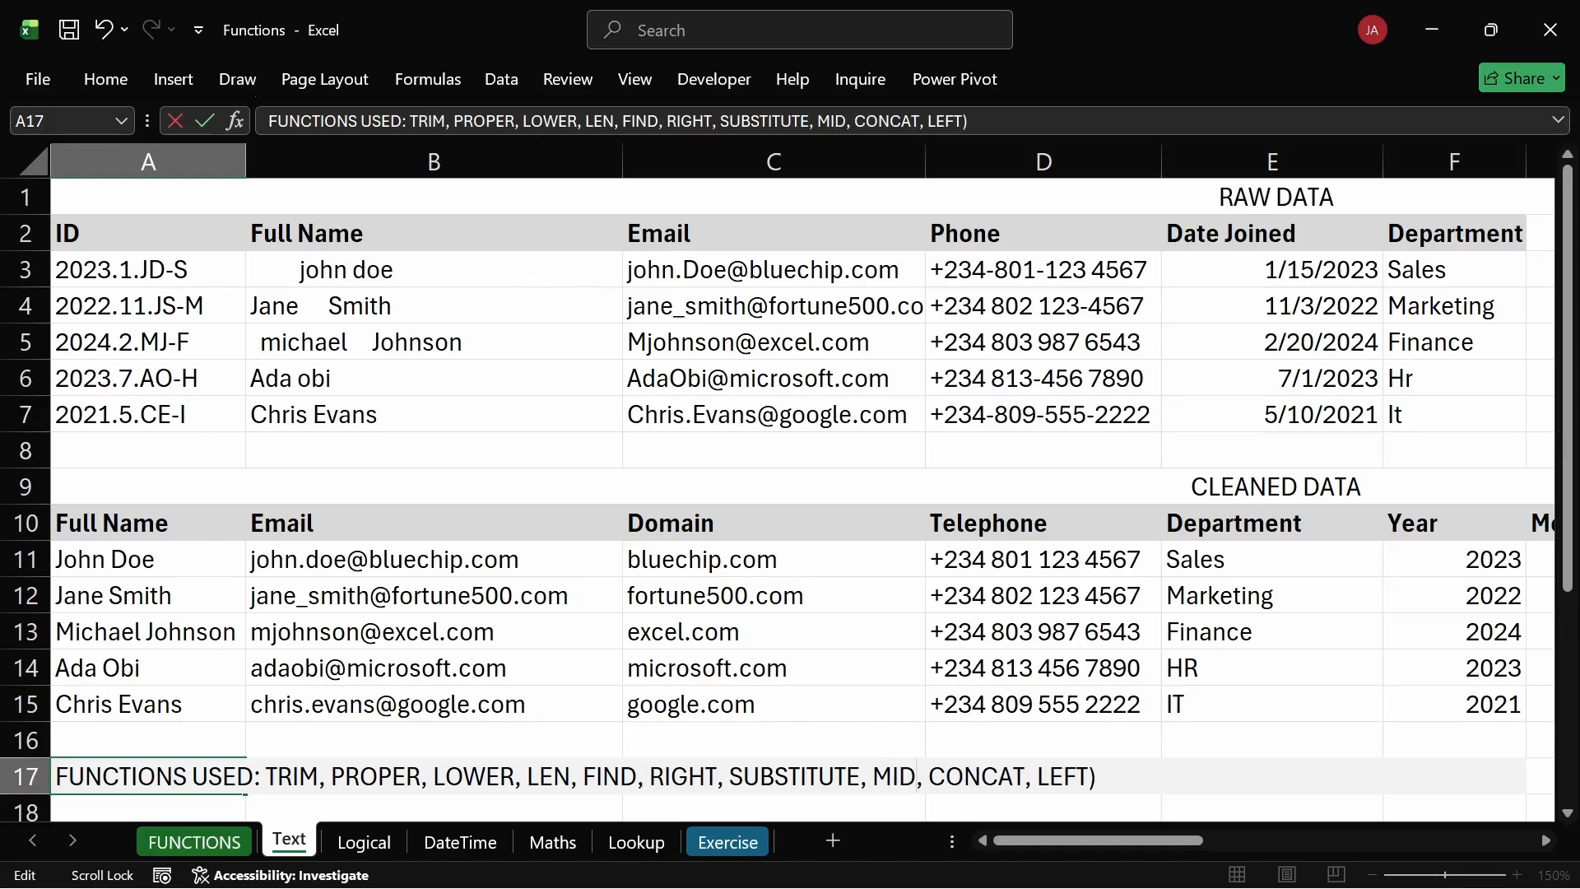
text(, LEFT,)
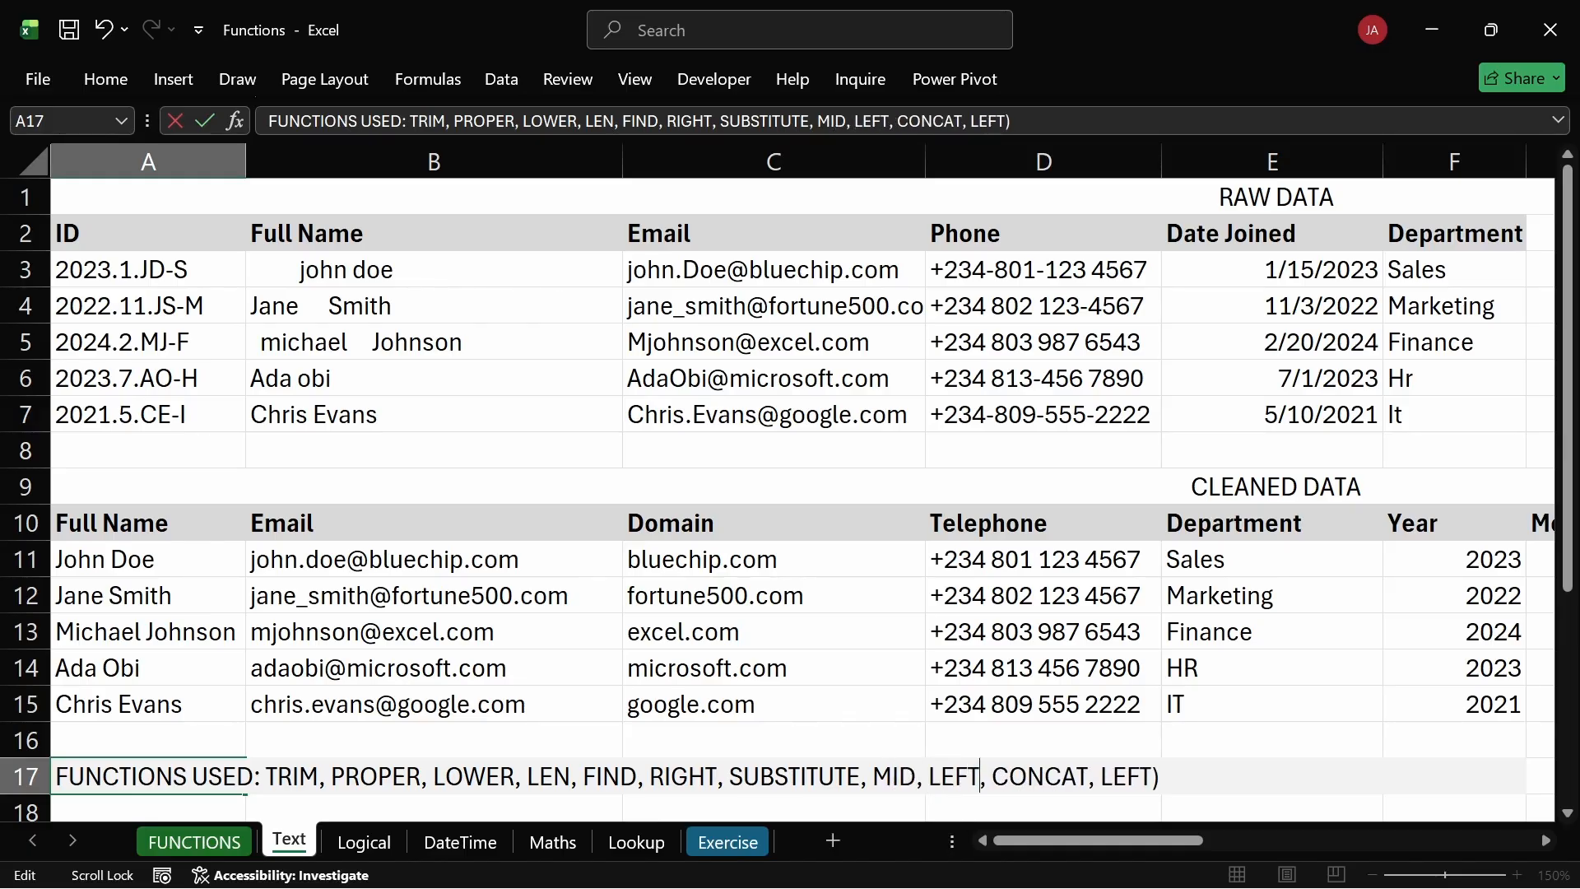
key(BackSpace)
key(BackSpace)
key(BackSpace)
key(BackSpace)
key(BackSpace)
key(BackSpace)
key(BackSpace)
key(BackSpace)
key(BackSpace)
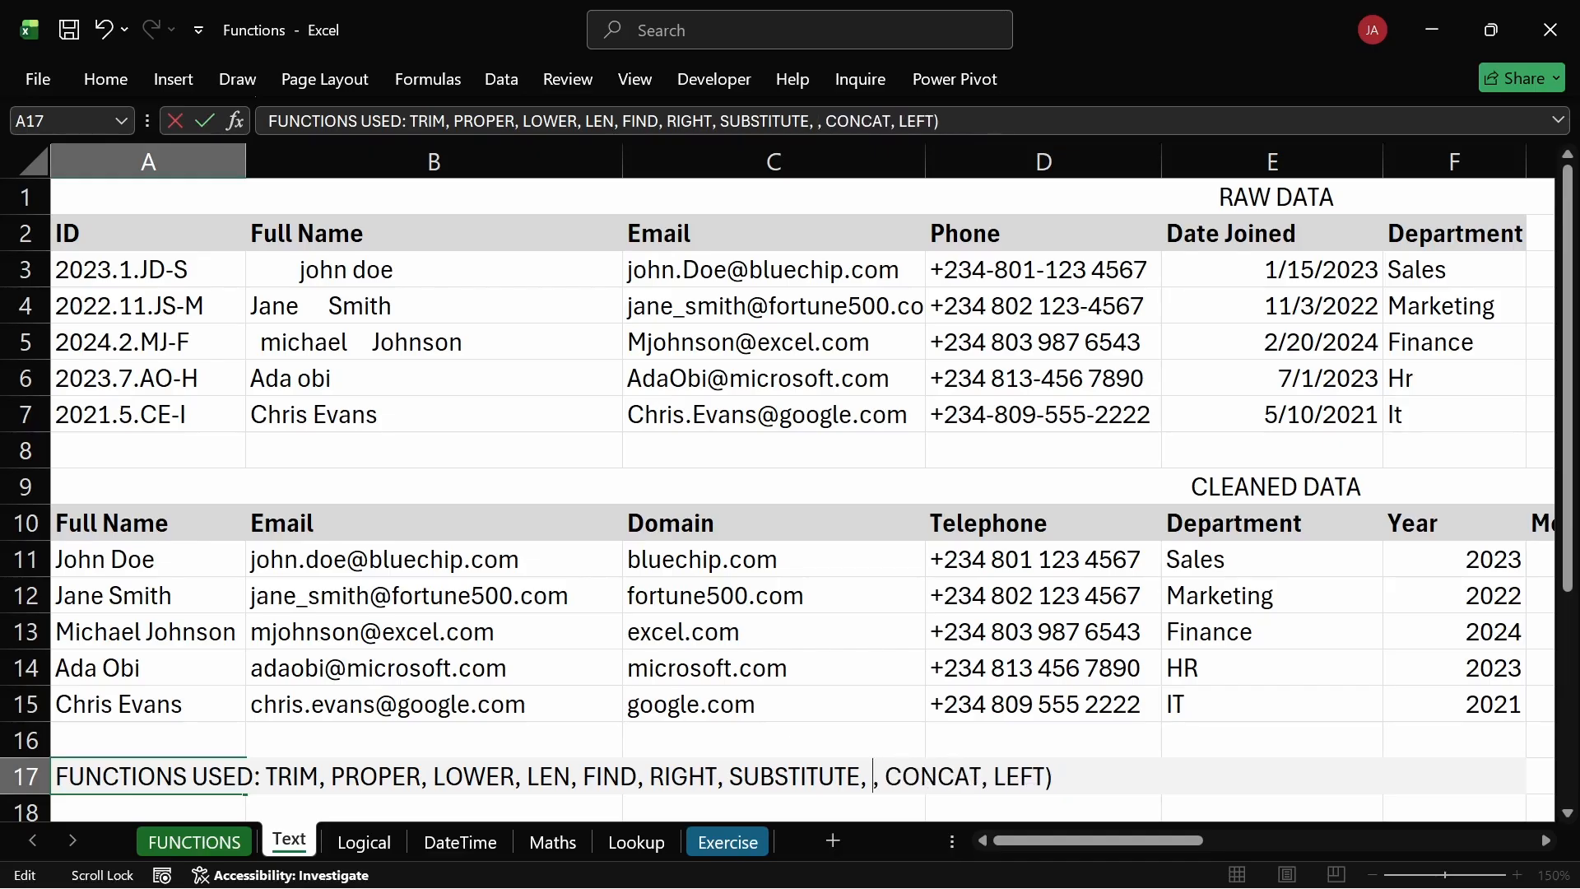
text(LEFT, )
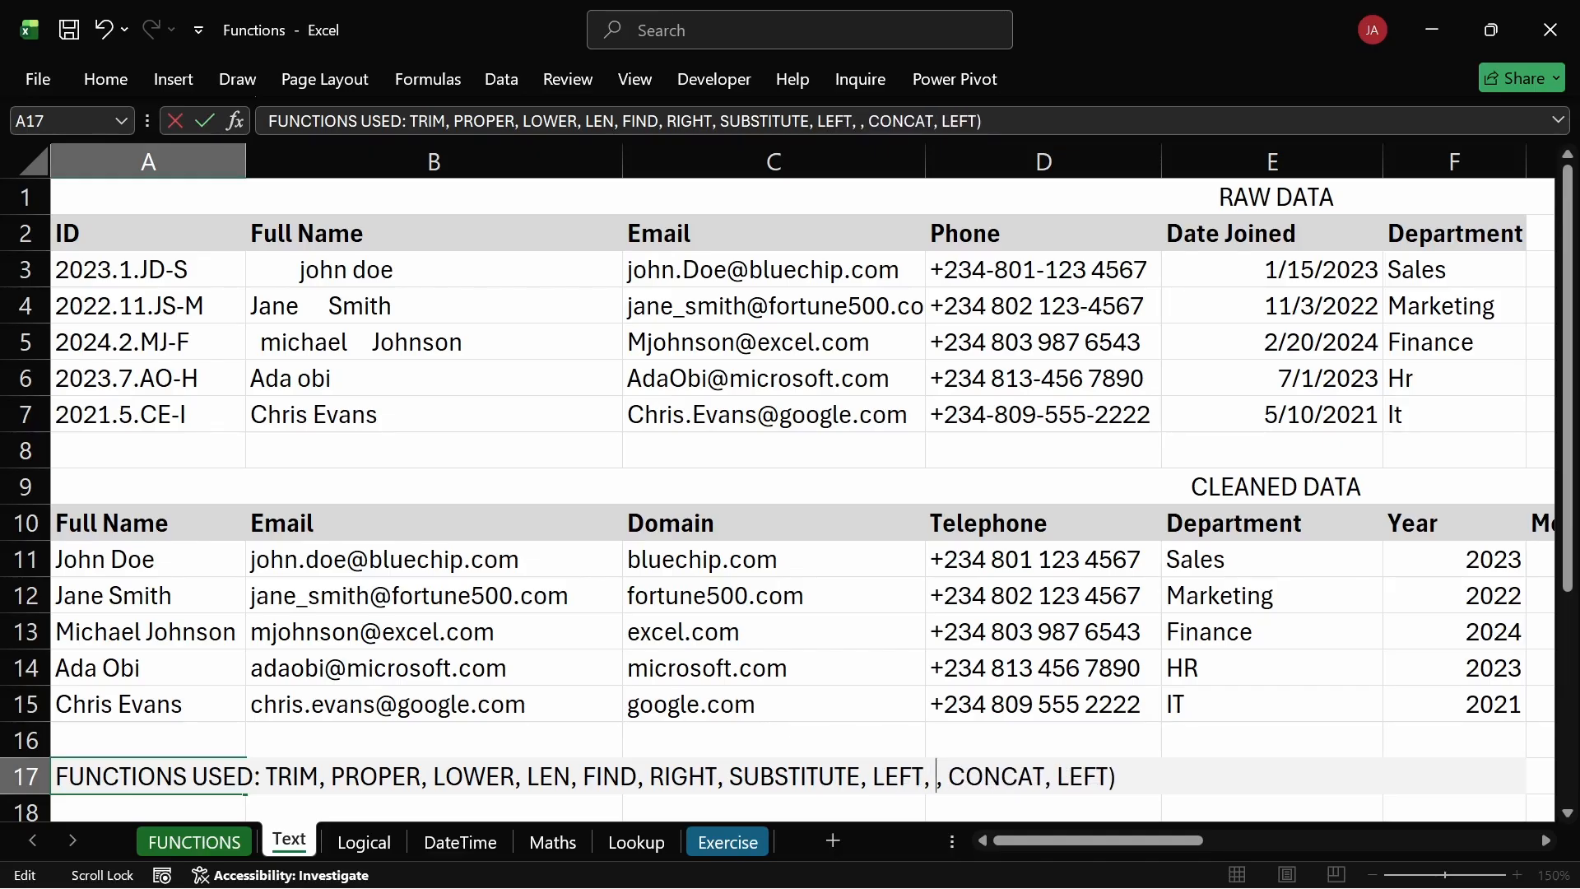
text(MID)
key(Return)
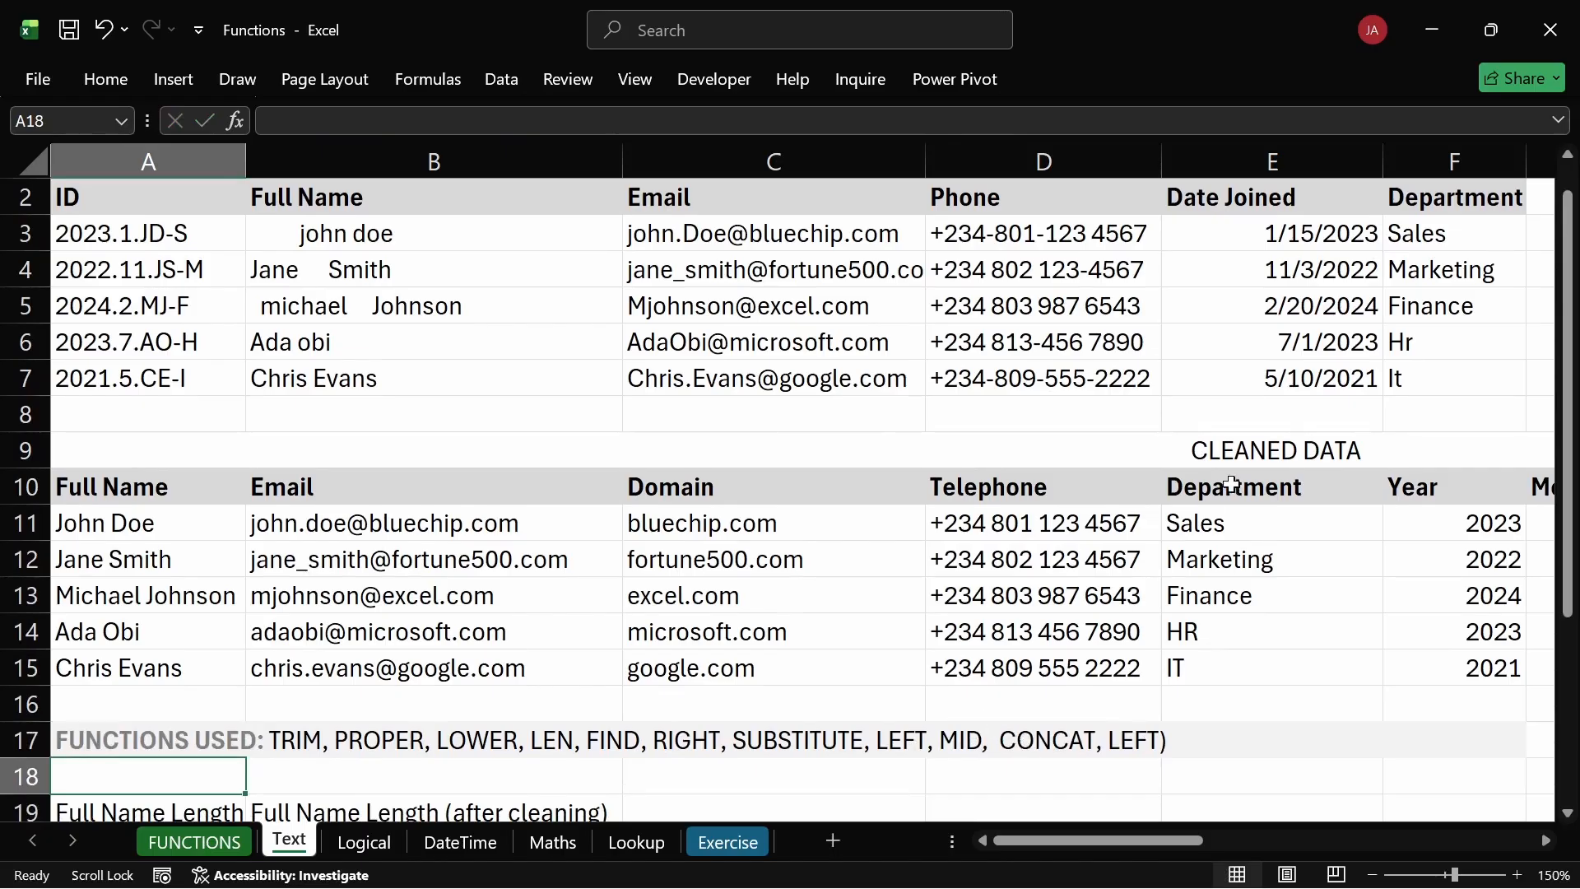
Add "using ID" before the full stop of task 6 in J8, in the TASKS list.
scroll(1161, 677, up, 1)
drag(1146, 839, 1462, 855)
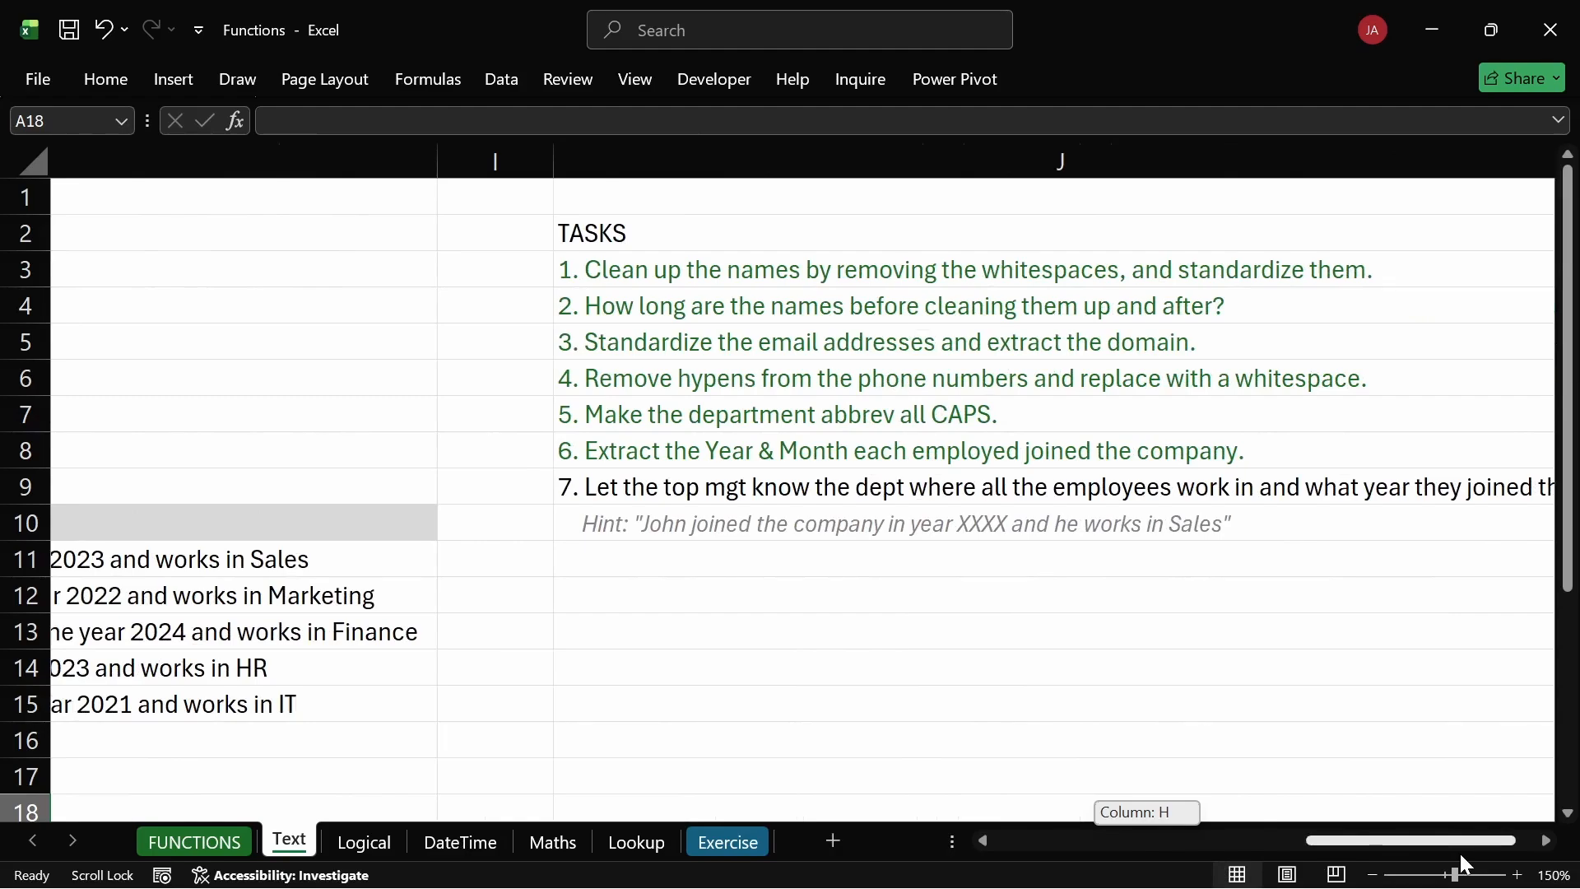
drag(1464, 864, 1465, 863)
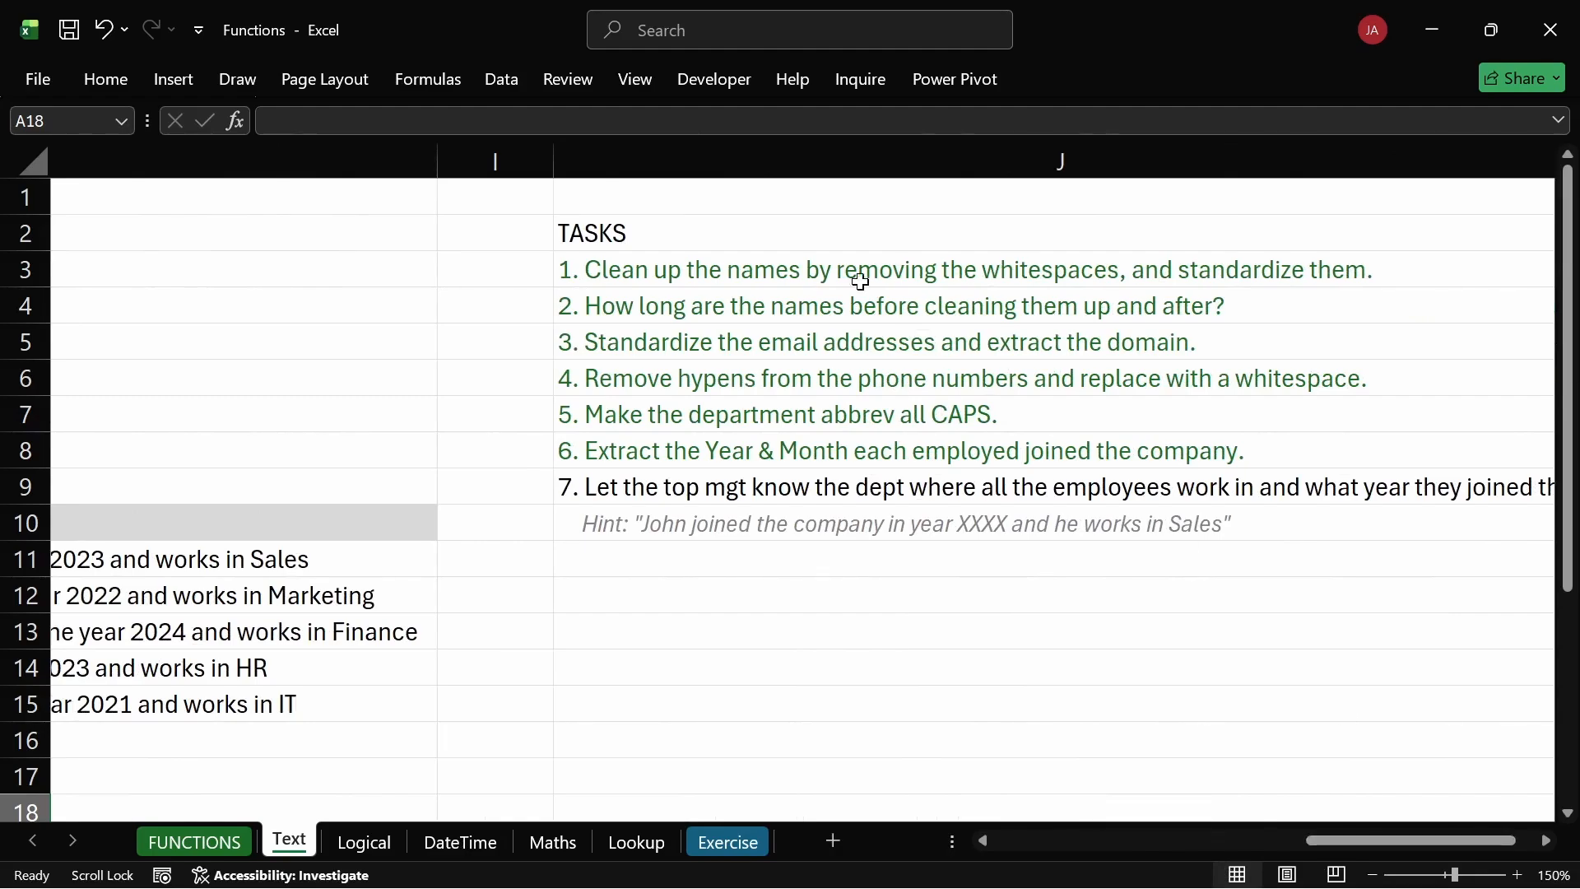
double_click(769, 450)
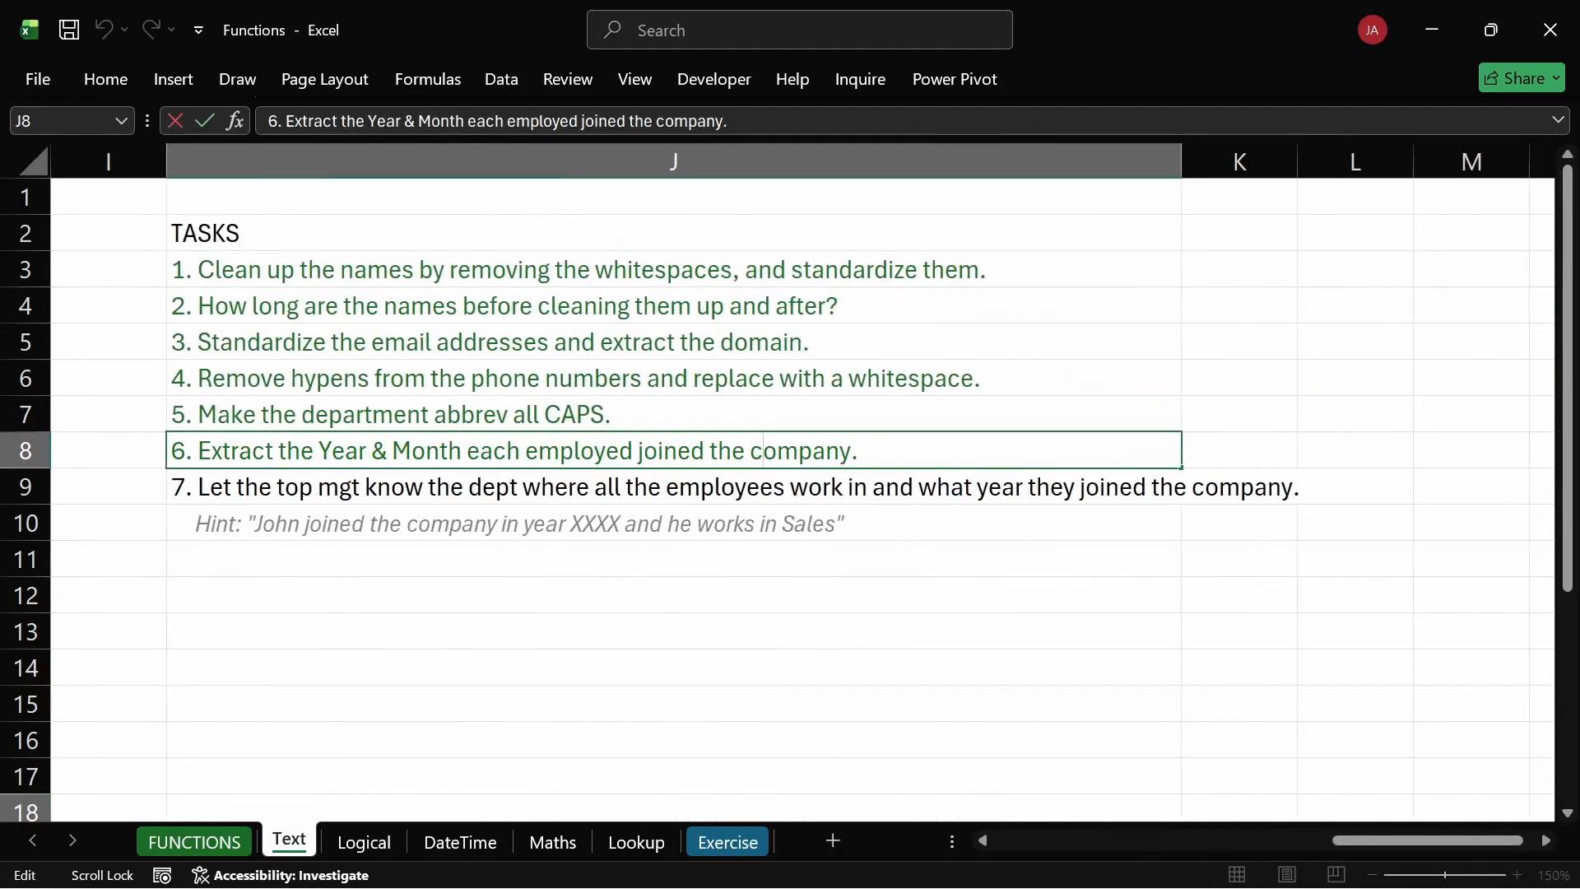
text(US)
key(BackSpace)
key(BackSpace)
text(using)
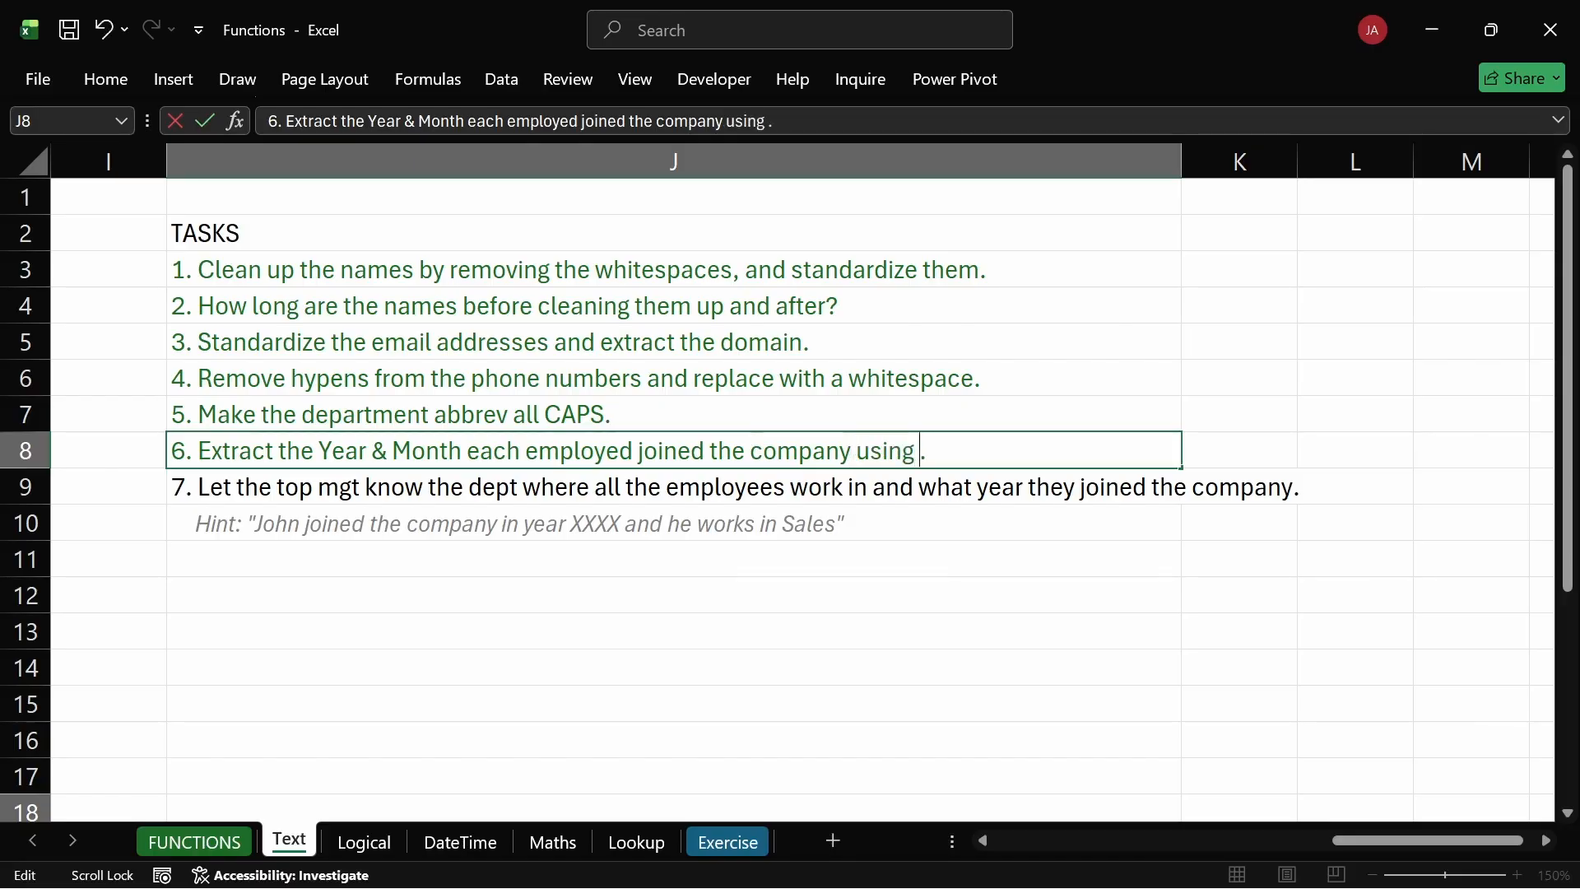
text( ID)
key(Return)
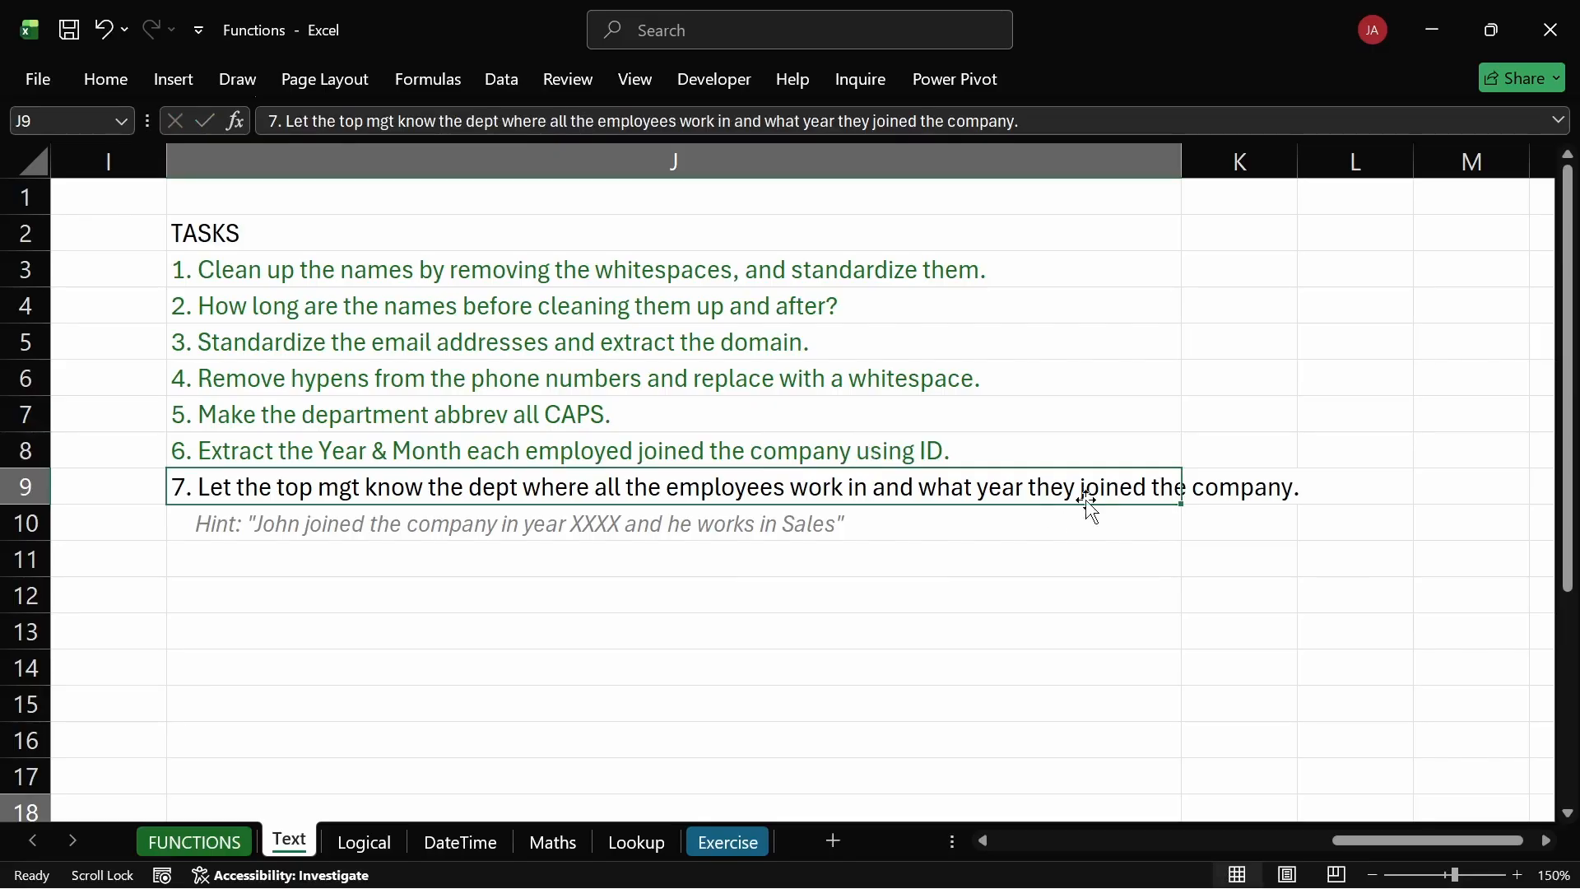
Clear the Year and Month formulas from F11:G15 in the cleaned data.
drag(1341, 842, 975, 816)
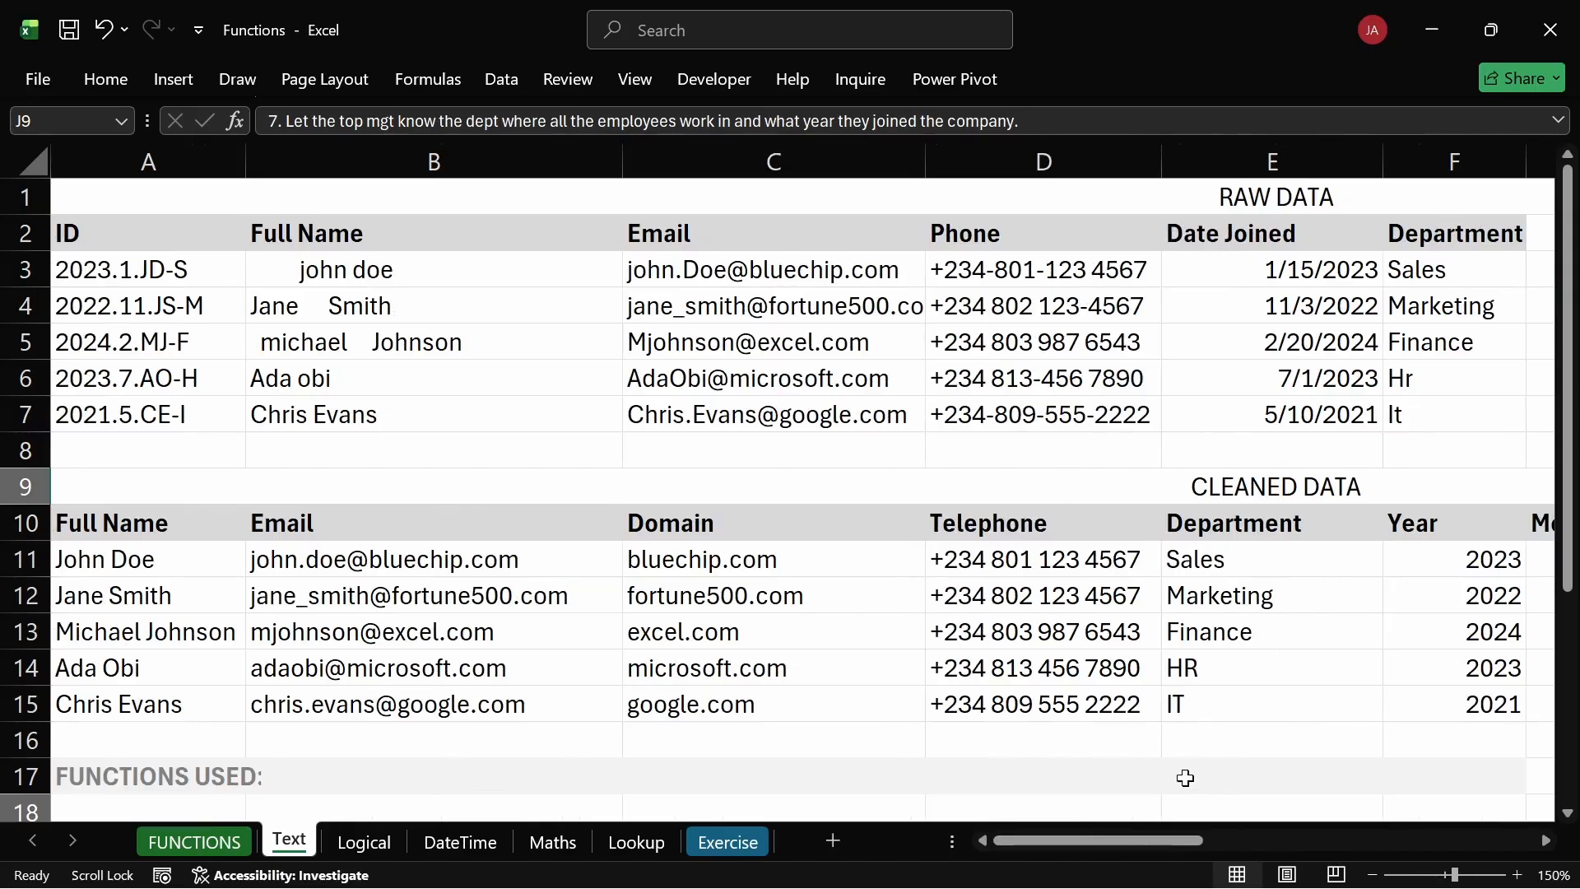
drag(1142, 841, 1199, 841)
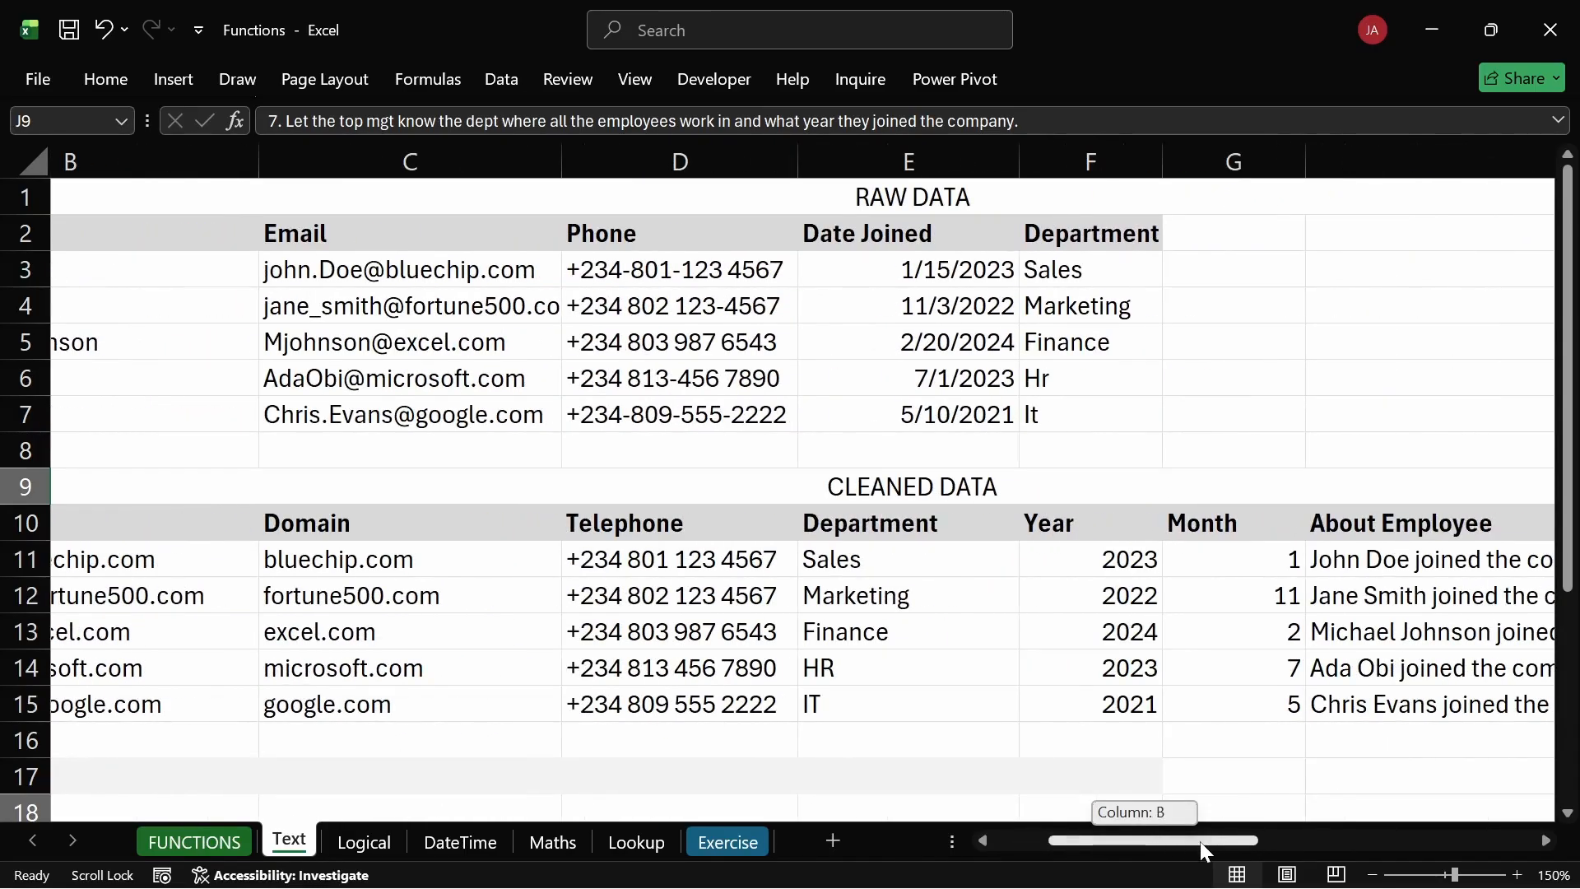
click(1103, 557)
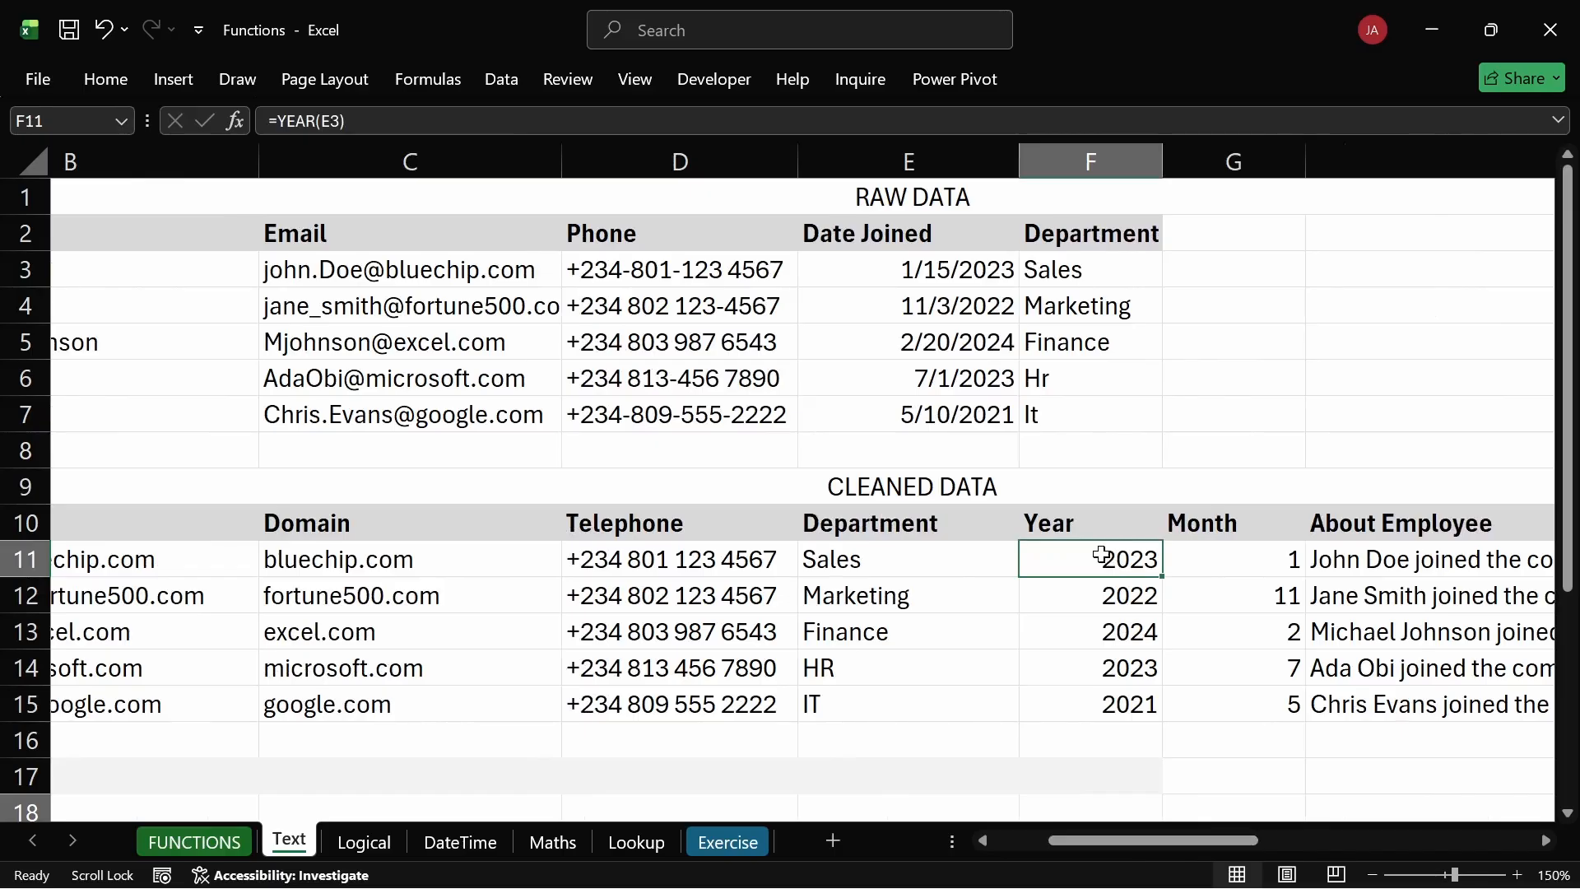
drag(1103, 556, 1224, 702)
key(Delete)
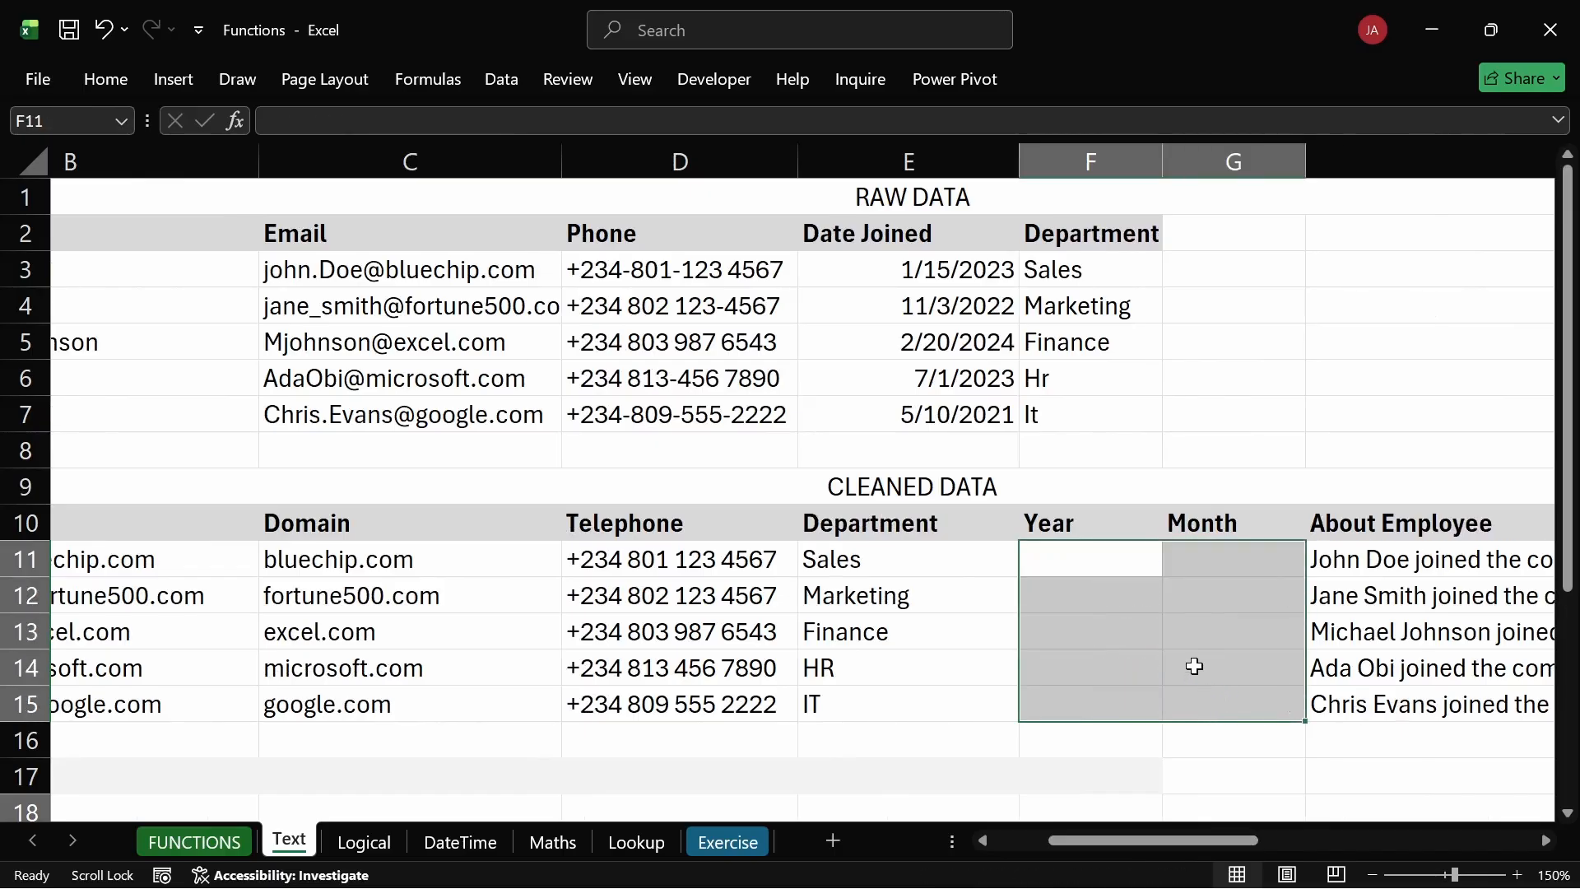
Enter =LEFT(A3,4) in F11 to extract the year from the ID, and fill it down to F15.
drag(1211, 842, 1152, 837)
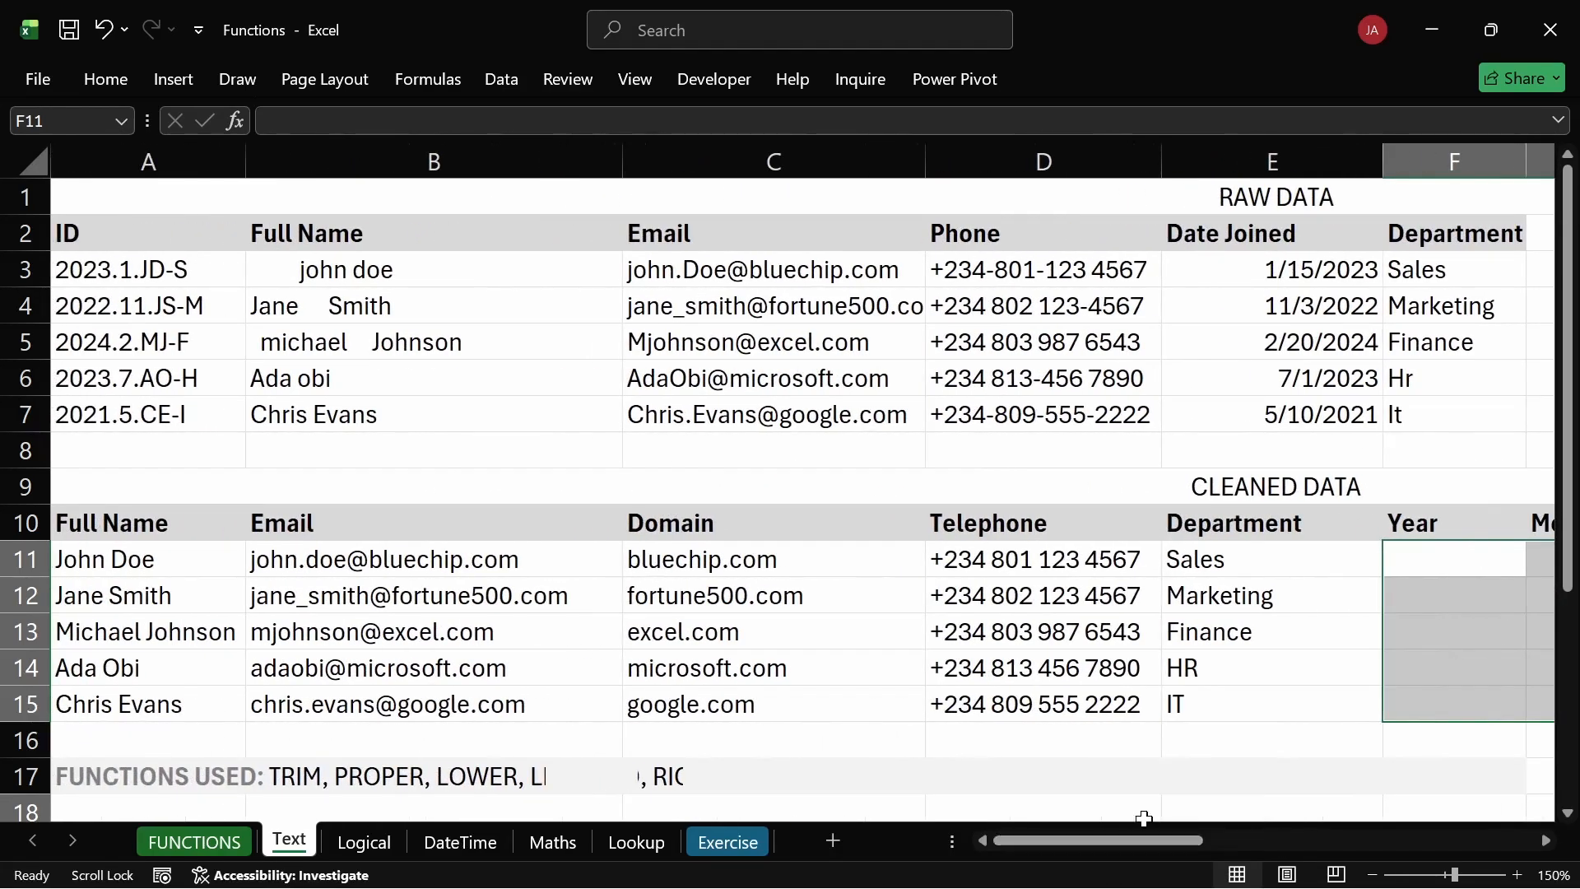
click(1404, 559)
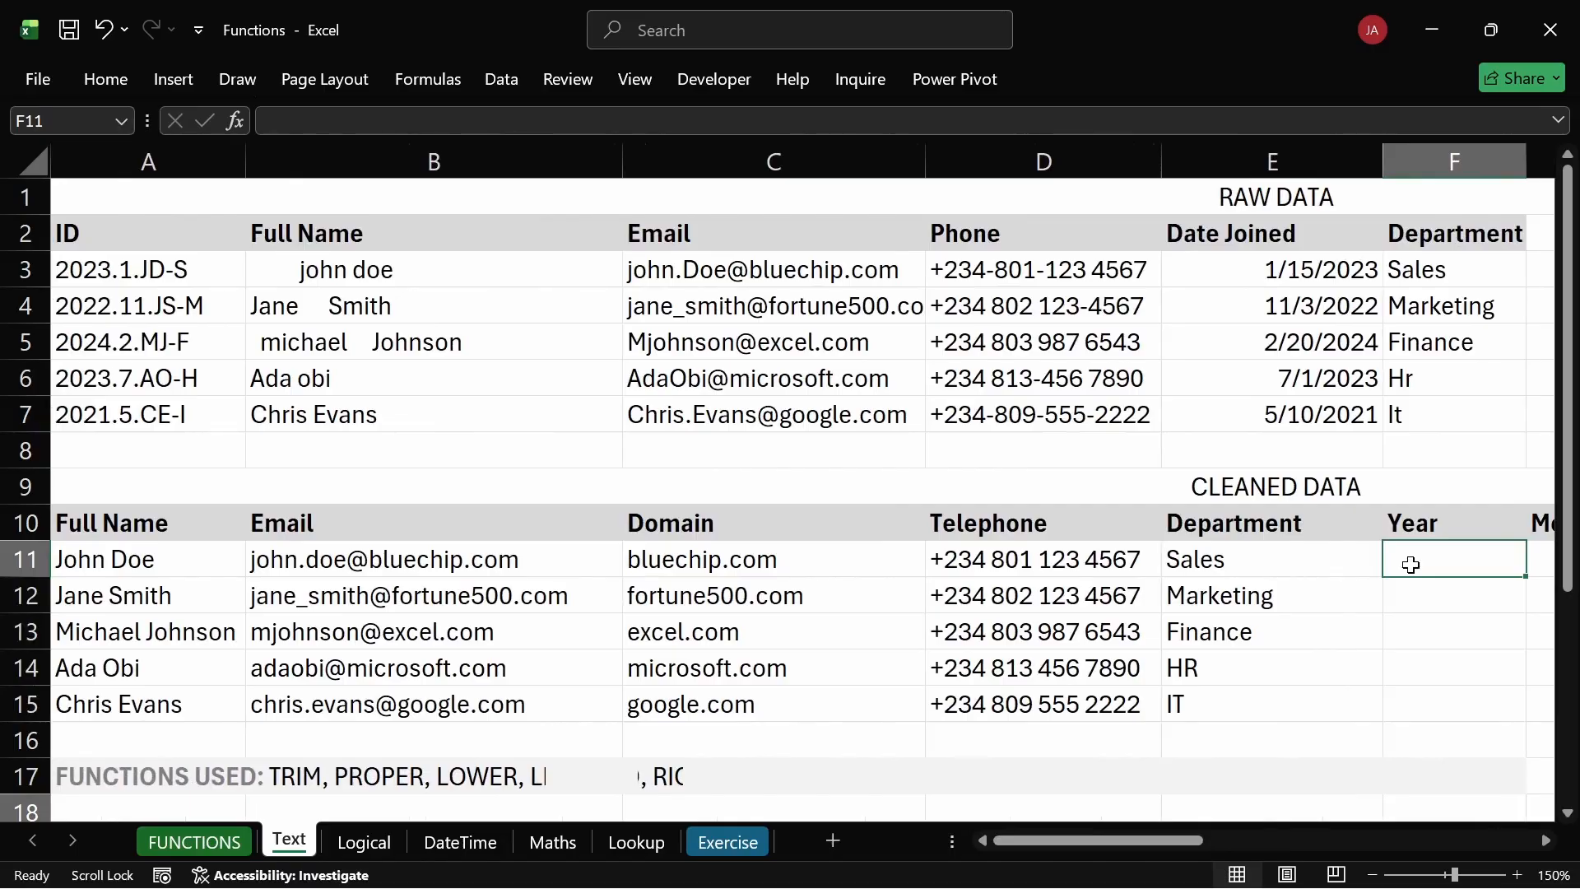
text(=LEF)
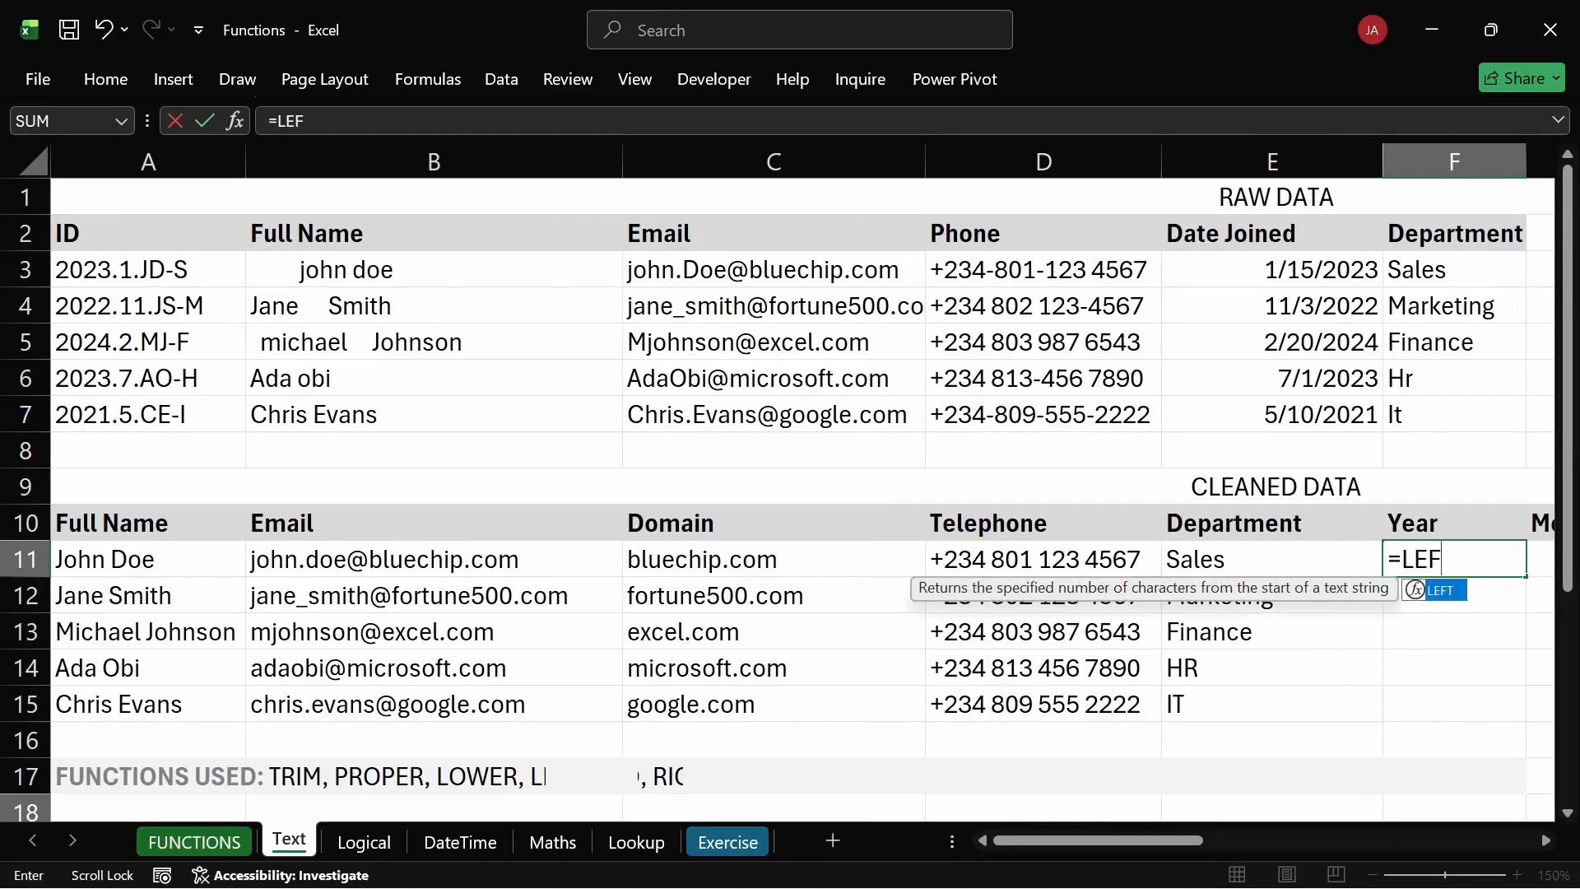
text(T()
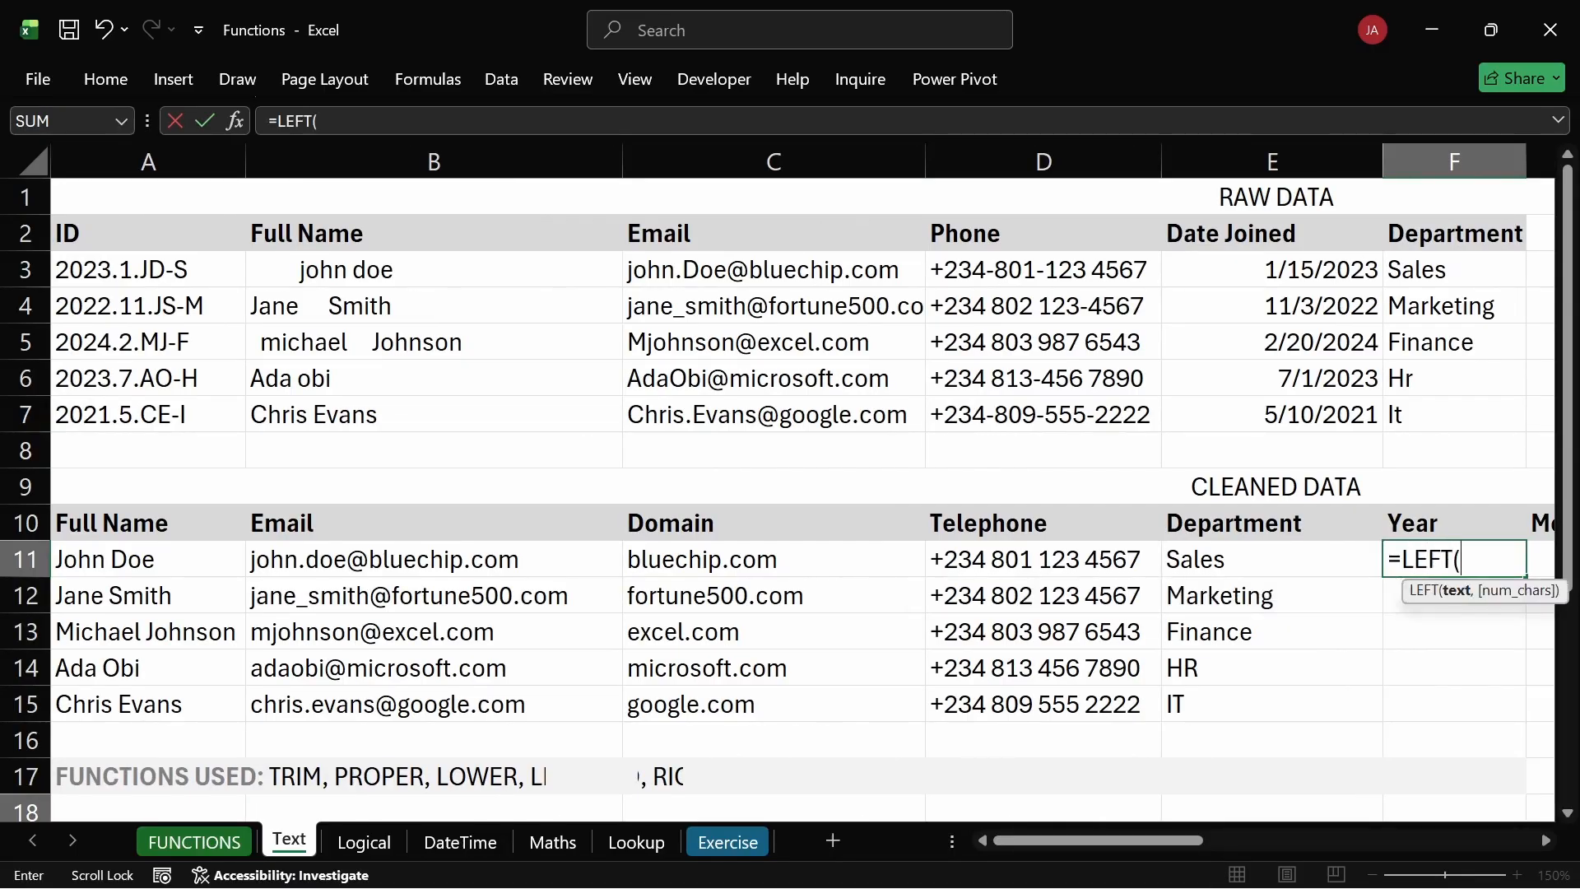
click(112, 274)
text(,)
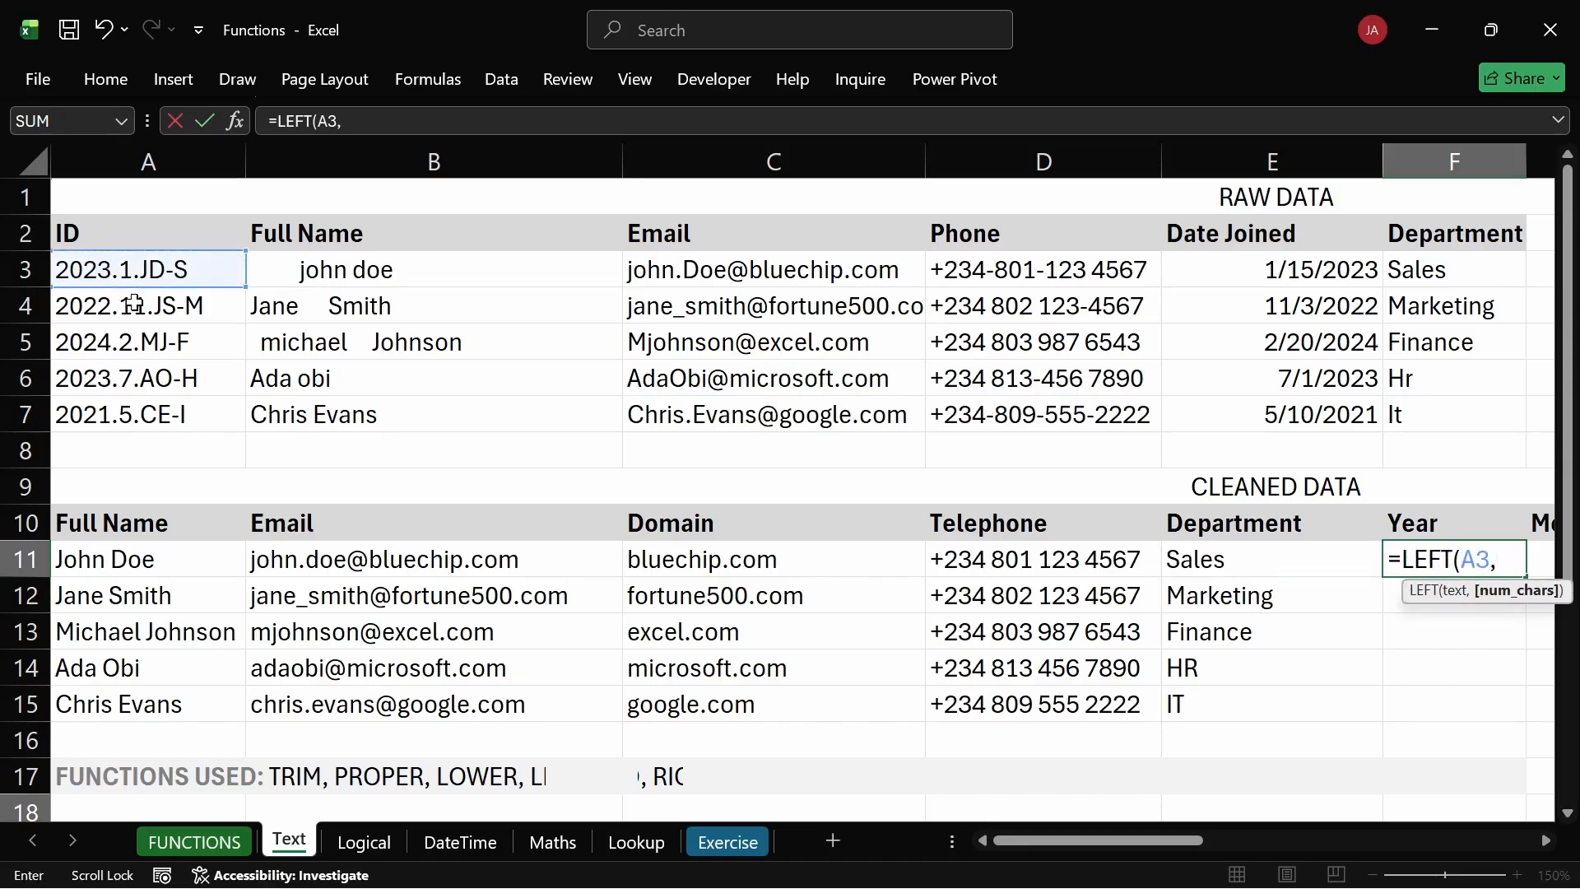
text(4)
key(Return)
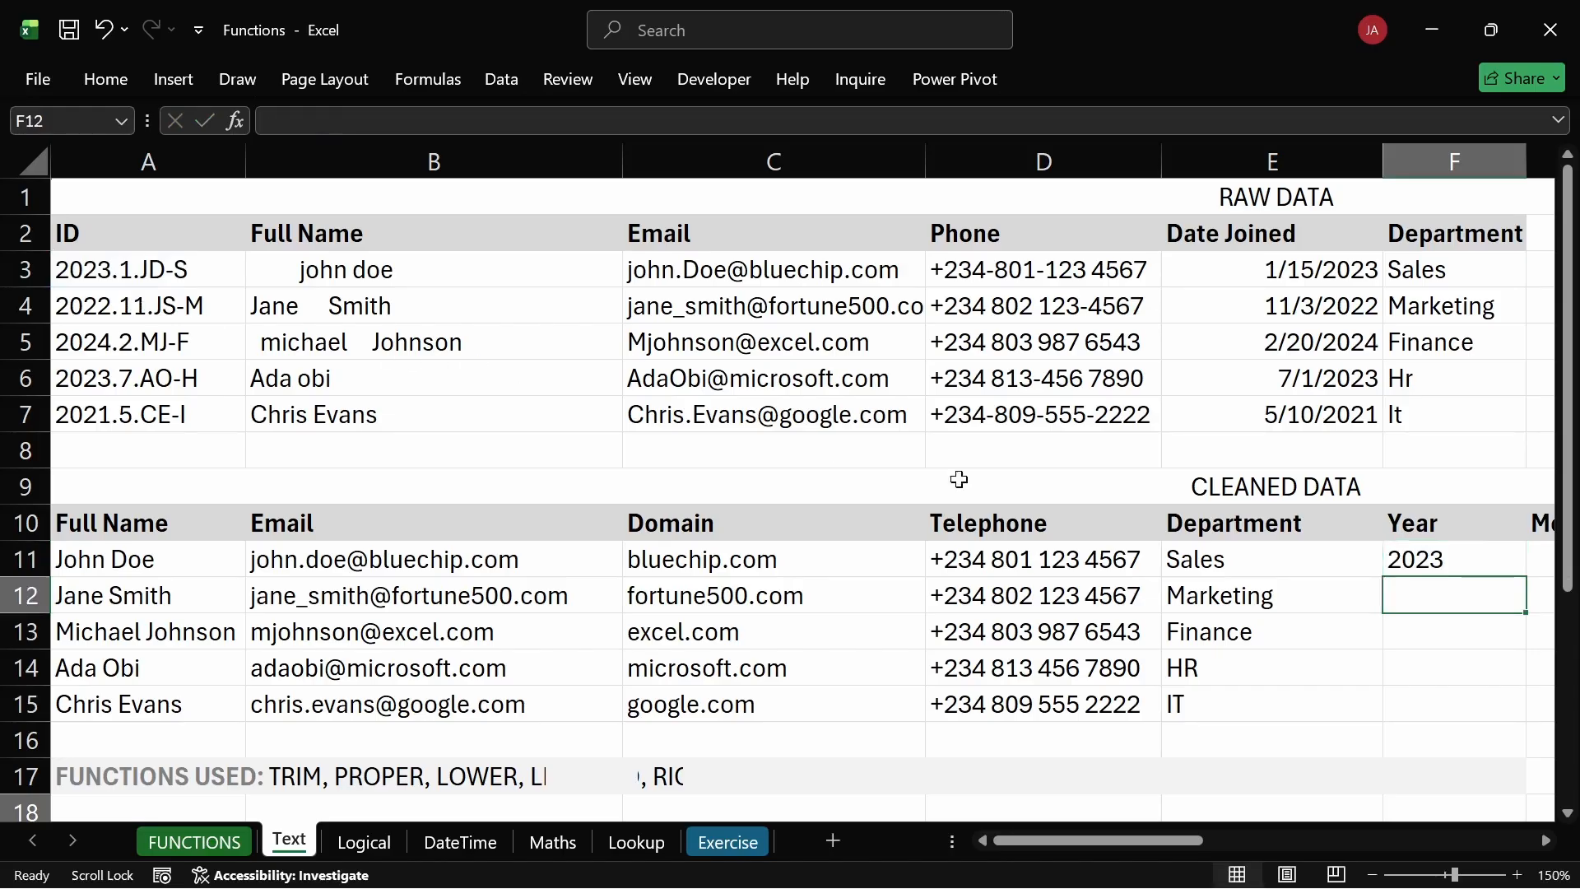
click(1484, 560)
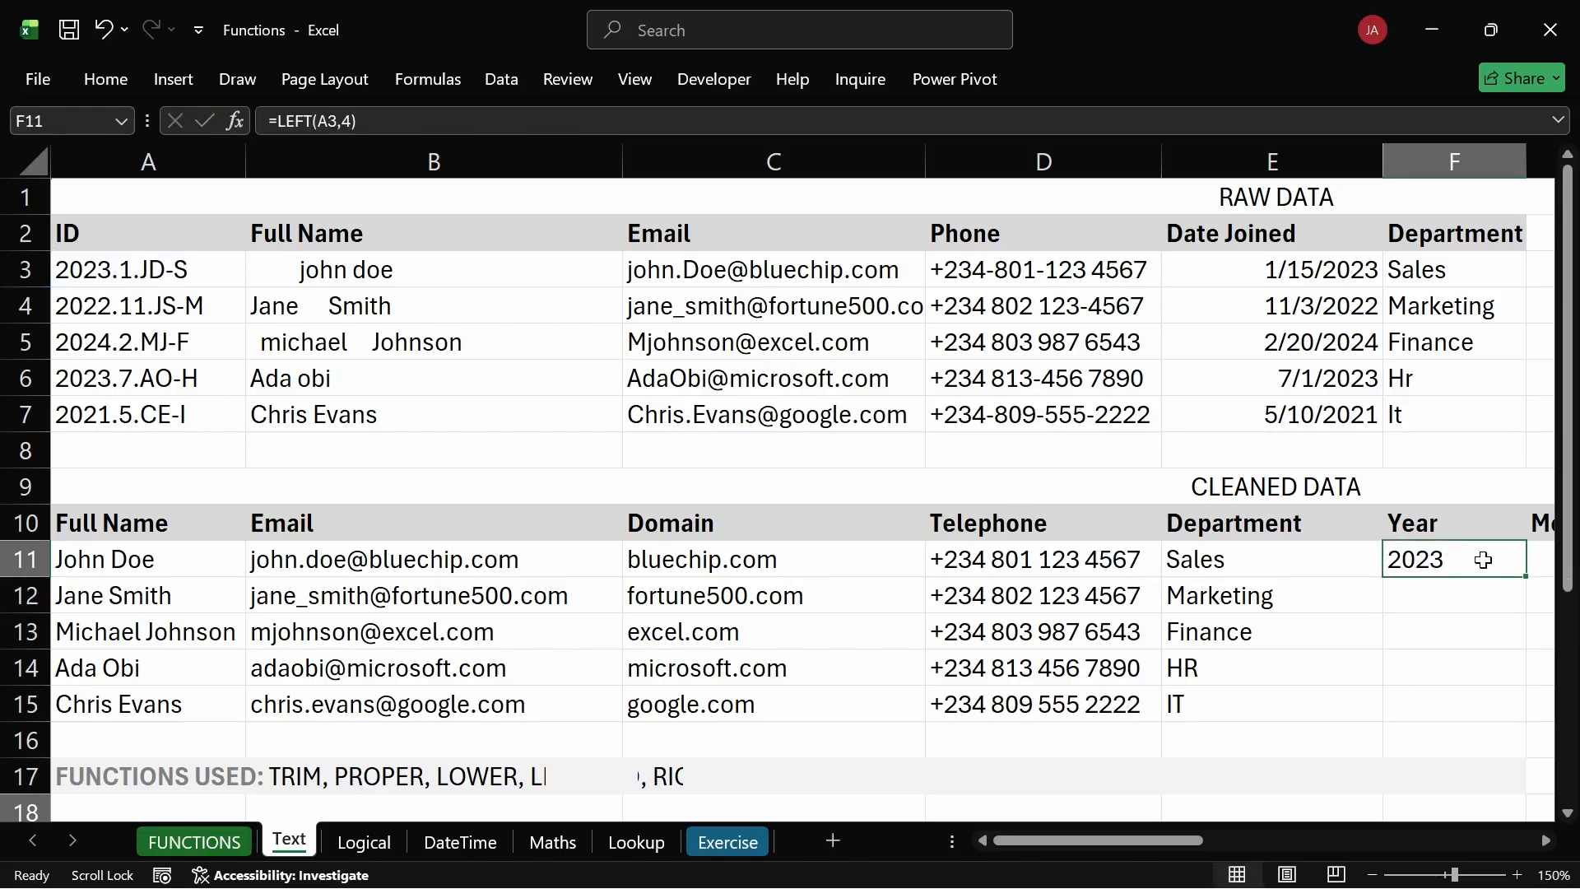
double_click(1526, 579)
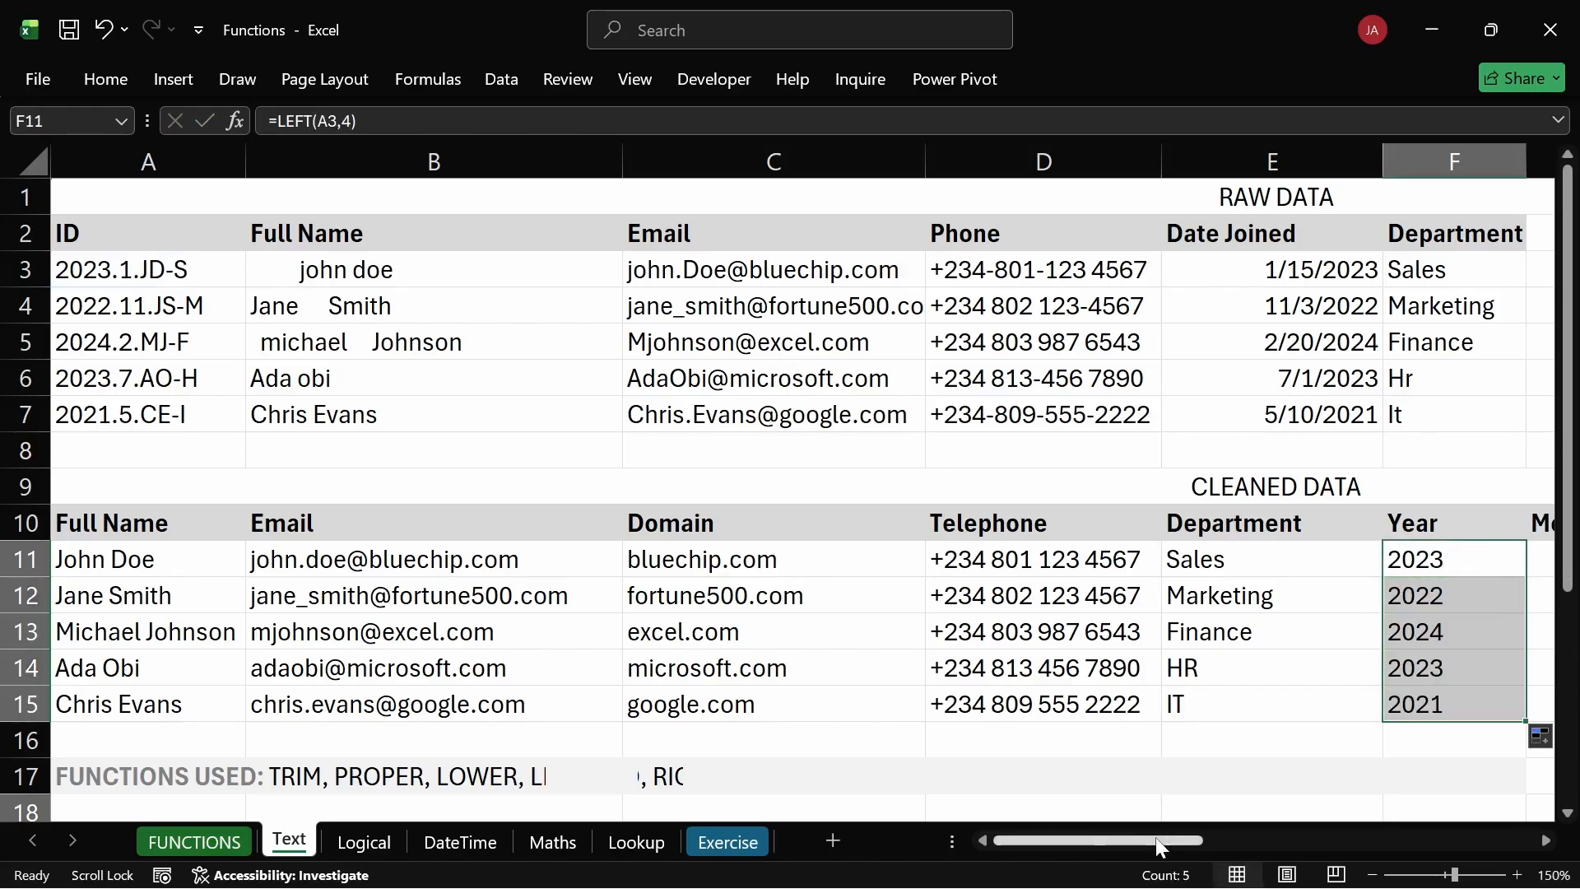
Enter =MID(A3,6,1) in G11 to extract the month from the employee ID in A3.
drag(1155, 840, 1107, 845)
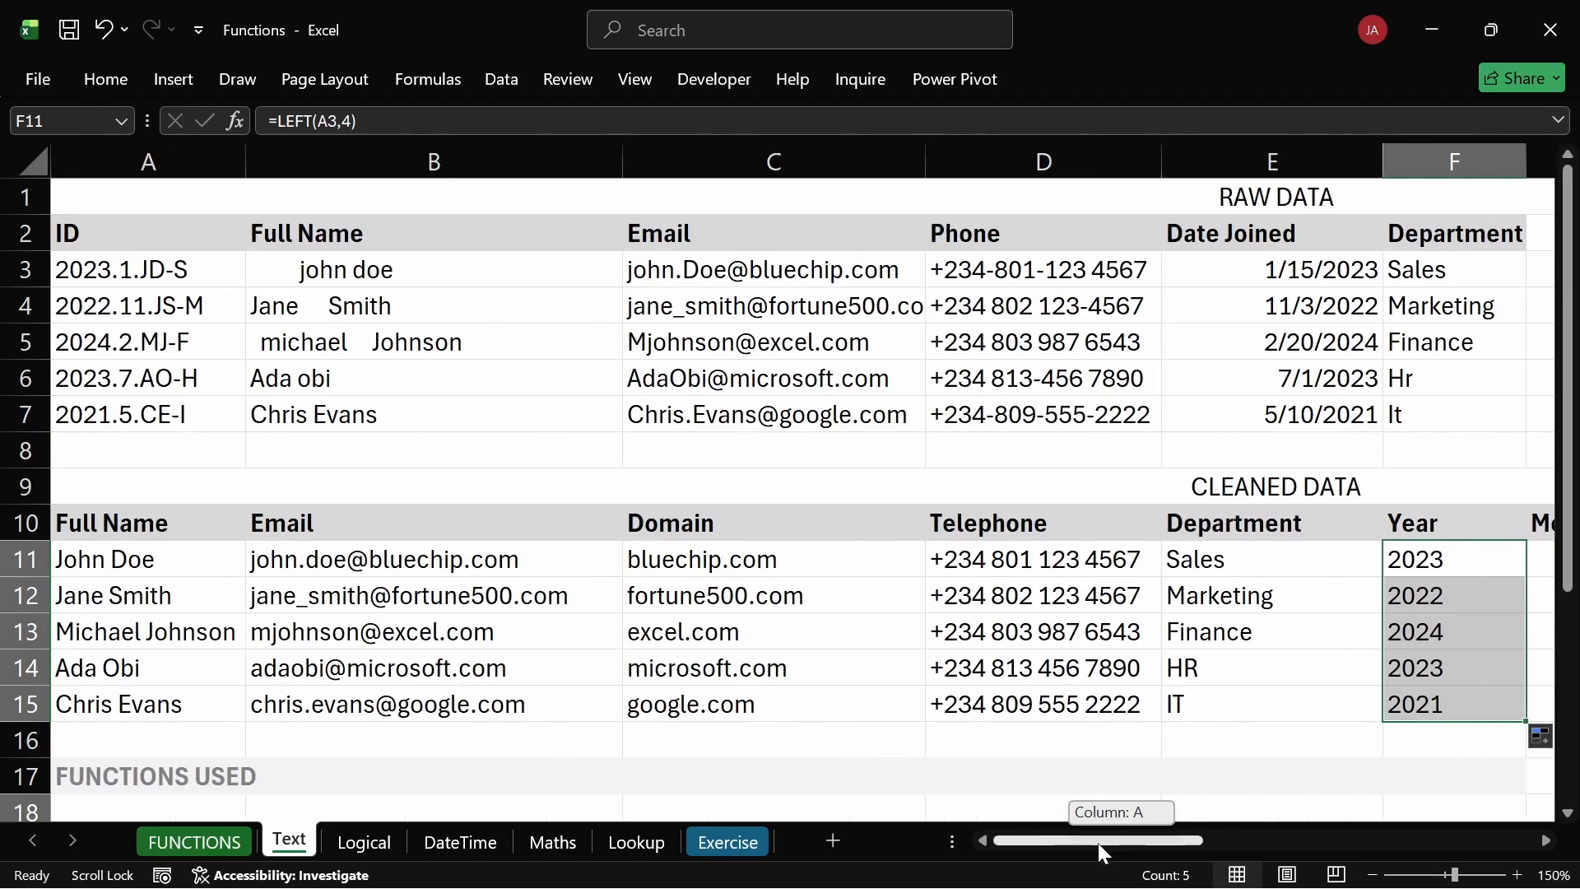
drag(1100, 842, 1188, 839)
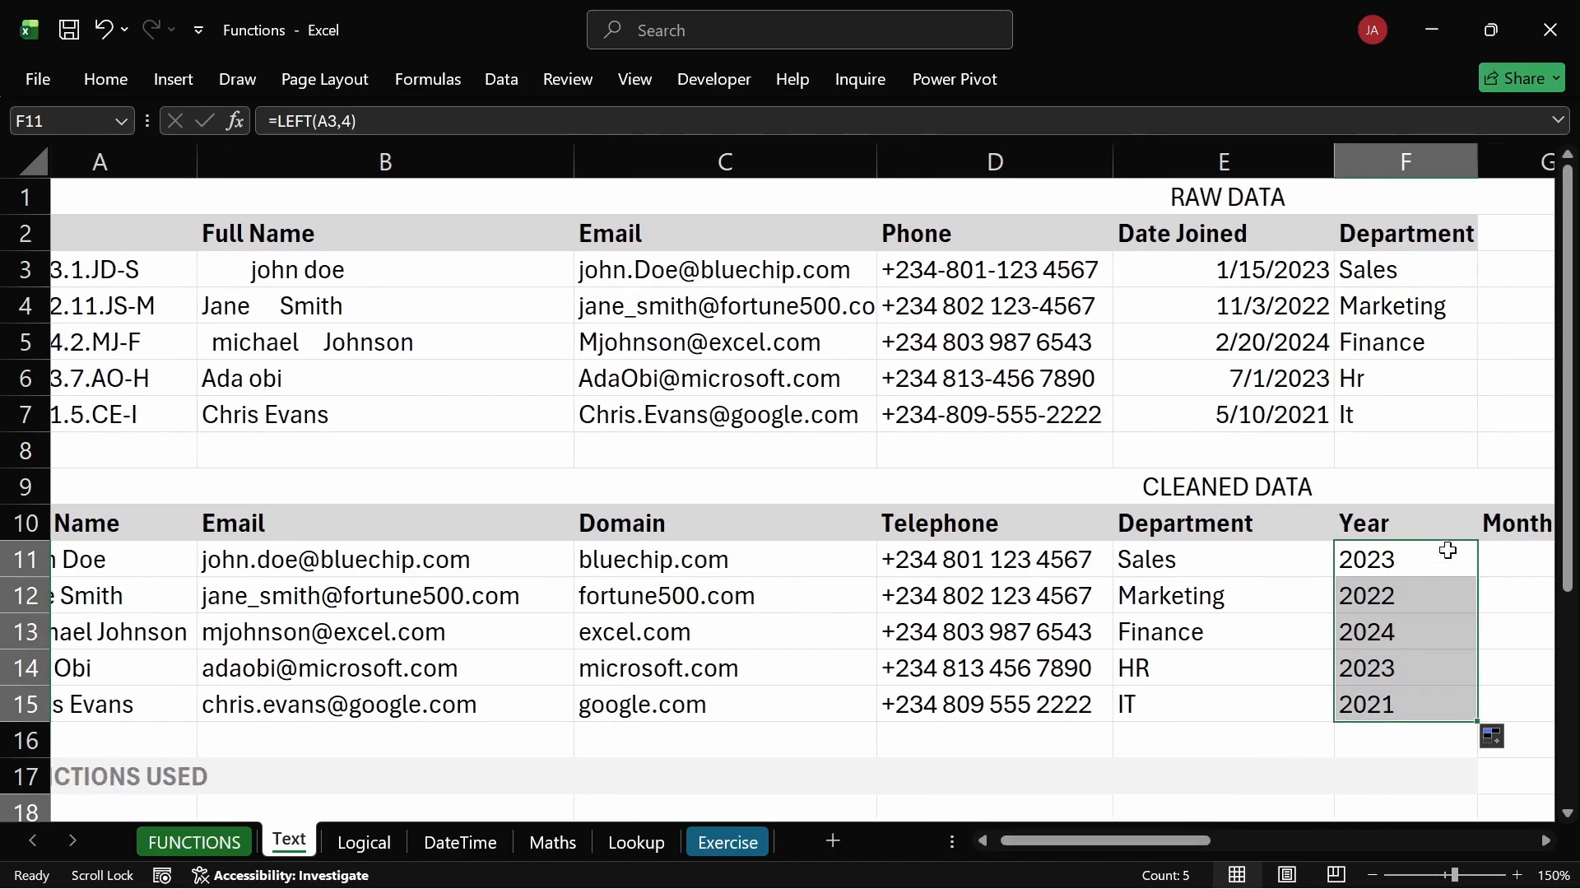
click(1510, 559)
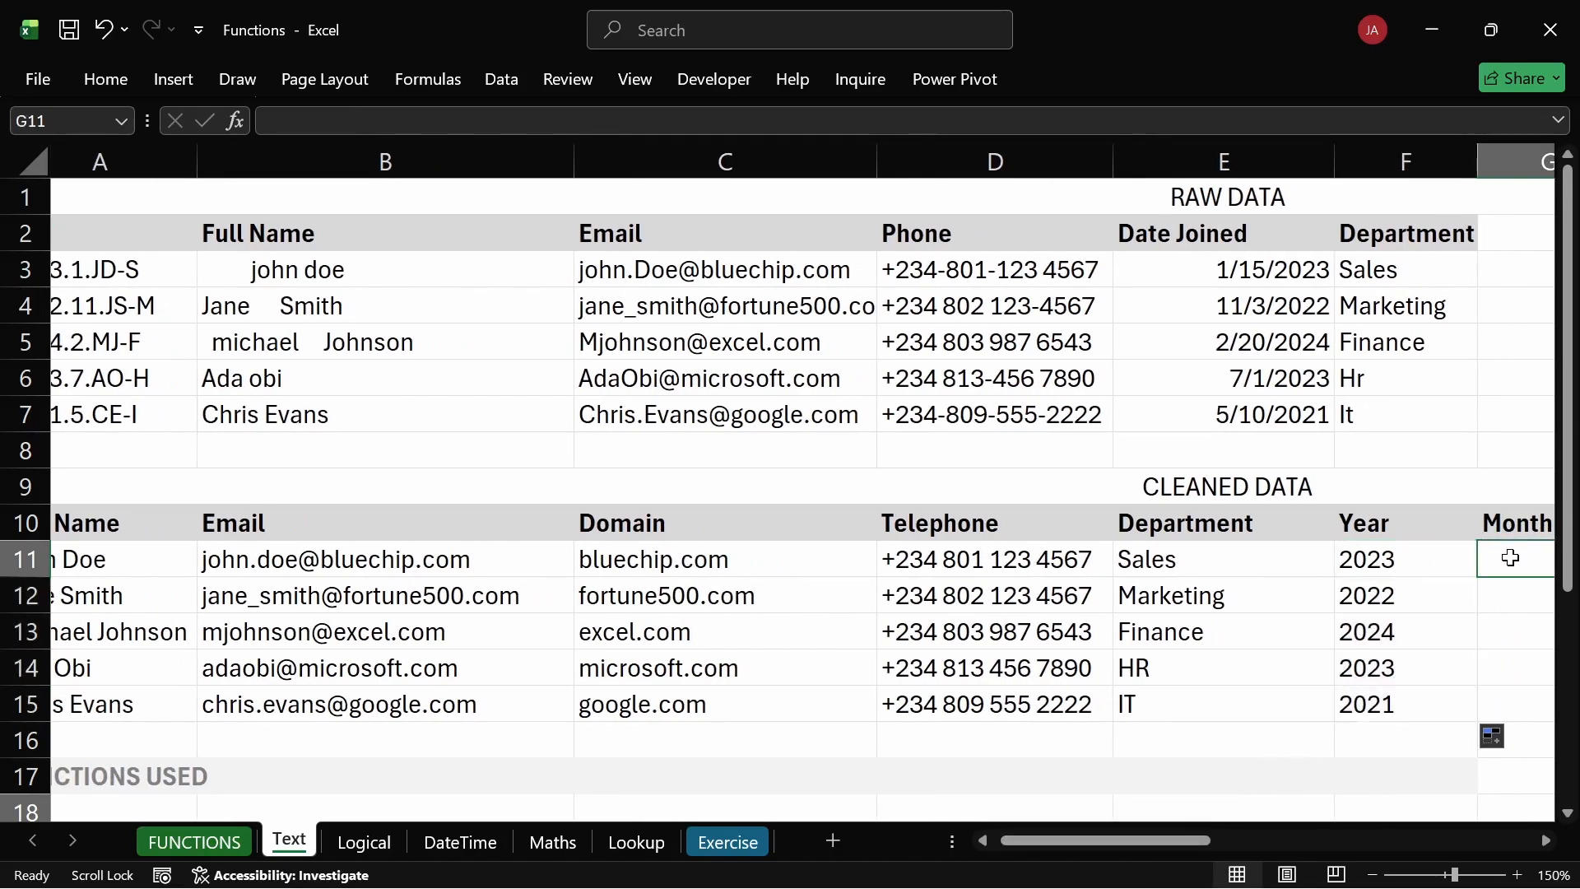
text(=MID()
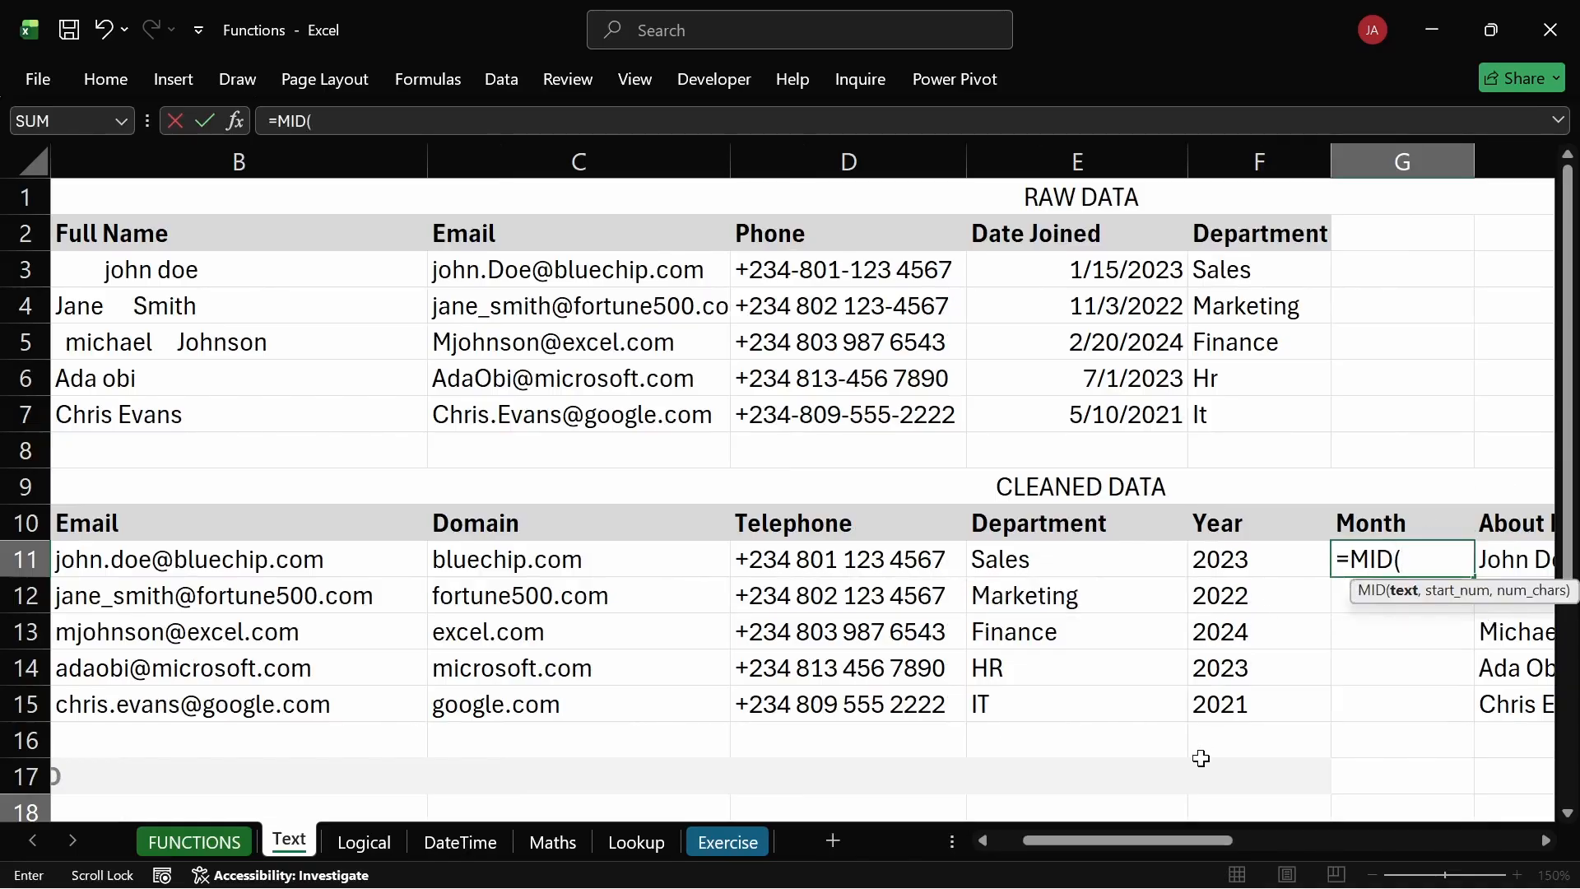
drag(1164, 842, 1088, 838)
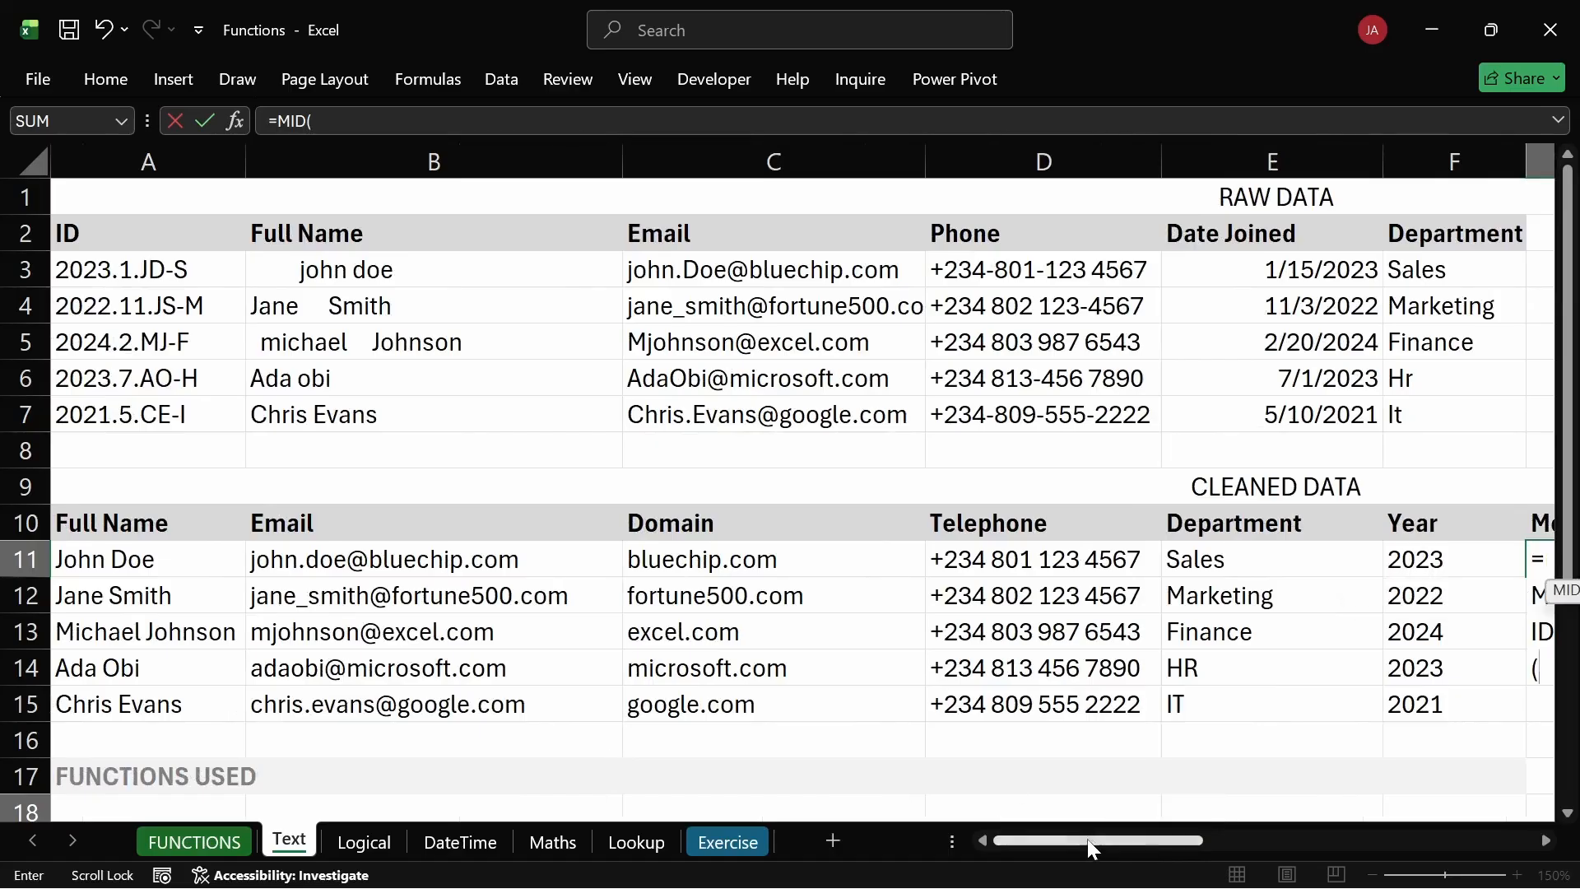
click(201, 284)
text(,)
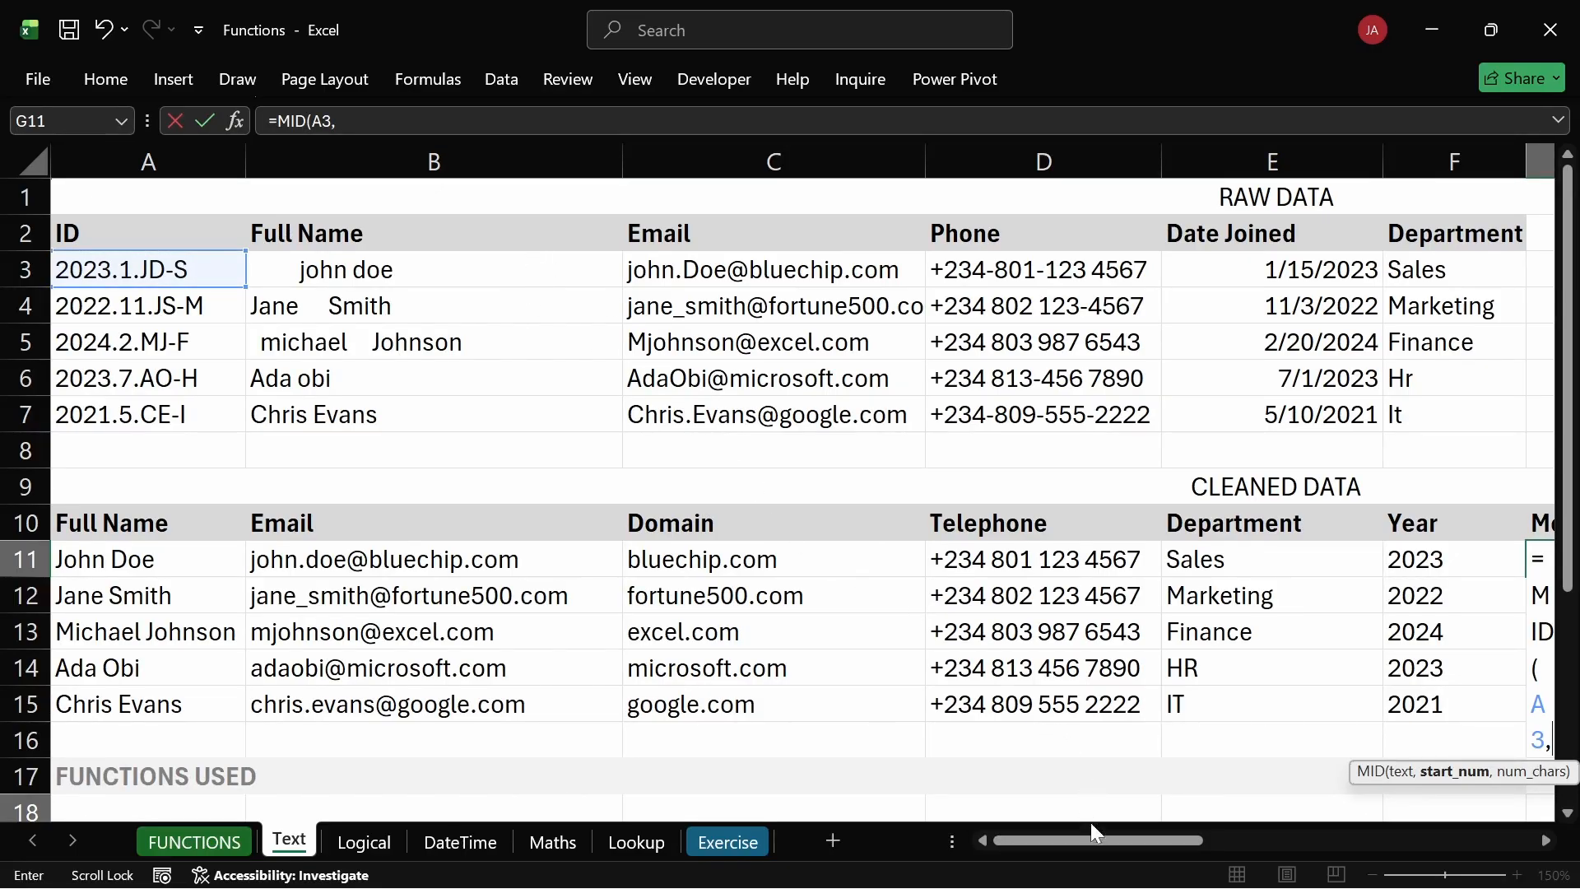
mouse_move(1092, 823)
mouse_down()
mouse_move(1111, 829)
mouse_move(1073, 841)
mouse_up()
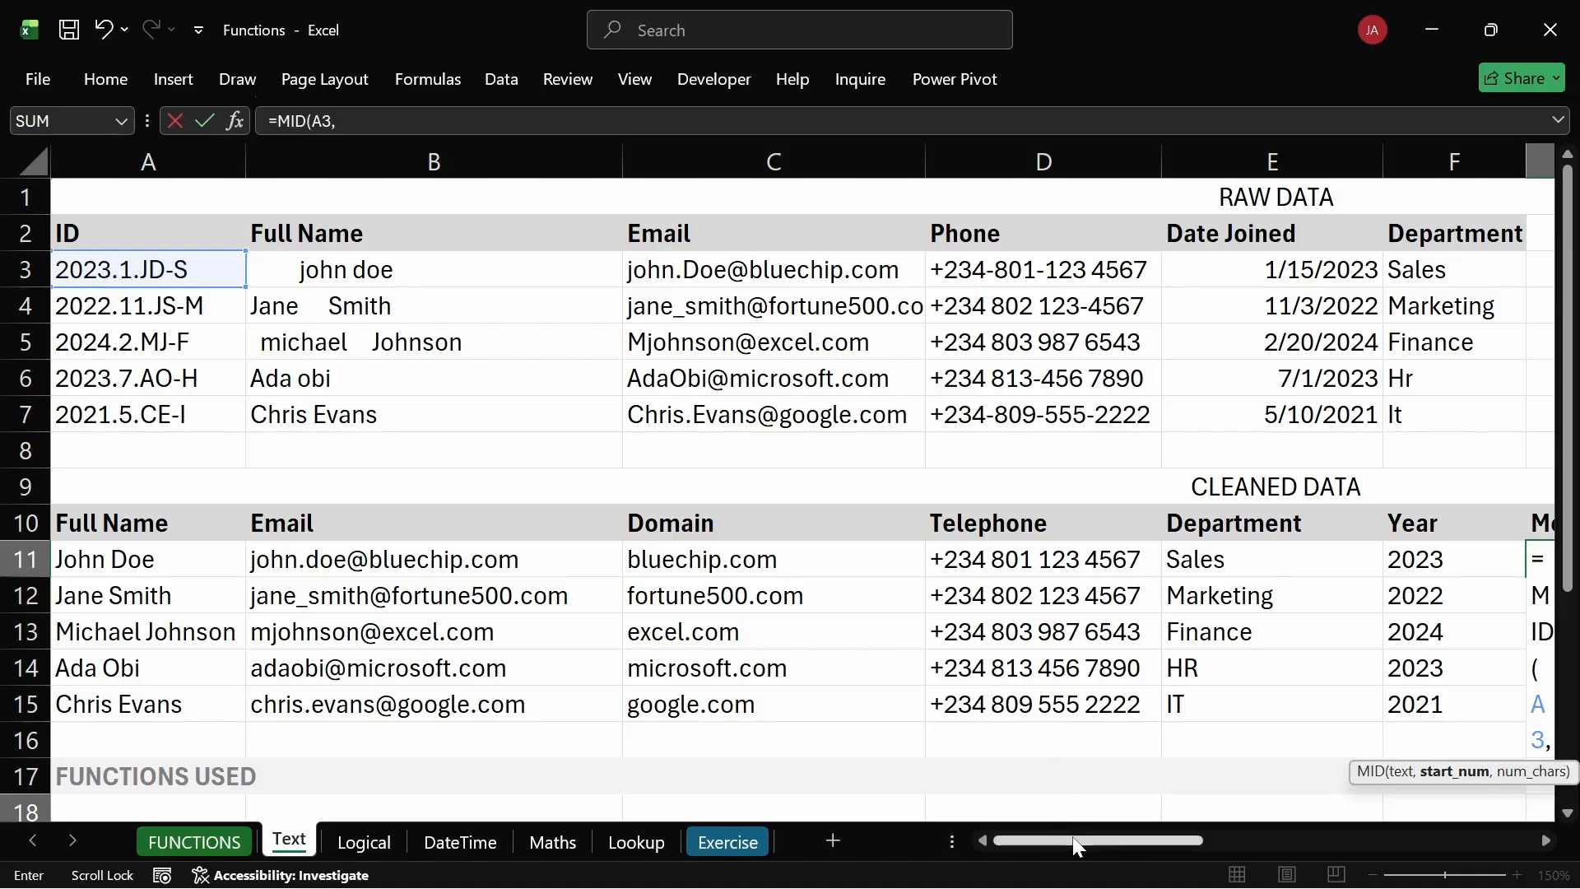
drag(1078, 846, 1116, 843)
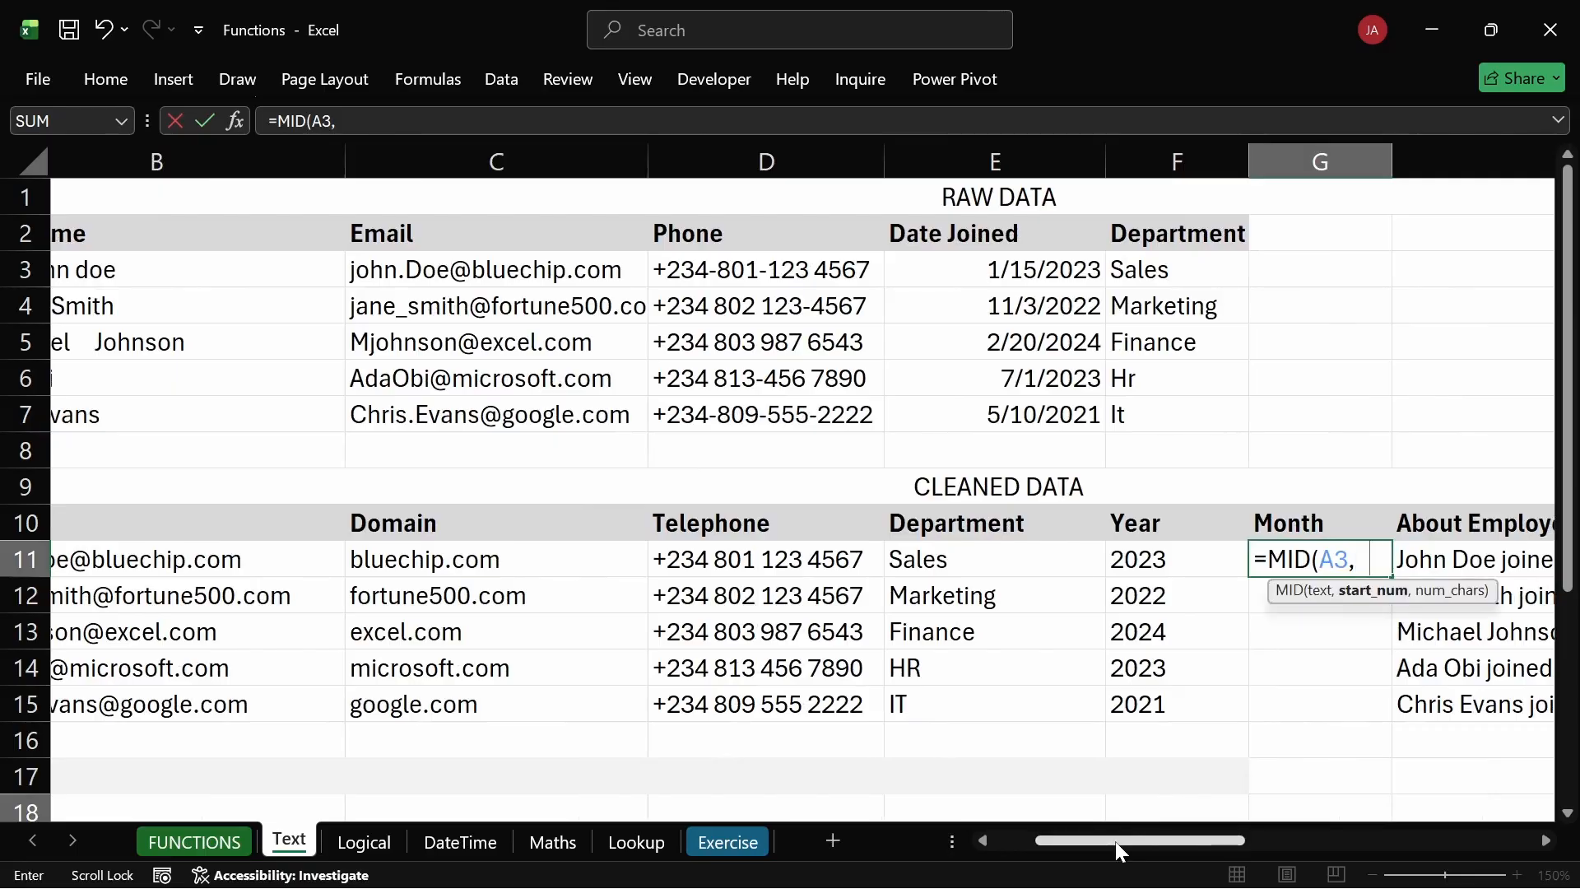
text(,)
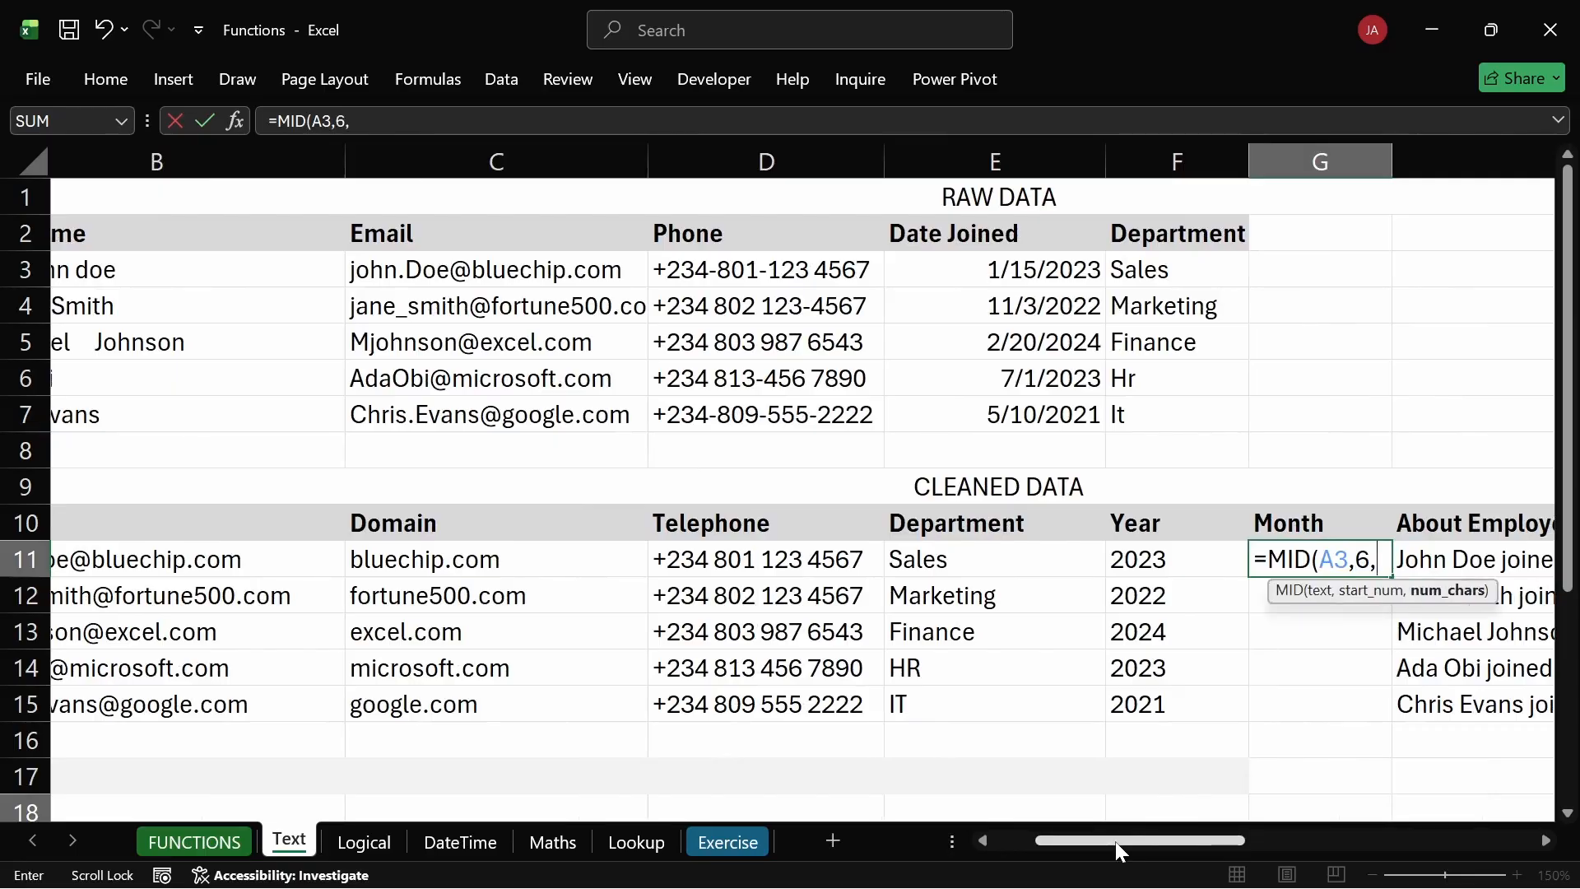
text(1)
key(Return)
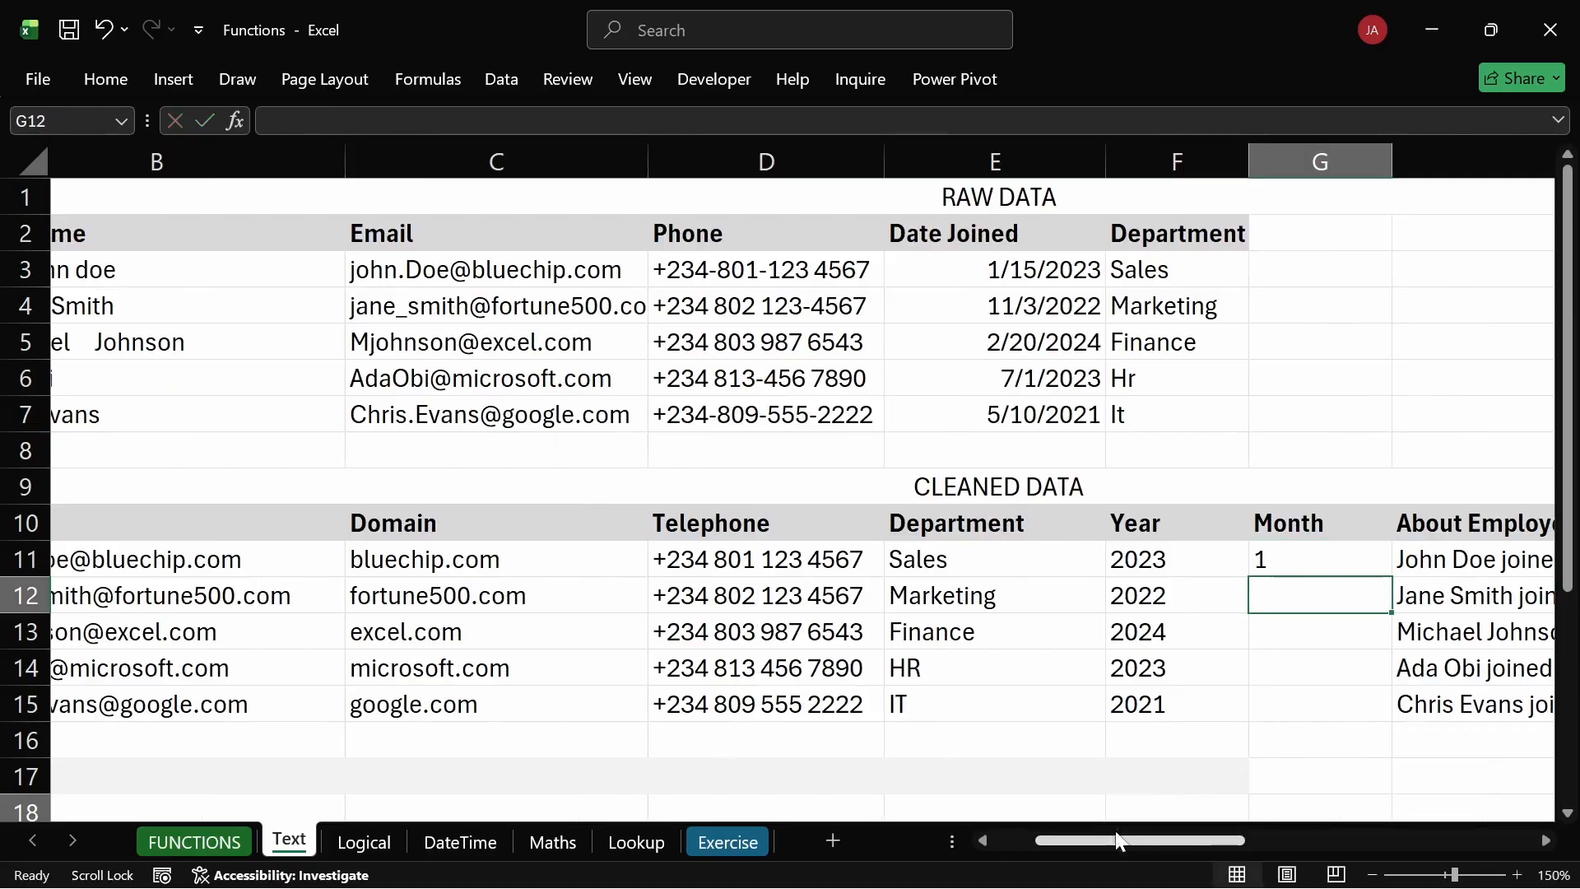
click(1341, 554)
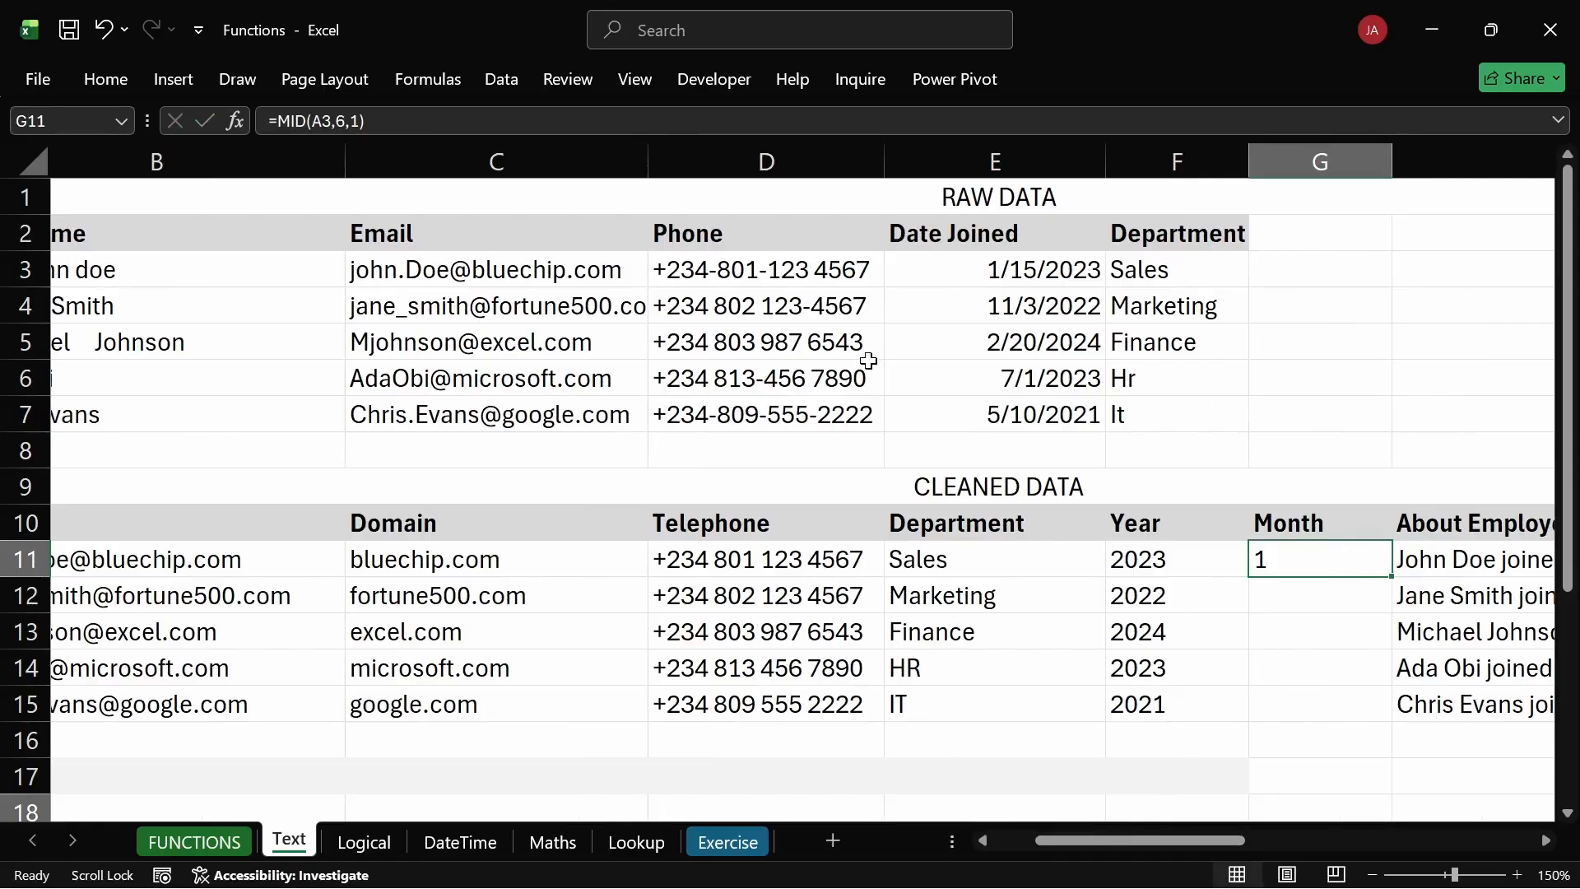
Fill the Month formula in G11 down to G15 in the cleaned data.
double_click(1394, 577)
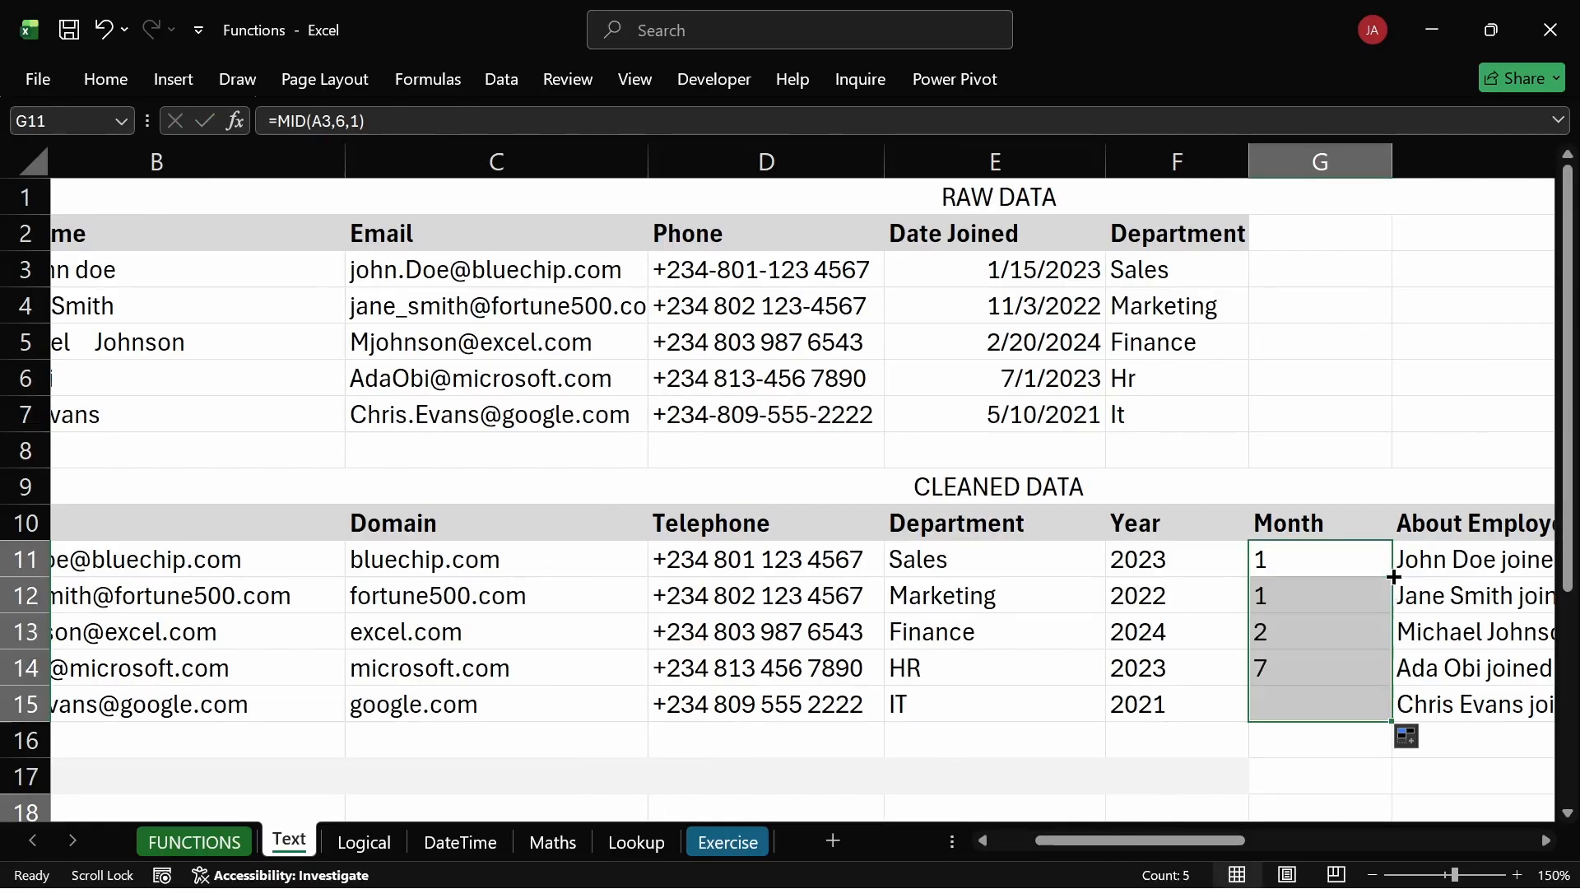
click(1202, 617)
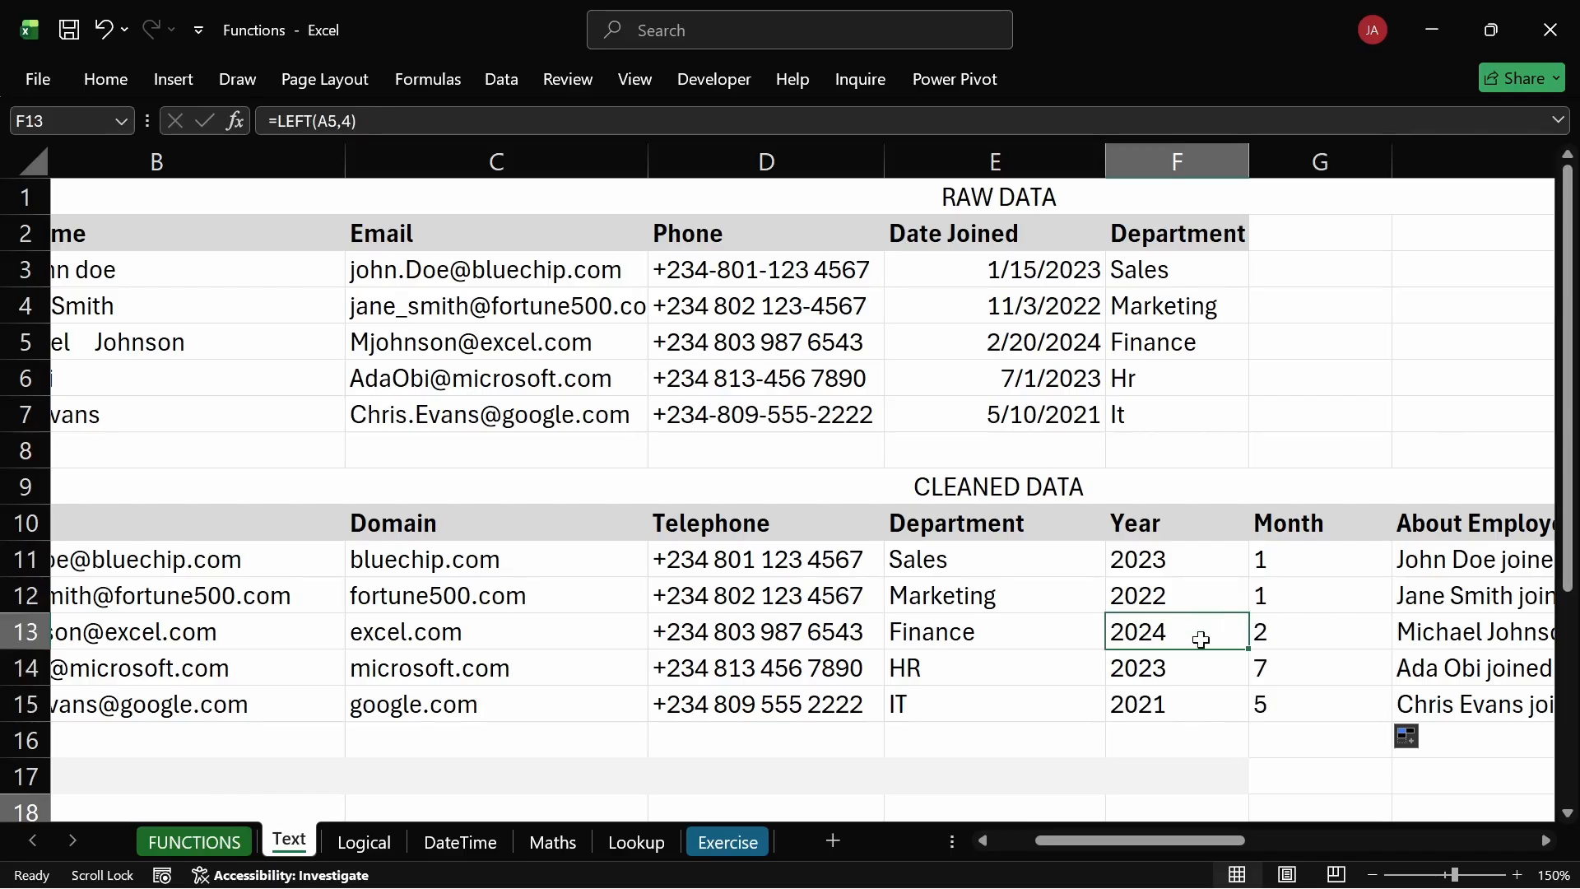
Add UPPER between SUBSTITUTE and LEFT in the FUNCTIONS USED list in A17.
drag(1199, 846, 1307, 841)
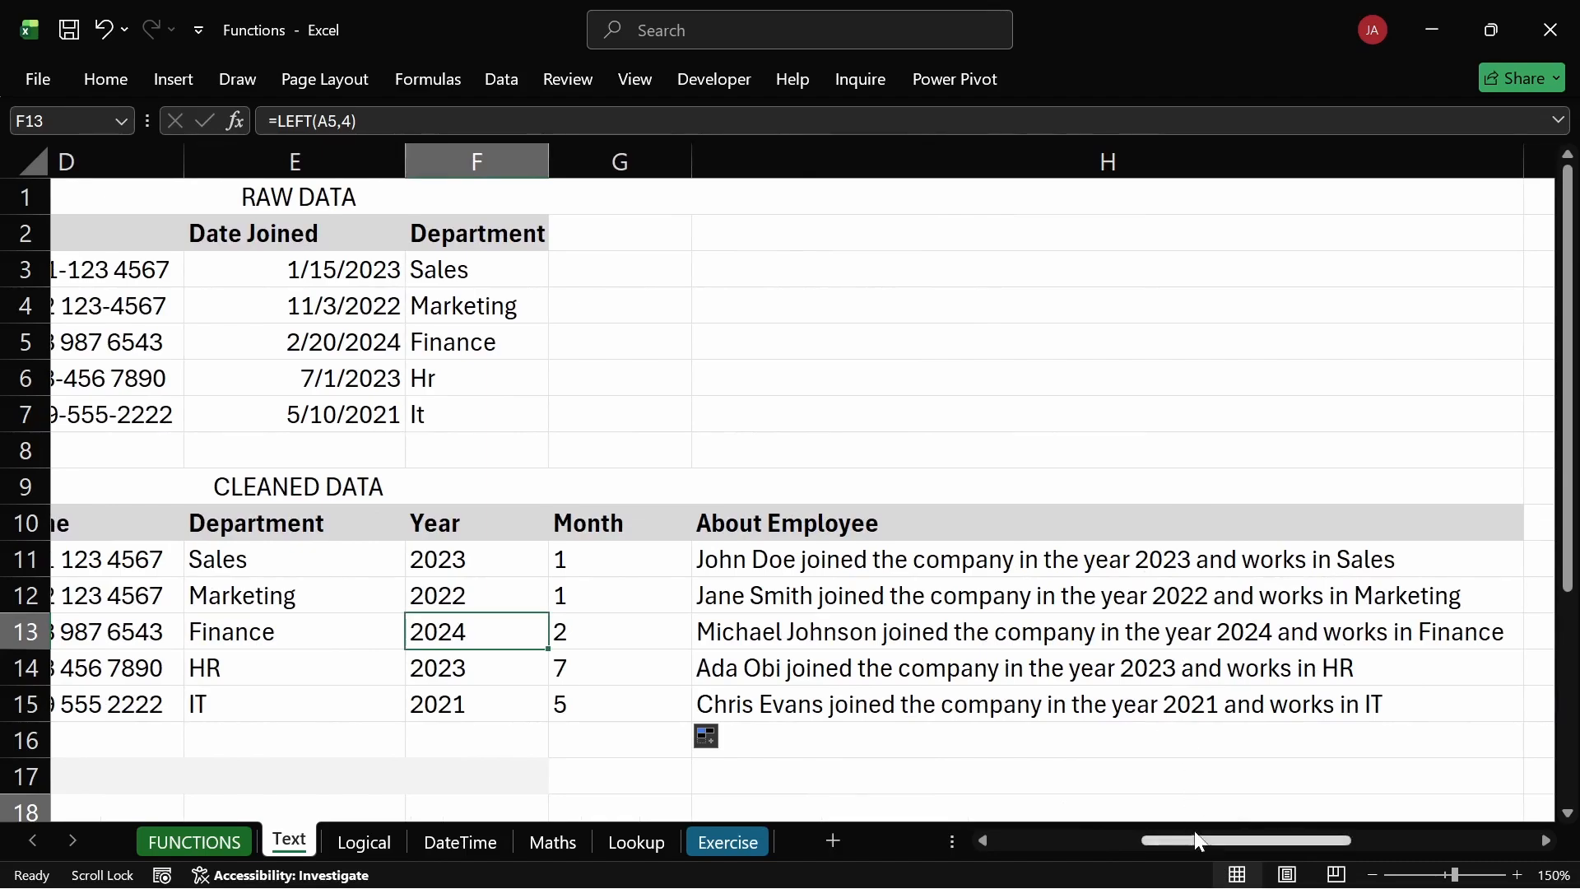
drag(1200, 847, 1061, 841)
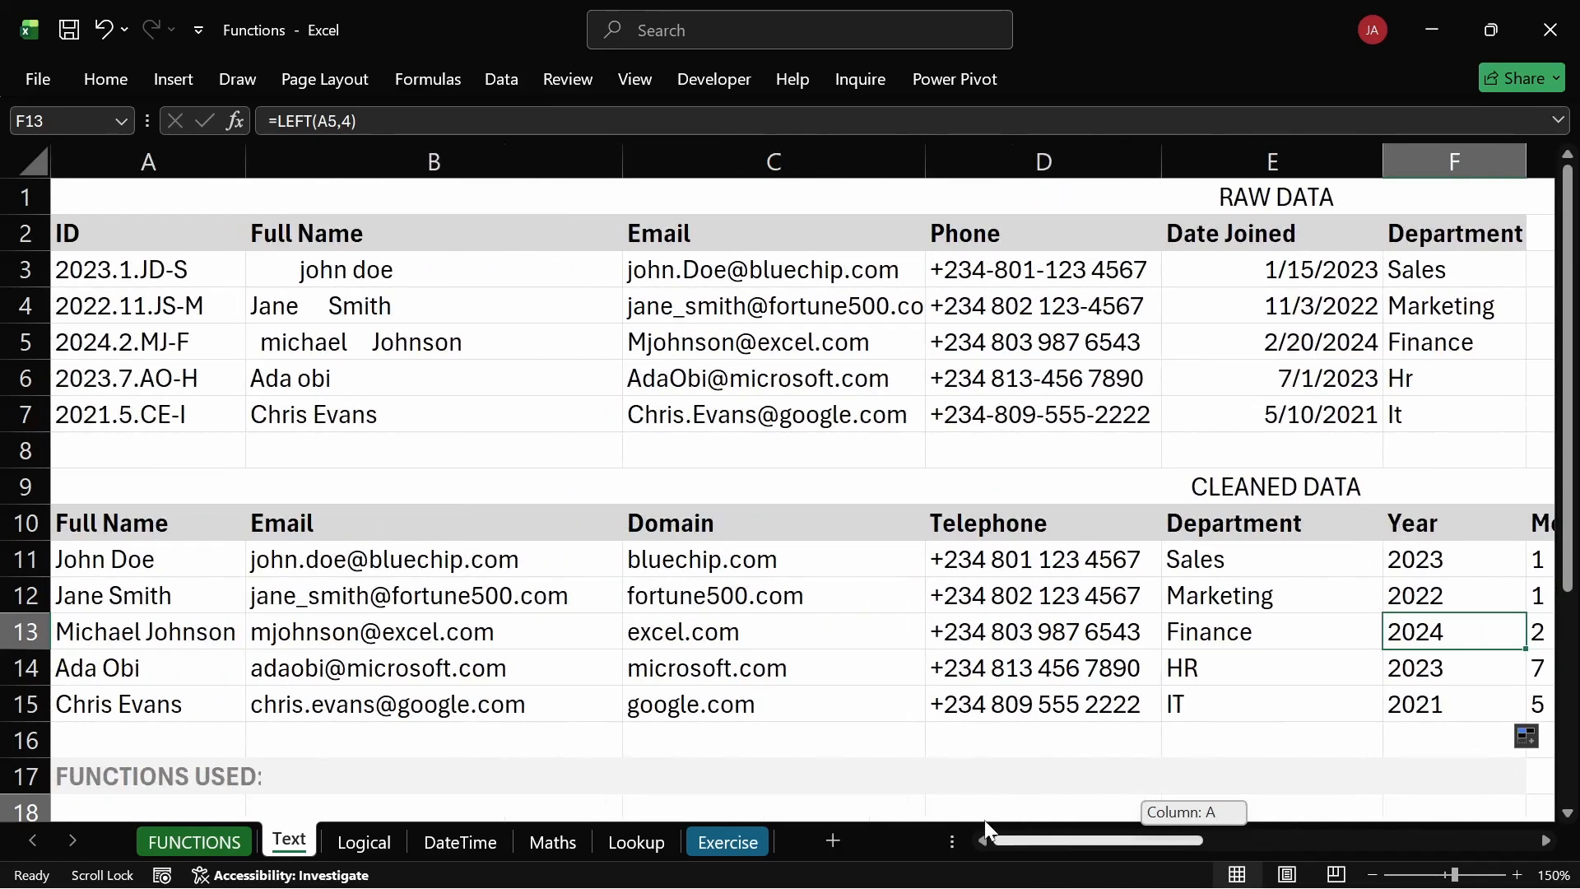
click(177, 746)
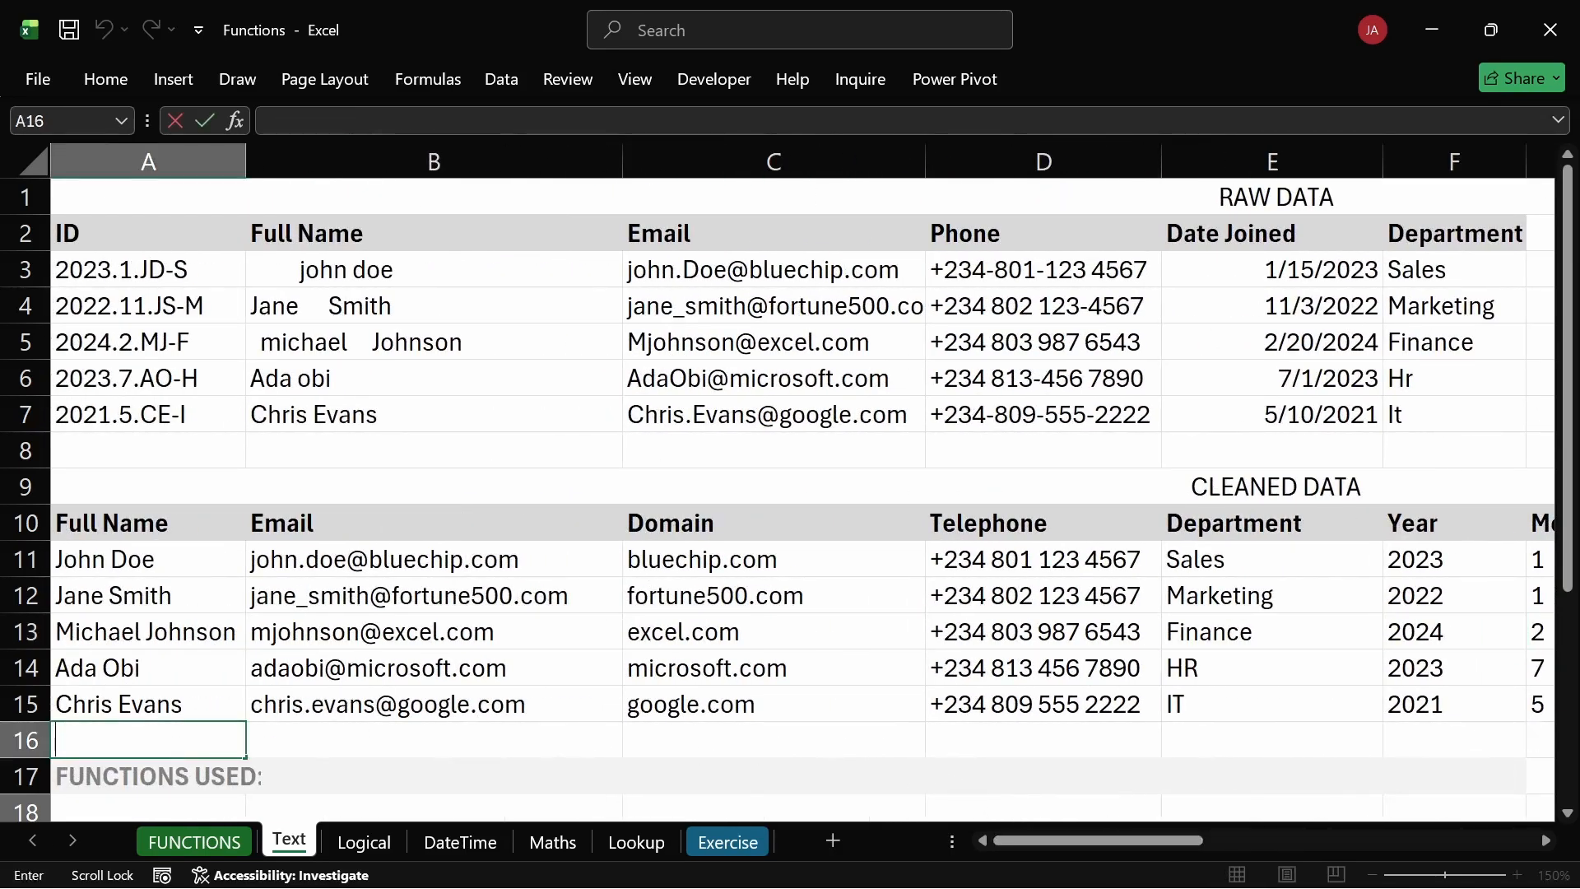
click(311, 745)
click(239, 780)
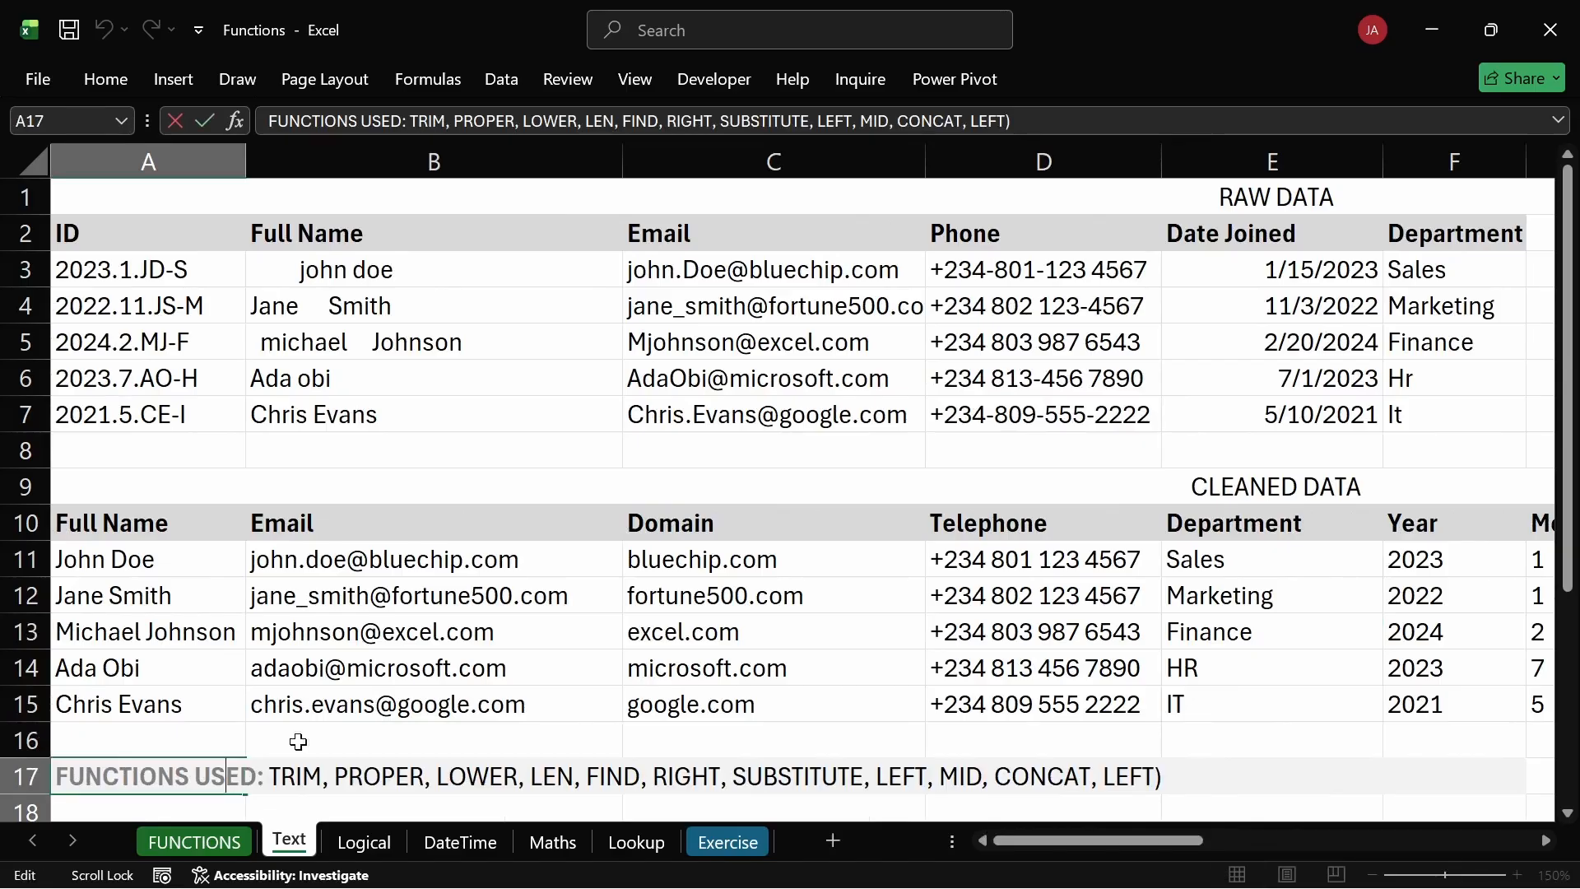
click(329, 738)
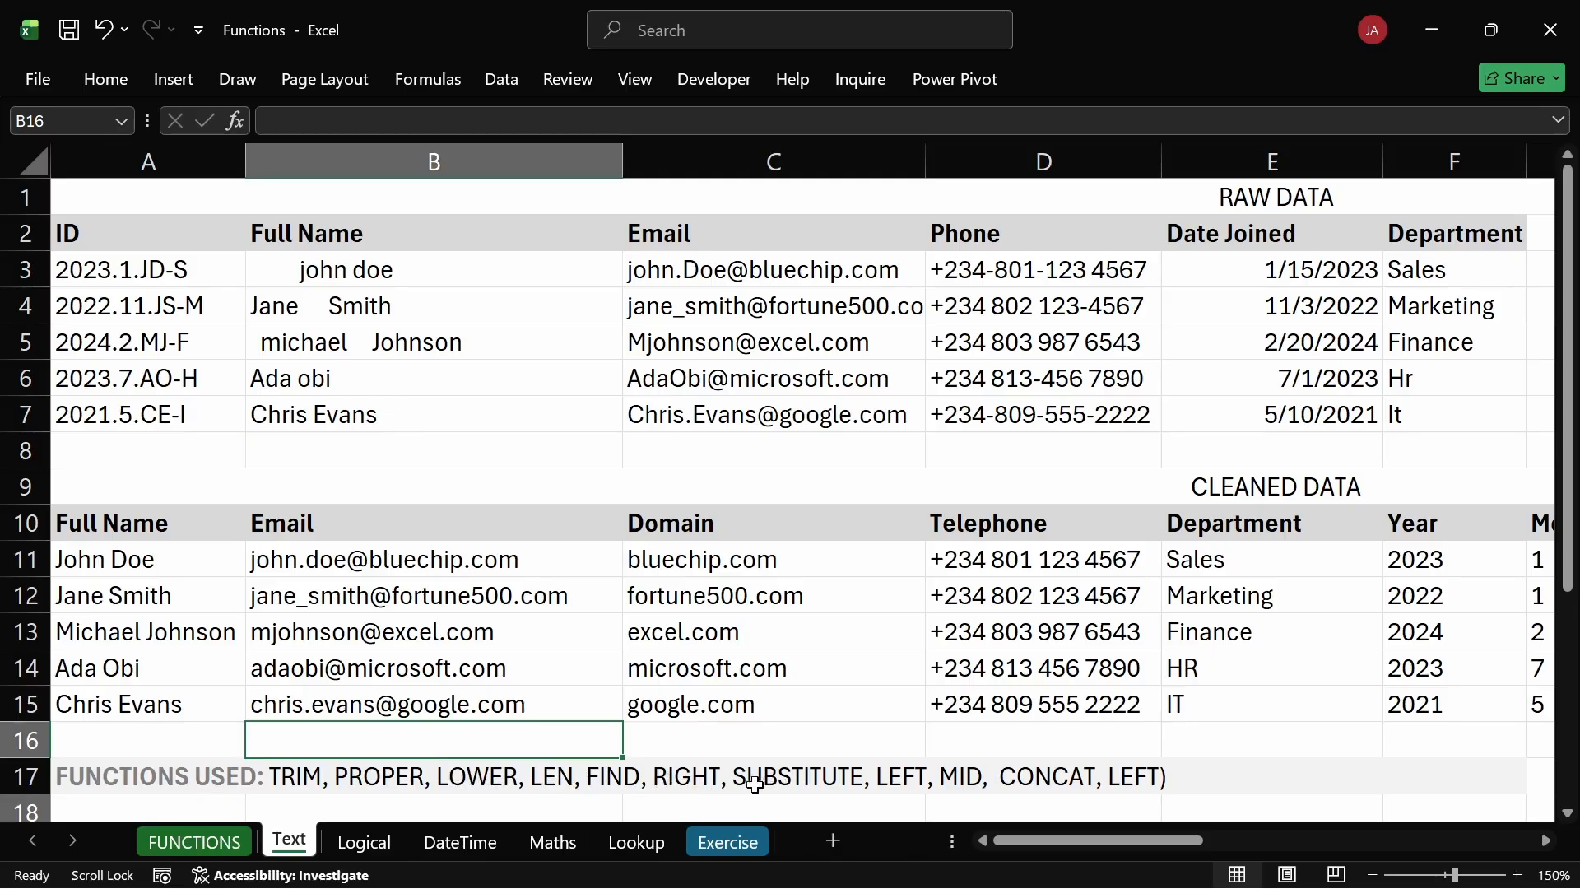
double_click(227, 778)
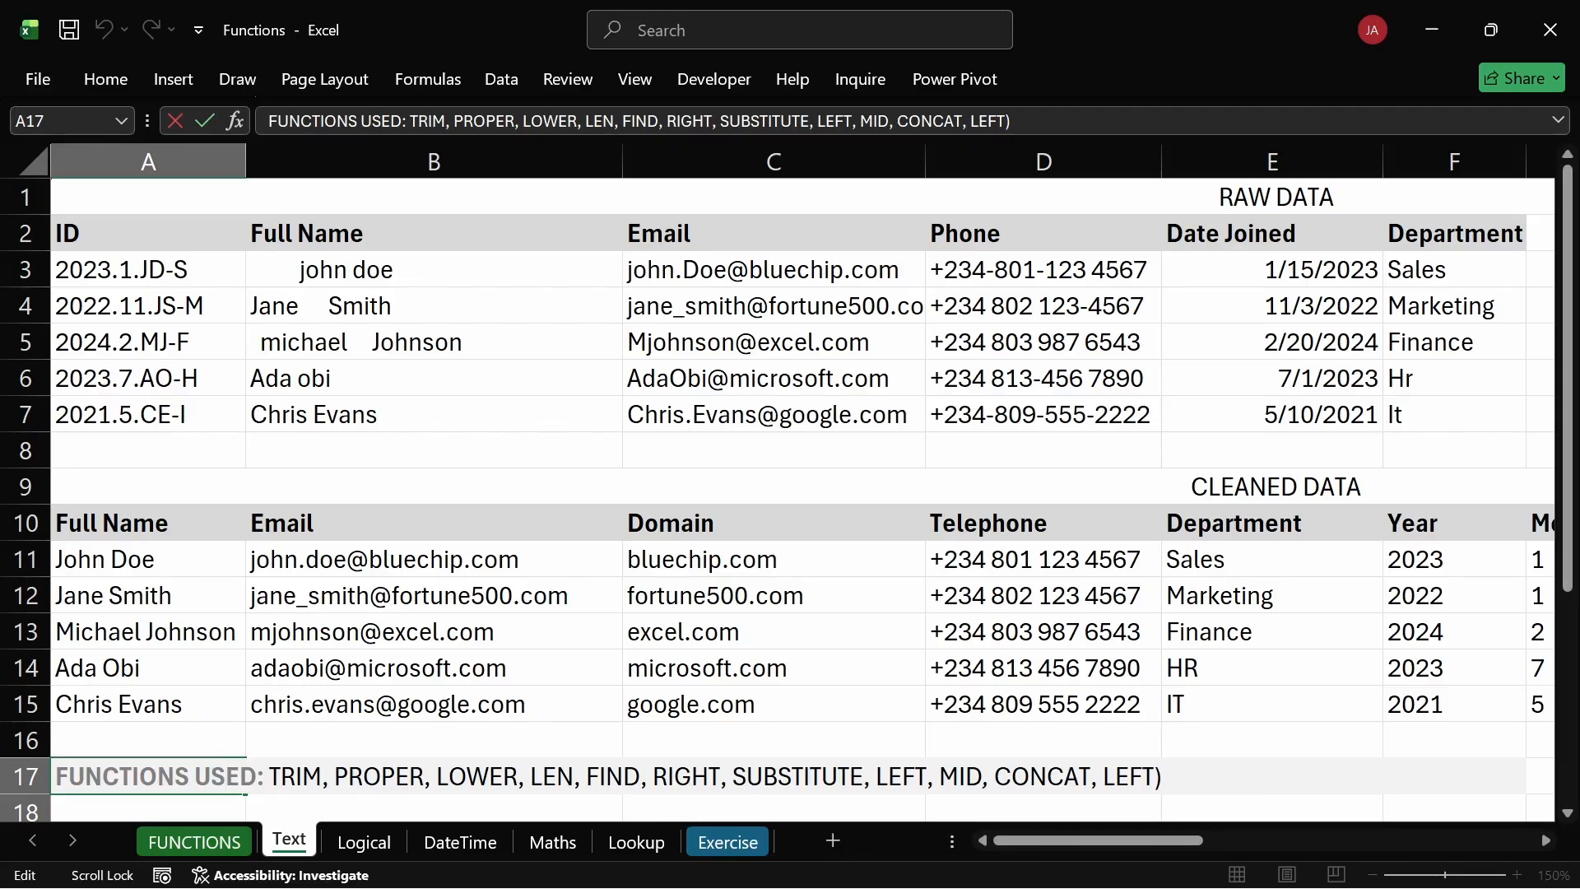
text(UPPER)
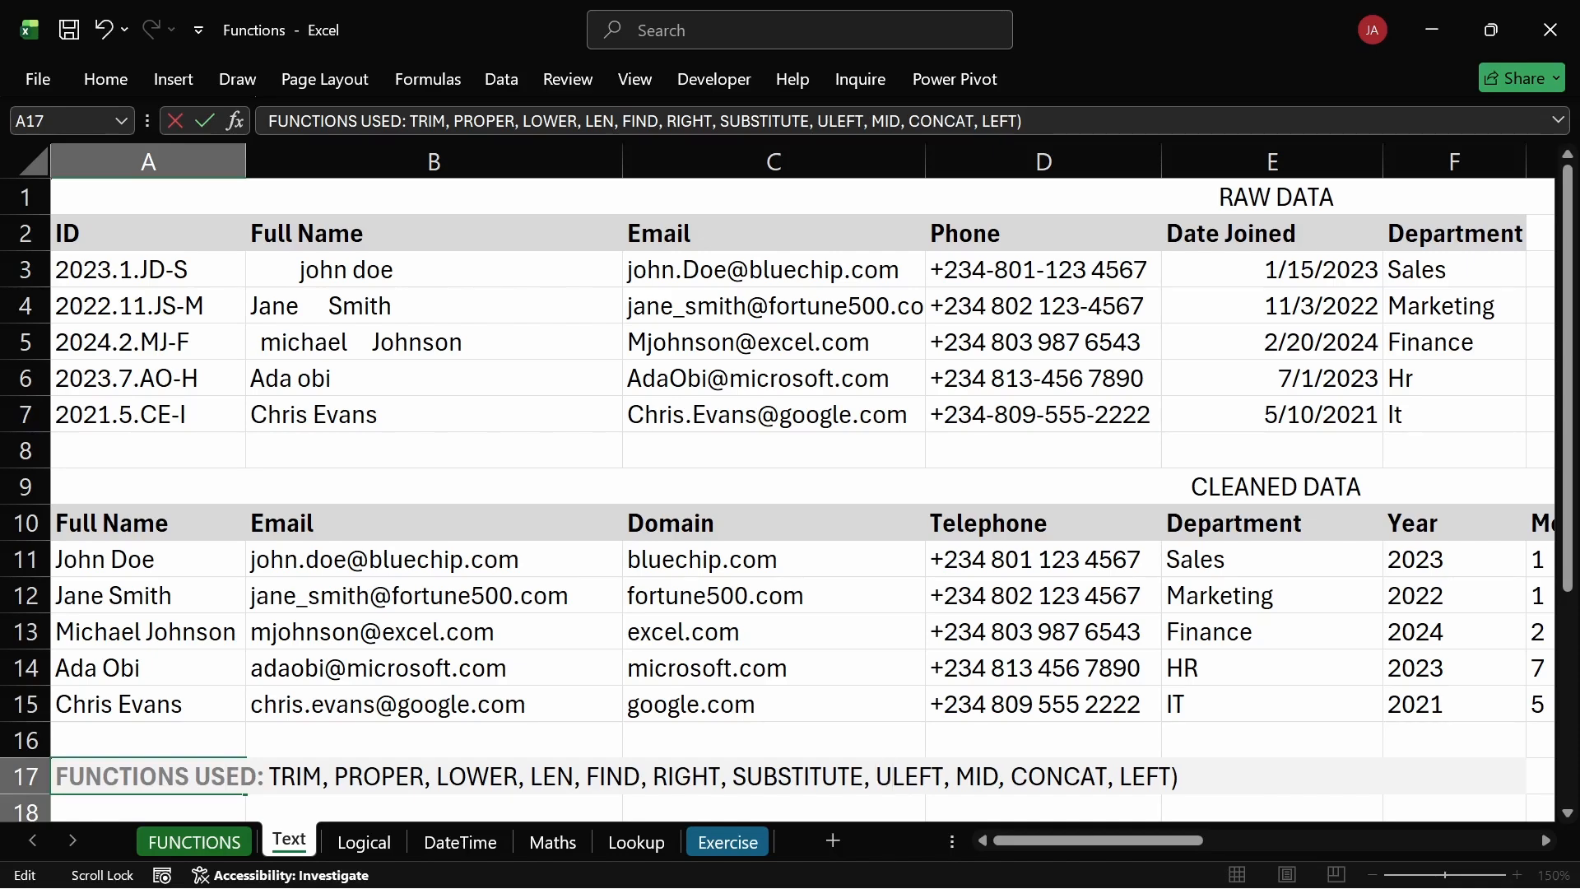
text(,)
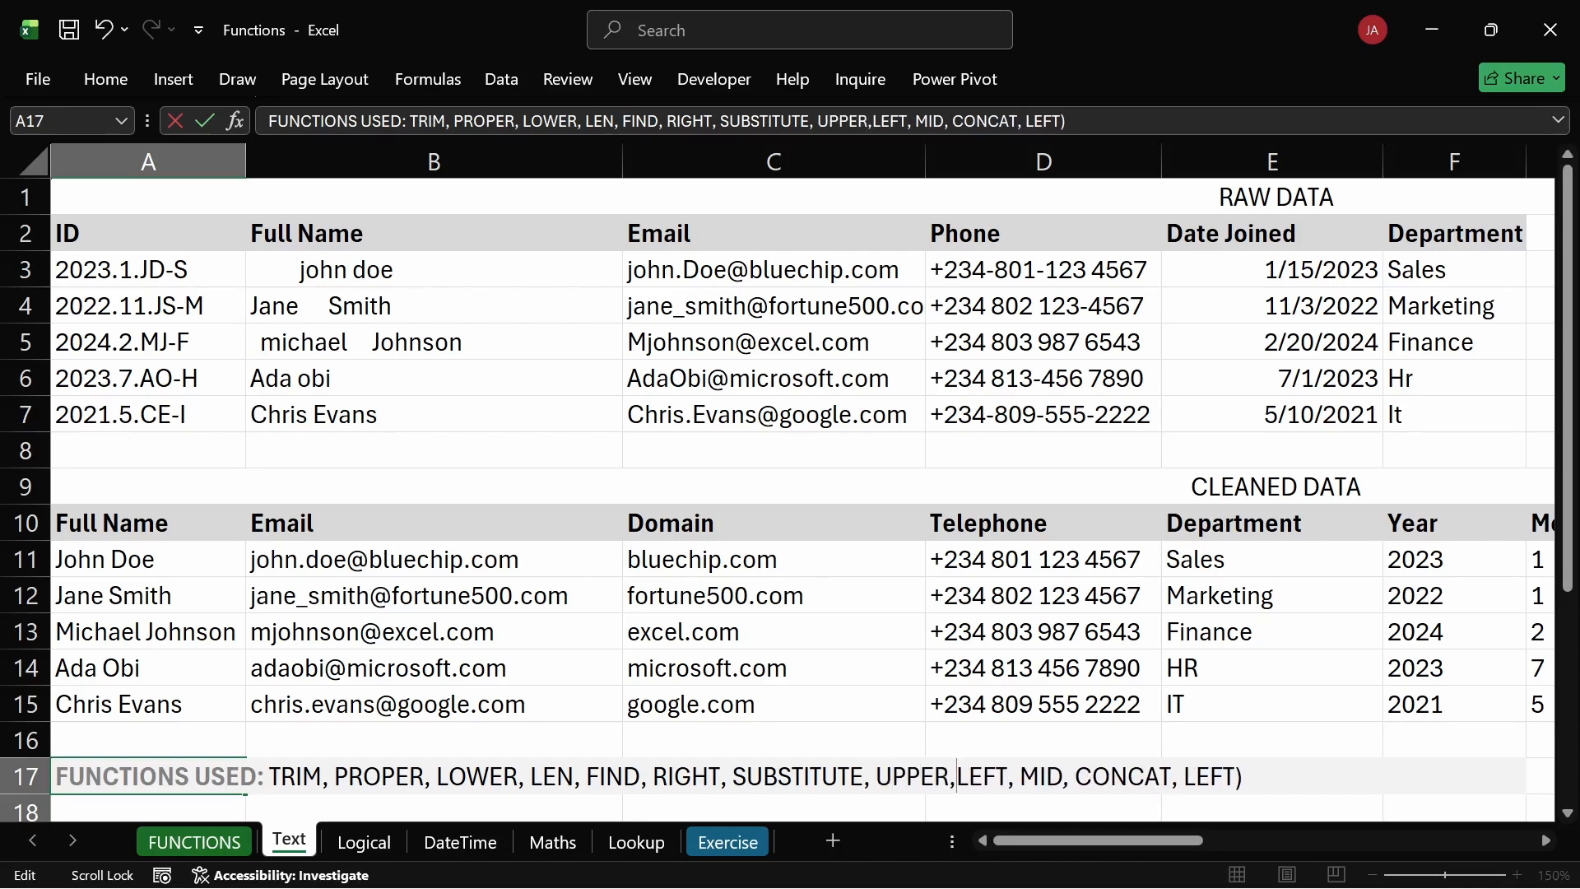
key(Return)
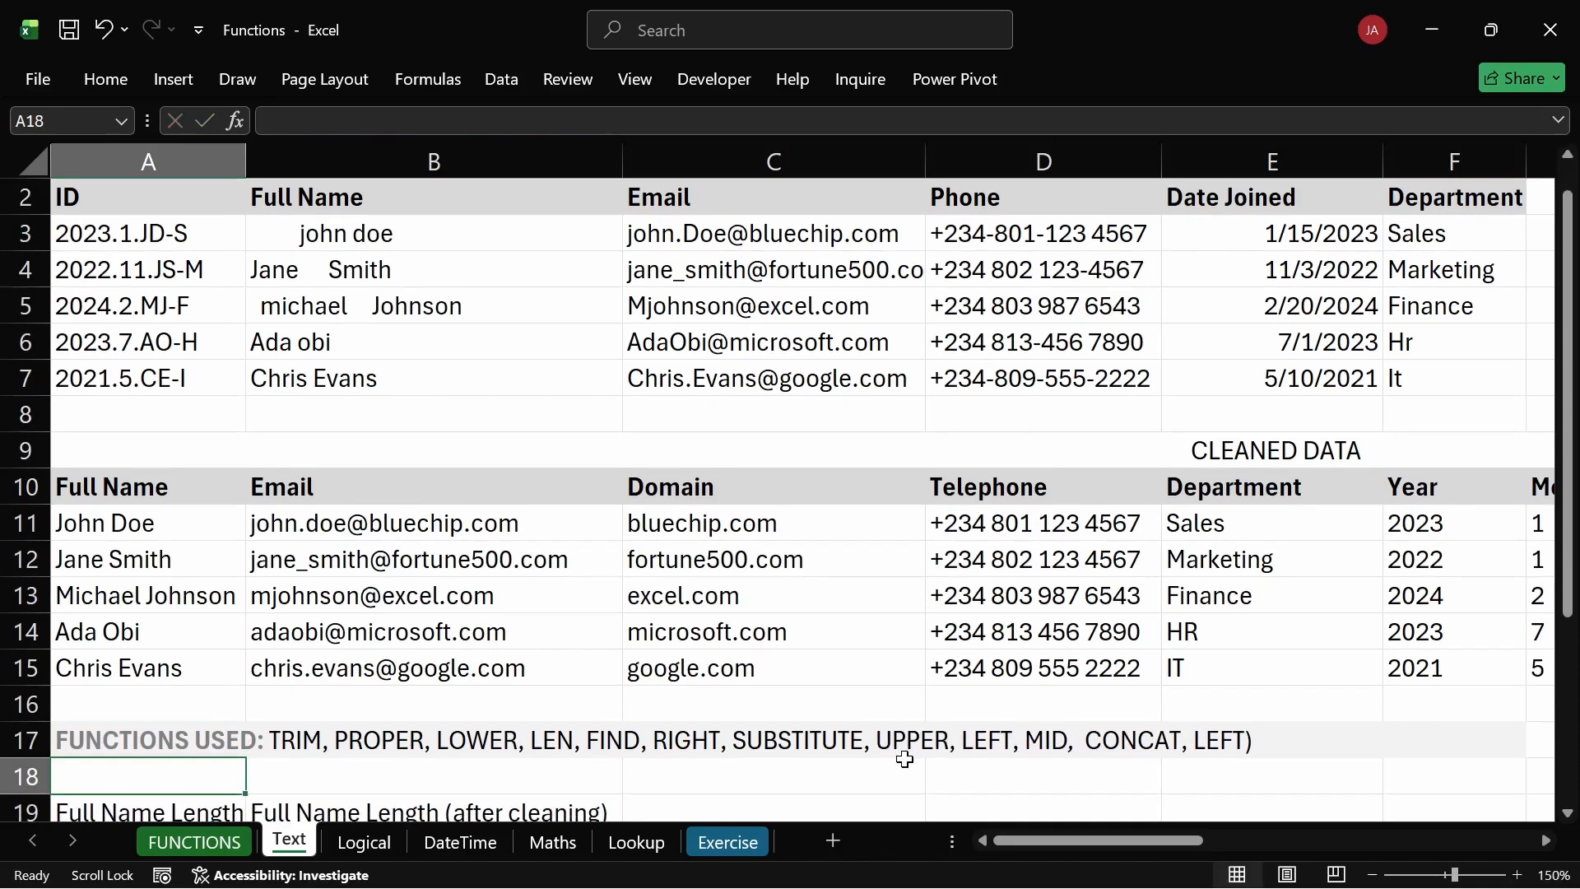
Clear the leftover IF formula from F20, below the FUNCTIONS USED list.
scroll(897, 736, down, 1)
scroll(804, 642, up, 1)
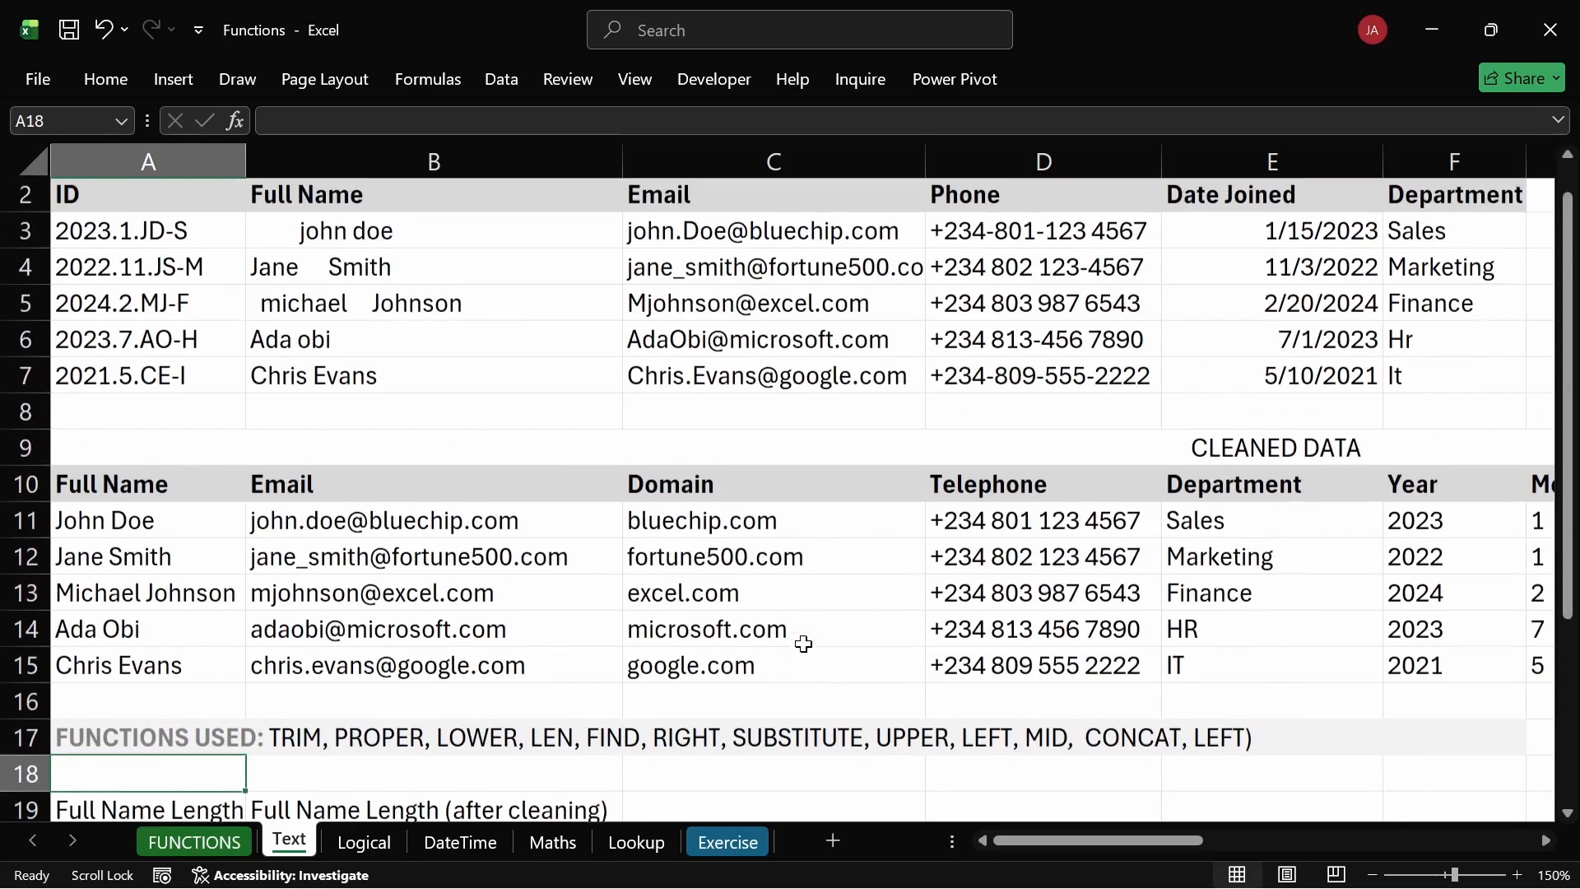
scroll(835, 636, down, 1)
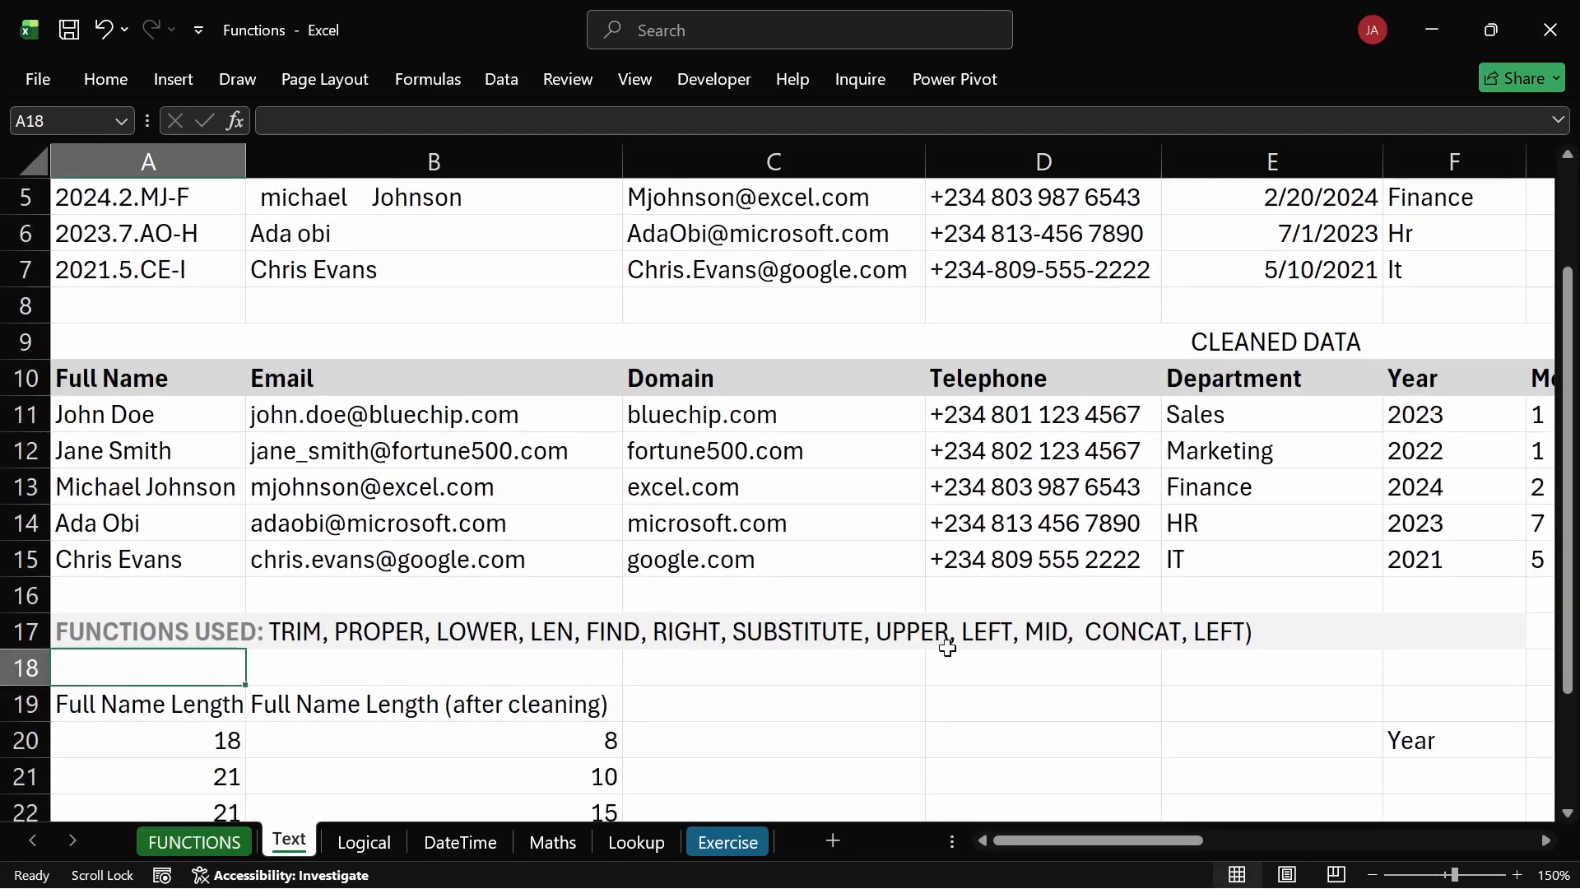
click(1404, 742)
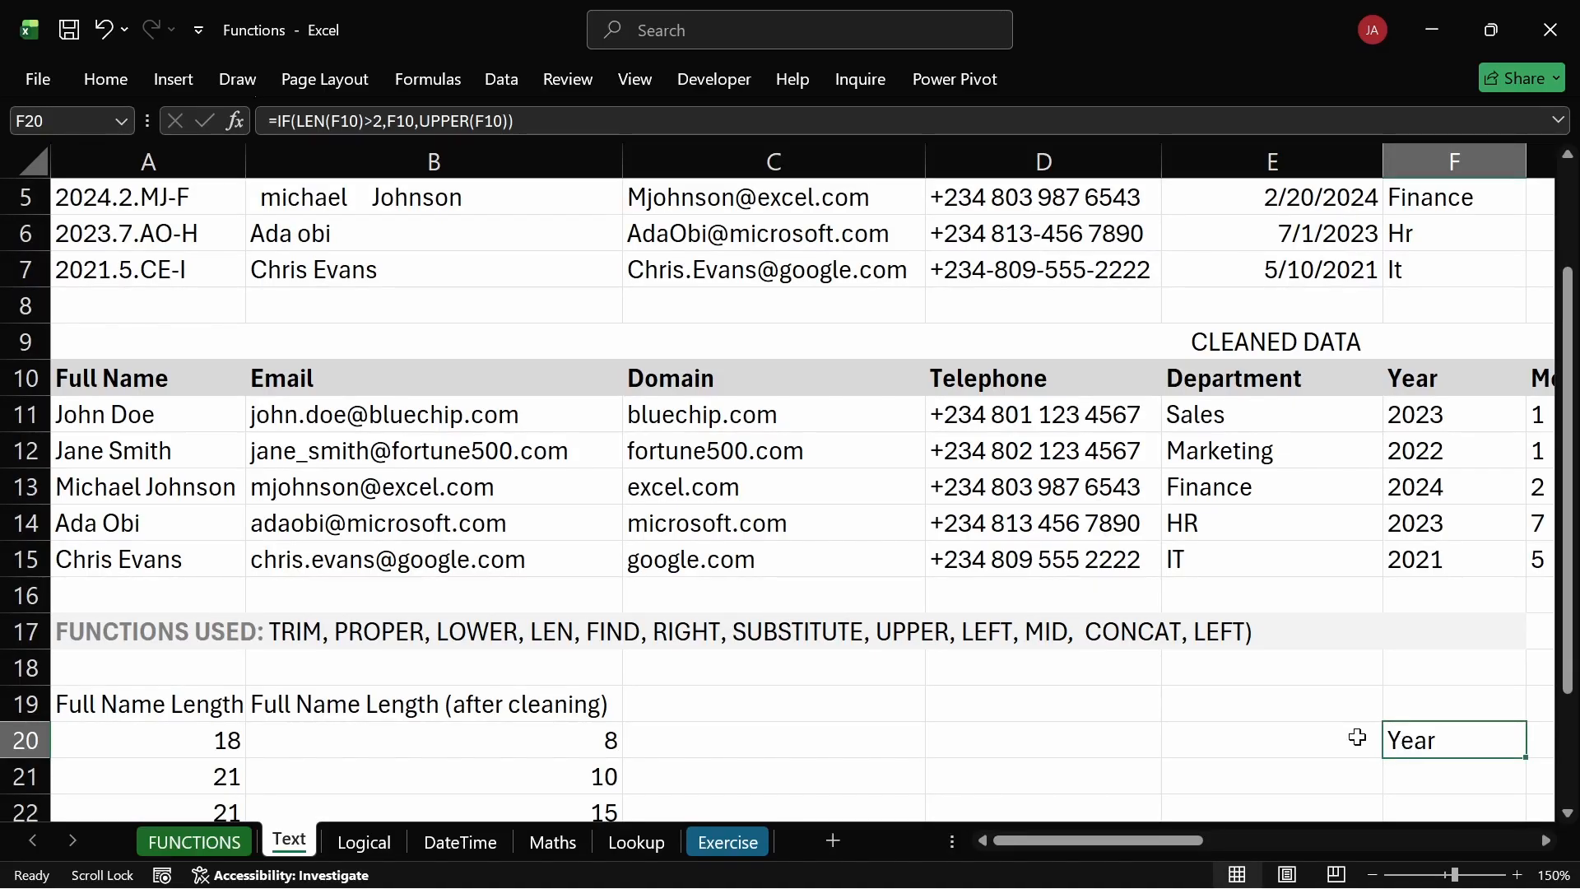
key(Delete)
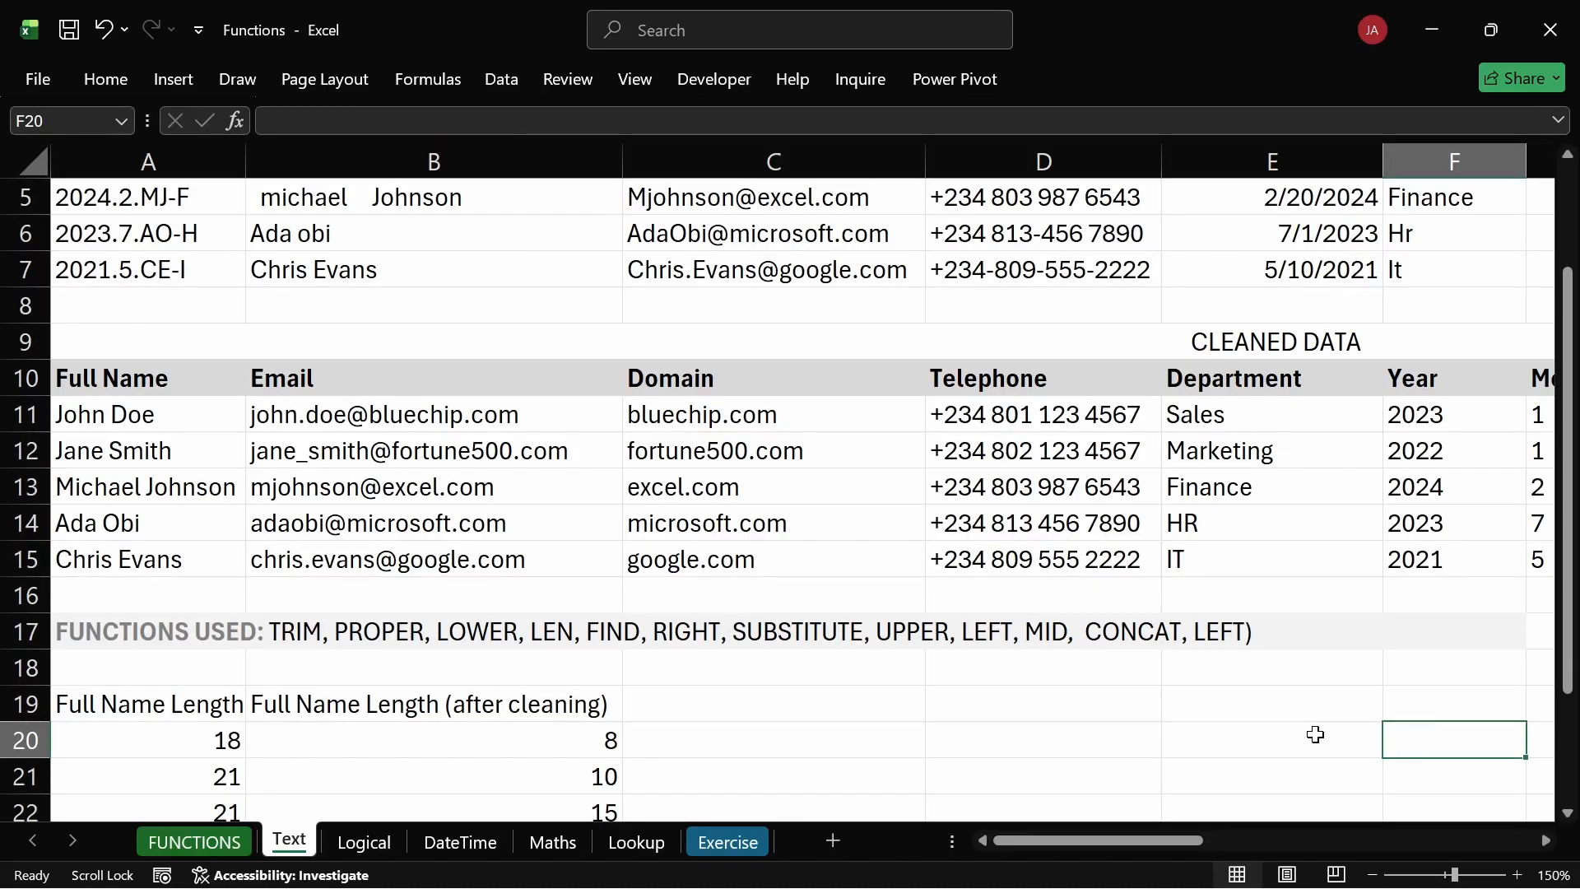
Examine the About Employee formulas in H11 and H12 to compare joining text with CONCAT and with the & operator.
drag(1062, 846, 949, 843)
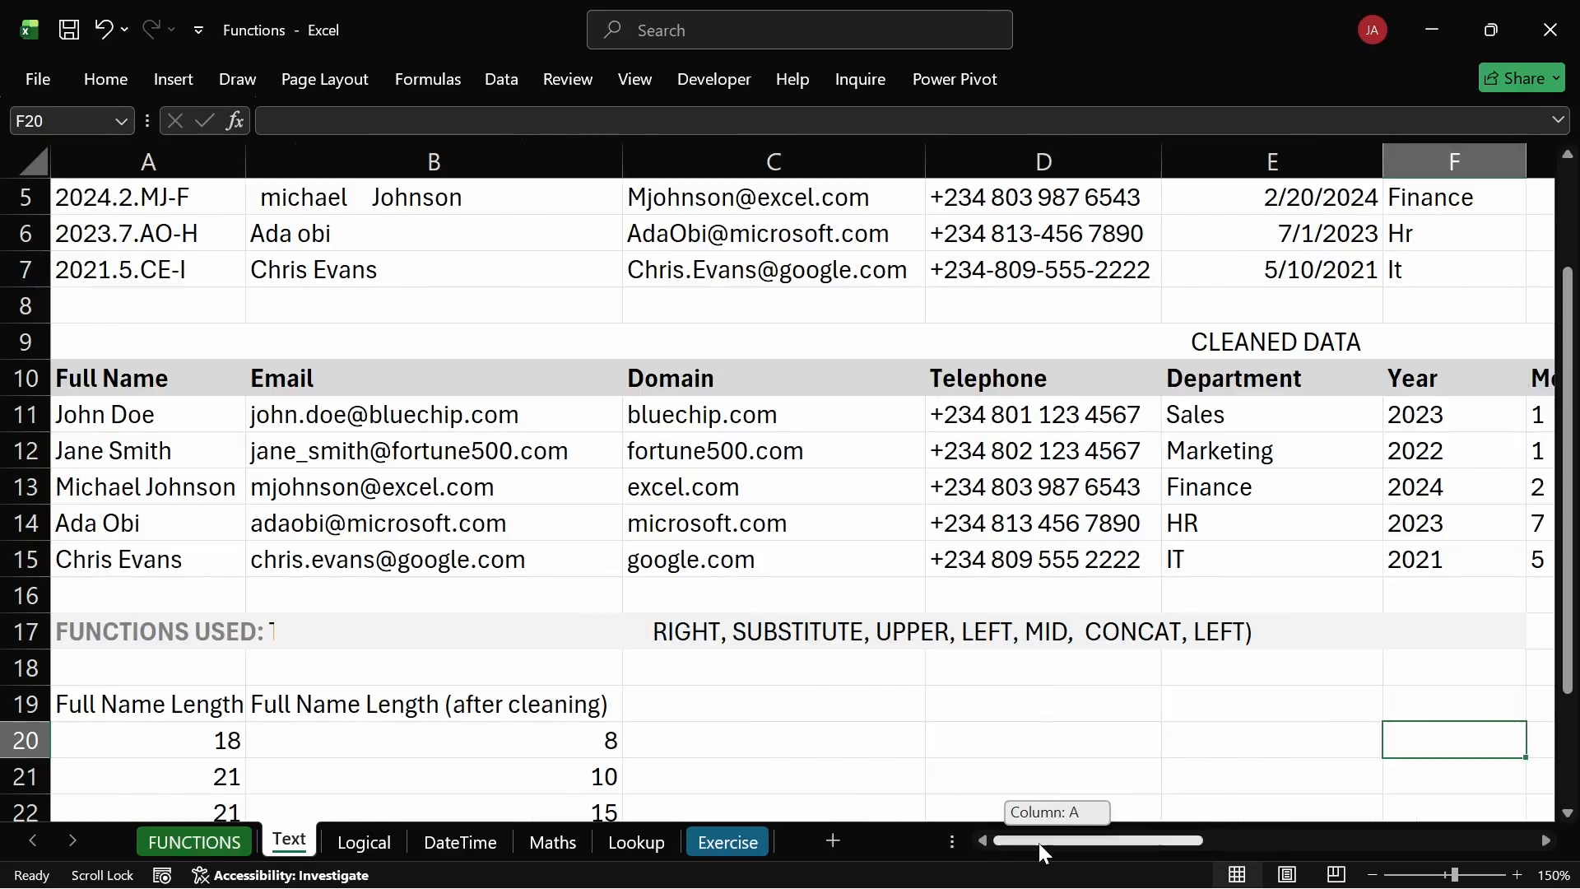
drag(1043, 854, 1194, 853)
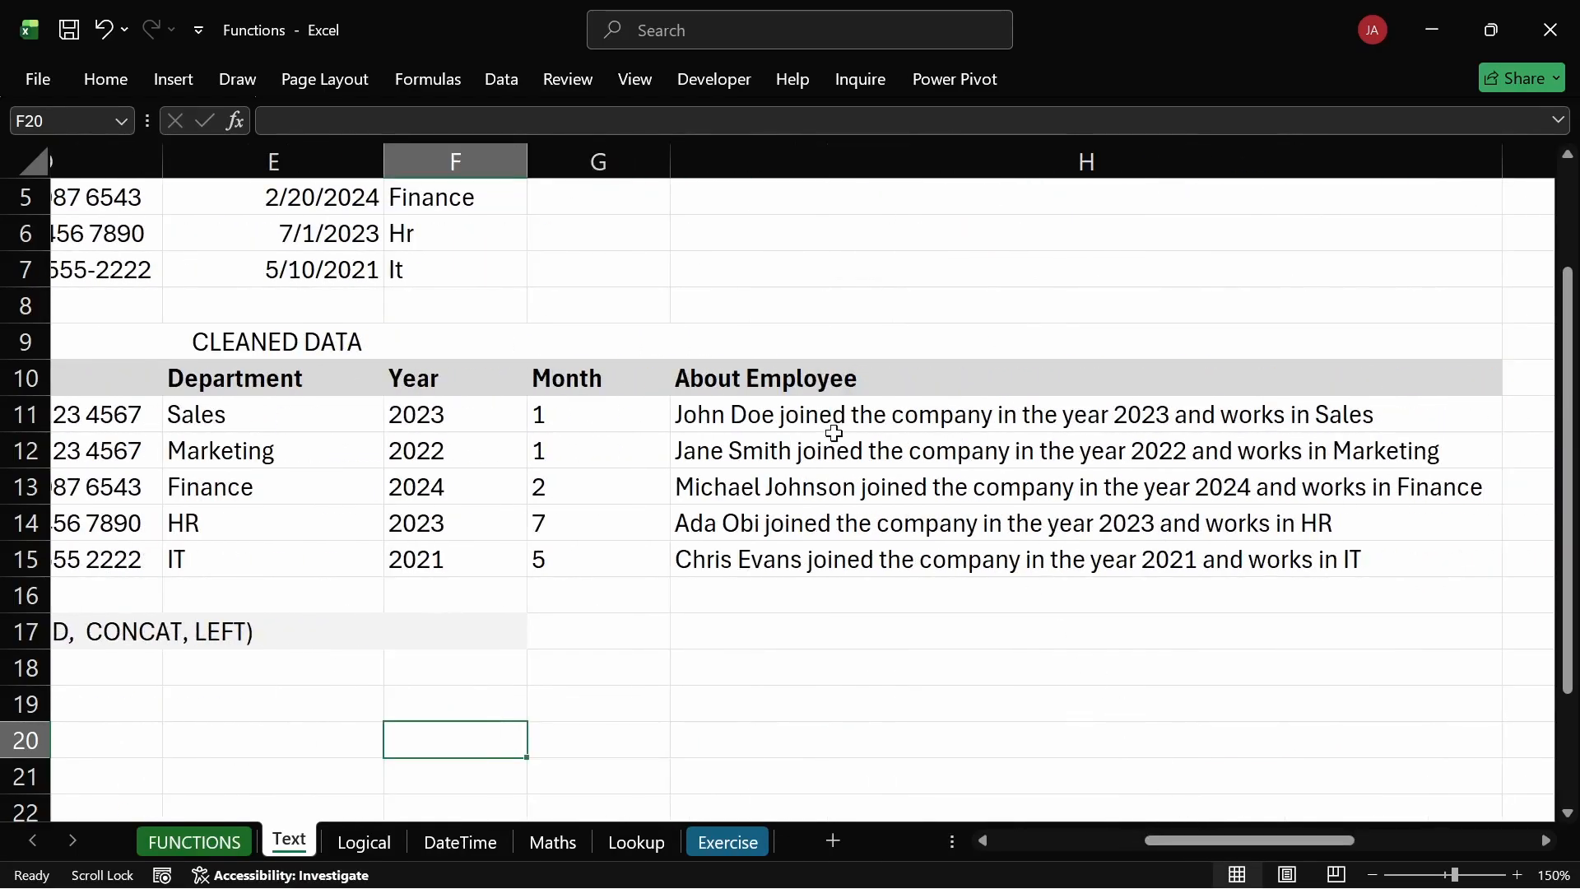
click(706, 411)
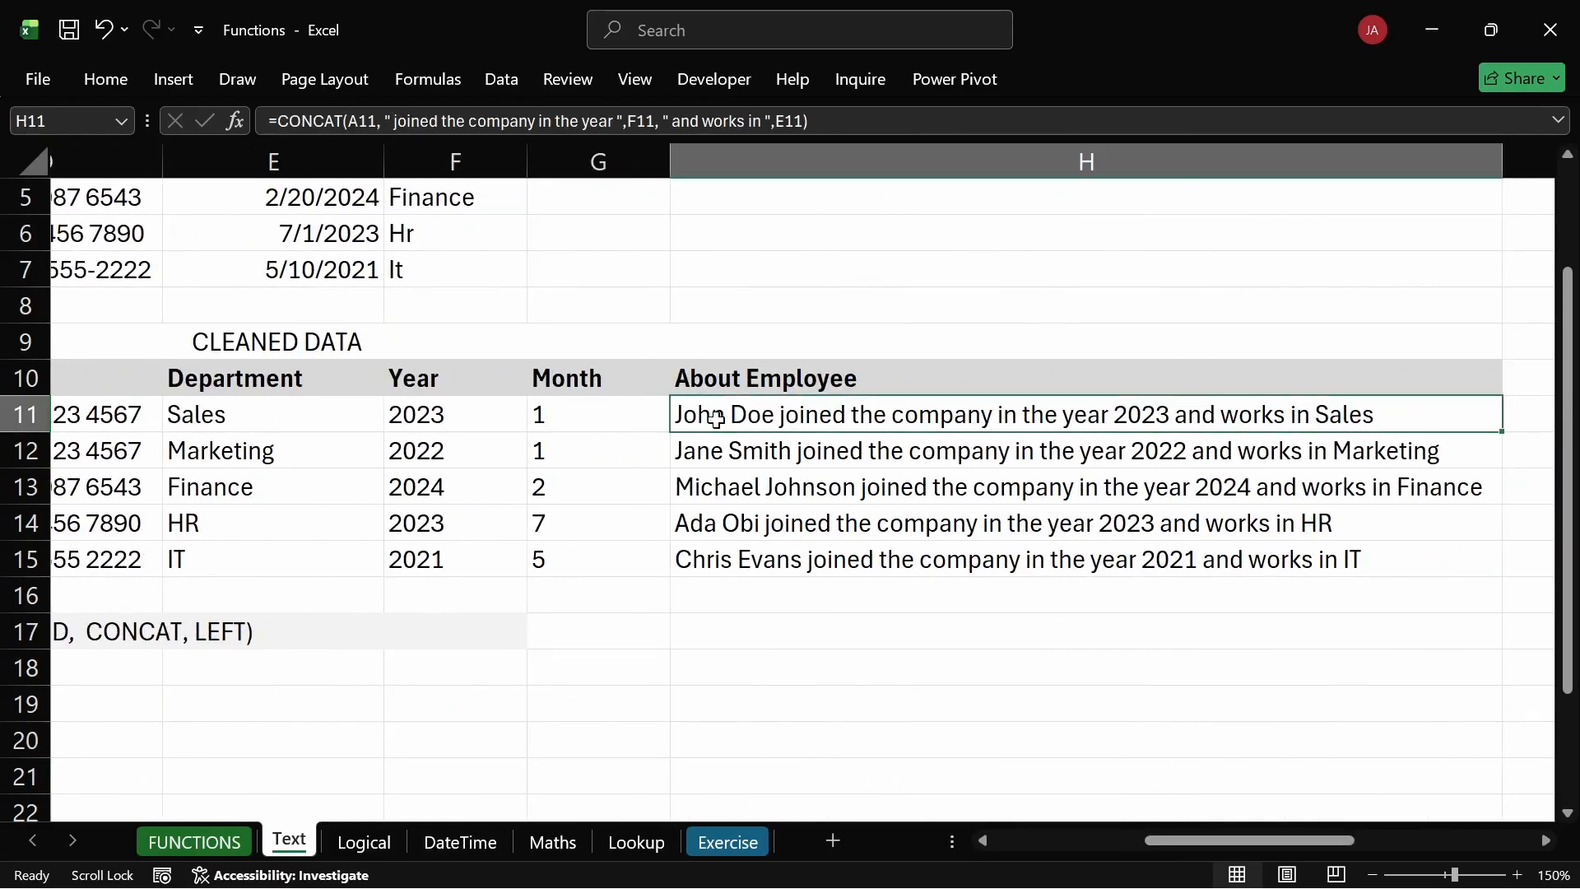
click(733, 622)
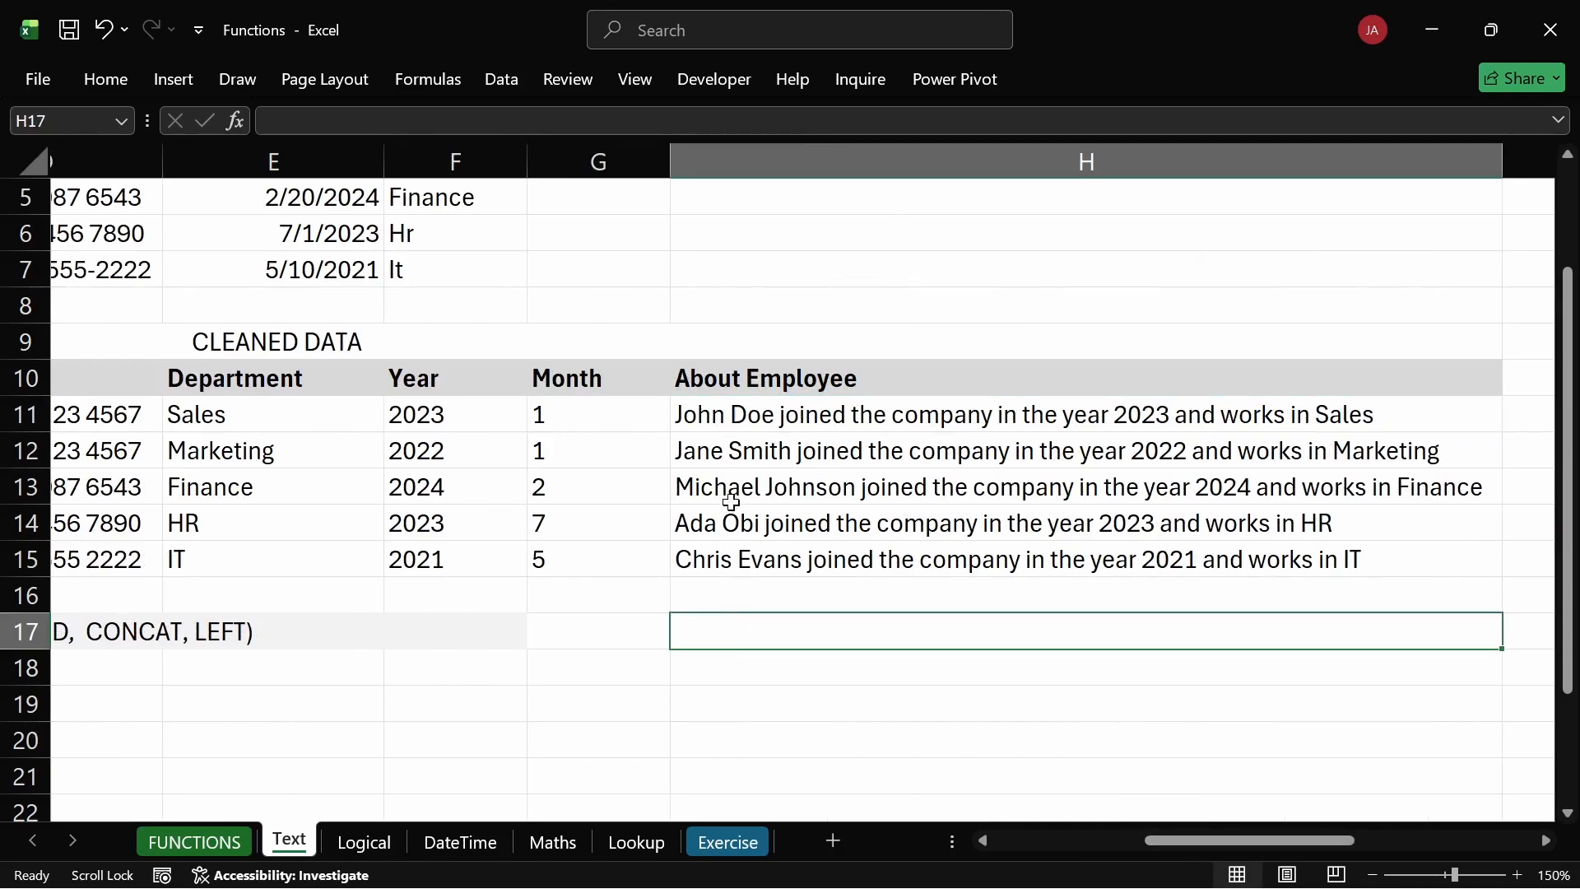
click(717, 420)
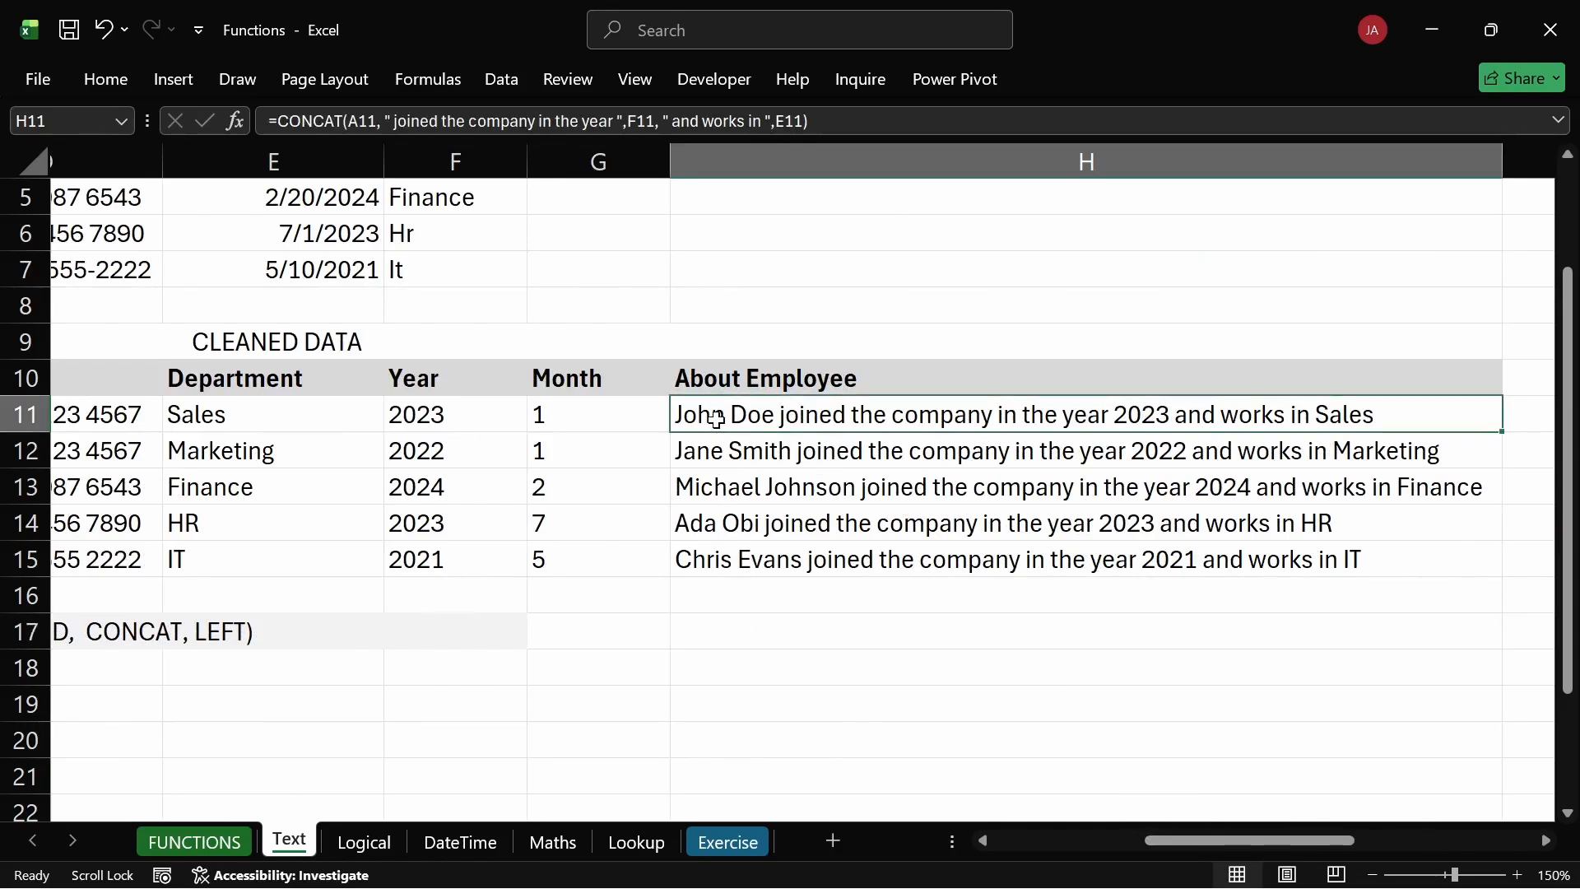
double_click(730, 416)
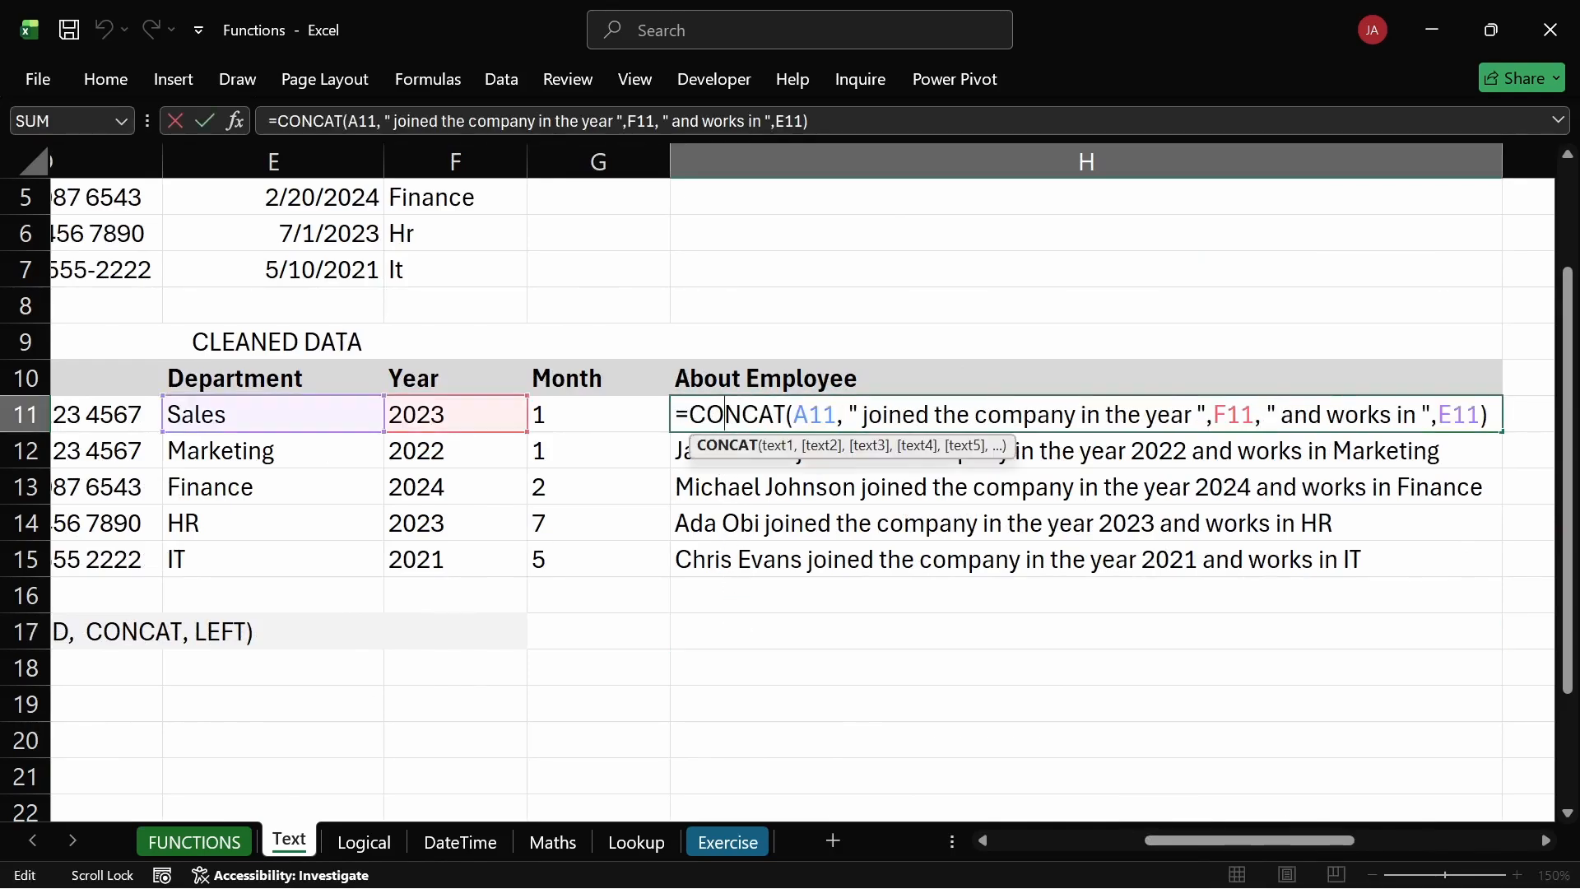
click(764, 453)
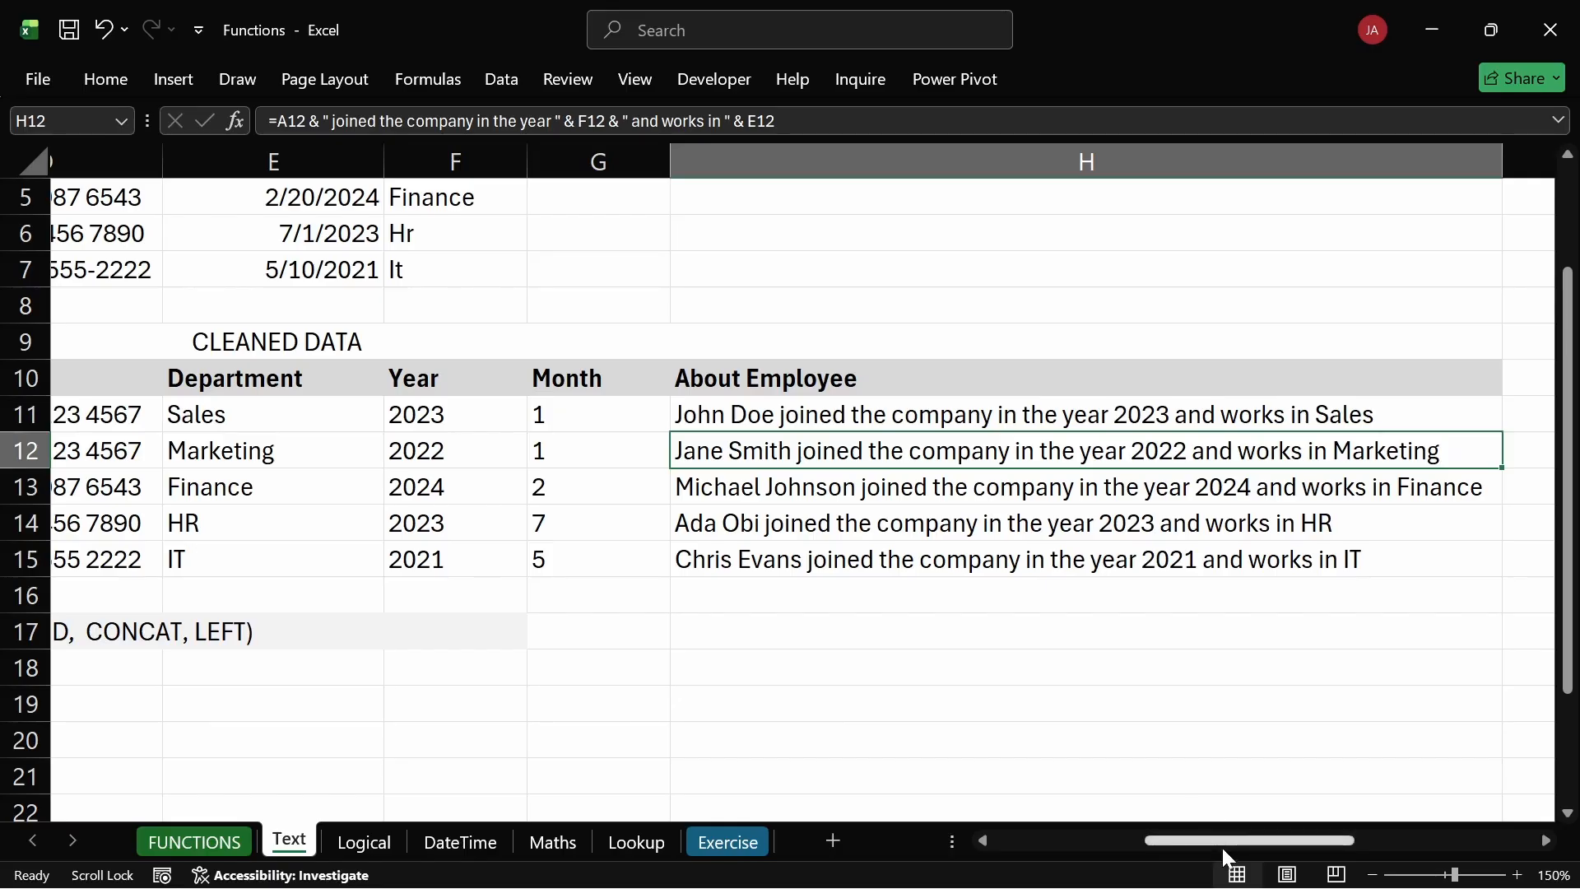
Start a CONCAT formula in H17, below the About Employee column, and expand the formula bar.
drag(1222, 848, 1070, 844)
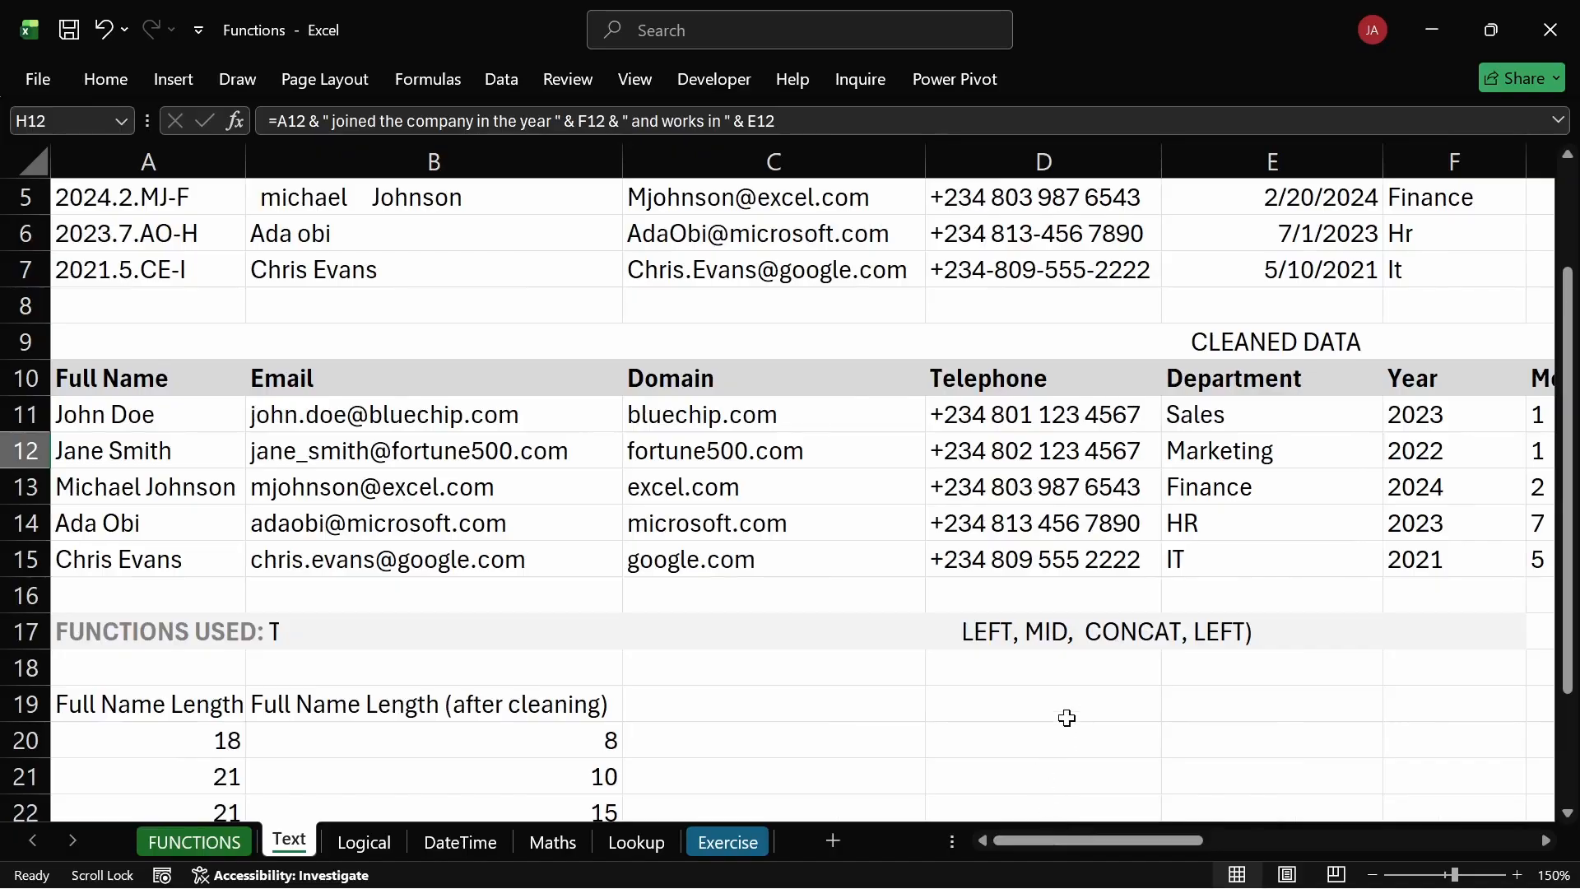
drag(1183, 846, 1266, 846)
click(1143, 627)
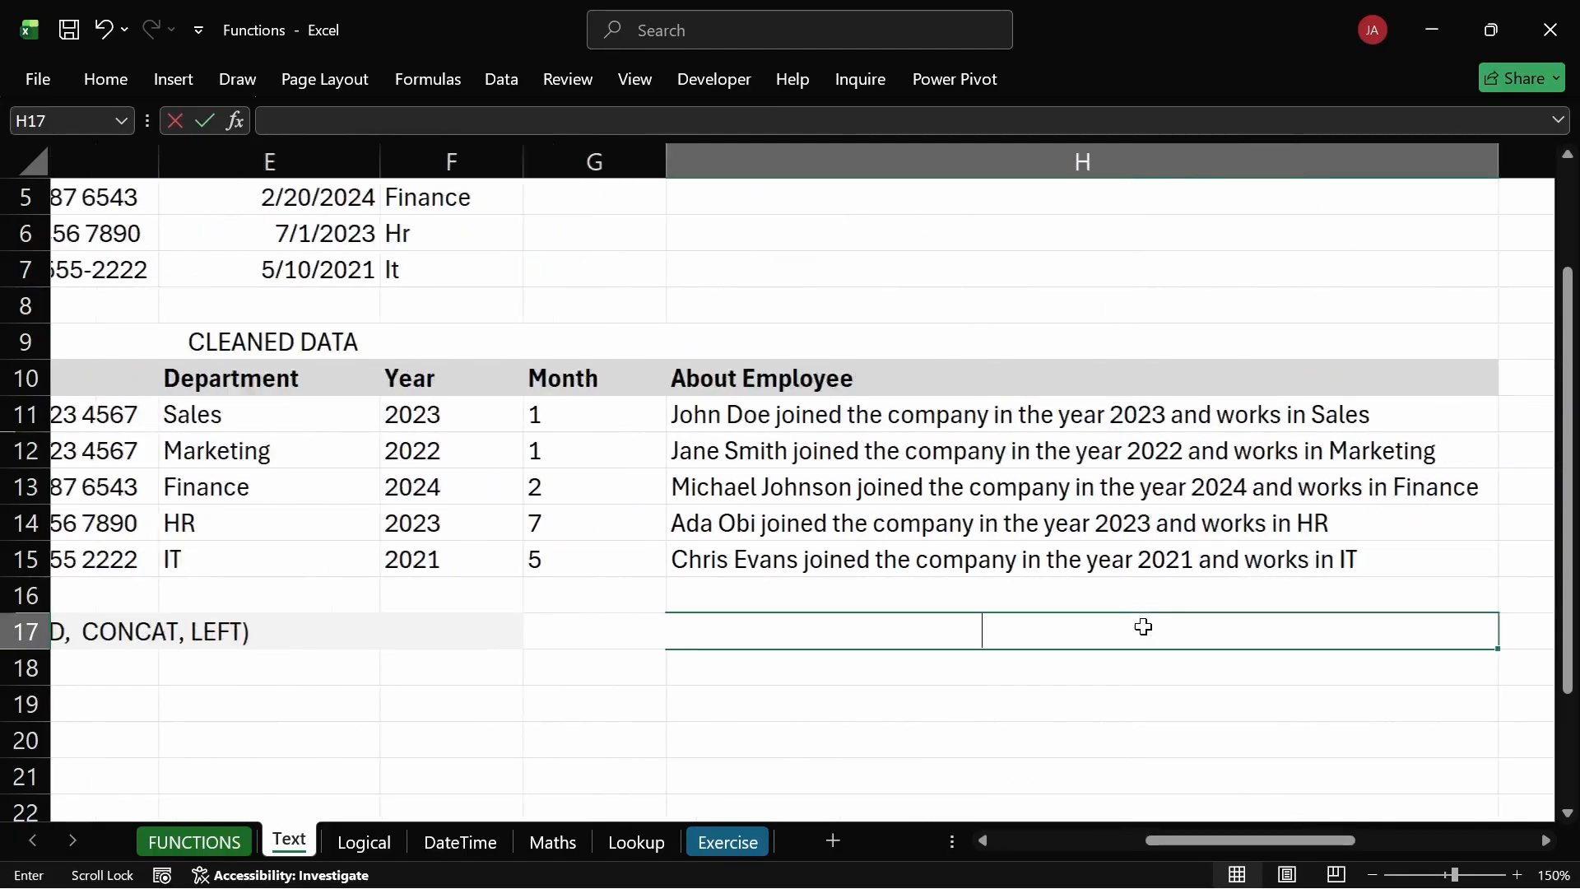
text(=CONCA)
key(Tab)
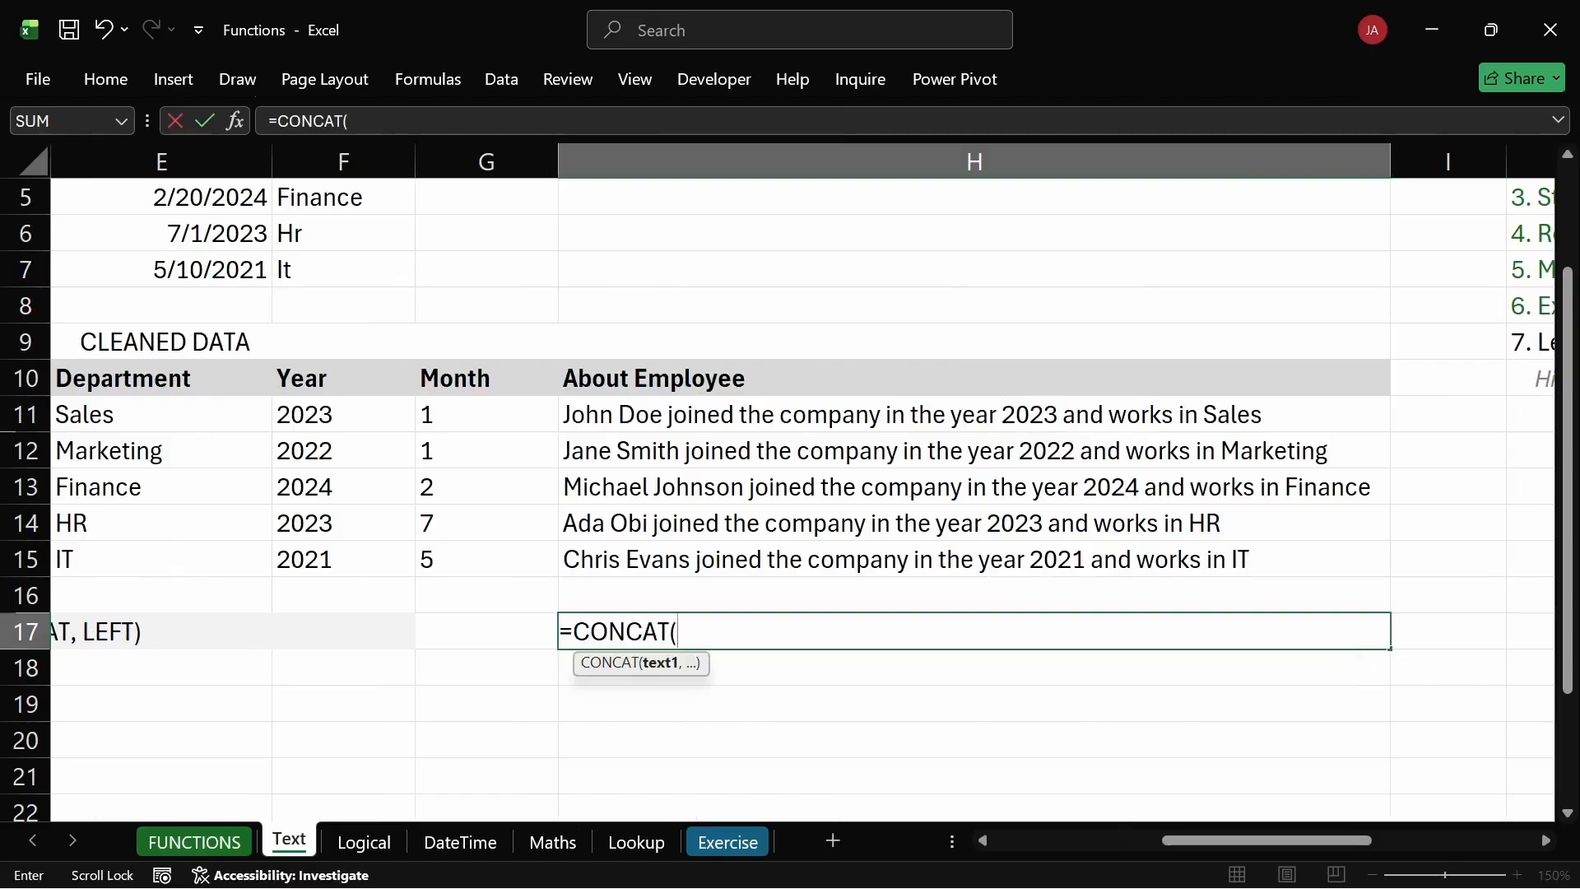
drag(1208, 839, 901, 788)
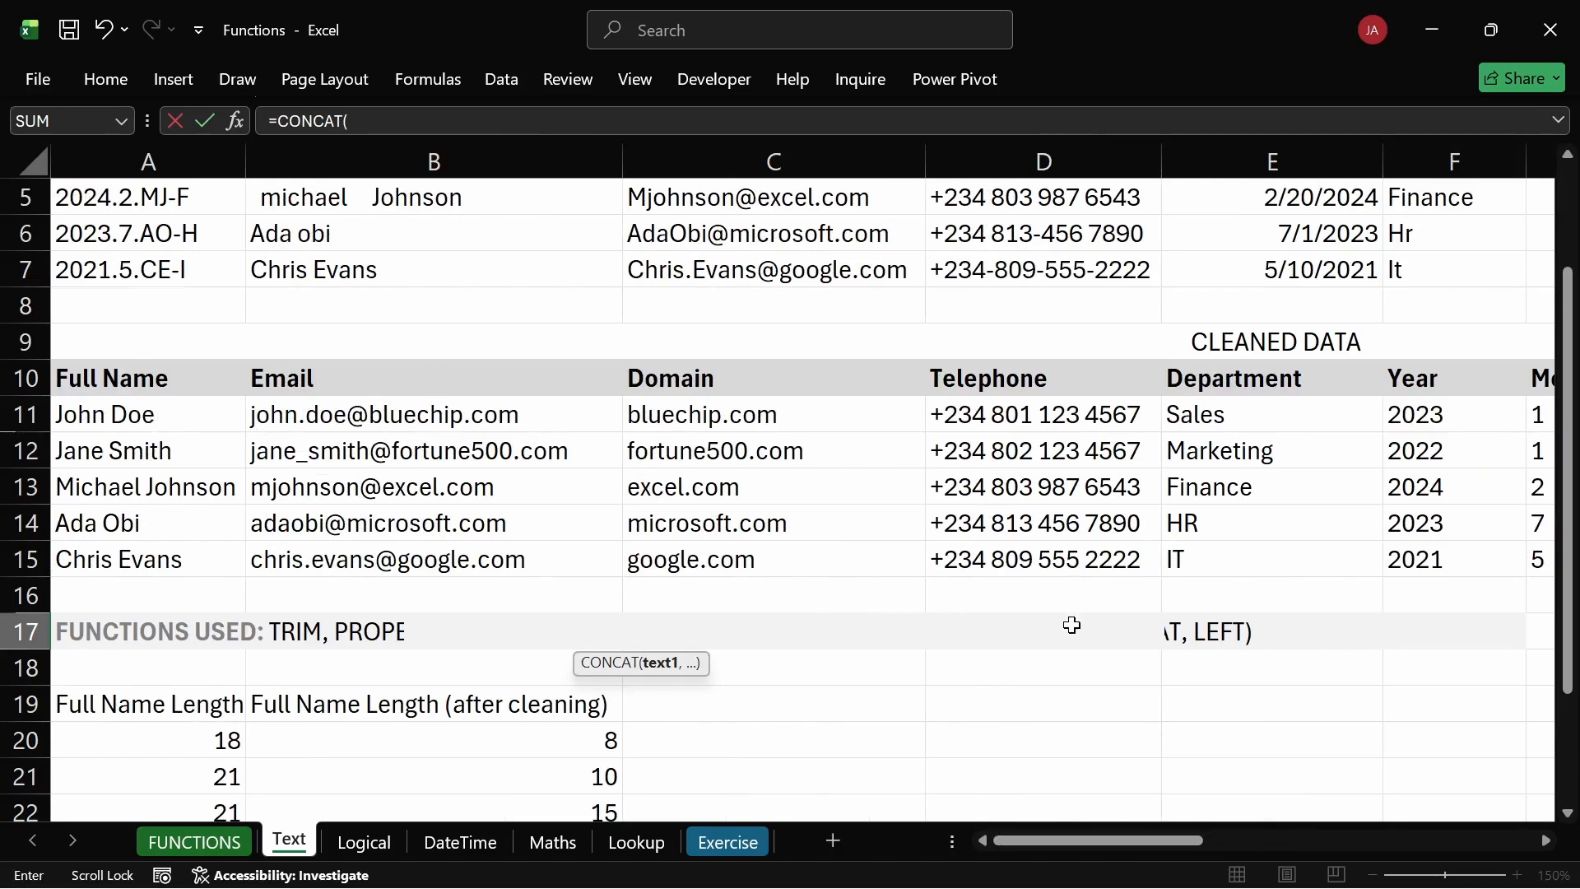
text(L)
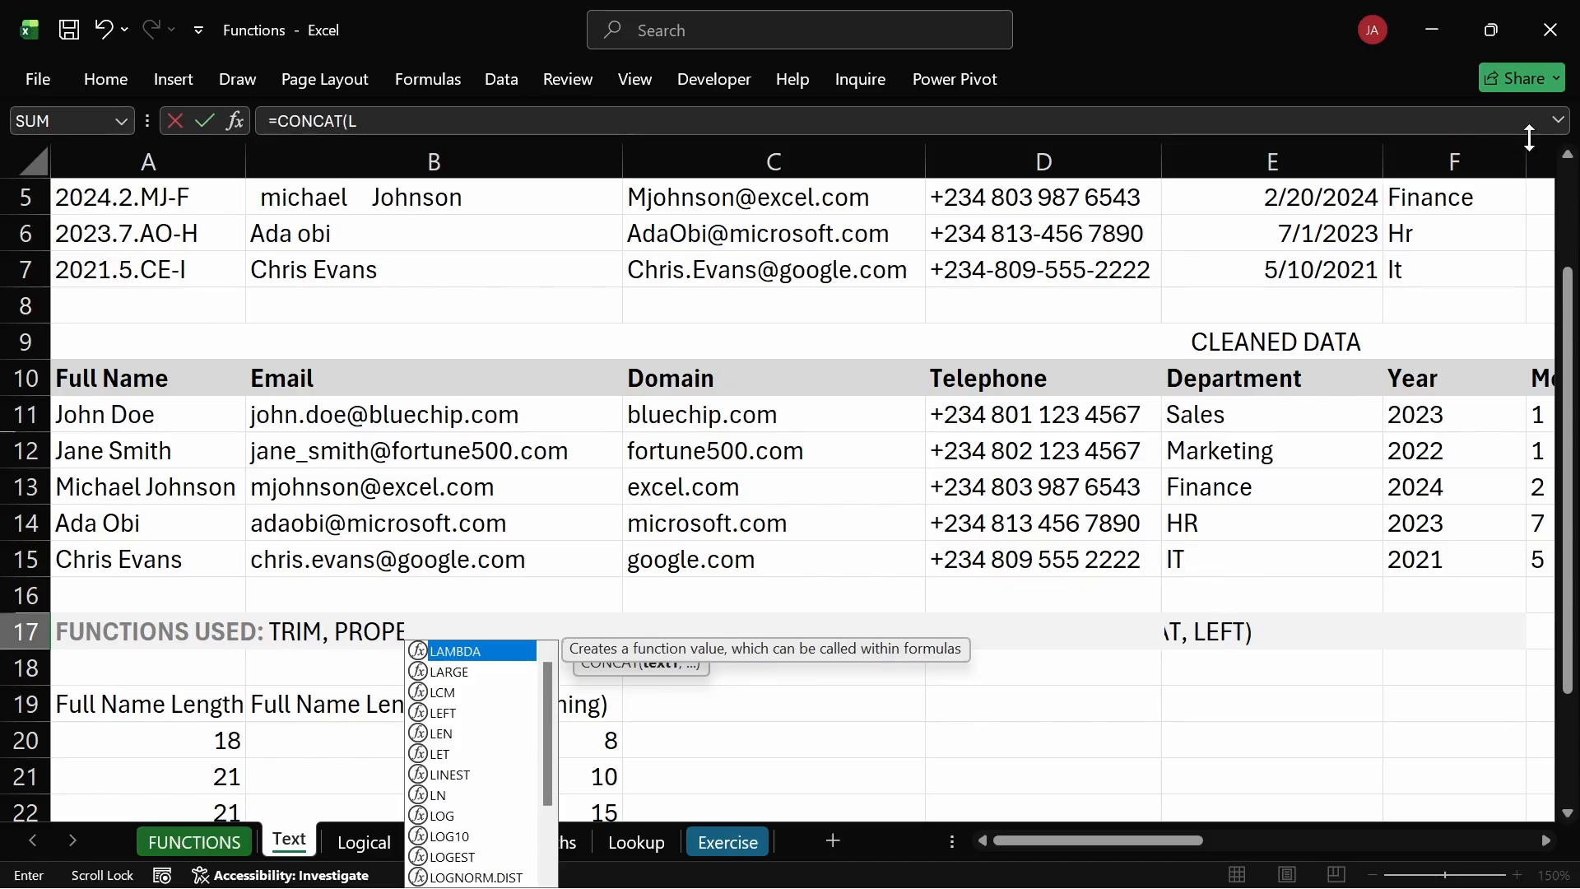
click(1558, 121)
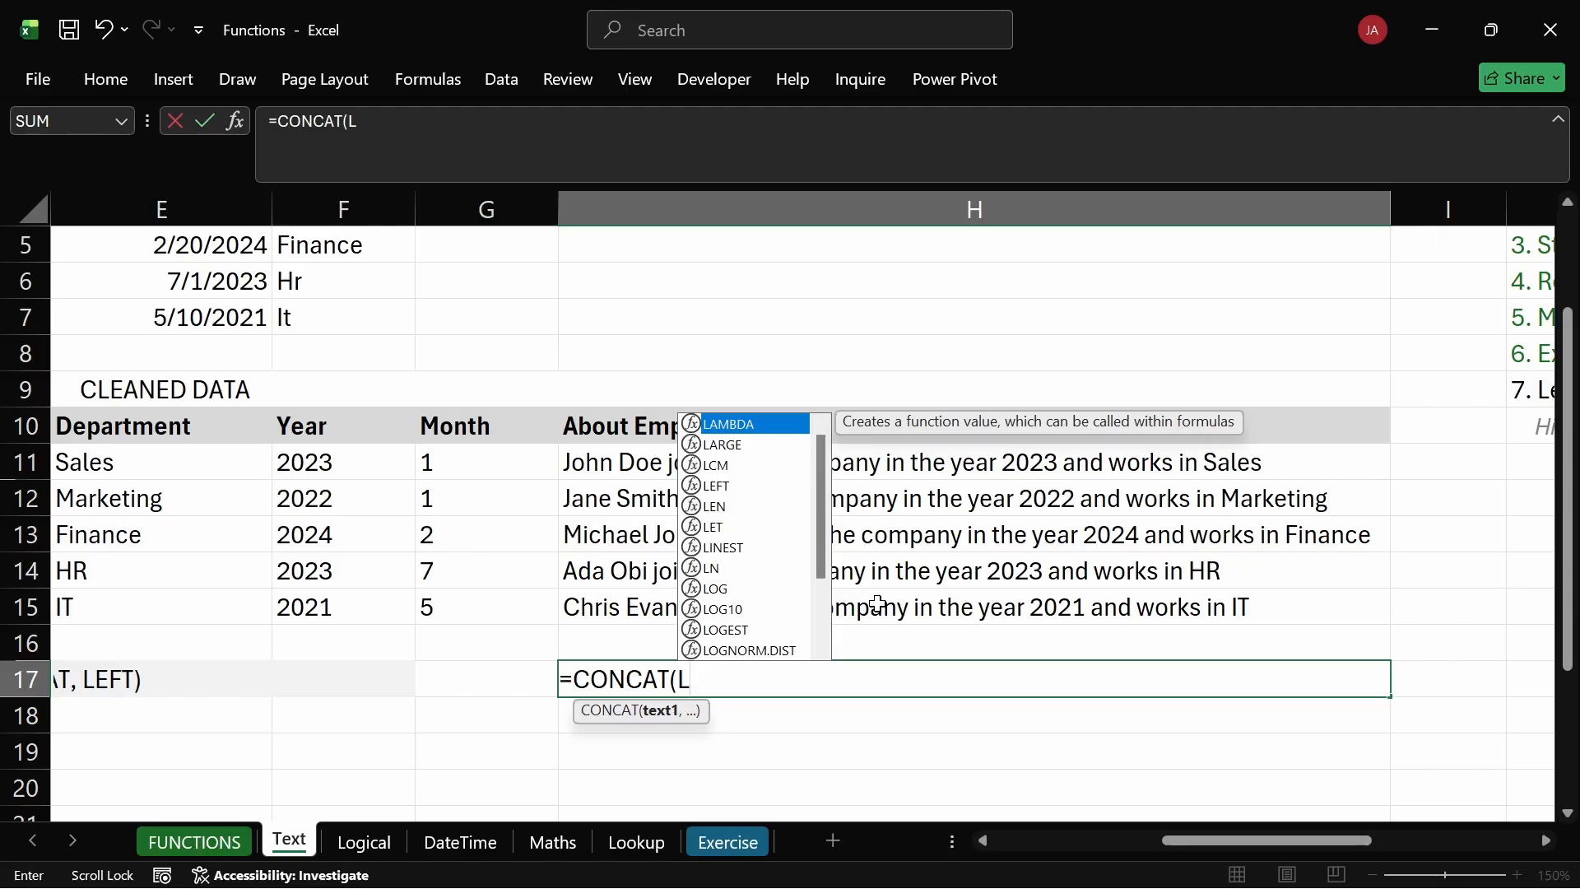
key(BackSpace)
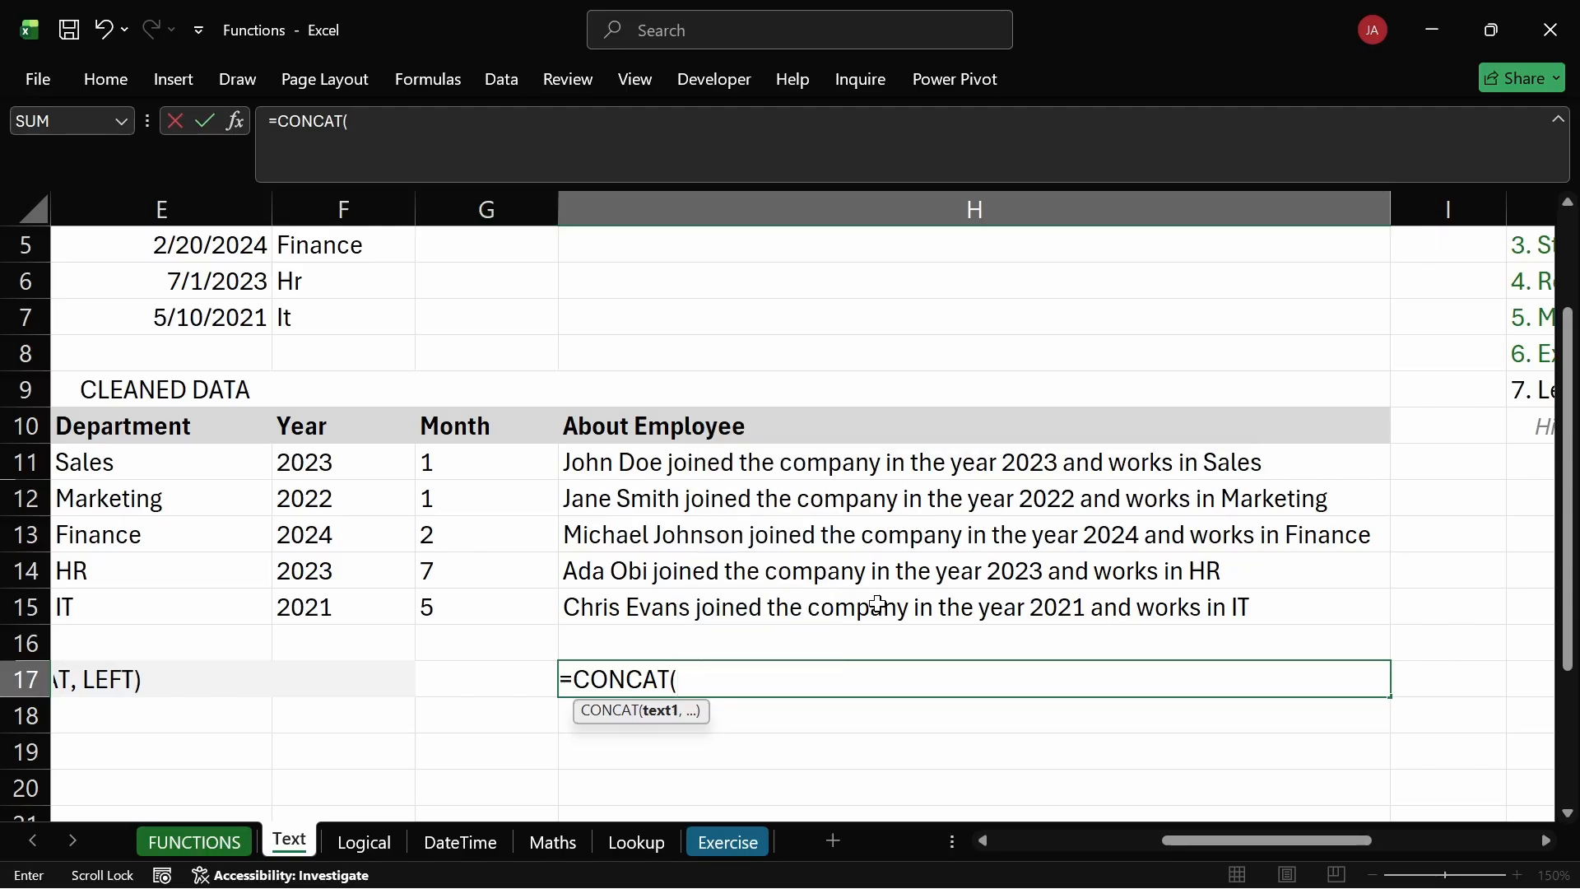
Nest a LEFT function inside the CONCAT formula in H17, with the cleaned full name in A11 as its text argument.
text(LEEF)
text(T)
key(BackSpace)
key(BackSpace)
key(BackSpace)
text(FT)
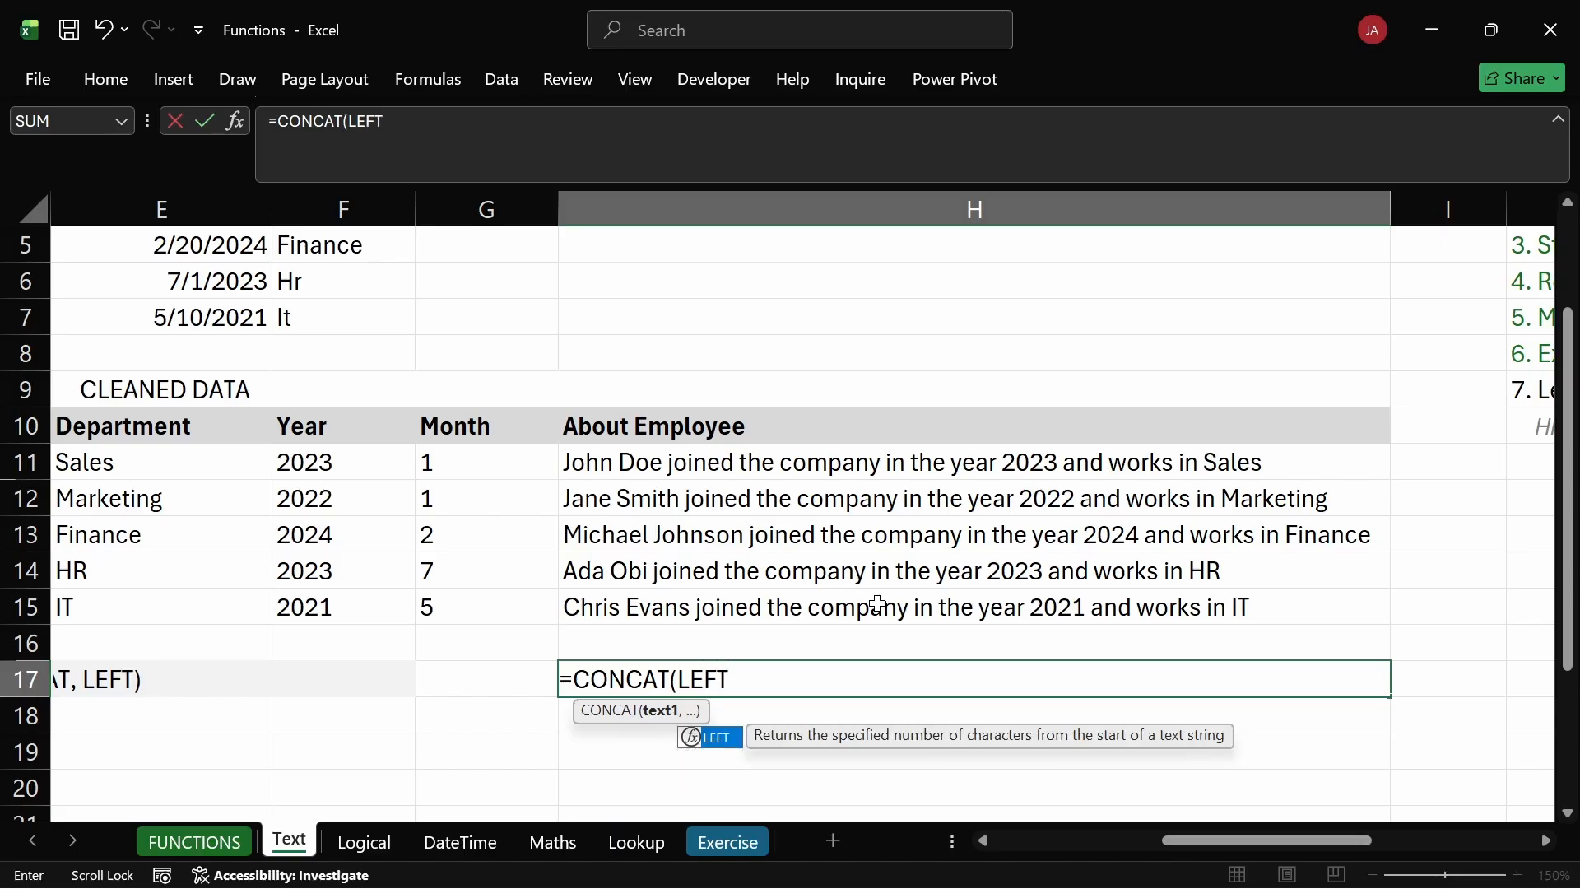
text(()
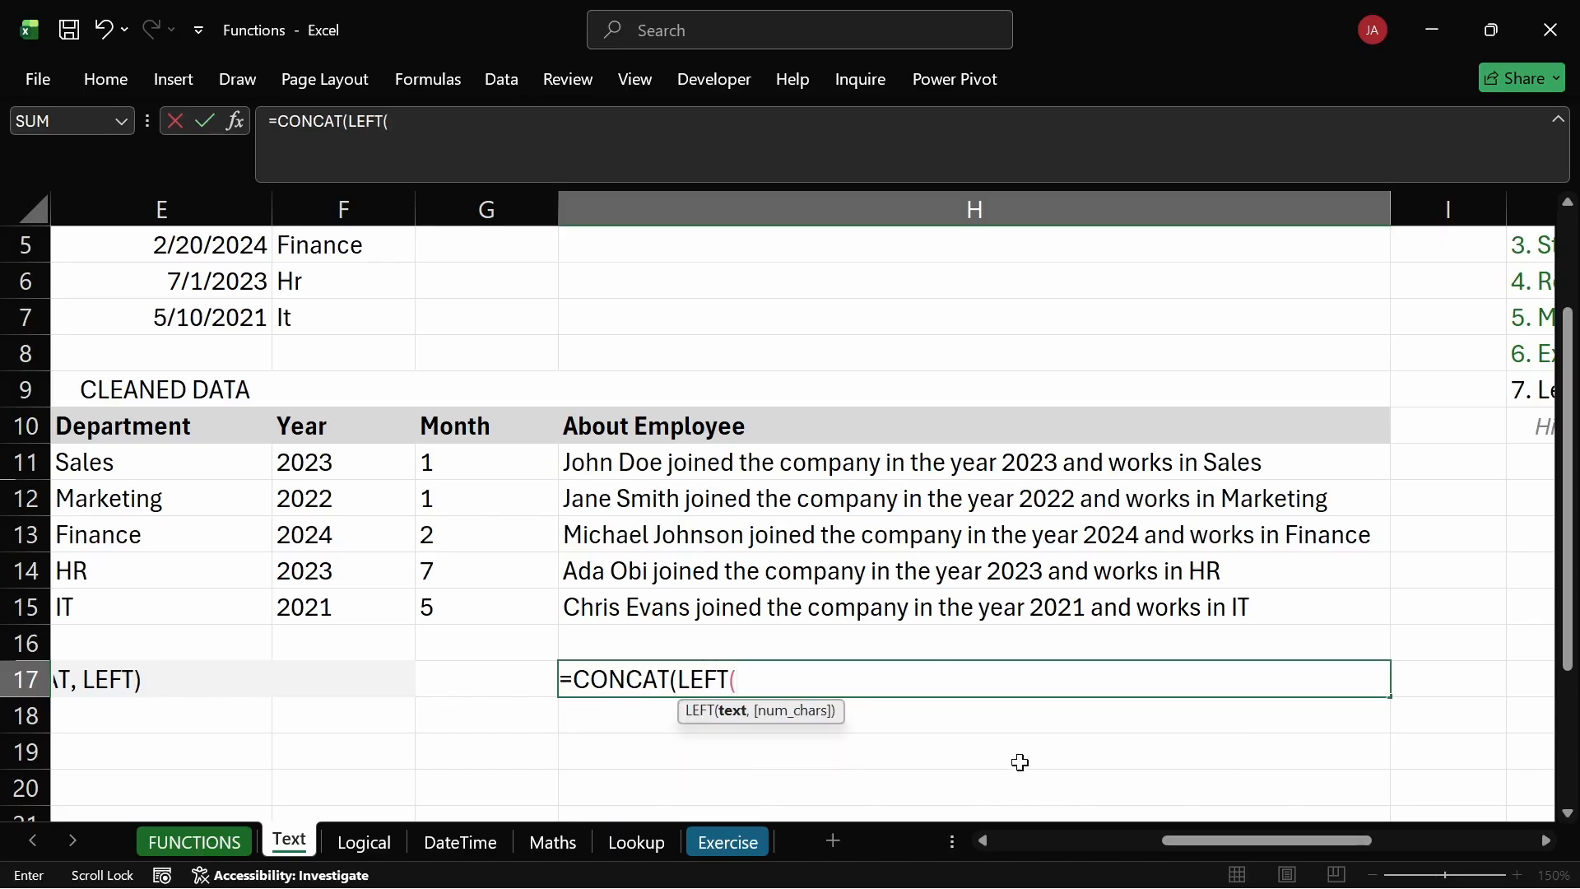
drag(1203, 841, 901, 833)
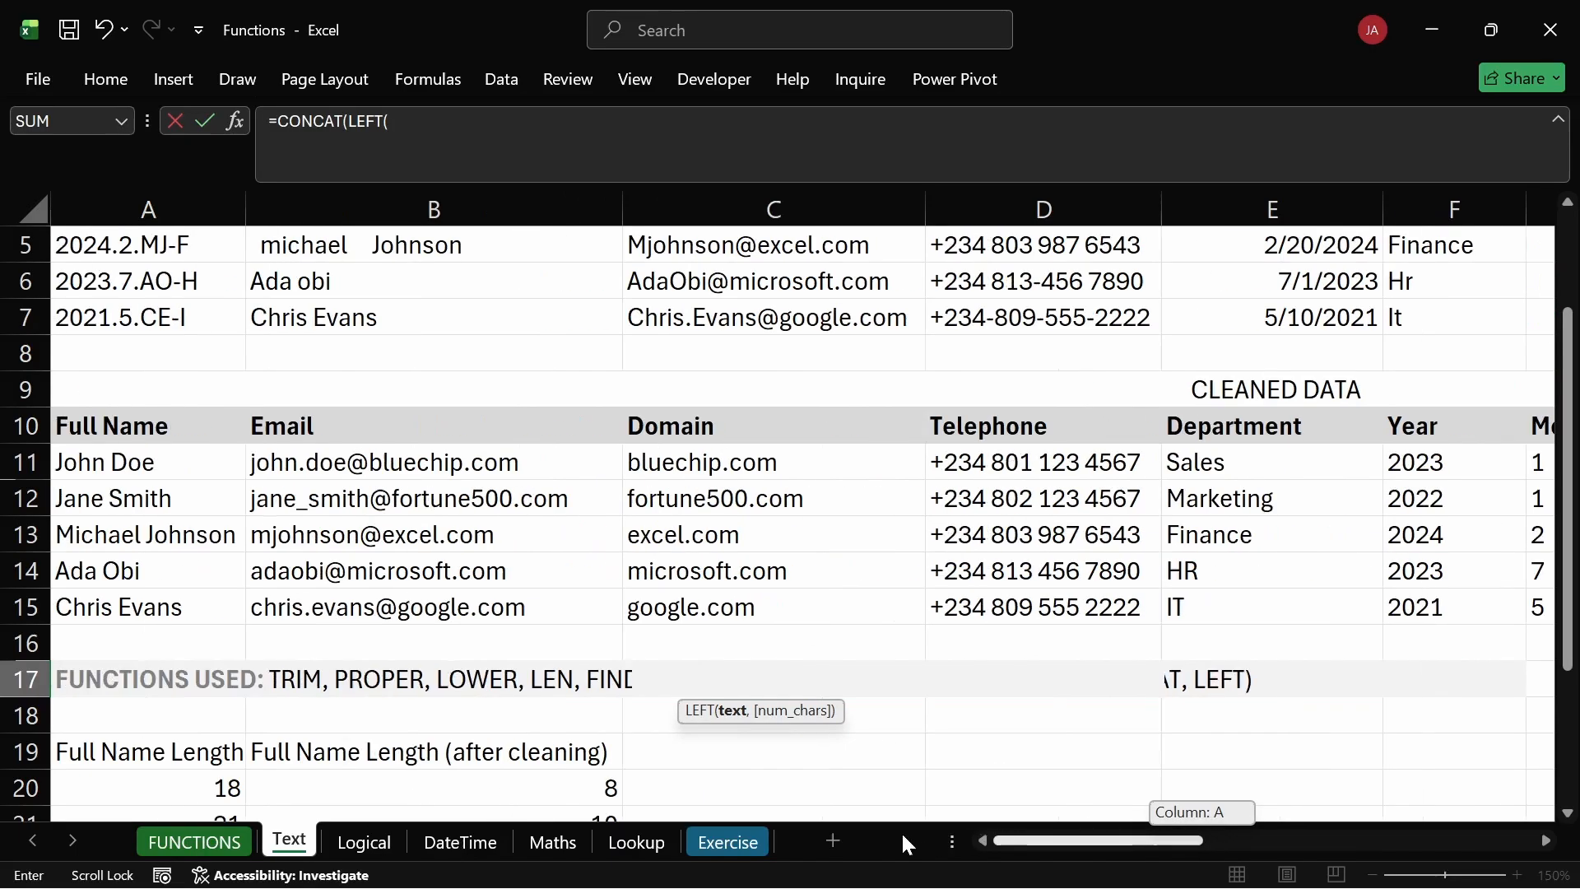
click(168, 468)
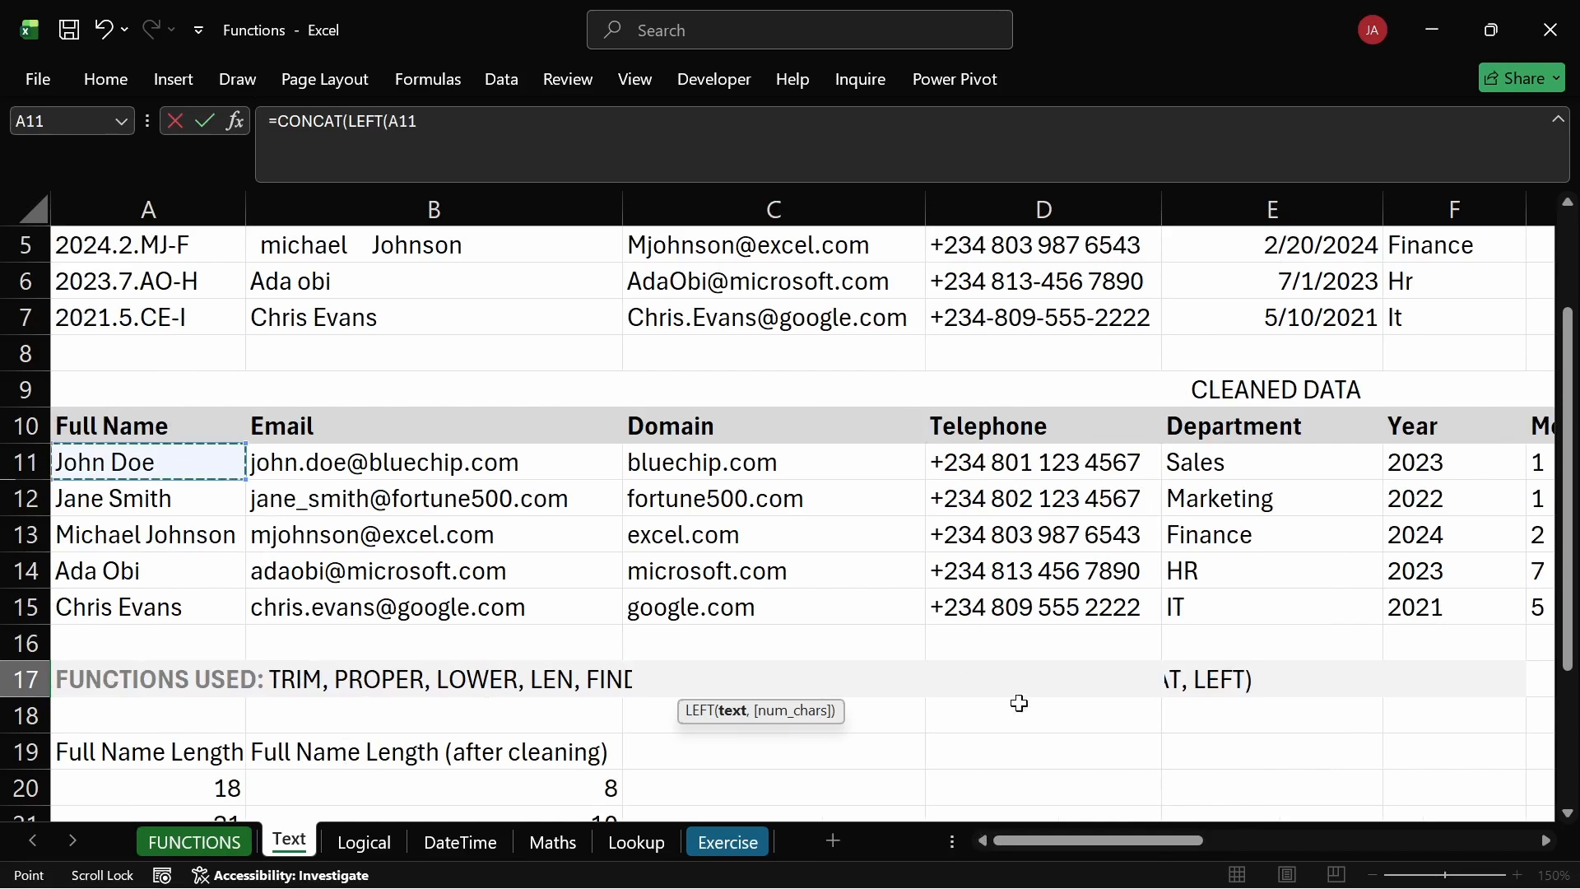
click(419, 123)
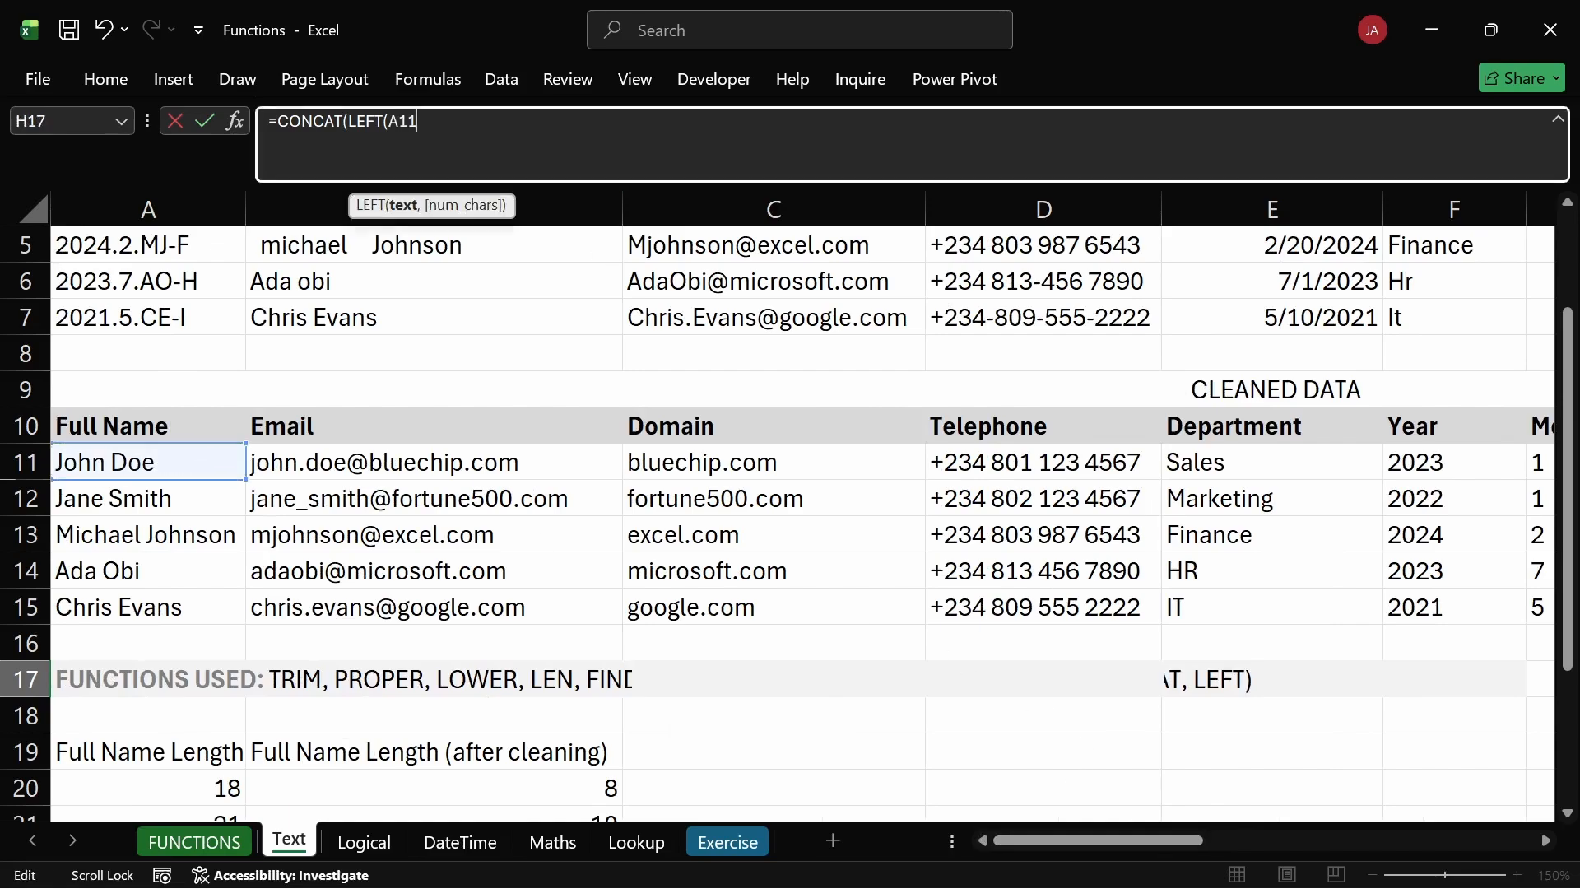
text(,)
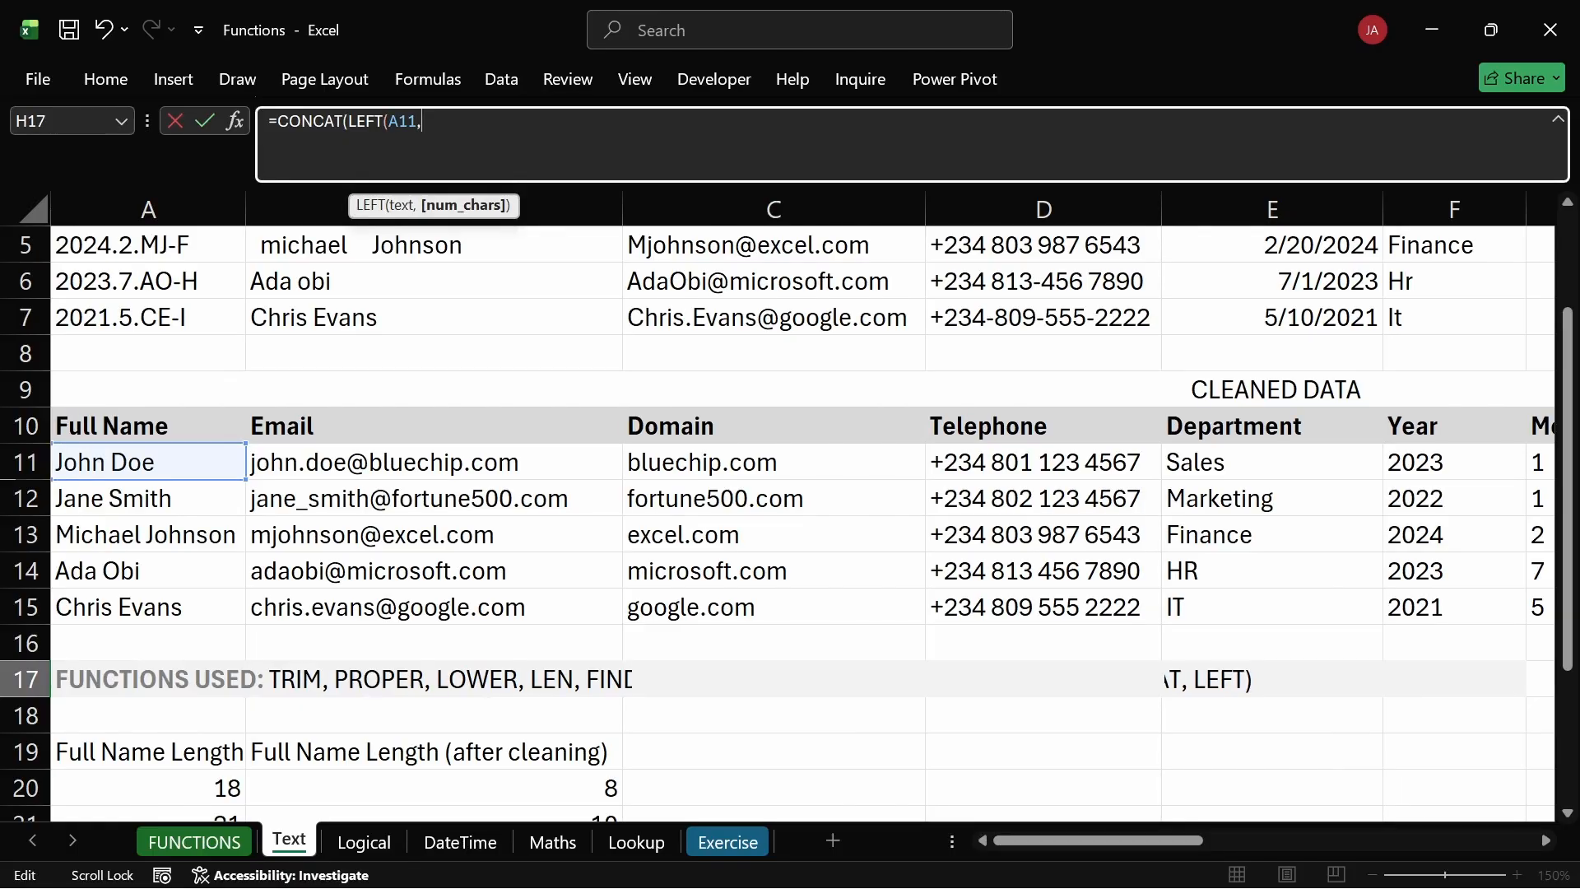
text(LEN)
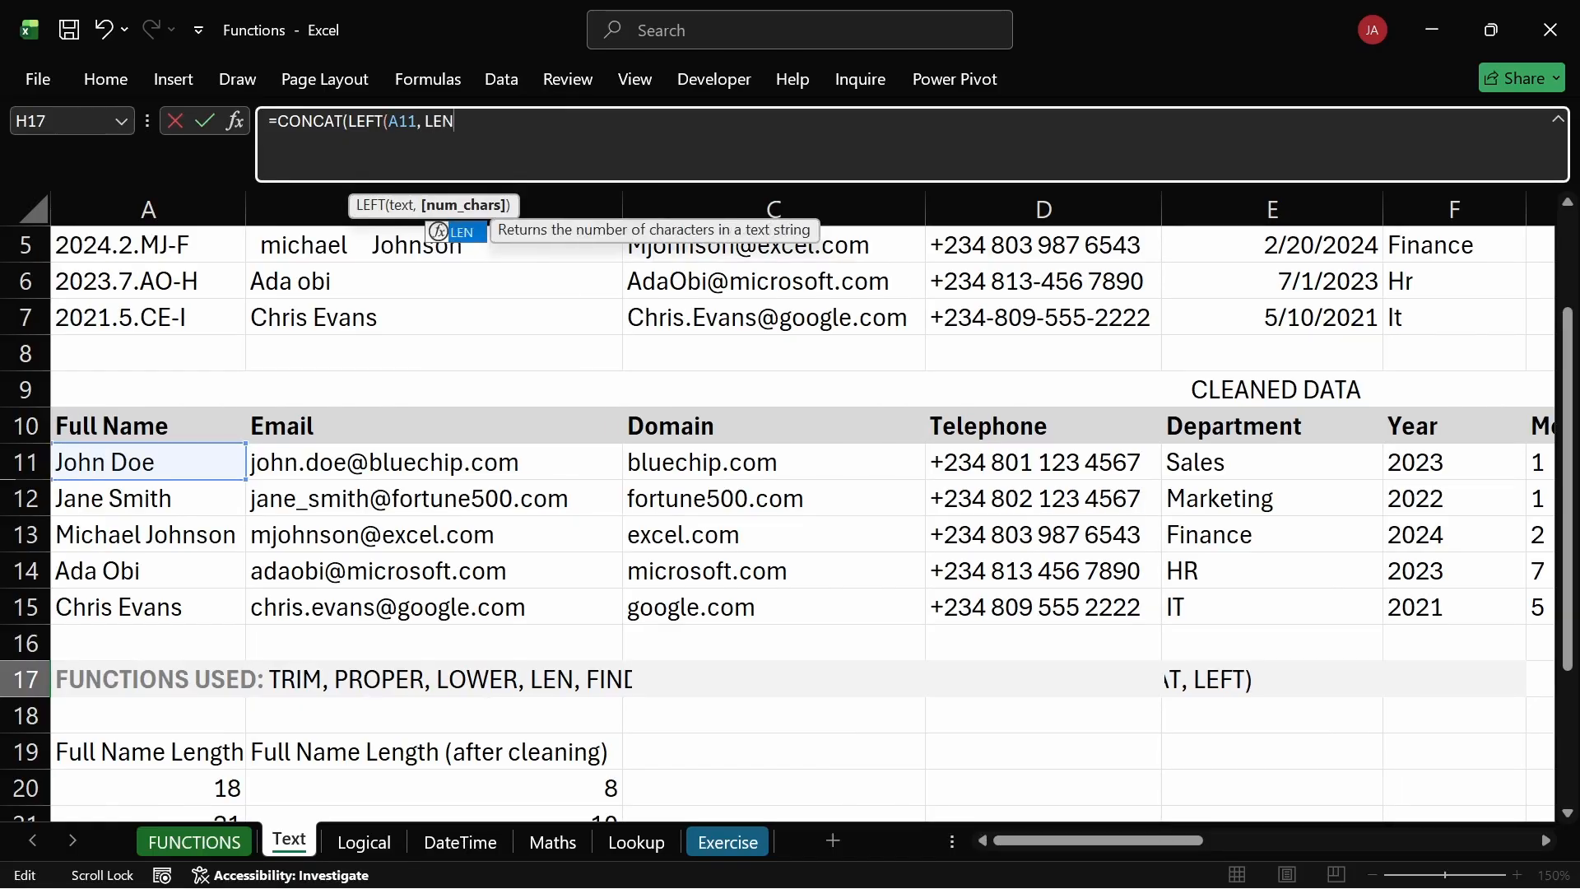
text(()
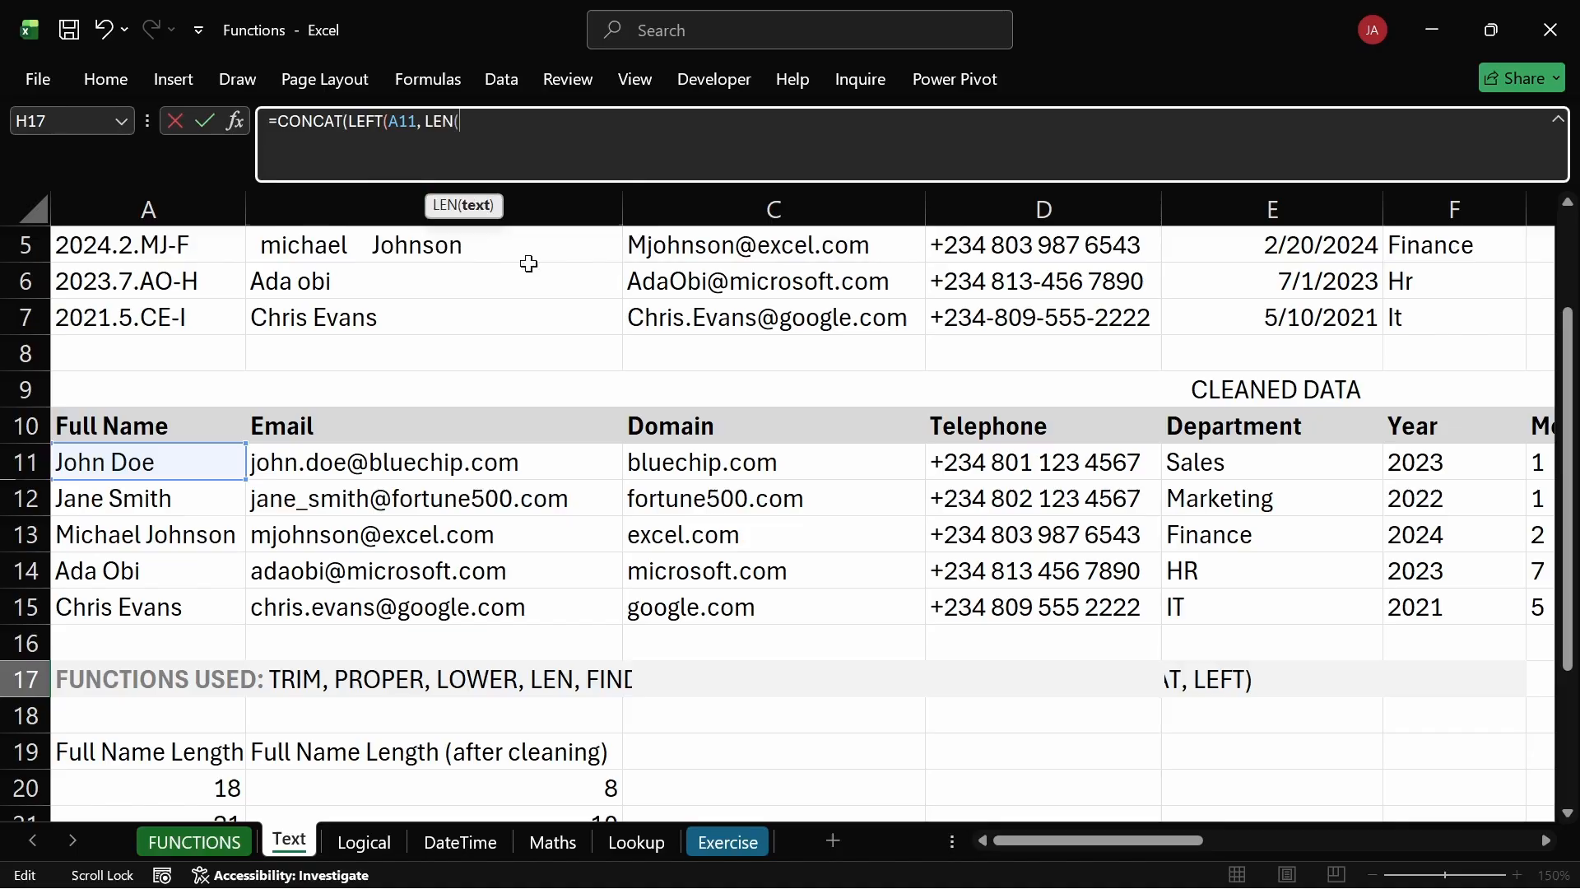
click(136, 463)
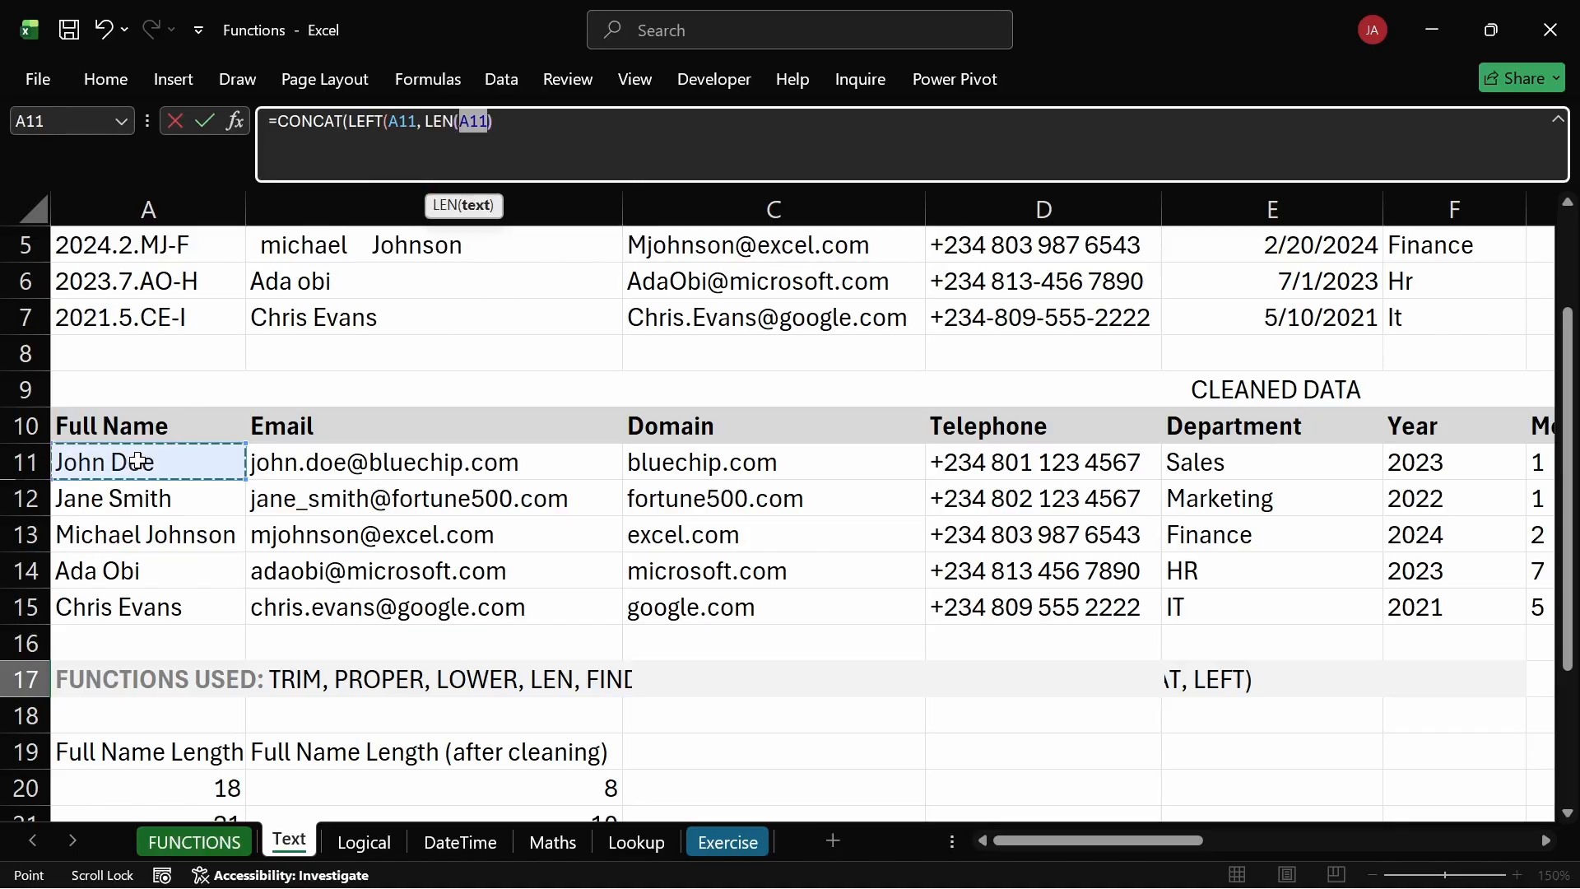
text()-)
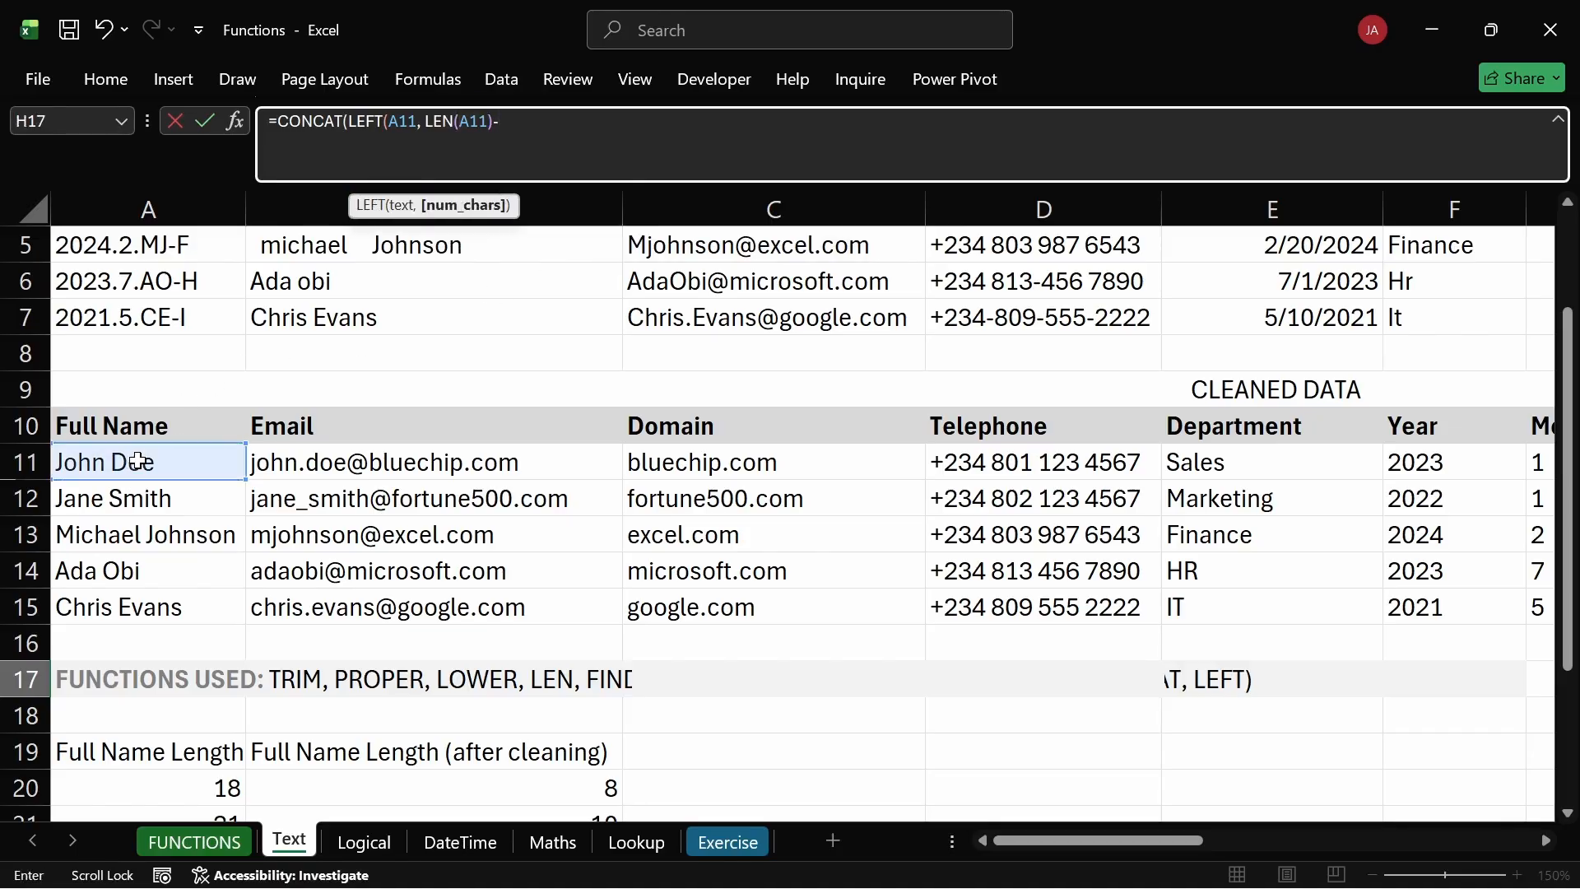
text(FIN)
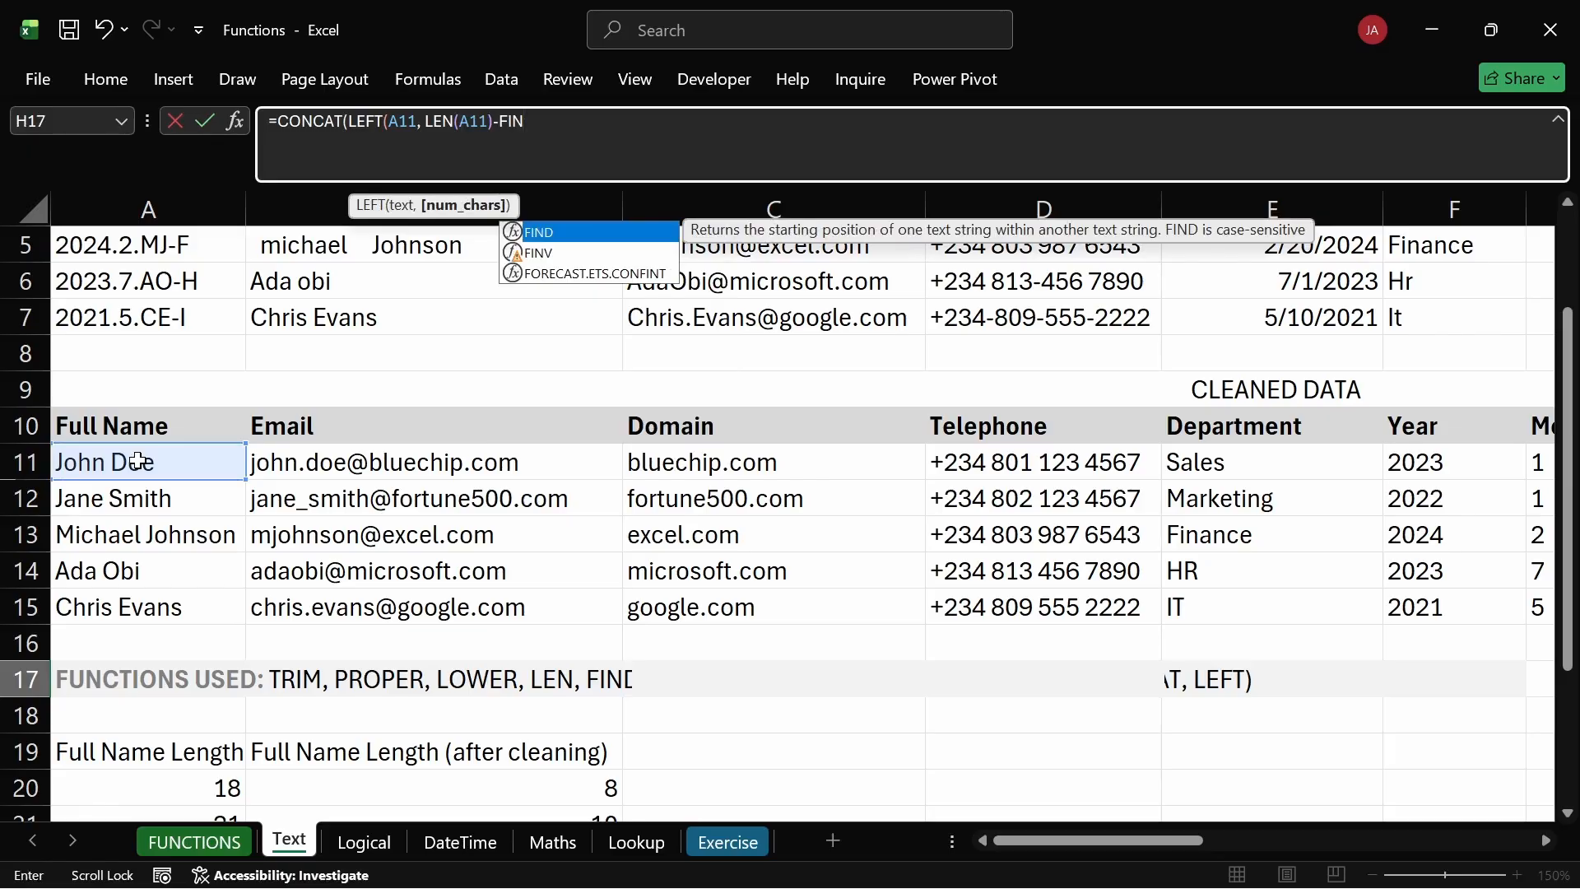
key(BackSpace)
key(BackSpace)
key(BackSpace)
key(BackSpace)
key(BackSpace)
key(BackSpace)
key(BackSpace)
key(BackSpace)
key(BackSpace)
key(BackSpace)
key(BackSpace)
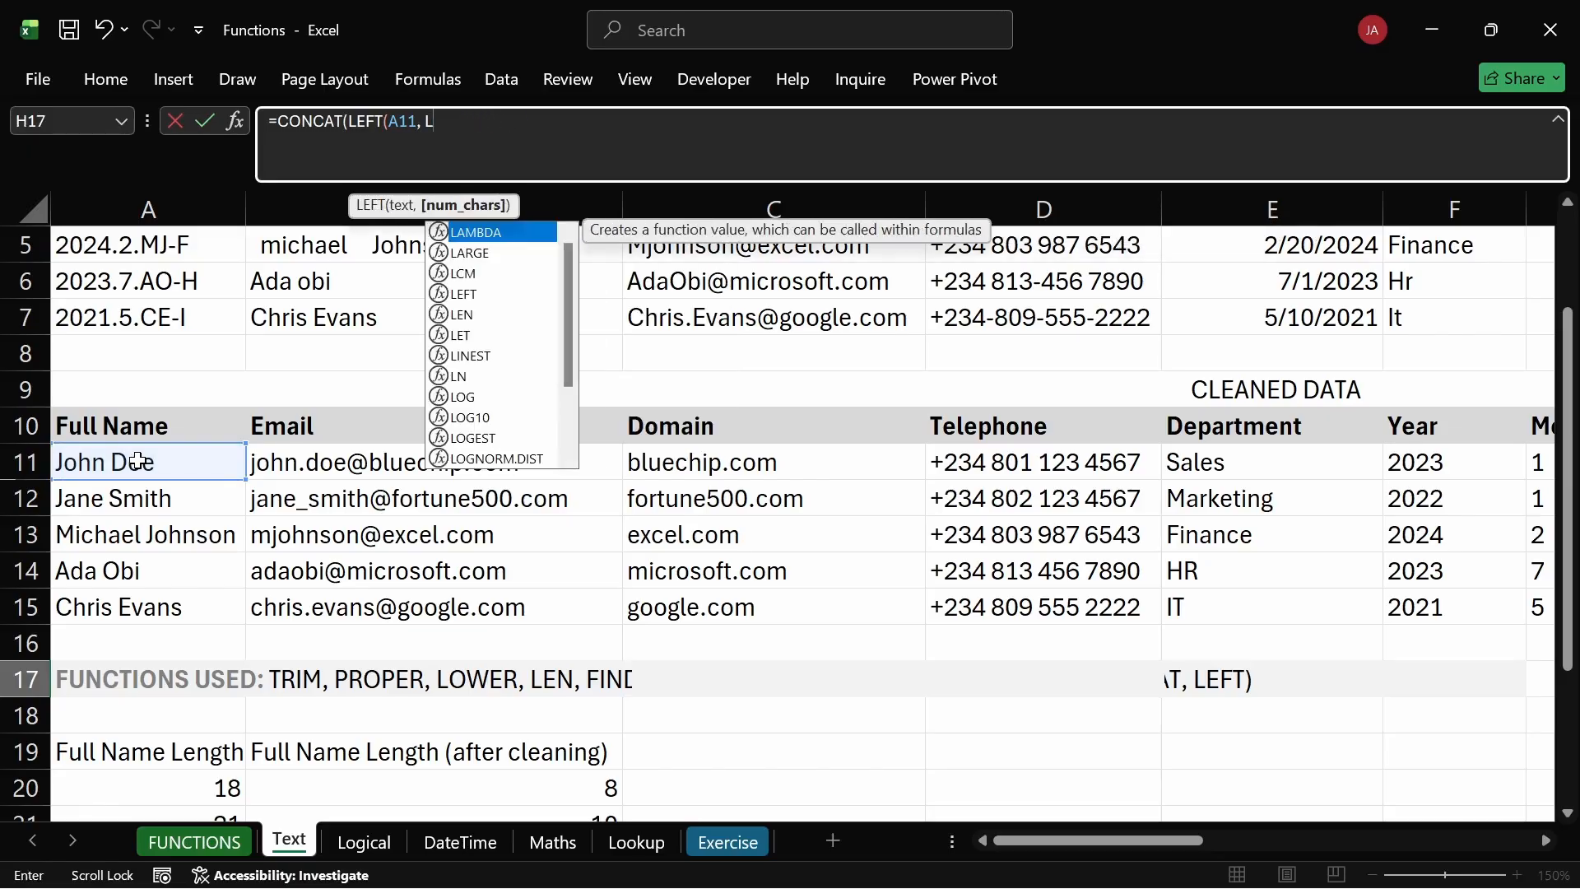
key(BackSpace)
Set LEFT's number of characters to FIND(" ",A11) and close the FIND and LEFT functions.
text(FIND)
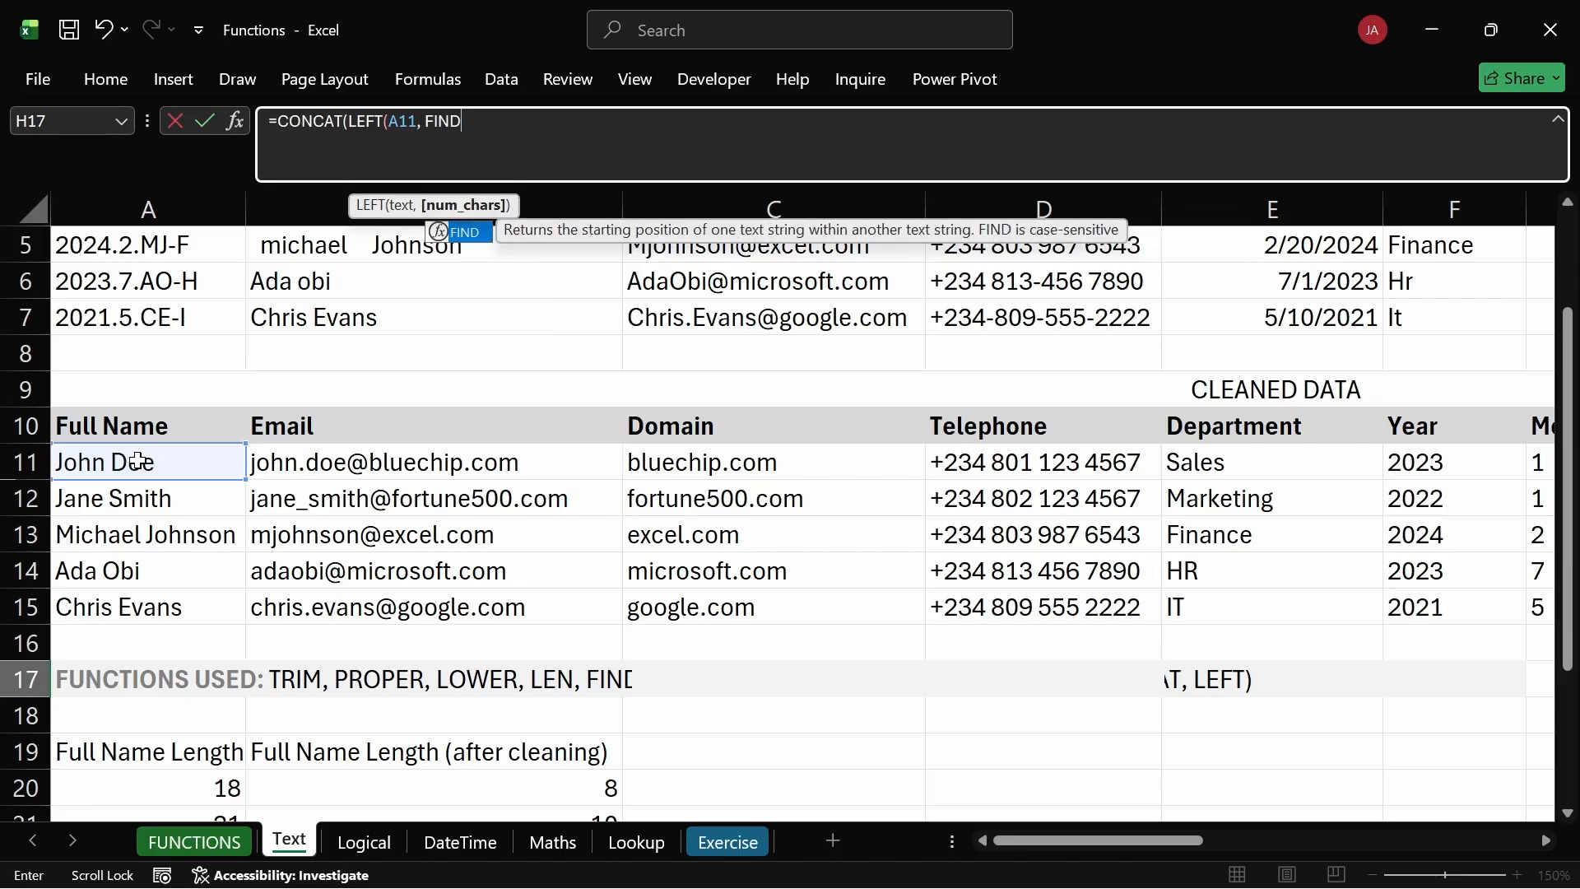
text(()
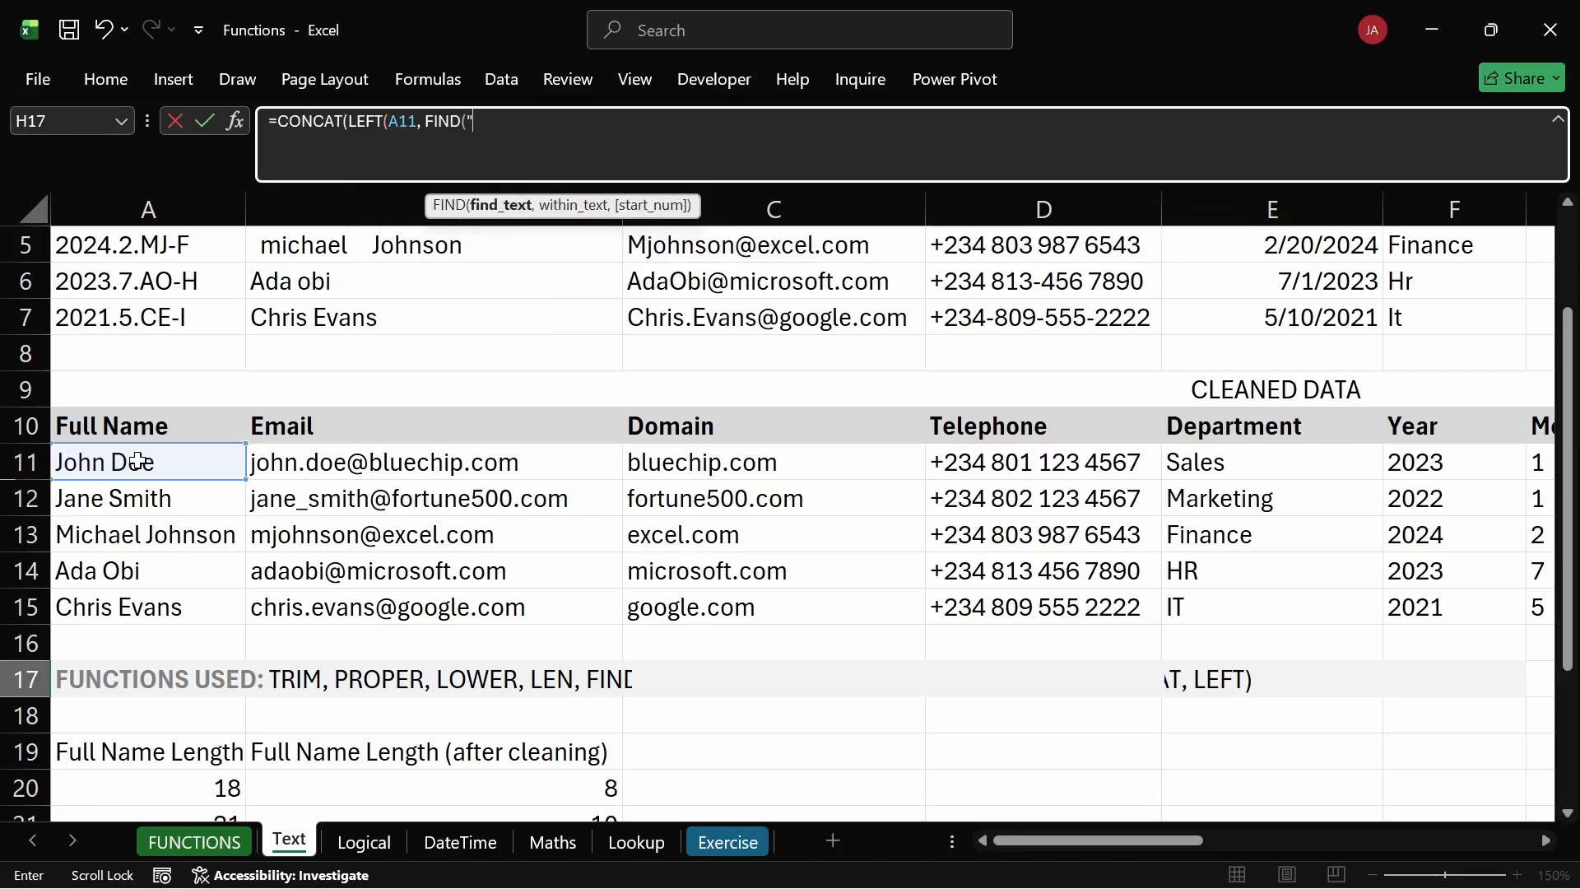
text(" ",)
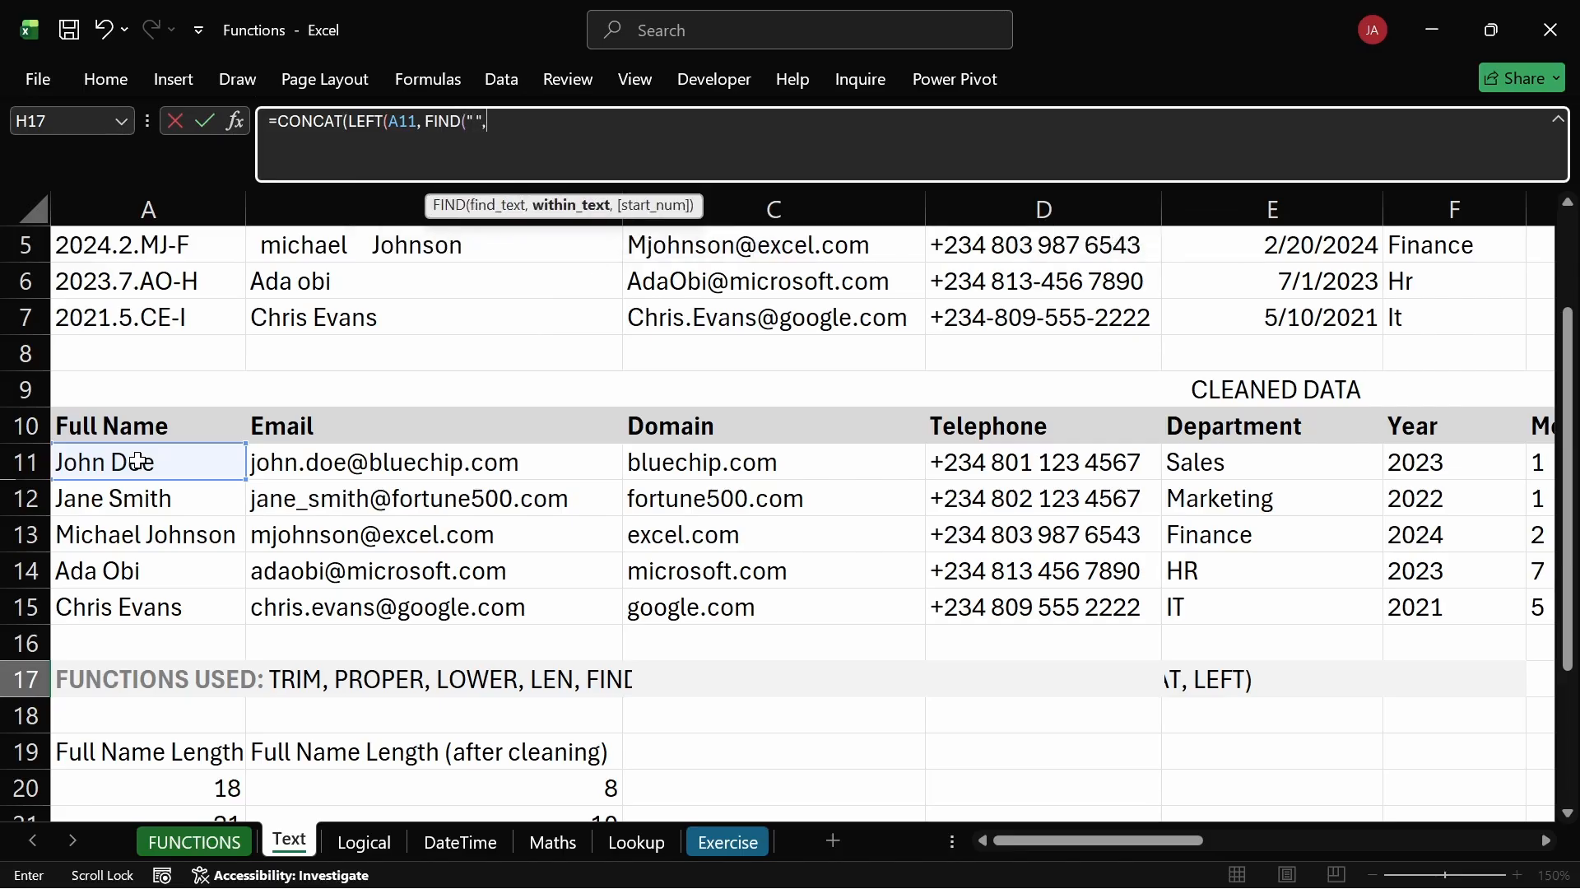
click(133, 461)
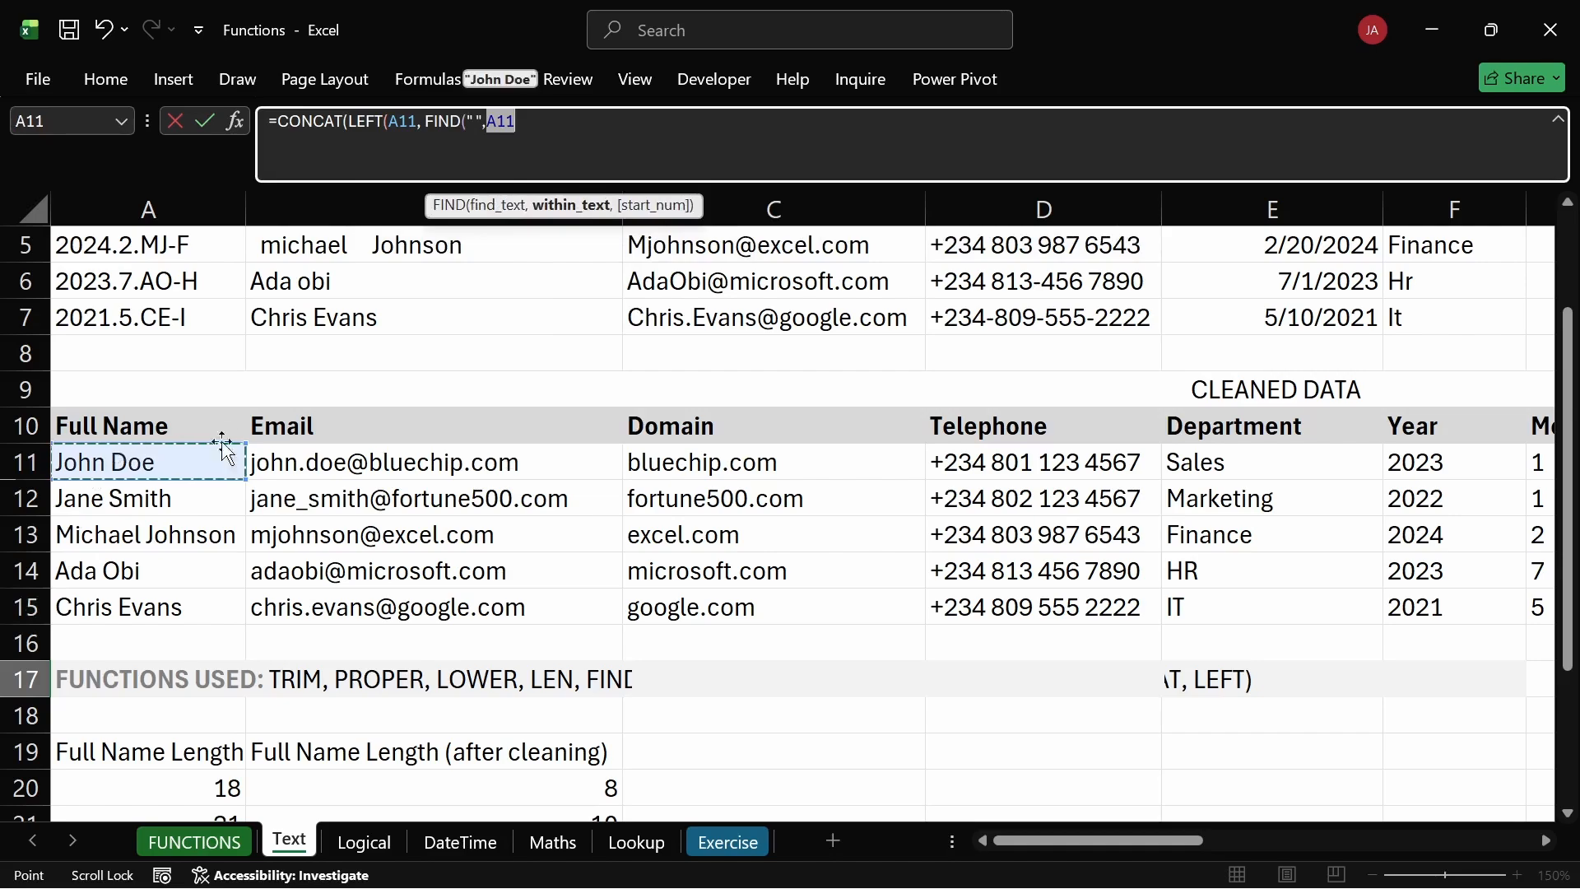
click(520, 121)
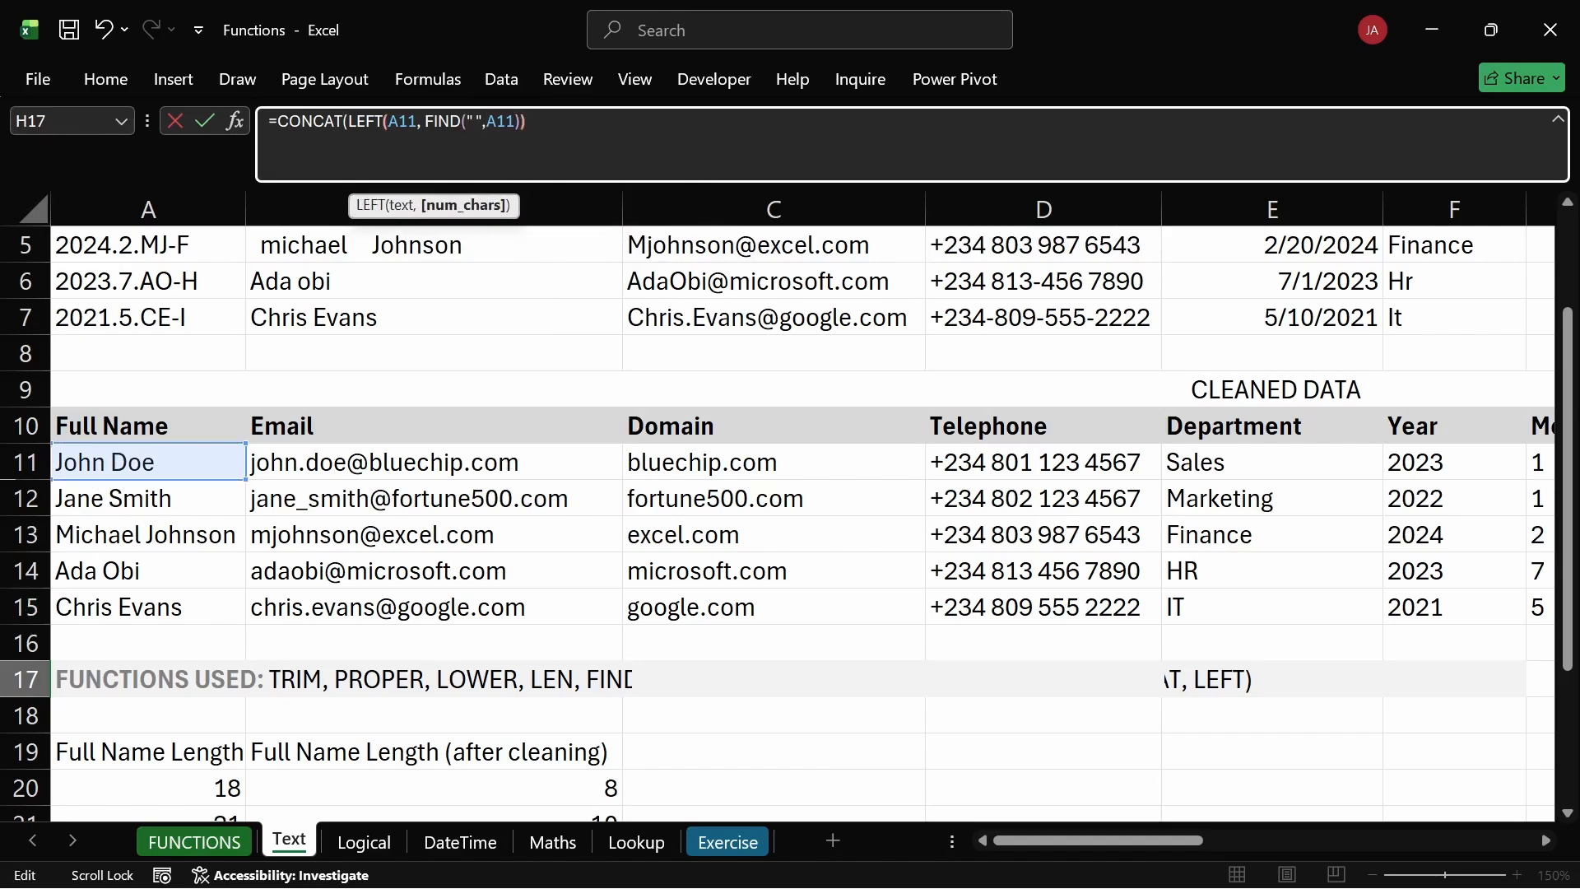
Decline the suggested correction, add the missing closing parenthesis, and enter =CONCAT(LEFT(A11, FIND(" ",A11))) in H17.
key(Return)
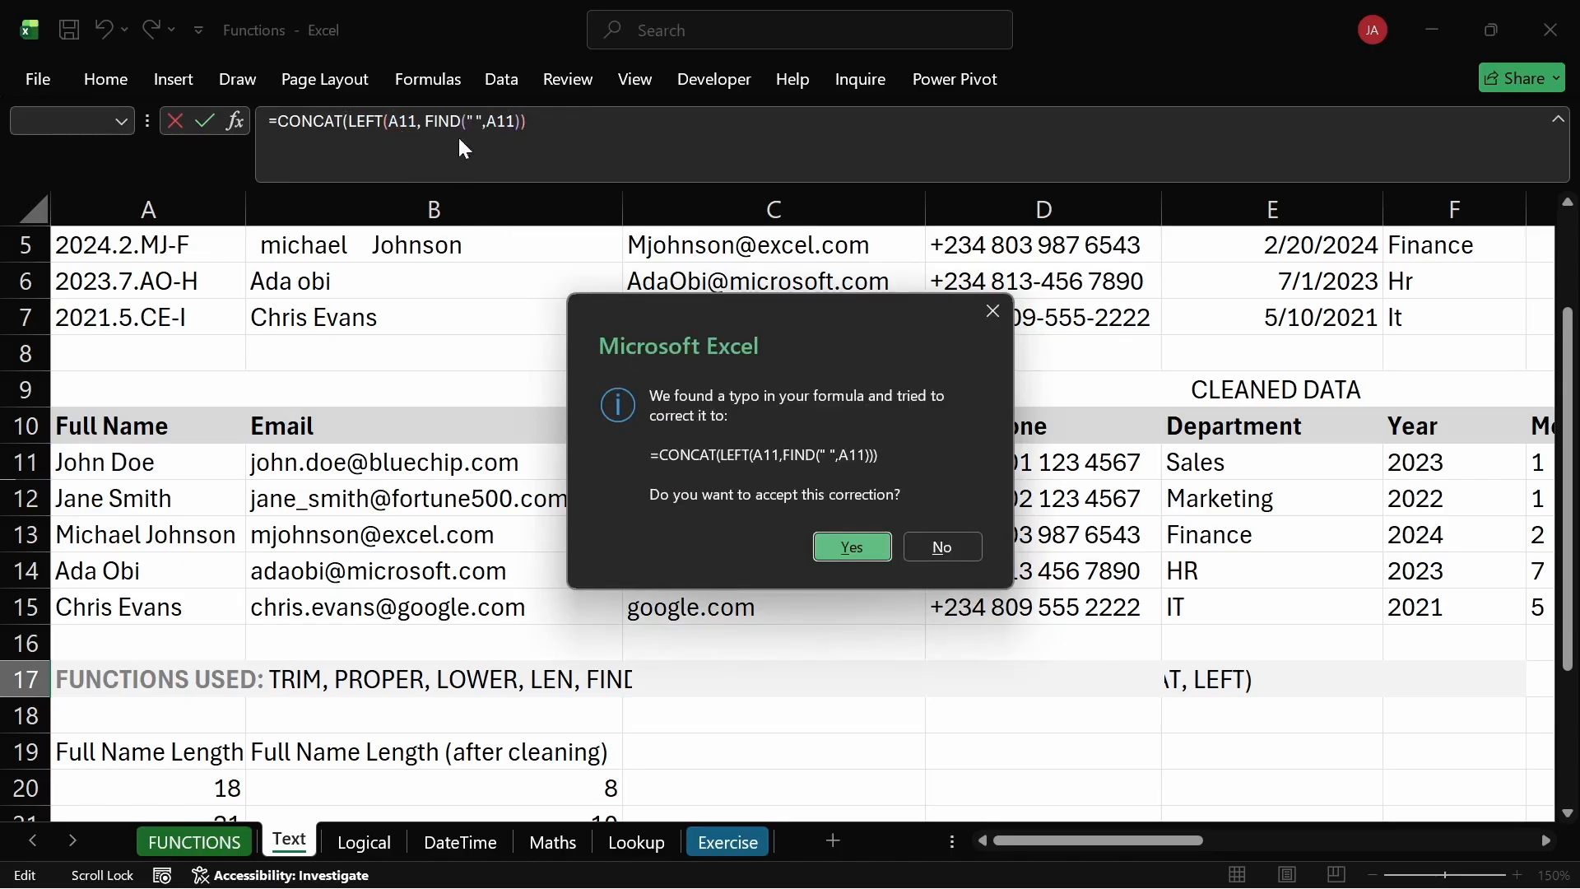
click(994, 314)
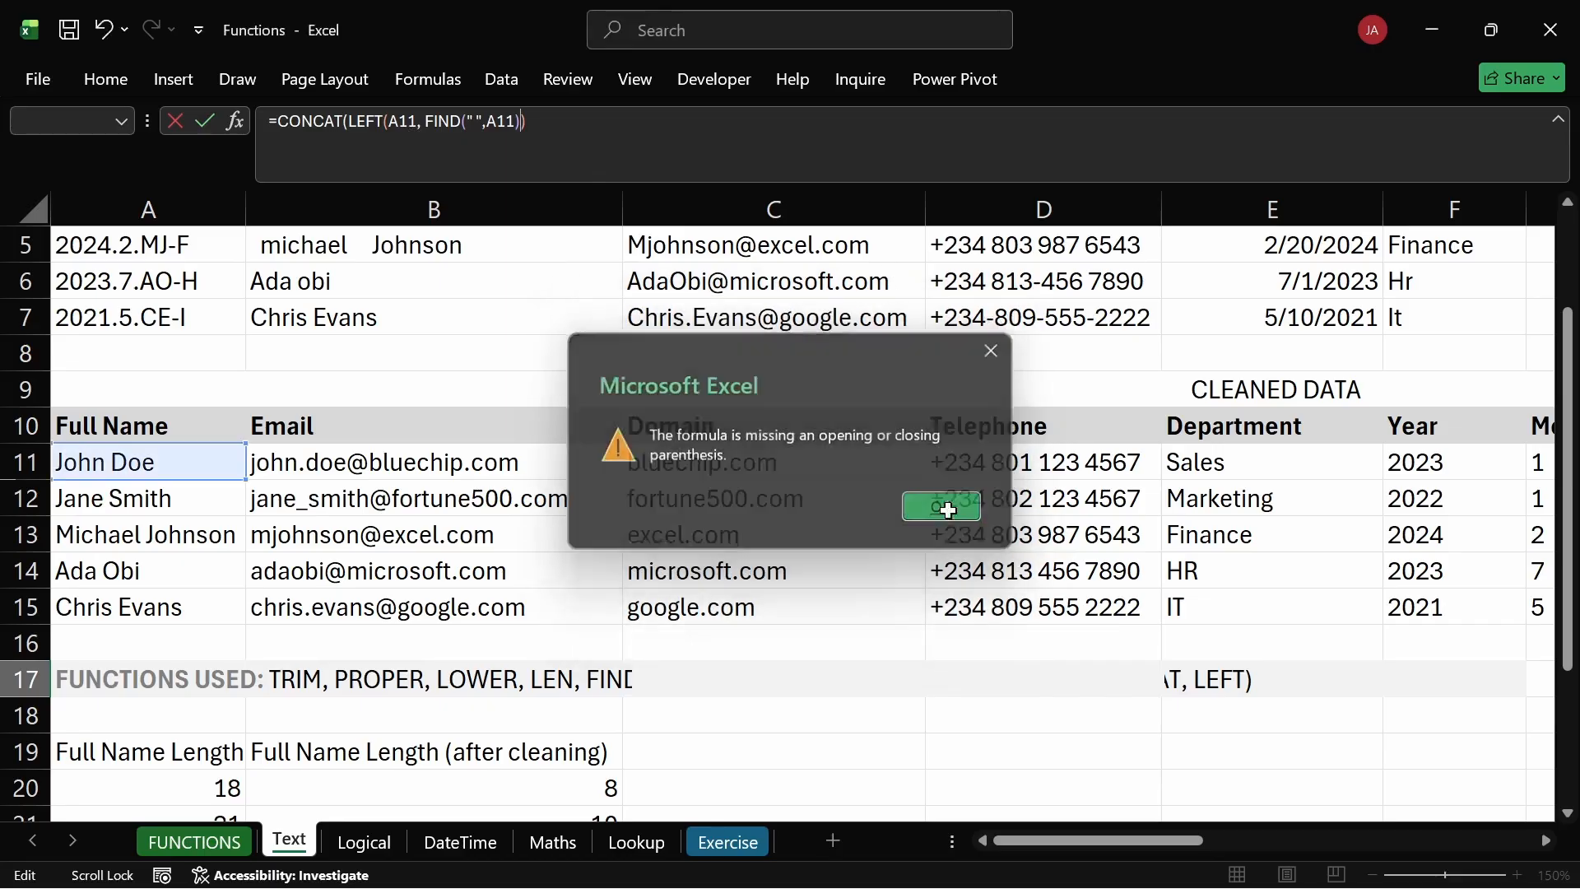
click(943, 507)
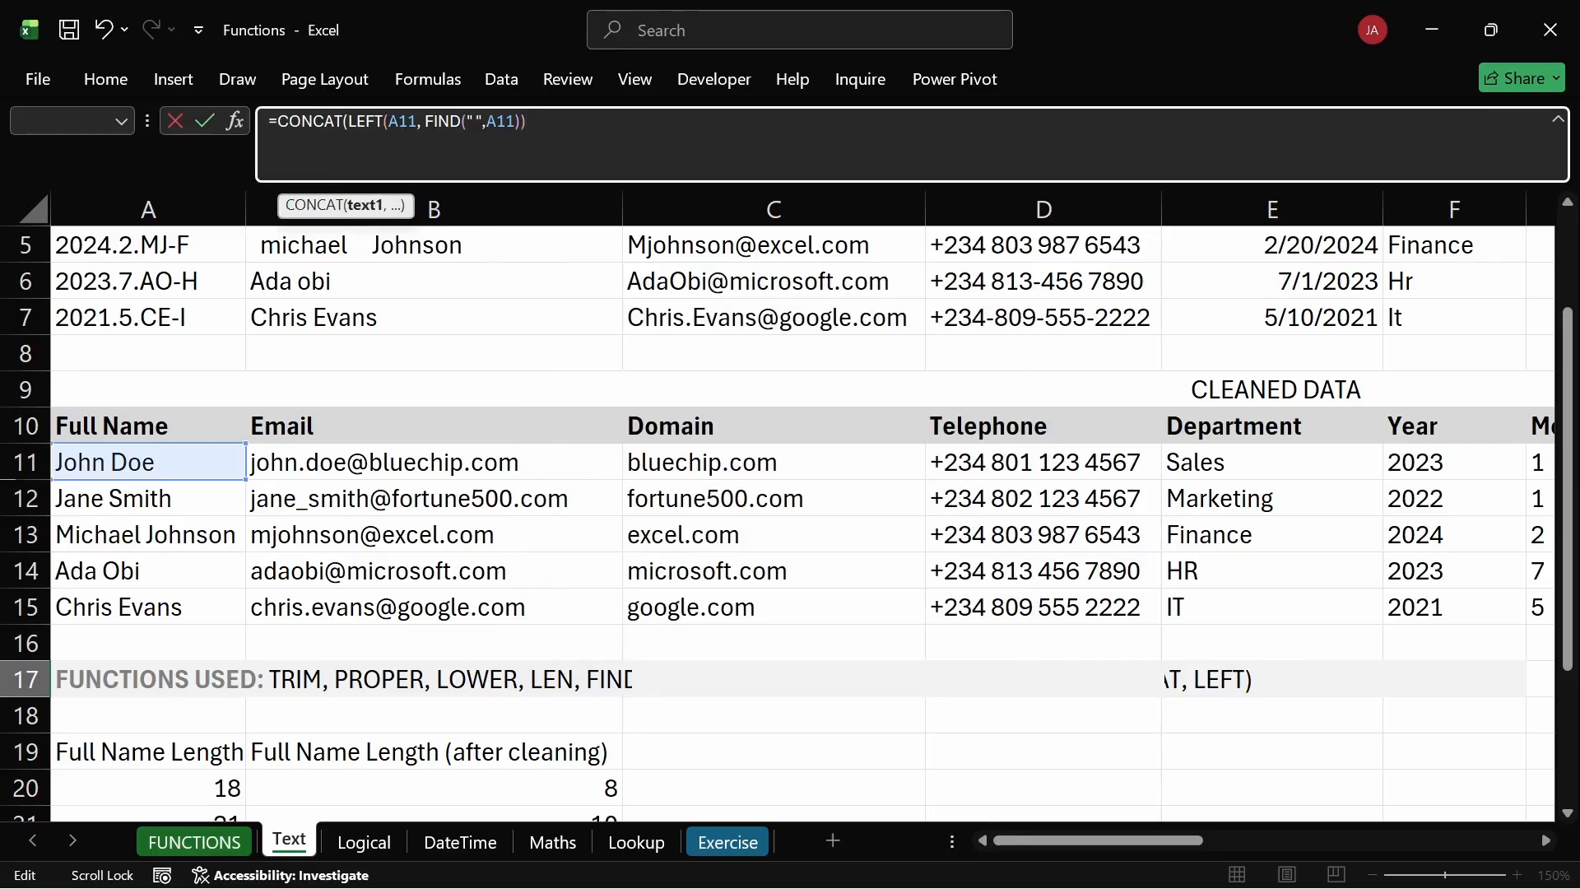
click(348, 121)
key(Return)
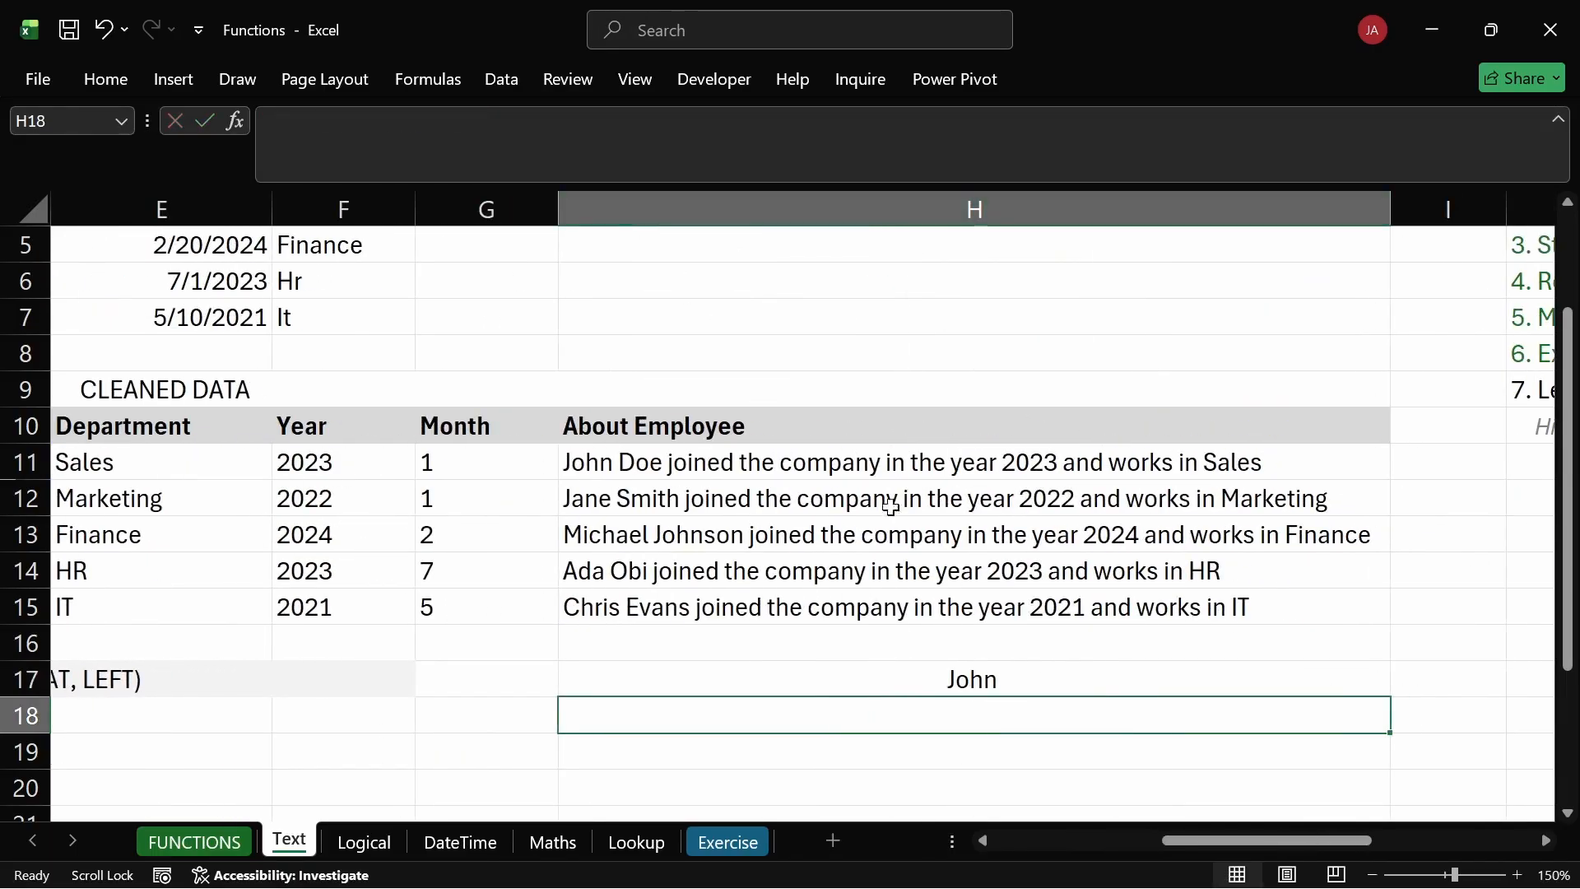
Fill the H17 formula down through H21 to cover all five employees.
click(1067, 675)
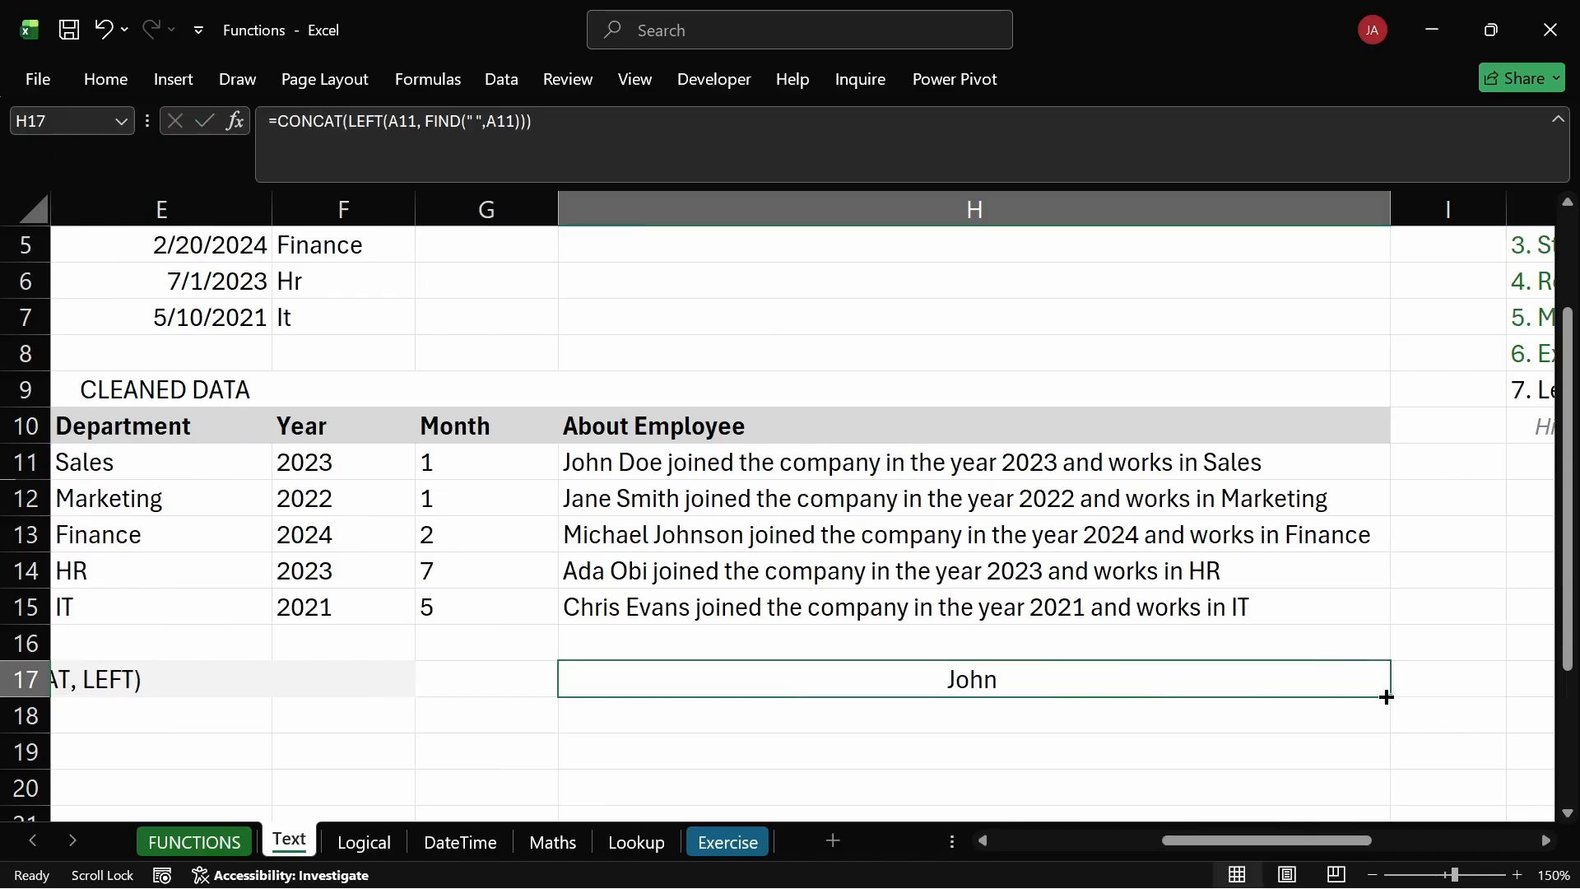
drag(1390, 696, 1404, 797)
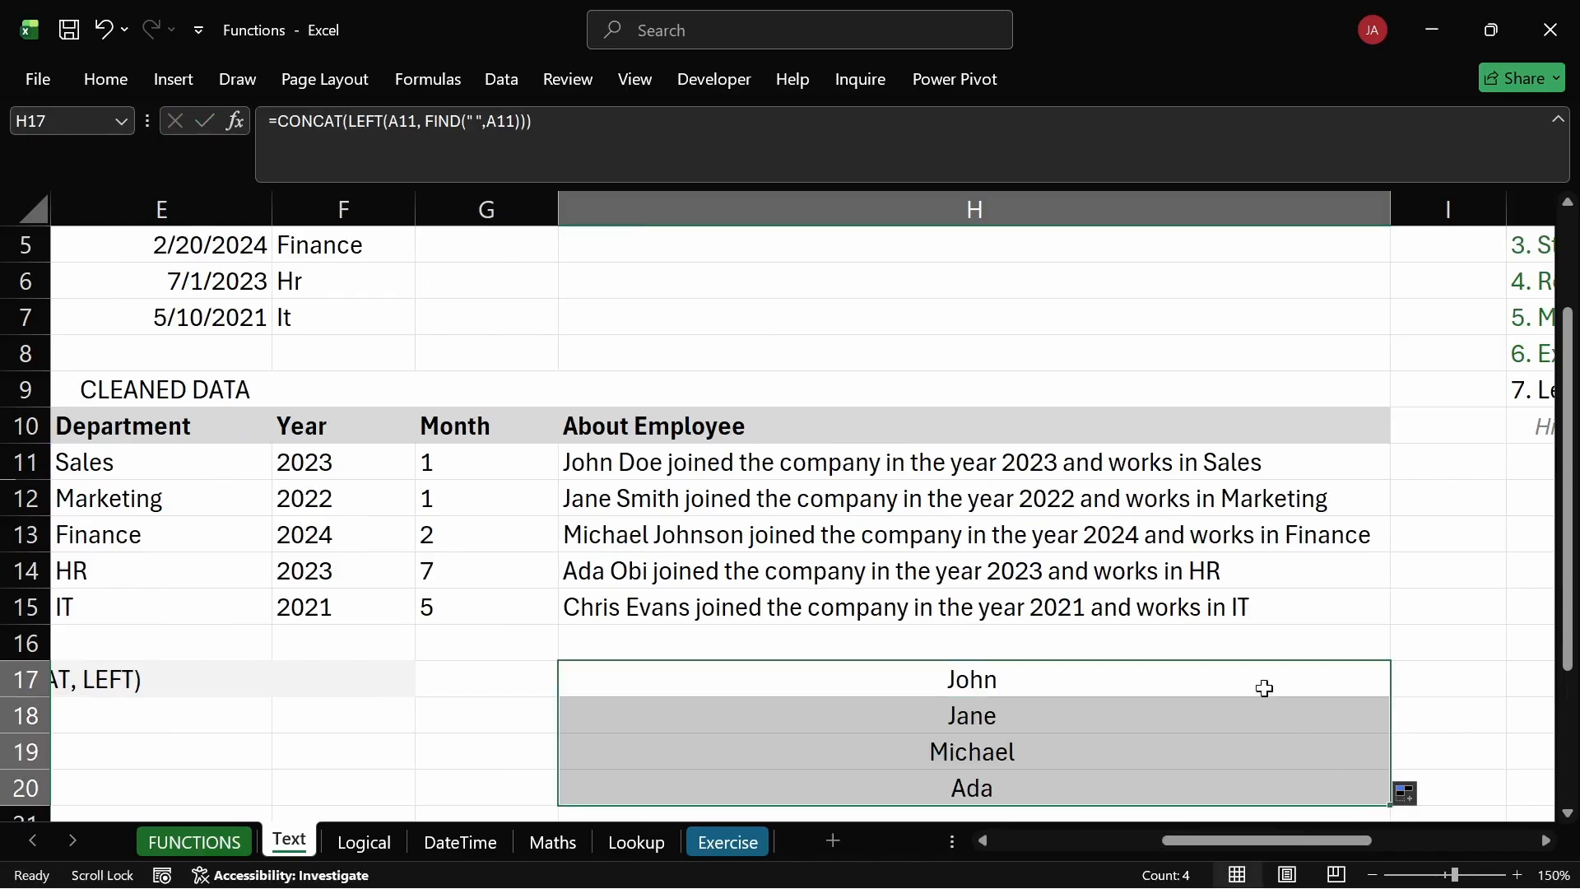
scroll(1235, 651, down, 2)
click(1344, 570)
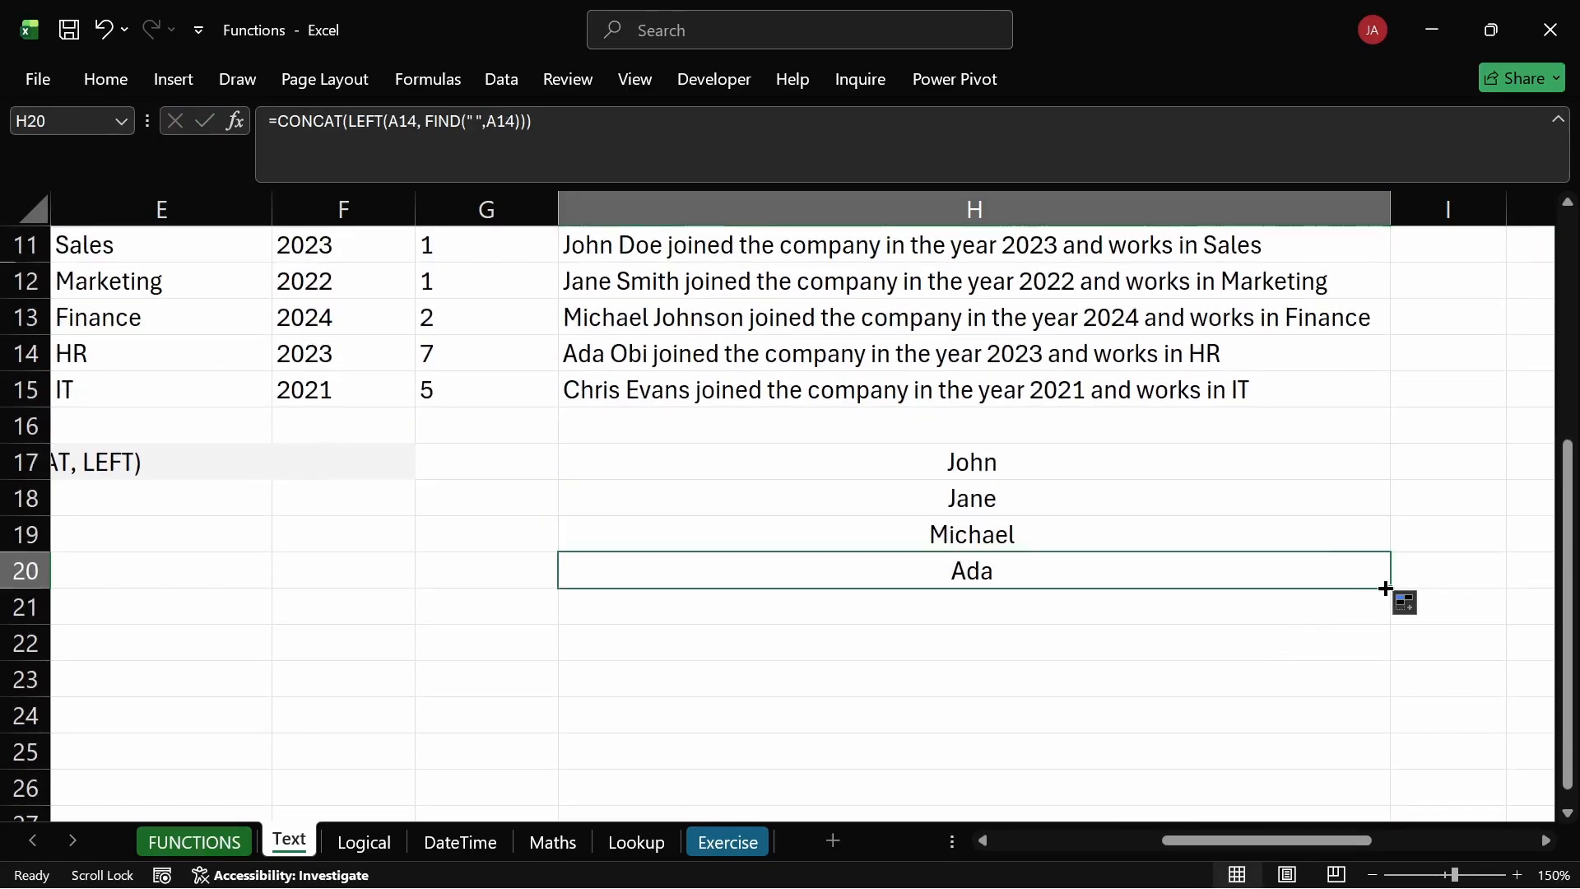
drag(1391, 588, 1274, 628)
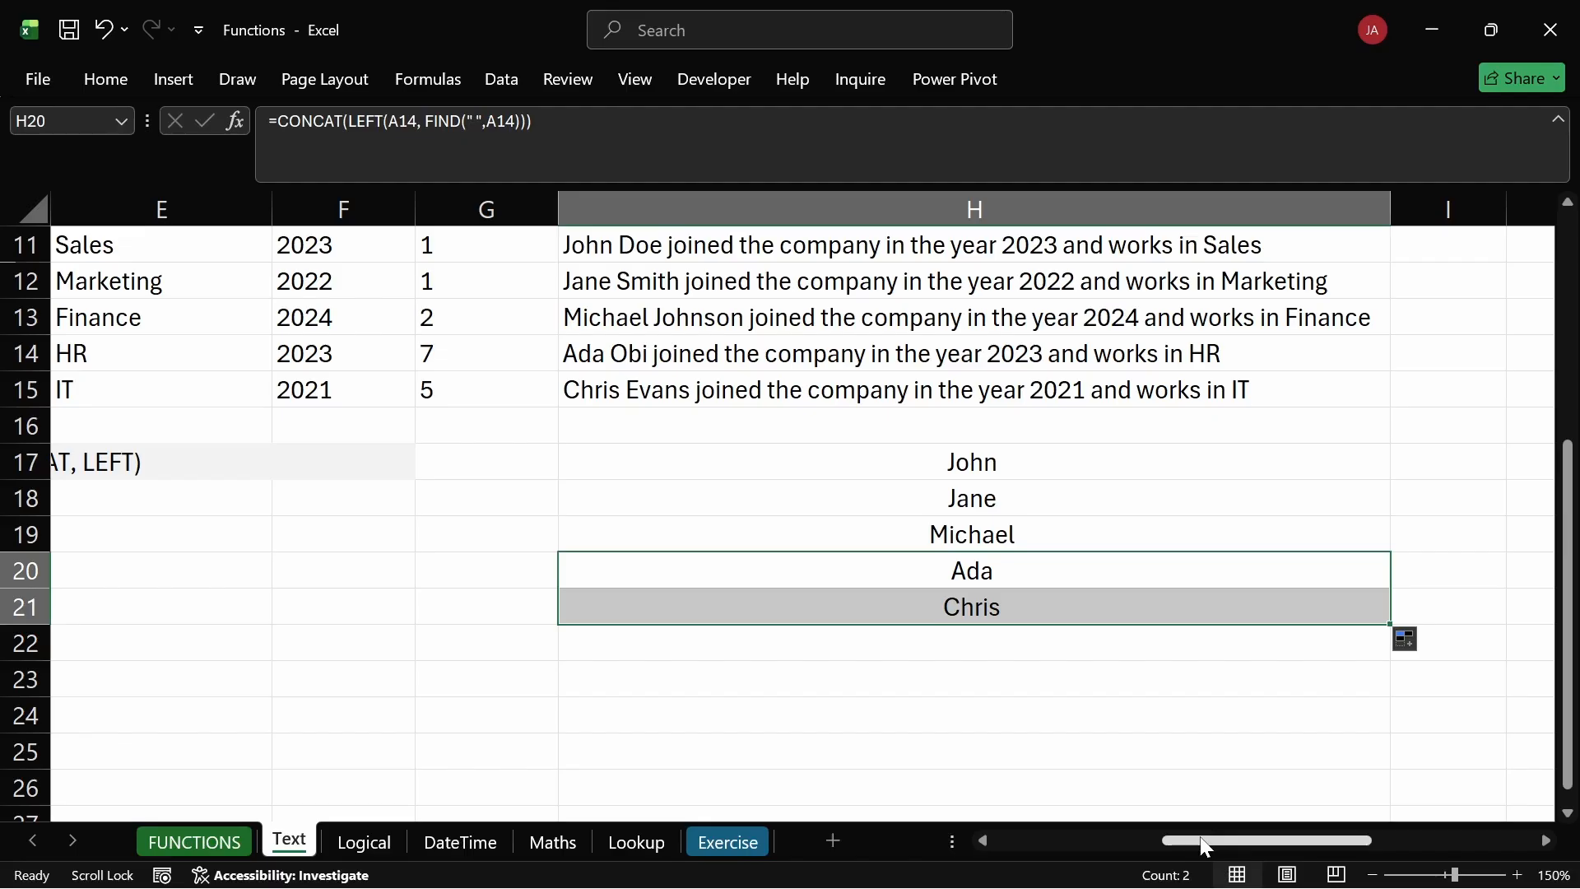
Subtract 1 from the FIND result in H17, making the formula =CONCAT(LEFT(A11, FIND(" ",A11)-1)).
mouse_move(1205, 845)
mouse_down()
mouse_move(1148, 841)
mouse_move(1179, 841)
mouse_up()
double_click(1023, 448)
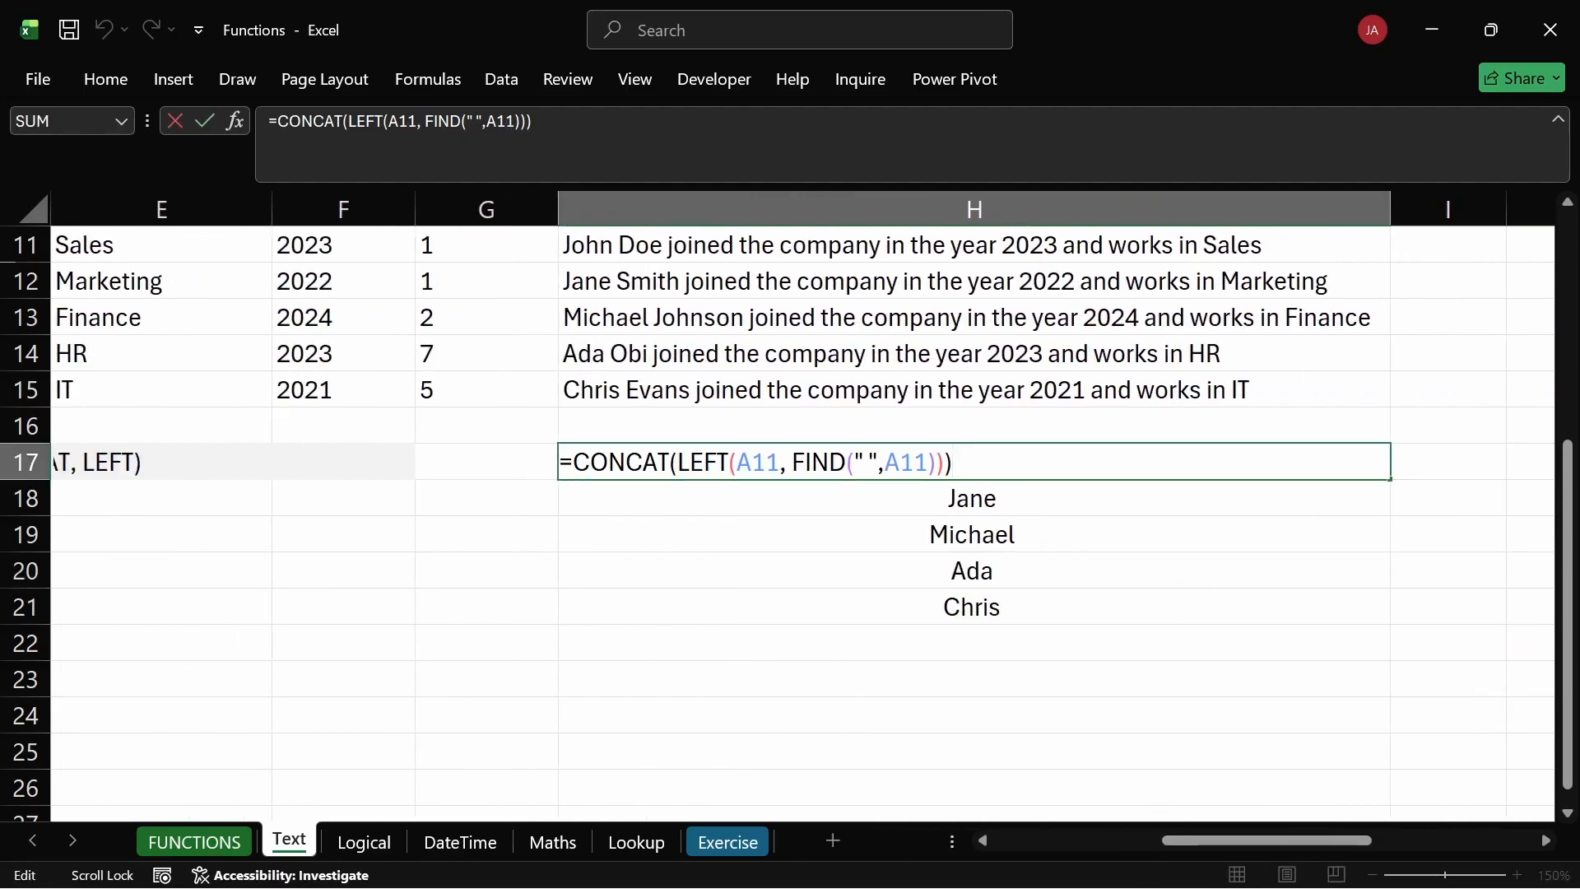
key(shift+Right)
key(shift+Right)
key(shift+Right)
key(shift+Right)
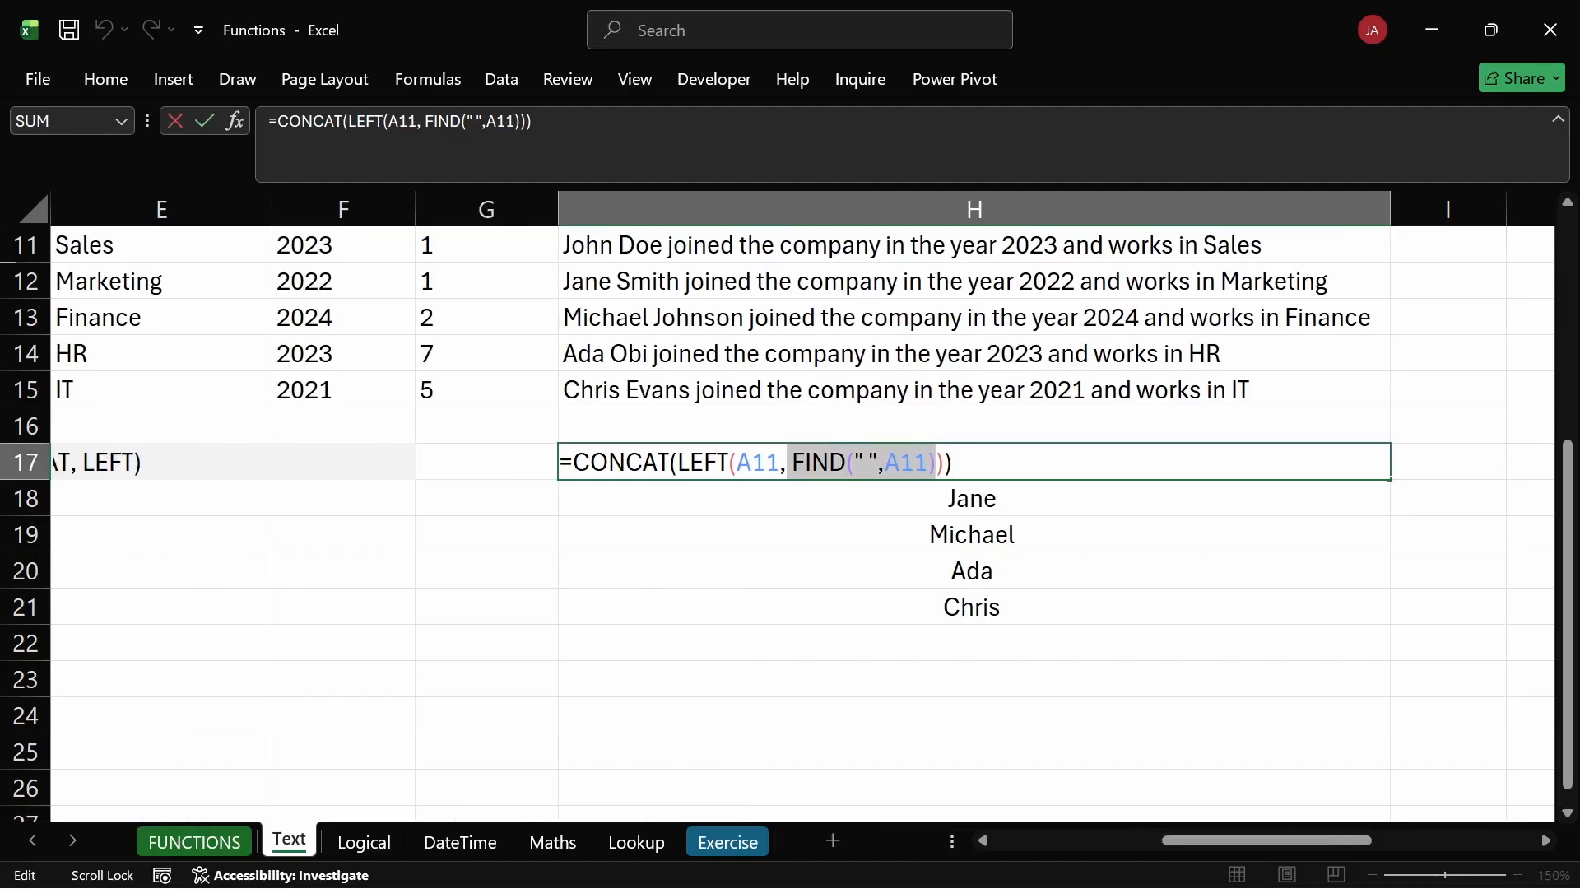
key(Right)
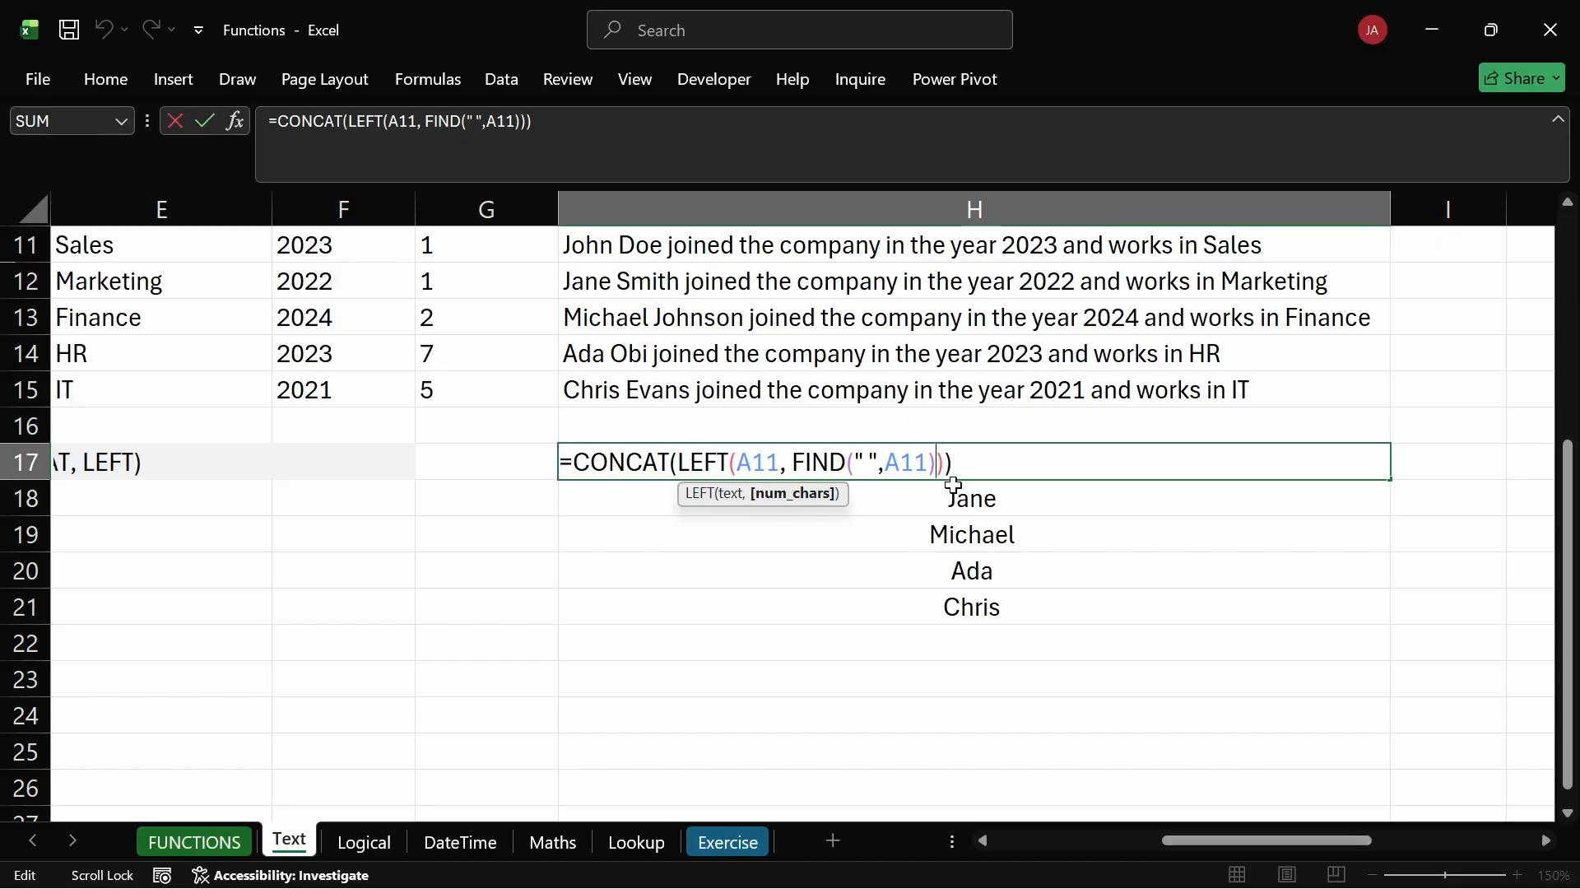
text(-1)
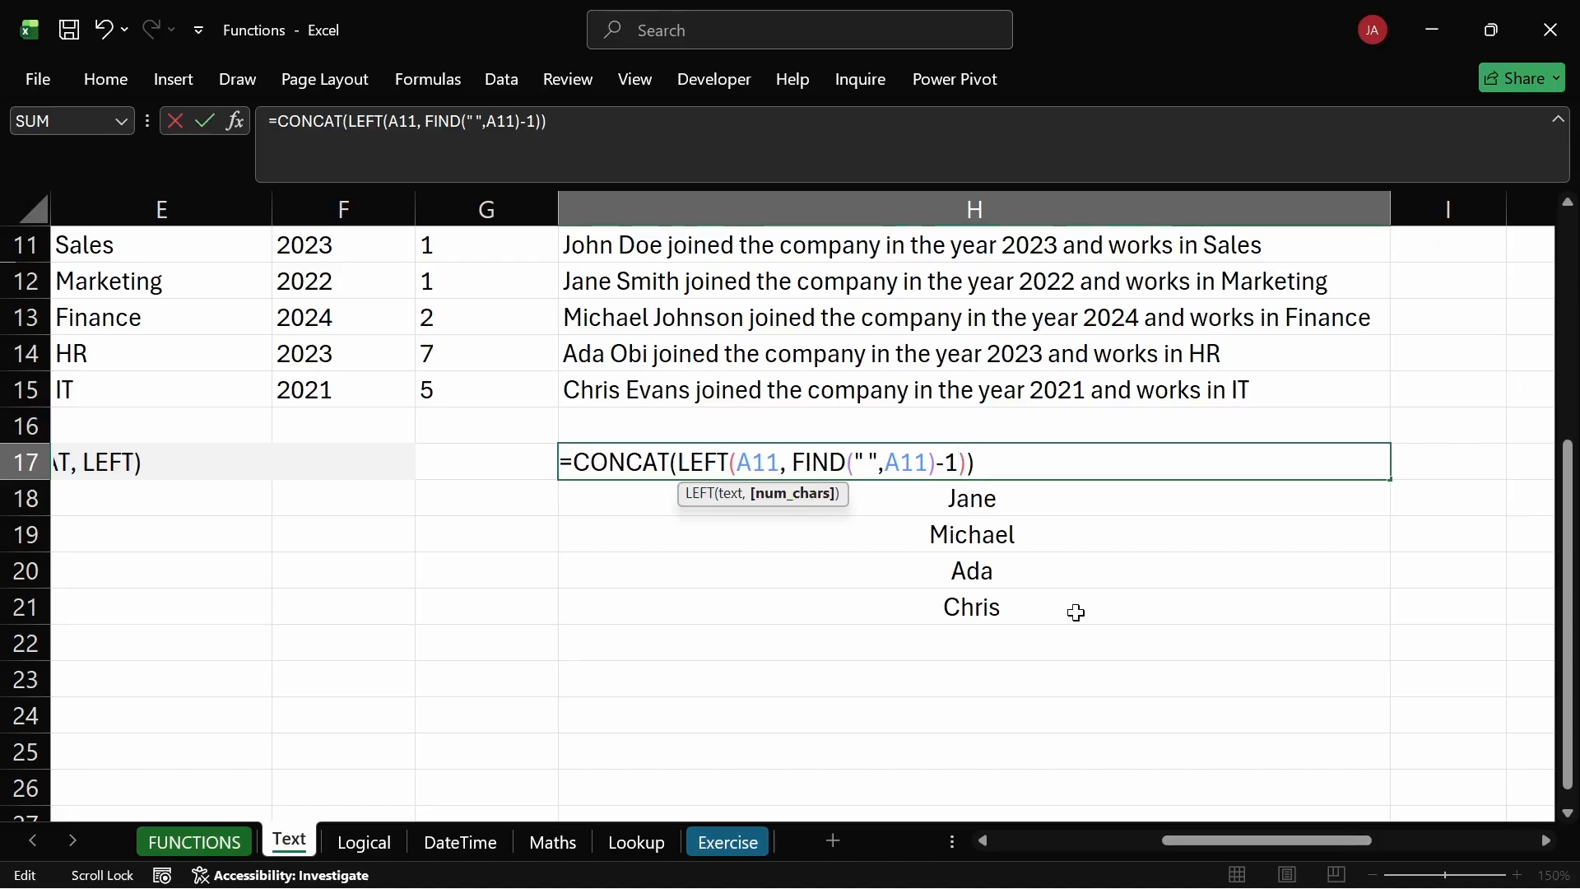
drag(1251, 840, 1084, 839)
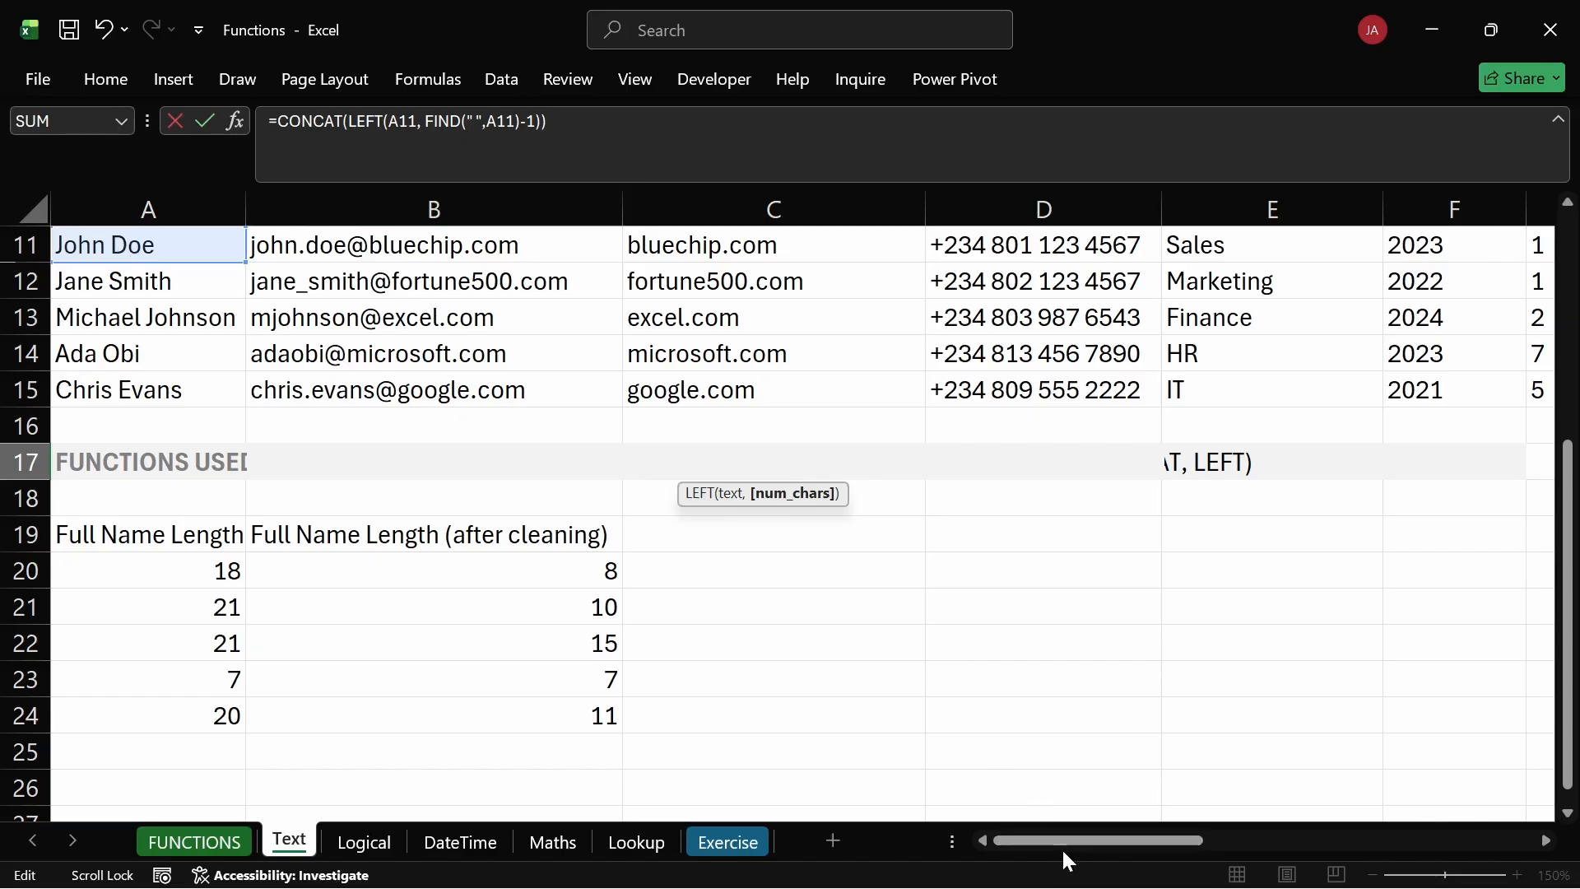
drag(1062, 848, 1218, 850)
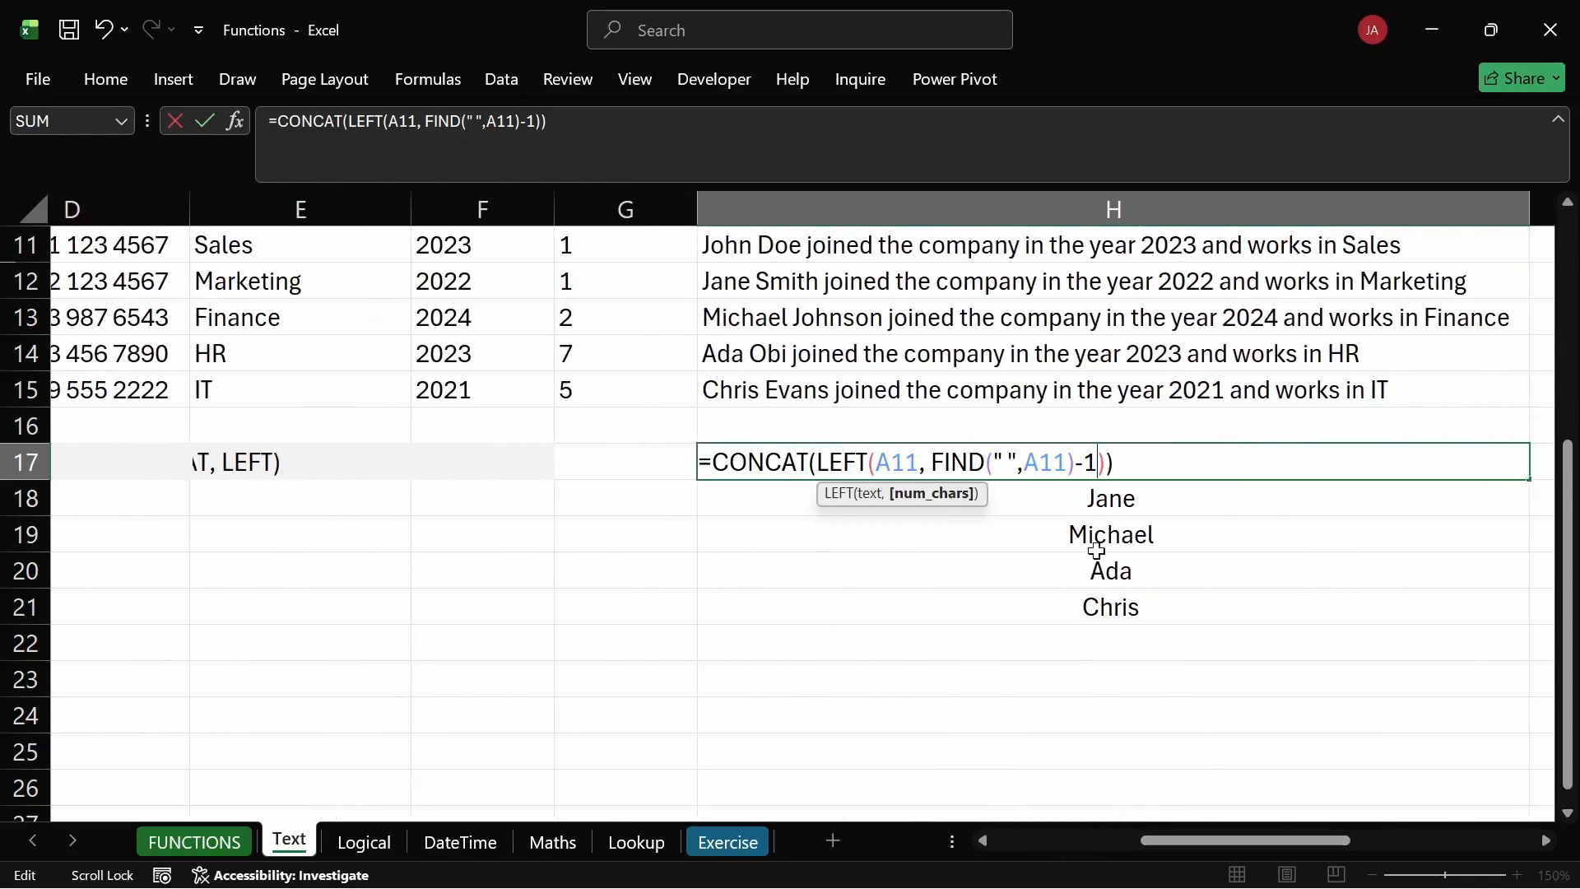
key(Return)
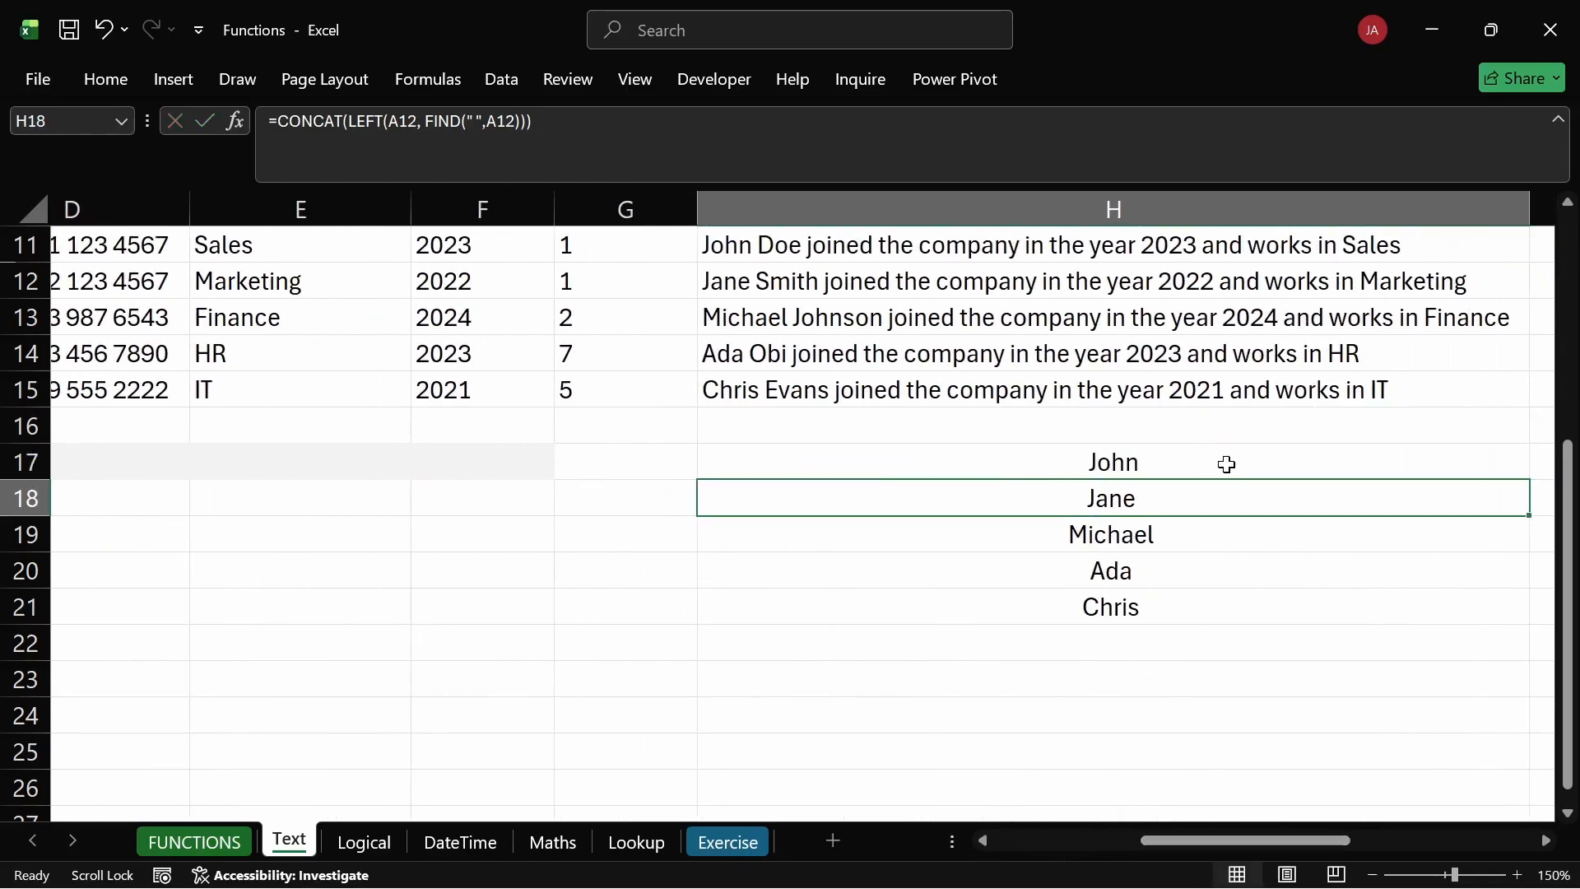
Fill the revised H17 formula down through H21 and reselect H17.
click(1226, 463)
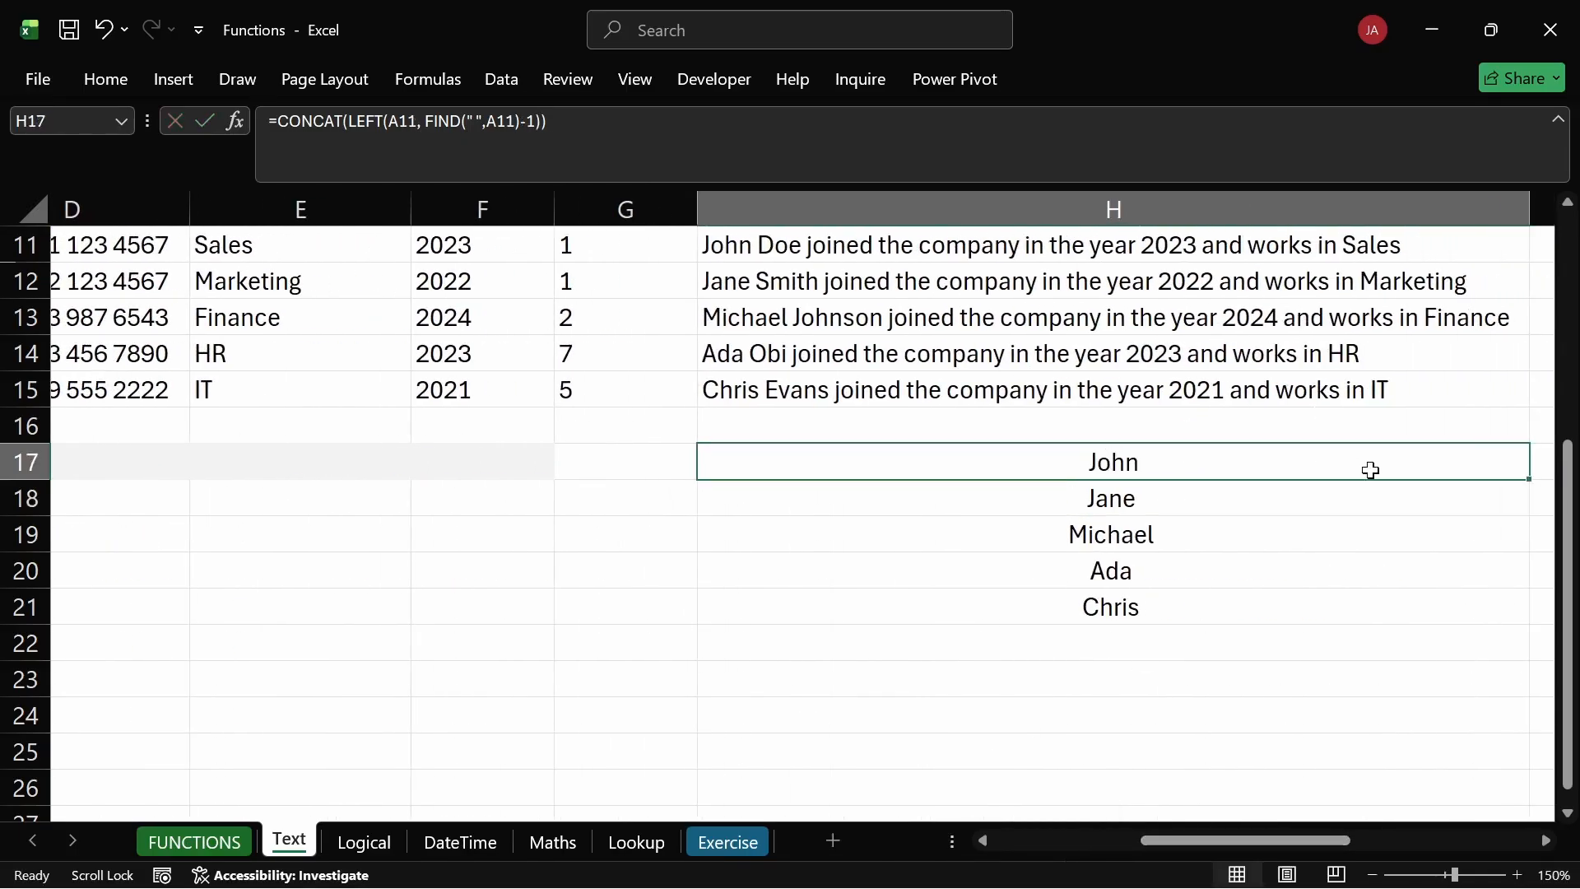
double_click(1529, 478)
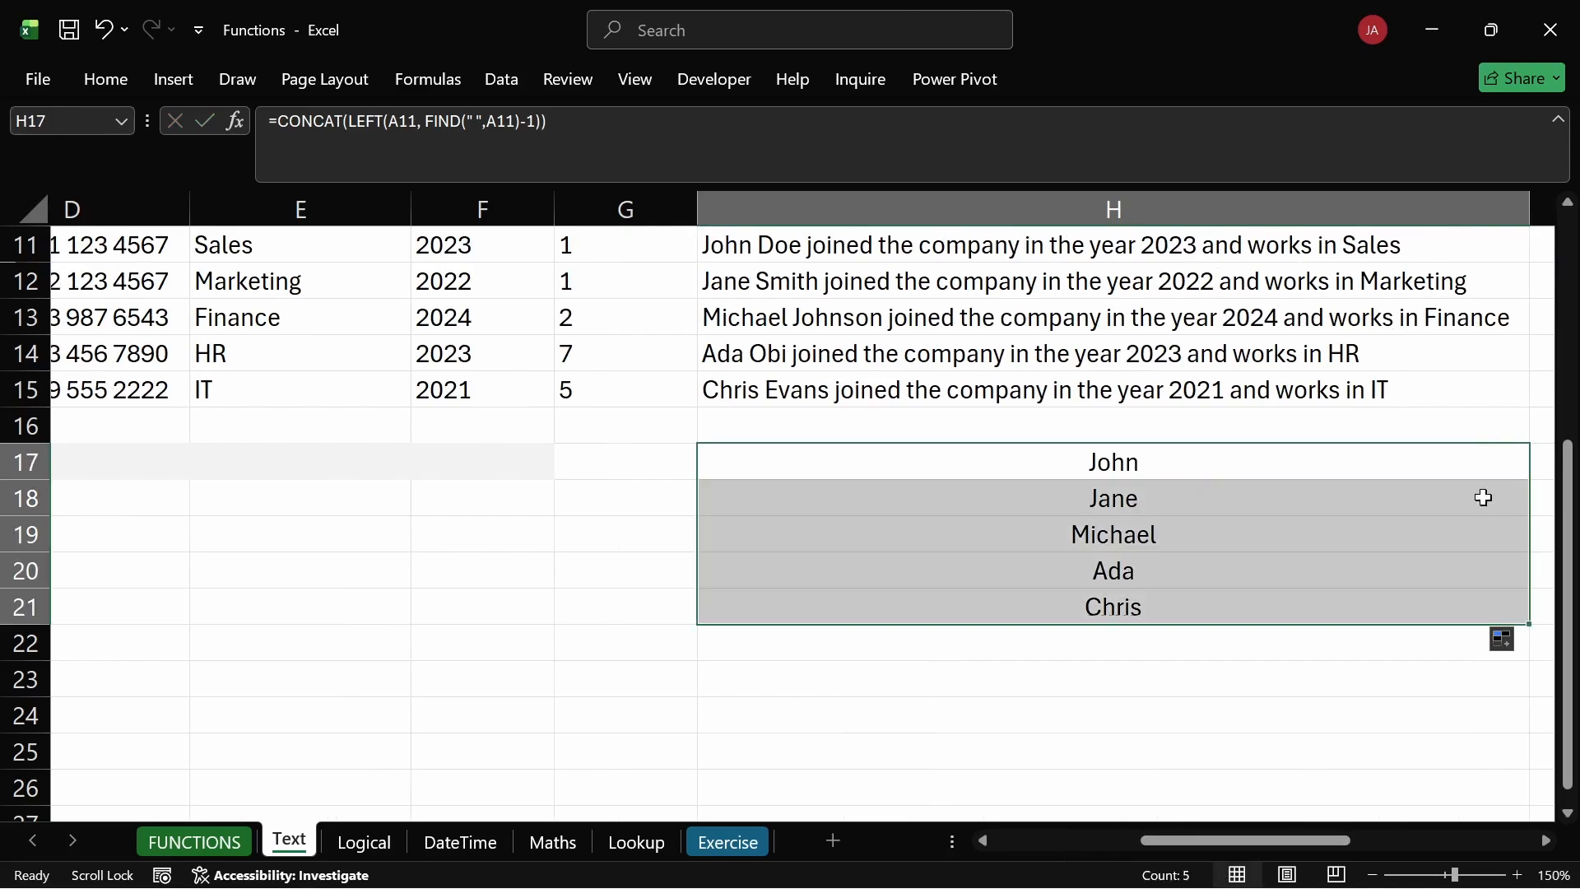
click(1192, 448)
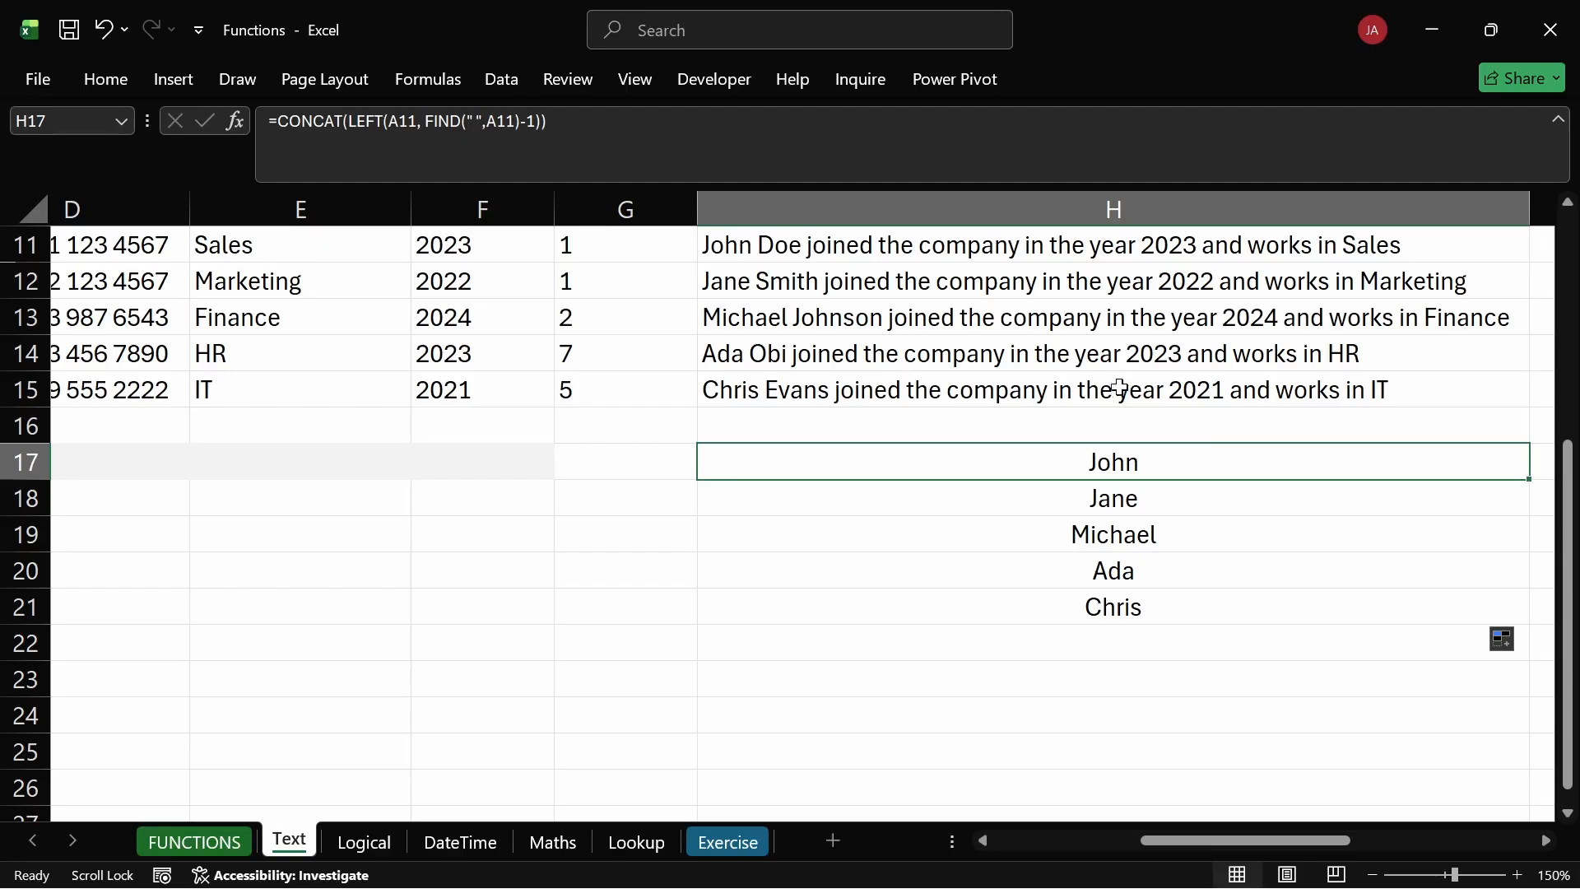
Reopen the H17 formula and add " joined the " as the second CONCAT argument, followed by a comma.
key(F2)
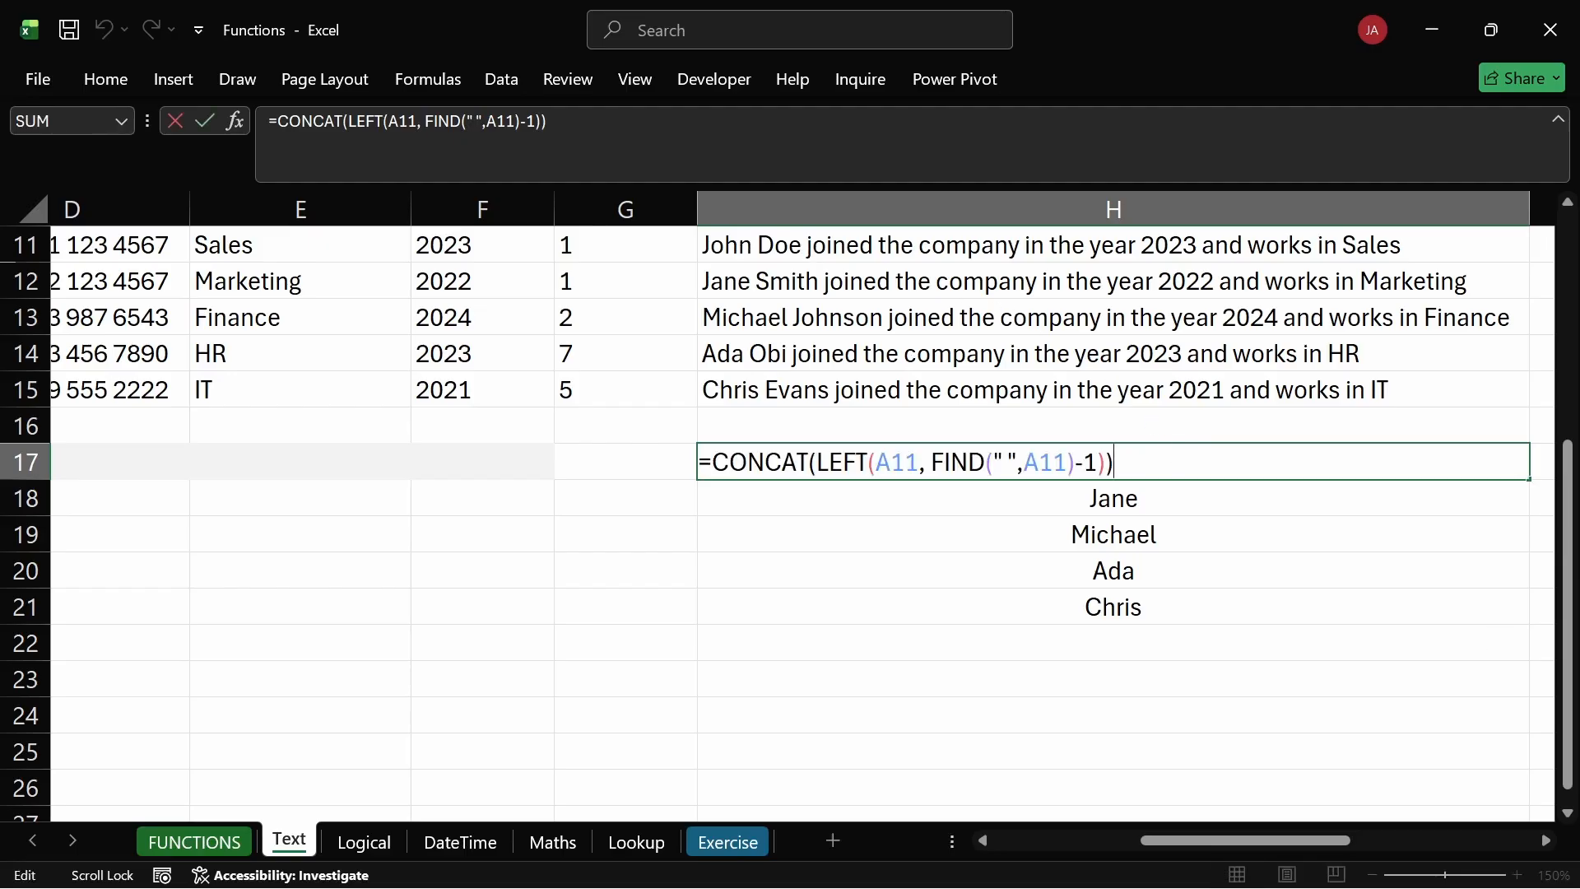
key(Left)
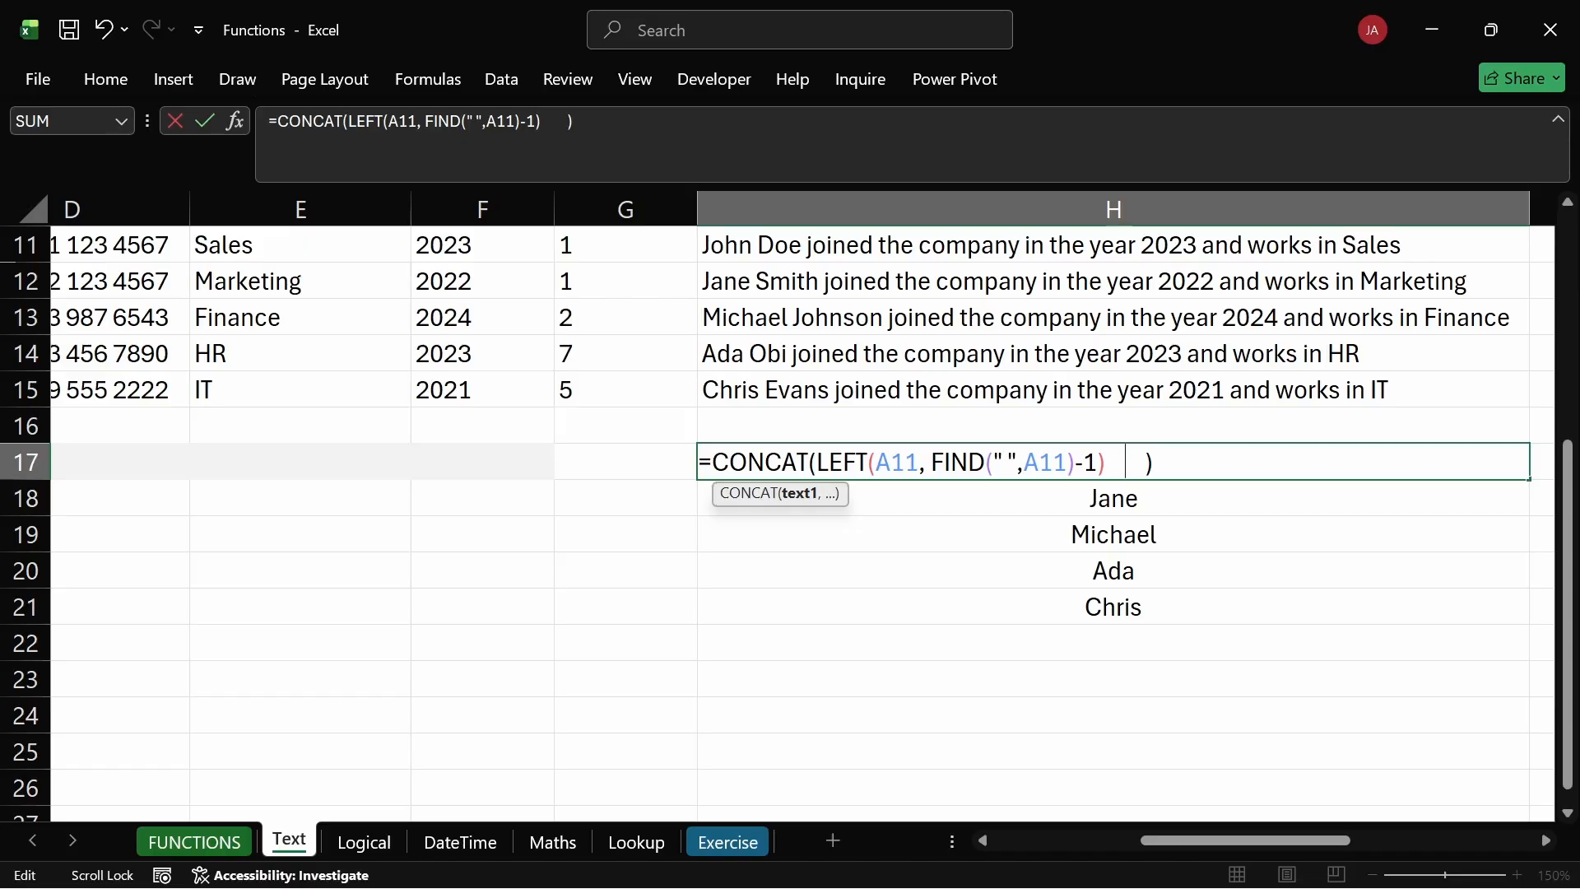
text(, ")
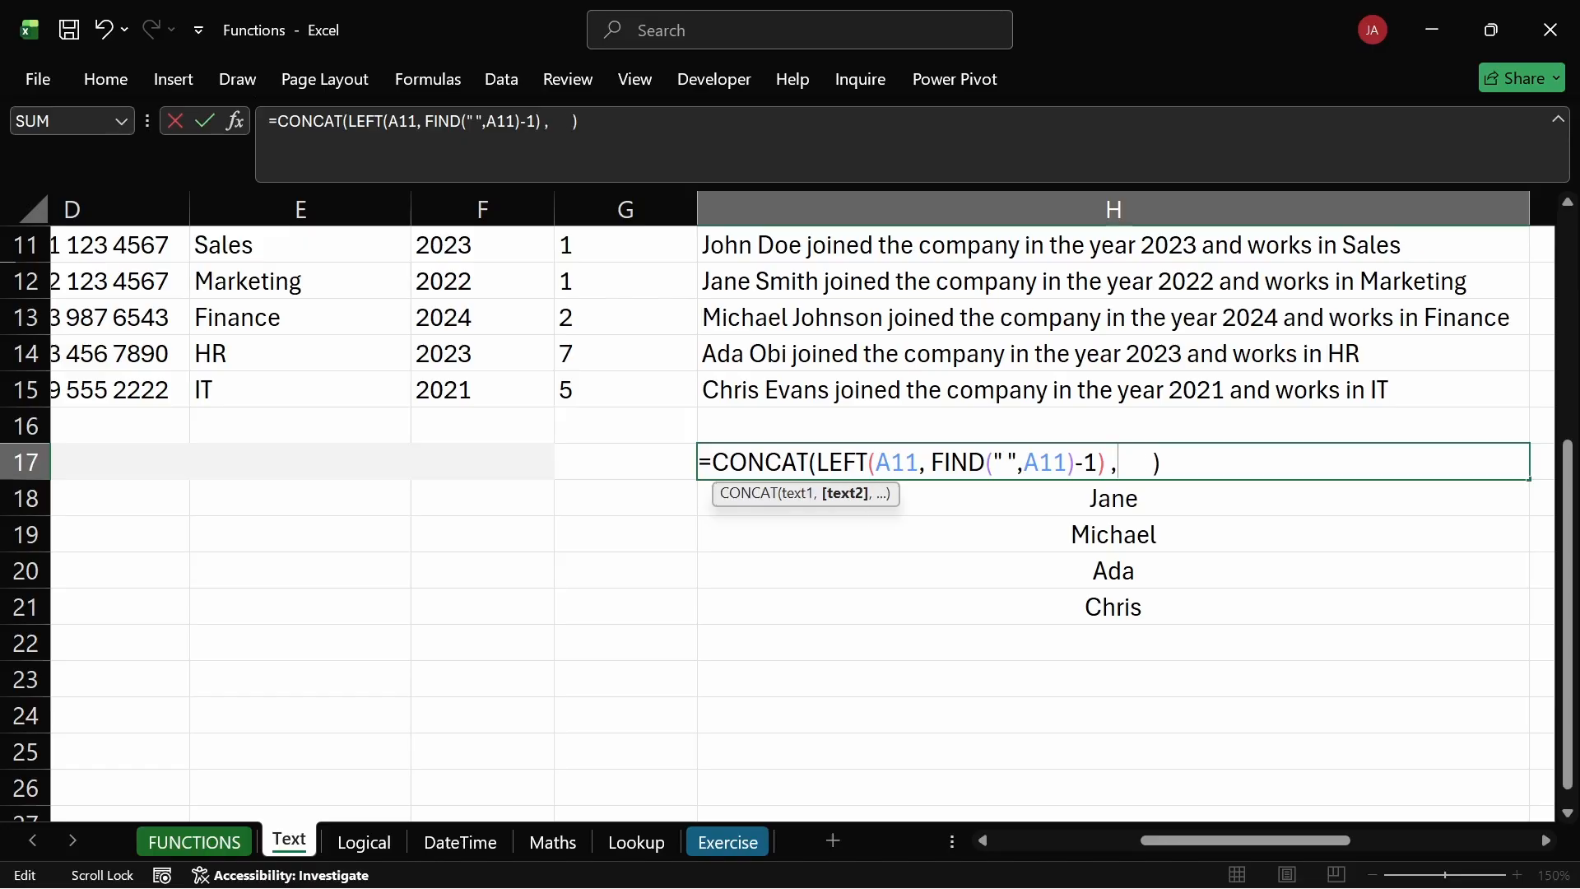
text(JO)
key(BackSpace)
key(BackSpace)
text(joined the)
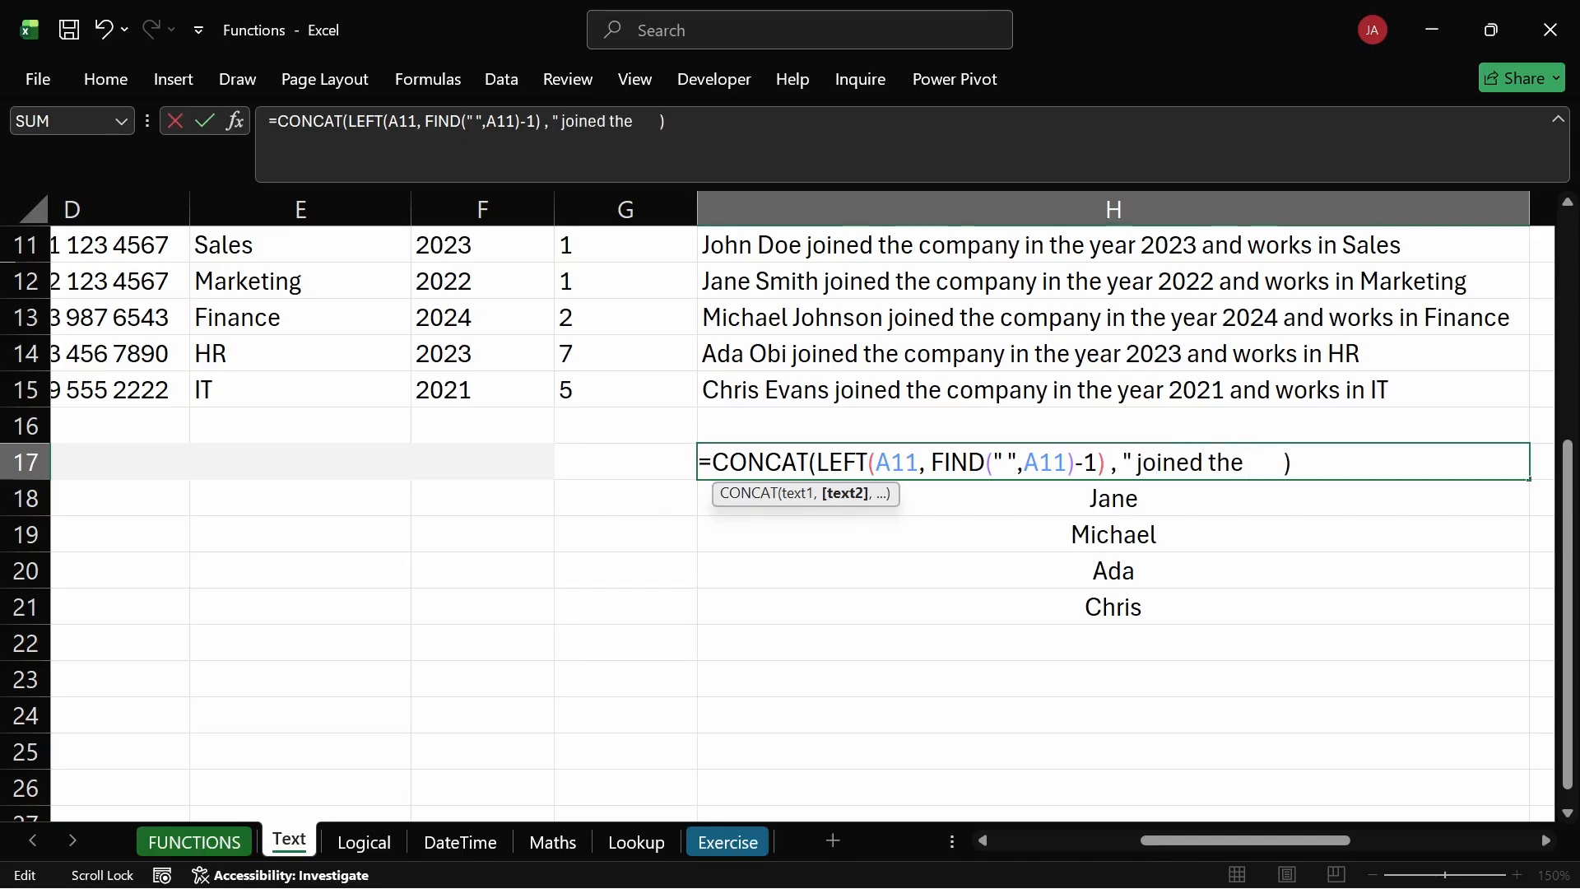
text( ",)
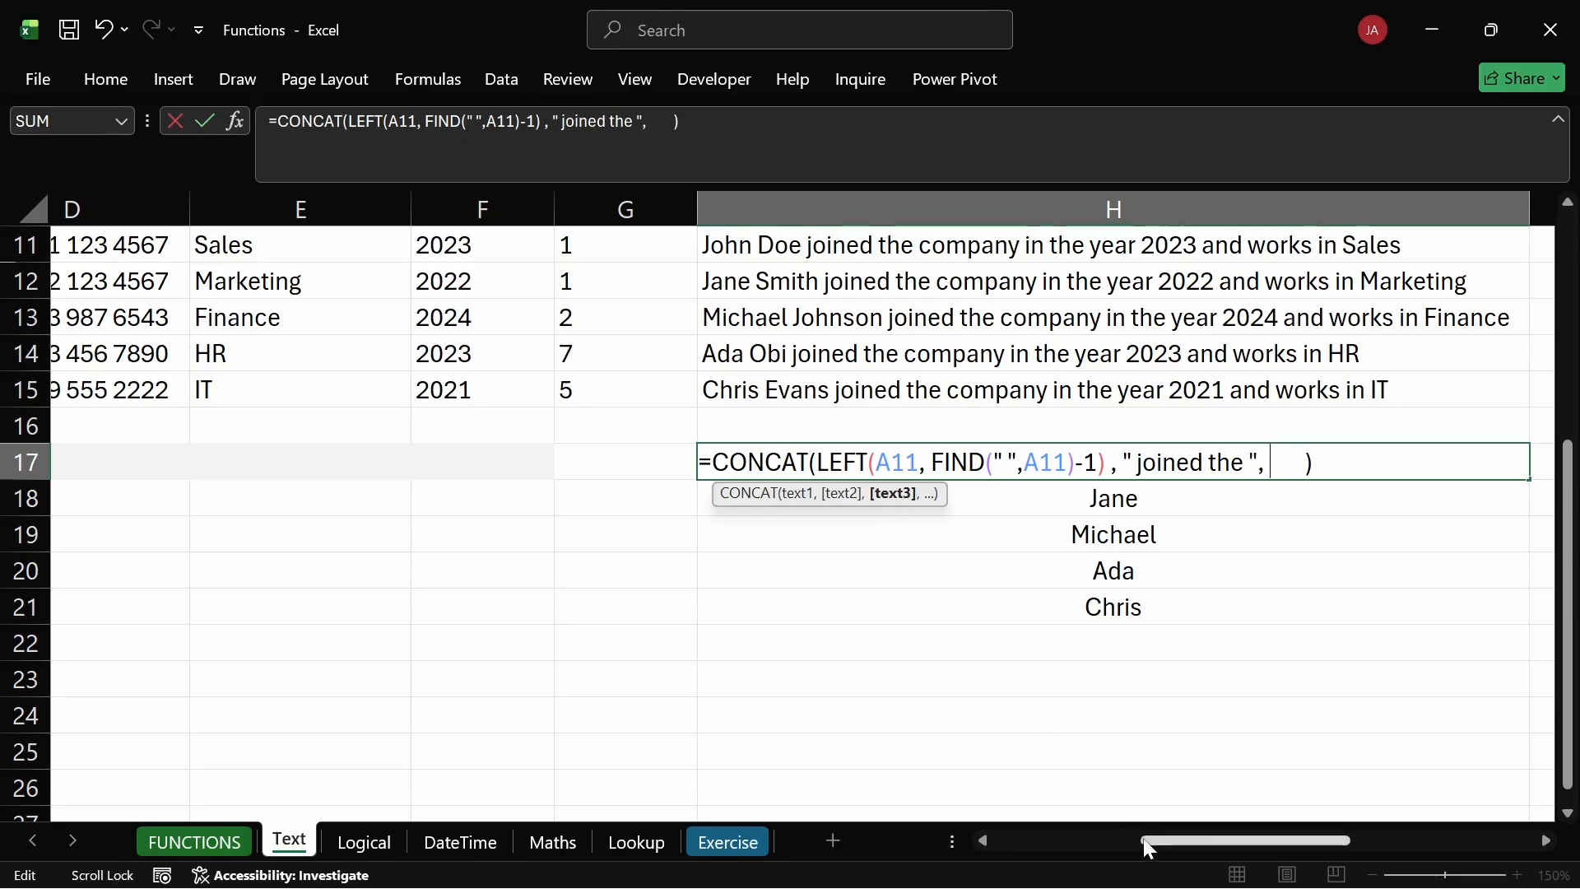
Start a LEFT function as the third CONCAT argument in H17, with the email domain in C11 as its text.
drag(1150, 850, 1027, 847)
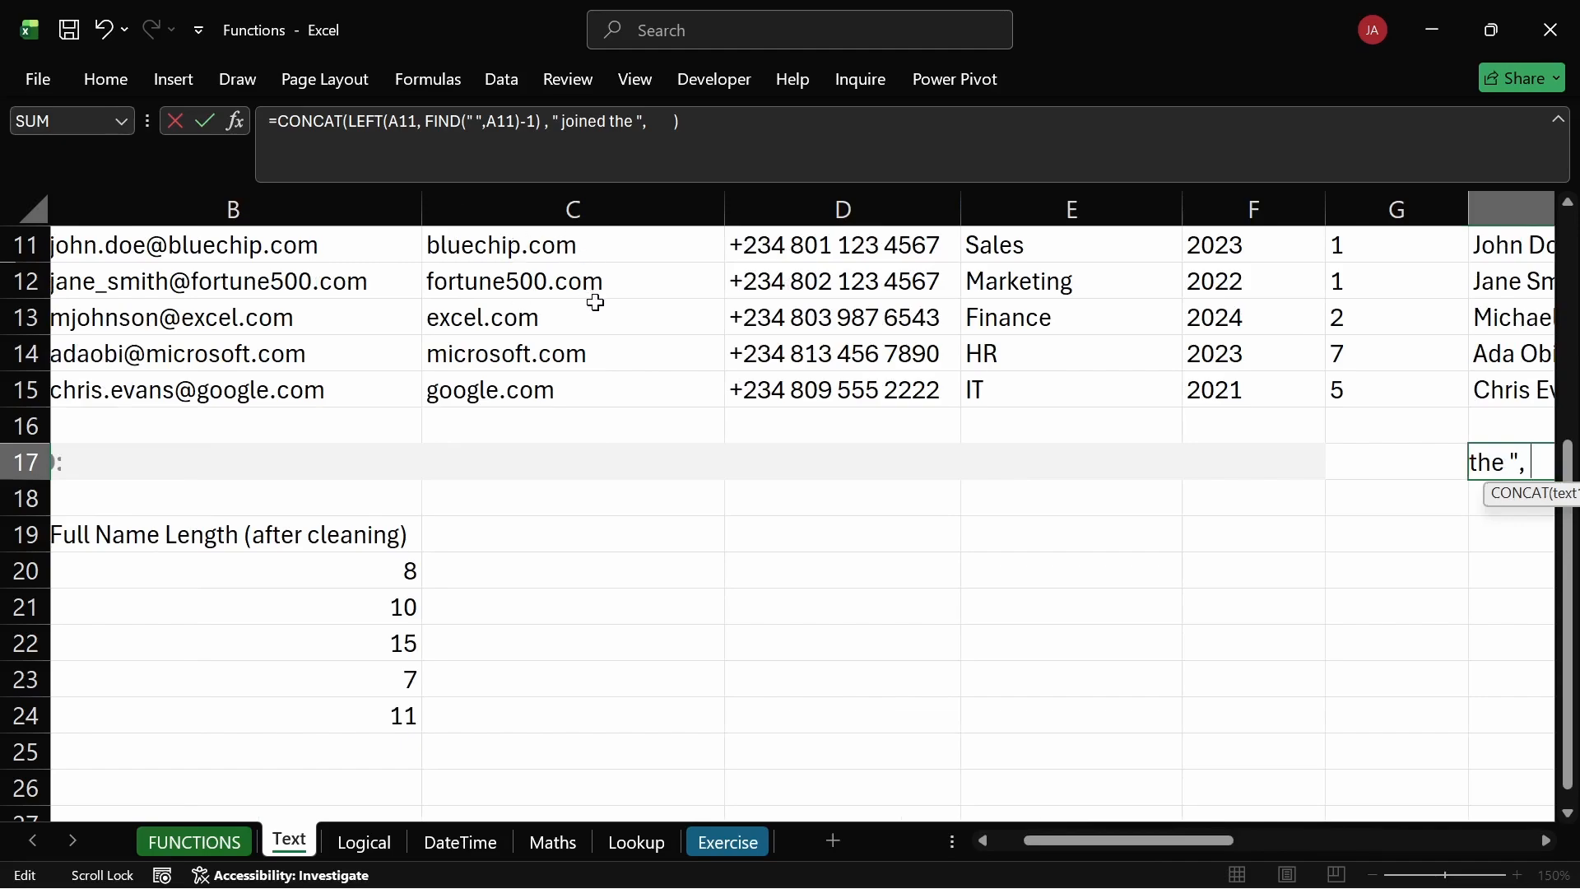
click(1070, 846)
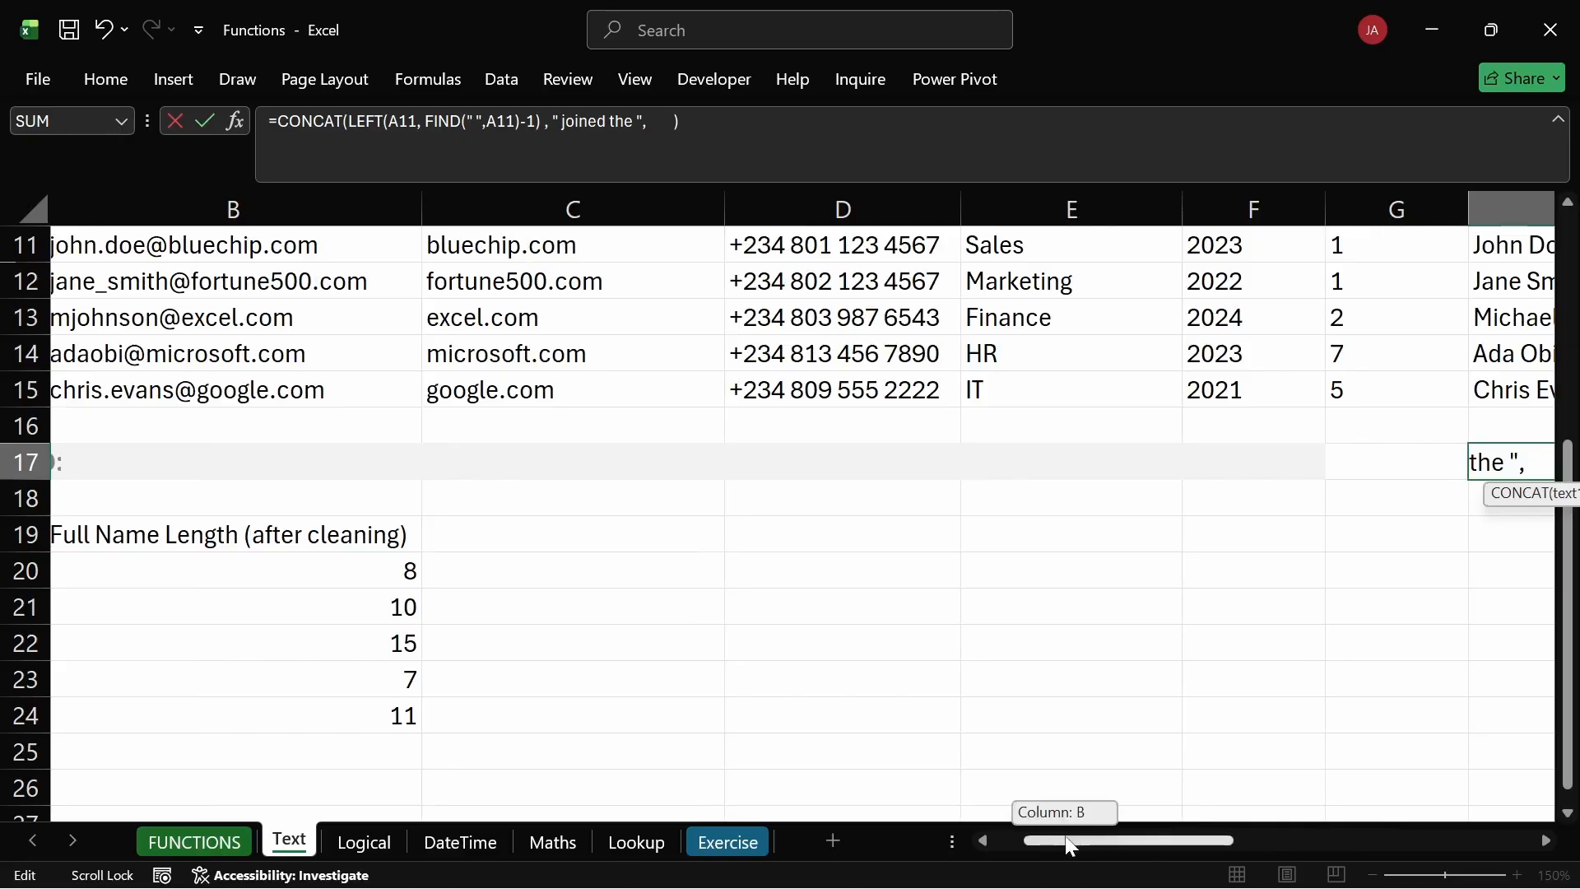
drag(1070, 846, 1235, 846)
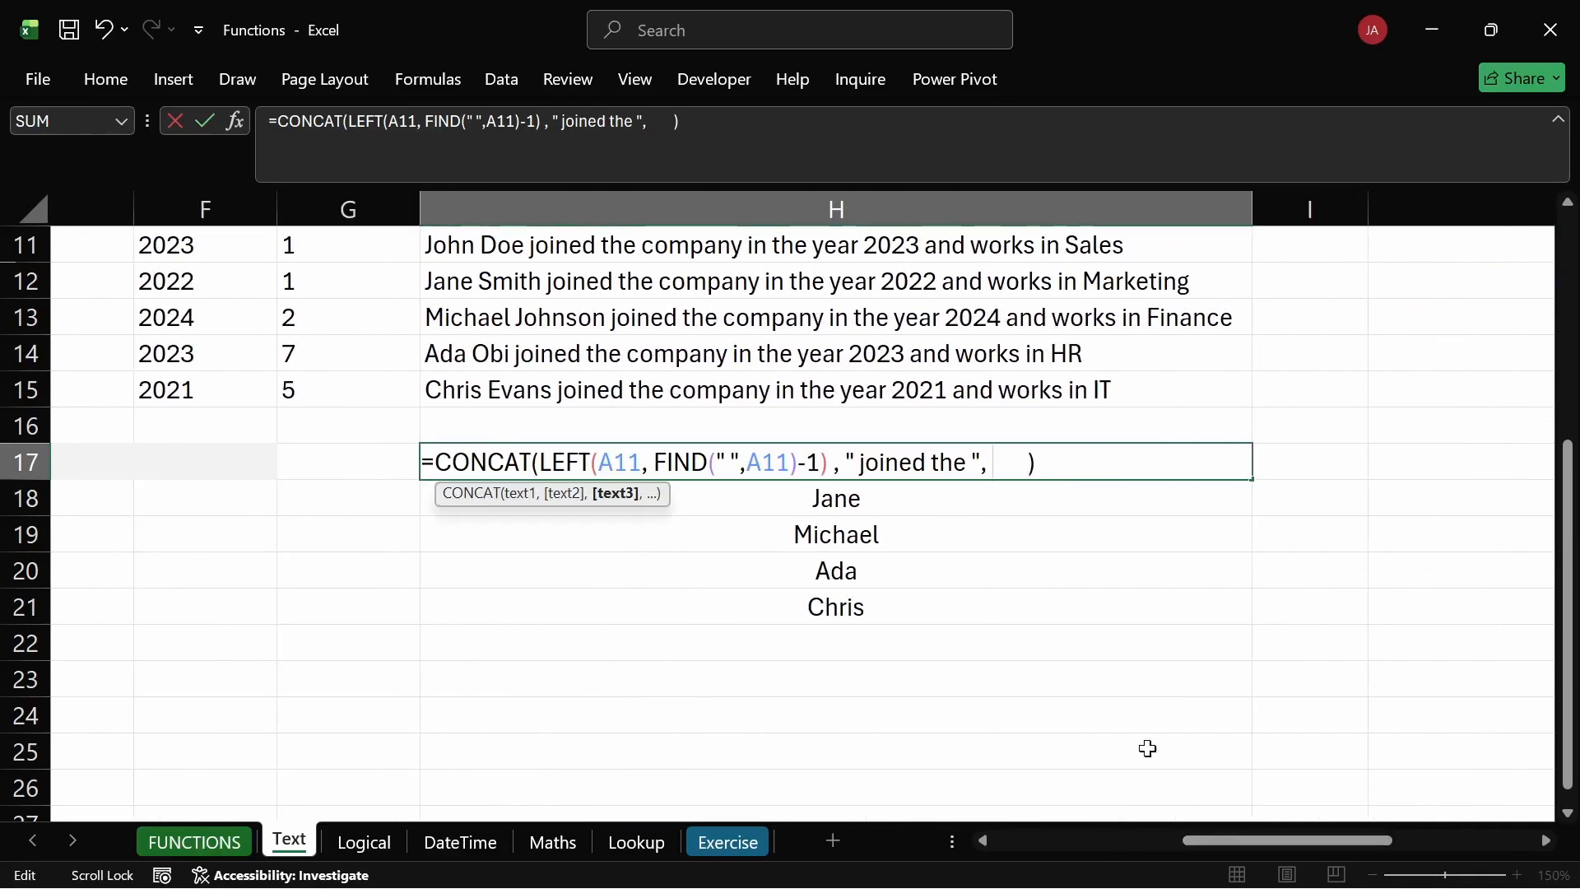
text(left)
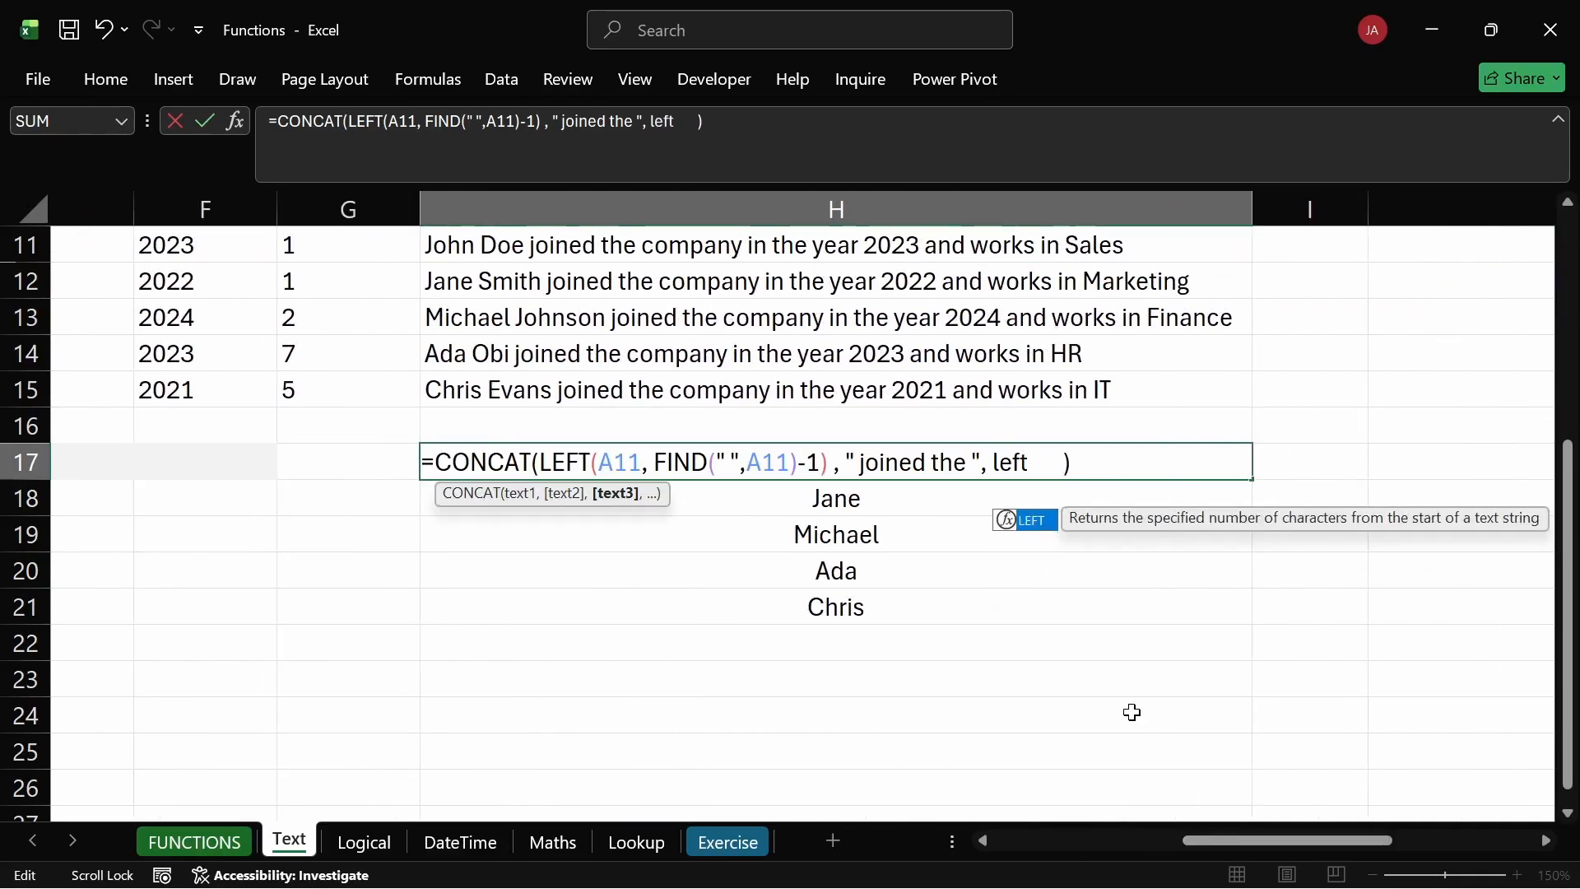
key(Tab)
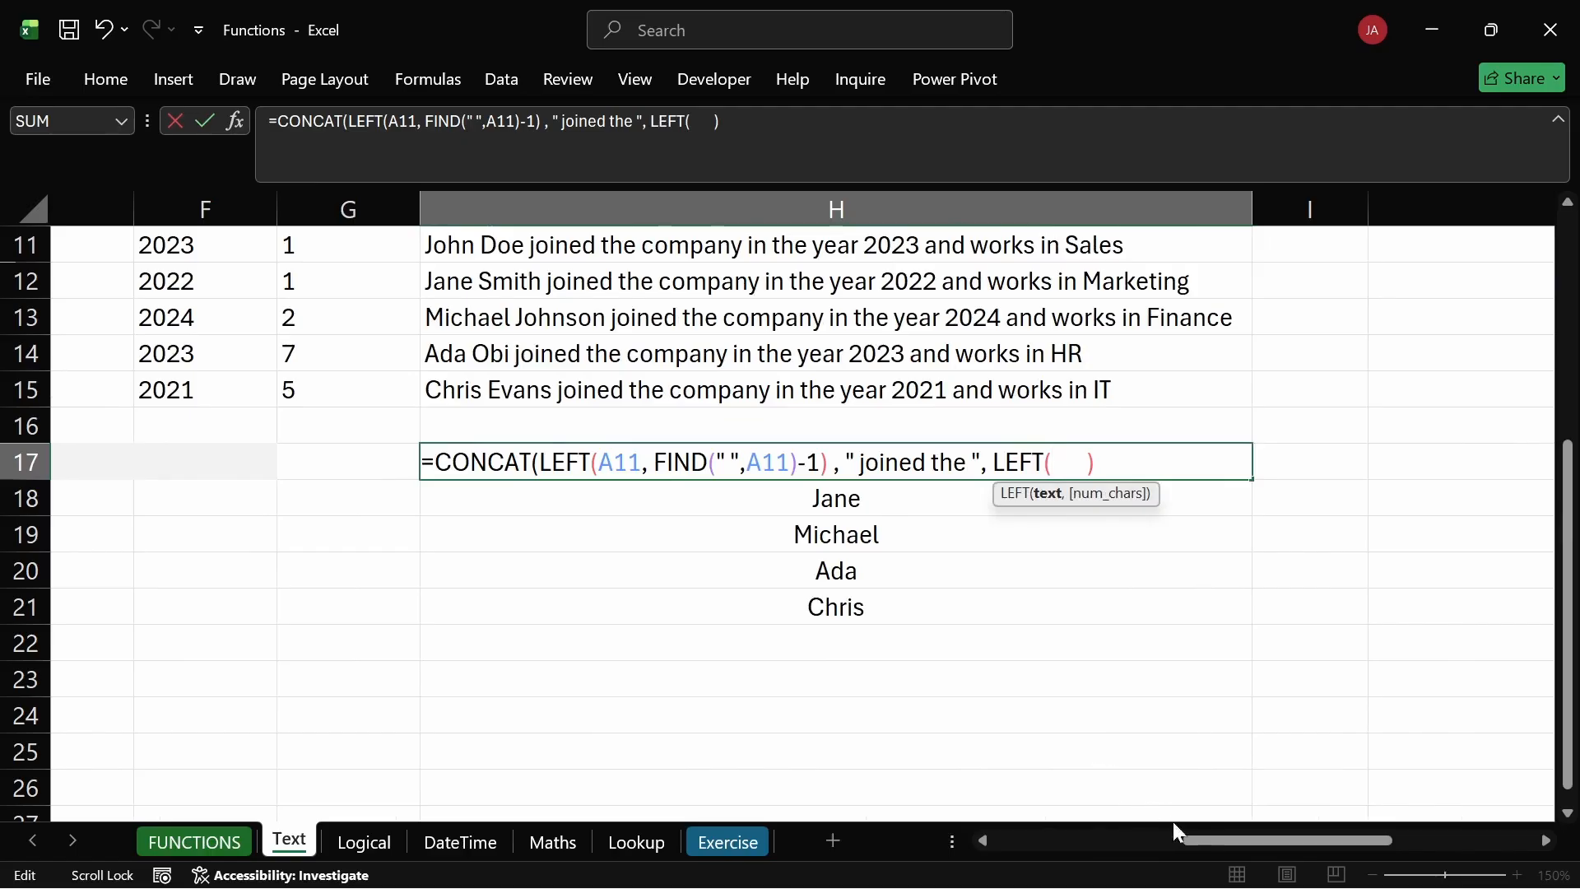
drag(1202, 840, 1047, 841)
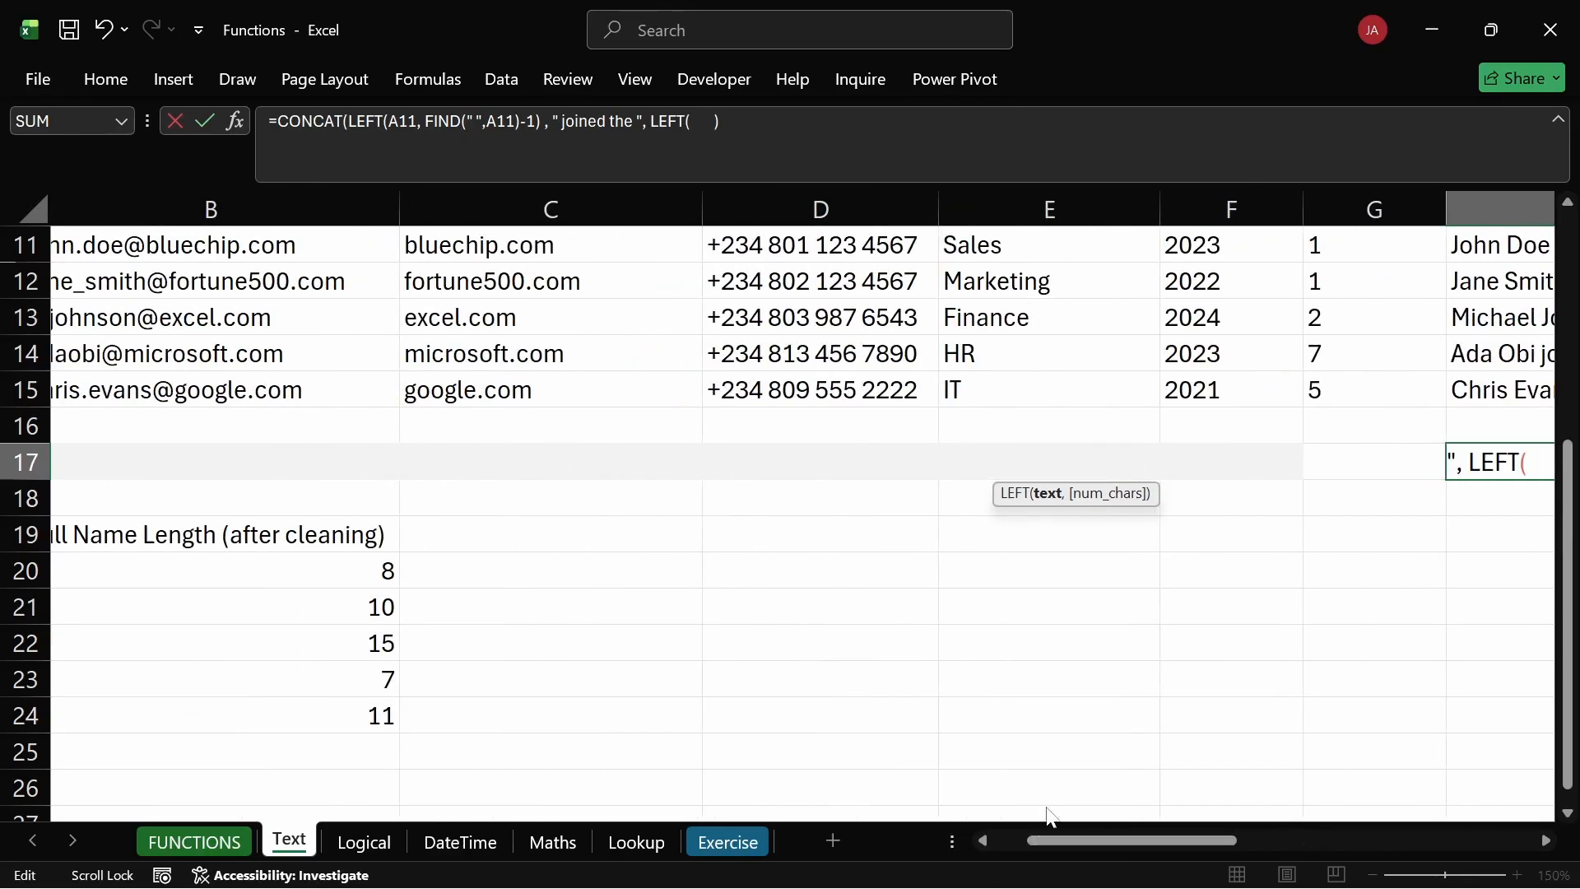
click(496, 245)
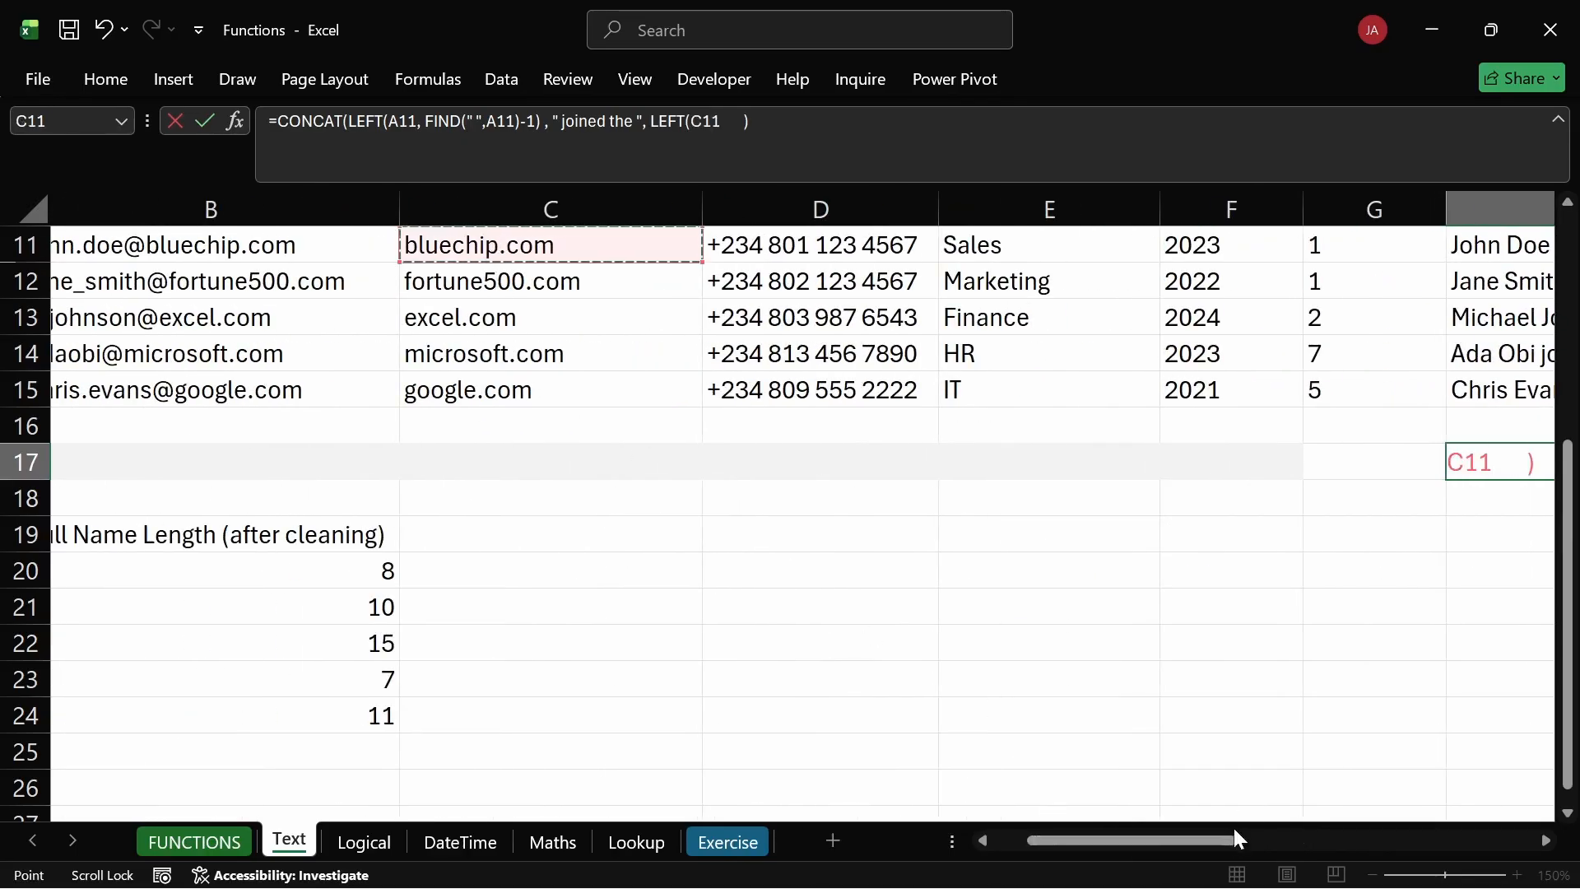
drag(1231, 840, 1310, 845)
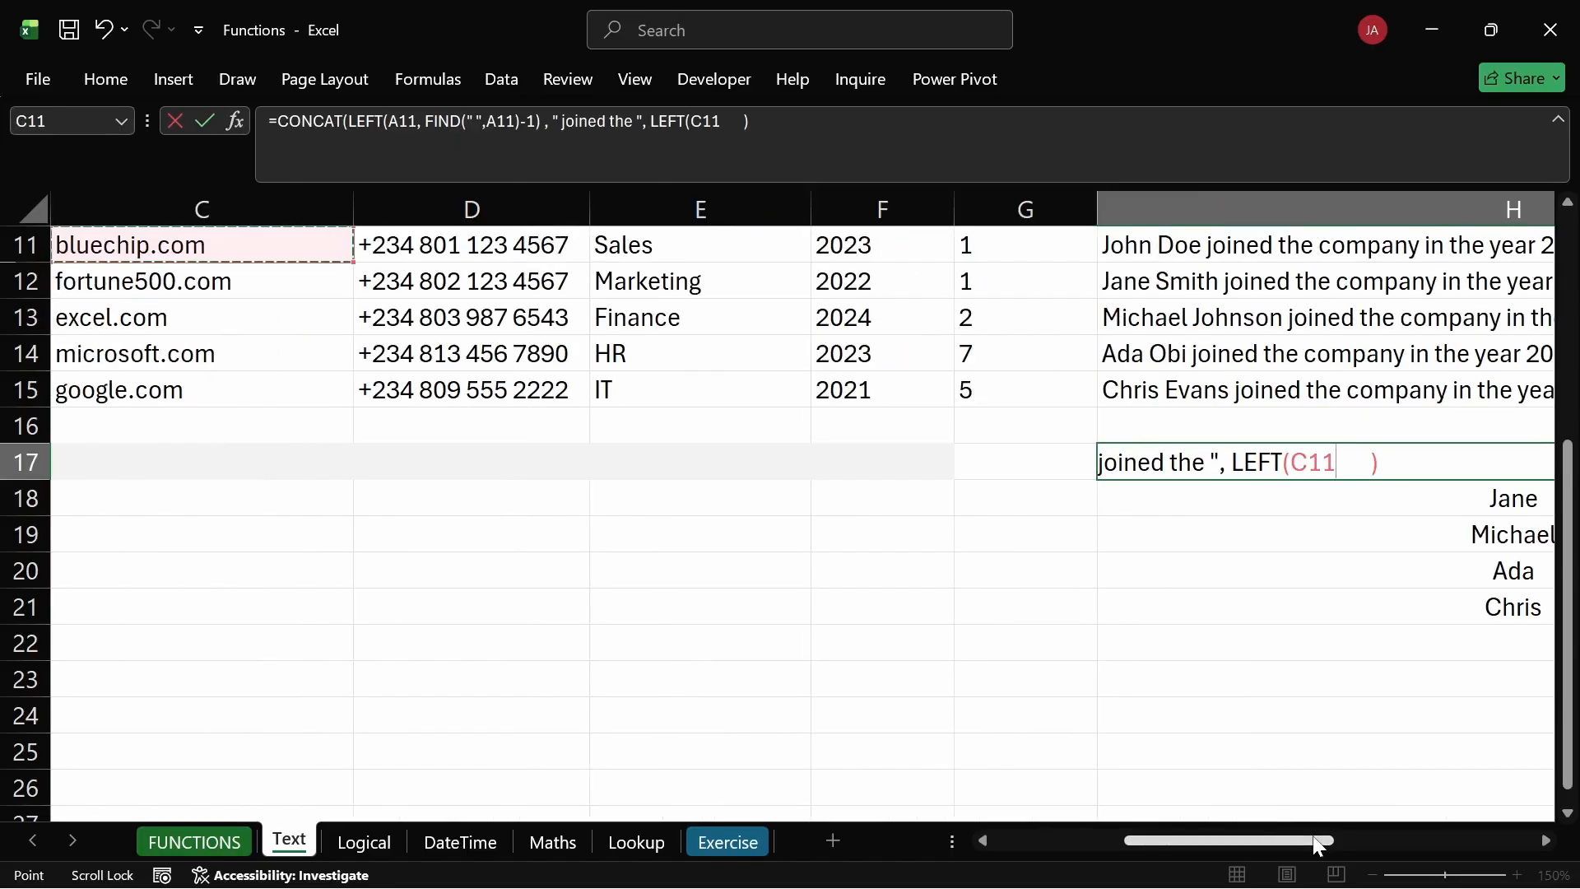
Nest FIND(".",C11) as the number of characters for the LEFT function on C11.
text(, f)
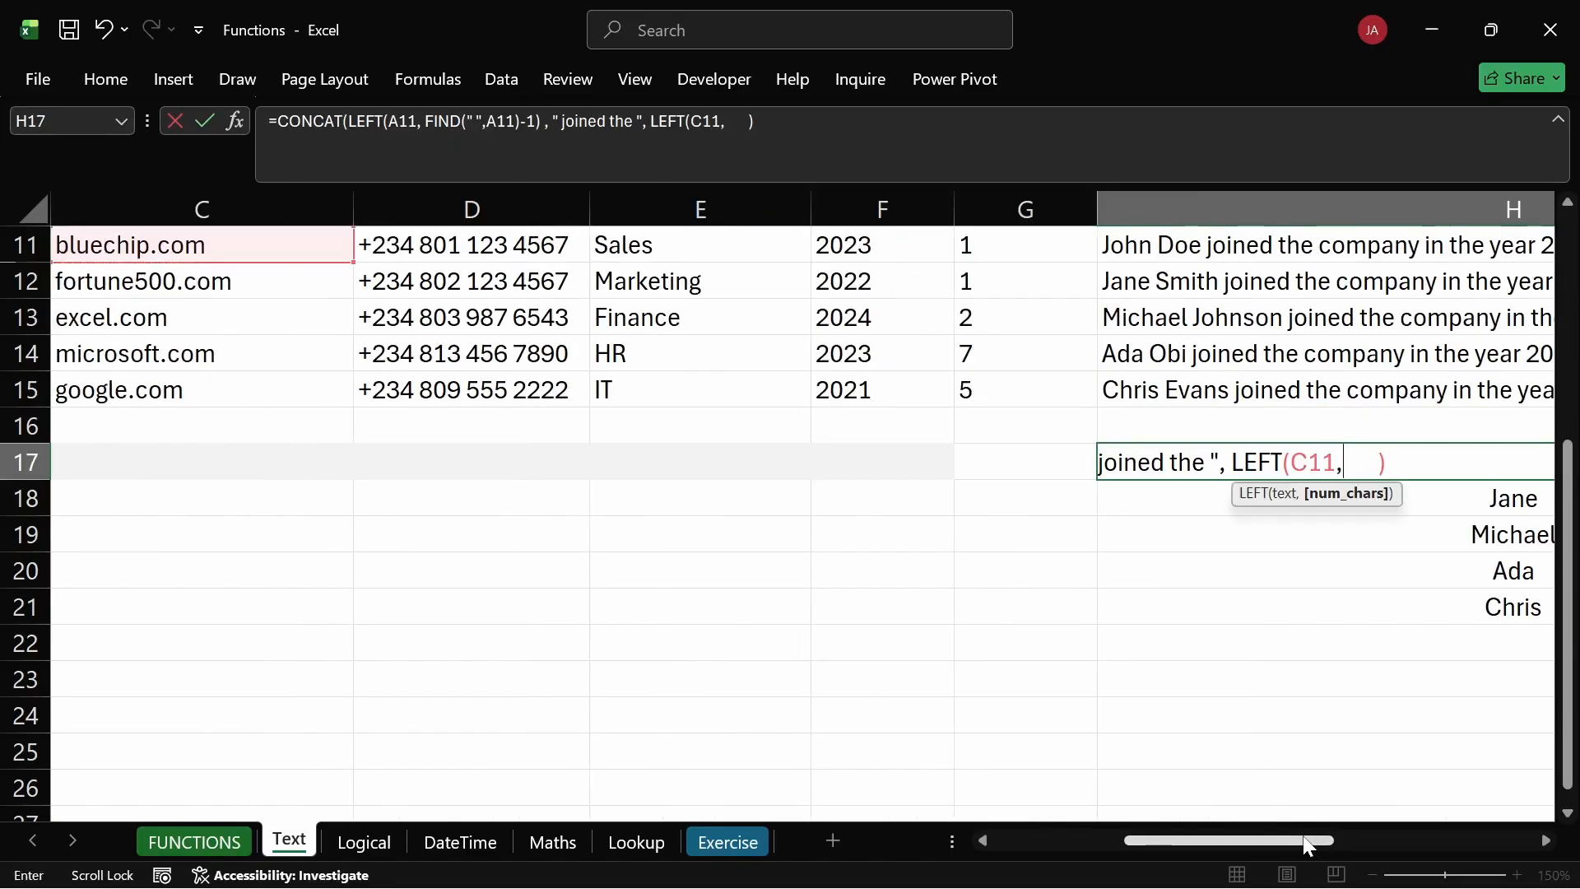
text(ind)
key(Tab)
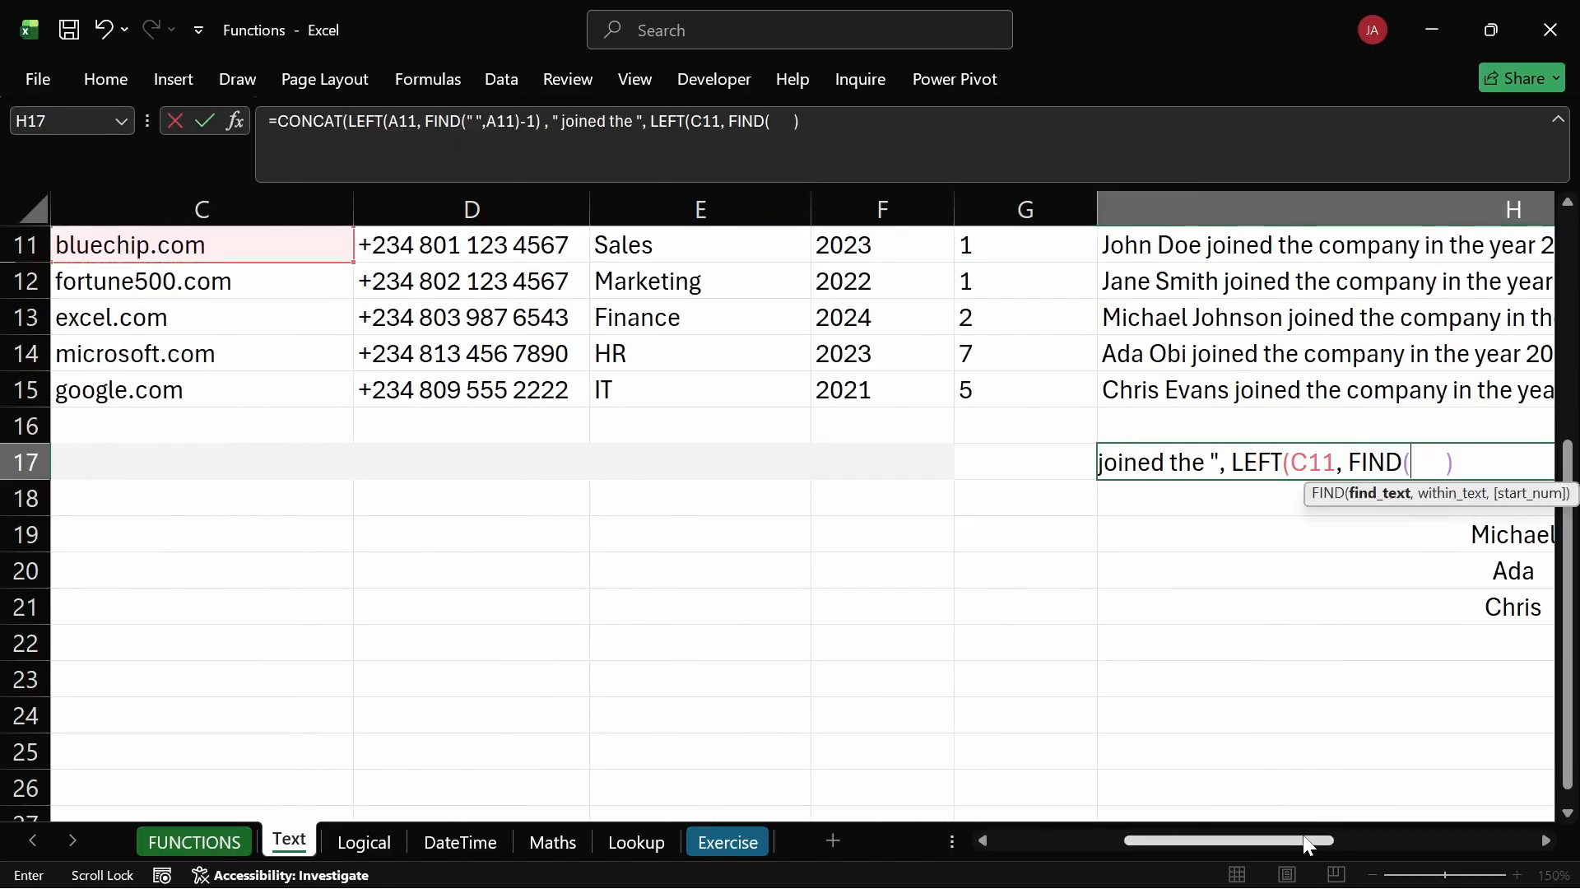
text(".",)
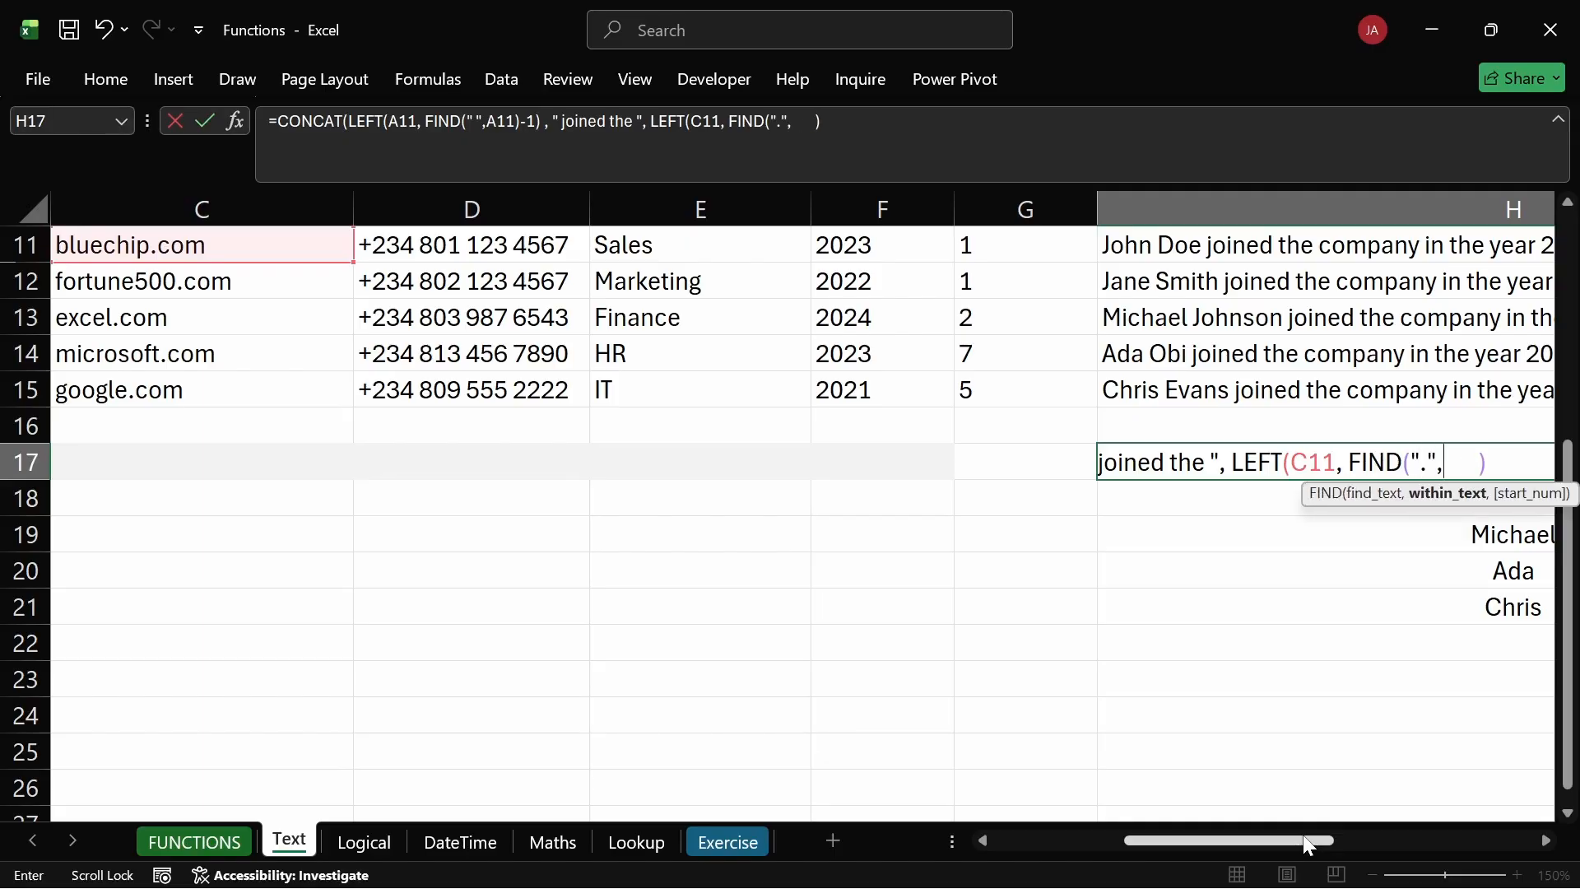
text(c11)
key(BackSpace)
key(BackSpace)
key(BackSpace)
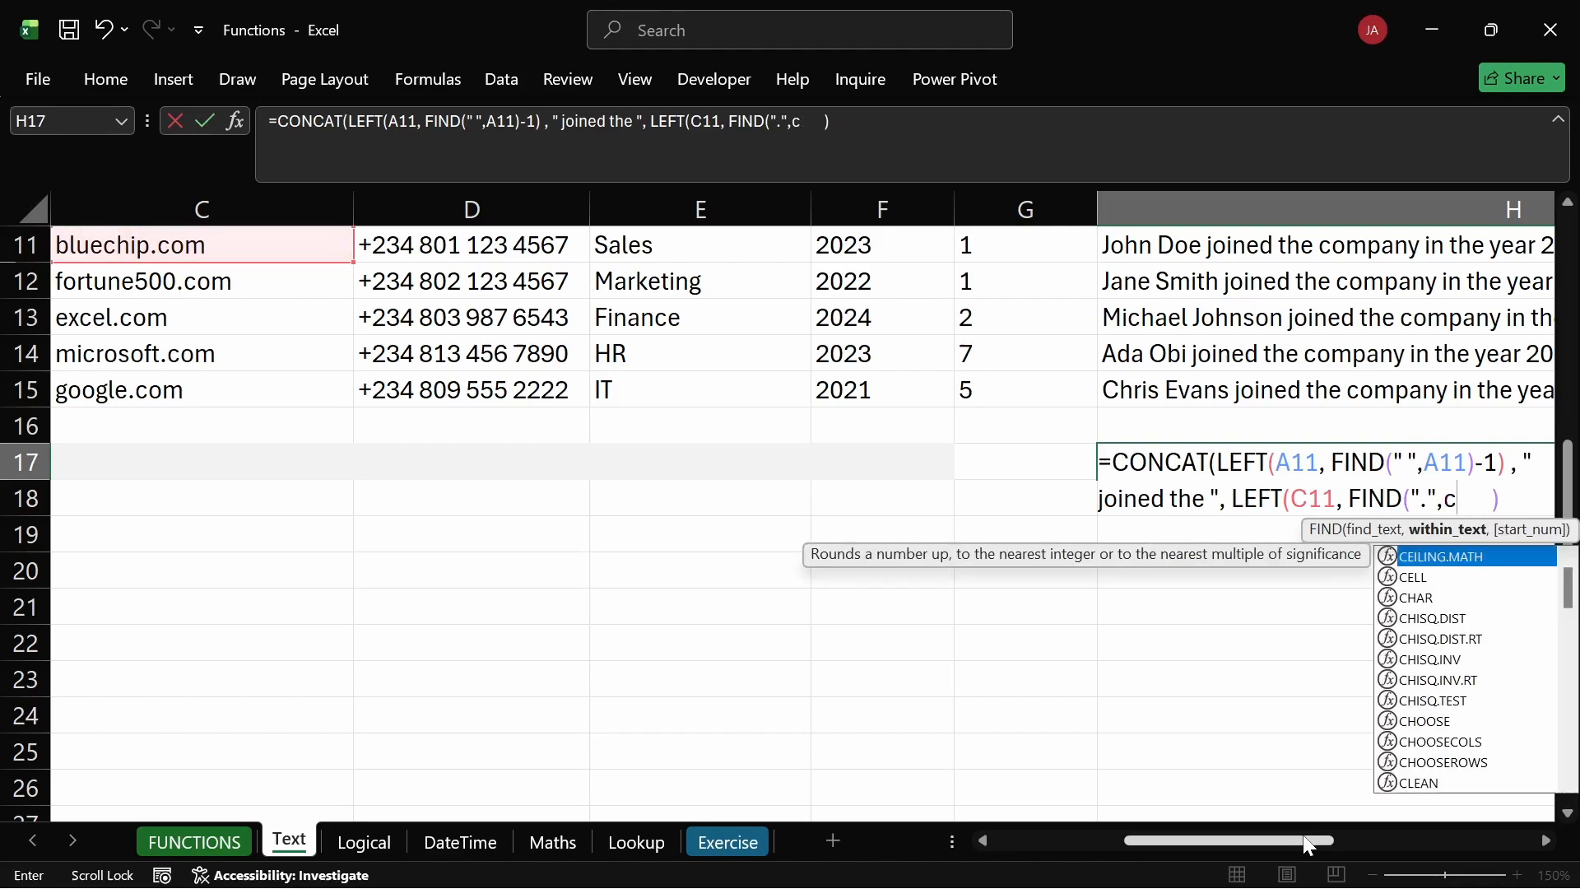
text(C11)
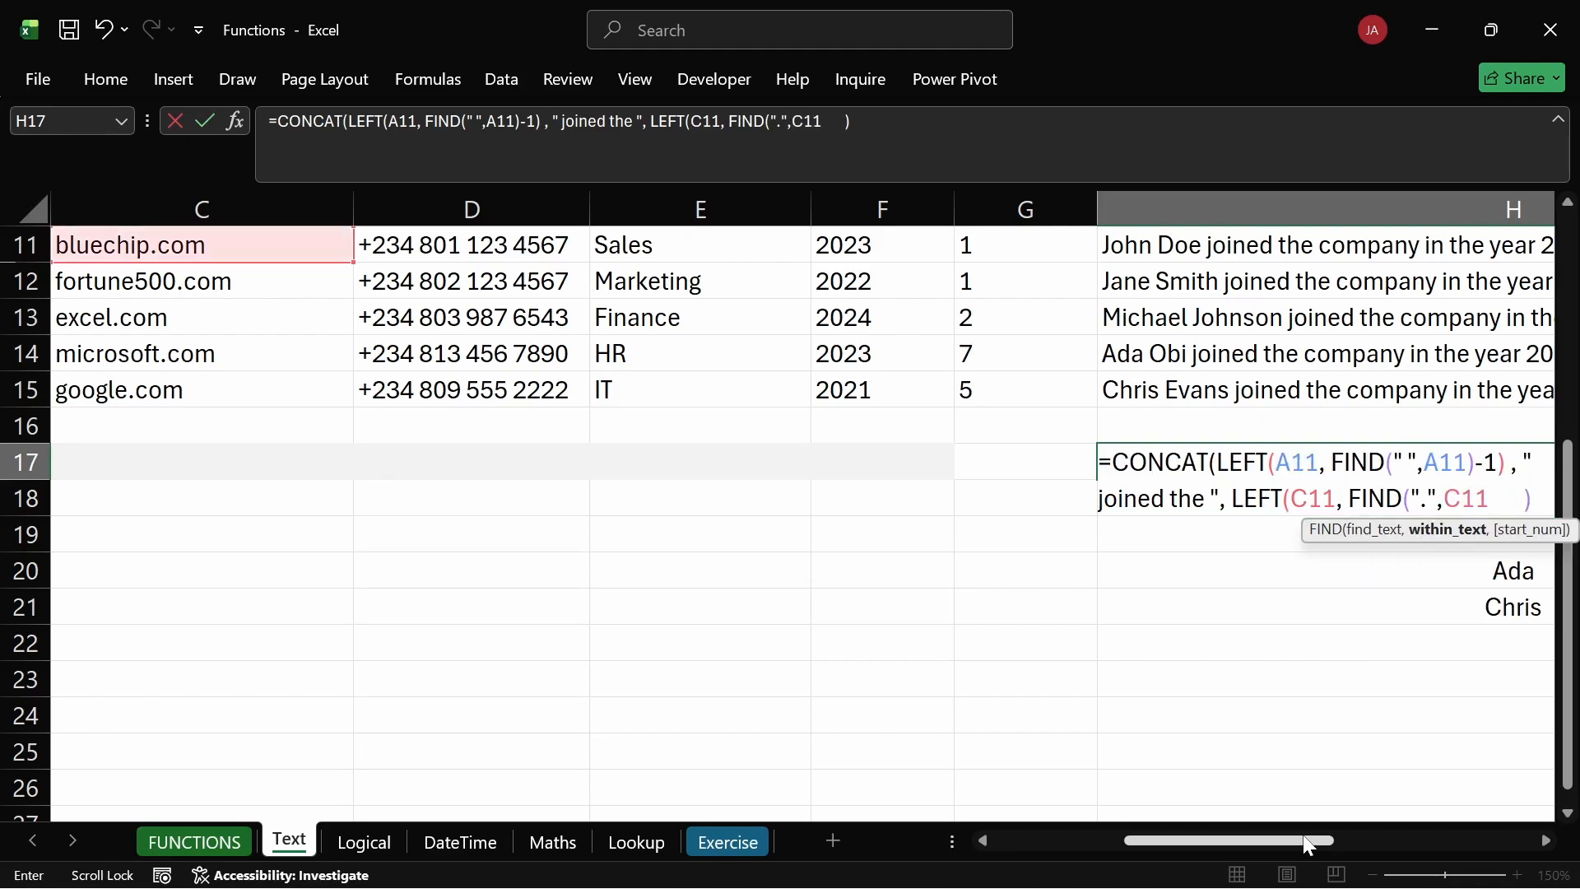
text())
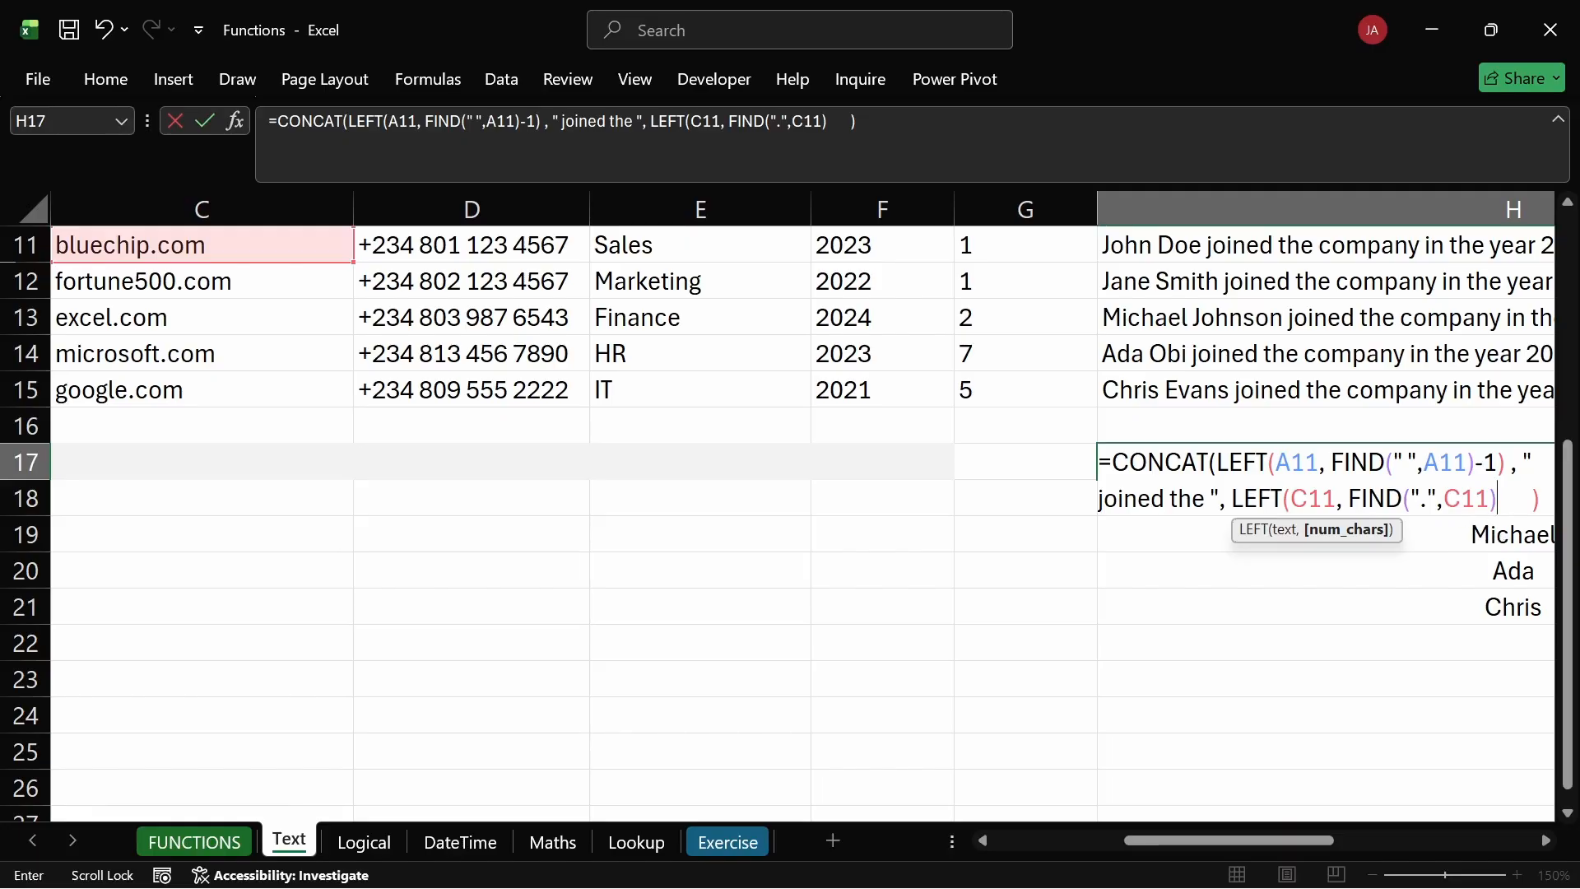
Close the second LEFT function with a parenthesis and enter the extended CONCAT formula in H17.
drag(1280, 841, 1329, 840)
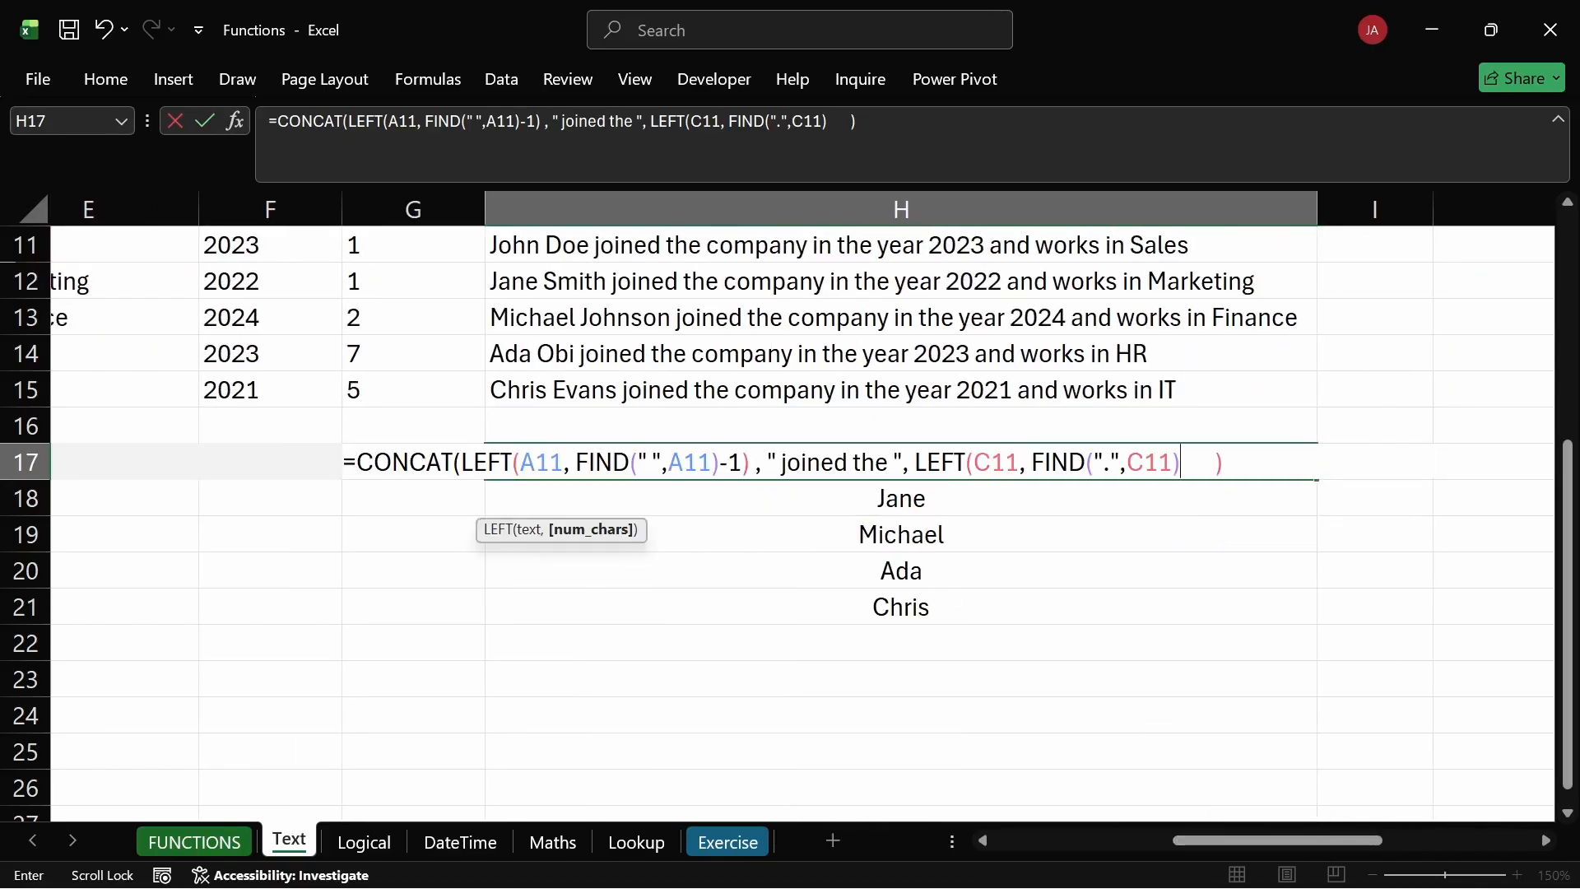
text())
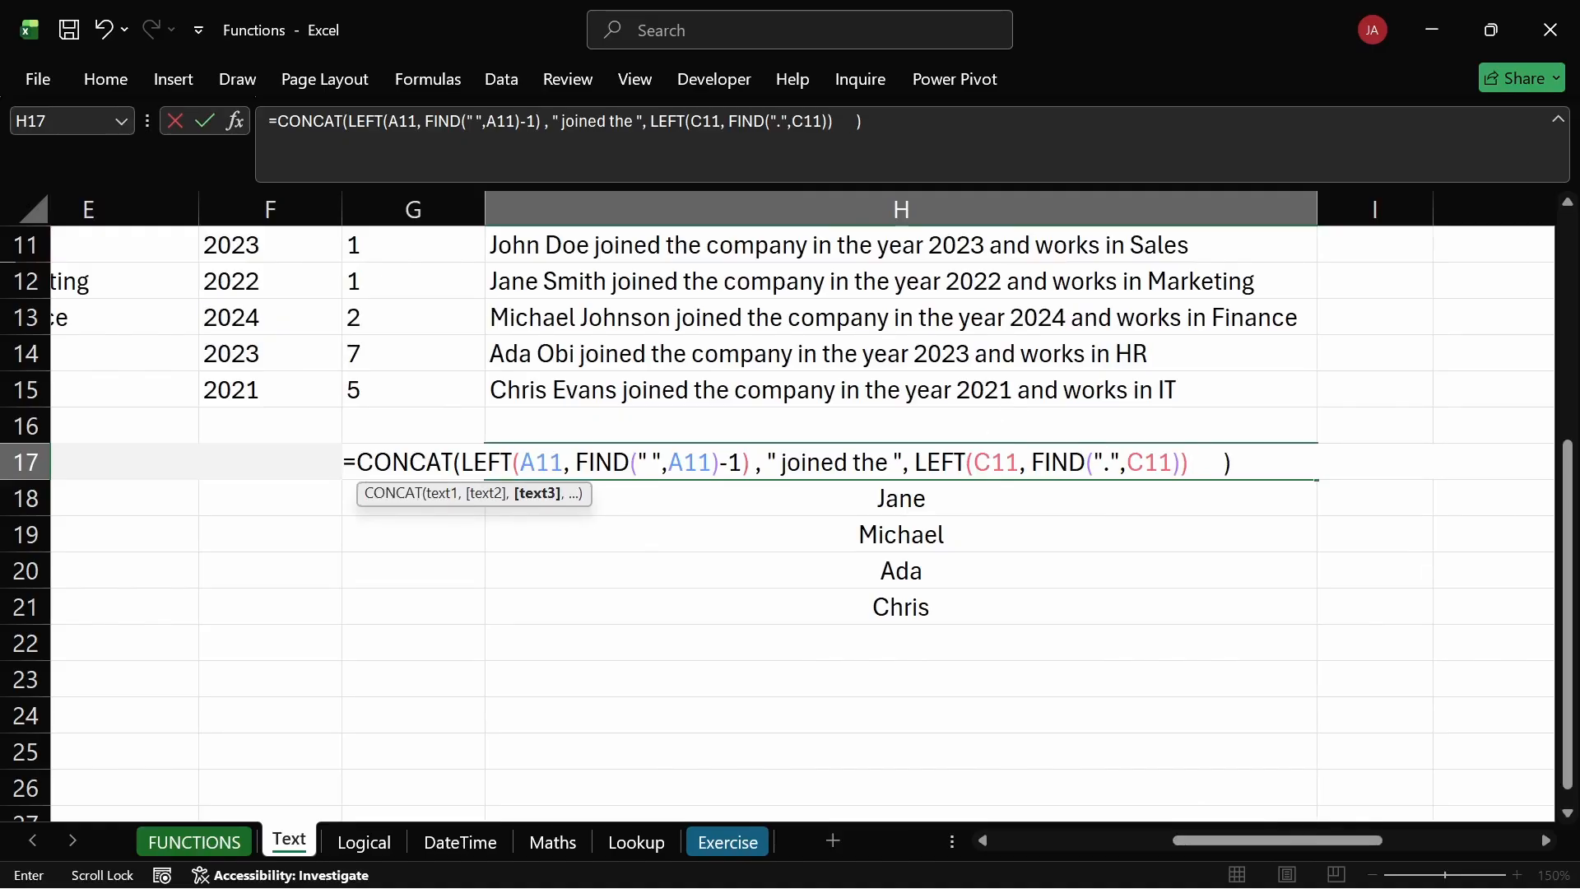
click(1085, 462)
click(1172, 463)
click(1190, 463)
key(Right)
key(Right)
key(Return)
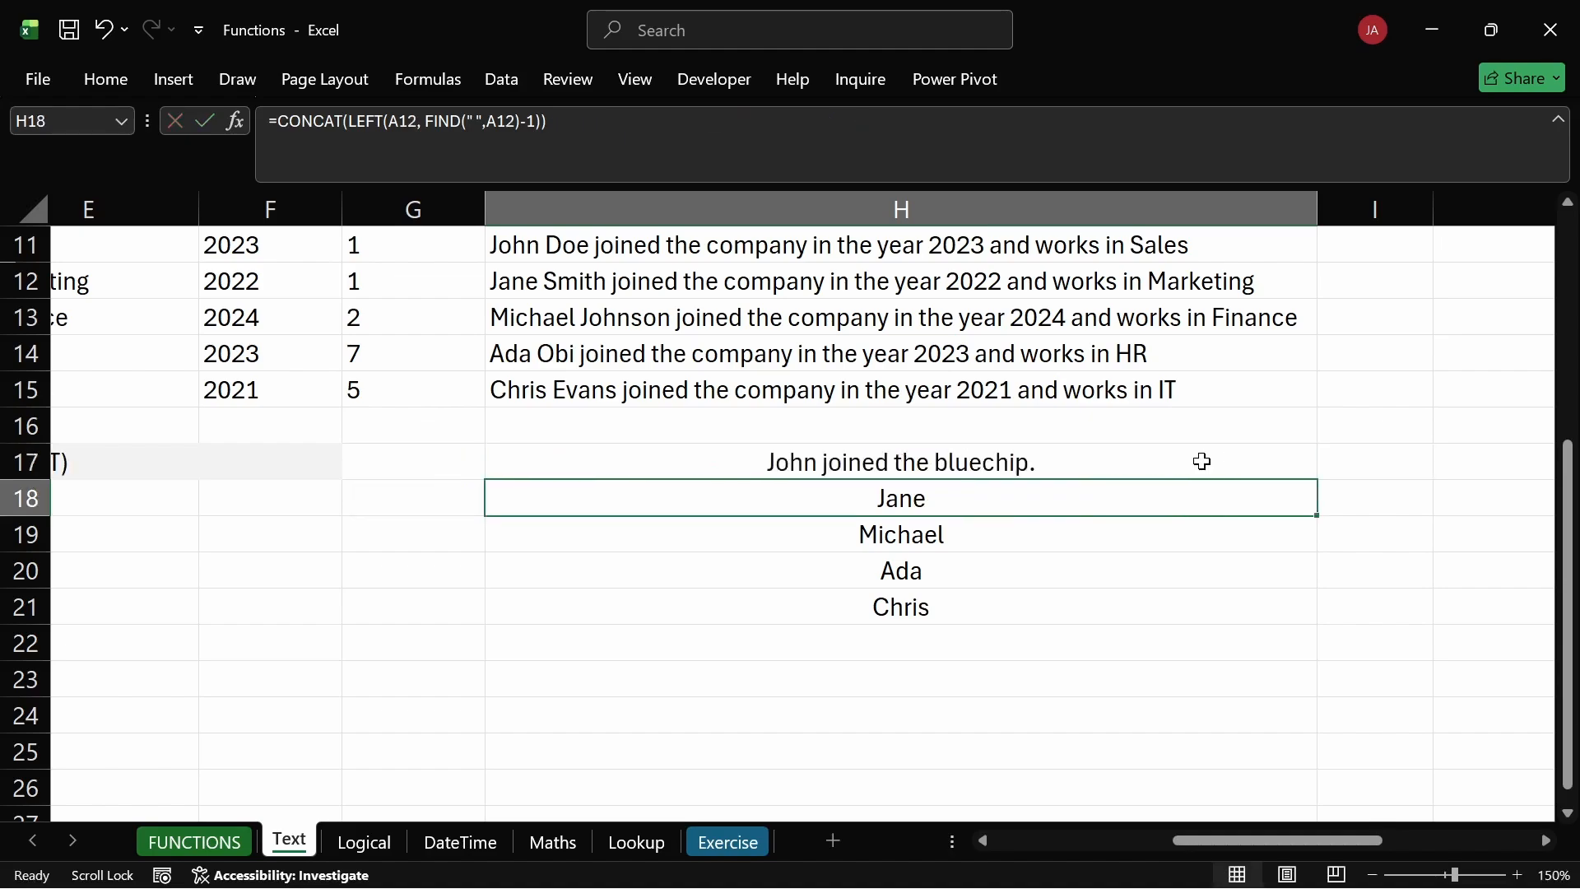
click(1125, 456)
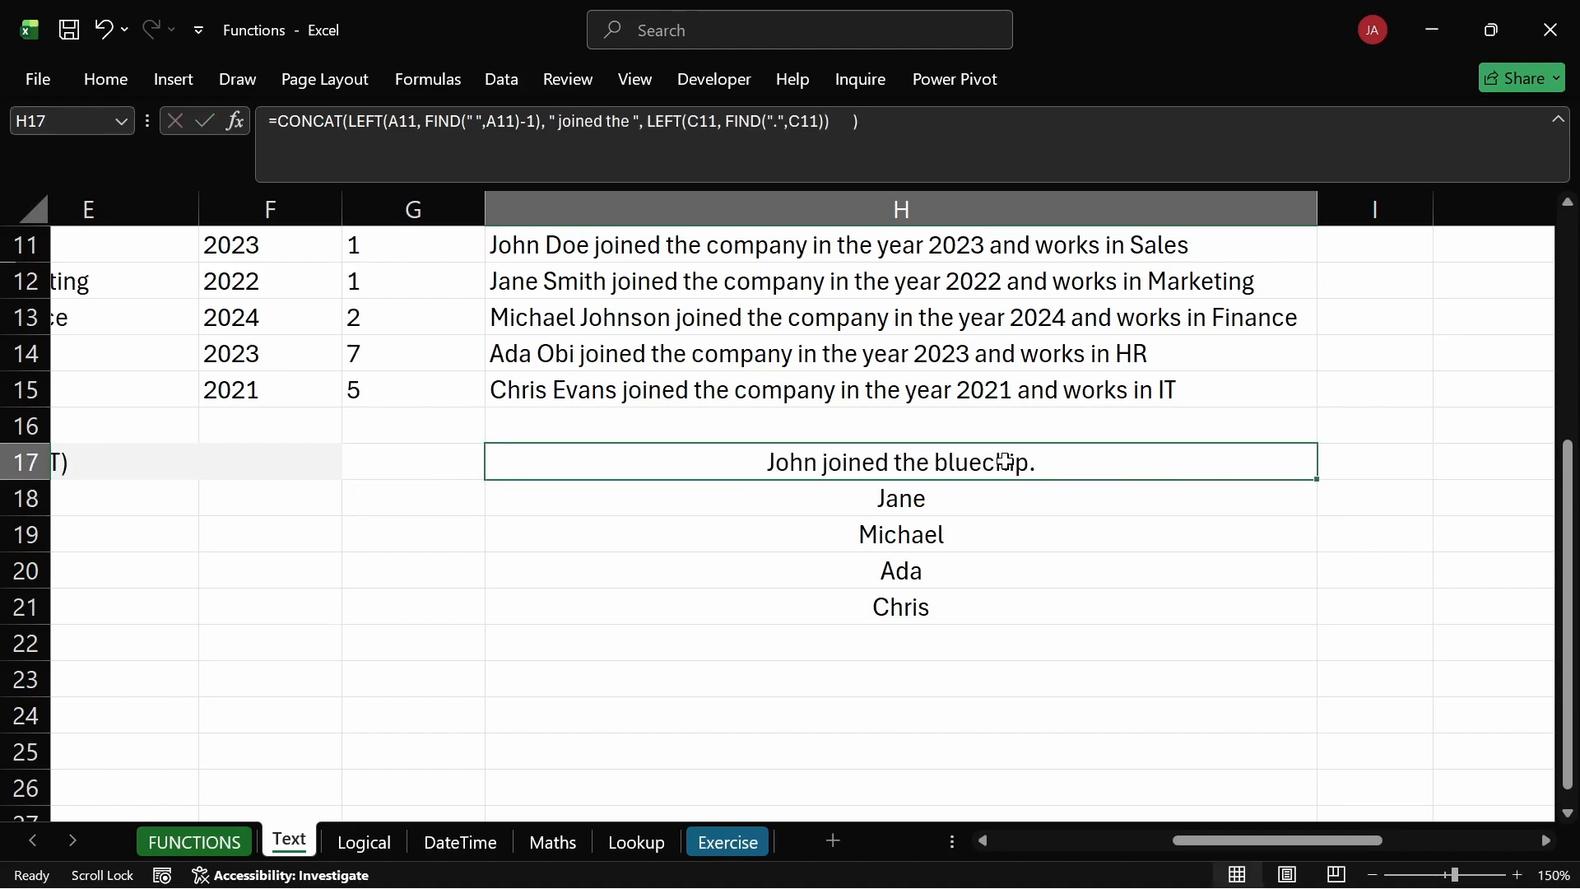
double_click(1001, 462)
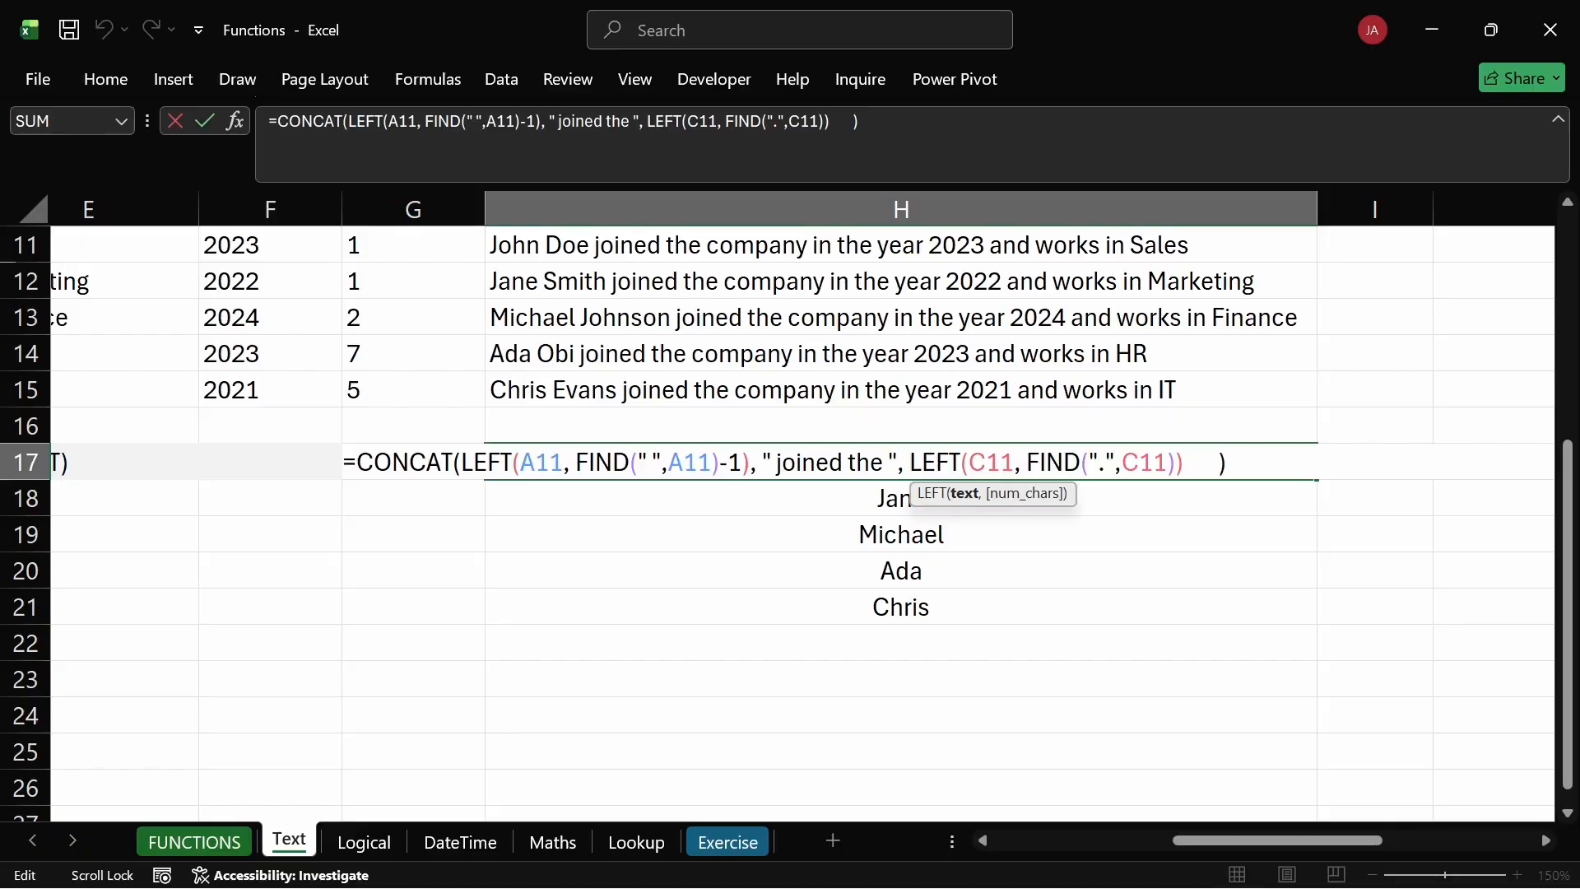
click(1175, 462)
key(Return)
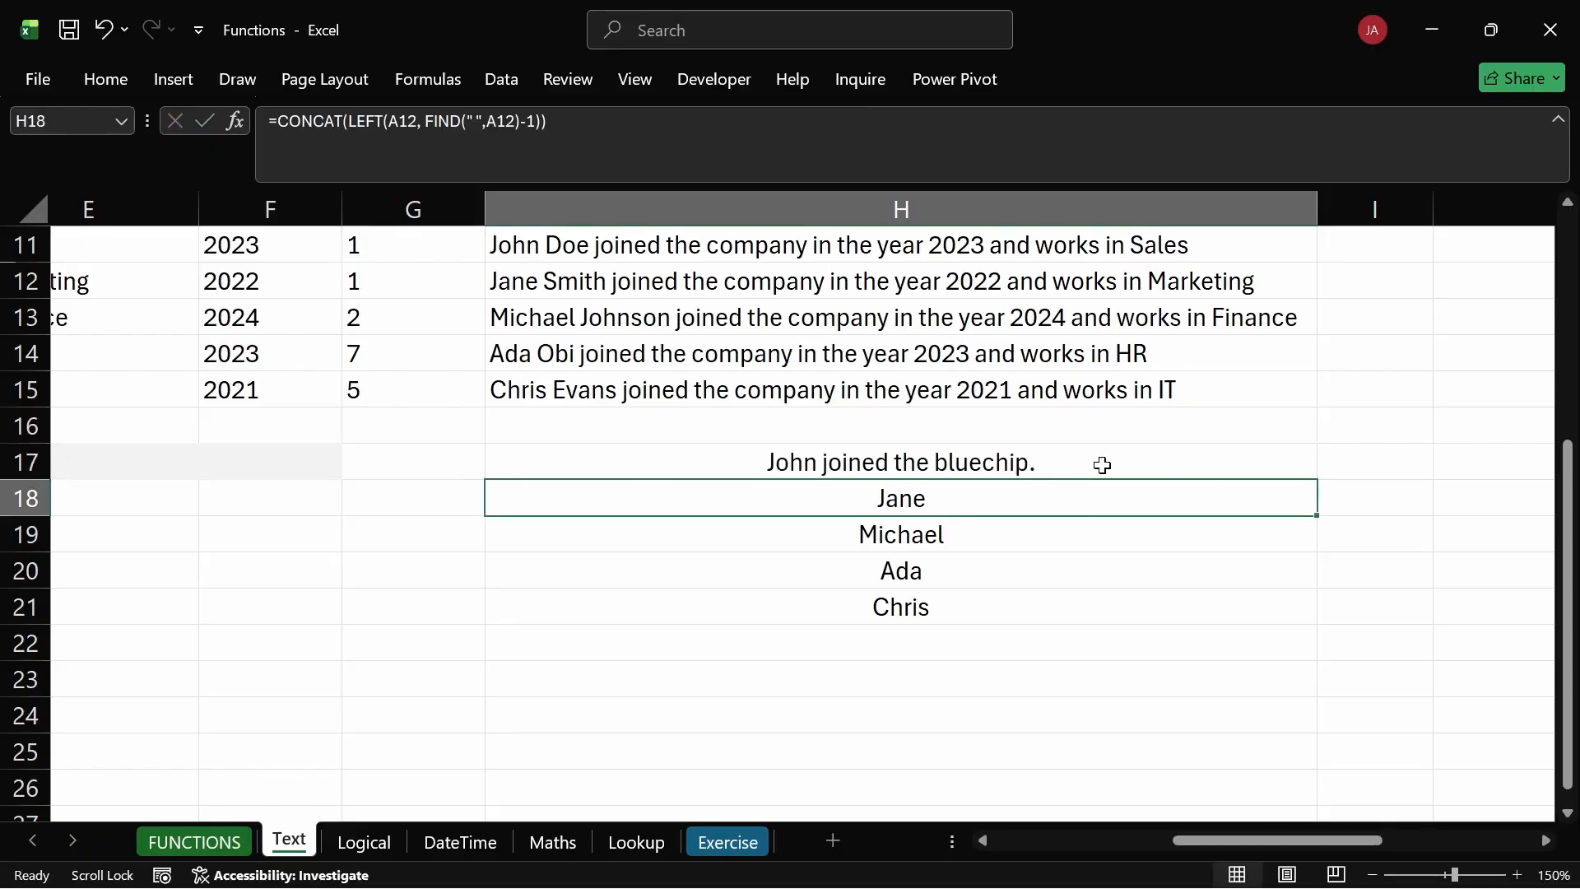
Subtract 1 from the second FIND result in H17, making that argument LEFT(C11, FIND(".",C11)-1).
click(1042, 472)
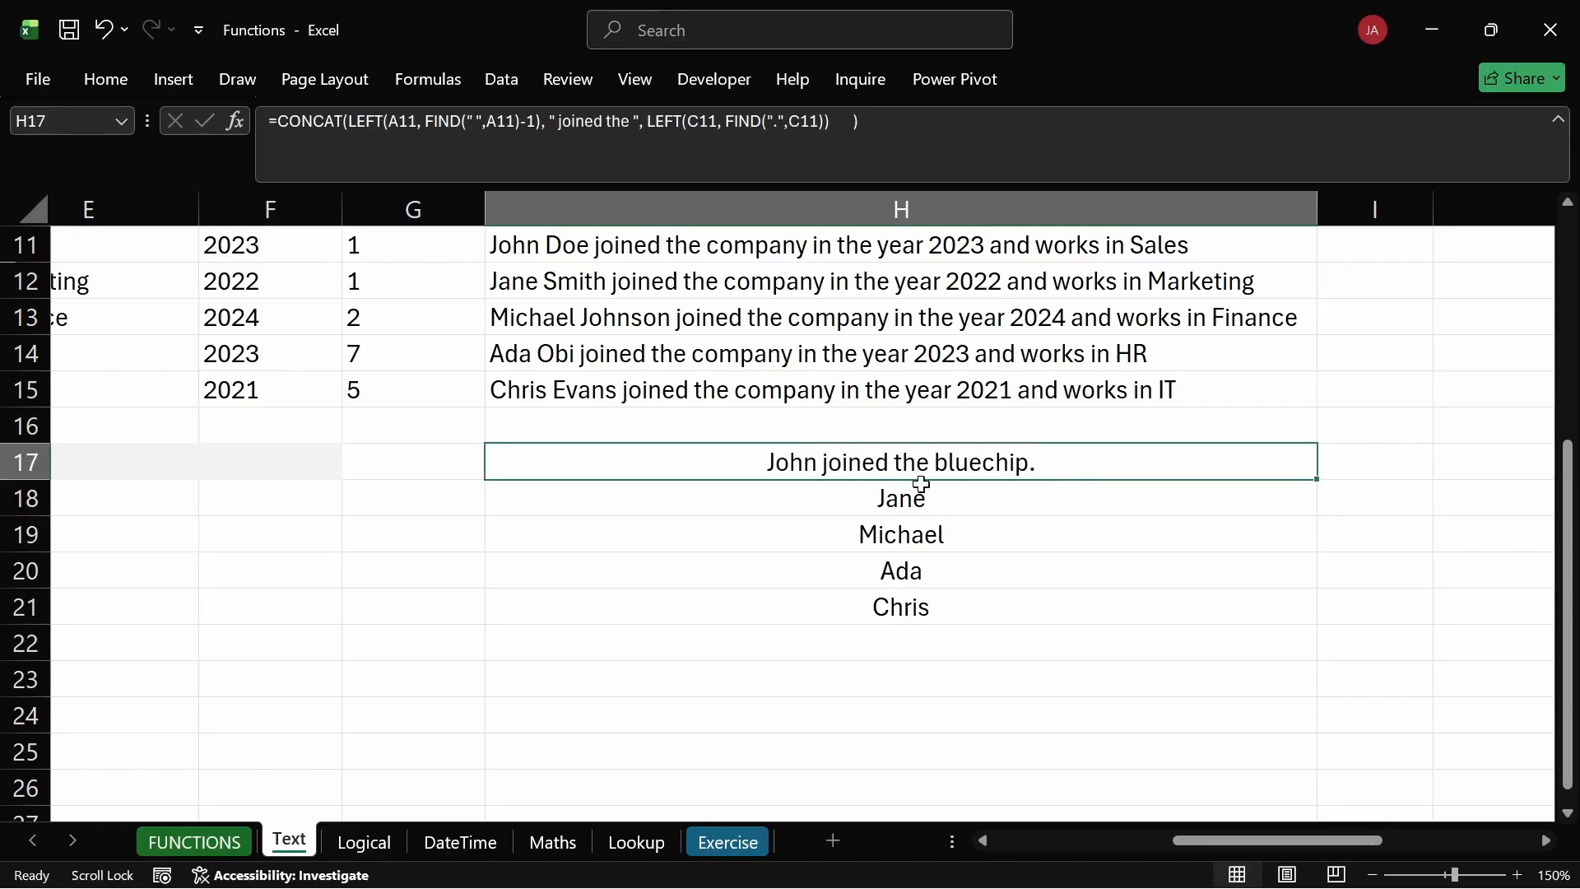
double_click(798, 463)
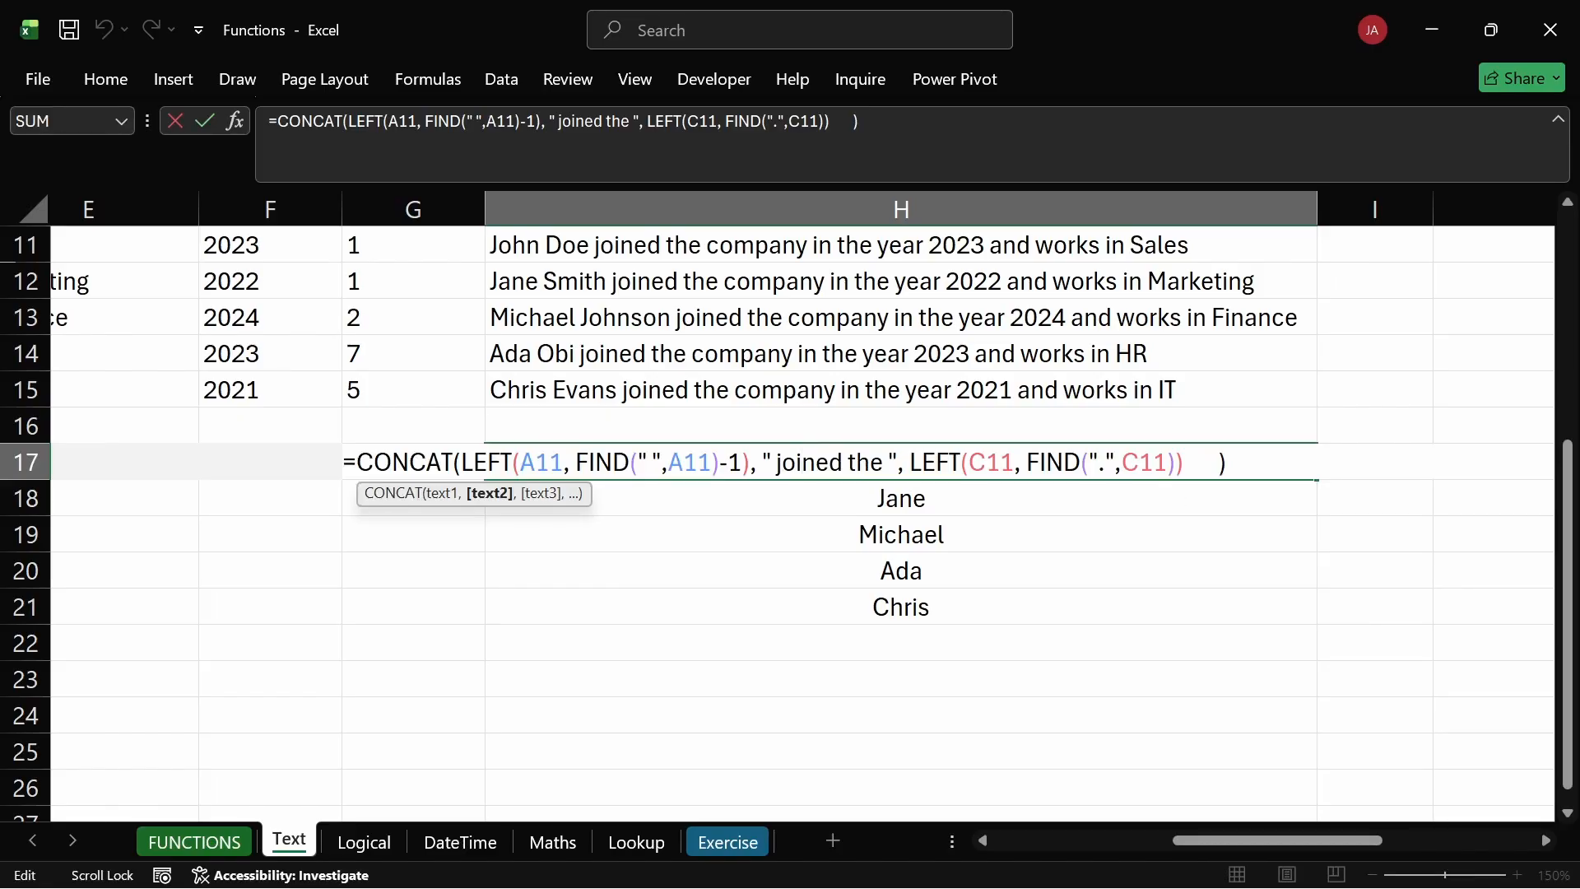
click(1178, 462)
text(-1)
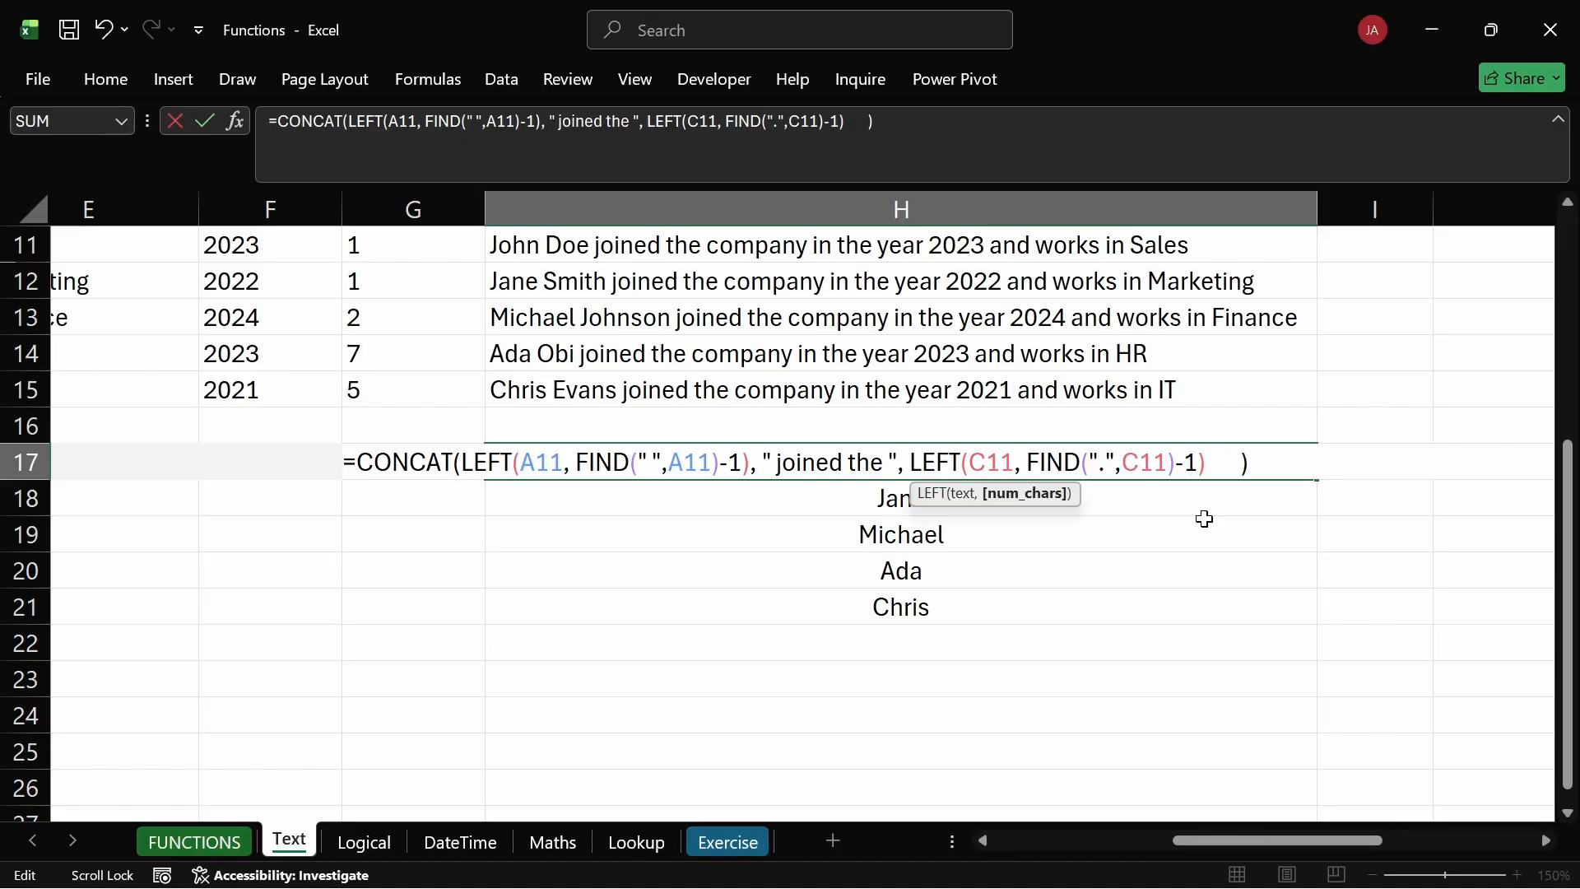
scroll(1205, 519, up, 2)
scroll(1205, 519, down, 1)
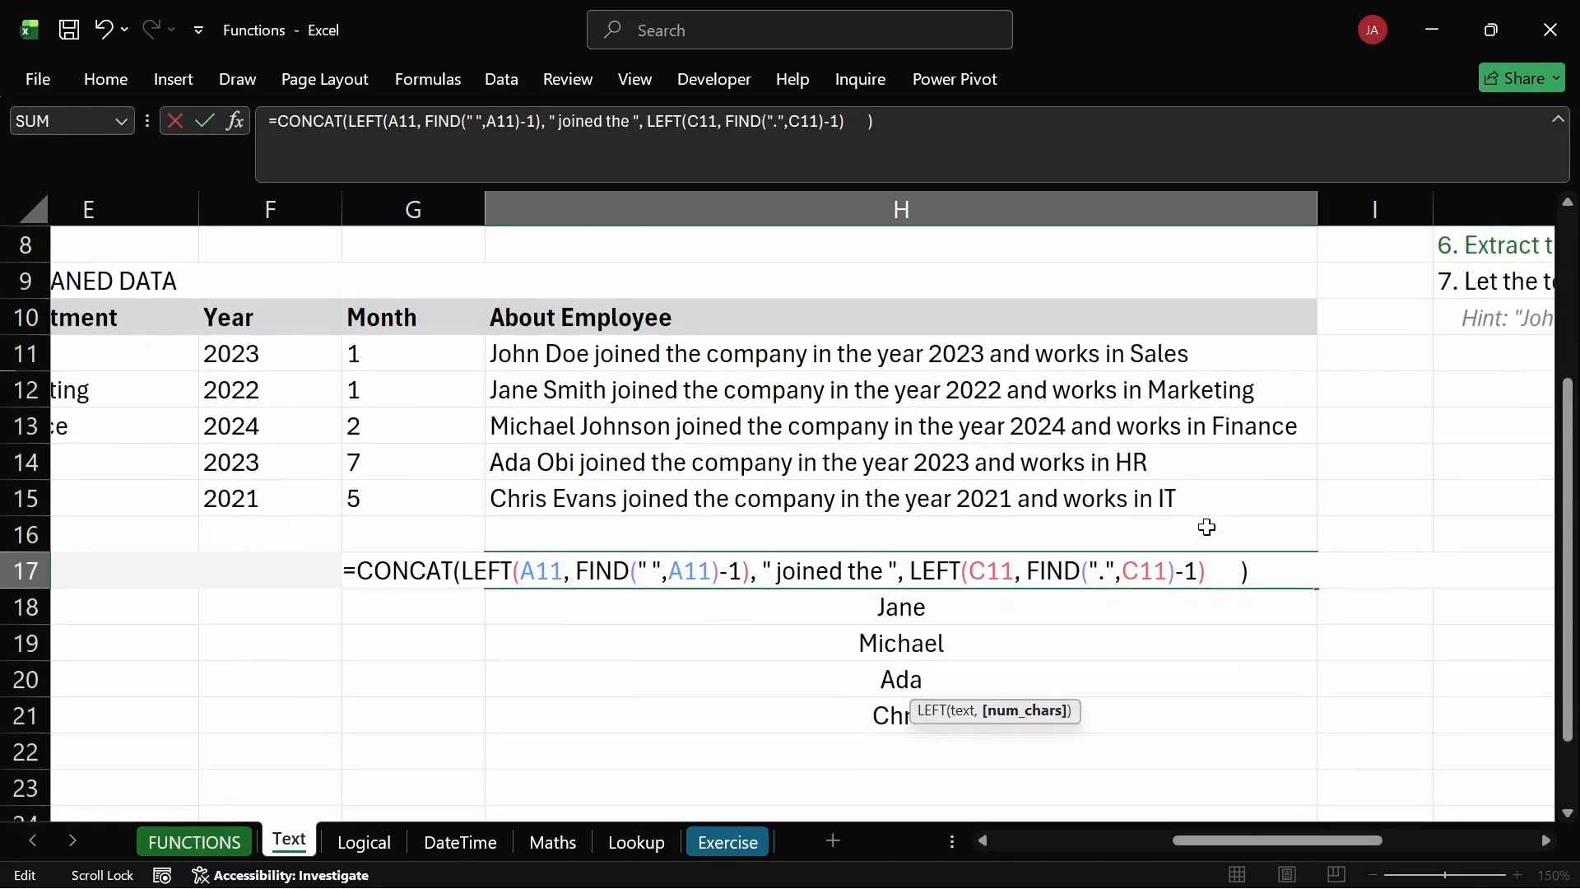
key(Return)
Fill the extended CONCAT formula from H17 down through H21 and reselect H17.
click(1050, 564)
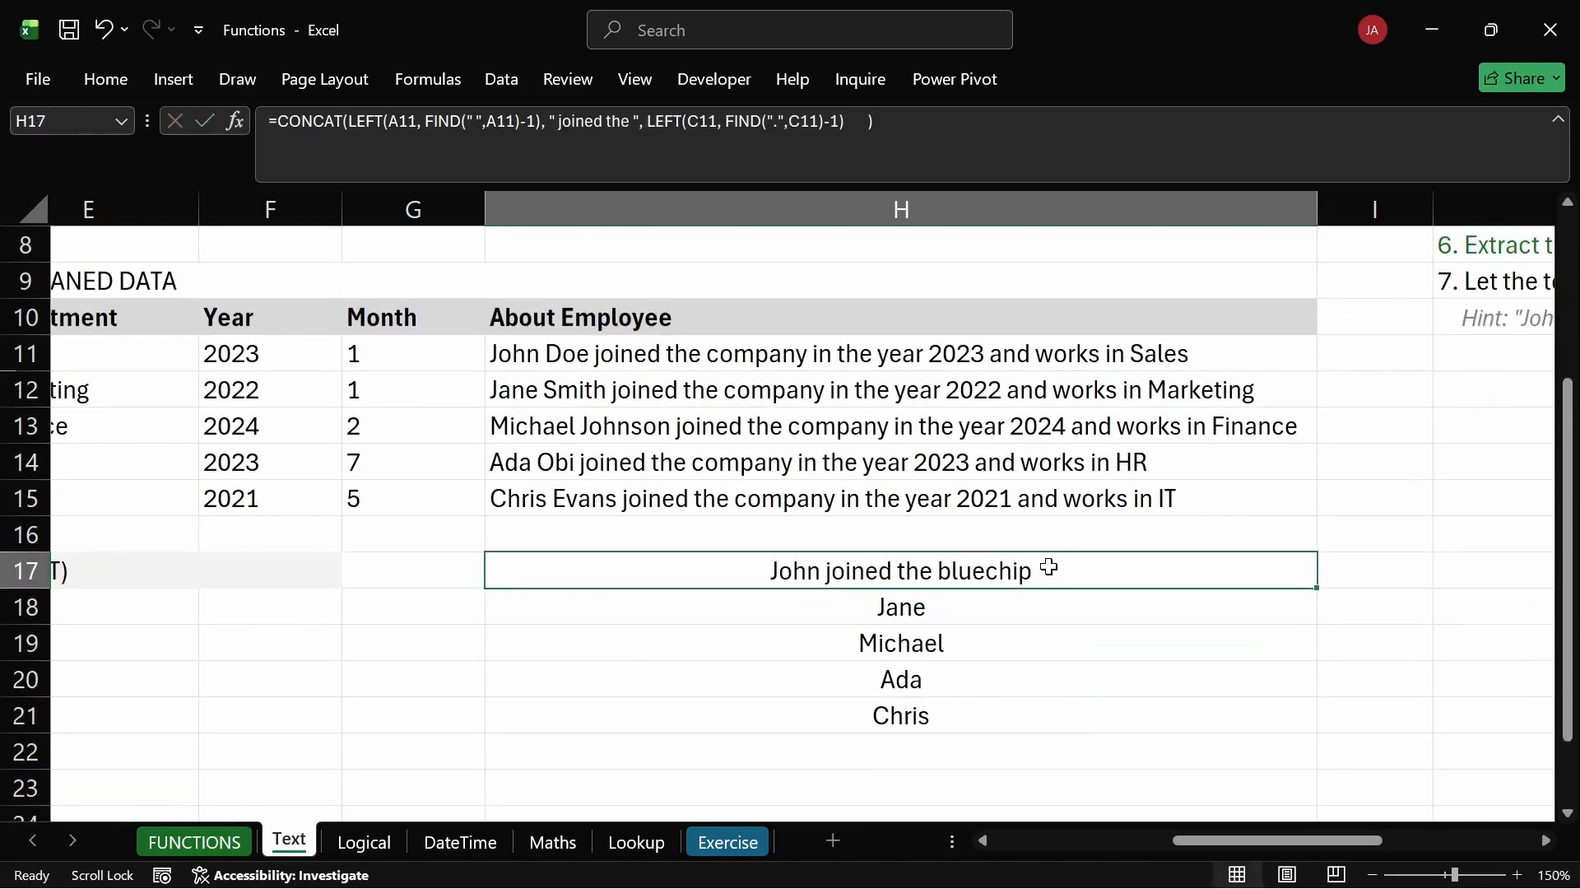
double_click(1317, 588)
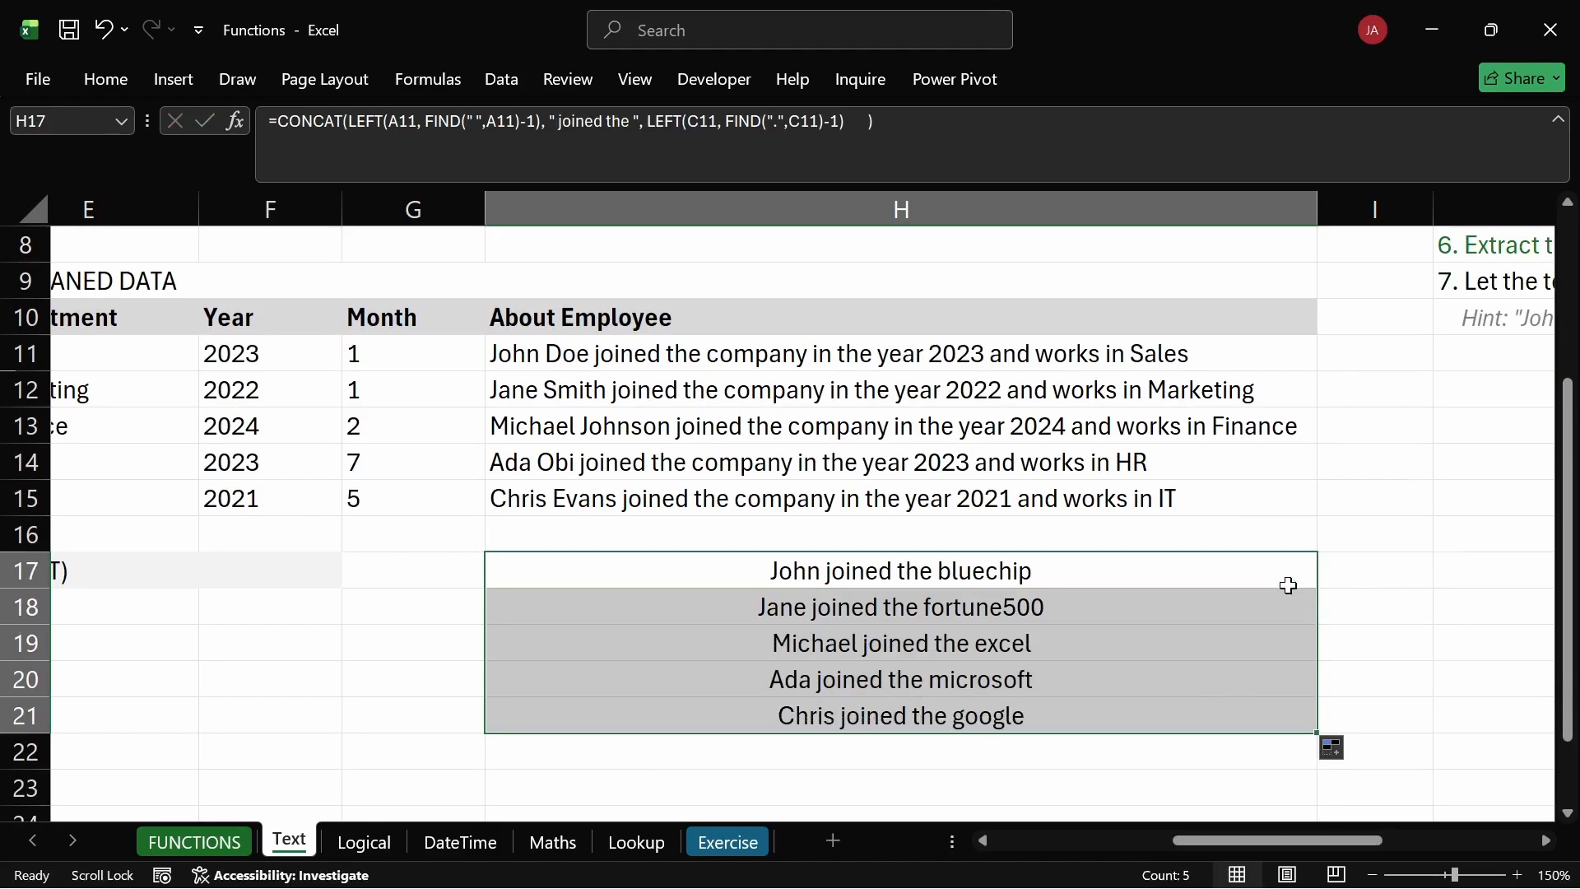
click(1173, 569)
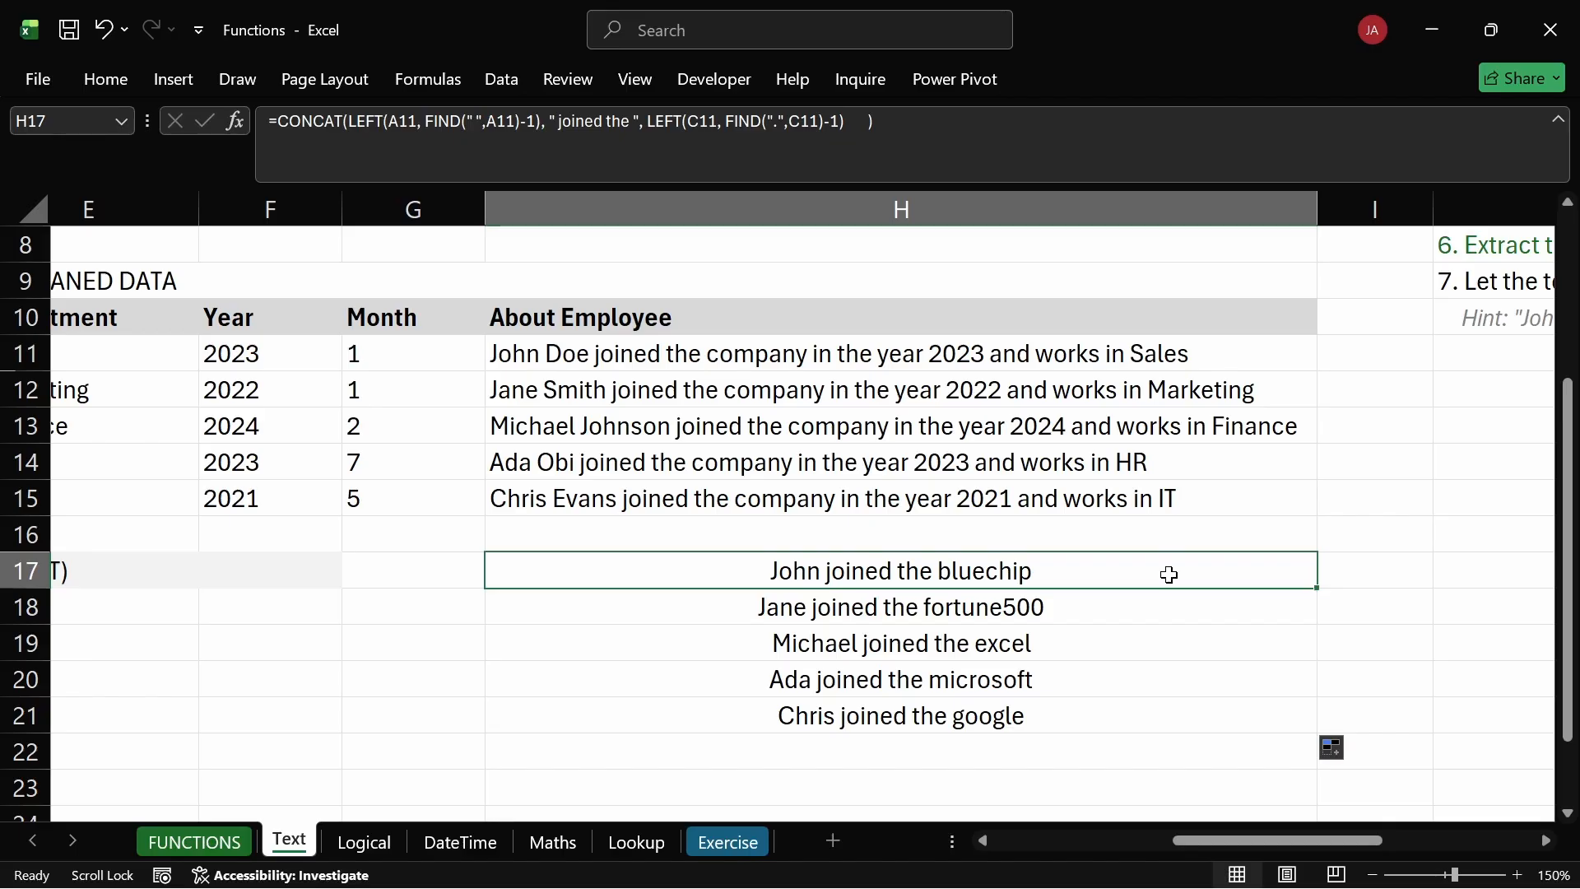
double_click(1154, 568)
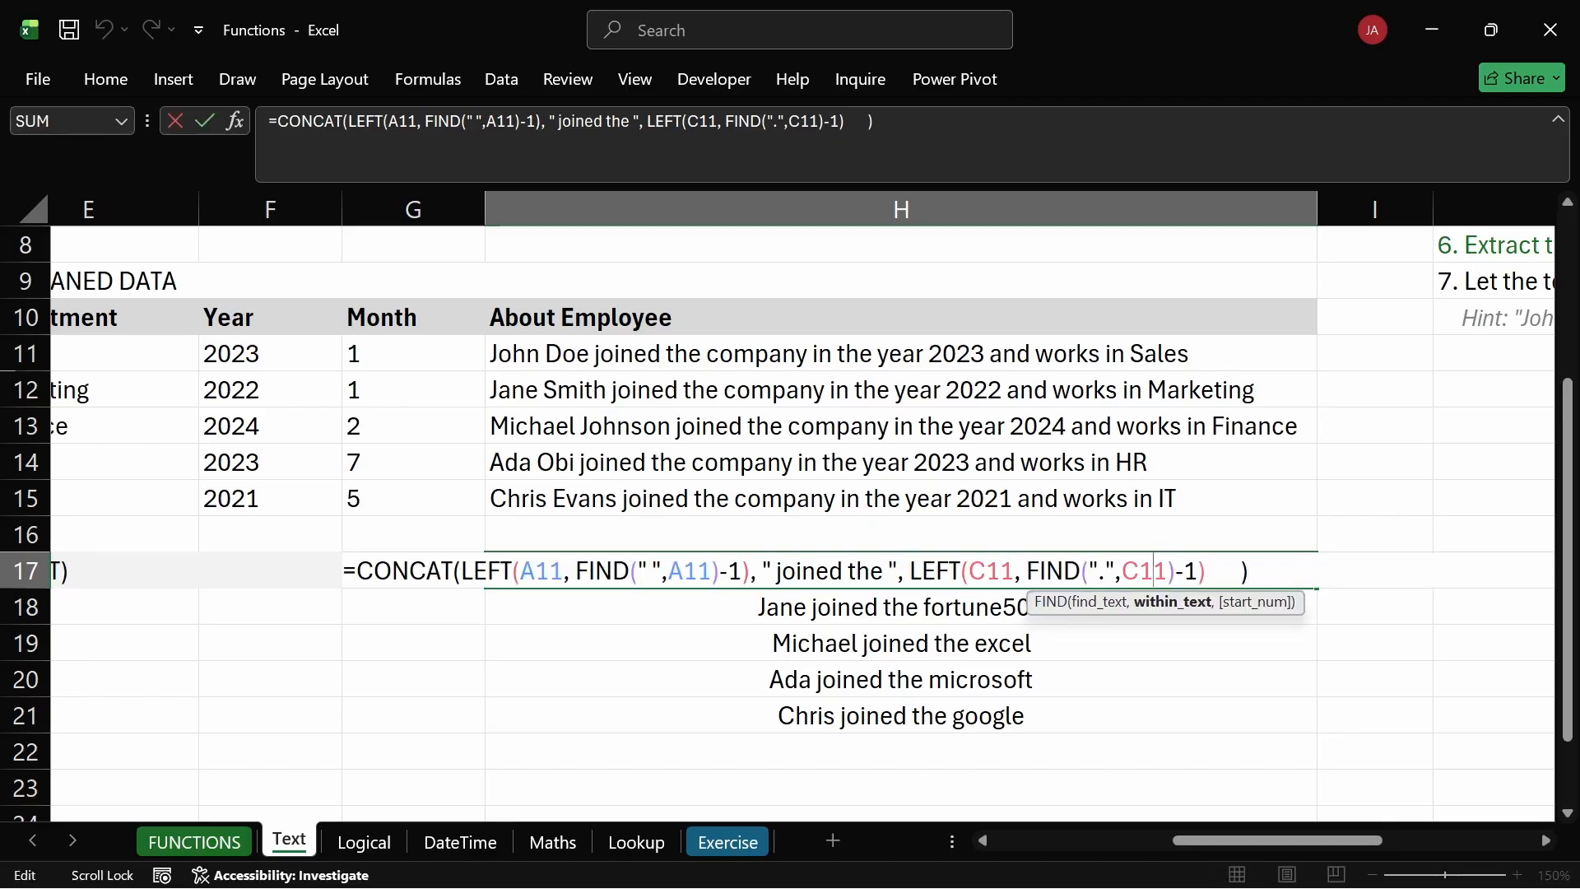
click(1207, 571)
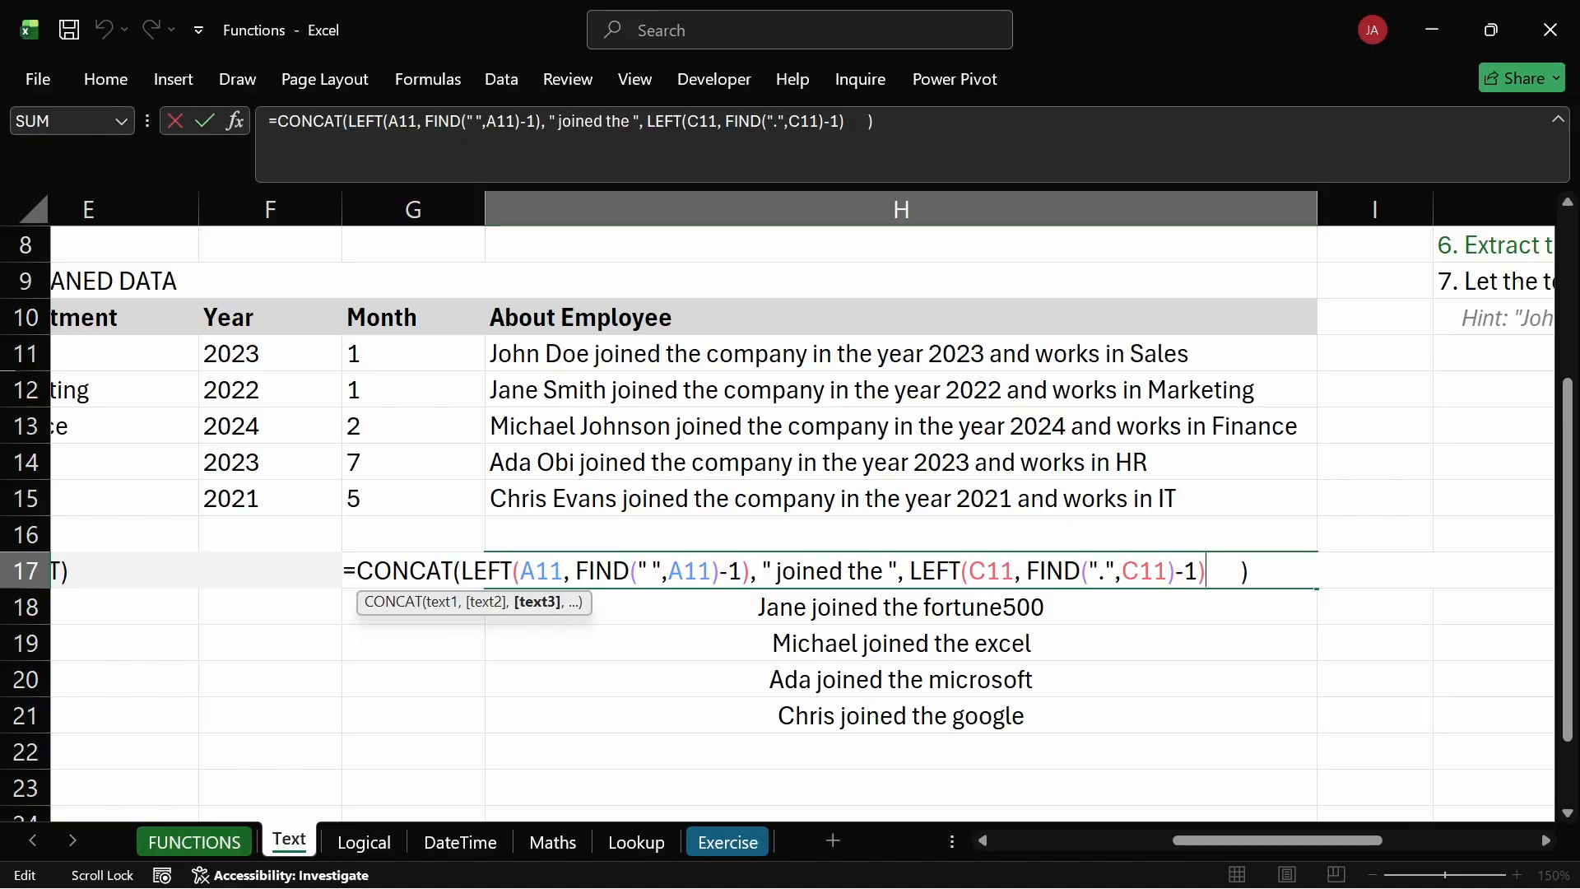
key(Return)
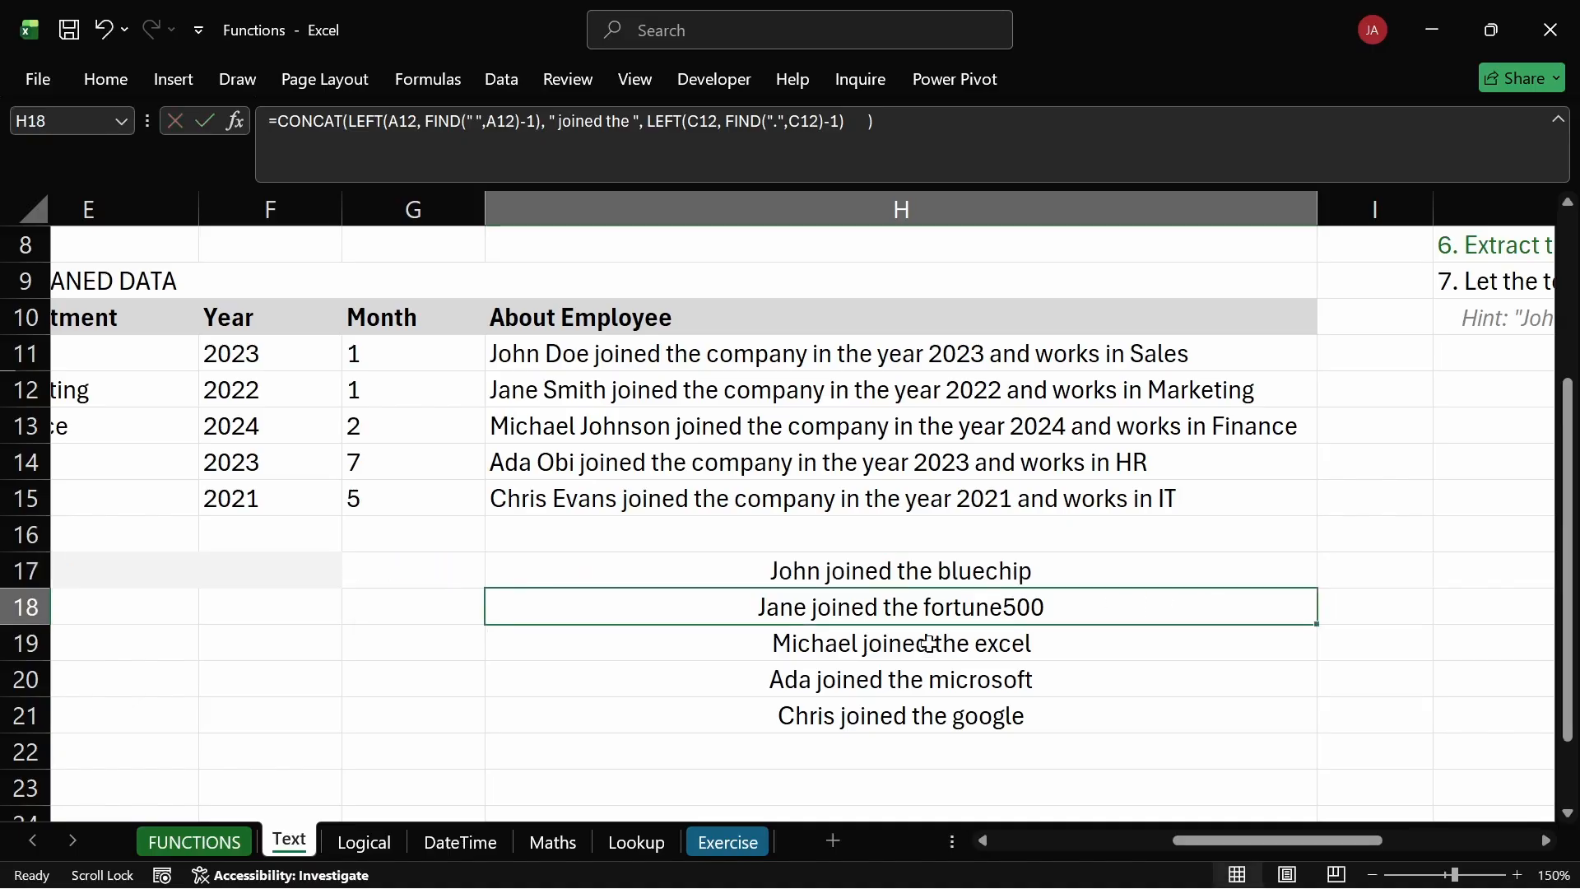
Wrap the second LEFT function of the H17 formula in PROPER, making the argument PROPER(LEFT(C11, FIND(".",C11)-1)).
click(948, 568)
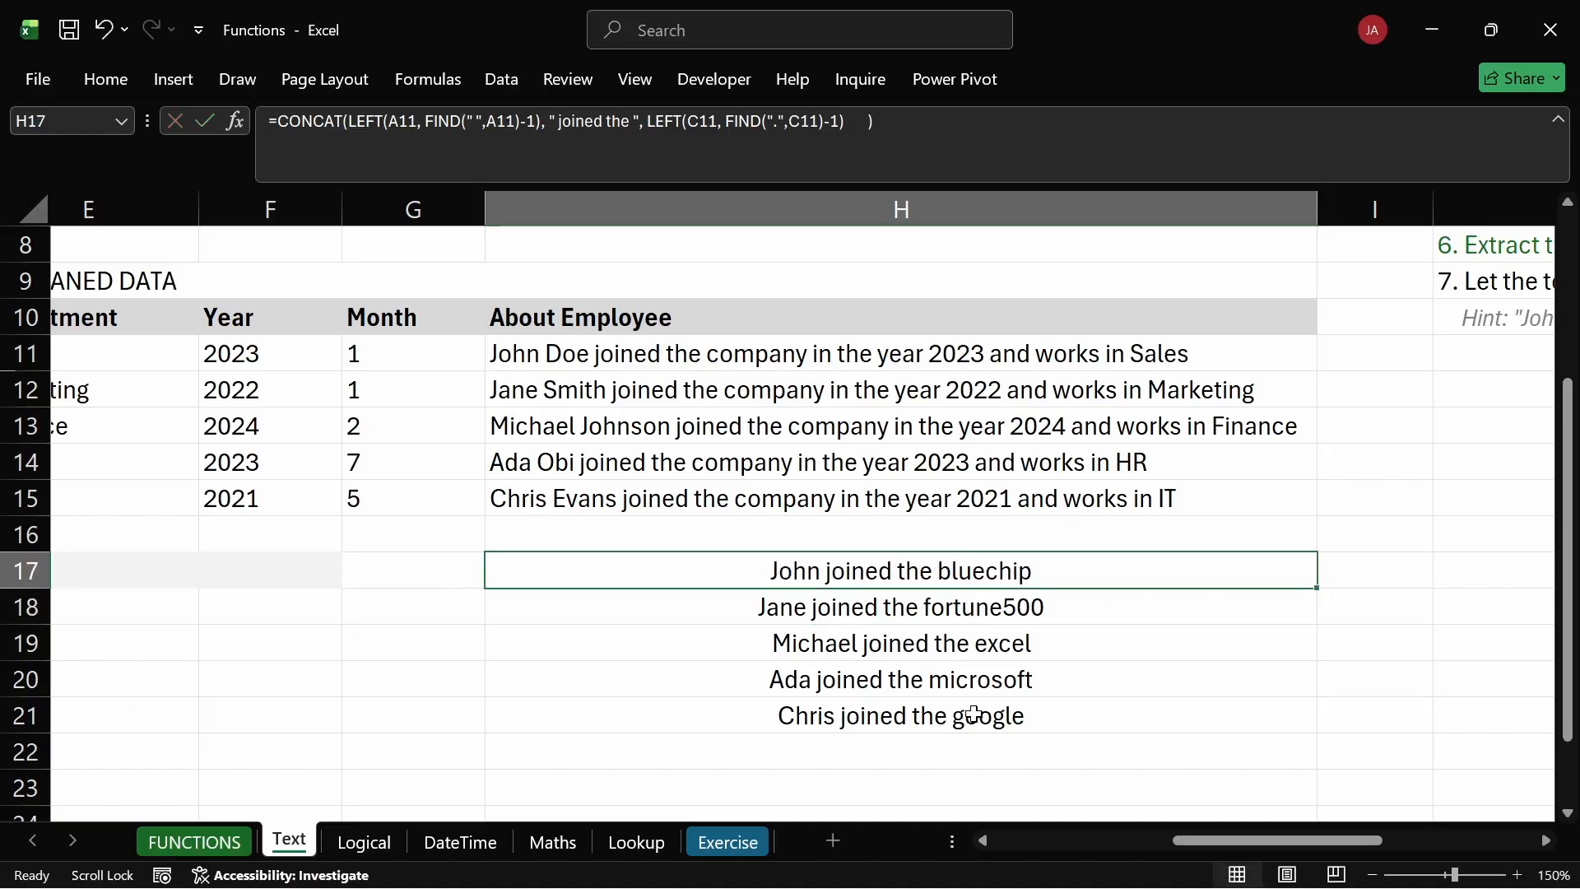
double_click(1047, 569)
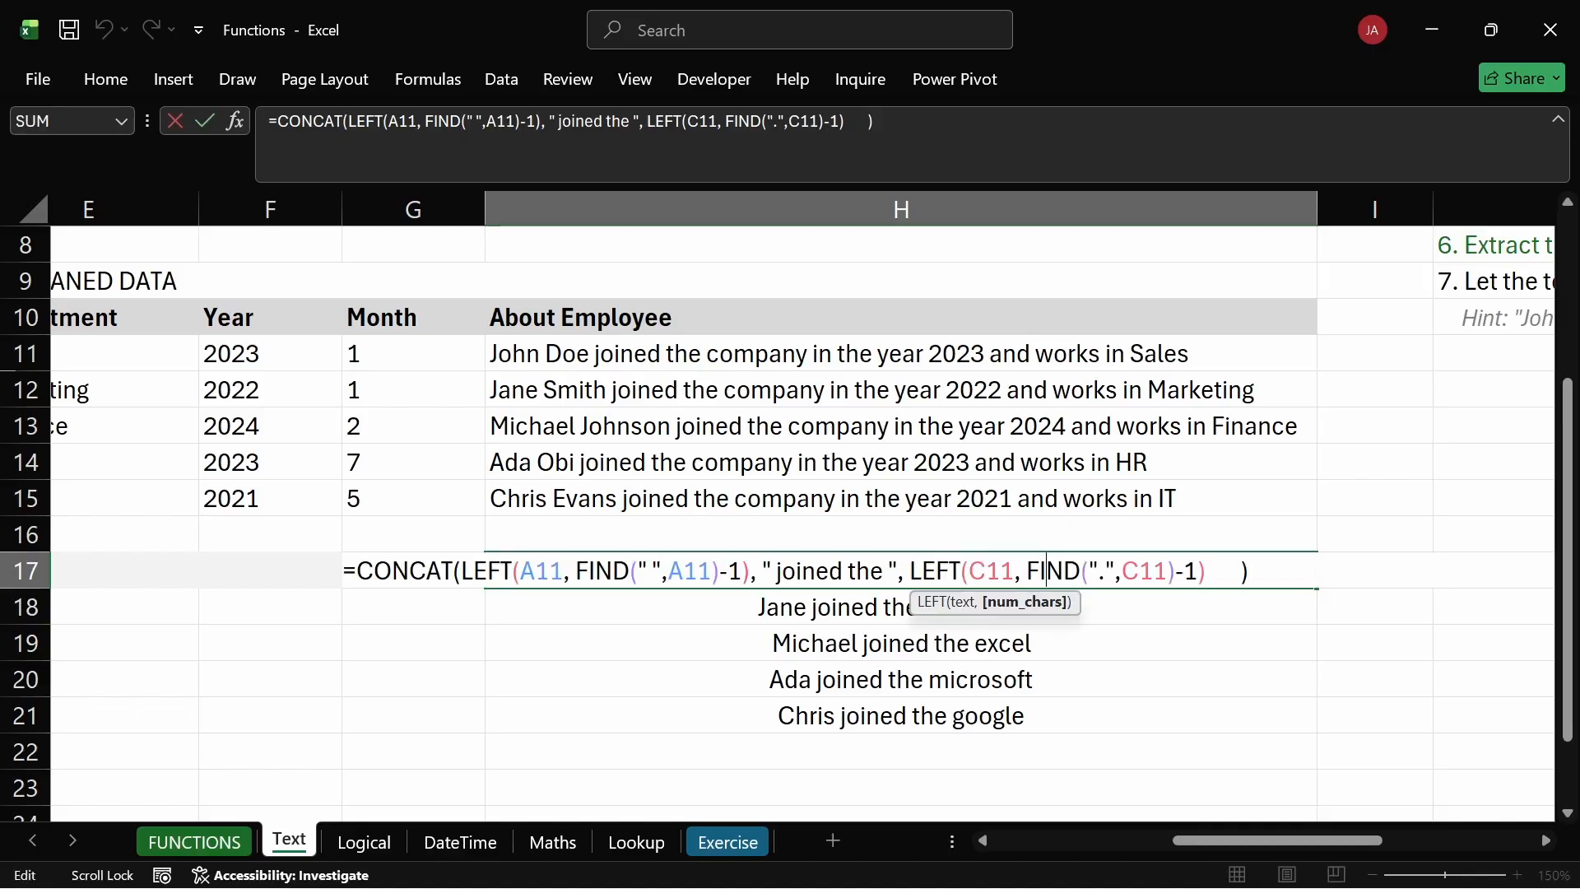
click(910, 570)
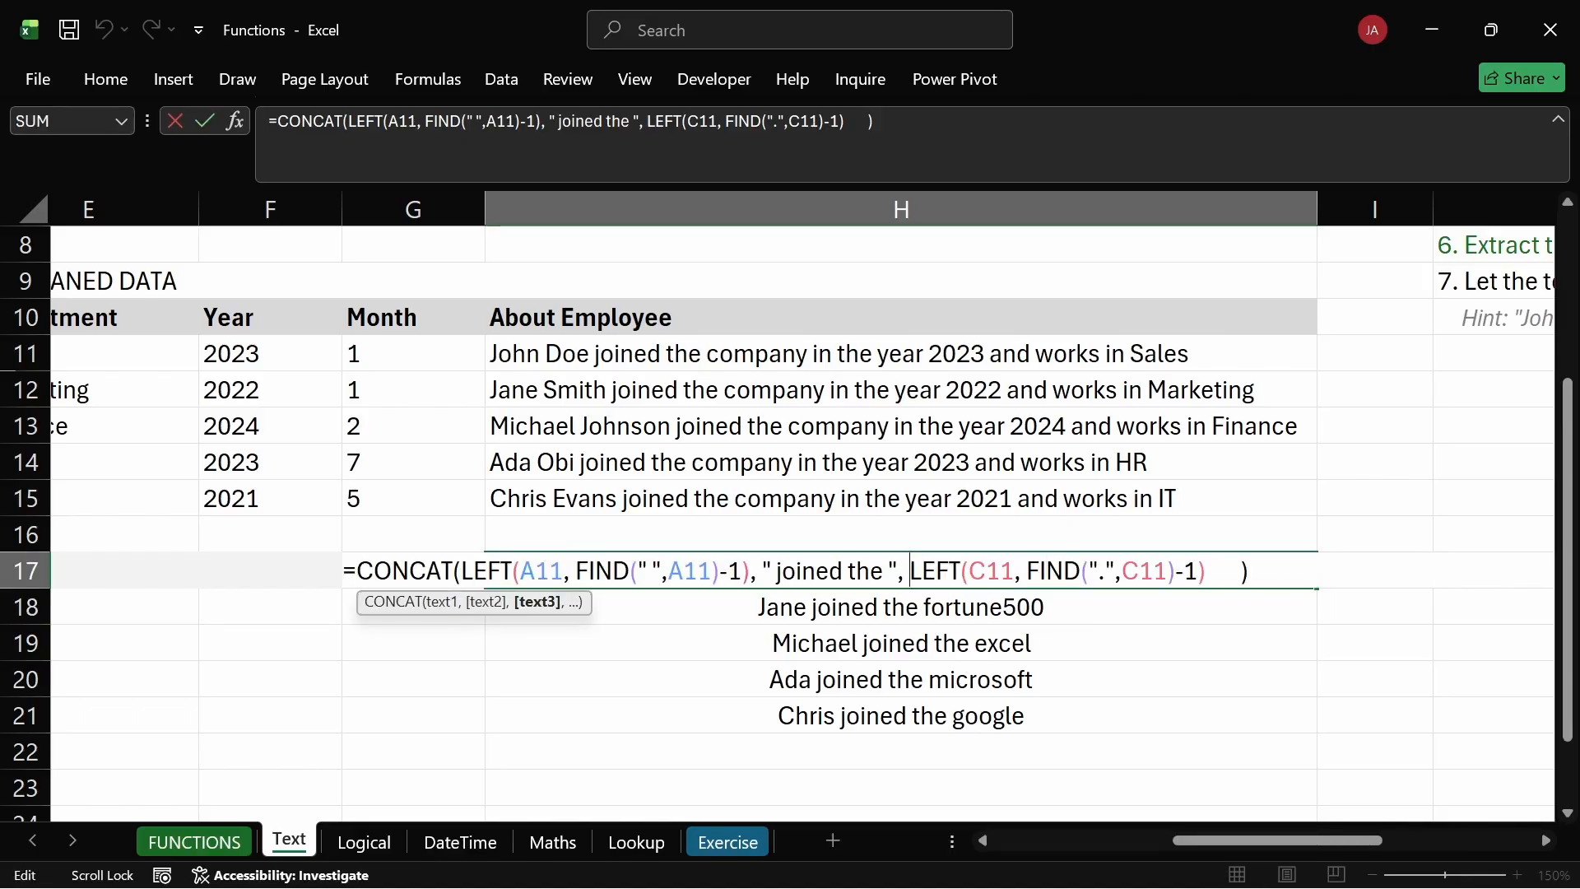
text(PR)
text(OPER)
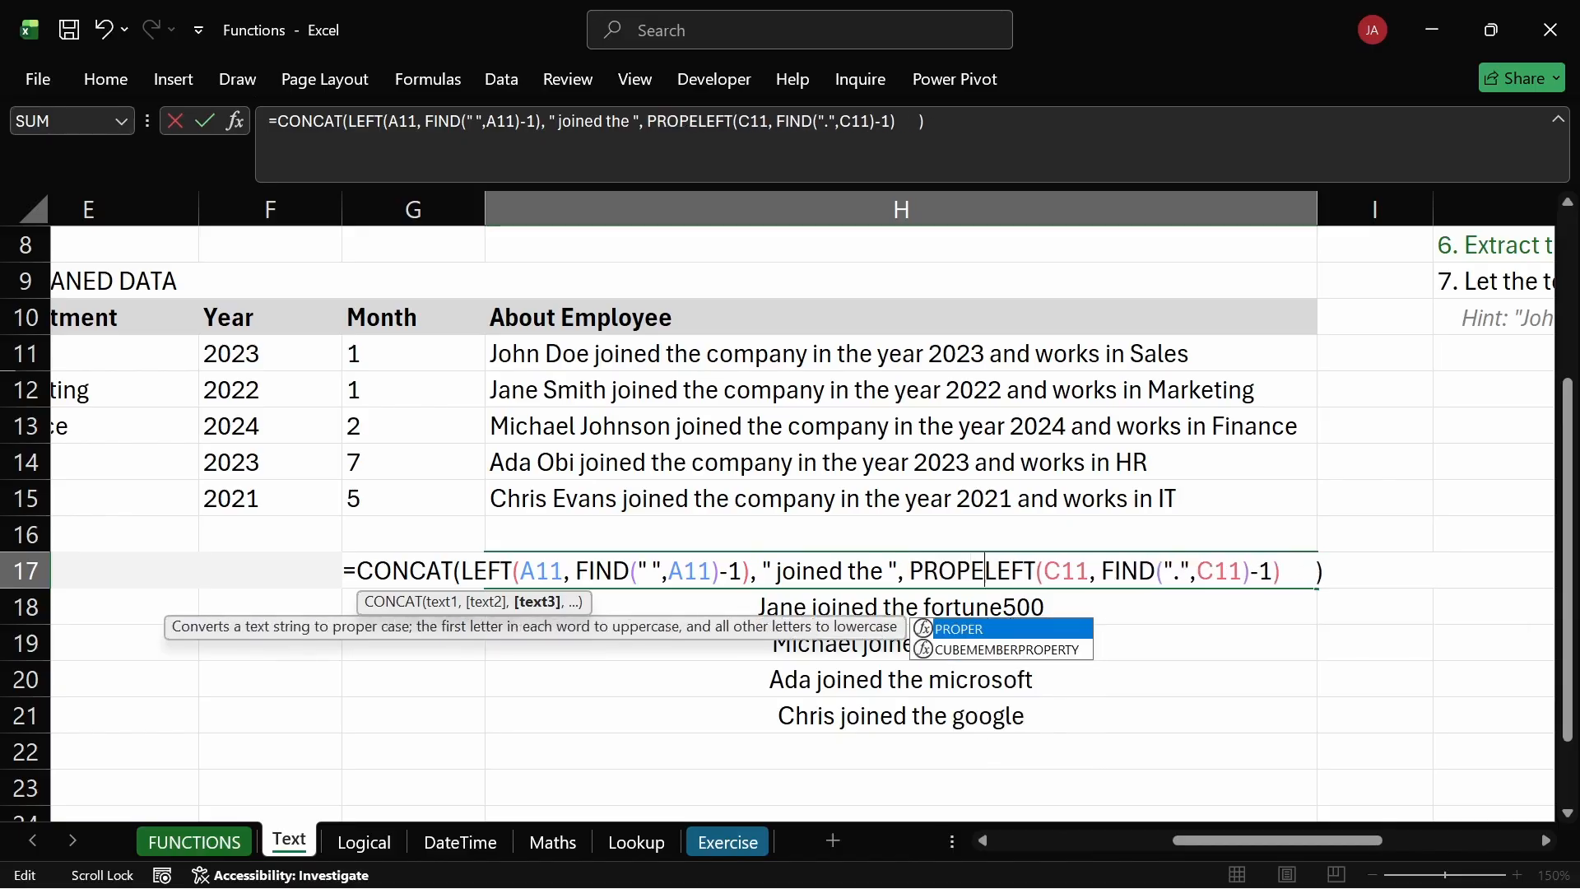
text(()
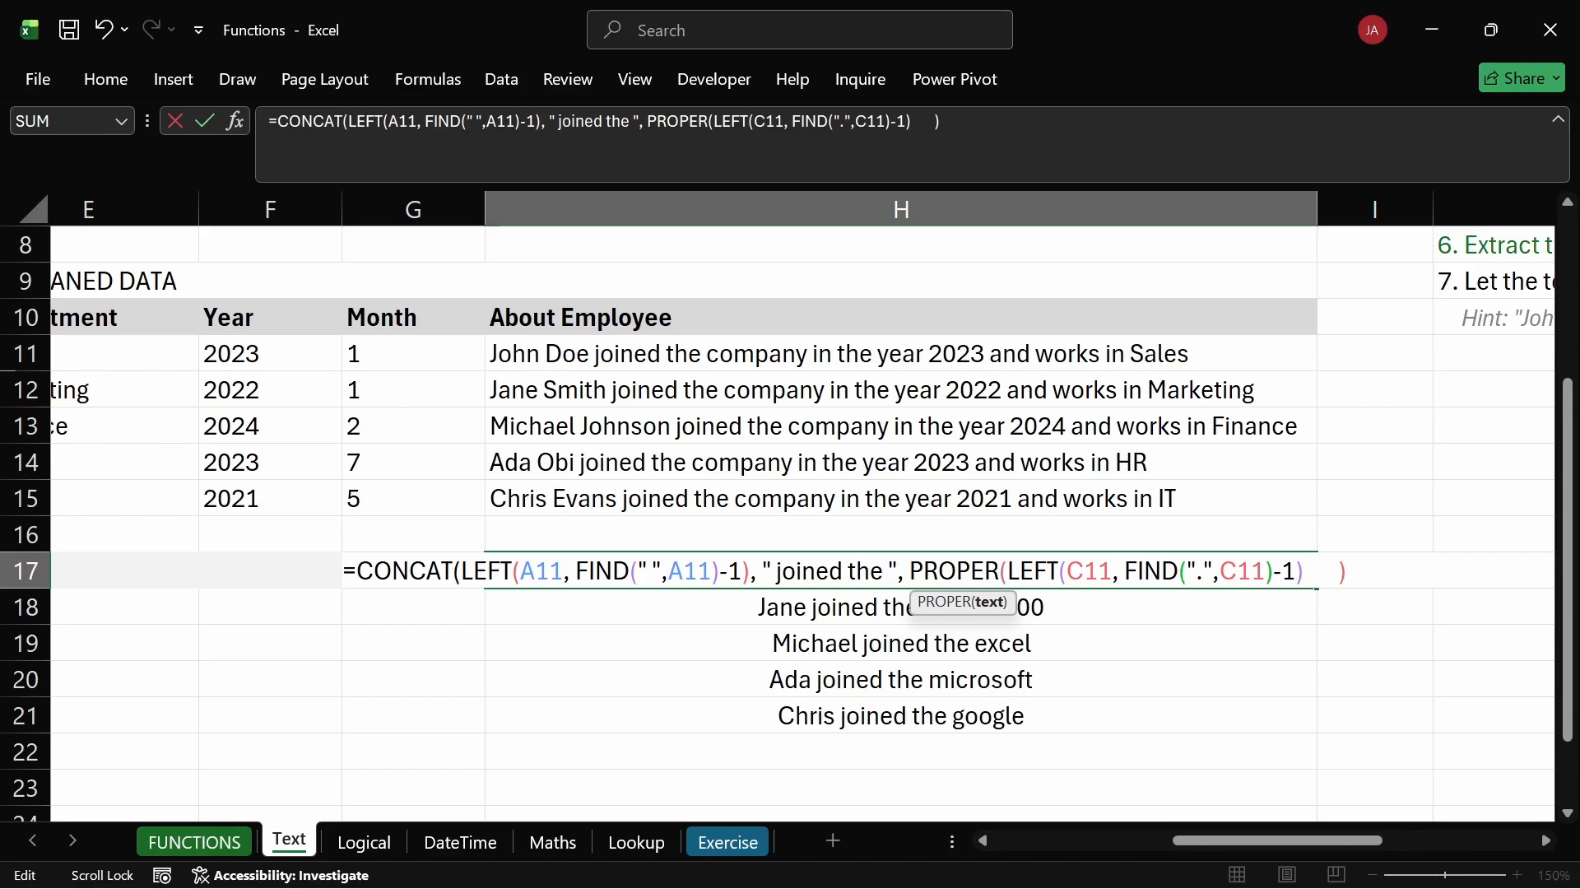
key(Right)
text()))
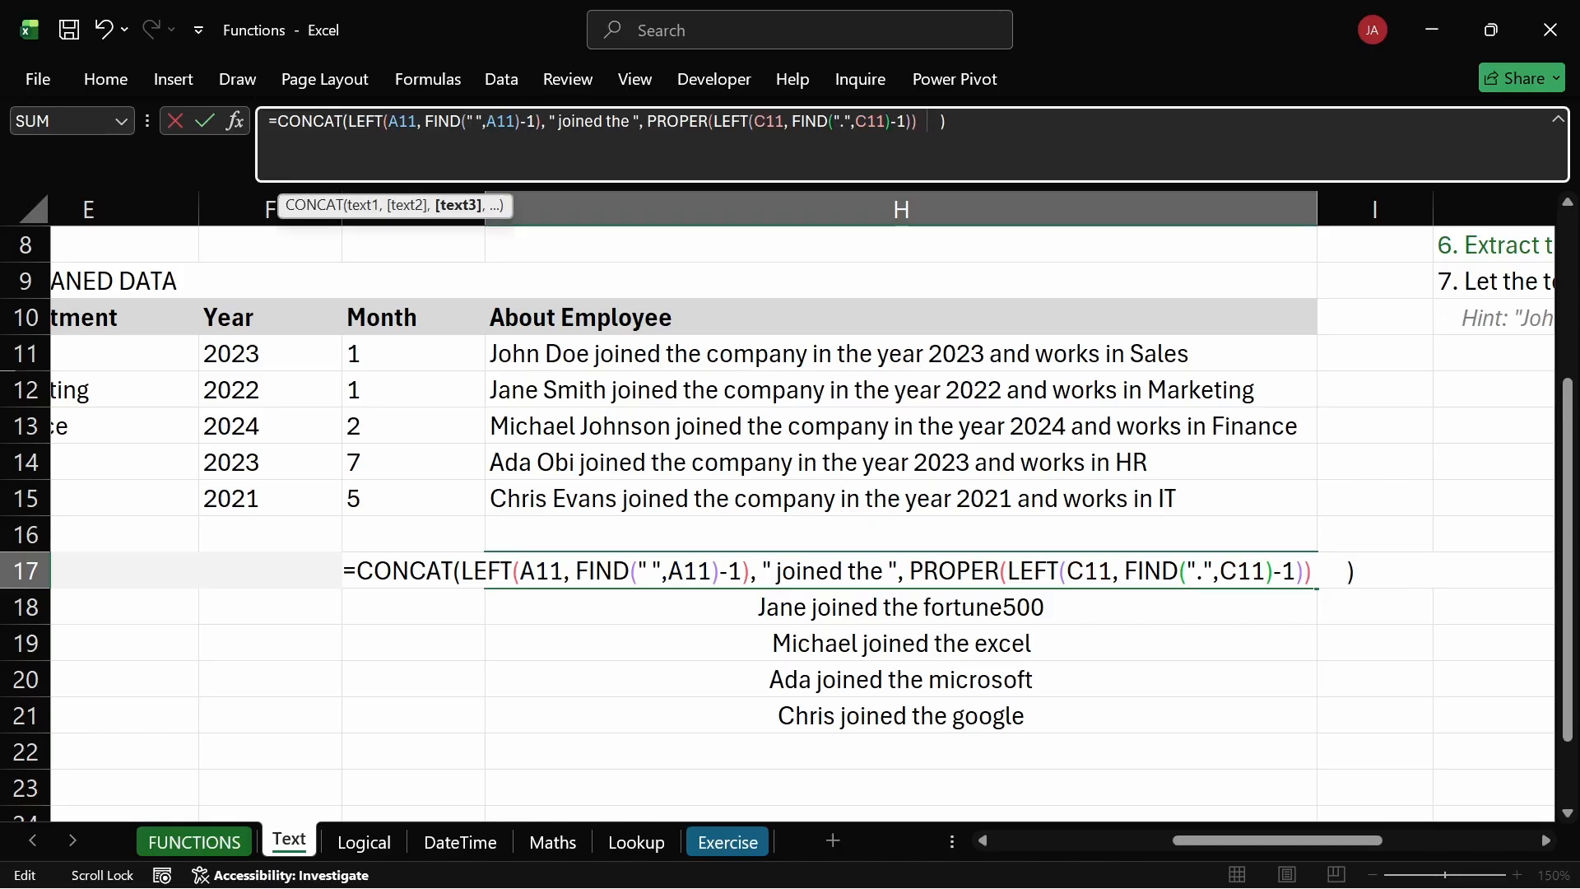
key(Return)
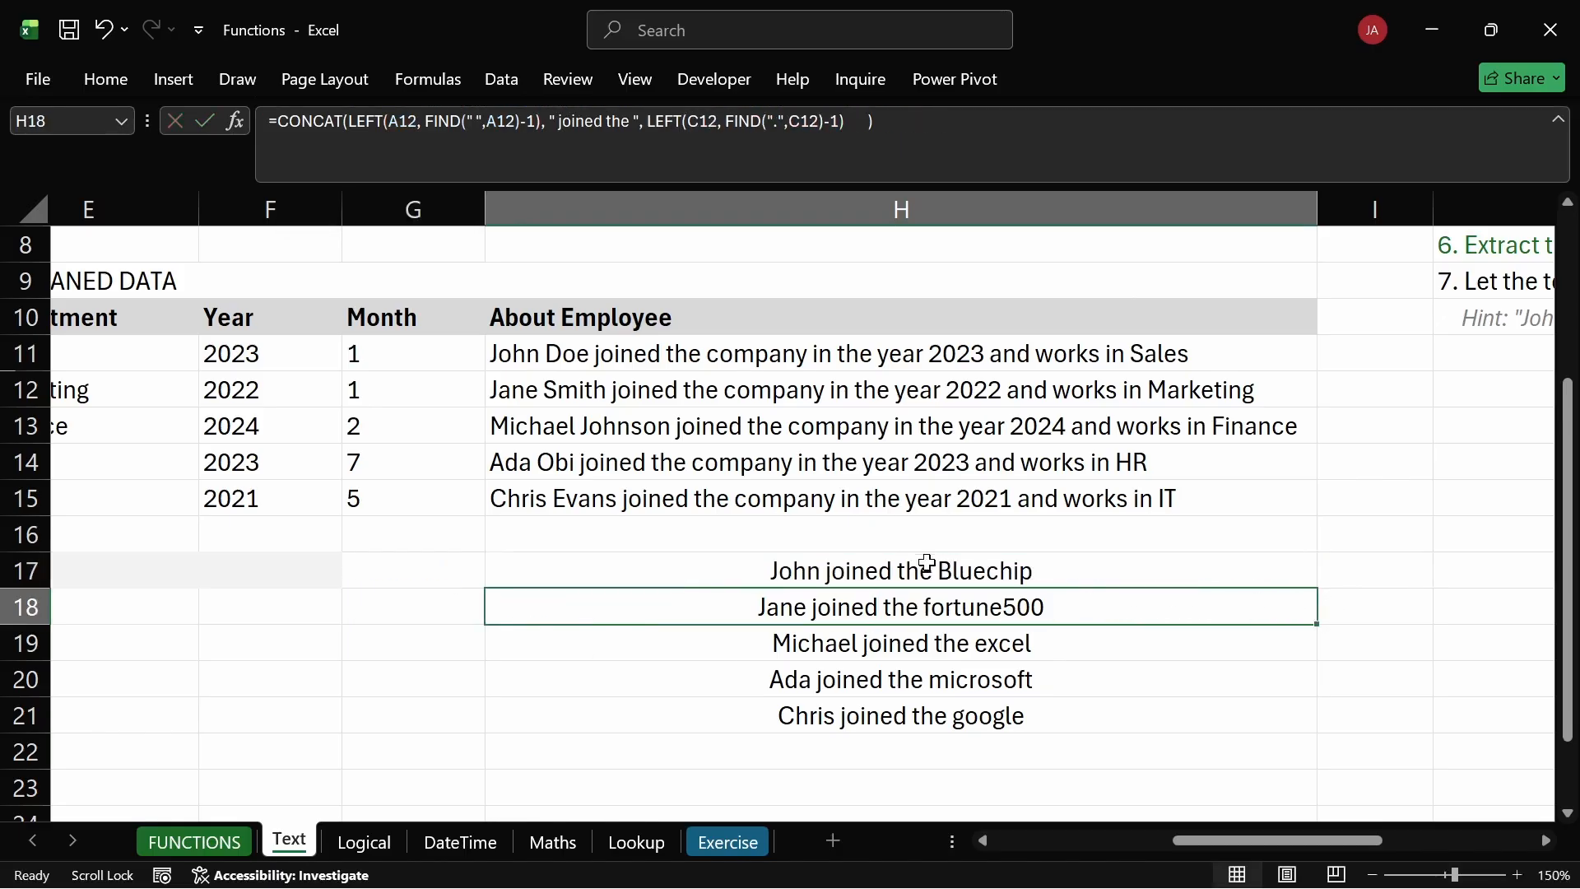
Fill the formula with PROPER from H17 down through H21 and reselect H17.
click(928, 563)
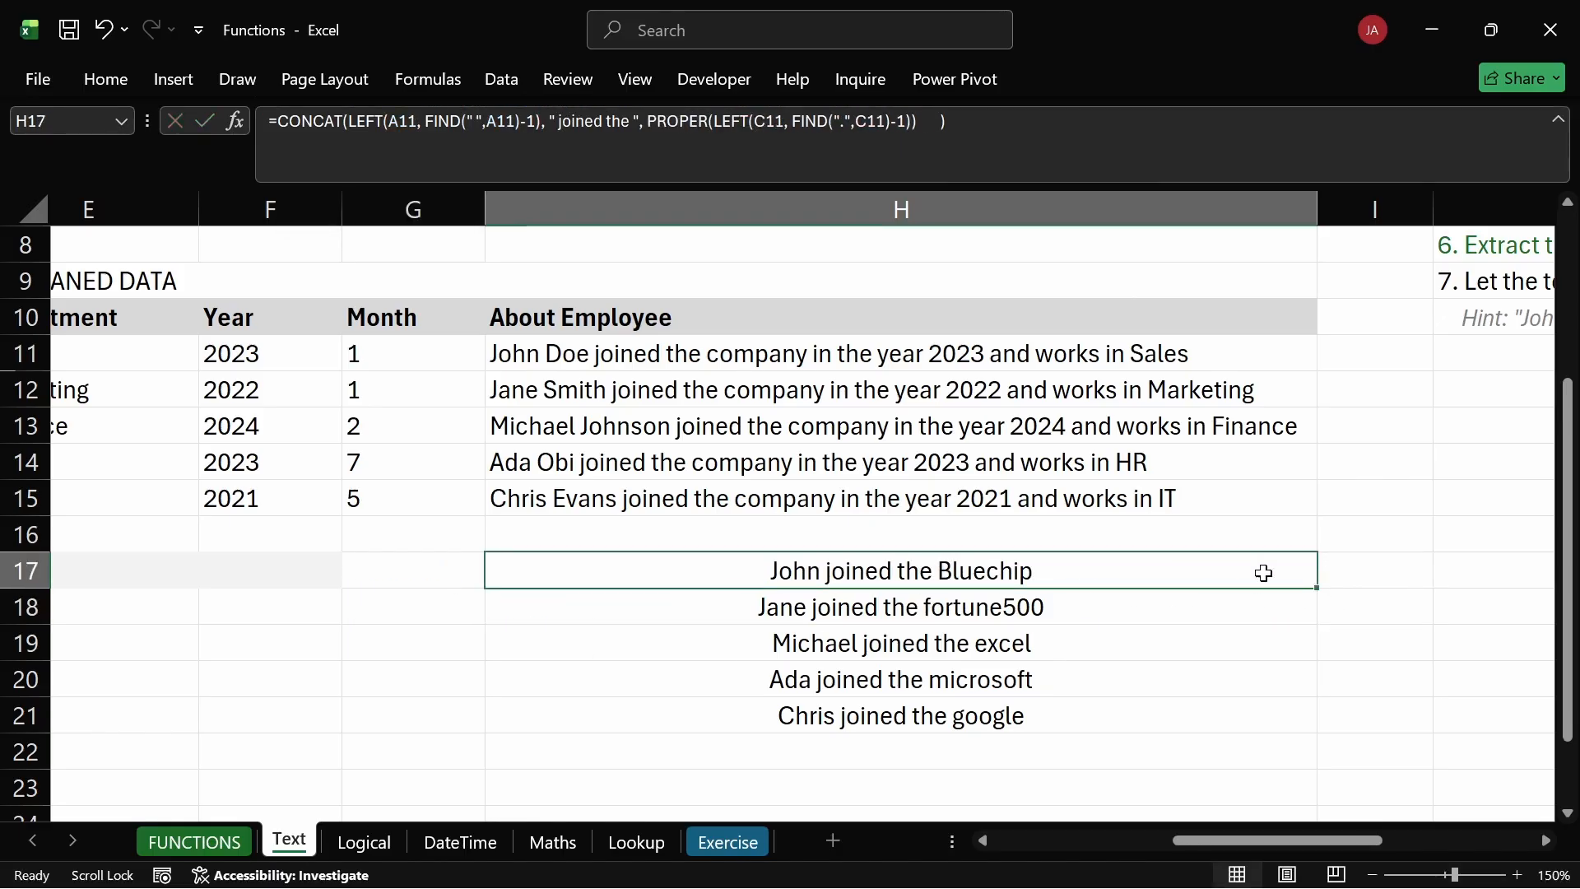
double_click(1319, 589)
click(1135, 569)
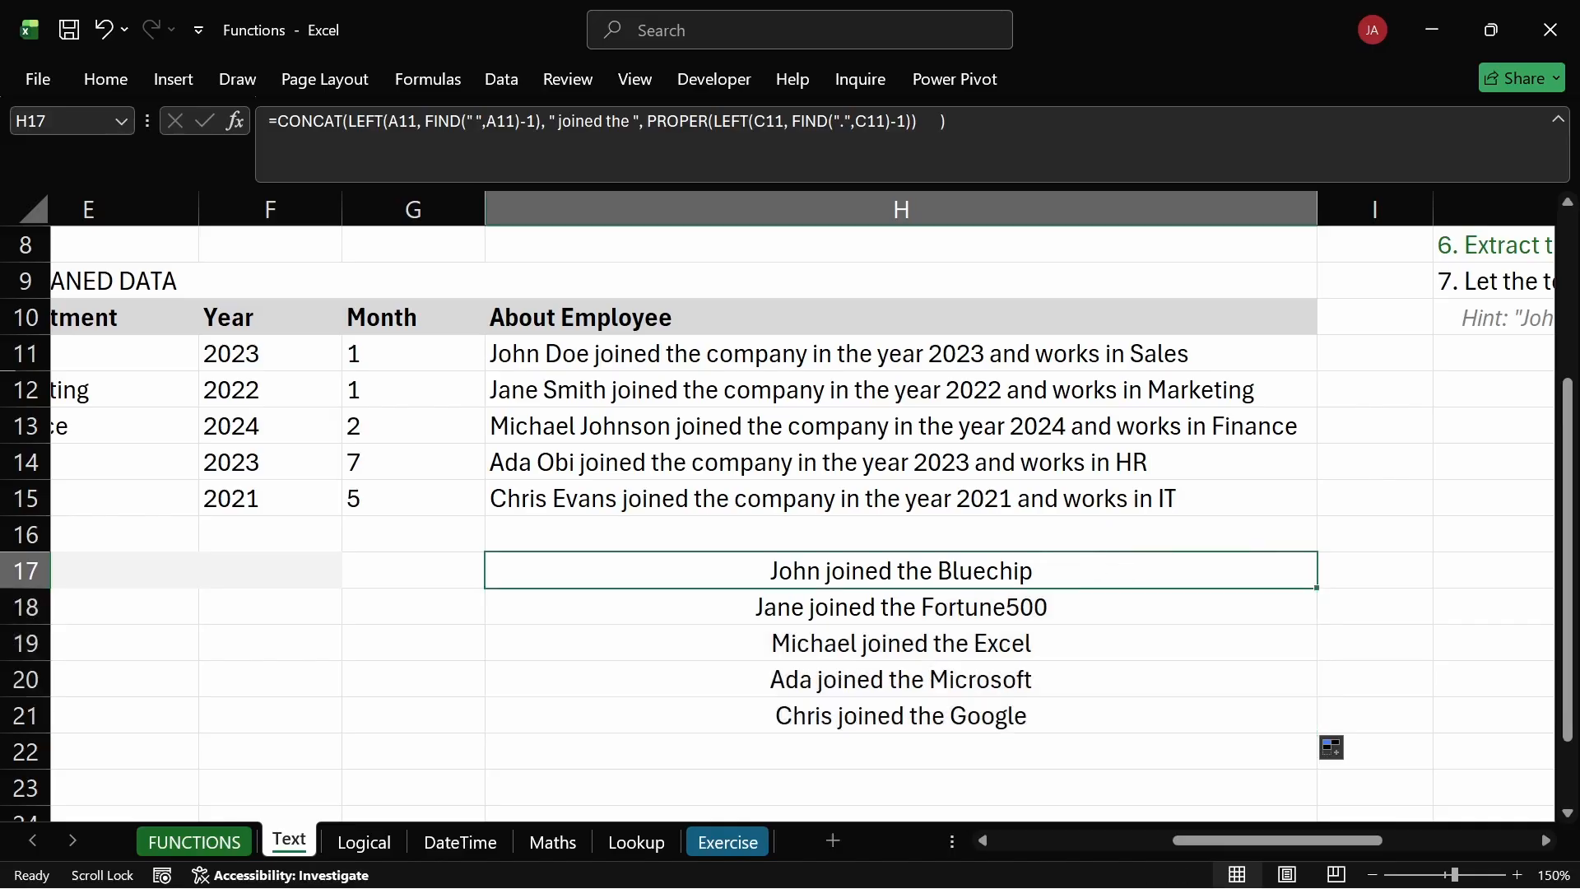
click(887, 121)
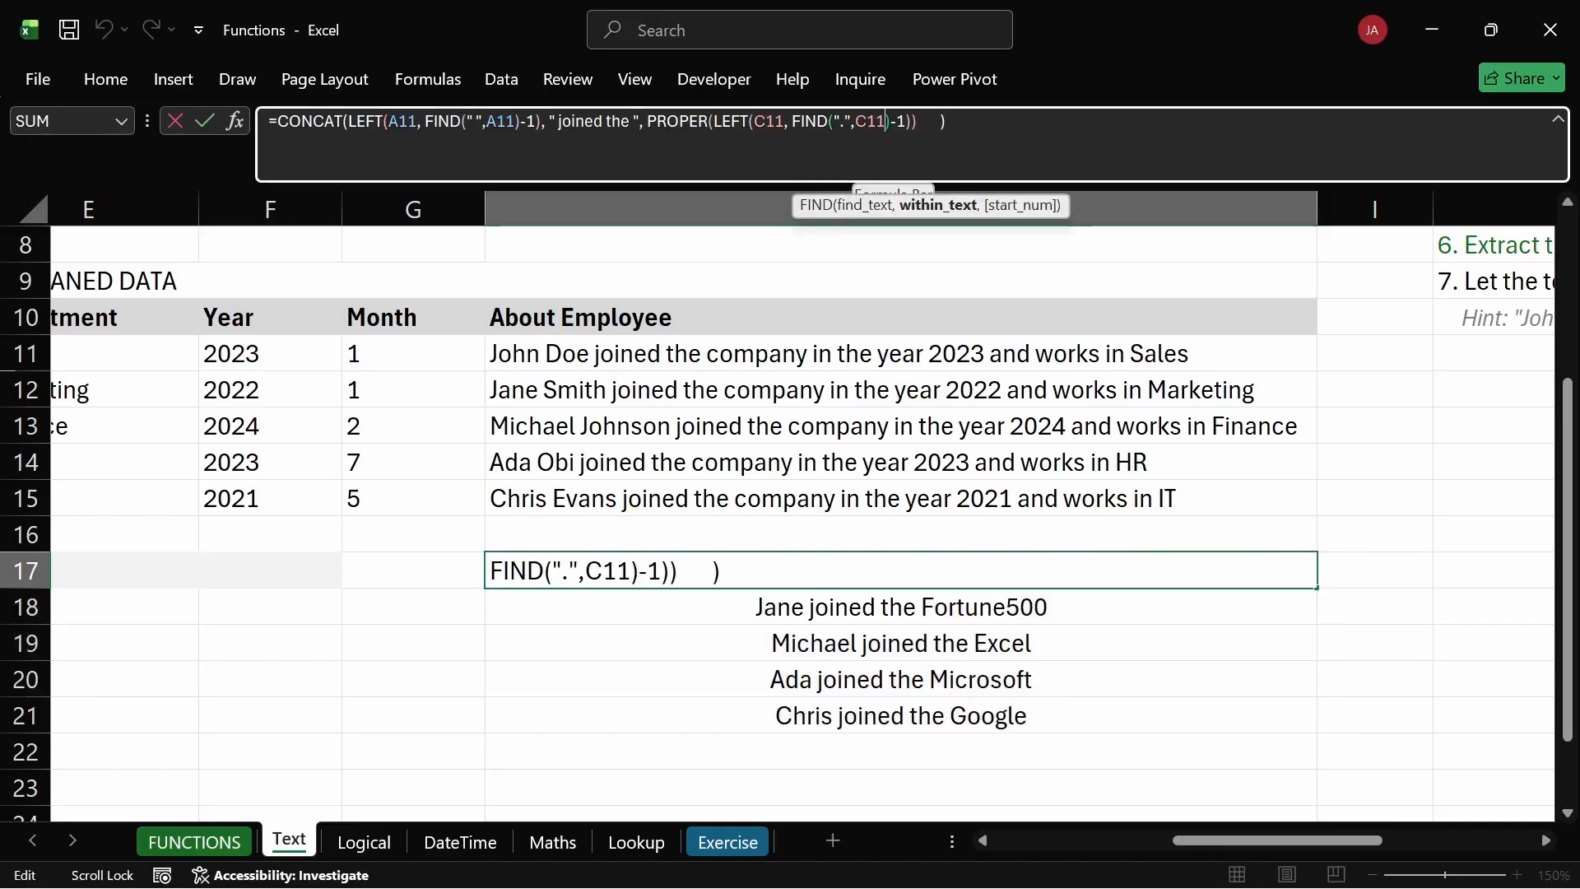
click(946, 122)
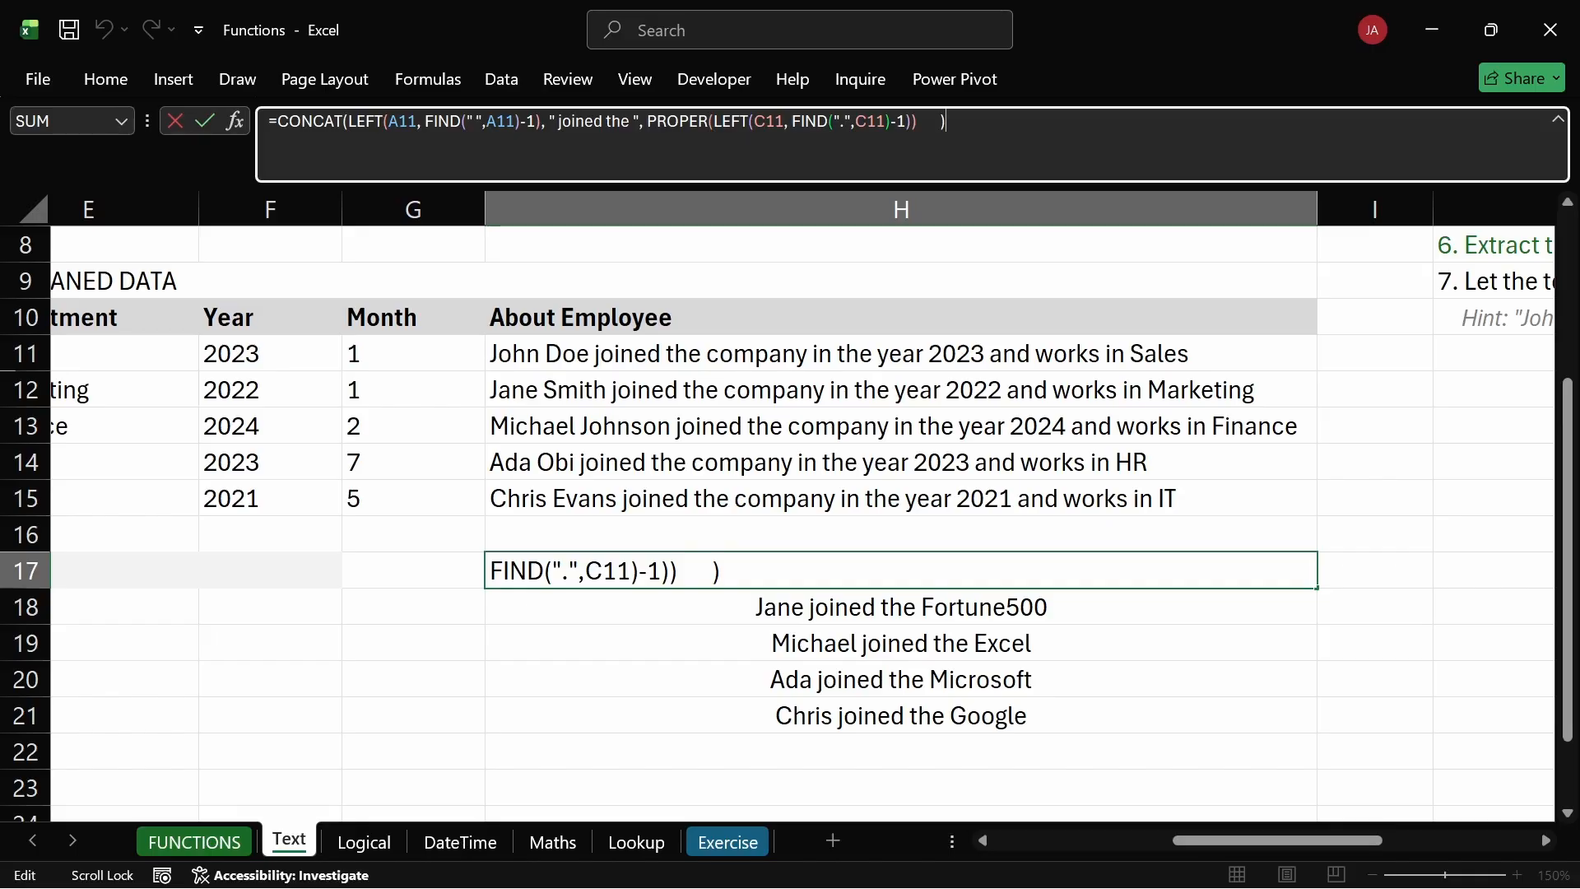
key(Return)
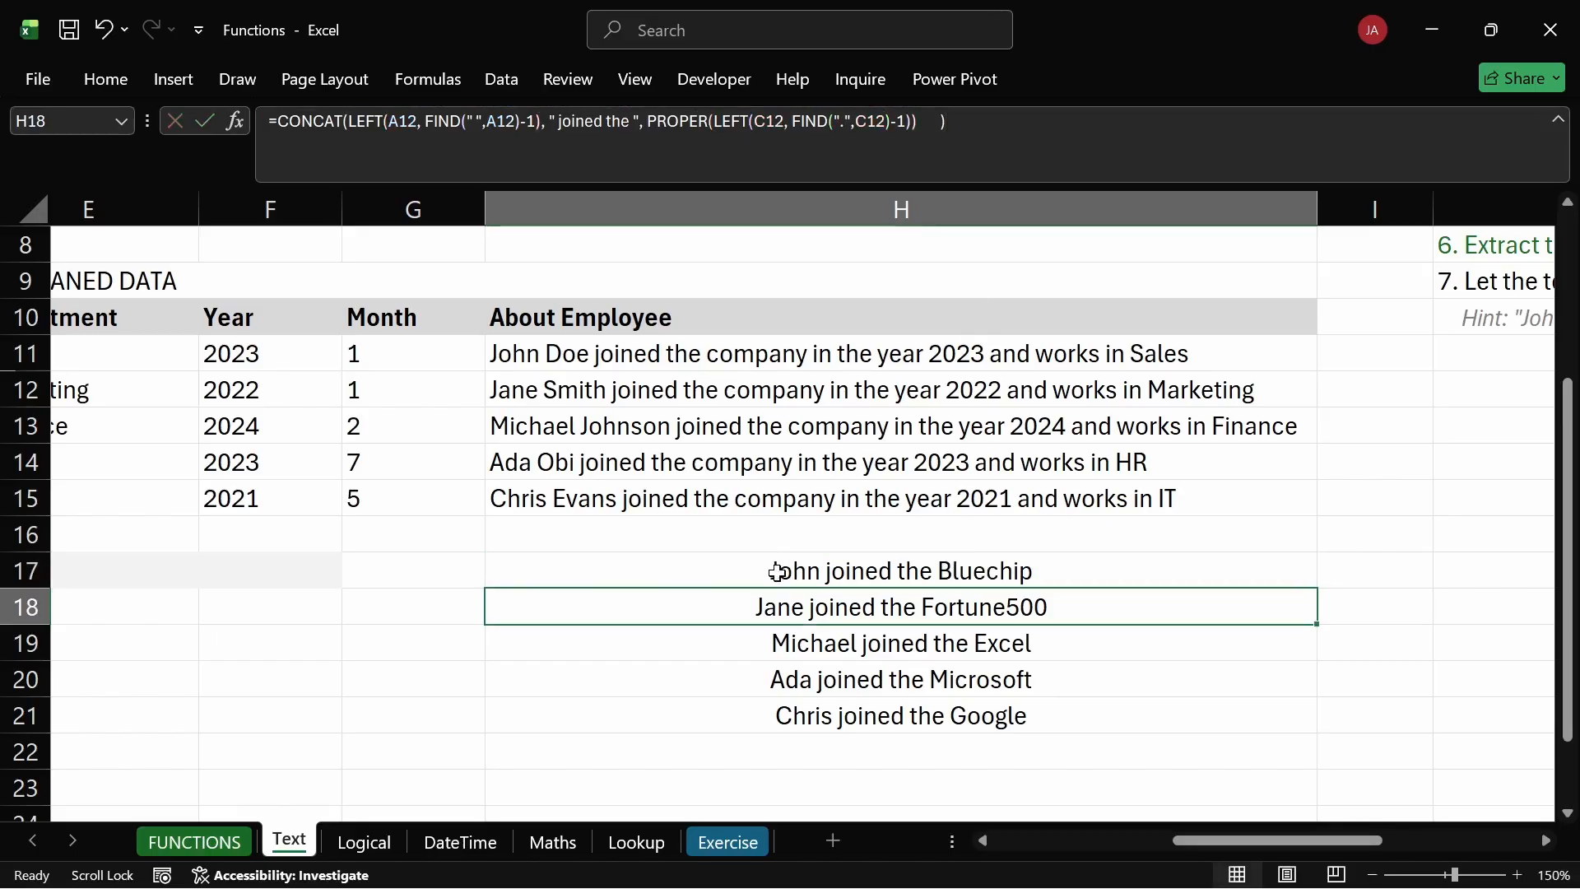
Extend the CONCAT formula in H17 with the text " in the year " followed by the year cell F11.
double_click(1039, 571)
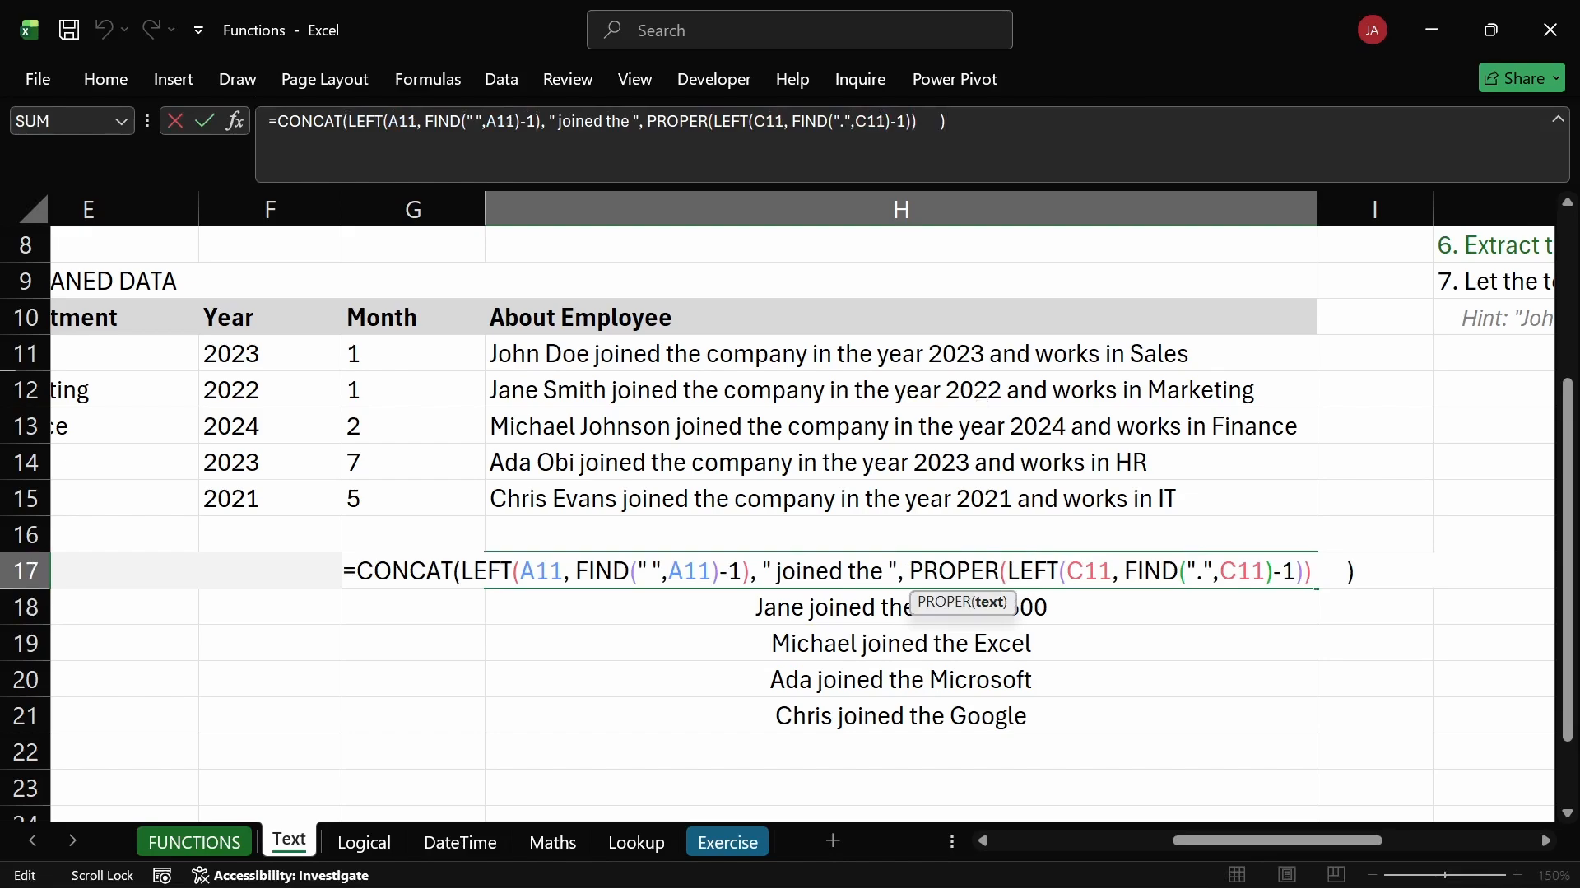
click(1322, 571)
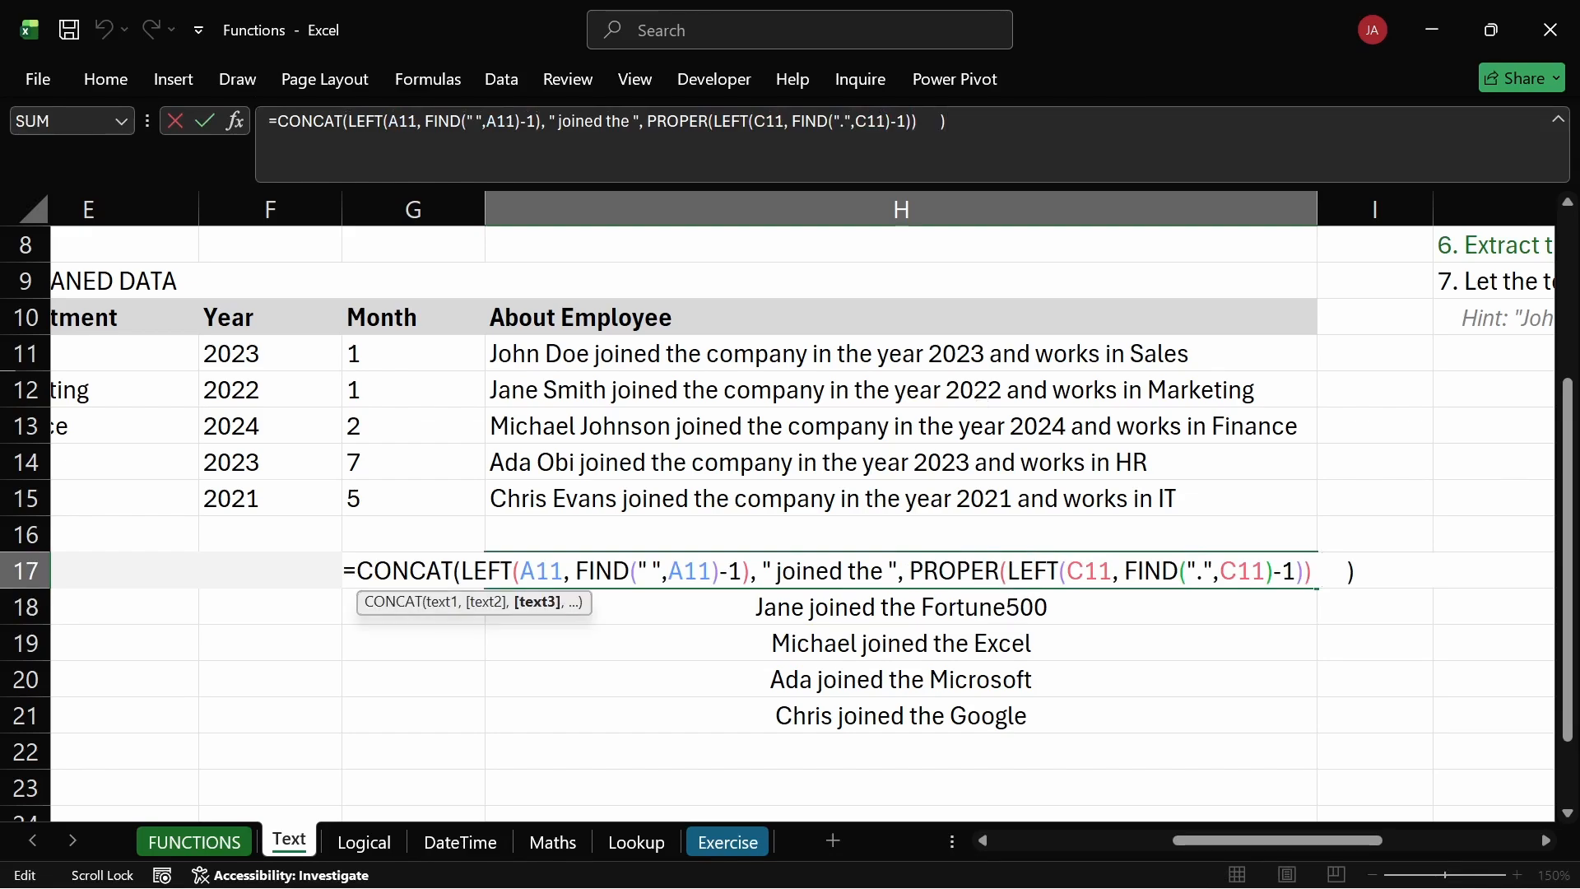
text(, )
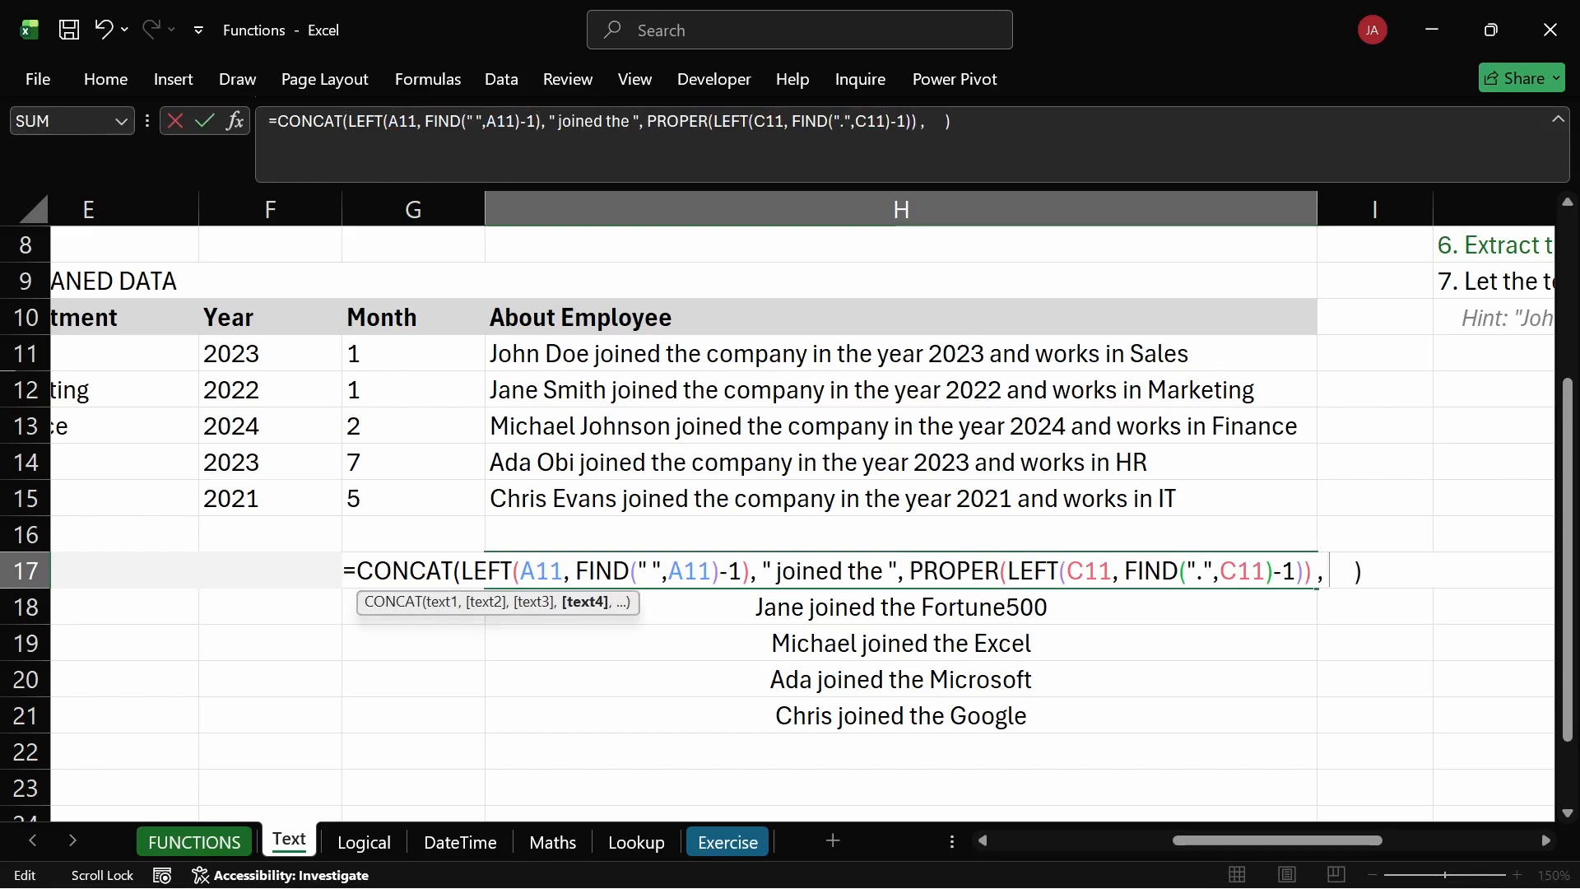
text(" IN T)
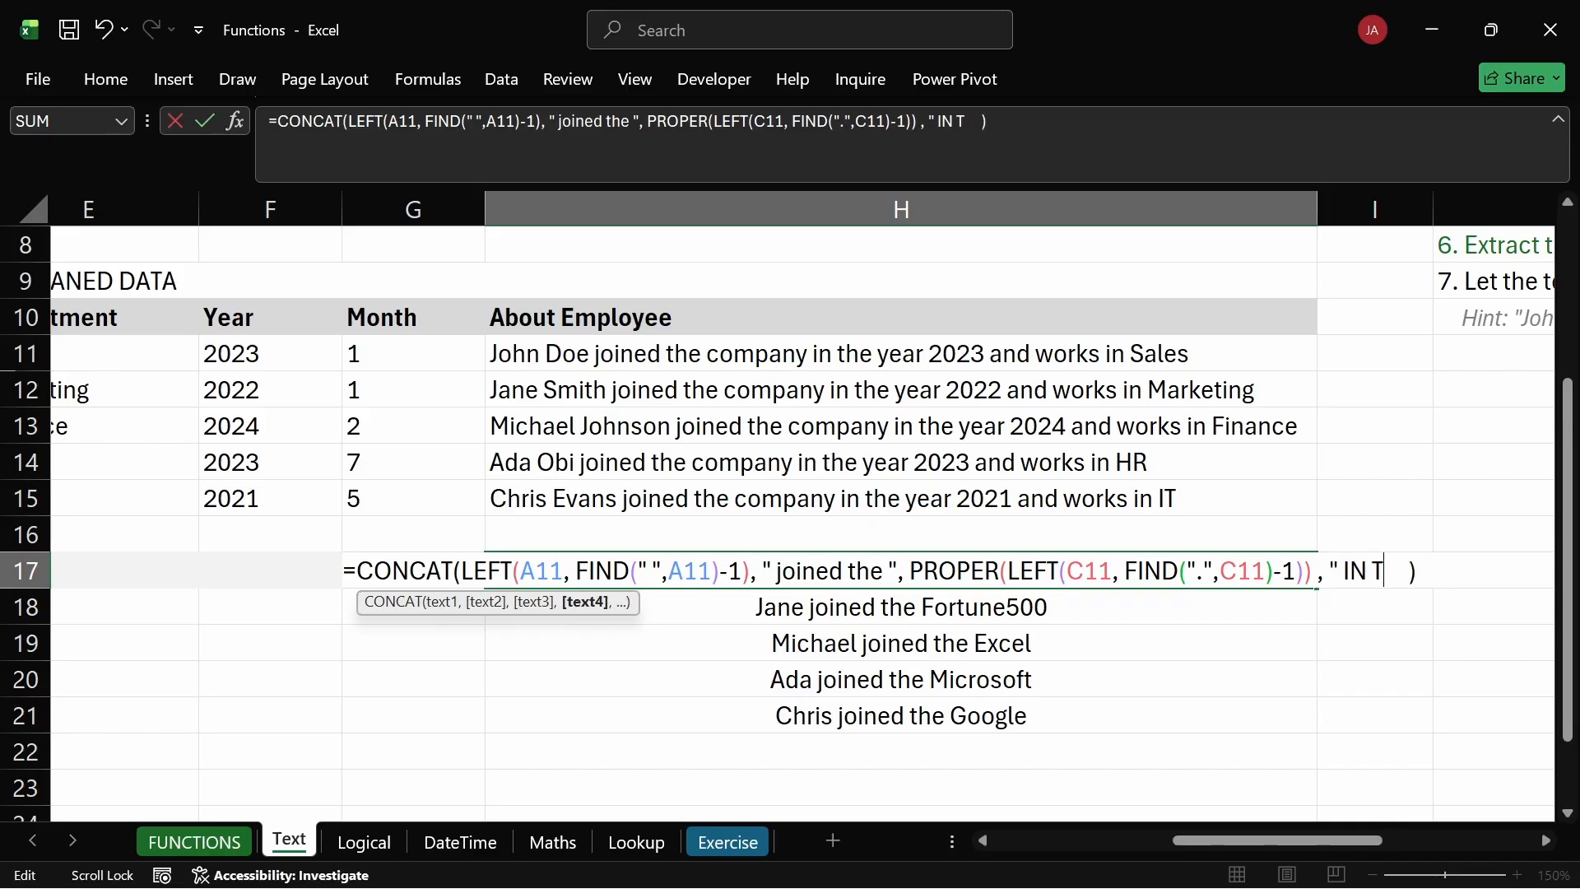
text(H)
key(BackSpace)
key(BackSpace)
key(BackSpace)
key(BackSpace)
key(BackSpace)
text(in the yr)
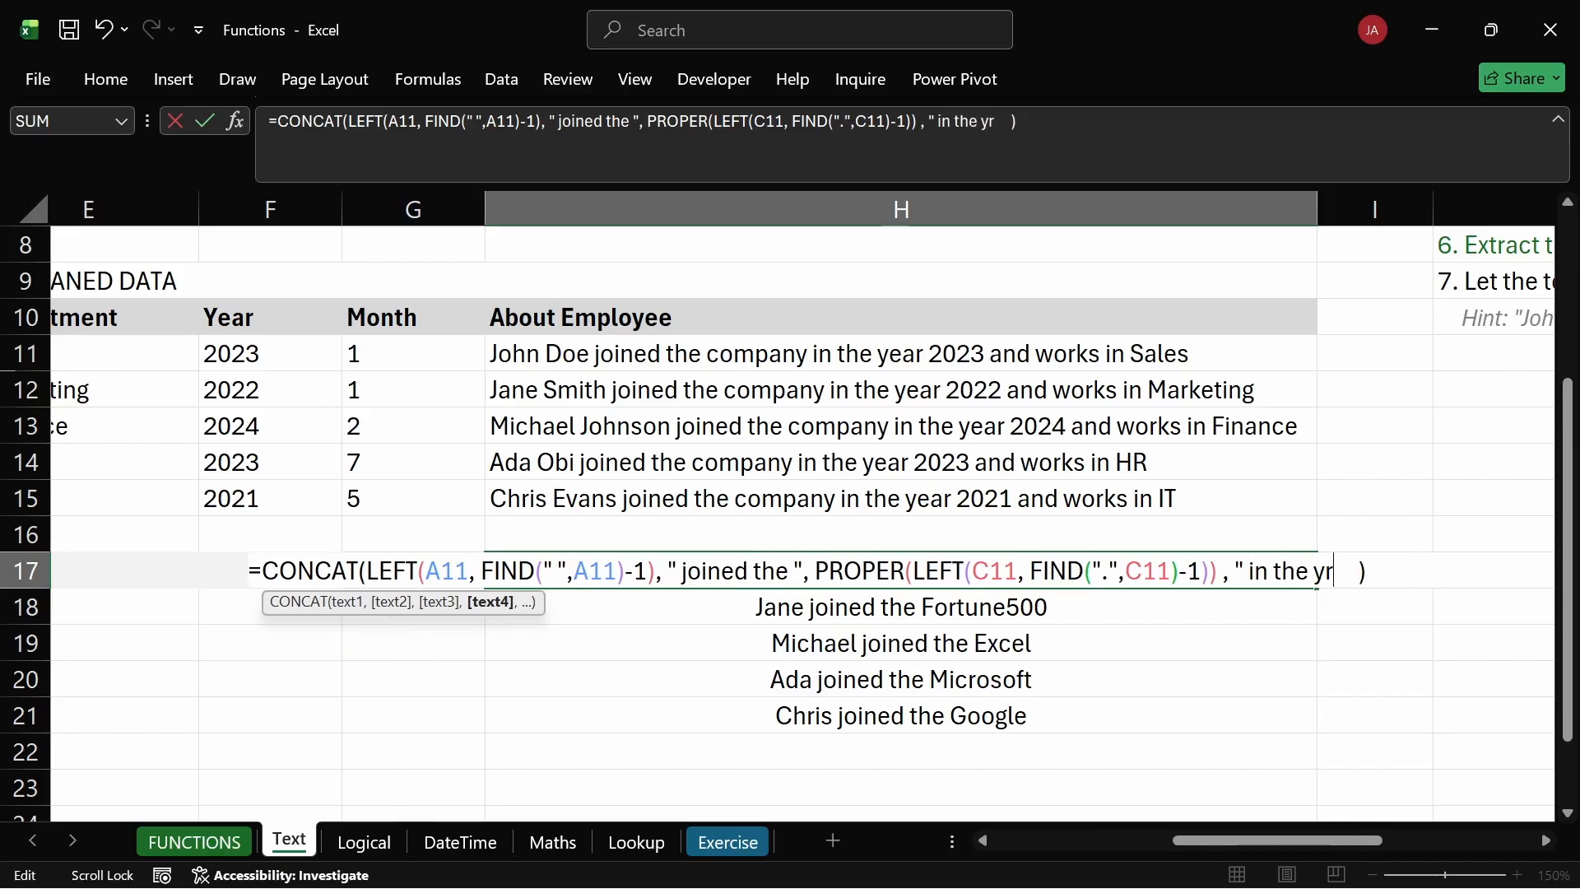
key(BackSpace)
text(ear ",)
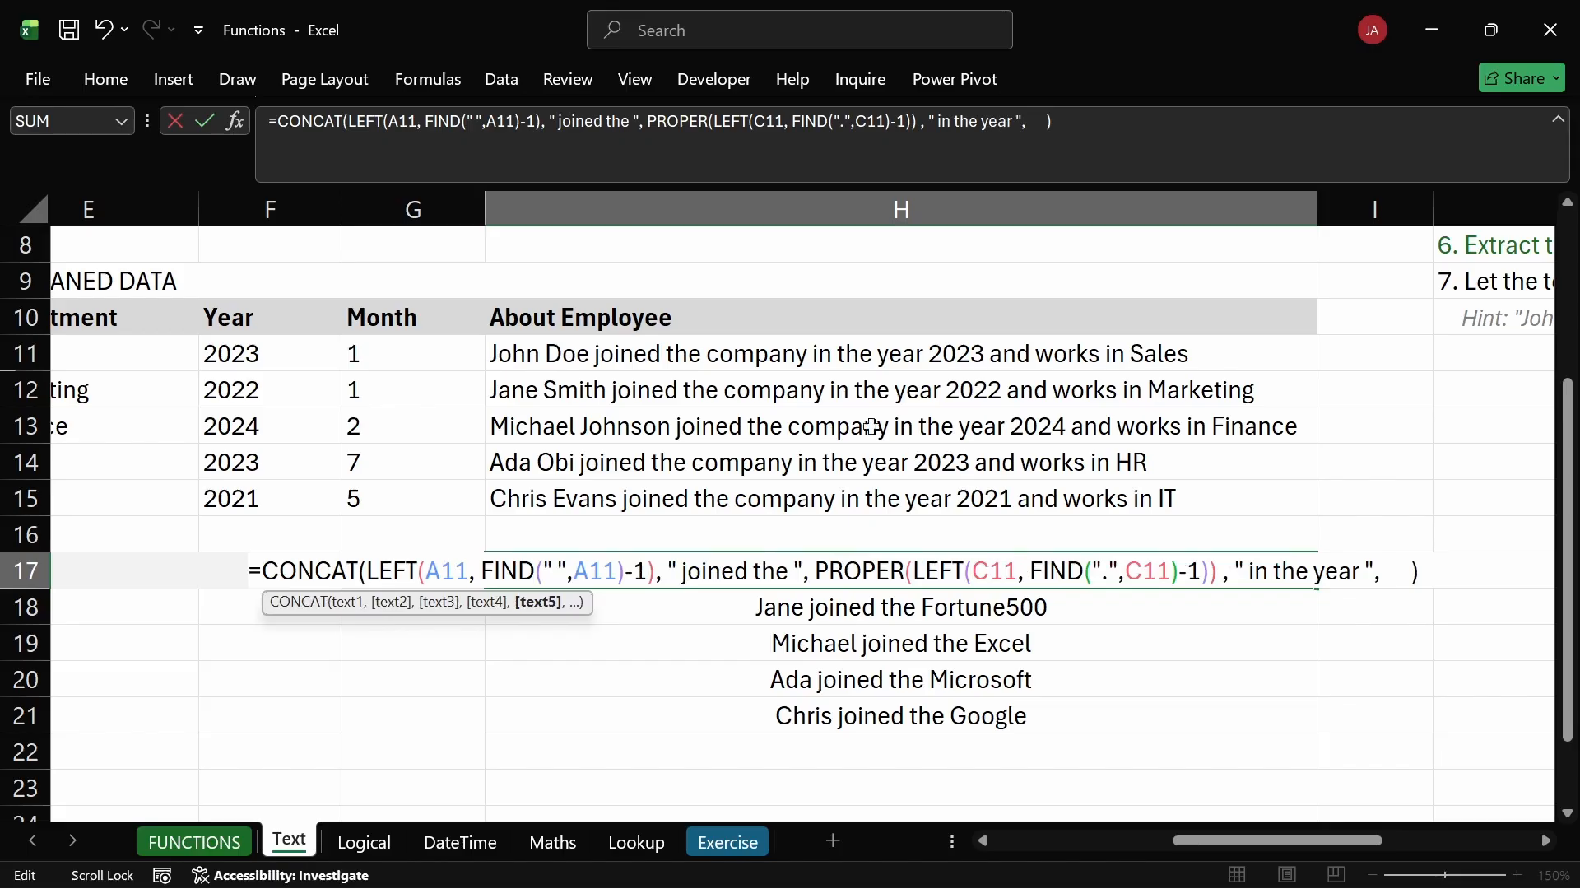
click(285, 350)
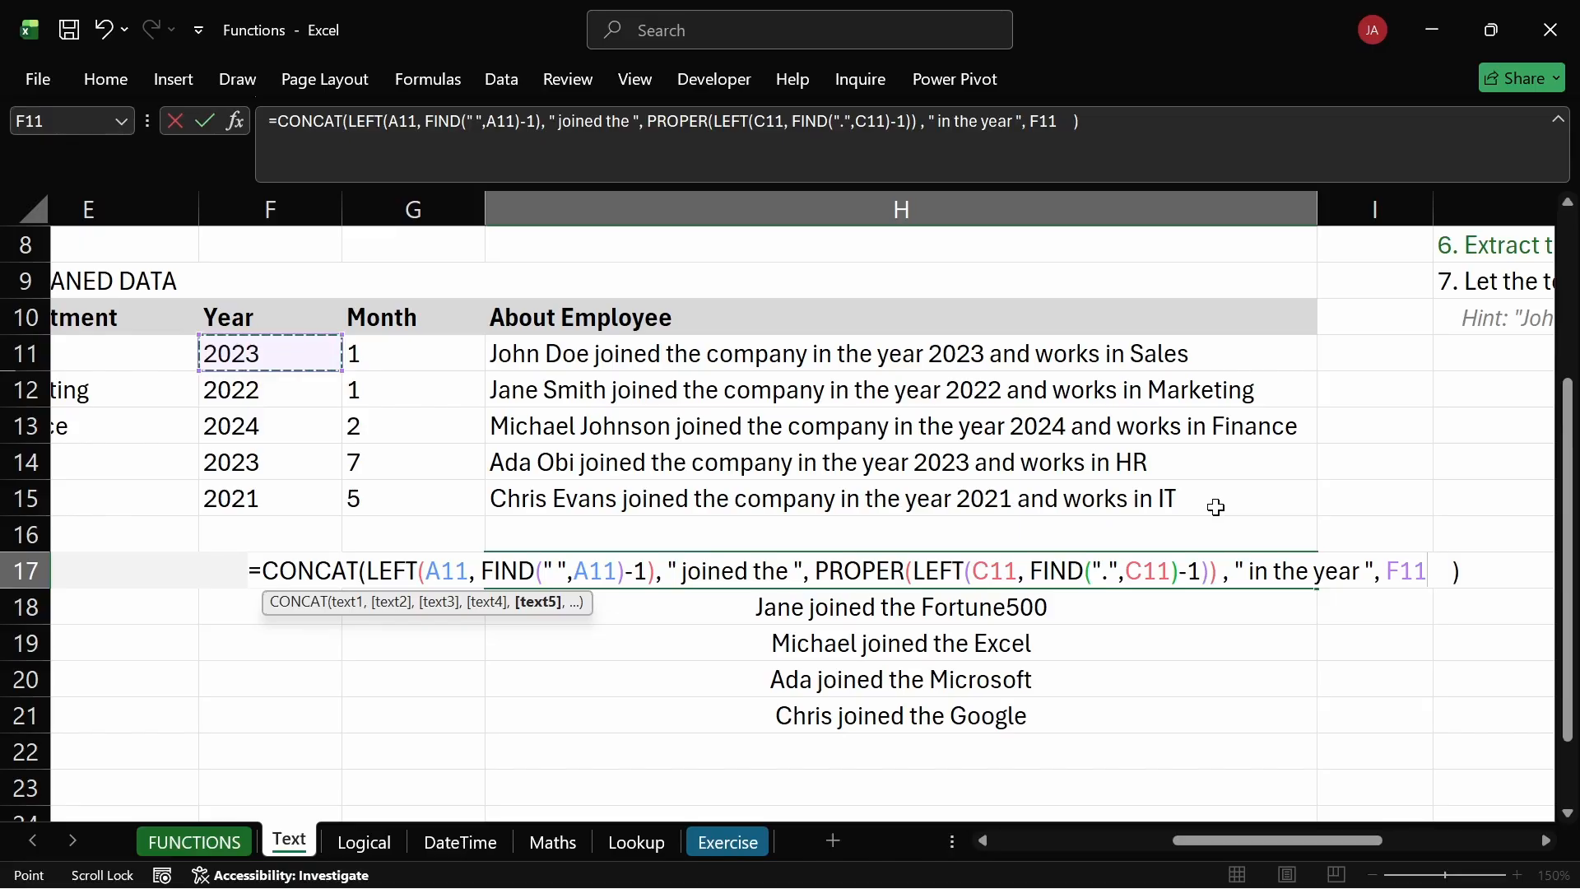
key(Return)
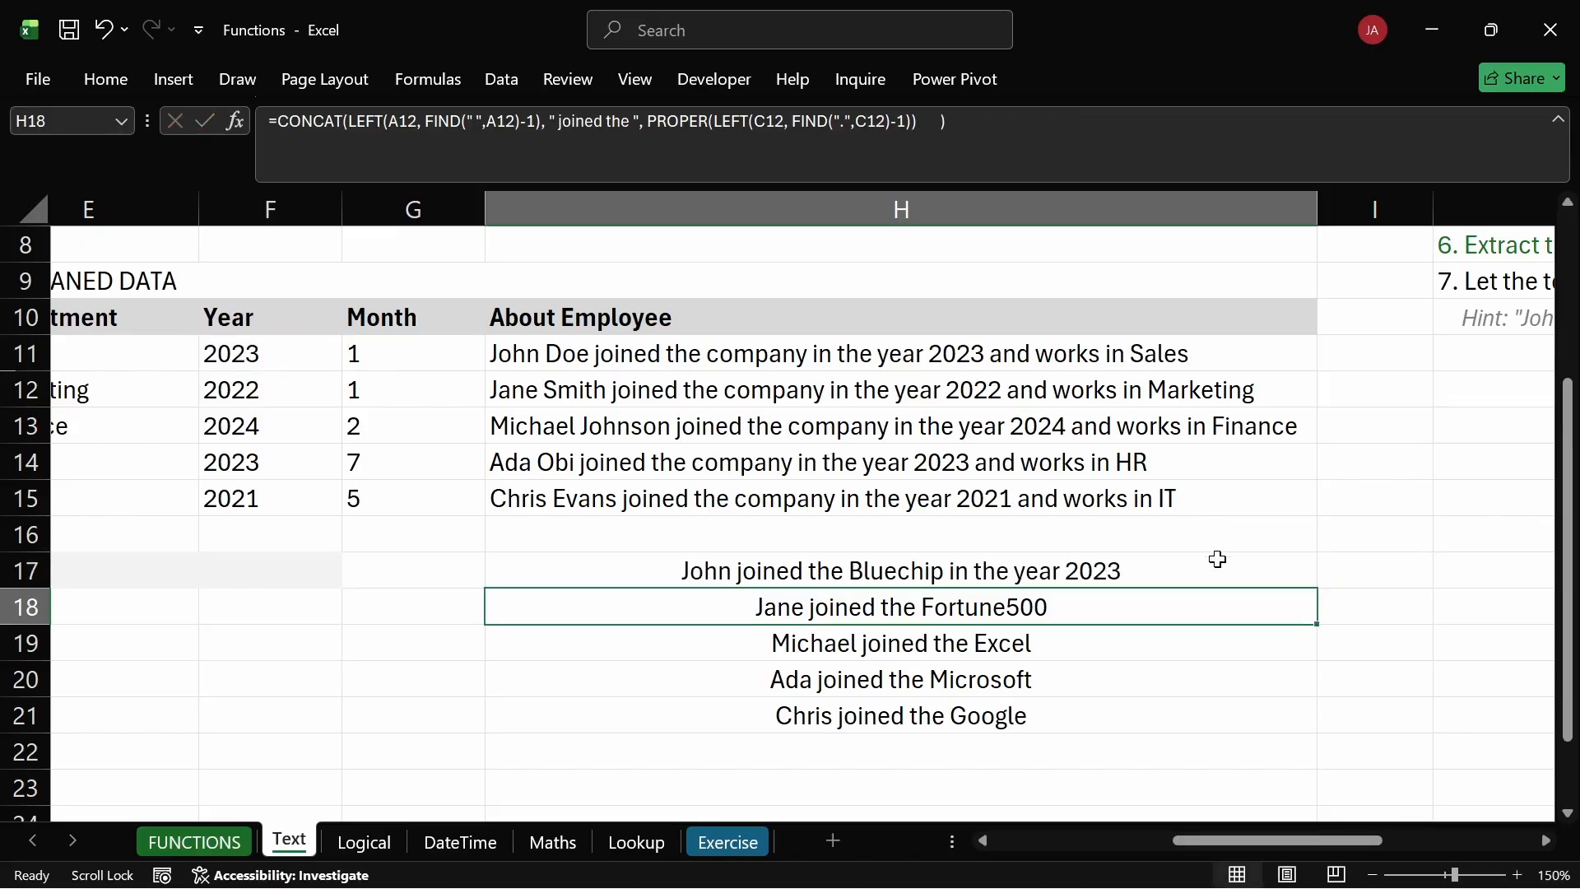
Fill the H17 formula with the added year arguments down through H21.
click(1251, 575)
drag(1318, 586, 1313, 588)
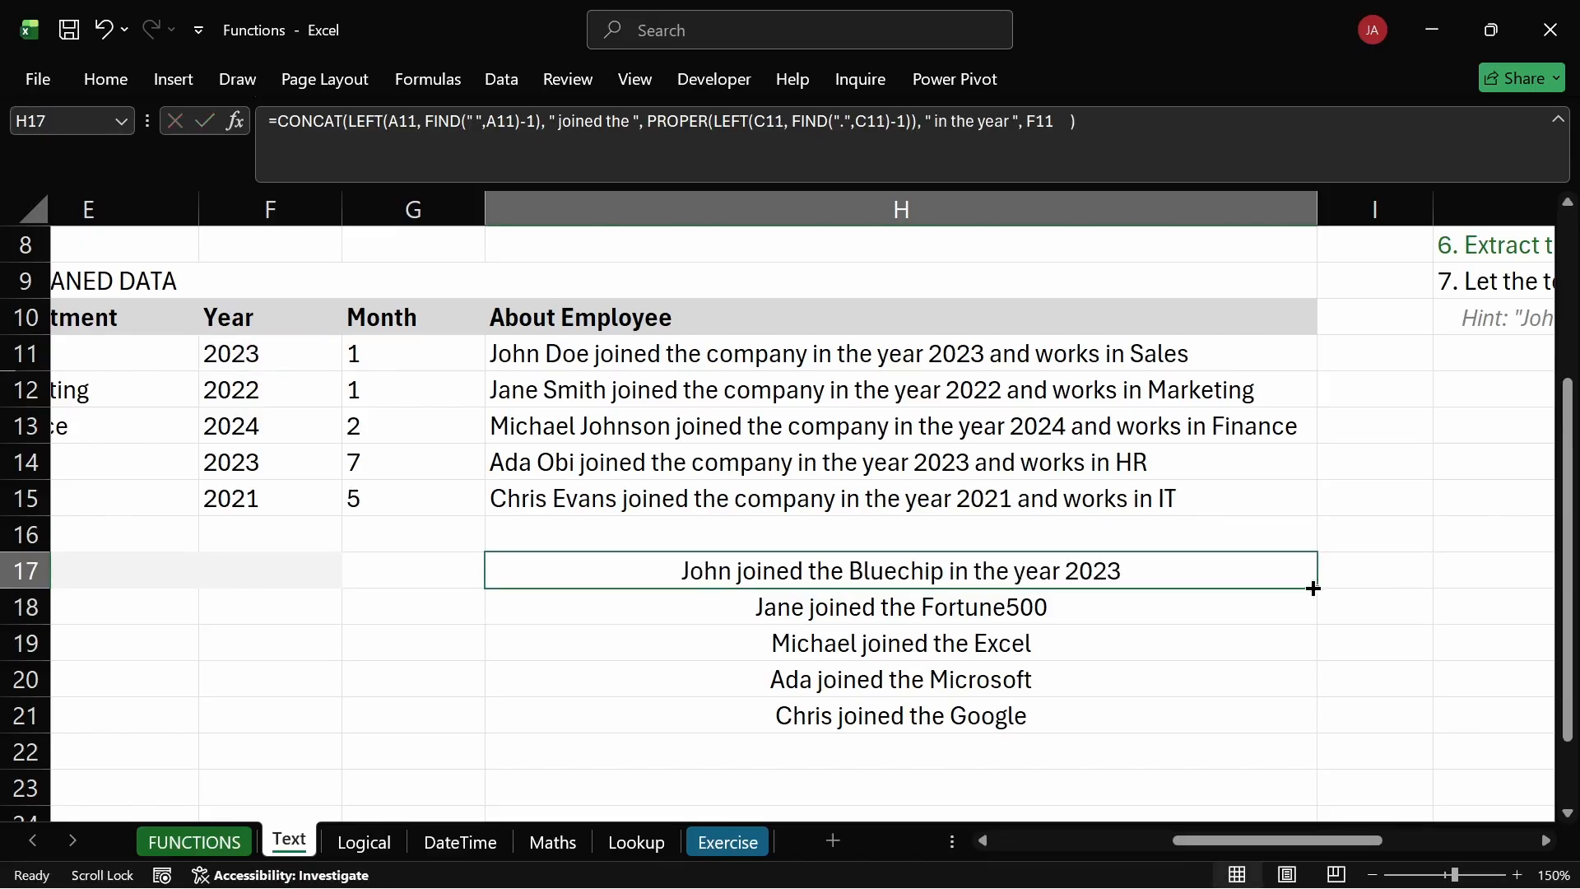
double_click(1317, 586)
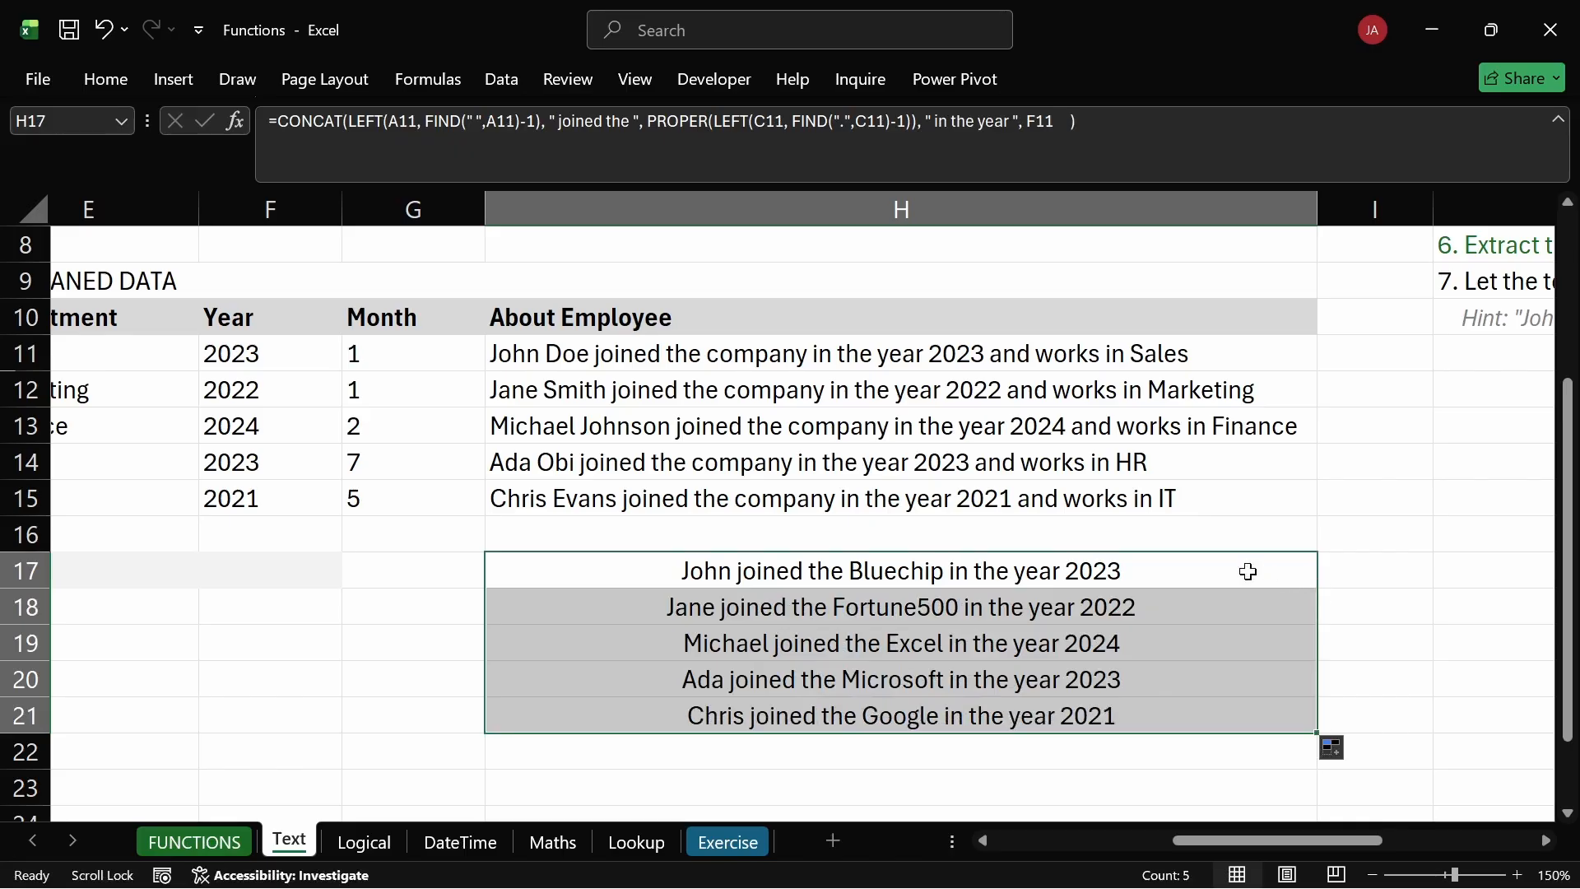
click(1282, 505)
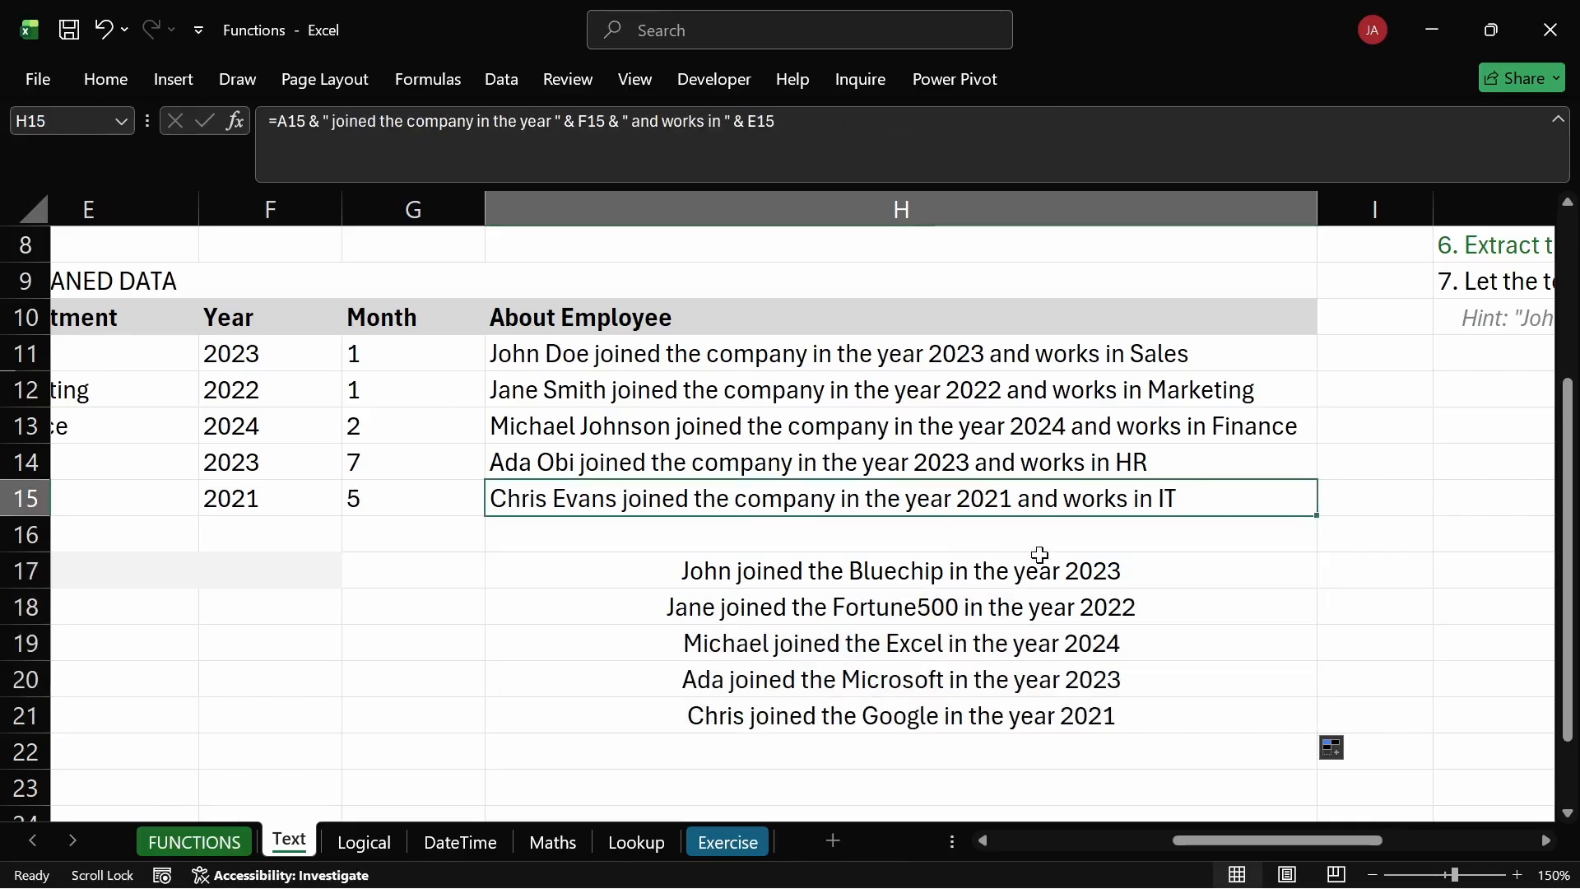
Append the text " and works in " after F11 in the H17 CONCAT formula, followed by a comma.
double_click(1171, 569)
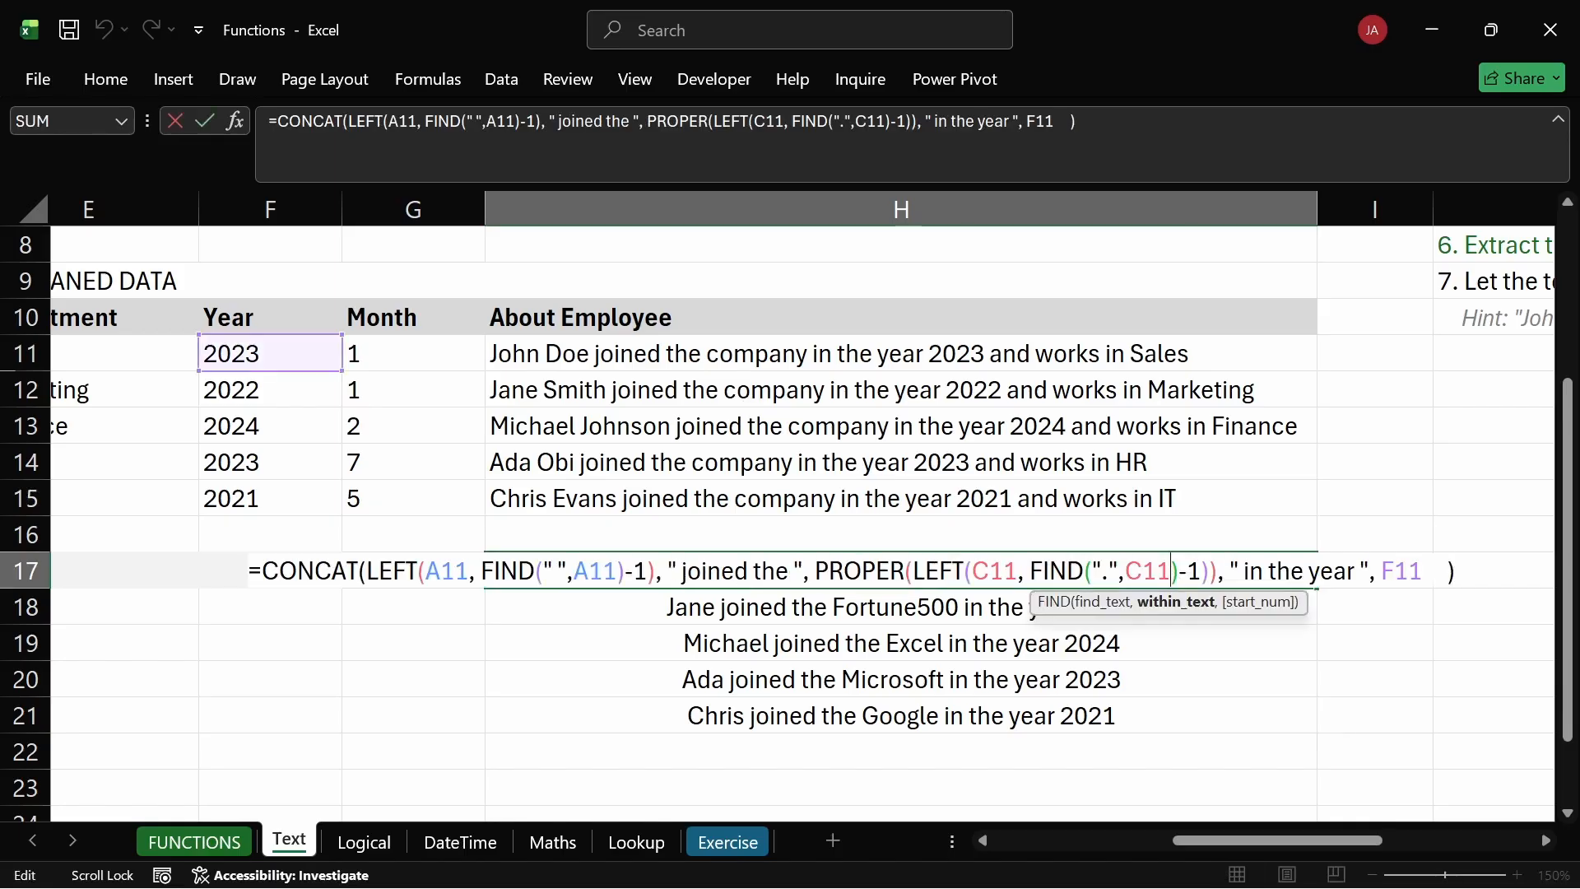
click(1428, 570)
text(,)
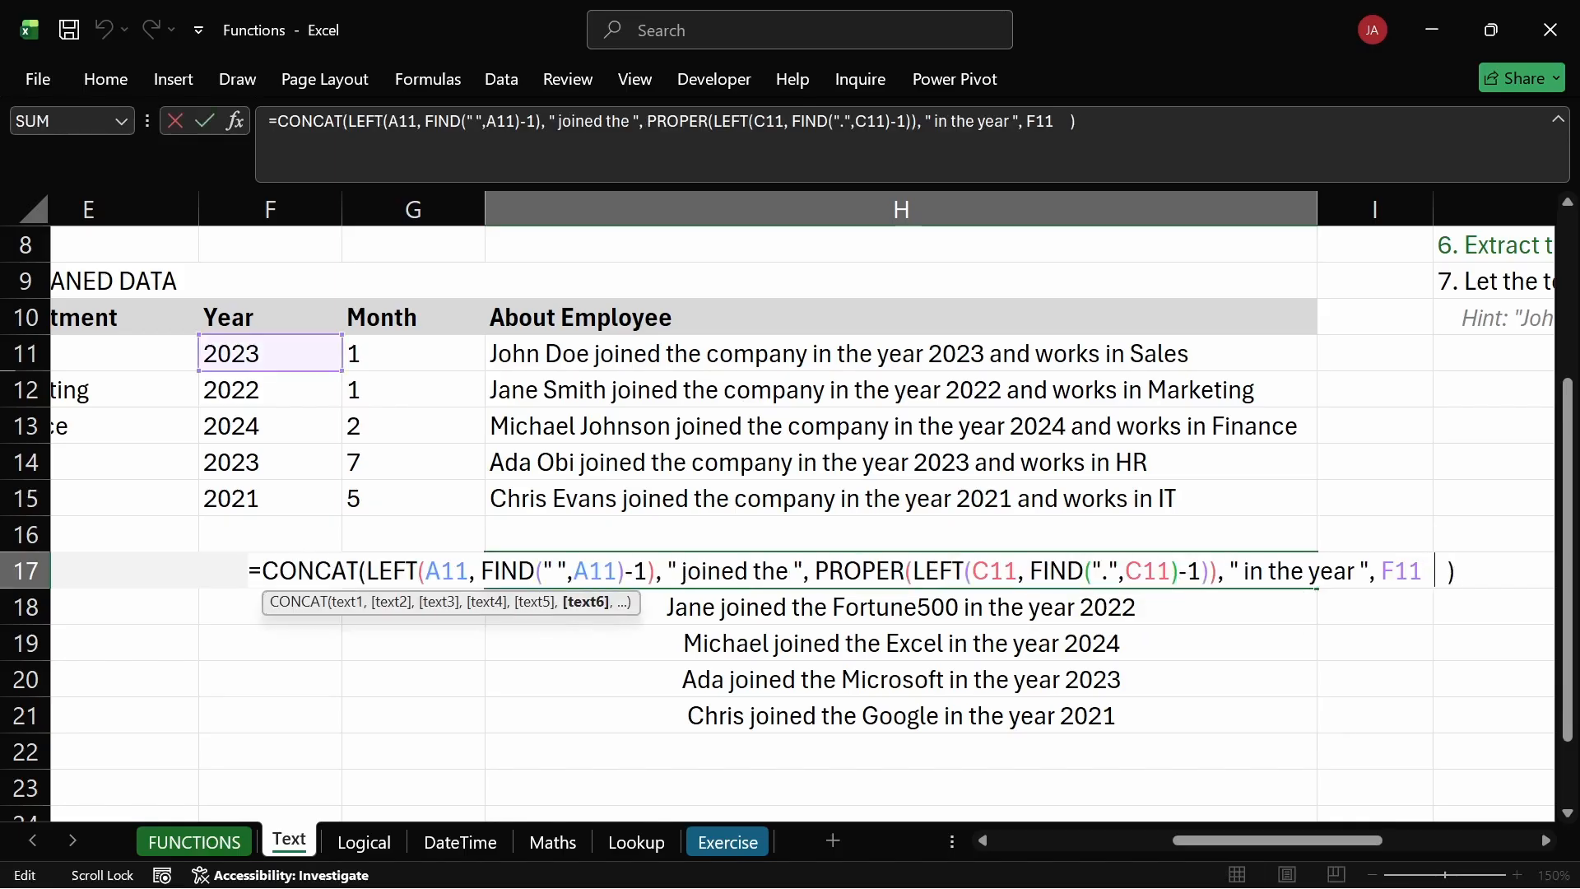
text( " and)
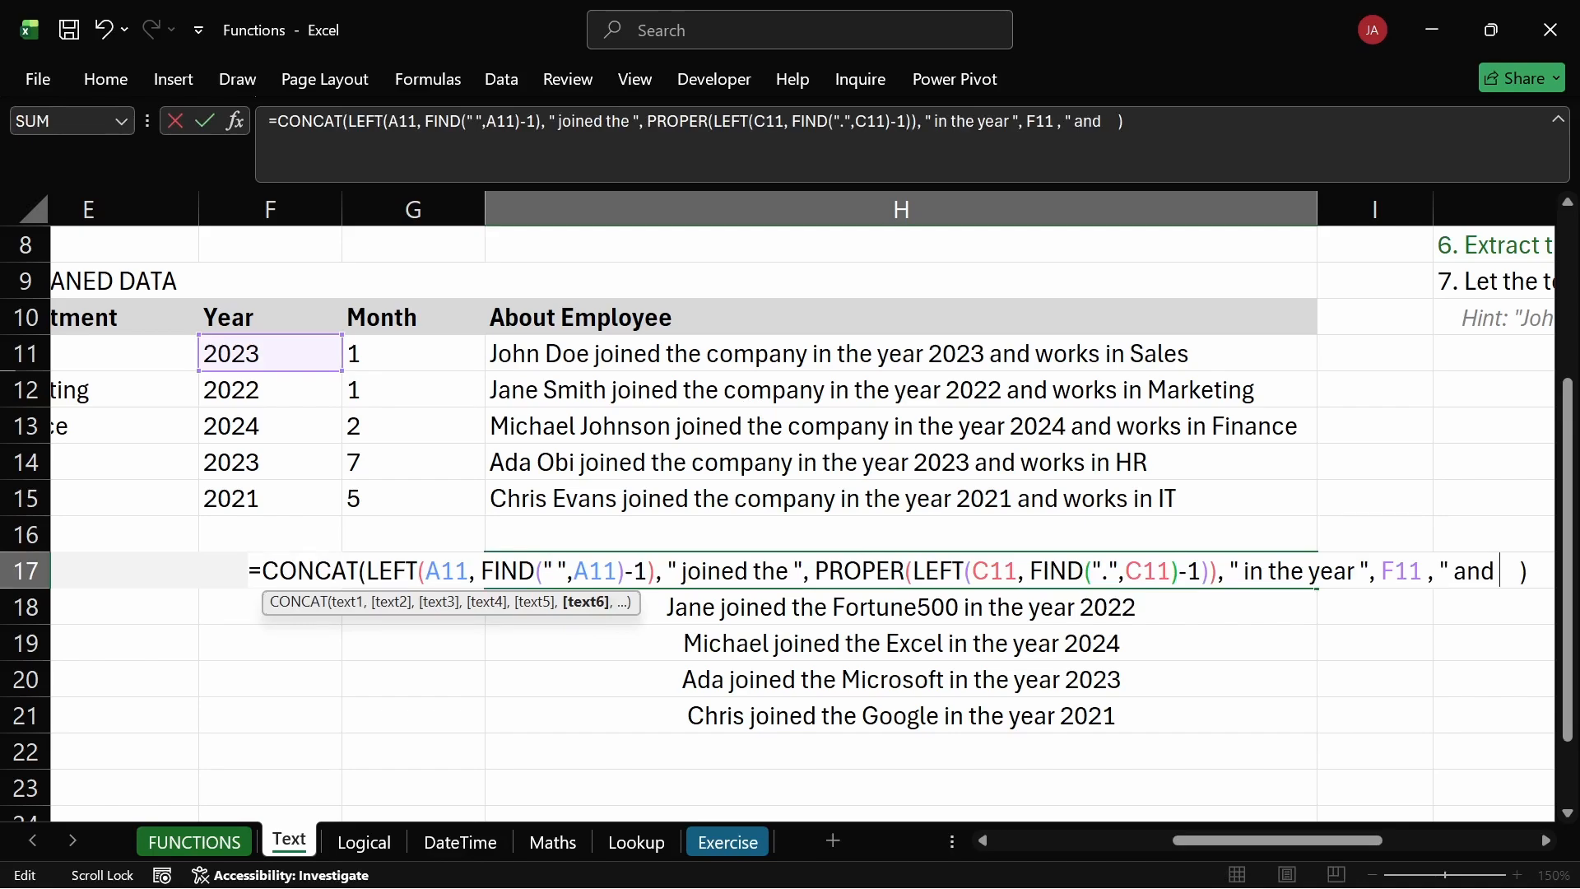
text( works)
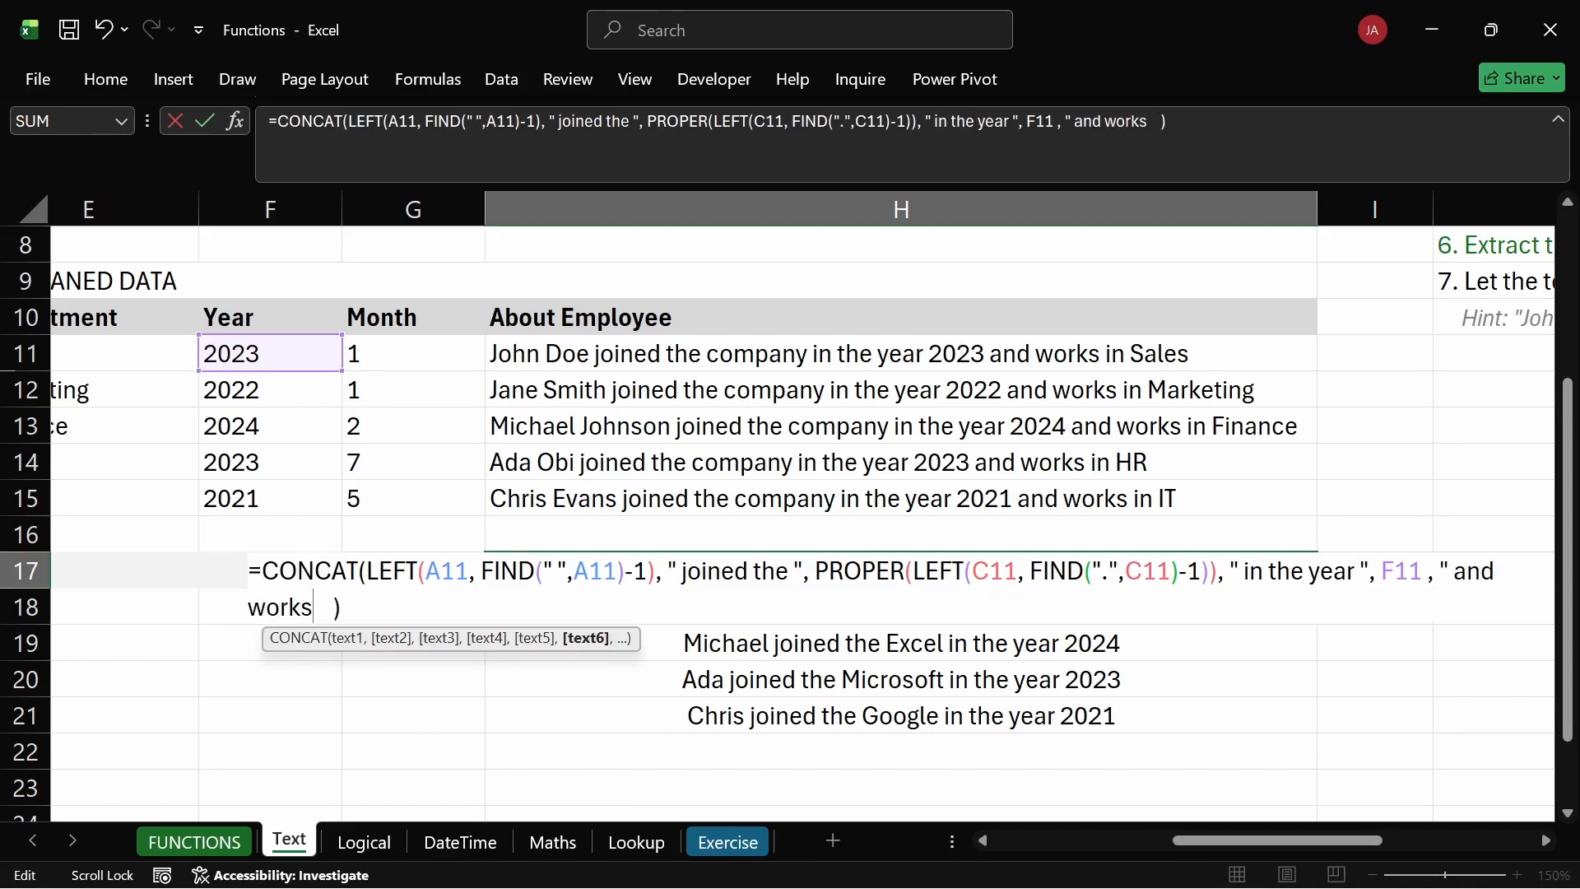
text( iin)
key(BackSpace)
key(BackSpace)
text(n)
key(Delete)
text(",)
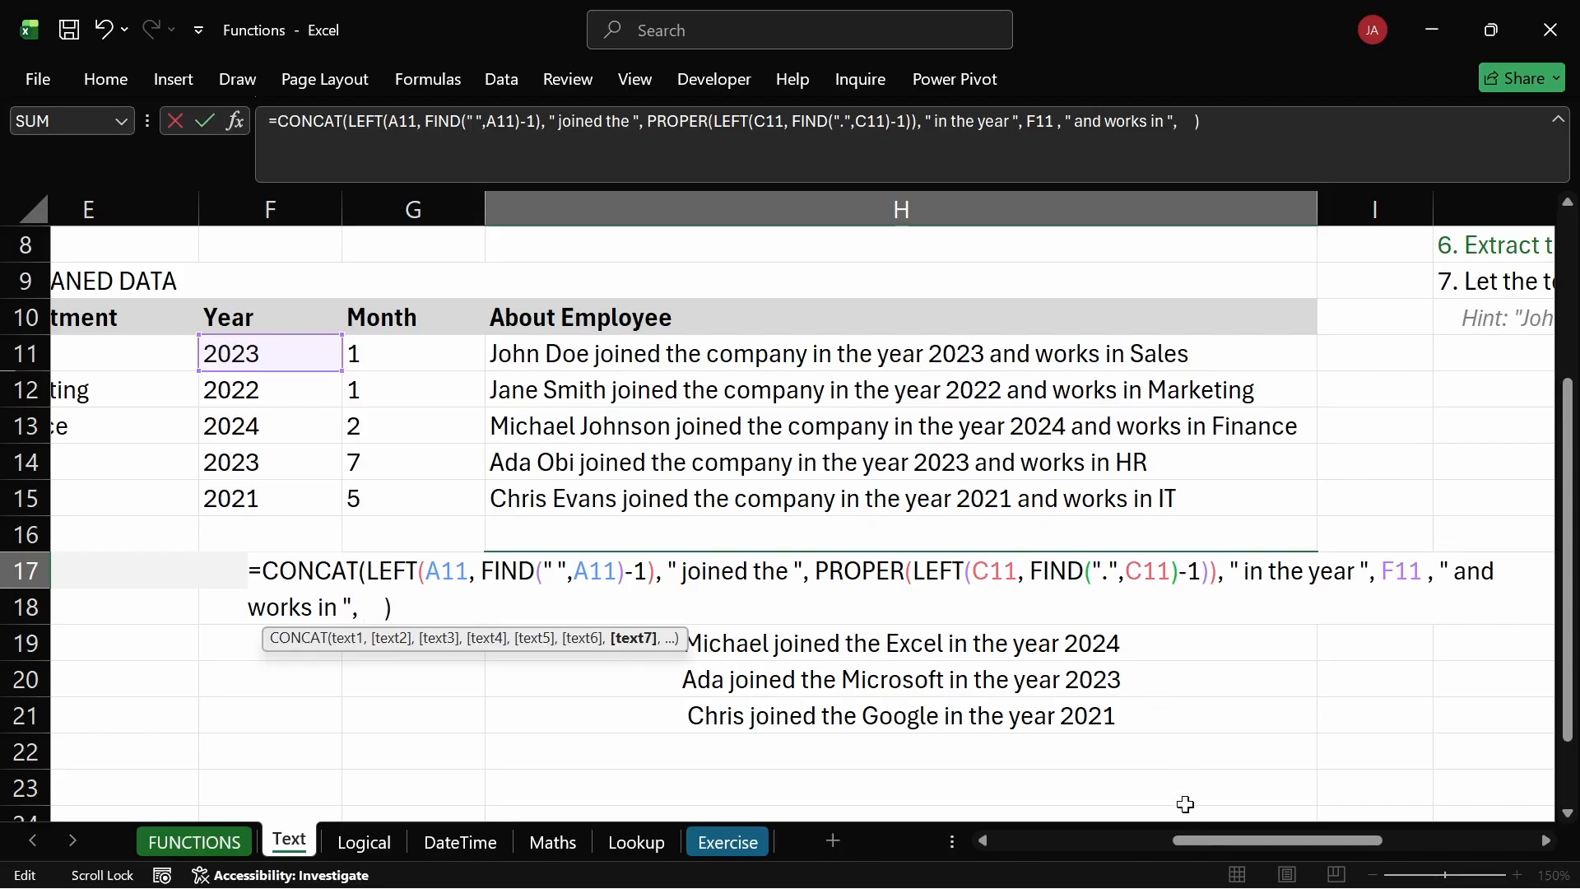
Add the department cell E11 as the last CONCAT argument and enter the formula in H17.
drag(1199, 841, 1129, 839)
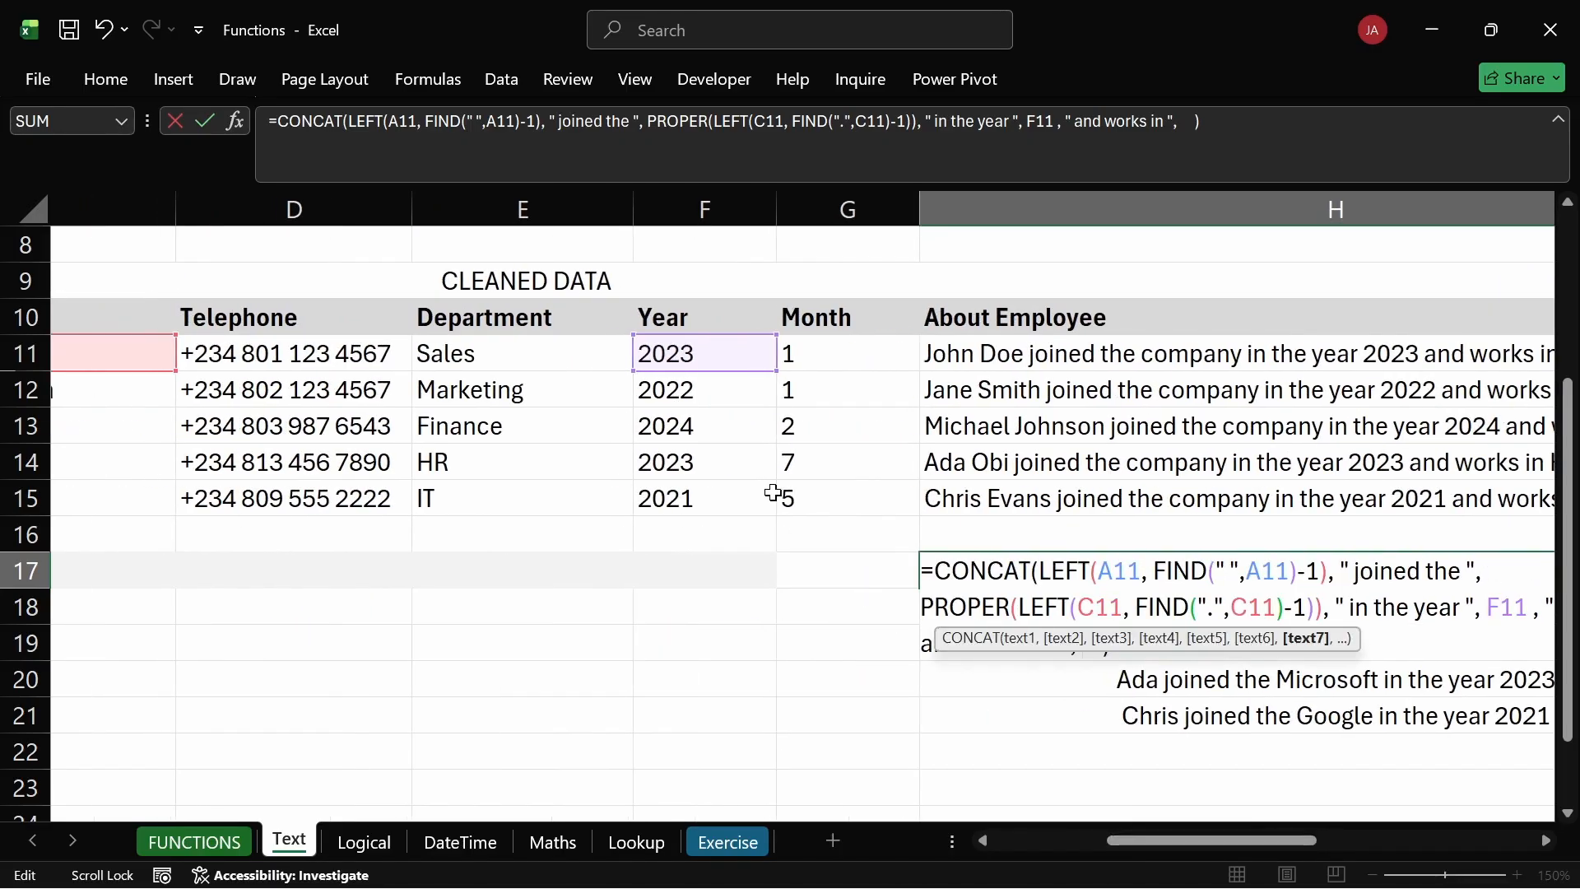
click(600, 349)
key(Return)
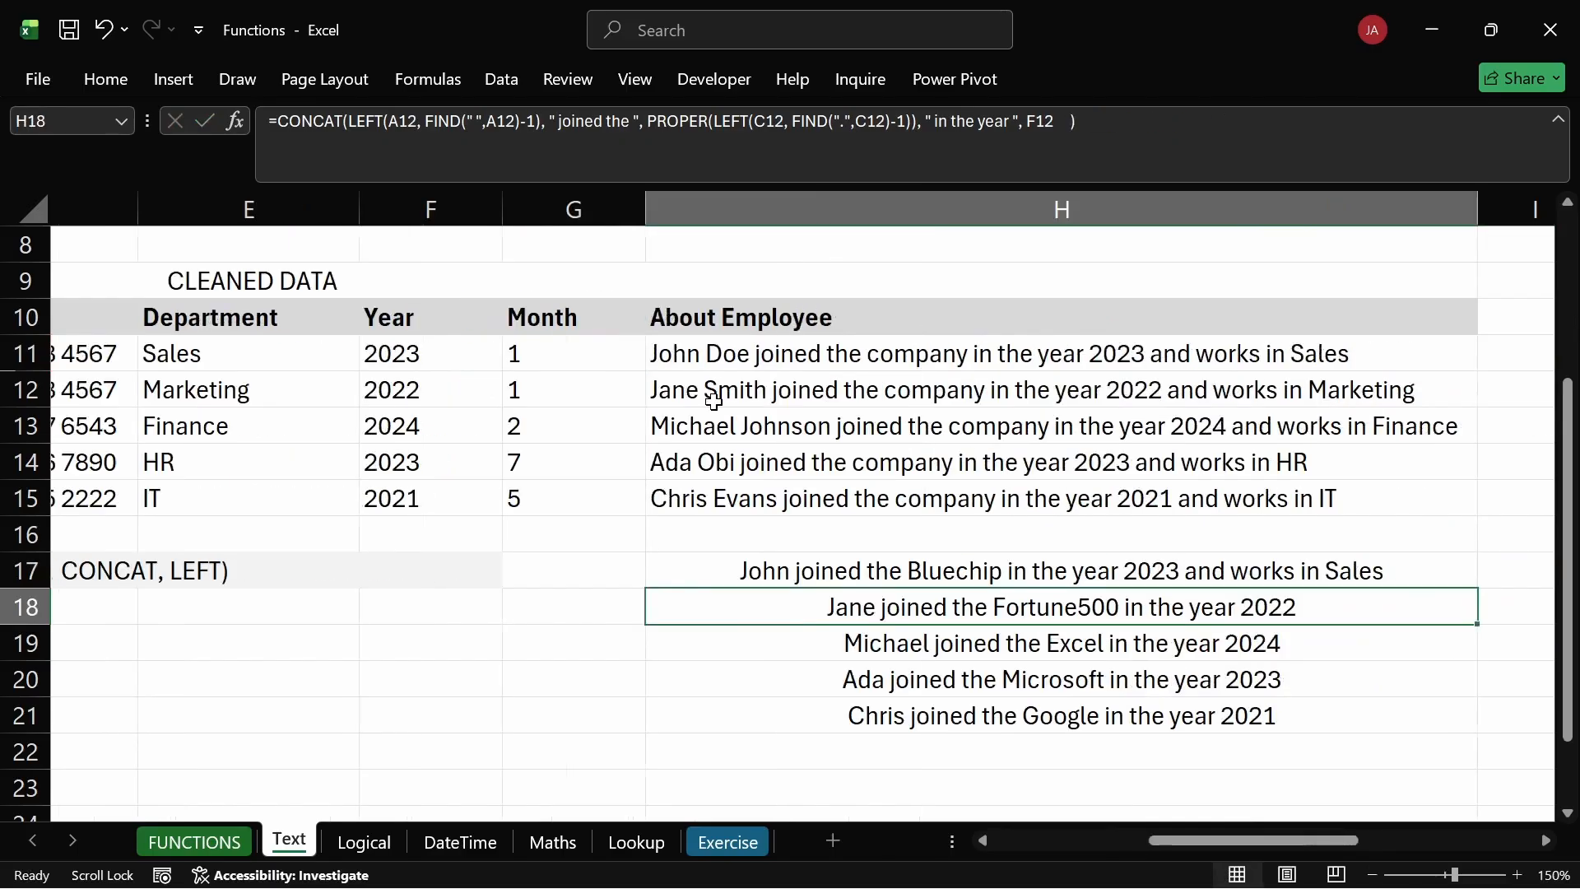
Fill the completed CONCAT formula from H17 down through H21 and left-align these sentences.
click(1228, 586)
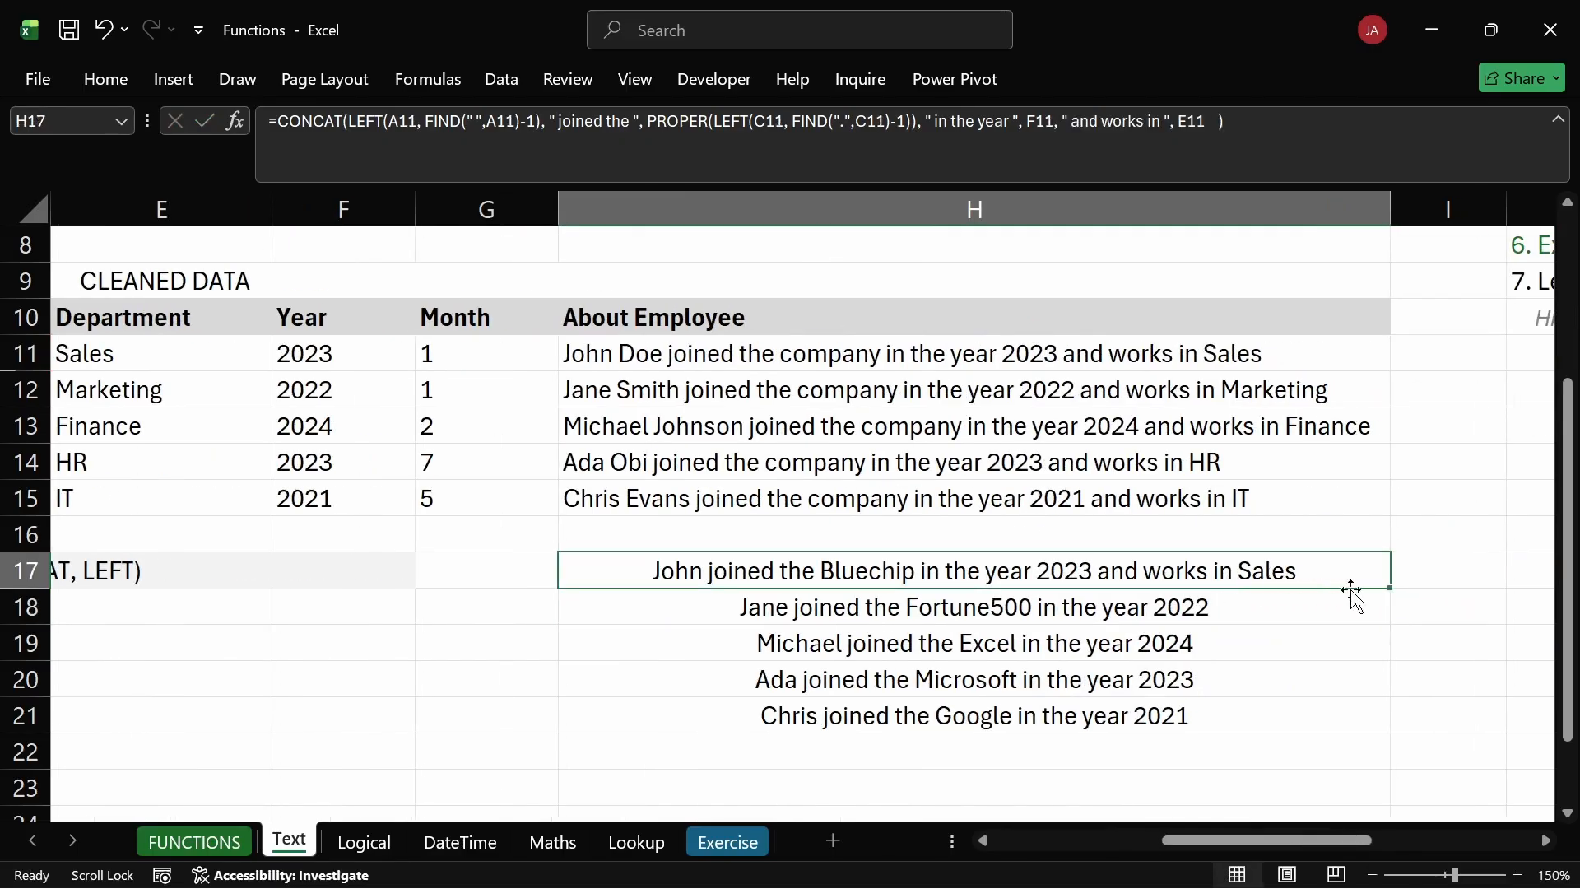
double_click(1396, 589)
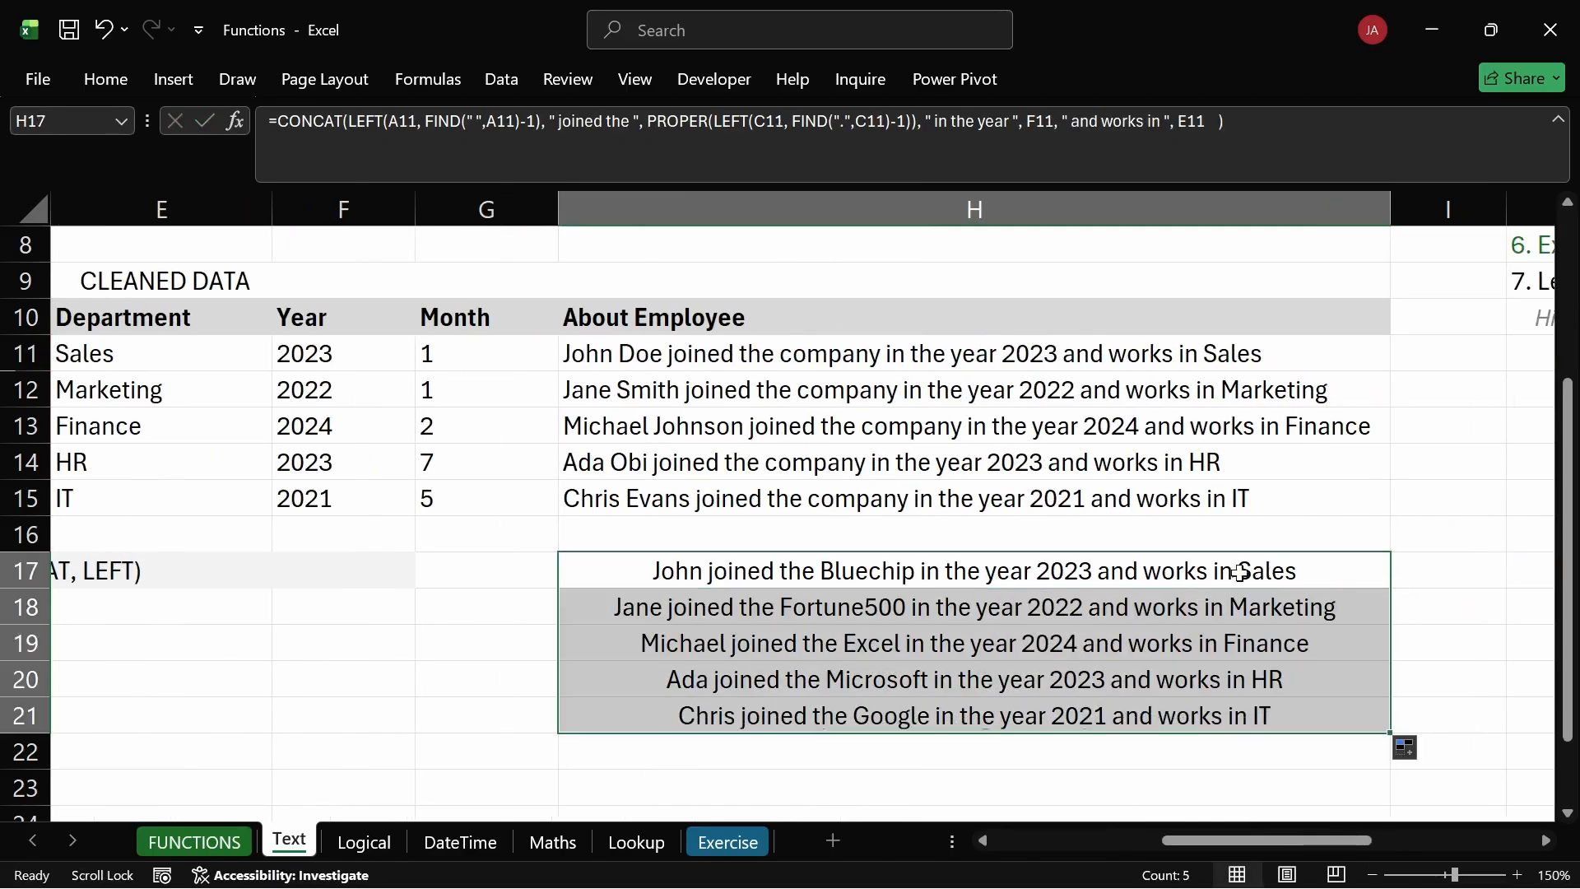
click(127, 79)
click(466, 164)
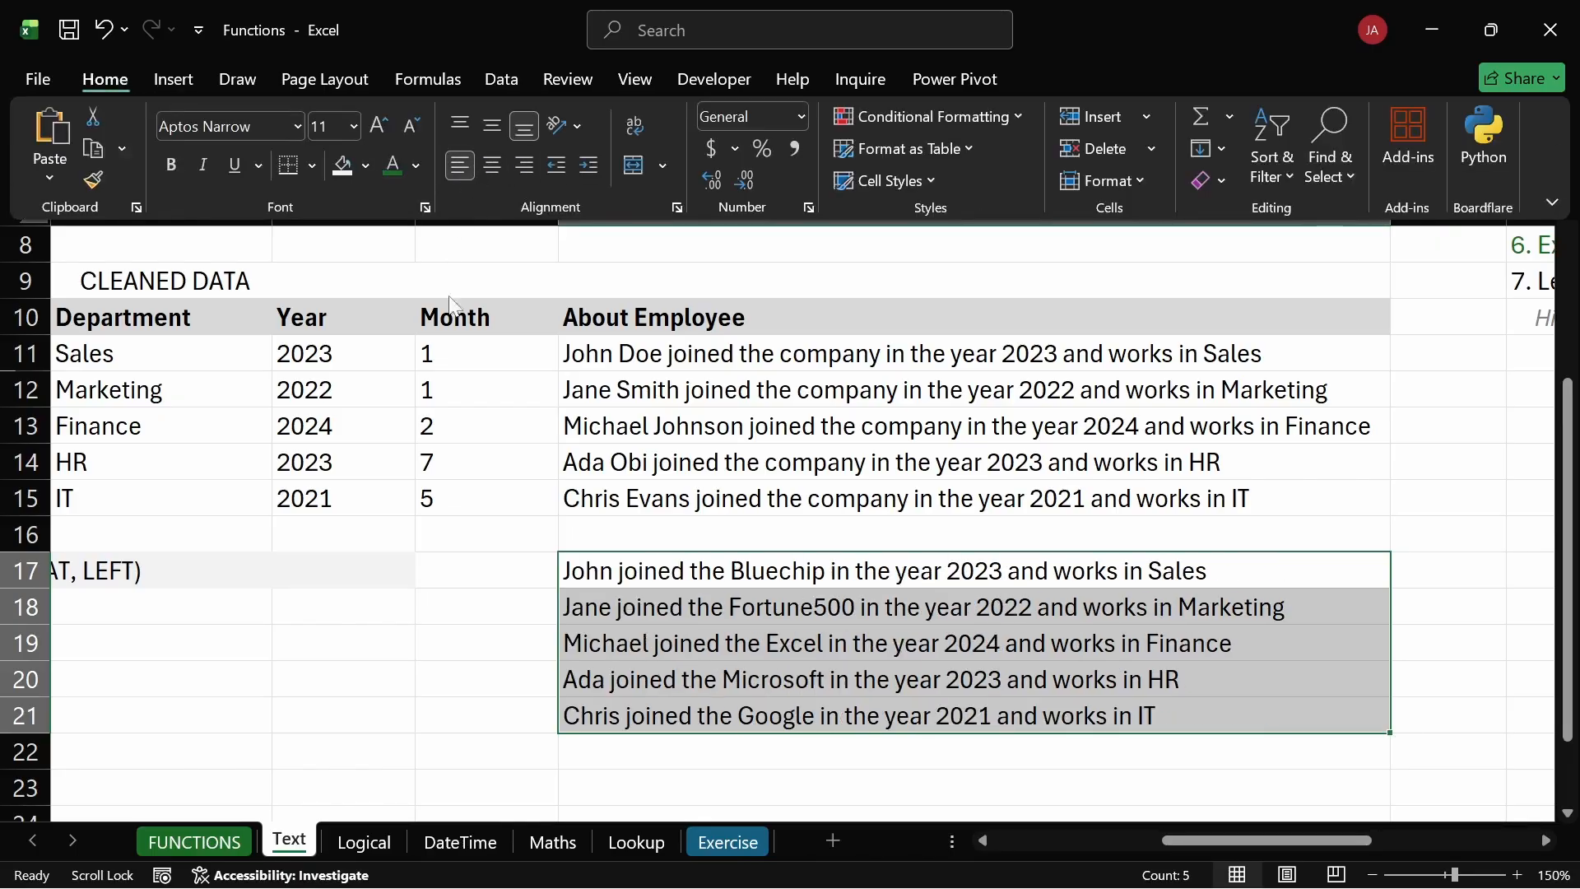
click(709, 542)
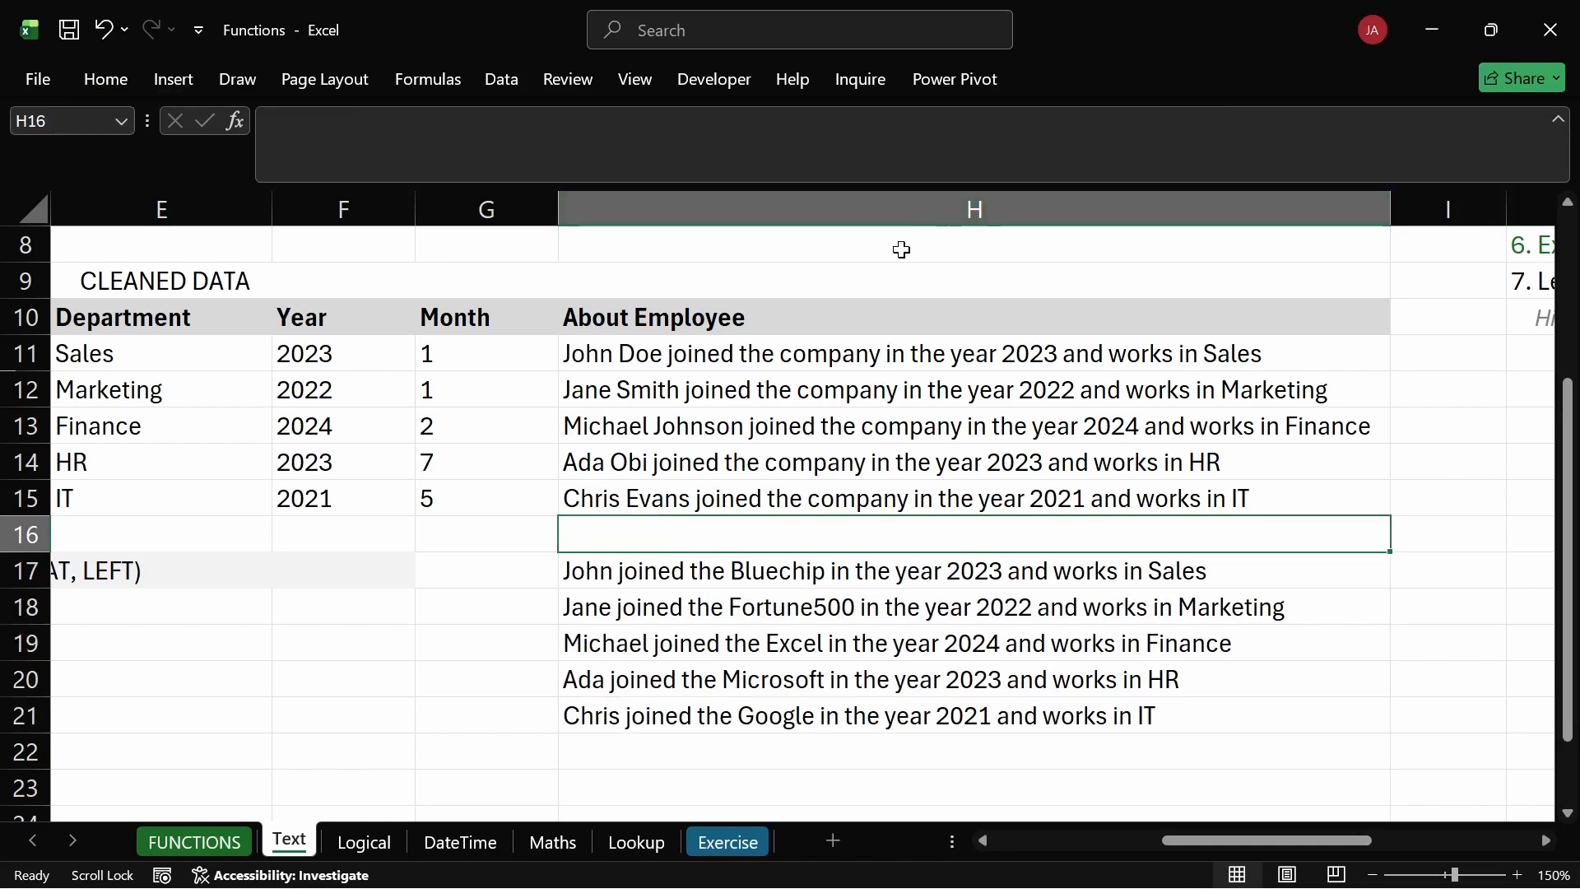
click(1072, 562)
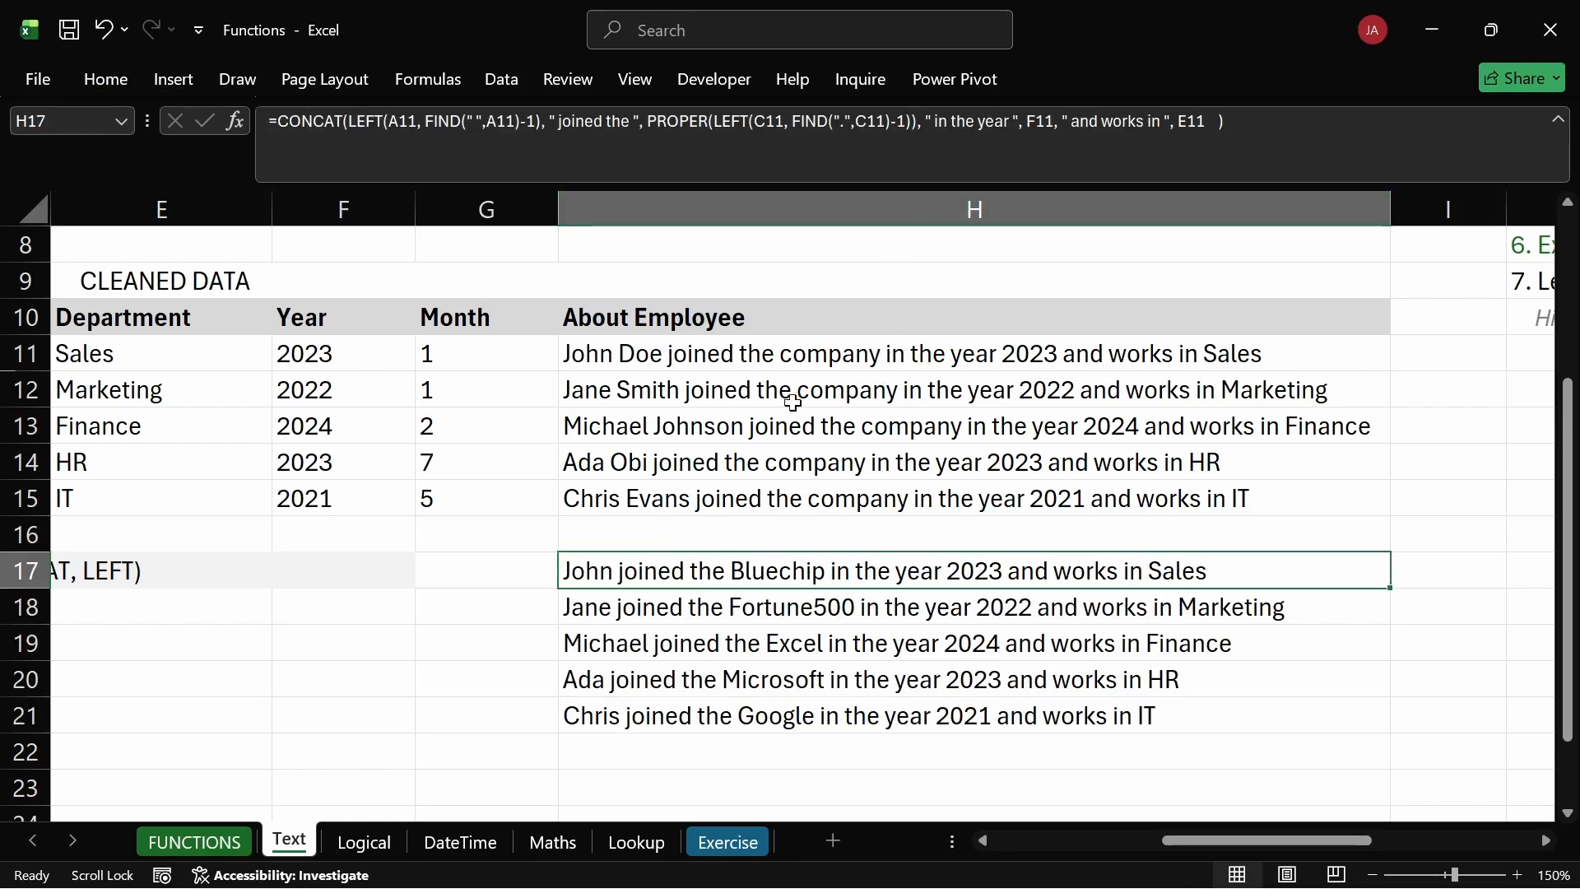
Check the filled CONCAT formulas and their sentences in H18 through H21.
click(1057, 607)
click(1056, 641)
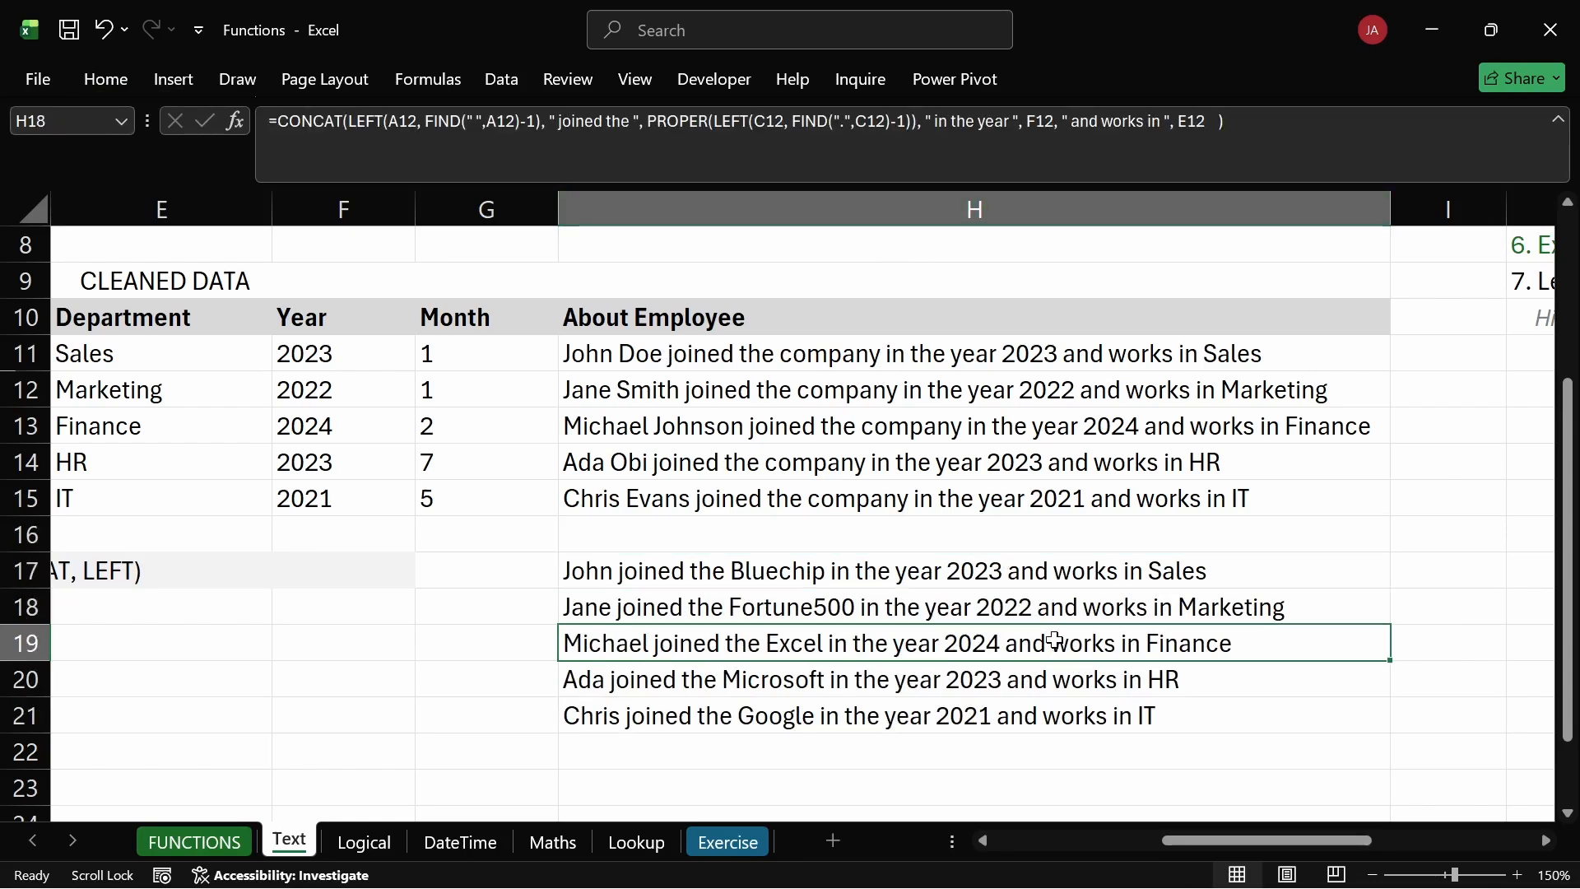
click(1079, 677)
click(1003, 720)
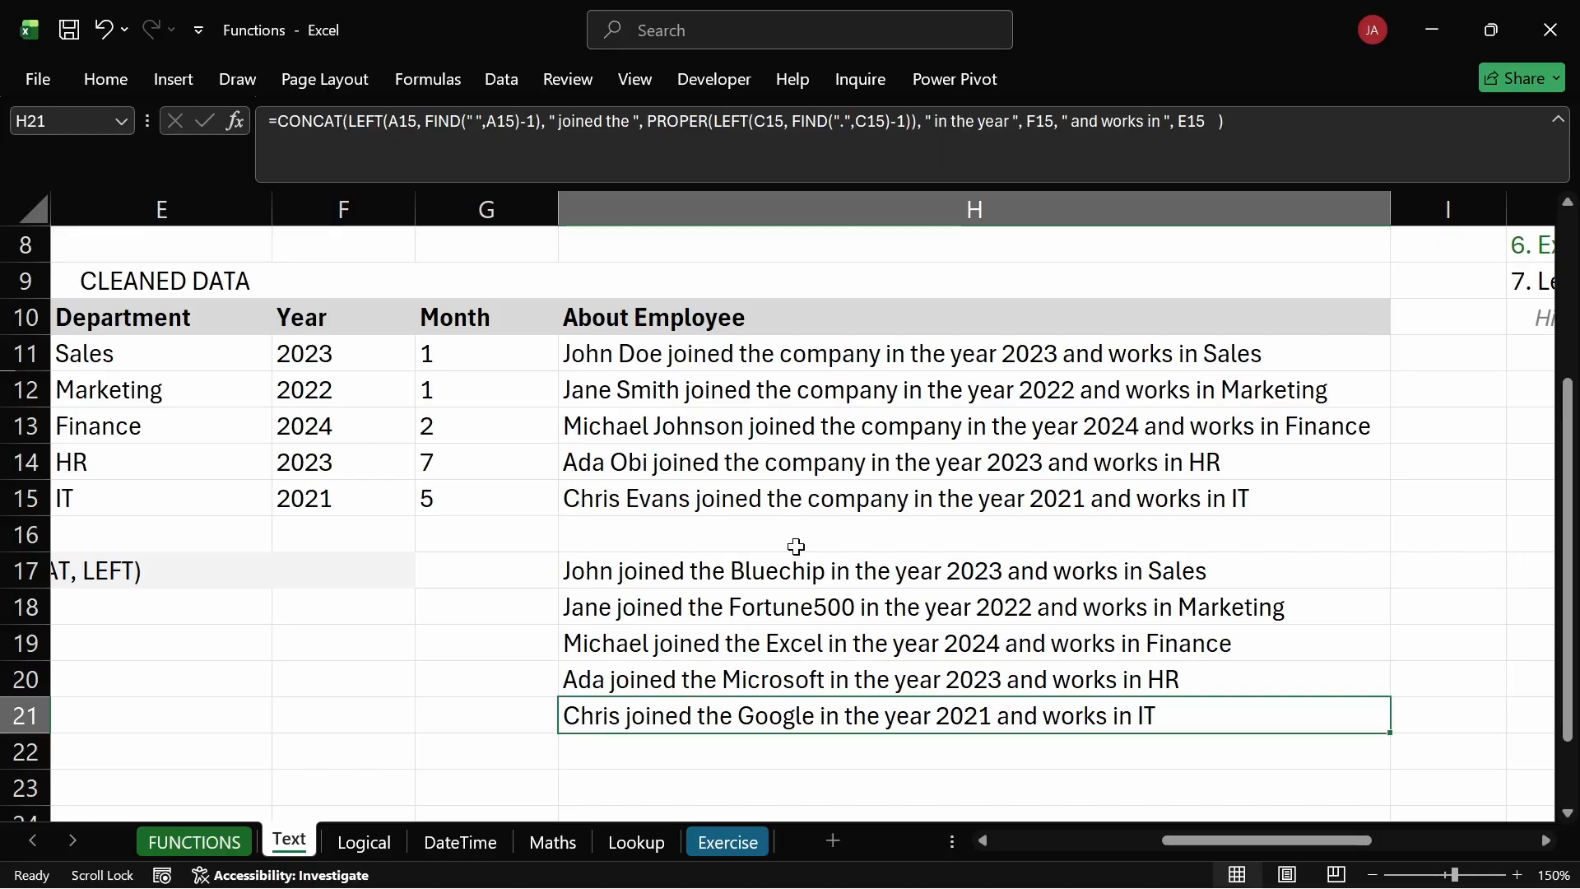
click(699, 536)
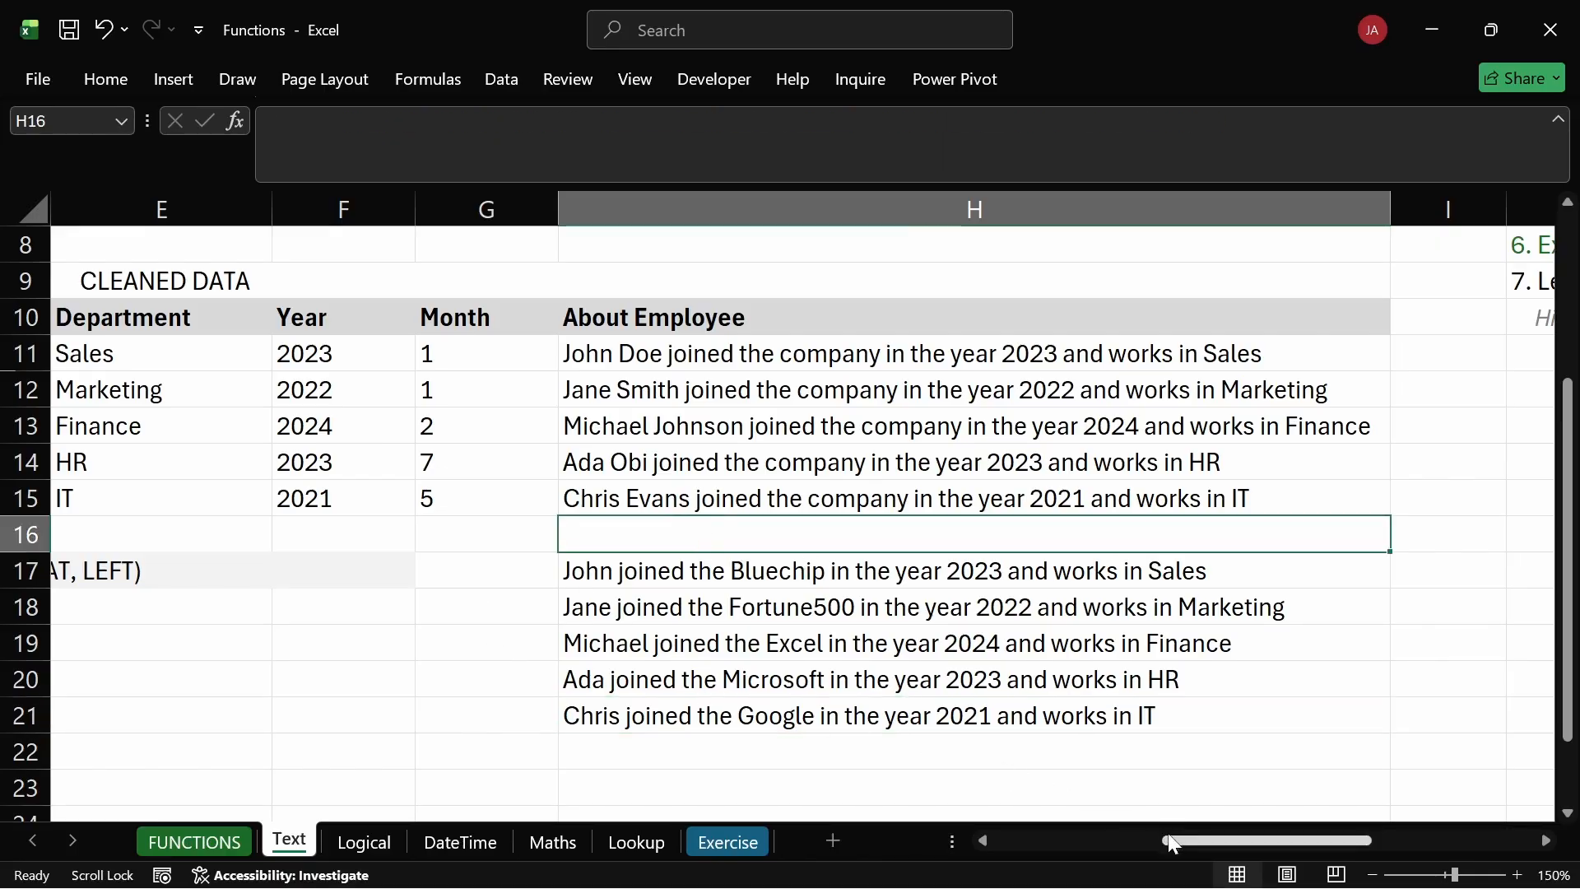
Return to the start of the cleaned table and read the functions-used list in row 17.
drag(1173, 843, 1019, 833)
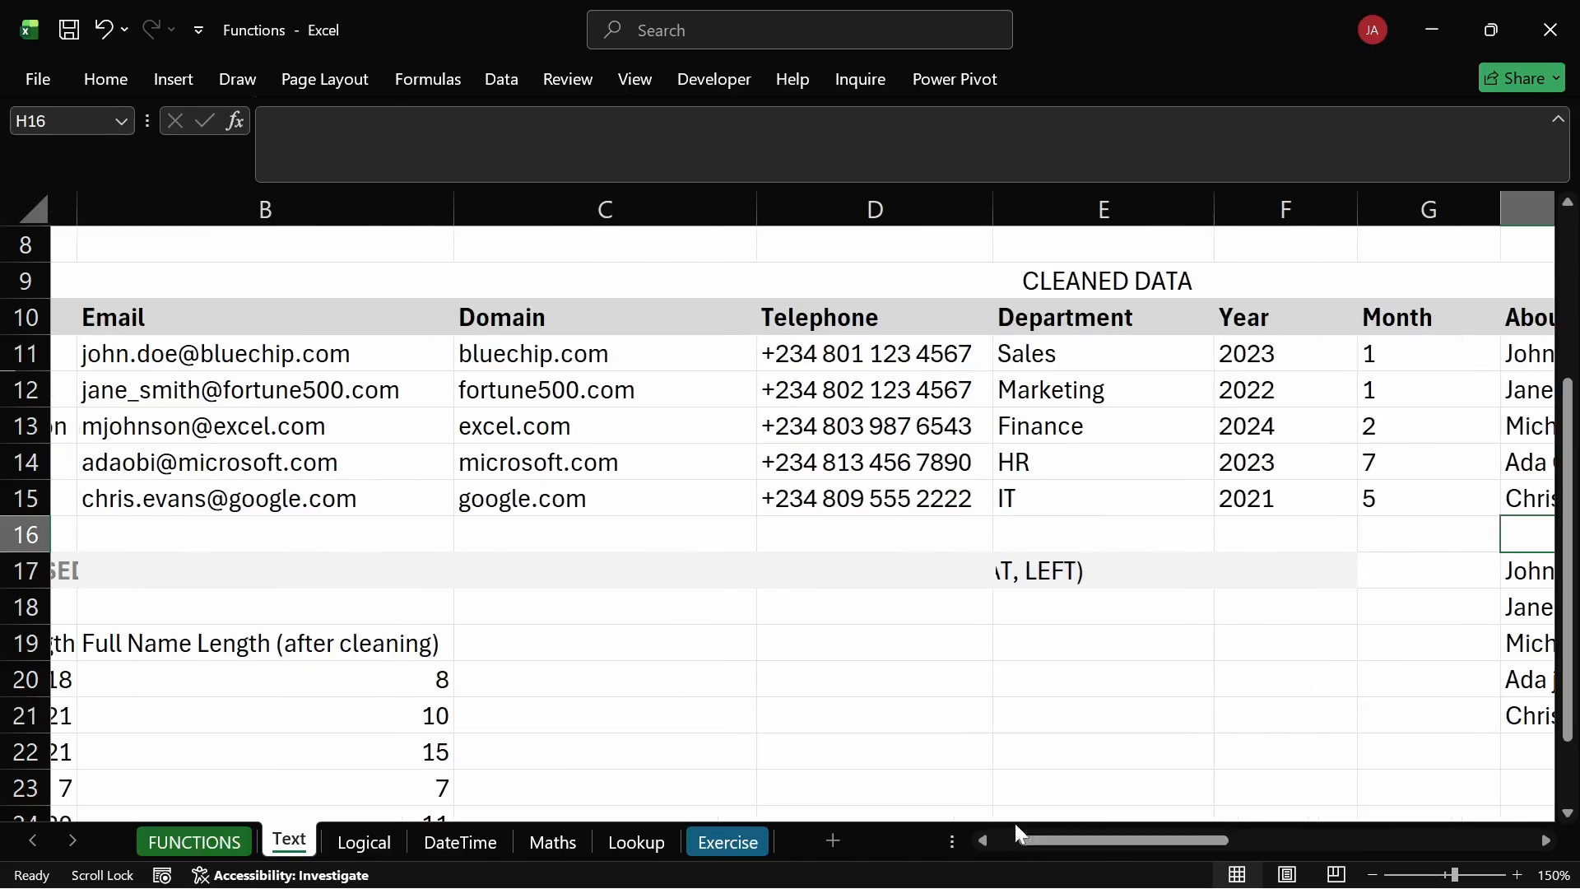
double_click(326, 539)
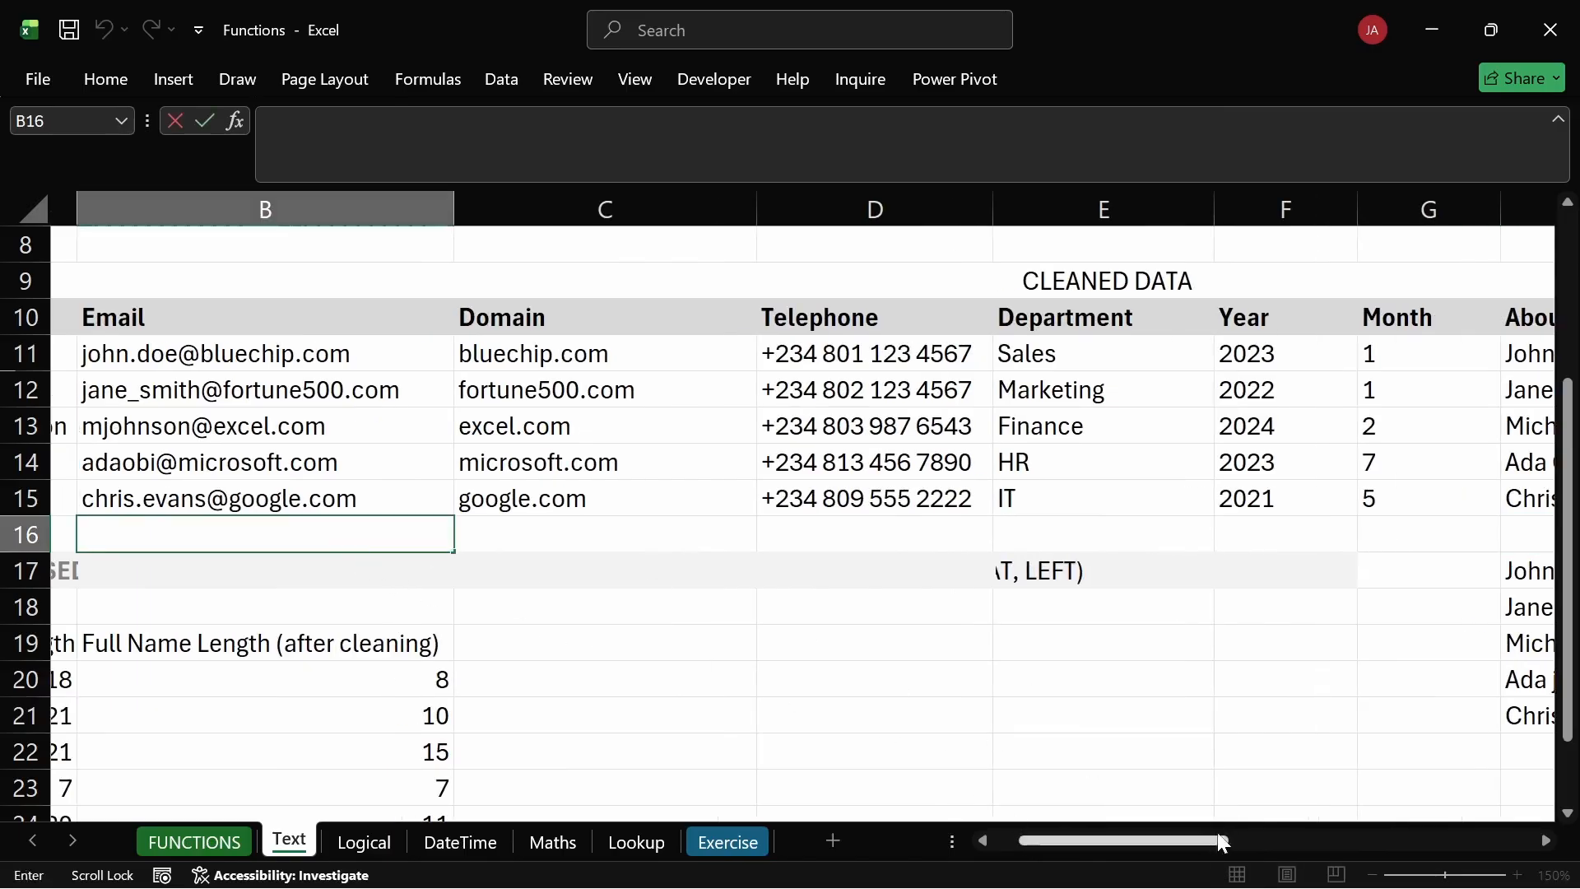
click(1205, 745)
drag(1207, 838, 1180, 838)
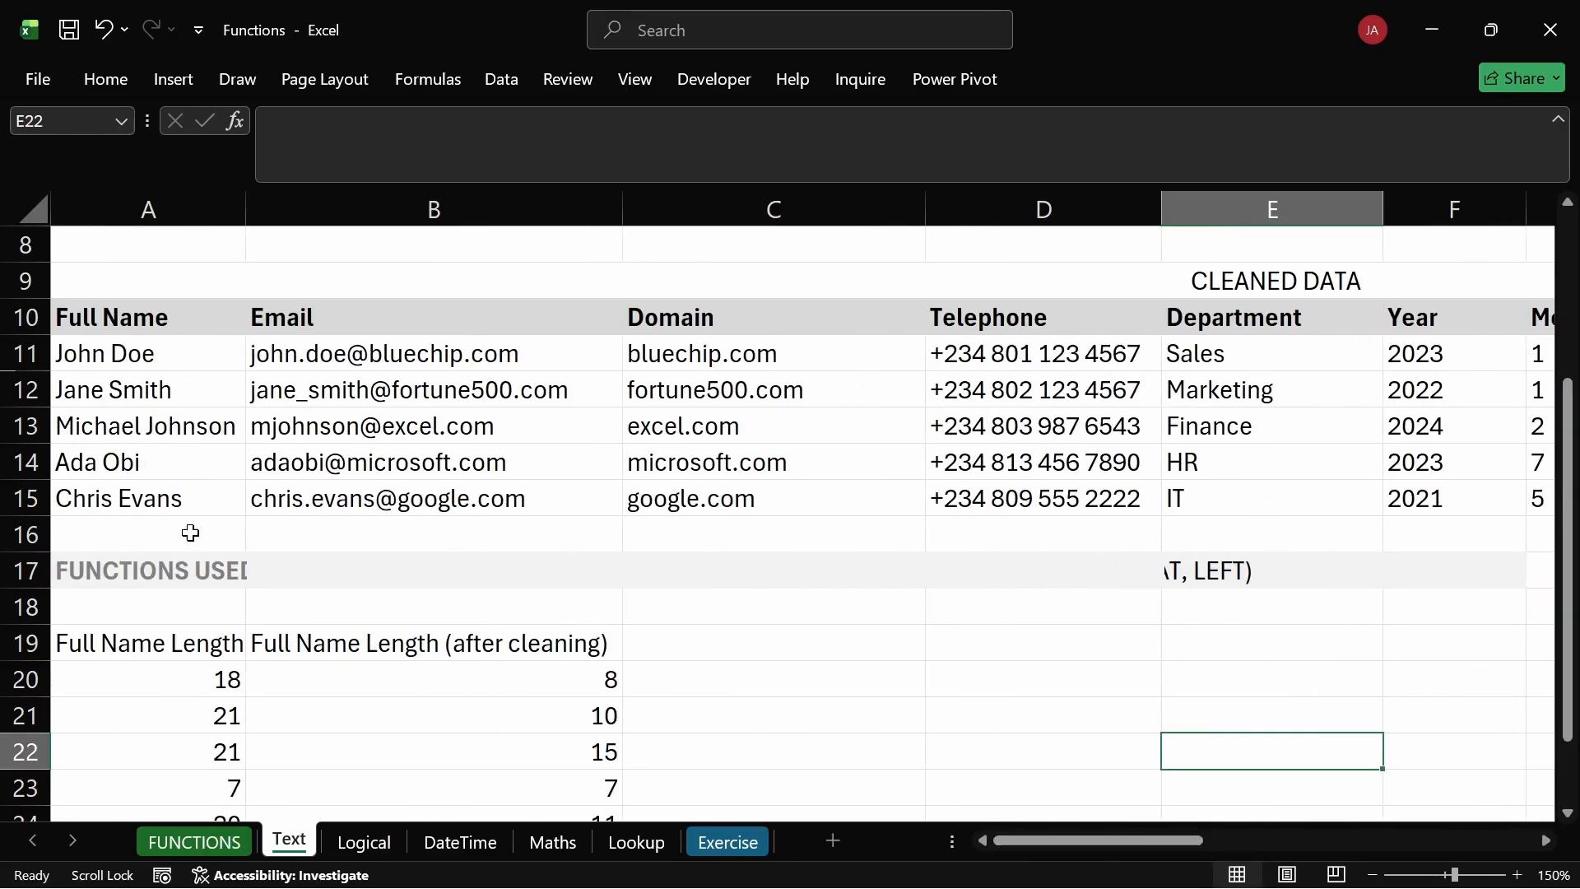
click(190, 533)
click(318, 575)
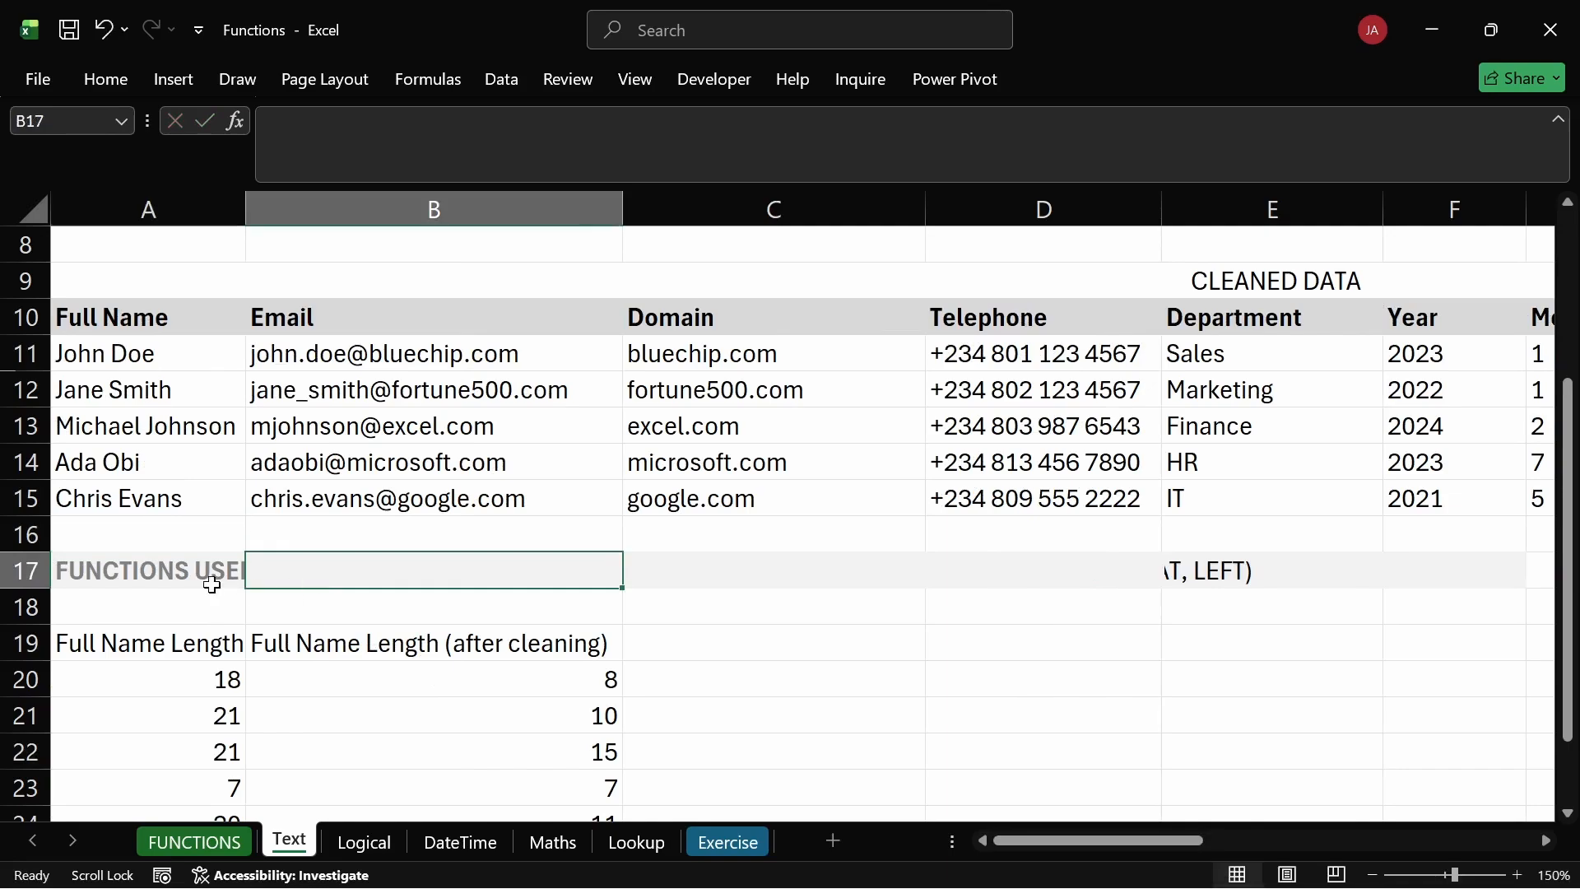
click(218, 599)
click(211, 570)
click(318, 536)
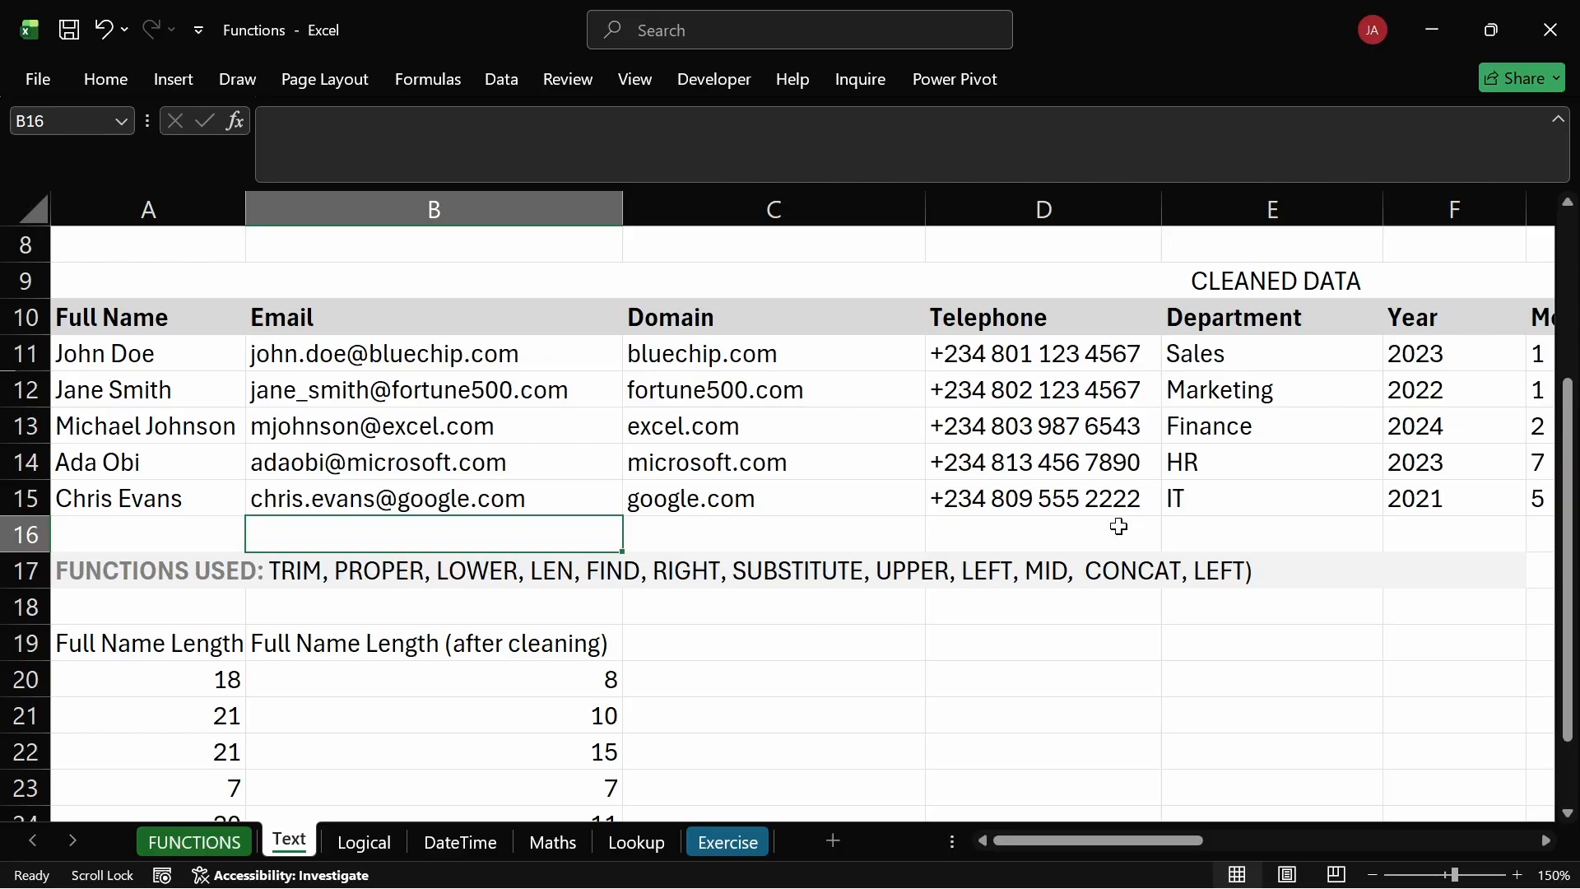
Remove the repeated LEFT and its closing parenthesis from the end of the functions-used list in A17.
click(207, 576)
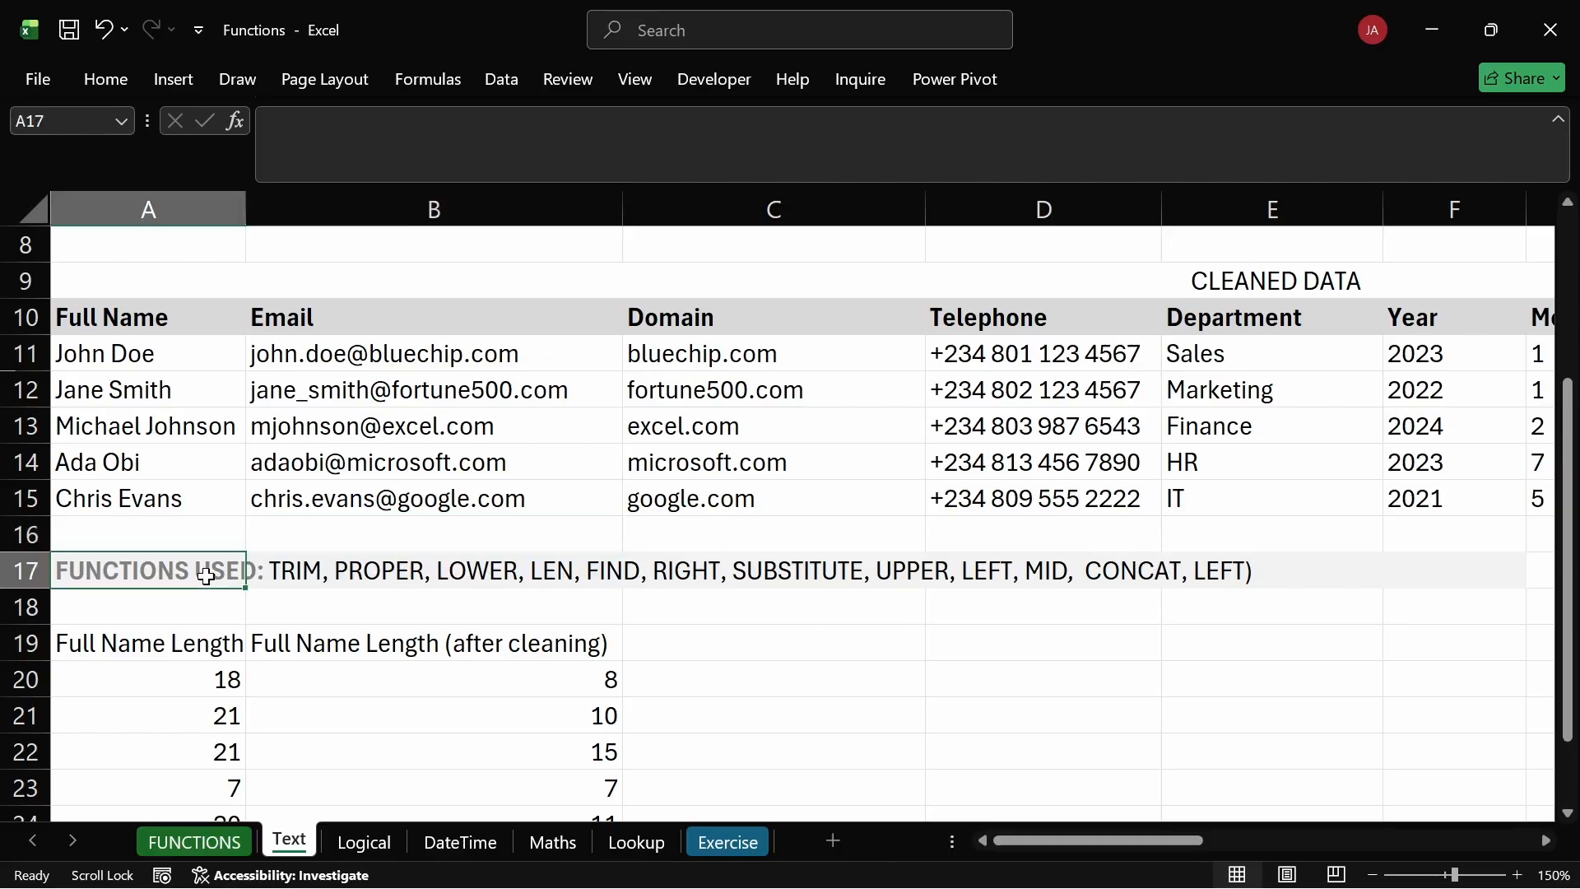
double_click(207, 576)
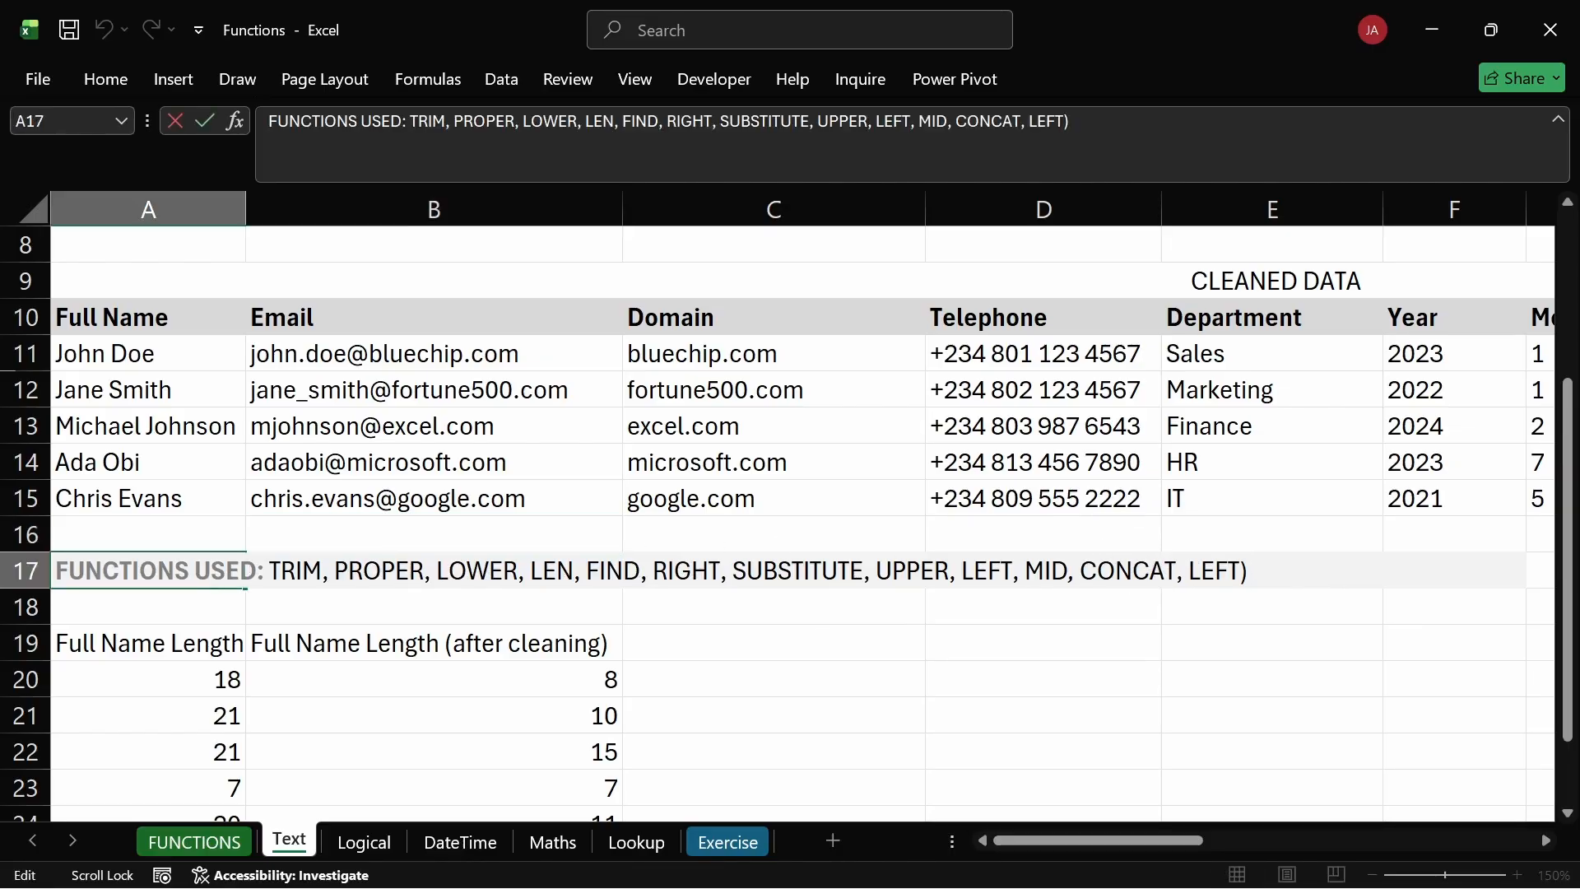
drag(1177, 571, 1249, 570)
key(BackSpace)
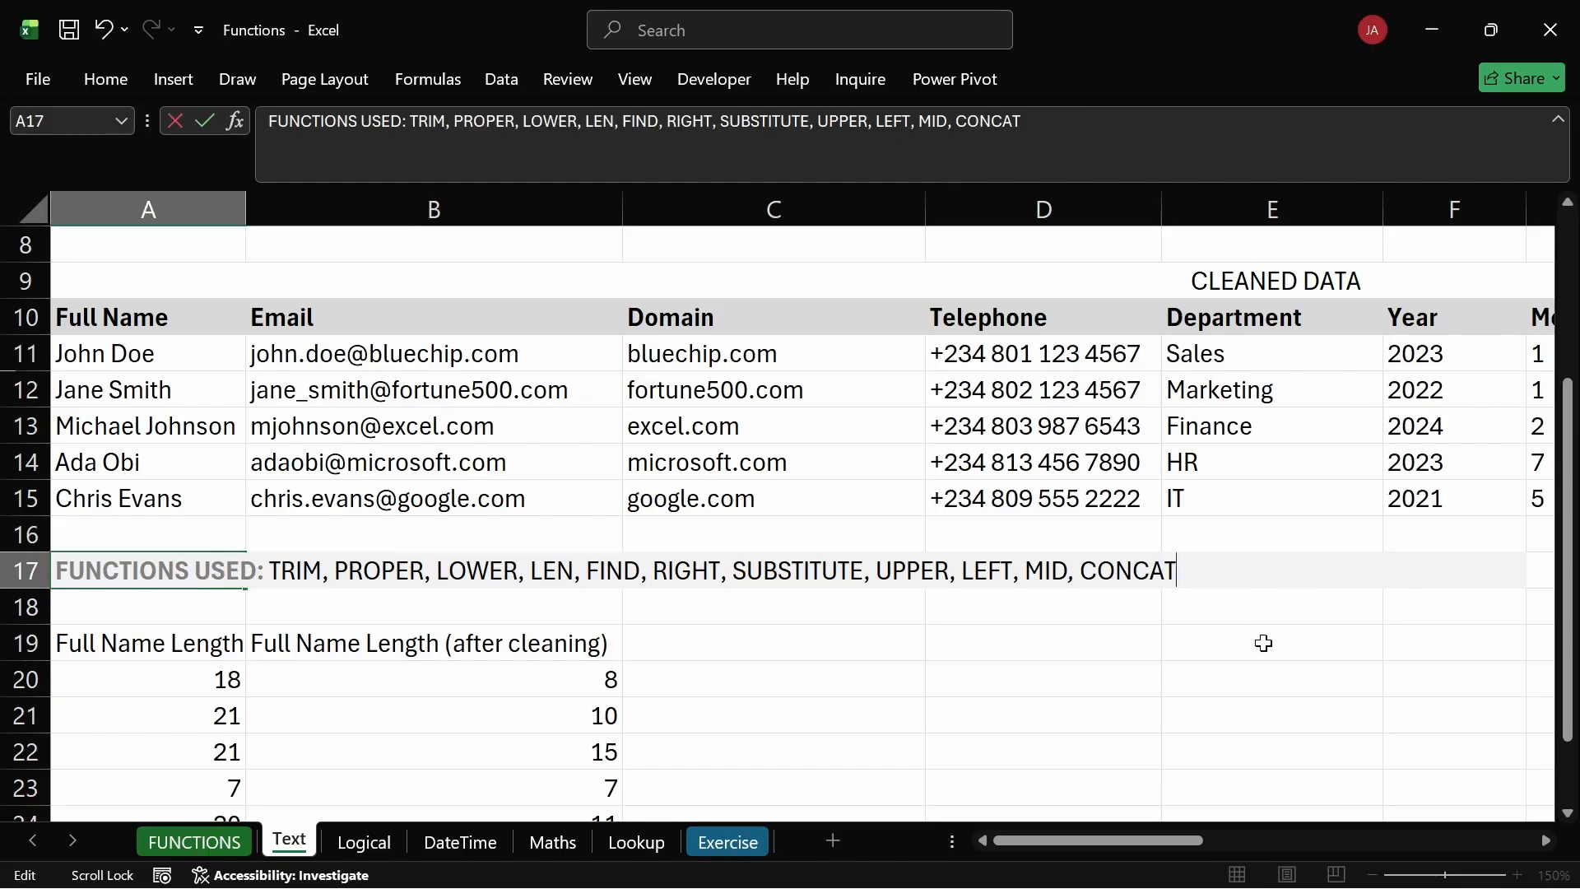
key(Return)
click(1200, 667)
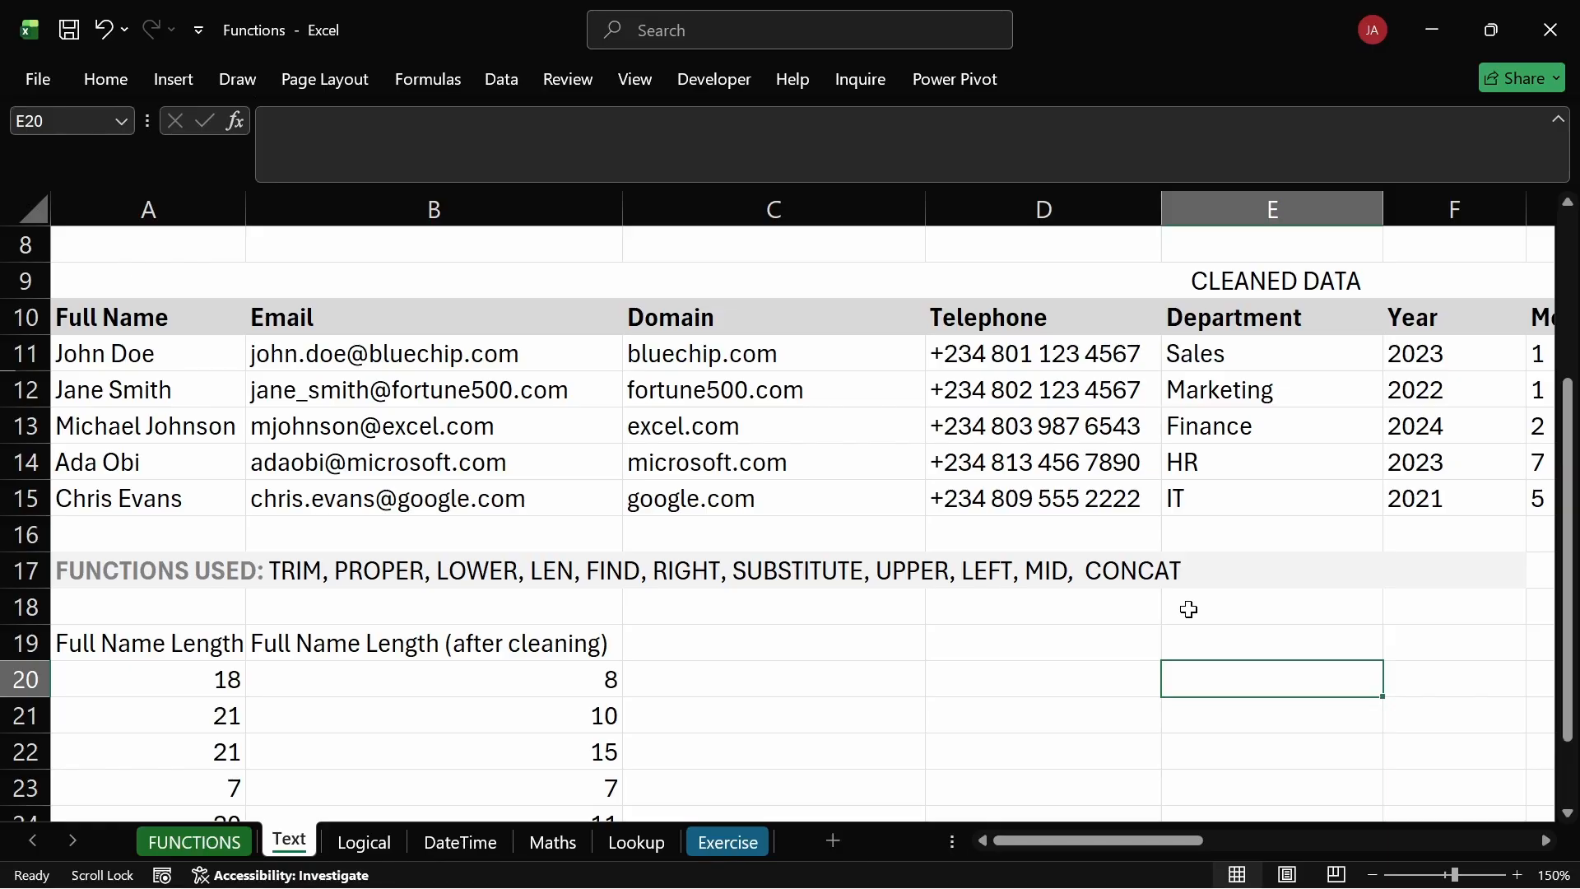
mouse_move(1153, 841)
mouse_down()
mouse_move(1267, 848)
mouse_move(1175, 848)
mouse_up()
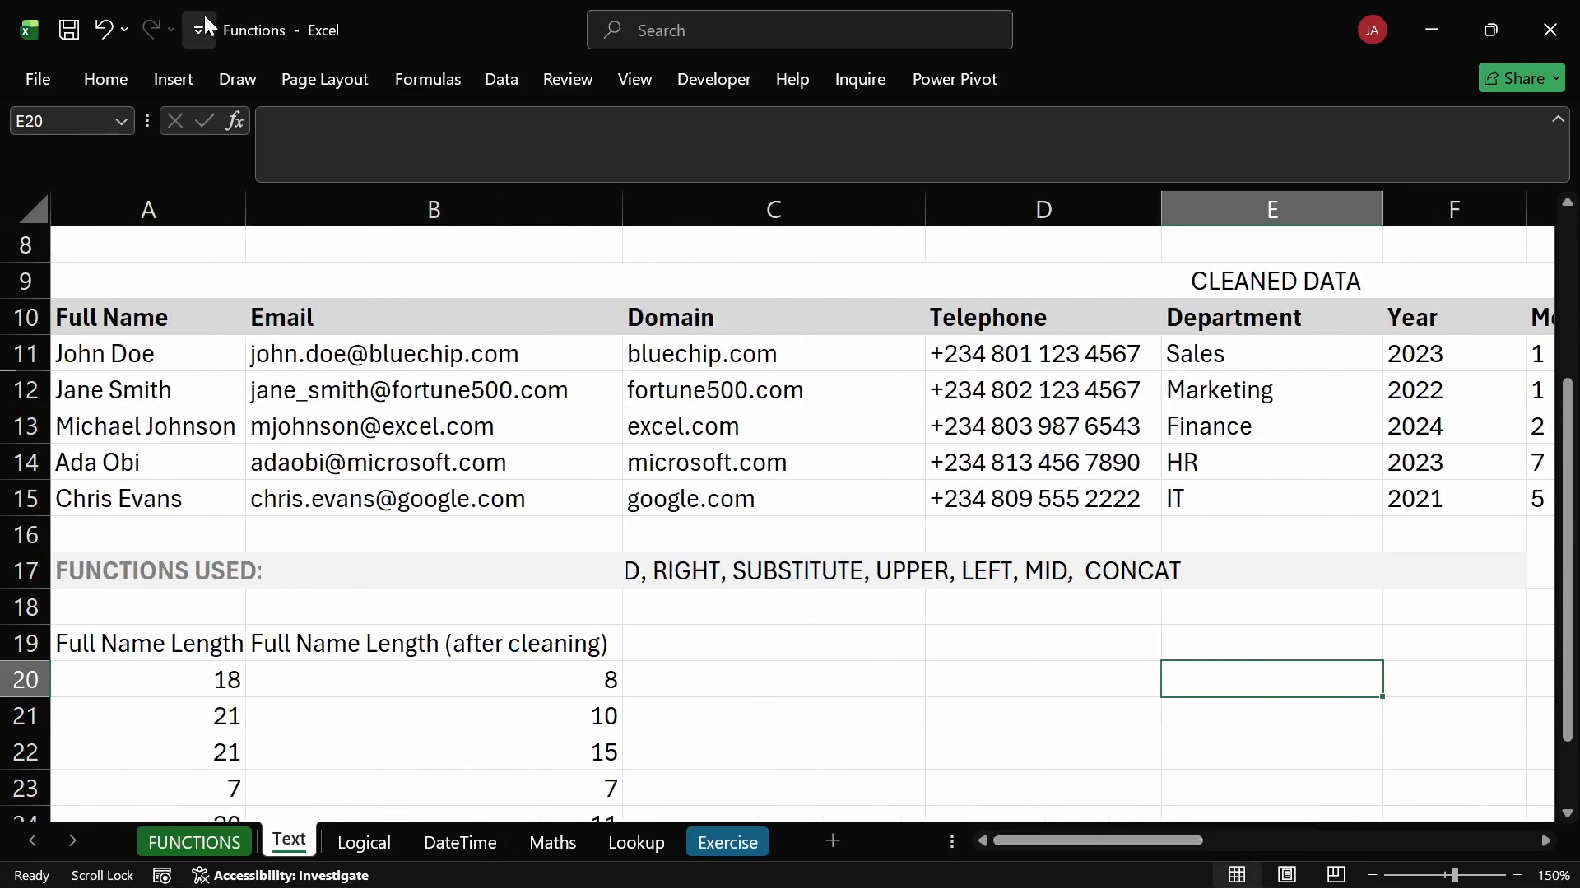
Look through the complete set of text functions in the function library, from ARRAYTOTEXT to VALUETOTEXT.
click(434, 80)
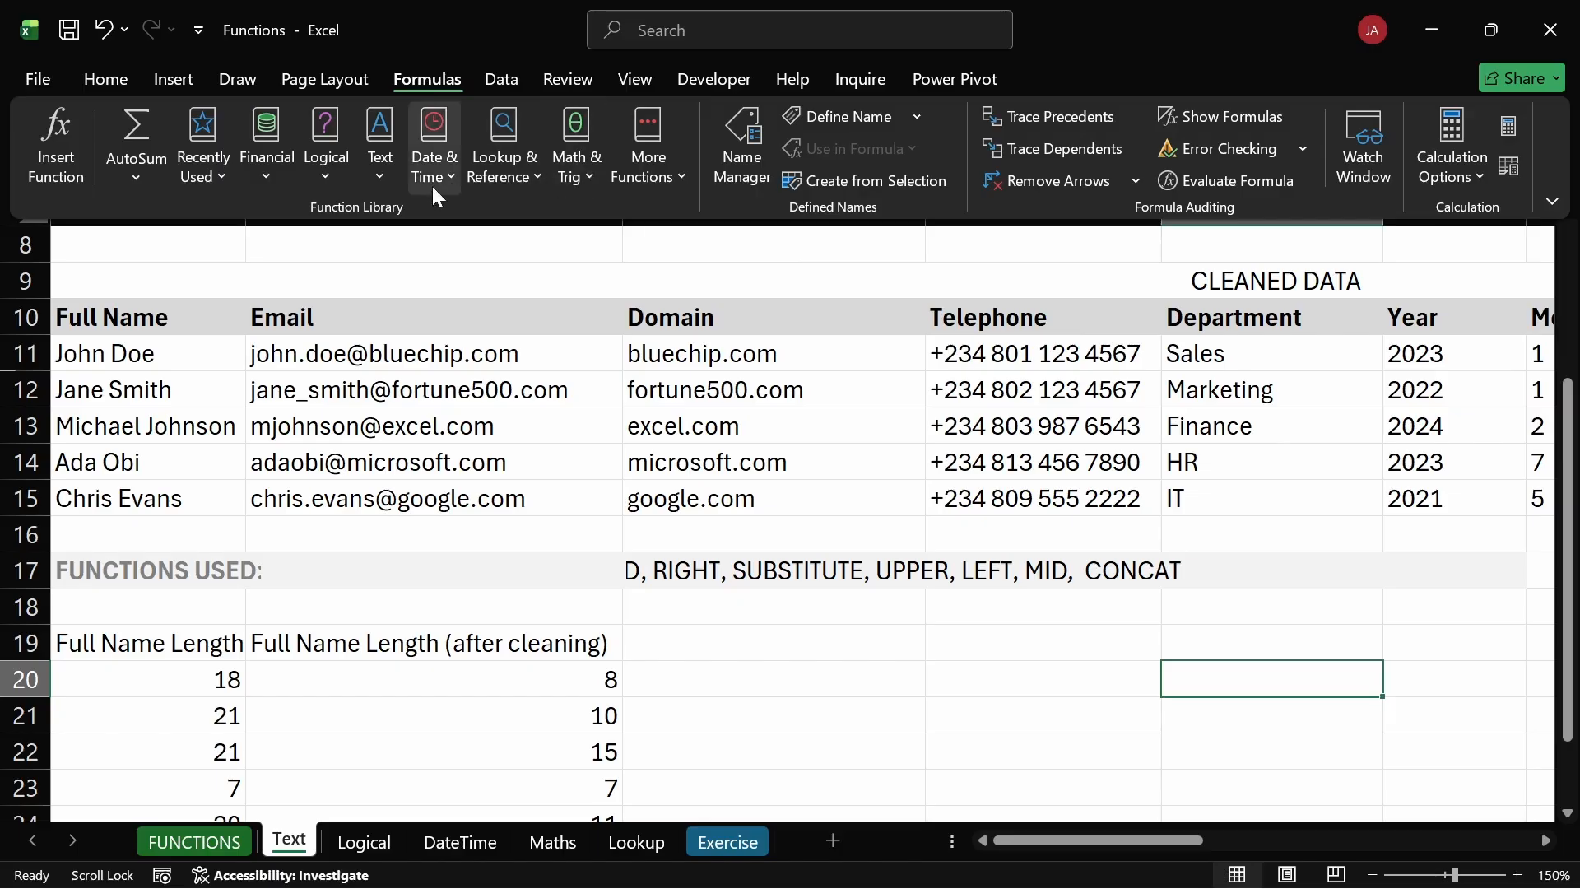
click(384, 174)
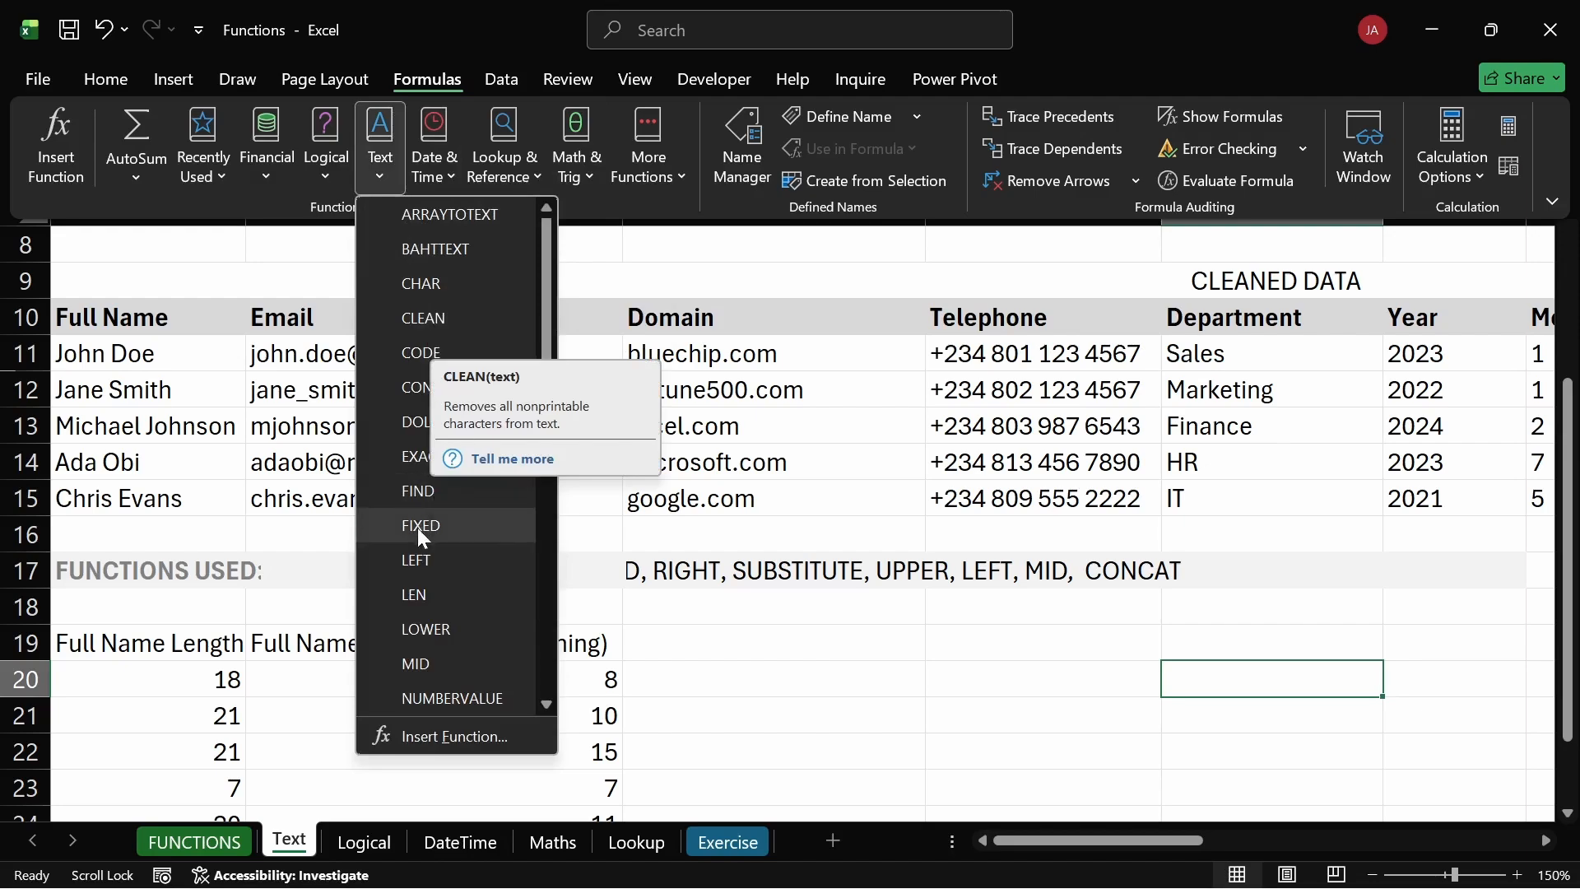
scroll(418, 527, down, 2)
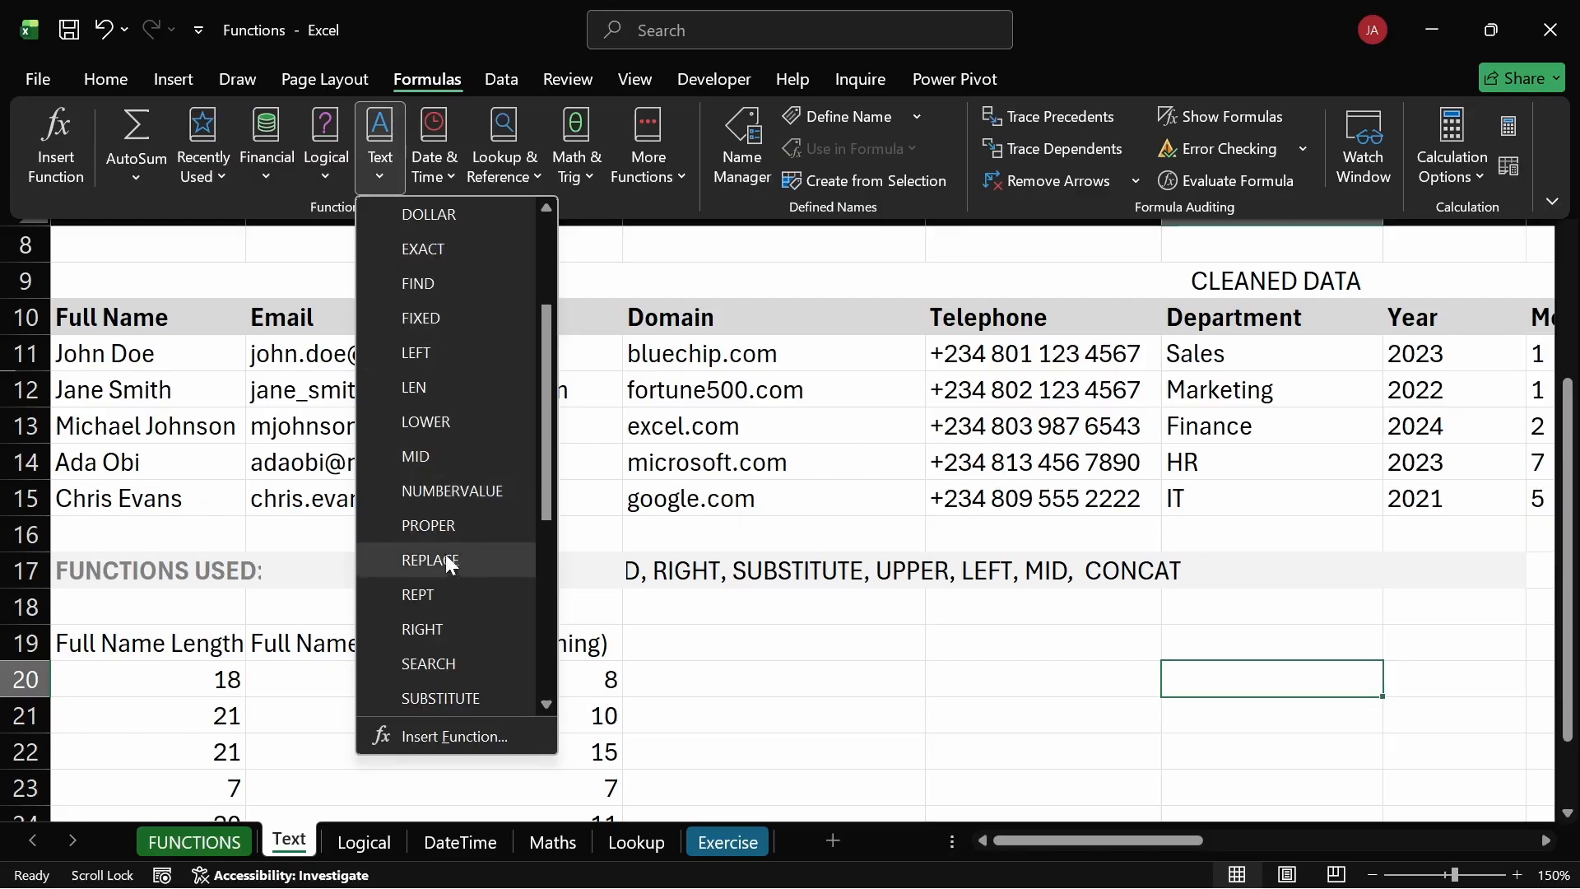
scroll(441, 550, down, 2)
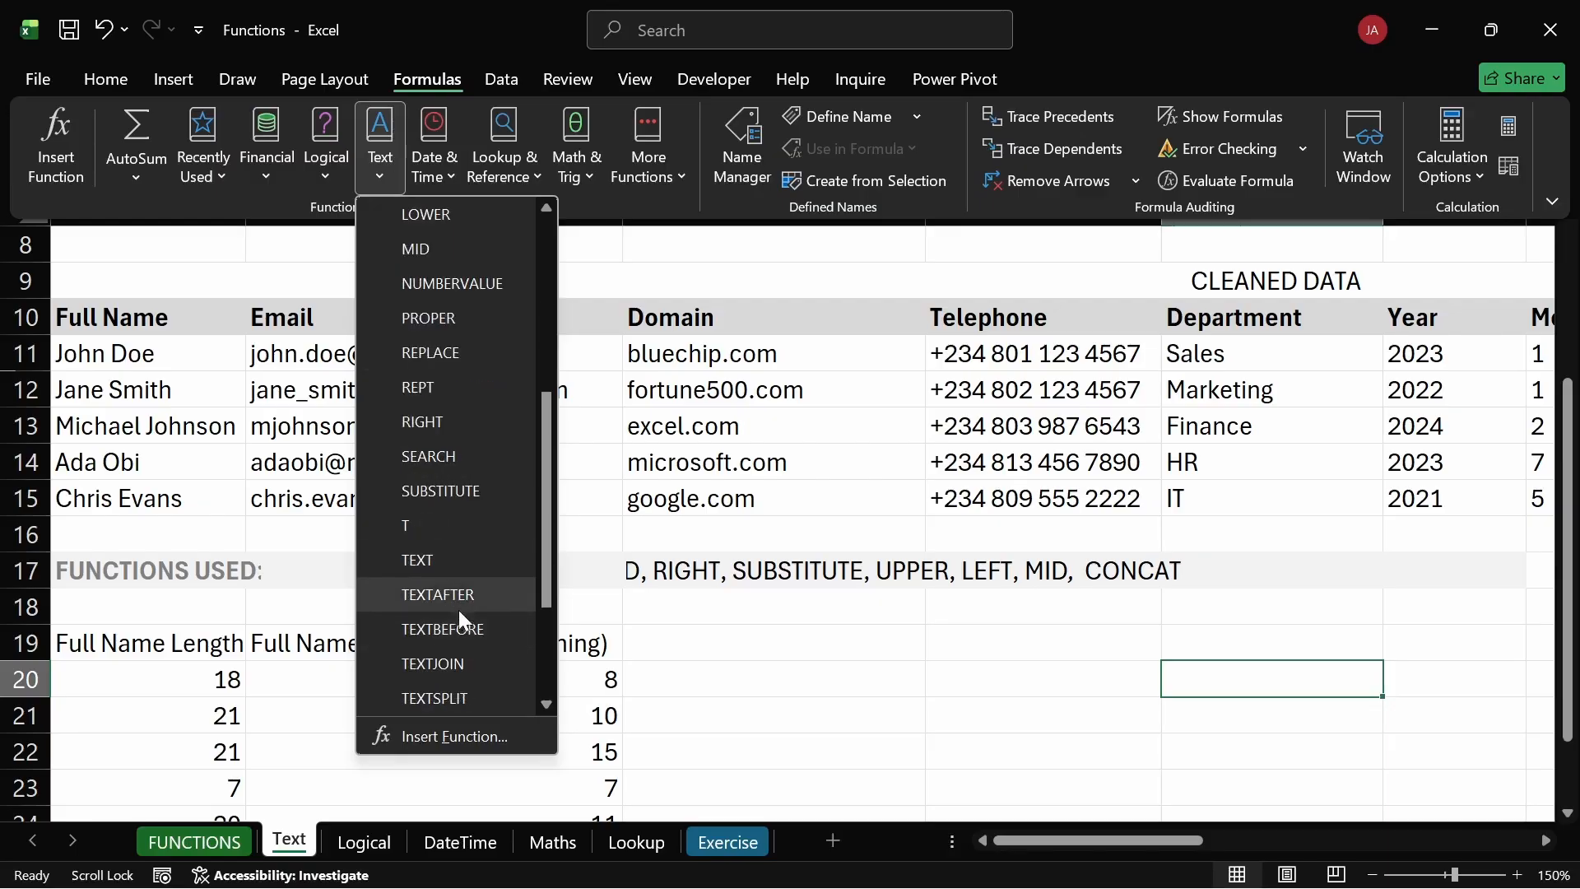
scroll(436, 667, down, 1)
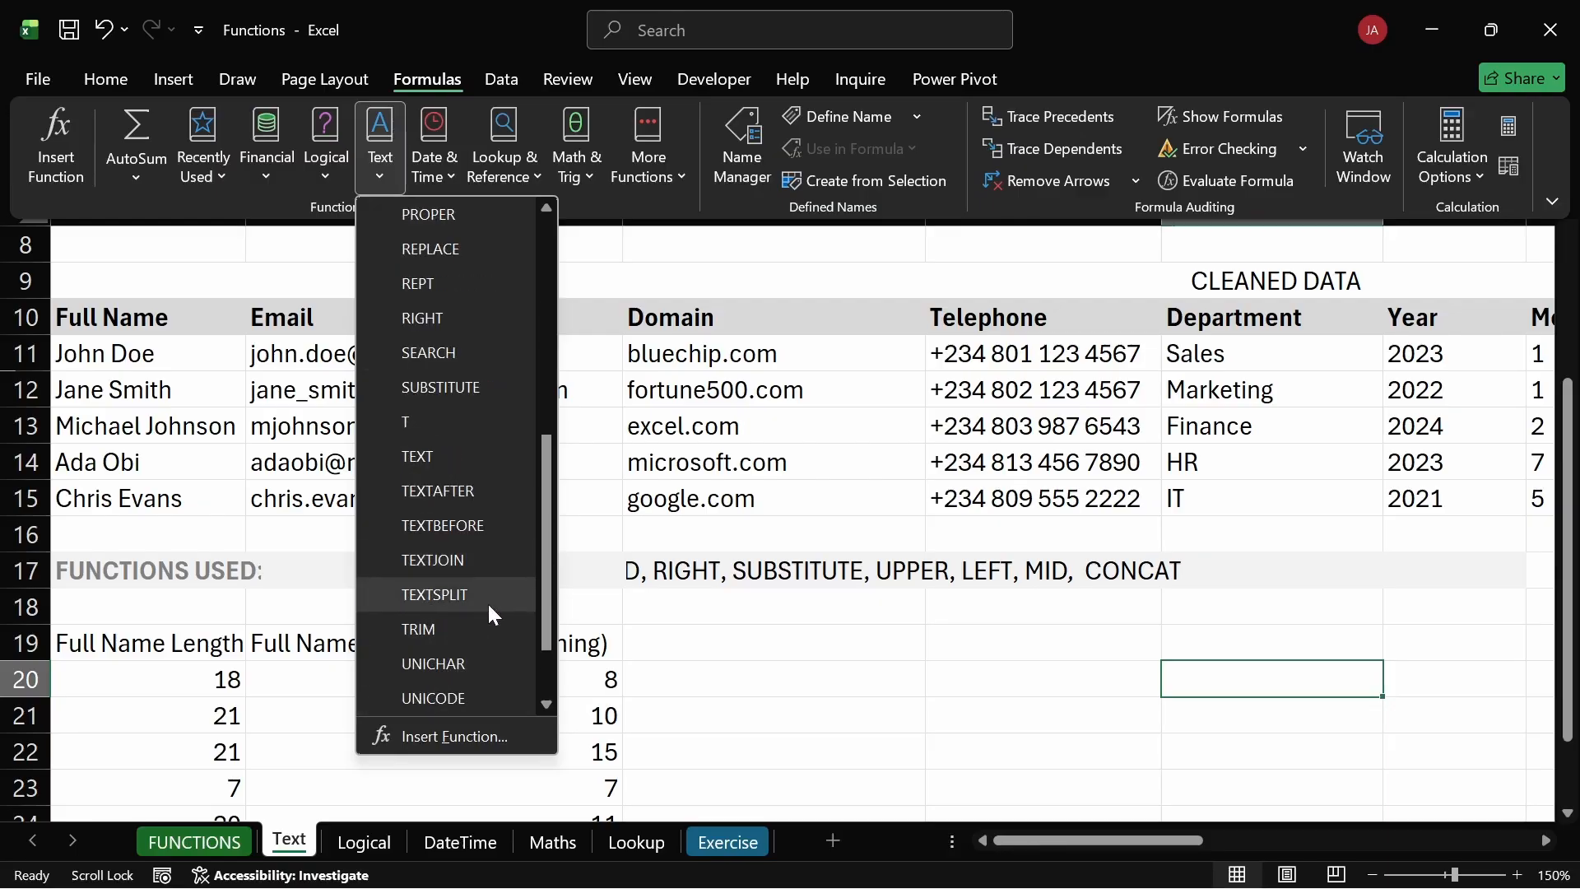
mouse_move(451, 561)
scroll(450, 580, down, 1)
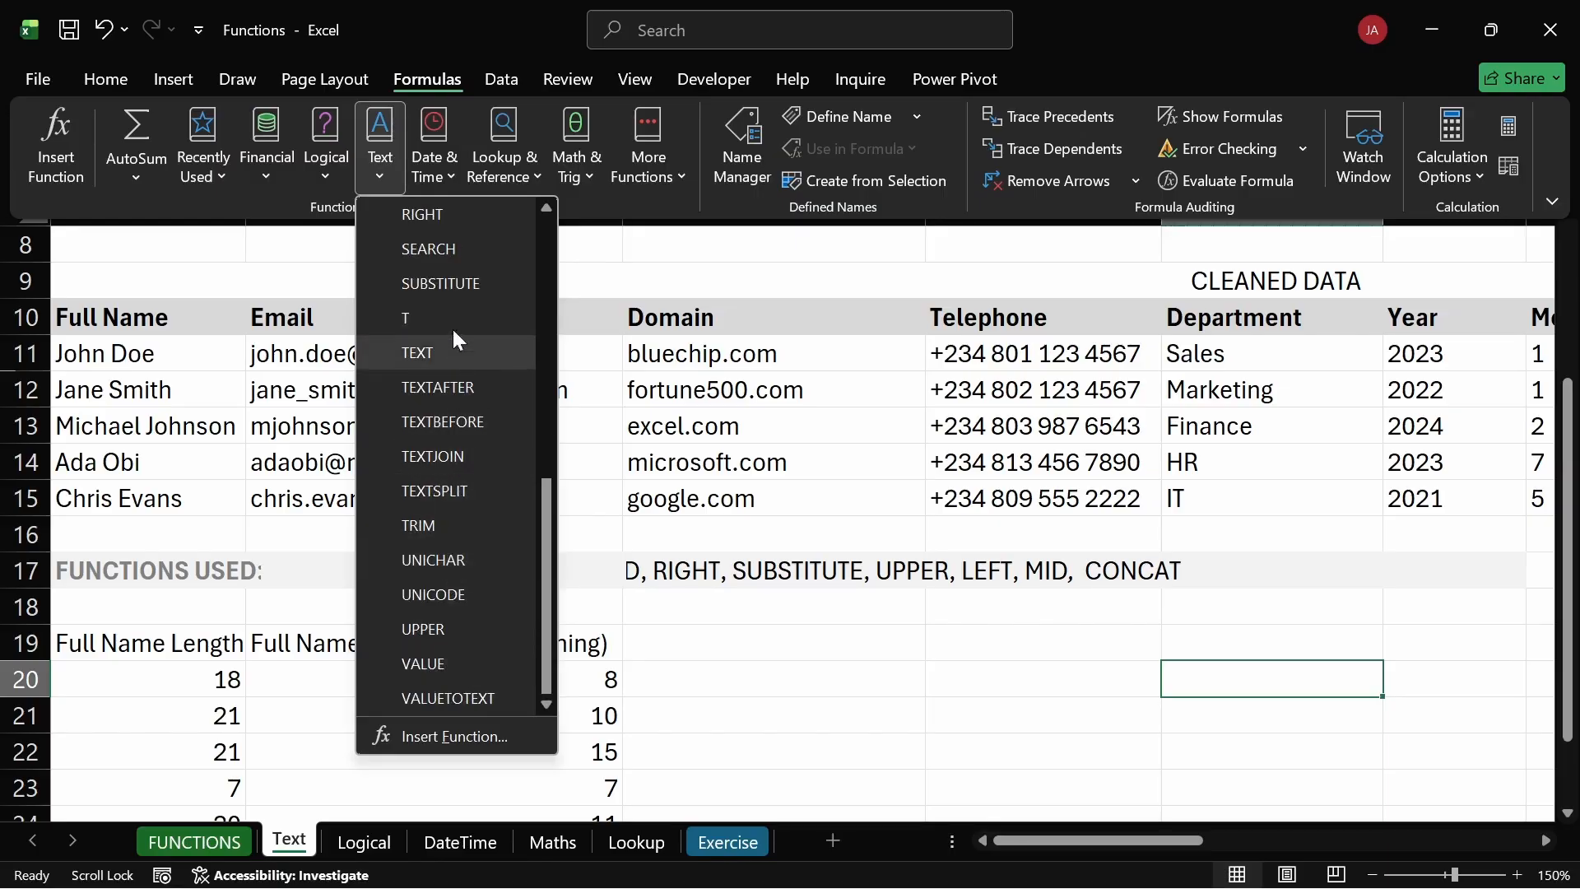
click(678, 661)
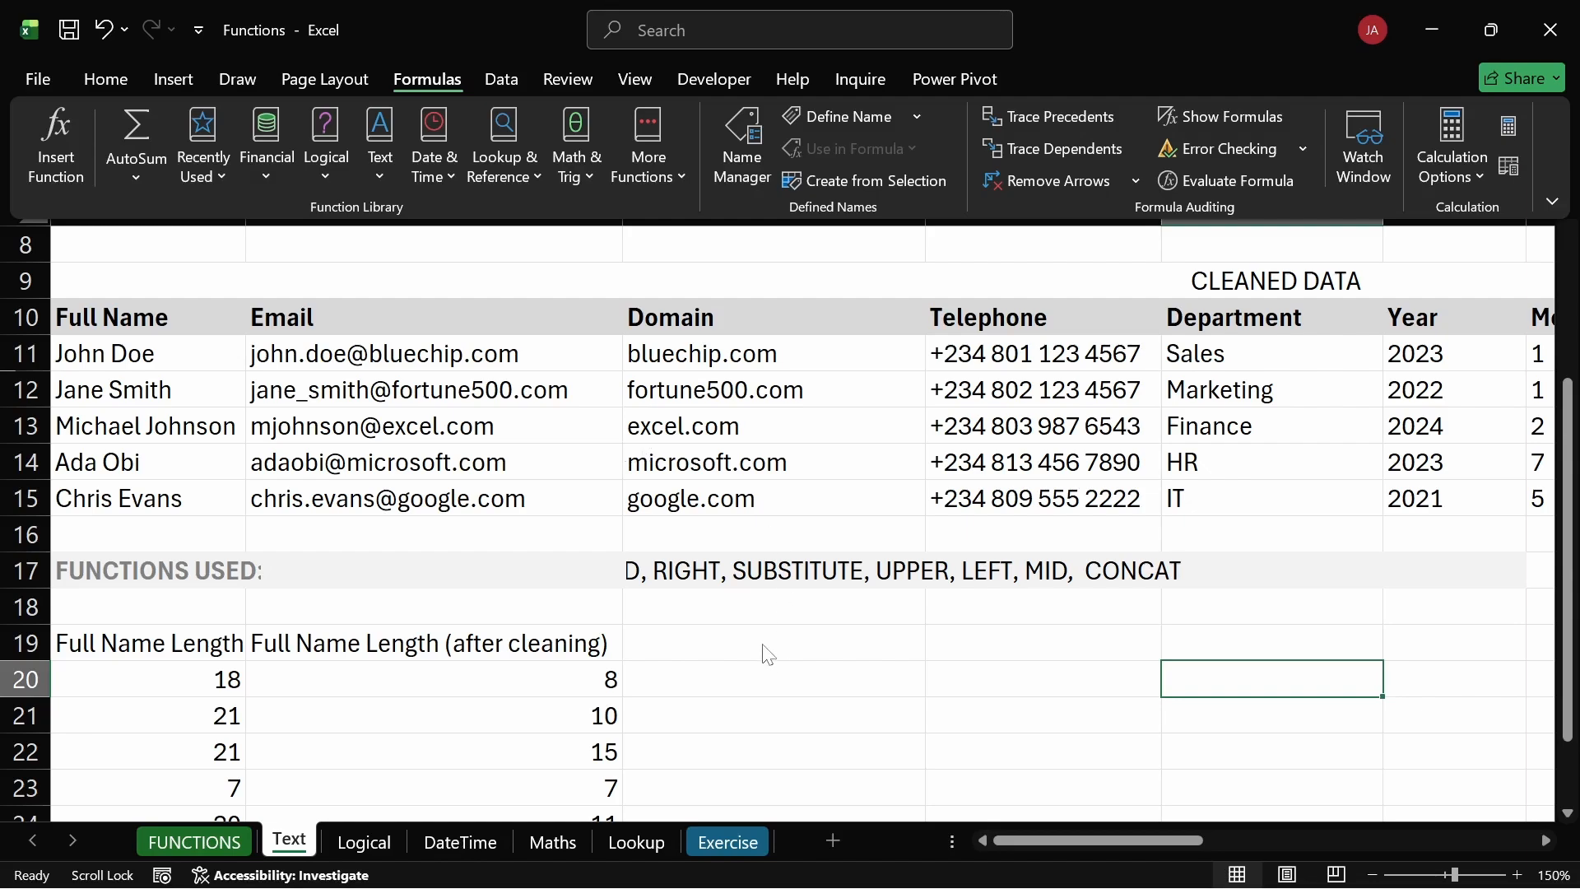
Review the edited functions-used list in A17 once more.
click(158, 564)
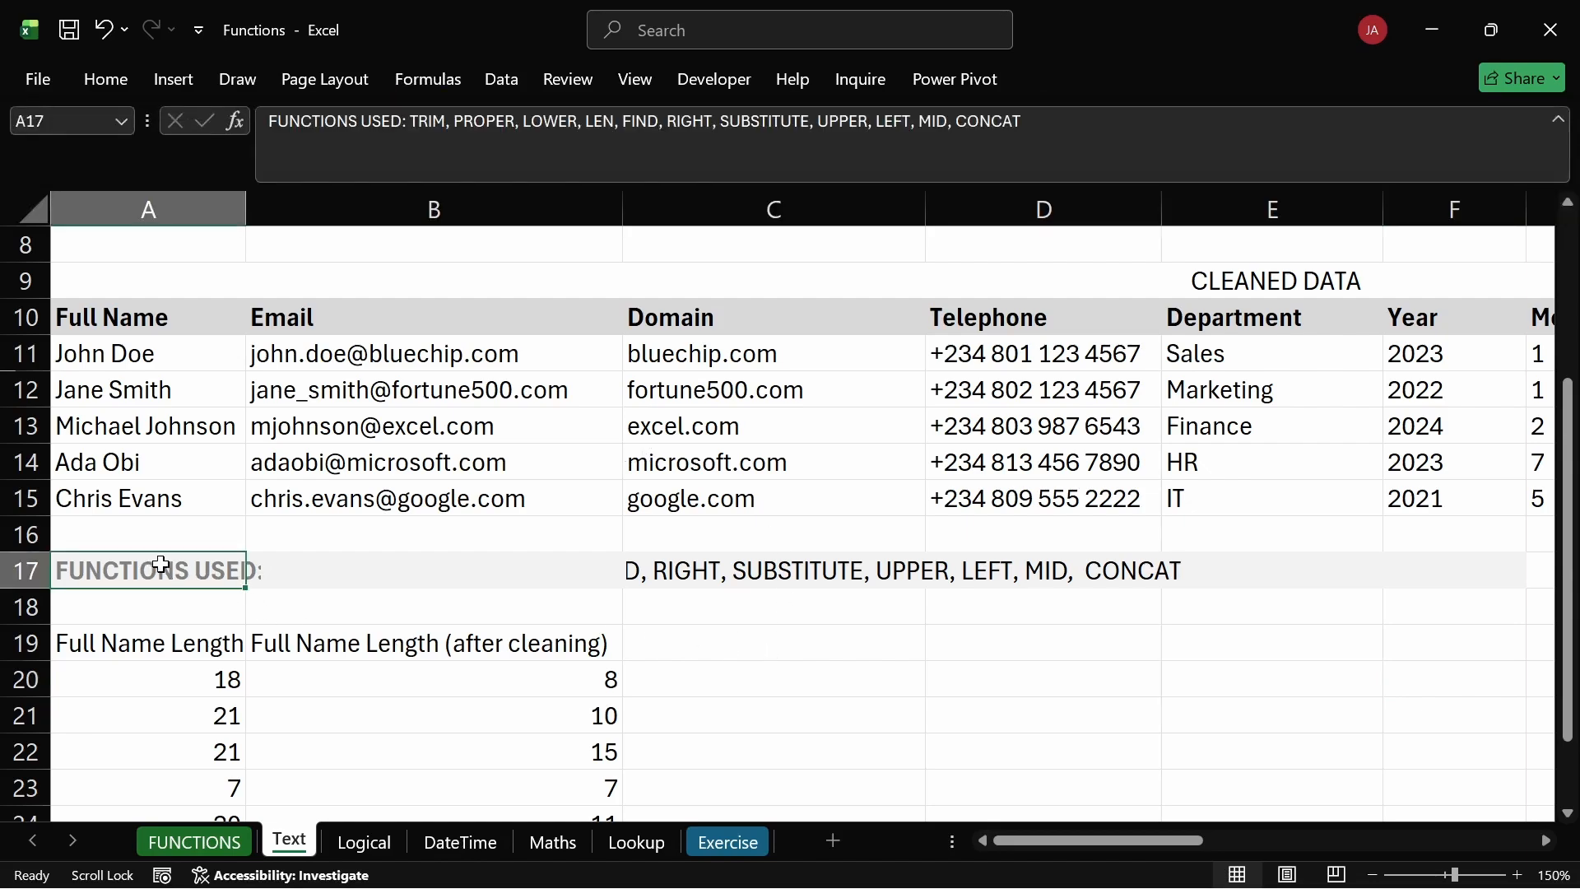
click(818, 640)
click(1003, 693)
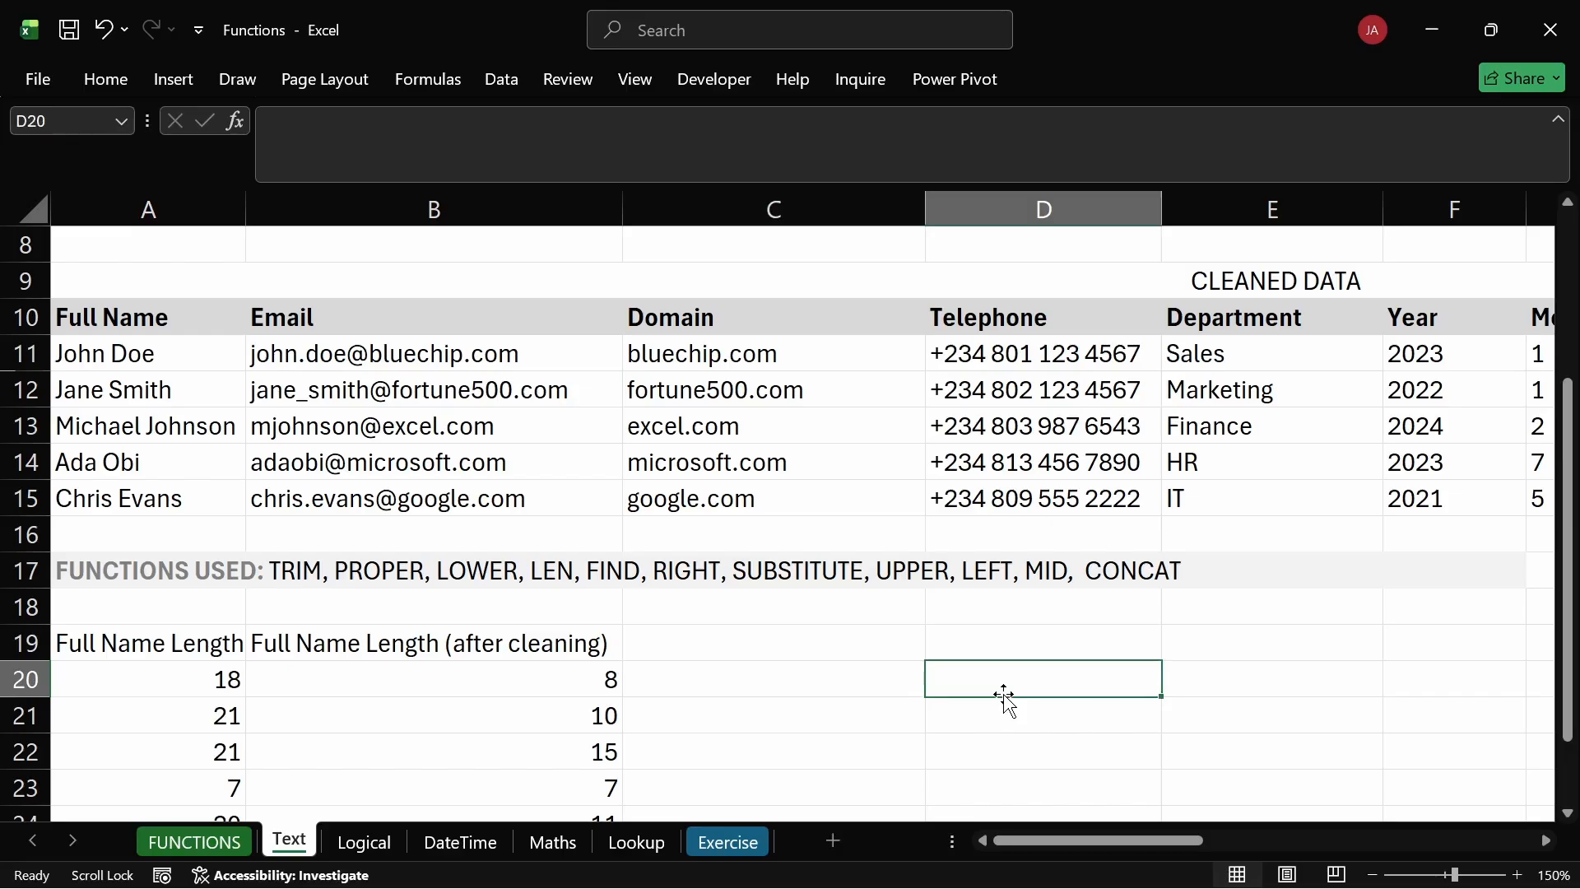